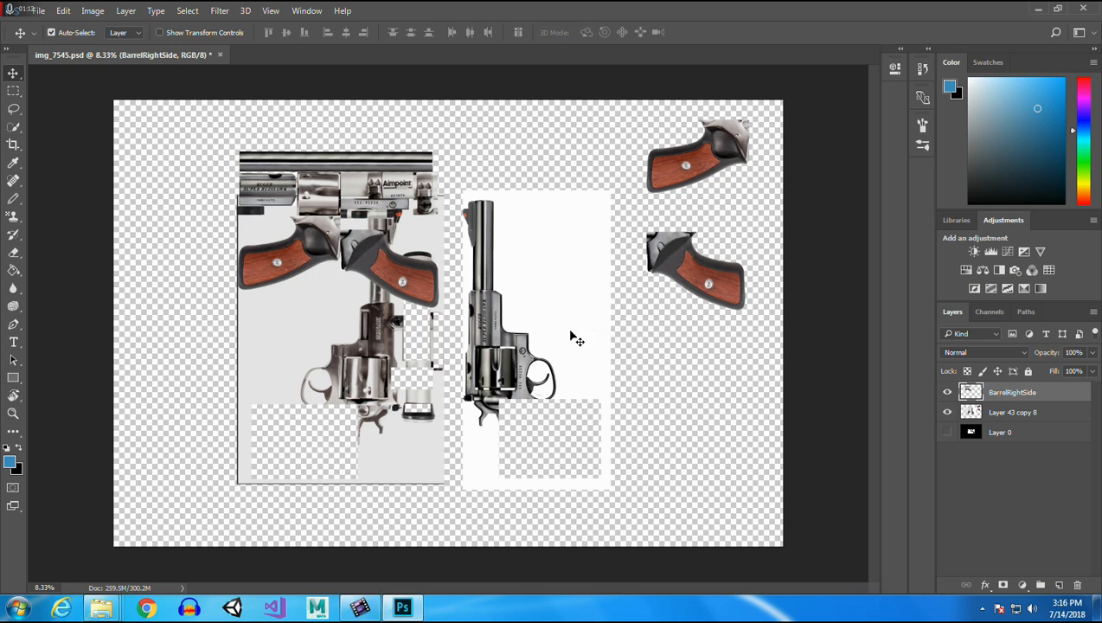
Copy the front sight from Layer 43 copy 8 onto a new layer, place it beyond the horizontal barrel's right end, and keep BarrelRightSide visible.
{"action": "left_click", "coordinate": [947, 392]}
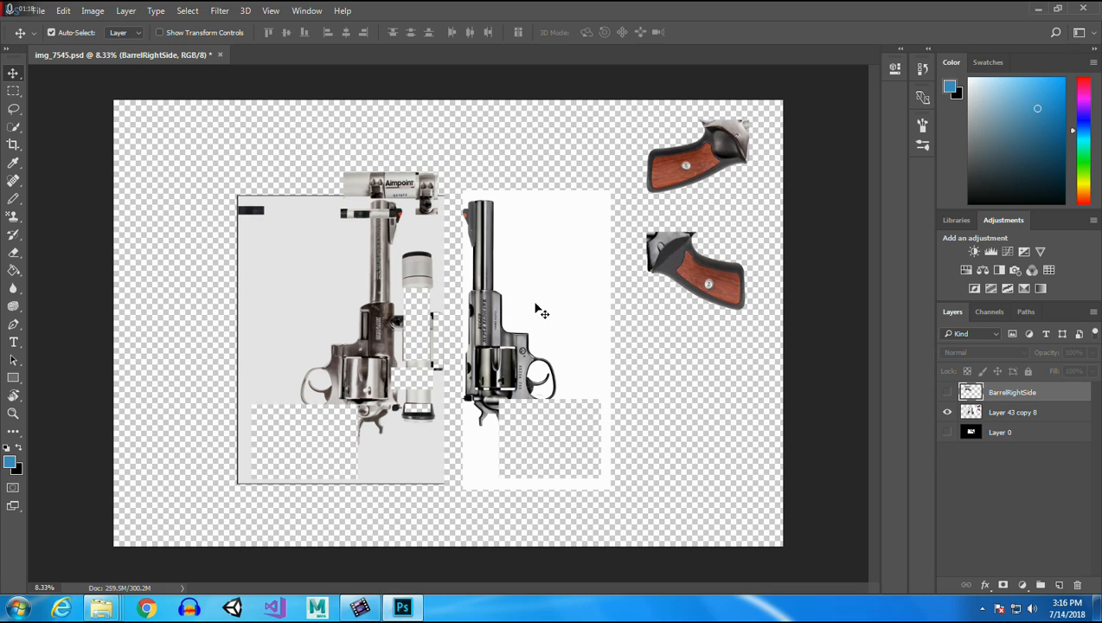
{"action": "left_click", "coordinate": [13, 90]}
{"action": "left_click", "coordinate": [1021, 413]}
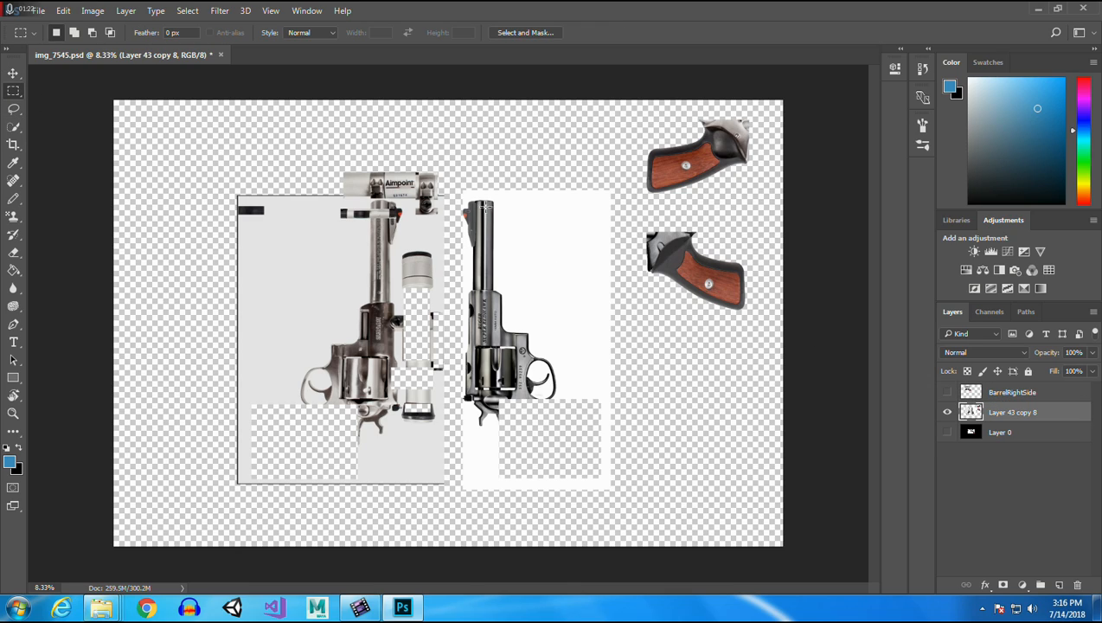
{"action": "left_click_drag", "start_coordinate": [459, 199], "coordinate": [476, 246]}
{"action": "key", "text": "ctrl+j"}
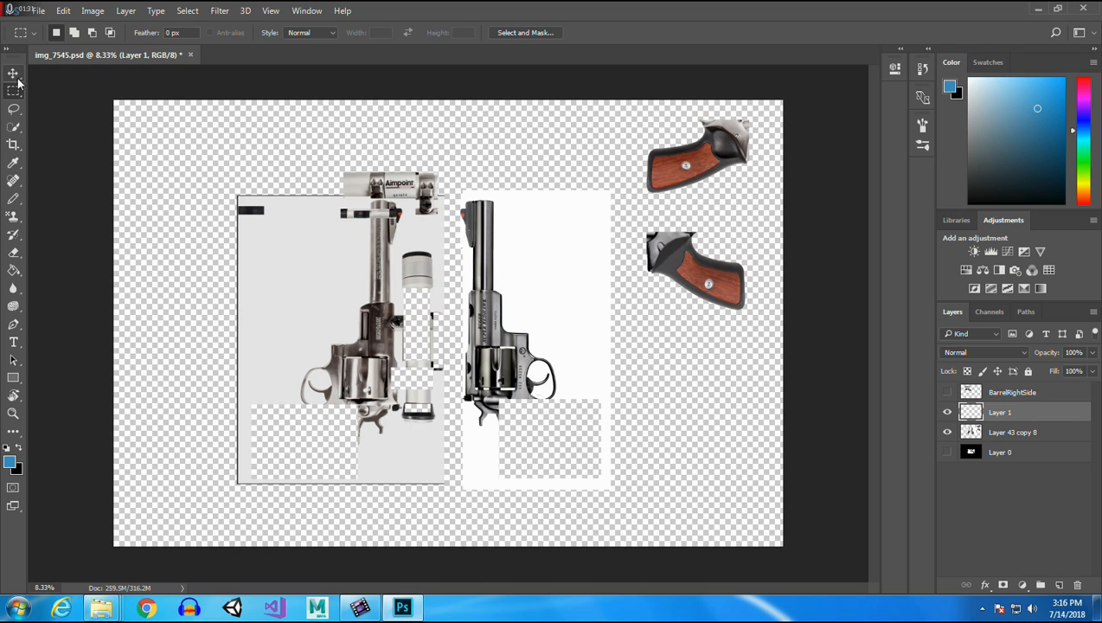
{"action": "left_click", "coordinate": [13, 73]}
{"action": "left_click_drag", "start_coordinate": [479, 227], "coordinate": [450, 177]}
{"action": "left_click", "coordinate": [948, 392]}
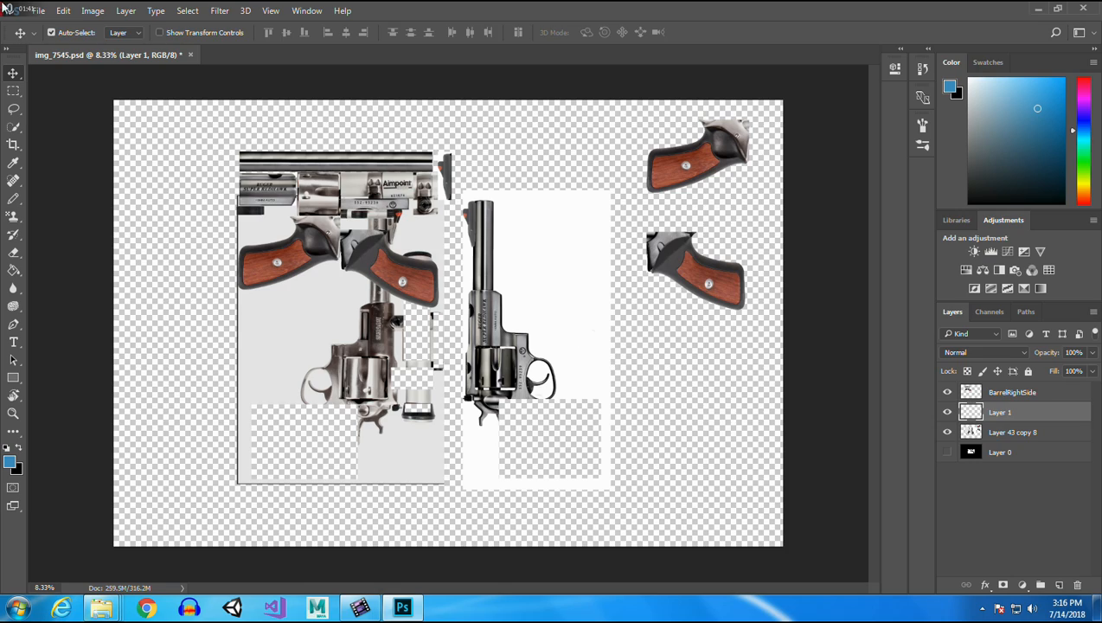
Copy the dark revolver's frame, cylinder and trigger area from Layer 43 copy 8 onto a new layer and move it over the sheet's left side.
{"action": "left_click", "coordinate": [13, 90]}
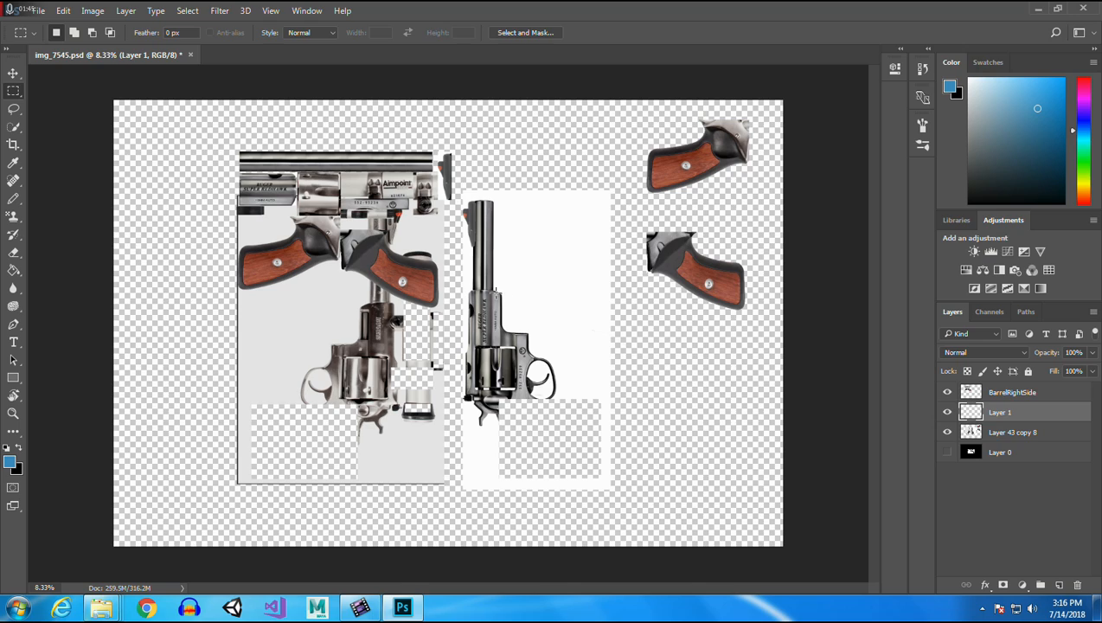
{"action": "left_click_drag", "start_coordinate": [460, 287], "coordinate": [556, 428]}
{"action": "key", "text": "ctrl+c"}
{"action": "key", "text": "Return"}
{"action": "left_click", "coordinate": [1013, 431]}
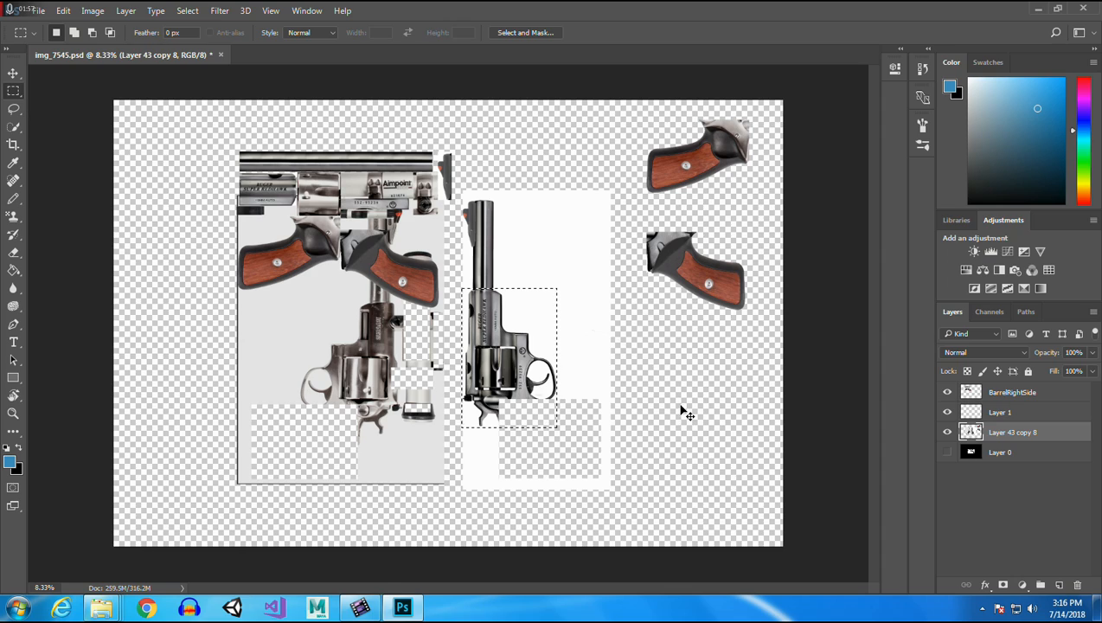
{"action": "key", "text": "ctrl+j"}
{"action": "key", "text": "v"}
{"action": "left_click_drag", "start_coordinate": [509, 351], "coordinate": [225, 381]}
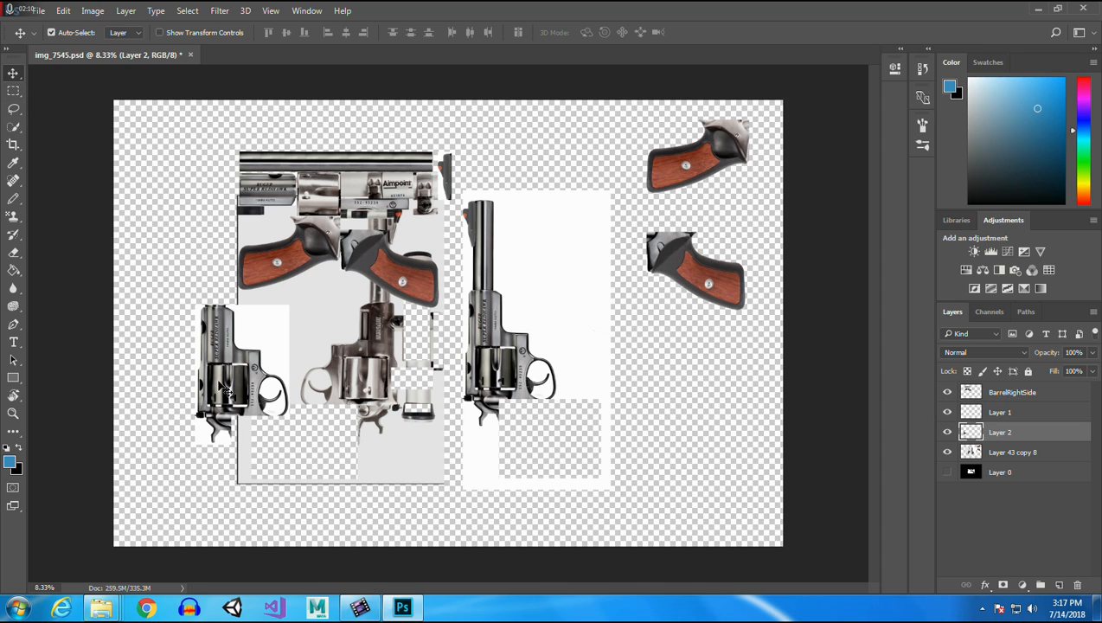
Rotate the copied dark frame about 90.5° clockwise and place it below the left wooden grip.
{"action": "left_click", "coordinate": [63, 11]}
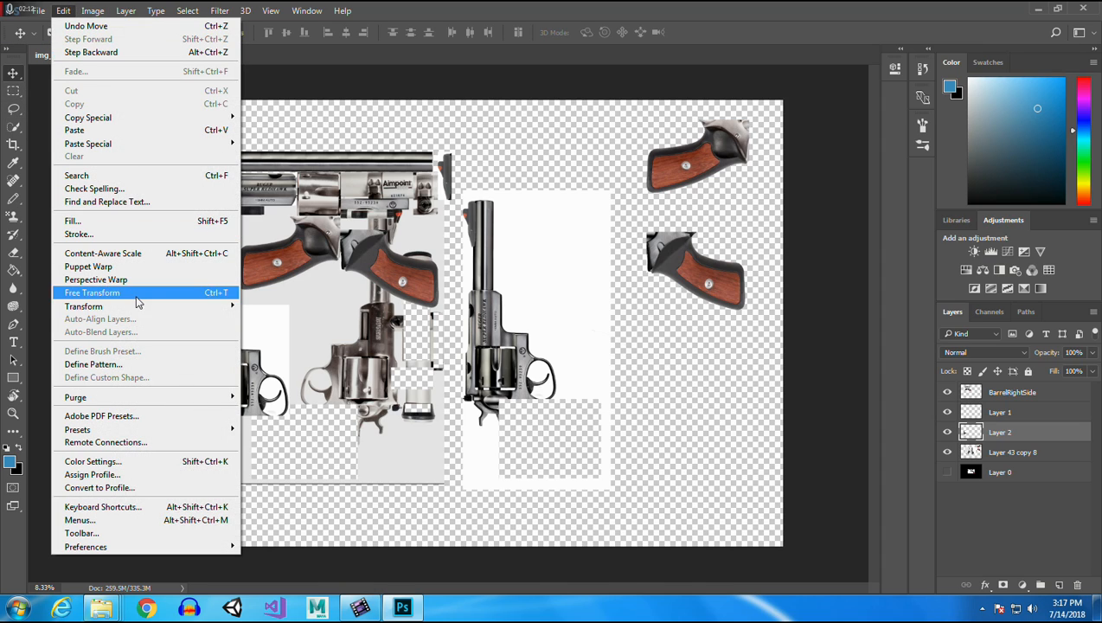
{"action": "mouse_move", "coordinate": [134, 307]}
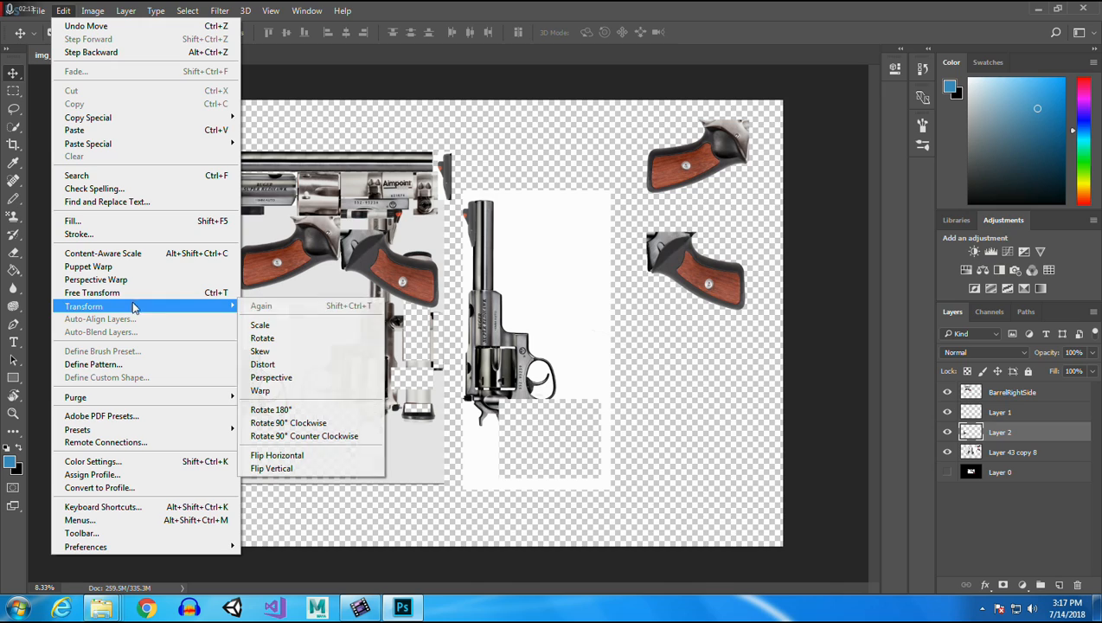
{"action": "left_click", "coordinate": [283, 341]}
{"action": "left_click_drag", "start_coordinate": [292, 305], "coordinate": [363, 456]}
{"action": "left_click_drag", "start_coordinate": [243, 375], "coordinate": [345, 320]}
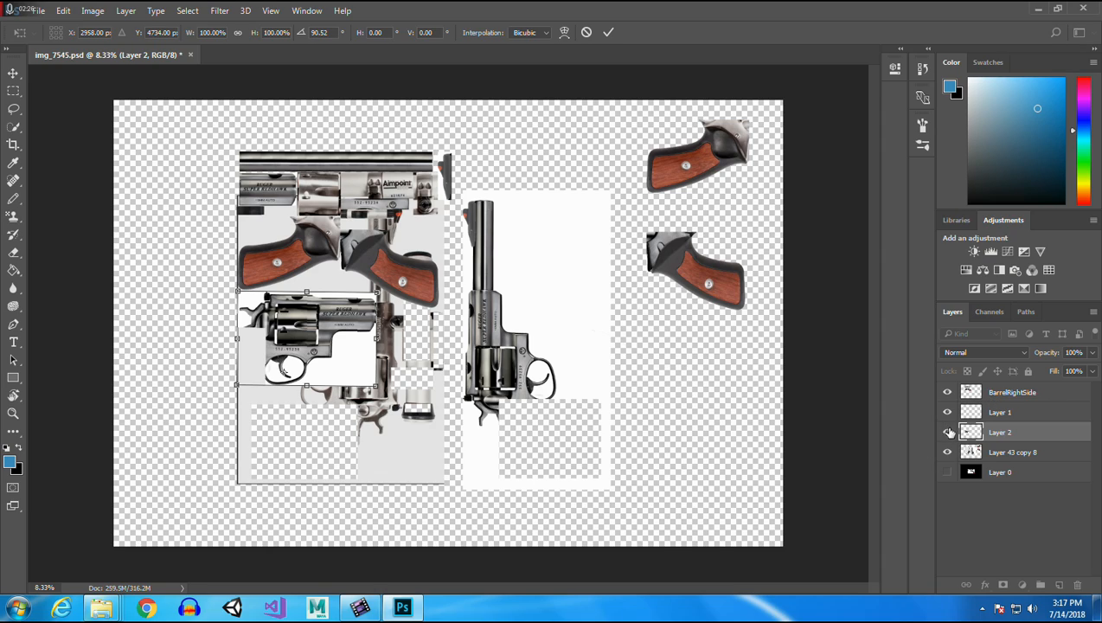
{"action": "key", "text": "Return"}
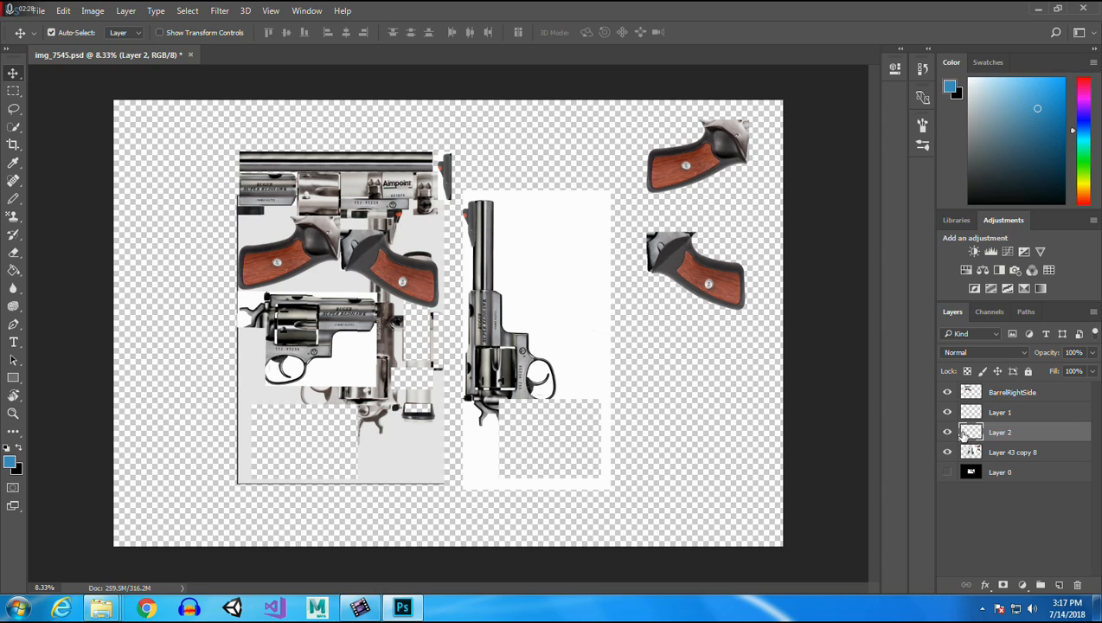
Hide the rotated frame layer, copy the silver revolver's frame and cylinder from Layer 43 copy 8 onto a new layer, and move it to empty canvas.
{"action": "left_click", "coordinate": [948, 432]}
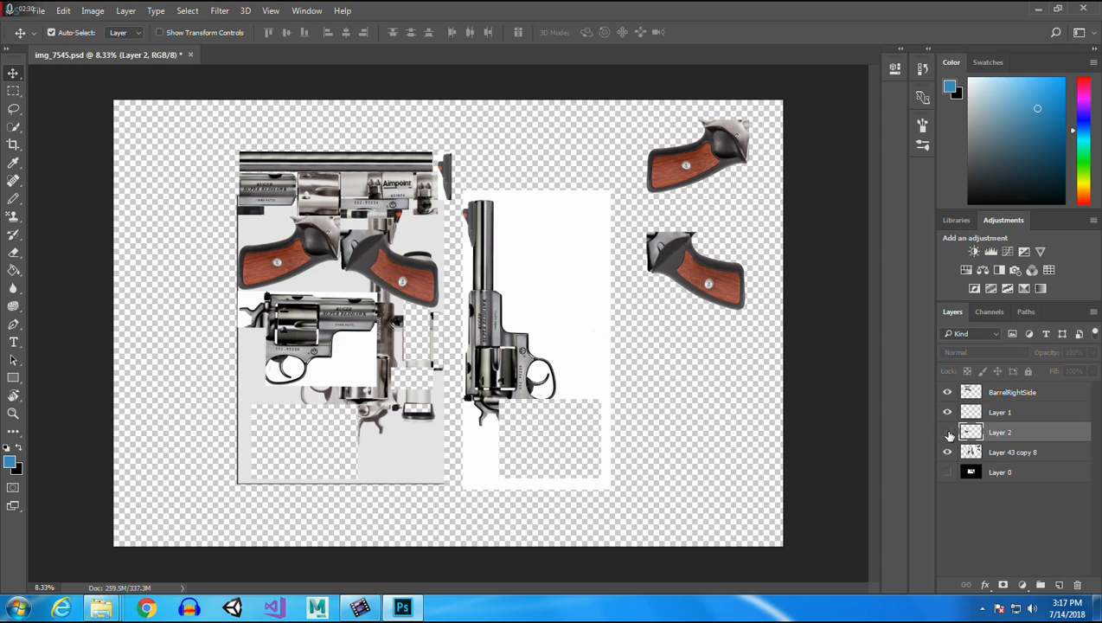
{"action": "left_click", "coordinate": [13, 91]}
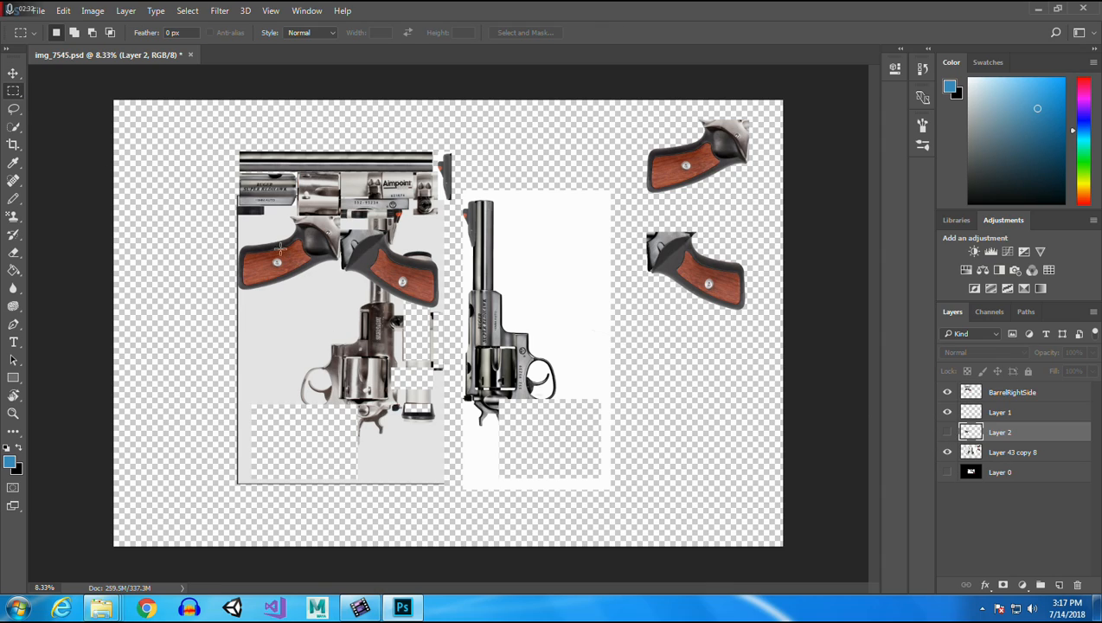
{"action": "left_click", "coordinate": [1047, 453]}
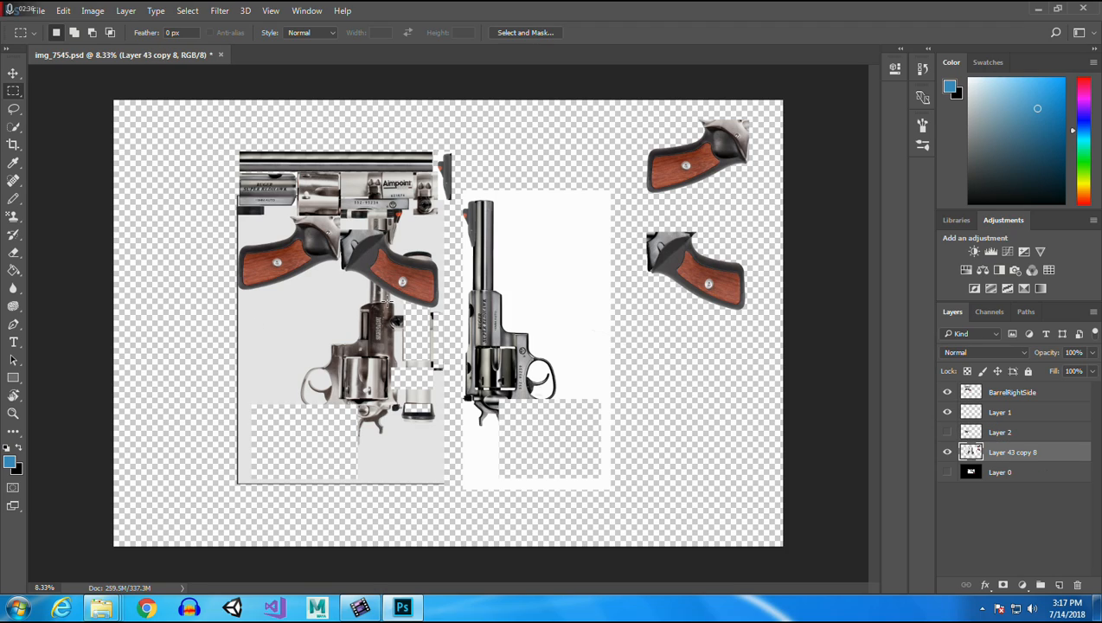
{"action": "left_click_drag", "start_coordinate": [397, 303], "coordinate": [330, 357]}
{"action": "left_click_drag", "start_coordinate": [372, 307], "coordinate": [331, 402]}
{"action": "key", "text": "ctrl+j"}
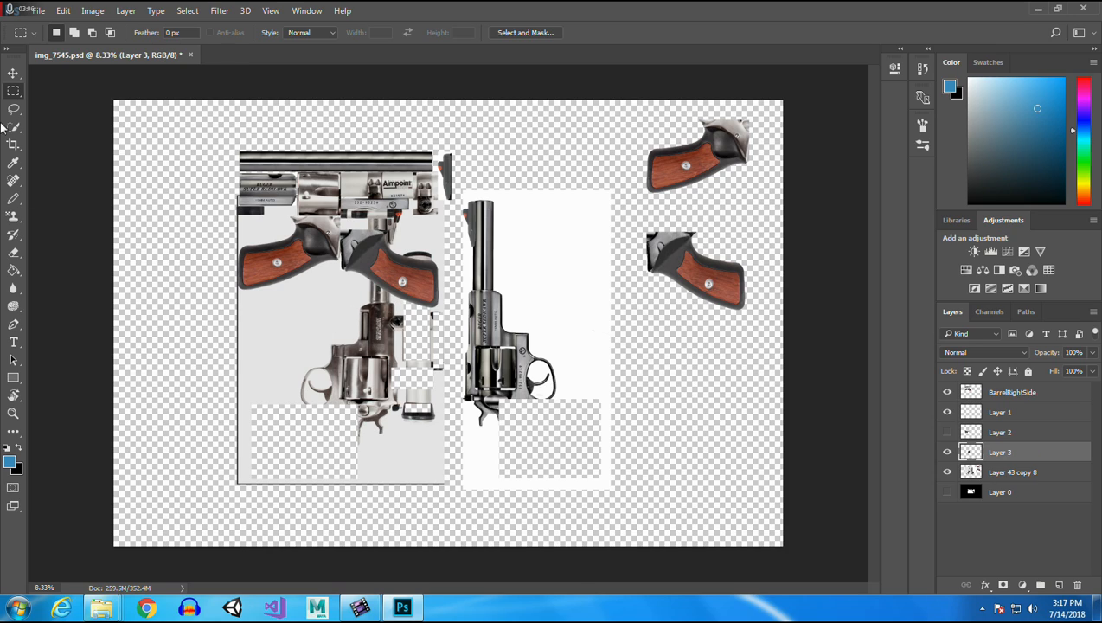
{"action": "left_click", "coordinate": [13, 72]}
{"action": "left_click_drag", "start_coordinate": [369, 407], "coordinate": [687, 442]}
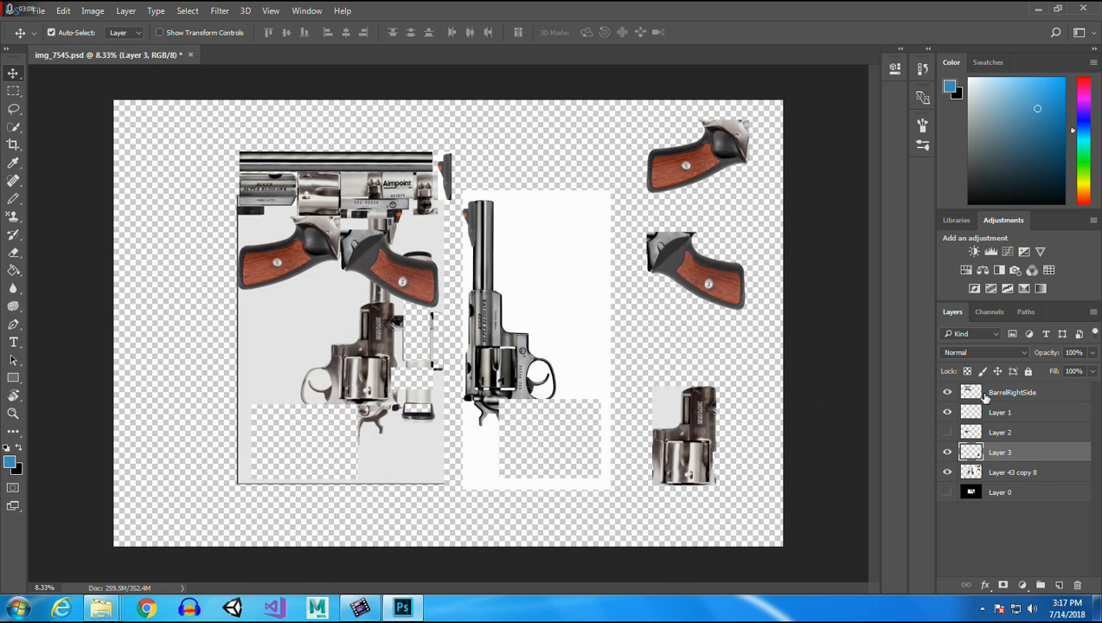
Rotate the silver cylinder piece 90° counterclockwise beside the restored dark frame, and hide Layer 43 copy 8.
{"action": "left_click", "coordinate": [948, 432]}
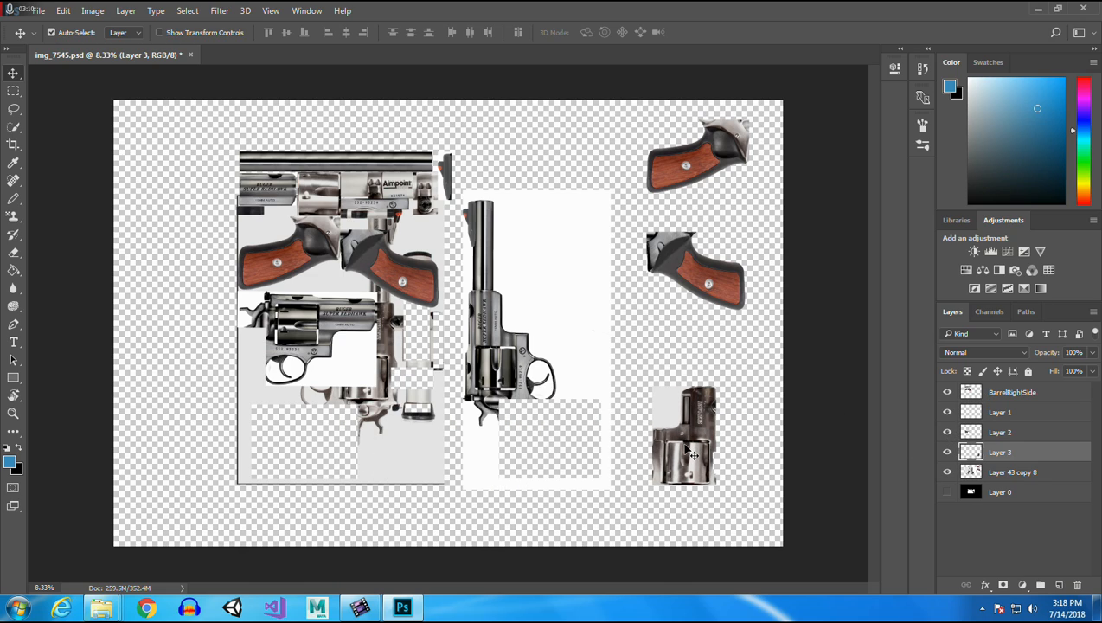
{"action": "left_click_drag", "start_coordinate": [690, 448], "coordinate": [429, 384]}
{"action": "left_click", "coordinate": [62, 10]}
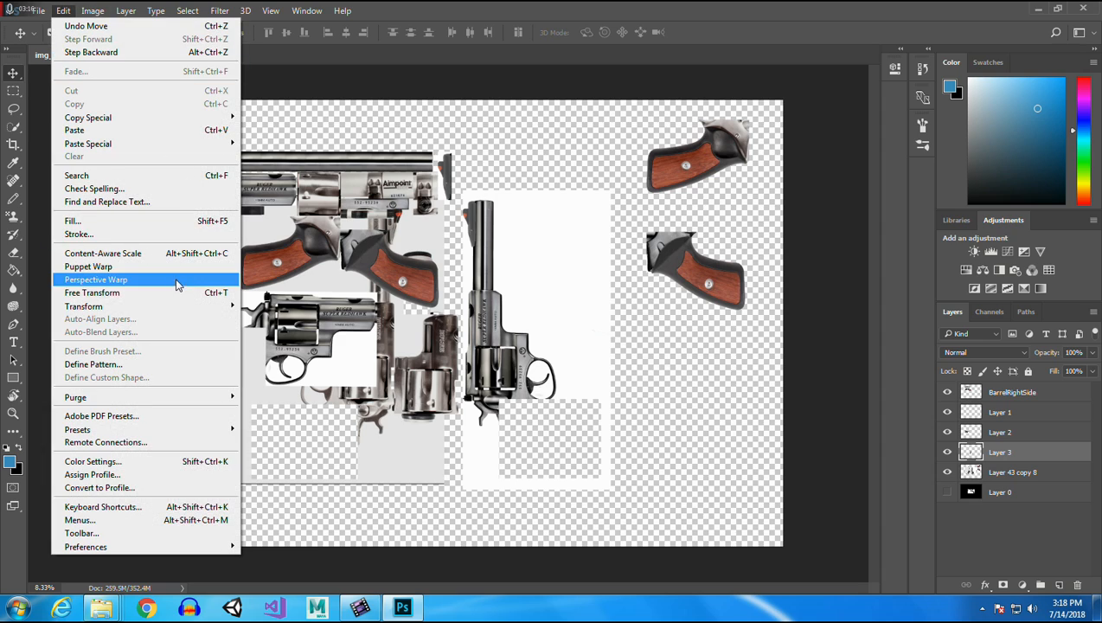
{"action": "mouse_move", "coordinate": [178, 305]}
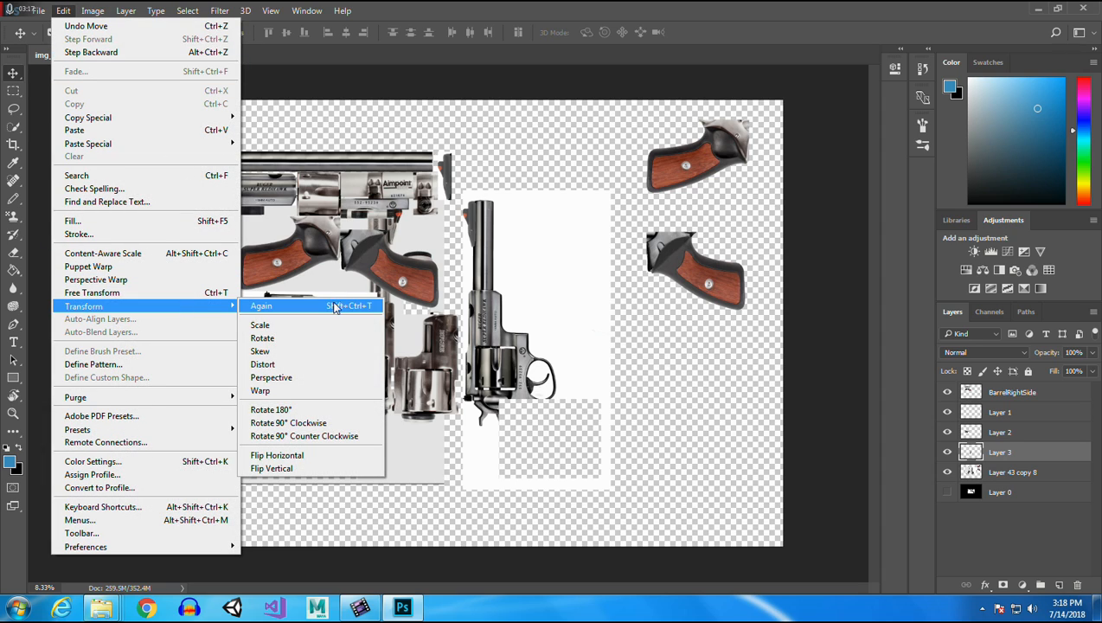
{"action": "left_click", "coordinate": [305, 435]}
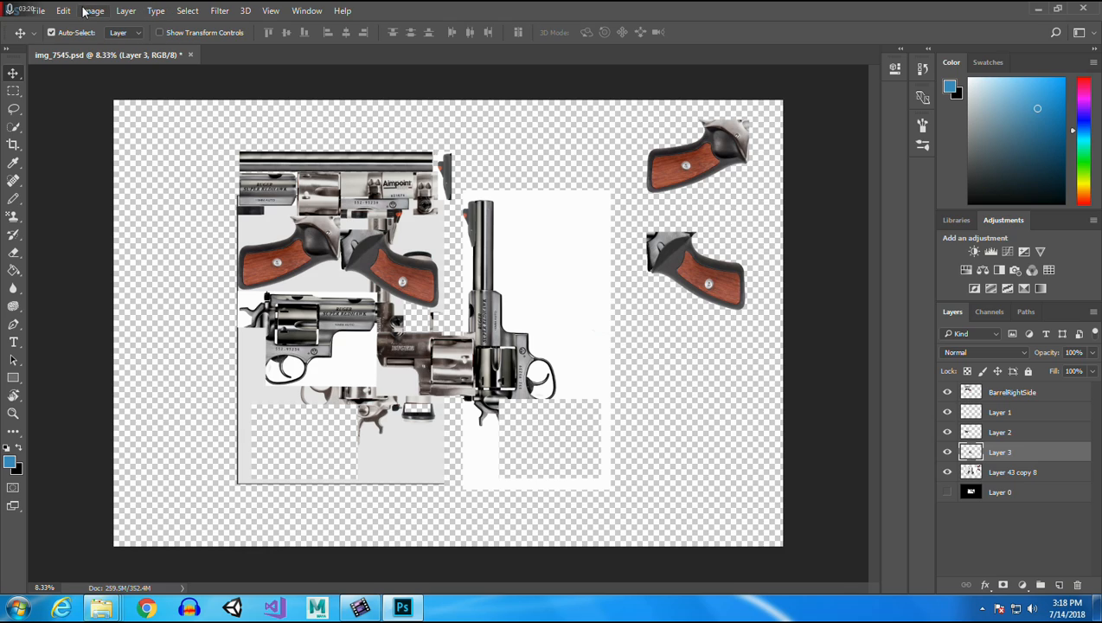
{"action": "left_click_drag", "start_coordinate": [451, 371], "coordinate": [440, 338]}
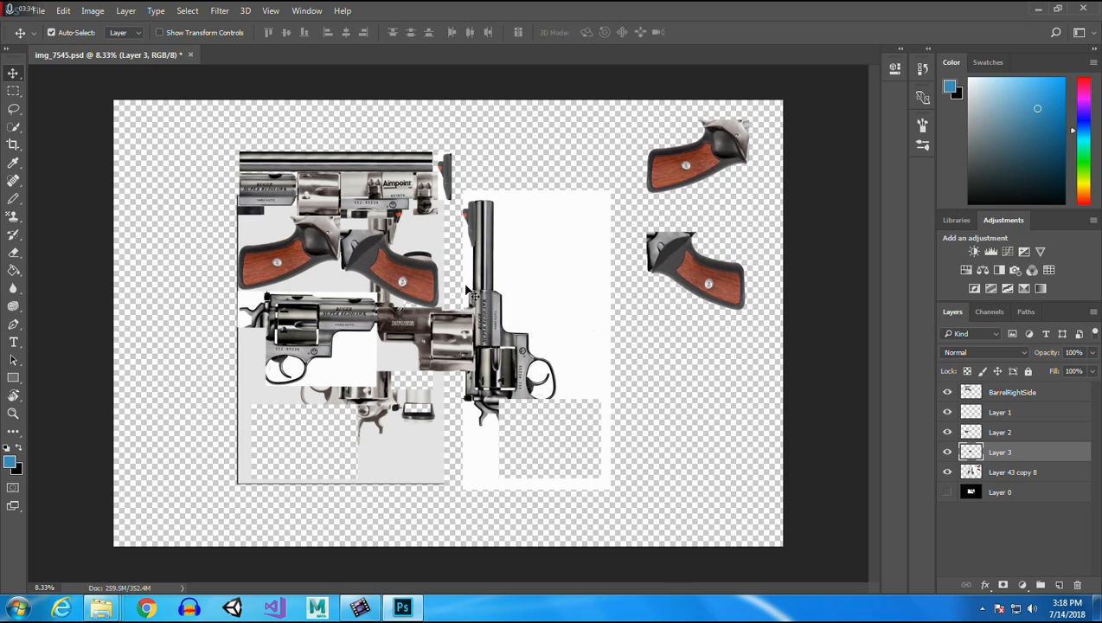
{"action": "left_click", "coordinate": [948, 471]}
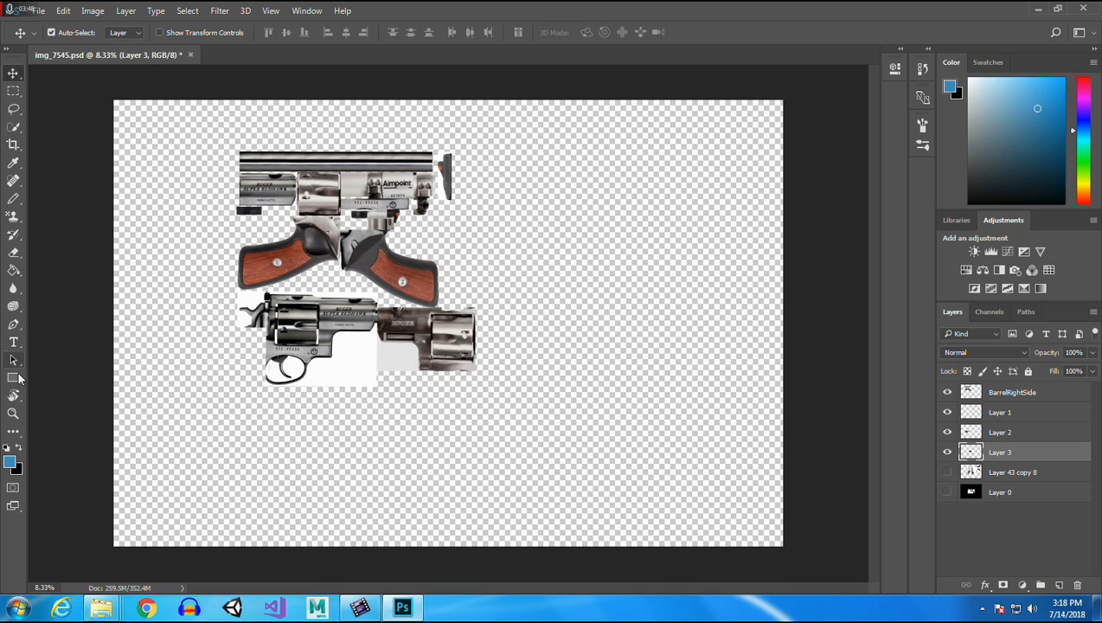
Copy a blank metal strip beside the RUGER engraving from BarrelRightSide onto a new layer and move it over the word's first letters.
{"action": "left_click", "coordinate": [13, 413]}
{"action": "left_click", "coordinate": [272, 187]}
{"action": "left_click", "coordinate": [248, 183]}
{"action": "left_click", "coordinate": [248, 183]}
{"action": "left_click", "coordinate": [248, 184]}
{"action": "left_click", "coordinate": [248, 184]}
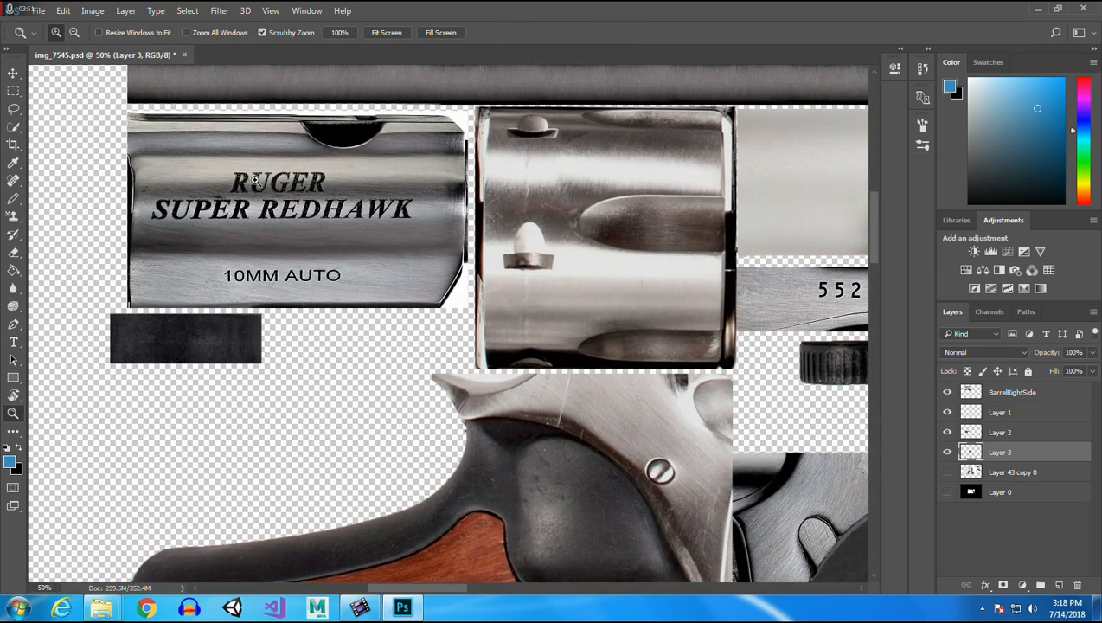
{"action": "left_click", "coordinate": [13, 74]}
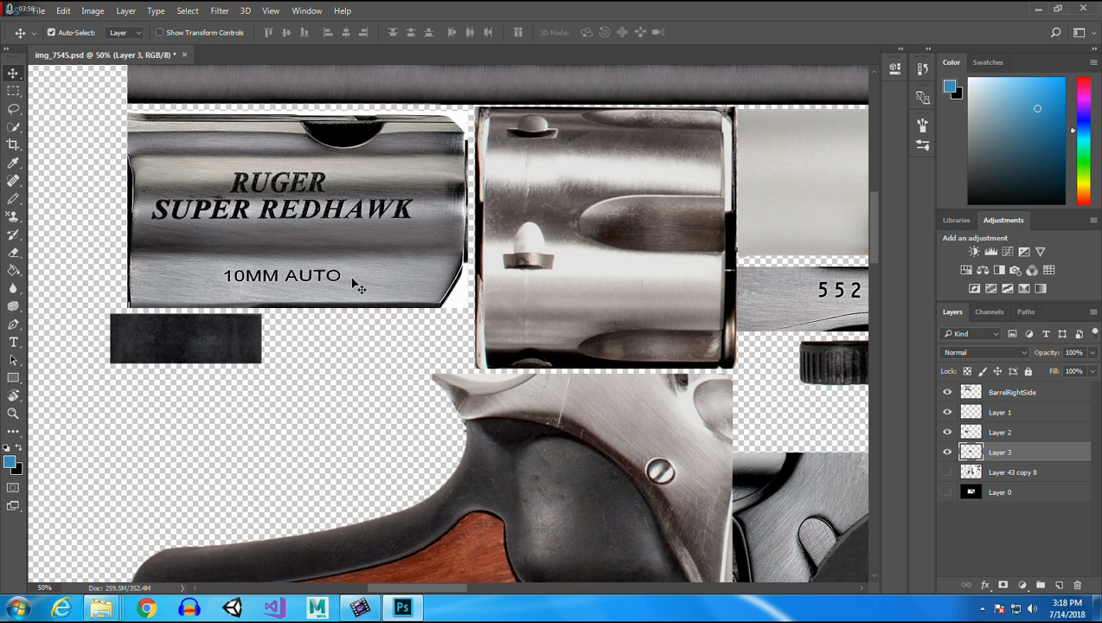
{"action": "left_click", "coordinate": [13, 91]}
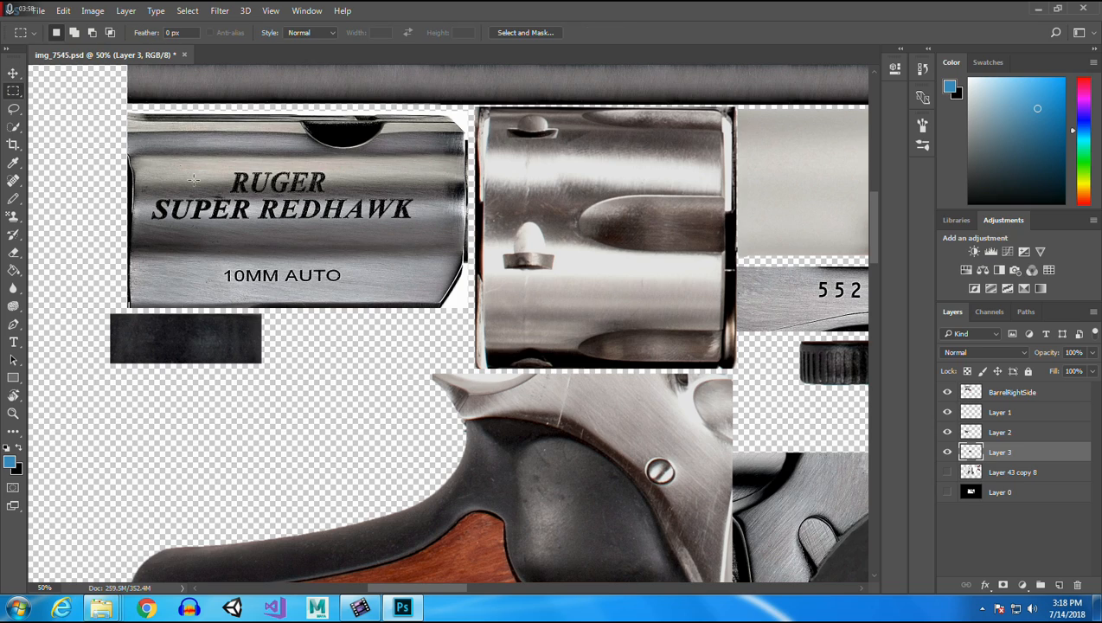
{"action": "left_click_drag", "start_coordinate": [141, 161], "coordinate": [223, 195]}
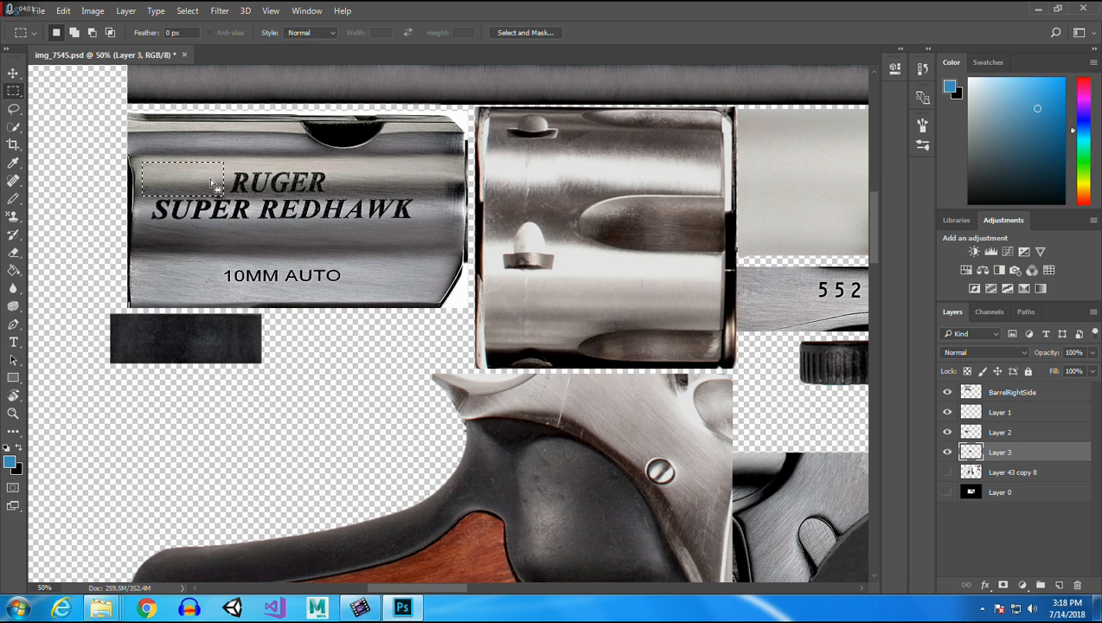
{"action": "left_click", "coordinate": [13, 73]}
{"action": "left_click", "coordinate": [389, 179]}
{"action": "left_click", "coordinate": [13, 90]}
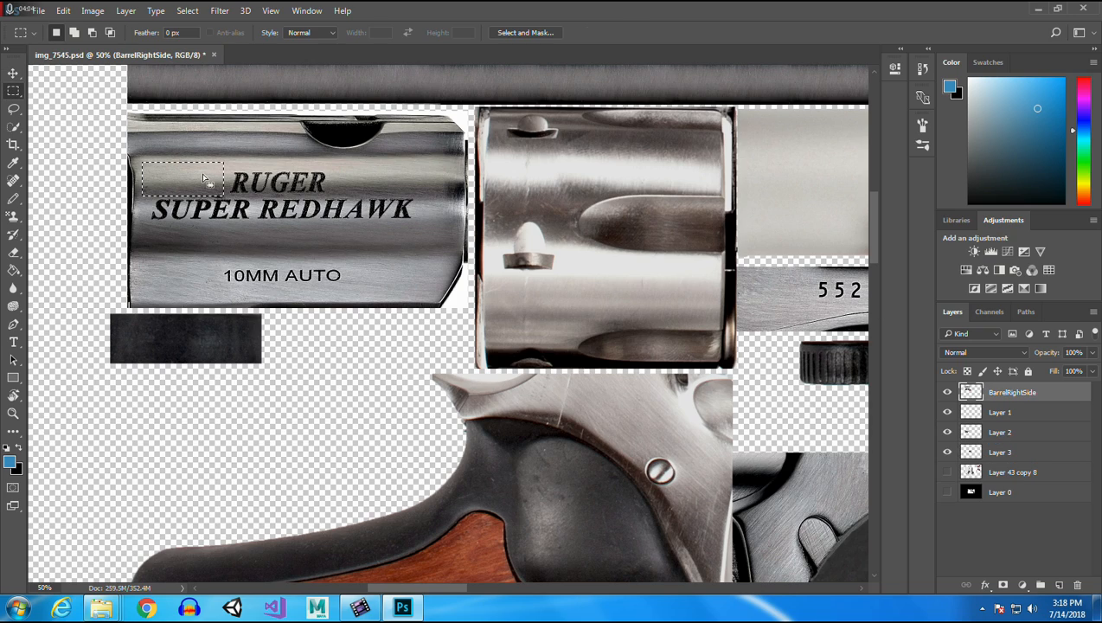
{"action": "key", "text": "ctrl+j"}
{"action": "key", "text": "v"}
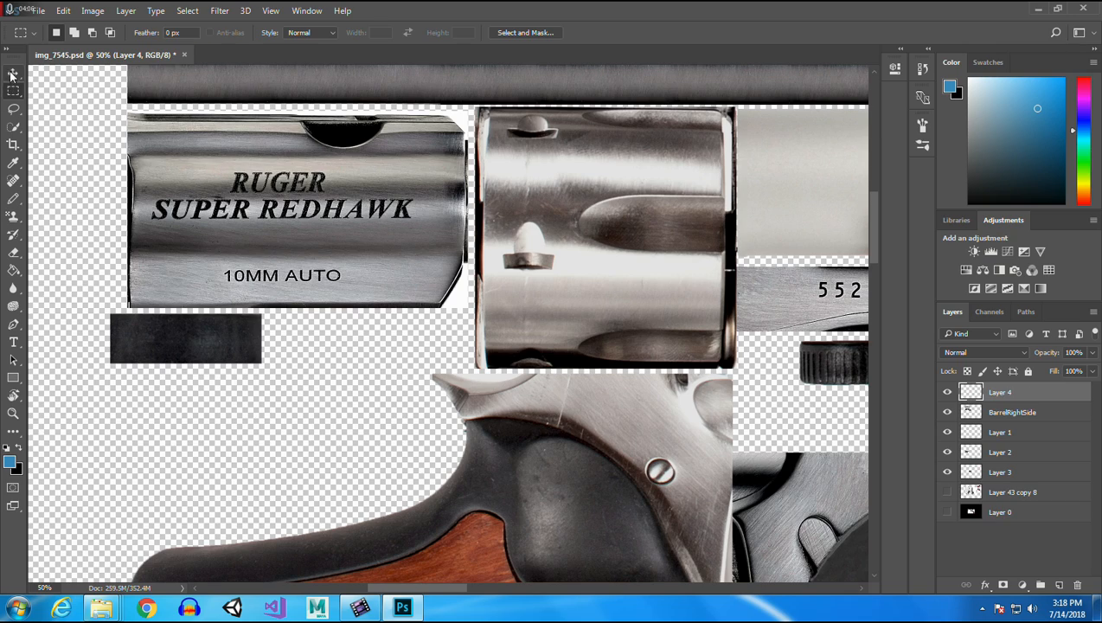
{"action": "left_click_drag", "start_coordinate": [189, 186], "coordinate": [270, 182]}
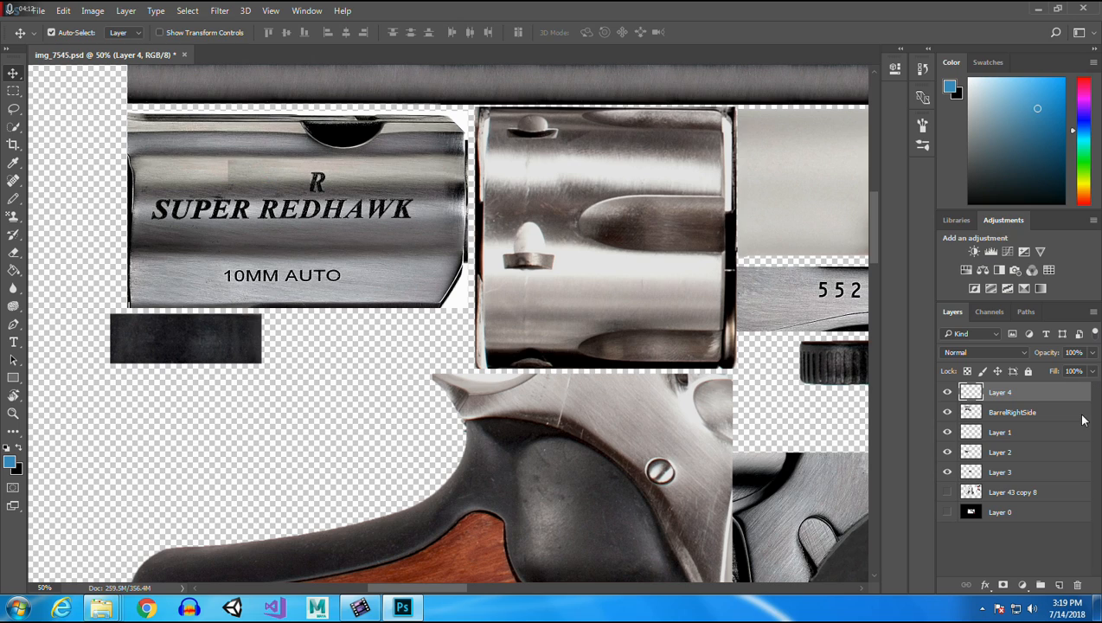
Duplicate the metal patch layer and move the copy over the remaining letter of RUGER.
{"action": "right_click", "coordinate": [1002, 394]}
{"action": "left_click", "coordinate": [776, 152]}
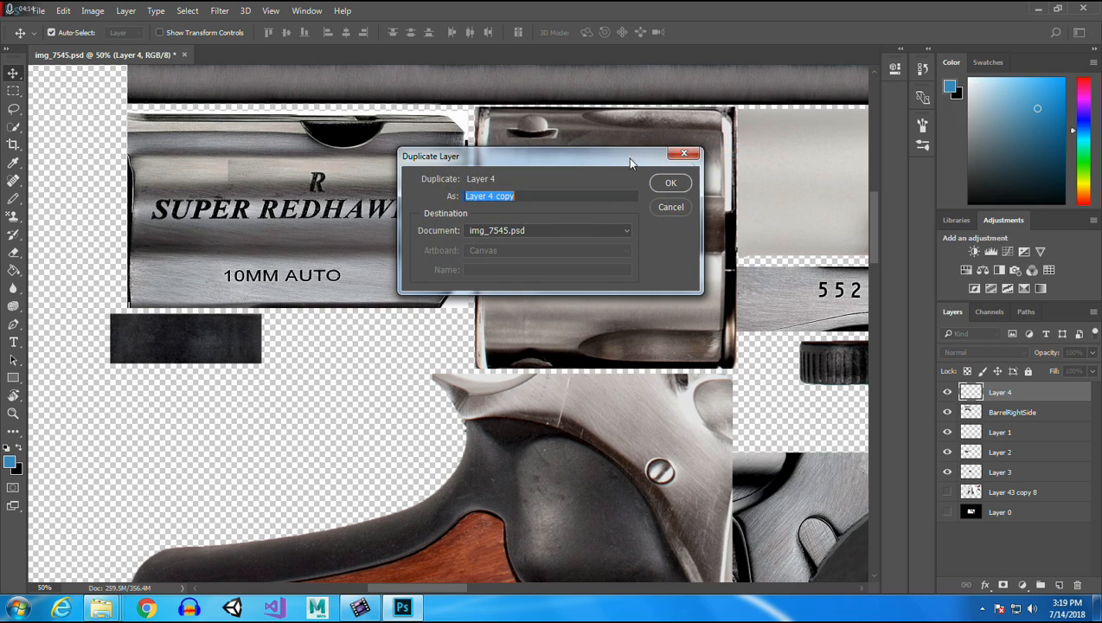
{"action": "left_click", "coordinate": [672, 186]}
{"action": "left_click_drag", "start_coordinate": [300, 170], "coordinate": [322, 184]}
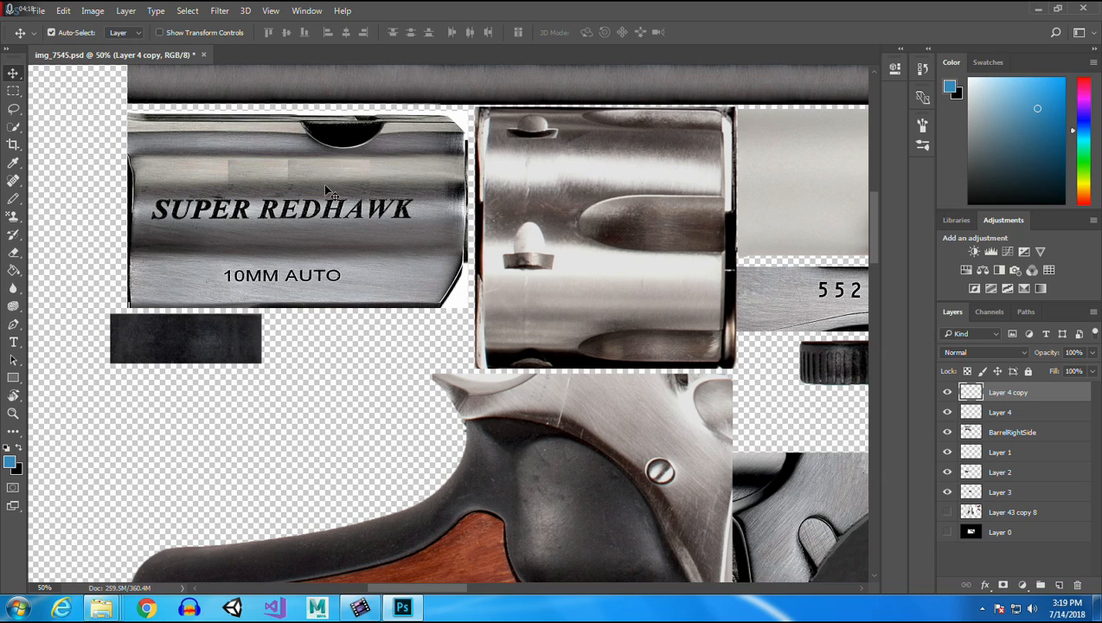
Soften the left edges of both metal patches with the Eraser at 15% opacity.
{"action": "left_click", "coordinate": [13, 252]}
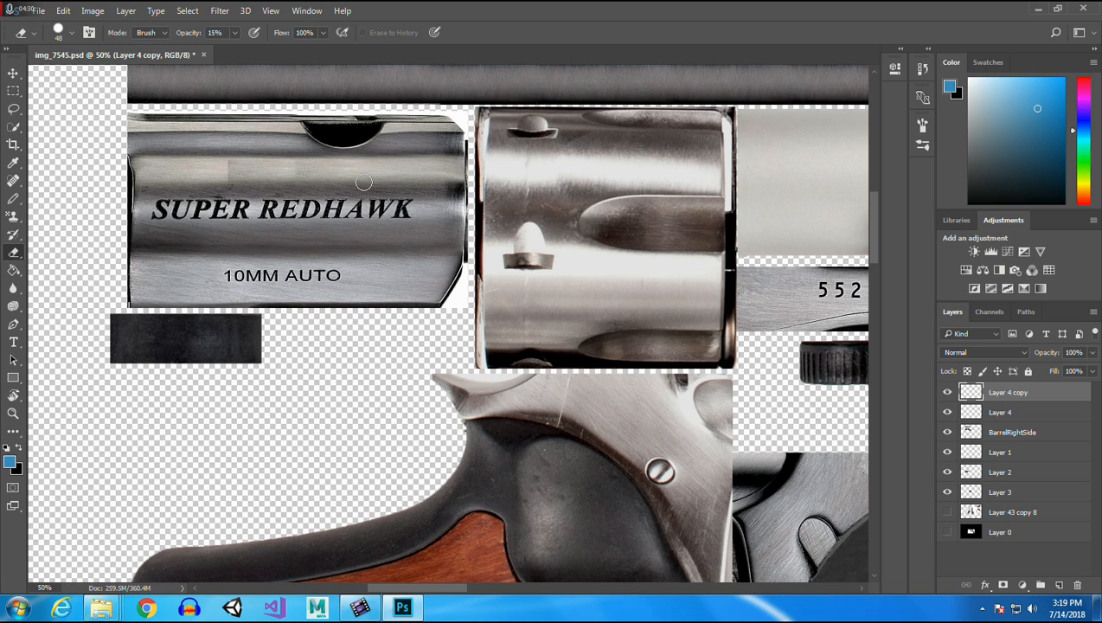
{"action": "left_click", "coordinate": [1012, 413]}
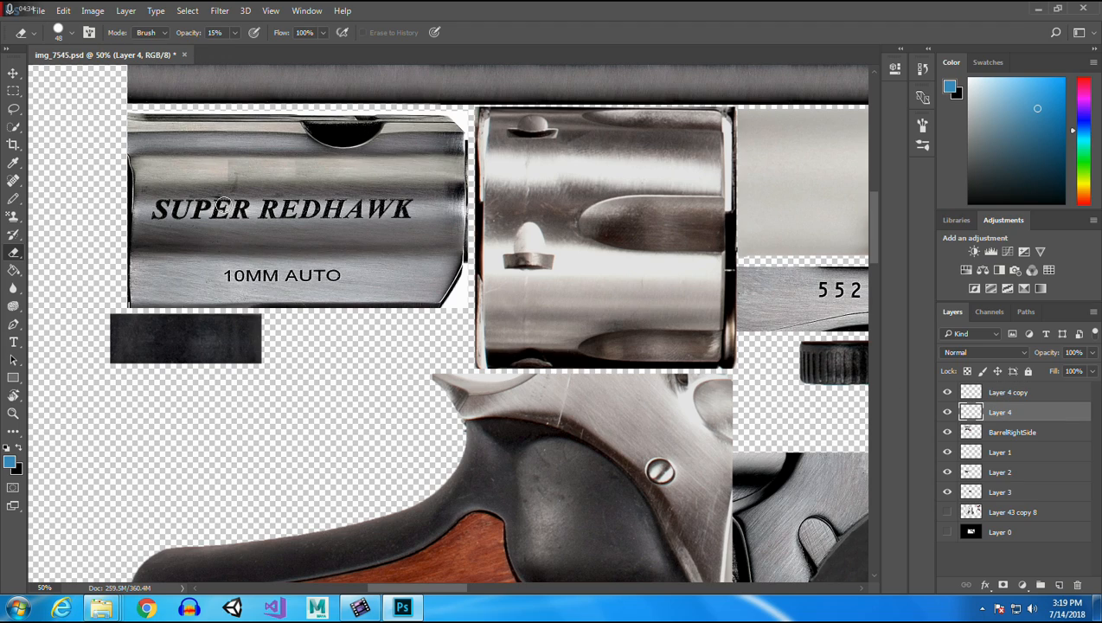
{"action": "left_click_drag", "start_coordinate": [225, 154], "coordinate": [231, 212]}
Duplicate the Layer 4 metal patch, move the copy over the leftover letter mark above SUPER, and blend its edges with the Eraser.
{"action": "left_click", "coordinate": [13, 74]}
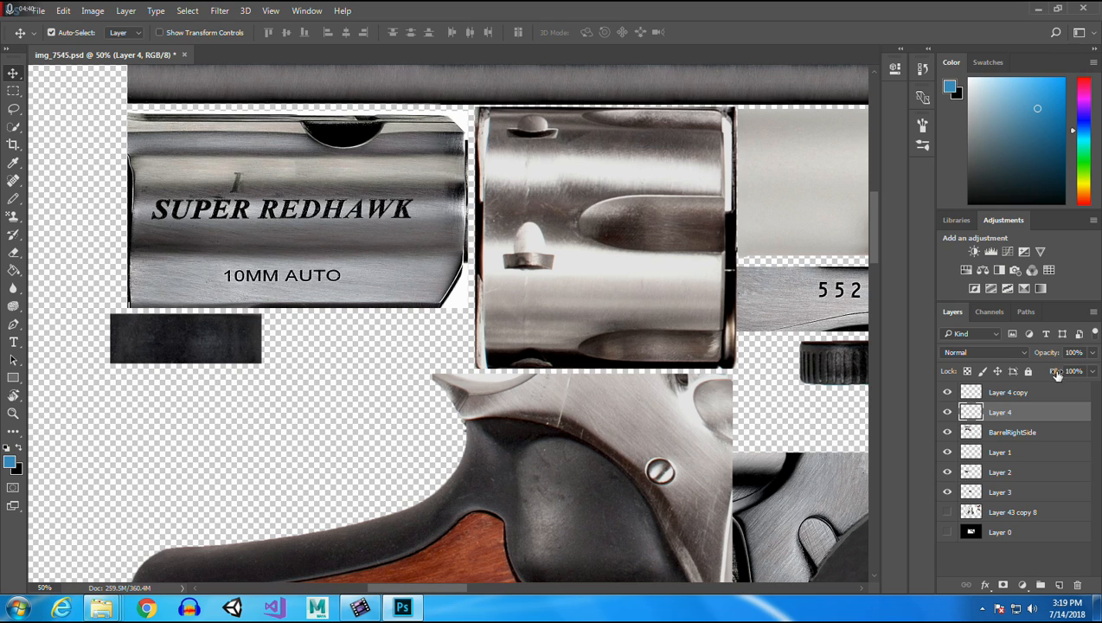
{"action": "right_click", "coordinate": [1015, 412]}
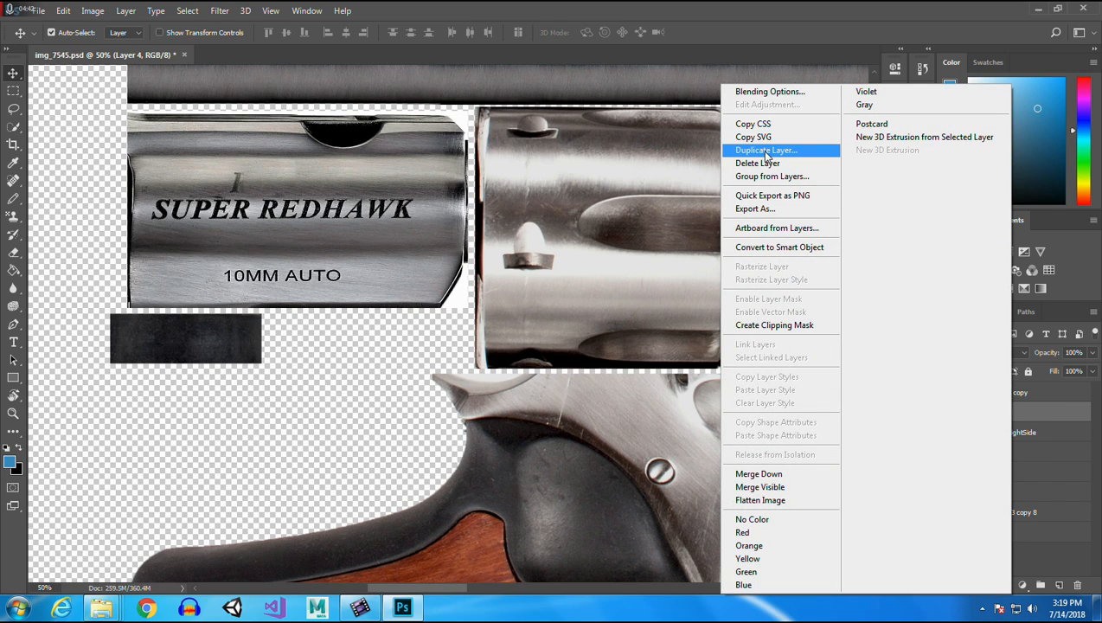
{"action": "left_click", "coordinate": [765, 149]}
{"action": "left_click", "coordinate": [664, 185]}
{"action": "left_click_drag", "start_coordinate": [251, 173], "coordinate": [231, 182]}
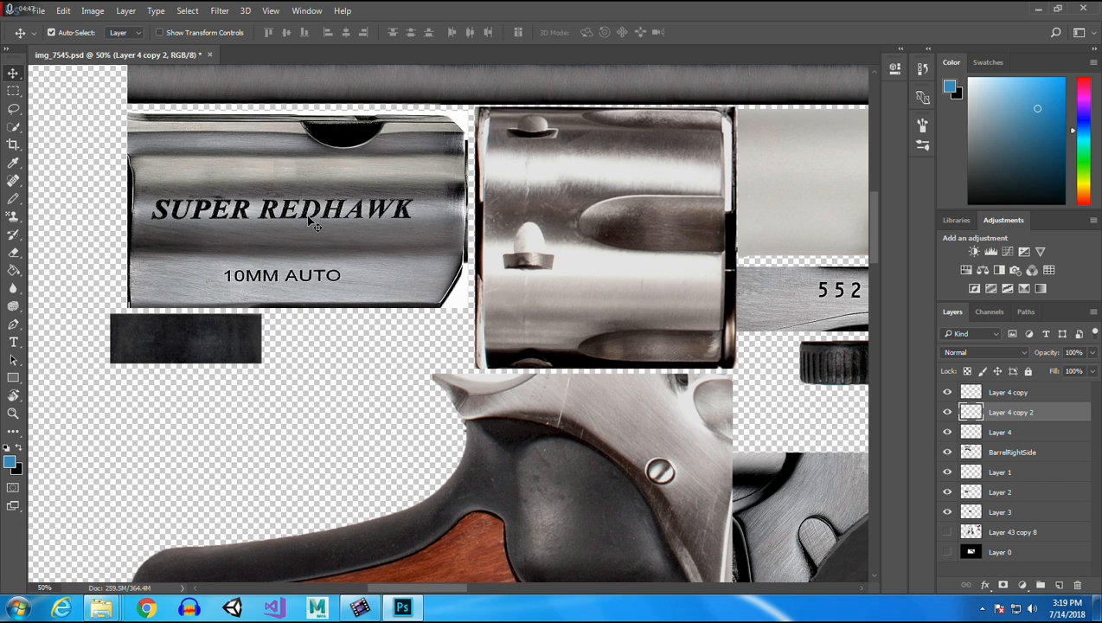
{"action": "left_click", "coordinate": [13, 252]}
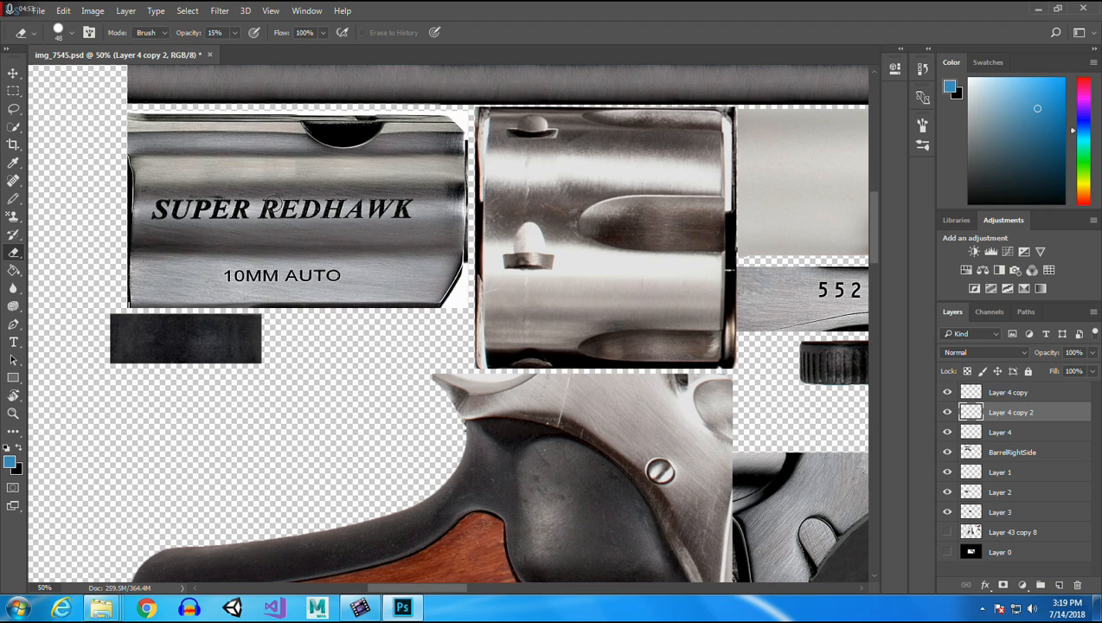
{"action": "left_click", "coordinate": [13, 73]}
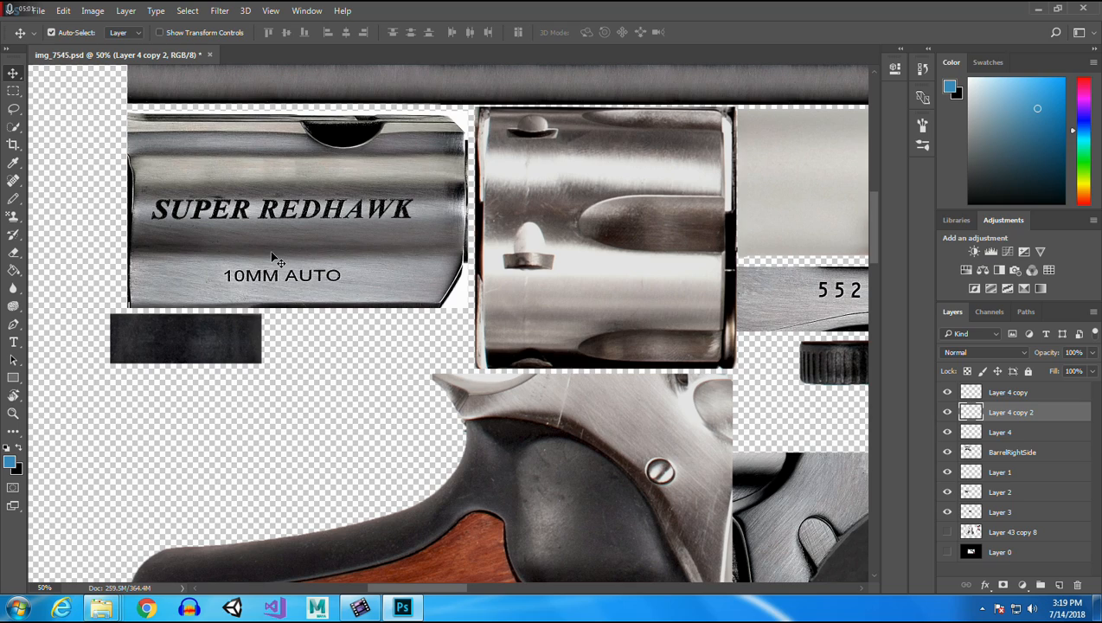
Copy the SUPER REDHAWK lettering from BarrelRightSide onto a new layer and move the strip to the empty area below the dark rectangle.
{"action": "left_click", "coordinate": [13, 90]}
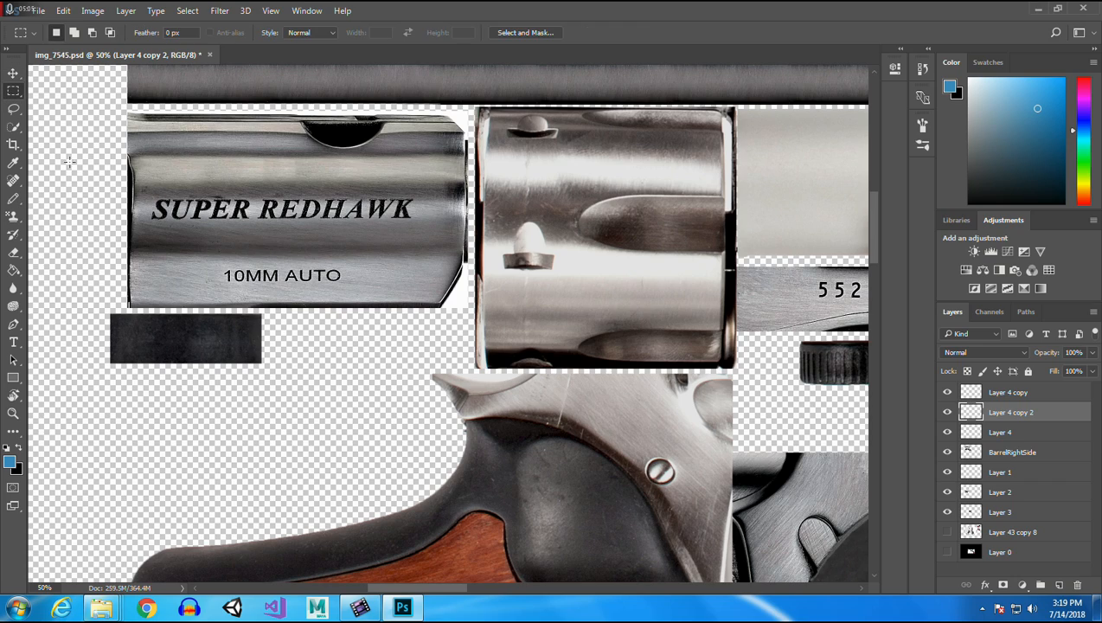
{"action": "left_click", "coordinate": [147, 182], "text": "ctrl"}
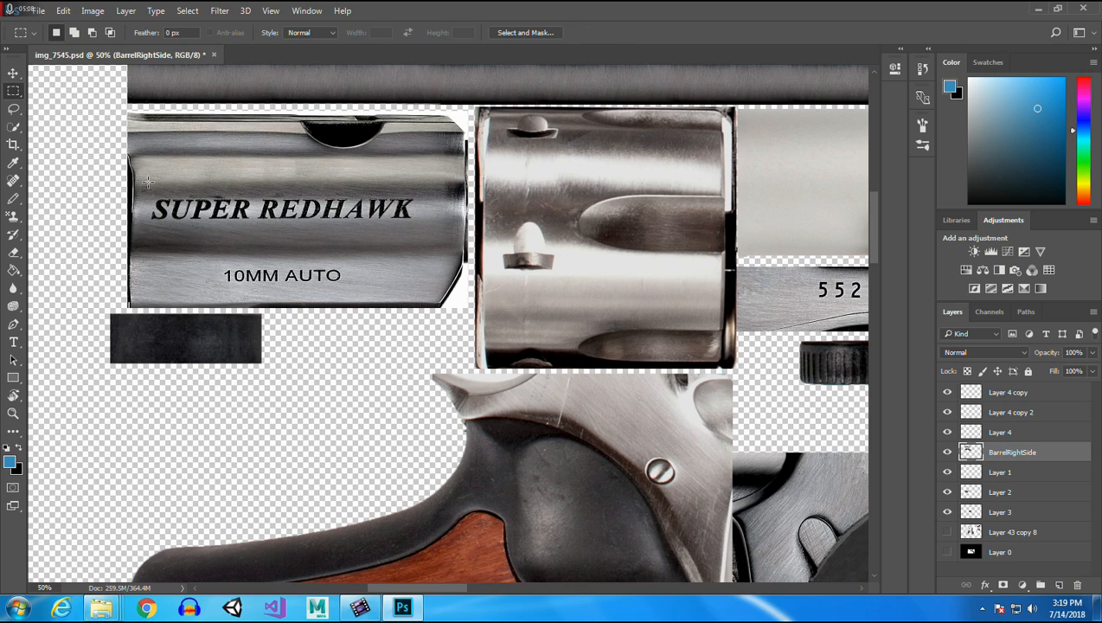
{"action": "left_click_drag", "start_coordinate": [147, 197], "coordinate": [418, 227]}
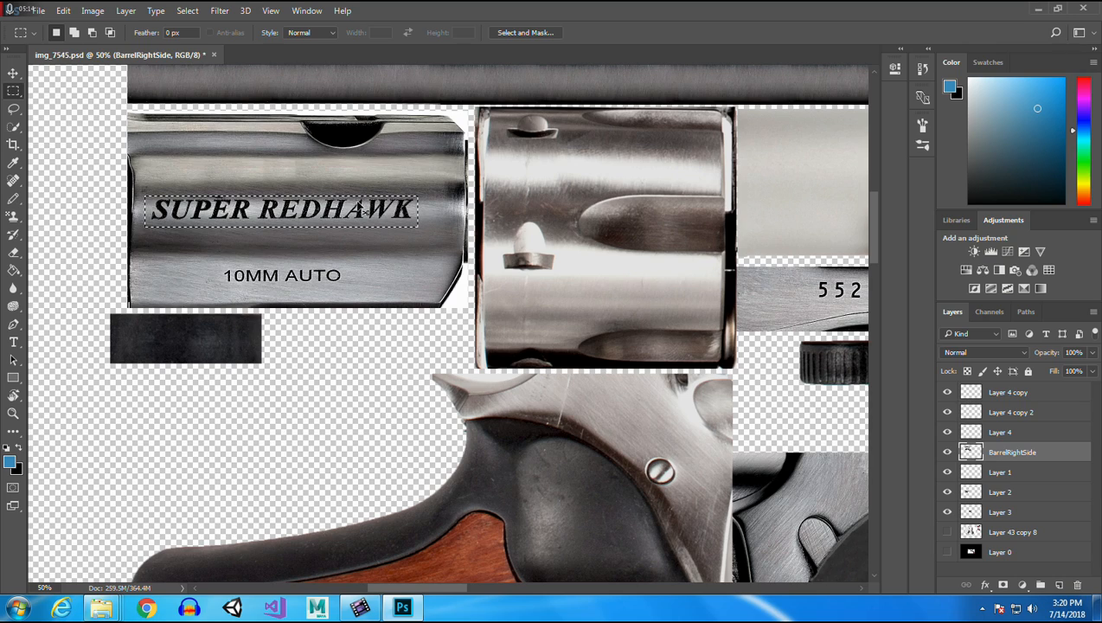
{"action": "key", "text": "ctrl+j"}
{"action": "left_click", "coordinate": [14, 75]}
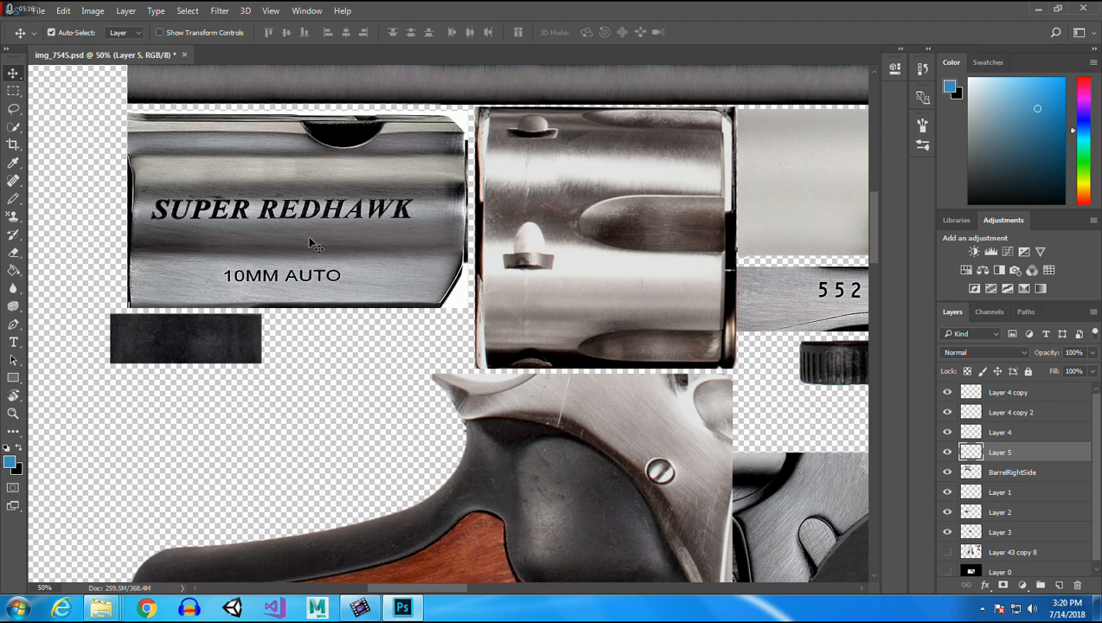
{"action": "left_click_drag", "start_coordinate": [291, 210], "coordinate": [229, 430]}
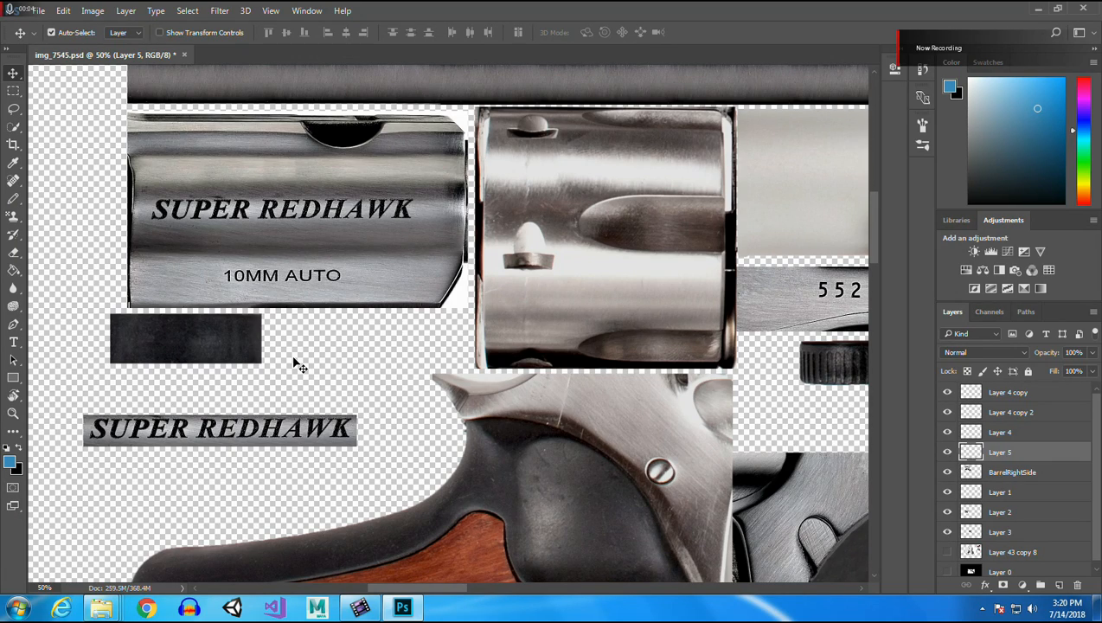
{"action": "left_click", "coordinate": [14, 90]}
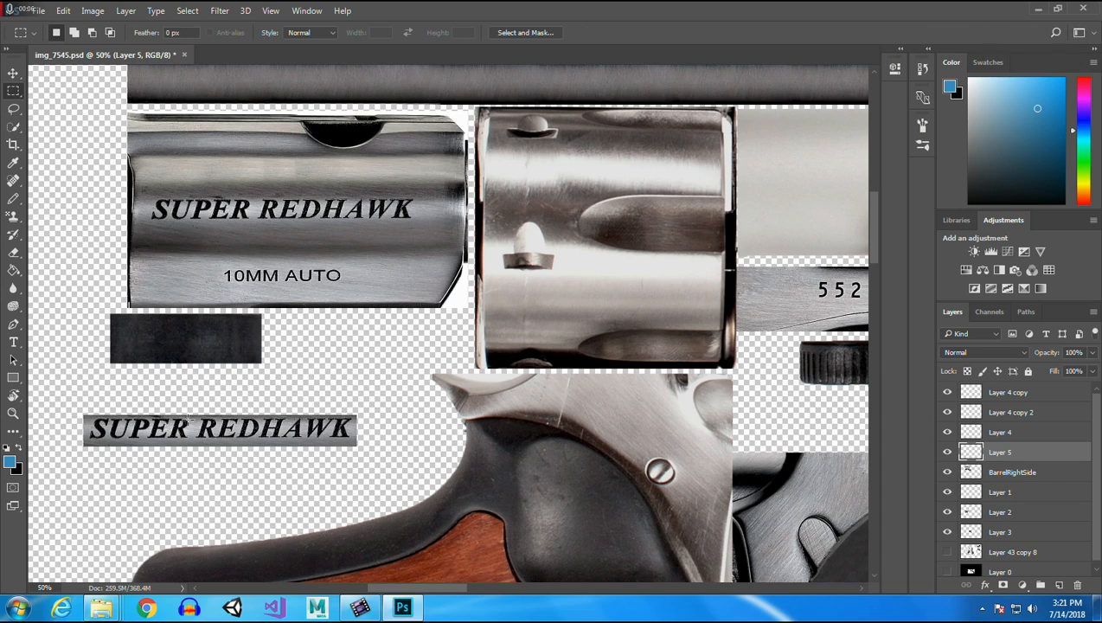
{"action": "left_click_drag", "start_coordinate": [198, 413], "coordinate": [261, 442]}
{"action": "left_click", "coordinate": [264, 458]}
Move the copied lettering strip nearer the dark rectangle, and copy its letters RED onto a new layer placed just before SUPER.
{"action": "left_click", "coordinate": [13, 73]}
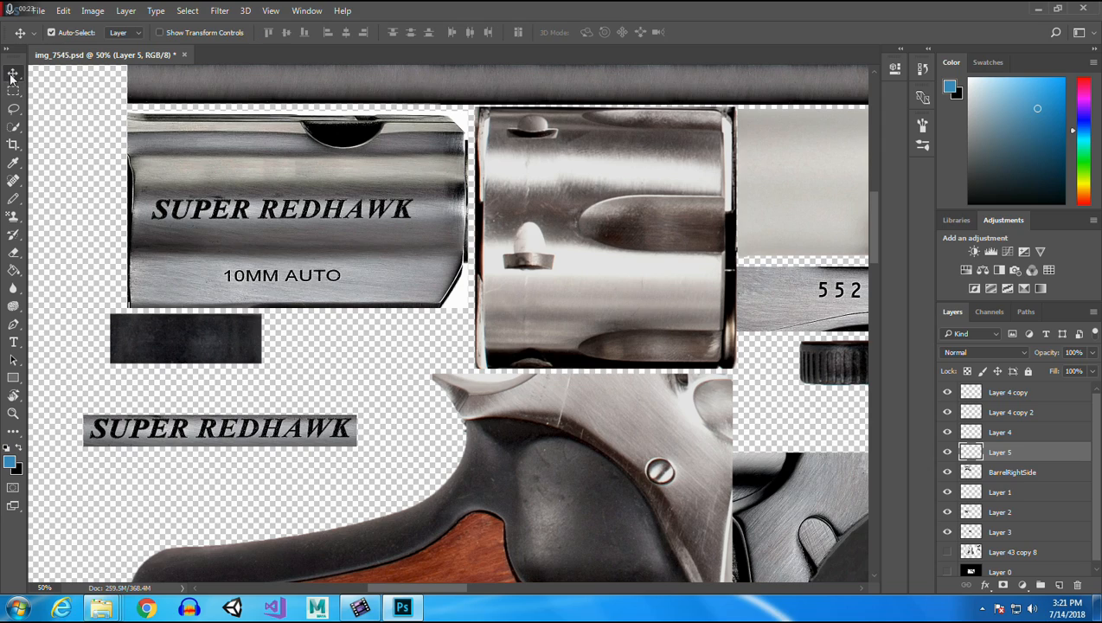
{"action": "left_click_drag", "start_coordinate": [246, 433], "coordinate": [288, 414]}
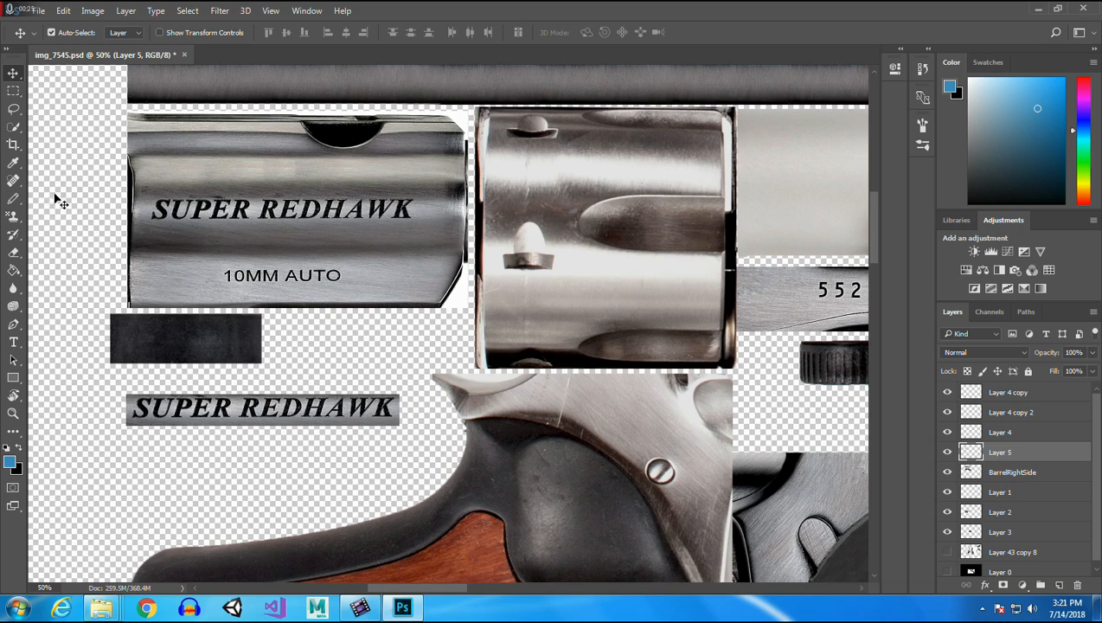
{"action": "left_click", "coordinate": [13, 91]}
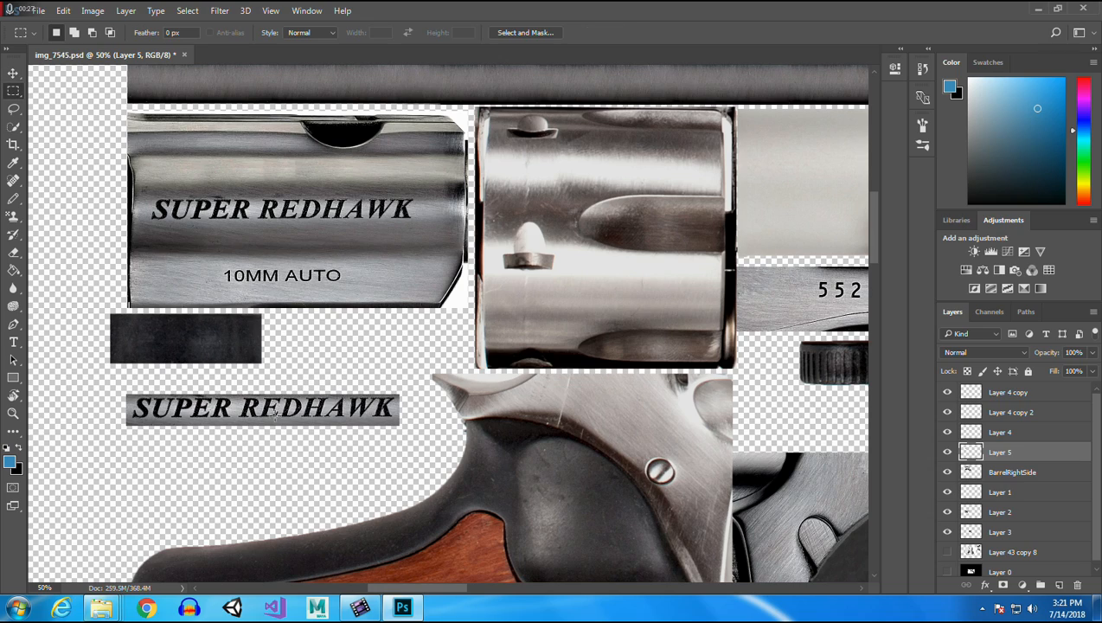
{"action": "left_click_drag", "start_coordinate": [305, 419], "coordinate": [239, 397]}
{"action": "key", "text": "ctrl+j"}
{"action": "left_click", "coordinate": [13, 73]}
{"action": "left_click_drag", "start_coordinate": [279, 407], "coordinate": [107, 408]}
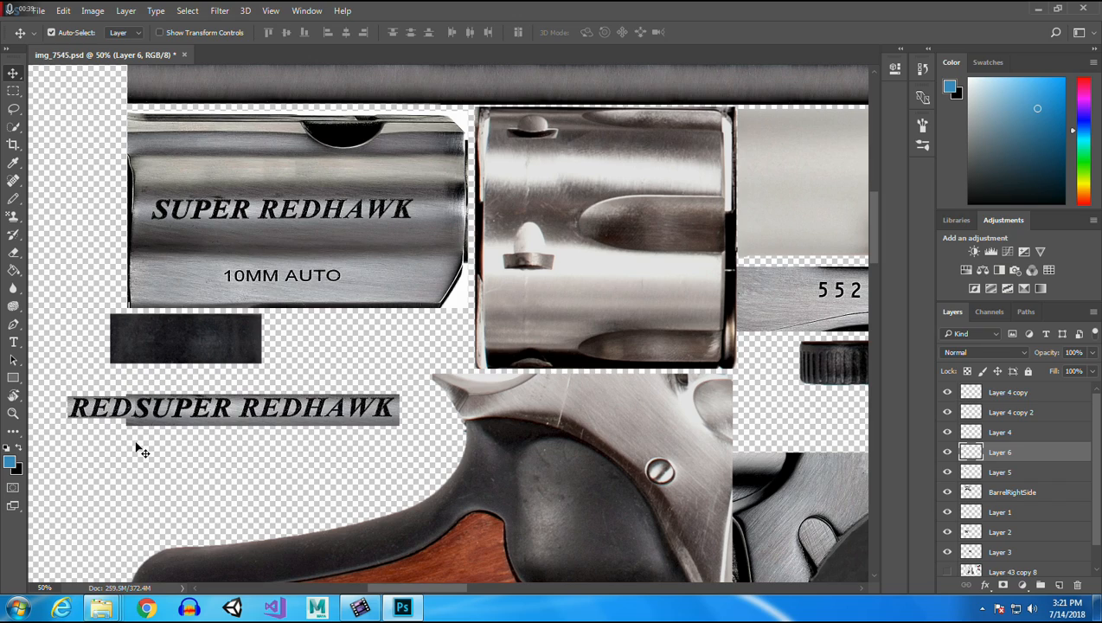
Soften the edge of the RED piece where it meets SUPER, using a 17 px Eraser at 15% opacity.
{"action": "left_click", "coordinate": [13, 254]}
{"action": "left_click", "coordinate": [73, 33]}
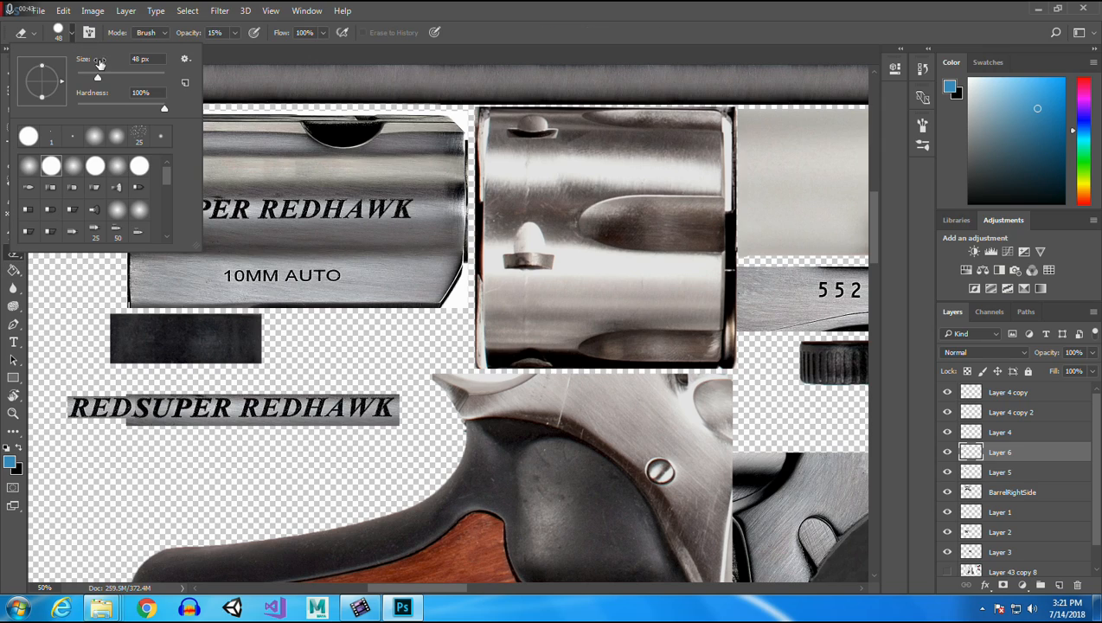
{"action": "left_click_drag", "start_coordinate": [98, 80], "coordinate": [84, 79]}
{"action": "left_click_drag", "start_coordinate": [136, 401], "coordinate": [136, 424]}
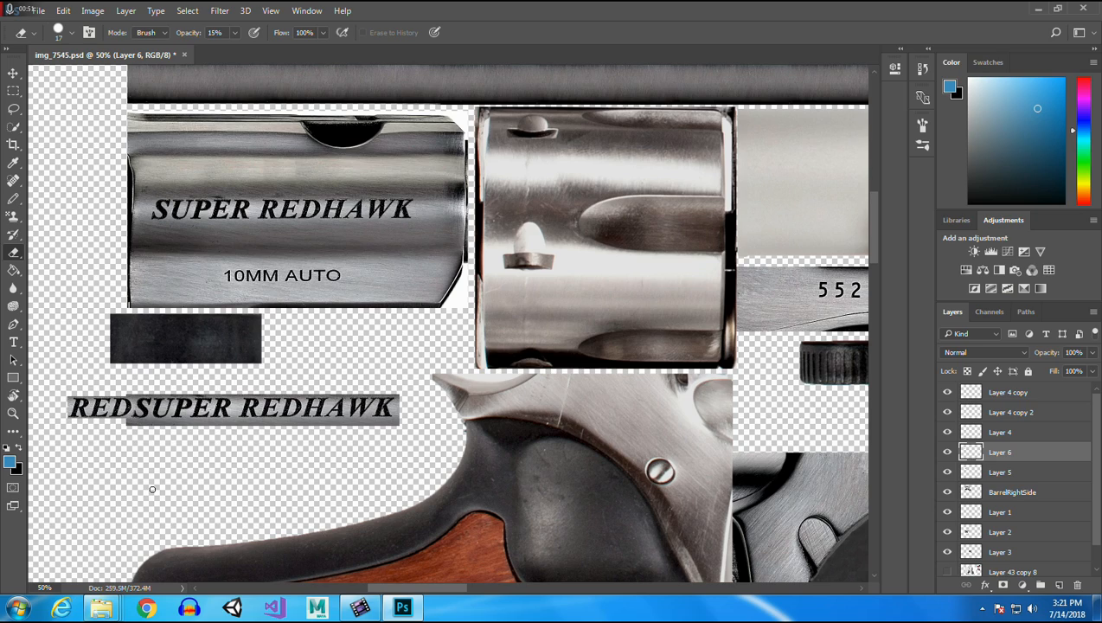
Copy a blank metal square beside the REDHAWK engraving from BarrelRightSide onto a new top layer and place it over the copied strip's R.
{"action": "left_click", "coordinate": [13, 92]}
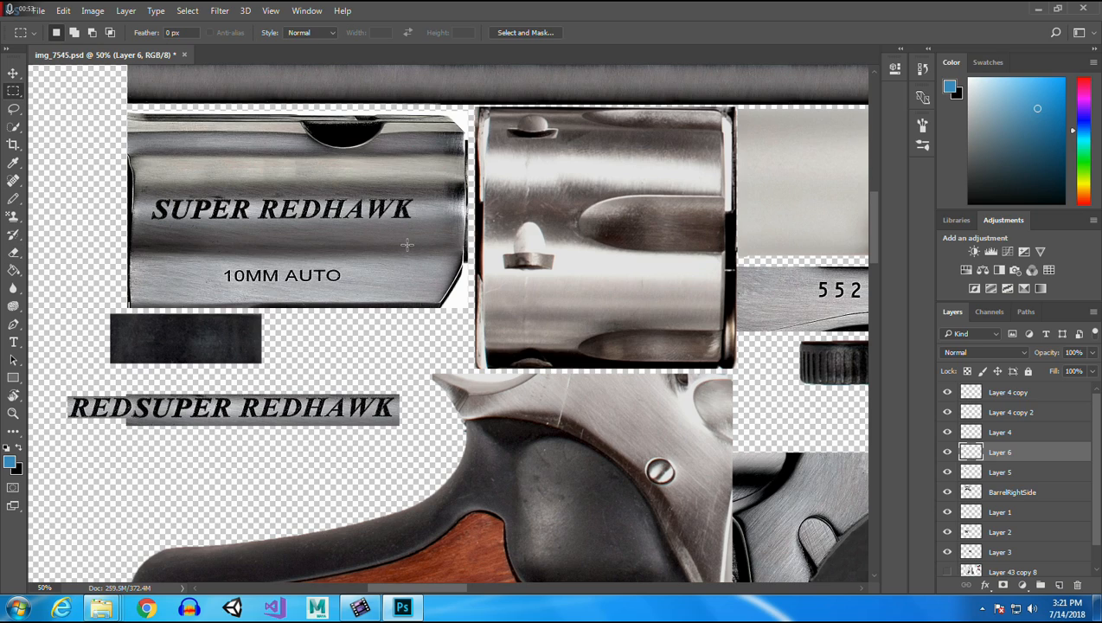
{"action": "left_click_drag", "start_coordinate": [419, 198], "coordinate": [446, 225]}
{"action": "left_click", "coordinate": [13, 74]}
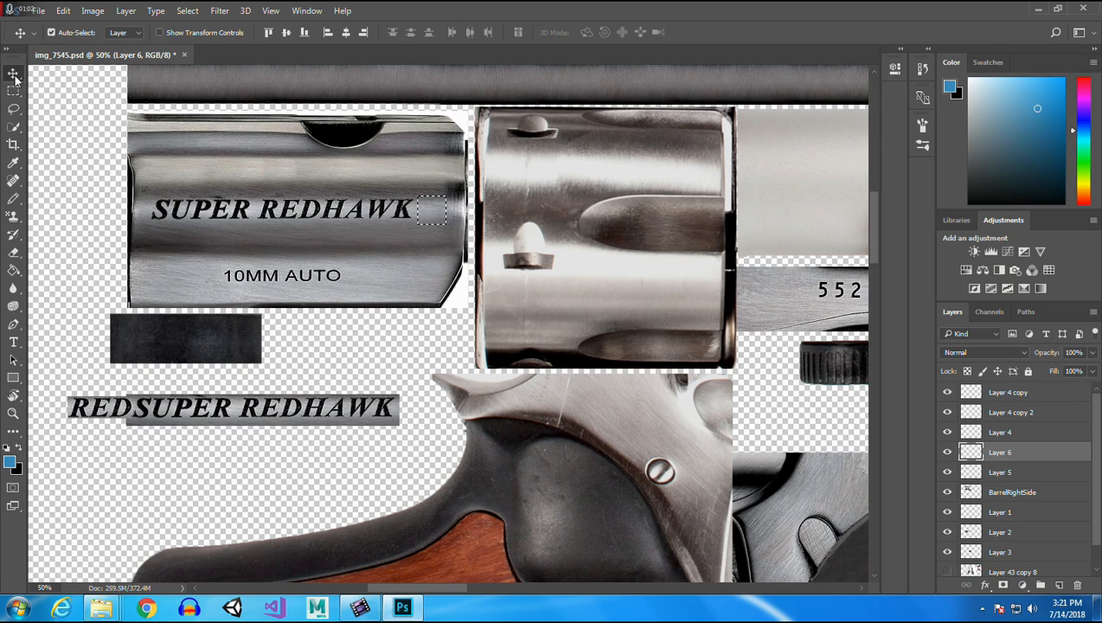
{"action": "left_click", "coordinate": [356, 165]}
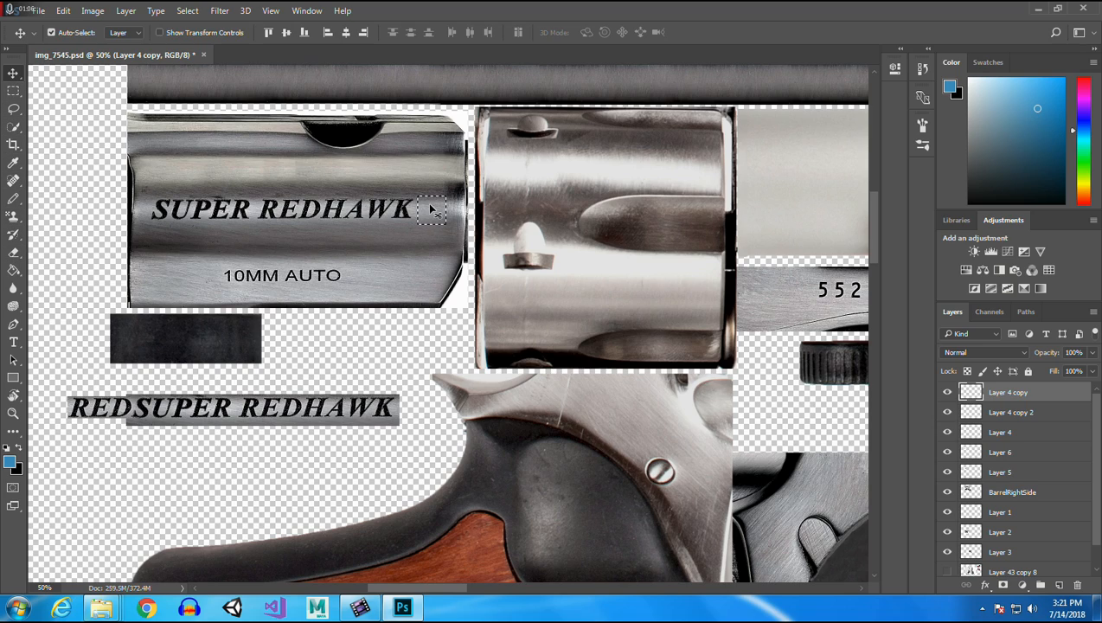
{"action": "key", "text": "ctrl+c"}
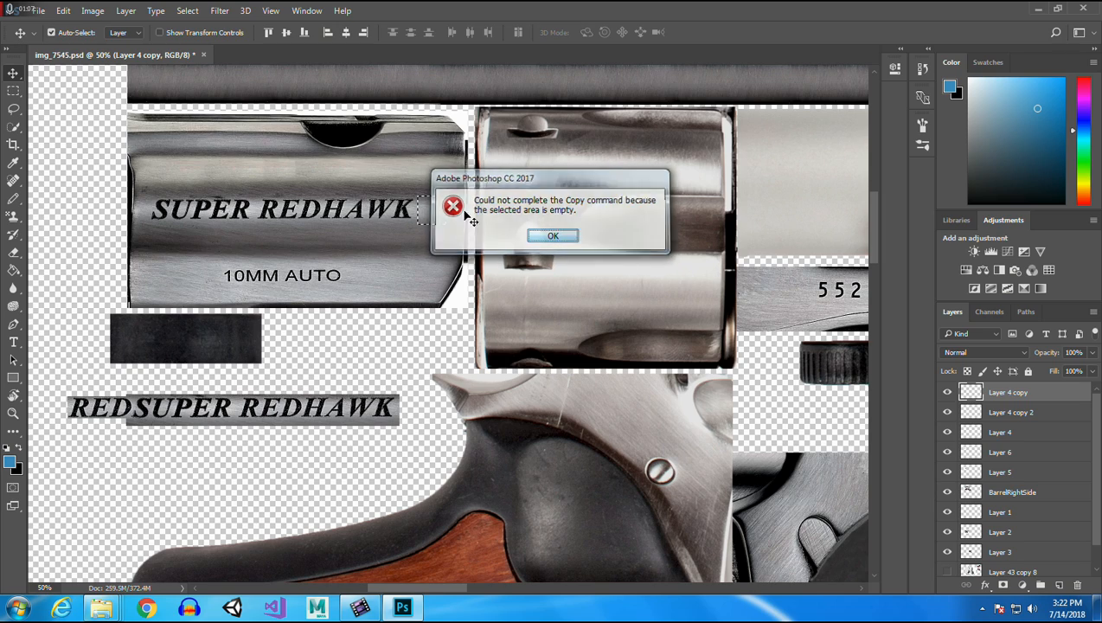
{"action": "key", "text": "Return"}
{"action": "left_click", "coordinate": [306, 241]}
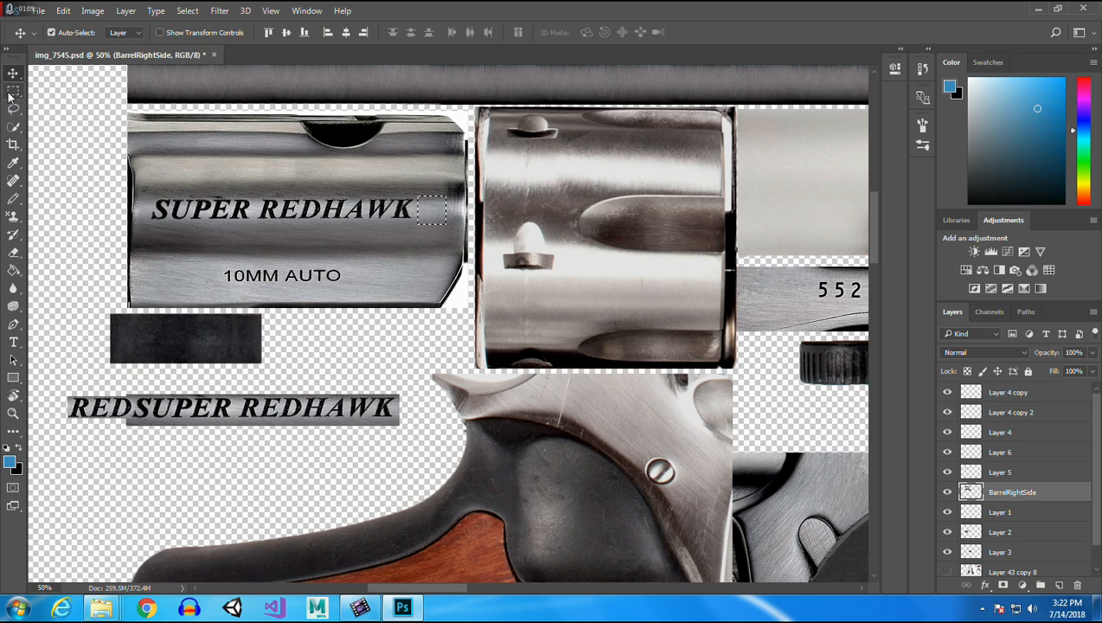
{"action": "key", "text": "ctrl+j"}
{"action": "left_click_drag", "start_coordinate": [431, 210], "coordinate": [249, 452]}
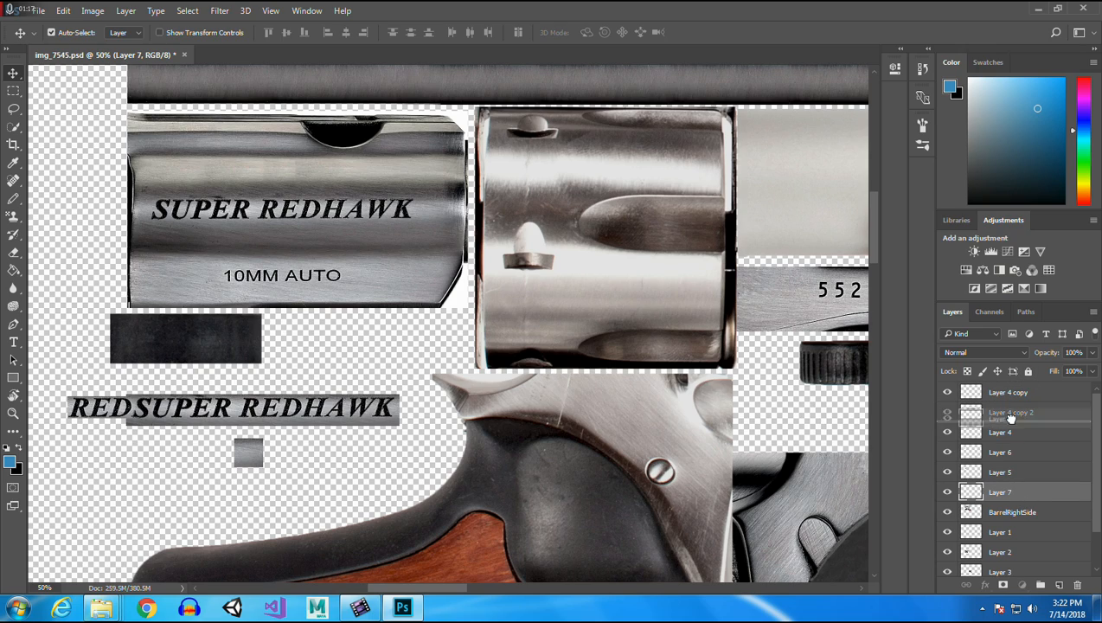
{"action": "key", "text": "ctrl+shift+bracketright"}
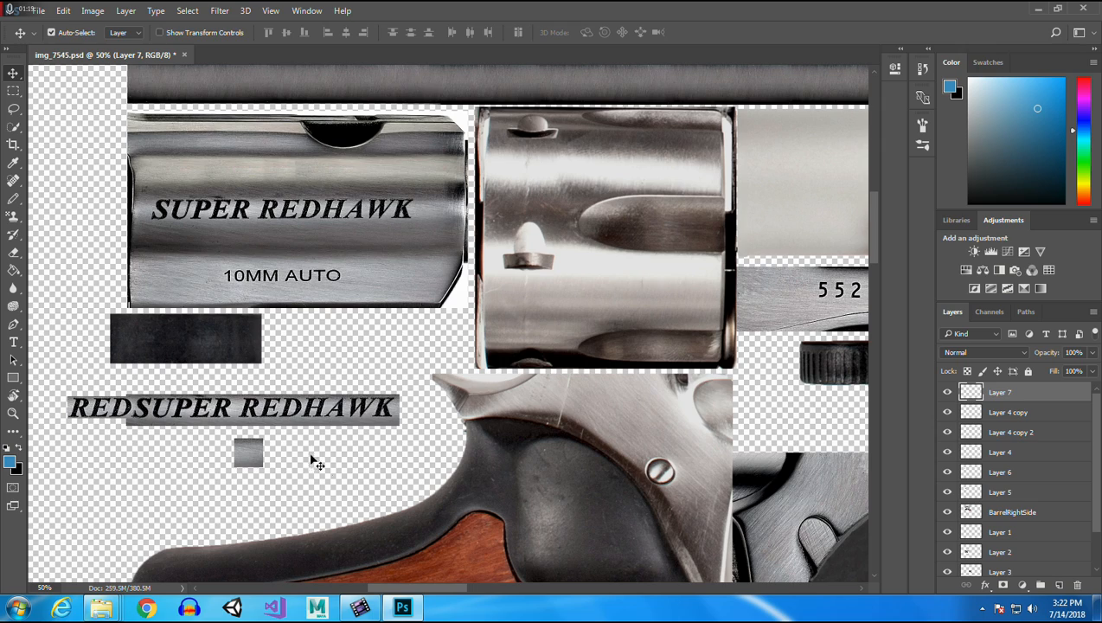
{"action": "left_click_drag", "start_coordinate": [249, 456], "coordinate": [241, 407]}
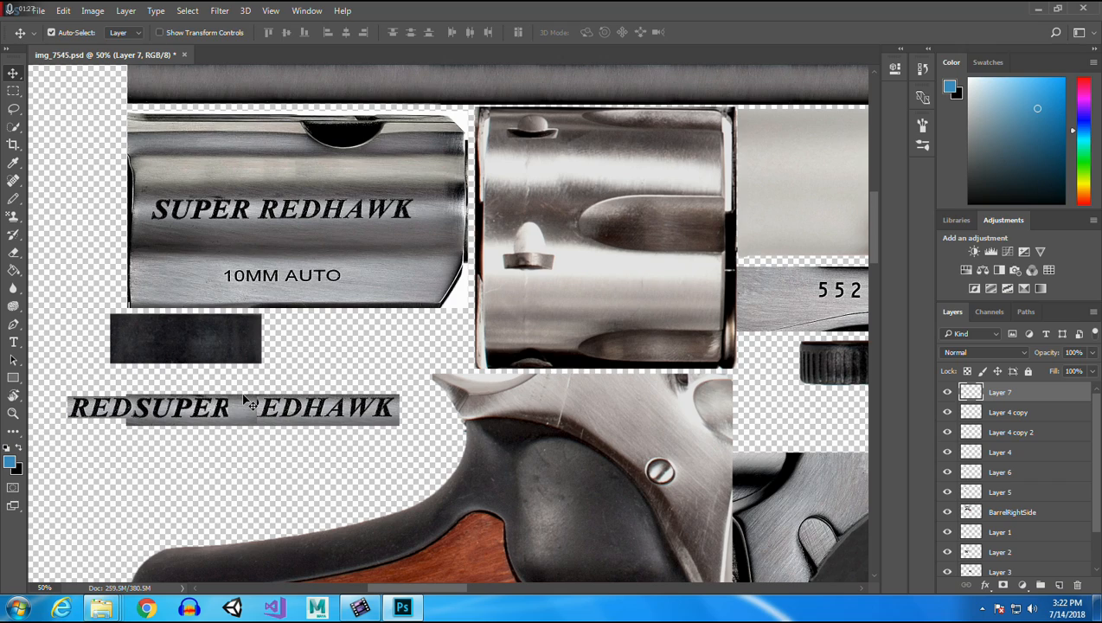
Soften both side edges of the metal patch with a 37 px Eraser at 15% opacity, and shift it into the gap after SUPER.
{"action": "left_click", "coordinate": [13, 252]}
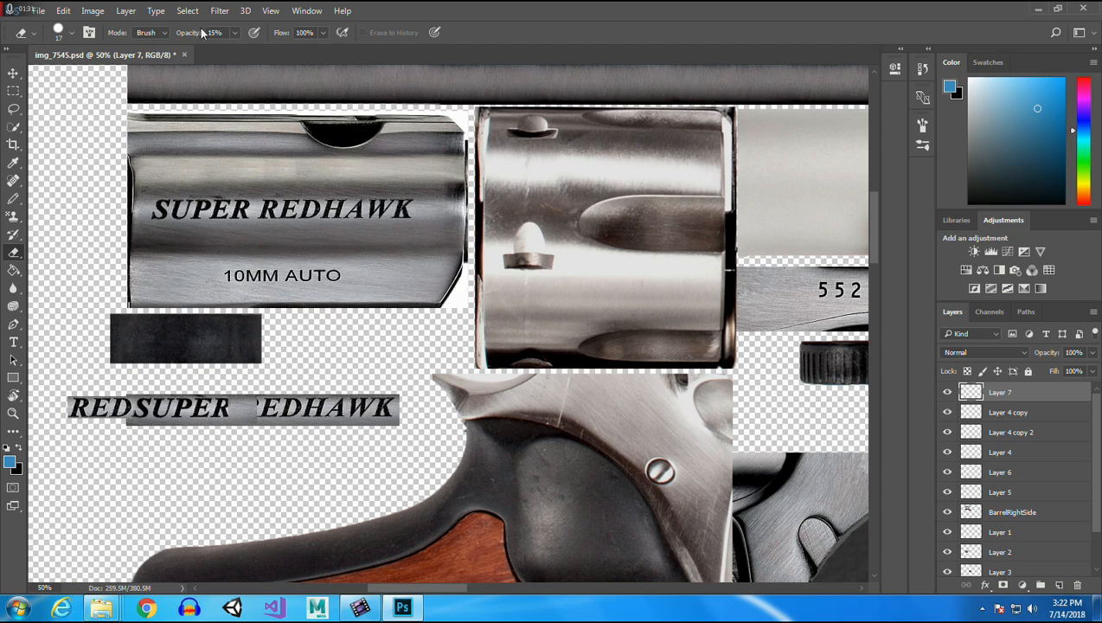
{"action": "left_click", "coordinate": [71, 33]}
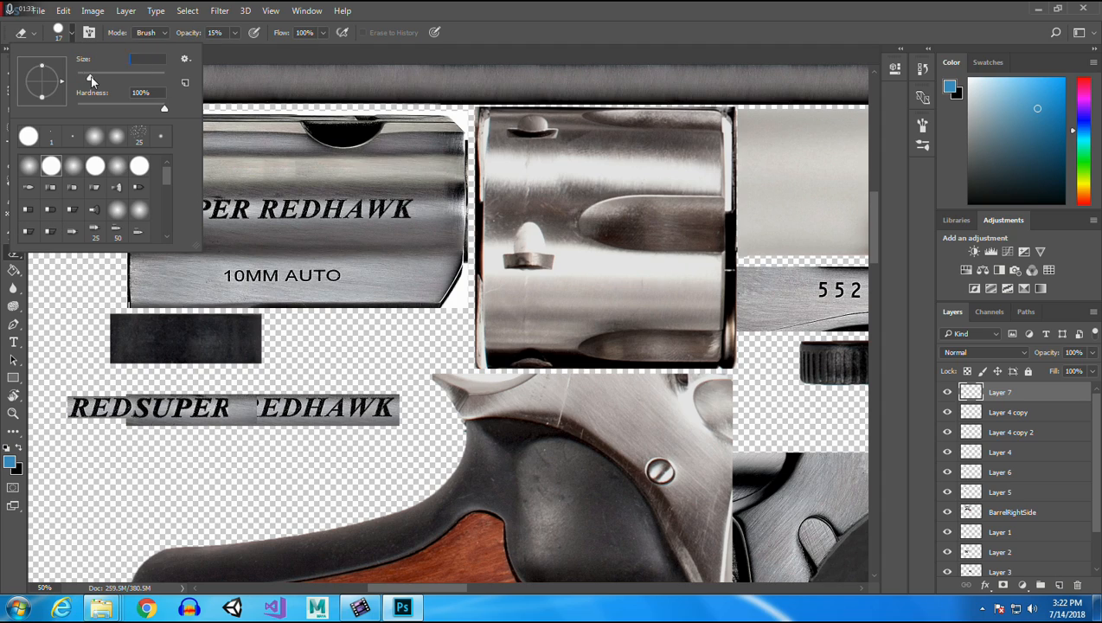
{"action": "left_click", "coordinate": [225, 393]}
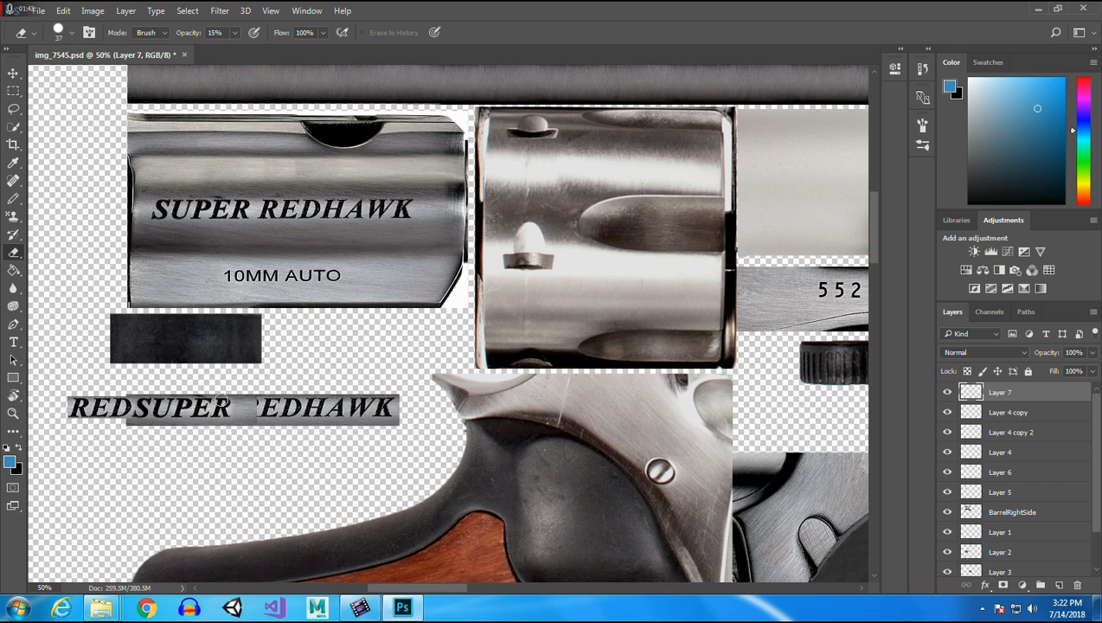
{"action": "left_click_drag", "start_coordinate": [258, 389], "coordinate": [258, 427]}
{"action": "left_click", "coordinate": [13, 73]}
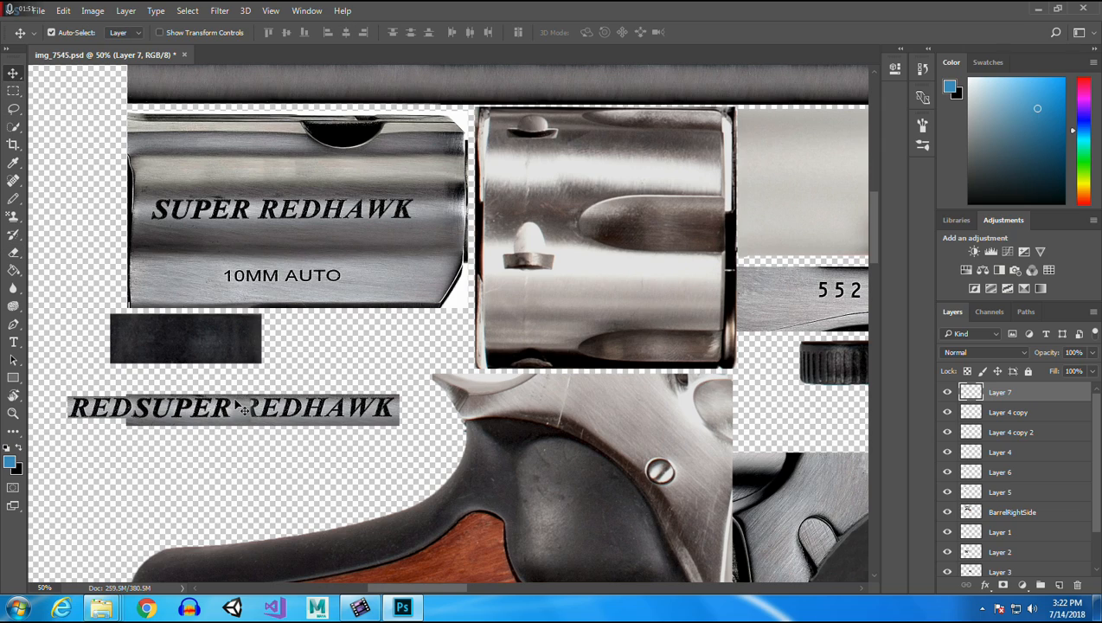
{"action": "left_click_drag", "start_coordinate": [240, 408], "coordinate": [242, 411]}
Duplicate the metal patch layer twice and place the copies over the letters R and E of REDHAWK on the copied strip.
{"action": "right_click", "coordinate": [1010, 395]}
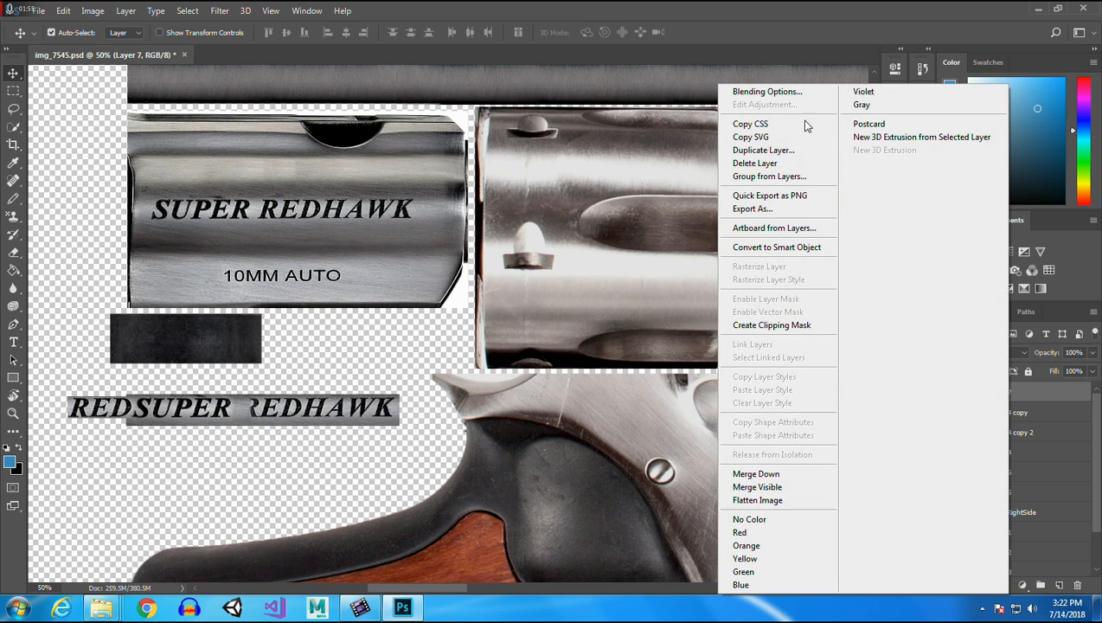
{"action": "left_click", "coordinate": [762, 140]}
{"action": "left_click", "coordinate": [672, 183]}
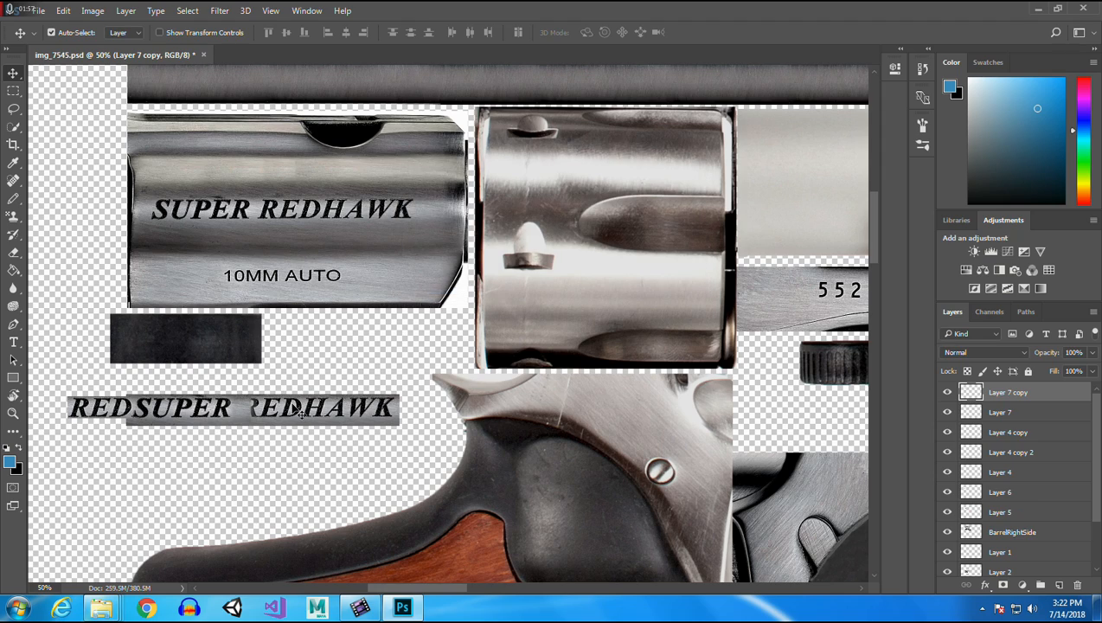
{"action": "left_click_drag", "start_coordinate": [246, 408], "coordinate": [266, 414]}
{"action": "right_click", "coordinate": [1030, 394]}
{"action": "left_click", "coordinate": [779, 150]}
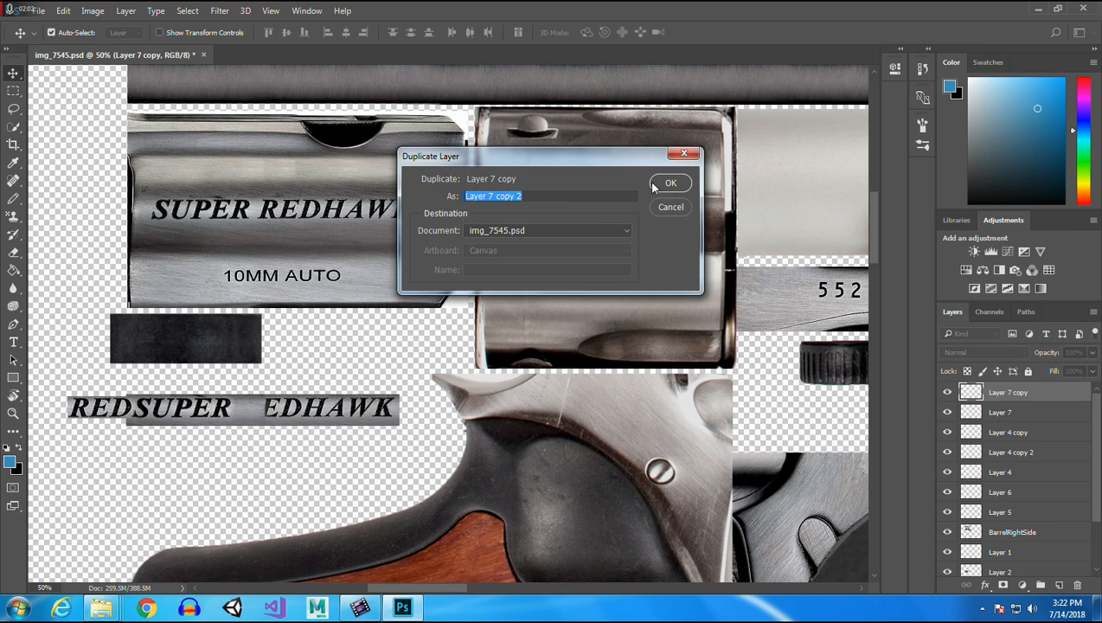
{"action": "left_click", "coordinate": [671, 182]}
{"action": "left_click_drag", "start_coordinate": [262, 413], "coordinate": [272, 410]}
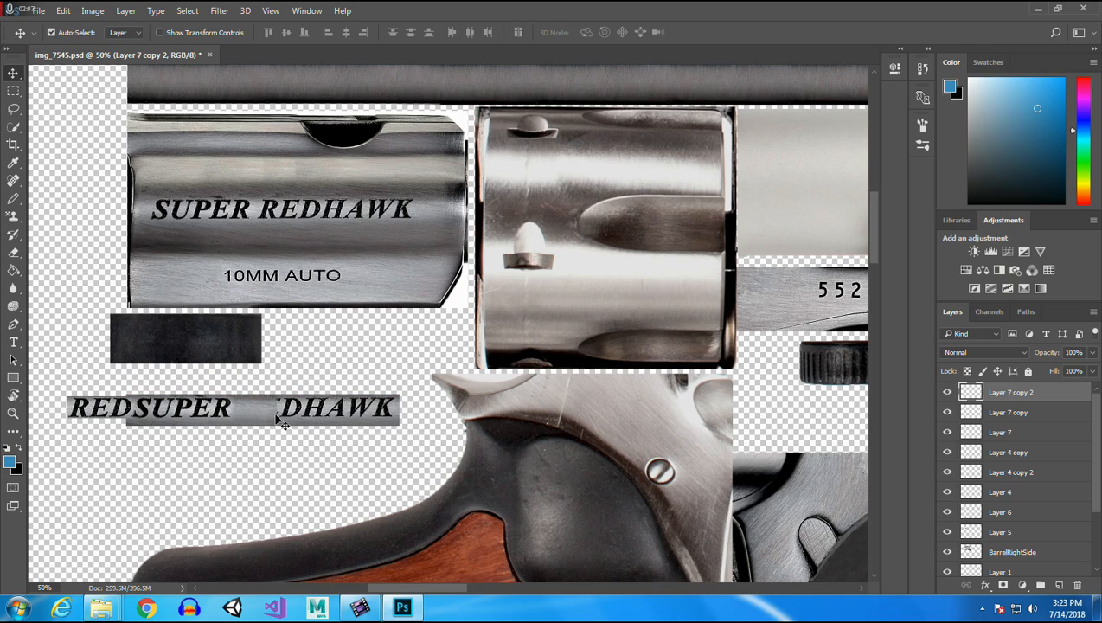
Merge Layer 7, Layer 7 copy and Layer 7 copy 2, the metal patches on the copied strip, into one layer.
{"action": "left_click", "coordinate": [1022, 433], "text": "shift"}
{"action": "right_click", "coordinate": [1004, 414]}
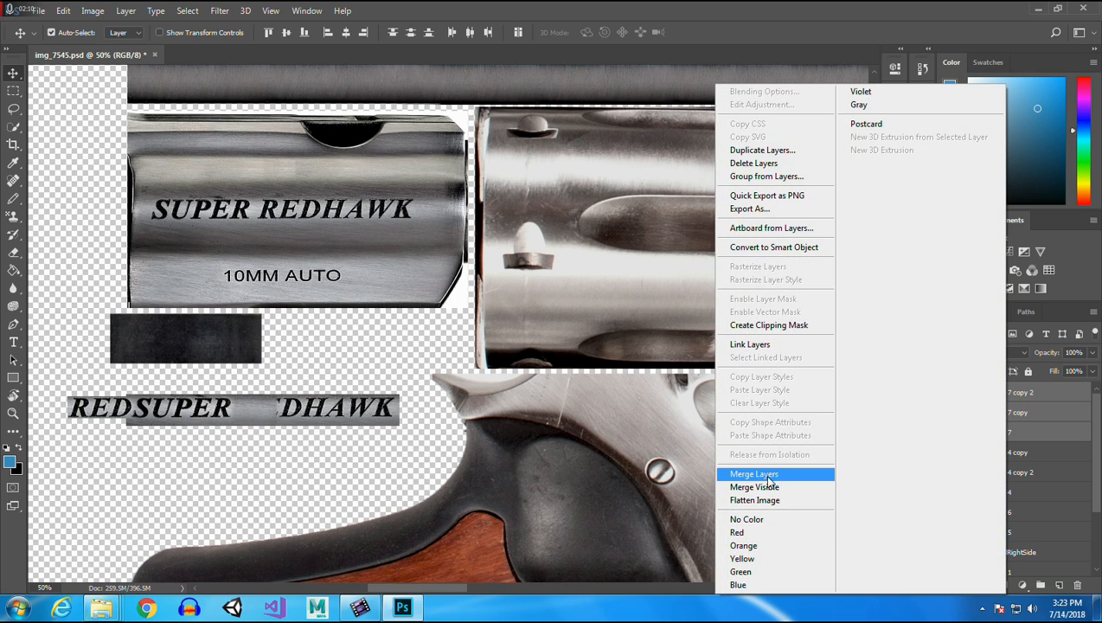
{"action": "left_click", "coordinate": [1031, 392]}
Duplicate the merged metal patch layer and place the copy over the D of REDHAWK on the copied strip.
{"action": "right_click", "coordinate": [1032, 394]}
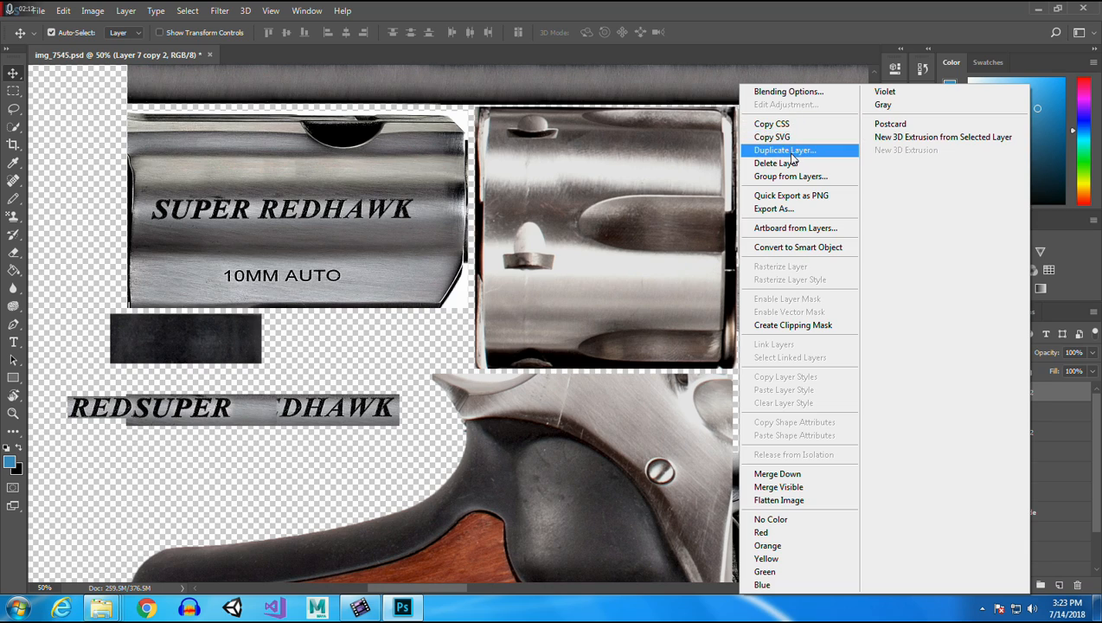
{"action": "left_click", "coordinate": [783, 149]}
{"action": "left_click", "coordinate": [664, 182]}
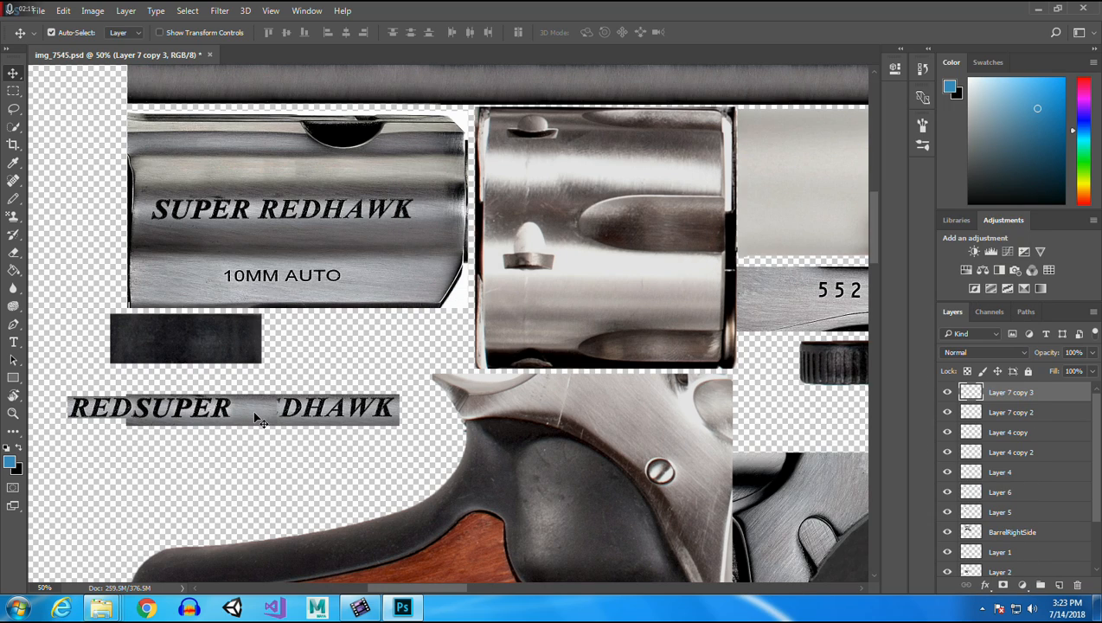
{"action": "left_click_drag", "start_coordinate": [253, 418], "coordinate": [283, 417]}
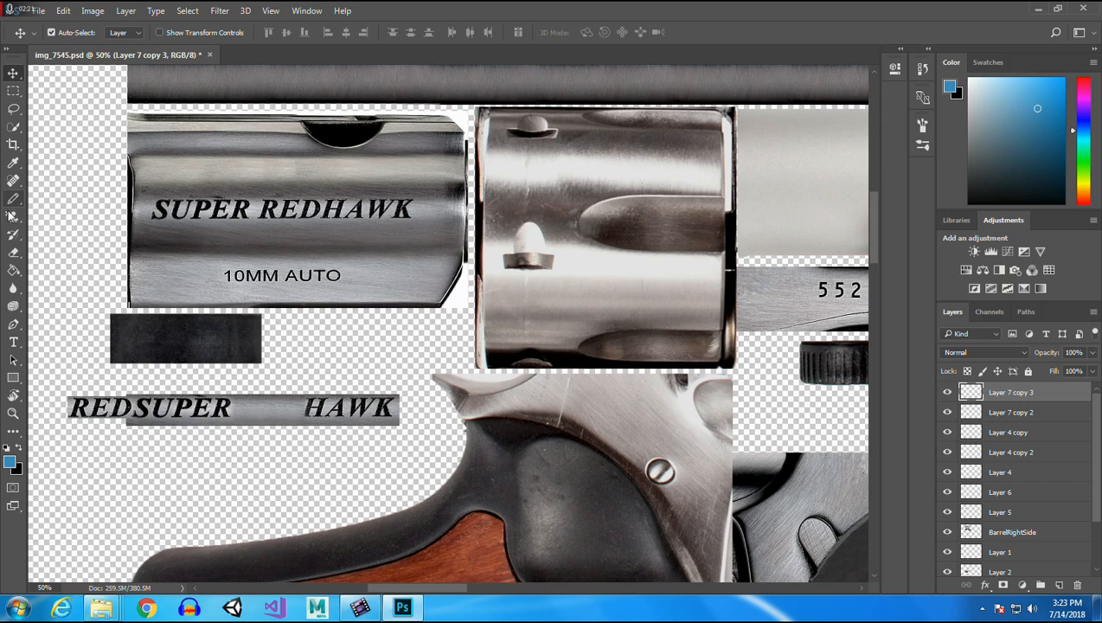
Soften the new patch's edge beside the H of HAWK with the 37 px Eraser at 15% opacity.
{"action": "left_click", "coordinate": [14, 253]}
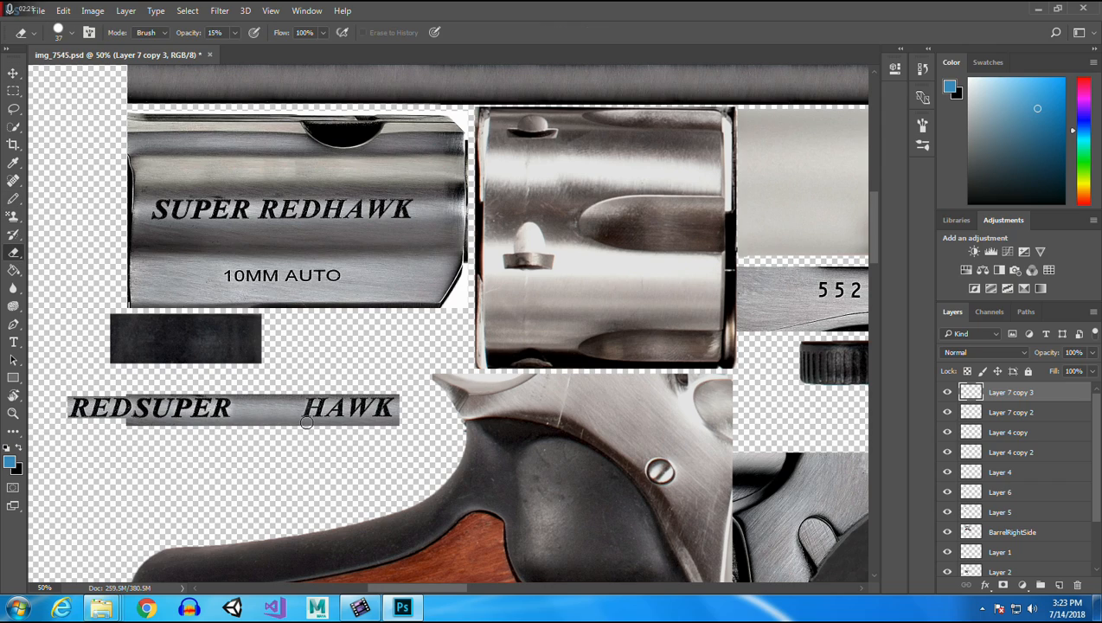
{"action": "mouse_move", "coordinate": [309, 413]}
{"action": "left_mouse_down"}
{"action": "mouse_move", "coordinate": [305, 394]}
{"action": "mouse_move", "coordinate": [308, 412]}
{"action": "left_mouse_up"}
{"action": "key", "text": "v"}
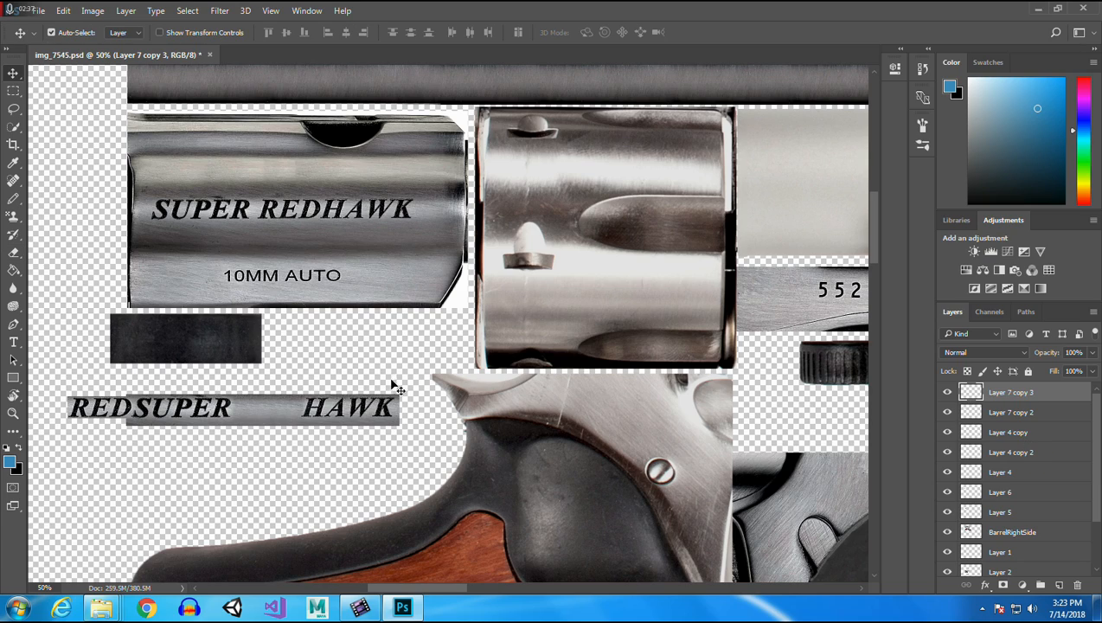
Reorder the lettering strip's Layer 5 to sit directly below the patch layers, and merge Layer 7 copy 2 with Layer 7 copy 3.
{"action": "left_click", "coordinate": [398, 420]}
{"action": "left_click_drag", "start_coordinate": [1006, 432], "coordinate": [1010, 429]}
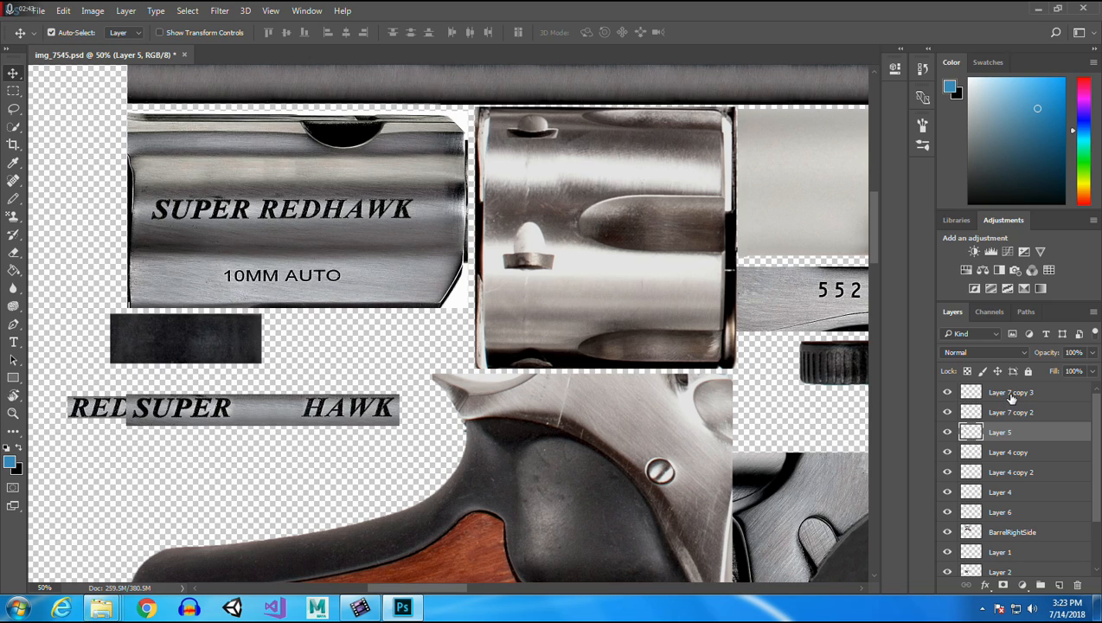
{"action": "left_click", "coordinate": [13, 90]}
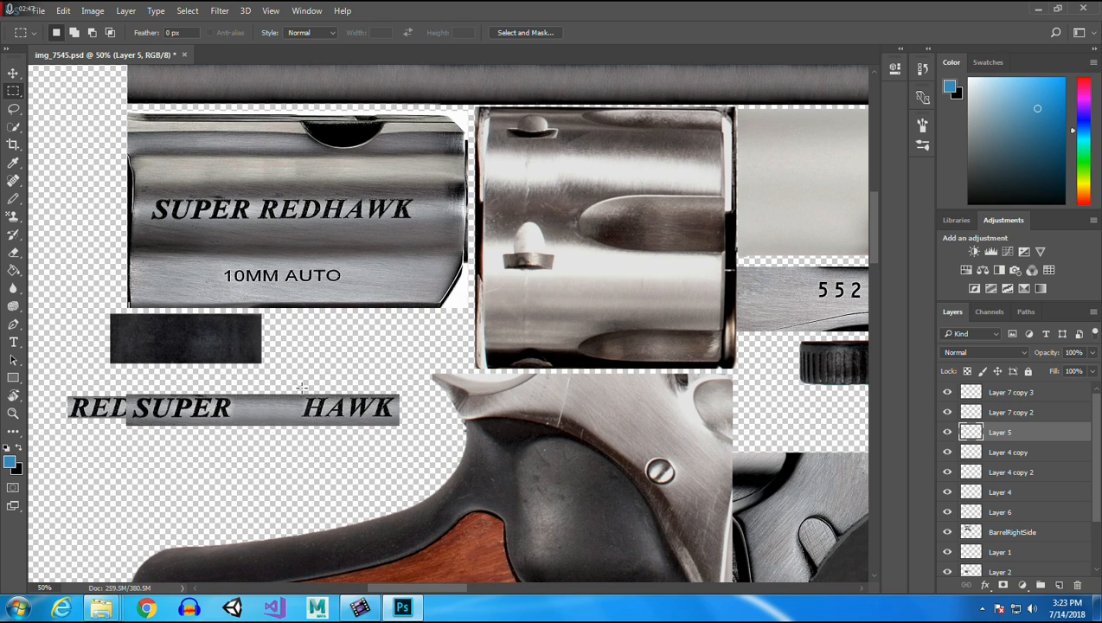
{"action": "left_click", "coordinate": [1024, 412]}
{"action": "left_click", "coordinate": [1018, 392], "text": "shift"}
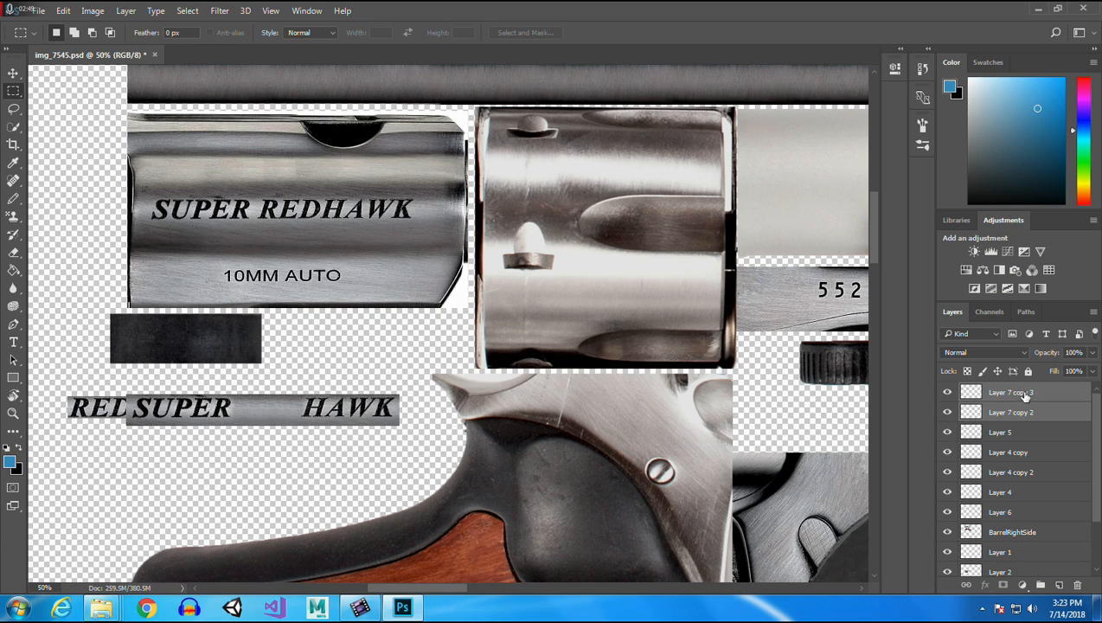
{"action": "right_click", "coordinate": [1019, 392]}
{"action": "left_click", "coordinate": [771, 473]}
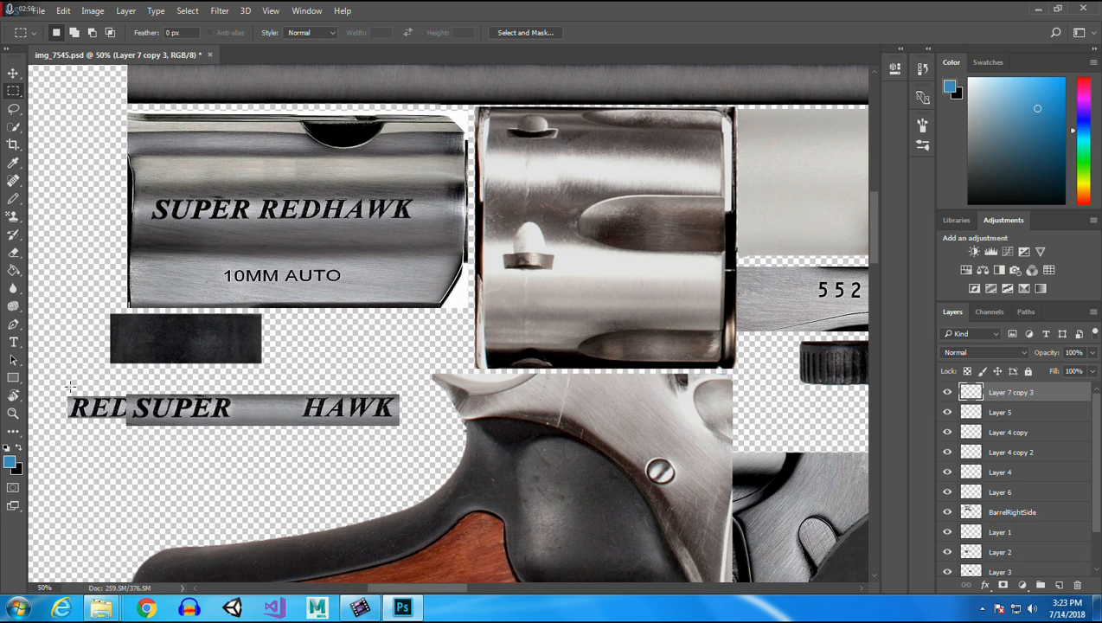
Move Layer 6 with the RED lettering to the top of the layer stack.
{"action": "left_click", "coordinate": [13, 71]}
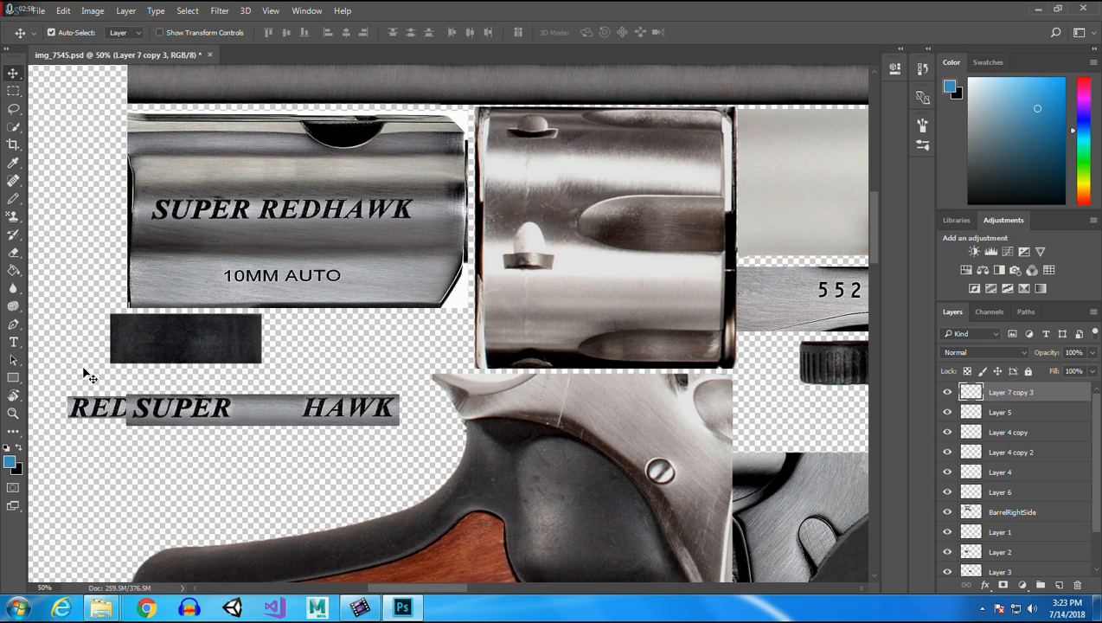
{"action": "left_click", "coordinate": [100, 407]}
{"action": "left_click_drag", "start_coordinate": [998, 494], "coordinate": [991, 389]}
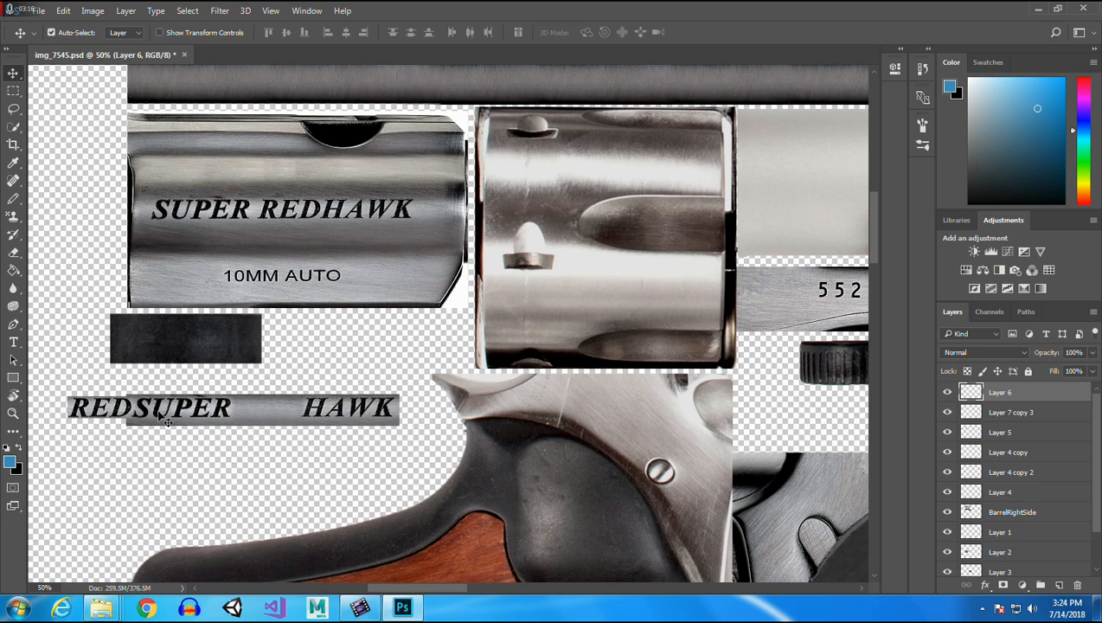
Try to extend the strip behind RED with a piece copied from the merged patch layer, and delete that piece.
{"action": "left_click", "coordinate": [13, 91]}
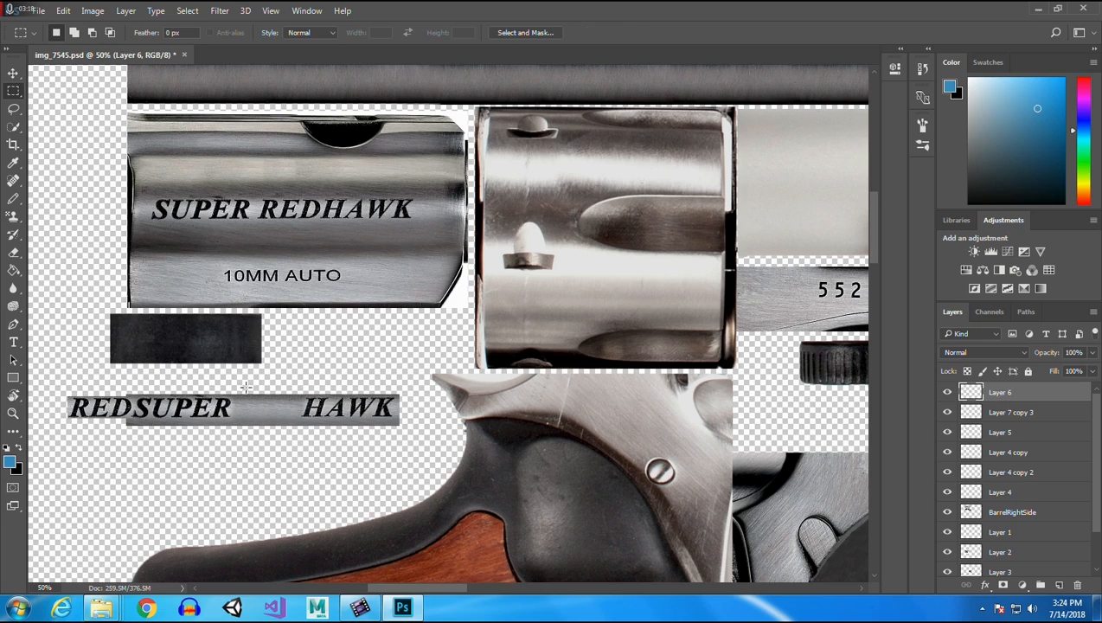
{"action": "left_click", "coordinate": [13, 74]}
{"action": "left_click", "coordinate": [271, 424]}
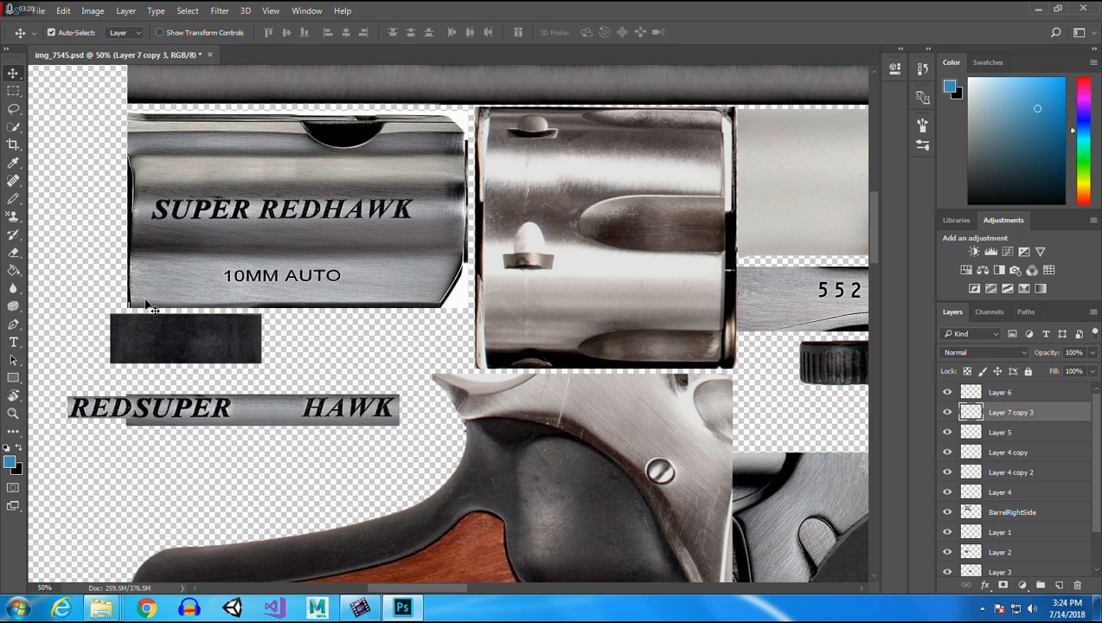
{"action": "left_click", "coordinate": [14, 93]}
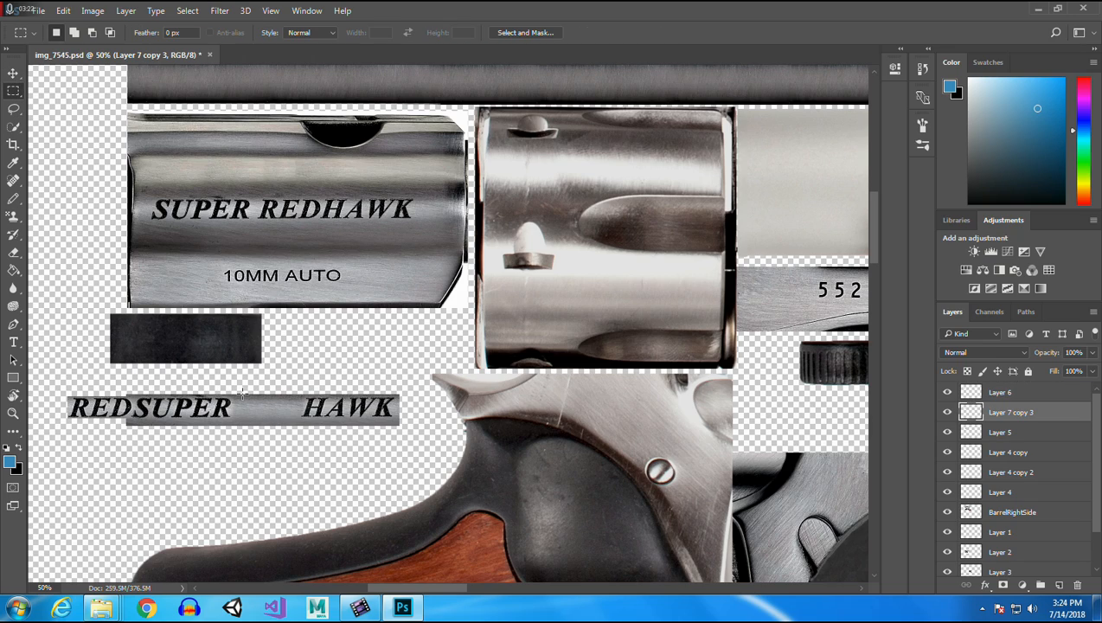
{"action": "left_click_drag", "start_coordinate": [242, 394], "coordinate": [297, 431]}
{"action": "key", "text": "ctrl+j"}
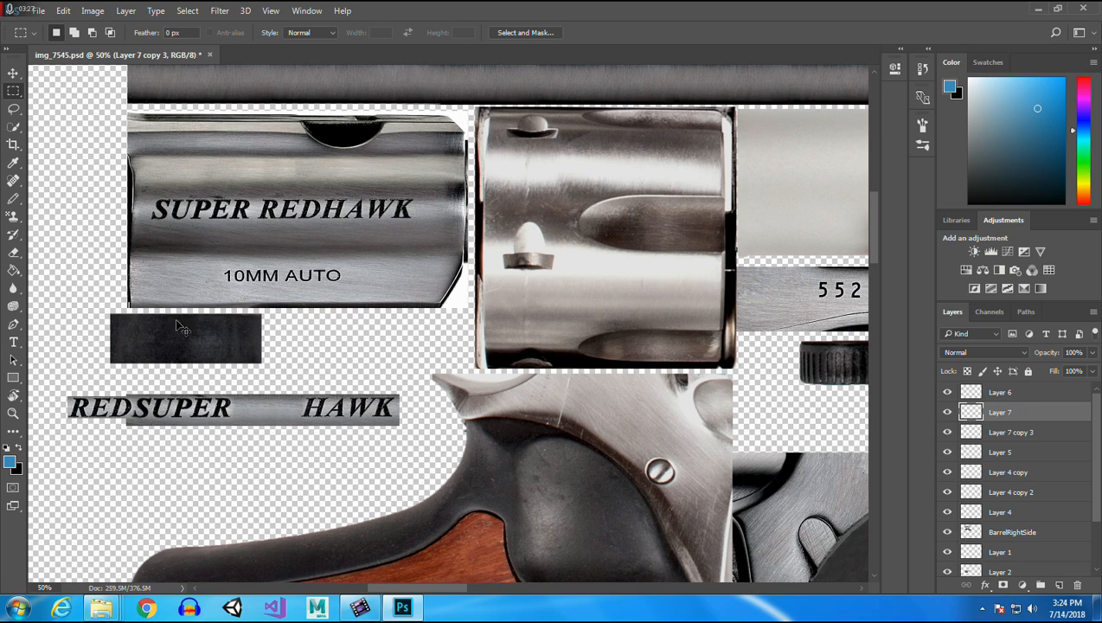
{"action": "left_click", "coordinate": [13, 71]}
{"action": "left_click_drag", "start_coordinate": [258, 419], "coordinate": [86, 413]}
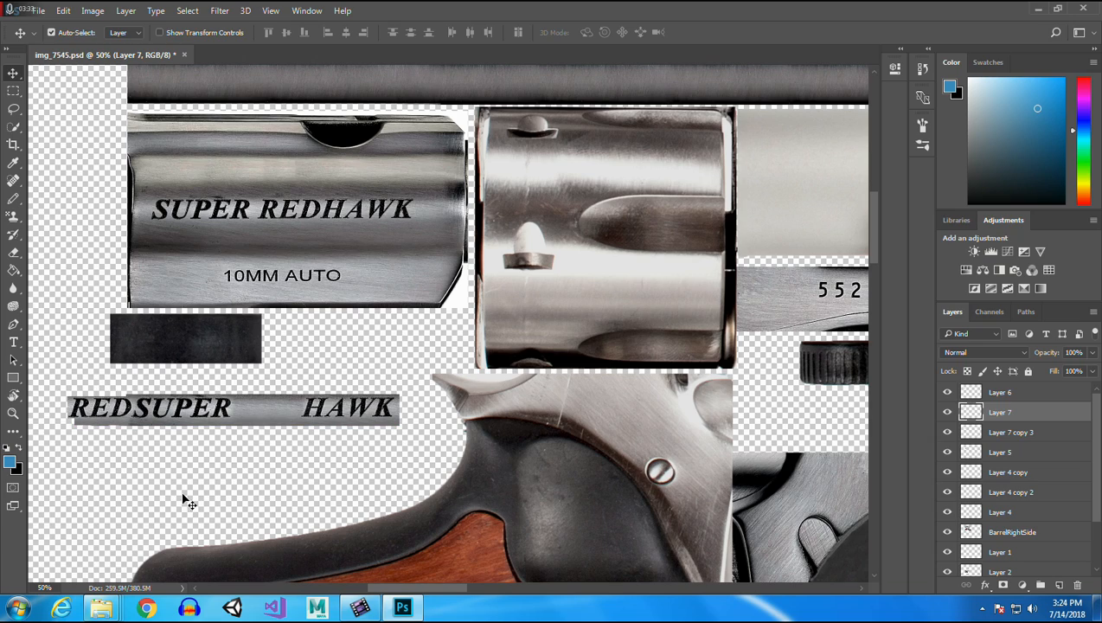
{"action": "left_click_drag", "start_coordinate": [98, 430], "coordinate": [110, 481]}
{"action": "key", "text": "Delete"}
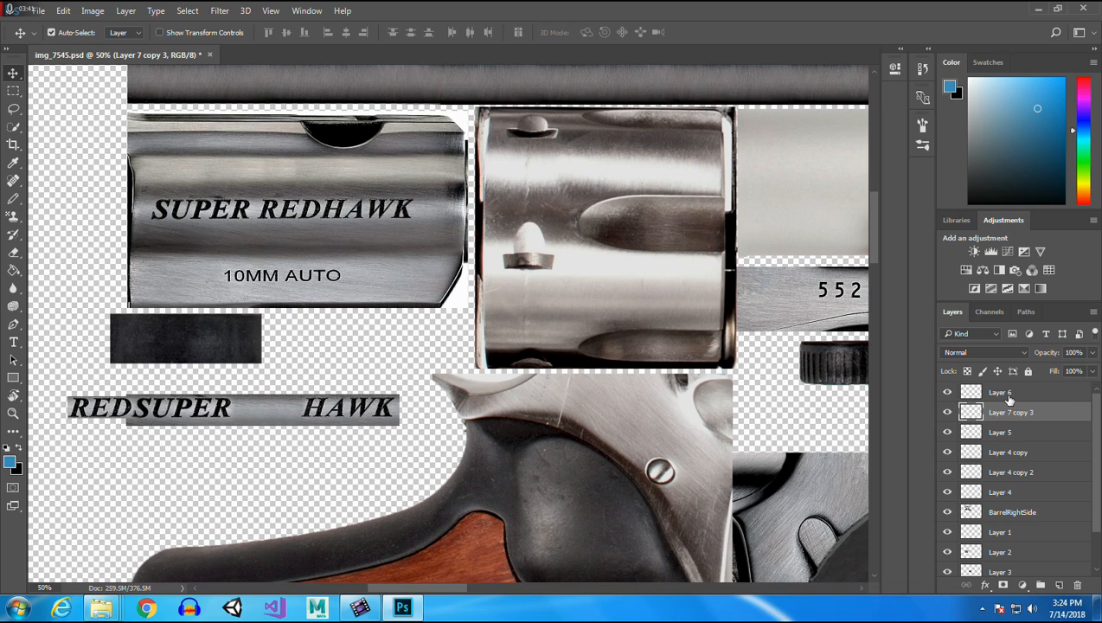
Check the visibility of Layer 5 and merge it with Layer 7 copy 3 so strip and patches form one layer.
{"action": "left_click", "coordinate": [947, 432]}
{"action": "left_click", "coordinate": [947, 433]}
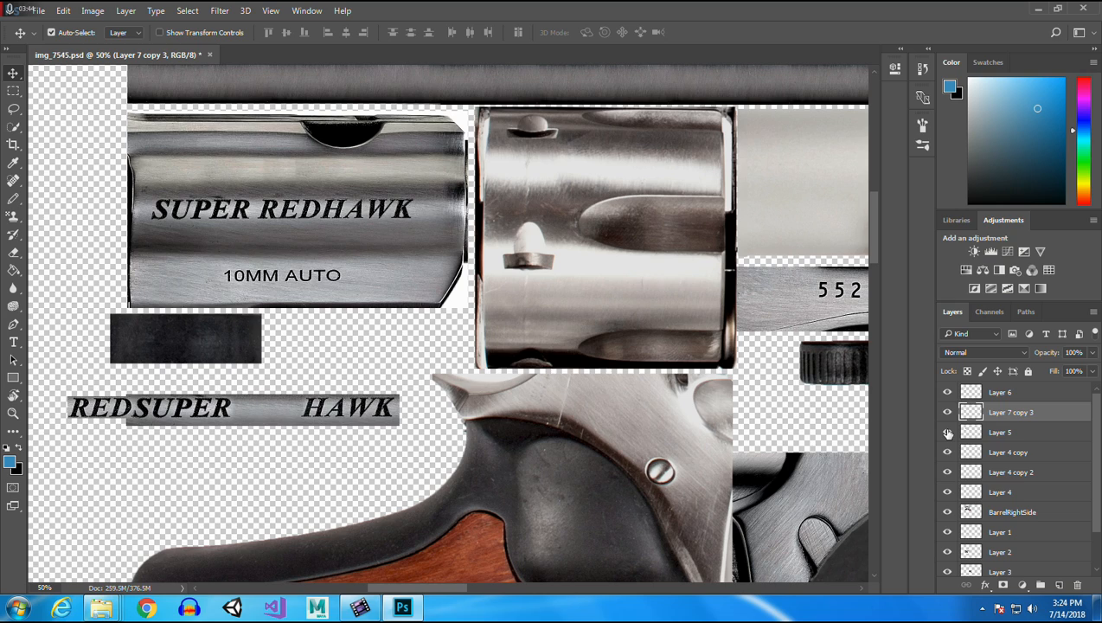
{"action": "left_click", "coordinate": [1016, 433]}
{"action": "left_click", "coordinate": [1011, 414], "text": "ctrl"}
{"action": "right_click", "coordinate": [1011, 414]}
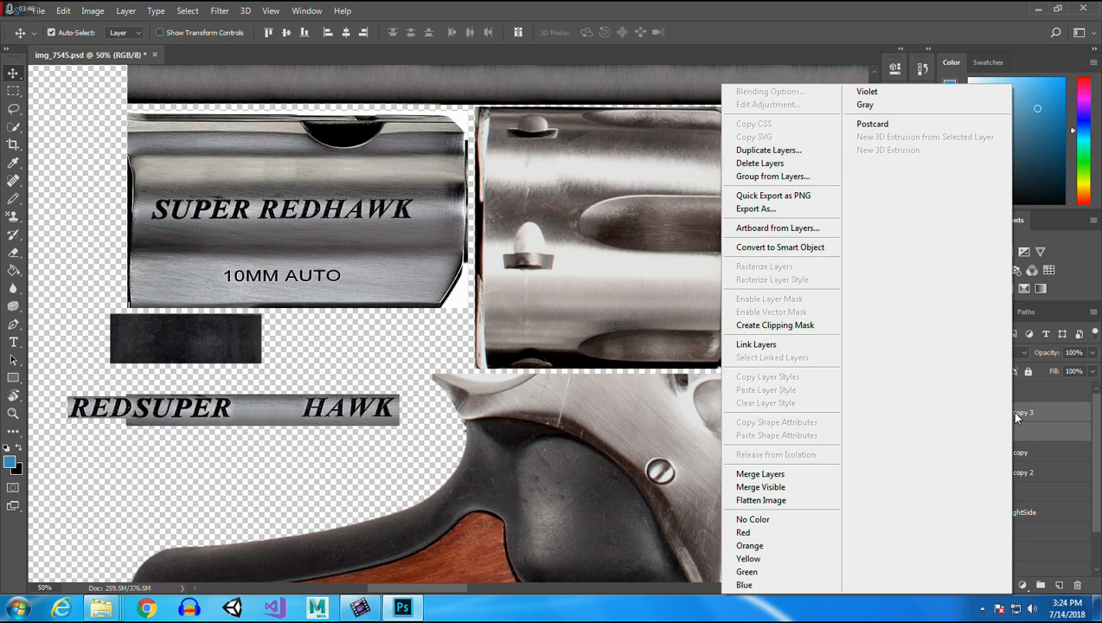
{"action": "left_click", "coordinate": [761, 475]}
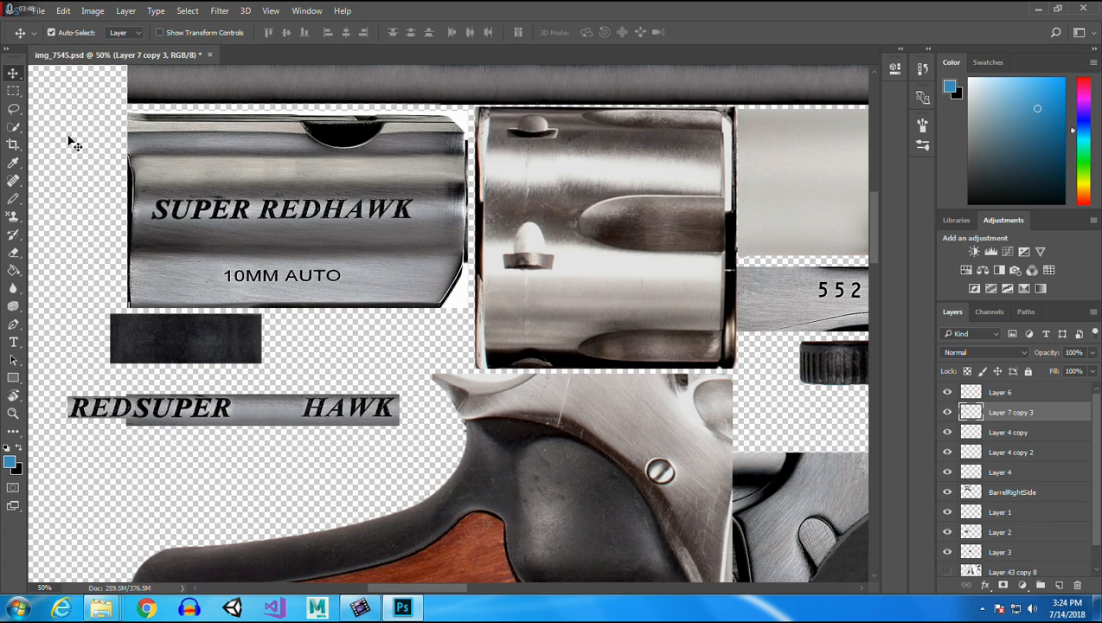
Copy the blank metal between SUPER and HAWK from the merged strip onto a new layer and place it behind RED.
{"action": "left_click", "coordinate": [13, 91]}
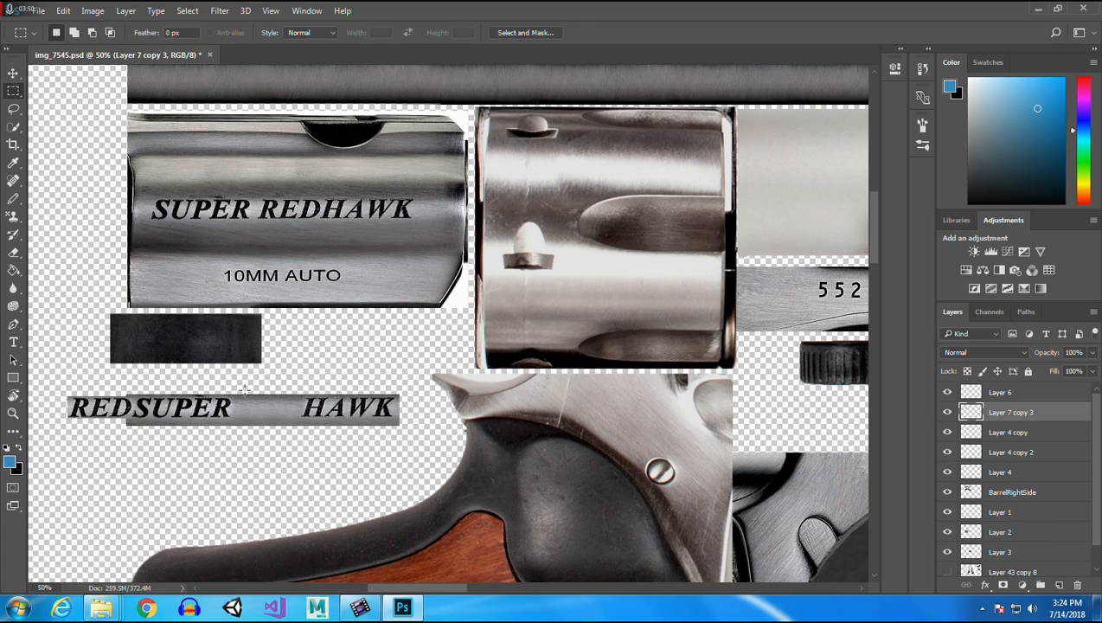
{"action": "left_click_drag", "start_coordinate": [246, 391], "coordinate": [300, 430]}
{"action": "key", "text": "ctrl+j"}
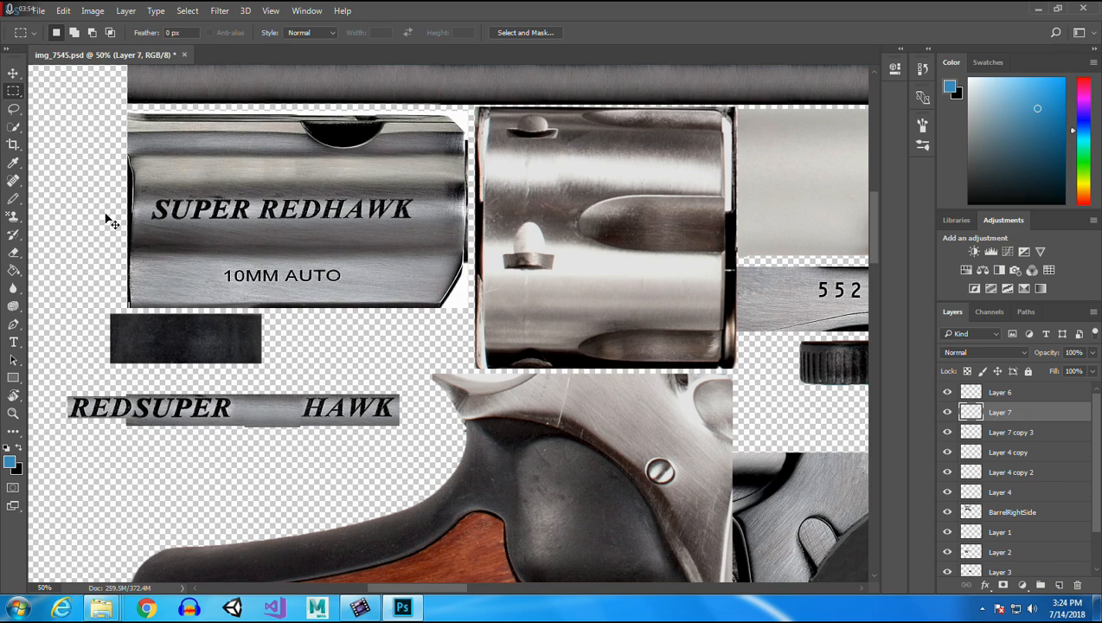
{"action": "left_click", "coordinate": [13, 72]}
{"action": "left_click_drag", "start_coordinate": [261, 413], "coordinate": [111, 414]}
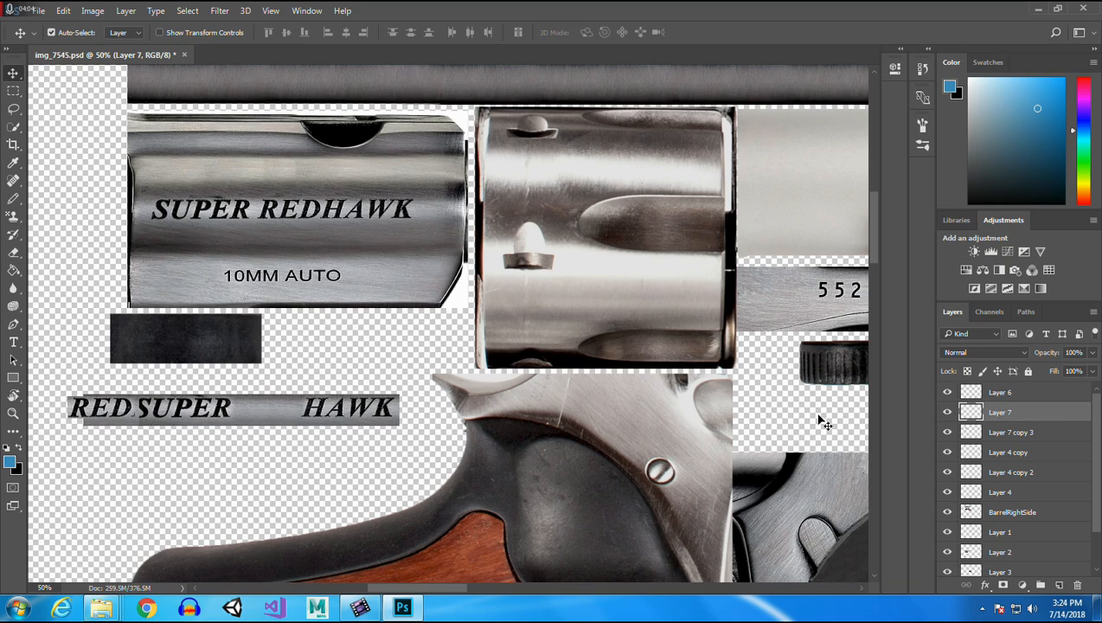
Blend the new metal piece into the strip beside SUPER with the 37 px Eraser at 15% opacity.
{"action": "left_click", "coordinate": [13, 252]}
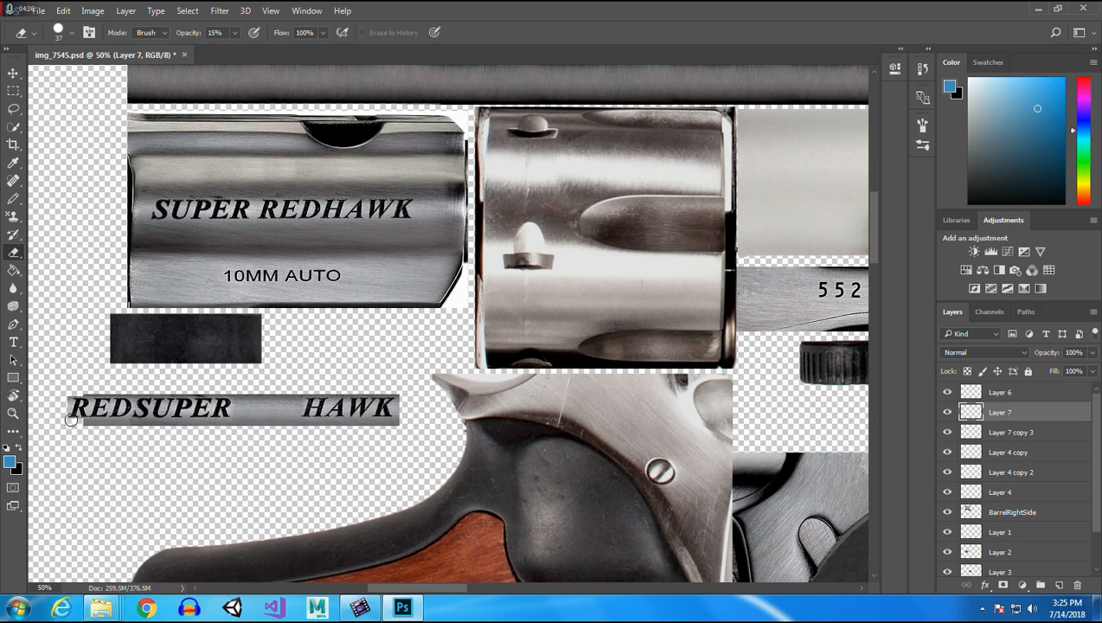
{"action": "left_click", "coordinate": [13, 73]}
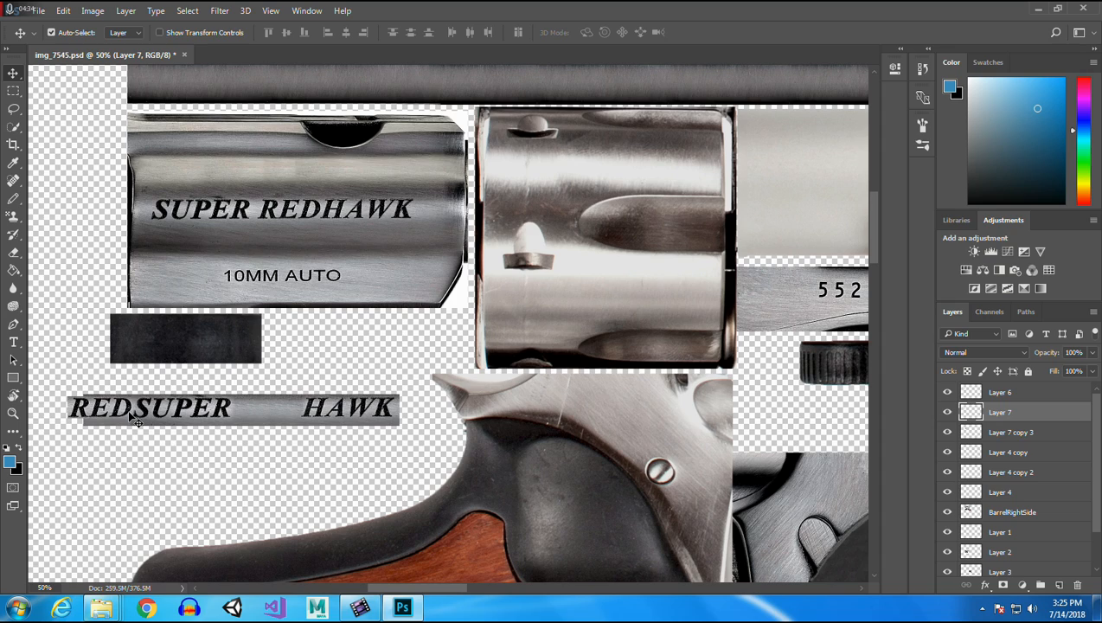
Duplicate Layer 7 and shift the copy outward so the metal strip extends just past the R of RED.
{"action": "left_click", "coordinate": [127, 409]}
{"action": "right_click", "coordinate": [1000, 412]}
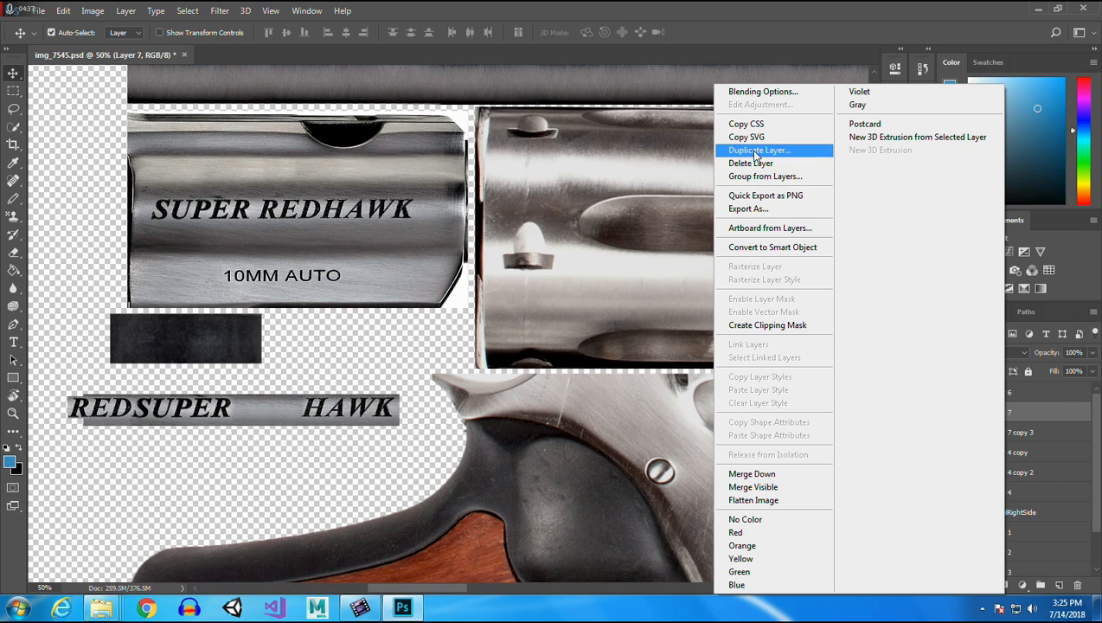
{"action": "left_click", "coordinate": [755, 152]}
{"action": "left_click", "coordinate": [664, 181]}
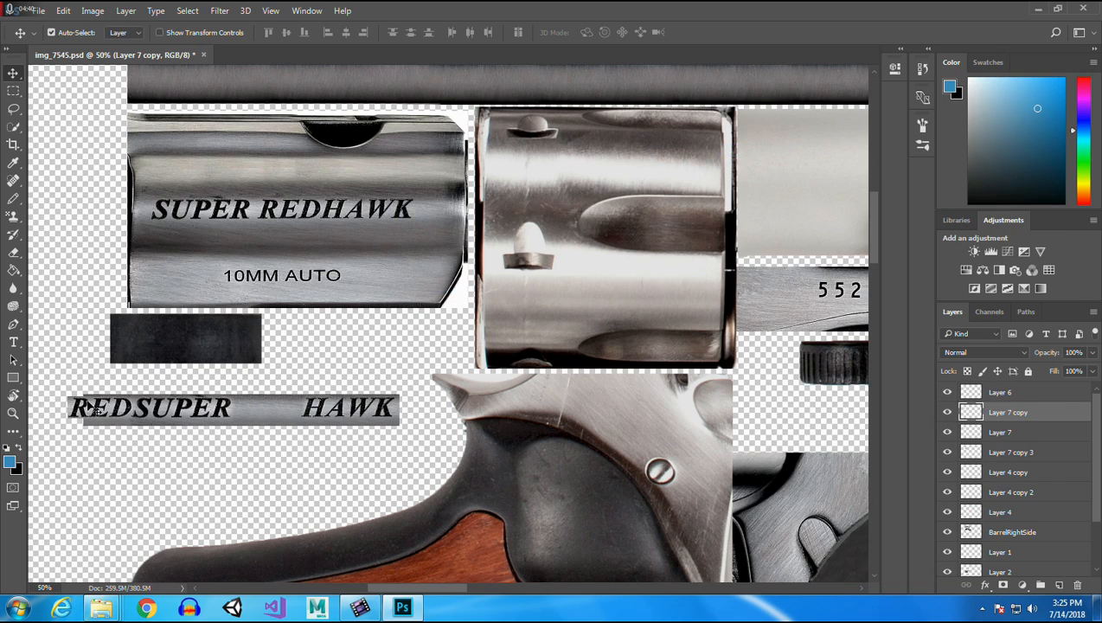
{"action": "left_click_drag", "start_coordinate": [91, 424], "coordinate": [65, 424]}
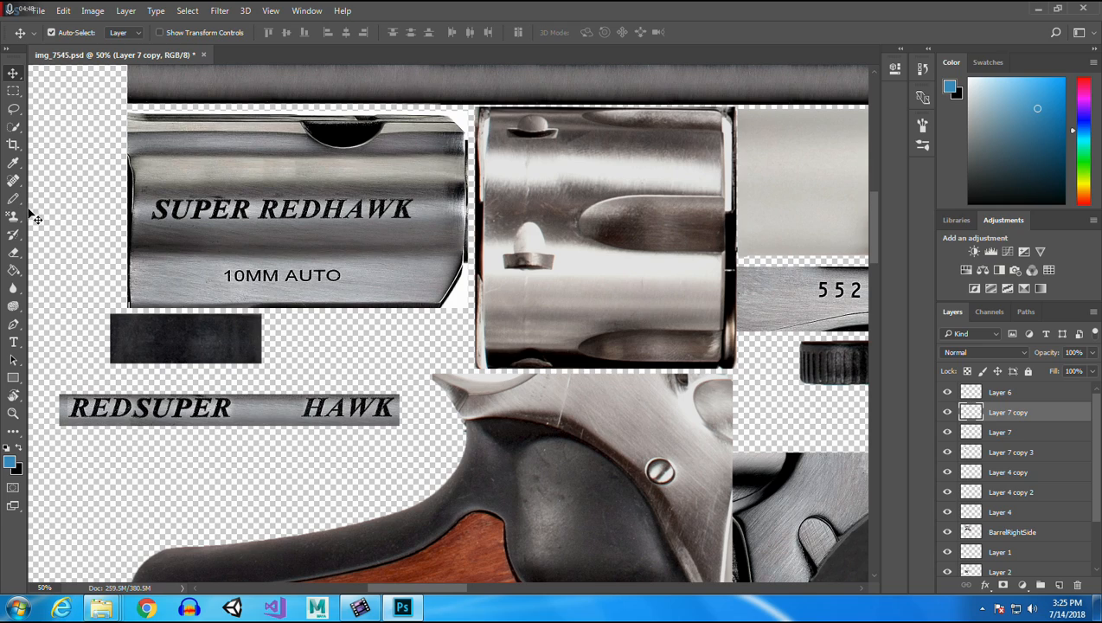
Blend the edges of the RED piece on Layer 6 into the metal with the 37 px Eraser at 15% opacity.
{"action": "left_click", "coordinate": [107, 405]}
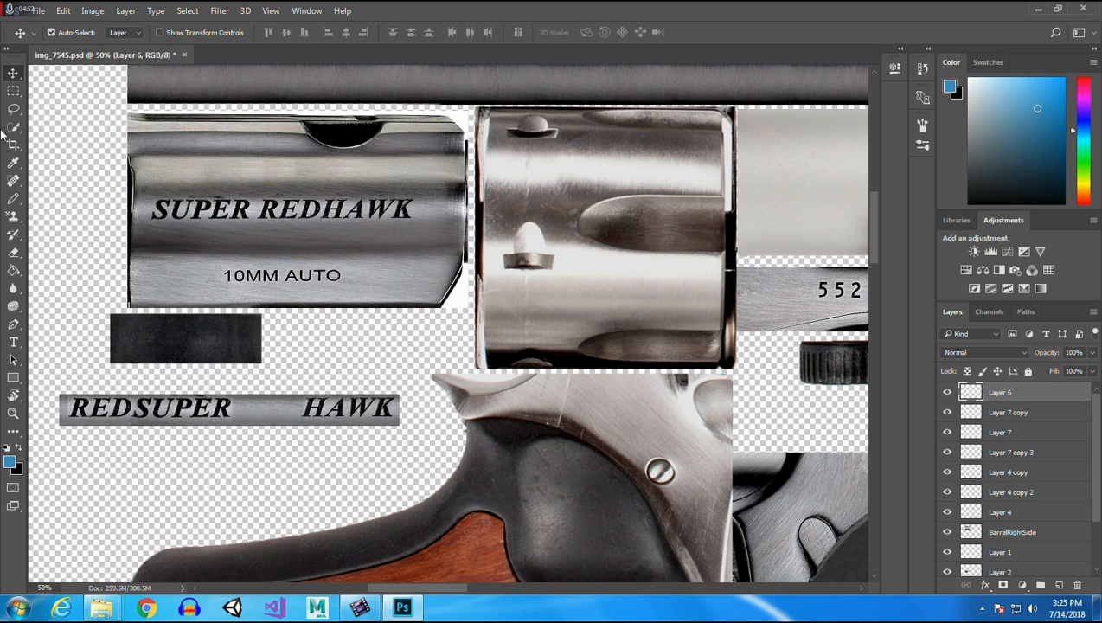
{"action": "left_click", "coordinate": [13, 252]}
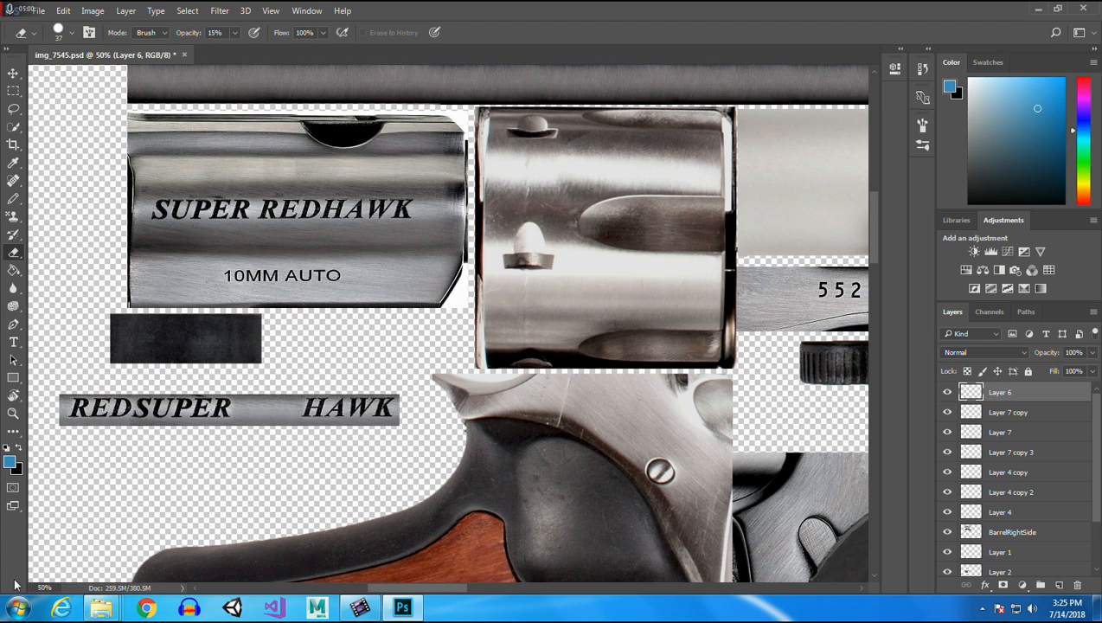
{"action": "left_click", "coordinate": [12, 73]}
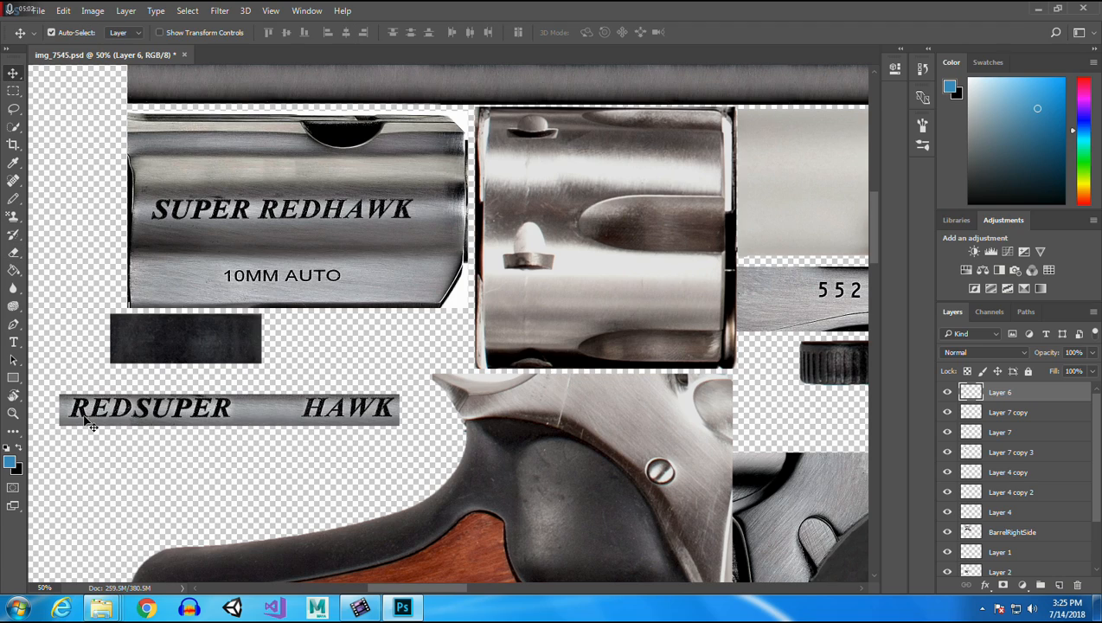
Merge Layer 6, Layer 7 copy, Layer 7 and Layer 7 copy 3 into a single layer.
{"action": "left_click", "coordinate": [948, 412]}
{"action": "left_click", "coordinate": [947, 413]}
{"action": "left_click", "coordinate": [948, 432]}
{"action": "left_click", "coordinate": [948, 432]}
{"action": "left_click", "coordinate": [947, 452]}
{"action": "left_click", "coordinate": [947, 452]}
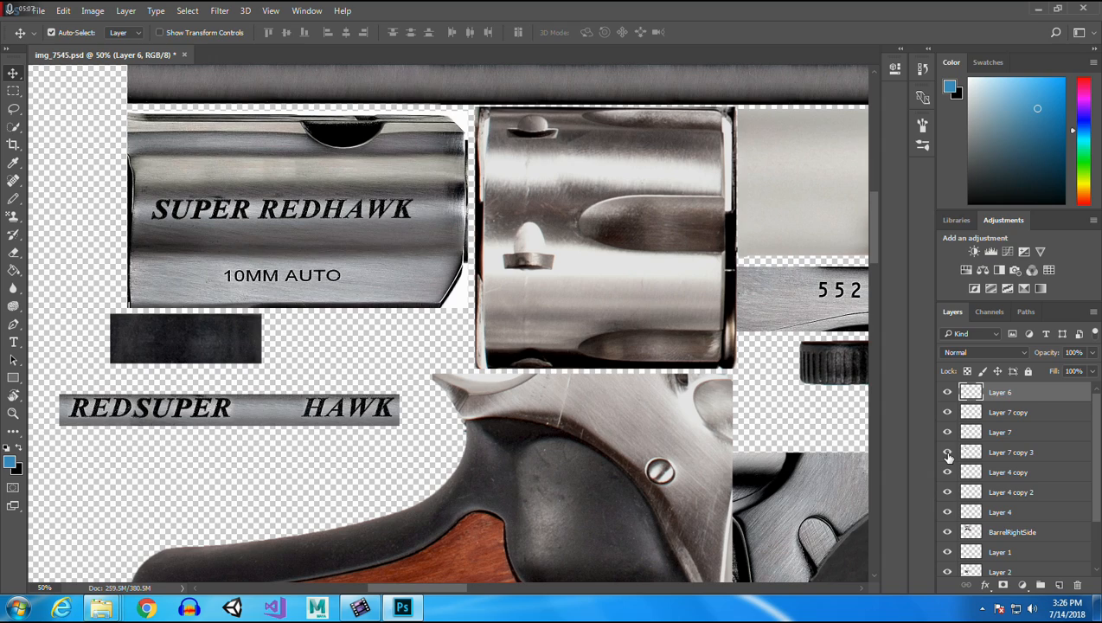
{"action": "left_click", "coordinate": [1027, 458]}
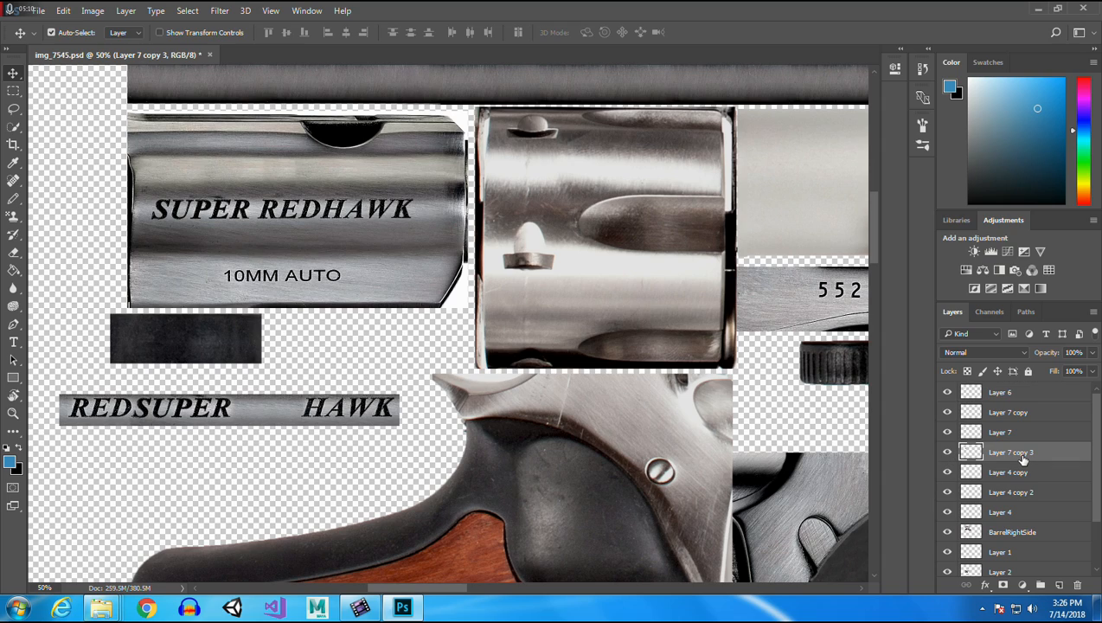
{"action": "left_click", "coordinate": [1017, 398], "text": "ctrl"}
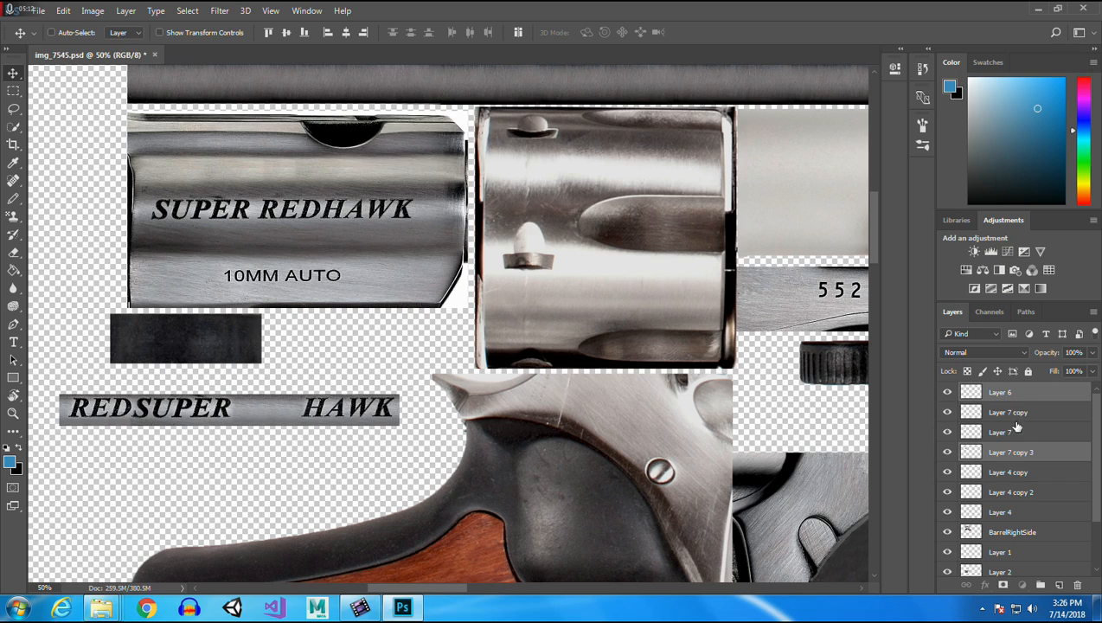
{"action": "left_click", "coordinate": [1017, 418], "text": "ctrl"}
{"action": "left_click", "coordinate": [1017, 437], "text": "ctrl"}
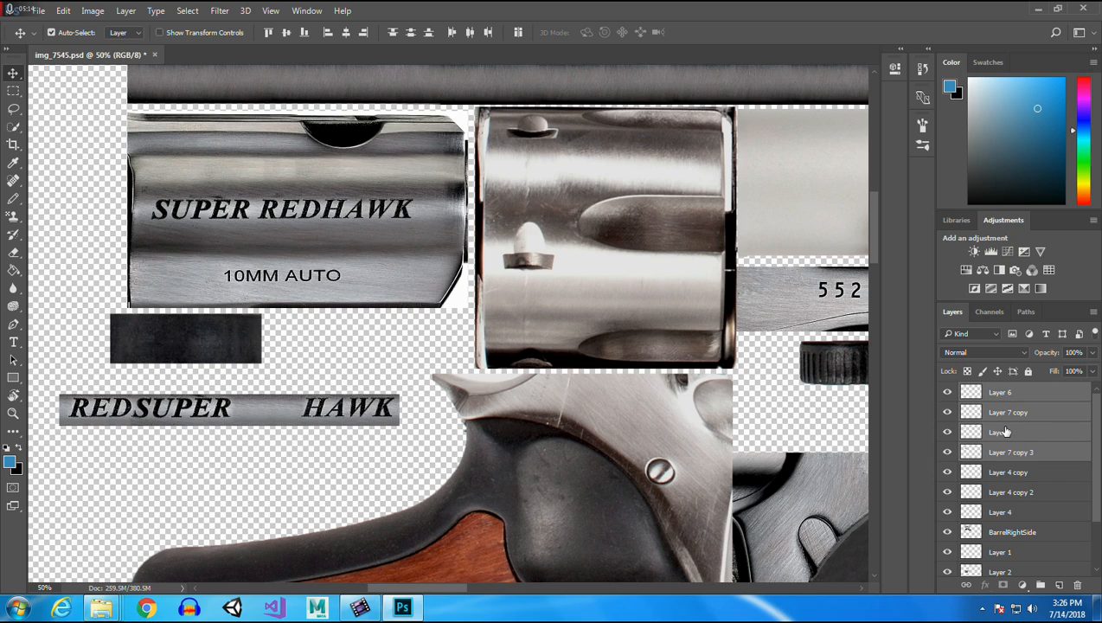
{"action": "right_click", "coordinate": [1004, 430]}
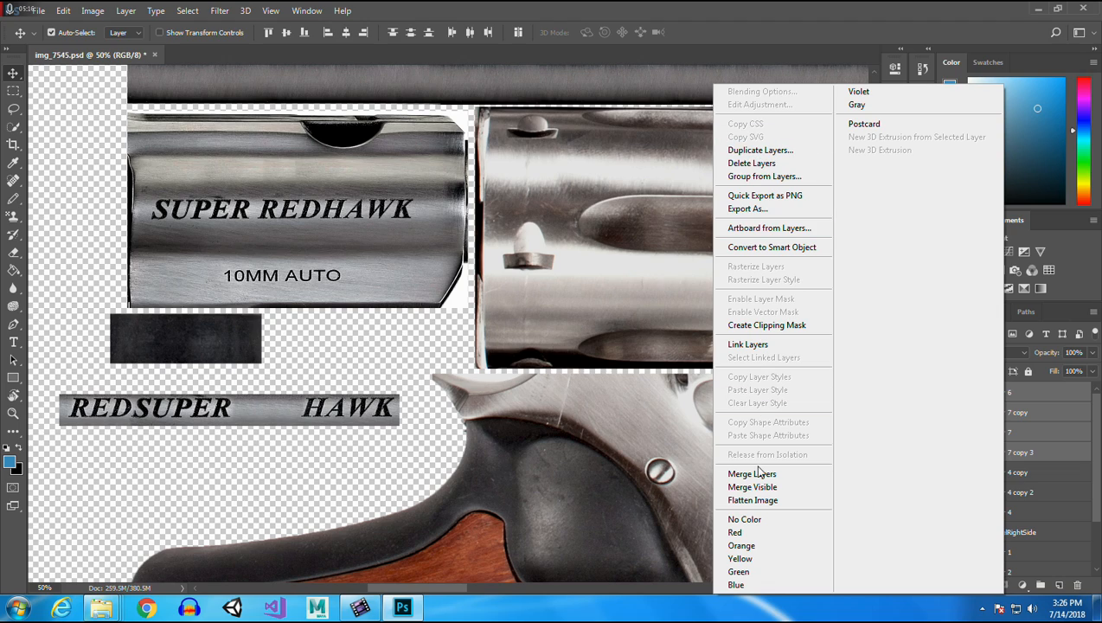
{"action": "left_click", "coordinate": [758, 473]}
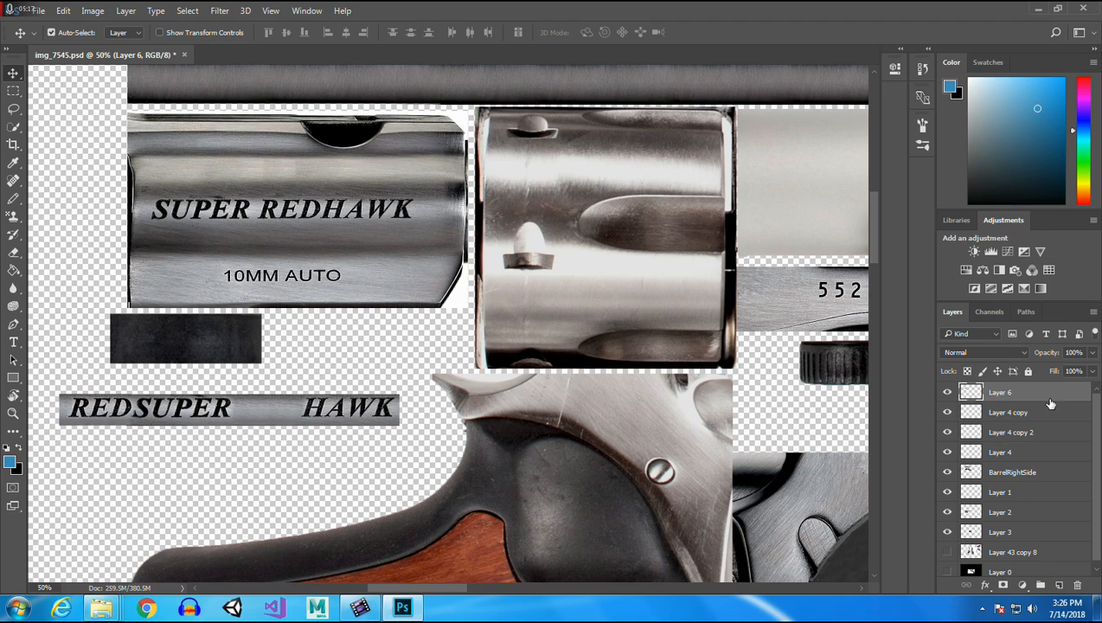
Select the REDSUPER portion of the merged strip, up to the blank metal before HAWK, with the Rectangular Marquee.
{"action": "left_click", "coordinate": [13, 91]}
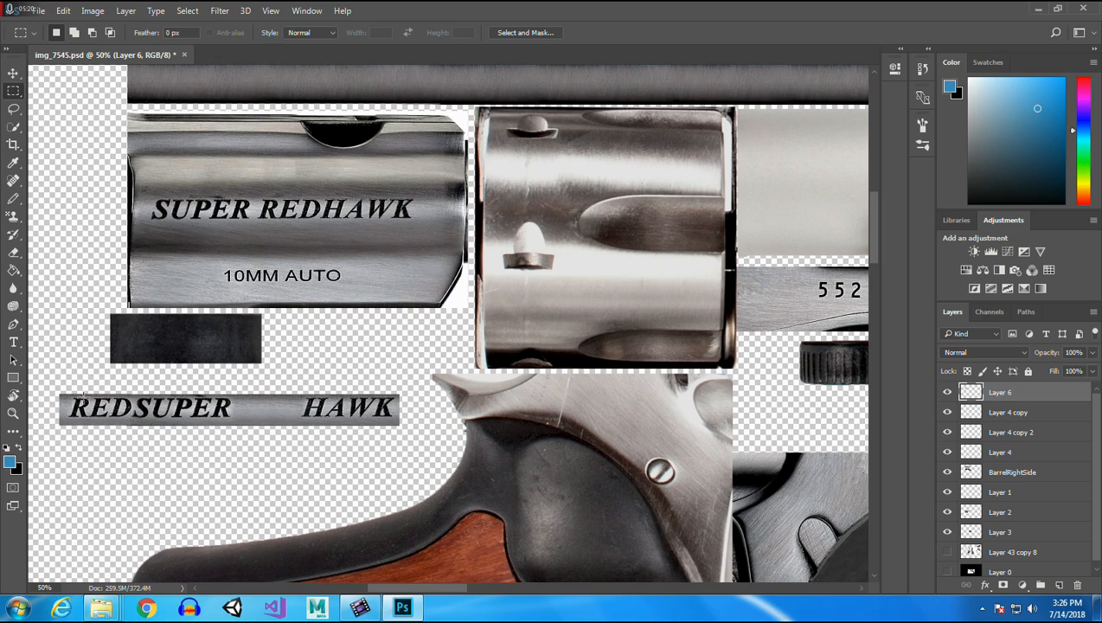
{"action": "left_click_drag", "start_coordinate": [58, 394], "coordinate": [249, 425]}
{"action": "left_click", "coordinate": [12, 73]}
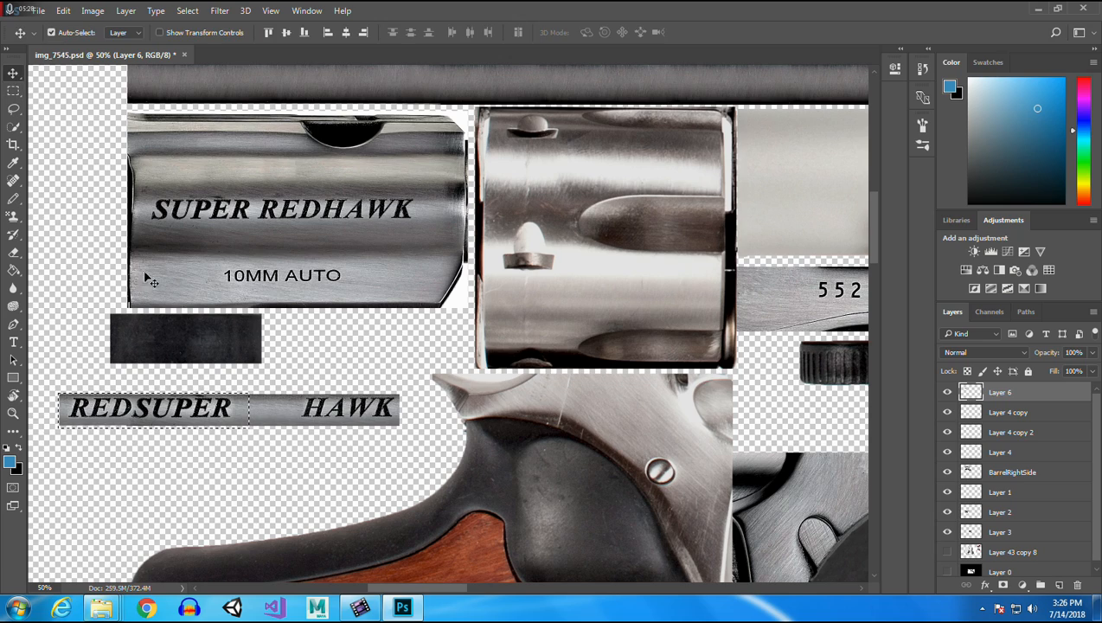
{"action": "left_click_drag", "start_coordinate": [181, 414], "coordinate": [248, 414]}
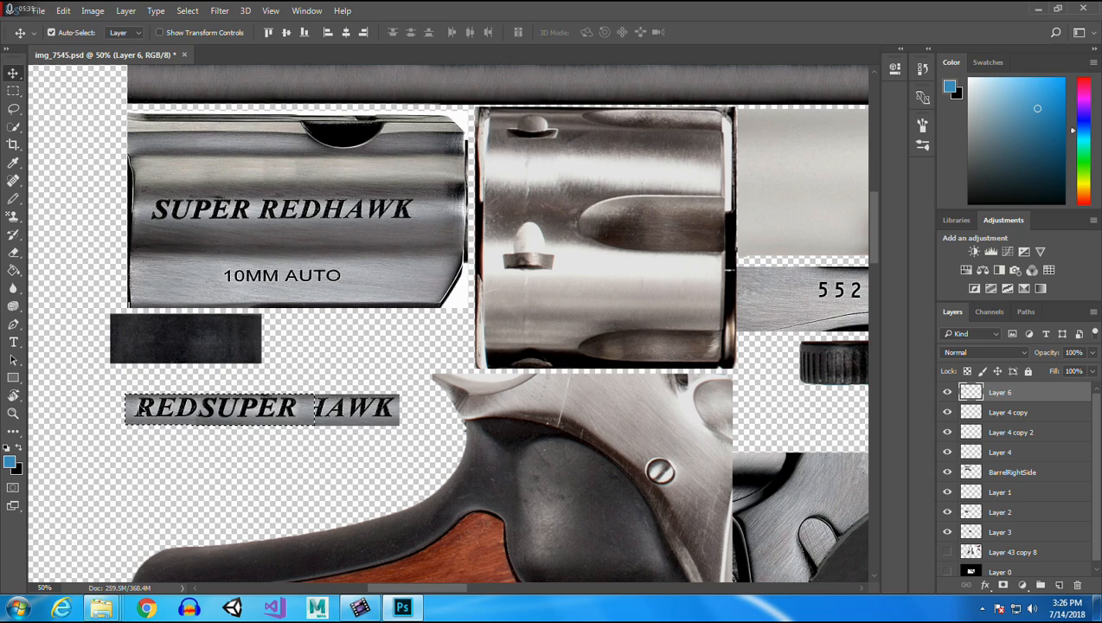
{"action": "key", "text": "m"}
{"action": "left_click", "coordinate": [300, 459]}
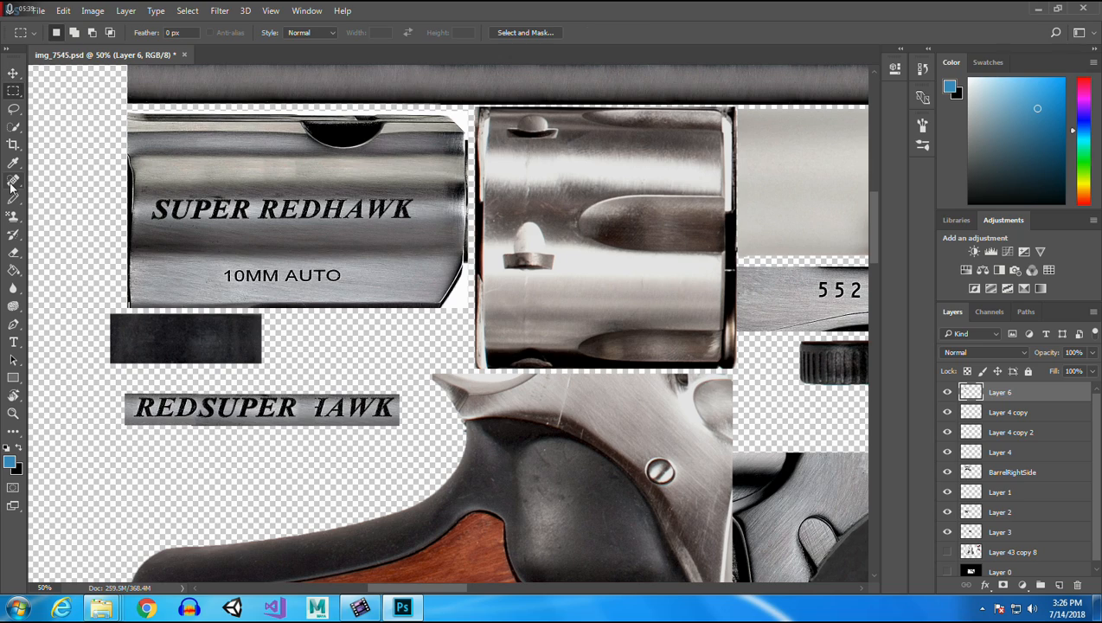
{"action": "left_click", "coordinate": [13, 252]}
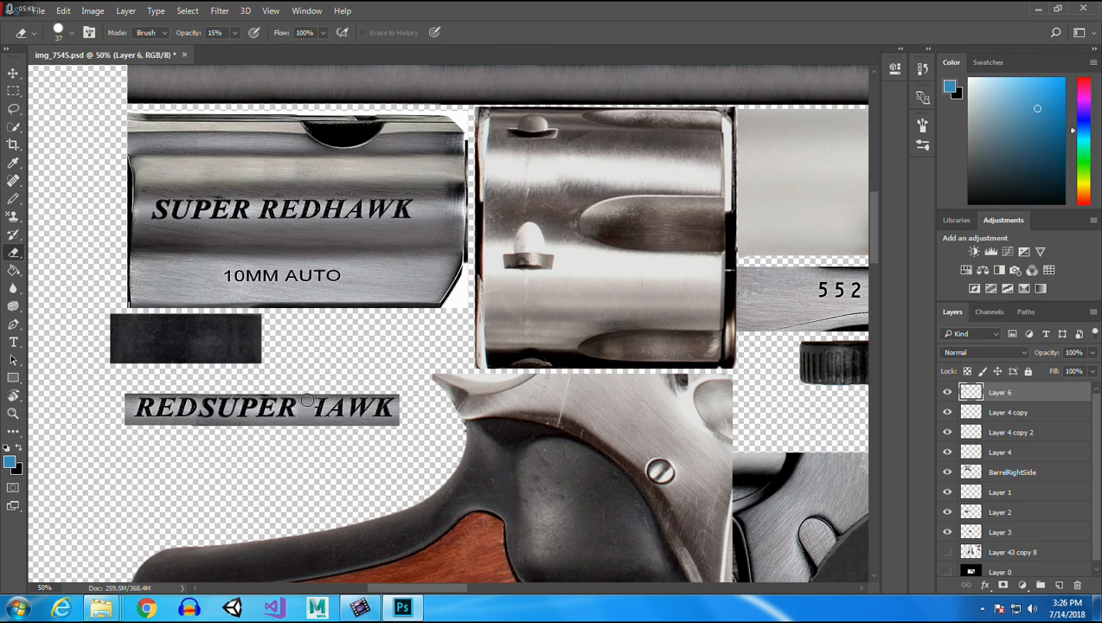
{"action": "left_click_drag", "start_coordinate": [312, 401], "coordinate": [311, 413]}
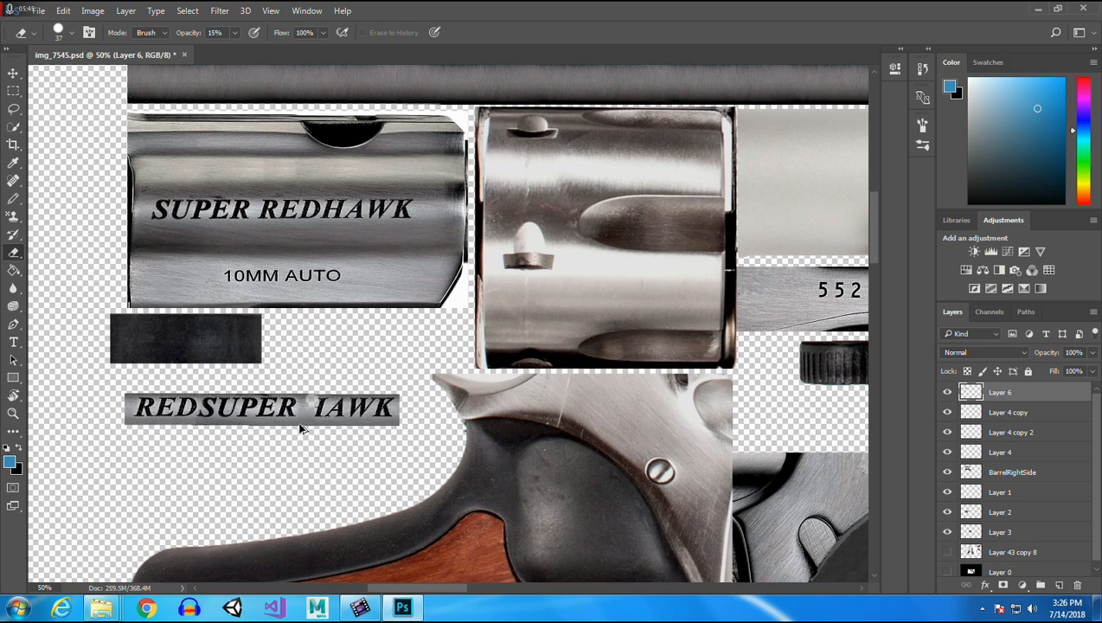
{"action": "key", "text": "ctrl+alt+z"}
{"action": "key", "text": "ctrl+alt+z"}
{"action": "key", "text": "ctrl+alt+z"}
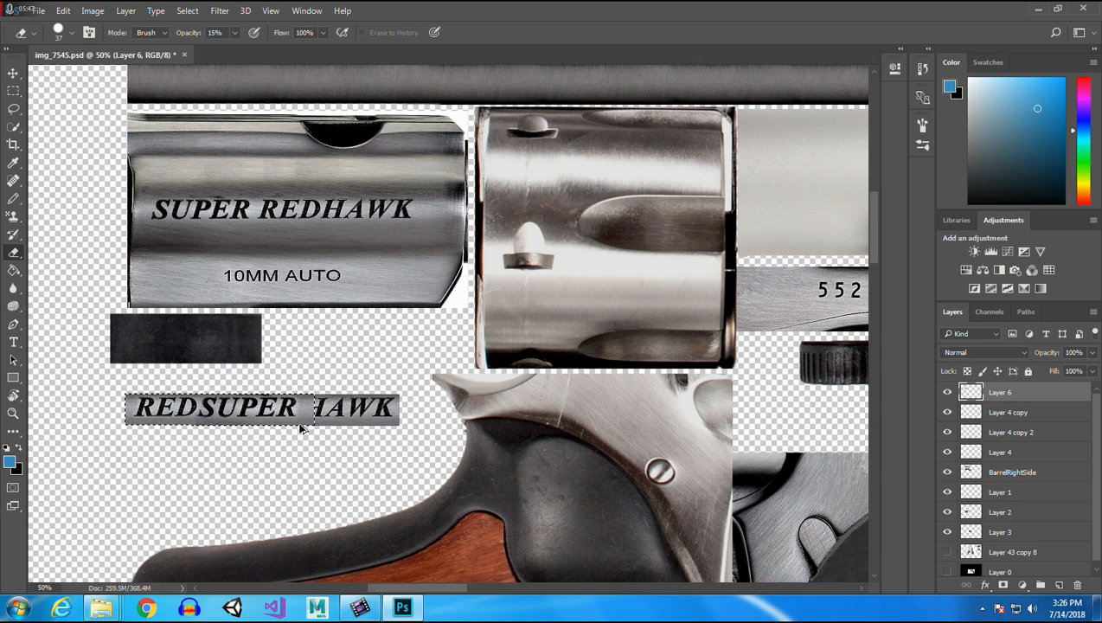
Copy the selected REDSUPER portion onto a new layer and move the copy along the strip toward HAWK.
{"action": "left_click", "coordinate": [13, 72]}
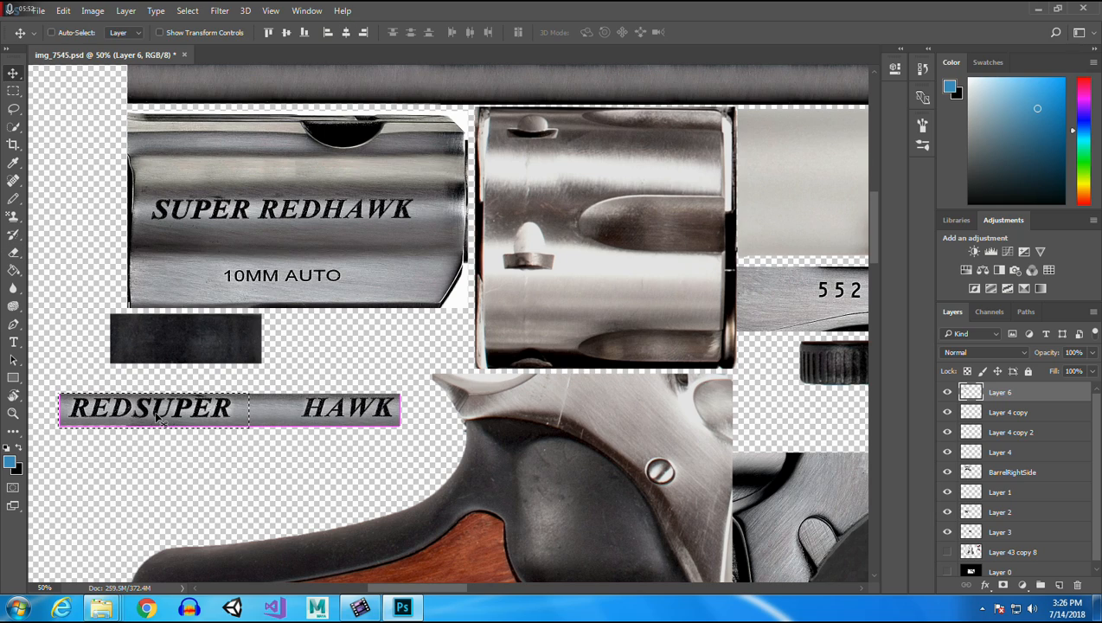
{"action": "key", "text": "ctrl+j"}
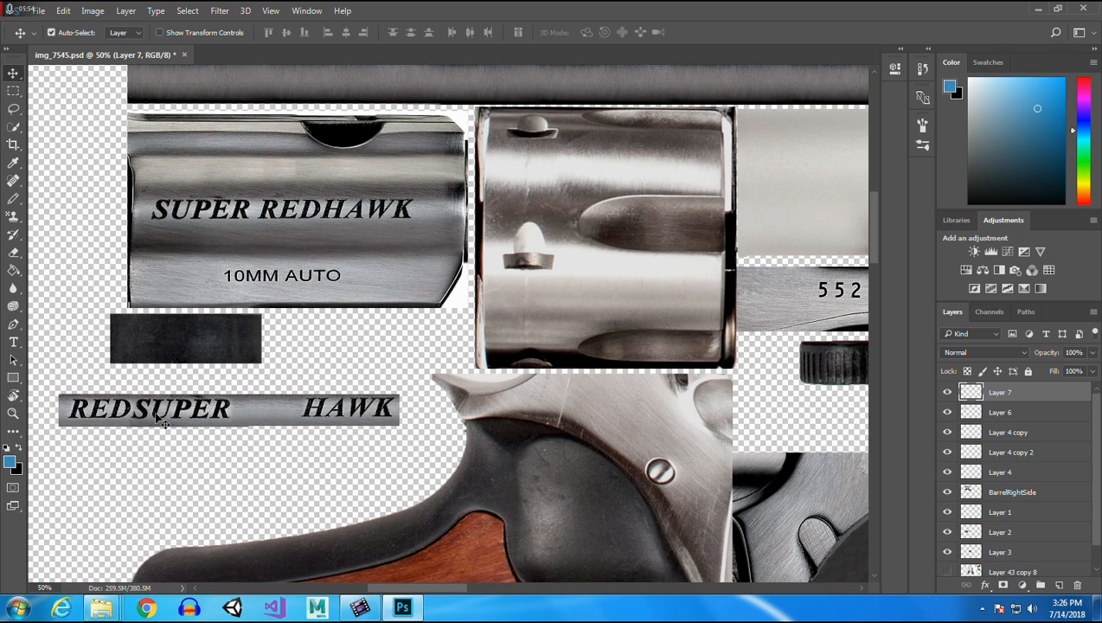
{"action": "left_click_drag", "start_coordinate": [158, 417], "coordinate": [222, 418]}
Erase the copy's edge over the H of HAWK with the 37 px Eraser at 15% opacity, and shift the copy slightly away from HAWK.
{"action": "left_click", "coordinate": [13, 252]}
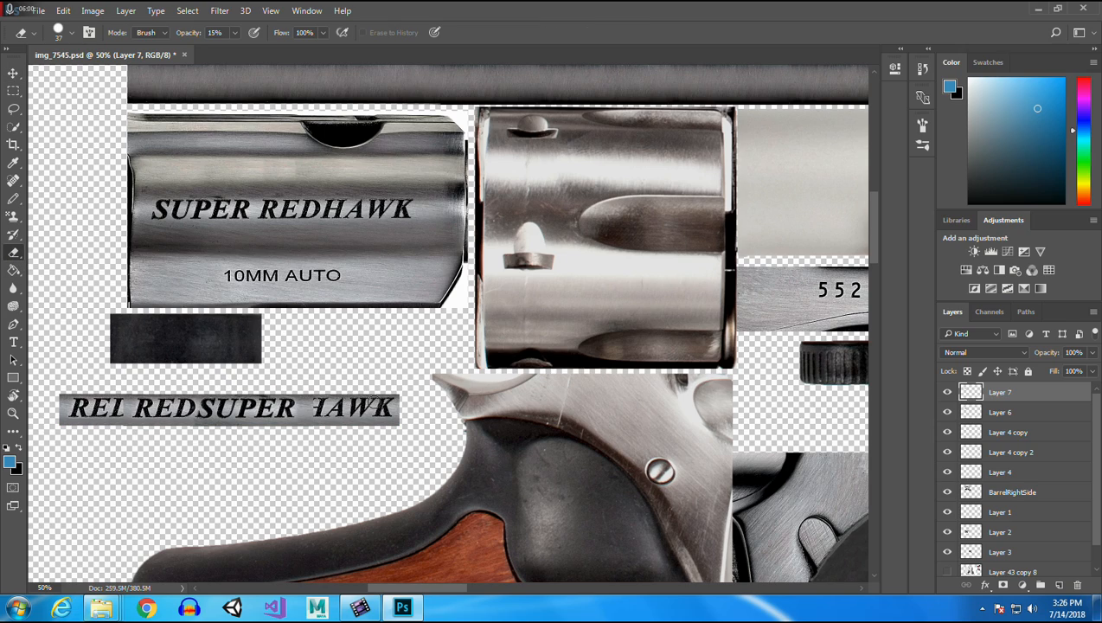
{"action": "mouse_move", "coordinate": [310, 393]}
{"action": "left_mouse_down"}
{"action": "mouse_move", "coordinate": [315, 422]}
{"action": "mouse_move", "coordinate": [317, 381]}
{"action": "mouse_move", "coordinate": [324, 438]}
{"action": "mouse_move", "coordinate": [314, 391]}
{"action": "mouse_move", "coordinate": [310, 431]}
{"action": "mouse_move", "coordinate": [310, 388]}
{"action": "mouse_move", "coordinate": [308, 414]}
{"action": "left_mouse_up"}
{"action": "left_click", "coordinate": [13, 73]}
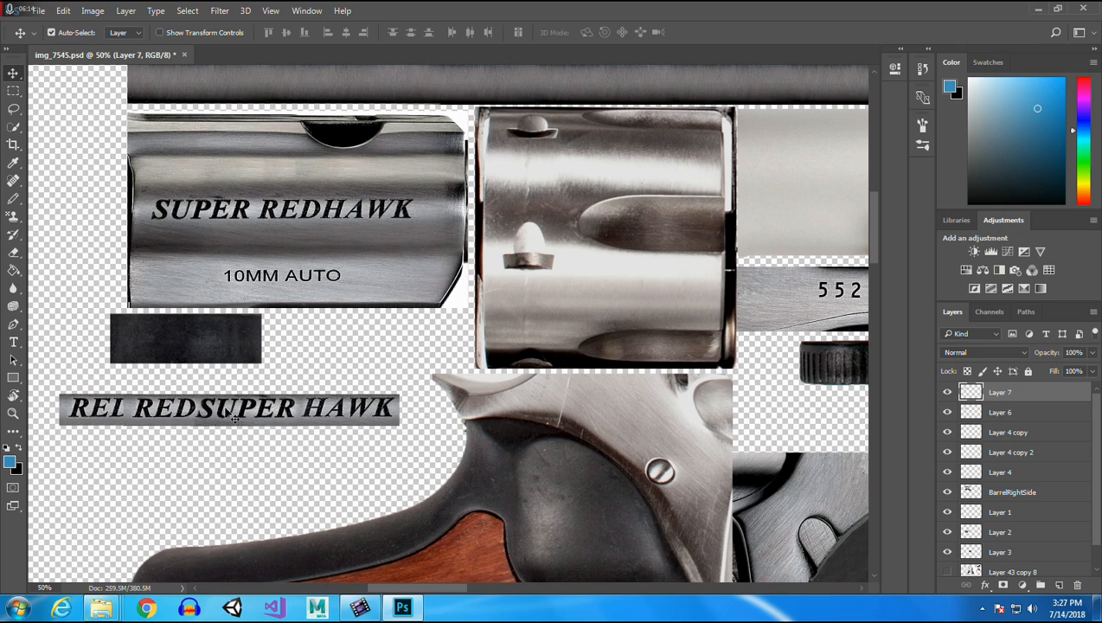
{"action": "mouse_move", "coordinate": [233, 414]}
{"action": "left_mouse_down"}
{"action": "mouse_move", "coordinate": [223, 412]}
{"action": "mouse_move", "coordinate": [259, 412]}
{"action": "mouse_move", "coordinate": [218, 413]}
{"action": "mouse_move", "coordinate": [226, 417]}
{"action": "left_mouse_up"}
Delete the leftover end of the strip with the old RED lettering from Layer 6 and clear the selection.
{"action": "key", "text": "alt+bracketleft"}
{"action": "key", "text": "m"}
{"action": "left_click_drag", "start_coordinate": [52, 389], "coordinate": [123, 450]}
{"action": "key", "text": "Delete"}
{"action": "key", "text": "ctrl+d"}
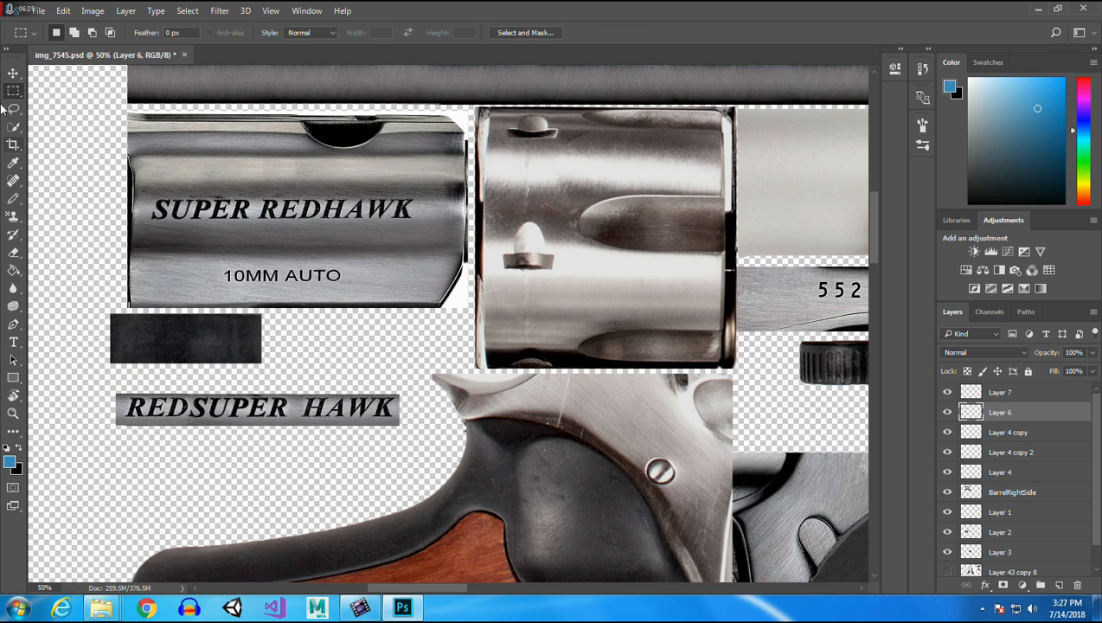
Merge Layer 7 with Layer 6 and place the merged strip over the SUPER REDHAWK engraving on the barrel.
{"action": "left_click", "coordinate": [13, 73]}
{"action": "key", "text": "alt+bracketright"}
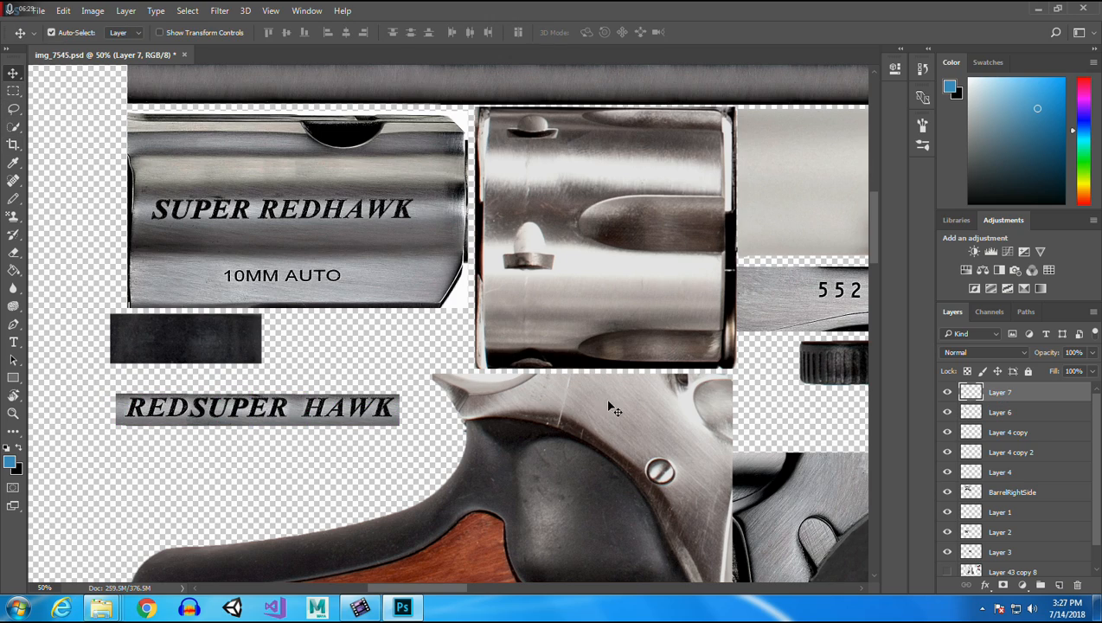
{"action": "left_click", "coordinate": [377, 421], "text": "ctrl+shift"}
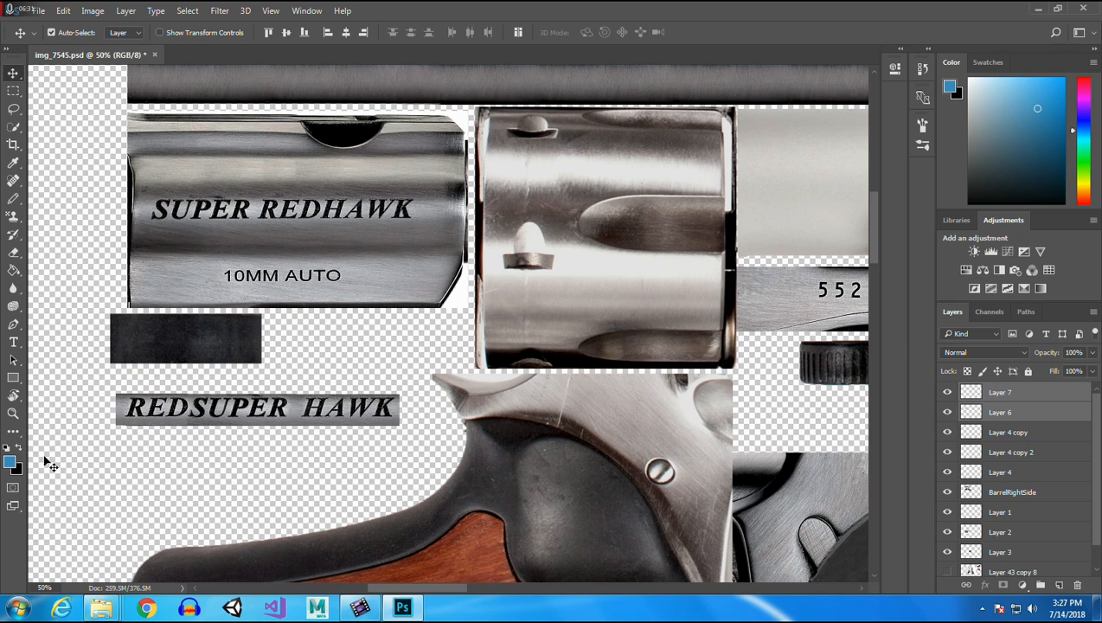
{"action": "right_click", "coordinate": [993, 395]}
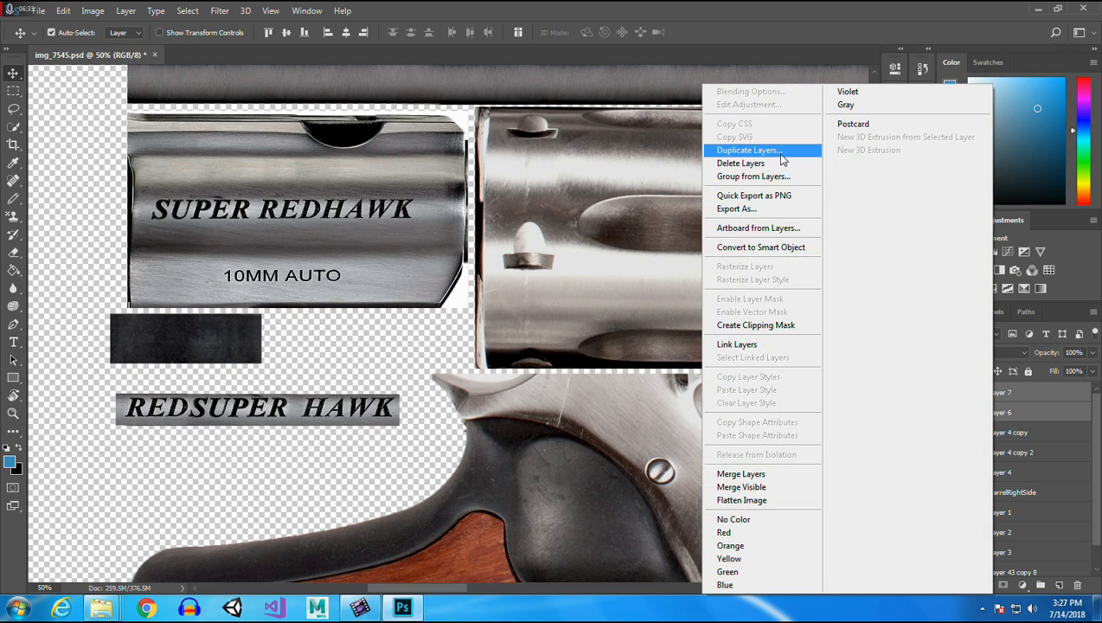
{"action": "left_click", "coordinate": [735, 474]}
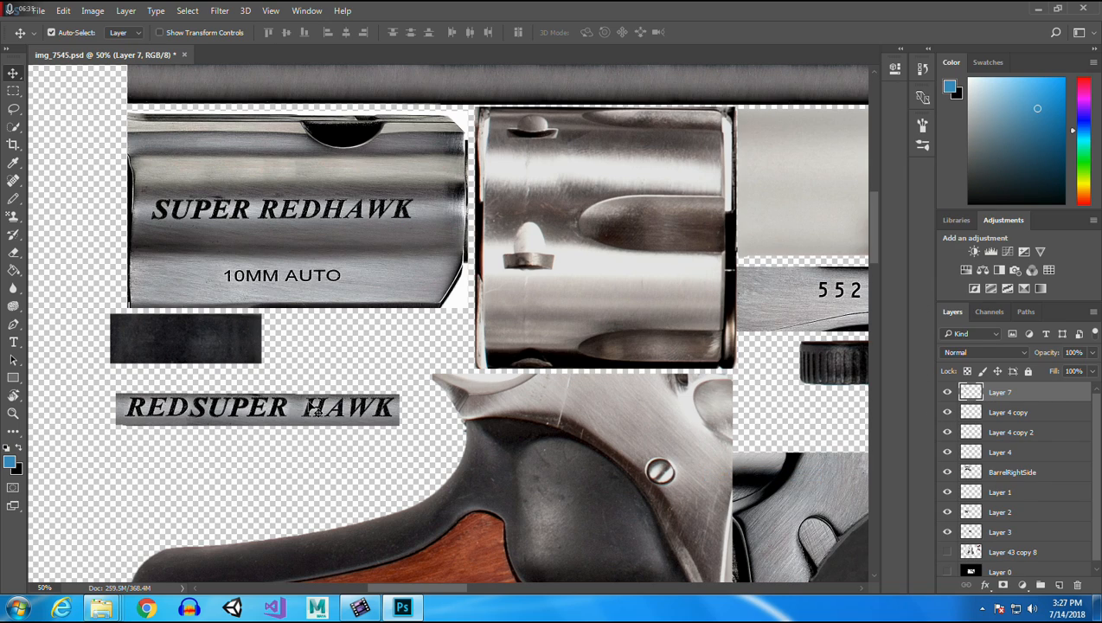
{"action": "left_click_drag", "start_coordinate": [272, 416], "coordinate": [301, 217]}
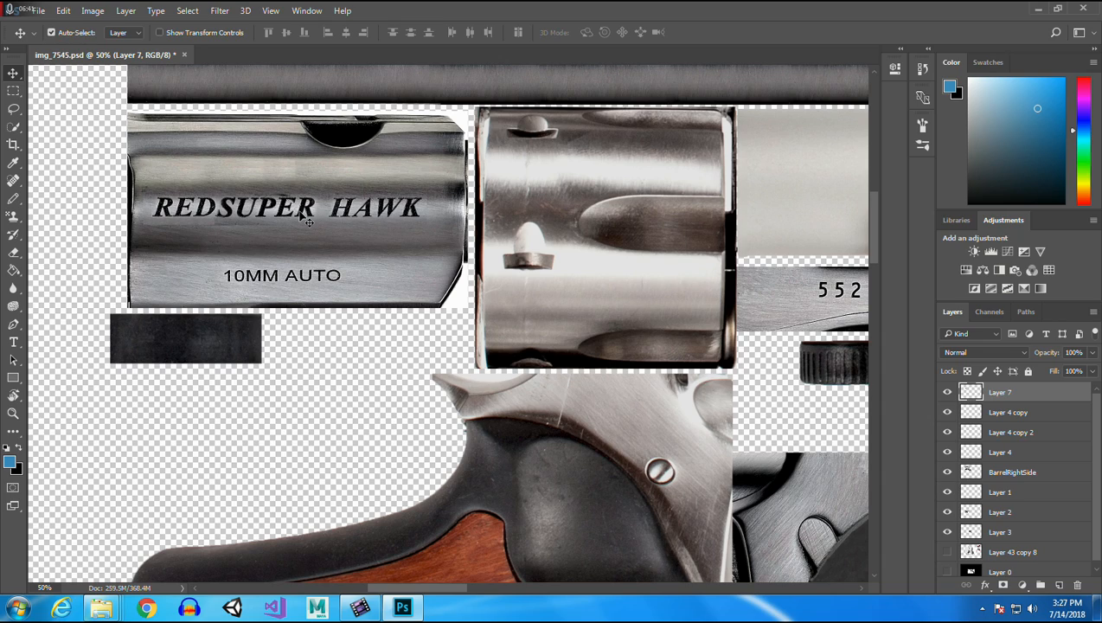
{"action": "left_click", "coordinate": [13, 251]}
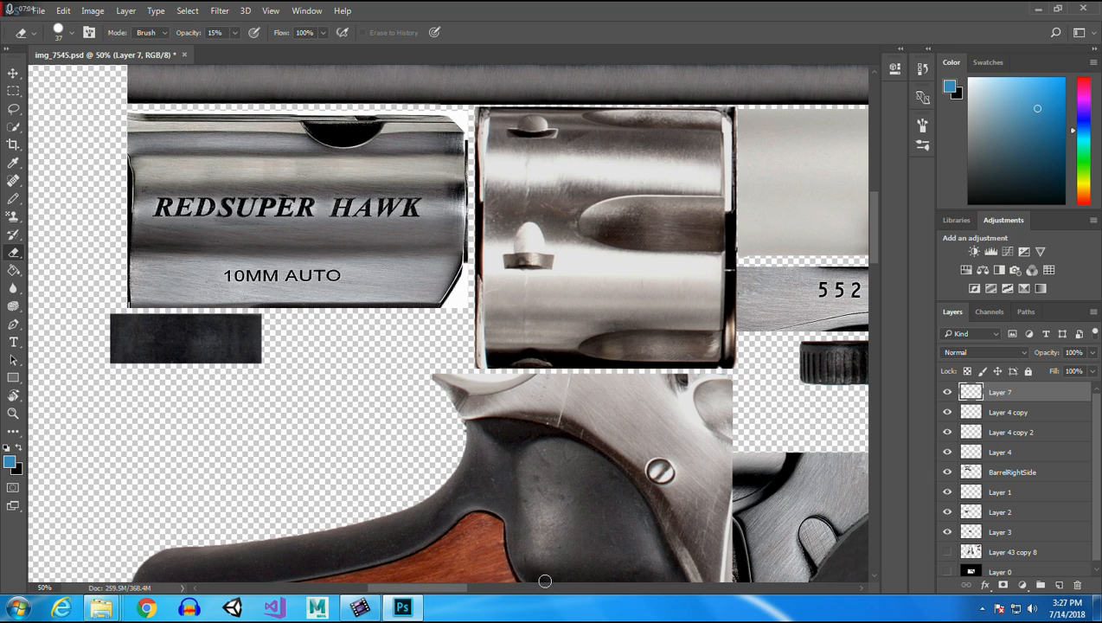
Copy a rectangular patch of blank metal between the serial number and the ® mark from BarrelRightSide onto a new layer.
{"action": "left_click_drag", "start_coordinate": [414, 592], "coordinate": [474, 592]}
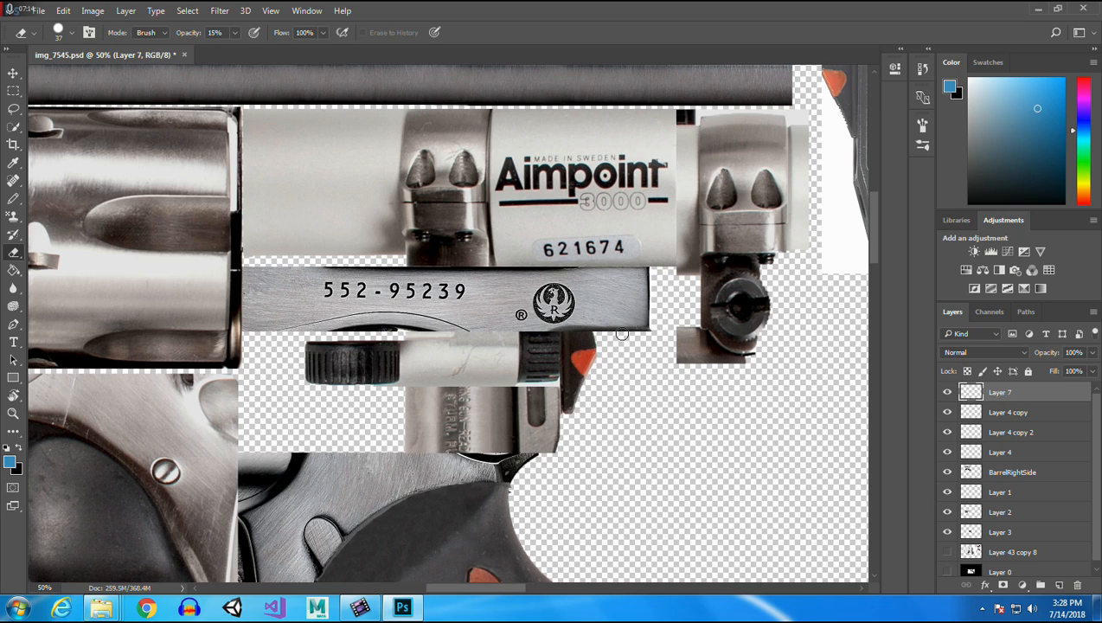
{"action": "left_click", "coordinate": [13, 413]}
{"action": "left_click", "coordinate": [522, 317]}
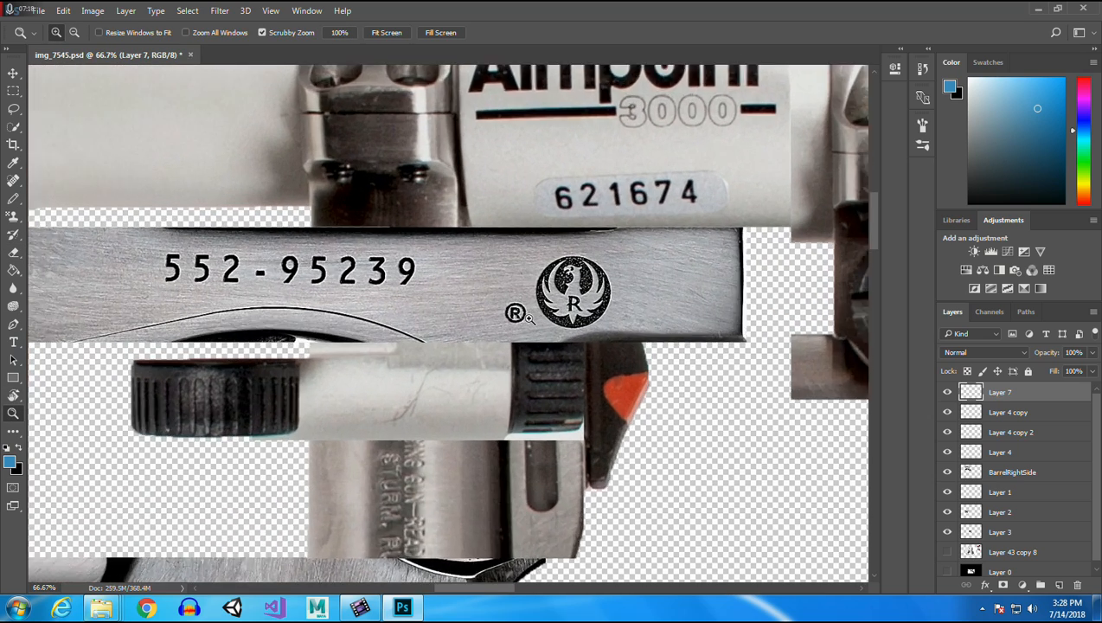
{"action": "key", "text": "v"}
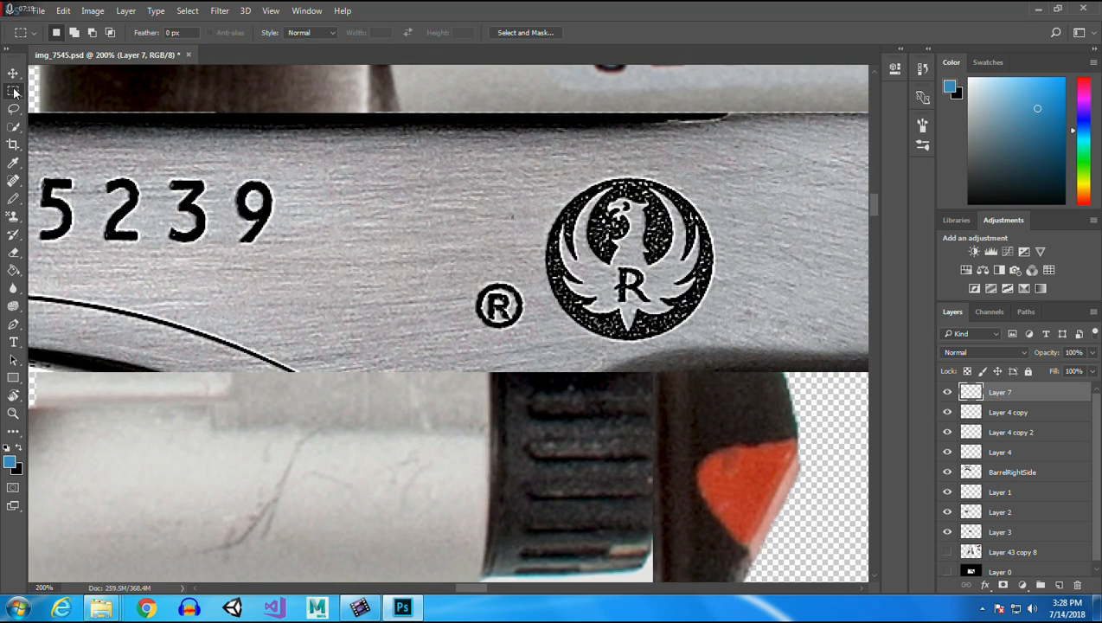
{"action": "left_click", "coordinate": [394, 187]}
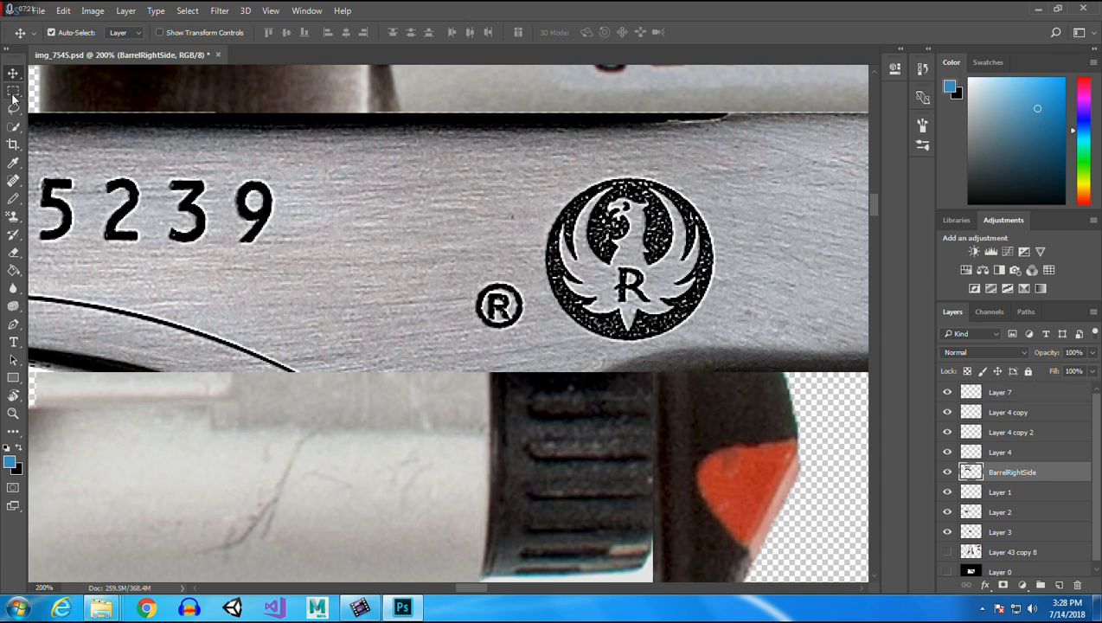
{"action": "key", "text": "m"}
{"action": "left_click_drag", "start_coordinate": [351, 194], "coordinate": [467, 334]}
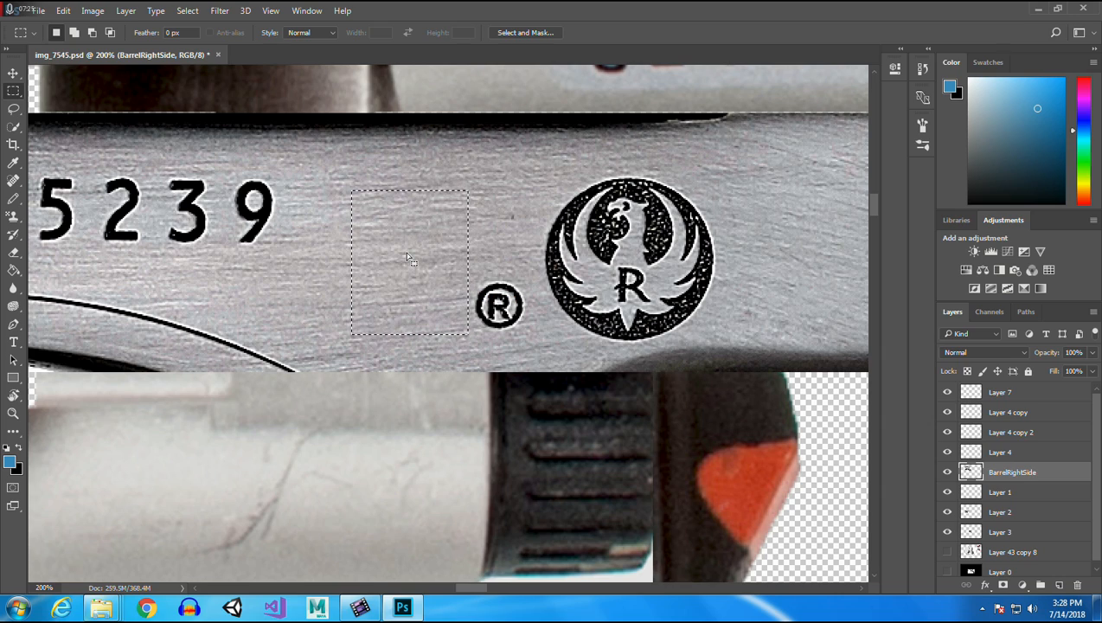
{"action": "key", "text": "ctrl+j"}
Cover the ® mark with the copied metal patch and blend its edges with the 37 px Eraser at 15% opacity.
{"action": "left_click", "coordinate": [13, 73]}
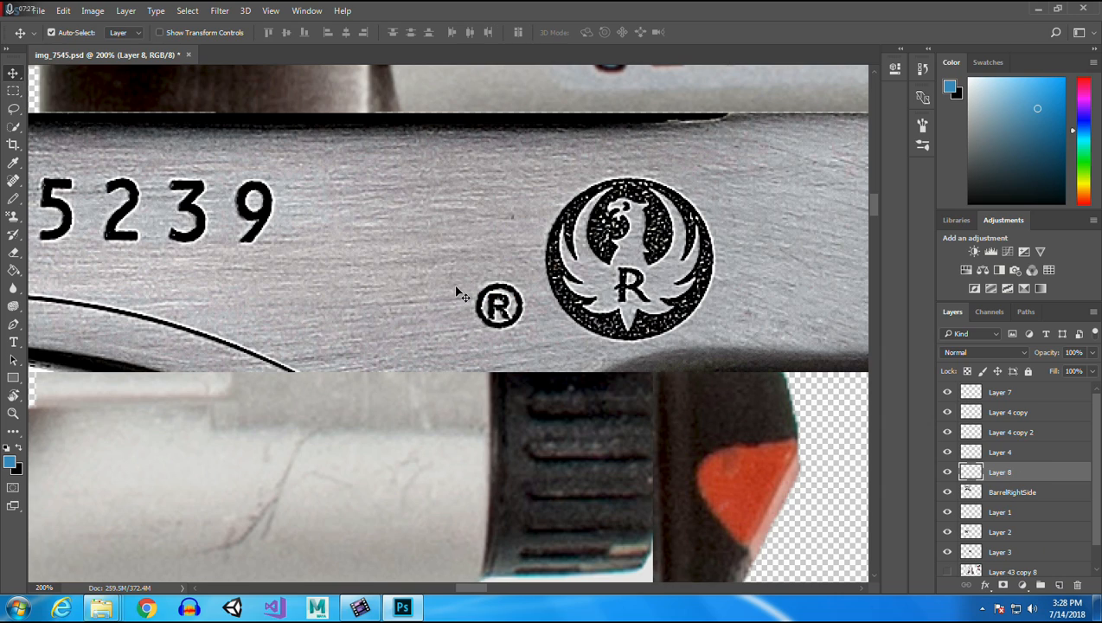
{"action": "left_click_drag", "start_coordinate": [431, 252], "coordinate": [481, 267]}
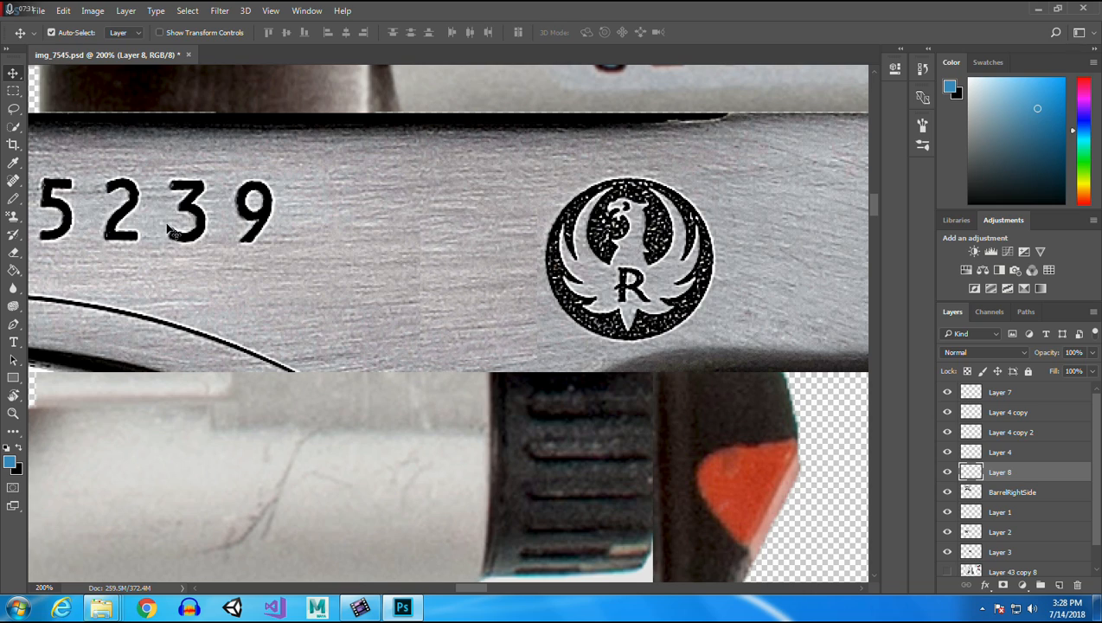
{"action": "left_click", "coordinate": [13, 252]}
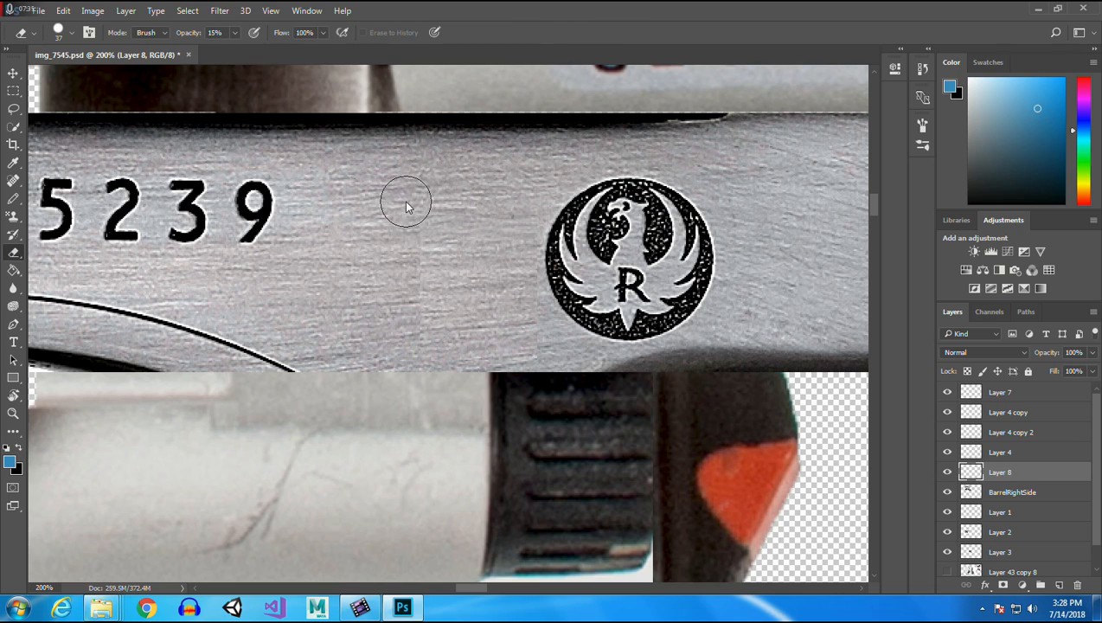
{"action": "mouse_move", "coordinate": [406, 203]}
{"action": "left_mouse_down"}
{"action": "mouse_move", "coordinate": [416, 336]}
{"action": "mouse_move", "coordinate": [413, 247]}
{"action": "mouse_move", "coordinate": [401, 342]}
{"action": "mouse_move", "coordinate": [408, 210]}
{"action": "mouse_move", "coordinate": [412, 363]}
{"action": "mouse_move", "coordinate": [408, 191]}
{"action": "left_mouse_up"}
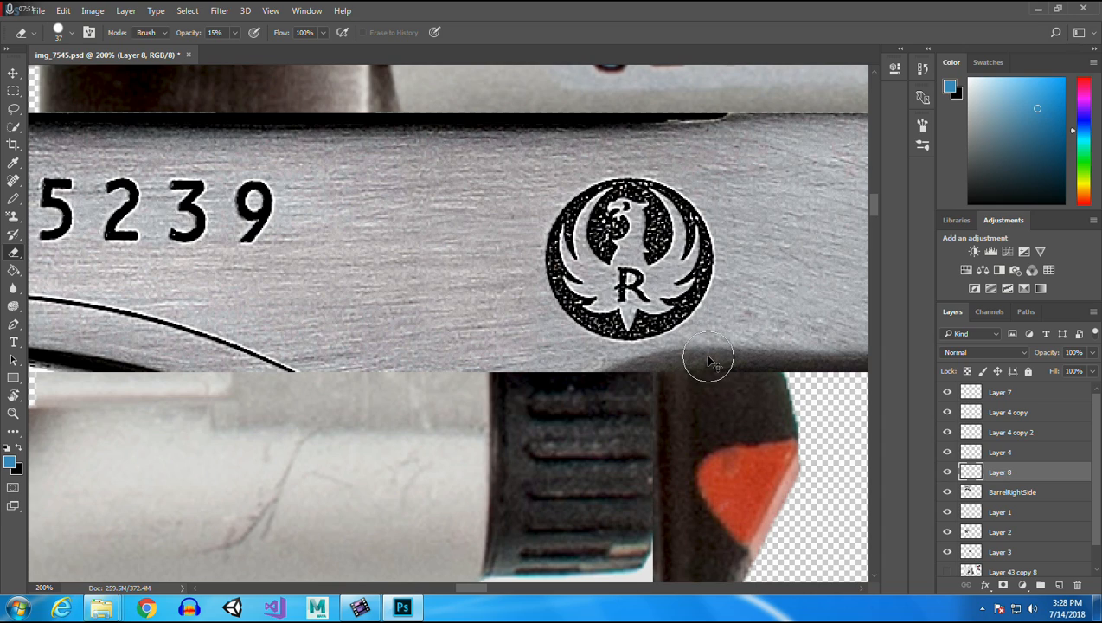
{"action": "left_click", "coordinate": [12, 92]}
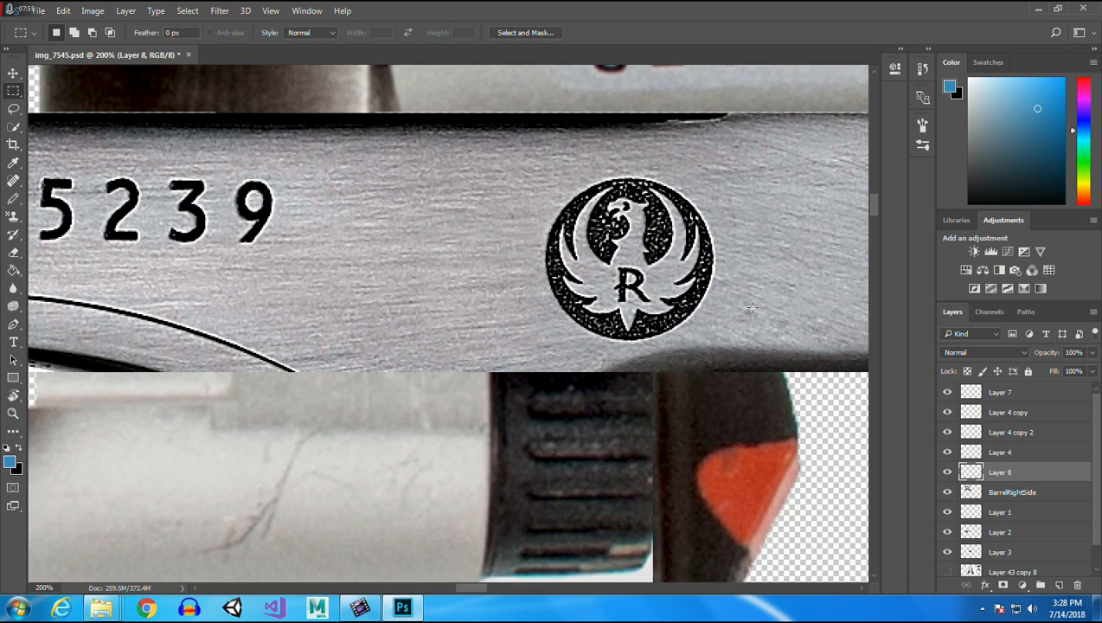
{"action": "left_click_drag", "start_coordinate": [749, 262], "coordinate": [806, 308]}
{"action": "key", "text": "ctrl+c"}
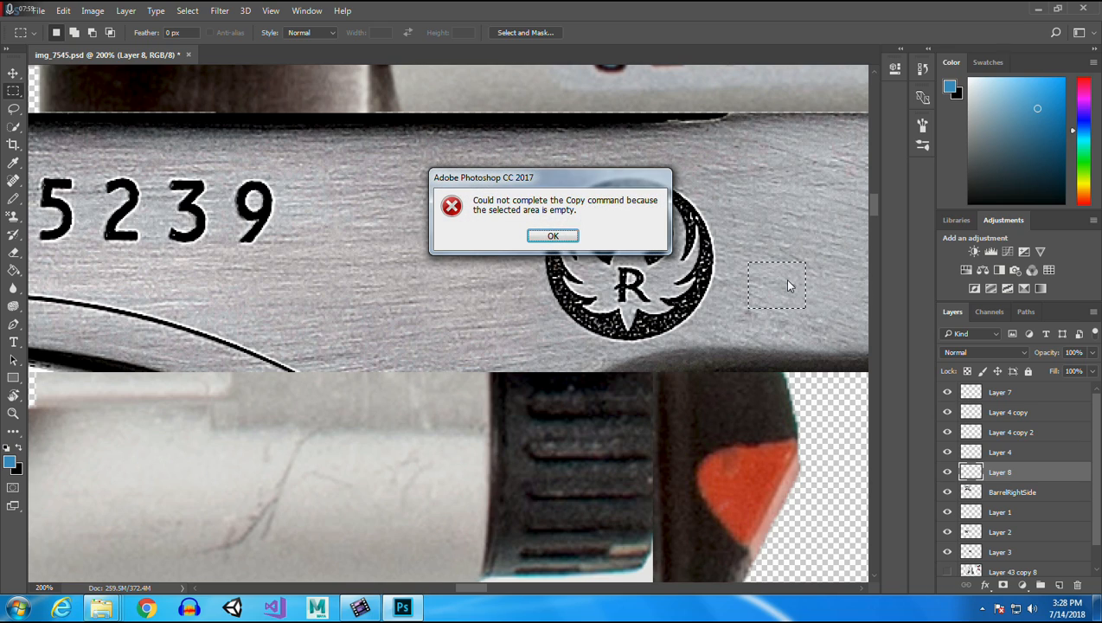
{"action": "left_click", "coordinate": [578, 305]}
{"action": "left_click", "coordinate": [9, 73]}
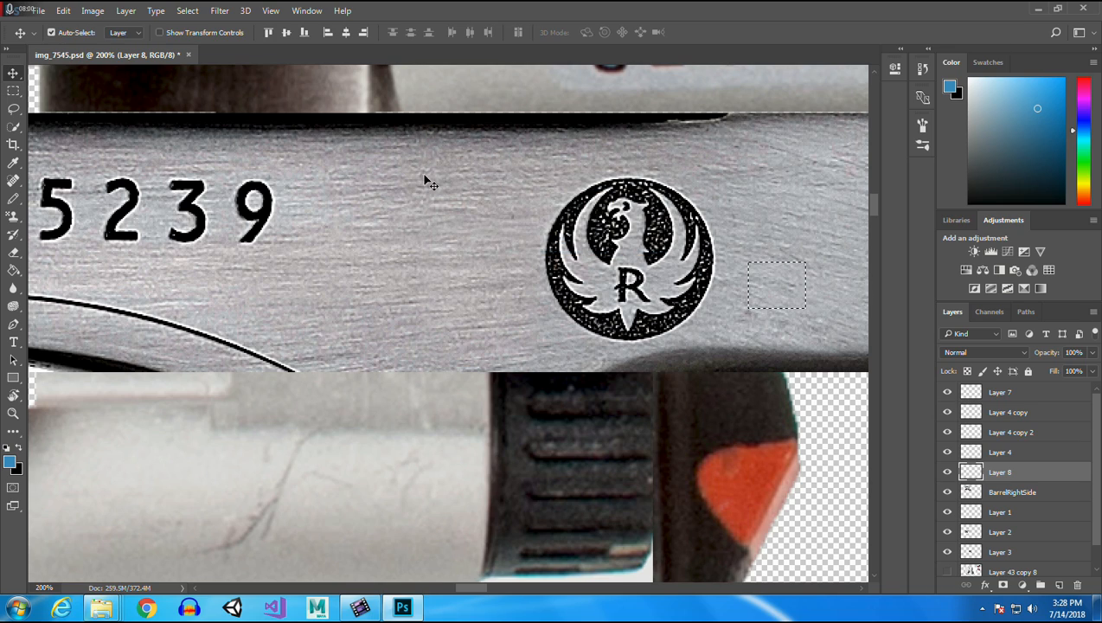
{"action": "left_click", "coordinate": [757, 209]}
{"action": "left_click", "coordinate": [448, 327]}
{"action": "key", "text": "m"}
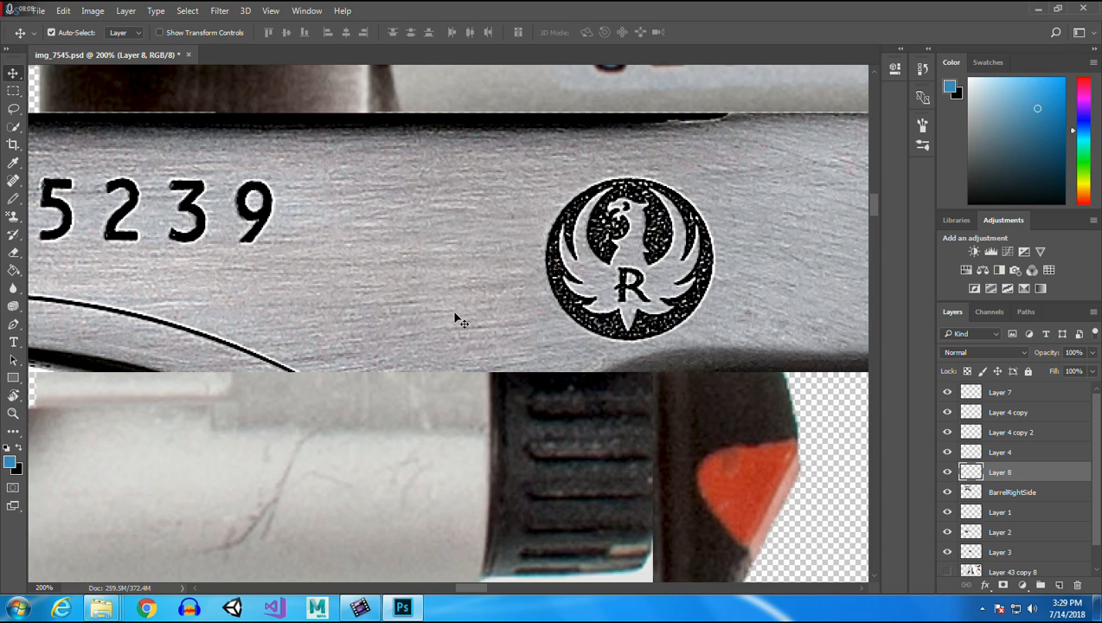
Duplicate Layer 8 and place the copied metal patch over the R in the middle of the phoenix emblem.
{"action": "mouse_move", "coordinate": [456, 318]}
{"action": "left_mouse_down"}
{"action": "mouse_move", "coordinate": [391, 268]}
{"action": "mouse_move", "coordinate": [398, 259]}
{"action": "mouse_move", "coordinate": [462, 318]}
{"action": "left_mouse_up"}
{"action": "right_click", "coordinate": [1014, 473]}
{"action": "left_click", "coordinate": [780, 152]}
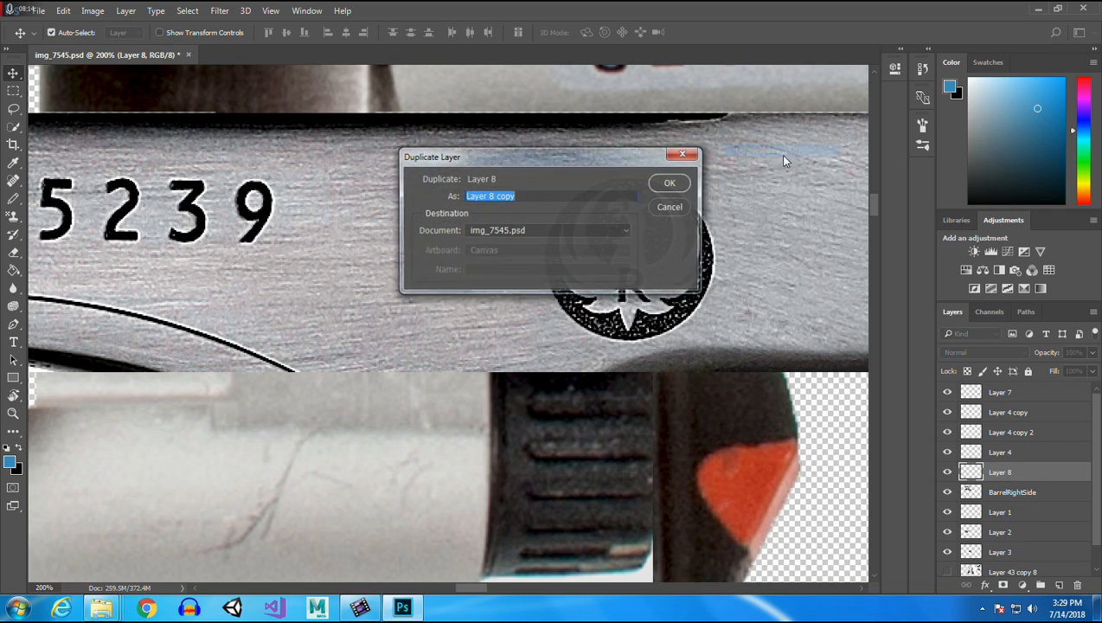
{"action": "left_click", "coordinate": [664, 187]}
{"action": "left_click_drag", "start_coordinate": [493, 291], "coordinate": [619, 318]}
Erase the duplicated patch around the emblem's center with the Eraser at 100% opacity and blend its edges at 15% opacity.
{"action": "left_click", "coordinate": [13, 252]}
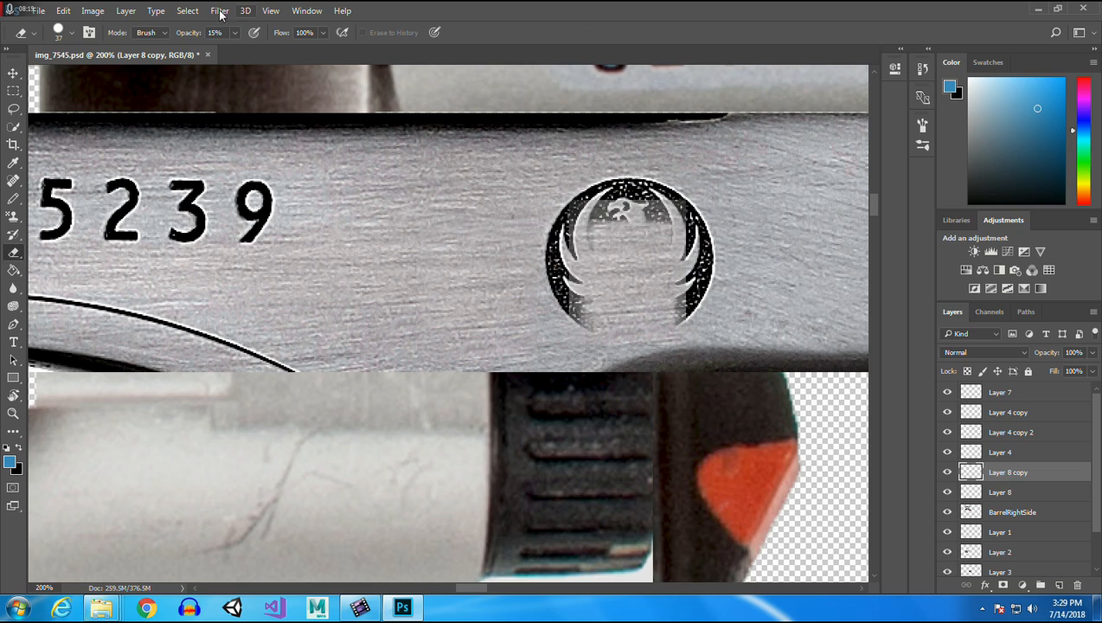
{"action": "left_click", "coordinate": [234, 34]}
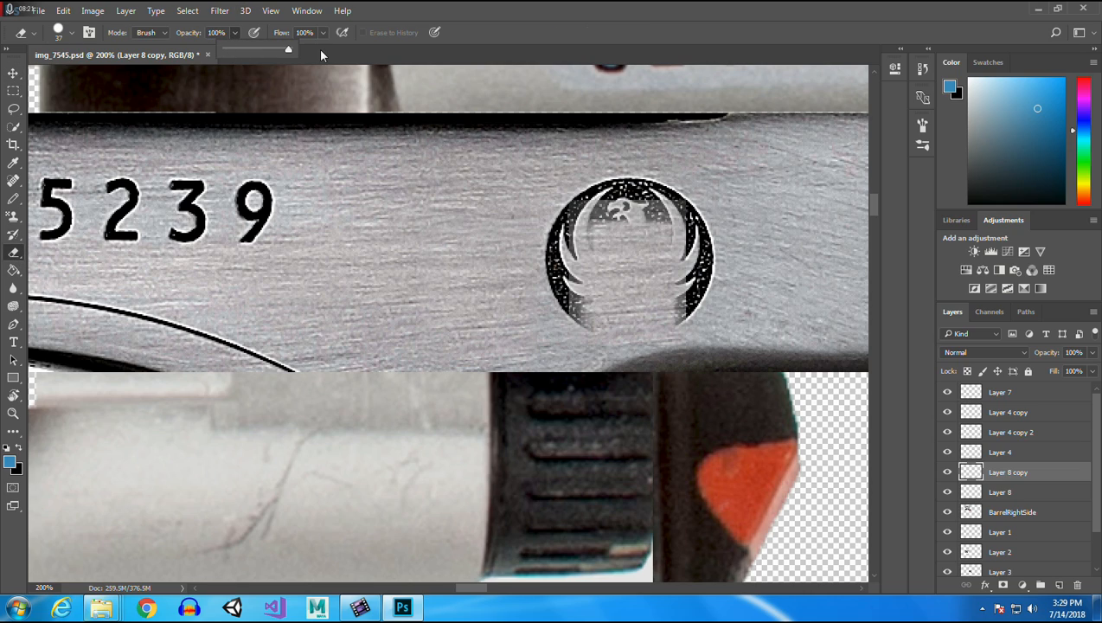
{"action": "mouse_move", "coordinate": [596, 226]}
{"action": "left_mouse_down"}
{"action": "mouse_move", "coordinate": [649, 225]}
{"action": "mouse_move", "coordinate": [560, 263]}
{"action": "mouse_move", "coordinate": [568, 354]}
{"action": "mouse_move", "coordinate": [573, 235]}
{"action": "mouse_move", "coordinate": [589, 368]}
{"action": "mouse_move", "coordinate": [717, 316]}
{"action": "mouse_move", "coordinate": [688, 233]}
{"action": "mouse_move", "coordinate": [697, 387]}
{"action": "mouse_move", "coordinate": [675, 196]}
{"action": "left_mouse_up"}
{"action": "left_click", "coordinate": [233, 34]}
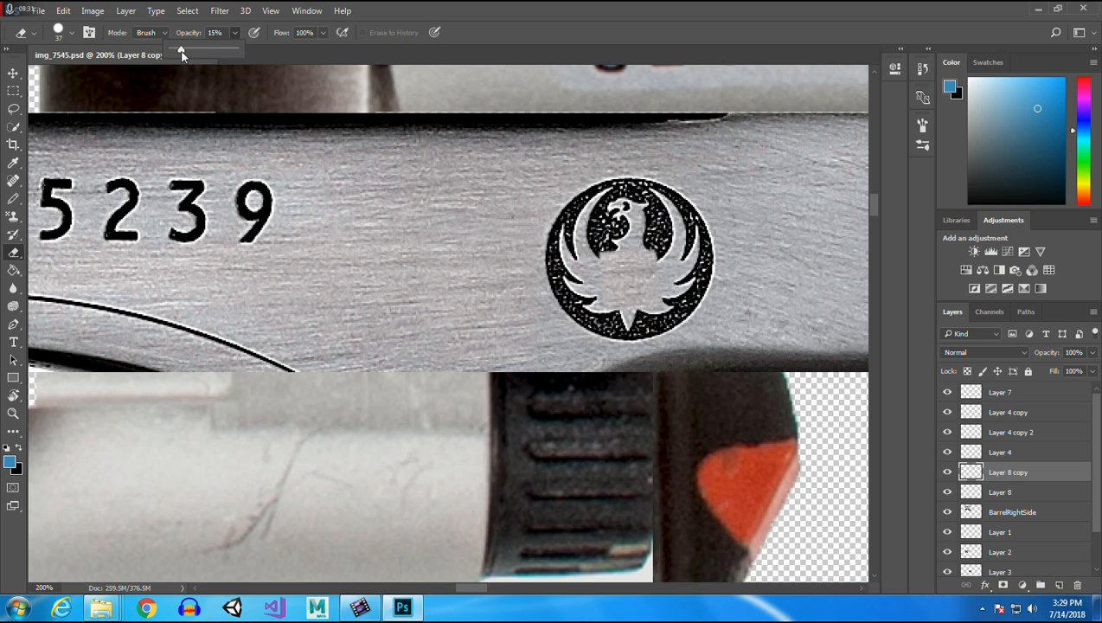
{"action": "left_click", "coordinate": [668, 244]}
{"action": "mouse_move", "coordinate": [668, 244]}
{"action": "left_mouse_down"}
{"action": "mouse_move", "coordinate": [599, 237]}
{"action": "mouse_move", "coordinate": [585, 276]}
{"action": "mouse_move", "coordinate": [586, 254]}
{"action": "mouse_move", "coordinate": [592, 248]}
{"action": "mouse_move", "coordinate": [588, 315]}
{"action": "mouse_move", "coordinate": [638, 330]}
{"action": "mouse_move", "coordinate": [685, 303]}
{"action": "left_mouse_up"}
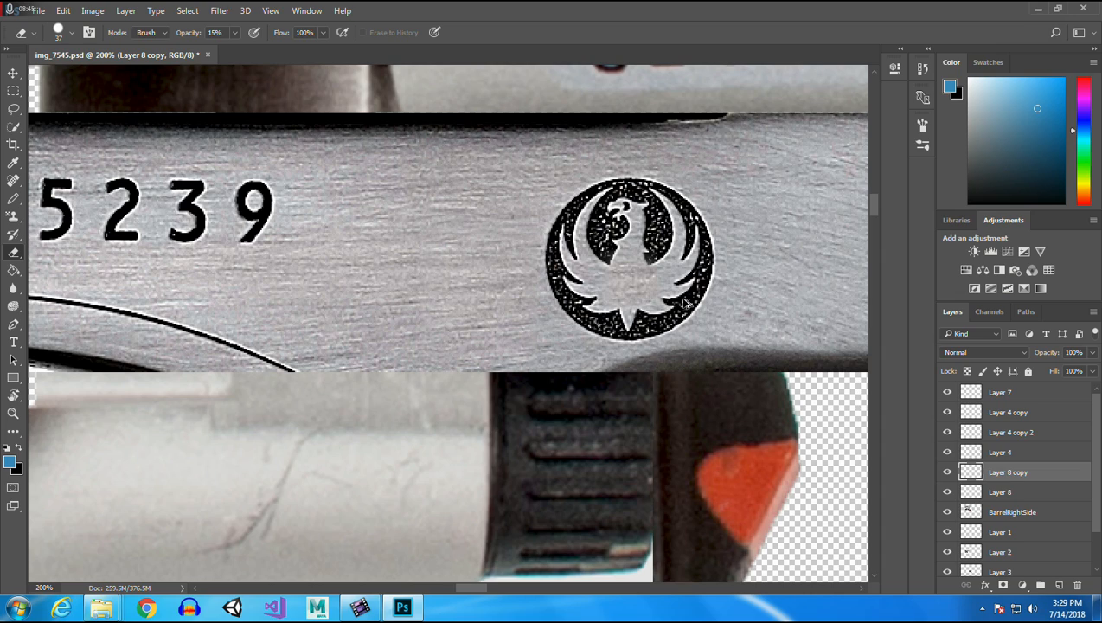
{"action": "mouse_move", "coordinate": [685, 305]}
{"action": "left_mouse_down"}
{"action": "mouse_move", "coordinate": [662, 294]}
{"action": "mouse_move", "coordinate": [681, 238]}
{"action": "mouse_move", "coordinate": [674, 262]}
{"action": "mouse_move", "coordinate": [651, 235]}
{"action": "mouse_move", "coordinate": [606, 240]}
{"action": "mouse_move", "coordinate": [627, 253]}
{"action": "left_mouse_up"}
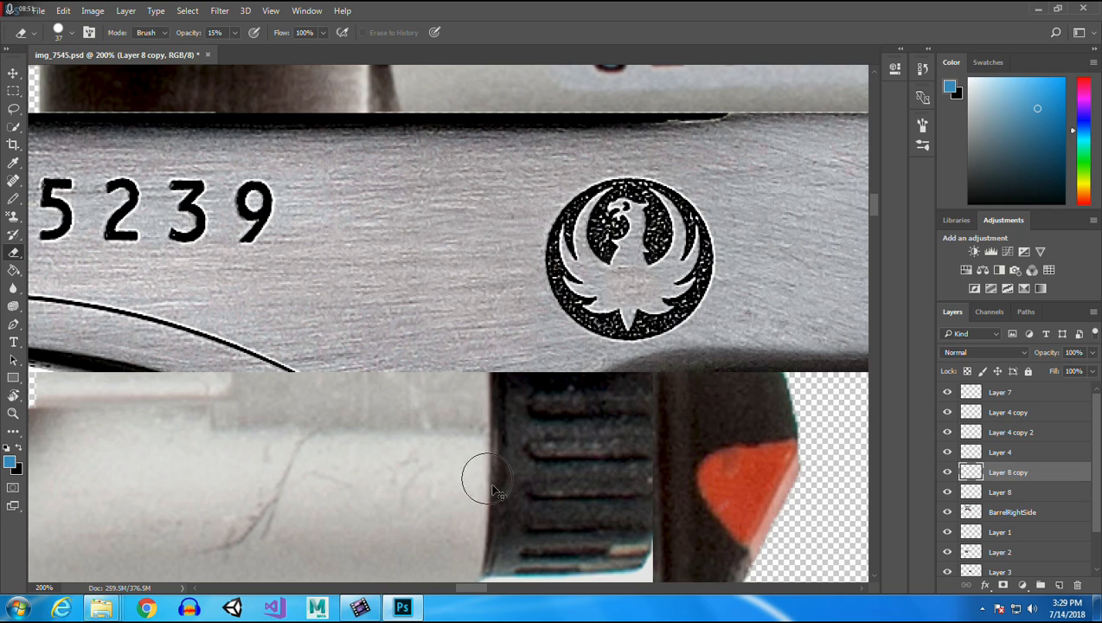
Merge Layer 8 copy with BarrelRightSide.
{"action": "left_click", "coordinate": [13, 73]}
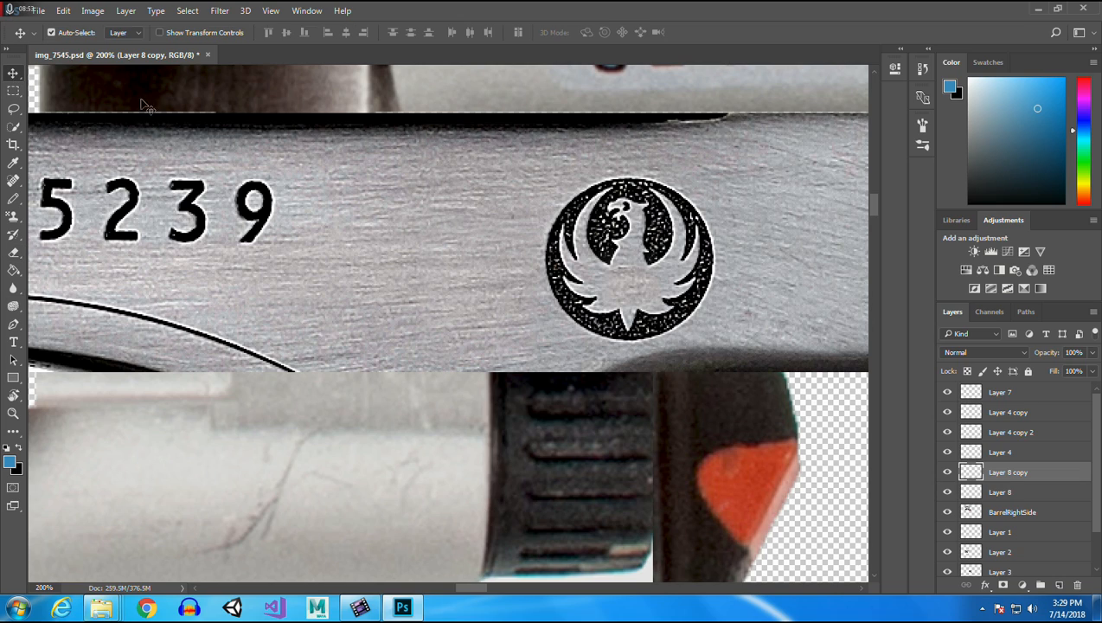
{"action": "left_click", "coordinate": [750, 278]}
{"action": "left_click", "coordinate": [626, 284], "text": "shift"}
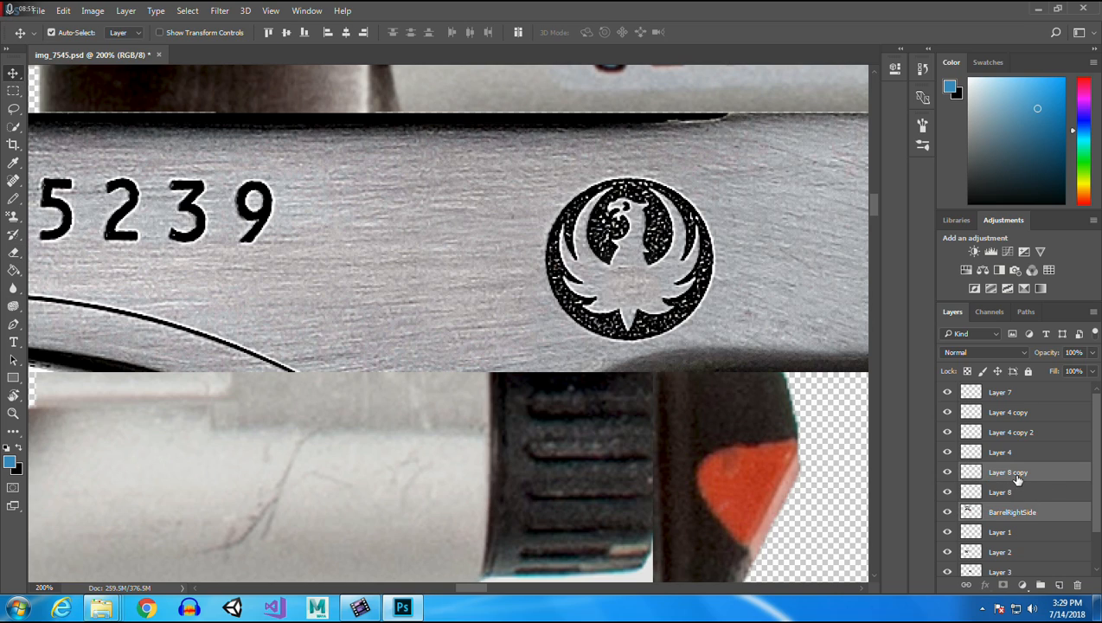
{"action": "right_click", "coordinate": [1018, 480]}
{"action": "left_click", "coordinate": [802, 474]}
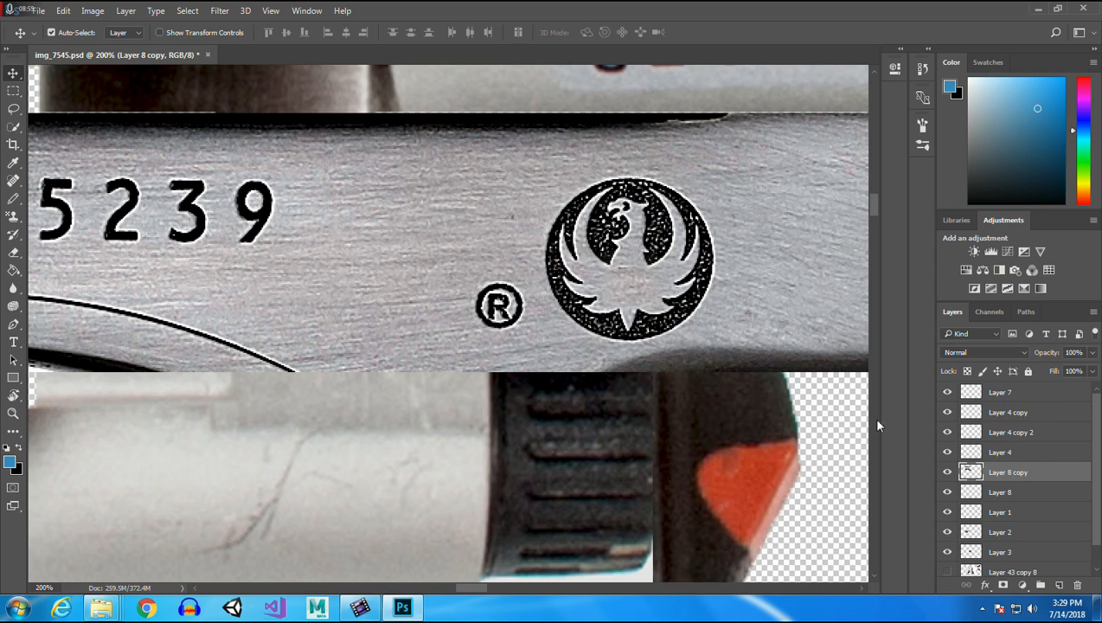
Move Layer 8 above the merged Layer 8 copy and merge the two layers.
{"action": "left_click_drag", "start_coordinate": [1004, 493], "coordinate": [1002, 472]}
{"action": "left_click", "coordinate": [1022, 500], "text": "shift"}
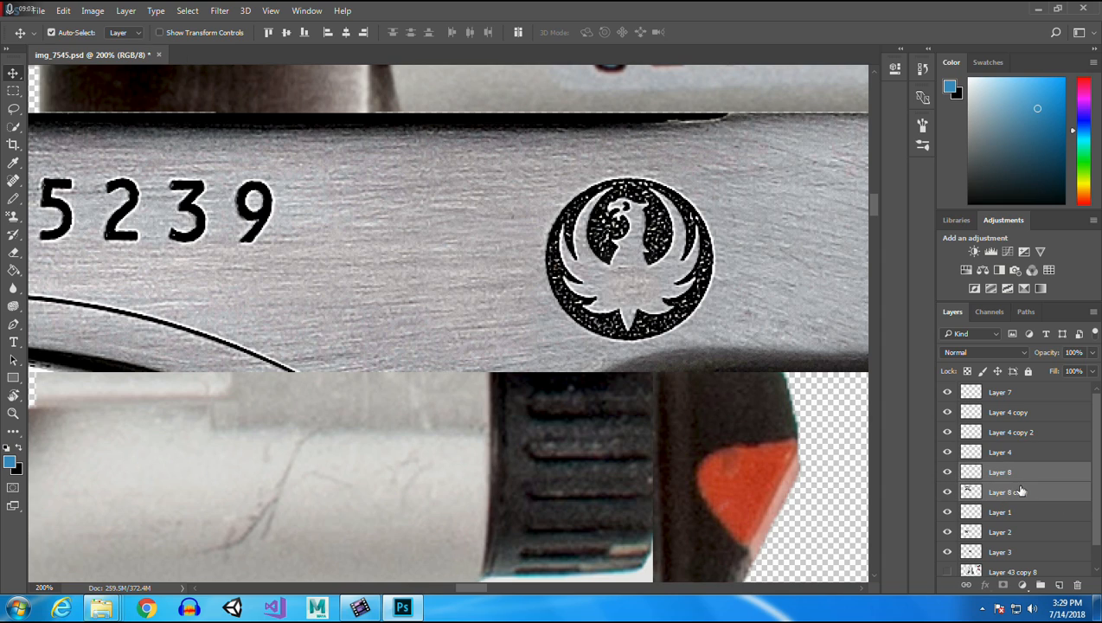
{"action": "right_click", "coordinate": [1019, 495]}
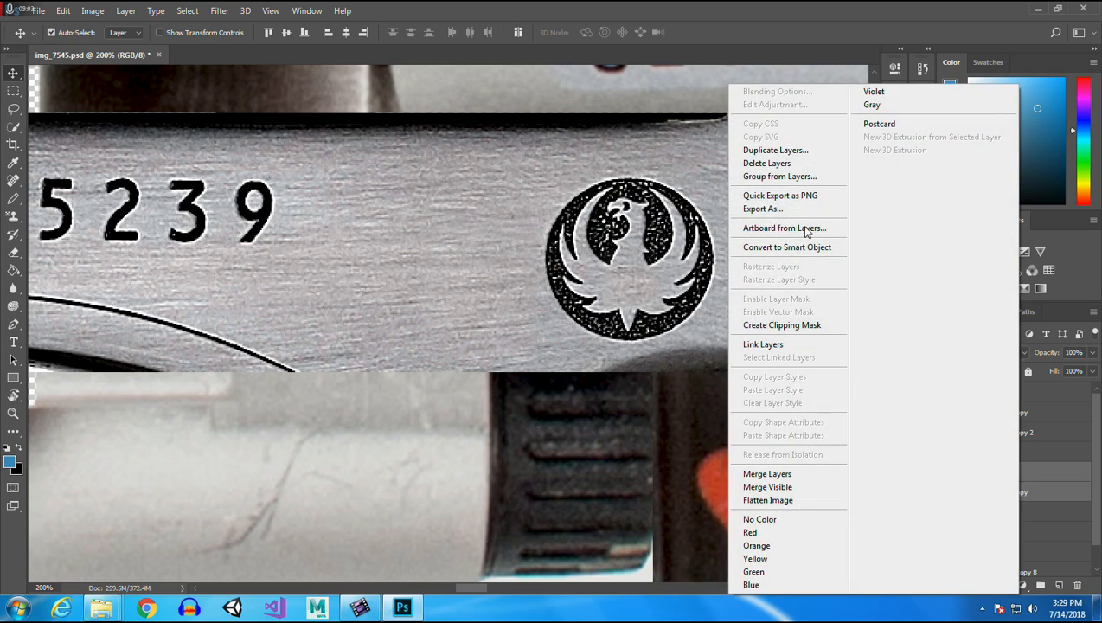
{"action": "left_click", "coordinate": [770, 473]}
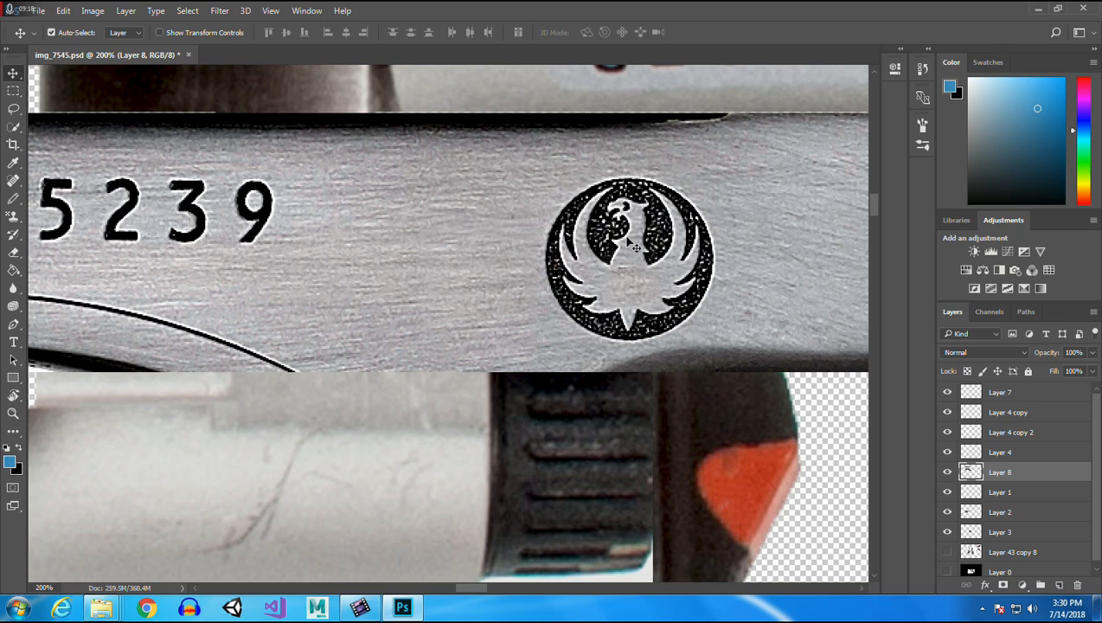
Delete a rectangular area around the bird's head and neck inside the emblem.
{"action": "left_click", "coordinate": [13, 90]}
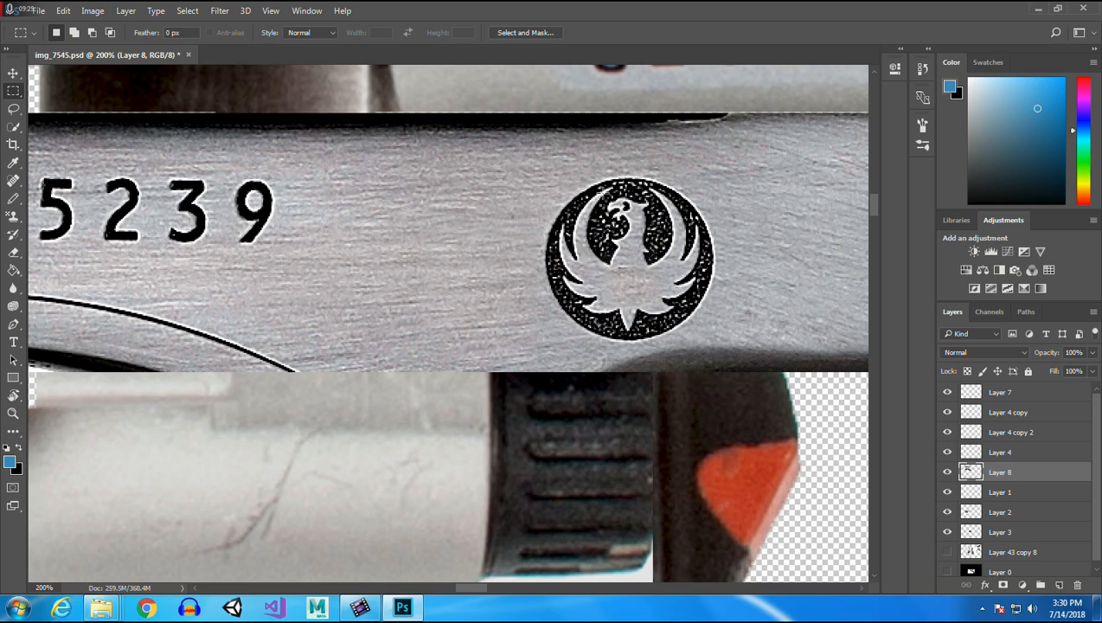
{"action": "left_click_drag", "start_coordinate": [600, 189], "coordinate": [649, 265]}
{"action": "key", "text": "Delete"}
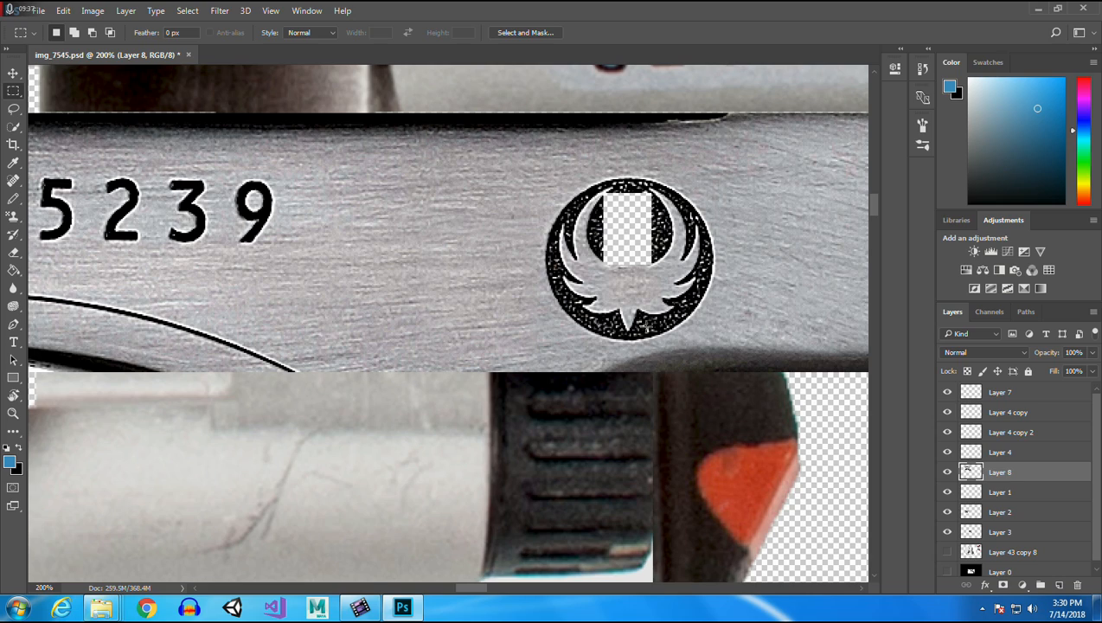
Copy a small speckled black patch from the emblem's lower ring onto a new layer and place it in the cutout's lower left corner.
{"action": "left_click_drag", "start_coordinate": [592, 318], "coordinate": [606, 331]}
{"action": "key", "text": "ctrl+j"}
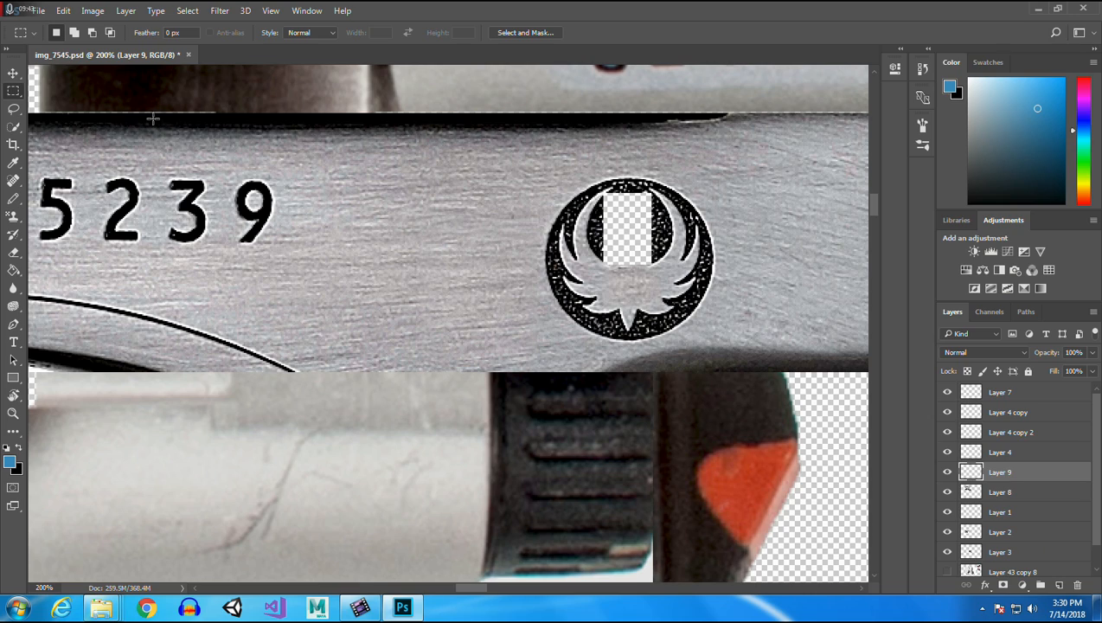
{"action": "left_click", "coordinate": [13, 74]}
{"action": "left_click_drag", "start_coordinate": [604, 331], "coordinate": [612, 257]}
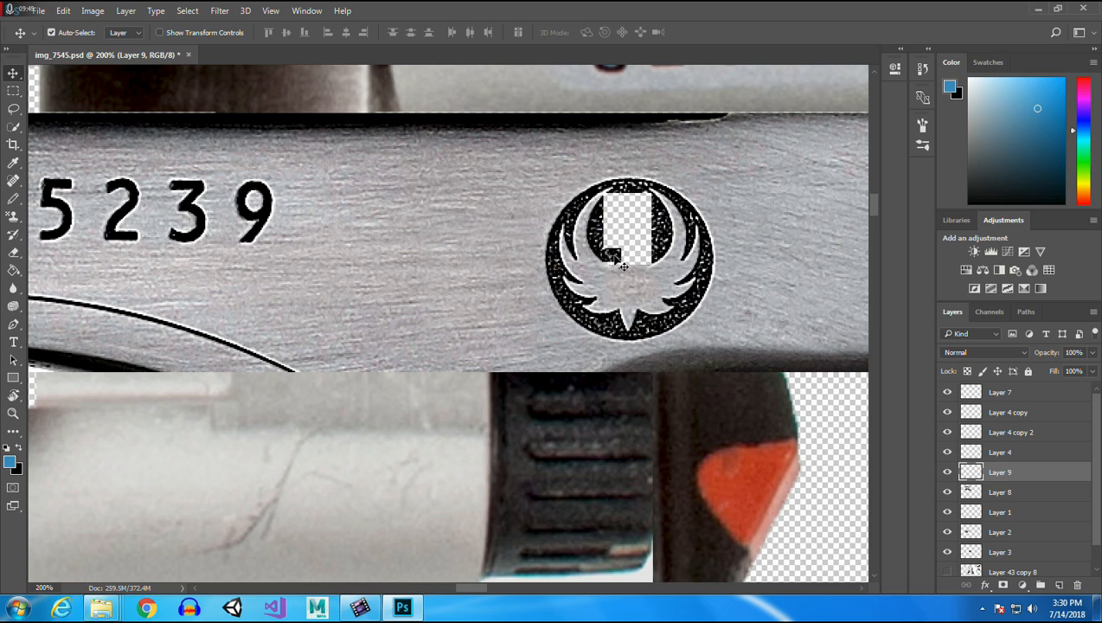
Duplicate the speckled patch and place copies beside it to fill the bottom row of the cutout.
{"action": "right_click", "coordinate": [999, 473]}
{"action": "left_click", "coordinate": [773, 150]}
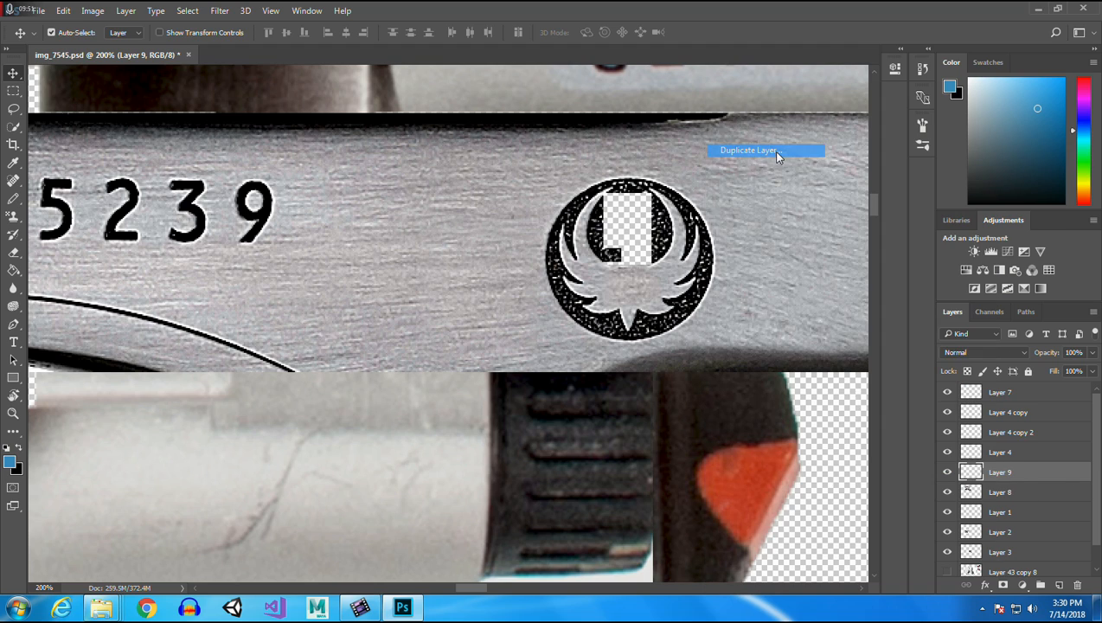
{"action": "left_click", "coordinate": [668, 185]}
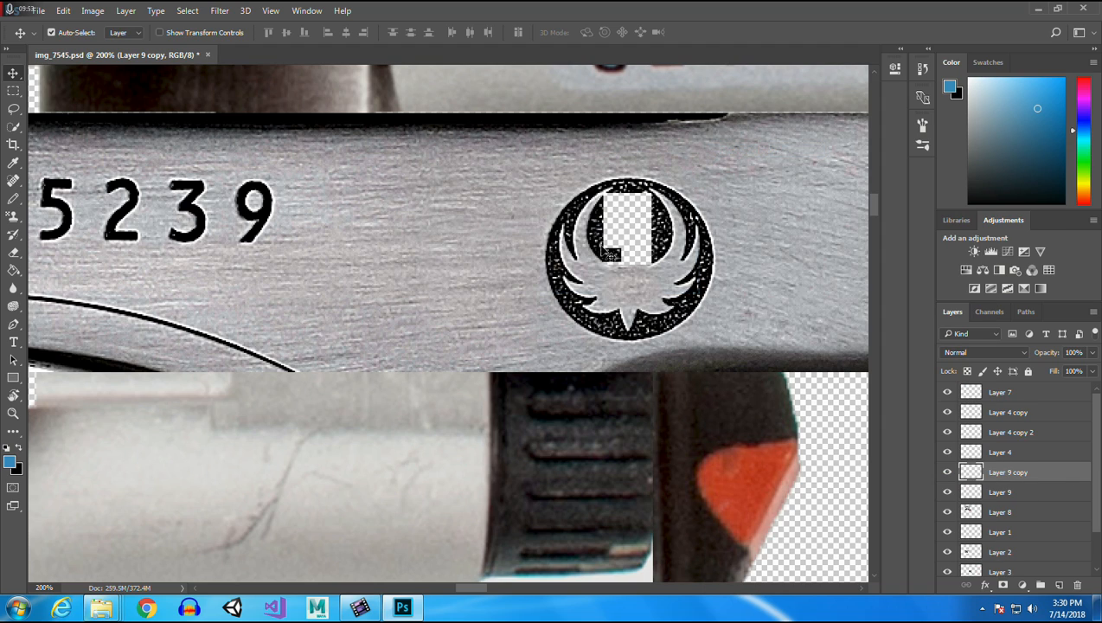
{"action": "left_click_drag", "start_coordinate": [622, 264], "coordinate": [652, 253]}
{"action": "key", "text": "ctrl+j"}
{"action": "key", "text": "ctrl+v"}
{"action": "left_click_drag", "start_coordinate": [450, 327], "coordinate": [637, 256]}
Paste more copies of the speckled patch and place them above the bottom row to fill the cutout's lower half.
{"action": "key", "text": "ctrl+v"}
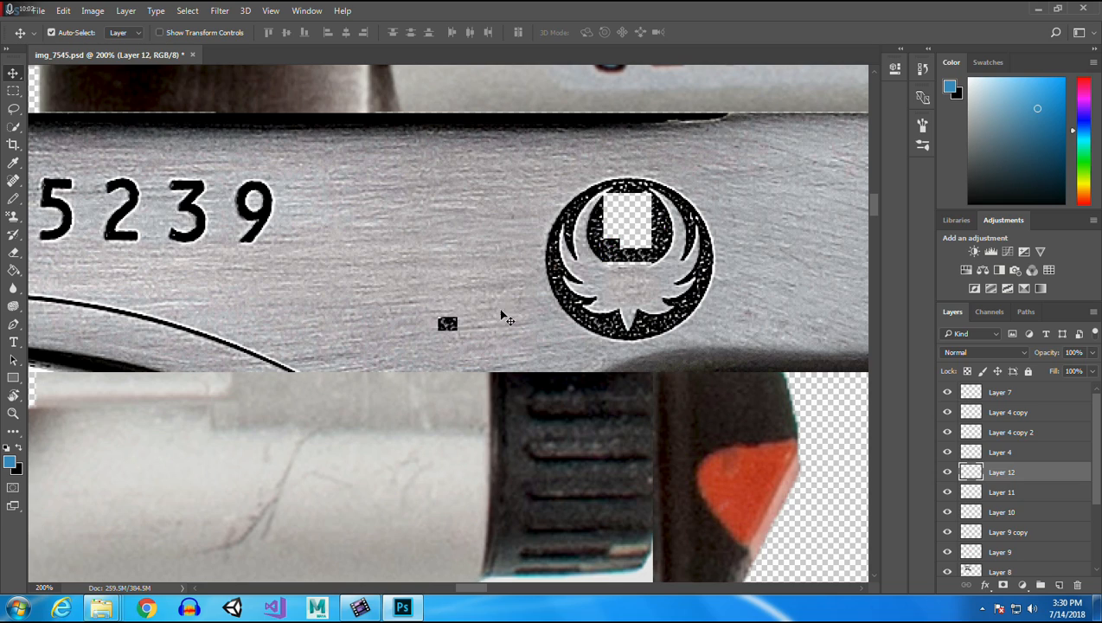
{"action": "left_click_drag", "start_coordinate": [450, 334], "coordinate": [645, 251]}
{"action": "key", "text": "ctrl+v"}
{"action": "key", "text": "ctrl+v"}
{"action": "left_click_drag", "start_coordinate": [437, 327], "coordinate": [613, 232]}
{"action": "key", "text": "ctrl+v"}
{"action": "left_click_drag", "start_coordinate": [446, 323], "coordinate": [611, 226]}
{"action": "key", "text": "ctrl+v"}
{"action": "left_click_drag", "start_coordinate": [446, 327], "coordinate": [628, 239]}
Paste three more speckled patches and place them along the right side of the cutout's middle row.
{"action": "key", "text": "ctrl+v"}
{"action": "left_click_drag", "start_coordinate": [452, 329], "coordinate": [649, 223]}
{"action": "key", "text": "ctrl+v"}
{"action": "left_click_drag", "start_coordinate": [447, 327], "coordinate": [645, 223]}
{"action": "key", "text": "ctrl+v"}
{"action": "left_click_drag", "start_coordinate": [448, 322], "coordinate": [650, 221]}
Paste three speckled patches across the row above the middle of the cutout, including its right corner.
{"action": "key", "text": "ctrl+v"}
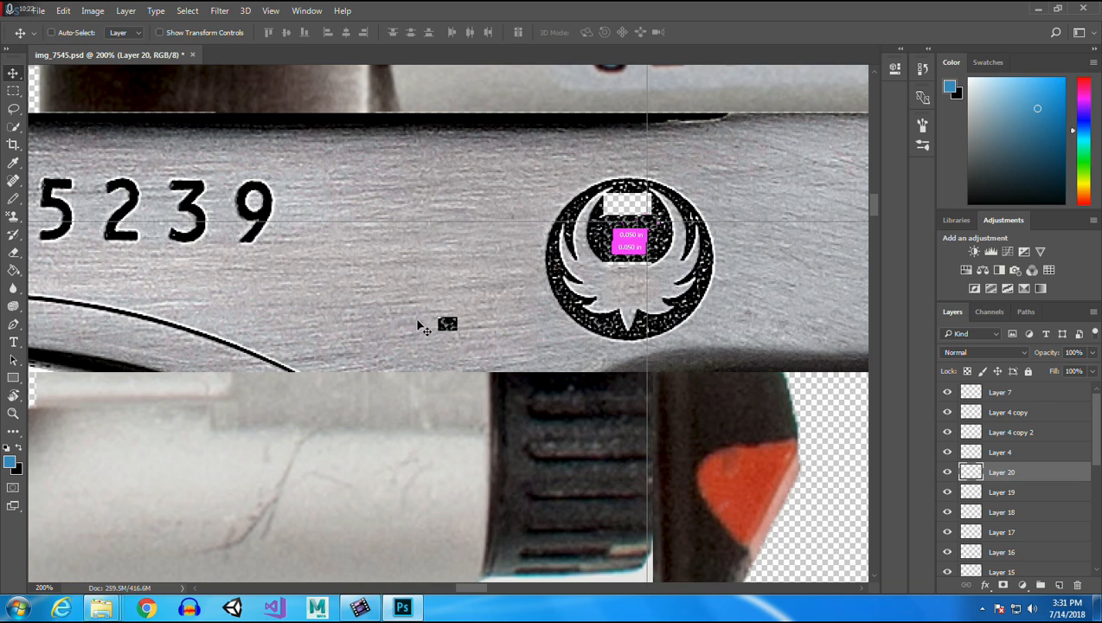
{"action": "left_click_drag", "start_coordinate": [450, 323], "coordinate": [610, 205]}
{"action": "key", "text": "ctrl+v"}
{"action": "left_click_drag", "start_coordinate": [450, 326], "coordinate": [639, 208]}
{"action": "key", "text": "ctrl+v"}
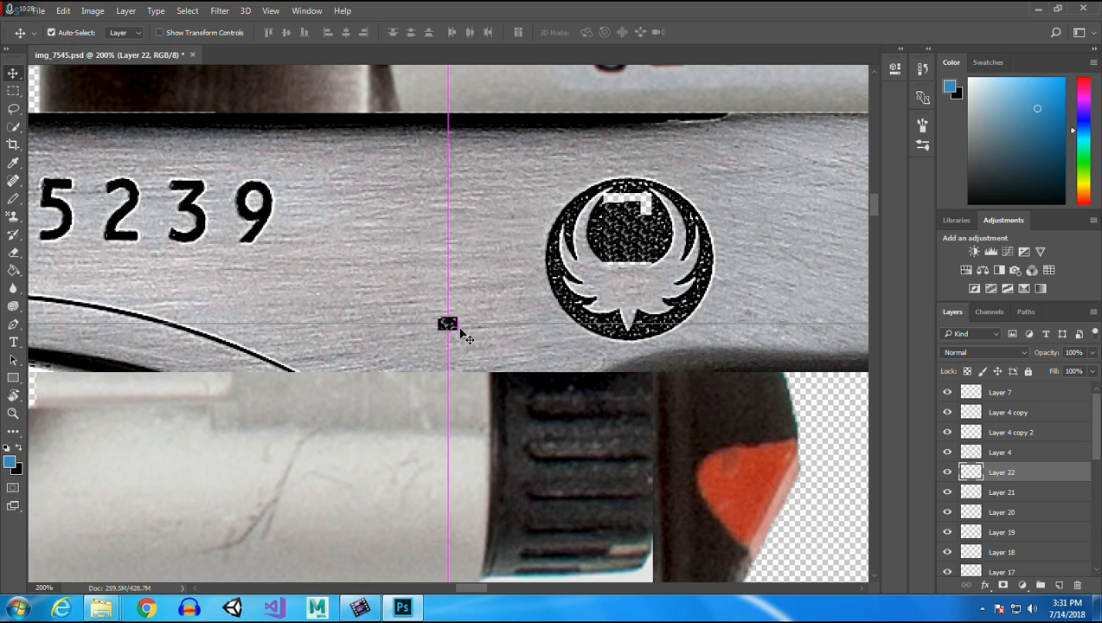
{"action": "left_click_drag", "start_coordinate": [450, 323], "coordinate": [645, 198]}
Paste three speckled patches side by side along the top edge to close the rest of the cutout.
{"action": "key", "text": "ctrl+v"}
{"action": "left_click_drag", "start_coordinate": [450, 325], "coordinate": [613, 201]}
{"action": "key", "text": "ctrl+v"}
{"action": "left_click_drag", "start_coordinate": [445, 322], "coordinate": [628, 195]}
{"action": "key", "text": "ctrl+v"}
{"action": "left_click_drag", "start_coordinate": [443, 320], "coordinate": [645, 196]}
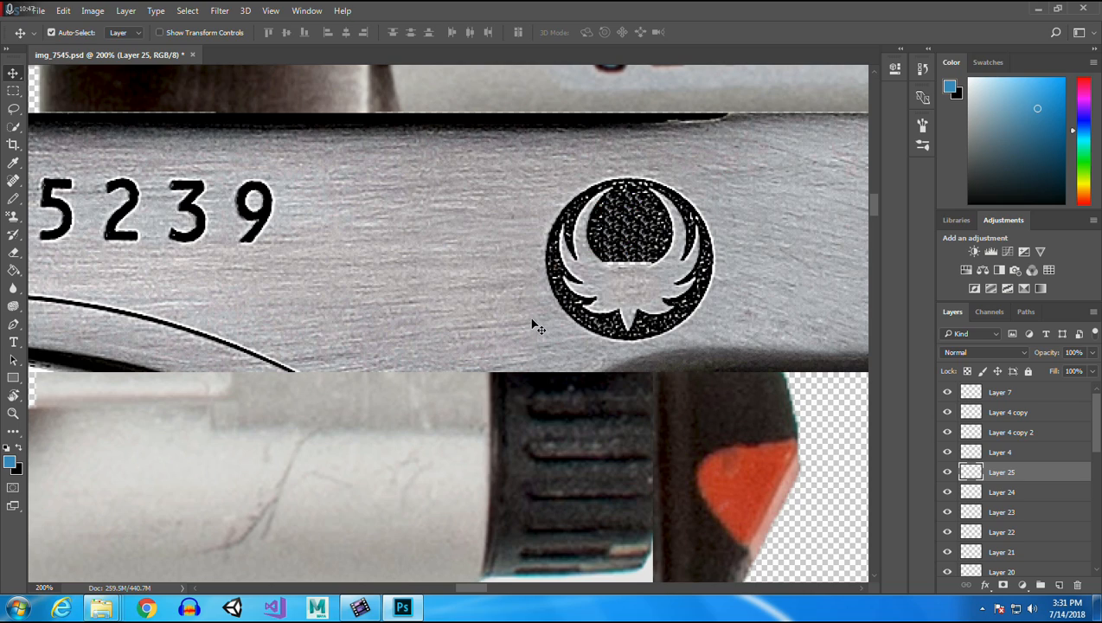
Paste three additional speckled patches over the filled area inside the emblem, working from its lower left to its right side.
{"action": "left_click", "coordinate": [643, 263]}
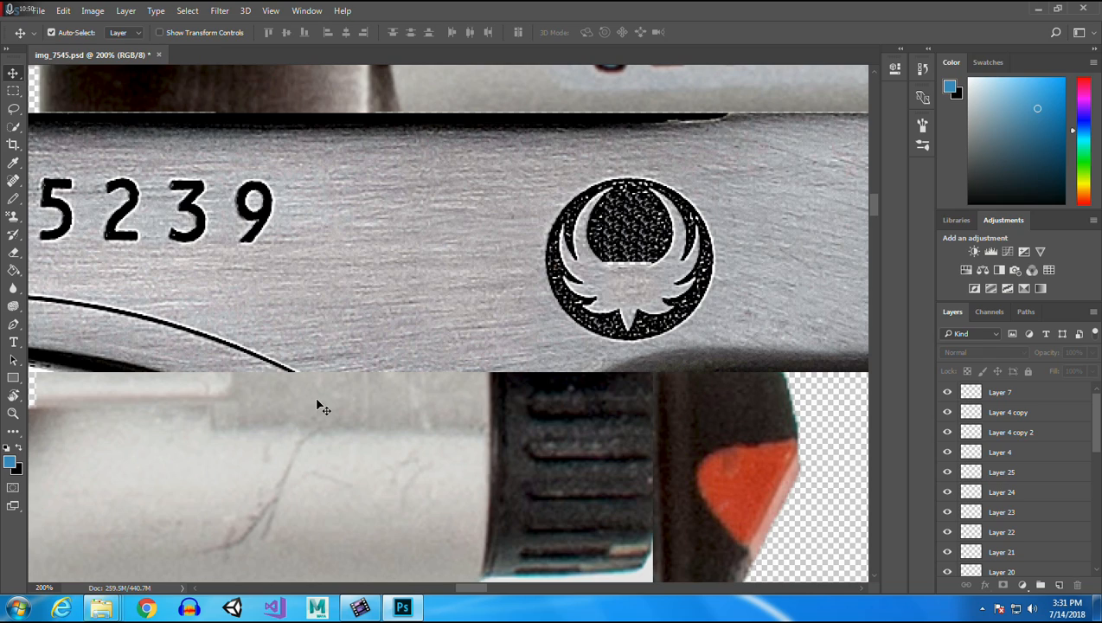
{"action": "key", "text": "ctrl+v"}
{"action": "left_click_drag", "start_coordinate": [448, 330], "coordinate": [612, 262]}
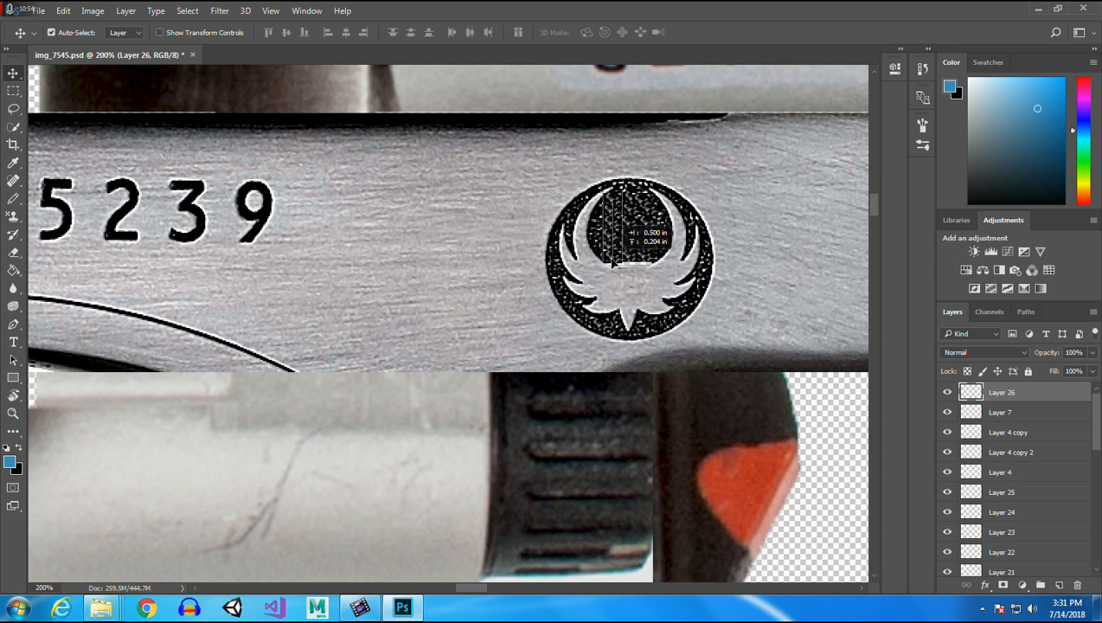
{"action": "key", "text": "ctrl+v"}
{"action": "left_click_drag", "start_coordinate": [452, 327], "coordinate": [636, 250]}
{"action": "key", "text": "ctrl+v"}
{"action": "left_click_drag", "start_coordinate": [445, 328], "coordinate": [649, 239]}
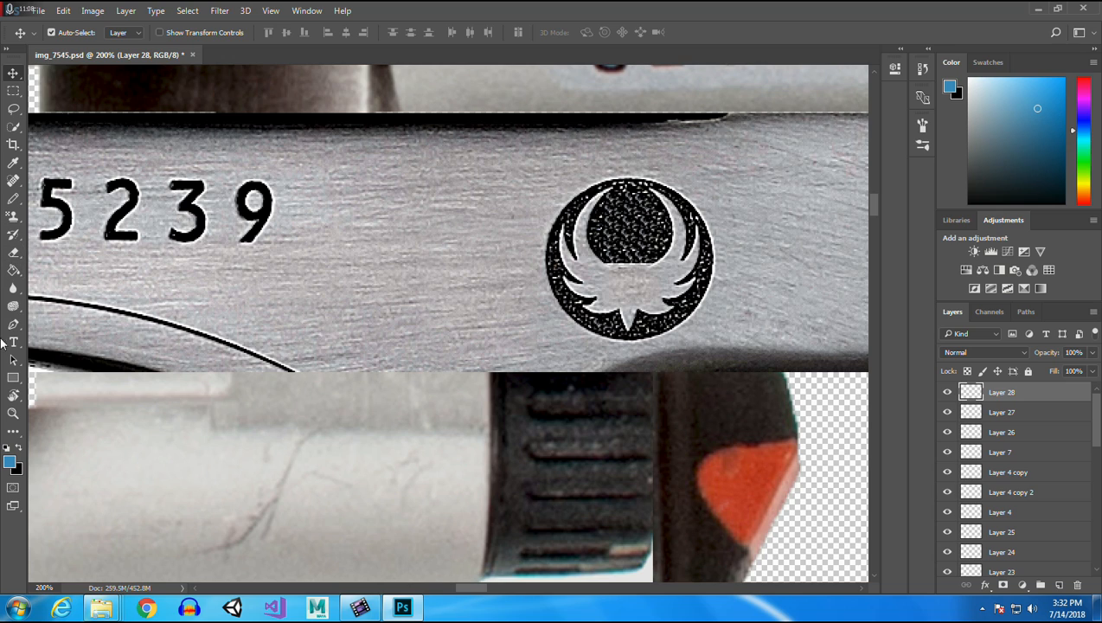
Check the whole texture sheet and examine the reworked emblem up close at 300%.
{"action": "left_click", "coordinate": [13, 412]}
{"action": "right_click", "coordinate": [358, 271]}
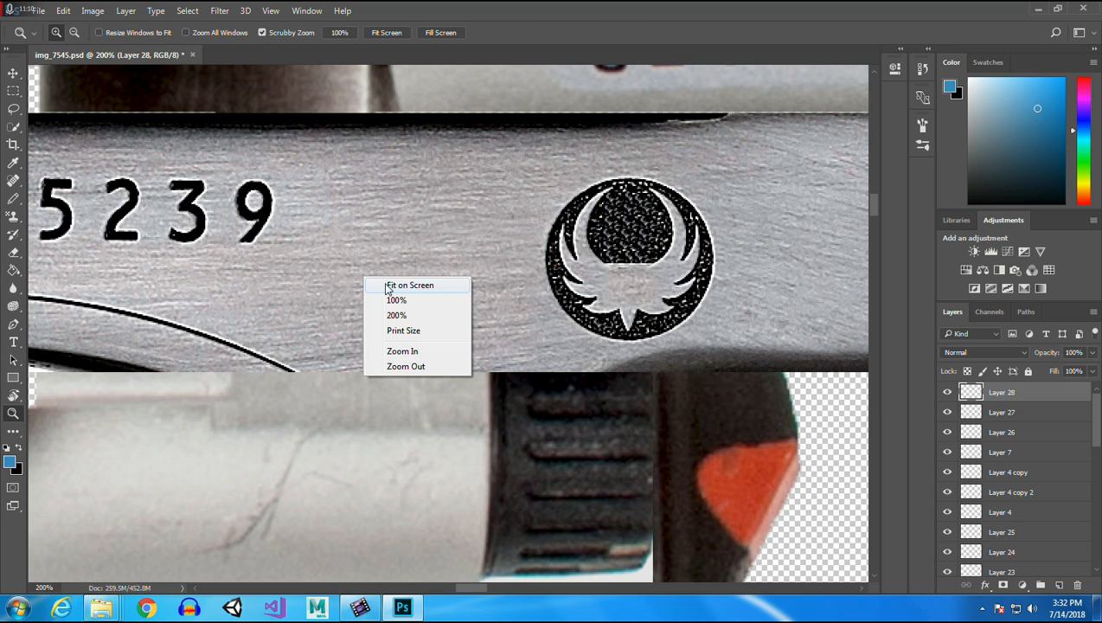
{"action": "left_click", "coordinate": [388, 287]}
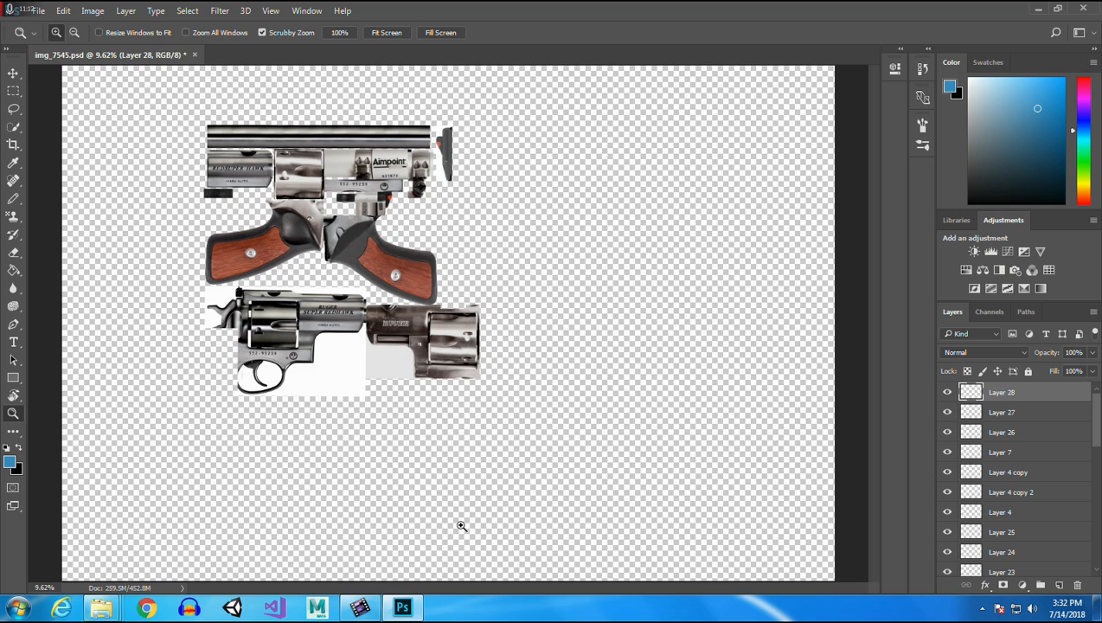
{"action": "left_click", "coordinate": [335, 218]}
{"action": "left_click", "coordinate": [335, 217]}
{"action": "left_click", "coordinate": [335, 217]}
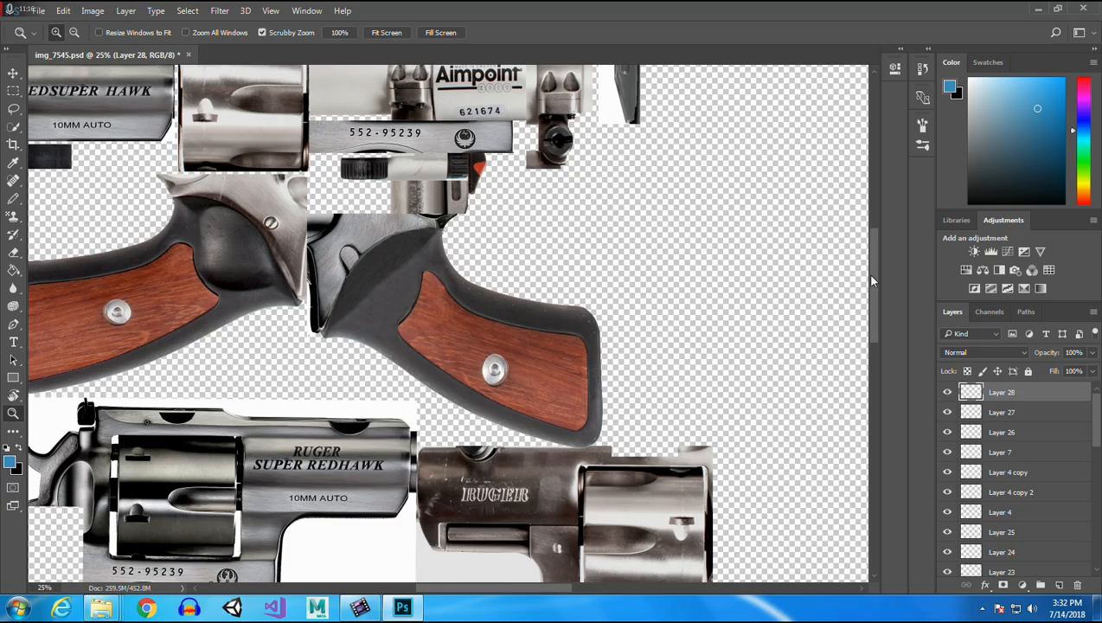
{"action": "left_click_drag", "start_coordinate": [872, 280], "coordinate": [875, 271]}
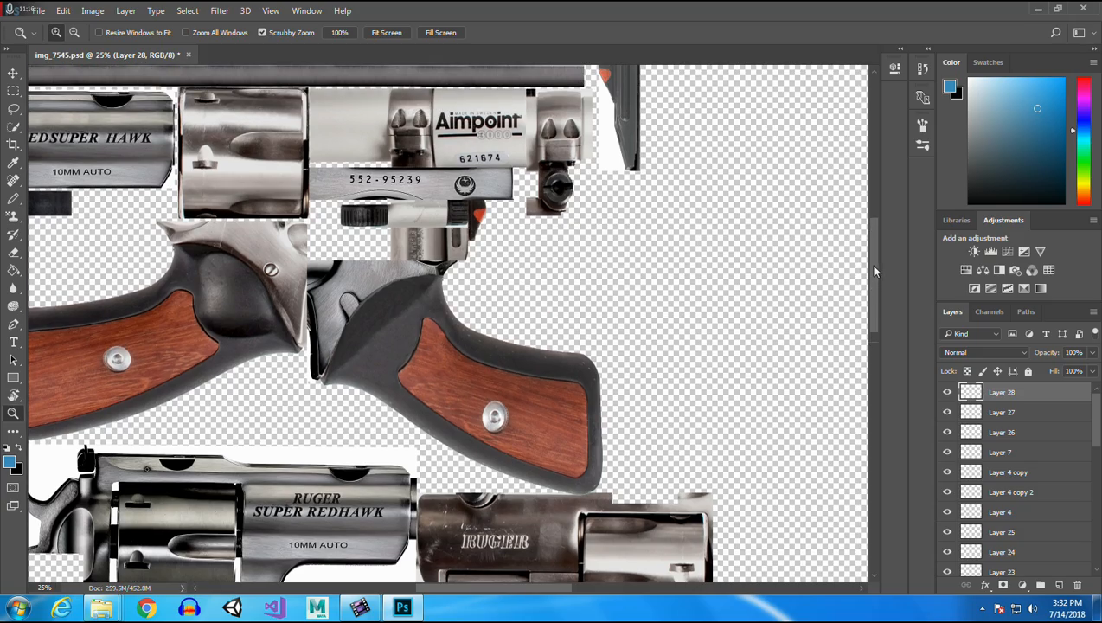
{"action": "left_click", "coordinate": [454, 171]}
{"action": "left_click", "coordinate": [454, 171]}
{"action": "left_click", "coordinate": [454, 171]}
{"action": "left_click", "coordinate": [454, 171]}
{"action": "left_click", "coordinate": [454, 172]}
{"action": "left_click", "coordinate": [455, 171]}
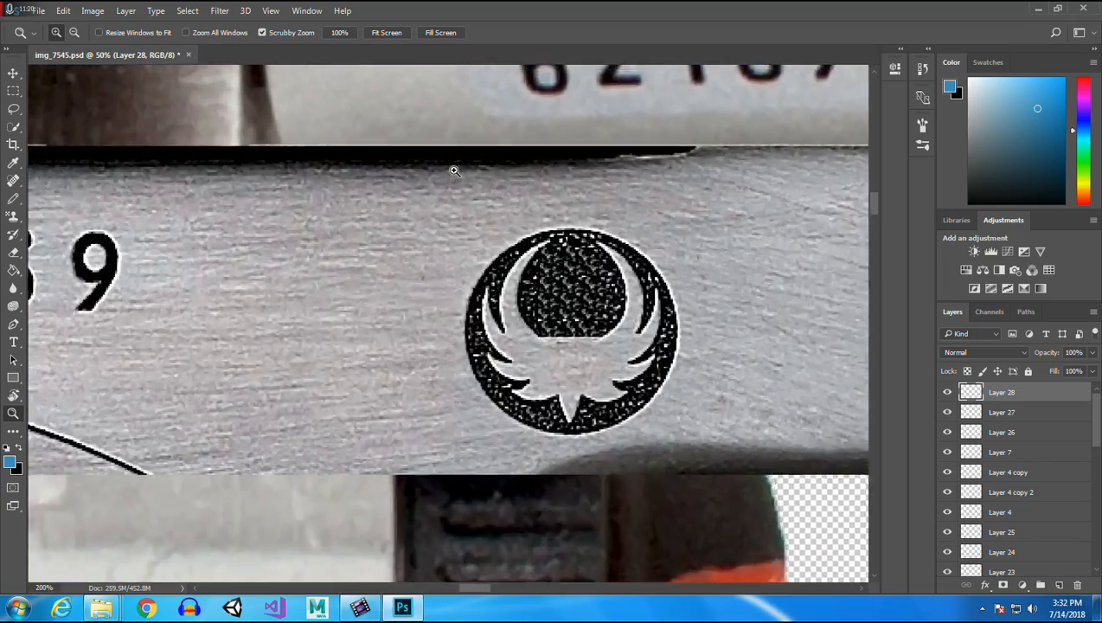
{"action": "left_click", "coordinate": [13, 90]}
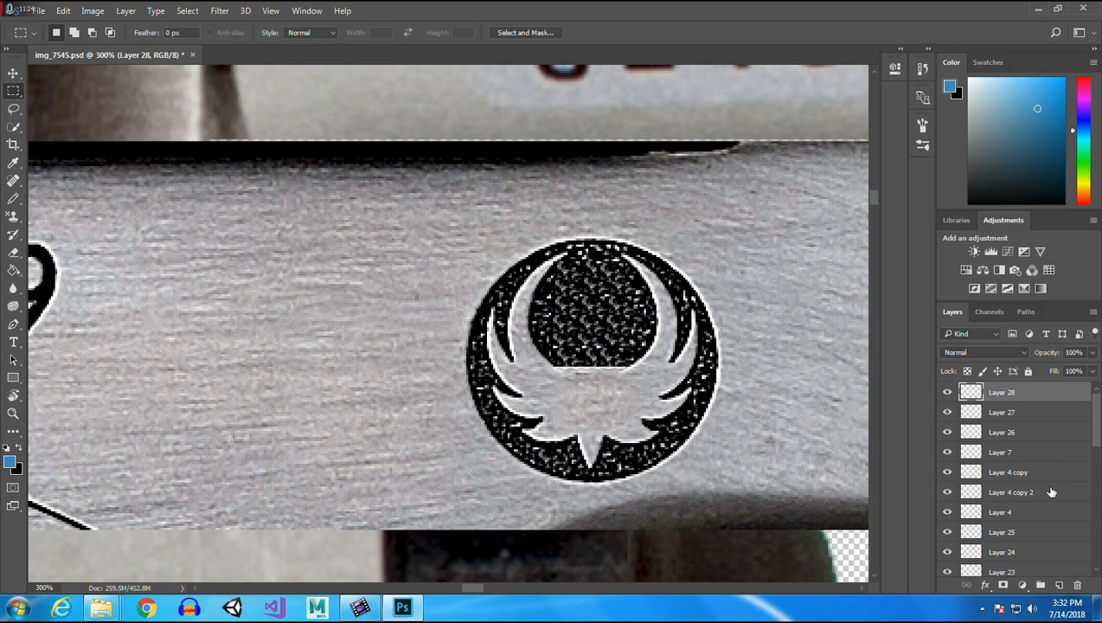
Hide Layer 7, Layer 4 copy, Layer 4 copy 2, Layer 4 and Layer 8 to isolate the speckled patches.
{"action": "scroll", "coordinate": [1098, 414], "scroll_direction": "down", "scroll_amount": 5}
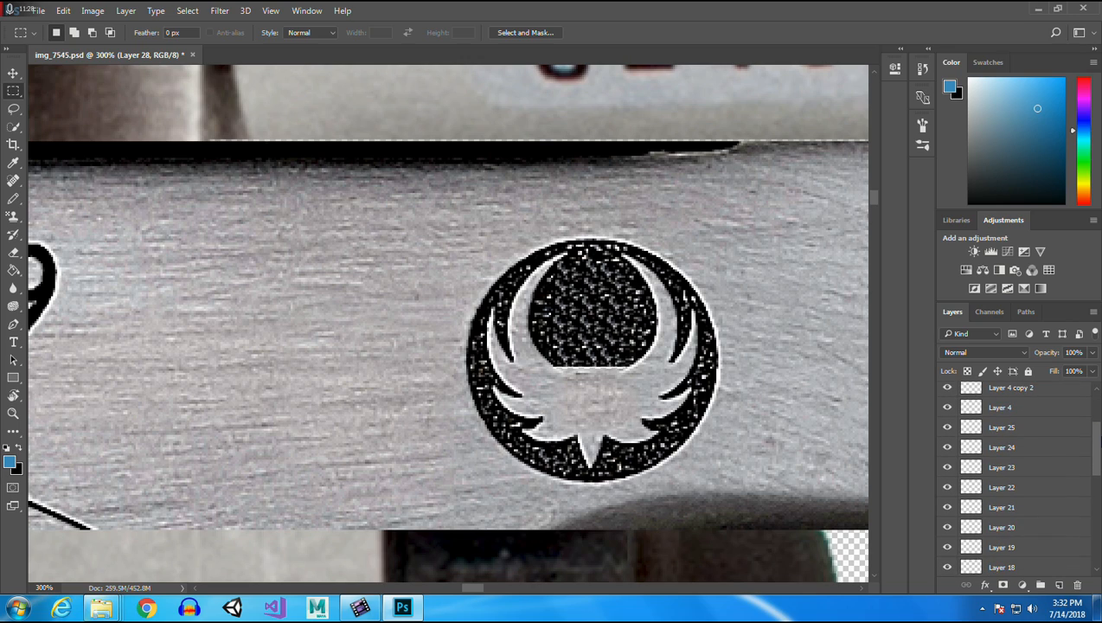
{"action": "scroll", "coordinate": [1077, 445], "scroll_direction": "up", "scroll_amount": 3}
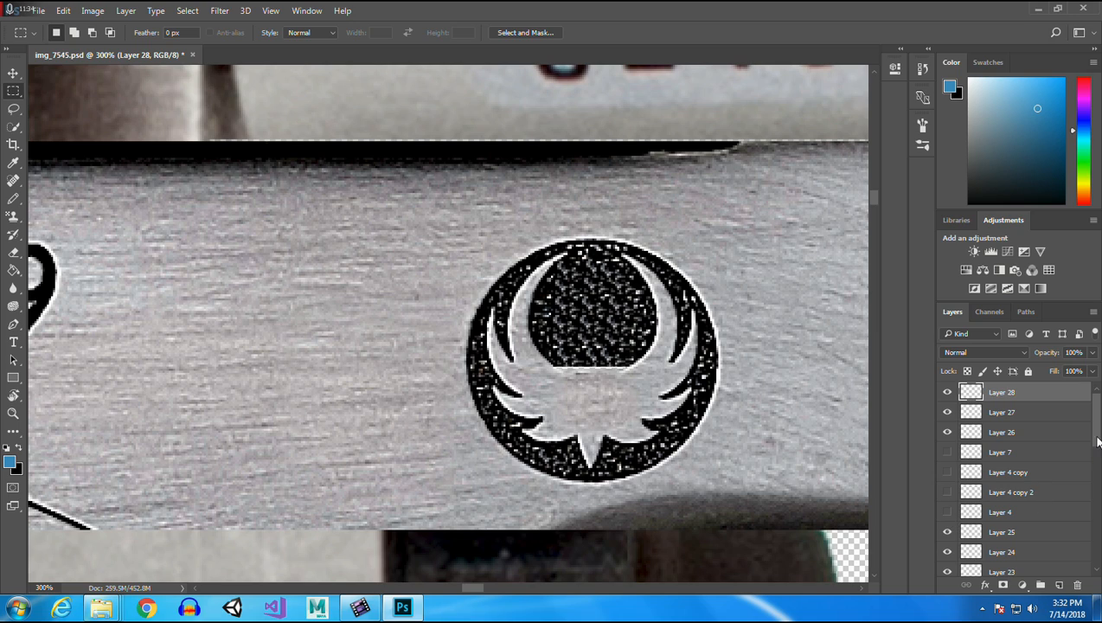
{"action": "scroll", "coordinate": [1017, 480], "scroll_direction": "down", "scroll_amount": 5}
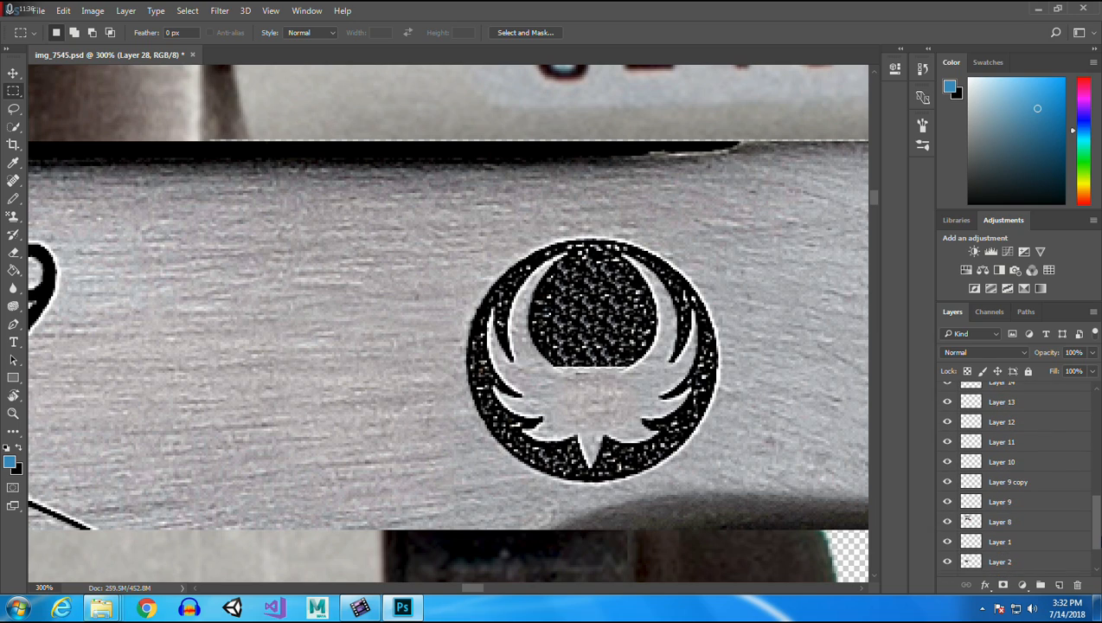
{"action": "scroll", "coordinate": [1017, 481], "scroll_direction": "up", "scroll_amount": 1}
{"action": "scroll", "coordinate": [1017, 480], "scroll_direction": "down", "scroll_amount": 3}
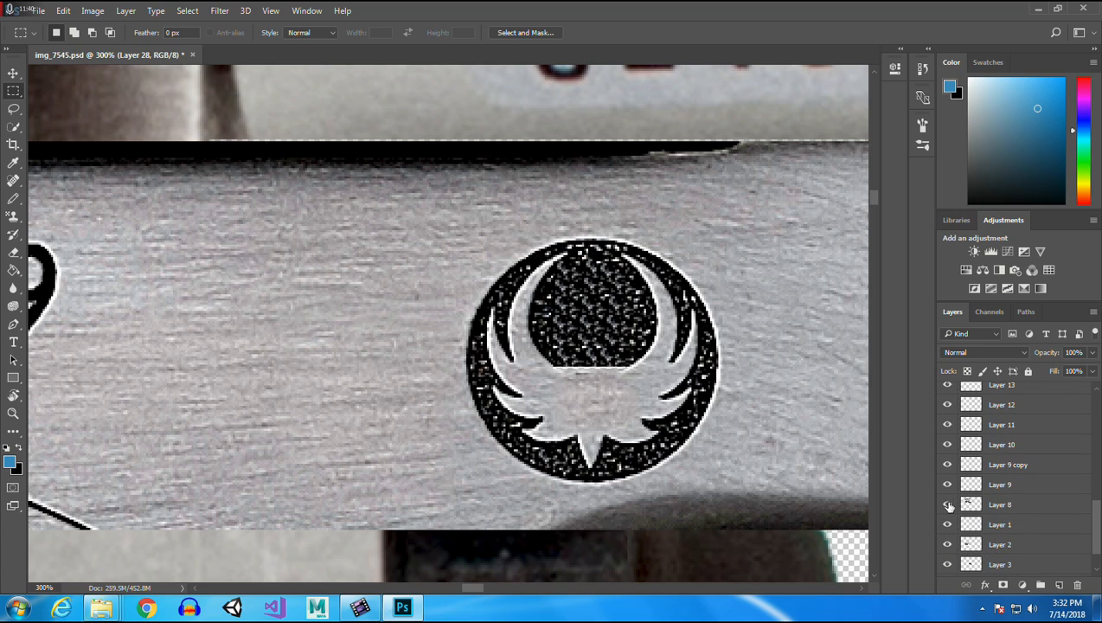
{"action": "left_click", "coordinate": [948, 505]}
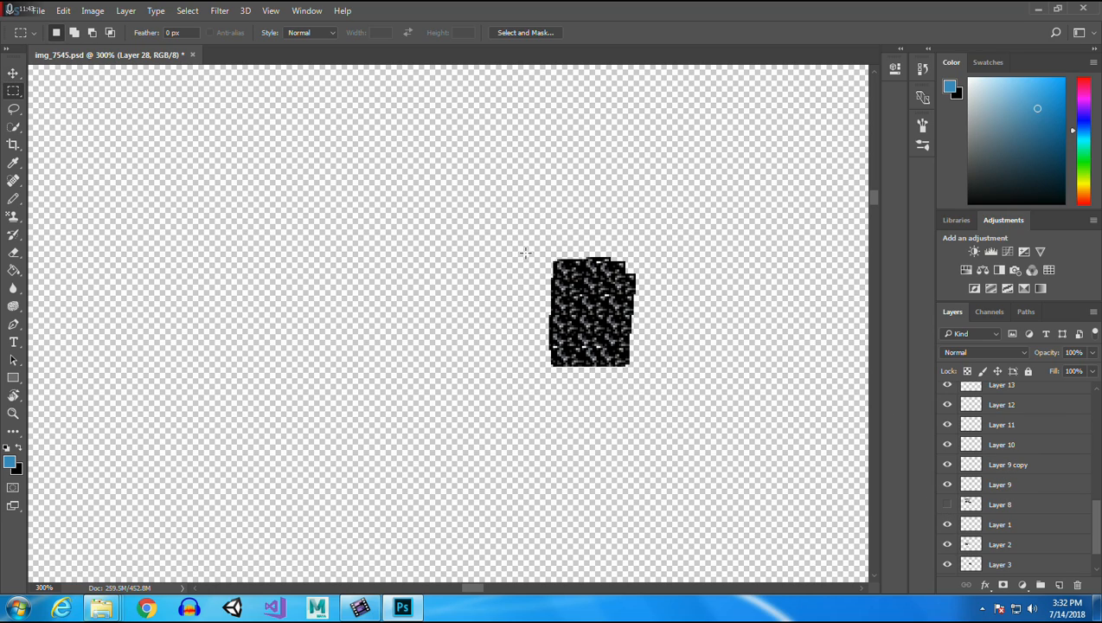
Merge the patch layers from Layer 9 through Layer 25 and place the merged layer directly below Layer 26.
{"action": "left_click", "coordinate": [14, 72]}
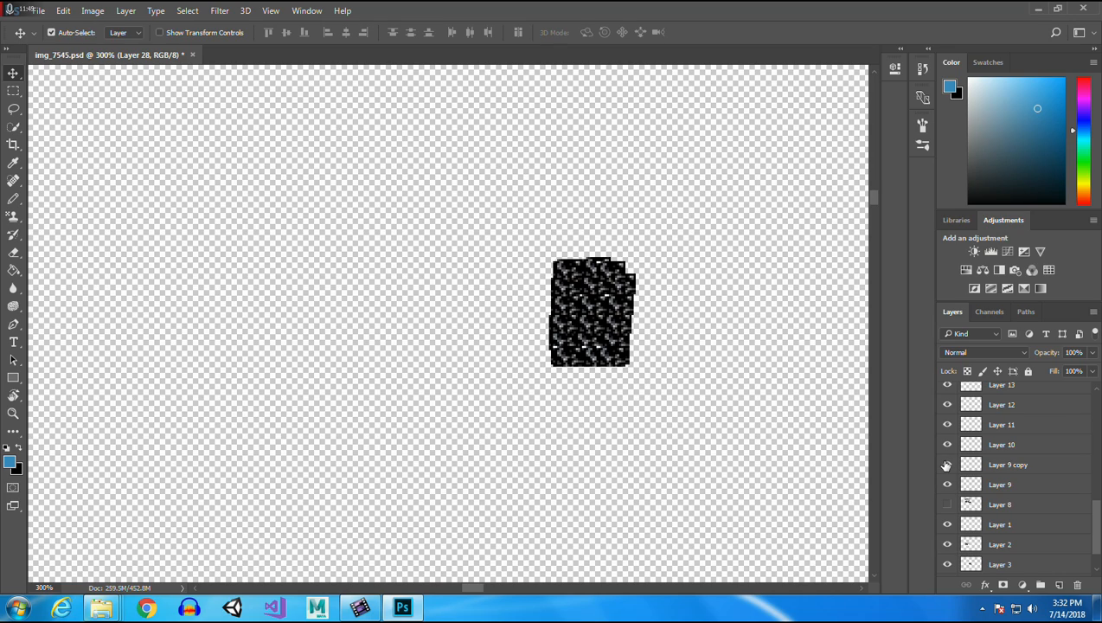
{"action": "left_click", "coordinate": [1005, 490]}
{"action": "left_click_drag", "start_coordinate": [1096, 530], "coordinate": [1101, 431]}
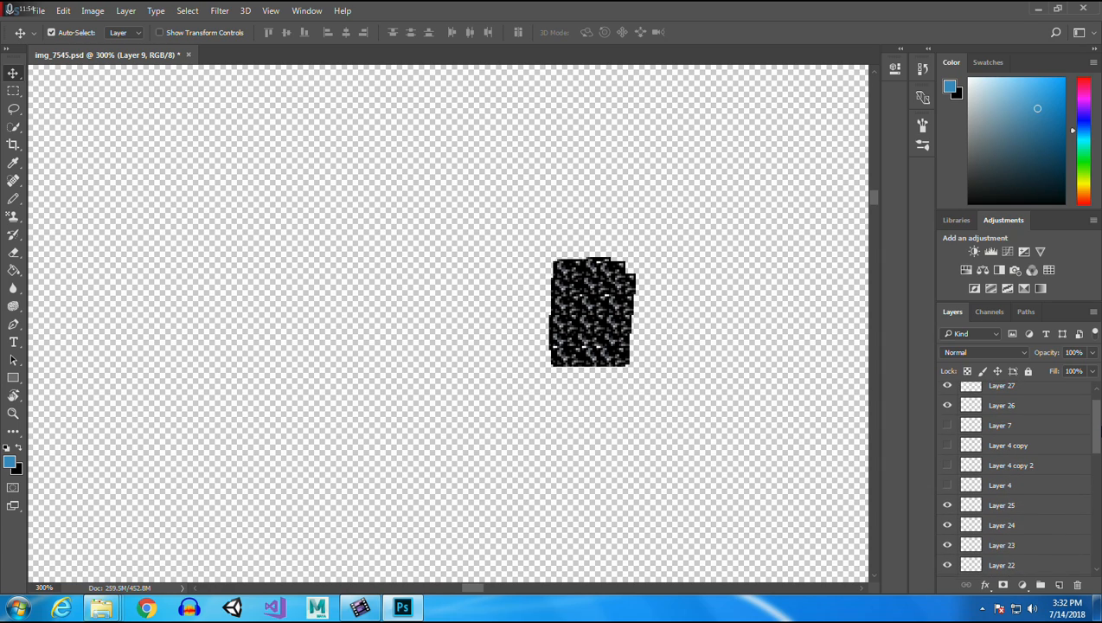
{"action": "left_click", "coordinate": [1009, 495], "text": "shift"}
{"action": "right_click", "coordinate": [1009, 495]}
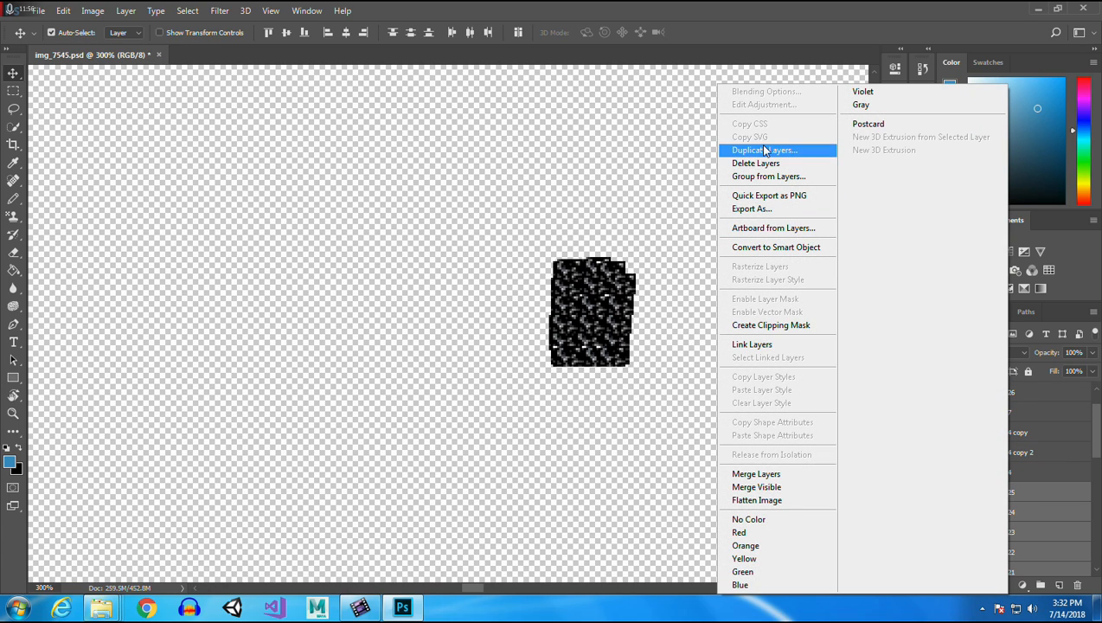
{"action": "left_click", "coordinate": [783, 474]}
{"action": "left_click_drag", "start_coordinate": [1007, 494], "coordinate": [1004, 400]}
{"action": "left_click", "coordinate": [948, 393]}
{"action": "left_click_drag", "start_coordinate": [1096, 439], "coordinate": [1098, 410]}
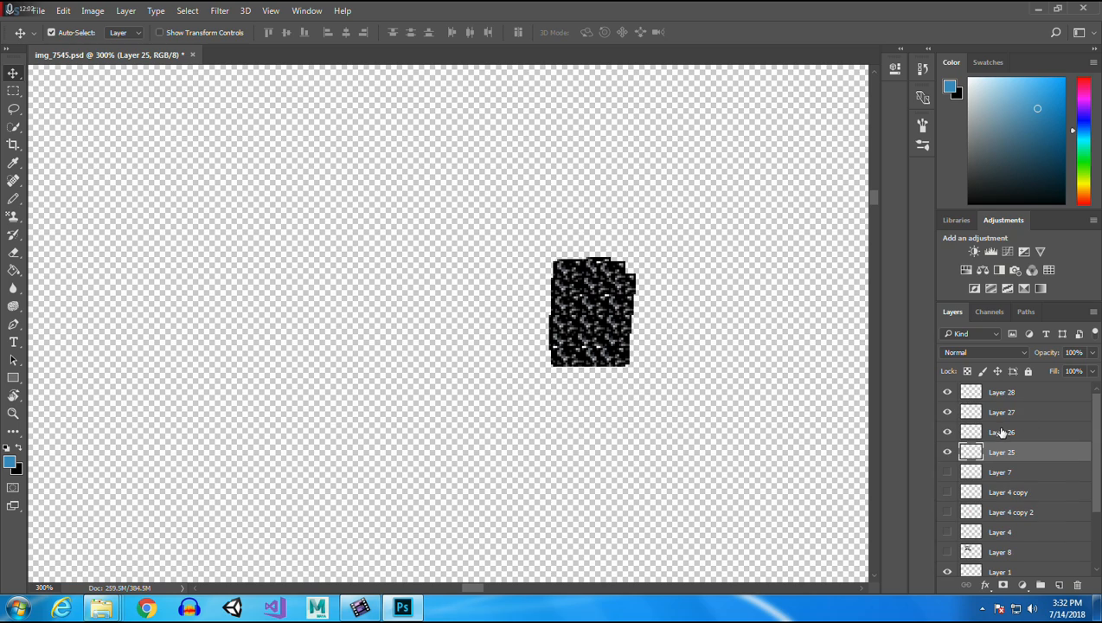
Merge Layers 26, 27 and 28 together with the merged patch layer below them into a single layer.
{"action": "left_click", "coordinate": [1002, 430]}
{"action": "left_click", "coordinate": [1010, 395], "text": "shift"}
{"action": "right_click", "coordinate": [1009, 395]}
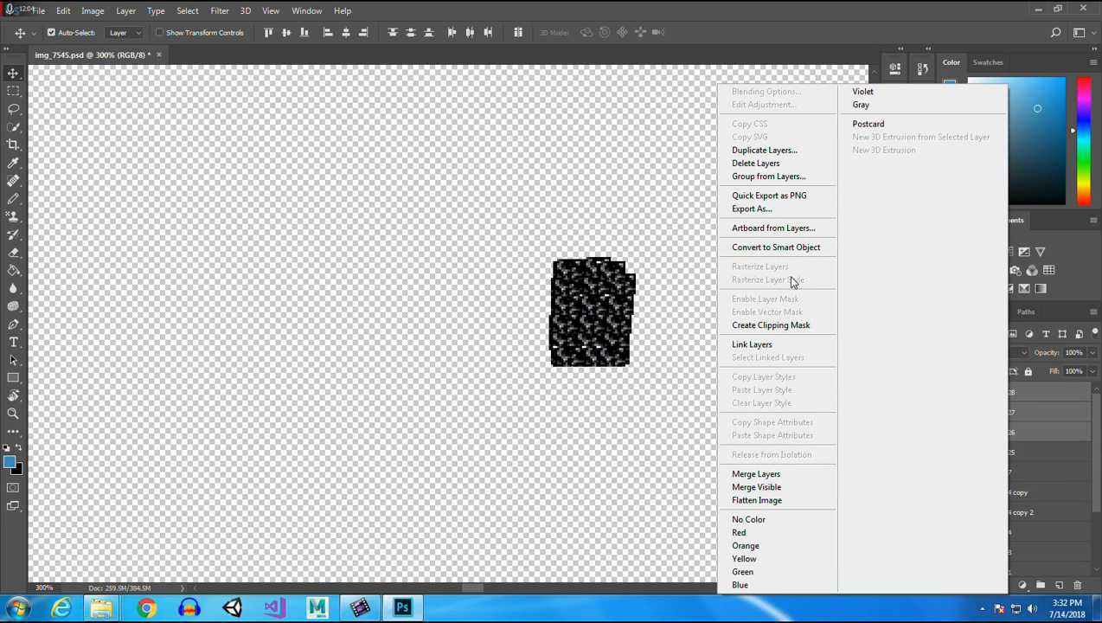
{"action": "left_click", "coordinate": [762, 473]}
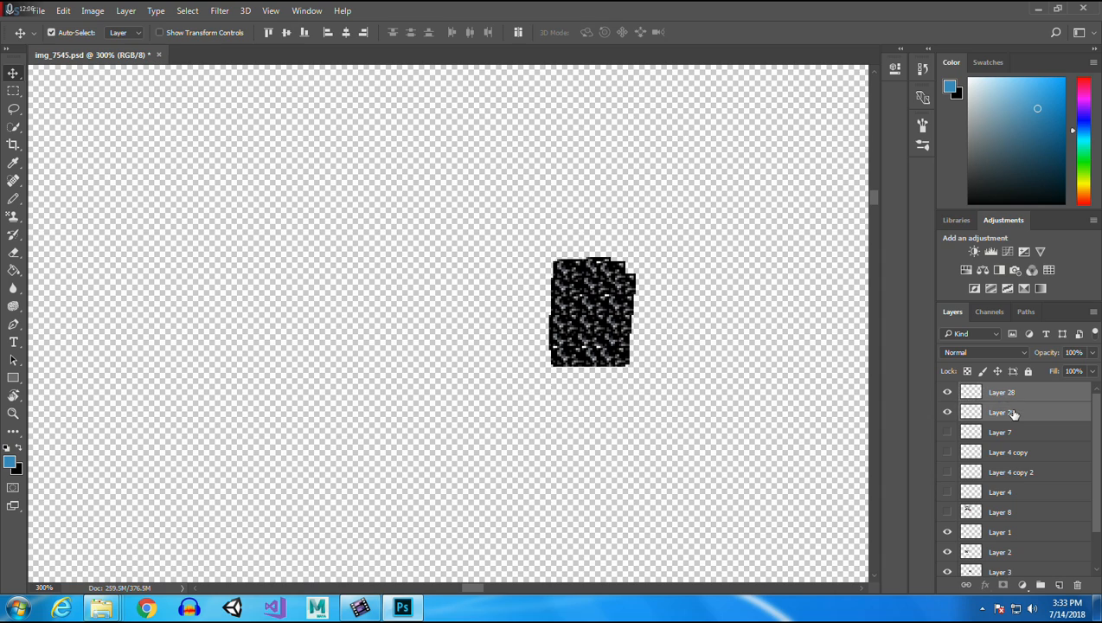
{"action": "right_click", "coordinate": [1013, 413]}
{"action": "left_click", "coordinate": [781, 487]}
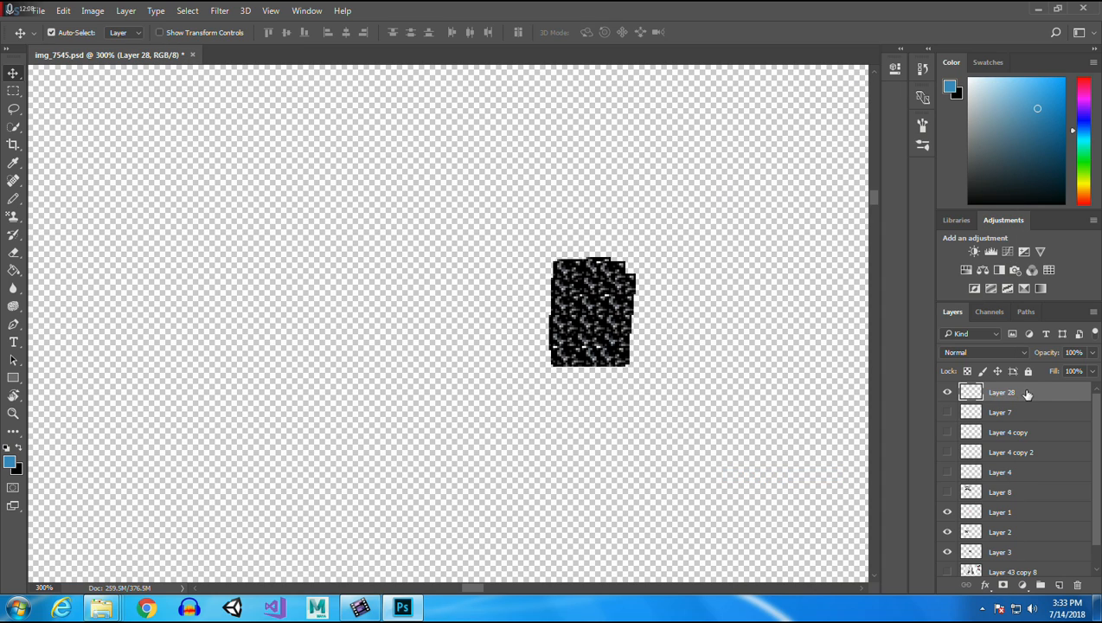
Duplicate the merged patch layer, show Layer 8 again, and shift the copy down and left inside the emblem.
{"action": "right_click", "coordinate": [997, 392]}
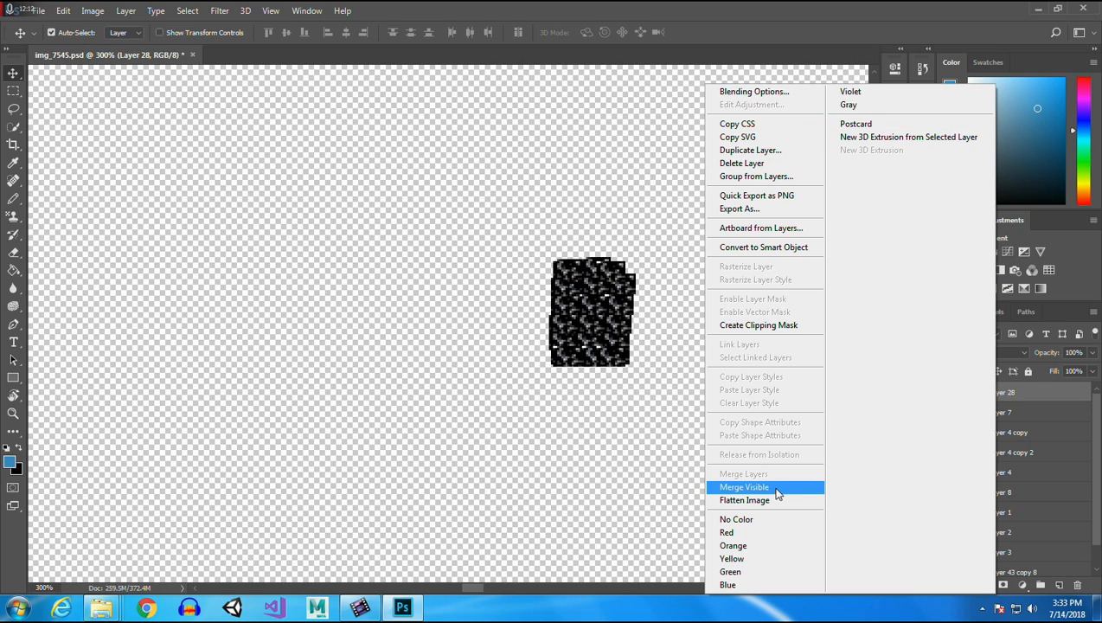
{"action": "left_click", "coordinate": [768, 150]}
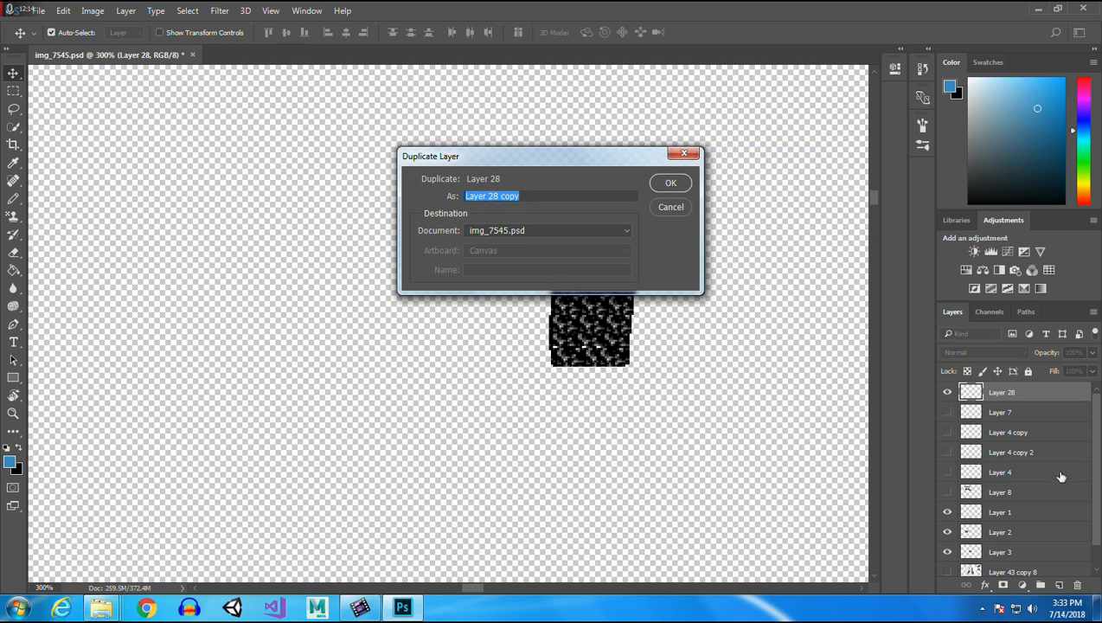
{"action": "left_click", "coordinate": [669, 183]}
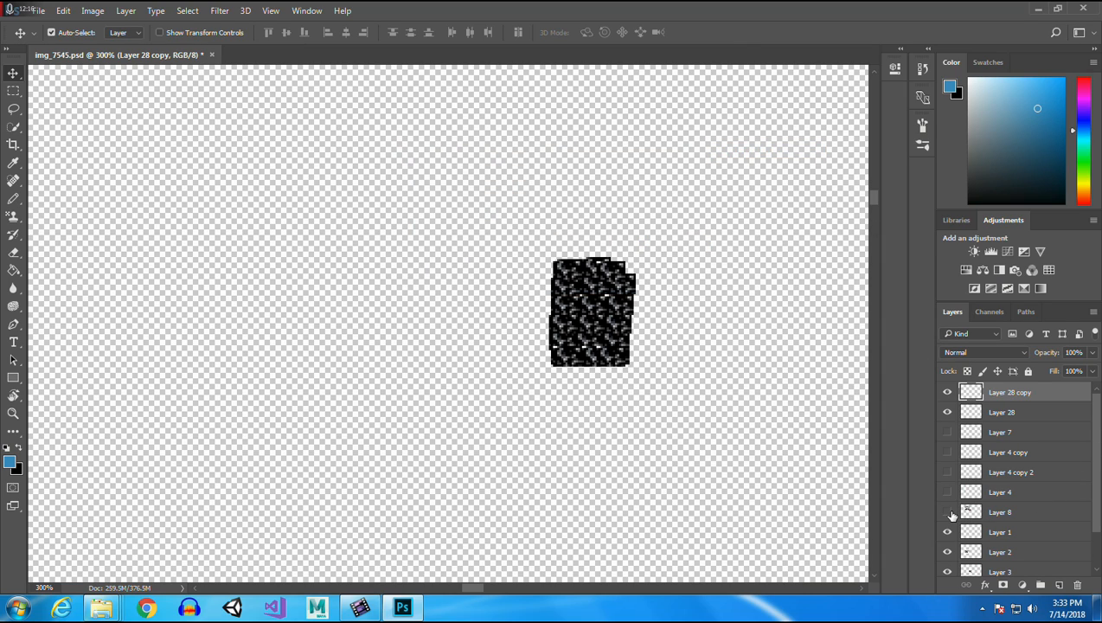
{"action": "left_click", "coordinate": [948, 512]}
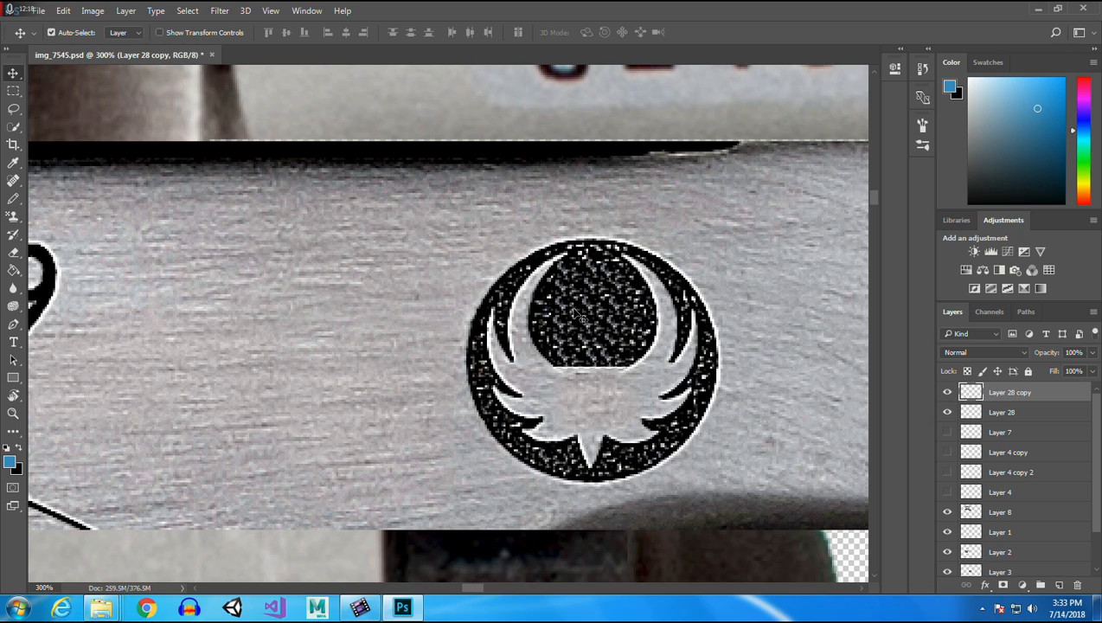
{"action": "left_click_drag", "start_coordinate": [575, 315], "coordinate": [549, 342]}
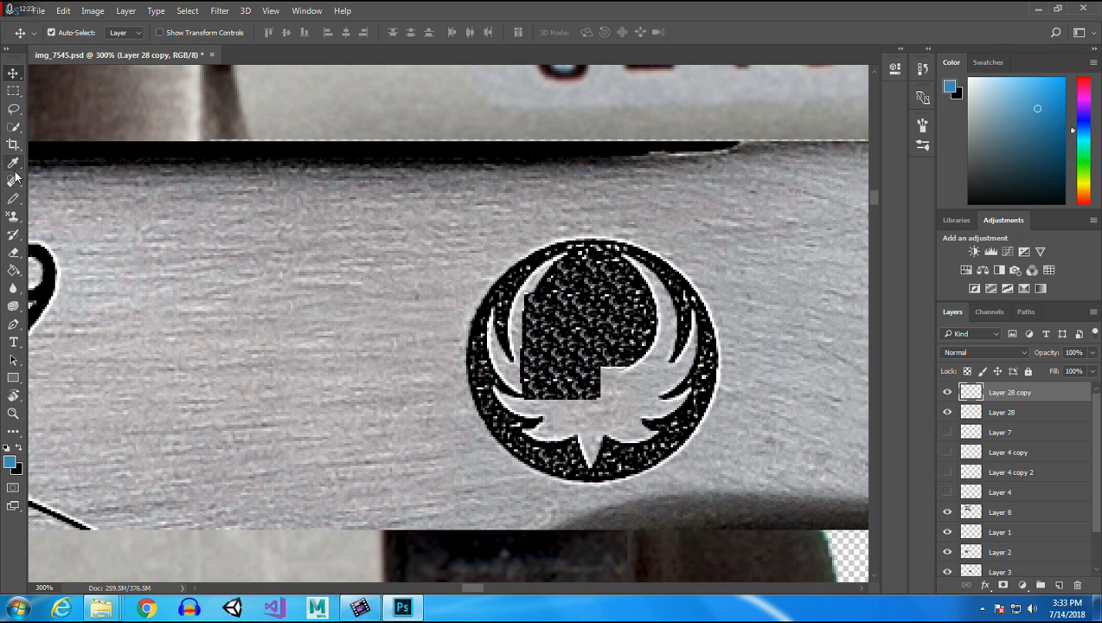
Fade the shifted copy outside the emblem's dark oval with the Eraser at 15% opacity.
{"action": "left_click", "coordinate": [13, 252]}
{"action": "mouse_move", "coordinate": [494, 277]}
{"action": "left_mouse_down"}
{"action": "mouse_move", "coordinate": [628, 281]}
{"action": "mouse_move", "coordinate": [456, 277]}
{"action": "mouse_move", "coordinate": [626, 279]}
{"action": "mouse_move", "coordinate": [524, 287]}
{"action": "mouse_move", "coordinate": [660, 334]}
{"action": "mouse_move", "coordinate": [628, 298]}
{"action": "mouse_move", "coordinate": [609, 373]}
{"action": "mouse_move", "coordinate": [621, 411]}
{"action": "mouse_move", "coordinate": [622, 312]}
{"action": "mouse_move", "coordinate": [625, 449]}
{"action": "mouse_move", "coordinate": [649, 412]}
{"action": "mouse_move", "coordinate": [451, 409]}
{"action": "mouse_move", "coordinate": [669, 403]}
{"action": "mouse_move", "coordinate": [449, 400]}
{"action": "mouse_move", "coordinate": [690, 423]}
{"action": "mouse_move", "coordinate": [668, 411]}
{"action": "mouse_move", "coordinate": [489, 410]}
{"action": "mouse_move", "coordinate": [686, 420]}
{"action": "mouse_move", "coordinate": [434, 392]}
{"action": "mouse_move", "coordinate": [639, 408]}
{"action": "mouse_move", "coordinate": [444, 411]}
{"action": "mouse_move", "coordinate": [607, 412]}
{"action": "left_mouse_up"}
{"action": "mouse_move", "coordinate": [482, 269]}
{"action": "left_mouse_down"}
{"action": "mouse_move", "coordinate": [502, 406]}
{"action": "mouse_move", "coordinate": [528, 329]}
{"action": "mouse_move", "coordinate": [507, 251]}
{"action": "mouse_move", "coordinate": [502, 441]}
{"action": "mouse_move", "coordinate": [502, 377]}
{"action": "left_mouse_up"}
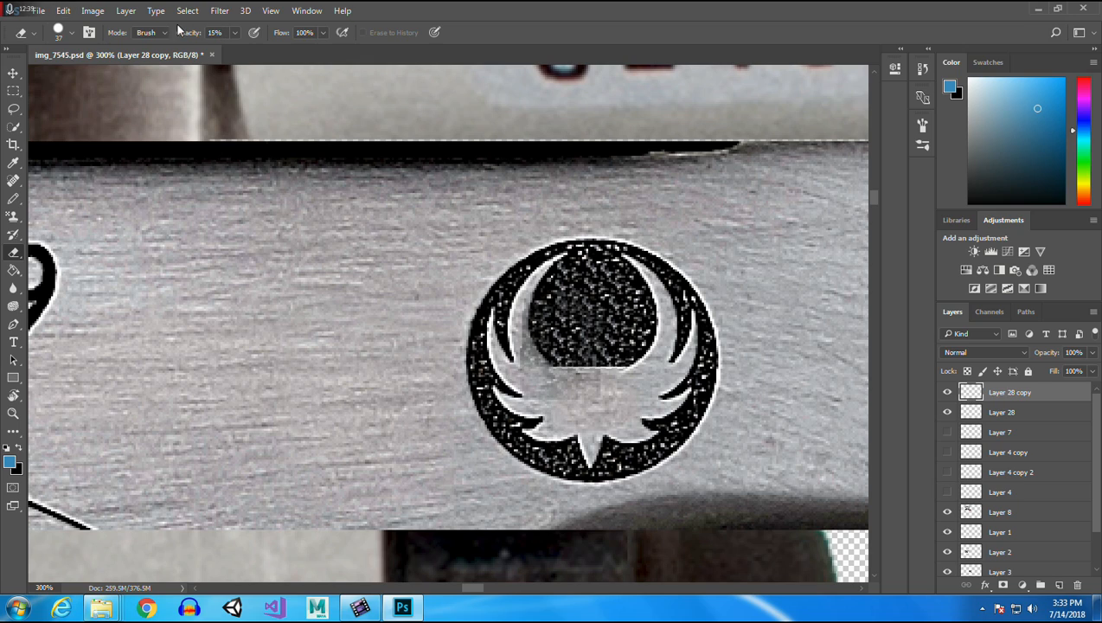
Set the Eraser to 20 px and 100% opacity, and erase the copy's remaining overflow beside and below the oval.
{"action": "left_click", "coordinate": [72, 33]}
{"action": "left_click_drag", "start_coordinate": [93, 78], "coordinate": [86, 76]}
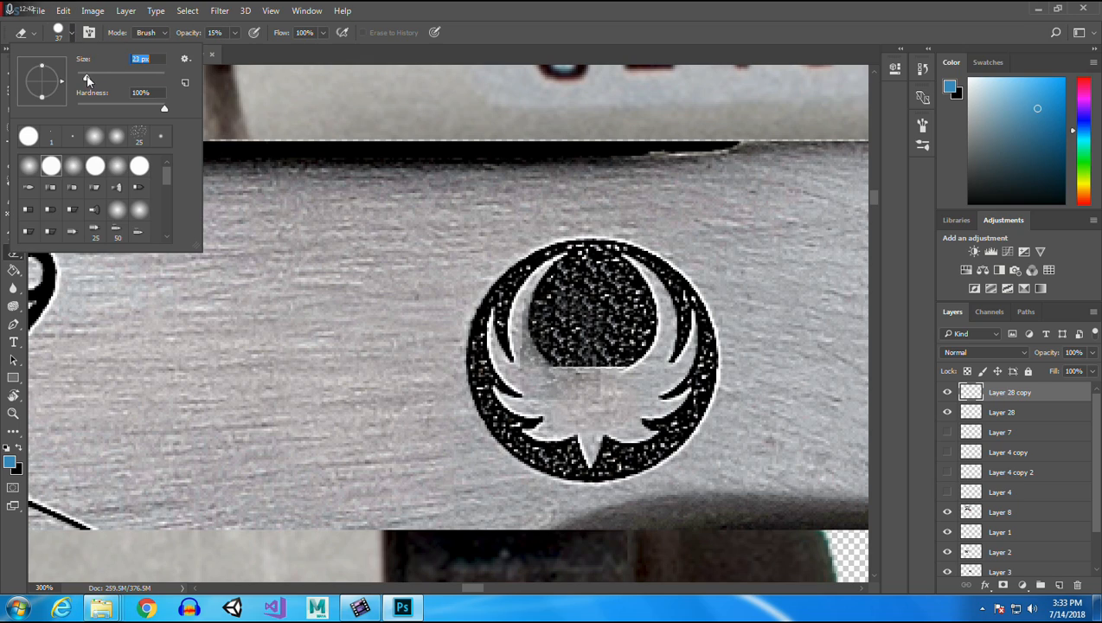
{"action": "left_click", "coordinate": [234, 33]}
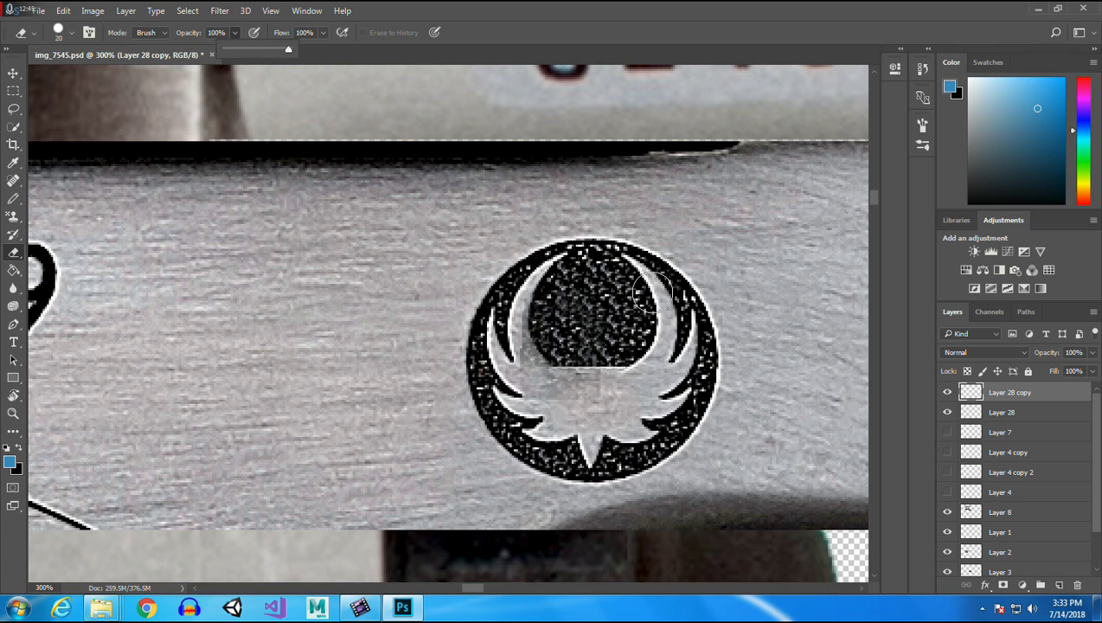
{"action": "left_click", "coordinate": [511, 308]}
{"action": "mouse_move", "coordinate": [511, 327]}
{"action": "left_mouse_down"}
{"action": "mouse_move", "coordinate": [498, 367]}
{"action": "mouse_move", "coordinate": [515, 411]}
{"action": "mouse_move", "coordinate": [599, 410]}
{"action": "left_mouse_up"}
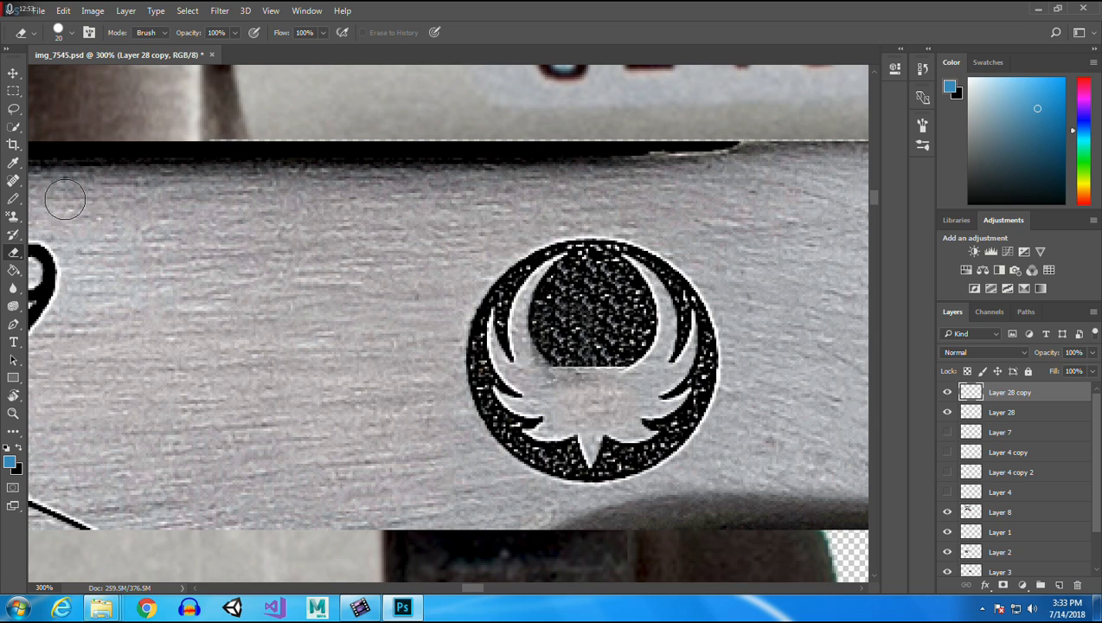
Copy the patch area within a rectangular selection around the emblem to a new layer and shift it toward the oval's lower right.
{"action": "left_click", "coordinate": [13, 72]}
{"action": "right_click", "coordinate": [574, 336]}
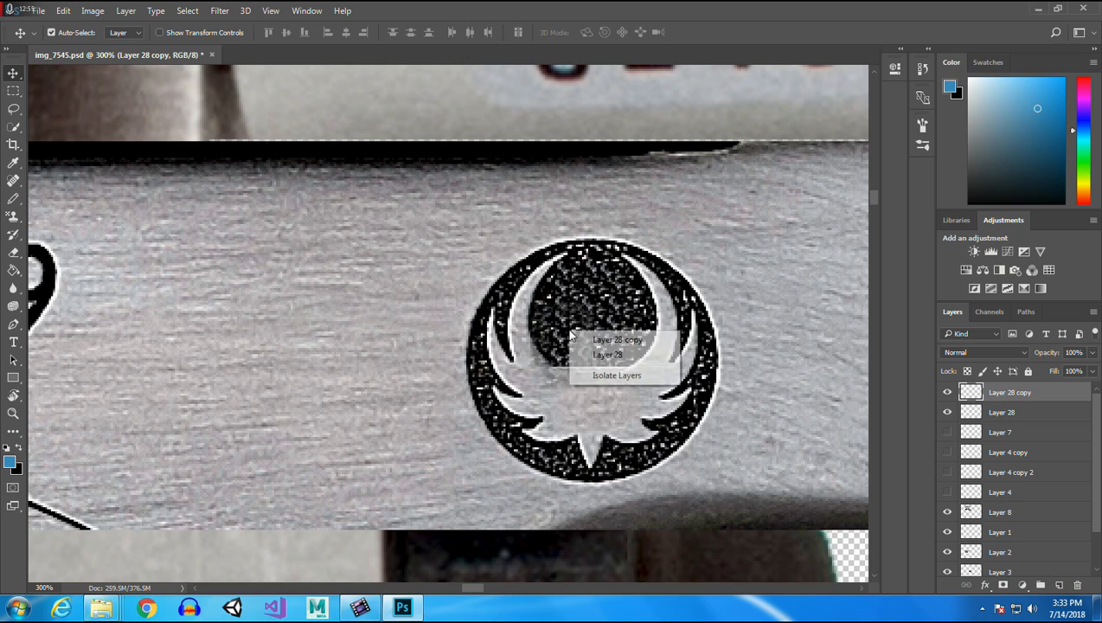
{"action": "left_click", "coordinate": [573, 337]}
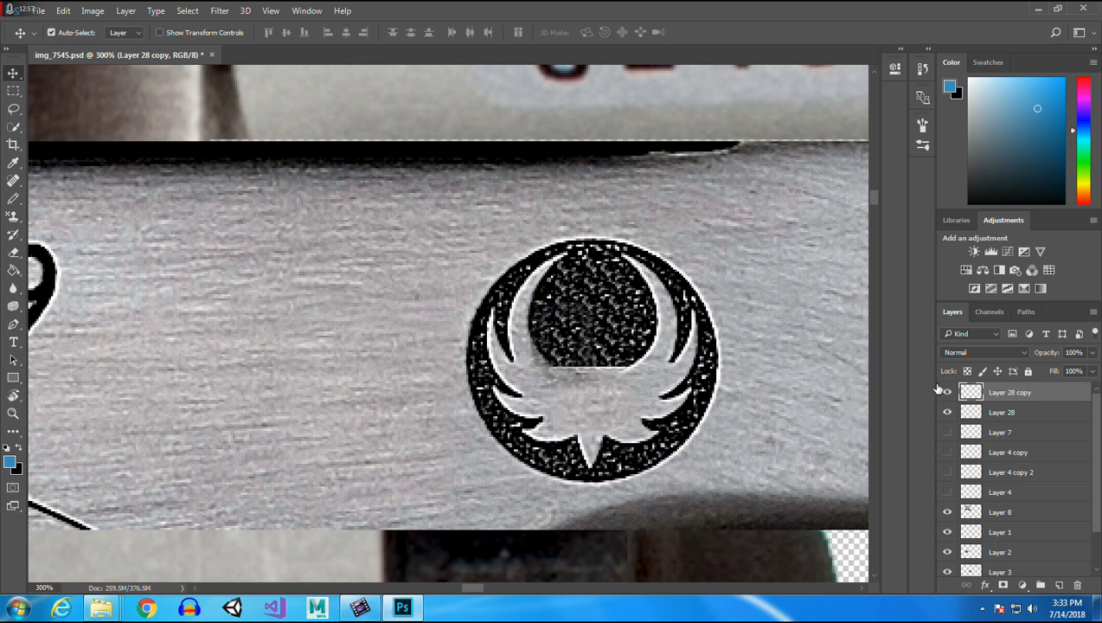
{"action": "left_click", "coordinate": [13, 90]}
{"action": "left_click_drag", "start_coordinate": [448, 240], "coordinate": [738, 450]}
{"action": "key", "text": "ctrl+j"}
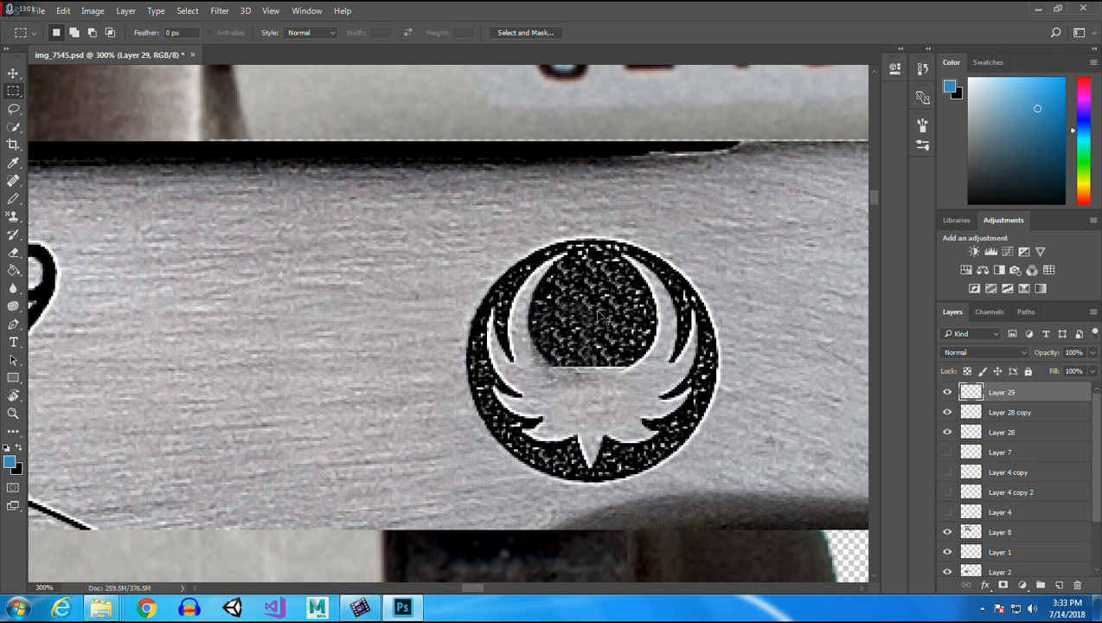
{"action": "key", "text": "v"}
{"action": "left_click_drag", "start_coordinate": [604, 317], "coordinate": [633, 359]}
Paste further copies of the speckled patch and place them over the upper left, upper right and right side of the oval.
{"action": "key", "text": "ctrl+v"}
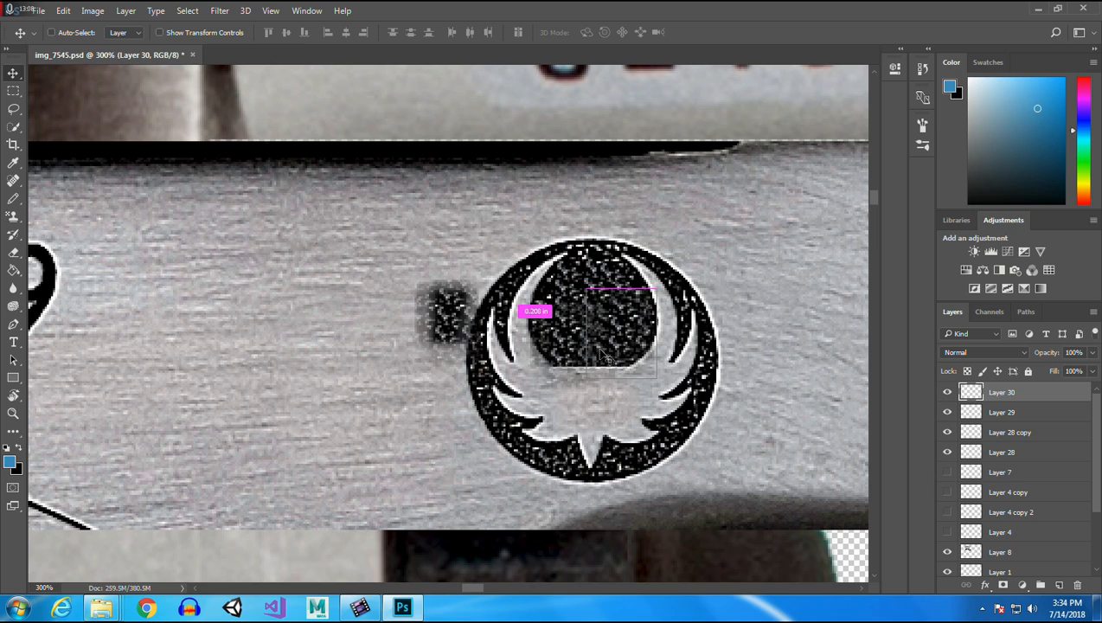
{"action": "left_click_drag", "start_coordinate": [468, 313], "coordinate": [617, 274]}
{"action": "key", "text": "ctrl+v"}
{"action": "left_click_drag", "start_coordinate": [418, 313], "coordinate": [522, 288]}
{"action": "key", "text": "ctrl+v"}
{"action": "left_click_drag", "start_coordinate": [441, 310], "coordinate": [629, 294]}
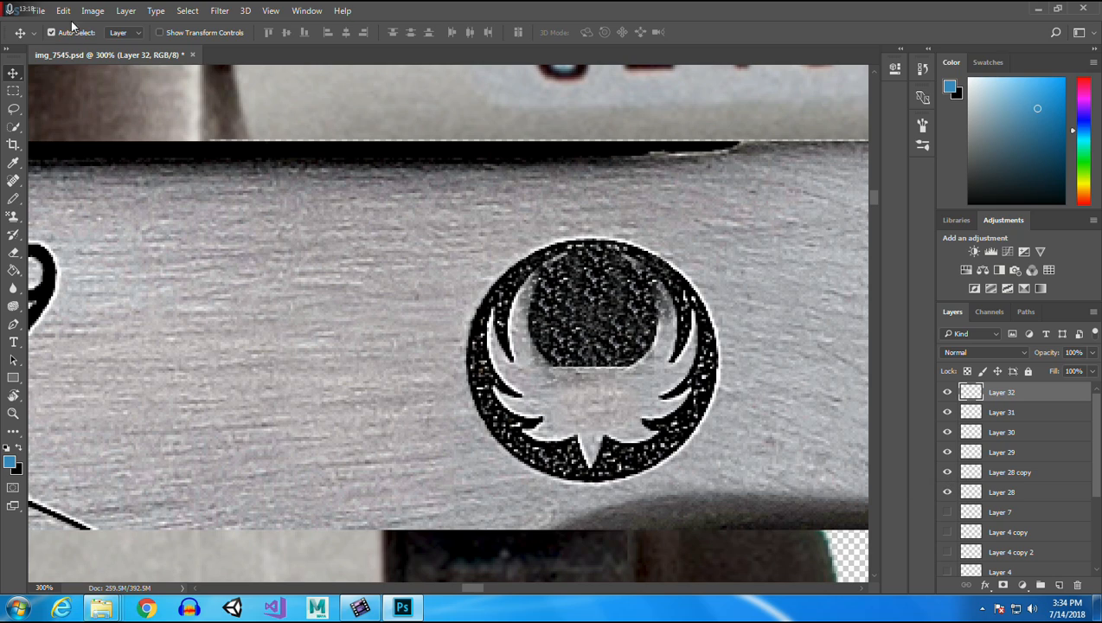
Merge Layers 28 through 32 into one layer and erase the speckled overflow around the oval's edge.
{"action": "left_click", "coordinate": [14, 252]}
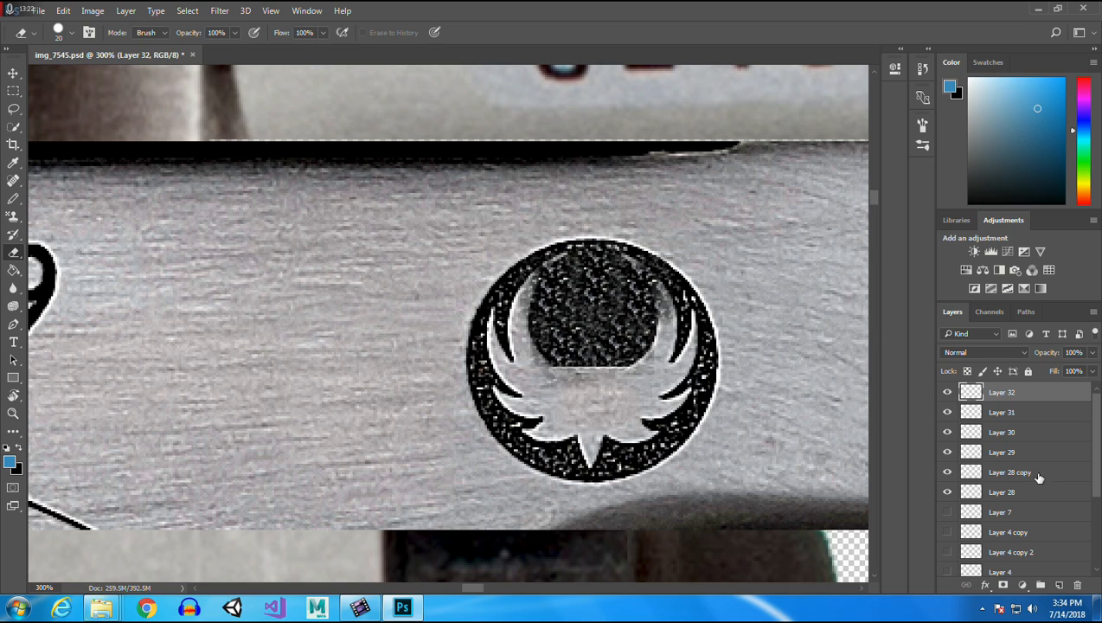
{"action": "left_click", "coordinate": [1016, 494], "text": "shift"}
{"action": "right_click", "coordinate": [1006, 423]}
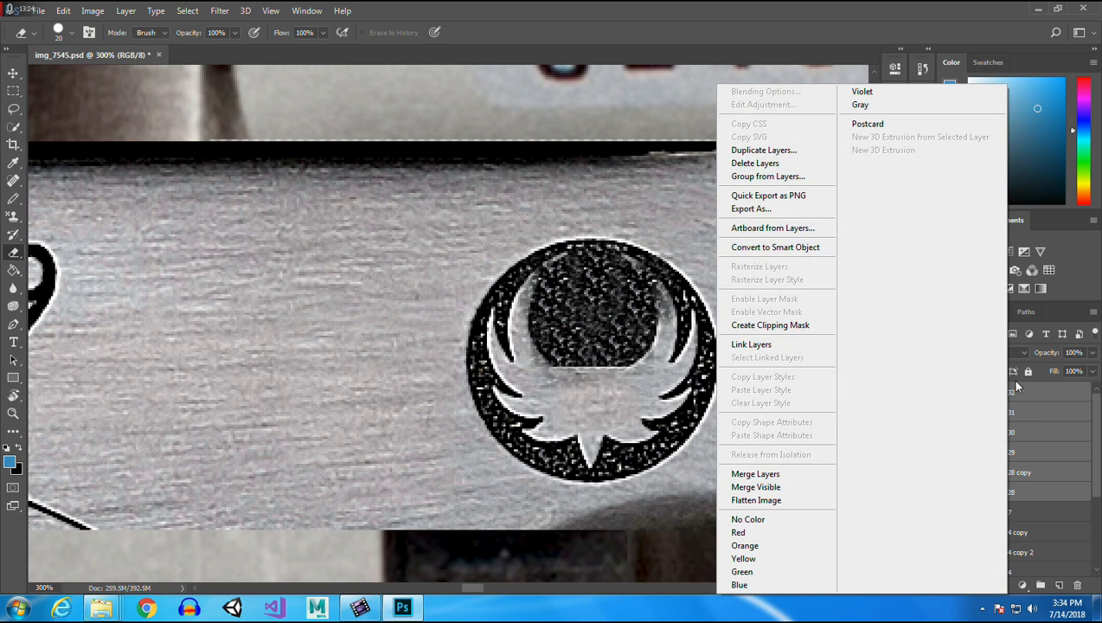
{"action": "left_click", "coordinate": [773, 474]}
{"action": "mouse_move", "coordinate": [529, 380]}
{"action": "left_mouse_down"}
{"action": "mouse_move", "coordinate": [626, 391]}
{"action": "mouse_move", "coordinate": [668, 360]}
{"action": "mouse_move", "coordinate": [678, 314]}
{"action": "mouse_move", "coordinate": [633, 242]}
{"action": "mouse_move", "coordinate": [584, 233]}
{"action": "mouse_move", "coordinate": [529, 255]}
{"action": "mouse_move", "coordinate": [505, 318]}
{"action": "mouse_move", "coordinate": [509, 346]}
{"action": "mouse_move", "coordinate": [546, 386]}
{"action": "mouse_move", "coordinate": [621, 392]}
{"action": "mouse_move", "coordinate": [559, 388]}
{"action": "left_mouse_up"}
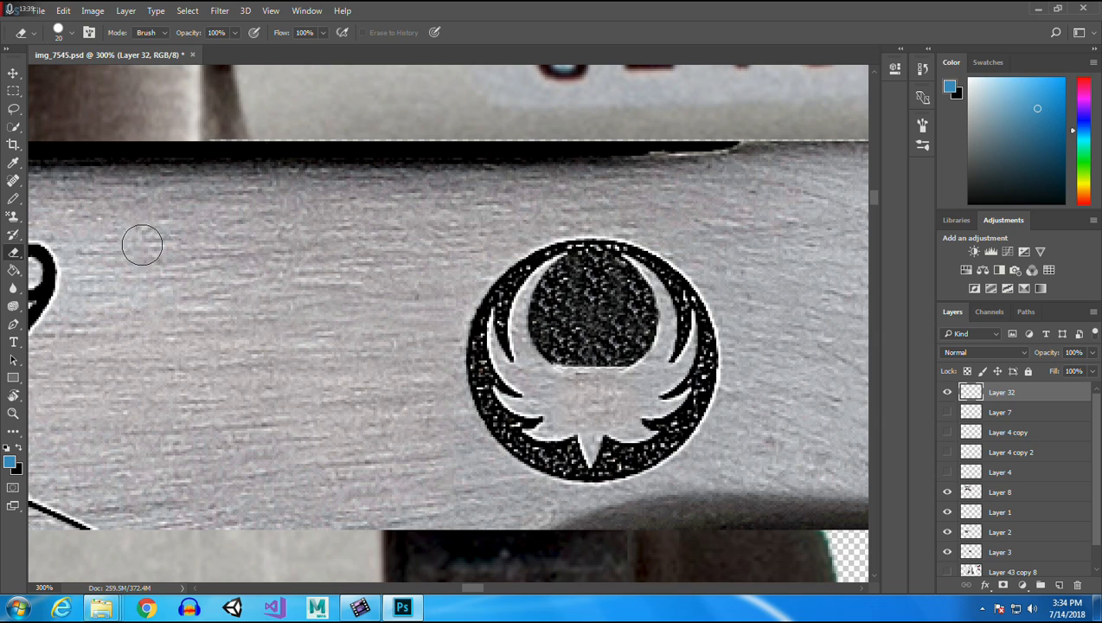
Check the whole texture sheet and examine the retouched emblem up close at 200%.
{"action": "left_click", "coordinate": [13, 413]}
{"action": "right_click", "coordinate": [246, 331]}
{"action": "left_click", "coordinate": [276, 343]}
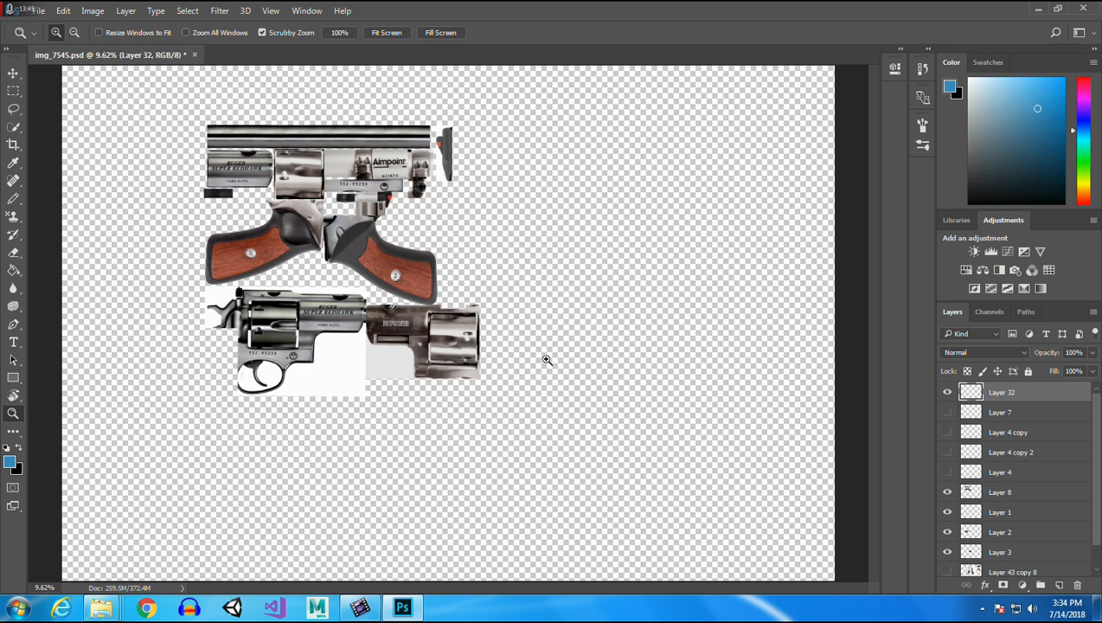
{"action": "left_click", "coordinate": [318, 170]}
{"action": "left_click", "coordinate": [319, 170]}
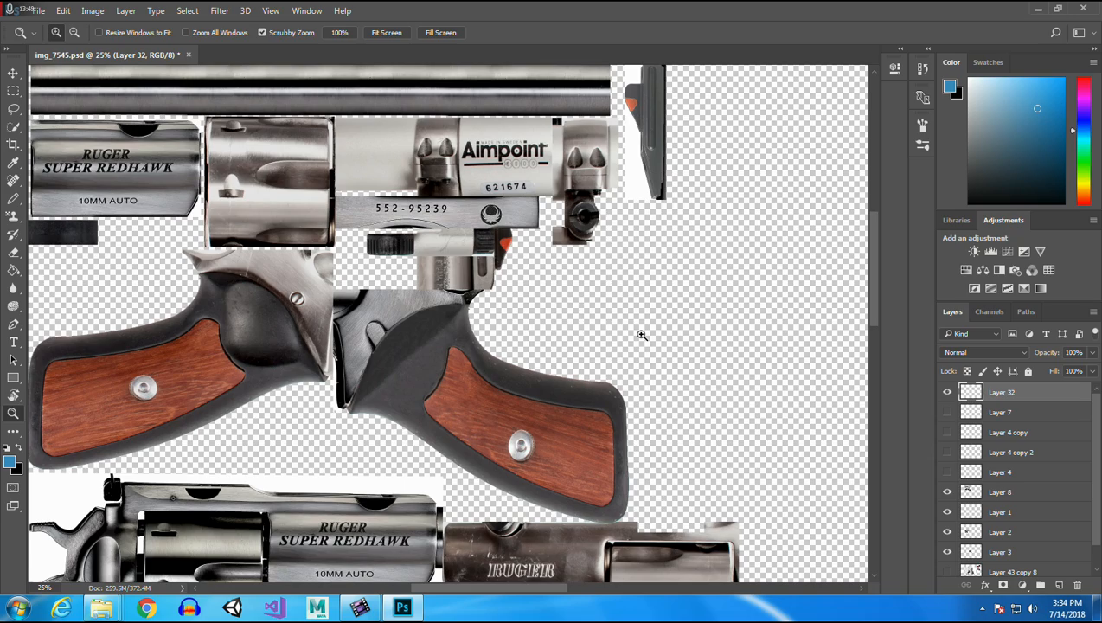
{"action": "left_click", "coordinate": [497, 220]}
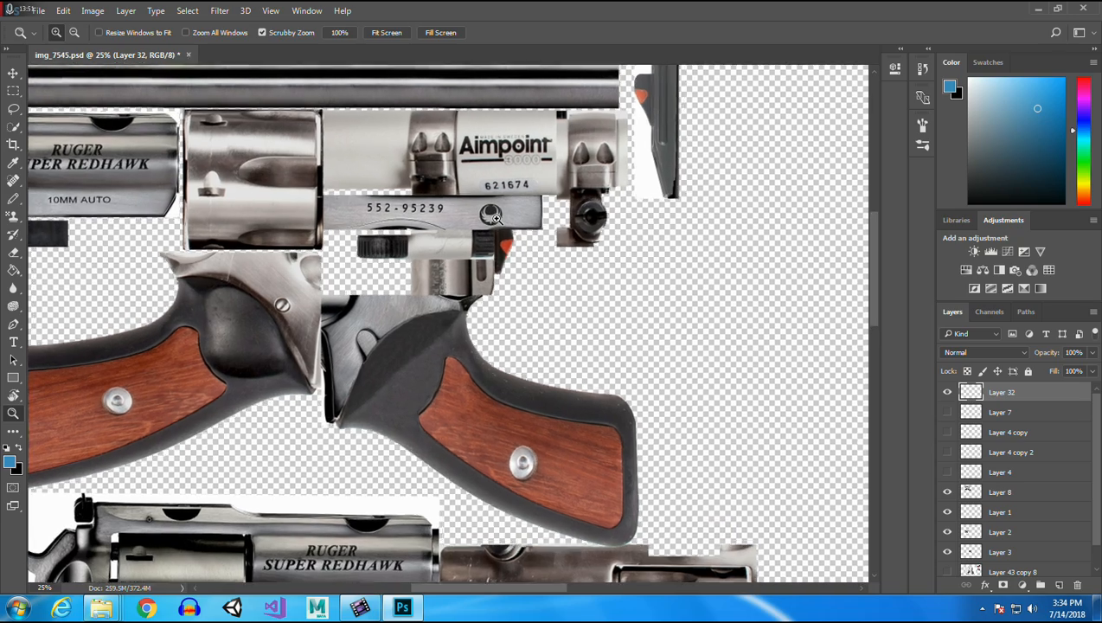
{"action": "left_click", "coordinate": [497, 220]}
{"action": "left_click", "coordinate": [497, 220]}
{"action": "left_click", "coordinate": [497, 220]}
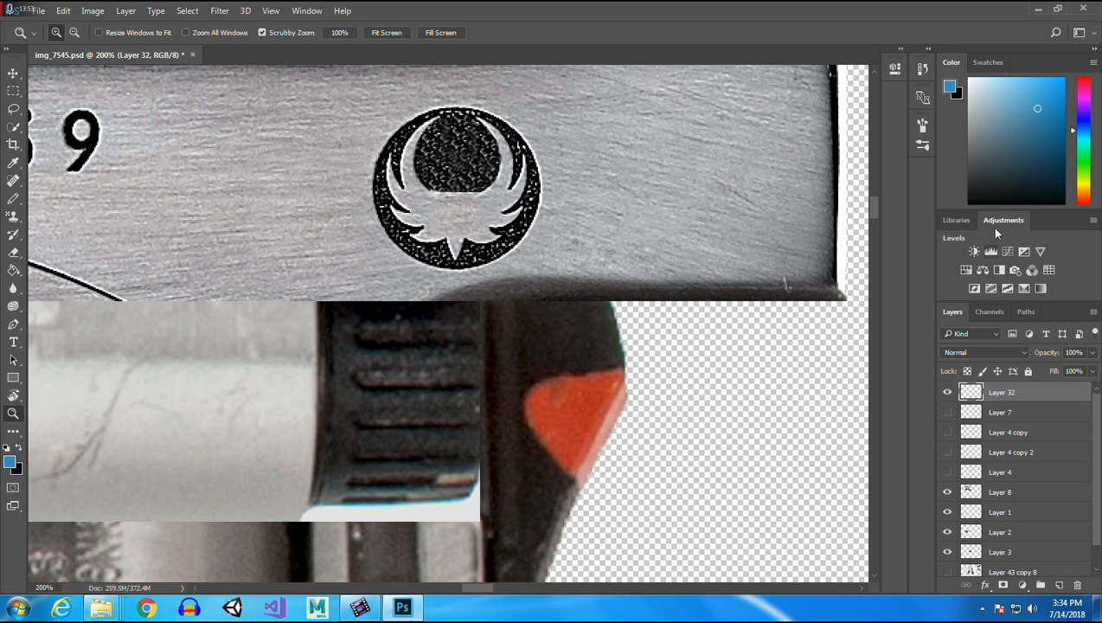
{"action": "left_click_drag", "start_coordinate": [873, 208], "coordinate": [873, 204]}
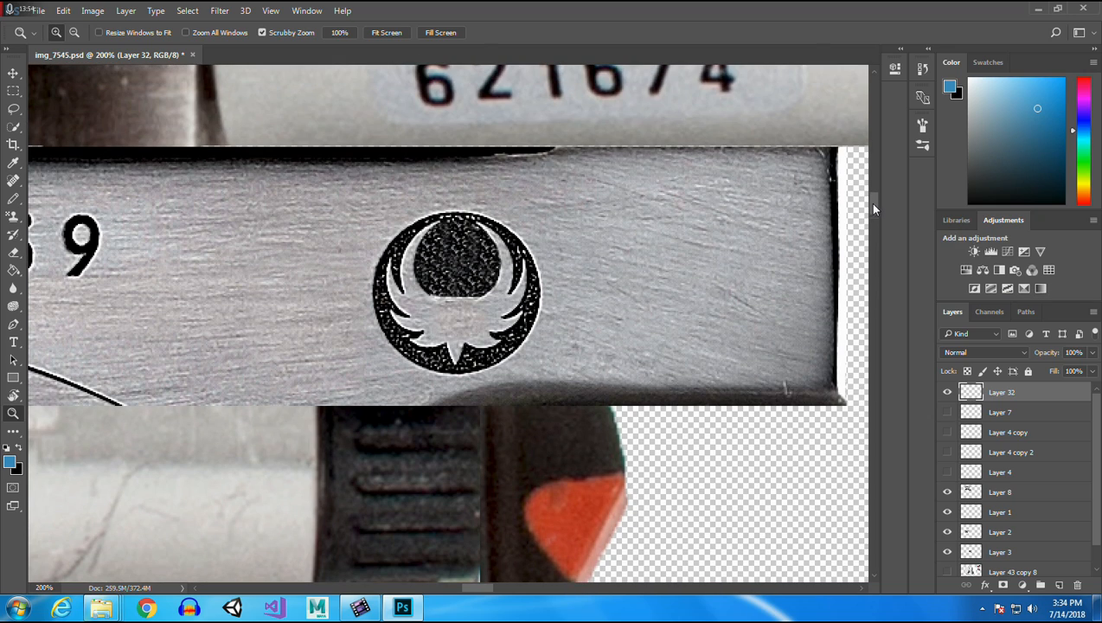
{"action": "left_click", "coordinate": [13, 90]}
{"action": "left_click", "coordinate": [13, 74]}
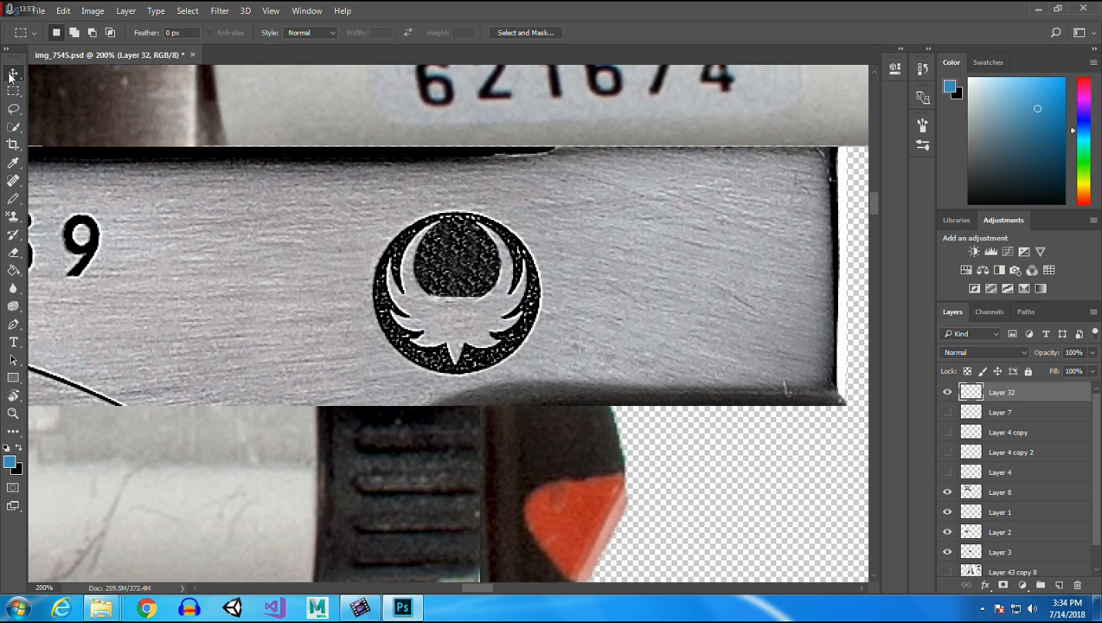
Copy a small wing-feather piece of the emblem from Layer 8 to a new layer, raise it above Layer 32 and move it onto the dark center.
{"action": "left_click", "coordinate": [451, 330]}
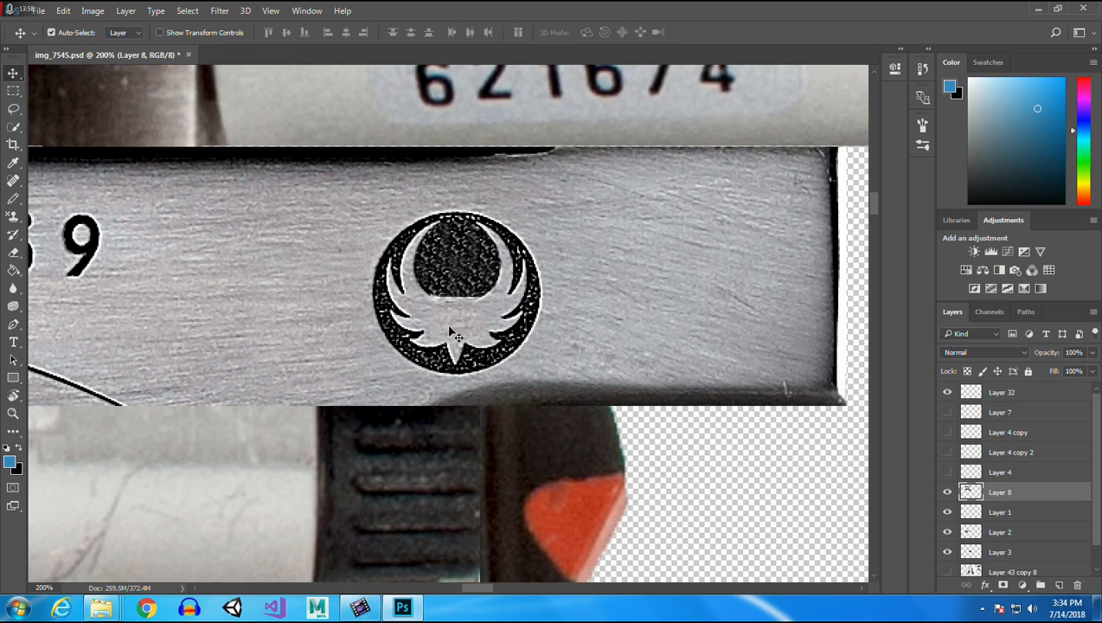
{"action": "left_click", "coordinate": [12, 91]}
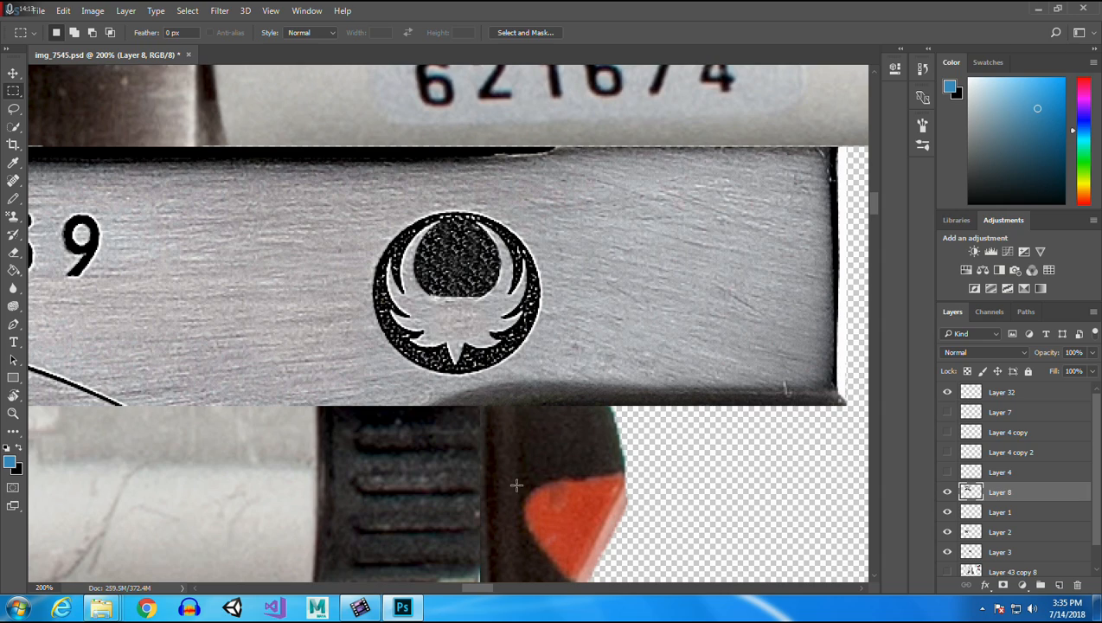
{"action": "left_click_drag", "start_coordinate": [405, 303], "coordinate": [424, 325]}
{"action": "key", "text": "ctrl+j"}
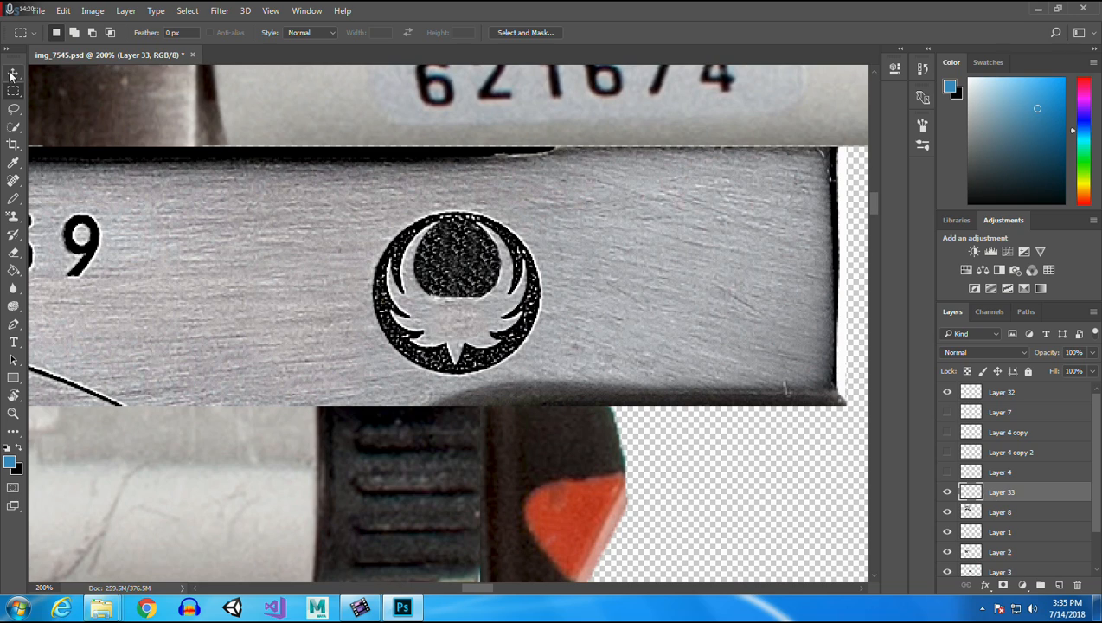
{"action": "key", "text": "v"}
{"action": "left_click_drag", "start_coordinate": [429, 325], "coordinate": [391, 344]}
{"action": "left_click_drag", "start_coordinate": [1009, 493], "coordinate": [1000, 397]}
{"action": "left_click_drag", "start_coordinate": [363, 335], "coordinate": [447, 268]}
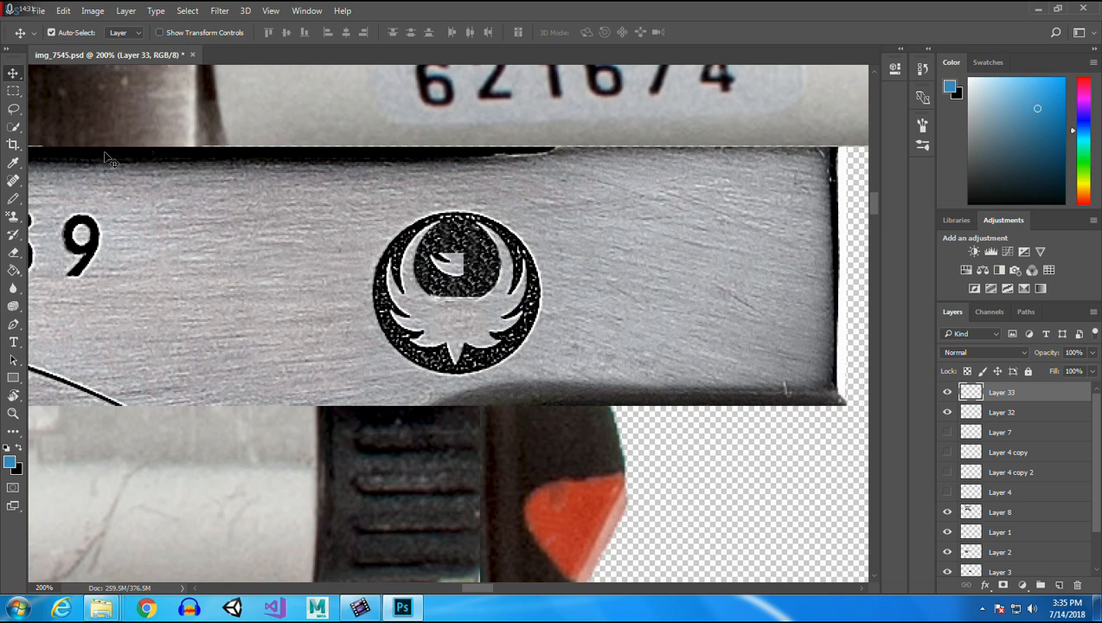
Erase the surplus metal around the copied feather's edge and shift the feather lower within the dark center.
{"action": "left_click", "coordinate": [13, 252]}
{"action": "mouse_move", "coordinate": [450, 245]}
{"action": "left_mouse_down"}
{"action": "mouse_move", "coordinate": [467, 254]}
{"action": "mouse_move", "coordinate": [454, 251]}
{"action": "left_mouse_up"}
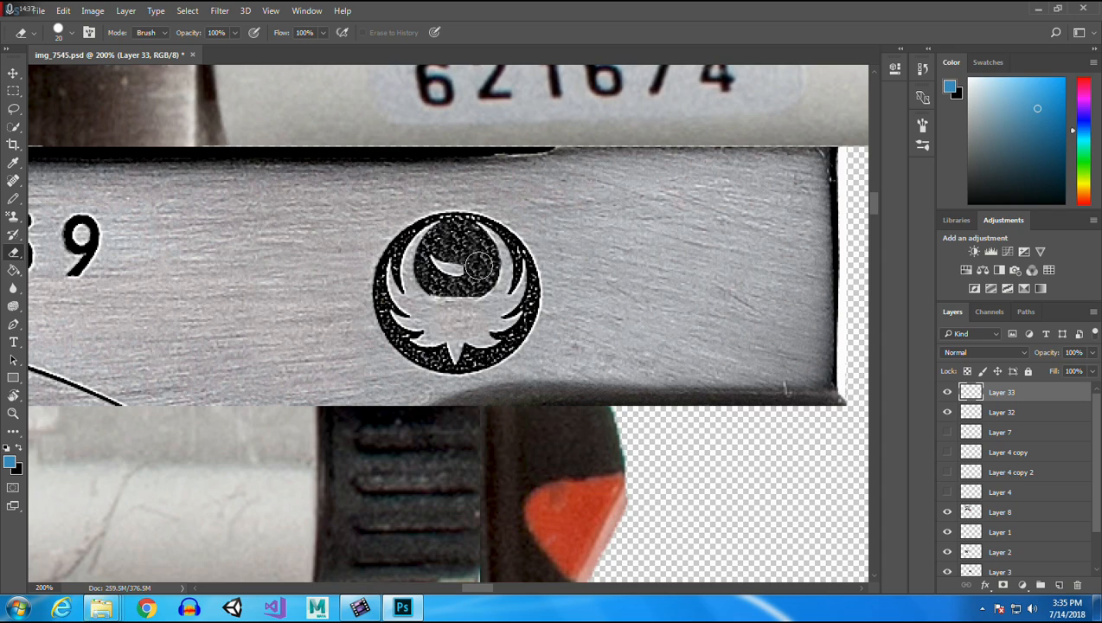
{"action": "left_click", "coordinate": [13, 73]}
{"action": "mouse_move", "coordinate": [474, 286]}
{"action": "left_mouse_down"}
{"action": "mouse_move", "coordinate": [494, 264]}
{"action": "mouse_move", "coordinate": [482, 294]}
{"action": "left_mouse_up"}
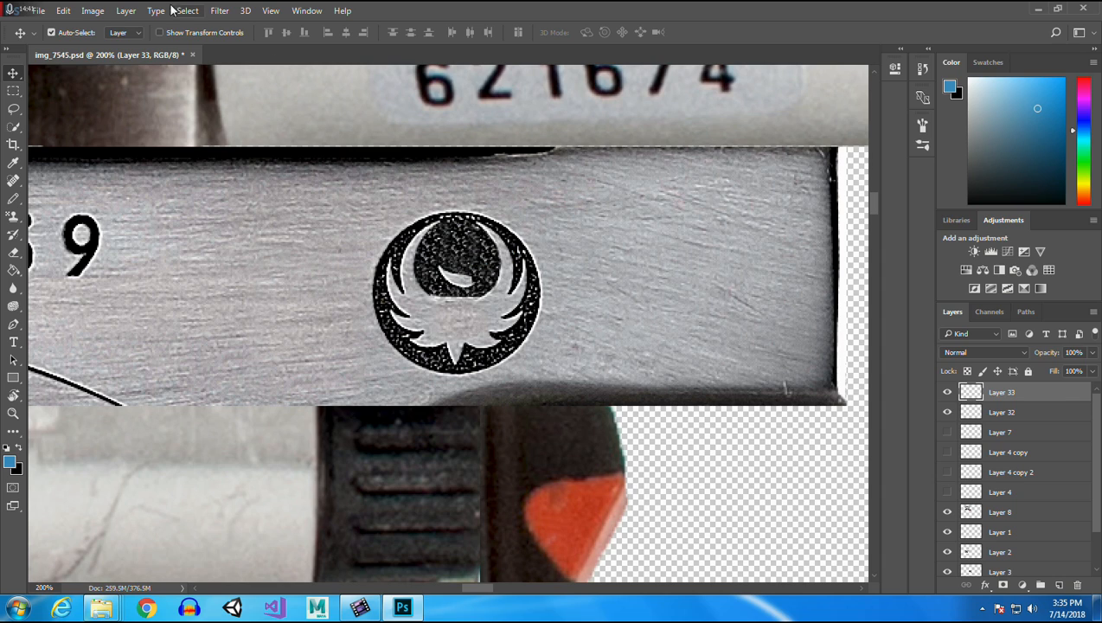
Rotate the feather piece about 66° and place it upright at the lower left of the emblem's dark center.
{"action": "left_click", "coordinate": [63, 10]}
{"action": "mouse_move", "coordinate": [140, 307]}
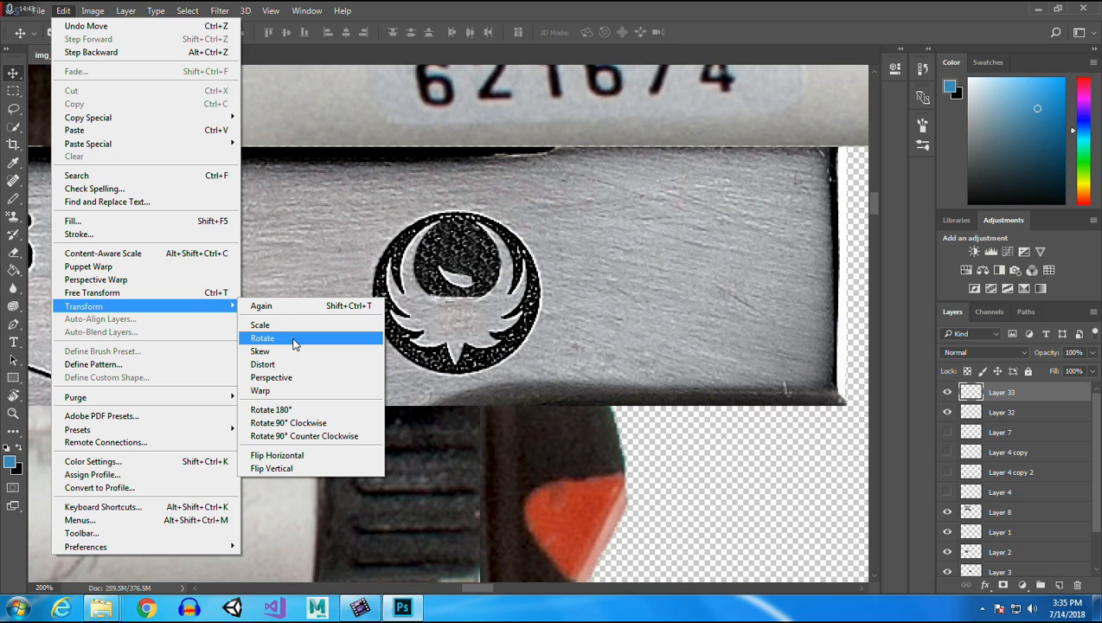
{"action": "left_click", "coordinate": [294, 338]}
{"action": "left_click_drag", "start_coordinate": [474, 269], "coordinate": [482, 321]}
{"action": "left_click_drag", "start_coordinate": [483, 314], "coordinate": [478, 295]}
{"action": "left_click", "coordinate": [12, 74]}
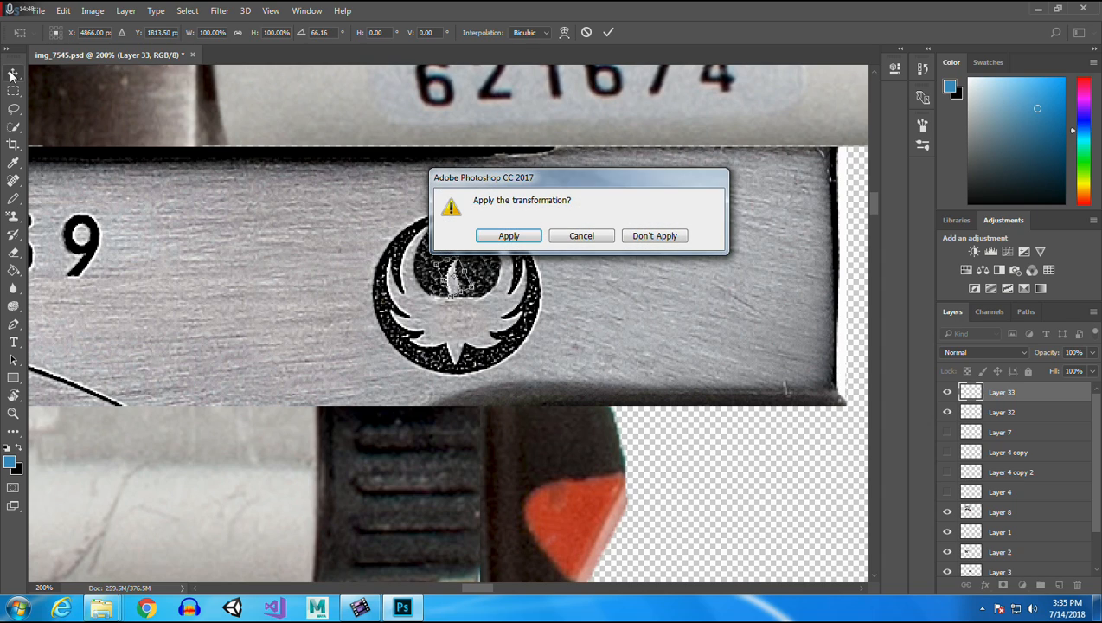
{"action": "left_click", "coordinate": [507, 236]}
{"action": "left_click_drag", "start_coordinate": [453, 270], "coordinate": [448, 270]}
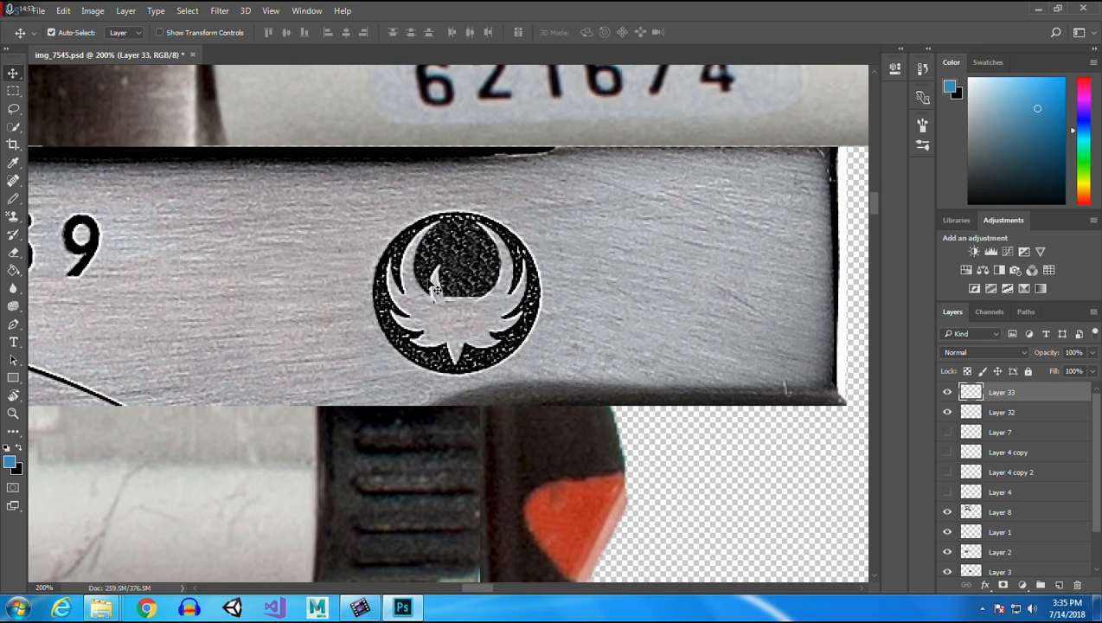
Duplicate the upright feather to a new layer, flip it horizontally and place it opposite the first as a mirrored pair.
{"action": "left_click", "coordinate": [13, 90]}
{"action": "left_click_drag", "start_coordinate": [422, 259], "coordinate": [481, 298]}
{"action": "key", "text": "ctrl+j"}
{"action": "key", "text": "v"}
{"action": "left_click", "coordinate": [64, 11]}
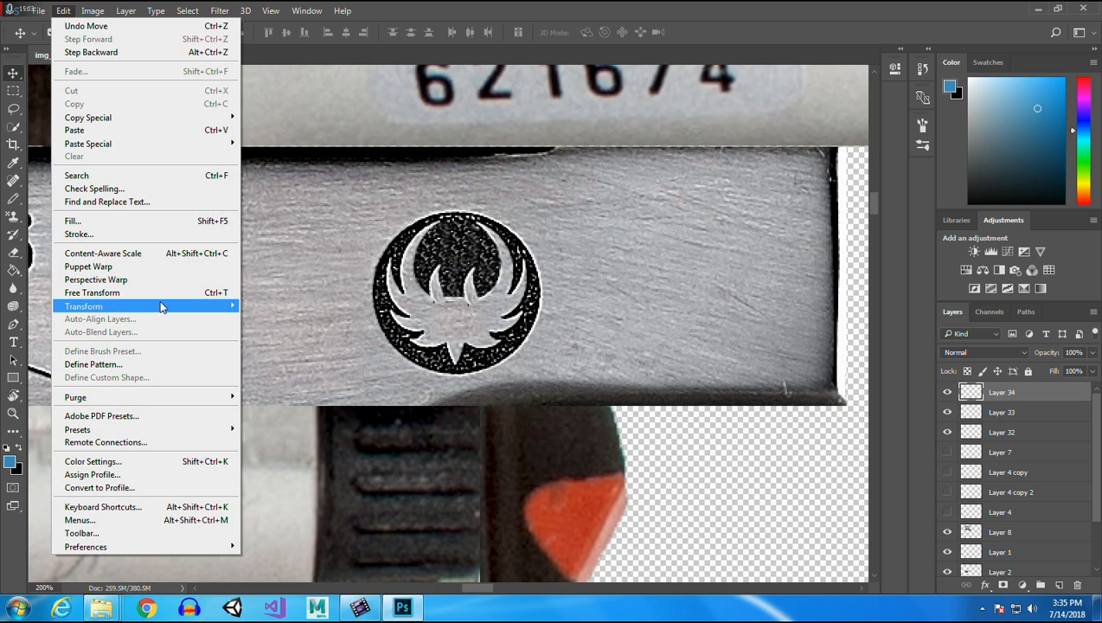
{"action": "mouse_move", "coordinate": [160, 305]}
{"action": "left_click", "coordinate": [322, 455]}
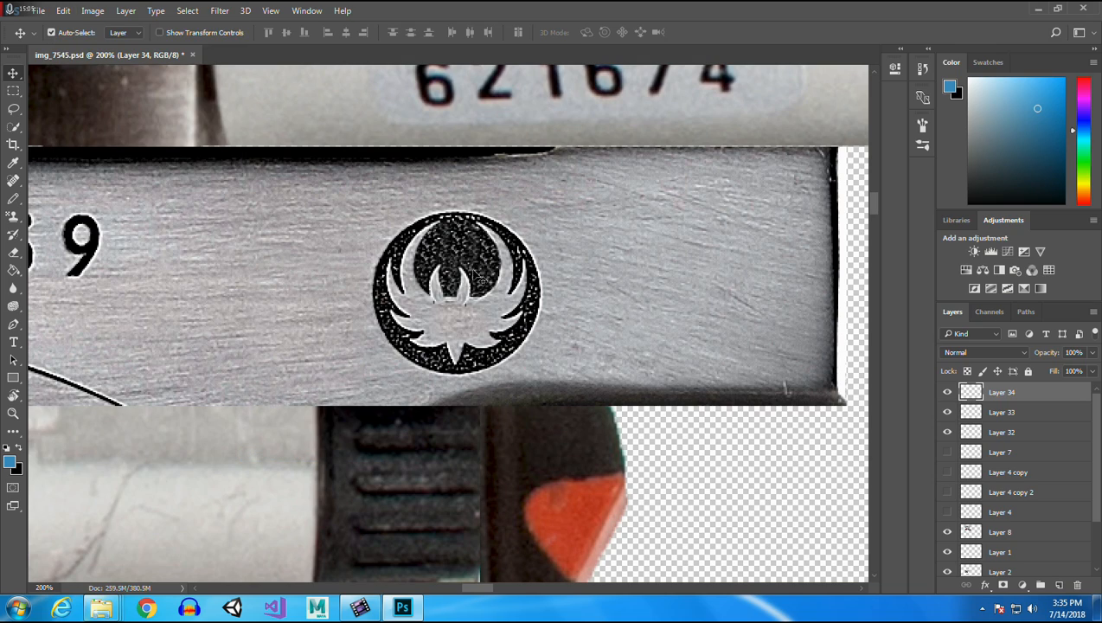
{"action": "left_click_drag", "start_coordinate": [468, 291], "coordinate": [474, 288]}
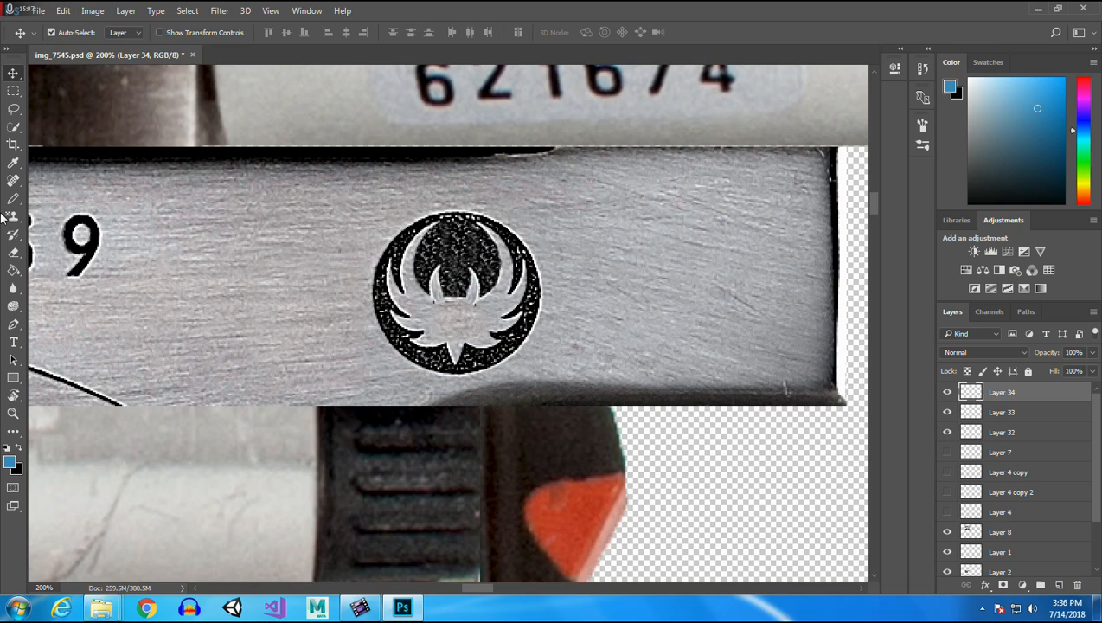
Fine-tune the position of the right-hand feather on Layer 34 so it sits symmetrically to the left one.
{"action": "left_click", "coordinate": [13, 251]}
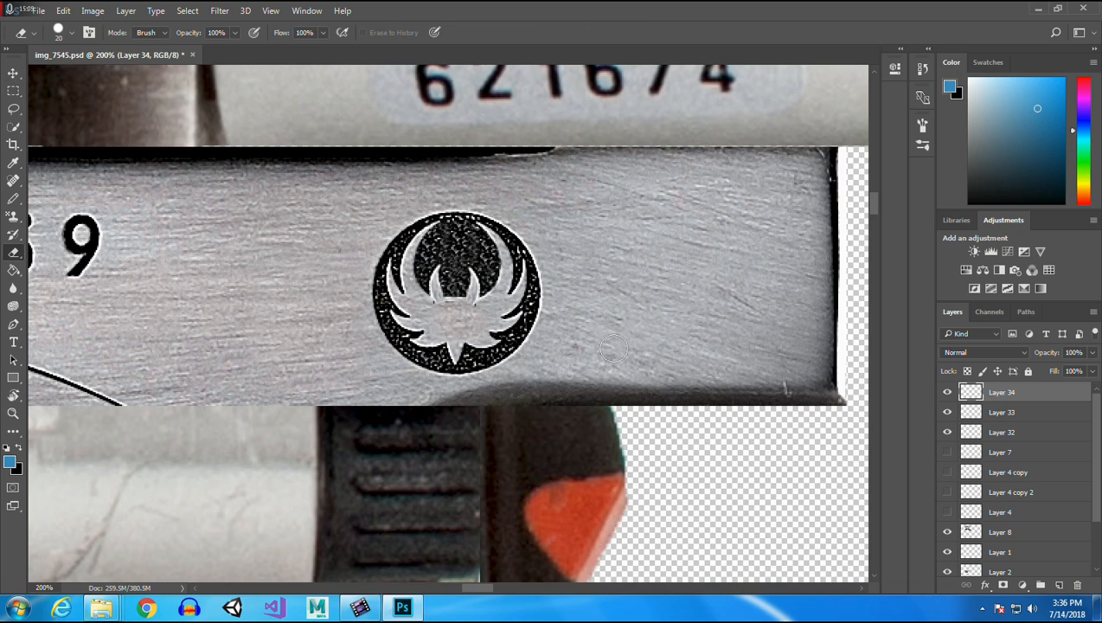
{"action": "left_click", "coordinate": [991, 412]}
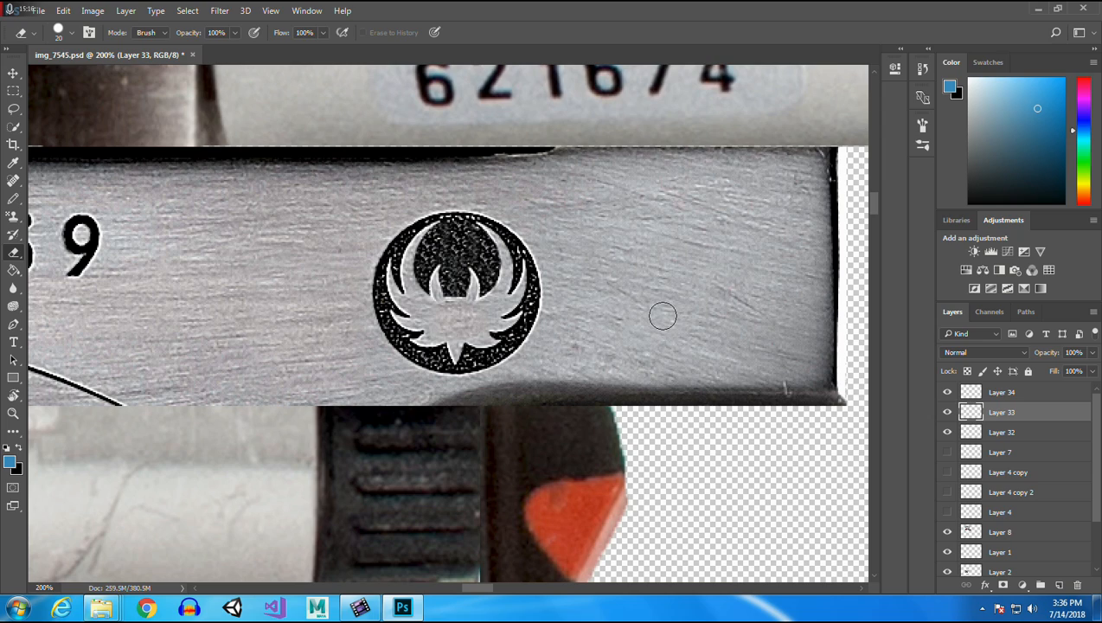
{"action": "left_click", "coordinate": [13, 74]}
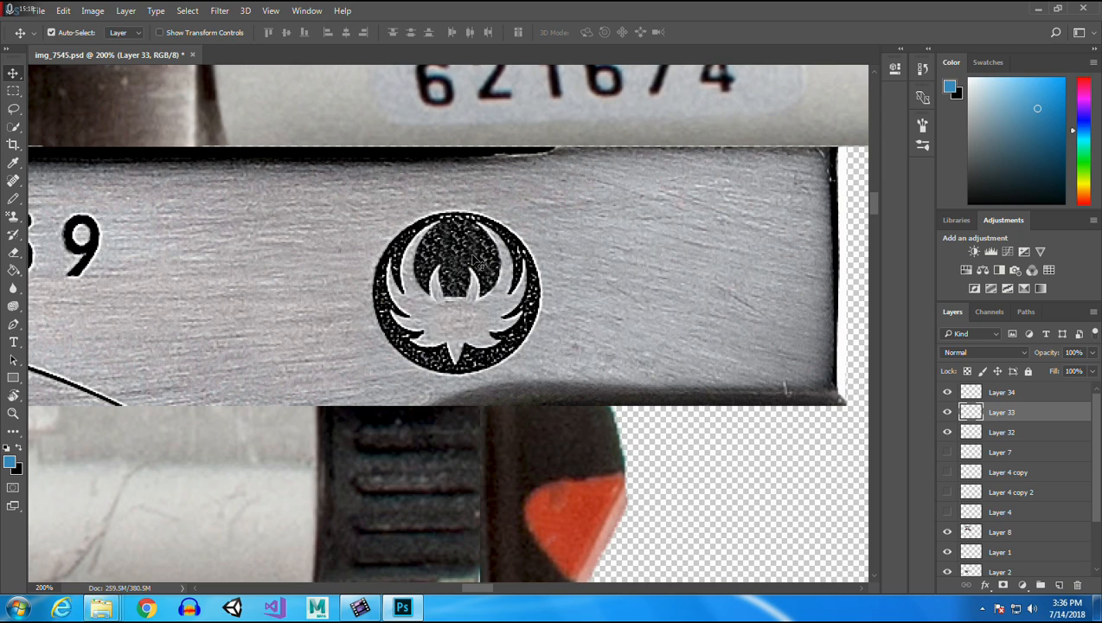
{"action": "left_click_drag", "start_coordinate": [478, 295], "coordinate": [475, 288]}
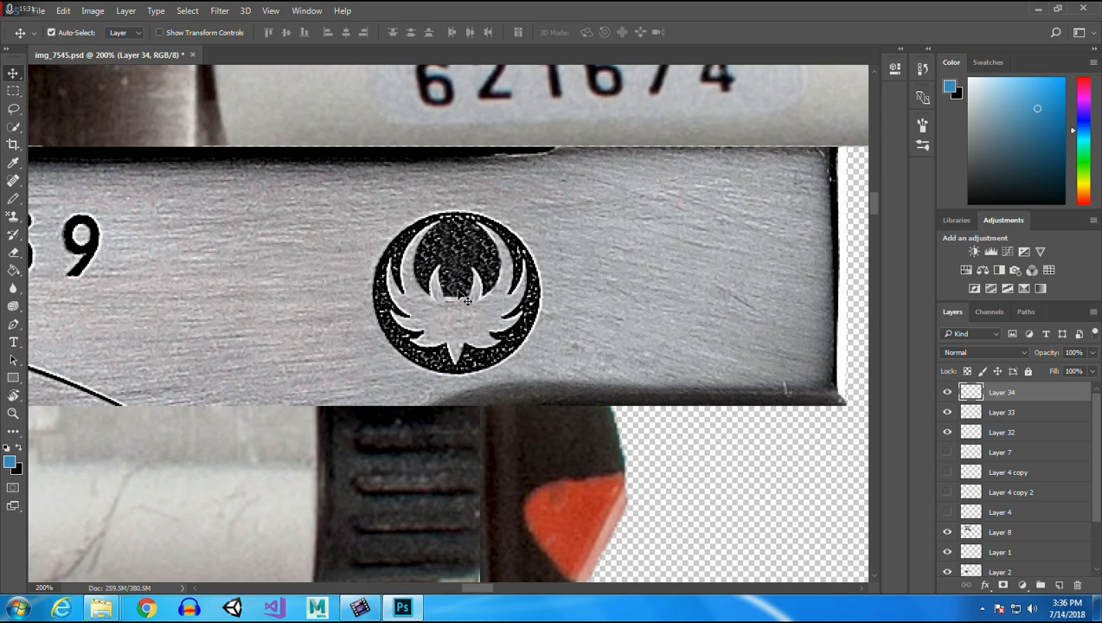
Identify the two feather layers by toggling their visibility, and duplicate Layers 33 and 34 together.
{"action": "left_click", "coordinate": [947, 412]}
{"action": "left_click", "coordinate": [948, 412]}
{"action": "left_click", "coordinate": [948, 392]}
{"action": "left_click", "coordinate": [948, 392]}
{"action": "left_click", "coordinate": [1019, 415], "text": "ctrl"}
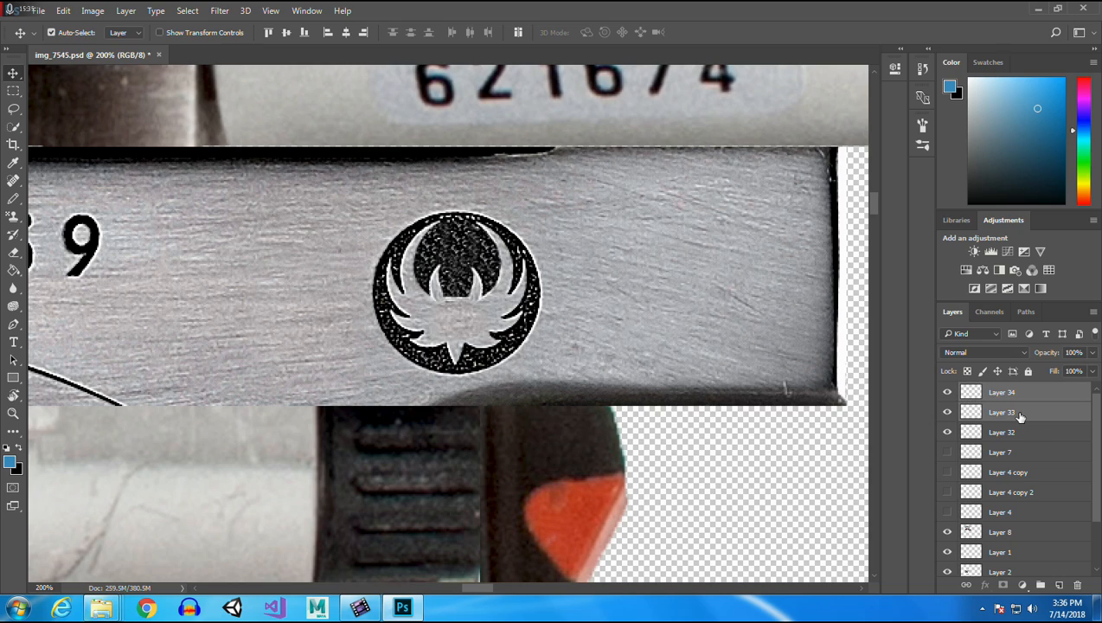
{"action": "left_click", "coordinate": [947, 432]}
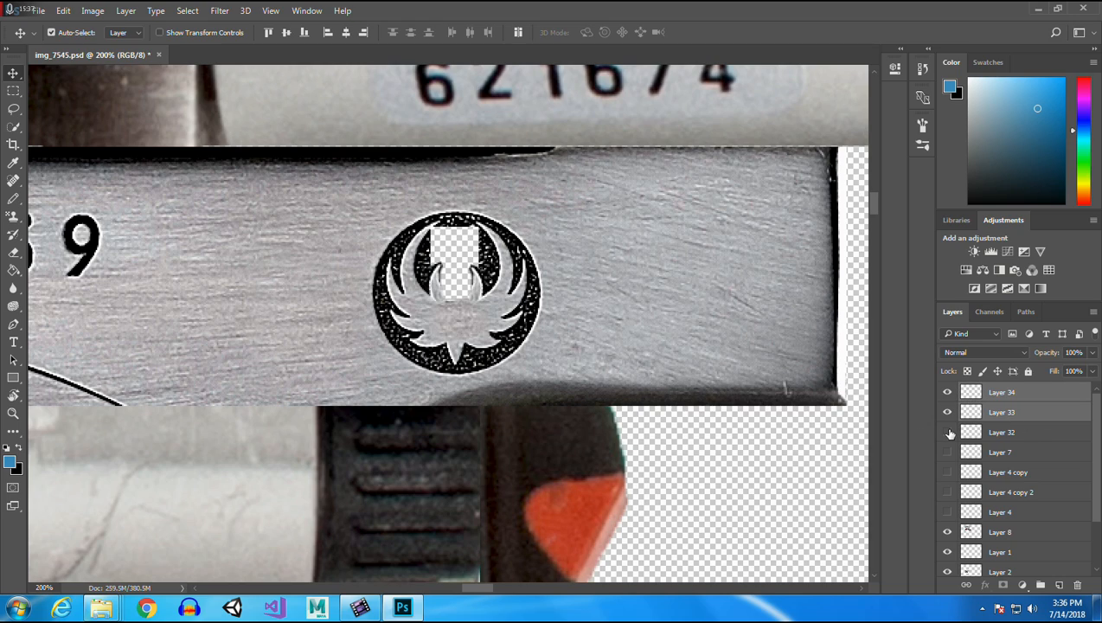
{"action": "left_click", "coordinate": [948, 431]}
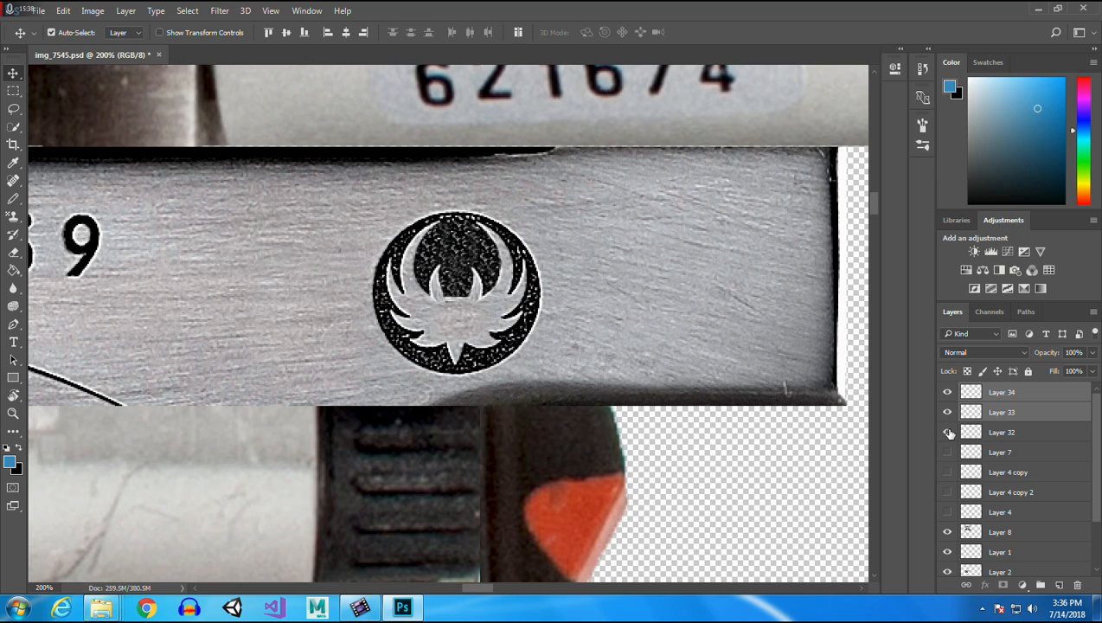
{"action": "right_click", "coordinate": [1007, 413]}
{"action": "left_click", "coordinate": [781, 150]}
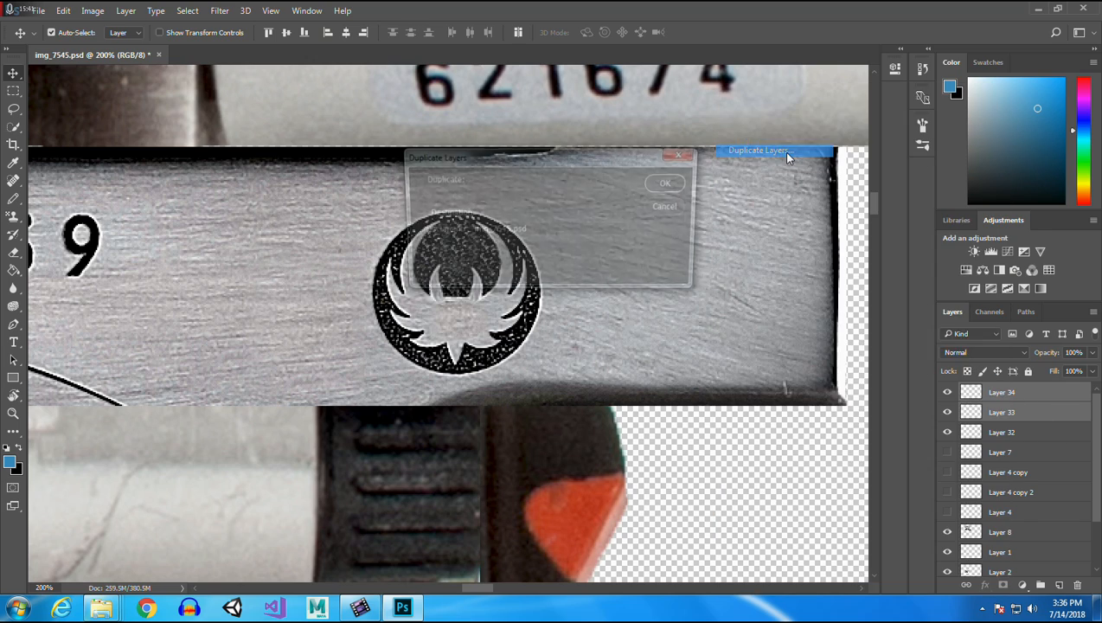
{"action": "left_click", "coordinate": [666, 184]}
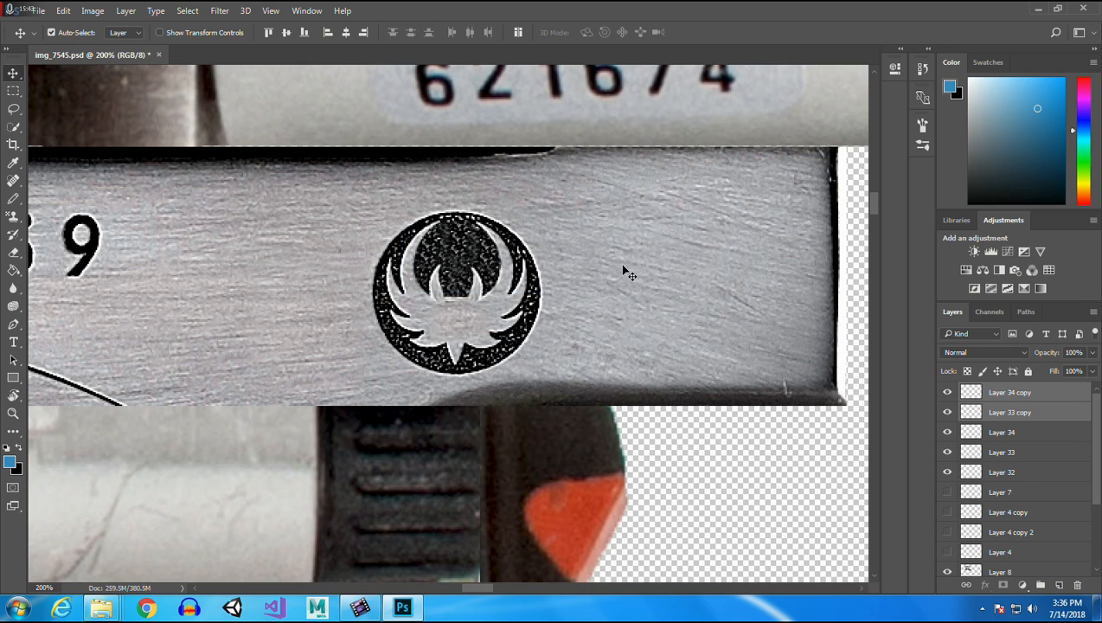
Move the duplicated feather pair to the top of the emblem's dark center, flip it vertically and align it with the oval's upper rim.
{"action": "left_click_drag", "start_coordinate": [474, 290], "coordinate": [476, 241]}
{"action": "left_click", "coordinate": [63, 10]}
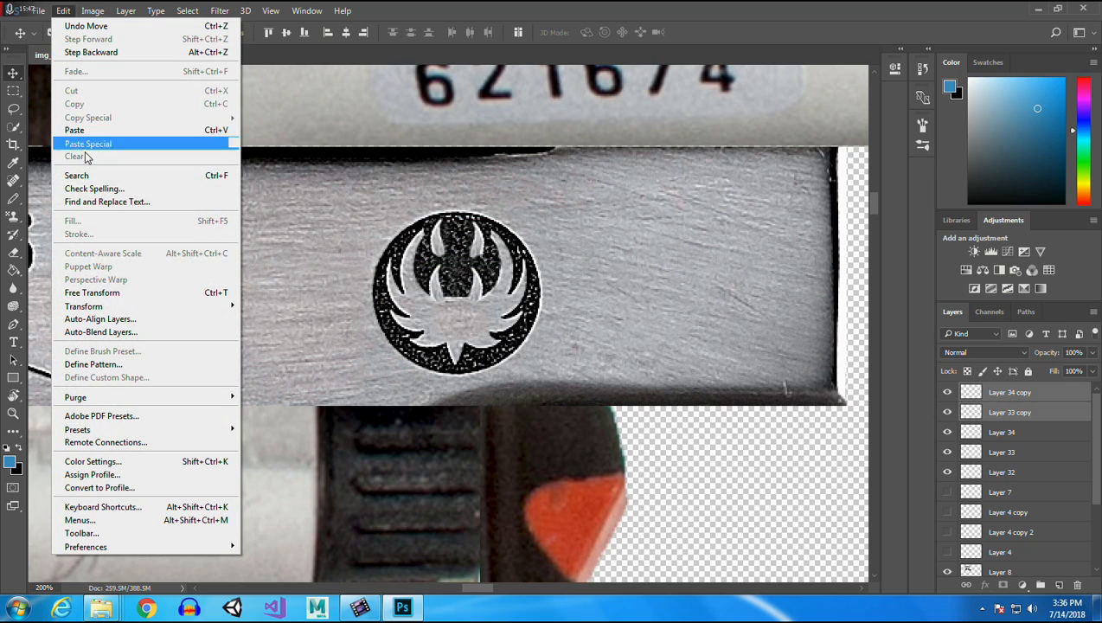
{"action": "mouse_move", "coordinate": [138, 305]}
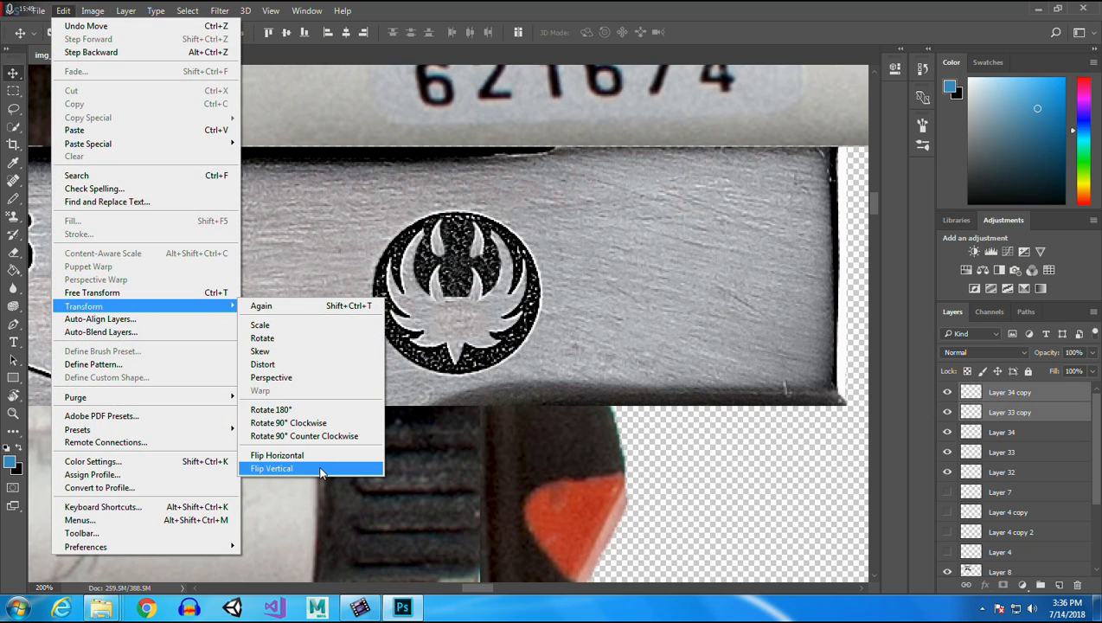
{"action": "left_click", "coordinate": [272, 468]}
{"action": "left_click_drag", "start_coordinate": [476, 233], "coordinate": [477, 235]}
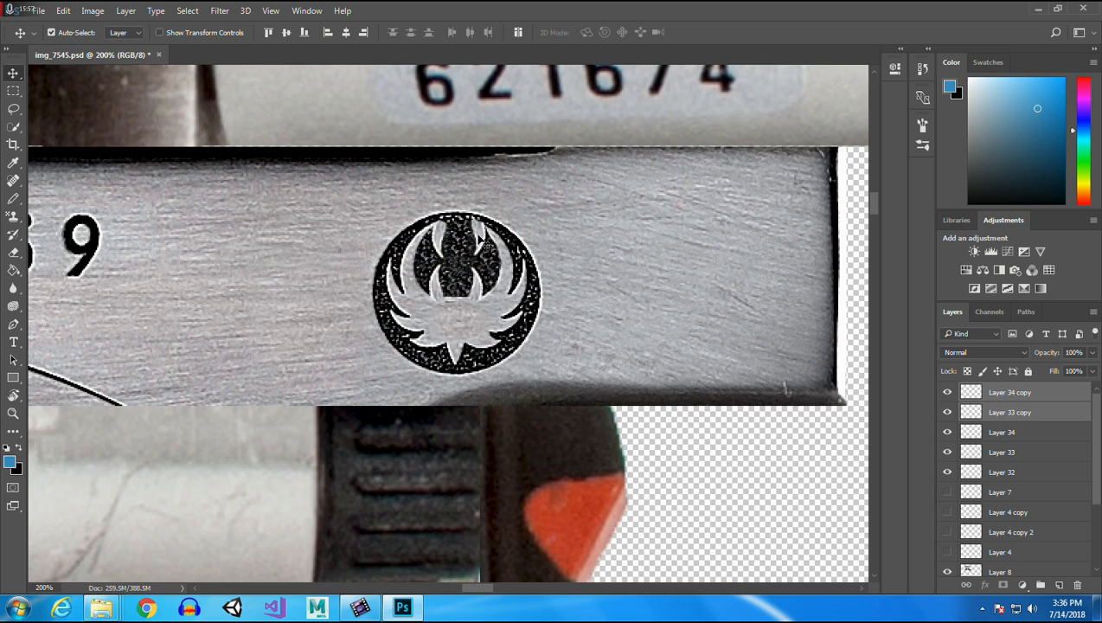
{"action": "left_click", "coordinate": [578, 264]}
{"action": "left_click_drag", "start_coordinate": [481, 236], "coordinate": [477, 240]}
{"action": "left_click", "coordinate": [686, 293]}
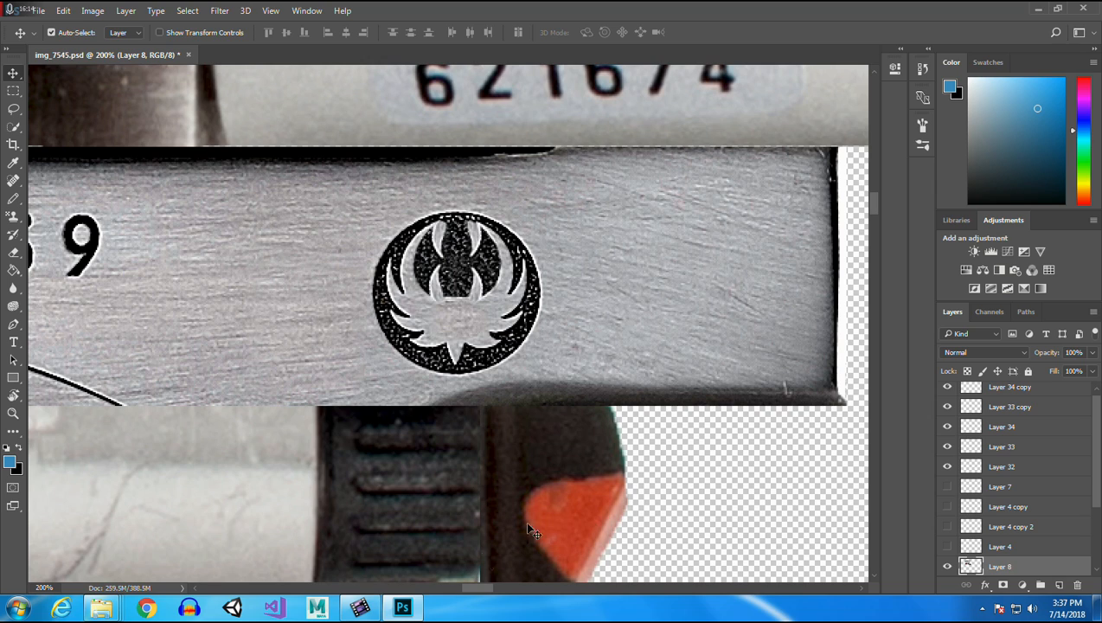
Open the ammo image from the Tutorial folder in Adobe Photoshop CC 2017.
{"action": "left_click_drag", "start_coordinate": [491, 592], "coordinate": [466, 592]}
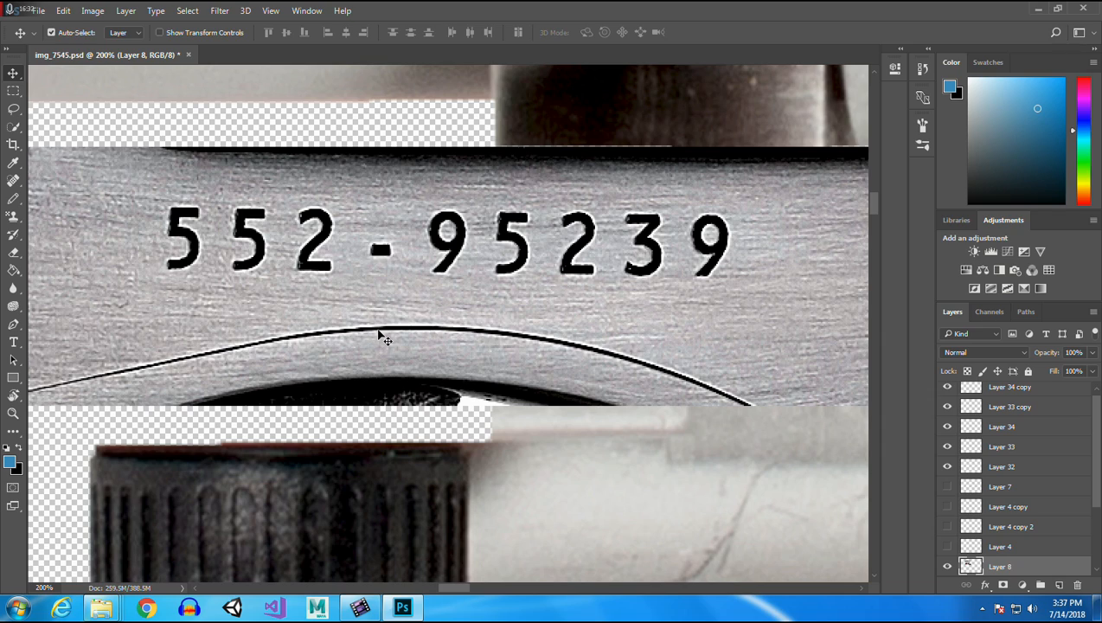
{"action": "mouse_move", "coordinate": [97, 606]}
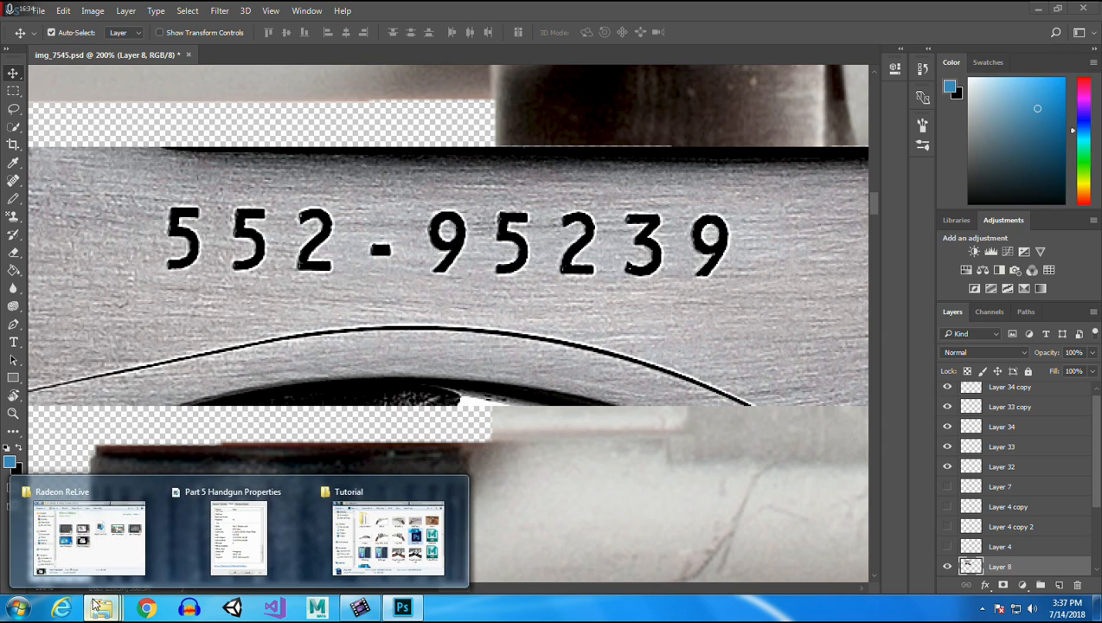
{"action": "left_click", "coordinate": [394, 536]}
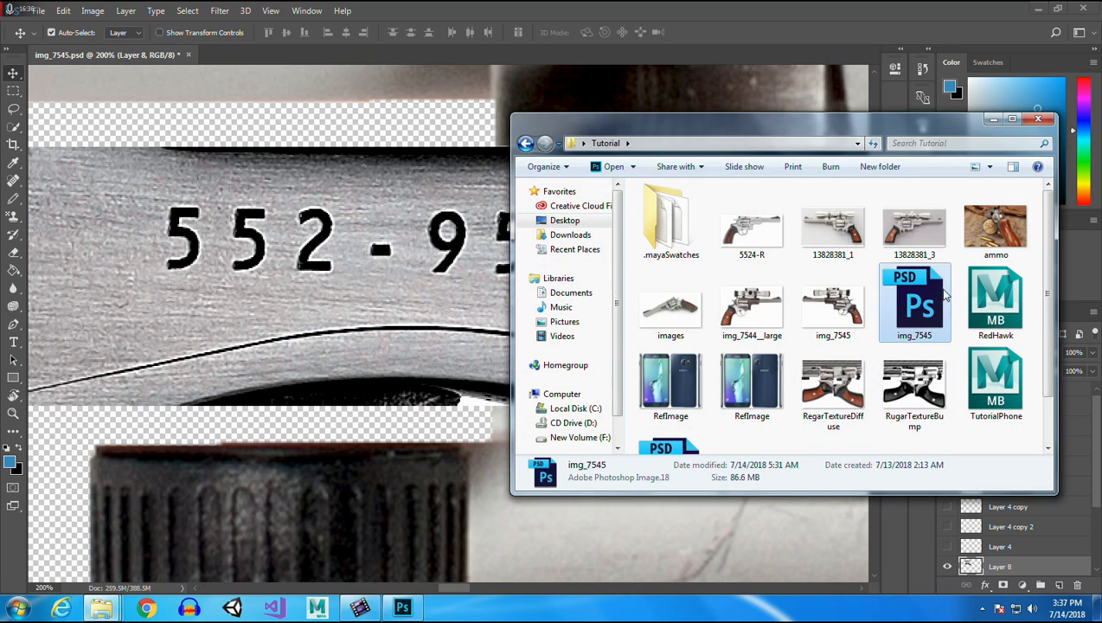
{"action": "left_click", "coordinate": [995, 216]}
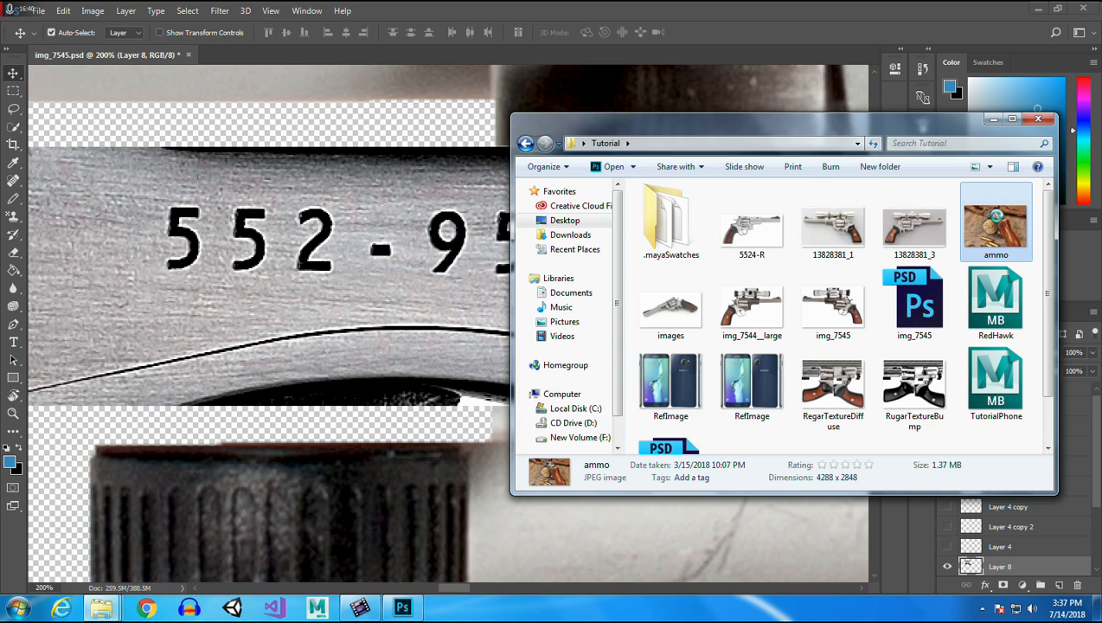
{"action": "right_click", "coordinate": [996, 216]}
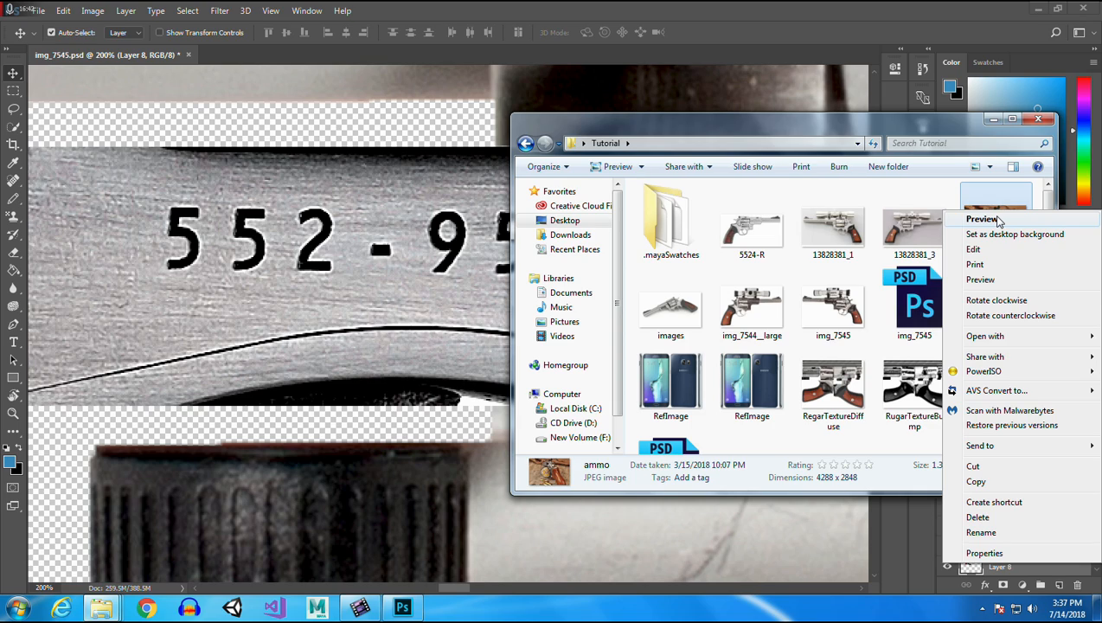
{"action": "mouse_move", "coordinate": [986, 336]}
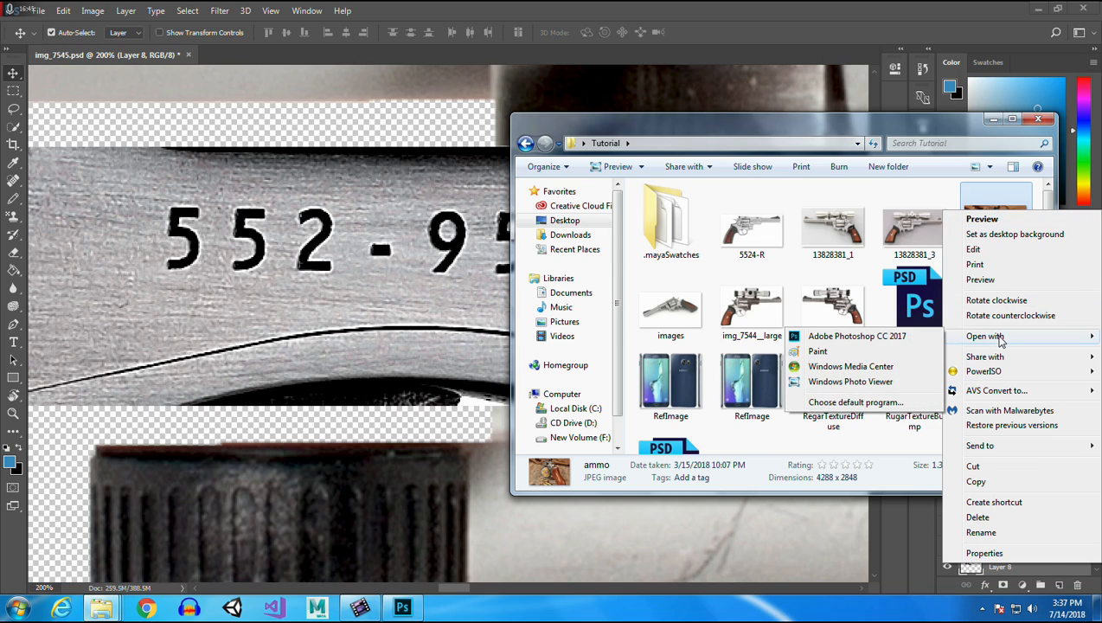
{"action": "left_click", "coordinate": [859, 336]}
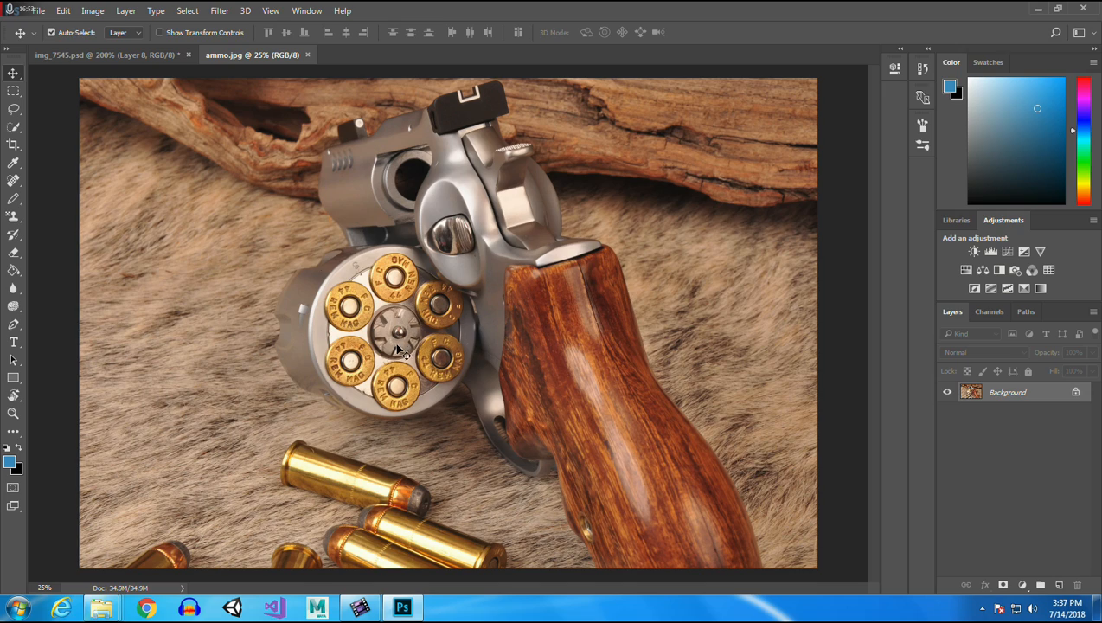
Mark a rectangular area over the loaded cylinder in ammo.jpg, and return to img_7545.psd with the whole texture sheet fitted on screen.
{"action": "left_click", "coordinate": [11, 91]}
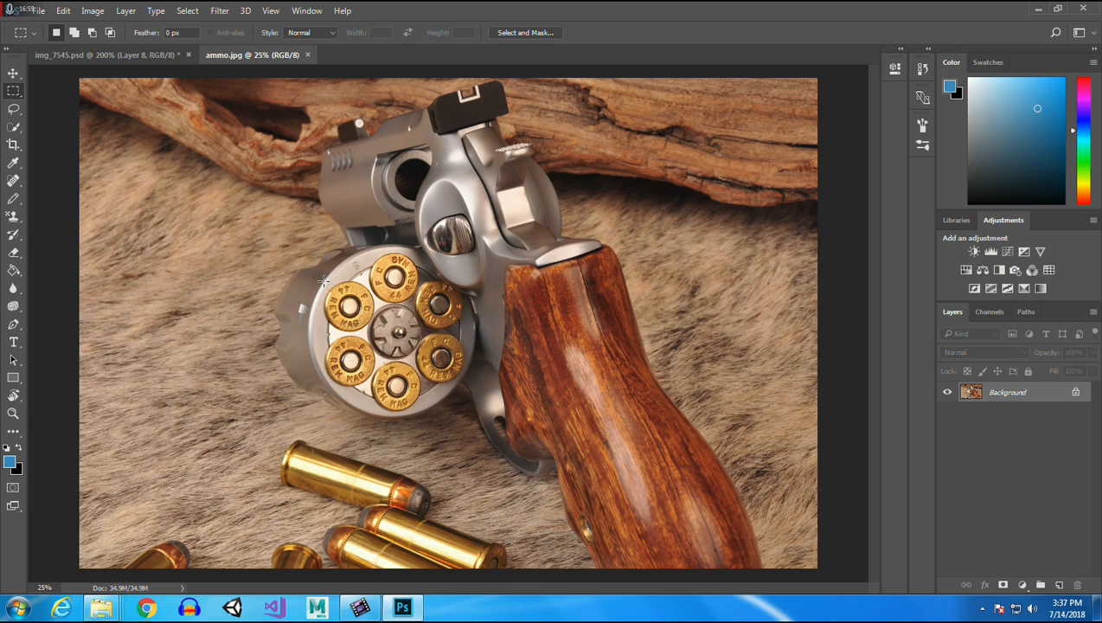
{"action": "left_click_drag", "start_coordinate": [288, 257], "coordinate": [400, 334]}
{"action": "left_click", "coordinate": [148, 52]}
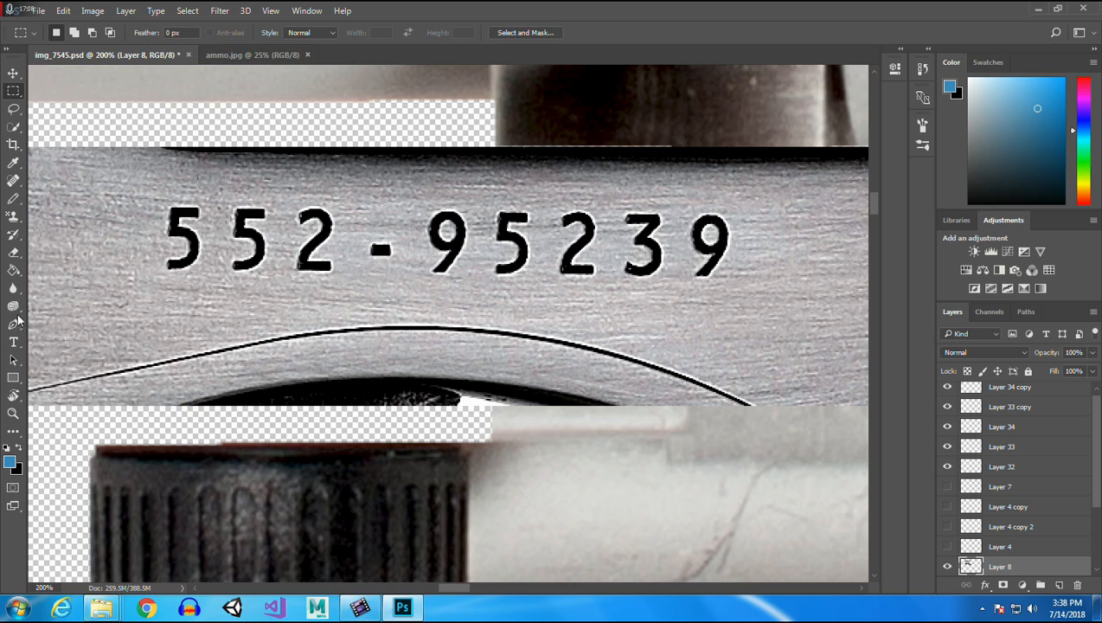
{"action": "left_click", "coordinate": [13, 412]}
{"action": "right_click", "coordinate": [305, 322]}
{"action": "left_click", "coordinate": [333, 338]}
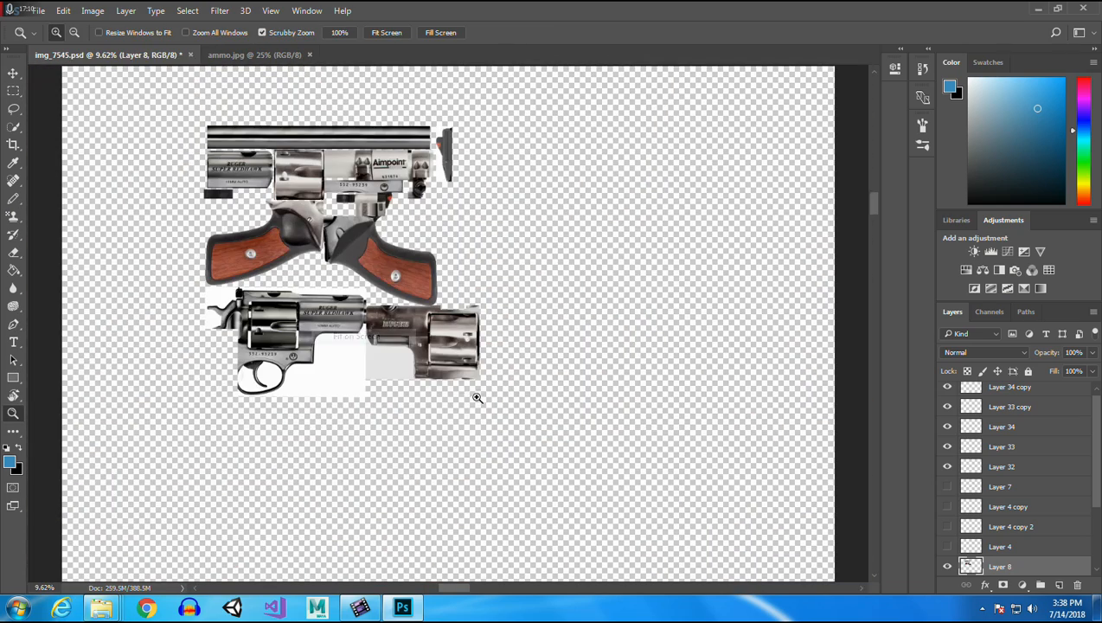
Paste the copied loaded-cylinder photo into the texture sheet and place it in the empty area above the wooden grip's butt end.
{"action": "left_click", "coordinate": [445, 213]}
{"action": "left_click", "coordinate": [435, 216]}
{"action": "left_click", "coordinate": [435, 222]}
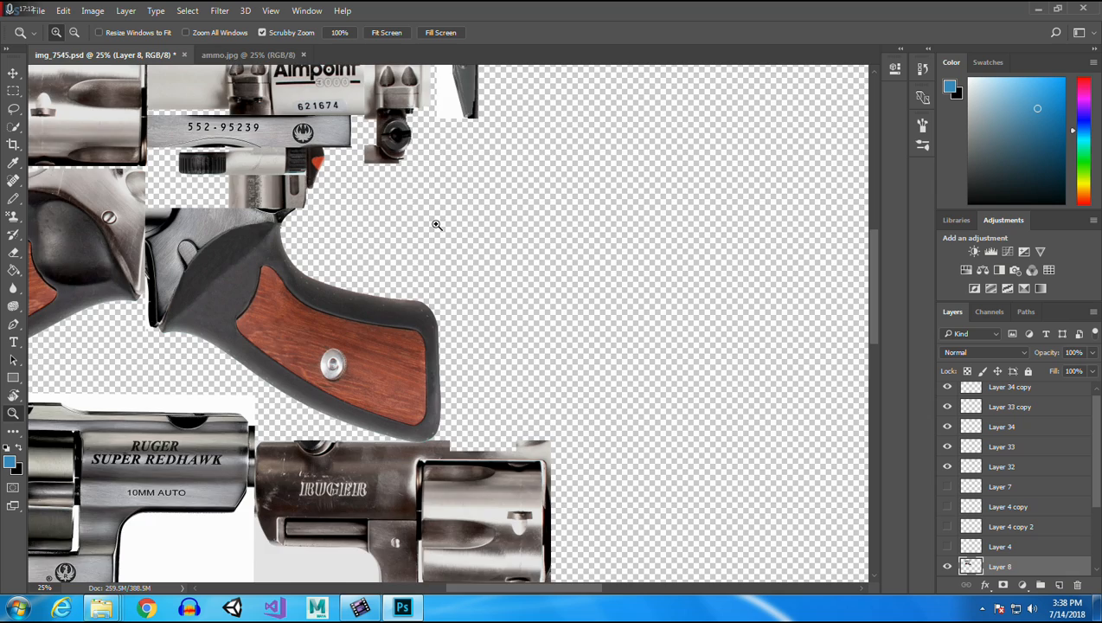
{"action": "left_click", "coordinate": [436, 224]}
{"action": "key", "text": "ctrl+v"}
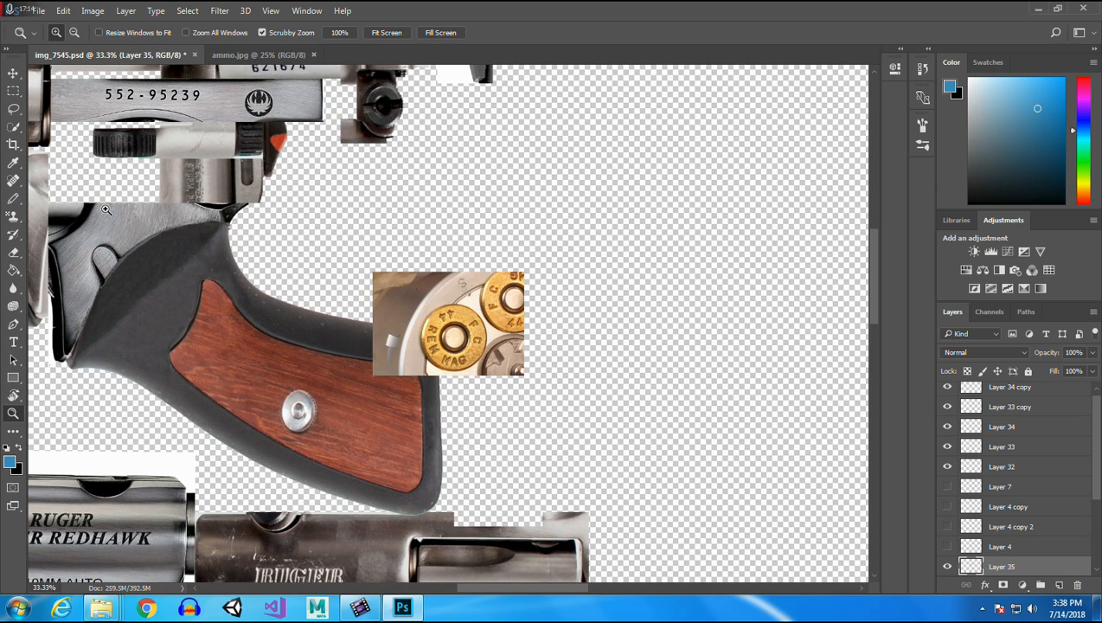
{"action": "left_click", "coordinate": [13, 74]}
{"action": "left_click_drag", "start_coordinate": [455, 324], "coordinate": [589, 161]}
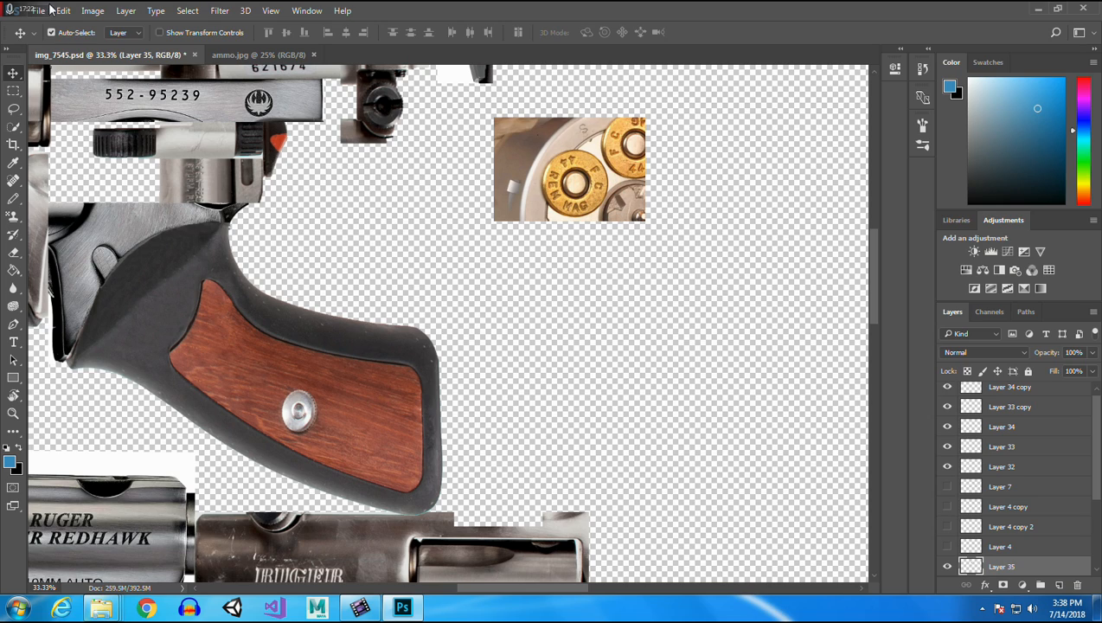
Duplicate Layer 35, flip the copy vertically and align it below the original to complete the left half of the cylinder.
{"action": "right_click", "coordinate": [1003, 568]}
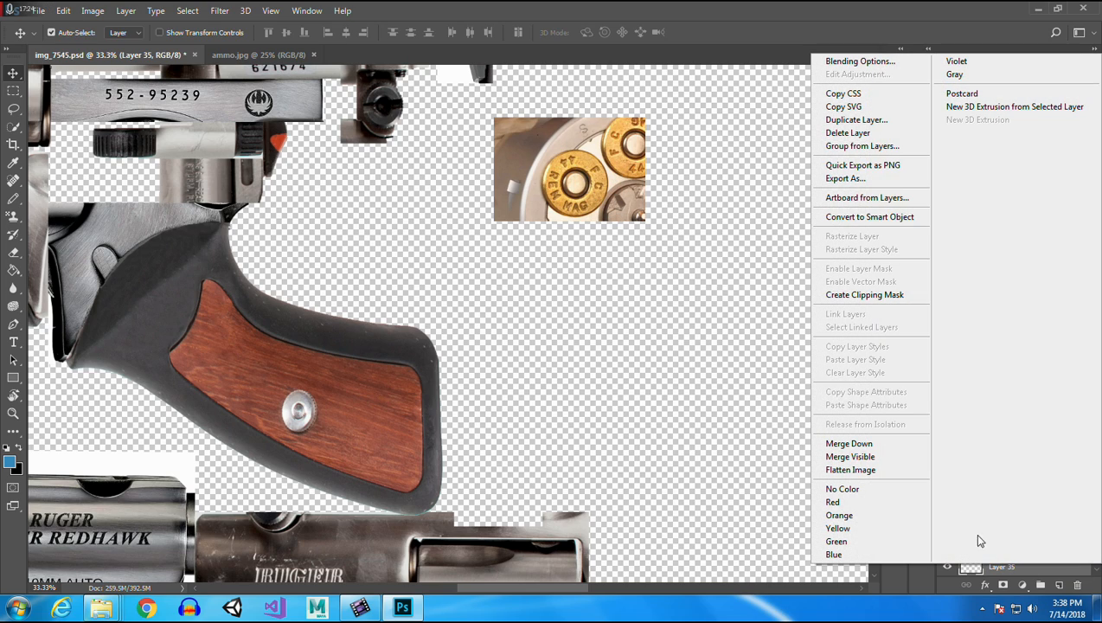
{"action": "left_click", "coordinate": [866, 116]}
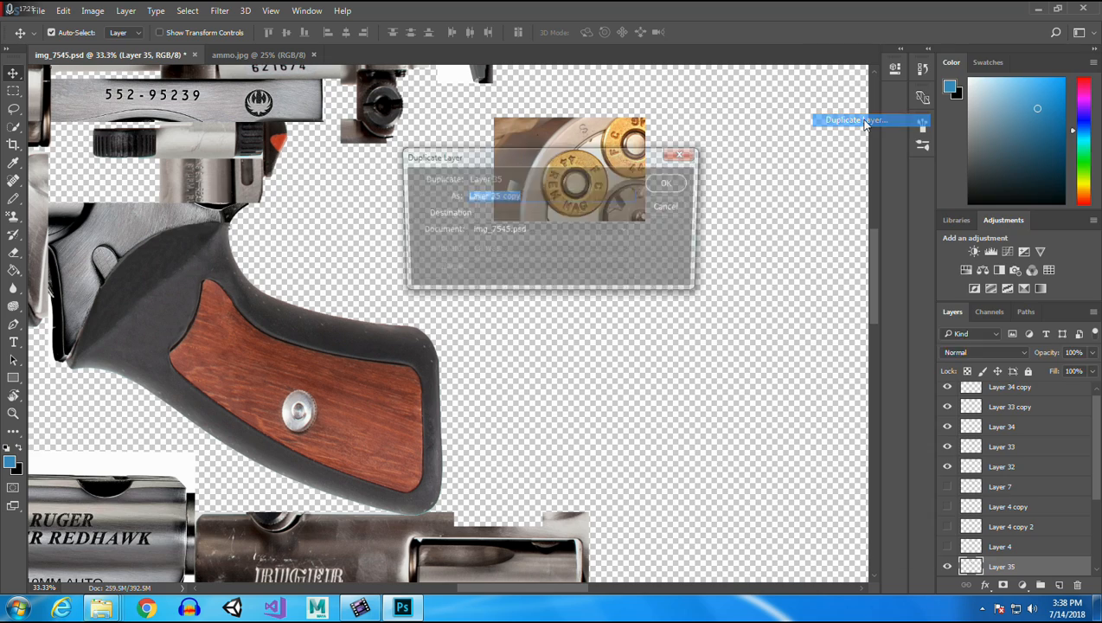
{"action": "left_click", "coordinate": [669, 183]}
{"action": "left_click", "coordinate": [64, 10]}
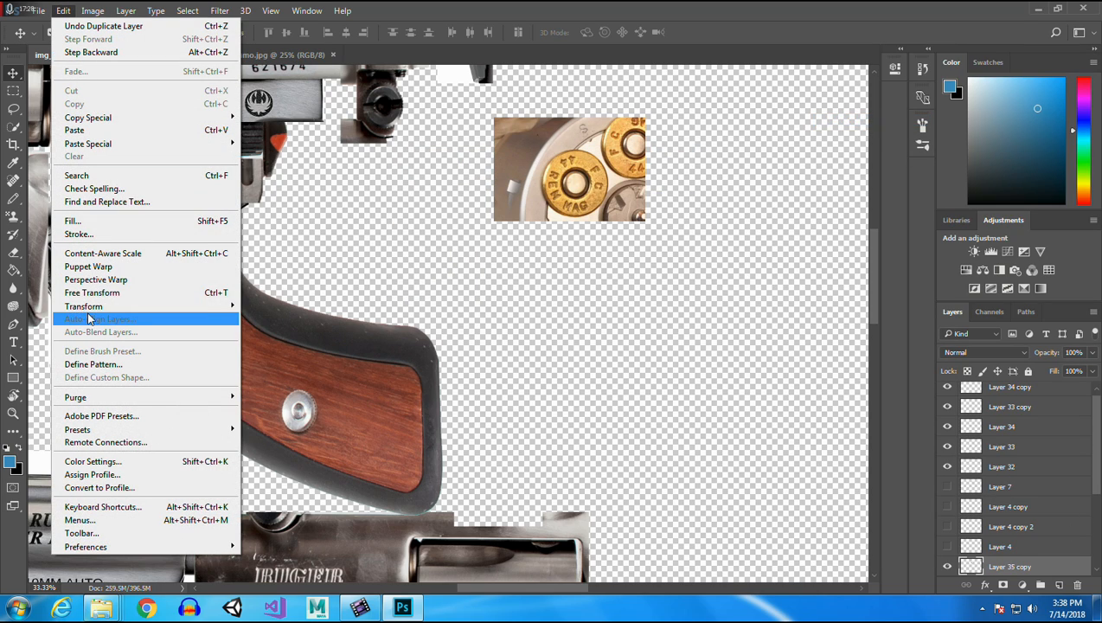
{"action": "mouse_move", "coordinate": [91, 306]}
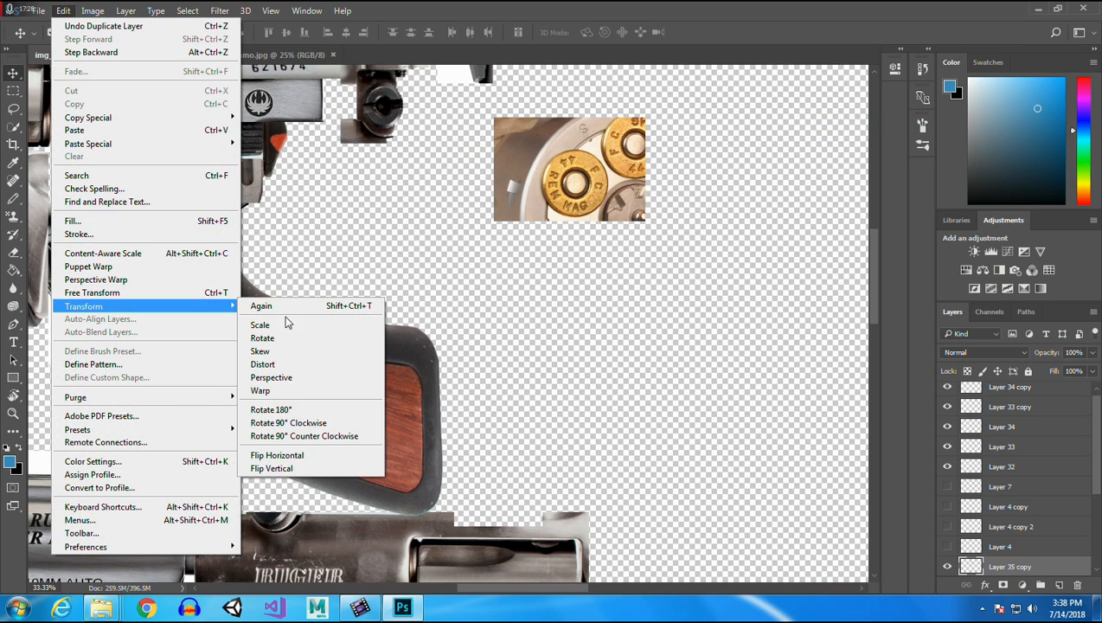
{"action": "left_click", "coordinate": [307, 467]}
{"action": "left_click_drag", "start_coordinate": [577, 179], "coordinate": [578, 287]}
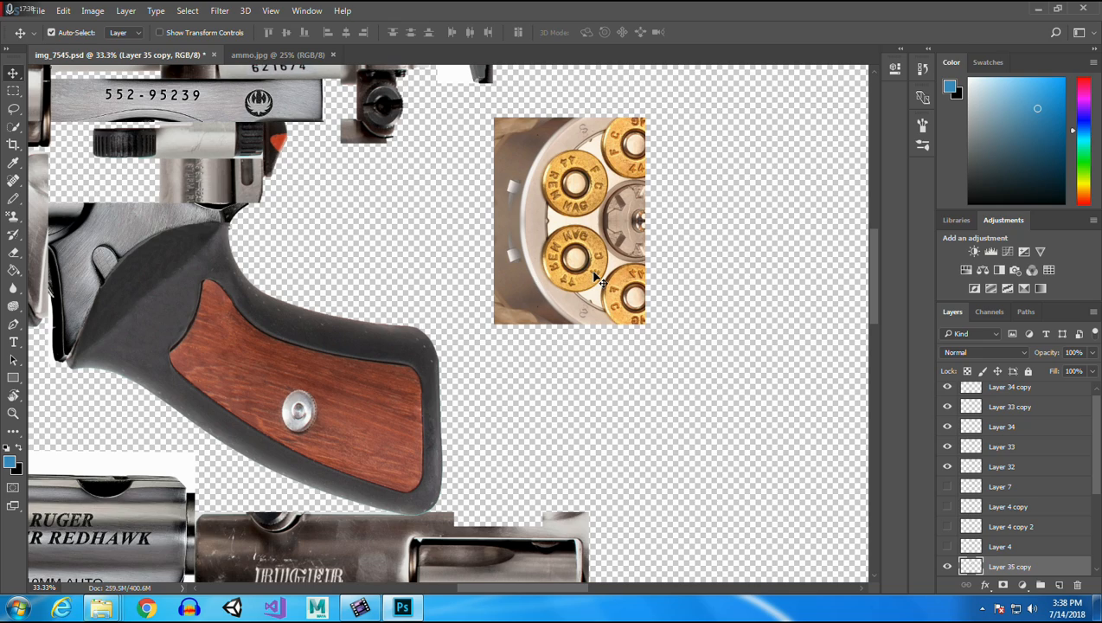
Select Layer 35 and Layer 35 copy together and duplicate both.
{"action": "left_click", "coordinate": [586, 166], "text": "shift"}
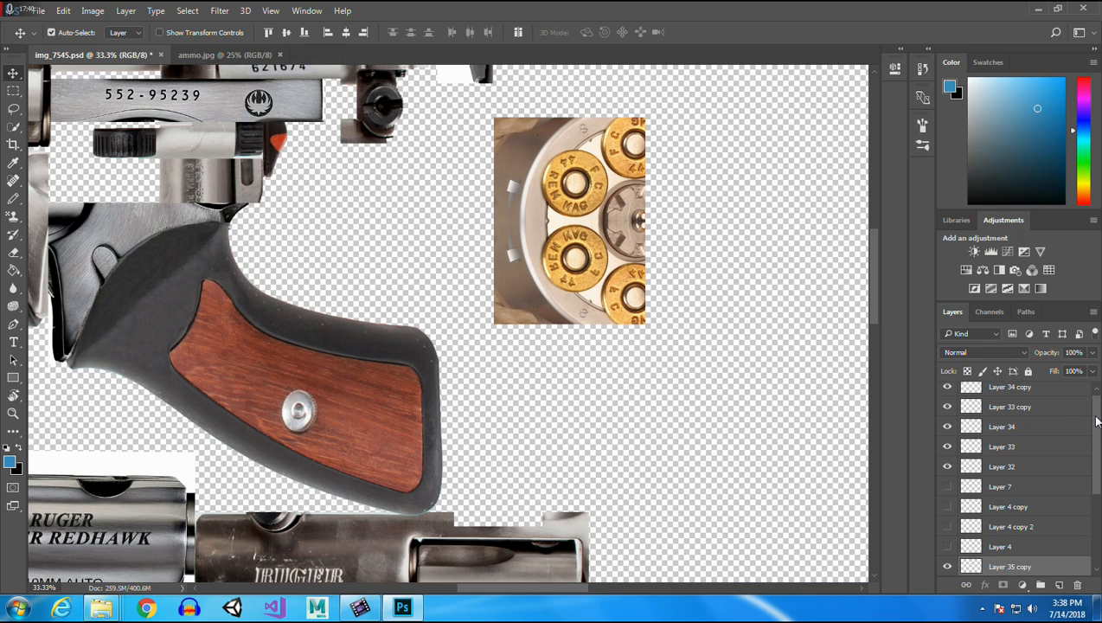
{"action": "scroll", "coordinate": [1097, 421], "scroll_direction": "down", "scroll_amount": 3}
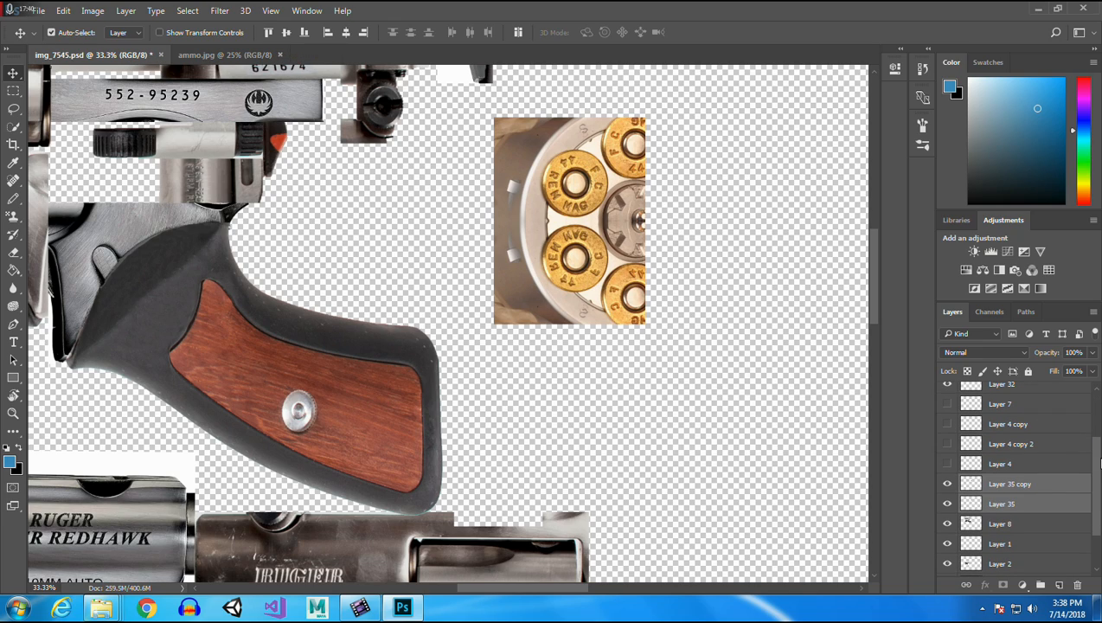
{"action": "right_click", "coordinate": [1025, 495]}
{"action": "left_click", "coordinate": [789, 150]}
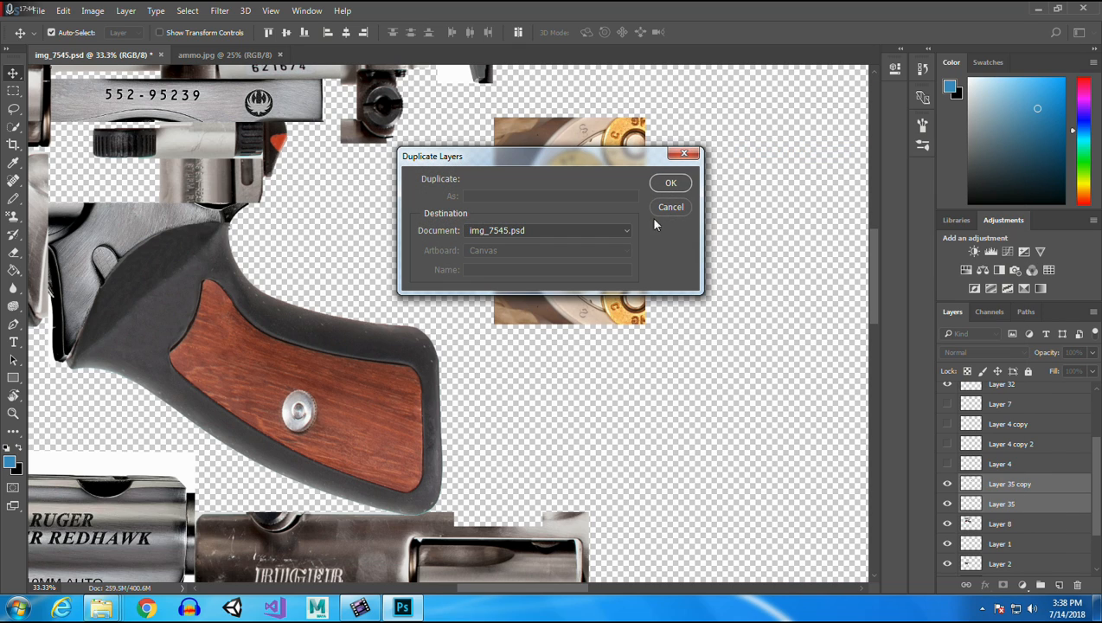
{"action": "left_click", "coordinate": [670, 183]}
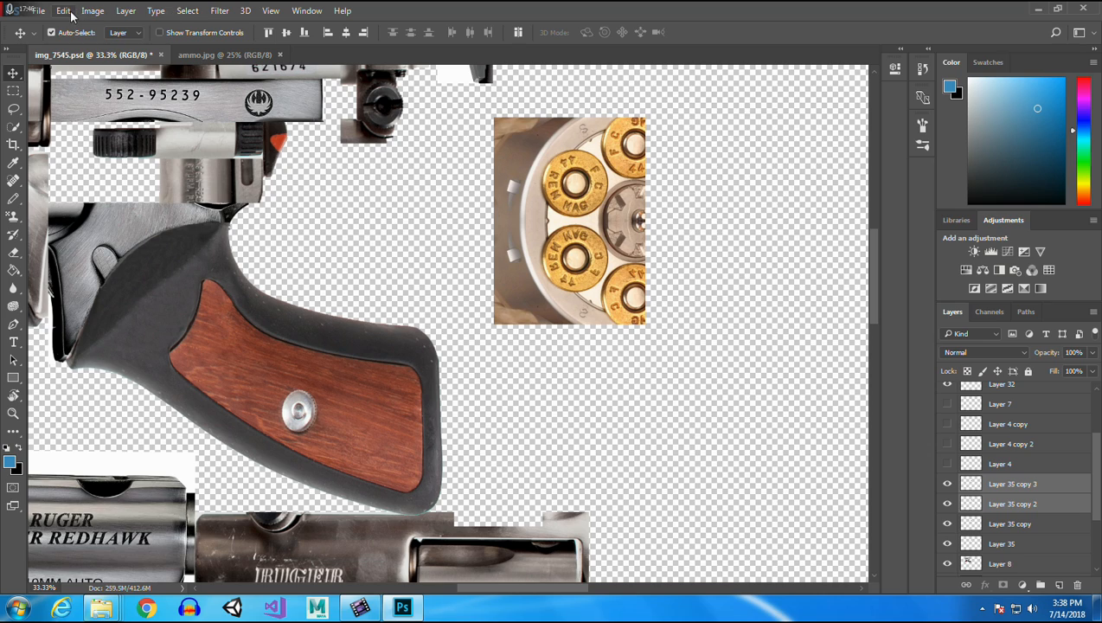
Flip the duplicated cylinder pair horizontally and place it beside the originals as the cylinder's right half.
{"action": "left_click", "coordinate": [63, 11]}
{"action": "mouse_move", "coordinate": [154, 307]}
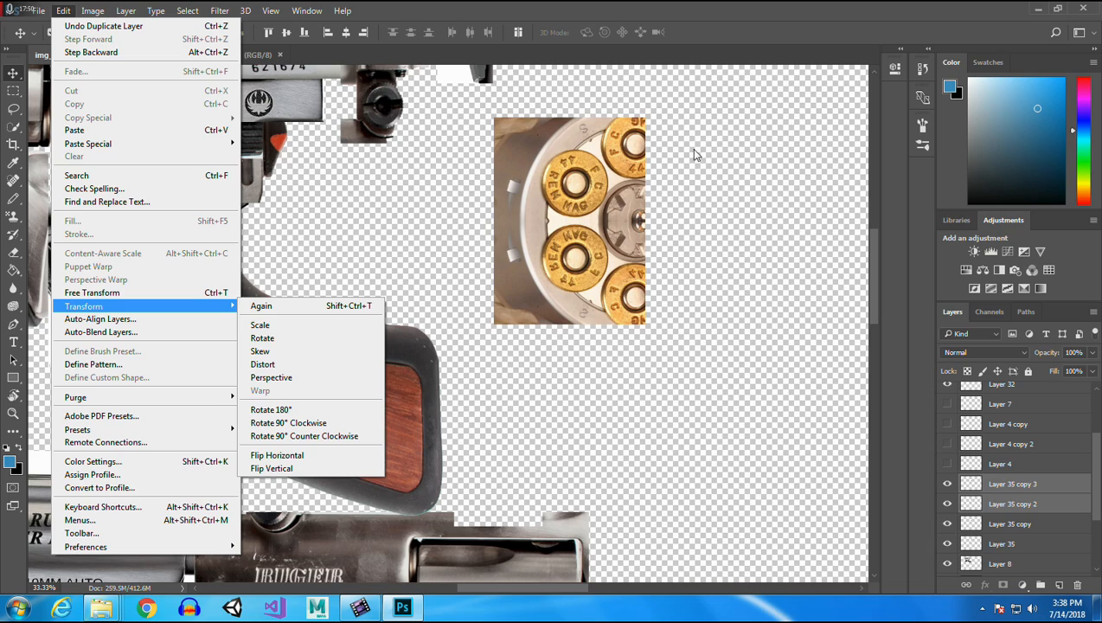
{"action": "left_click", "coordinate": [285, 460]}
{"action": "left_click_drag", "start_coordinate": [581, 282], "coordinate": [719, 277]}
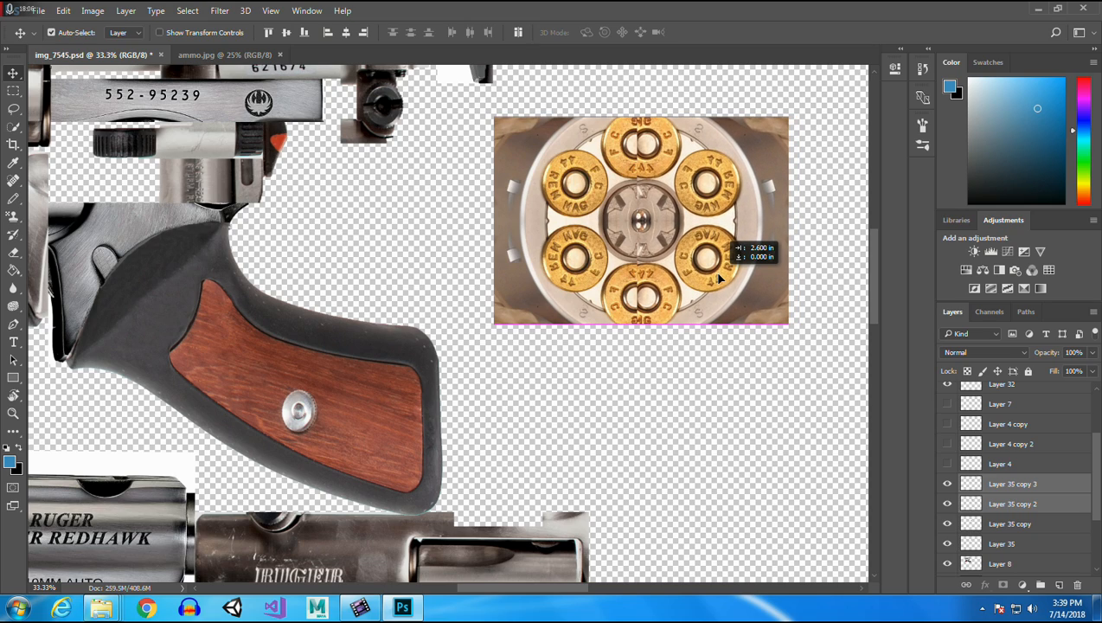
{"action": "left_click_drag", "start_coordinate": [718, 277], "coordinate": [719, 278]}
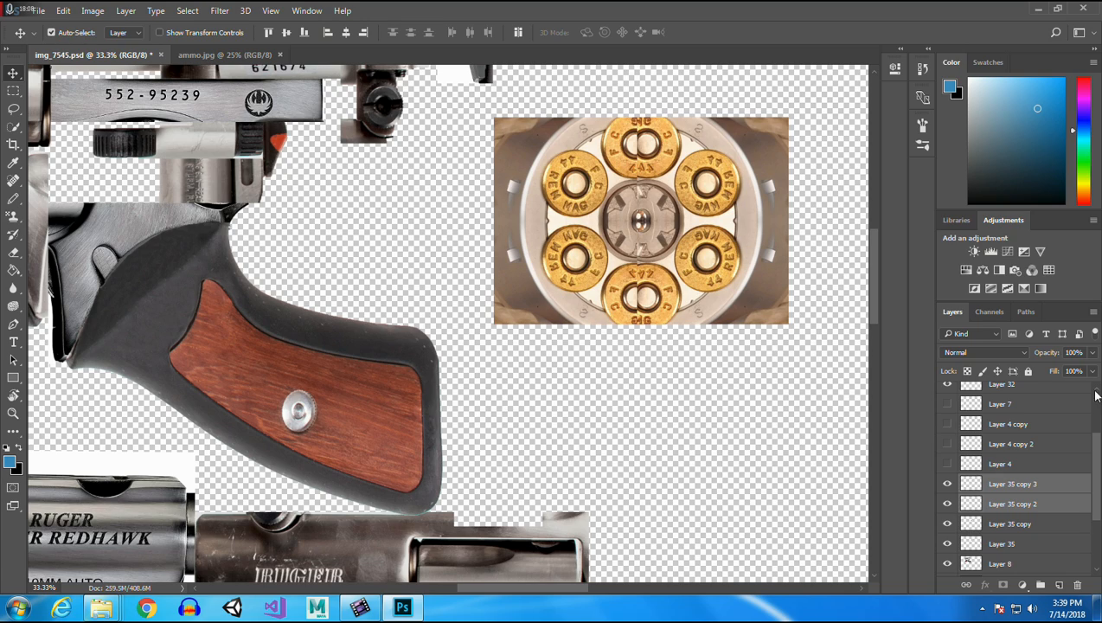
Lower the right half's opacity to 51%, shift it slightly inward to match the cartridges and hub, and restore 100% opacity.
{"action": "left_click", "coordinate": [1093, 353]}
{"action": "left_click_drag", "start_coordinate": [1092, 372], "coordinate": [1062, 372]}
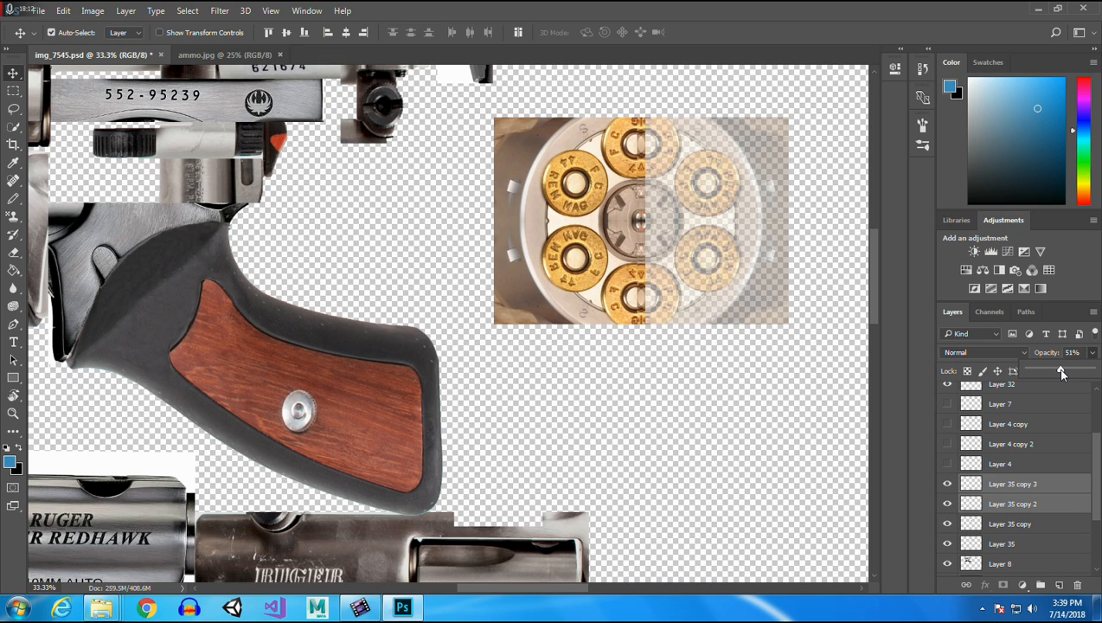
{"action": "left_click_drag", "start_coordinate": [749, 286], "coordinate": [746, 287]}
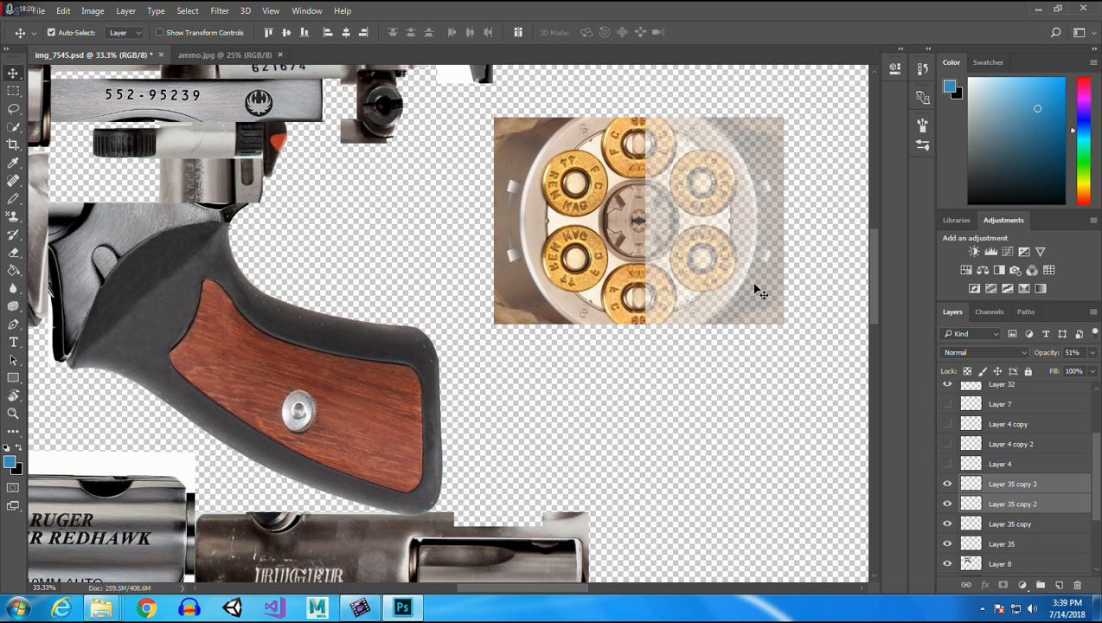
{"action": "left_click", "coordinate": [1094, 352]}
{"action": "left_click_drag", "start_coordinate": [1061, 371], "coordinate": [1092, 370]}
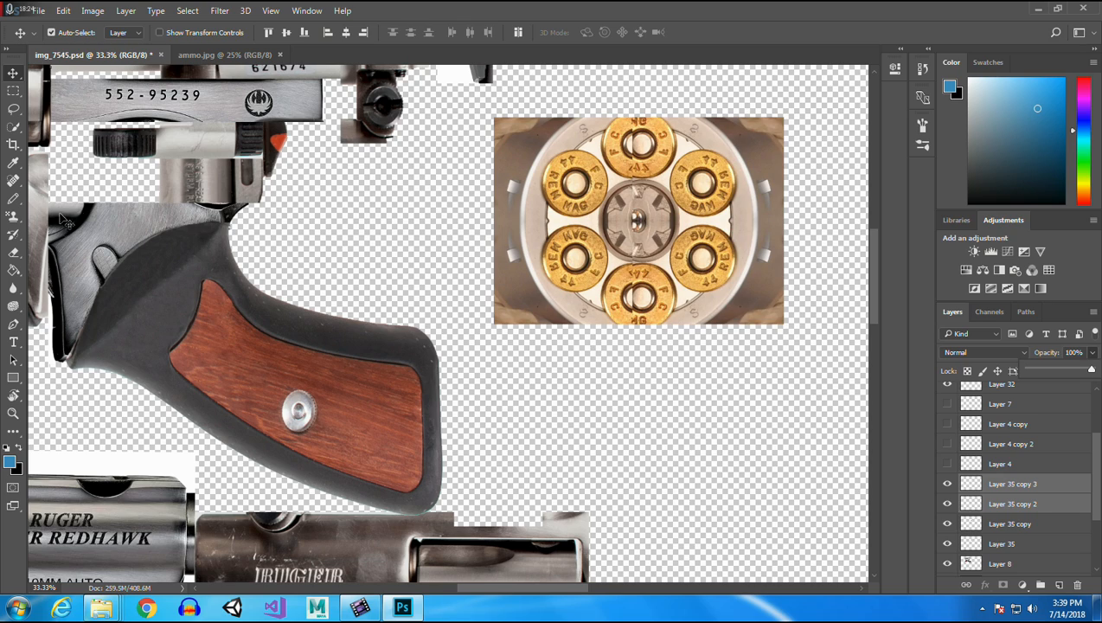
Merge the two right-half cylinder layers into one, check the remaining left-half layers by toggling their visibility, and select the merged layer.
{"action": "right_click", "coordinate": [1018, 488]}
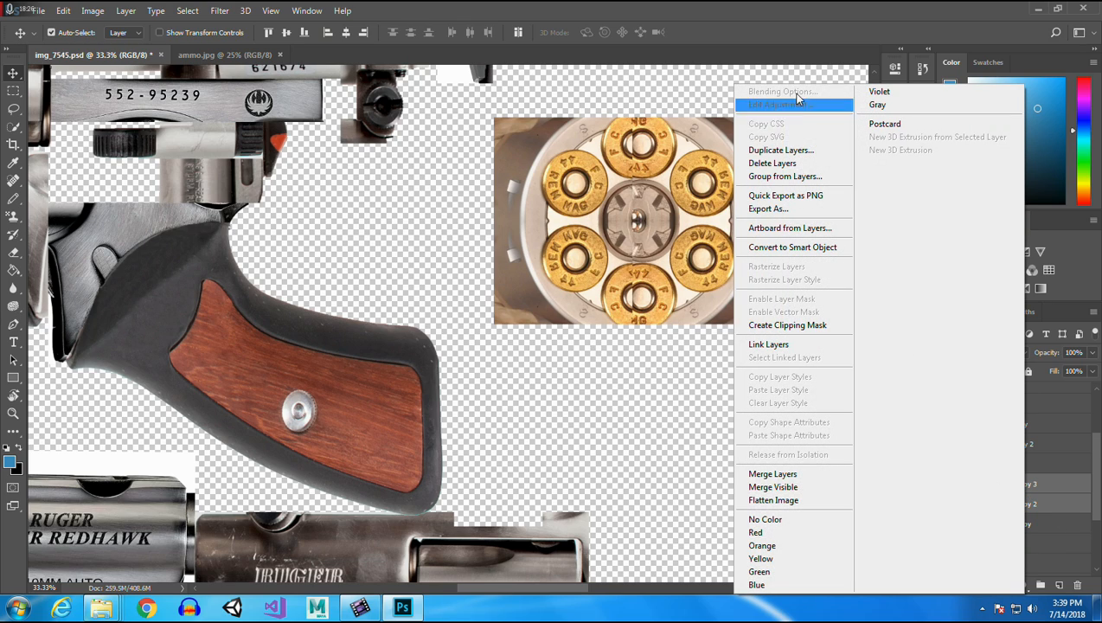
{"action": "left_click", "coordinate": [779, 474]}
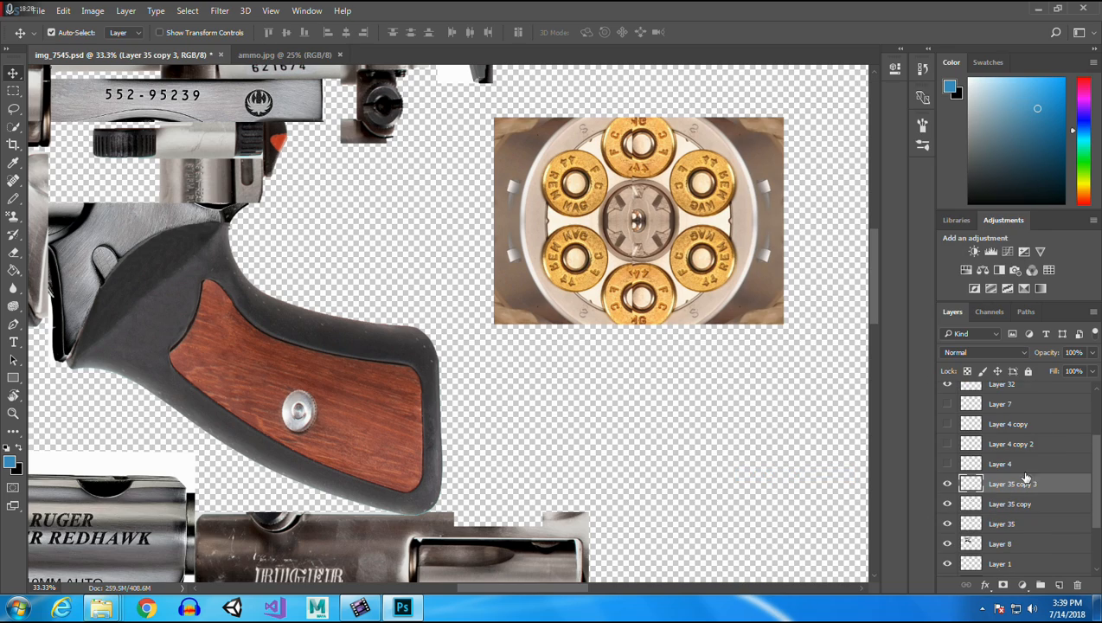
{"action": "left_click", "coordinate": [948, 523]}
{"action": "left_click", "coordinate": [947, 503]}
{"action": "left_click", "coordinate": [947, 503]}
{"action": "left_click", "coordinate": [947, 523]}
{"action": "left_click", "coordinate": [1011, 507]}
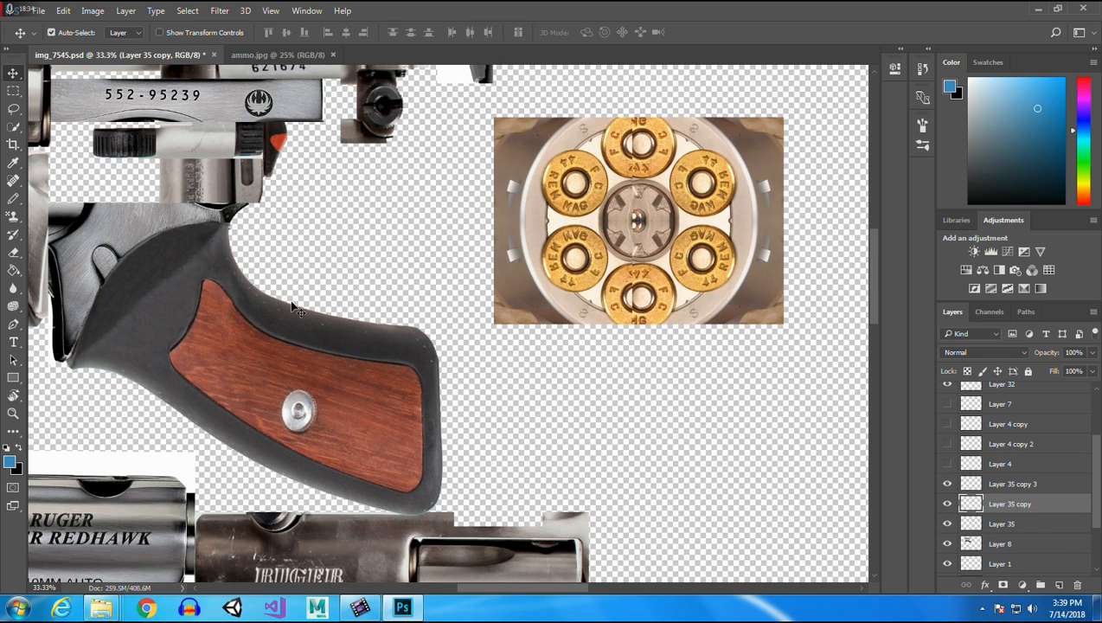
{"action": "left_click", "coordinate": [742, 149]}
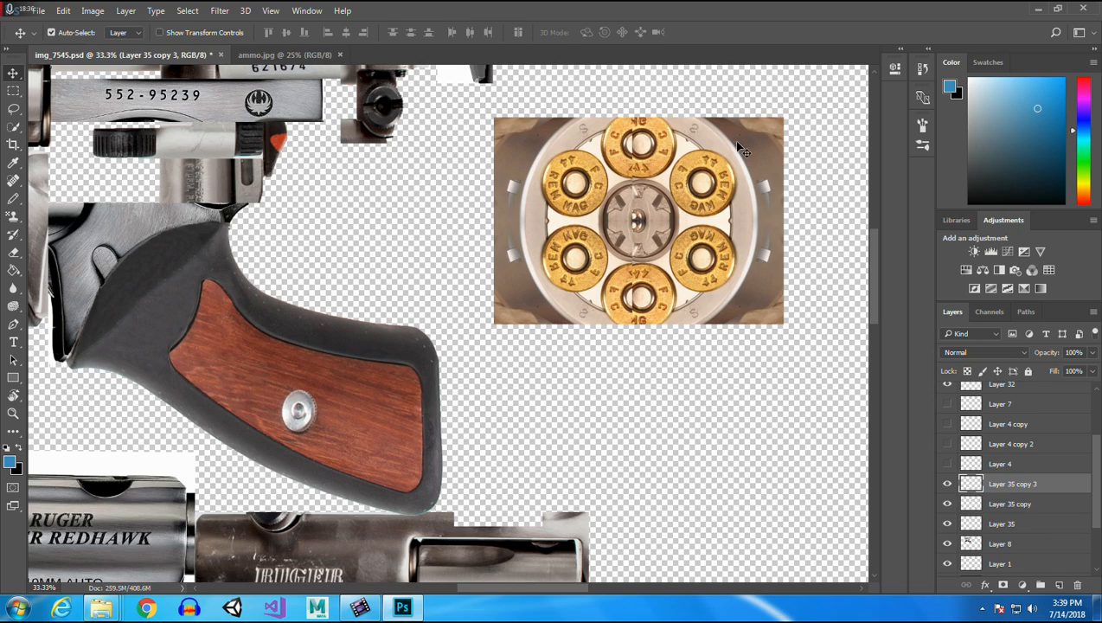
Soften the cylinder's vertical center seam by erasing the right half's inner edge with a 53 px Eraser at 17% opacity.
{"action": "left_click", "coordinate": [14, 252]}
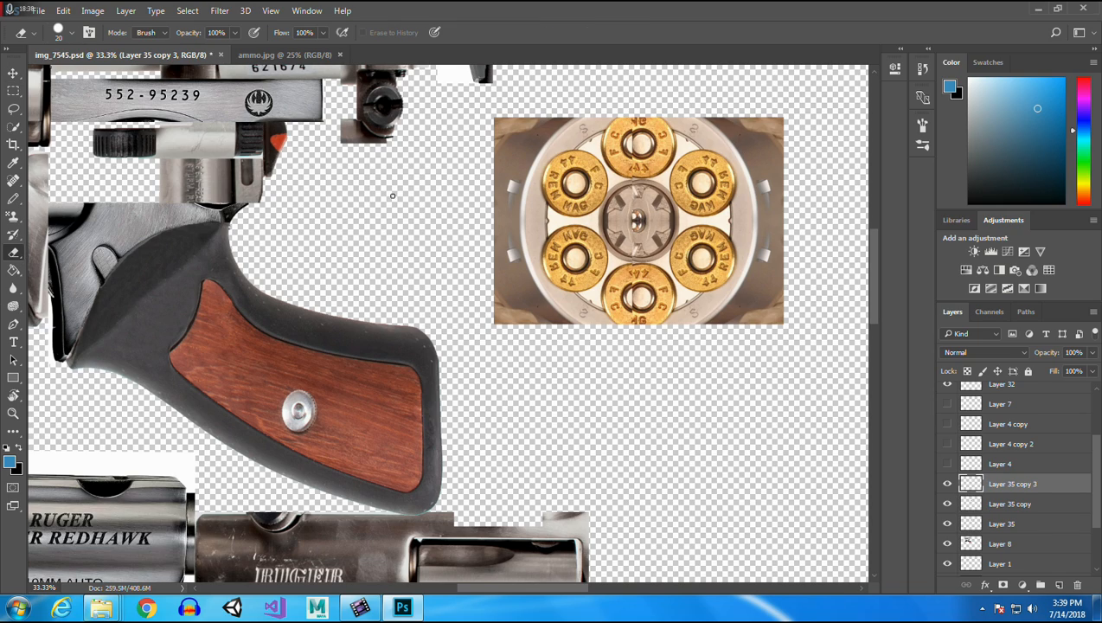
{"action": "left_click", "coordinate": [73, 34]}
{"action": "left_click_drag", "start_coordinate": [85, 78], "coordinate": [92, 80]}
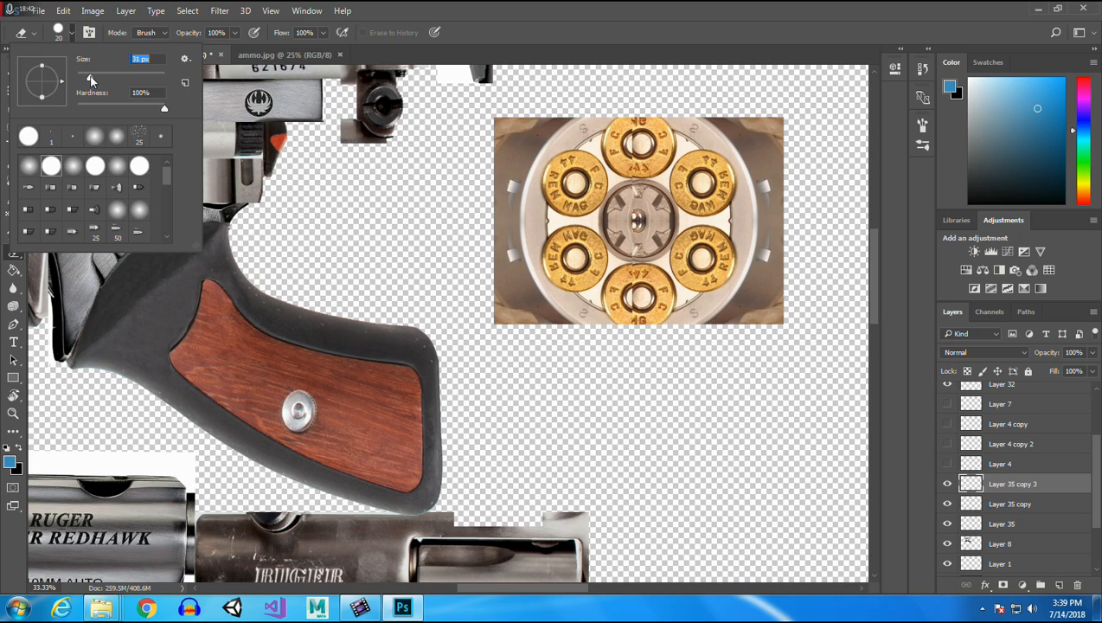
{"action": "left_click_drag", "start_coordinate": [632, 111], "coordinate": [622, 255]}
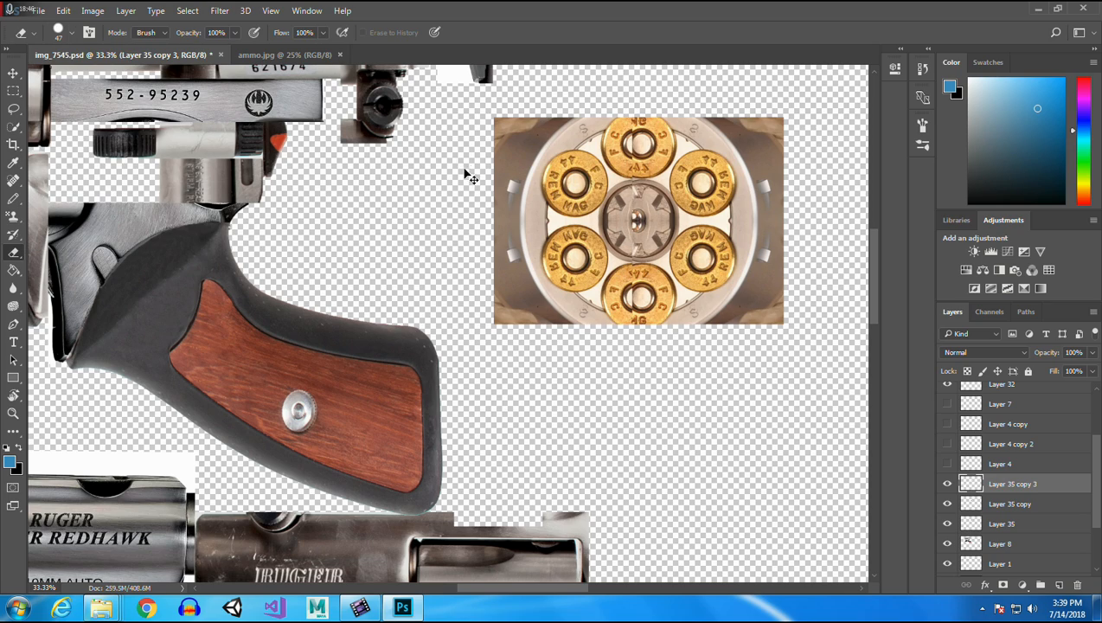
{"action": "left_click", "coordinate": [234, 33]}
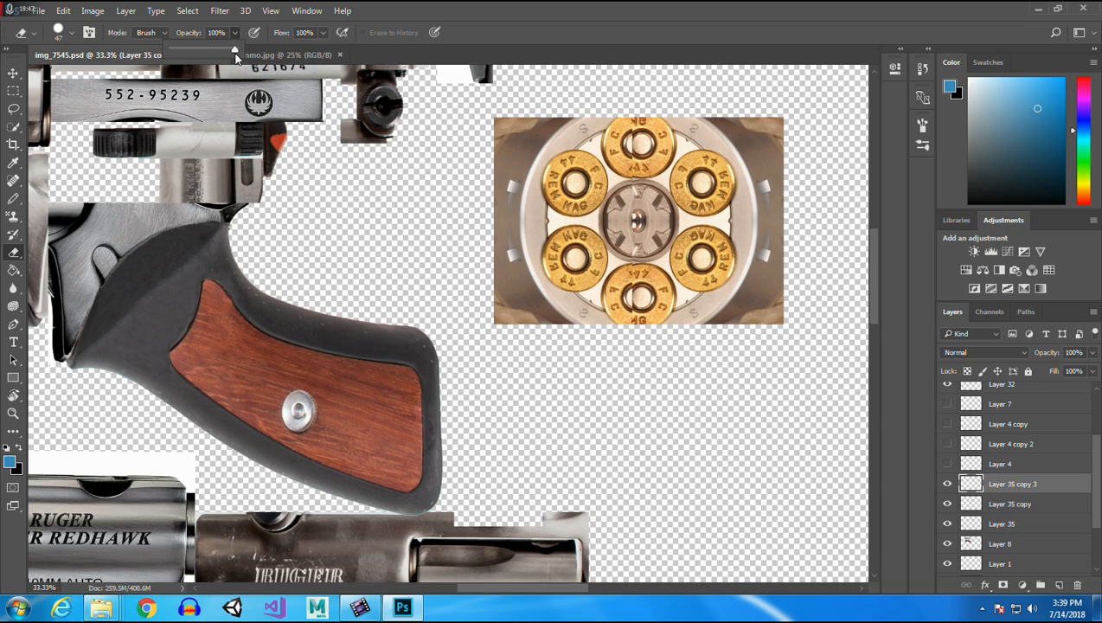
{"action": "left_click_drag", "start_coordinate": [217, 51], "coordinate": [183, 52]}
{"action": "left_click", "coordinate": [73, 33]}
{"action": "left_click_drag", "start_coordinate": [99, 81], "coordinate": [101, 81]}
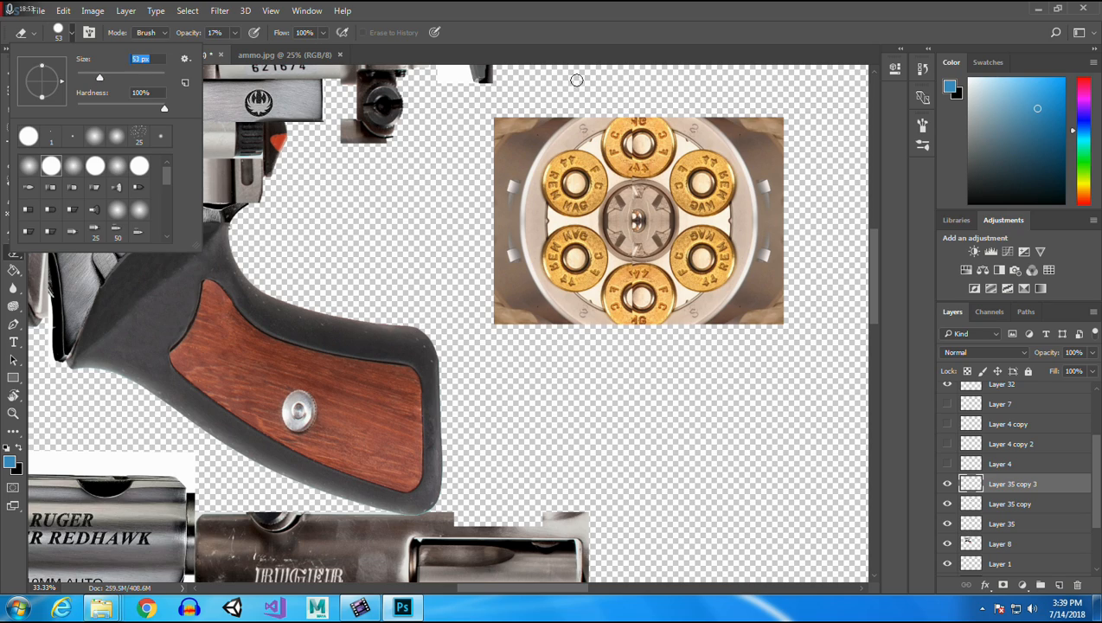
{"action": "left_click", "coordinate": [631, 80]}
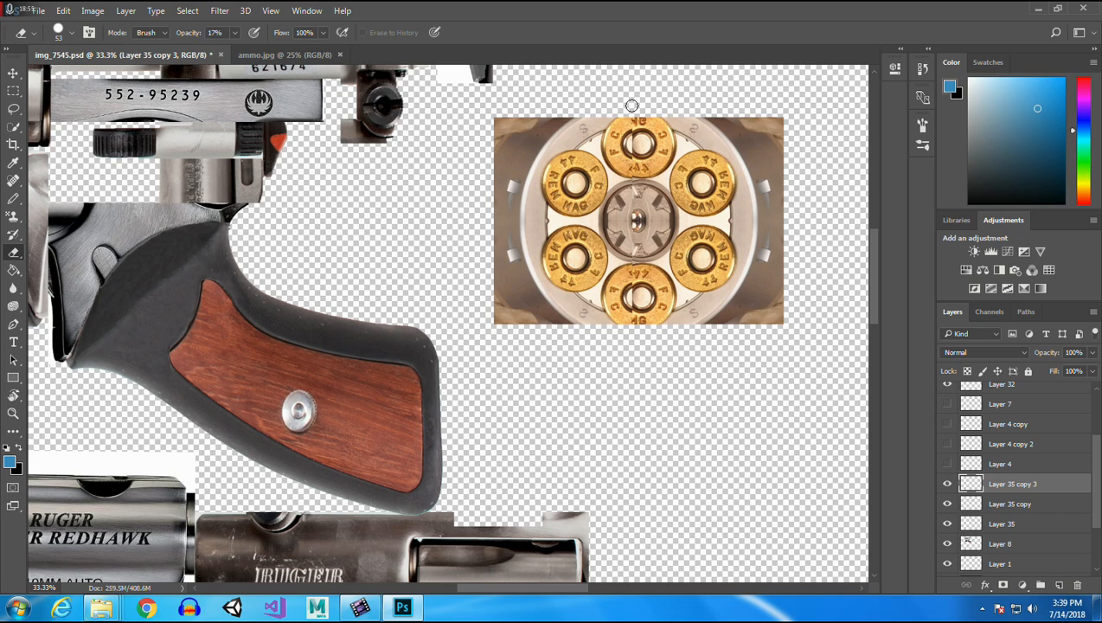
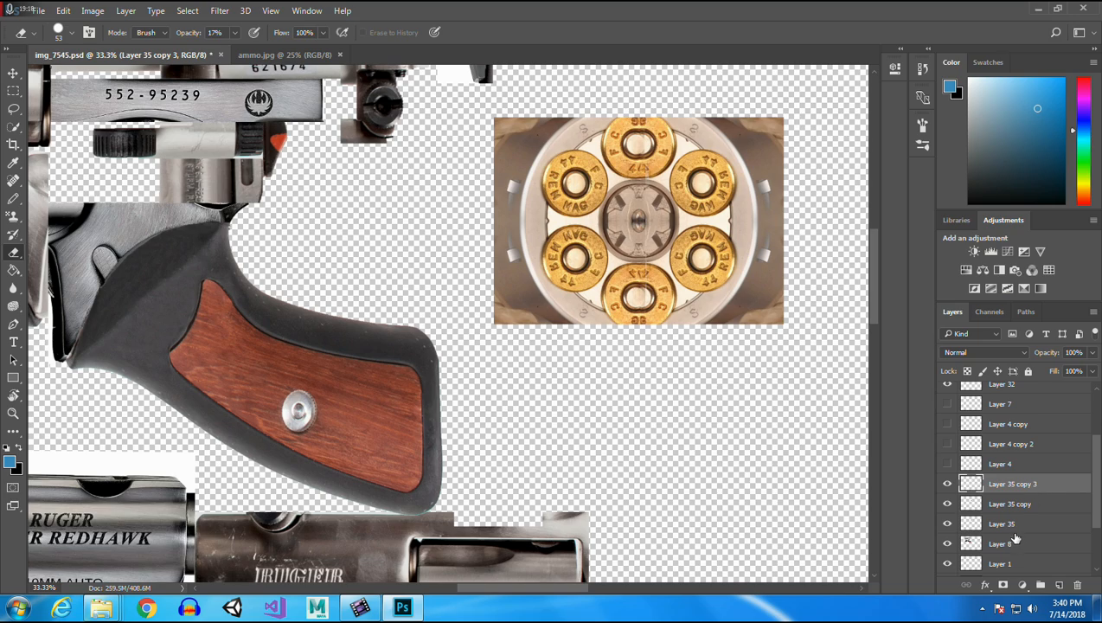
Duplicate Layer 35 copy and Layer 35 together, and move the new copies beneath Layer 35 in the layer stack.
{"action": "left_click", "coordinate": [1017, 506]}
{"action": "left_click", "coordinate": [1012, 526], "text": "shift"}
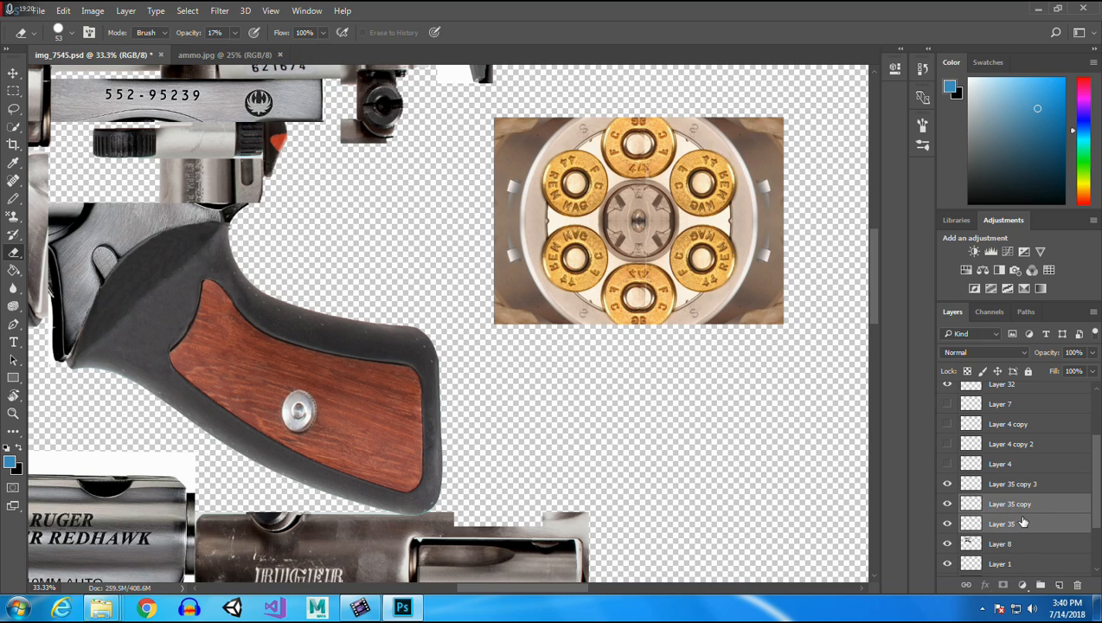
{"action": "right_click", "coordinate": [1030, 495]}
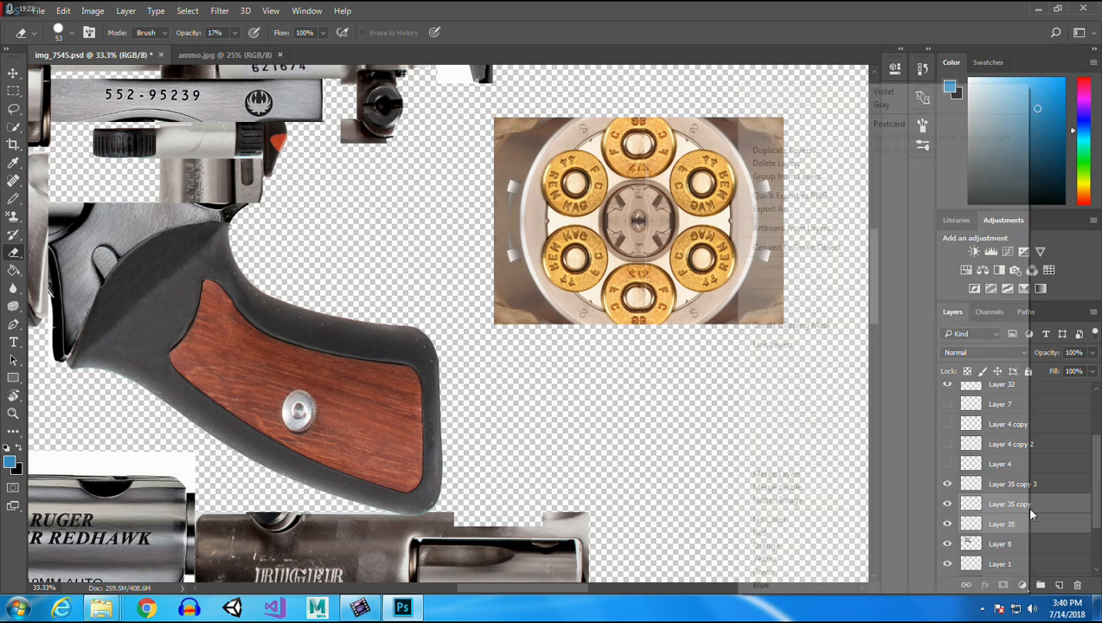
{"action": "left_click", "coordinate": [833, 150]}
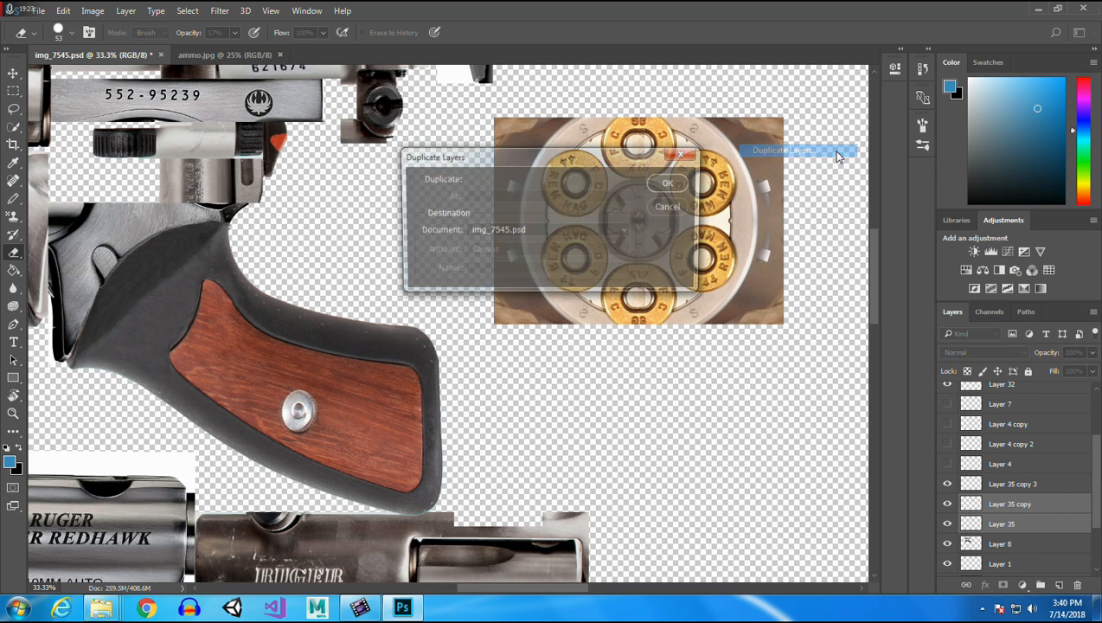
{"action": "left_click", "coordinate": [668, 183]}
{"action": "left_click_drag", "start_coordinate": [1014, 506], "coordinate": [1020, 569]}
Flip the newly duplicated left-half cylinder pair vertically.
{"action": "left_click", "coordinate": [62, 10]}
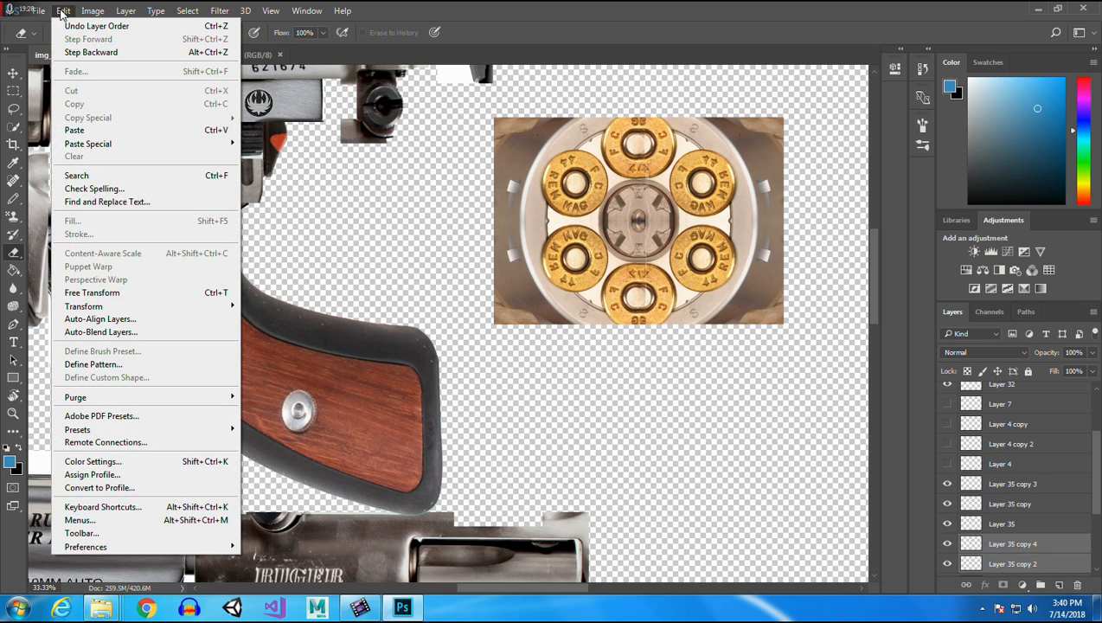
{"action": "mouse_move", "coordinate": [138, 307]}
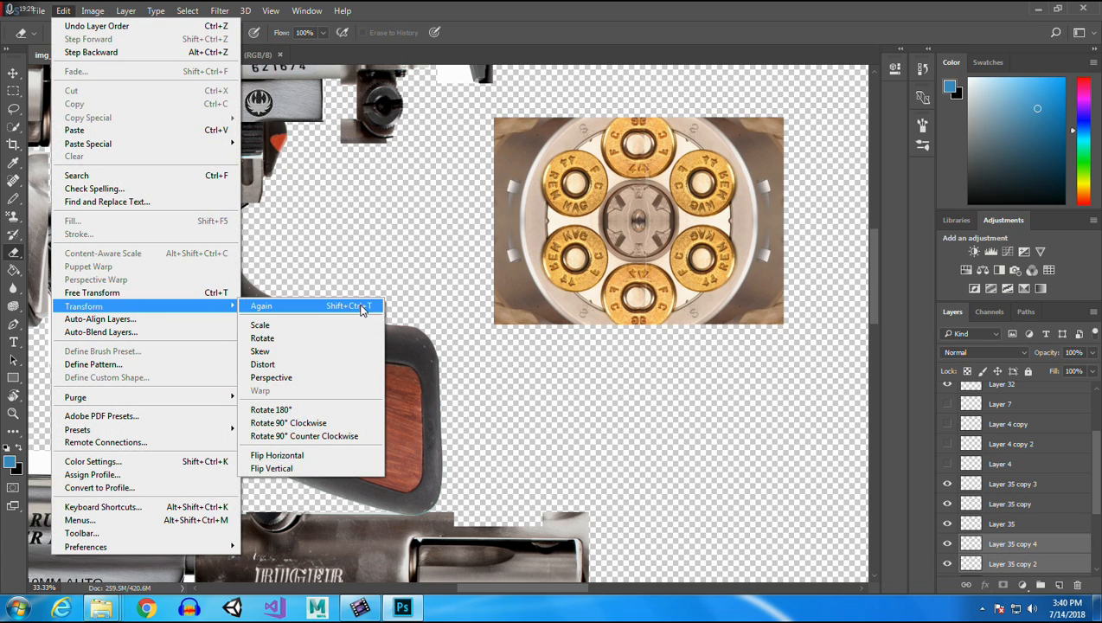
{"action": "left_click", "coordinate": [321, 465]}
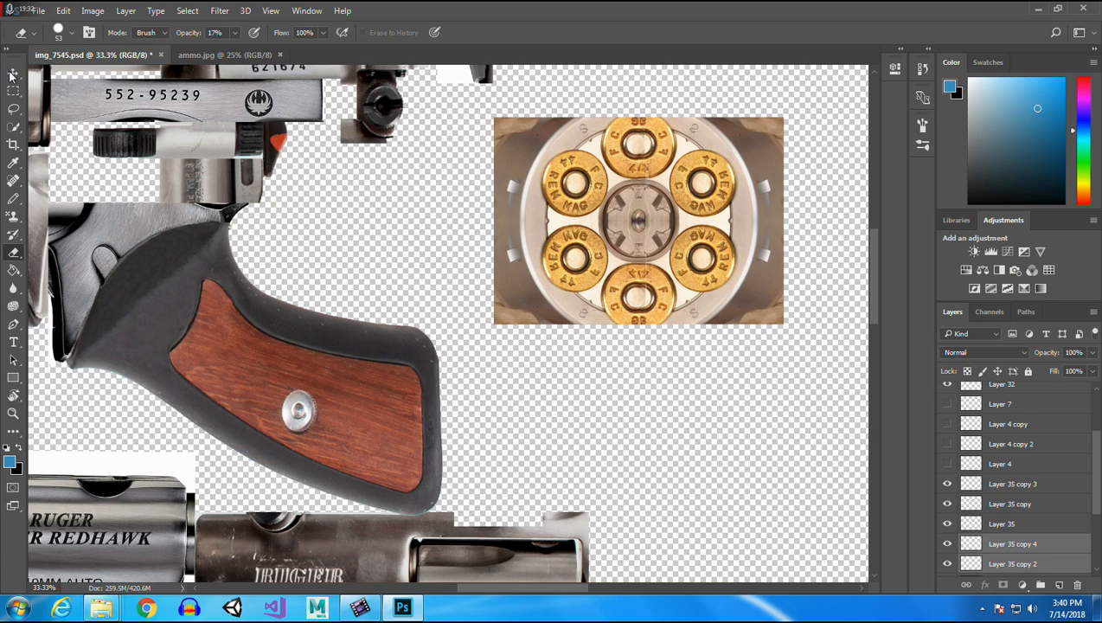
Reposition the flipped left-half pair with Layer 35 and Layer 35 copy temporarily hidden, restoring both layers' visibility.
{"action": "left_click", "coordinate": [948, 524]}
{"action": "left_click", "coordinate": [948, 504]}
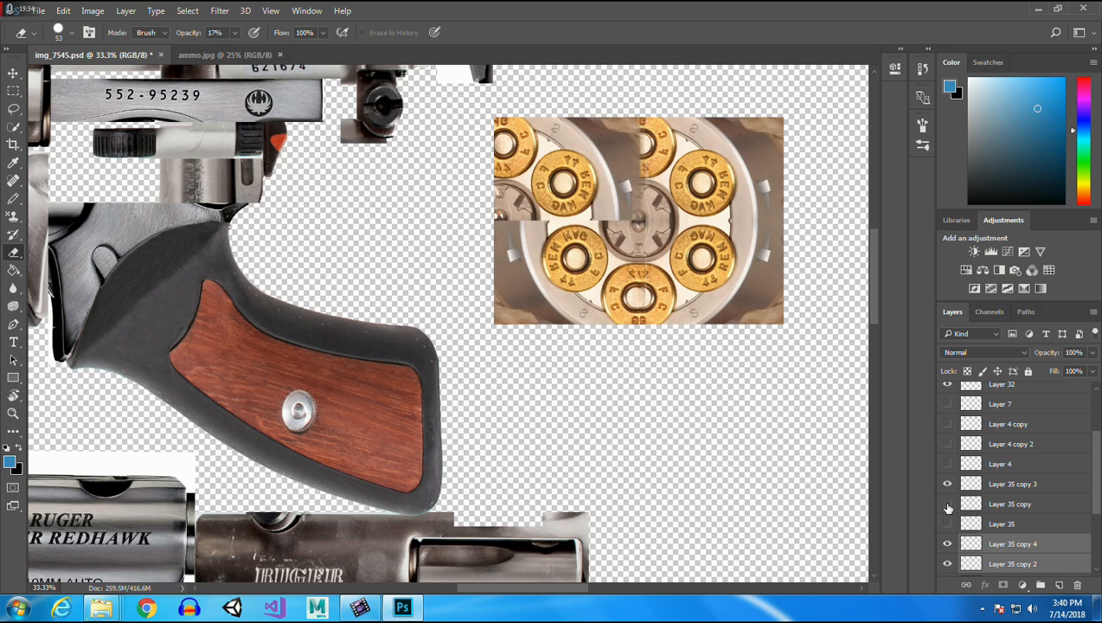
{"action": "left_click", "coordinate": [9, 76]}
{"action": "left_click_drag", "start_coordinate": [535, 267], "coordinate": [671, 265]}
{"action": "left_click", "coordinate": [947, 524]}
{"action": "left_click", "coordinate": [948, 504]}
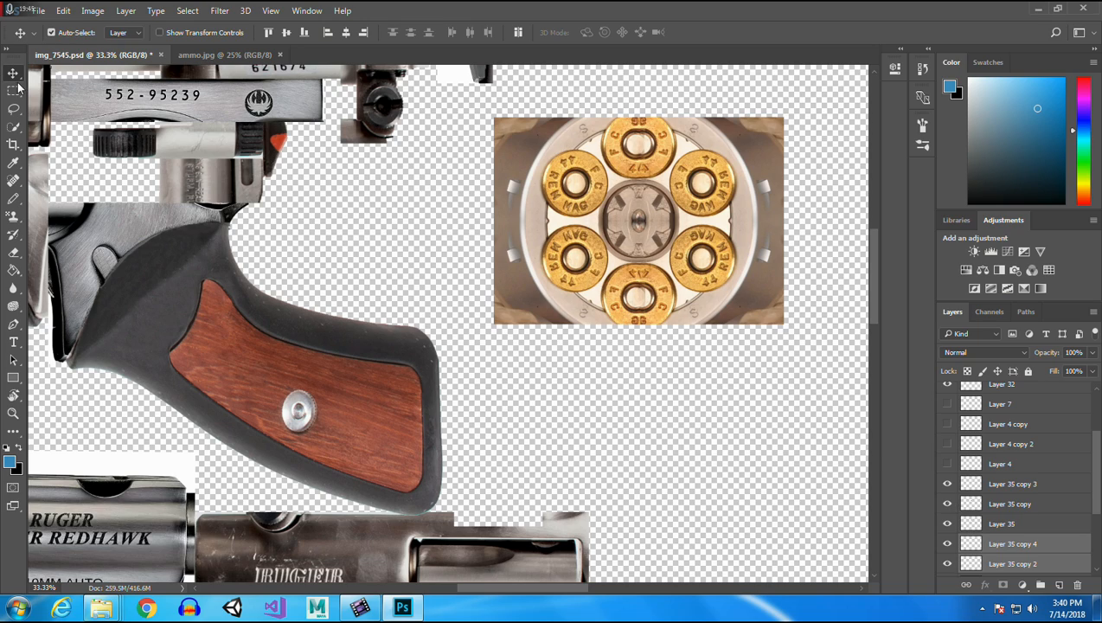
Copy the cylinder's upper-left cartridge from Layer 35 to a new layer and move it to the empty area below the cylinder.
{"action": "left_click", "coordinate": [533, 166]}
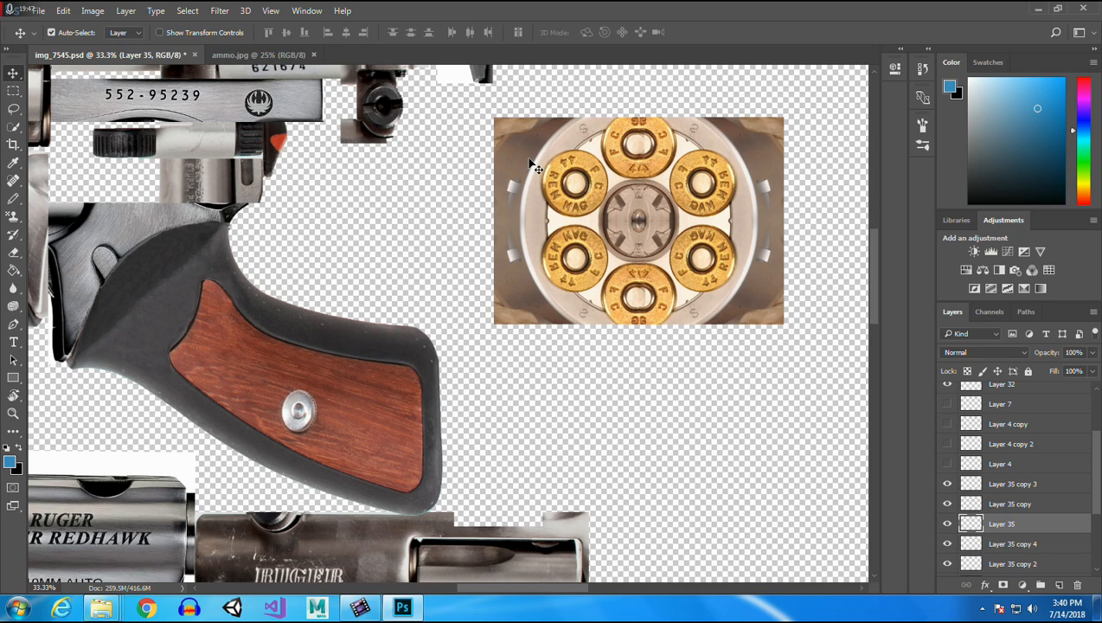
{"action": "left_click", "coordinate": [14, 91]}
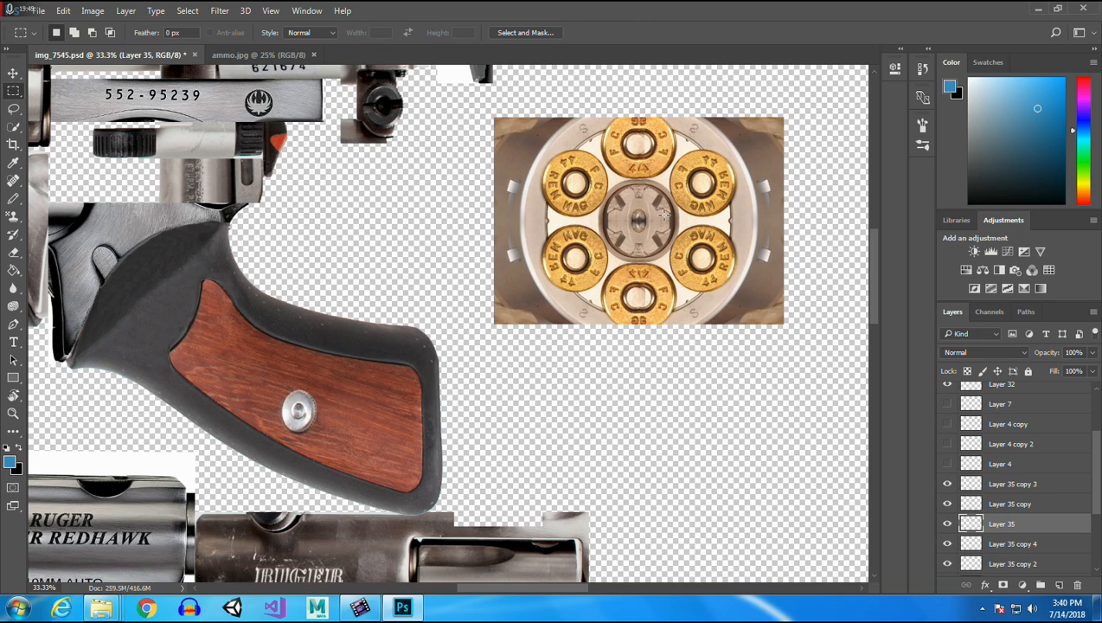
{"action": "left_click_drag", "start_coordinate": [537, 146], "coordinate": [611, 218]}
{"action": "key", "text": "ctrl+j"}
{"action": "key", "text": "v"}
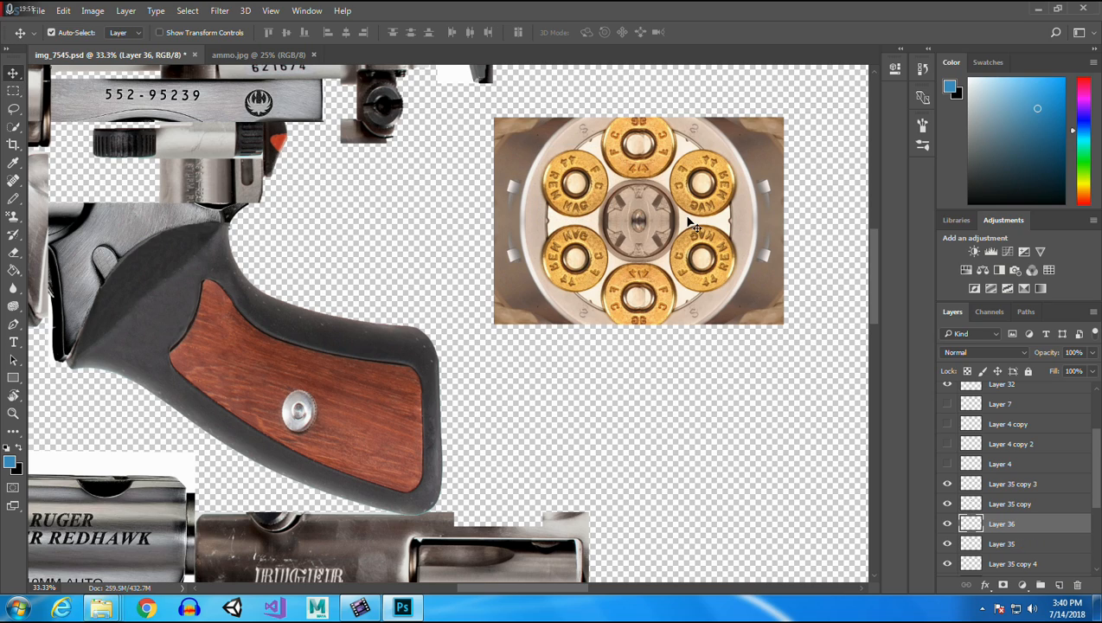
{"action": "left_click_drag", "start_coordinate": [575, 177], "coordinate": [639, 413]}
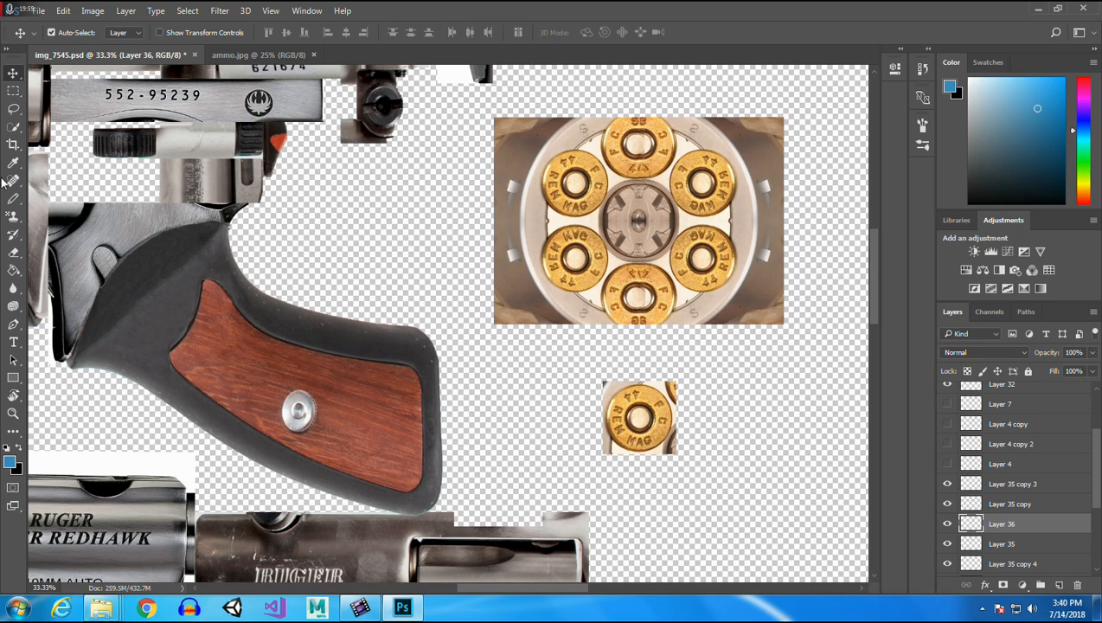
Remove the background around the copied cartridge and the fragment at its lower-right edge using Quick Selection.
{"action": "left_click", "coordinate": [13, 127]}
{"action": "mouse_move", "coordinate": [608, 383]}
{"action": "left_mouse_down"}
{"action": "mouse_move", "coordinate": [595, 437]}
{"action": "mouse_move", "coordinate": [609, 458]}
{"action": "mouse_move", "coordinate": [646, 470]}
{"action": "mouse_move", "coordinate": [681, 463]}
{"action": "mouse_move", "coordinate": [691, 442]}
{"action": "mouse_move", "coordinate": [685, 390]}
{"action": "mouse_move", "coordinate": [627, 371]}
{"action": "left_mouse_up"}
{"action": "key", "text": "Delete"}
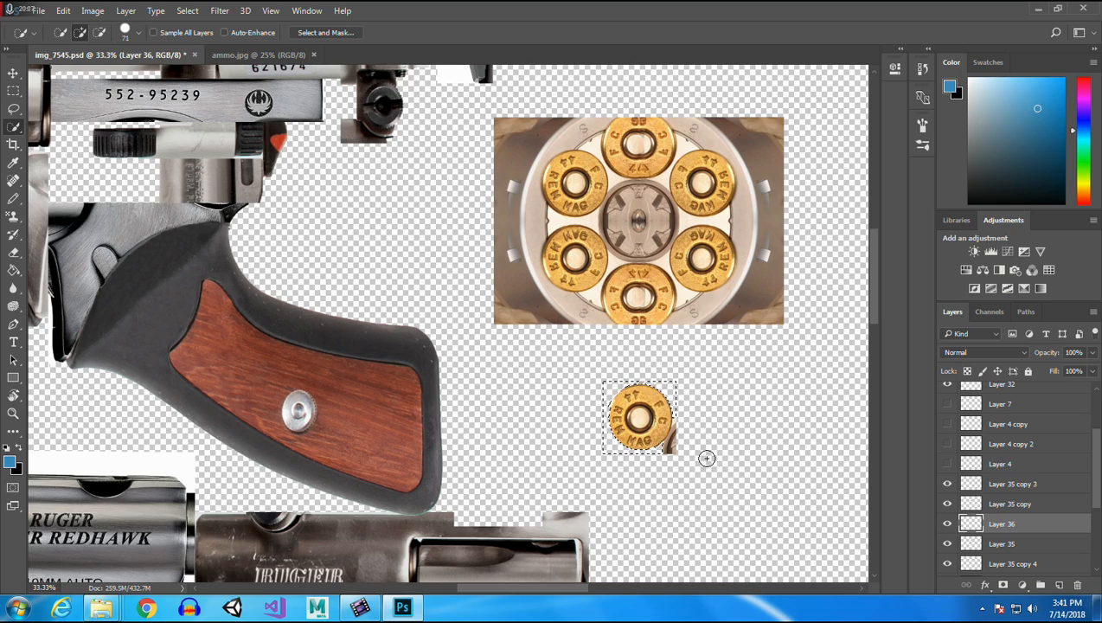
{"action": "left_click", "coordinate": [671, 445]}
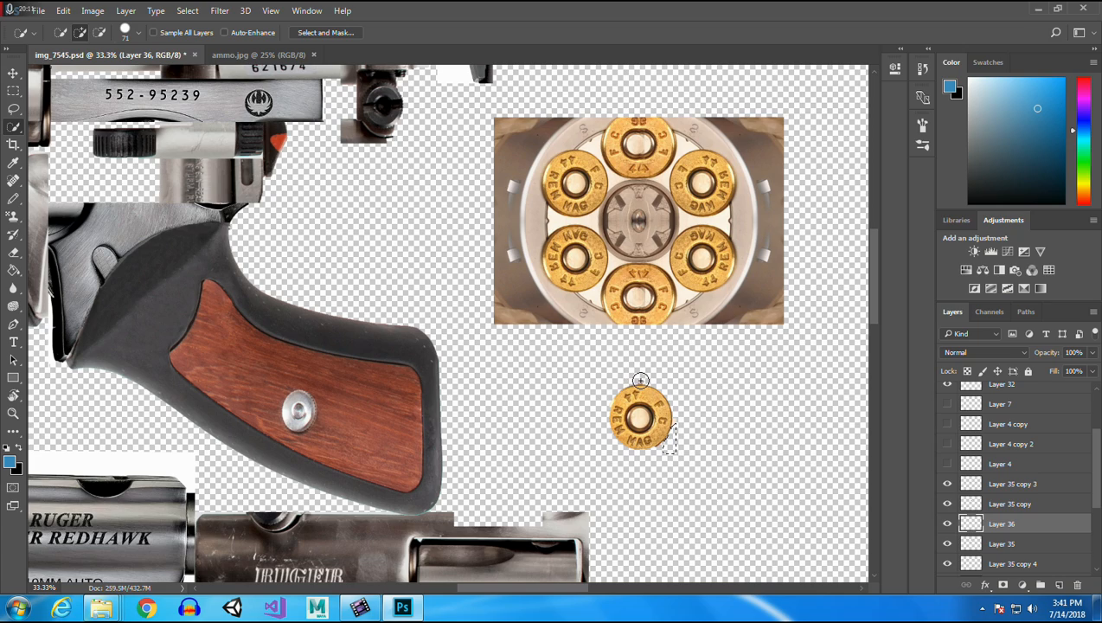
{"action": "key", "text": "ctrl+d"}
Subtract the cartridge's top rim from the selection around the leftover sliver, using a 16 px Quick Selection brush.
{"action": "left_click", "coordinate": [100, 32]}
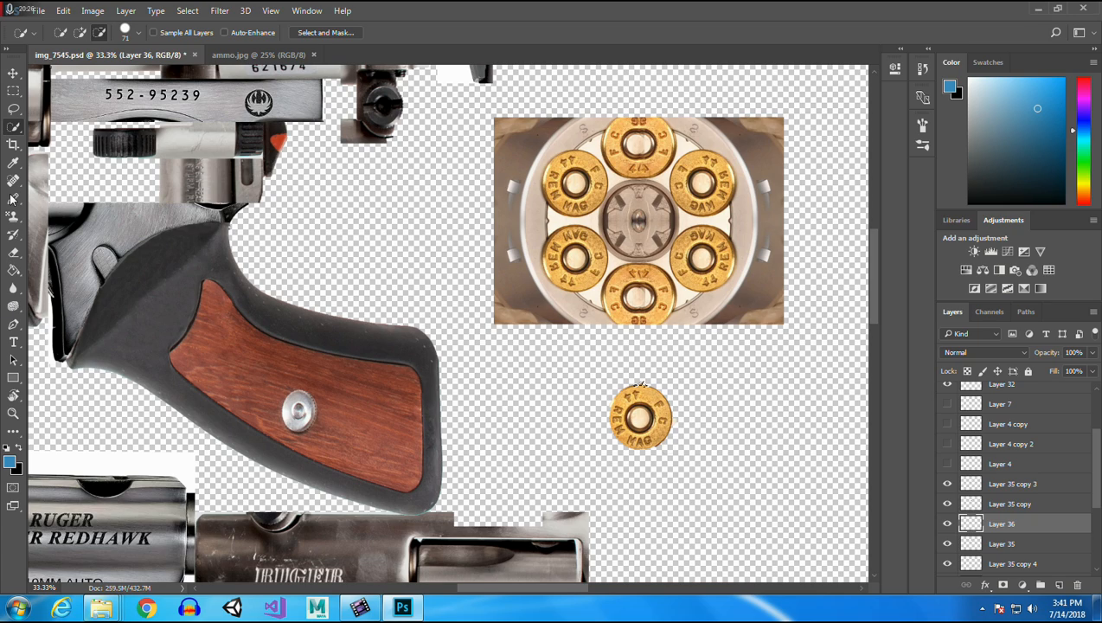
{"action": "left_click", "coordinate": [13, 414]}
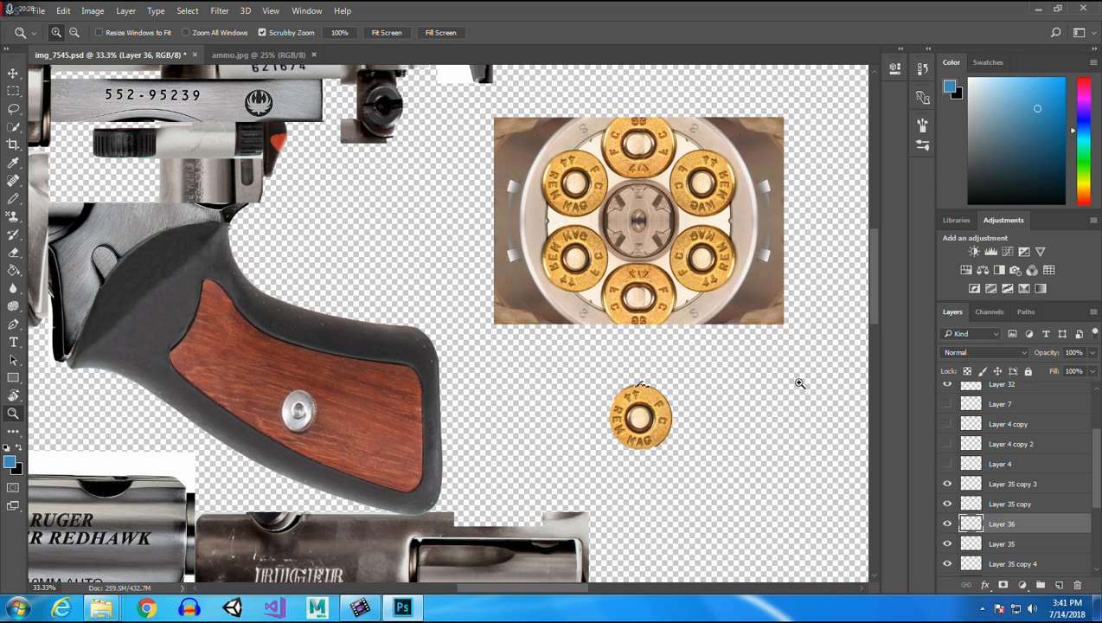
{"action": "left_click_drag", "start_coordinate": [626, 403], "coordinate": [651, 398]}
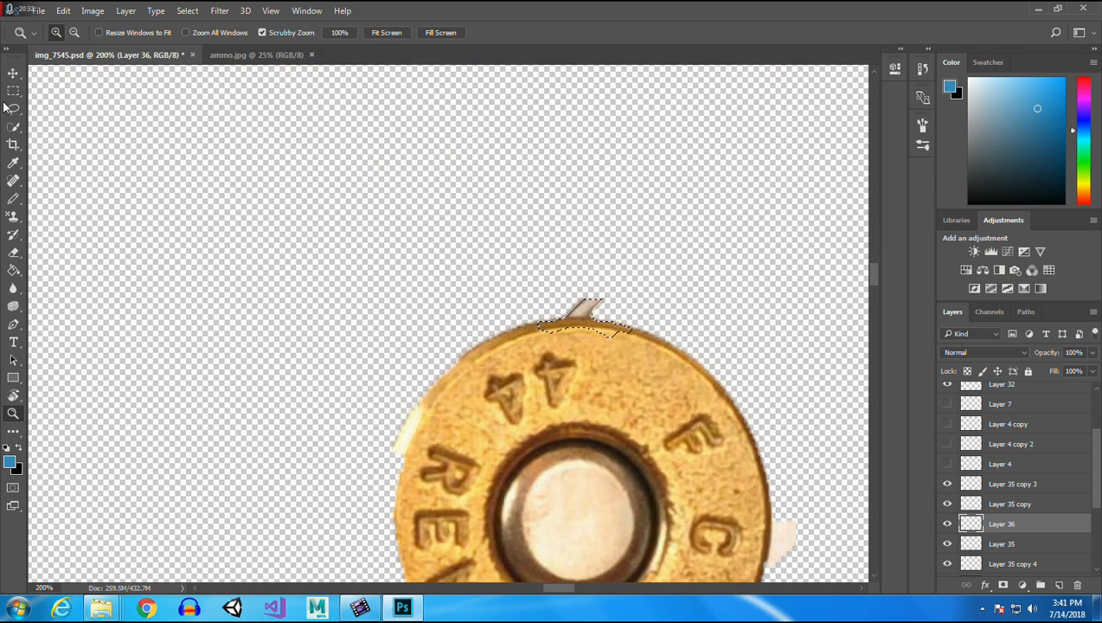
{"action": "left_click", "coordinate": [18, 256]}
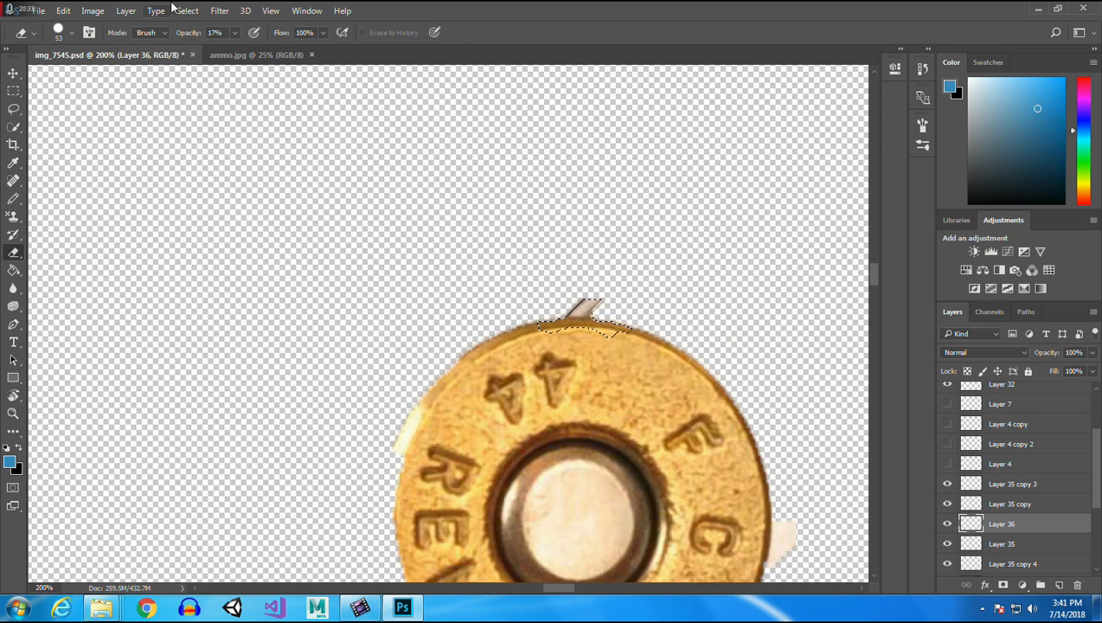
{"action": "left_click", "coordinate": [13, 127]}
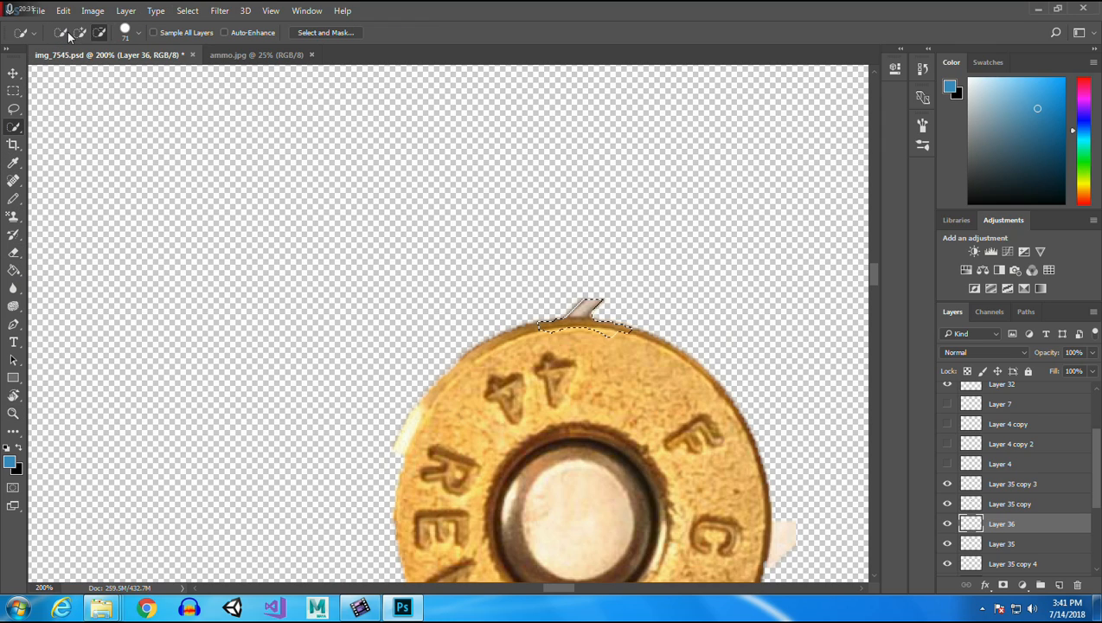
{"action": "left_click", "coordinate": [140, 33]}
{"action": "left_click_drag", "start_coordinate": [109, 73], "coordinate": [72, 71]}
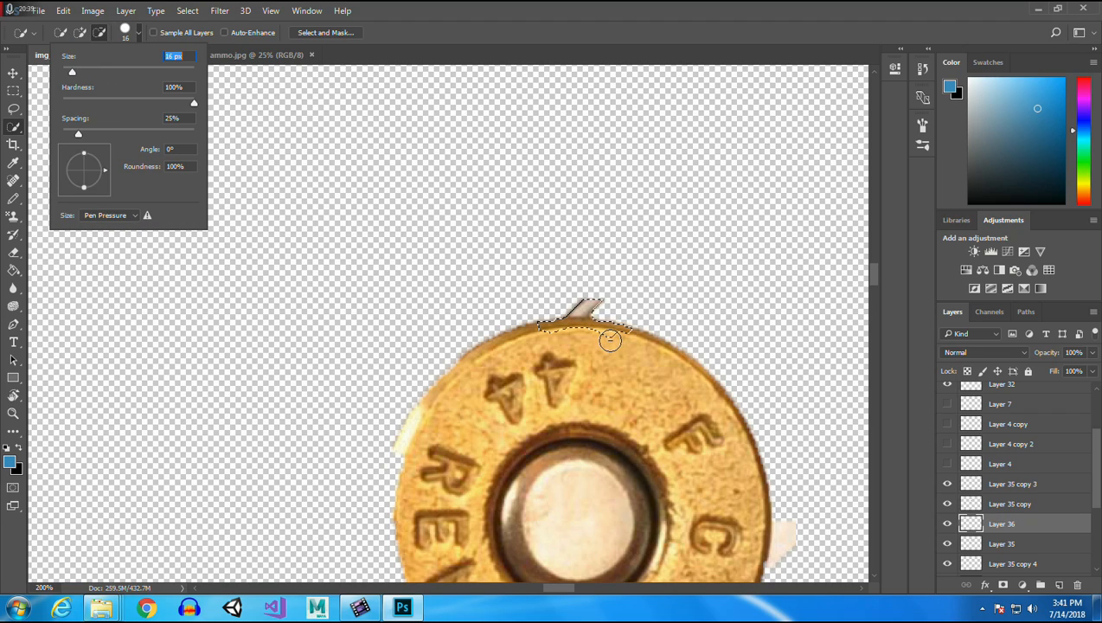
{"action": "left_click_drag", "start_coordinate": [610, 340], "coordinate": [561, 335]}
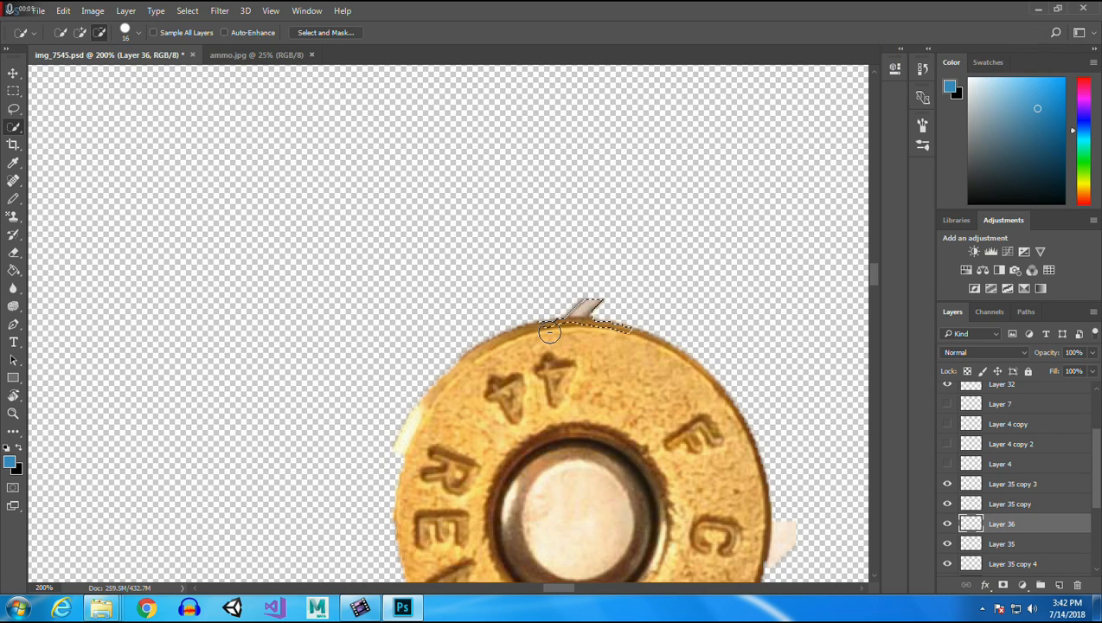
Refine the selection to the sliver above the cartridge with a 7 px subtracting brush and delete the sliver.
{"action": "left_click", "coordinate": [138, 33]}
{"action": "left_click_drag", "start_coordinate": [72, 72], "coordinate": [69, 74]}
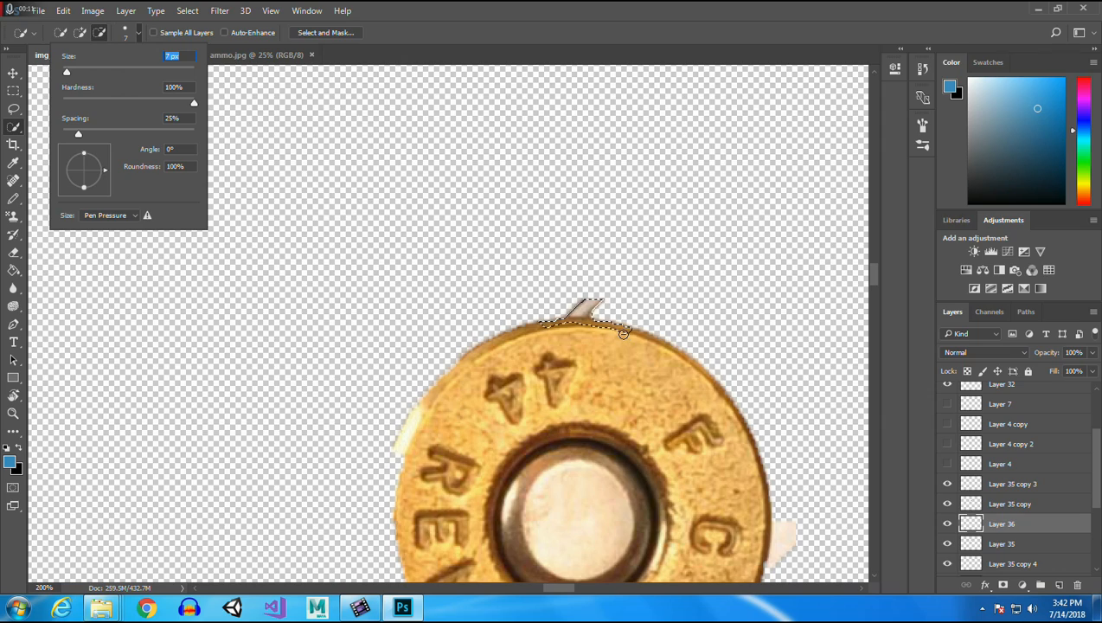
{"action": "left_click_drag", "start_coordinate": [622, 331], "coordinate": [611, 329]}
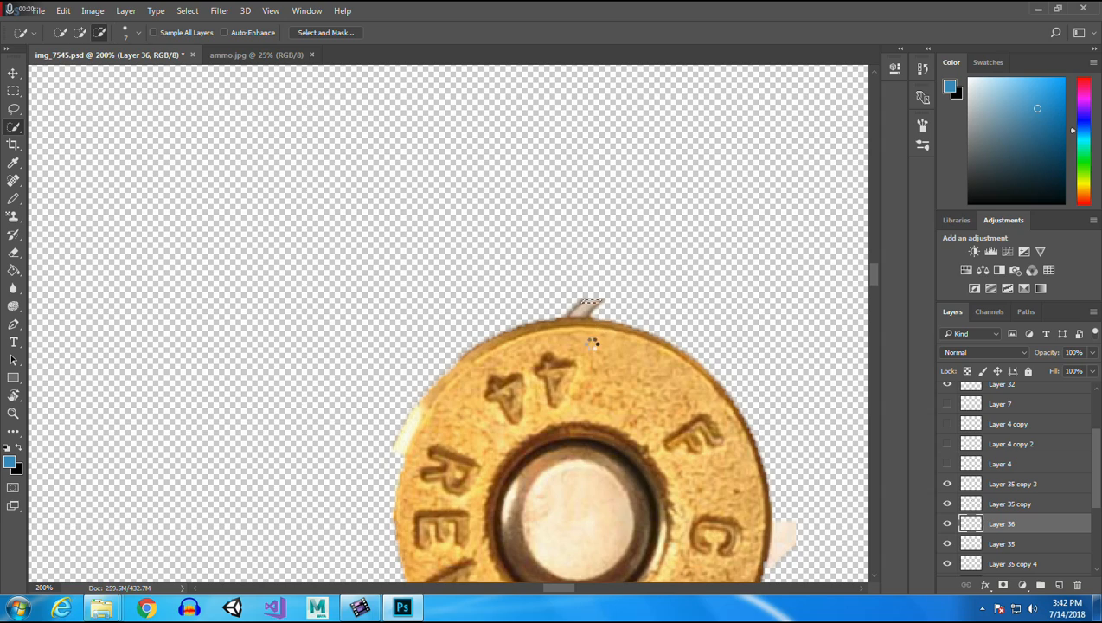
{"action": "left_click_drag", "start_coordinate": [586, 335], "coordinate": [591, 325]}
{"action": "left_click", "coordinate": [13, 71]}
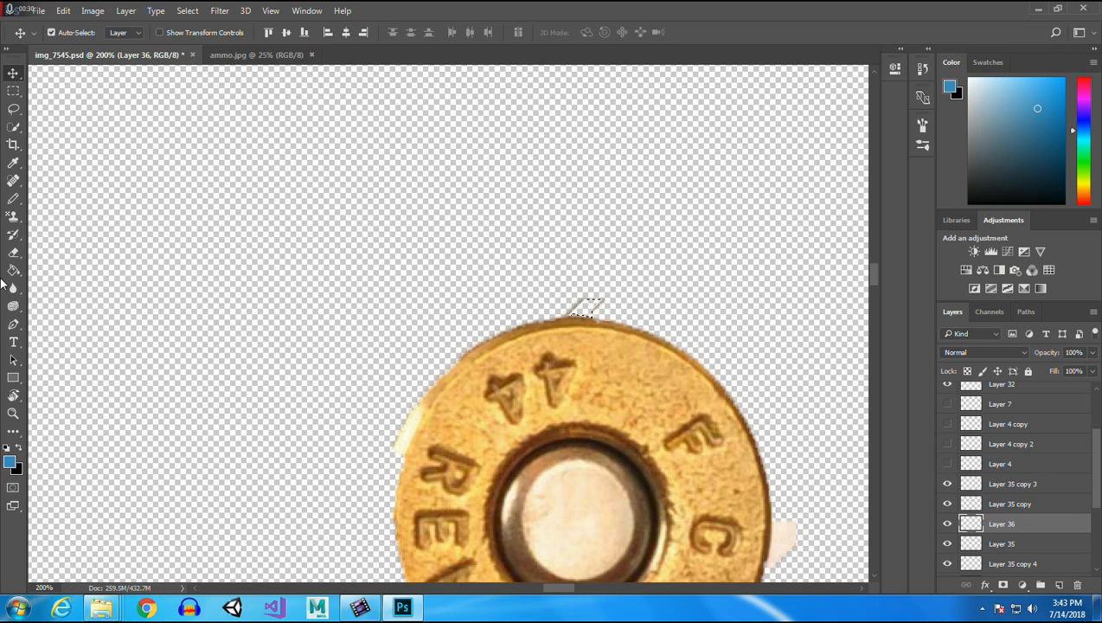
Raise the trimmed cartridge's layer above Layer 34 and place the cartridge over the cylinder photo's lower-left corner.
{"action": "left_click", "coordinate": [13, 413]}
{"action": "right_click", "coordinate": [148, 318]}
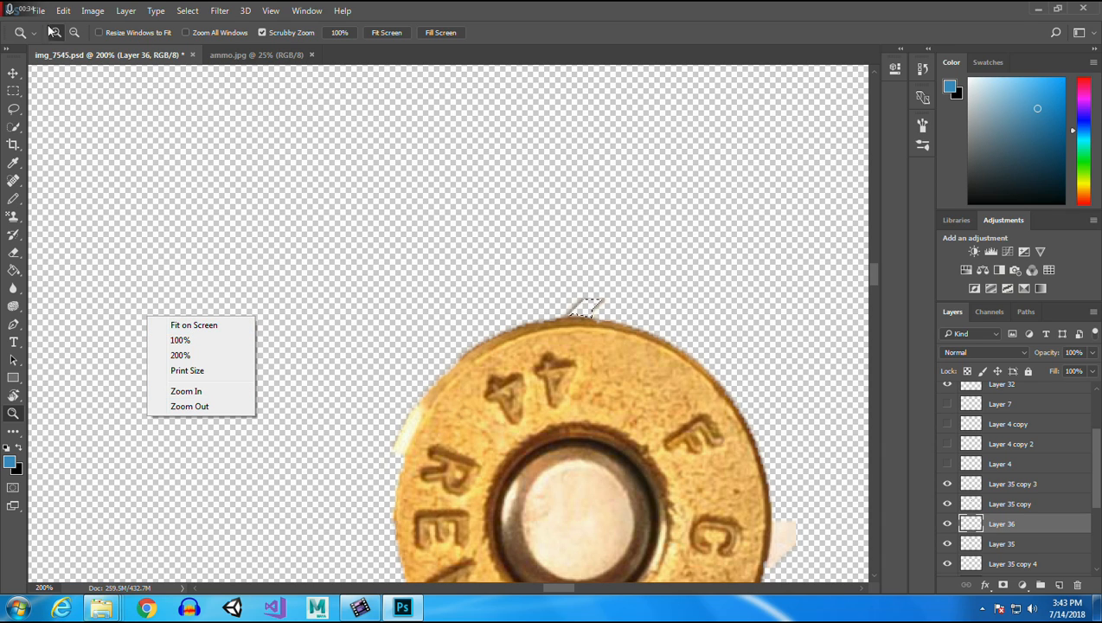
{"action": "left_click", "coordinate": [73, 34]}
{"action": "left_click", "coordinate": [400, 250]}
{"action": "left_click", "coordinate": [399, 250]}
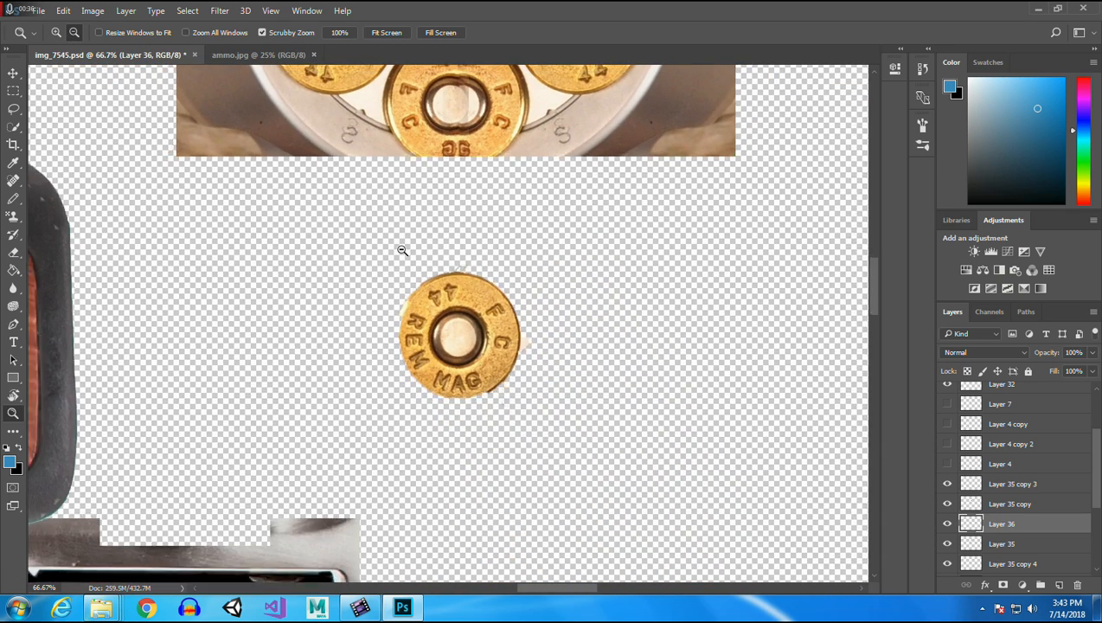
{"action": "left_click", "coordinate": [400, 250]}
{"action": "left_click_drag", "start_coordinate": [874, 269], "coordinate": [872, 243]}
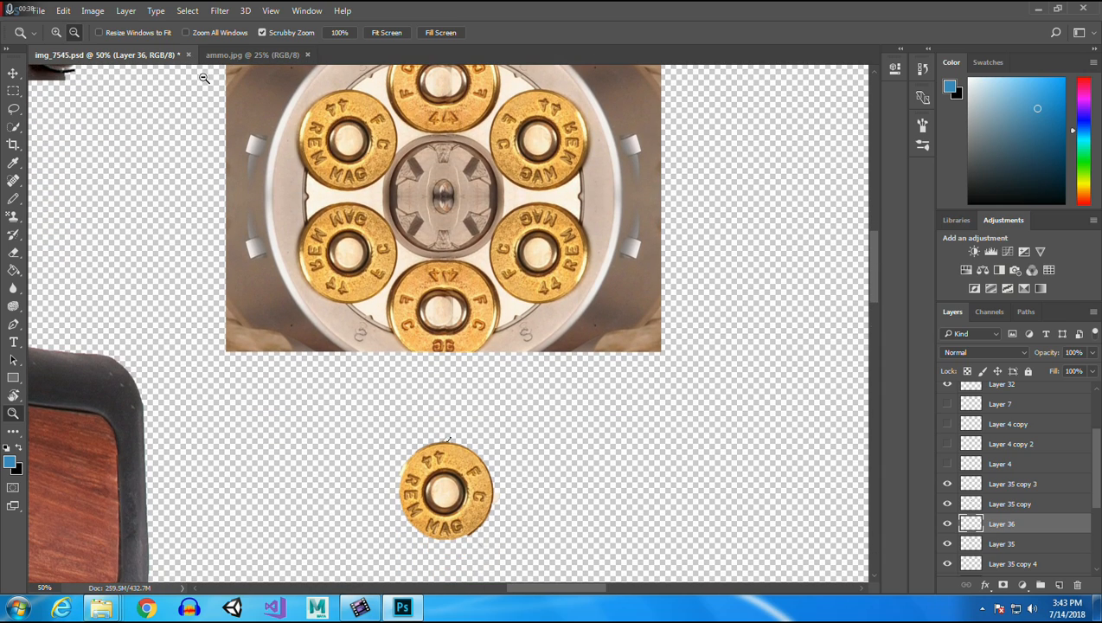
{"action": "left_click", "coordinate": [13, 72]}
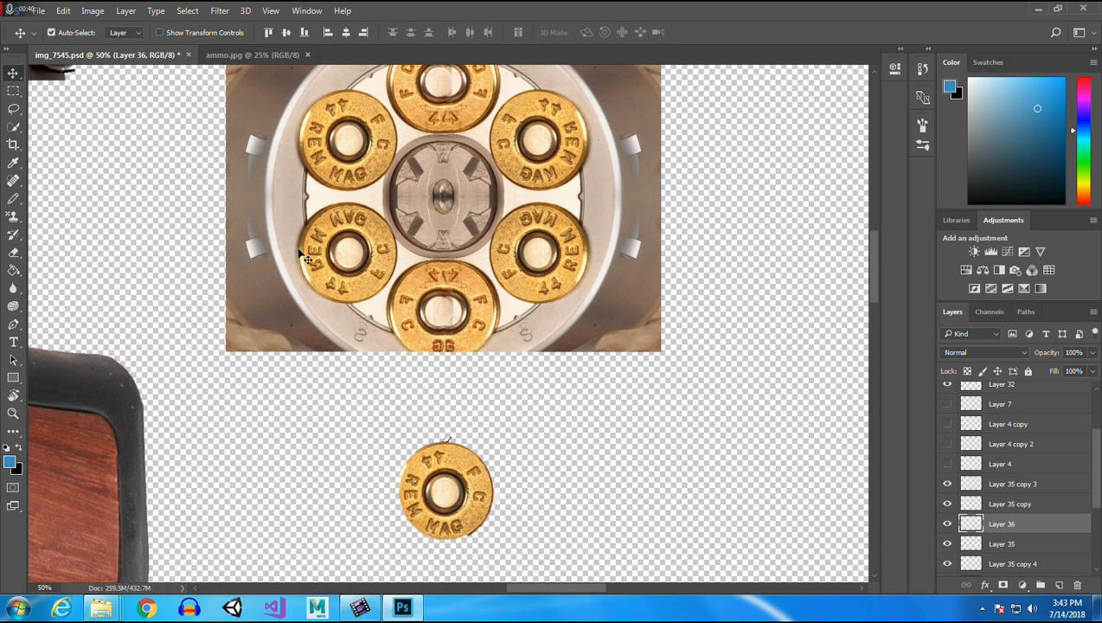
{"action": "left_click", "coordinate": [13, 90]}
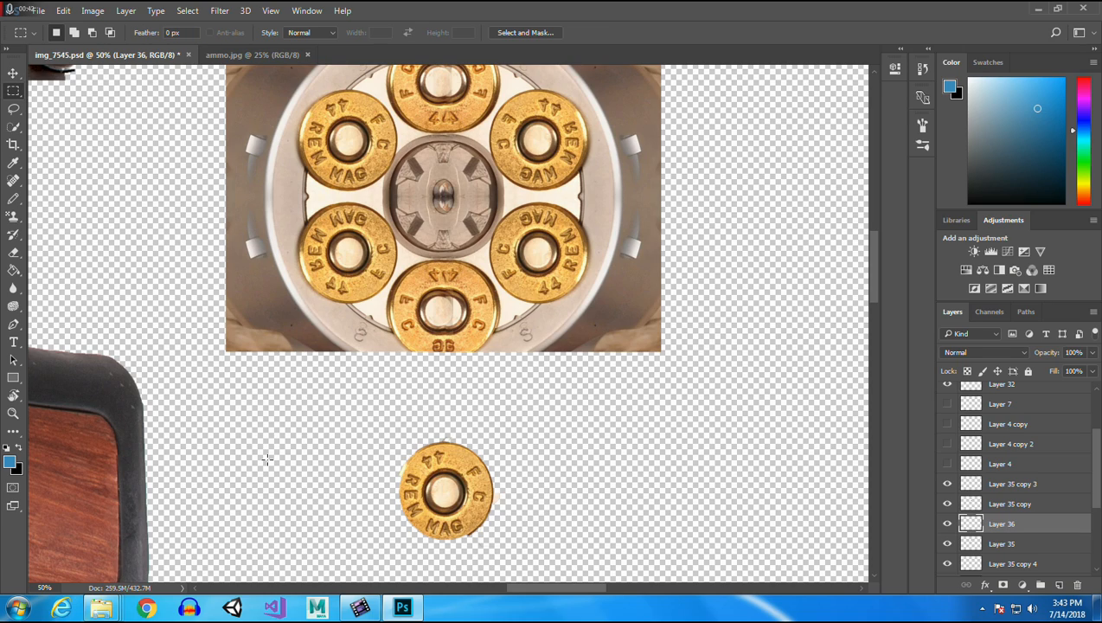
{"action": "left_click", "coordinate": [13, 73]}
{"action": "left_click_drag", "start_coordinate": [457, 481], "coordinate": [405, 457]}
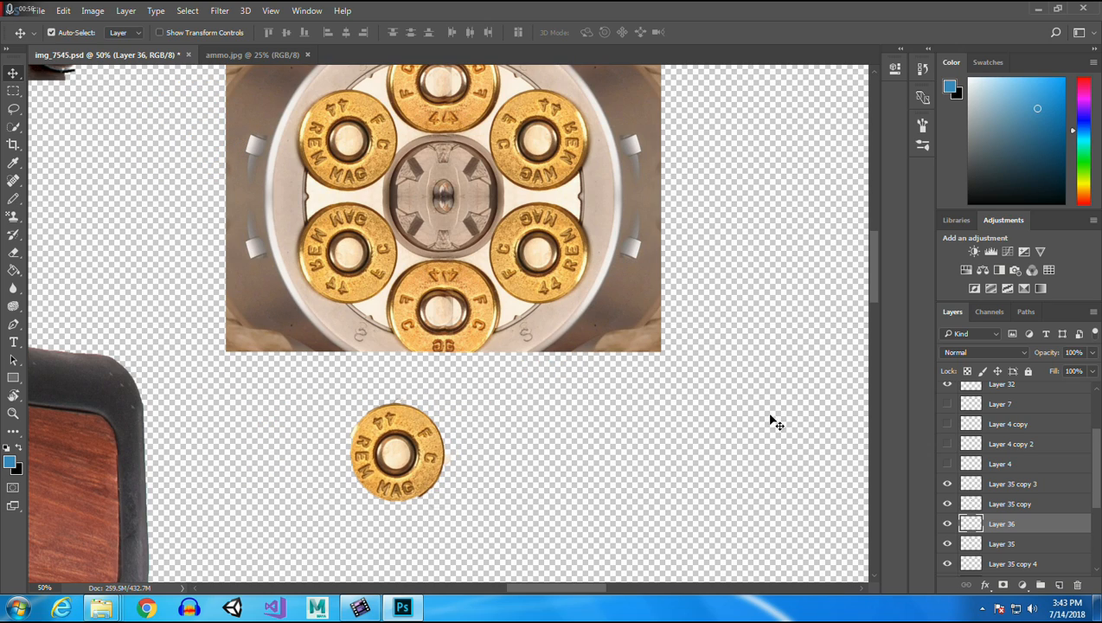
{"action": "left_click_drag", "start_coordinate": [1001, 521], "coordinate": [995, 388]}
{"action": "left_click_drag", "start_coordinate": [415, 466], "coordinate": [267, 351]}
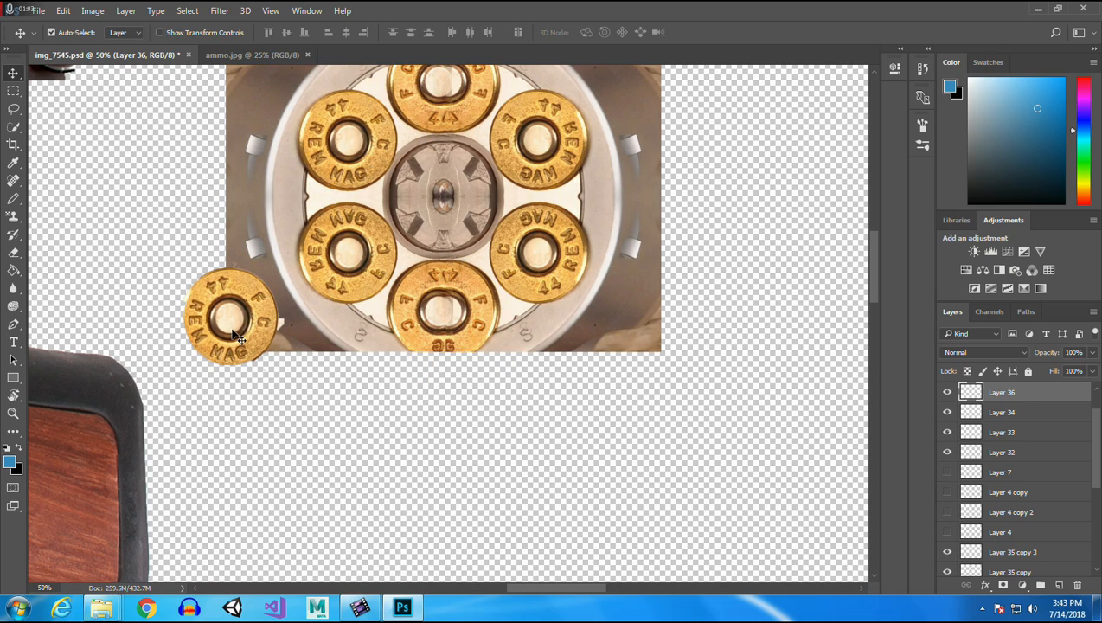
Clean the leftover fragments above and beside the cartridge cutout, using a marquee selection and the Eraser at 89% opacity.
{"action": "left_click", "coordinate": [13, 92]}
{"action": "left_click_drag", "start_coordinate": [218, 256], "coordinate": [249, 273]}
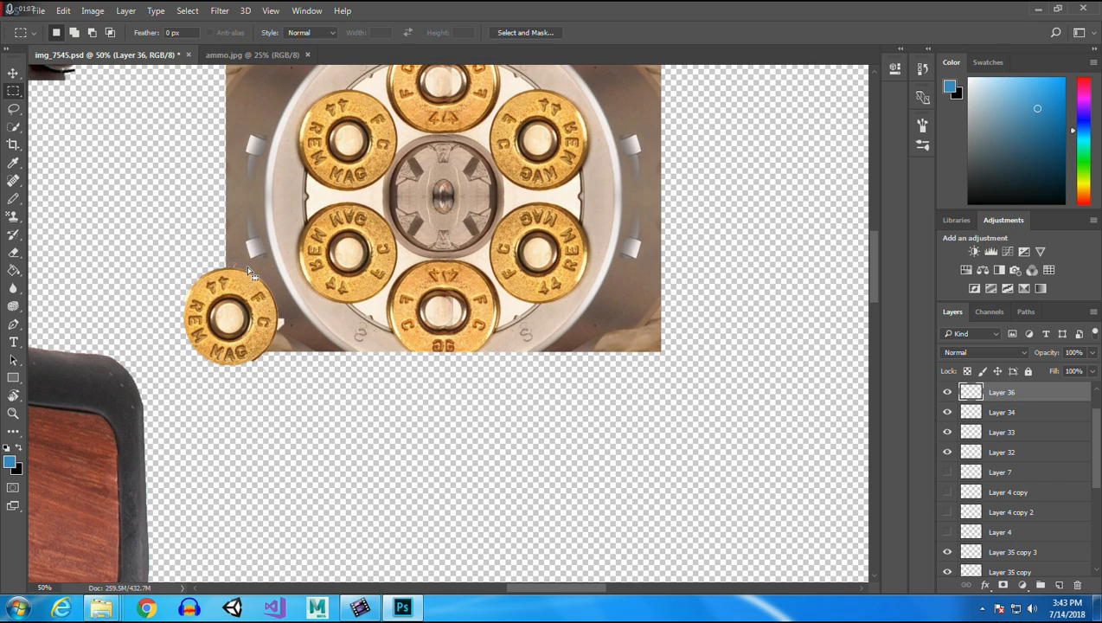
{"action": "left_click_drag", "start_coordinate": [299, 316], "coordinate": [279, 344]}
{"action": "left_click", "coordinate": [280, 345]}
{"action": "left_click", "coordinate": [14, 253]}
{"action": "left_click", "coordinate": [234, 32]}
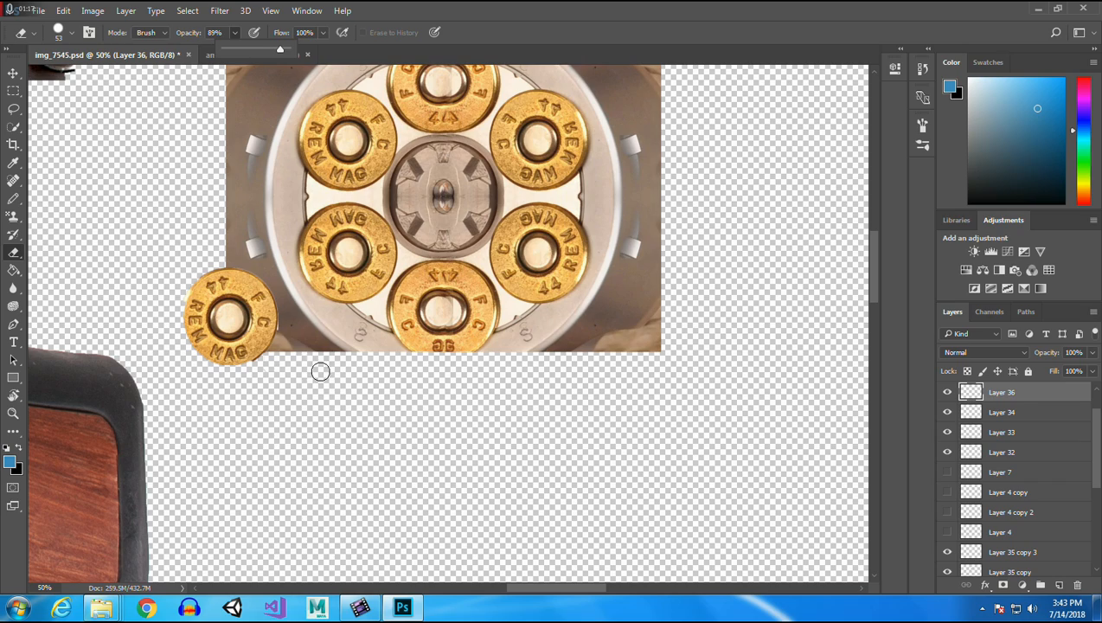
{"action": "left_click", "coordinate": [287, 330]}
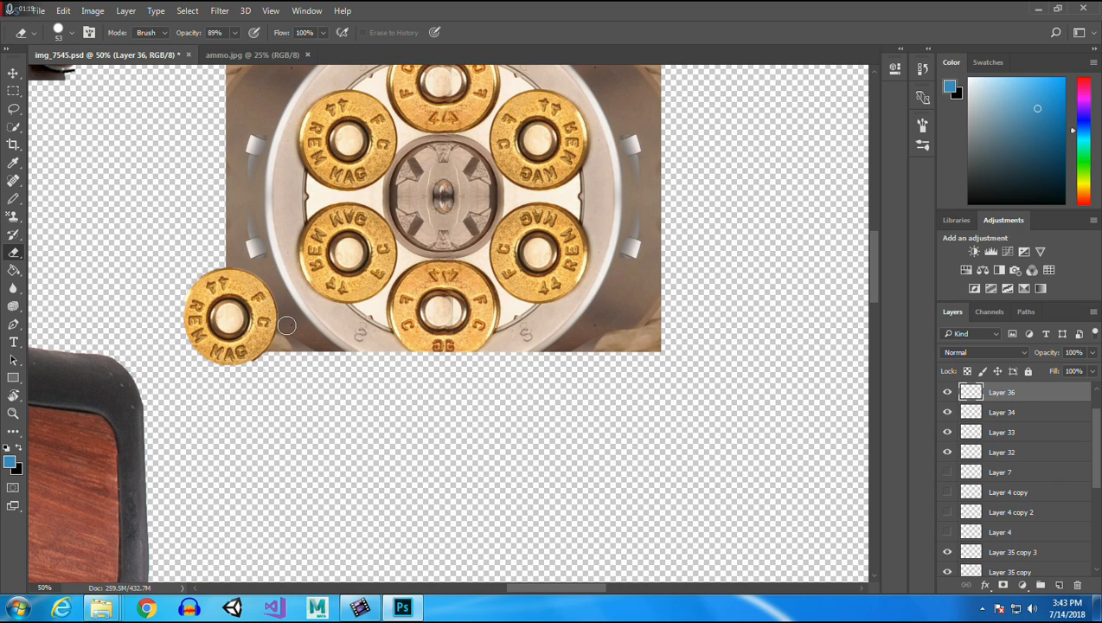
Undo the accidental shift of Layer 35 copy 3 and move the cartridge cutout to the empty area below the cylinder's right half.
{"action": "left_click", "coordinate": [11, 73]}
{"action": "left_click_drag", "start_coordinate": [223, 322], "coordinate": [604, 160]}
{"action": "left_click_drag", "start_coordinate": [638, 214], "coordinate": [563, 221]}
{"action": "key", "text": "ctrl+z"}
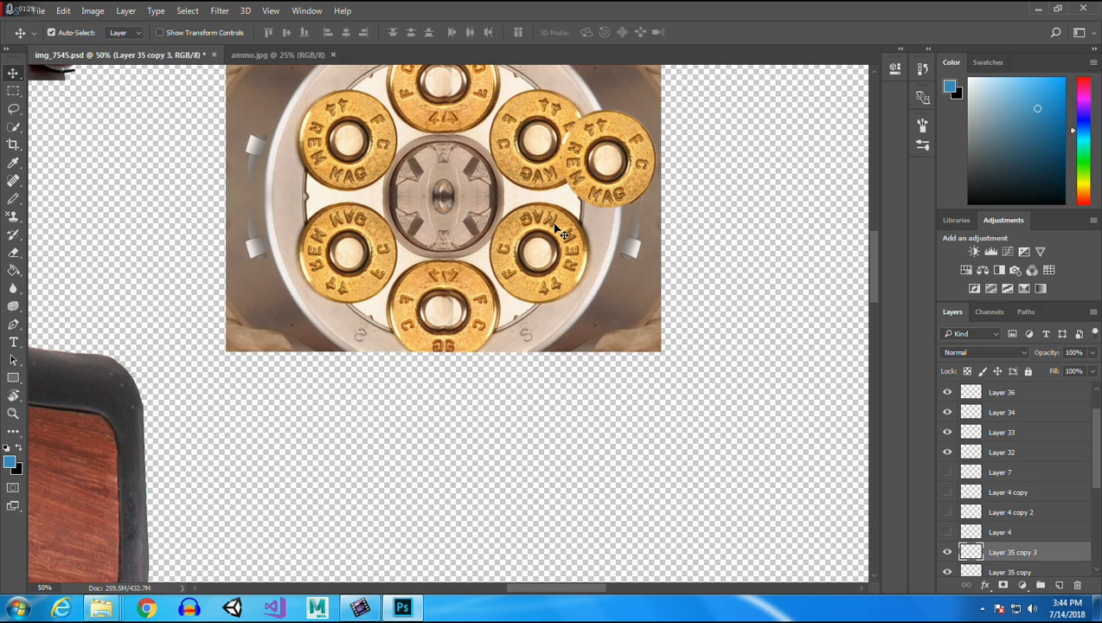
{"action": "left_click_drag", "start_coordinate": [622, 154], "coordinate": [581, 431]}
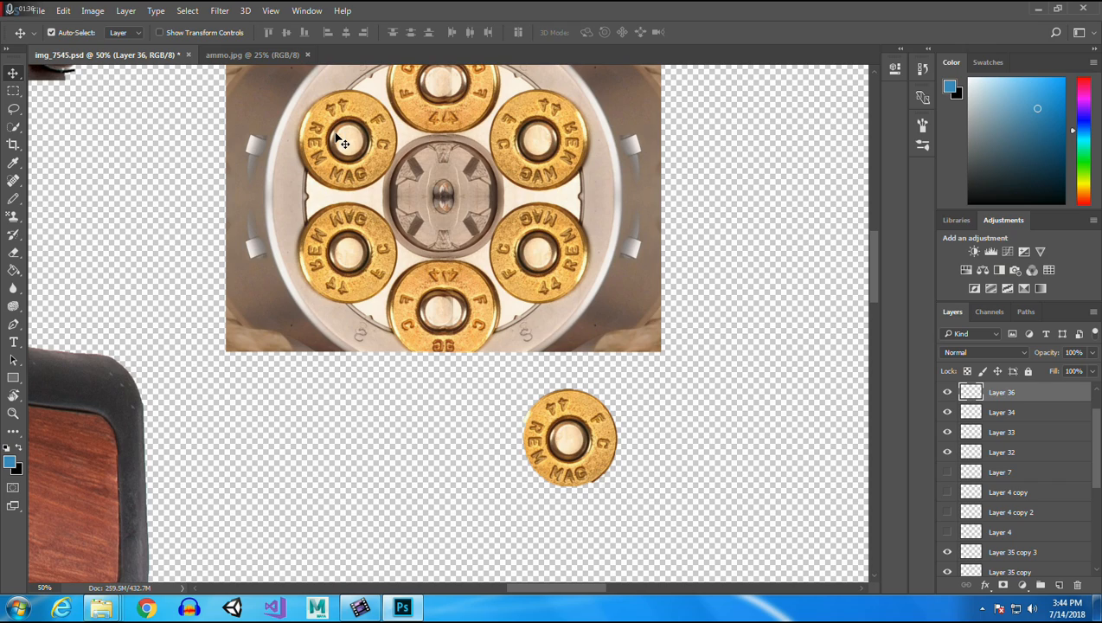
Copy the upper-left cartridge with its surroundings to another new layer and place it beside the first cutout.
{"action": "left_click_drag", "start_coordinate": [571, 441], "coordinate": [483, 397]}
{"action": "left_click_drag", "start_coordinate": [451, 338], "coordinate": [373, 466]}
Erase the right part and most surroundings of the second cartridge copy, using a 67 px Eraser at 100% opacity.
{"action": "left_click", "coordinate": [14, 254]}
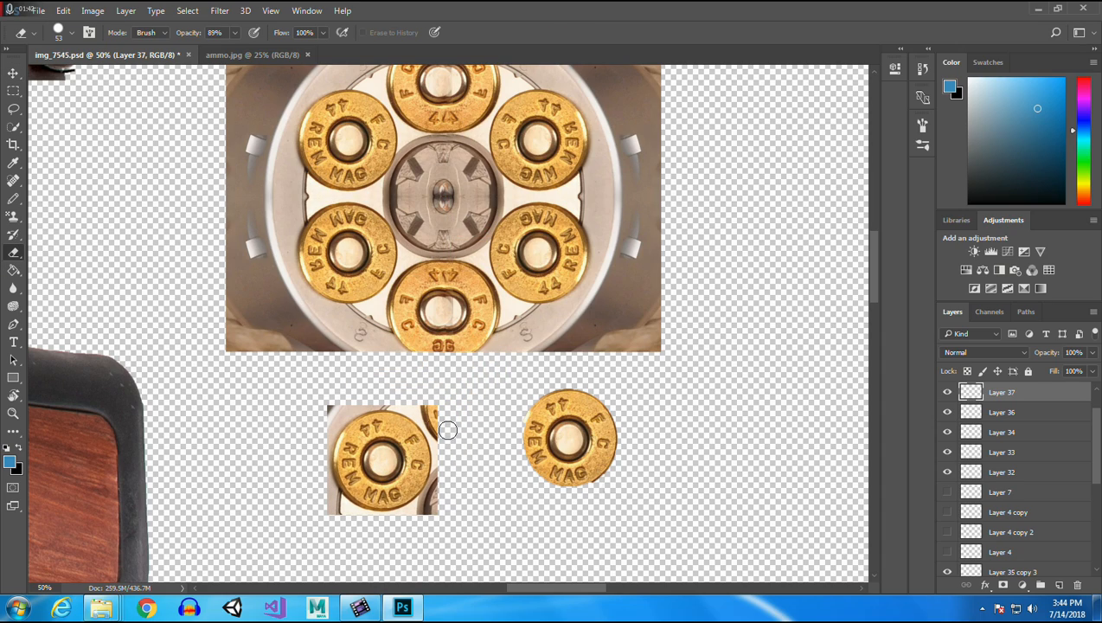
{"action": "left_click", "coordinate": [71, 34]}
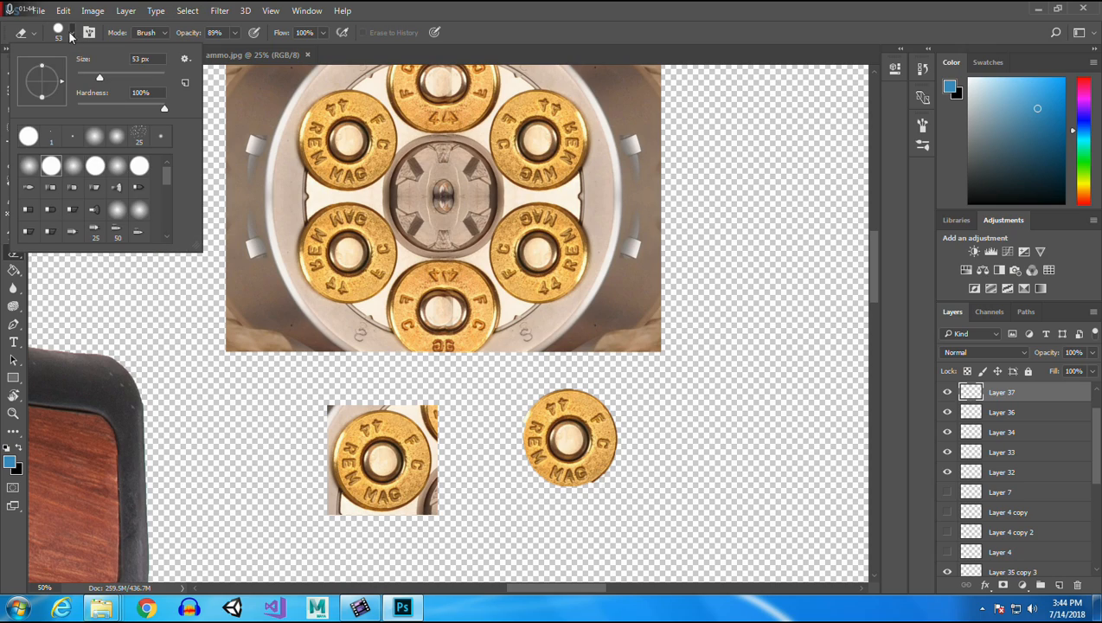
{"action": "left_click", "coordinate": [236, 34]}
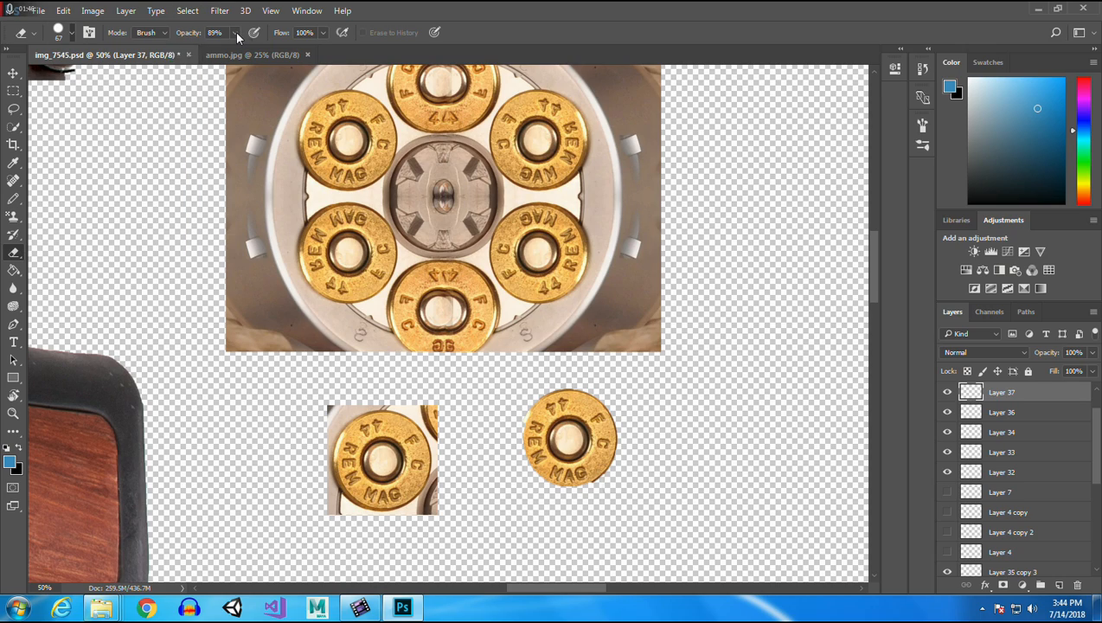
{"action": "left_click", "coordinate": [382, 396]}
{"action": "mouse_move", "coordinate": [382, 396]}
{"action": "left_mouse_down"}
{"action": "mouse_move", "coordinate": [443, 485]}
{"action": "mouse_move", "coordinate": [420, 436]}
{"action": "mouse_move", "coordinate": [417, 388]}
{"action": "mouse_move", "coordinate": [442, 443]}
{"action": "left_mouse_up"}
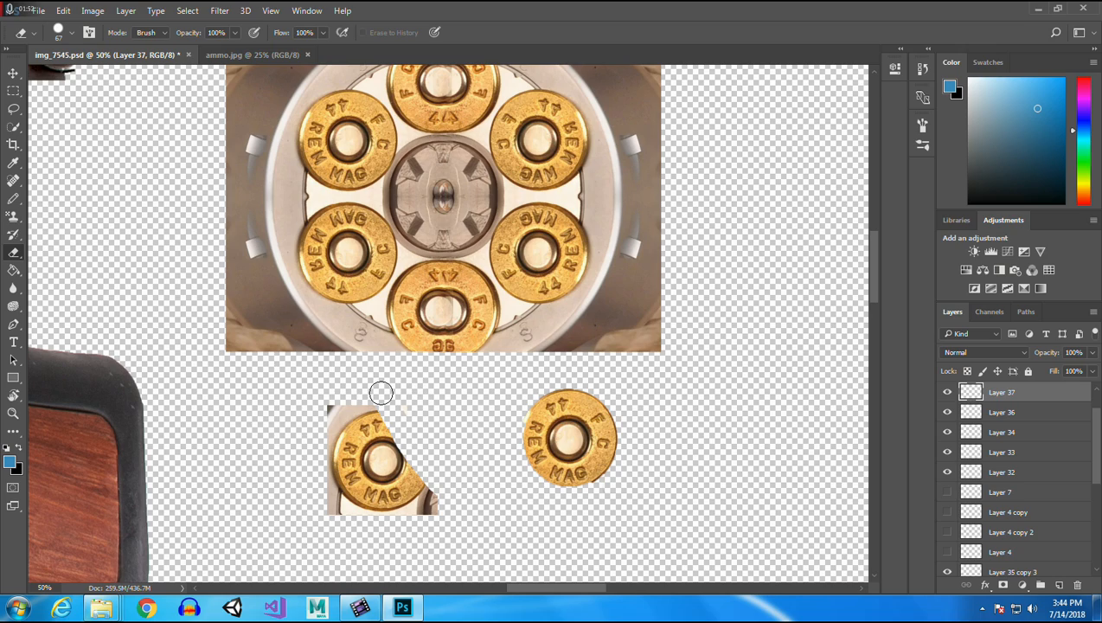
{"action": "mouse_move", "coordinate": [366, 398]}
{"action": "left_mouse_down"}
{"action": "mouse_move", "coordinate": [323, 413]}
{"action": "mouse_move", "coordinate": [286, 455]}
{"action": "left_mouse_up"}
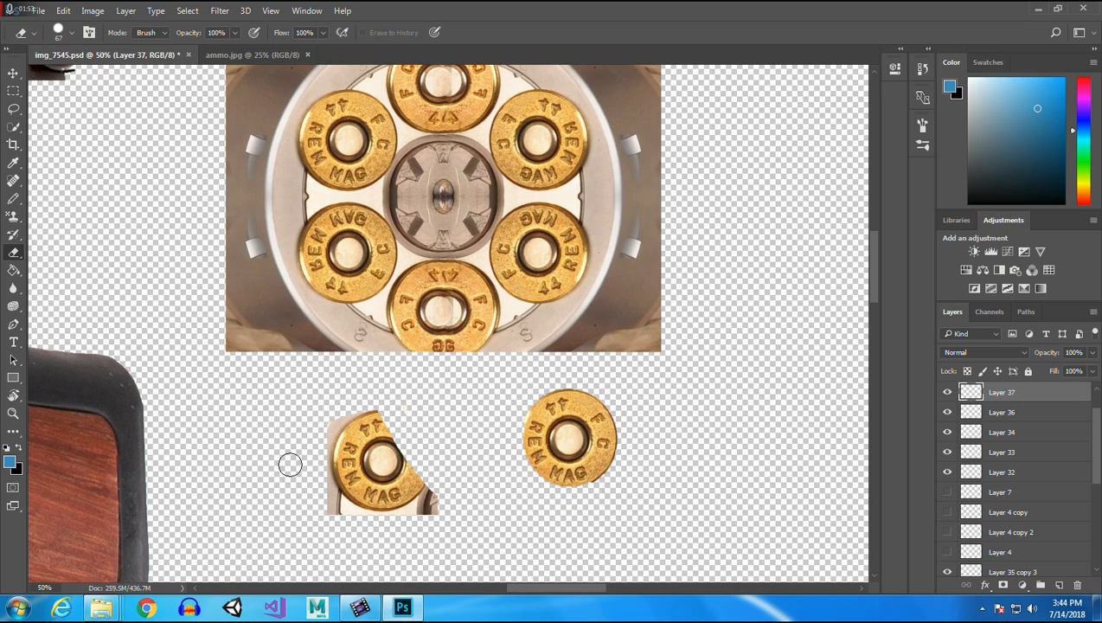
{"action": "mouse_move", "coordinate": [345, 522]}
{"action": "left_mouse_down"}
{"action": "mouse_move", "coordinate": [414, 513]}
{"action": "mouse_move", "coordinate": [438, 495]}
{"action": "mouse_move", "coordinate": [416, 518]}
{"action": "left_mouse_up"}
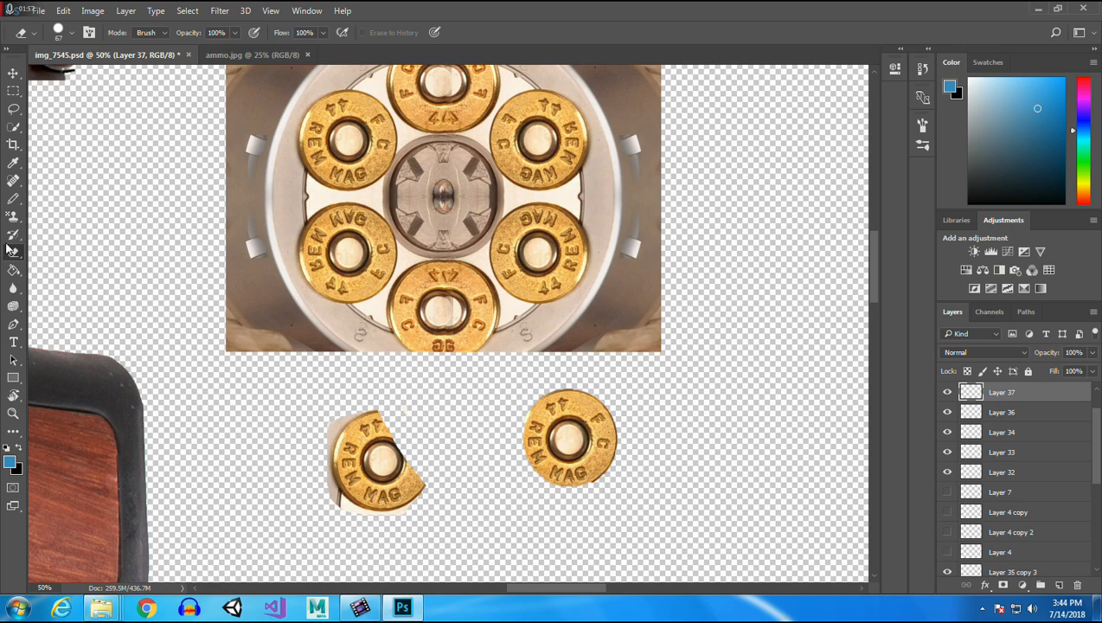
Place the partial cartridge copy over the cylinder photo's lower-left corner and erase the leftover background around its curved outer edge.
{"action": "left_click", "coordinate": [13, 73]}
{"action": "left_click_drag", "start_coordinate": [363, 456], "coordinate": [271, 266]}
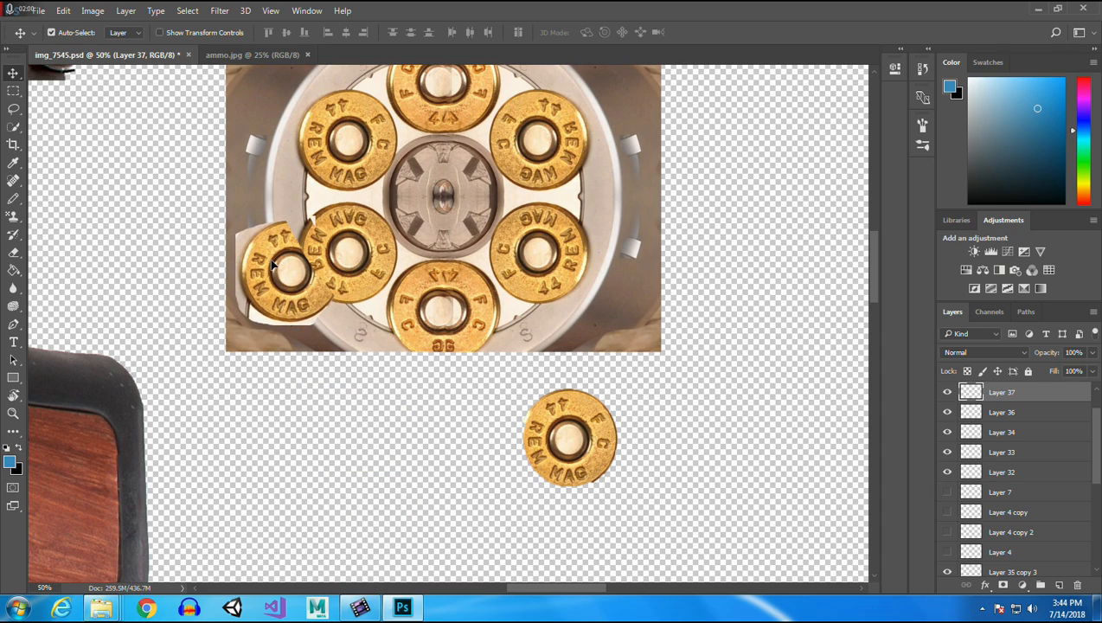
{"action": "left_click", "coordinate": [13, 253]}
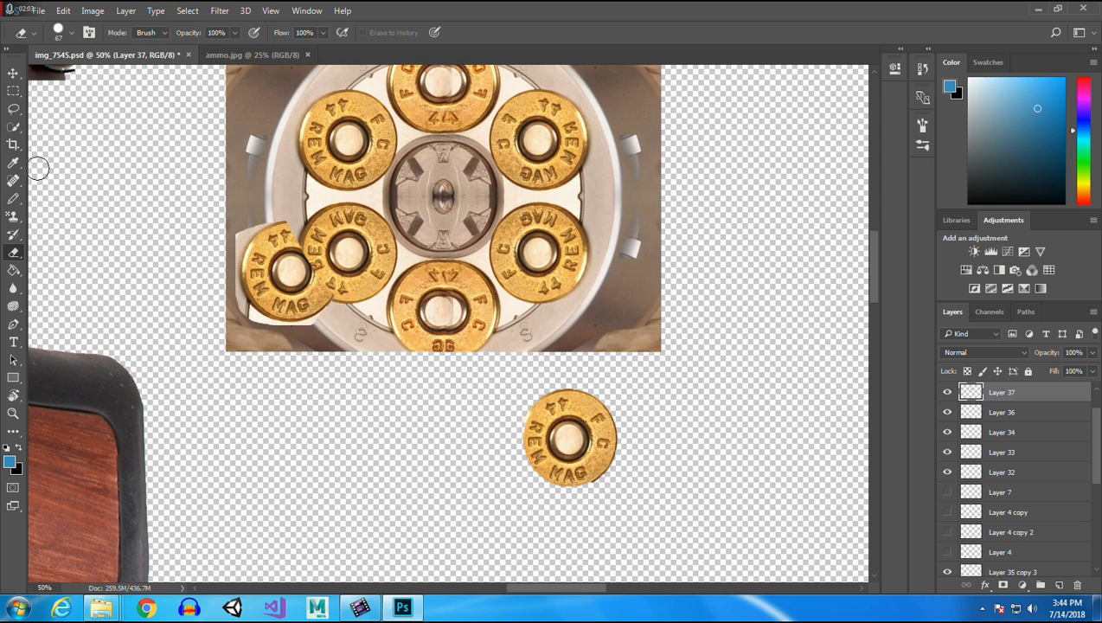
{"action": "left_click", "coordinate": [13, 415]}
{"action": "left_click", "coordinate": [227, 250]}
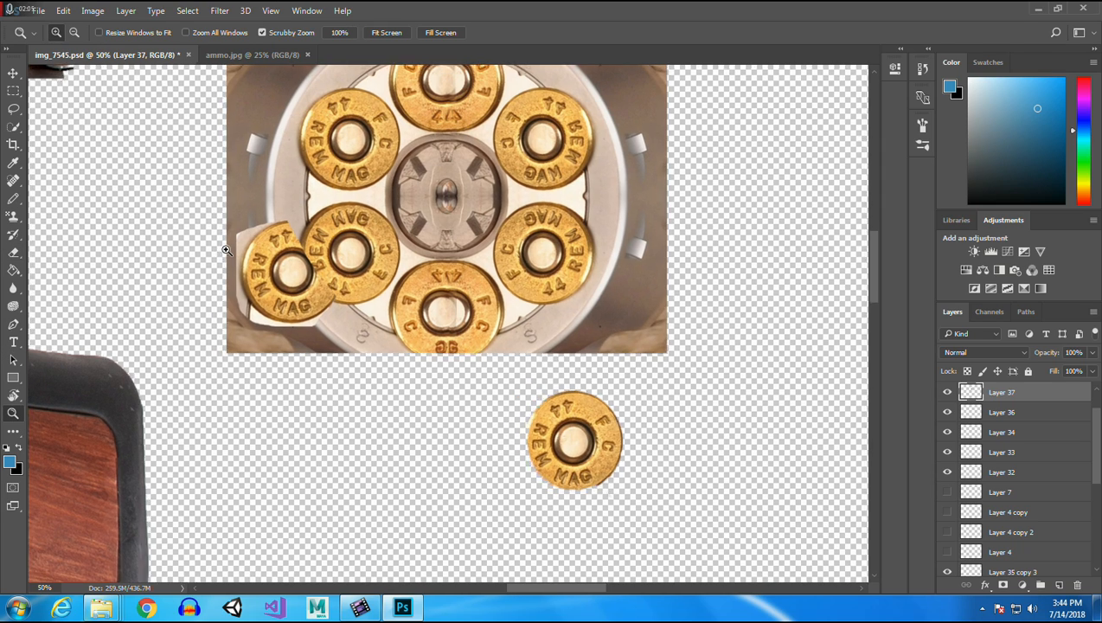
{"action": "left_click", "coordinate": [226, 250]}
{"action": "left_click", "coordinate": [227, 251]}
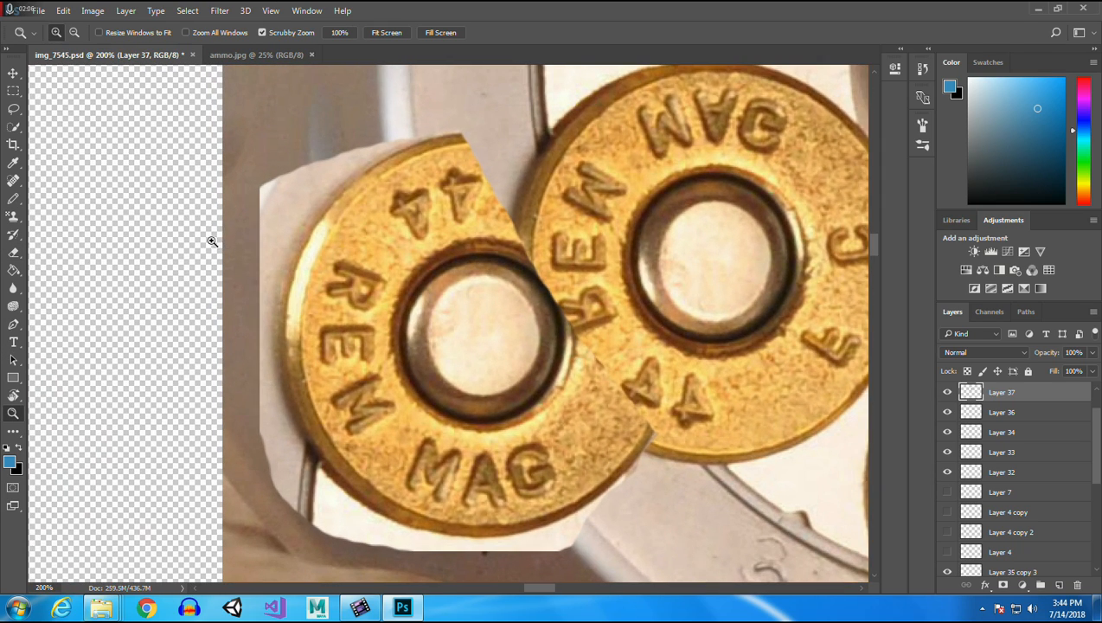
{"action": "left_click", "coordinate": [12, 256]}
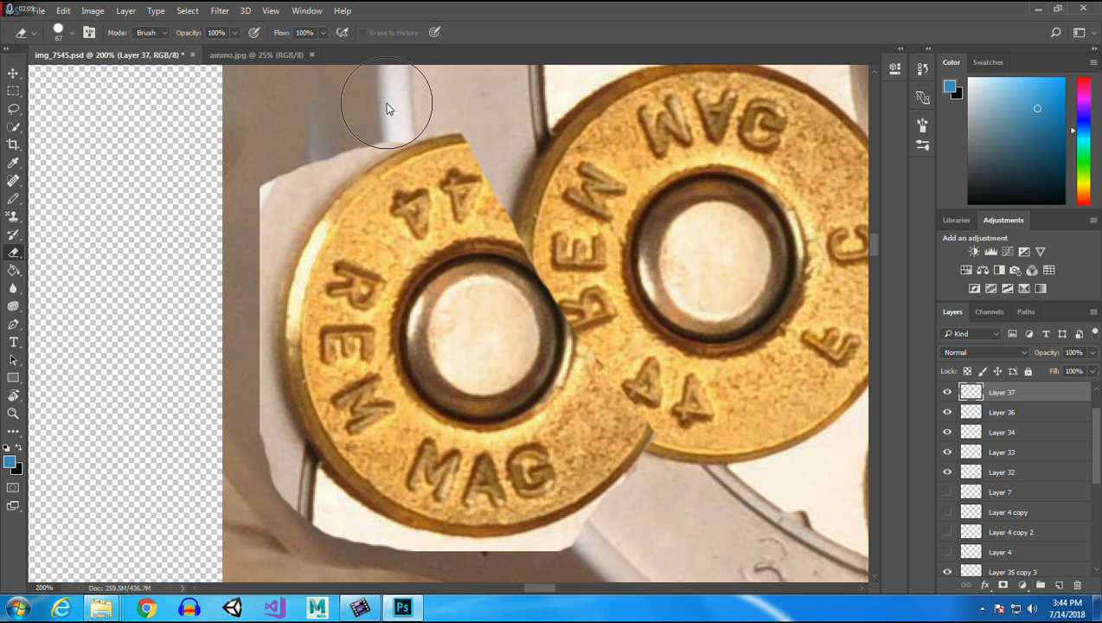
{"action": "mouse_move", "coordinate": [325, 143]}
{"action": "left_mouse_down"}
{"action": "mouse_move", "coordinate": [271, 208]}
{"action": "mouse_move", "coordinate": [231, 322]}
{"action": "mouse_move", "coordinate": [231, 308]}
{"action": "mouse_move", "coordinate": [233, 389]}
{"action": "mouse_move", "coordinate": [290, 509]}
{"action": "mouse_move", "coordinate": [358, 560]}
{"action": "mouse_move", "coordinate": [507, 588]}
{"action": "mouse_move", "coordinate": [650, 534]}
{"action": "mouse_move", "coordinate": [668, 483]}
{"action": "mouse_move", "coordinate": [690, 465]}
{"action": "mouse_move", "coordinate": [682, 489]}
{"action": "mouse_move", "coordinate": [620, 547]}
{"action": "mouse_move", "coordinate": [537, 581]}
{"action": "mouse_move", "coordinate": [475, 590]}
{"action": "mouse_move", "coordinate": [381, 570]}
{"action": "left_mouse_up"}
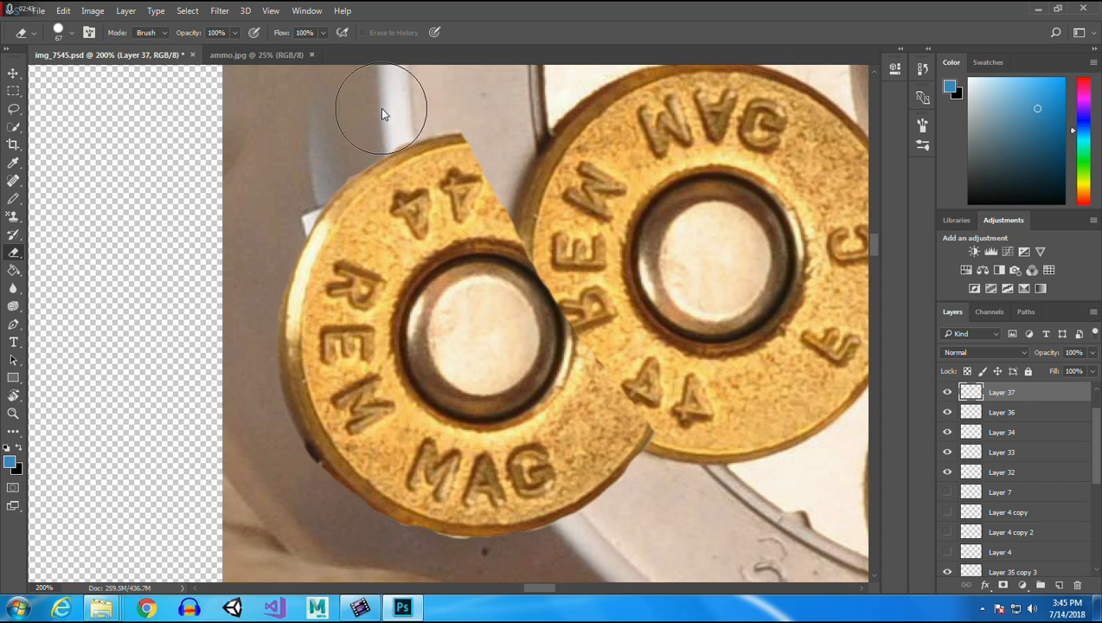
Move the trimmed partial cartridge onto the separate cartridge cutout below the cylinder, aligning their primers and lettering.
{"action": "left_click", "coordinate": [14, 74]}
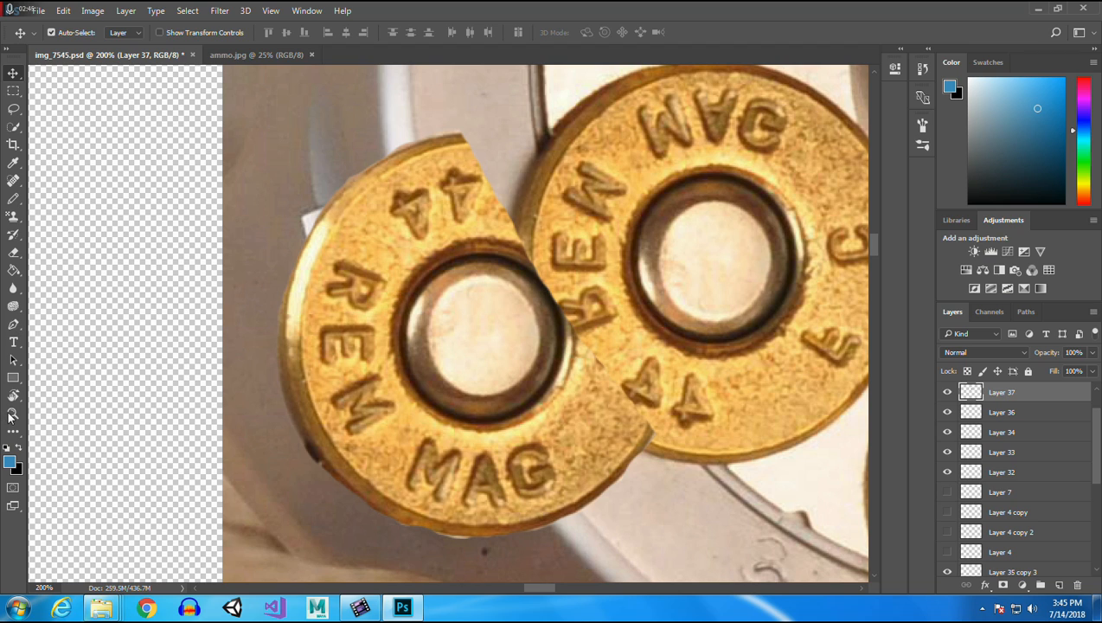
{"action": "left_click", "coordinate": [12, 414]}
{"action": "left_click", "coordinate": [74, 32]}
{"action": "left_click", "coordinate": [484, 351]}
{"action": "left_click", "coordinate": [484, 351]}
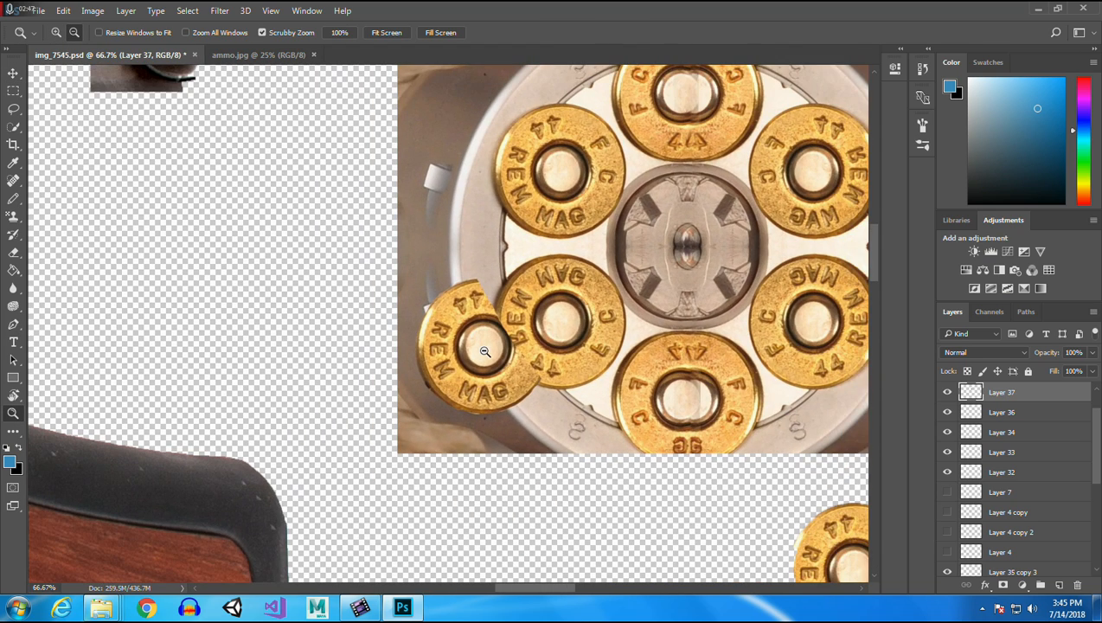
{"action": "left_click_drag", "start_coordinate": [531, 588], "coordinate": [546, 591]}
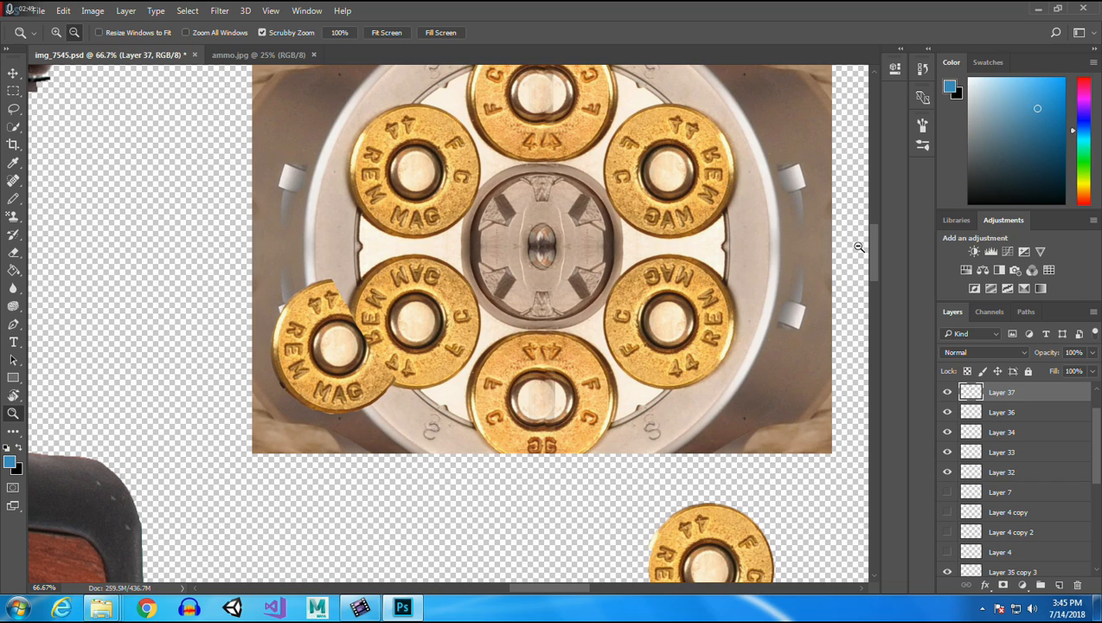
{"action": "left_click_drag", "start_coordinate": [874, 238], "coordinate": [875, 266]}
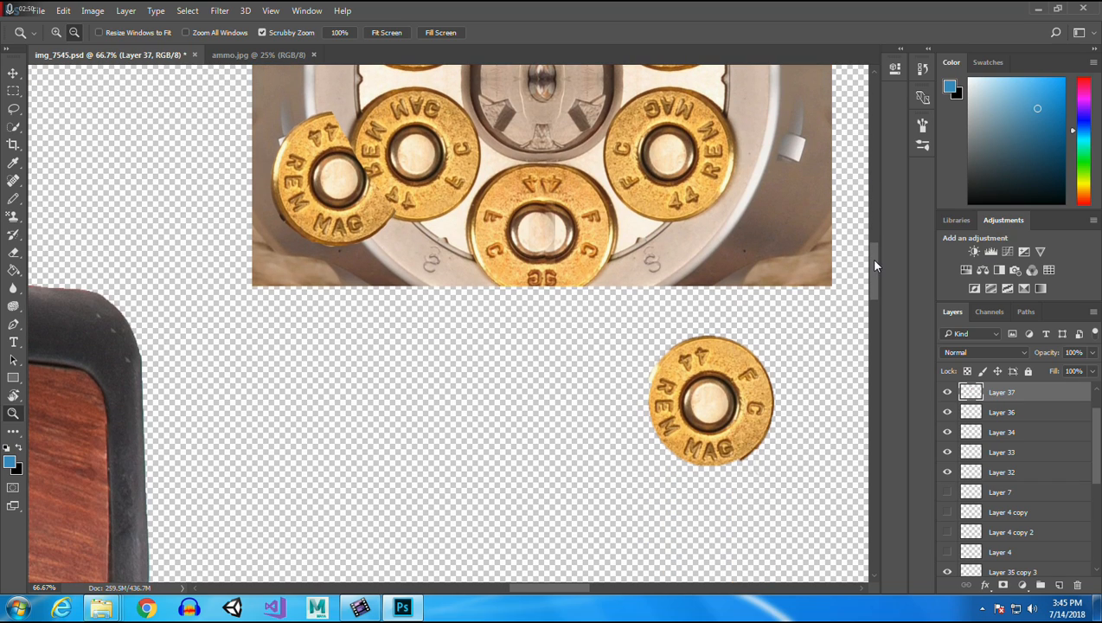
{"action": "left_click", "coordinate": [13, 73]}
{"action": "left_click_drag", "start_coordinate": [315, 178], "coordinate": [685, 404]}
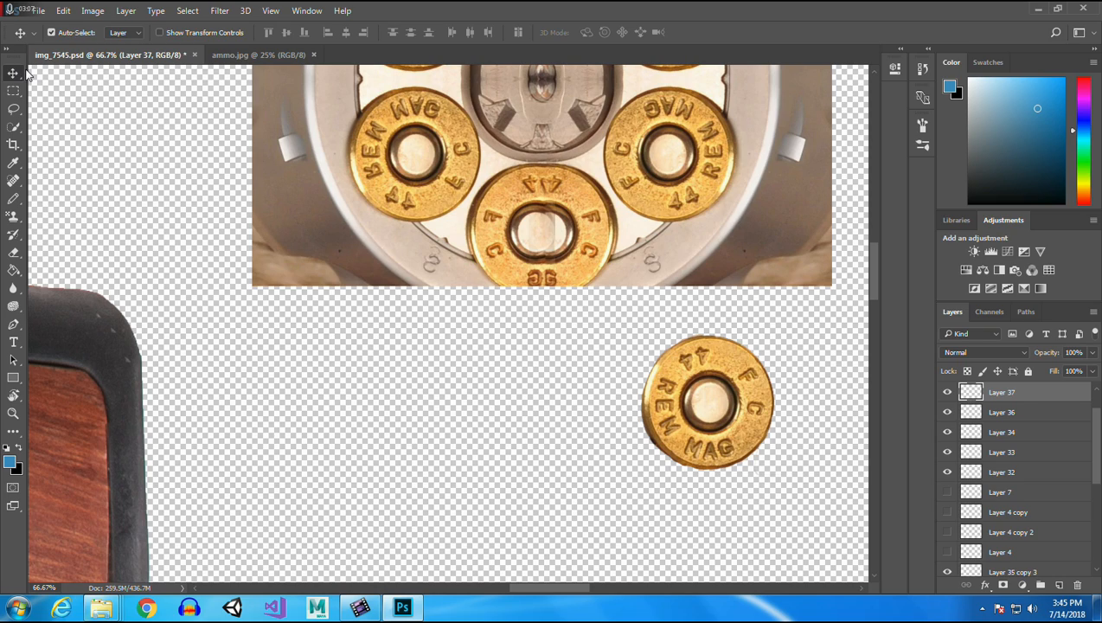
Merge the two overlapping cartridge layers and place the merged cartridge over the cylinder's lower-left cartridge.
{"action": "left_click", "coordinate": [753, 381], "text": "shift"}
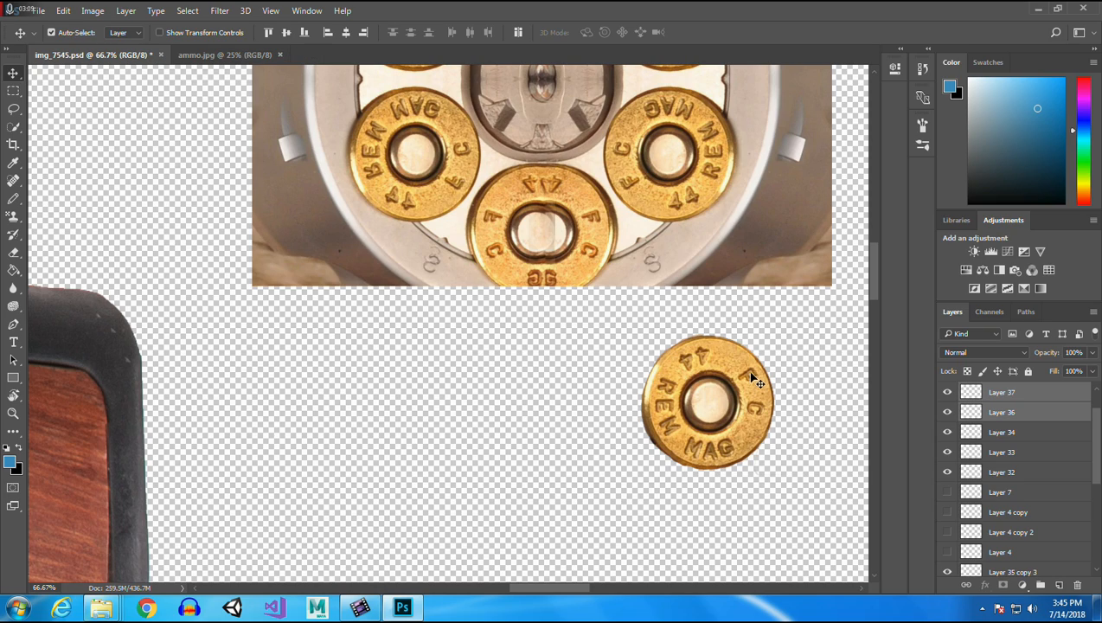
{"action": "right_click", "coordinate": [1035, 386]}
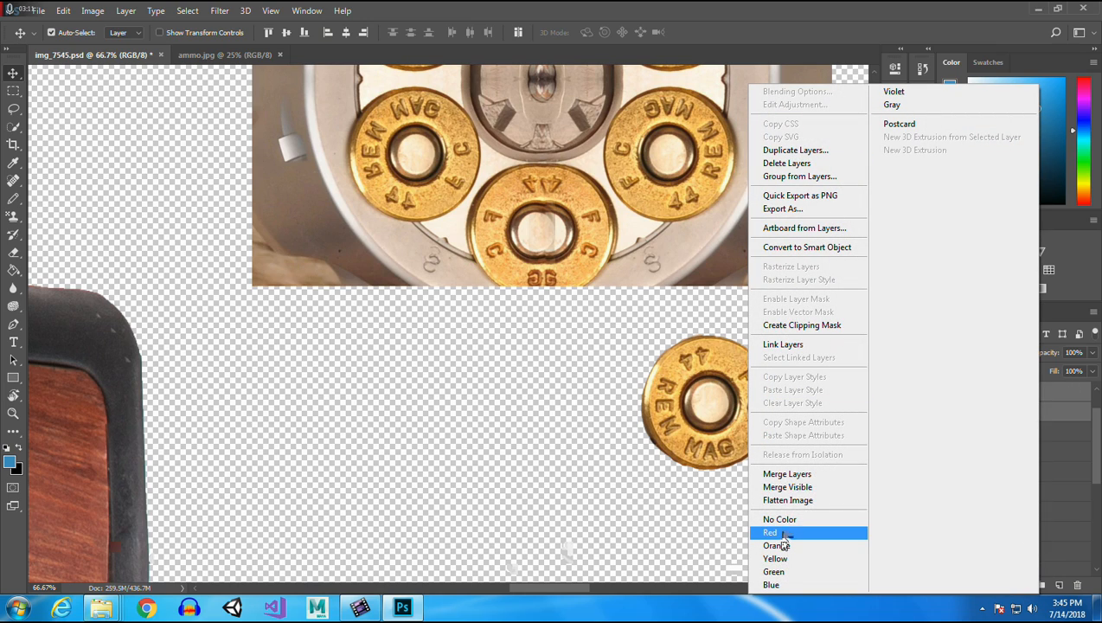
{"action": "left_click", "coordinate": [790, 477]}
{"action": "left_click_drag", "start_coordinate": [725, 422], "coordinate": [429, 170]}
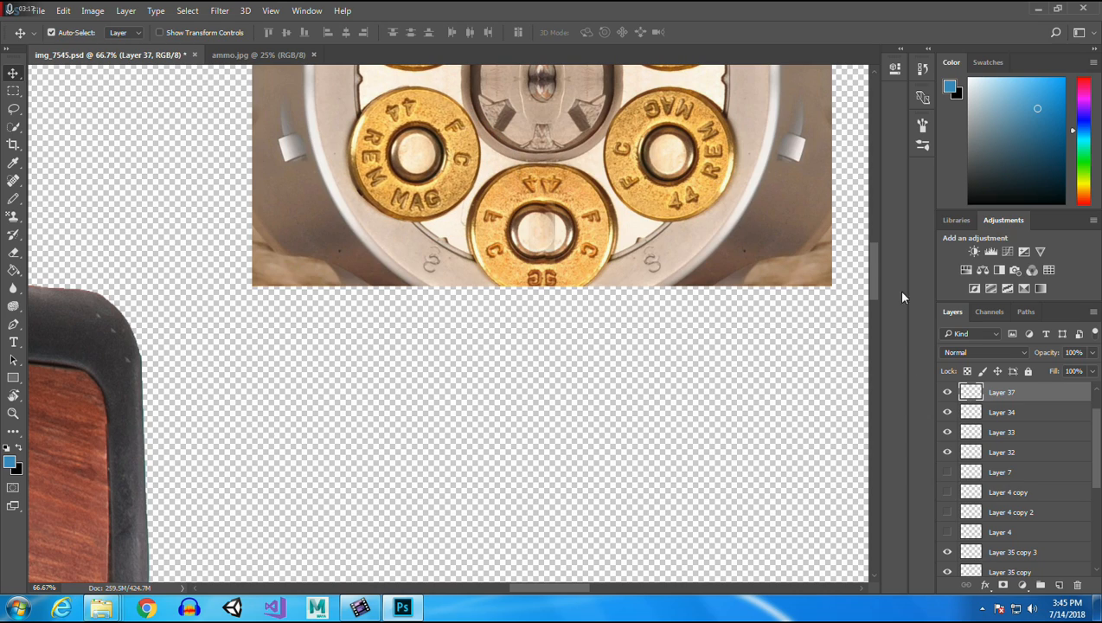
Copy the merged lower-left cartridge to a new layer and place the copy over the cylinder's bottom cartridge.
{"action": "left_click_drag", "start_coordinate": [875, 257], "coordinate": [877, 233]}
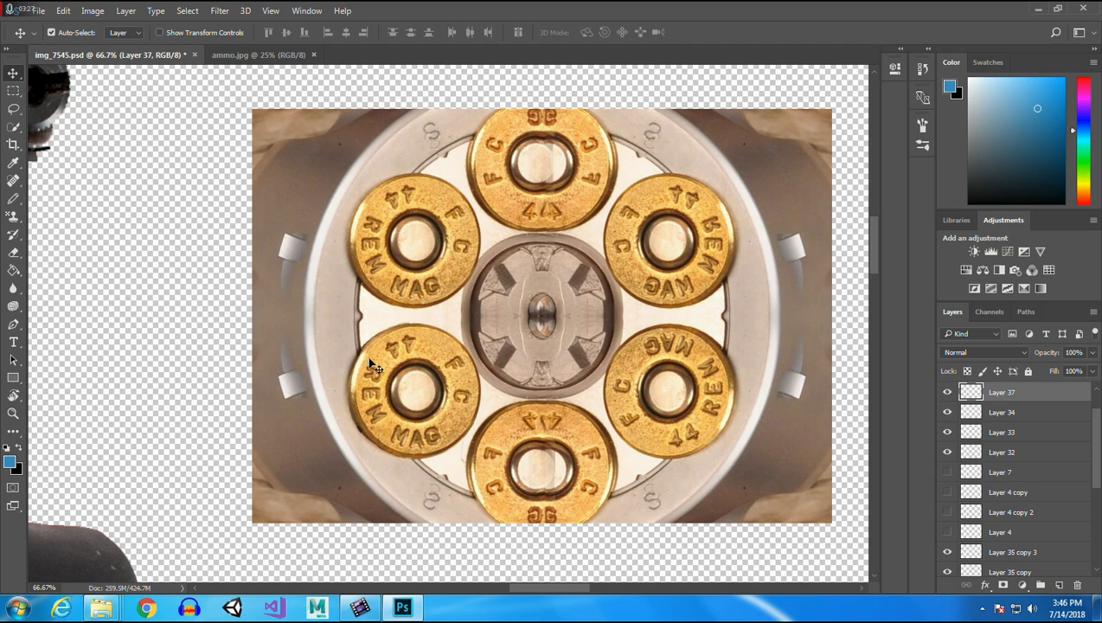
{"action": "left_click", "coordinate": [13, 90]}
{"action": "left_click_drag", "start_coordinate": [315, 311], "coordinate": [495, 468]}
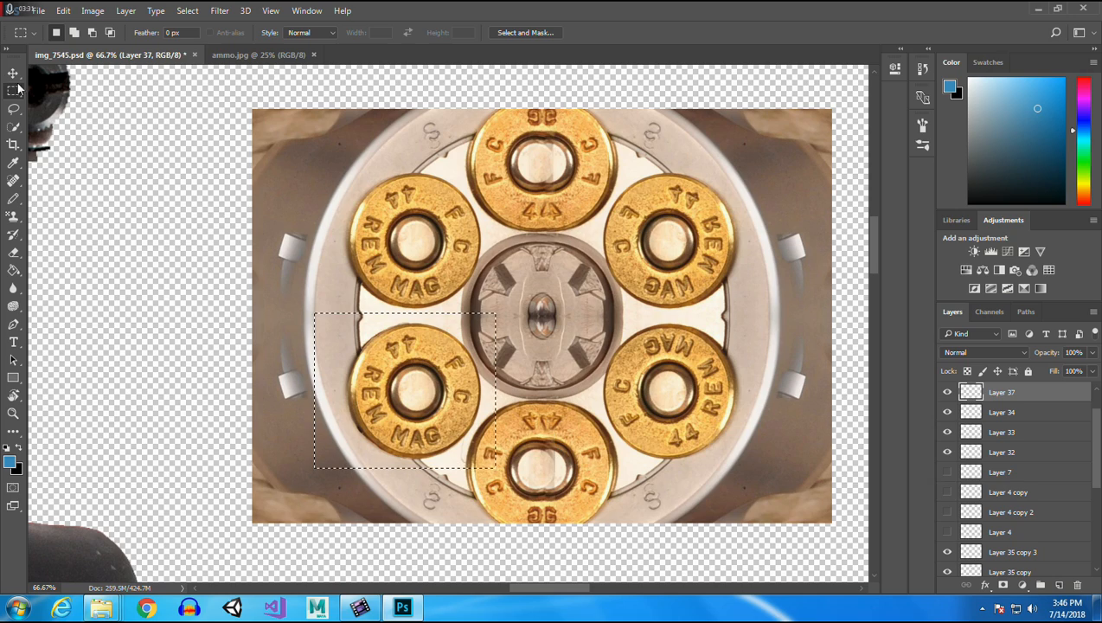
{"action": "key", "text": "ctrl+c"}
{"action": "key", "text": "ctrl+v"}
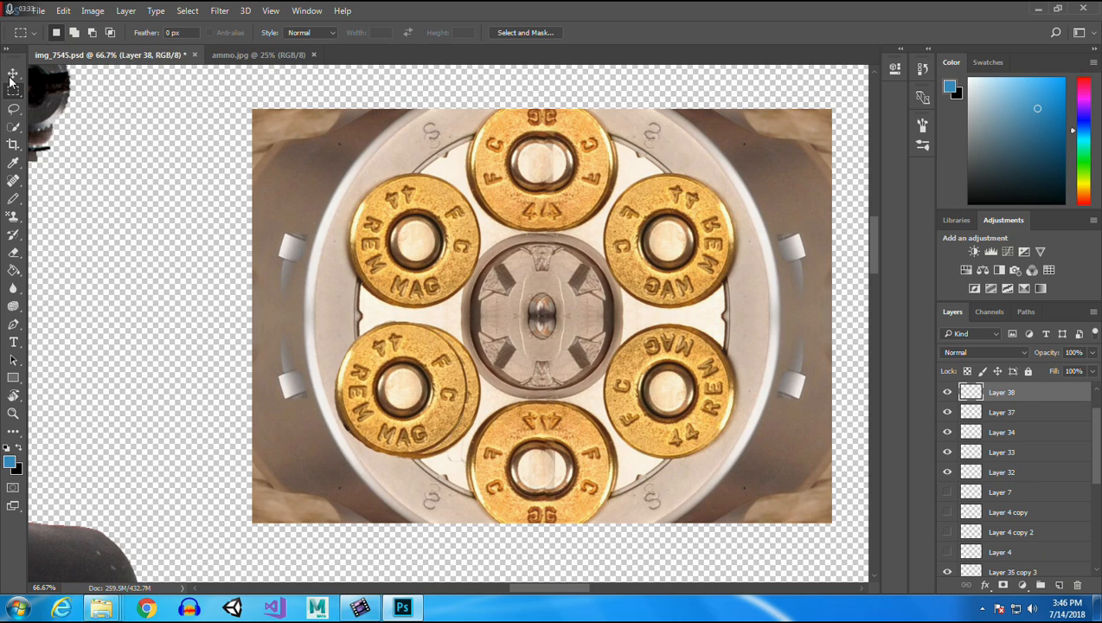
{"action": "left_click", "coordinate": [13, 75]}
{"action": "left_click_drag", "start_coordinate": [412, 399], "coordinate": [554, 473]}
Paste three more cartridge copies and place them over the cylinder's lower-right, upper-right and top cartridges.
{"action": "key", "text": "ctrl+v"}
{"action": "left_click_drag", "start_coordinate": [445, 317], "coordinate": [669, 389]}
{"action": "key", "text": "ctrl+v"}
{"action": "left_click_drag", "start_coordinate": [438, 315], "coordinate": [667, 239]}
{"action": "key", "text": "ctrl+v"}
{"action": "left_click_drag", "start_coordinate": [443, 315], "coordinate": [542, 166]}
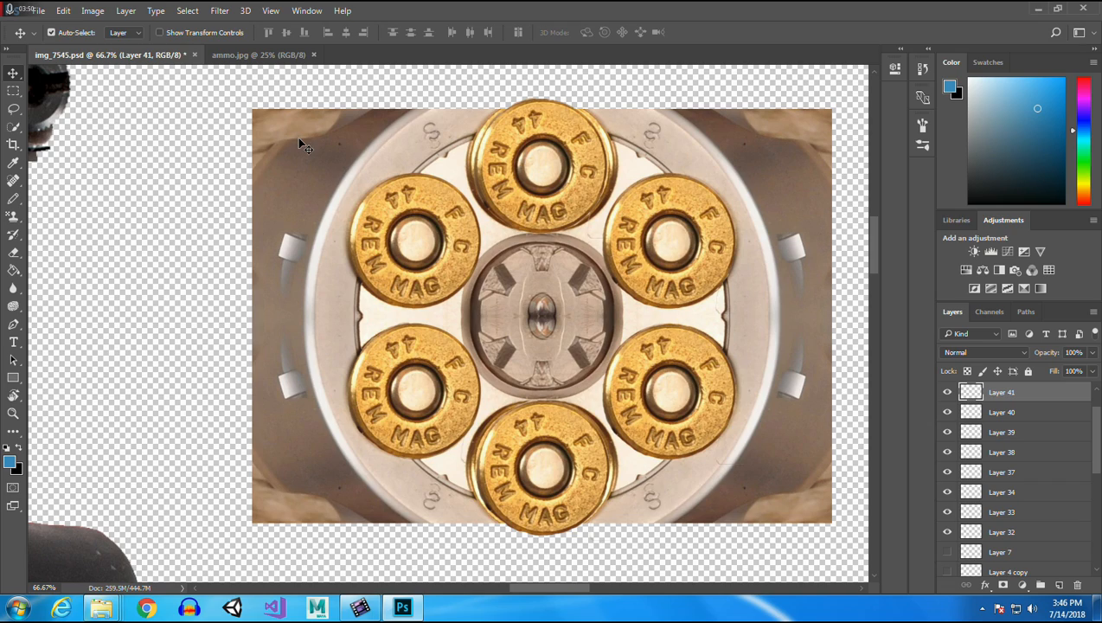
Rotate the top cartridge copy clockwise so its 44 marking sits at the upper right.
{"action": "left_click", "coordinate": [63, 10]}
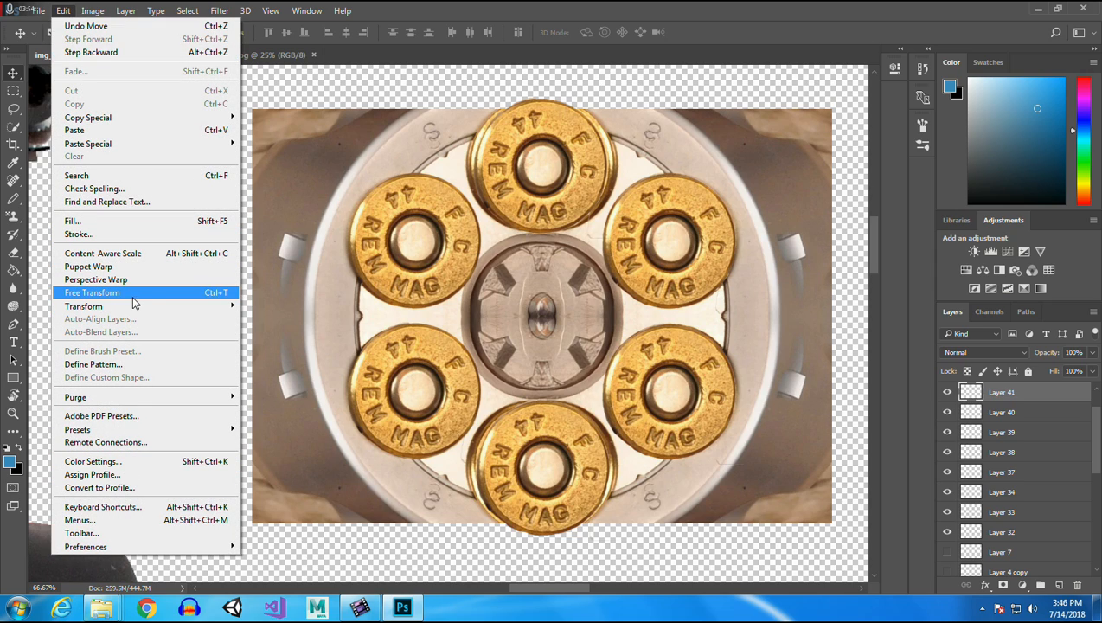
{"action": "mouse_move", "coordinate": [134, 311]}
{"action": "left_click", "coordinate": [286, 337]}
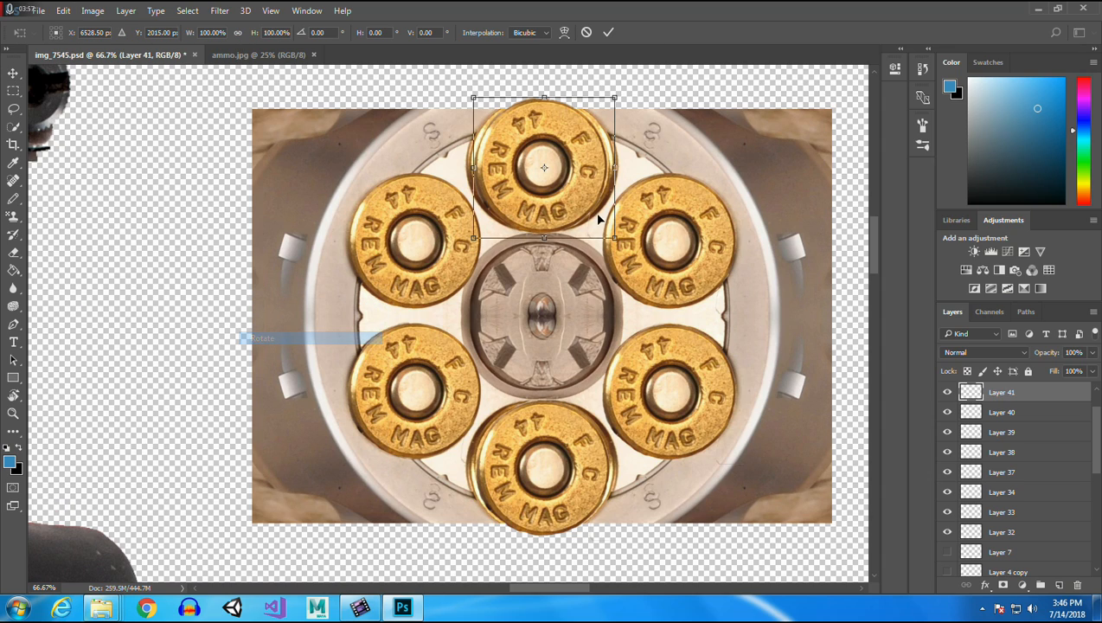
{"action": "left_click_drag", "start_coordinate": [431, 285], "coordinate": [514, 279]}
{"action": "key", "text": "Return"}
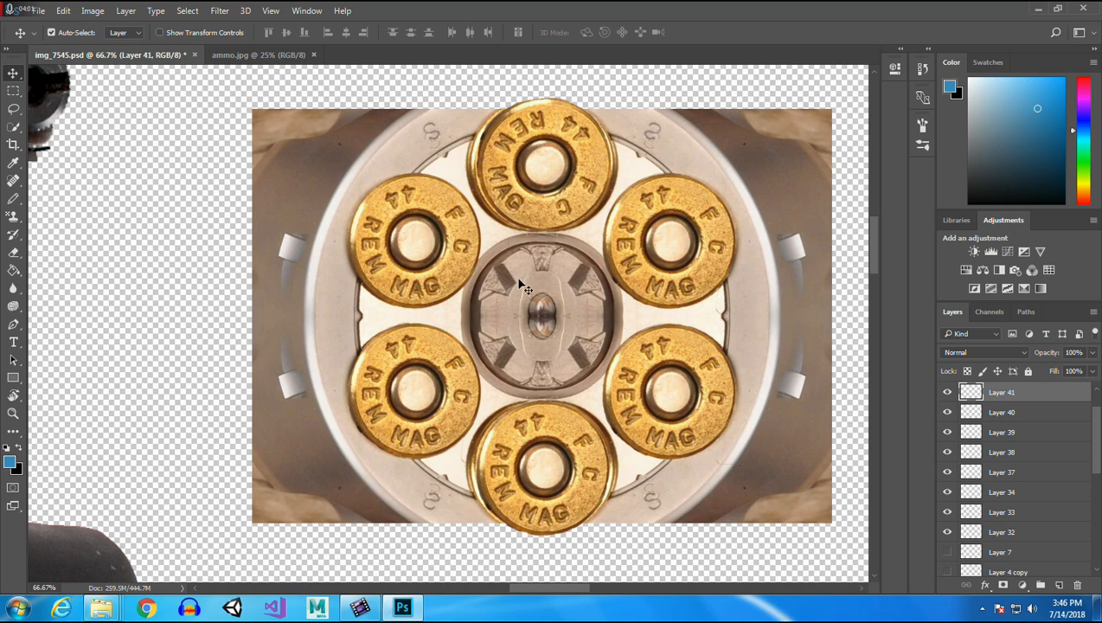
Try to repeat the last transform on the upper-right cartridge copy, and delete that copy's layer, Layer 40.
{"action": "left_click", "coordinate": [703, 245]}
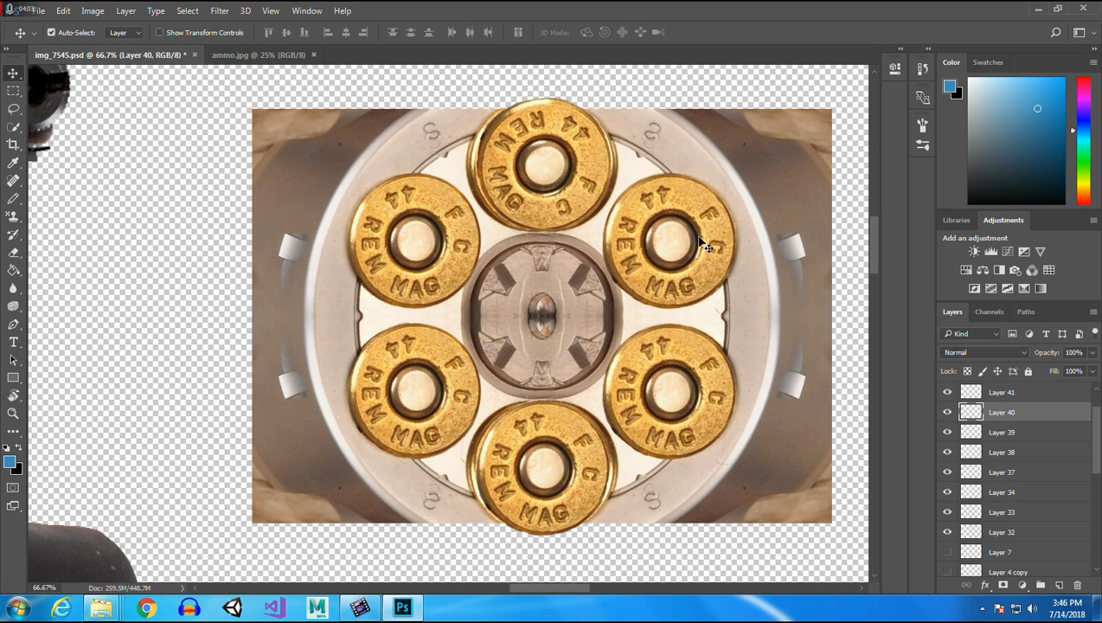
{"action": "left_click", "coordinate": [63, 11]}
{"action": "mouse_move", "coordinate": [115, 306]}
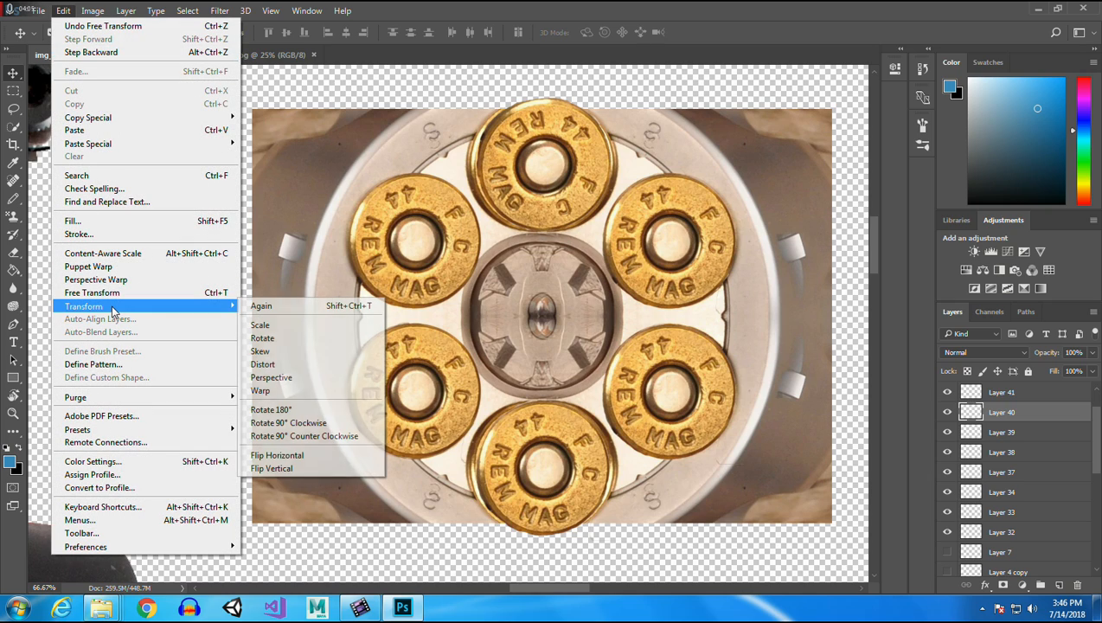
{"action": "left_click", "coordinate": [317, 309]}
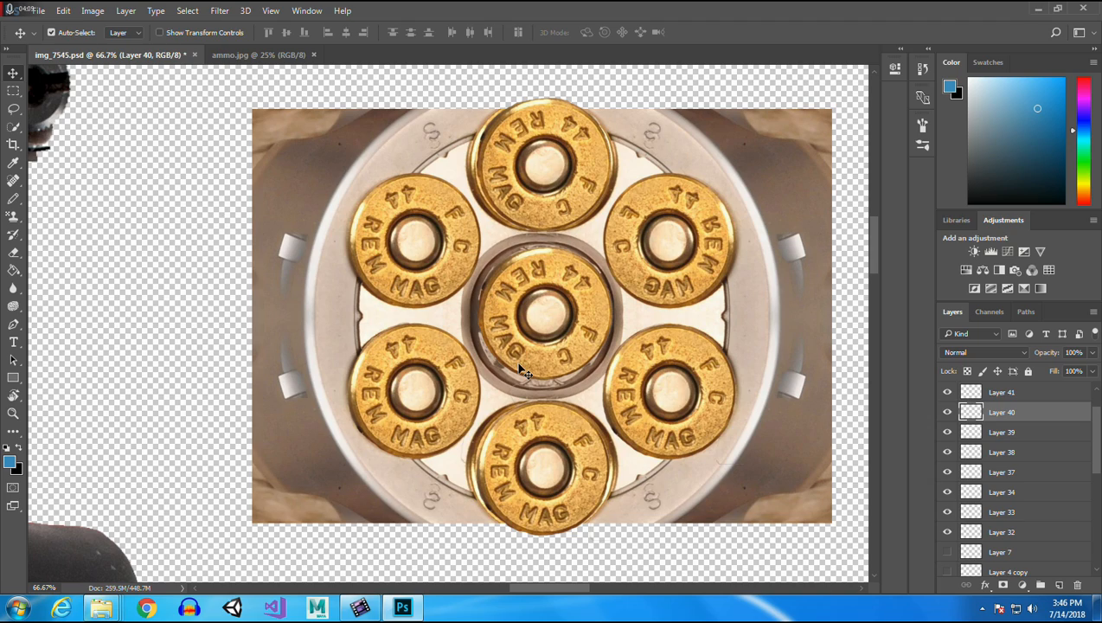
{"action": "key", "text": "ctrl+shift+t"}
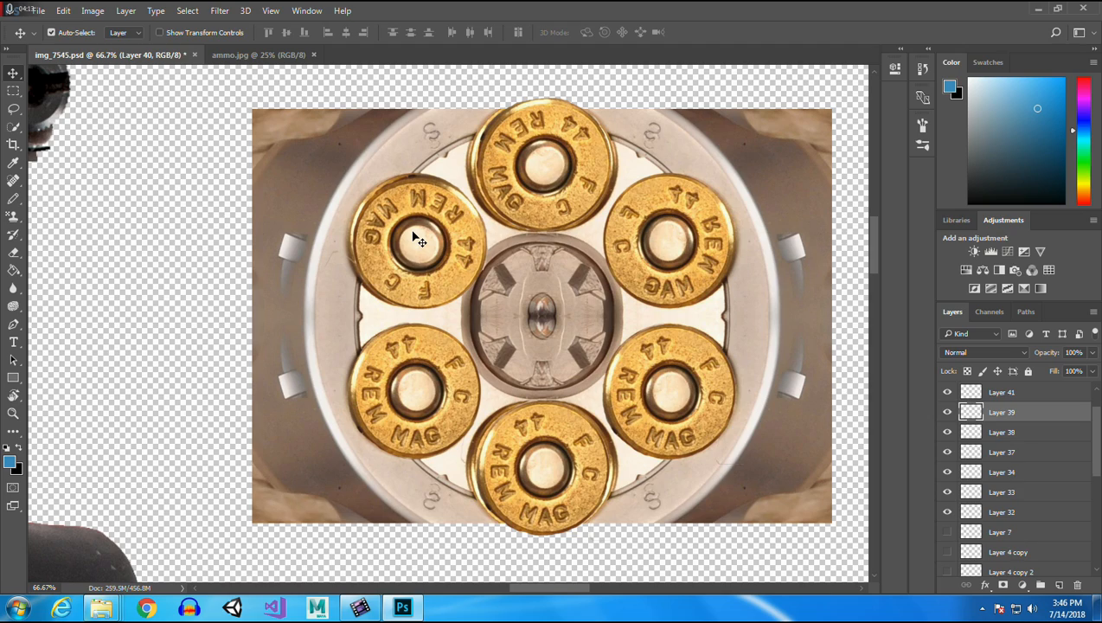
{"action": "key", "text": "ctrl+z"}
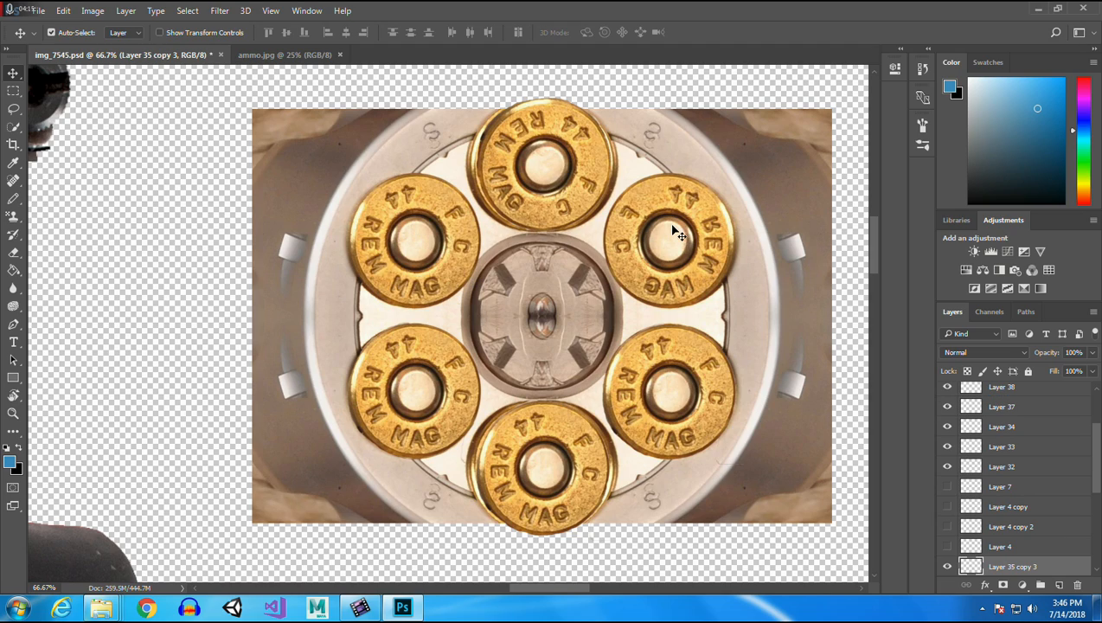
{"action": "key", "text": "Delete"}
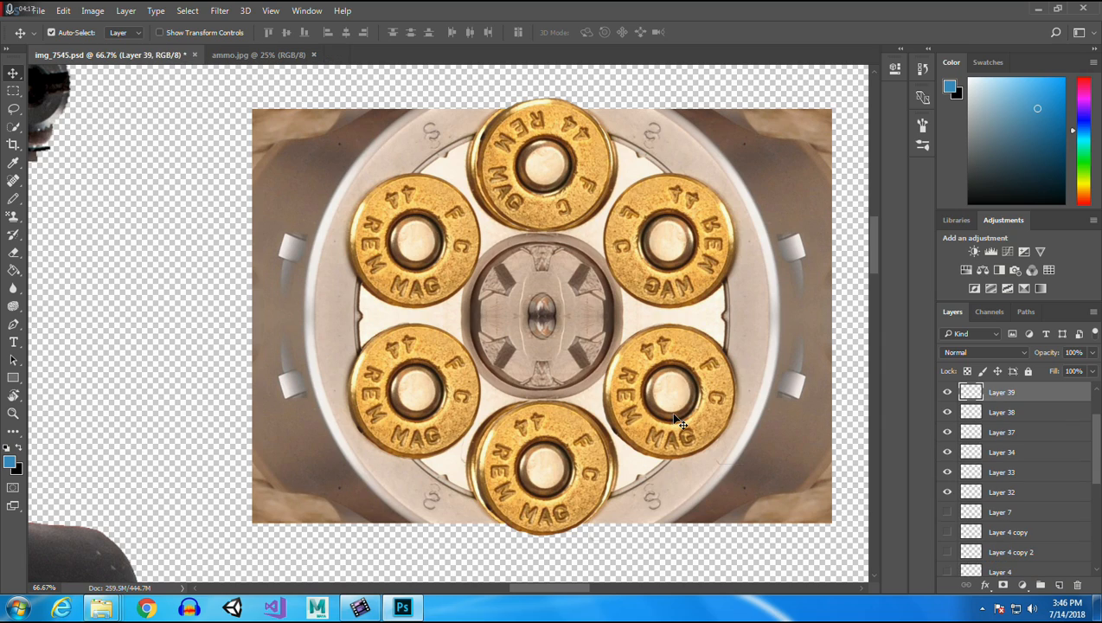
Rotate the lower-right cartridge copy counterclockwise so its 44 marking sits at the lower left.
{"action": "left_click", "coordinate": [64, 10]}
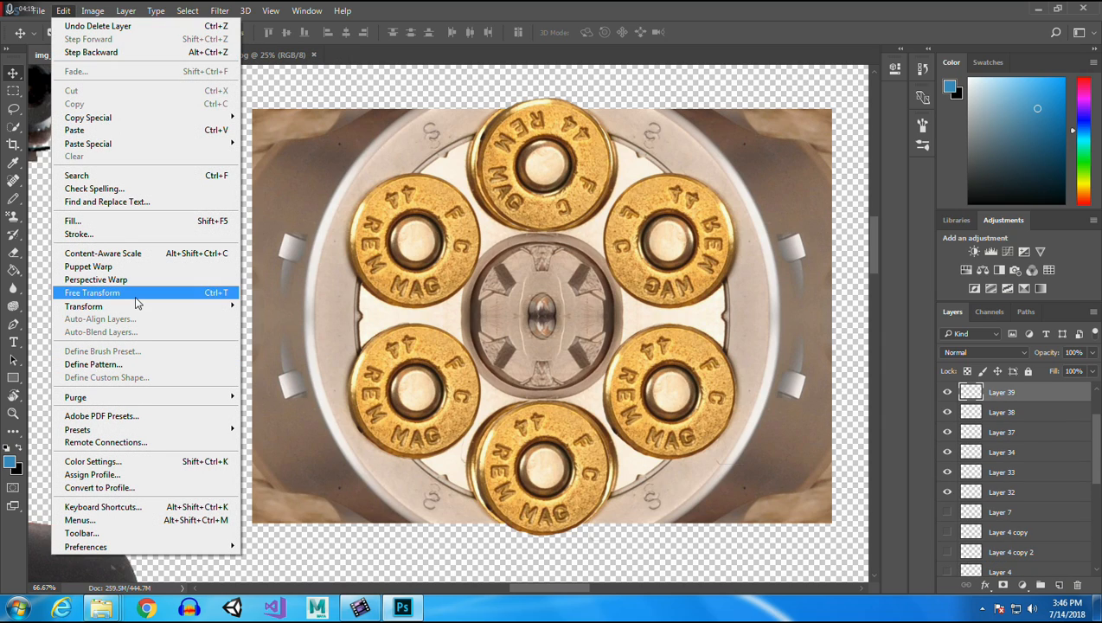
{"action": "mouse_move", "coordinate": [136, 308]}
{"action": "left_click", "coordinate": [263, 337]}
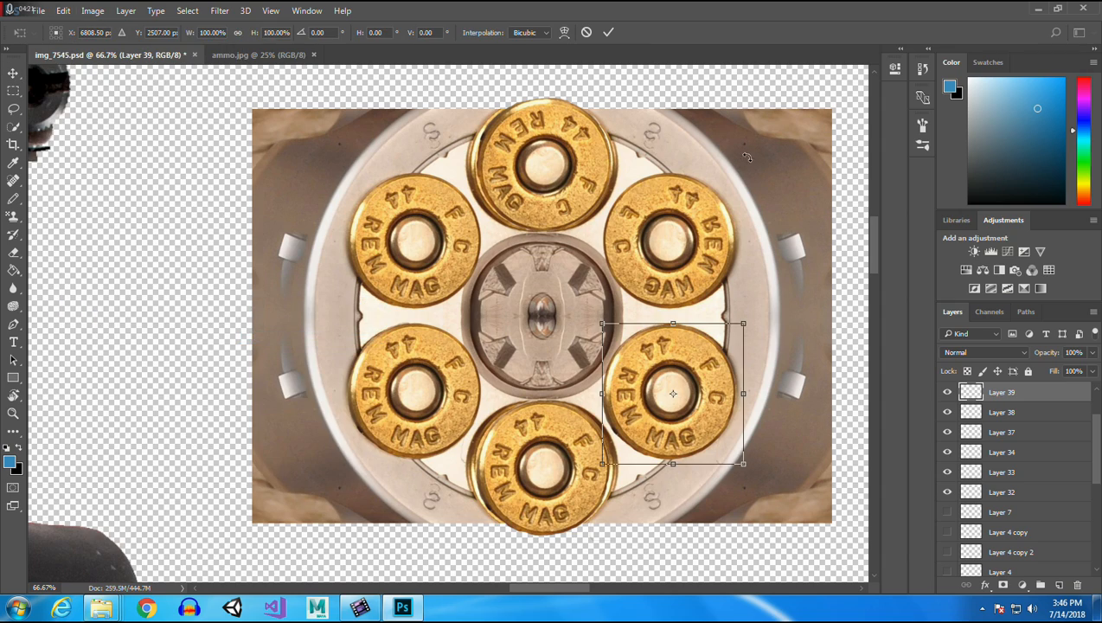
{"action": "left_click_drag", "start_coordinate": [735, 315], "coordinate": [716, 387]}
{"action": "key", "text": "Return"}
{"action": "left_click", "coordinate": [704, 224]}
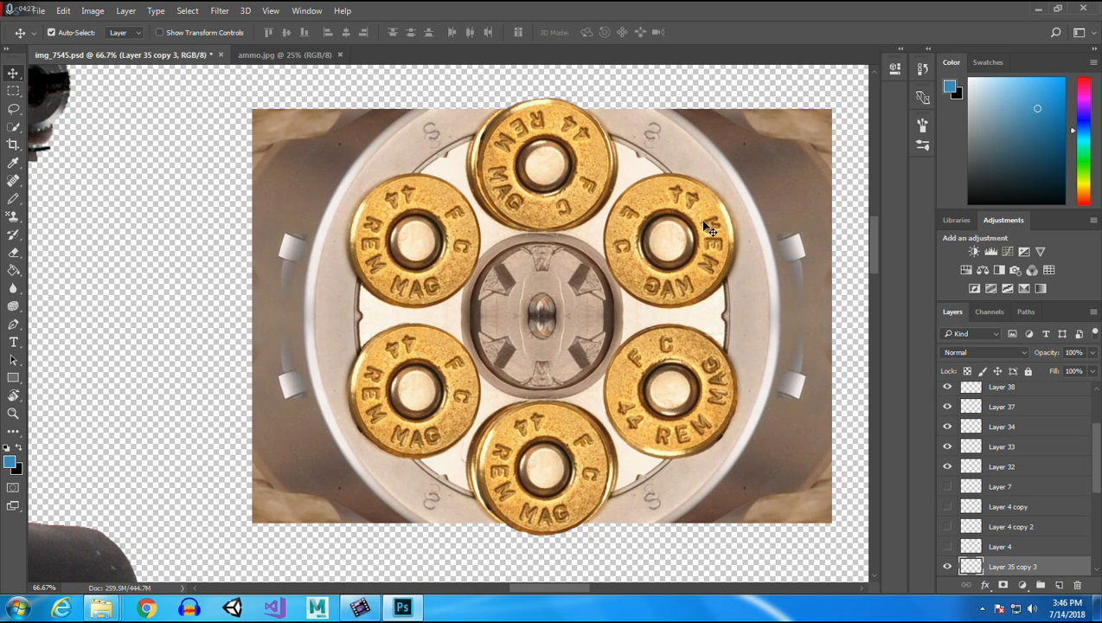
{"action": "left_click_drag", "start_coordinate": [704, 222], "coordinate": [607, 231]}
{"action": "key", "text": "ctrl+z"}
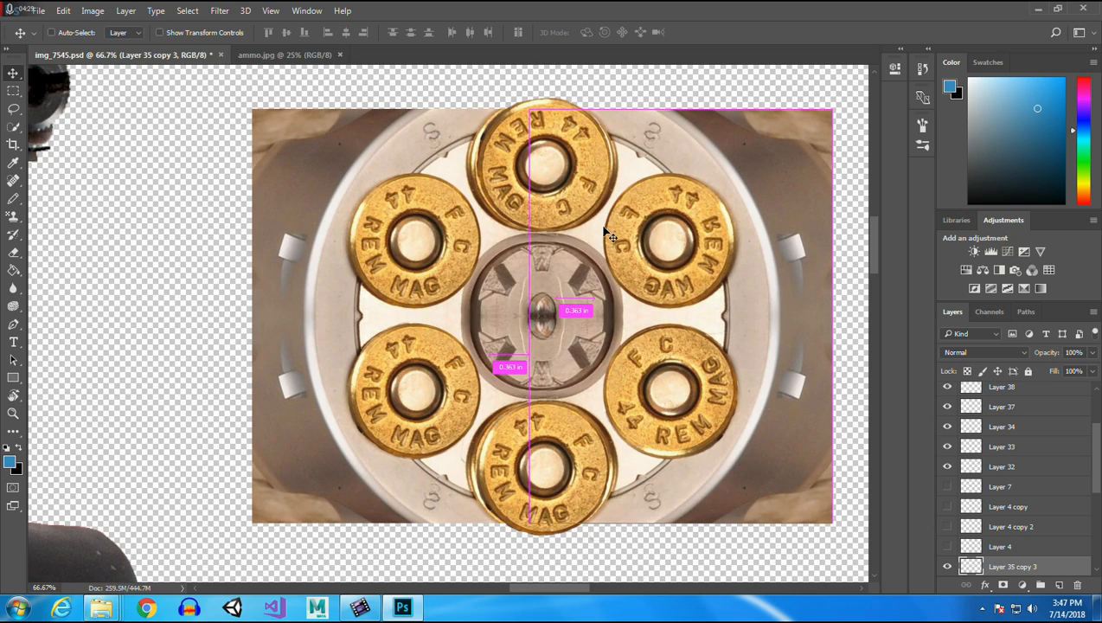
{"action": "left_click", "coordinate": [431, 238]}
{"action": "left_click_drag", "start_coordinate": [430, 248], "coordinate": [457, 281]}
{"action": "key", "text": "ctrl+z"}
Duplicate the top cartridge's layer as Layer 41 copy and place the duplicate over the cylinder's upper-right cartridge.
{"action": "left_click", "coordinate": [546, 153]}
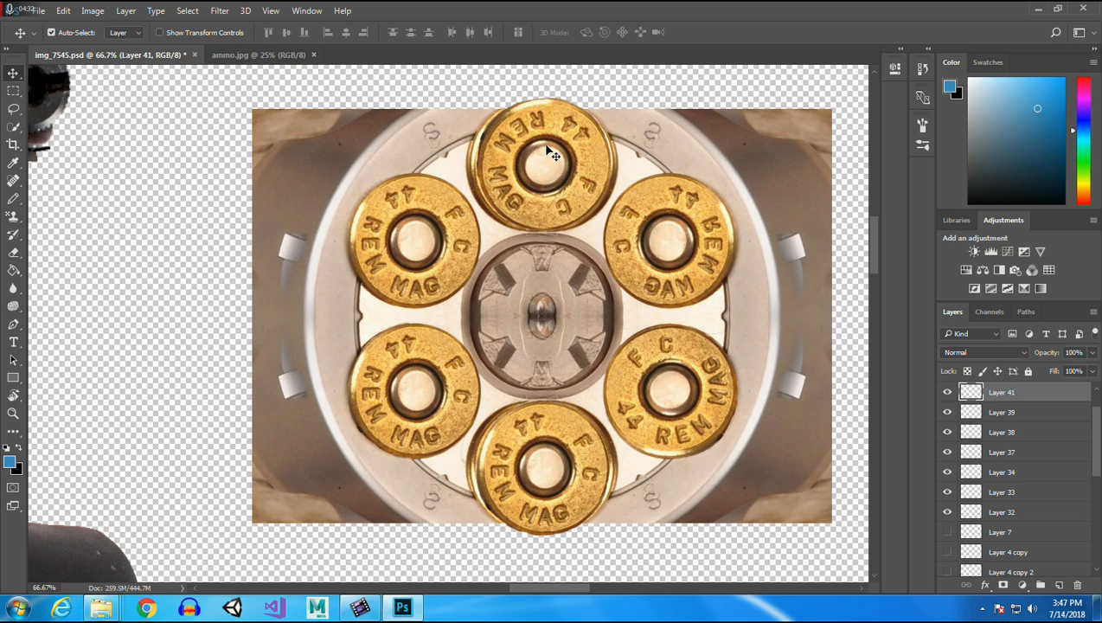
{"action": "mouse_move", "coordinate": [548, 149]}
{"action": "left_mouse_down"}
{"action": "mouse_move", "coordinate": [535, 263]}
{"action": "mouse_move", "coordinate": [544, 151]}
{"action": "left_mouse_up"}
{"action": "right_click", "coordinate": [1009, 395]}
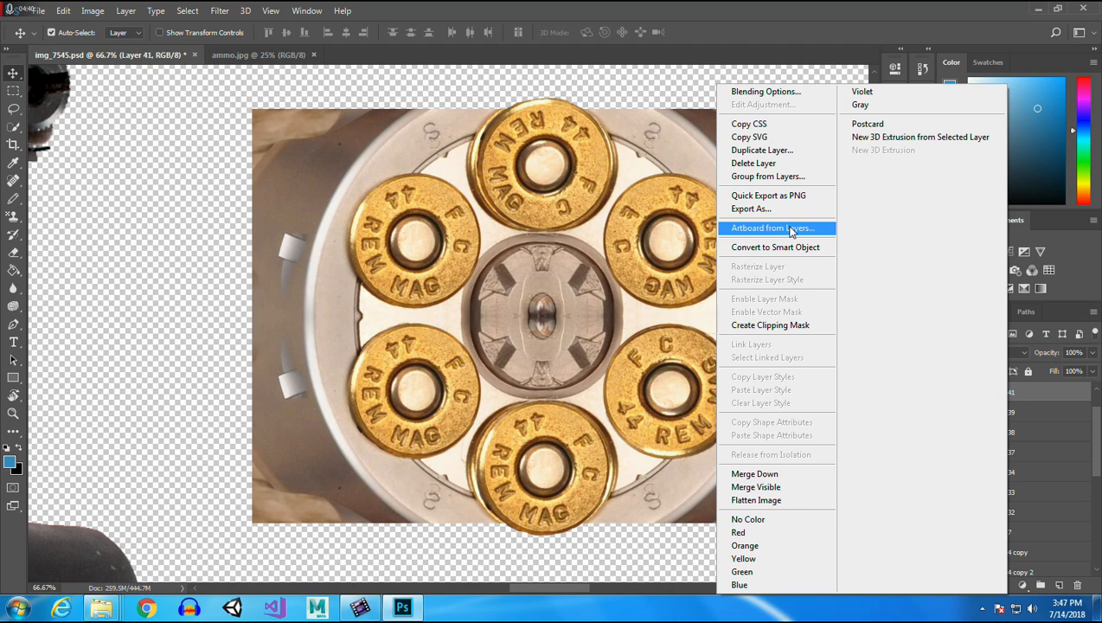
{"action": "left_click", "coordinate": [765, 149]}
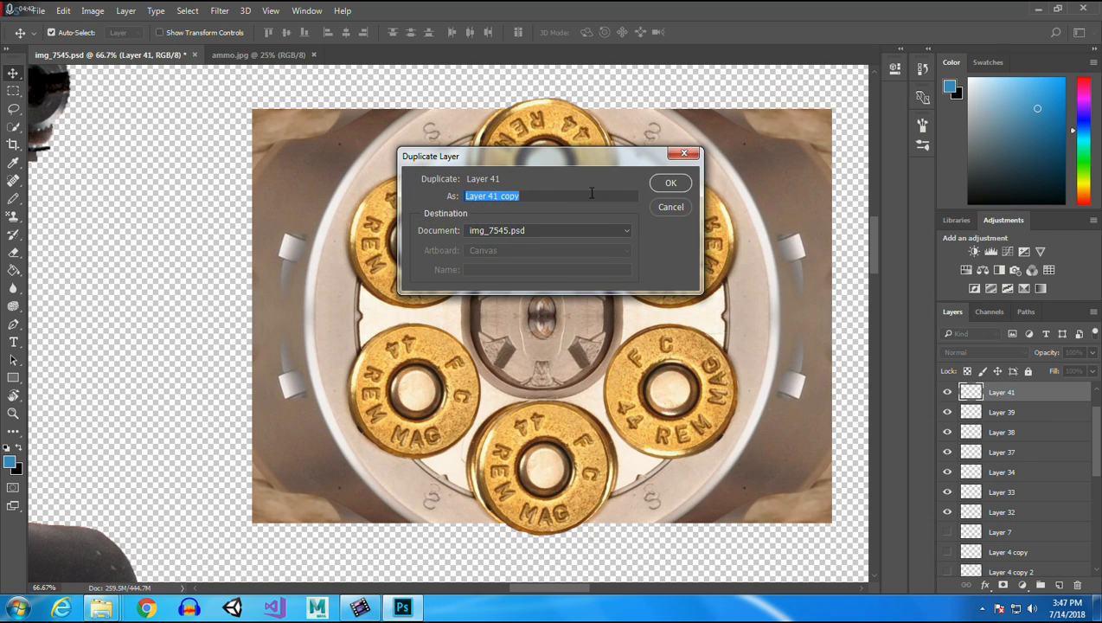
{"action": "left_click", "coordinate": [672, 186]}
{"action": "left_click_drag", "start_coordinate": [573, 162], "coordinate": [699, 238]}
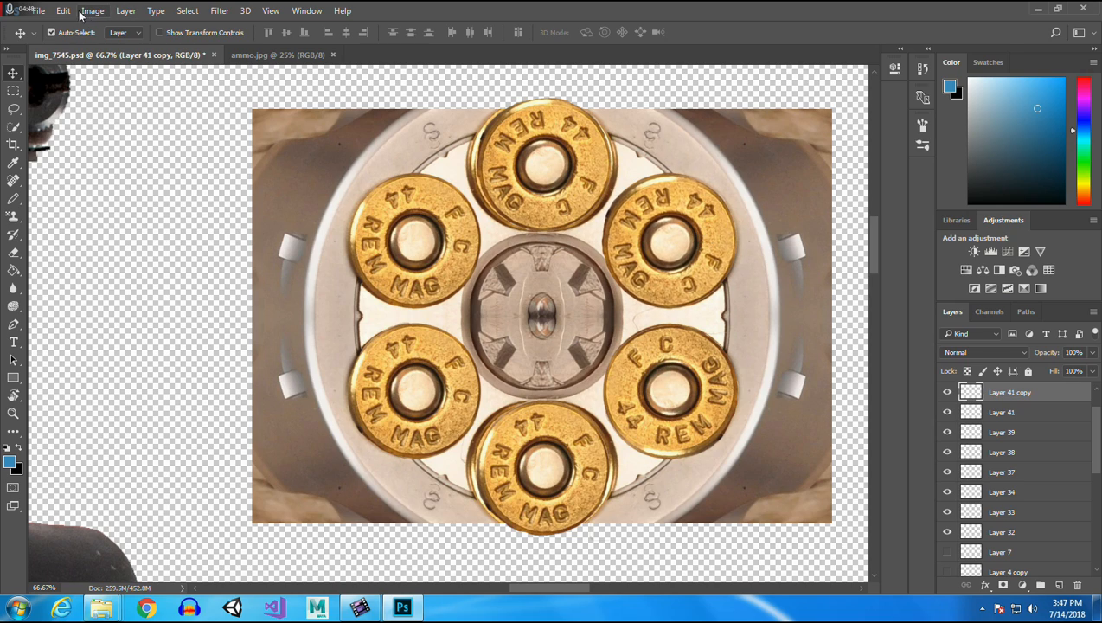
Rotate the upper-right cartridge duplicate clockwise by about 58° and shift it slightly left to cover the cartridge beneath.
{"action": "left_click", "coordinate": [63, 10]}
{"action": "mouse_move", "coordinate": [126, 308]}
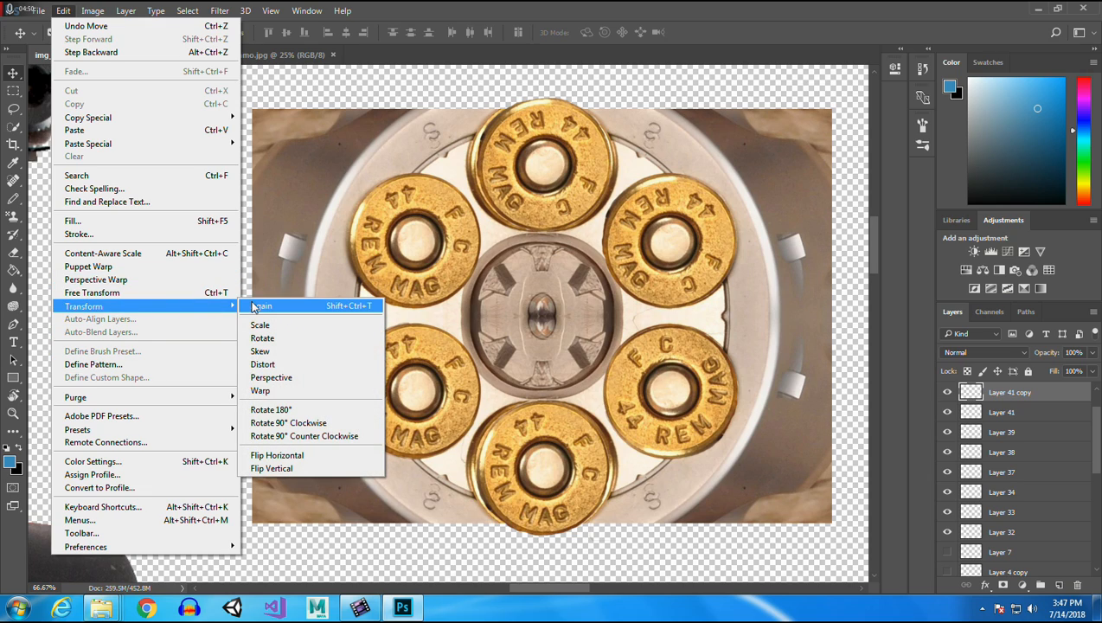
{"action": "left_click", "coordinate": [287, 343]}
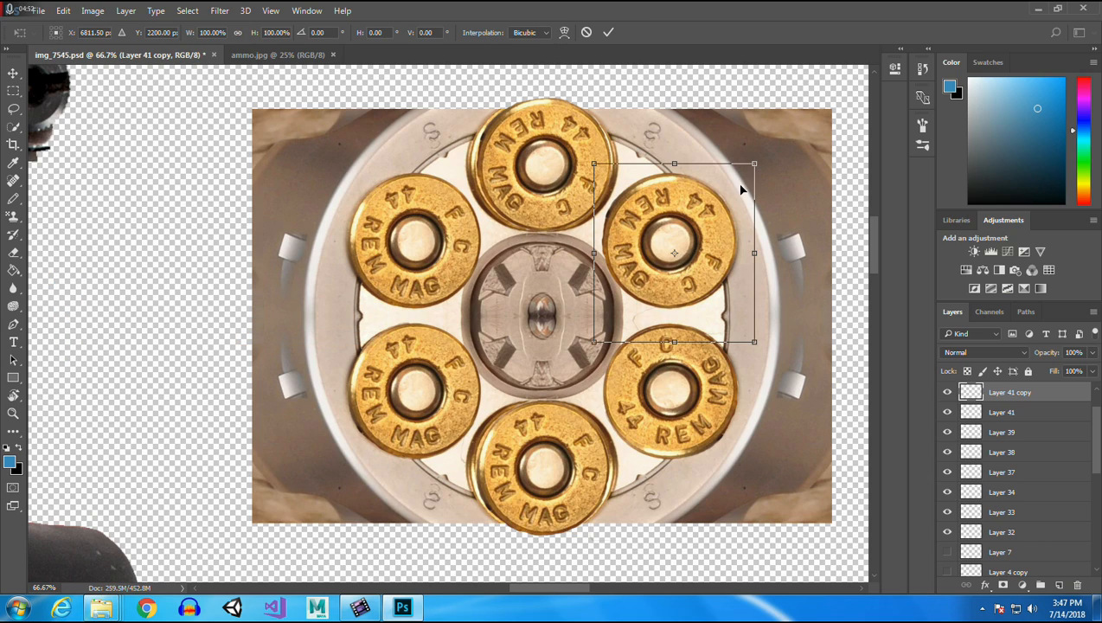
{"action": "left_click_drag", "start_coordinate": [756, 164], "coordinate": [791, 270]}
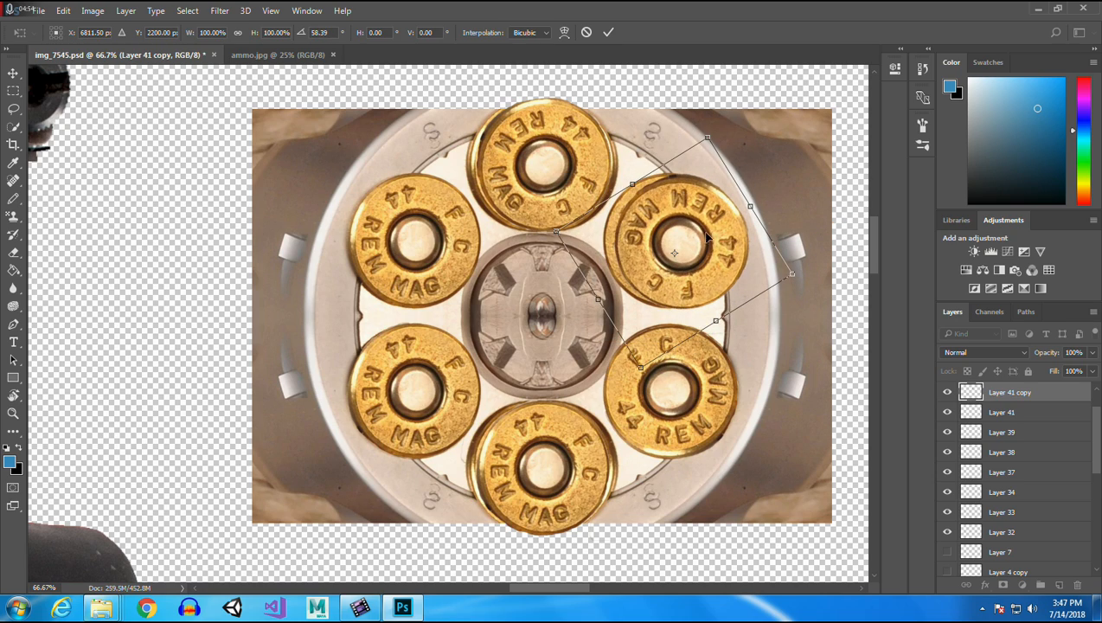
{"action": "left_click_drag", "start_coordinate": [732, 248], "coordinate": [723, 249]}
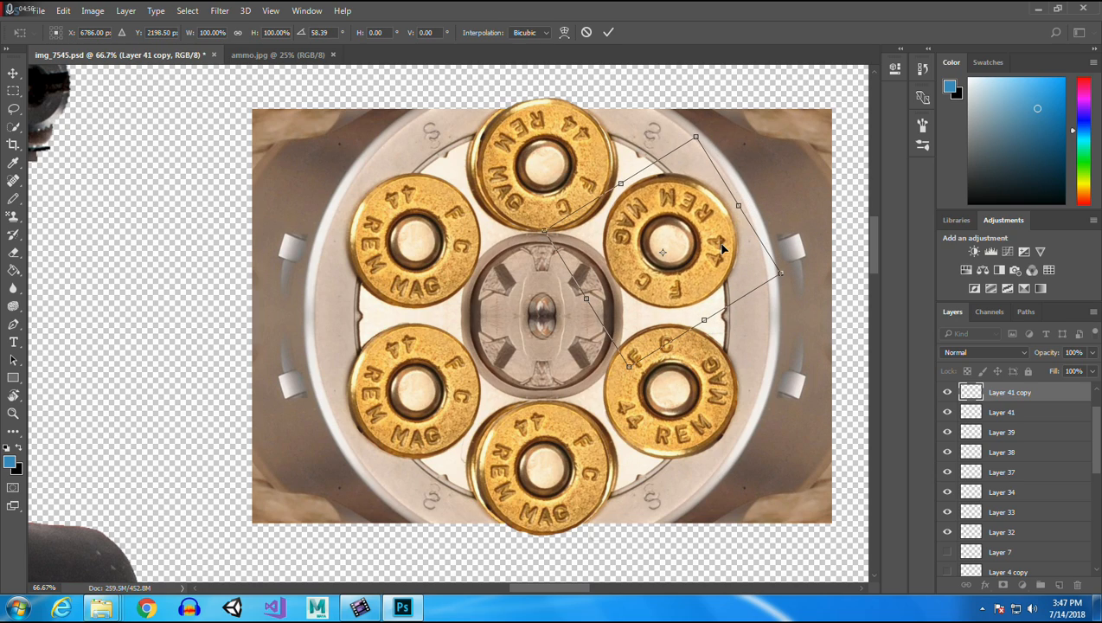
{"action": "key", "text": "Return"}
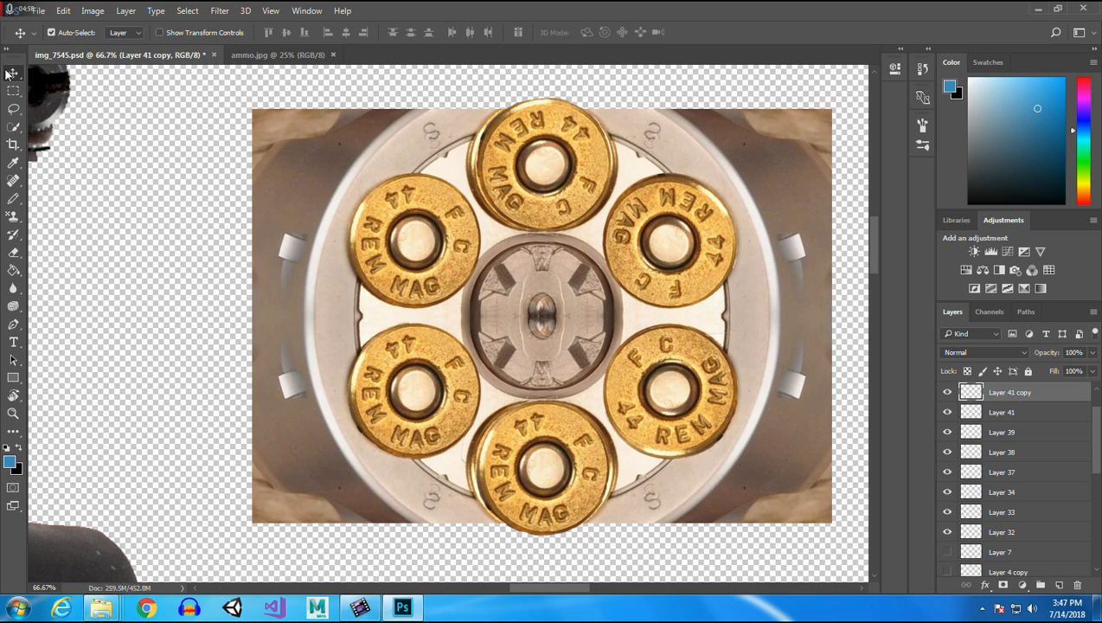
Start transforming the cylinder's bottom cartridge copy.
{"action": "left_click", "coordinate": [523, 440]}
{"action": "left_click", "coordinate": [63, 10]}
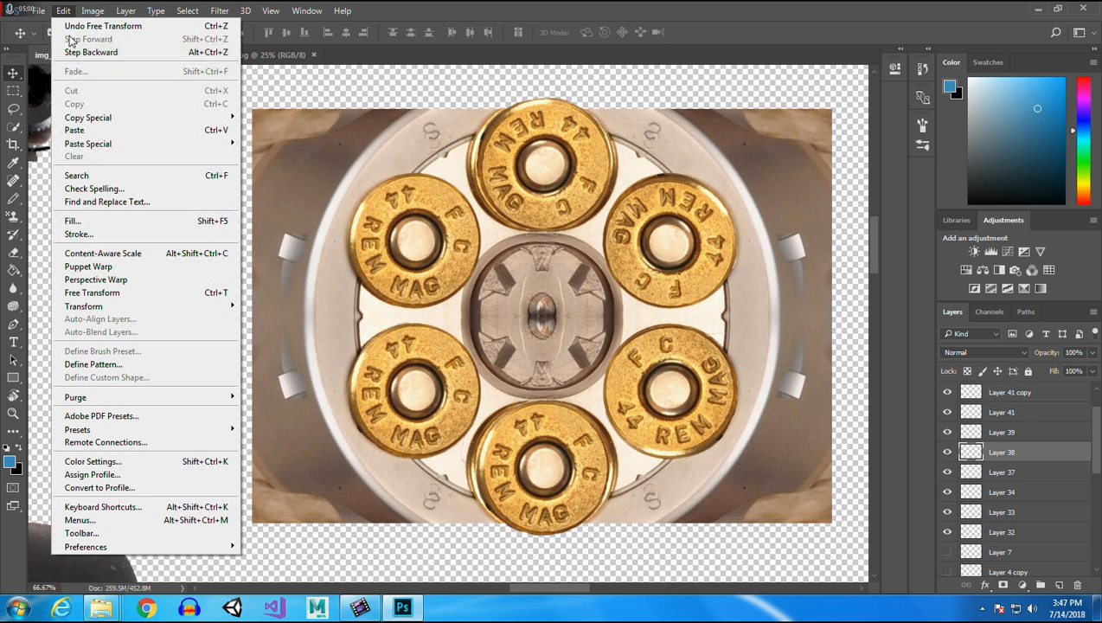
Rotate the bottom cartridge on Layer 38 about 42 degrees counter-clockwise and nudge it slightly back into its chamber.
{"action": "mouse_move", "coordinate": [164, 312]}
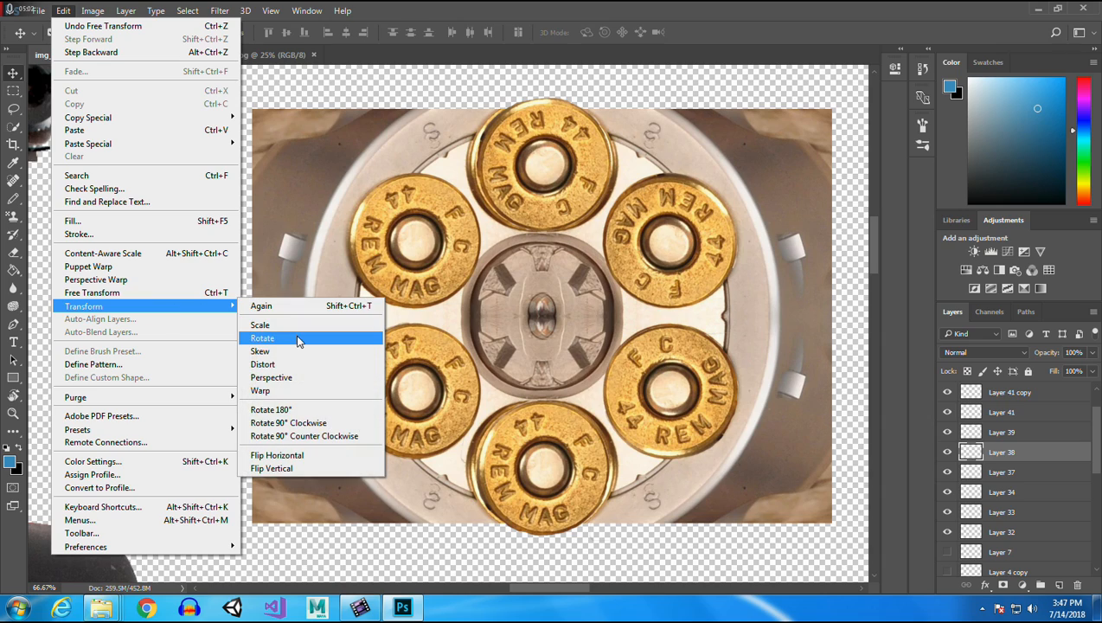
{"action": "left_click", "coordinate": [300, 340]}
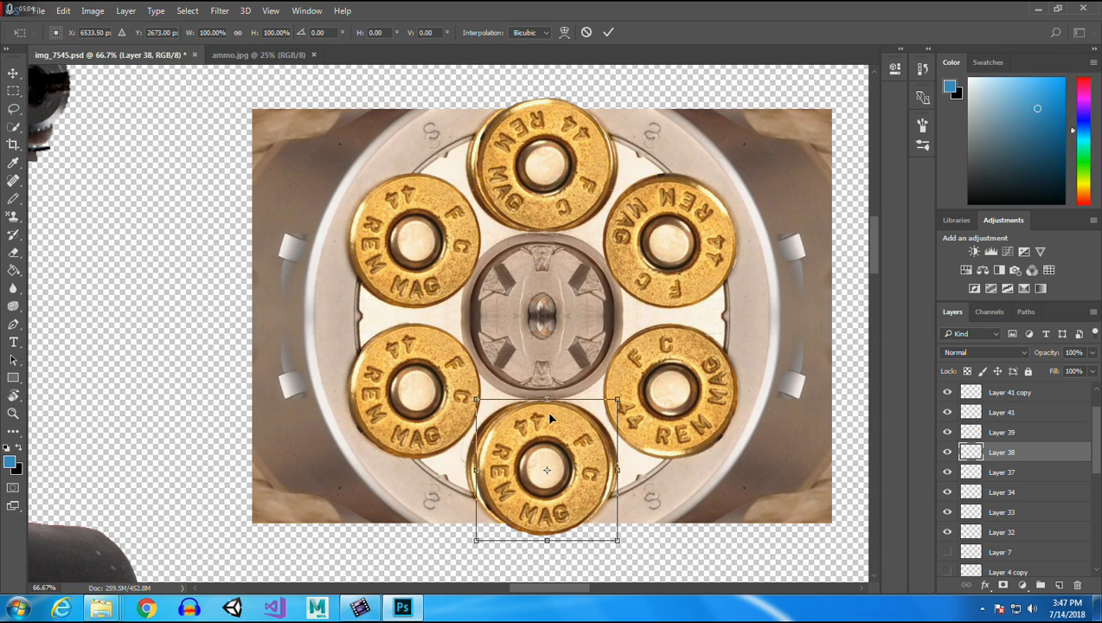
{"action": "left_click", "coordinate": [547, 472]}
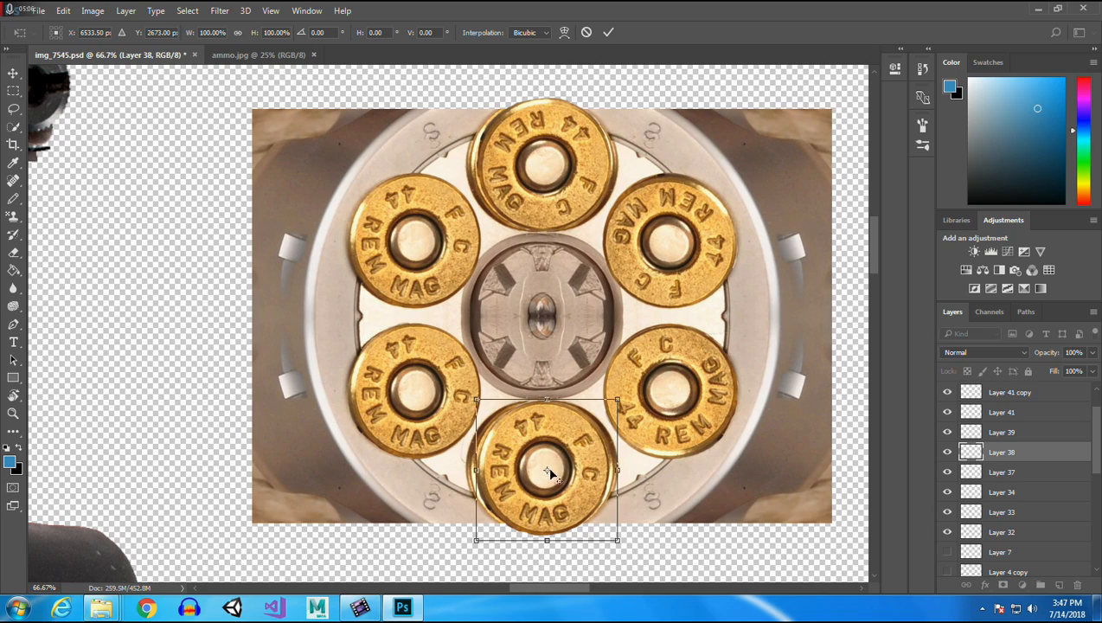
{"action": "left_click_drag", "start_coordinate": [543, 396], "coordinate": [481, 398]}
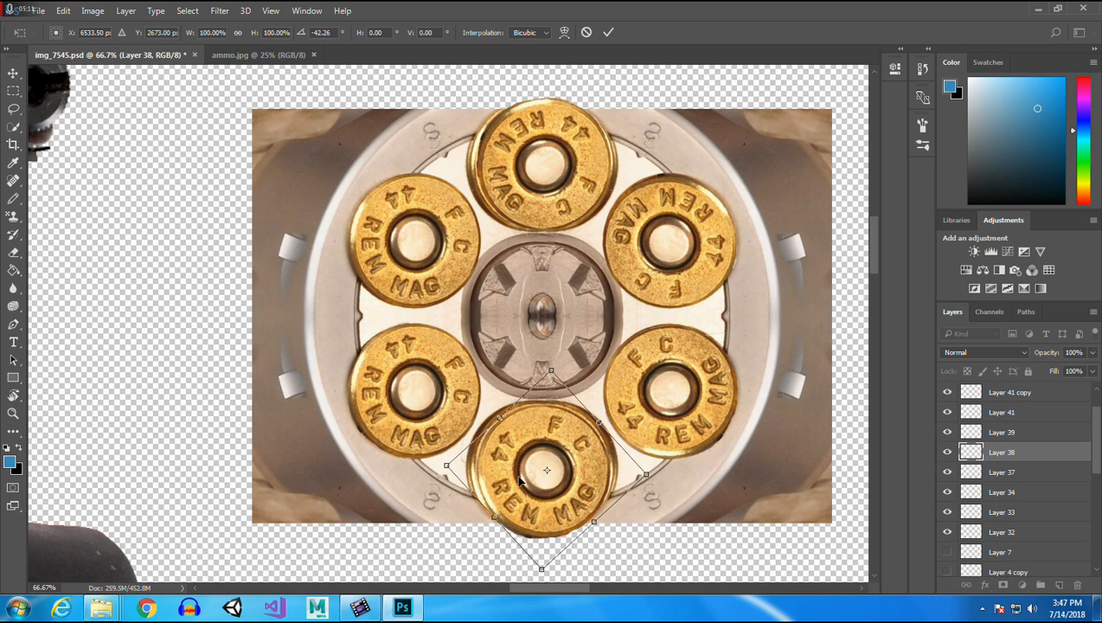
{"action": "key", "text": "Return"}
{"action": "left_click_drag", "start_coordinate": [543, 444], "coordinate": [541, 440]}
Rotate the lower-left cartridge on Layer 37 by about -134.75 degrees and nudge it back over its chamber.
{"action": "left_click", "coordinate": [413, 351]}
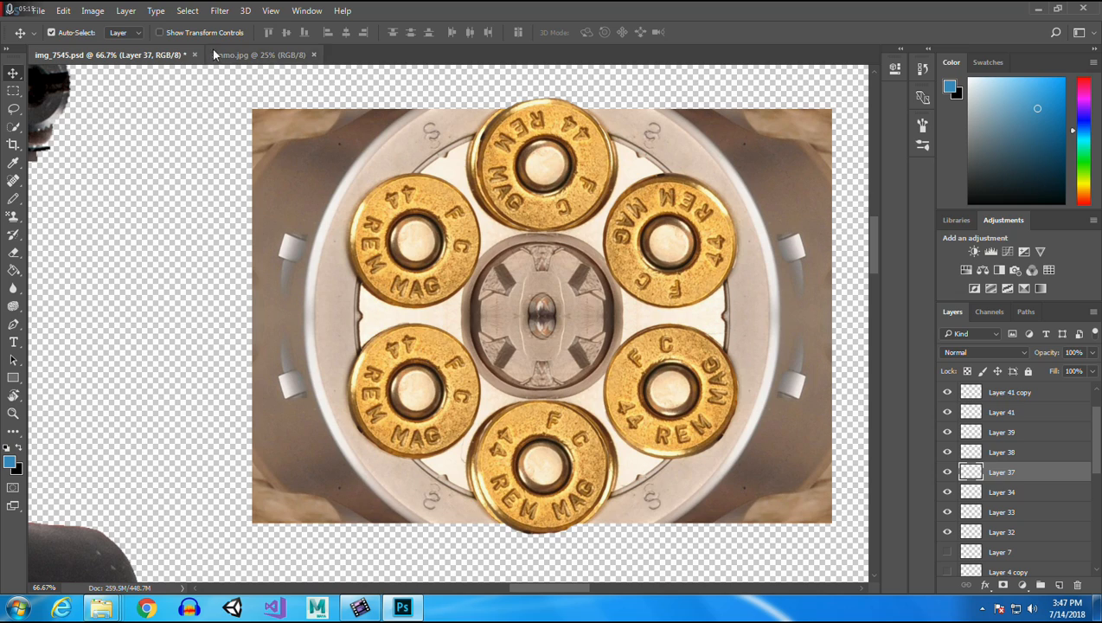
{"action": "left_click", "coordinate": [63, 10]}
{"action": "mouse_move", "coordinate": [146, 312]}
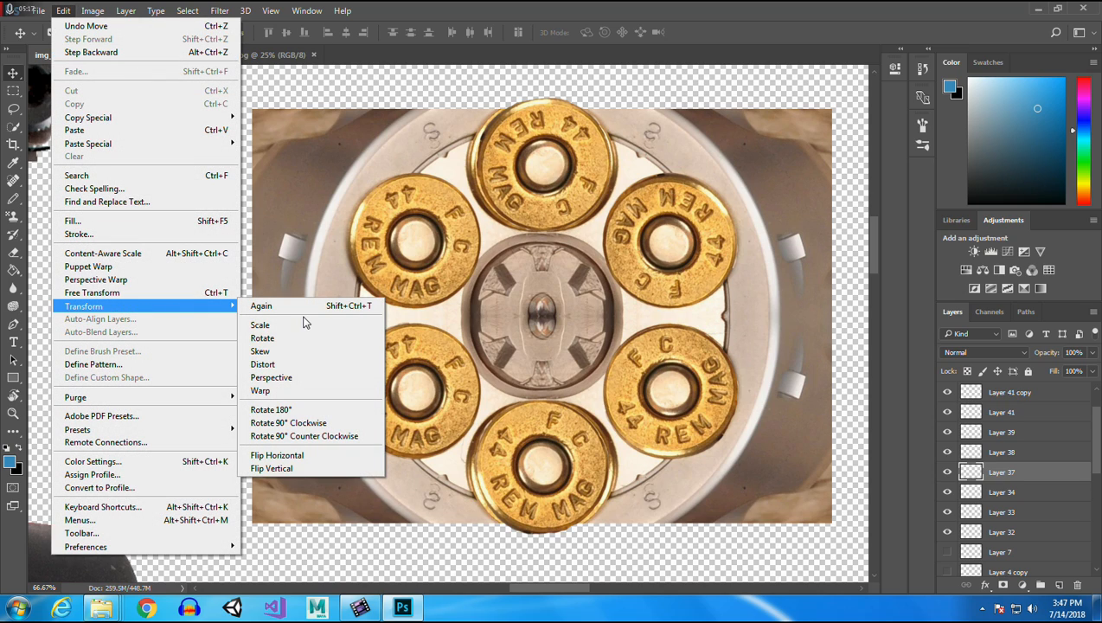
{"action": "left_click", "coordinate": [308, 344]}
{"action": "left_click_drag", "start_coordinate": [419, 320], "coordinate": [312, 491]}
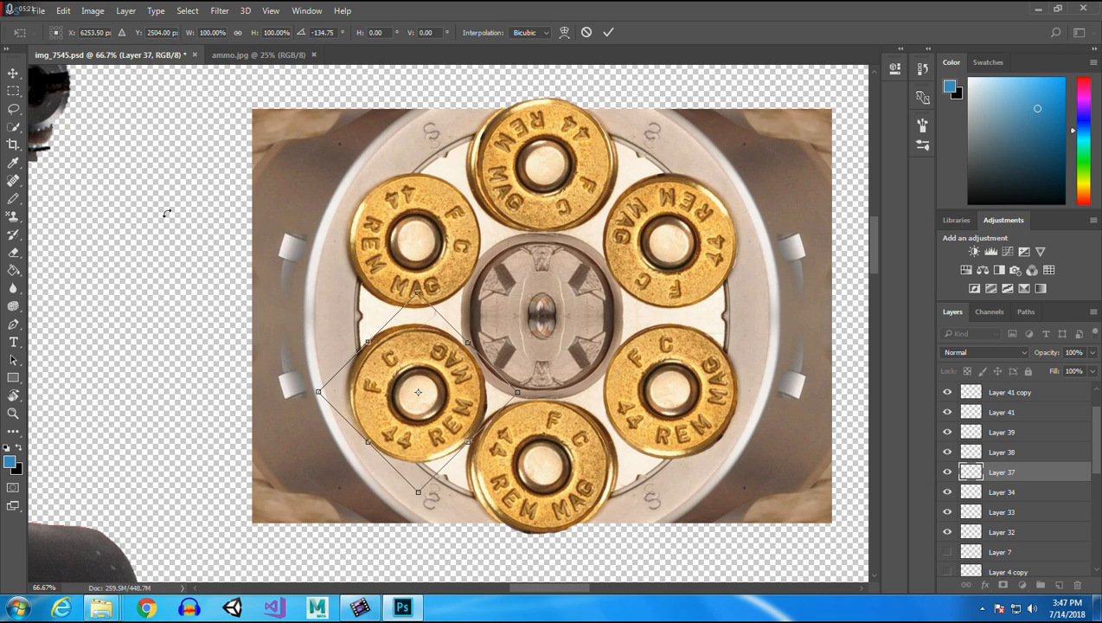
{"action": "left_click_drag", "start_coordinate": [423, 343], "coordinate": [419, 339]}
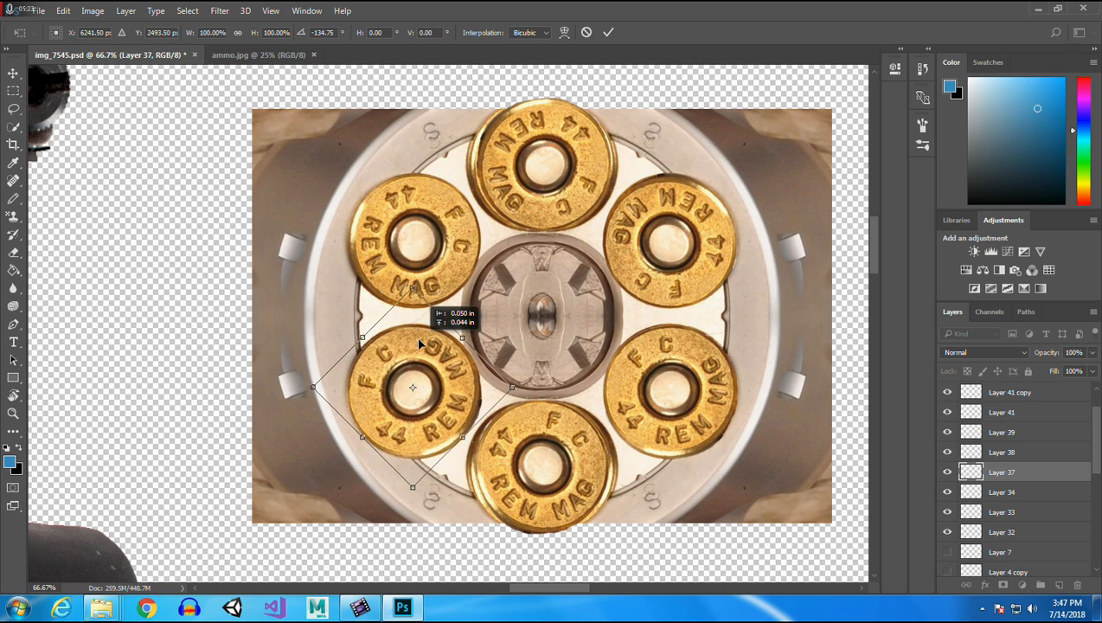
{"action": "key", "text": "Return"}
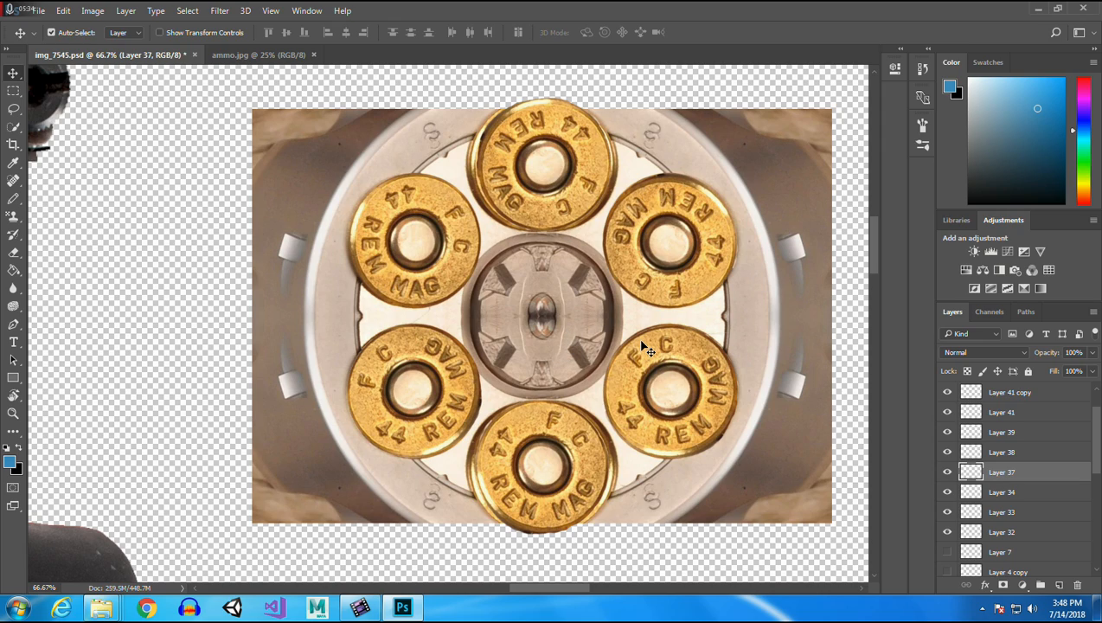
In ammo.jpg, copy a rectangular area covering the revolver cylinder's upper edge and the gap beneath the barrel.
{"action": "mouse_move", "coordinate": [874, 232]}
{"action": "left_mouse_down"}
{"action": "mouse_move", "coordinate": [871, 243]}
{"action": "mouse_move", "coordinate": [876, 223]}
{"action": "mouse_move", "coordinate": [874, 235]}
{"action": "left_mouse_up"}
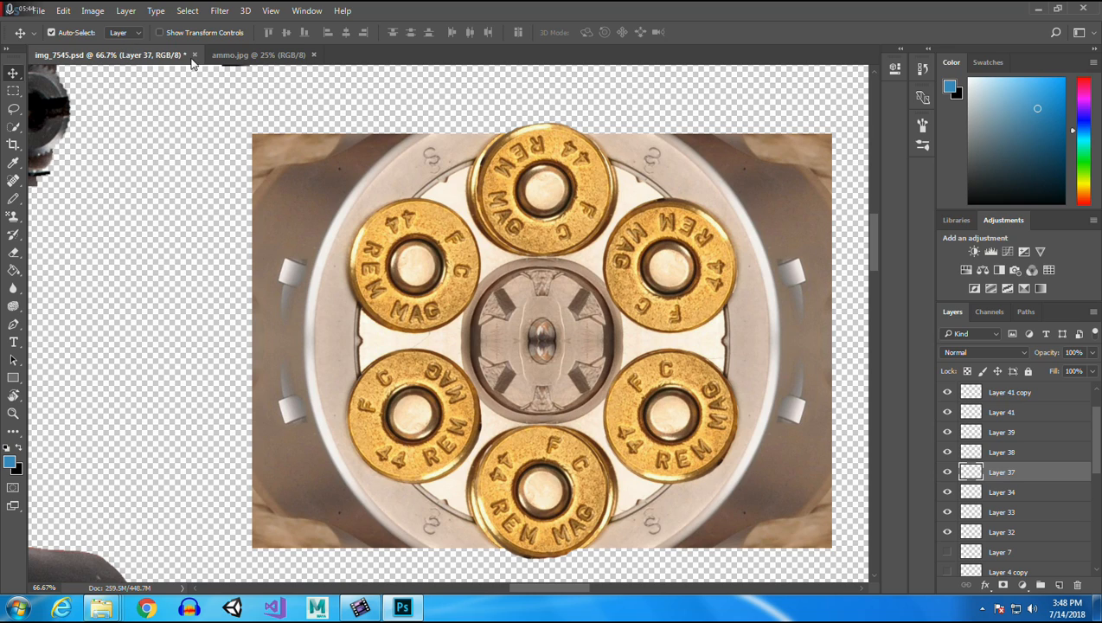
{"action": "left_click", "coordinate": [263, 57]}
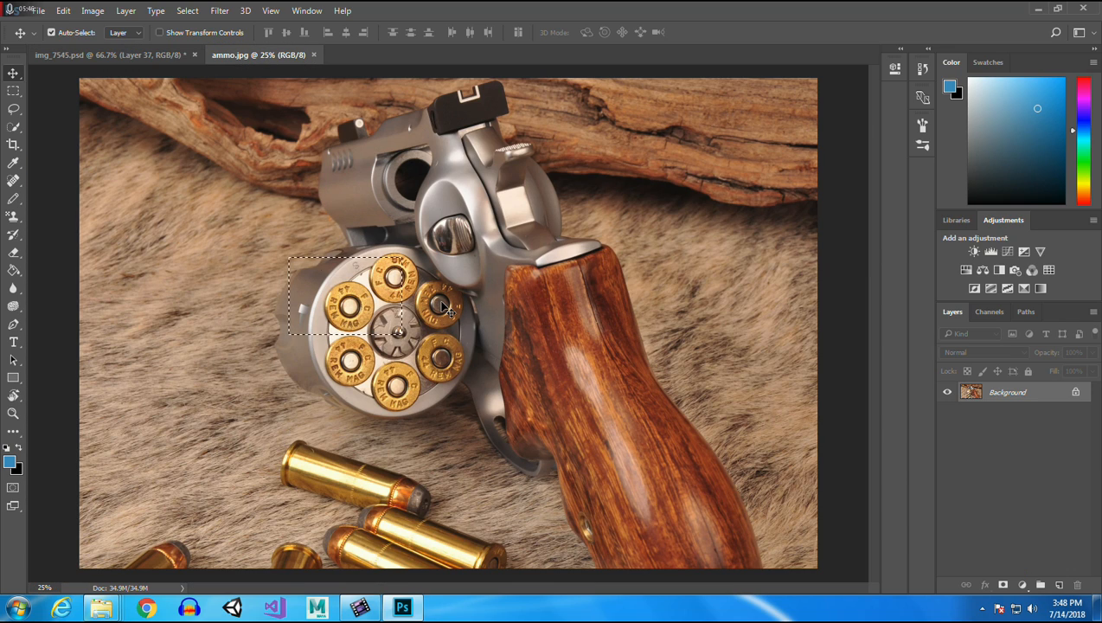
{"action": "left_click", "coordinate": [13, 90]}
{"action": "left_click", "coordinate": [315, 208]}
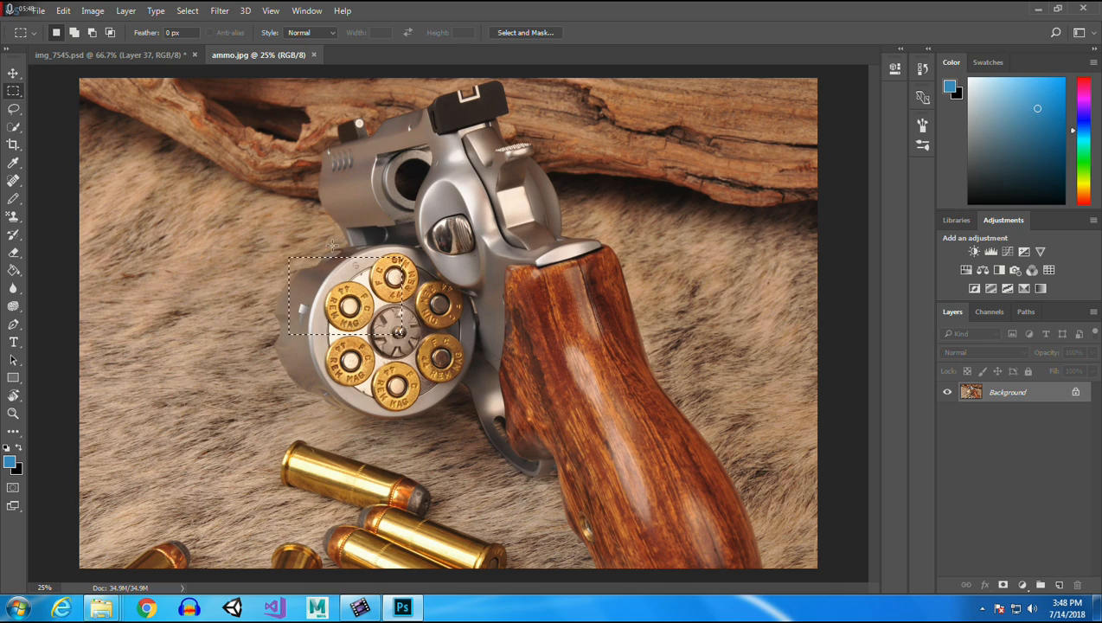
{"action": "left_click_drag", "start_coordinate": [307, 196], "coordinate": [434, 275]}
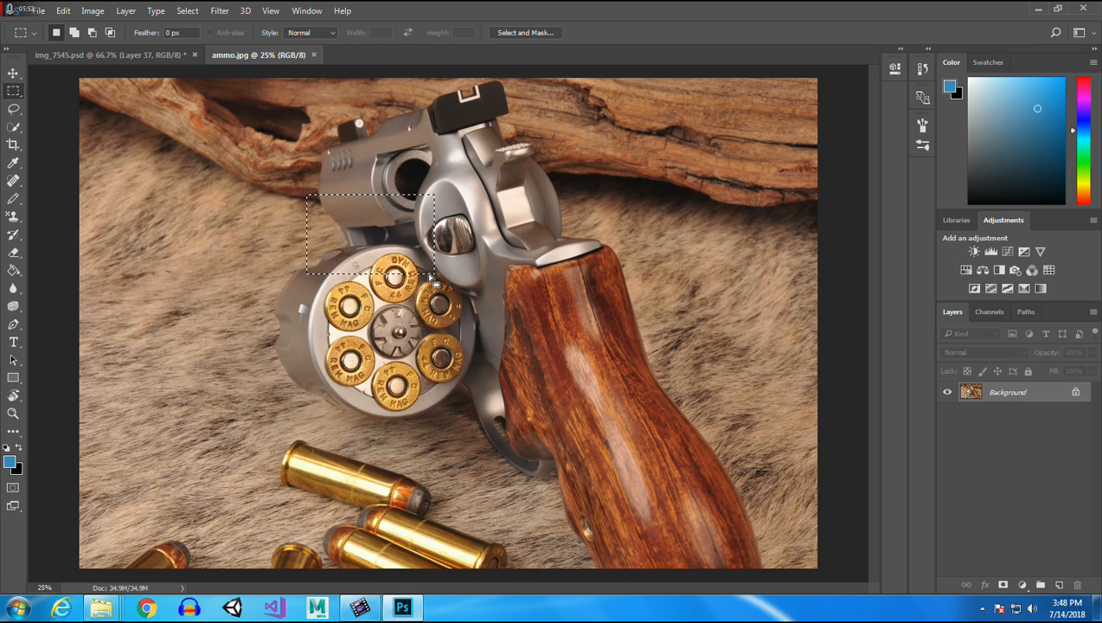
{"action": "key", "text": "ctrl+c"}
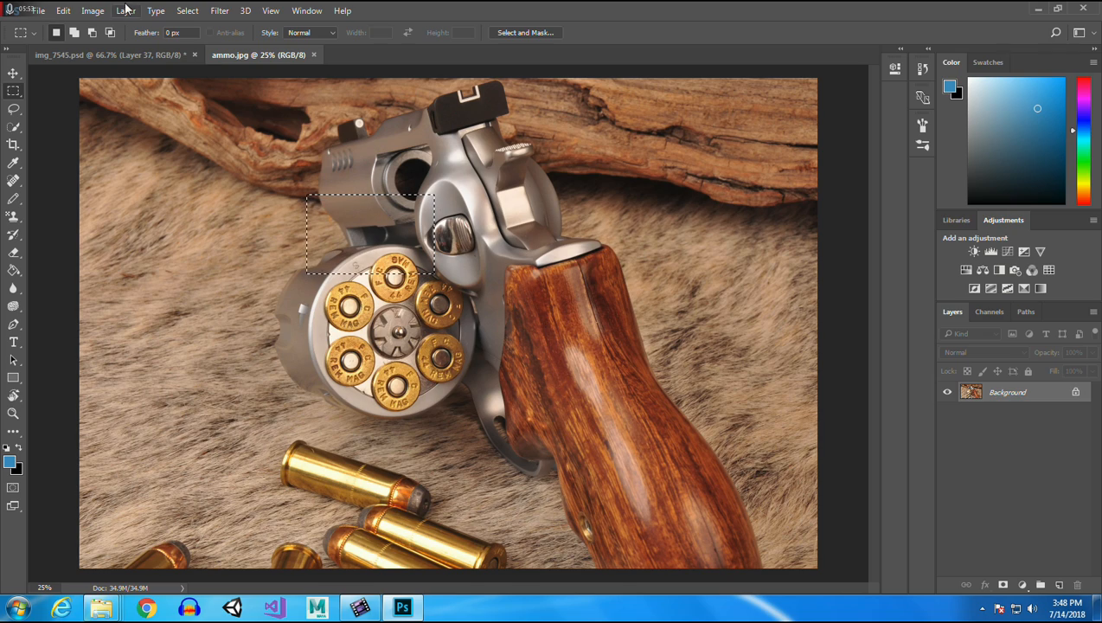
Paste the copied area into img_7545.psd and align it with the top edge of the assembled cylinder.
{"action": "left_click", "coordinate": [127, 53]}
{"action": "key", "text": "ctrl+v"}
{"action": "left_click", "coordinate": [14, 73]}
{"action": "left_click_drag", "start_coordinate": [468, 364], "coordinate": [490, 144]}
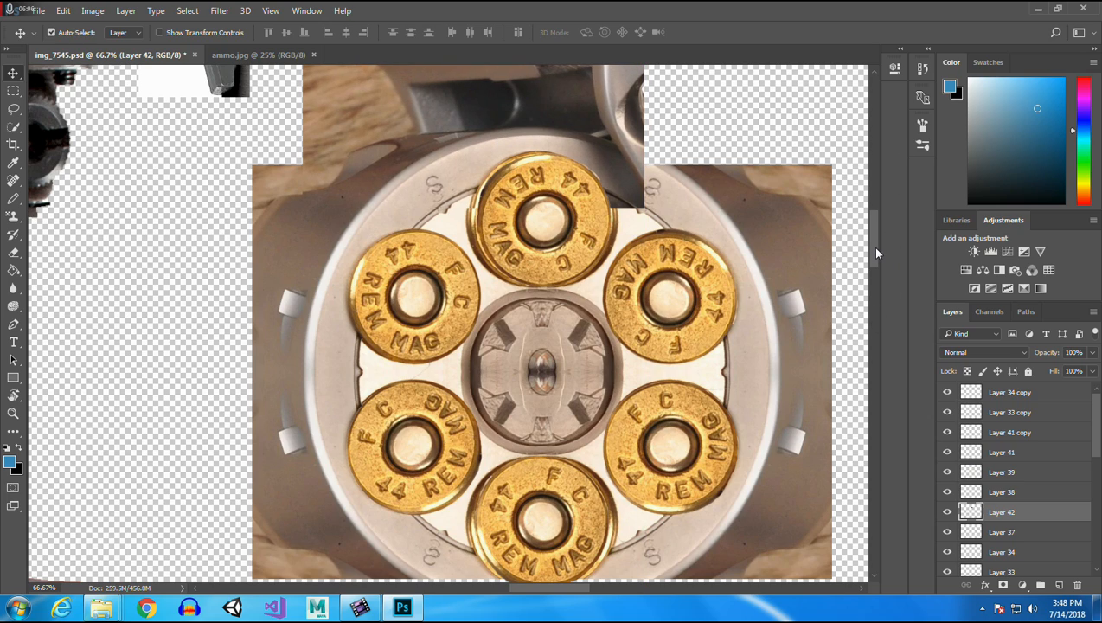
{"action": "left_click_drag", "start_coordinate": [877, 253], "coordinate": [876, 244]}
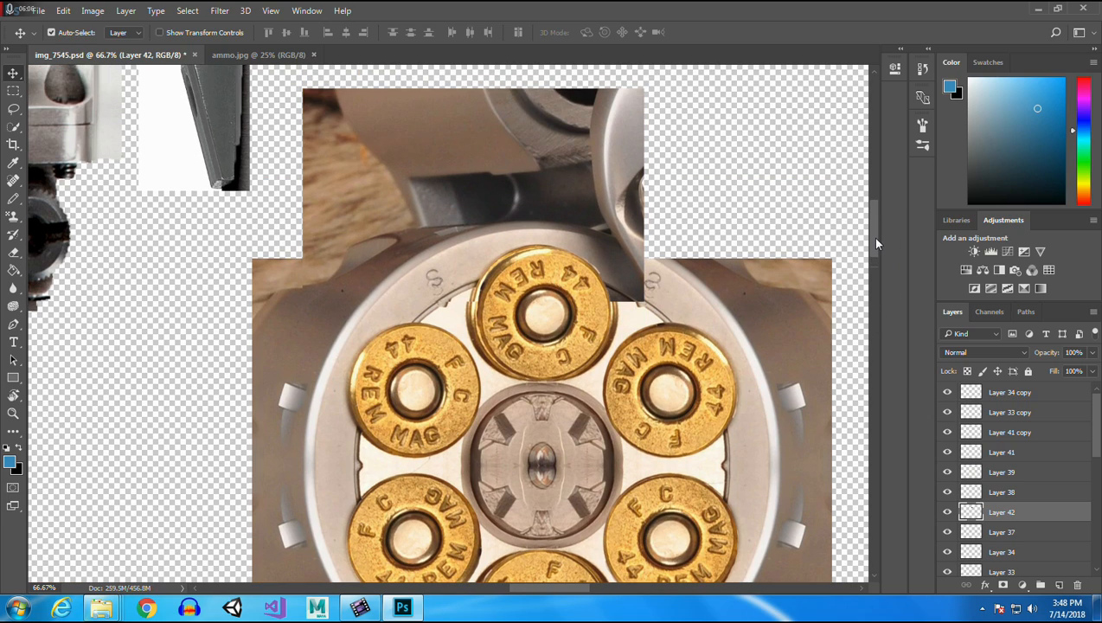
Erase the barrel, frame and wood background above the cylinder's edge from the pasted patch on Layer 42.
{"action": "left_click", "coordinate": [14, 253]}
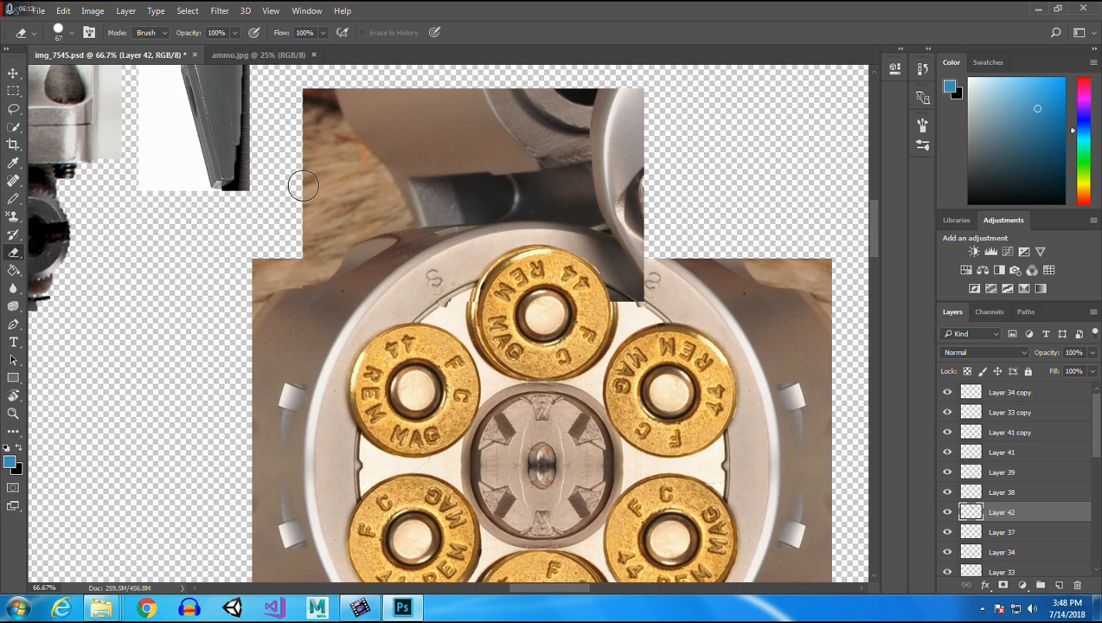
{"action": "mouse_move", "coordinate": [291, 203]}
{"action": "left_mouse_down"}
{"action": "mouse_move", "coordinate": [433, 193]}
{"action": "mouse_move", "coordinate": [643, 200]}
{"action": "mouse_move", "coordinate": [650, 189]}
{"action": "mouse_move", "coordinate": [317, 180]}
{"action": "mouse_move", "coordinate": [310, 96]}
{"action": "mouse_move", "coordinate": [652, 96]}
{"action": "mouse_move", "coordinate": [657, 114]}
{"action": "mouse_move", "coordinate": [344, 120]}
{"action": "mouse_move", "coordinate": [324, 138]}
{"action": "mouse_move", "coordinate": [655, 135]}
{"action": "mouse_move", "coordinate": [678, 153]}
{"action": "mouse_move", "coordinate": [331, 162]}
{"action": "mouse_move", "coordinate": [305, 185]}
{"action": "mouse_move", "coordinate": [292, 294]}
{"action": "left_mouse_up"}
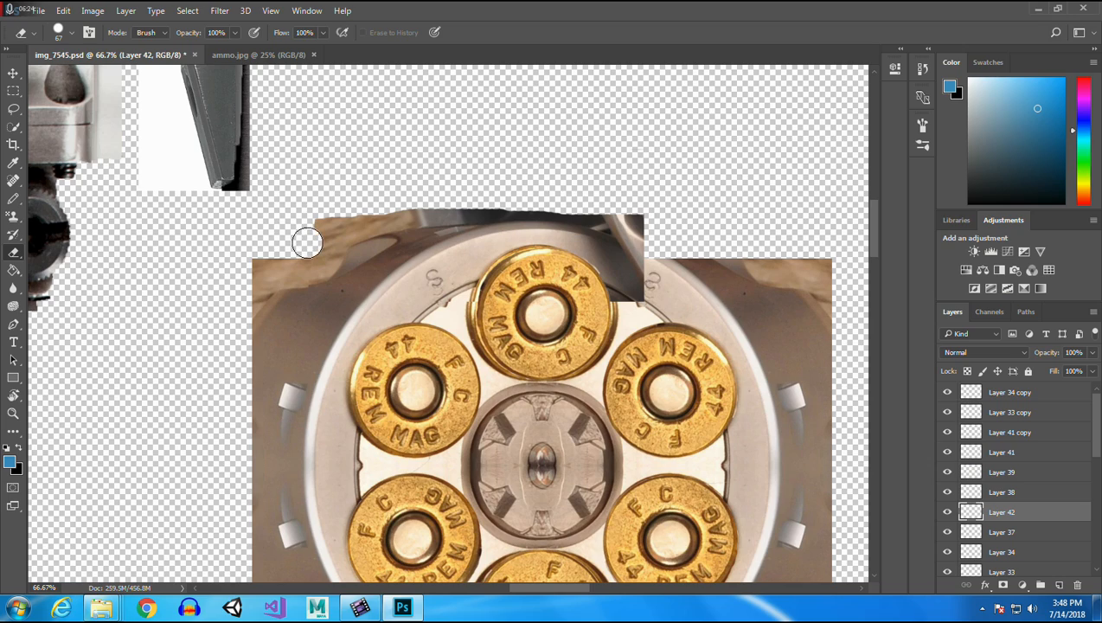
{"action": "left_click_drag", "start_coordinate": [307, 244], "coordinate": [406, 187]}
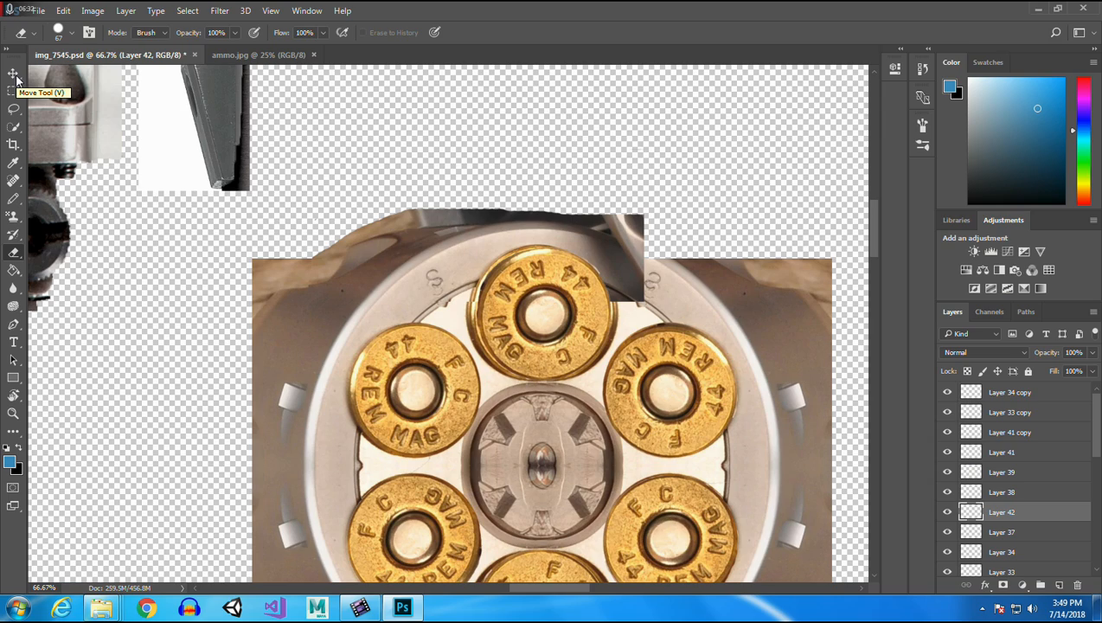
Set the Eraser opacity to 15% and blend the patch's edge around the S marking beside the top cartridge.
{"action": "left_click", "coordinate": [235, 33]}
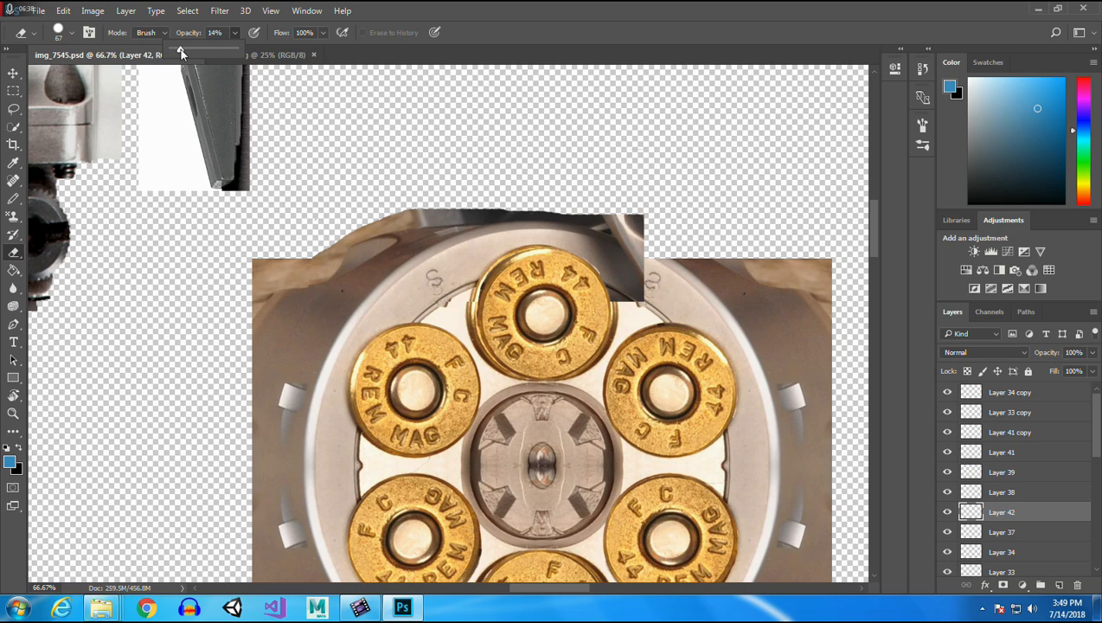
{"action": "left_click", "coordinate": [439, 292]}
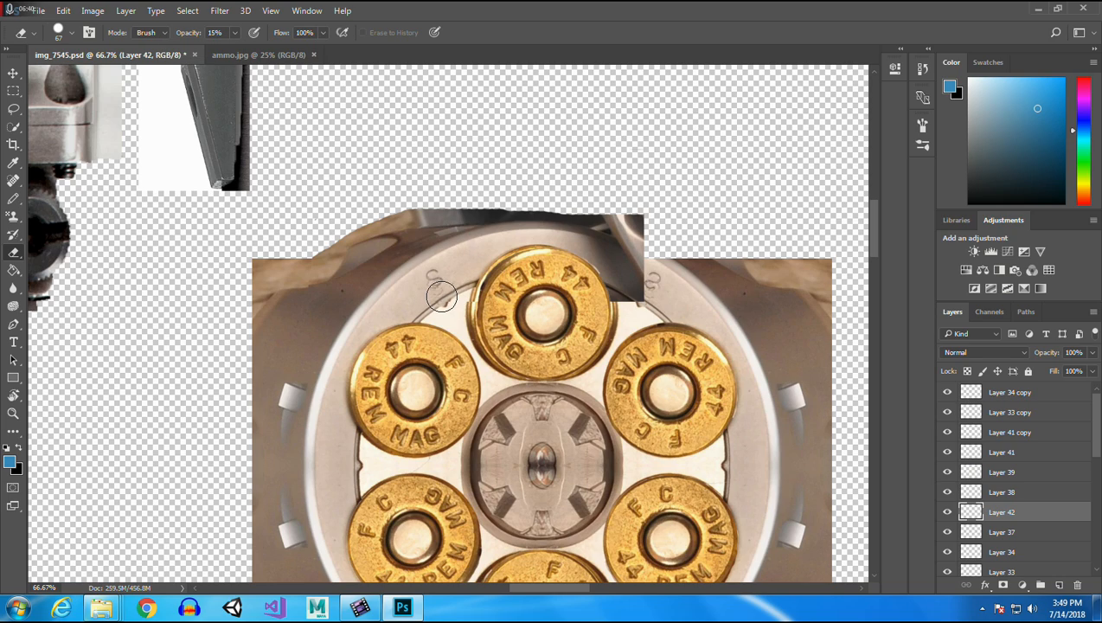
{"action": "mouse_move", "coordinate": [450, 296]}
{"action": "left_mouse_down"}
{"action": "mouse_move", "coordinate": [461, 283]}
{"action": "mouse_move", "coordinate": [437, 292]}
{"action": "mouse_move", "coordinate": [429, 267]}
{"action": "mouse_move", "coordinate": [442, 289]}
{"action": "mouse_move", "coordinate": [461, 290]}
{"action": "mouse_move", "coordinate": [451, 295]}
{"action": "mouse_move", "coordinate": [423, 272]}
{"action": "mouse_move", "coordinate": [431, 263]}
{"action": "left_mouse_up"}
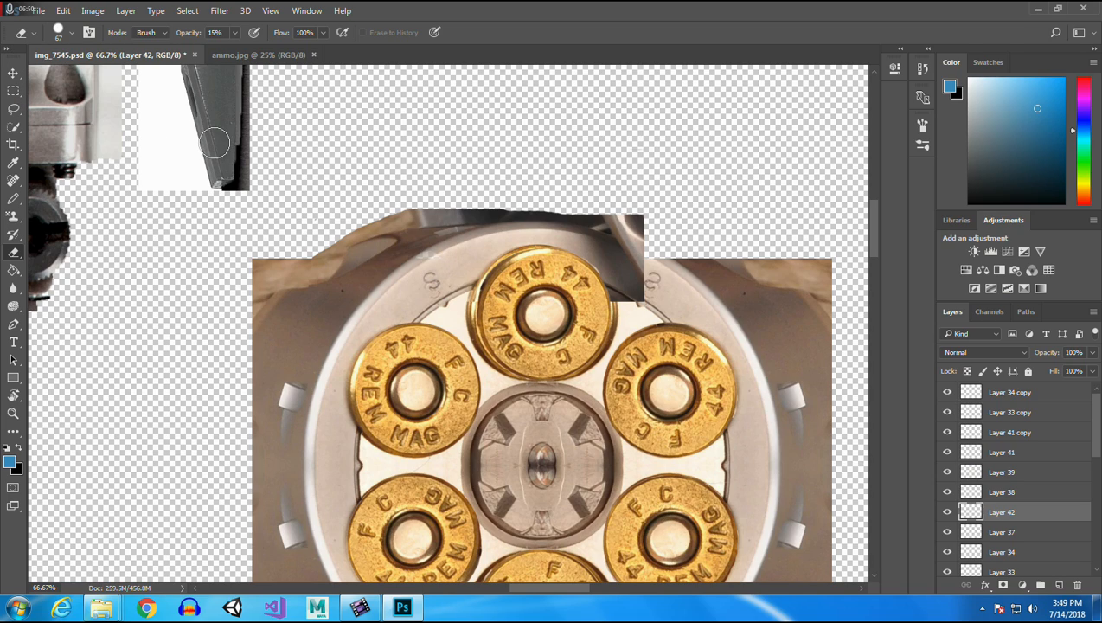
Paste the copied area again, place its layer directly below Layer 42, and align it with the cylinder's top edge.
{"action": "key", "text": "ctrl+v"}
{"action": "left_click", "coordinate": [12, 73]}
{"action": "left_click_drag", "start_coordinate": [395, 303], "coordinate": [424, 137]}
{"action": "left_click_drag", "start_coordinate": [1007, 518], "coordinate": [1005, 538]}
{"action": "left_click_drag", "start_coordinate": [504, 142], "coordinate": [499, 185]}
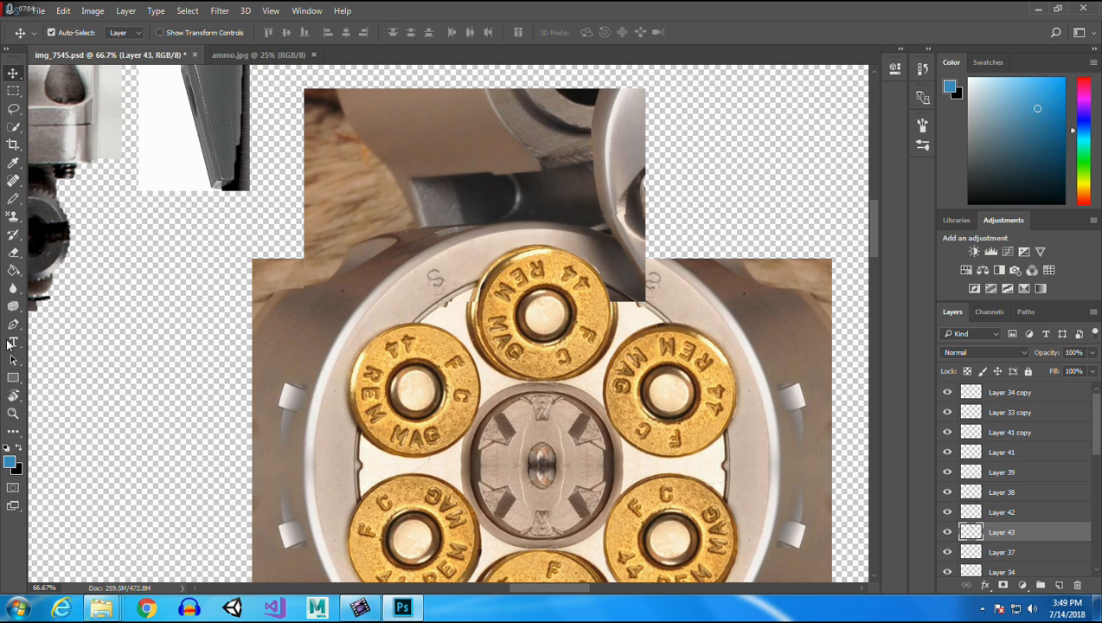
Delete the part of Layer 43 above the cylinder with a wide rectangular selection and deselect.
{"action": "left_click", "coordinate": [13, 90]}
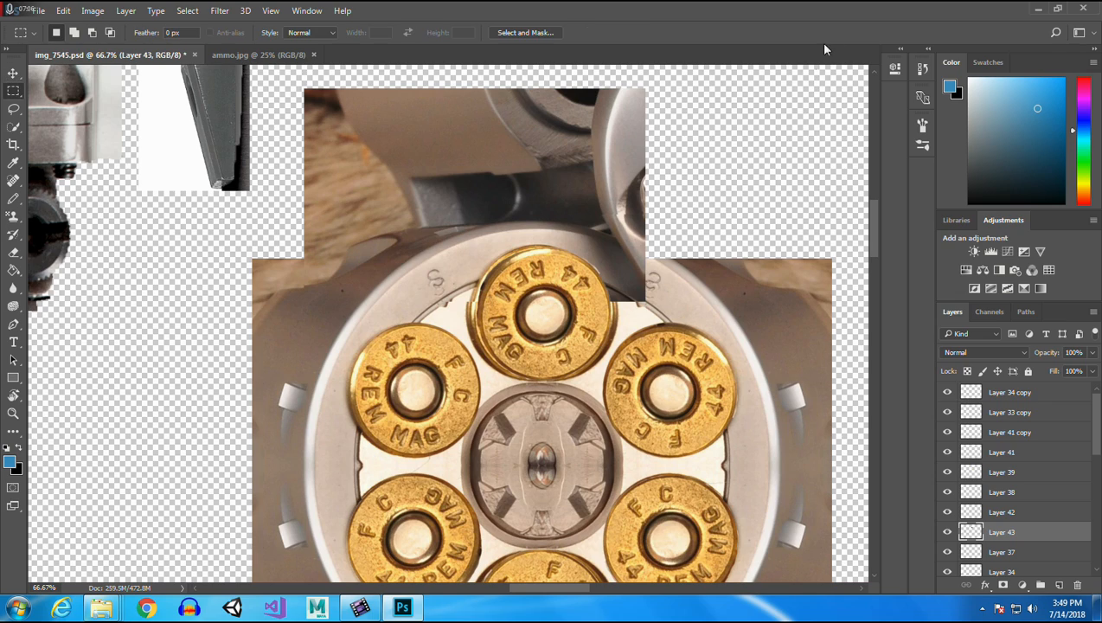
{"action": "left_click_drag", "start_coordinate": [746, 77], "coordinate": [249, 227]}
{"action": "key", "text": "Delete"}
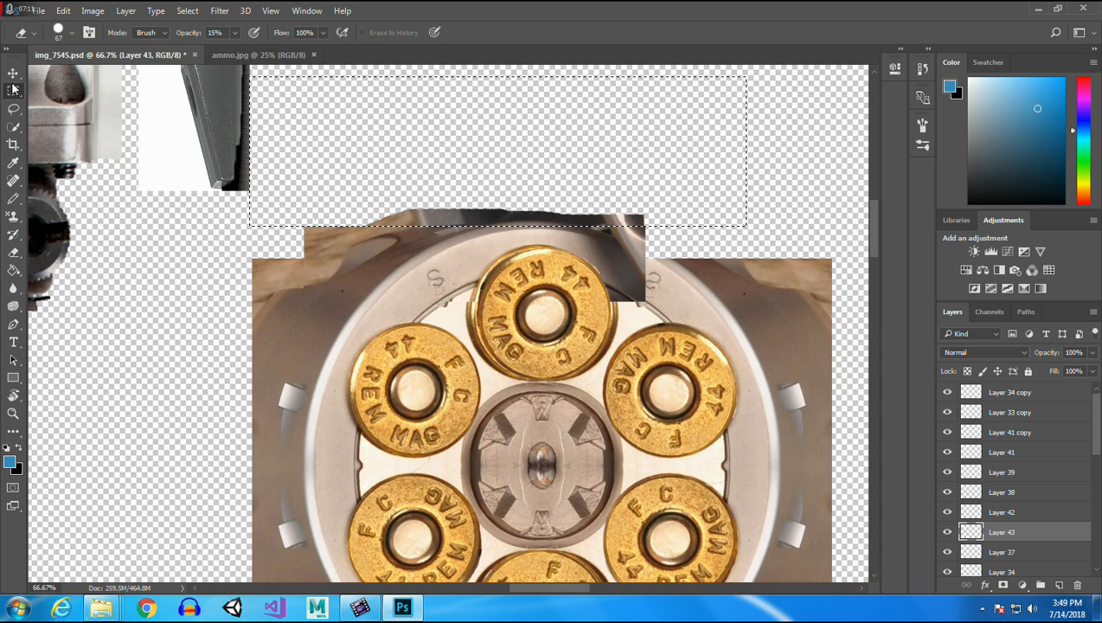
{"action": "left_click", "coordinate": [79, 312]}
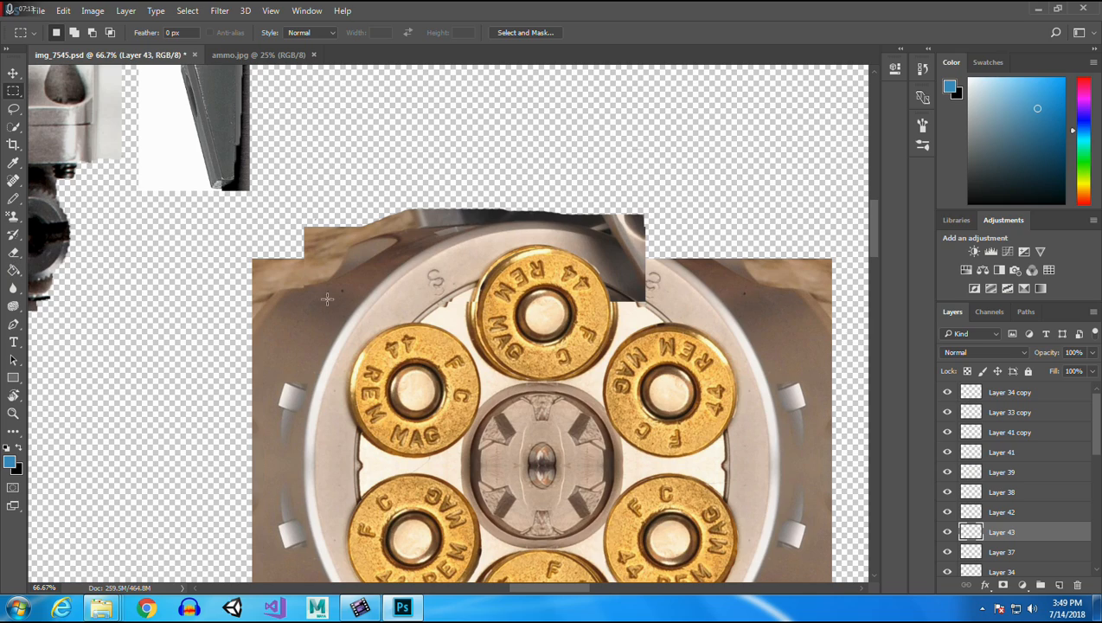
Marquee a thin horizontal strip of the cylinder's left rim between the two left cartridges and make Layer 35 active.
{"action": "left_click", "coordinate": [13, 253]}
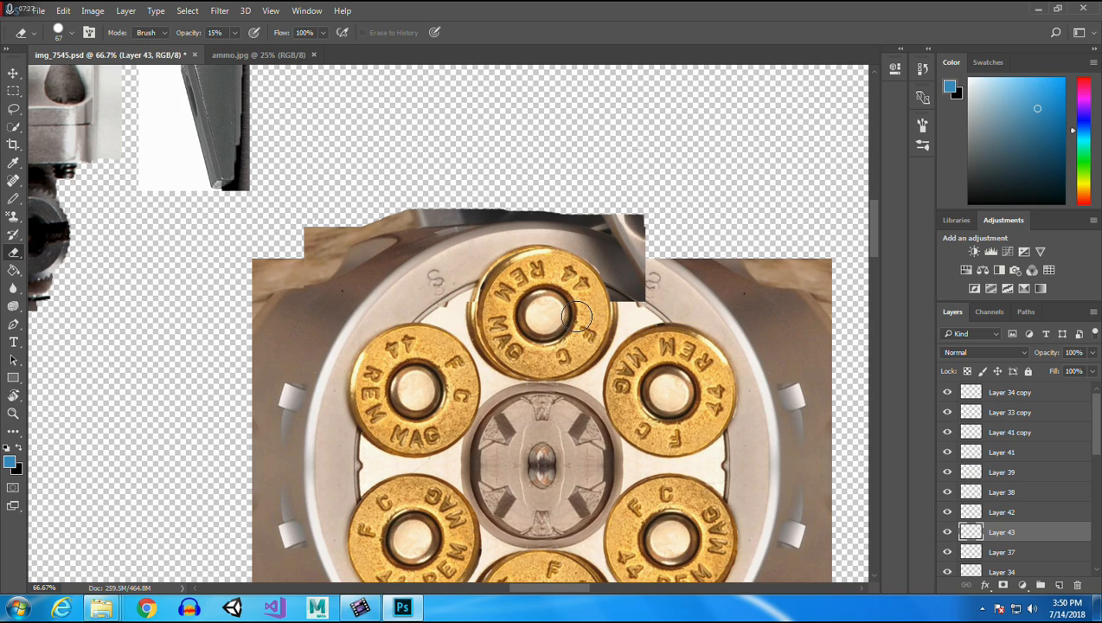
{"action": "mouse_move", "coordinate": [874, 242]}
{"action": "left_mouse_down"}
{"action": "mouse_move", "coordinate": [876, 253]}
{"action": "mouse_move", "coordinate": [880, 245]}
{"action": "left_mouse_up"}
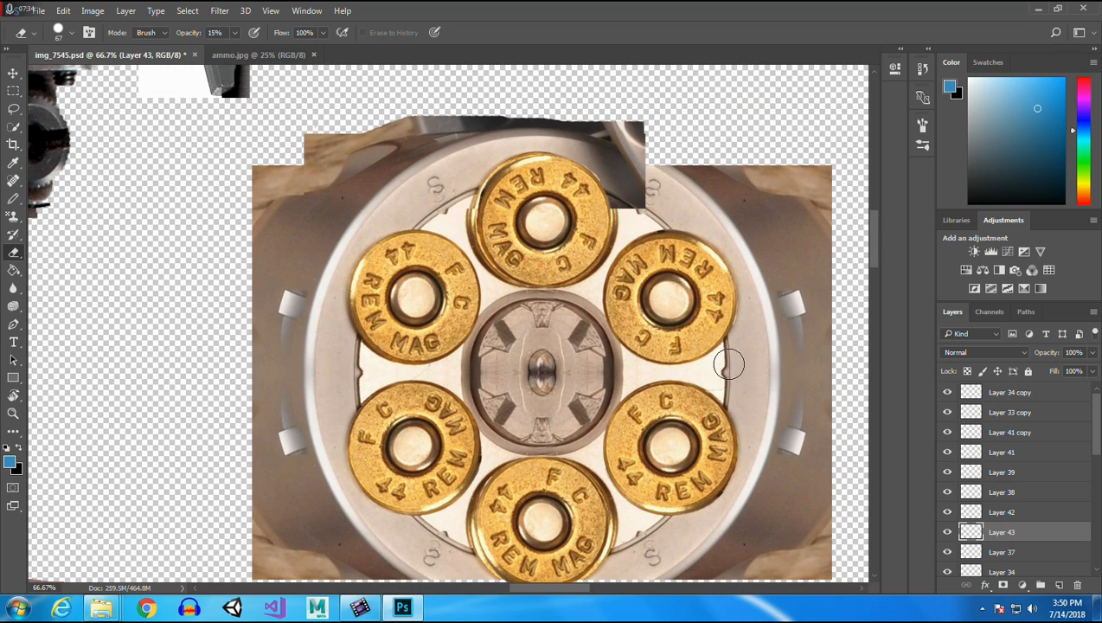
{"action": "left_click", "coordinate": [13, 92]}
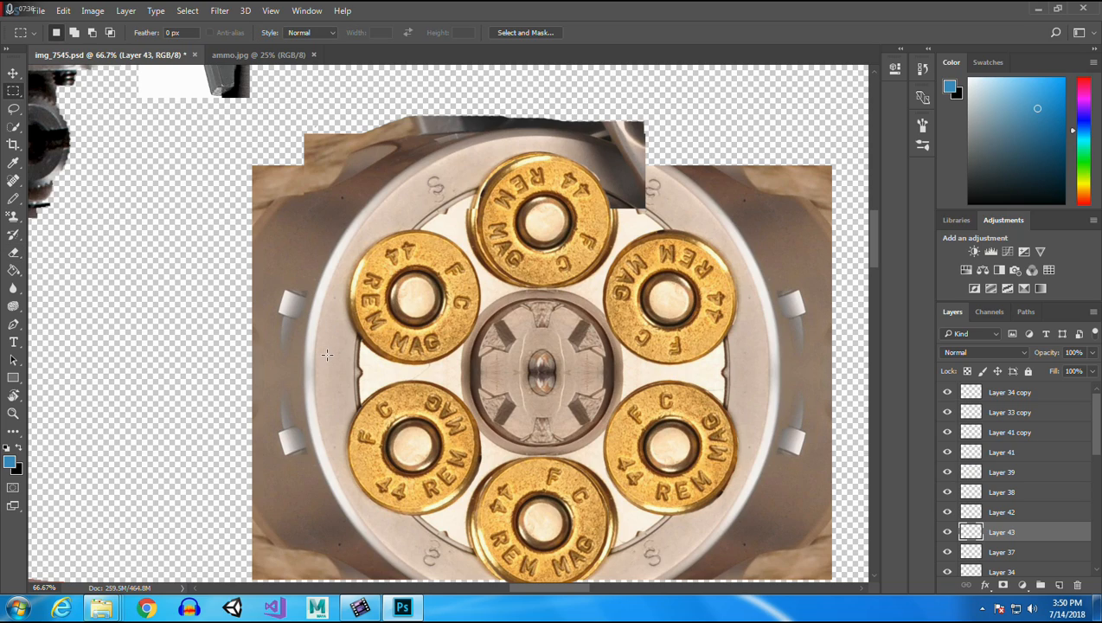
{"action": "left_click_drag", "start_coordinate": [299, 352], "coordinate": [365, 365]}
{"action": "left_click", "coordinate": [13, 74]}
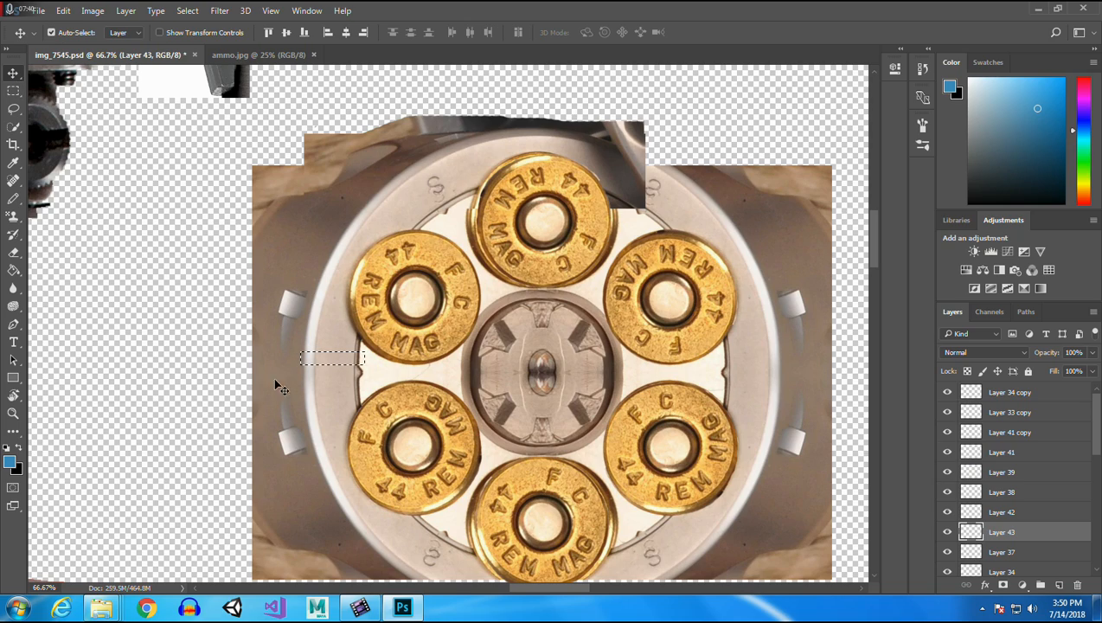
{"action": "left_click", "coordinate": [340, 390]}
{"action": "left_click", "coordinate": [326, 319]}
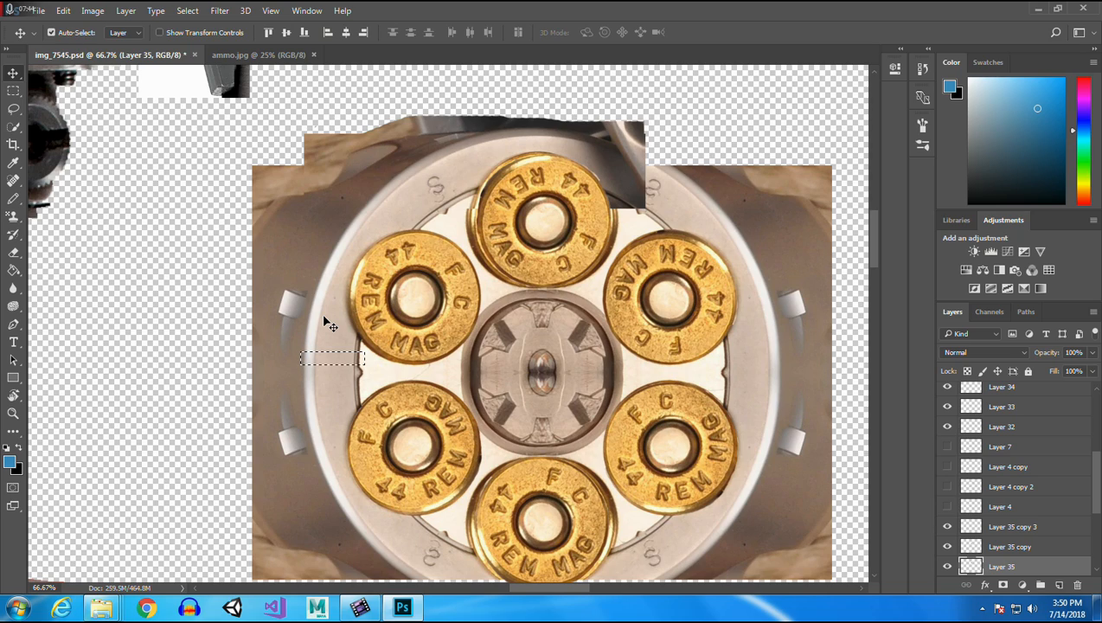
{"action": "left_click_drag", "start_coordinate": [323, 315], "coordinate": [327, 353]}
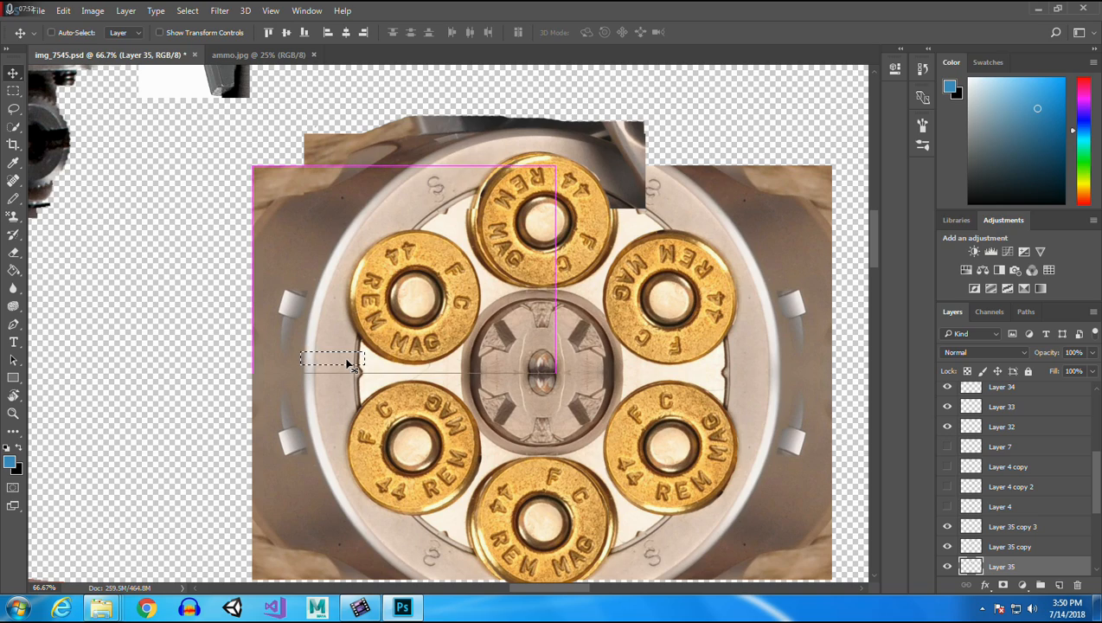
Copy the rim strip to a new layer, shift it slightly down over the notch, and move it to the top of the layer stack.
{"action": "key", "text": "ctrl+j"}
{"action": "left_click_drag", "start_coordinate": [344, 365], "coordinate": [341, 371]}
{"action": "left_click_drag", "start_coordinate": [1007, 567], "coordinate": [1004, 389]}
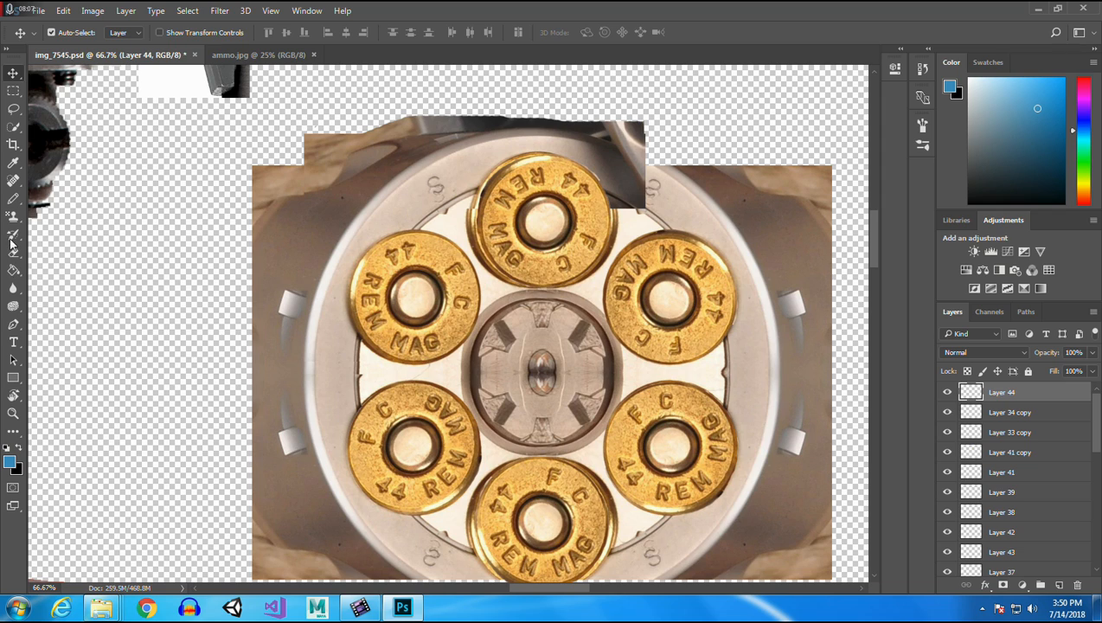
Duplicate the rim strip between the two left cartridges and place the copy directly below it over the remaining notch.
{"action": "left_click", "coordinate": [14, 414]}
{"action": "left_click", "coordinate": [319, 380], "text": "alt"}
{"action": "left_click", "coordinate": [319, 380], "text": "alt"}
{"action": "left_click", "coordinate": [320, 380], "text": "alt"}
{"action": "left_click_drag", "start_coordinate": [316, 388], "coordinate": [347, 358]}
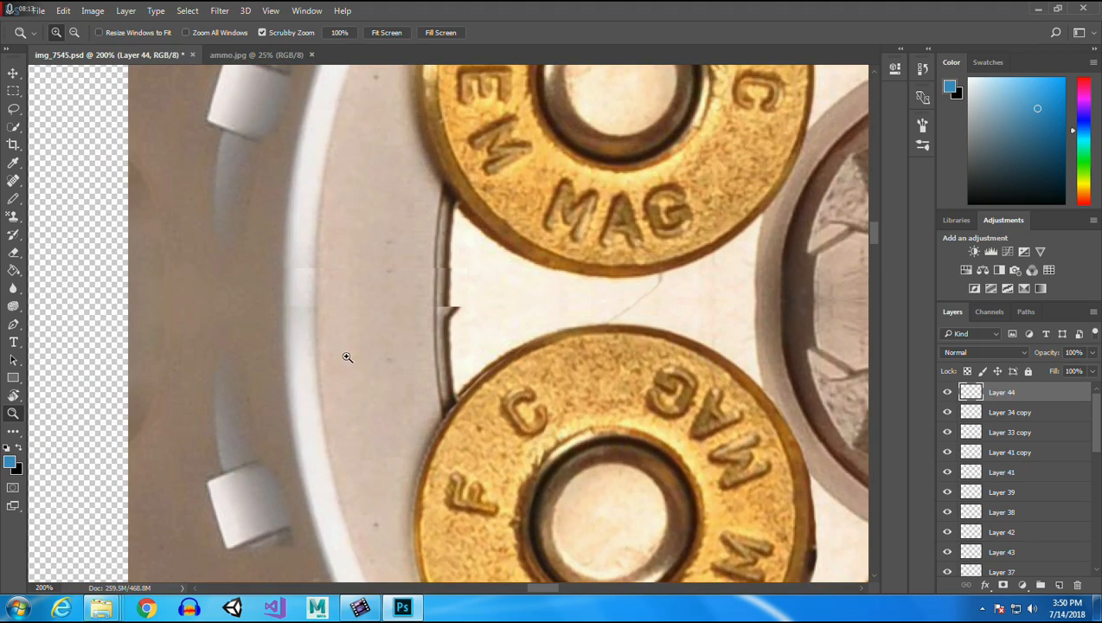
{"action": "left_click", "coordinate": [389, 292]}
{"action": "left_click", "coordinate": [14, 74]}
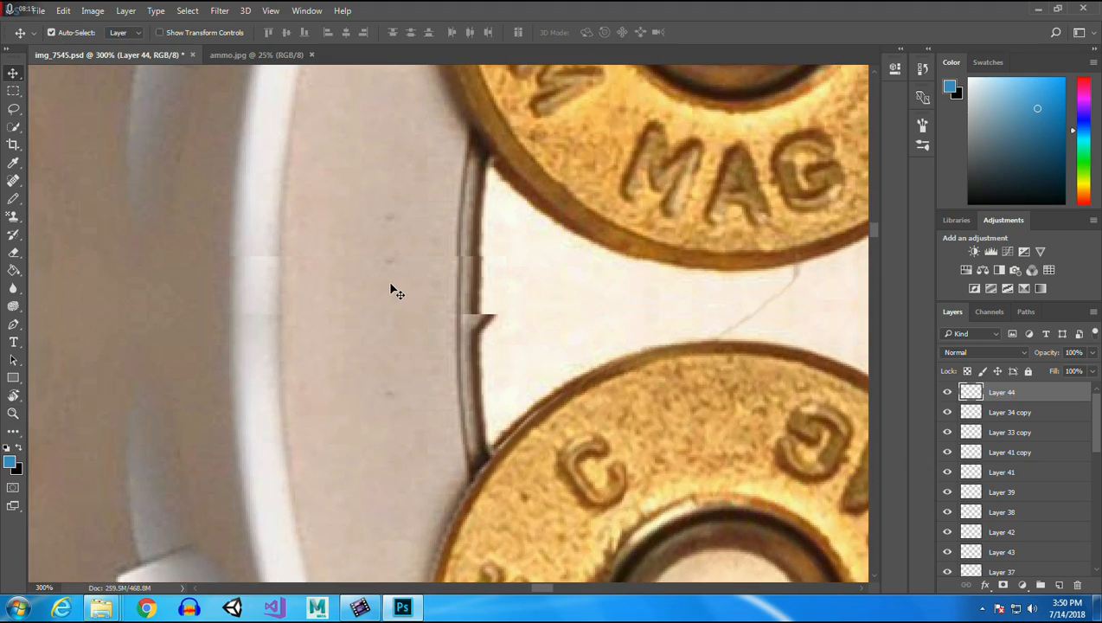
{"action": "left_click_drag", "start_coordinate": [390, 291], "coordinate": [389, 289]}
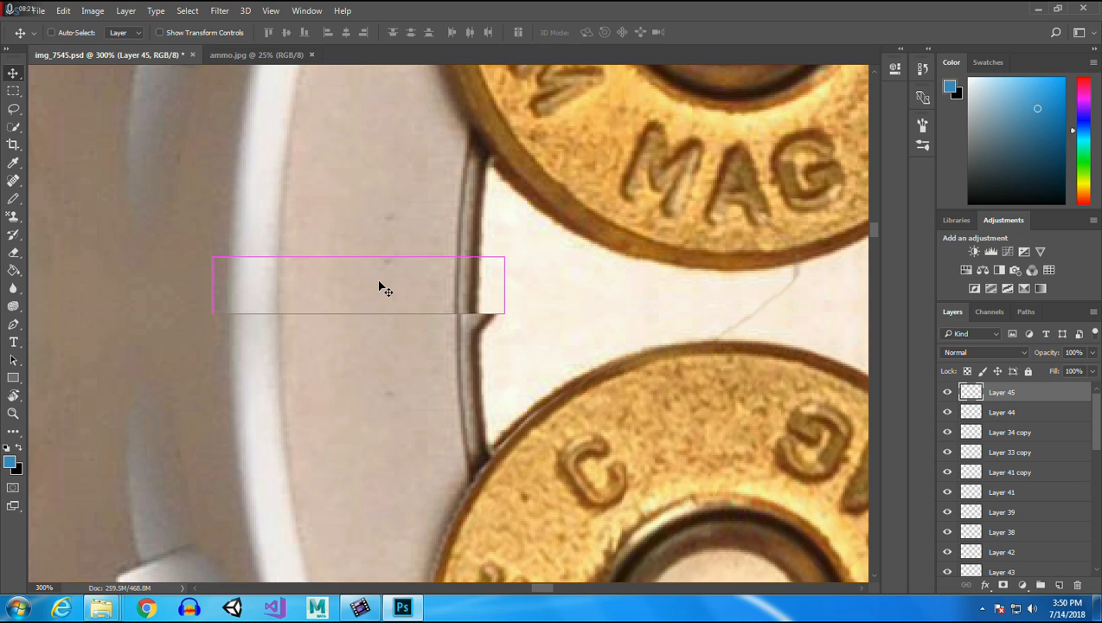
{"action": "key", "text": "ctrl+v"}
{"action": "left_click_drag", "start_coordinate": [406, 331], "coordinate": [313, 326]}
Blend the edges of Layer 45 and Layer 44 into the left rim using the Eraser at 15% opacity.
{"action": "left_click", "coordinate": [14, 252]}
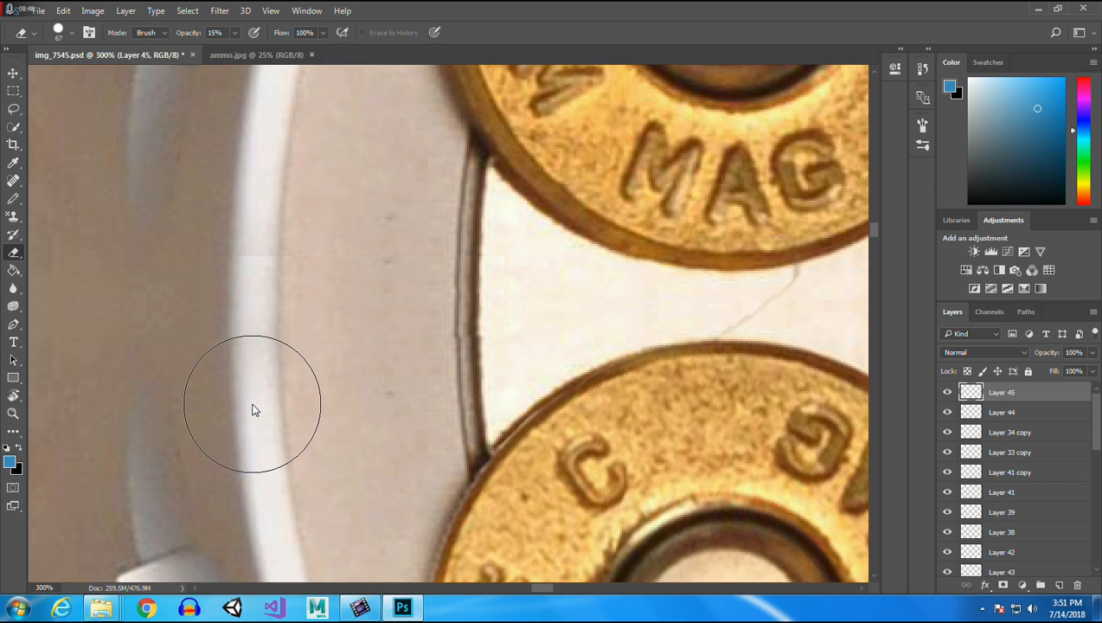
{"action": "left_click", "coordinate": [13, 73]}
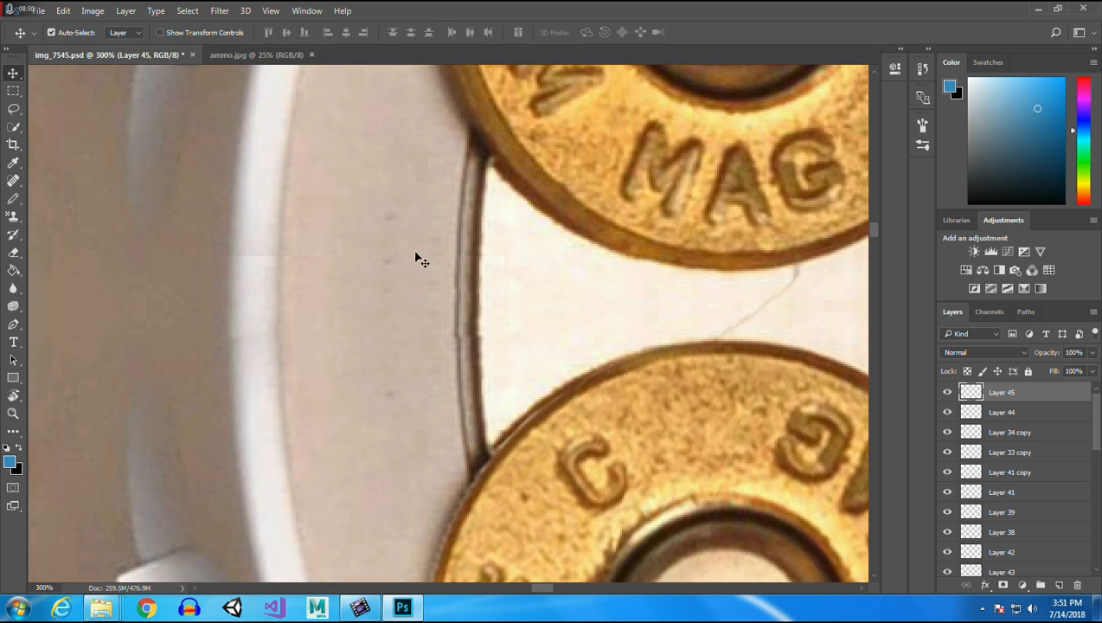
{"action": "left_click", "coordinate": [359, 268]}
{"action": "left_click", "coordinate": [14, 253]}
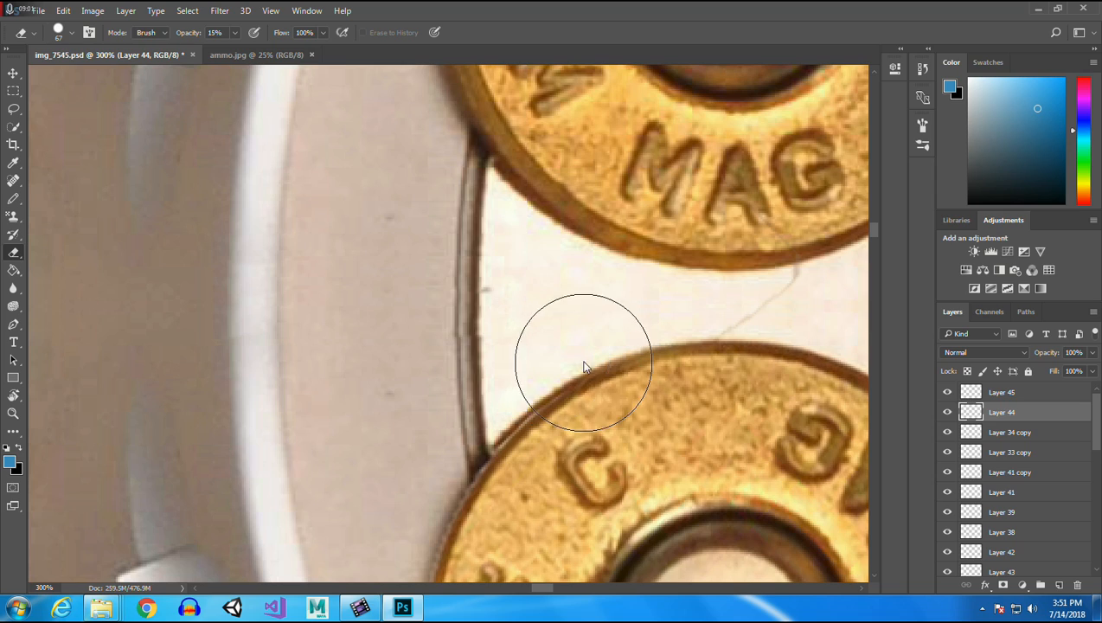
{"action": "left_click", "coordinate": [496, 238]}
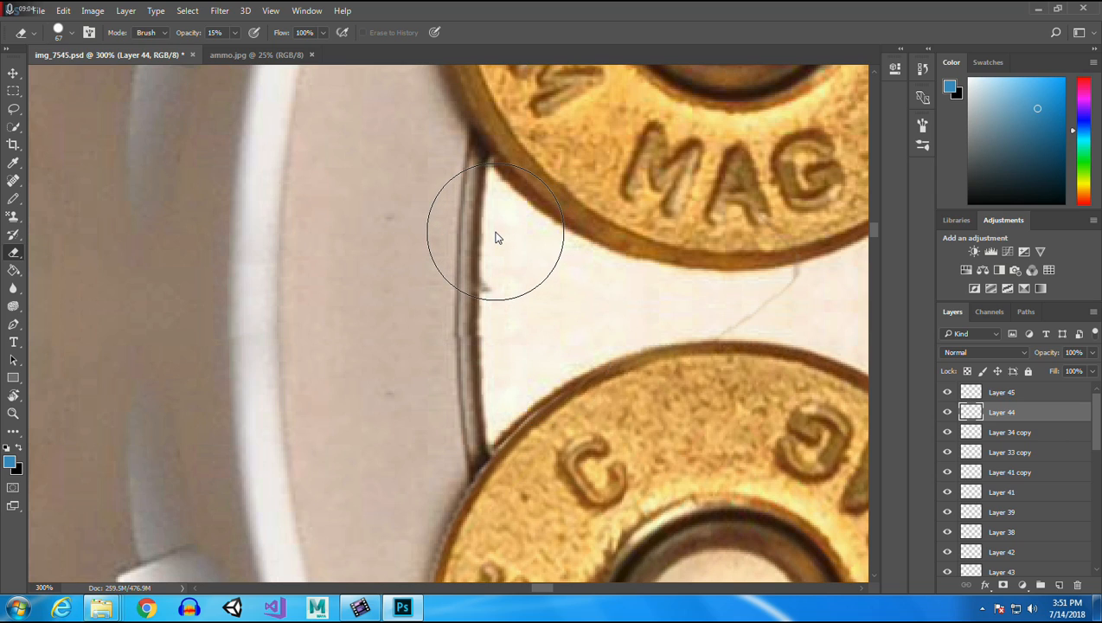
Copy a small plain white area of Layer 35 beside the left rim to a new layer and move it over the notch remnant.
{"action": "left_click", "coordinate": [13, 91]}
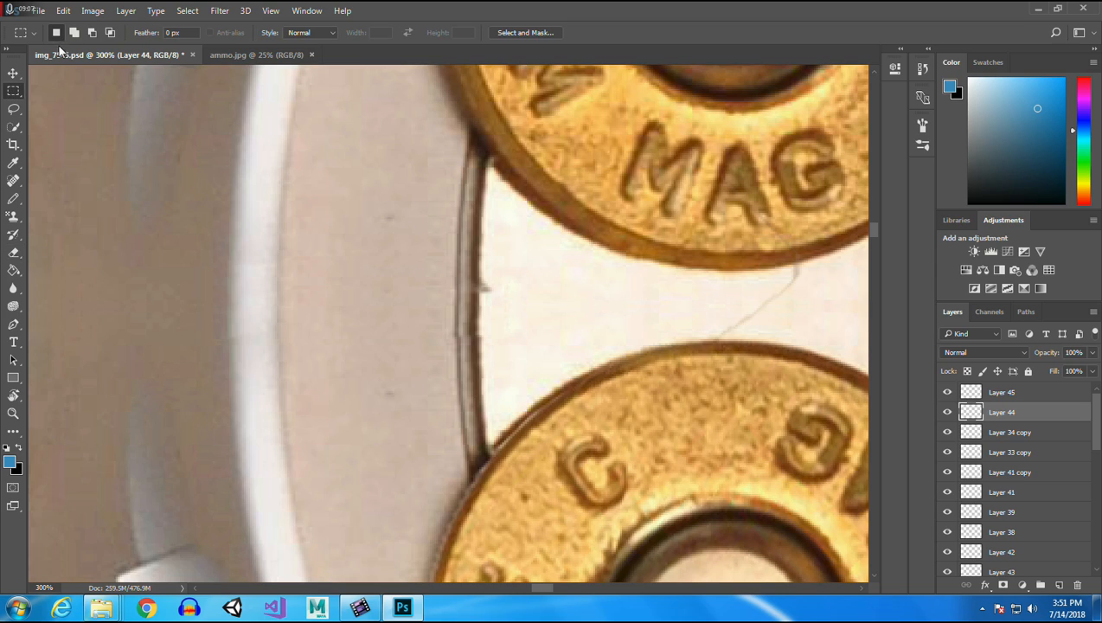
{"action": "left_click", "coordinate": [13, 75]}
{"action": "left_click", "coordinate": [824, 317]}
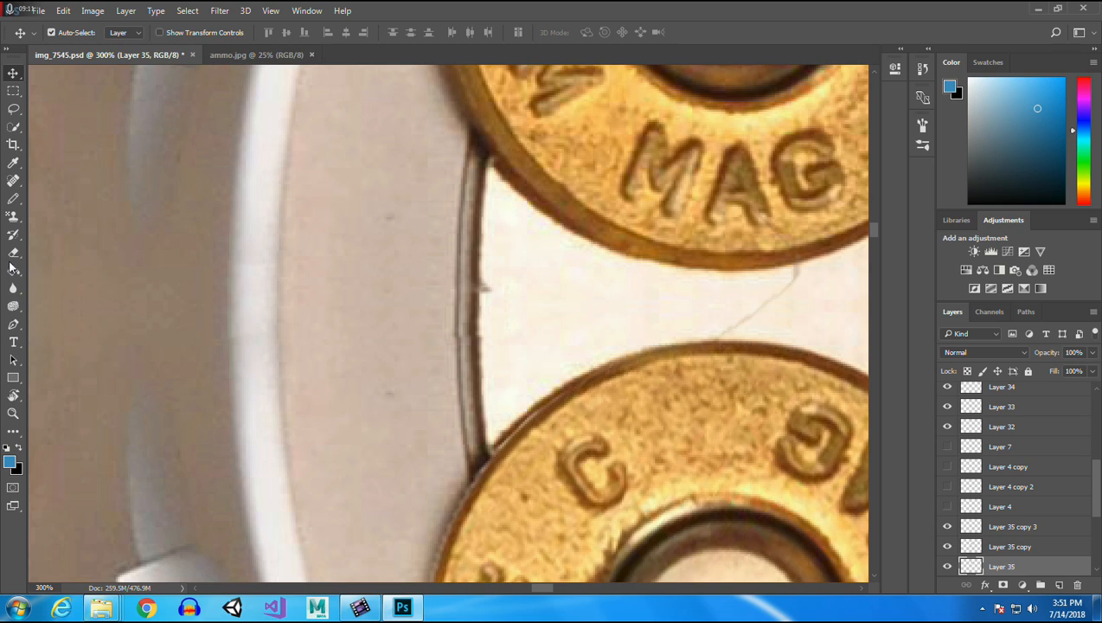
{"action": "left_click", "coordinate": [15, 91]}
{"action": "left_click_drag", "start_coordinate": [491, 212], "coordinate": [524, 259]}
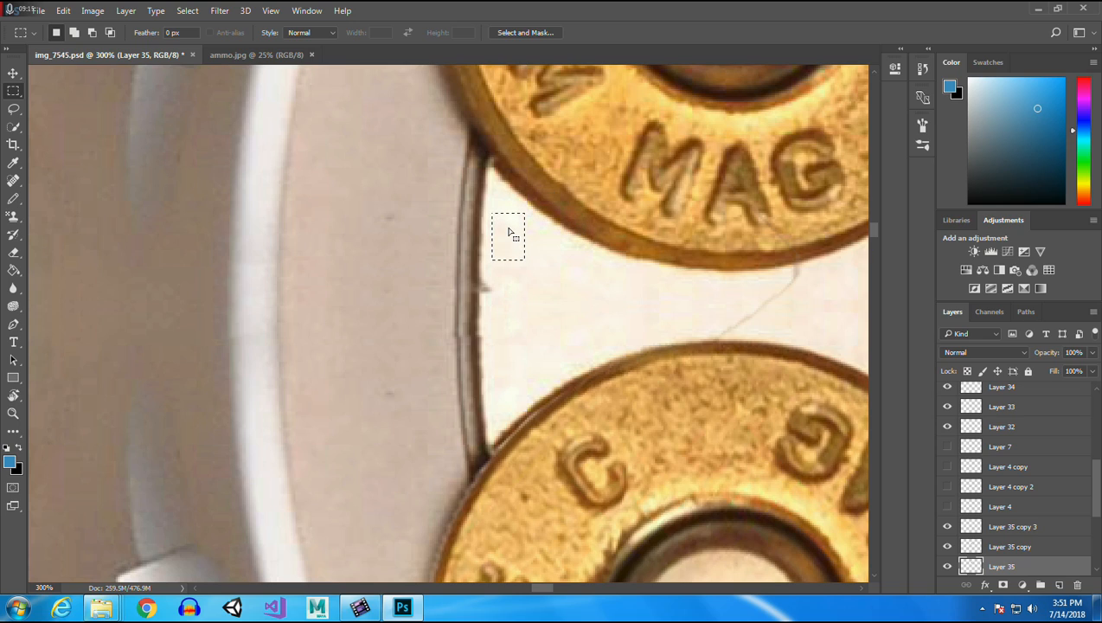
{"action": "key", "text": "ctrl+j"}
{"action": "left_click", "coordinate": [12, 74]}
{"action": "left_click_drag", "start_coordinate": [495, 239], "coordinate": [519, 298]}
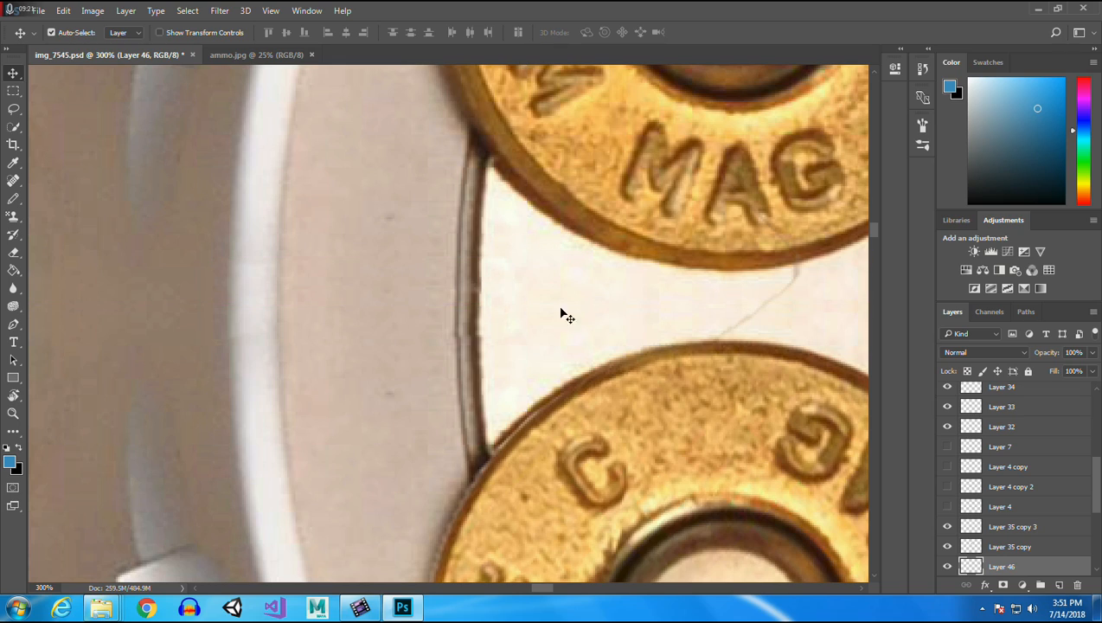
Copy a short piece of the left inner rim line from Layer 35, shift it down over the seam, and put its layer topmost.
{"action": "left_click", "coordinate": [12, 90]}
{"action": "left_click_drag", "start_coordinate": [450, 205], "coordinate": [489, 248]}
{"action": "left_click", "coordinate": [13, 74]}
{"action": "left_click", "coordinate": [394, 156]}
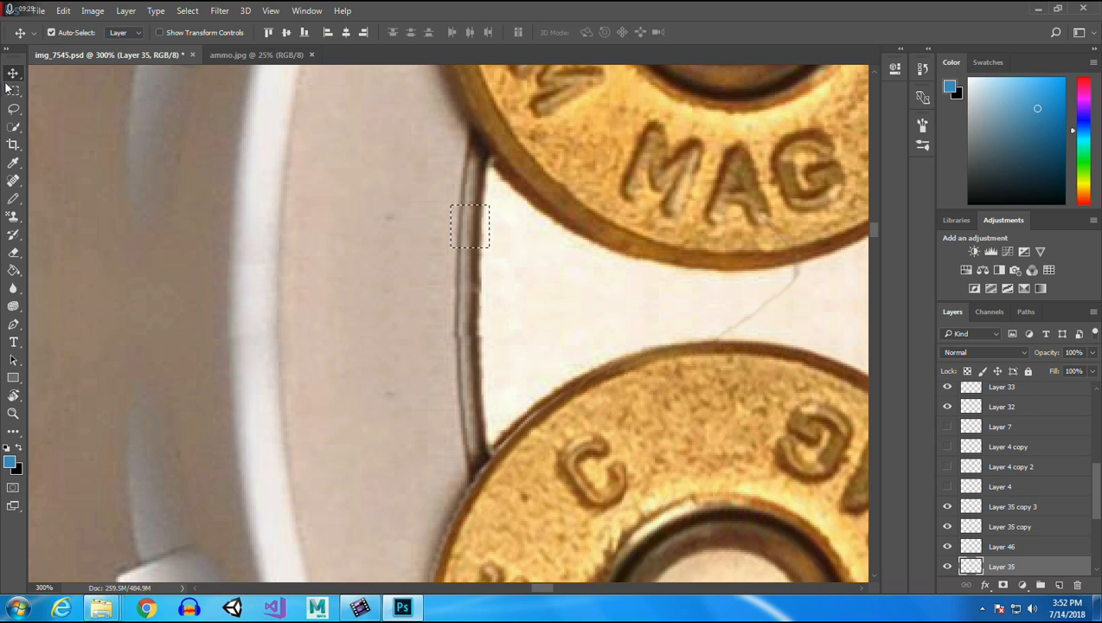
{"action": "key", "text": "ctrl"}
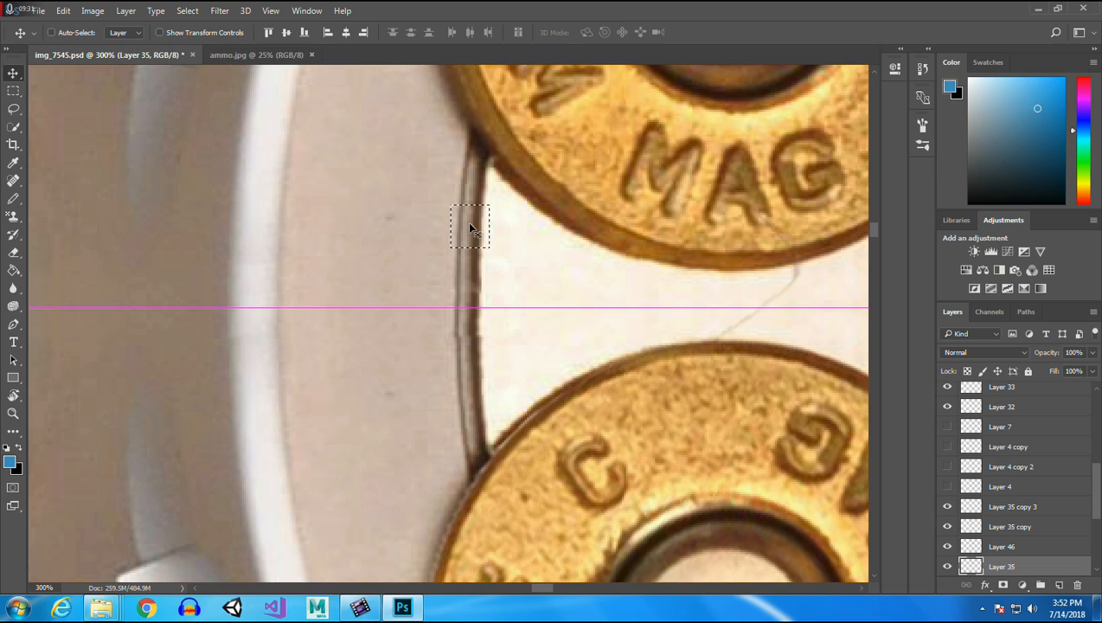
{"action": "key", "text": "ctrl+j"}
{"action": "left_click_drag", "start_coordinate": [466, 221], "coordinate": [468, 340]}
{"action": "left_click_drag", "start_coordinate": [1030, 565], "coordinate": [1002, 387]}
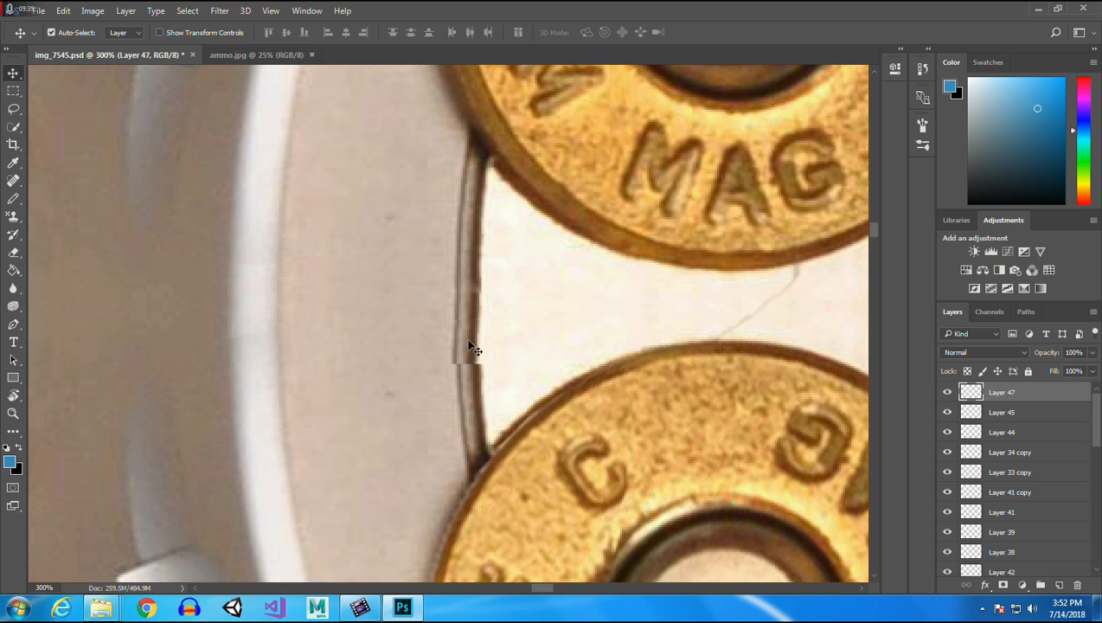
{"action": "left_click_drag", "start_coordinate": [470, 340], "coordinate": [471, 341]}
Rotate the copied rim line piece slightly to follow the curve and nudge it into line with the rim.
{"action": "left_click", "coordinate": [63, 11]}
{"action": "mouse_move", "coordinate": [176, 309]}
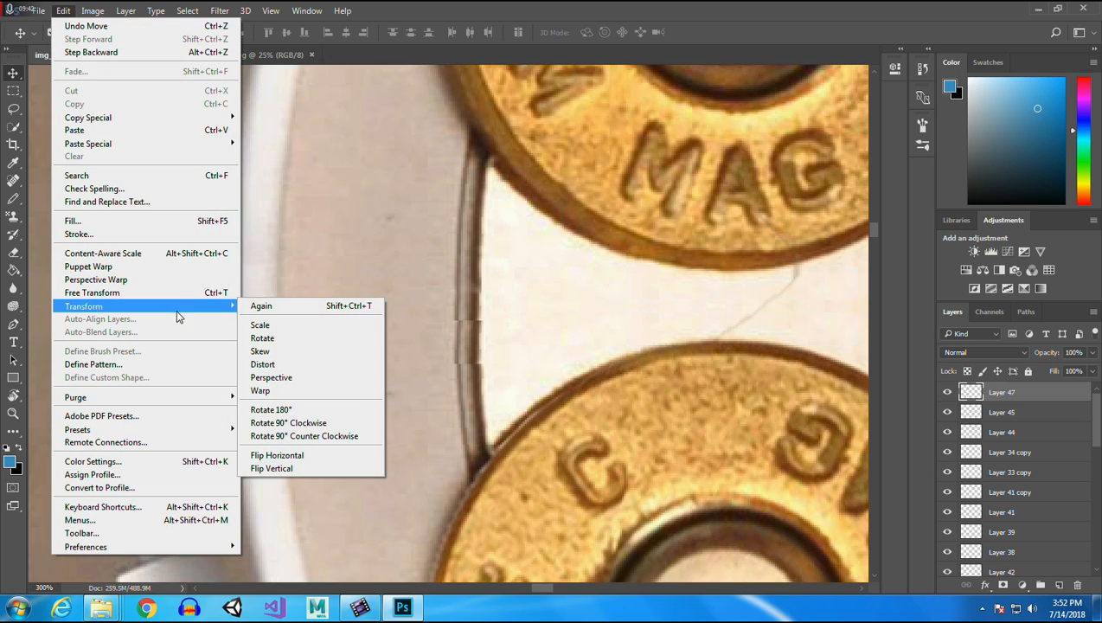
{"action": "left_click", "coordinate": [308, 337]}
{"action": "left_click_drag", "start_coordinate": [486, 319], "coordinate": [474, 338]}
{"action": "key", "text": "Return"}
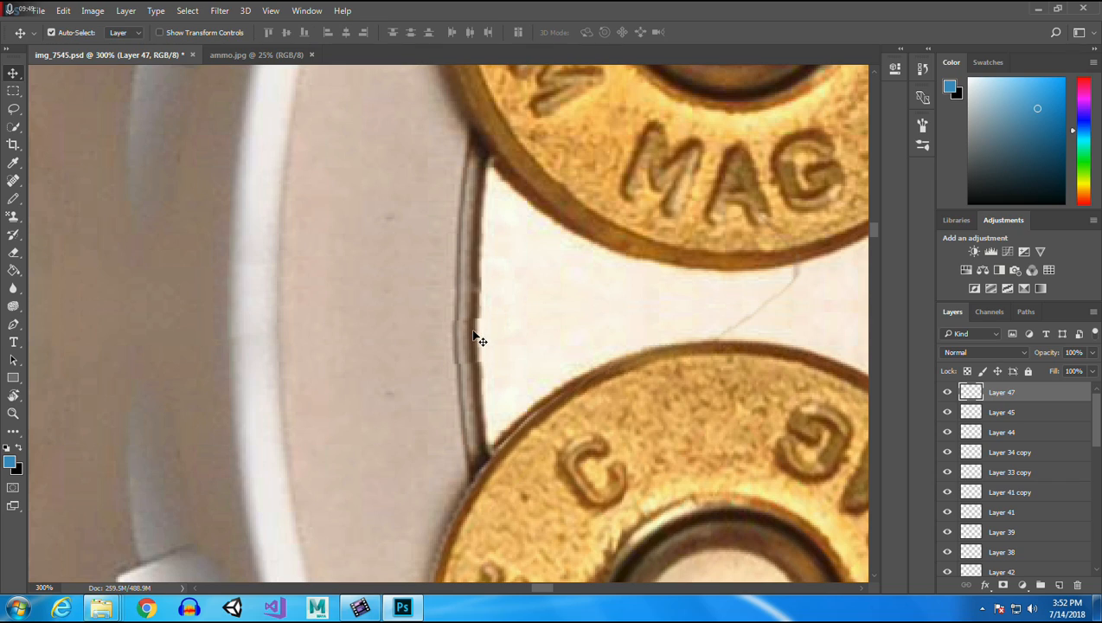
{"action": "left_click_drag", "start_coordinate": [480, 342], "coordinate": [476, 345]}
Check the patched rim in the whole cylinder and toggle Layer 41 copy's visibility to identify what it covers.
{"action": "left_click", "coordinate": [12, 414]}
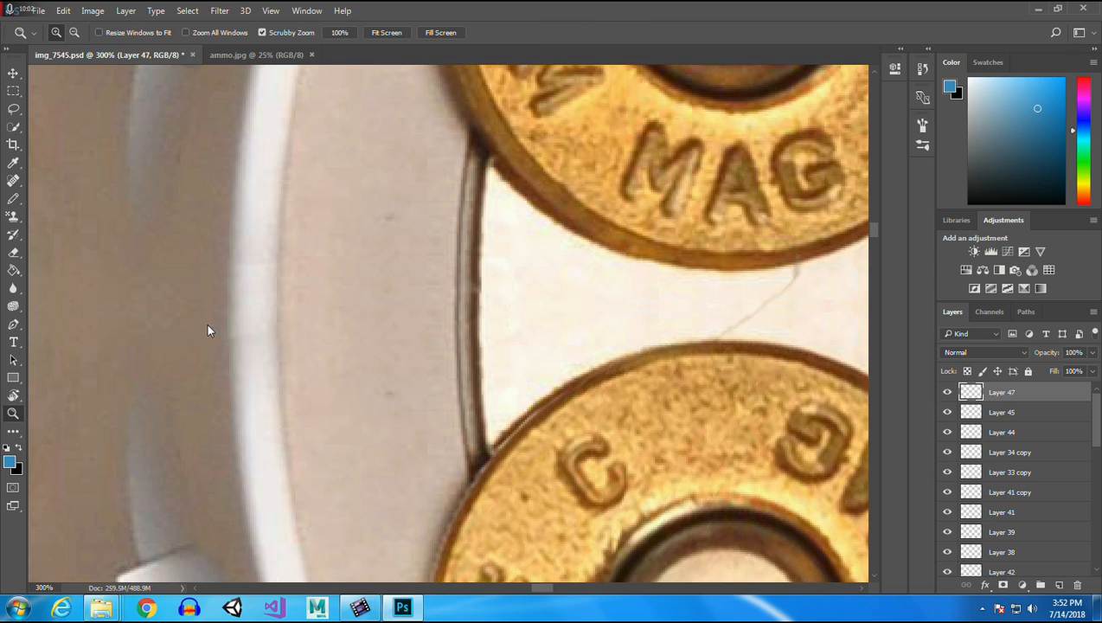
{"action": "left_click", "coordinate": [75, 32]}
{"action": "left_click", "coordinate": [581, 320]}
{"action": "left_click", "coordinate": [581, 320]}
{"action": "left_click_drag", "start_coordinate": [524, 591], "coordinate": [538, 588]}
{"action": "left_click", "coordinate": [473, 326]}
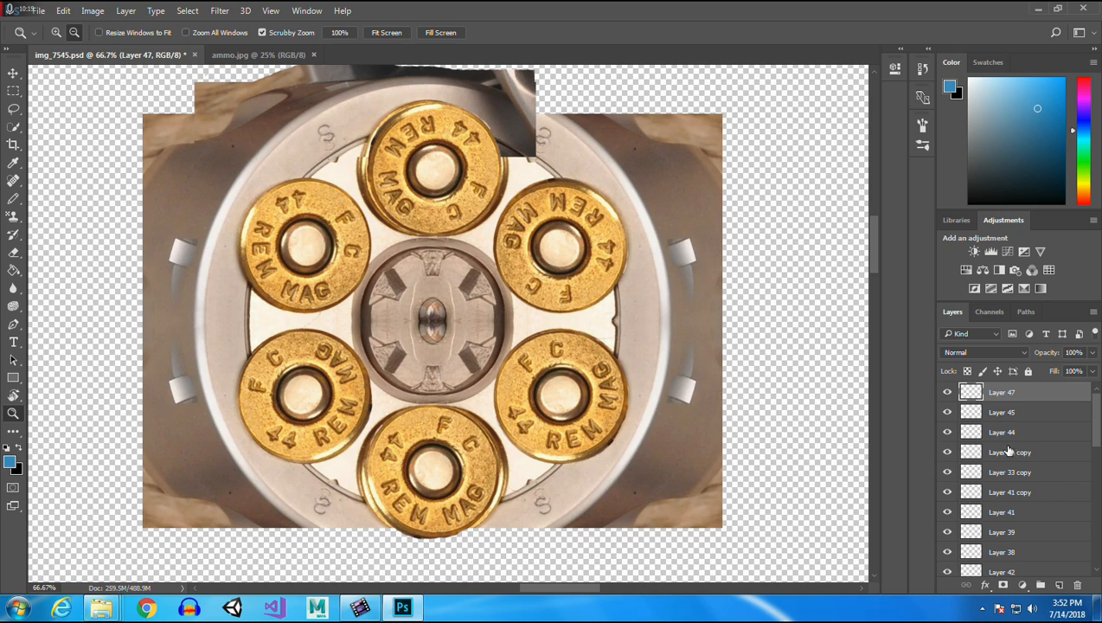
{"action": "left_click", "coordinate": [948, 493]}
{"action": "left_click", "coordinate": [948, 492]}
{"action": "left_click", "coordinate": [948, 492]}
{"action": "left_click", "coordinate": [949, 493]}
Merge the layers from Layer 33 copy up to Layer 47 into one layer.
{"action": "left_click", "coordinate": [1018, 475]}
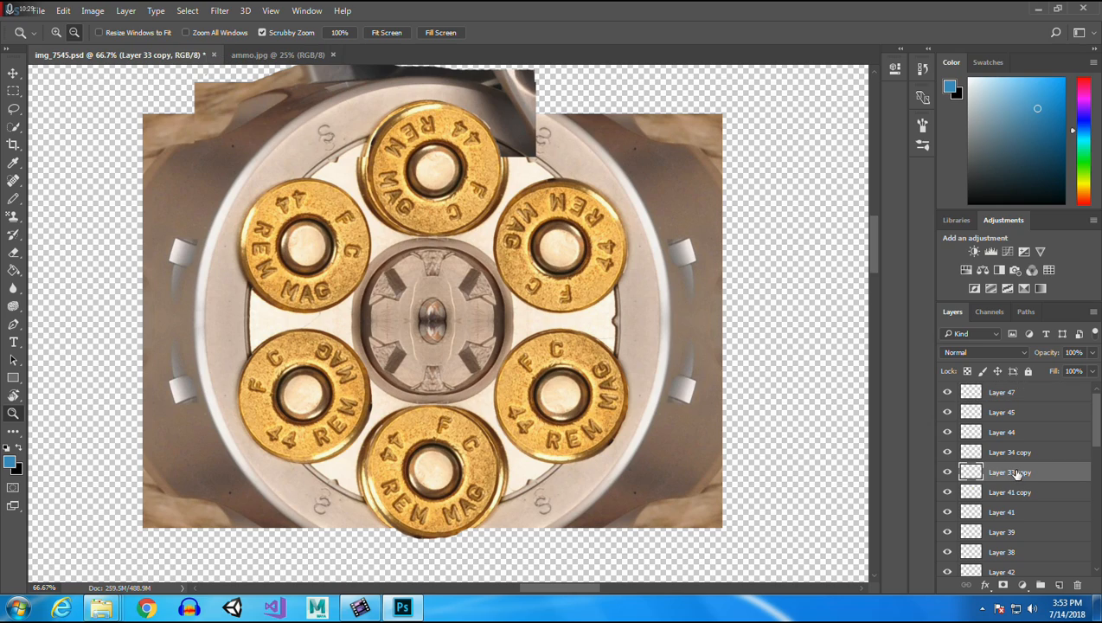
{"action": "left_click", "coordinate": [1006, 397], "text": "shift"}
{"action": "right_click", "coordinate": [1006, 397]}
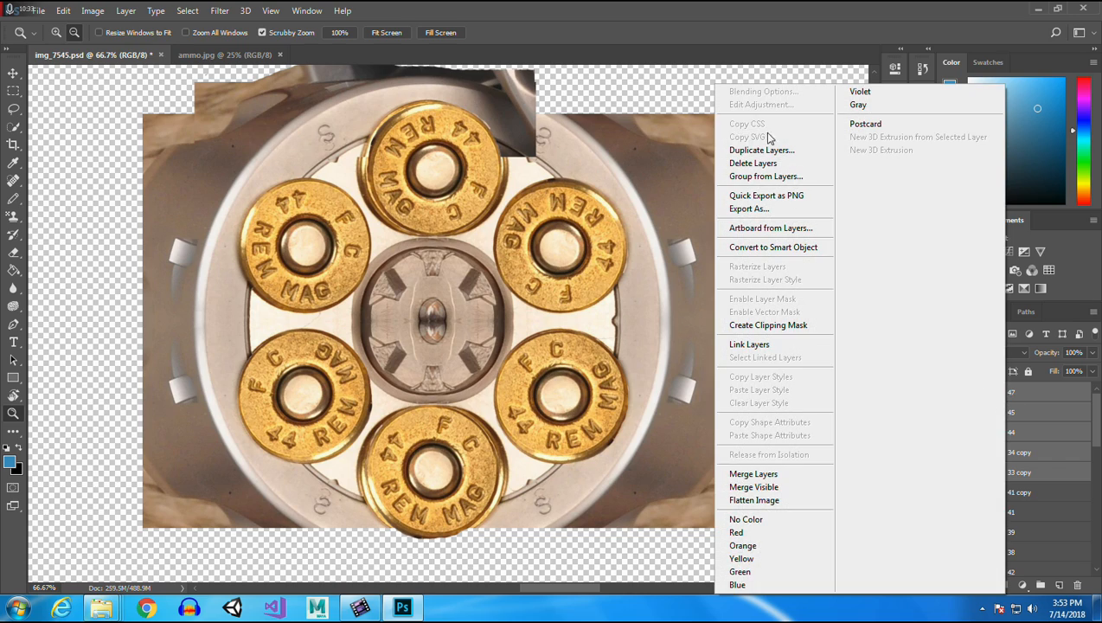
{"action": "left_click", "coordinate": [753, 474]}
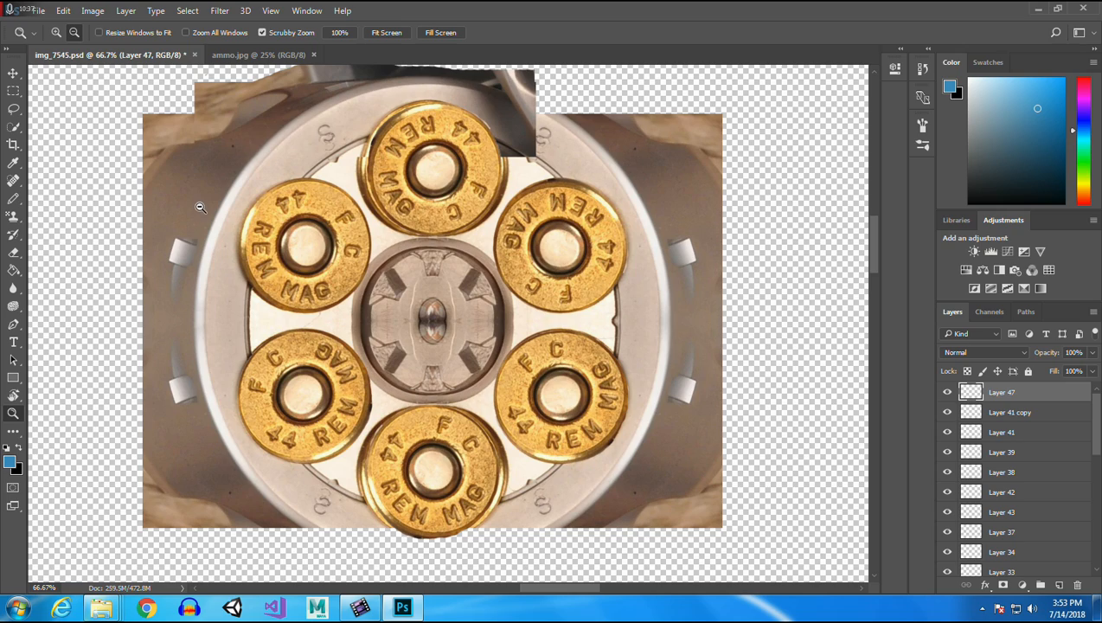
Duplicate the merged Layer 47 and move the copy over to the cylinder's right rim.
{"action": "left_click", "coordinate": [16, 71]}
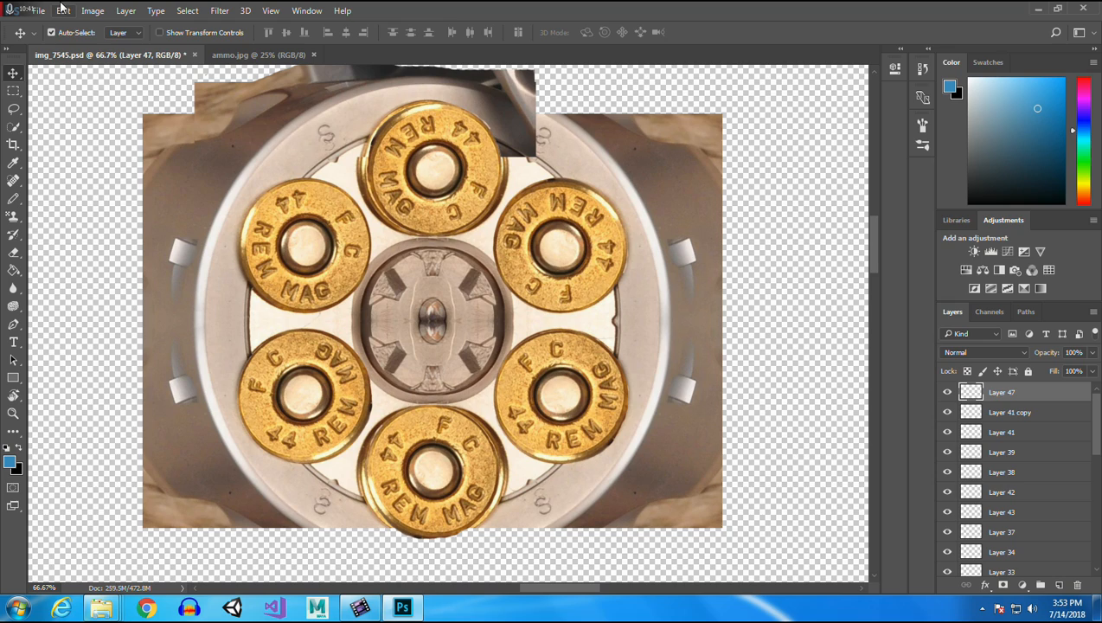
{"action": "right_click", "coordinate": [1018, 391]}
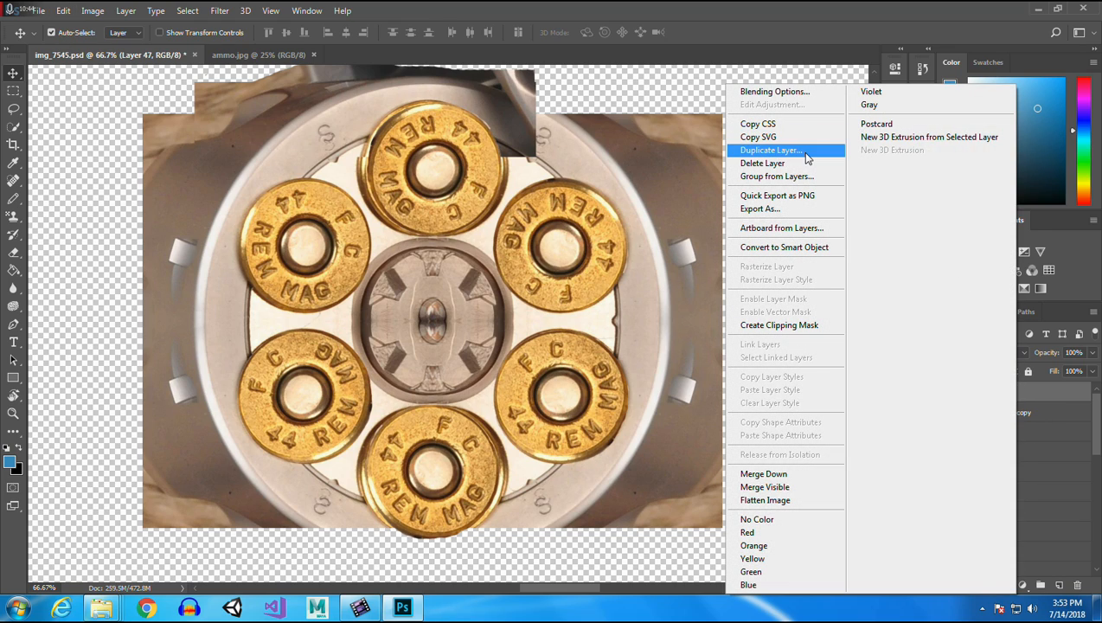
{"action": "left_click", "coordinate": [753, 96]}
{"action": "left_click", "coordinate": [668, 183]}
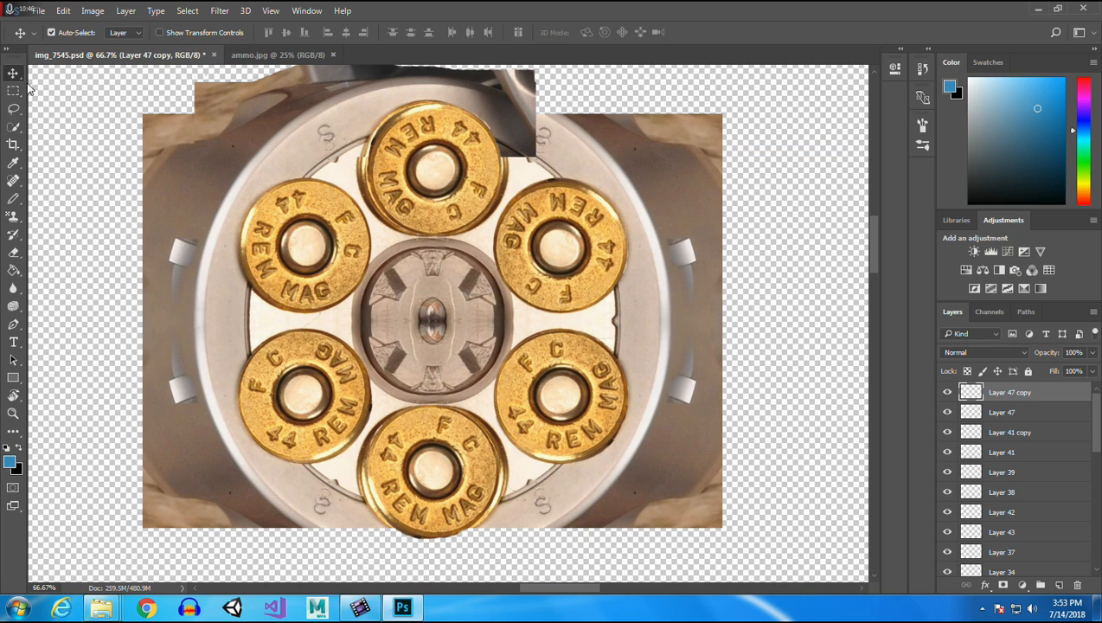
{"action": "left_click_drag", "start_coordinate": [236, 323], "coordinate": [655, 344]}
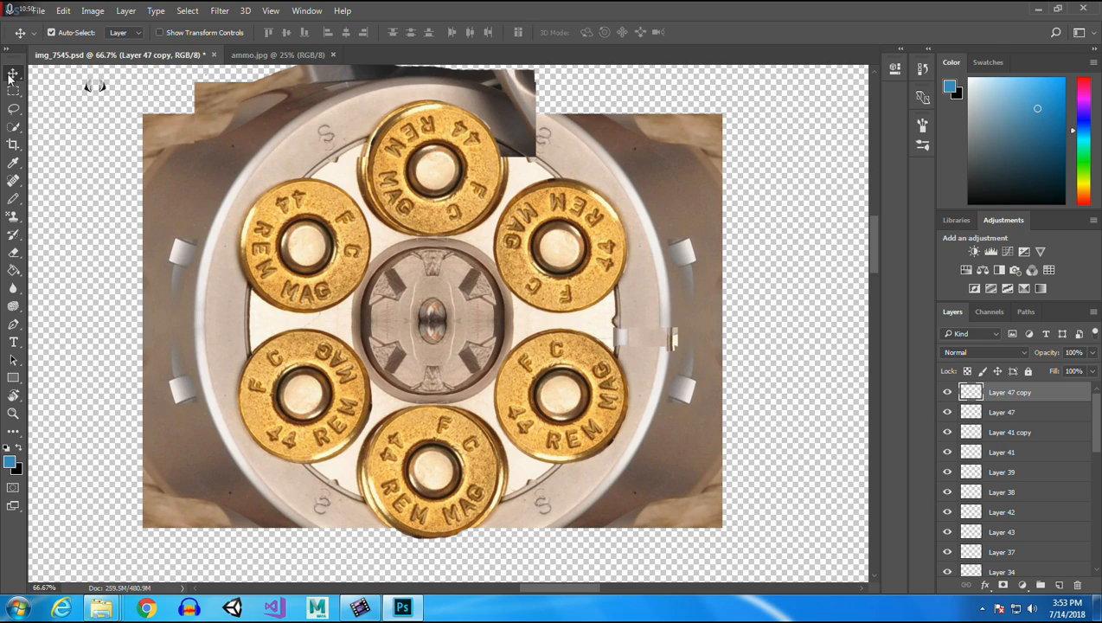
Delete the stray fragments of Layer 47 copy outside the upper-left of the cylinder with a rectangular selection.
{"action": "key", "text": "m"}
{"action": "mouse_move", "coordinate": [64, 115]}
{"action": "left_mouse_down"}
{"action": "mouse_move", "coordinate": [135, 76]}
{"action": "mouse_move", "coordinate": [121, 62]}
{"action": "mouse_move", "coordinate": [112, 119]}
{"action": "left_mouse_up"}
{"action": "key", "text": "Delete"}
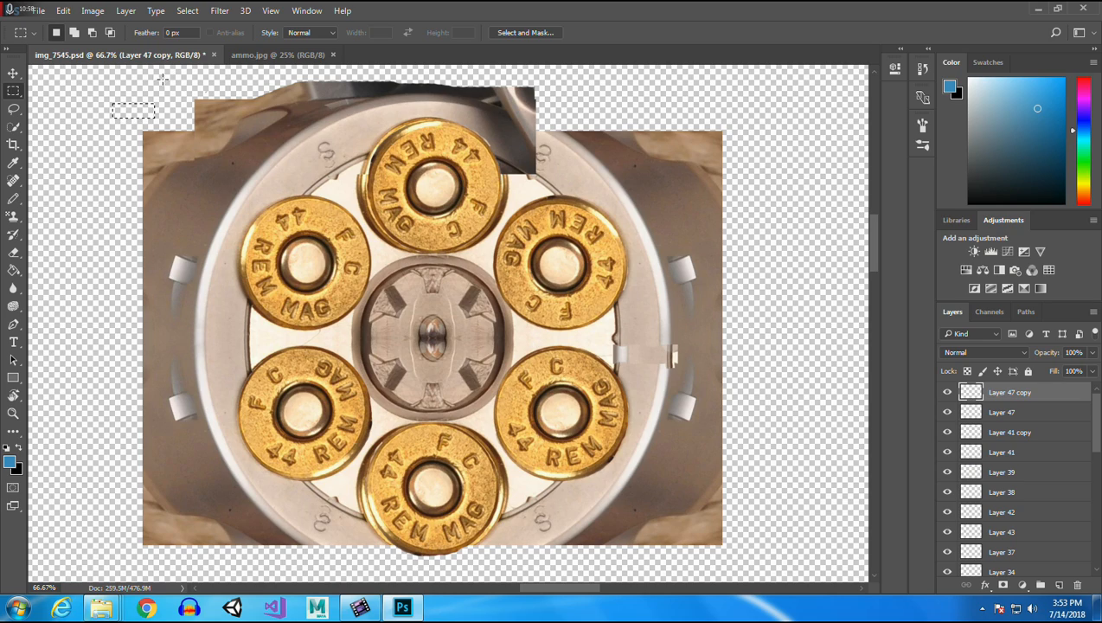
Flip Layer 47 copy horizontally, align it over the notch in the right rim, and save the document.
{"action": "left_click", "coordinate": [13, 73]}
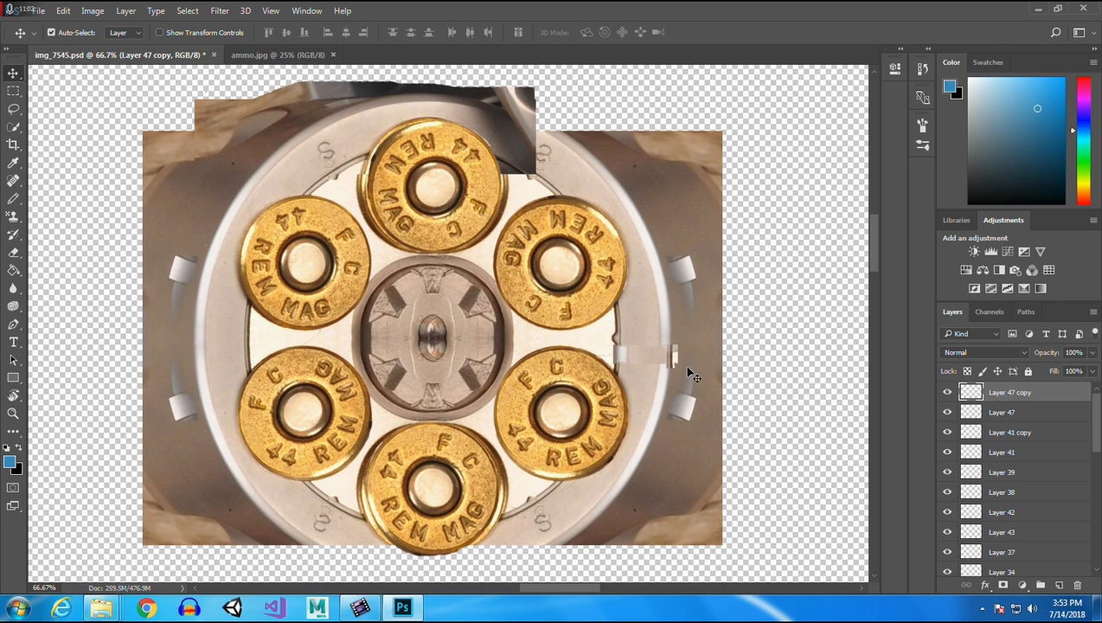
{"action": "left_click", "coordinate": [63, 10]}
{"action": "mouse_move", "coordinate": [130, 307]}
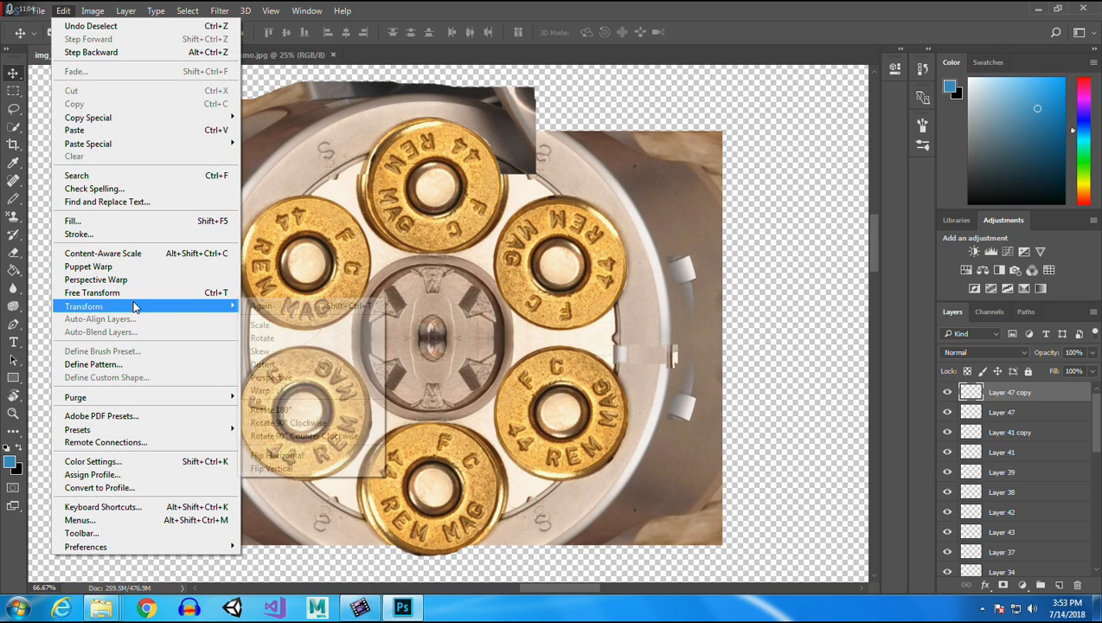
{"action": "left_click", "coordinate": [318, 461]}
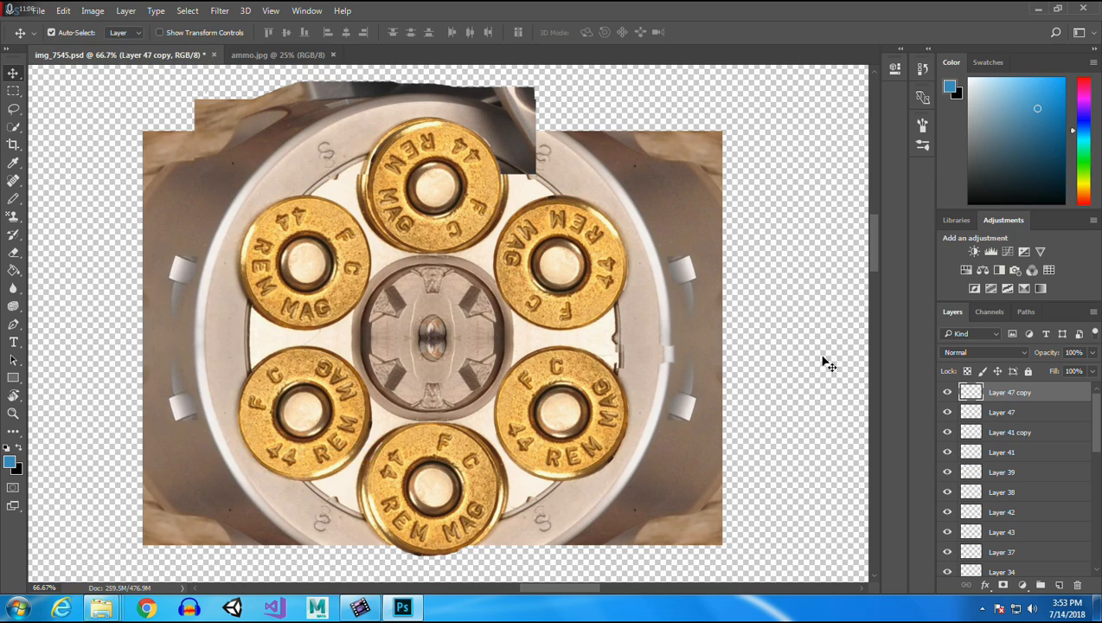
{"action": "left_click_drag", "start_coordinate": [634, 362], "coordinate": [639, 342]}
{"action": "key", "text": "ctrl+s"}
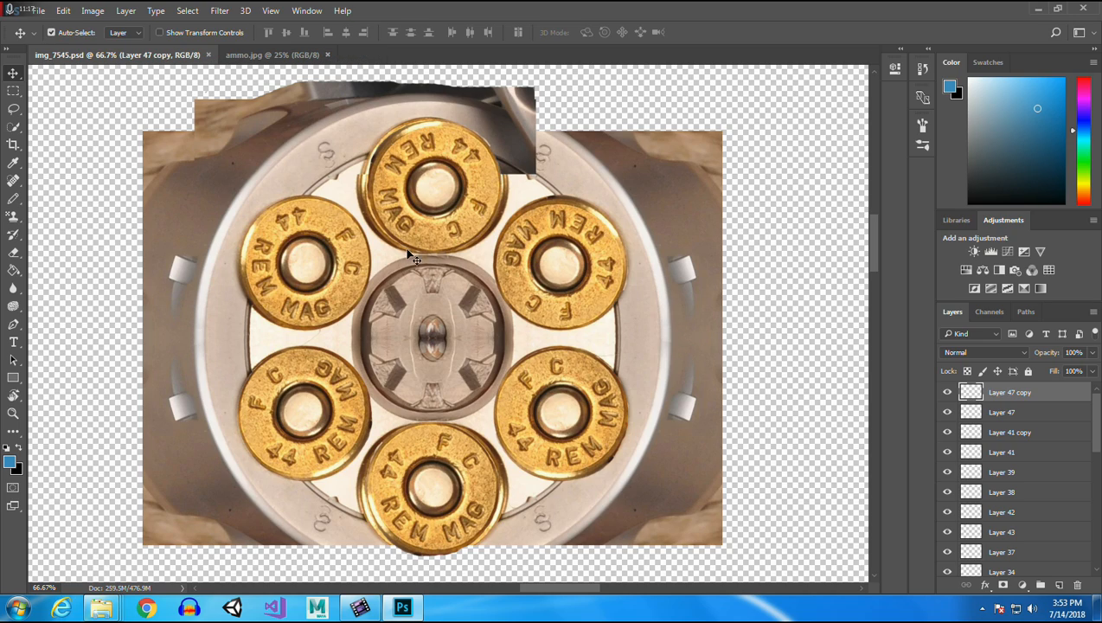
Copy a small rectangular patch of clean rim metal beside the S engraving from Layer 42 onto a new layer.
{"action": "scroll", "coordinate": [872, 223], "scroll_direction": "down", "scroll_amount": 2}
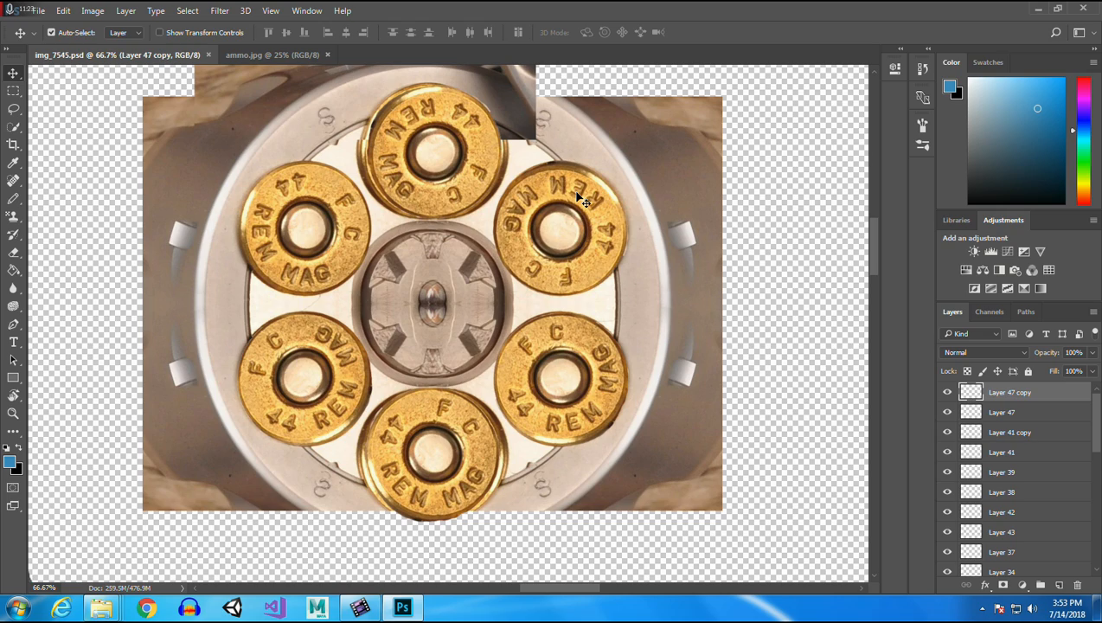
{"action": "left_click", "coordinate": [12, 415]}
{"action": "left_click_drag", "start_coordinate": [291, 121], "coordinate": [343, 129]}
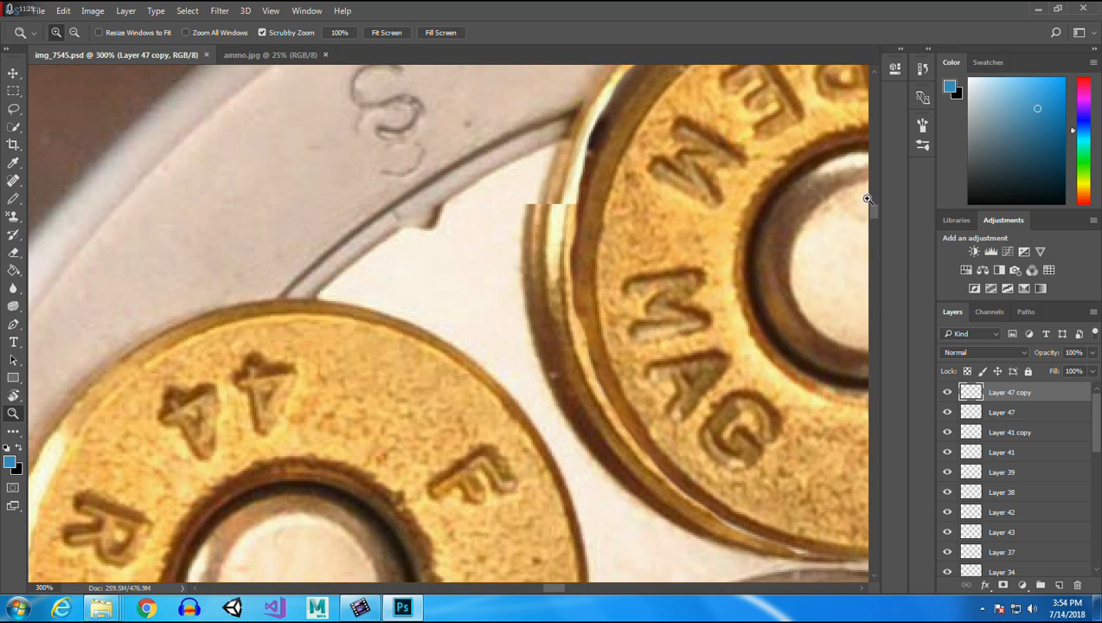
{"action": "scroll", "coordinate": [872, 202], "scroll_direction": "up", "scroll_amount": 3}
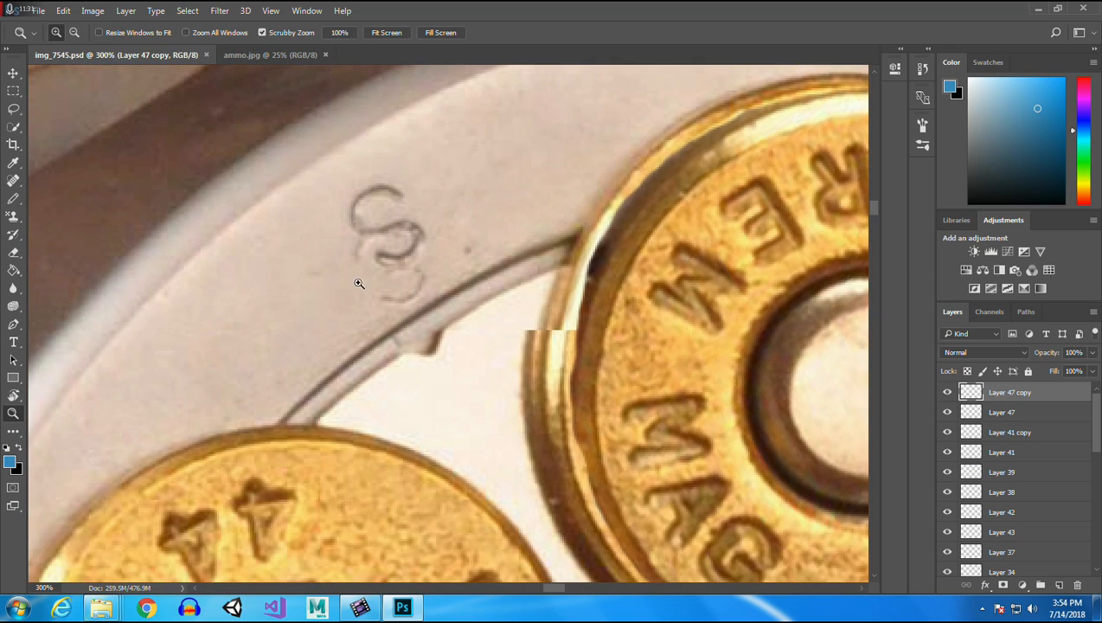
{"action": "left_click", "coordinate": [13, 90]}
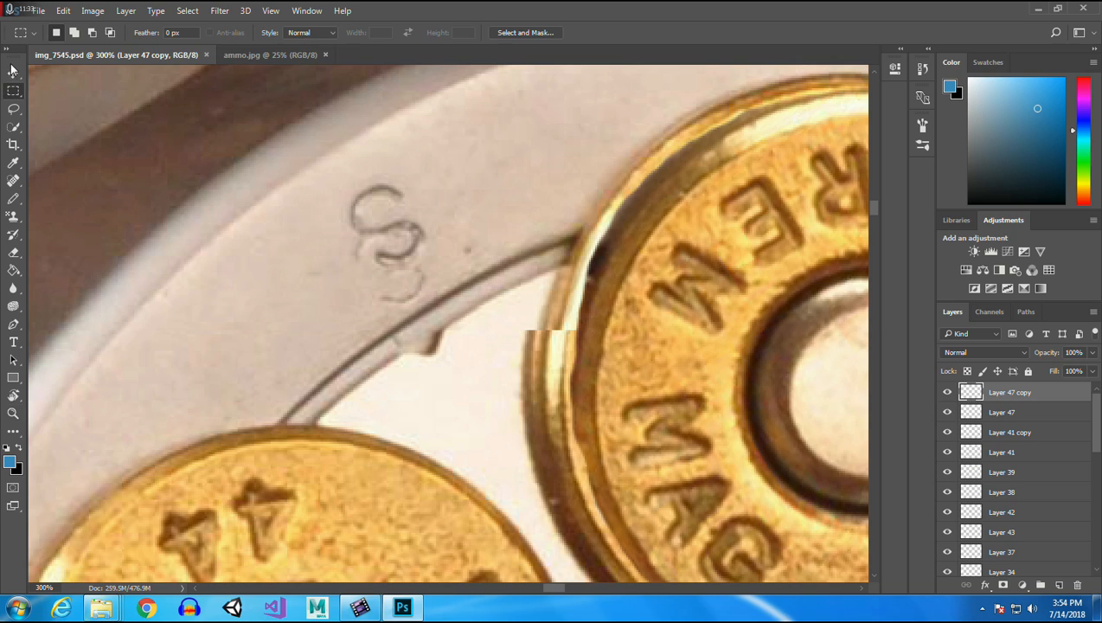
{"action": "left_click", "coordinate": [235, 247], "text": "ctrl"}
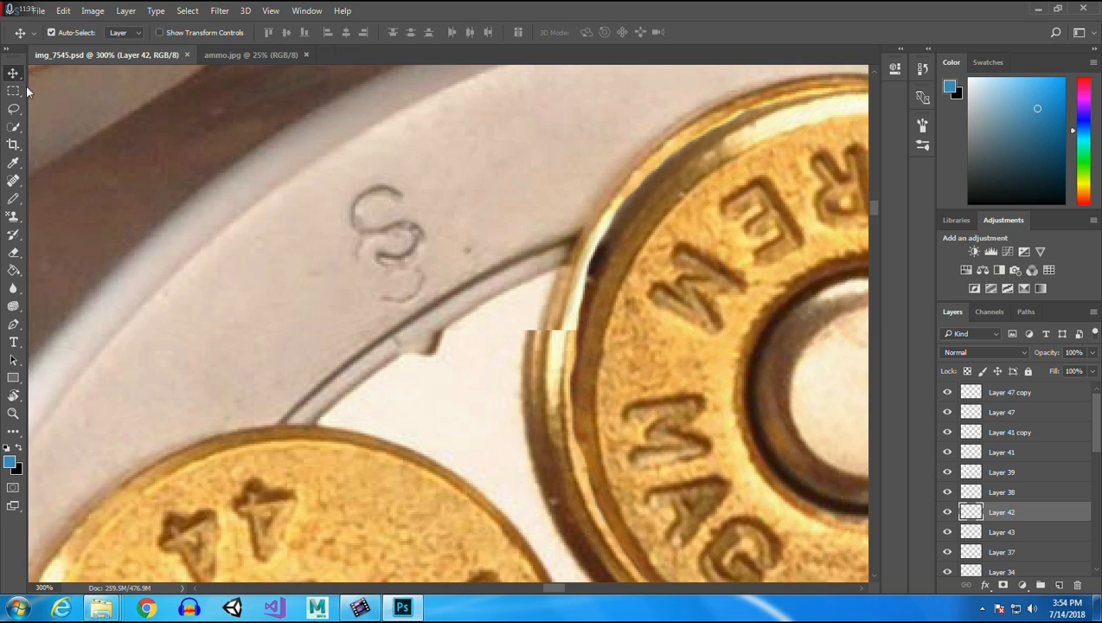
{"action": "left_click_drag", "start_coordinate": [241, 264], "coordinate": [303, 315]}
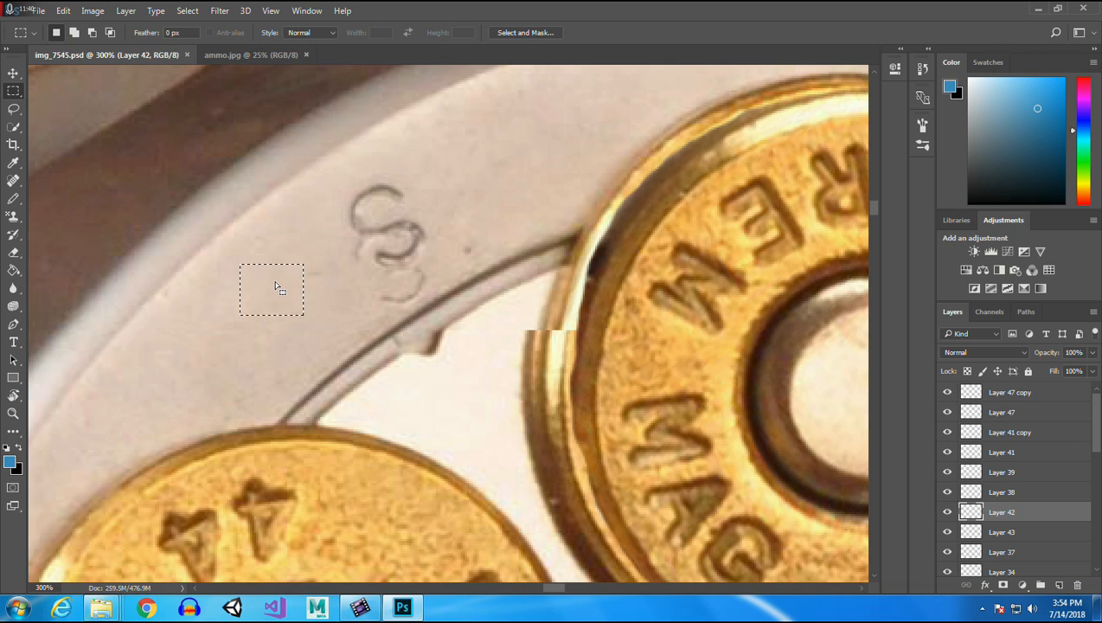
{"action": "left_click", "coordinate": [13, 73]}
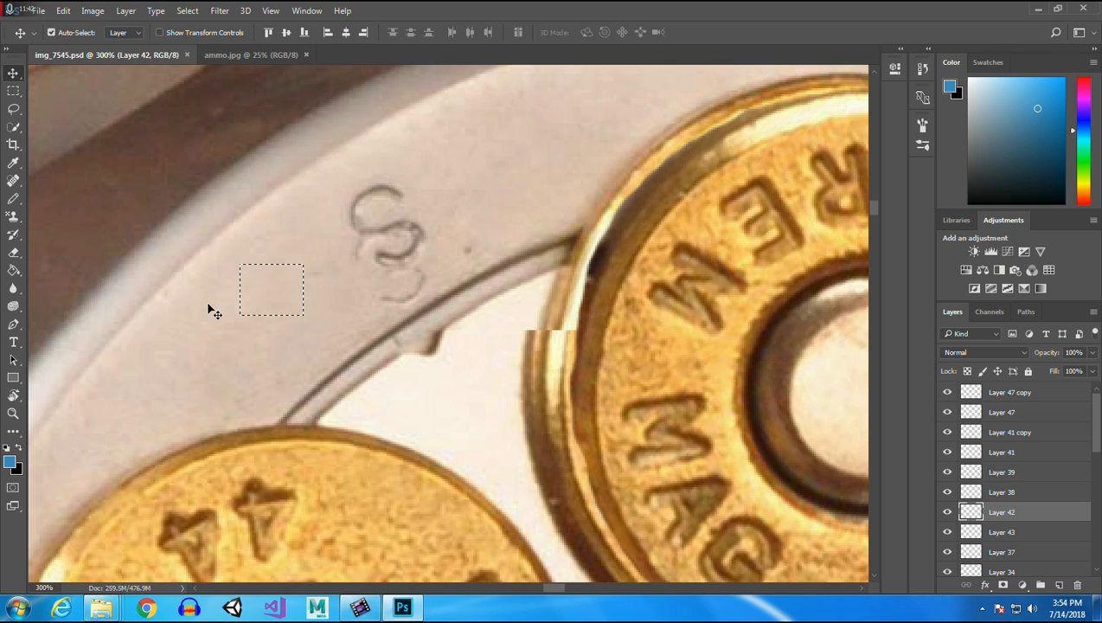
{"action": "key", "text": "ctrl+j"}
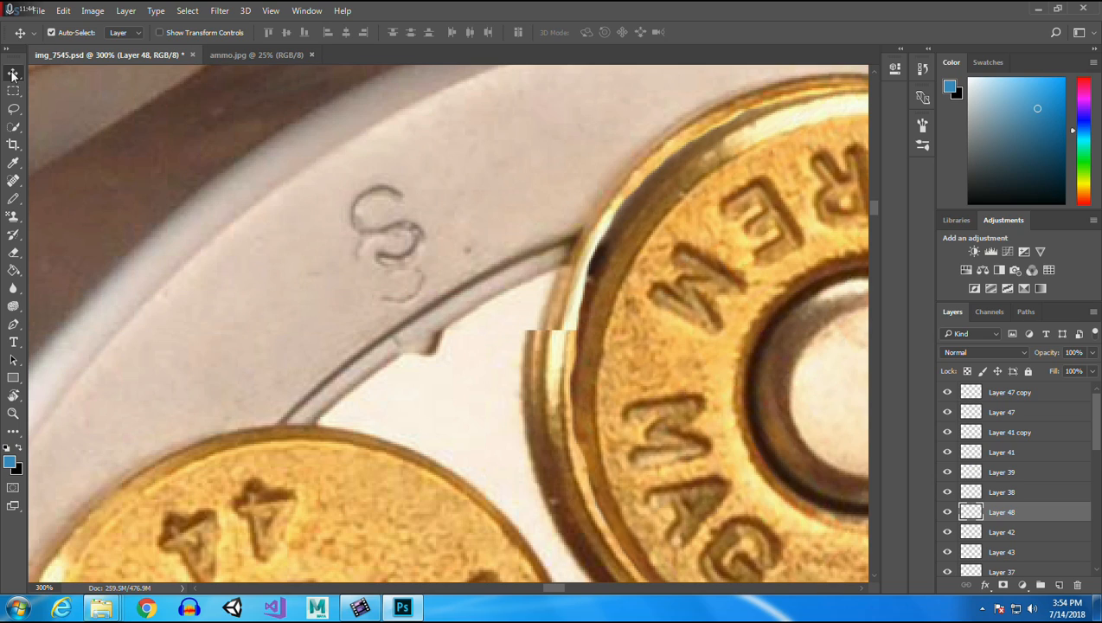
Move the patch over the faint duplicate S below the engraving and soften its edges with the Eraser at 15% opacity.
{"action": "left_click_drag", "start_coordinate": [304, 290], "coordinate": [400, 303]}
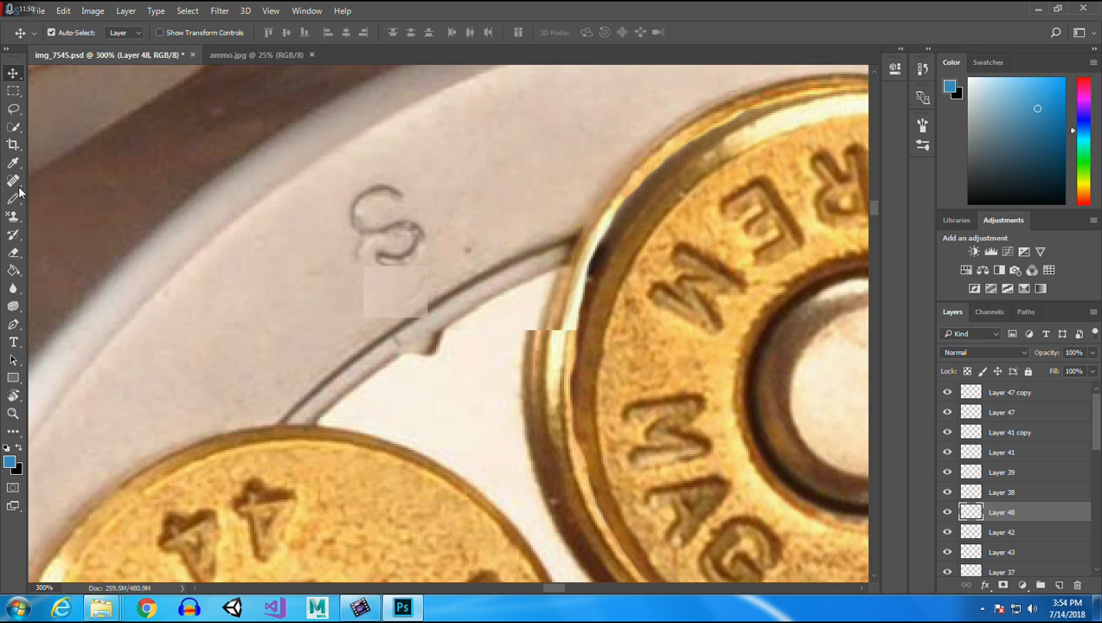
{"action": "mouse_move", "coordinate": [387, 298]}
{"action": "left_mouse_down"}
{"action": "mouse_move", "coordinate": [398, 297]}
{"action": "mouse_move", "coordinate": [392, 290]}
{"action": "left_mouse_up"}
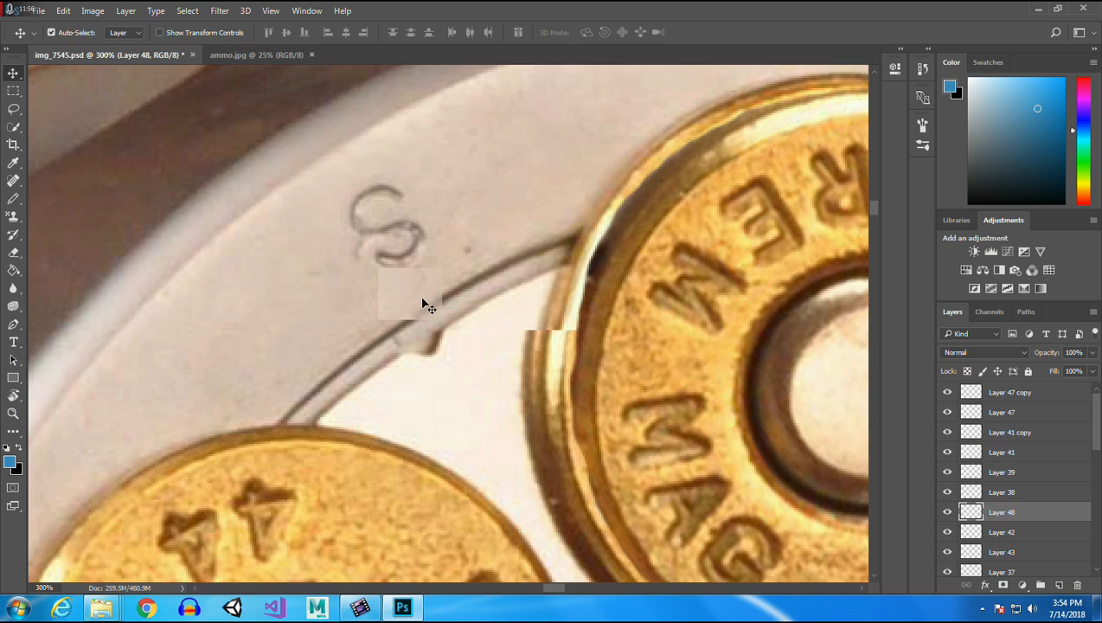
{"action": "left_click", "coordinate": [14, 253]}
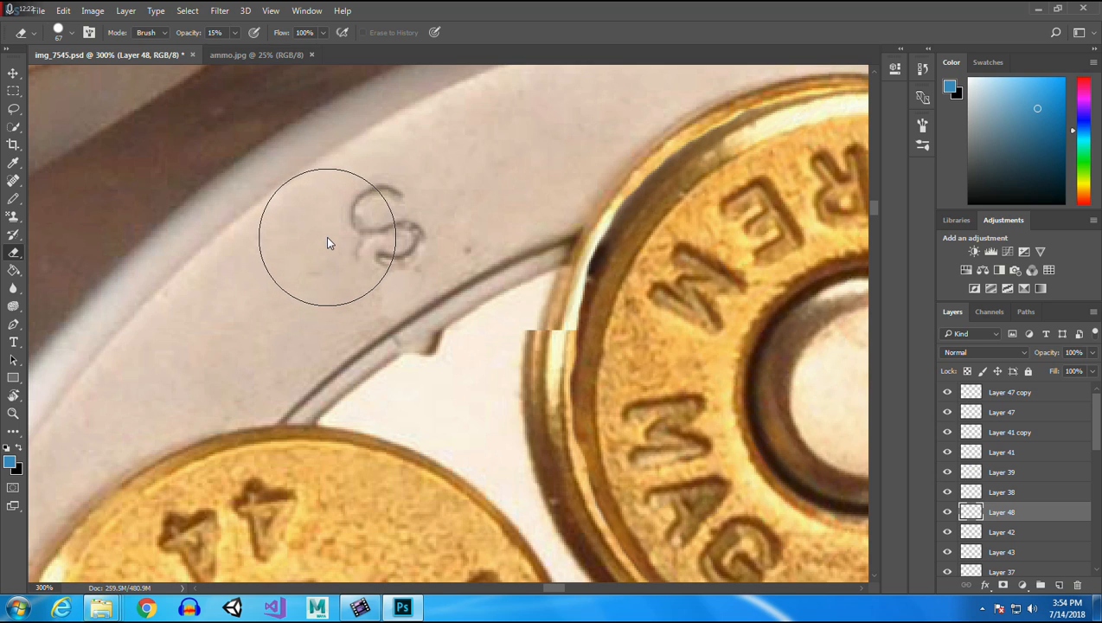
{"action": "left_click", "coordinate": [13, 73]}
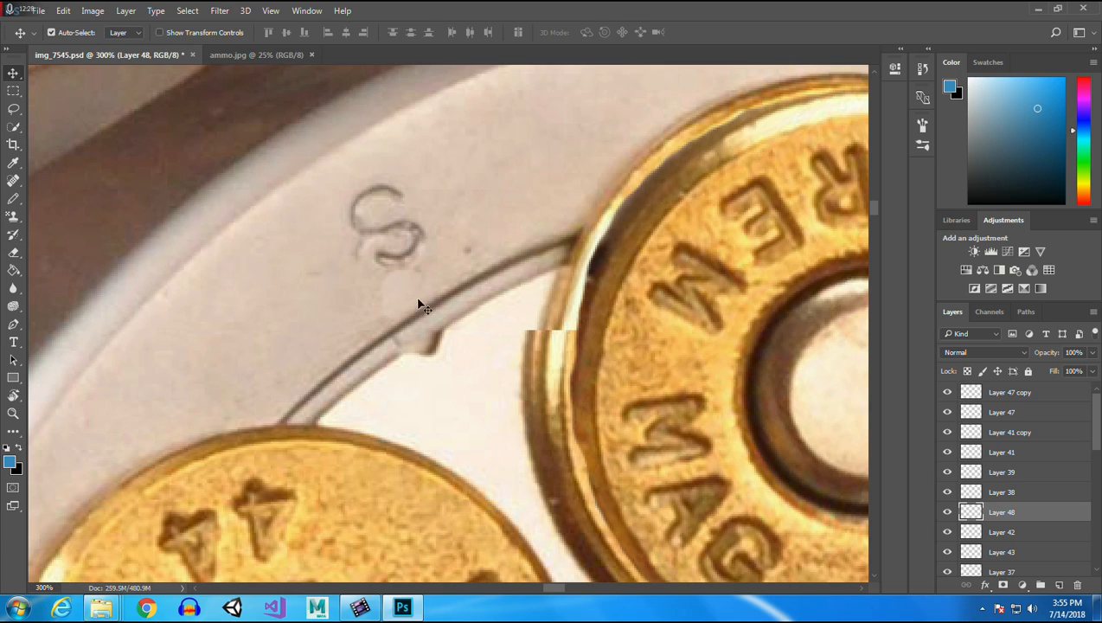
Copy a rectangular piece of the inner rim line above the upper-left cartridge from Layer 35 onto a new layer.
{"action": "left_click", "coordinate": [13, 91]}
{"action": "left_click", "coordinate": [13, 73]}
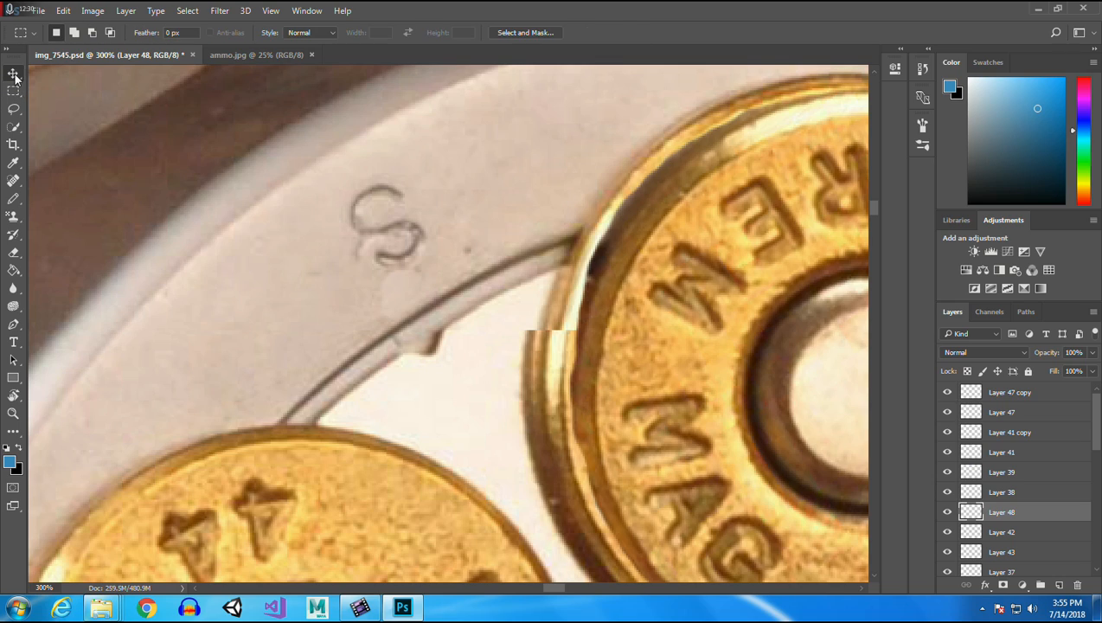
{"action": "left_click", "coordinate": [247, 337]}
{"action": "left_click", "coordinate": [13, 91]}
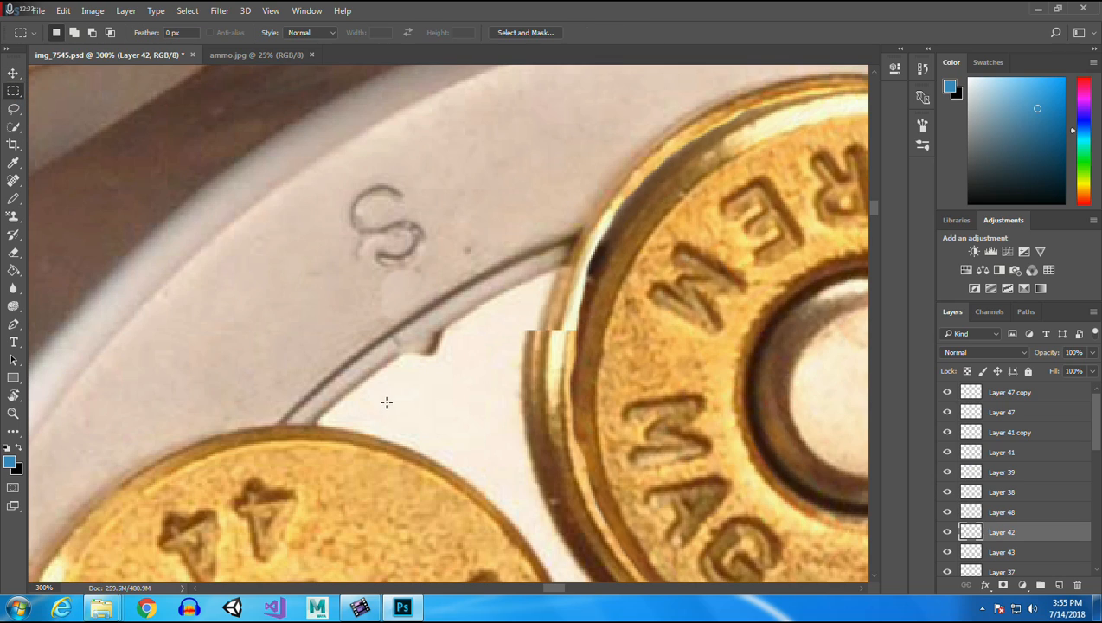
{"action": "left_click_drag", "start_coordinate": [313, 357], "coordinate": [371, 412]}
{"action": "key", "text": "ctrl+c"}
{"action": "left_click", "coordinate": [554, 236]}
{"action": "left_click", "coordinate": [14, 74]}
{"action": "left_click", "coordinate": [264, 378]}
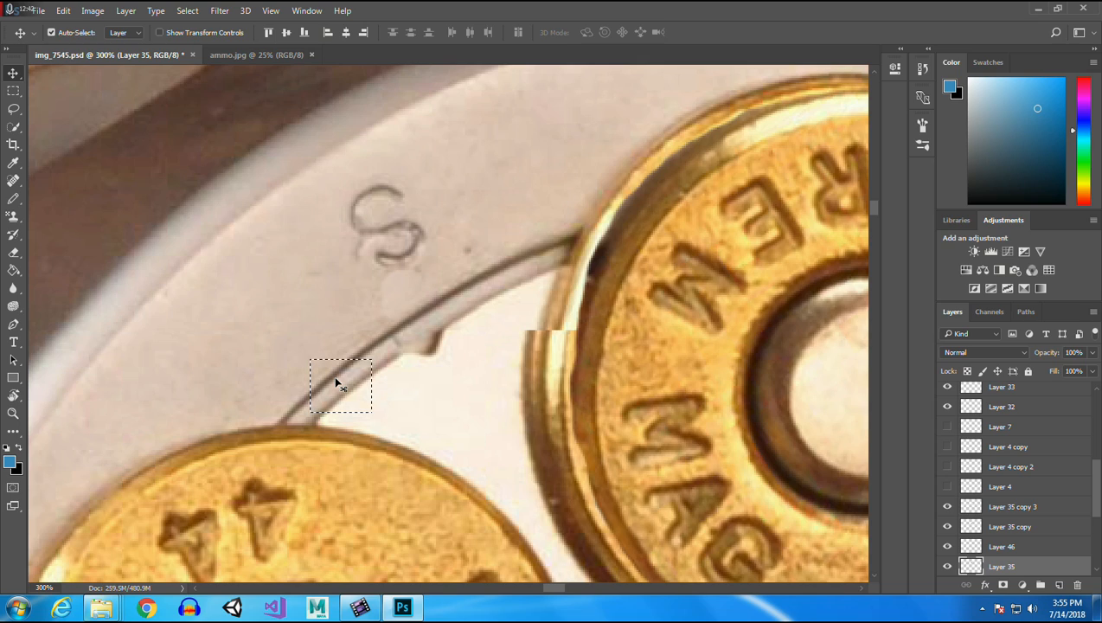
{"action": "key", "text": "ctrl+j"}
Move the Layer 49 piece over the notch in the inner rim line and rotate it slightly to follow the curve.
{"action": "left_click_drag", "start_coordinate": [342, 388], "coordinate": [409, 321]}
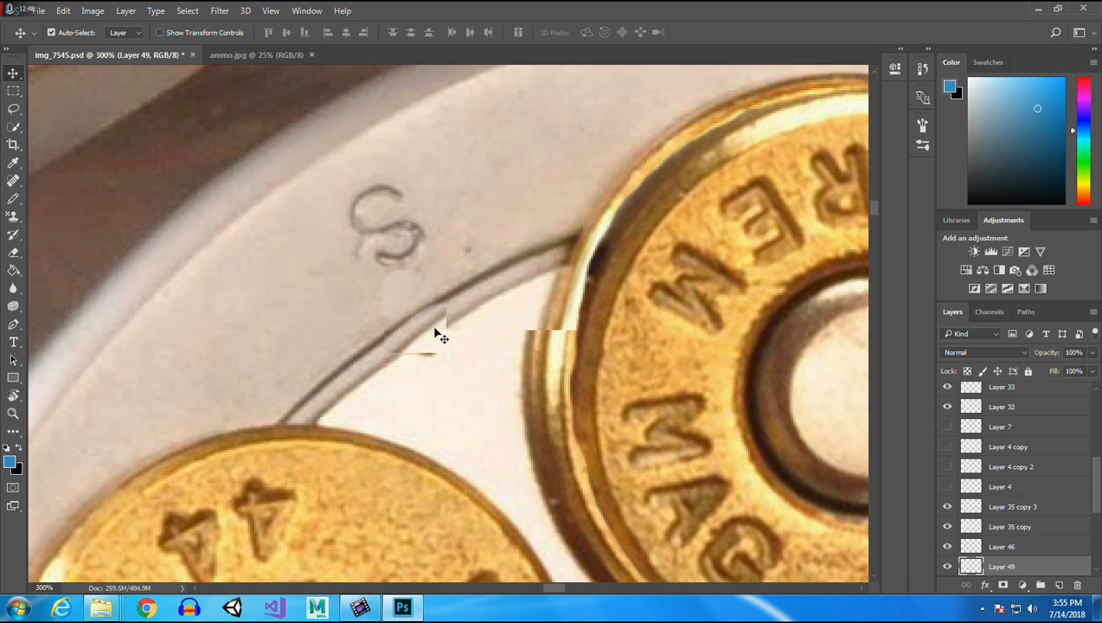
{"action": "left_click_drag", "start_coordinate": [437, 331], "coordinate": [438, 332]}
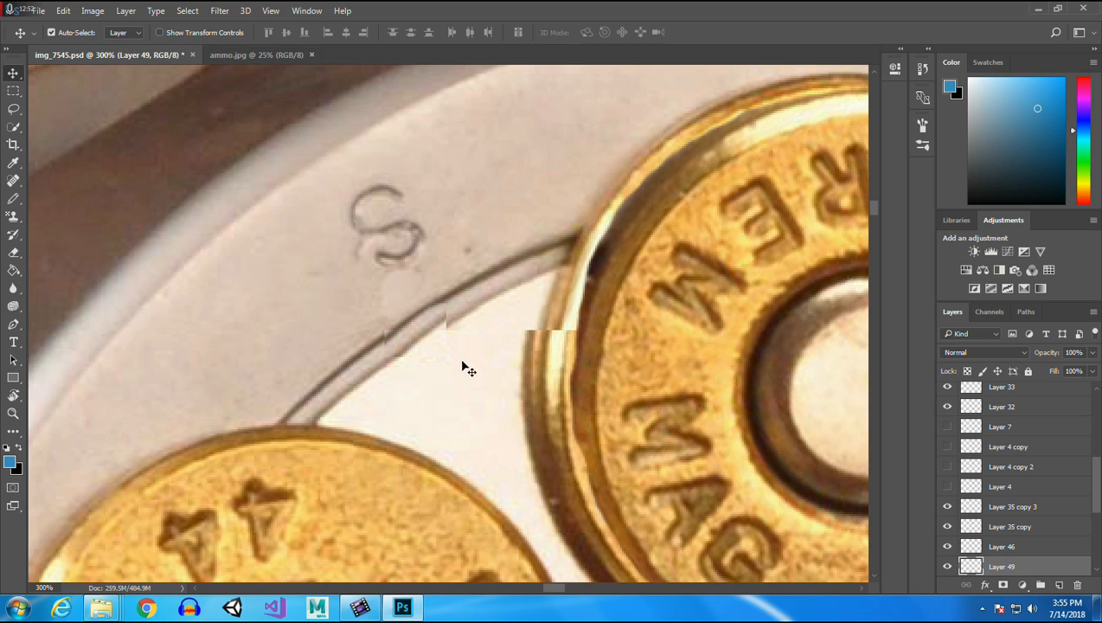
{"action": "left_click", "coordinate": [64, 10]}
{"action": "mouse_move", "coordinate": [161, 306]}
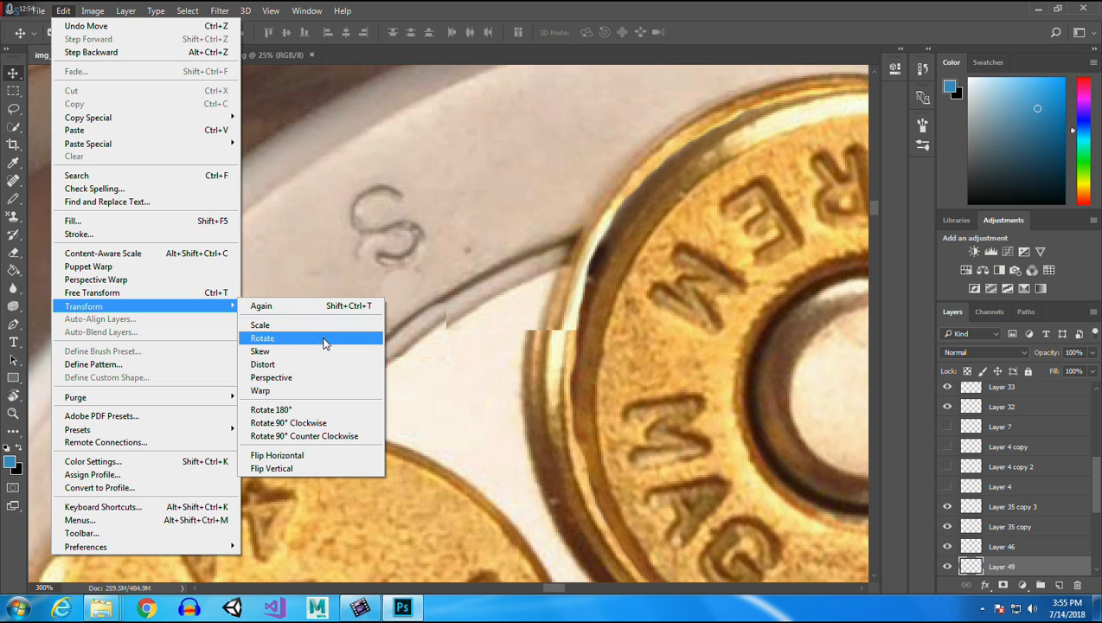
{"action": "left_click", "coordinate": [324, 338]}
{"action": "left_click_drag", "start_coordinate": [447, 304], "coordinate": [447, 303]}
{"action": "key", "text": "Return"}
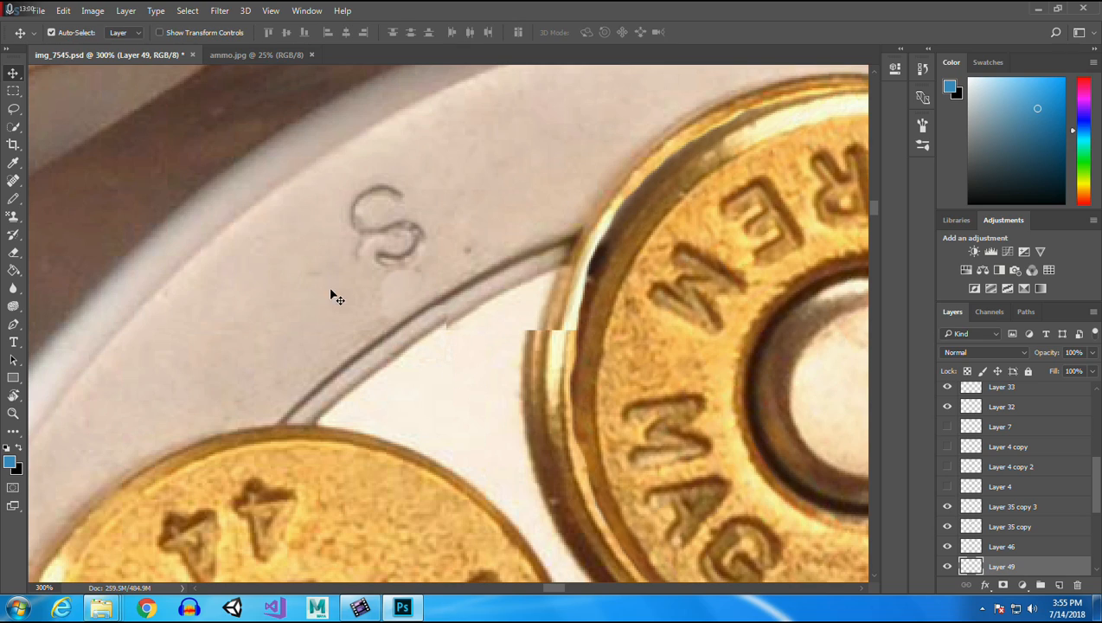
{"action": "left_click", "coordinate": [13, 91]}
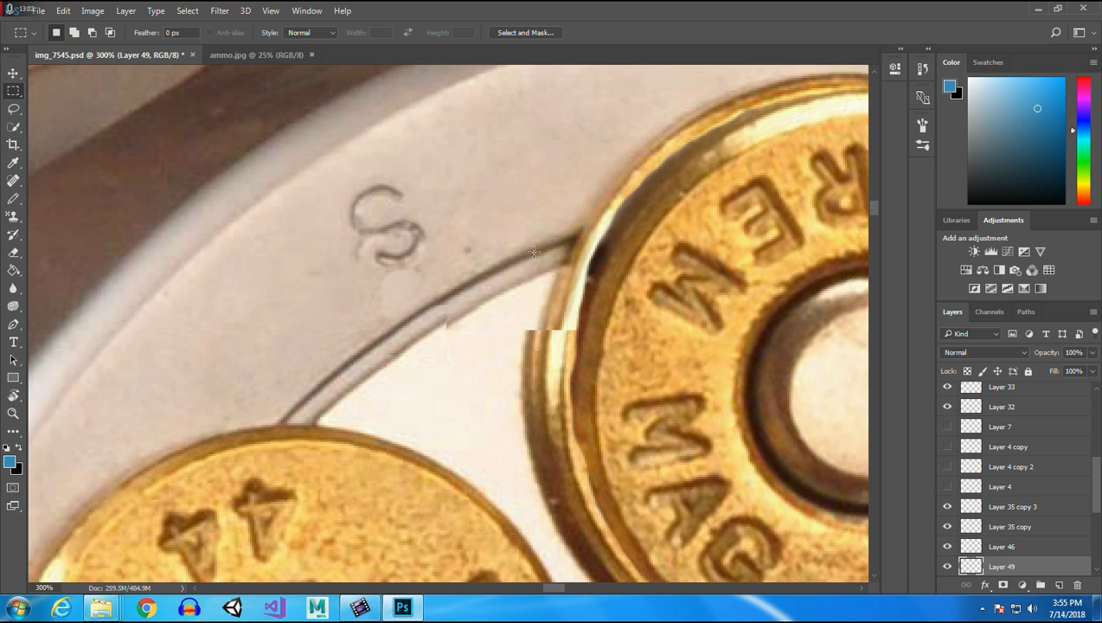
{"action": "left_click", "coordinate": [13, 73]}
{"action": "left_click", "coordinate": [517, 157]}
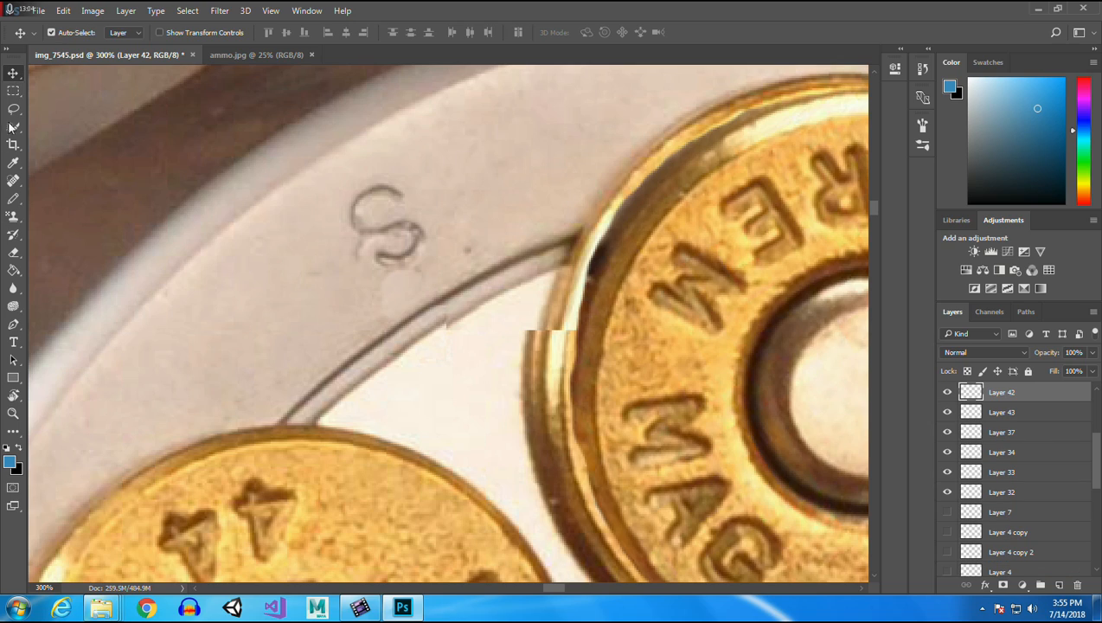
{"action": "left_click", "coordinate": [13, 91]}
{"action": "left_click_drag", "start_coordinate": [490, 210], "coordinate": [529, 303]}
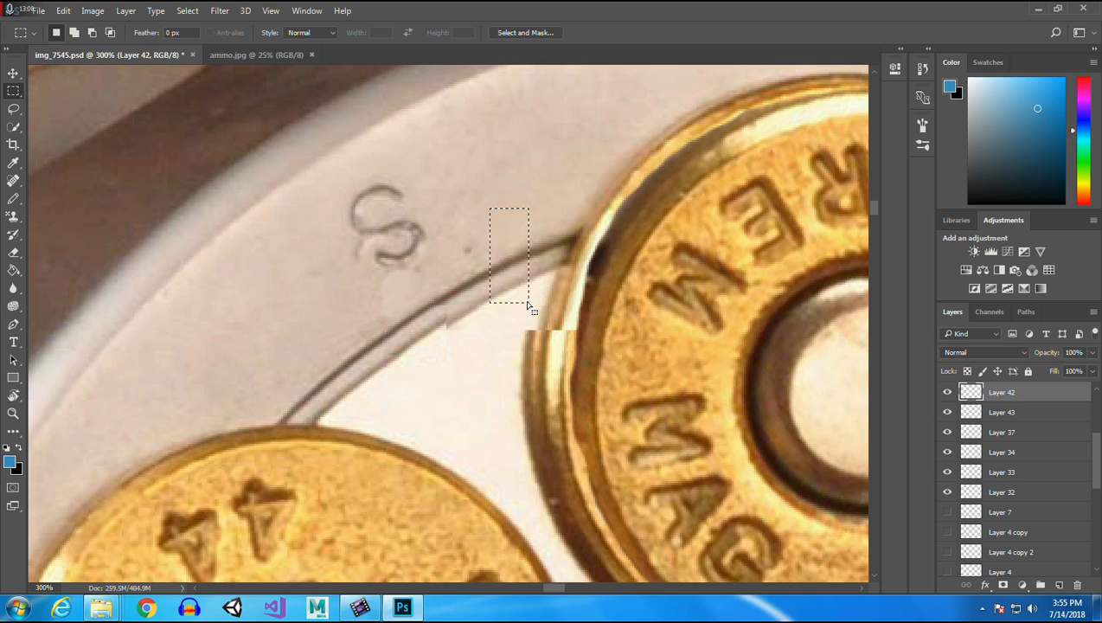
{"action": "key", "text": "ctrl+j"}
{"action": "left_click", "coordinate": [13, 72]}
{"action": "left_click_drag", "start_coordinate": [502, 264], "coordinate": [514, 215]}
{"action": "key", "text": "ctrl+e"}
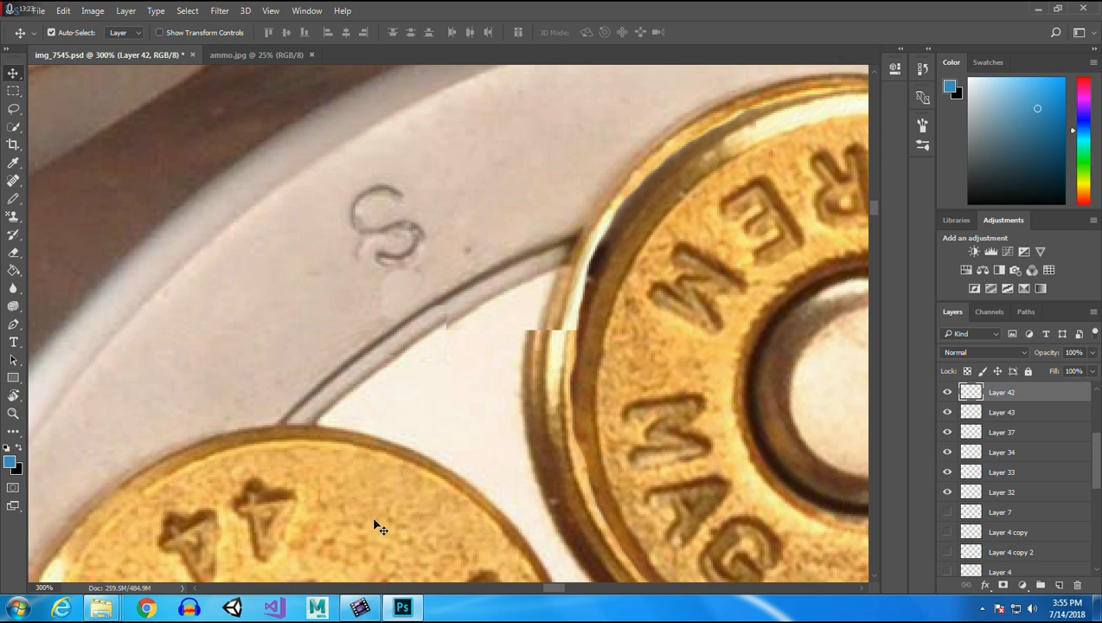
Copy the inner rim line section next to the top cartridge from Layer 35 onto a new layer at the top of the stack.
{"action": "left_click_drag", "start_coordinate": [876, 206], "coordinate": [874, 225]}
{"action": "left_click", "coordinate": [45, 294]}
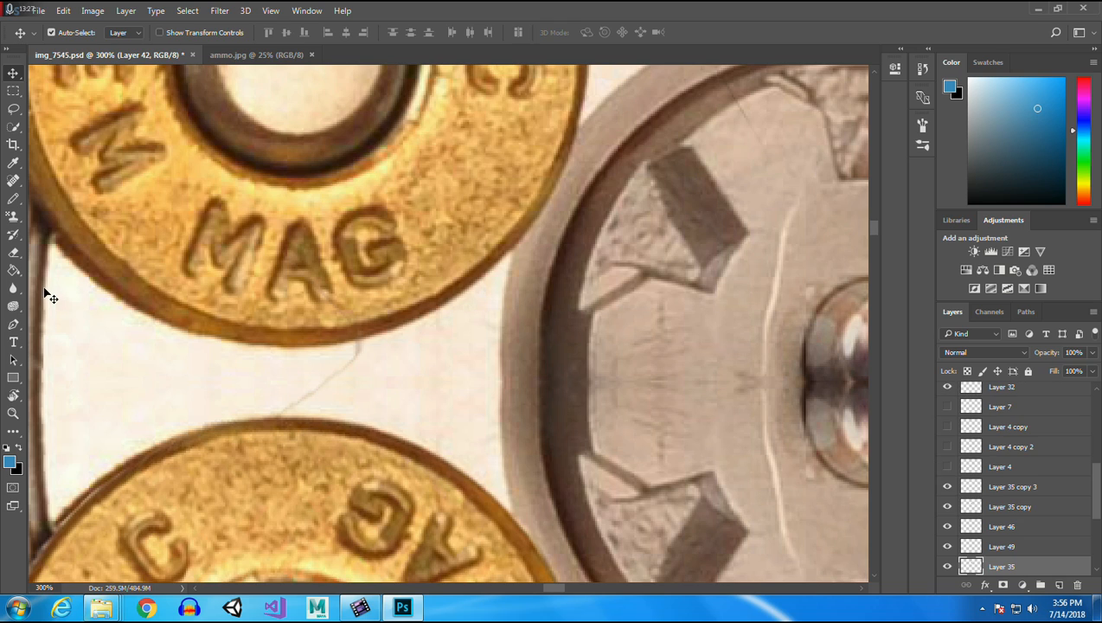
{"action": "left_click_drag", "start_coordinate": [873, 227], "coordinate": [877, 206]}
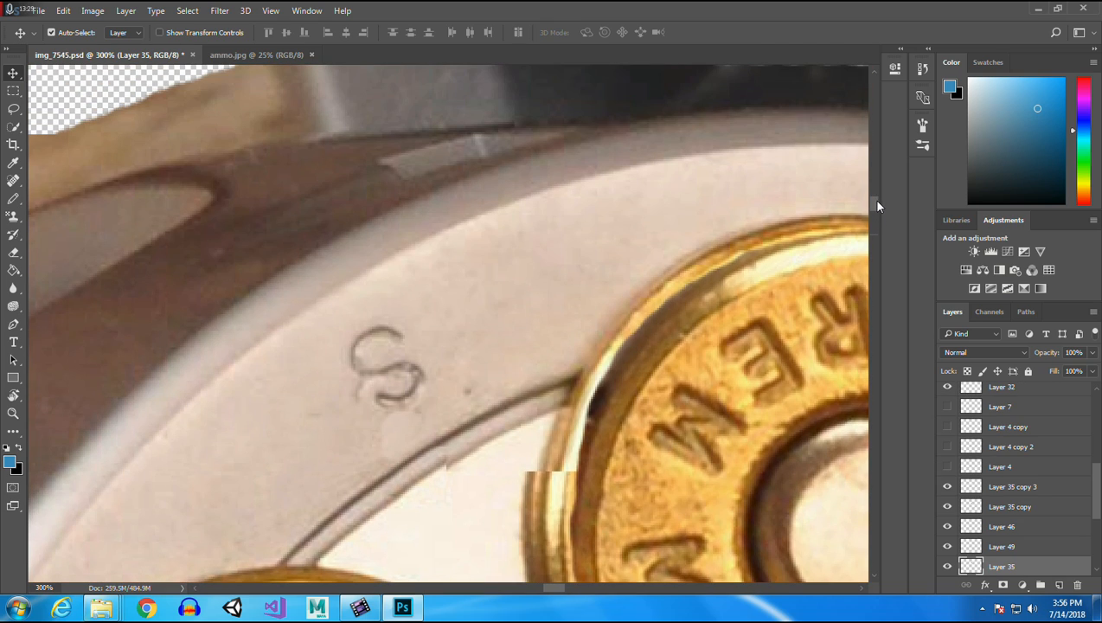
{"action": "left_click", "coordinate": [13, 90]}
{"action": "left_click_drag", "start_coordinate": [502, 360], "coordinate": [545, 435]}
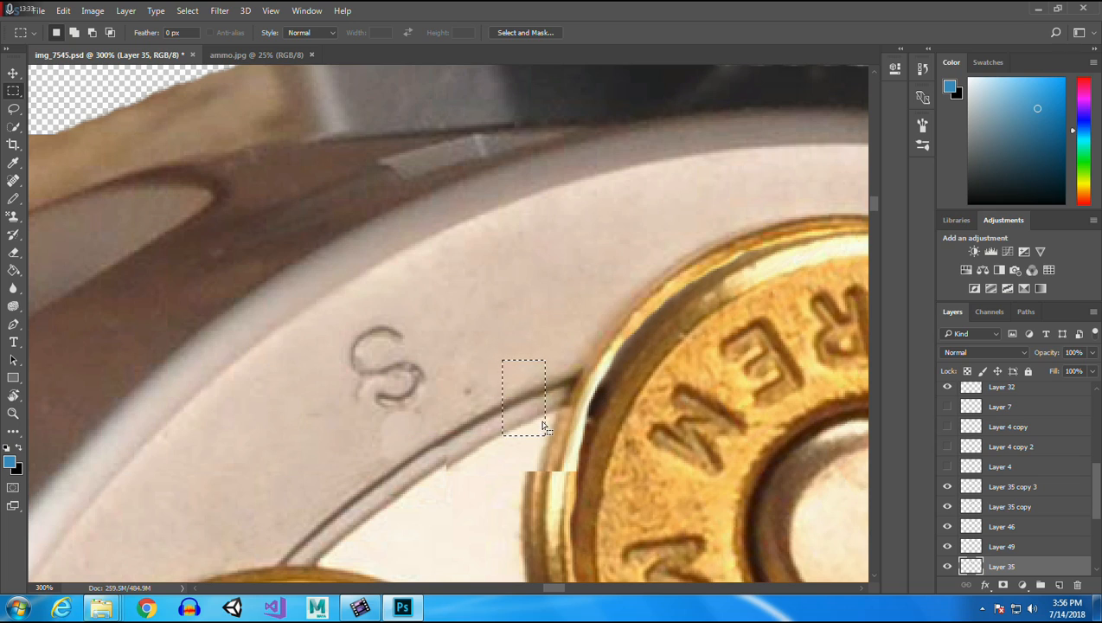
{"action": "key", "text": "ctrl+j"}
{"action": "left_click", "coordinate": [13, 74]}
{"action": "left_click_drag", "start_coordinate": [1008, 567], "coordinate": [1004, 389]}
Move the Layer 50 piece onto the break in the inner rim line and rotate it about -13° to match the curve.
{"action": "left_click_drag", "start_coordinate": [523, 421], "coordinate": [426, 469]}
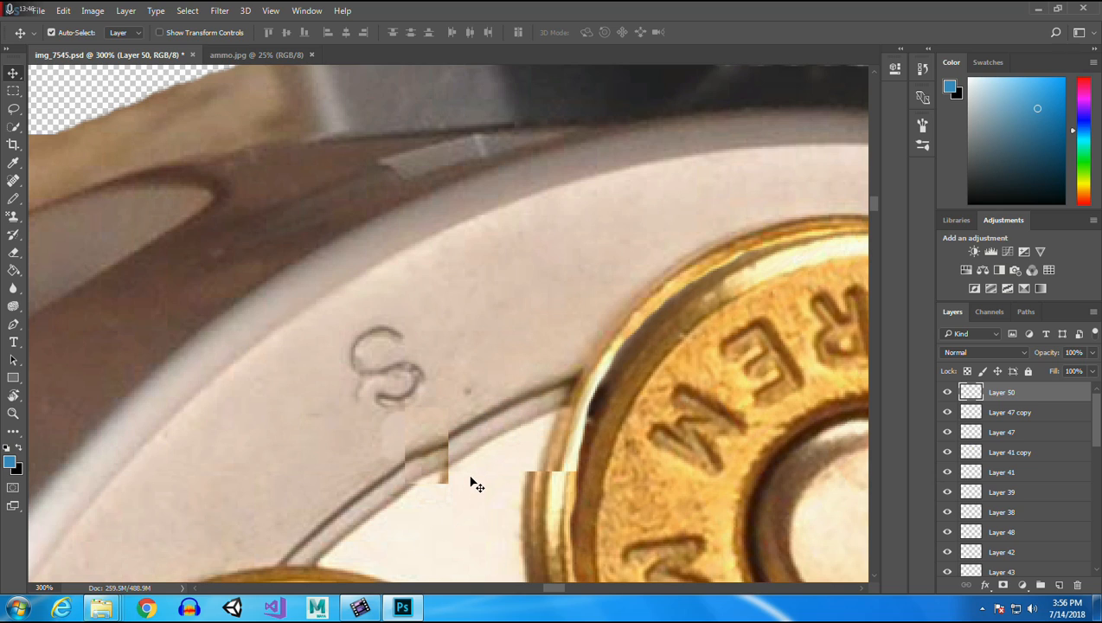
{"action": "left_click", "coordinate": [64, 10]}
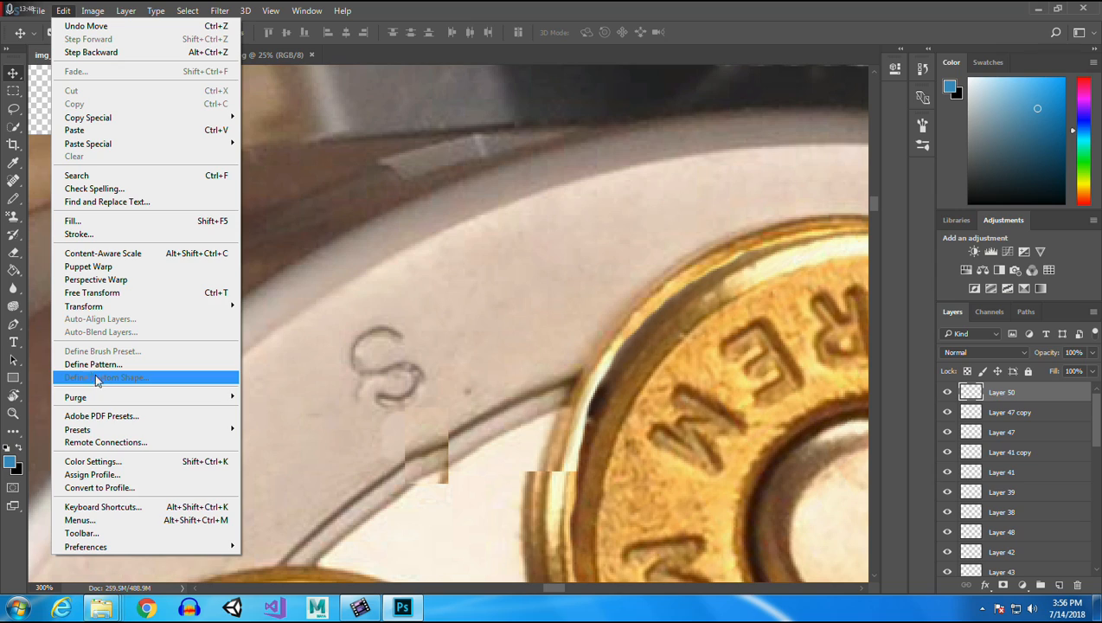
{"action": "mouse_move", "coordinate": [193, 308]}
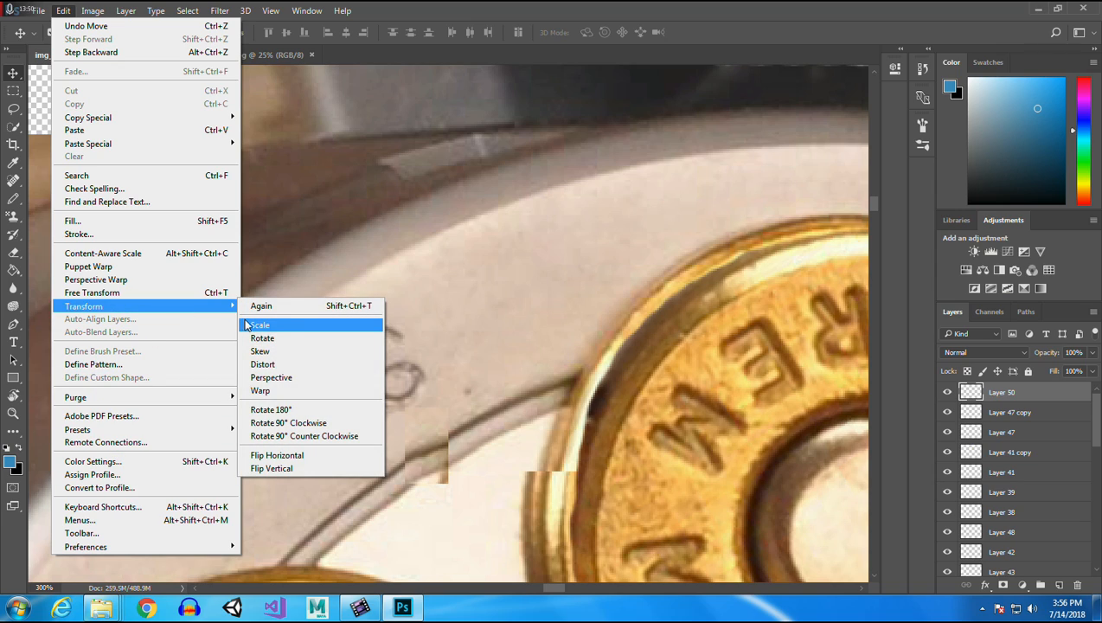
{"action": "left_click", "coordinate": [304, 339]}
{"action": "left_click_drag", "start_coordinate": [434, 407], "coordinate": [439, 405]}
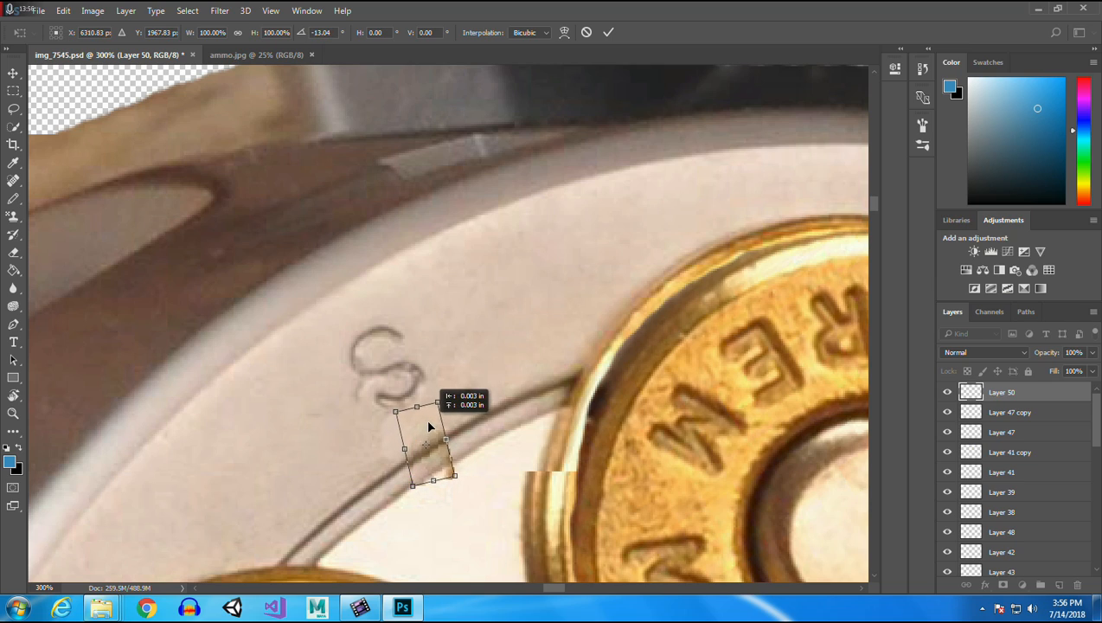
{"action": "key", "text": "Return"}
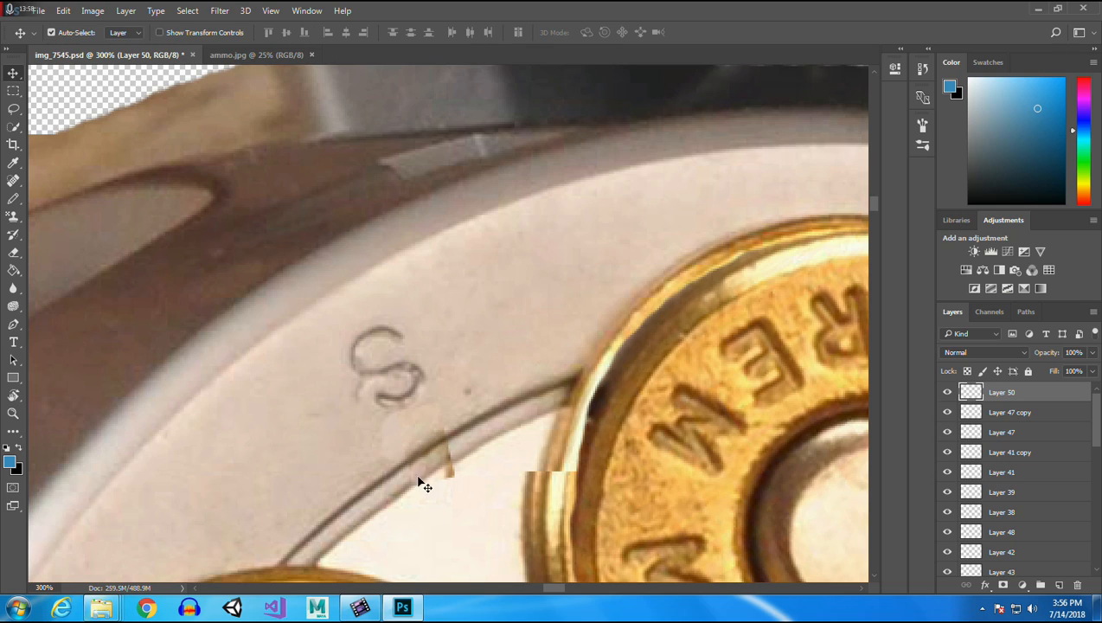
Nudge the Layer 50 piece into line with the rim and erase its gold fringe with the Eraser at 15% opacity.
{"action": "left_click_drag", "start_coordinate": [435, 481], "coordinate": [432, 478]}
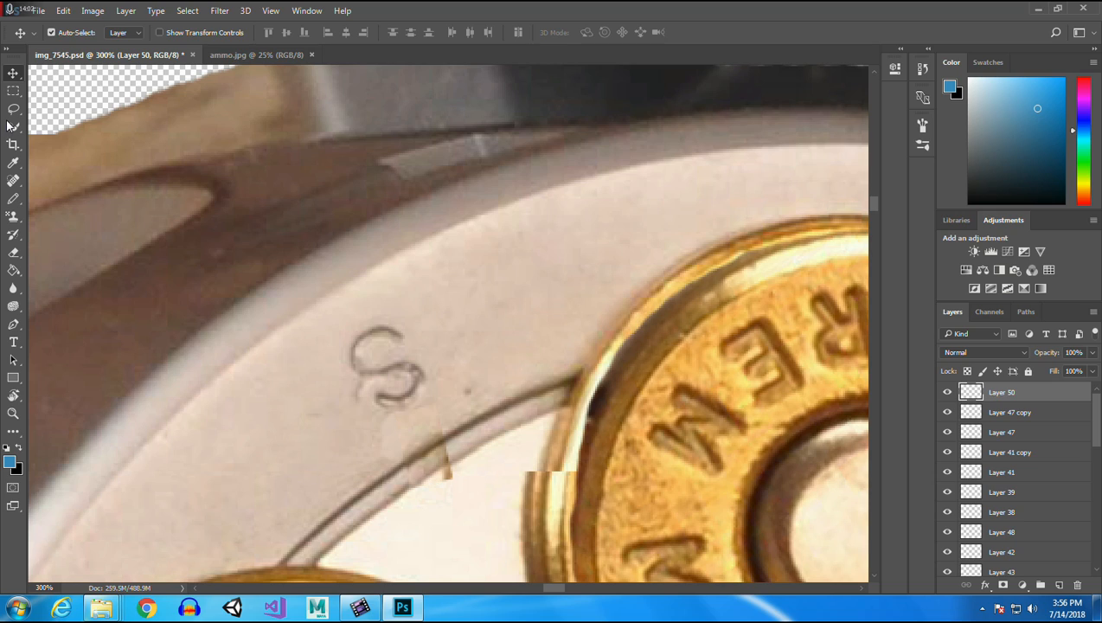
{"action": "left_click", "coordinate": [13, 254]}
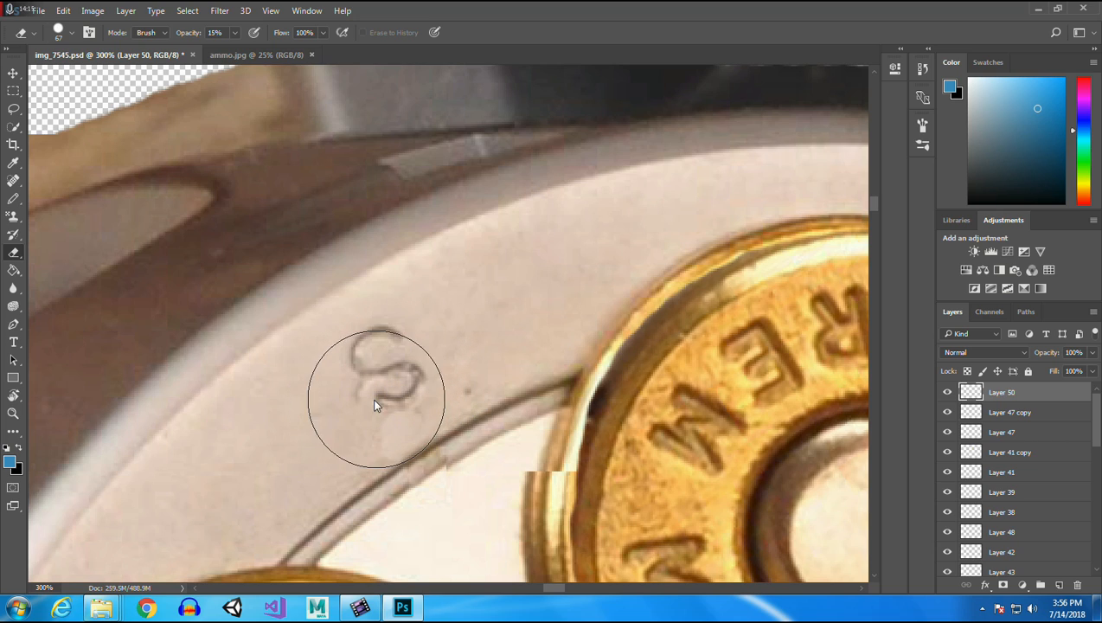
Copy a section of the inner rim line above the left cartridge from Layer 35 onto a new layer.
{"action": "left_click", "coordinate": [1024, 414]}
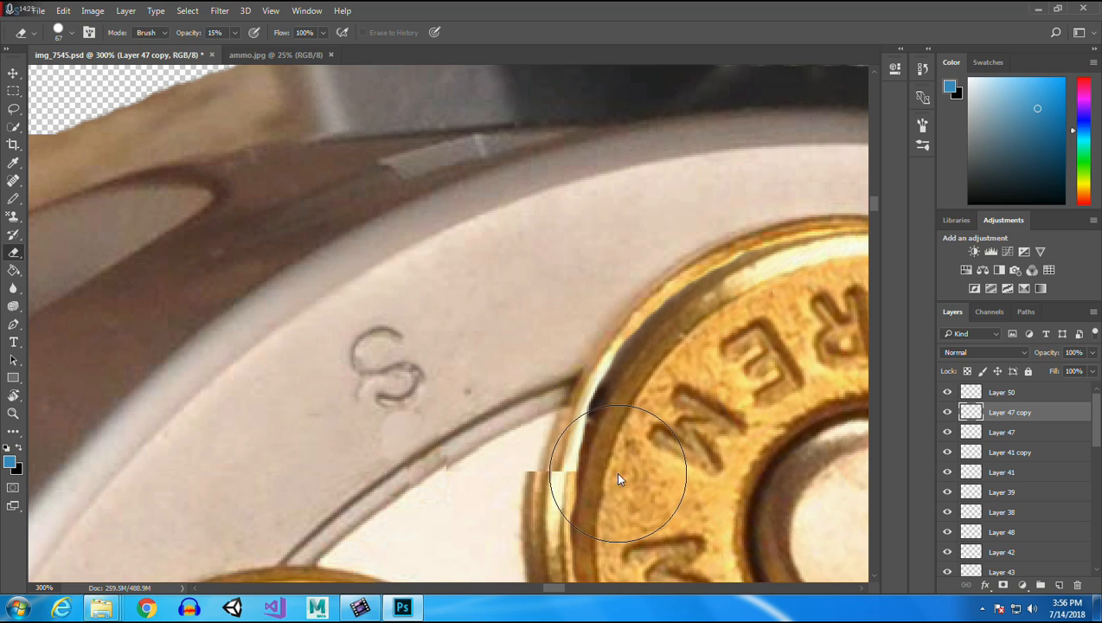
{"action": "left_click", "coordinate": [13, 91]}
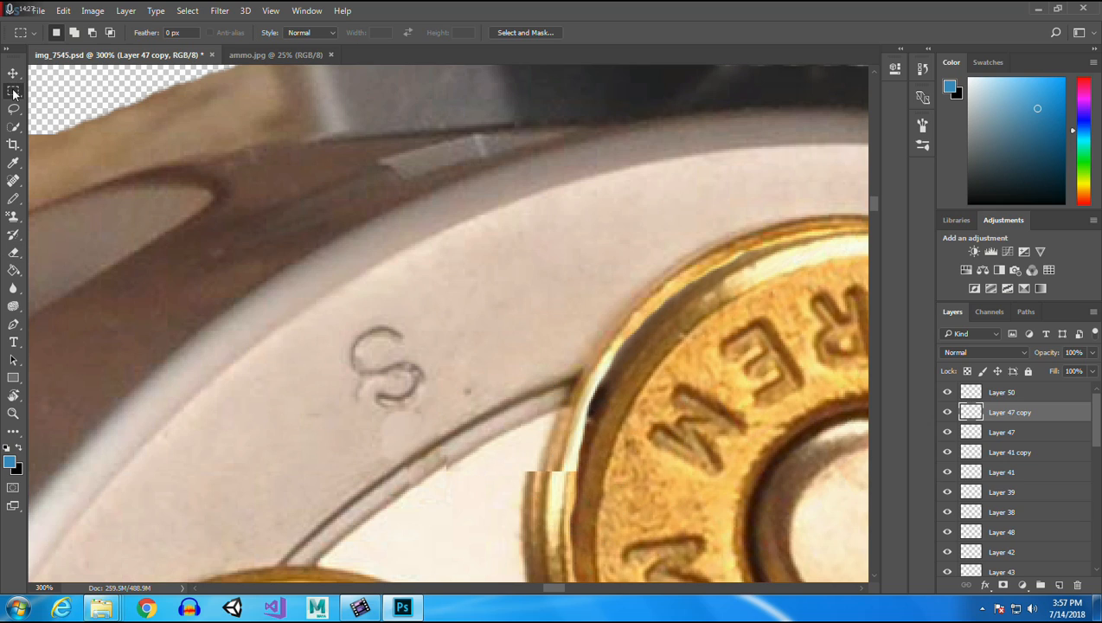
{"action": "left_click", "coordinate": [13, 73]}
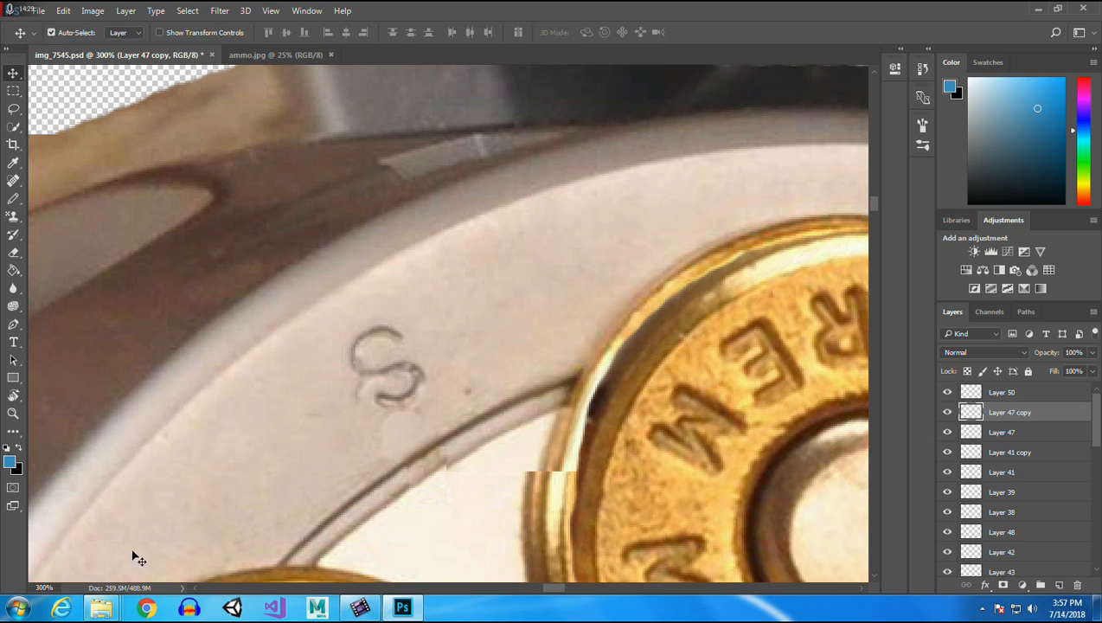
{"action": "left_click", "coordinate": [102, 575]}
{"action": "left_click", "coordinate": [13, 91]}
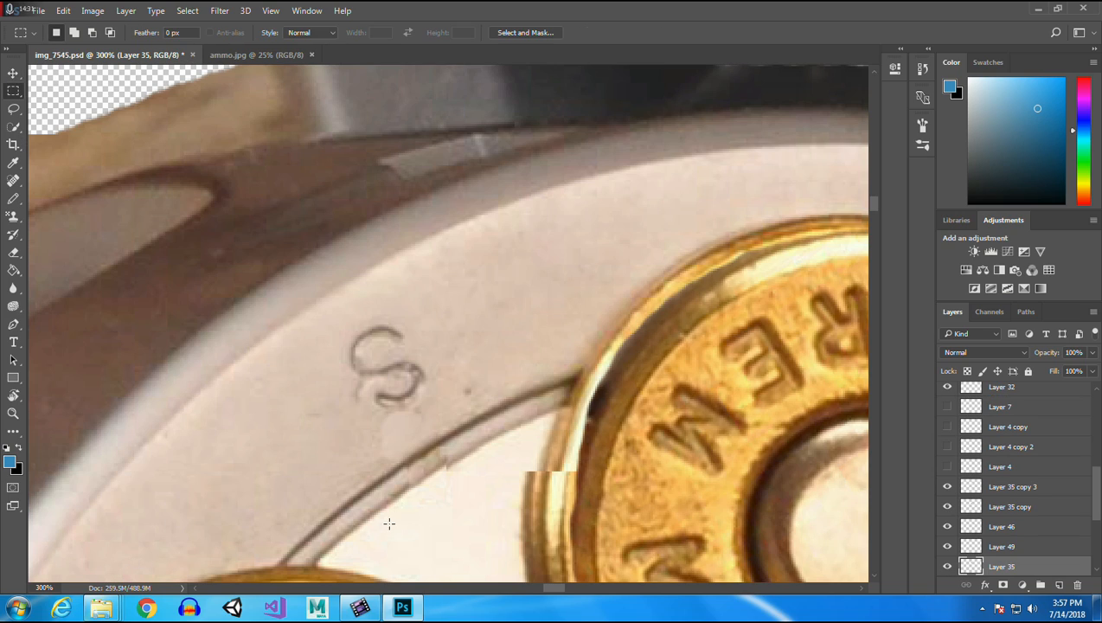
{"action": "left_click_drag", "start_coordinate": [339, 489], "coordinate": [382, 533]}
{"action": "key", "text": "ctrl+j"}
Move the copied Layer 51 piece over the notch in the inner rim line and bring its layer to the top of the stack.
{"action": "left_click", "coordinate": [13, 74]}
{"action": "left_click_drag", "start_coordinate": [367, 525], "coordinate": [446, 467]}
{"action": "scroll", "coordinate": [1018, 383], "scroll_direction": "up", "scroll_amount": 1}
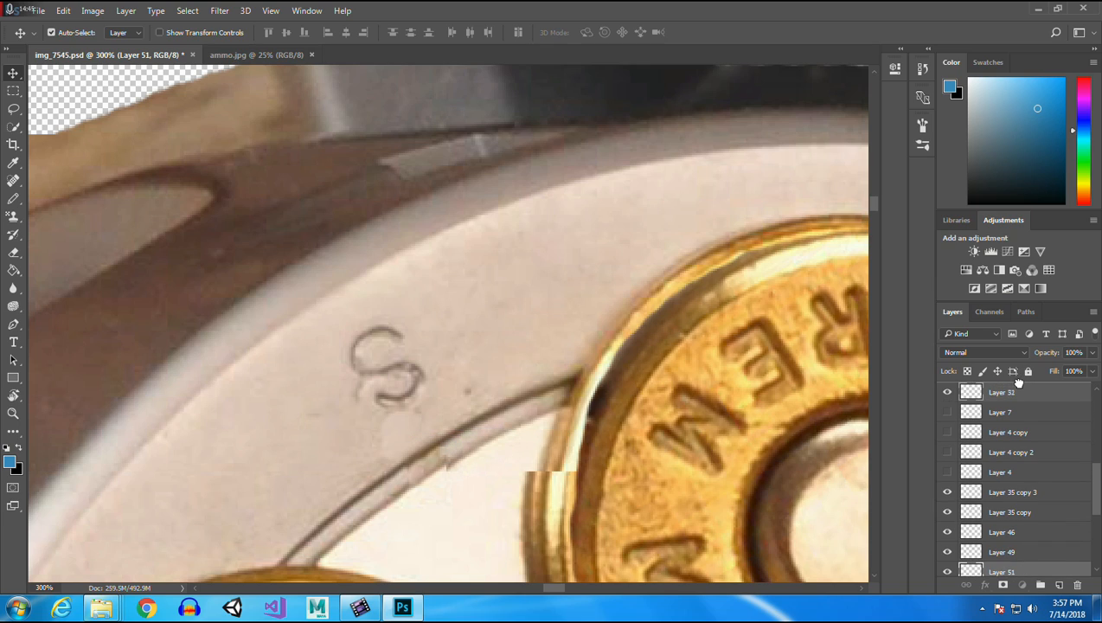
{"action": "mouse_move", "coordinate": [1013, 391]}
{"action": "left_mouse_down"}
{"action": "mouse_move", "coordinate": [1012, 400]}
{"action": "mouse_move", "coordinate": [1008, 378]}
{"action": "mouse_move", "coordinate": [1011, 387]}
{"action": "left_mouse_up"}
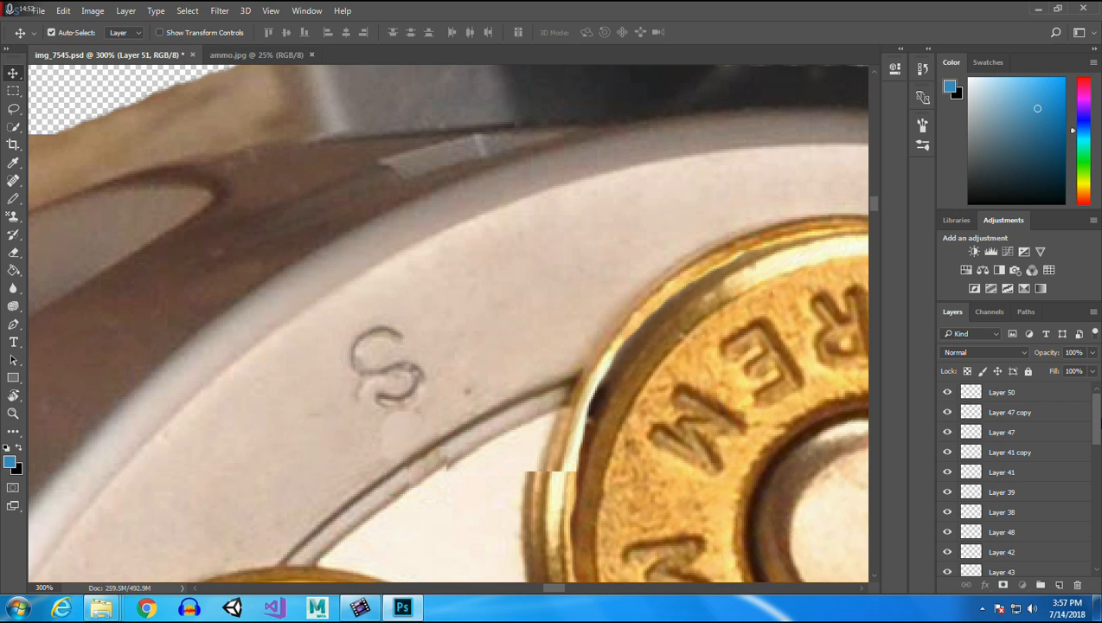
{"action": "left_click_drag", "start_coordinate": [1097, 439], "coordinate": [1097, 537]}
{"action": "left_click_drag", "start_coordinate": [1011, 462], "coordinate": [1004, 374]}
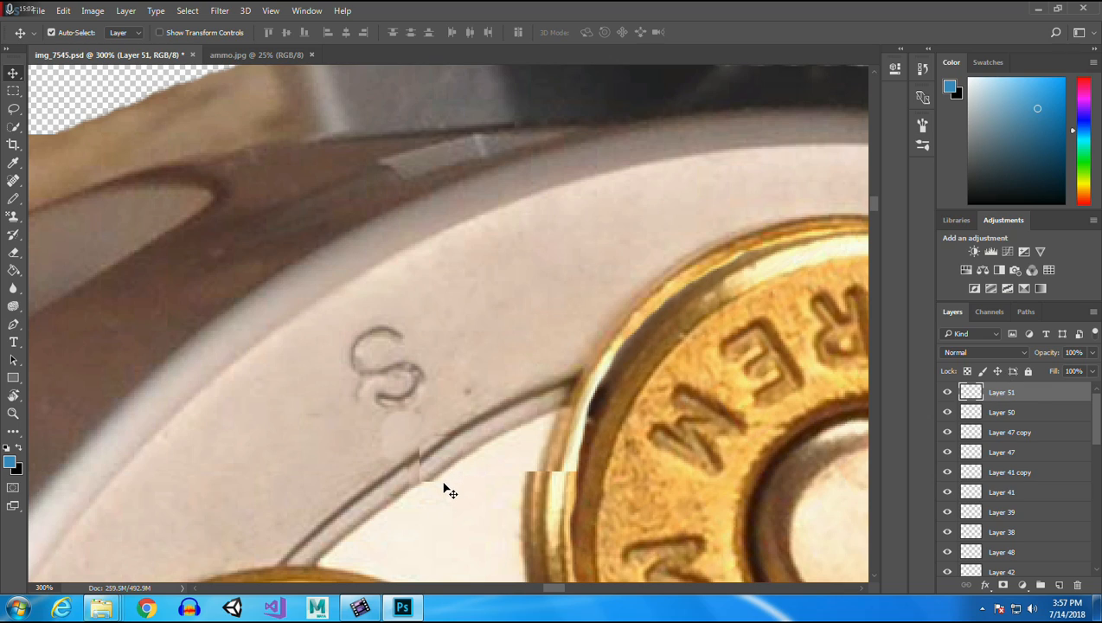
Align the Layer 51 piece with the break in the rim line and skew it to follow the curve.
{"action": "left_click_drag", "start_coordinate": [438, 479], "coordinate": [451, 476]}
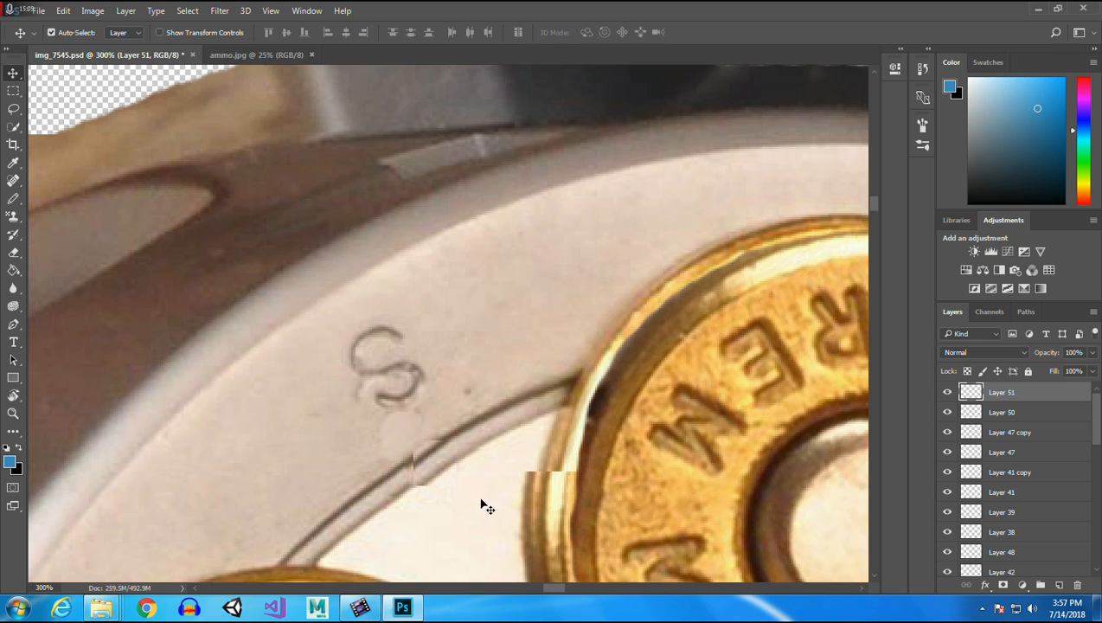
{"action": "left_click", "coordinate": [63, 10]}
{"action": "mouse_move", "coordinate": [140, 307]}
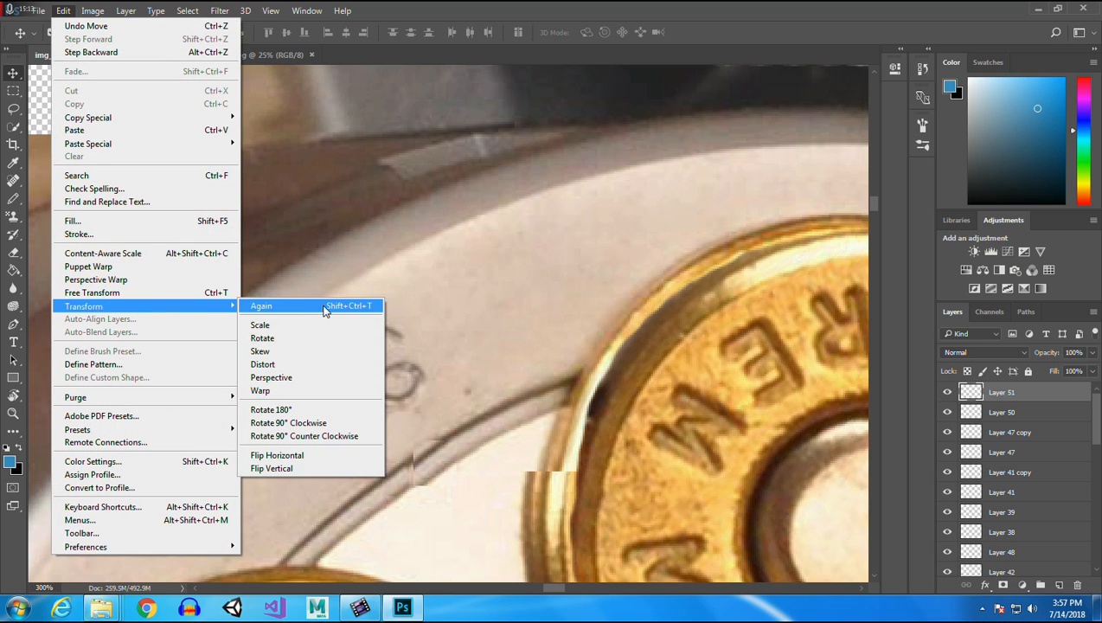
{"action": "left_click", "coordinate": [322, 352]}
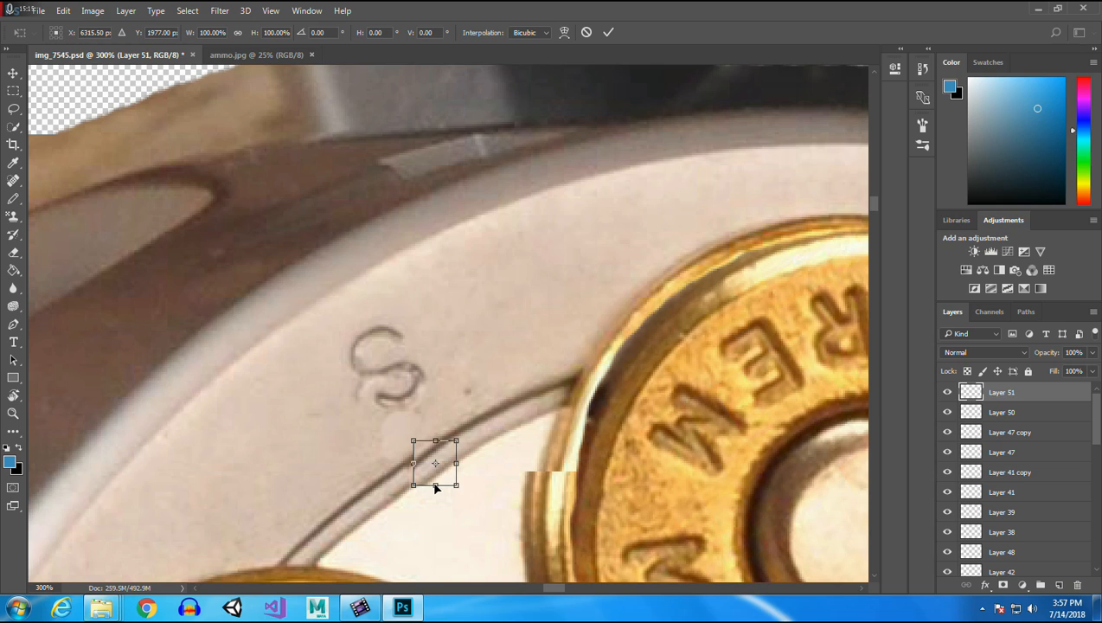
{"action": "left_click_drag", "start_coordinate": [436, 487], "coordinate": [442, 477]}
{"action": "key", "text": "Return"}
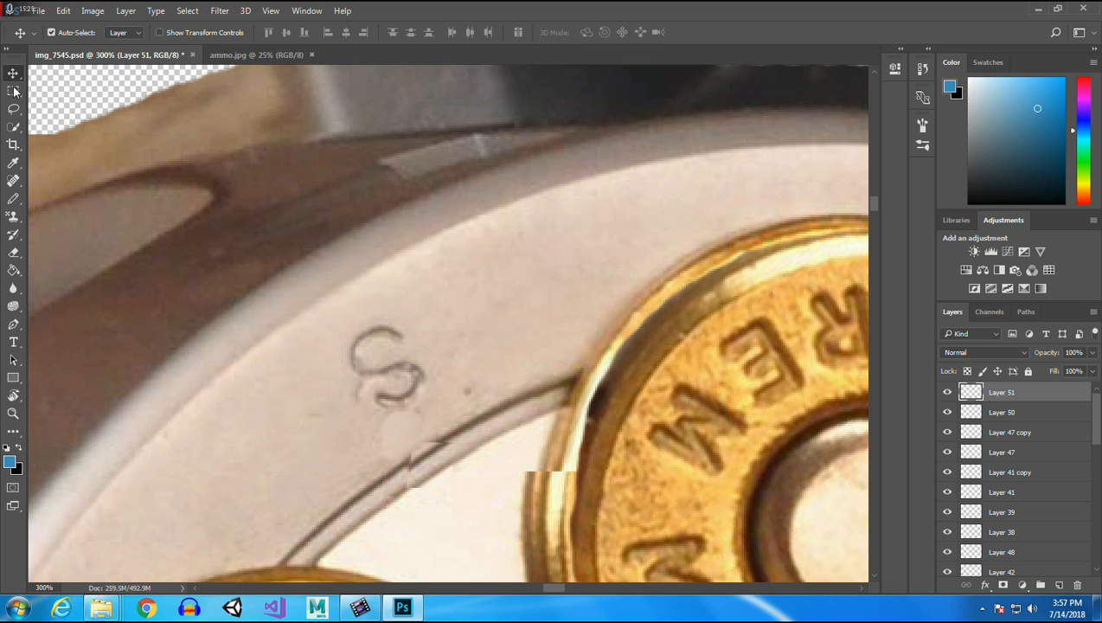
Soften the edges of the Layer 51 piece with the Eraser at 15% opacity.
{"action": "left_click", "coordinate": [13, 254]}
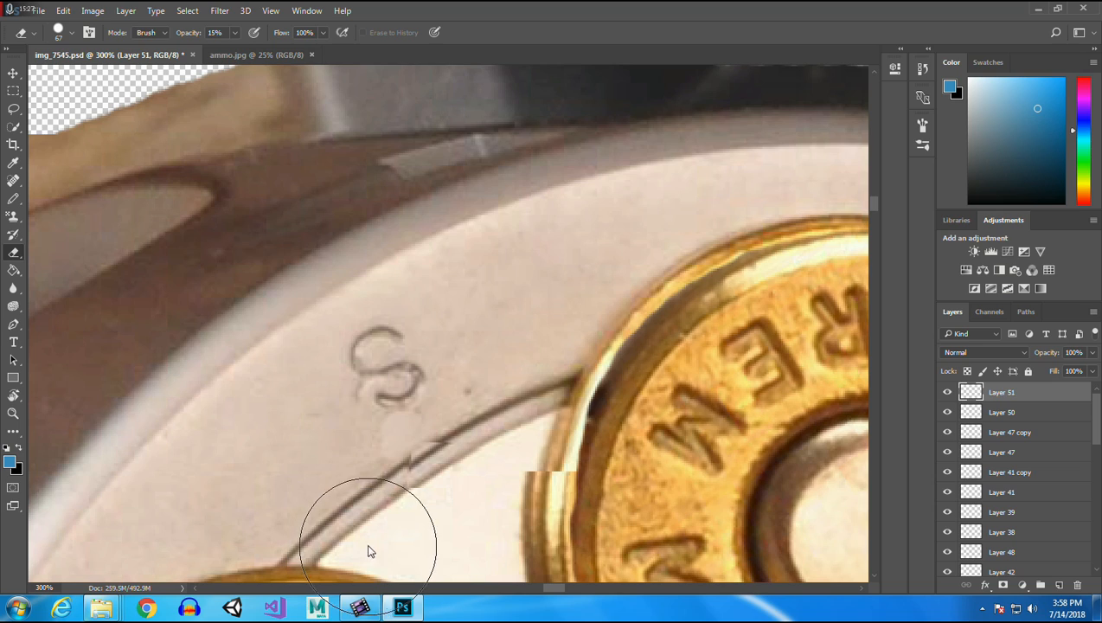
{"action": "left_click_drag", "start_coordinate": [374, 539], "coordinate": [396, 553]}
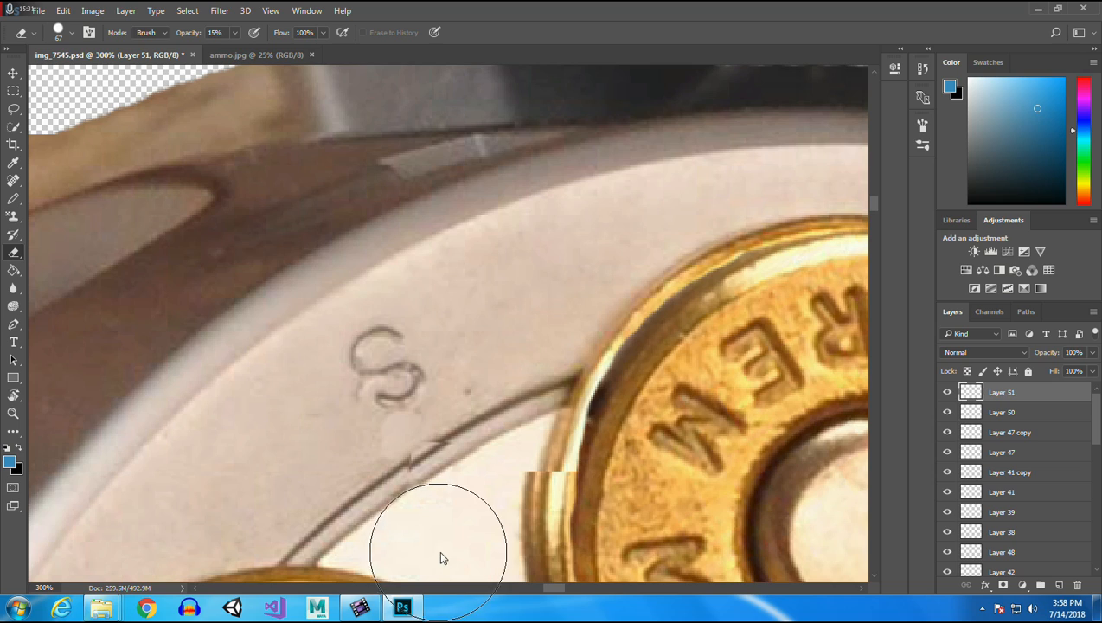
{"action": "mouse_move", "coordinate": [366, 392]}
{"action": "left_mouse_down"}
{"action": "mouse_move", "coordinate": [386, 410]}
{"action": "mouse_move", "coordinate": [396, 399]}
{"action": "mouse_move", "coordinate": [382, 410]}
{"action": "mouse_move", "coordinate": [405, 392]}
{"action": "mouse_move", "coordinate": [387, 403]}
{"action": "left_mouse_up"}
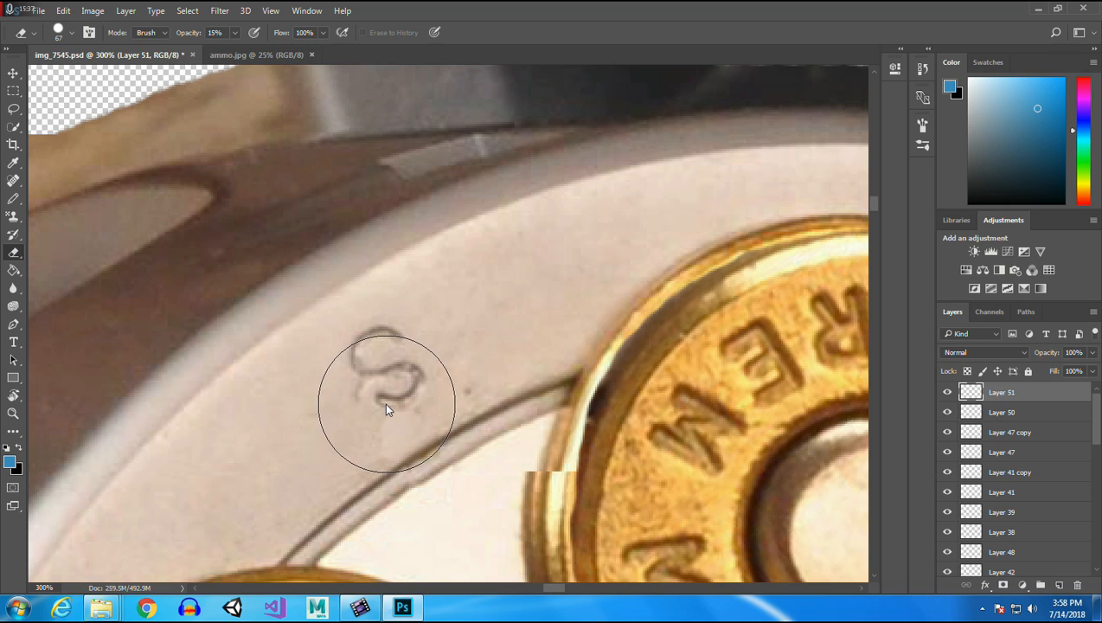
Examine the whole cylinder and the patched inner rim line below the S engraving.
{"action": "left_click", "coordinate": [13, 414]}
{"action": "right_click", "coordinate": [364, 333]}
{"action": "left_click", "coordinate": [418, 337]}
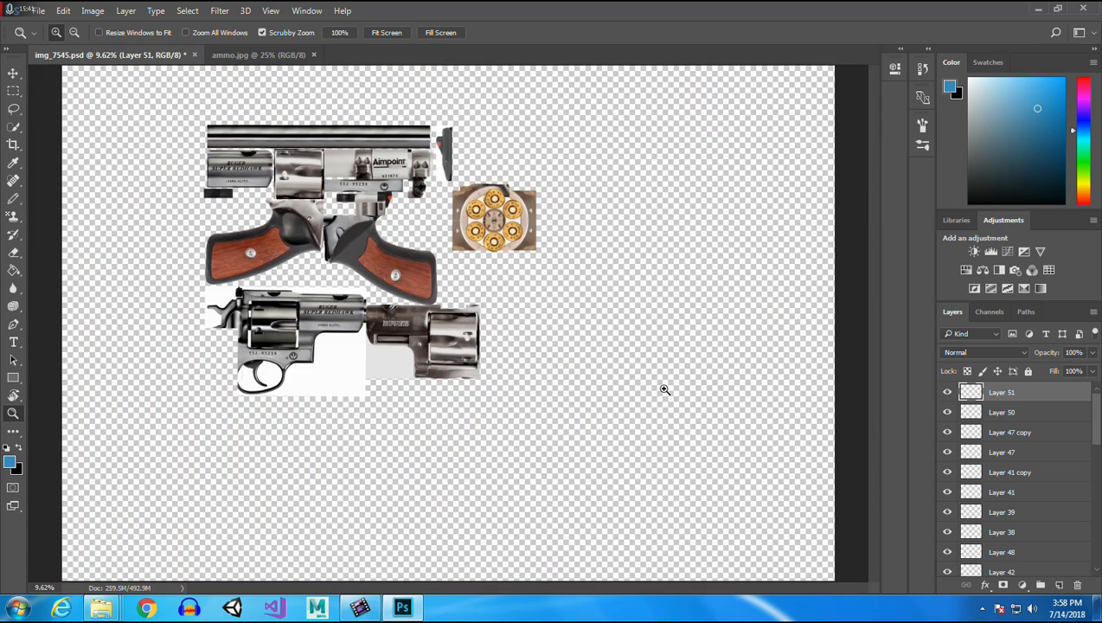
{"action": "left_click", "coordinate": [481, 221]}
{"action": "triple_click", "coordinate": [482, 221]}
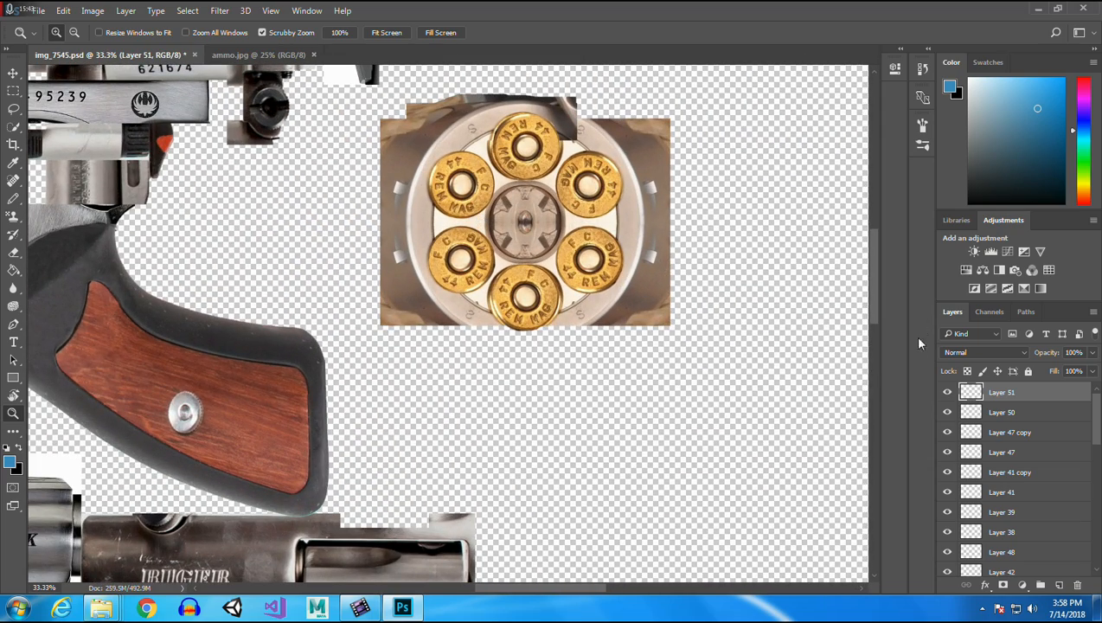
{"action": "scroll", "coordinate": [872, 282], "scroll_direction": "up", "scroll_amount": 5}
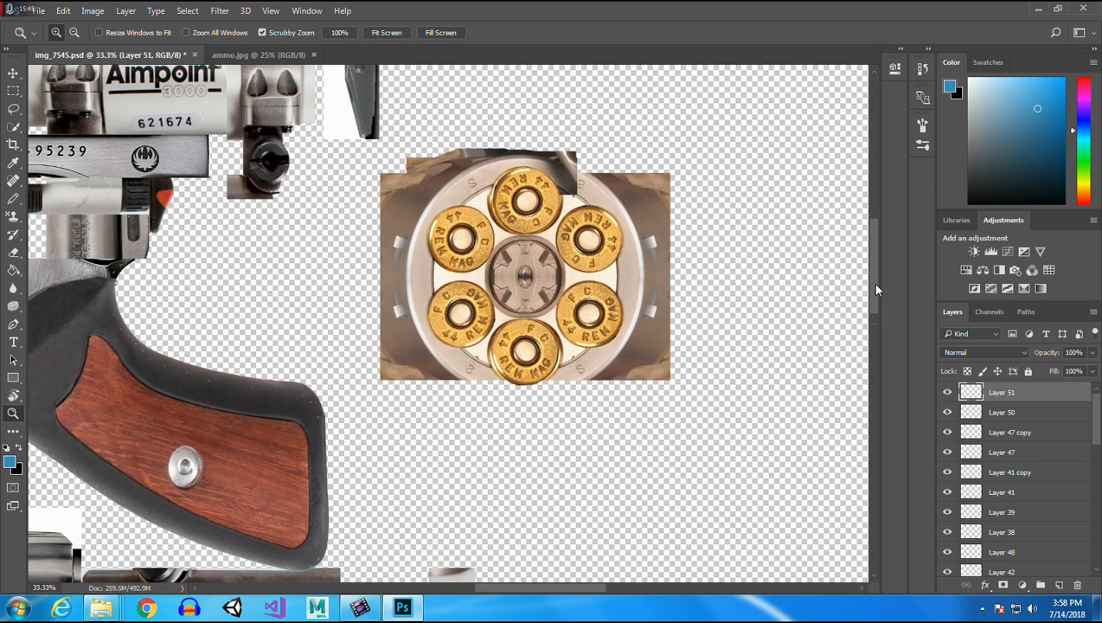
{"action": "left_click", "coordinate": [474, 343]}
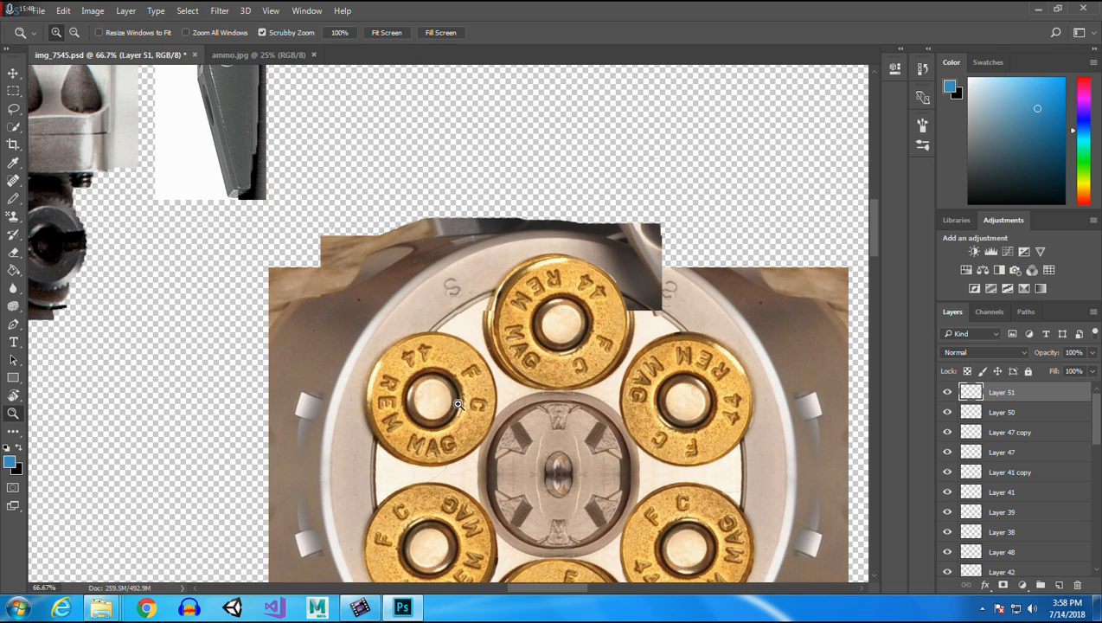
{"action": "left_click", "coordinate": [463, 305]}
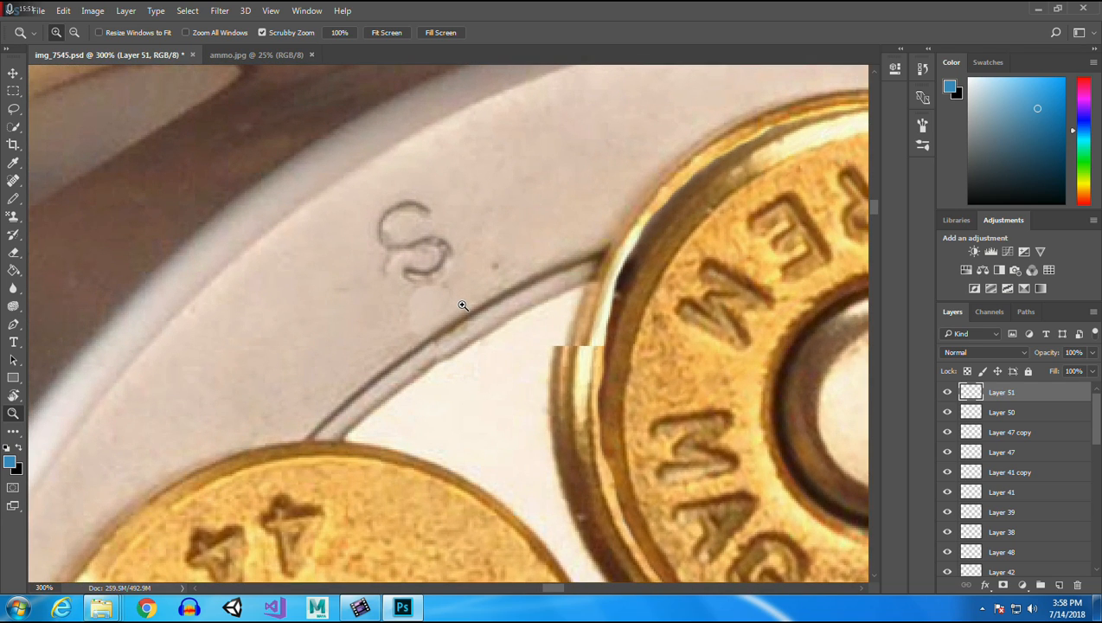
Nudge the Layer 51 piece into line with the rim and touch up its edge with the Eraser at 4 px.
{"action": "left_click", "coordinate": [13, 68]}
{"action": "left_click_drag", "start_coordinate": [458, 350], "coordinate": [457, 348]}
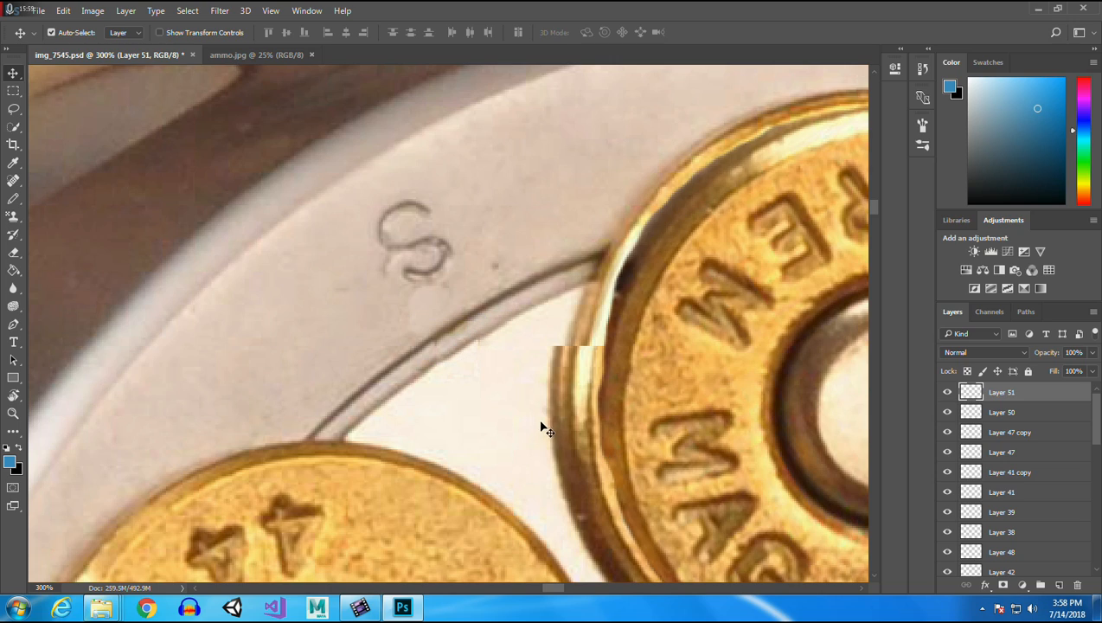
{"action": "left_click", "coordinate": [14, 253]}
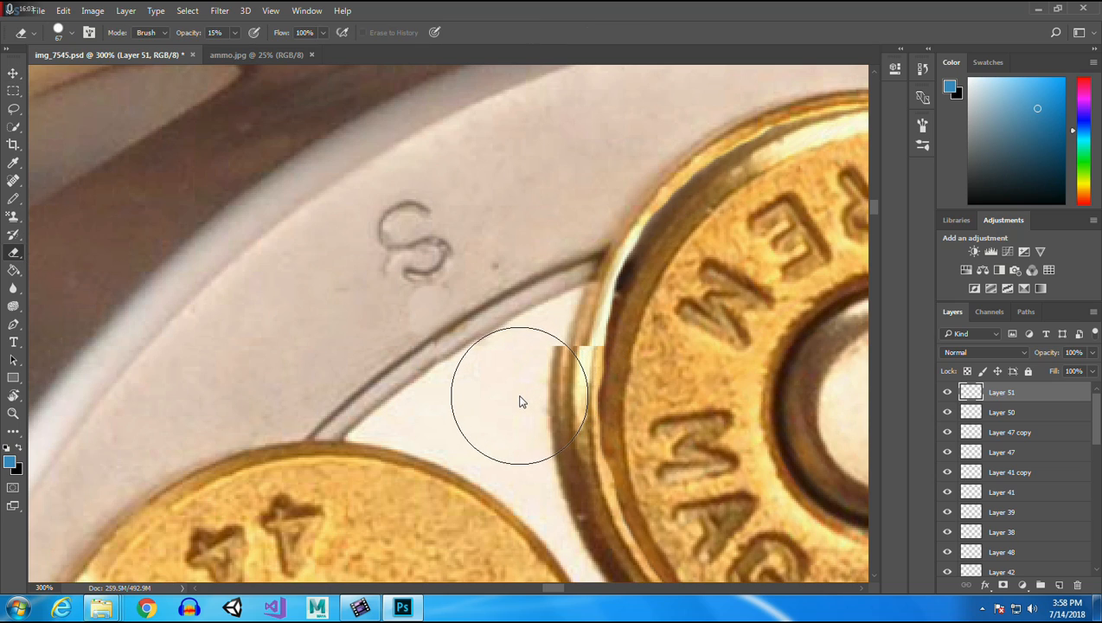
{"action": "left_click", "coordinate": [12, 75]}
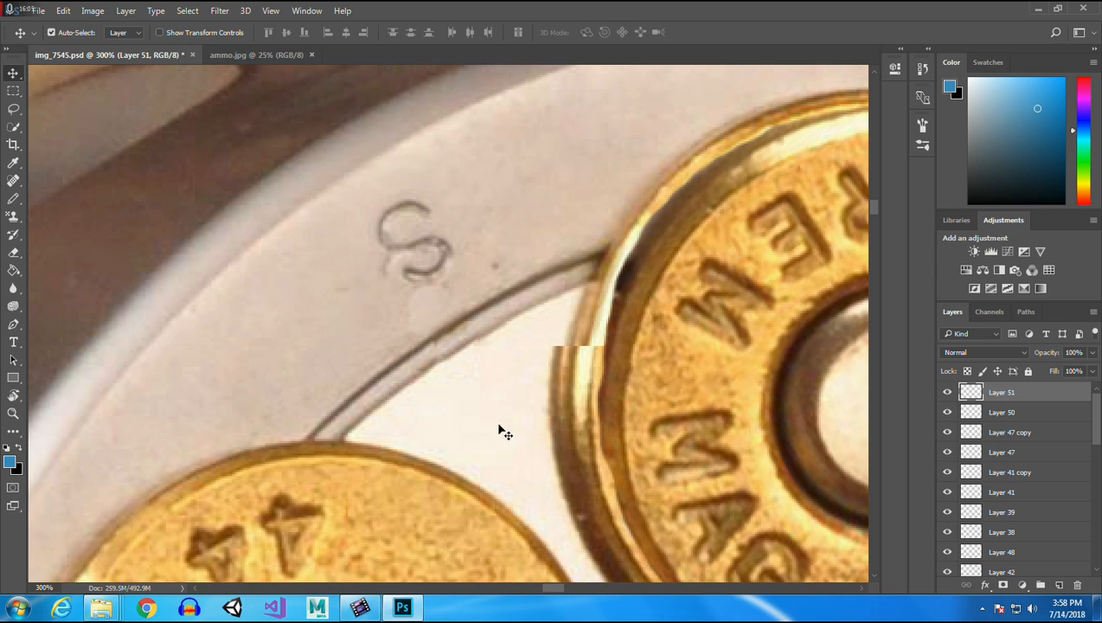
{"action": "left_click", "coordinate": [14, 253]}
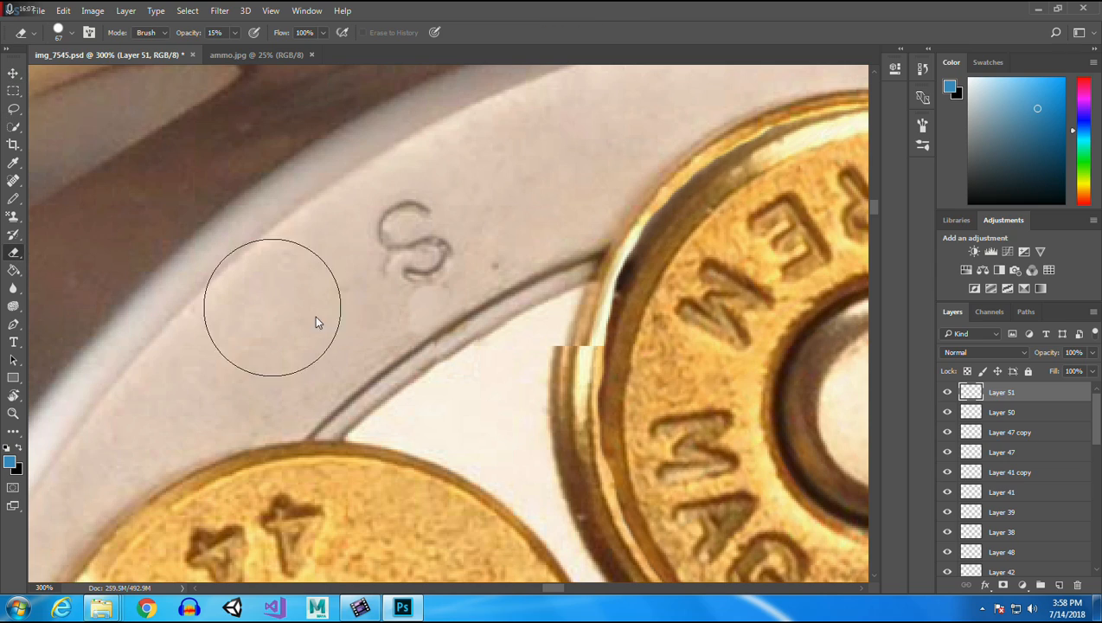
{"action": "left_click", "coordinate": [72, 34]}
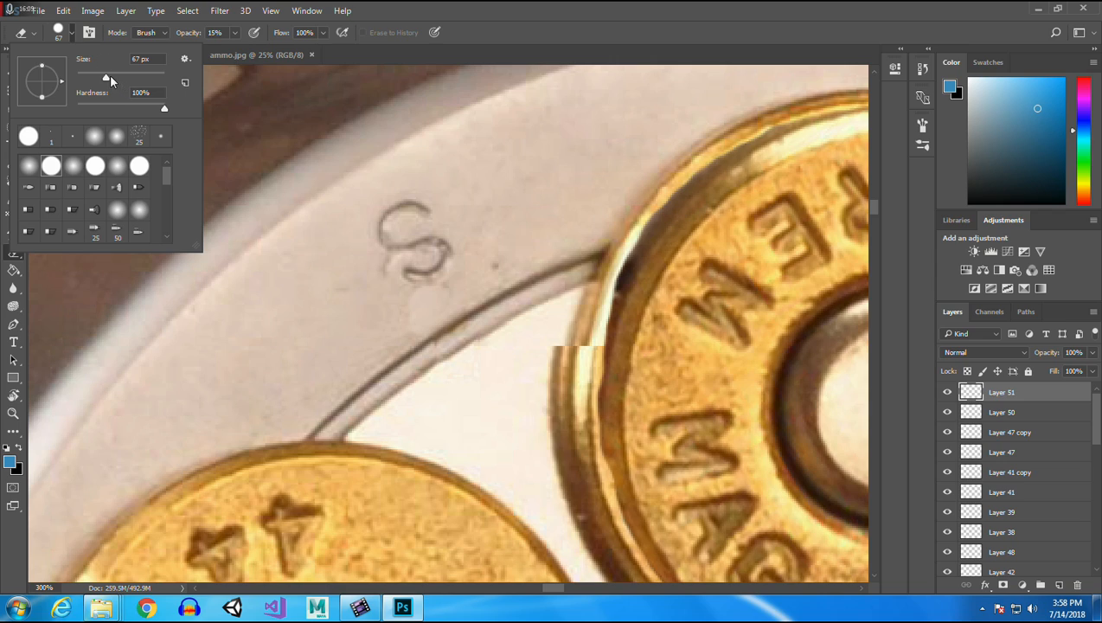
{"action": "left_click_drag", "start_coordinate": [84, 78], "coordinate": [78, 77]}
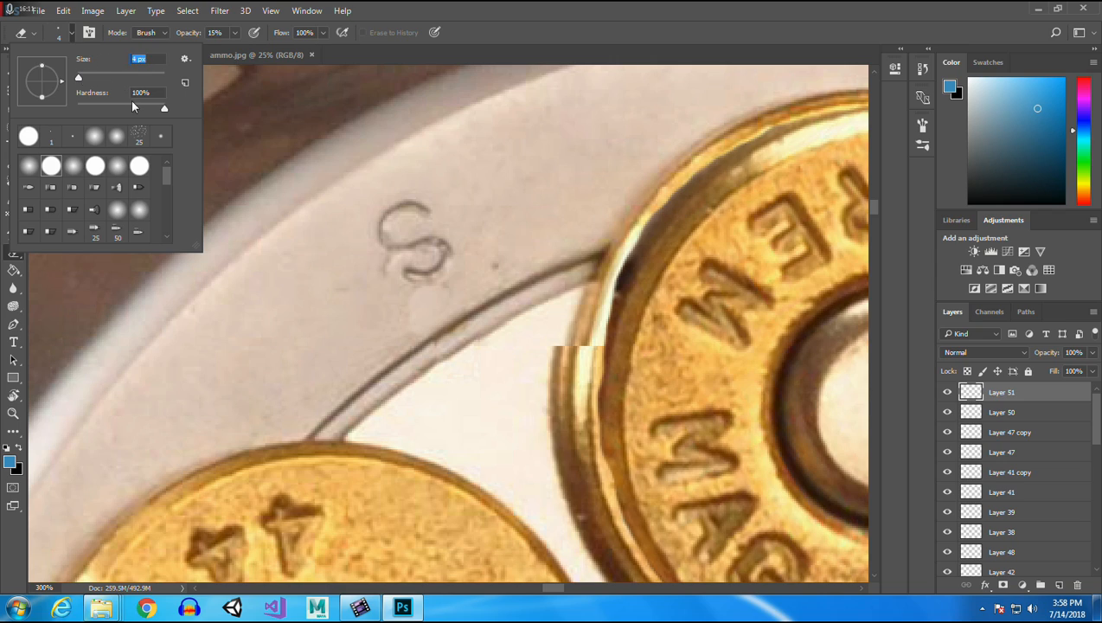
{"action": "left_click", "coordinate": [436, 346]}
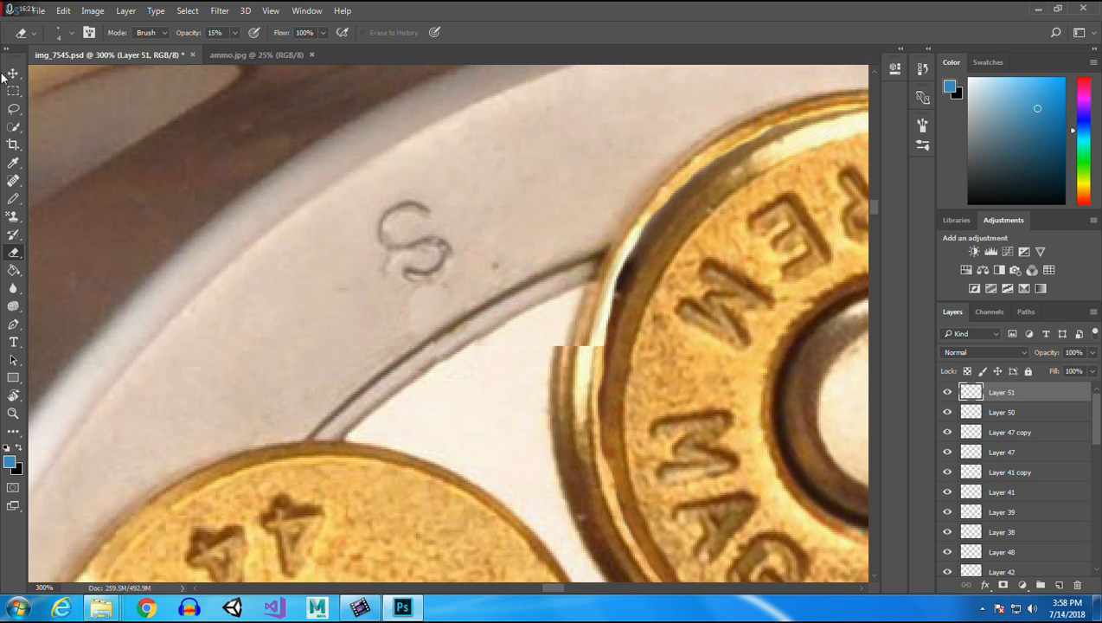
Try to adjust the Layer 51 piece slightly upward with a Skew transform.
{"action": "left_click", "coordinate": [63, 10]}
{"action": "mouse_move", "coordinate": [107, 310]}
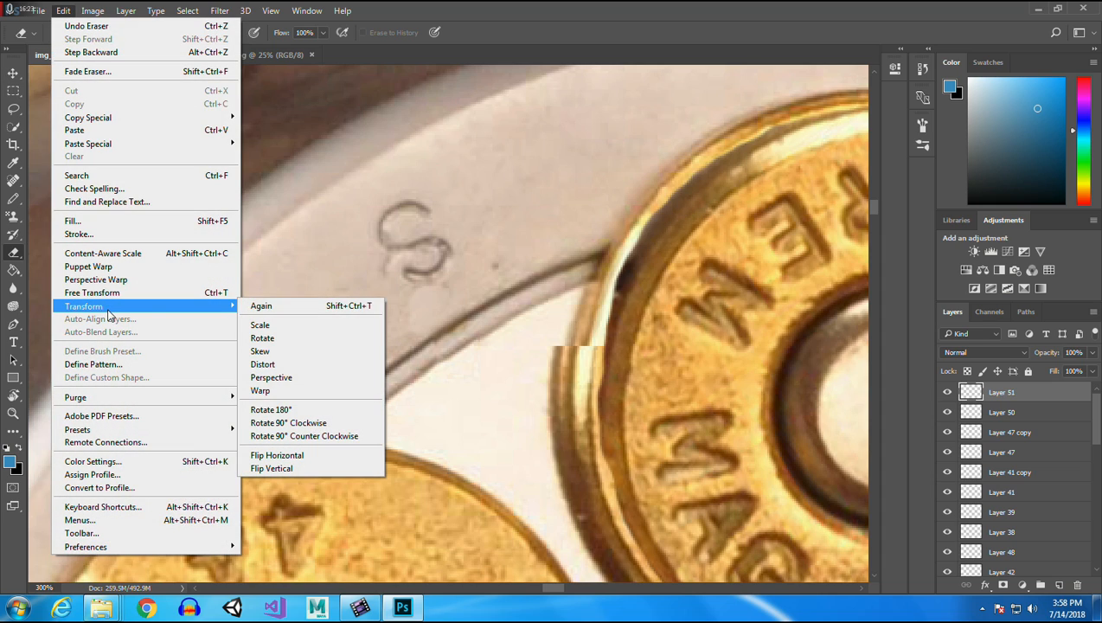
{"action": "left_click", "coordinate": [288, 352]}
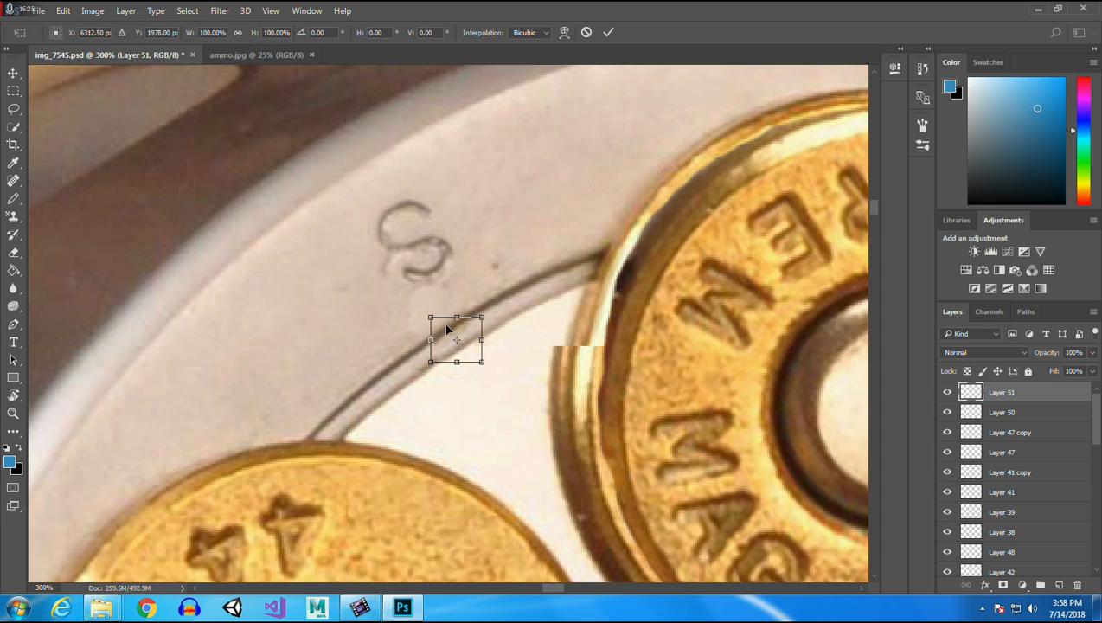
{"action": "left_click_drag", "start_coordinate": [431, 318], "coordinate": [431, 315]}
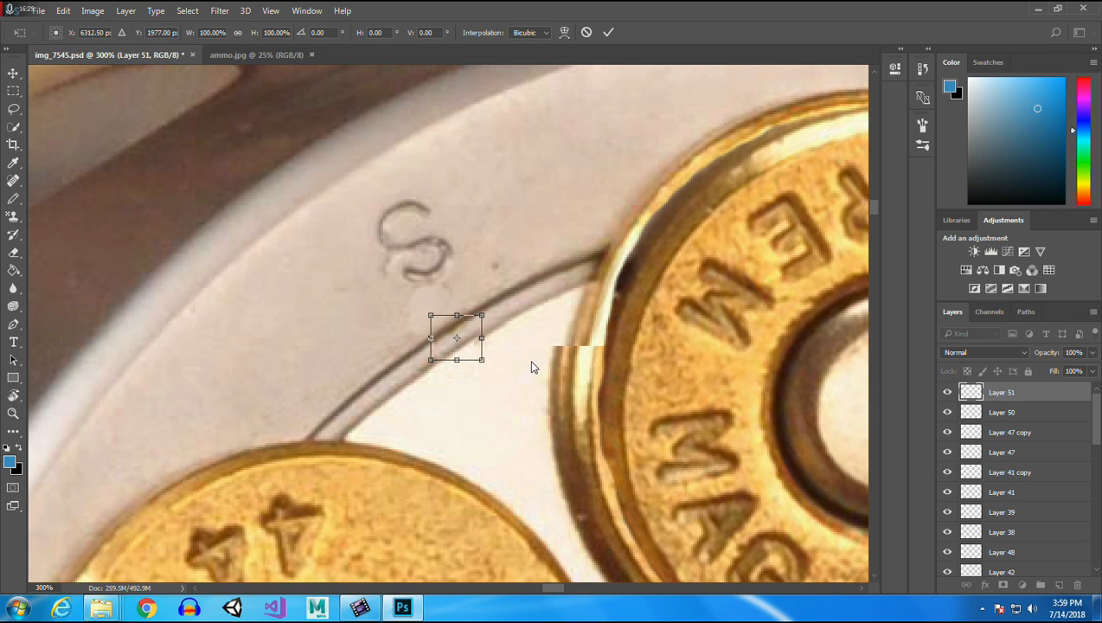
{"action": "key", "text": "Return"}
{"action": "key", "text": "e"}
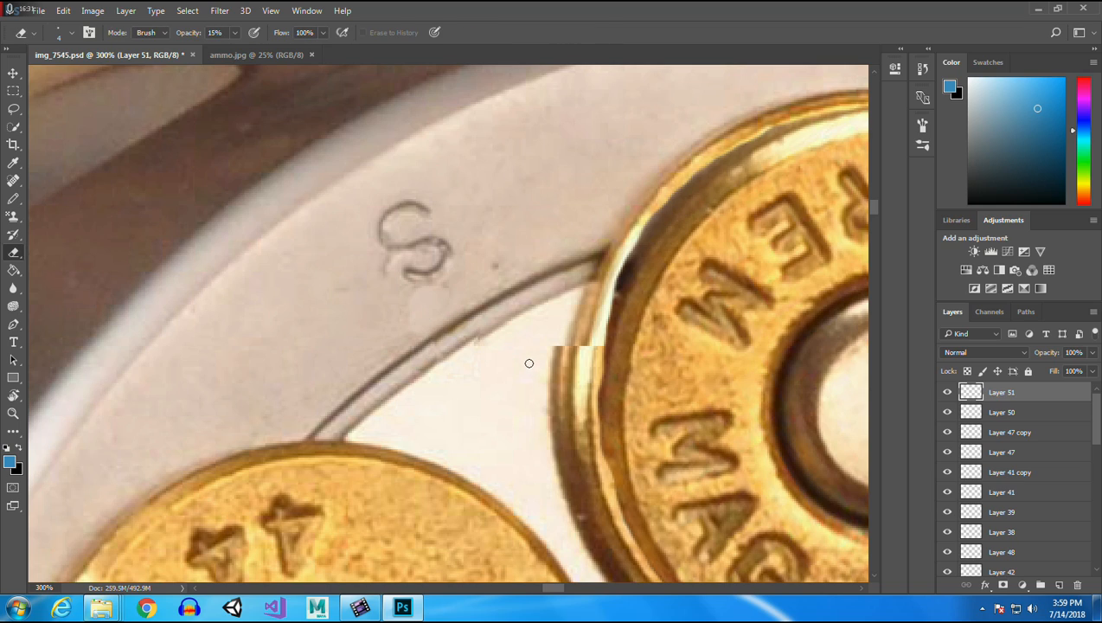
Distort the Layer 51 piece so its line joins the inner rim line at both ends.
{"action": "left_click", "coordinate": [63, 10]}
{"action": "mouse_move", "coordinate": [156, 307]}
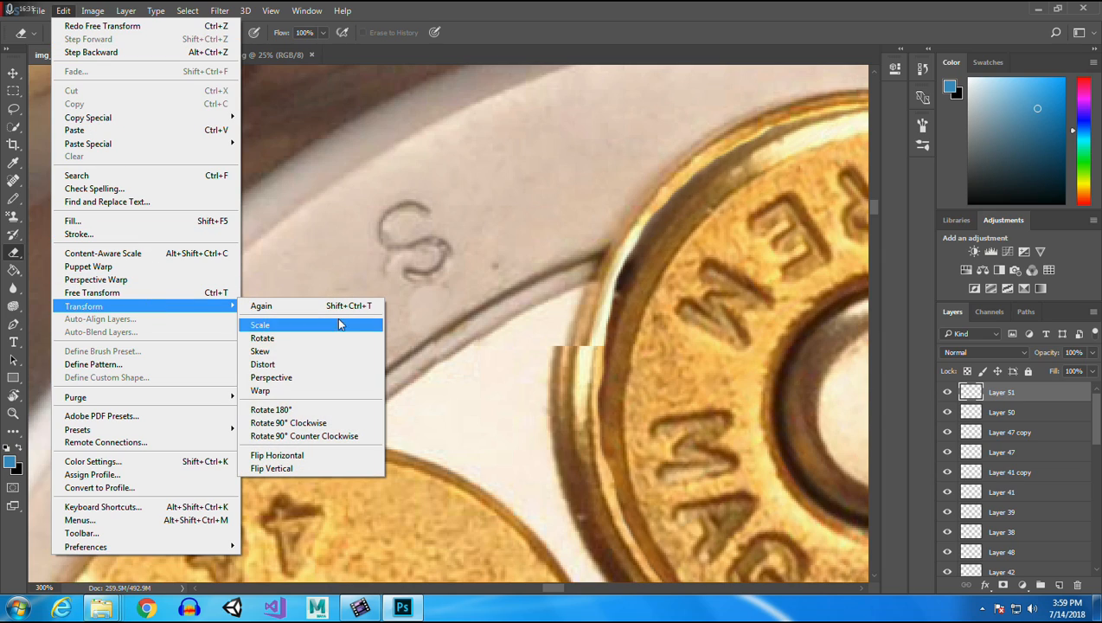
{"action": "left_click", "coordinate": [308, 365]}
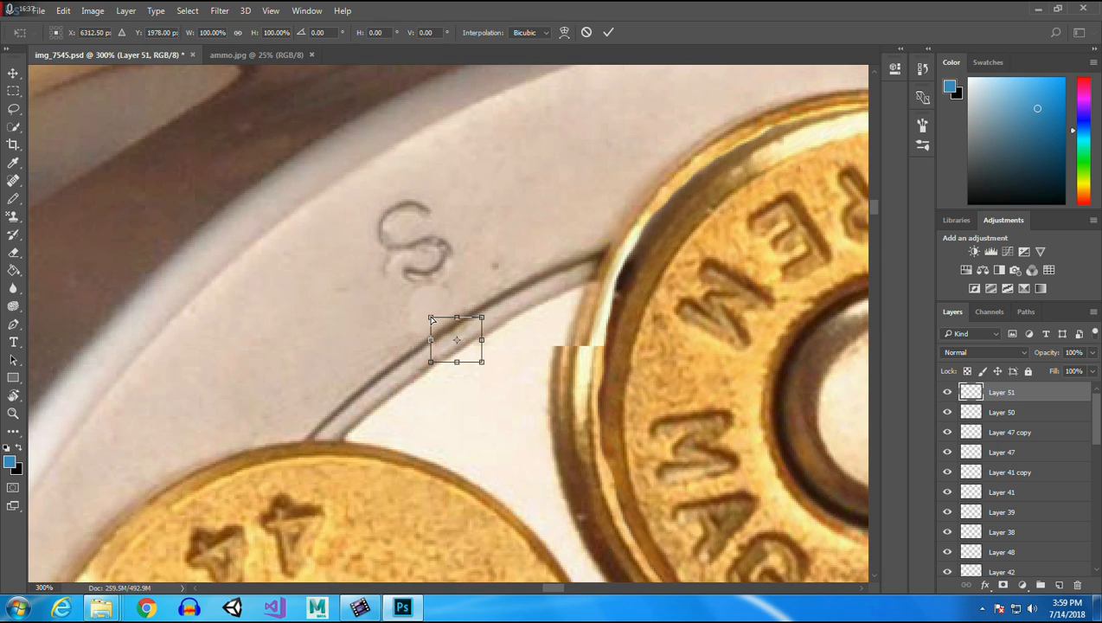
{"action": "left_click_drag", "start_coordinate": [433, 341], "coordinate": [484, 368]}
{"action": "key", "text": "Return"}
{"action": "key", "text": "e"}
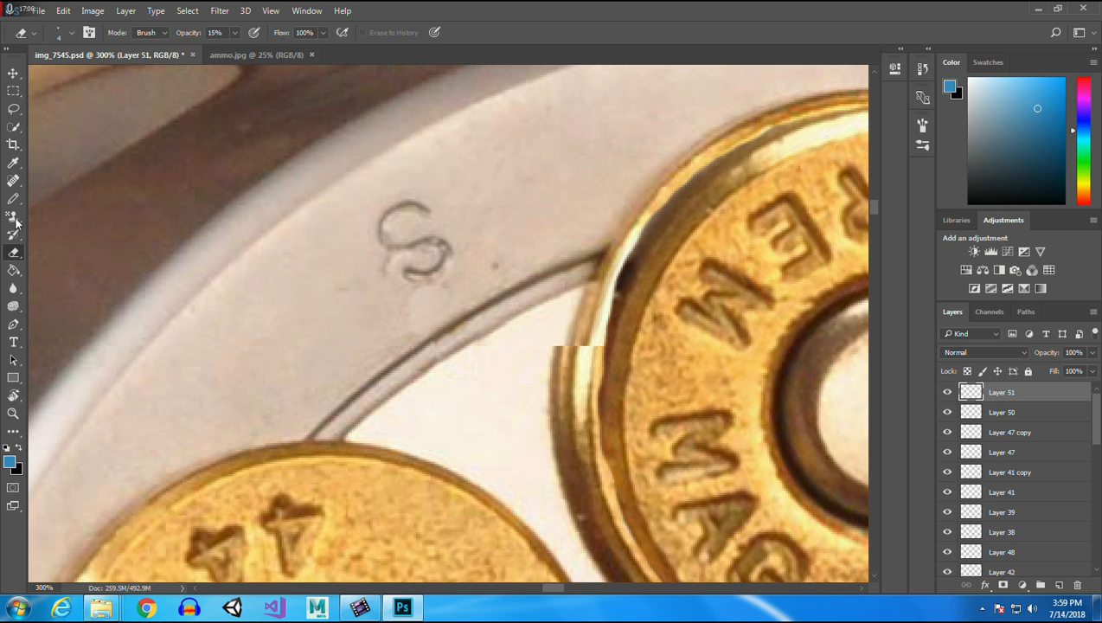
Examine the repaired cylinder as a whole alongside the other revolver textures.
{"action": "left_click", "coordinate": [13, 412]}
{"action": "right_click", "coordinate": [382, 293]}
{"action": "left_click", "coordinate": [396, 303]}
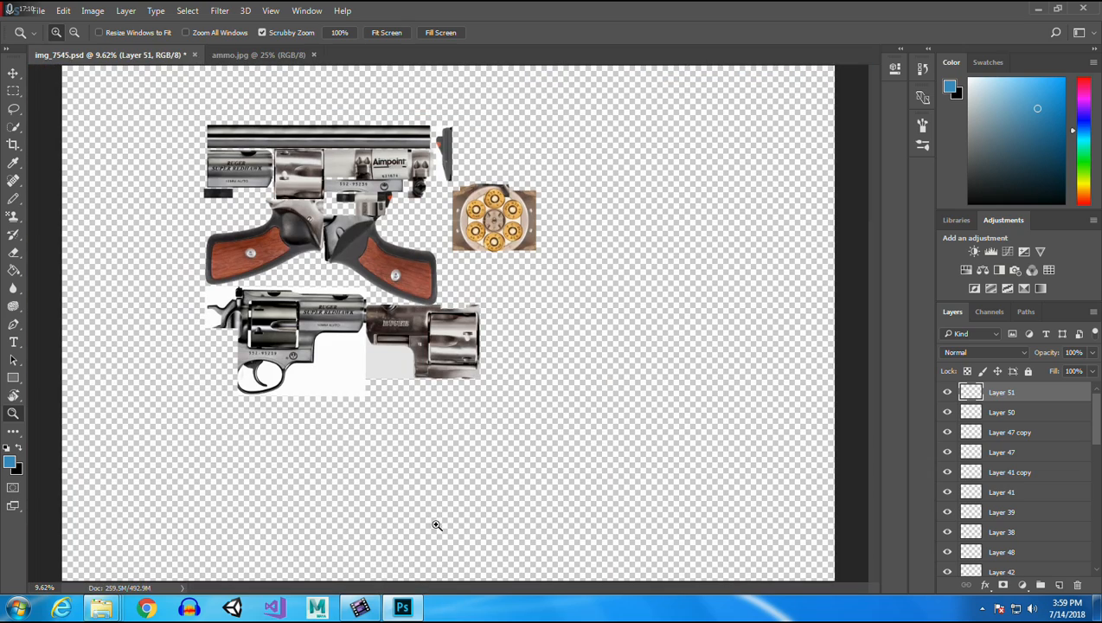
{"action": "left_click", "coordinate": [466, 192]}
{"action": "left_click", "coordinate": [466, 192]}
{"action": "left_click", "coordinate": [465, 192]}
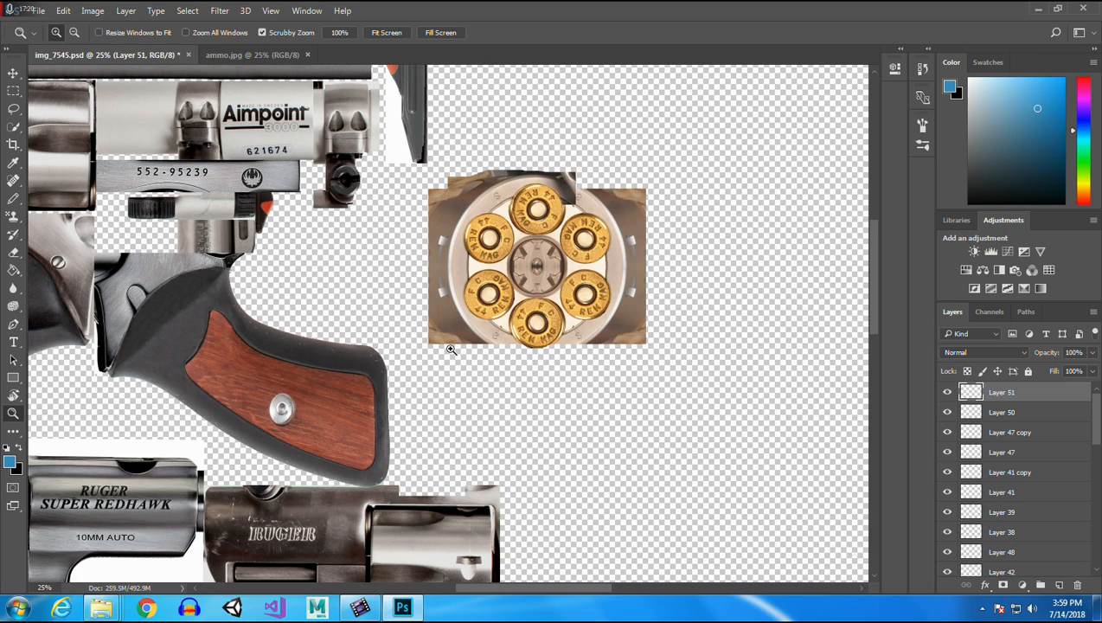
Merge Layer 35 and Layer 35 copy, the cylinder's base pieces, into a single layer.
{"action": "left_click", "coordinate": [13, 73]}
{"action": "left_click", "coordinate": [504, 167]}
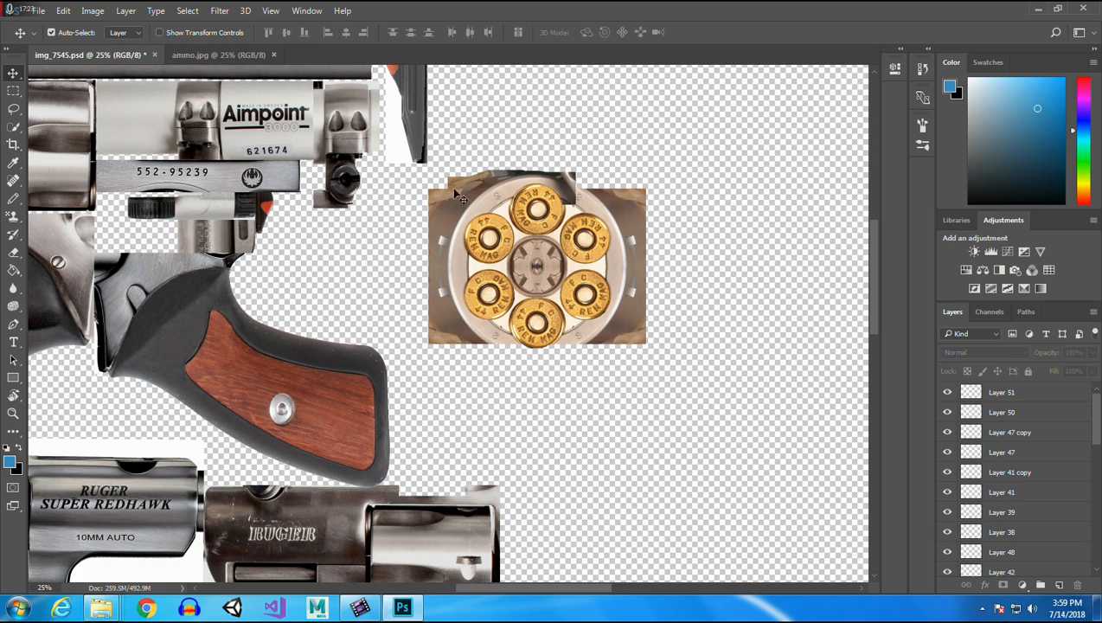
{"action": "left_click", "coordinate": [442, 260]}
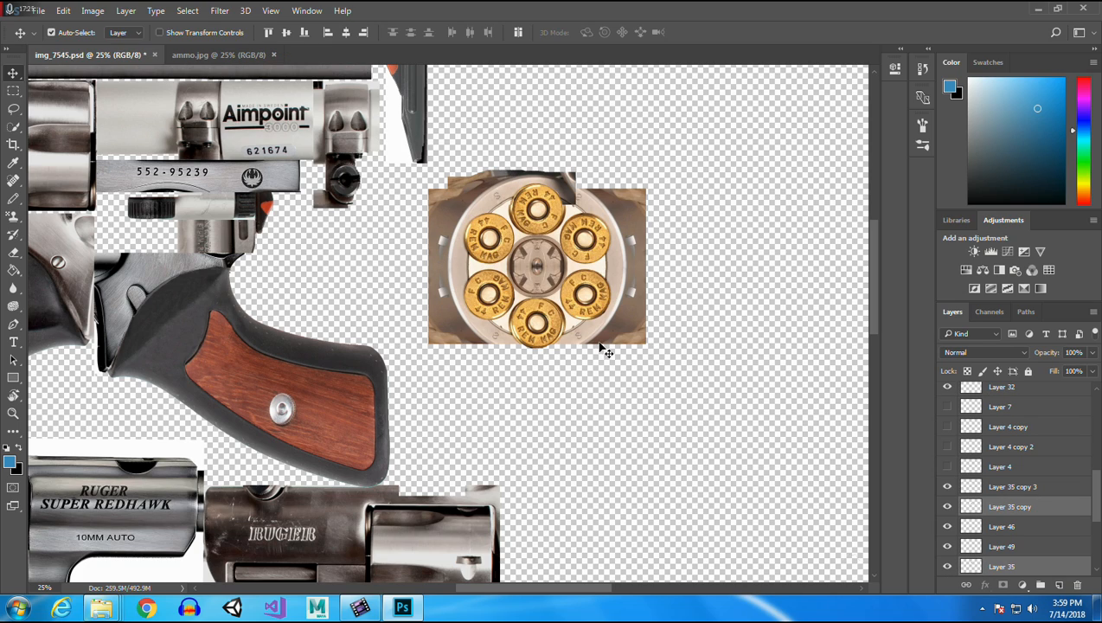
{"action": "right_click", "coordinate": [1013, 511]}
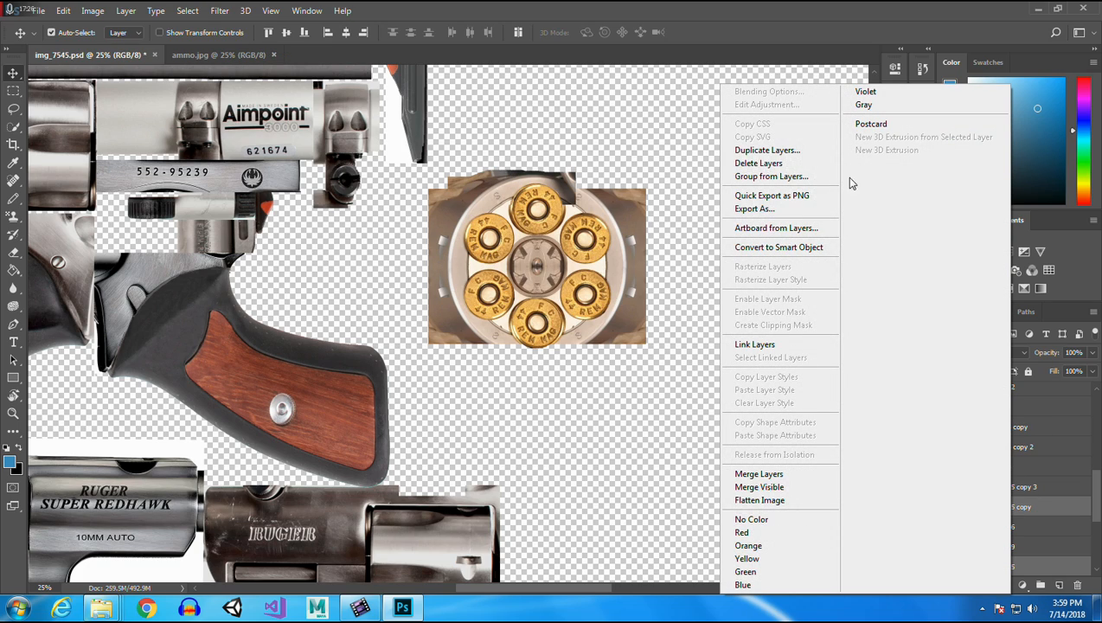
{"action": "left_click", "coordinate": [809, 471]}
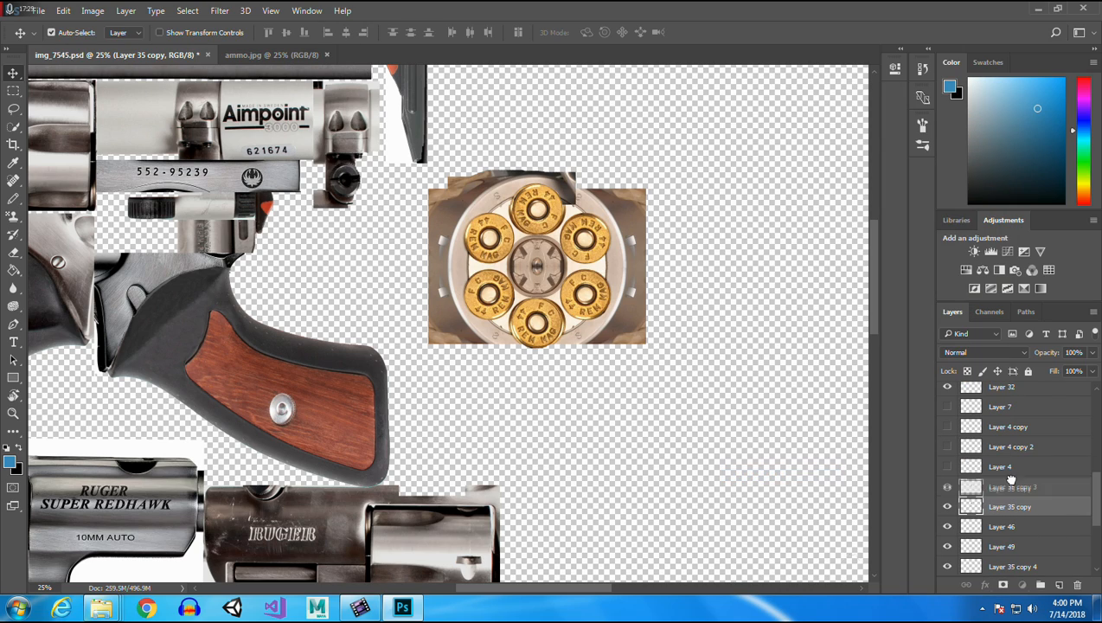
Move the merged Layer 35 copy up the layer stack to sit directly below Layer 32.
{"action": "scroll", "coordinate": [1002, 399], "scroll_direction": "up", "scroll_amount": 3}
{"action": "scroll", "coordinate": [998, 373], "scroll_direction": "up", "scroll_amount": 5}
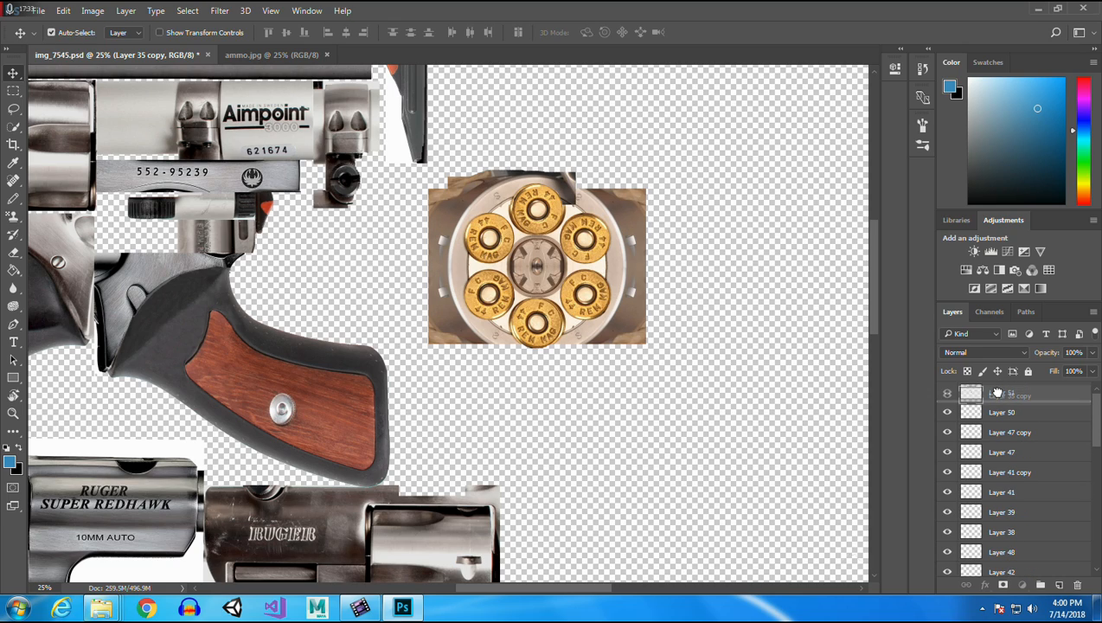
{"action": "left_click_drag", "start_coordinate": [998, 392], "coordinate": [1017, 527]}
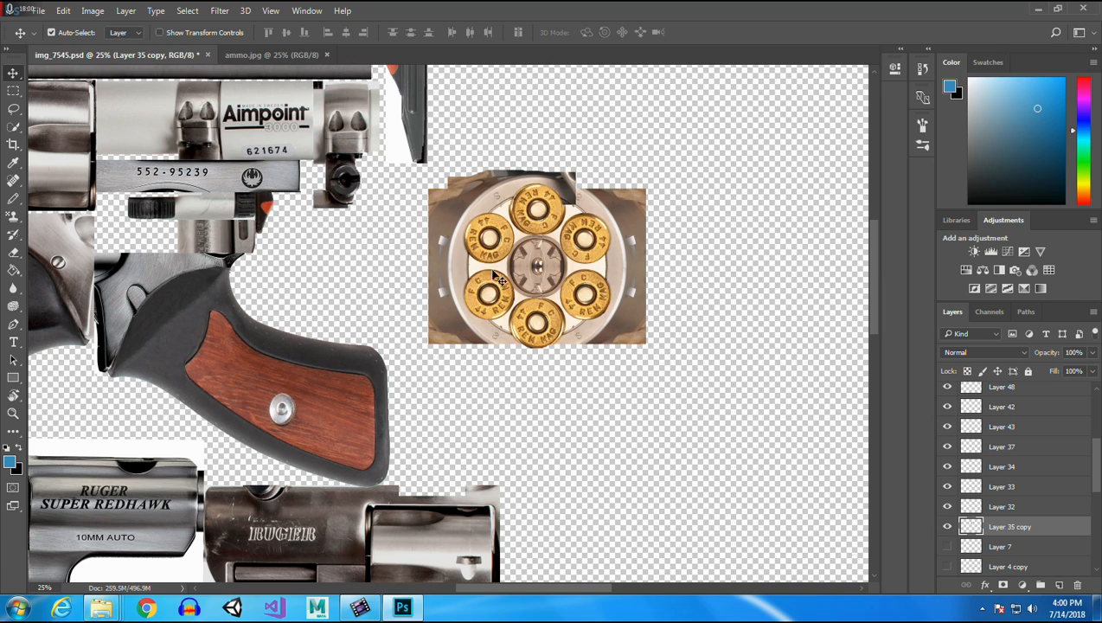
{"action": "left_click", "coordinate": [13, 412]}
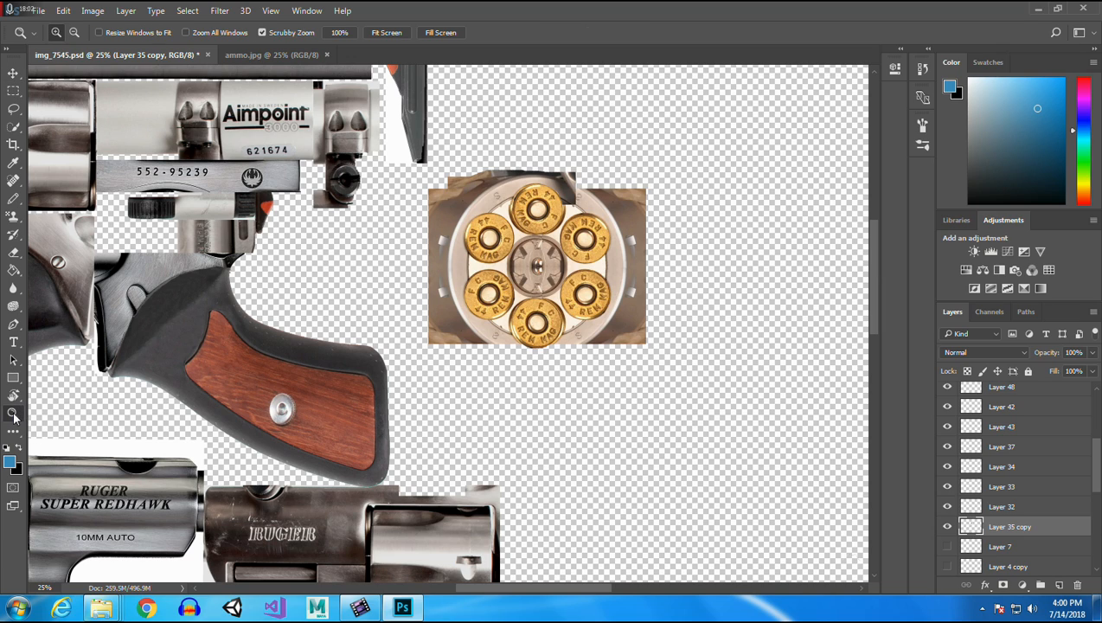
{"action": "left_click", "coordinate": [508, 242]}
{"action": "left_click", "coordinate": [508, 243]}
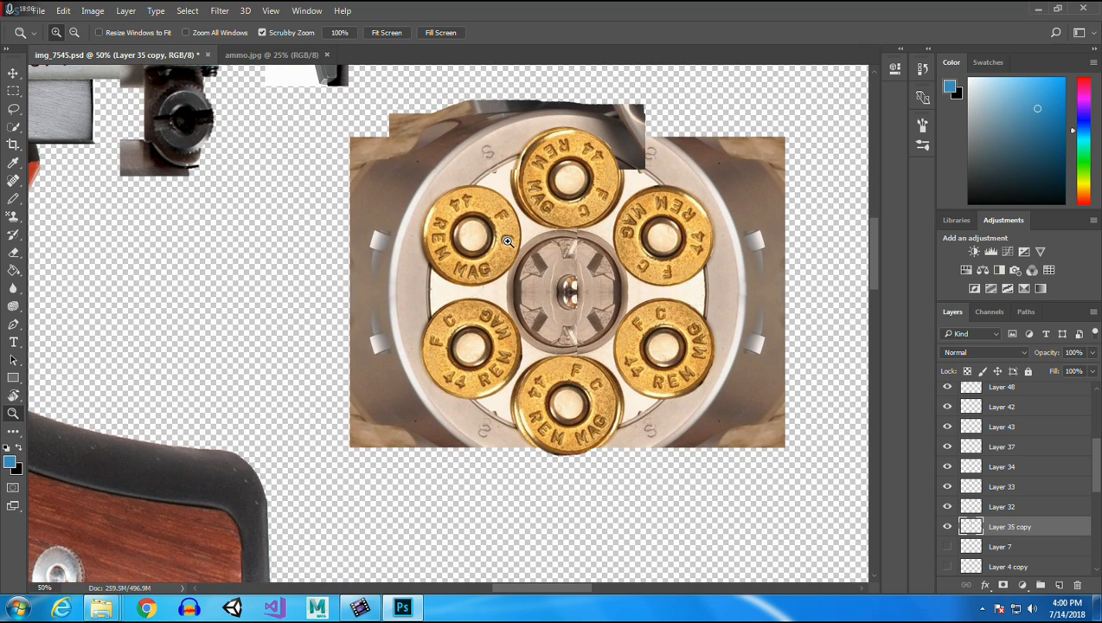
{"action": "left_click", "coordinate": [12, 90]}
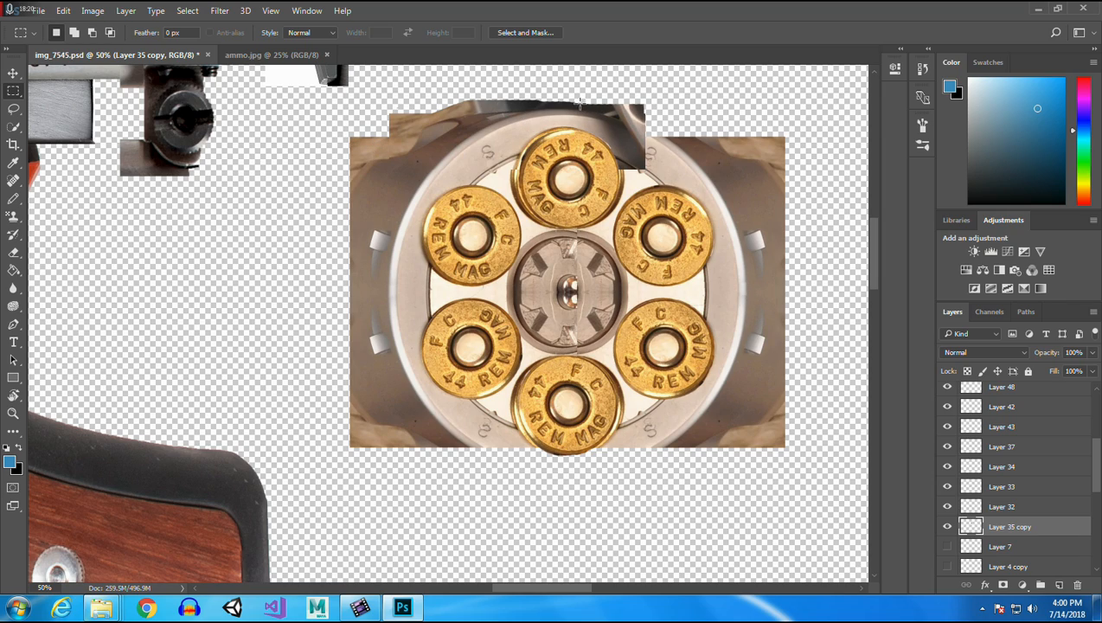
{"action": "left_click_drag", "start_coordinate": [570, 103], "coordinate": [371, 294]}
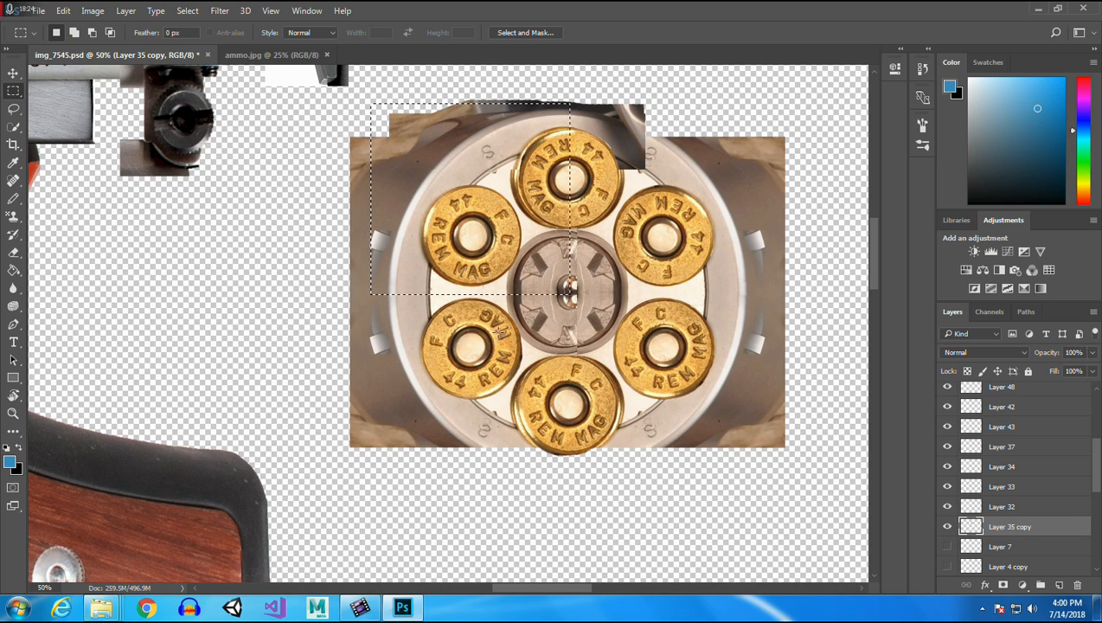
{"action": "left_click", "coordinate": [385, 318]}
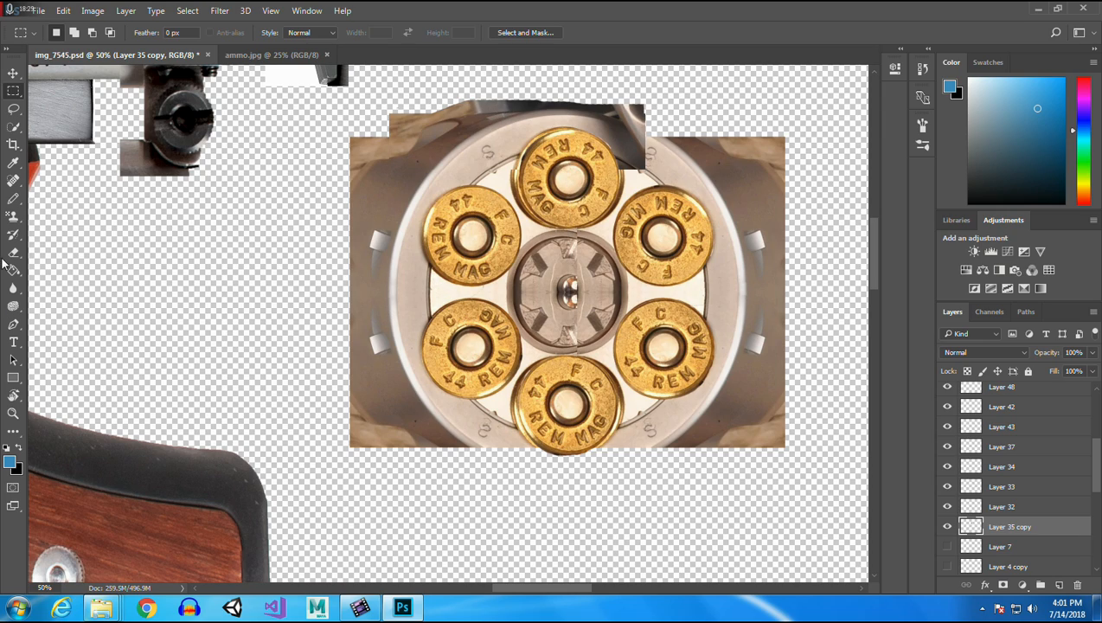
Copy a small clean piece of the white area between the two left cartridges to a new layer and cover the dark speck beside the inner rim.
{"action": "left_click", "coordinate": [13, 414]}
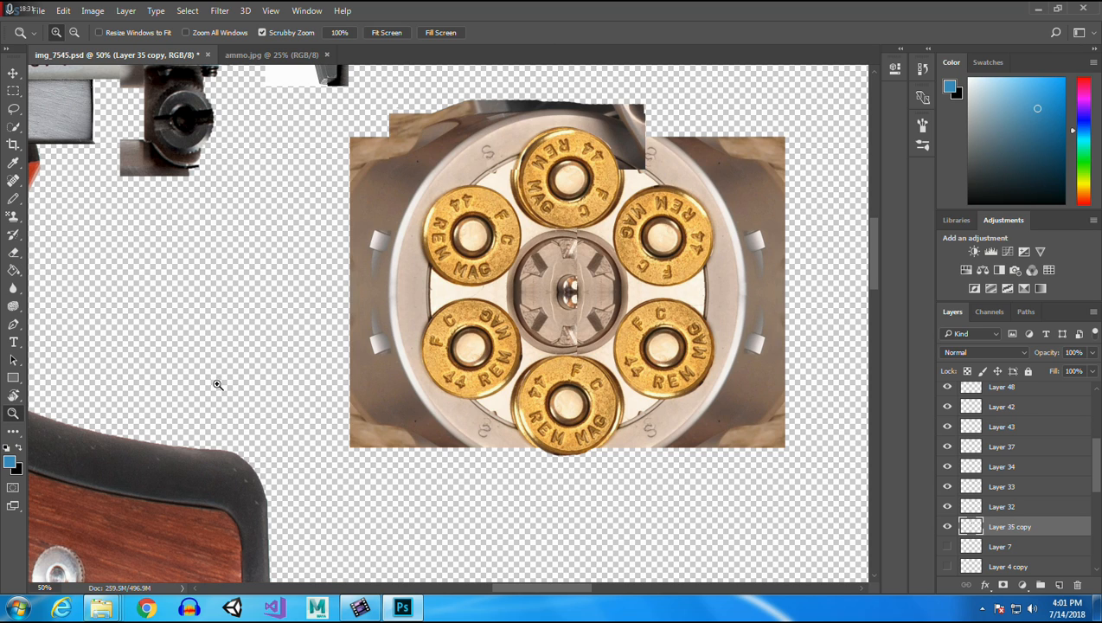
{"action": "left_click", "coordinate": [431, 292]}
{"action": "left_click", "coordinate": [431, 292]}
{"action": "left_click", "coordinate": [431, 293]}
{"action": "left_click", "coordinate": [431, 293]}
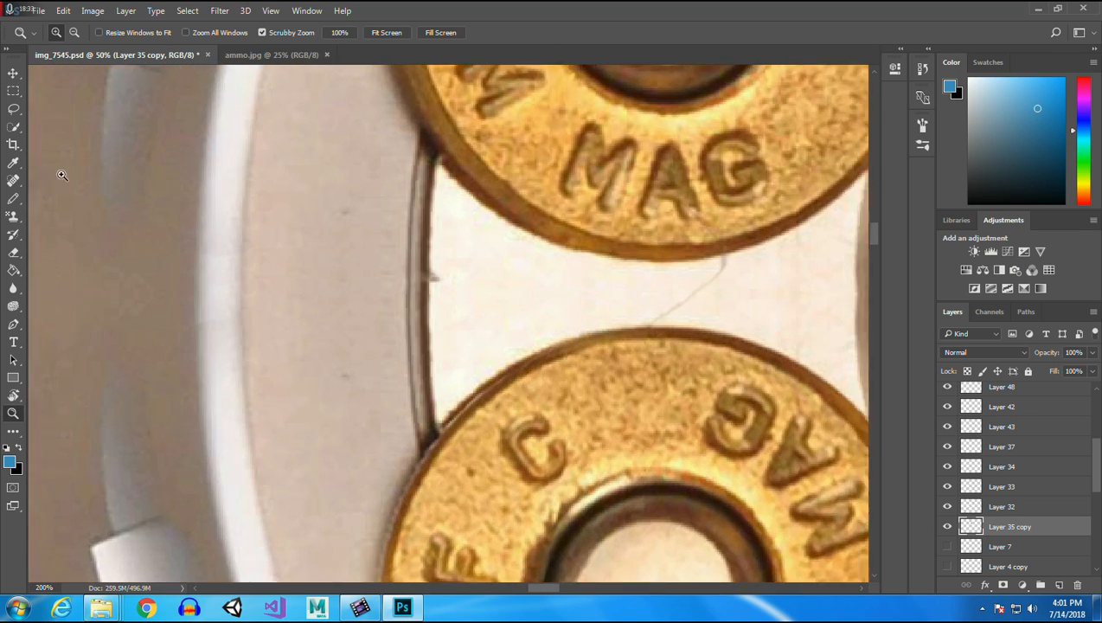
{"action": "left_click", "coordinate": [14, 92]}
{"action": "left_click_drag", "start_coordinate": [455, 234], "coordinate": [510, 285]}
{"action": "key", "text": "ctrl+j"}
{"action": "left_click", "coordinate": [13, 73]}
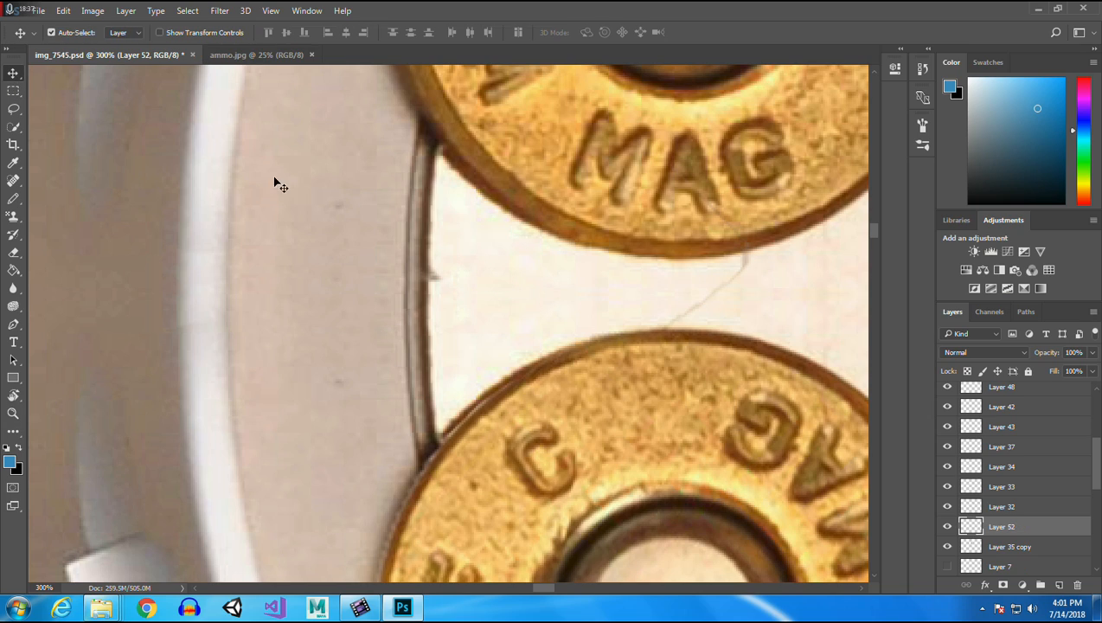
{"action": "left_click_drag", "start_coordinate": [498, 275], "coordinate": [470, 290]}
Merge the small white patch on Layer 52 with the Layer 47 rim piece beneath it.
{"action": "left_click", "coordinate": [298, 289], "text": "shift"}
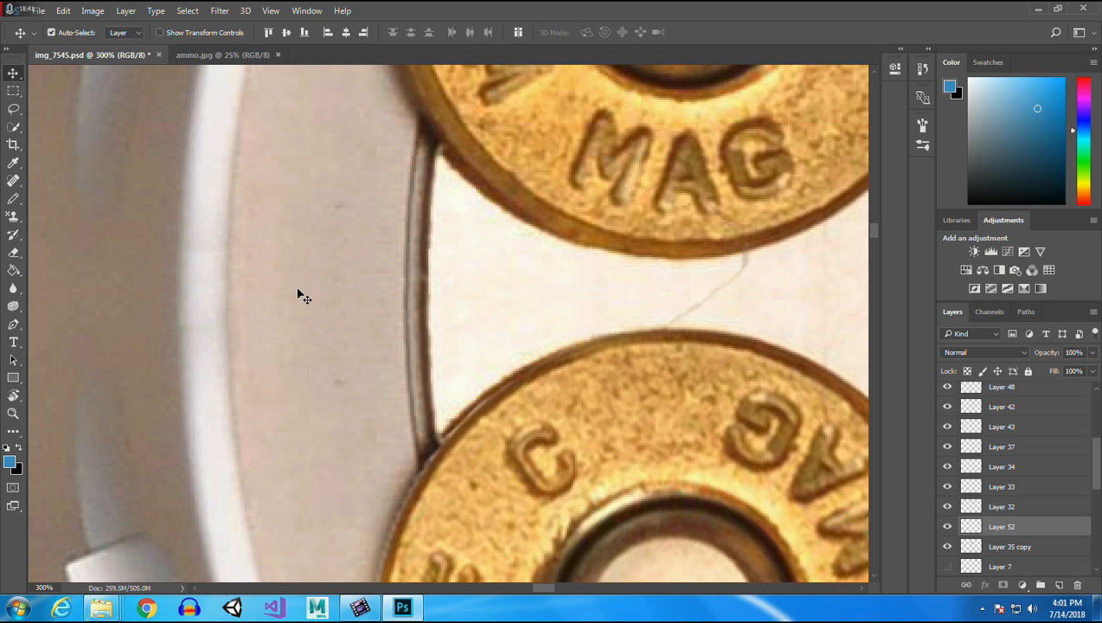
{"action": "right_click", "coordinate": [1022, 524]}
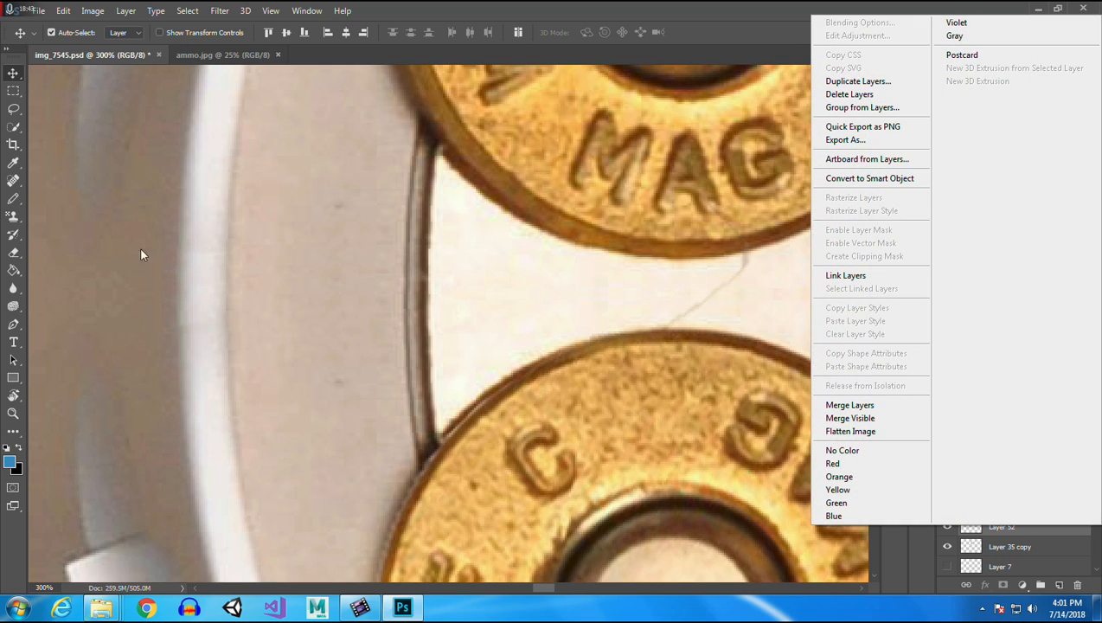
{"action": "left_click", "coordinate": [855, 406]}
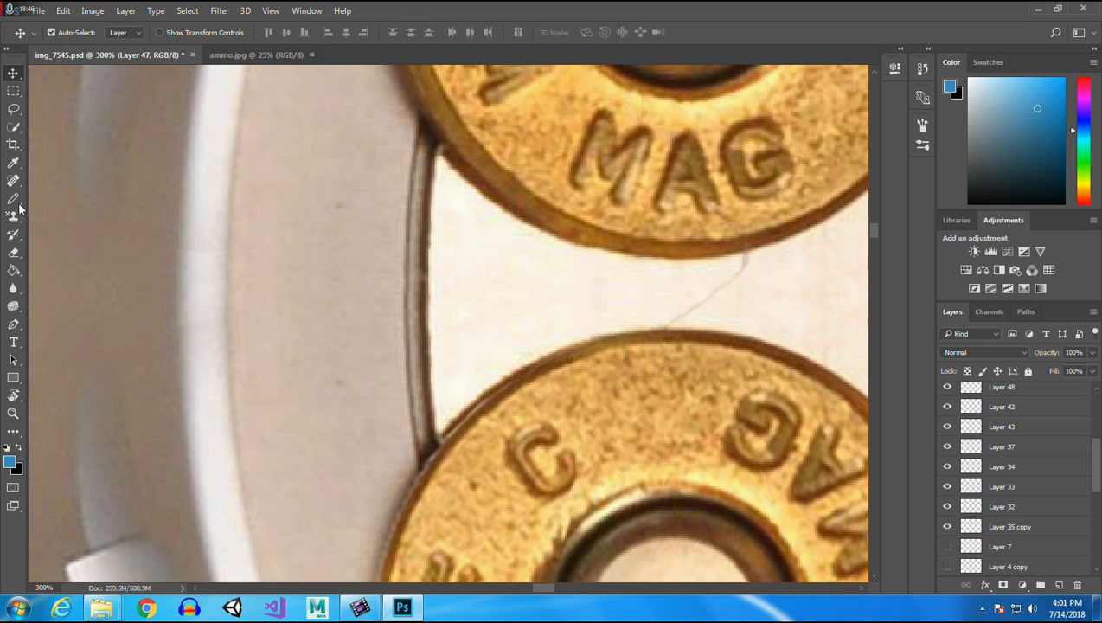
Paste another copy of the white patch and place it in the gap between the upper-left and top cartridges, beside the inner rim.
{"action": "left_click", "coordinate": [19, 413]}
{"action": "left_click", "coordinate": [73, 34]}
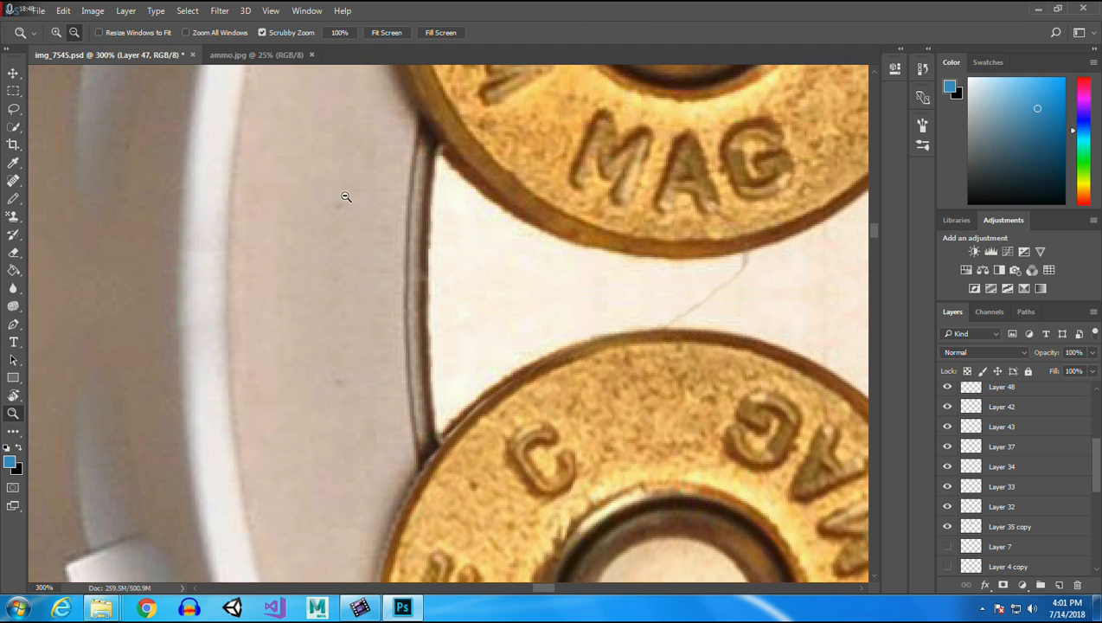
{"action": "left_click", "coordinate": [436, 278]}
{"action": "left_click", "coordinate": [436, 278]}
{"action": "left_click", "coordinate": [437, 277]}
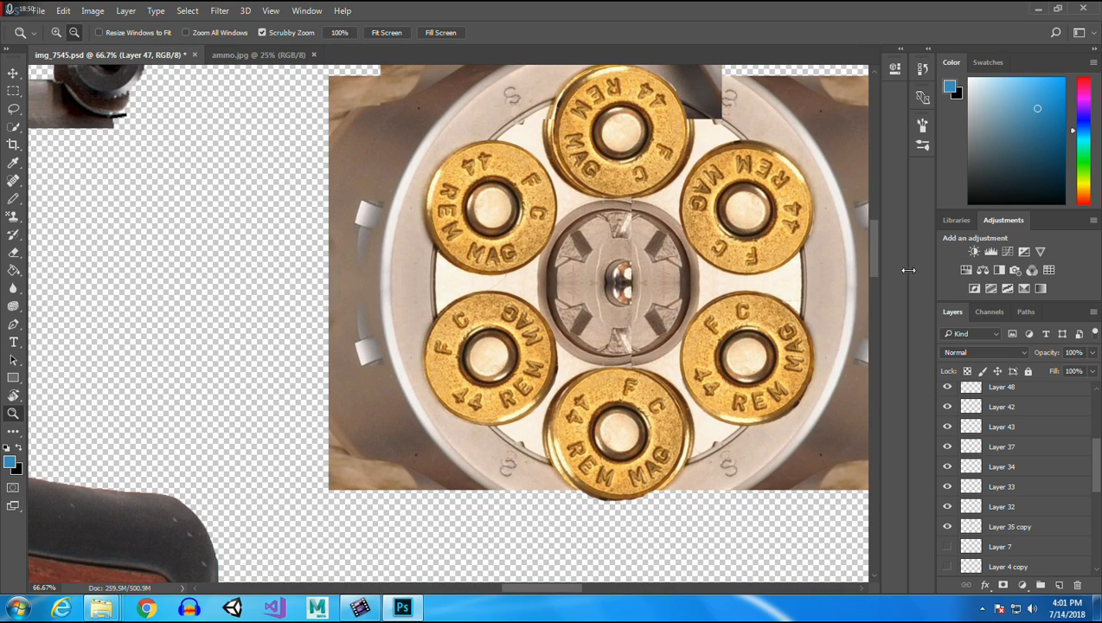
{"action": "left_click_drag", "start_coordinate": [878, 237], "coordinate": [874, 232]}
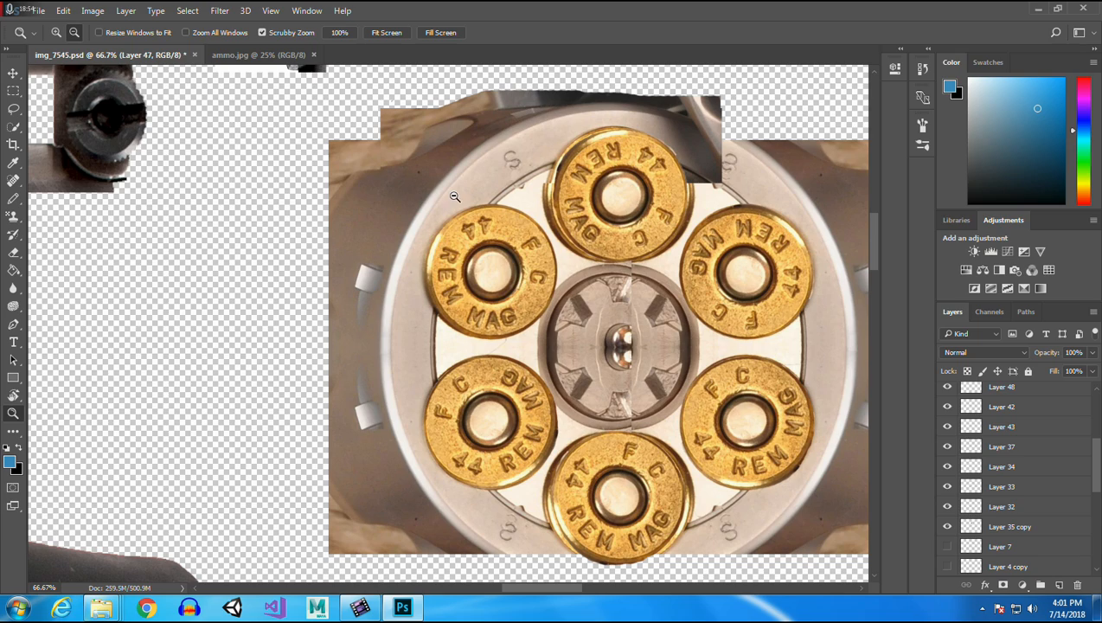
{"action": "left_click", "coordinate": [13, 91]}
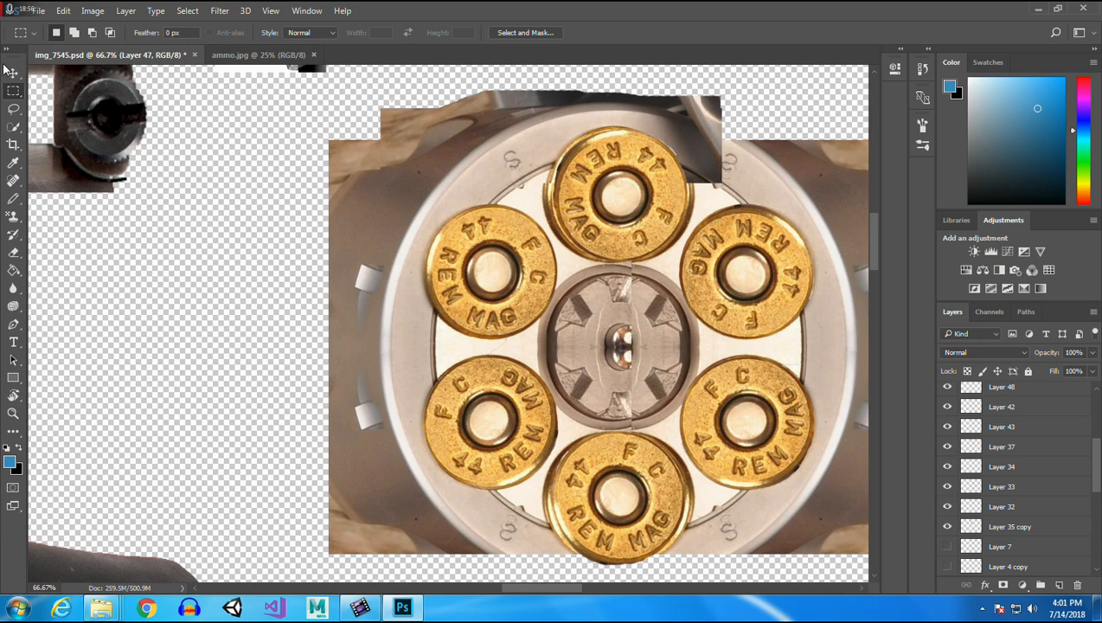
{"action": "key", "text": "ctrl+v"}
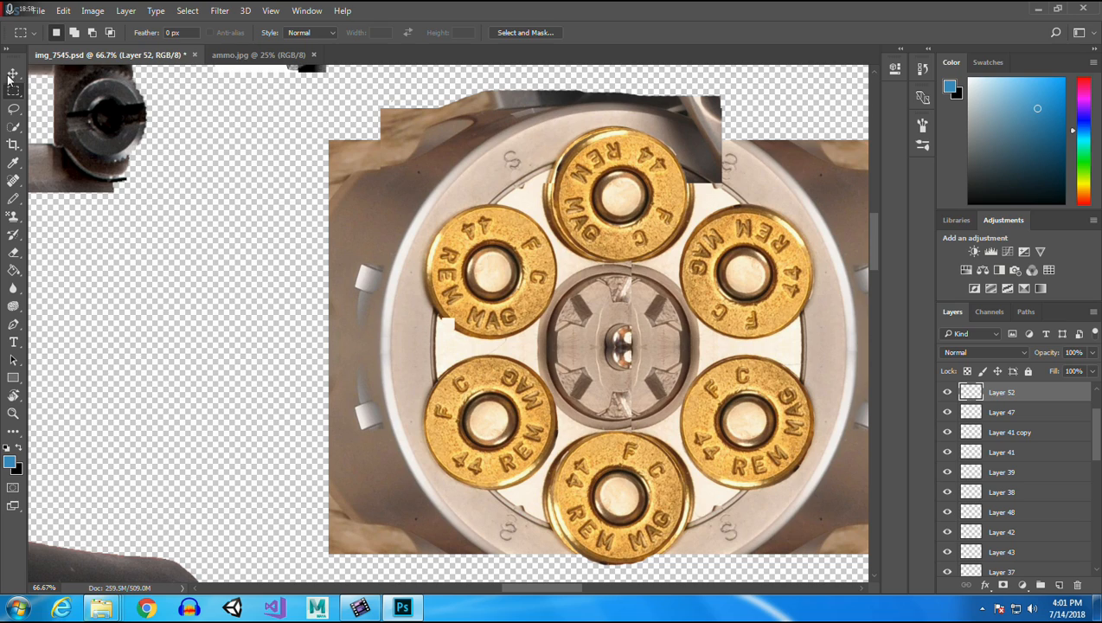
{"action": "left_click", "coordinate": [11, 75]}
{"action": "left_click_drag", "start_coordinate": [448, 326], "coordinate": [523, 190]}
{"action": "left_click", "coordinate": [64, 11]}
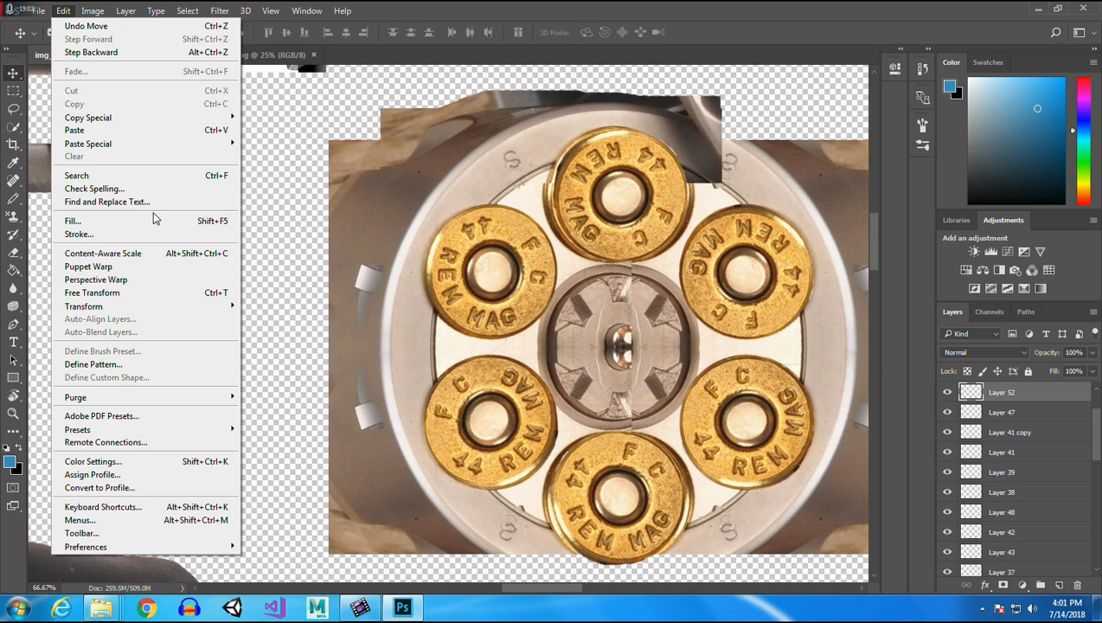
{"action": "mouse_move", "coordinate": [113, 306]}
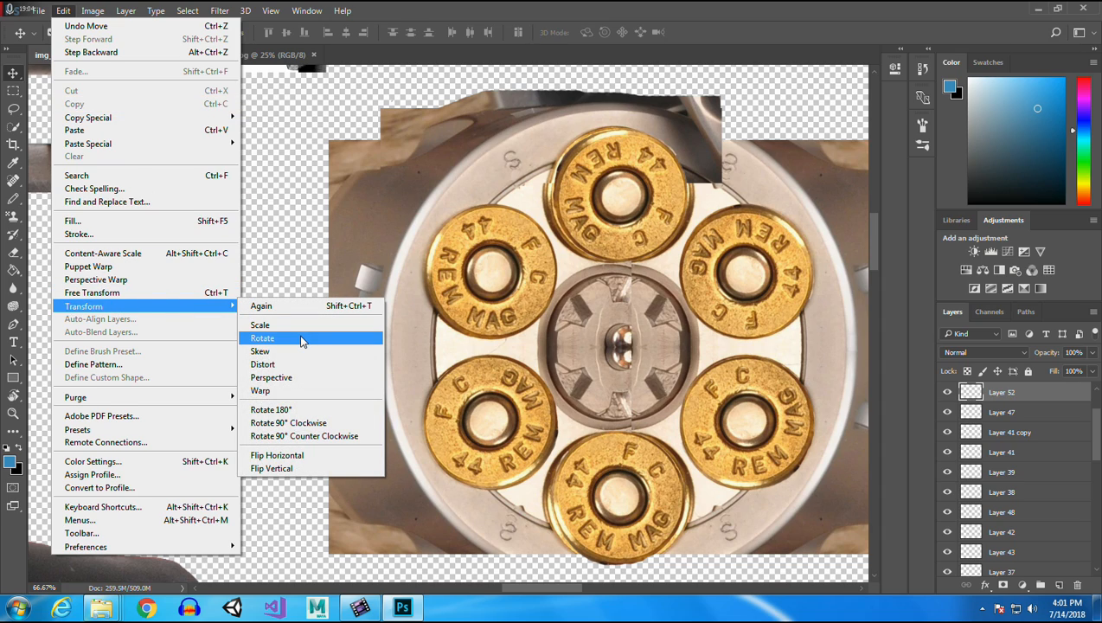
{"action": "left_click", "coordinate": [301, 339]}
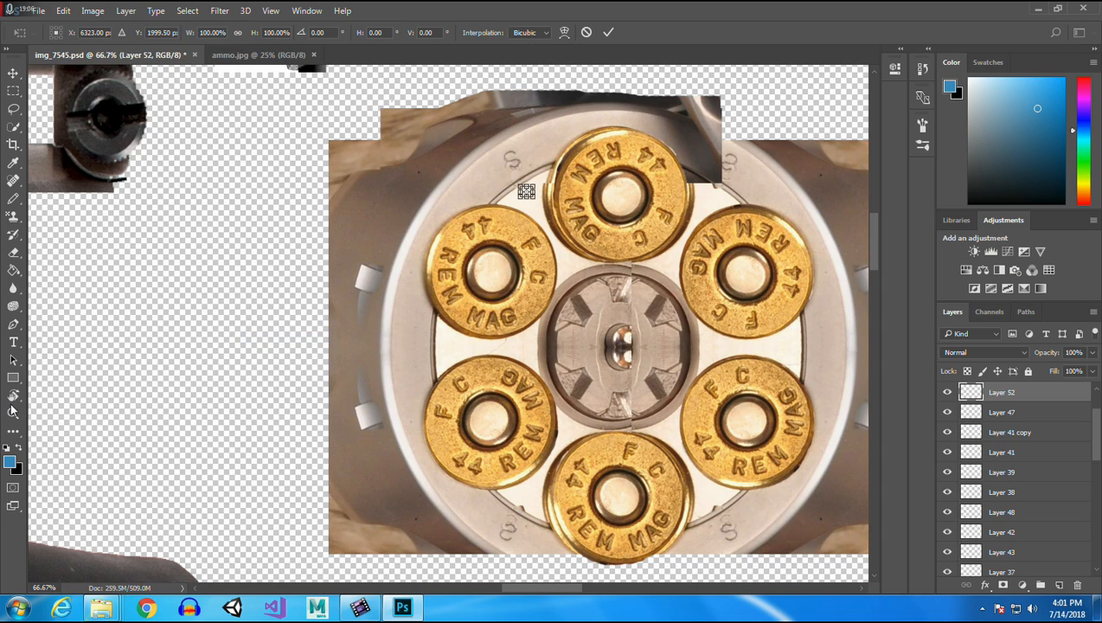
{"action": "key", "text": "z"}
Rotate the Layer 52 patch by about 54.6° to follow the slope of the inner rim and apply the transformation.
{"action": "left_click", "coordinate": [54, 35]}
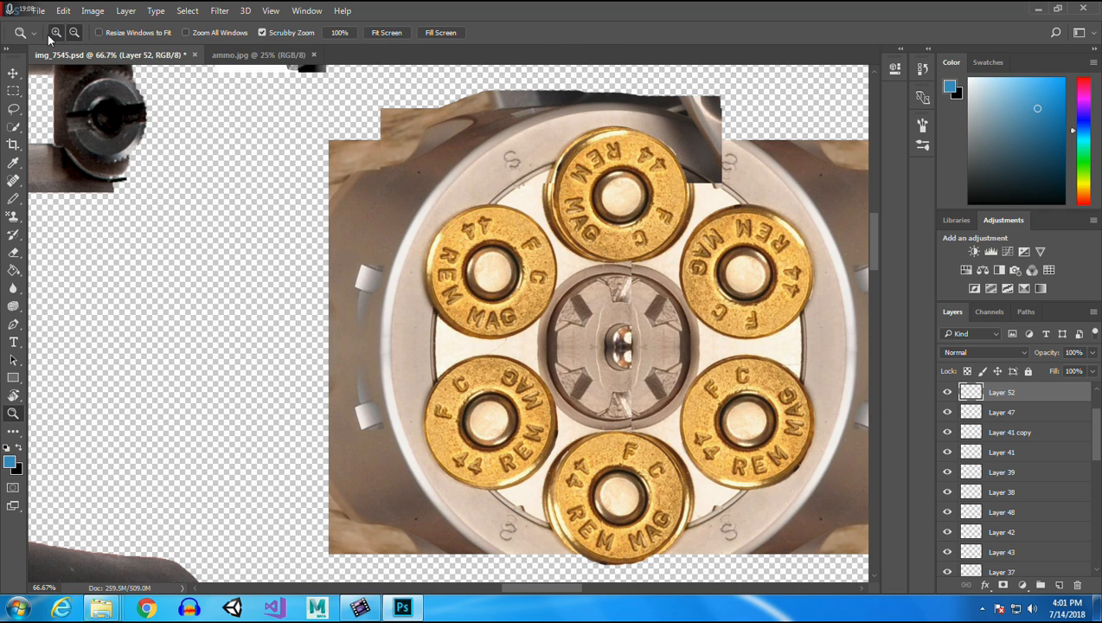
{"action": "left_click", "coordinate": [516, 177]}
{"action": "left_click", "coordinate": [531, 172]}
{"action": "left_click", "coordinate": [531, 172]}
{"action": "left_click", "coordinate": [531, 173]}
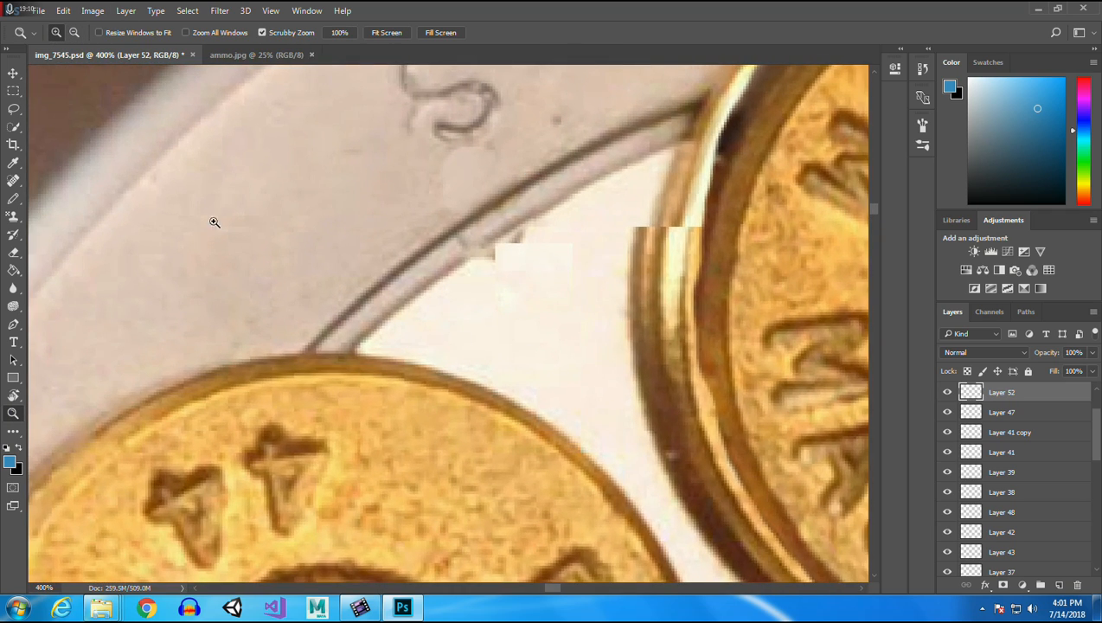
{"action": "left_click", "coordinate": [14, 74]}
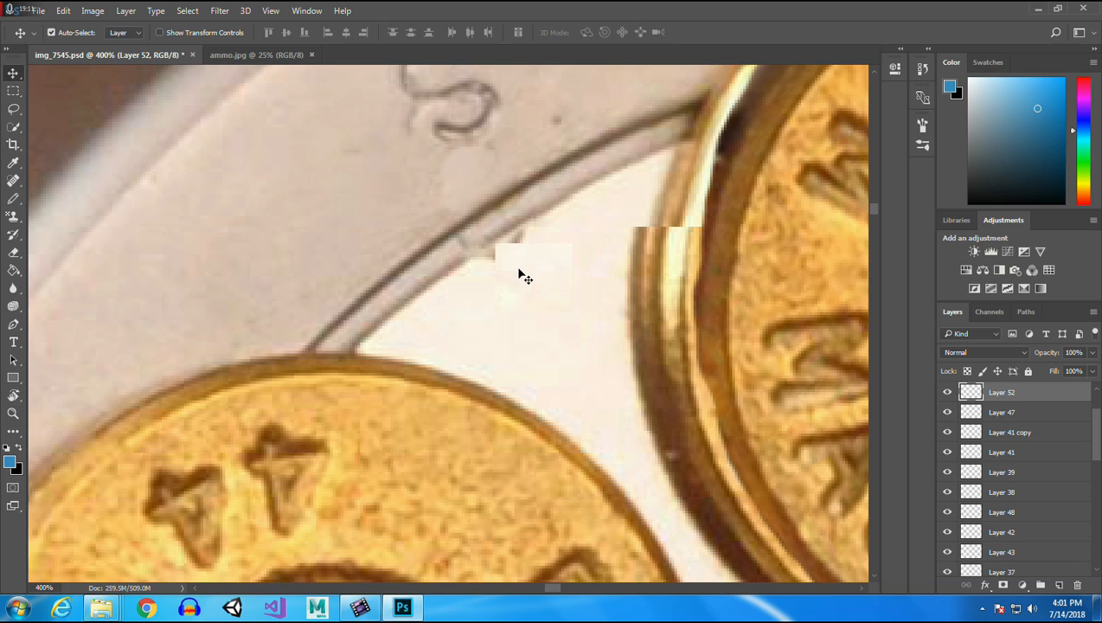
{"action": "left_click", "coordinate": [63, 10]}
{"action": "mouse_move", "coordinate": [164, 307]}
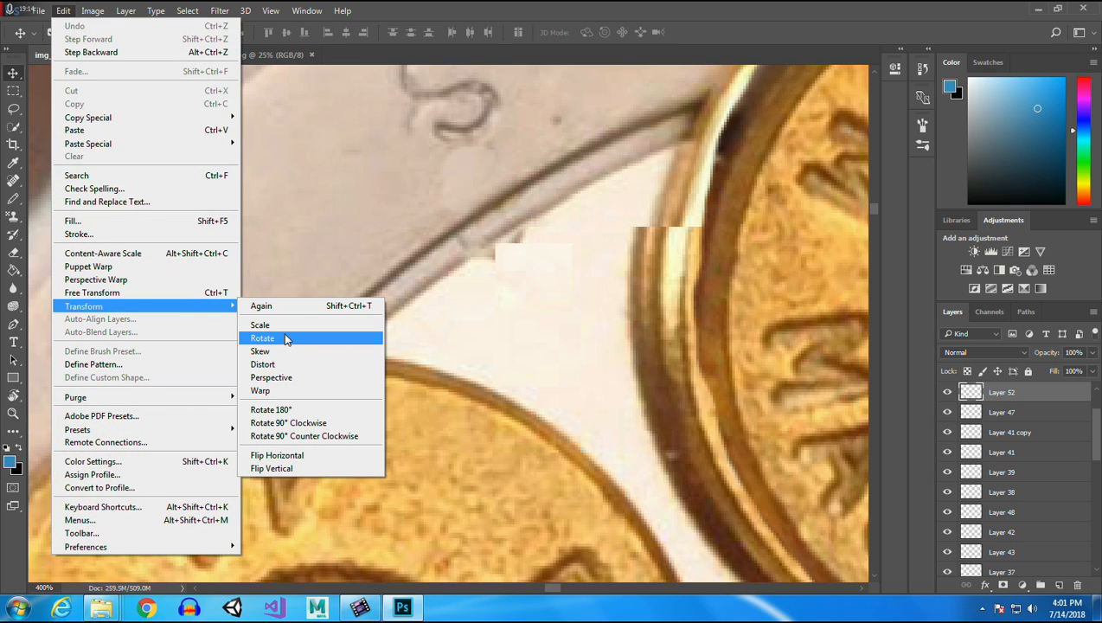
{"action": "left_click", "coordinate": [281, 338]}
{"action": "left_click_drag", "start_coordinate": [571, 239], "coordinate": [596, 289]}
{"action": "left_click", "coordinate": [14, 74]}
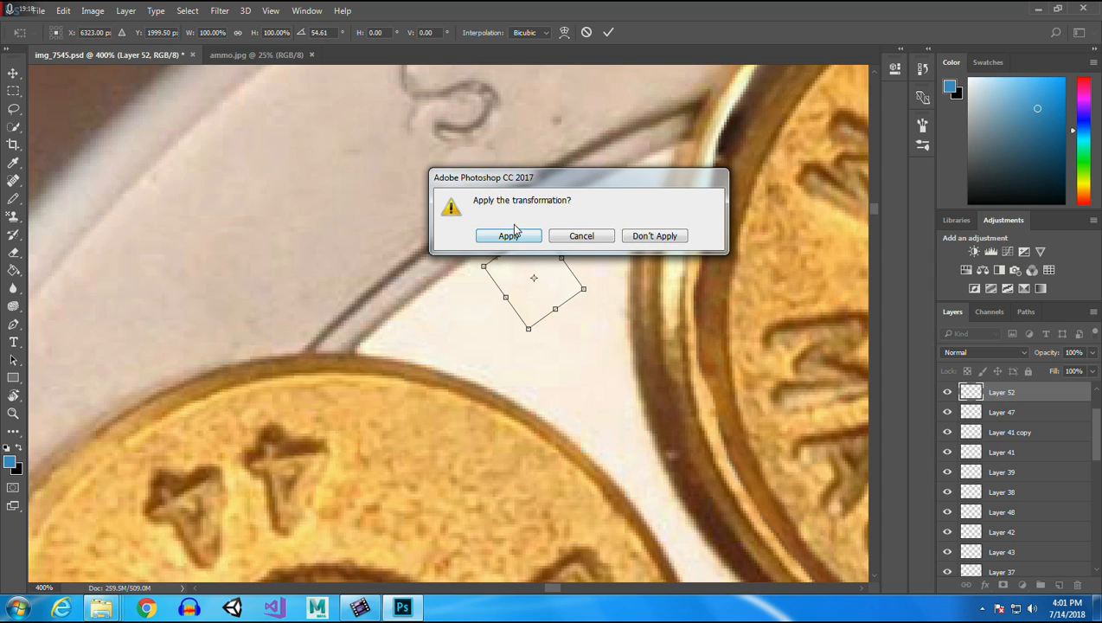
{"action": "left_click", "coordinate": [517, 239]}
Position the rotated patch so it covers the dark blemish along the inner rim's lower edge.
{"action": "mouse_move", "coordinate": [542, 261]}
{"action": "left_mouse_down"}
{"action": "mouse_move", "coordinate": [532, 273]}
{"action": "mouse_move", "coordinate": [524, 264]}
{"action": "mouse_move", "coordinate": [534, 242]}
{"action": "mouse_move", "coordinate": [539, 279]}
{"action": "left_mouse_up"}
{"action": "key", "text": "ctrl+z"}
{"action": "left_click", "coordinate": [588, 375]}
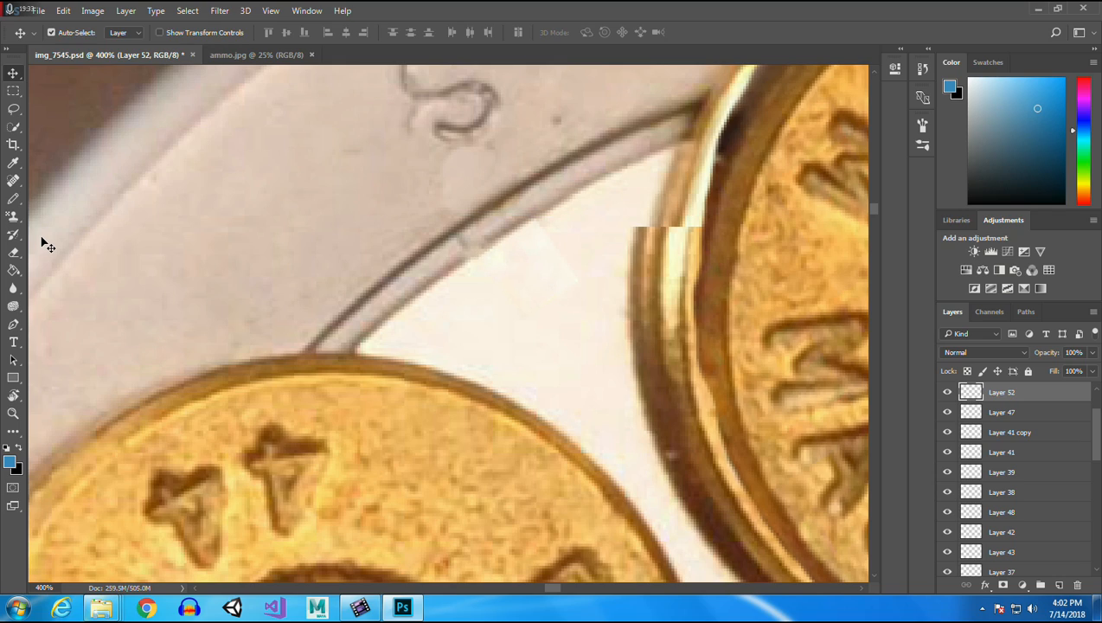
Examine the patched inner rim, the cartridges and the vertical seam through the cylinder's central hub.
{"action": "left_click", "coordinate": [13, 413]}
{"action": "right_click", "coordinate": [478, 223]}
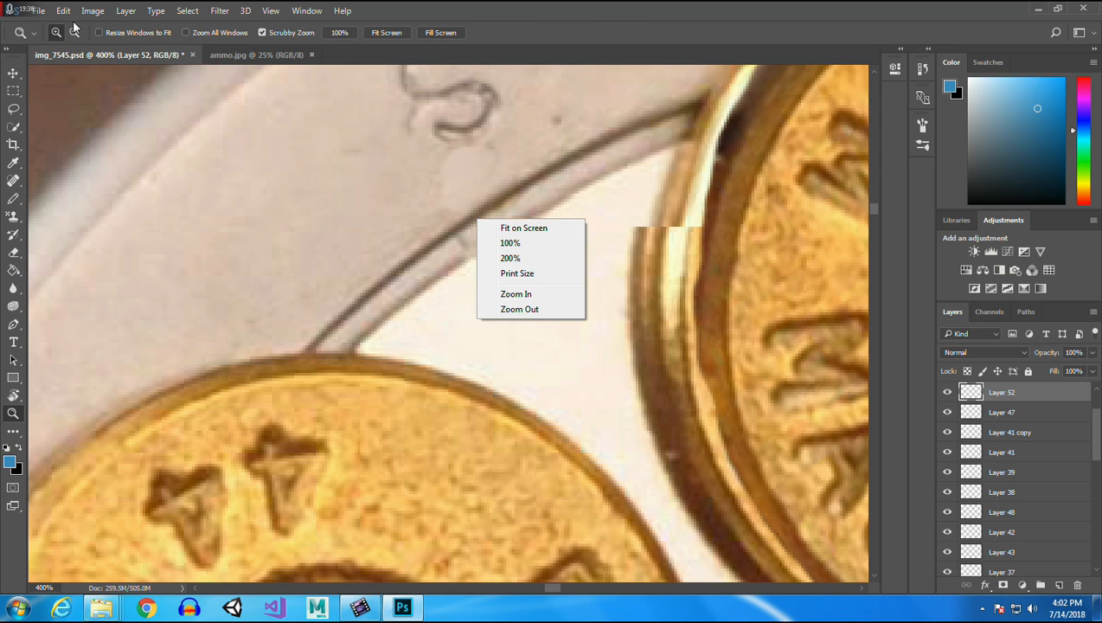
{"action": "left_click", "coordinate": [74, 32]}
{"action": "left_click", "coordinate": [465, 257]}
{"action": "left_click", "coordinate": [464, 257]}
{"action": "left_click", "coordinate": [464, 257]}
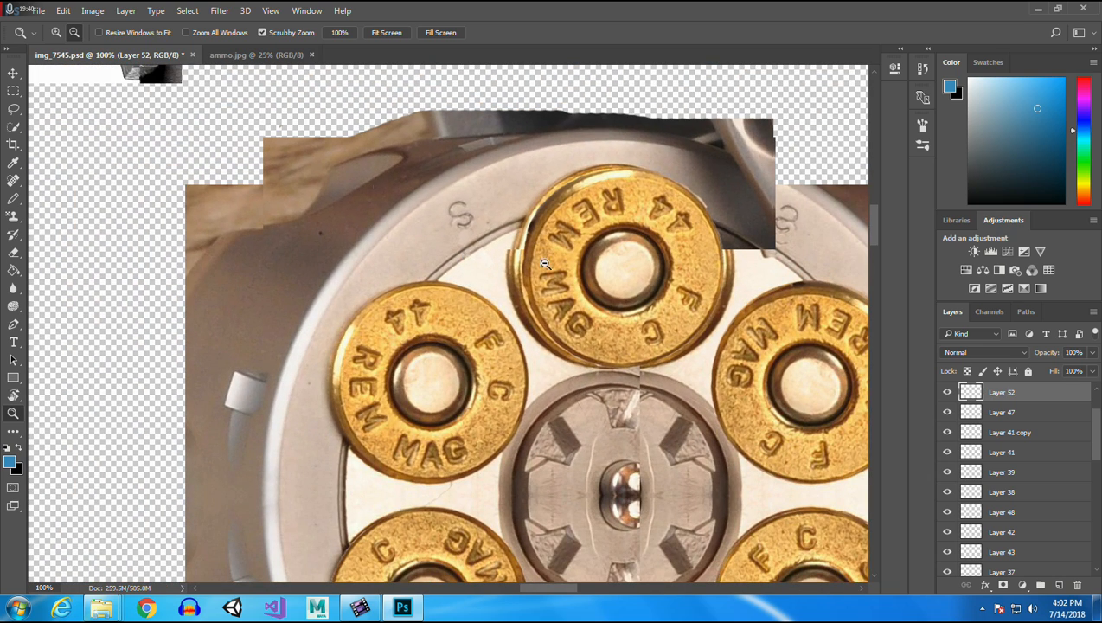
{"action": "left_click", "coordinate": [13, 90]}
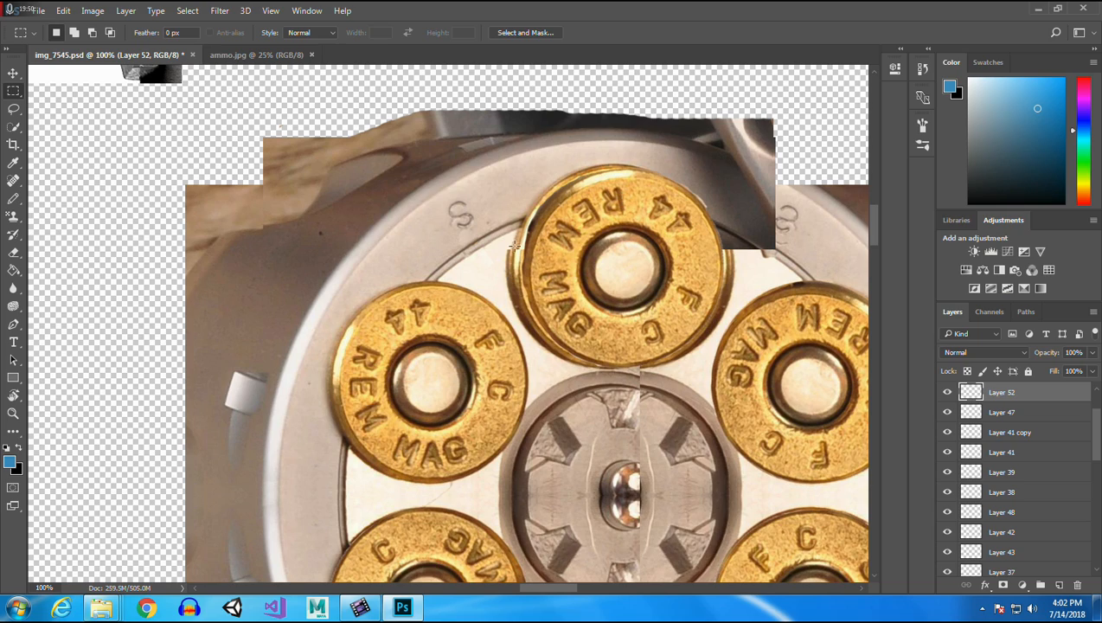
{"action": "left_click_drag", "start_coordinate": [878, 218], "coordinate": [874, 235]}
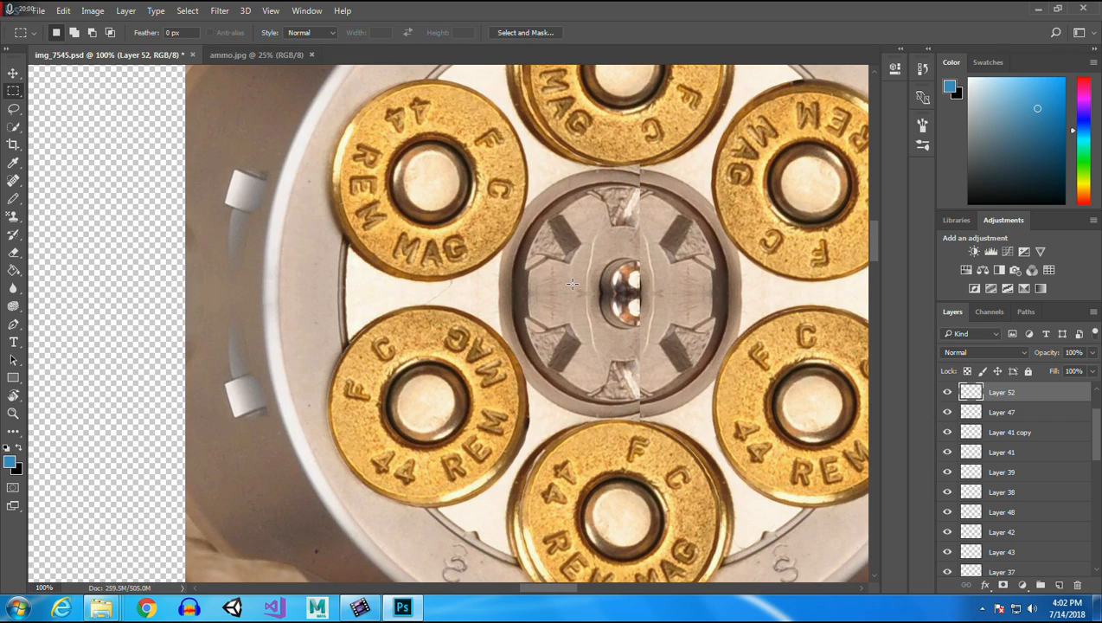
Switch to Chrome and search Google for "redhawk cylinder profile".
{"action": "left_click", "coordinate": [145, 609]}
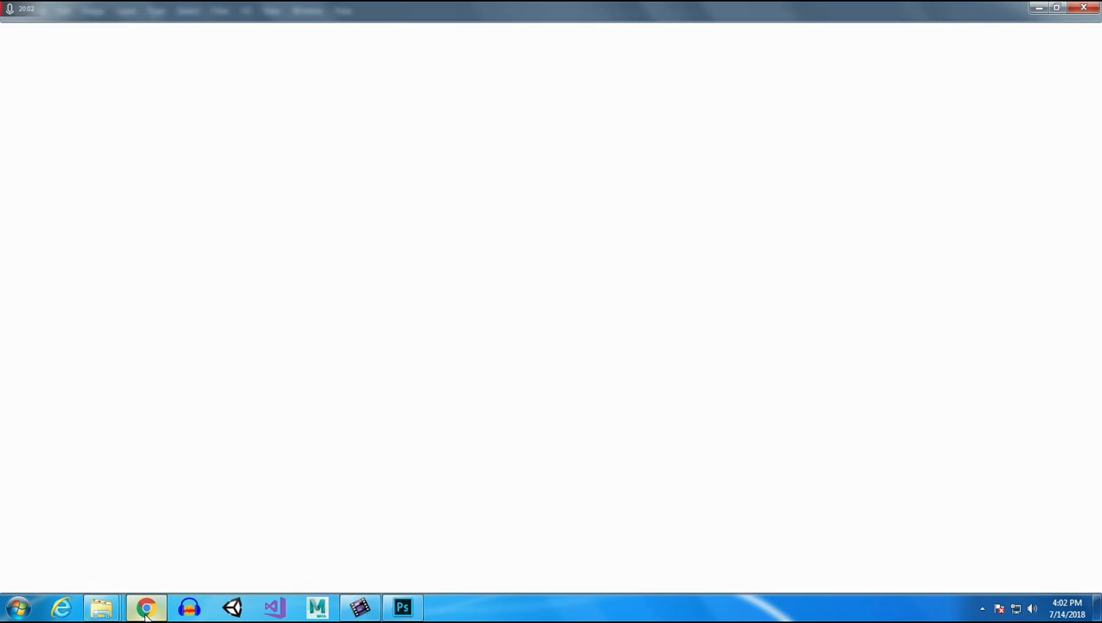
{"action": "left_click", "coordinate": [245, 33]}
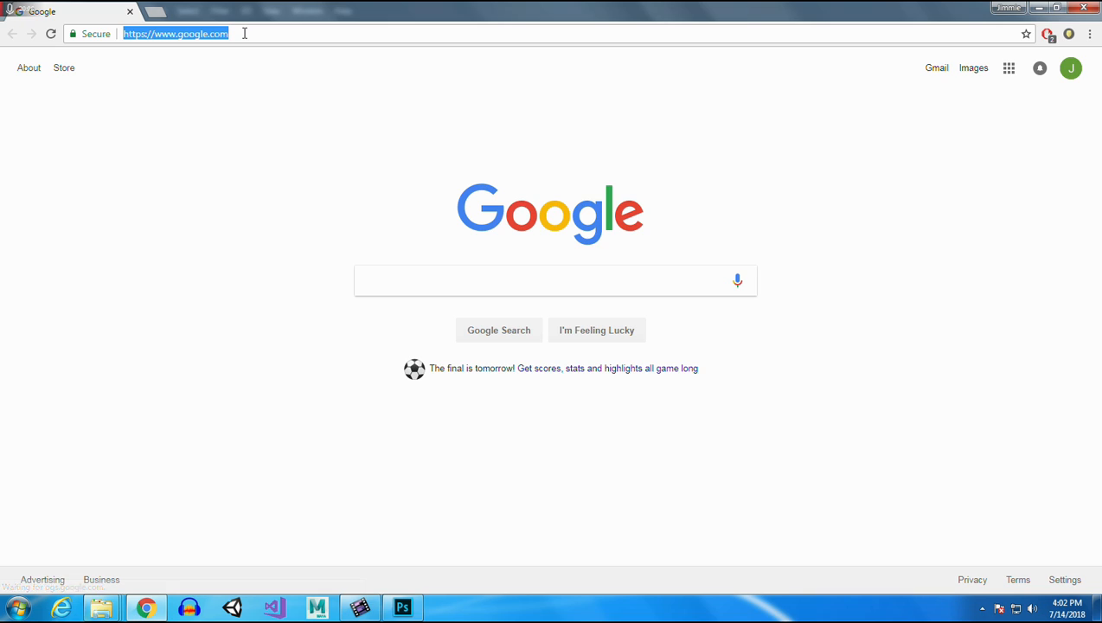
{"action": "type", "text": "redhawl"}
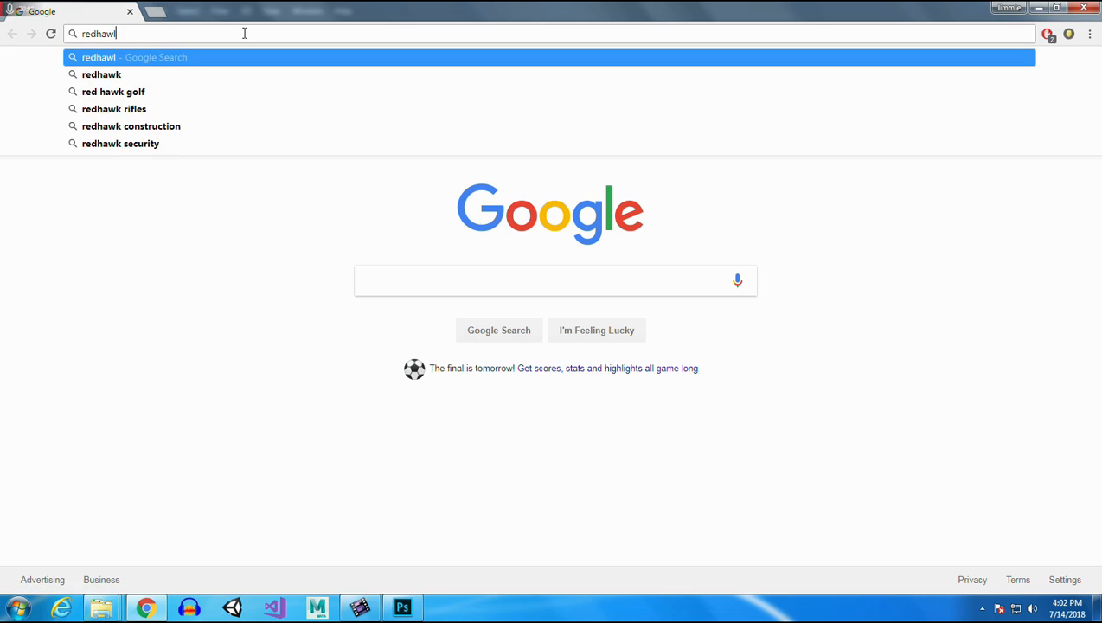
{"action": "key", "text": "BackSpace"}
{"action": "type", "text": "k cyl"}
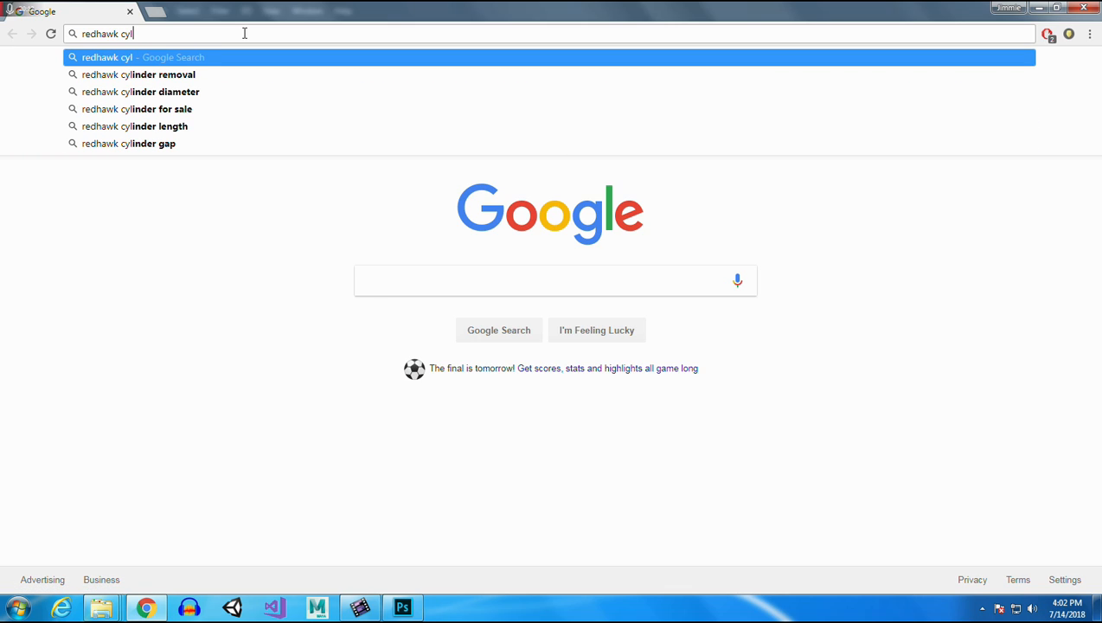
{"action": "type", "text": "iner"}
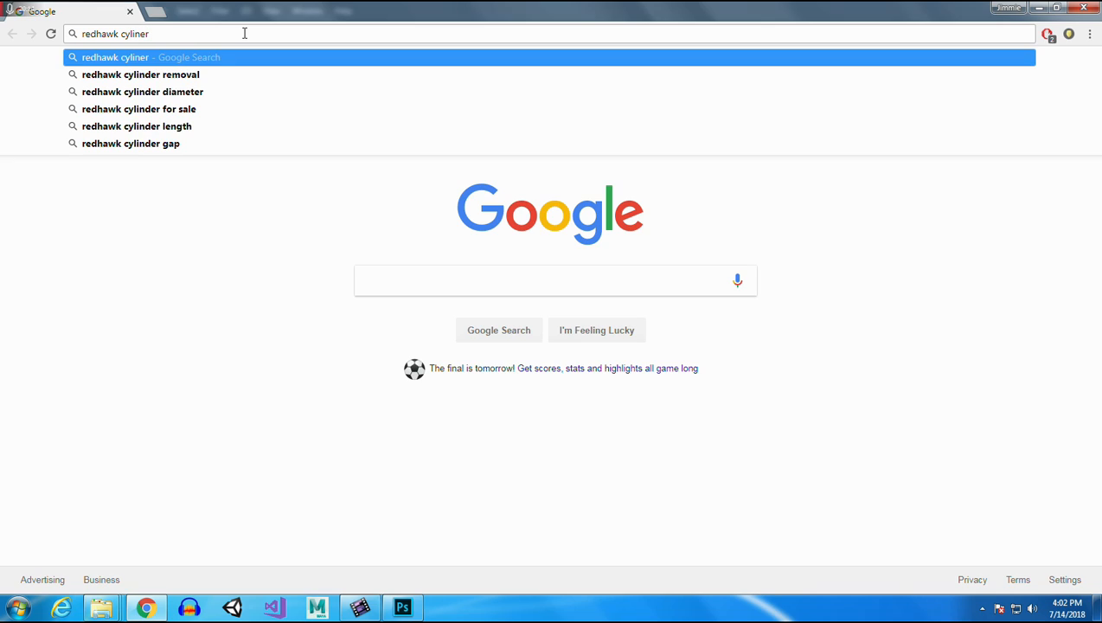
{"action": "key", "text": "Down"}
{"action": "key", "text": "Down"}
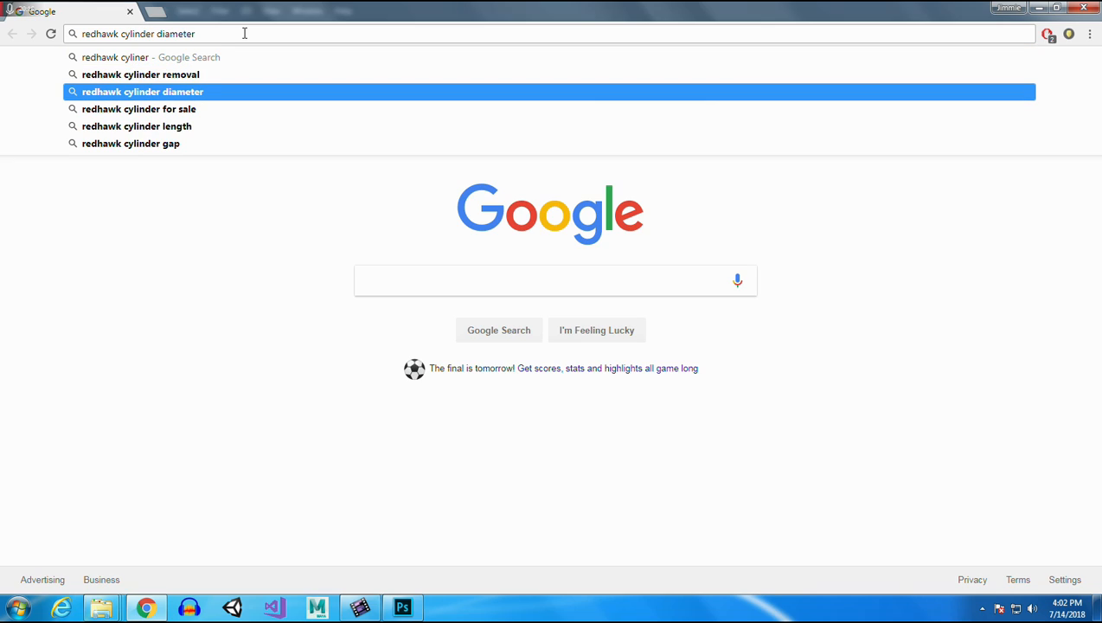
{"action": "key", "text": "Up"}
{"action": "key", "text": "BackSpace"}
{"action": "key", "text": "BackSpace"}
{"action": "key", "text": "BackSpace"}
{"action": "key", "text": "BackSpace"}
{"action": "key", "text": "BackSpace"}
{"action": "key", "text": "BackSpace"}
{"action": "key", "text": "BackSpace"}
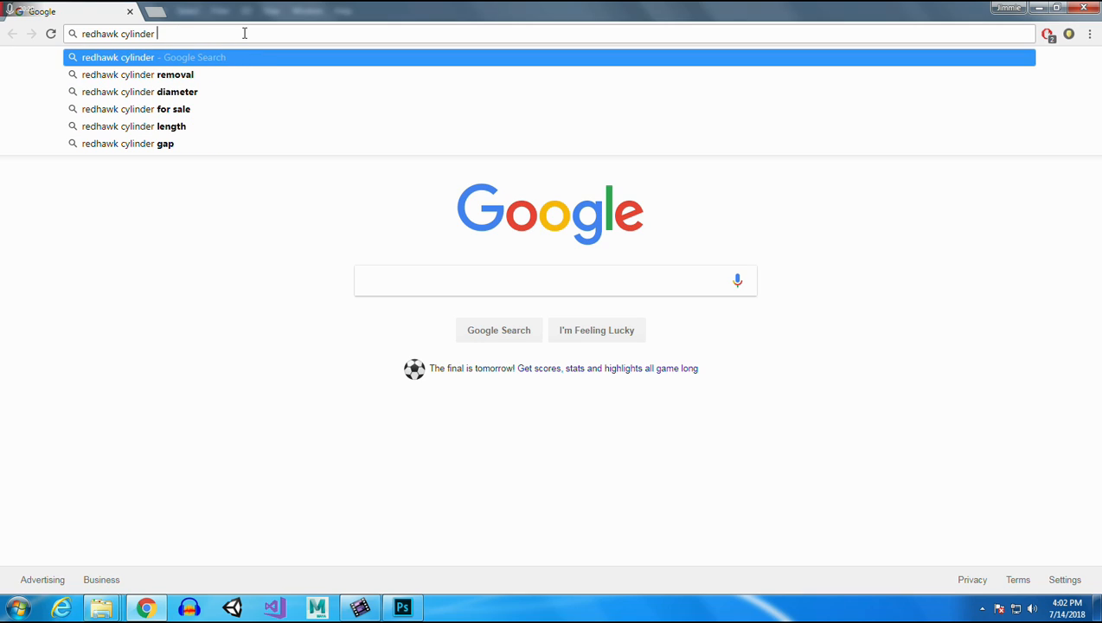
{"action": "type", "text": "profile"}
{"action": "key", "text": "Return"}
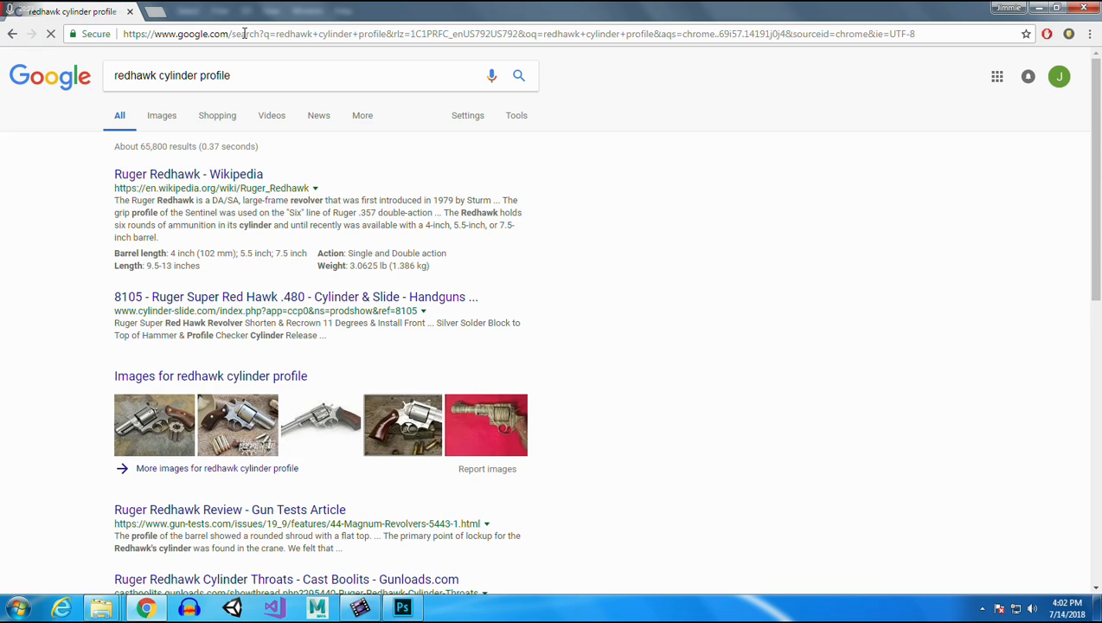
Look through the image results for photos showing a Redhawk cylinder from behind.
{"action": "left_click", "coordinate": [163, 117]}
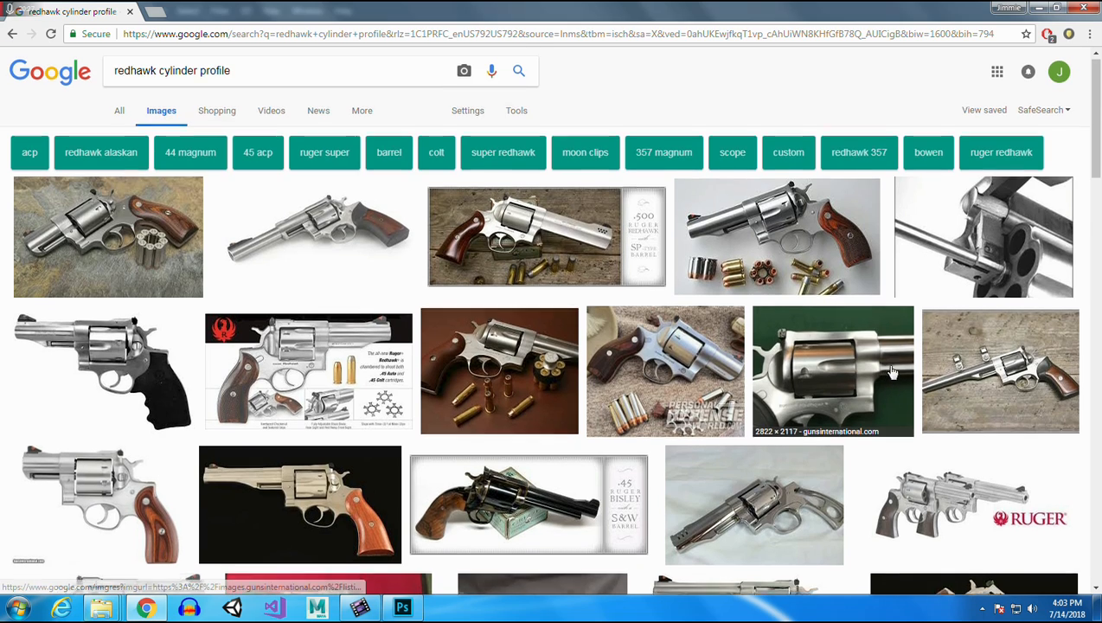
{"action": "scroll", "coordinate": [894, 372], "scroll_direction": "down", "scroll_amount": 4}
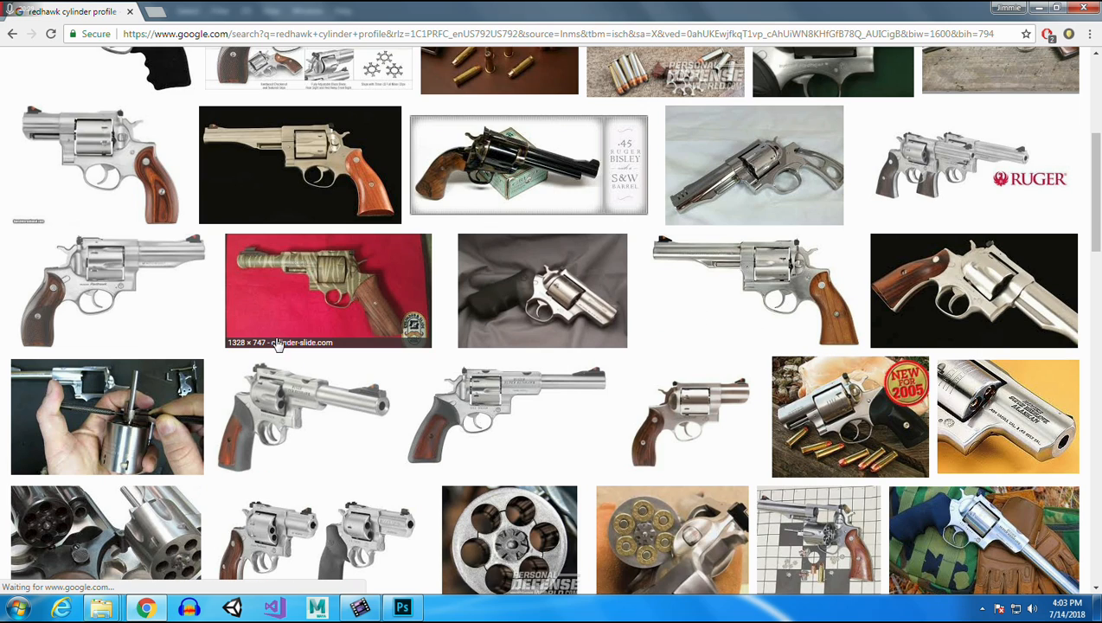
{"action": "scroll", "coordinate": [277, 344], "scroll_direction": "down", "scroll_amount": 3}
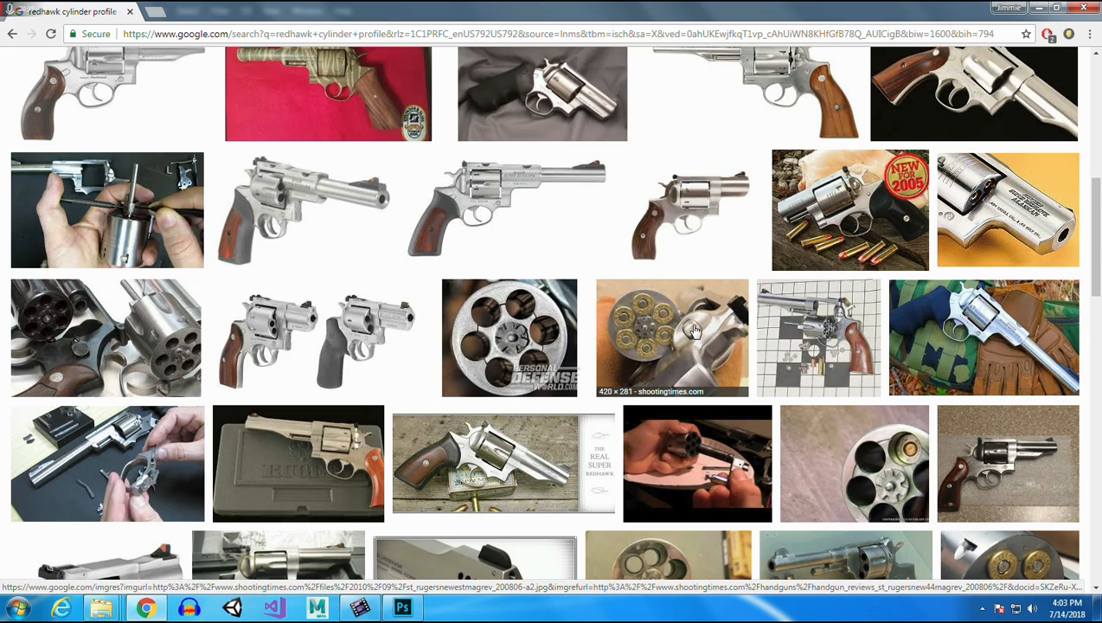
{"action": "scroll", "coordinate": [692, 329], "scroll_direction": "down", "scroll_amount": 4}
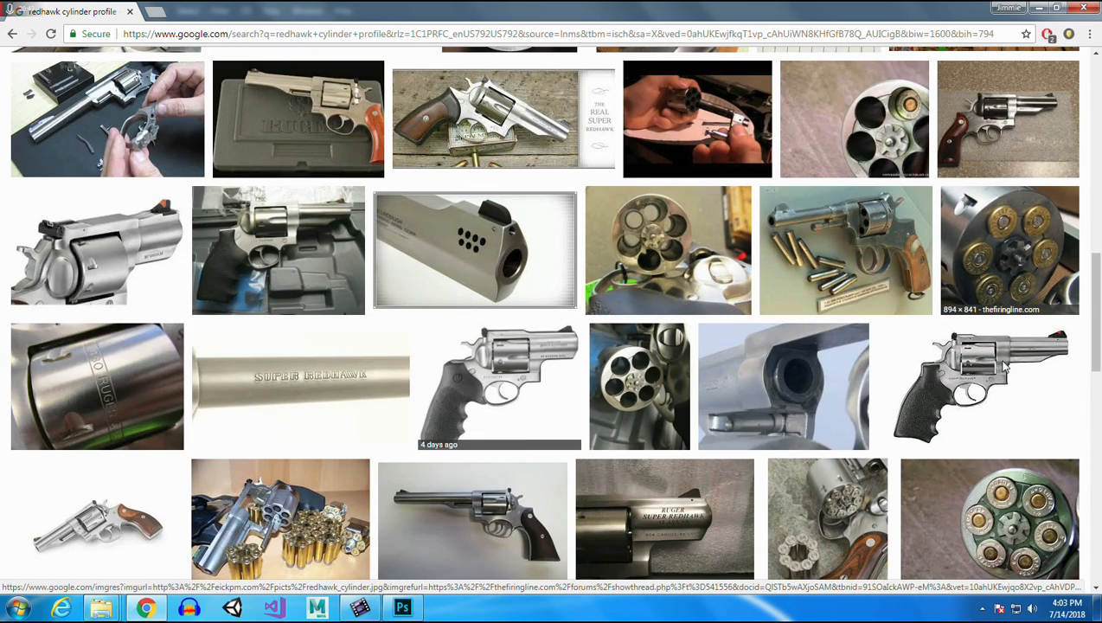
{"action": "scroll", "coordinate": [1007, 325], "scroll_direction": "down", "scroll_amount": 3}
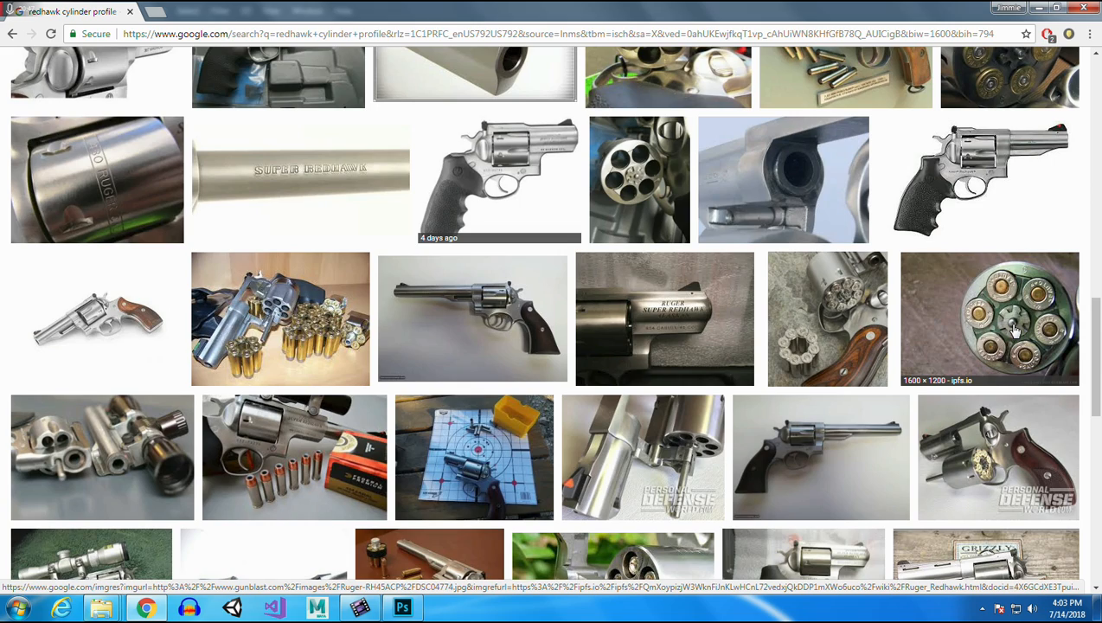
Open the 1600 × 1200 Ruger Redhawk cylinder photo and compare the central hub across its related images.
{"action": "left_click", "coordinate": [1015, 330]}
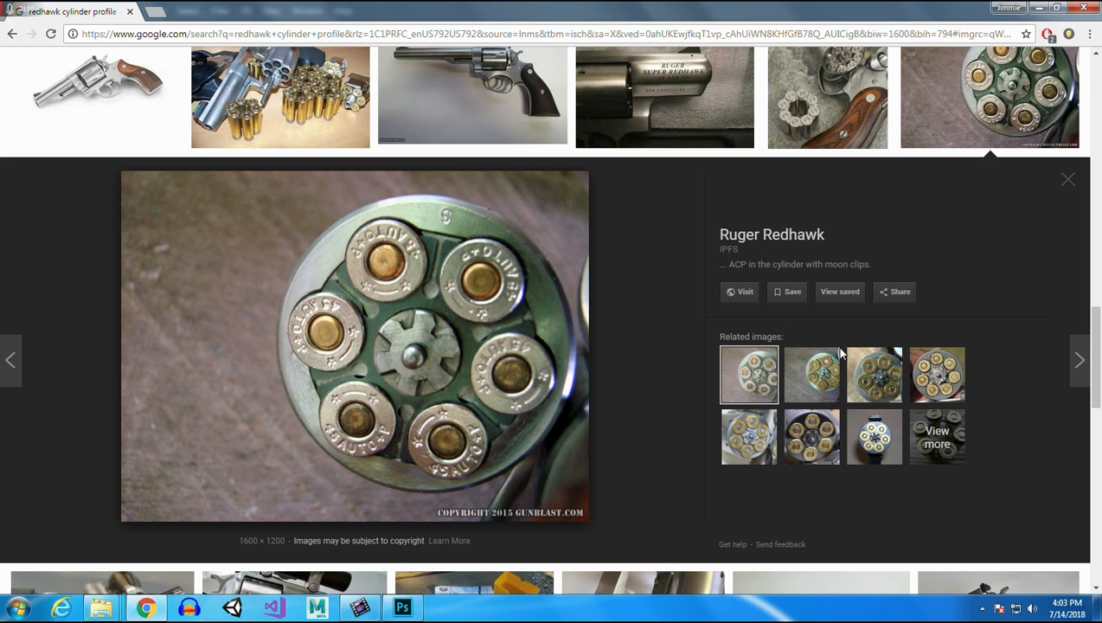
{"action": "left_click", "coordinate": [938, 377]}
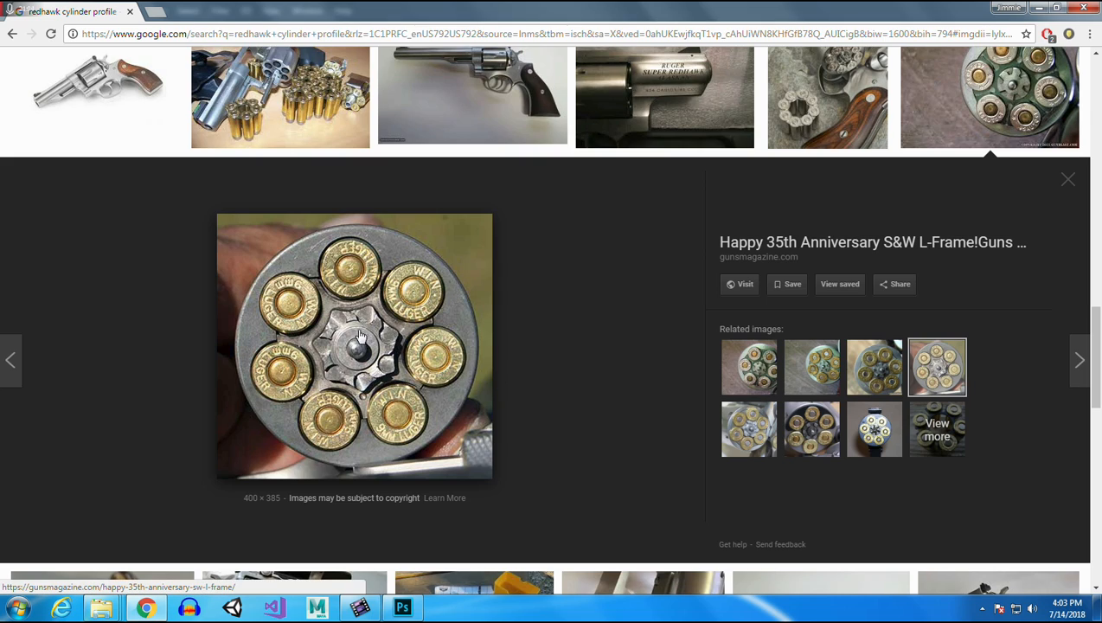
{"action": "left_click", "coordinate": [882, 433]}
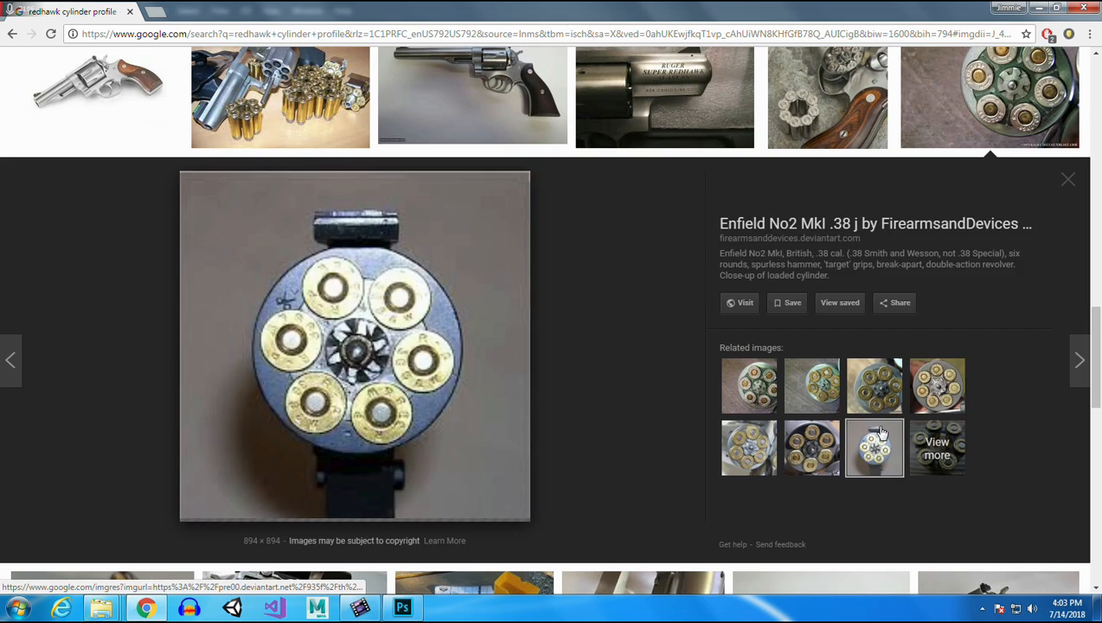
{"action": "left_click", "coordinate": [876, 387]}
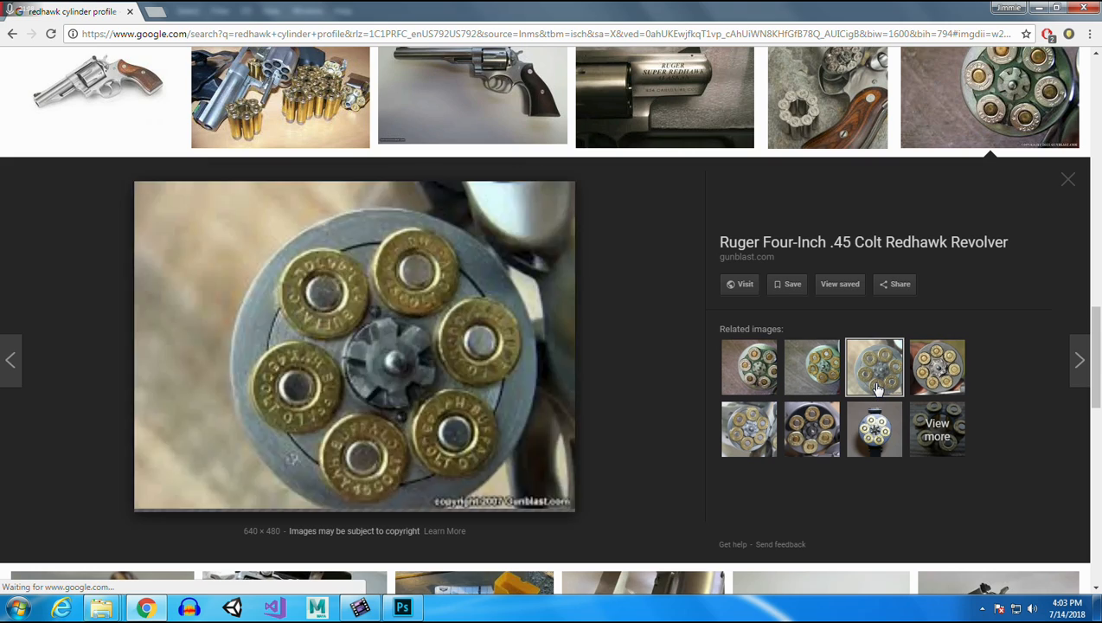
{"action": "left_click", "coordinate": [950, 379]}
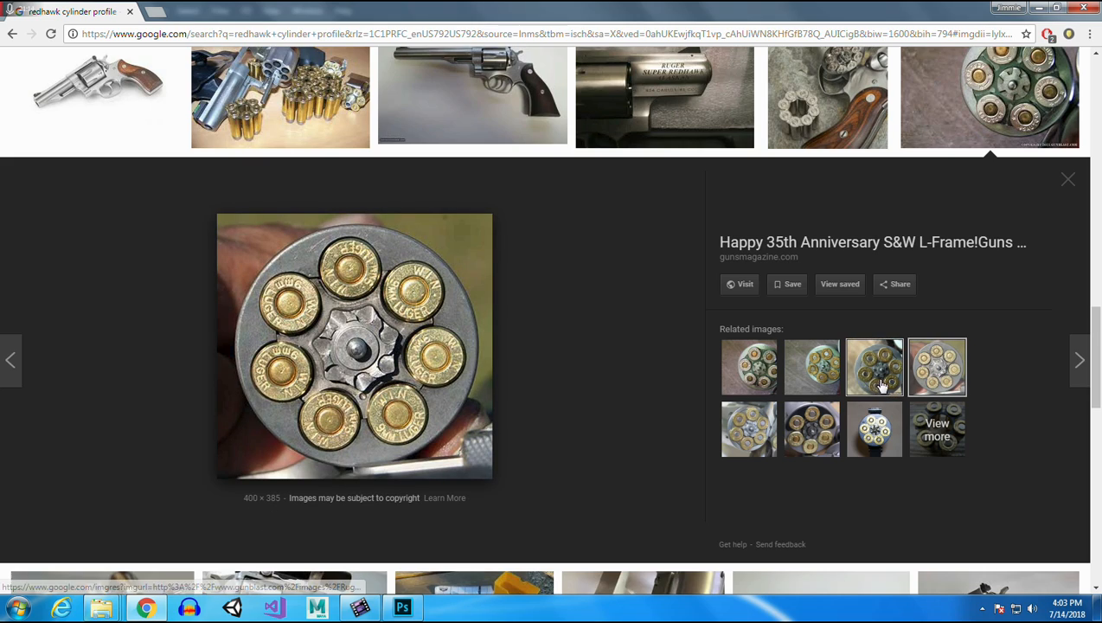
{"action": "left_click", "coordinate": [816, 371]}
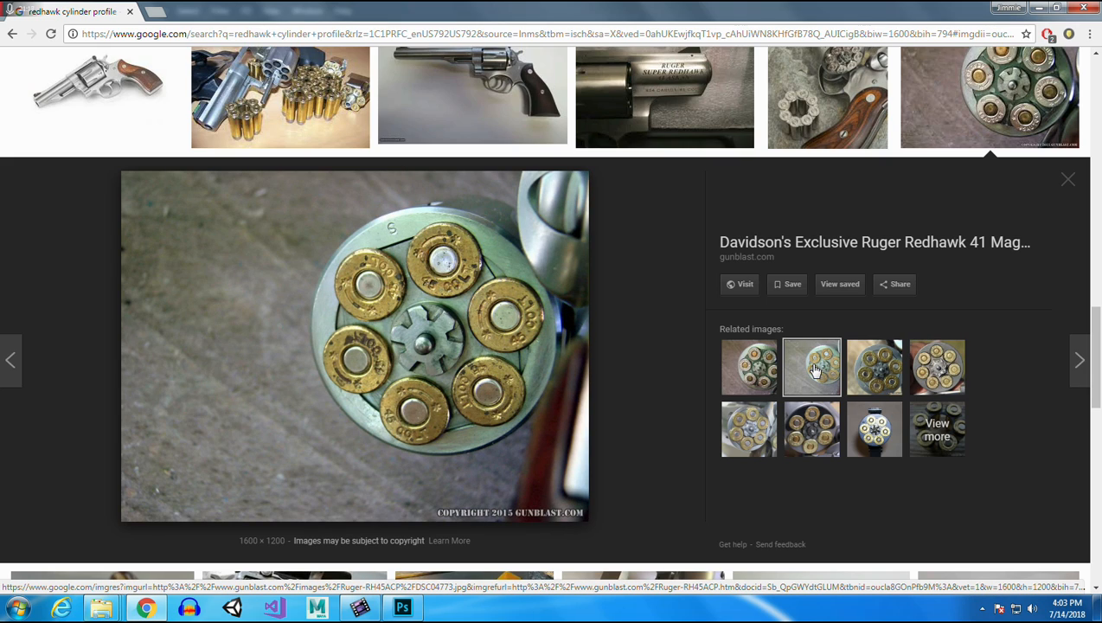
{"action": "left_click", "coordinate": [765, 372]}
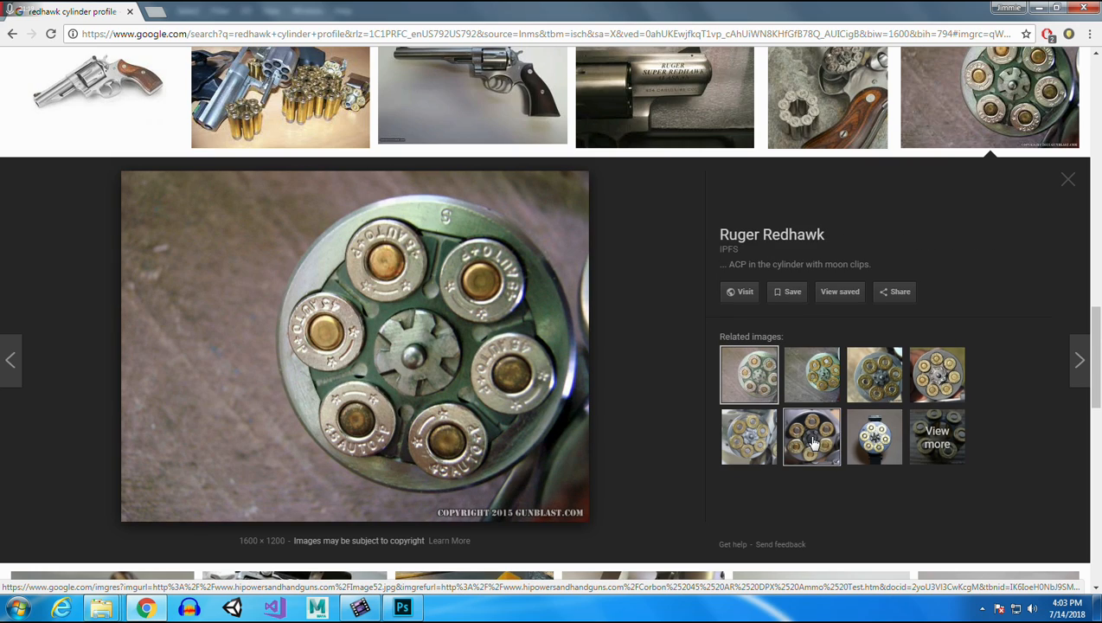
{"action": "left_click", "coordinate": [869, 442]}
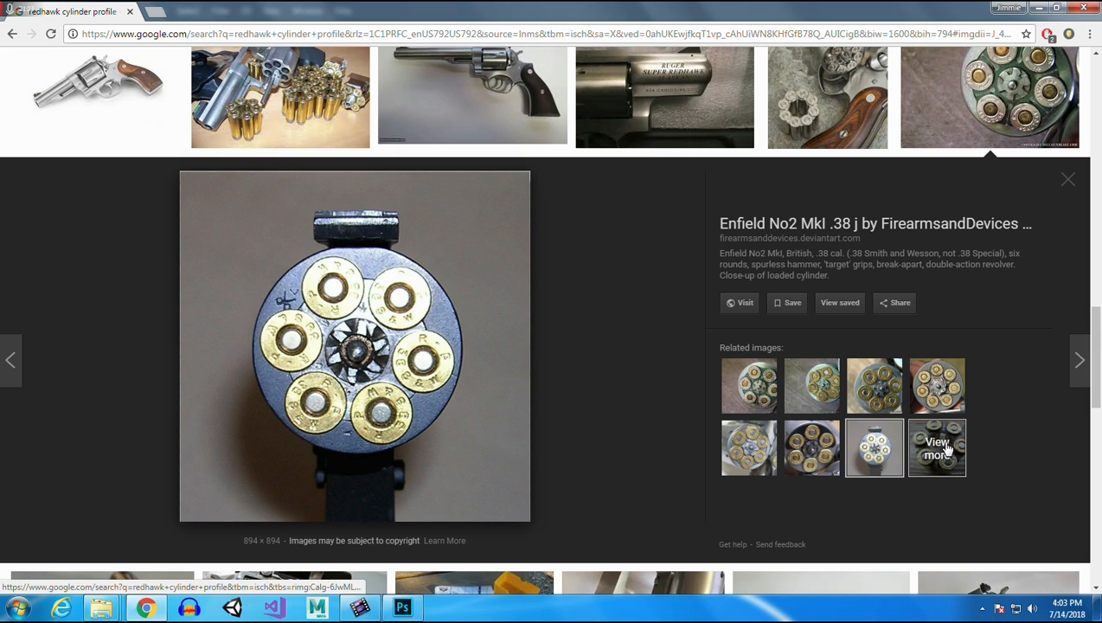
Browse further down the image results for other reference views of the cylinder's hub.
{"action": "scroll", "coordinate": [968, 424], "scroll_direction": "down", "scroll_amount": 3}
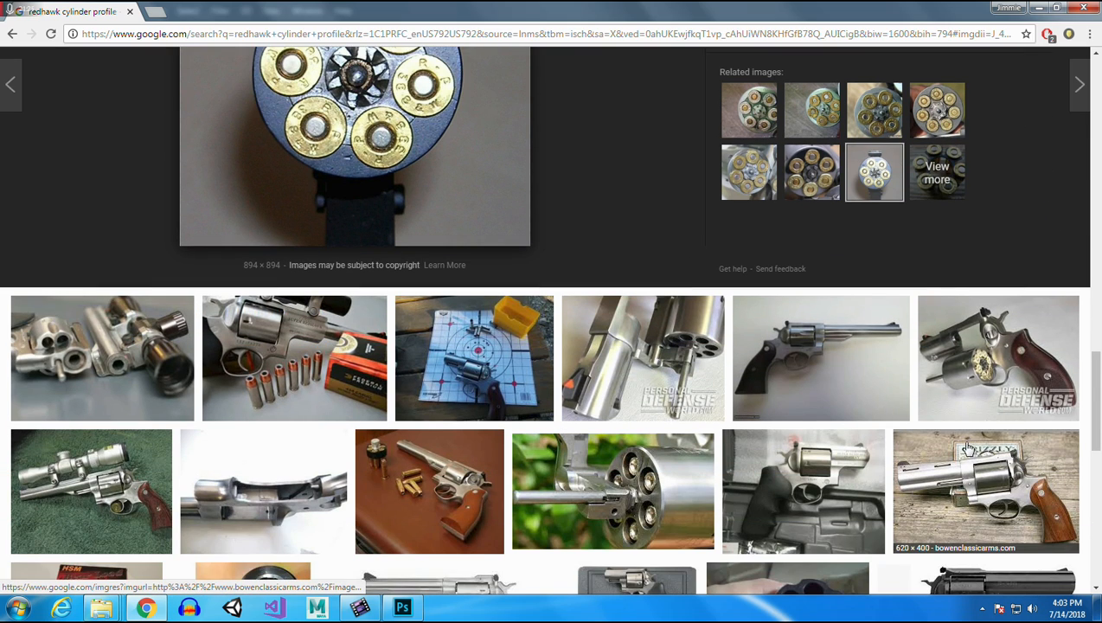
{"action": "scroll", "coordinate": [969, 448], "scroll_direction": "down", "scroll_amount": 4}
{"action": "scroll", "coordinate": [971, 429], "scroll_direction": "down", "scroll_amount": 5}
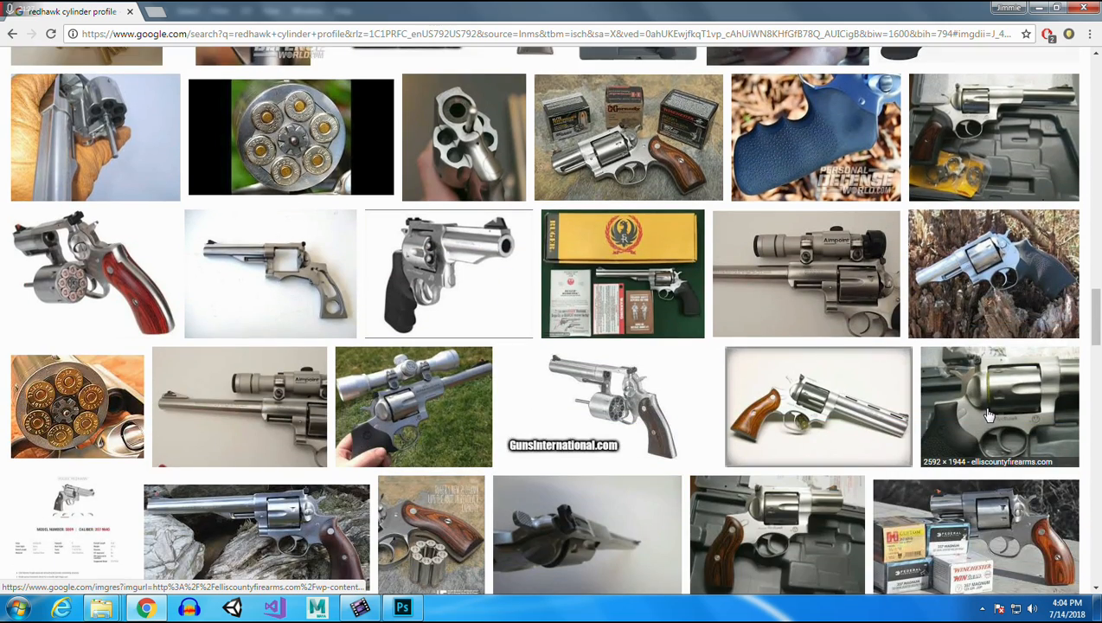
{"action": "scroll", "coordinate": [990, 416], "scroll_direction": "down", "scroll_amount": 2}
{"action": "scroll", "coordinate": [989, 417], "scroll_direction": "down", "scroll_amount": 3}
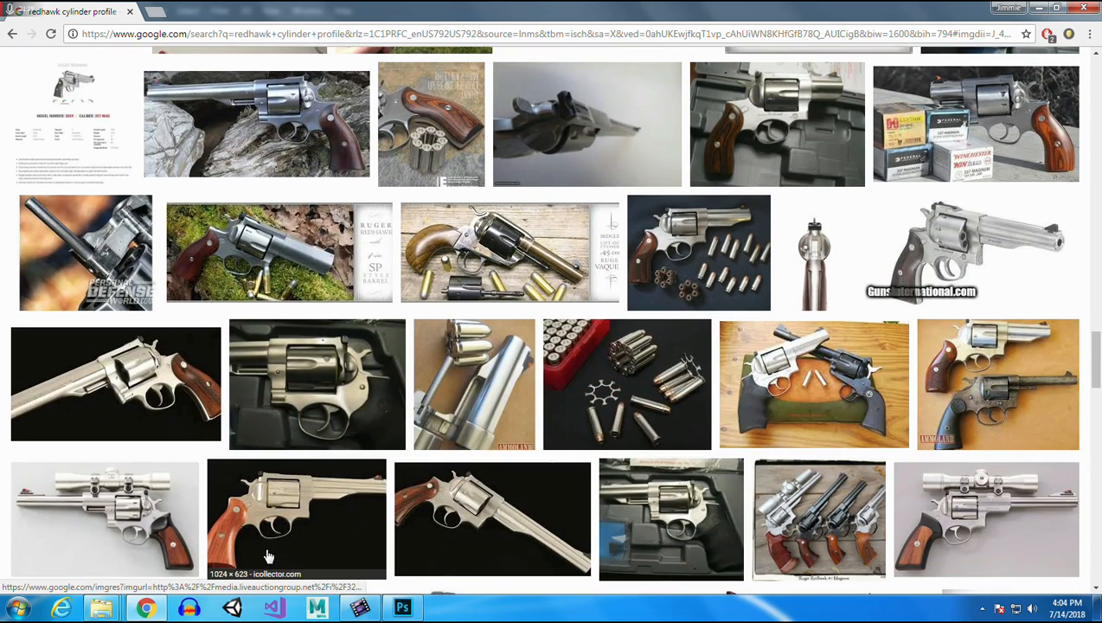
Return to Photoshop and copy the upper-left quarter of the cylinder's hub from Layer 35 copy to a new layer.
{"action": "left_click", "coordinate": [403, 609]}
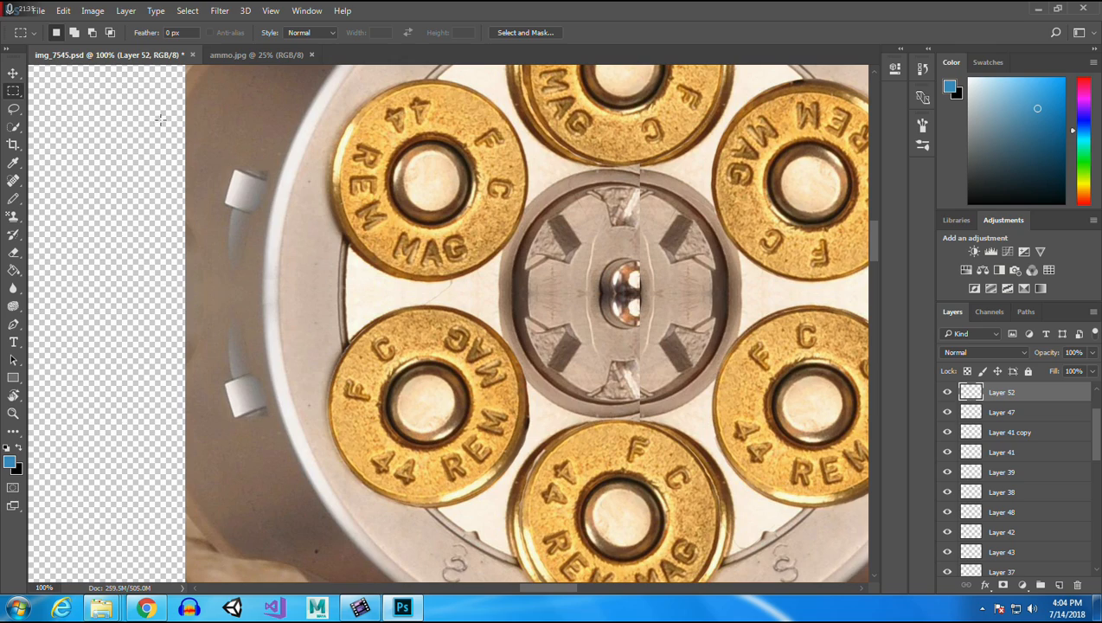
{"action": "left_click", "coordinate": [10, 75]}
{"action": "left_click", "coordinate": [561, 267]}
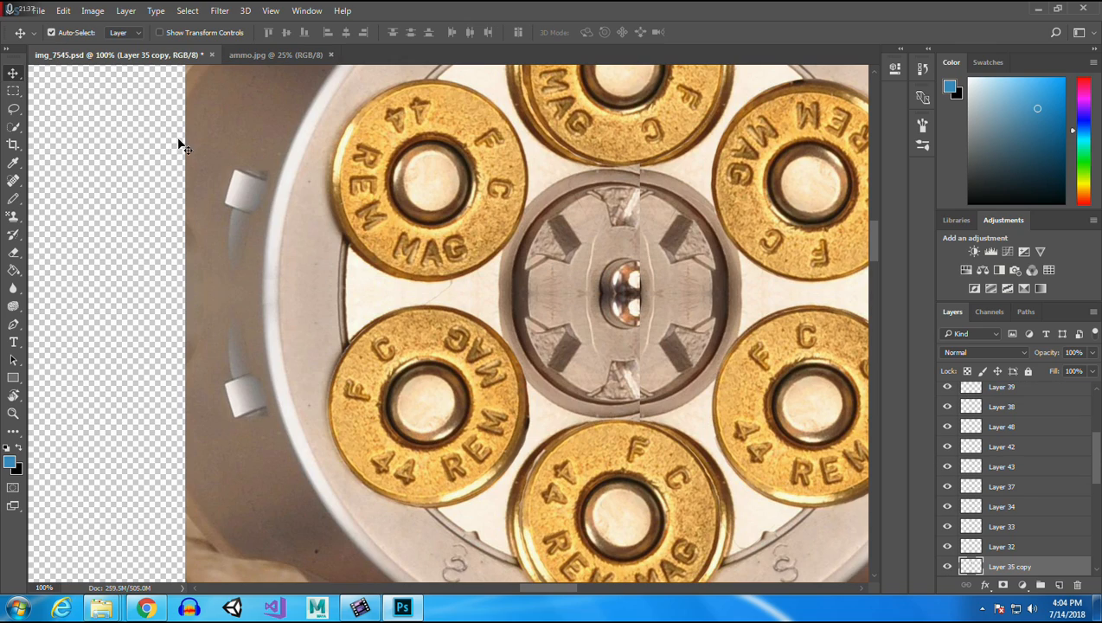
{"action": "left_click", "coordinate": [13, 90]}
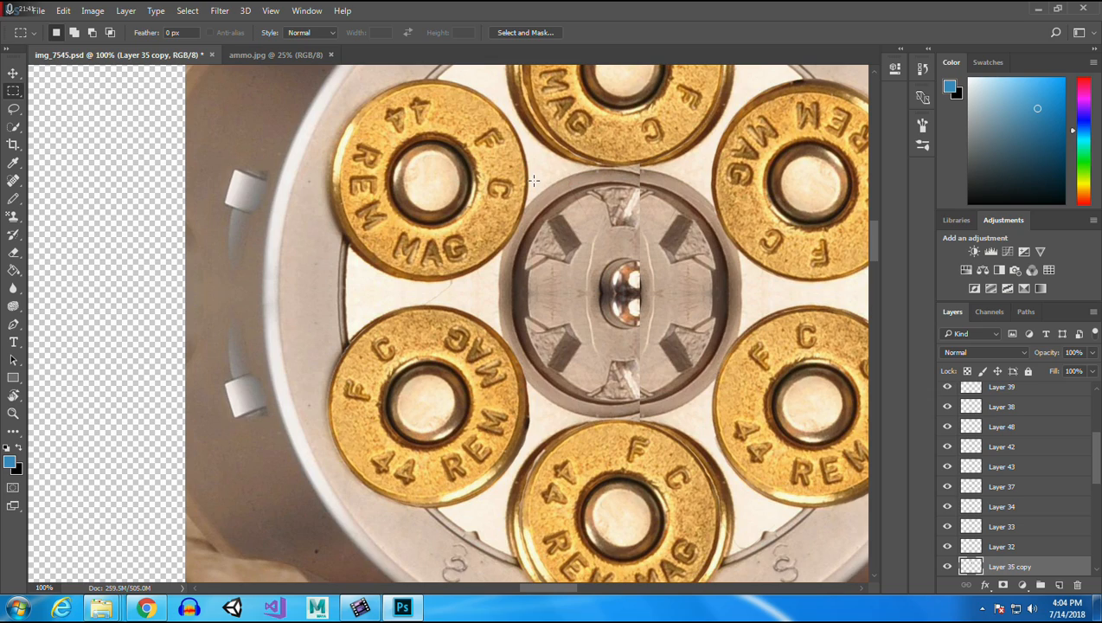
{"action": "left_click_drag", "start_coordinate": [531, 176], "coordinate": [638, 280]}
{"action": "key", "text": "ctrl+j"}
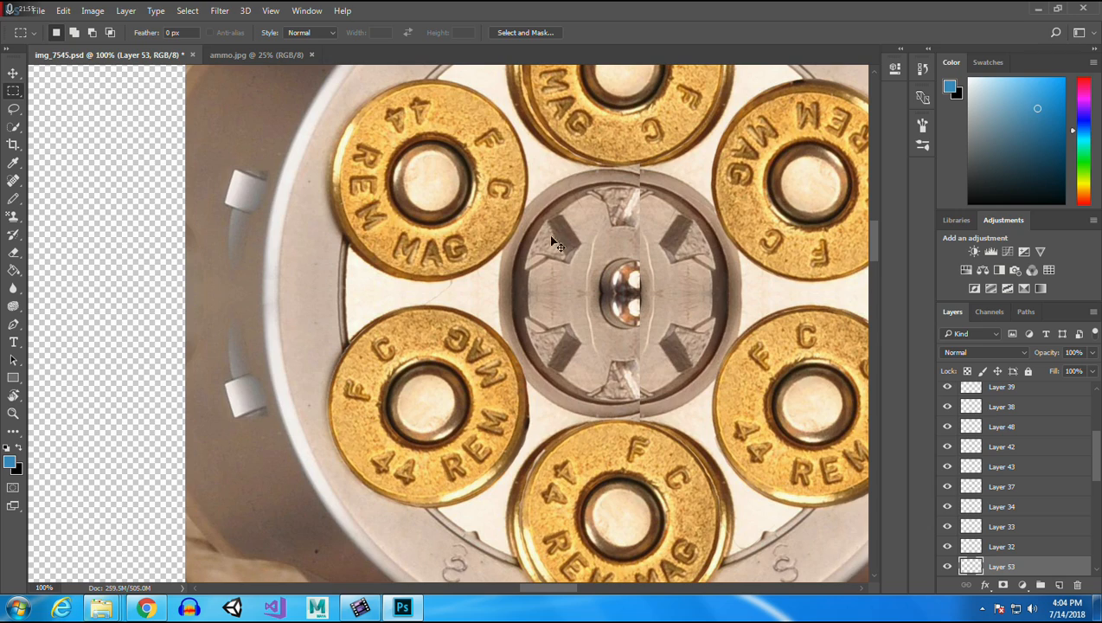
Move the copied hub quarter over the cylinder's hub and raise its layer to the top of the layer stack.
{"action": "left_click", "coordinate": [13, 72]}
{"action": "left_click_drag", "start_coordinate": [578, 255], "coordinate": [127, 249]}
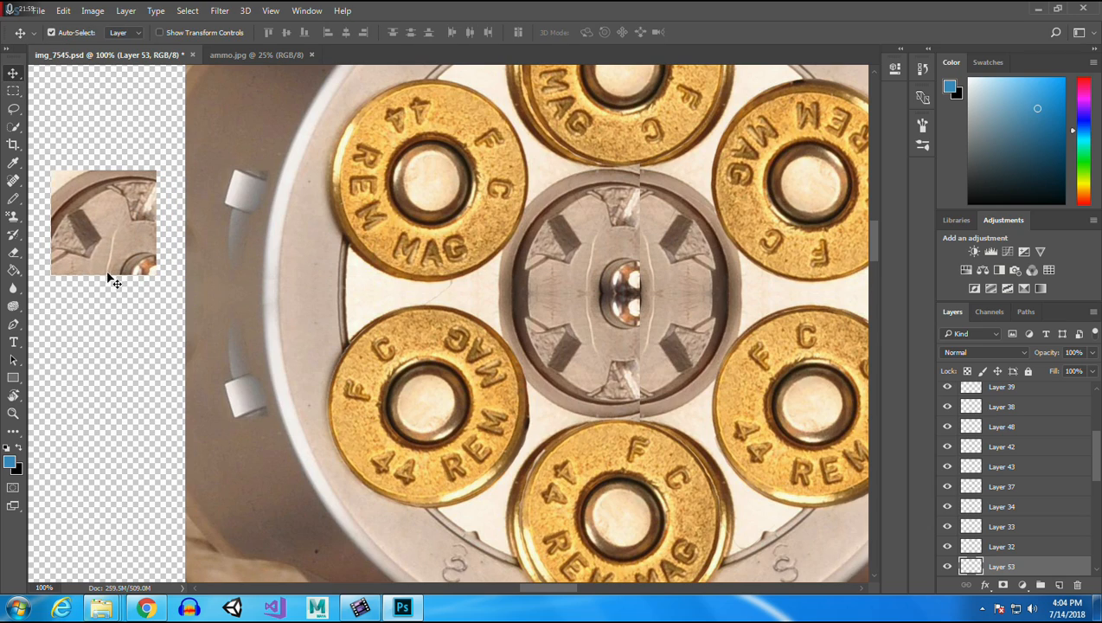
{"action": "left_click_drag", "start_coordinate": [108, 232], "coordinate": [592, 285]}
{"action": "left_click_drag", "start_coordinate": [1007, 568], "coordinate": [997, 382]}
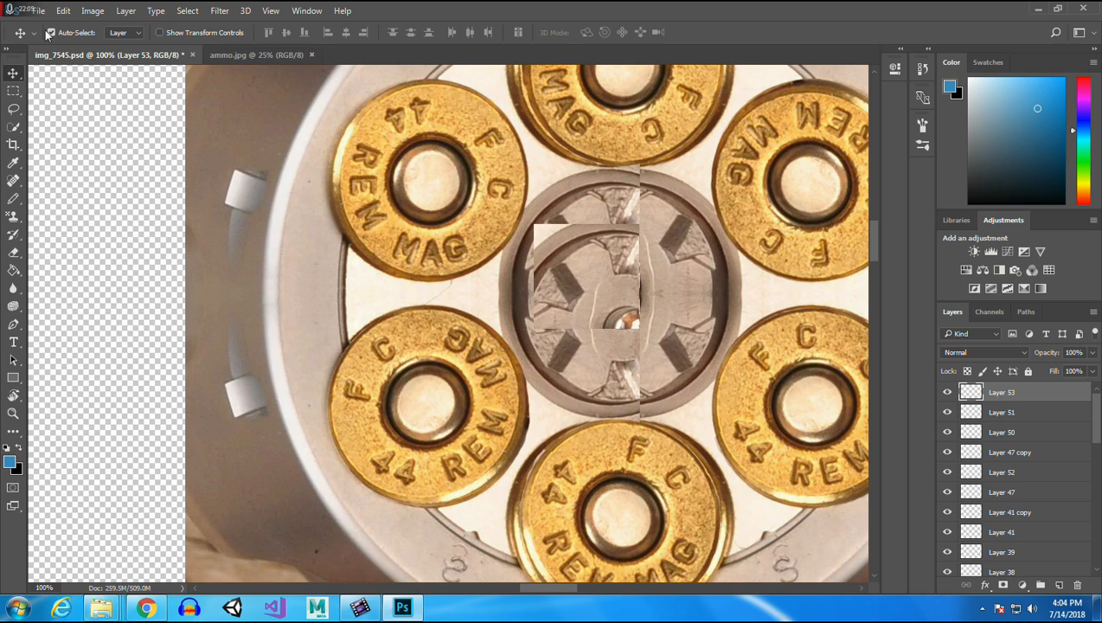
Rotate the copied hub quarter 90° counterclockwise and move it onto the empty canvas beside the cylinder.
{"action": "left_click", "coordinate": [63, 10]}
{"action": "mouse_move", "coordinate": [191, 312]}
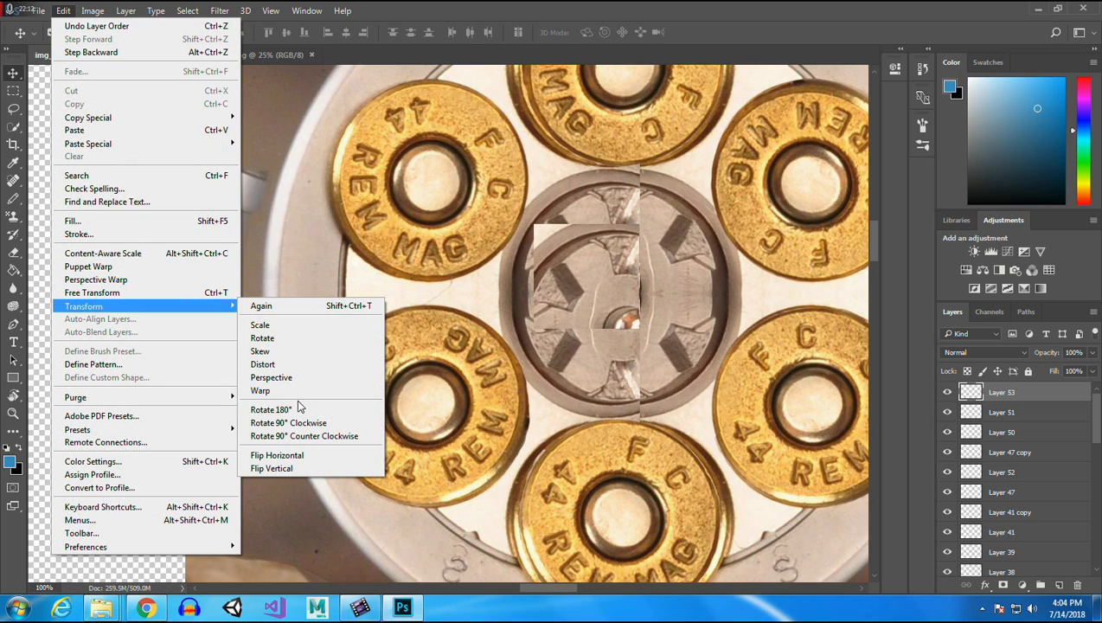
{"action": "left_click", "coordinate": [327, 436]}
{"action": "left_click_drag", "start_coordinate": [583, 257], "coordinate": [563, 380]}
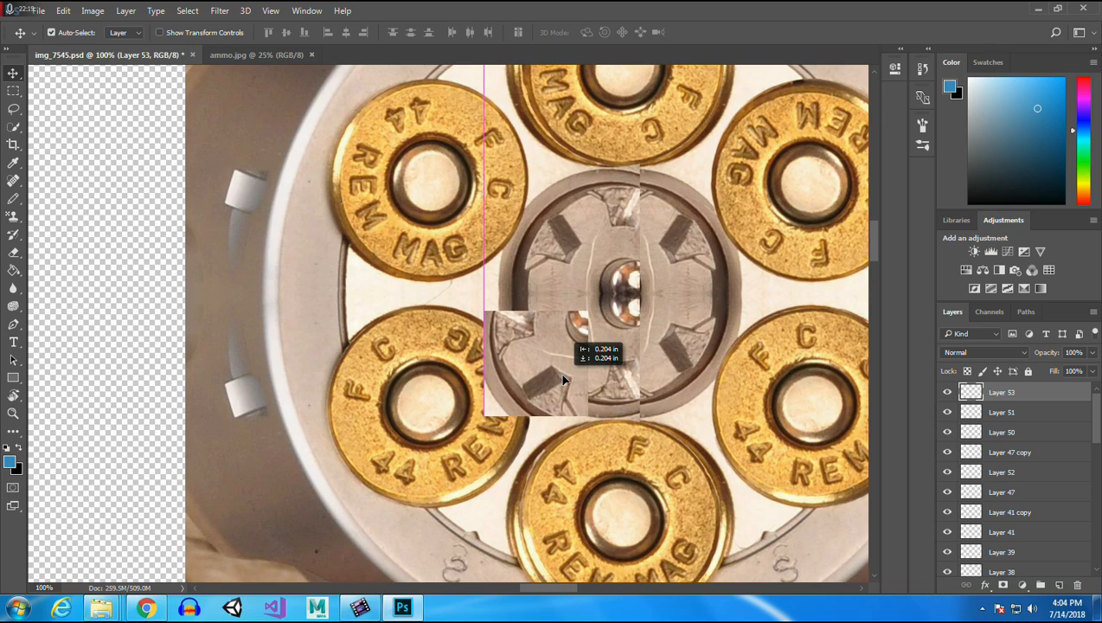
{"action": "left_click_drag", "start_coordinate": [563, 379], "coordinate": [142, 346]}
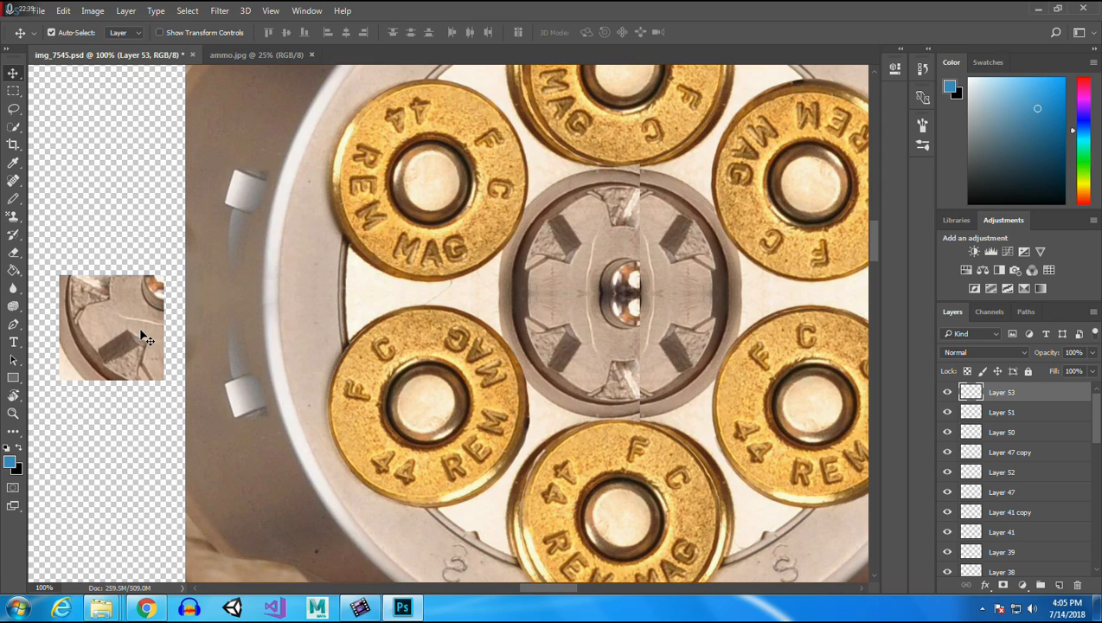
Set the Eraser to 100% opacity and 111 px, and trim the copied hub quarter down to the piece around its notch.
{"action": "left_click", "coordinate": [13, 251]}
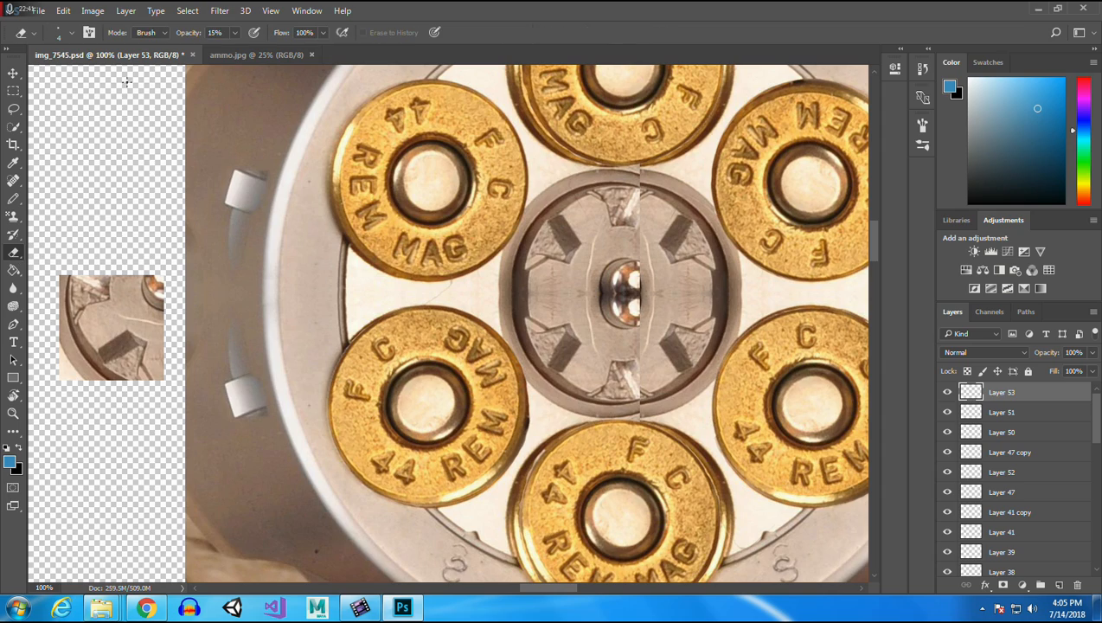
{"action": "left_click", "coordinate": [235, 32]}
{"action": "left_click_drag", "start_coordinate": [233, 50], "coordinate": [335, 53]}
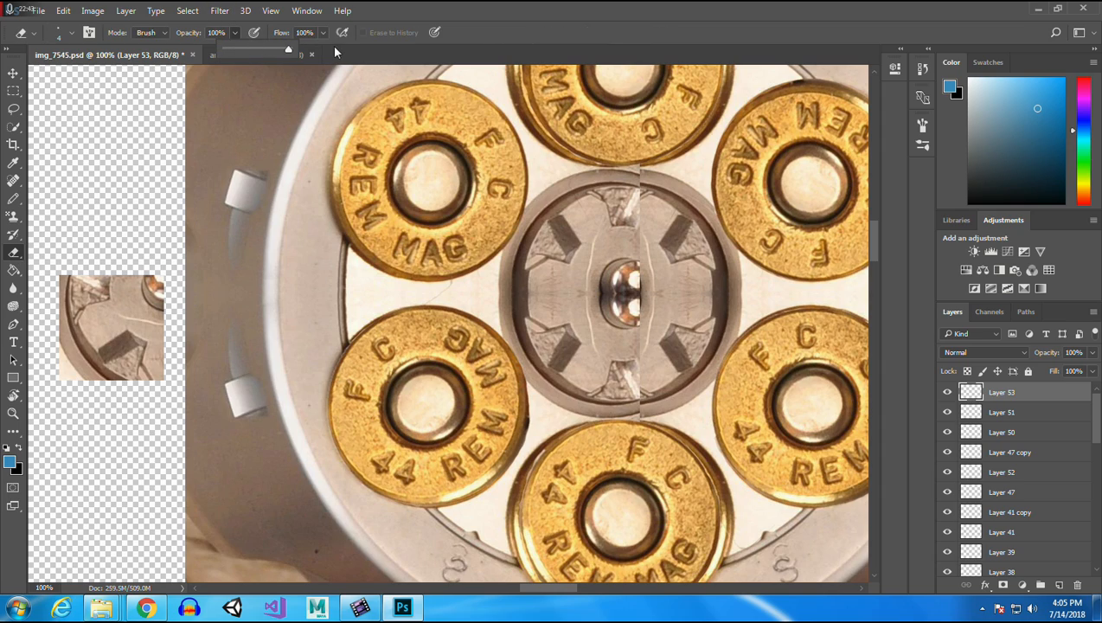
{"action": "left_click", "coordinate": [72, 35]}
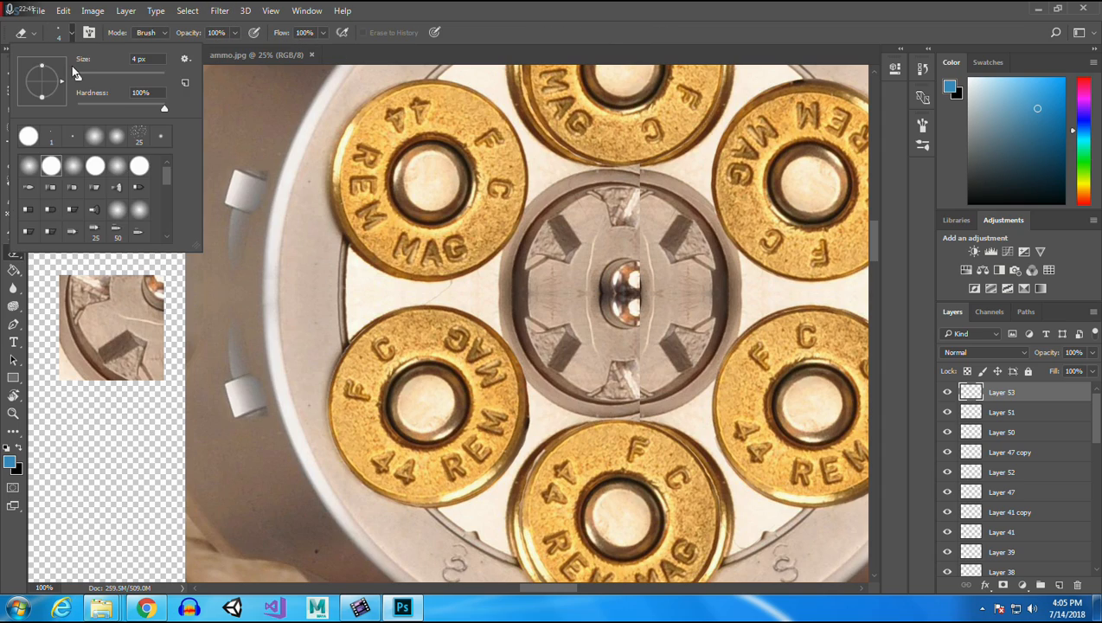
{"action": "left_click_drag", "start_coordinate": [79, 79], "coordinate": [122, 78]}
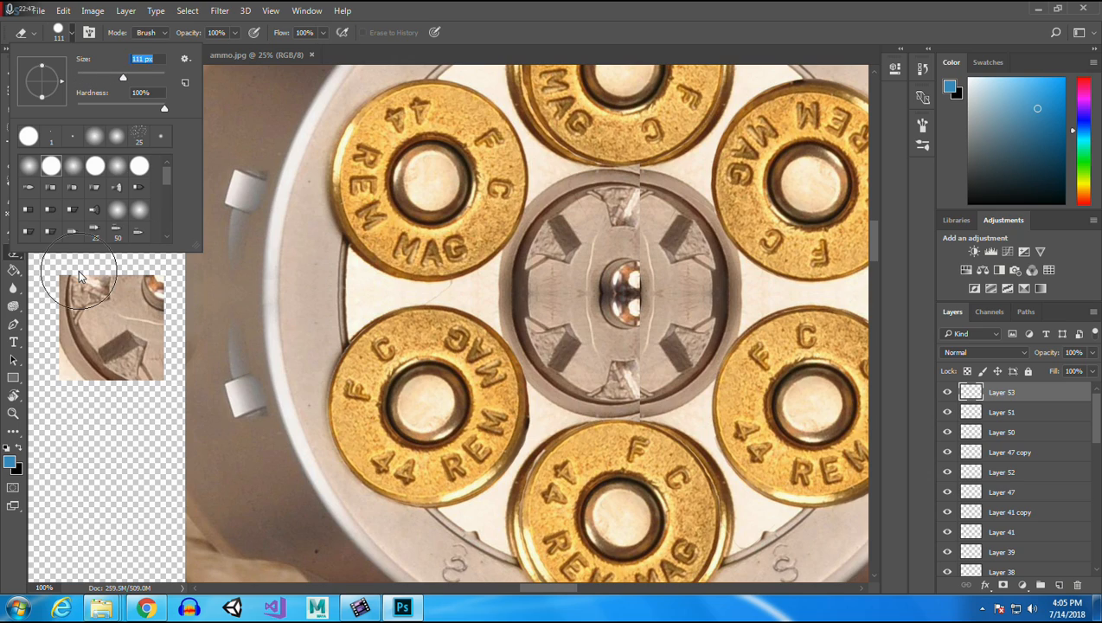
{"action": "left_click", "coordinate": [114, 419]}
{"action": "mouse_move", "coordinate": [114, 418]}
{"action": "left_mouse_down"}
{"action": "mouse_move", "coordinate": [171, 357]}
{"action": "mouse_move", "coordinate": [167, 307]}
{"action": "mouse_move", "coordinate": [137, 267]}
{"action": "mouse_move", "coordinate": [111, 259]}
{"action": "mouse_move", "coordinate": [55, 259]}
{"action": "mouse_move", "coordinate": [39, 275]}
{"action": "left_mouse_up"}
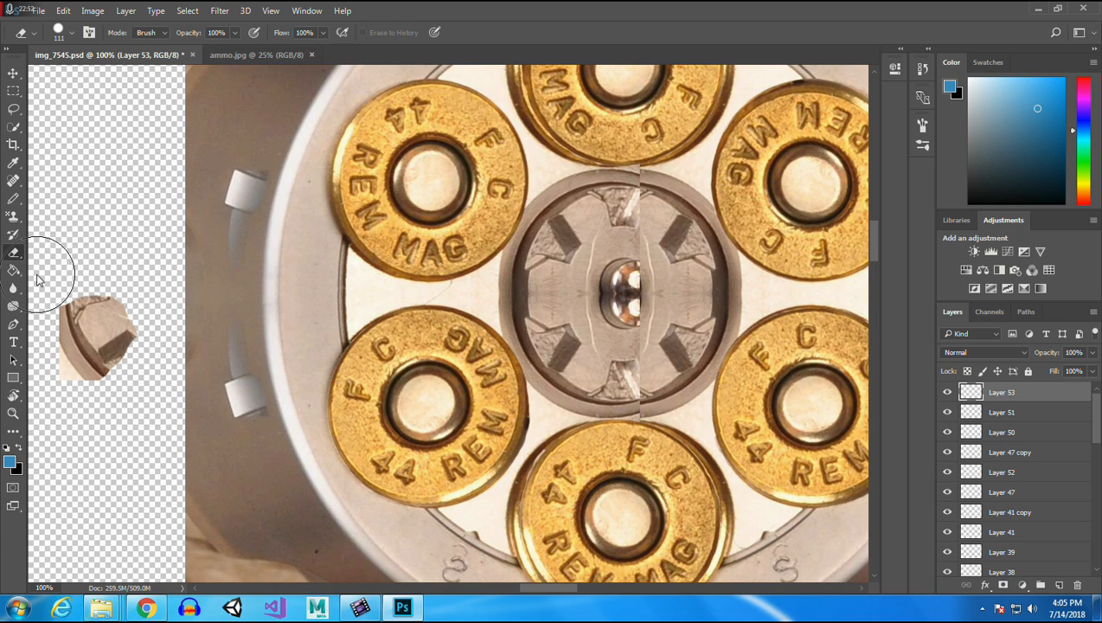
Move the trimmed notch piece onto the left side of the cylinder's hub and rotate it about 32° to follow the rim.
{"action": "left_click", "coordinate": [13, 72]}
{"action": "mouse_move", "coordinate": [95, 348]}
{"action": "left_mouse_down"}
{"action": "mouse_move", "coordinate": [622, 273]}
{"action": "mouse_move", "coordinate": [563, 275]}
{"action": "mouse_move", "coordinate": [575, 285]}
{"action": "left_mouse_up"}
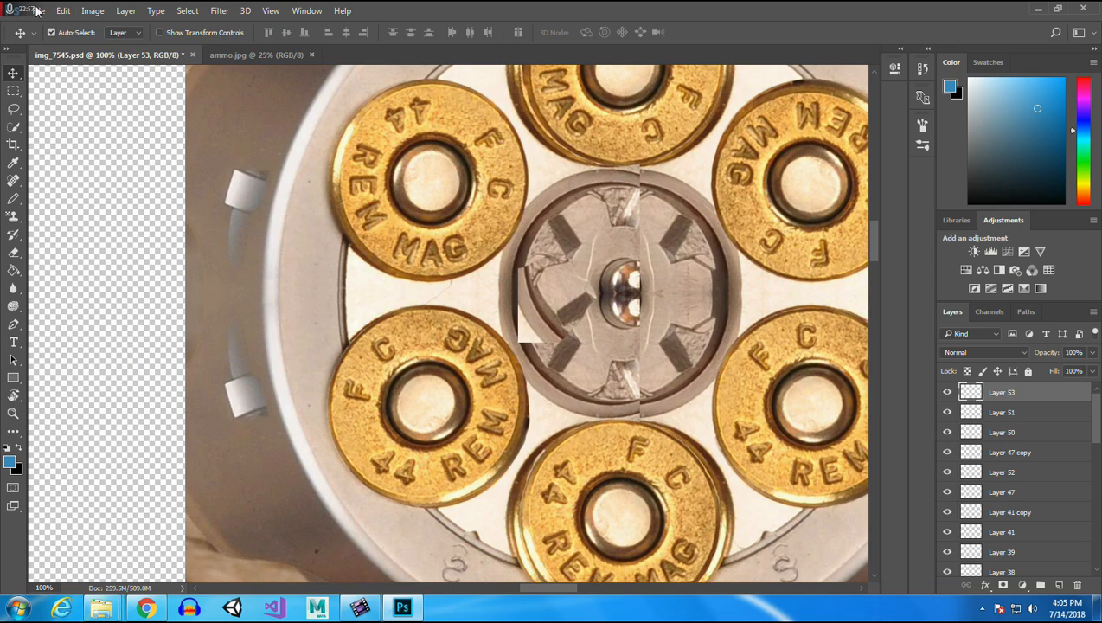
{"action": "left_click", "coordinate": [63, 10]}
{"action": "mouse_move", "coordinate": [127, 307]}
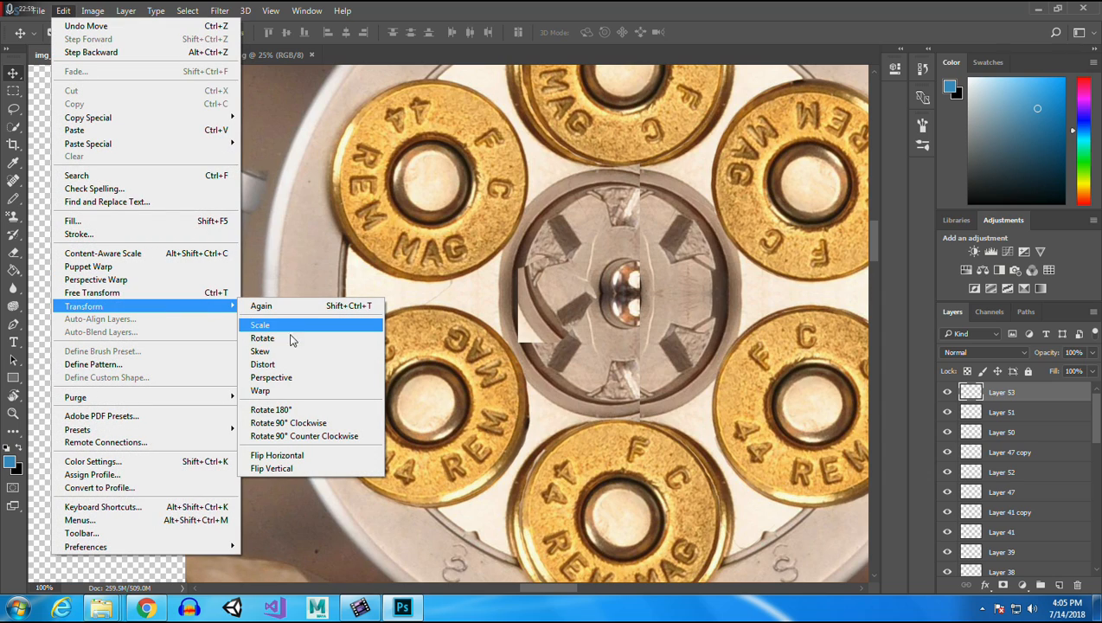
{"action": "left_click", "coordinate": [292, 339]}
{"action": "left_click_drag", "start_coordinate": [596, 257], "coordinate": [570, 293]}
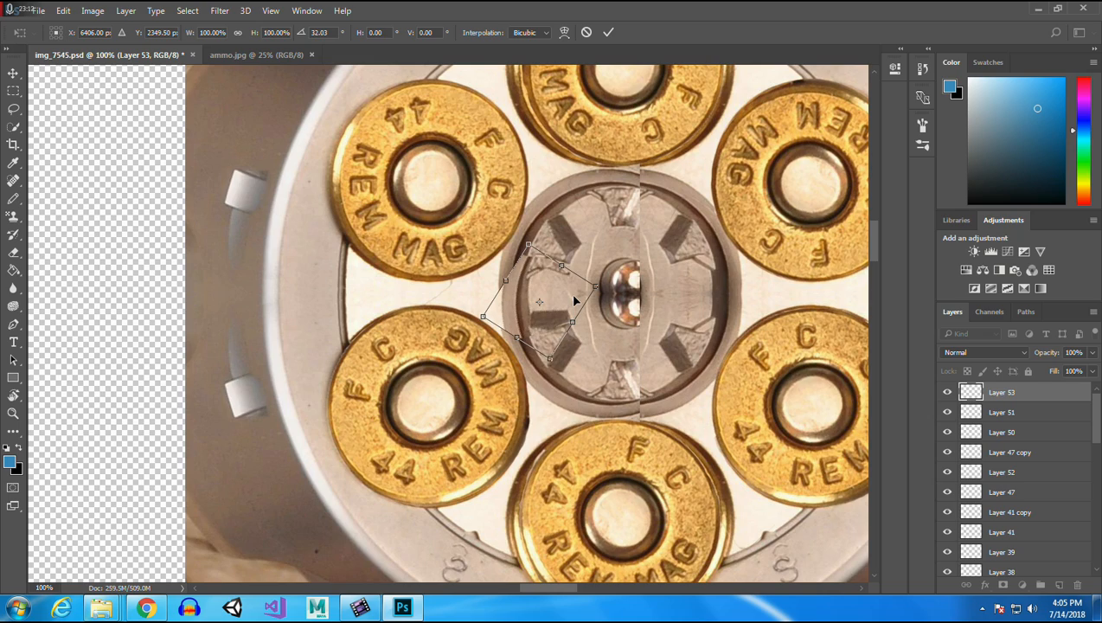
{"action": "key", "text": "Return"}
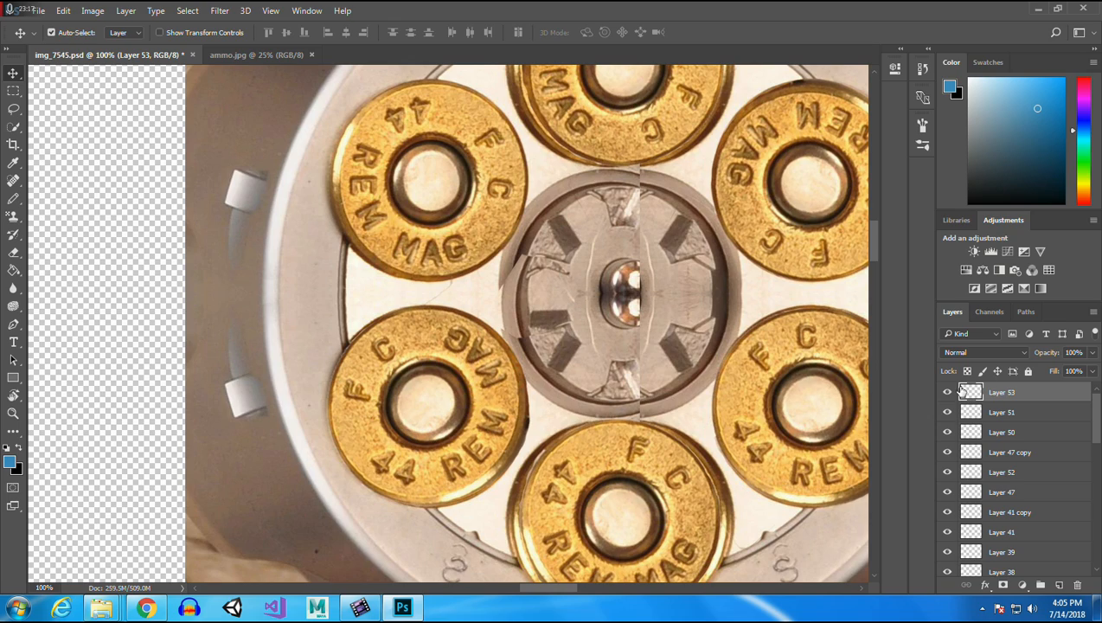
Copy the notch piece to a new layer, flip it horizontally and fit it on the right side of the hub.
{"action": "left_click", "coordinate": [12, 90]}
{"action": "left_click_drag", "start_coordinate": [468, 233], "coordinate": [591, 364]}
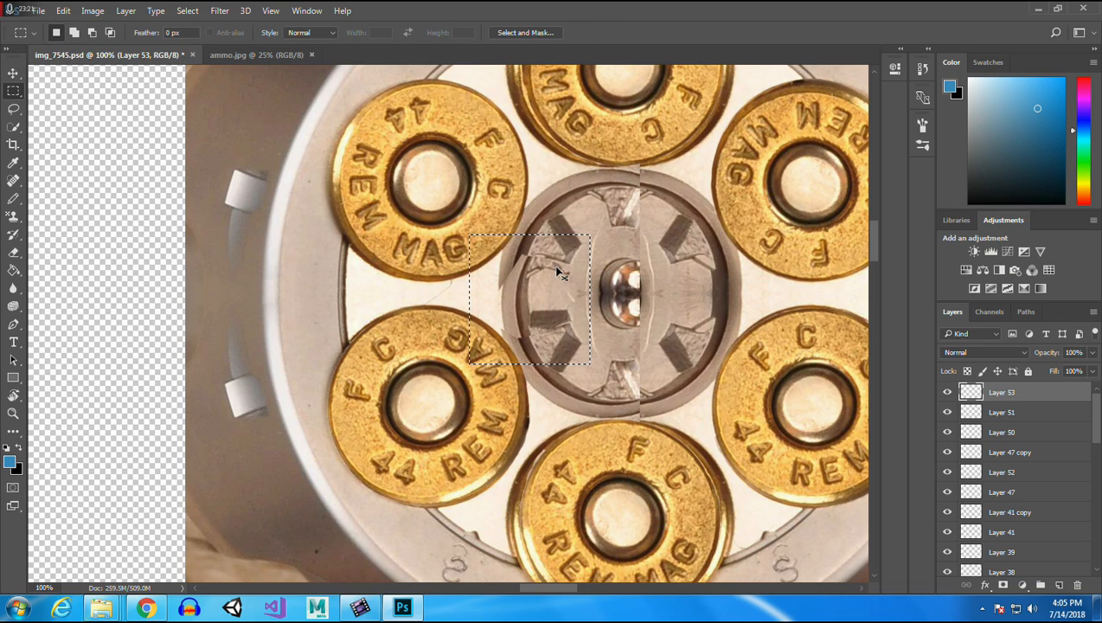
{"action": "key", "text": "ctrl+j"}
{"action": "key", "text": "v"}
{"action": "left_click_drag", "start_coordinate": [531, 292], "coordinate": [683, 287]}
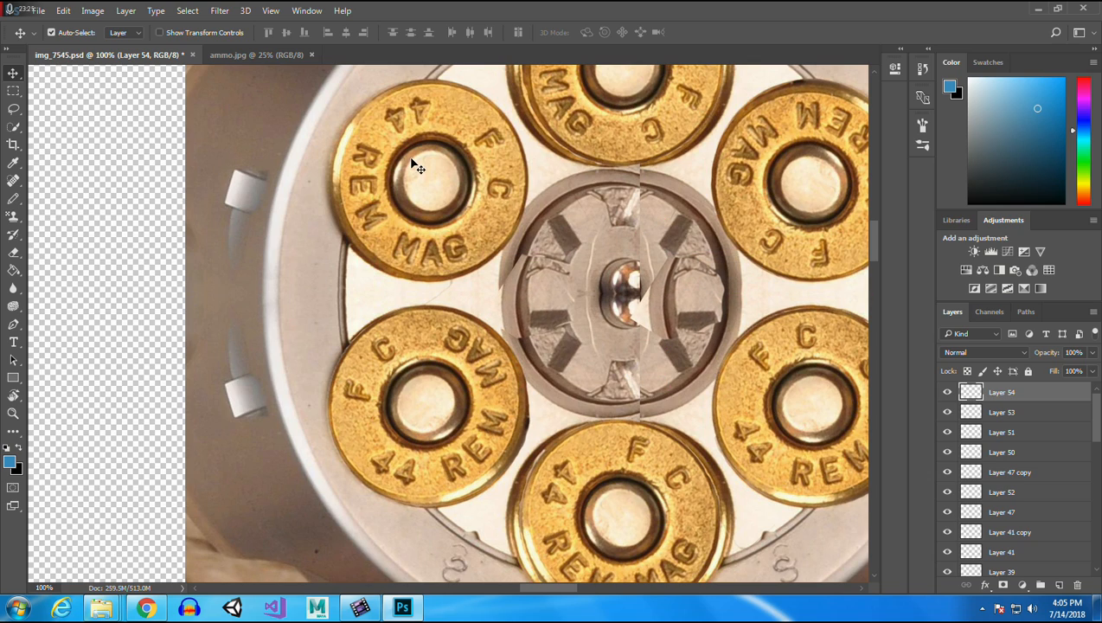
{"action": "left_click", "coordinate": [63, 10]}
{"action": "mouse_move", "coordinate": [122, 313]}
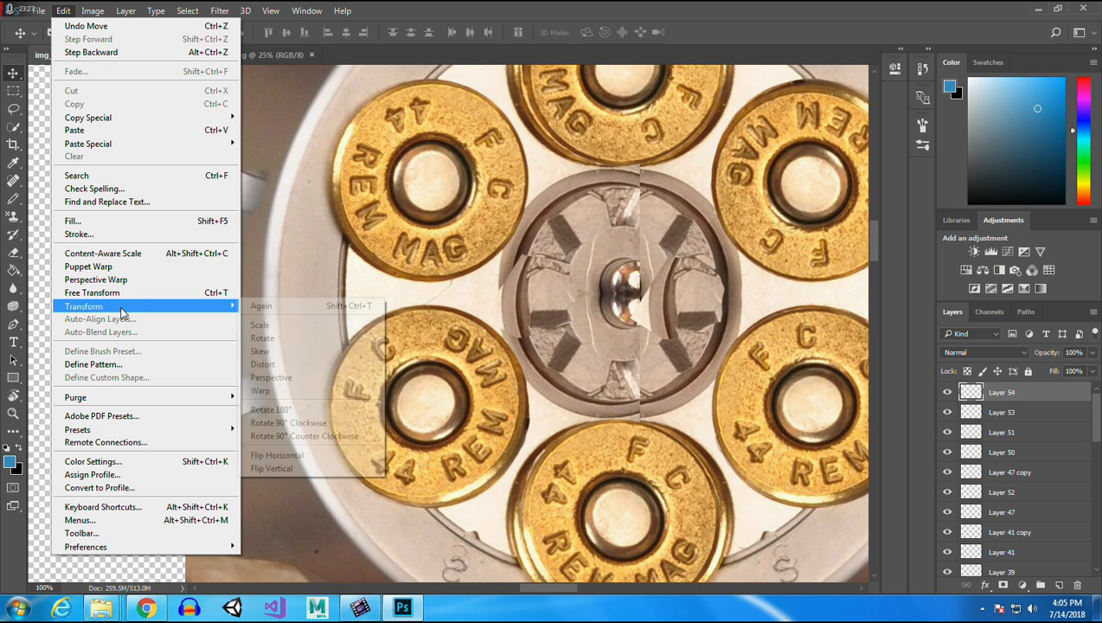
{"action": "left_click", "coordinate": [290, 455]}
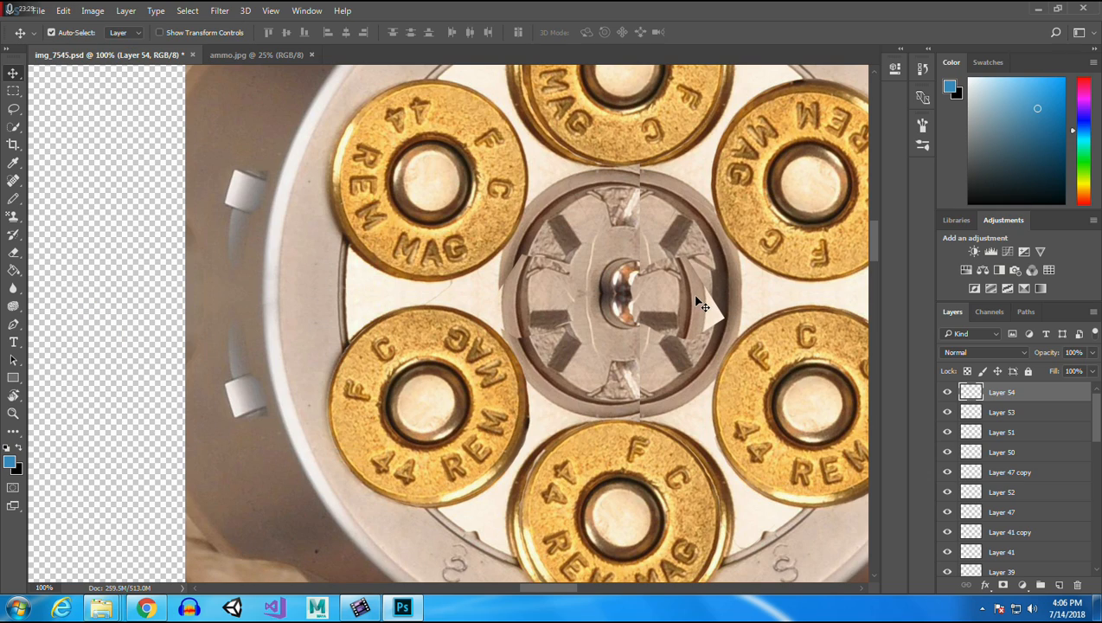
{"action": "left_click_drag", "start_coordinate": [670, 298], "coordinate": [703, 292]}
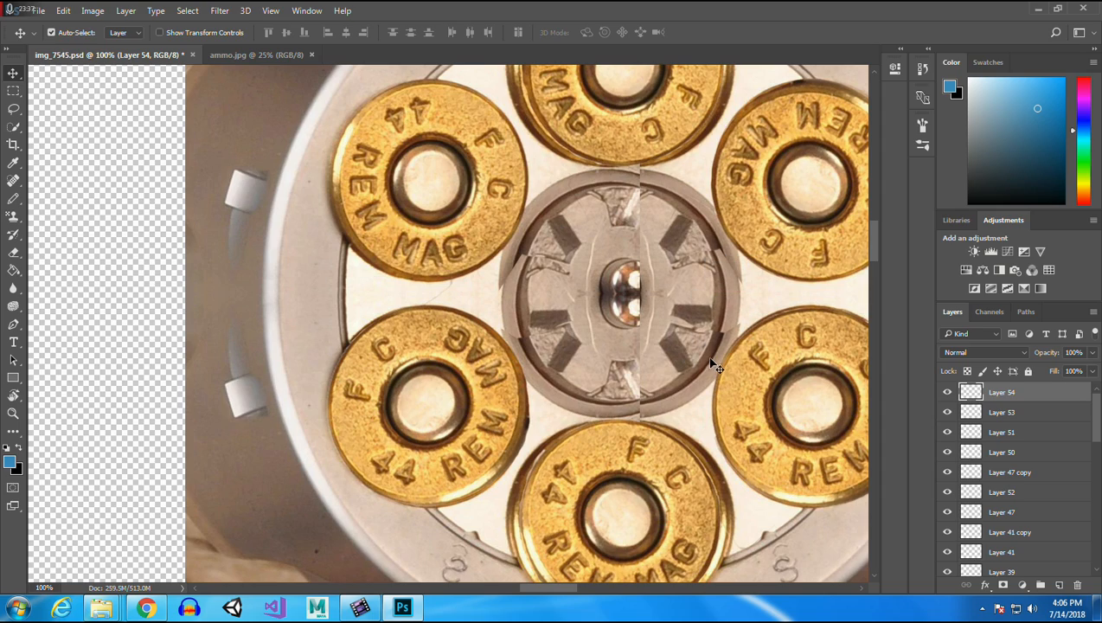
Paste another copy of the notch piece and rotate it into place on the lower-left part of the hub.
{"action": "key", "text": "ctrl+v"}
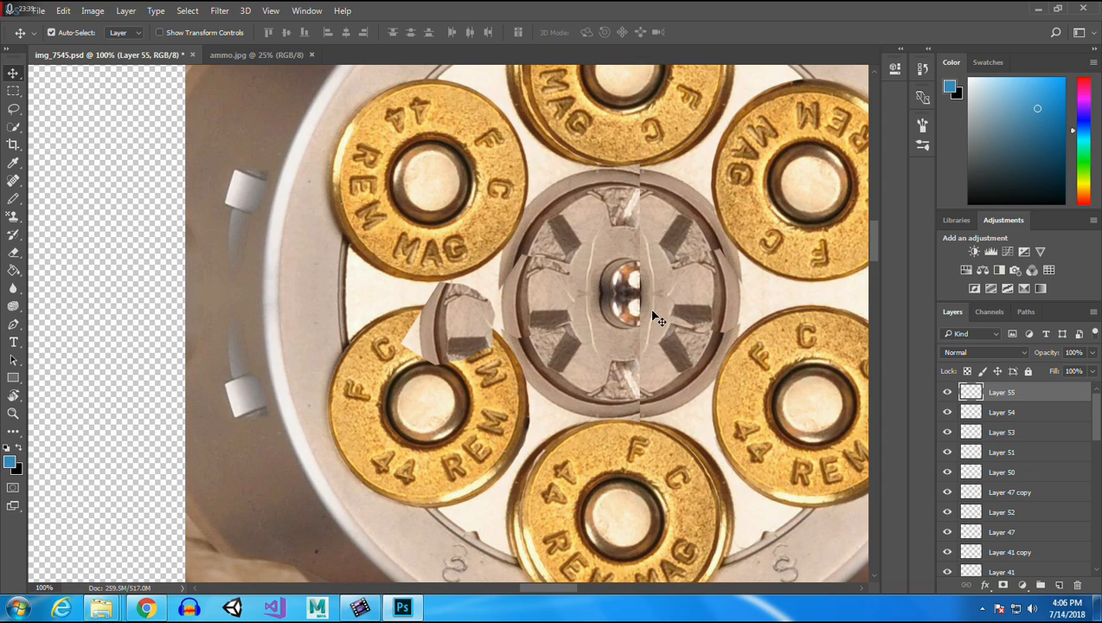
{"action": "left_click_drag", "start_coordinate": [474, 327], "coordinate": [592, 388]}
{"action": "left_click", "coordinate": [63, 11]}
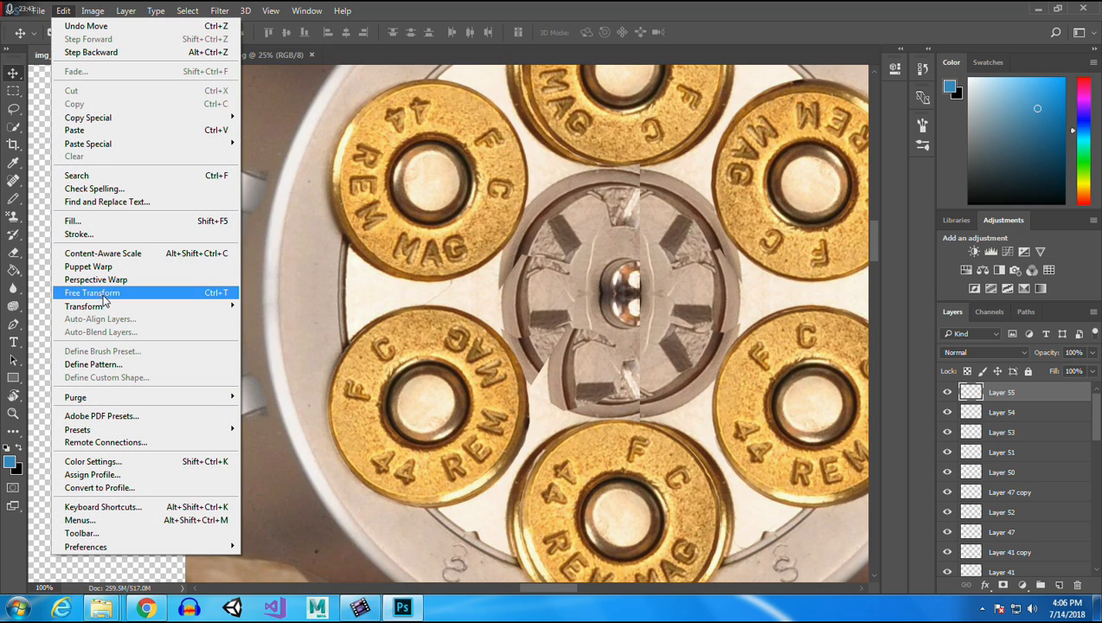
{"action": "mouse_move", "coordinate": [109, 308]}
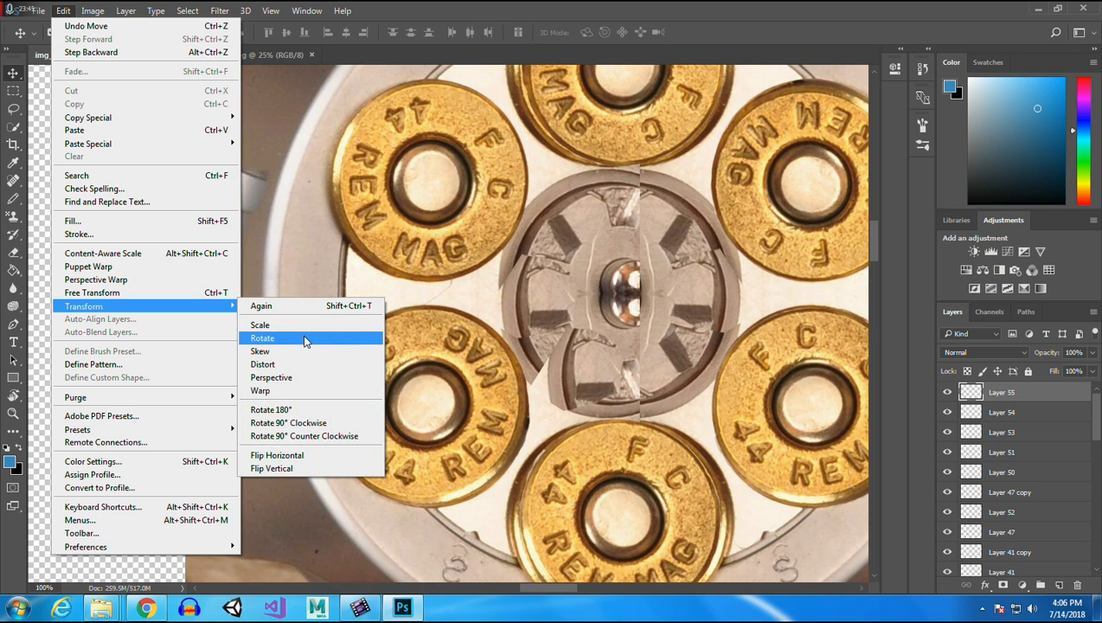
{"action": "left_click", "coordinate": [305, 341]}
{"action": "left_click_drag", "start_coordinate": [530, 325], "coordinate": [489, 390]}
{"action": "mouse_move", "coordinate": [597, 352]}
{"action": "left_mouse_down"}
{"action": "mouse_move", "coordinate": [590, 384]}
{"action": "mouse_move", "coordinate": [590, 365]}
{"action": "left_mouse_up"}
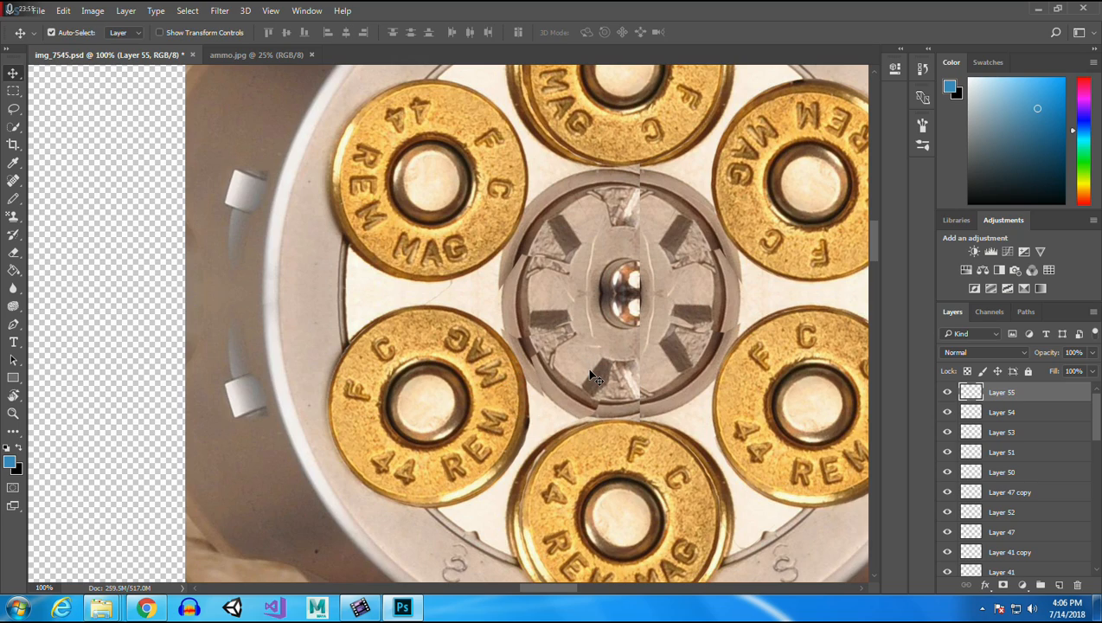
Paste another notch piece, rotate it about 135° and fit it on the upper-right part of the hub.
{"action": "key", "text": "ctrl+v"}
{"action": "left_click_drag", "start_coordinate": [472, 333], "coordinate": [665, 224]}
{"action": "left_click", "coordinate": [63, 10]}
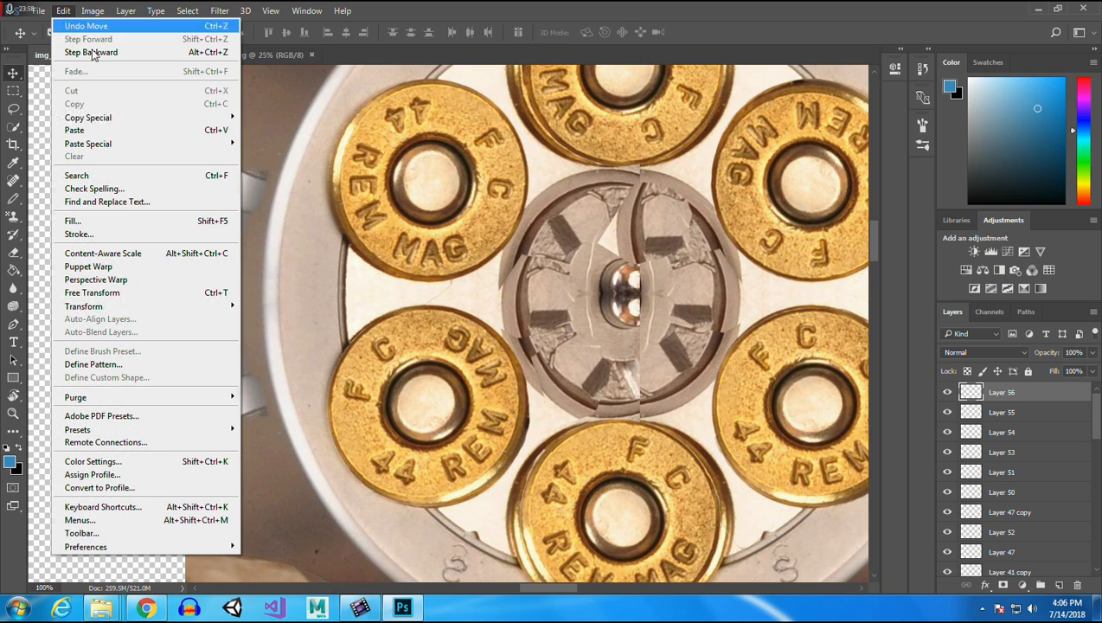
{"action": "mouse_move", "coordinate": [152, 317]}
{"action": "left_click", "coordinate": [350, 337]}
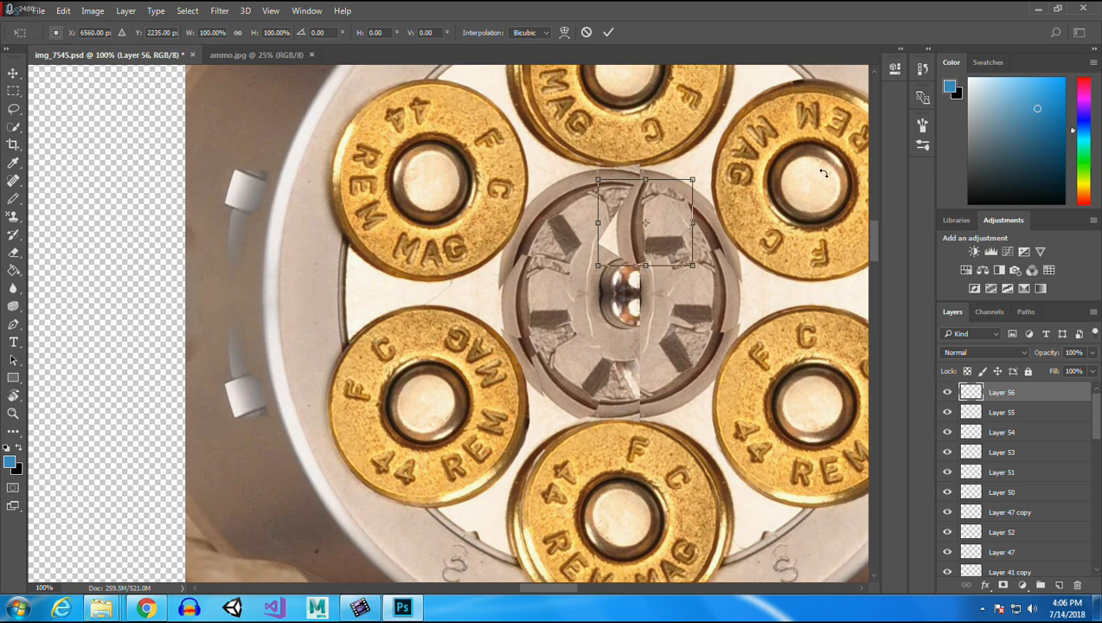
{"action": "left_click_drag", "start_coordinate": [692, 179], "coordinate": [640, 344]}
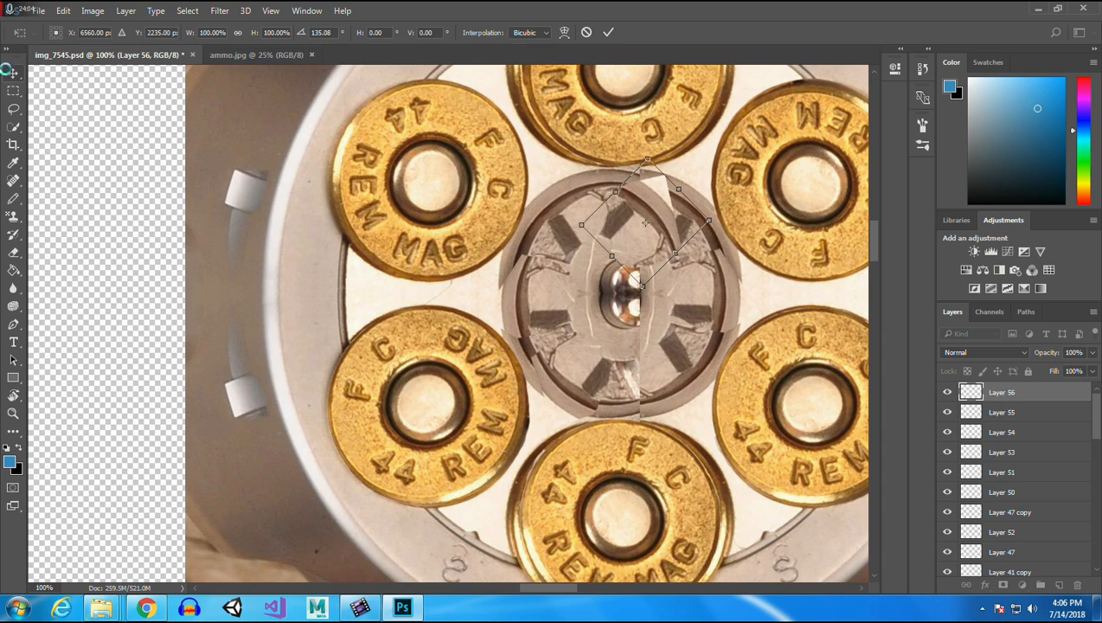
{"action": "left_click", "coordinate": [13, 72]}
{"action": "left_click", "coordinate": [509, 237]}
{"action": "left_click_drag", "start_coordinate": [652, 239], "coordinate": [675, 226]}
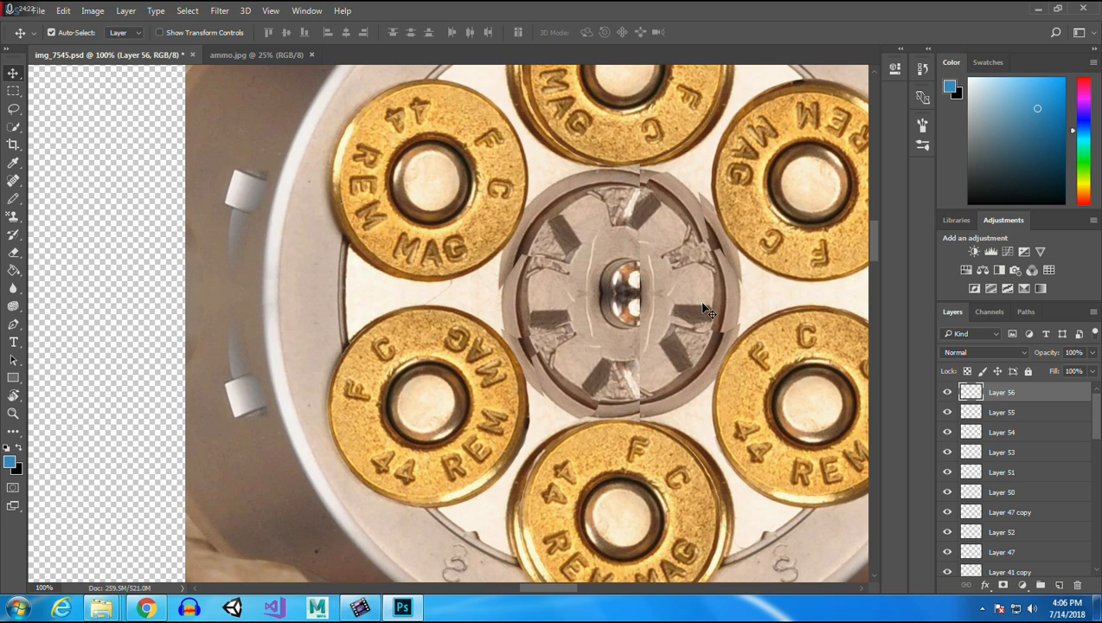
Add one more copy of the notch piece and rotate it to fit the lower-right part of the hub.
{"action": "left_click_drag", "start_coordinate": [672, 215], "coordinate": [625, 369]}
{"action": "left_click", "coordinate": [63, 10]}
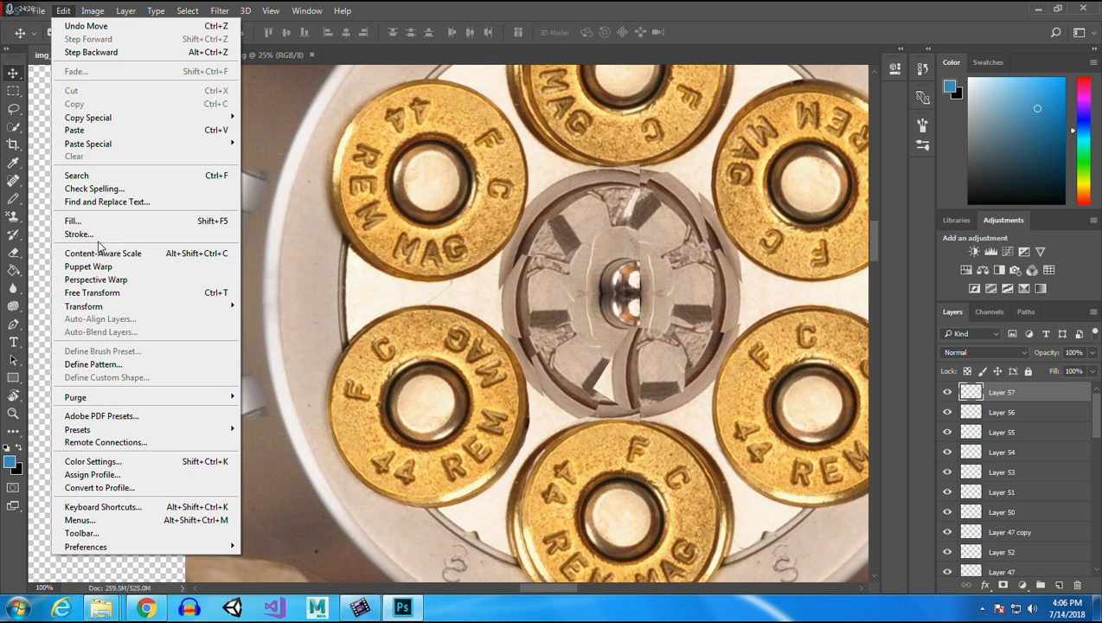
{"action": "mouse_move", "coordinate": [114, 308]}
{"action": "left_click", "coordinate": [291, 338]}
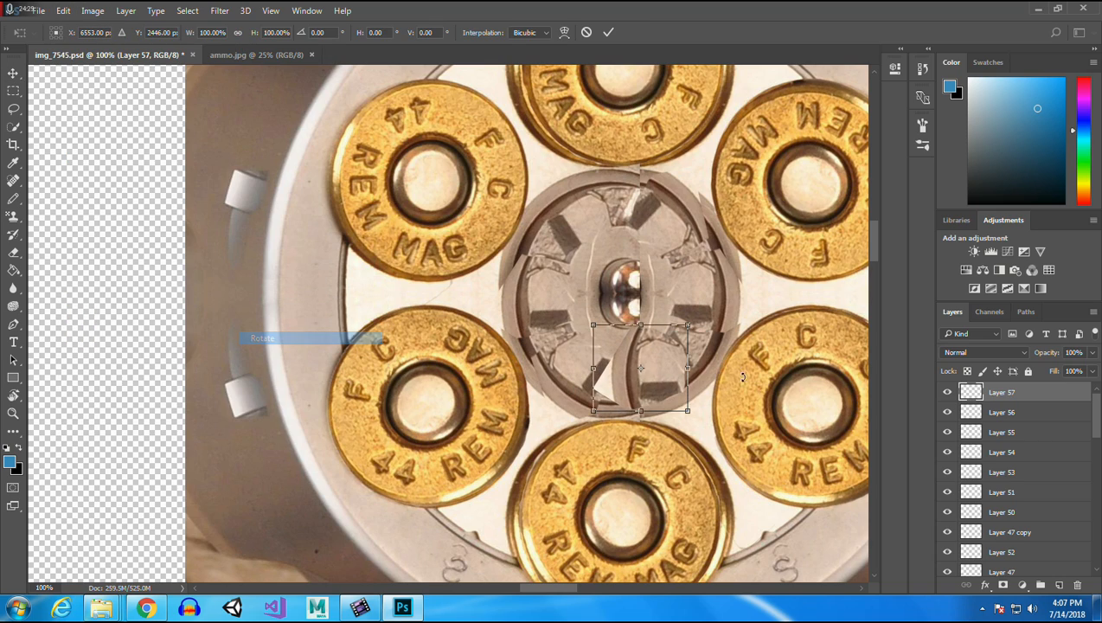
{"action": "left_click_drag", "start_coordinate": [592, 323], "coordinate": [638, 422]}
{"action": "left_click_drag", "start_coordinate": [640, 337], "coordinate": [667, 344]}
{"action": "key", "text": "Return"}
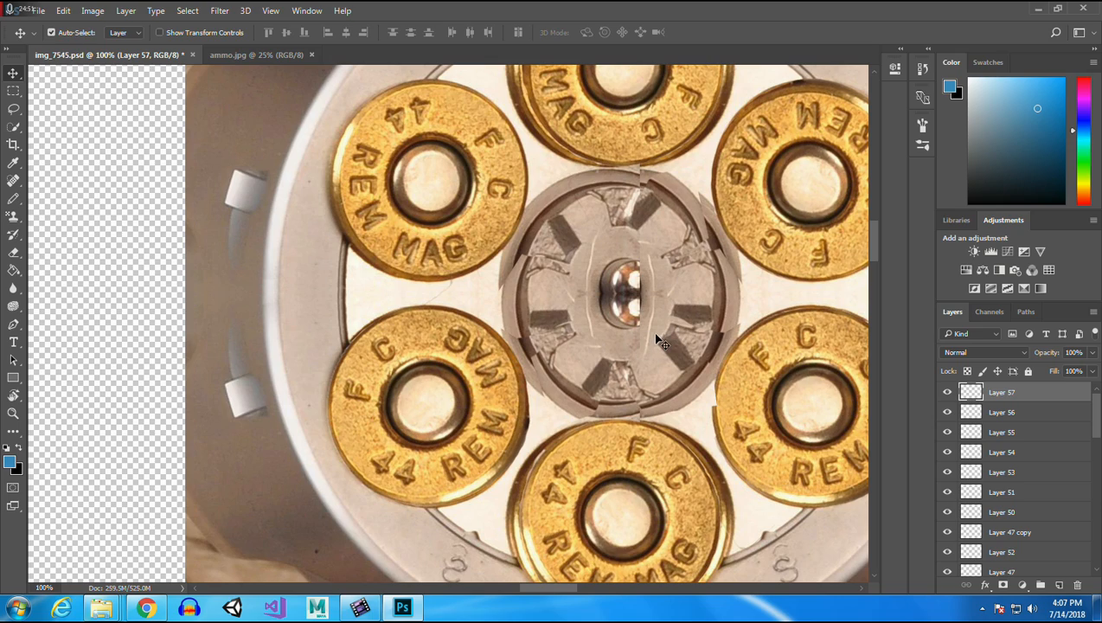
Try to merge the hub's notch piece layers, Layer 53 through Layer 57, into a single layer.
{"action": "left_click", "coordinate": [13, 90]}
{"action": "left_click", "coordinate": [13, 252]}
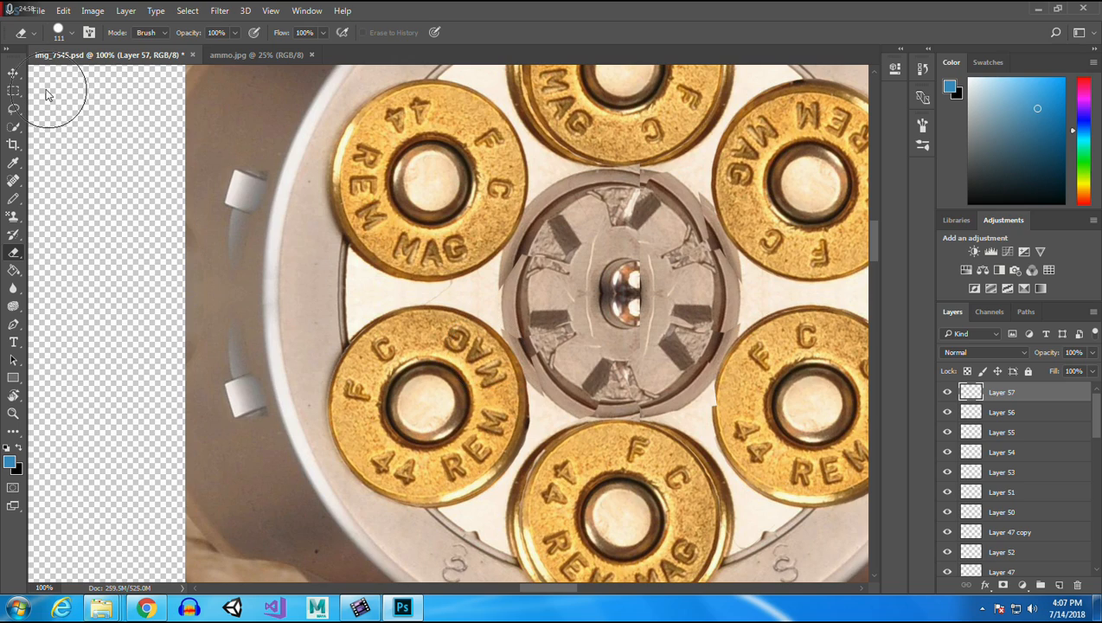
{"action": "left_click", "coordinate": [13, 74]}
{"action": "left_click_drag", "start_coordinate": [544, 282], "coordinate": [555, 215]}
{"action": "left_click", "coordinate": [675, 214], "text": "shift"}
{"action": "left_click", "coordinate": [701, 295], "text": "shift"}
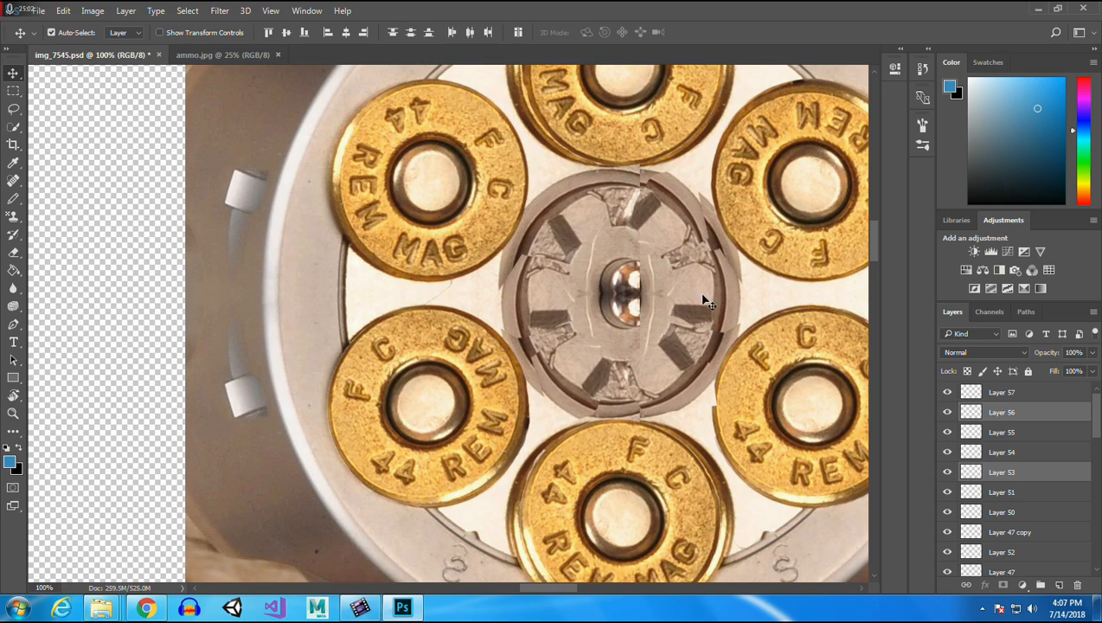
{"action": "left_click", "coordinate": [672, 365], "text": "shift"}
{"action": "left_click", "coordinate": [575, 374], "text": "shift"}
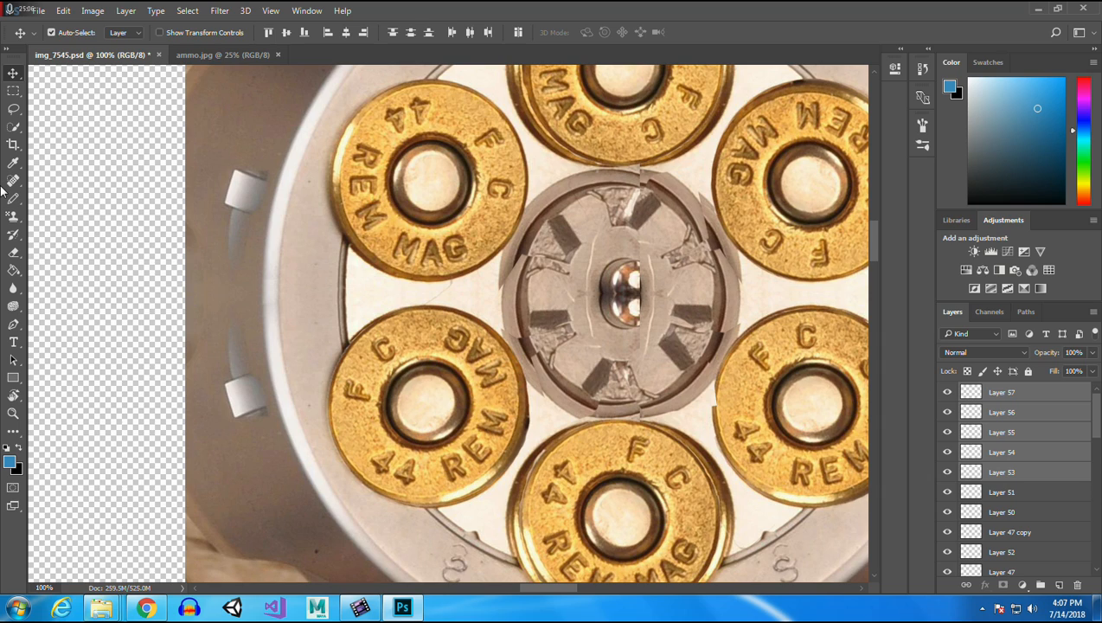
{"action": "right_click", "coordinate": [1045, 418]}
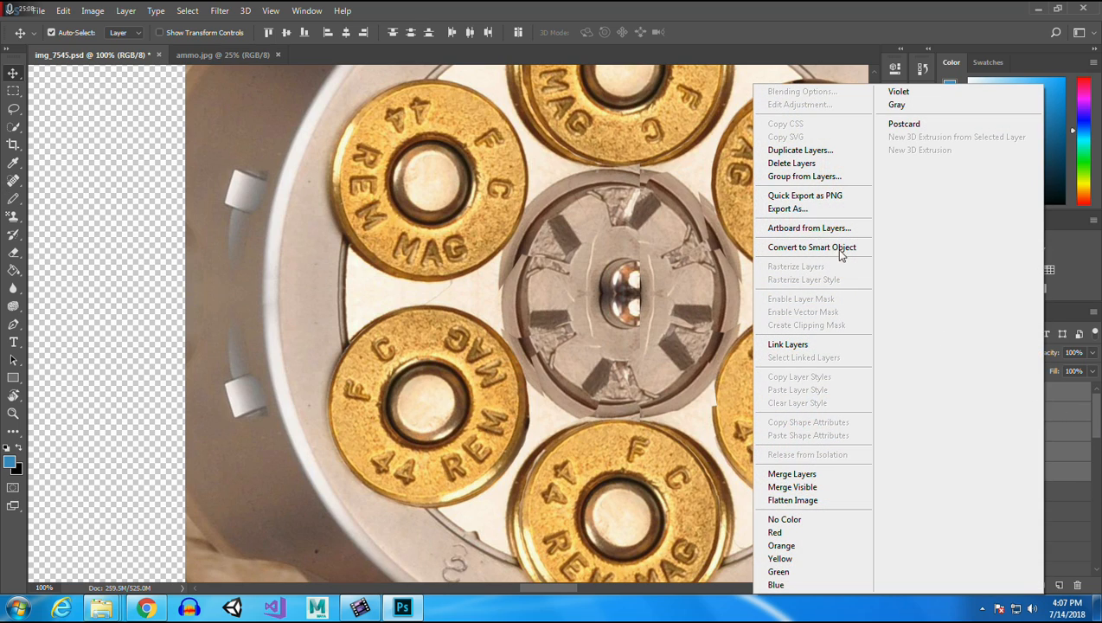
{"action": "left_click", "coordinate": [825, 476]}
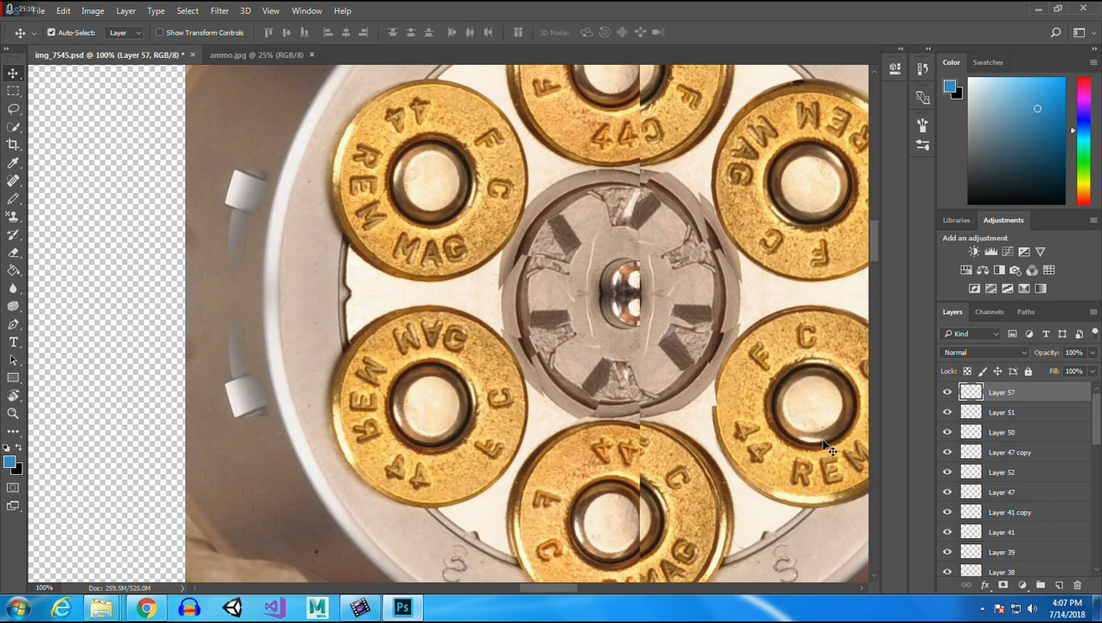
Undo the trial erasure beside the hub and the merge of the notch piece layers.
{"action": "left_click", "coordinate": [13, 251]}
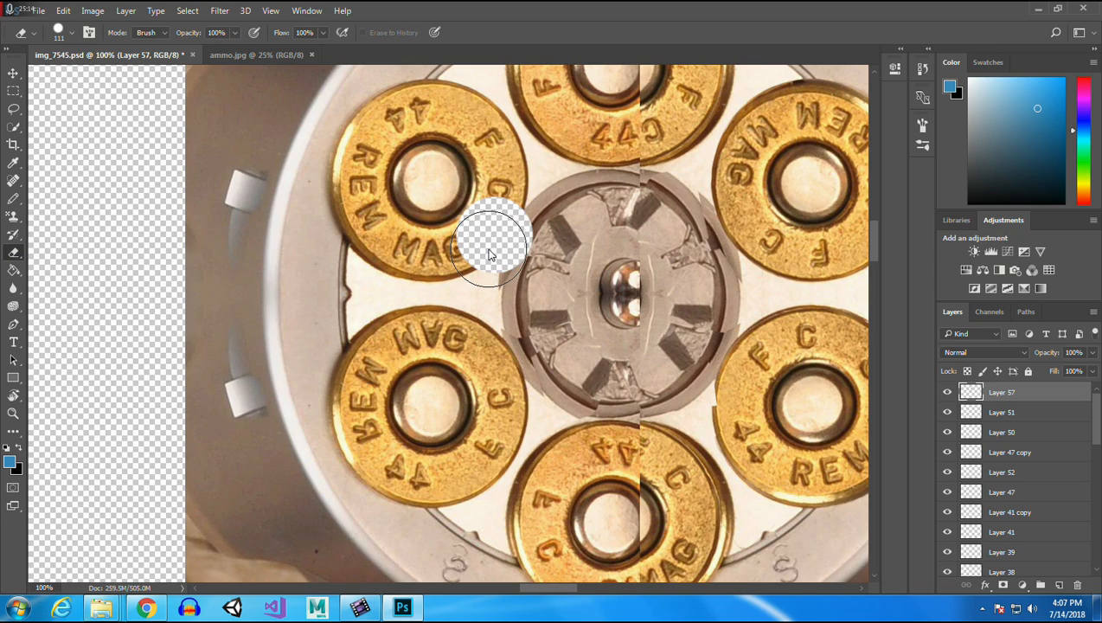
{"action": "key", "text": "ctrl+z"}
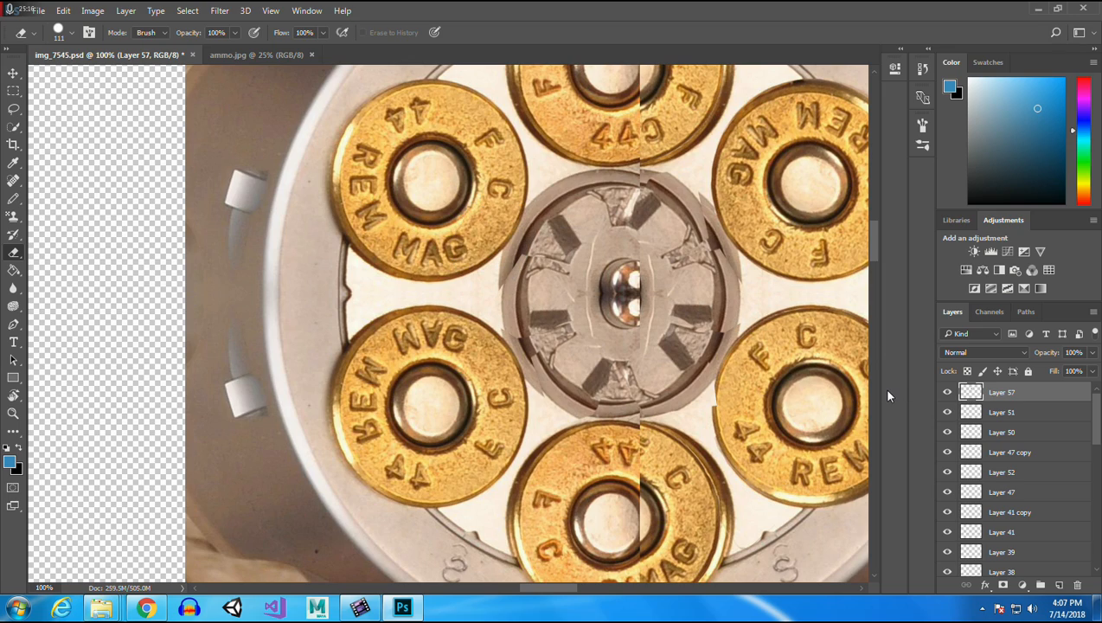
{"action": "key", "text": "ctrl+alt+z"}
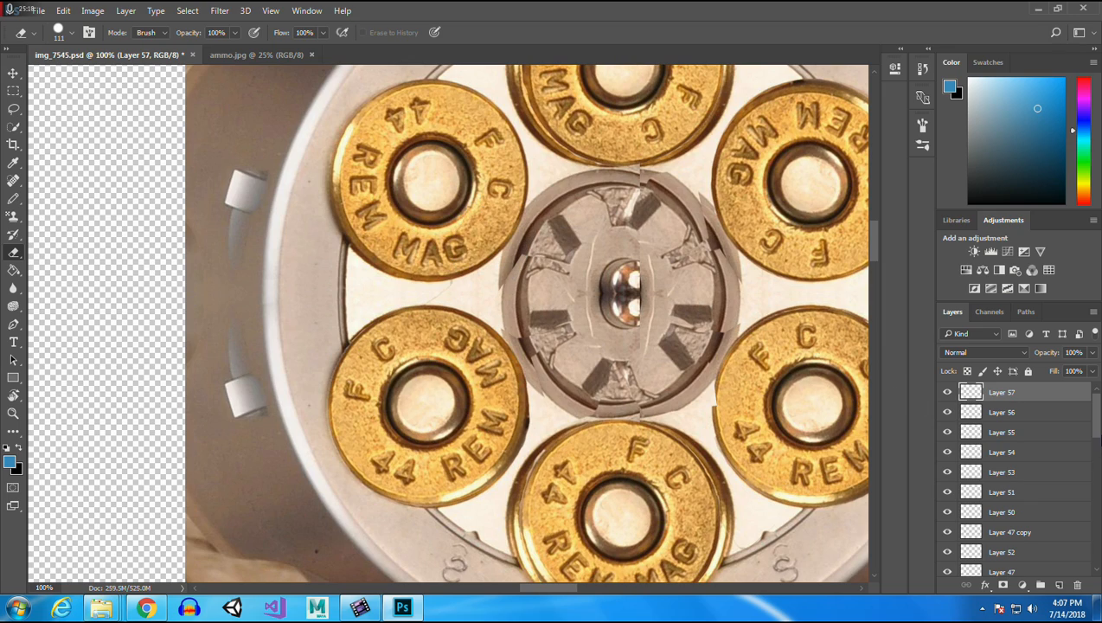
Merge Layer 53 through Layer 57 into one layer and erase its jagged outer edges around the hub's rim.
{"action": "mouse_move", "coordinate": [1098, 427]}
{"action": "left_mouse_down"}
{"action": "mouse_move", "coordinate": [1098, 459]}
{"action": "mouse_move", "coordinate": [1097, 432]}
{"action": "left_mouse_up"}
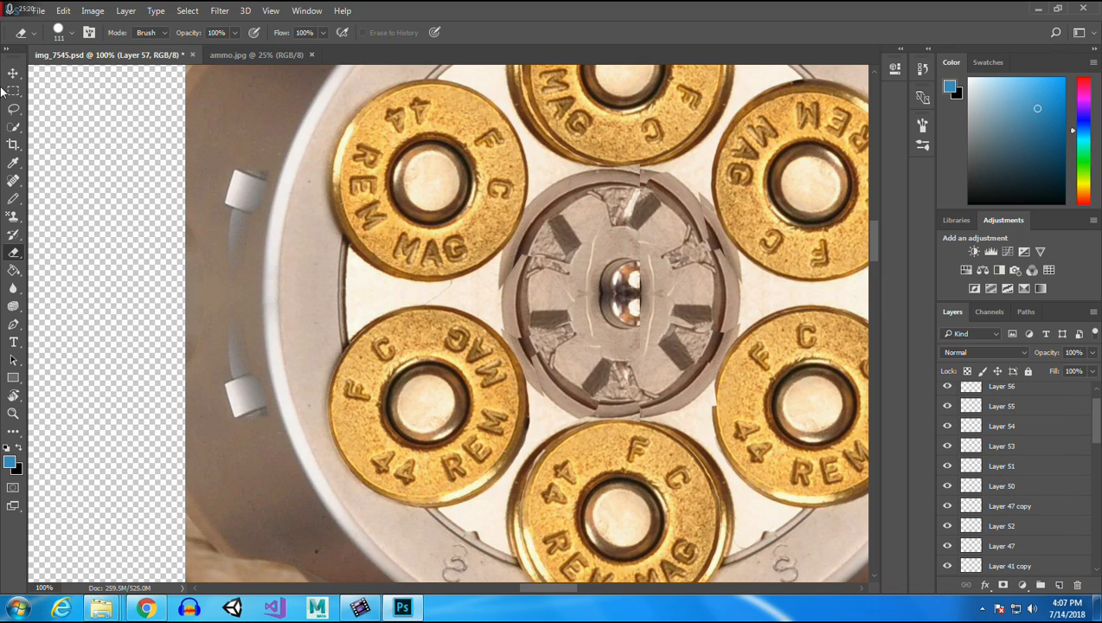
{"action": "left_click", "coordinate": [13, 72]}
{"action": "left_click", "coordinate": [351, 291]}
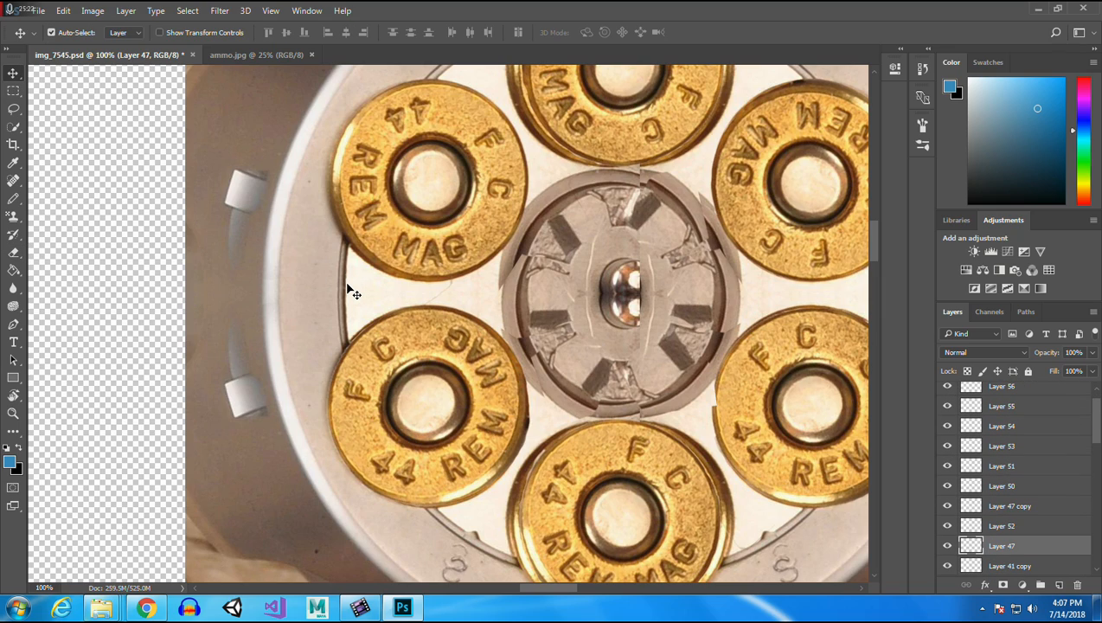
{"action": "left_click", "coordinate": [544, 296]}
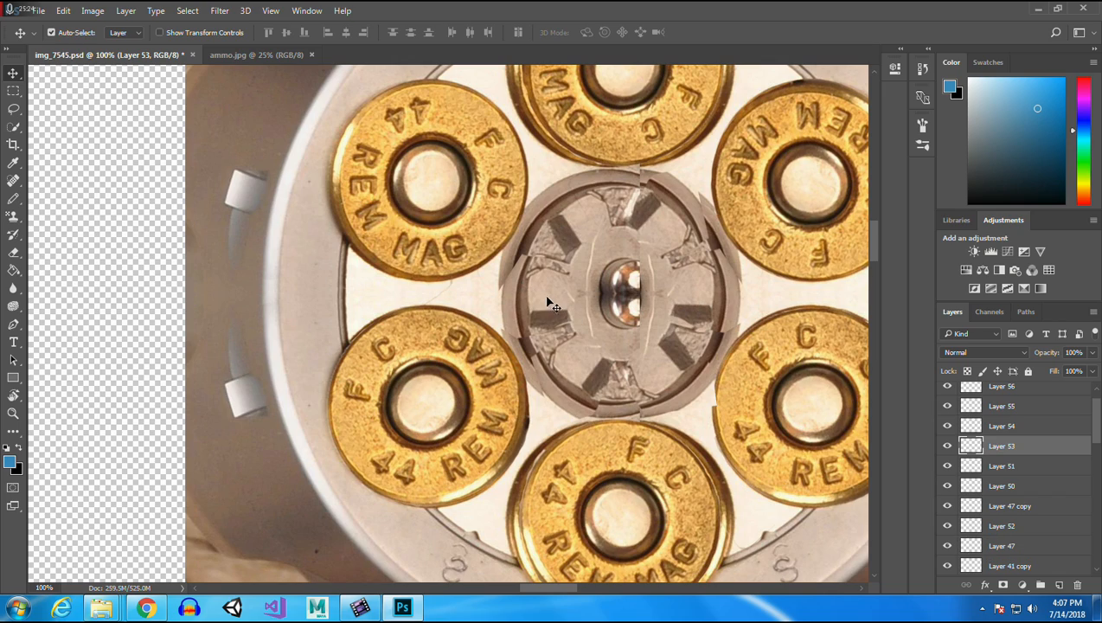
{"action": "left_click_drag", "start_coordinate": [1098, 440], "coordinate": [1100, 415]}
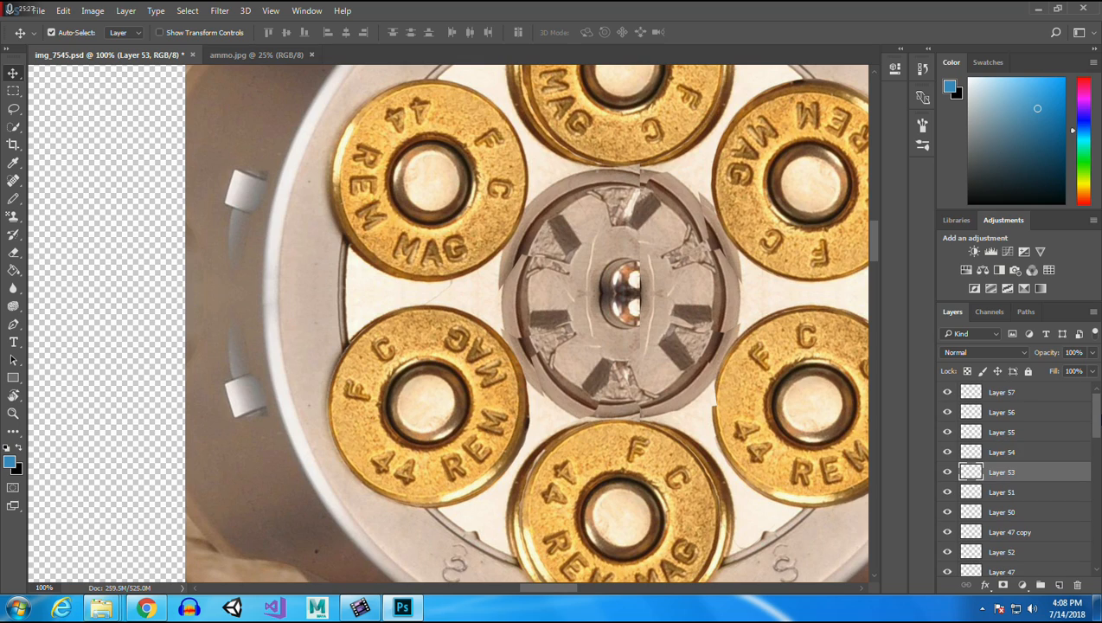
{"action": "left_click", "coordinate": [1027, 394], "text": "shift"}
{"action": "right_click", "coordinate": [1021, 399]}
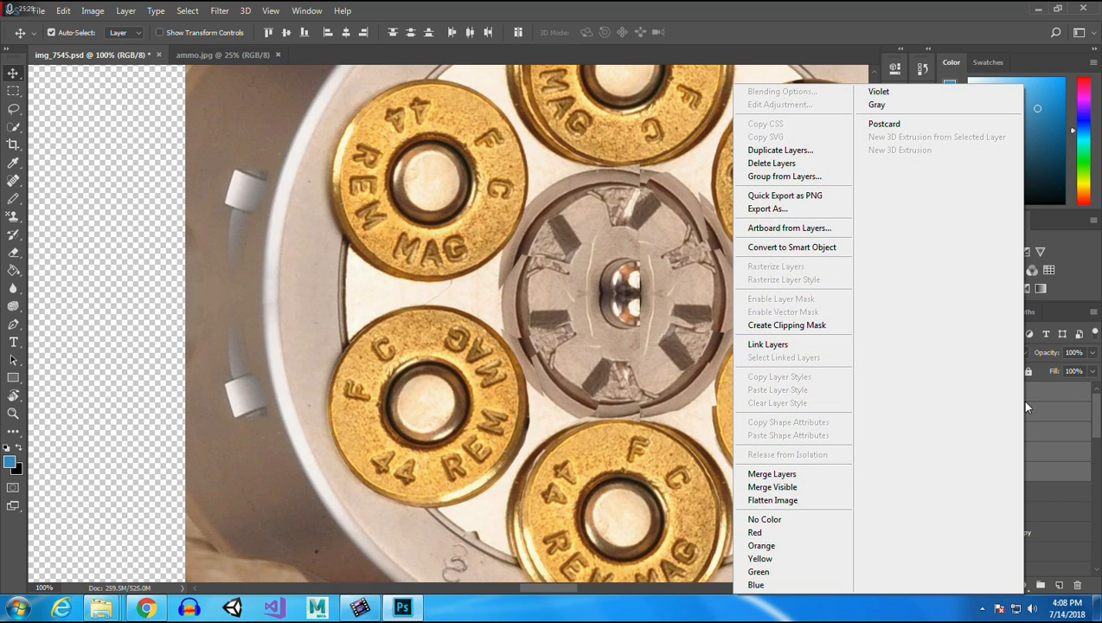
{"action": "left_click", "coordinate": [795, 478]}
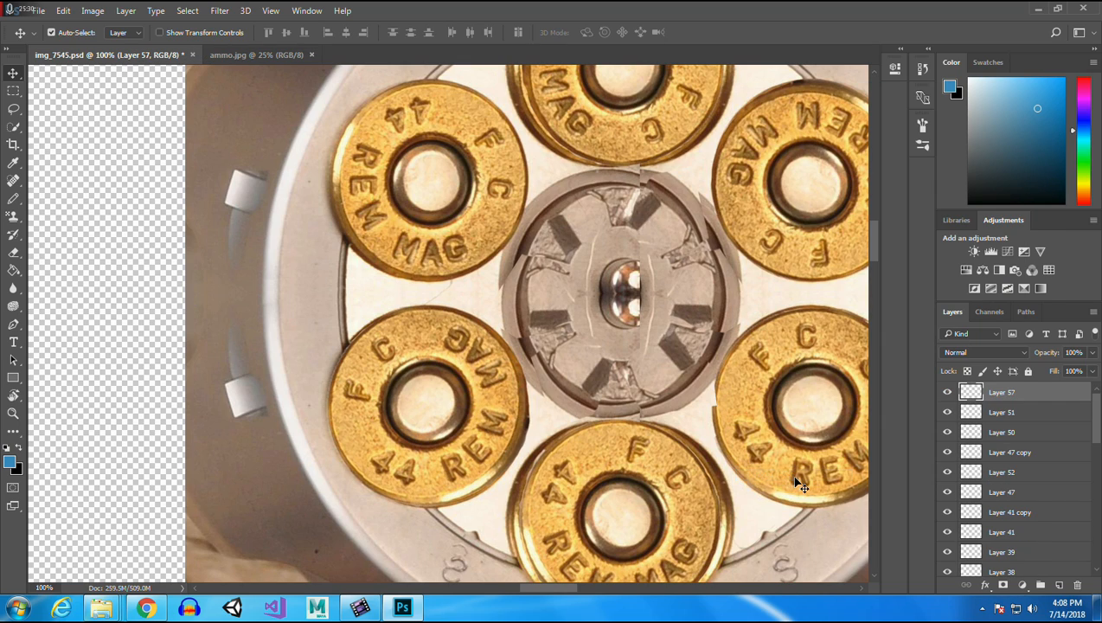
{"action": "left_click", "coordinate": [13, 252]}
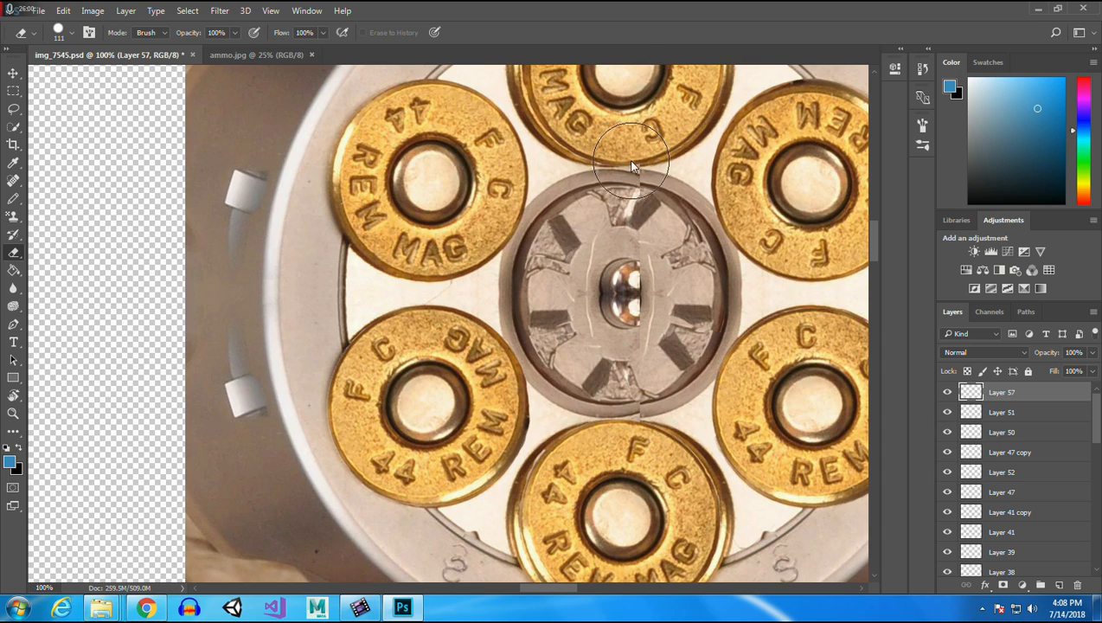
Copy a small rectangular piece of the hub's top rim from Layer 35 copy and place it over the top seam.
{"action": "left_click", "coordinate": [13, 90]}
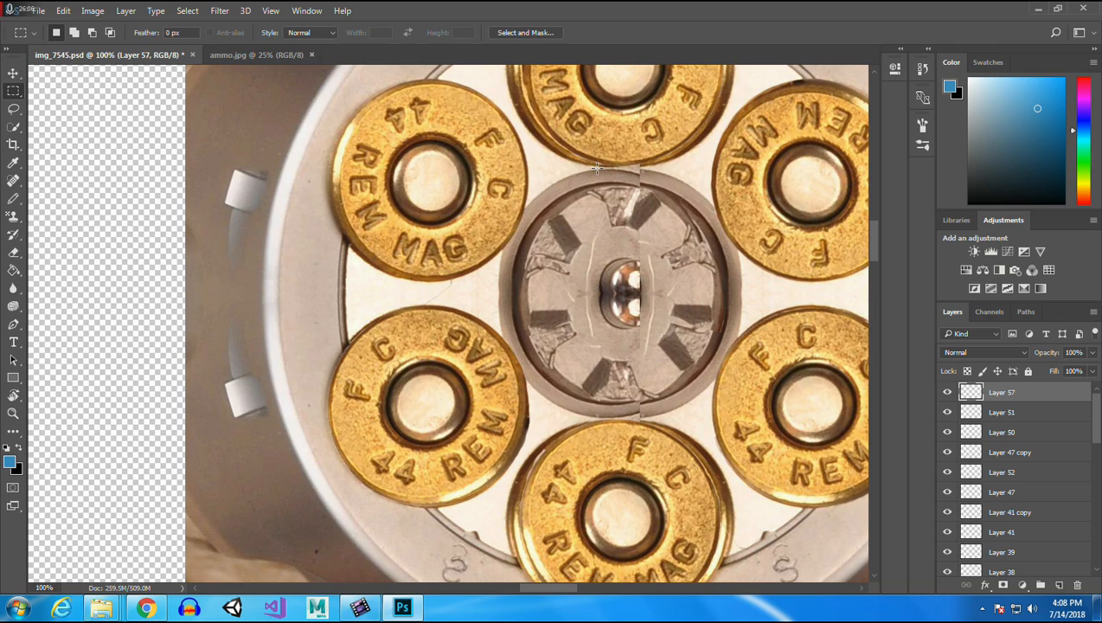
{"action": "left_click_drag", "start_coordinate": [597, 167], "coordinate": [630, 186]}
{"action": "left_click", "coordinate": [16, 74]}
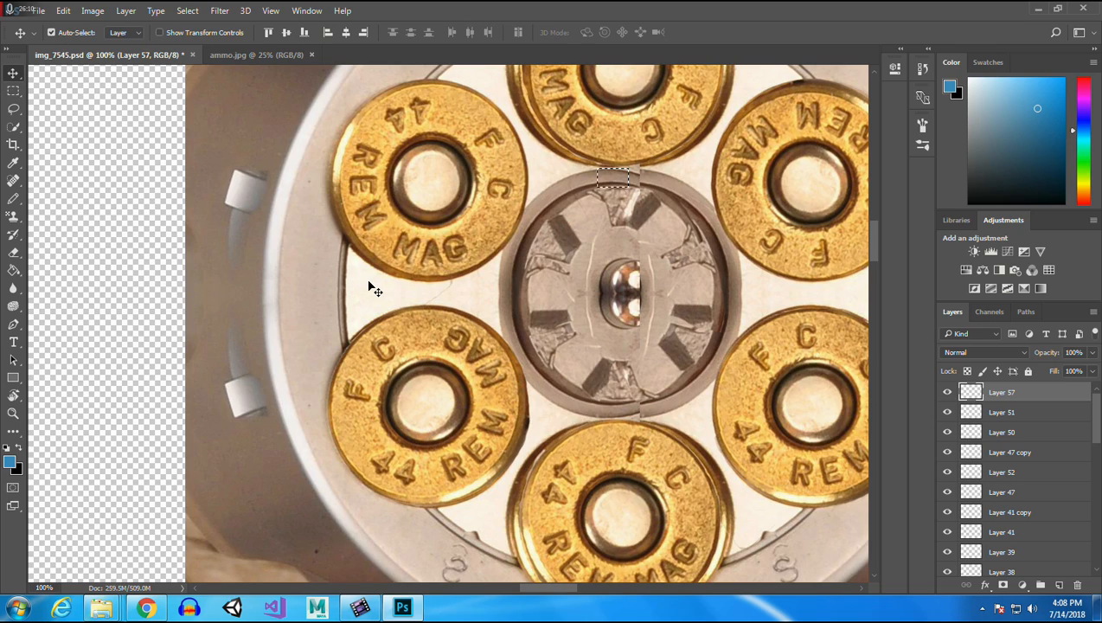
{"action": "left_click", "coordinate": [549, 170]}
{"action": "left_click", "coordinate": [600, 182]}
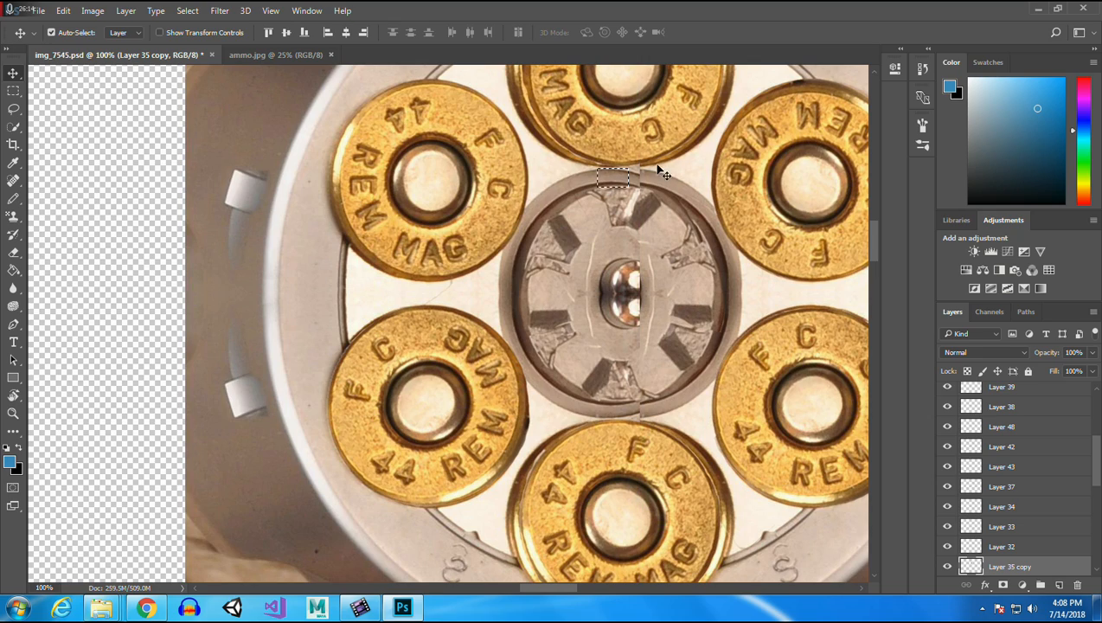
{"action": "key", "text": "ctrl"}
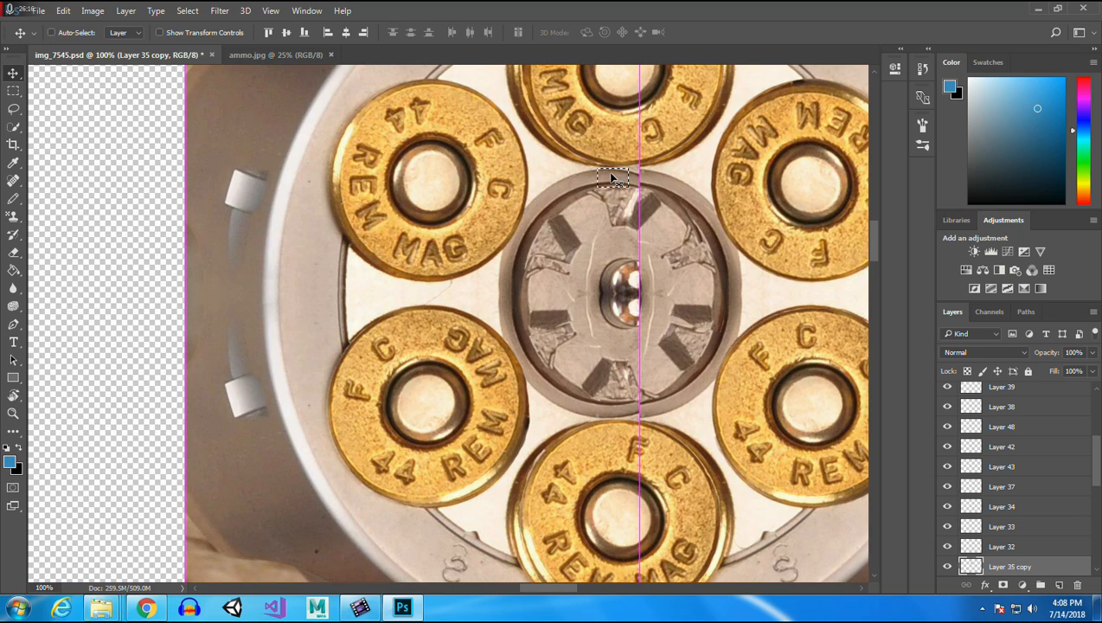
{"action": "key", "text": "ctrl+j"}
{"action": "left_click_drag", "start_coordinate": [1006, 566], "coordinate": [1003, 386]}
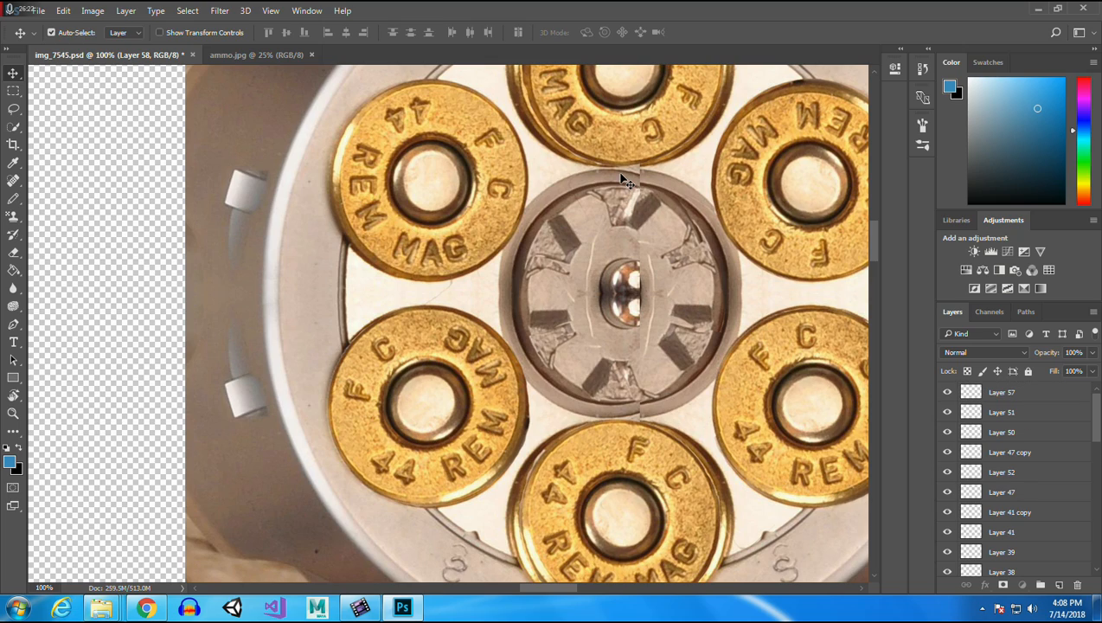
{"action": "left_click_drag", "start_coordinate": [608, 186], "coordinate": [621, 184]}
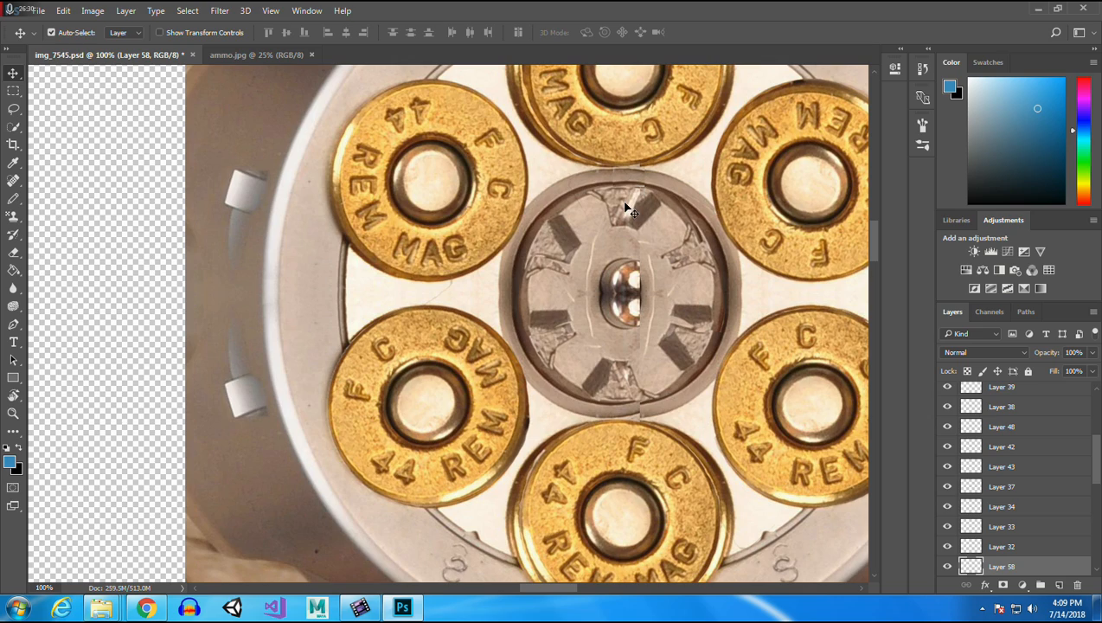
Soften the edges of the rim patch at the hub's top with the Eraser at 17% opacity.
{"action": "left_click", "coordinate": [13, 252]}
{"action": "left_click", "coordinate": [235, 33]}
{"action": "left_click_drag", "start_coordinate": [181, 50], "coordinate": [182, 50]}
{"action": "left_click", "coordinate": [579, 178]}
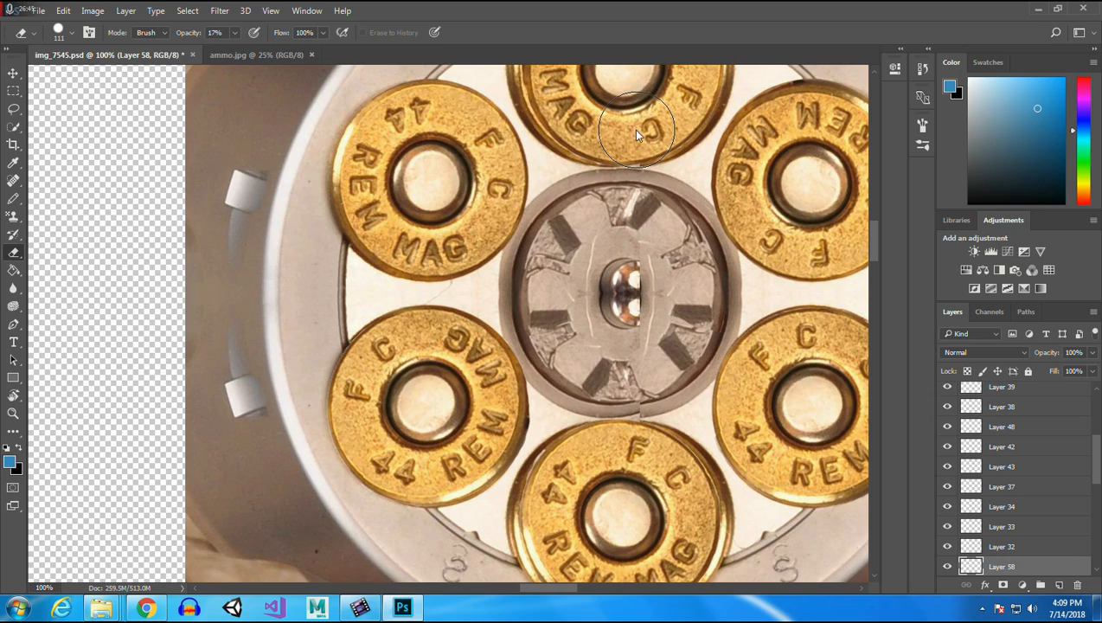
Nudge the rim patch over the top seam and bring Layer 58 to the top of the layer stack.
{"action": "left_click", "coordinate": [13, 74]}
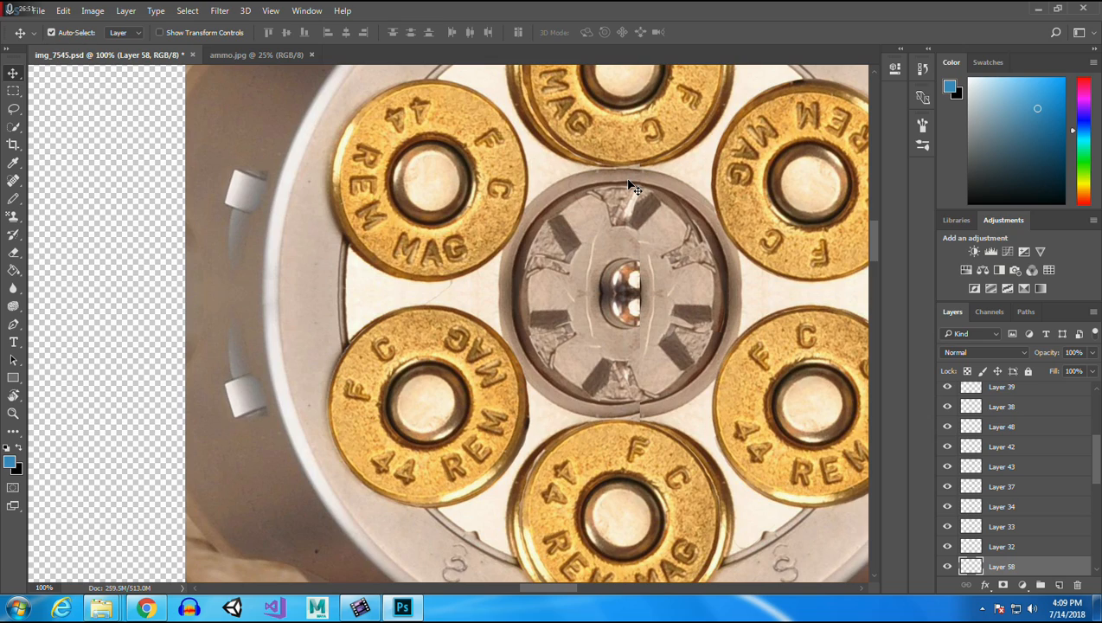
{"action": "left_click_drag", "start_coordinate": [1097, 456], "coordinate": [1096, 409]}
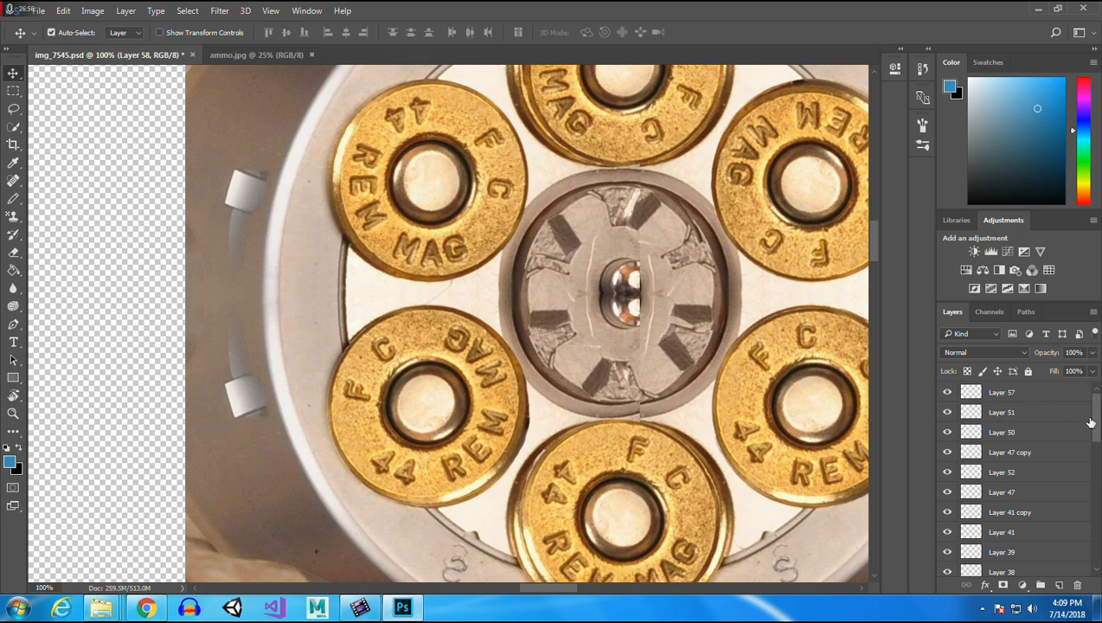
{"action": "left_click_drag", "start_coordinate": [1099, 417], "coordinate": [1098, 477]}
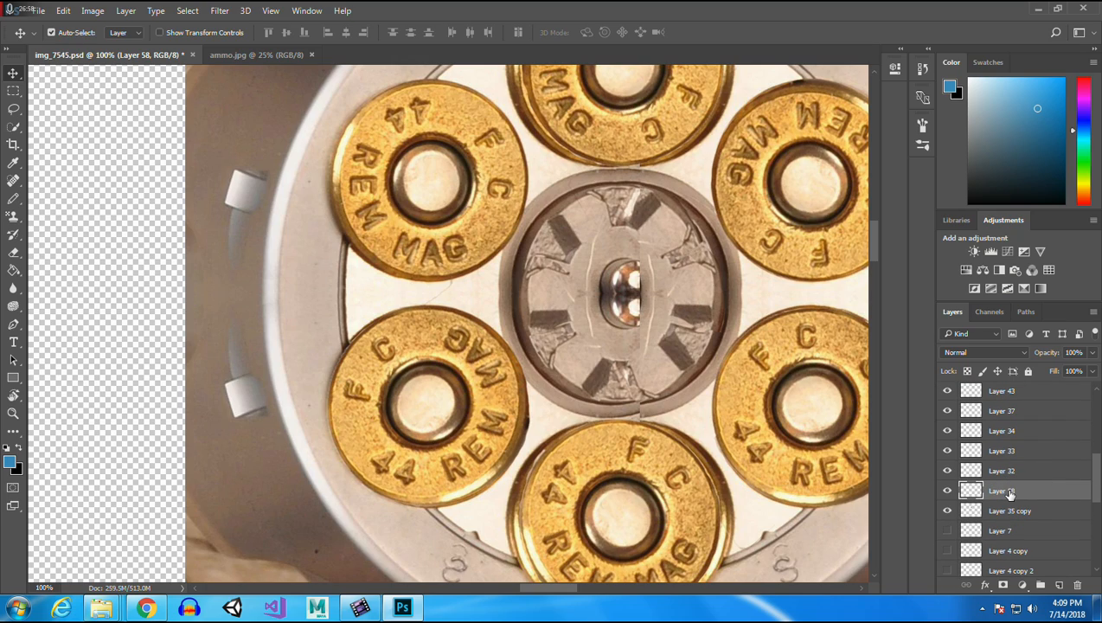
{"action": "mouse_move", "coordinate": [633, 178]}
{"action": "left_mouse_down"}
{"action": "mouse_move", "coordinate": [554, 171]}
{"action": "mouse_move", "coordinate": [561, 185]}
{"action": "mouse_move", "coordinate": [619, 180]}
{"action": "left_mouse_up"}
{"action": "left_click_drag", "start_coordinate": [1001, 501], "coordinate": [1006, 391]}
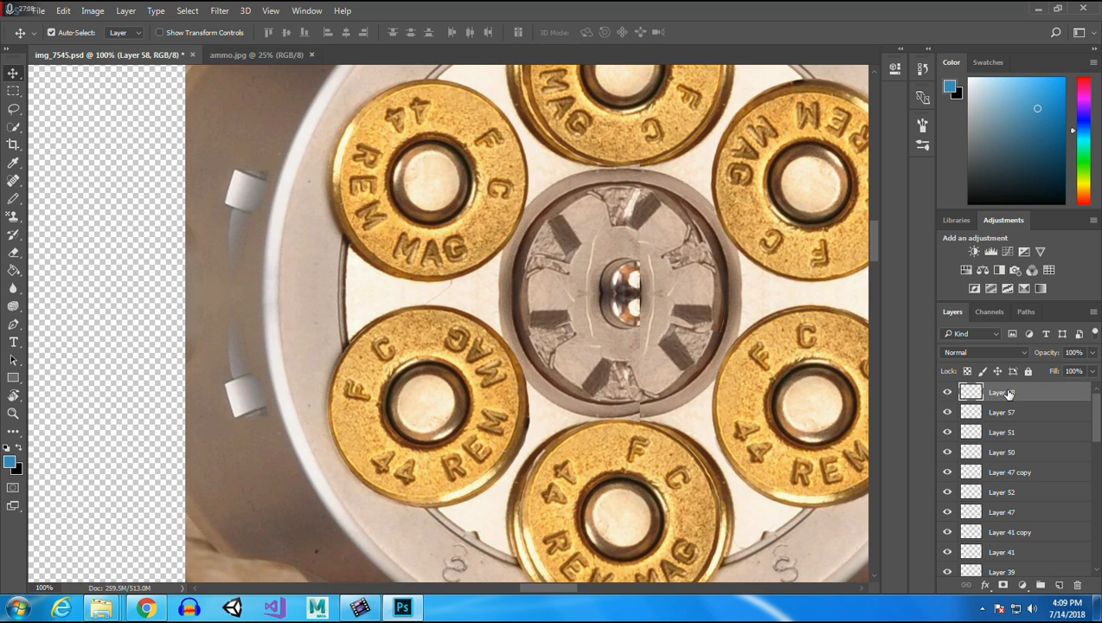
Duplicate Layer 58 under its default name and shift the copy slightly left along the hub's top rim.
{"action": "right_click", "coordinate": [1008, 394]}
{"action": "left_click", "coordinate": [789, 146]}
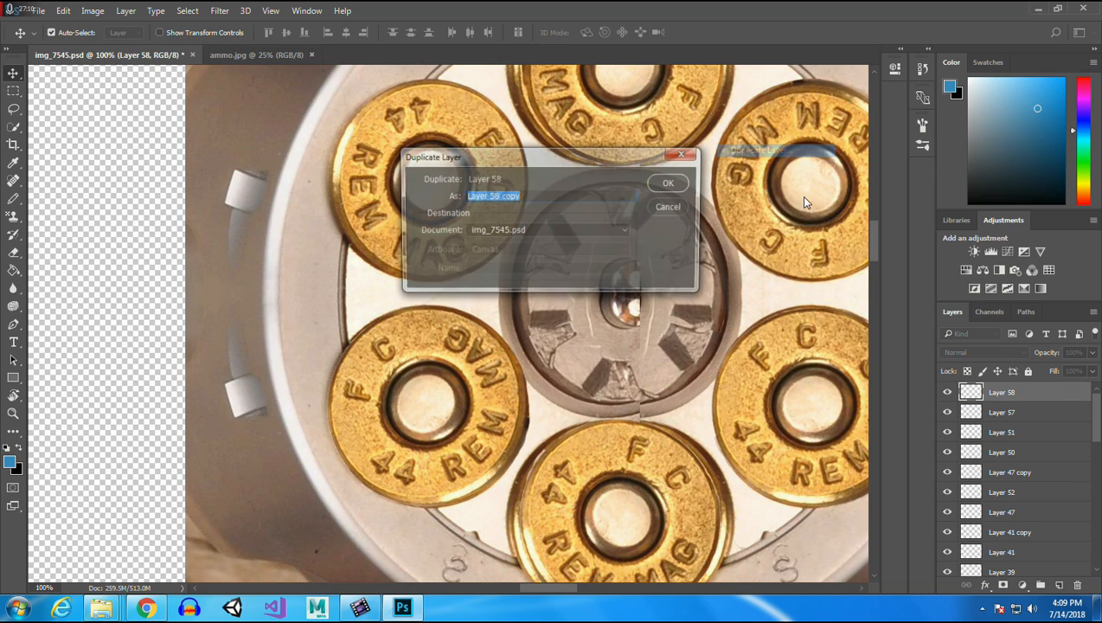
{"action": "left_click", "coordinate": [671, 182]}
{"action": "left_click_drag", "start_coordinate": [620, 182], "coordinate": [612, 181]}
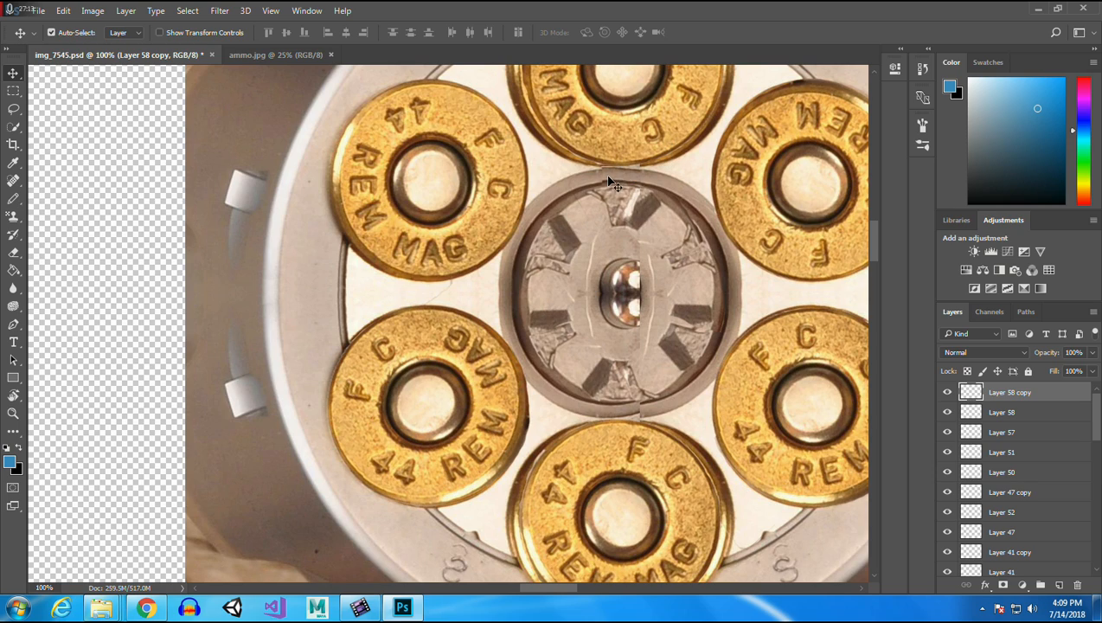
Rotate the Layer 58 copy patch slightly to follow the curve of the hub's top rim.
{"action": "left_click", "coordinate": [64, 10]}
{"action": "mouse_move", "coordinate": [155, 310]}
{"action": "left_click", "coordinate": [290, 338]}
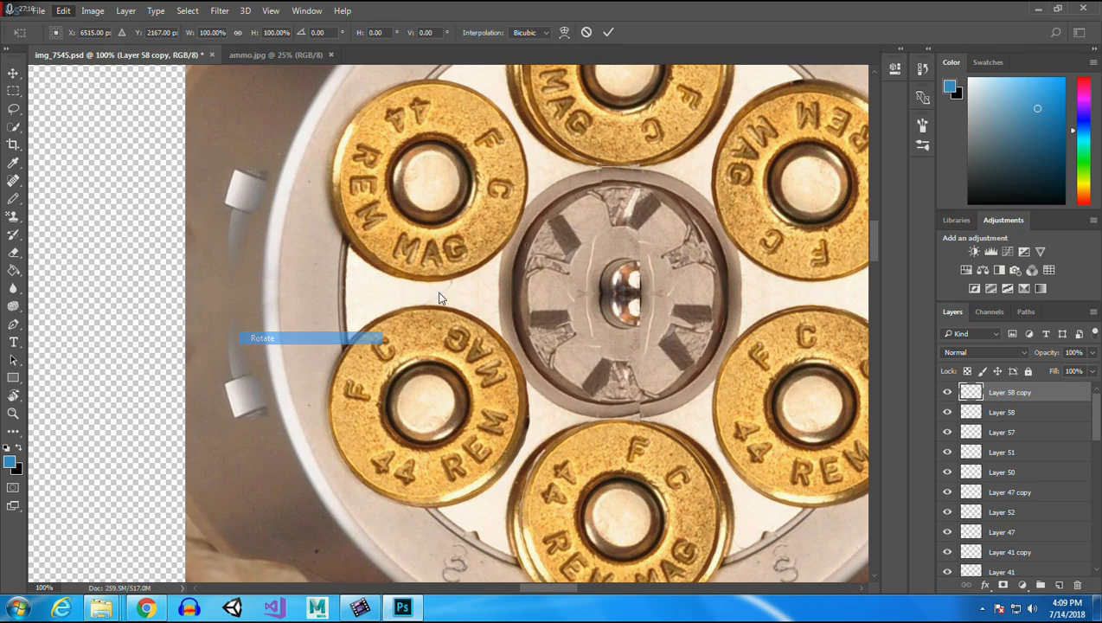
{"action": "mouse_move", "coordinate": [599, 164]}
{"action": "left_mouse_down"}
{"action": "mouse_move", "coordinate": [592, 177]}
{"action": "mouse_move", "coordinate": [608, 179]}
{"action": "left_mouse_up"}
{"action": "key", "text": "Return"}
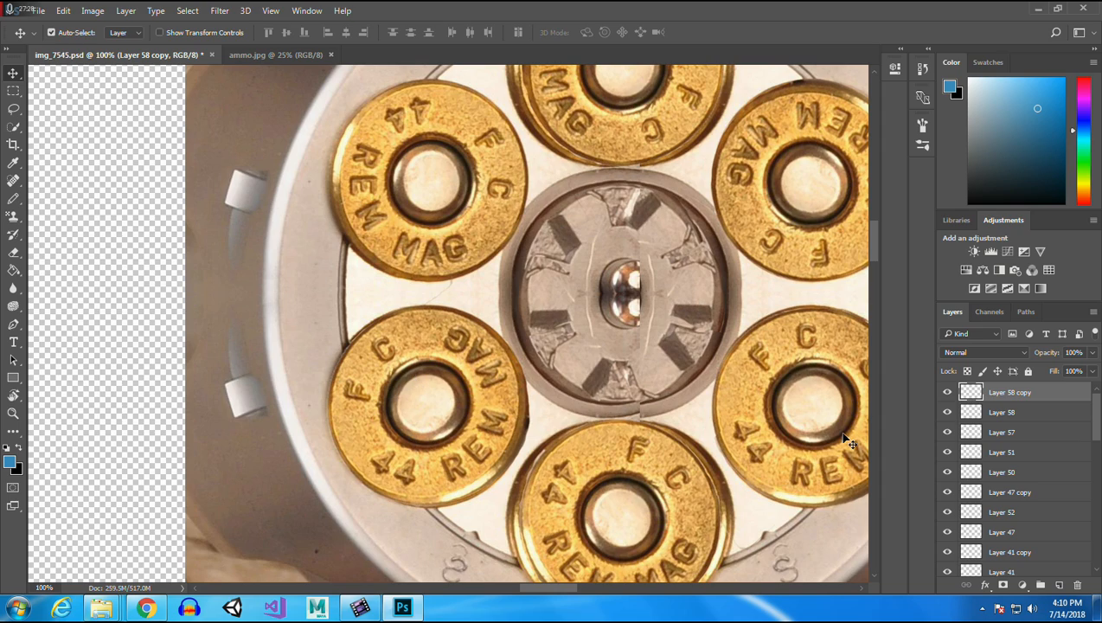
{"action": "left_click", "coordinate": [700, 189]}
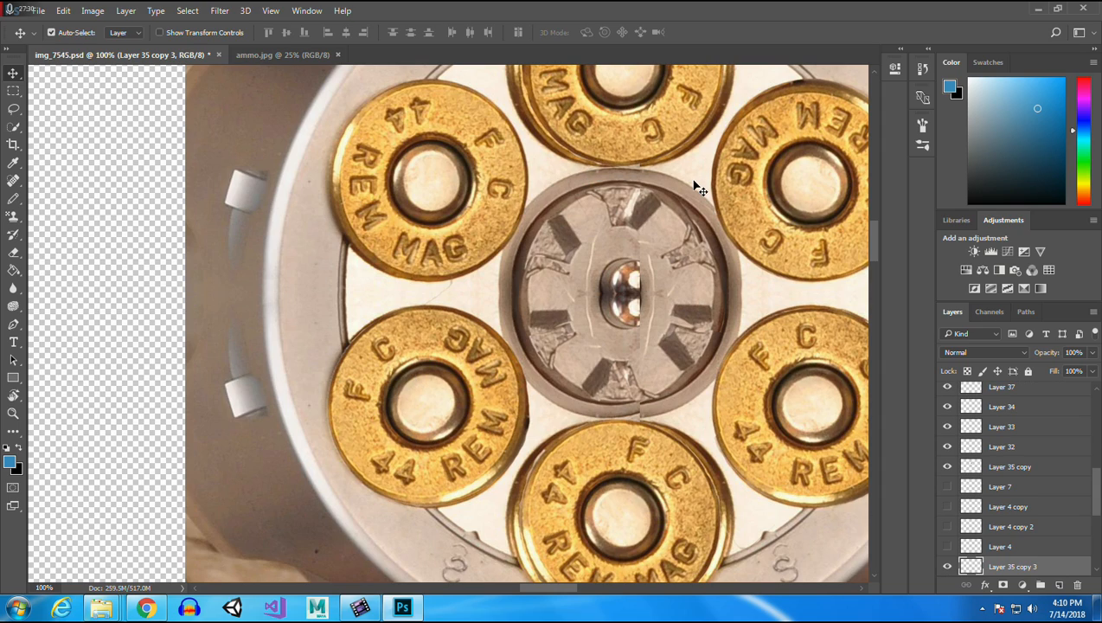
{"action": "left_click", "coordinate": [11, 253]}
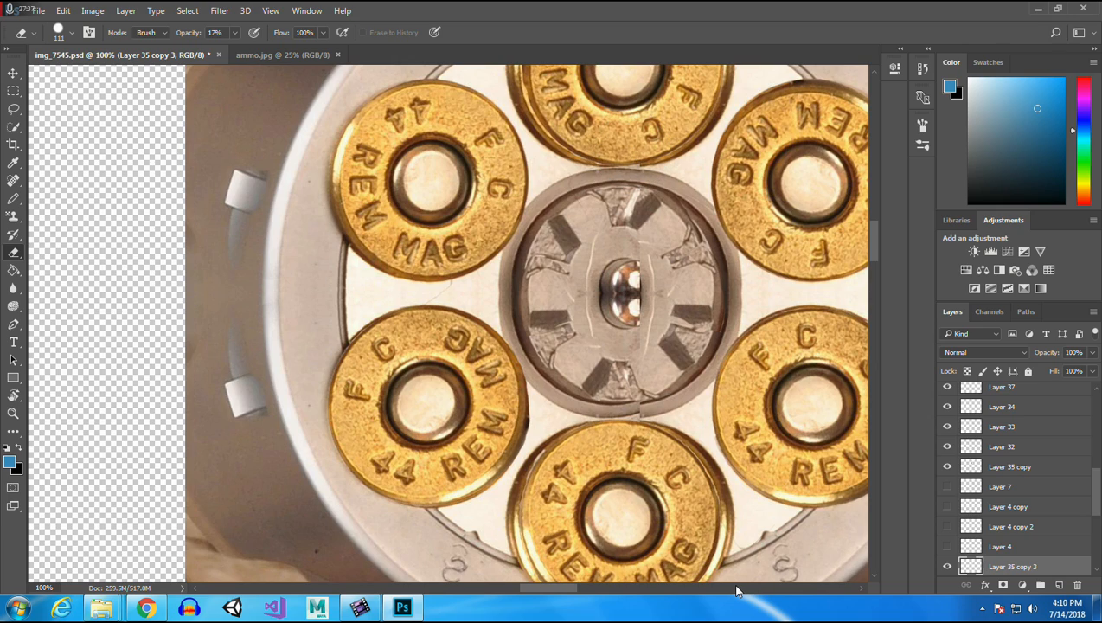
{"action": "key", "text": "v"}
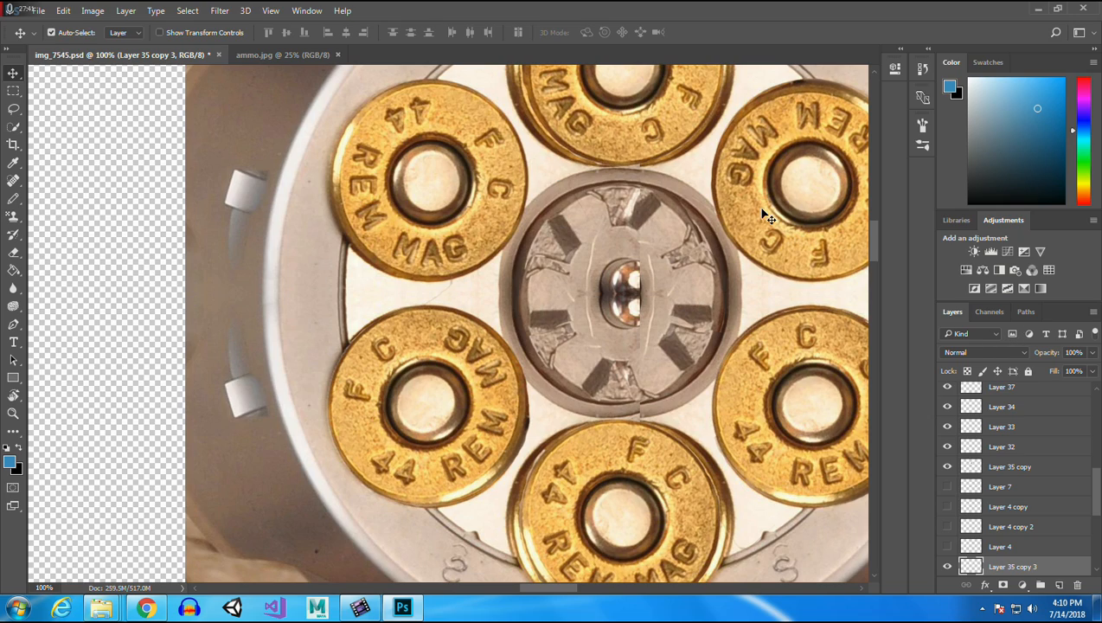
{"action": "left_click", "coordinate": [14, 91]}
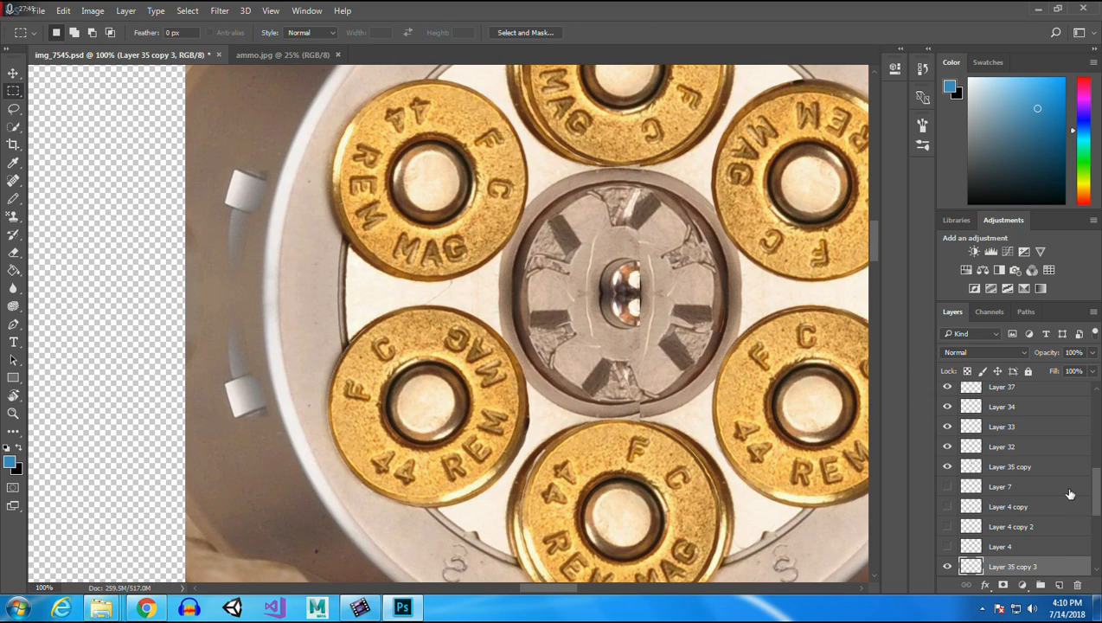
{"action": "key", "text": "v"}
{"action": "left_click", "coordinate": [299, 288]}
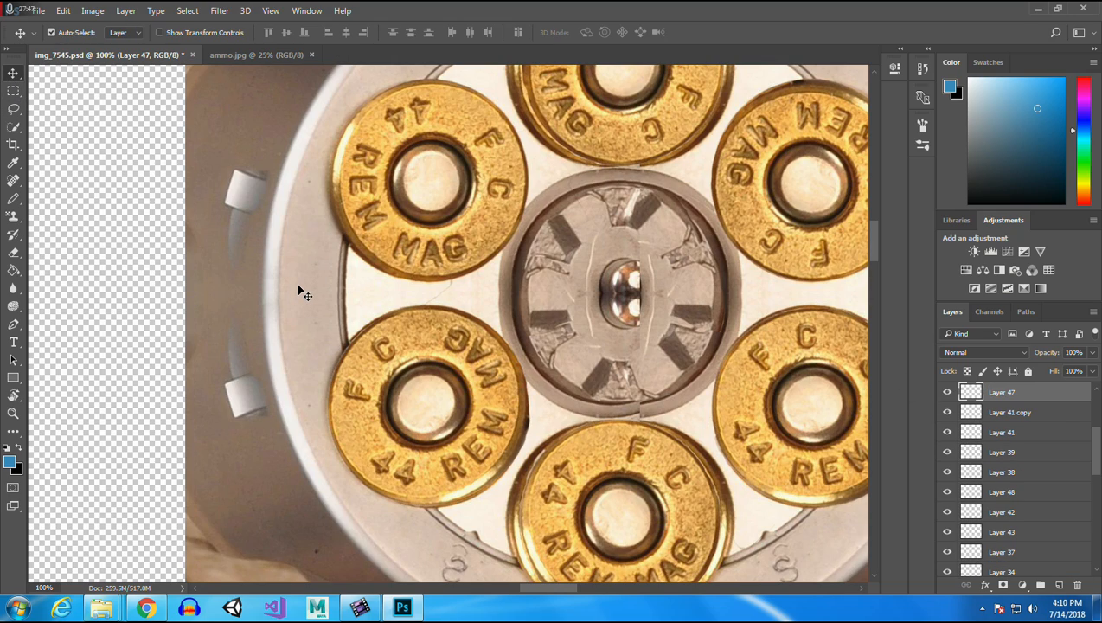
Select only Layer 58 and Layer 58 copy and duplicate both rim patches within img_7545.psd.
{"action": "scroll", "coordinate": [1089, 444], "scroll_direction": "up", "scroll_amount": 3}
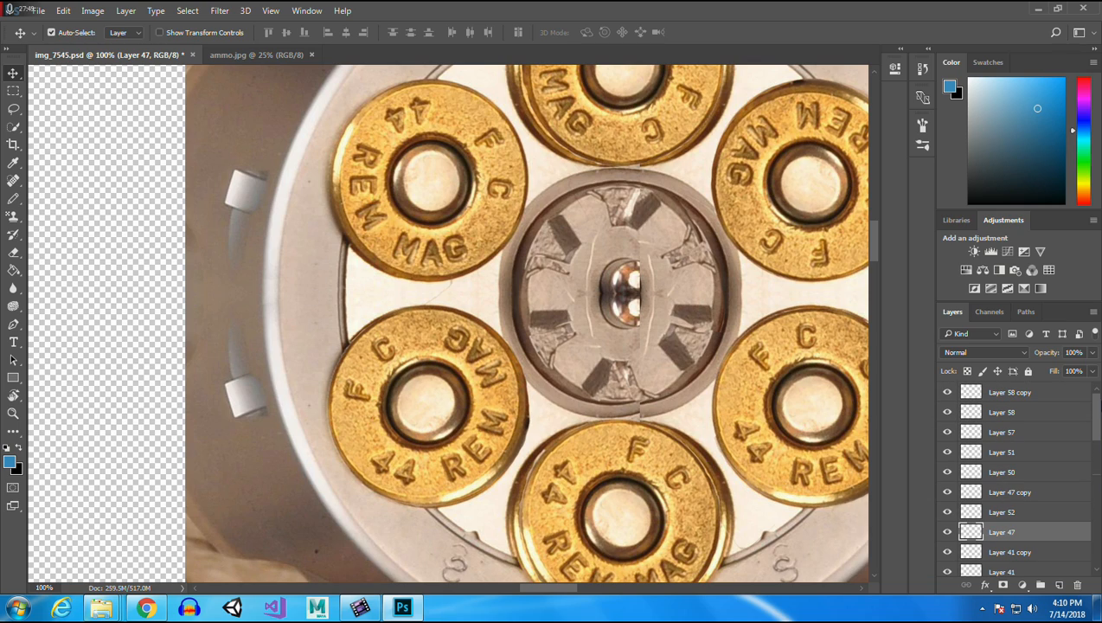
{"action": "left_click", "coordinate": [1004, 394], "text": "ctrl"}
{"action": "left_click", "coordinate": [1013, 412], "text": "ctrl"}
{"action": "right_click", "coordinate": [1009, 408]}
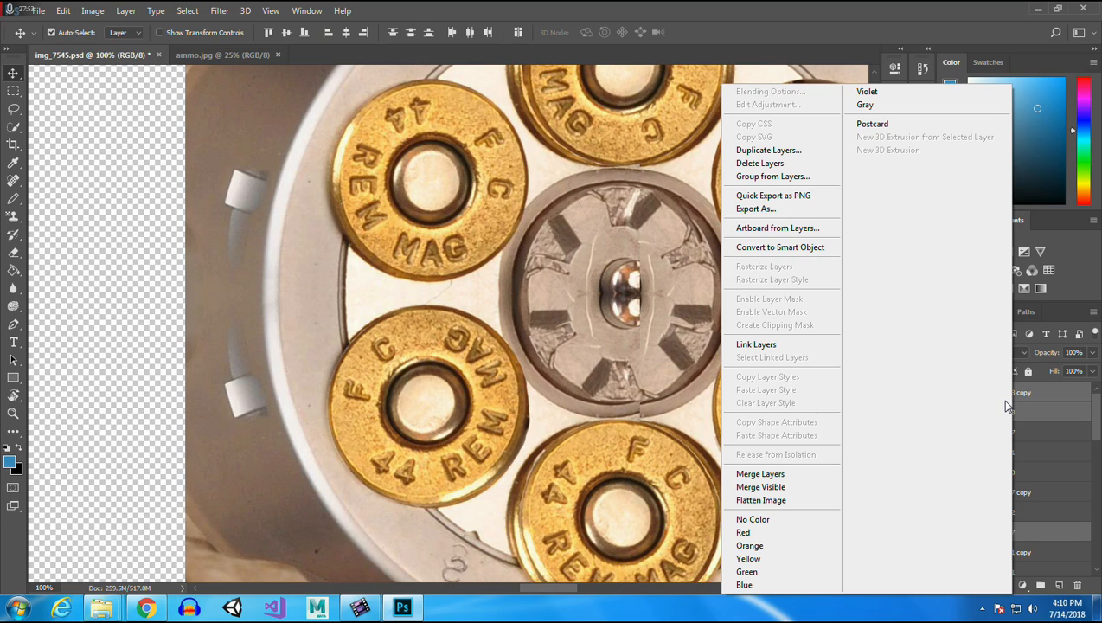
{"action": "left_click", "coordinate": [1101, 414]}
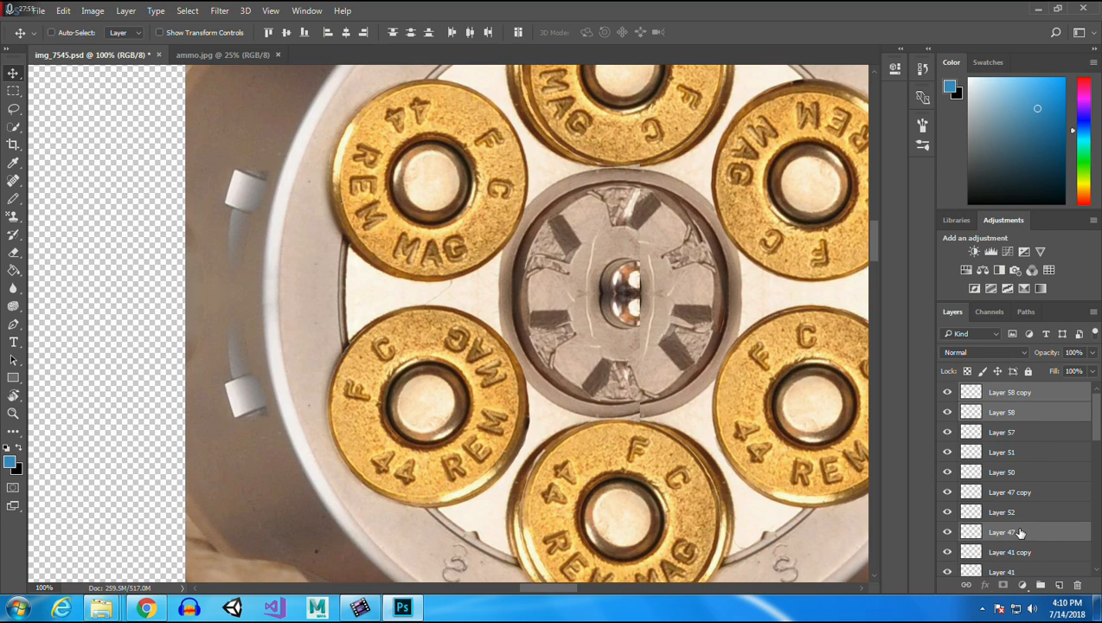
{"action": "left_click", "coordinate": [1020, 531], "text": "ctrl"}
{"action": "right_click", "coordinate": [1006, 398]}
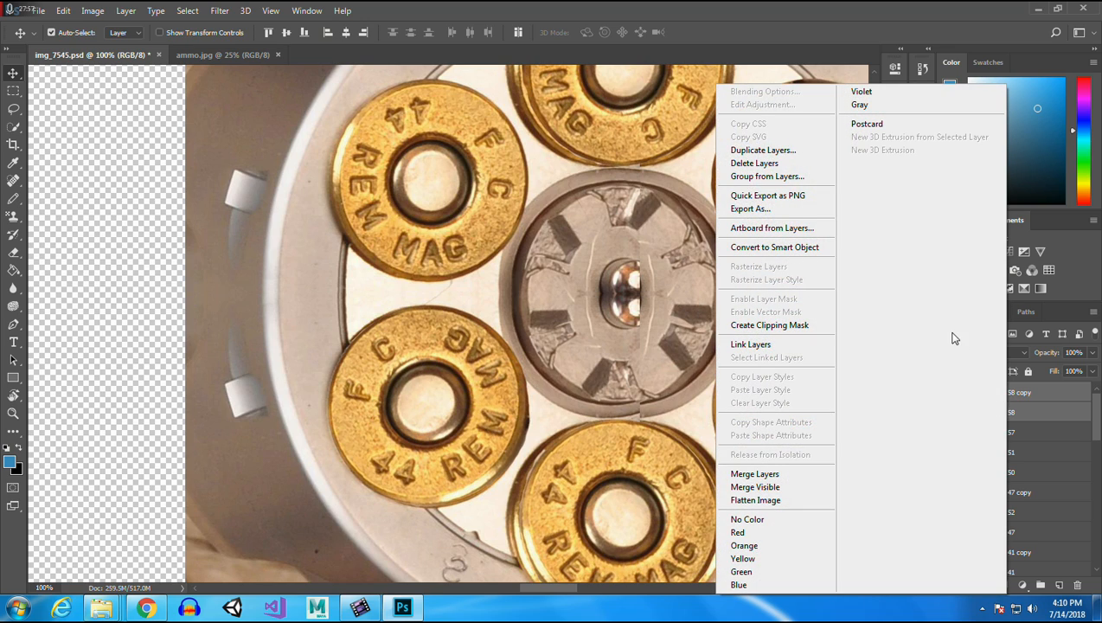
{"action": "left_click", "coordinate": [738, 147]}
{"action": "left_click", "coordinate": [670, 182]}
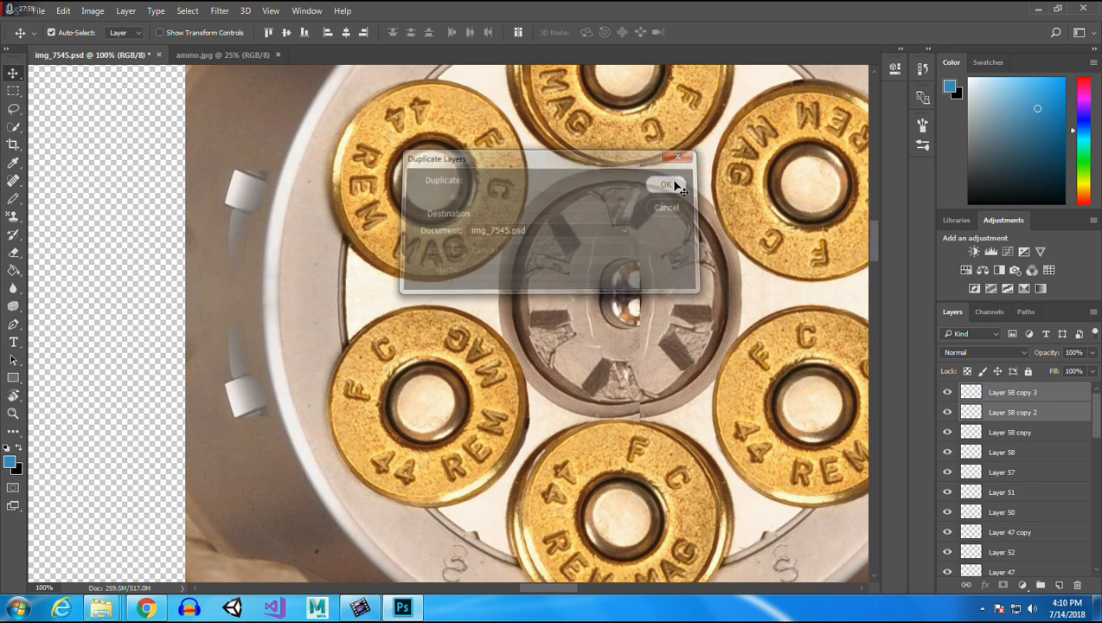
Flip the duplicated rim patches vertically and move them over the seam at the hub's bottom rim.
{"action": "left_click", "coordinate": [64, 11]}
{"action": "mouse_move", "coordinate": [133, 306]}
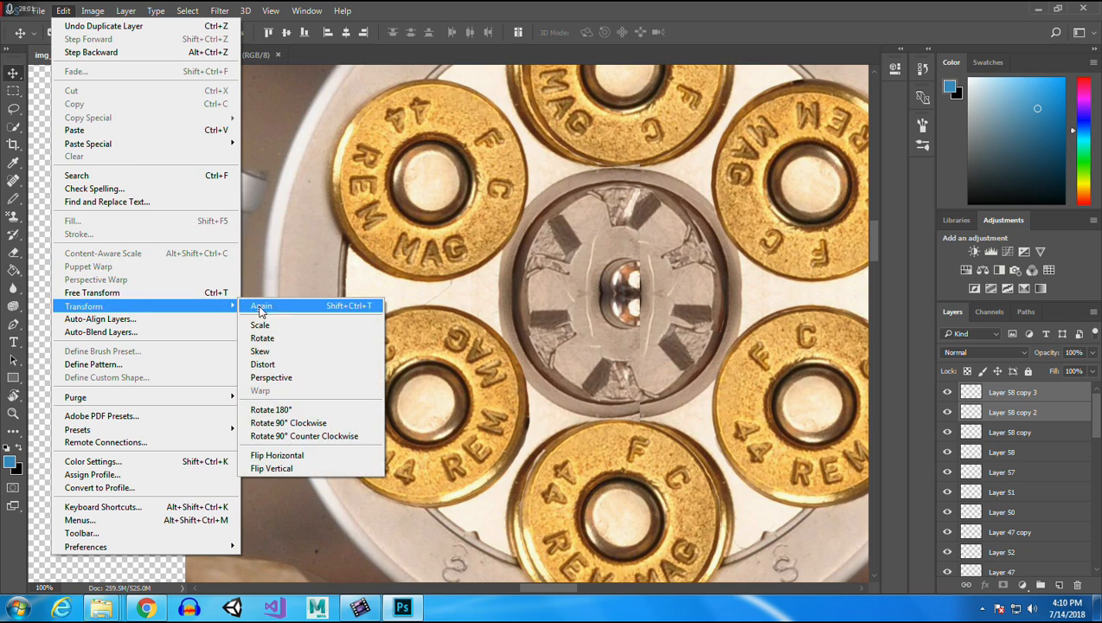
{"action": "left_click", "coordinate": [321, 468]}
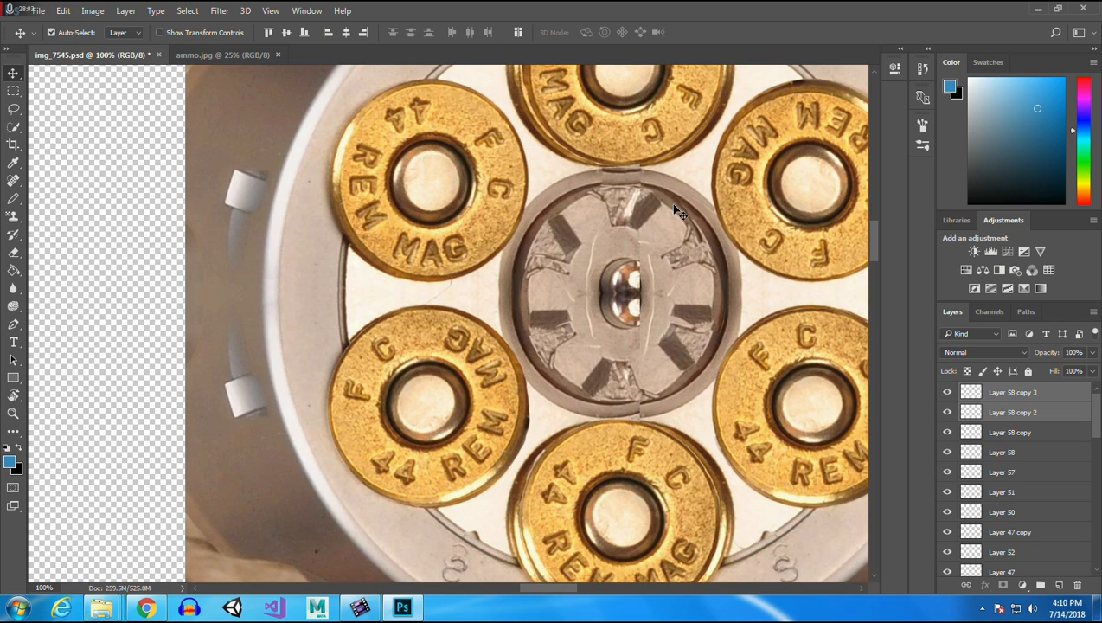
{"action": "left_click_drag", "start_coordinate": [618, 179], "coordinate": [623, 415]}
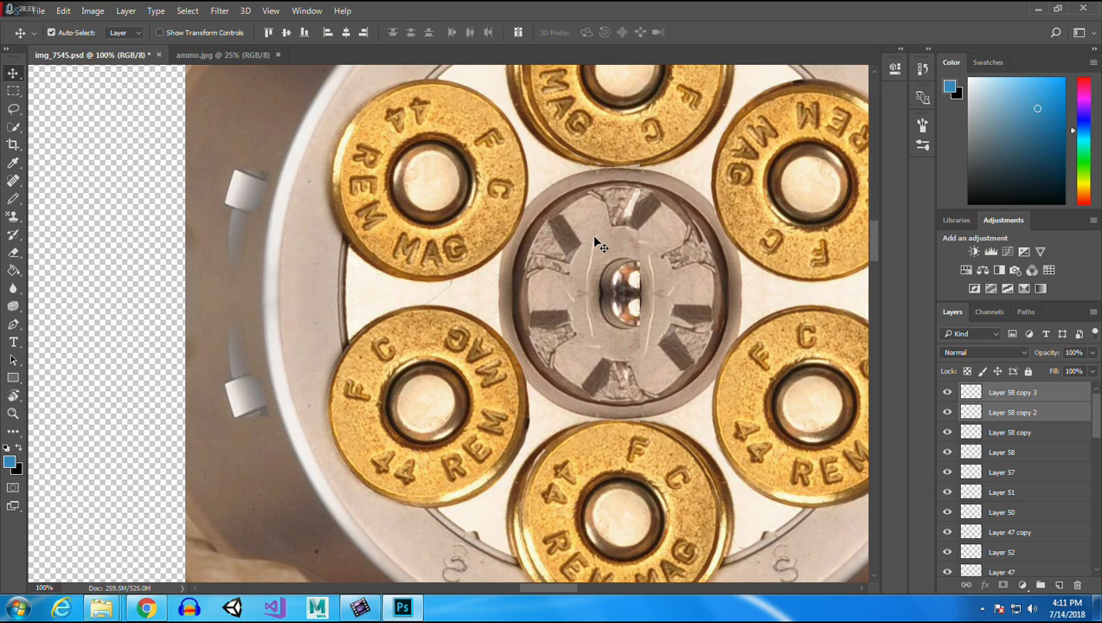
Try to merge Layer 42 and Layer 35 copy, the pieces forming the cylinder's outer left half.
{"action": "left_click", "coordinate": [321, 158]}
{"action": "mouse_move", "coordinate": [878, 246]}
{"action": "left_mouse_down"}
{"action": "mouse_move", "coordinate": [869, 218]}
{"action": "mouse_move", "coordinate": [873, 234]}
{"action": "left_mouse_up"}
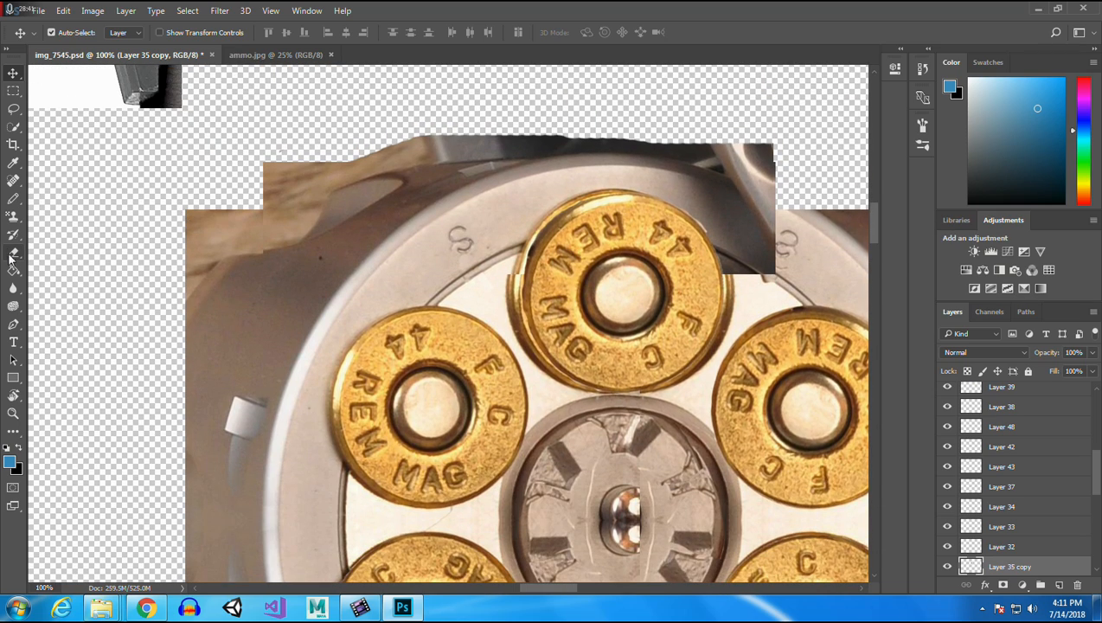
{"action": "left_click", "coordinate": [13, 413]}
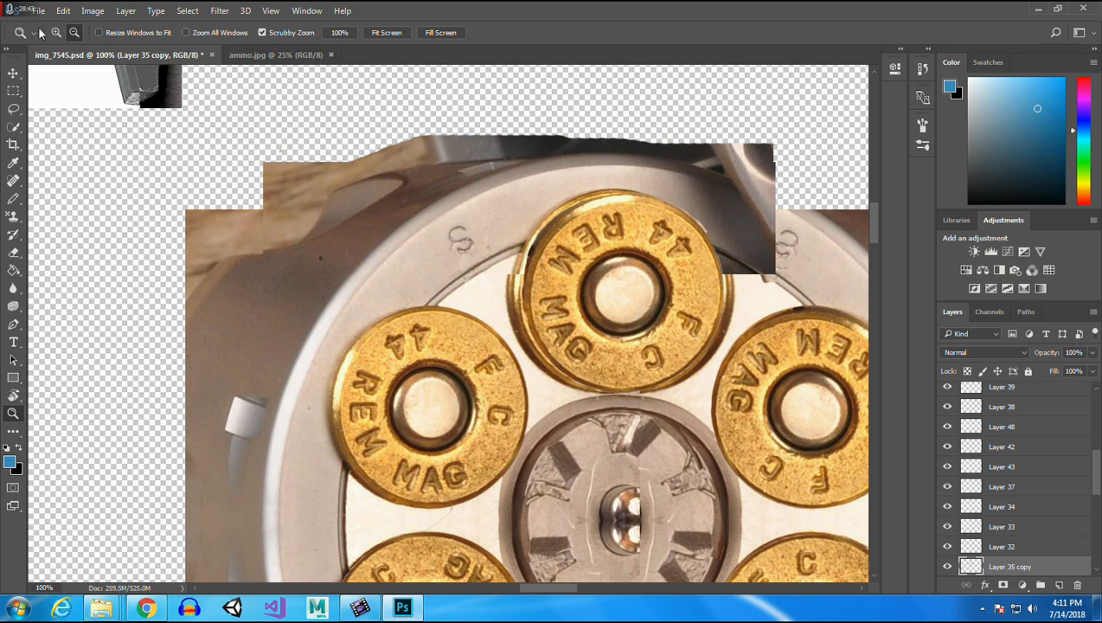
{"action": "left_click", "coordinate": [389, 219], "text": "alt"}
{"action": "scroll", "coordinate": [876, 226], "scroll_direction": "down", "scroll_amount": 3}
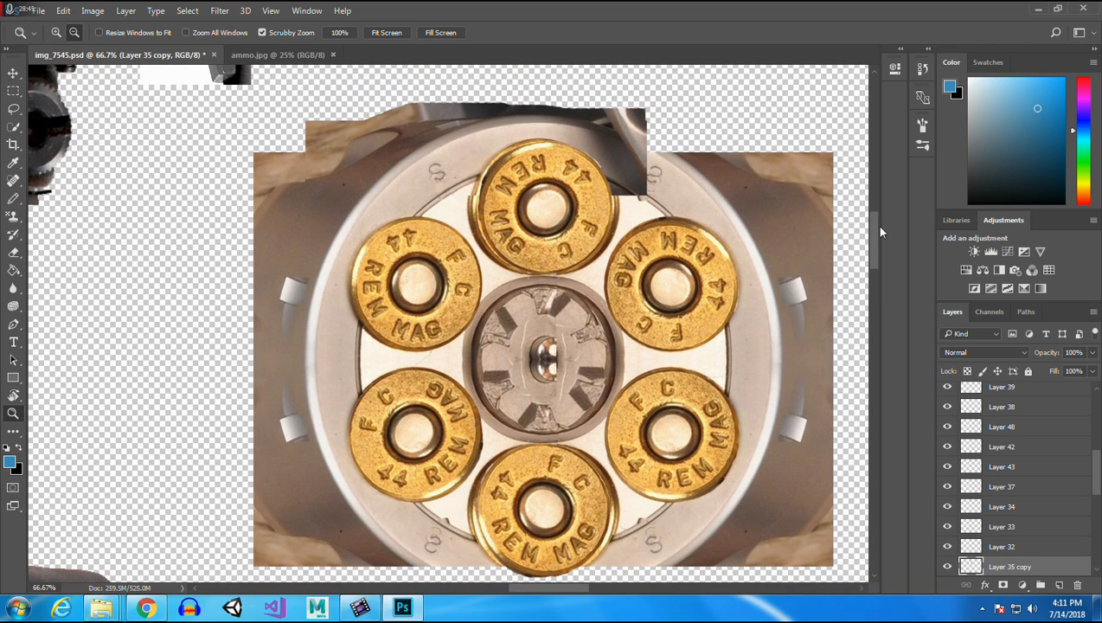
{"action": "left_click", "coordinate": [12, 74]}
{"action": "left_click", "coordinate": [468, 119]}
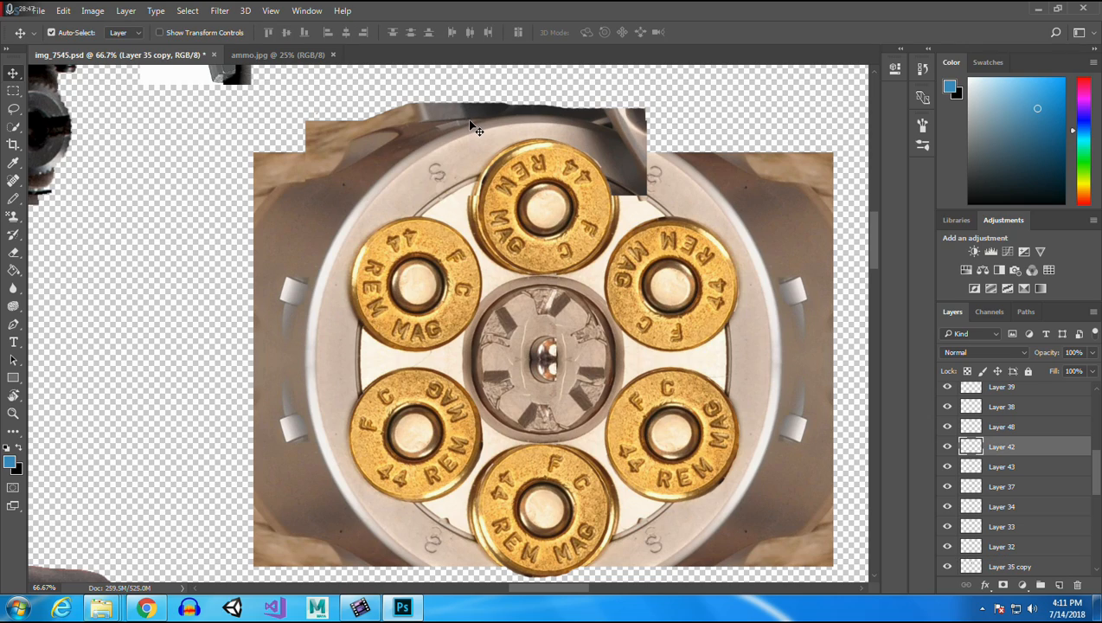
{"action": "left_click", "coordinate": [279, 333], "text": "shift"}
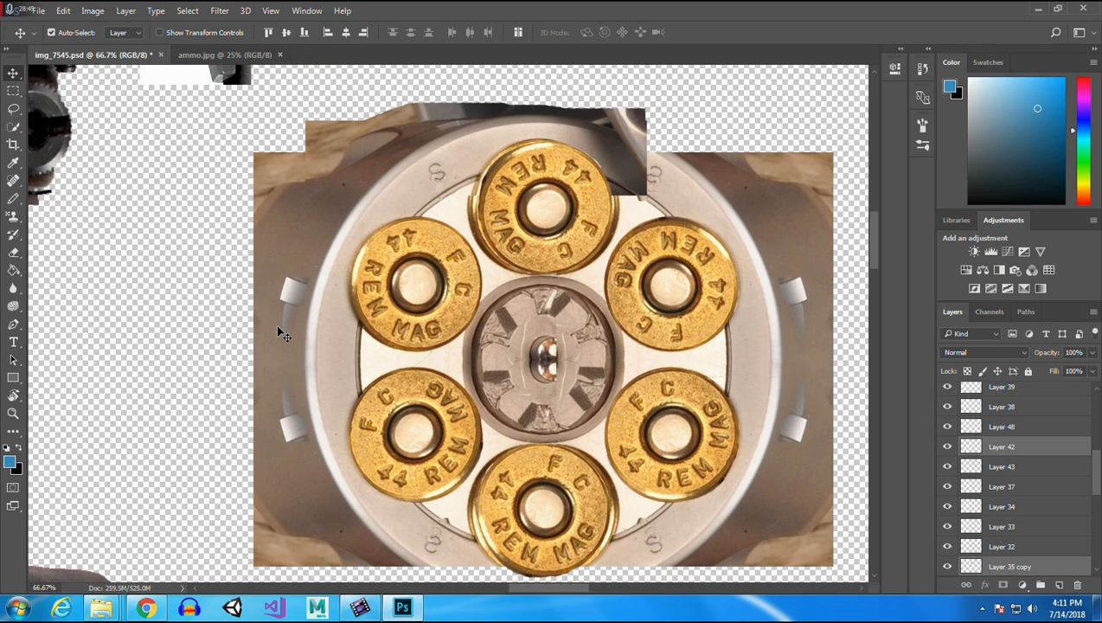
{"action": "left_click", "coordinate": [320, 518]}
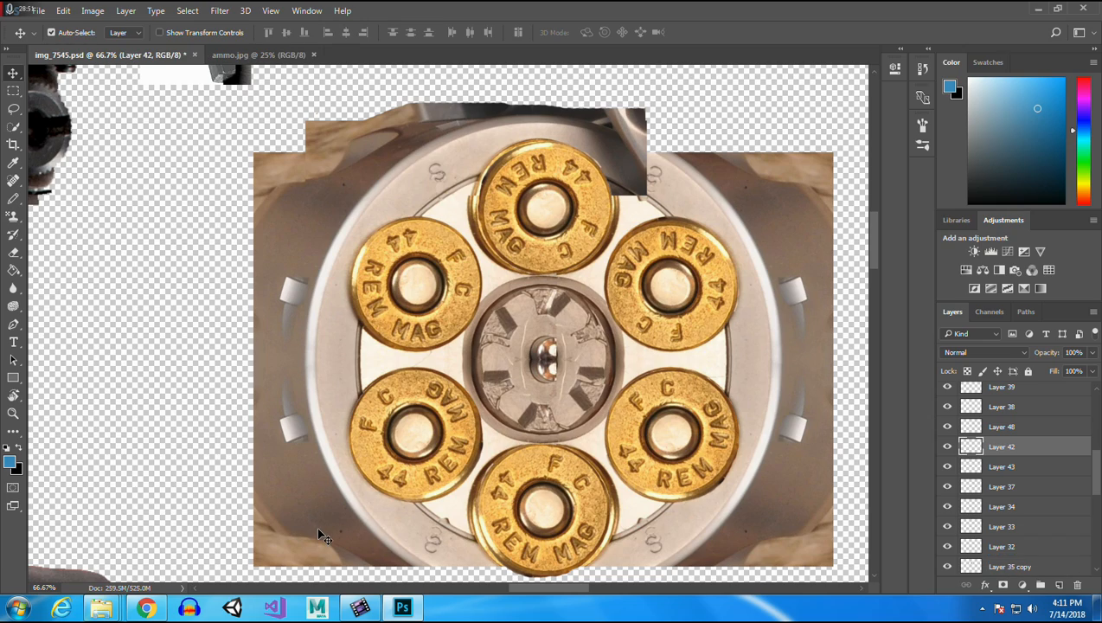
{"action": "left_click", "coordinate": [320, 518], "text": "shift"}
{"action": "left_click", "coordinate": [280, 237], "text": "shift"}
{"action": "left_click", "coordinate": [281, 238], "text": "shift"}
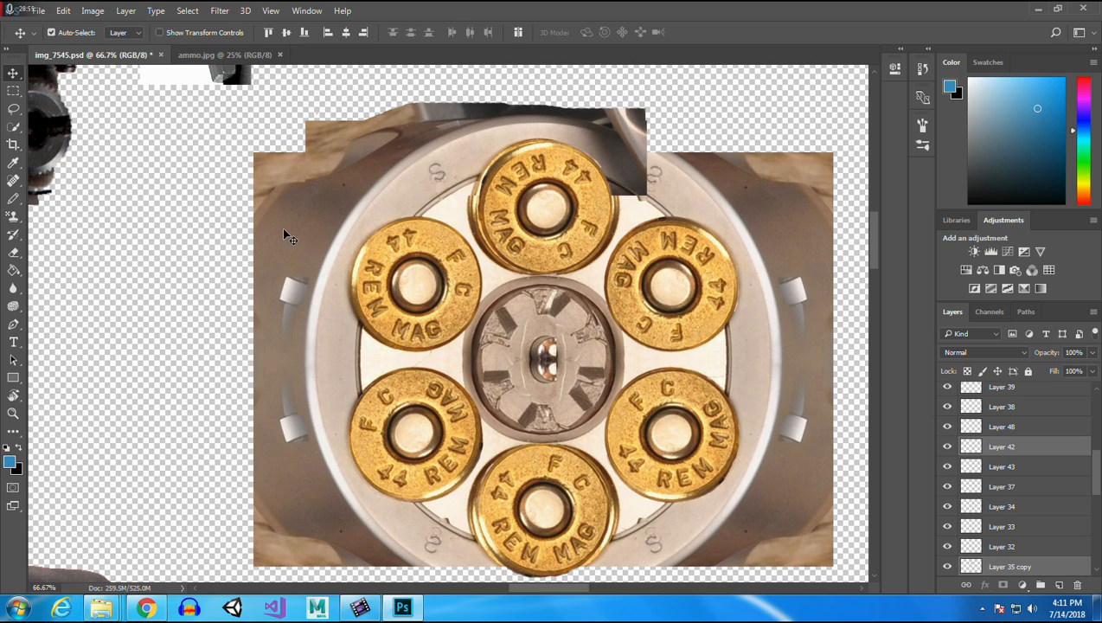
{"action": "right_click", "coordinate": [1020, 447]}
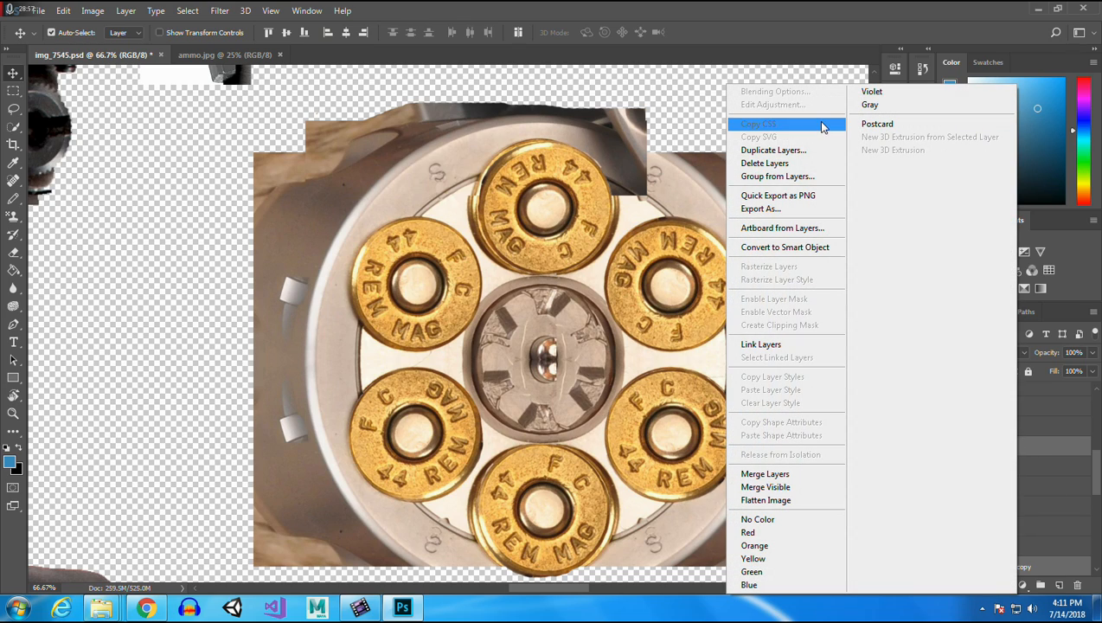
{"action": "left_click", "coordinate": [770, 474]}
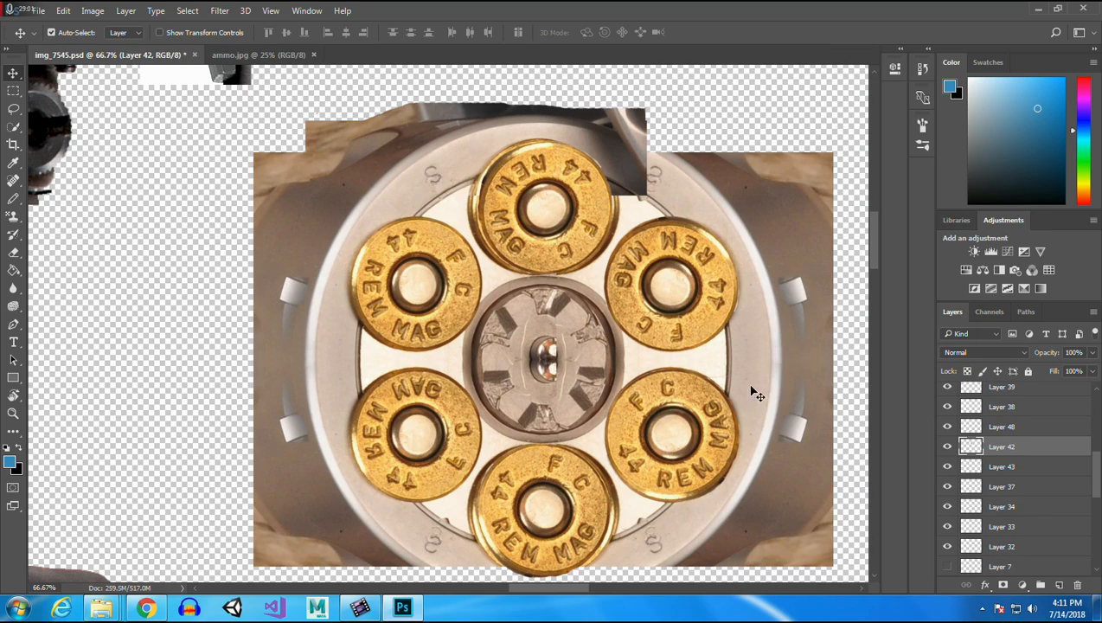
Try moving the merged left-half artwork, then undo both the move and the merge.
{"action": "left_click_drag", "start_coordinate": [400, 196], "coordinate": [117, 177]}
{"action": "key", "text": "ctrl+z"}
{"action": "key", "text": "ctrl+alt+z"}
{"action": "left_click_drag", "start_coordinate": [1099, 419], "coordinate": [1099, 395]}
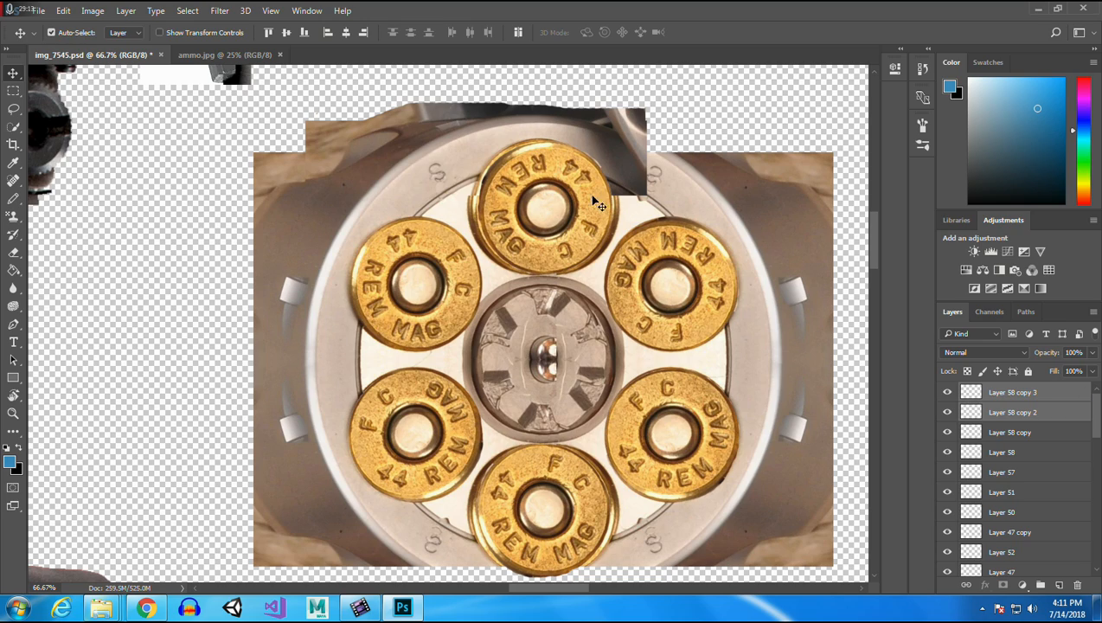
Select only Layer 42 and Layer 35 copy again and merge them into one layer.
{"action": "left_click", "coordinate": [363, 194]}
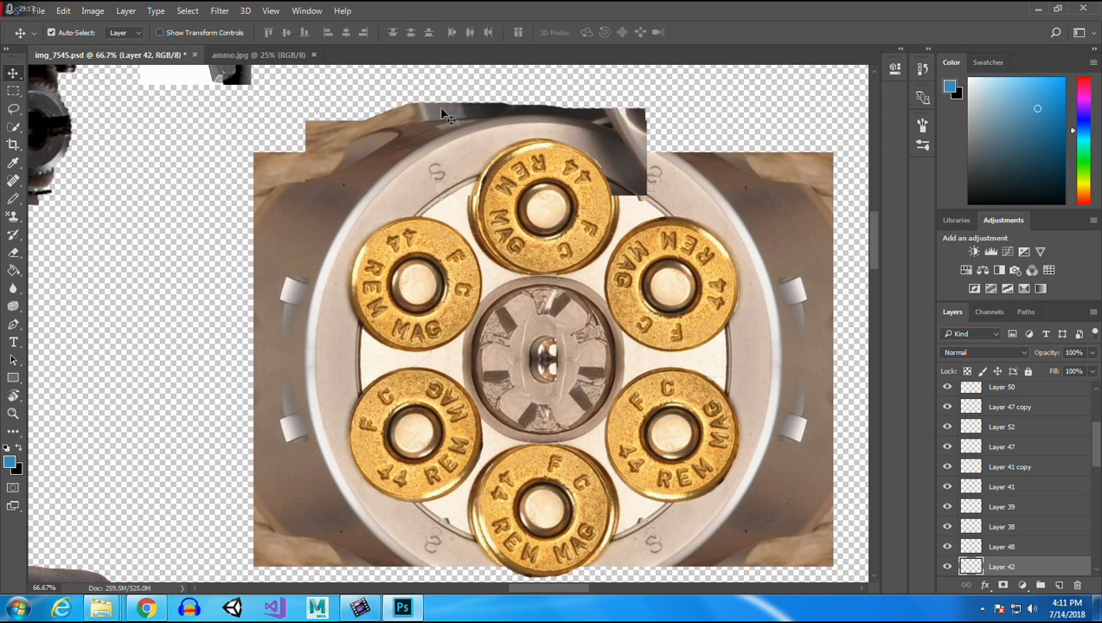
{"action": "left_click", "coordinate": [263, 281], "text": "shift"}
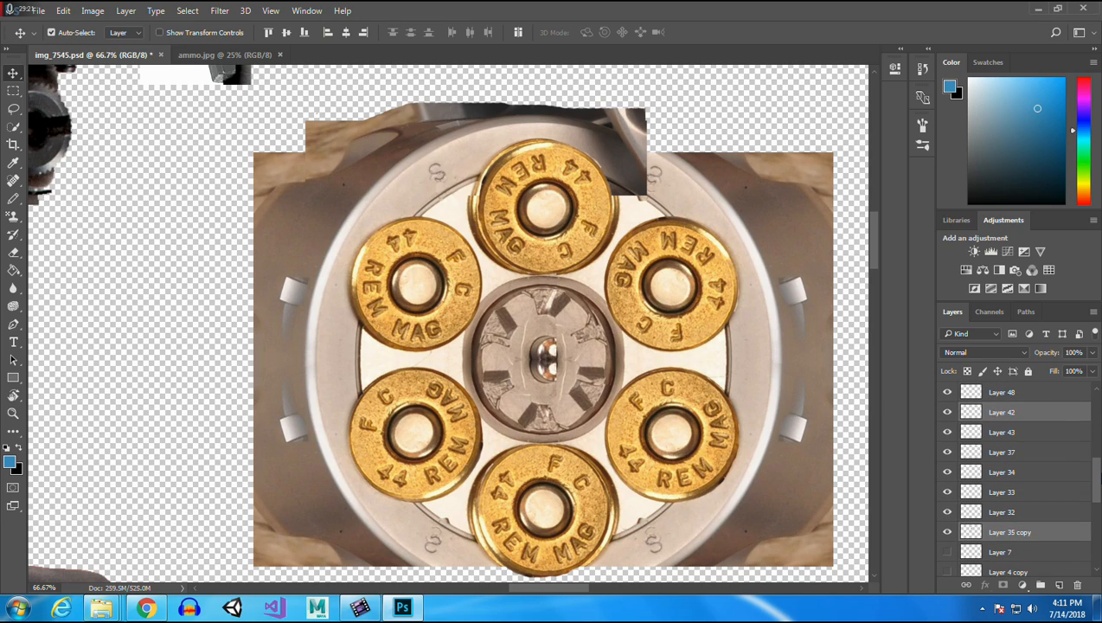
{"action": "left_click", "coordinate": [282, 530], "text": "shift"}
{"action": "left_click", "coordinate": [282, 530], "text": "shift"}
{"action": "left_click_drag", "start_coordinate": [304, 520], "coordinate": [350, 442]}
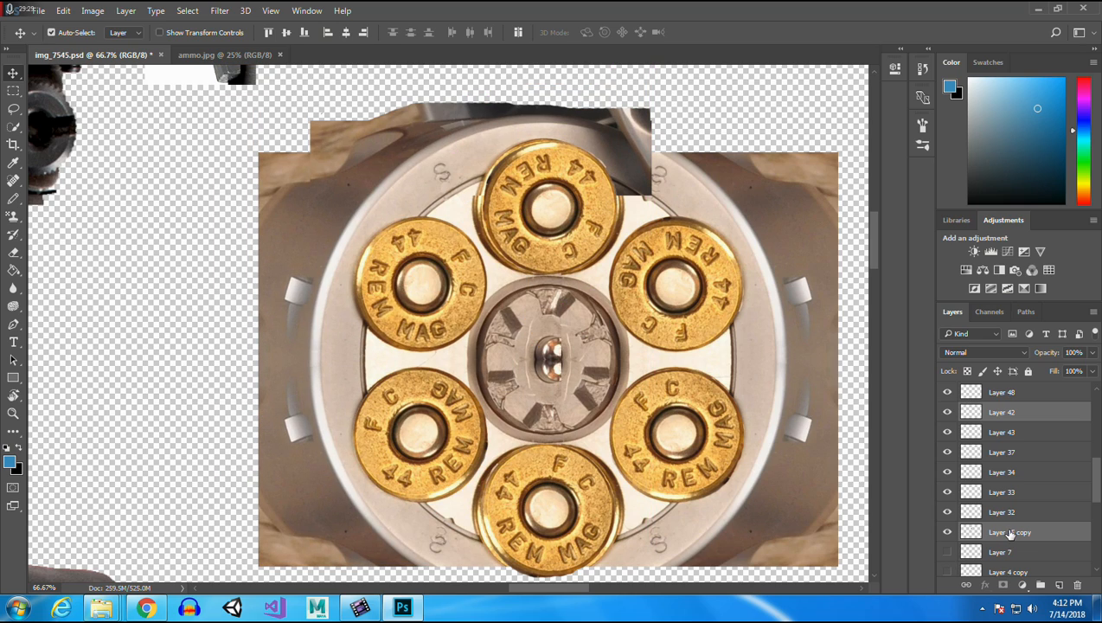
{"action": "right_click", "coordinate": [1011, 533]}
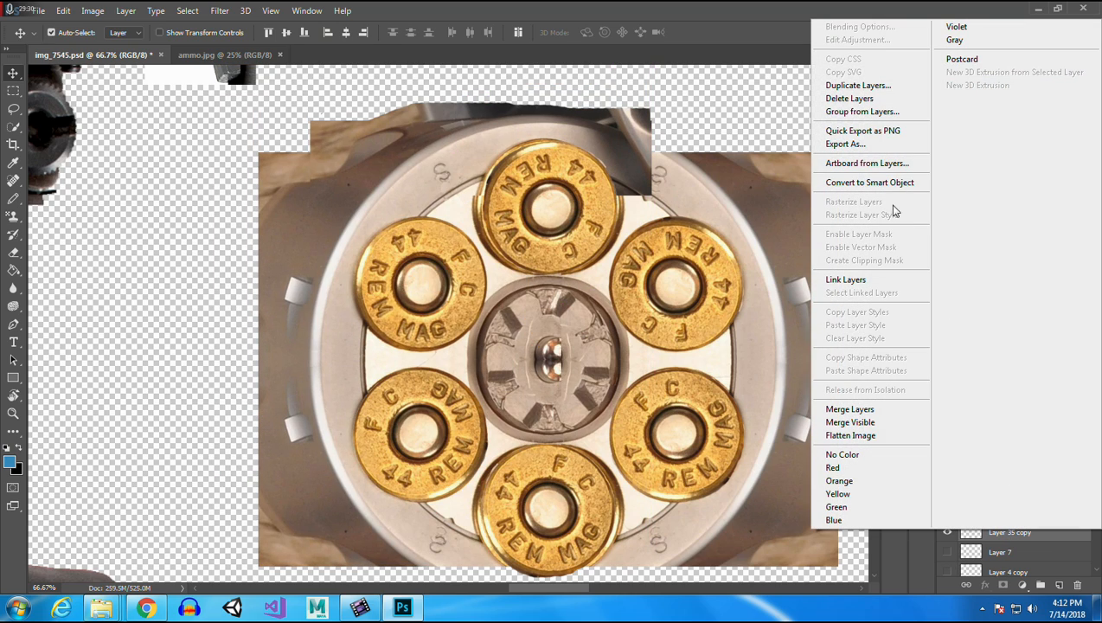
{"action": "left_click", "coordinate": [871, 413]}
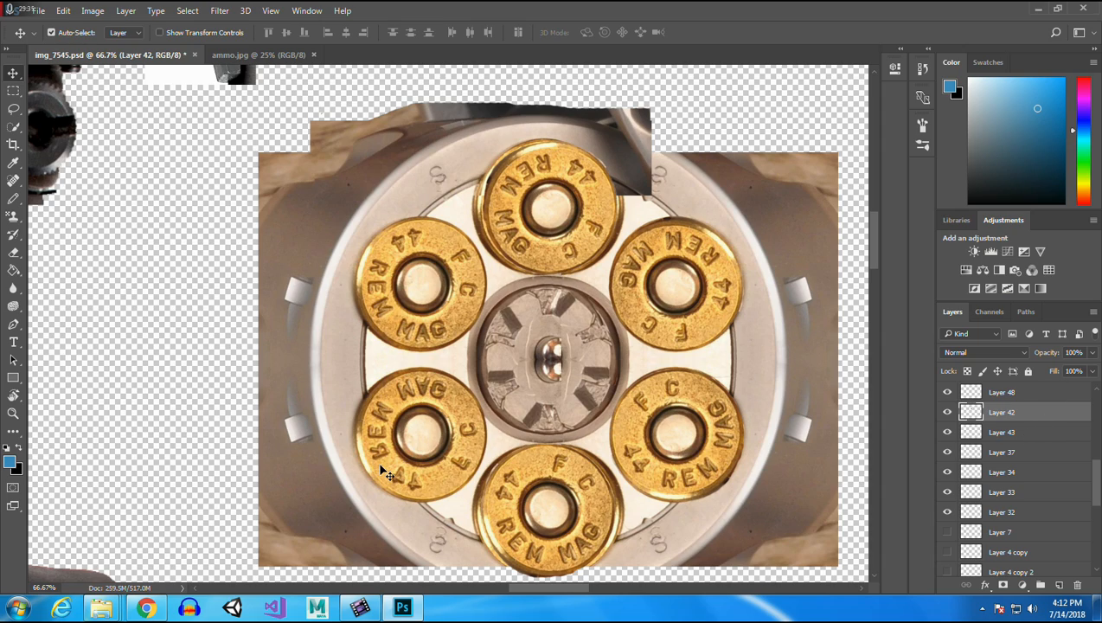
Place Layer 37, the lower-left cartridge, directly above Layer 42 in the layer order and keep Layer 42 shown.
{"action": "left_click", "coordinate": [947, 413]}
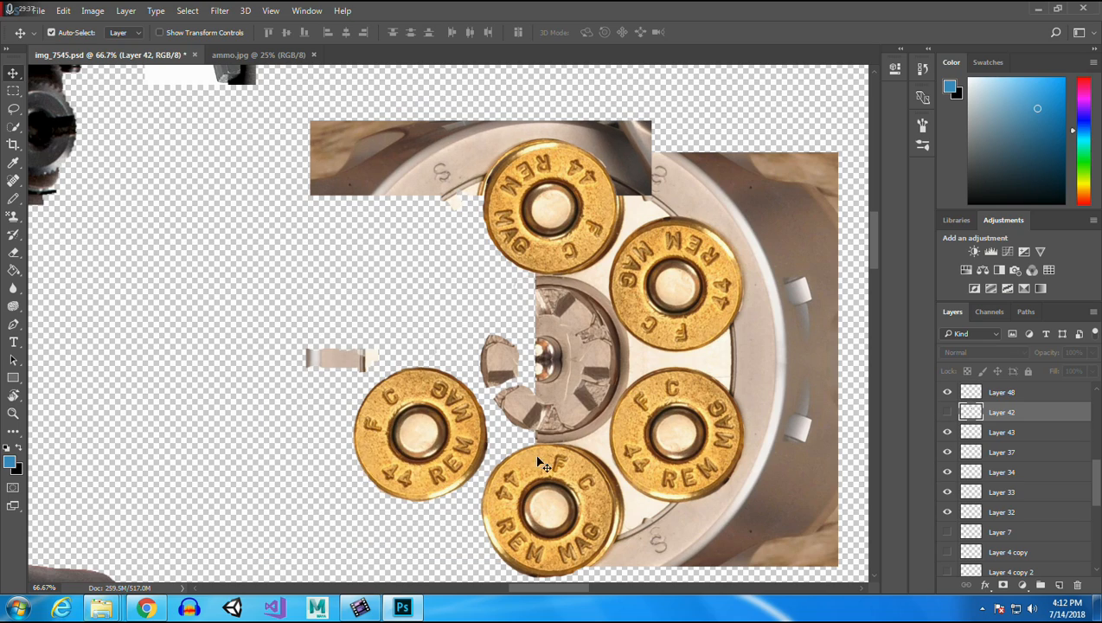
{"action": "left_click", "coordinate": [453, 424]}
{"action": "left_click_drag", "start_coordinate": [1004, 447], "coordinate": [1002, 417]}
{"action": "left_click", "coordinate": [948, 433]}
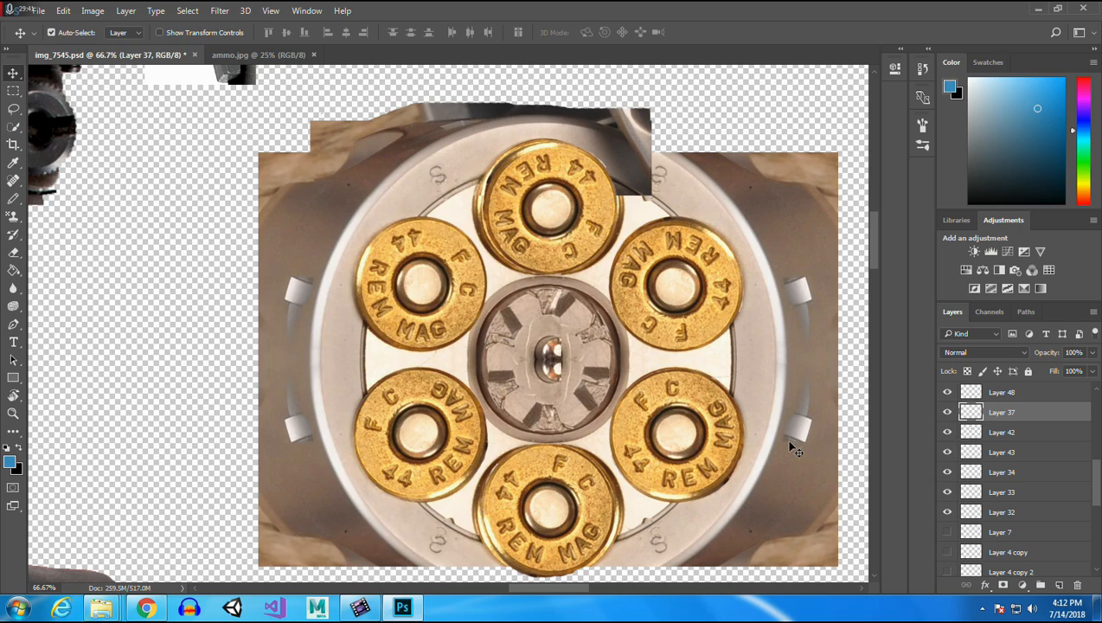
Select the cylinder's upper-left quarter with a rectangular marquee while on Layer 37 and paste a copy as a new layer.
{"action": "left_click", "coordinate": [15, 91]}
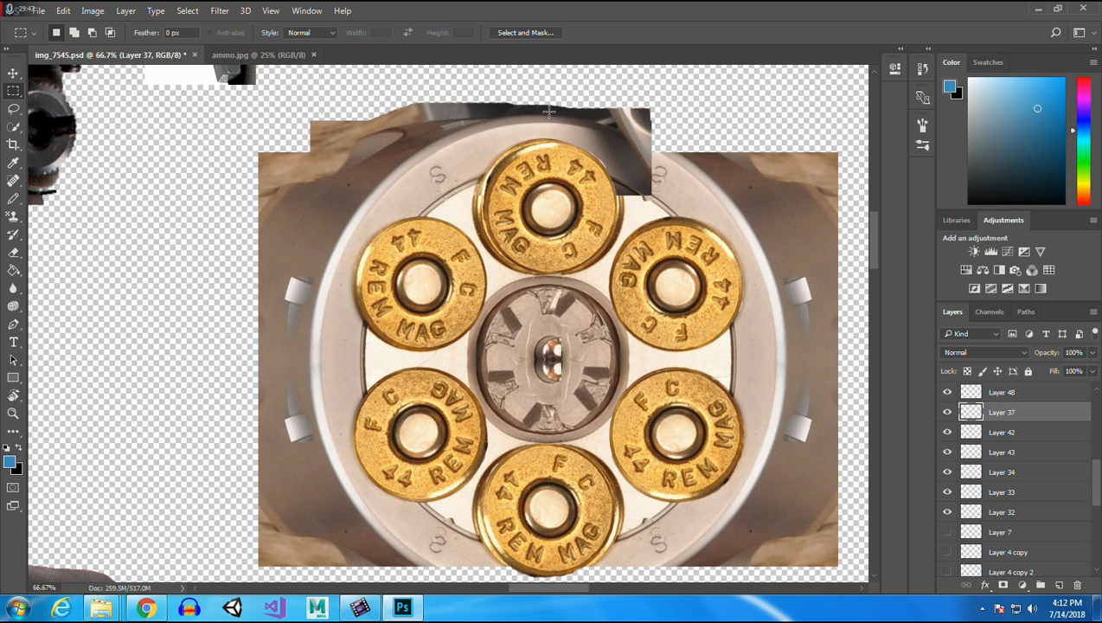
{"action": "left_click_drag", "start_coordinate": [549, 110], "coordinate": [224, 357]}
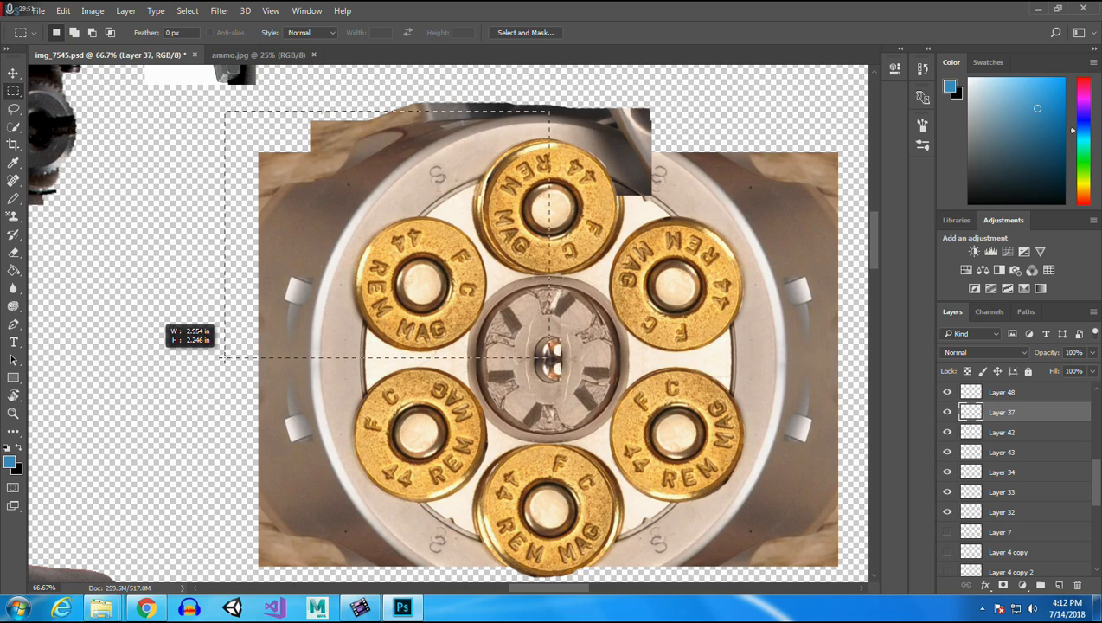
{"action": "left_click_drag", "start_coordinate": [224, 357], "coordinate": [224, 357]}
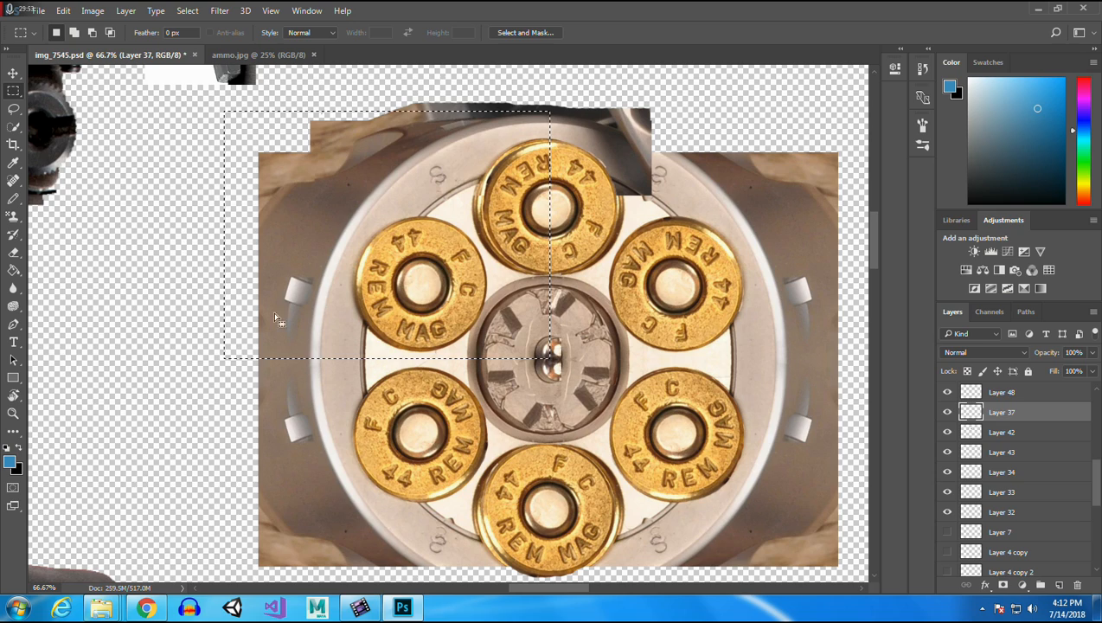
{"action": "left_click_drag", "start_coordinate": [566, 100], "coordinate": [260, 388]}
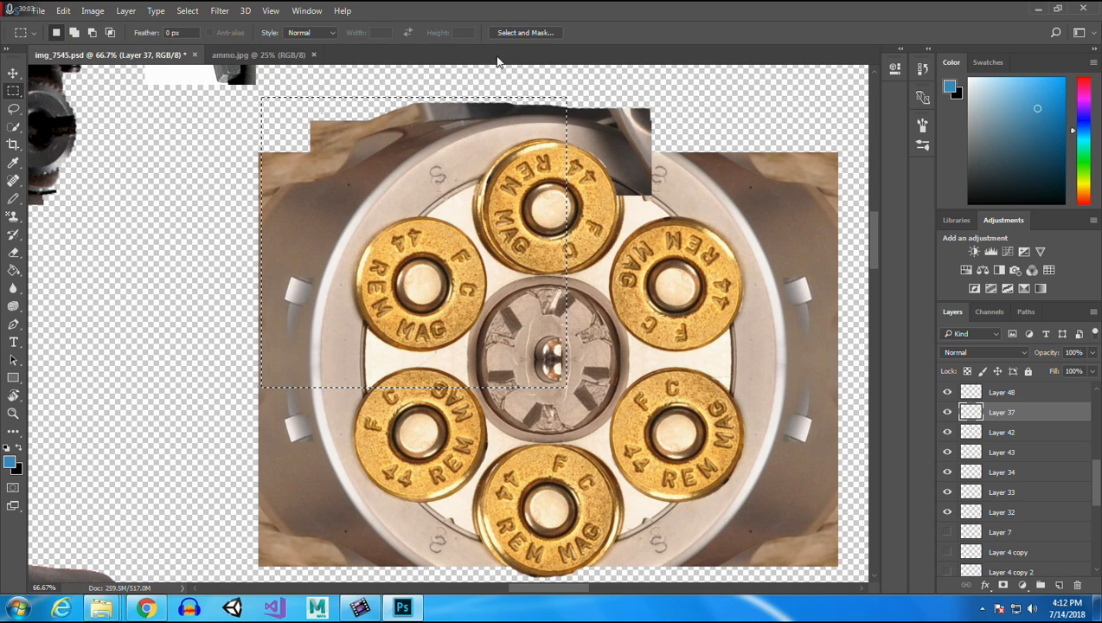
{"action": "key", "text": "ctrl+v"}
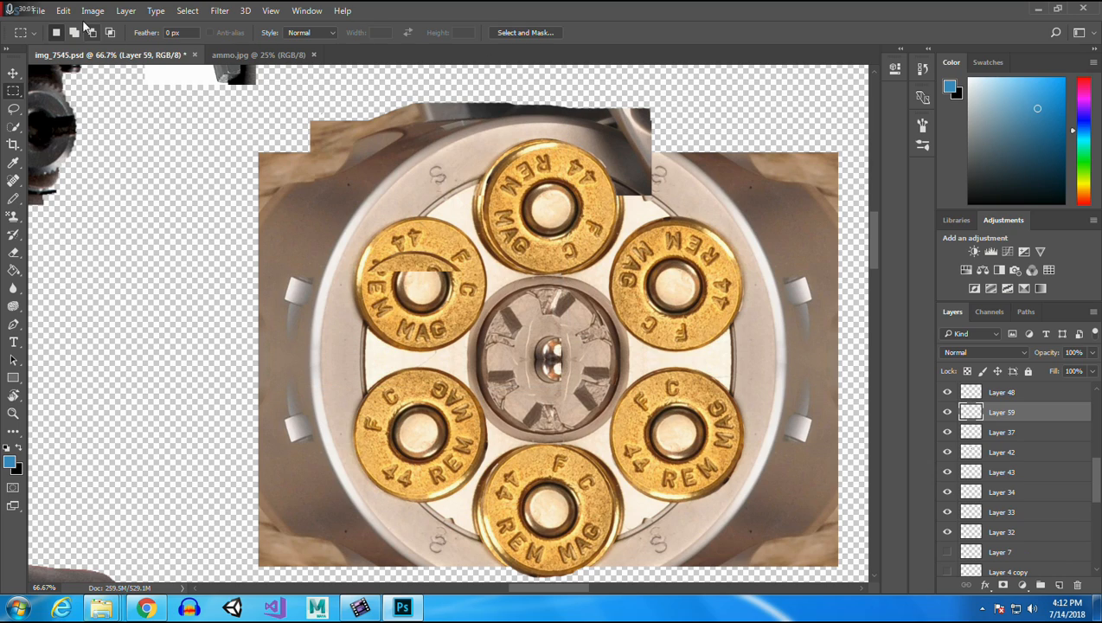
Try flipping the pasted cartridge fragment horizontally.
{"action": "left_click", "coordinate": [63, 10]}
{"action": "mouse_move", "coordinate": [156, 307]}
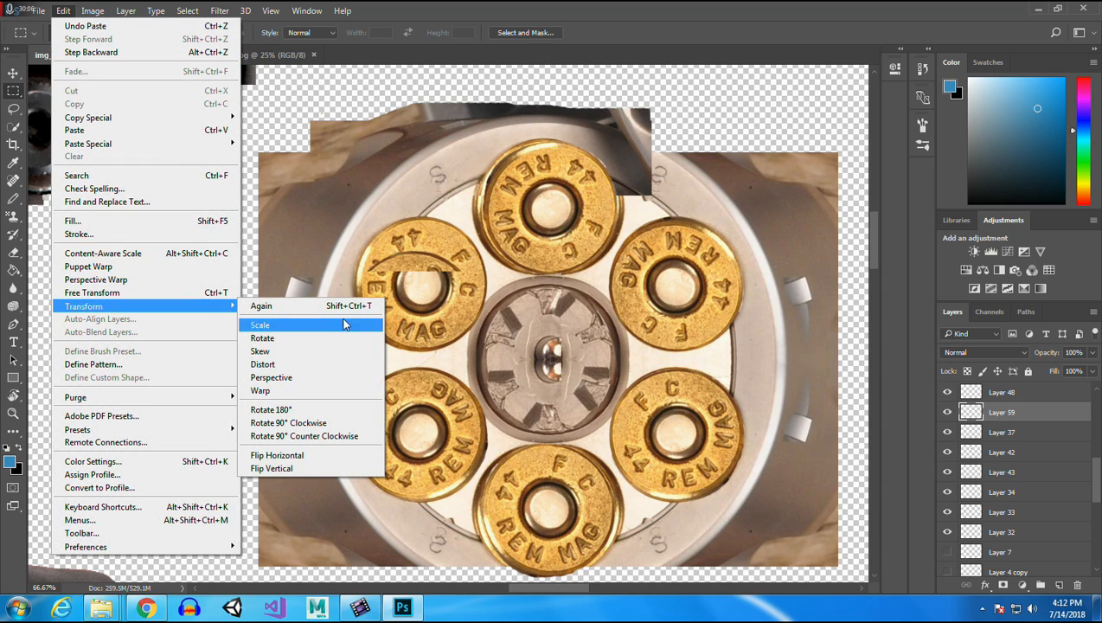
{"action": "left_click", "coordinate": [309, 454]}
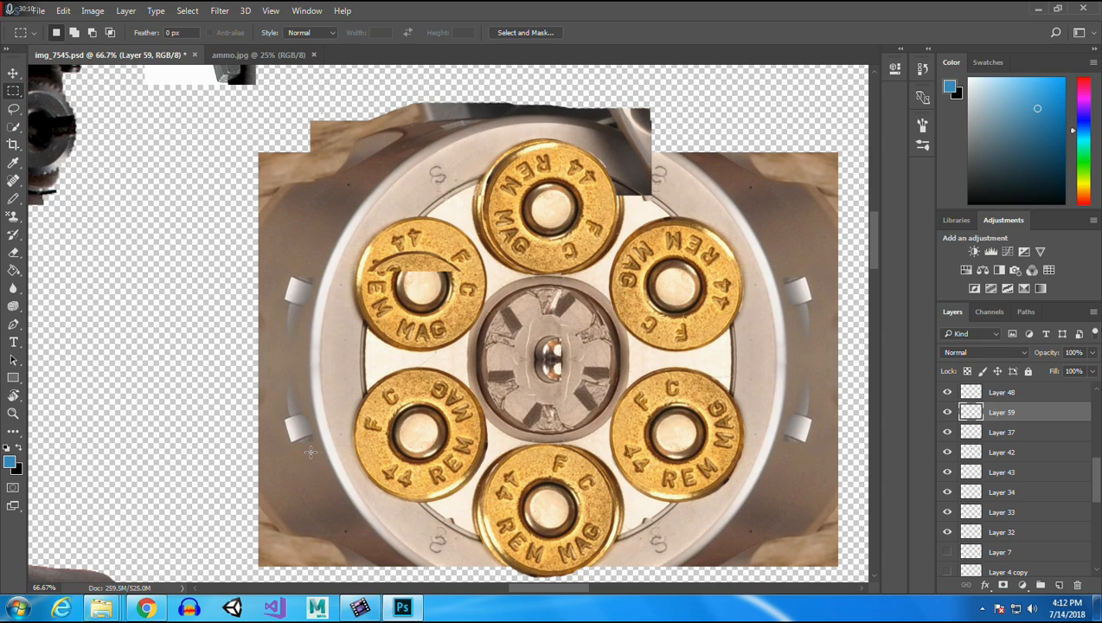
{"action": "left_click_drag", "start_coordinate": [313, 458], "coordinate": [310, 451]}
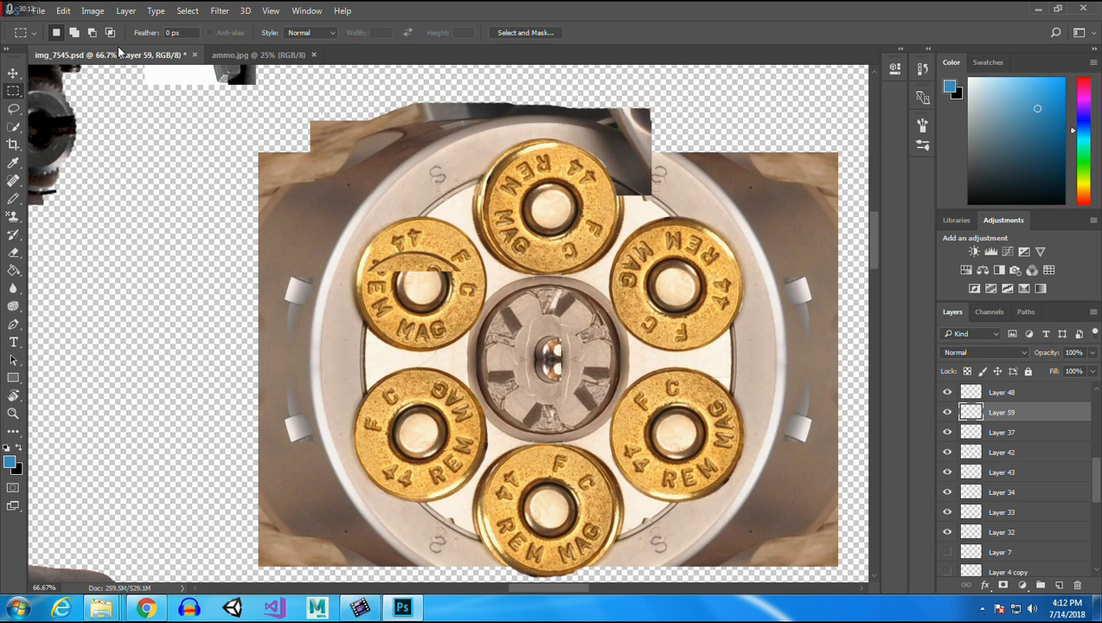
Flip the pasted cartridge fragment vertically.
{"action": "left_click", "coordinate": [63, 10]}
{"action": "mouse_move", "coordinate": [171, 310]}
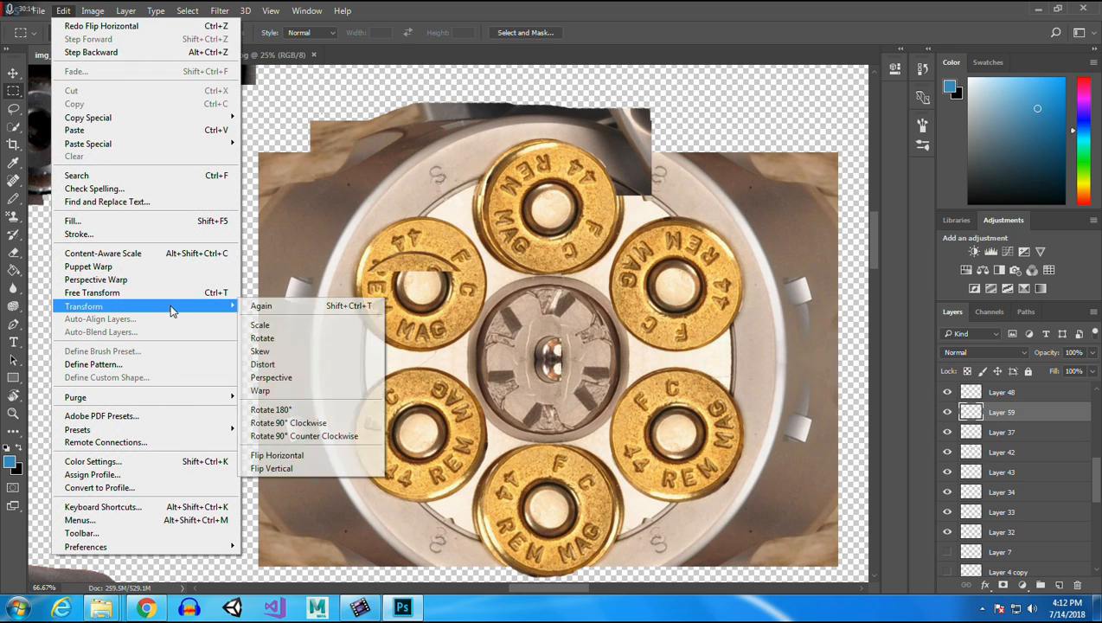
{"action": "left_click", "coordinate": [315, 467]}
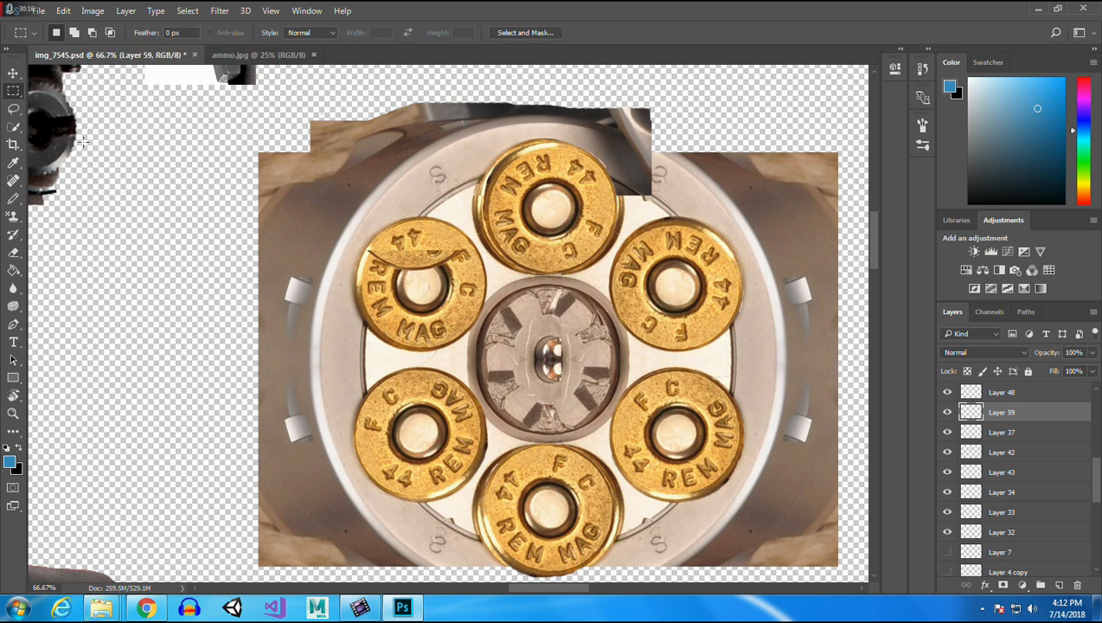
Check which parts of the cylinder Layer 42 covers by shifting it briefly and toggling its visibility.
{"action": "left_click", "coordinate": [13, 73]}
{"action": "left_click_drag", "start_coordinate": [327, 206], "coordinate": [327, 246]}
{"action": "key", "text": "ctrl+z"}
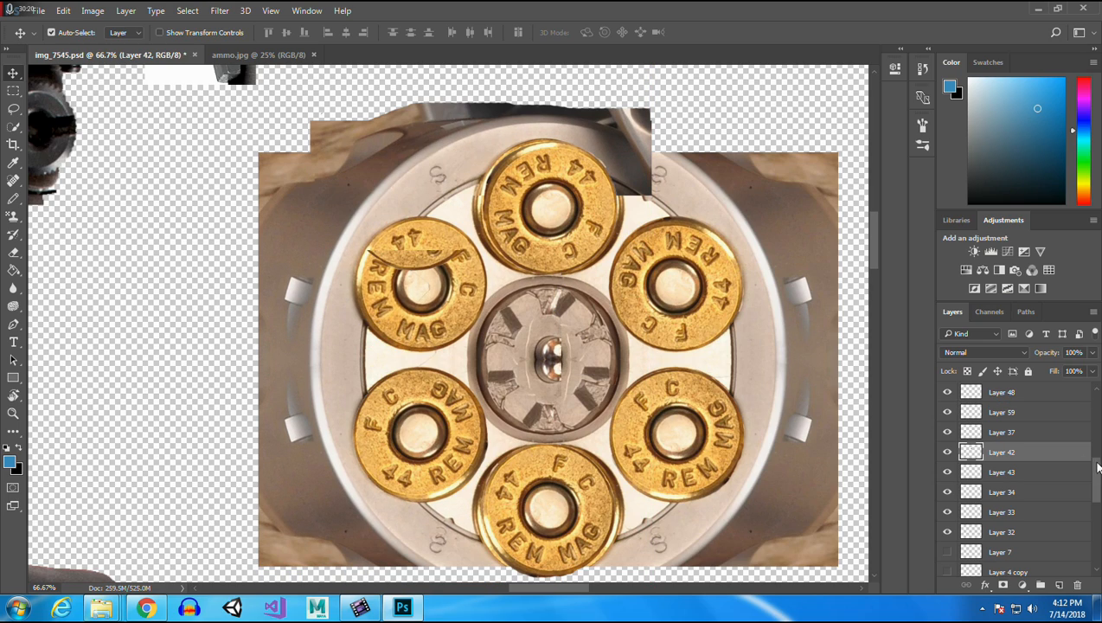
{"action": "left_click", "coordinate": [947, 453]}
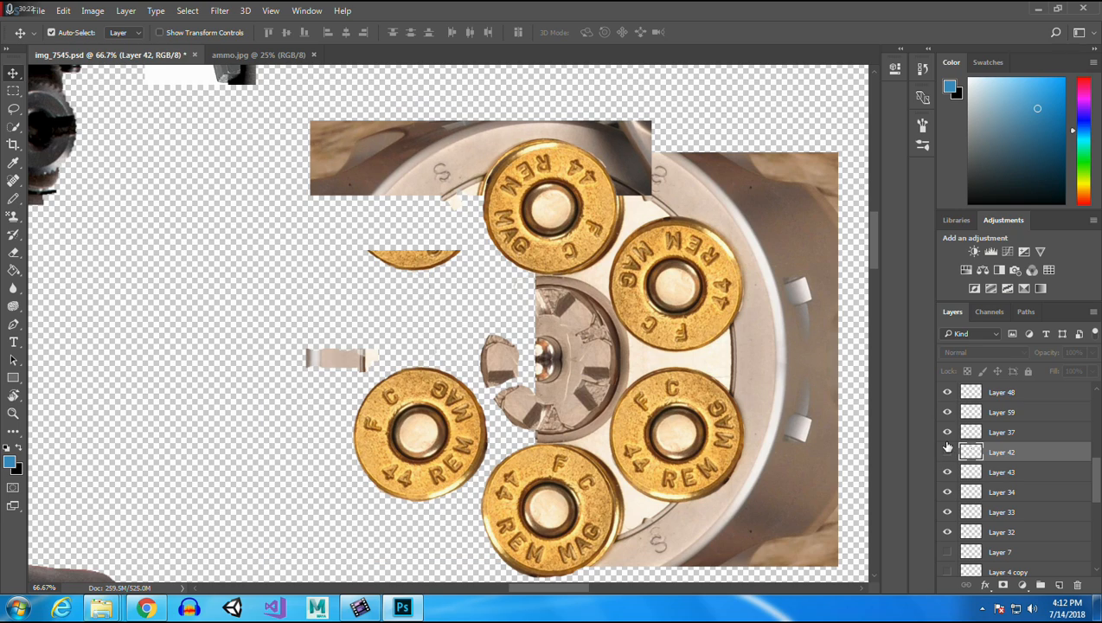
{"action": "left_click", "coordinate": [947, 453]}
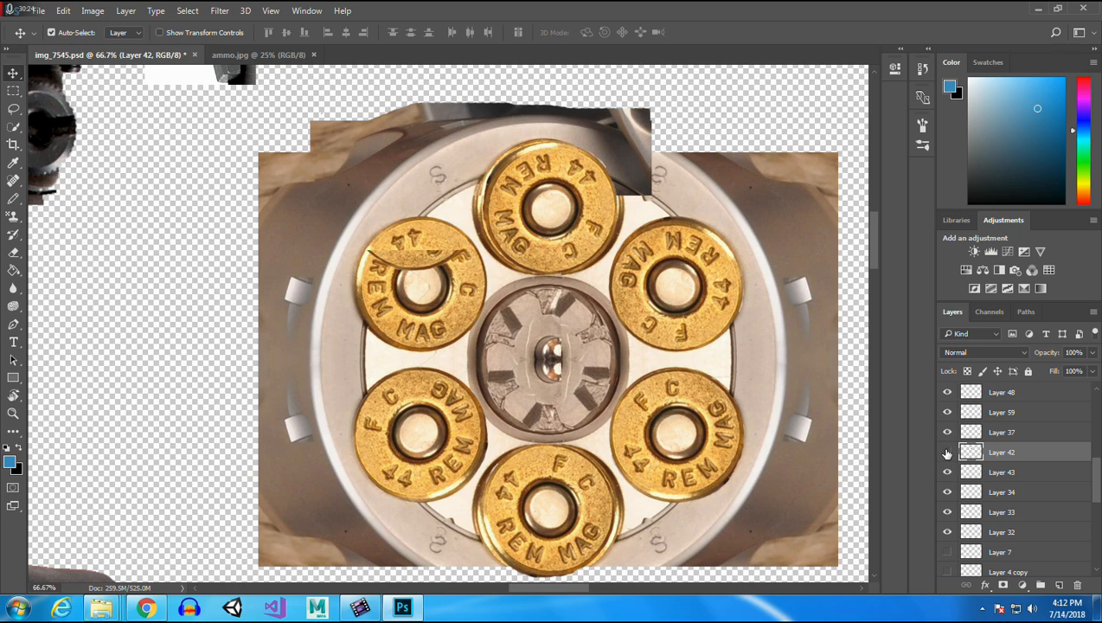
{"action": "left_click", "coordinate": [946, 452]}
{"action": "left_click", "coordinate": [947, 453]}
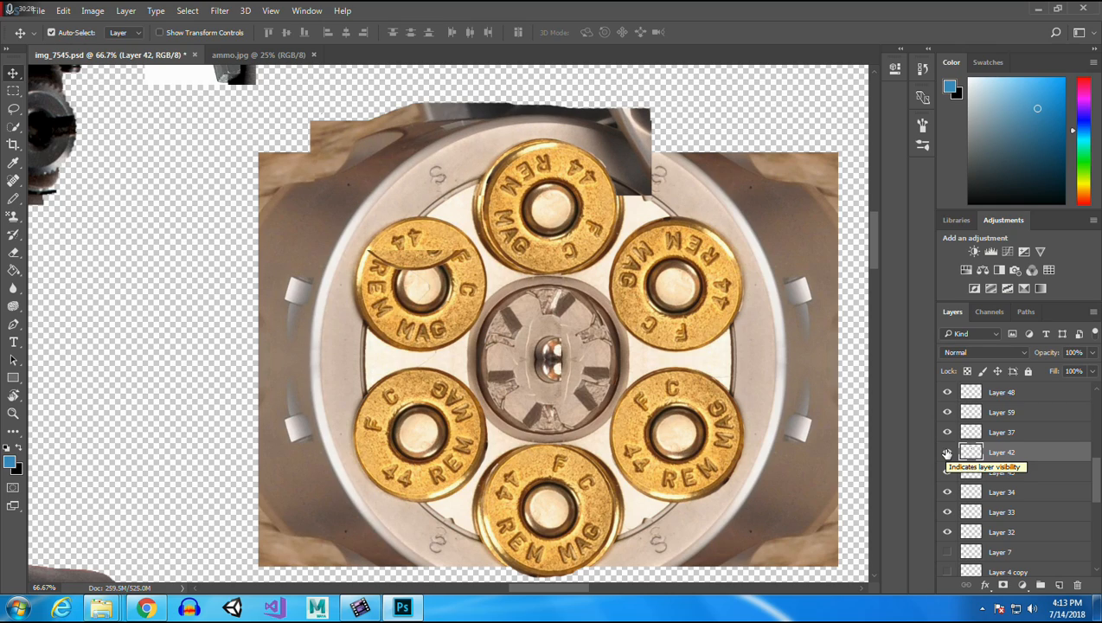
Try deleting Layer 43 above the cylinder and restore it.
{"action": "left_click", "coordinate": [342, 131]}
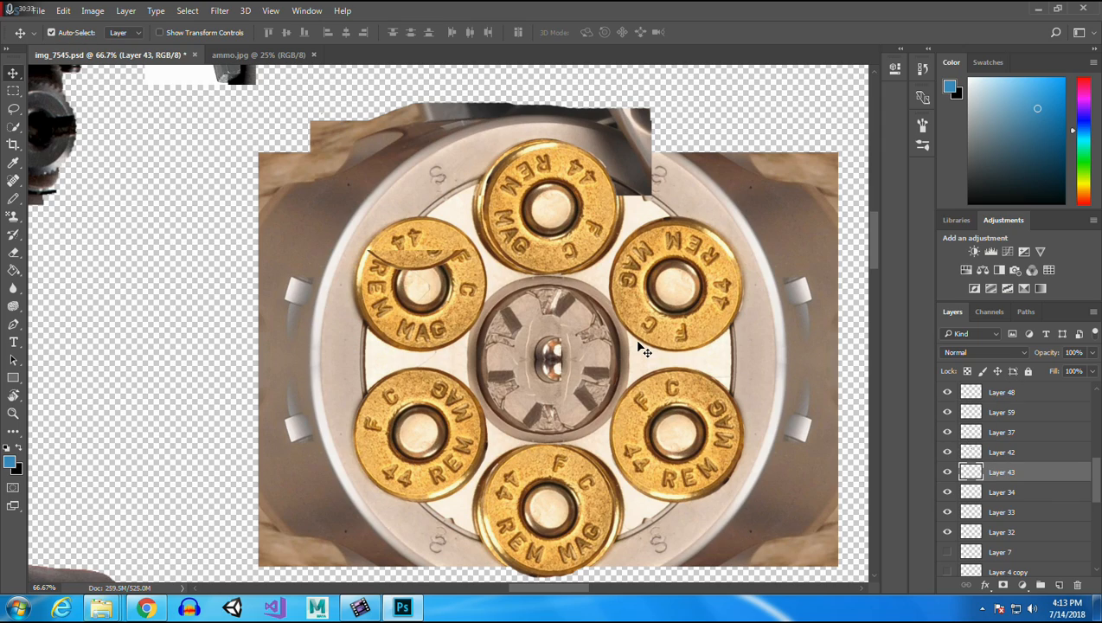
{"action": "key", "text": "Delete"}
{"action": "key", "text": "ctrl+z"}
Delete Layer 59, the pasted cartridge fragment over the upper-left cartridge.
{"action": "left_click", "coordinate": [415, 268]}
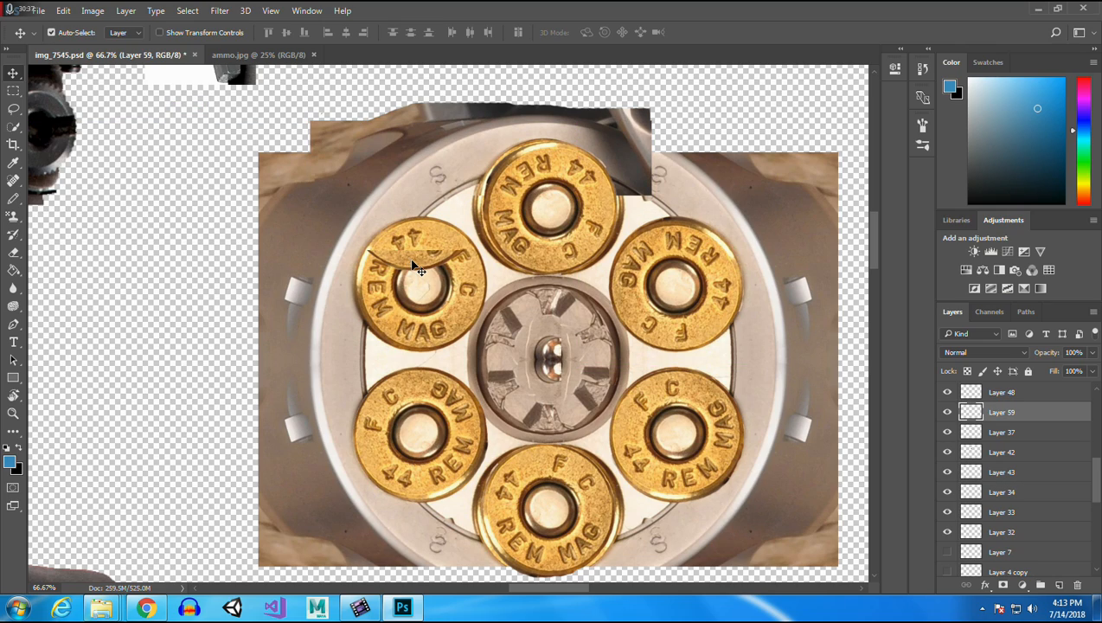
{"action": "key", "text": "Delete"}
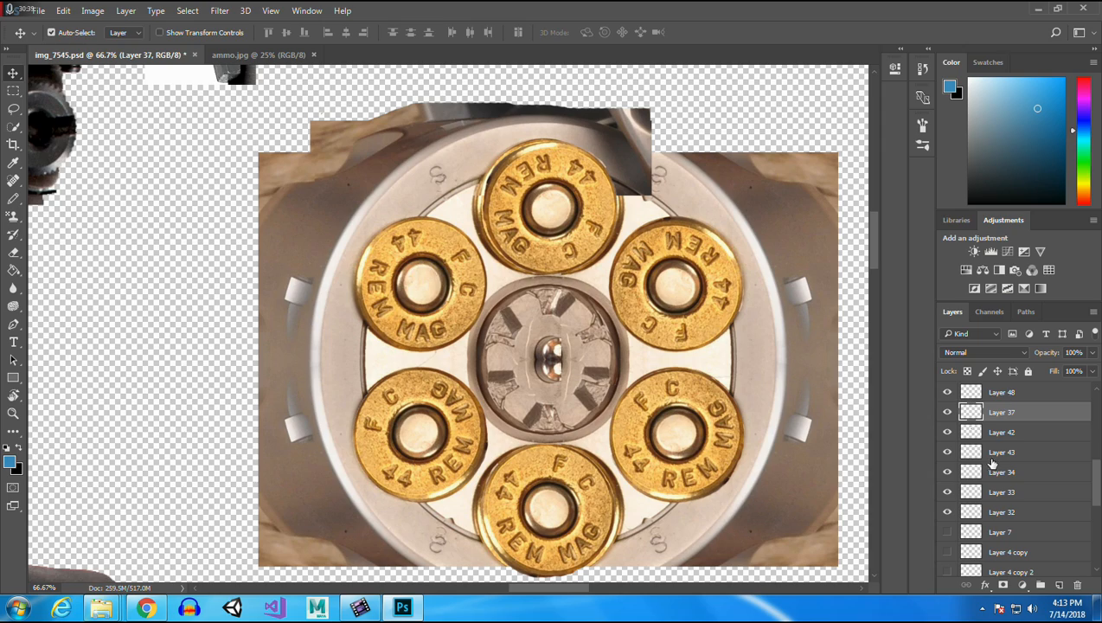
{"action": "left_click", "coordinate": [452, 123]}
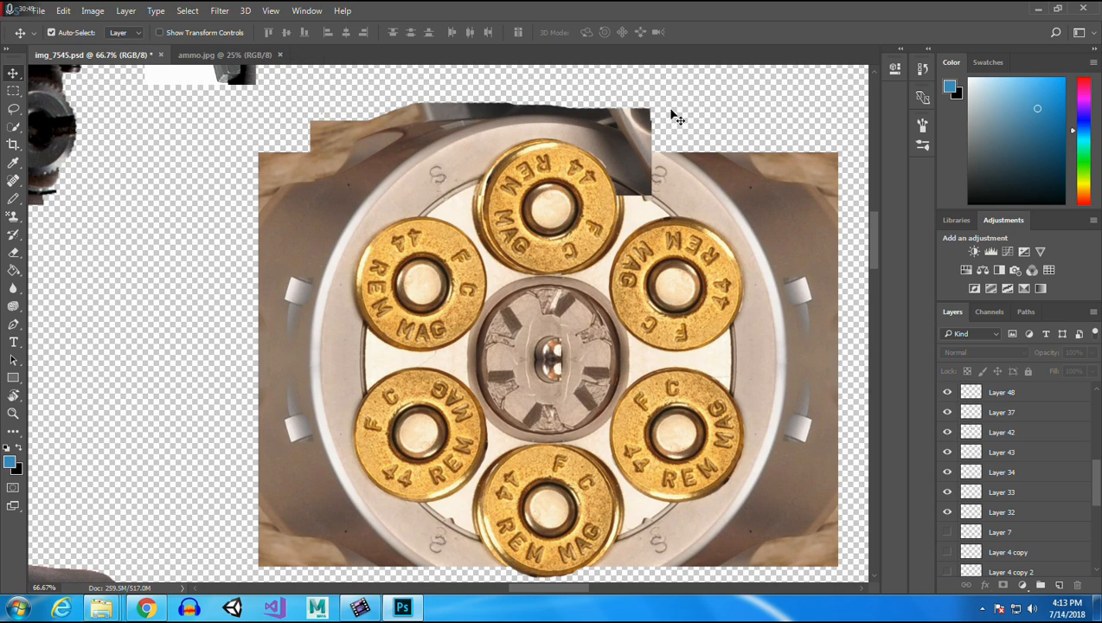
Check the coverage of Layer 42, then merge it with Layer 43 into a single layer.
{"action": "left_click", "coordinate": [947, 433]}
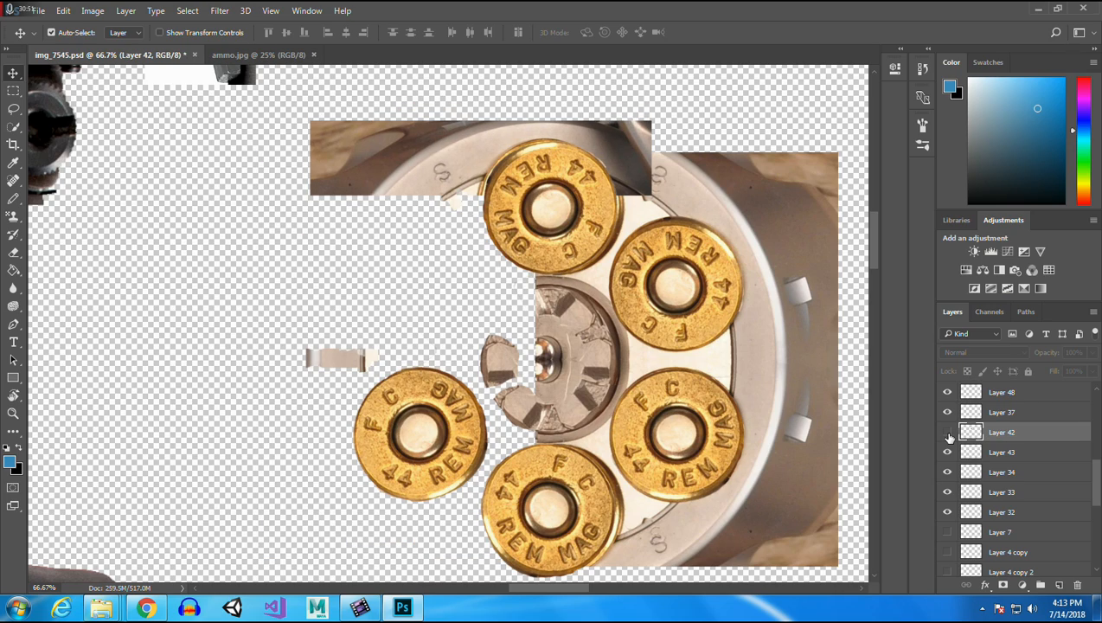
{"action": "left_click", "coordinate": [342, 150]}
{"action": "left_click", "coordinate": [947, 433]}
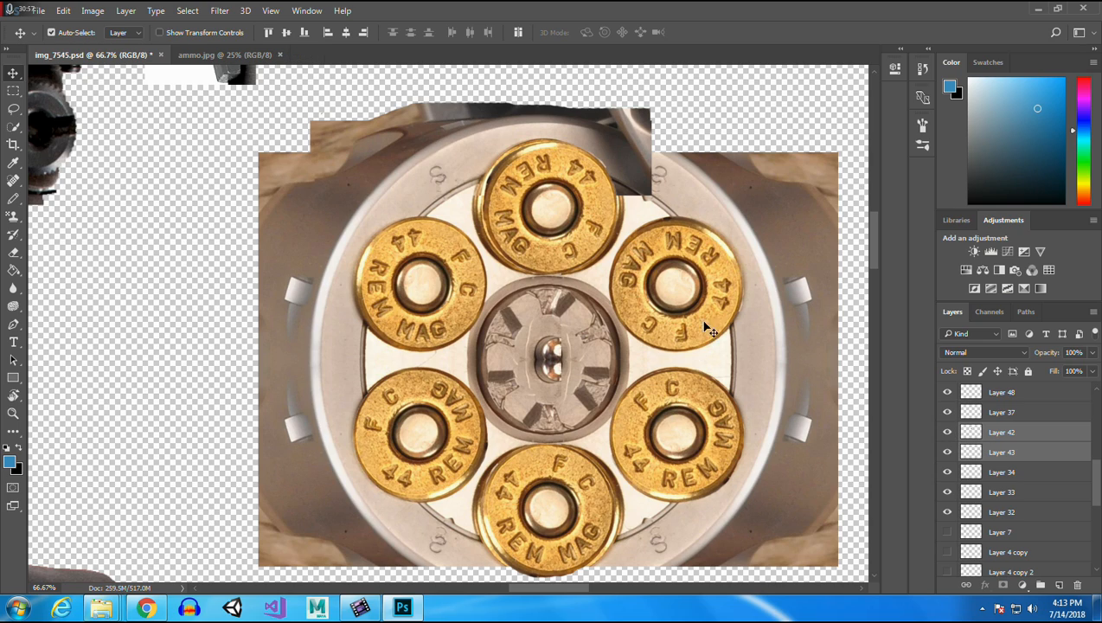
{"action": "right_click", "coordinate": [1016, 436]}
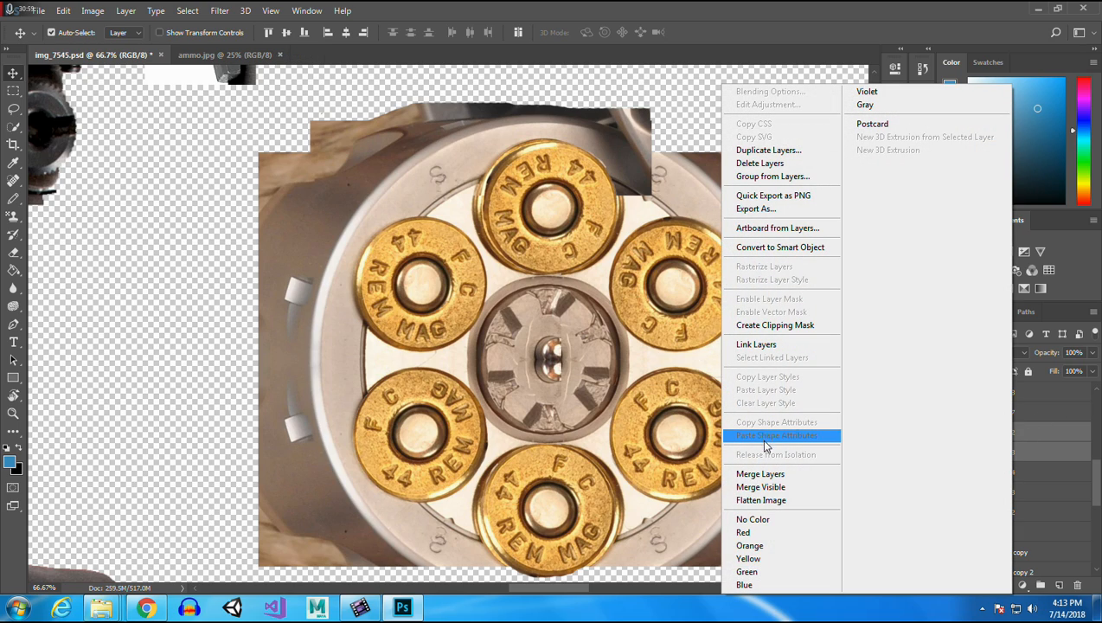
{"action": "left_click", "coordinate": [761, 475]}
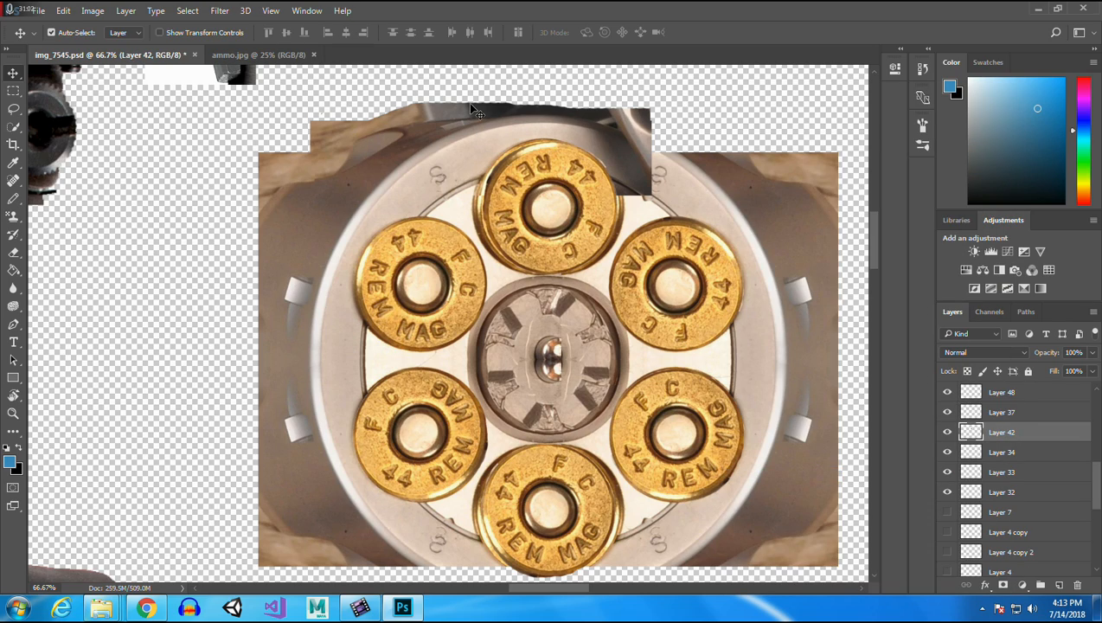
Copy the upper-left part of the cylinder from merged Layer 42 with a rectangular selection and paste it as a new layer.
{"action": "left_click", "coordinate": [13, 90]}
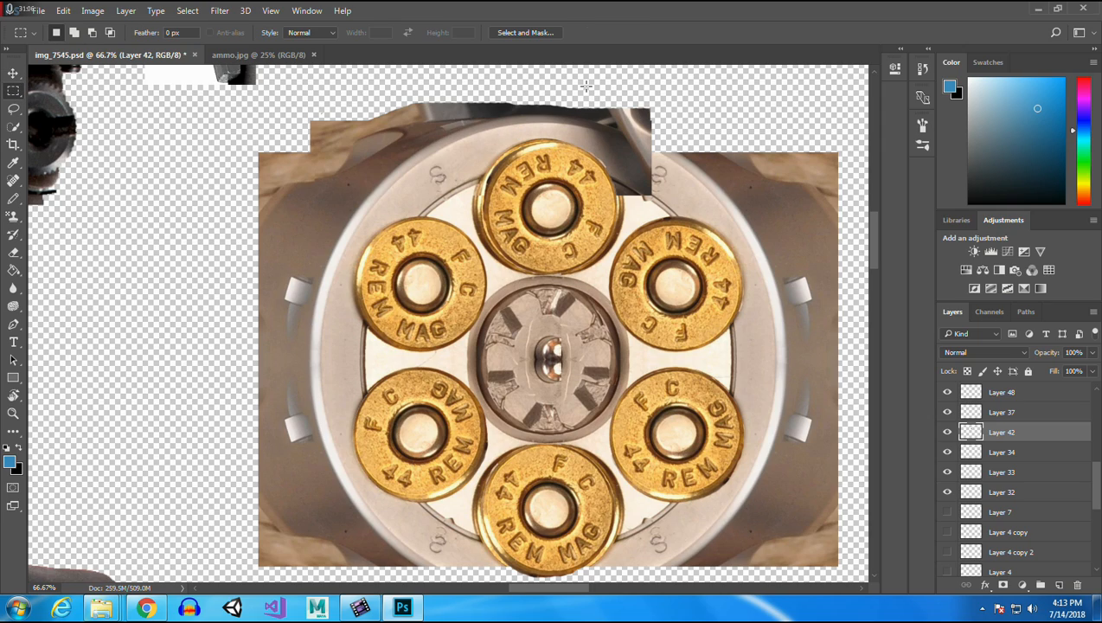
{"action": "left_click_drag", "start_coordinate": [587, 91], "coordinate": [195, 392]}
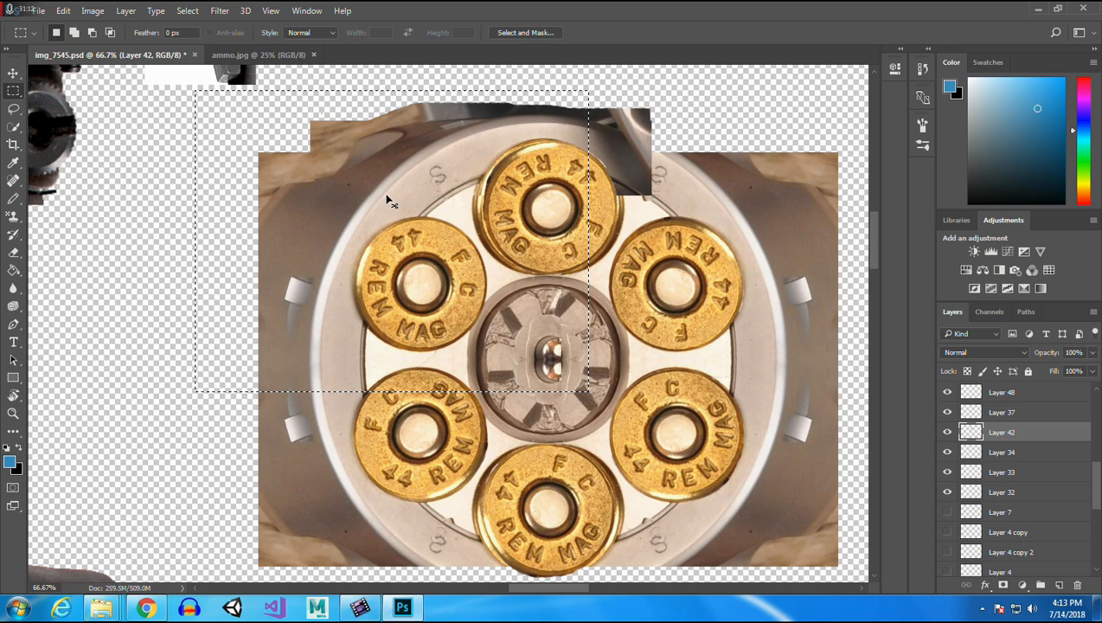
{"action": "key", "text": "ctrl+c"}
{"action": "key", "text": "ctrl+v"}
Flip the pasted cylinder piece vertically and align it over the lower-left part of the cylinder.
{"action": "left_click", "coordinate": [62, 10]}
{"action": "mouse_move", "coordinate": [153, 306]}
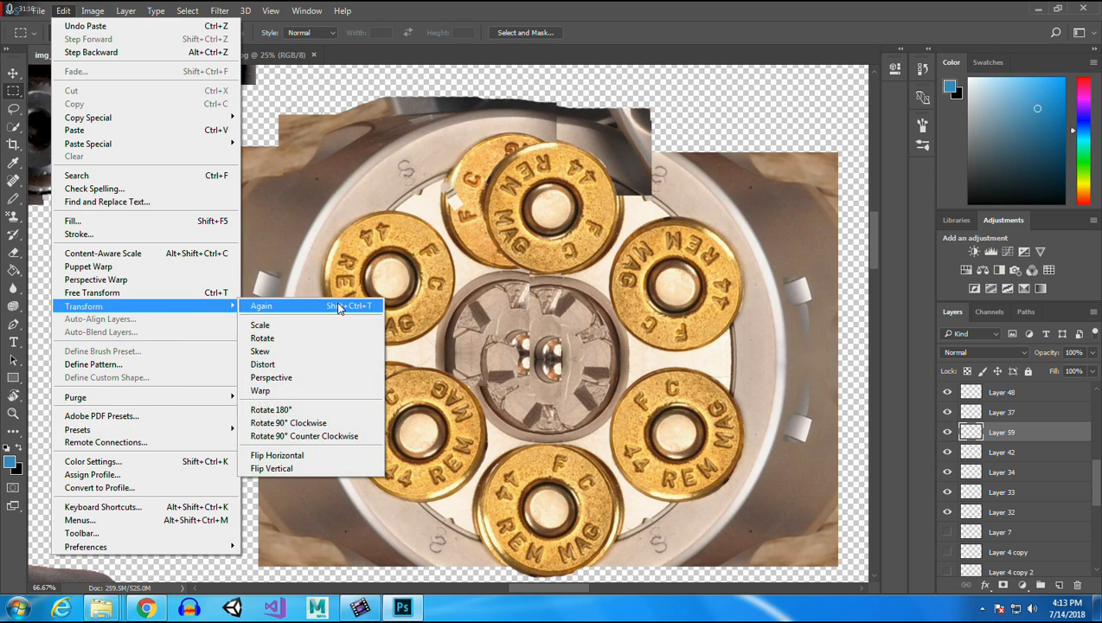
{"action": "left_click", "coordinate": [314, 471]}
{"action": "key", "text": "v"}
{"action": "left_click_drag", "start_coordinate": [430, 367], "coordinate": [461, 461]}
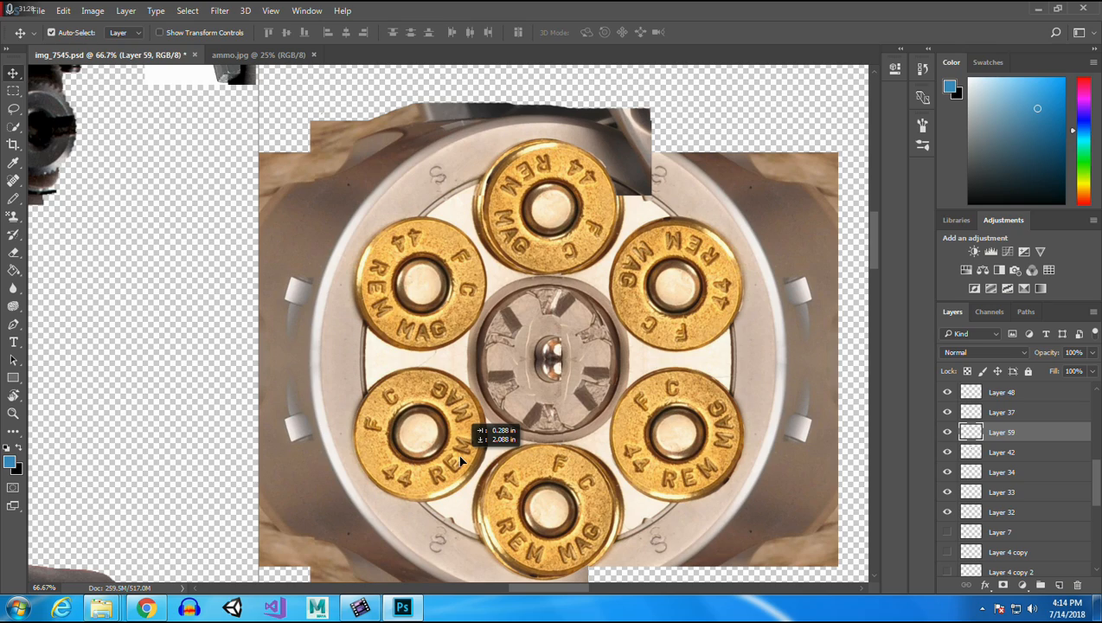
{"action": "left_click_drag", "start_coordinate": [462, 461], "coordinate": [462, 462]}
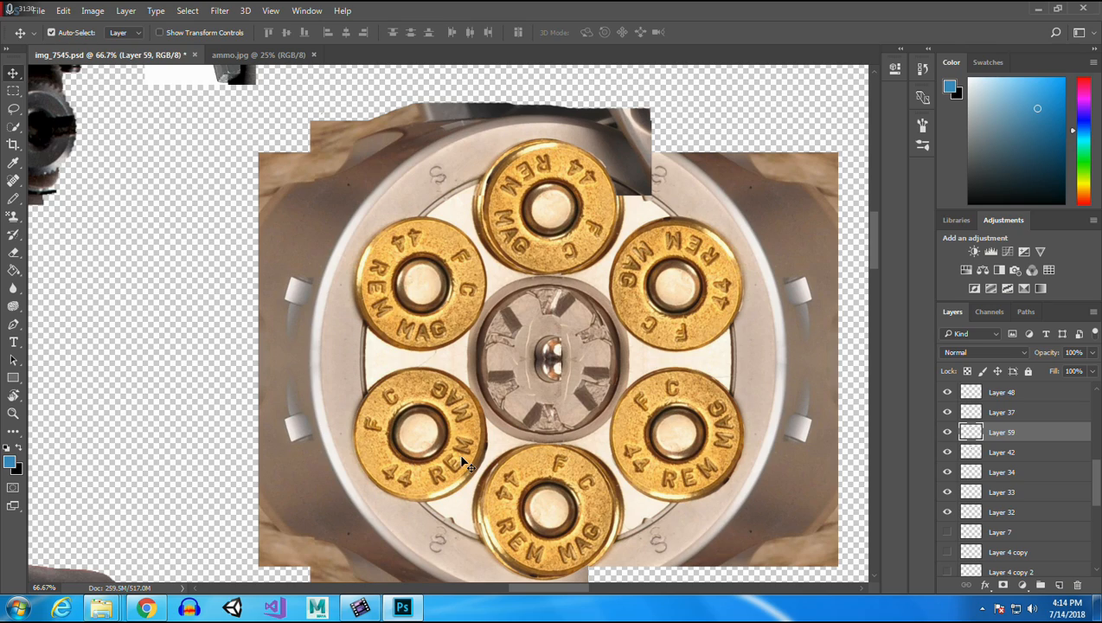
{"action": "left_click_drag", "start_coordinate": [876, 253], "coordinate": [876, 277]}
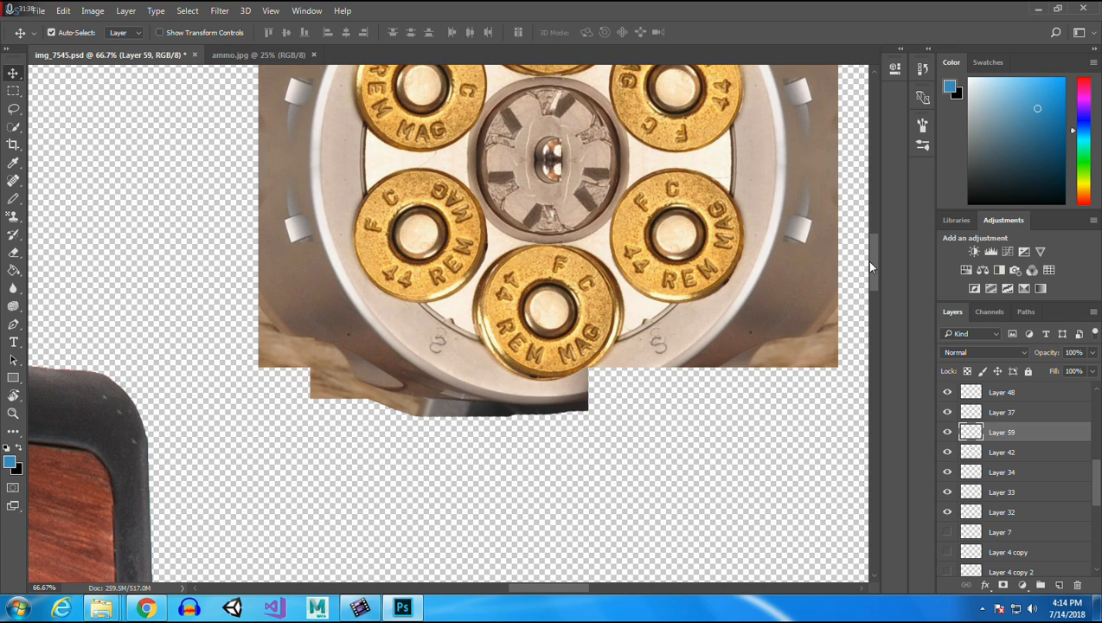
{"action": "mouse_move", "coordinate": [873, 270]}
{"action": "left_mouse_down"}
{"action": "mouse_move", "coordinate": [873, 241]}
{"action": "mouse_move", "coordinate": [878, 258]}
{"action": "left_mouse_up"}
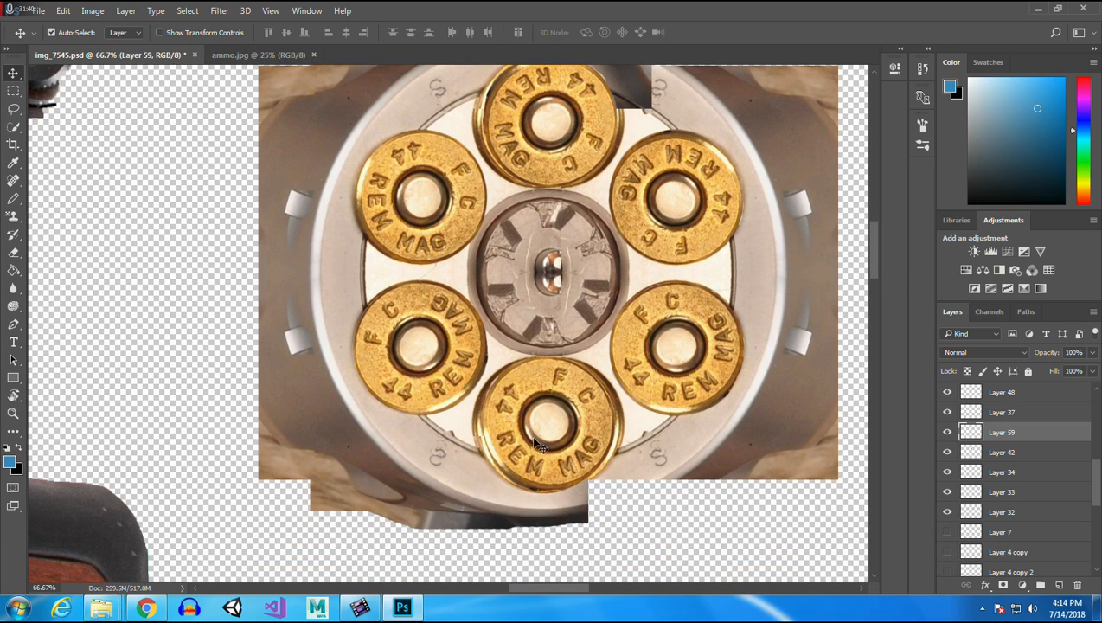
Check the visibility of Layer 41 copy and Layer 47, then merge the layers from Layer 47 up to Layer 58 copy 3.
{"action": "left_click", "coordinate": [452, 123]}
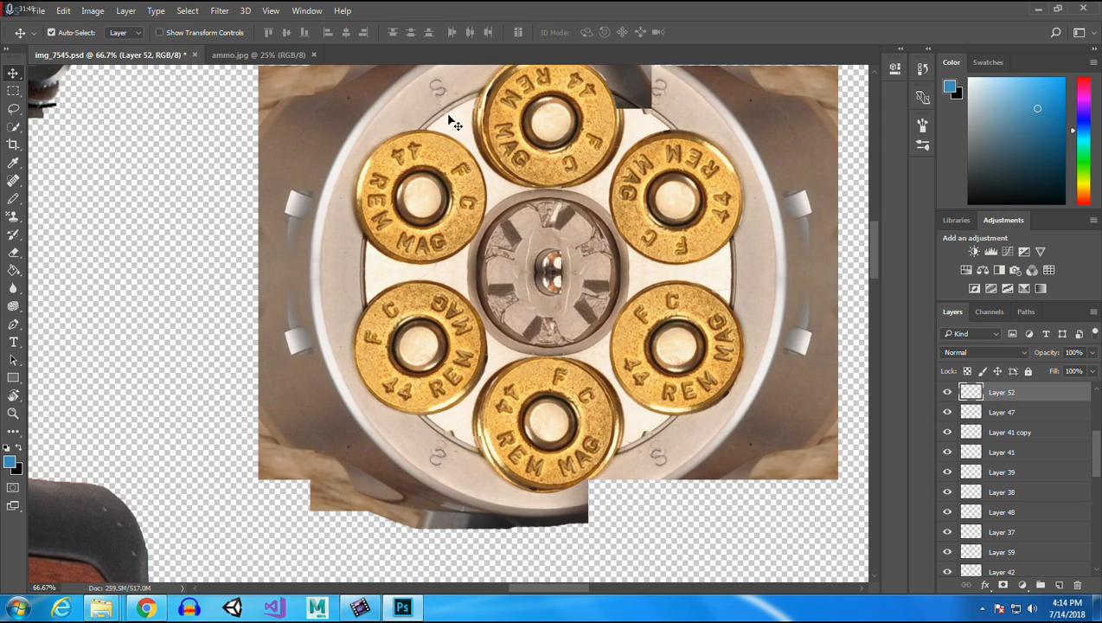
{"action": "scroll", "coordinate": [1096, 440], "scroll_direction": "up", "scroll_amount": 5}
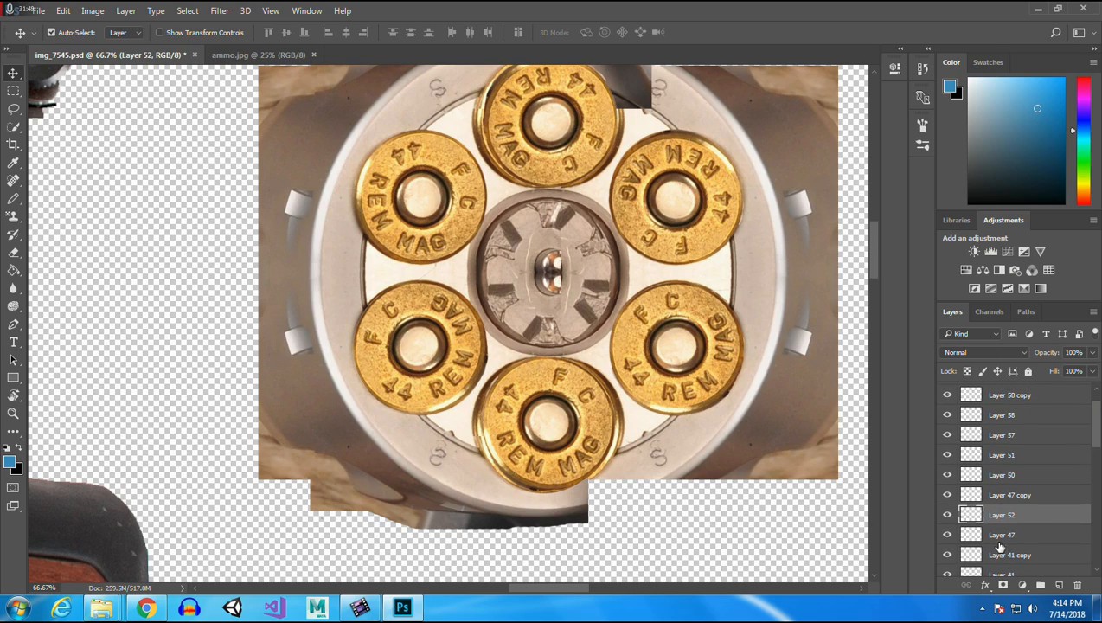
{"action": "left_click", "coordinate": [947, 558]}
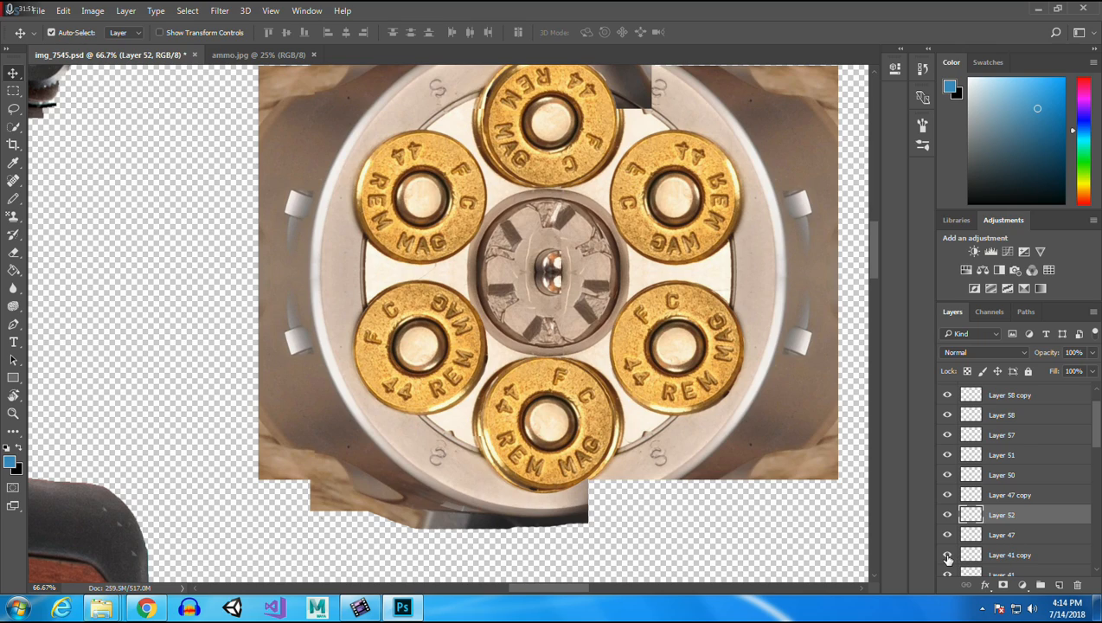
{"action": "left_click", "coordinate": [947, 556]}
{"action": "left_click", "coordinate": [946, 536]}
{"action": "left_click", "coordinate": [946, 537]}
{"action": "left_click", "coordinate": [1024, 536]}
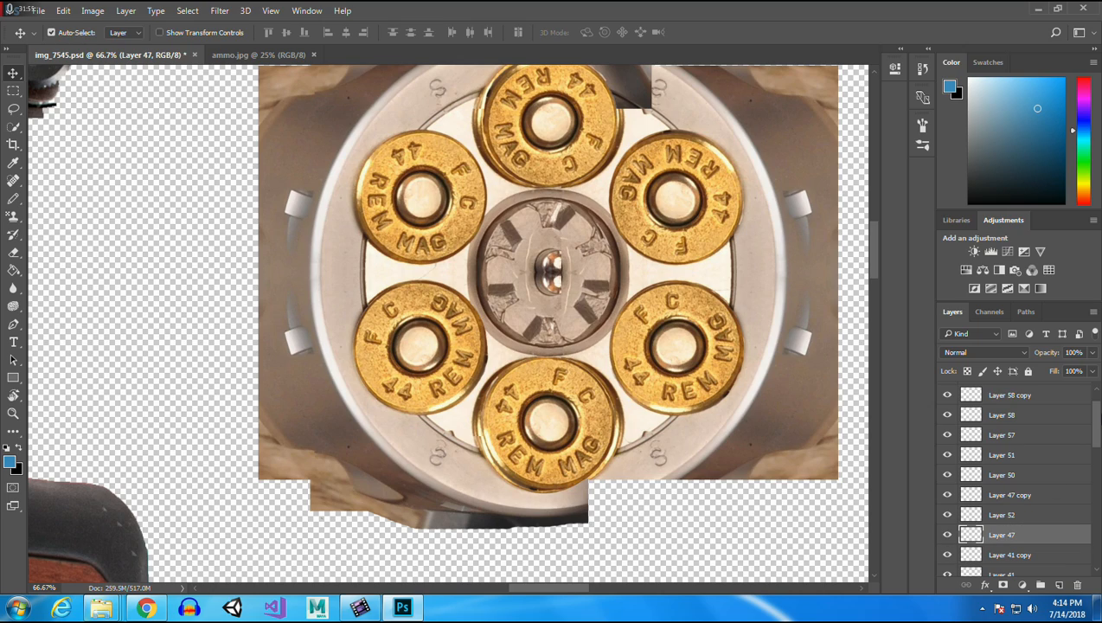
{"action": "left_click_drag", "start_coordinate": [1098, 423], "coordinate": [1099, 415]}
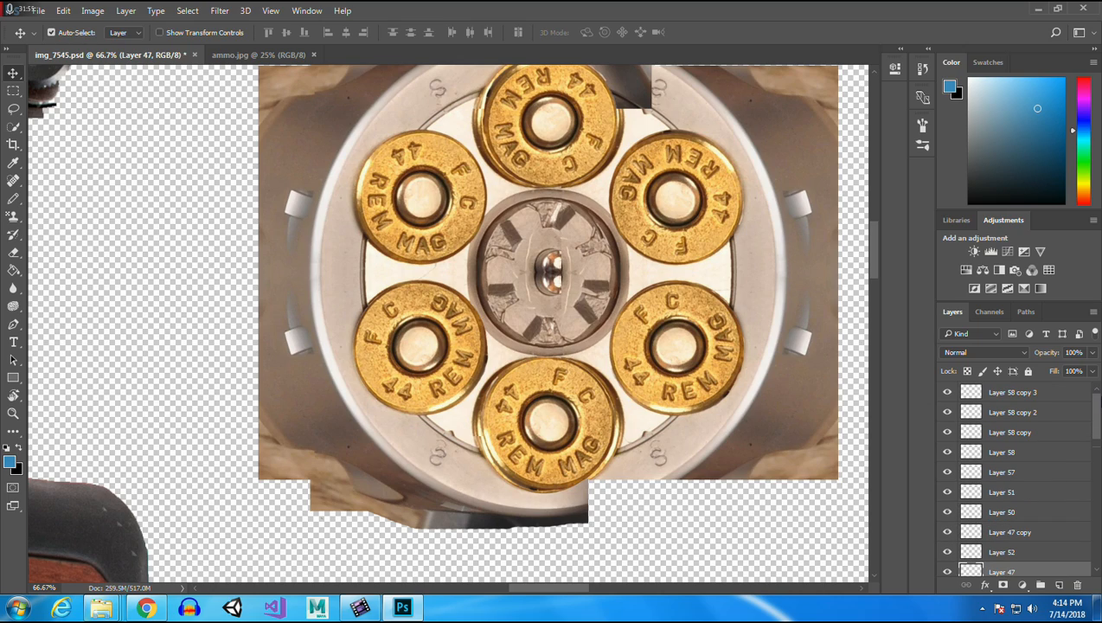
{"action": "left_click", "coordinate": [1017, 393], "text": "shift"}
{"action": "right_click", "coordinate": [1017, 394]}
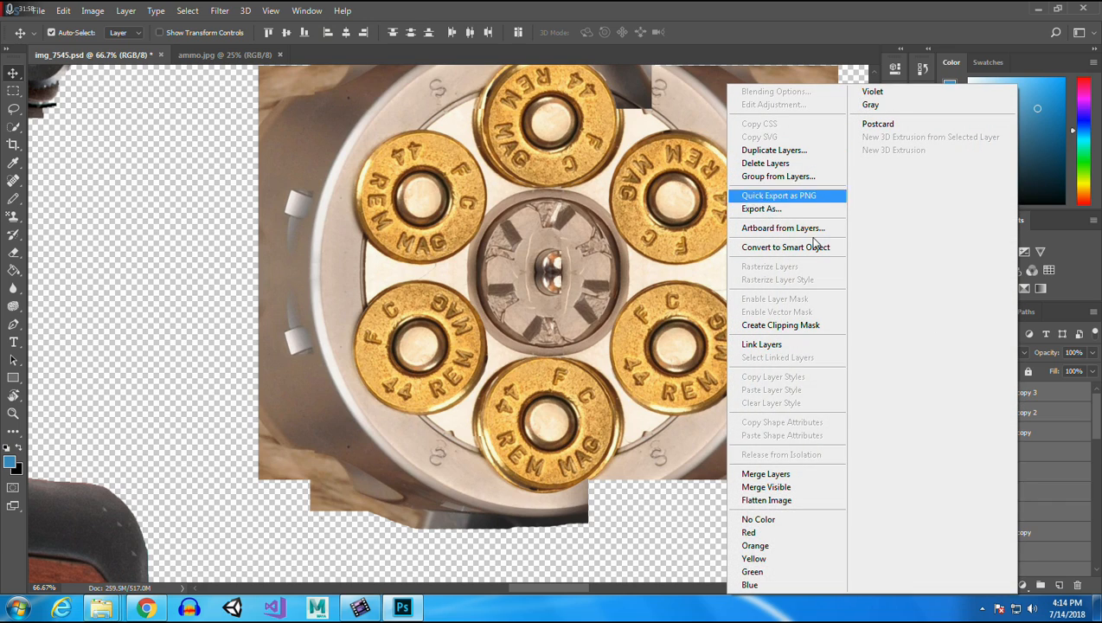
{"action": "left_click", "coordinate": [785, 475]}
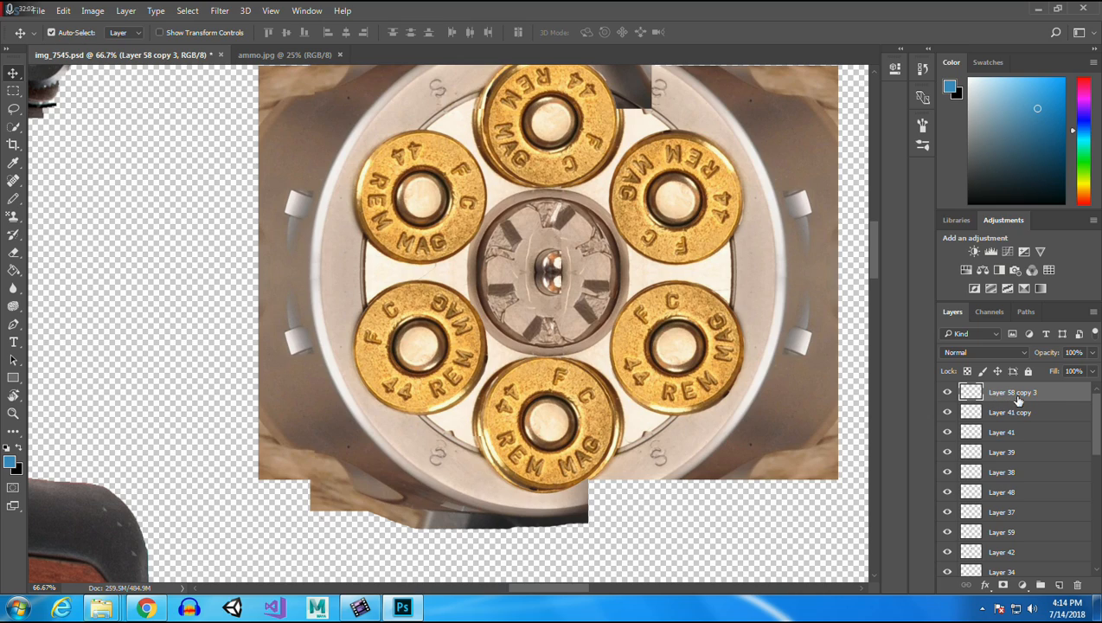
Duplicate the upper-left rim area around the S mark from Layer 42 onto a new layer and try shifting it down.
{"action": "left_click", "coordinate": [13, 90]}
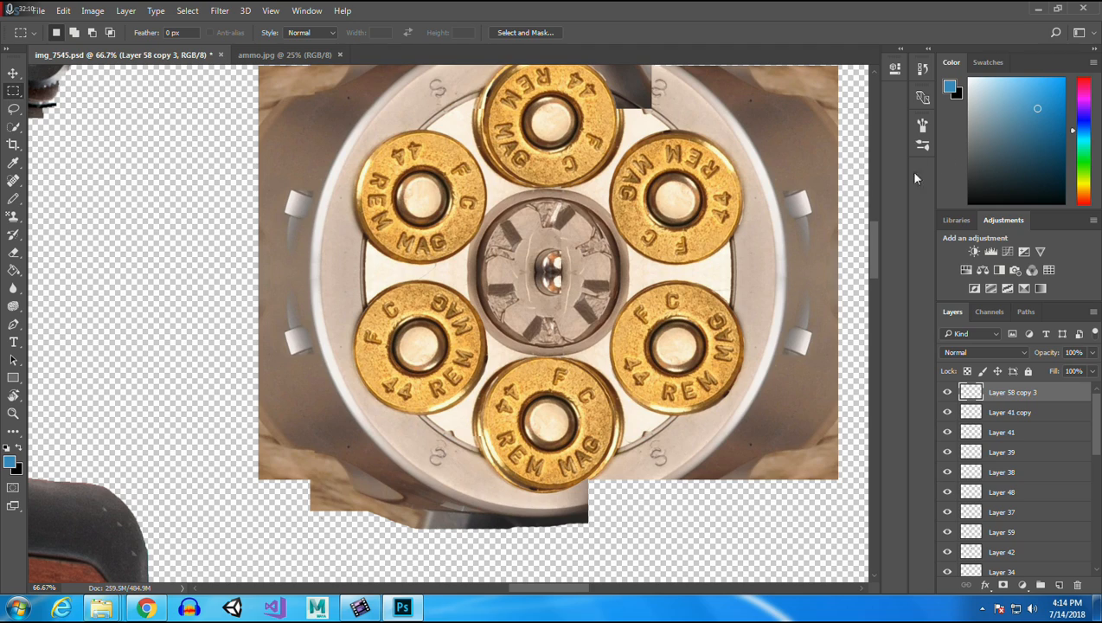
{"action": "left_click_drag", "start_coordinate": [874, 245], "coordinate": [874, 226]}
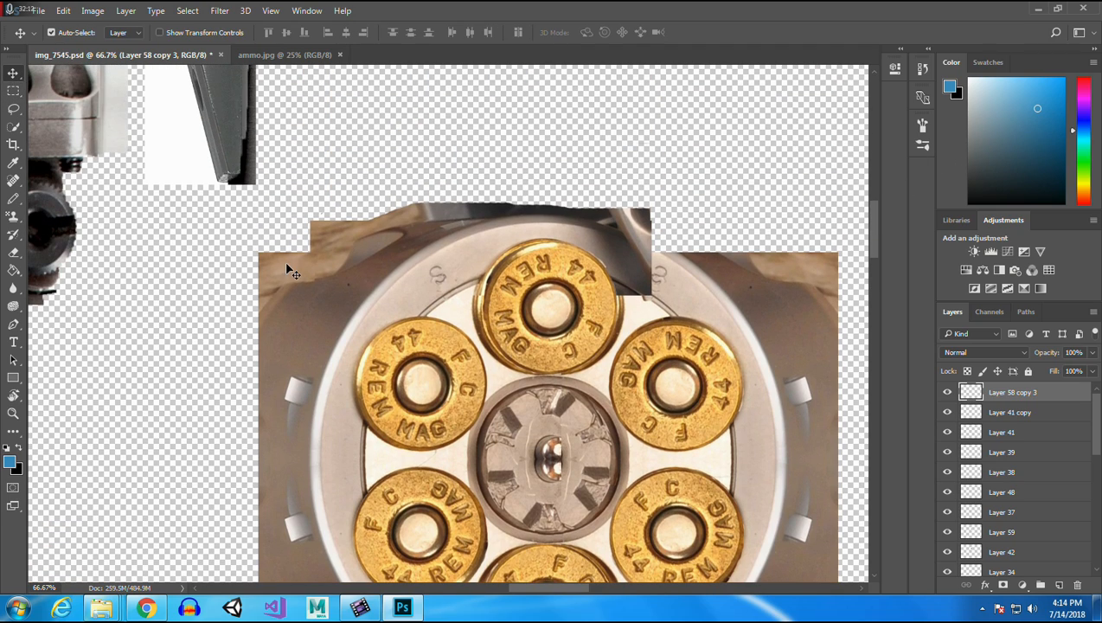
{"action": "left_click", "coordinate": [292, 313], "text": "ctrl"}
{"action": "left_click_drag", "start_coordinate": [363, 226], "coordinate": [474, 308]}
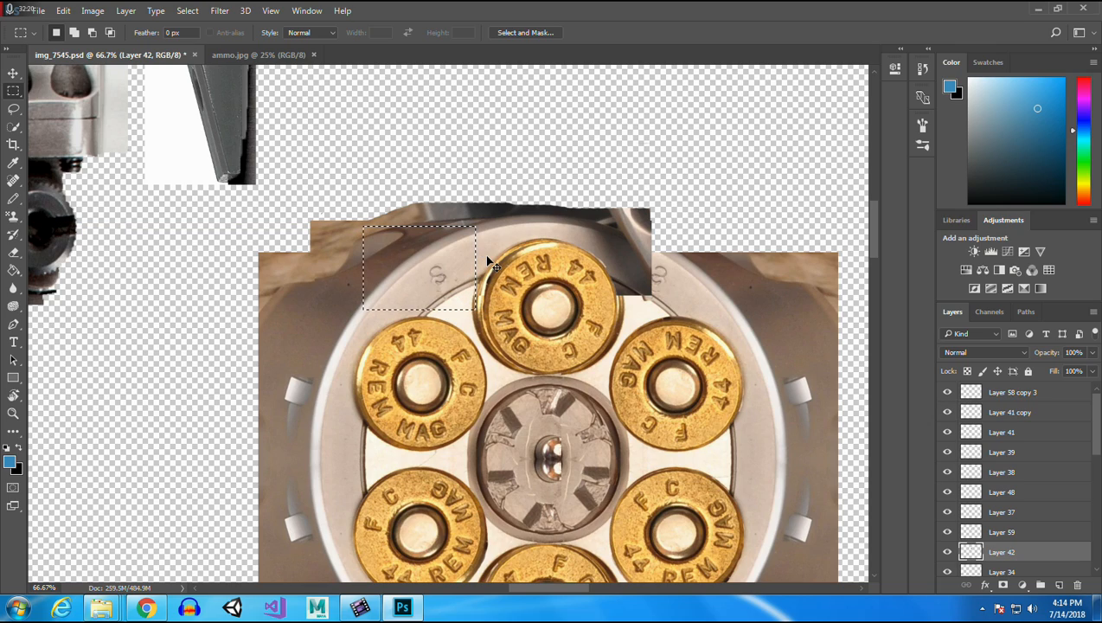
{"action": "key", "text": "ctrl+j"}
{"action": "left_click", "coordinate": [13, 74]}
{"action": "left_click_drag", "start_coordinate": [443, 275], "coordinate": [436, 495]}
{"action": "key", "text": "ctrl+z"}
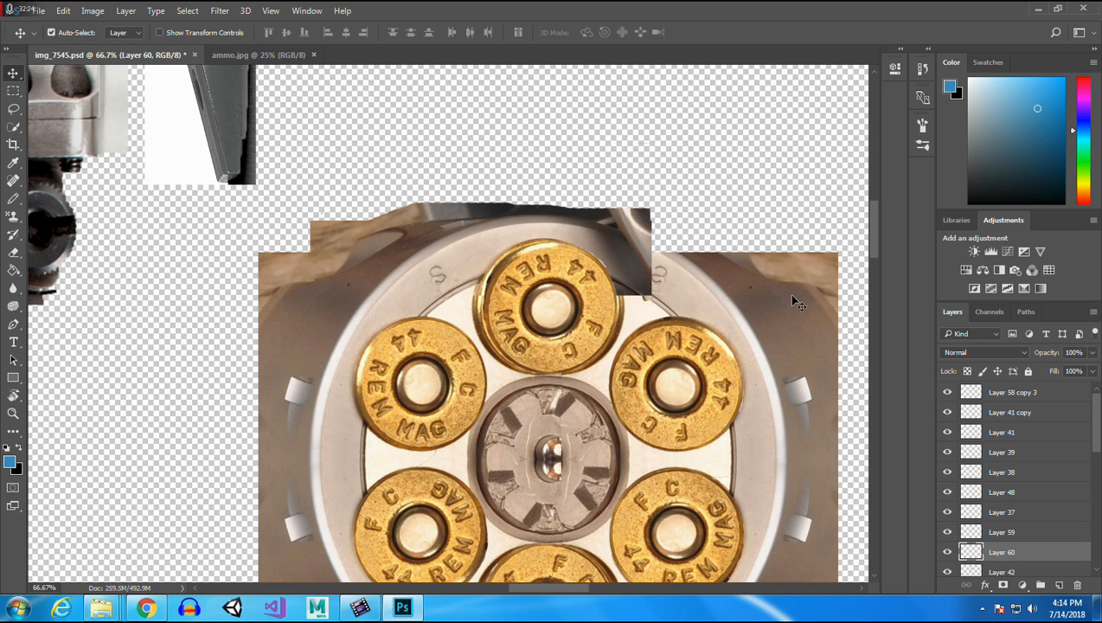
Raise the rim piece layer to just below Layer 58 copy 3, try it over the lower-left cartridge, and delete it.
{"action": "left_click_drag", "start_coordinate": [870, 217], "coordinate": [876, 255]}
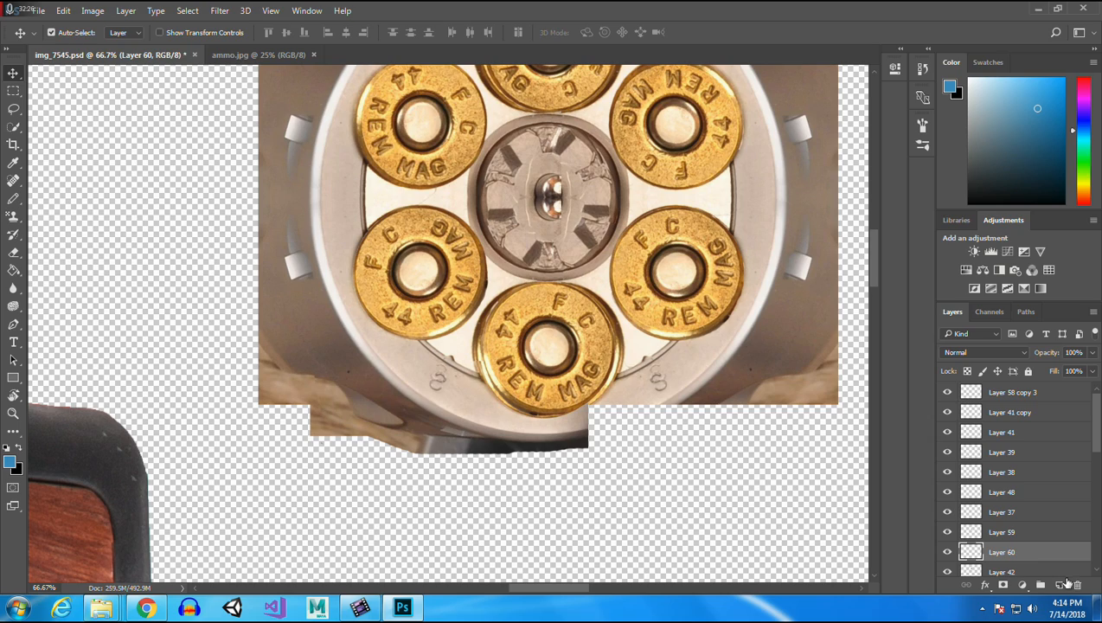
{"action": "left_click_drag", "start_coordinate": [1007, 552], "coordinate": [1006, 412]}
{"action": "left_click_drag", "start_coordinate": [447, 243], "coordinate": [435, 316]}
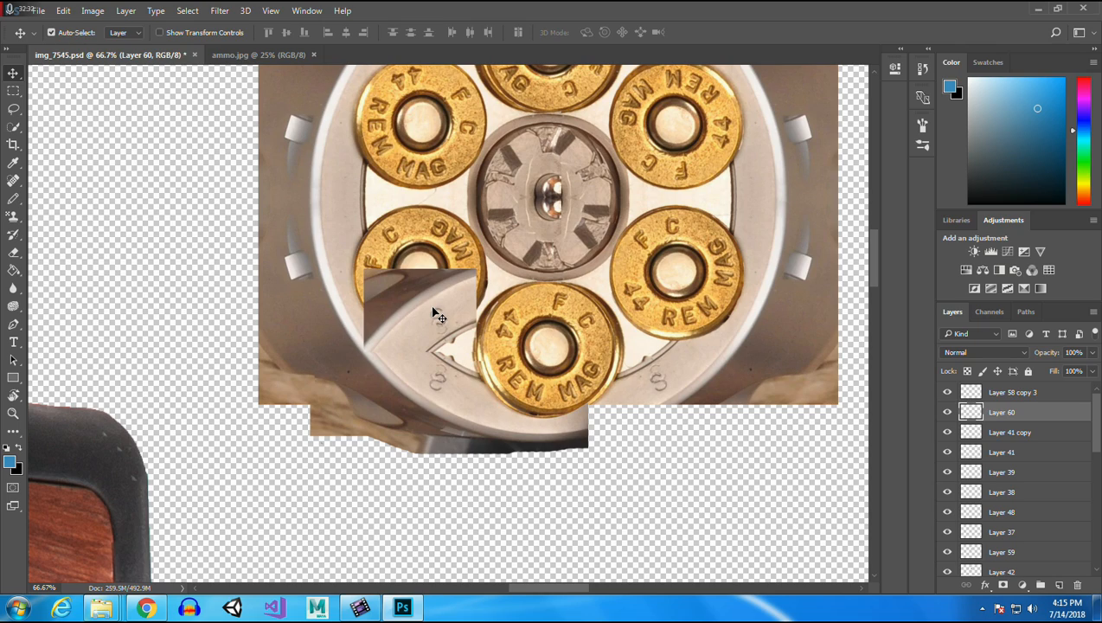
{"action": "key", "text": "Delete"}
Hide Layer 59 and Layer 42, the two layers forming the left half of the cylinder.
{"action": "left_click_drag", "start_coordinate": [872, 269], "coordinate": [873, 224]}
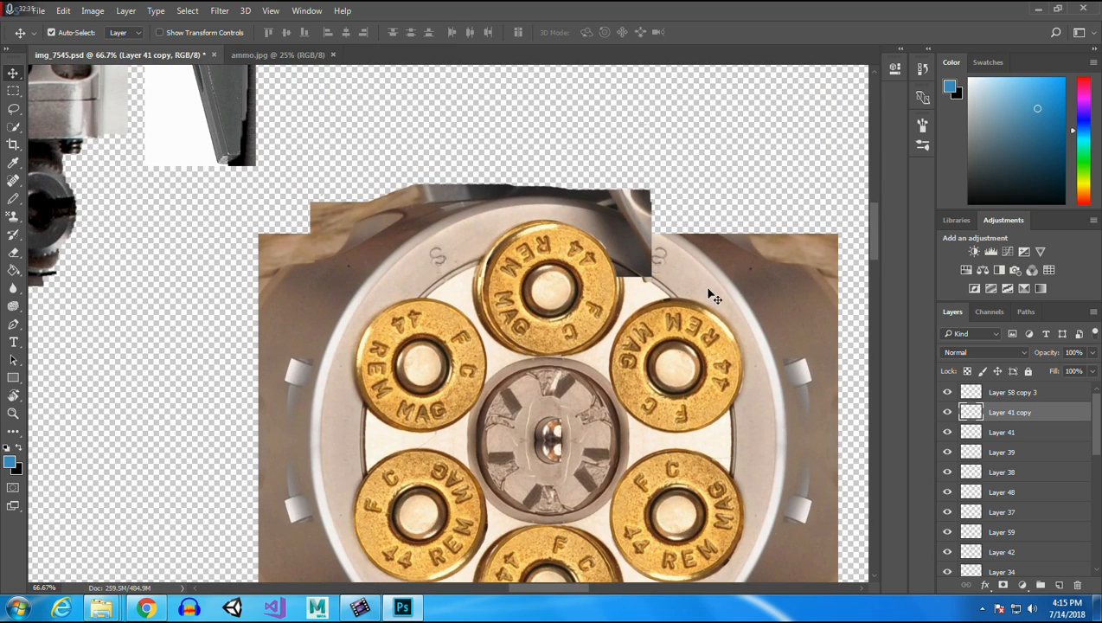
{"action": "left_click", "coordinate": [451, 292]}
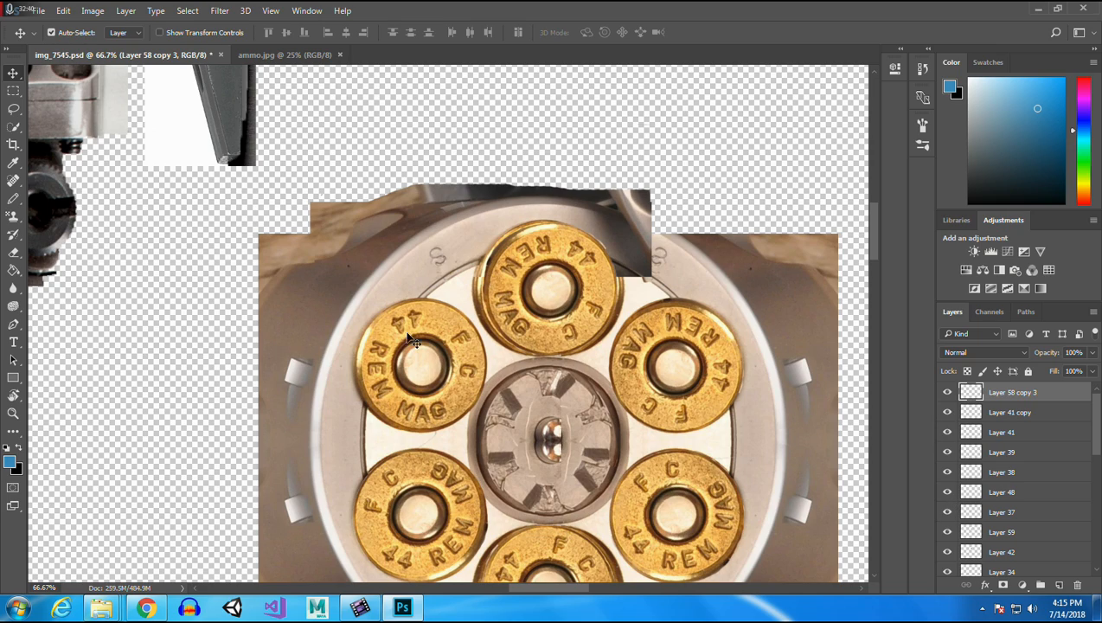
{"action": "left_click", "coordinate": [292, 455]}
{"action": "left_click", "coordinate": [947, 532]}
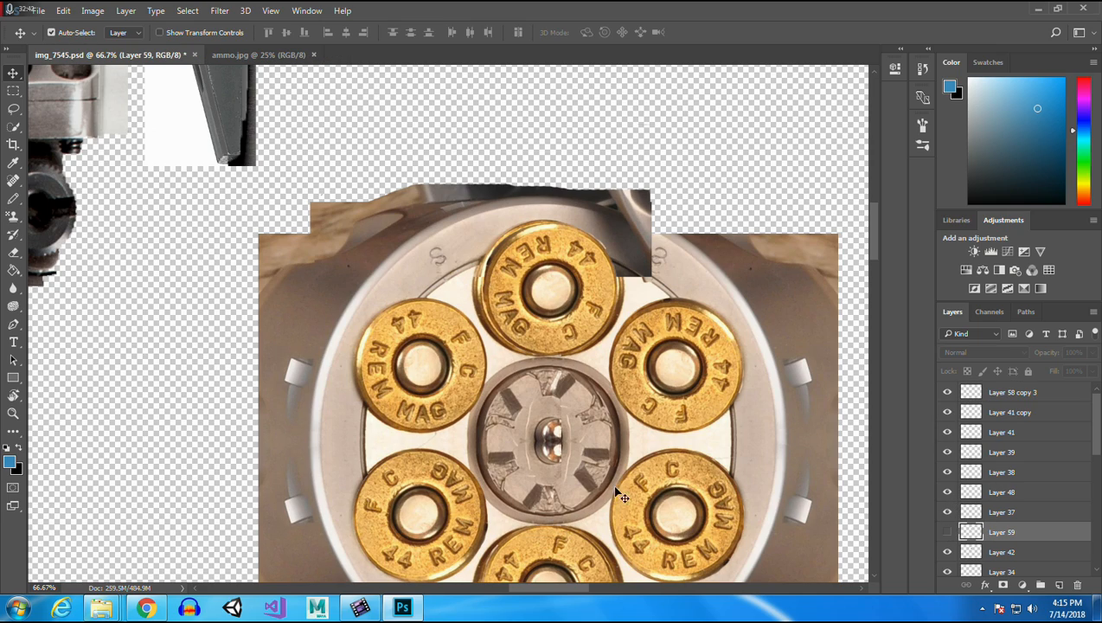
{"action": "left_click", "coordinate": [315, 391]}
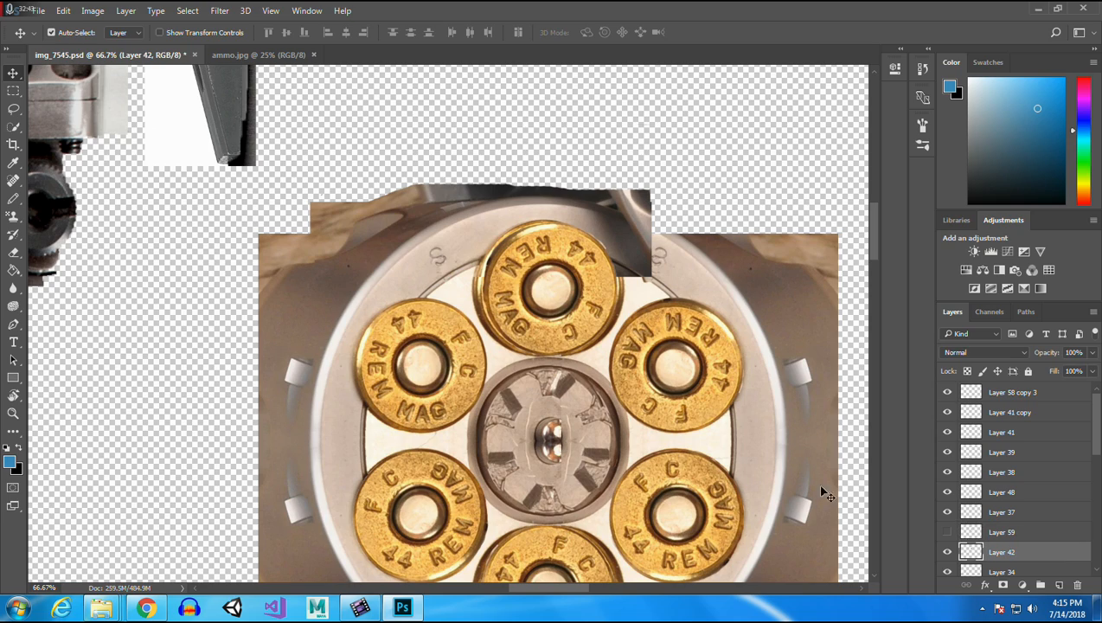
{"action": "left_click", "coordinate": [946, 554]}
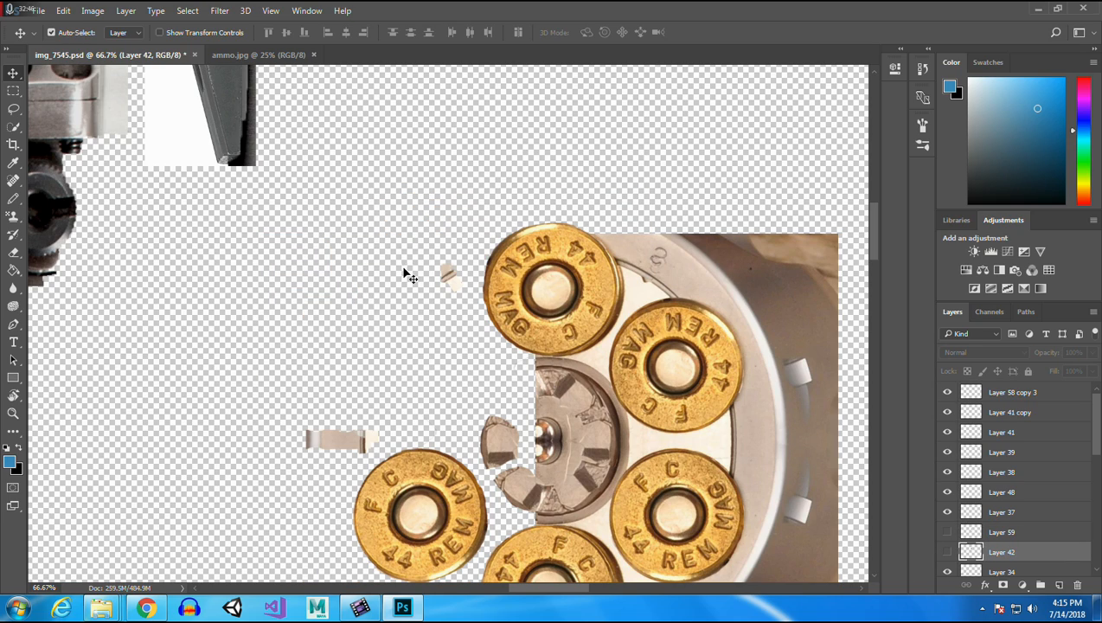
Try merging the layers from Layer 37 up to Layer 58 copy 3 into one layer.
{"action": "left_click", "coordinate": [338, 439]}
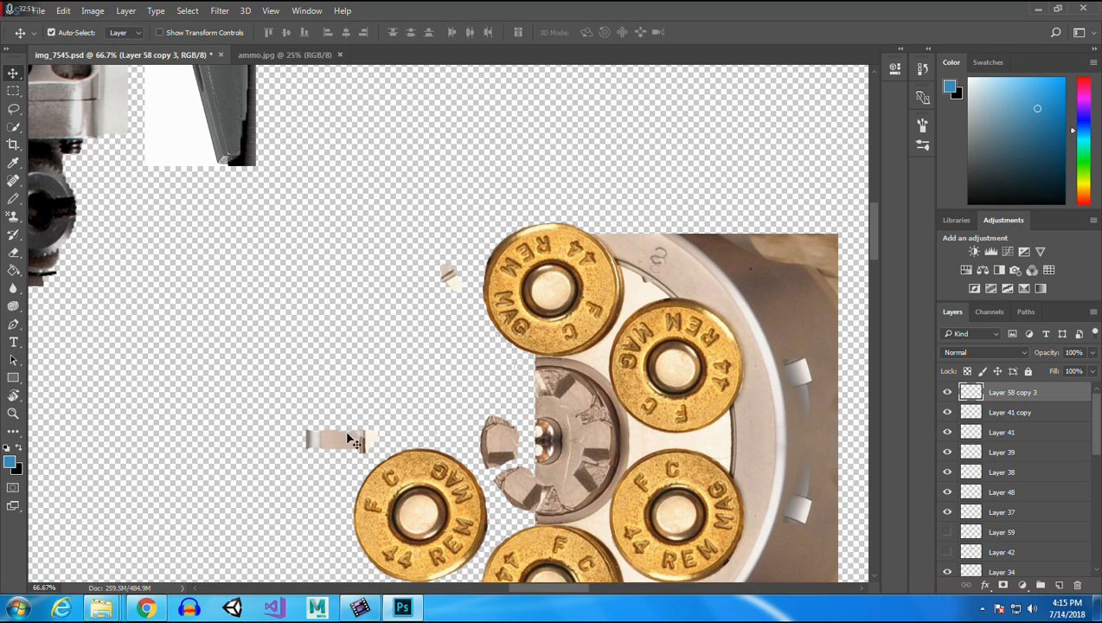
{"action": "left_click", "coordinate": [1002, 513]}
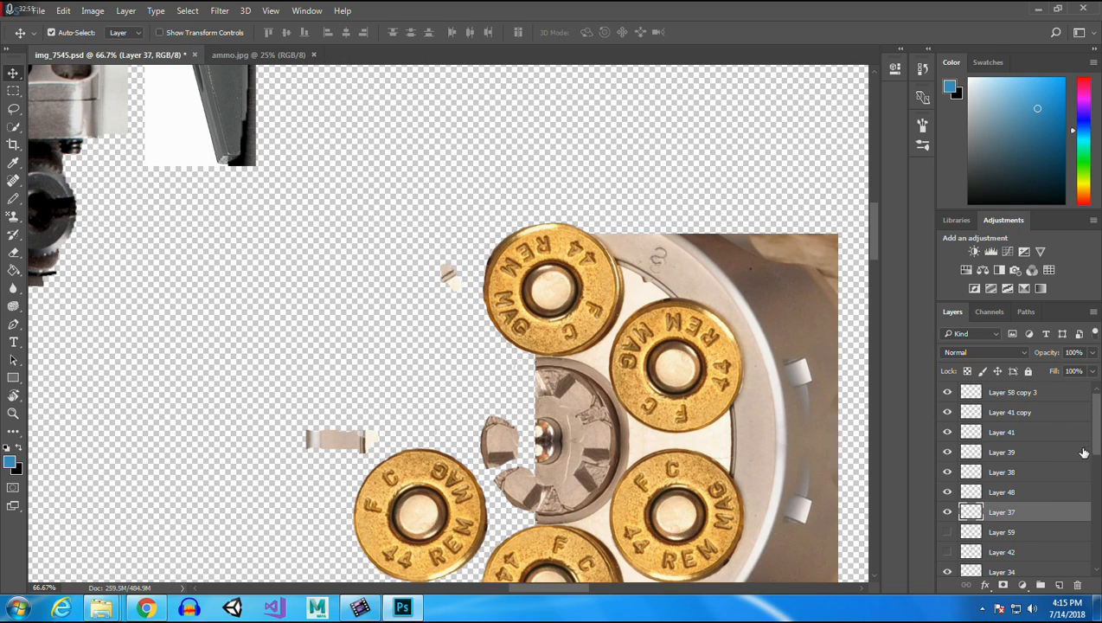
{"action": "left_click", "coordinate": [948, 473]}
{"action": "left_click", "coordinate": [948, 473]}
{"action": "left_click", "coordinate": [1019, 394], "text": "shift"}
{"action": "right_click", "coordinate": [1017, 394]}
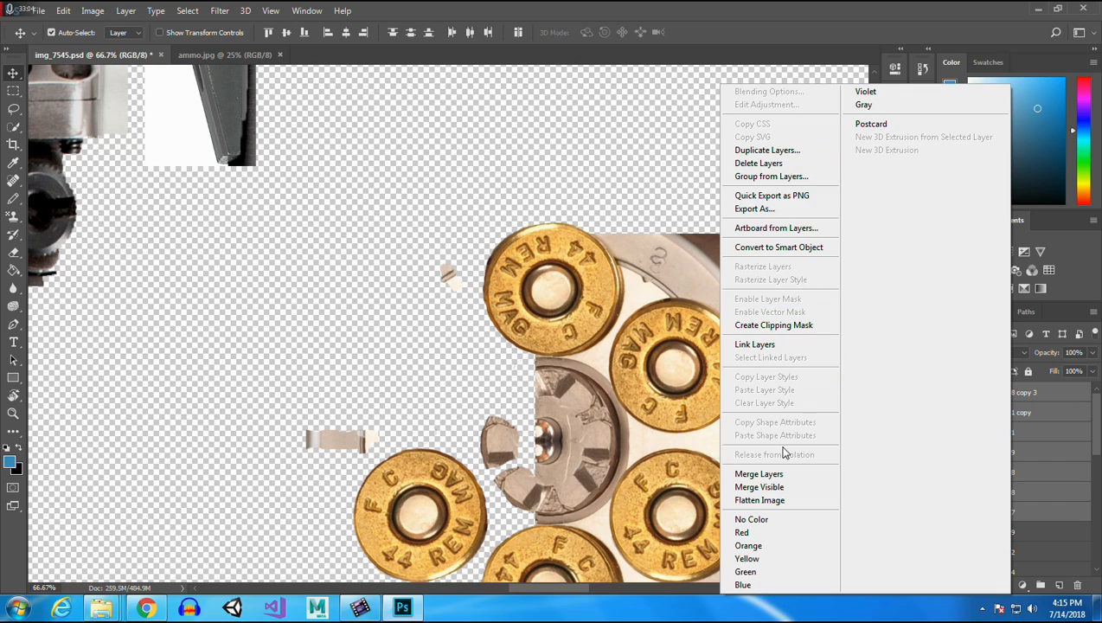
{"action": "left_click", "coordinate": [759, 473]}
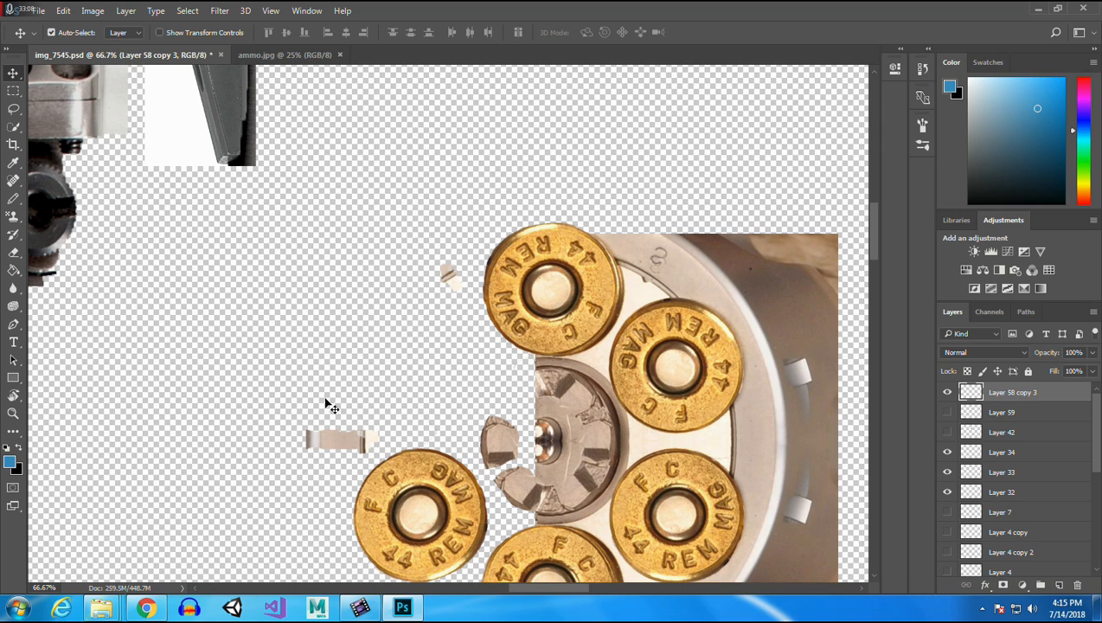
Test what the merged layer contains by shifting it slightly, then undo the shift and the merge.
{"action": "left_click_drag", "start_coordinate": [340, 441], "coordinate": [357, 456]}
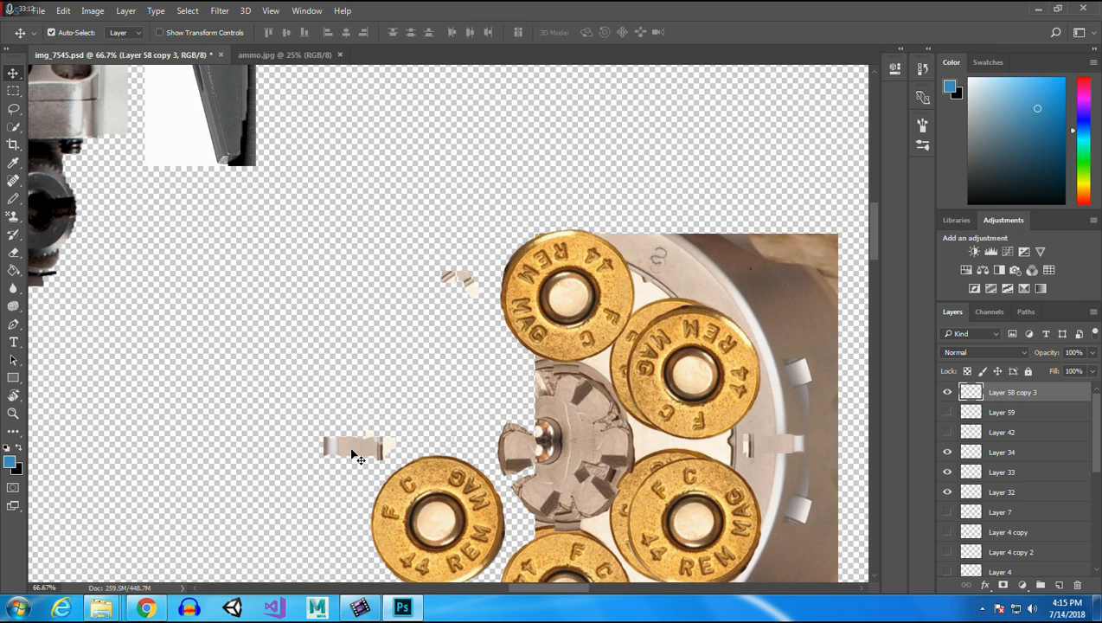
{"action": "key", "text": "ctrl+alt+z"}
{"action": "key", "text": "ctrl+alt+z"}
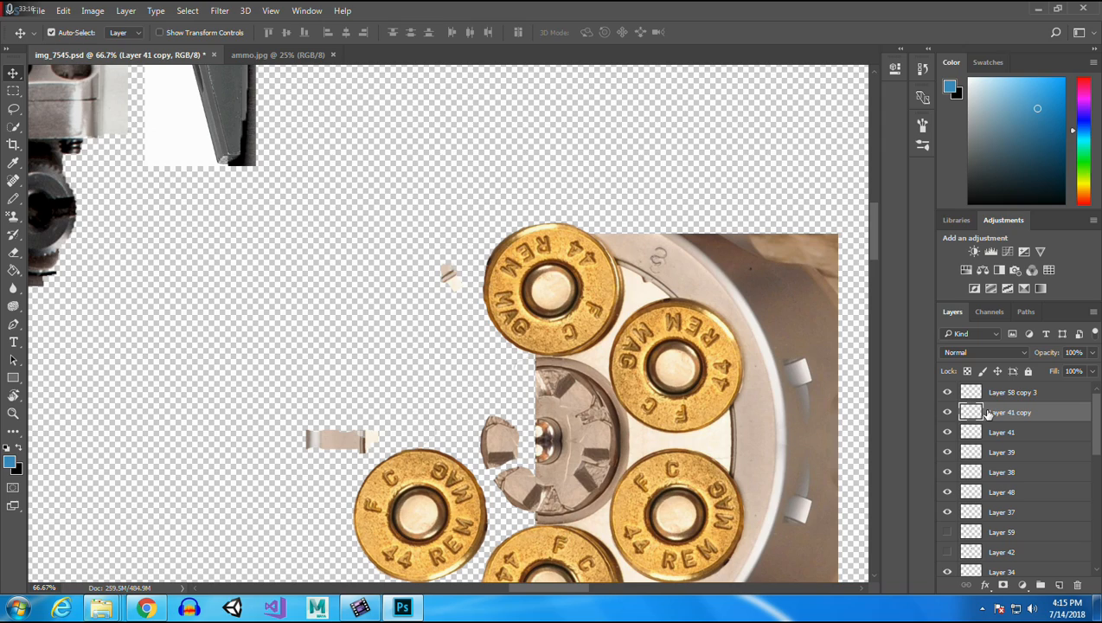
Merge the layers from Layer 37 up to Layer 58 copy 3 into one layer.
{"action": "left_click", "coordinate": [950, 515]}
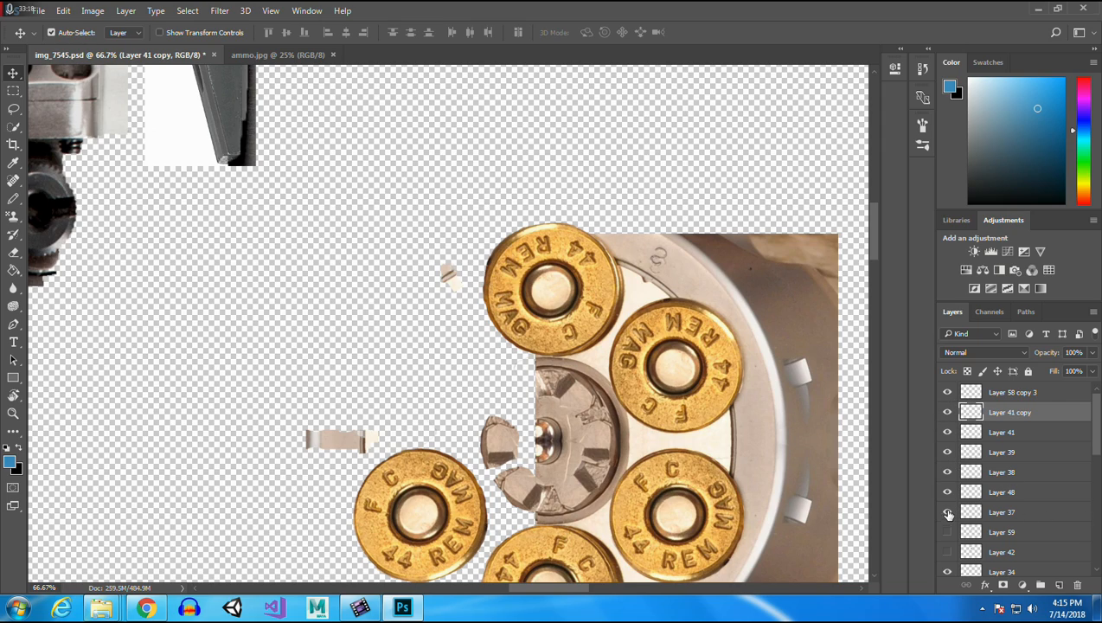
{"action": "left_click", "coordinate": [1012, 513]}
{"action": "left_click", "coordinate": [1008, 392], "text": "shift"}
{"action": "right_click", "coordinate": [1008, 393]}
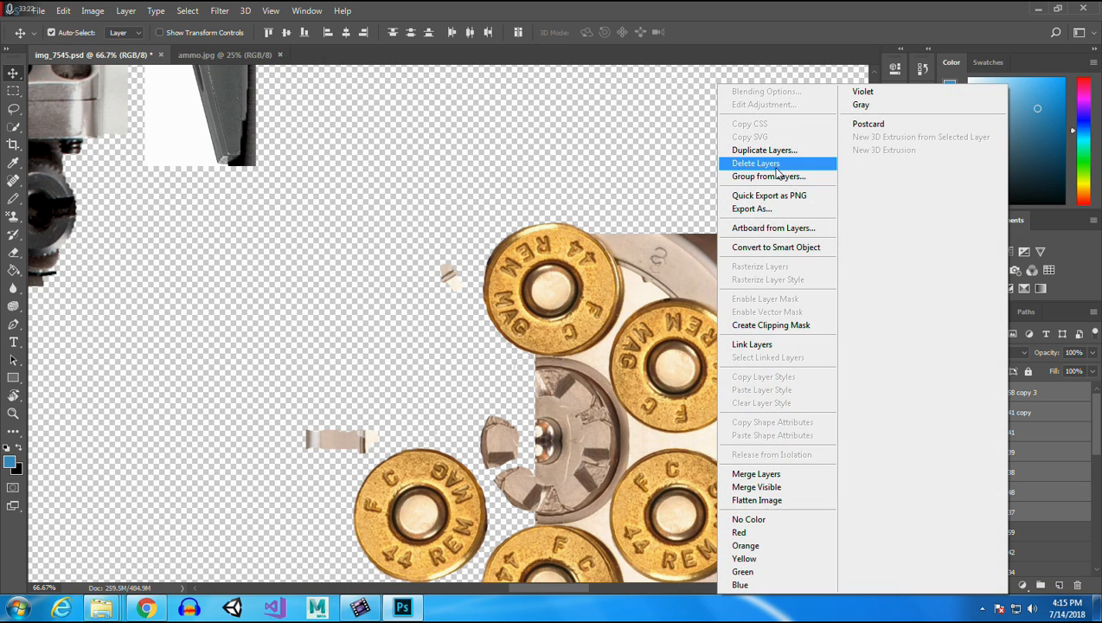
{"action": "left_click", "coordinate": [774, 476]}
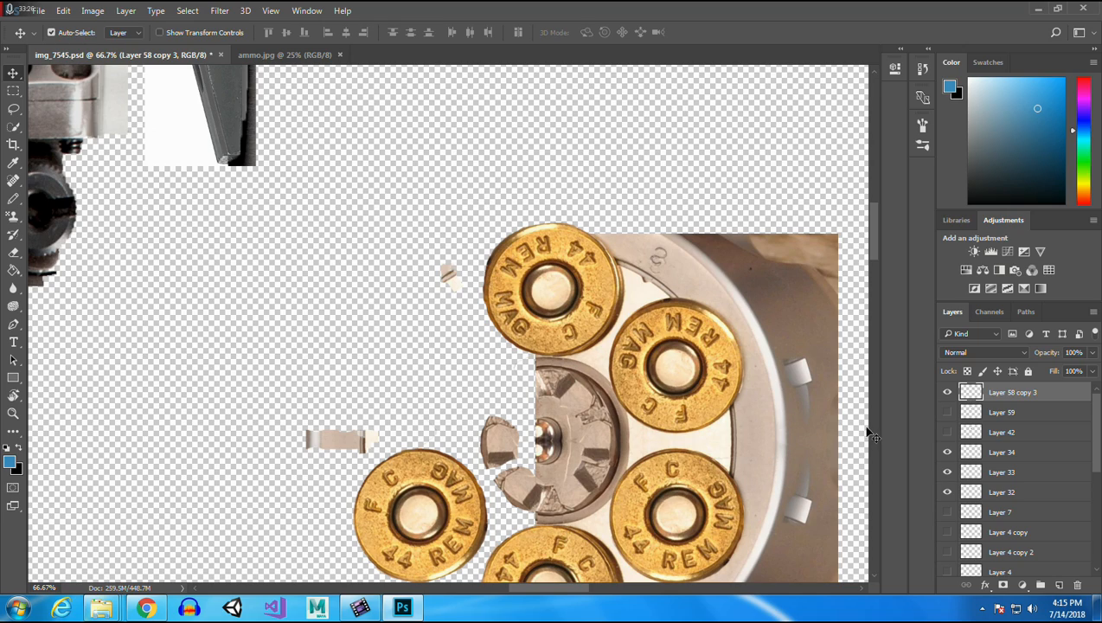
Show Layer 59 and Layer 42 again to bring back the left half of the cylinder.
{"action": "left_click", "coordinate": [947, 492]}
{"action": "left_click", "coordinate": [947, 412]}
{"action": "left_click", "coordinate": [948, 432]}
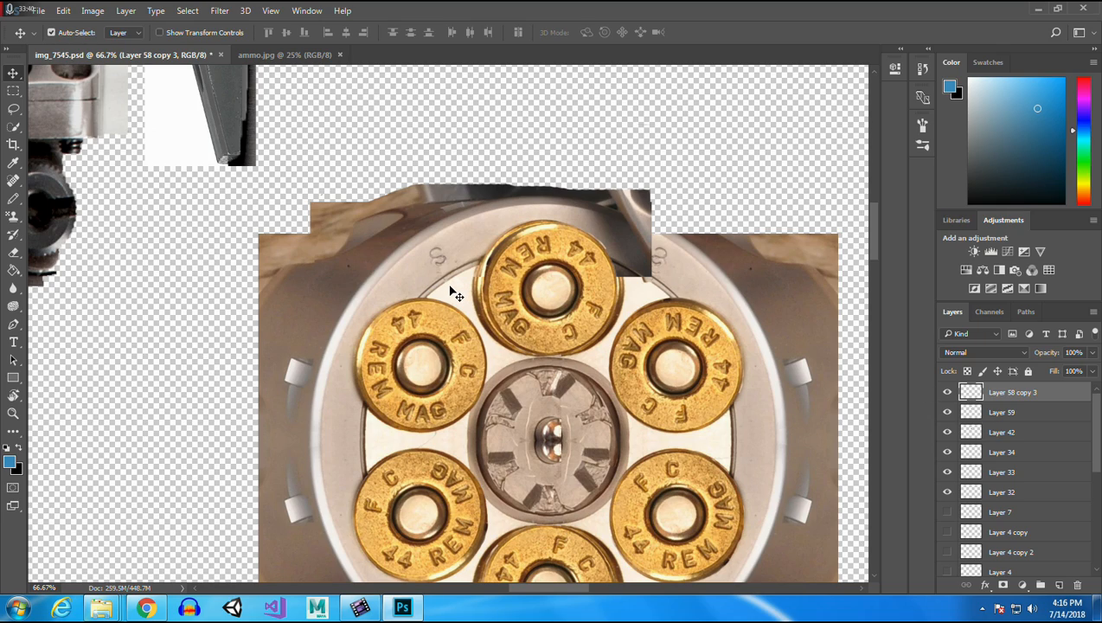
Duplicate Layer 58 copy 3 as Layer 58 copy 4 and move the copy toward the empty area left of the cylinder.
{"action": "right_click", "coordinate": [1031, 395]}
{"action": "left_click", "coordinate": [822, 151]}
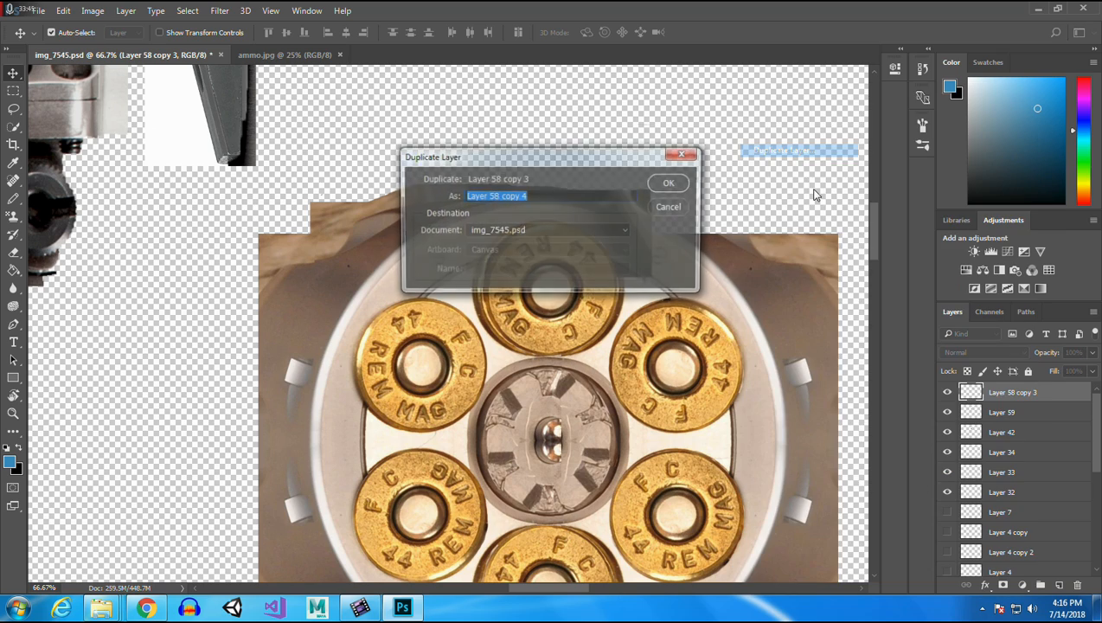
{"action": "left_click", "coordinate": [665, 190]}
{"action": "left_click_drag", "start_coordinate": [417, 359], "coordinate": [139, 335]}
{"action": "key", "text": "ctrl+z"}
{"action": "left_click_drag", "start_coordinate": [457, 294], "coordinate": [123, 343]}
{"action": "left_click_drag", "start_coordinate": [582, 592], "coordinate": [554, 597]}
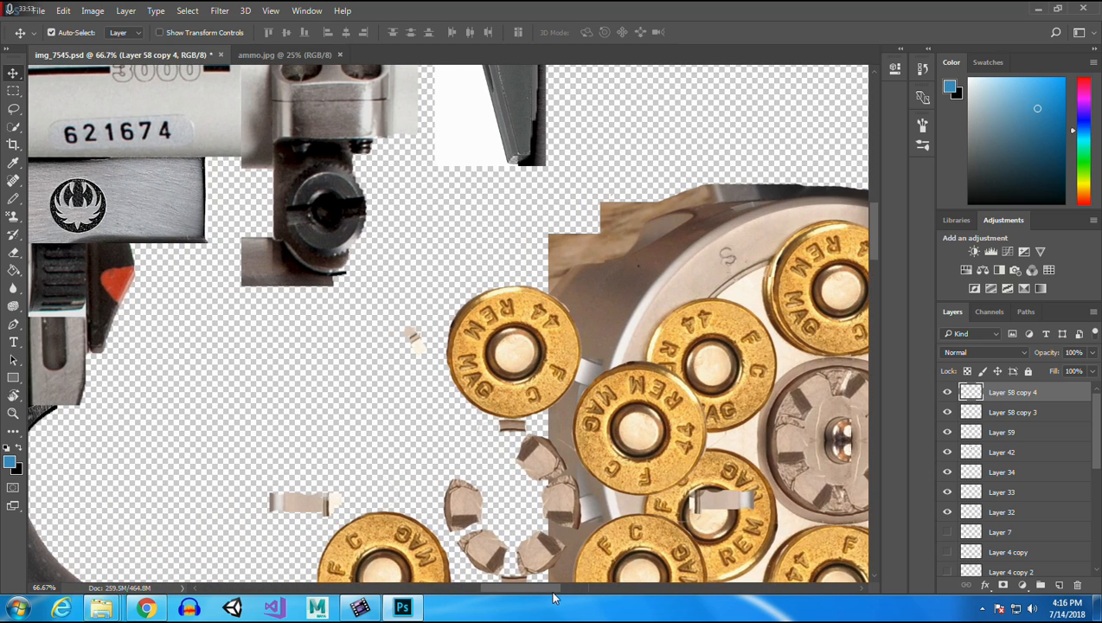
{"action": "left_click_drag", "start_coordinate": [874, 236], "coordinate": [880, 256]}
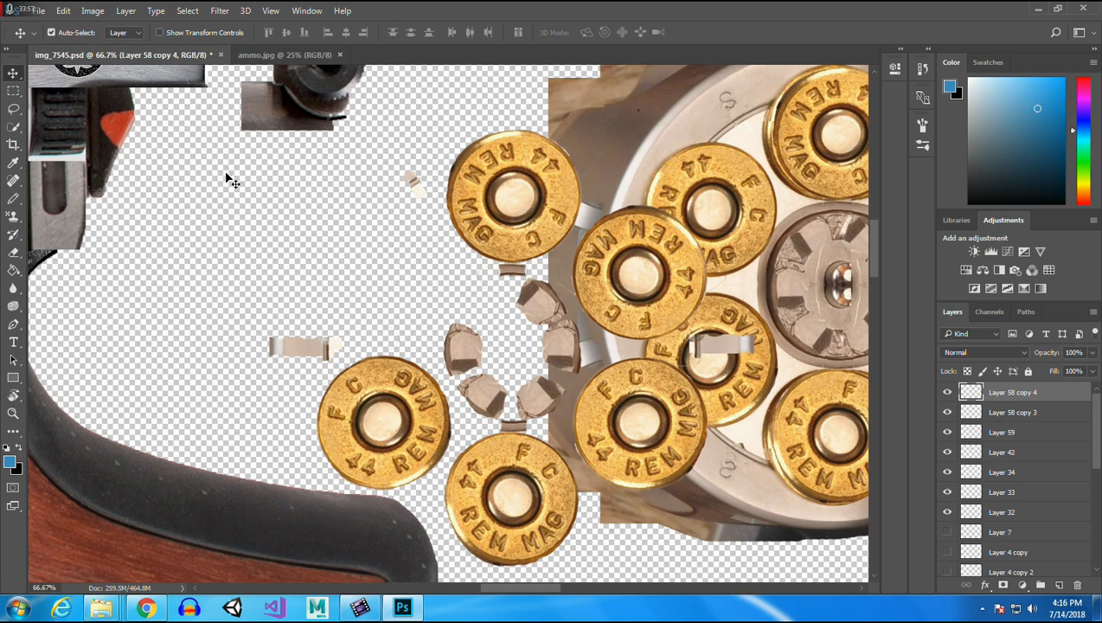
With the Eraser at 100% opacity, erase the cartridges and centre pieces from Layer 58 copy 4, keeping the two small rim pieces on its left.
{"action": "left_click", "coordinate": [13, 252]}
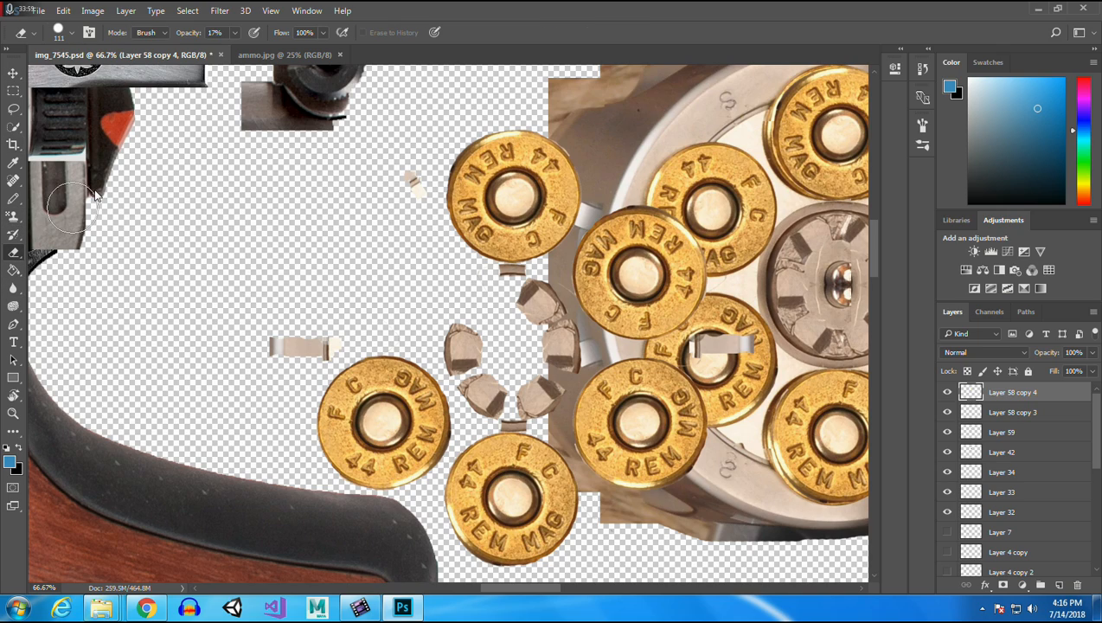
{"action": "left_click", "coordinate": [234, 32]}
{"action": "left_click_drag", "start_coordinate": [236, 45], "coordinate": [301, 50]}
{"action": "left_click", "coordinate": [459, 177]}
{"action": "mouse_move", "coordinate": [468, 165]}
{"action": "left_mouse_down"}
{"action": "mouse_move", "coordinate": [470, 234]}
{"action": "mouse_move", "coordinate": [532, 260]}
{"action": "mouse_move", "coordinate": [569, 193]}
{"action": "mouse_move", "coordinate": [540, 141]}
{"action": "mouse_move", "coordinate": [503, 144]}
{"action": "mouse_move", "coordinate": [499, 181]}
{"action": "mouse_move", "coordinate": [518, 238]}
{"action": "mouse_move", "coordinate": [535, 172]}
{"action": "mouse_move", "coordinate": [566, 170]}
{"action": "mouse_move", "coordinate": [624, 242]}
{"action": "mouse_move", "coordinate": [605, 275]}
{"action": "mouse_move", "coordinate": [647, 354]}
{"action": "mouse_move", "coordinate": [684, 246]}
{"action": "mouse_move", "coordinate": [587, 227]}
{"action": "mouse_move", "coordinate": [594, 301]}
{"action": "mouse_move", "coordinate": [641, 215]}
{"action": "mouse_move", "coordinate": [641, 327]}
{"action": "mouse_move", "coordinate": [635, 225]}
{"action": "mouse_move", "coordinate": [731, 336]}
{"action": "left_mouse_up"}
{"action": "mouse_move", "coordinate": [660, 360]}
{"action": "left_mouse_down"}
{"action": "mouse_move", "coordinate": [610, 486]}
{"action": "mouse_move", "coordinate": [588, 385]}
{"action": "mouse_move", "coordinate": [651, 409]}
{"action": "mouse_move", "coordinate": [667, 495]}
{"action": "mouse_move", "coordinate": [693, 442]}
{"action": "mouse_move", "coordinate": [554, 475]}
{"action": "mouse_move", "coordinate": [642, 431]}
{"action": "mouse_move", "coordinate": [543, 422]}
{"action": "mouse_move", "coordinate": [560, 319]}
{"action": "mouse_move", "coordinate": [542, 261]}
{"action": "mouse_move", "coordinate": [542, 315]}
{"action": "mouse_move", "coordinate": [464, 371]}
{"action": "mouse_move", "coordinate": [466, 324]}
{"action": "mouse_move", "coordinate": [501, 440]}
{"action": "mouse_move", "coordinate": [567, 492]}
{"action": "mouse_move", "coordinate": [491, 359]}
{"action": "mouse_move", "coordinate": [585, 529]}
{"action": "mouse_move", "coordinate": [555, 562]}
{"action": "mouse_move", "coordinate": [481, 542]}
{"action": "mouse_move", "coordinate": [454, 471]}
{"action": "mouse_move", "coordinate": [549, 524]}
{"action": "mouse_move", "coordinate": [555, 547]}
{"action": "mouse_move", "coordinate": [469, 468]}
{"action": "mouse_move", "coordinate": [417, 384]}
{"action": "mouse_move", "coordinate": [395, 378]}
{"action": "mouse_move", "coordinate": [344, 393]}
{"action": "mouse_move", "coordinate": [316, 418]}
{"action": "mouse_move", "coordinate": [353, 465]}
{"action": "mouse_move", "coordinate": [398, 466]}
{"action": "mouse_move", "coordinate": [417, 423]}
{"action": "mouse_move", "coordinate": [364, 426]}
{"action": "mouse_move", "coordinate": [366, 444]}
{"action": "mouse_move", "coordinate": [428, 423]}
{"action": "mouse_move", "coordinate": [386, 377]}
{"action": "left_mouse_up"}
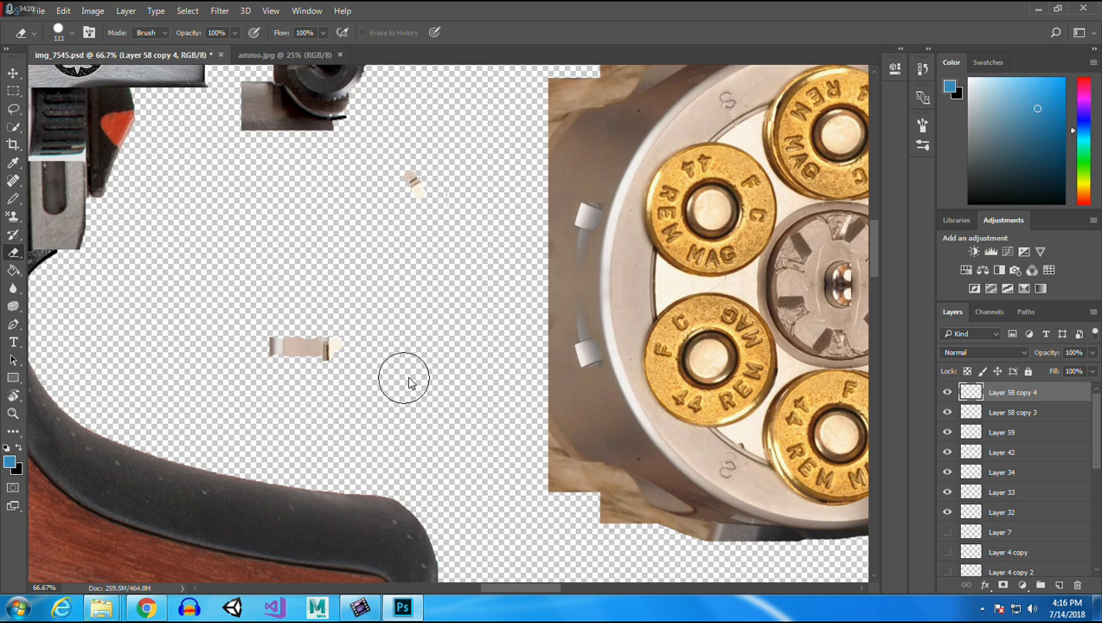
Move the remaining rim pieces of Layer 58 copy 4 onto the cylinder's left rim between the two notches and start transforming them.
{"action": "left_click", "coordinate": [13, 73]}
{"action": "left_click_drag", "start_coordinate": [304, 355], "coordinate": [625, 288]}
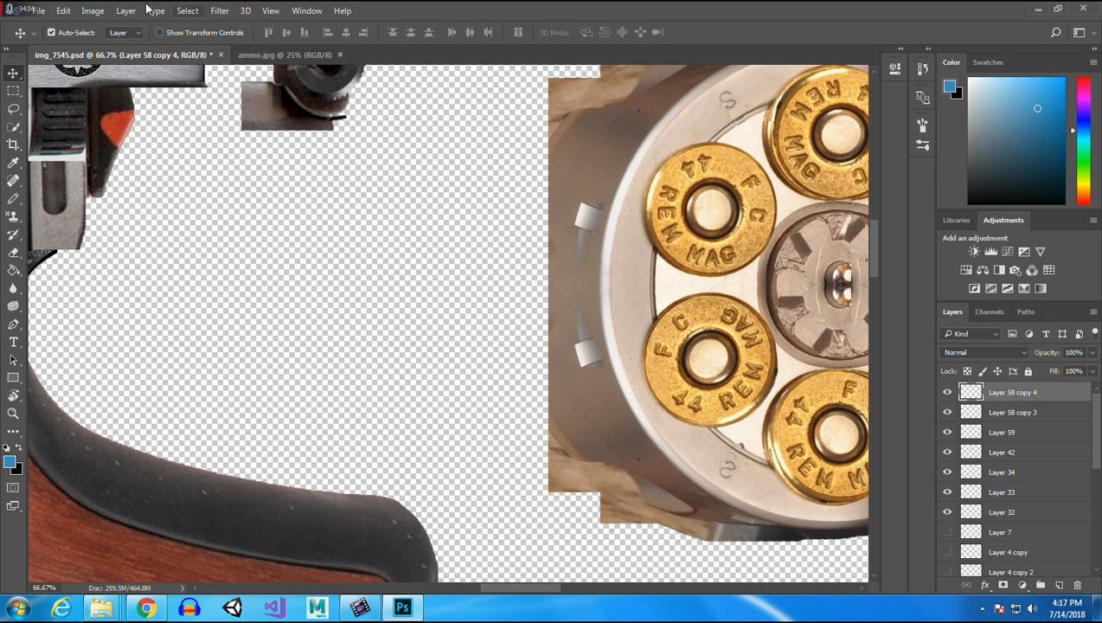
{"action": "left_click", "coordinate": [64, 10]}
{"action": "mouse_move", "coordinate": [126, 307]}
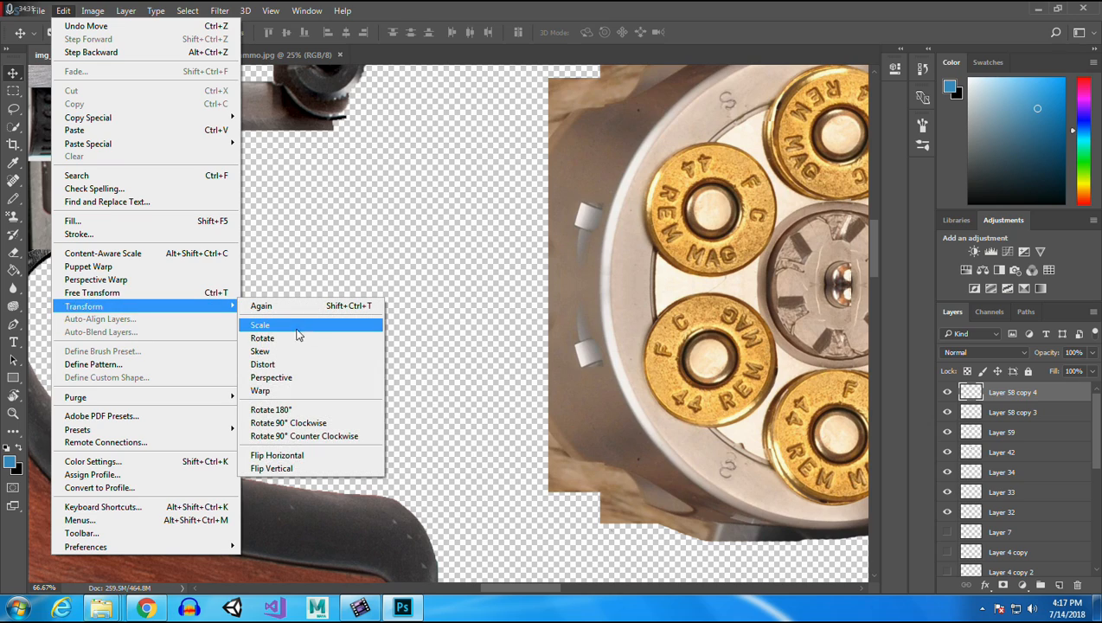
Flip the copied groove patch vertically and place it on the ring just below the lower-left bullet.
{"action": "left_click", "coordinate": [317, 464]}
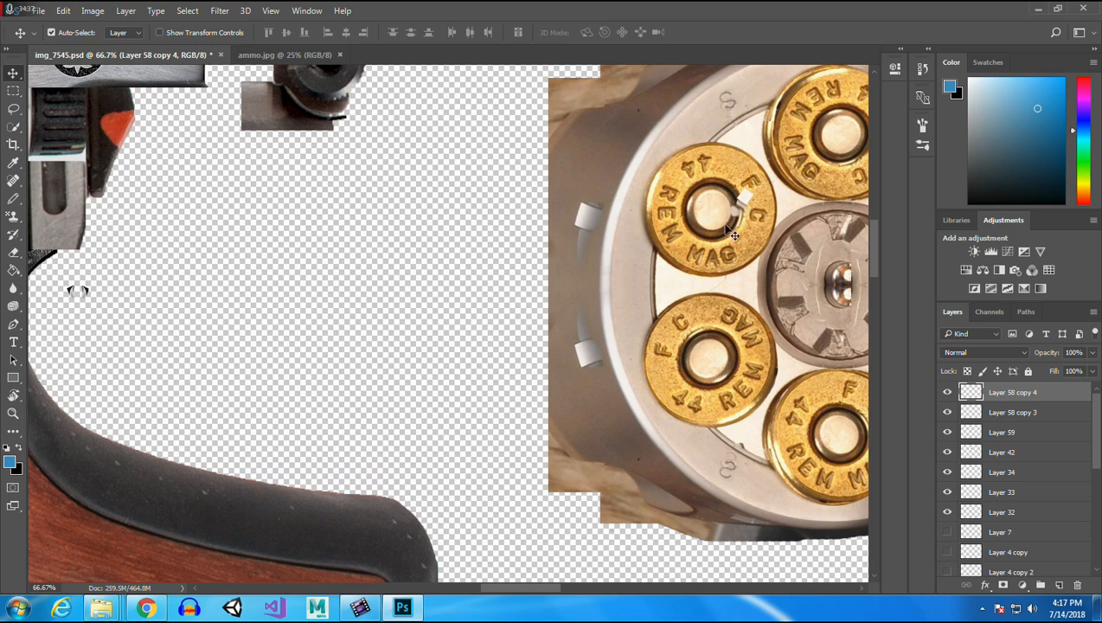
{"action": "left_click_drag", "start_coordinate": [753, 207], "coordinate": [742, 438]}
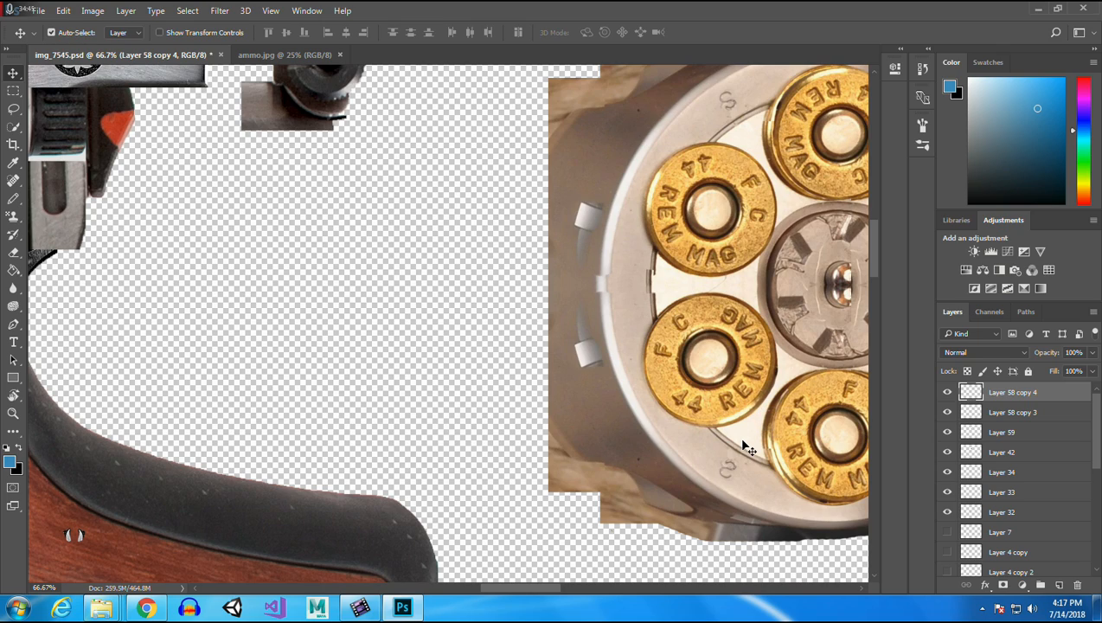
{"action": "left_click_drag", "start_coordinate": [634, 291], "coordinate": [631, 289]}
Fine-tune the flipped patch's position so it lines up with the dark groove near the lower-left S mark.
{"action": "left_click", "coordinate": [14, 252]}
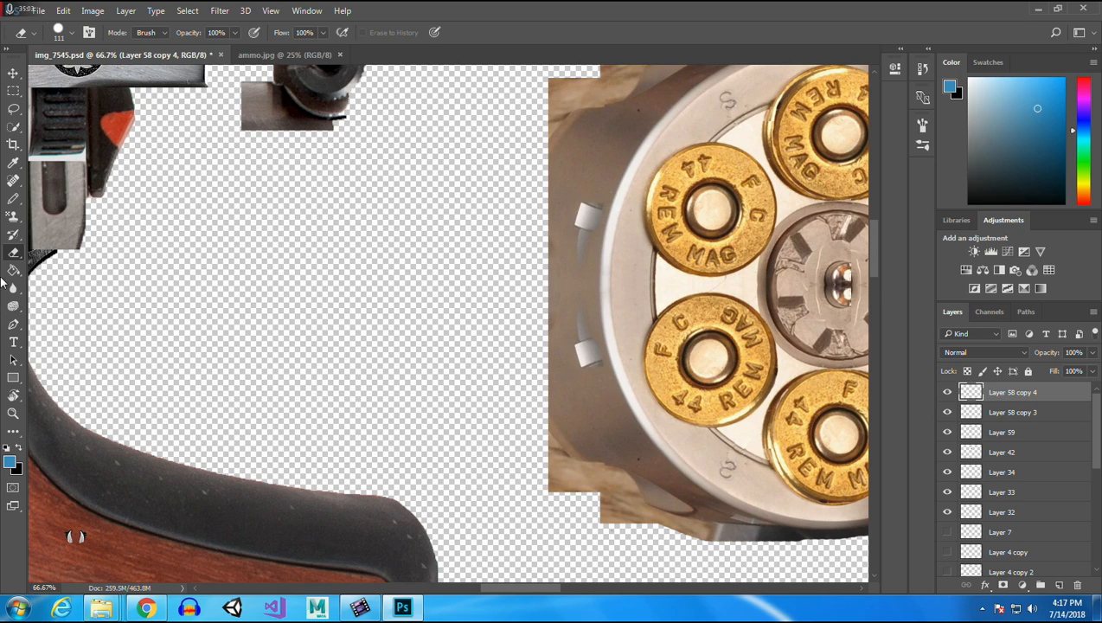
{"action": "left_click", "coordinate": [13, 413]}
{"action": "left_click", "coordinate": [58, 32]}
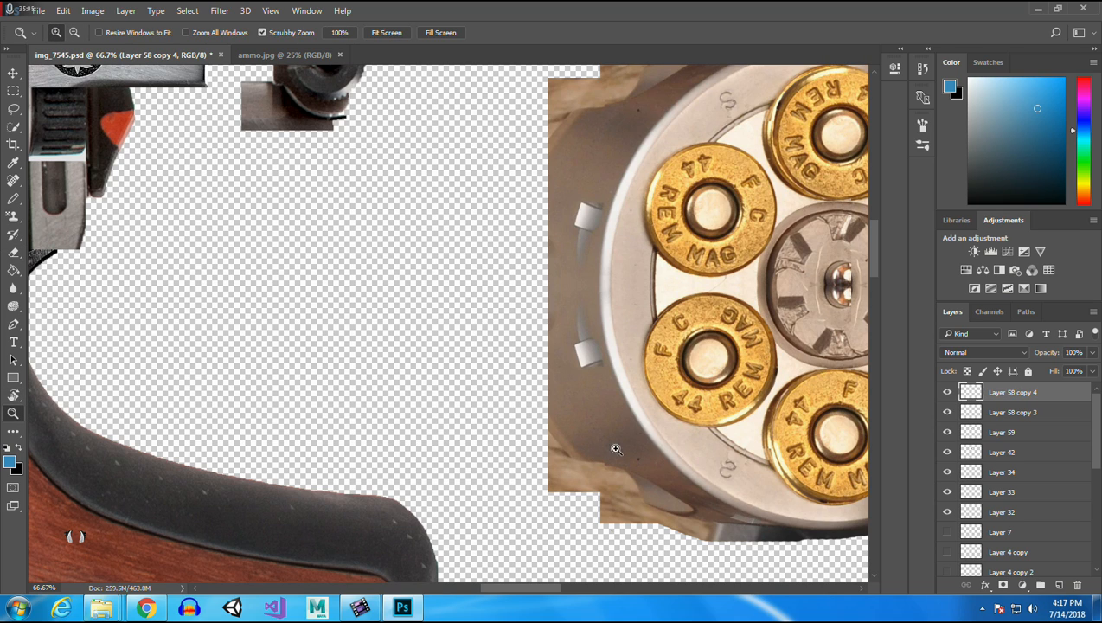
{"action": "left_click", "coordinate": [731, 464]}
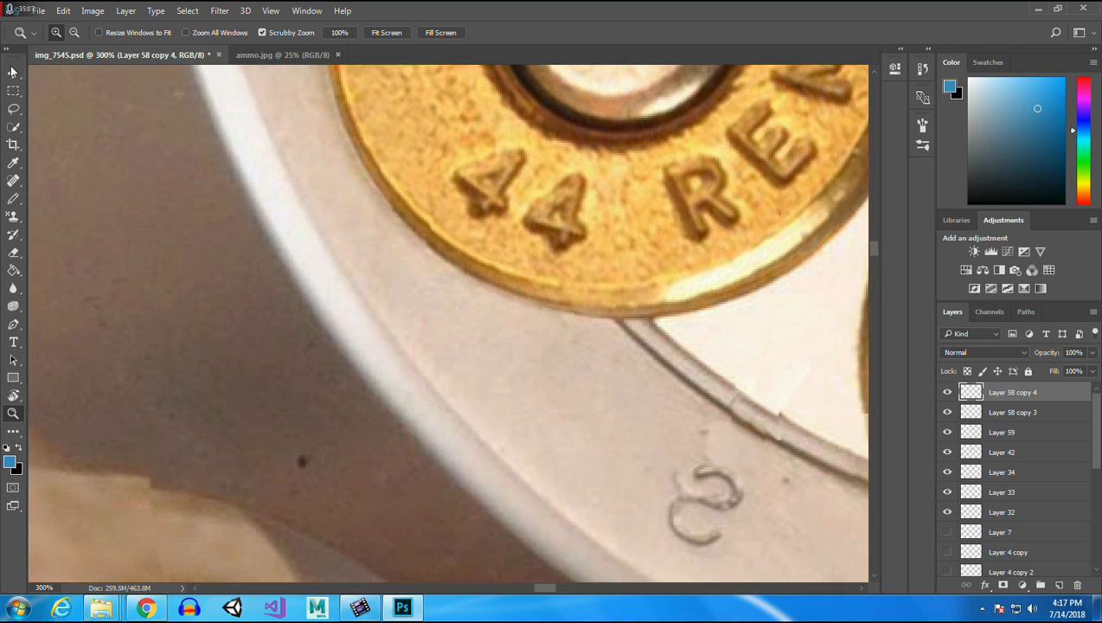
{"action": "left_click", "coordinate": [13, 72]}
{"action": "left_click_drag", "start_coordinate": [750, 440], "coordinate": [745, 446]}
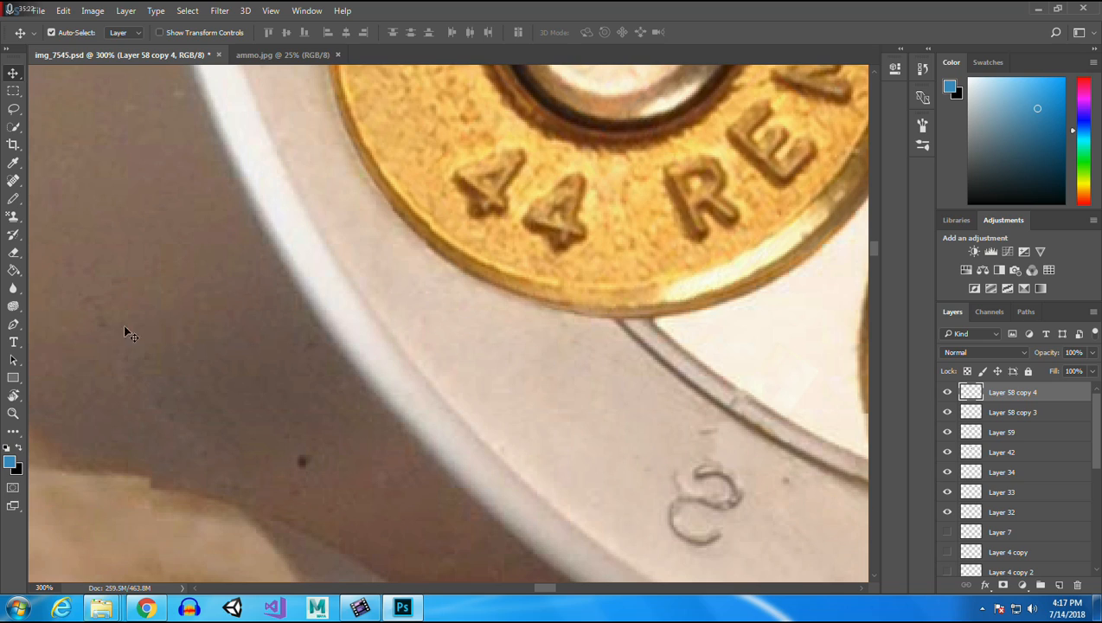
Merge Layer 58 copy 3, Layer 59 and Layer 58 copy 4 into one layer.
{"action": "left_click", "coordinate": [13, 413]}
{"action": "right_click", "coordinate": [360, 246]}
{"action": "left_click", "coordinate": [73, 35]}
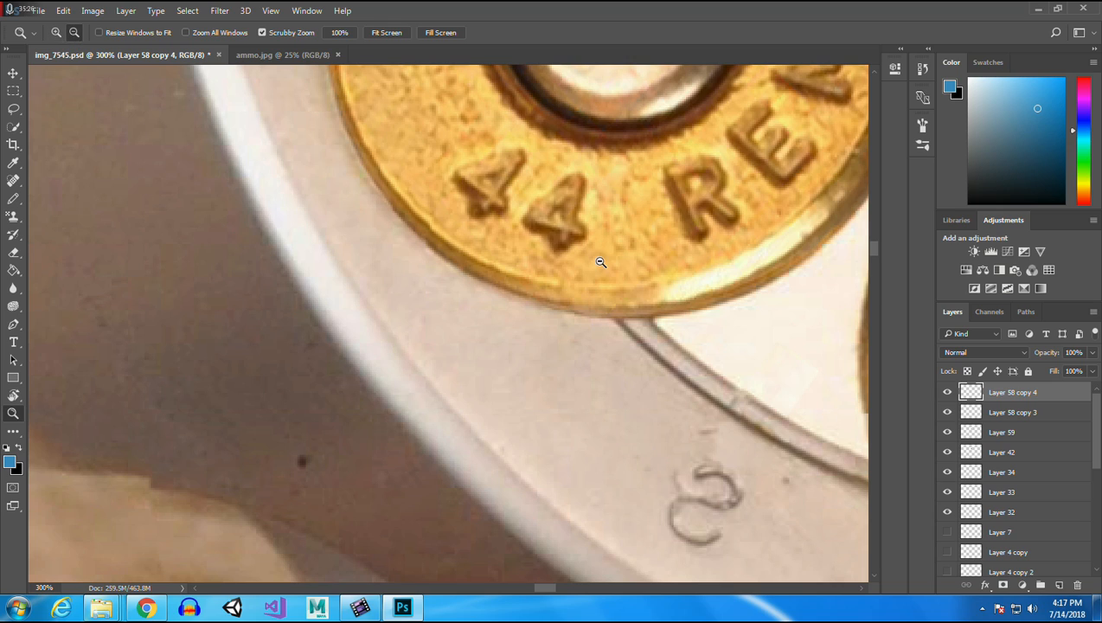
{"action": "left_click", "coordinate": [601, 262]}
{"action": "left_click", "coordinate": [601, 261]}
{"action": "left_click", "coordinate": [601, 261]}
{"action": "left_click_drag", "start_coordinate": [489, 589], "coordinate": [531, 588]}
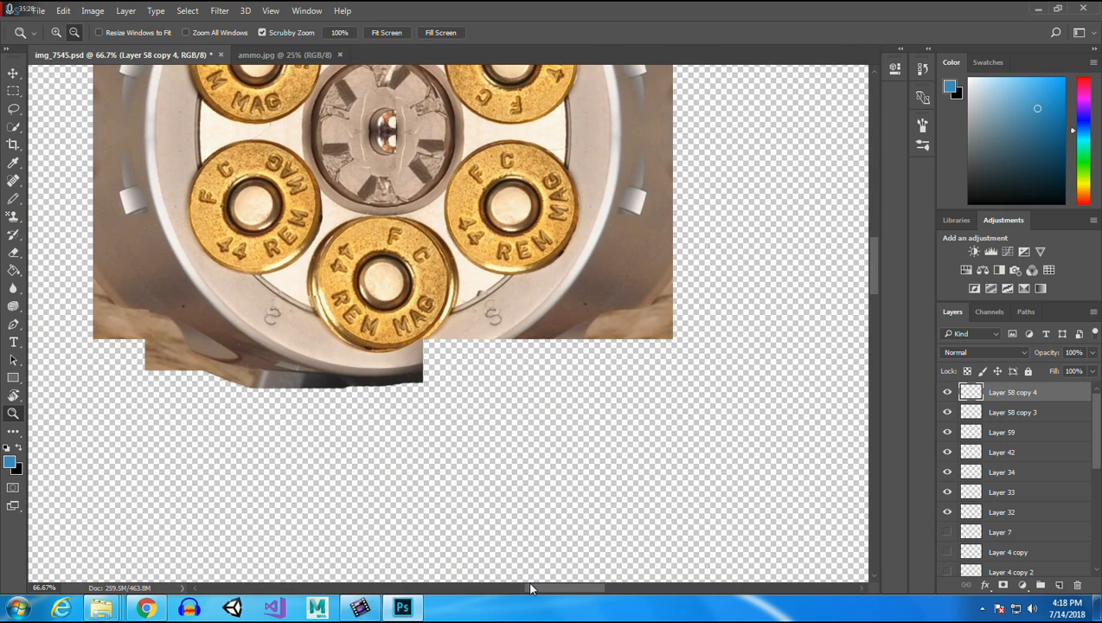
{"action": "mouse_move", "coordinate": [875, 277]}
{"action": "left_mouse_down"}
{"action": "mouse_move", "coordinate": [871, 243]}
{"action": "mouse_move", "coordinate": [872, 257]}
{"action": "left_mouse_up"}
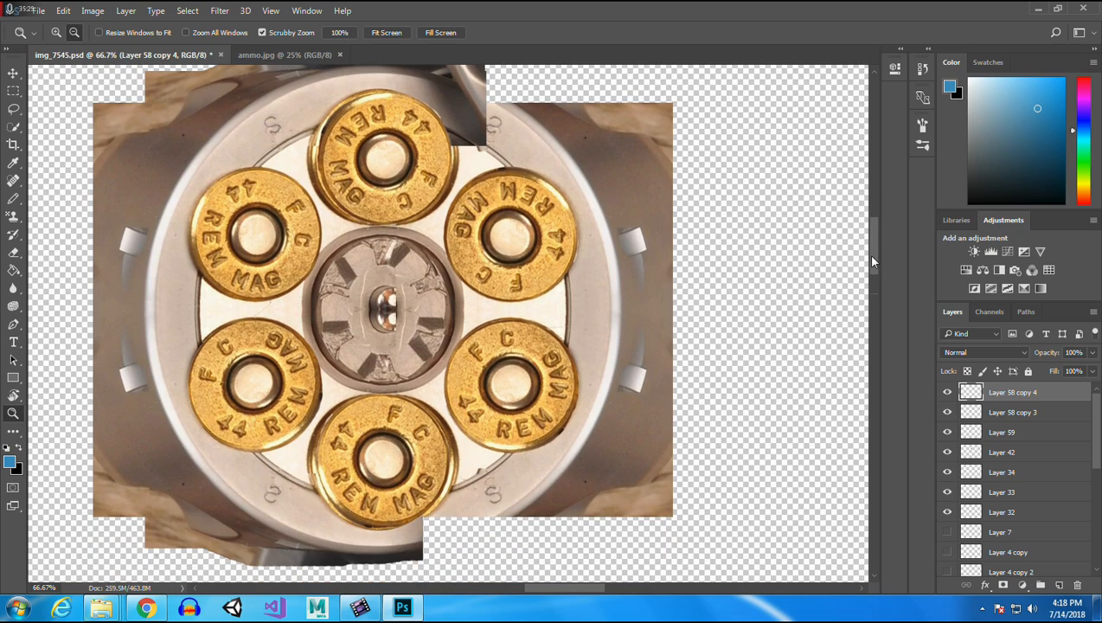
{"action": "left_click", "coordinate": [12, 74]}
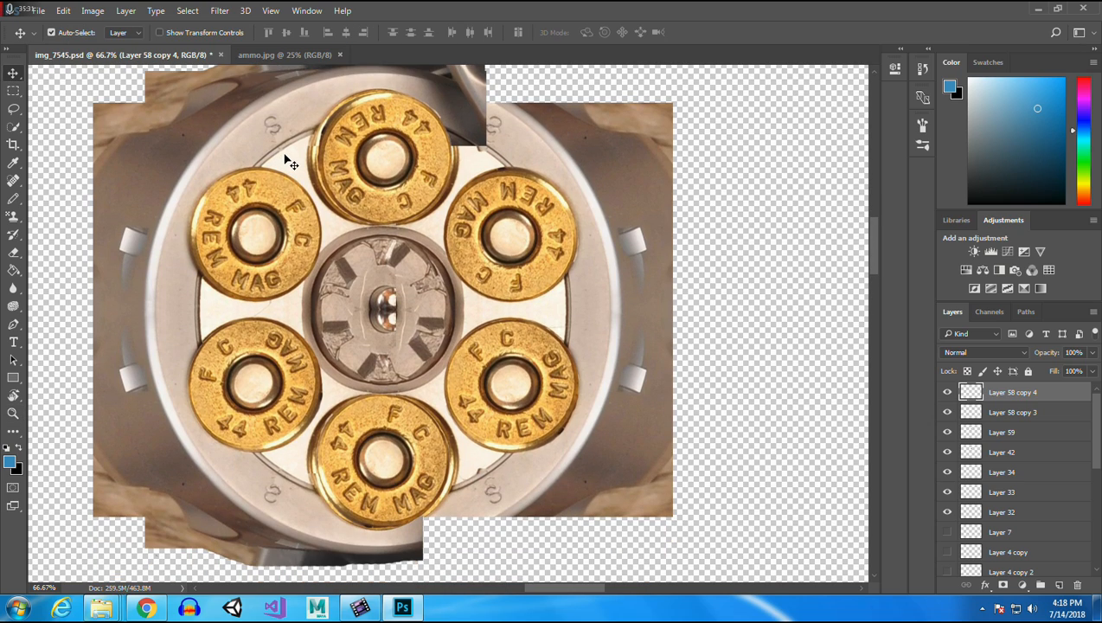
{"action": "left_click", "coordinate": [292, 161]}
{"action": "left_click", "coordinate": [149, 106], "text": "shift"}
{"action": "left_click", "coordinate": [158, 73], "text": "shift"}
{"action": "left_click", "coordinate": [196, 512], "text": "shift"}
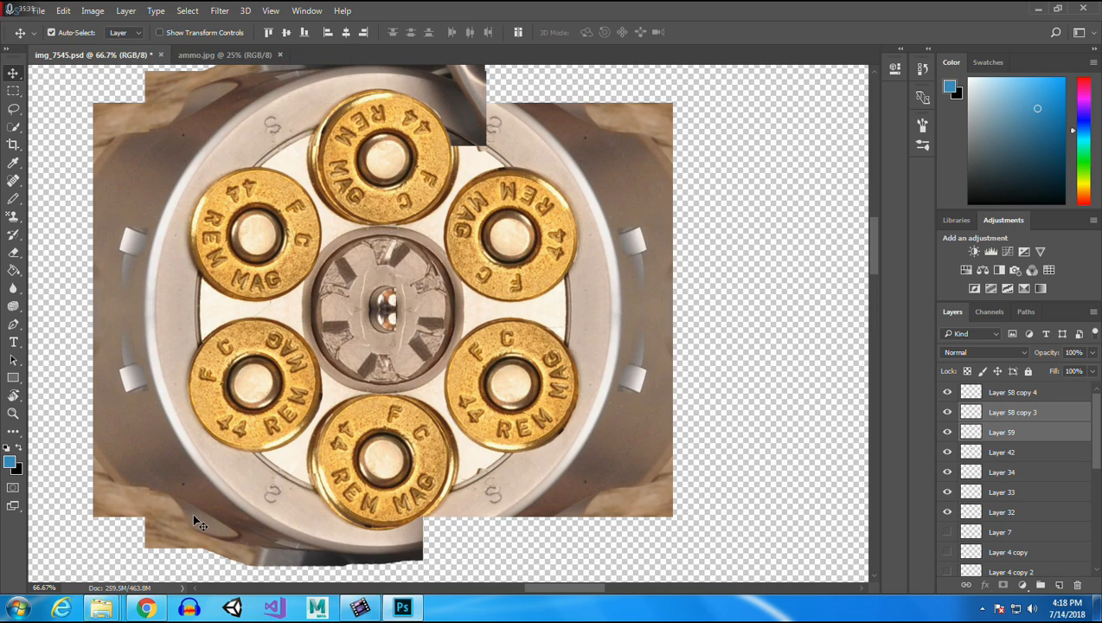
{"action": "left_click", "coordinate": [289, 471], "text": "shift"}
{"action": "right_click", "coordinate": [1029, 402]}
{"action": "left_click", "coordinate": [778, 476]}
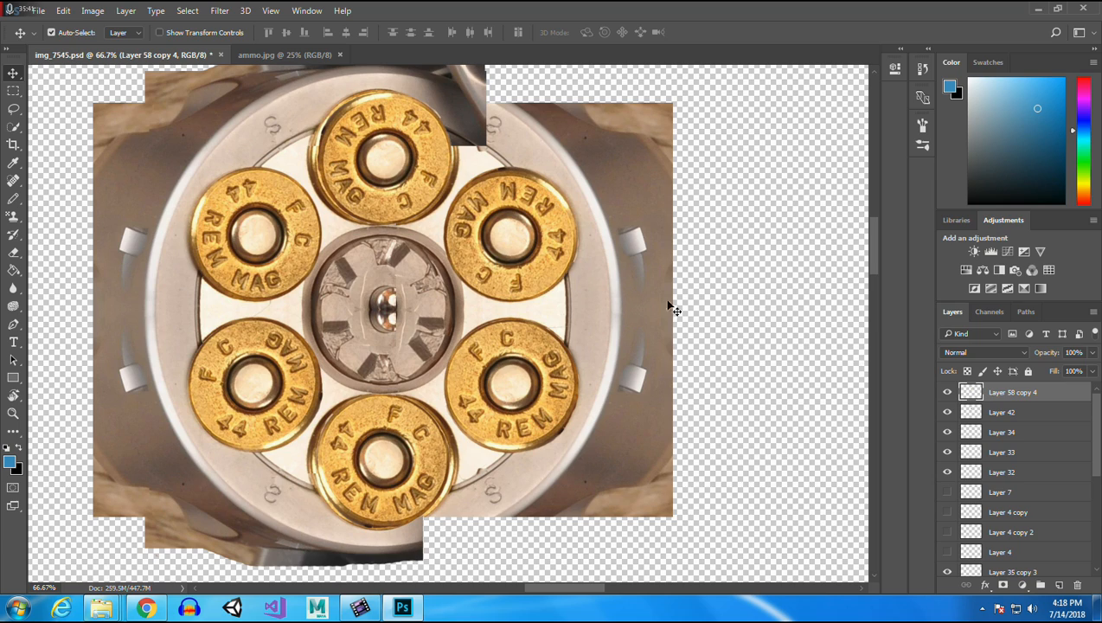
Try mirroring the cylinder half with a horizontally flipped duplicate of Layer 58 copy 4, and delete that duplicate.
{"action": "right_click", "coordinate": [1009, 393]}
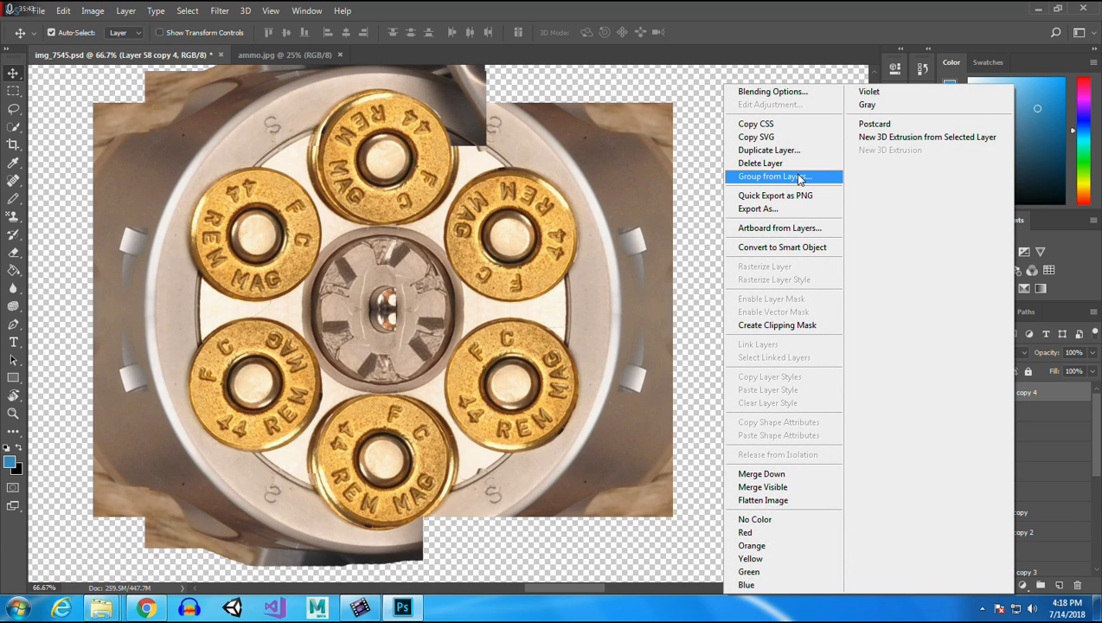
{"action": "left_click", "coordinate": [774, 149]}
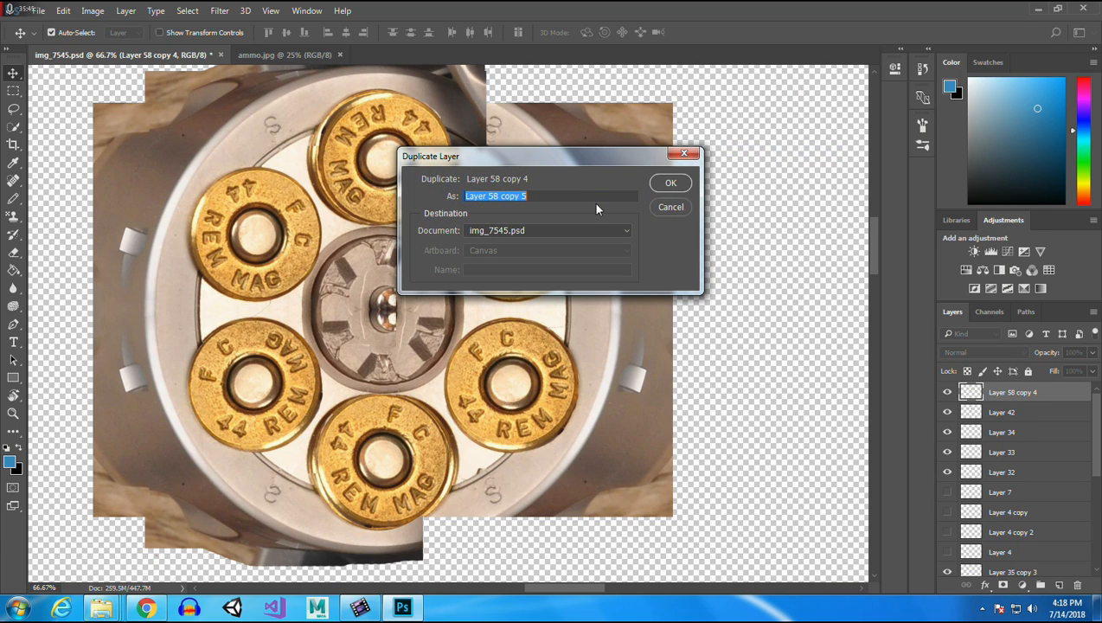
{"action": "left_click", "coordinate": [671, 182]}
{"action": "left_click", "coordinate": [63, 10]}
{"action": "mouse_move", "coordinate": [138, 306]}
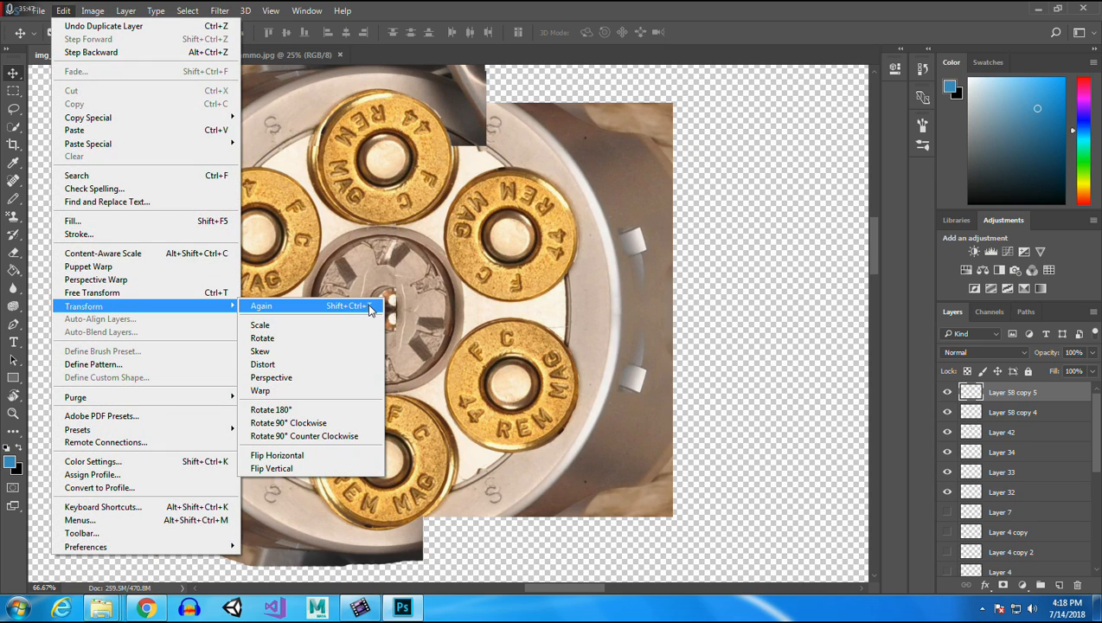
{"action": "left_click", "coordinate": [326, 456]}
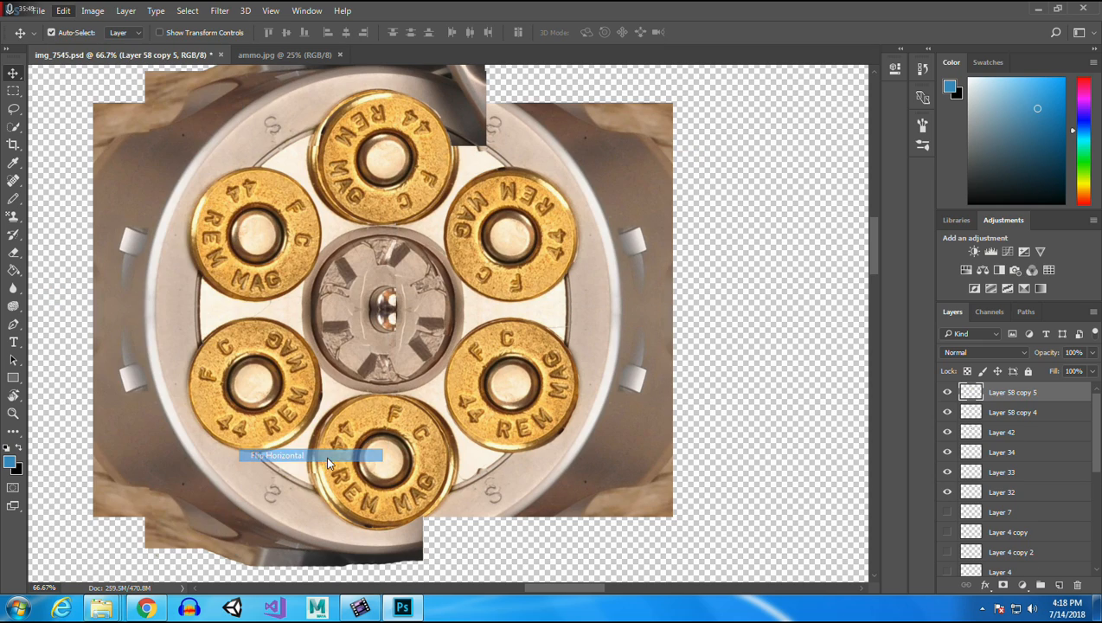
{"action": "left_click_drag", "start_coordinate": [63, 394], "coordinate": [720, 319]}
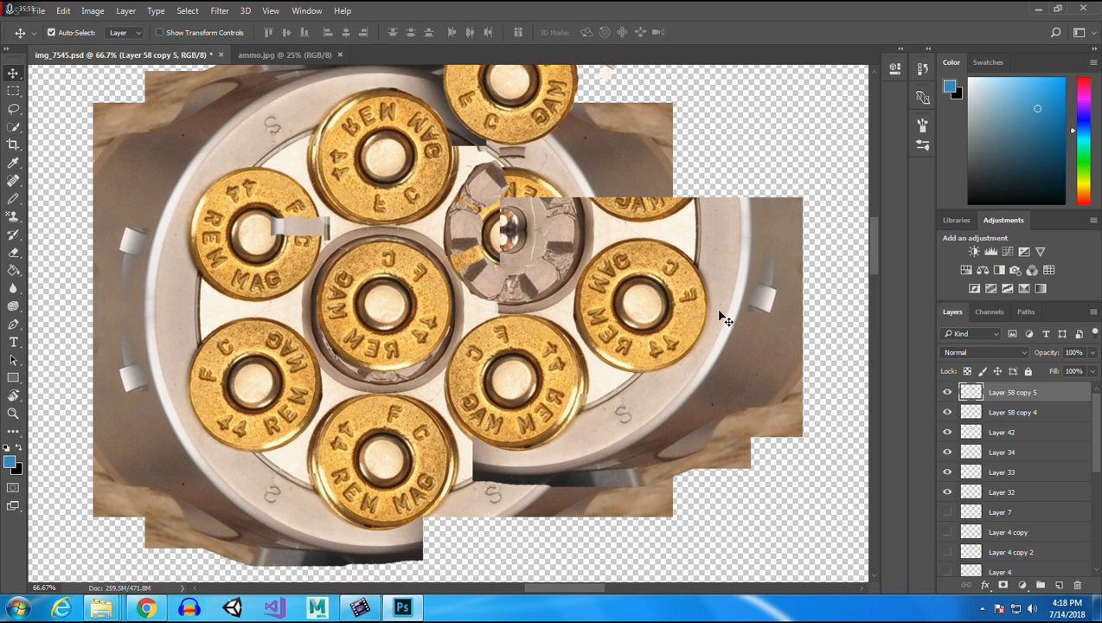
{"action": "key", "text": "Delete"}
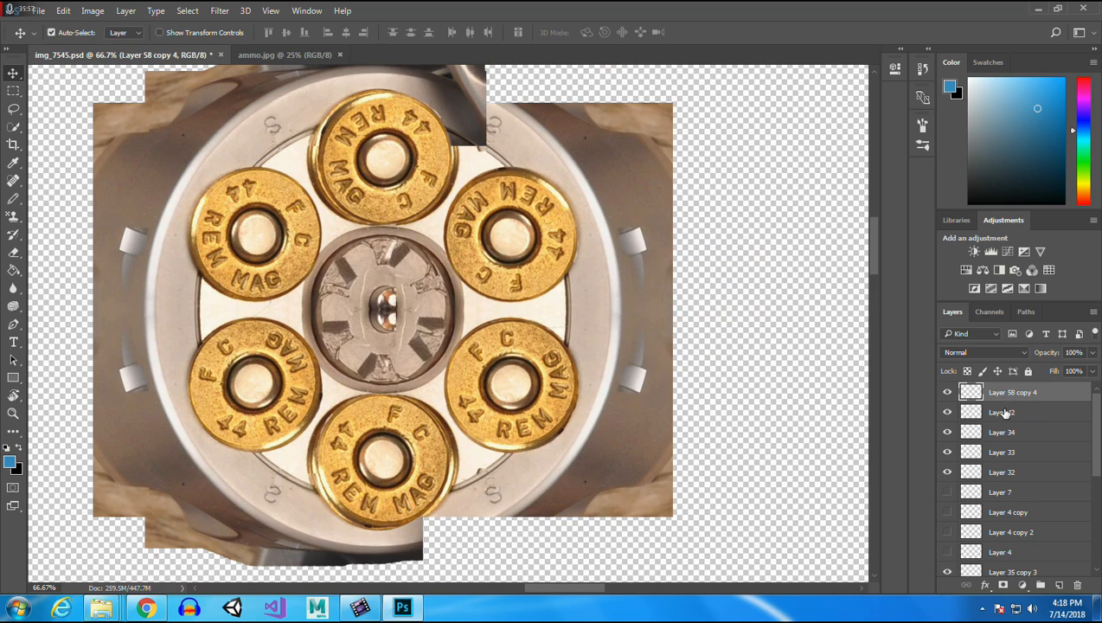
Merge Layer 42 with Layer 58 copy 4, keeping the merged cylinder piece in its original position.
{"action": "left_click", "coordinate": [197, 126]}
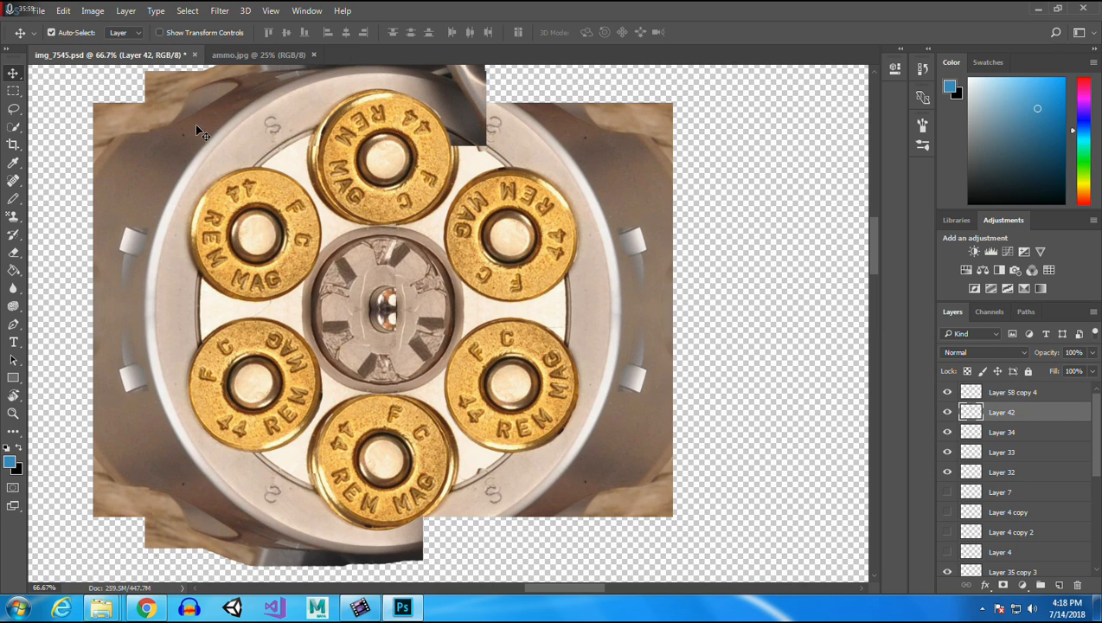
{"action": "left_click", "coordinate": [135, 469], "text": "shift"}
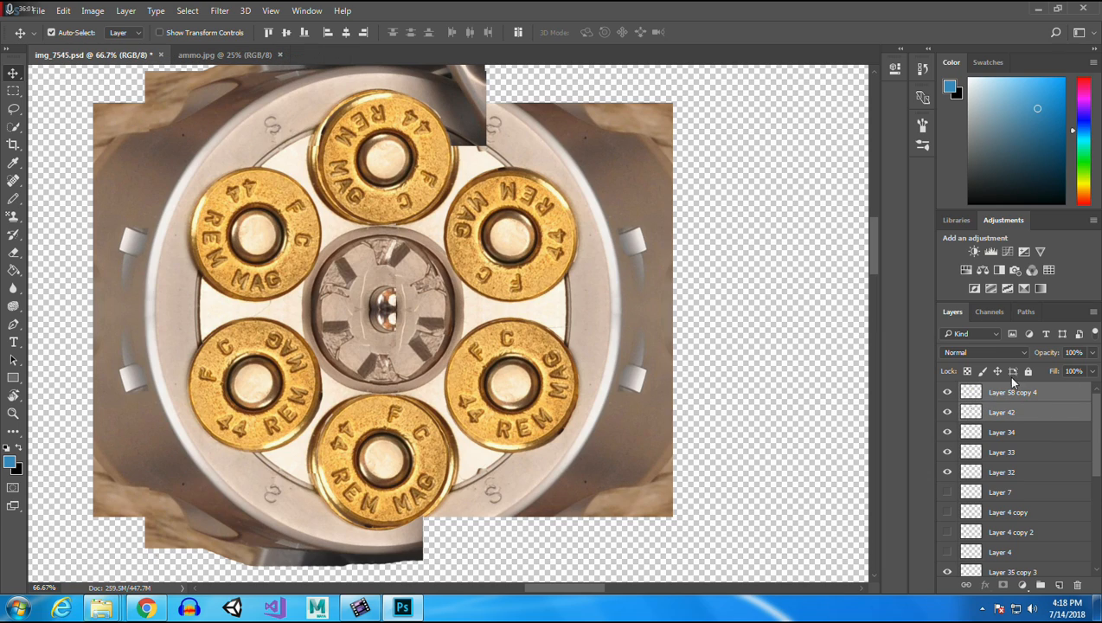
{"action": "right_click", "coordinate": [1009, 410]}
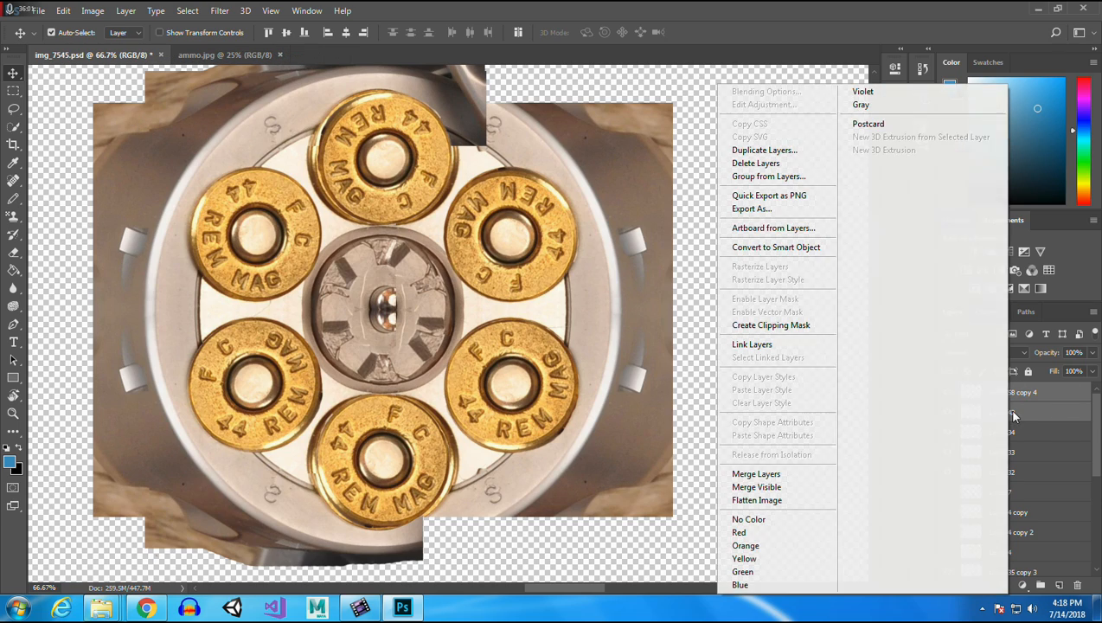
{"action": "left_click", "coordinate": [756, 475]}
{"action": "left_click_drag", "start_coordinate": [135, 336], "coordinate": [141, 266]}
{"action": "key", "text": "ctrl+z"}
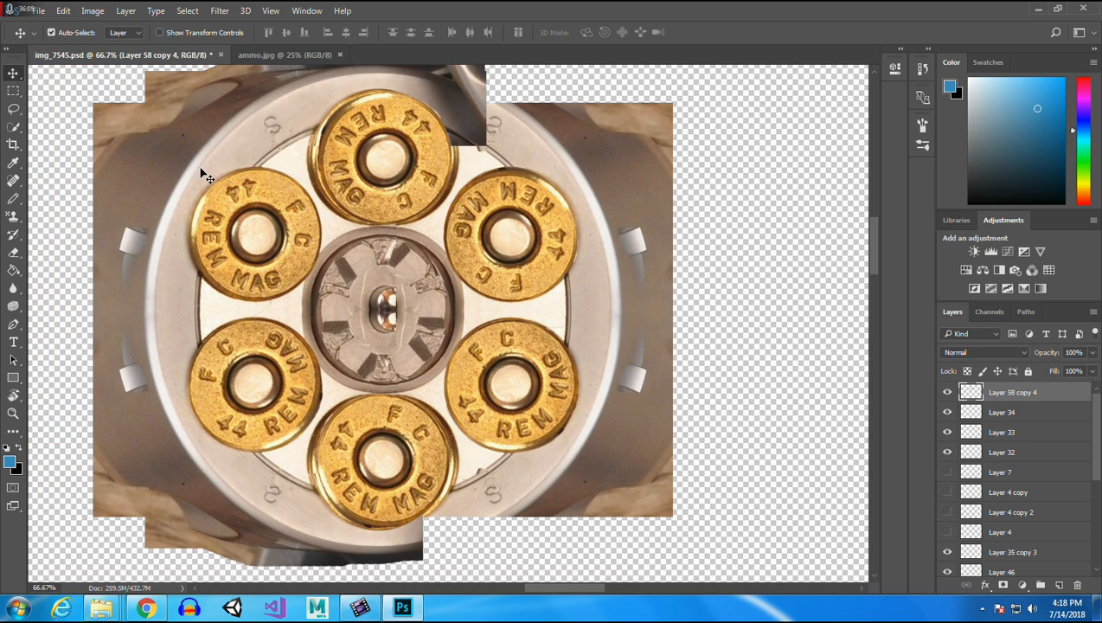
Duplicate the merged cylinder layer, flip the duplicate horizontally, and align it over the opposite side of the cylinder.
{"action": "right_click", "coordinate": [1029, 393]}
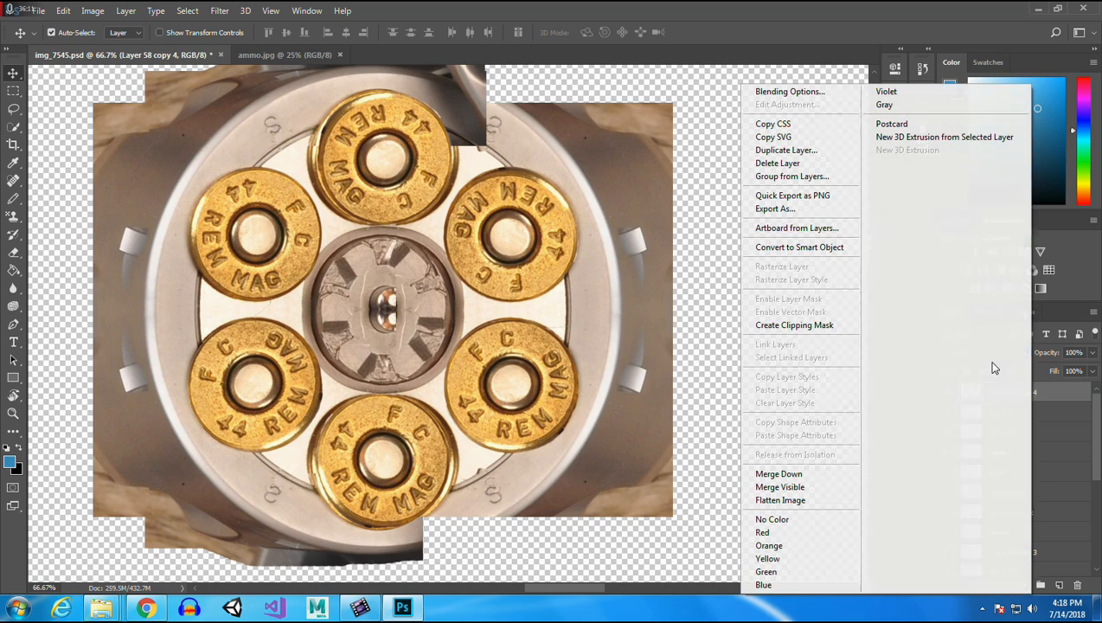
{"action": "left_click", "coordinate": [802, 149]}
{"action": "left_click", "coordinate": [674, 185]}
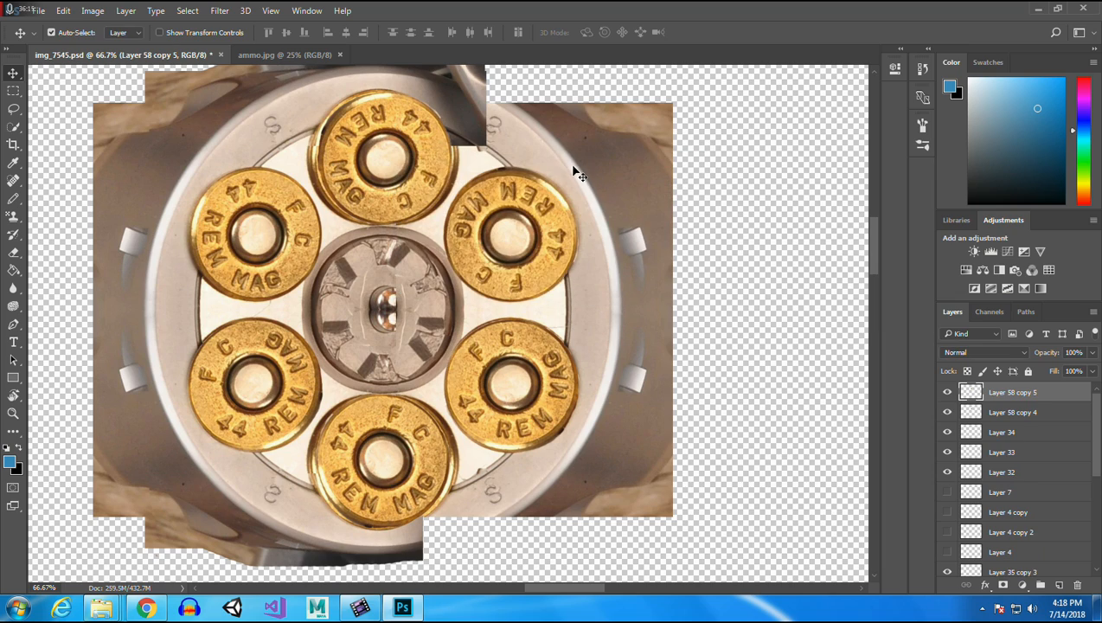
{"action": "left_click", "coordinate": [64, 10]}
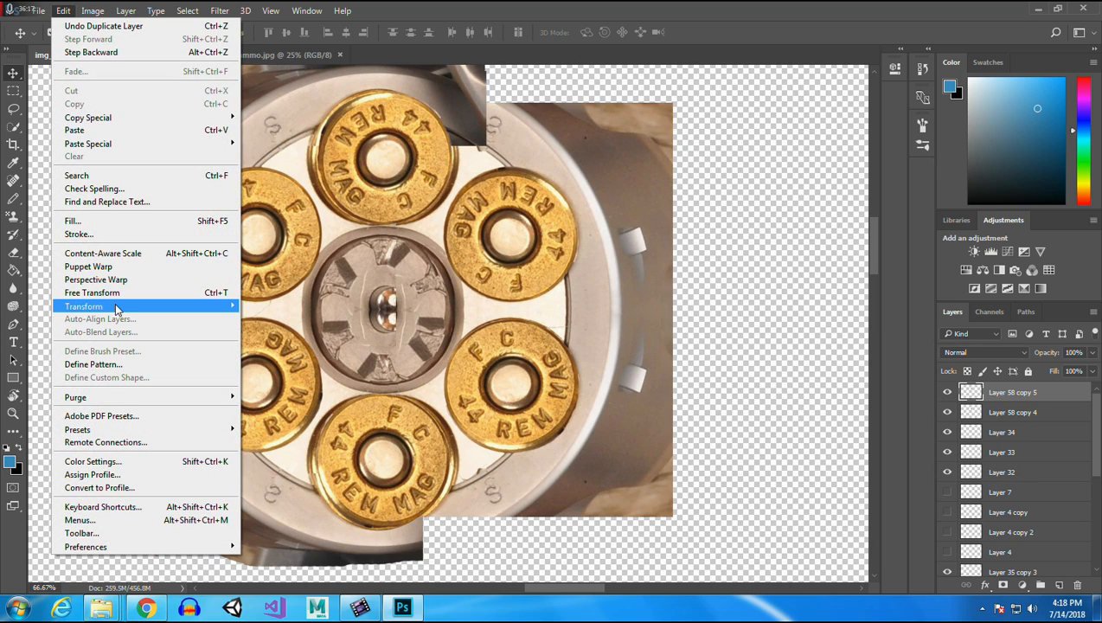
{"action": "mouse_move", "coordinate": [118, 307]}
{"action": "left_click", "coordinate": [331, 460]}
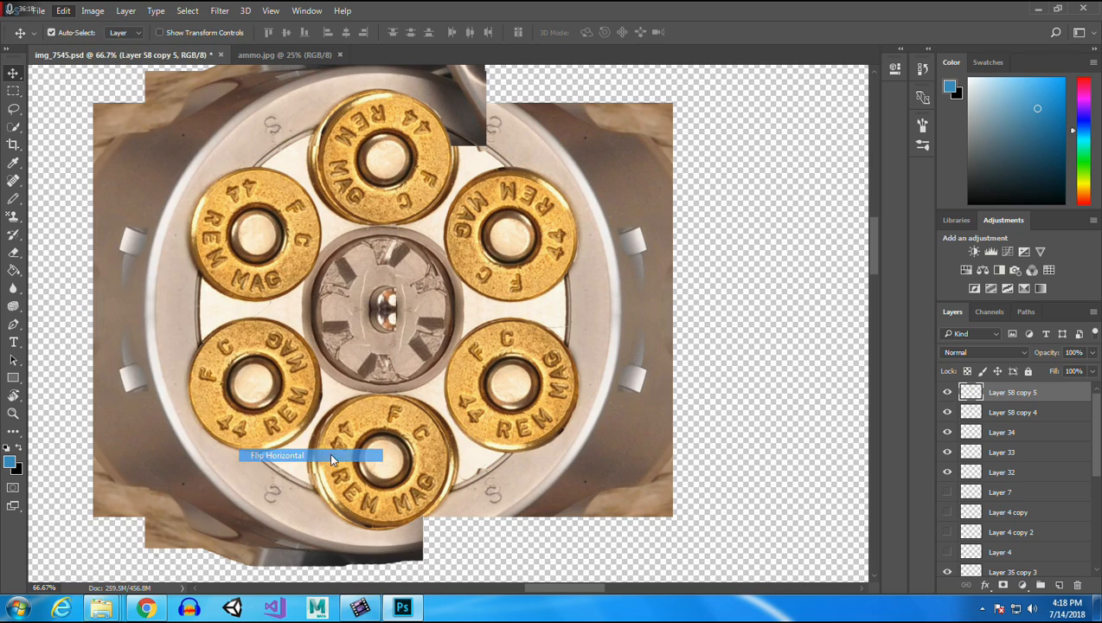
{"action": "left_click_drag", "start_coordinate": [87, 312], "coordinate": [612, 310]}
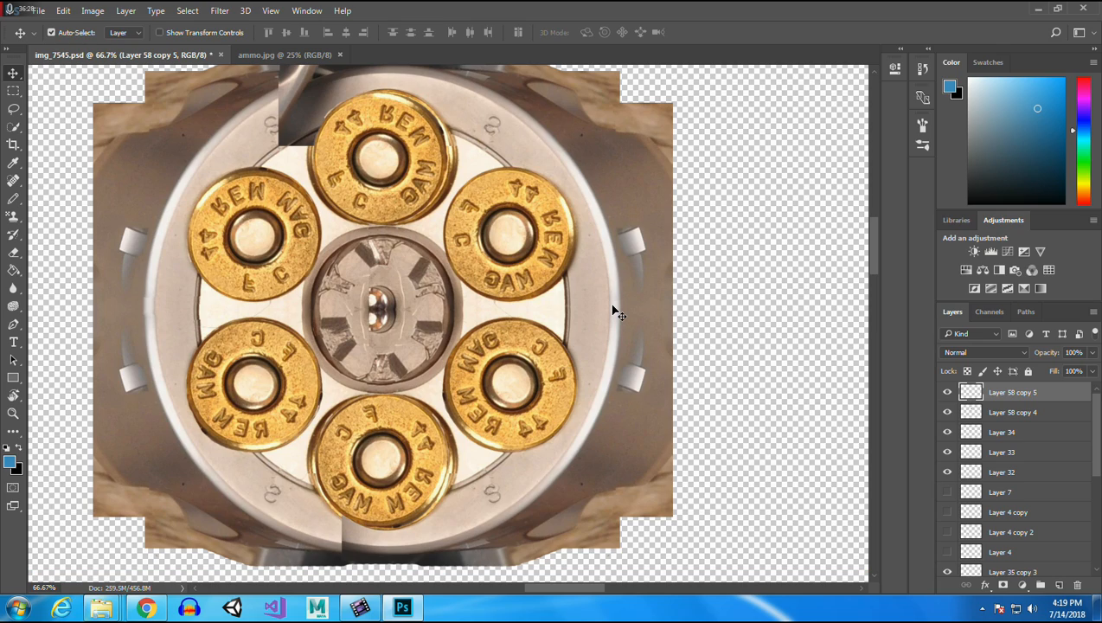
Erase the flipped copy over the central hub, the top and bottom bullets, and the mismatched dark corner above the ring.
{"action": "left_click", "coordinate": [13, 252]}
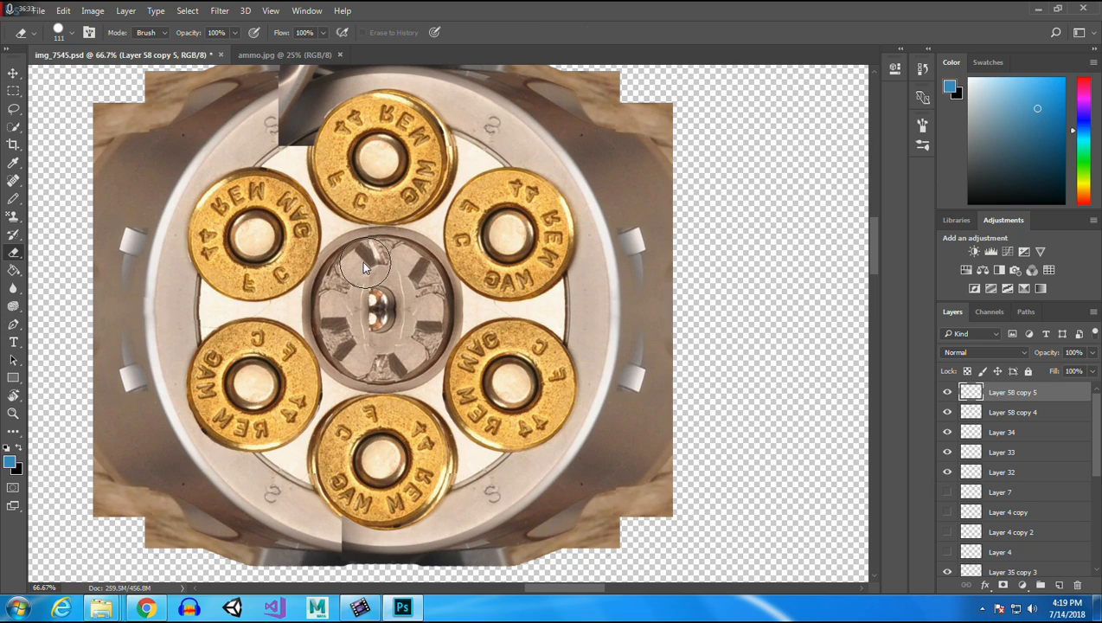
{"action": "left_click", "coordinate": [374, 304]}
{"action": "mouse_move", "coordinate": [366, 355]}
{"action": "left_mouse_down"}
{"action": "mouse_move", "coordinate": [344, 390]}
{"action": "mouse_move", "coordinate": [371, 353]}
{"action": "left_mouse_up"}
{"action": "left_click_drag", "start_coordinate": [351, 228], "coordinate": [296, 275]}
{"action": "mouse_move", "coordinate": [303, 227]}
{"action": "left_mouse_down"}
{"action": "mouse_move", "coordinate": [275, 149]}
{"action": "mouse_move", "coordinate": [285, 74]}
{"action": "mouse_move", "coordinate": [313, 185]}
{"action": "left_mouse_up"}
{"action": "mouse_move", "coordinate": [327, 61]}
{"action": "left_mouse_down"}
{"action": "mouse_move", "coordinate": [365, 160]}
{"action": "mouse_move", "coordinate": [367, 29]}
{"action": "mouse_move", "coordinate": [378, 157]}
{"action": "mouse_move", "coordinate": [356, 183]}
{"action": "left_mouse_up"}
{"action": "mouse_move", "coordinate": [310, 578]}
{"action": "left_mouse_down"}
{"action": "mouse_move", "coordinate": [336, 446]}
{"action": "mouse_move", "coordinate": [363, 575]}
{"action": "mouse_move", "coordinate": [368, 433]}
{"action": "mouse_move", "coordinate": [367, 578]}
{"action": "mouse_move", "coordinate": [346, 438]}
{"action": "mouse_move", "coordinate": [402, 437]}
{"action": "mouse_move", "coordinate": [398, 476]}
{"action": "mouse_move", "coordinate": [375, 497]}
{"action": "mouse_move", "coordinate": [425, 479]}
{"action": "left_mouse_up"}
{"action": "left_click_drag", "start_coordinate": [424, 440], "coordinate": [425, 482]}
Erase the flipped copy over the side bullets so the original, non-mirrored lettering shows through.
{"action": "mouse_move", "coordinate": [519, 383]}
{"action": "left_mouse_down"}
{"action": "mouse_move", "coordinate": [500, 351]}
{"action": "mouse_move", "coordinate": [536, 364]}
{"action": "mouse_move", "coordinate": [550, 370]}
{"action": "mouse_move", "coordinate": [552, 399]}
{"action": "mouse_move", "coordinate": [527, 427]}
{"action": "mouse_move", "coordinate": [485, 430]}
{"action": "left_mouse_up"}
{"action": "mouse_move", "coordinate": [514, 334]}
{"action": "left_mouse_down"}
{"action": "mouse_move", "coordinate": [444, 312]}
{"action": "mouse_move", "coordinate": [363, 332]}
{"action": "mouse_move", "coordinate": [416, 343]}
{"action": "mouse_move", "coordinate": [430, 315]}
{"action": "mouse_move", "coordinate": [405, 241]}
{"action": "mouse_move", "coordinate": [447, 288]}
{"action": "mouse_move", "coordinate": [489, 313]}
{"action": "mouse_move", "coordinate": [517, 278]}
{"action": "left_mouse_up"}
{"action": "mouse_move", "coordinate": [546, 238]}
{"action": "left_mouse_down"}
{"action": "mouse_move", "coordinate": [497, 205]}
{"action": "mouse_move", "coordinate": [472, 223]}
{"action": "left_mouse_up"}
{"action": "mouse_move", "coordinate": [502, 273]}
{"action": "left_mouse_down"}
{"action": "mouse_move", "coordinate": [541, 268]}
{"action": "mouse_move", "coordinate": [544, 250]}
{"action": "mouse_move", "coordinate": [536, 212]}
{"action": "mouse_move", "coordinate": [486, 204]}
{"action": "mouse_move", "coordinate": [466, 222]}
{"action": "mouse_move", "coordinate": [462, 259]}
{"action": "mouse_move", "coordinate": [388, 168]}
{"action": "mouse_move", "coordinate": [376, 185]}
{"action": "mouse_move", "coordinate": [393, 120]}
{"action": "mouse_move", "coordinate": [402, 123]}
{"action": "mouse_move", "coordinate": [417, 143]}
{"action": "mouse_move", "coordinate": [422, 194]}
{"action": "mouse_move", "coordinate": [373, 197]}
{"action": "mouse_move", "coordinate": [388, 120]}
{"action": "left_mouse_up"}
{"action": "mouse_move", "coordinate": [319, 225]}
{"action": "left_mouse_down"}
{"action": "mouse_move", "coordinate": [279, 193]}
{"action": "mouse_move", "coordinate": [251, 223]}
{"action": "left_mouse_up"}
{"action": "mouse_move", "coordinate": [244, 203]}
{"action": "left_mouse_down"}
{"action": "mouse_move", "coordinate": [299, 220]}
{"action": "mouse_move", "coordinate": [195, 243]}
{"action": "mouse_move", "coordinate": [259, 206]}
{"action": "mouse_move", "coordinate": [220, 262]}
{"action": "mouse_move", "coordinate": [290, 194]}
{"action": "mouse_move", "coordinate": [228, 287]}
{"action": "mouse_move", "coordinate": [240, 227]}
{"action": "mouse_move", "coordinate": [311, 240]}
{"action": "mouse_move", "coordinate": [201, 379]}
{"action": "mouse_move", "coordinate": [196, 345]}
{"action": "mouse_move", "coordinate": [323, 340]}
{"action": "mouse_move", "coordinate": [269, 414]}
{"action": "left_mouse_up"}
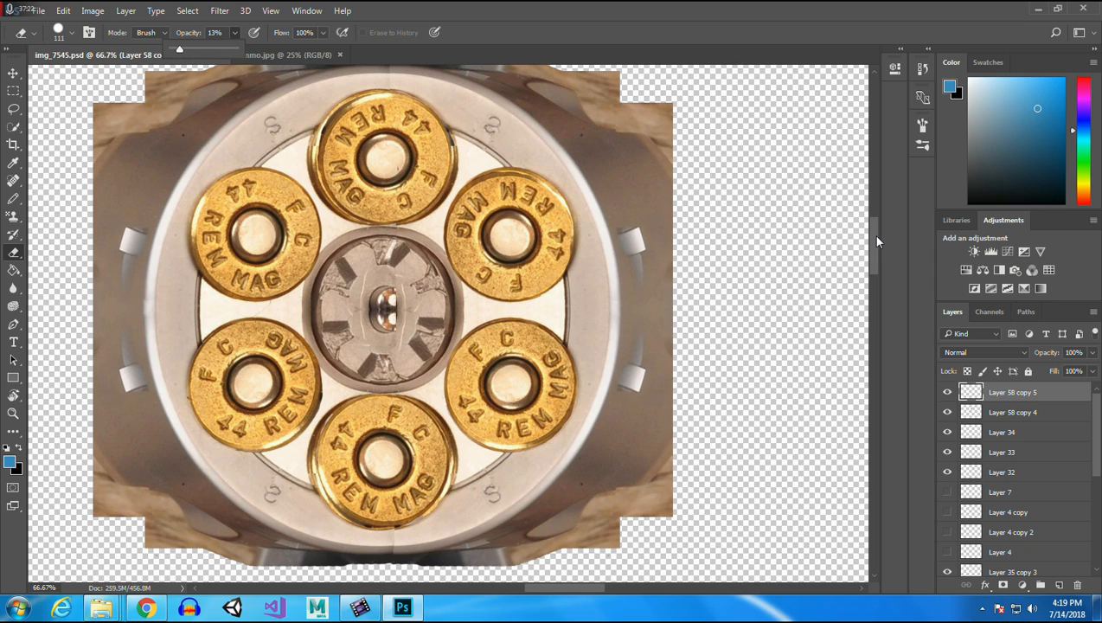
Soften the flipped copy's remaining seams around the cylinder with the Eraser at 13% opacity and save the document.
{"action": "left_click_drag", "start_coordinate": [877, 236], "coordinate": [874, 232]}
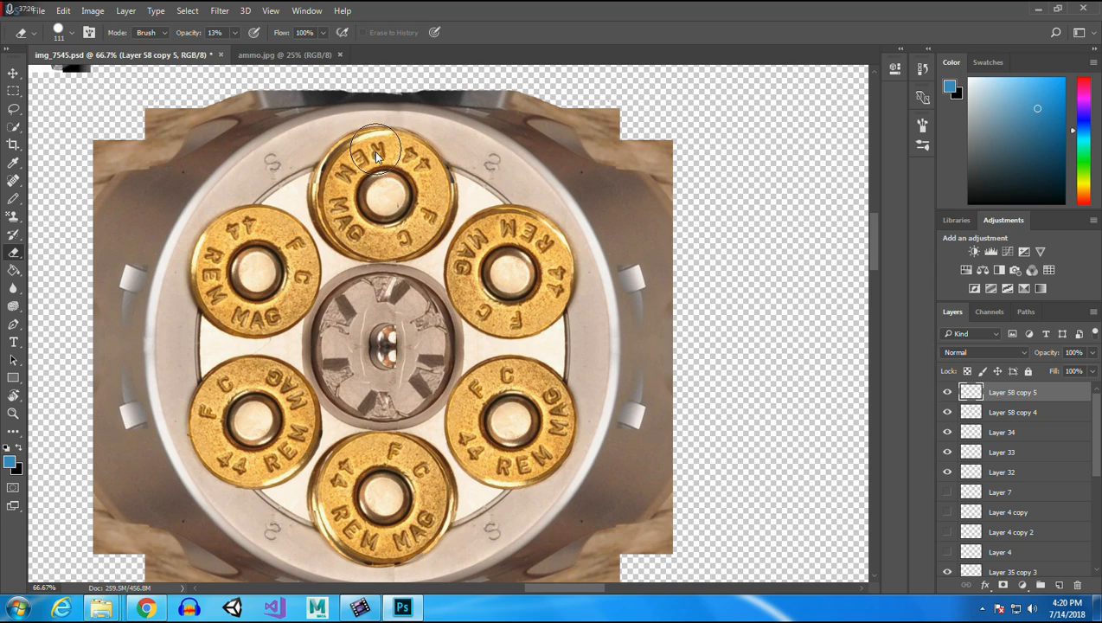
{"action": "left_click_drag", "start_coordinate": [869, 212], "coordinate": [876, 260]}
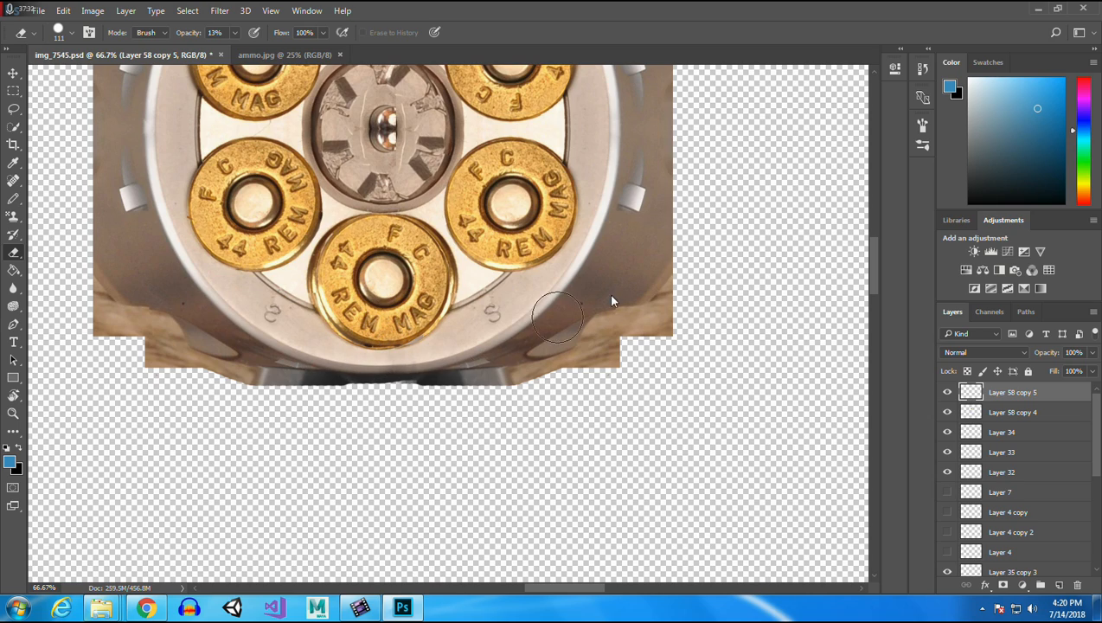
{"action": "left_click_drag", "start_coordinate": [870, 285], "coordinate": [869, 247]}
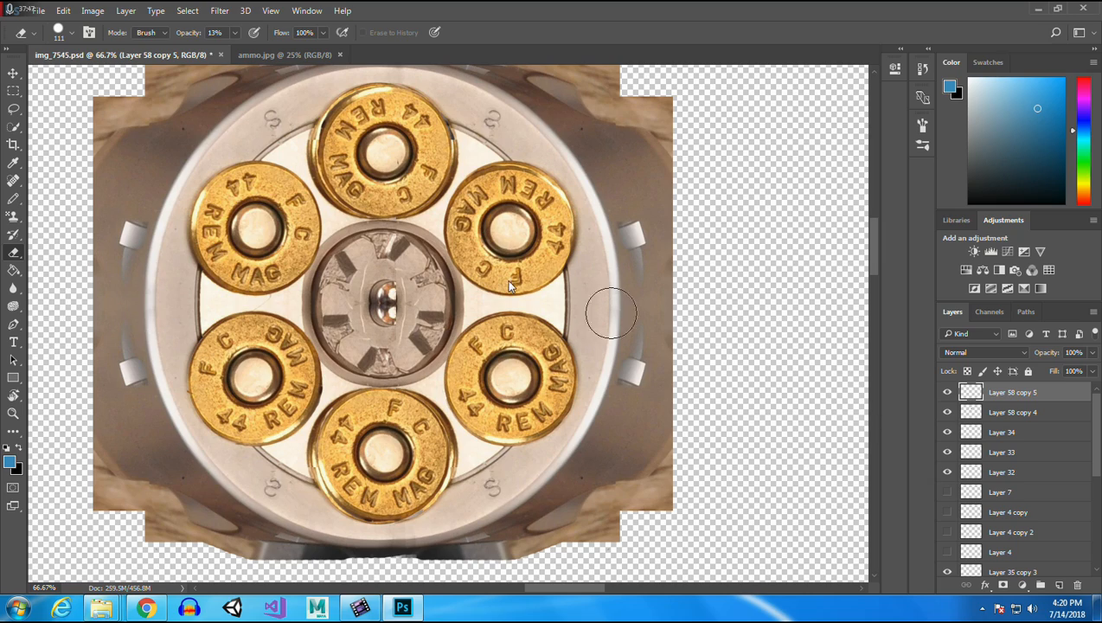
{"action": "left_click", "coordinate": [13, 72]}
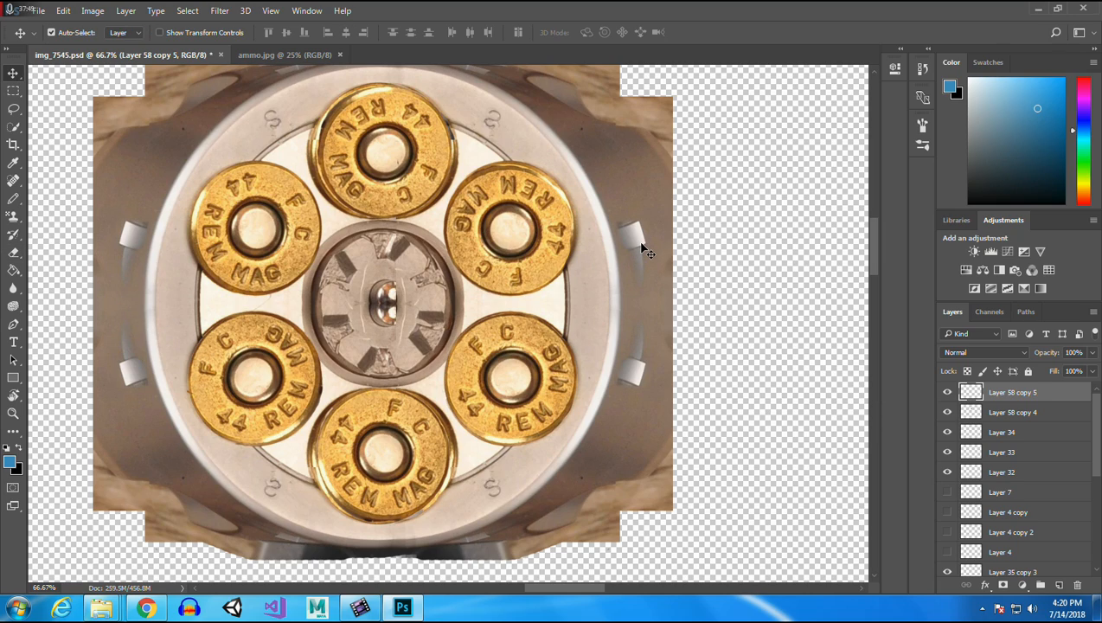
{"action": "key", "text": "ctrl+s"}
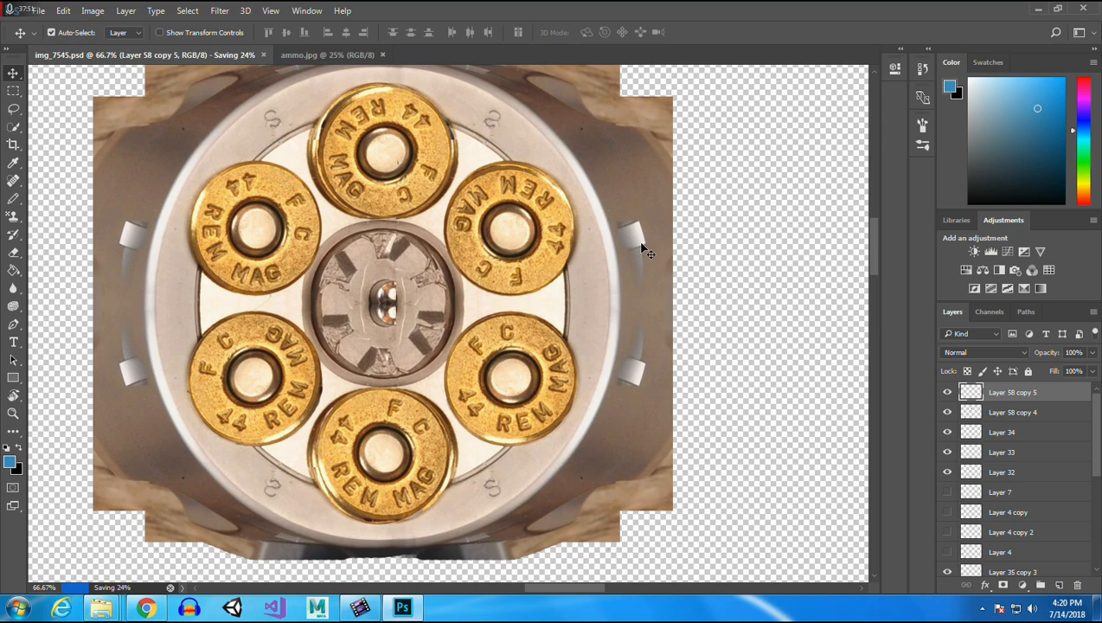
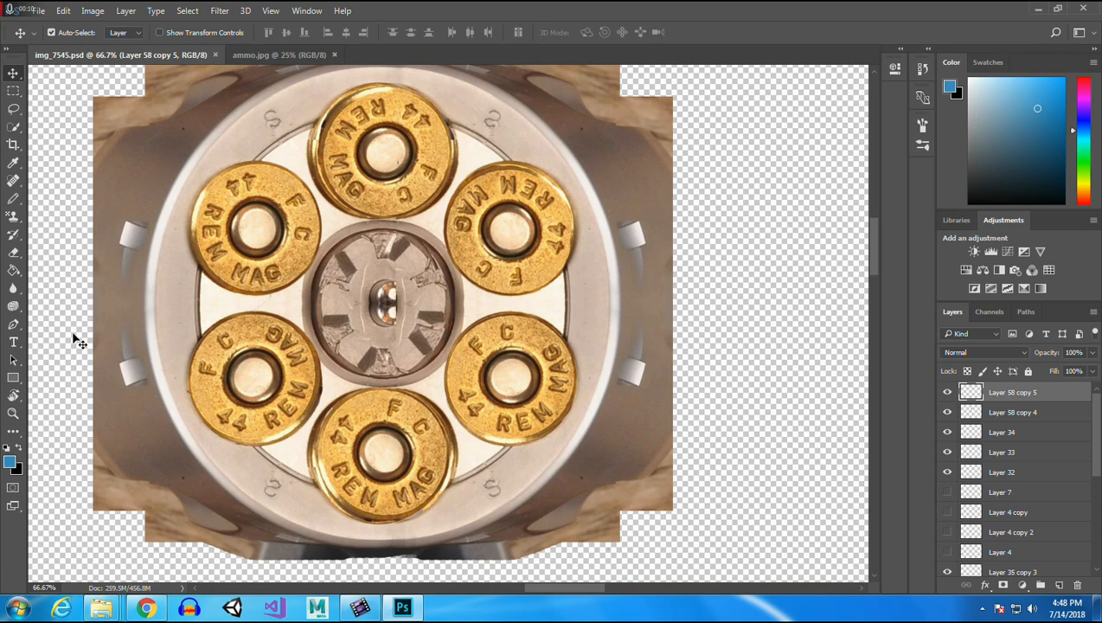
Try to blend the vertical seam through the central hub on Layer 58 copy 5 and Layer 35 copy 3 with the Eraser at 13% opacity.
{"action": "left_click", "coordinate": [13, 414]}
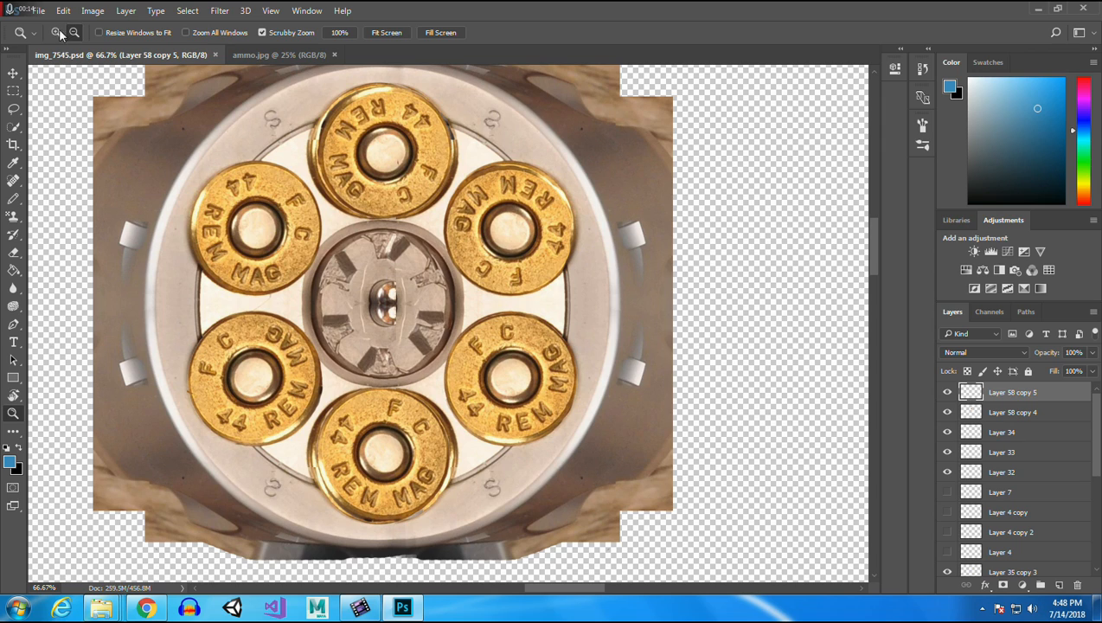
{"action": "left_click", "coordinate": [387, 302]}
{"action": "left_click", "coordinate": [387, 302]}
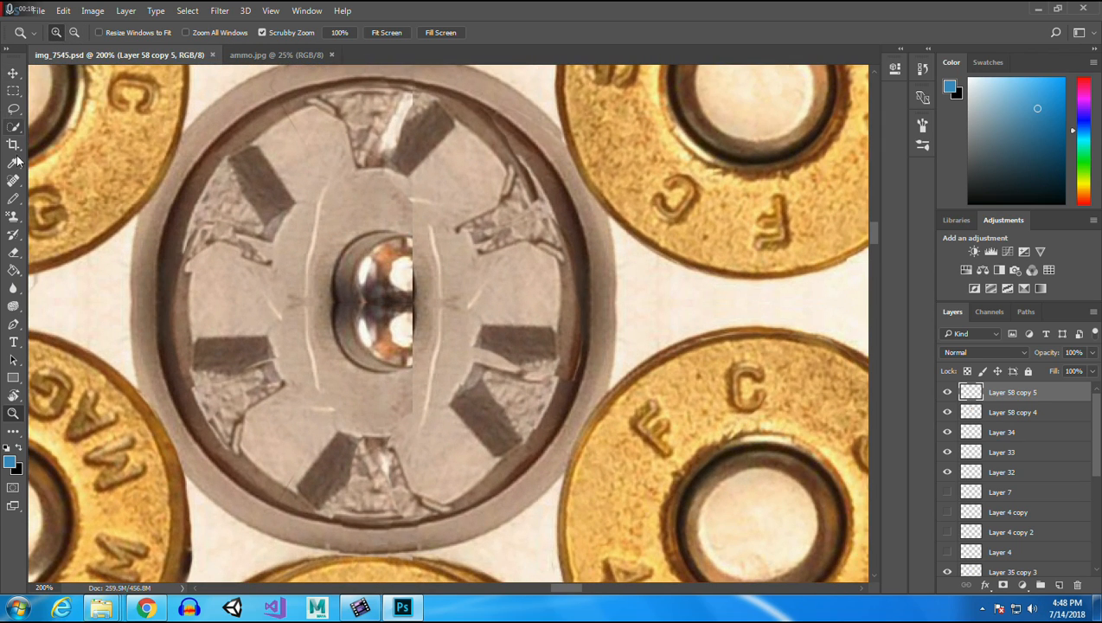
{"action": "left_click", "coordinate": [13, 252]}
{"action": "mouse_move", "coordinate": [405, 157]}
{"action": "left_mouse_down"}
{"action": "mouse_move", "coordinate": [398, 139]}
{"action": "mouse_move", "coordinate": [397, 297]}
{"action": "left_mouse_up"}
{"action": "left_click", "coordinate": [14, 74]}
{"action": "left_click", "coordinate": [433, 259]}
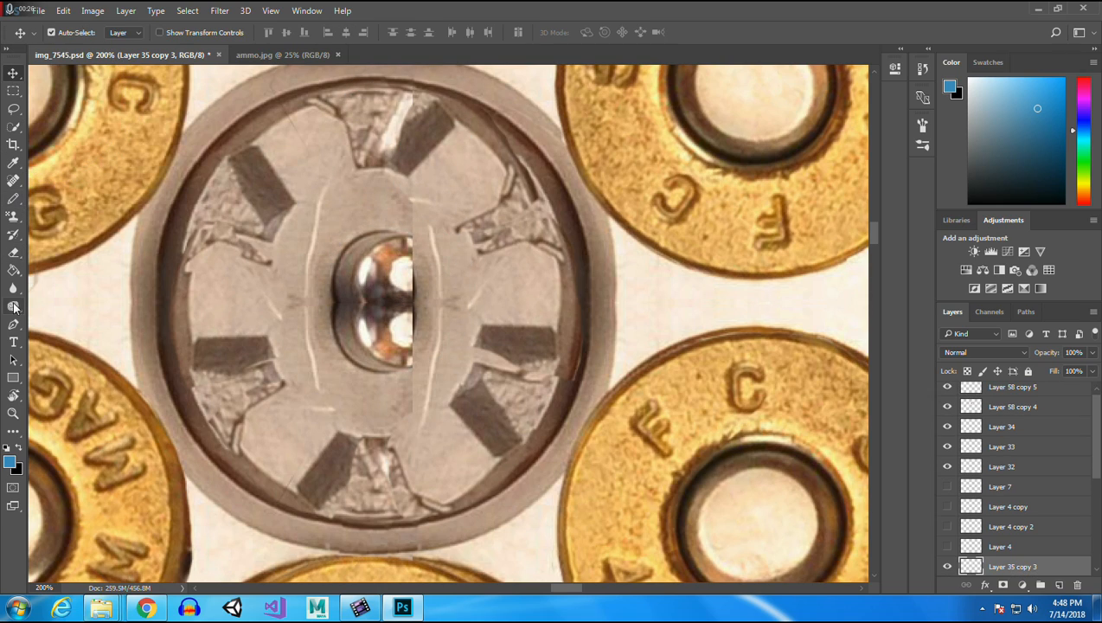
{"action": "left_click", "coordinate": [13, 255]}
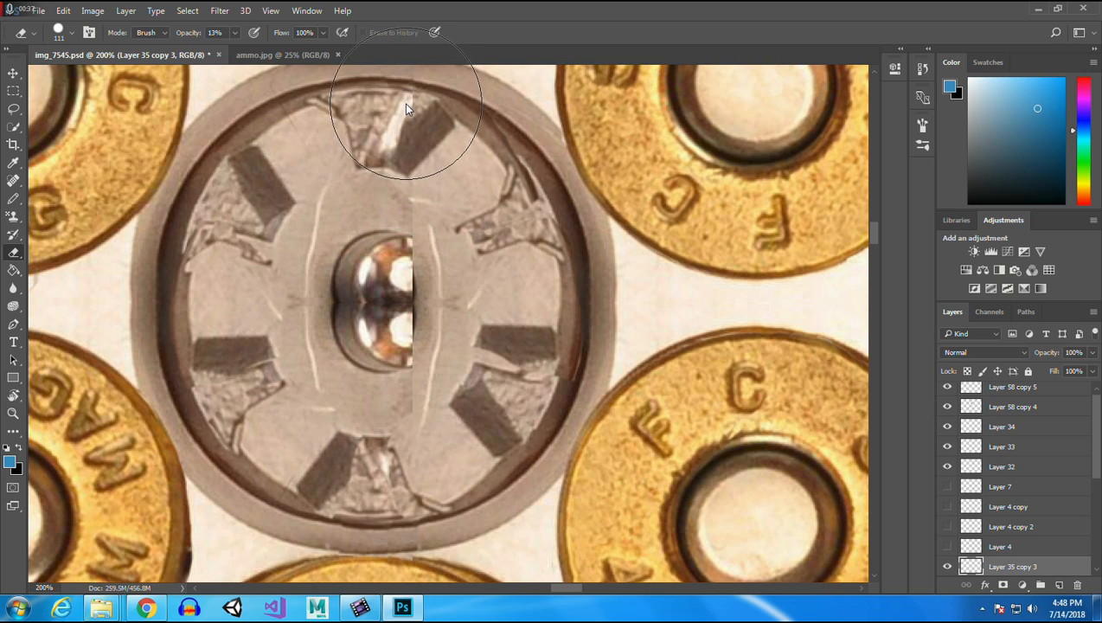
{"action": "scroll", "coordinate": [873, 228], "scroll_direction": "up", "scroll_amount": 2}
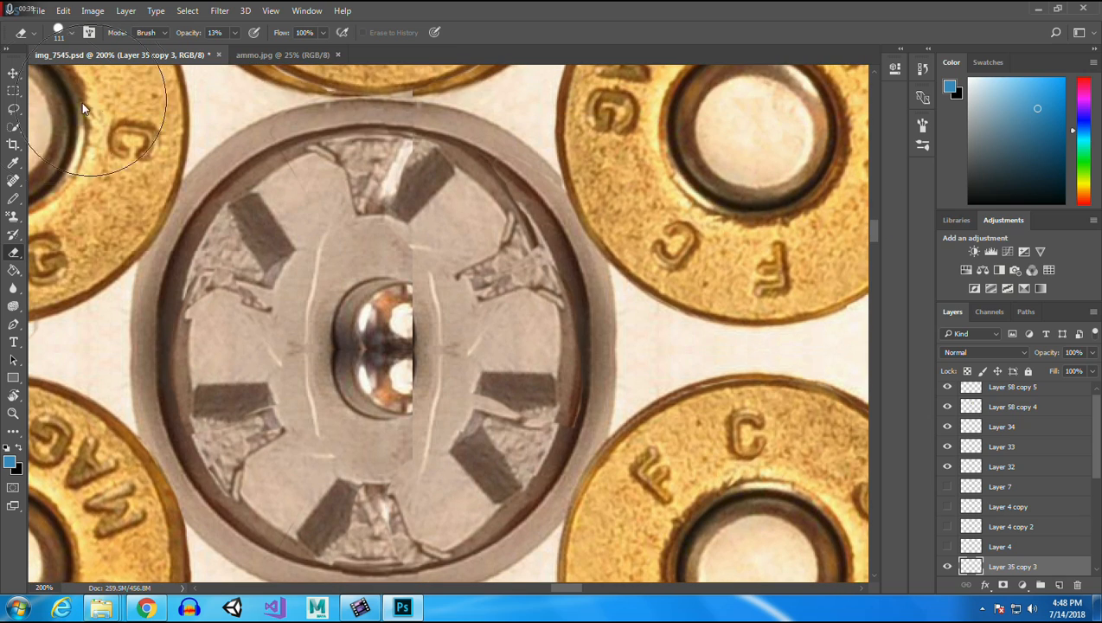
Try to erase the mismatched seam at the top of the hub's outer ring on Layer 35 copy 2.
{"action": "left_click", "coordinate": [14, 73]}
{"action": "left_click", "coordinate": [428, 128]}
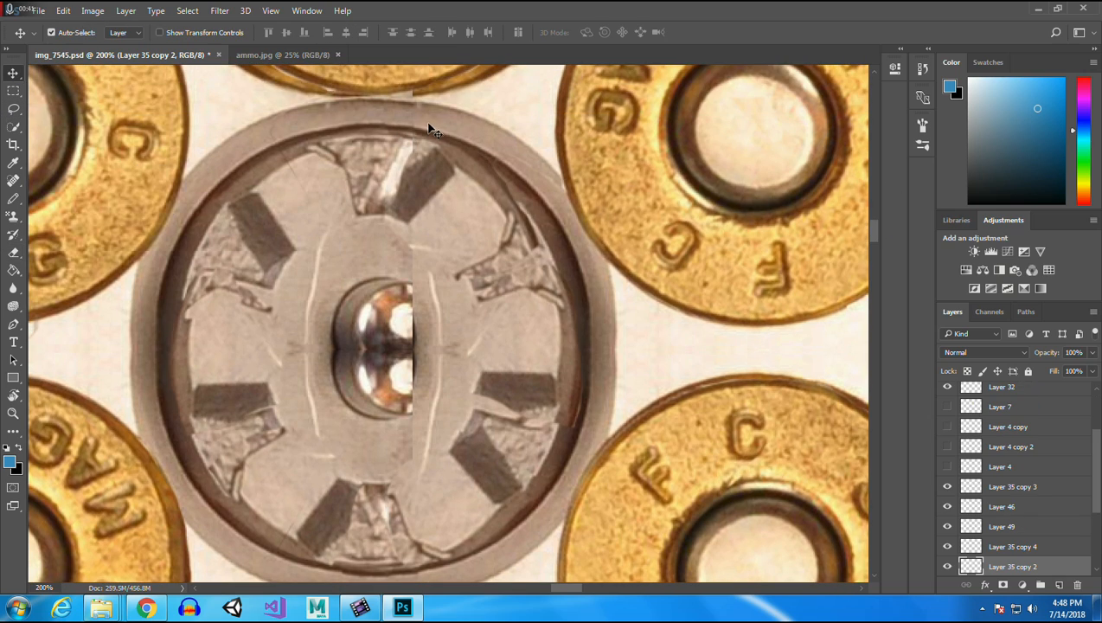
{"action": "left_click", "coordinate": [13, 252]}
{"action": "mouse_move", "coordinate": [404, 137]}
{"action": "left_mouse_down"}
{"action": "mouse_move", "coordinate": [380, 159]}
{"action": "mouse_move", "coordinate": [390, 144]}
{"action": "mouse_move", "coordinate": [395, 202]}
{"action": "left_mouse_up"}
{"action": "left_click", "coordinate": [13, 74]}
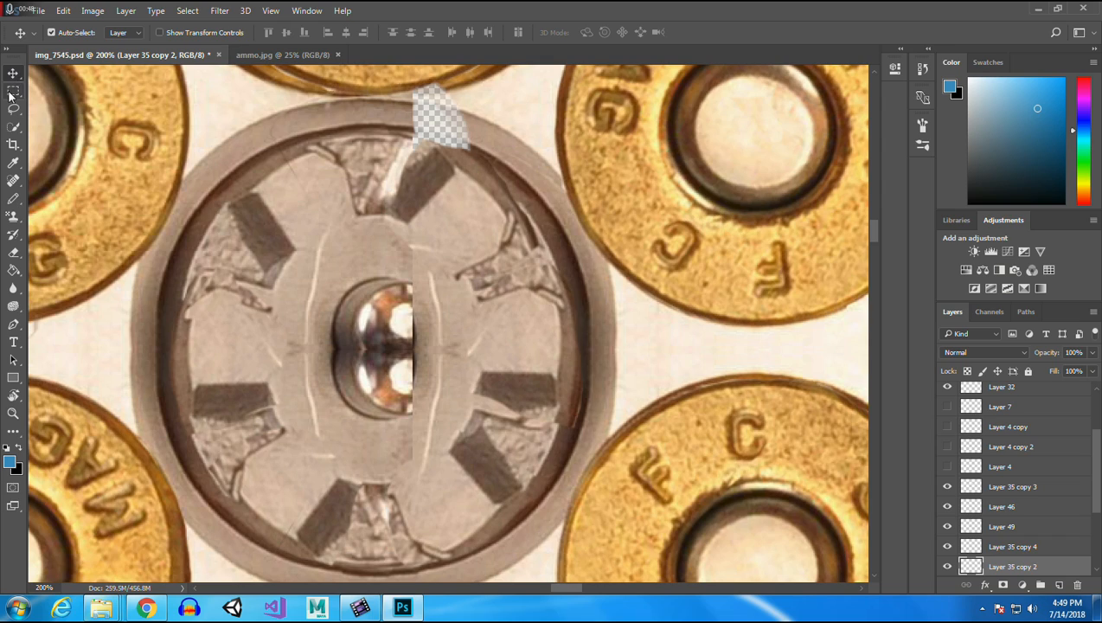
Select the left half of the central hub on Layer 58 copy 4 with a rectangular marquee and copy it to a new layer.
{"action": "left_click", "coordinate": [242, 156]}
{"action": "left_click", "coordinate": [13, 91]}
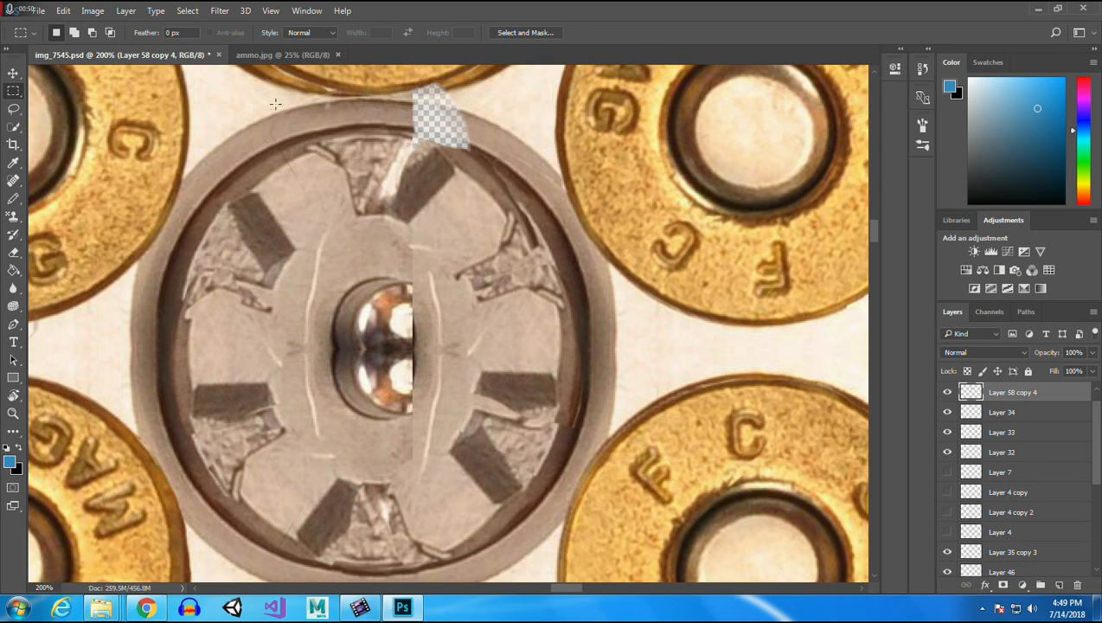
{"action": "left_click_drag", "start_coordinate": [102, 77], "coordinate": [411, 489]}
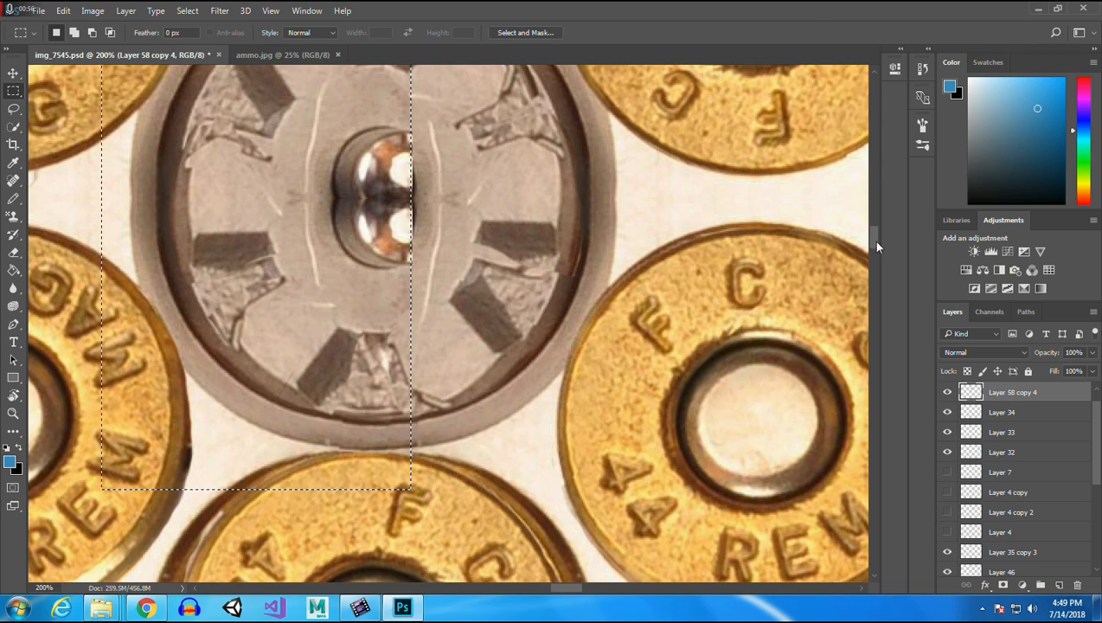
{"action": "scroll", "coordinate": [872, 241], "scroll_direction": "up", "scroll_amount": 3}
{"action": "key", "text": "ctrl+j"}
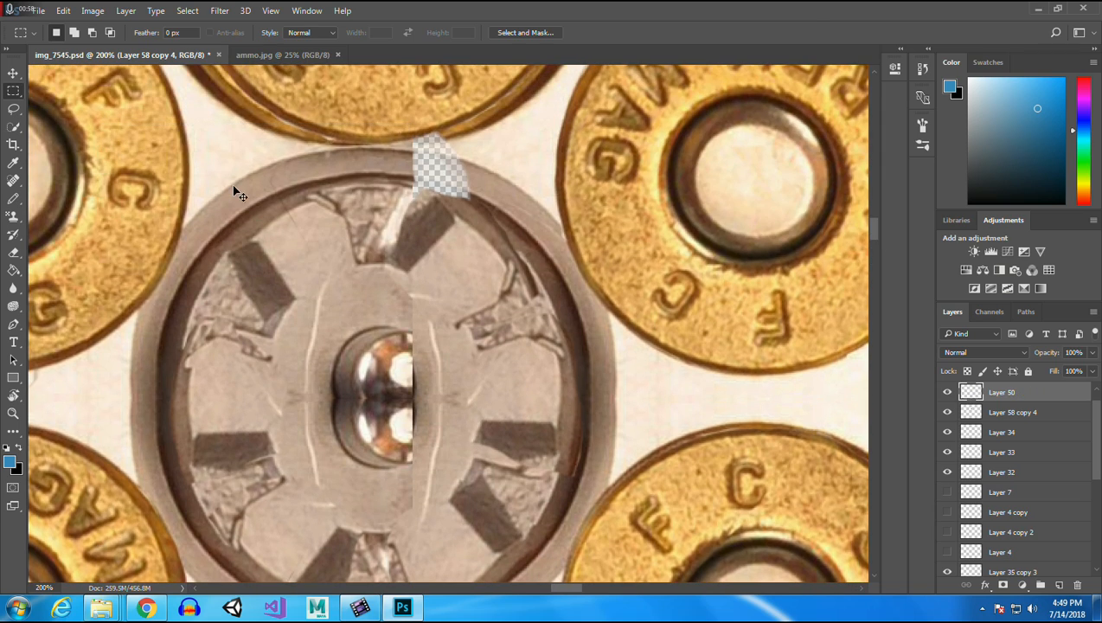
Place the copied hub half below Layer 32 in the layer order and flip it horizontally.
{"action": "left_click_drag", "start_coordinate": [997, 393], "coordinate": [1002, 482]}
{"action": "left_click", "coordinate": [13, 75]}
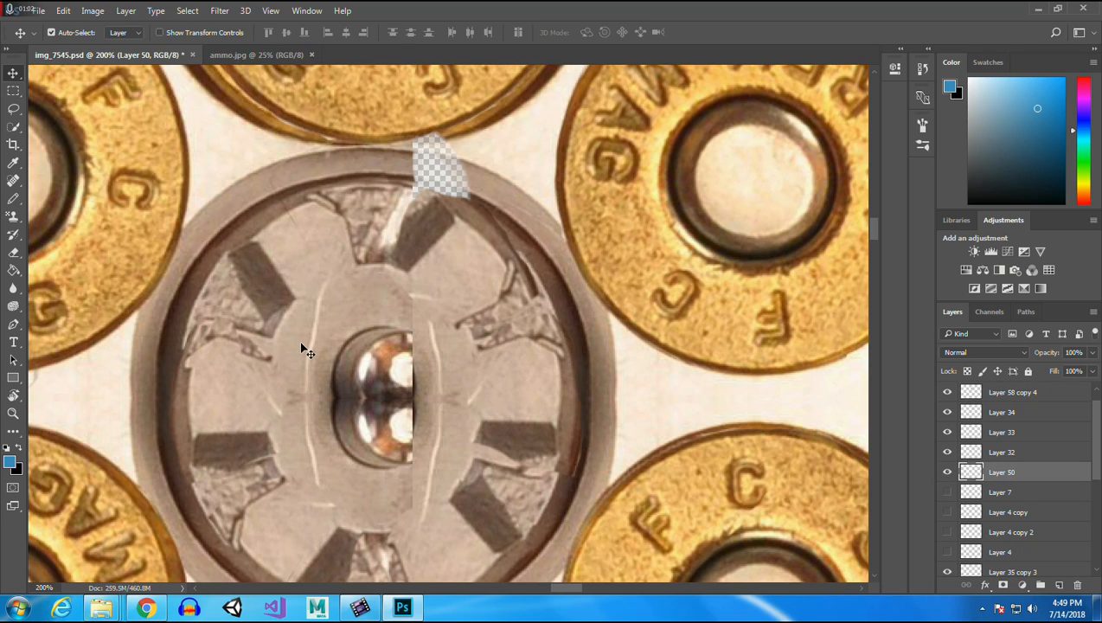
{"action": "left_click", "coordinate": [64, 11]}
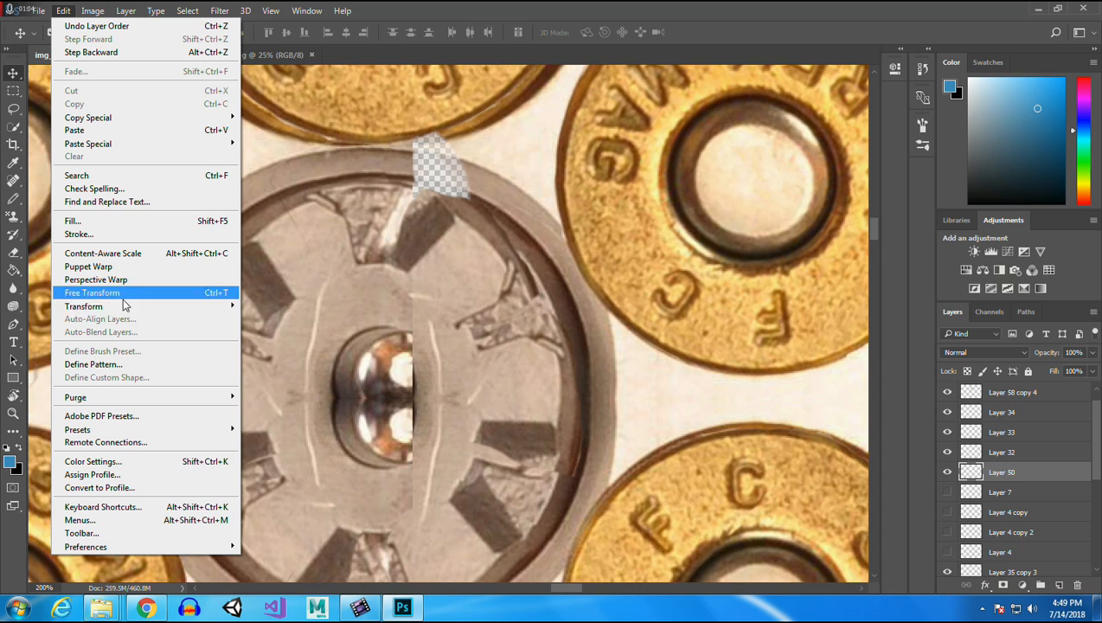
{"action": "mouse_move", "coordinate": [130, 308]}
{"action": "left_click", "coordinate": [294, 455]}
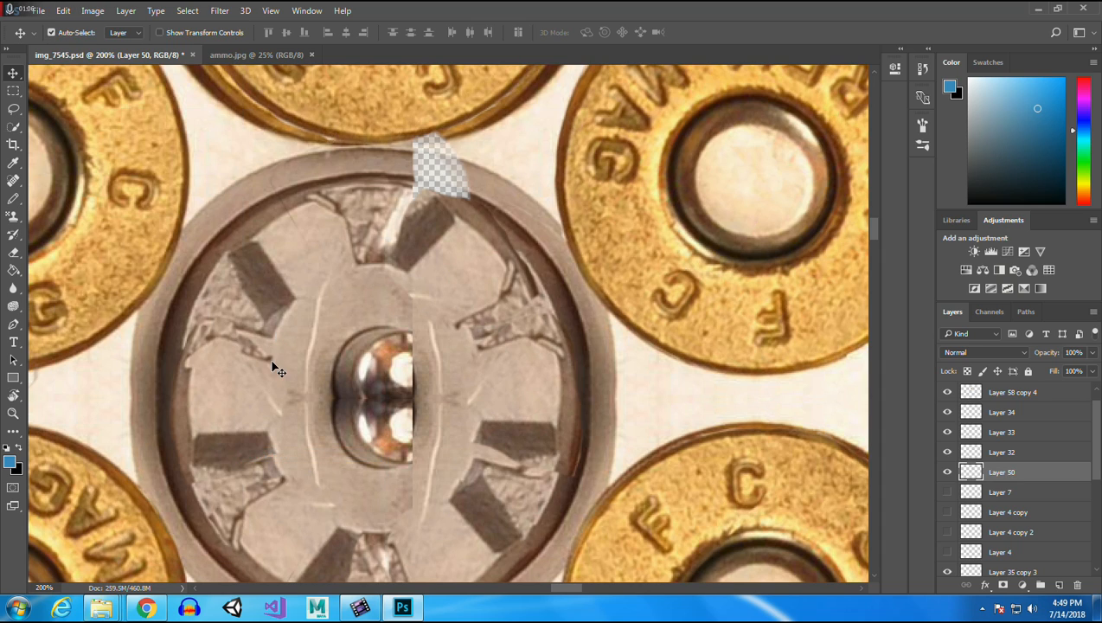
Align the flipped half over the hub's right side with Layer 58 copy 4 temporarily hidden, and raise it above Layer 58 copy 4.
{"action": "left_click_drag", "start_coordinate": [269, 364], "coordinate": [382, 365]}
{"action": "key", "text": "ctrl+z"}
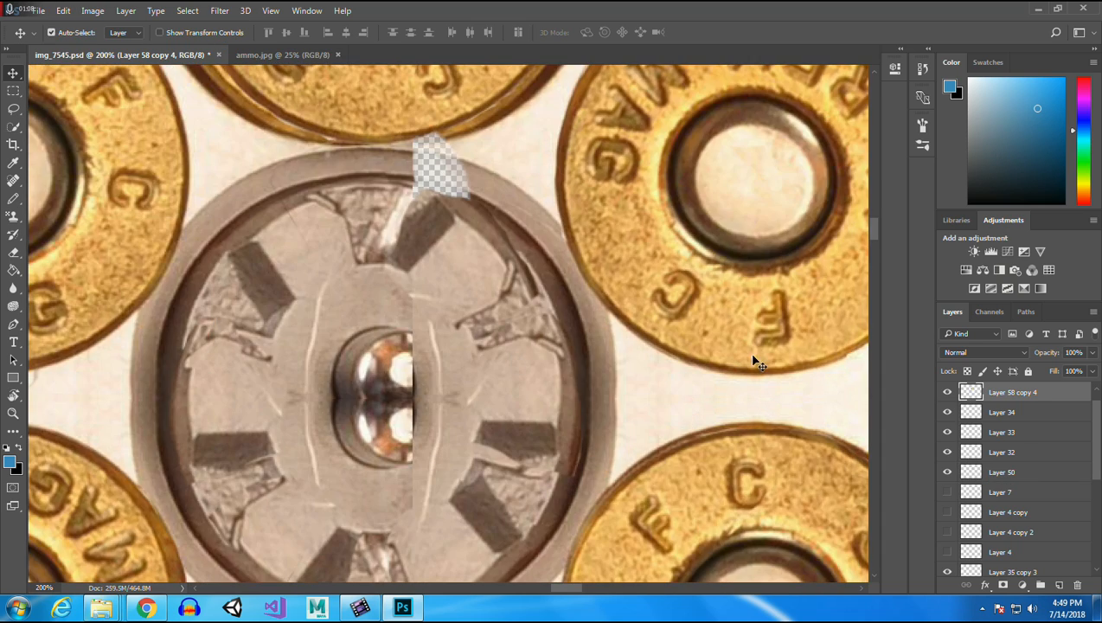
{"action": "left_click", "coordinate": [949, 392]}
{"action": "left_click_drag", "start_coordinate": [205, 337], "coordinate": [353, 320]}
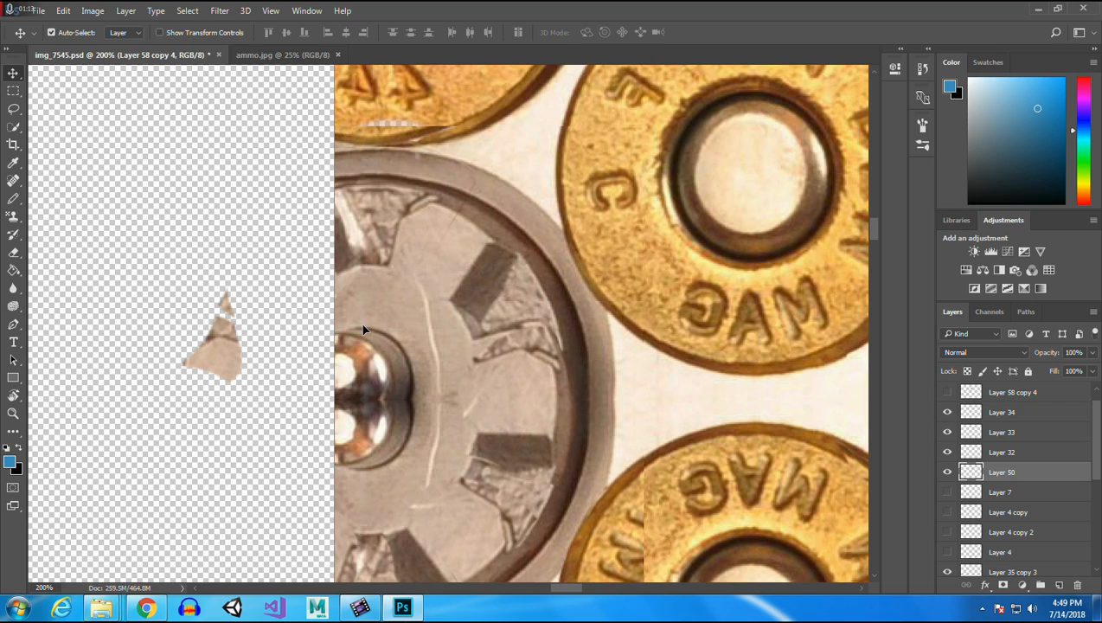
{"action": "left_click", "coordinate": [947, 392]}
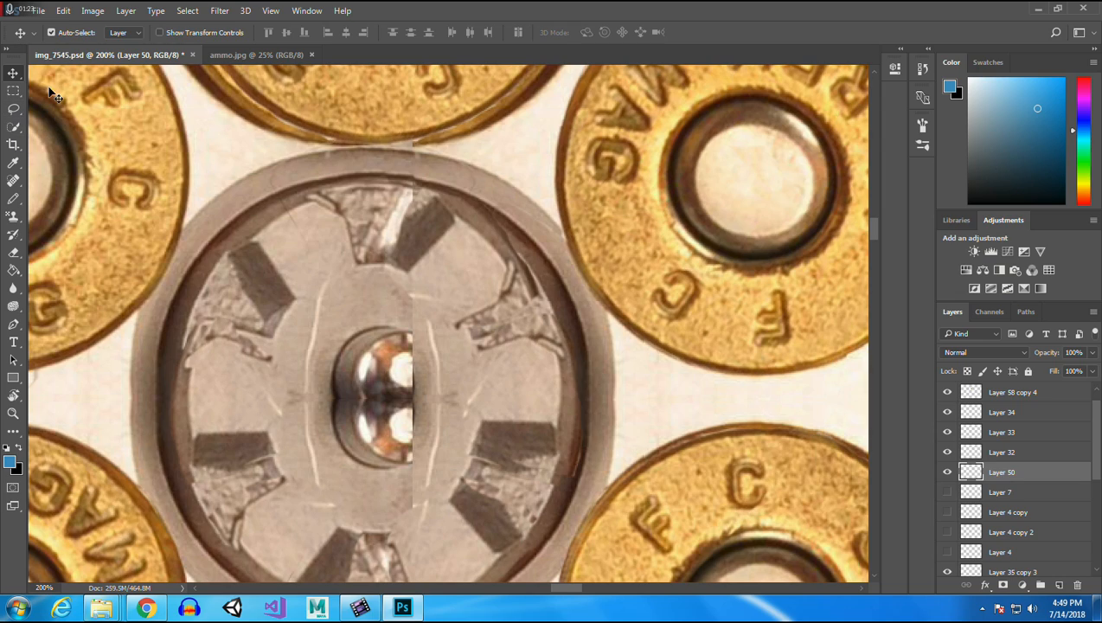
{"action": "left_click_drag", "start_coordinate": [1021, 474], "coordinate": [1018, 386]}
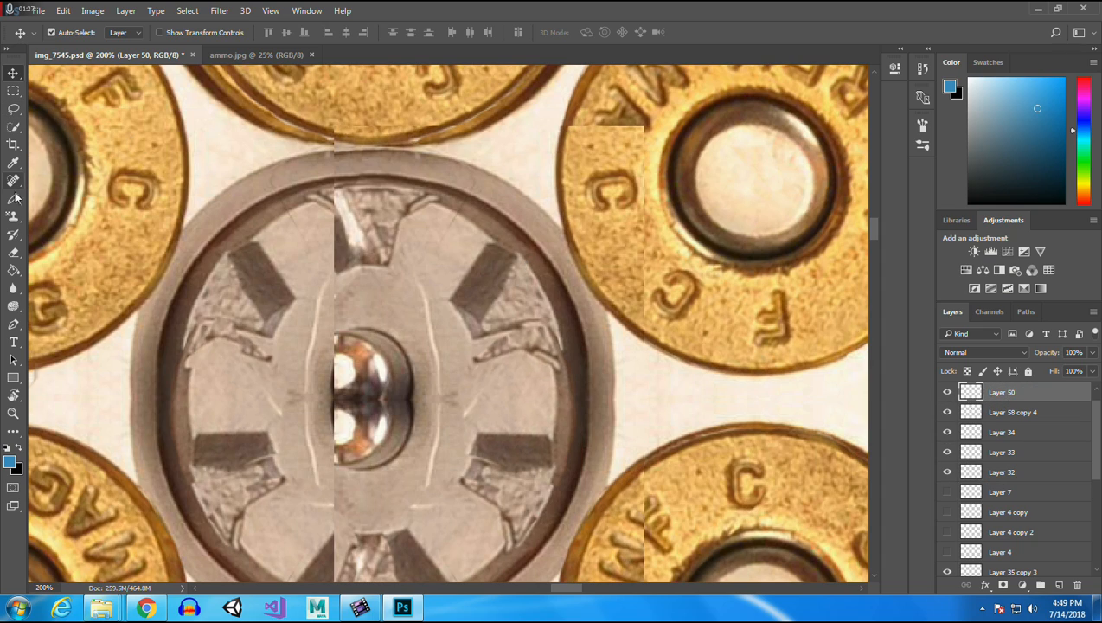
Blend the flipped half's upper hub seam with the Eraser at 13% opacity and erase its overlap on the right-hand bullets at 100%.
{"action": "left_click", "coordinate": [13, 252]}
{"action": "mouse_move", "coordinate": [278, 175]}
{"action": "left_mouse_down"}
{"action": "mouse_move", "coordinate": [298, 163]}
{"action": "mouse_move", "coordinate": [291, 527]}
{"action": "mouse_move", "coordinate": [281, 283]}
{"action": "left_mouse_up"}
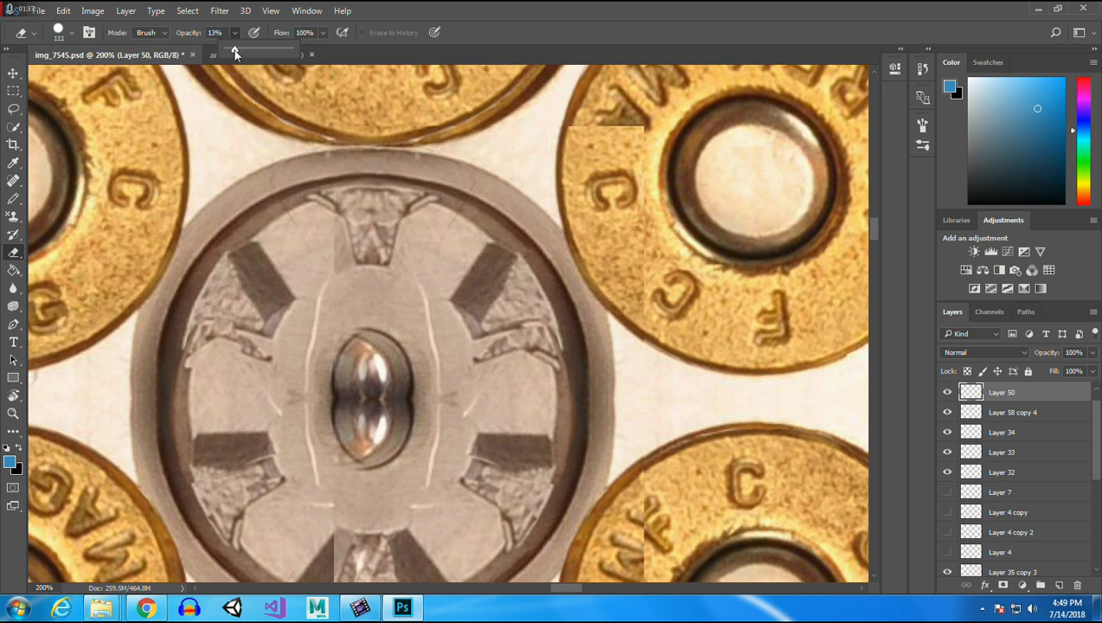
{"action": "mouse_move", "coordinate": [705, 200]}
{"action": "left_mouse_down"}
{"action": "mouse_move", "coordinate": [655, 158]}
{"action": "mouse_move", "coordinate": [590, 138]}
{"action": "mouse_move", "coordinate": [603, 153]}
{"action": "left_mouse_up"}
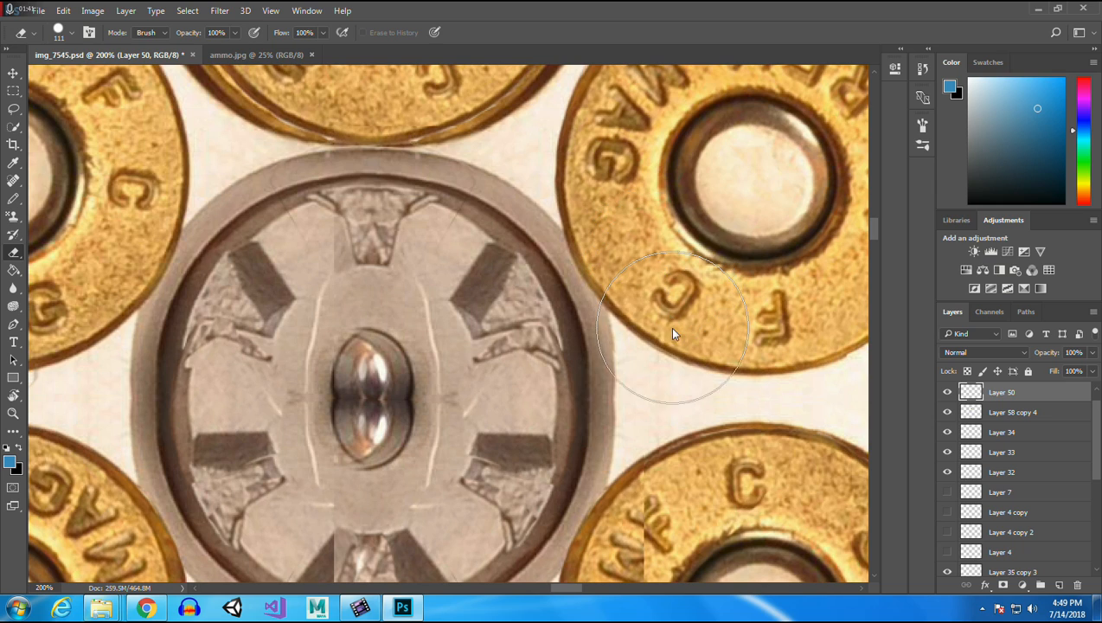
{"action": "left_click_drag", "start_coordinate": [682, 446], "coordinate": [678, 480]}
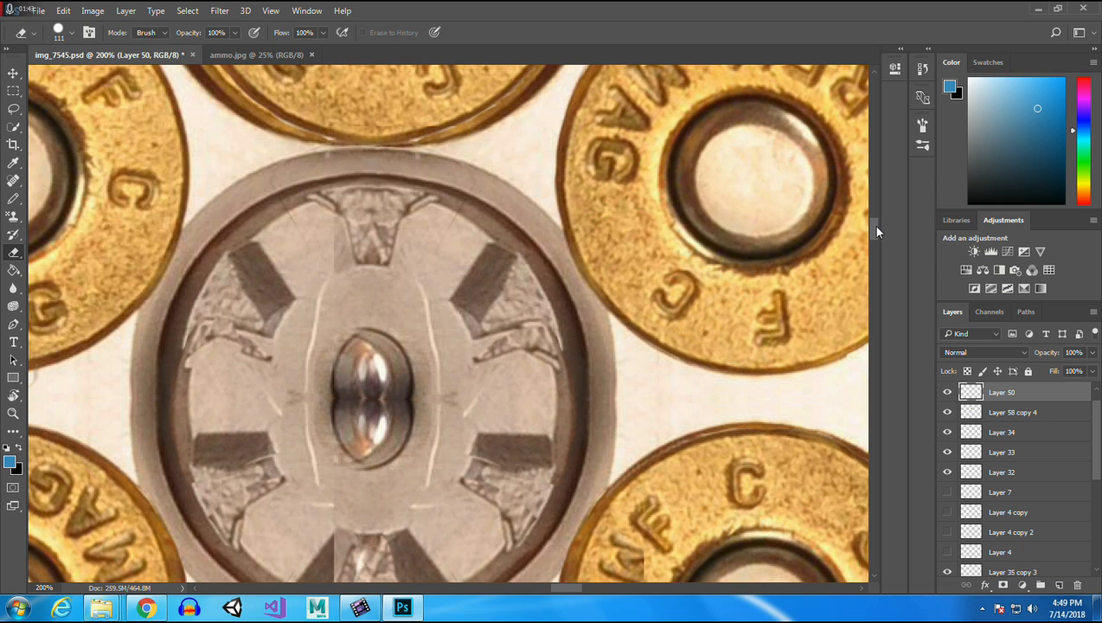
{"action": "left_click_drag", "start_coordinate": [874, 227], "coordinate": [874, 236]}
{"action": "mouse_move", "coordinate": [768, 262]}
{"action": "left_mouse_down"}
{"action": "mouse_move", "coordinate": [679, 266]}
{"action": "mouse_move", "coordinate": [665, 337]}
{"action": "mouse_move", "coordinate": [581, 407]}
{"action": "mouse_move", "coordinate": [567, 445]}
{"action": "mouse_move", "coordinate": [425, 487]}
{"action": "mouse_move", "coordinate": [320, 487]}
{"action": "mouse_move", "coordinate": [499, 487]}
{"action": "mouse_move", "coordinate": [554, 432]}
{"action": "left_mouse_up"}
{"action": "scroll", "coordinate": [870, 225], "scroll_direction": "up", "scroll_amount": 5}
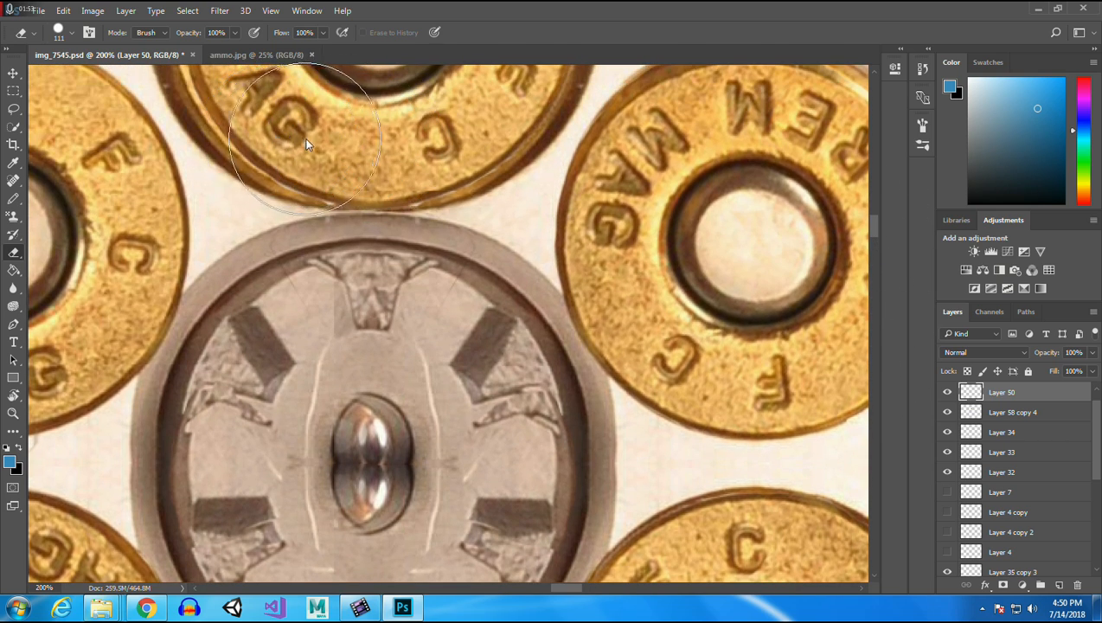
Undo the full-strength erase under the top bullet and soften the flipped half's edge on that bullet with the Eraser at 11% opacity.
{"action": "left_click", "coordinate": [432, 206]}
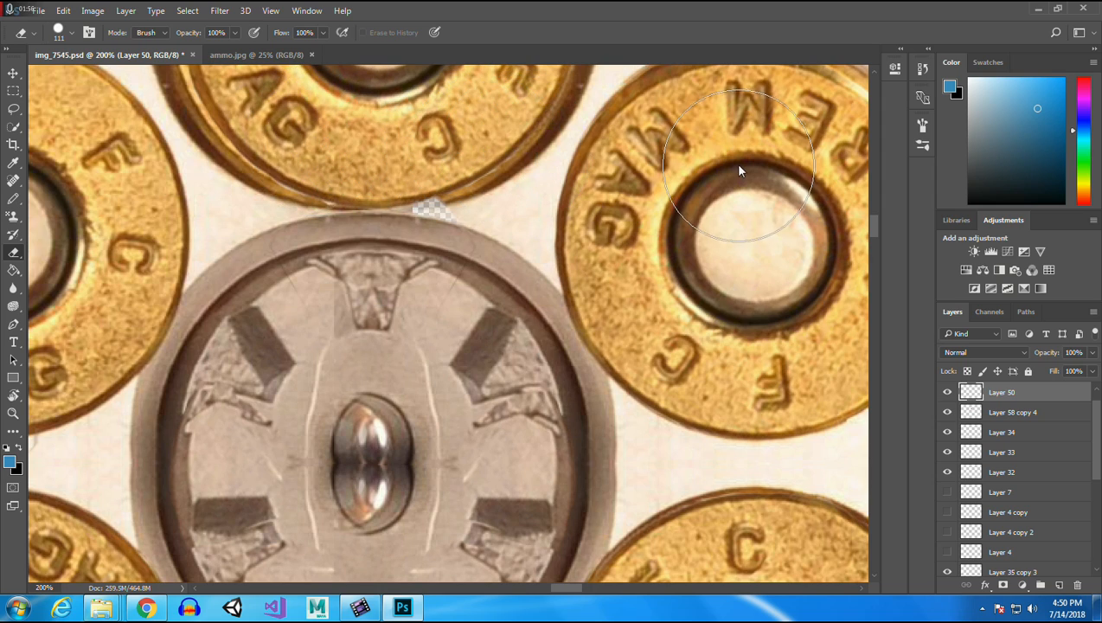
{"action": "key", "text": "ctrl+z"}
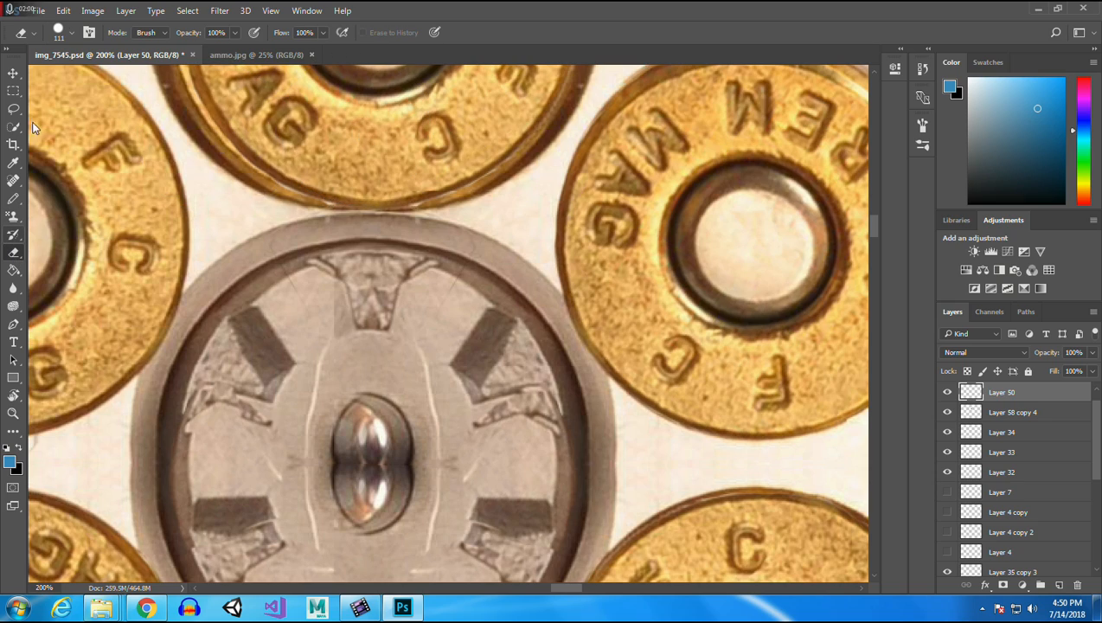
{"action": "left_click", "coordinate": [233, 32]}
{"action": "left_click_drag", "start_coordinate": [237, 52], "coordinate": [202, 52]}
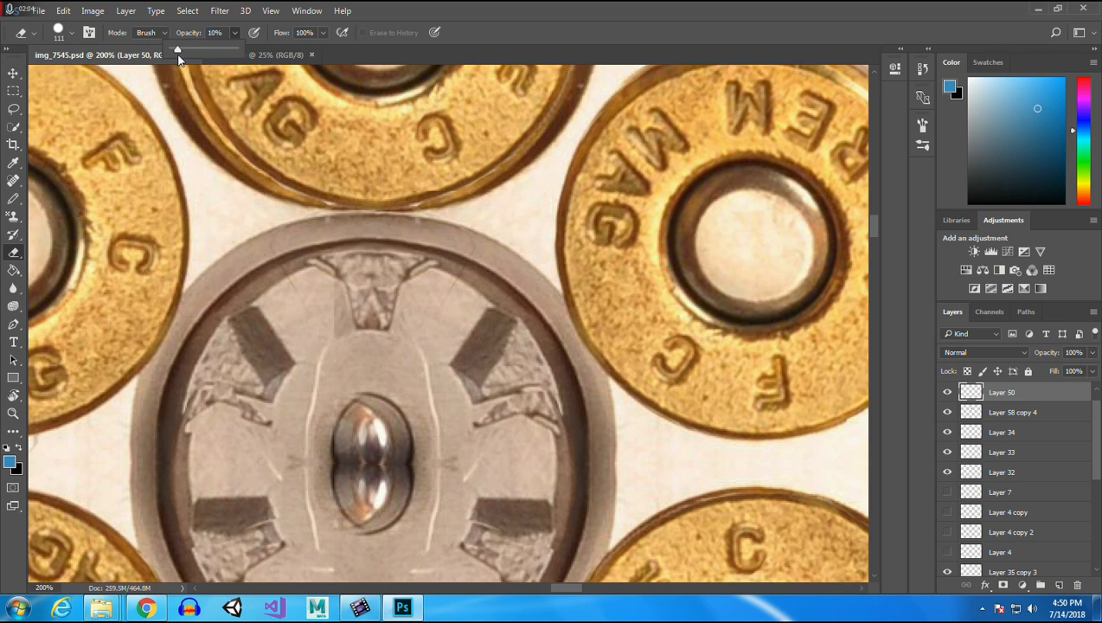
{"action": "left_click", "coordinate": [434, 120]}
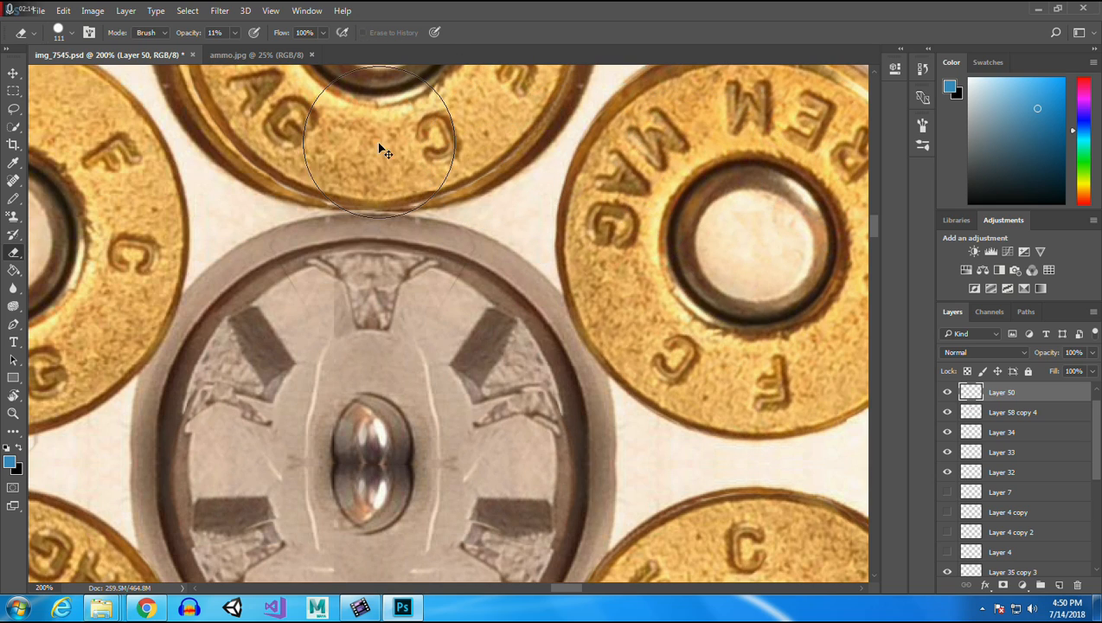
Soften the flipped half's remaining vertical seam down to the lower notch and ring of the hub with the 11% Eraser.
{"action": "scroll", "coordinate": [878, 234], "scroll_direction": "down", "scroll_amount": 3}
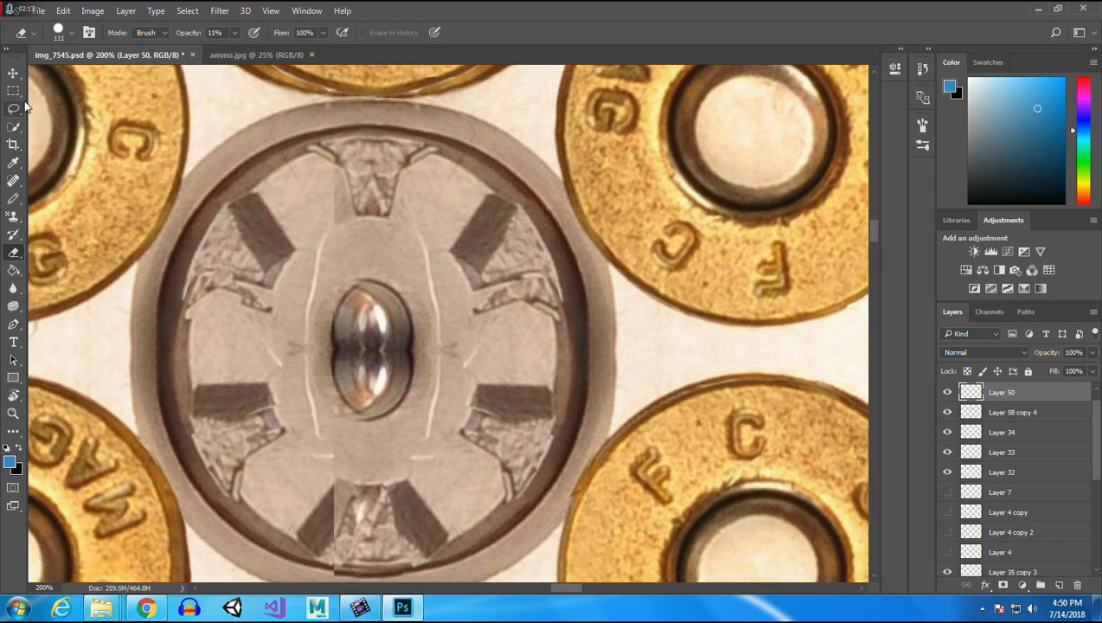
{"action": "mouse_move", "coordinate": [284, 198]}
{"action": "left_mouse_down"}
{"action": "mouse_move", "coordinate": [282, 244]}
{"action": "mouse_move", "coordinate": [284, 204]}
{"action": "mouse_move", "coordinate": [302, 538]}
{"action": "mouse_move", "coordinate": [282, 503]}
{"action": "mouse_move", "coordinate": [286, 531]}
{"action": "mouse_move", "coordinate": [281, 476]}
{"action": "left_mouse_up"}
{"action": "scroll", "coordinate": [873, 240], "scroll_direction": "down", "scroll_amount": 3}
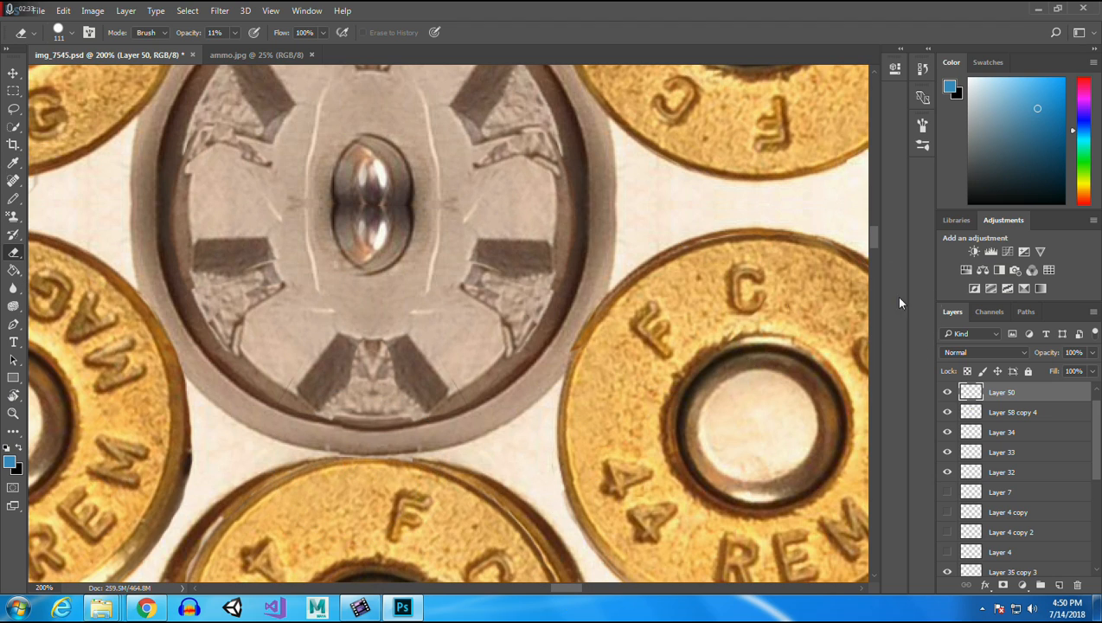
{"action": "scroll", "coordinate": [878, 246], "scroll_direction": "up", "scroll_amount": 2}
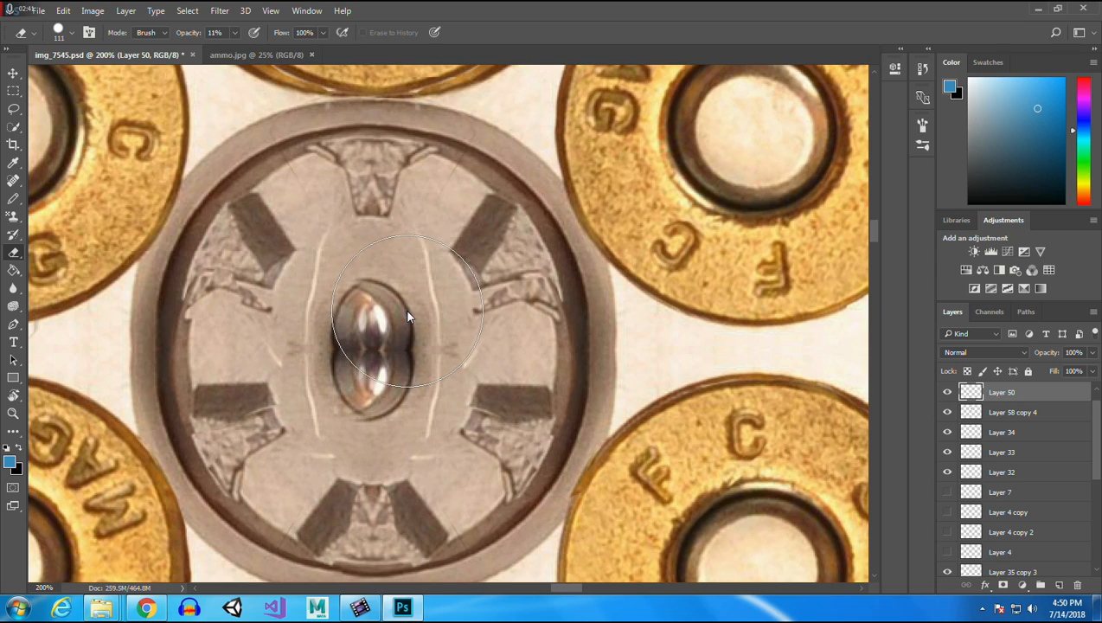
Make Layer 58 copy 4 active and try an elliptical selection over the left half of the central hub.
{"action": "left_click", "coordinate": [12, 92]}
{"action": "left_click", "coordinate": [245, 223], "text": "ctrl"}
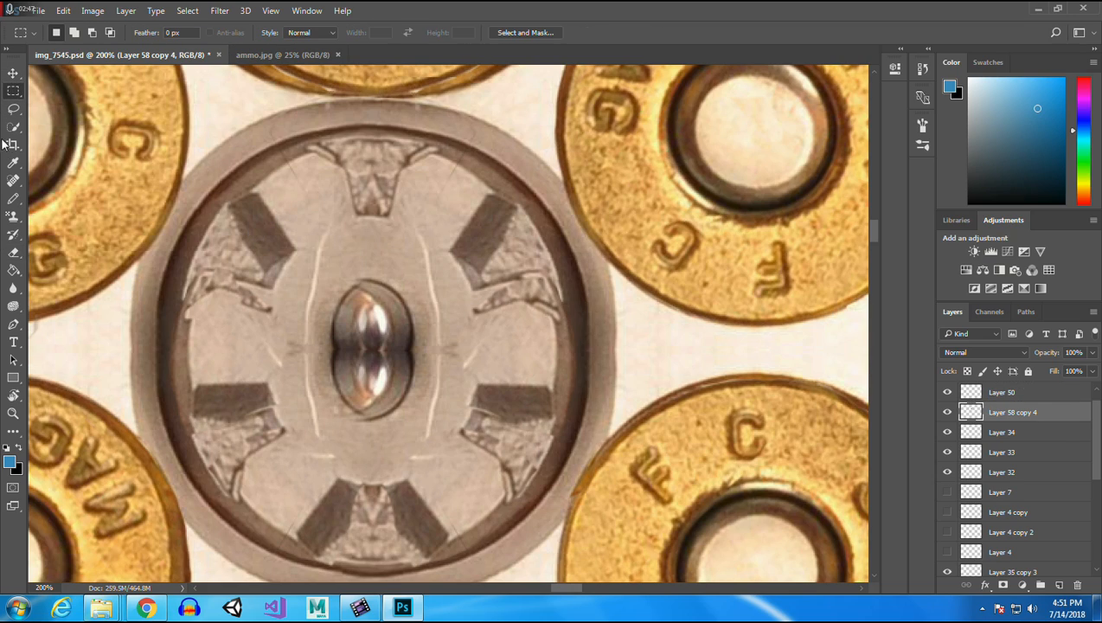
{"action": "left_click", "coordinate": [14, 127]}
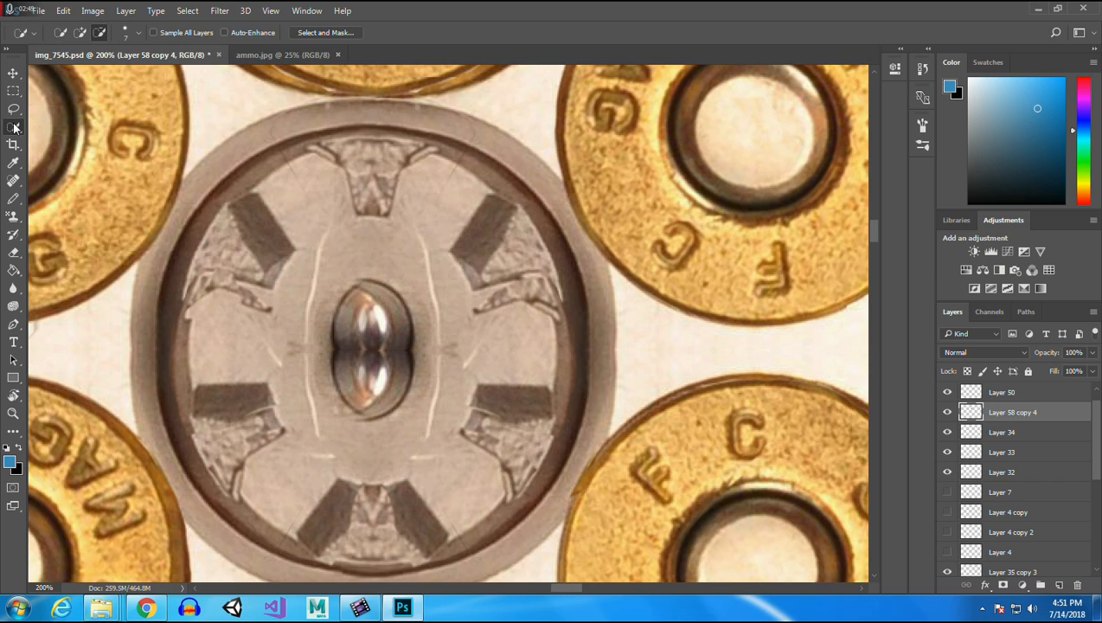
{"action": "left_click", "coordinate": [12, 92]}
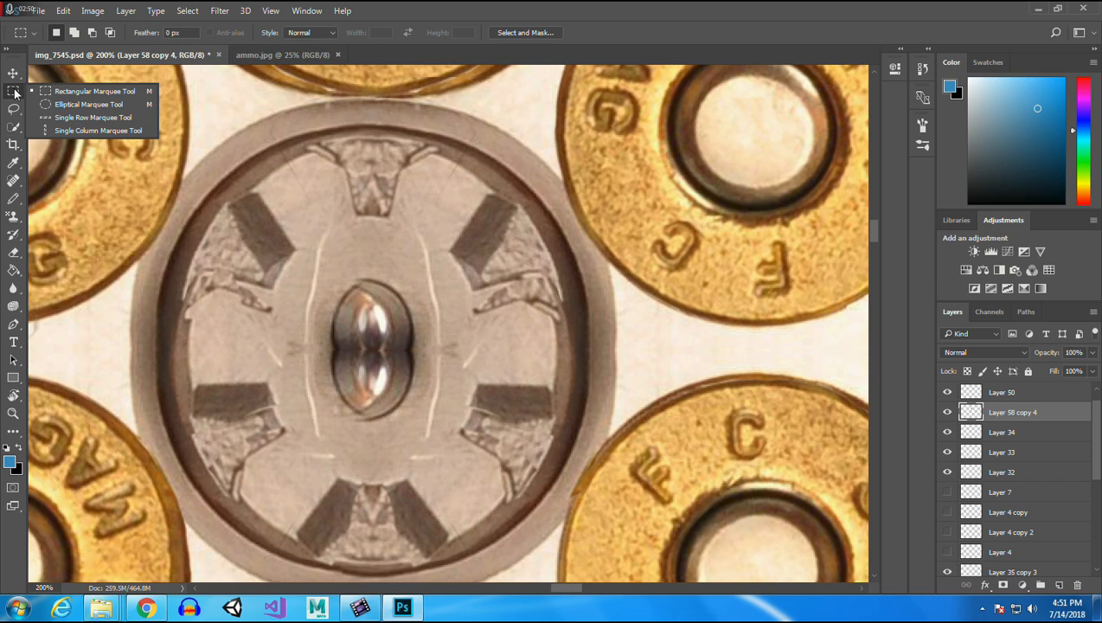
{"action": "left_click", "coordinate": [86, 104]}
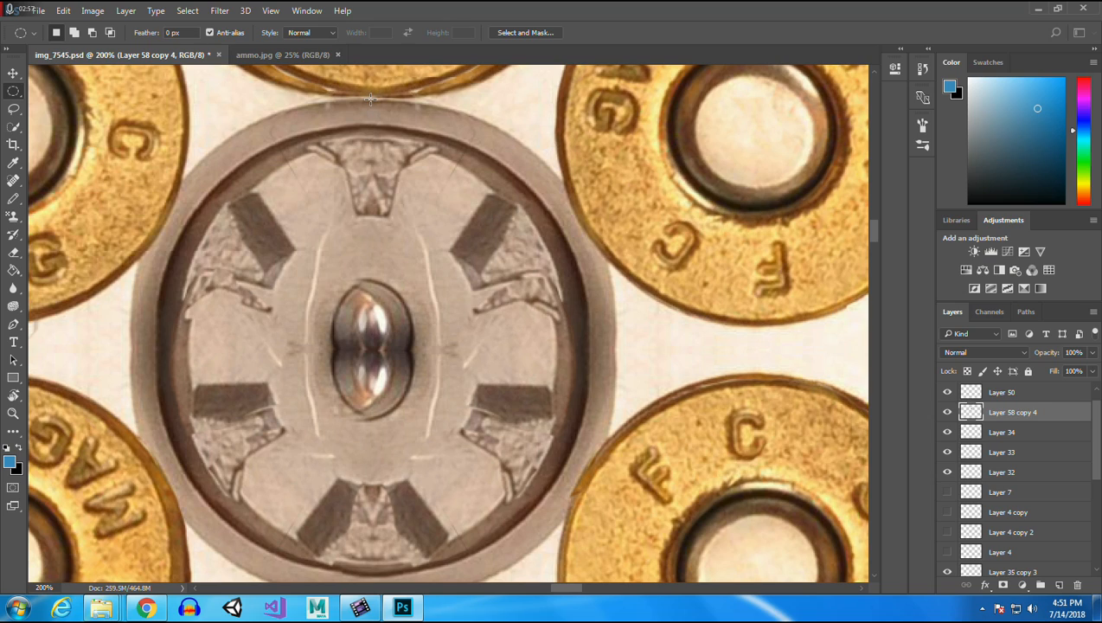
{"action": "left_click_drag", "start_coordinate": [366, 99], "coordinate": [131, 575]}
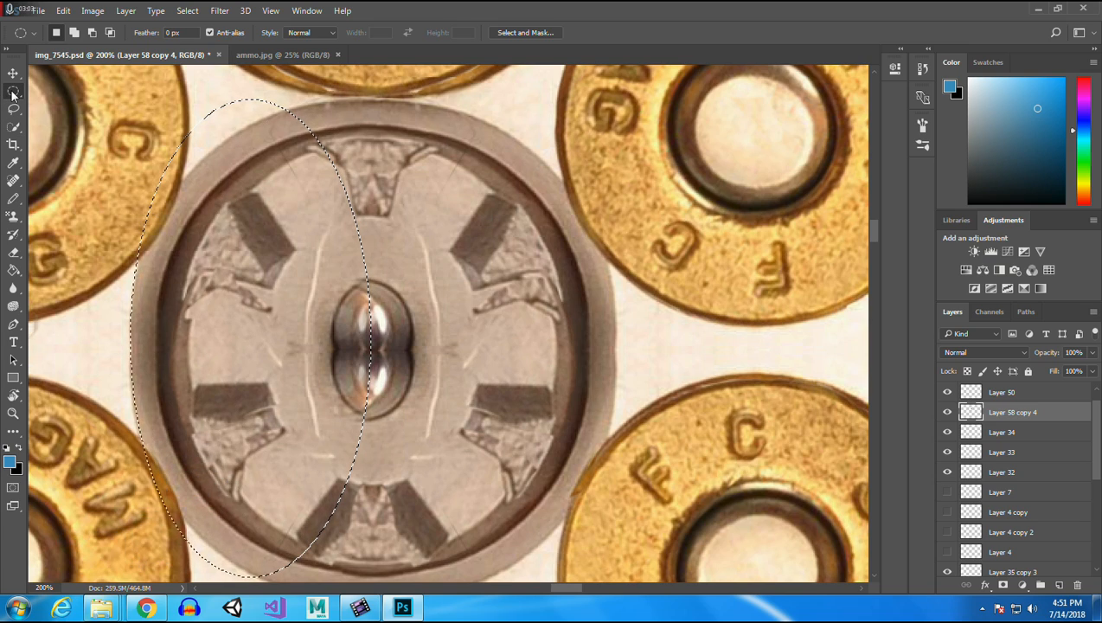
Replace the elliptical selection with a rectangular one over the left half of the central hub and copy it to a new layer.
{"action": "right_click", "coordinate": [12, 94]}
{"action": "left_click", "coordinate": [47, 95]}
{"action": "left_click", "coordinate": [397, 122]}
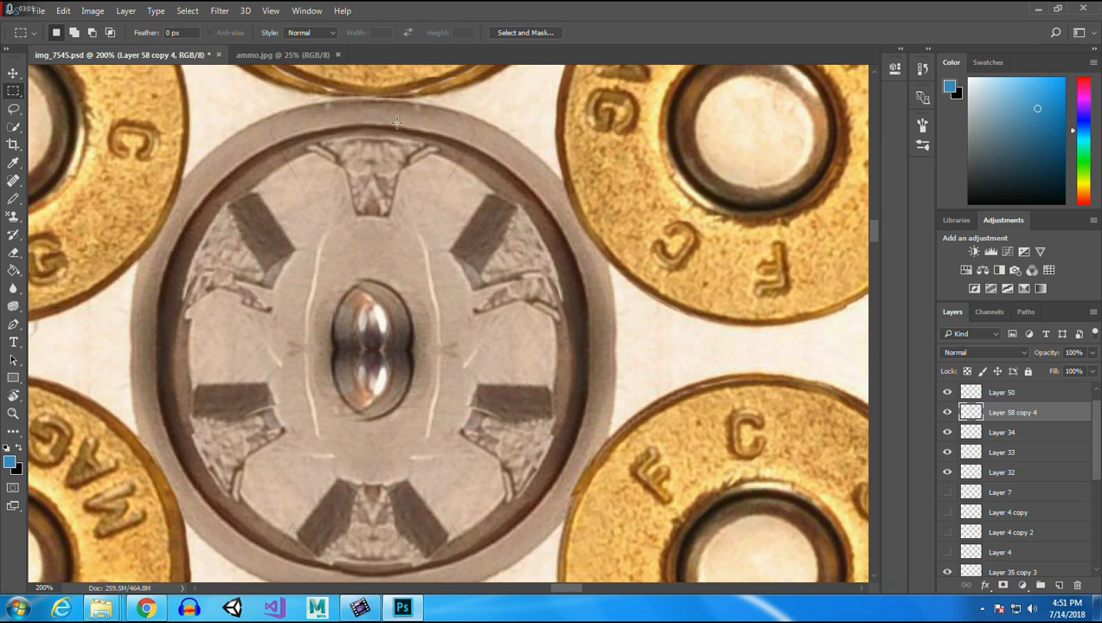
{"action": "left_click_drag", "start_coordinate": [368, 100], "coordinate": [126, 442]}
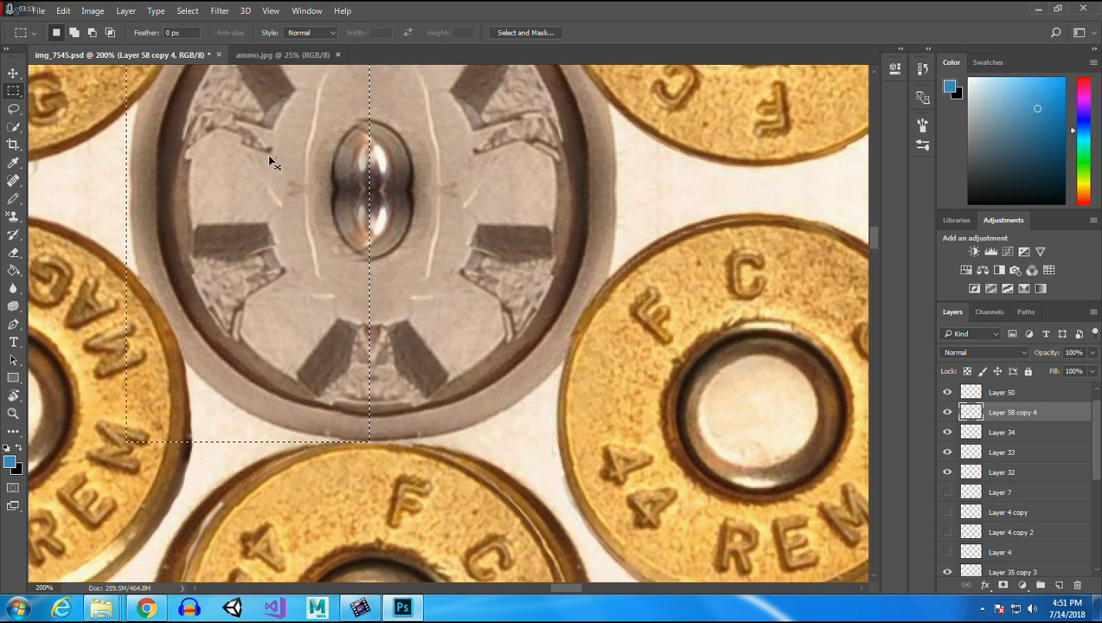
{"action": "key", "text": "ctrl+j"}
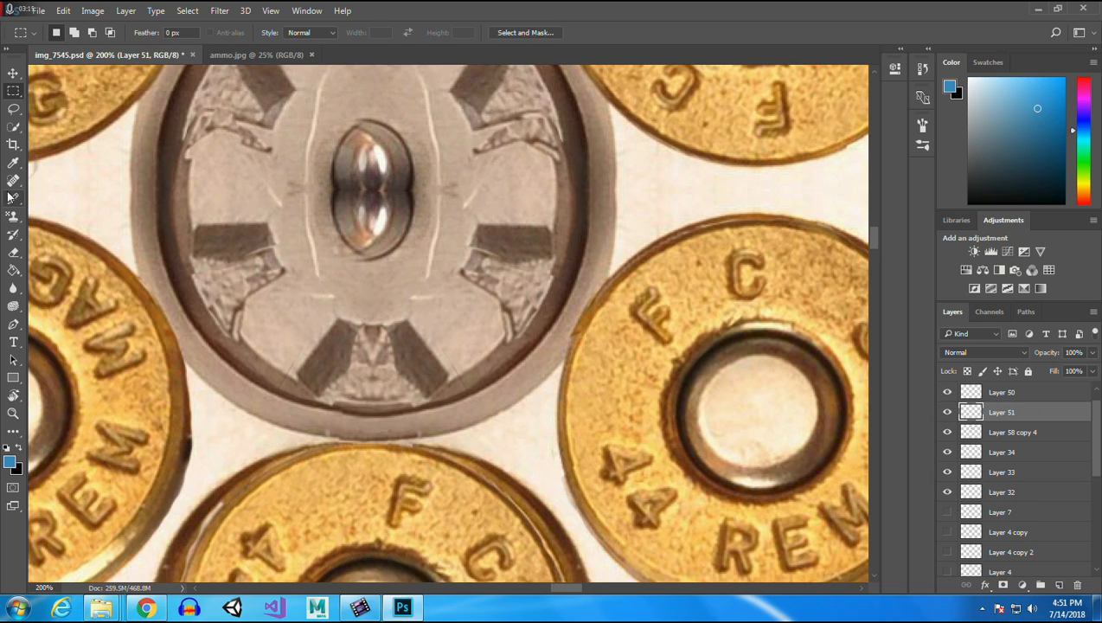
Rotate the copied hub half by 180° and move it over the right half of the hub.
{"action": "left_click", "coordinate": [63, 11]}
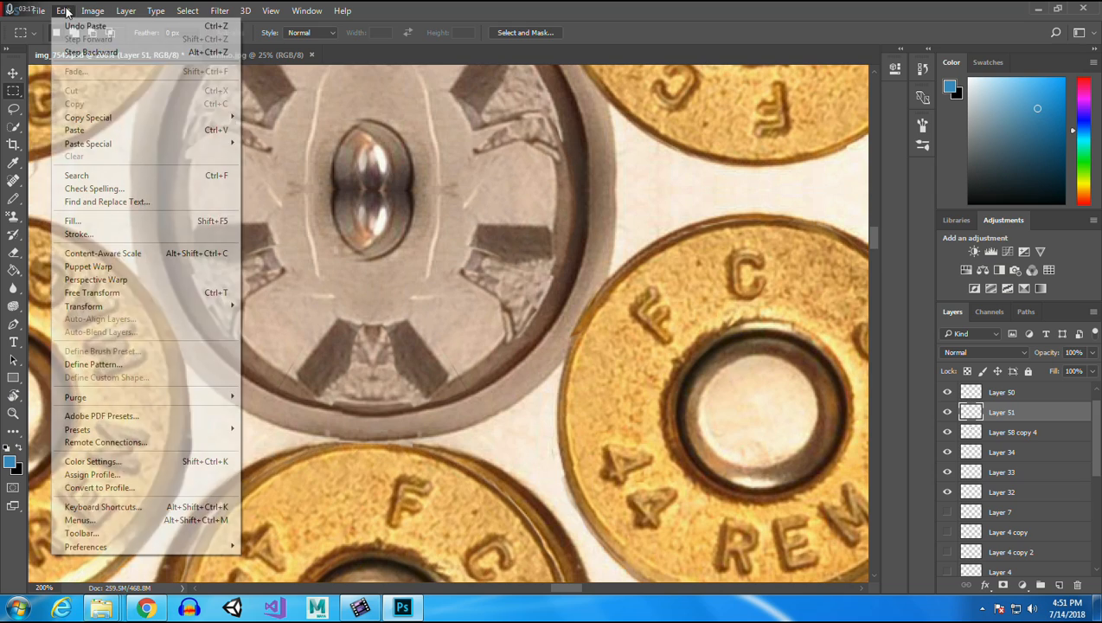
{"action": "mouse_move", "coordinate": [130, 309]}
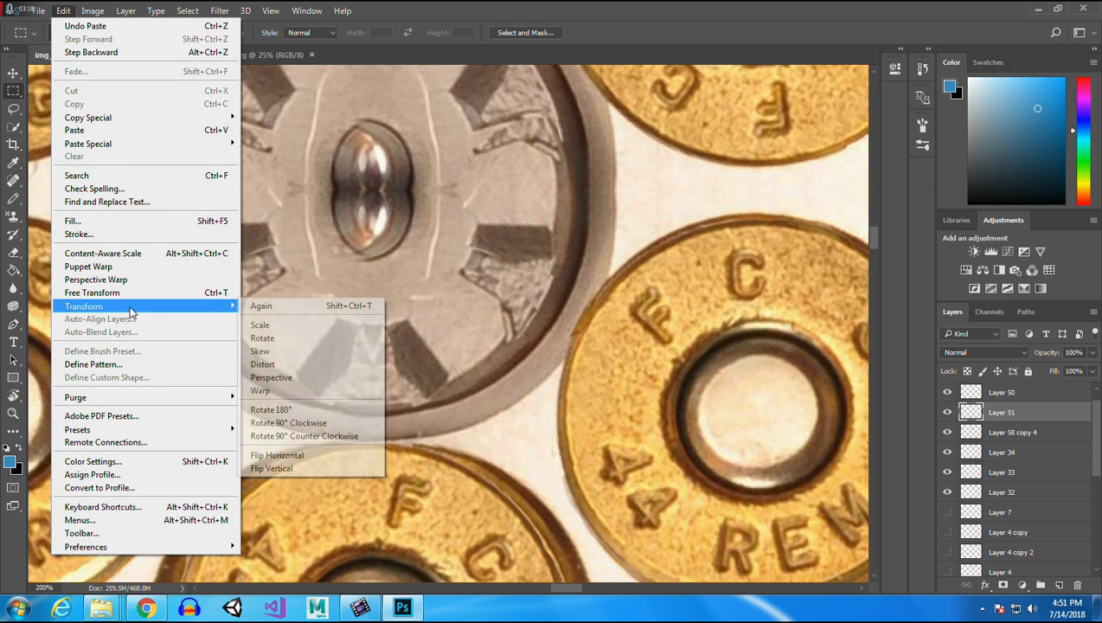
{"action": "left_click", "coordinate": [307, 410]}
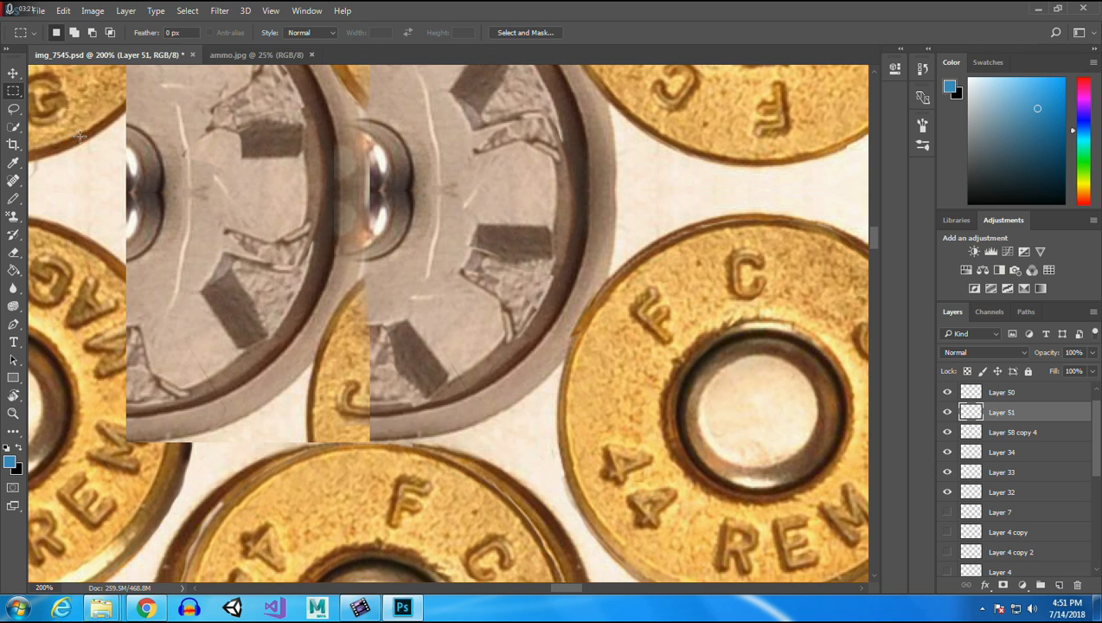
{"action": "left_click", "coordinate": [13, 73]}
{"action": "left_click_drag", "start_coordinate": [193, 189], "coordinate": [433, 178]}
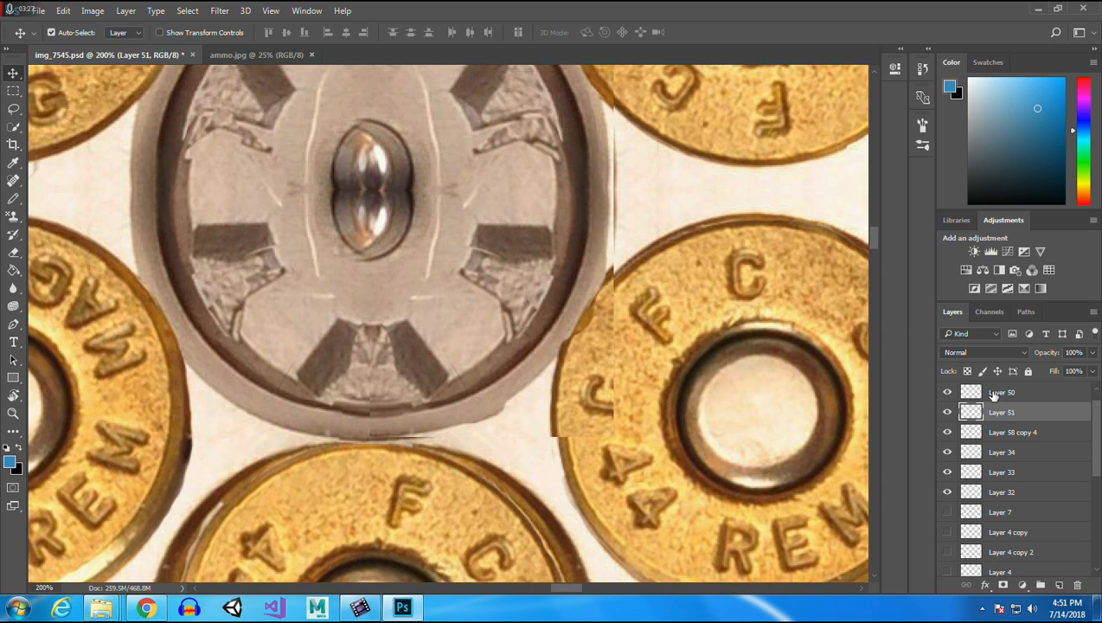
Bring the rotated half above Layer 50 in the layer order and nudge it into alignment with the left half.
{"action": "left_click_drag", "start_coordinate": [1002, 414], "coordinate": [1004, 386]}
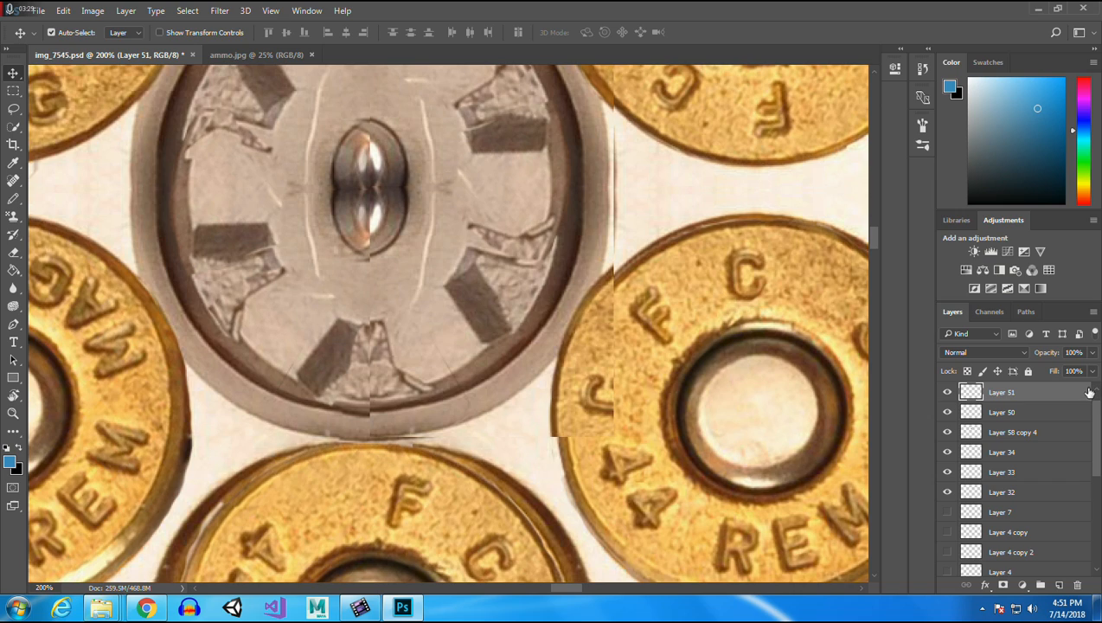
{"action": "scroll", "coordinate": [1095, 427], "scroll_direction": "up", "scroll_amount": 1}
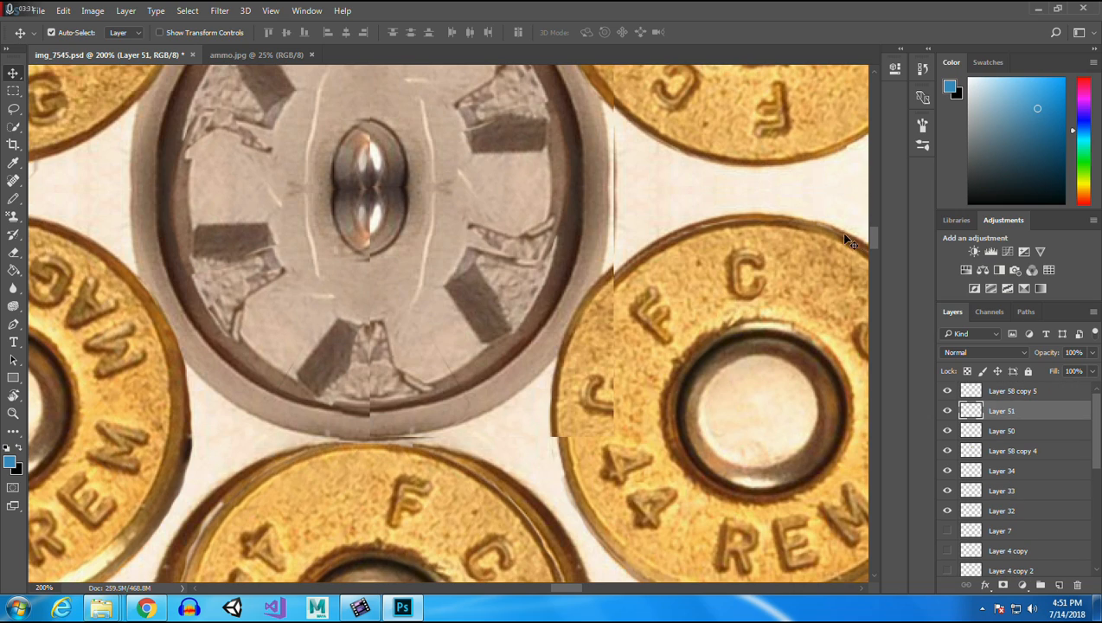
{"action": "scroll", "coordinate": [878, 239], "scroll_direction": "up", "scroll_amount": 3}
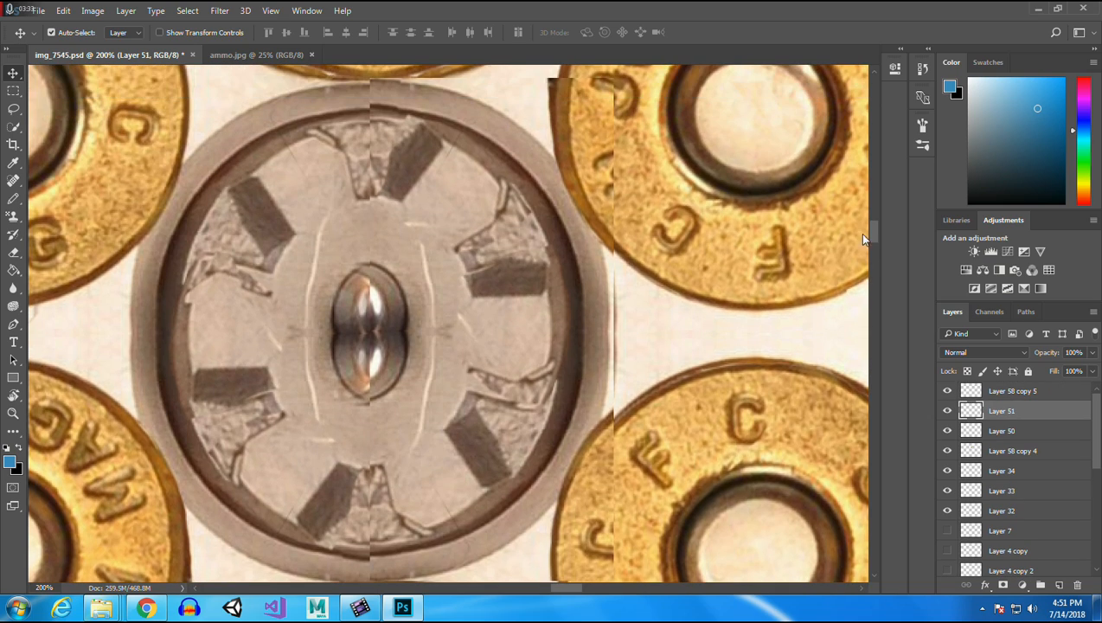
{"action": "left_click_drag", "start_coordinate": [475, 237], "coordinate": [475, 239]}
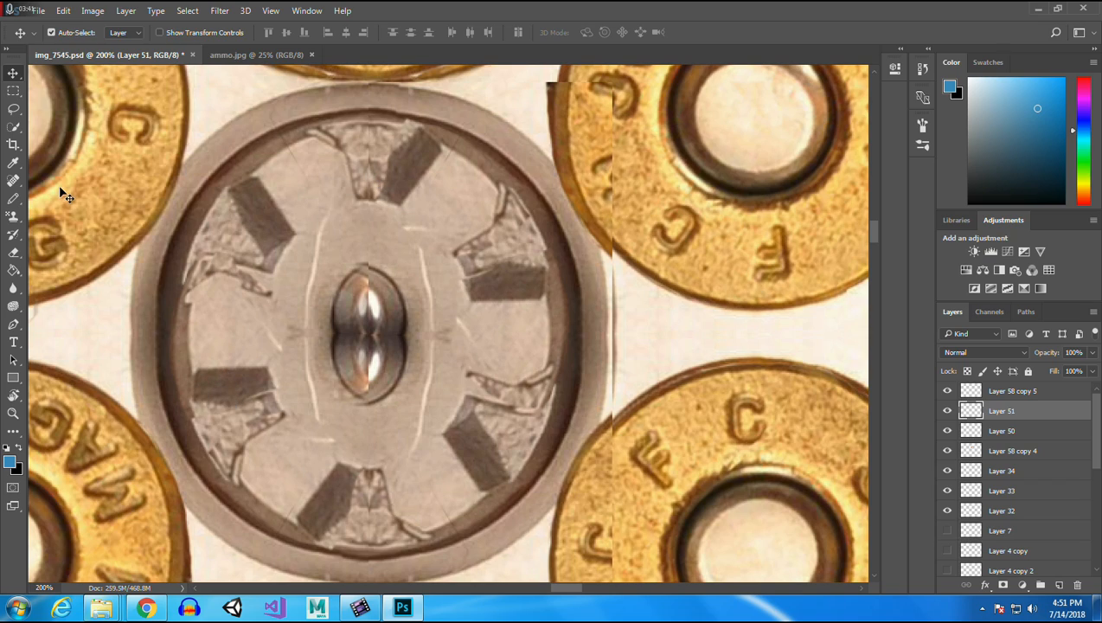
{"action": "left_click", "coordinate": [13, 252]}
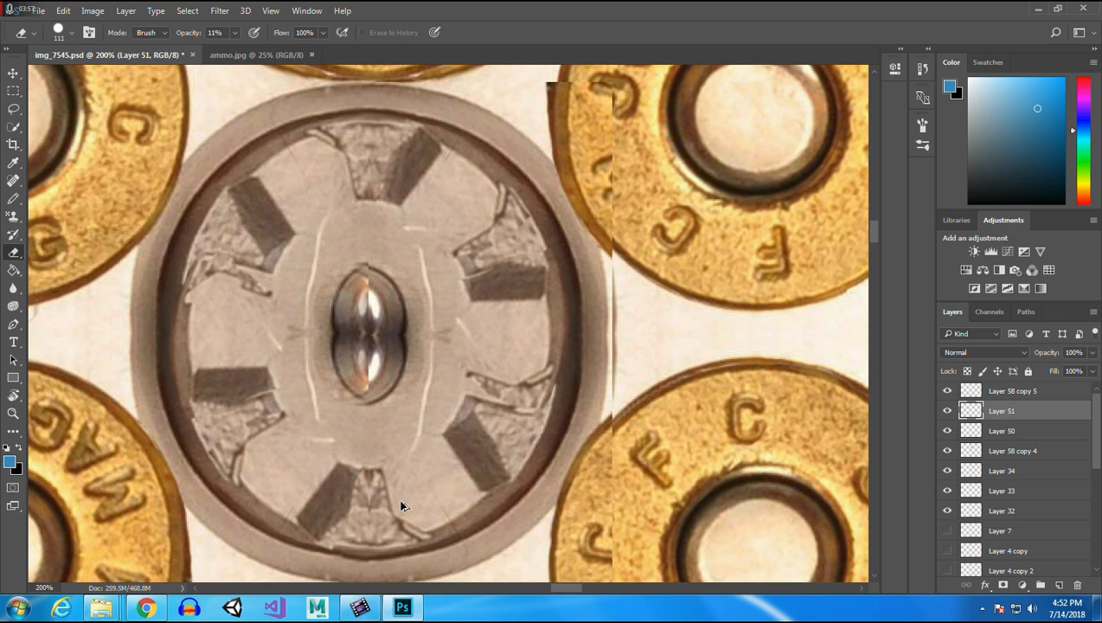
{"action": "scroll", "coordinate": [876, 241], "scroll_direction": "down", "scroll_amount": 3}
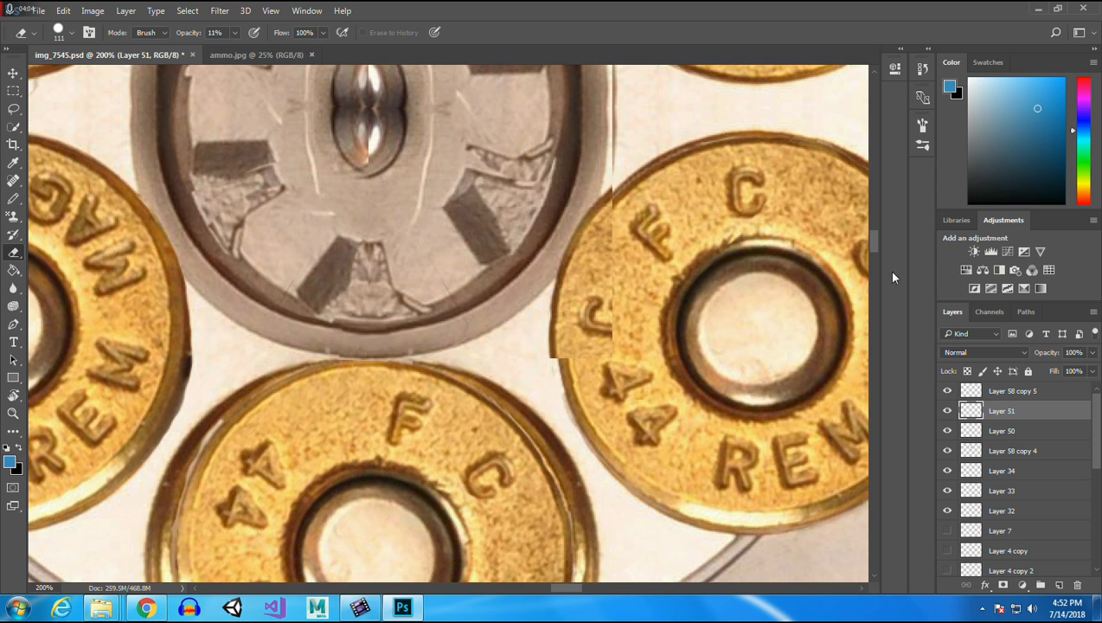
{"action": "left_click_drag", "start_coordinate": [871, 245], "coordinate": [871, 236]}
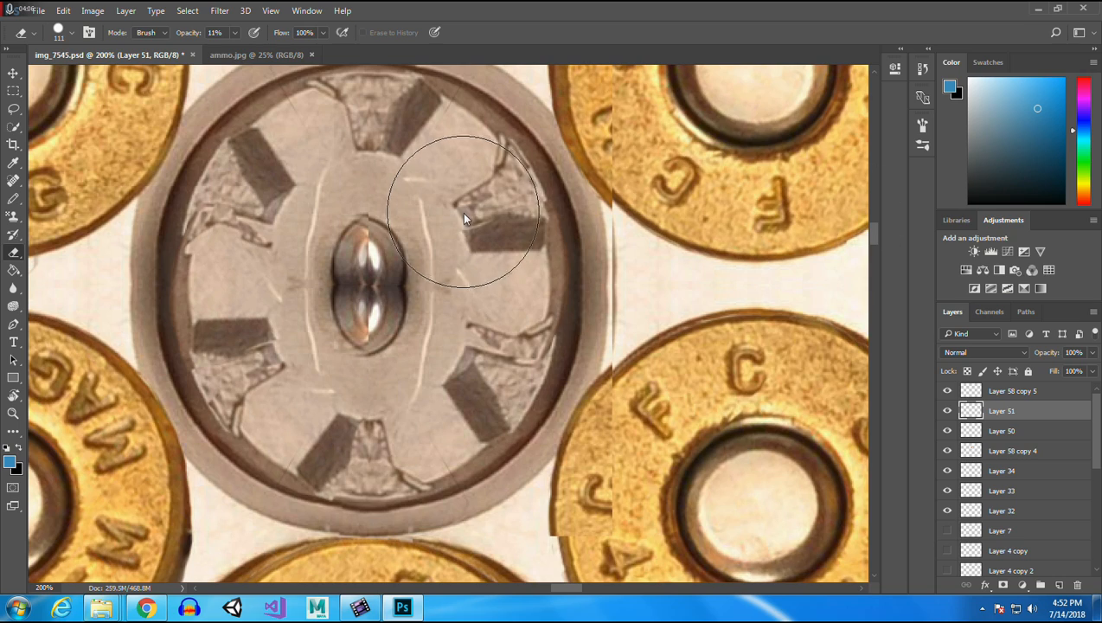
{"action": "left_click", "coordinate": [13, 90]}
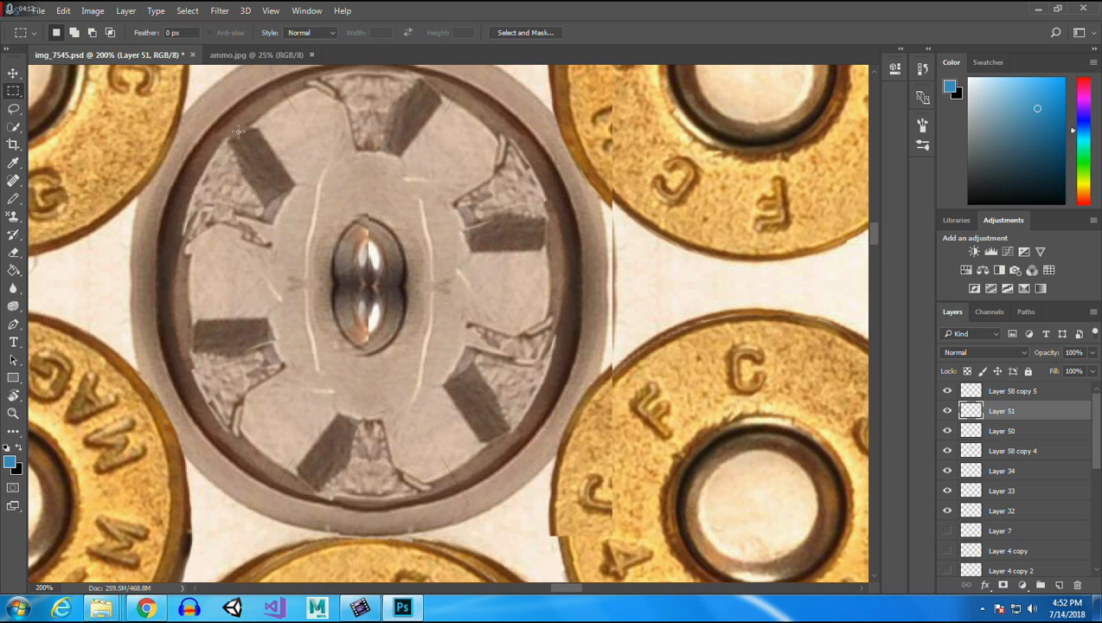
{"action": "left_click", "coordinate": [13, 73]}
{"action": "left_click", "coordinate": [289, 164]}
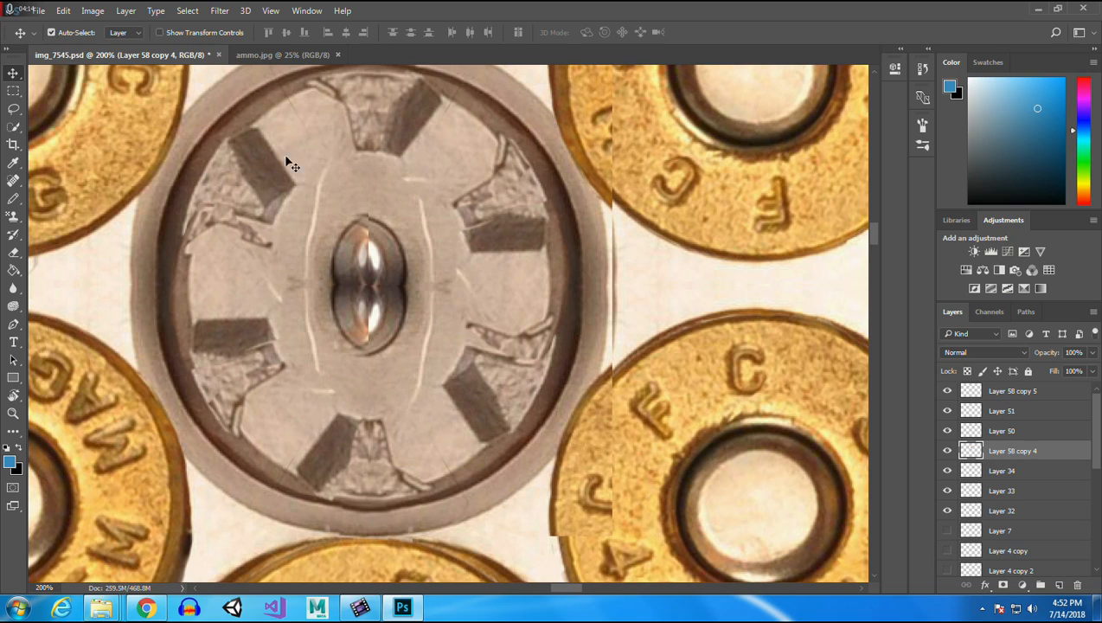
{"action": "left_click", "coordinate": [13, 91]}
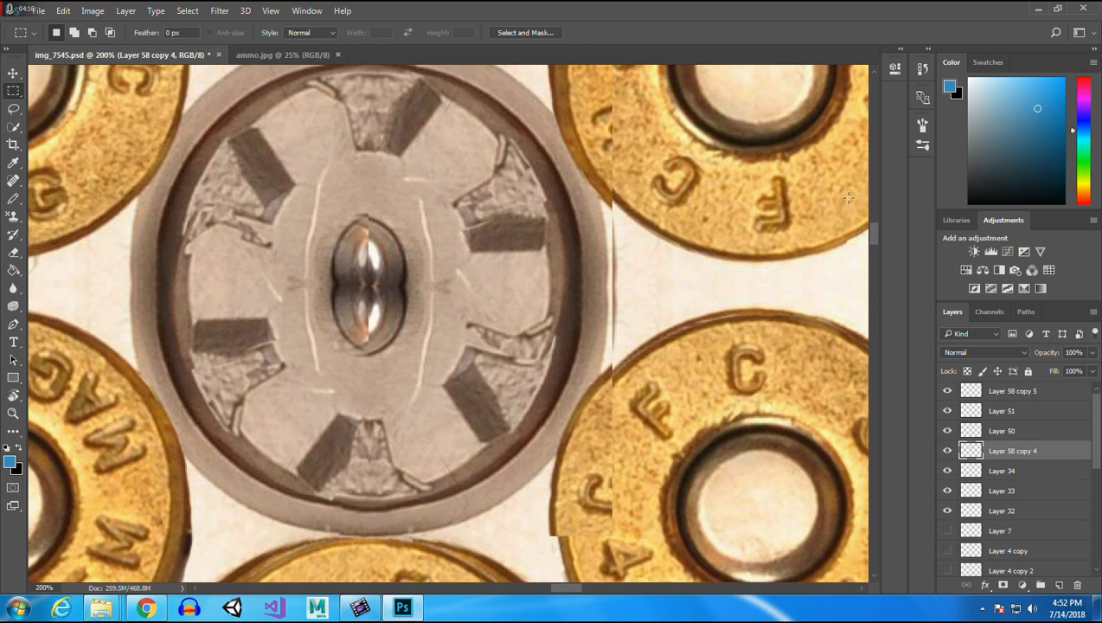
{"action": "scroll", "coordinate": [873, 230], "scroll_direction": "up", "scroll_amount": 3}
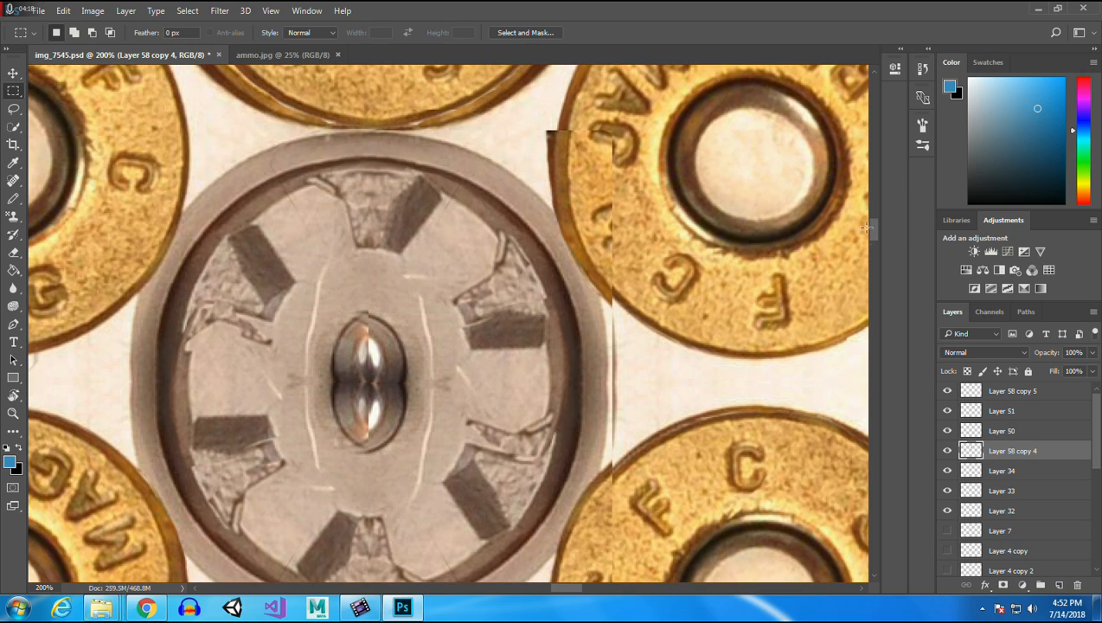
Make Layer 51 active and erase the rotated half's overlap on the upper and lower right-hand bullets with the Eraser at 100% opacity.
{"action": "left_click", "coordinate": [12, 71]}
{"action": "left_click", "coordinate": [531, 147]}
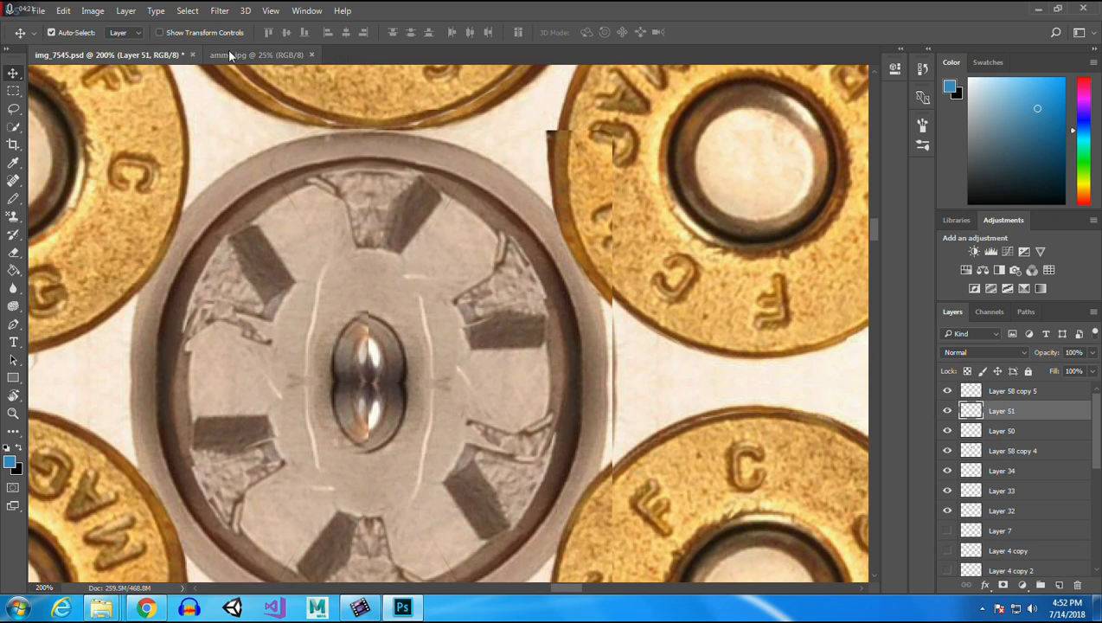
{"action": "left_click", "coordinate": [13, 252]}
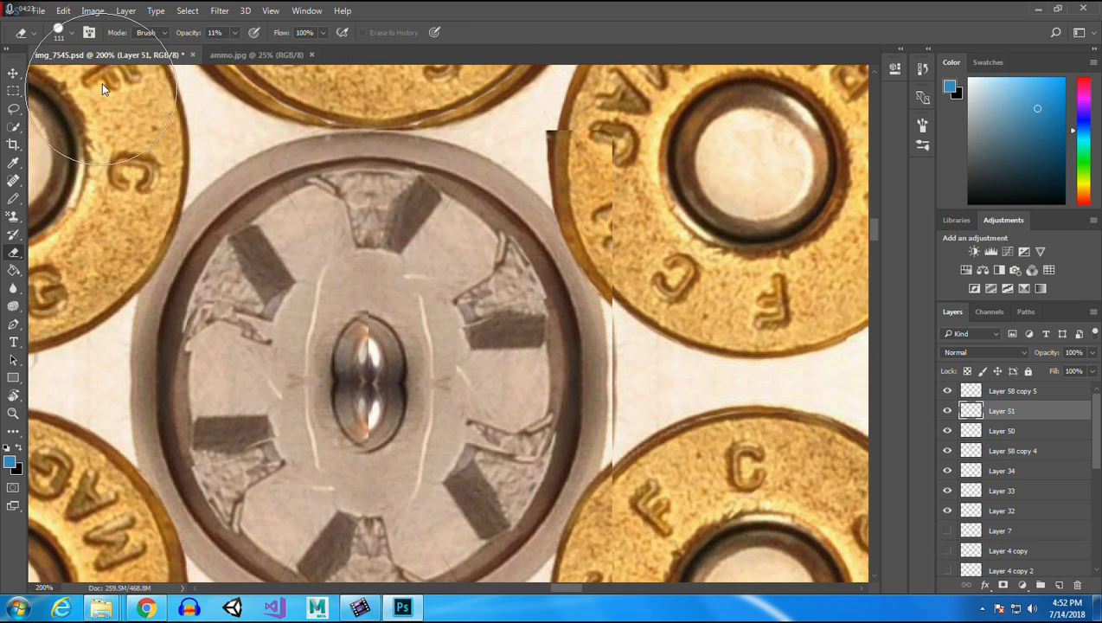
{"action": "left_click", "coordinate": [241, 34]}
{"action": "left_click_drag", "start_coordinate": [232, 49], "coordinate": [292, 50]}
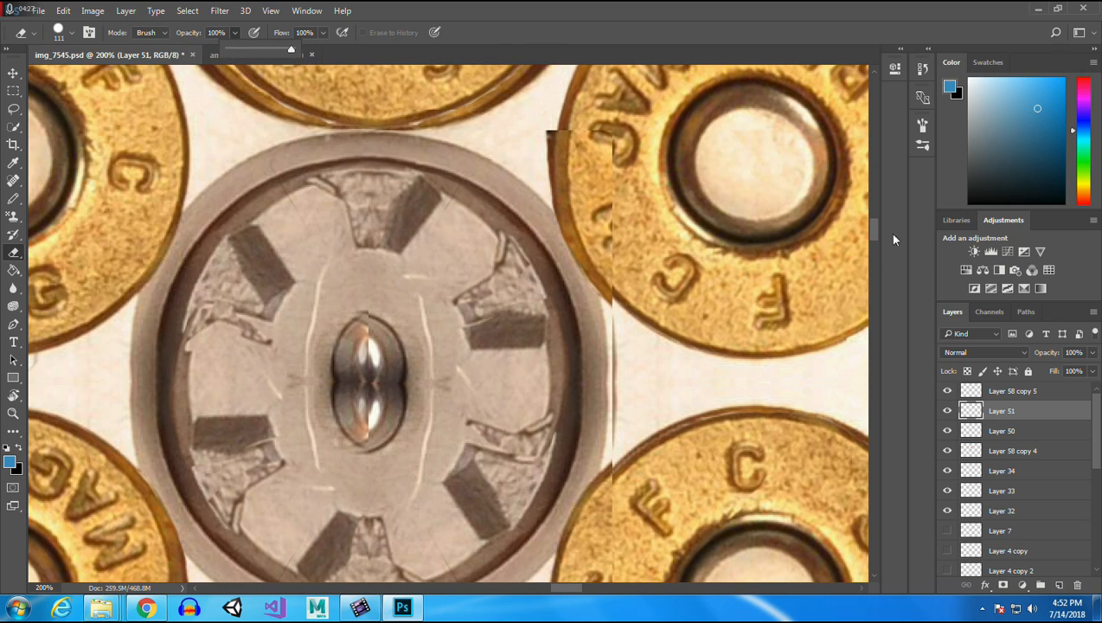
{"action": "scroll", "coordinate": [871, 229], "scroll_direction": "up", "scroll_amount": 3}
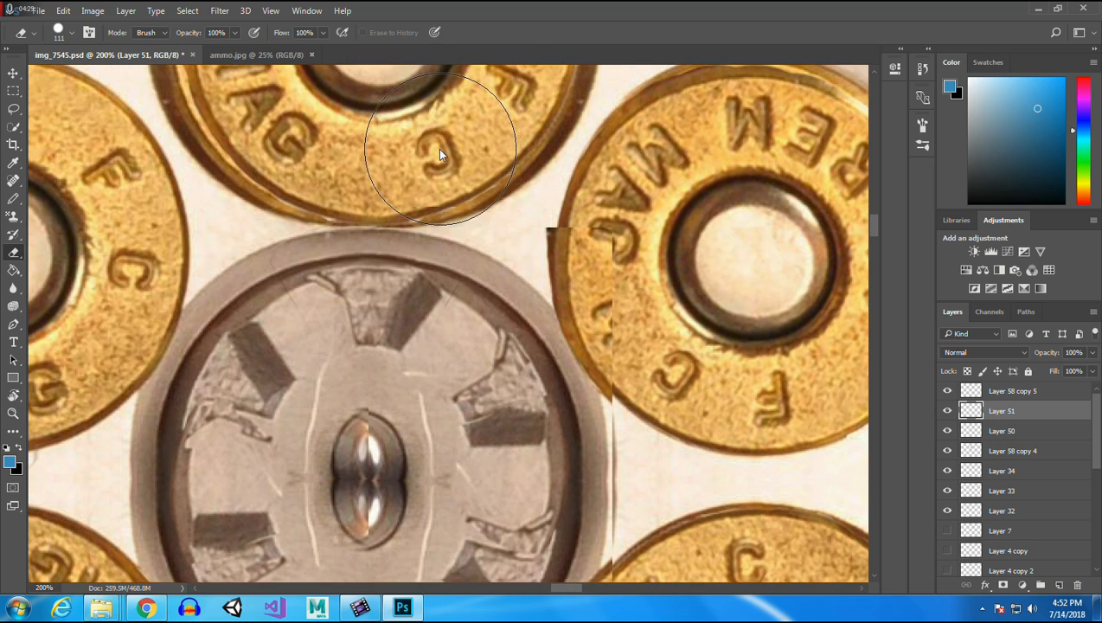
{"action": "mouse_move", "coordinate": [481, 159]}
{"action": "left_mouse_down"}
{"action": "mouse_move", "coordinate": [530, 179]}
{"action": "mouse_move", "coordinate": [546, 233]}
{"action": "mouse_move", "coordinate": [599, 267]}
{"action": "mouse_move", "coordinate": [651, 350]}
{"action": "mouse_move", "coordinate": [682, 453]}
{"action": "mouse_move", "coordinate": [714, 475]}
{"action": "left_mouse_up"}
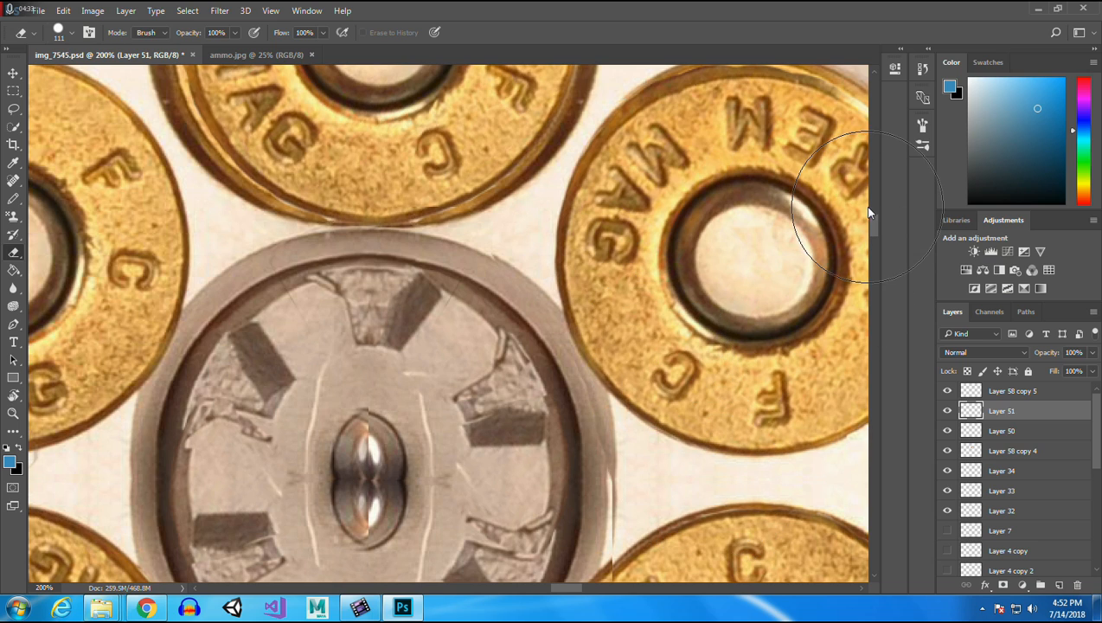
{"action": "scroll", "coordinate": [872, 229], "scroll_direction": "down", "scroll_amount": 9}
{"action": "scroll", "coordinate": [872, 236], "scroll_direction": "up", "scroll_amount": 1}
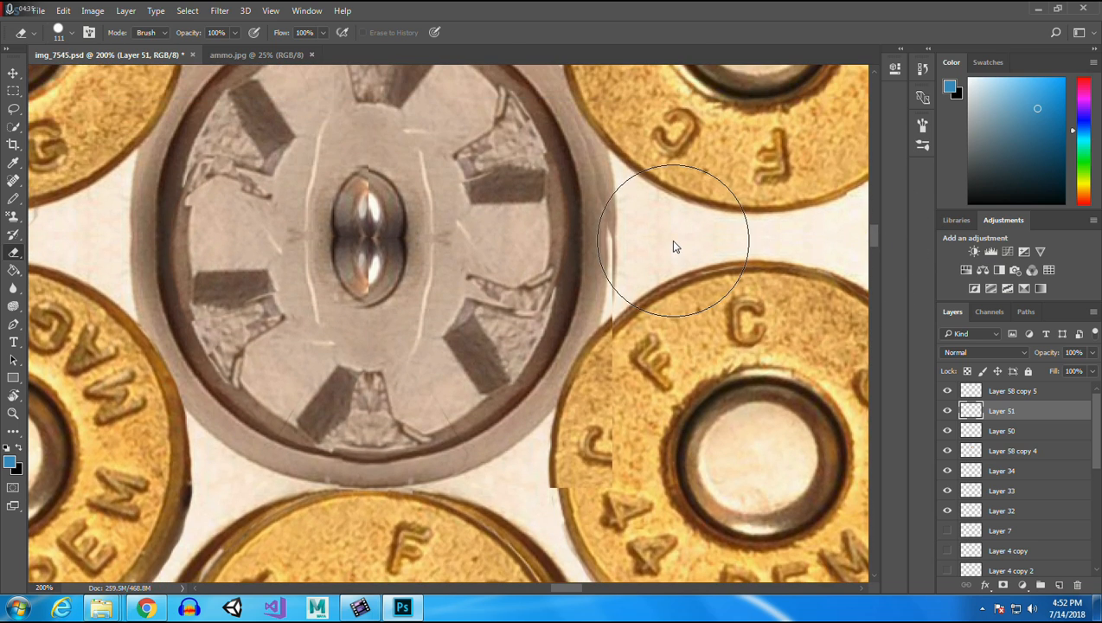
{"action": "mouse_move", "coordinate": [691, 242]}
{"action": "left_mouse_down"}
{"action": "mouse_move", "coordinate": [674, 277]}
{"action": "mouse_move", "coordinate": [668, 404]}
{"action": "mouse_move", "coordinate": [644, 441]}
{"action": "mouse_move", "coordinate": [605, 466]}
{"action": "mouse_move", "coordinate": [627, 409]}
{"action": "mouse_move", "coordinate": [666, 374]}
{"action": "mouse_move", "coordinate": [617, 470]}
{"action": "mouse_move", "coordinate": [518, 536]}
{"action": "mouse_move", "coordinate": [461, 551]}
{"action": "left_mouse_up"}
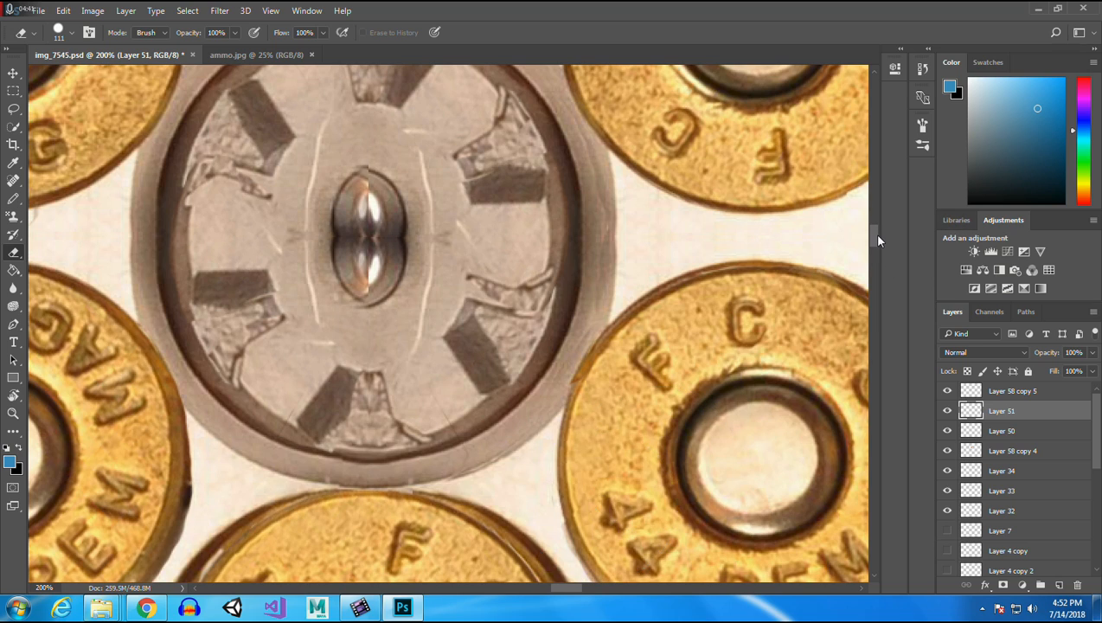
Set the Eraser to 10% opacity and soften the rotated half's vertical seam through the hub.
{"action": "scroll", "coordinate": [874, 232], "scroll_direction": "up", "scroll_amount": 3}
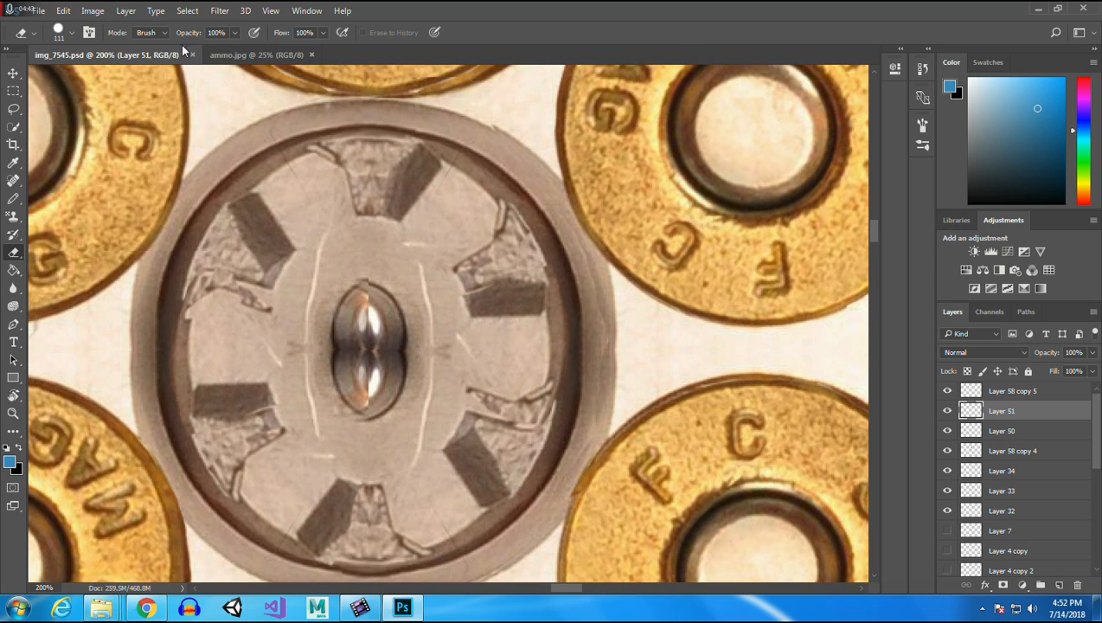
{"action": "left_click", "coordinate": [234, 32]}
{"action": "left_click_drag", "start_coordinate": [180, 52], "coordinate": [178, 52]}
{"action": "left_click", "coordinate": [674, 321]}
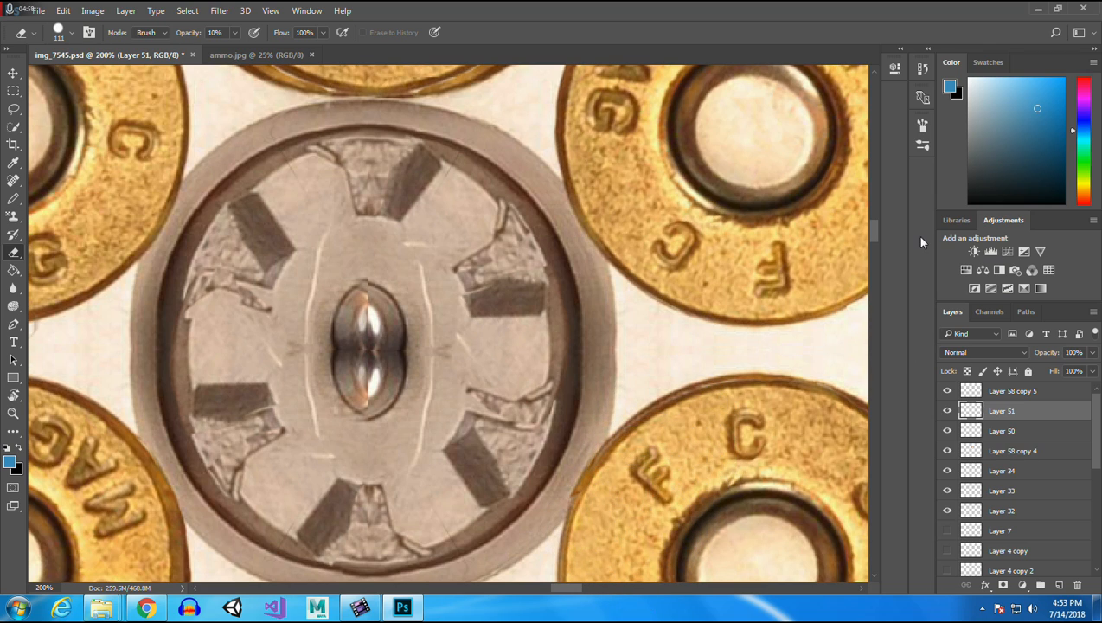
{"action": "scroll", "coordinate": [875, 229], "scroll_direction": "down", "scroll_amount": 3}
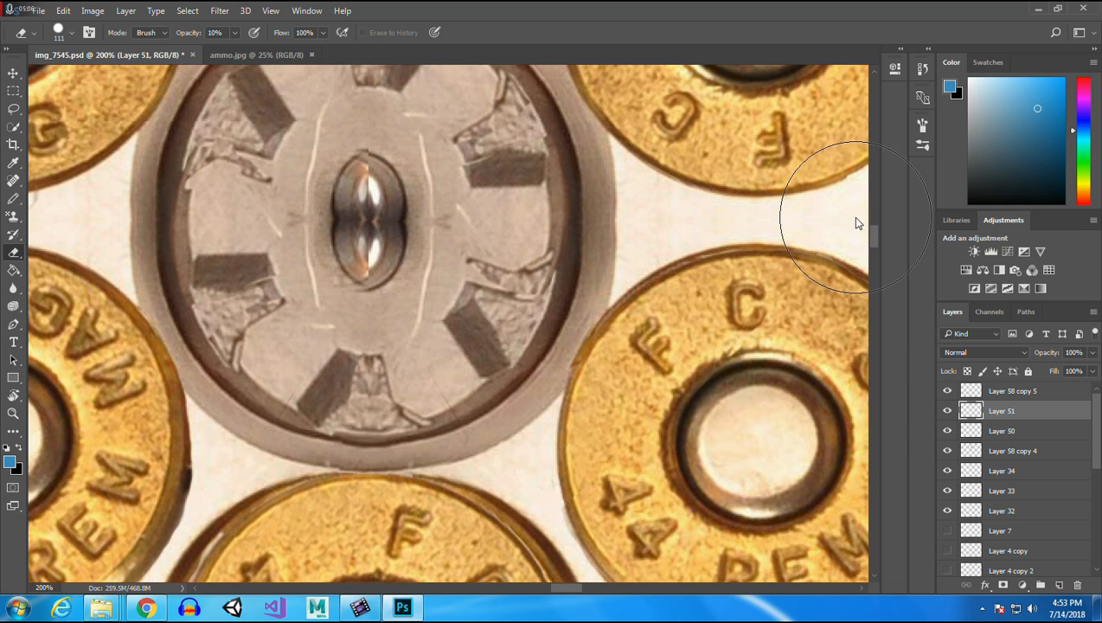
{"action": "scroll", "coordinate": [871, 238], "scroll_direction": "up", "scroll_amount": 3}
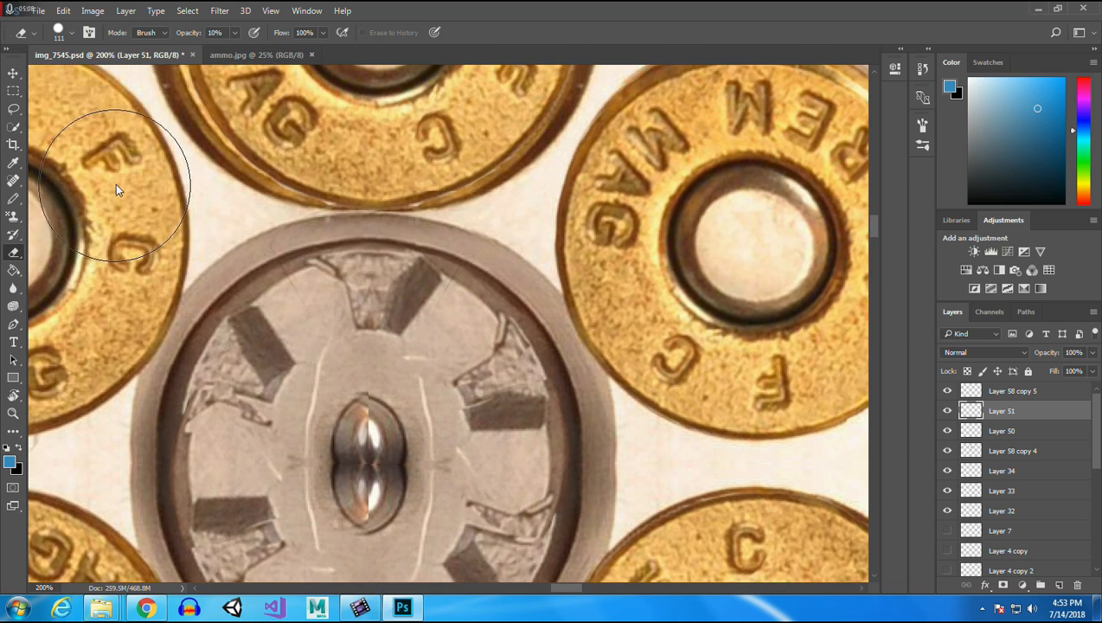
Make Layer 58 copy 4 active, select the hub's upper-left section with a rectangle and copy it to a new layer.
{"action": "left_click", "coordinate": [13, 73]}
{"action": "left_click", "coordinate": [266, 340]}
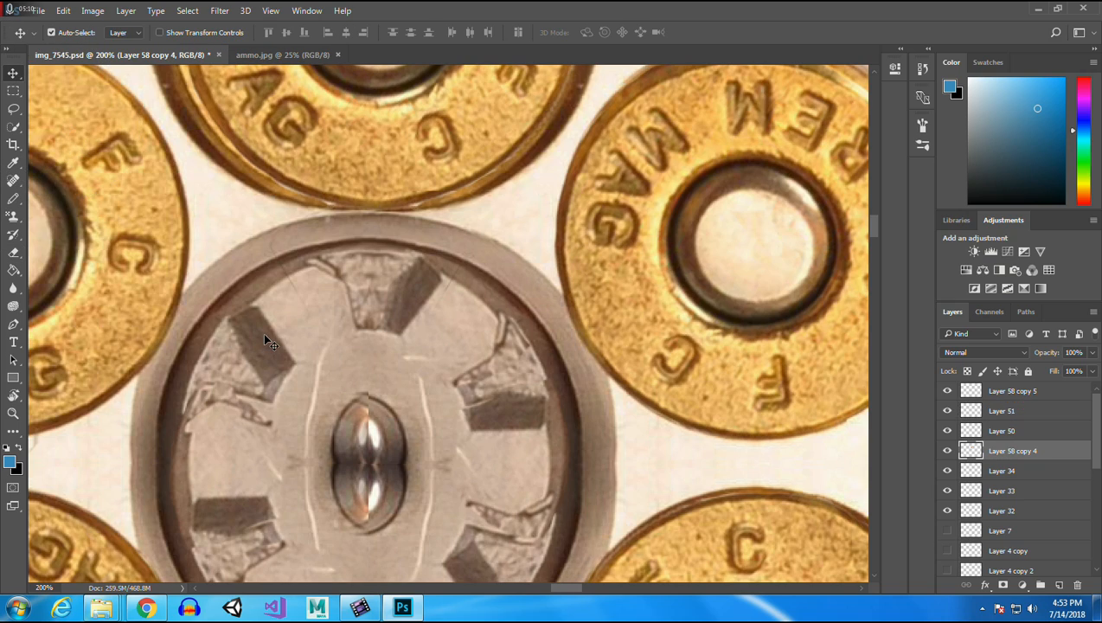
{"action": "left_click", "coordinate": [13, 91]}
{"action": "left_click_drag", "start_coordinate": [186, 233], "coordinate": [363, 384]}
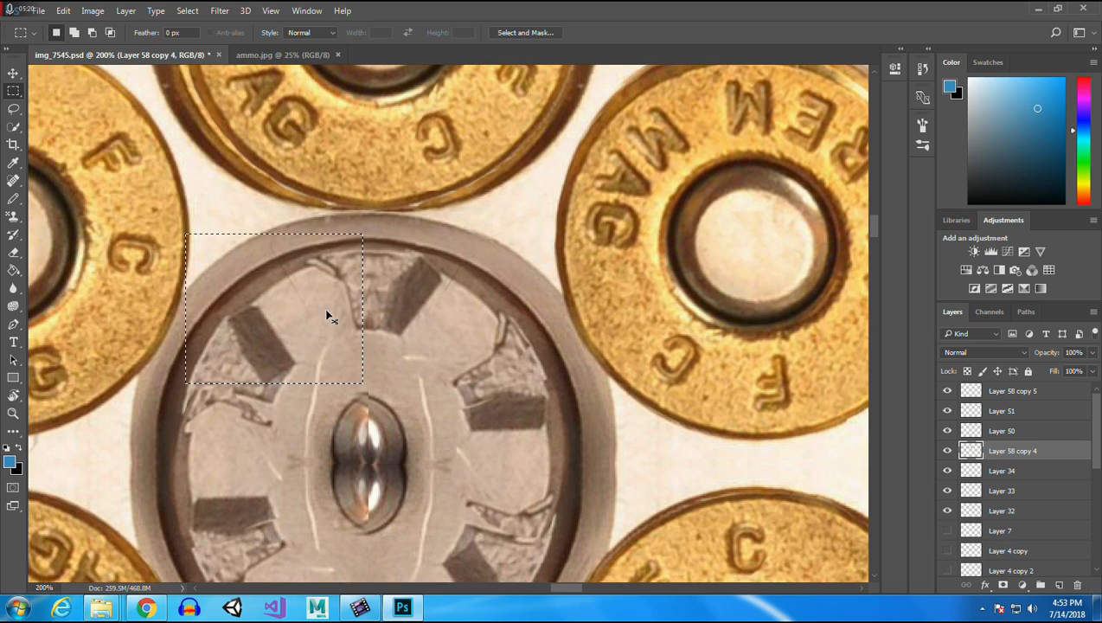
{"action": "key", "text": "ctrl+j"}
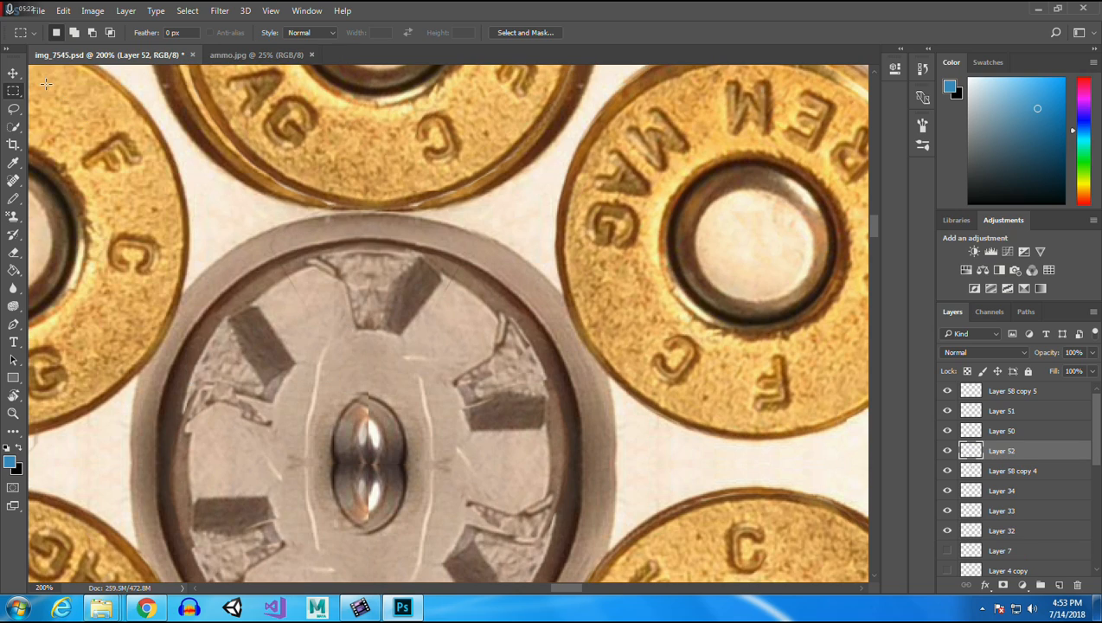
Move the copied upper-left section down and to the left, and bring its layer above Layer 58 copy 5.
{"action": "key", "text": "v"}
{"action": "left_click_drag", "start_coordinate": [286, 322], "coordinate": [224, 460]}
{"action": "left_click_drag", "start_coordinate": [1020, 454], "coordinate": [1011, 388]}
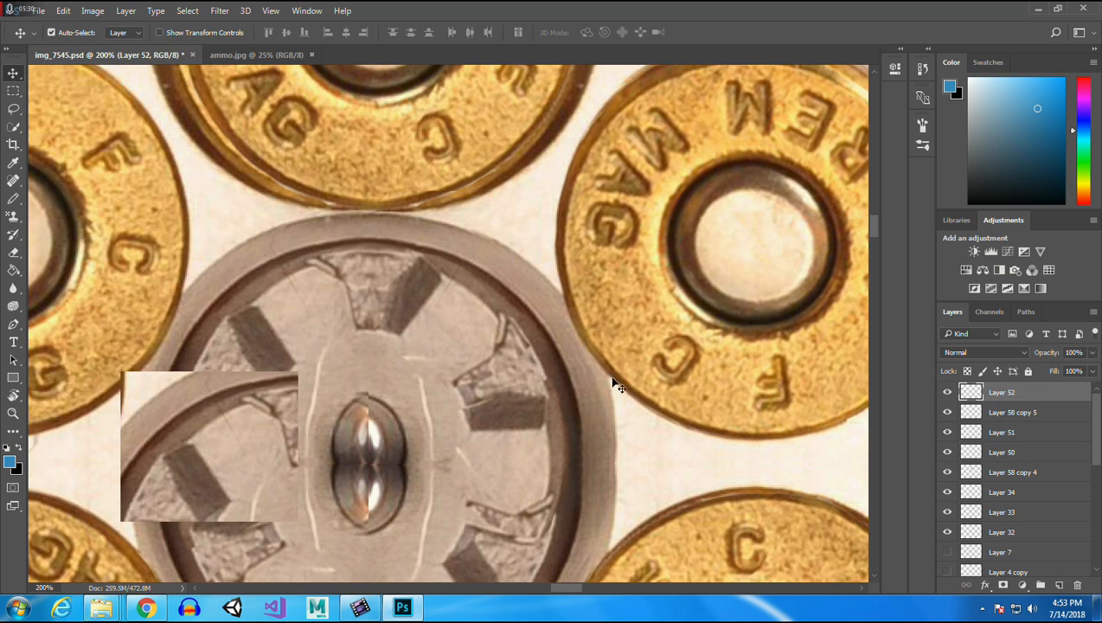
Rotate Layer 52 by about -54.57° and fit it over the hub's left section.
{"action": "left_click_drag", "start_coordinate": [877, 221], "coordinate": [876, 227]}
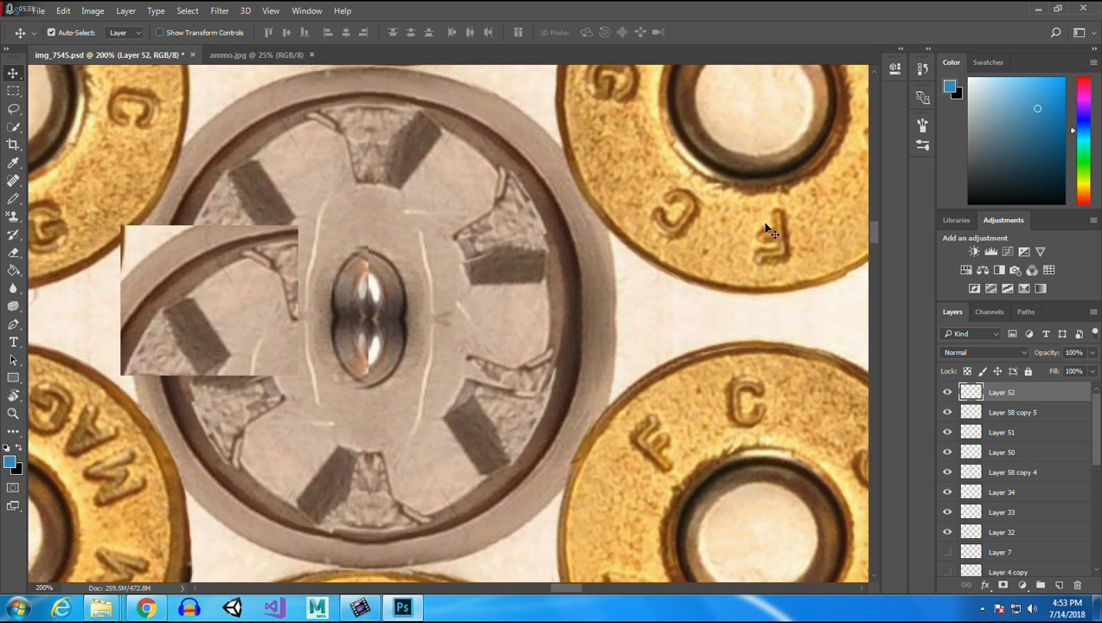
{"action": "left_click", "coordinate": [69, 12]}
{"action": "mouse_move", "coordinate": [130, 306]}
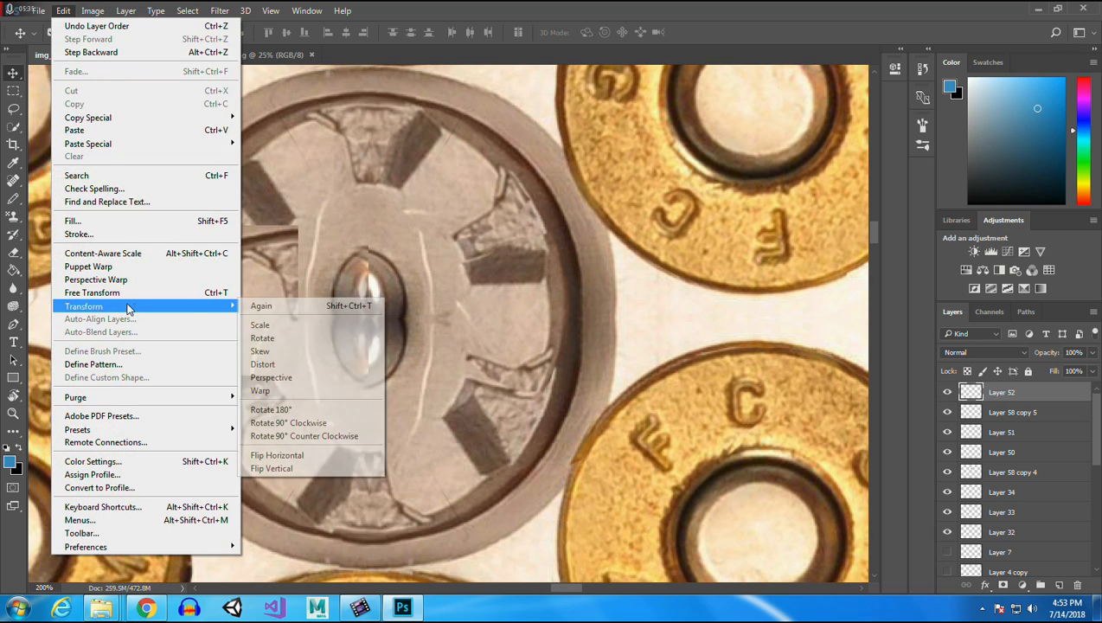
{"action": "left_click", "coordinate": [275, 338]}
{"action": "left_click_drag", "start_coordinate": [113, 235], "coordinate": [86, 327]}
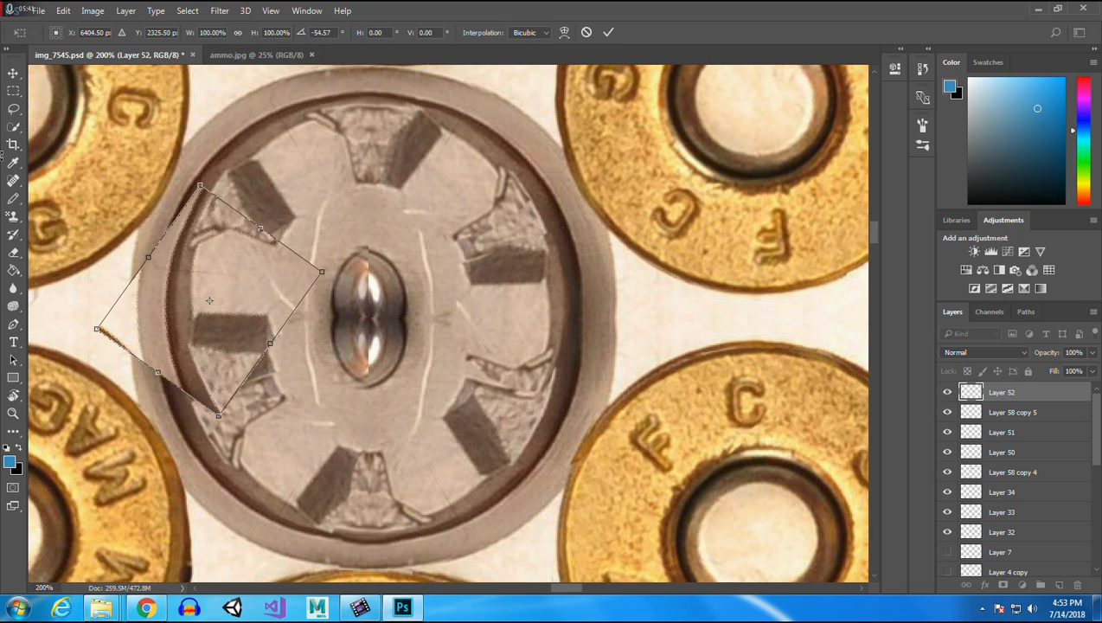
{"action": "mouse_move", "coordinate": [203, 254]}
{"action": "left_mouse_down"}
{"action": "mouse_move", "coordinate": [174, 274]}
{"action": "mouse_move", "coordinate": [197, 271]}
{"action": "left_mouse_up"}
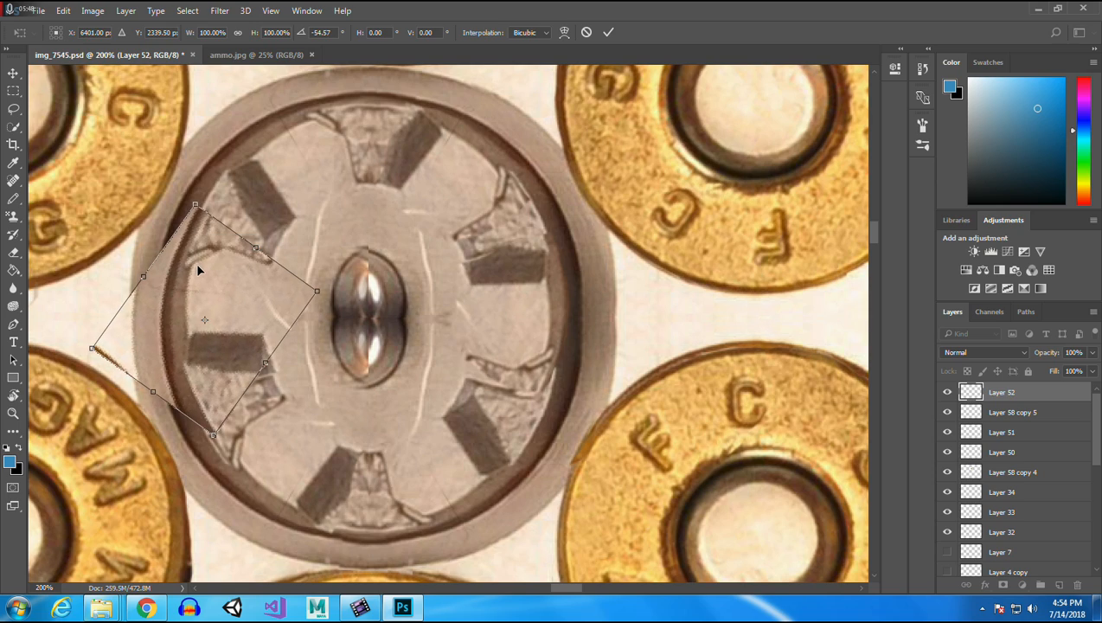
{"action": "key", "text": "Return"}
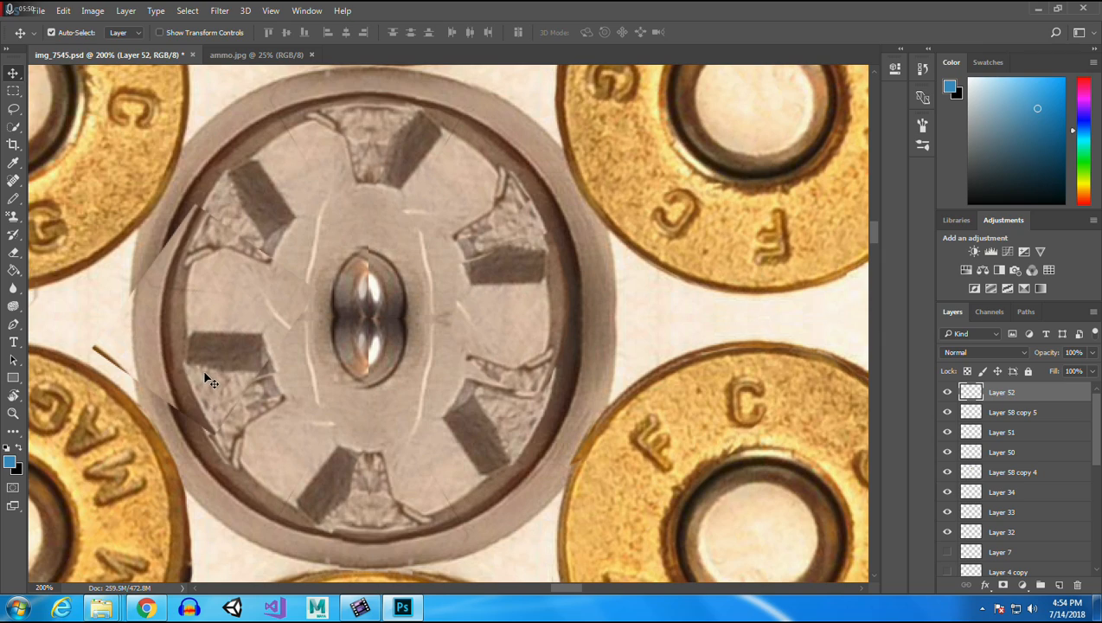
Erase the rotated piece's excess along the hub's left rim at 100% opacity, and soften its edges with the Eraser at 15%.
{"action": "left_click", "coordinate": [14, 254]}
{"action": "left_click", "coordinate": [234, 33]}
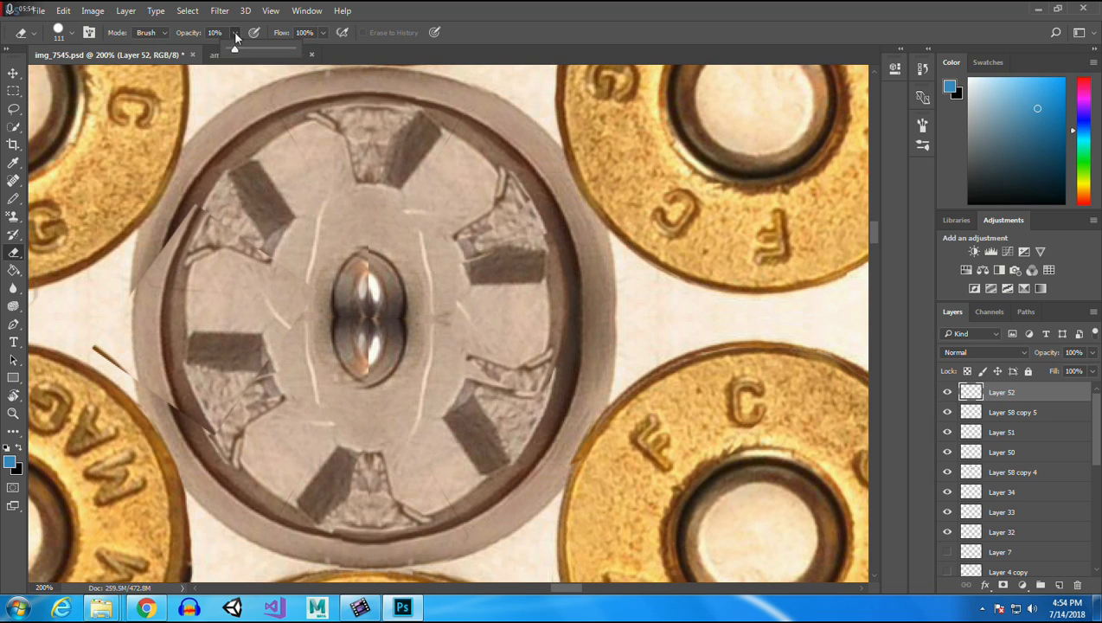
{"action": "left_click_drag", "start_coordinate": [233, 49], "coordinate": [305, 43]}
{"action": "mouse_move", "coordinate": [216, 157]}
{"action": "left_mouse_down"}
{"action": "mouse_move", "coordinate": [170, 171]}
{"action": "mouse_move", "coordinate": [113, 225]}
{"action": "mouse_move", "coordinate": [100, 252]}
{"action": "mouse_move", "coordinate": [101, 376]}
{"action": "mouse_move", "coordinate": [137, 437]}
{"action": "mouse_move", "coordinate": [277, 510]}
{"action": "left_mouse_up"}
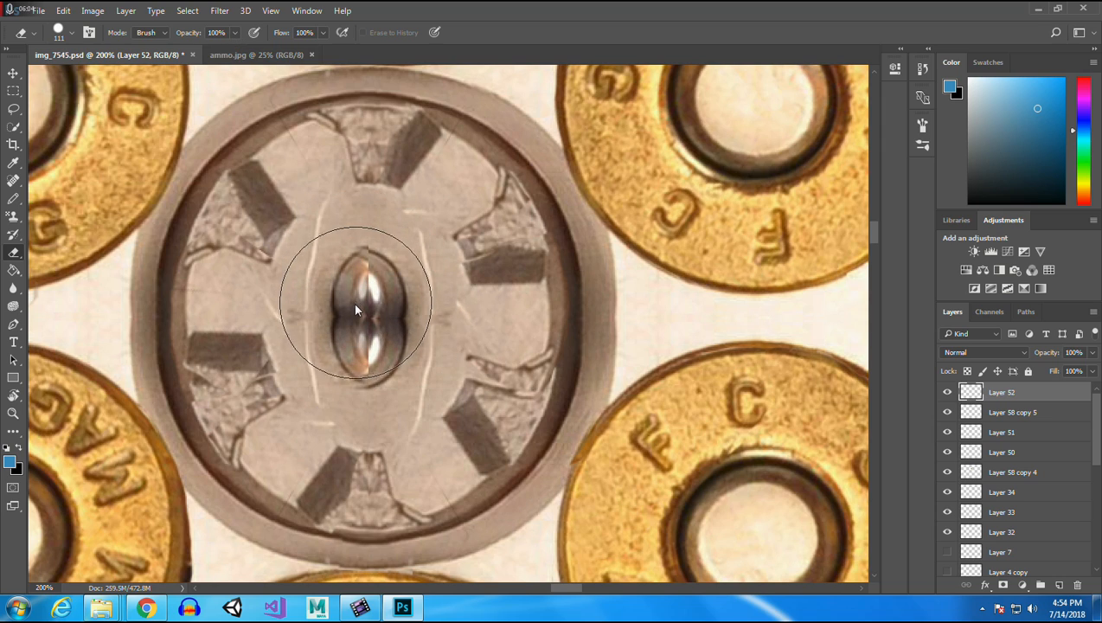
{"action": "left_click", "coordinate": [234, 32]}
{"action": "left_click_drag", "start_coordinate": [240, 50], "coordinate": [182, 54]}
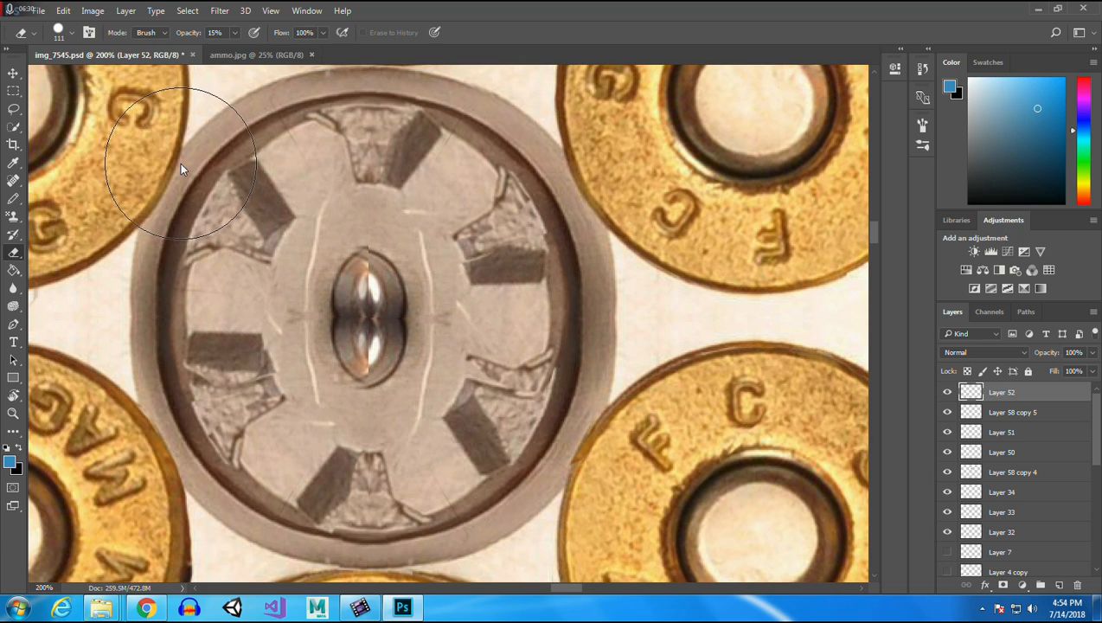
Duplicate Layer 52 and move the copy to the hub's lower-left section.
{"action": "left_click", "coordinate": [13, 73]}
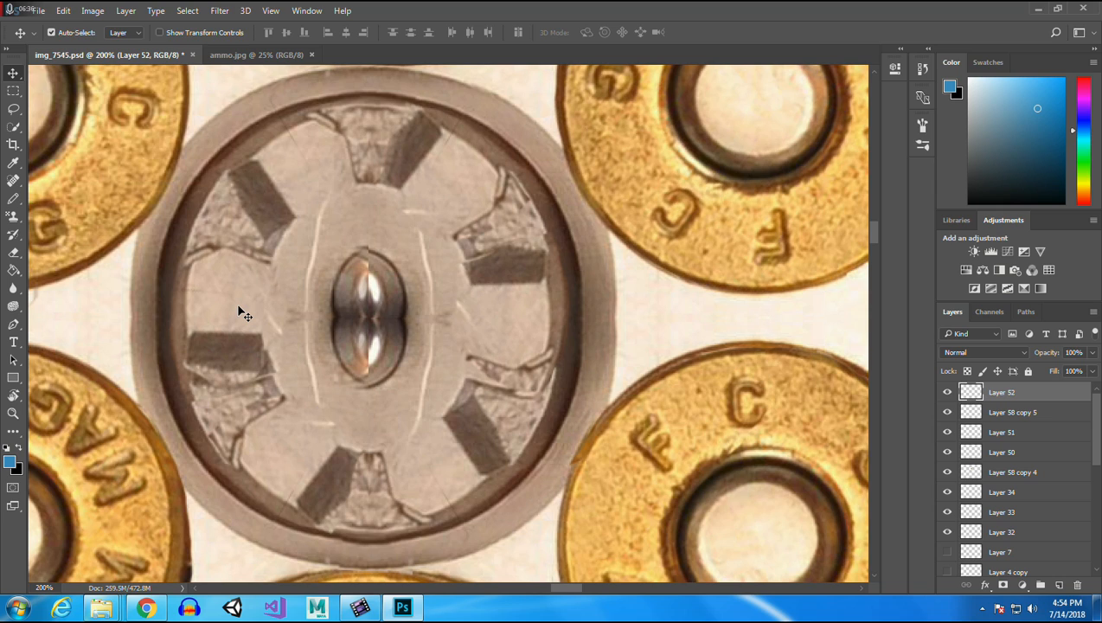
{"action": "right_click", "coordinate": [1006, 387]}
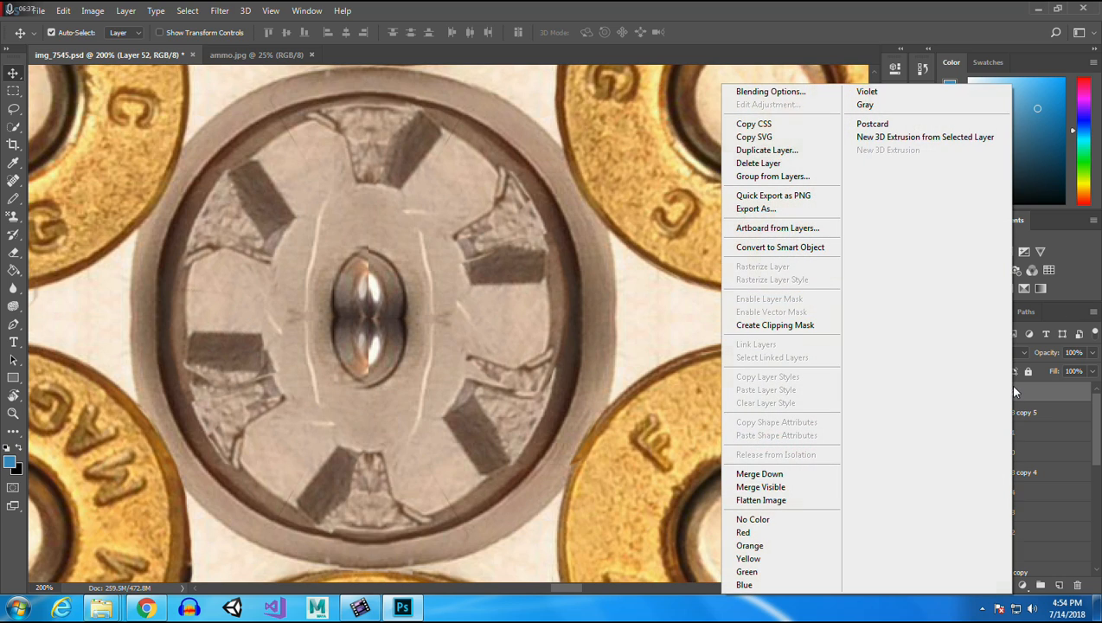
{"action": "left_click", "coordinate": [762, 147]}
{"action": "left_click", "coordinate": [671, 183]}
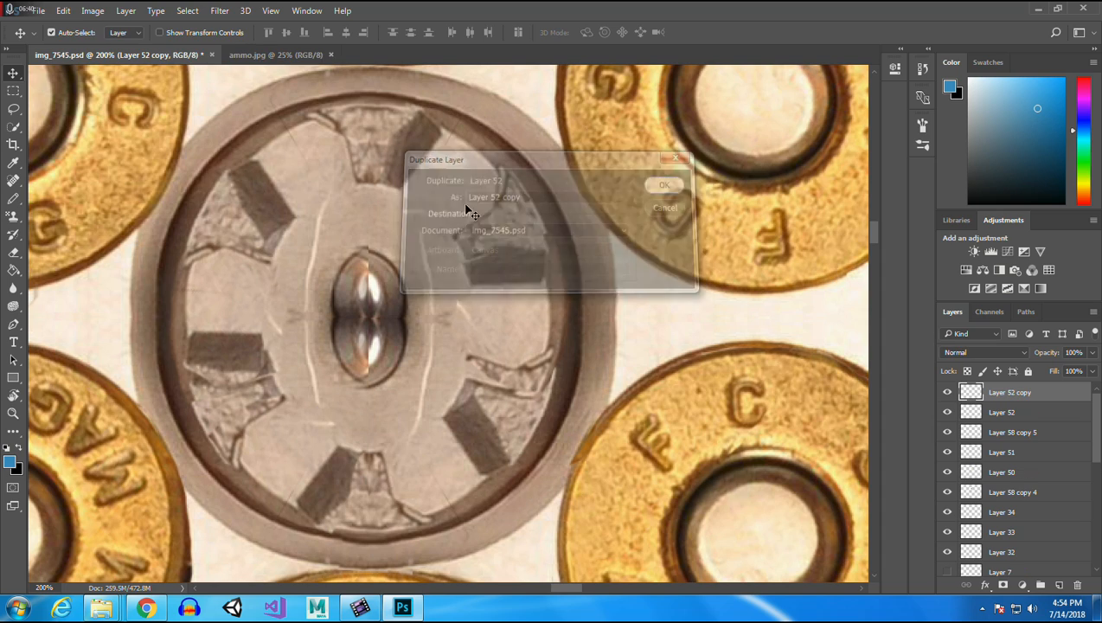
{"action": "left_click_drag", "start_coordinate": [259, 427], "coordinate": [288, 446]}
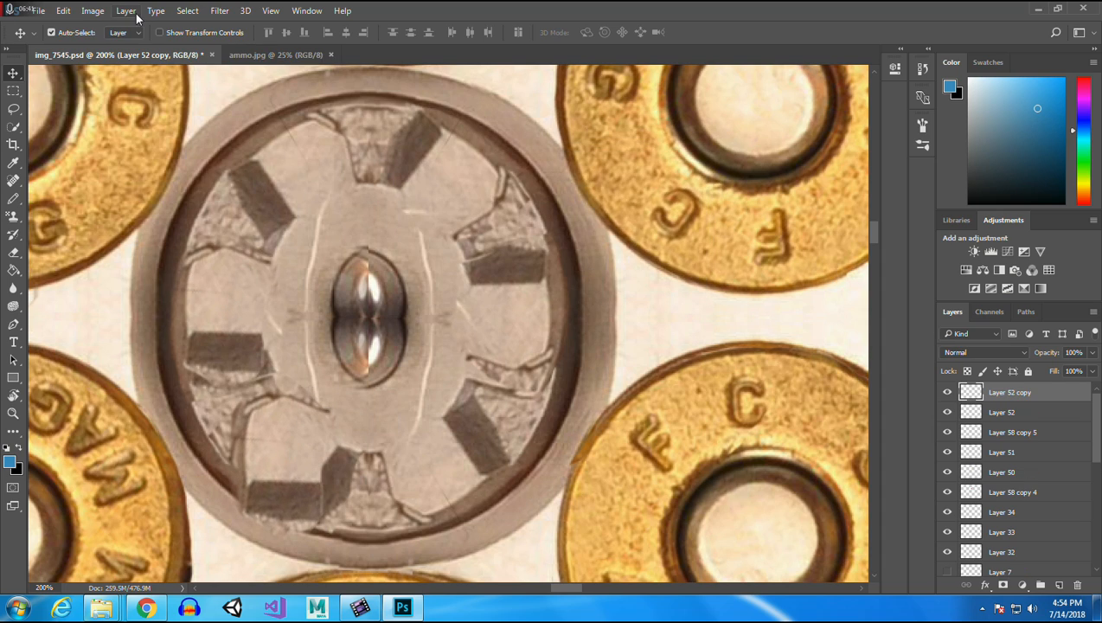
Rotate Layer 52 copy counterclockwise and align it with the rim and notches of the hub's lower-left section.
{"action": "left_click", "coordinate": [63, 11]}
{"action": "mouse_move", "coordinate": [122, 305]}
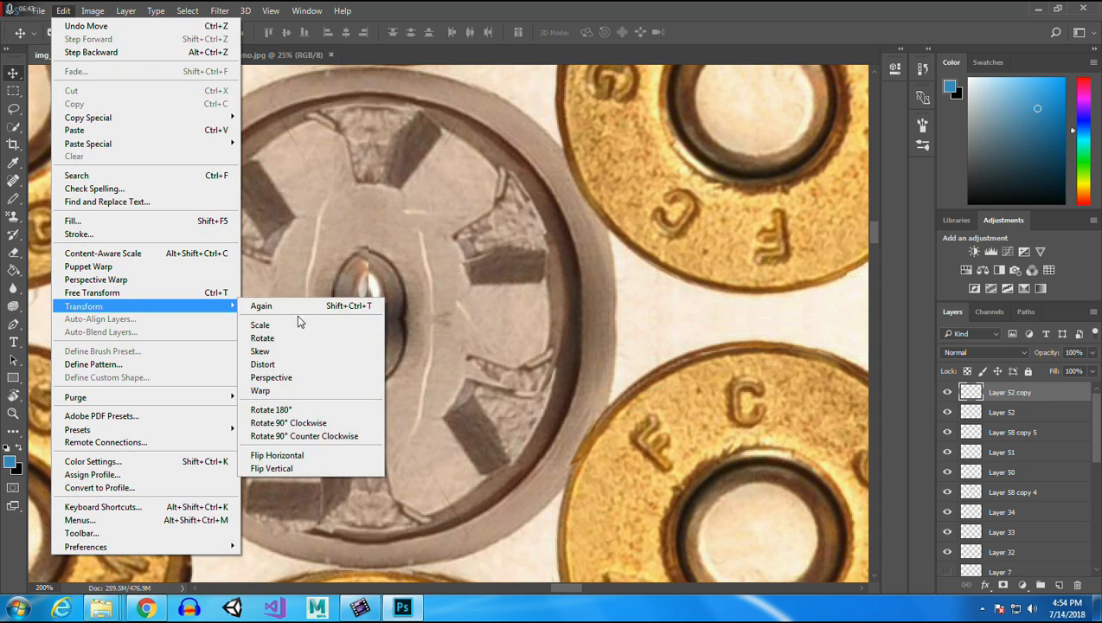
{"action": "left_click", "coordinate": [290, 339]}
{"action": "left_click_drag", "start_coordinate": [225, 377], "coordinate": [180, 475]}
{"action": "left_click_drag", "start_coordinate": [327, 453], "coordinate": [358, 470]}
{"action": "key", "text": "Return"}
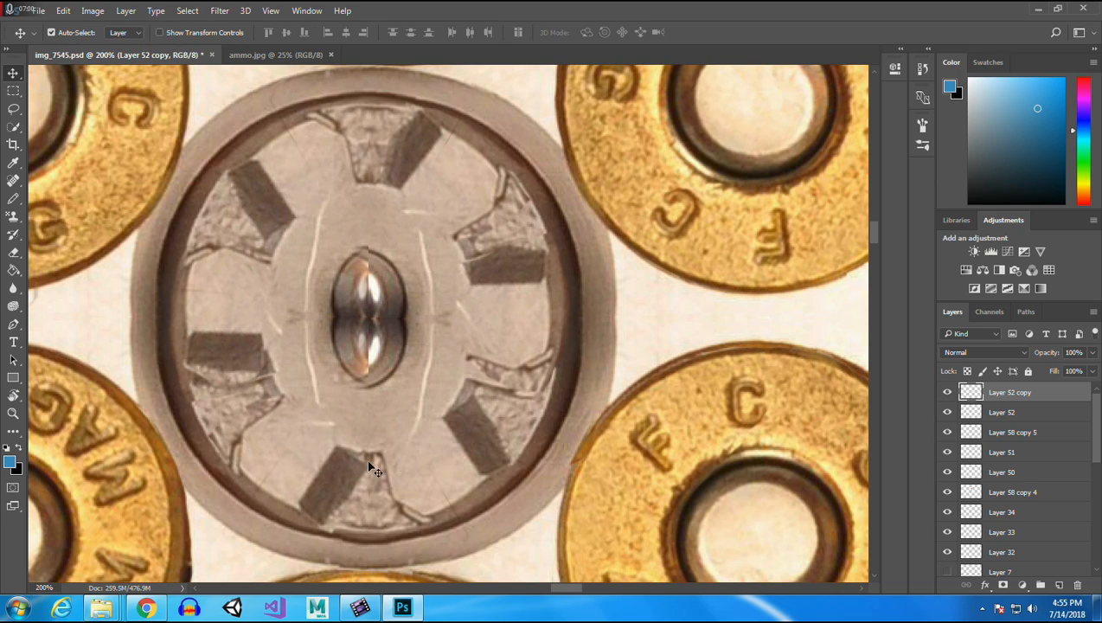
Soften the edges of Layer 52 copy along the hub's lower-left section with the Eraser at 15% opacity.
{"action": "left_click", "coordinate": [13, 252]}
{"action": "mouse_move", "coordinate": [174, 378]}
{"action": "left_mouse_down"}
{"action": "mouse_move", "coordinate": [230, 342]}
{"action": "mouse_move", "coordinate": [209, 343]}
{"action": "left_mouse_up"}
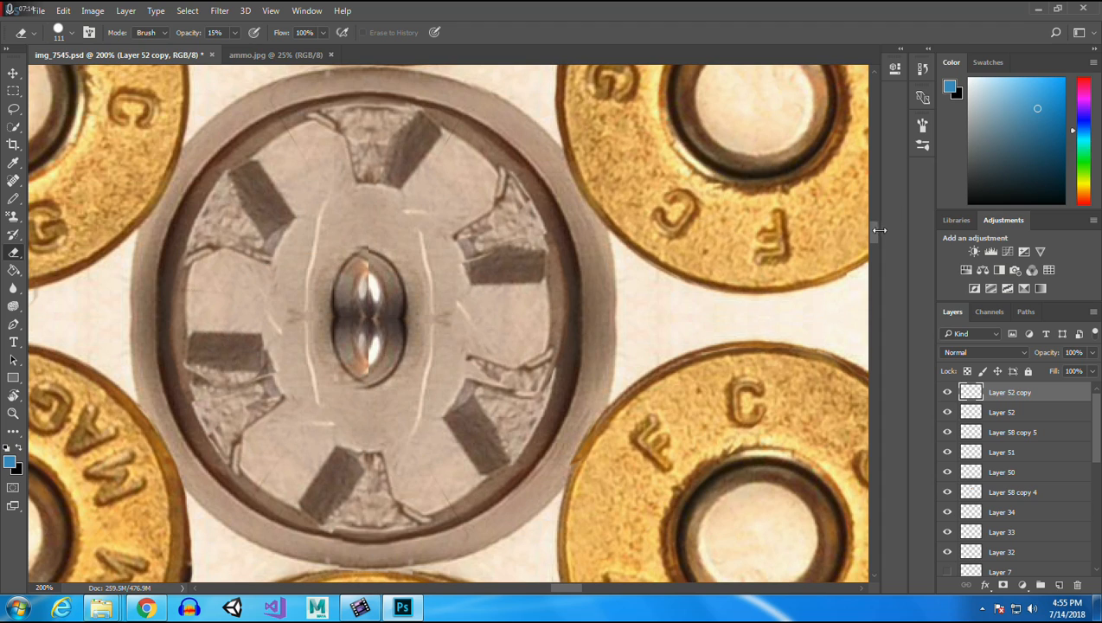
{"action": "scroll", "coordinate": [874, 234], "scroll_direction": "down", "scroll_amount": 2}
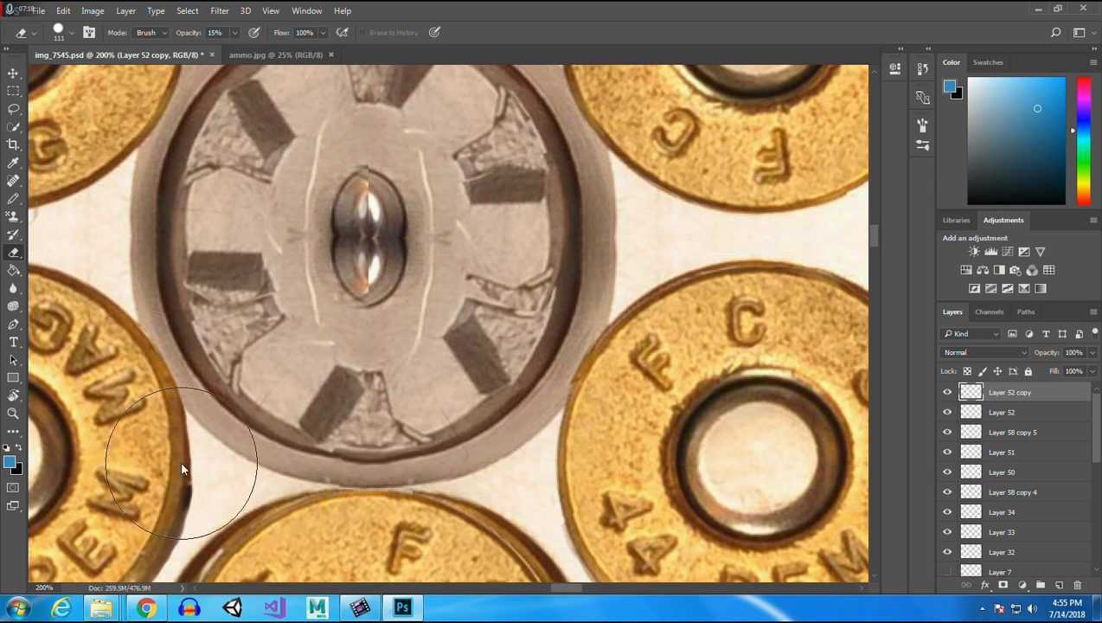
Duplicate Layer 52 copy and move the new copy to the hub's lower-right section.
{"action": "left_click", "coordinate": [13, 73]}
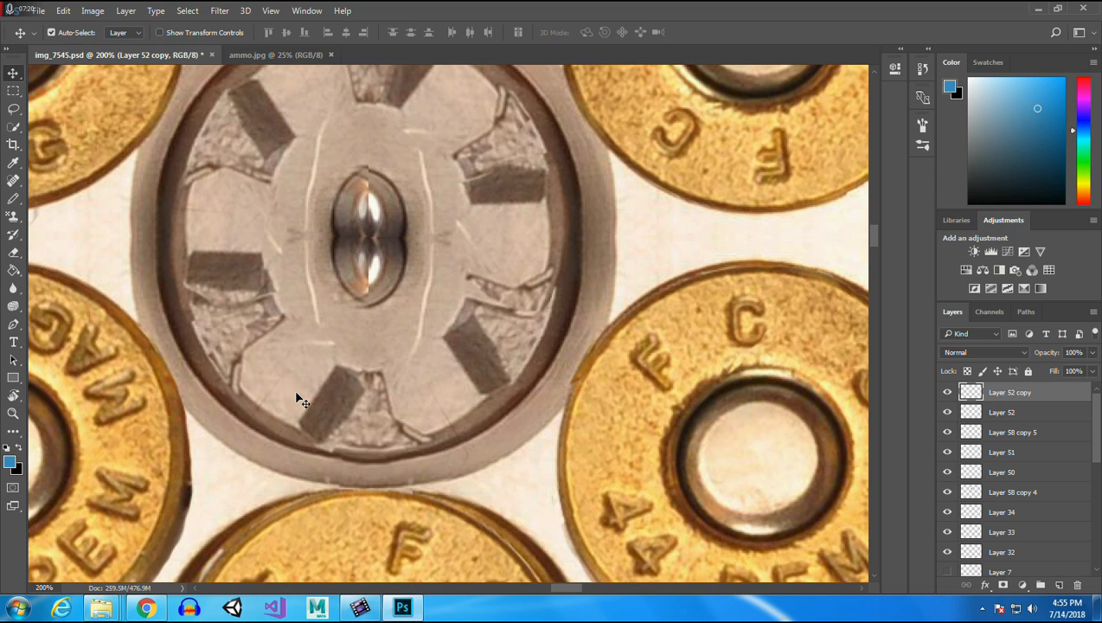
{"action": "right_click", "coordinate": [1032, 394]}
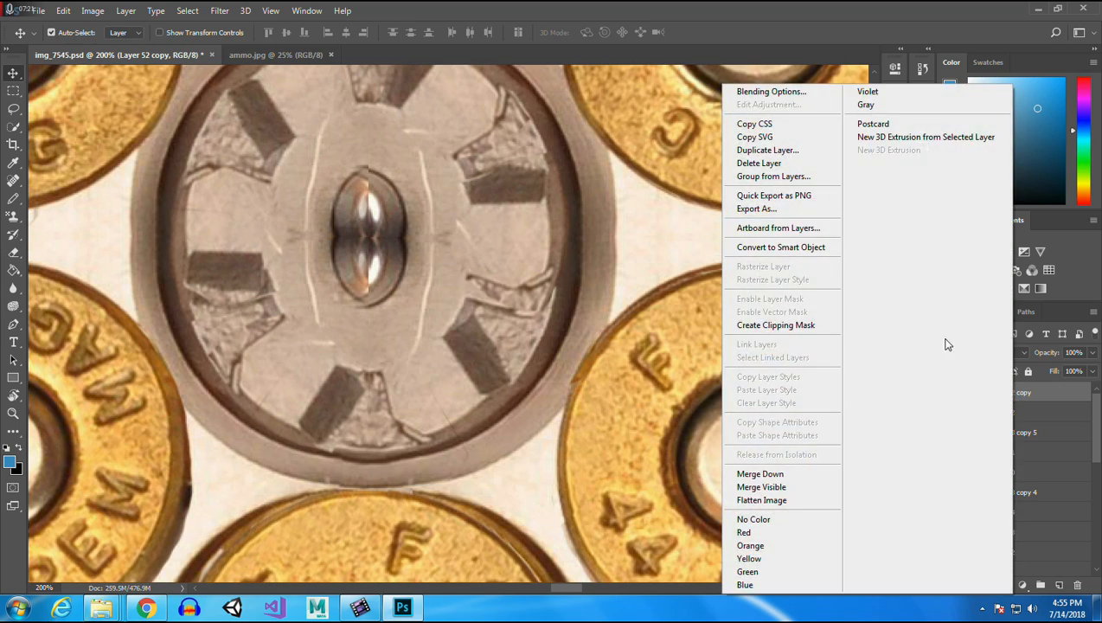
{"action": "left_click", "coordinate": [751, 152]}
{"action": "left_click", "coordinate": [671, 183]}
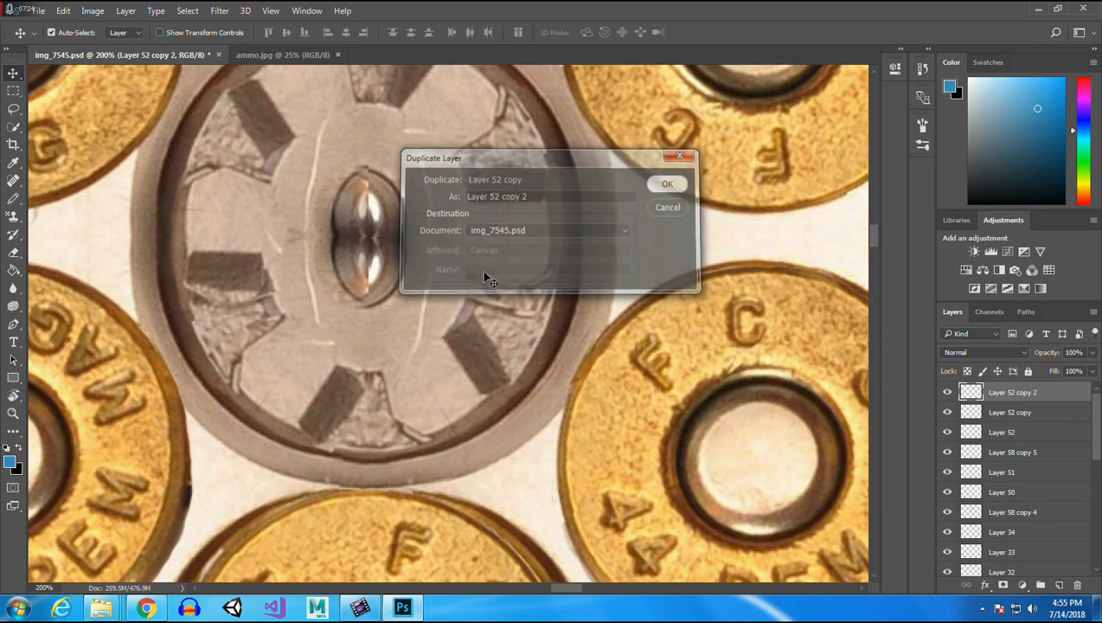
{"action": "left_click_drag", "start_coordinate": [454, 428], "coordinate": [472, 398]}
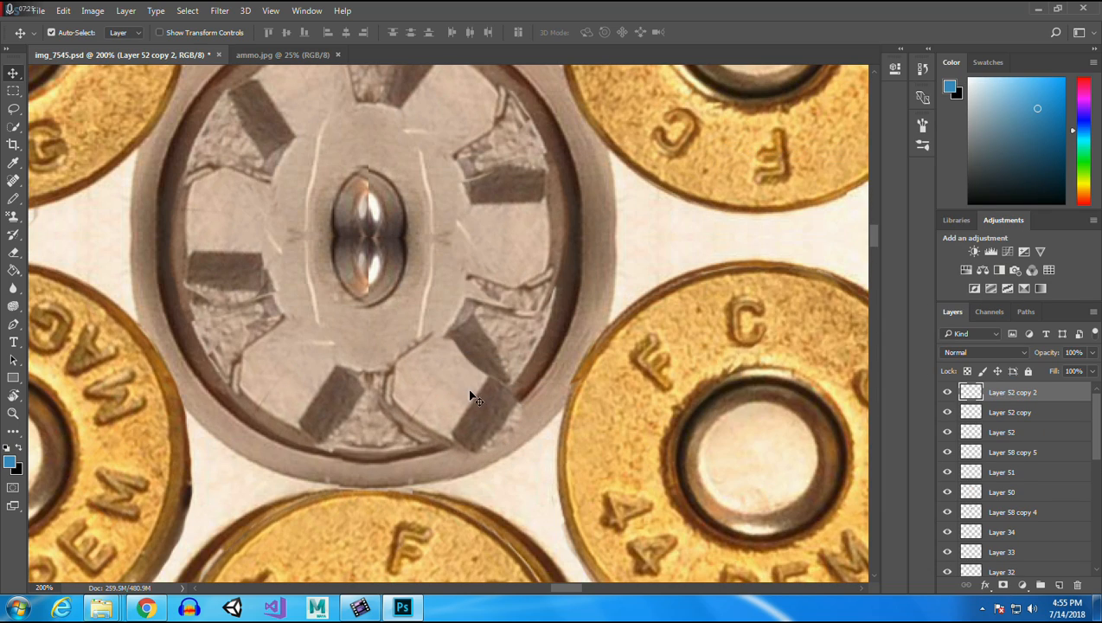
Rotate Layer 52 copy 2 by about -67.79° and fit it to the hub's lower-right section.
{"action": "left_click", "coordinate": [65, 12]}
{"action": "mouse_move", "coordinate": [128, 310]}
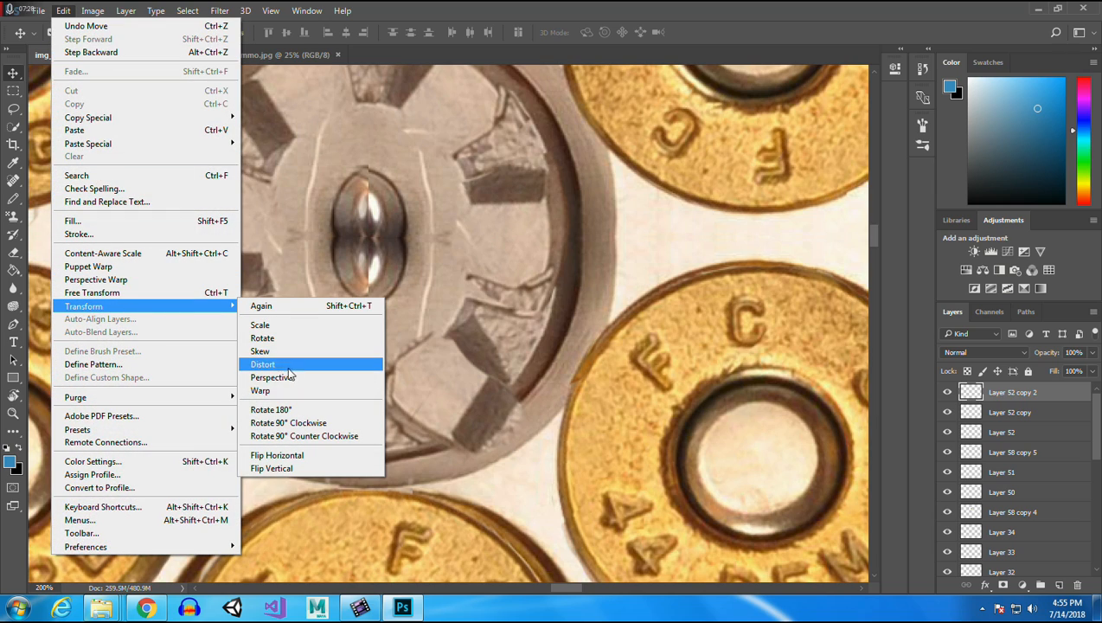
{"action": "left_click", "coordinate": [286, 338]}
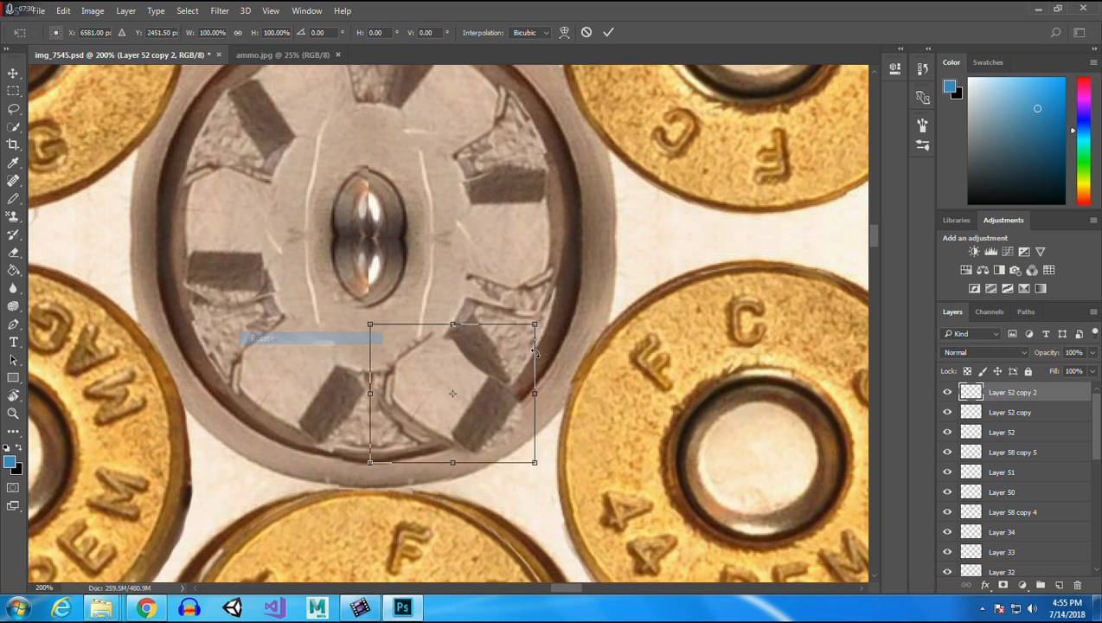
{"action": "left_click_drag", "start_coordinate": [533, 322], "coordinate": [389, 210]}
{"action": "mouse_move", "coordinate": [489, 374]}
{"action": "left_mouse_down"}
{"action": "mouse_move", "coordinate": [508, 382]}
{"action": "mouse_move", "coordinate": [478, 354]}
{"action": "mouse_move", "coordinate": [482, 361]}
{"action": "left_mouse_up"}
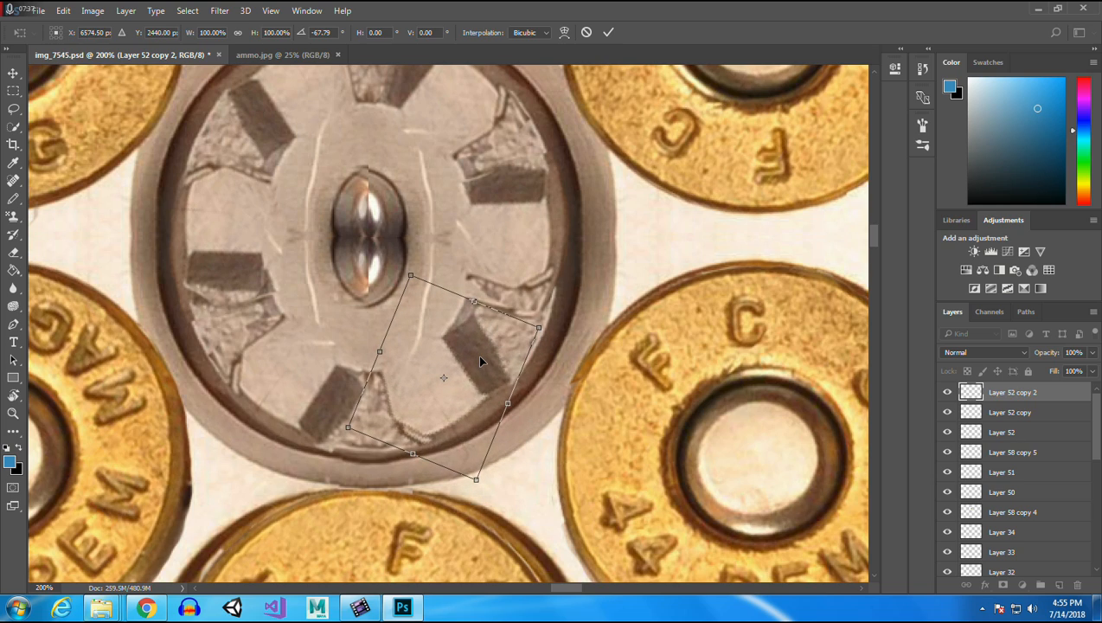
{"action": "key", "text": "Return"}
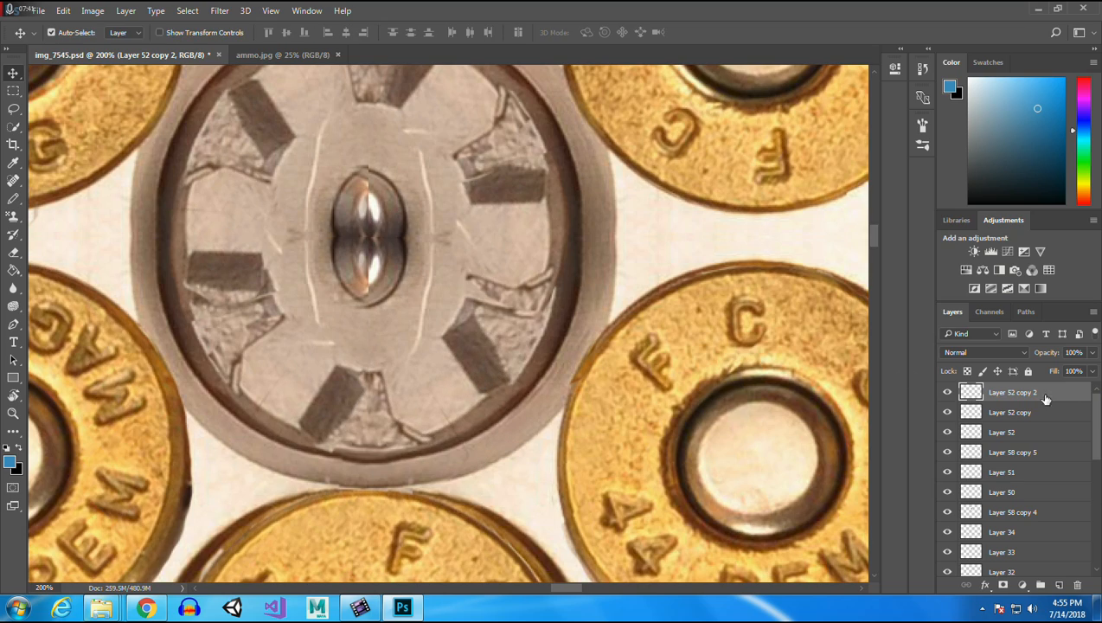
Duplicate Layer 52 copy 2 and move the new copy up to the hub's right side.
{"action": "right_click", "coordinate": [1013, 400]}
{"action": "left_click", "coordinate": [790, 154]}
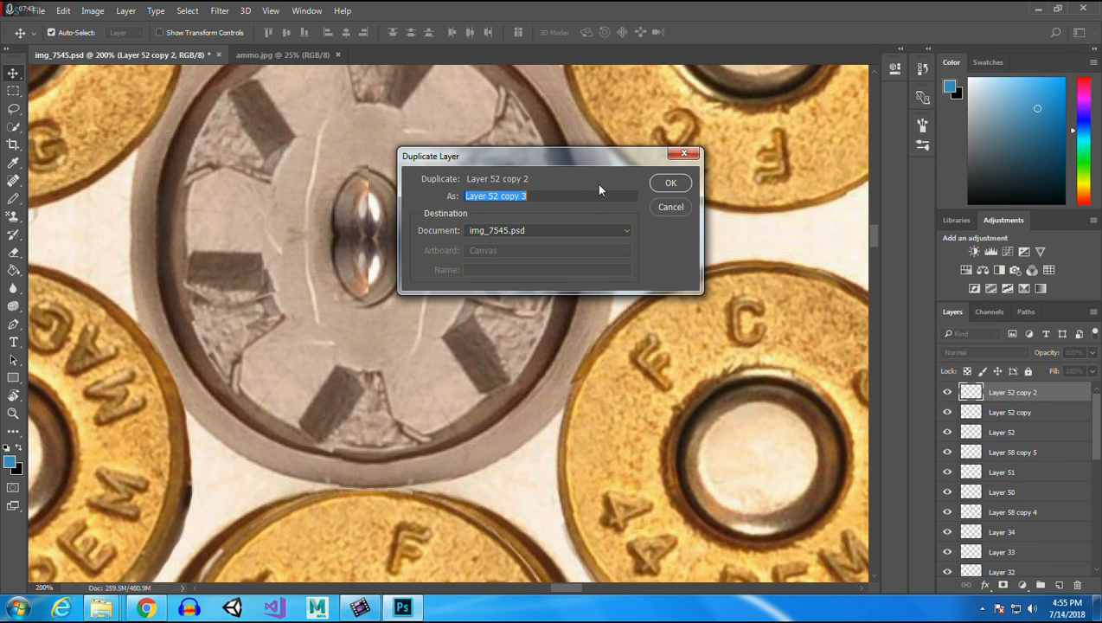
{"action": "left_click", "coordinate": [670, 184]}
{"action": "left_click_drag", "start_coordinate": [485, 369], "coordinate": [580, 214]}
Repeat the last transform on Layer 52 copy 3 and move the piece back over the hub's right section.
{"action": "left_click", "coordinate": [63, 10]}
{"action": "mouse_move", "coordinate": [143, 400]}
{"action": "mouse_move", "coordinate": [138, 308]}
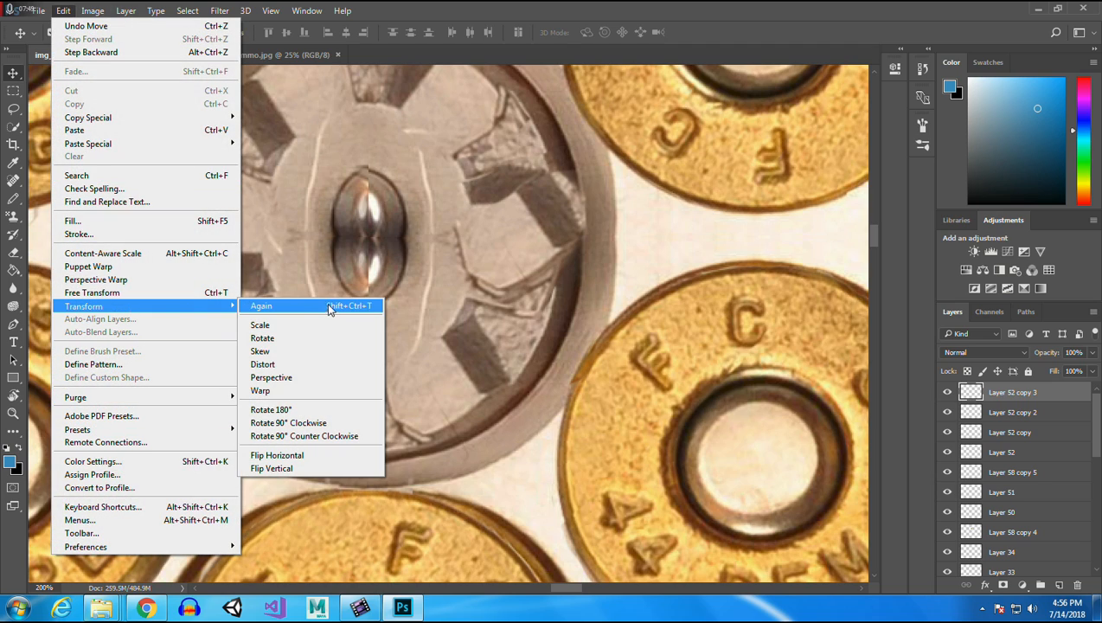
{"action": "left_click", "coordinate": [319, 307]}
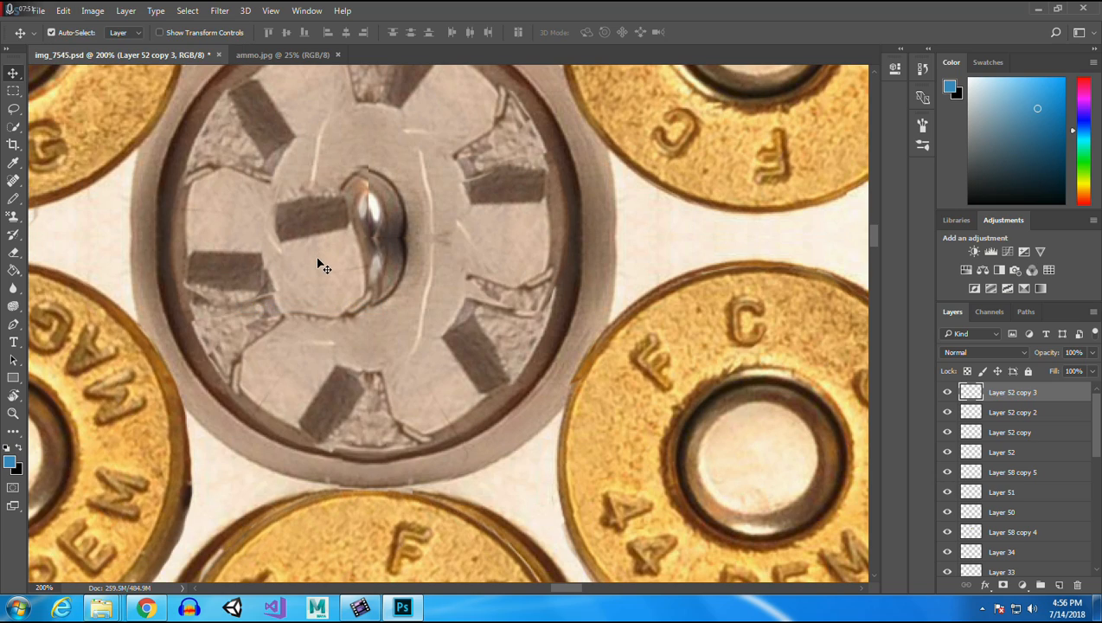
{"action": "left_click_drag", "start_coordinate": [325, 272], "coordinate": [535, 227]}
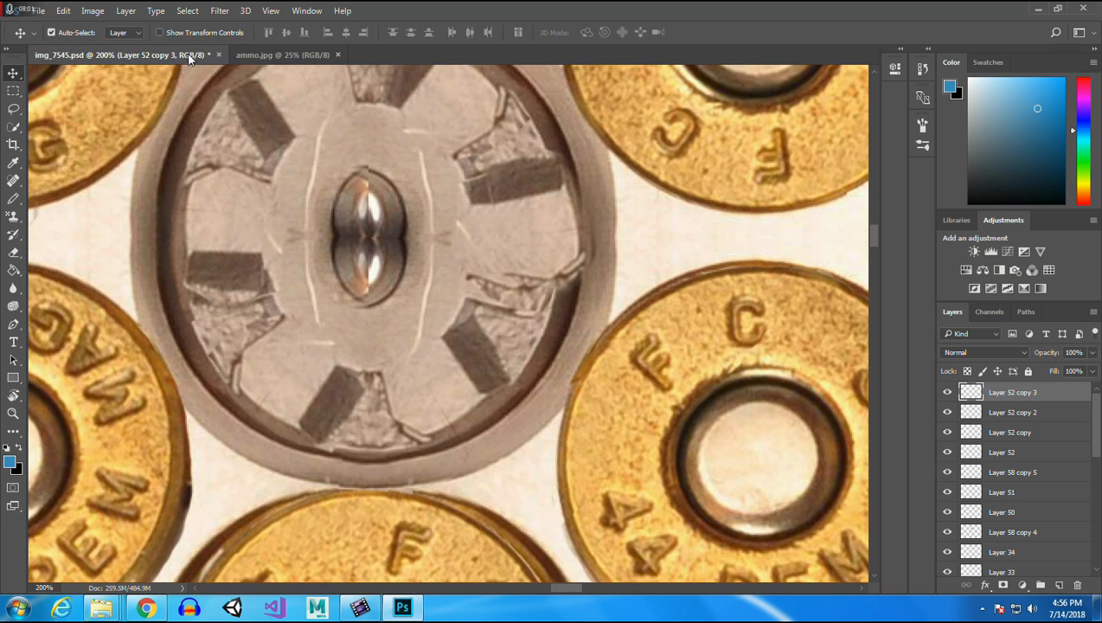
Rotate Layer 52 copy 3 by about 10.39° and align it with the hub's right rim and notches.
{"action": "left_click", "coordinate": [65, 11]}
{"action": "mouse_move", "coordinate": [125, 308]}
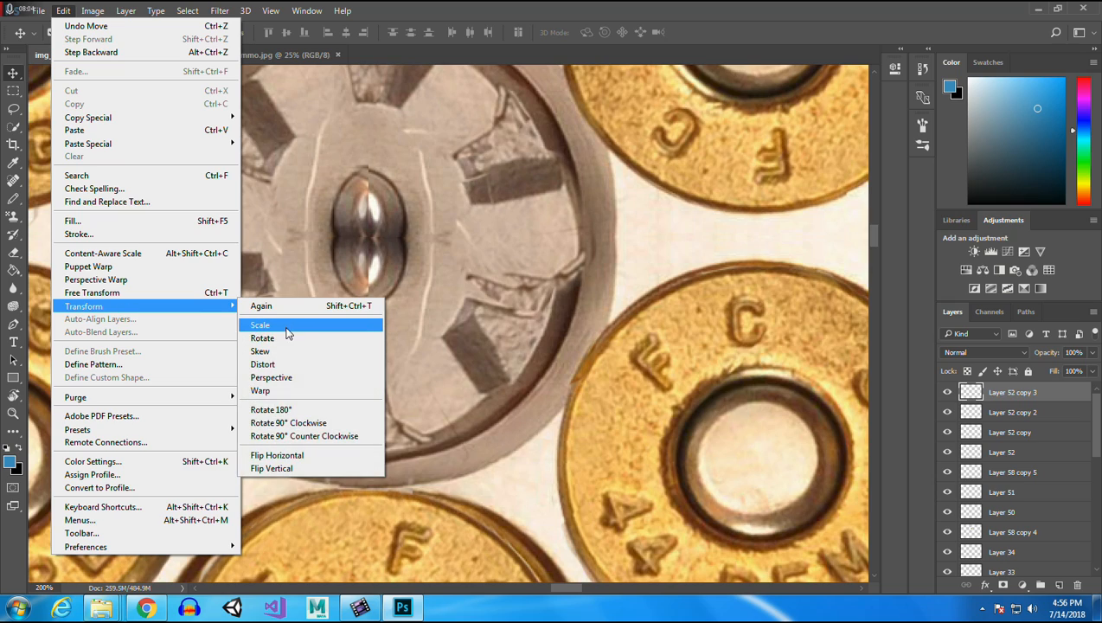
{"action": "left_click", "coordinate": [286, 343]}
{"action": "left_click_drag", "start_coordinate": [598, 132], "coordinate": [613, 145]}
{"action": "left_click_drag", "start_coordinate": [548, 170], "coordinate": [526, 183]}
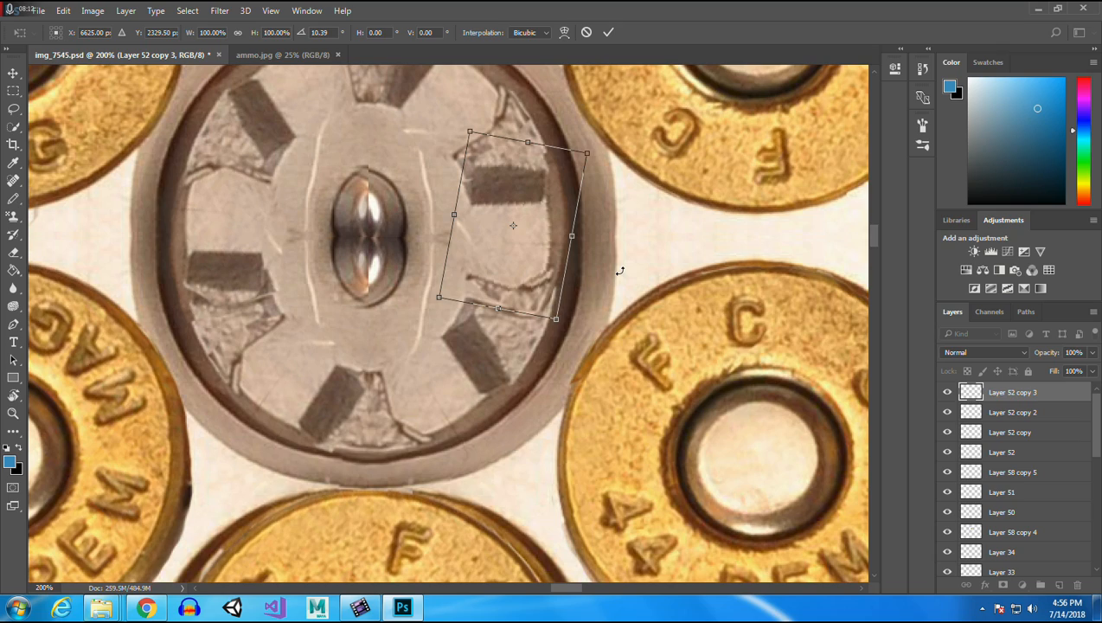
{"action": "key", "text": "Return"}
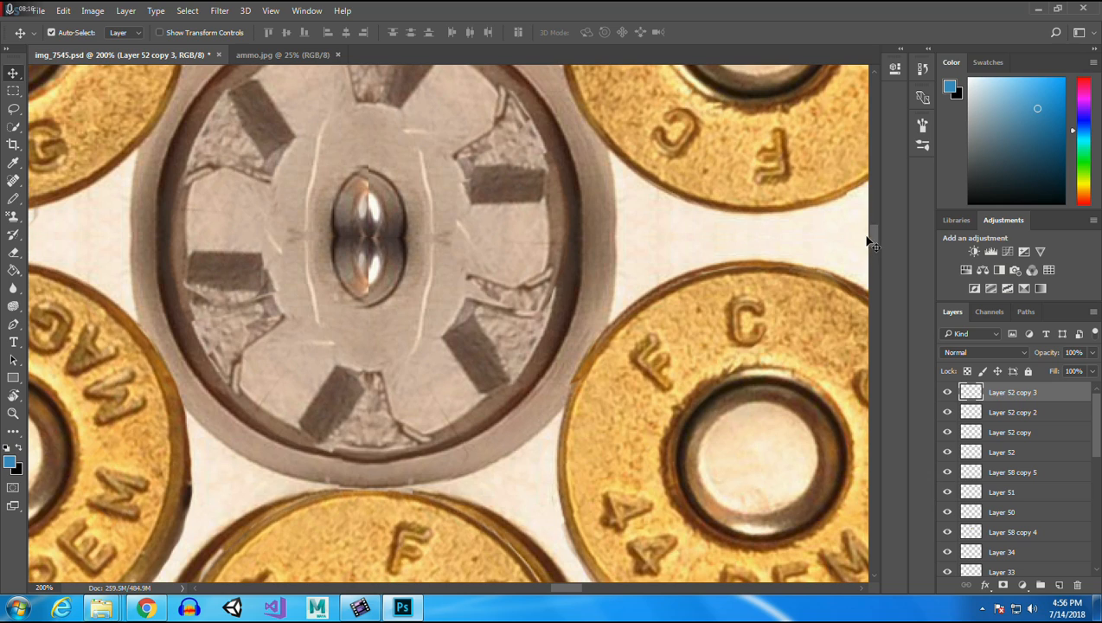
Duplicate Layer 52 copy 3 and move the new copy to the hub's upper-right section.
{"action": "scroll", "coordinate": [870, 242], "scroll_direction": "up", "scroll_amount": 4}
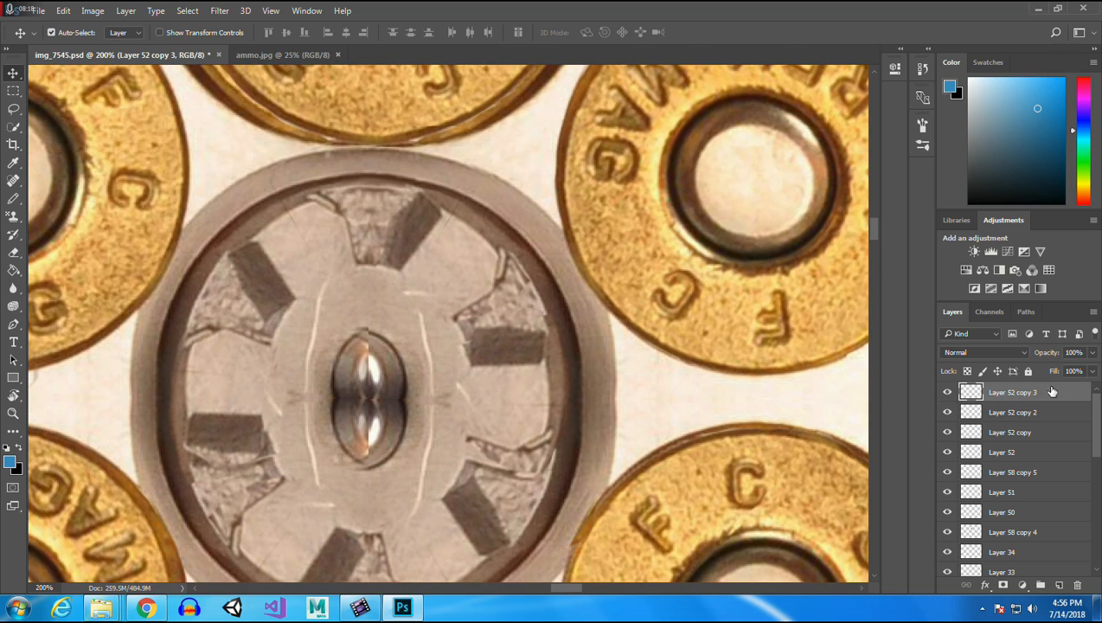
{"action": "right_click", "coordinate": [997, 396]}
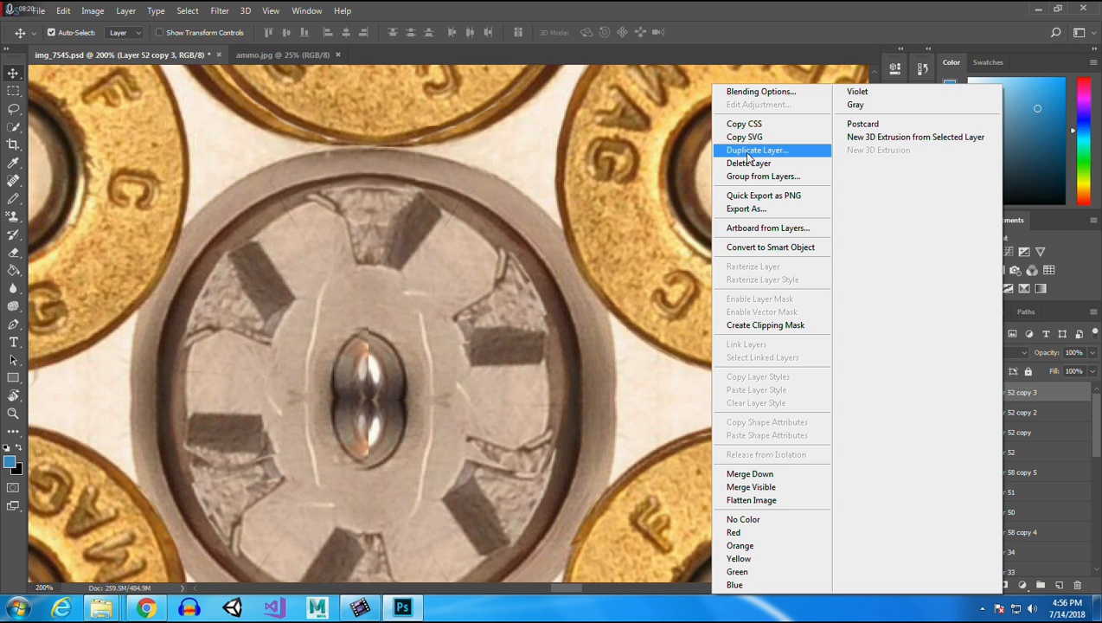
{"action": "left_click", "coordinate": [749, 151]}
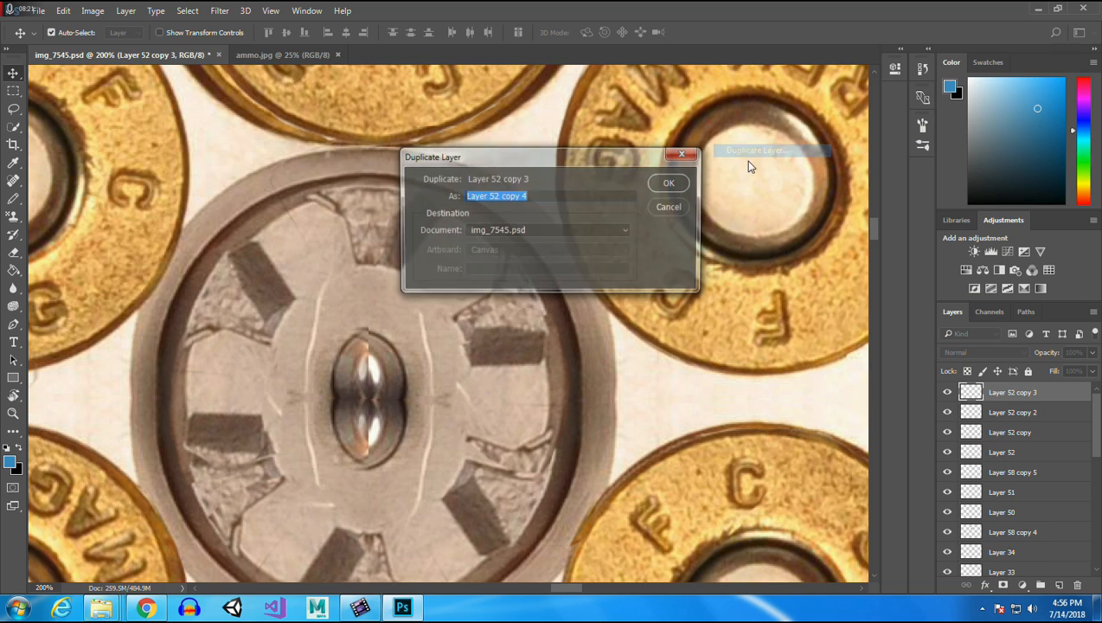
{"action": "left_click", "coordinate": [665, 180]}
{"action": "left_click_drag", "start_coordinate": [514, 401], "coordinate": [442, 270]}
Rotate Layer 52 copy 4 counter-clockwise and align it with the hub's upper-right rim and notches.
{"action": "left_click", "coordinate": [62, 11]}
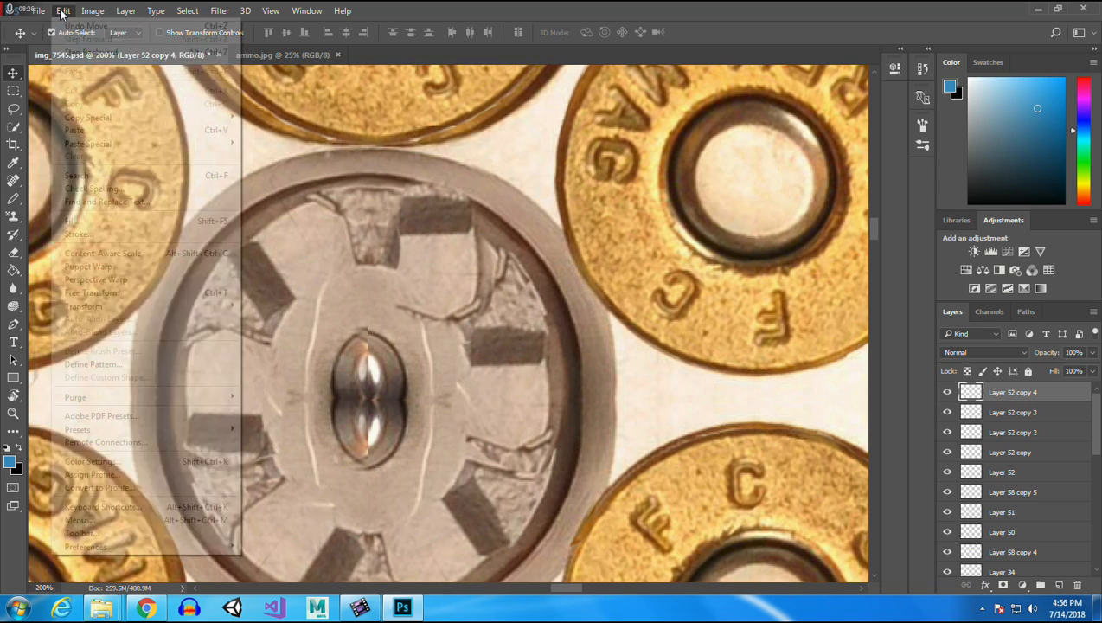
{"action": "mouse_move", "coordinate": [240, 308]}
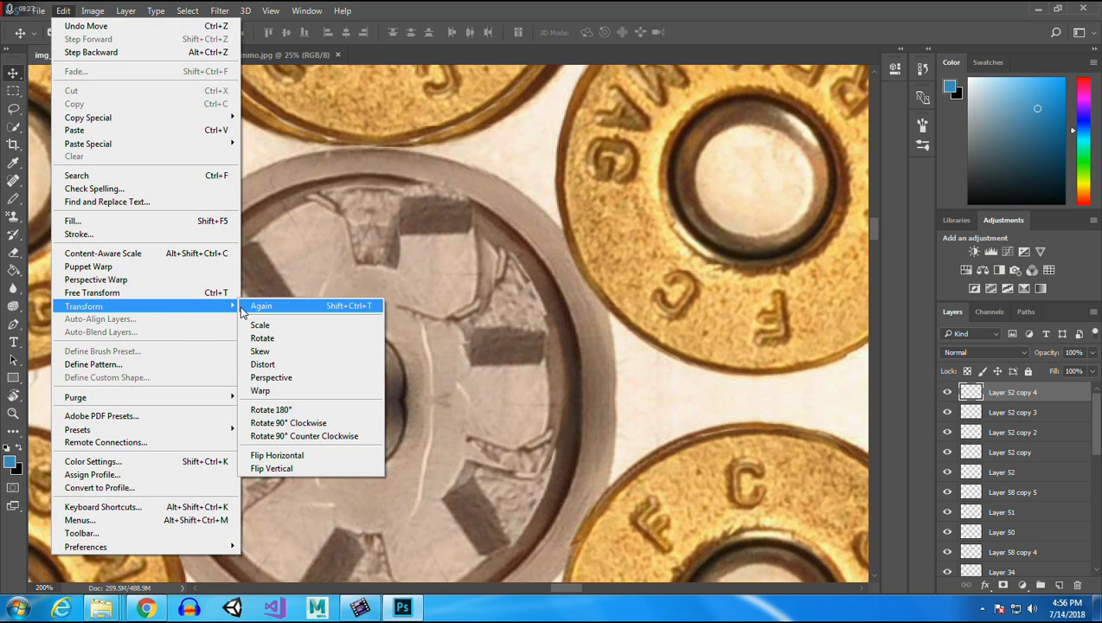
{"action": "left_click", "coordinate": [277, 337]}
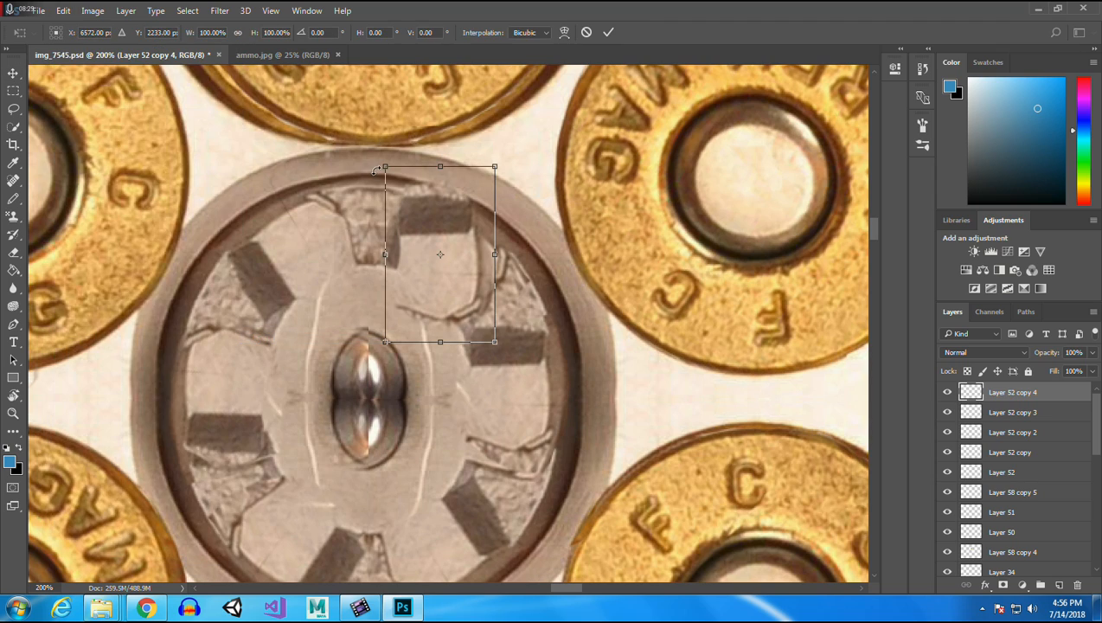
{"action": "left_click_drag", "start_coordinate": [386, 167], "coordinate": [297, 258]}
{"action": "mouse_move", "coordinate": [498, 266]}
{"action": "left_mouse_down"}
{"action": "mouse_move", "coordinate": [508, 228]}
{"action": "mouse_move", "coordinate": [557, 236]}
{"action": "mouse_move", "coordinate": [489, 244]}
{"action": "mouse_move", "coordinate": [486, 254]}
{"action": "left_mouse_up"}
{"action": "key", "text": "Return"}
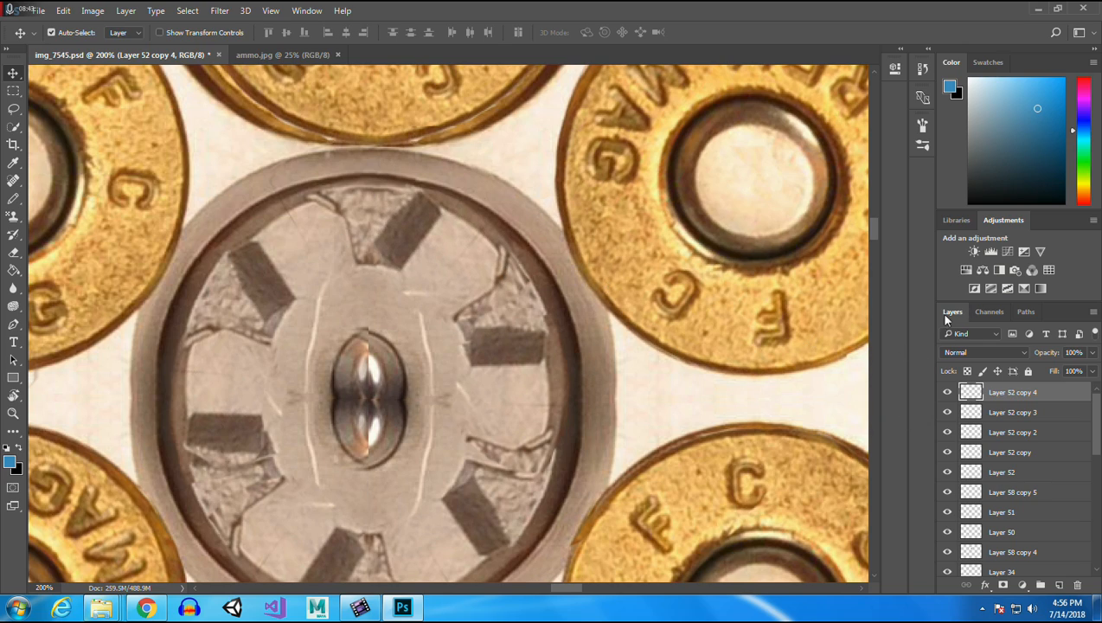
Try merging Layer 58 copy 4, Layer 52 and the four Layer 52 copies into one layer.
{"action": "left_click_drag", "start_coordinate": [873, 226], "coordinate": [878, 240]}
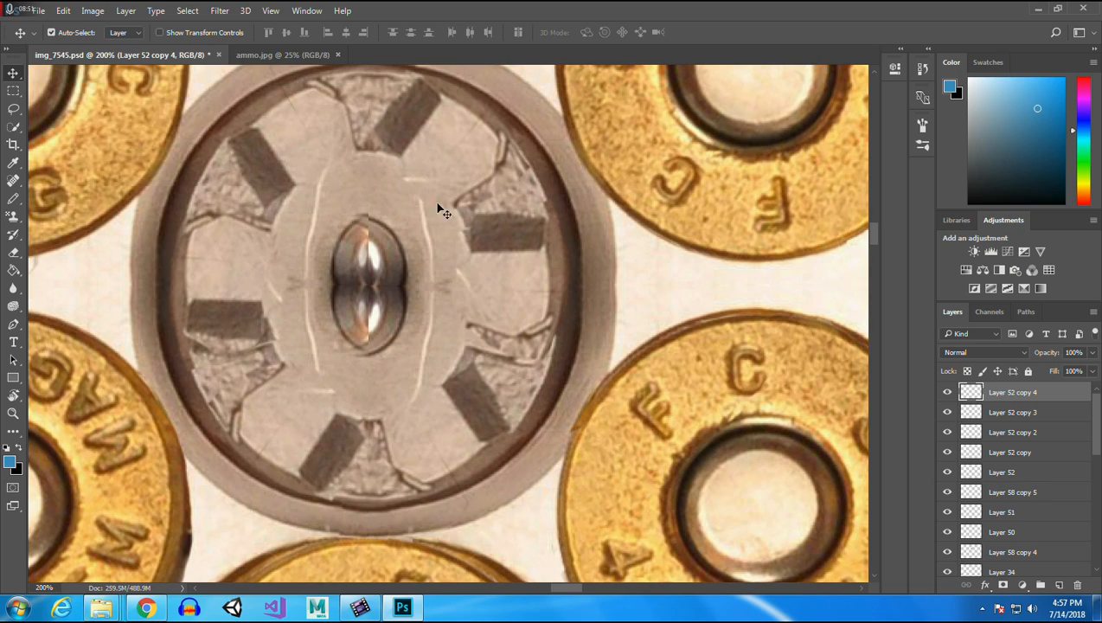
{"action": "left_click", "coordinate": [237, 256], "text": "shift"}
{"action": "left_click", "coordinate": [292, 413], "text": "shift"}
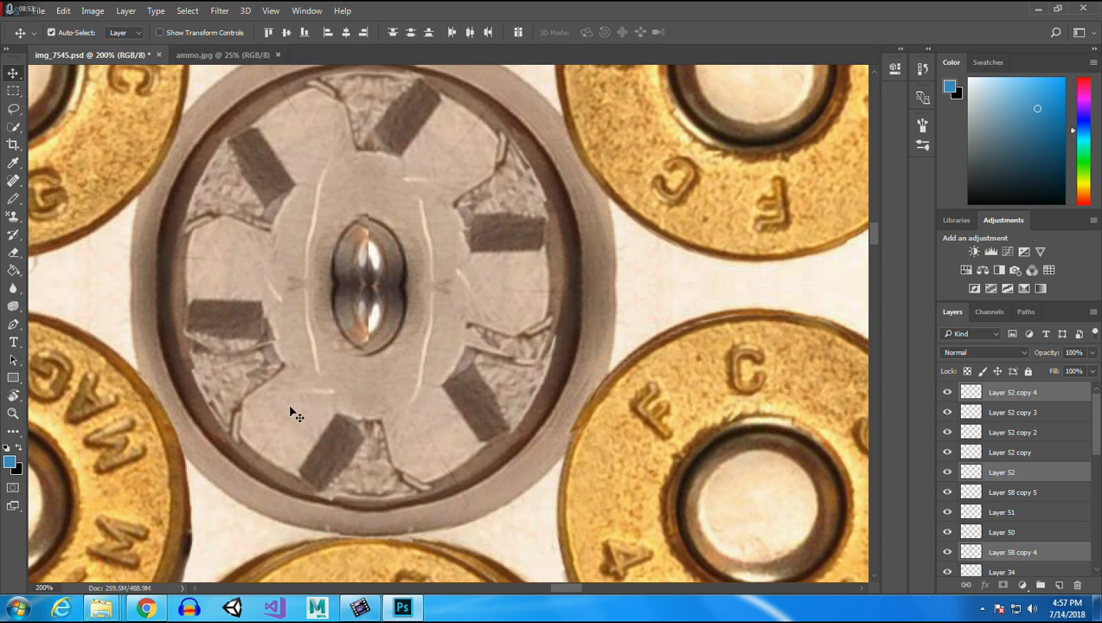
{"action": "left_click", "coordinate": [509, 439], "text": "shift"}
{"action": "left_click", "coordinate": [469, 443], "text": "shift"}
{"action": "left_click", "coordinate": [507, 296], "text": "shift"}
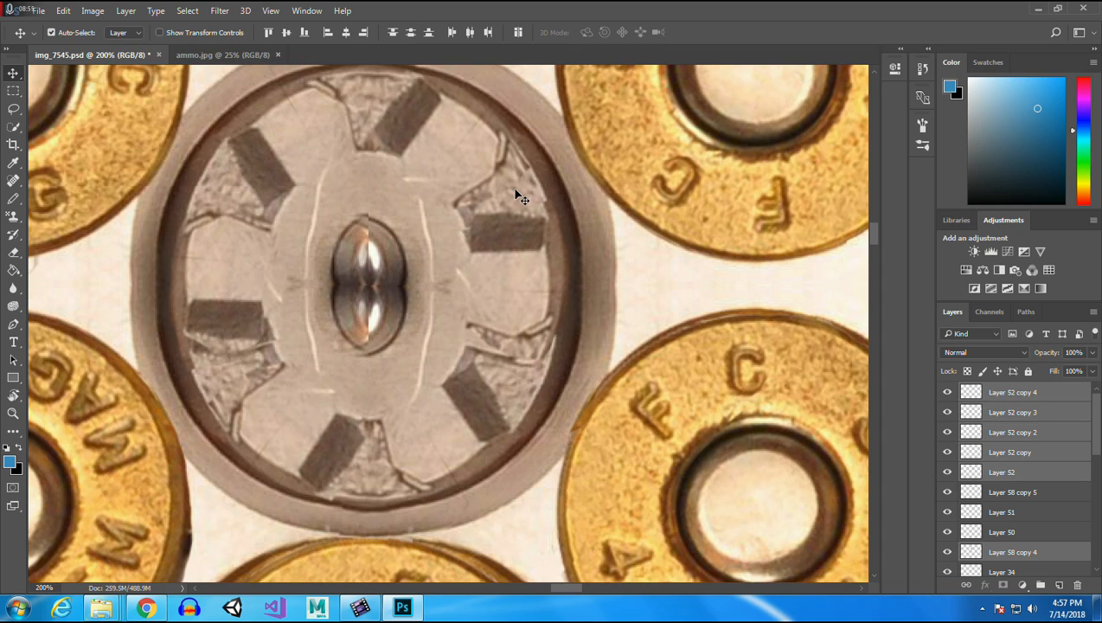
{"action": "right_click", "coordinate": [1015, 426]}
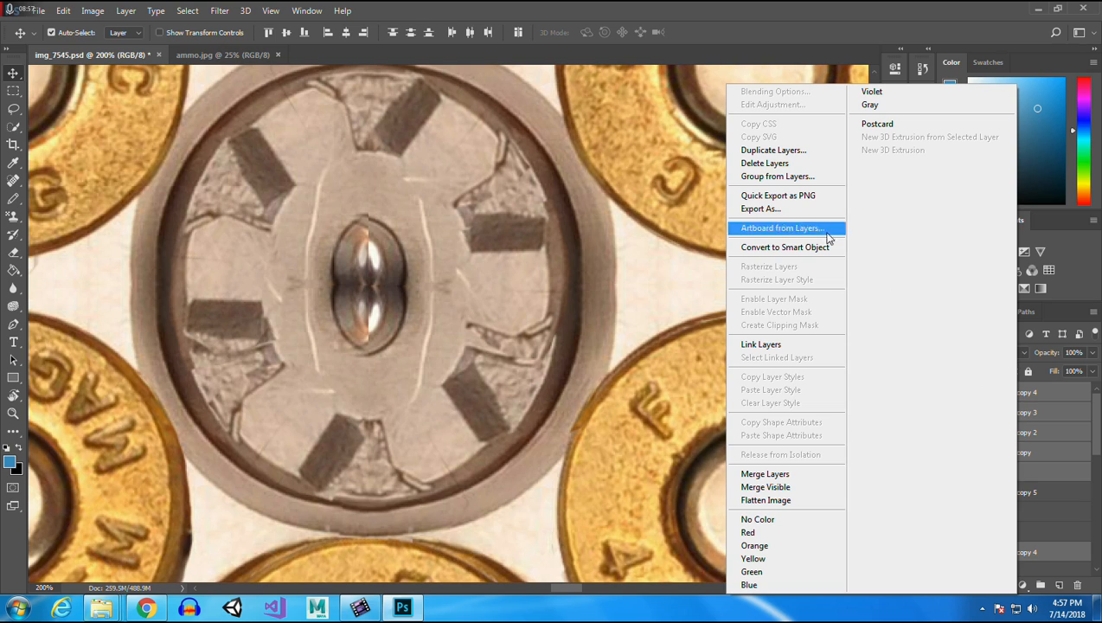
{"action": "left_click", "coordinate": [765, 474]}
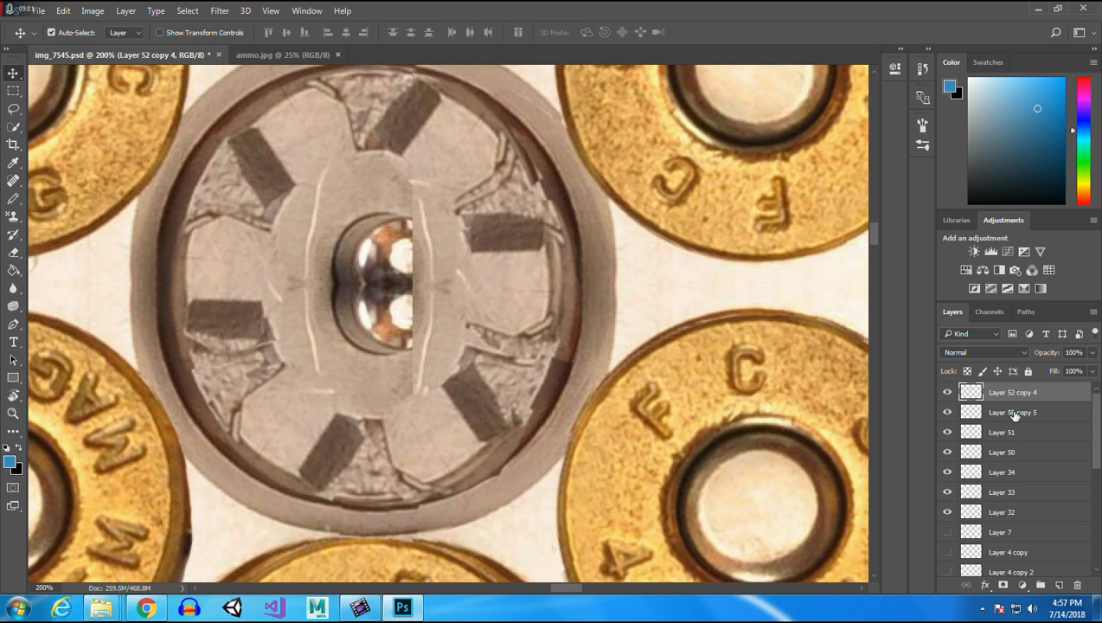
Try reordering Layer 58 copy 5 and Layer 51 around the merged hub layer, and undo back to the separate pieces.
{"action": "left_click_drag", "start_coordinate": [1014, 416], "coordinate": [1014, 392]}
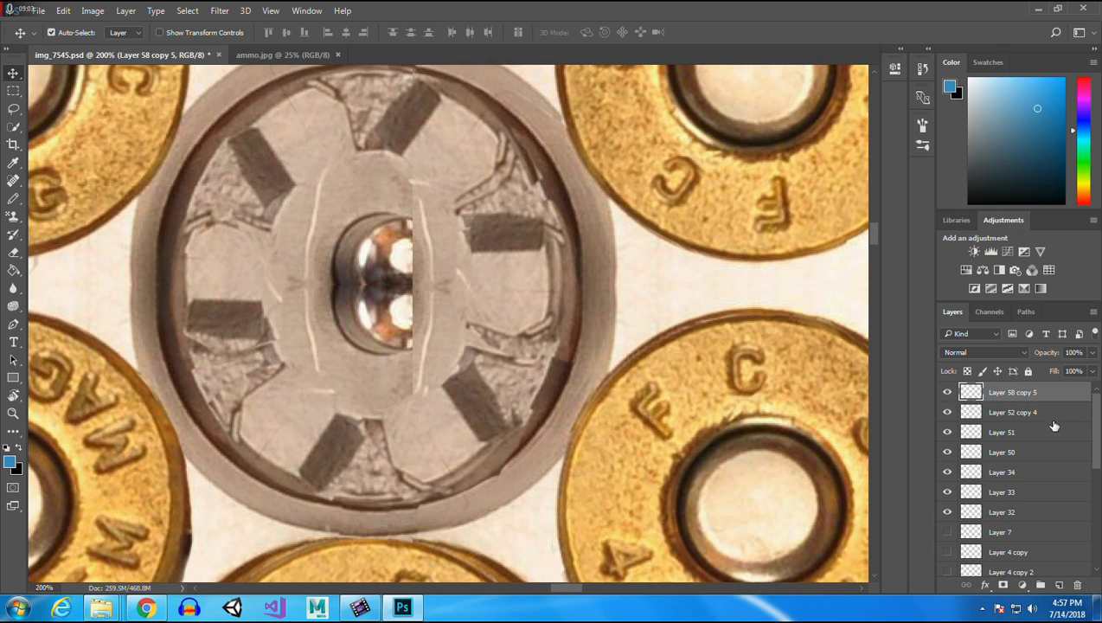
{"action": "mouse_move", "coordinate": [1026, 434]}
{"action": "left_mouse_down"}
{"action": "mouse_move", "coordinate": [1013, 434]}
{"action": "mouse_move", "coordinate": [1006, 394]}
{"action": "mouse_move", "coordinate": [1019, 459]}
{"action": "mouse_move", "coordinate": [1016, 450]}
{"action": "left_mouse_up"}
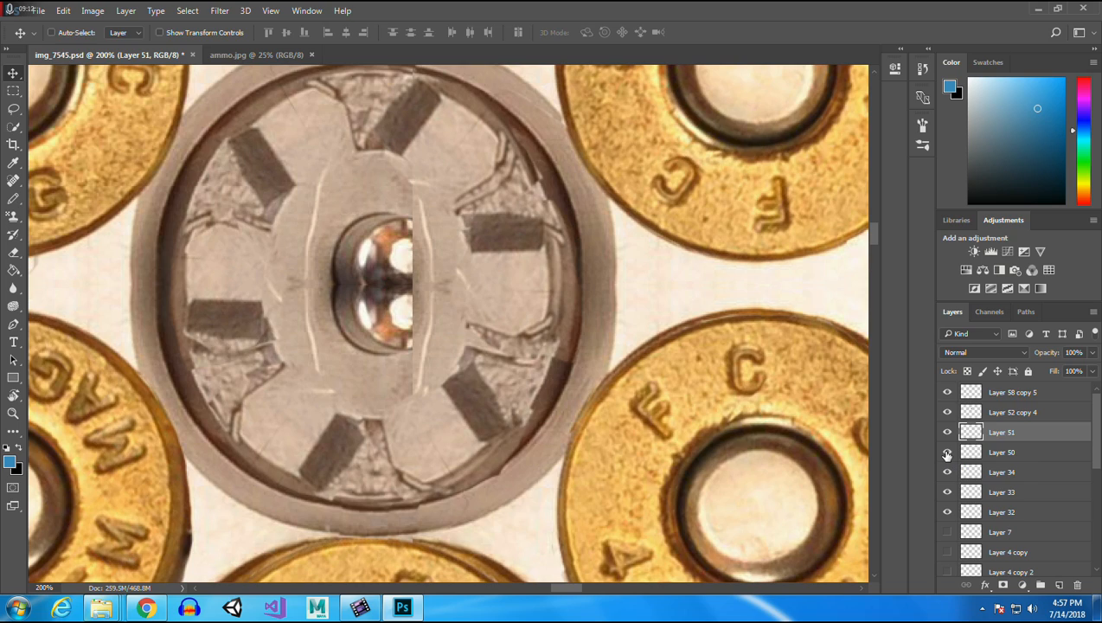
{"action": "key", "text": "ctrl+shift+bracketright"}
{"action": "key", "text": "ctrl+alt+z"}
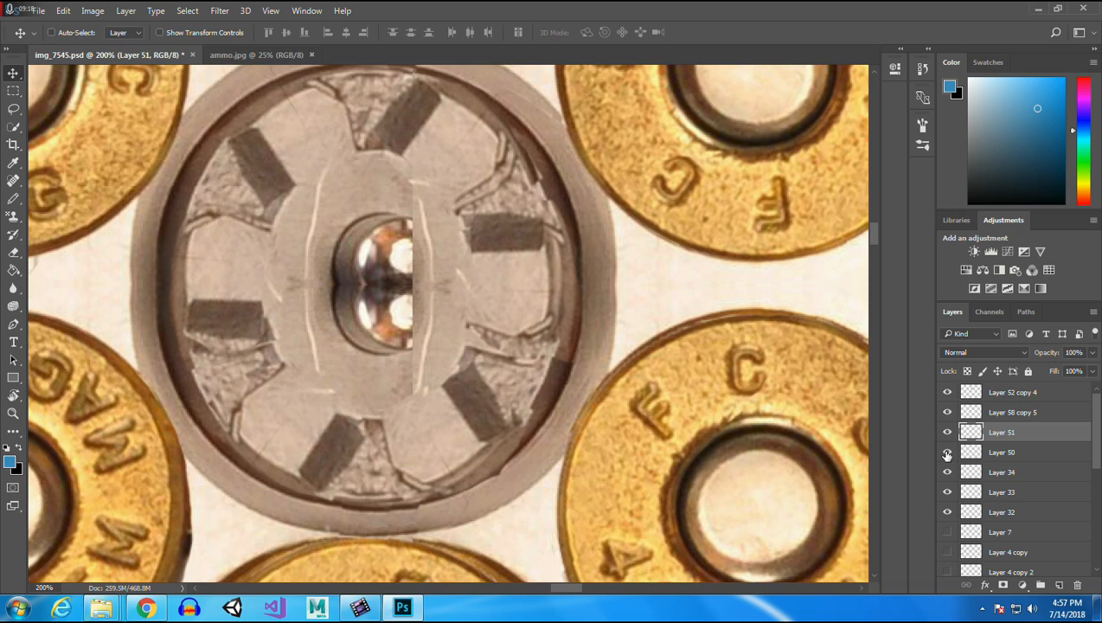
{"action": "key", "text": "ctrl+alt+z"}
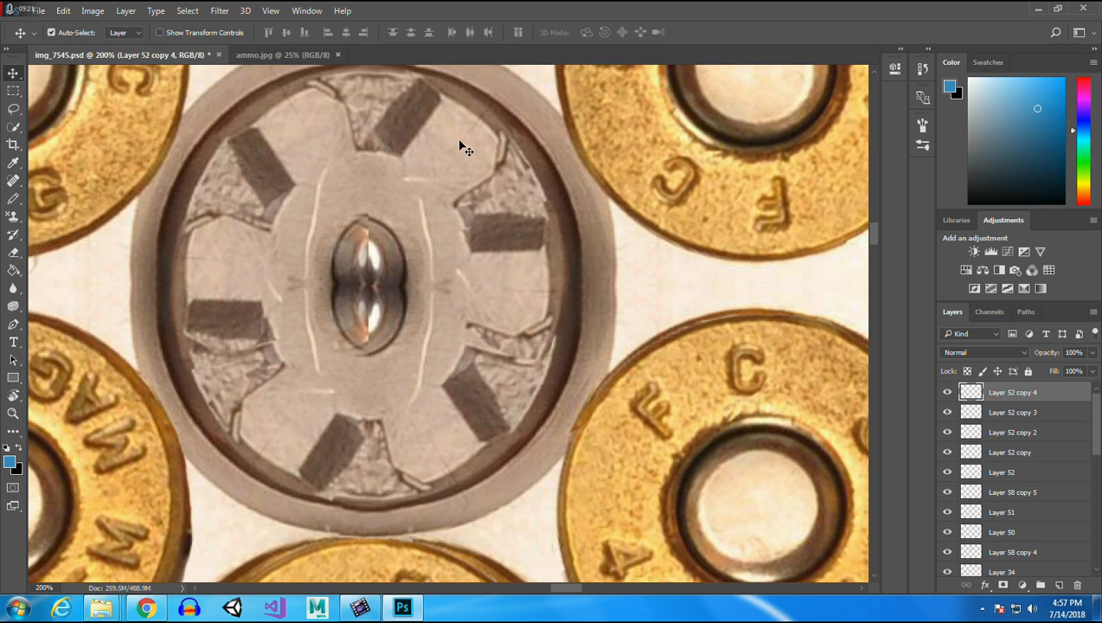
Try again to merge Layer 58 copy 4 with Layer 52 and its copies, and undo the merge.
{"action": "left_click", "coordinate": [304, 143]}
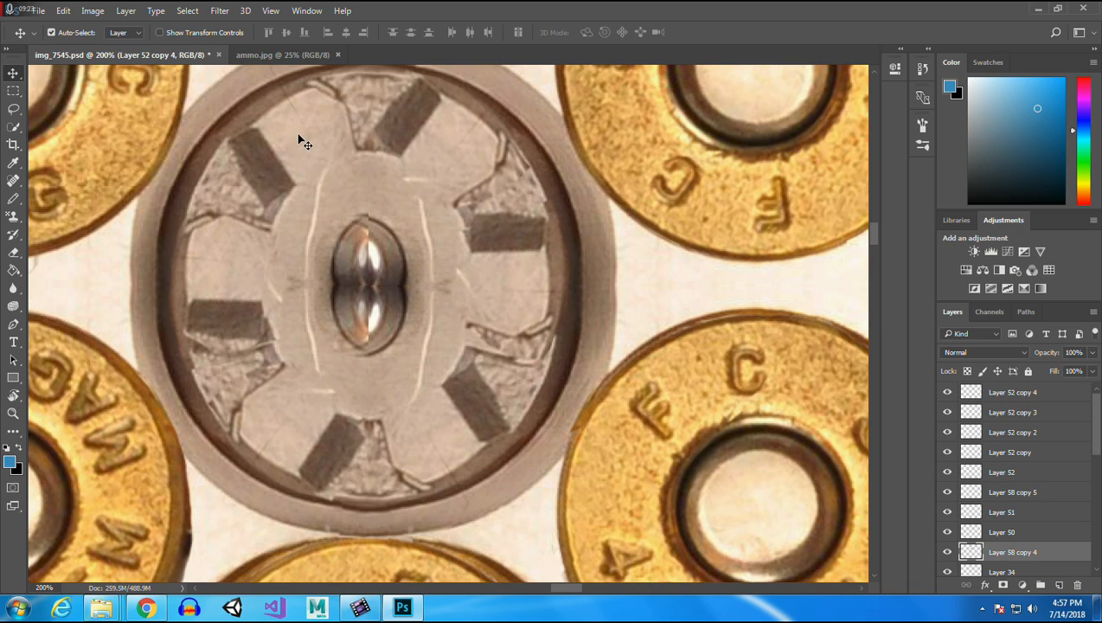
{"action": "left_click", "coordinate": [495, 236], "text": "shift"}
{"action": "left_click", "coordinate": [514, 279], "text": "shift"}
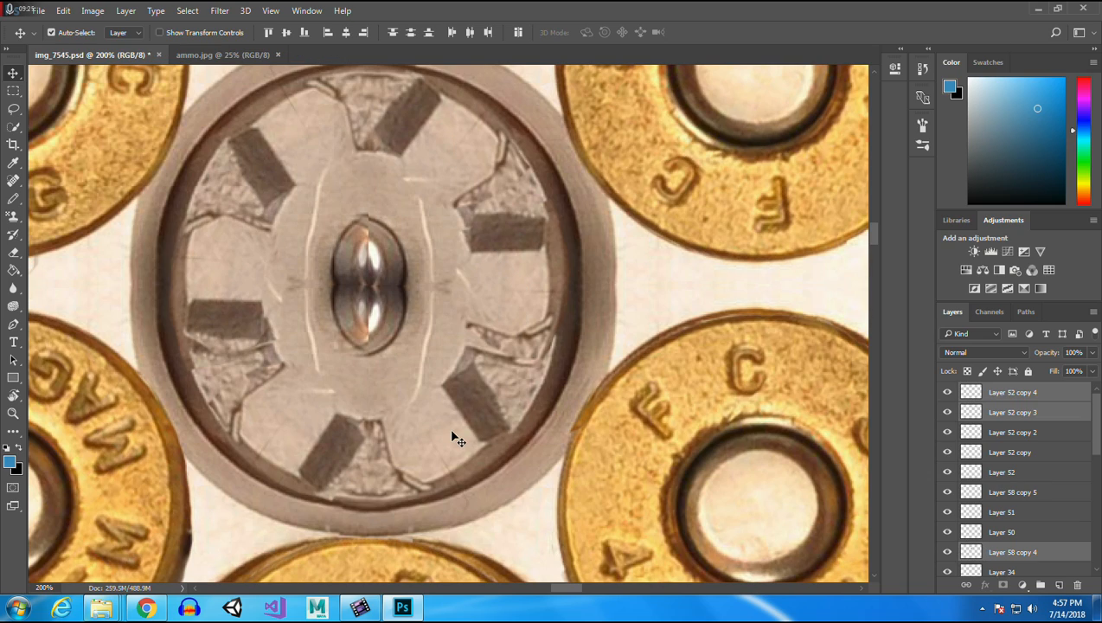
{"action": "left_click", "coordinate": [451, 431], "text": "shift"}
{"action": "left_click", "coordinate": [226, 275], "text": "shift"}
{"action": "right_click", "coordinate": [1010, 406]}
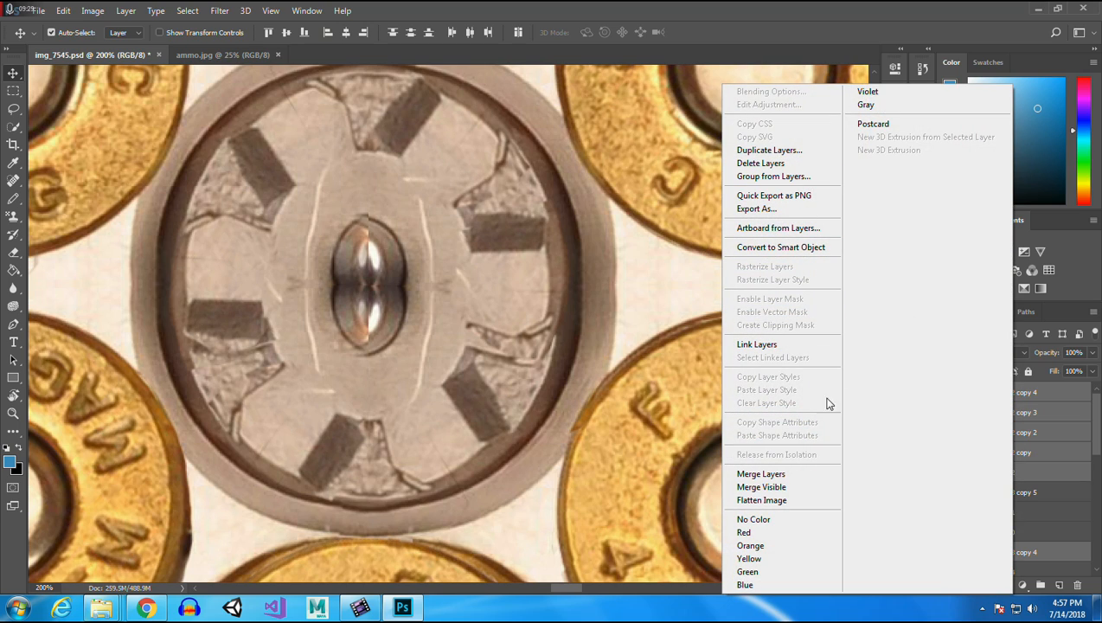
{"action": "left_click", "coordinate": [777, 473]}
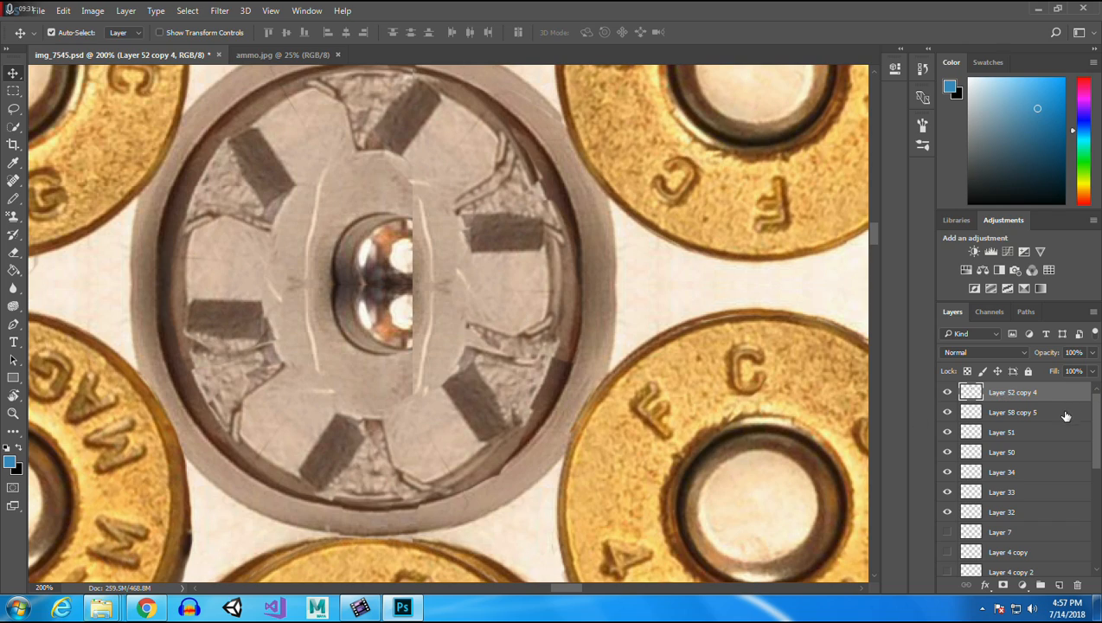
{"action": "key", "text": "ctrl+z"}
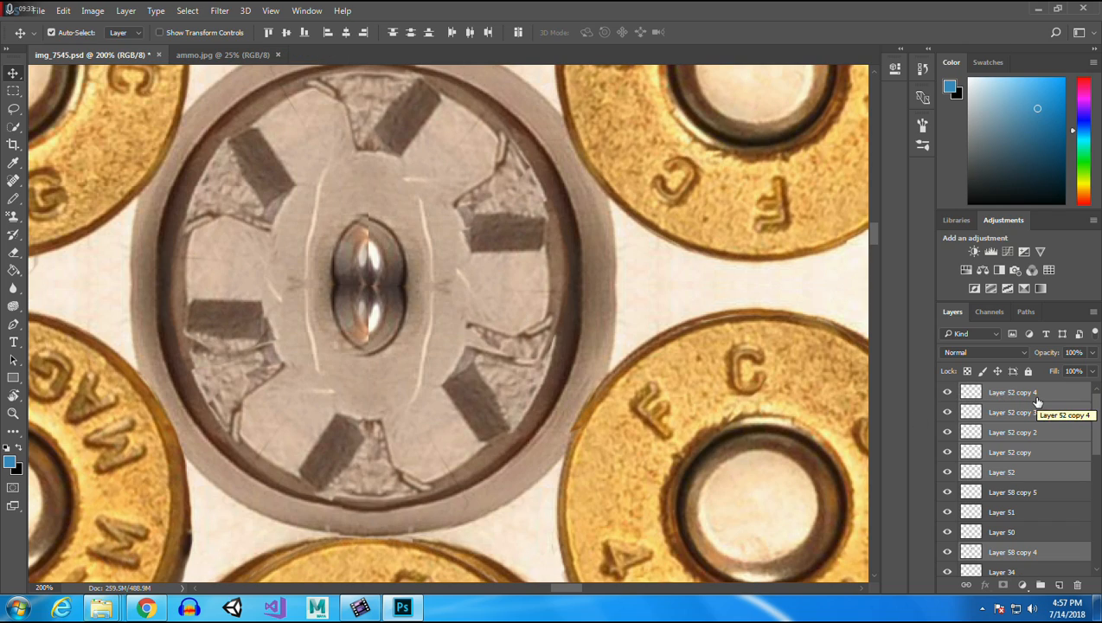
Toggle the visibility of Layer 58 copy 4 to check which part of the hub it covers.
{"action": "left_click", "coordinate": [949, 553]}
{"action": "left_click", "coordinate": [948, 553]}
{"action": "left_click", "coordinate": [949, 553]}
{"action": "left_click", "coordinate": [949, 553]}
Merge Layer 52 and its four copies into one layer, leaving out Layer 58 copy 4.
{"action": "left_click", "coordinate": [332, 343]}
{"action": "left_click", "coordinate": [223, 266]}
{"action": "left_click", "coordinate": [280, 417], "text": "shift"}
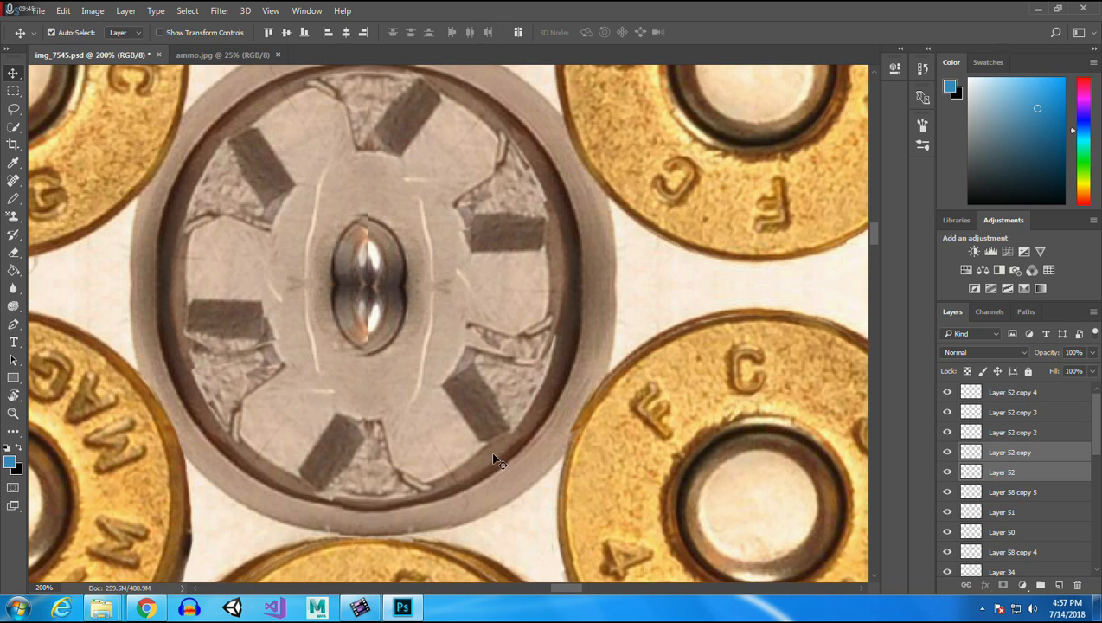
{"action": "left_click", "coordinate": [455, 437], "text": "shift"}
{"action": "left_click", "coordinate": [500, 302], "text": "shift"}
{"action": "left_click", "coordinate": [457, 143], "text": "shift"}
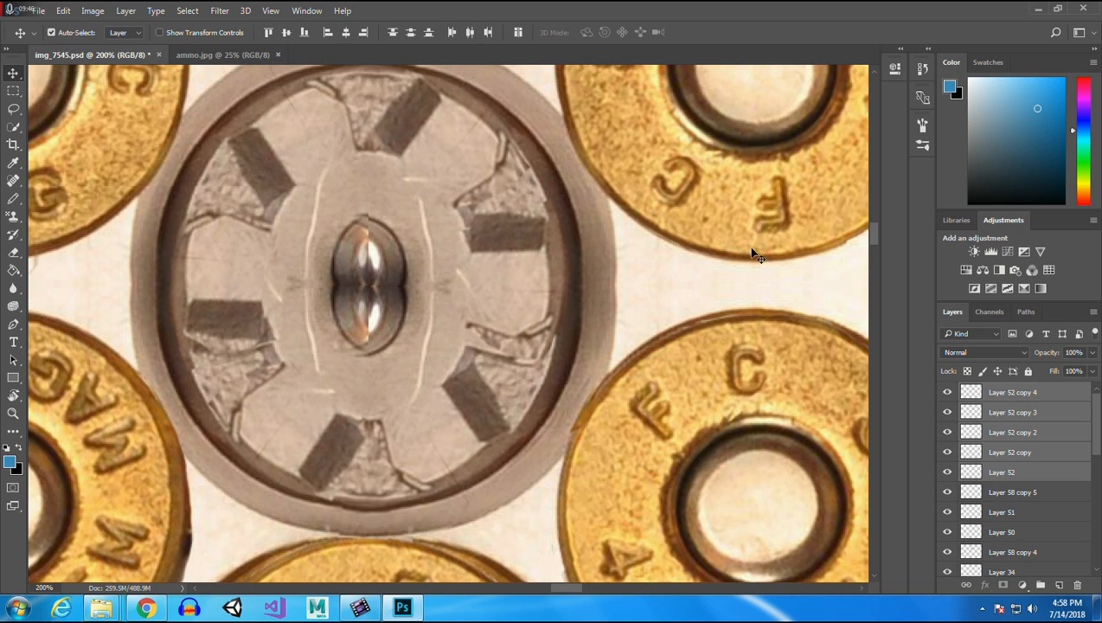
{"action": "right_click", "coordinate": [1023, 413]}
{"action": "left_click", "coordinate": [804, 472]}
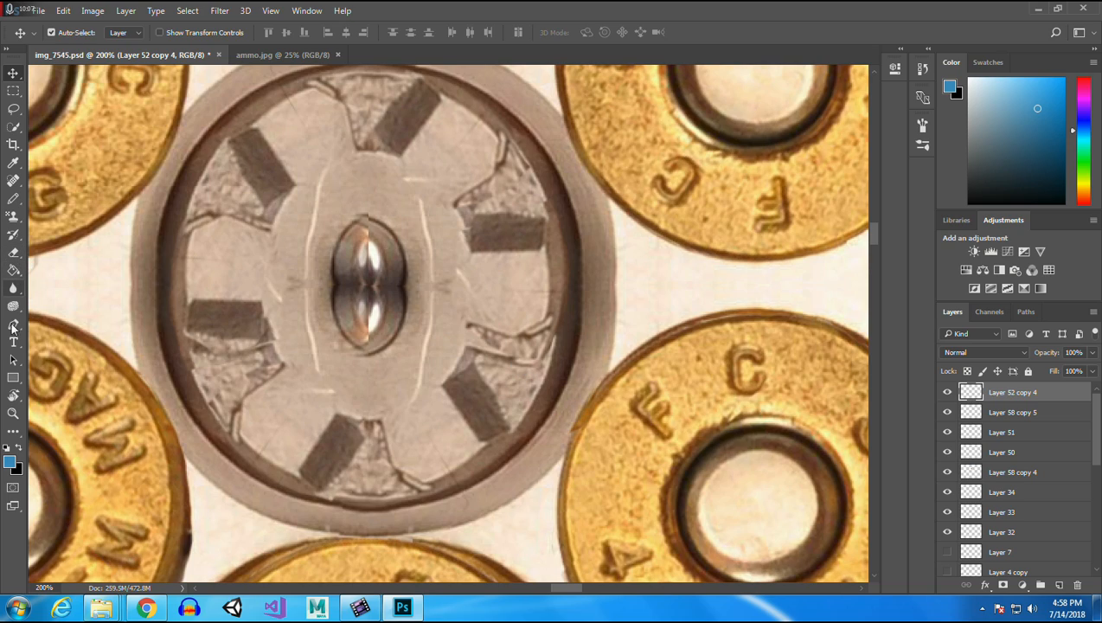
Examine the whole cylinder at 50% zoom and return to a close view of the hub's centre.
{"action": "left_click", "coordinate": [13, 412]}
{"action": "right_click", "coordinate": [456, 225]}
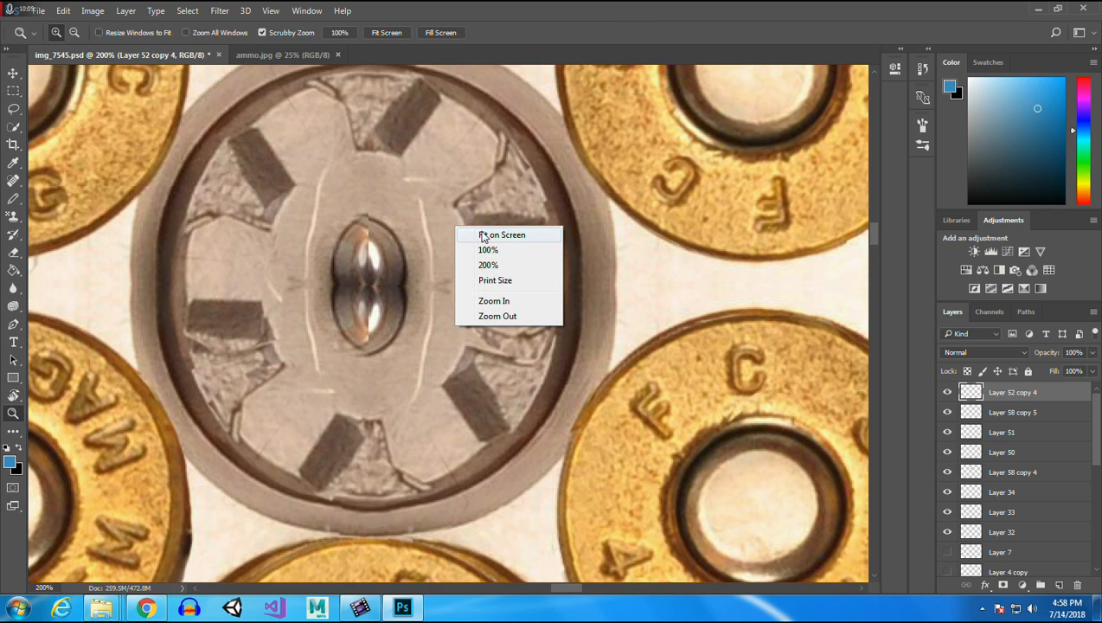
{"action": "key", "text": "Escape"}
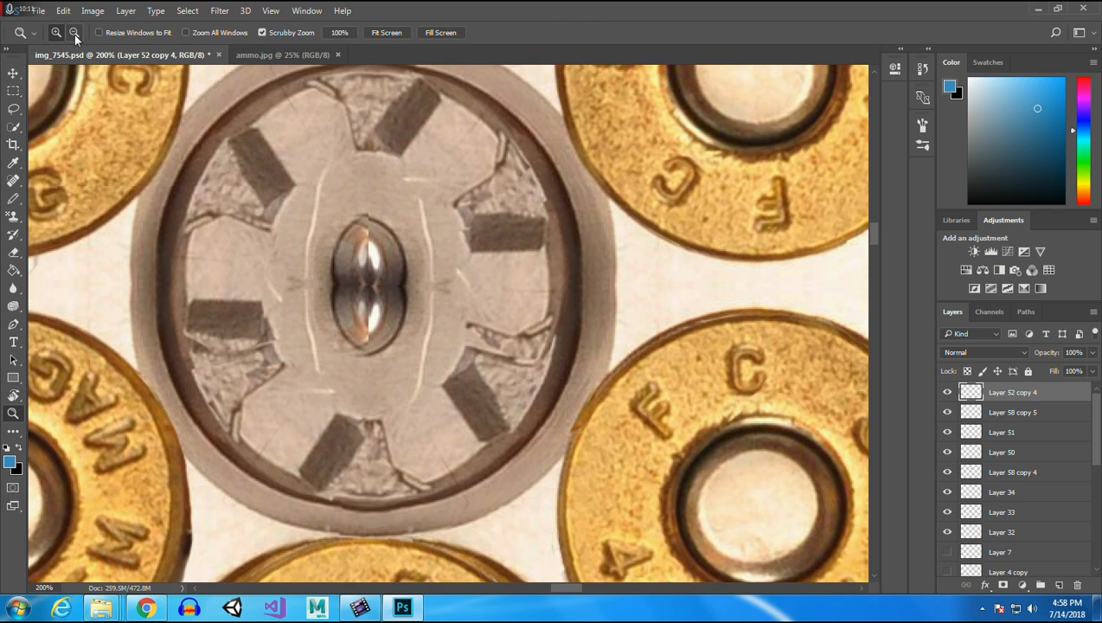
{"action": "left_click", "coordinate": [422, 238]}
{"action": "left_click", "coordinate": [425, 240]}
{"action": "left_click", "coordinate": [574, 273]}
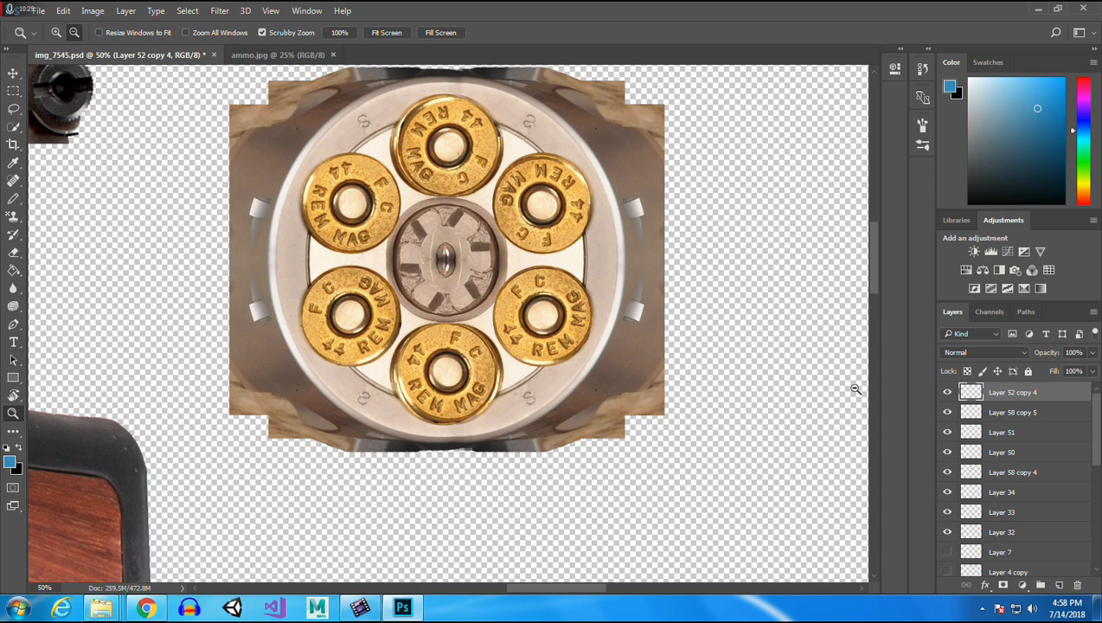
{"action": "left_click", "coordinate": [56, 32]}
{"action": "left_click_drag", "start_coordinate": [449, 254], "coordinate": [473, 261]}
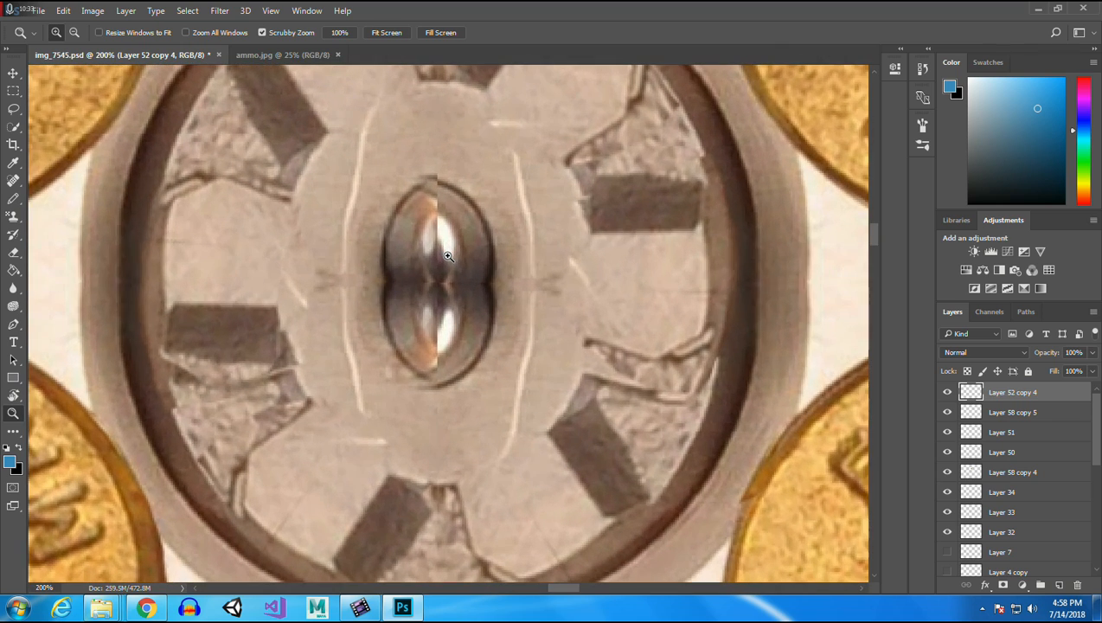
Merge Layer 51 and Layer 58 copy 4 into one layer.
{"action": "left_click", "coordinate": [13, 72]}
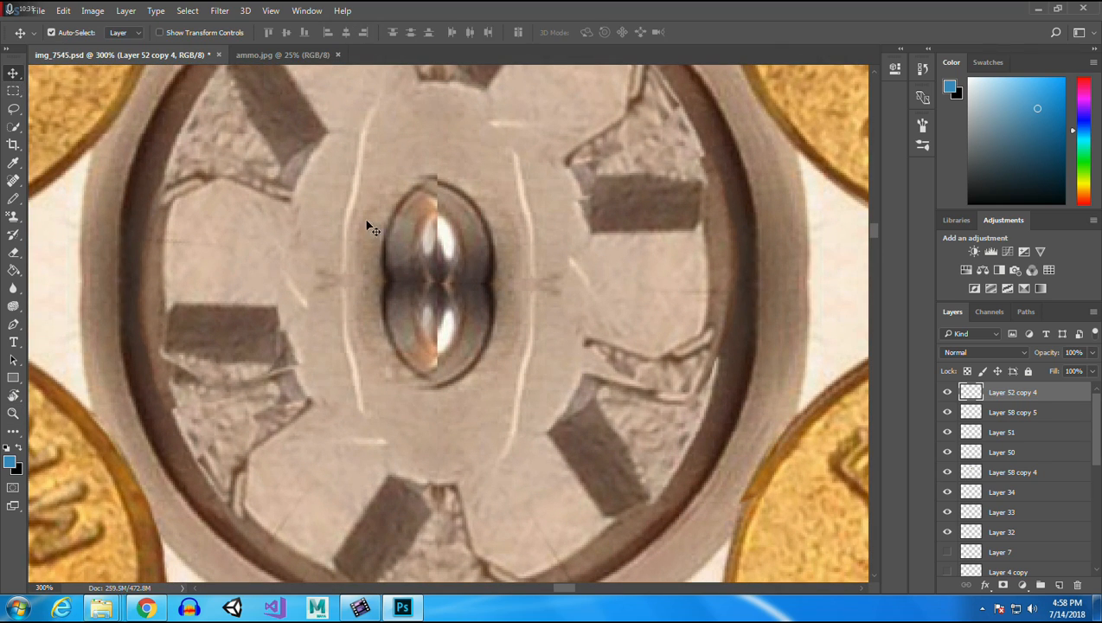
{"action": "left_click", "coordinate": [493, 260]}
{"action": "left_click", "coordinate": [387, 329], "text": "shift"}
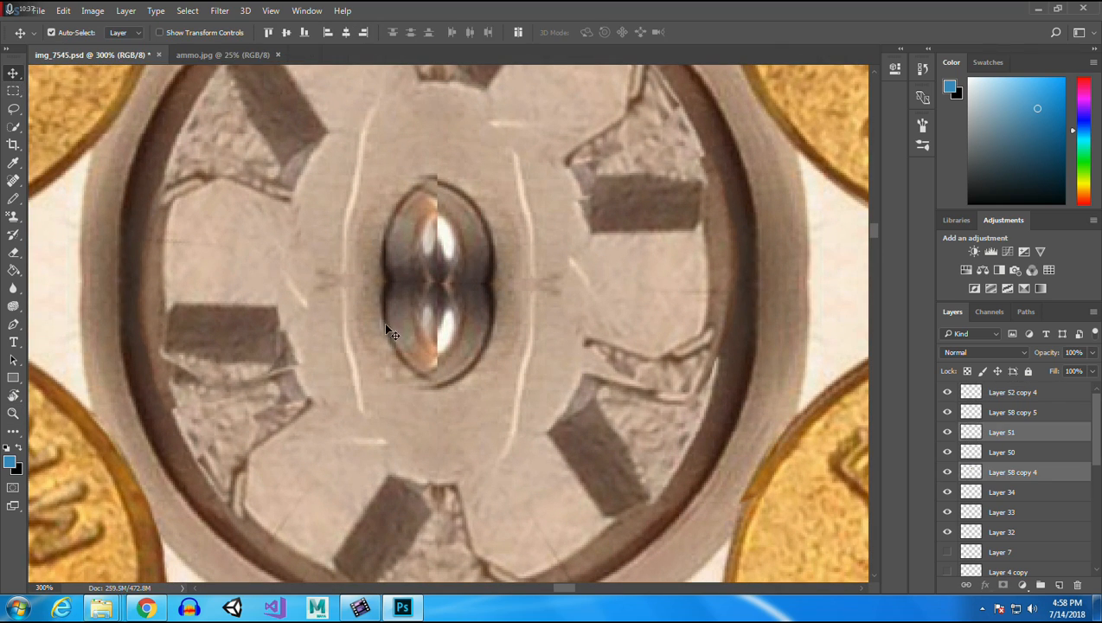
{"action": "left_click", "coordinate": [368, 381], "text": "shift"}
{"action": "left_click", "coordinate": [368, 381], "text": "shift"}
{"action": "left_click", "coordinate": [528, 379]}
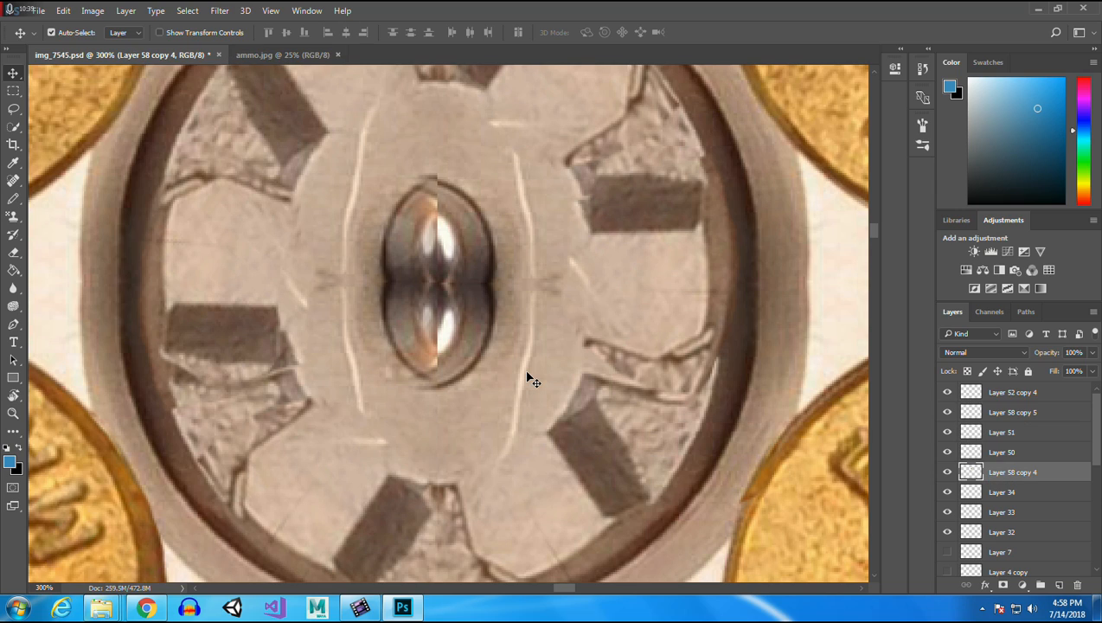
{"action": "left_click", "coordinate": [528, 379], "text": "shift"}
{"action": "right_click", "coordinate": [1012, 436]}
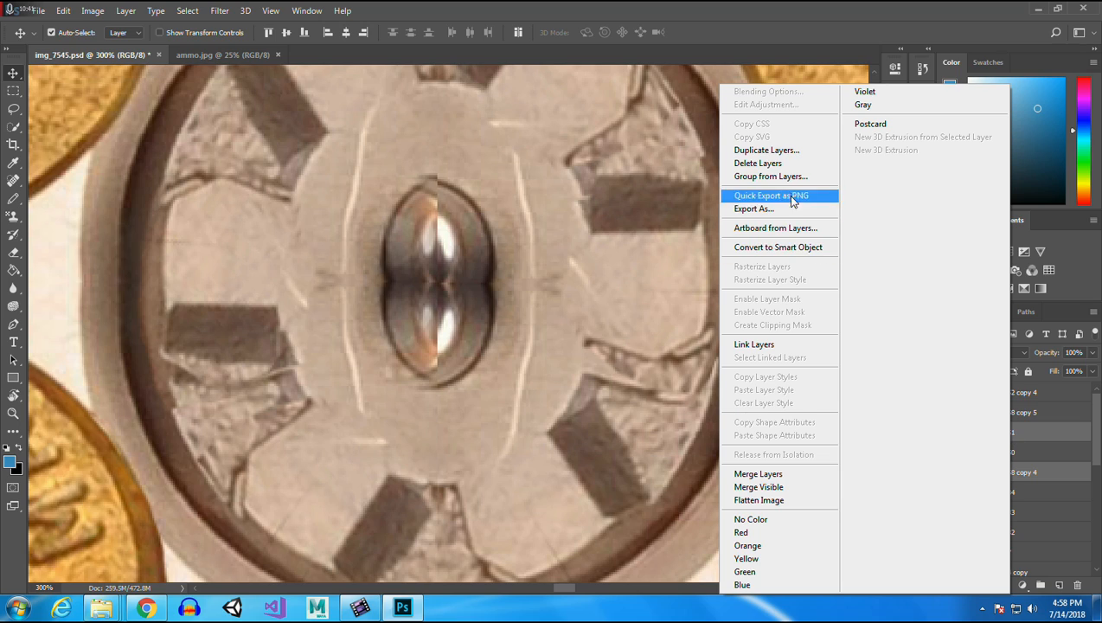
{"action": "left_click", "coordinate": [786, 475]}
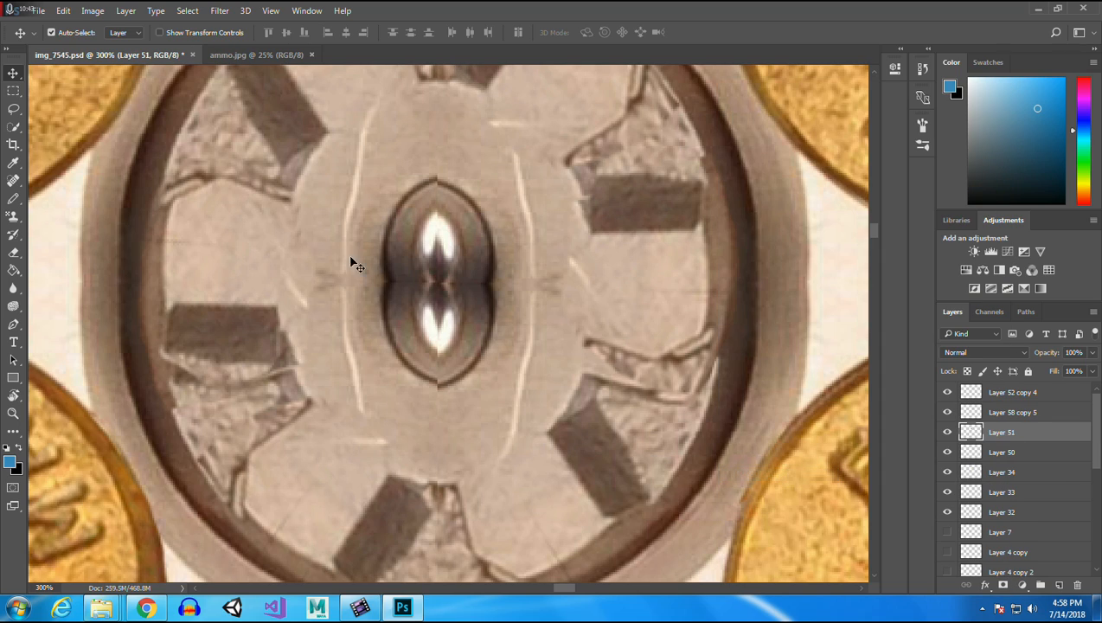
Move Layer 50 above Layer 51 and merge the two into one layer.
{"action": "left_click_drag", "start_coordinate": [1006, 458], "coordinate": [1001, 435]}
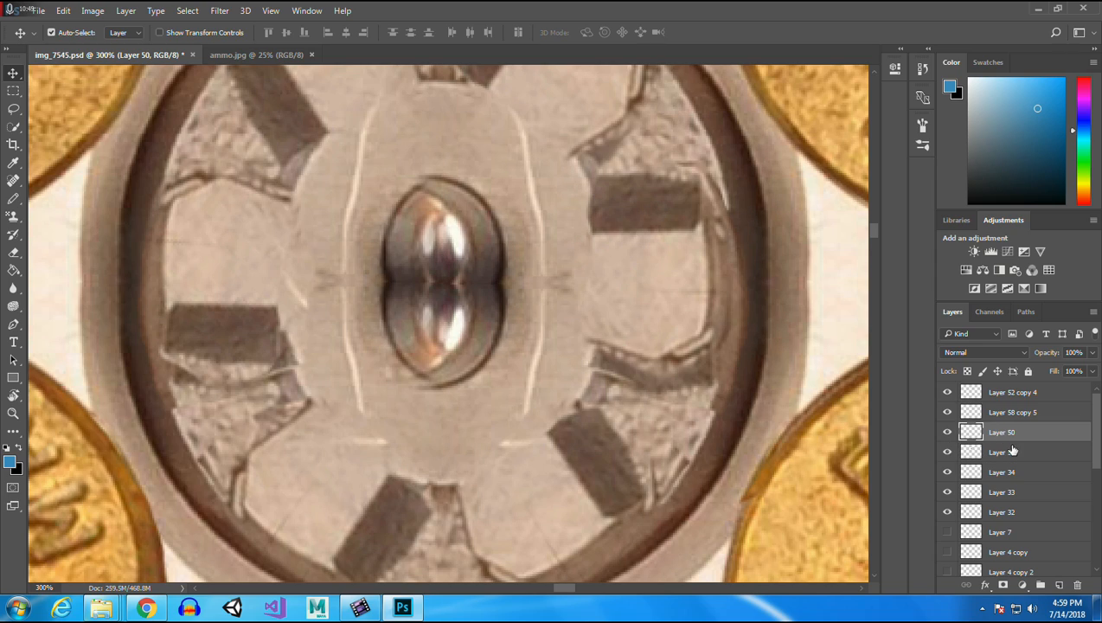
{"action": "left_click", "coordinate": [1013, 451], "text": "shift"}
{"action": "right_click", "coordinate": [1013, 451]}
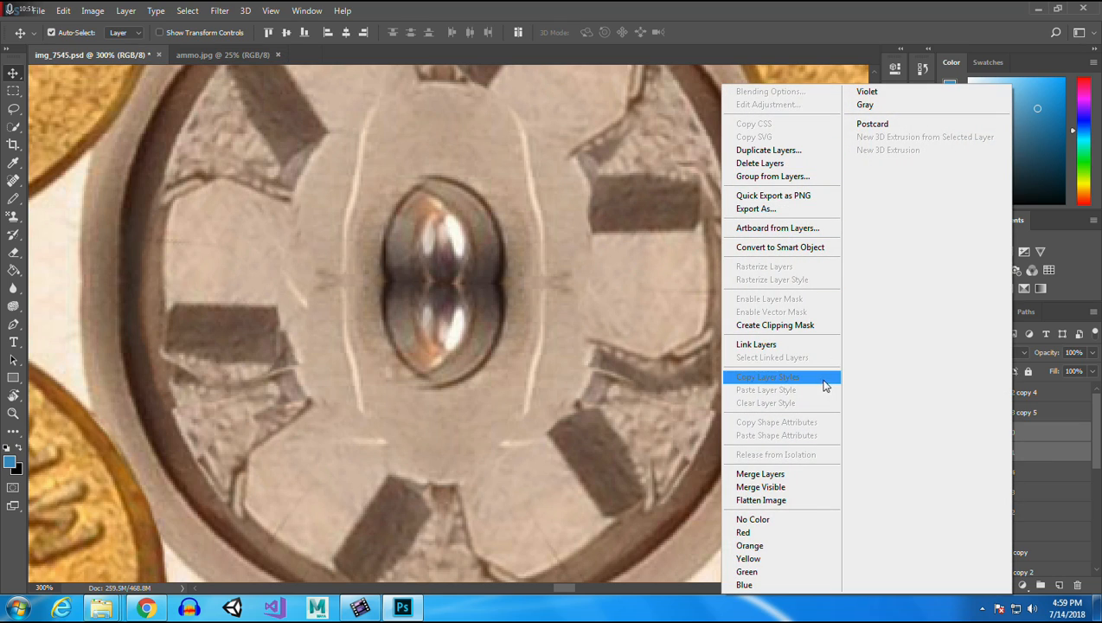
{"action": "left_click", "coordinate": [759, 475]}
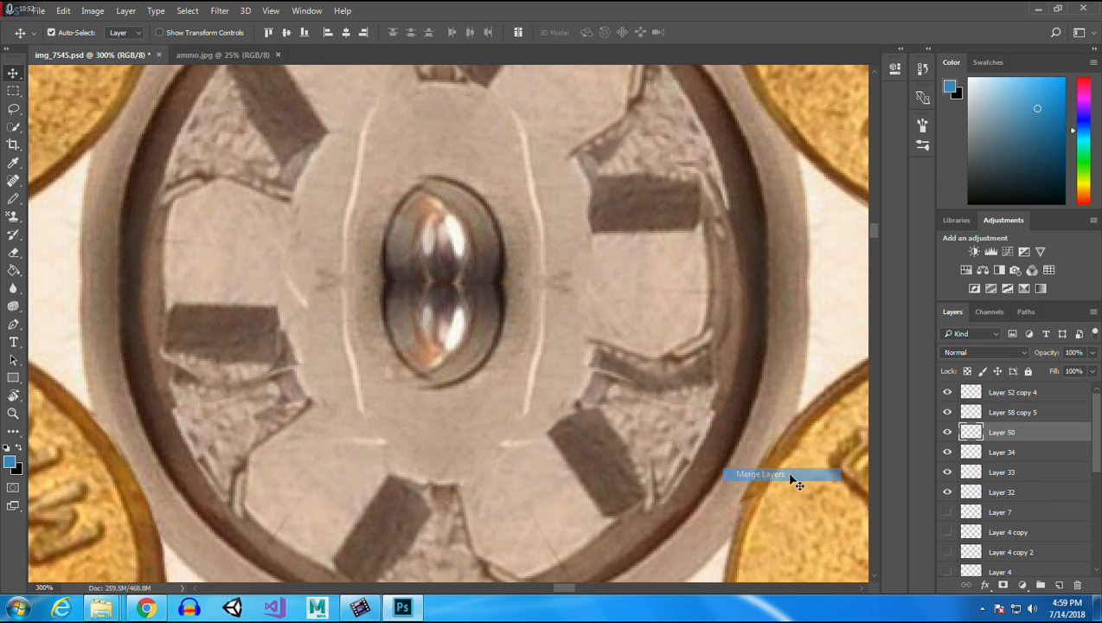
Select the upper-right quarter of the hub's central pin on Layer 50 and copy it to a new layer.
{"action": "left_click", "coordinate": [12, 92]}
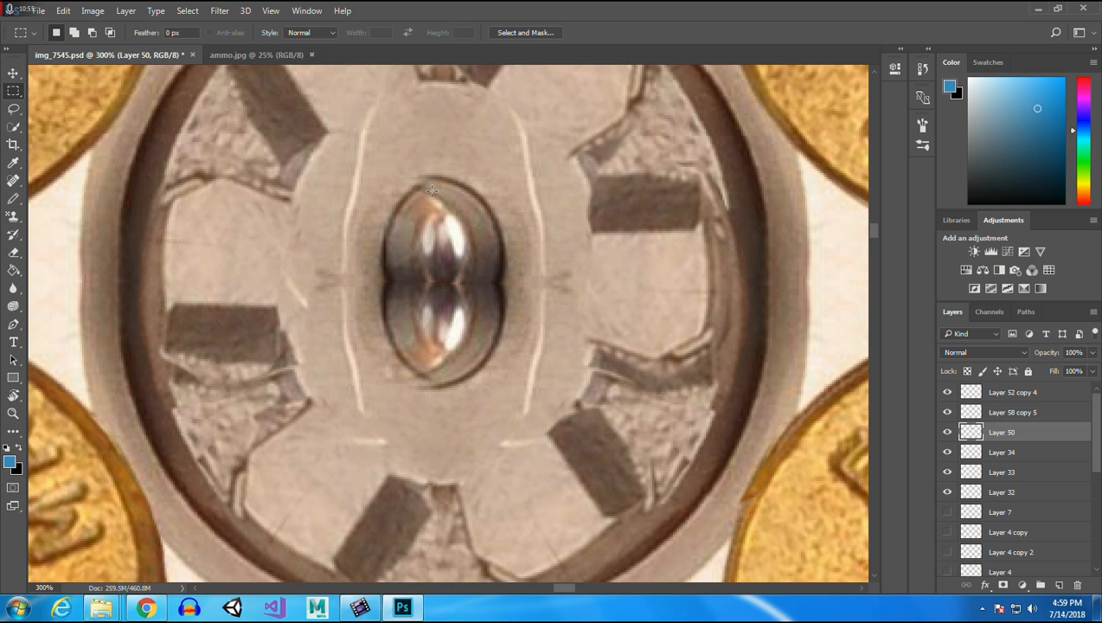
{"action": "left_click_drag", "start_coordinate": [433, 178], "coordinate": [510, 262]}
{"action": "left_click", "coordinate": [451, 148]}
{"action": "left_click_drag", "start_coordinate": [433, 163], "coordinate": [525, 258]}
{"action": "key", "text": "ctrl+j"}
Rotate the copied pin quarter 90° clockwise and place it below the original quarter as the pin's lower-right part.
{"action": "left_click", "coordinate": [63, 10]}
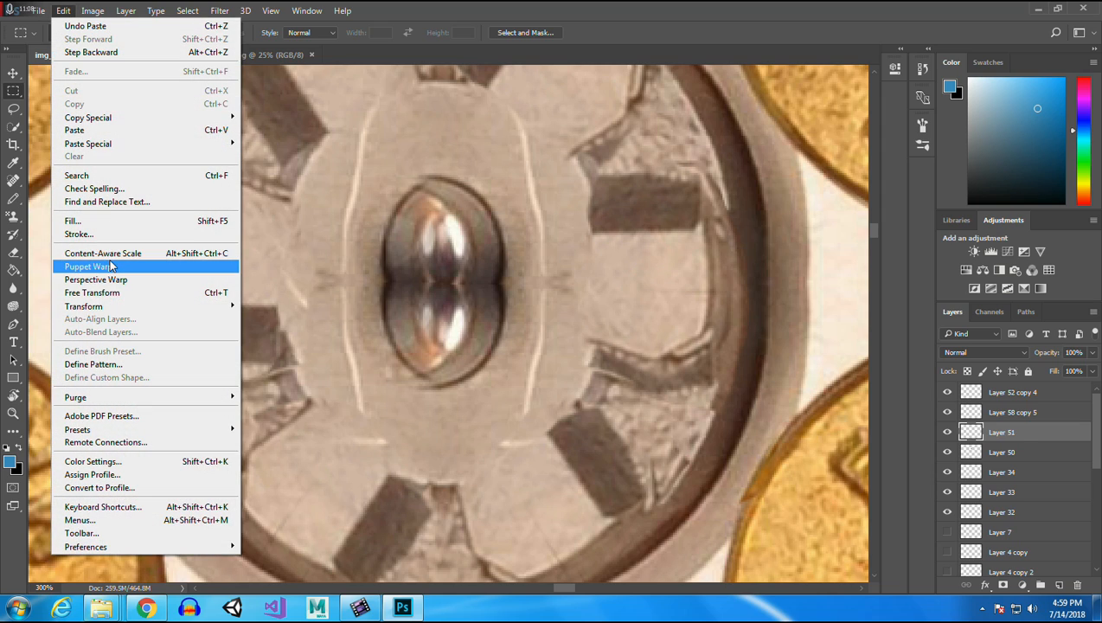
{"action": "mouse_move", "coordinate": [104, 307]}
{"action": "left_click", "coordinate": [288, 424]}
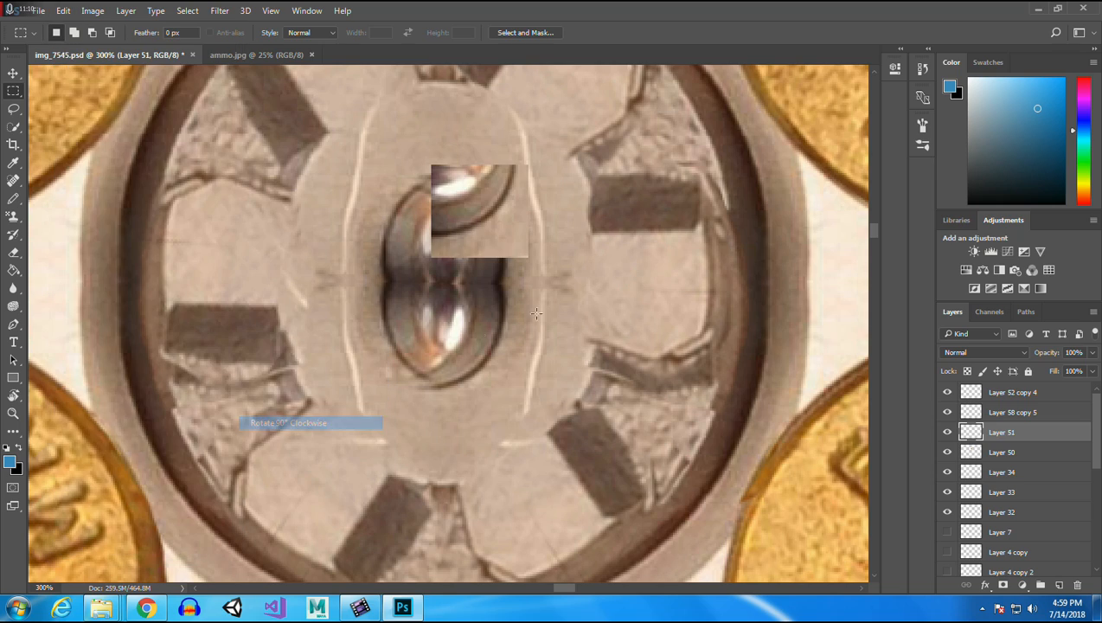
{"action": "left_click", "coordinate": [13, 73]}
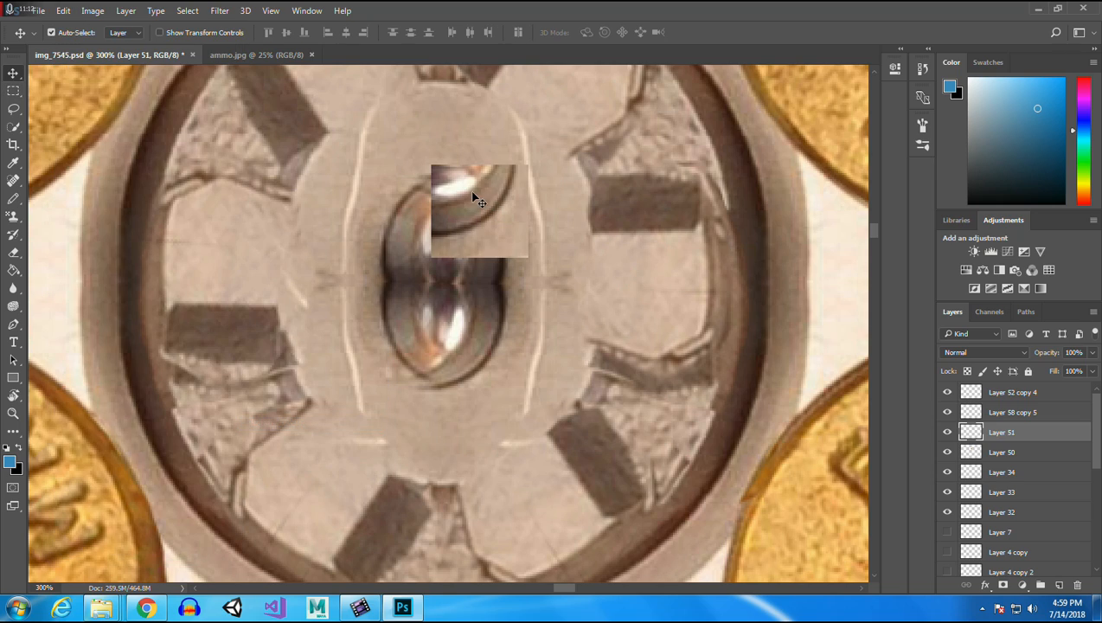
{"action": "left_click_drag", "start_coordinate": [474, 197], "coordinate": [484, 318]}
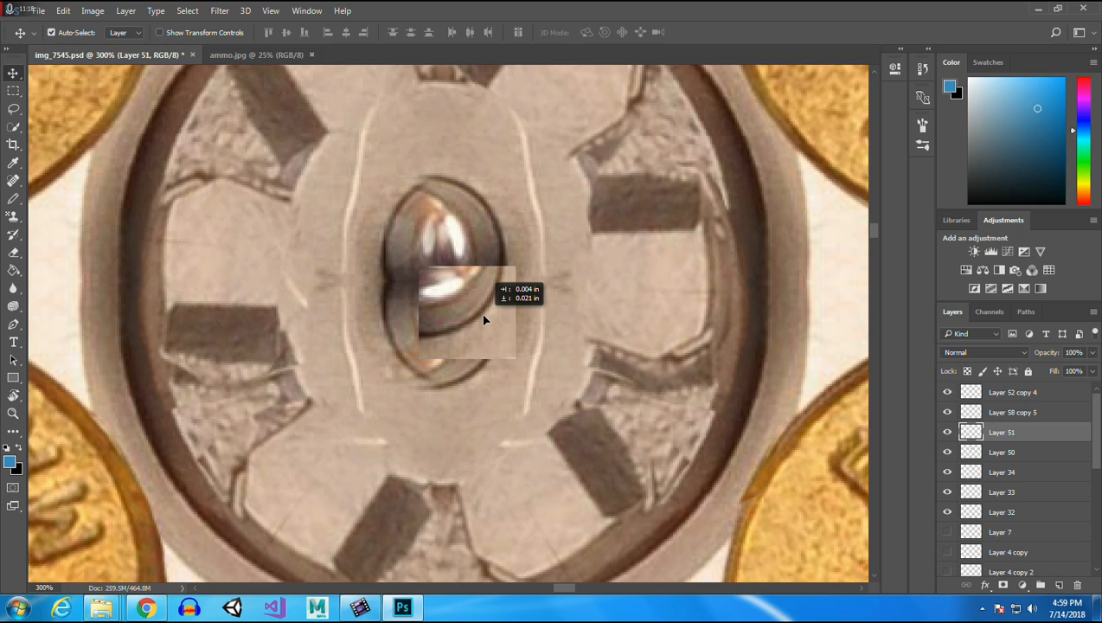
{"action": "mouse_move", "coordinate": [484, 321]}
{"action": "left_mouse_down"}
{"action": "mouse_move", "coordinate": [480, 296]}
{"action": "mouse_move", "coordinate": [486, 306]}
{"action": "left_mouse_up"}
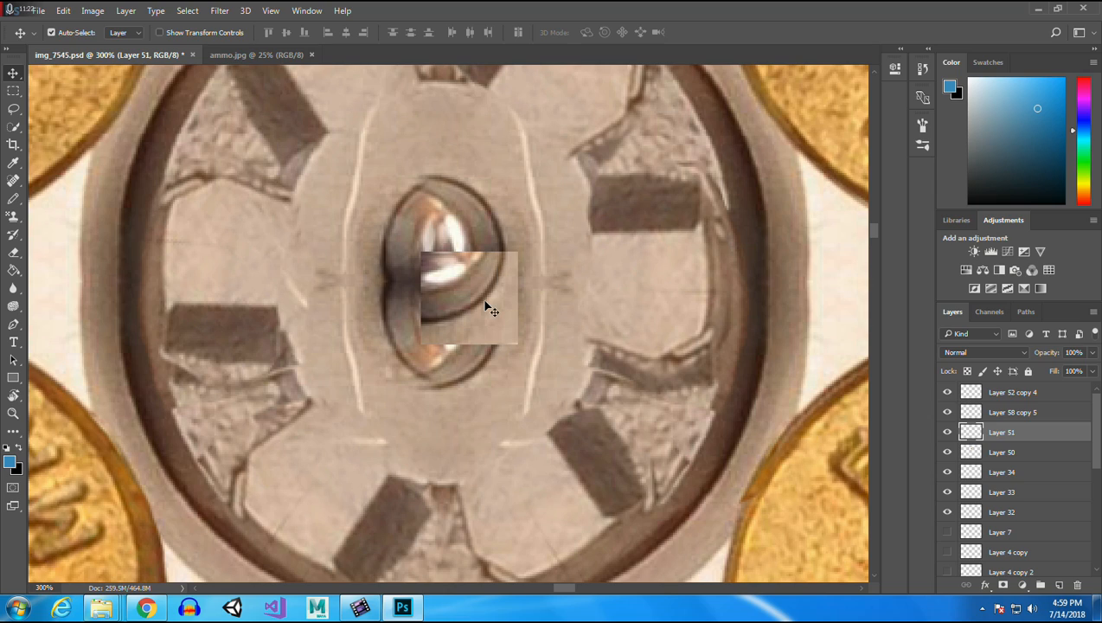
Set the Eraser size to 53 px and erase the square outer edges of the rotated pin quarter.
{"action": "left_click", "coordinate": [13, 254]}
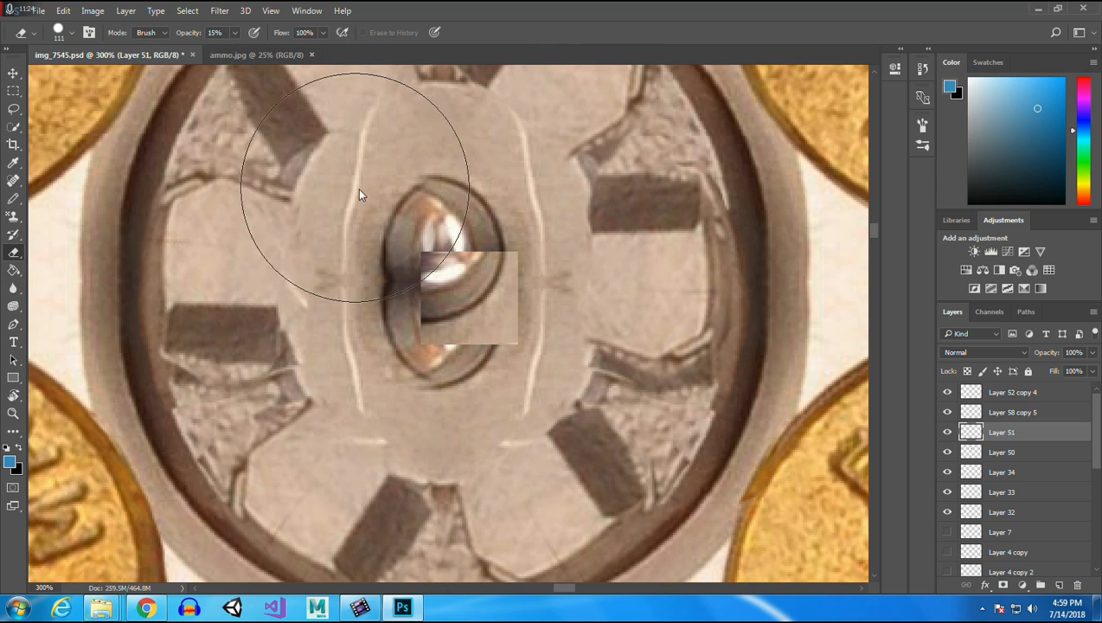
{"action": "left_click", "coordinate": [73, 34]}
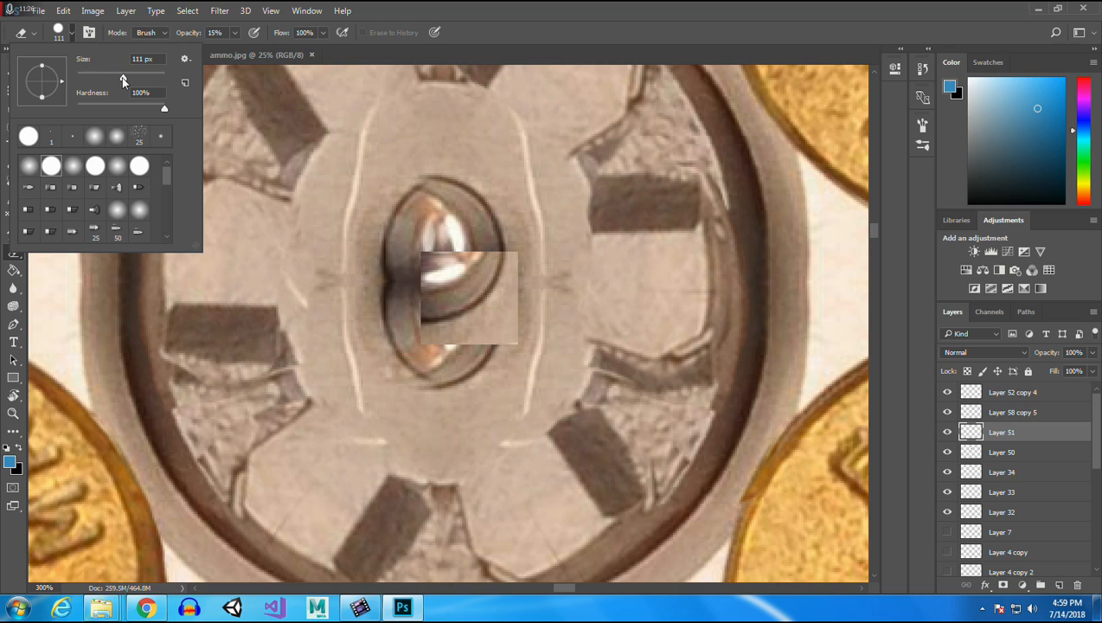
{"action": "left_click_drag", "start_coordinate": [121, 77], "coordinate": [101, 81]}
{"action": "left_click", "coordinate": [405, 209]}
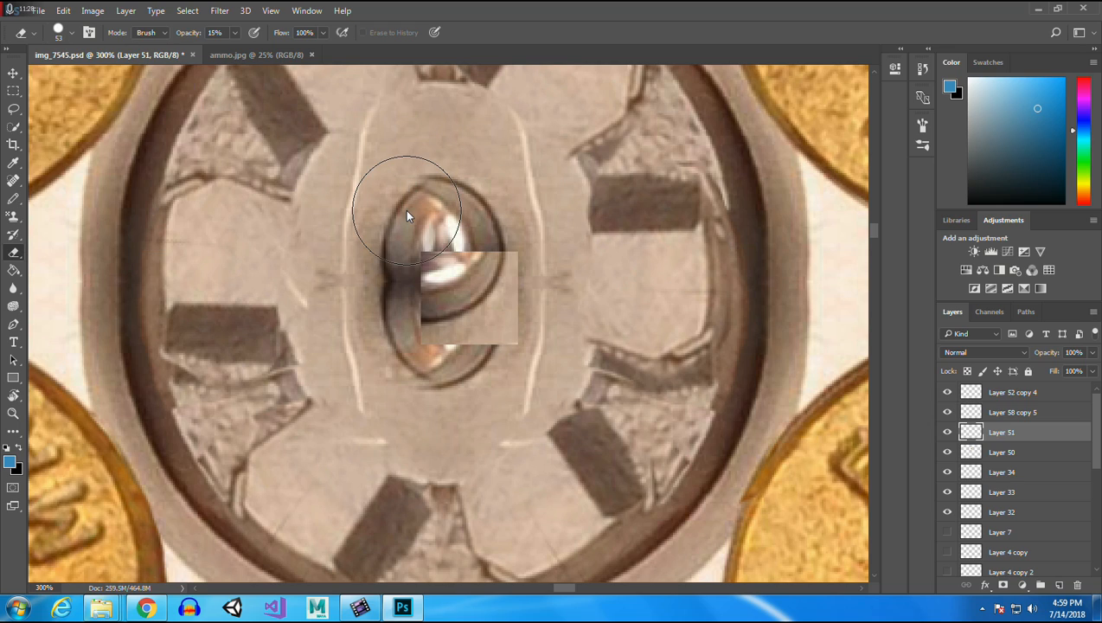
{"action": "left_click", "coordinate": [409, 223]}
{"action": "left_click", "coordinate": [407, 225]}
{"action": "left_click", "coordinate": [409, 224]}
{"action": "left_click", "coordinate": [408, 223]}
{"action": "mouse_move", "coordinate": [408, 227]}
{"action": "left_mouse_down"}
{"action": "mouse_move", "coordinate": [448, 204]}
{"action": "mouse_move", "coordinate": [495, 207]}
{"action": "mouse_move", "coordinate": [529, 217]}
{"action": "mouse_move", "coordinate": [564, 264]}
{"action": "mouse_move", "coordinate": [543, 220]}
{"action": "mouse_move", "coordinate": [496, 200]}
{"action": "mouse_move", "coordinate": [547, 233]}
{"action": "mouse_move", "coordinate": [562, 279]}
{"action": "mouse_move", "coordinate": [536, 364]}
{"action": "mouse_move", "coordinate": [513, 383]}
{"action": "mouse_move", "coordinate": [422, 386]}
{"action": "mouse_move", "coordinate": [476, 381]}
{"action": "mouse_move", "coordinate": [530, 355]}
{"action": "left_mouse_up"}
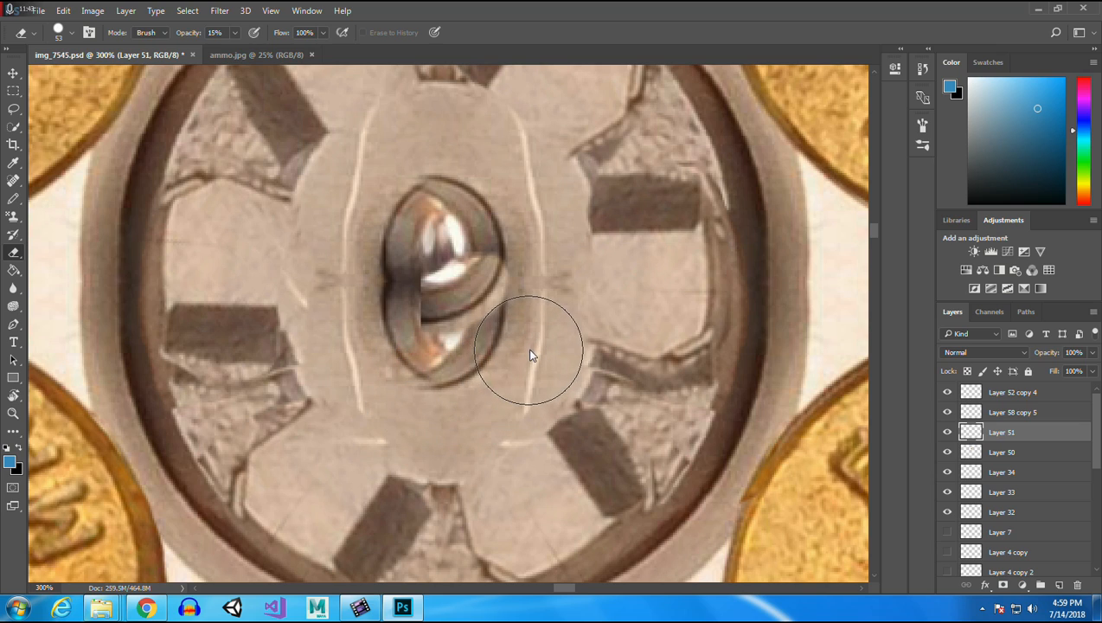
Erase the remaining background outside the lower-right arc of the rotated pin quarter on Layer 51.
{"action": "left_click", "coordinate": [13, 92]}
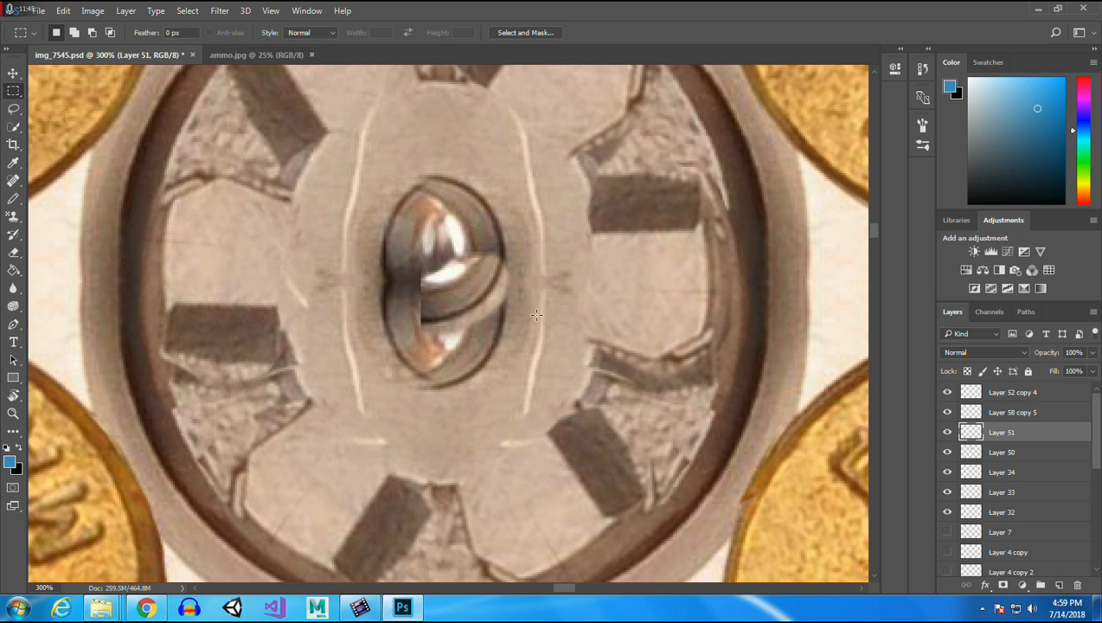
{"action": "left_click", "coordinate": [13, 73]}
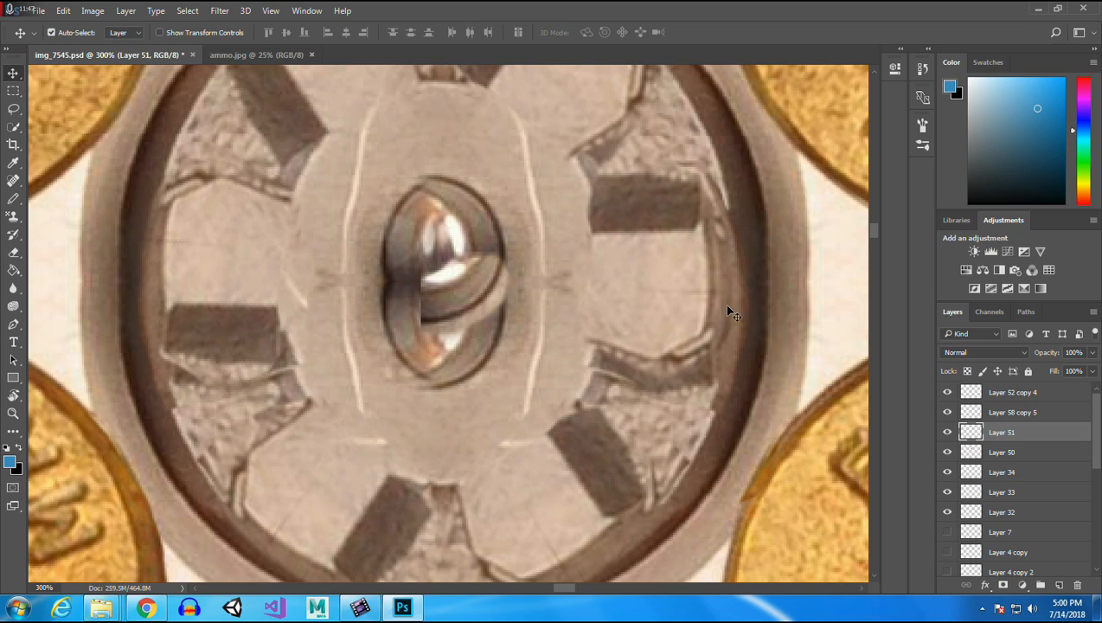
{"action": "left_click", "coordinate": [13, 252]}
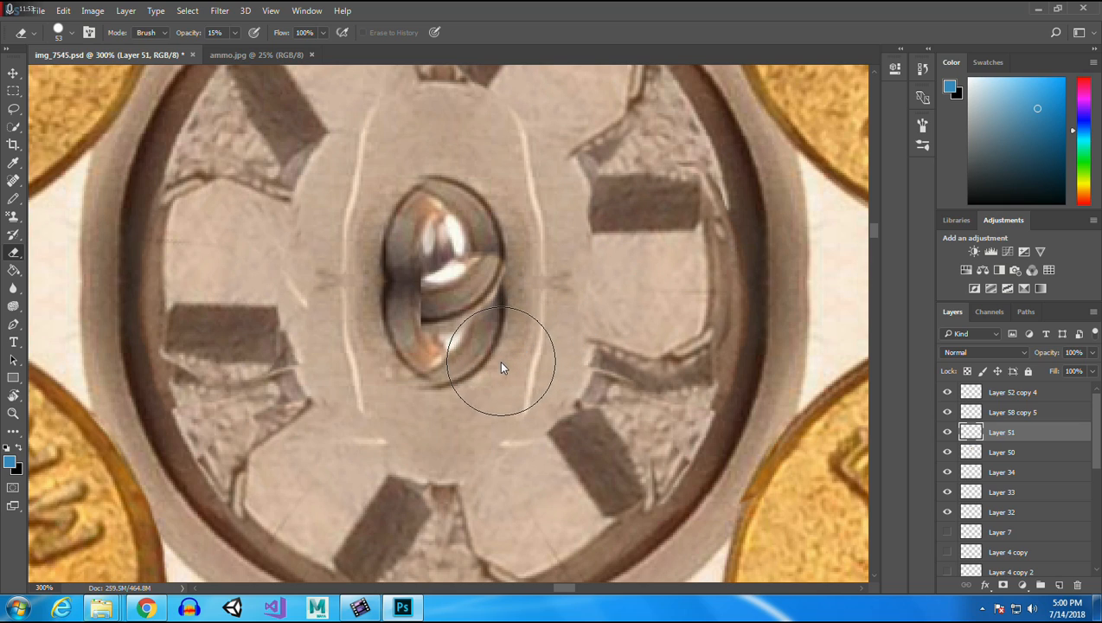
{"action": "left_click_drag", "start_coordinate": [479, 372], "coordinate": [445, 385]}
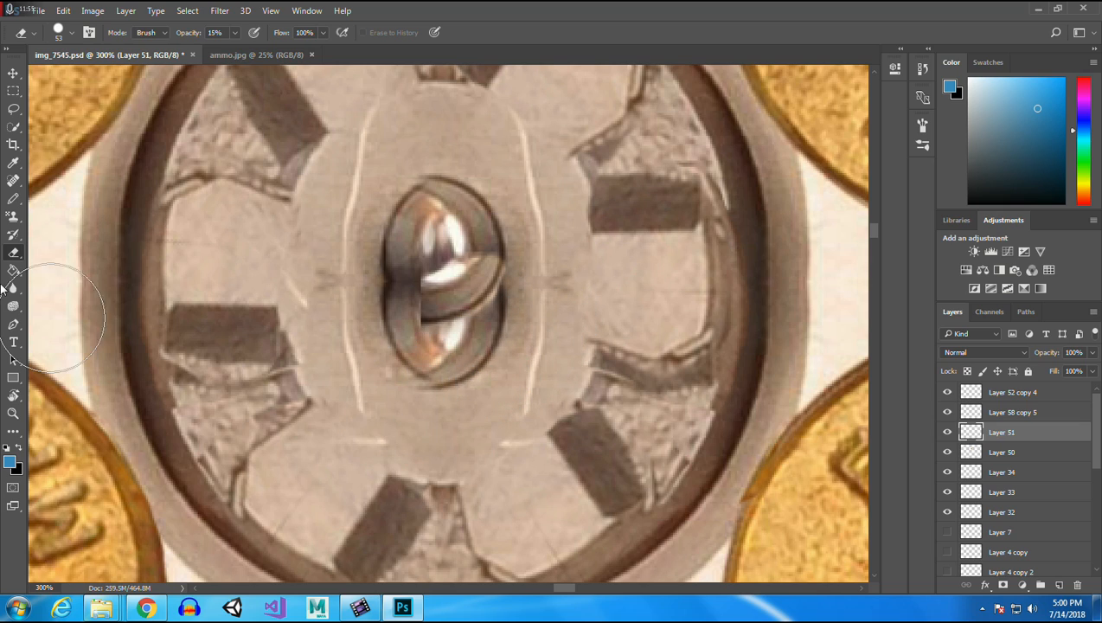
Shift the rotated pin quarter slightly down and erase its hard left edge.
{"action": "left_click", "coordinate": [11, 72]}
{"action": "left_click_drag", "start_coordinate": [465, 291], "coordinate": [459, 299]}
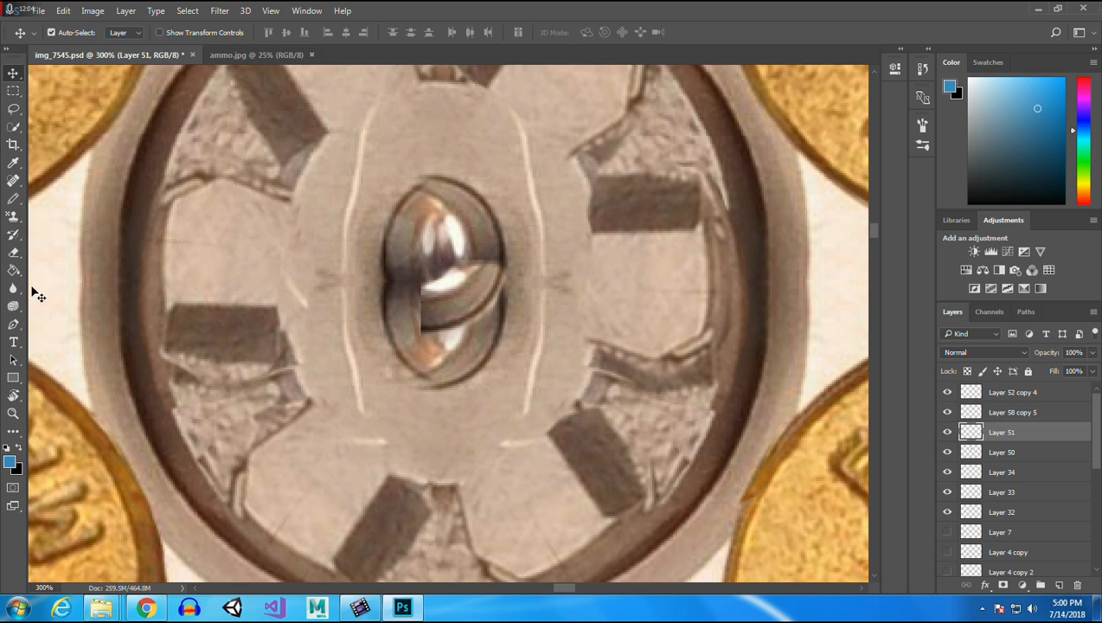
{"action": "left_click", "coordinate": [13, 252]}
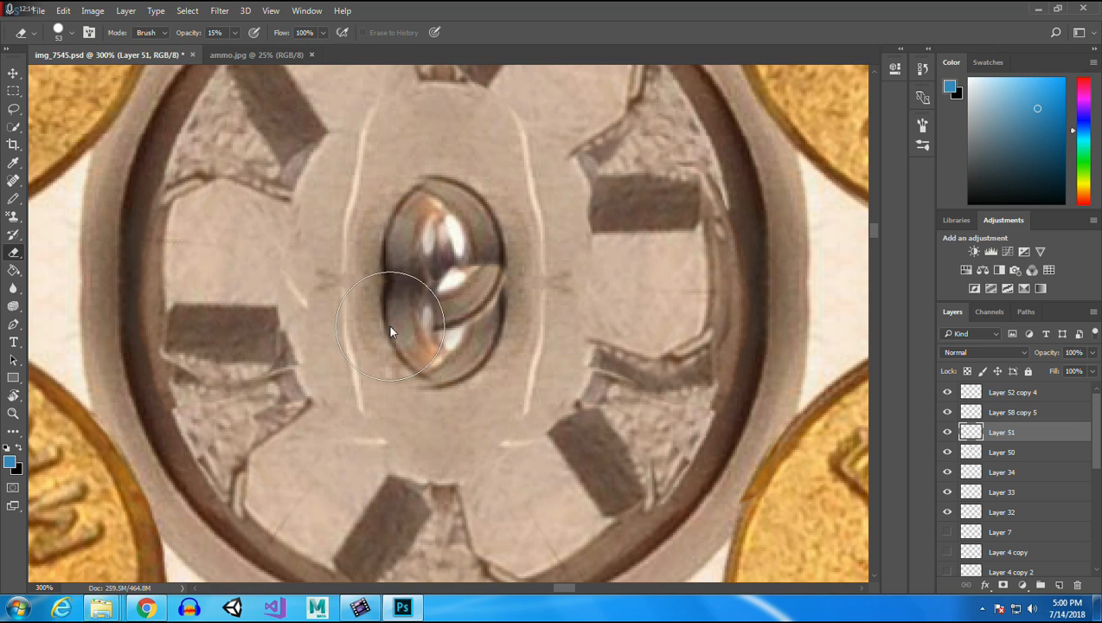
{"action": "key", "text": "v"}
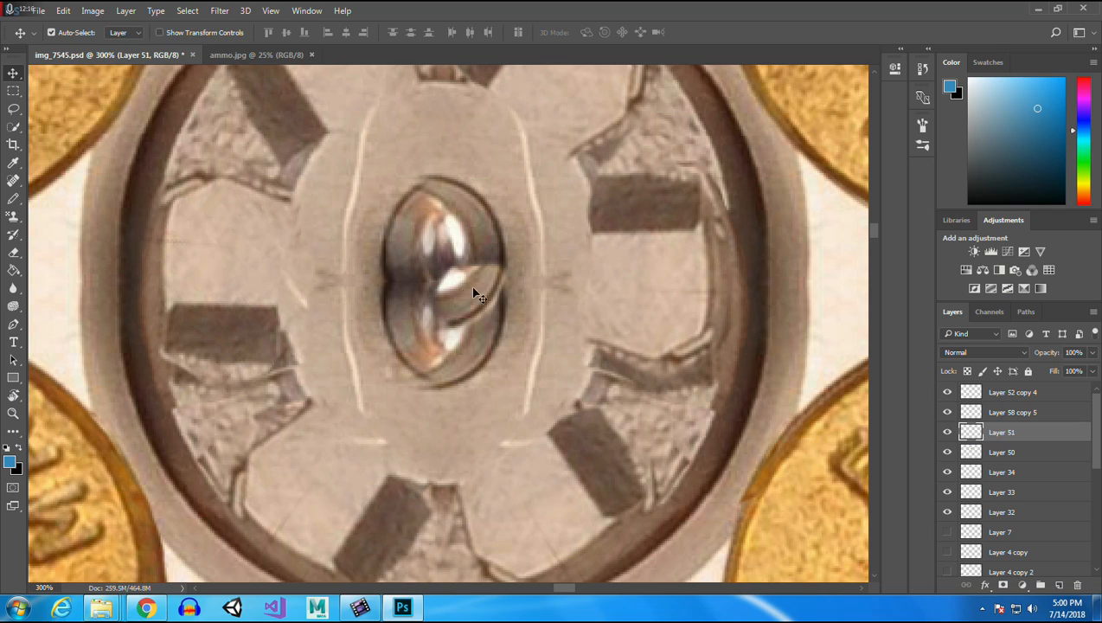
Duplicate Layer 51, rotate the copy 90° clockwise and place it as the pin's lower-left quarter.
{"action": "right_click", "coordinate": [1014, 435]}
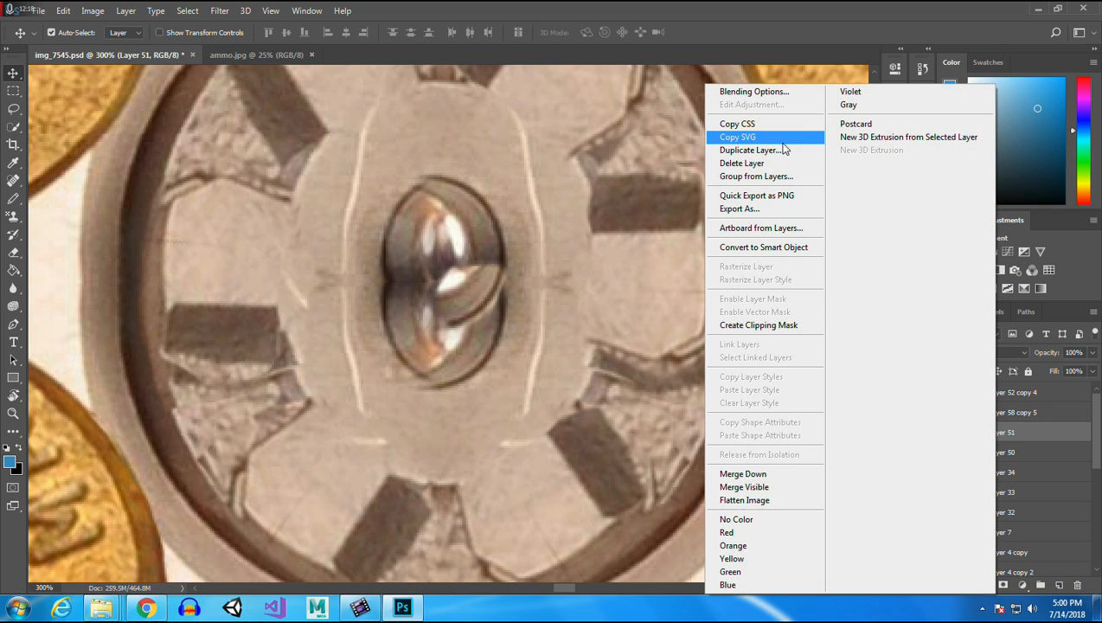
{"action": "left_click", "coordinate": [774, 147]}
{"action": "left_click", "coordinate": [672, 185]}
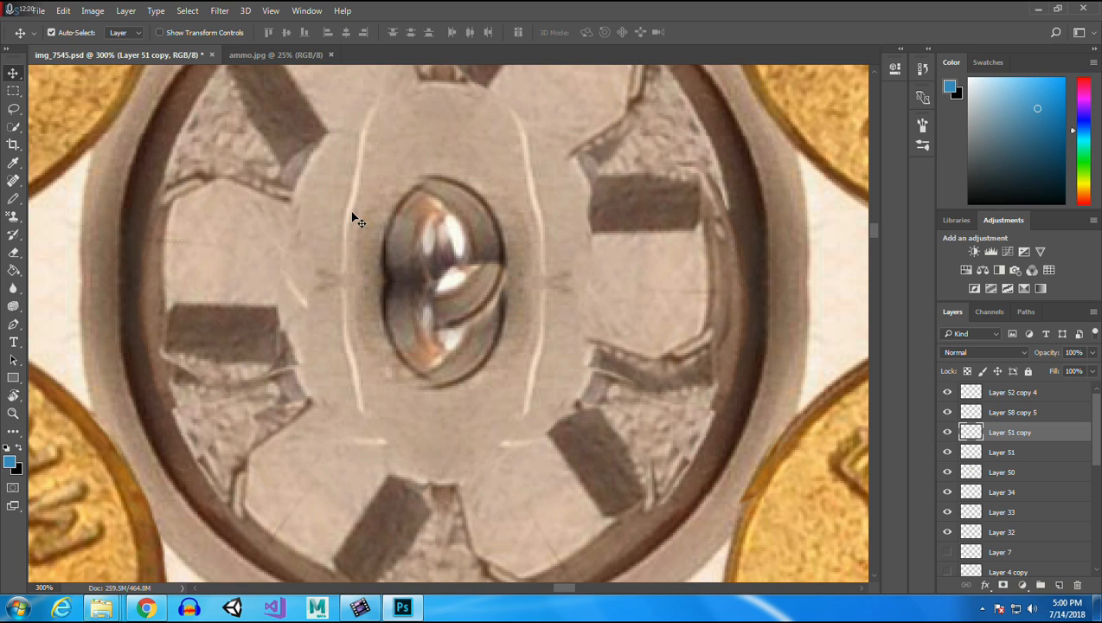
{"action": "left_click", "coordinate": [63, 10]}
{"action": "mouse_move", "coordinate": [152, 310]}
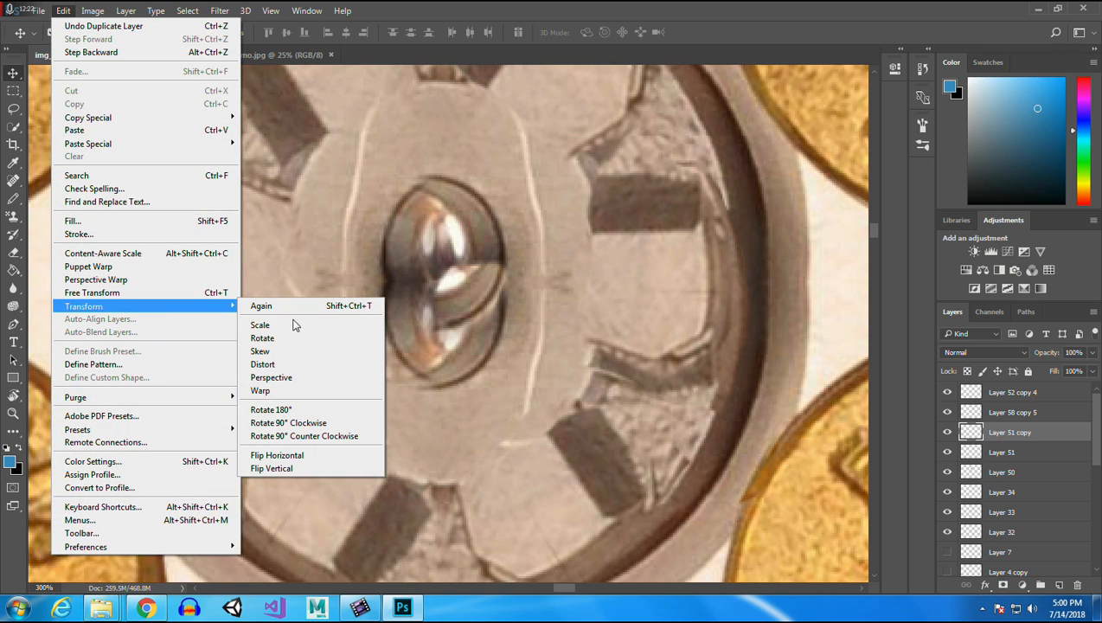
{"action": "left_click", "coordinate": [329, 424]}
{"action": "left_click_drag", "start_coordinate": [475, 298], "coordinate": [402, 295]}
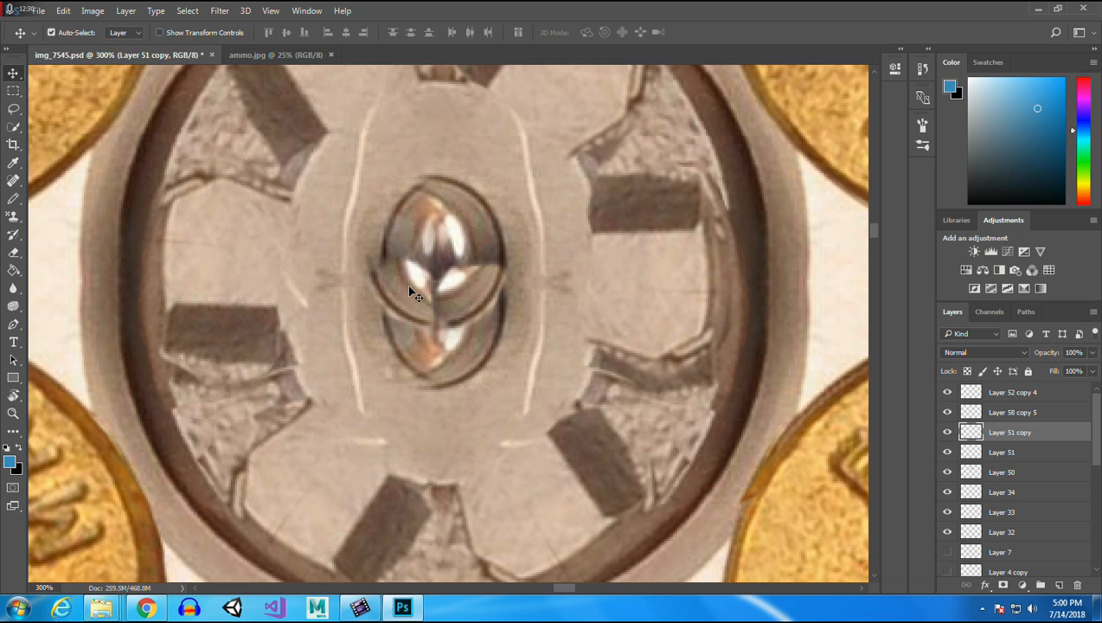
Duplicate Layer 51 copy, rotate the duplicate 90° clockwise and place it as the pin's upper-left quarter.
{"action": "right_click", "coordinate": [1028, 441]}
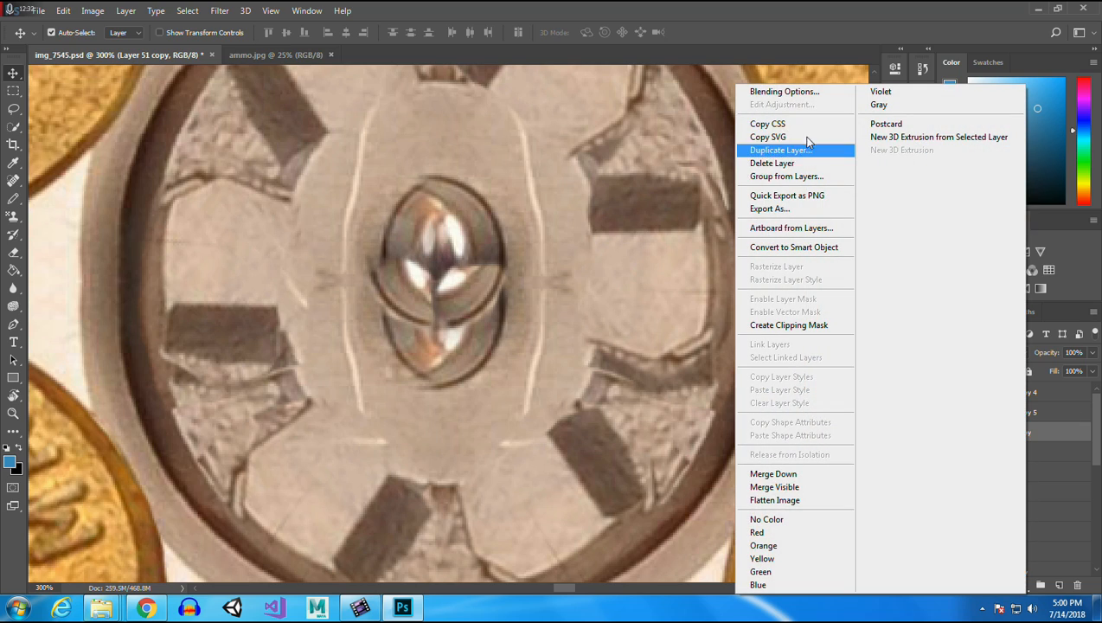
{"action": "left_click", "coordinate": [779, 149]}
{"action": "left_click", "coordinate": [663, 185]}
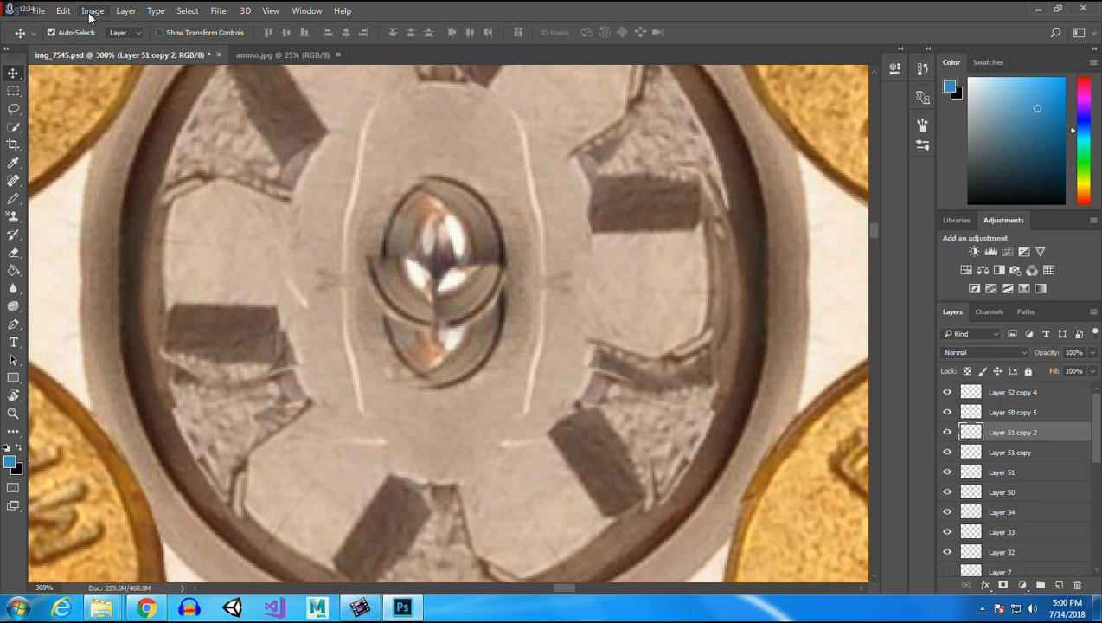
{"action": "left_click", "coordinate": [63, 10]}
{"action": "mouse_move", "coordinate": [145, 309]}
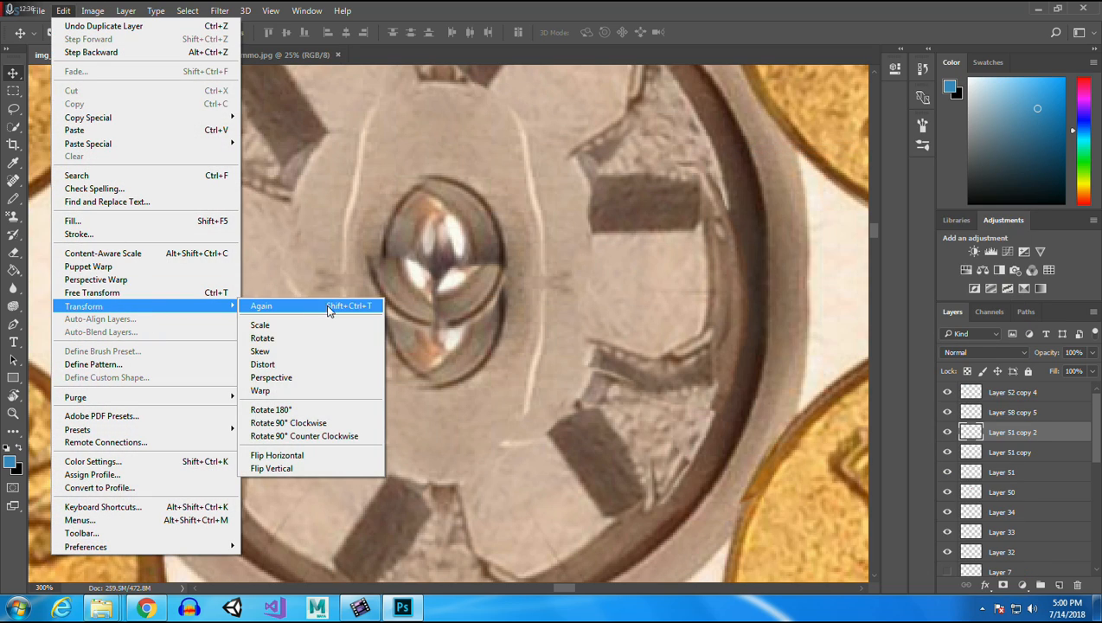
{"action": "left_click", "coordinate": [299, 421]}
{"action": "left_click_drag", "start_coordinate": [390, 227], "coordinate": [417, 222]}
{"action": "key", "text": "m"}
{"action": "left_click", "coordinate": [13, 73]}
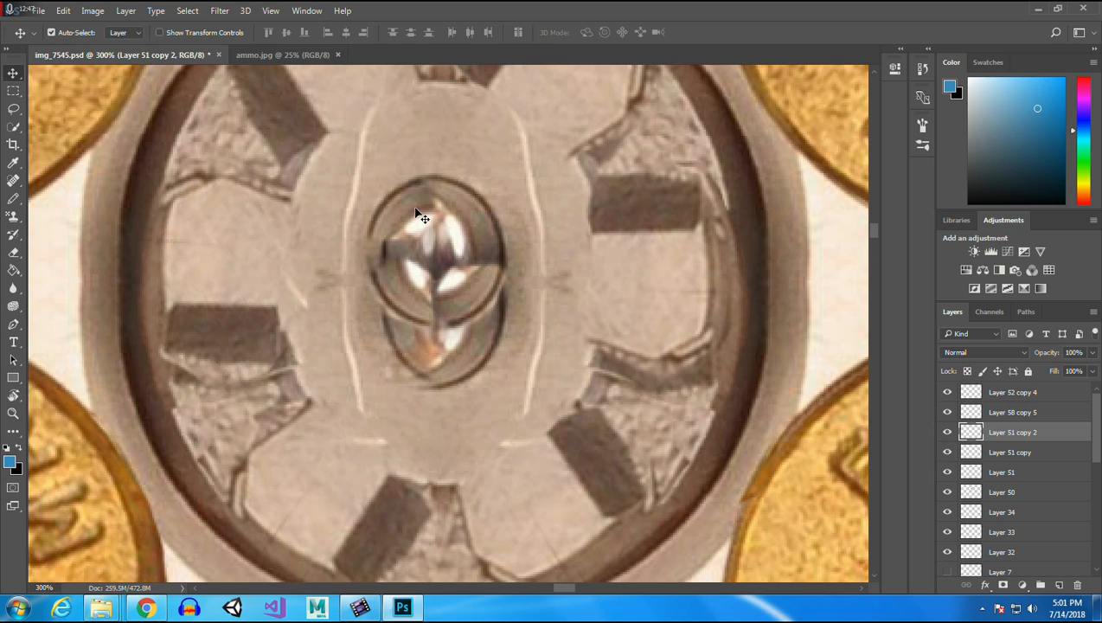
Copy a narrow horizontal strip across the right half of the pin on Layer 50 and paste it as a new layer.
{"action": "left_click", "coordinate": [465, 211]}
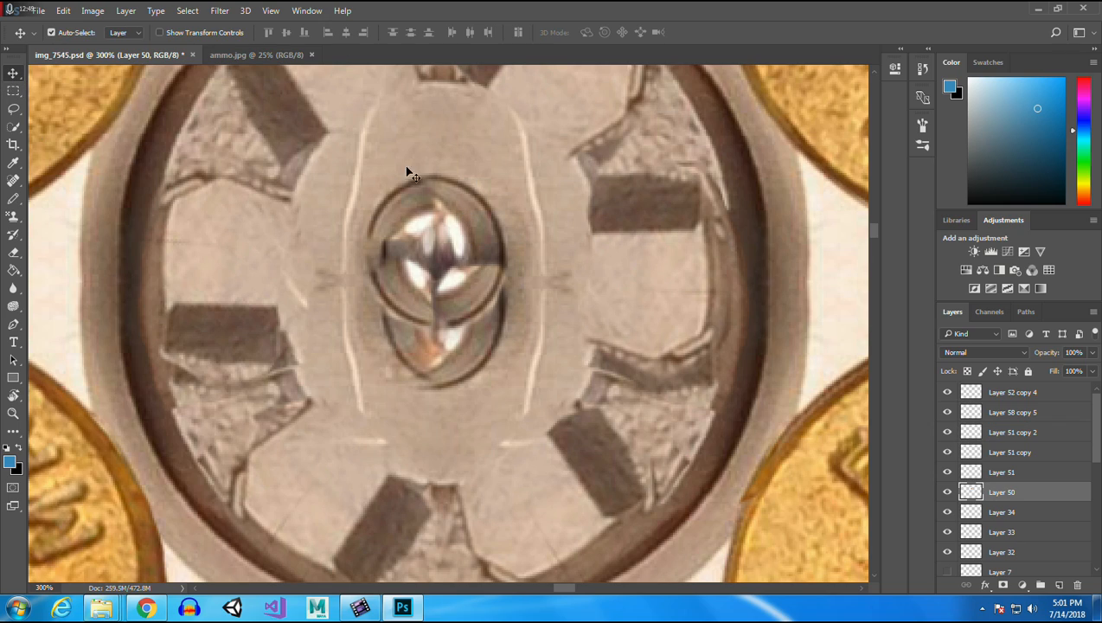
{"action": "key", "text": "m"}
{"action": "left_click_drag", "start_coordinate": [514, 235], "coordinate": [438, 270]}
{"action": "key", "text": "ctrl+c"}
{"action": "key", "text": "ctrl+v"}
Flip the pasted strip horizontally and move it over the seam in the left half of the pin.
{"action": "left_click", "coordinate": [63, 10]}
{"action": "mouse_move", "coordinate": [99, 308]}
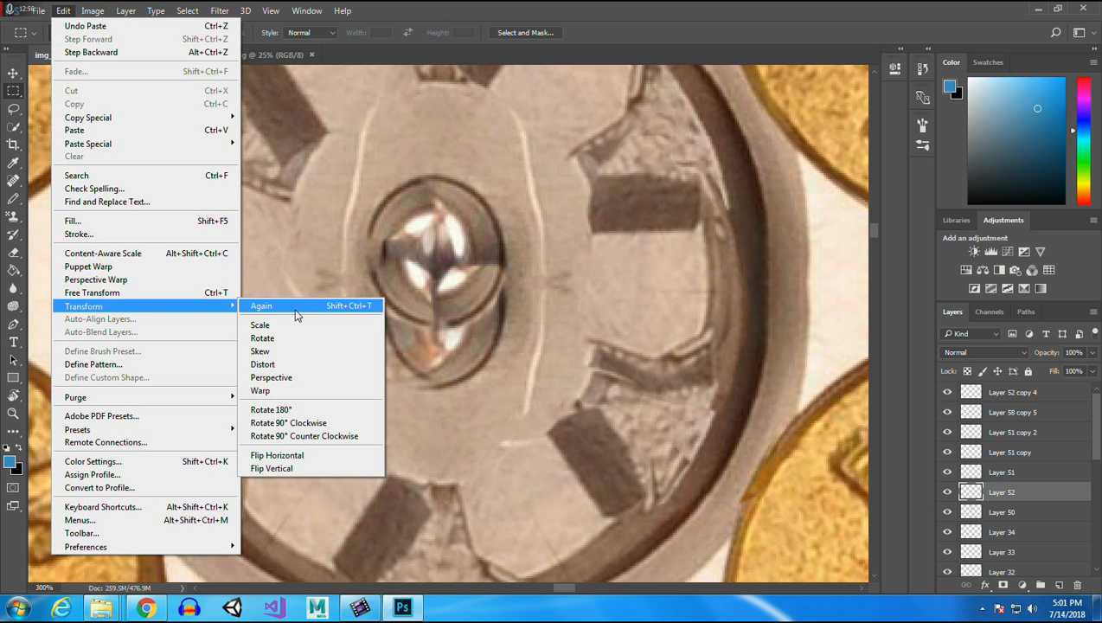
{"action": "left_click", "coordinate": [308, 453]}
{"action": "key", "text": "v"}
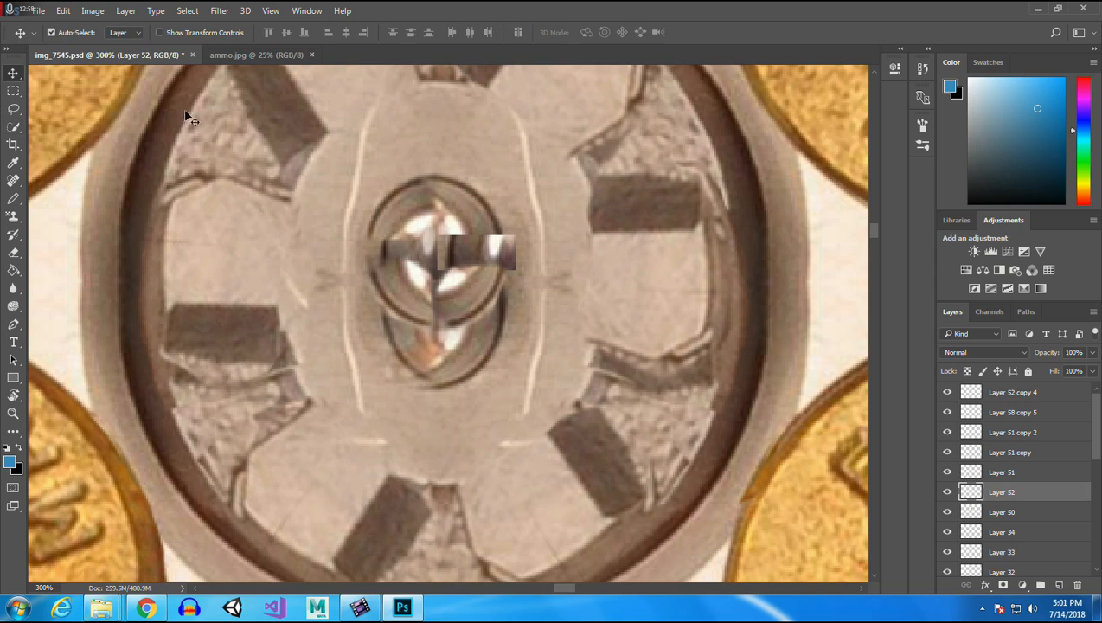
{"action": "left_click_drag", "start_coordinate": [476, 246], "coordinate": [404, 245]}
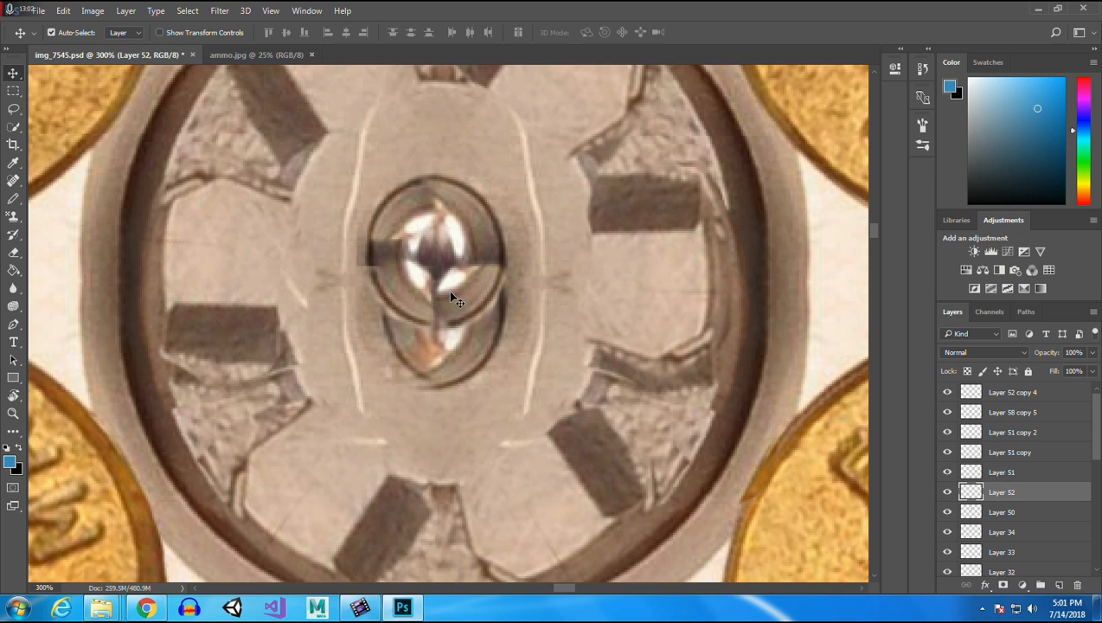
Erase the part of the flipped strip that extends beyond the pin's left outline.
{"action": "left_click", "coordinate": [13, 252]}
{"action": "left_click_drag", "start_coordinate": [312, 247], "coordinate": [311, 266]}
{"action": "left_click_drag", "start_coordinate": [375, 319], "coordinate": [382, 314]}
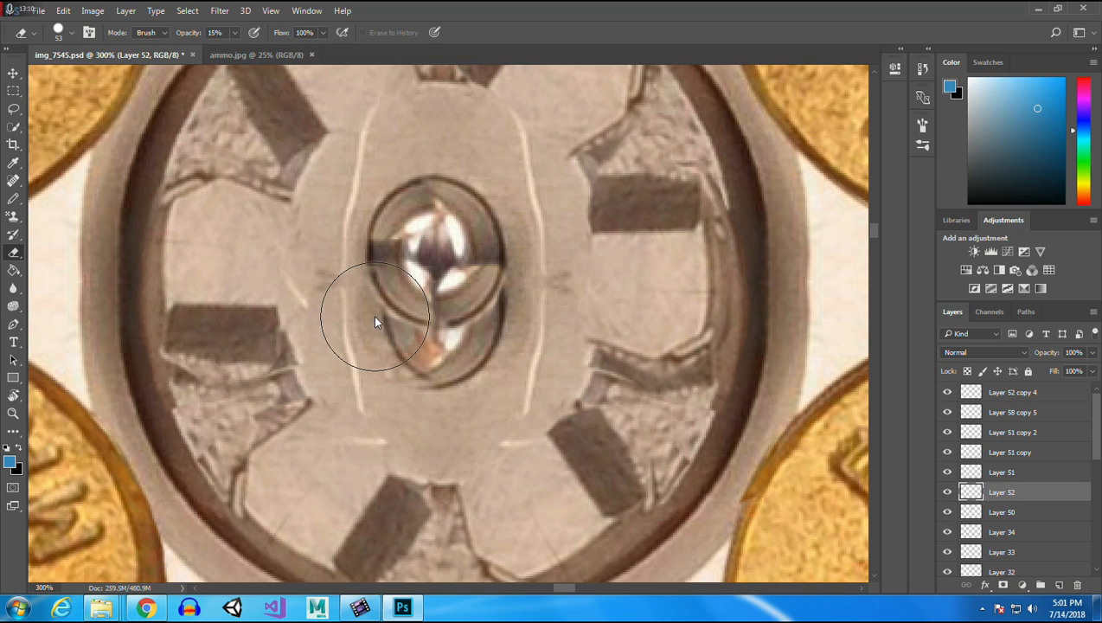
Duplicate Layer 52, shift the copy slightly lower over the seam on the pin's left side and erase its excess edges.
{"action": "left_click", "coordinate": [13, 73]}
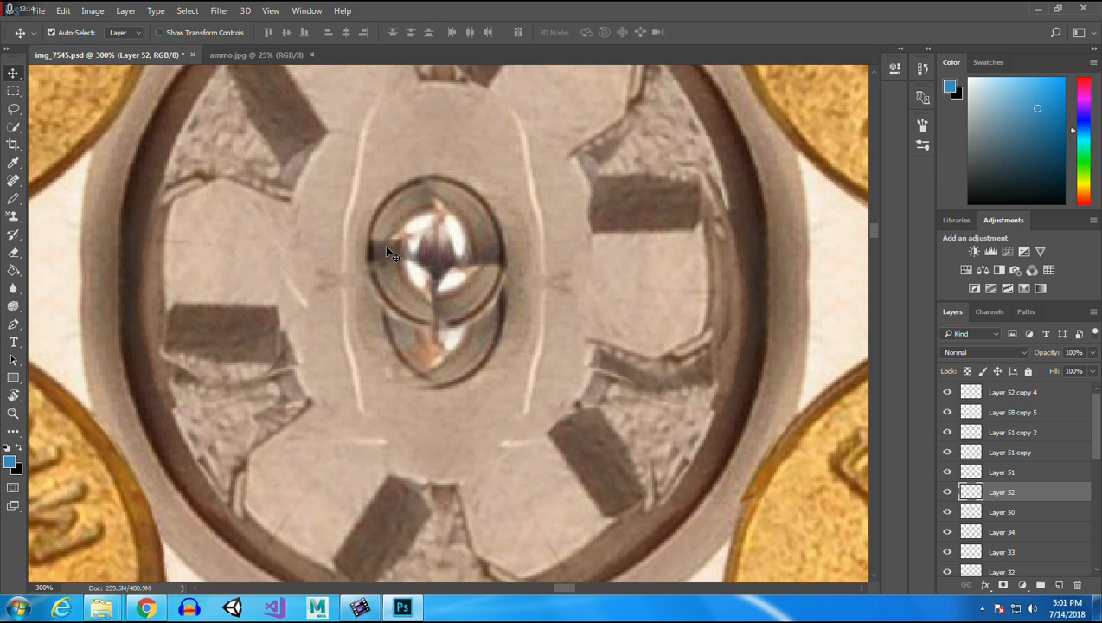
{"action": "right_click", "coordinate": [1011, 493]}
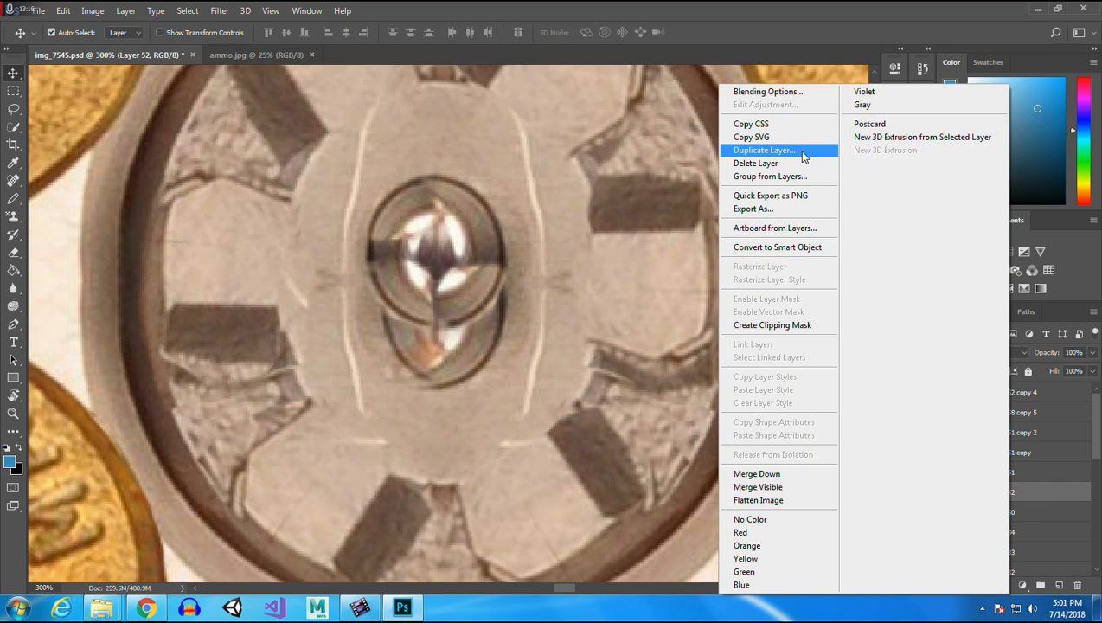
{"action": "left_click", "coordinate": [822, 139]}
{"action": "left_click", "coordinate": [679, 181]}
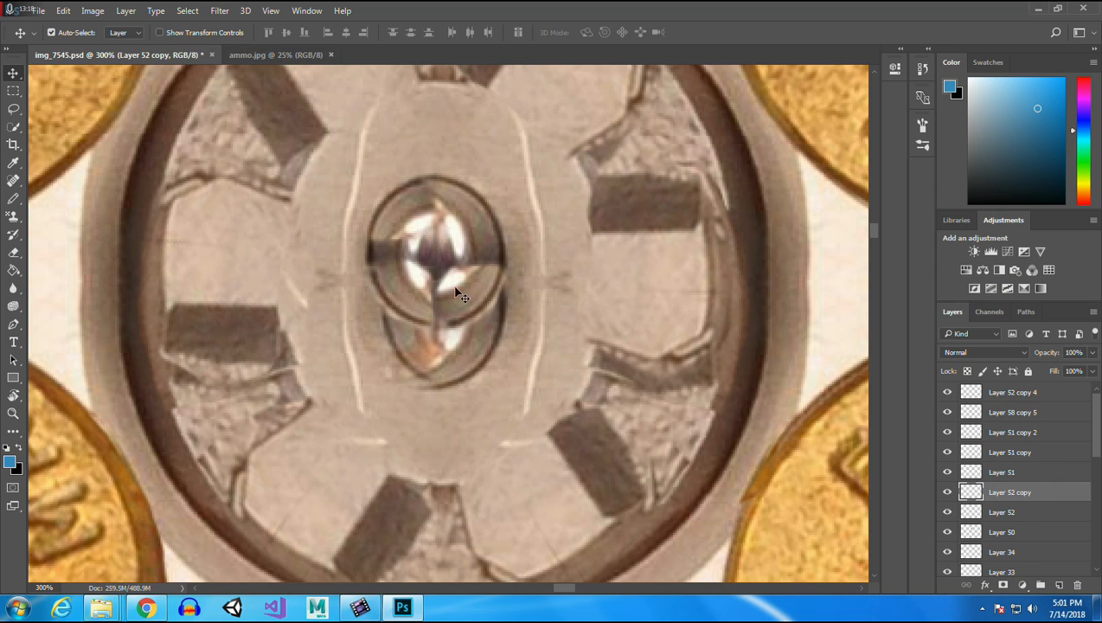
{"action": "left_click_drag", "start_coordinate": [392, 250], "coordinate": [388, 269]}
{"action": "left_click", "coordinate": [13, 252]}
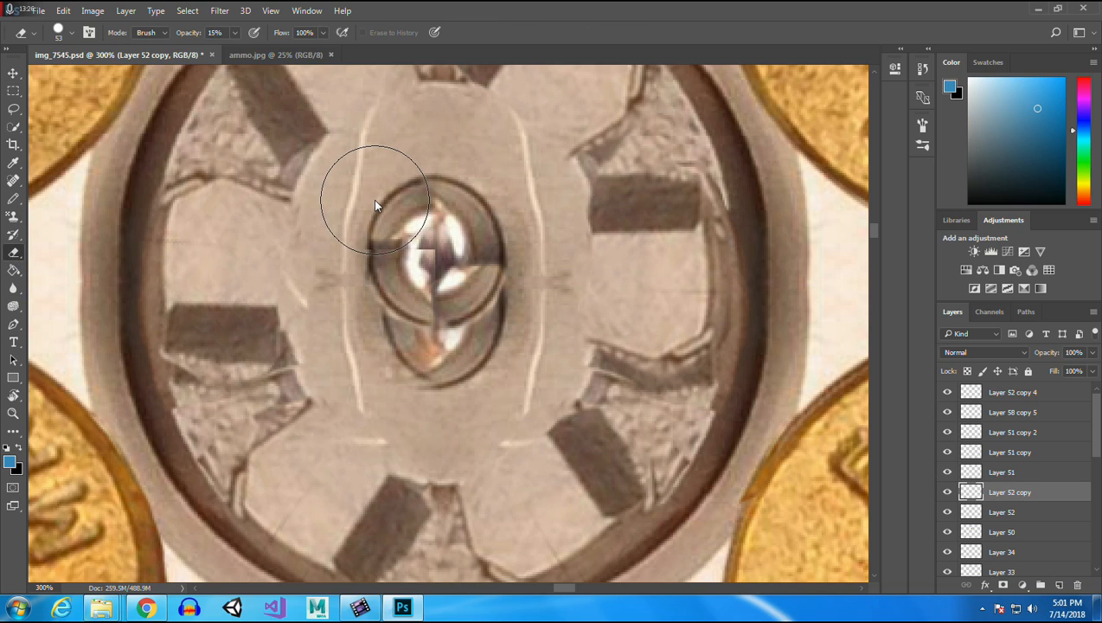
{"action": "mouse_move", "coordinate": [435, 204]}
{"action": "left_mouse_down"}
{"action": "mouse_move", "coordinate": [445, 201]}
{"action": "mouse_move", "coordinate": [440, 223]}
{"action": "mouse_move", "coordinate": [477, 271]}
{"action": "mouse_move", "coordinate": [422, 387]}
{"action": "mouse_move", "coordinate": [359, 320]}
{"action": "left_mouse_up"}
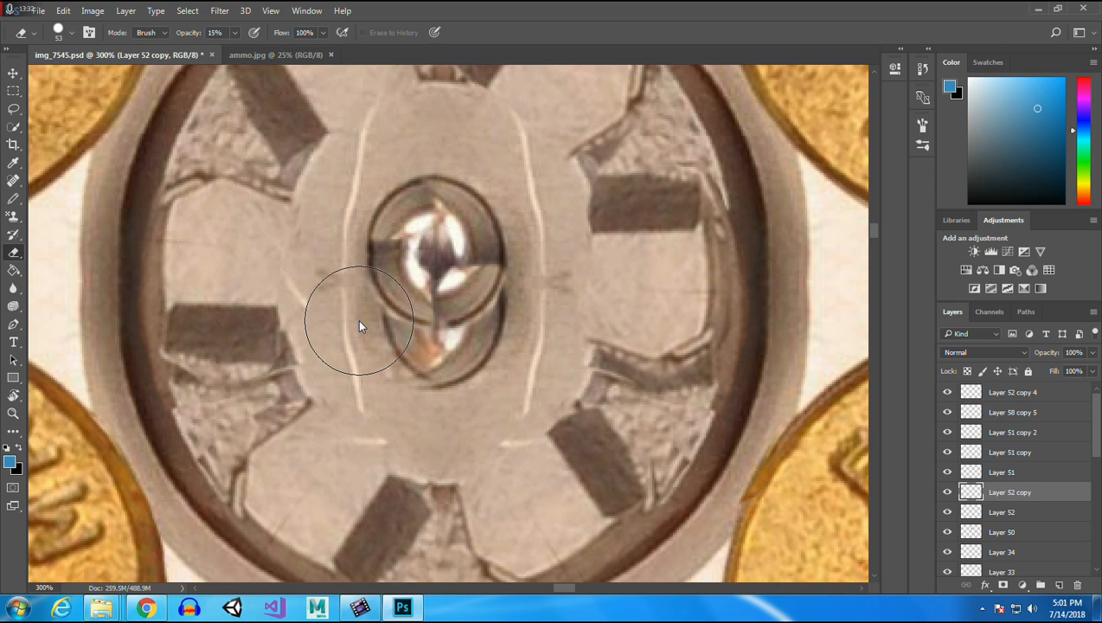
Select Layer 52 and Layer 51 copy on the pin's left side and merge them into one layer.
{"action": "left_click", "coordinate": [13, 72]}
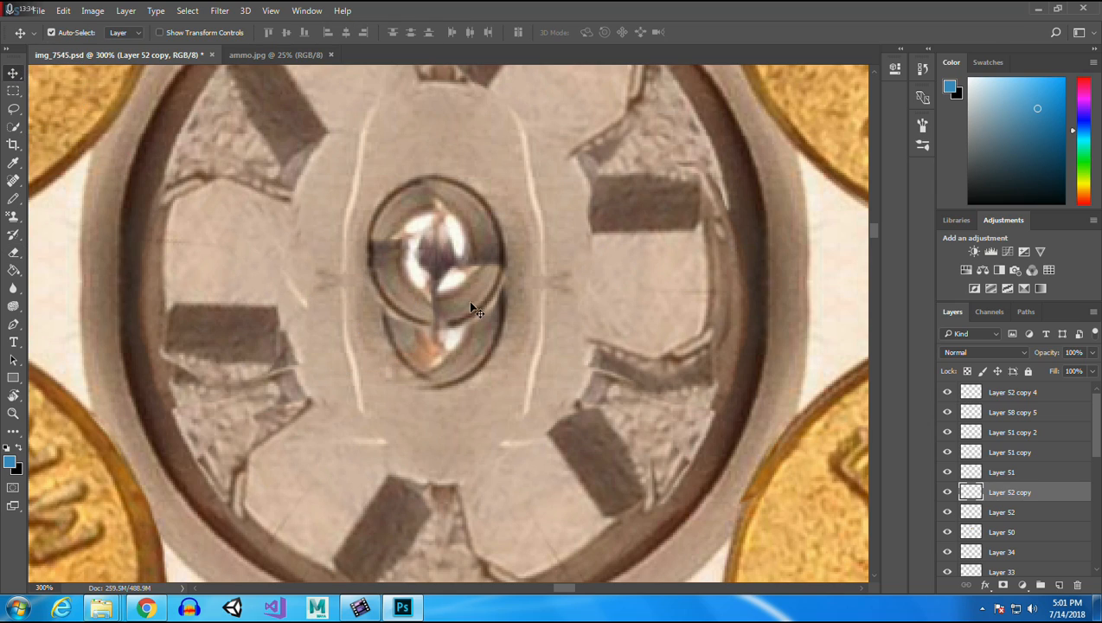
{"action": "left_click", "coordinate": [385, 242]}
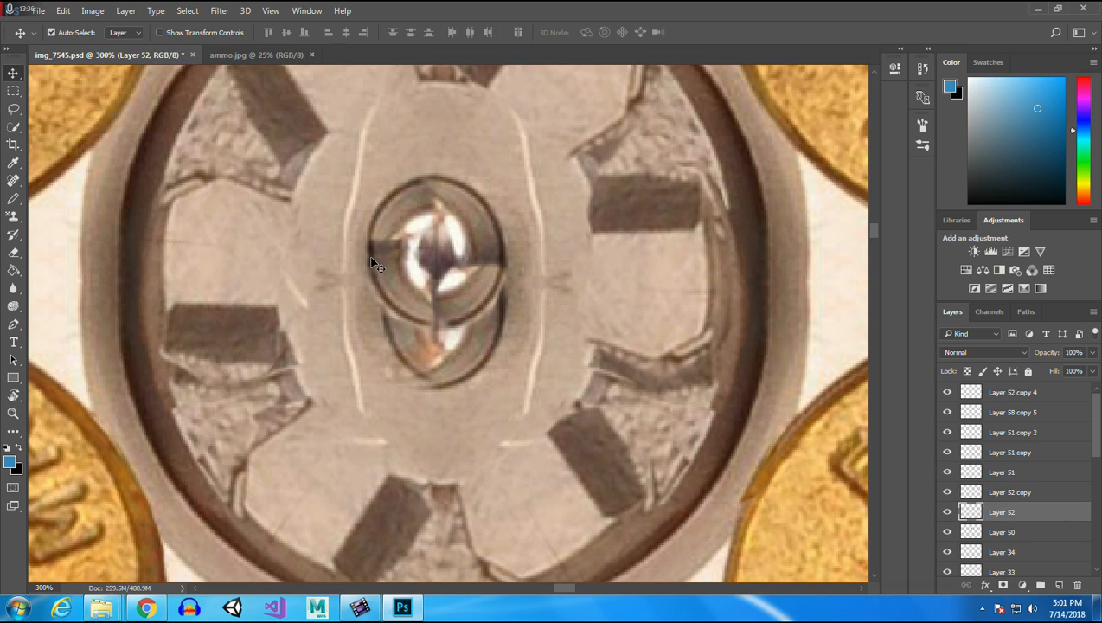
{"action": "left_click", "coordinate": [373, 260], "text": "shift"}
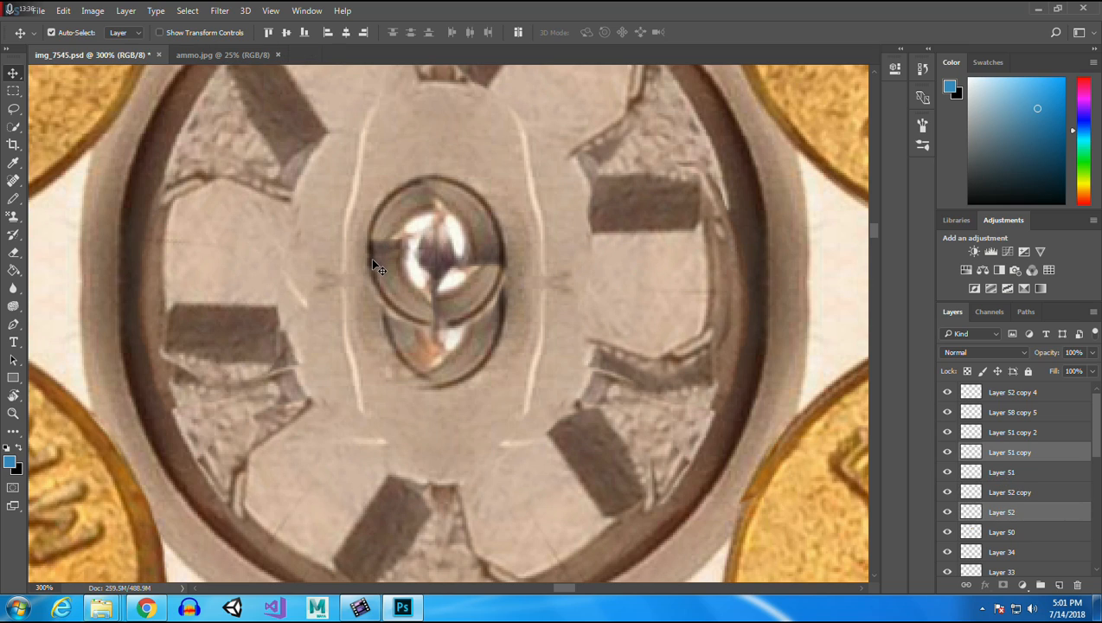
{"action": "right_click", "coordinate": [1016, 463]}
{"action": "left_click", "coordinate": [784, 476]}
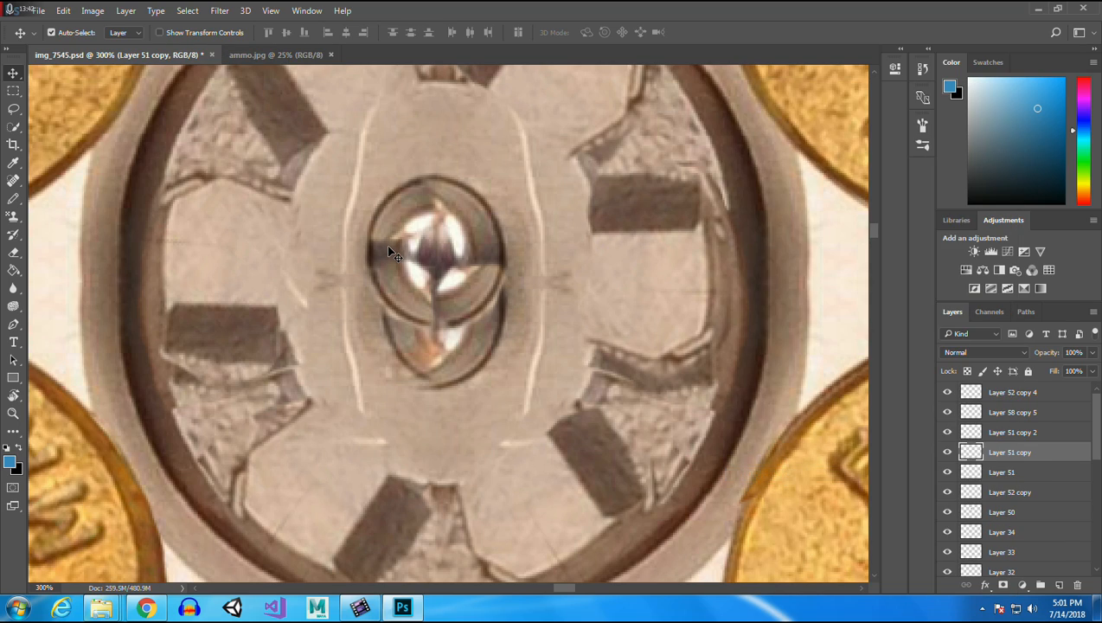
Duplicate the merged Layer 51 copy, rotate the duplicate 90° counter clockwise and place it over the seam at the pin's bottom.
{"action": "right_click", "coordinate": [1024, 457]}
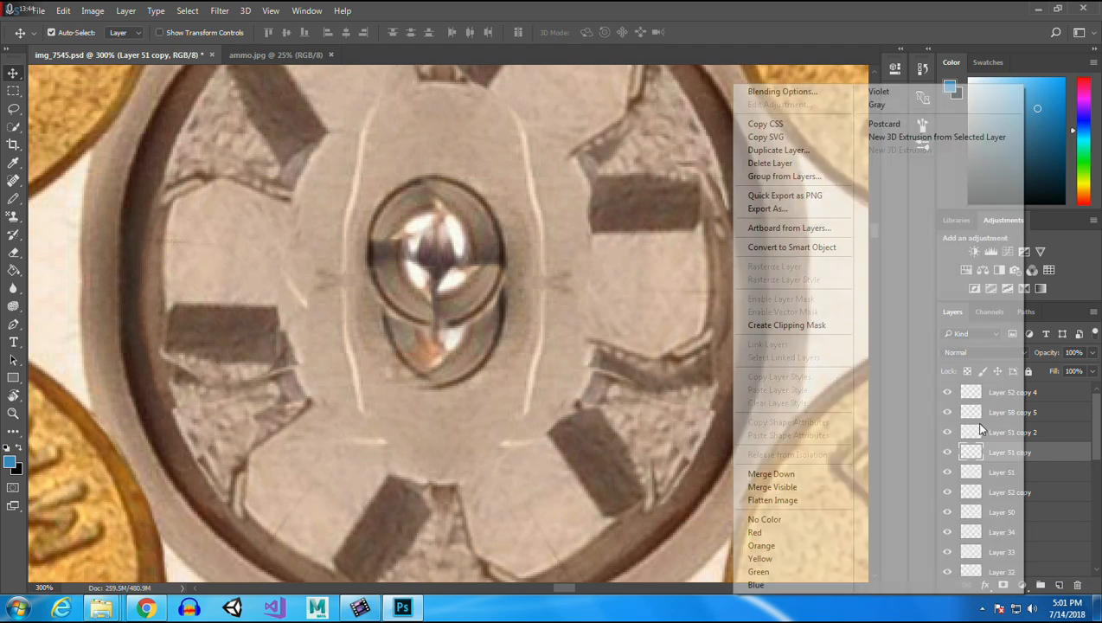
{"action": "left_click", "coordinate": [805, 141]}
{"action": "left_click", "coordinate": [672, 183]}
{"action": "left_click", "coordinate": [63, 10]}
{"action": "mouse_move", "coordinate": [165, 307]}
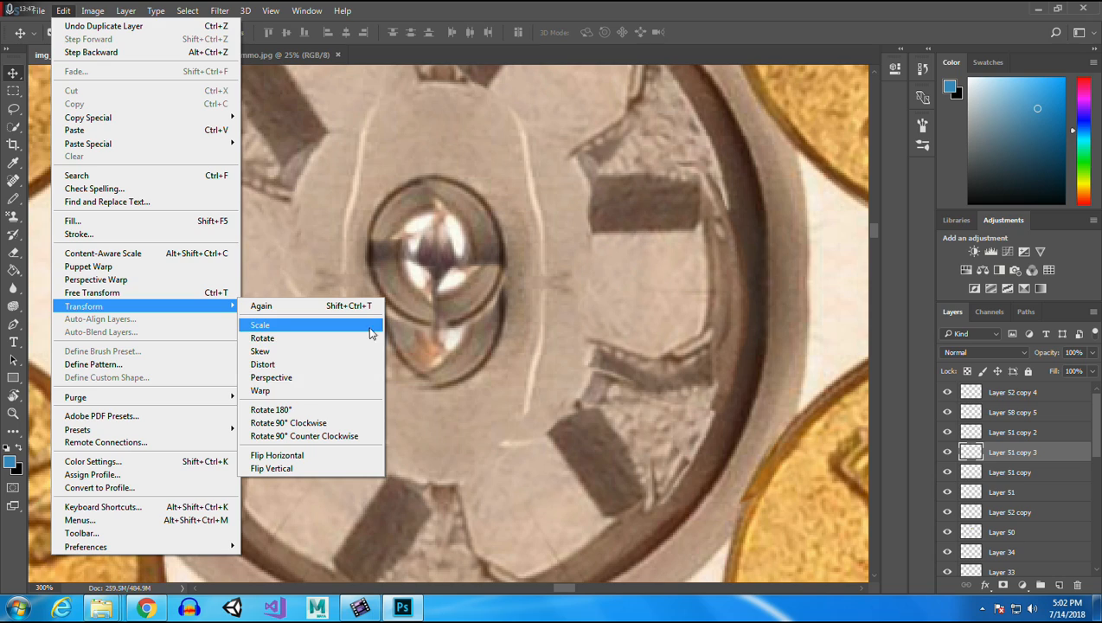
{"action": "left_click", "coordinate": [329, 438]}
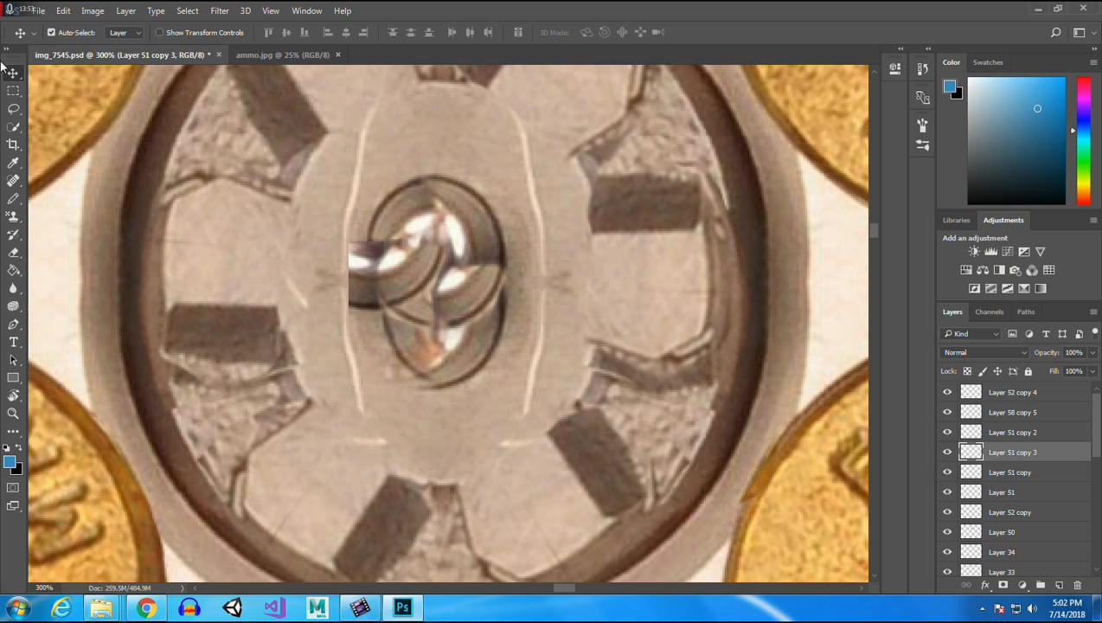
{"action": "left_click_drag", "start_coordinate": [367, 295], "coordinate": [421, 316]}
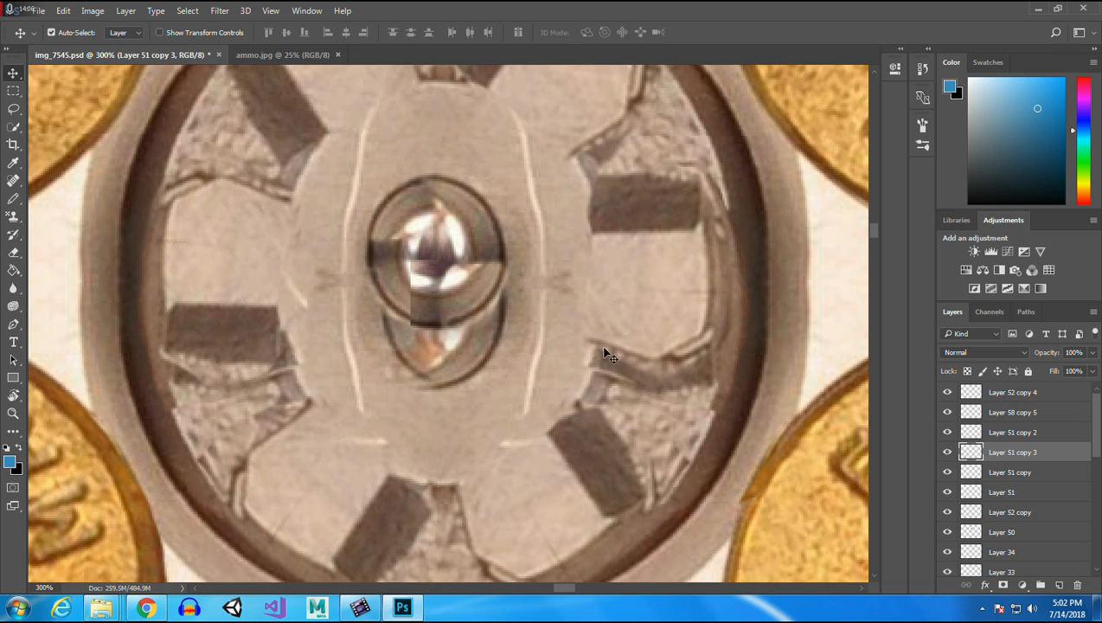
Erase the hard edges of Layer 51 copy 3 so it blends into the lower part of the pin.
{"action": "left_click", "coordinate": [12, 255]}
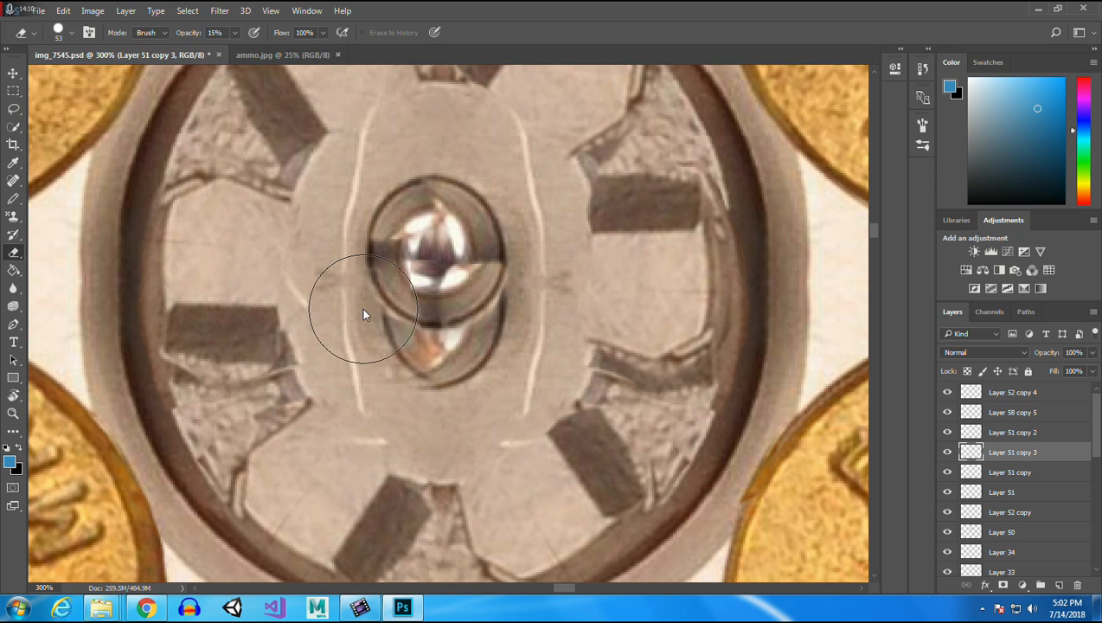
{"action": "mouse_move", "coordinate": [375, 250]}
{"action": "left_mouse_down"}
{"action": "mouse_move", "coordinate": [385, 216]}
{"action": "mouse_move", "coordinate": [415, 204]}
{"action": "mouse_move", "coordinate": [459, 208]}
{"action": "mouse_move", "coordinate": [512, 250]}
{"action": "mouse_move", "coordinate": [495, 223]}
{"action": "left_mouse_up"}
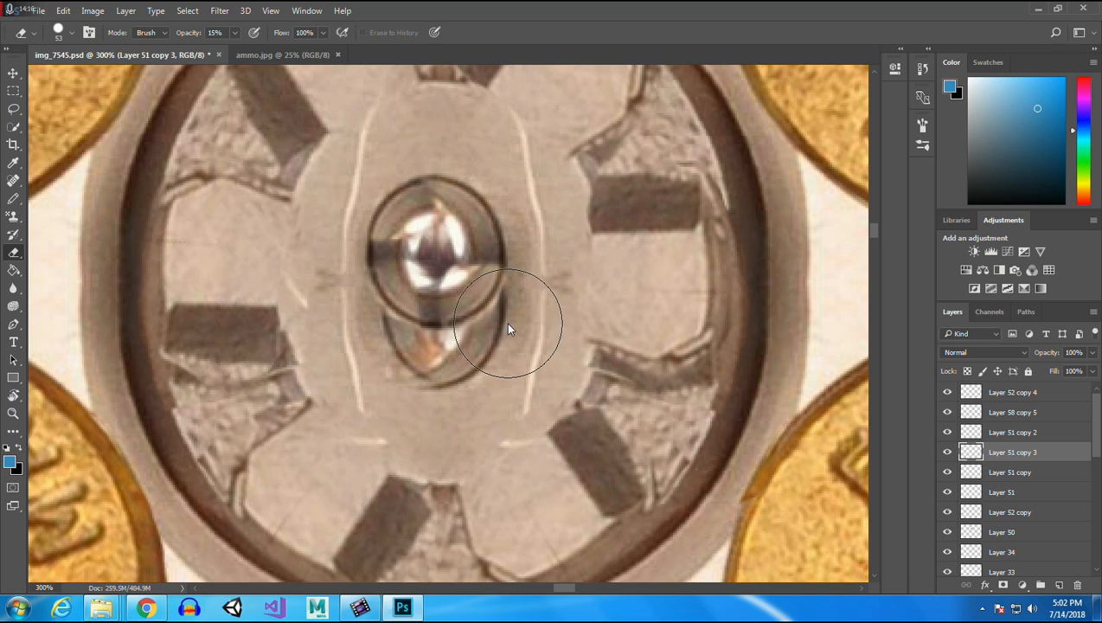
{"action": "left_click", "coordinate": [13, 90]}
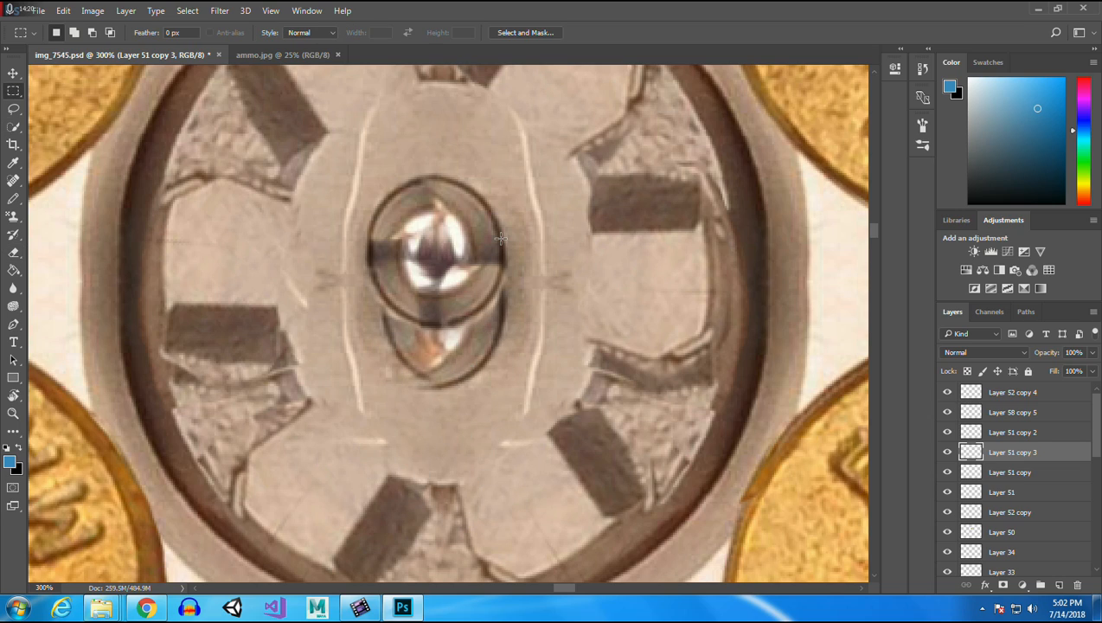
Reduce the eraser size to 14 px and erase at the orange highlight at the pin's top on Layer 50.
{"action": "left_click", "coordinate": [13, 73]}
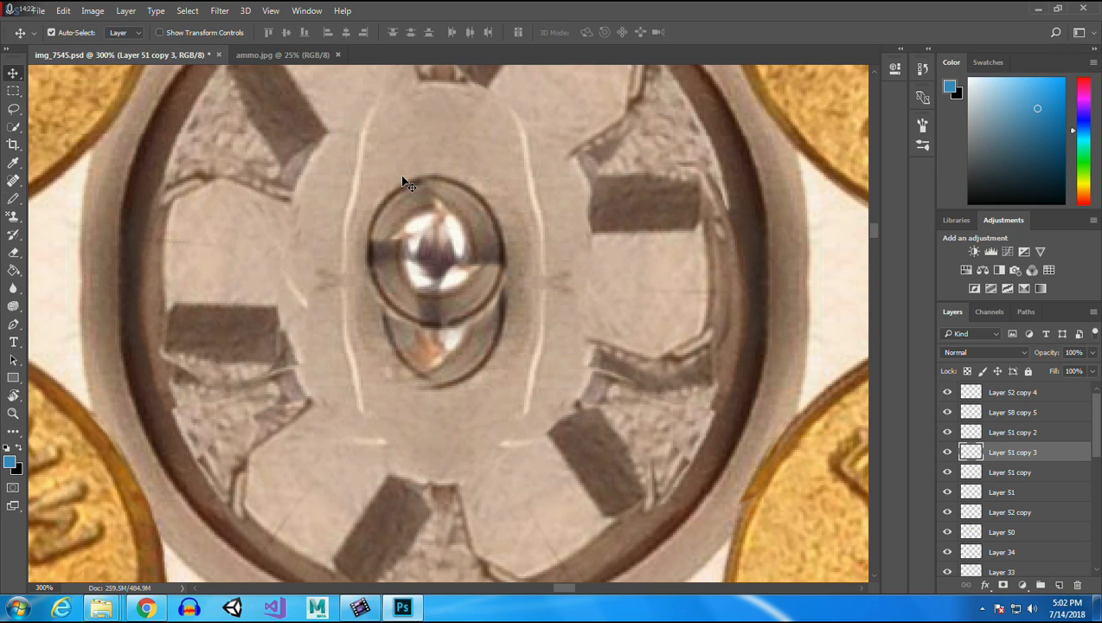
{"action": "left_click", "coordinate": [449, 199]}
{"action": "left_click", "coordinate": [13, 252]}
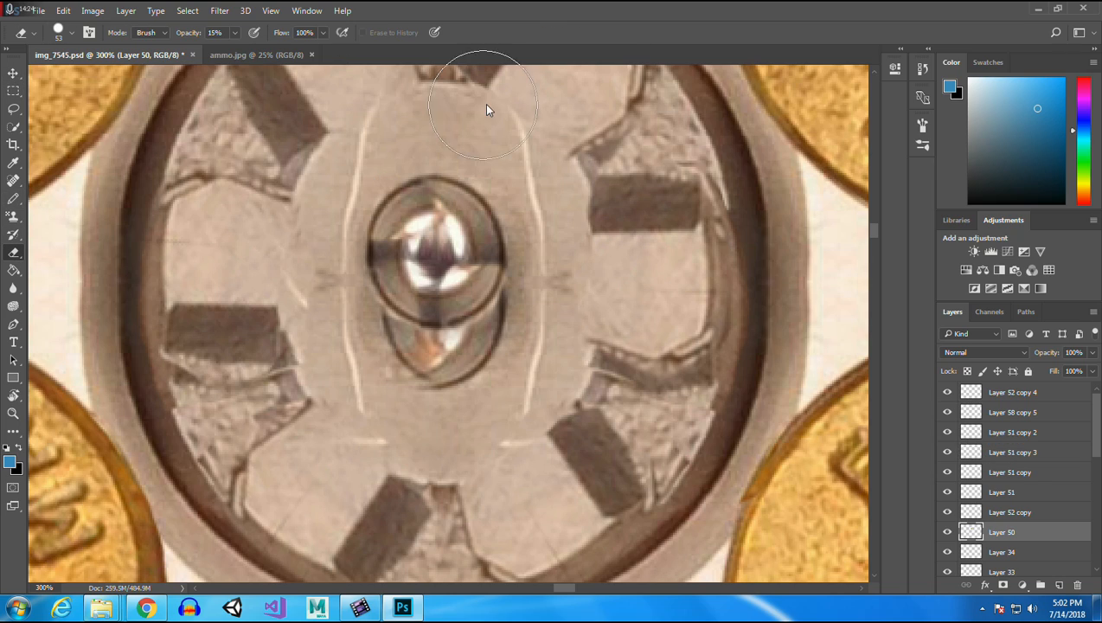
{"action": "left_click", "coordinate": [67, 32]}
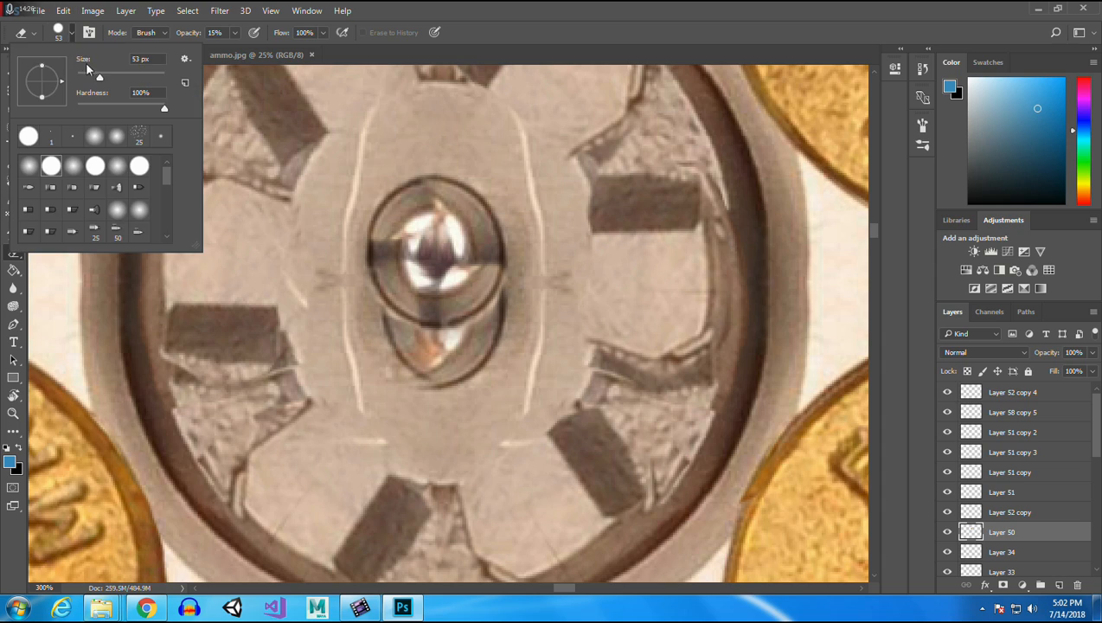
{"action": "left_click_drag", "start_coordinate": [99, 80], "coordinate": [90, 82]}
{"action": "left_click", "coordinate": [440, 205]}
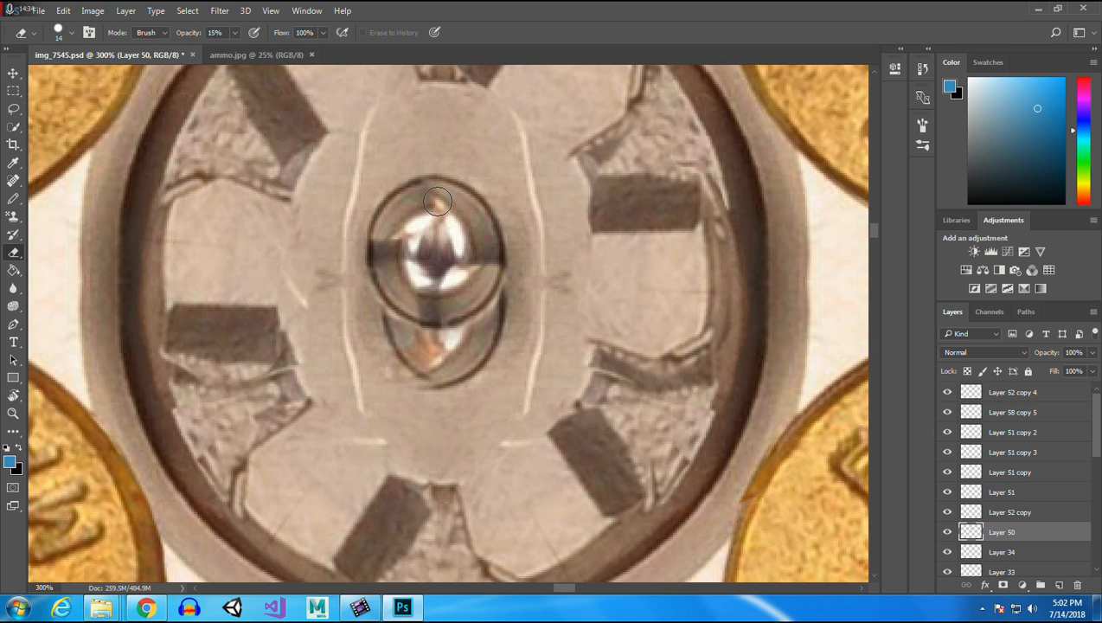
Copy a small patch of the pin's upper-left ring from Layer 51 copy 2 to a new layer and place it at the ring's top.
{"action": "left_click", "coordinate": [13, 90]}
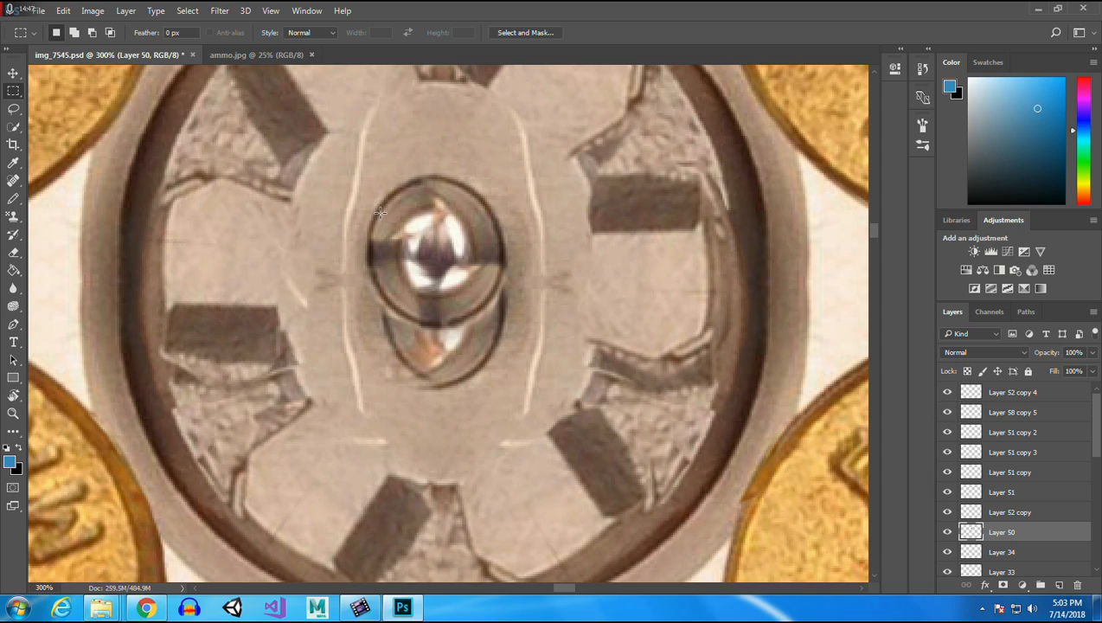
{"action": "left_click_drag", "start_coordinate": [382, 213], "coordinate": [394, 231]}
{"action": "left_click", "coordinate": [12, 74]}
{"action": "left_click", "coordinate": [388, 220]}
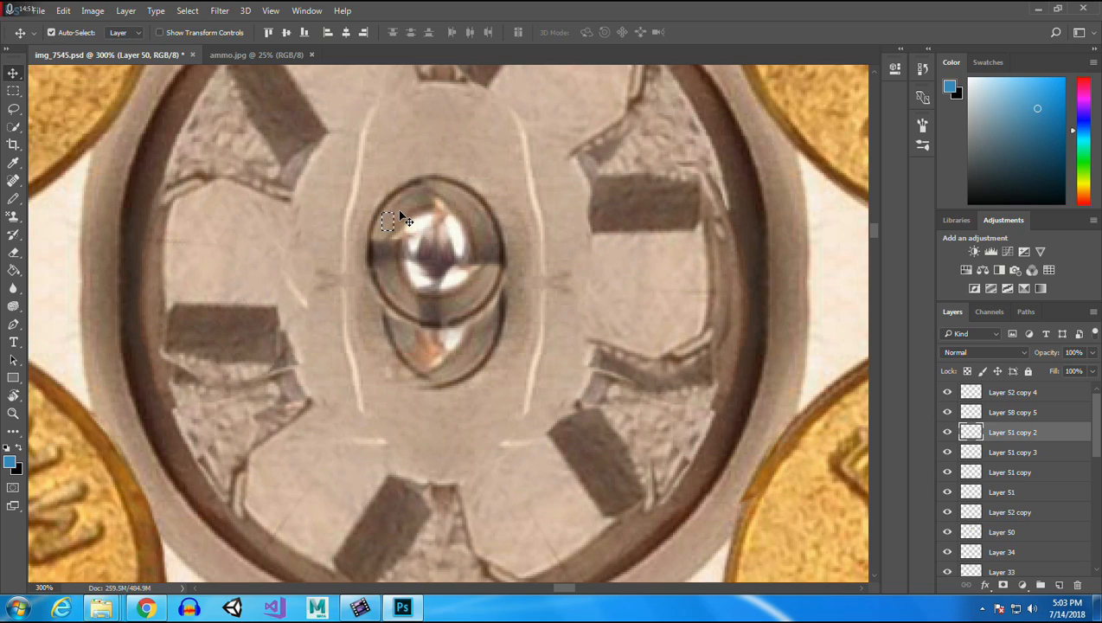
{"action": "key", "text": "ctrl"}
{"action": "left_click_drag", "start_coordinate": [388, 221], "coordinate": [429, 192]}
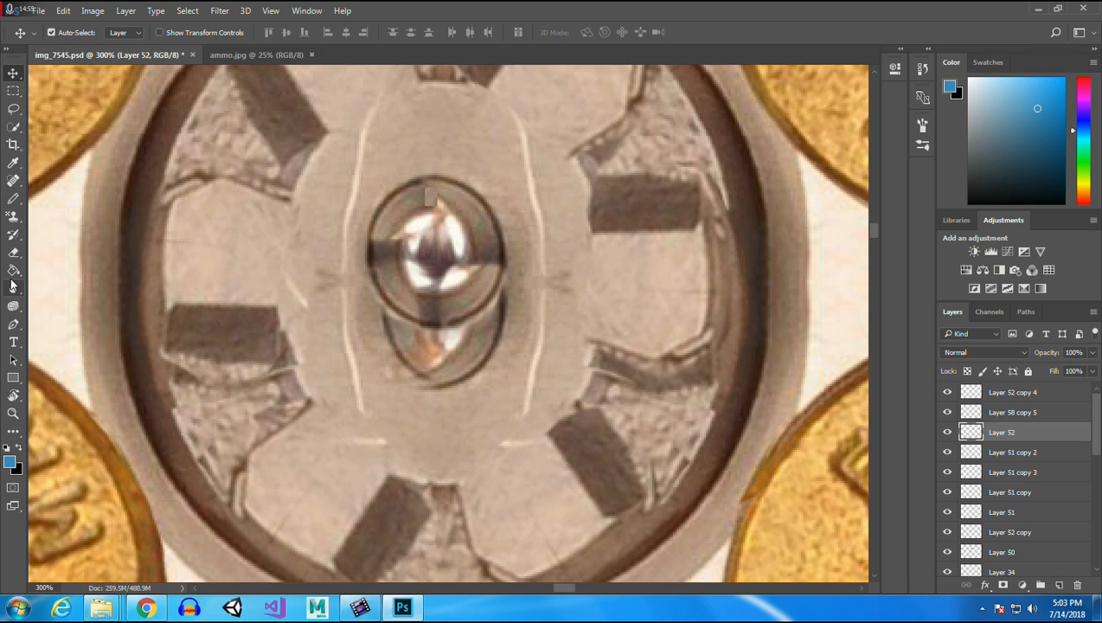
Soften the pasted patch's edges with the eraser and rename its layer blendLayer.
{"action": "left_click", "coordinate": [13, 252]}
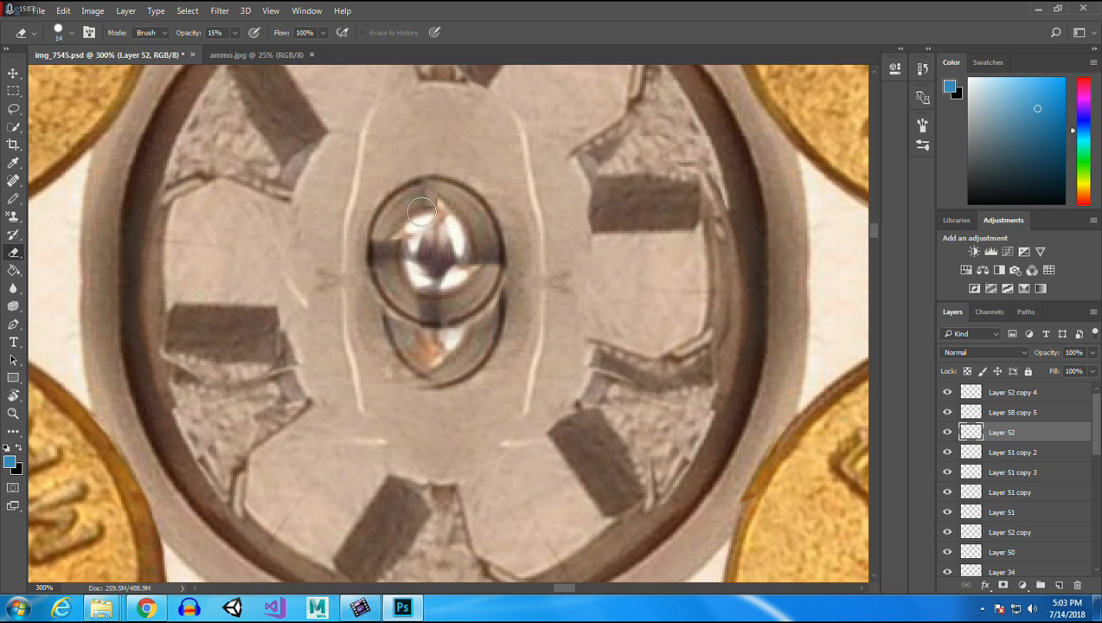
{"action": "left_click_drag", "start_coordinate": [434, 217], "coordinate": [450, 183]}
{"action": "left_click", "coordinate": [13, 74]}
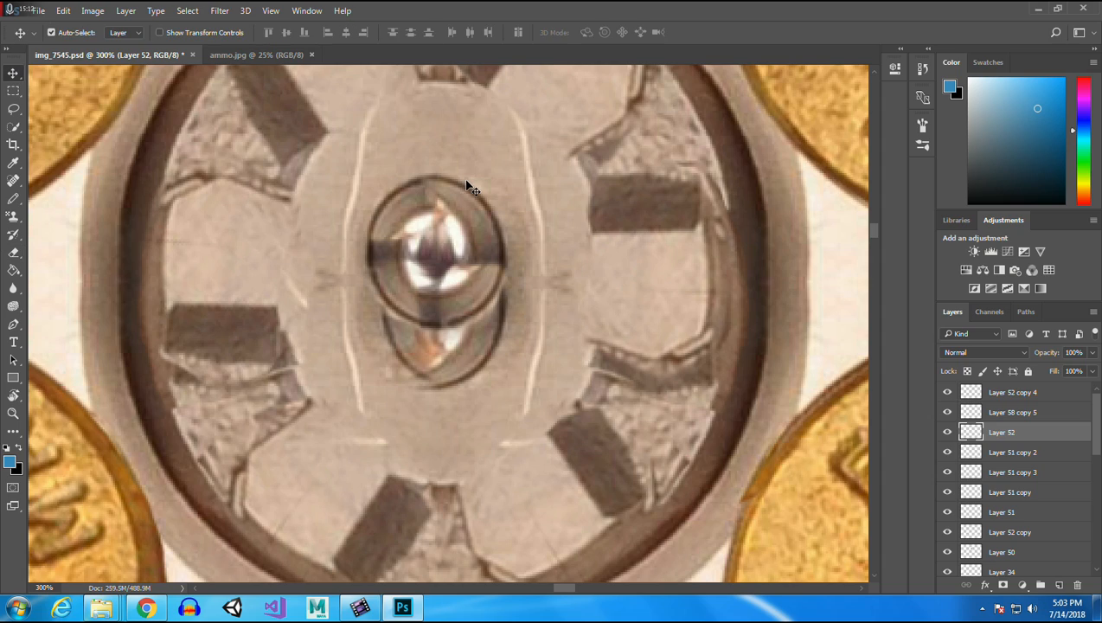
{"action": "double_click", "coordinate": [1004, 433]}
{"action": "type", "text": "blendLayer"}
{"action": "key", "text": "Return"}
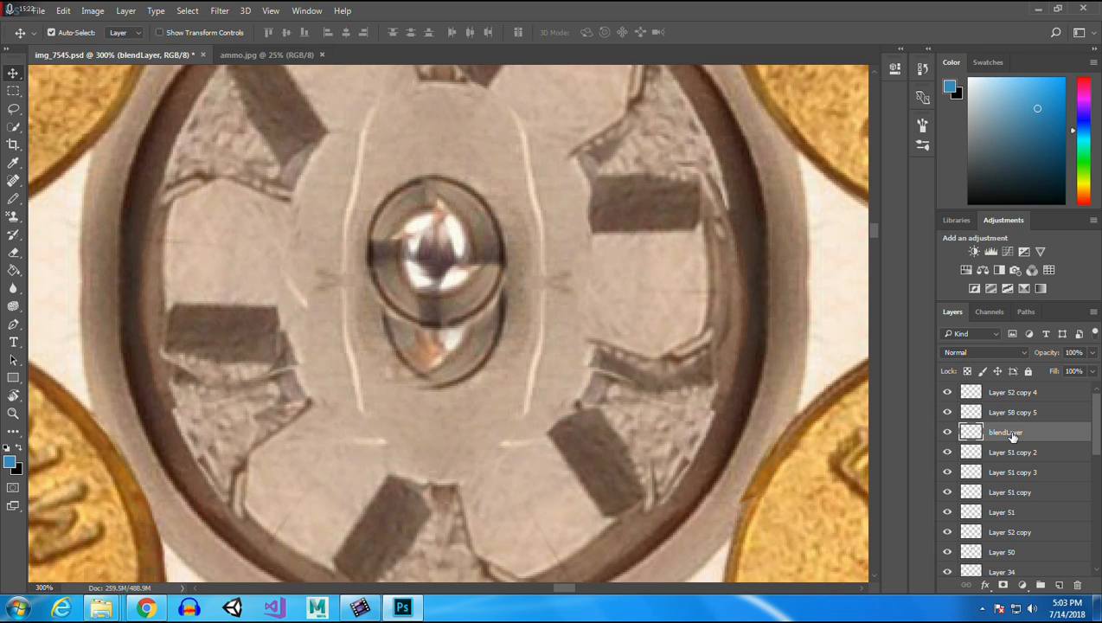
Duplicate blendLayer and place the copy just right of the original over the seam at the pin's top.
{"action": "right_click", "coordinate": [1015, 436]}
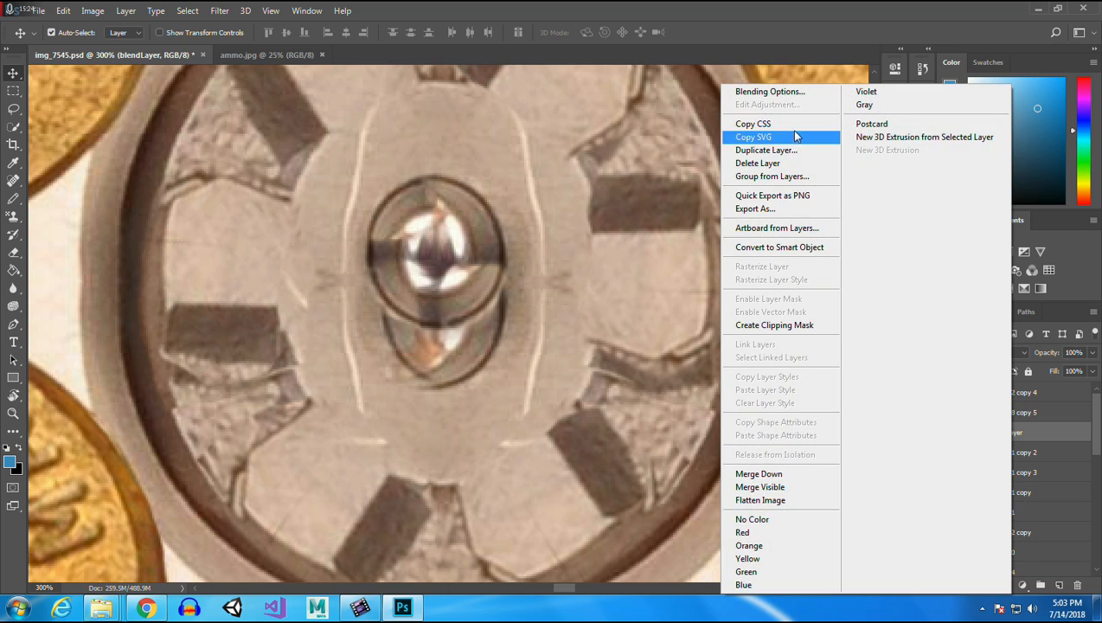
{"action": "left_click", "coordinate": [763, 148]}
{"action": "left_click", "coordinate": [662, 183]}
{"action": "left_click_drag", "start_coordinate": [442, 198], "coordinate": [441, 201]}
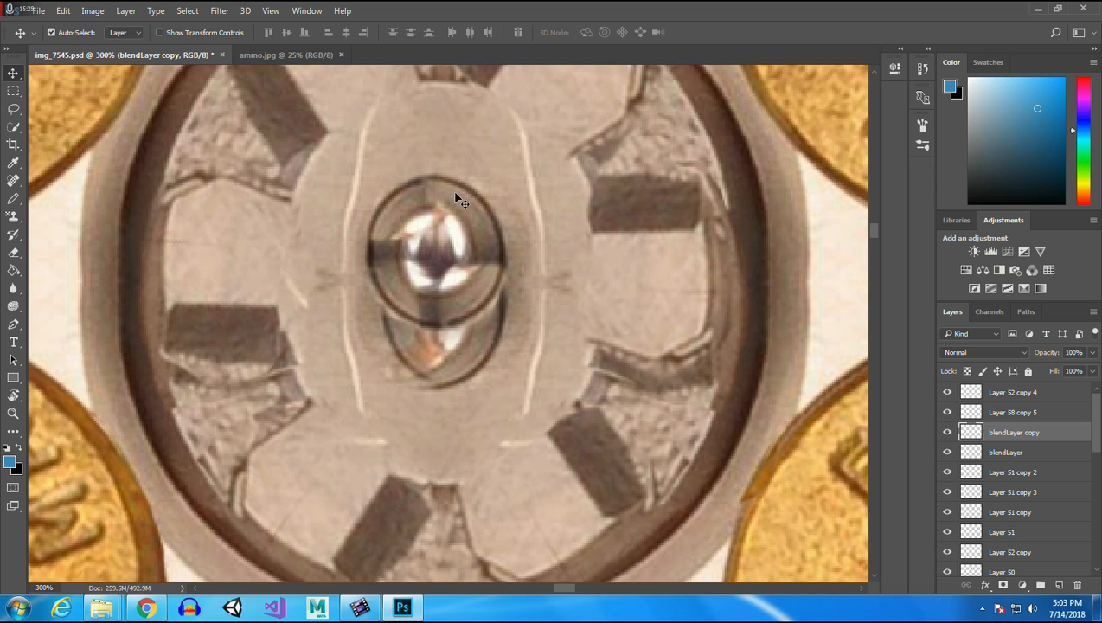
Duplicate blendLayer copy and shift the new patch farther right along the top of the pin's ring.
{"action": "right_click", "coordinate": [1029, 442]}
{"action": "left_click", "coordinate": [783, 148]}
{"action": "left_click", "coordinate": [664, 185]}
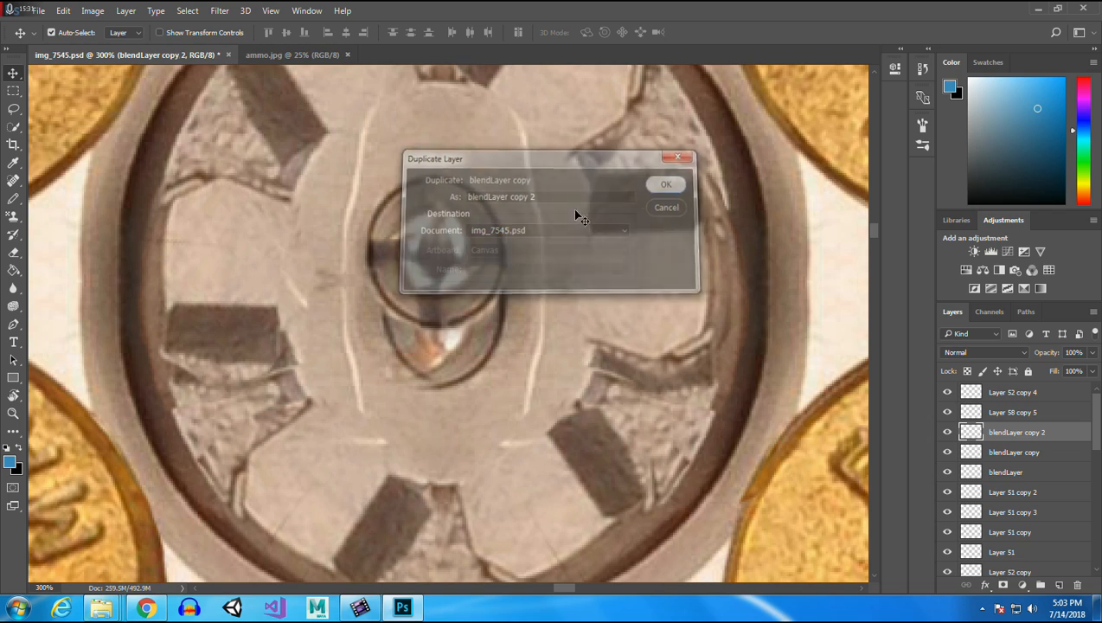
{"action": "left_click_drag", "start_coordinate": [447, 197], "coordinate": [456, 195]}
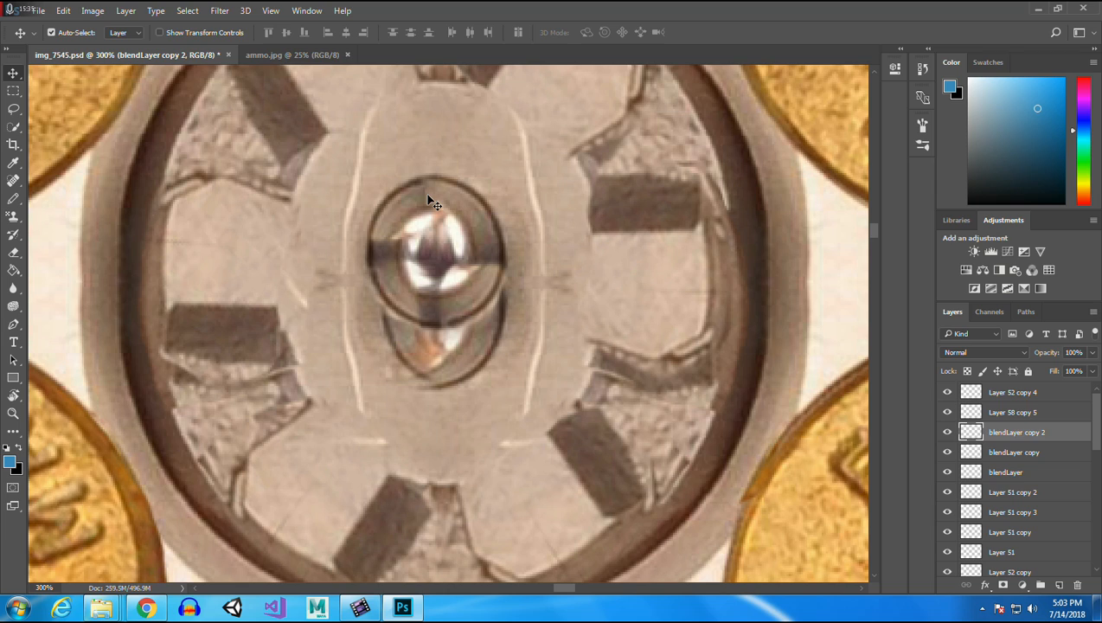
Duplicate the original blendLayer and shift the copy slightly left along the top of the pin's ring.
{"action": "left_click", "coordinate": [1071, 448]}
{"action": "right_click", "coordinate": [1033, 454]}
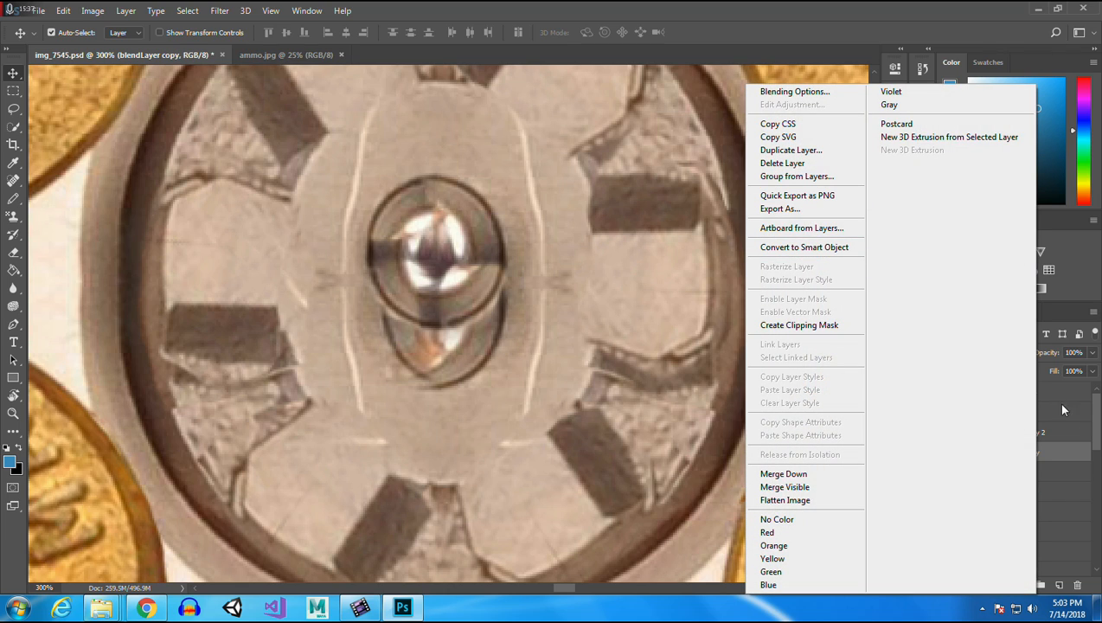
{"action": "key", "text": "Escape"}
{"action": "right_click", "coordinate": [1020, 467]}
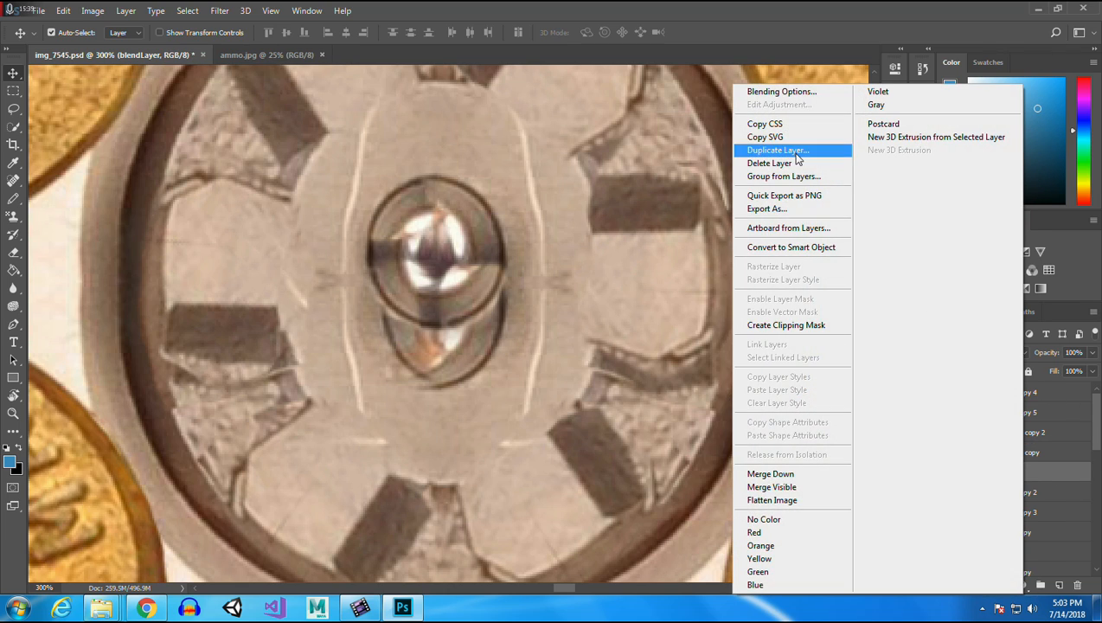
{"action": "left_click", "coordinate": [779, 150]}
{"action": "left_click", "coordinate": [670, 182]}
{"action": "left_click_drag", "start_coordinate": [431, 199], "coordinate": [421, 197]}
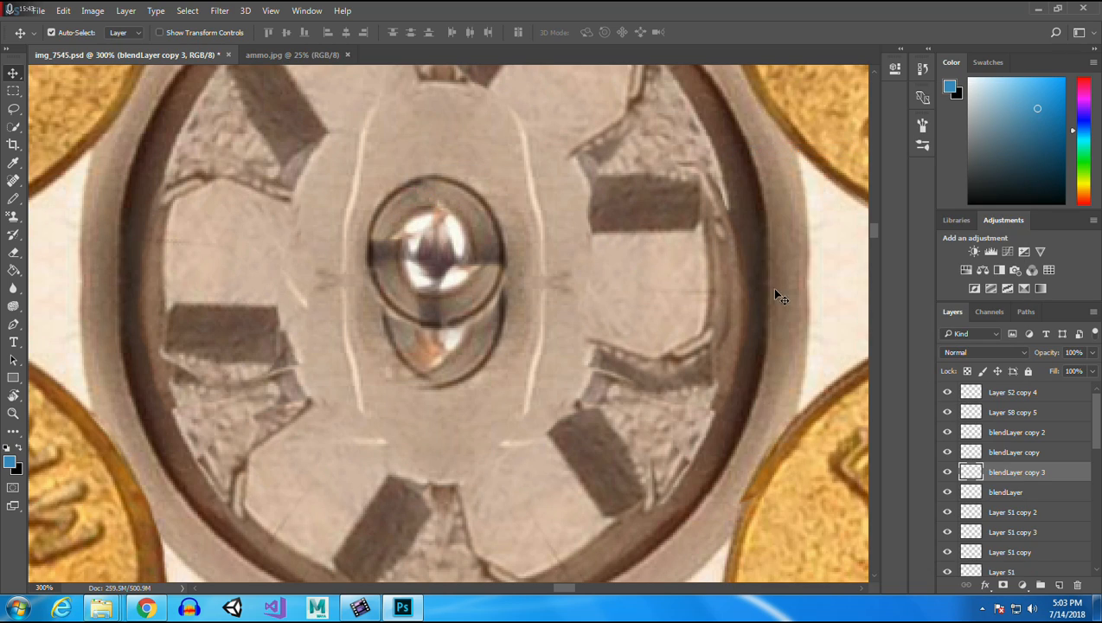
Duplicate blendLayer copy 3 and shift the new patch farther left along the pin's ring.
{"action": "right_click", "coordinate": [1024, 469]}
{"action": "left_click", "coordinate": [784, 149]}
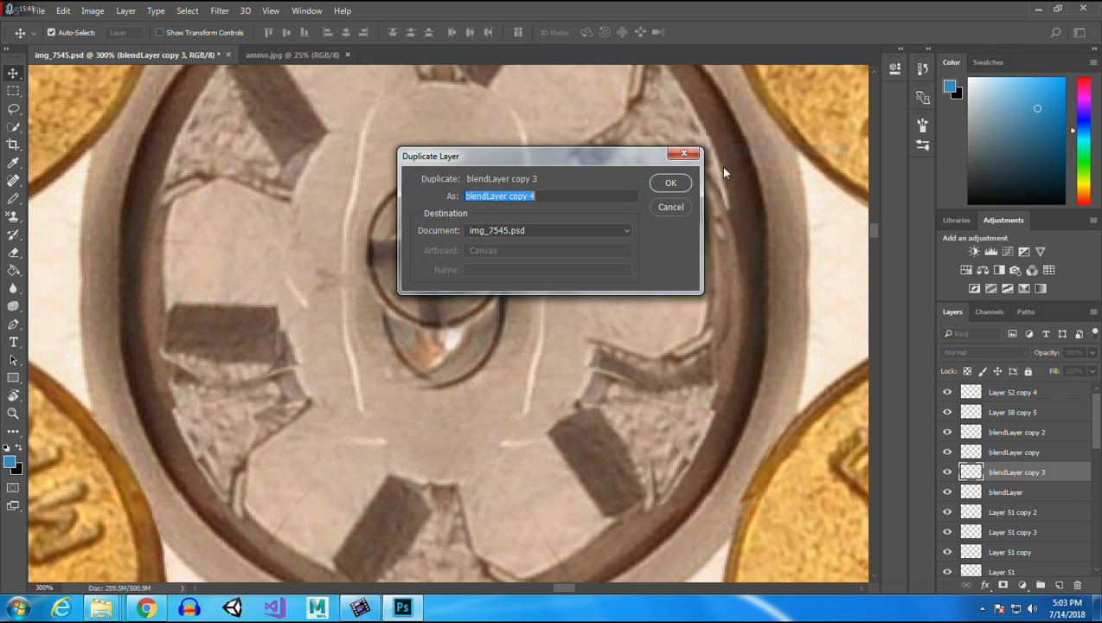
{"action": "left_click", "coordinate": [668, 185]}
{"action": "left_click_drag", "start_coordinate": [421, 193], "coordinate": [412, 196]}
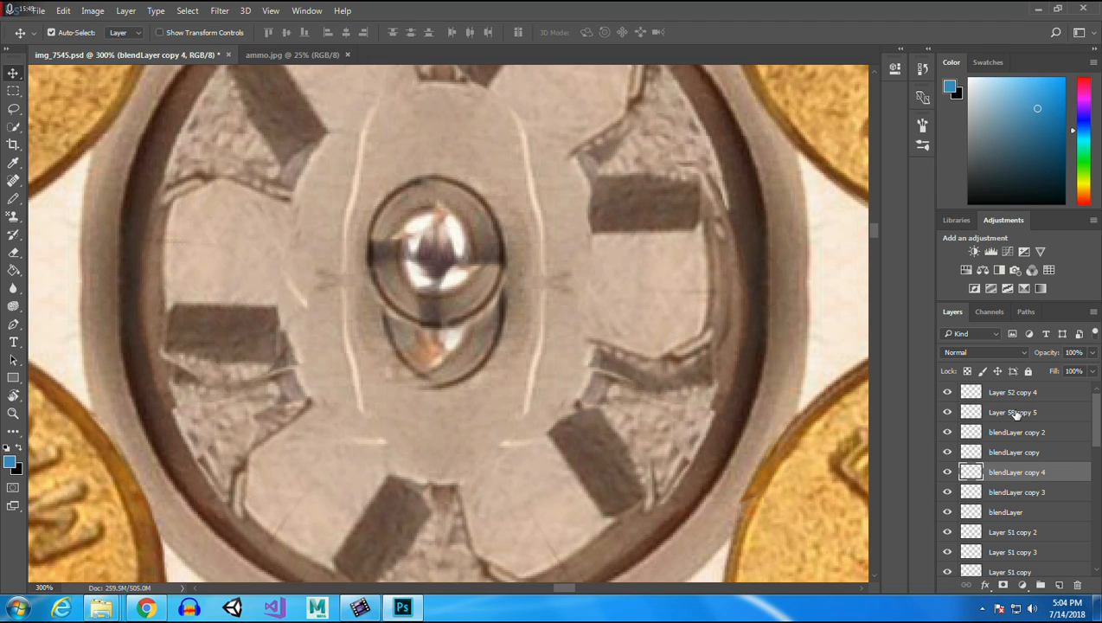
Duplicate blendLayer copy 4 and move the new patch down the left side of the pin's ring.
{"action": "right_click", "coordinate": [1010, 476]}
{"action": "left_click", "coordinate": [673, 183]}
{"action": "left_click_drag", "start_coordinate": [384, 220], "coordinate": [379, 245]}
Duplicate blendLayer copy 5 and shift the new patch slightly right, toward the pin's bright center.
{"action": "right_click", "coordinate": [1025, 472]}
{"action": "left_click", "coordinate": [783, 152]}
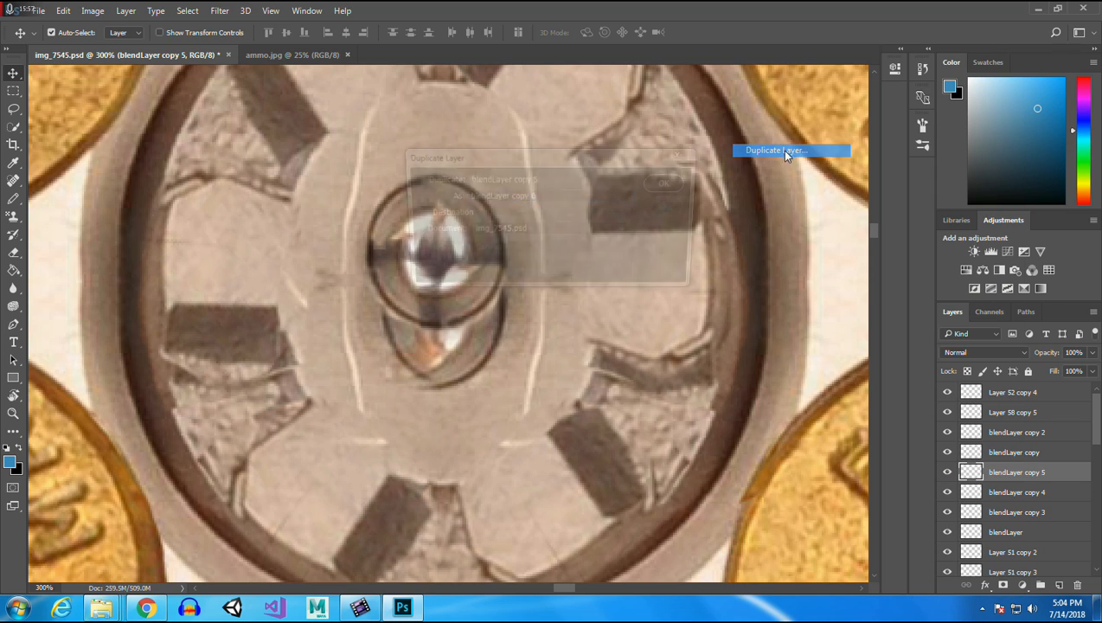
{"action": "left_click", "coordinate": [672, 183]}
{"action": "left_click_drag", "start_coordinate": [381, 238], "coordinate": [392, 240]}
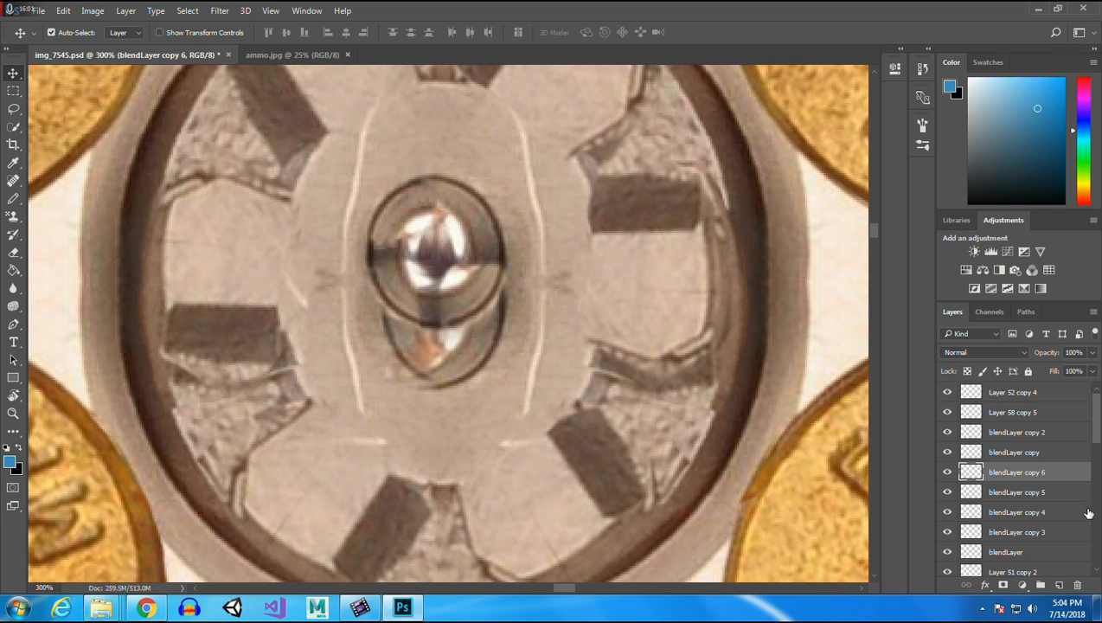
Duplicate blendLayer copy 6 and move the new patch down over the dark seam left of the pin's center.
{"action": "right_click", "coordinate": [1039, 482]}
{"action": "left_click", "coordinate": [782, 152]}
{"action": "left_click", "coordinate": [653, 184]}
{"action": "left_click_drag", "start_coordinate": [393, 237], "coordinate": [392, 253]}
Duplicate blendLayer copy 7 and shift the new patch left along the dark seam toward the ring's outline.
{"action": "right_click", "coordinate": [1016, 472]}
{"action": "left_click", "coordinate": [800, 148]}
{"action": "left_click", "coordinate": [661, 181]}
{"action": "left_click_drag", "start_coordinate": [388, 252], "coordinate": [380, 252]}
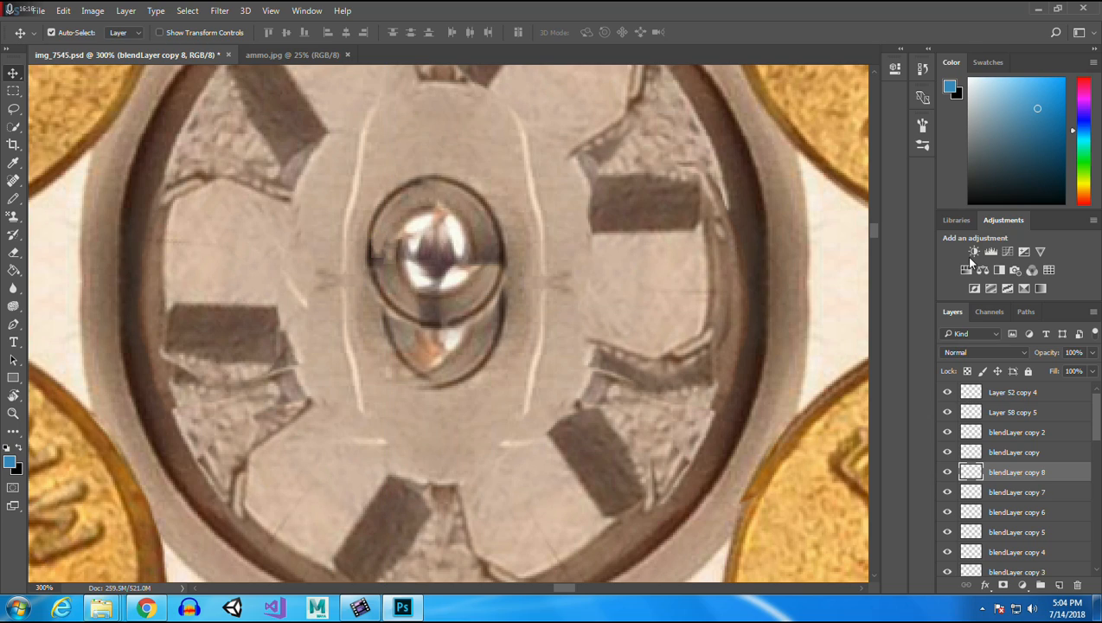
Duplicate blendLayer copy 8 and move the new patch up and slightly right on the ring's left side.
{"action": "right_click", "coordinate": [1035, 475]}
{"action": "left_click", "coordinate": [788, 150]}
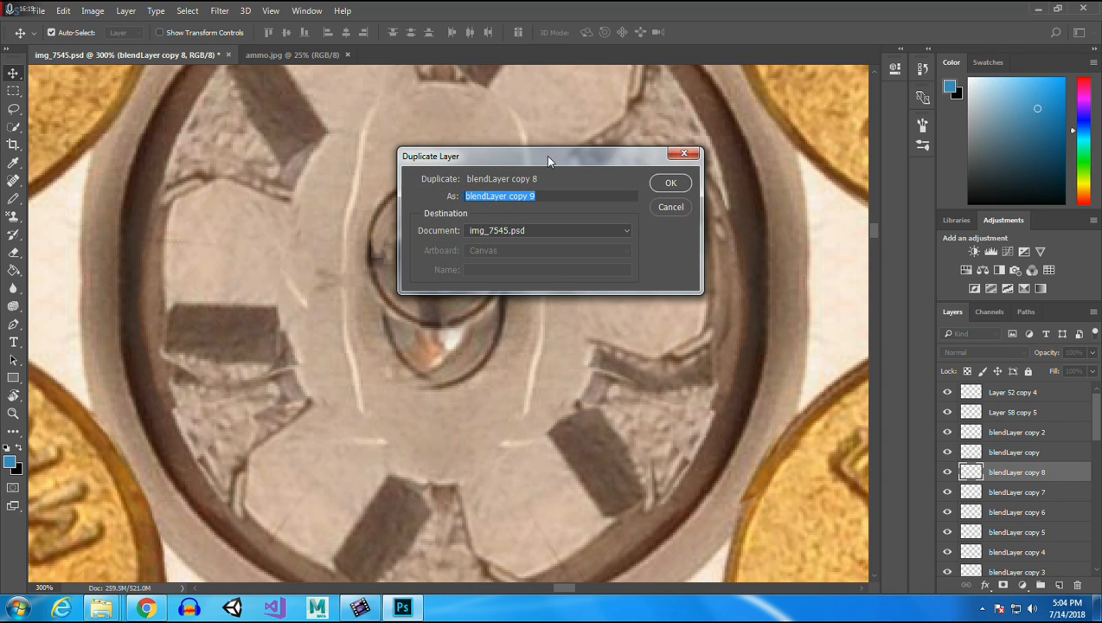
{"action": "left_click", "coordinate": [664, 183]}
{"action": "left_click_drag", "start_coordinate": [378, 256], "coordinate": [387, 240]}
Duplicate blendLayer copy 9 and nudge the new patch over the remaining seam on the ring's left side.
{"action": "right_click", "coordinate": [1035, 470]}
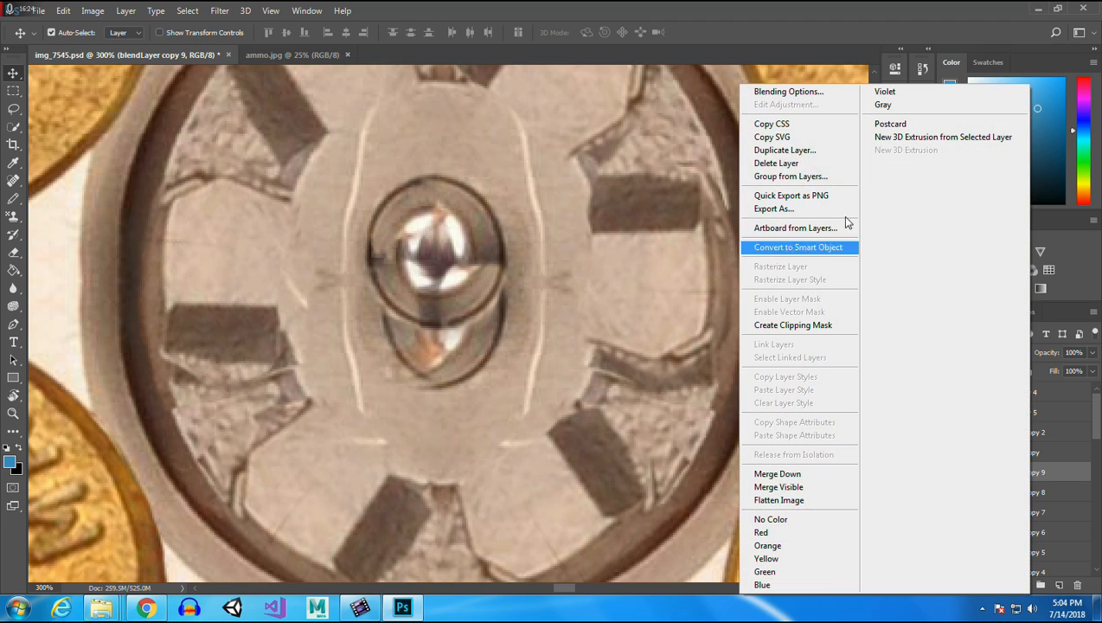
{"action": "left_click", "coordinate": [800, 148]}
{"action": "left_click", "coordinate": [666, 183]}
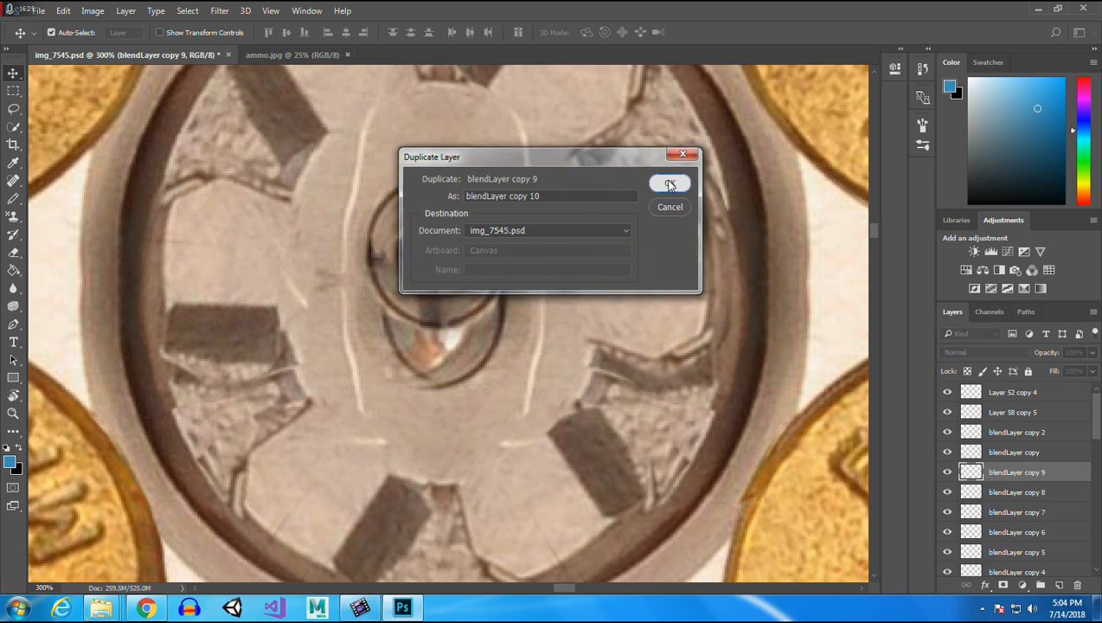
{"action": "mouse_move", "coordinate": [387, 252]}
{"action": "left_mouse_down"}
{"action": "mouse_move", "coordinate": [377, 248]}
{"action": "mouse_move", "coordinate": [387, 248]}
{"action": "left_mouse_up"}
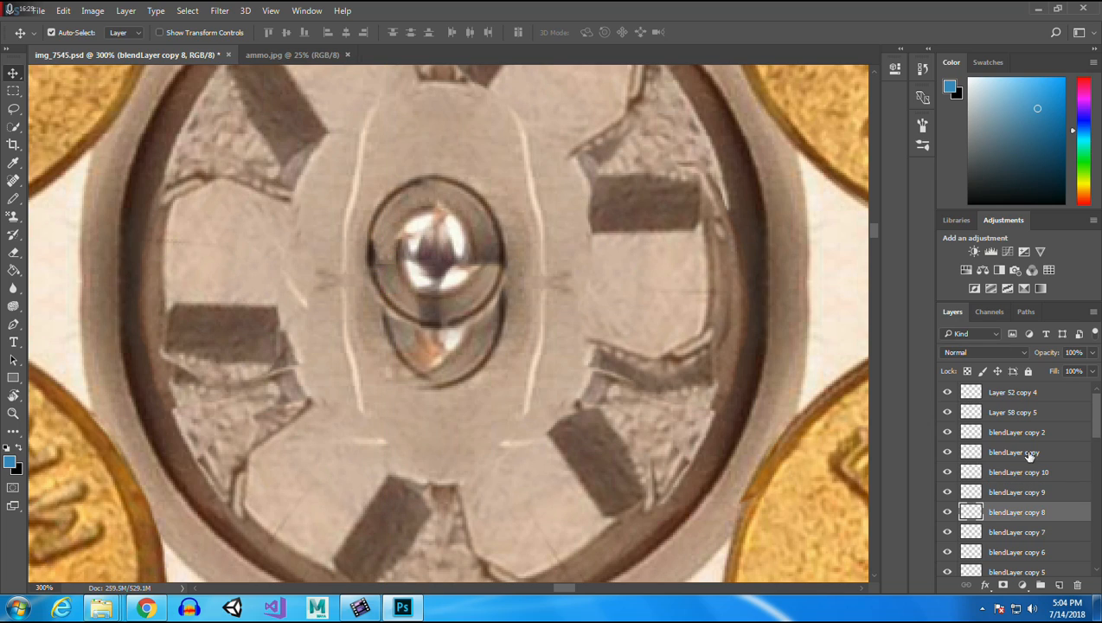
Duplicate blendLayer copy 8 again and shift the new patch slightly up and left, against the ring's outline.
{"action": "right_click", "coordinate": [1036, 518]}
{"action": "left_click", "coordinate": [861, 73]}
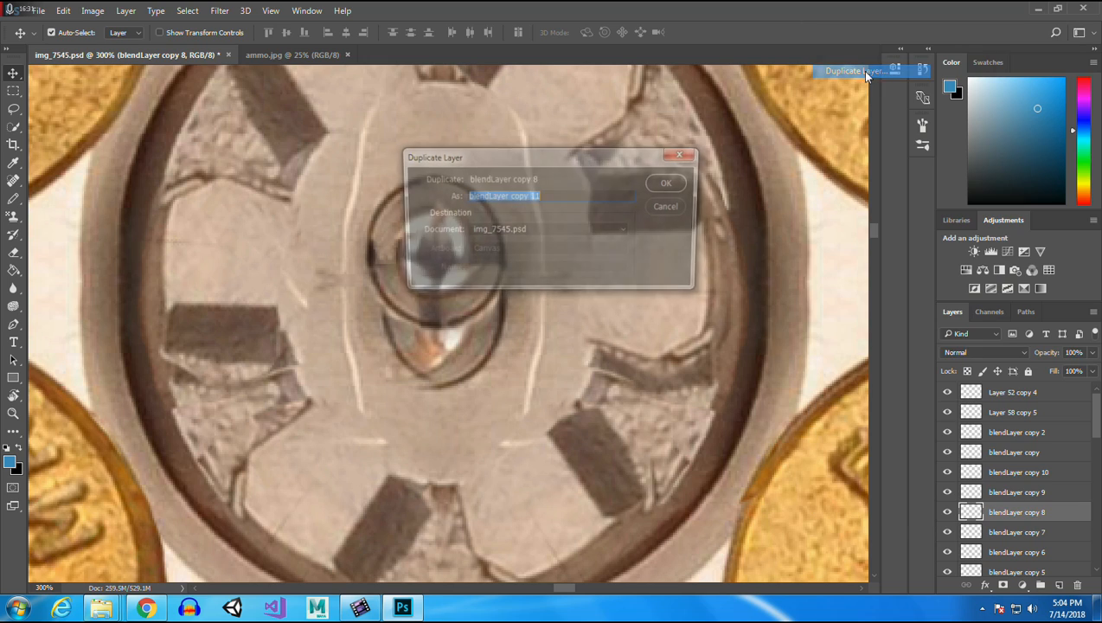
{"action": "key", "text": "Return"}
{"action": "mouse_move", "coordinate": [382, 260]}
{"action": "left_mouse_down"}
{"action": "mouse_move", "coordinate": [384, 270]}
{"action": "mouse_move", "coordinate": [377, 251]}
{"action": "left_mouse_up"}
Select the blend patches blendLayer copy 11 and blendLayer copy 8 together and duplicate them.
{"action": "left_click", "coordinate": [382, 253], "text": "ctrl"}
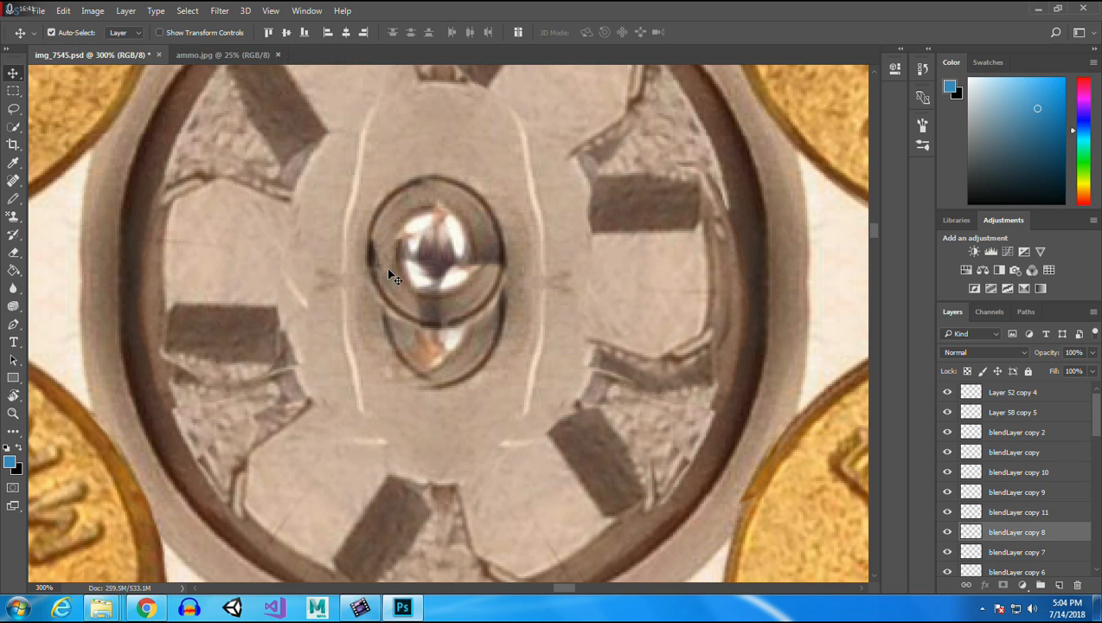
{"action": "left_click", "coordinate": [388, 269], "text": "ctrl+shift"}
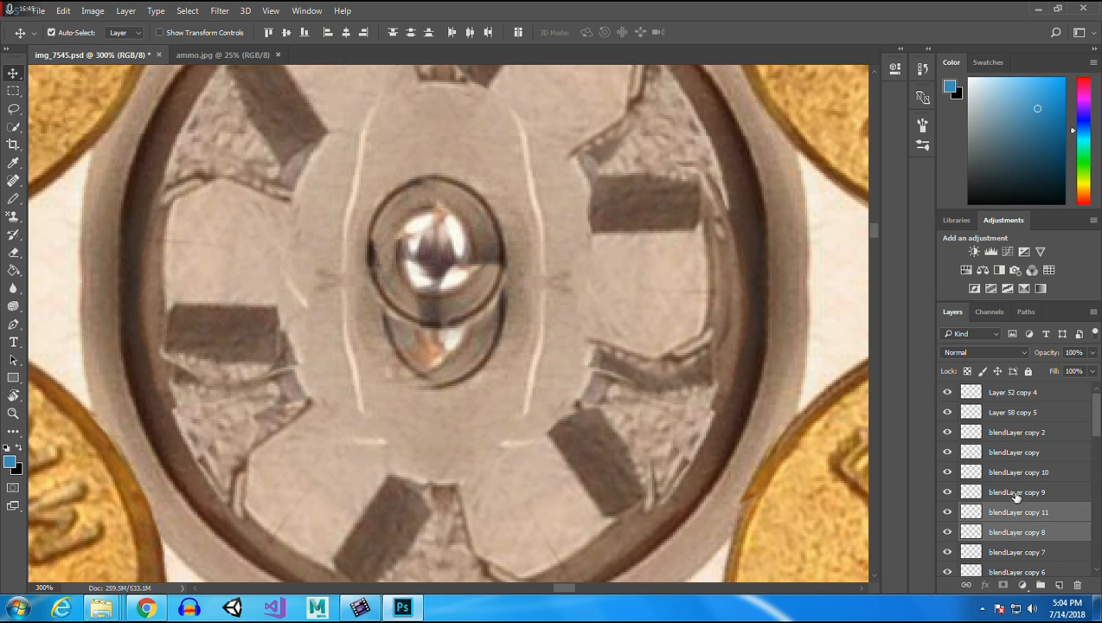
{"action": "right_click", "coordinate": [1026, 515]}
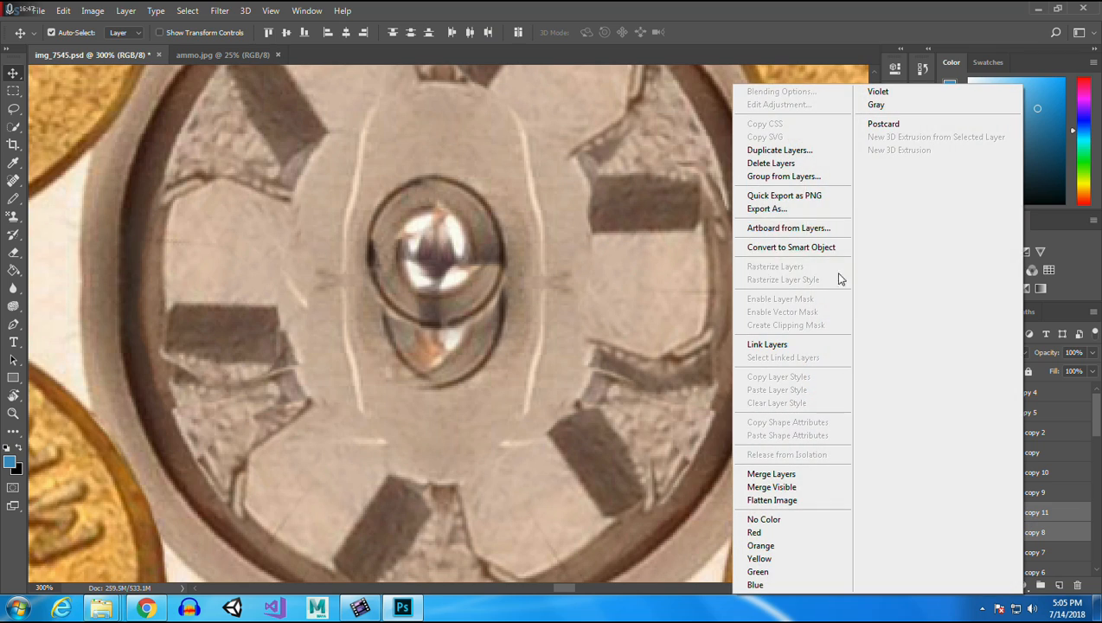
{"action": "left_click", "coordinate": [809, 153]}
{"action": "left_click", "coordinate": [671, 182]}
Move blendLayer copy 13 from the ring's left side down over the dark seam below the pin's center.
{"action": "left_click_drag", "start_coordinate": [385, 258], "coordinate": [431, 303]}
{"action": "left_click", "coordinate": [392, 262]}
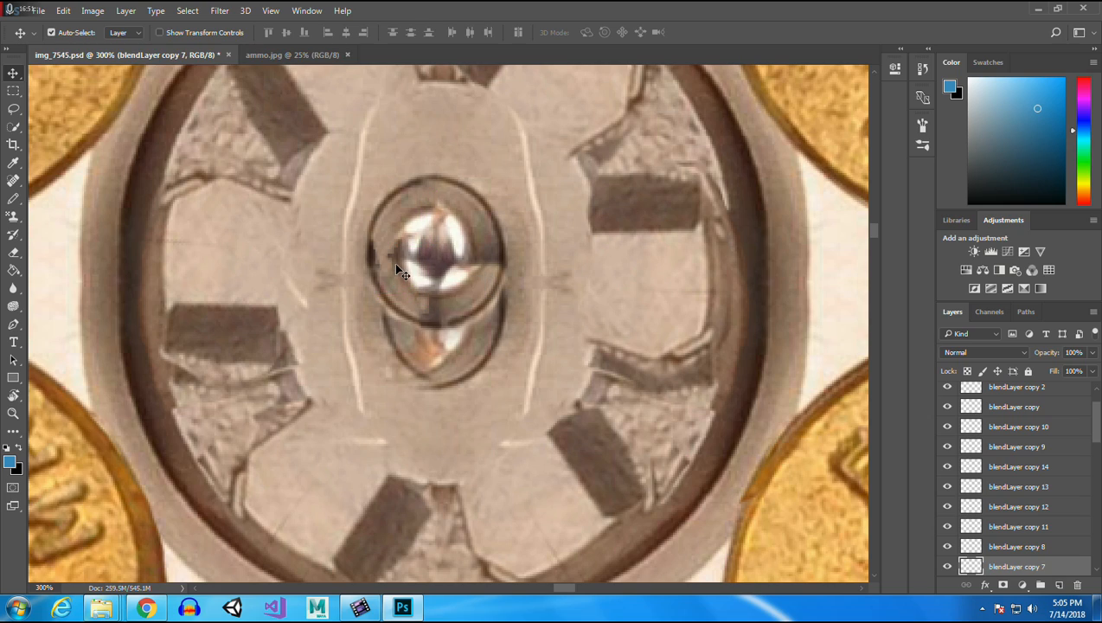
{"action": "left_click_drag", "start_coordinate": [391, 263], "coordinate": [429, 310]}
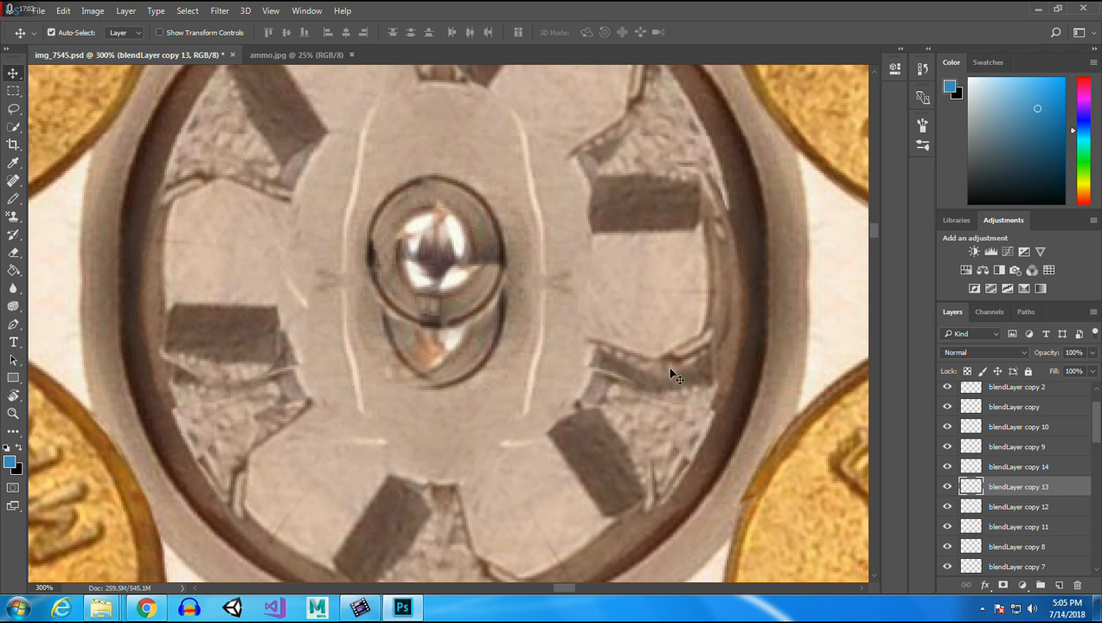
Duplicate blendLayer copy 13 and move the new patch back up to the ring's left side.
{"action": "right_click", "coordinate": [1025, 480]}
{"action": "left_click", "coordinate": [762, 153]}
{"action": "left_click", "coordinate": [670, 185]}
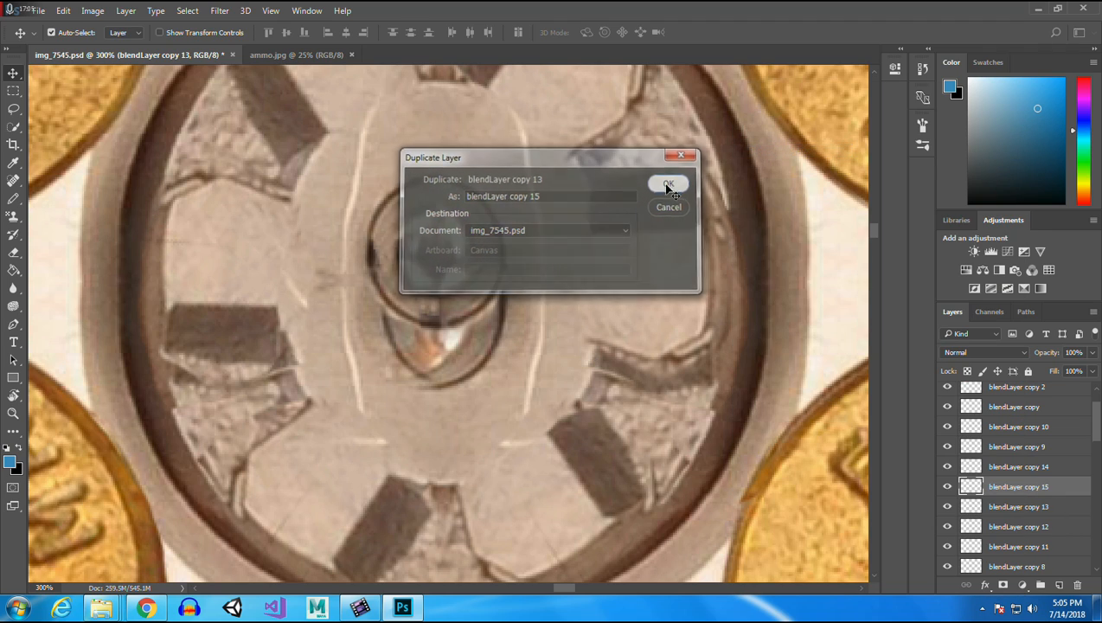
{"action": "left_click_drag", "start_coordinate": [419, 291], "coordinate": [379, 254]}
Duplicate blendLayer copy 13 at the bottom of the ring and shift the new patch slightly right.
{"action": "left_click", "coordinate": [434, 308]}
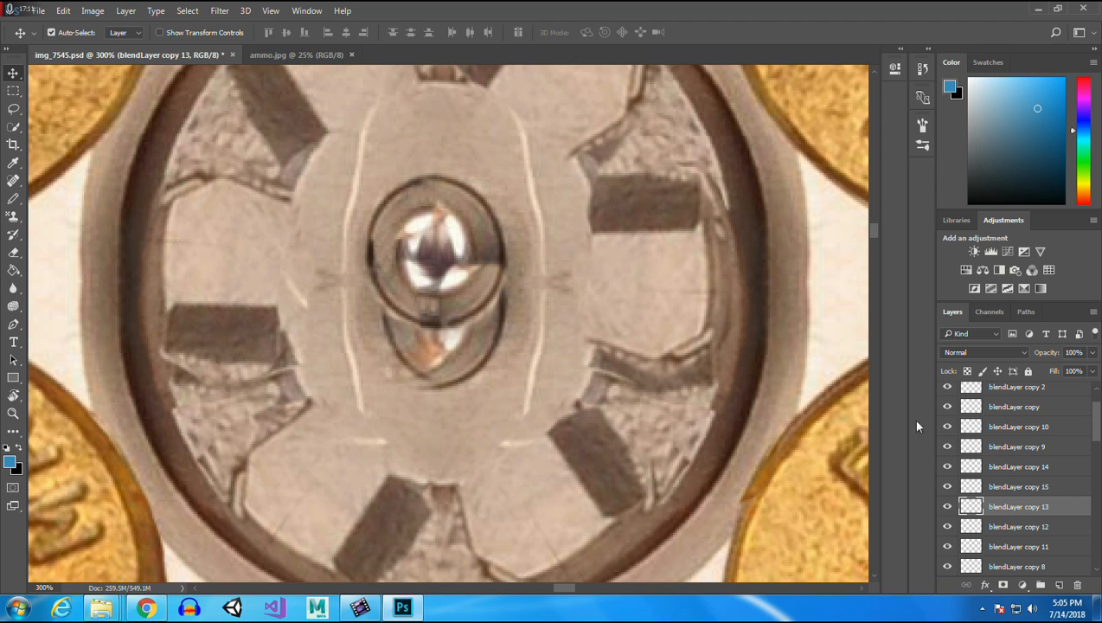
{"action": "right_click", "coordinate": [1046, 517]}
{"action": "left_click", "coordinate": [851, 73]}
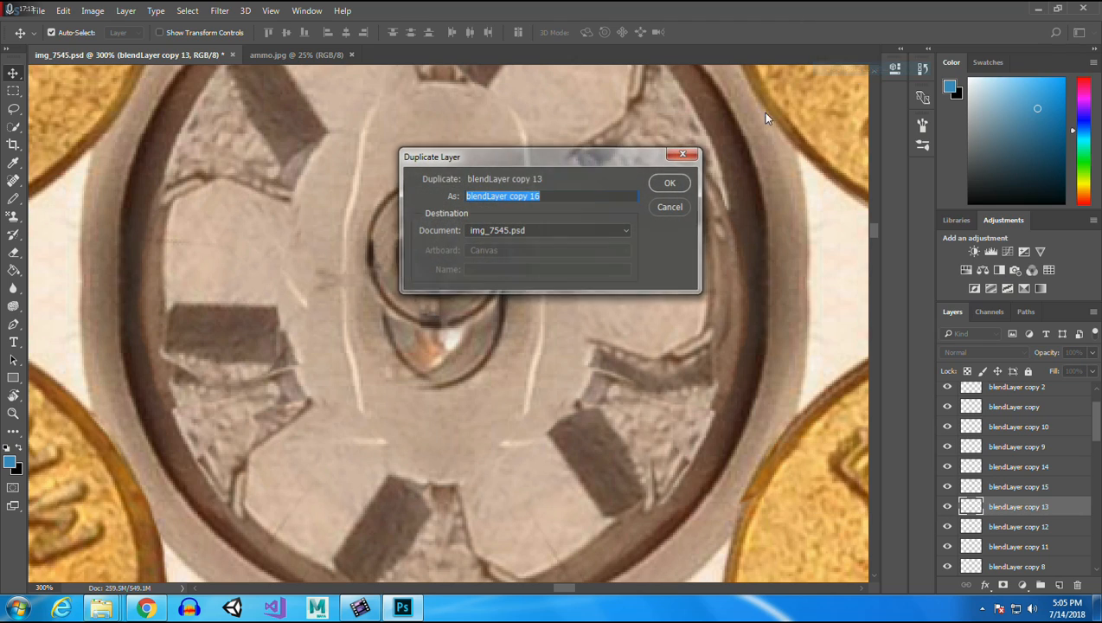
{"action": "left_click", "coordinate": [684, 184]}
{"action": "left_click_drag", "start_coordinate": [433, 312], "coordinate": [443, 310]}
Duplicate blendLayer copy 16 and shift the new patch left along the bottom of the pin's ring.
{"action": "right_click", "coordinate": [1021, 504]}
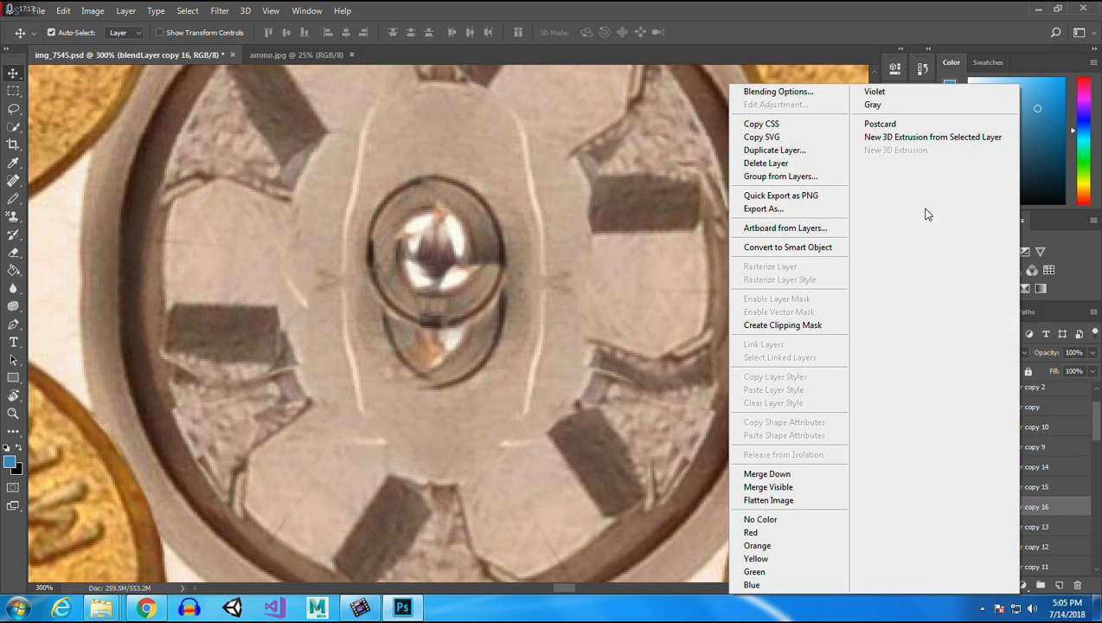
{"action": "left_click", "coordinate": [802, 152]}
{"action": "left_click", "coordinate": [668, 184]}
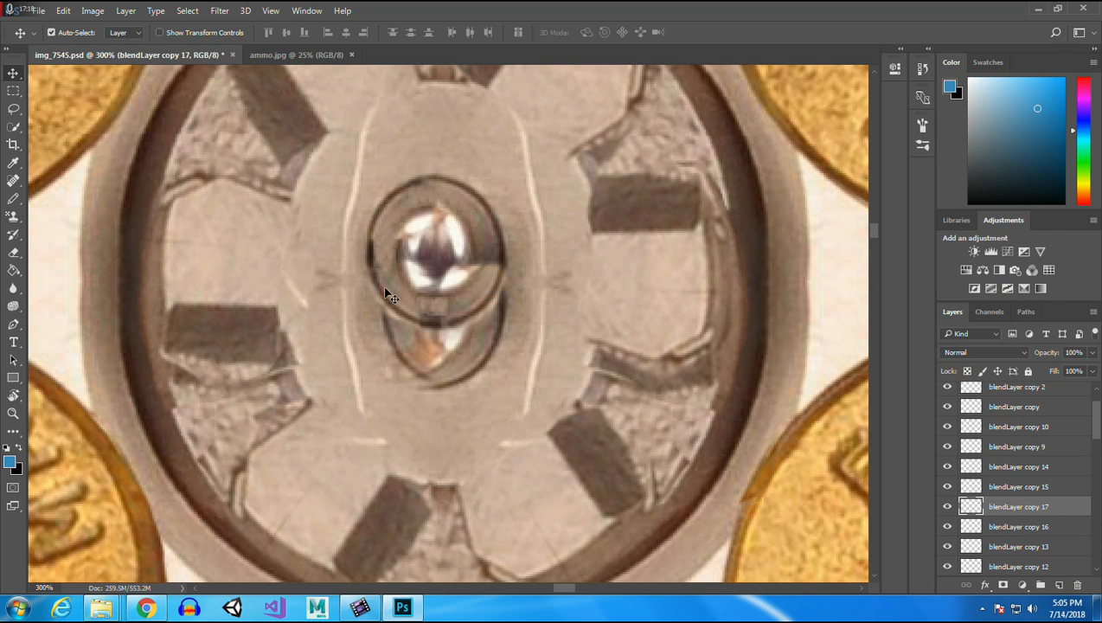
{"action": "left_click_drag", "start_coordinate": [441, 313], "coordinate": [426, 315]}
Duplicate blendLayer copy 16 again and move the new patch slightly down, toward the ring's lower outline.
{"action": "key", "text": "alt+["}
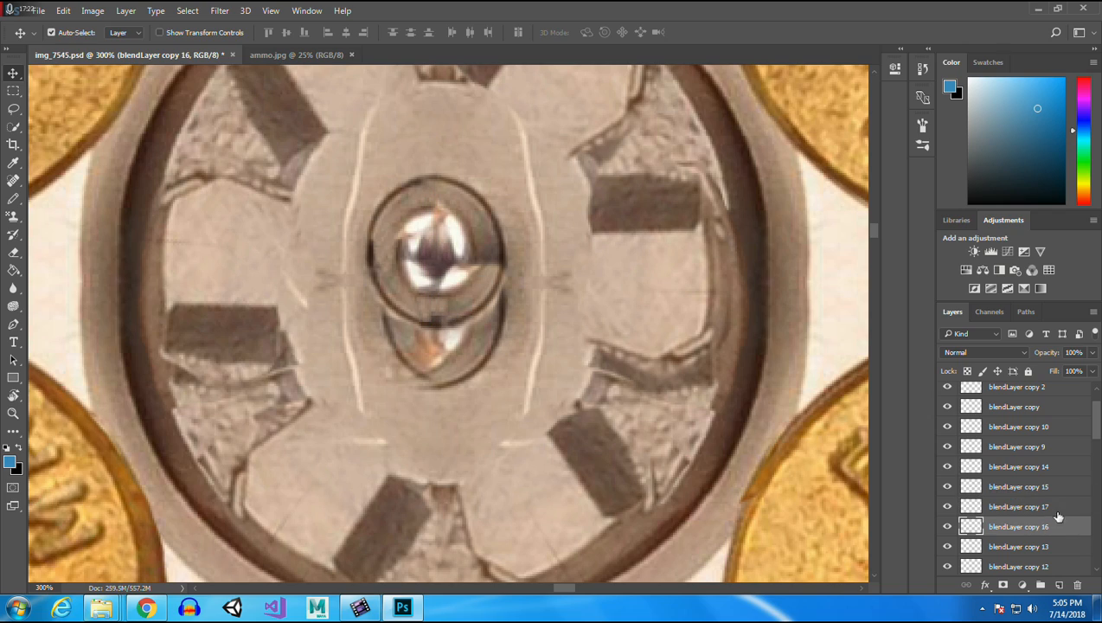
{"action": "right_click", "coordinate": [1039, 533]}
{"action": "left_click", "coordinate": [861, 91]}
{"action": "key", "text": "Return"}
{"action": "left_click_drag", "start_coordinate": [438, 312], "coordinate": [436, 321]}
Duplicate blendLayer copy 18 and shift the new patch slightly up and right at the bottom seam.
{"action": "right_click", "coordinate": [1025, 525]}
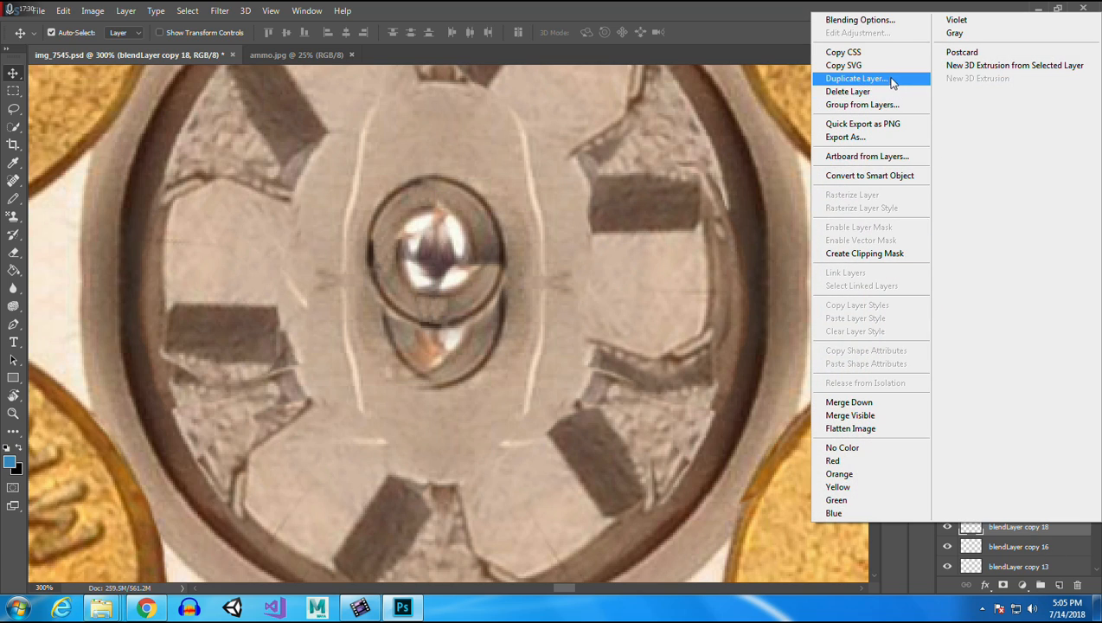
{"action": "left_click", "coordinate": [857, 77]}
{"action": "key", "text": "Return"}
{"action": "left_click_drag", "start_coordinate": [444, 322], "coordinate": [443, 318]}
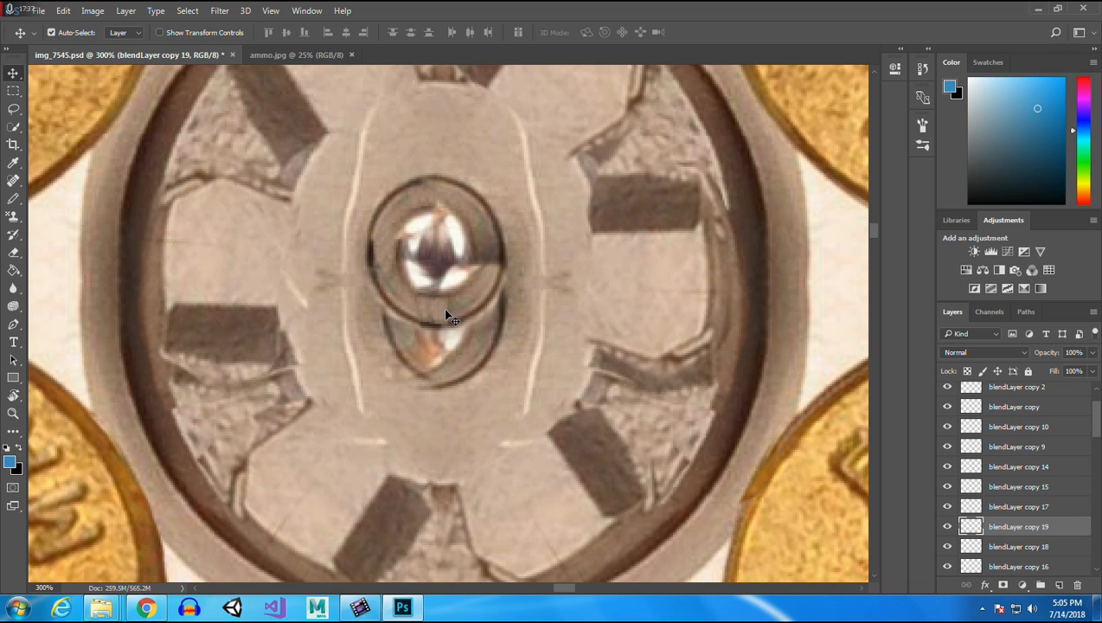
Duplicate blendLayer copy 19 and move the new patch up and right along the ring's bottom.
{"action": "right_click", "coordinate": [1035, 534]}
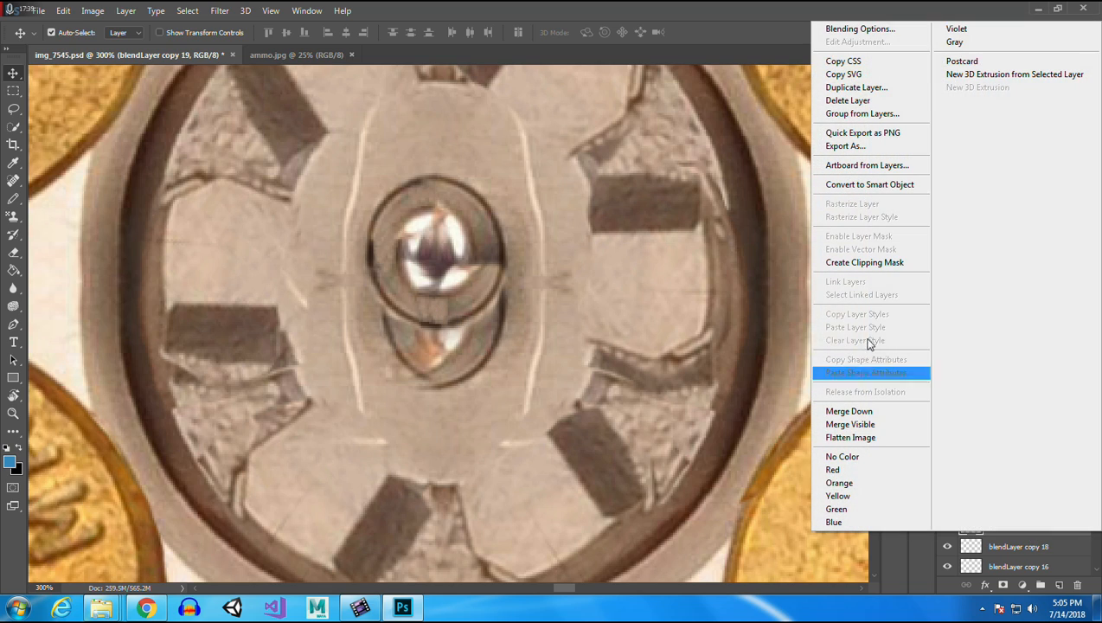
{"action": "left_click", "coordinate": [852, 96]}
{"action": "left_click", "coordinate": [666, 183]}
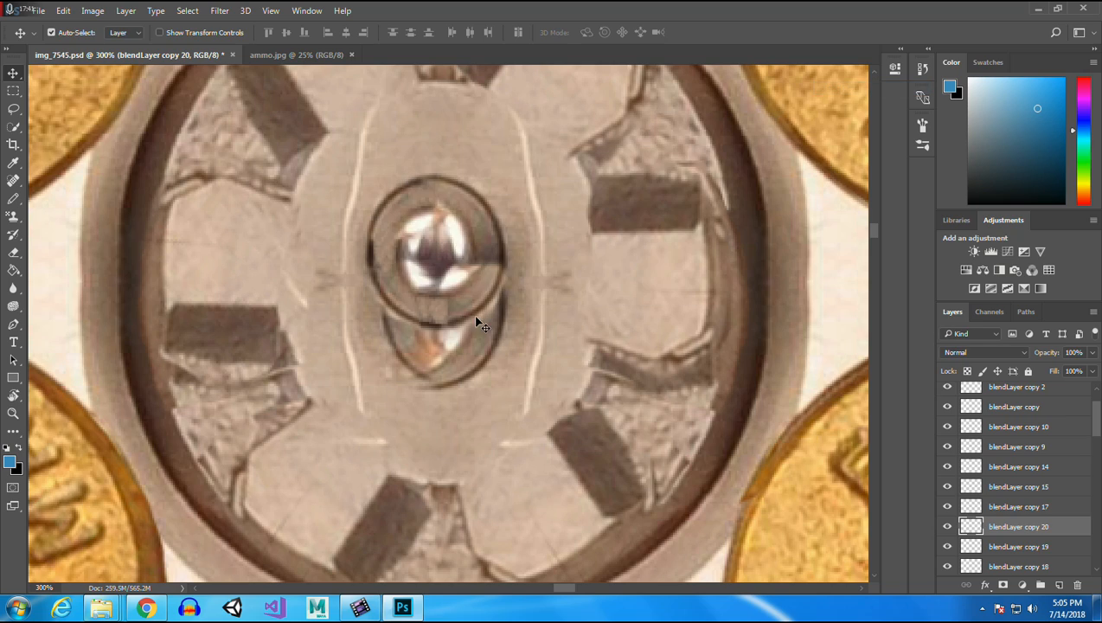
{"action": "left_click_drag", "start_coordinate": [444, 310], "coordinate": [454, 300]}
Duplicate blendLayer copy 19 again and move the new patch up to the lower right of the pin's ring.
{"action": "left_click", "coordinate": [383, 253]}
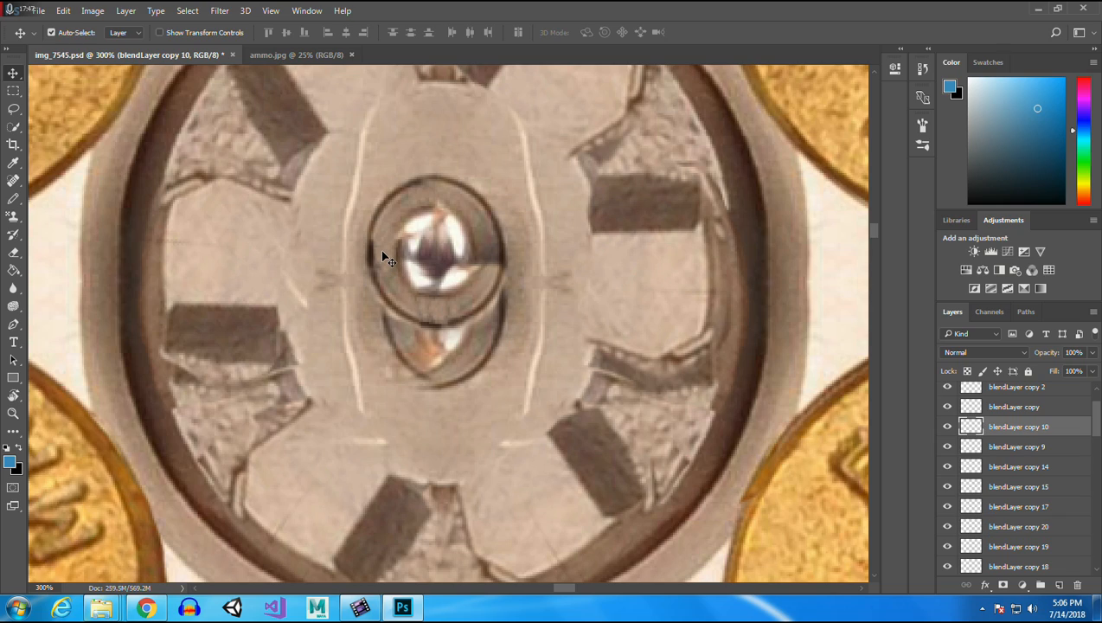
{"action": "left_click", "coordinate": [446, 315]}
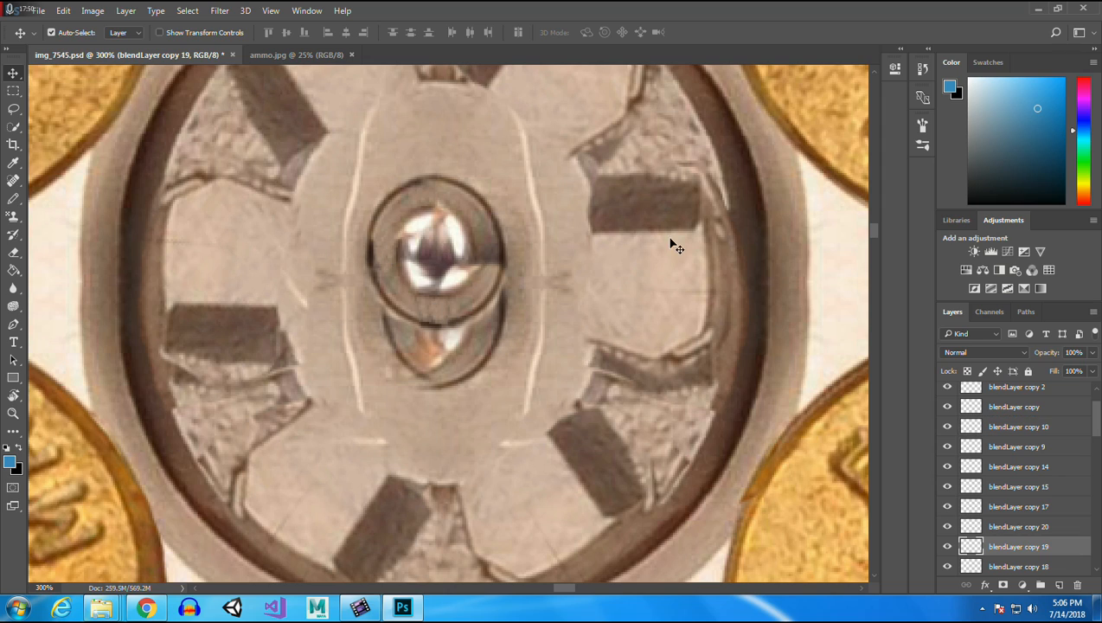
{"action": "right_click", "coordinate": [1028, 550]}
{"action": "left_click", "coordinate": [844, 99]}
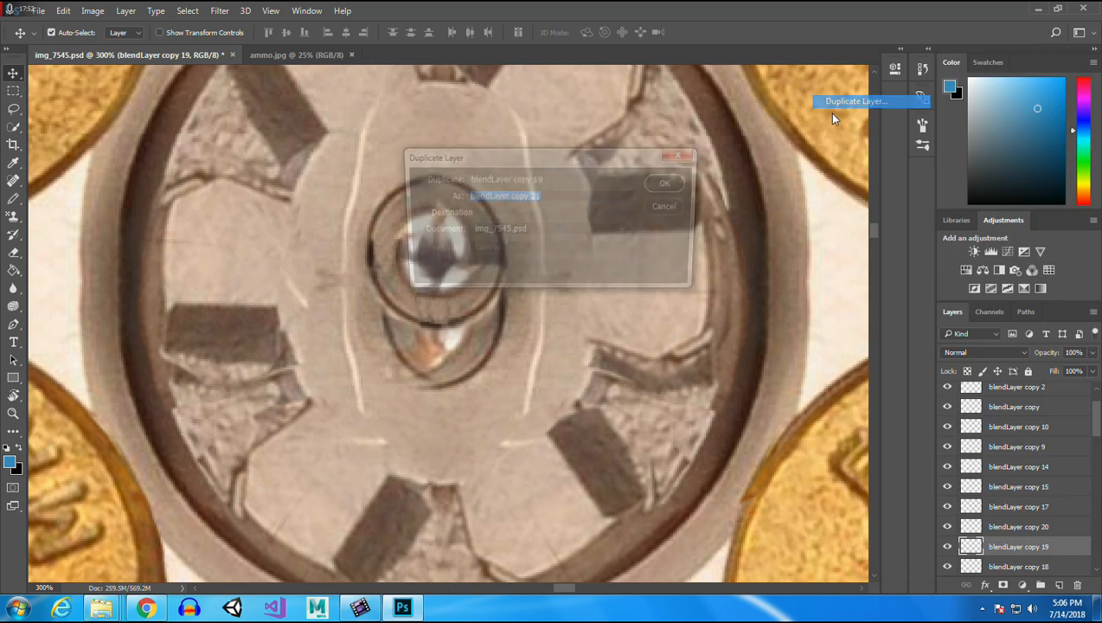
{"action": "left_click", "coordinate": [668, 183]}
{"action": "left_click_drag", "start_coordinate": [444, 319], "coordinate": [474, 271]}
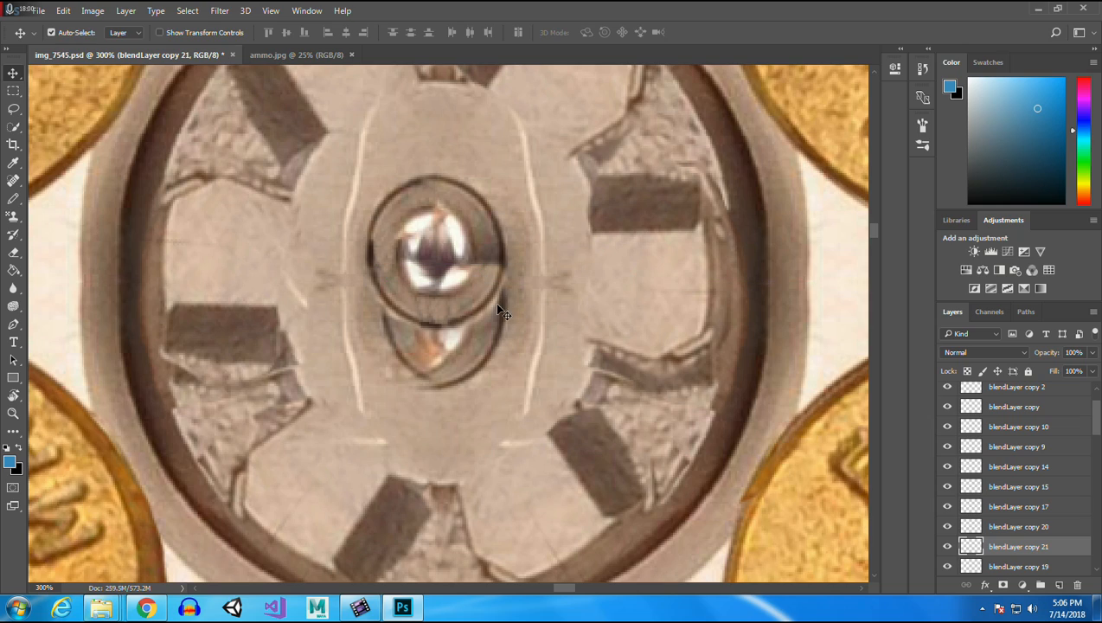
Duplicate blendLayer copy 21 and move the new patch up over the dark seam right of the pin's center.
{"action": "right_click", "coordinate": [1014, 547]}
{"action": "left_click", "coordinate": [856, 103]}
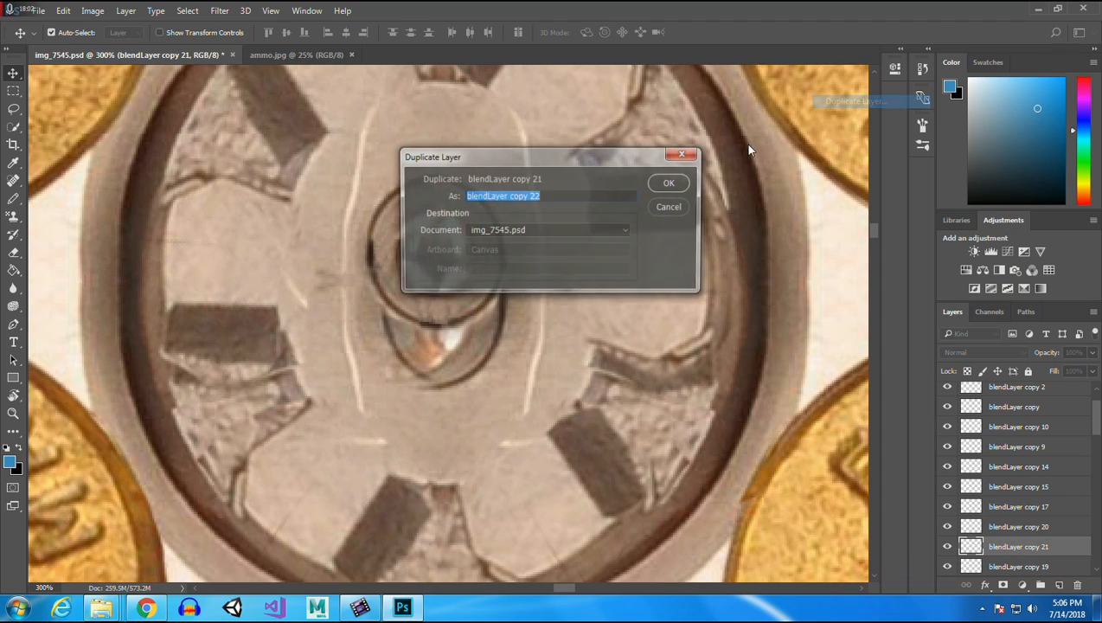
{"action": "left_click", "coordinate": [666, 181]}
{"action": "left_click_drag", "start_coordinate": [482, 279], "coordinate": [480, 258]}
Duplicate blendLayer copy 22 and shift the new patch slightly up and right over the right-hand seam.
{"action": "right_click", "coordinate": [1009, 540]}
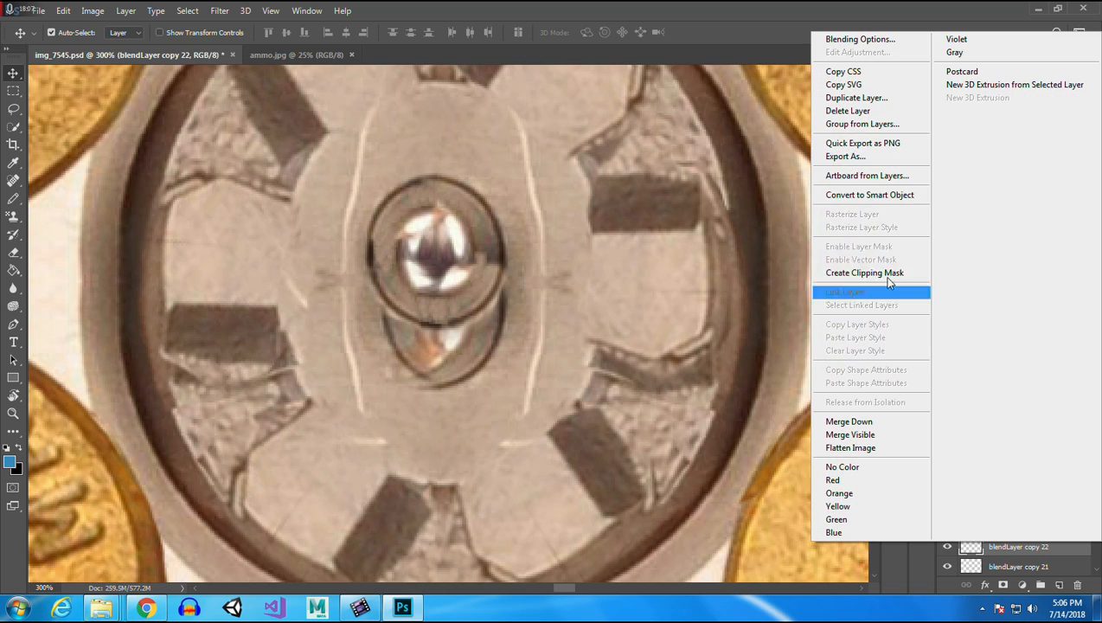
{"action": "left_click", "coordinate": [857, 99]}
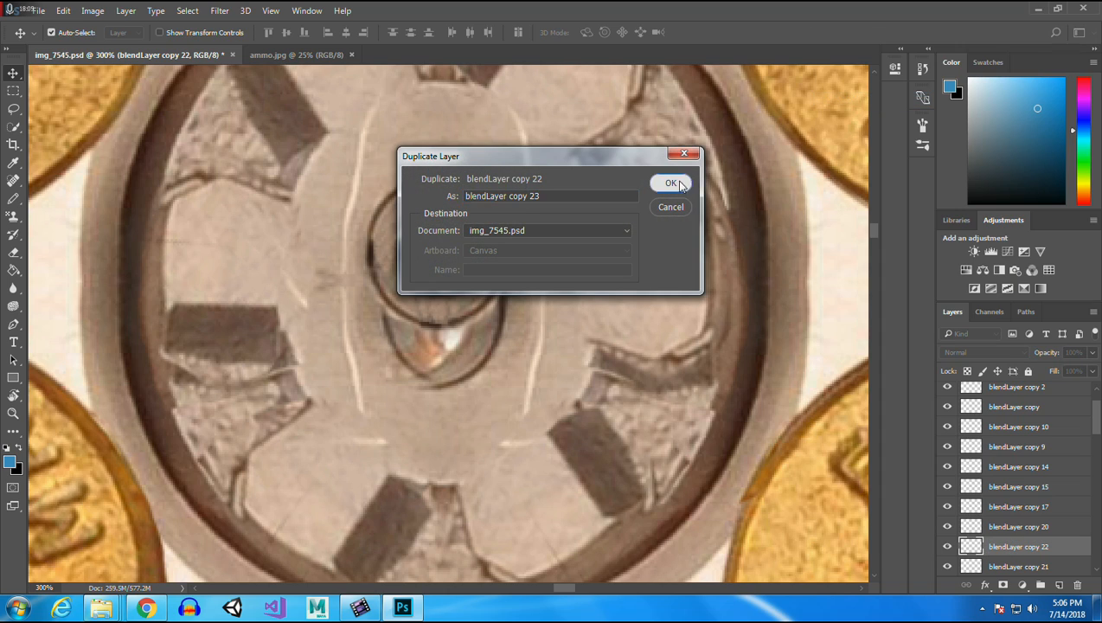
{"action": "left_click", "coordinate": [669, 183]}
{"action": "left_click_drag", "start_coordinate": [482, 260], "coordinate": [484, 255]}
Duplicate blendLayer copy 23 and shift the new patch right, toward the ring's right outline.
{"action": "right_click", "coordinate": [992, 545]}
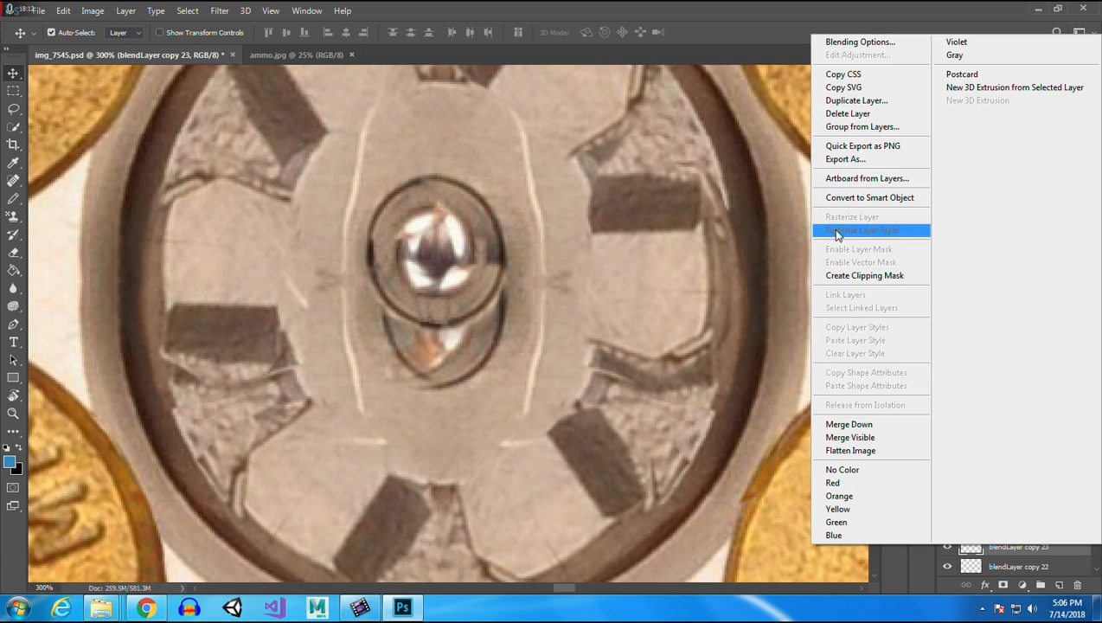
{"action": "left_click", "coordinate": [844, 101]}
{"action": "left_click", "coordinate": [665, 182]}
{"action": "left_click_drag", "start_coordinate": [482, 244], "coordinate": [488, 244]}
Duplicate blendLayer copy 24 and move the new patch down over the remaining dark seam beside the ring's right outline.
{"action": "right_click", "coordinate": [1002, 552]}
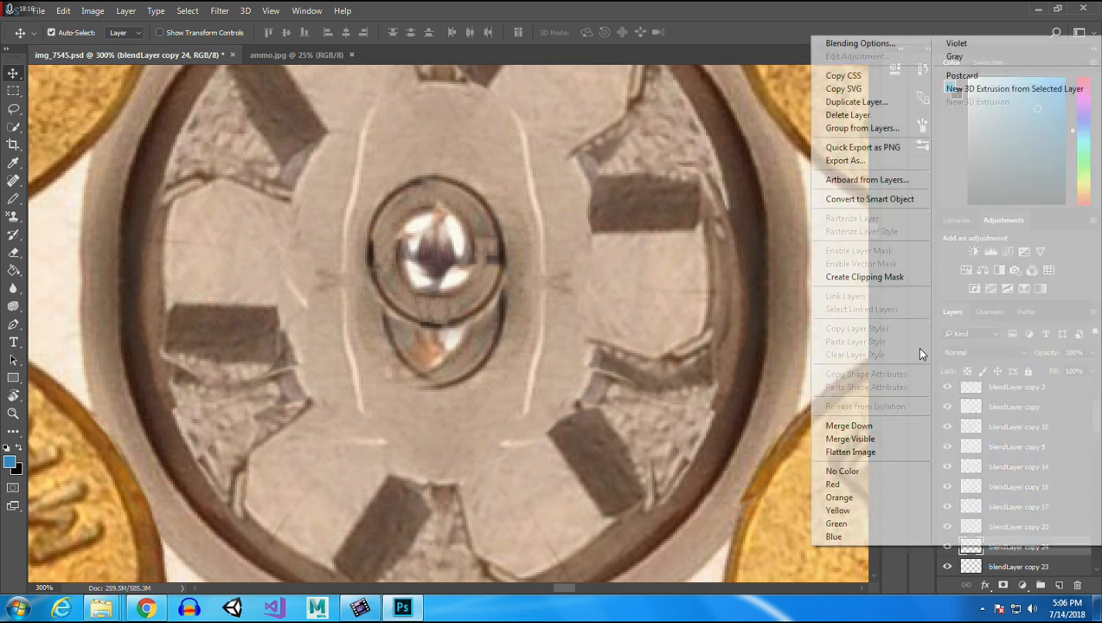
{"action": "left_click", "coordinate": [855, 105]}
{"action": "left_click", "coordinate": [671, 182]}
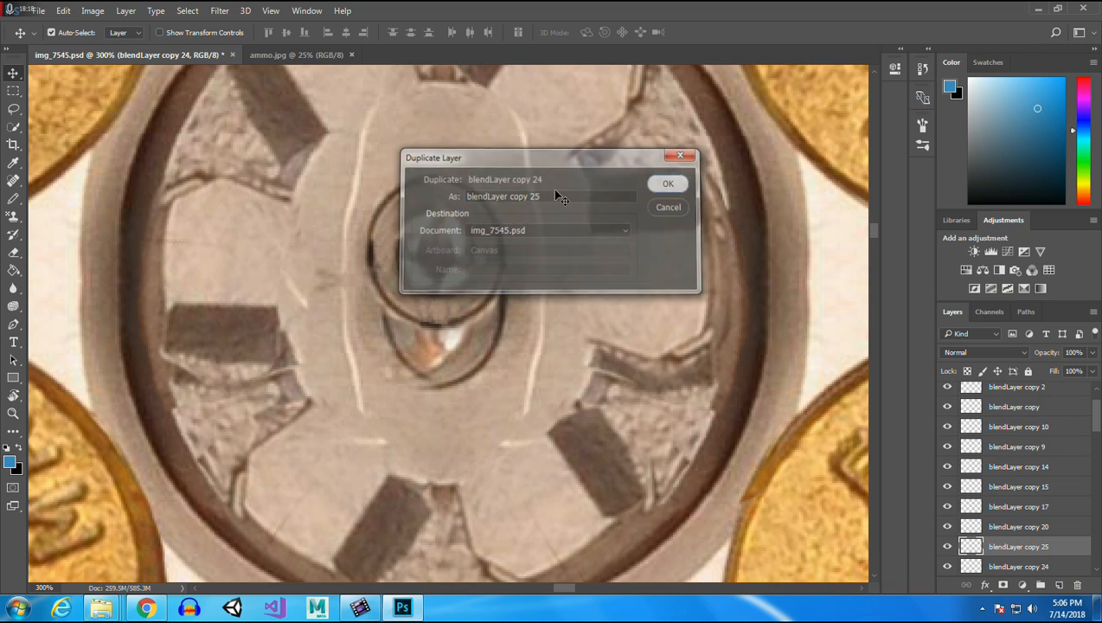
{"action": "left_click_drag", "start_coordinate": [493, 246], "coordinate": [510, 285]}
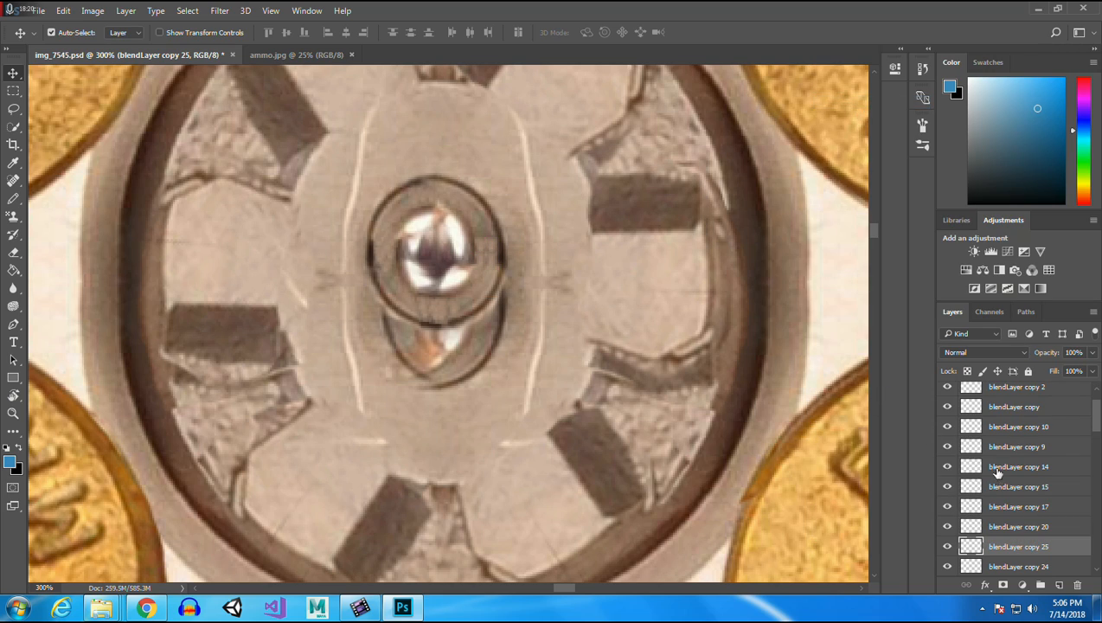
Duplicate blendLayer copy 25 and move the new patch slightly down along the ring's right outline.
{"action": "right_click", "coordinate": [1023, 545]}
{"action": "left_click", "coordinate": [855, 105]}
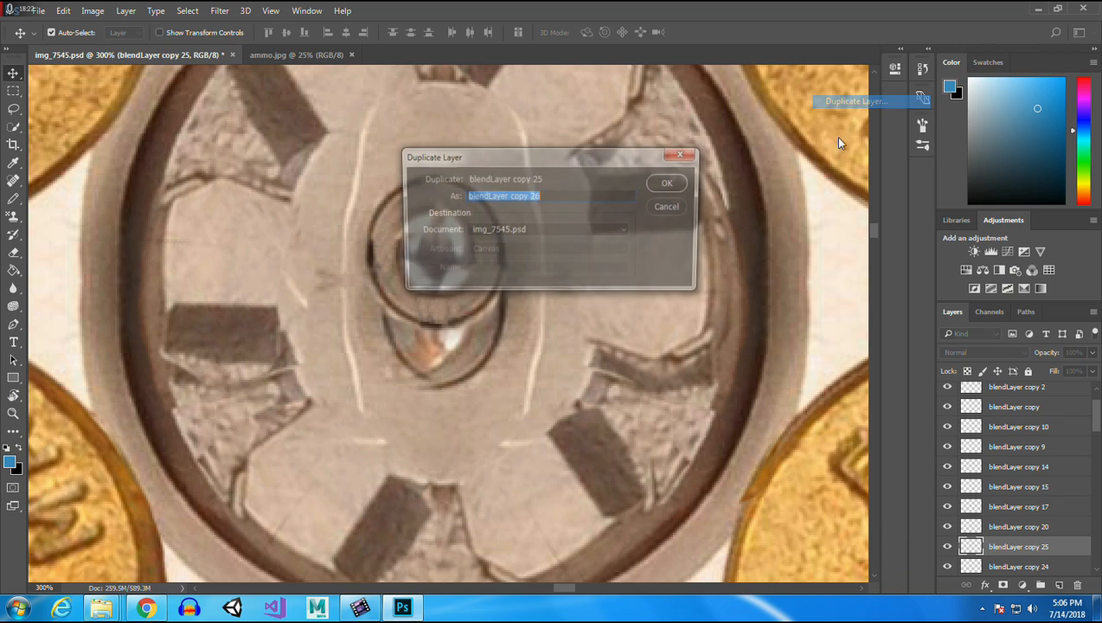
{"action": "left_click", "coordinate": [675, 183]}
{"action": "left_click_drag", "start_coordinate": [499, 254], "coordinate": [498, 267]}
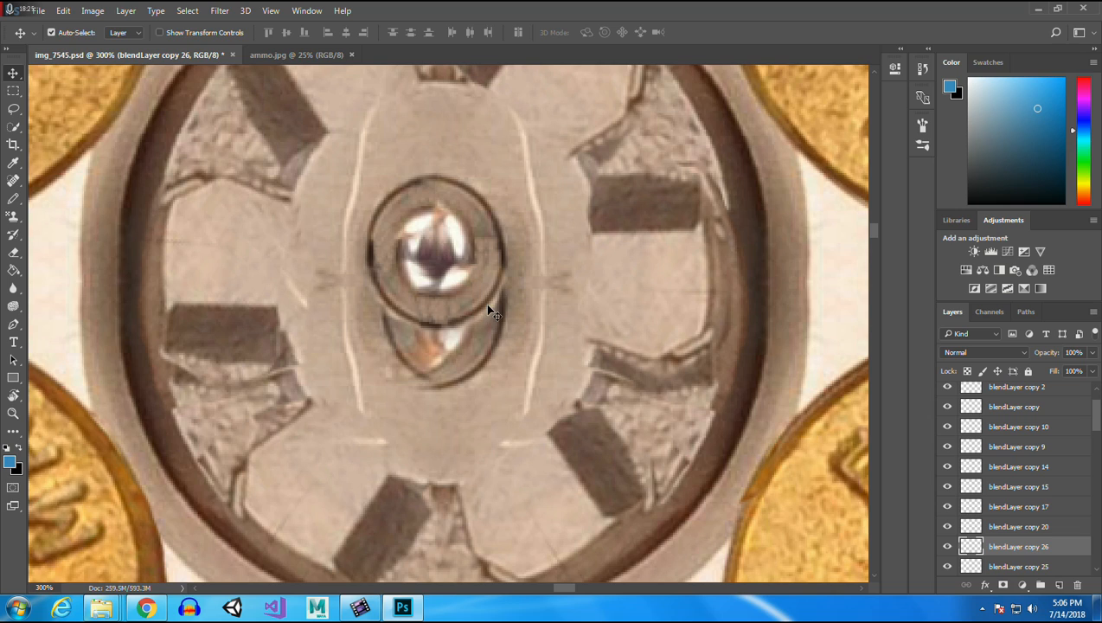
Duplicate the original blendLayer patch above the pin's center and shift the copy slightly right and down.
{"action": "left_click", "coordinate": [433, 200]}
{"action": "right_click", "coordinate": [1011, 566]}
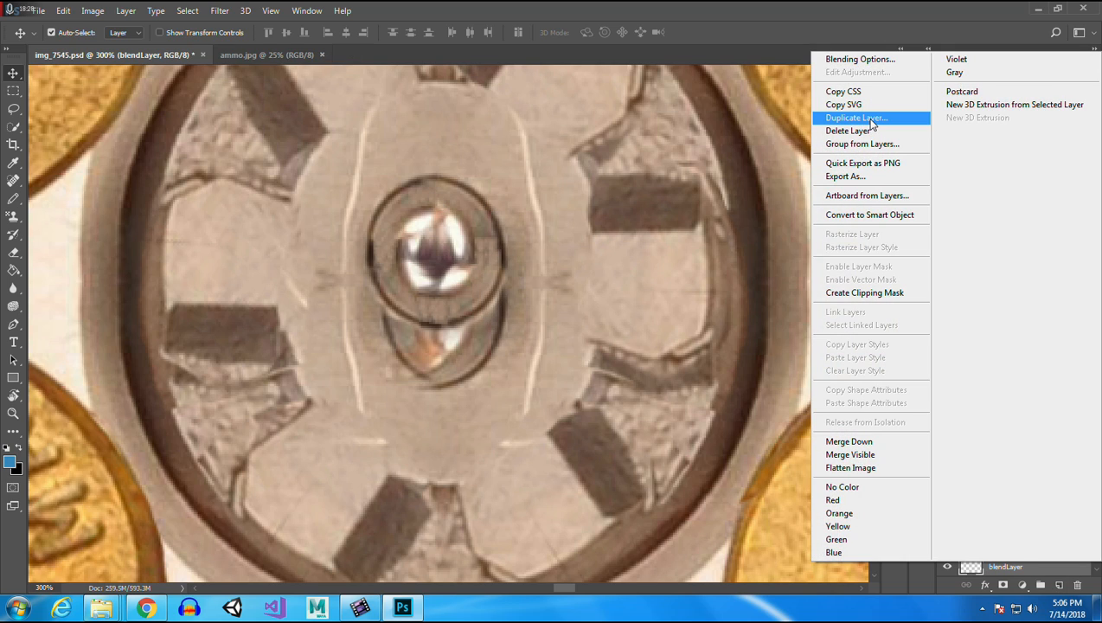
{"action": "left_click", "coordinate": [867, 118]}
{"action": "left_click", "coordinate": [671, 183]}
{"action": "left_click_drag", "start_coordinate": [431, 199], "coordinate": [451, 208]}
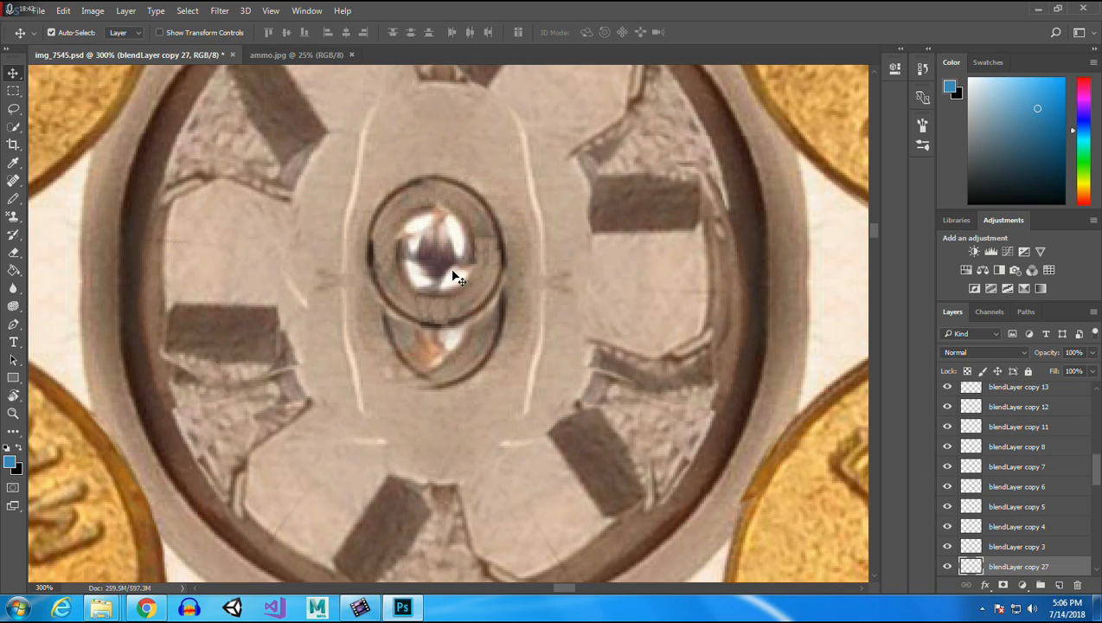
{"action": "left_click", "coordinate": [418, 232]}
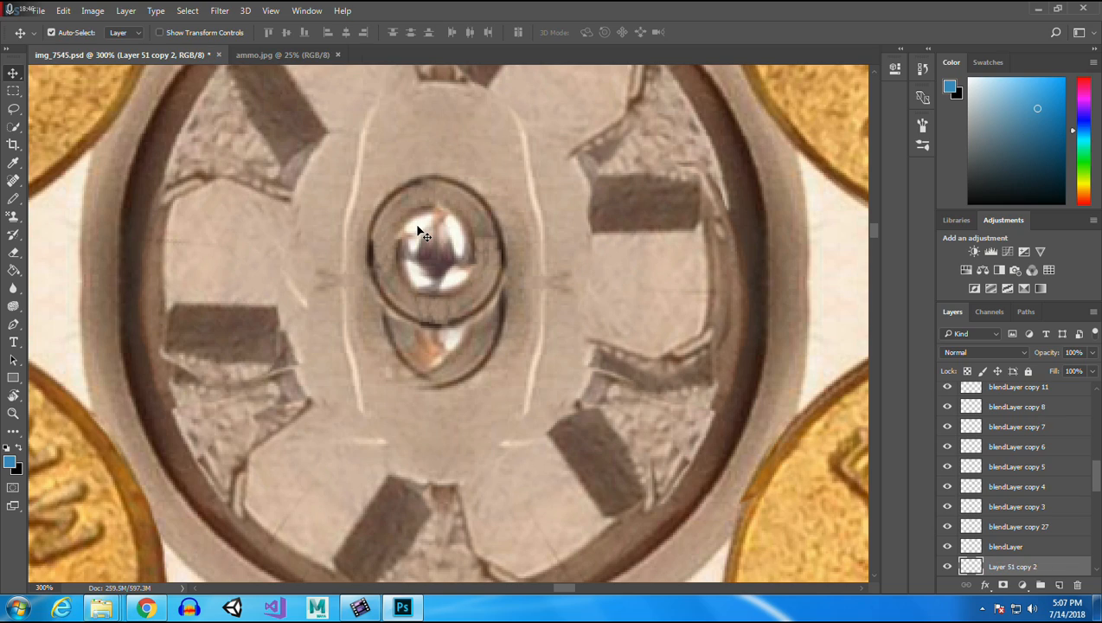
{"action": "left_click", "coordinate": [13, 90]}
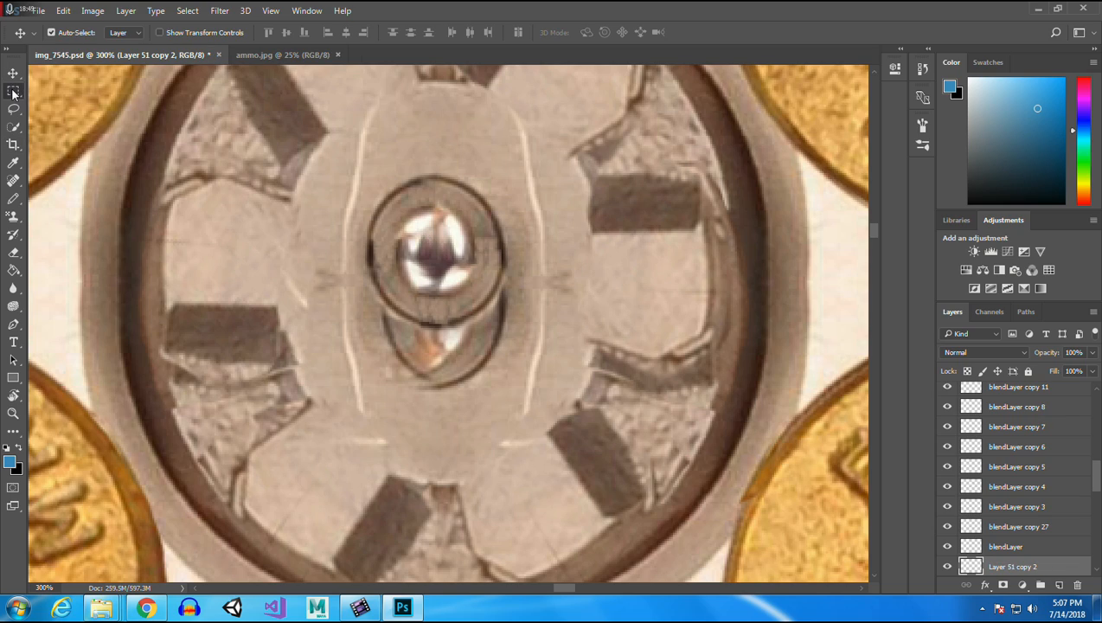
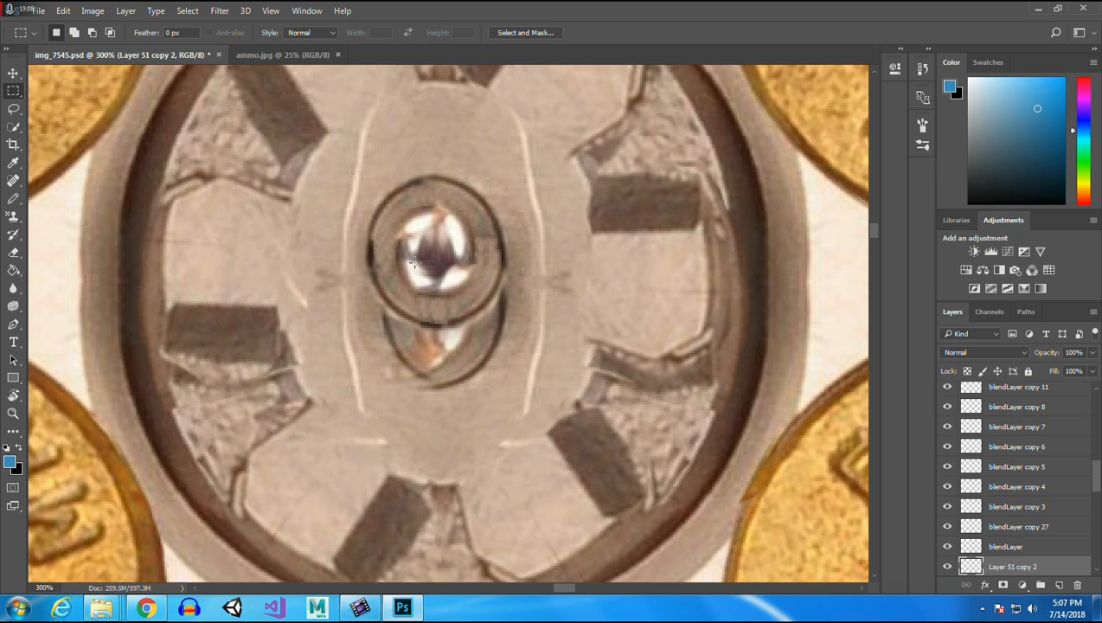
{"action": "left_click_drag", "start_coordinate": [391, 248], "coordinate": [396, 270]}
Merge all the blend patches, from blendLayer up to blendLayer copy 2, into one layer.
{"action": "left_click", "coordinate": [1019, 548]}
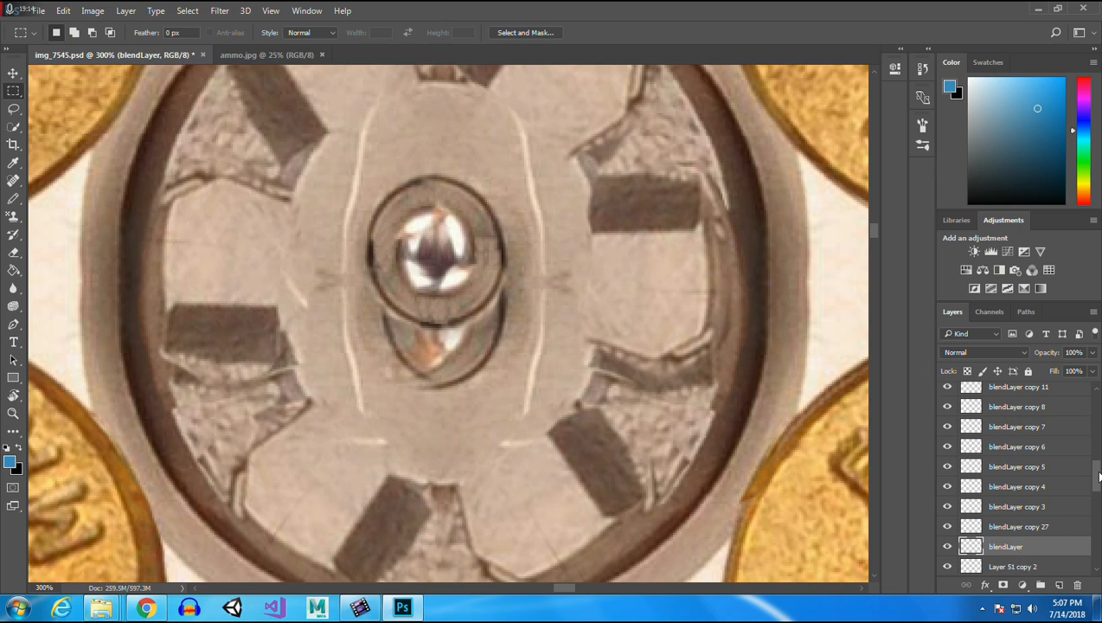
{"action": "left_click_drag", "start_coordinate": [1099, 474], "coordinate": [1099, 408]}
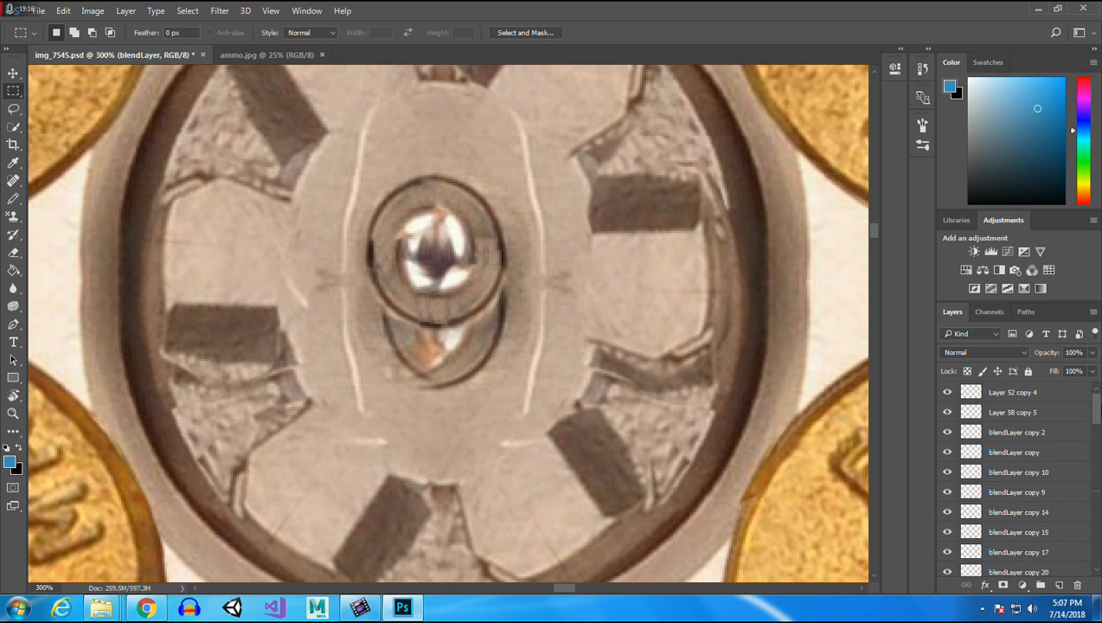
{"action": "left_click", "coordinate": [1020, 436], "text": "shift"}
{"action": "right_click", "coordinate": [1019, 435]}
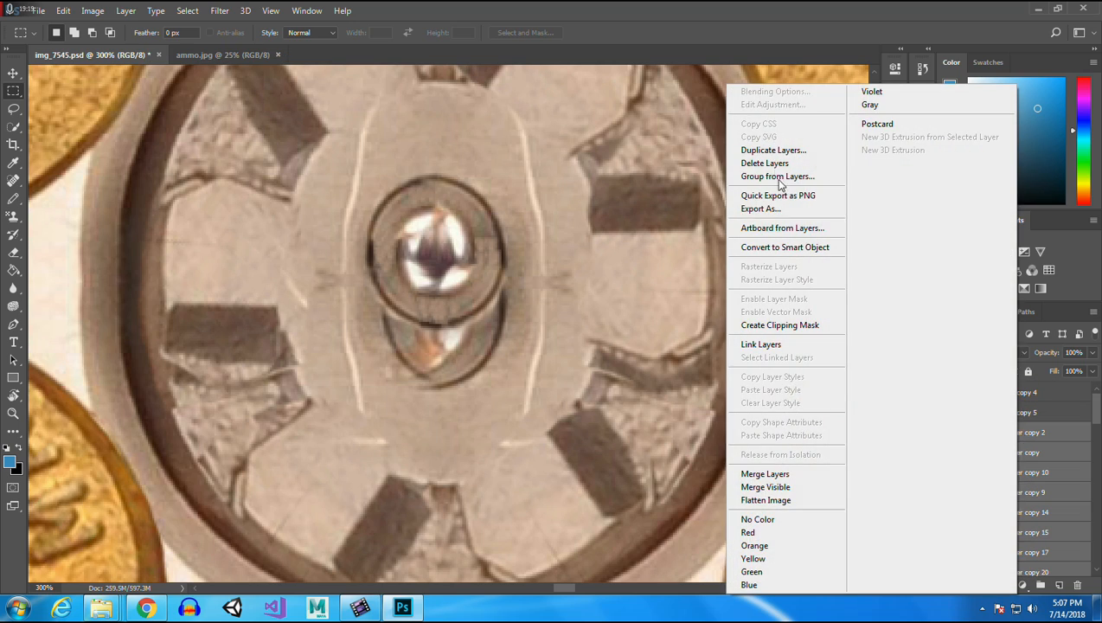
{"action": "left_click", "coordinate": [766, 476]}
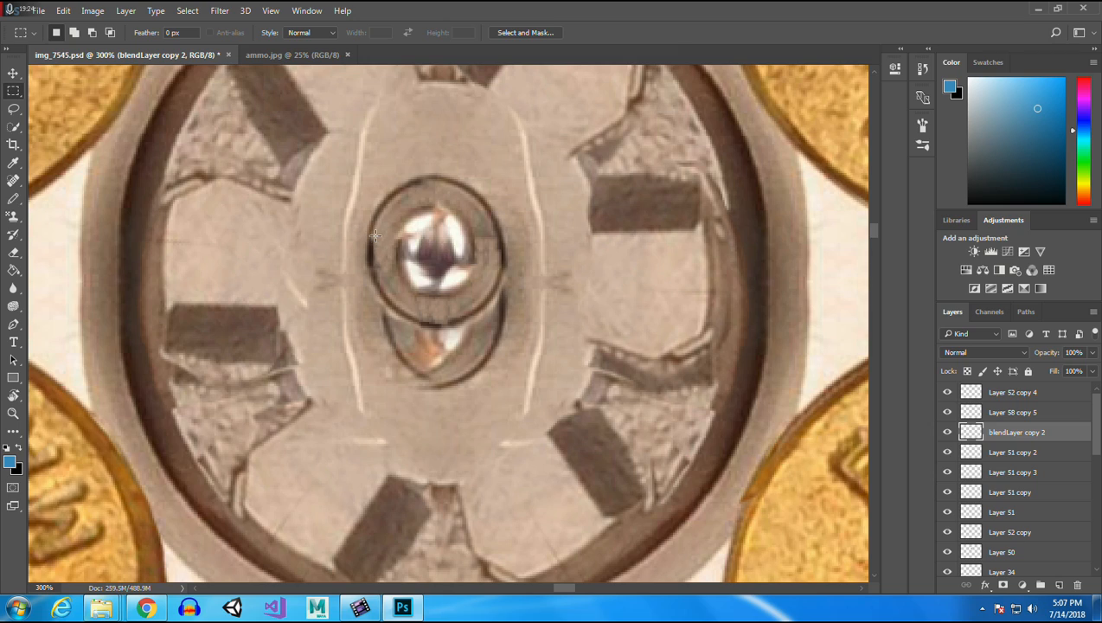
Copy a small rectangular patch from the ring's left side to a new layer and move it onto the shiny center's upper-left edge.
{"action": "left_click_drag", "start_coordinate": [374, 239], "coordinate": [394, 271]}
{"action": "key", "text": "ctrl+j"}
{"action": "key", "text": "v"}
{"action": "left_click_drag", "start_coordinate": [386, 258], "coordinate": [411, 237]}
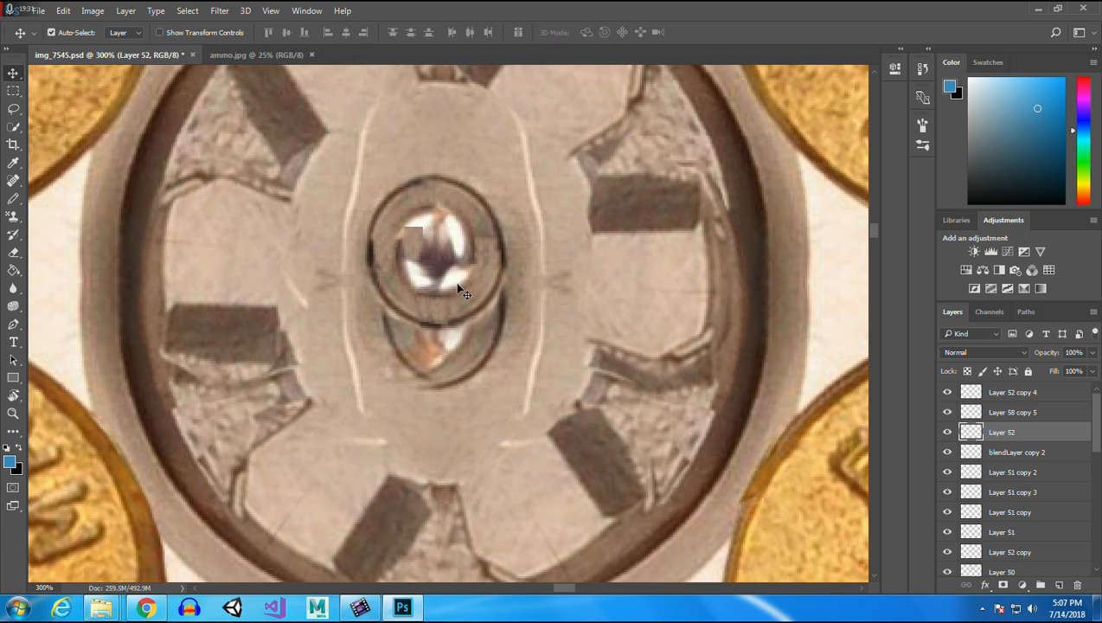
Soften the new patch's edges with the Eraser at 15% opacity, blending it into the pin's center.
{"action": "left_click", "coordinate": [13, 252]}
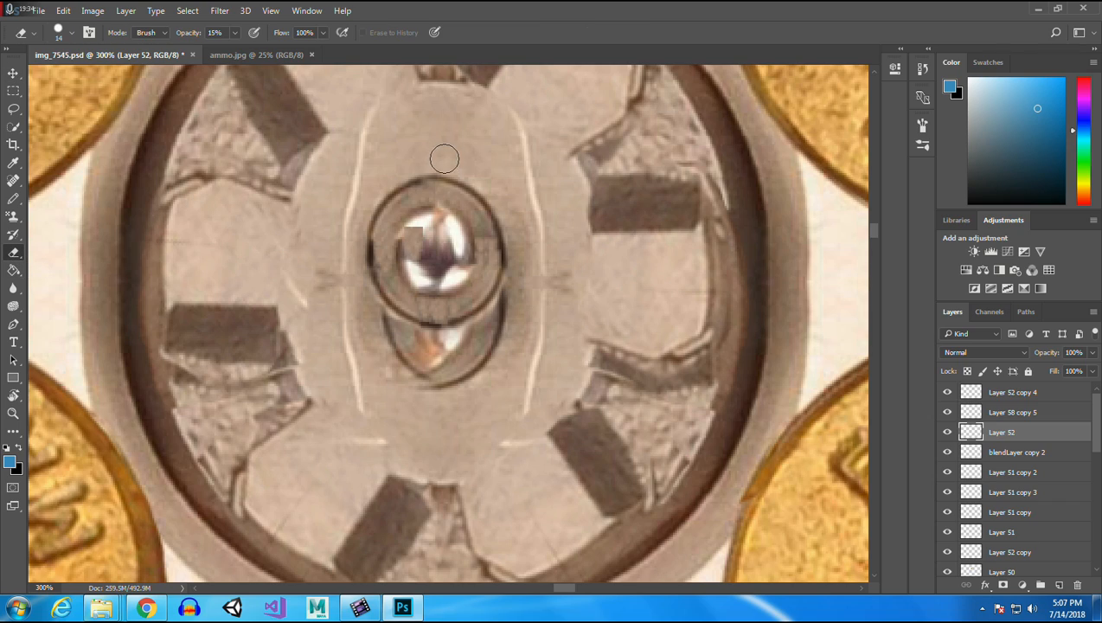
{"action": "mouse_move", "coordinate": [399, 215]}
{"action": "left_mouse_down"}
{"action": "mouse_move", "coordinate": [414, 265]}
{"action": "mouse_move", "coordinate": [421, 223]}
{"action": "mouse_move", "coordinate": [428, 249]}
{"action": "mouse_move", "coordinate": [427, 212]}
{"action": "mouse_move", "coordinate": [411, 216]}
{"action": "mouse_move", "coordinate": [419, 292]}
{"action": "mouse_move", "coordinate": [397, 218]}
{"action": "mouse_move", "coordinate": [415, 300]}
{"action": "mouse_move", "coordinate": [428, 248]}
{"action": "mouse_move", "coordinate": [424, 228]}
{"action": "mouse_move", "coordinate": [426, 276]}
{"action": "mouse_move", "coordinate": [407, 213]}
{"action": "mouse_move", "coordinate": [427, 215]}
{"action": "mouse_move", "coordinate": [404, 215]}
{"action": "mouse_move", "coordinate": [444, 218]}
{"action": "mouse_move", "coordinate": [398, 218]}
{"action": "mouse_move", "coordinate": [463, 214]}
{"action": "mouse_move", "coordinate": [439, 253]}
{"action": "mouse_move", "coordinate": [434, 233]}
{"action": "mouse_move", "coordinate": [427, 271]}
{"action": "mouse_move", "coordinate": [398, 260]}
{"action": "left_mouse_up"}
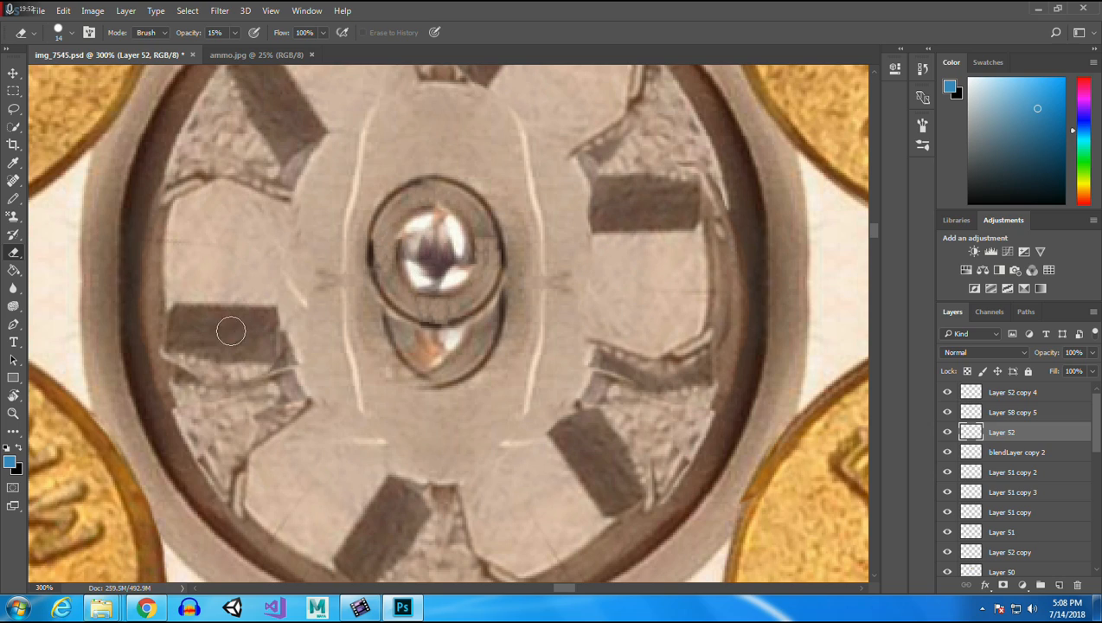
{"action": "left_click", "coordinate": [13, 74]}
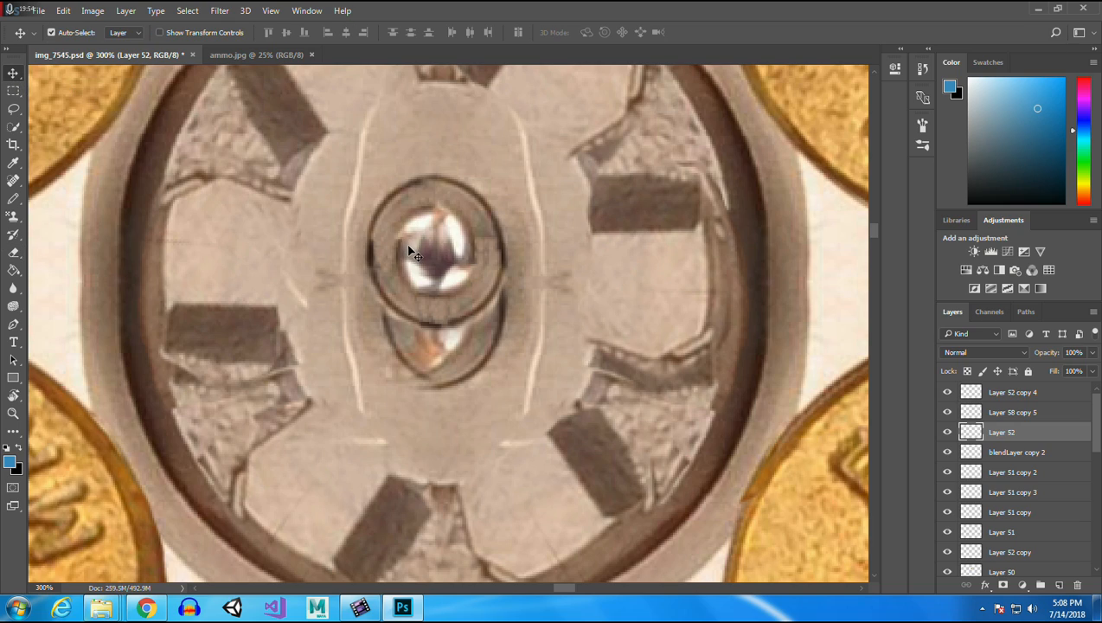
Rename the softened patch layer as CenterLayer.
{"action": "double_click", "coordinate": [1007, 433]}
{"action": "type", "text": "CenterLayer"}
{"action": "key", "text": "Return"}
Duplicate CenterLayer and move the copy up and right over the shiny center.
{"action": "right_click", "coordinate": [1007, 433]}
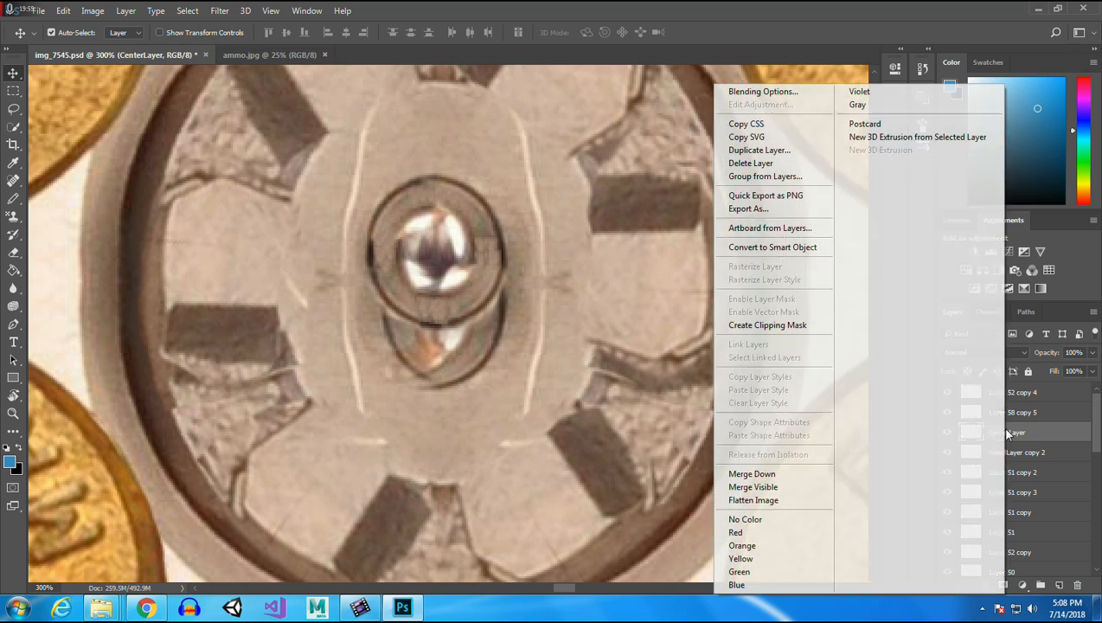
{"action": "left_click", "coordinate": [753, 152]}
{"action": "left_click", "coordinate": [671, 183]}
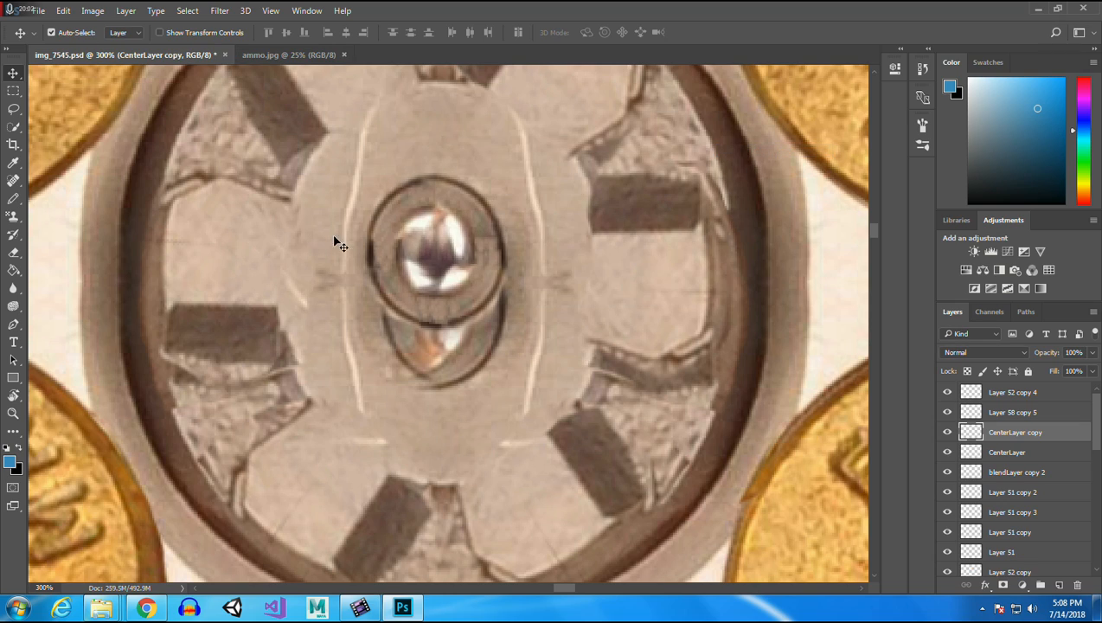
{"action": "left_click_drag", "start_coordinate": [418, 257], "coordinate": [440, 244]}
Duplicate CenterLayer copy and move the new patch right and slightly down over the shiny center's right half.
{"action": "right_click", "coordinate": [1016, 437]}
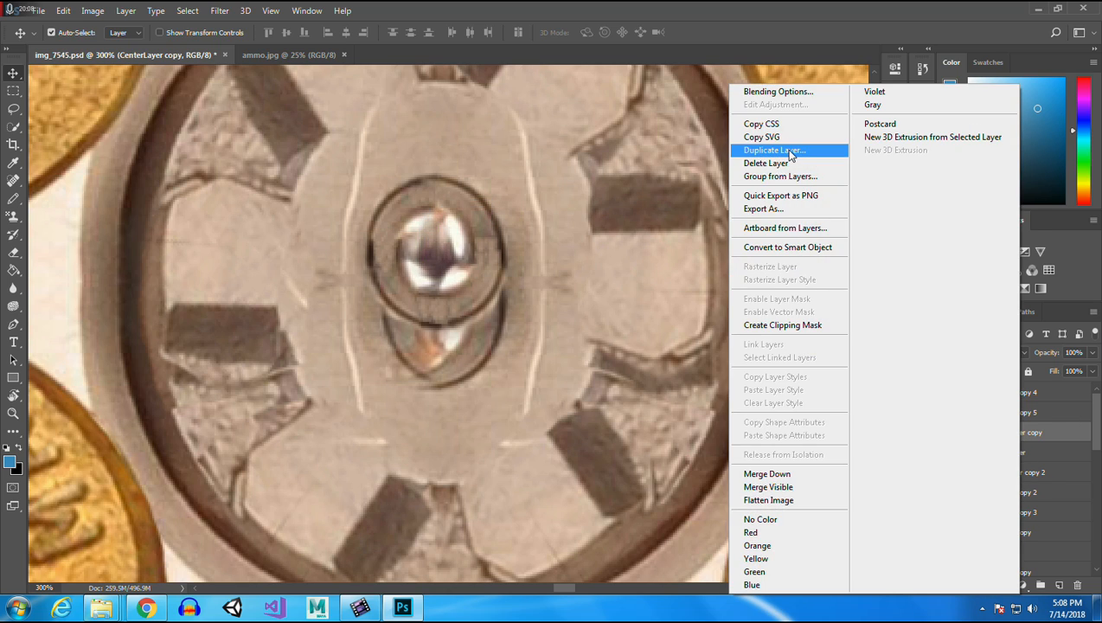
{"action": "left_click", "coordinate": [791, 151]}
{"action": "left_click", "coordinate": [683, 185]}
{"action": "left_click_drag", "start_coordinate": [427, 230], "coordinate": [448, 243]}
Duplicate CenterLayer copy 2 and reposition the new patch on the right half of the shiny center.
{"action": "right_click", "coordinate": [1034, 440]}
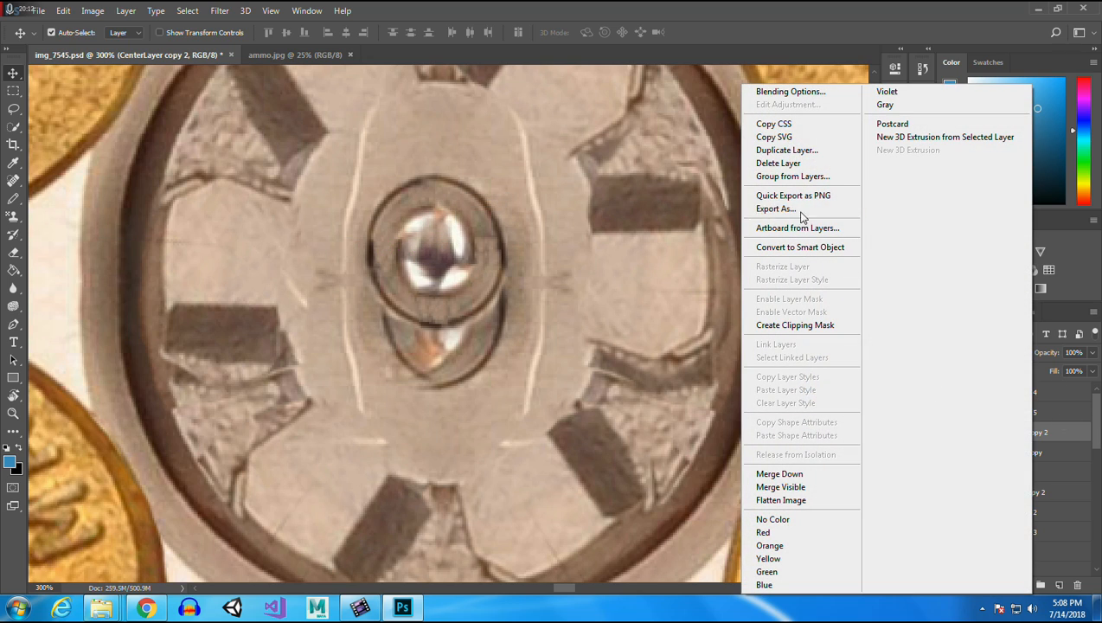
{"action": "left_click", "coordinate": [791, 149]}
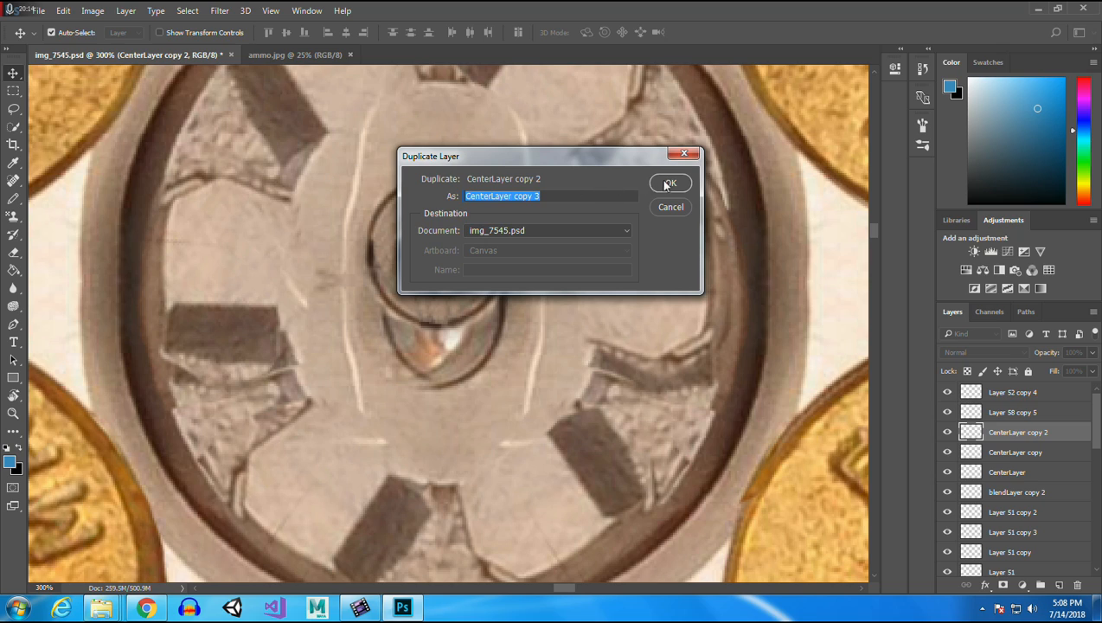
{"action": "left_click", "coordinate": [669, 185]}
{"action": "left_click_drag", "start_coordinate": [449, 246], "coordinate": [445, 242]}
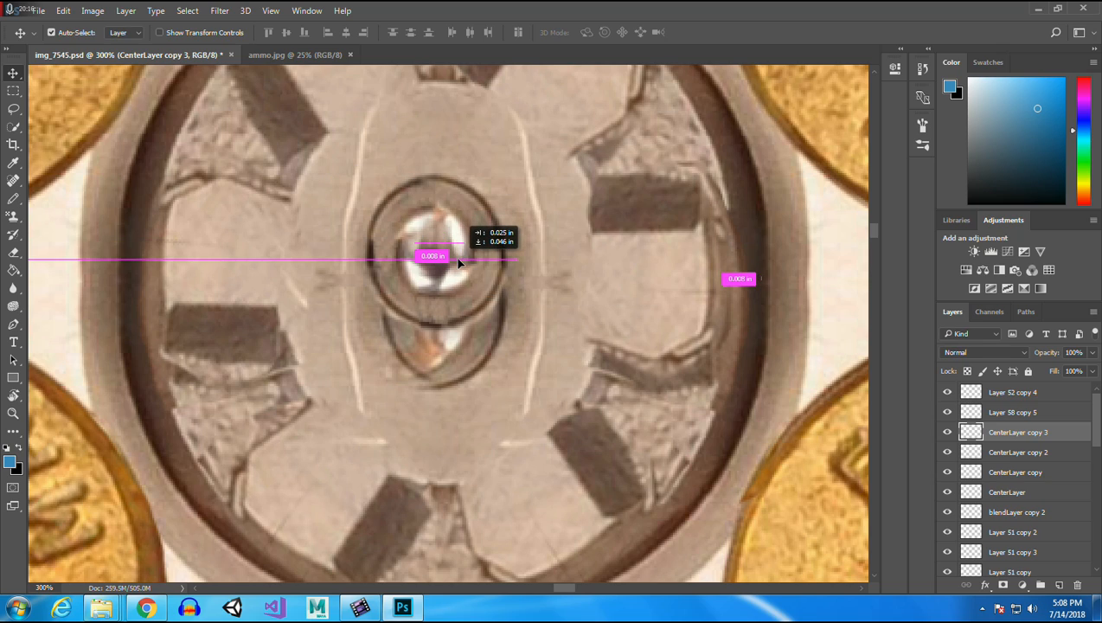
Duplicate CenterLayer copy 3 and move the new patch left over the dark middle of the pin.
{"action": "right_click", "coordinate": [1027, 439]}
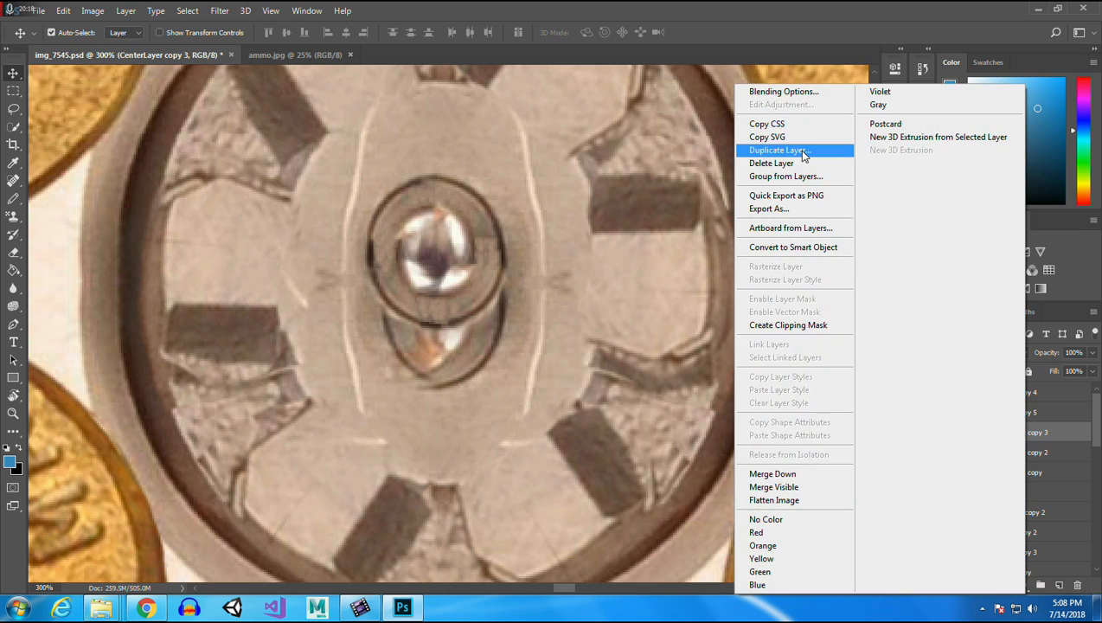
{"action": "left_click", "coordinate": [791, 152]}
{"action": "left_click", "coordinate": [669, 184]}
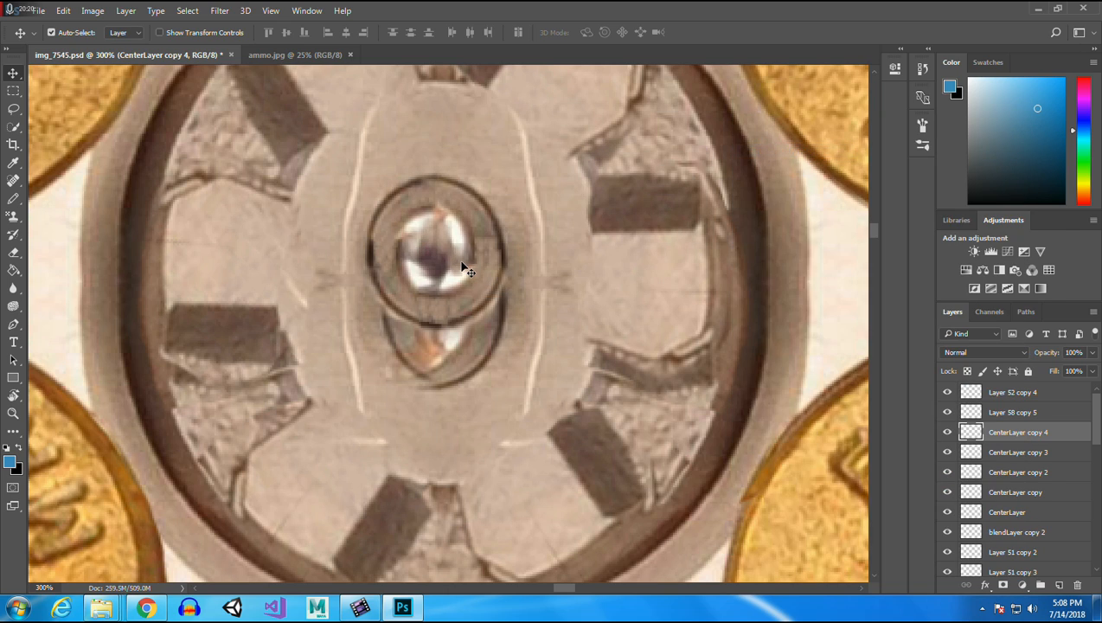
{"action": "left_click_drag", "start_coordinate": [466, 271], "coordinate": [432, 263]}
Duplicate CenterLayer copy 4 and move the new patch down and right toward the shiny center's lower edge.
{"action": "right_click", "coordinate": [1027, 437]}
{"action": "left_click", "coordinate": [791, 150]}
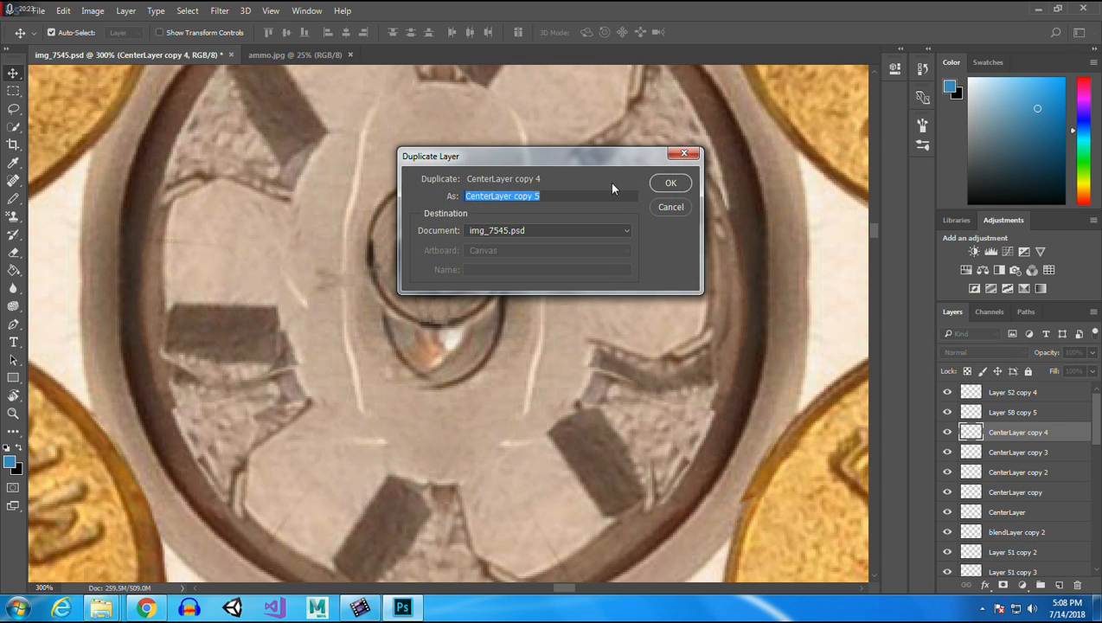
{"action": "left_click", "coordinate": [669, 183]}
{"action": "left_click_drag", "start_coordinate": [434, 252], "coordinate": [446, 276]}
Duplicate CenterLayer copy 5 and move the new patch left over the shiny center's lower-left edge.
{"action": "right_click", "coordinate": [1038, 437]}
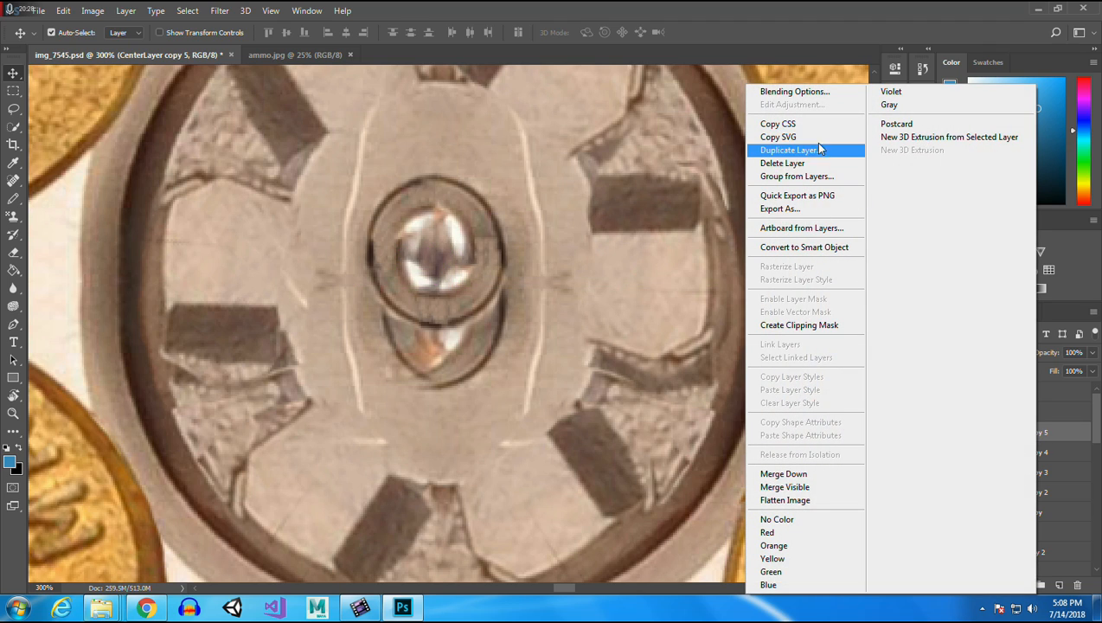
{"action": "left_click", "coordinate": [805, 149]}
{"action": "left_click", "coordinate": [670, 188]}
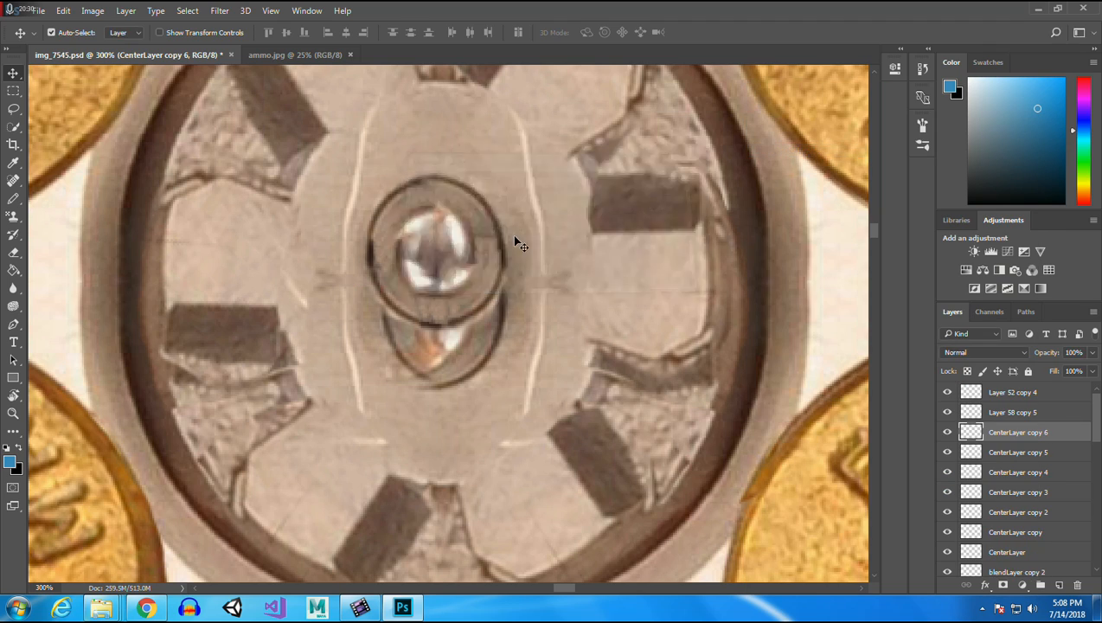
{"action": "left_click_drag", "start_coordinate": [453, 278], "coordinate": [417, 275]}
Duplicate CenterLayer copy 6 and move the new patch right over the shiny center's lower-right edge.
{"action": "right_click", "coordinate": [1027, 433]}
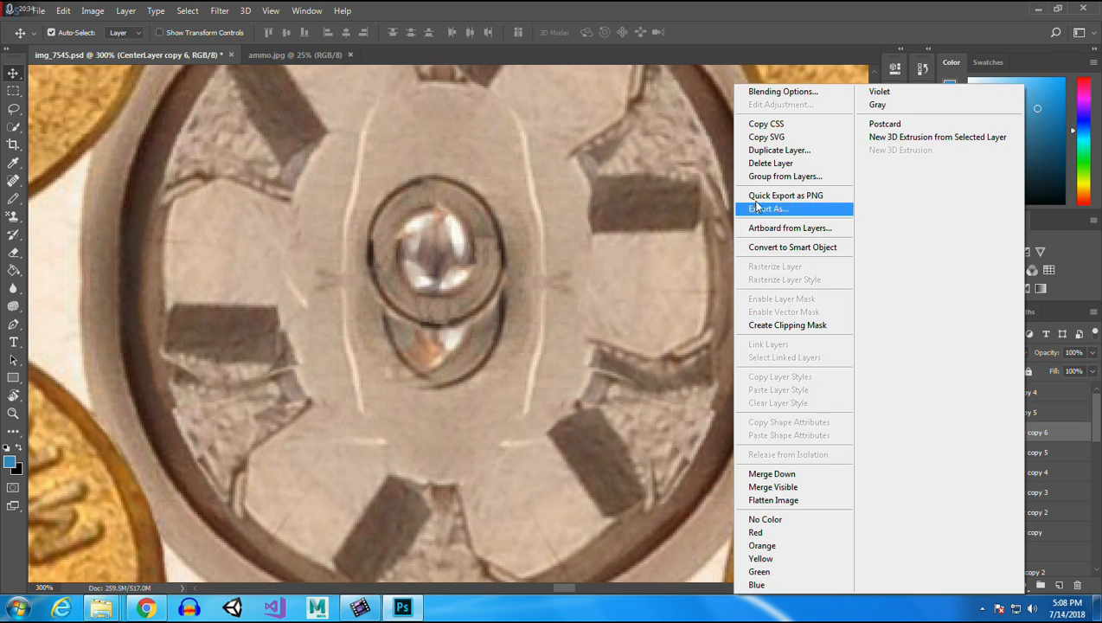
{"action": "left_click", "coordinate": [801, 147]}
{"action": "left_click", "coordinate": [683, 186]}
{"action": "left_click_drag", "start_coordinate": [418, 276], "coordinate": [452, 276]}
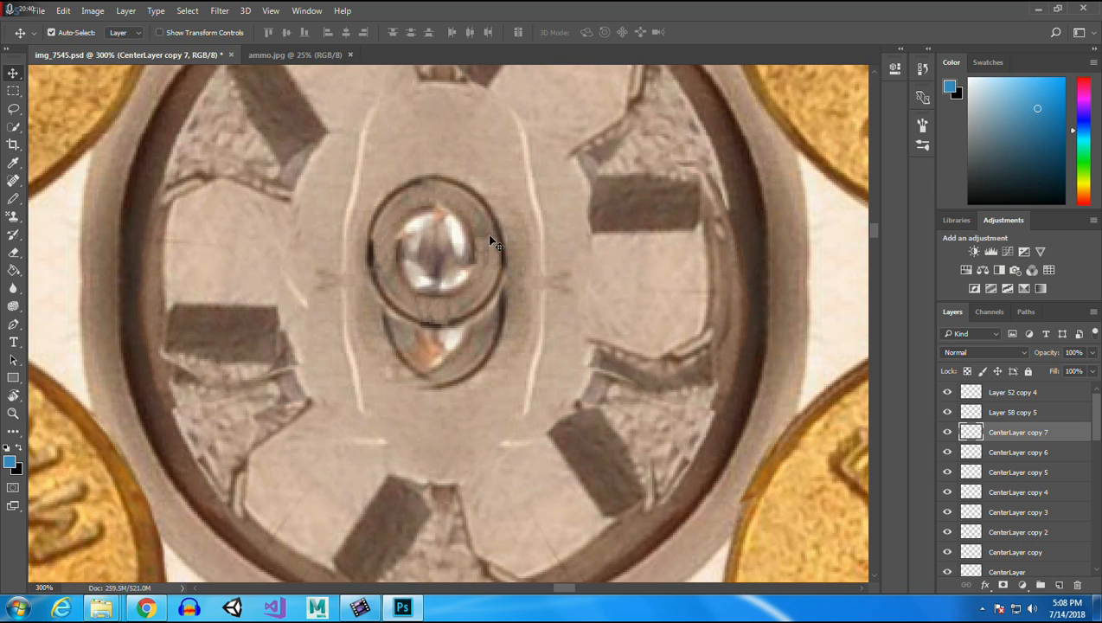
In ammo.jpg, select a rectangle around the round metal pin at the cylinder's center and copy it.
{"action": "left_click", "coordinate": [290, 54]}
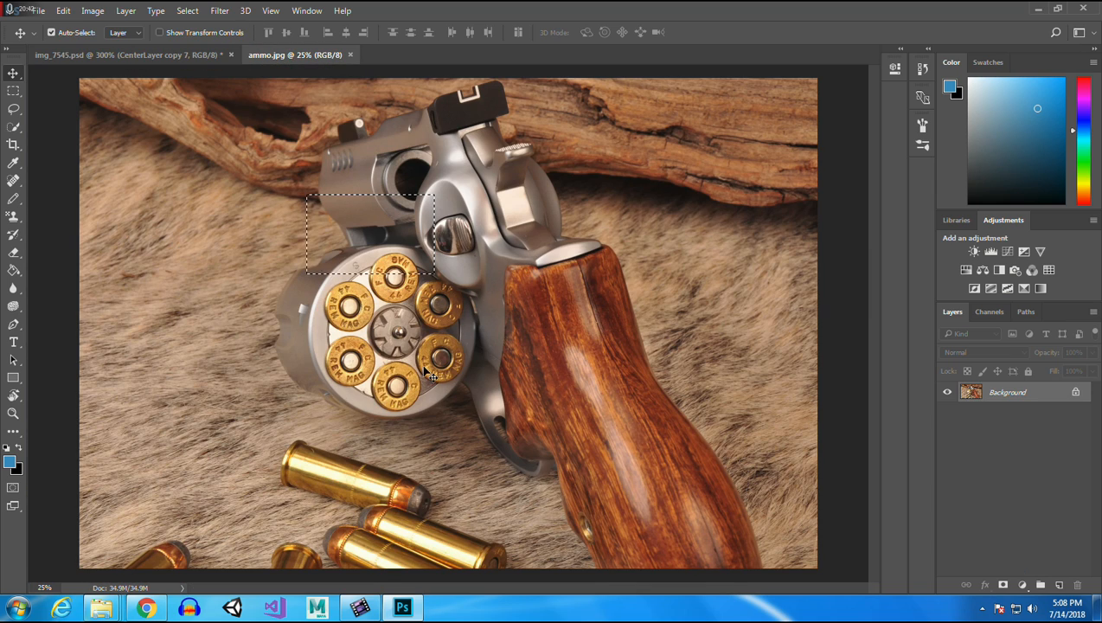
{"action": "left_click", "coordinate": [13, 413]}
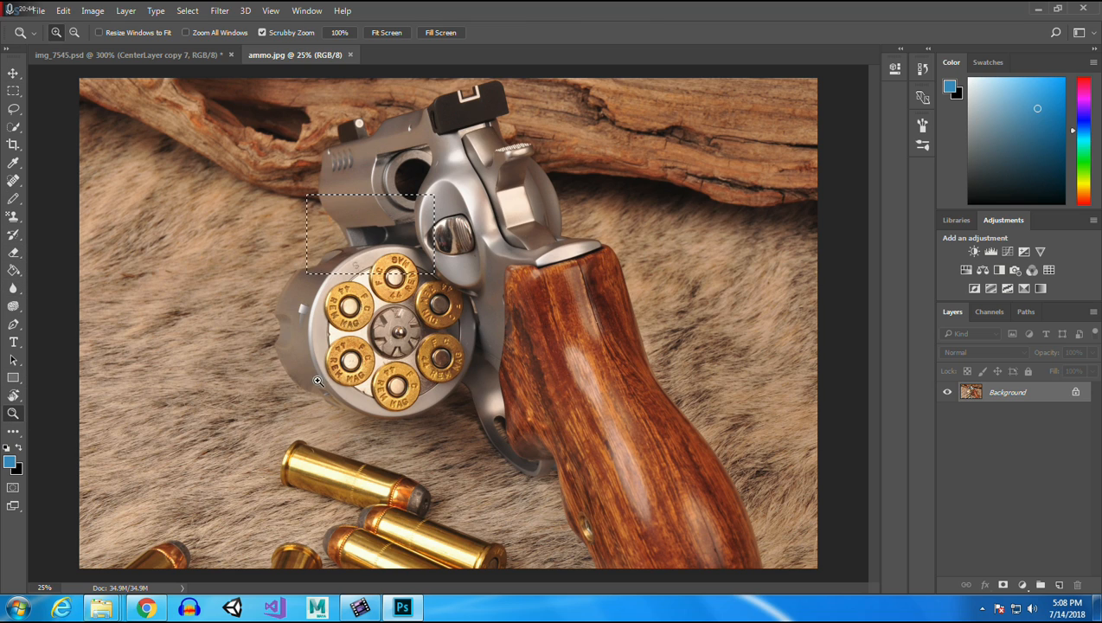
{"action": "left_click", "coordinate": [400, 342]}
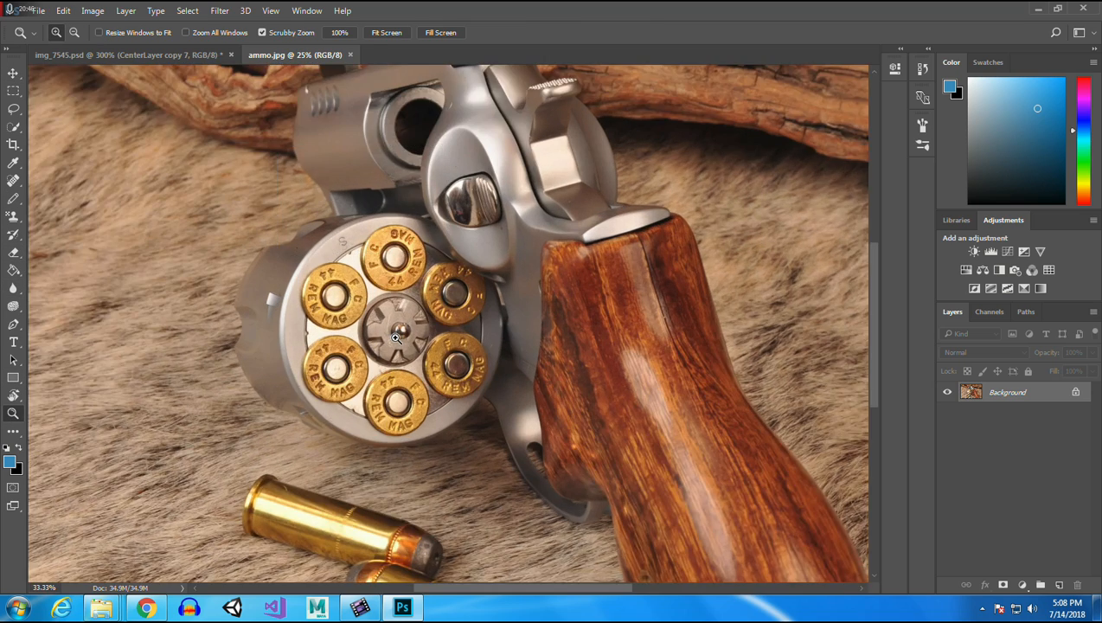
{"action": "double_click", "coordinate": [396, 337]}
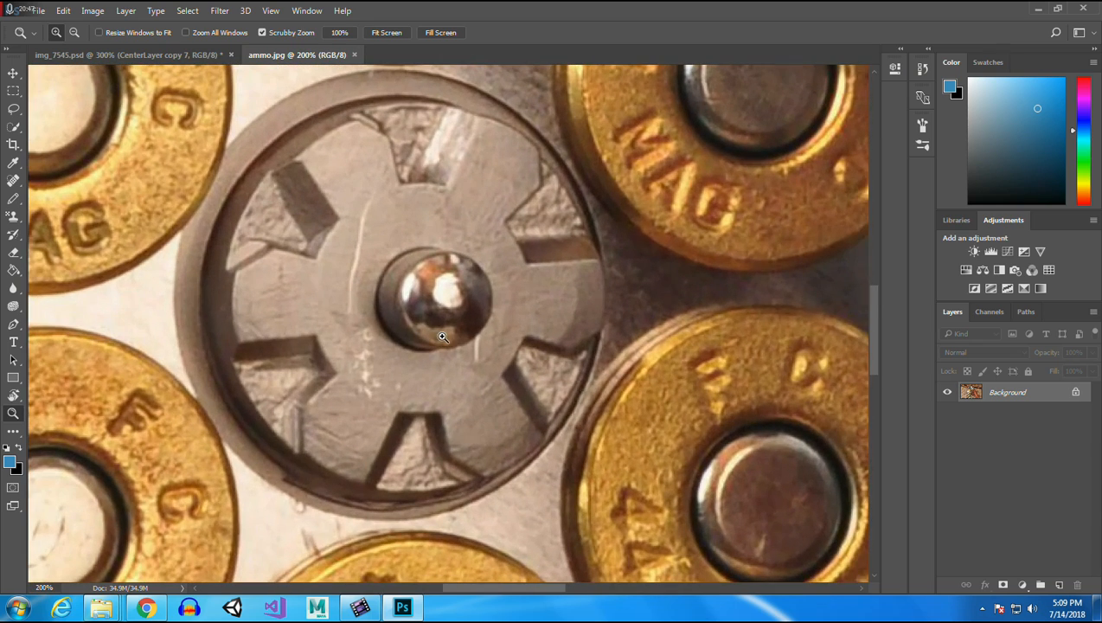
{"action": "left_click", "coordinate": [13, 90]}
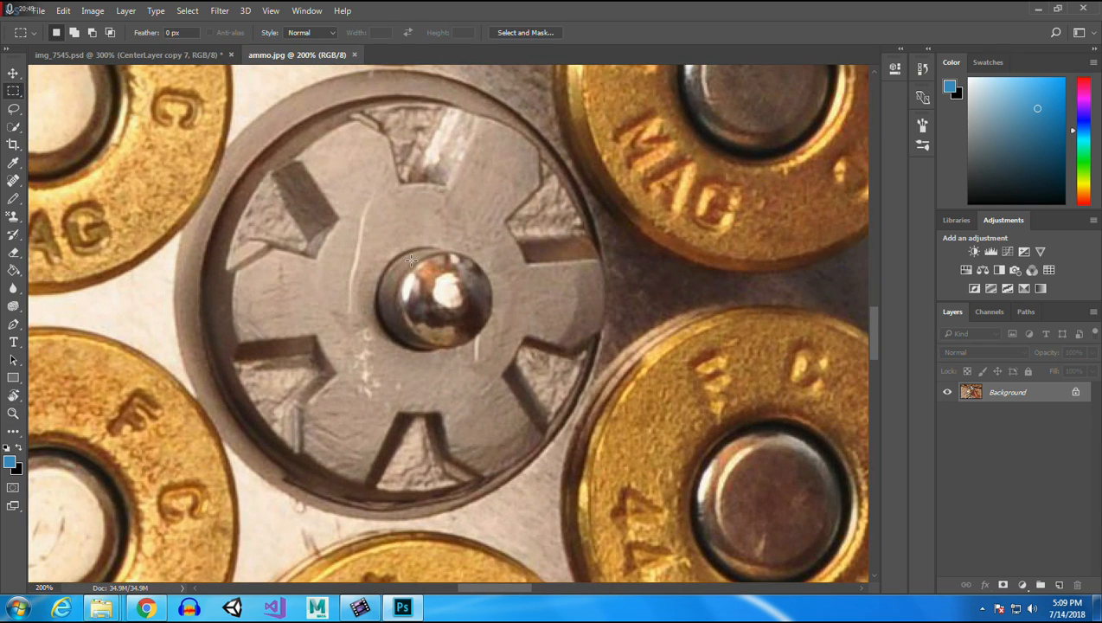
{"action": "left_click_drag", "start_coordinate": [394, 244], "coordinate": [496, 351]}
Paste the copied pin into img_7545.psd and move it up over the existing pin at the hub's center.
{"action": "left_click", "coordinate": [166, 57]}
{"action": "key", "text": "ctrl+v"}
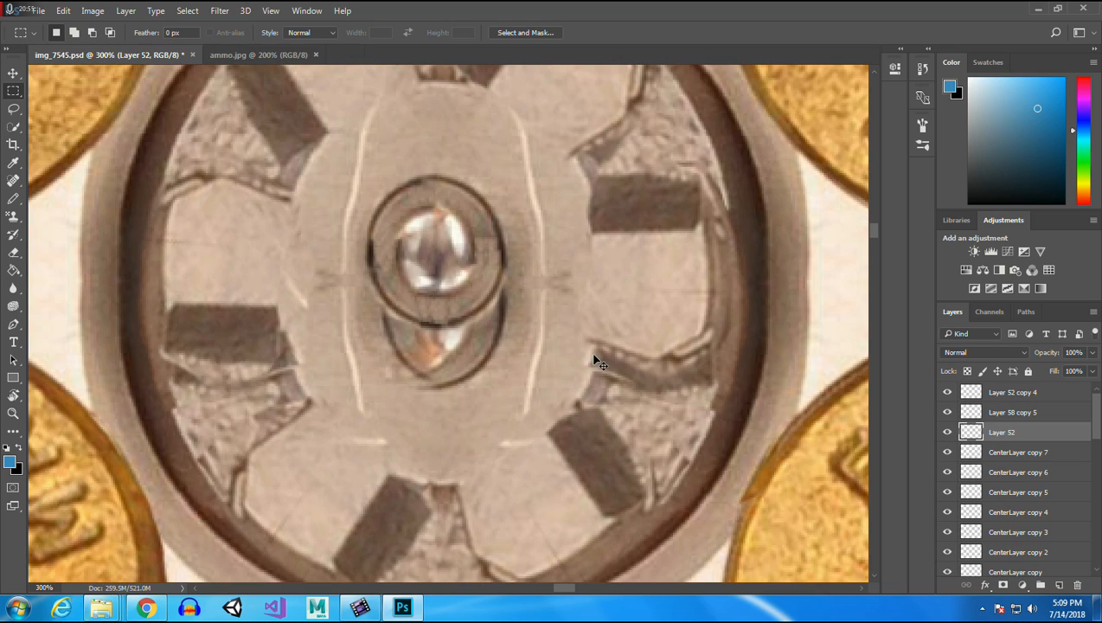
{"action": "left_click", "coordinate": [13, 74]}
{"action": "left_click_drag", "start_coordinate": [438, 315], "coordinate": [432, 245]}
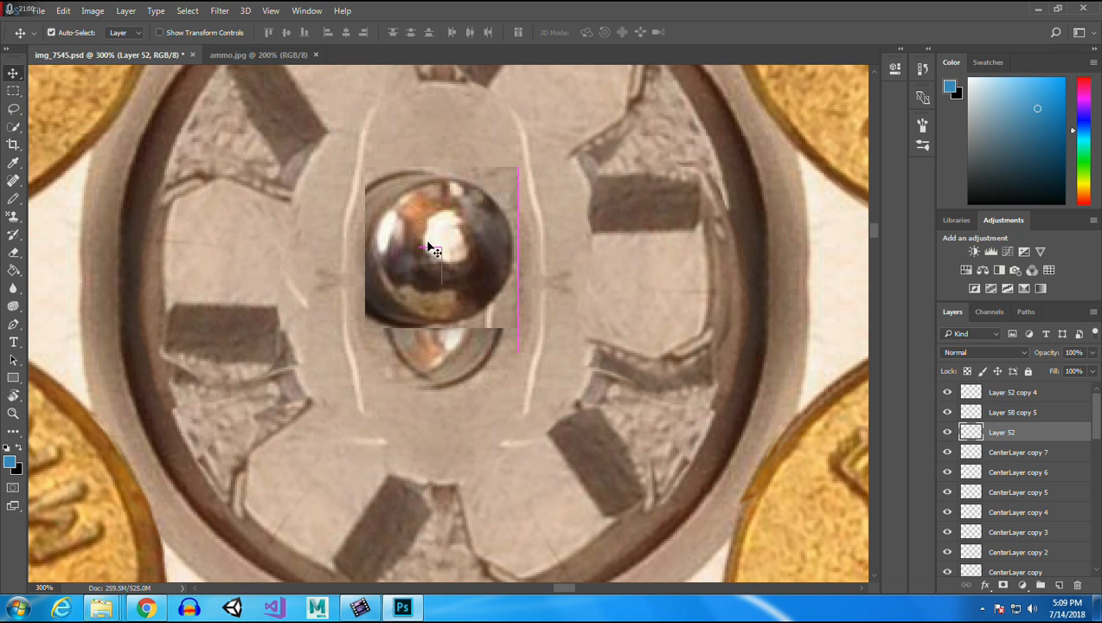
Erase the leftover background around the pasted round pin on Layer 52 with the Eraser at 100% opacity.
{"action": "left_click", "coordinate": [13, 251]}
{"action": "left_click", "coordinate": [233, 33]}
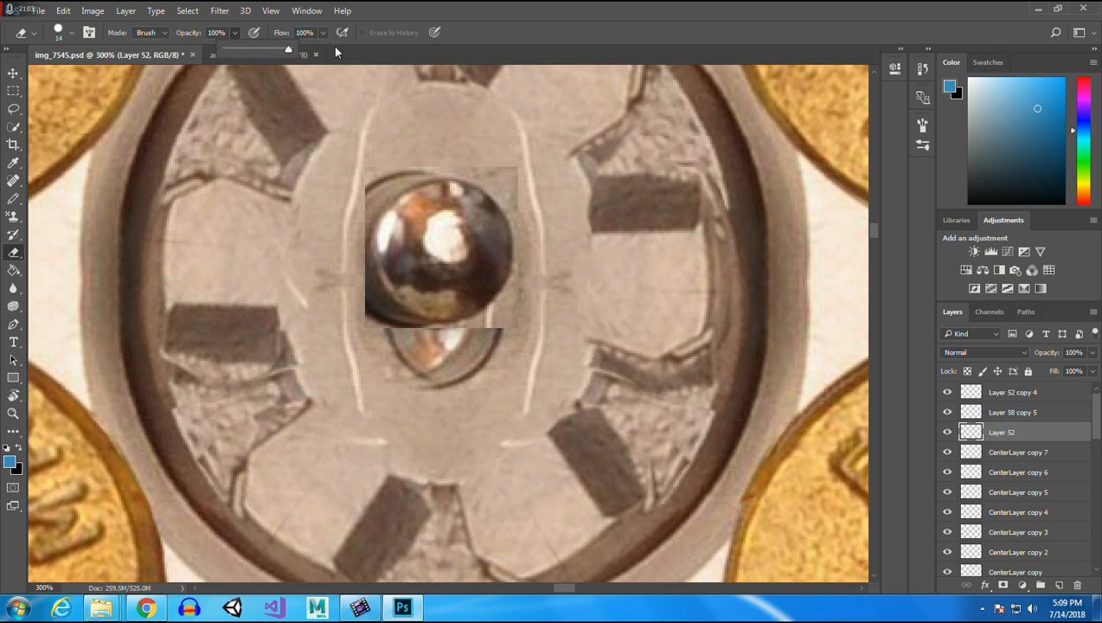
{"action": "mouse_move", "coordinate": [474, 142]}
{"action": "left_mouse_down"}
{"action": "mouse_move", "coordinate": [432, 157]}
{"action": "mouse_move", "coordinate": [370, 206]}
{"action": "mouse_move", "coordinate": [354, 246]}
{"action": "mouse_move", "coordinate": [359, 290]}
{"action": "mouse_move", "coordinate": [411, 339]}
{"action": "left_mouse_up"}
{"action": "mouse_move", "coordinate": [504, 337]}
{"action": "left_mouse_down"}
{"action": "mouse_move", "coordinate": [472, 332]}
{"action": "mouse_move", "coordinate": [517, 286]}
{"action": "mouse_move", "coordinate": [524, 261]}
{"action": "mouse_move", "coordinate": [524, 201]}
{"action": "mouse_move", "coordinate": [506, 162]}
{"action": "mouse_move", "coordinate": [414, 159]}
{"action": "mouse_move", "coordinate": [479, 164]}
{"action": "mouse_move", "coordinate": [524, 210]}
{"action": "mouse_move", "coordinate": [506, 186]}
{"action": "mouse_move", "coordinate": [448, 161]}
{"action": "mouse_move", "coordinate": [369, 195]}
{"action": "mouse_move", "coordinate": [400, 165]}
{"action": "mouse_move", "coordinate": [469, 166]}
{"action": "mouse_move", "coordinate": [487, 178]}
{"action": "mouse_move", "coordinate": [514, 216]}
{"action": "mouse_move", "coordinate": [507, 303]}
{"action": "left_mouse_up"}
{"action": "mouse_move", "coordinate": [462, 336]}
{"action": "left_mouse_down"}
{"action": "mouse_move", "coordinate": [413, 337]}
{"action": "mouse_move", "coordinate": [369, 295]}
{"action": "left_mouse_up"}
{"action": "mouse_move", "coordinate": [356, 251]}
{"action": "left_mouse_down"}
{"action": "mouse_move", "coordinate": [388, 320]}
{"action": "mouse_move", "coordinate": [409, 332]}
{"action": "mouse_move", "coordinate": [449, 331]}
{"action": "mouse_move", "coordinate": [504, 289]}
{"action": "left_mouse_up"}
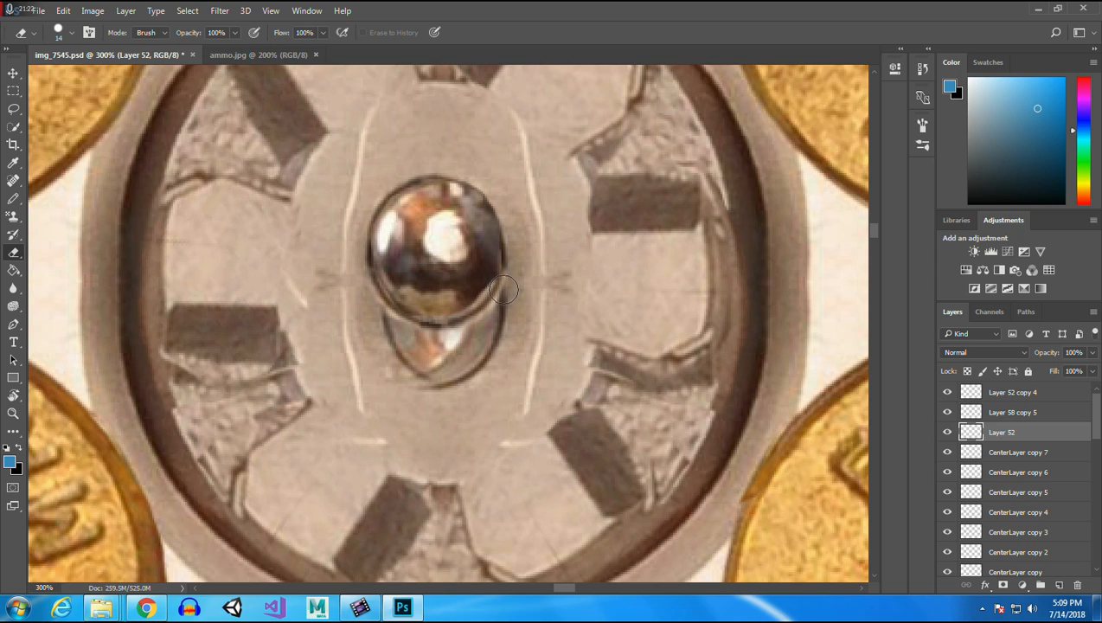
{"action": "mouse_move", "coordinate": [505, 217]}
{"action": "left_mouse_down"}
{"action": "mouse_move", "coordinate": [473, 183]}
{"action": "mouse_move", "coordinate": [406, 182]}
{"action": "mouse_move", "coordinate": [372, 210]}
{"action": "mouse_move", "coordinate": [359, 249]}
{"action": "mouse_move", "coordinate": [383, 309]}
{"action": "mouse_move", "coordinate": [413, 329]}
{"action": "mouse_move", "coordinate": [510, 347]}
{"action": "left_mouse_up"}
Set the Eraser opacity to 12% and soften the pin's shiny surface so it blends with the hub.
{"action": "left_click", "coordinate": [233, 32]}
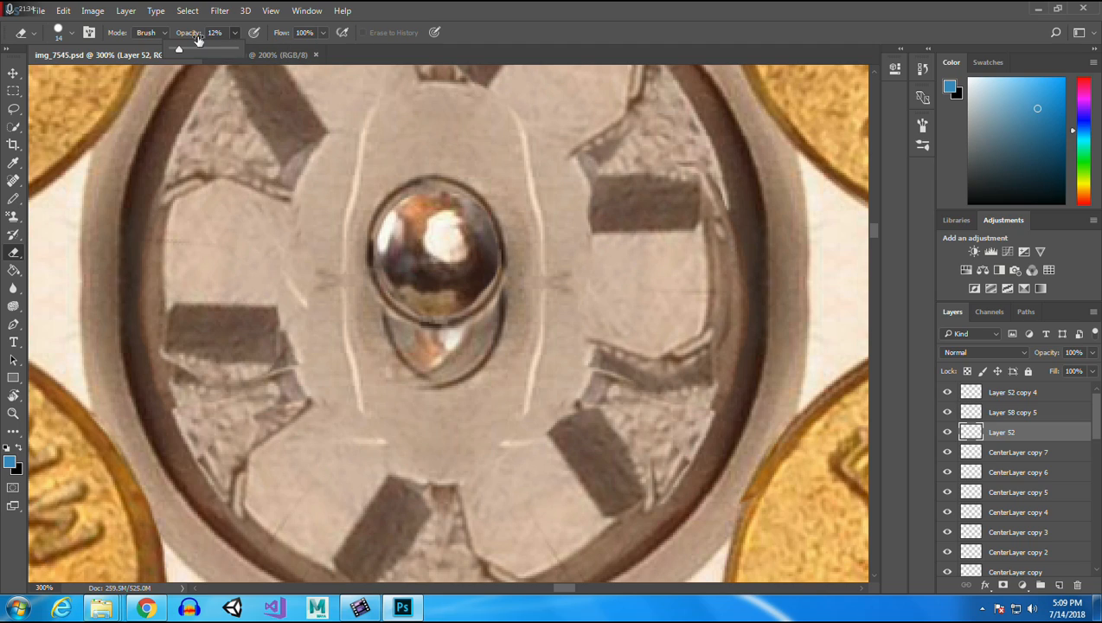
{"action": "mouse_move", "coordinate": [408, 199]}
{"action": "left_mouse_down"}
{"action": "mouse_move", "coordinate": [385, 229]}
{"action": "mouse_move", "coordinate": [384, 277]}
{"action": "mouse_move", "coordinate": [384, 213]}
{"action": "mouse_move", "coordinate": [376, 273]}
{"action": "left_mouse_up"}
{"action": "mouse_move", "coordinate": [390, 217]}
{"action": "left_mouse_down"}
{"action": "mouse_move", "coordinate": [392, 279]}
{"action": "mouse_move", "coordinate": [385, 270]}
{"action": "mouse_move", "coordinate": [447, 323]}
{"action": "mouse_move", "coordinate": [417, 303]}
{"action": "mouse_move", "coordinate": [484, 308]}
{"action": "mouse_move", "coordinate": [452, 320]}
{"action": "mouse_move", "coordinate": [493, 286]}
{"action": "mouse_move", "coordinate": [465, 302]}
{"action": "mouse_move", "coordinate": [497, 258]}
{"action": "mouse_move", "coordinate": [486, 274]}
{"action": "mouse_move", "coordinate": [492, 220]}
{"action": "mouse_move", "coordinate": [474, 188]}
{"action": "left_mouse_up"}
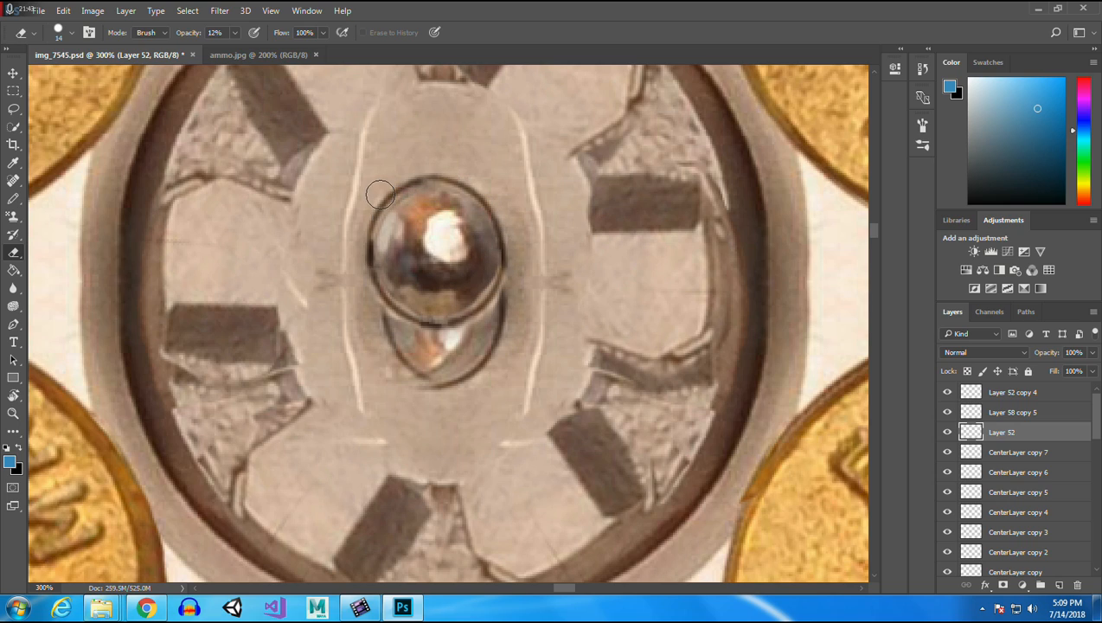
{"action": "mouse_move", "coordinate": [396, 291]}
{"action": "left_mouse_down"}
{"action": "mouse_move", "coordinate": [445, 314]}
{"action": "mouse_move", "coordinate": [479, 283]}
{"action": "mouse_move", "coordinate": [437, 311]}
{"action": "mouse_move", "coordinate": [488, 267]}
{"action": "mouse_move", "coordinate": [457, 306]}
{"action": "mouse_move", "coordinate": [500, 274]}
{"action": "left_mouse_up"}
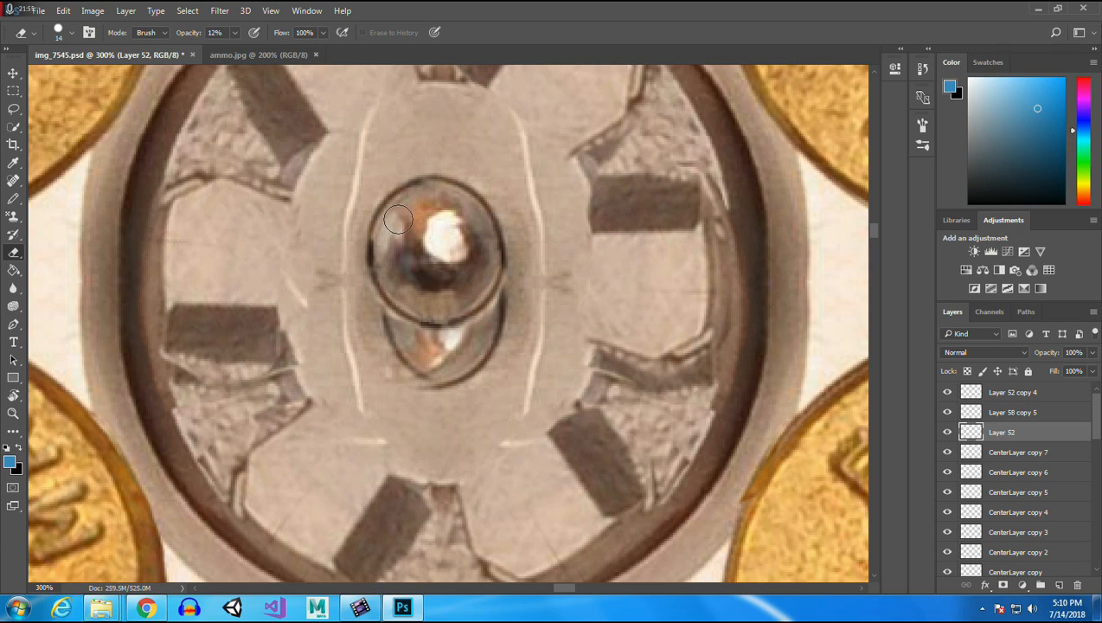
{"action": "mouse_move", "coordinate": [394, 250]}
{"action": "left_mouse_down"}
{"action": "mouse_move", "coordinate": [429, 278]}
{"action": "mouse_move", "coordinate": [413, 277]}
{"action": "mouse_move", "coordinate": [453, 295]}
{"action": "mouse_move", "coordinate": [431, 287]}
{"action": "mouse_move", "coordinate": [491, 270]}
{"action": "mouse_move", "coordinate": [463, 278]}
{"action": "left_mouse_up"}
{"action": "mouse_move", "coordinate": [473, 219]}
{"action": "left_mouse_down"}
{"action": "mouse_move", "coordinate": [484, 265]}
{"action": "mouse_move", "coordinate": [428, 220]}
{"action": "mouse_move", "coordinate": [454, 206]}
{"action": "mouse_move", "coordinate": [418, 257]}
{"action": "mouse_move", "coordinate": [454, 222]}
{"action": "mouse_move", "coordinate": [432, 262]}
{"action": "mouse_move", "coordinate": [439, 232]}
{"action": "mouse_move", "coordinate": [454, 261]}
{"action": "mouse_move", "coordinate": [434, 220]}
{"action": "mouse_move", "coordinate": [456, 269]}
{"action": "mouse_move", "coordinate": [447, 223]}
{"action": "mouse_move", "coordinate": [447, 258]}
{"action": "left_mouse_up"}
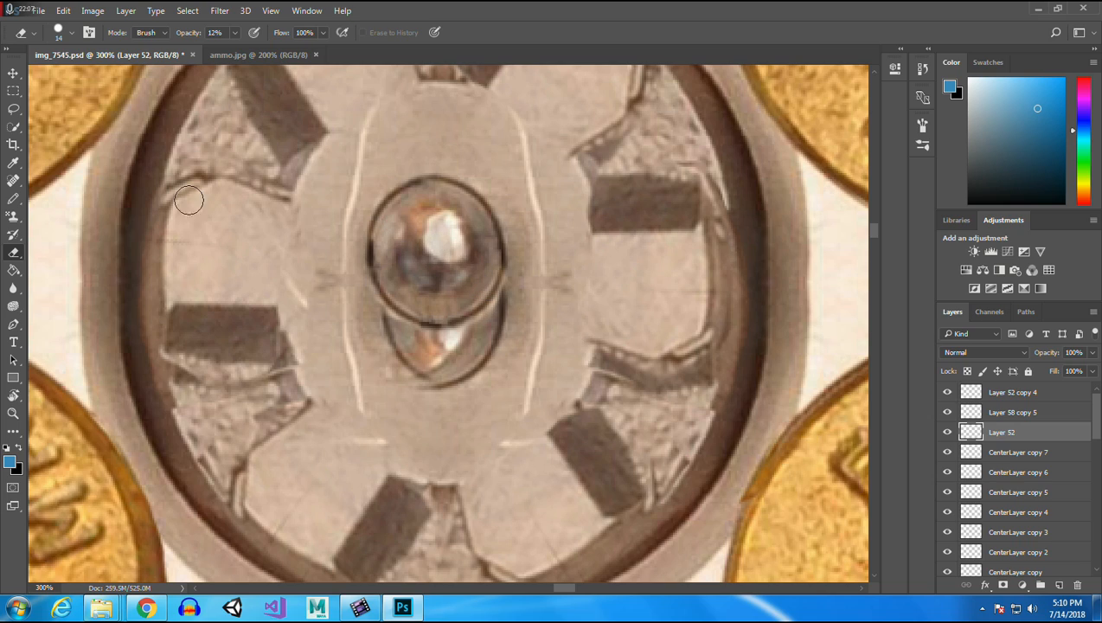
Examine the whole cylinder at 50% zoom and identify the layers holding its cartridges and ring.
{"action": "left_click", "coordinate": [13, 412]}
{"action": "right_click", "coordinate": [330, 251]}
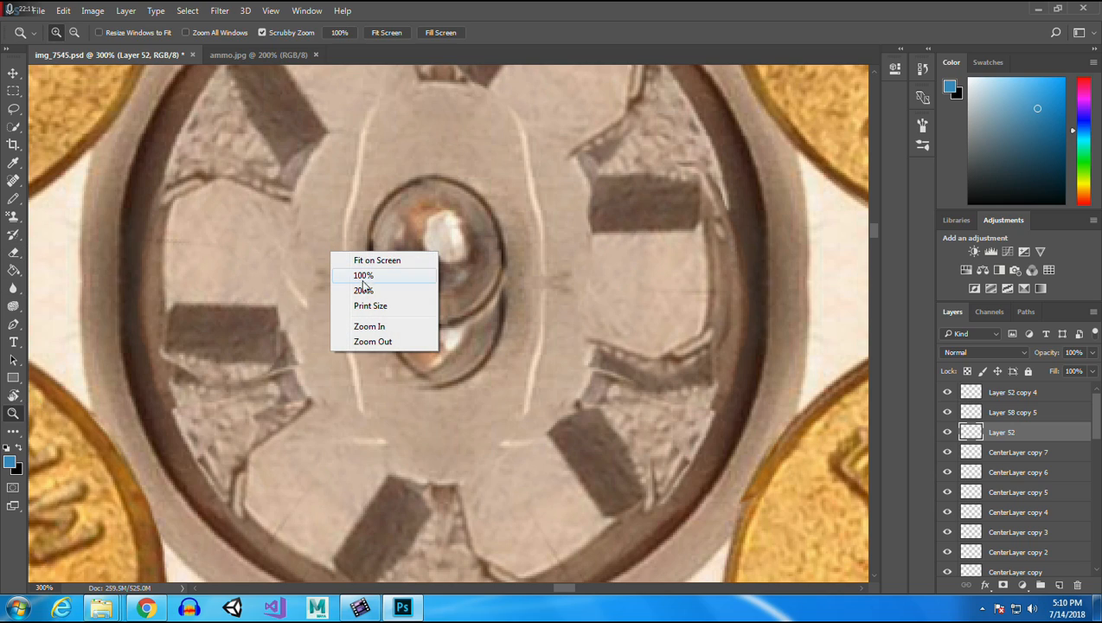
{"action": "left_click", "coordinate": [68, 35]}
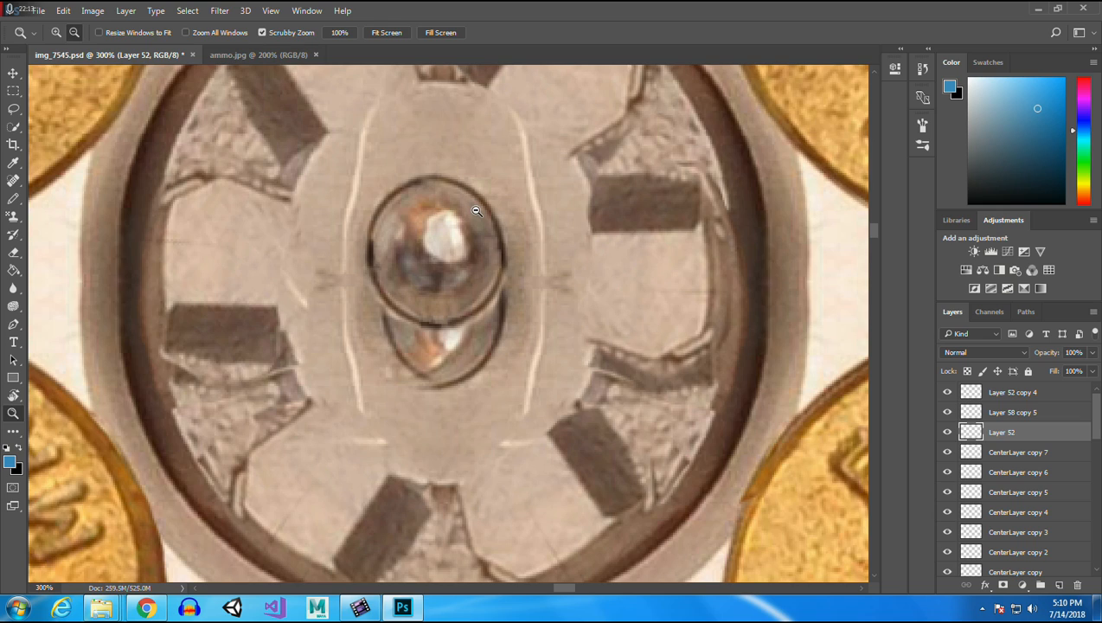
{"action": "left_click", "coordinate": [477, 211]}
{"action": "left_click", "coordinate": [477, 210]}
{"action": "left_click", "coordinate": [477, 210]}
{"action": "left_click", "coordinate": [655, 456]}
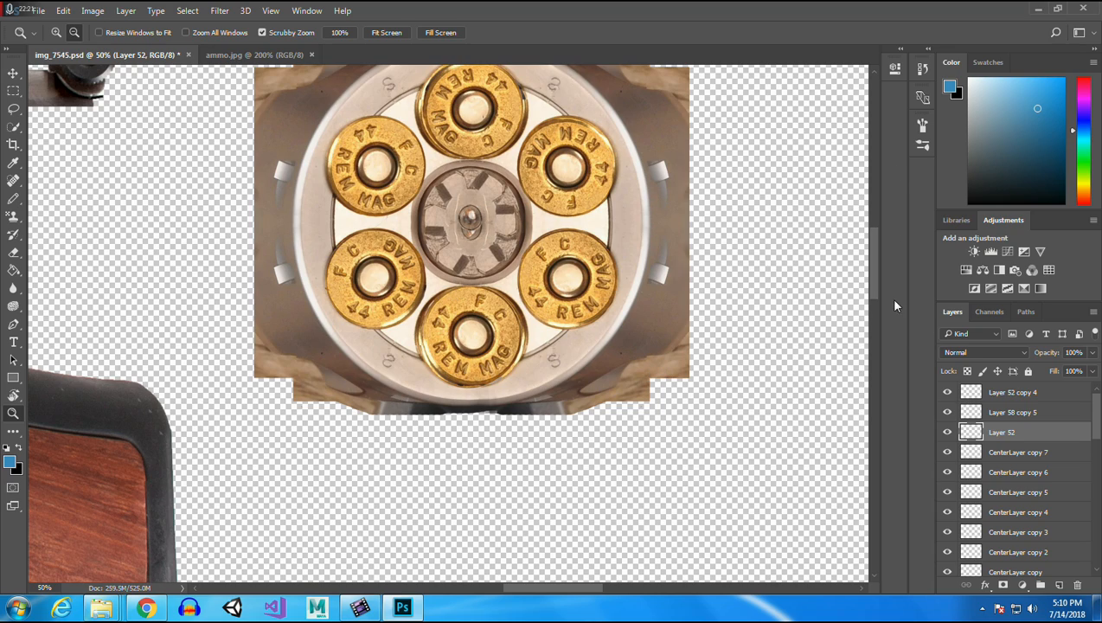
{"action": "left_click_drag", "start_coordinate": [874, 251], "coordinate": [875, 240]}
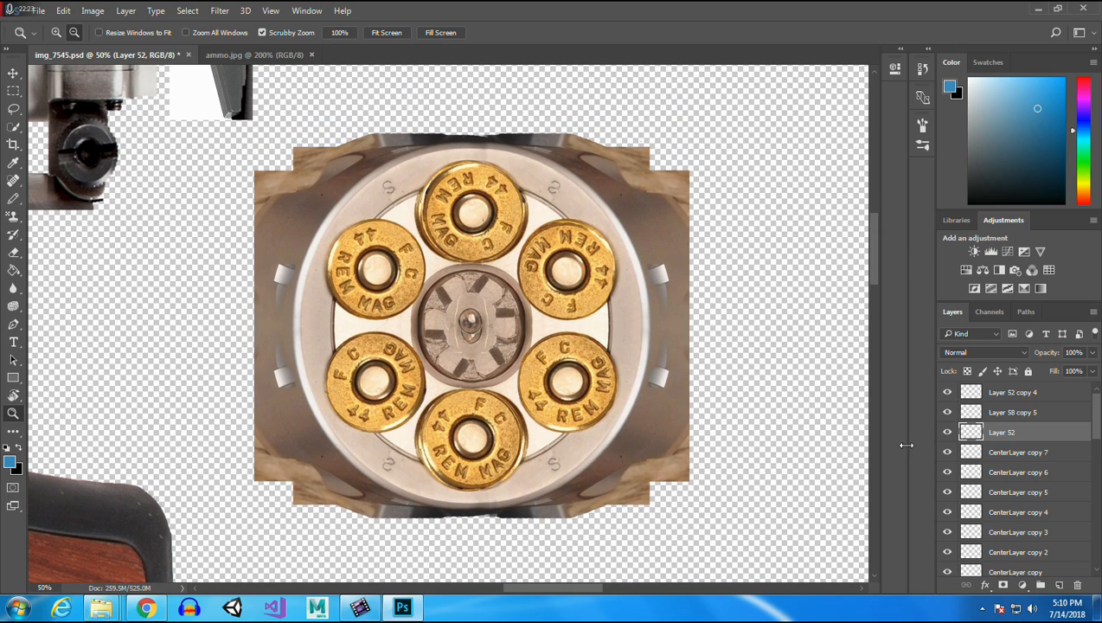
{"action": "left_click", "coordinate": [13, 73]}
{"action": "left_click", "coordinate": [376, 273]}
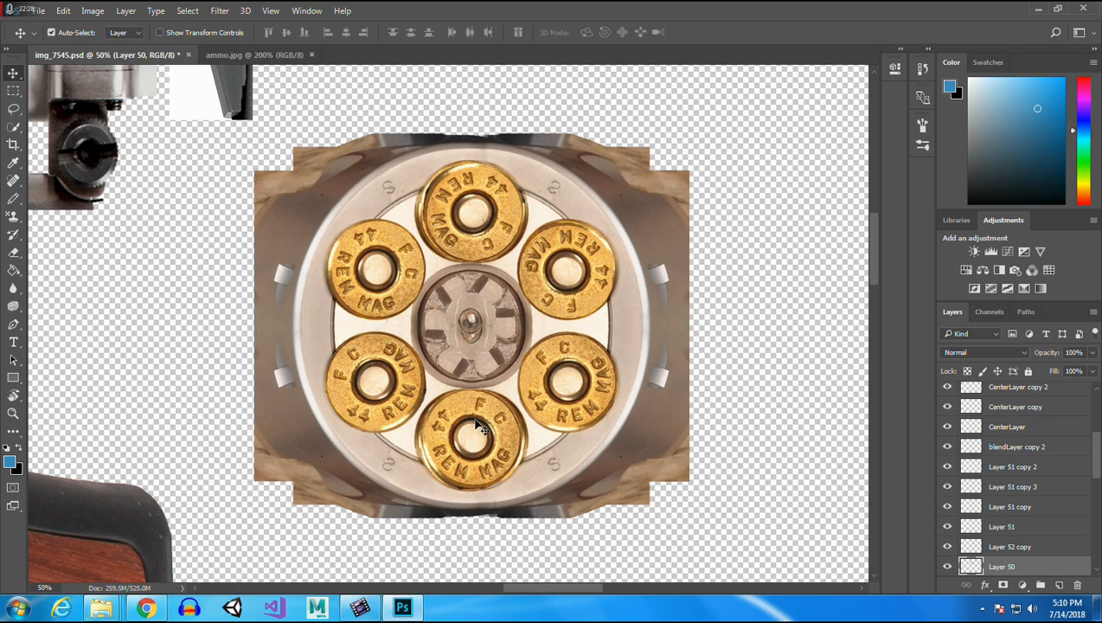
{"action": "left_click", "coordinate": [576, 194]}
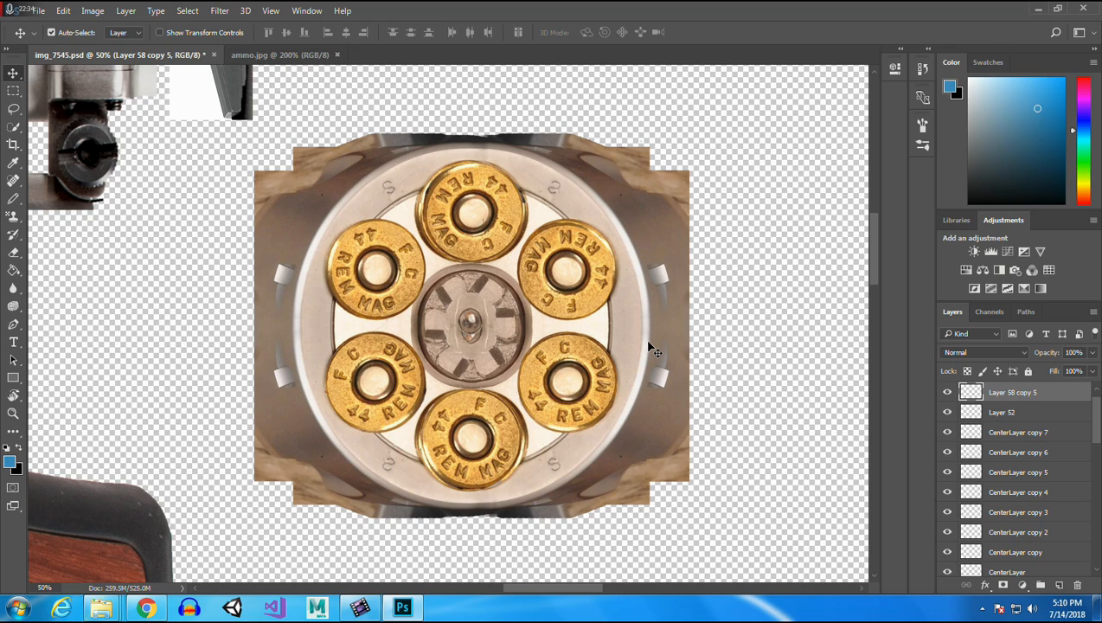
Merge Layer 52, all the CenterLayer patches and blendLayer copy 2 into one layer.
{"action": "left_click", "coordinate": [1011, 414]}
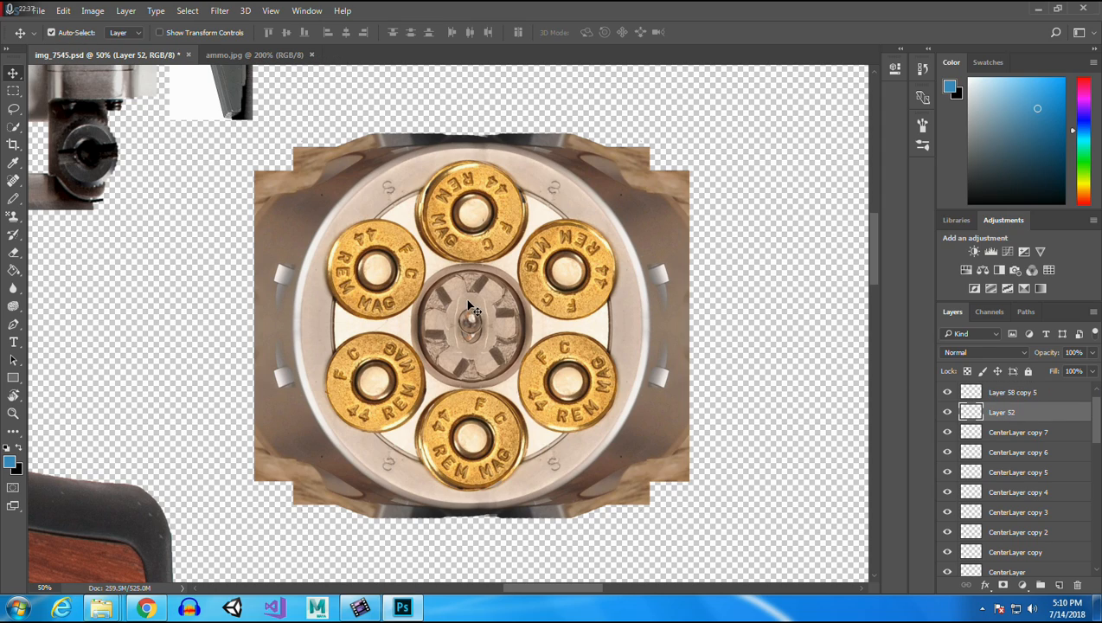
{"action": "left_click", "coordinate": [948, 393]}
{"action": "left_click", "coordinate": [948, 393]}
{"action": "left_click", "coordinate": [947, 413]}
{"action": "left_click", "coordinate": [948, 413]}
{"action": "scroll", "coordinate": [1101, 430], "scroll_direction": "down", "scroll_amount": 3}
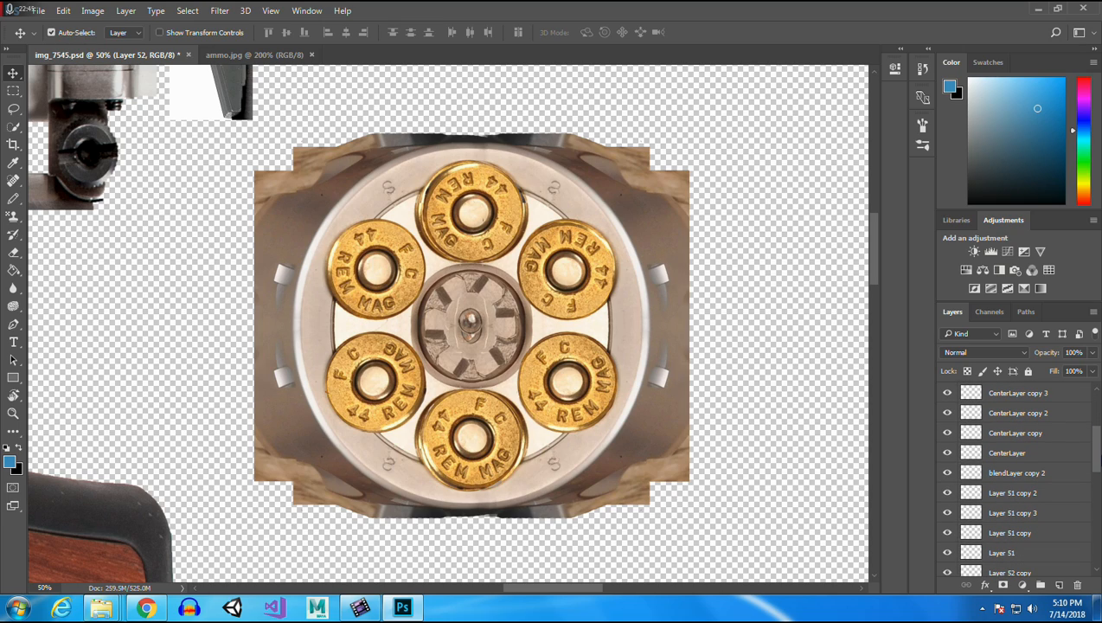
{"action": "left_click", "coordinate": [1013, 473], "text": "shift"}
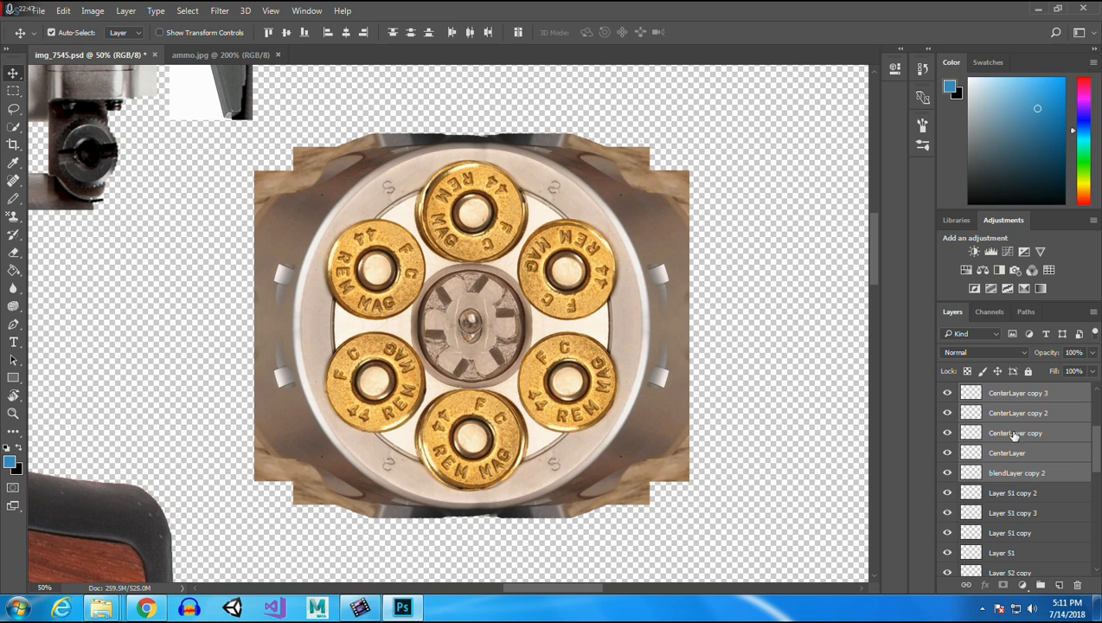
{"action": "right_click", "coordinate": [1018, 433]}
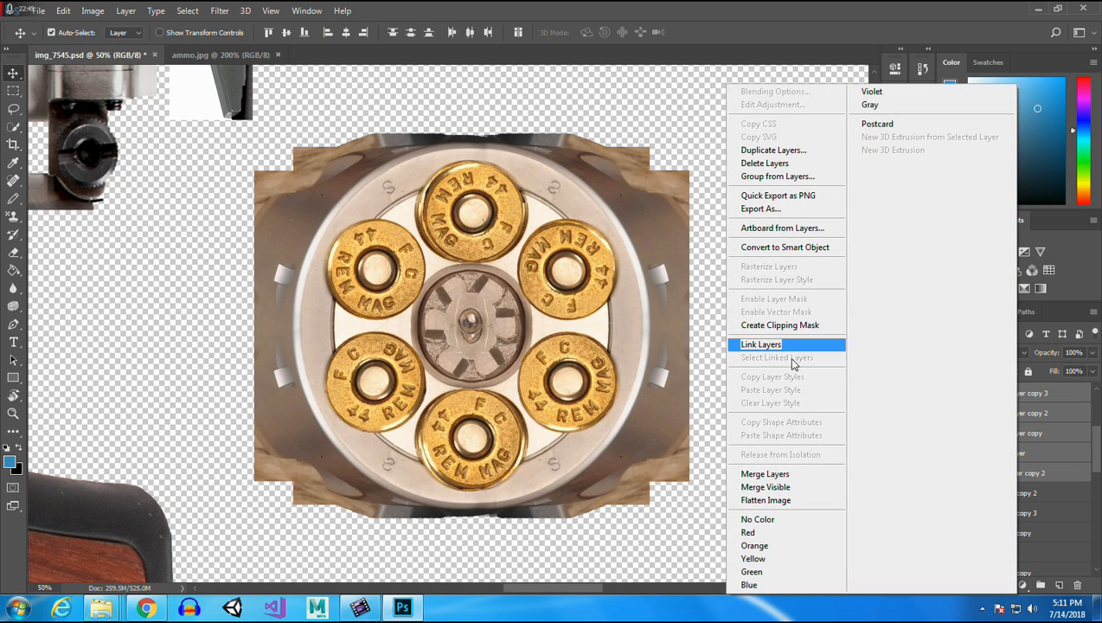
{"action": "left_click", "coordinate": [790, 475]}
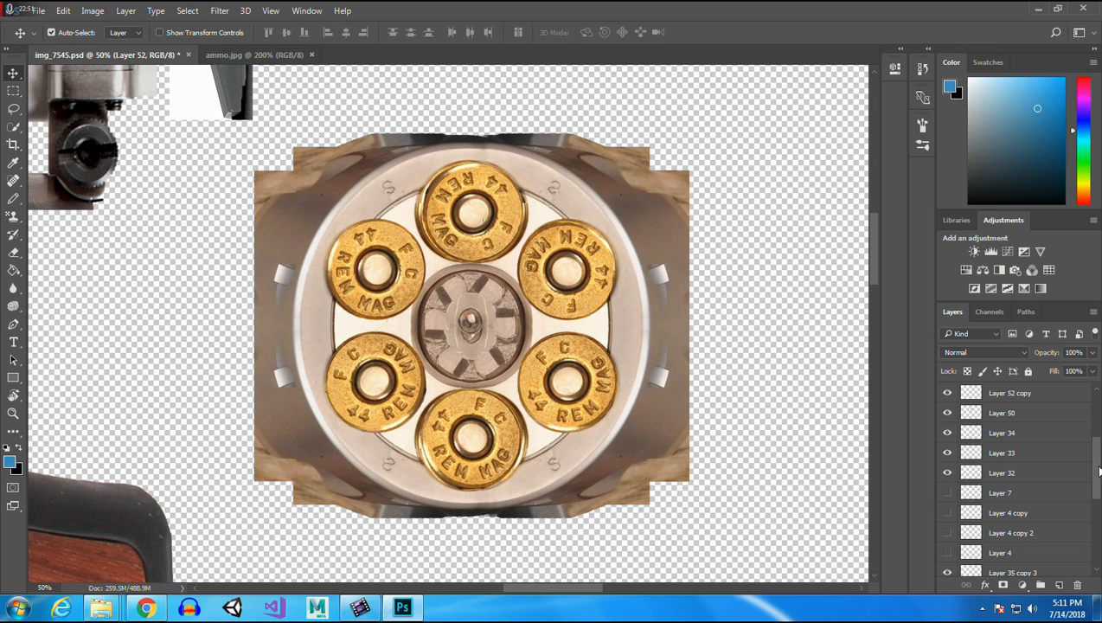
Toggle the visibility of the layers beneath the merged hub to identify which cylinder pieces they hold.
{"action": "left_click", "coordinate": [948, 456]}
{"action": "left_click", "coordinate": [949, 435]}
{"action": "left_click", "coordinate": [948, 415]}
{"action": "left_click", "coordinate": [948, 414]}
{"action": "left_click", "coordinate": [947, 414]}
{"action": "left_click", "coordinate": [947, 414]}
{"action": "left_click", "coordinate": [948, 414]}
{"action": "left_click", "coordinate": [947, 414]}
{"action": "left_click", "coordinate": [948, 414]}
{"action": "left_click", "coordinate": [947, 414]}
{"action": "left_click", "coordinate": [947, 415]}
{"action": "left_click", "coordinate": [948, 414]}
{"action": "scroll", "coordinate": [1100, 457], "scroll_direction": "up", "scroll_amount": 5}
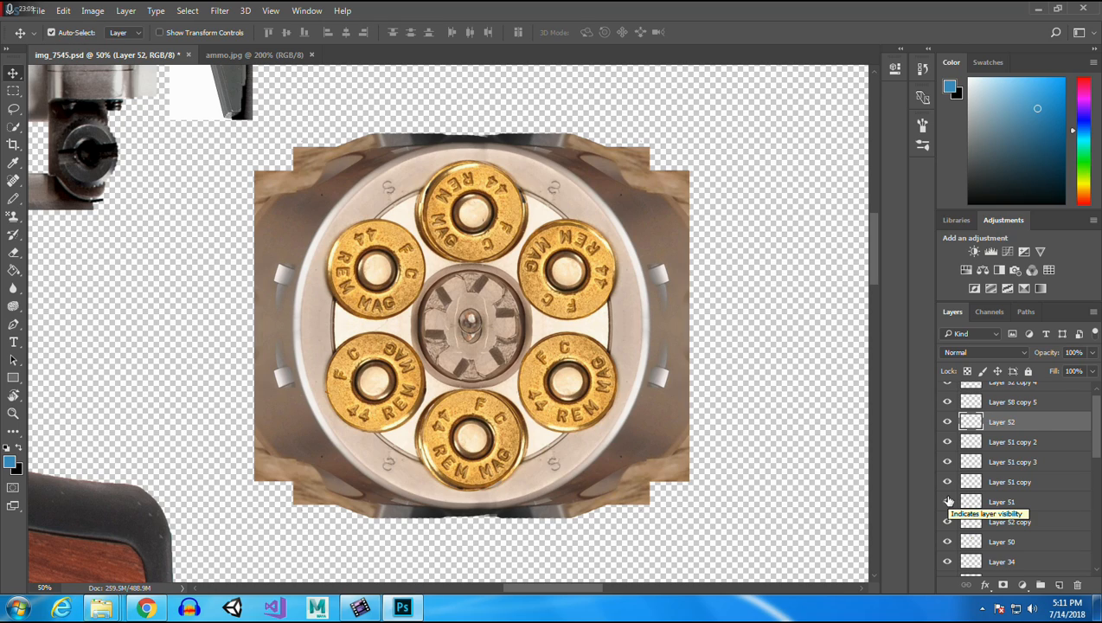
Merge Layer 50 with Layer 51, and merge the result with Layer 51 copy.
{"action": "left_click", "coordinate": [1015, 547]}
{"action": "left_click", "coordinate": [1002, 503], "text": "ctrl"}
{"action": "right_click", "coordinate": [1004, 503]}
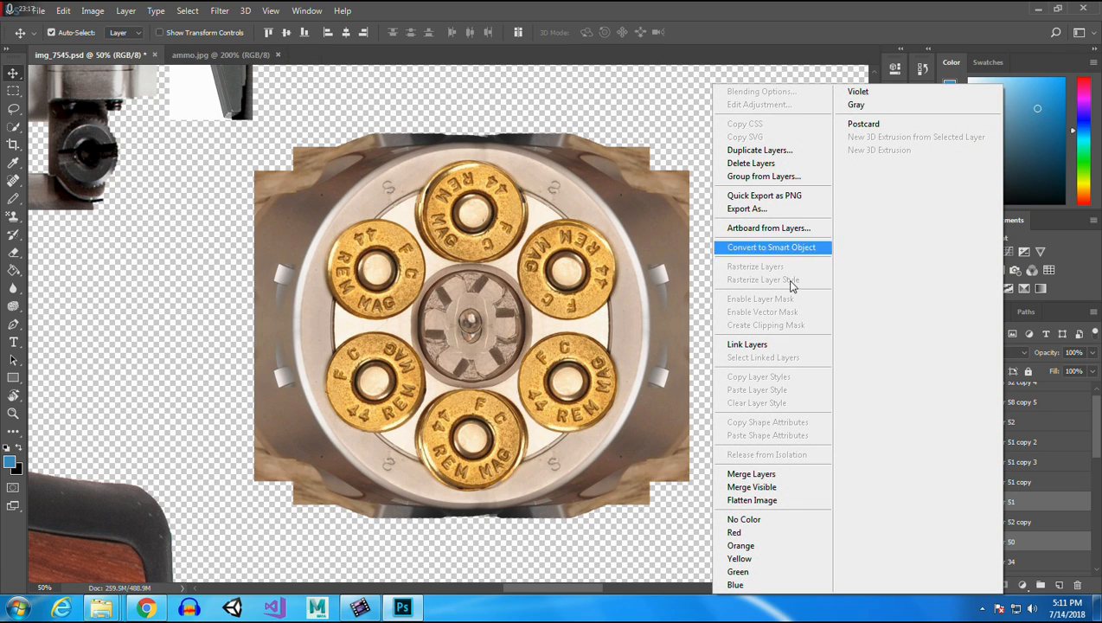
{"action": "left_click", "coordinate": [751, 474]}
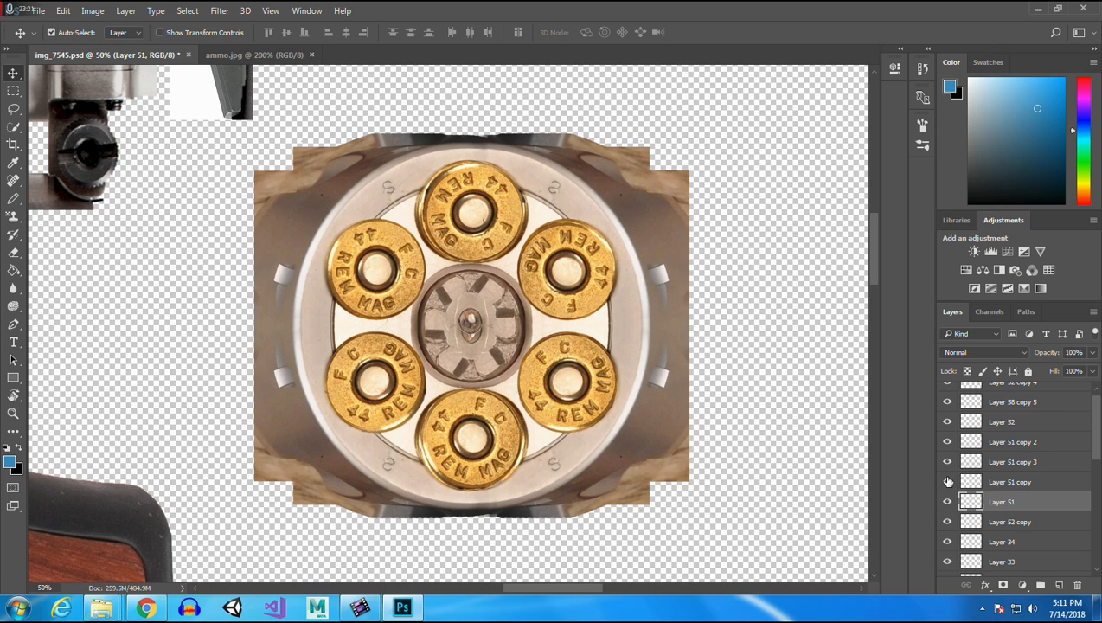
{"action": "left_click", "coordinate": [1022, 486], "text": "ctrl"}
{"action": "right_click", "coordinate": [1022, 486]}
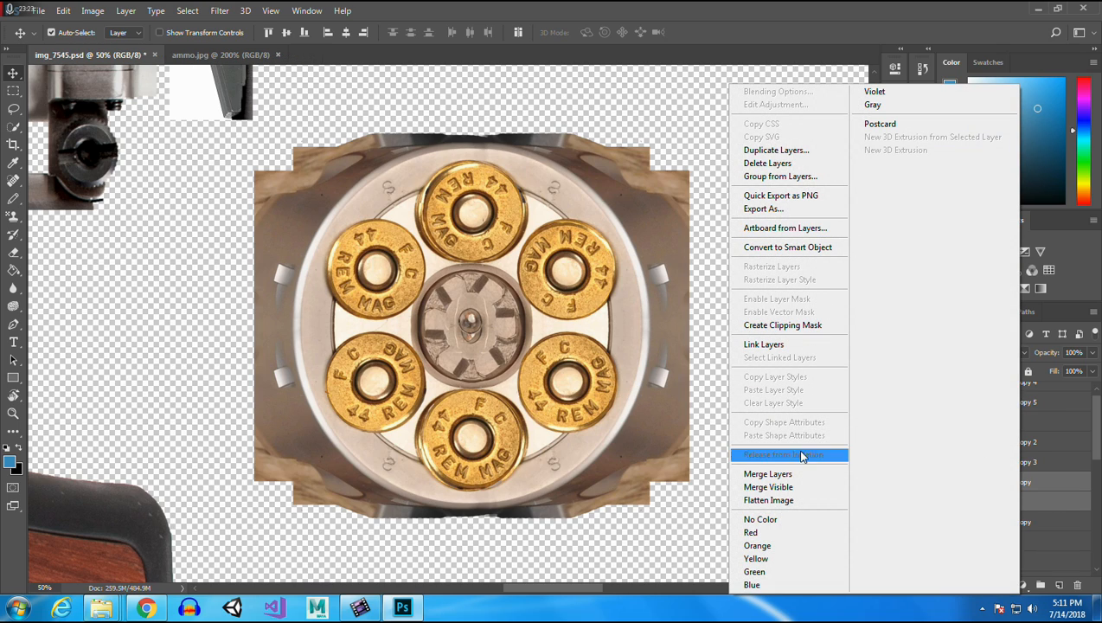
{"action": "left_click", "coordinate": [762, 473]}
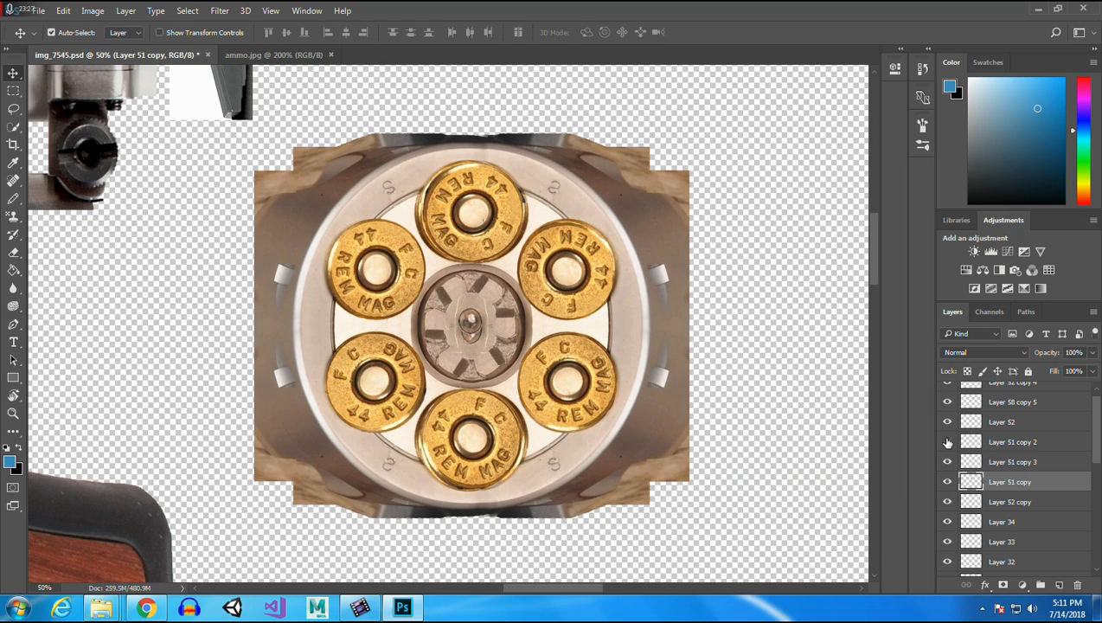
Merge Layer 51 copy, Layer 51 copy 3 and Layer 51 copy 2 into one layer.
{"action": "left_click", "coordinate": [1013, 461], "text": "ctrl"}
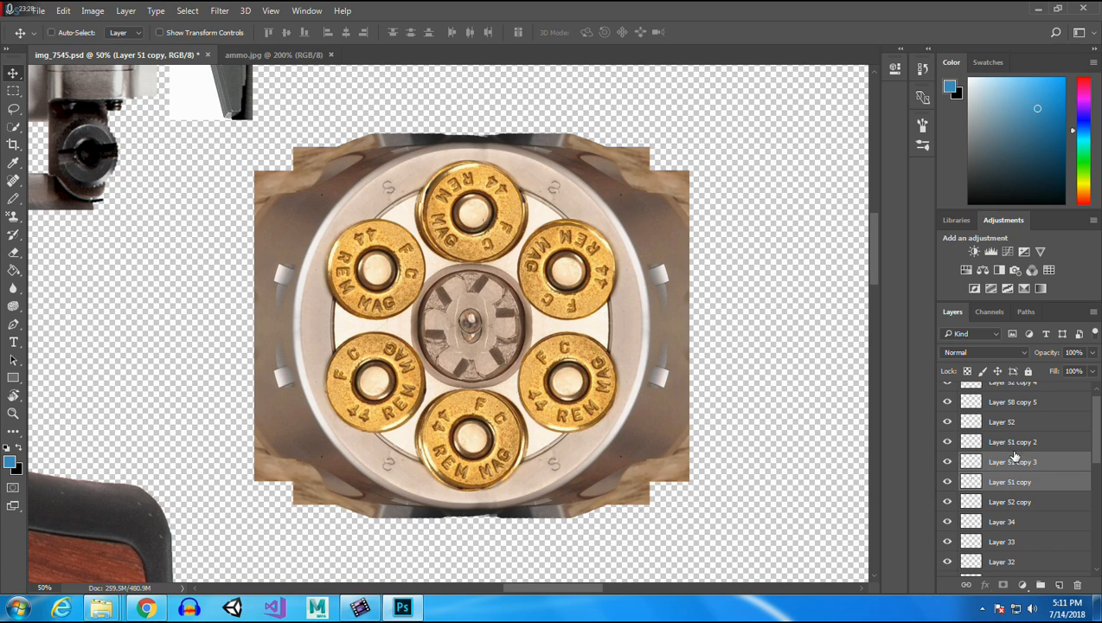
{"action": "left_click", "coordinate": [1013, 442], "text": "ctrl"}
{"action": "right_click", "coordinate": [1013, 443]}
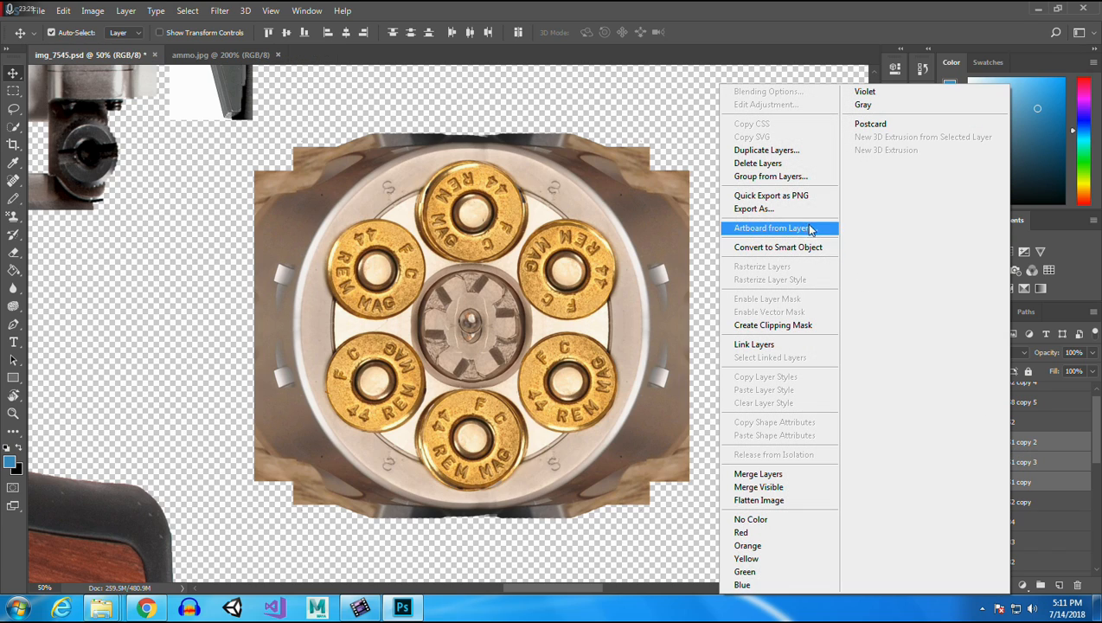
{"action": "left_click", "coordinate": [790, 473]}
Check what Layer 52 holds and merge it with Layer 51 copy 2.
{"action": "left_click", "coordinate": [948, 422]}
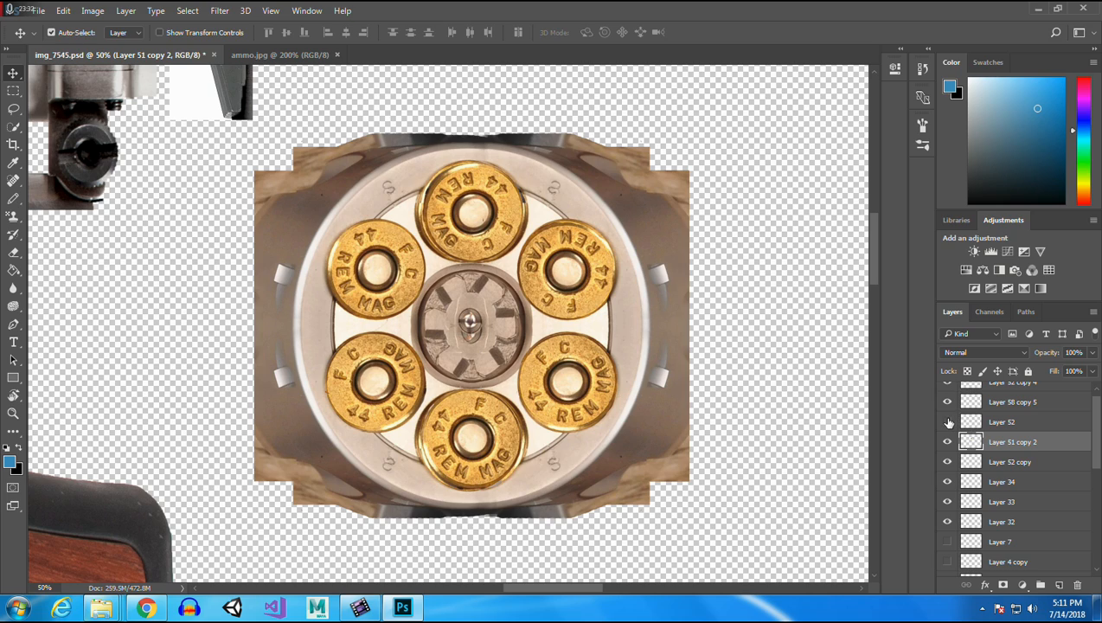
{"action": "left_click", "coordinate": [1004, 422], "text": "ctrl"}
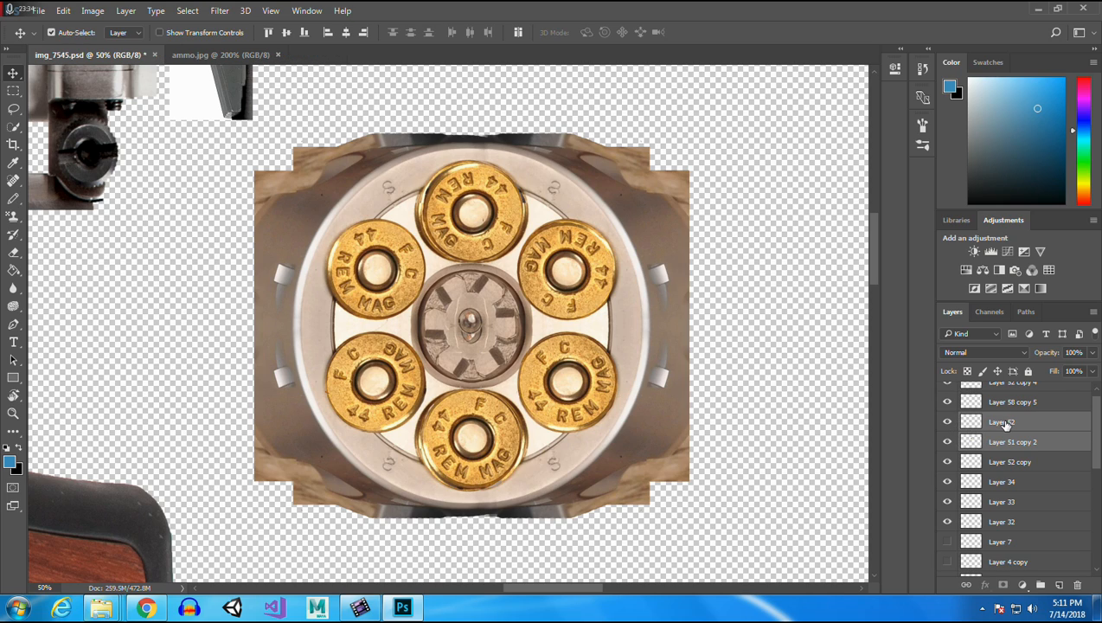
{"action": "right_click", "coordinate": [1004, 421]}
{"action": "left_click", "coordinate": [779, 474]}
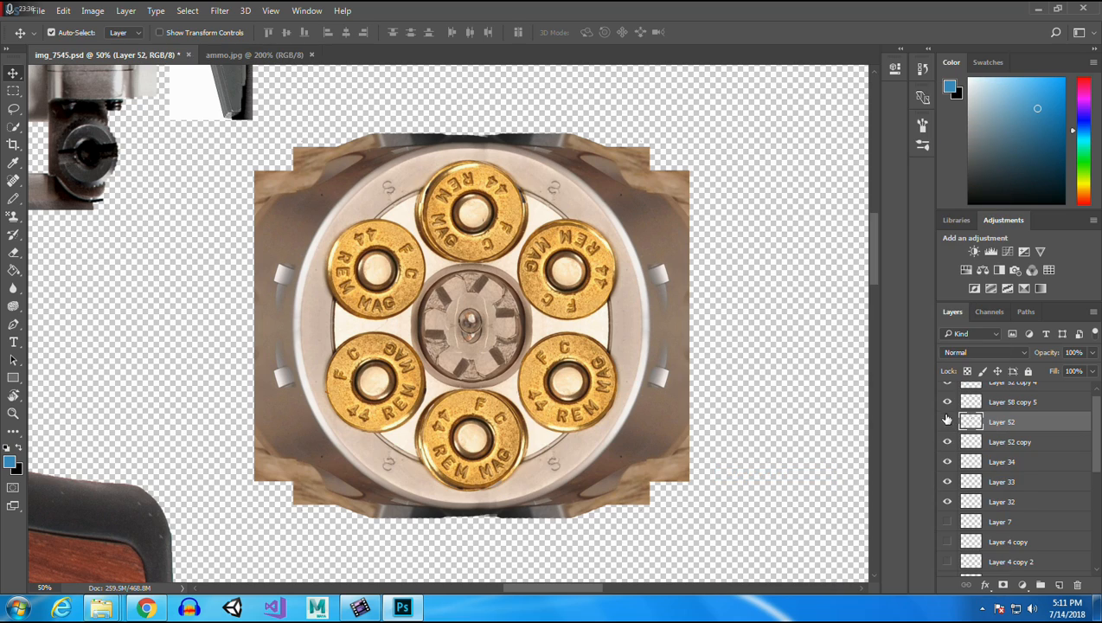
Check what Layer 58 copy 5 holds and merge it with Layer 52.
{"action": "left_click", "coordinate": [947, 402]}
{"action": "left_click", "coordinate": [947, 402]}
{"action": "left_click", "coordinate": [1003, 401], "text": "ctrl"}
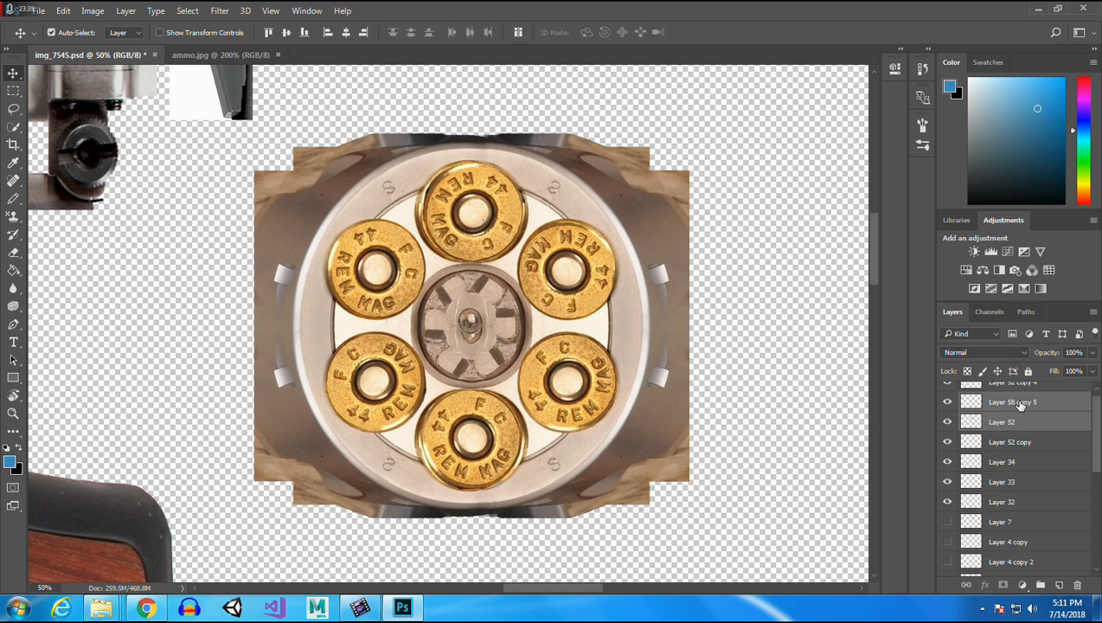
{"action": "right_click", "coordinate": [1004, 402]}
{"action": "left_click", "coordinate": [779, 473]}
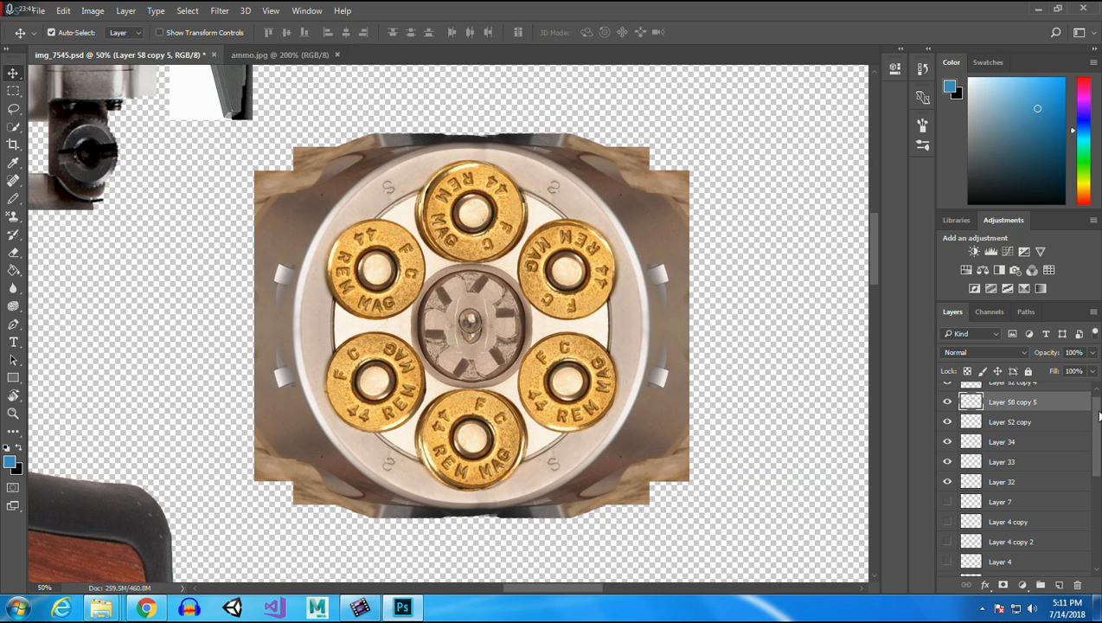
Check what Layer 52 copy 4 holds and merge it with Layer 58 copy 5.
{"action": "scroll", "coordinate": [1097, 406], "scroll_direction": "up", "scroll_amount": 1}
{"action": "left_click", "coordinate": [948, 394]}
{"action": "left_click", "coordinate": [947, 394]}
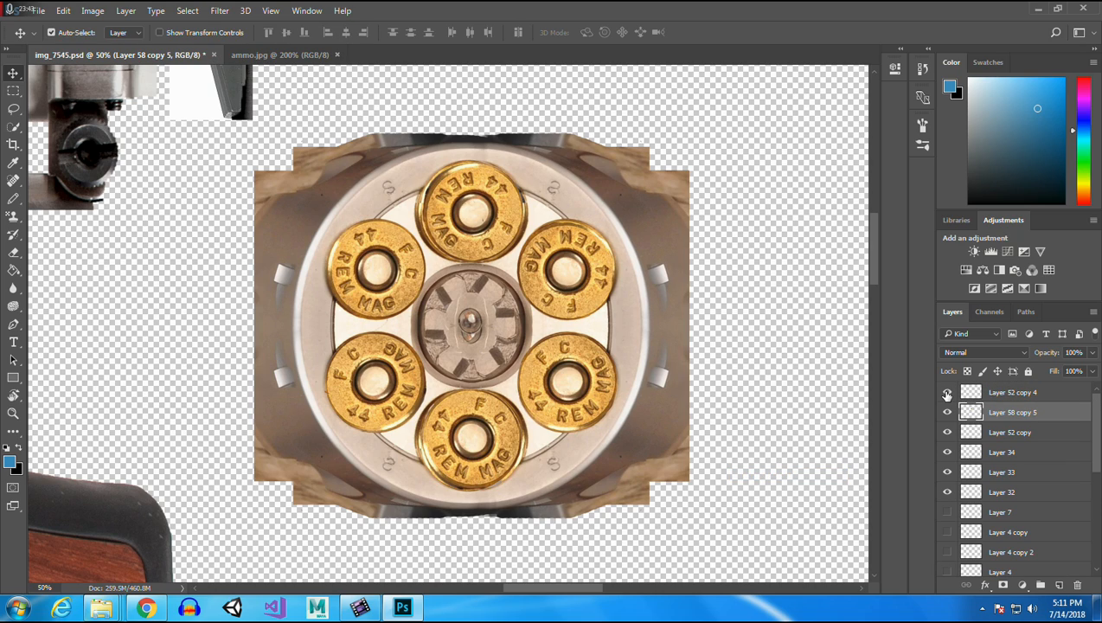
{"action": "left_click", "coordinate": [1017, 395], "text": "ctrl"}
{"action": "right_click", "coordinate": [1018, 396]}
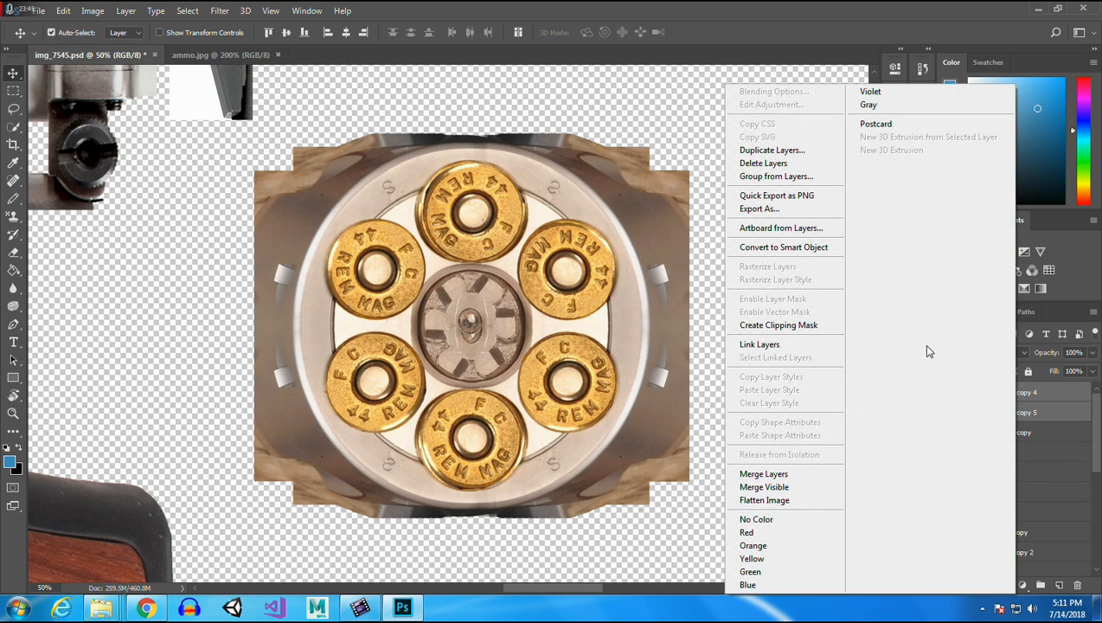
{"action": "left_click", "coordinate": [804, 479]}
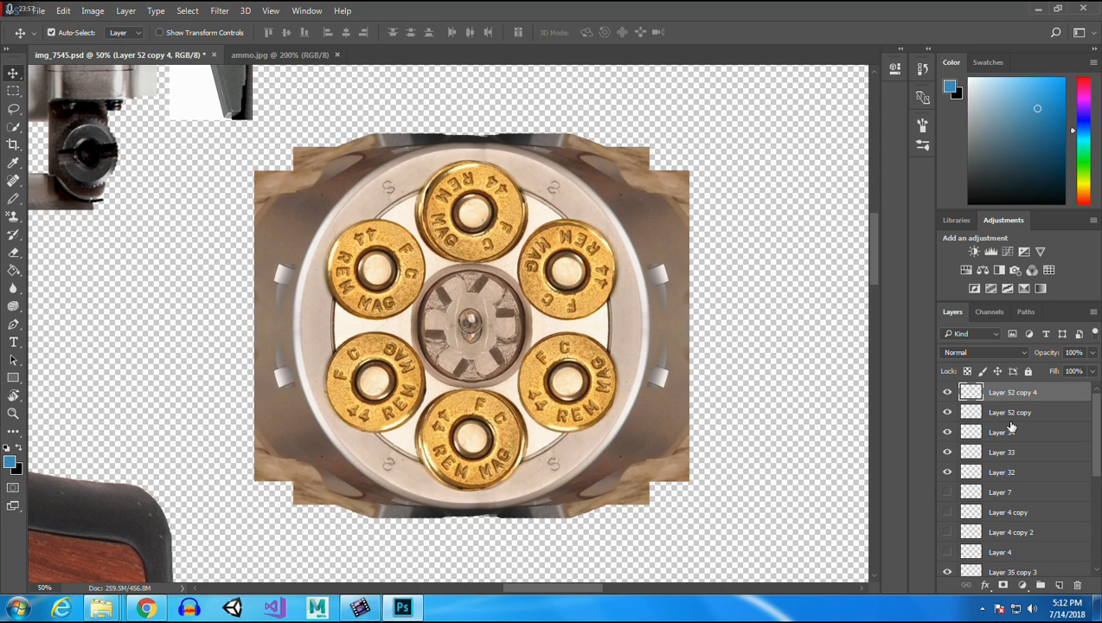
Select the upper half of the merged cylinder with a rectangular marquee and move it slightly down.
{"action": "left_click", "coordinate": [13, 92]}
{"action": "left_click_drag", "start_coordinate": [192, 96], "coordinate": [833, 321]}
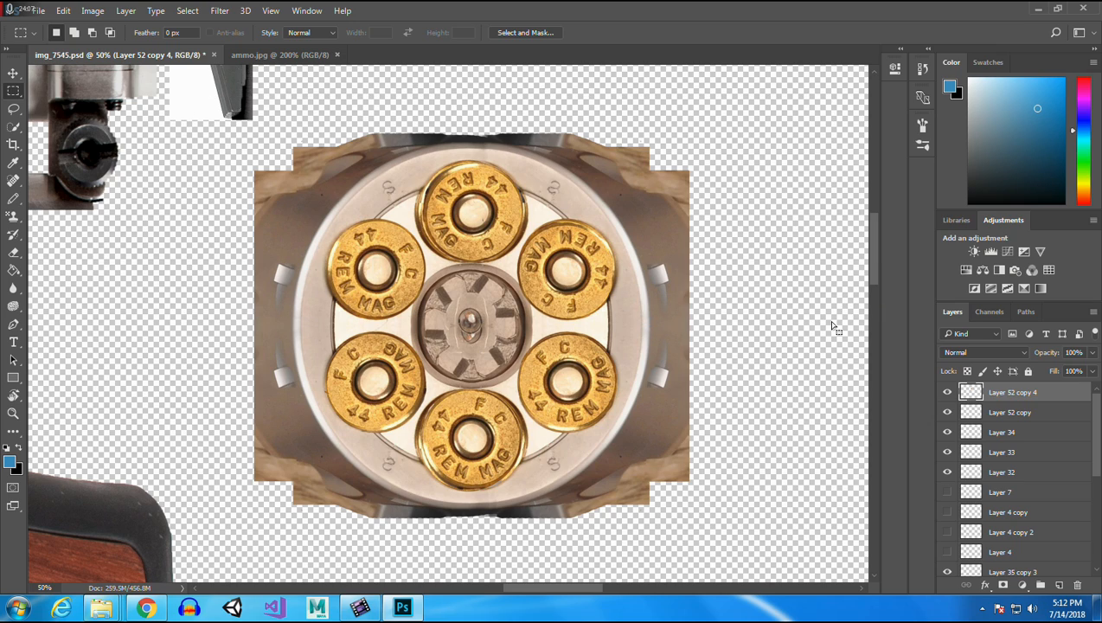
{"action": "left_click", "coordinate": [13, 73]}
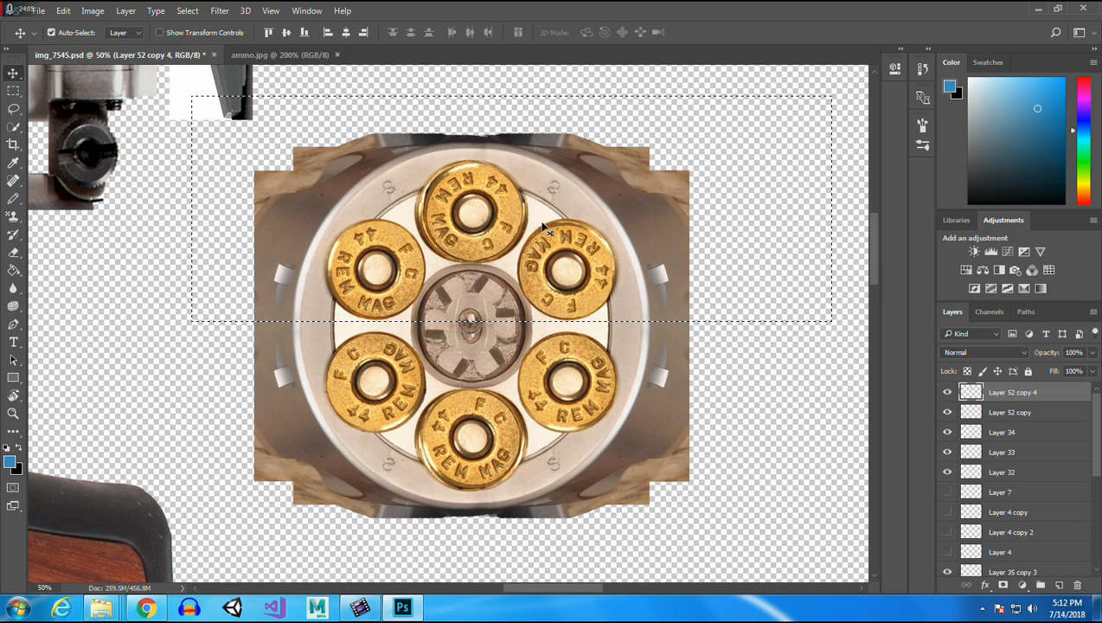
{"action": "left_click_drag", "start_coordinate": [508, 252], "coordinate": [508, 253]}
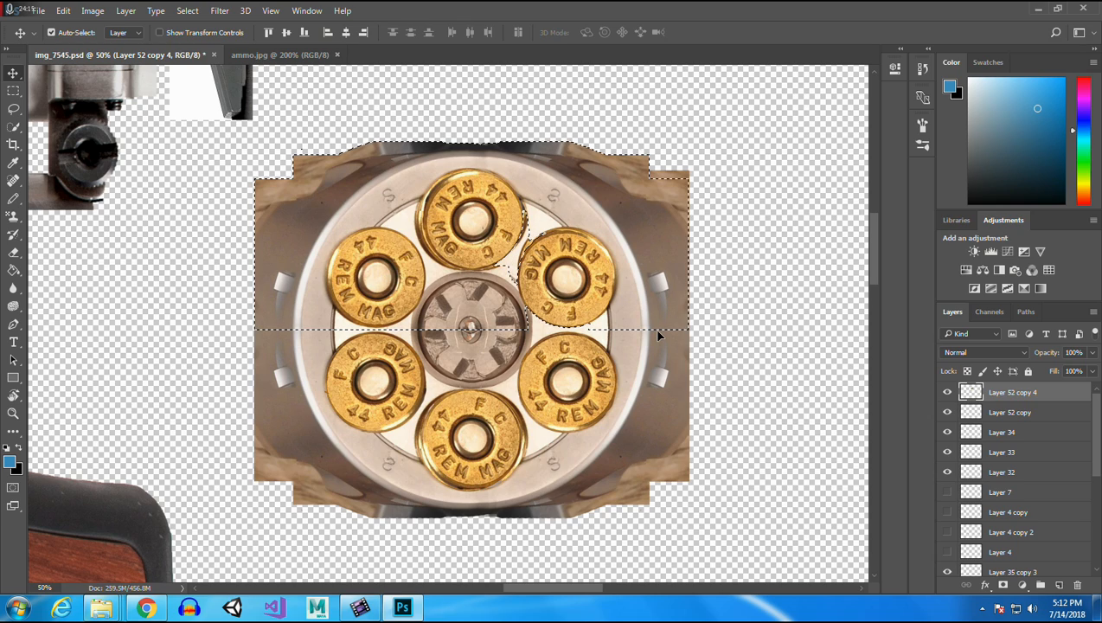
Undo the last move of the cylinder's upper half and try shifting it about 0.100 in straight down.
{"action": "key", "text": "ctrl+z"}
{"action": "key", "text": "ctrl+semicolon"}
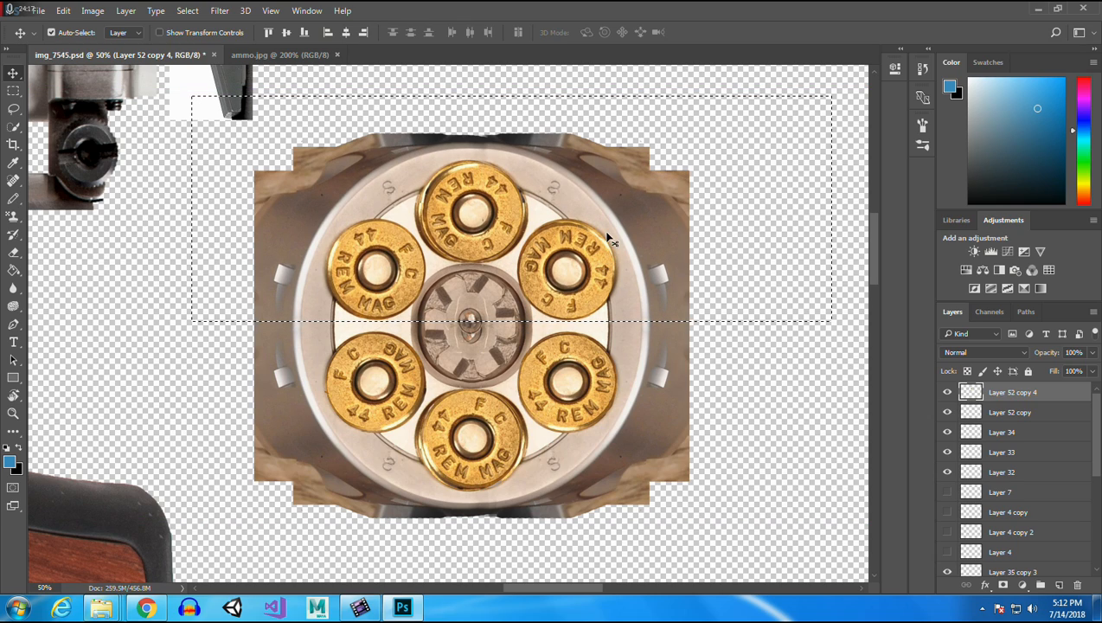
{"action": "left_click_drag", "start_coordinate": [638, 197], "coordinate": [614, 239]}
{"action": "key", "text": "shift+Down"}
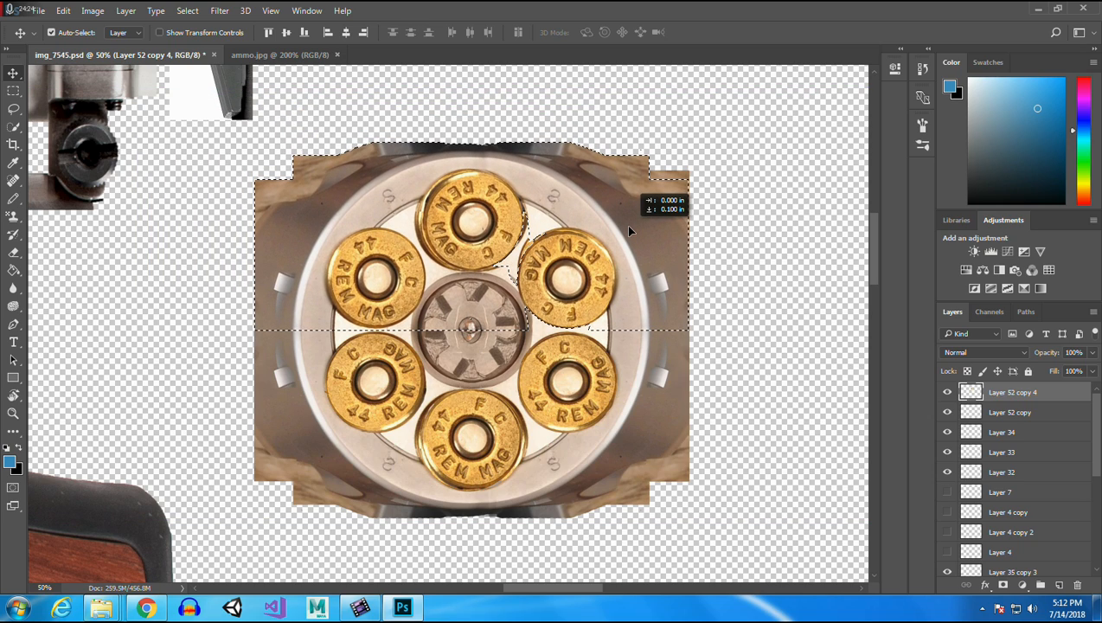
{"action": "key", "text": "Up"}
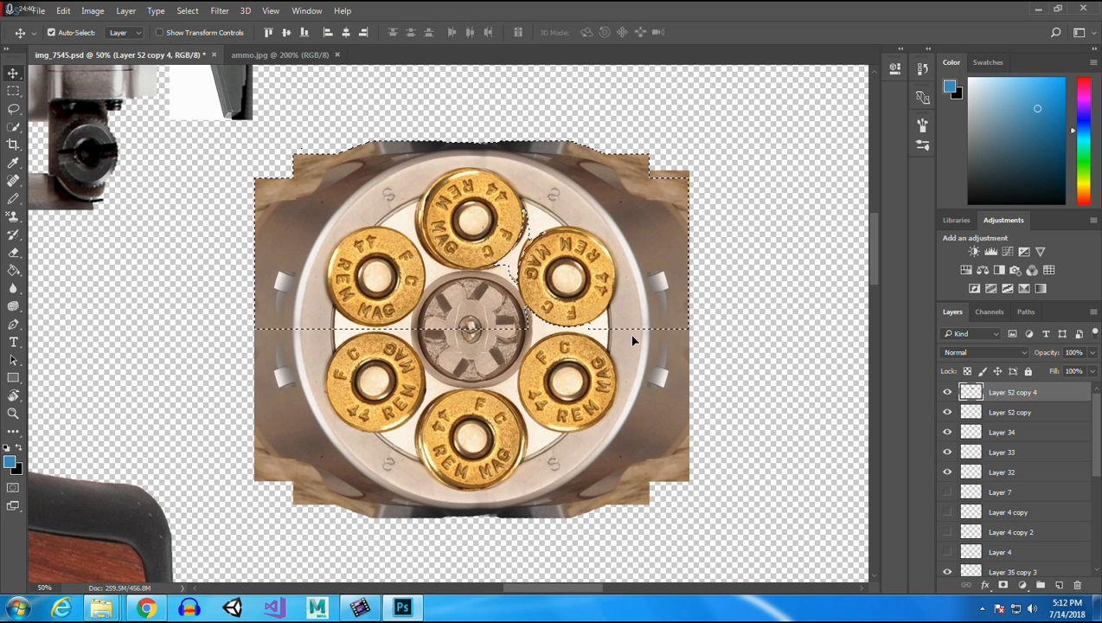
{"action": "key", "text": "ctrl+z"}
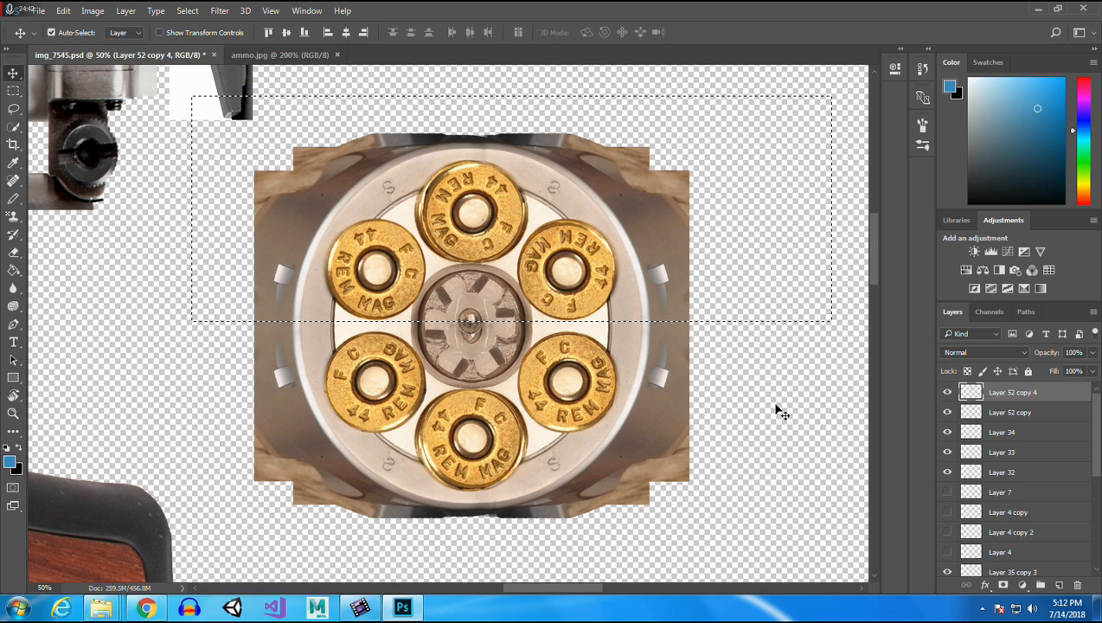
{"action": "left_click", "coordinate": [775, 411]}
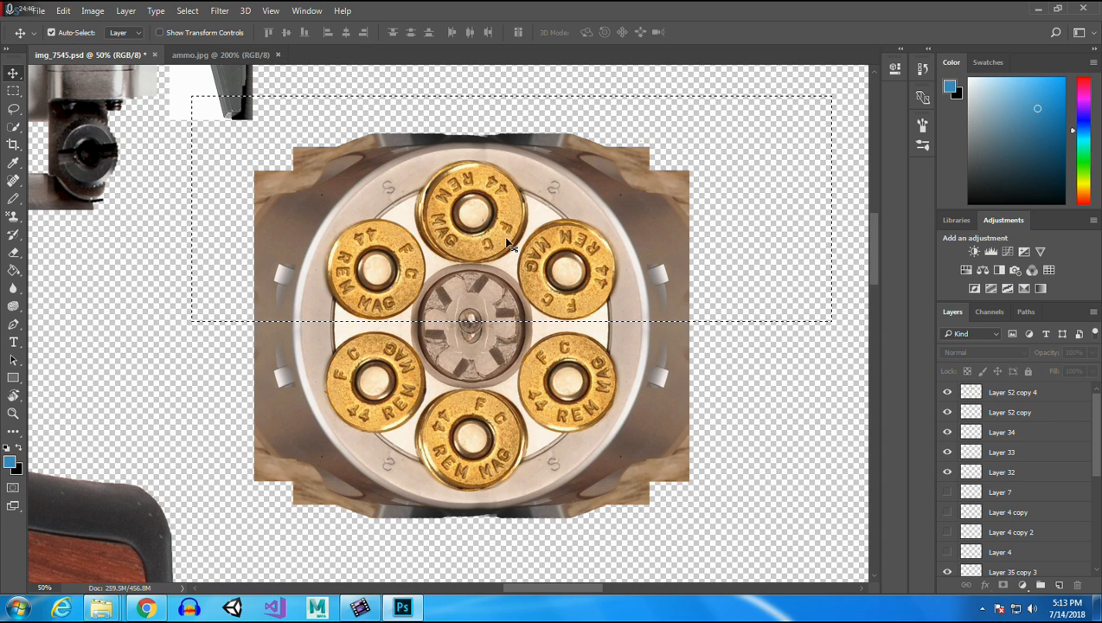
{"action": "left_click", "coordinate": [269, 211]}
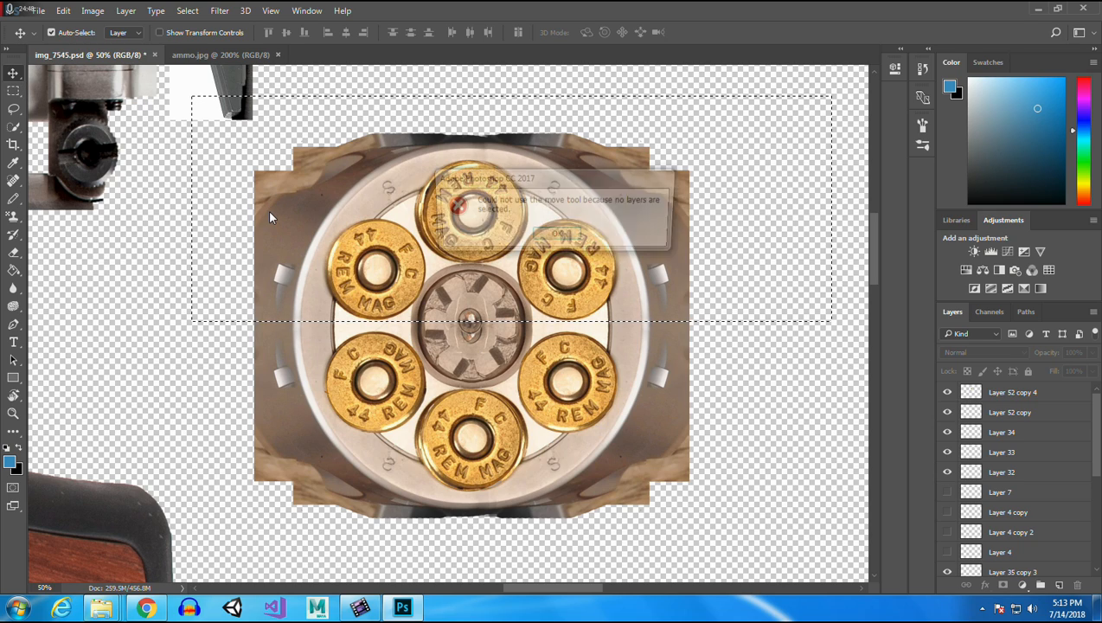
{"action": "left_click", "coordinate": [561, 235]}
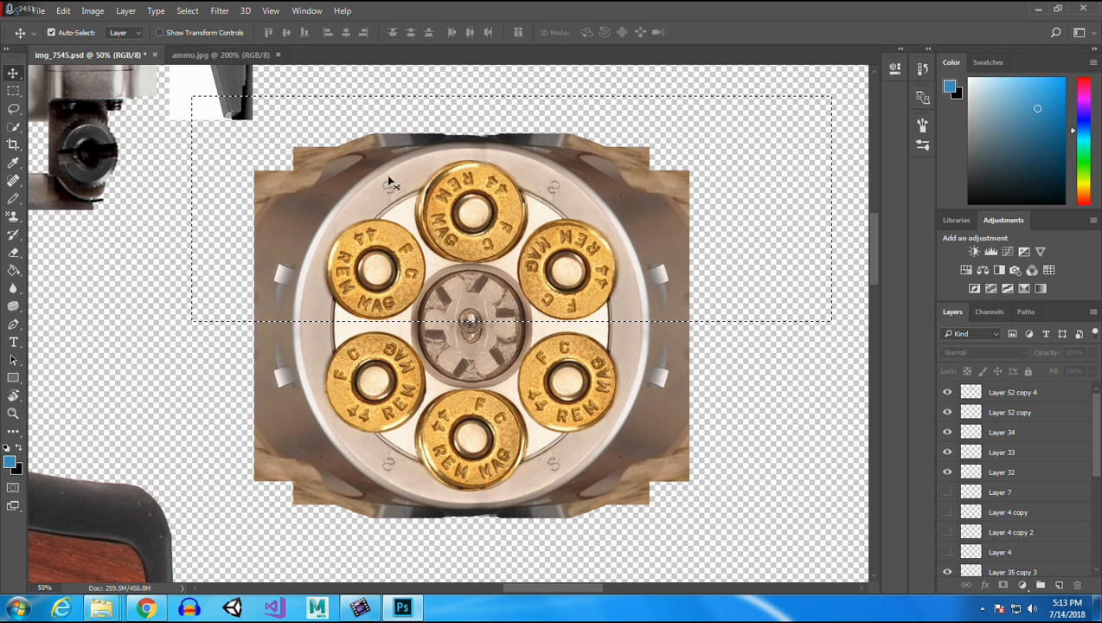
{"action": "left_click", "coordinate": [635, 238]}
{"action": "left_click", "coordinate": [557, 236]}
{"action": "left_click", "coordinate": [1012, 392]}
{"action": "left_click_drag", "start_coordinate": [616, 208], "coordinate": [556, 169]}
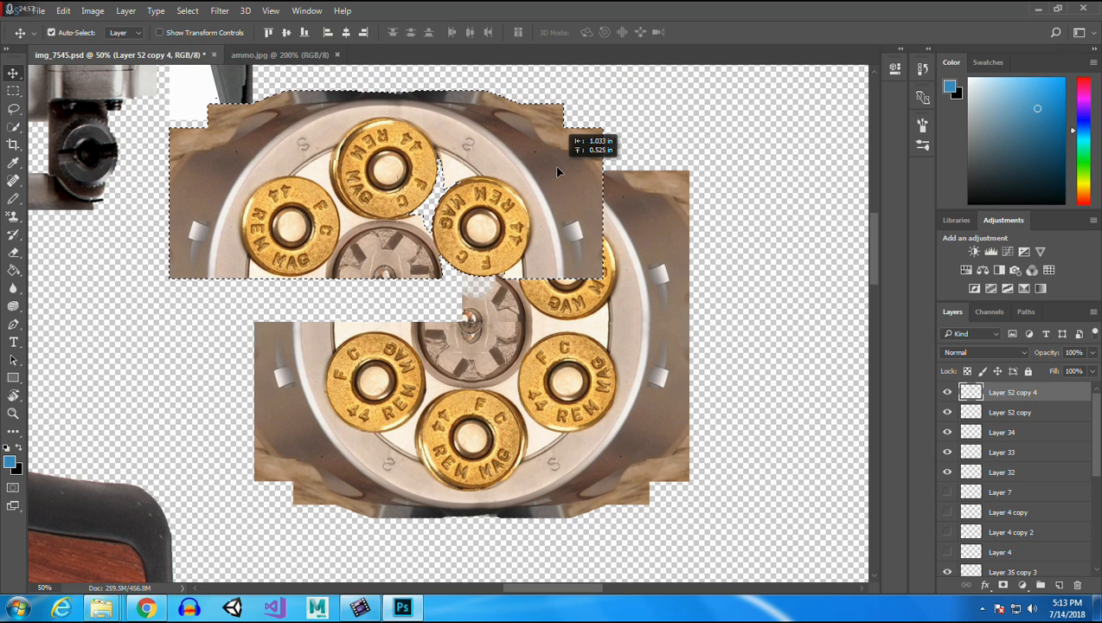
{"action": "key", "text": "ctrl+z"}
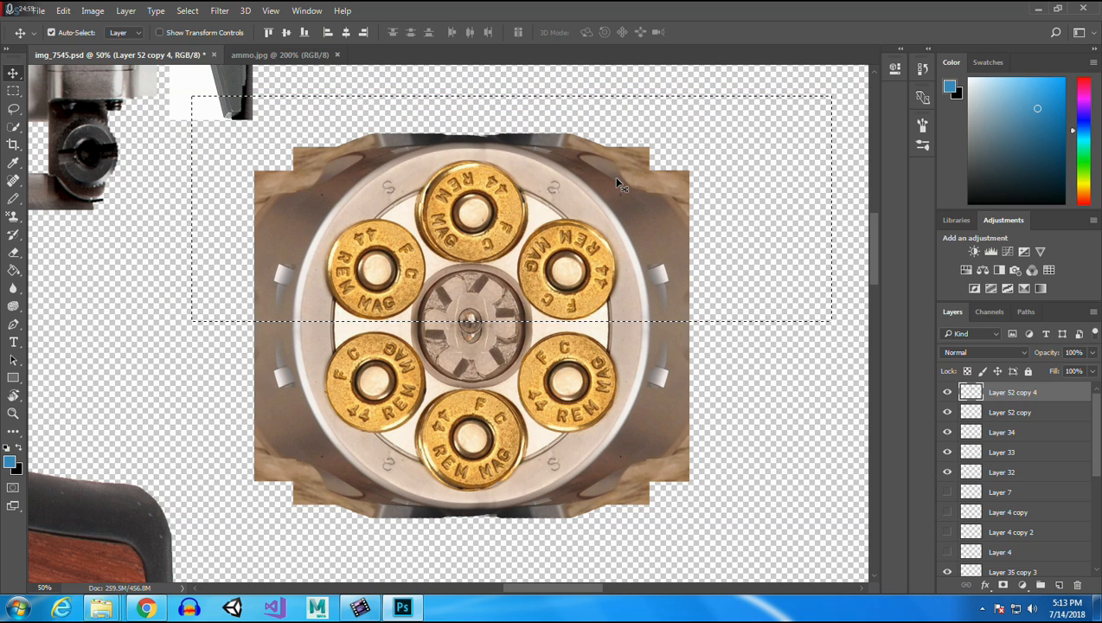
Move the selected upper half of the cylinder on Layer 52 copy 4 slightly straight down over the lower half, and deselect the layer.
{"action": "left_click_drag", "start_coordinate": [670, 186], "coordinate": [675, 198]}
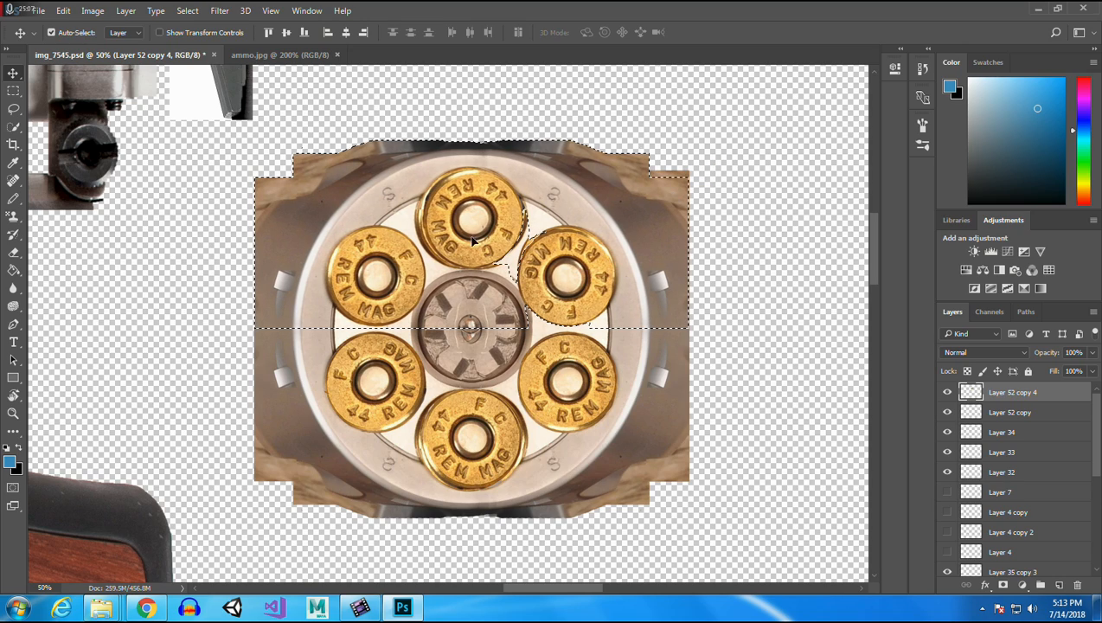
{"action": "left_click", "coordinate": [133, 257]}
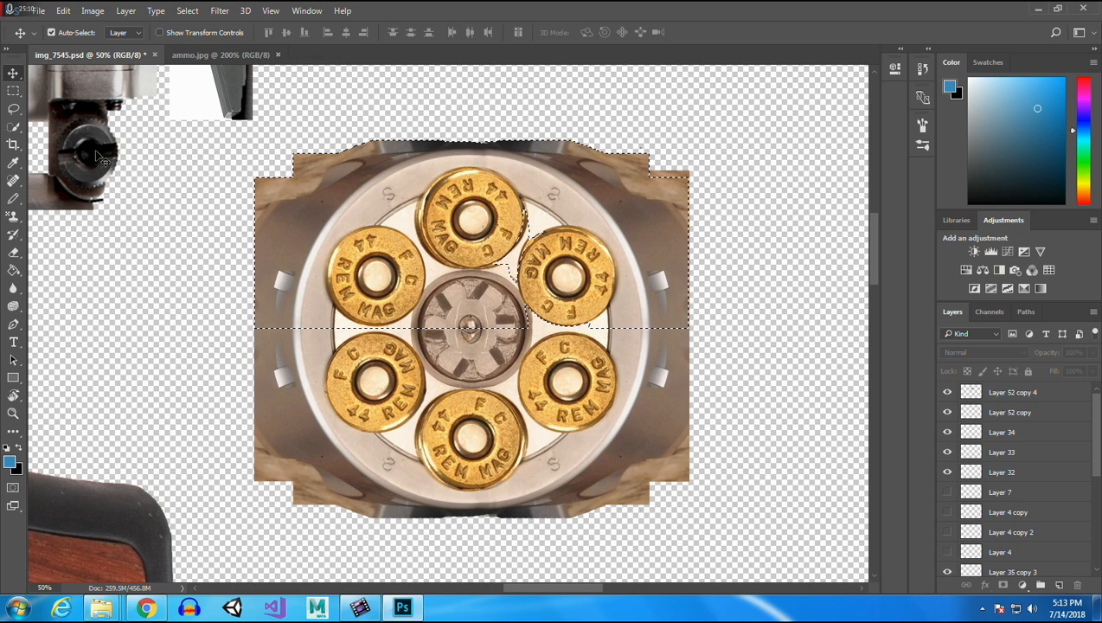
Undo the last downward move of the upper half of the revolver cylinder image.
{"action": "left_click", "coordinate": [15, 93]}
{"action": "left_click", "coordinate": [136, 303]}
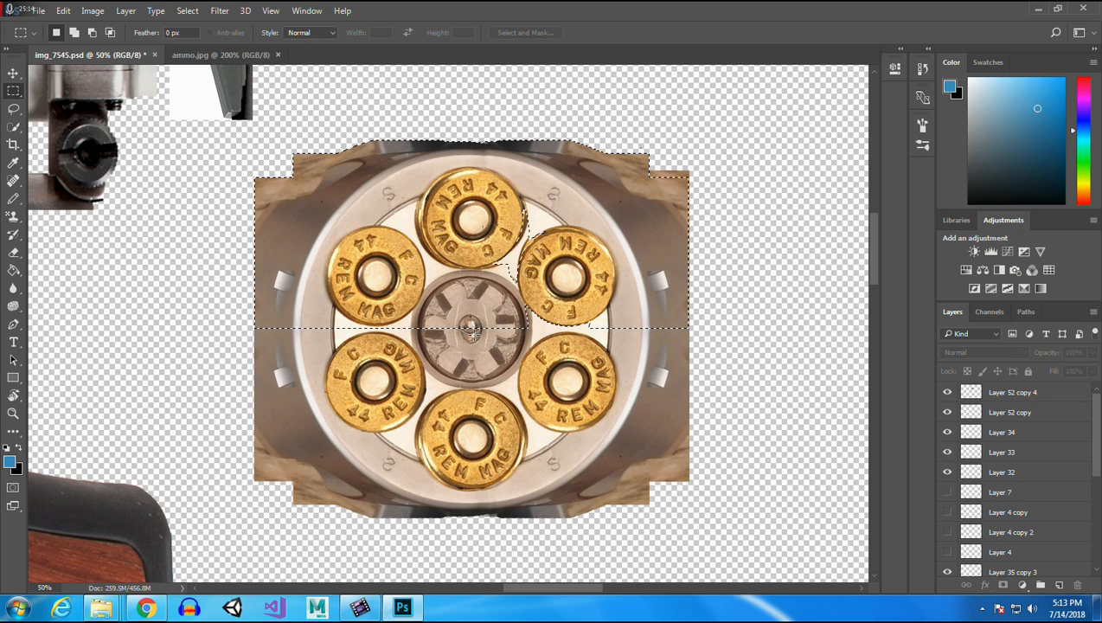
{"action": "key", "text": "ctrl+alt+z"}
{"action": "key", "text": "ctrl+alt+z"}
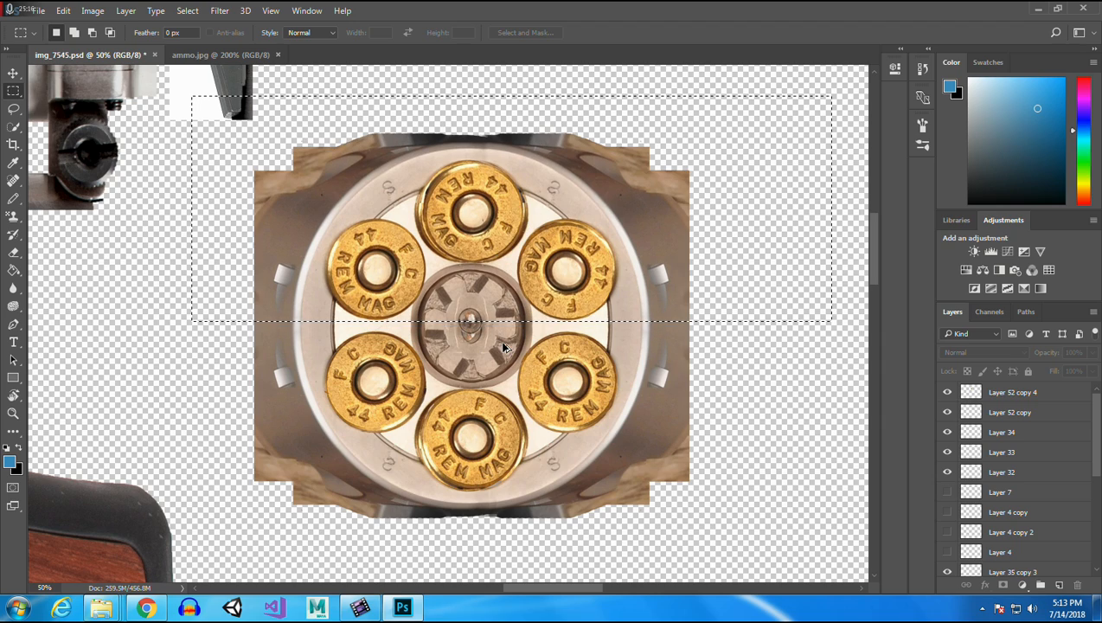
Copy the cylinder's centre pin to a new layer and park the copy on the empty canvas beside the cylinder.
{"action": "left_click", "coordinate": [14, 75]}
{"action": "left_click", "coordinate": [322, 411]}
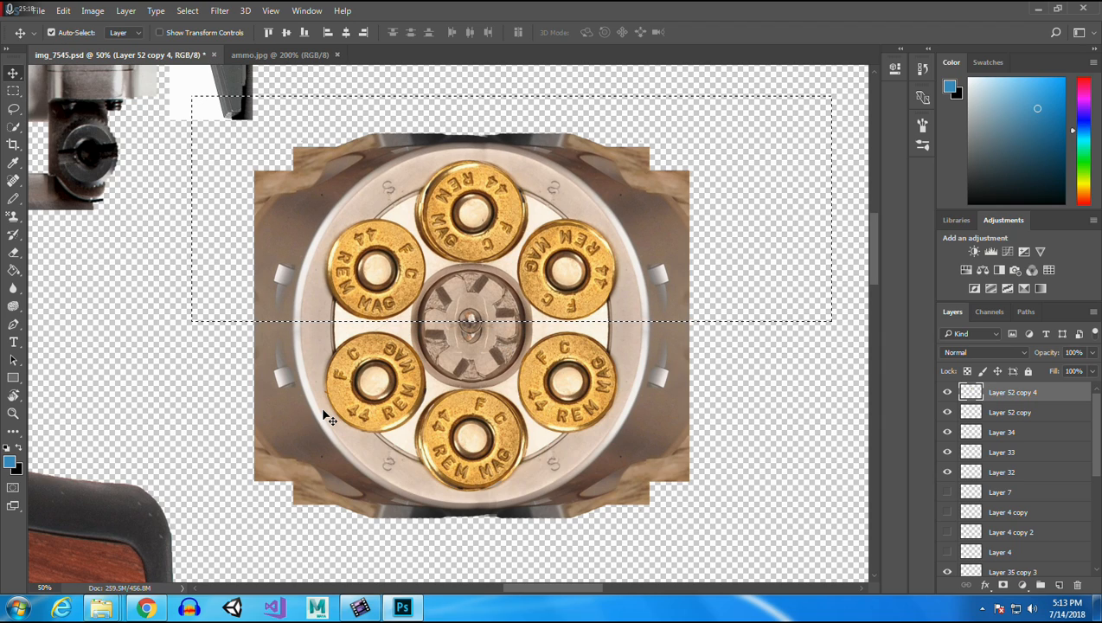
{"action": "left_click", "coordinate": [13, 90]}
{"action": "left_click", "coordinate": [510, 376]}
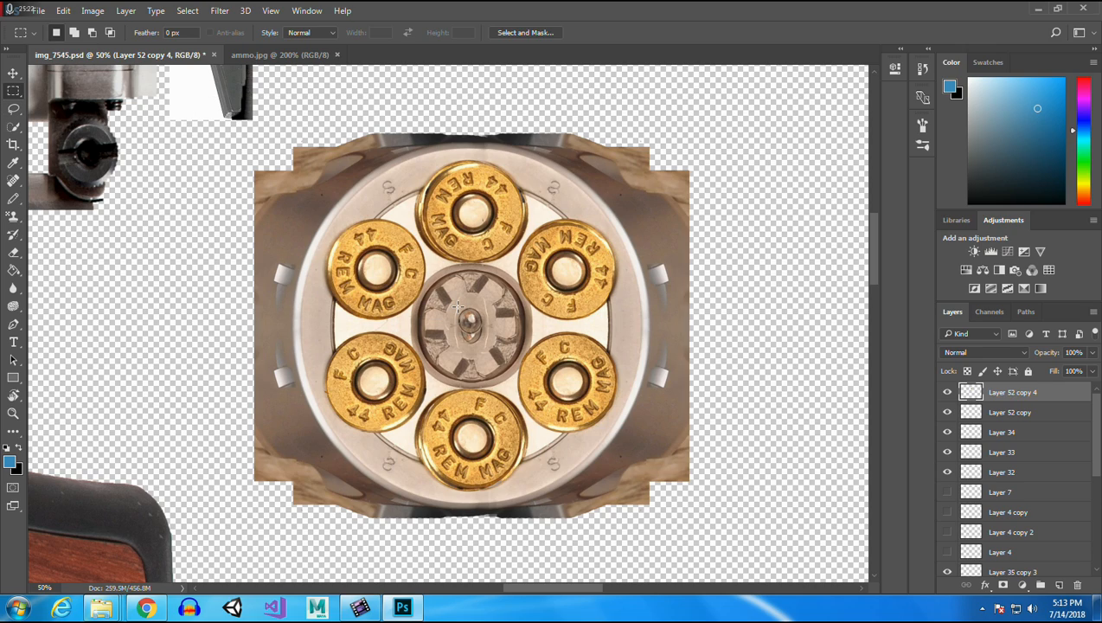
{"action": "left_click_drag", "start_coordinate": [457, 304], "coordinate": [482, 336]}
{"action": "key", "text": "ctrl+j"}
{"action": "key", "text": "v"}
{"action": "left_click_drag", "start_coordinate": [477, 327], "coordinate": [828, 561]}
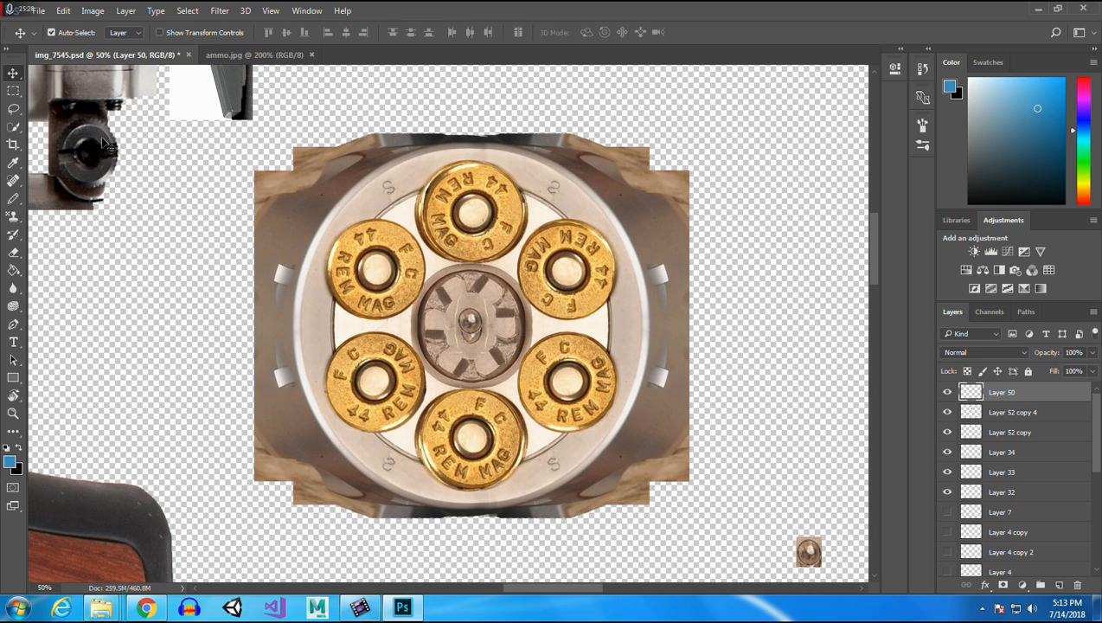
Select the upper half of the cylinder on its layer, move it straight down about 0.075 in, and deselect it.
{"action": "left_click", "coordinate": [13, 91]}
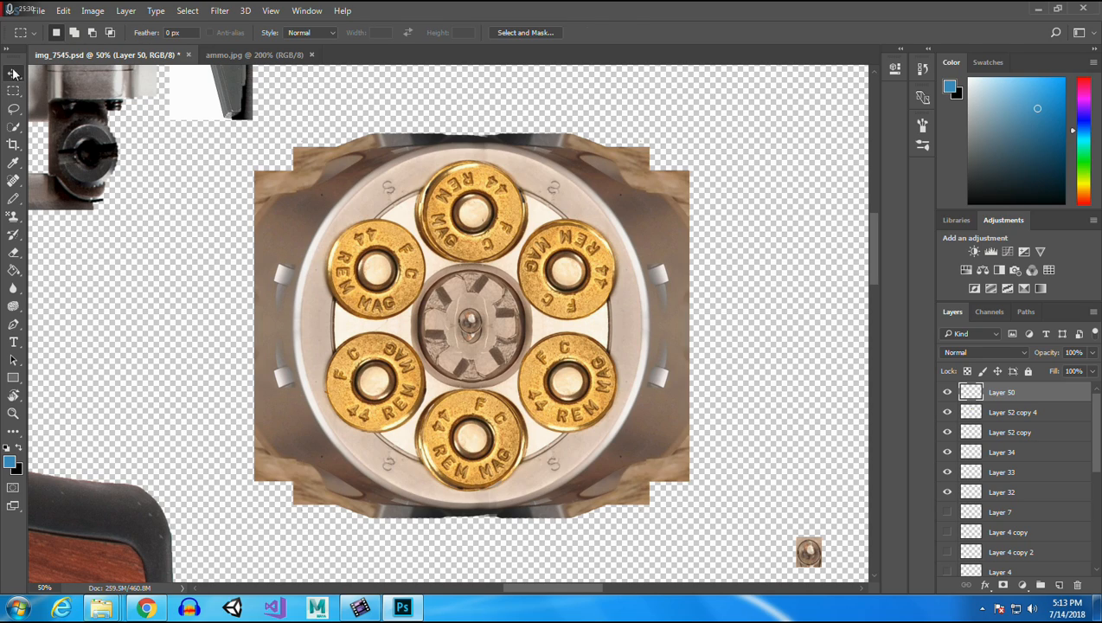
{"action": "left_click", "coordinate": [84, 100], "text": "ctrl"}
{"action": "left_click_drag", "start_coordinate": [175, 90], "coordinate": [780, 320]}
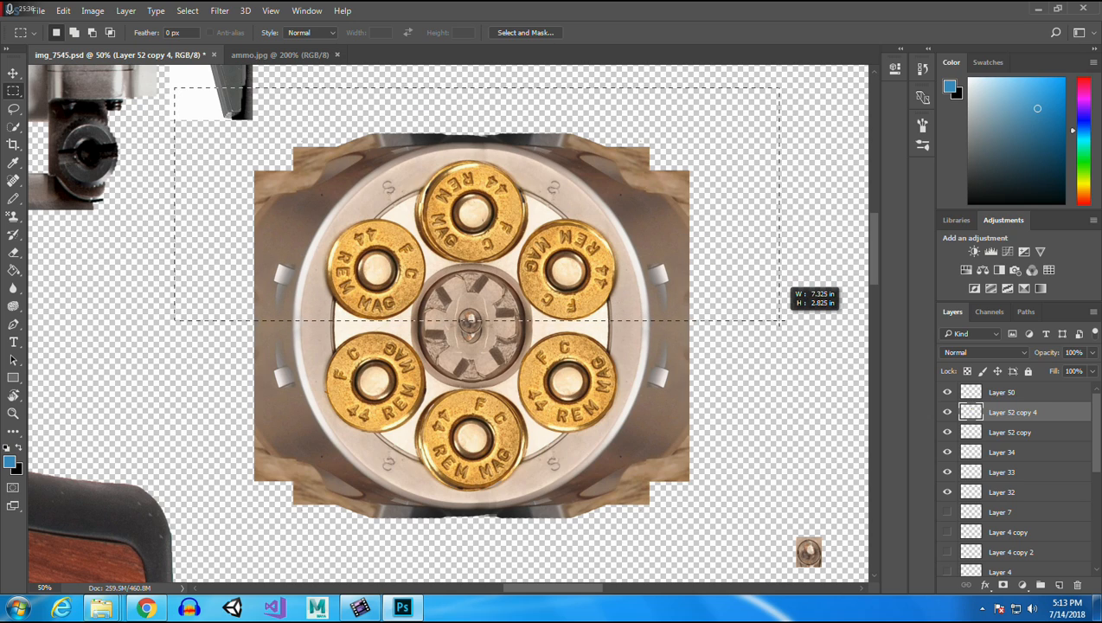
{"action": "left_click_drag", "start_coordinate": [781, 320], "coordinate": [781, 320]}
{"action": "left_click_drag", "start_coordinate": [485, 237], "coordinate": [487, 238]}
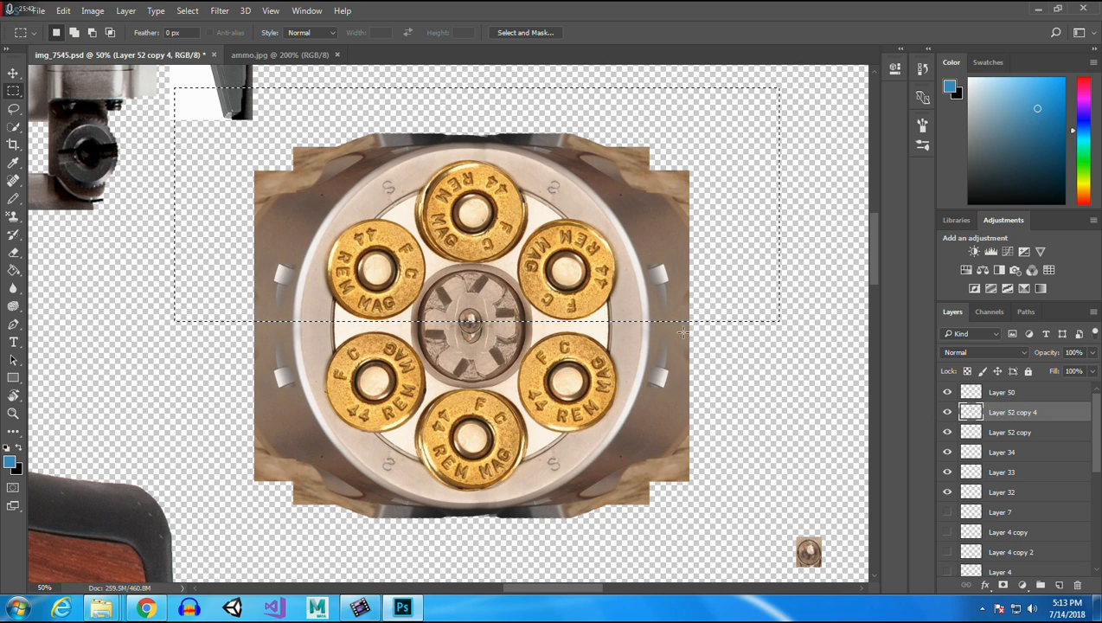
{"action": "key", "text": "v"}
{"action": "left_click_drag", "start_coordinate": [527, 248], "coordinate": [529, 258]}
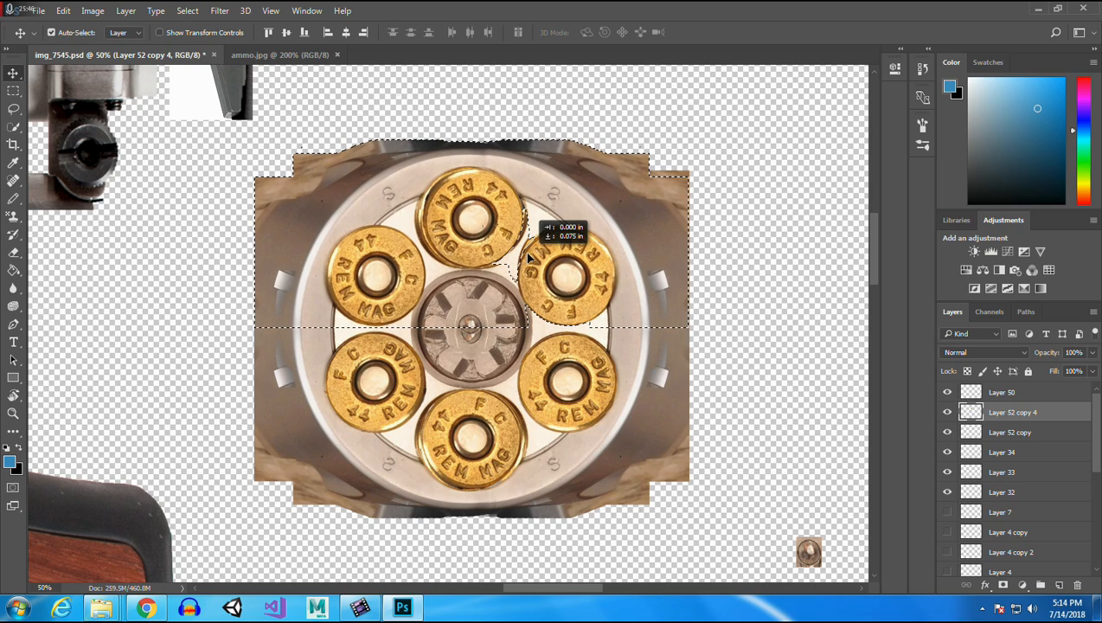
{"action": "left_click_drag", "start_coordinate": [528, 256], "coordinate": [529, 257]}
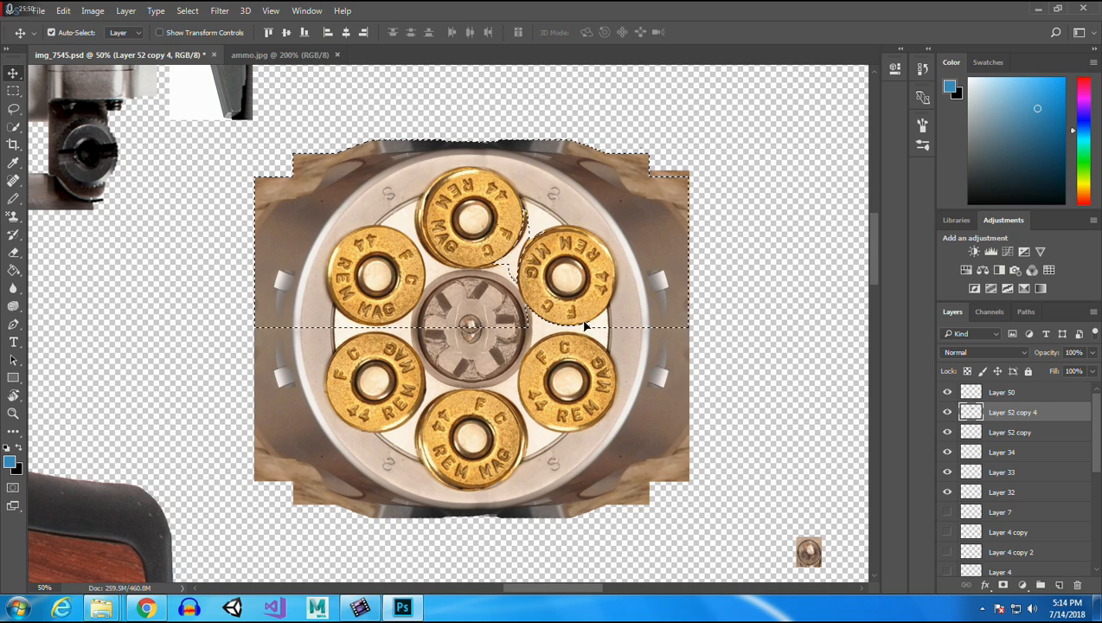
{"action": "key", "text": "m"}
{"action": "key", "text": "ctrl+d"}
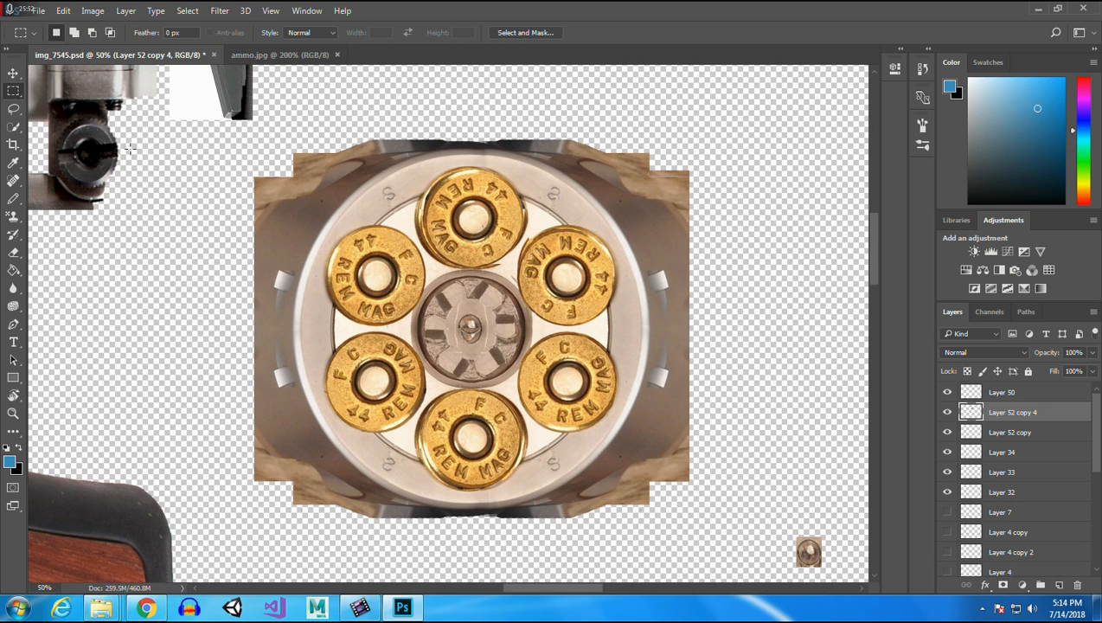
Place the pin copy back over the cylinder's centre and erase its excess lower edge at 100% opacity.
{"action": "left_click", "coordinate": [13, 75]}
{"action": "left_click_drag", "start_coordinate": [806, 551], "coordinate": [470, 328]}
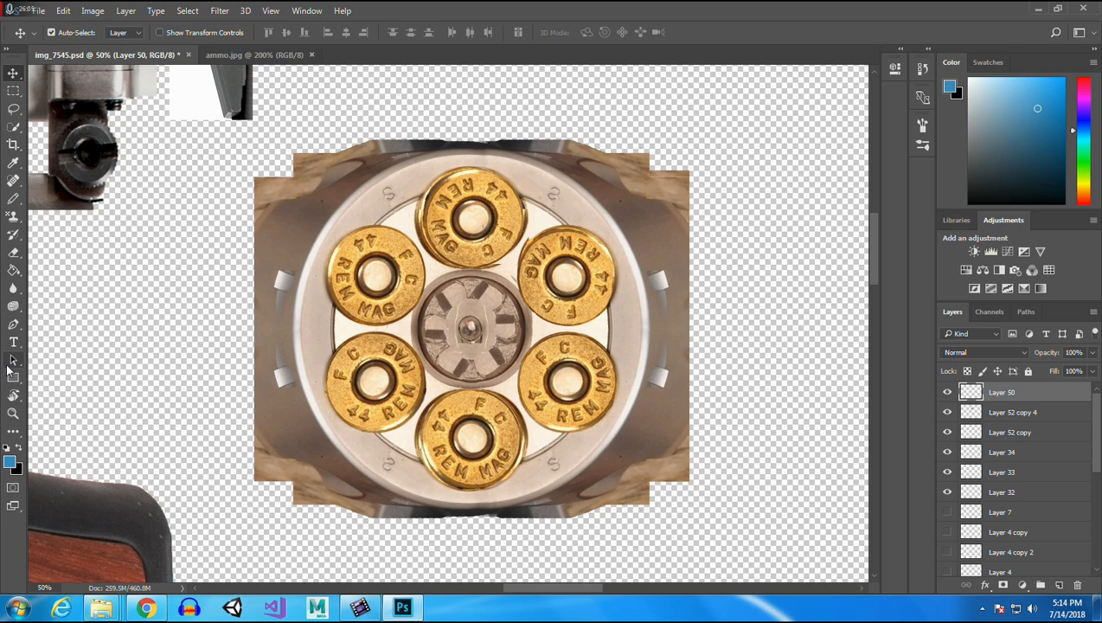
{"action": "left_click", "coordinate": [13, 413]}
{"action": "left_click", "coordinate": [481, 334], "text": "alt"}
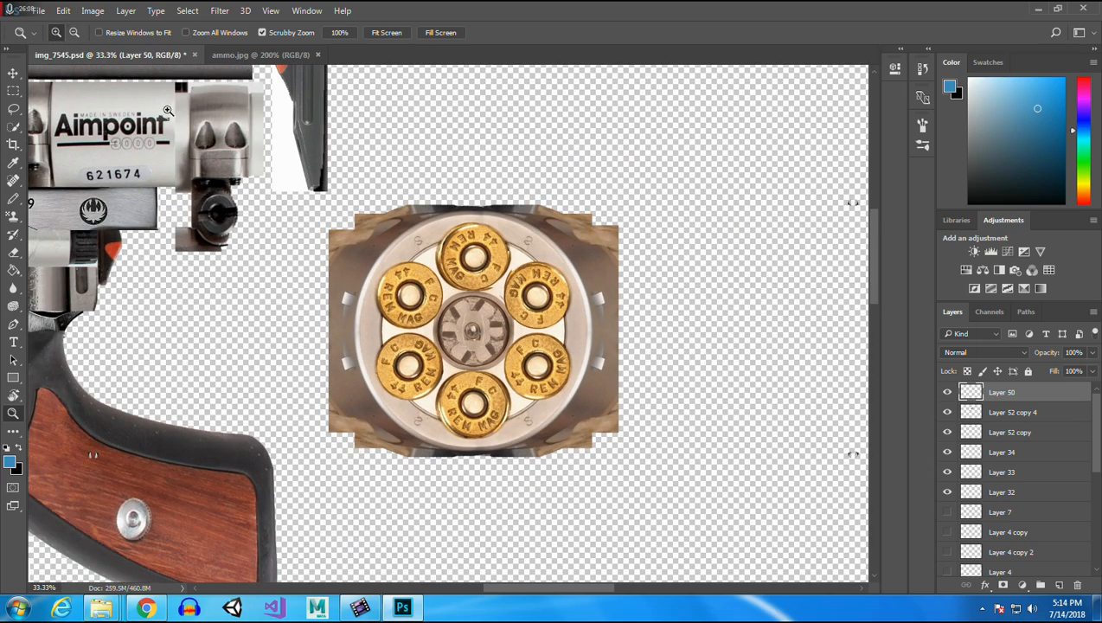
{"action": "left_click", "coordinate": [481, 342]}
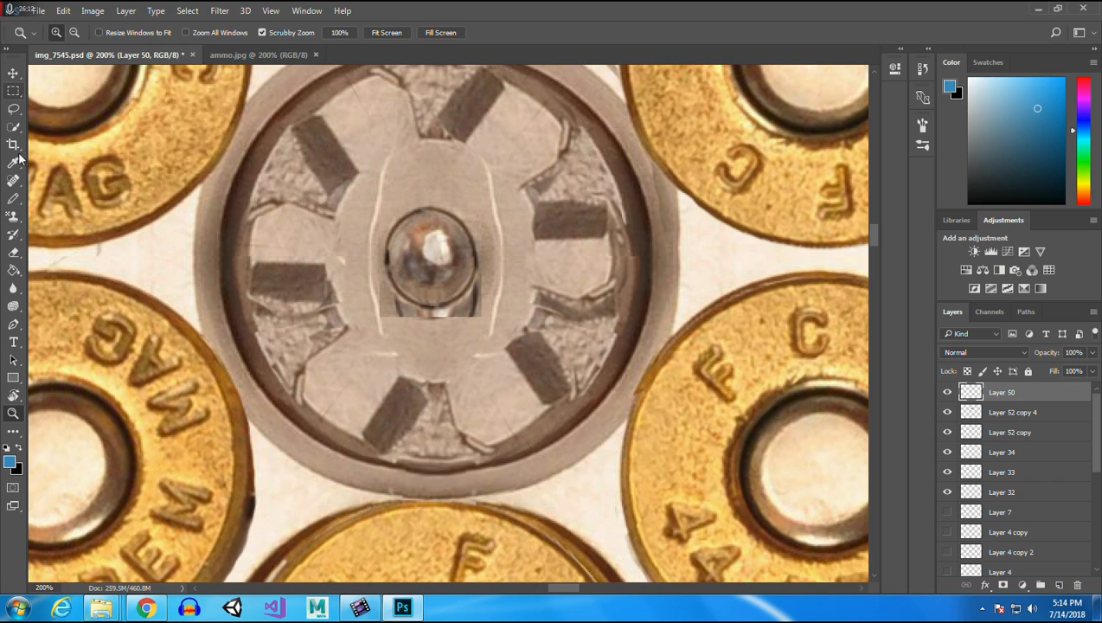
{"action": "left_click", "coordinate": [13, 252]}
{"action": "left_click", "coordinate": [234, 33]}
{"action": "mouse_move", "coordinate": [482, 313]}
{"action": "left_mouse_down"}
{"action": "mouse_move", "coordinate": [476, 321]}
{"action": "mouse_move", "coordinate": [486, 278]}
{"action": "mouse_move", "coordinate": [467, 307]}
{"action": "mouse_move", "coordinate": [423, 321]}
{"action": "mouse_move", "coordinate": [383, 303]}
{"action": "mouse_move", "coordinate": [372, 281]}
{"action": "mouse_move", "coordinate": [397, 303]}
{"action": "left_mouse_up"}
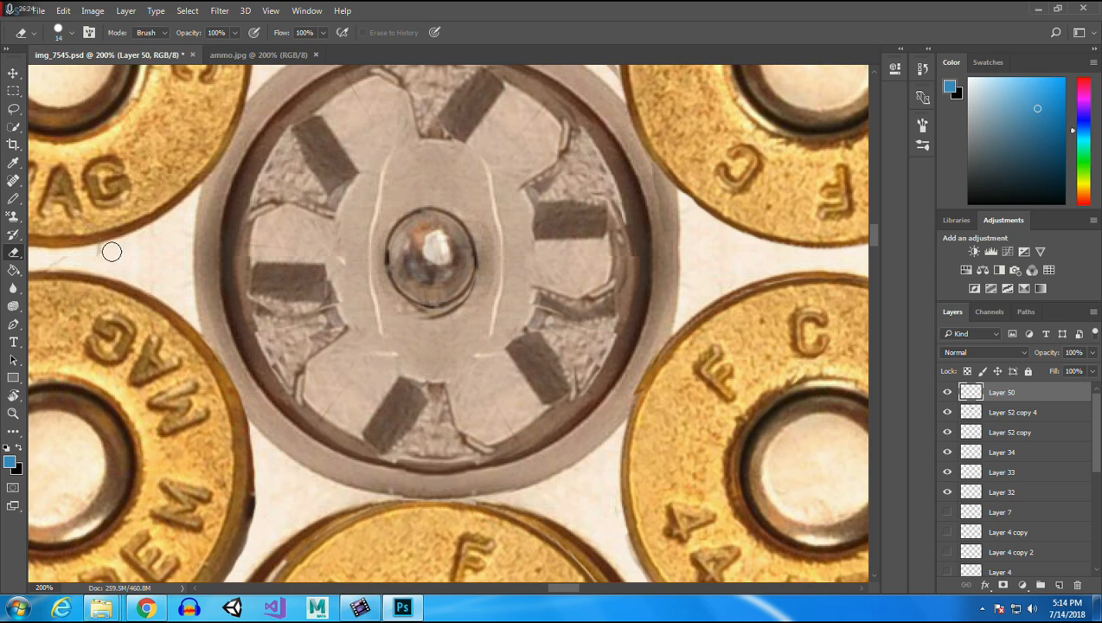
Copy a small patch of plain metal below the pin to a new layer and move it up against the pin's lower edge.
{"action": "left_click", "coordinate": [13, 91]}
{"action": "left_click", "coordinate": [12, 71]}
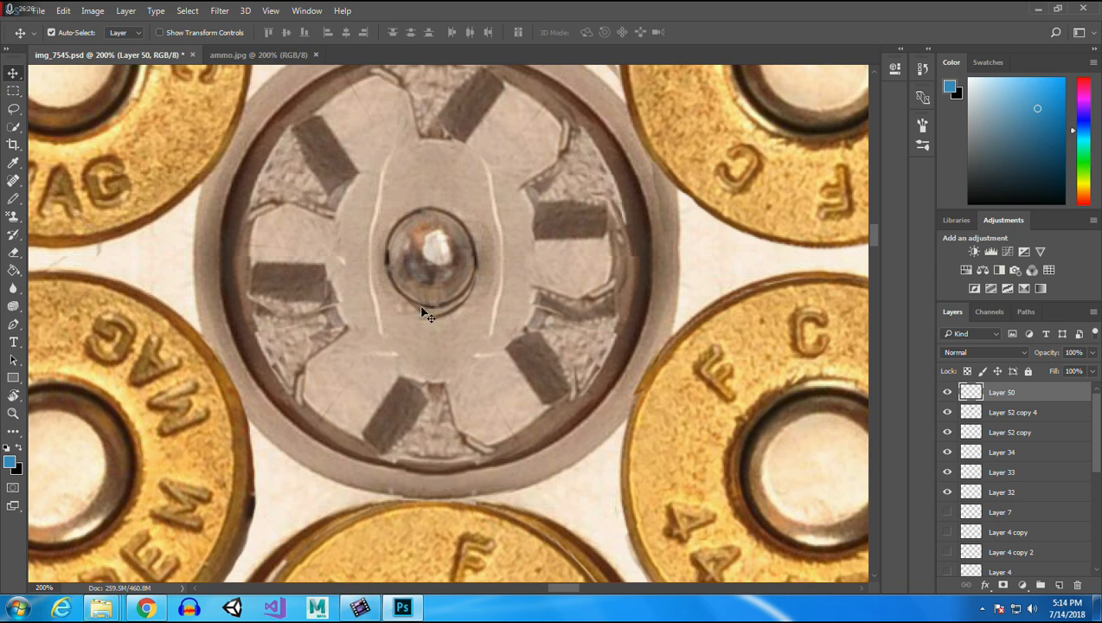
{"action": "left_click", "coordinate": [353, 305]}
{"action": "key", "text": "m"}
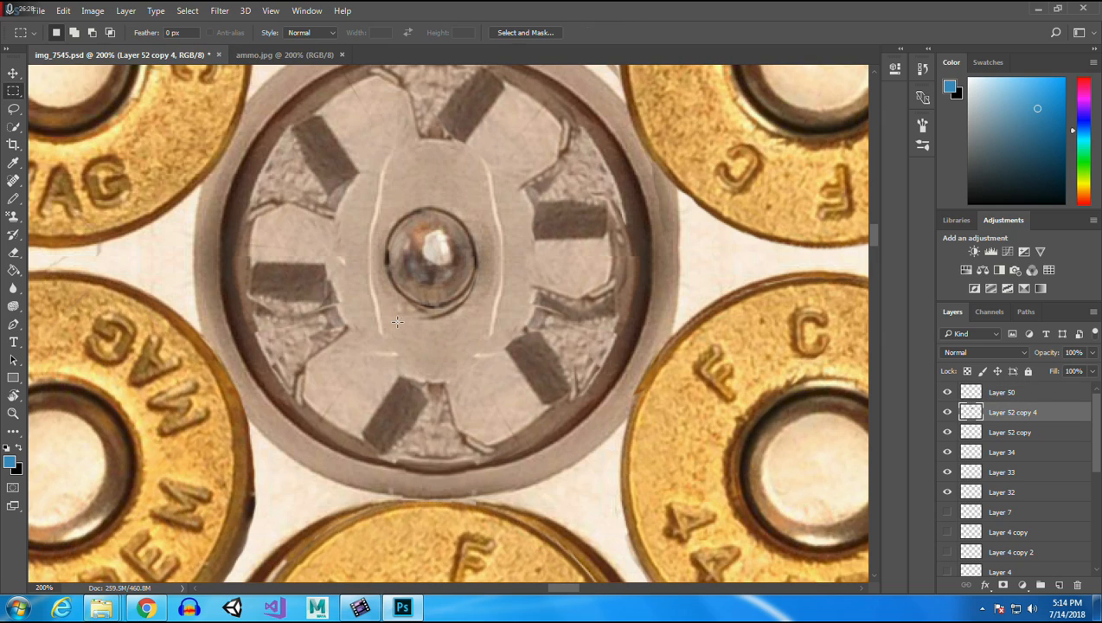
{"action": "left_click_drag", "start_coordinate": [394, 325], "coordinate": [469, 350]}
{"action": "key", "text": "ctrl+j"}
{"action": "key", "text": "v"}
{"action": "left_click_drag", "start_coordinate": [441, 337], "coordinate": [435, 316]}
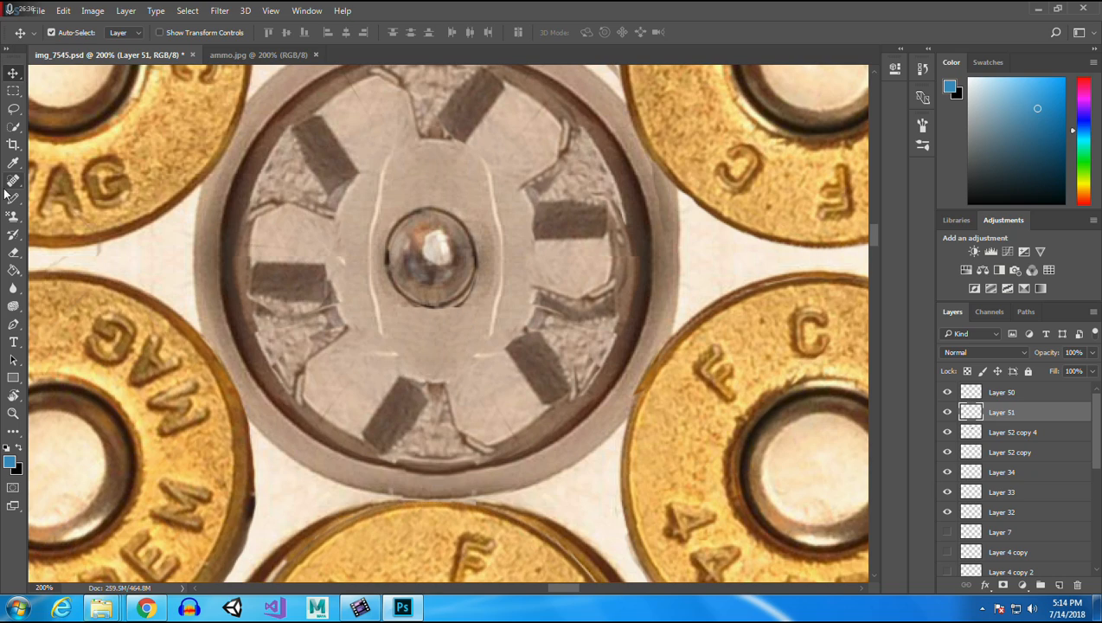
Soften the metal patch's edge below the pin with the Eraser at 16% opacity.
{"action": "left_click", "coordinate": [13, 253]}
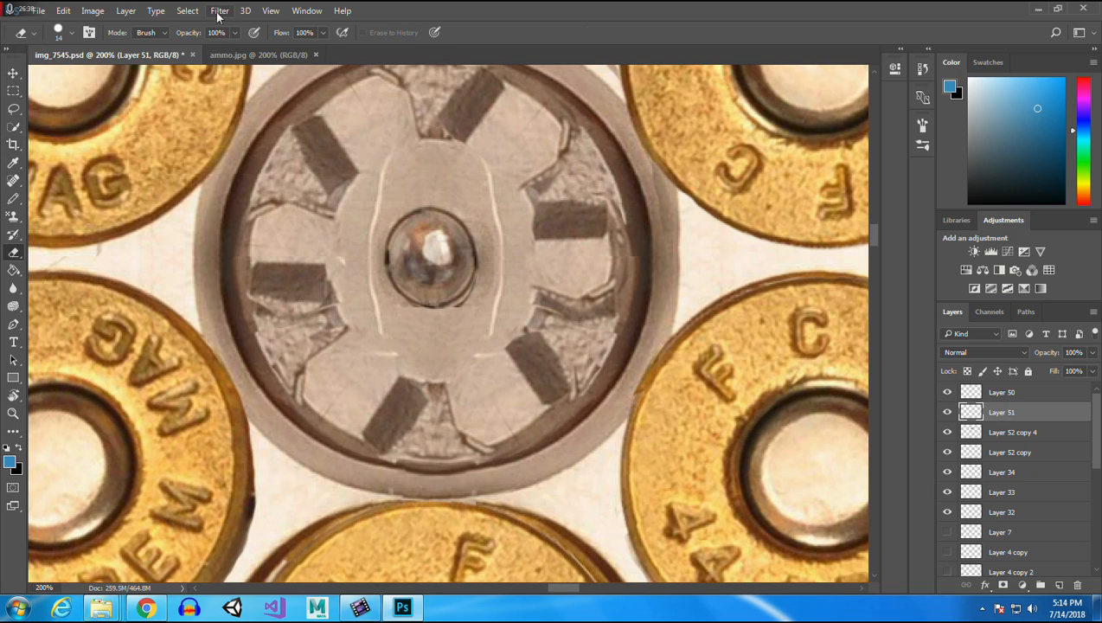
{"action": "left_click", "coordinate": [233, 32]}
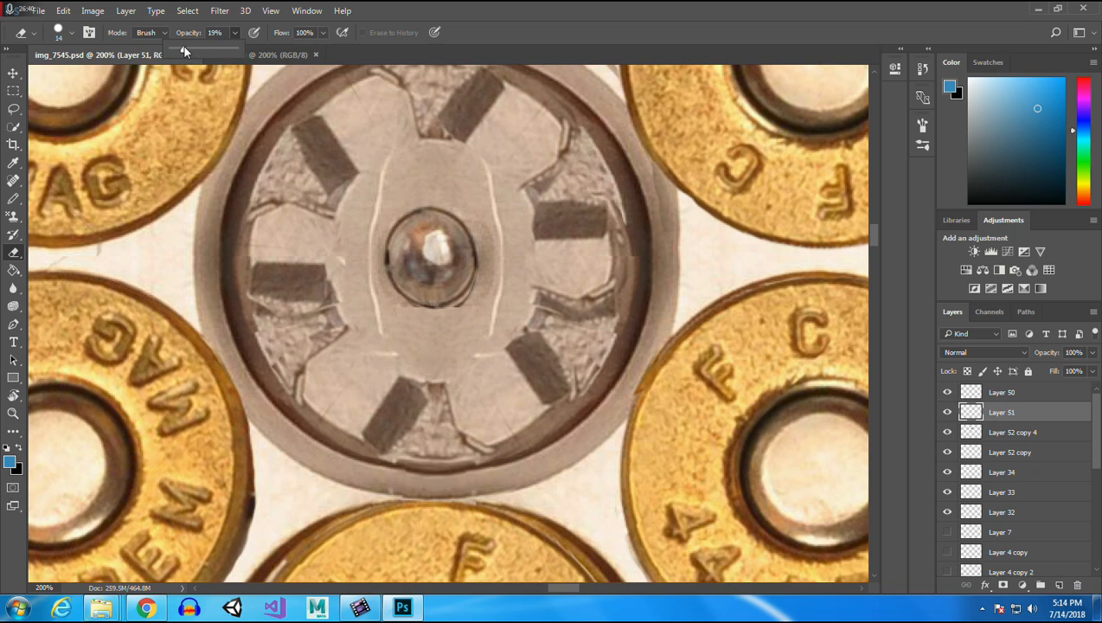
{"action": "left_click", "coordinate": [385, 298]}
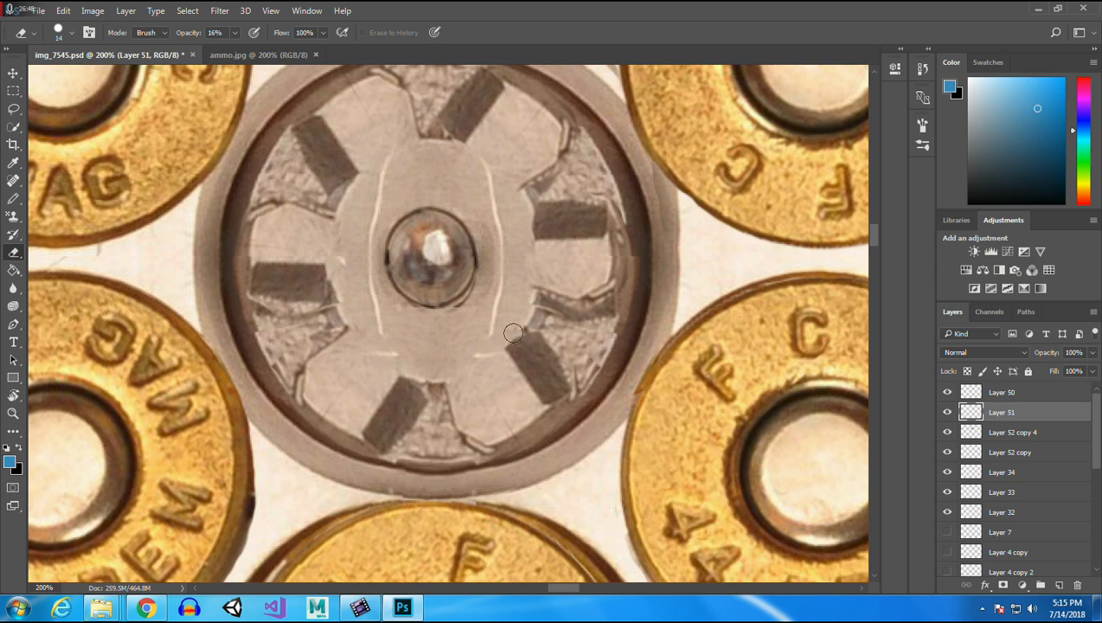
Duplicate the metal patch layer and rotate the copy about -23.5°.
{"action": "left_click", "coordinate": [13, 74]}
{"action": "right_click", "coordinate": [1017, 414]}
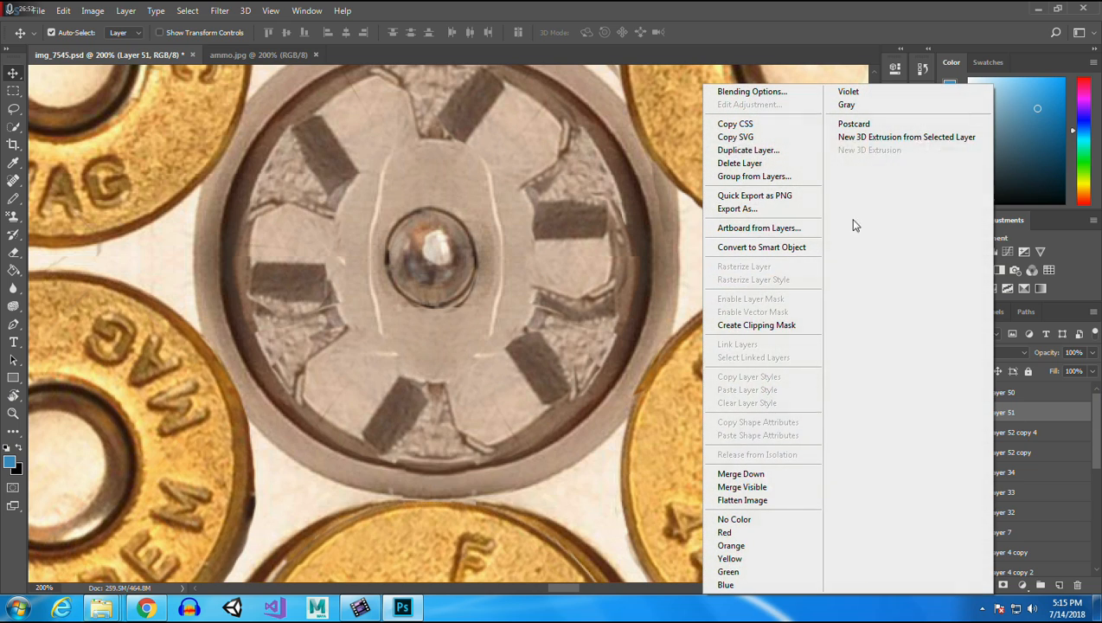
{"action": "left_click", "coordinate": [739, 148]}
{"action": "left_click", "coordinate": [63, 10]}
{"action": "mouse_move", "coordinate": [104, 308]}
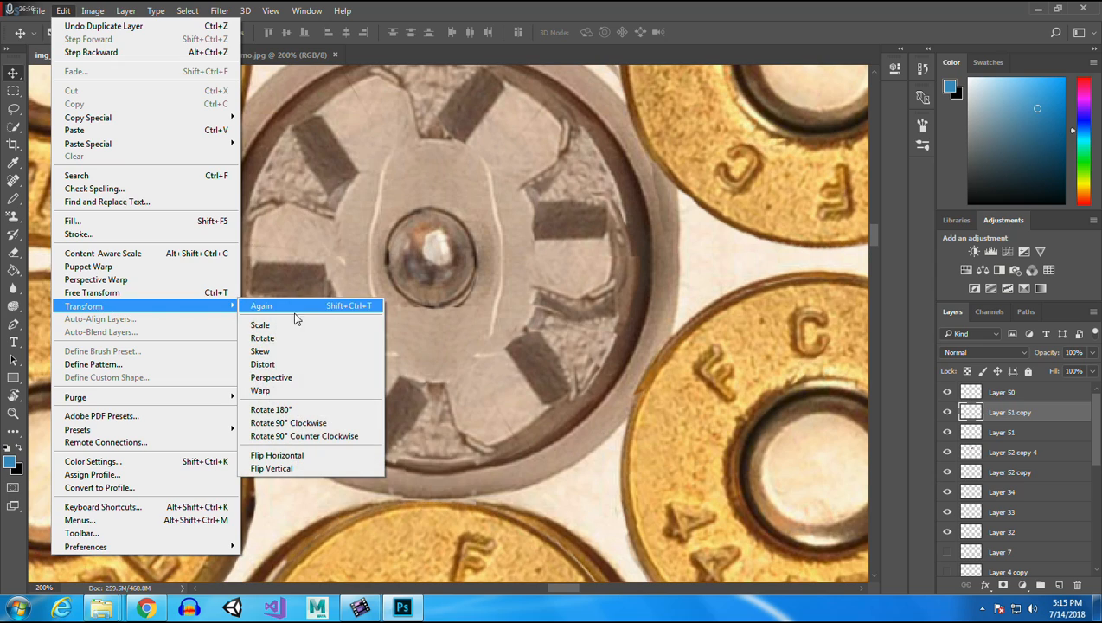
{"action": "left_click", "coordinate": [288, 338]}
{"action": "left_click_drag", "start_coordinate": [474, 308], "coordinate": [464, 294]}
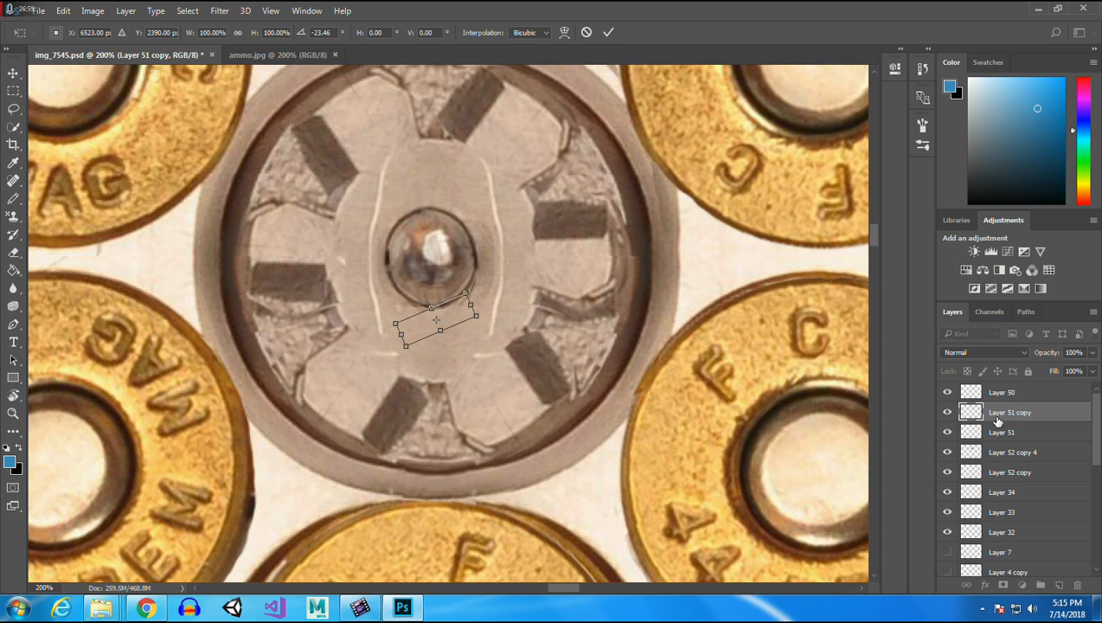
{"action": "key", "text": "Return"}
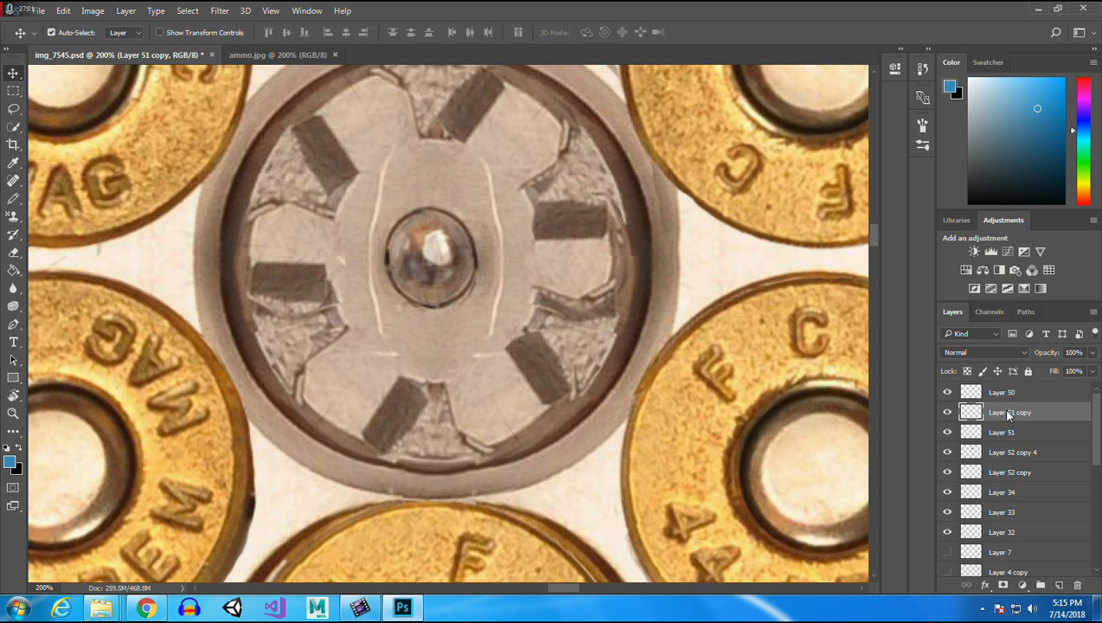
Bring the patch copy to the front of the layer stack, place it at the pin's lower-right edge, and rotate it to fit.
{"action": "left_click_drag", "start_coordinate": [1008, 415], "coordinate": [1008, 394]}
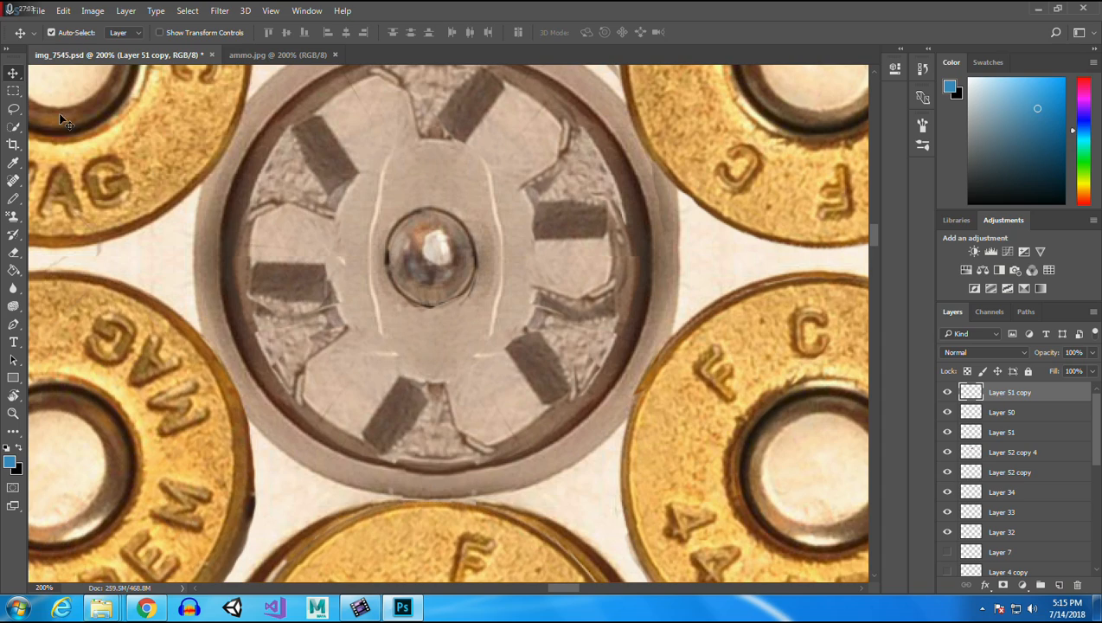
{"action": "mouse_move", "coordinate": [462, 313]}
{"action": "left_mouse_down"}
{"action": "mouse_move", "coordinate": [476, 299]}
{"action": "mouse_move", "coordinate": [484, 311]}
{"action": "mouse_move", "coordinate": [475, 297]}
{"action": "left_mouse_up"}
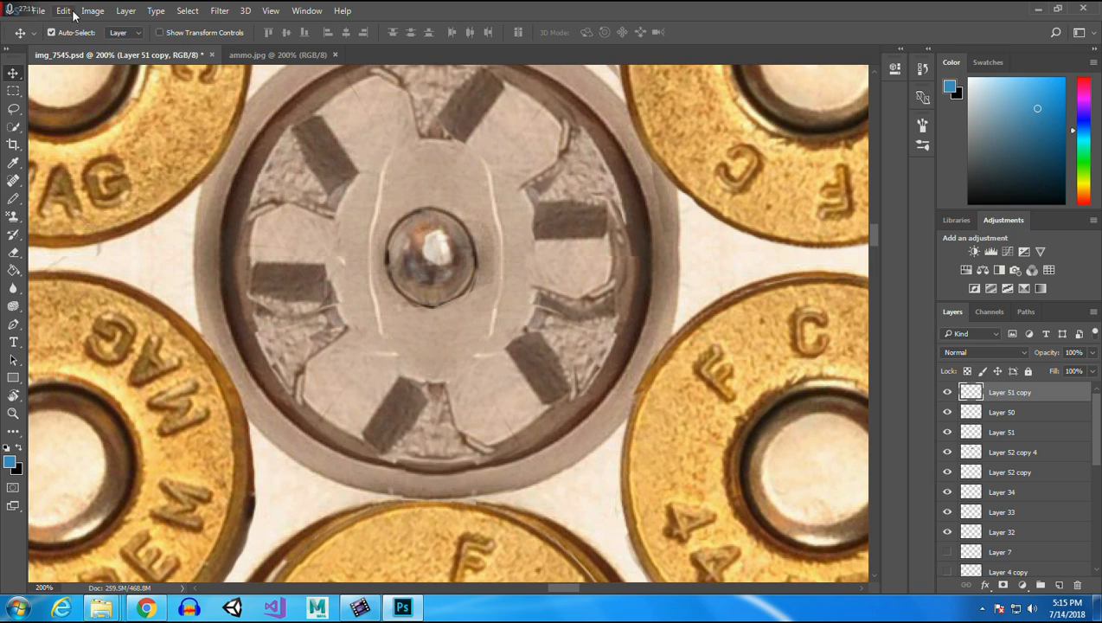
{"action": "left_click", "coordinate": [63, 10]}
{"action": "mouse_move", "coordinate": [160, 305]}
{"action": "left_click", "coordinate": [273, 352]}
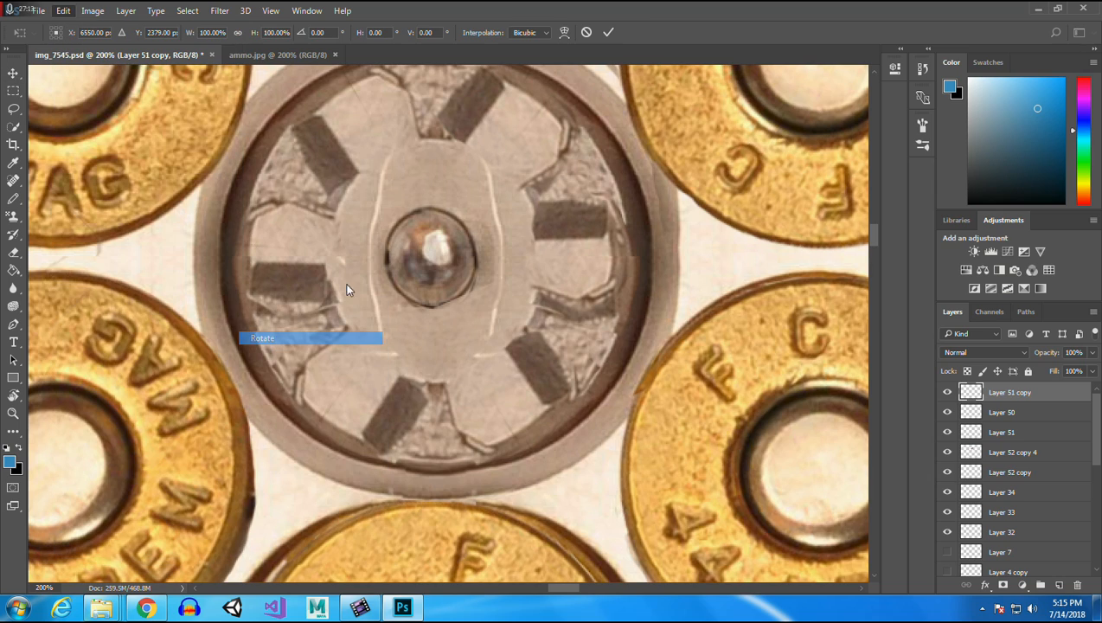
{"action": "left_click_drag", "start_coordinate": [511, 276], "coordinate": [495, 294]}
{"action": "key", "text": "Return"}
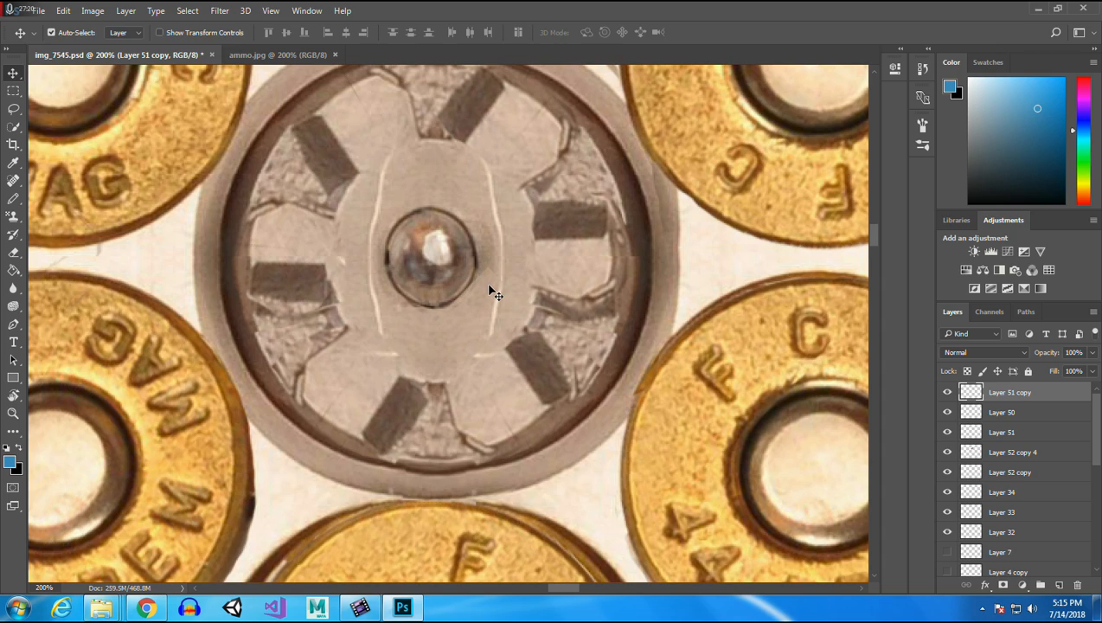
Duplicate the patch copy, flip it horizontally, and move it to the pin's lower-left edge.
{"action": "right_click", "coordinate": [1033, 394]}
{"action": "left_click", "coordinate": [805, 149]}
{"action": "left_click", "coordinate": [669, 180]}
{"action": "left_click", "coordinate": [63, 11]}
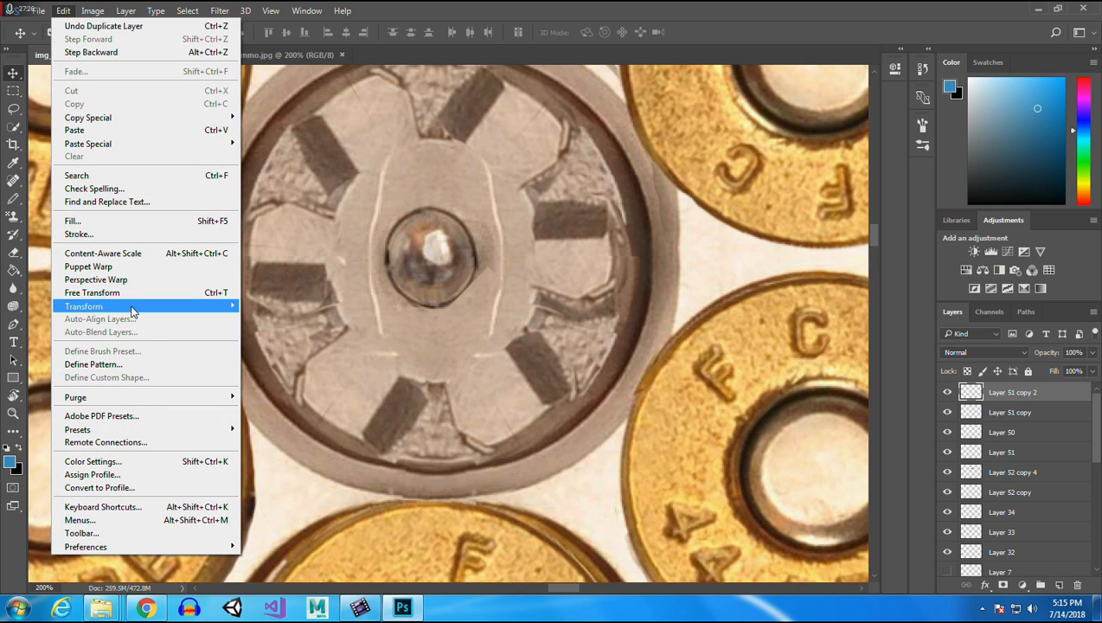
{"action": "mouse_move", "coordinate": [131, 308]}
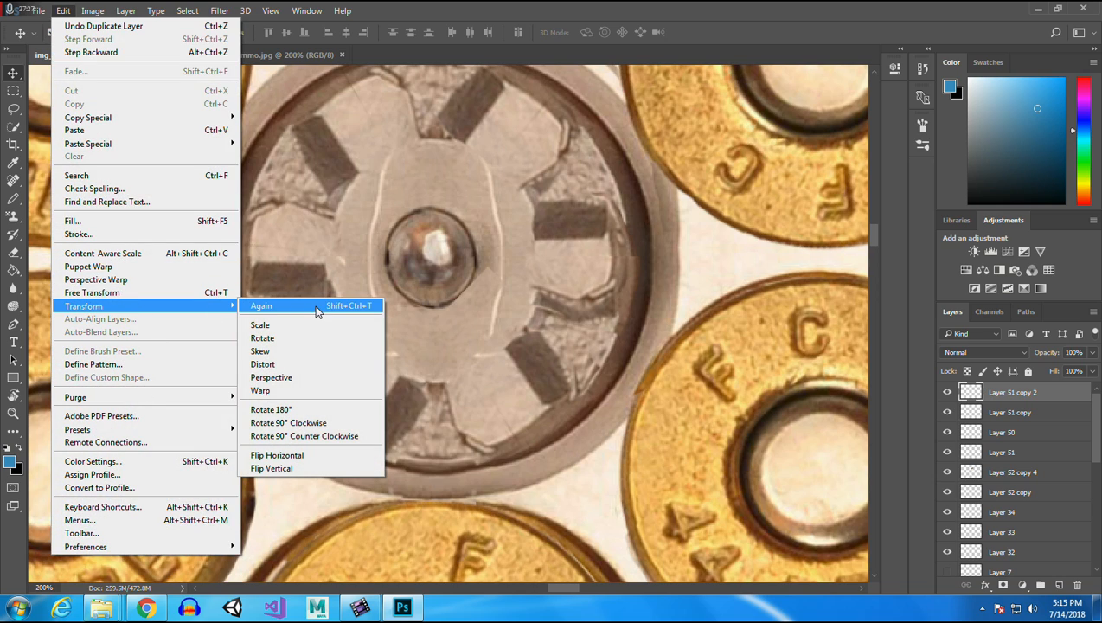
{"action": "left_click", "coordinate": [328, 457]}
{"action": "left_click_drag", "start_coordinate": [475, 303], "coordinate": [405, 311]}
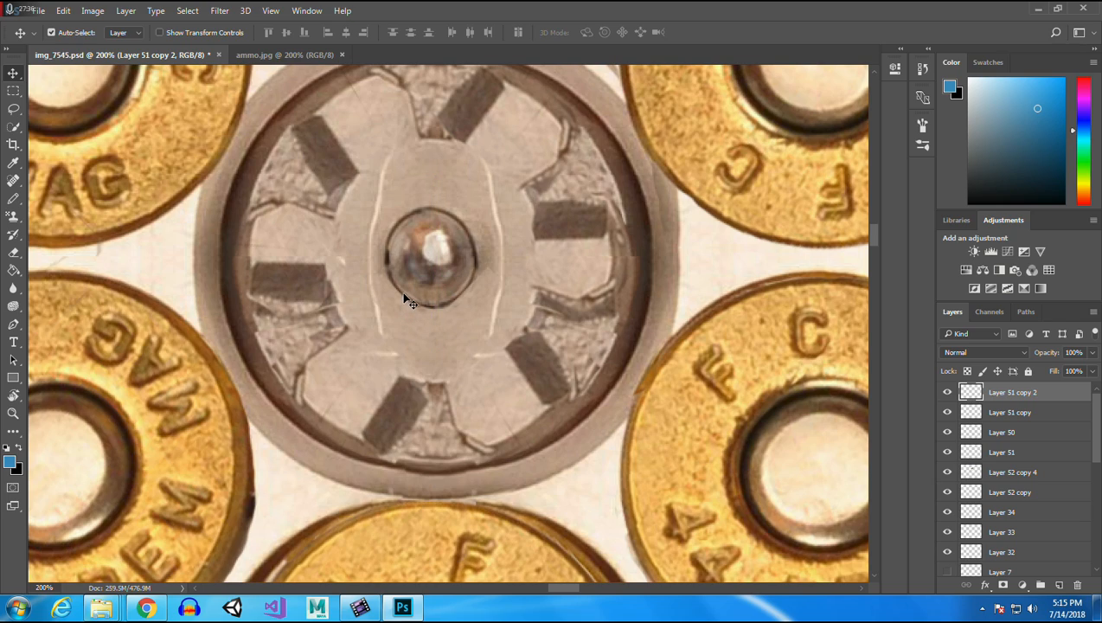
Rotate the flipped patch about -9° and nudge it to fit the pin's lower-left edge.
{"action": "left_click", "coordinate": [65, 10]}
{"action": "mouse_move", "coordinate": [199, 236]}
{"action": "left_click", "coordinate": [318, 336]}
{"action": "left_click_drag", "start_coordinate": [362, 273], "coordinate": [357, 279]}
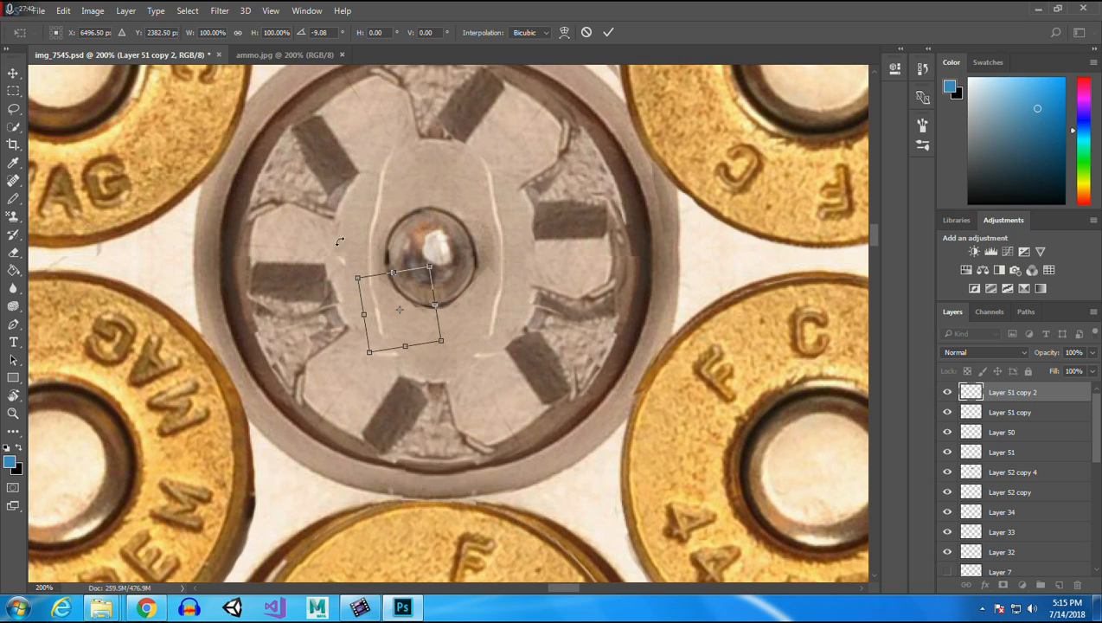
{"action": "left_click_drag", "start_coordinate": [384, 300], "coordinate": [388, 303]}
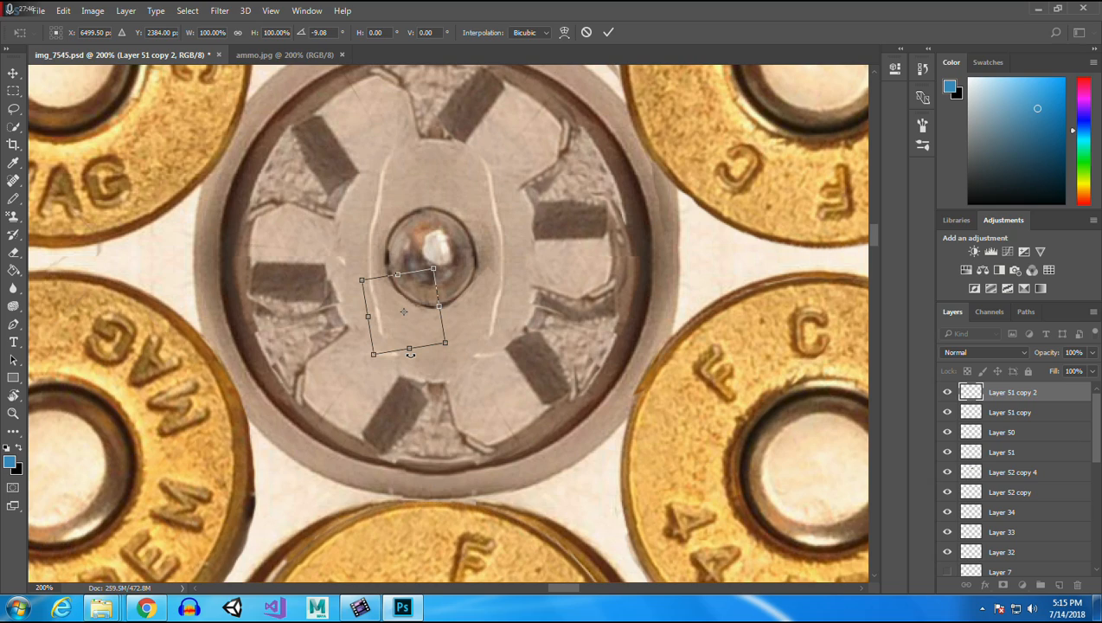
{"action": "key", "text": "Return"}
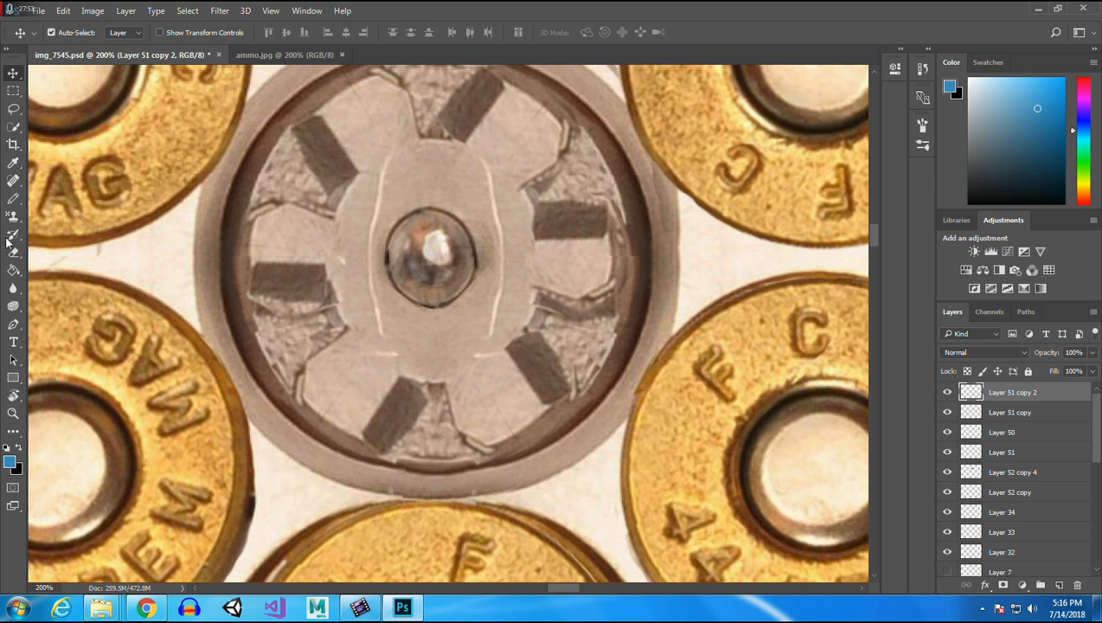
{"action": "left_click", "coordinate": [13, 413]}
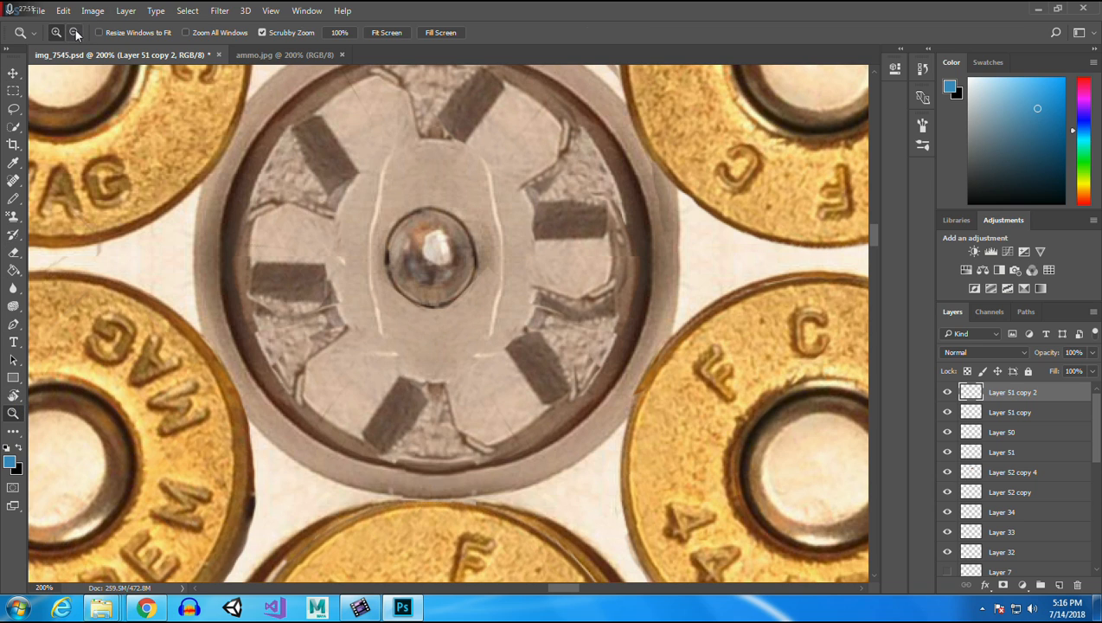
{"action": "left_click_drag", "start_coordinate": [369, 227], "coordinate": [400, 249]}
{"action": "left_click", "coordinate": [401, 250], "text": "alt"}
{"action": "left_click", "coordinate": [400, 249], "text": "alt"}
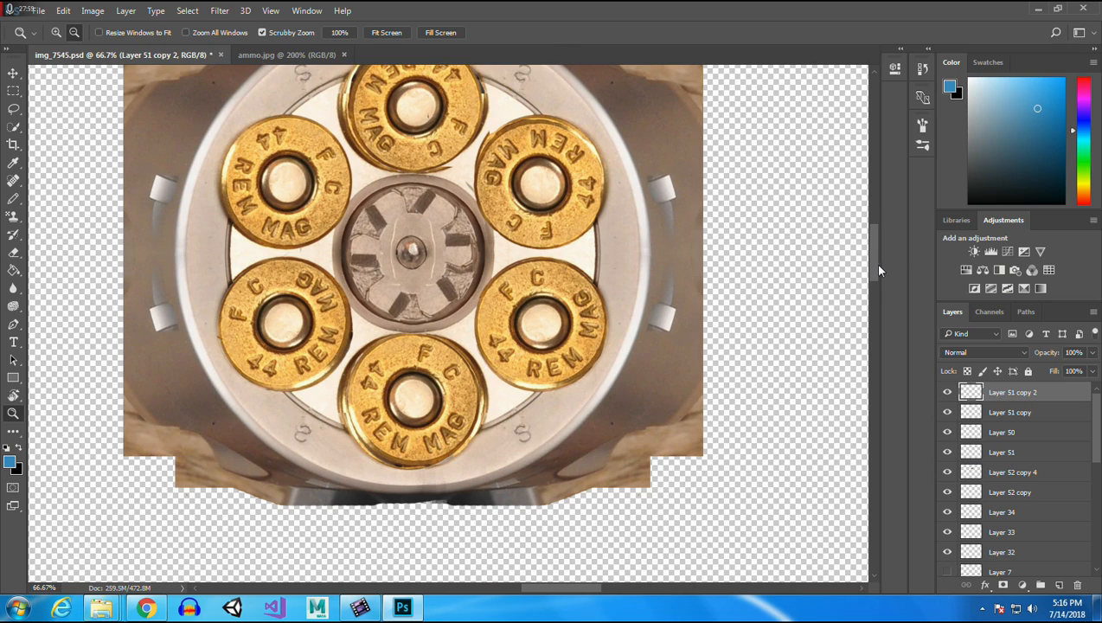
{"action": "scroll", "coordinate": [878, 259], "scroll_direction": "up", "scroll_amount": 3}
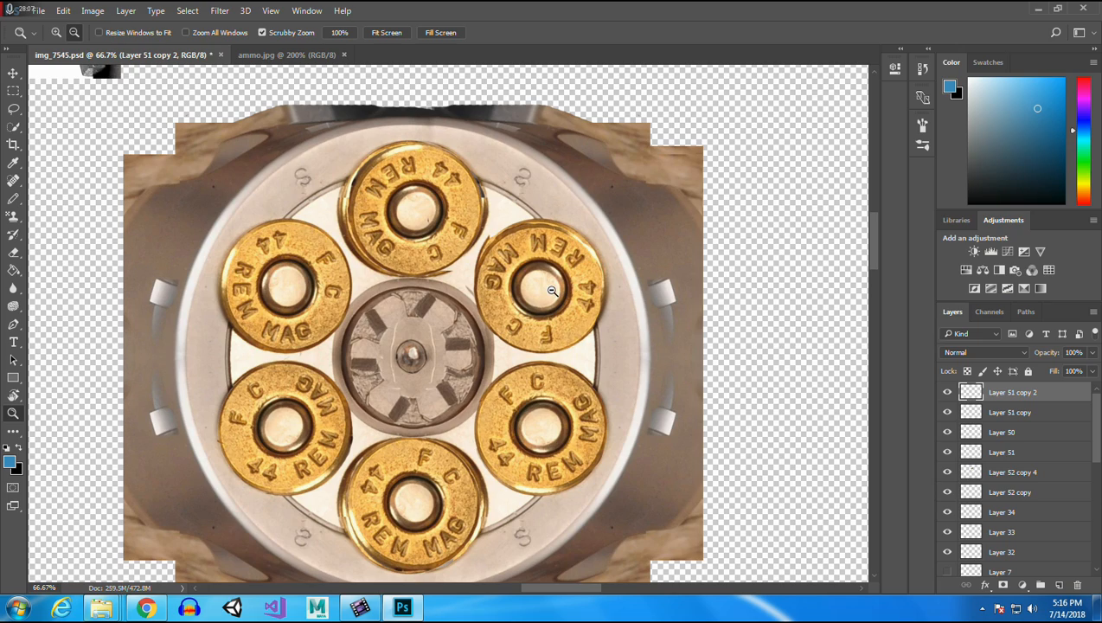
{"action": "left_click", "coordinate": [14, 128]}
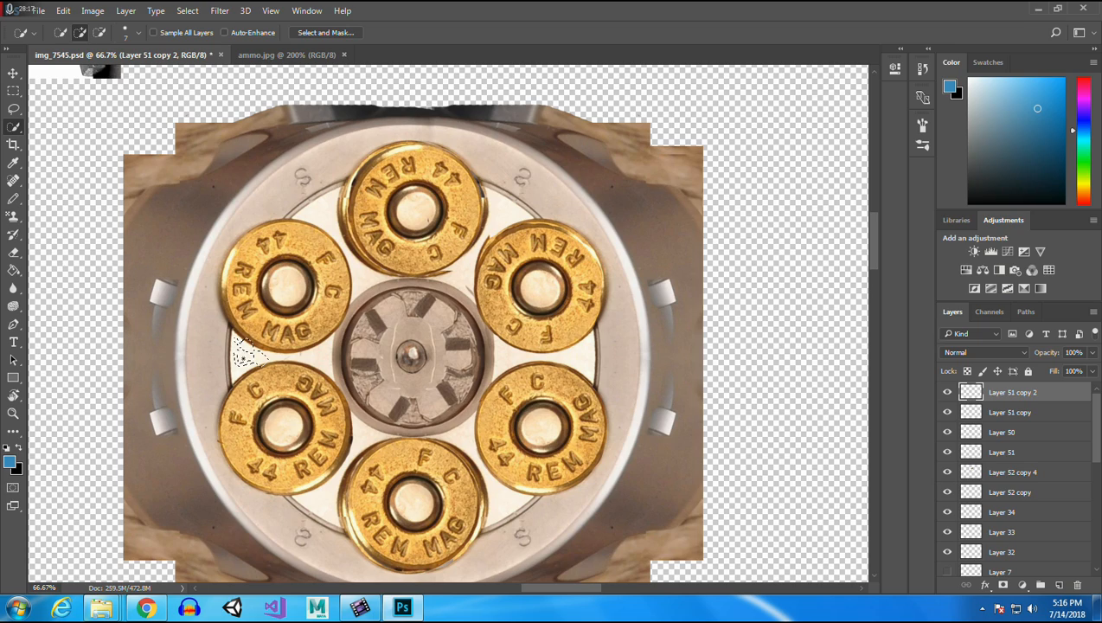
{"action": "key", "text": "ctrl+d"}
{"action": "key", "text": "ctrl+d"}
Merge the five topmost layers, from Layer 51 copy 2 down to Layer 52 copy 4, into one layer.
{"action": "left_click", "coordinate": [1021, 415]}
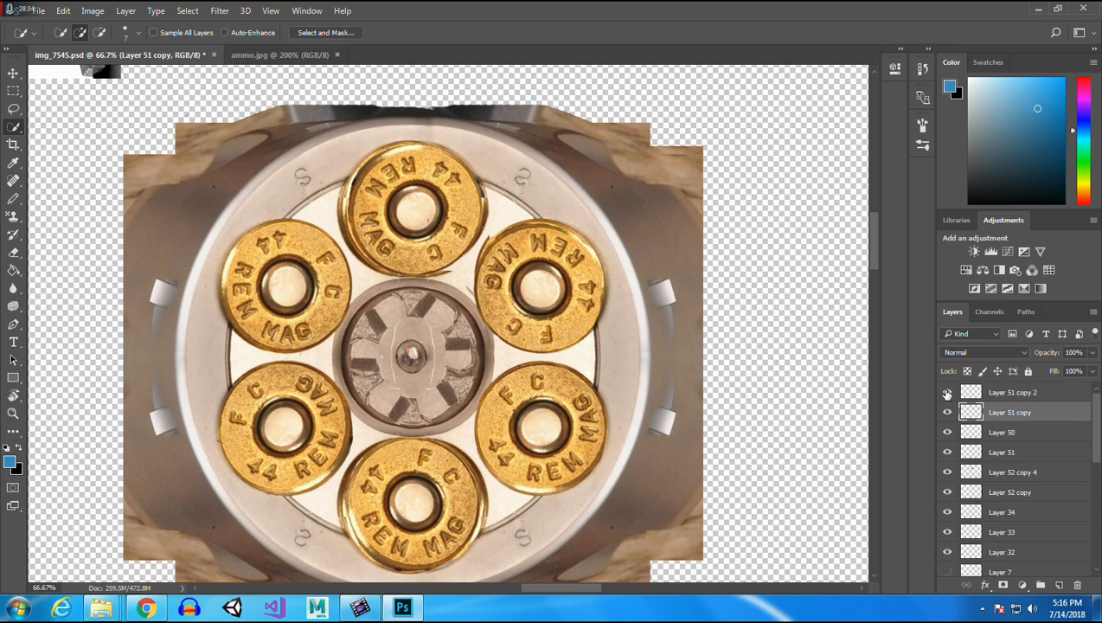
{"action": "left_click", "coordinate": [946, 434]}
{"action": "left_click", "coordinate": [947, 473]}
{"action": "left_click", "coordinate": [948, 472]}
{"action": "left_click", "coordinate": [1004, 475]}
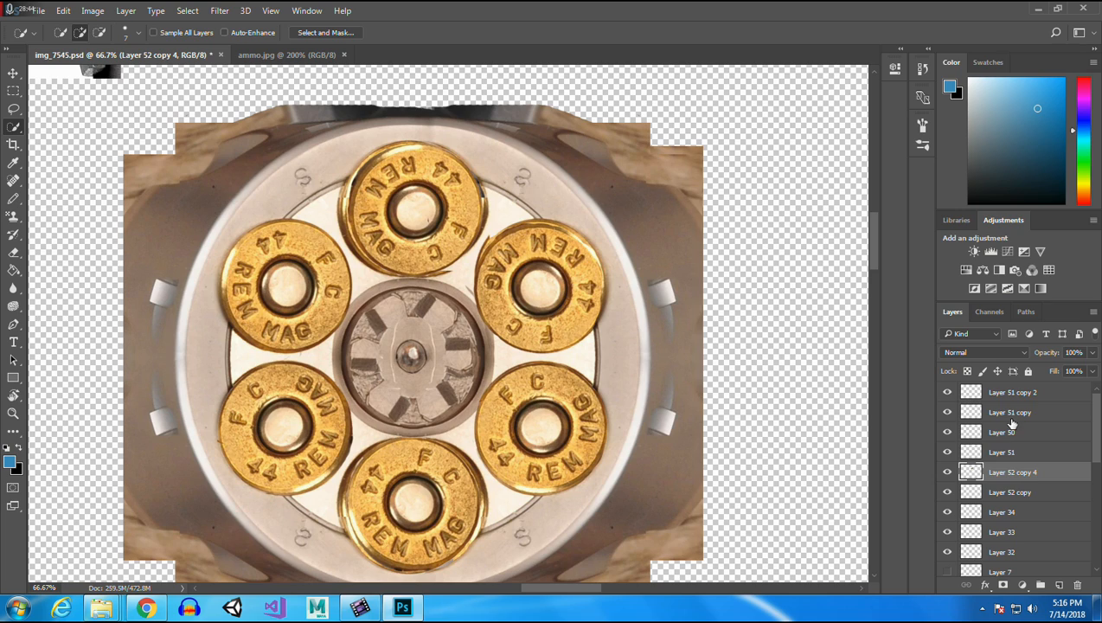
{"action": "left_click", "coordinate": [1008, 397], "text": "shift"}
{"action": "right_click", "coordinate": [1008, 398]}
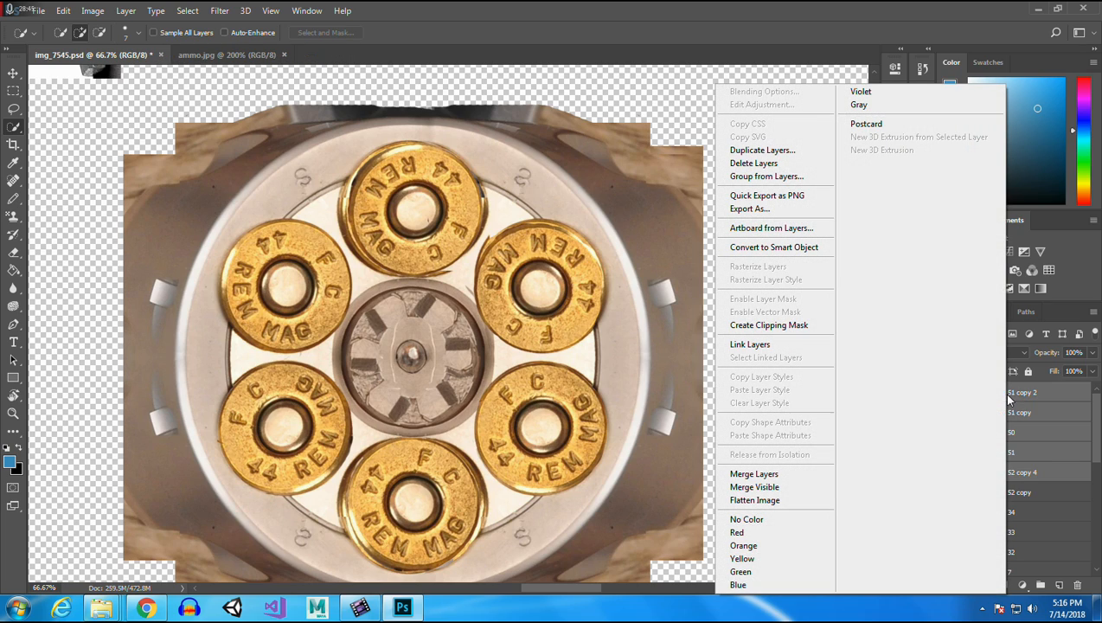
{"action": "left_click", "coordinate": [774, 475]}
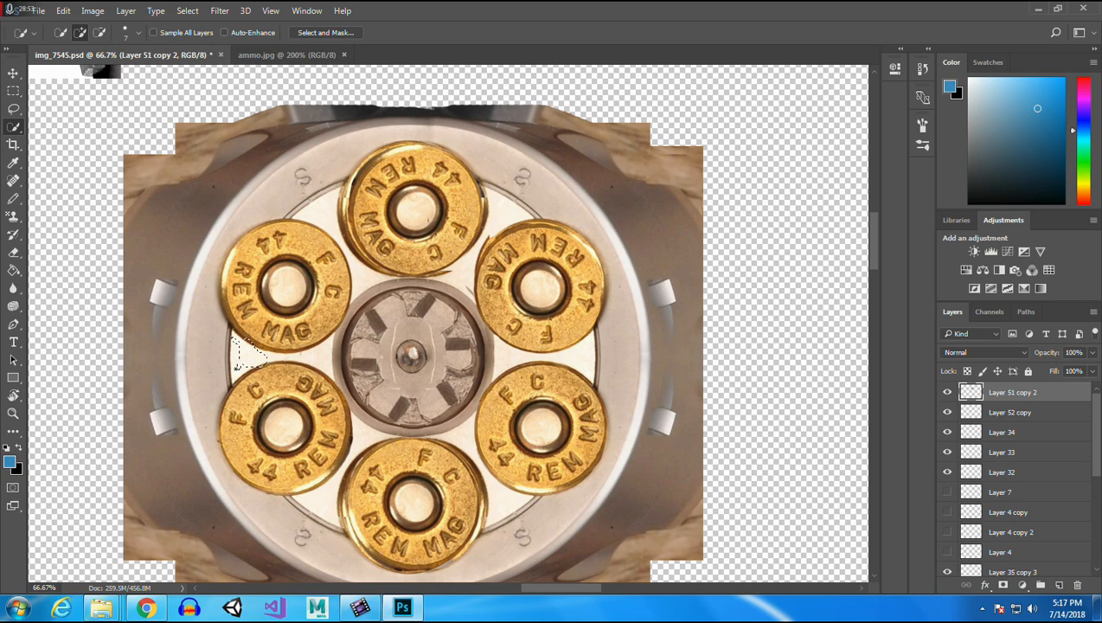
Select the light metal gap between the two left cartridges, copy it to a new layer, and move it toward the upper-right gap.
{"action": "left_click_drag", "start_coordinate": [234, 359], "coordinate": [270, 358]}
{"action": "left_click_drag", "start_coordinate": [319, 365], "coordinate": [325, 355]}
{"action": "key", "text": "ctrl+j"}
{"action": "key", "text": "v"}
{"action": "left_click_drag", "start_coordinate": [322, 364], "coordinate": [507, 253]}
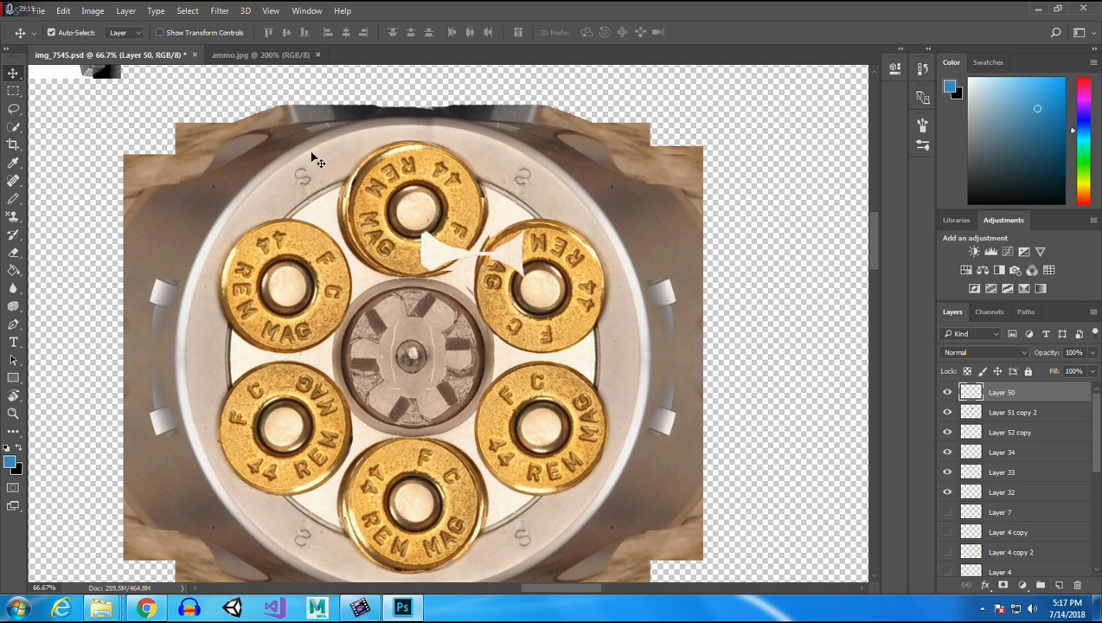
Rotate the copied gap piece about 122° and nudge it to fit between the top and upper-right cartridges.
{"action": "left_click", "coordinate": [65, 10]}
{"action": "mouse_move", "coordinate": [121, 306]}
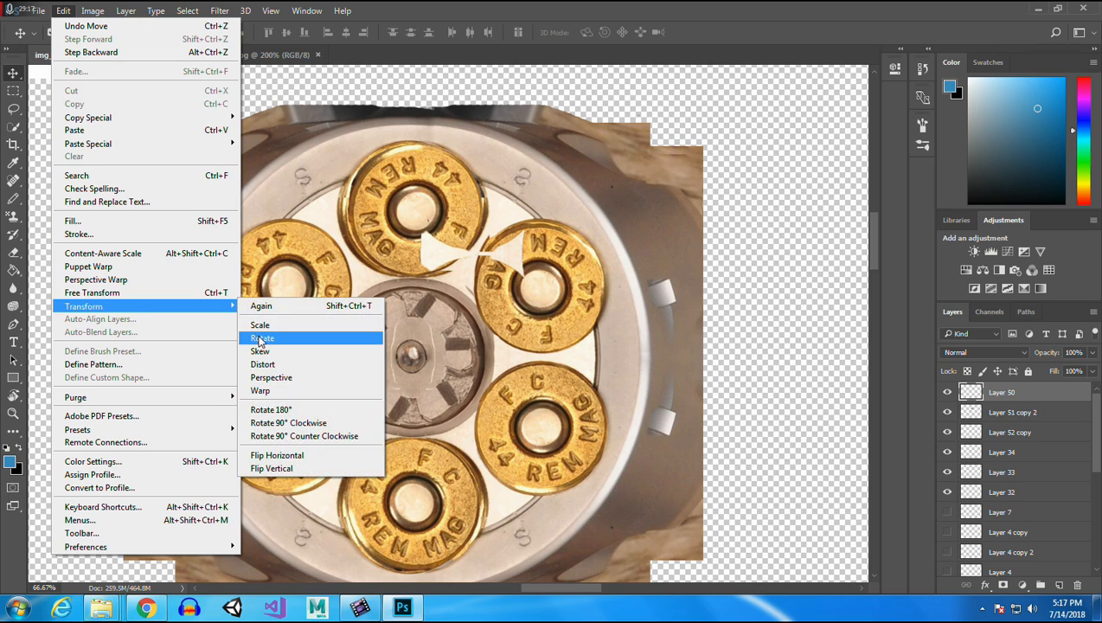
{"action": "left_click", "coordinate": [260, 339]}
{"action": "left_click_drag", "start_coordinate": [540, 275], "coordinate": [390, 319]}
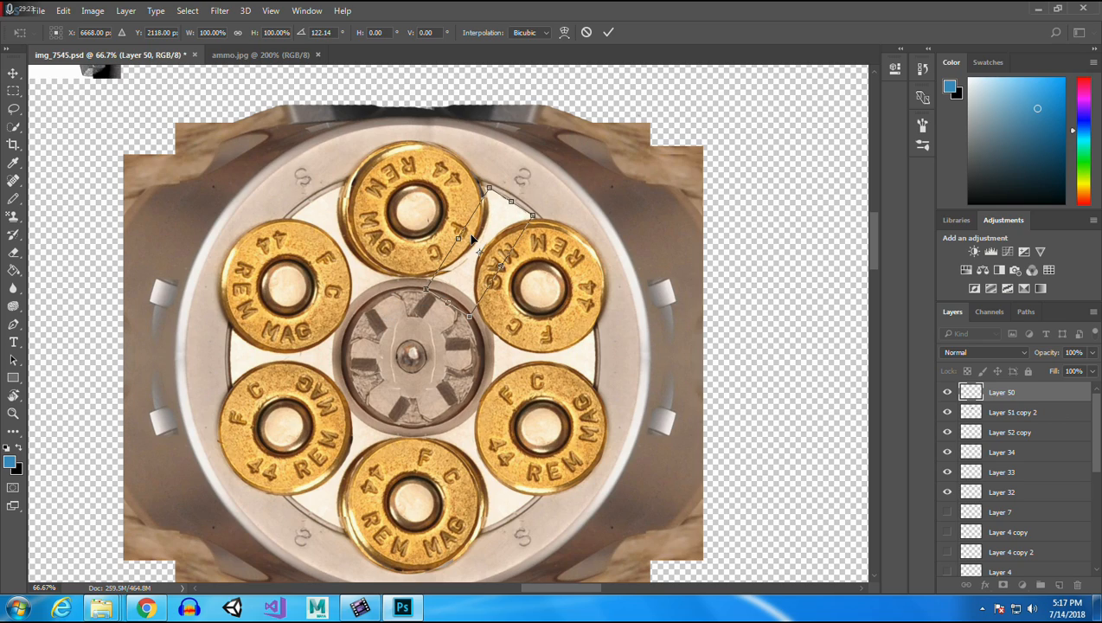
{"action": "left_click_drag", "start_coordinate": [505, 229], "coordinate": [501, 228]}
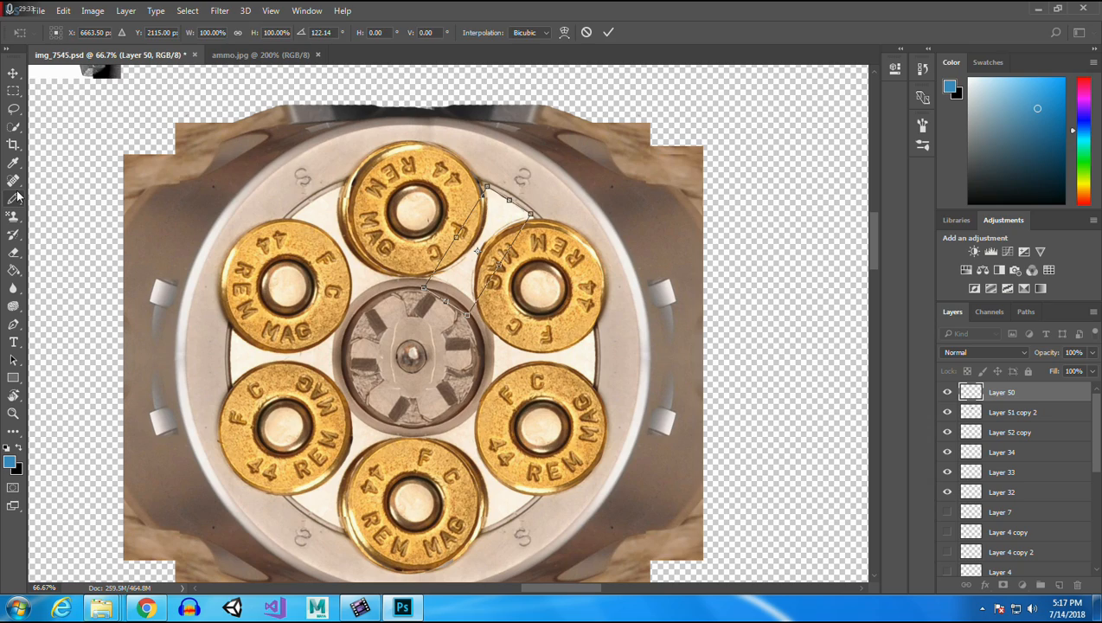
{"action": "key", "text": "Return"}
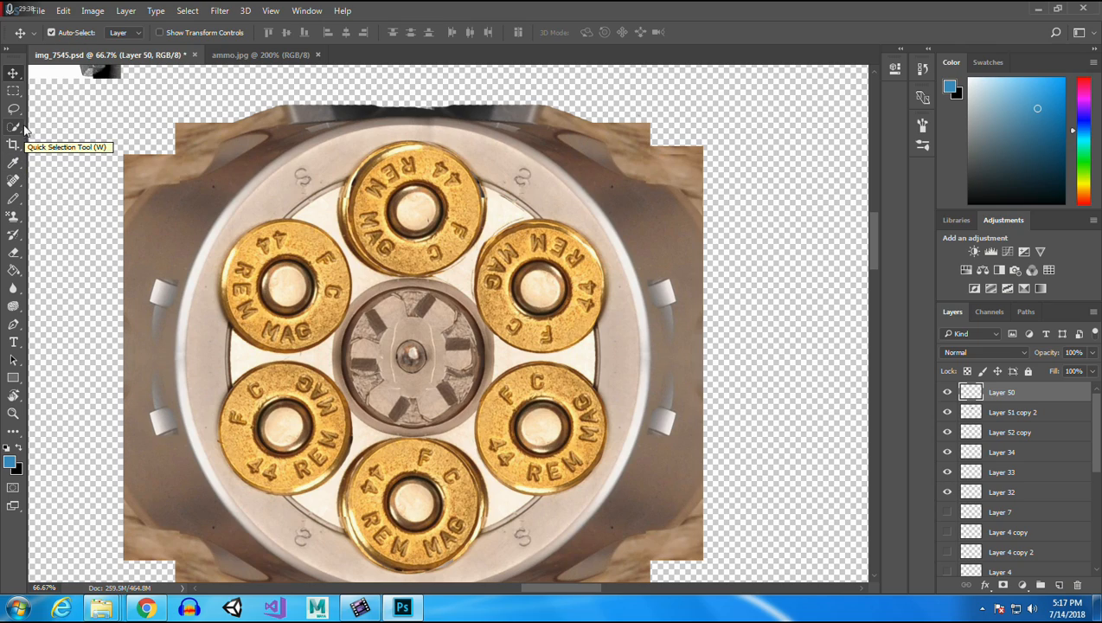
Copy a small rectangle of light metal beside the top cartridge onto new layers and place the patches over the cartridge's left fringe.
{"action": "left_click", "coordinate": [13, 416]}
{"action": "left_click", "coordinate": [342, 235], "text": "alt"}
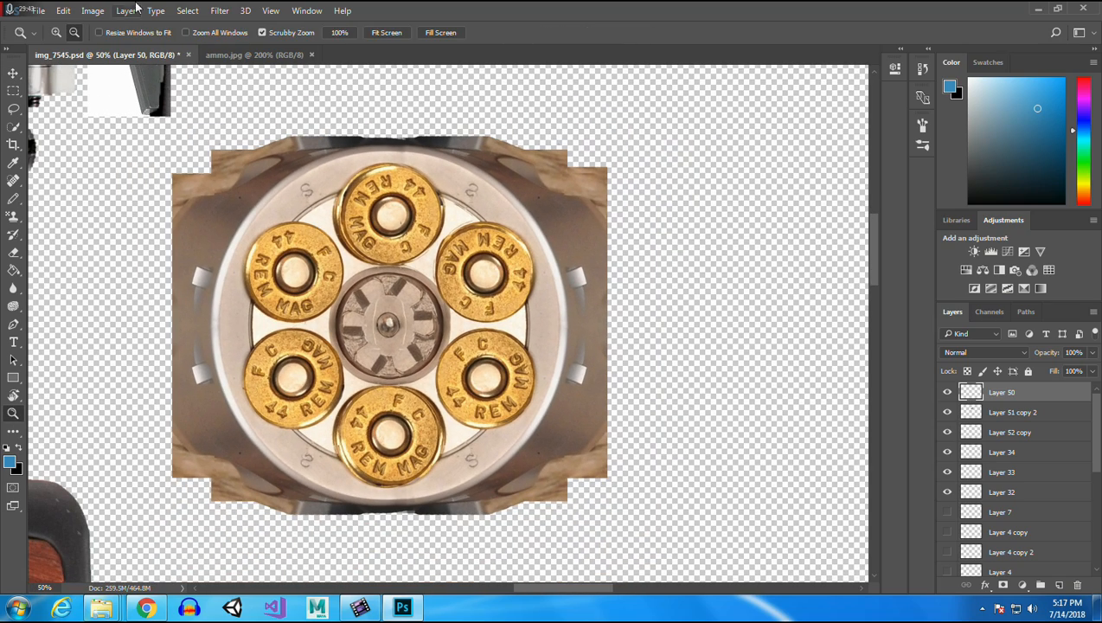
{"action": "left_click", "coordinate": [328, 202]}
{"action": "left_click", "coordinate": [328, 202]}
{"action": "left_click", "coordinate": [328, 203]}
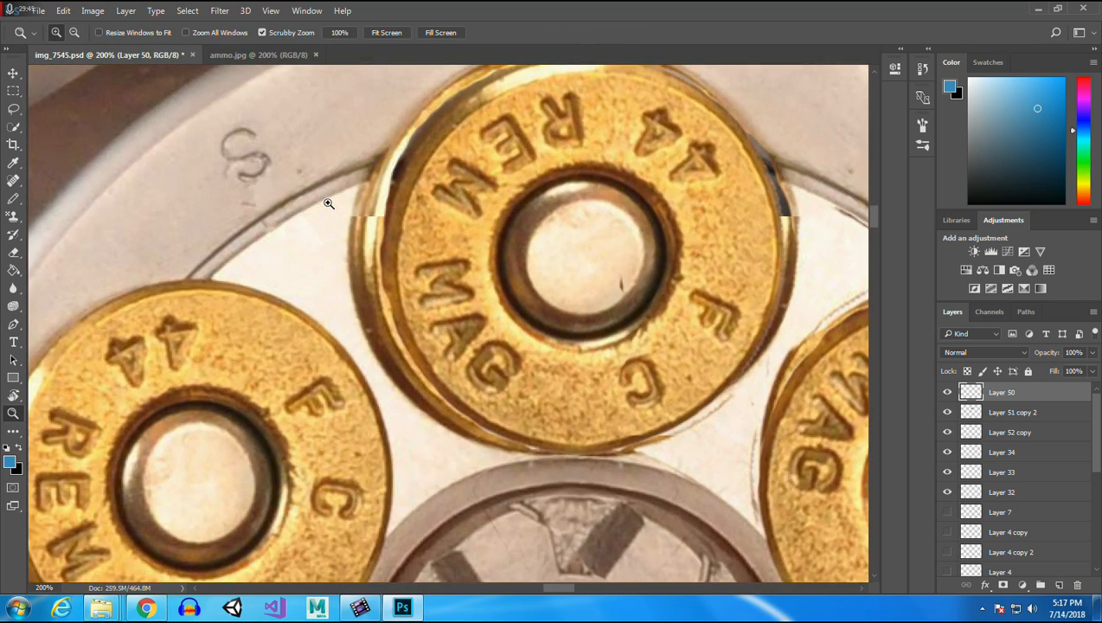
{"action": "left_click", "coordinate": [13, 90]}
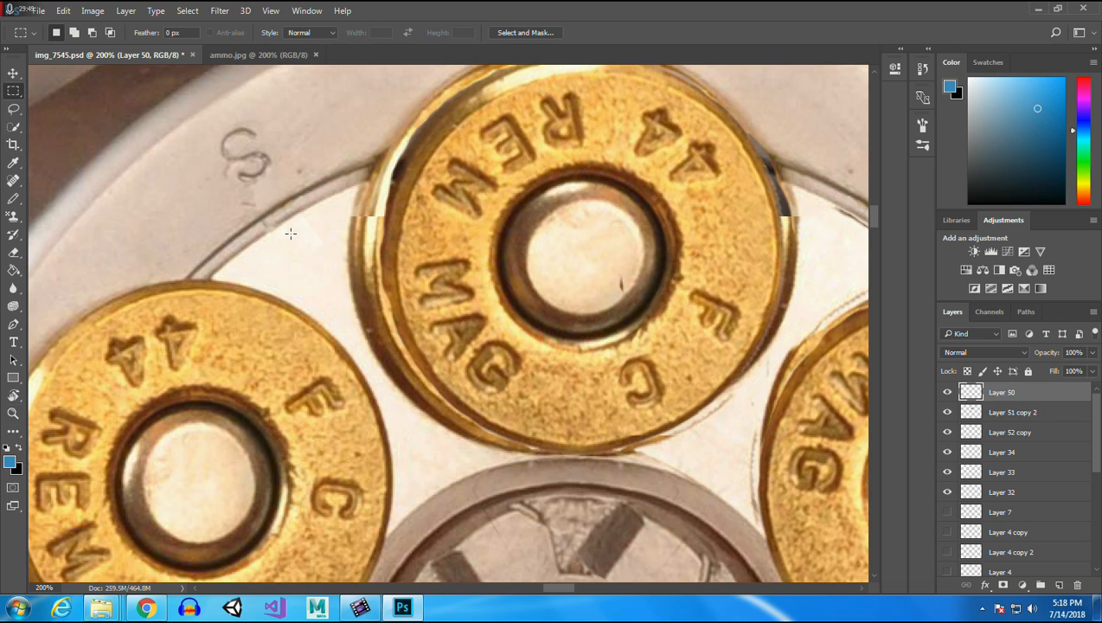
{"action": "left_click_drag", "start_coordinate": [289, 230], "coordinate": [339, 287]}
{"action": "left_click", "coordinate": [13, 73]}
{"action": "left_click", "coordinate": [260, 270]}
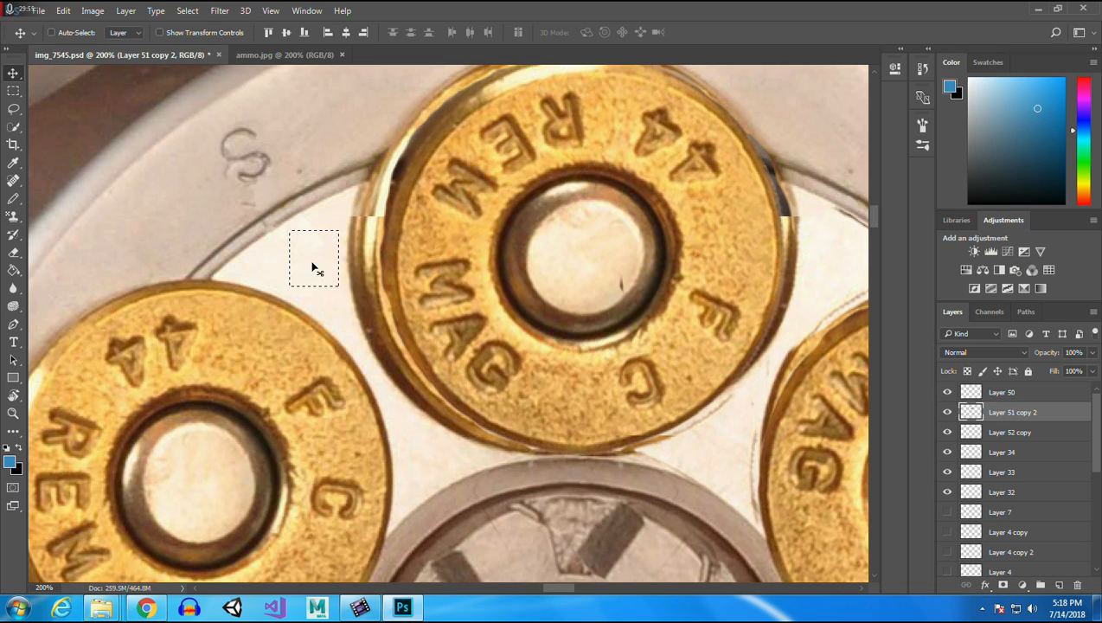
{"action": "key", "text": "ctrl+j"}
{"action": "left_click_drag", "start_coordinate": [313, 270], "coordinate": [347, 294]}
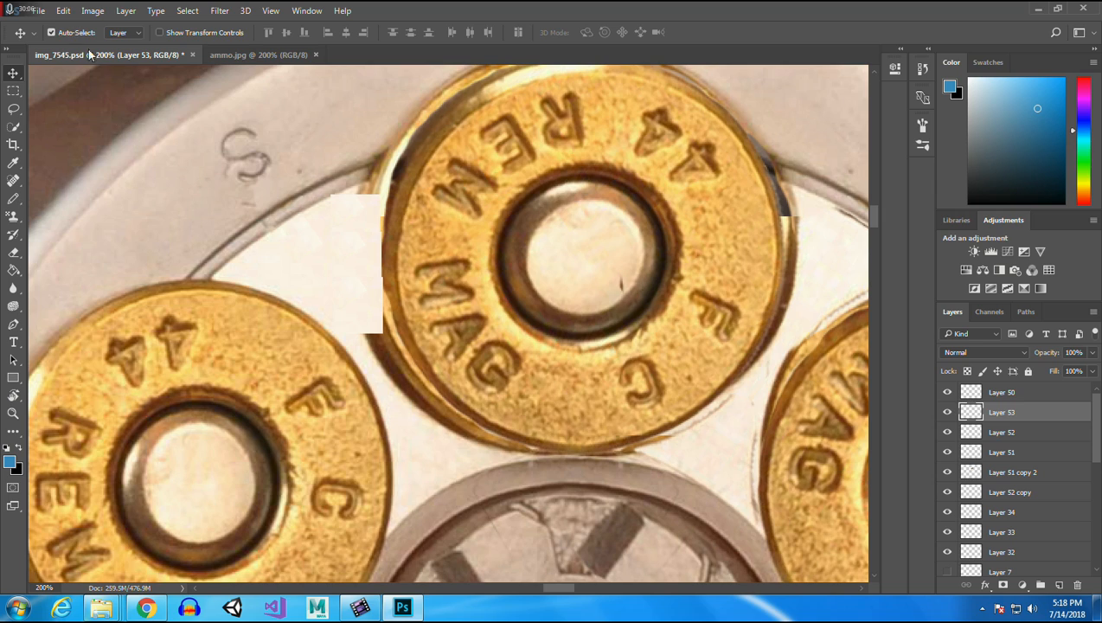
Rotate the Layer 53 patch about -16.5° to follow the top cartridge's left edge.
{"action": "left_click", "coordinate": [63, 10]}
{"action": "mouse_move", "coordinate": [208, 307]}
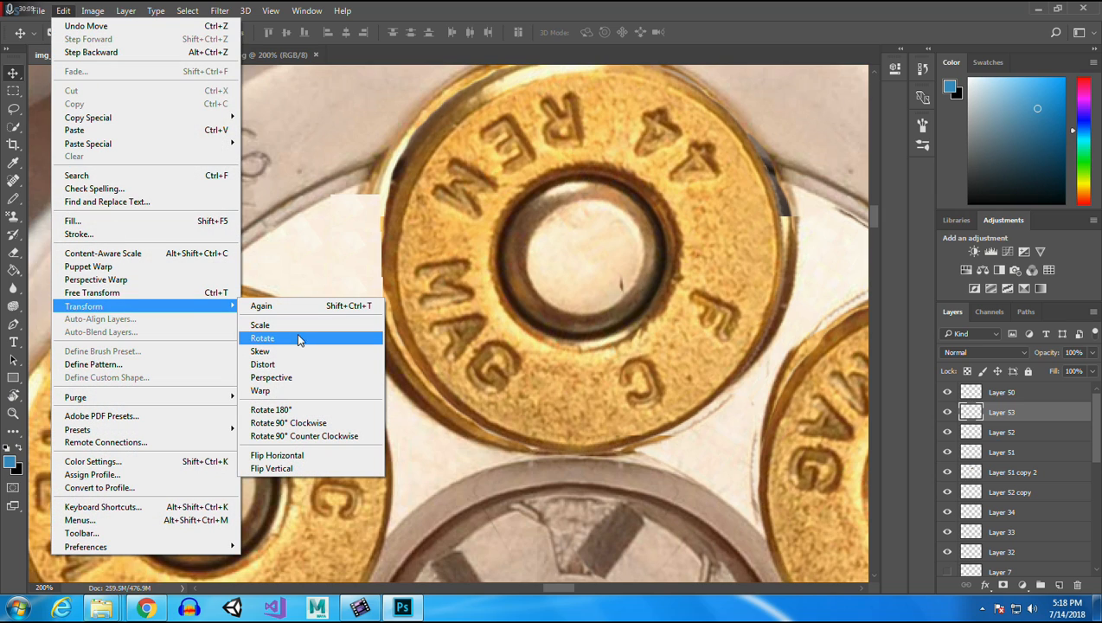
{"action": "left_click", "coordinate": [260, 324]}
{"action": "mouse_move", "coordinate": [367, 274]}
{"action": "left_mouse_down"}
{"action": "mouse_move", "coordinate": [342, 275]}
{"action": "mouse_move", "coordinate": [362, 292]}
{"action": "left_mouse_up"}
{"action": "key", "text": "Return"}
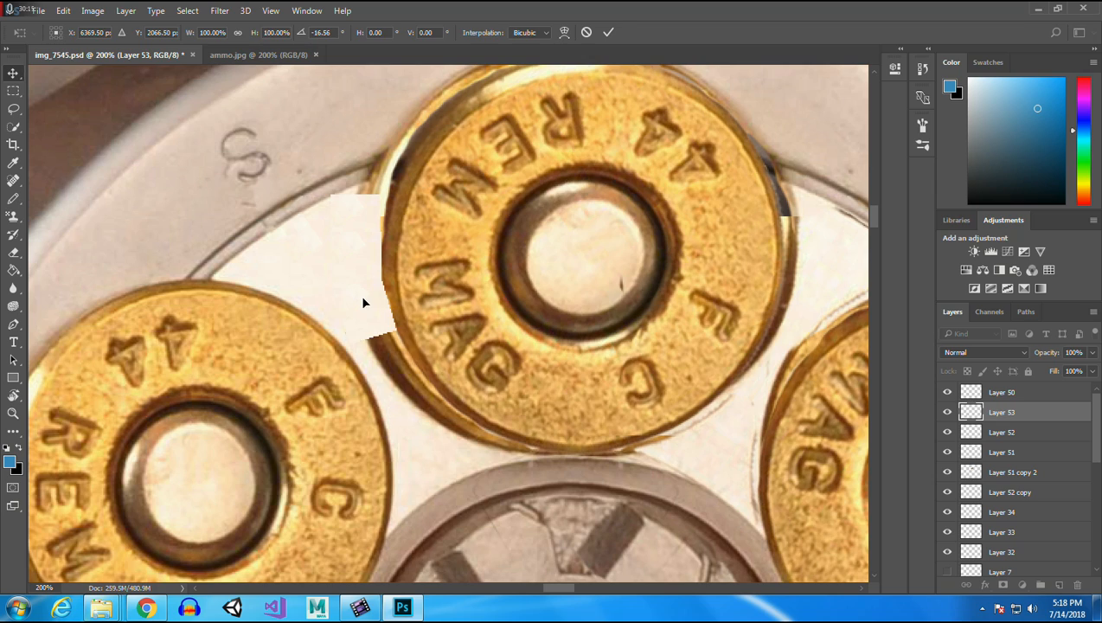
Paste another light patch below the previous one and rotate it about -29° to follow the top cartridge's lower-left edge.
{"action": "key", "text": "ctrl+v"}
{"action": "left_click_drag", "start_coordinate": [442, 318], "coordinate": [378, 361]}
{"action": "left_click", "coordinate": [64, 11]}
{"action": "mouse_move", "coordinate": [130, 306]}
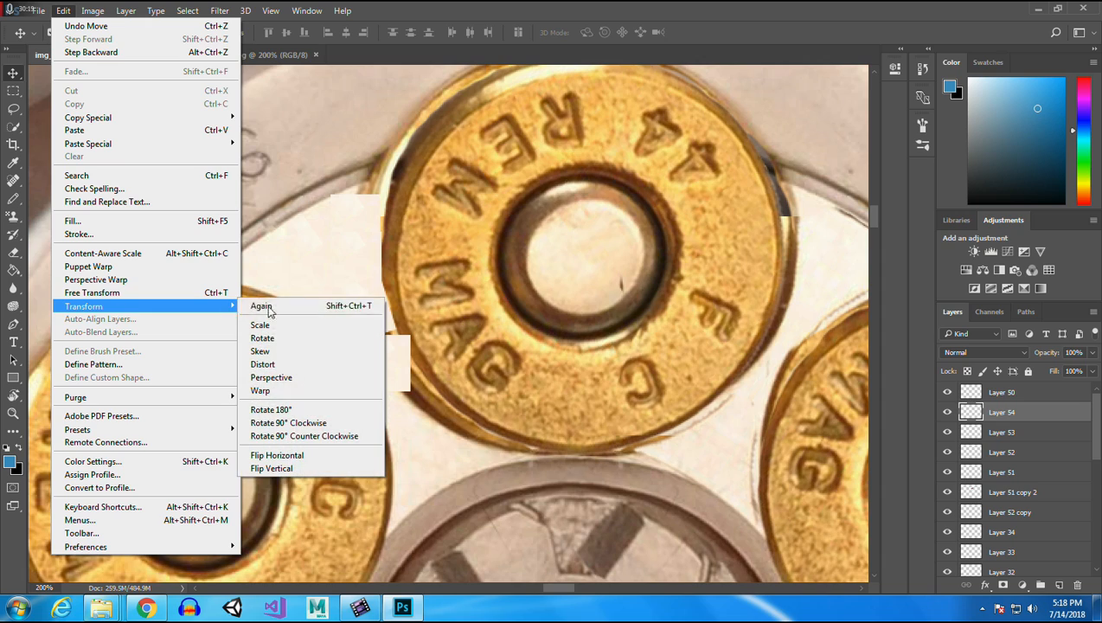
{"action": "left_click", "coordinate": [310, 323]}
{"action": "mouse_move", "coordinate": [383, 332]}
{"action": "left_mouse_down"}
{"action": "mouse_move", "coordinate": [370, 338]}
{"action": "mouse_move", "coordinate": [388, 352]}
{"action": "left_mouse_up"}
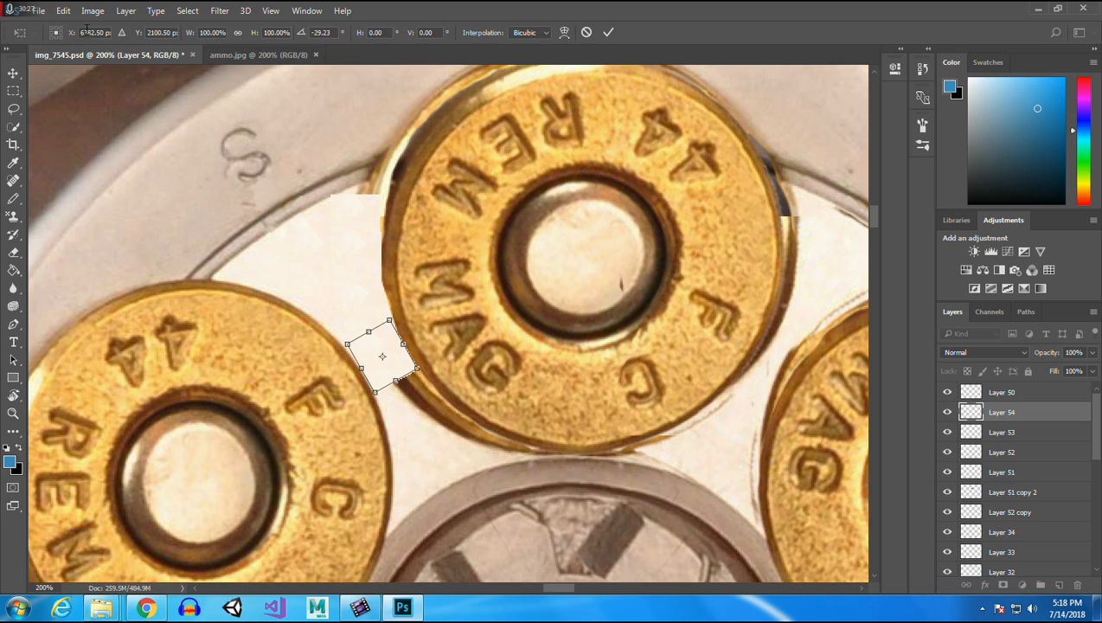
{"action": "key", "text": "Return"}
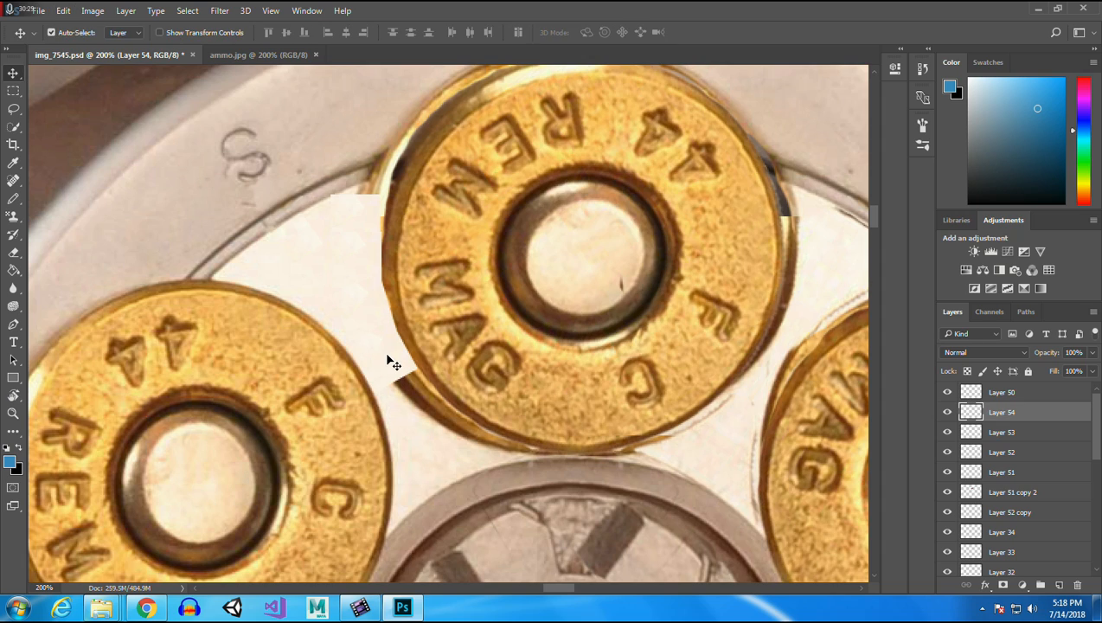
Paste a further light patch down the top cartridge's lower-left edge, rotate it about -36°, and fit it against the rim.
{"action": "key", "text": "ctrl+v"}
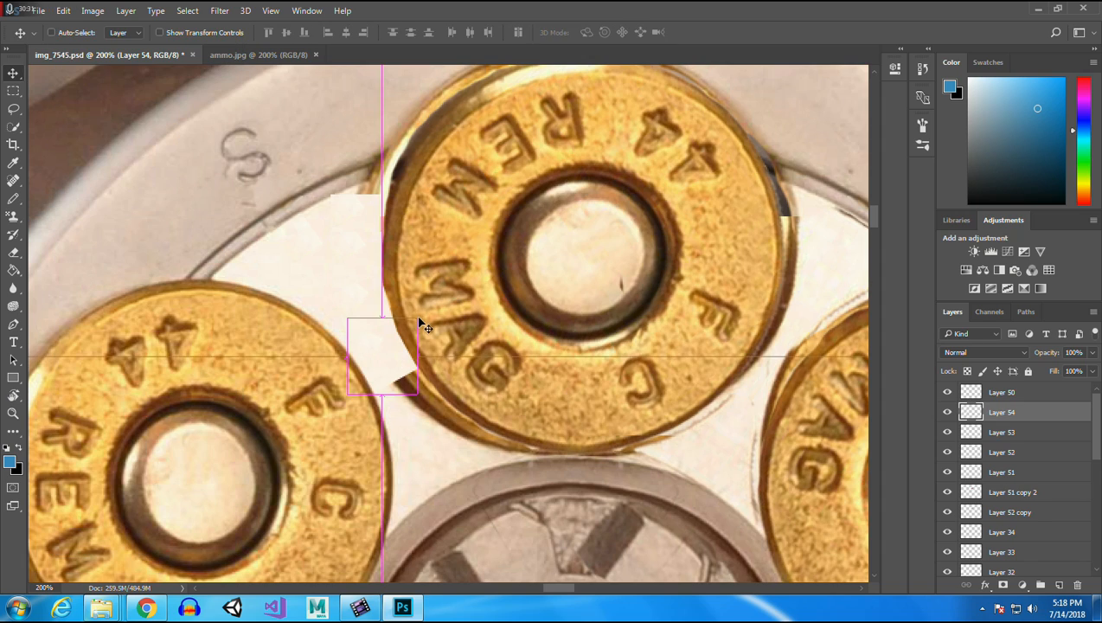
{"action": "left_click_drag", "start_coordinate": [452, 335], "coordinate": [437, 413]}
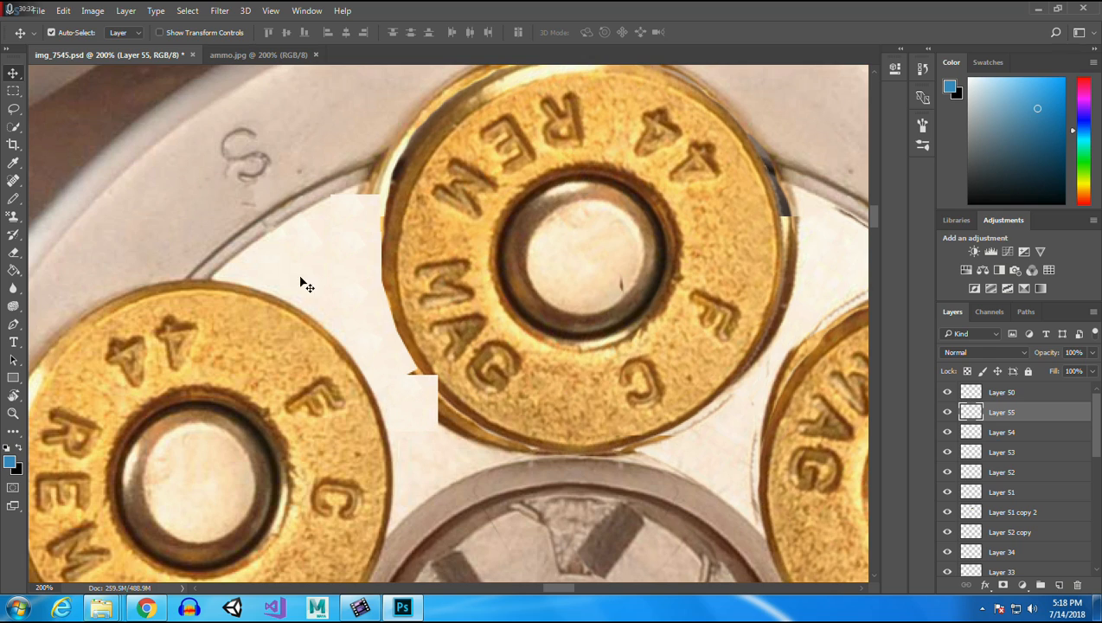
{"action": "left_click", "coordinate": [64, 11]}
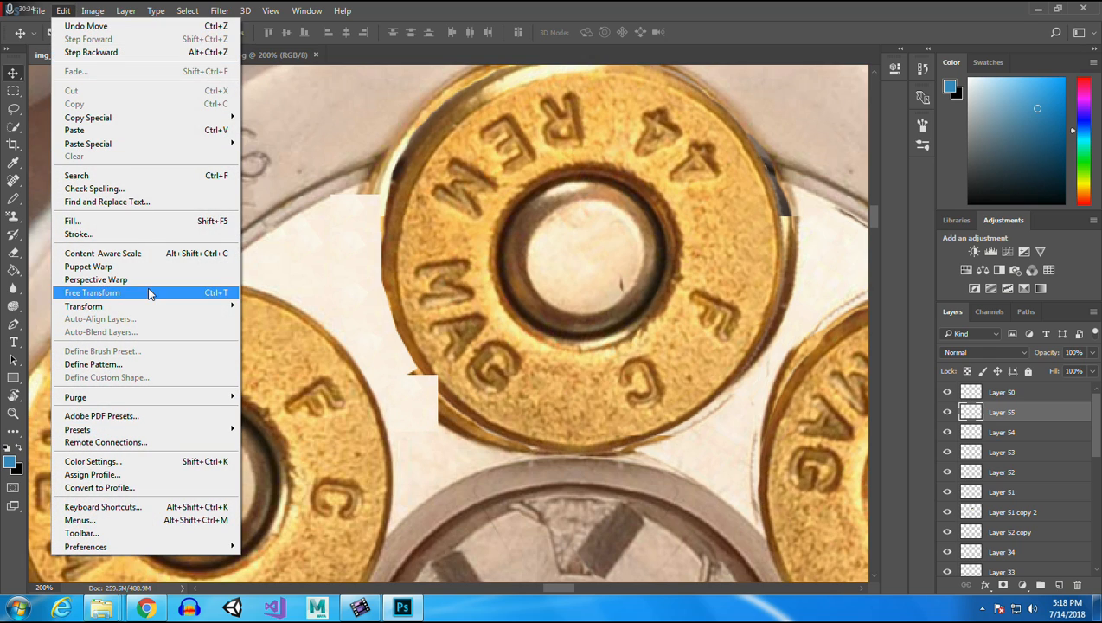
{"action": "mouse_move", "coordinate": [153, 308]}
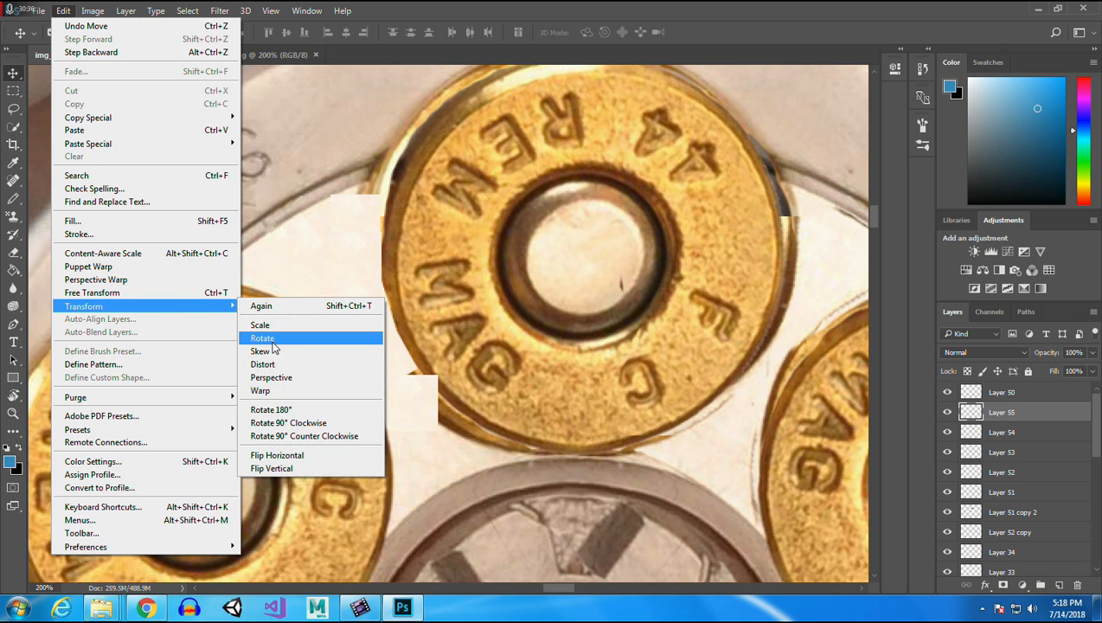
{"action": "left_click", "coordinate": [273, 338]}
{"action": "mouse_move", "coordinate": [408, 374]}
{"action": "left_mouse_down"}
{"action": "mouse_move", "coordinate": [400, 370]}
{"action": "mouse_move", "coordinate": [410, 386]}
{"action": "mouse_move", "coordinate": [412, 360]}
{"action": "left_mouse_up"}
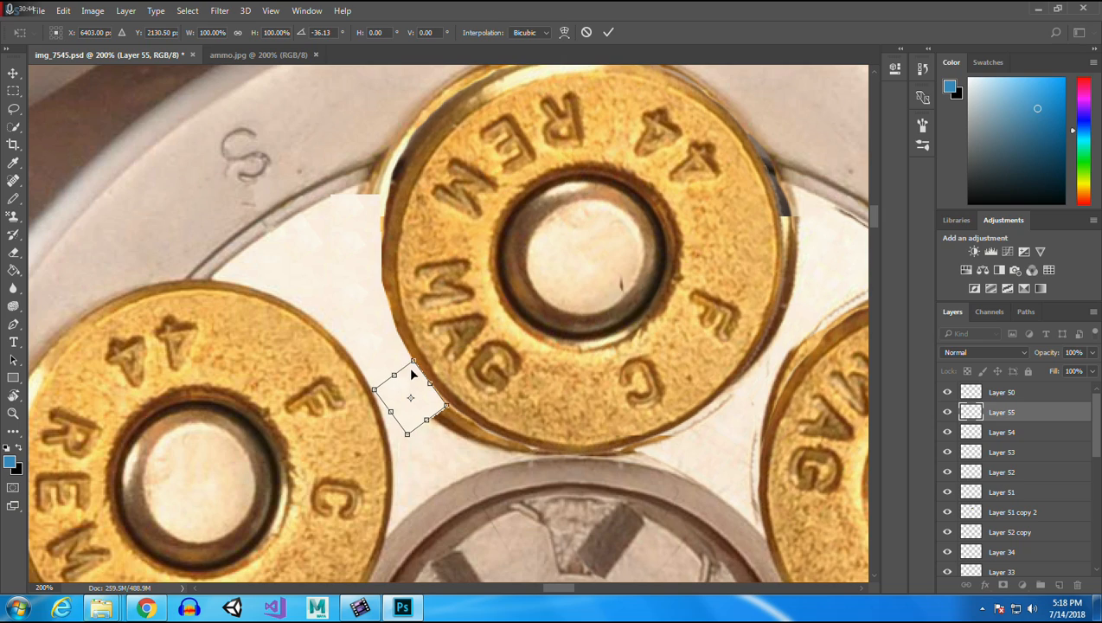
{"action": "key", "text": "Return"}
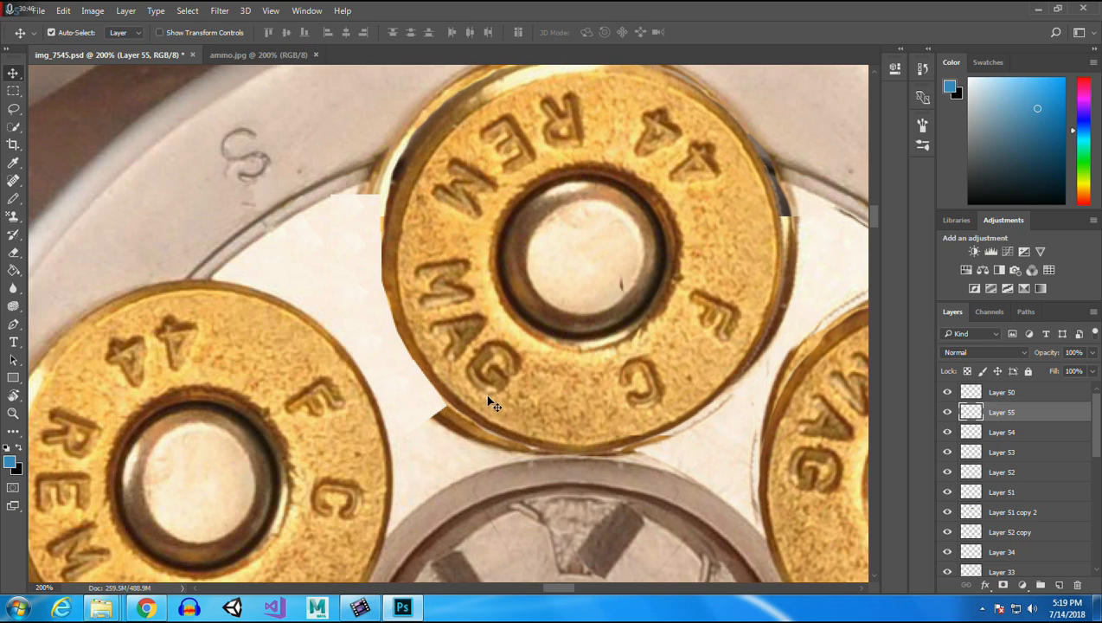
Paste the next light patch farther along the top cartridge's lower-left rim and rotate it about -50° to cover the fringe.
{"action": "key", "text": "ctrl+v"}
{"action": "left_click_drag", "start_coordinate": [448, 315], "coordinate": [433, 413]}
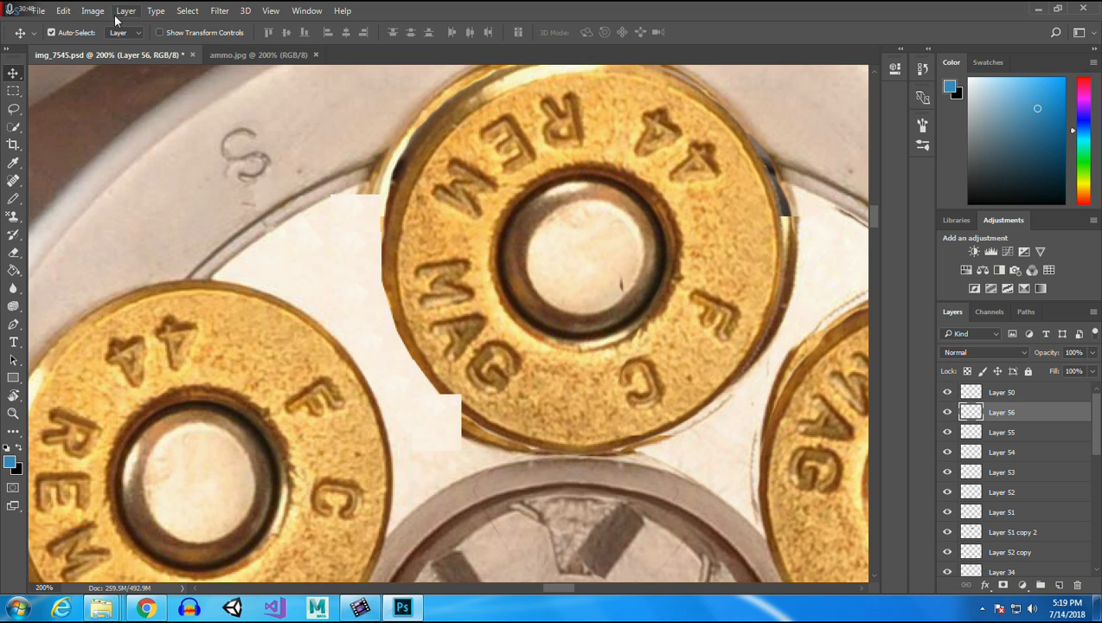
{"action": "left_click", "coordinate": [63, 11]}
{"action": "mouse_move", "coordinate": [130, 306]}
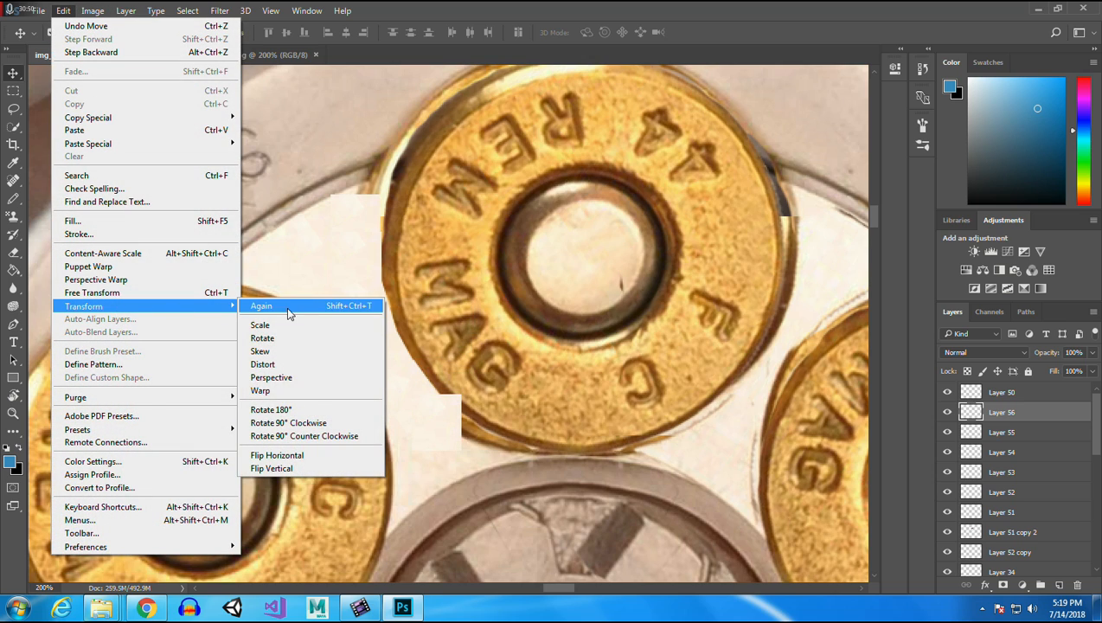
{"action": "left_click", "coordinate": [279, 338]}
{"action": "left_click_drag", "start_coordinate": [435, 387], "coordinate": [444, 415]}
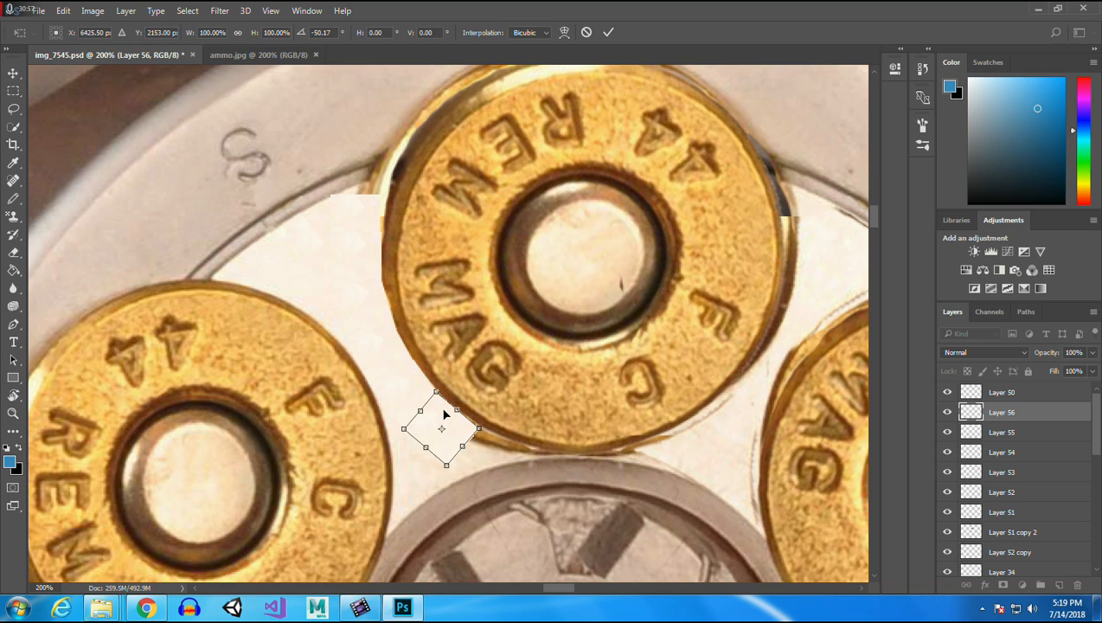
{"action": "key", "text": "Return"}
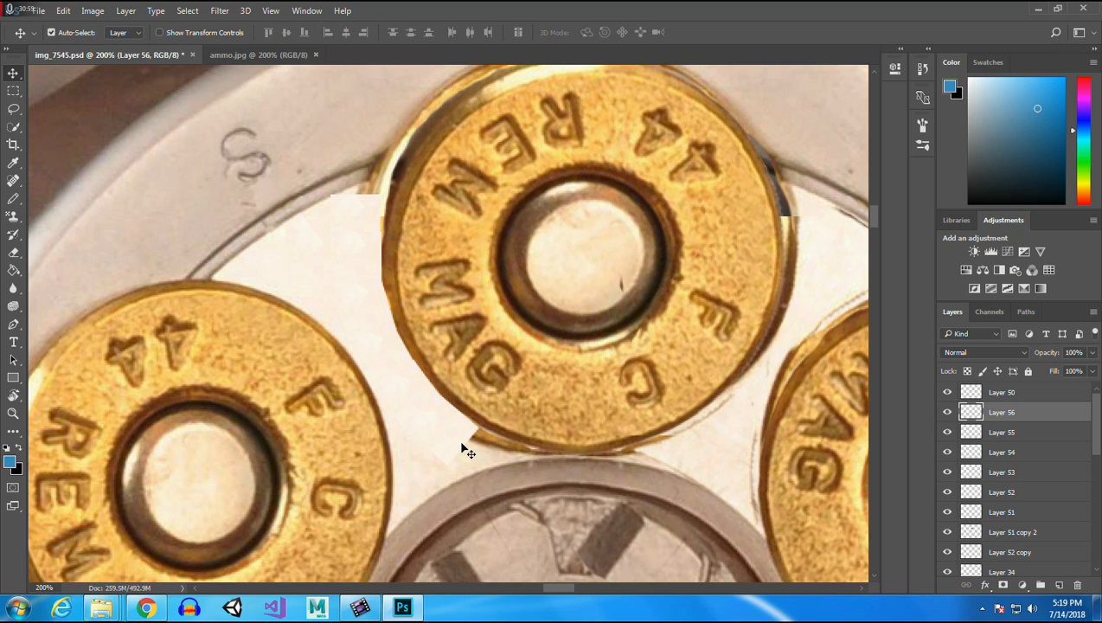
Paste a light patch beside the top cartridge's lower-left rim and rotate it about -66° to cover the fringe.
{"action": "key", "text": "ctrl+v"}
{"action": "left_click_drag", "start_coordinate": [461, 336], "coordinate": [500, 467]}
{"action": "left_click", "coordinate": [66, 10]}
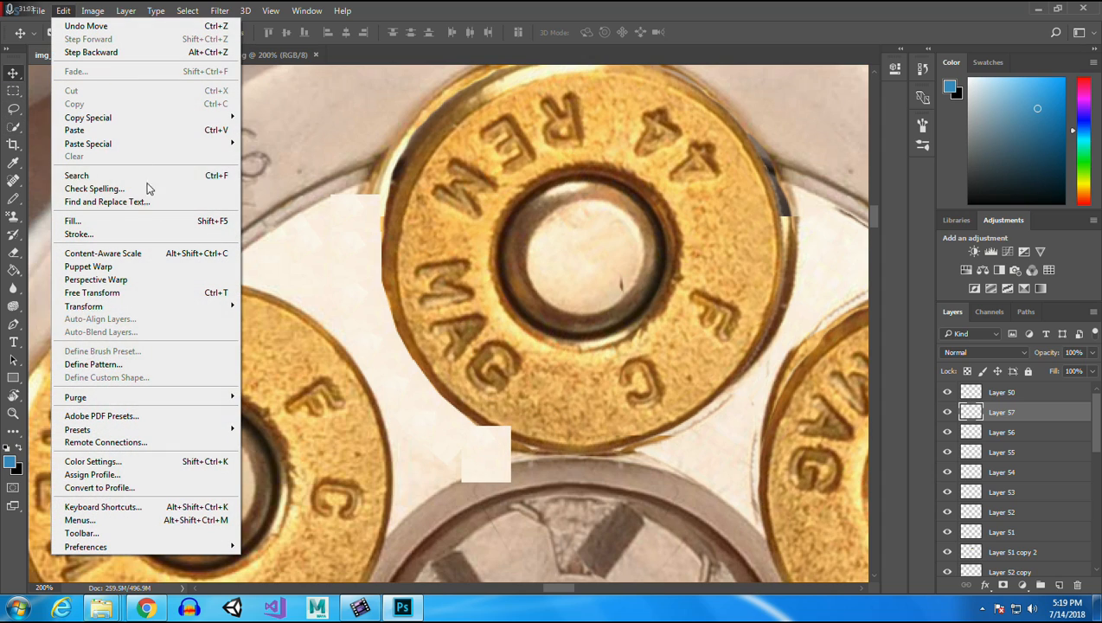
{"action": "mouse_move", "coordinate": [139, 307]}
{"action": "left_click", "coordinate": [296, 338]}
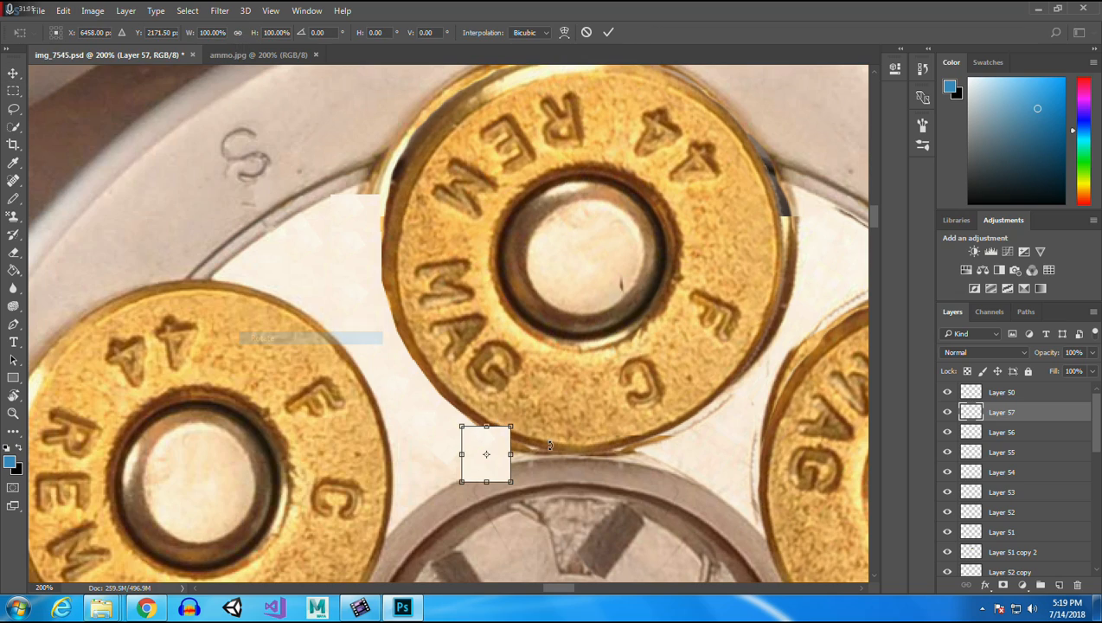
{"action": "left_click_drag", "start_coordinate": [487, 416], "coordinate": [502, 449]}
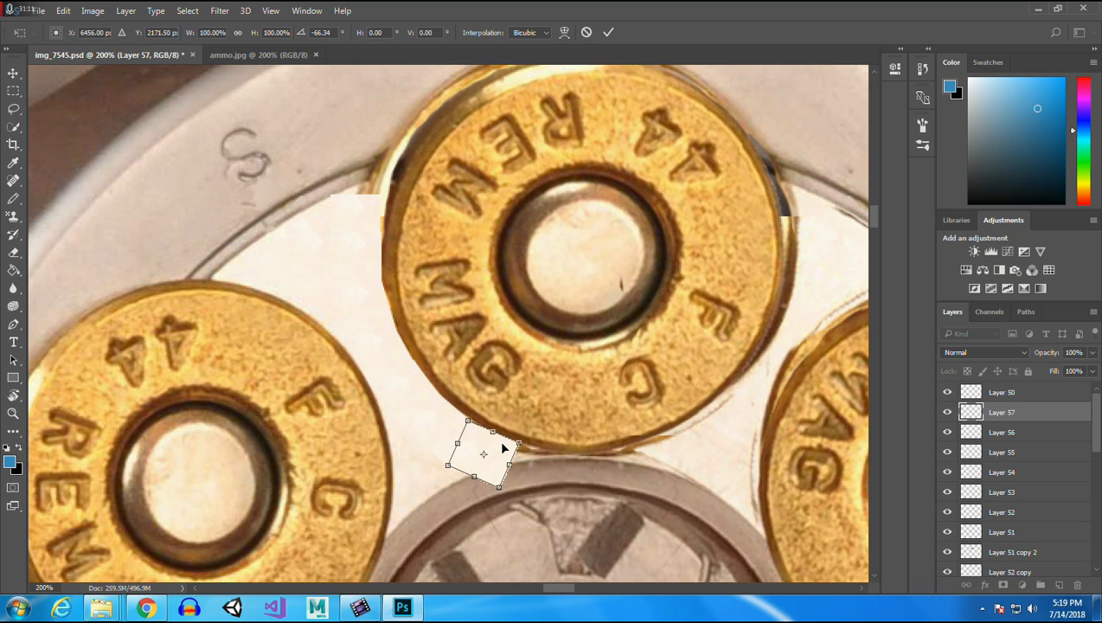
{"action": "key", "text": "Return"}
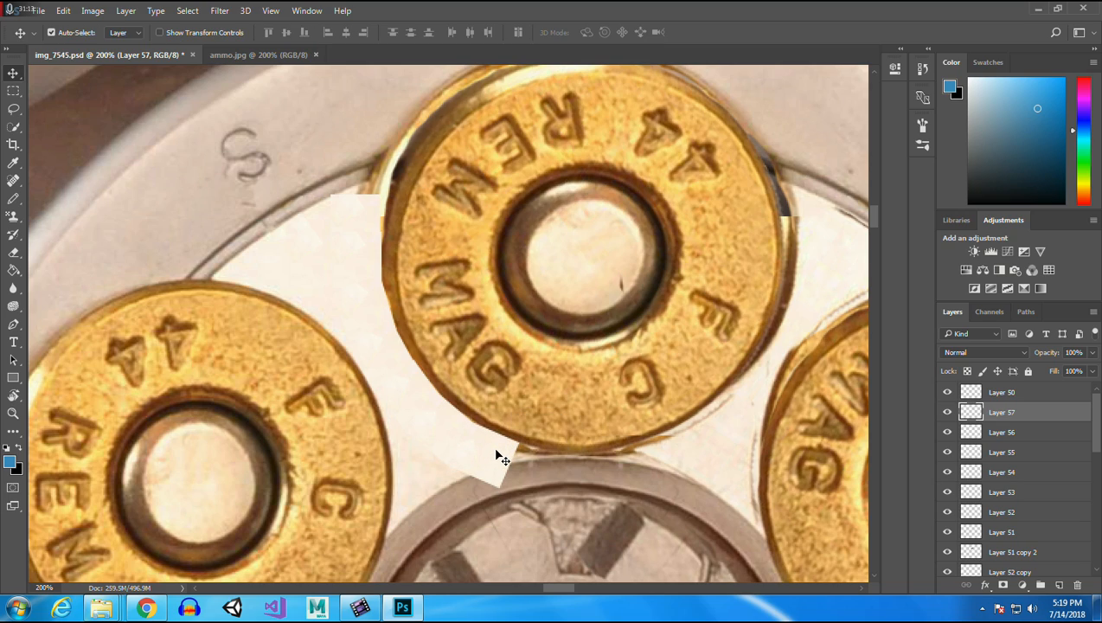
Paste another light patch under the top cartridge's bottom edge and rotate it to follow the rim just above the hub ring.
{"action": "key", "text": "ctrl+v"}
{"action": "left_click_drag", "start_coordinate": [452, 313], "coordinate": [528, 468]}
{"action": "left_click", "coordinate": [63, 11]}
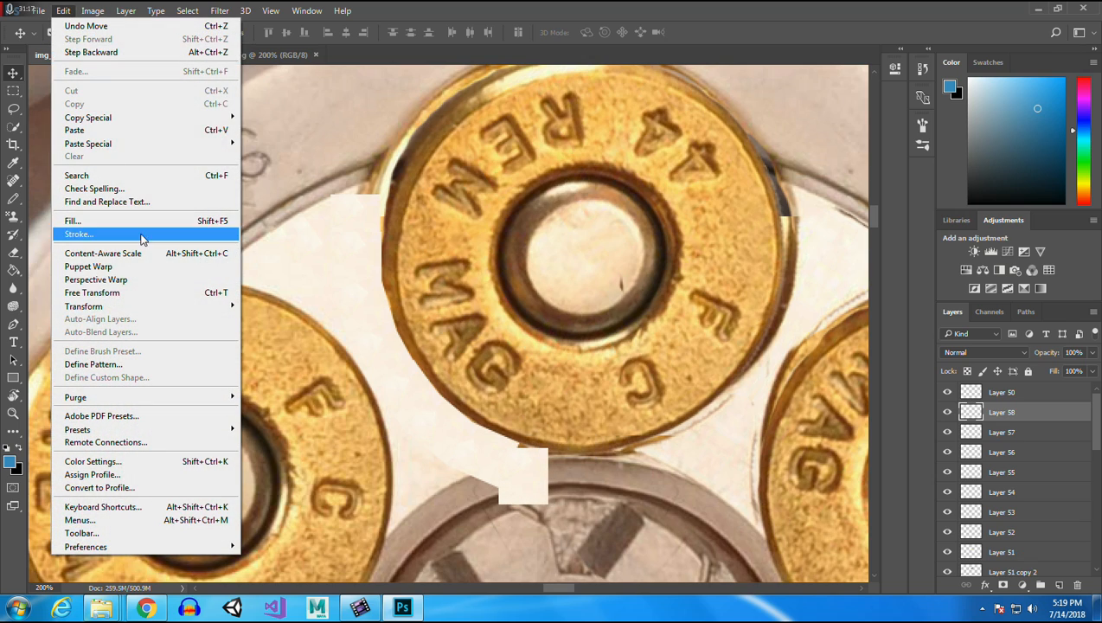
{"action": "mouse_move", "coordinate": [132, 311]}
{"action": "left_click", "coordinate": [302, 339]}
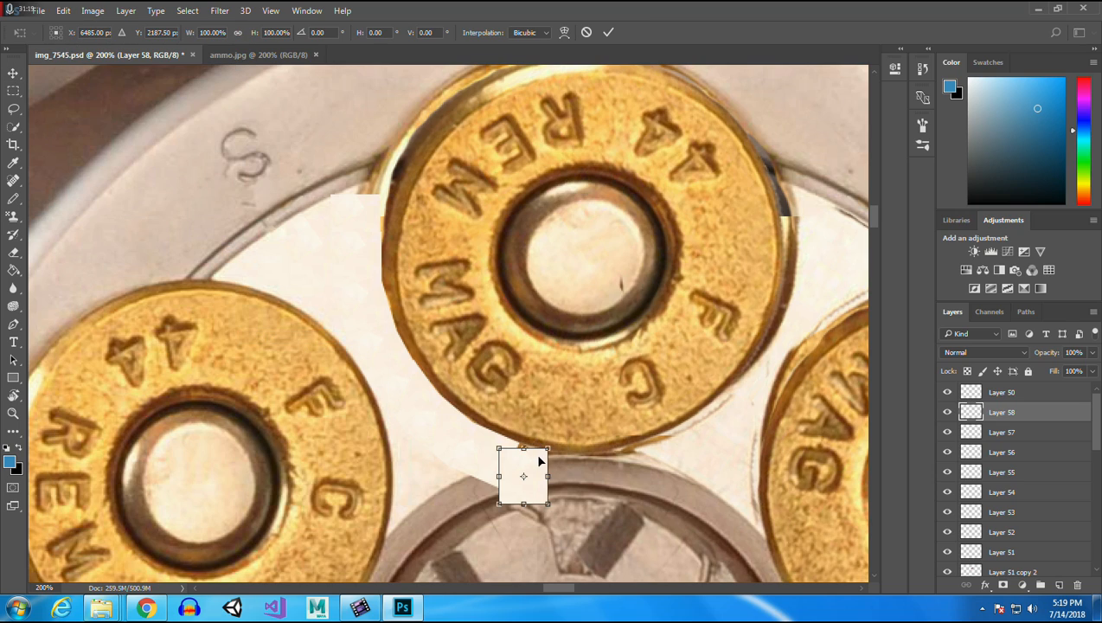
{"action": "left_click_drag", "start_coordinate": [522, 448], "coordinate": [561, 456]}
{"action": "key", "text": "Return"}
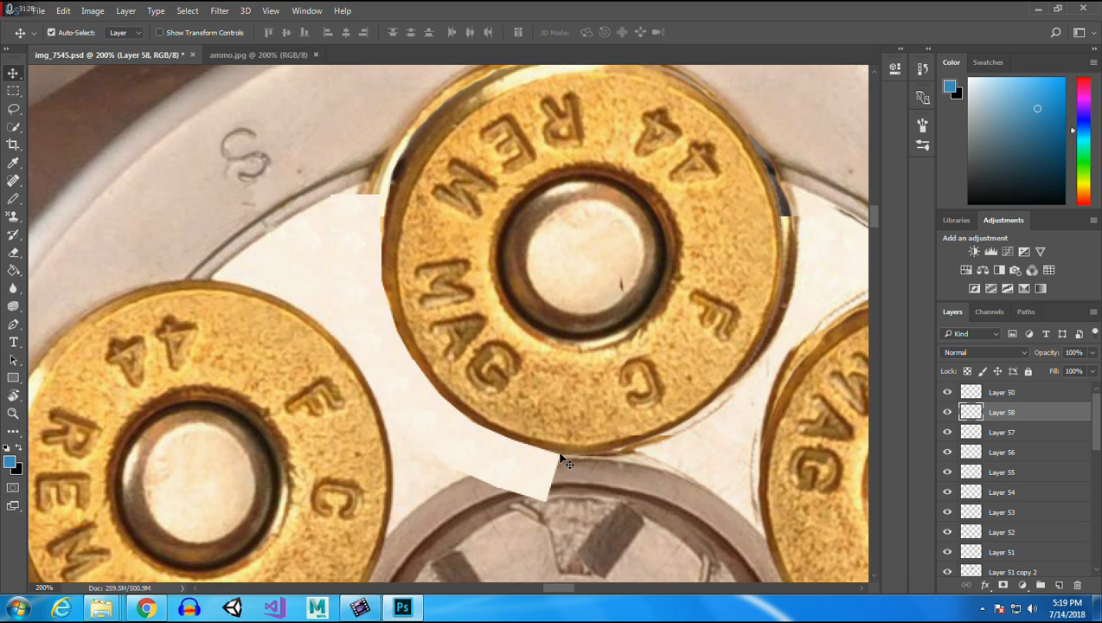
Paste a light patch at the top cartridge's upper-left edge and rotate it clockwise to line up with the rim.
{"action": "left_click", "coordinate": [351, 211]}
{"action": "left_click_drag", "start_coordinate": [391, 208], "coordinate": [361, 192]}
{"action": "left_click", "coordinate": [63, 10]}
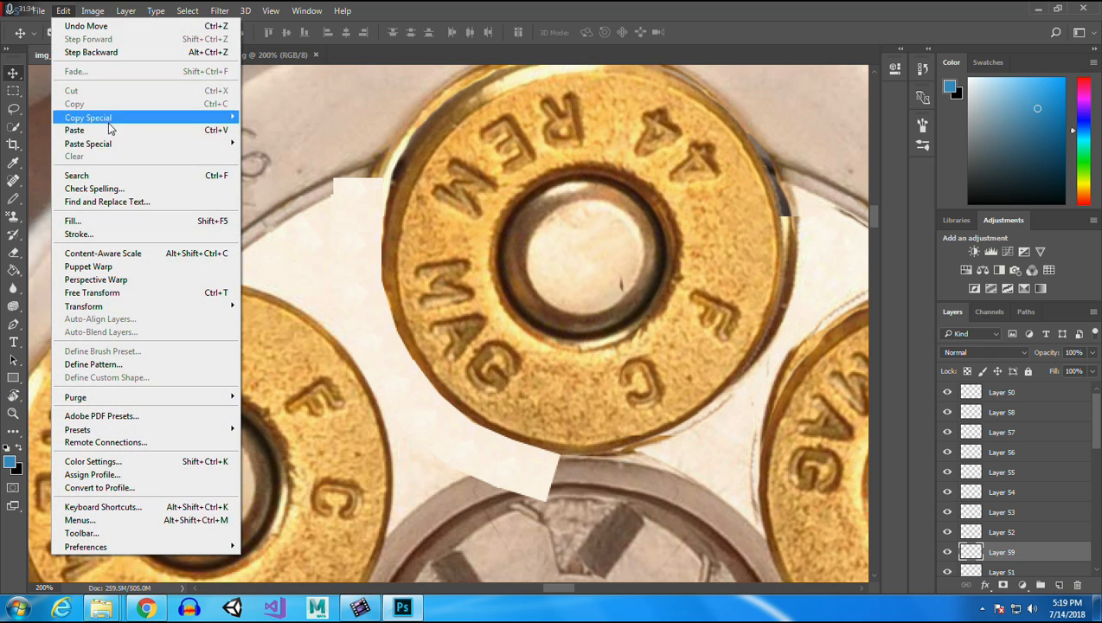
{"action": "mouse_move", "coordinate": [227, 306]}
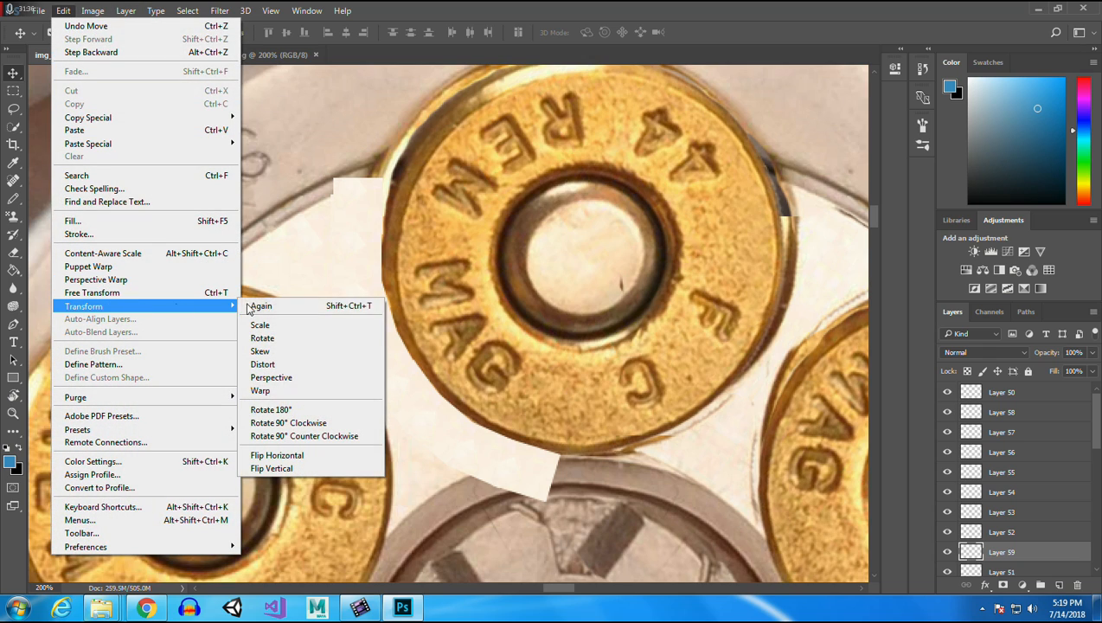
{"action": "left_click", "coordinate": [280, 338]}
{"action": "left_click_drag", "start_coordinate": [379, 176], "coordinate": [384, 172]}
{"action": "key", "text": "Return"}
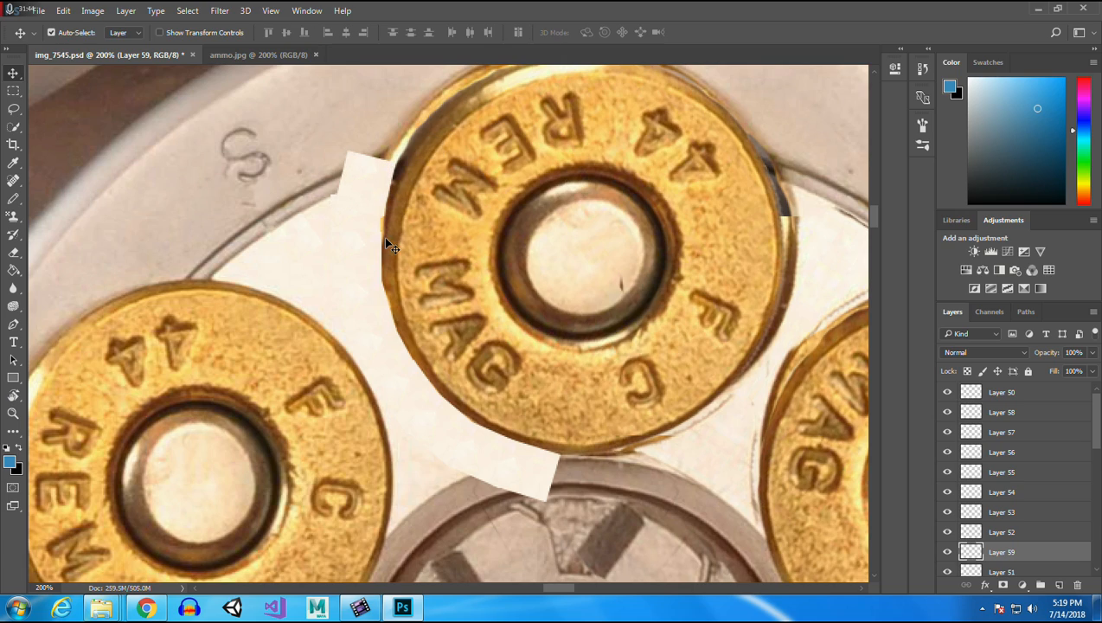
Rotate the Layer 51 patch about 6.5° and nudge it against the top cartridge's left edge.
{"action": "left_click", "coordinate": [368, 230]}
{"action": "left_click_drag", "start_coordinate": [363, 224], "coordinate": [362, 222]}
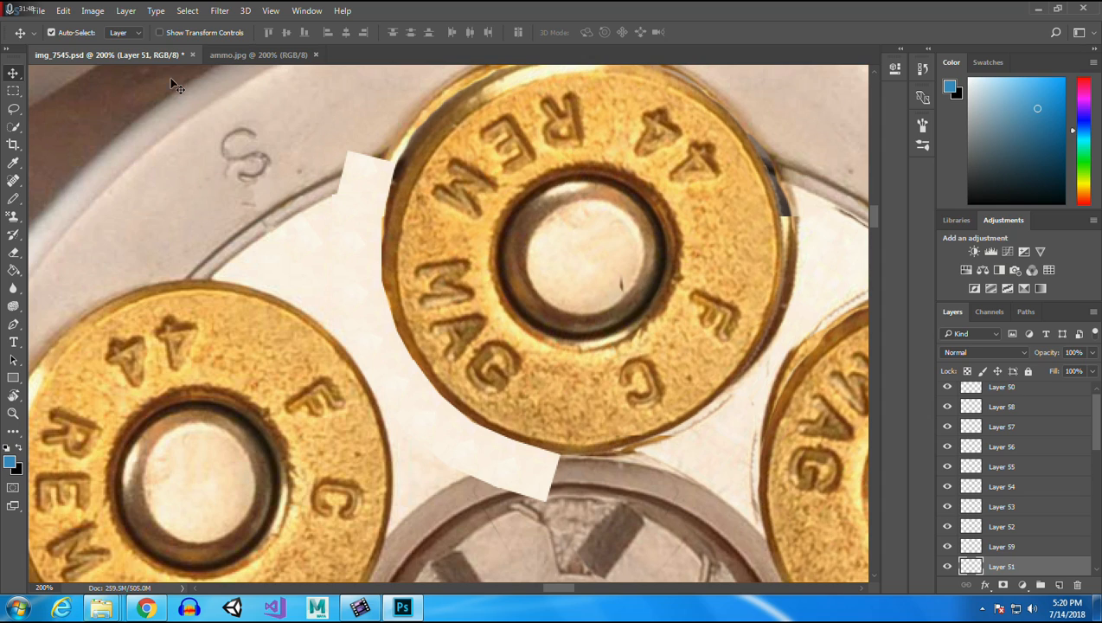
{"action": "left_click", "coordinate": [63, 11]}
{"action": "mouse_move", "coordinate": [173, 305]}
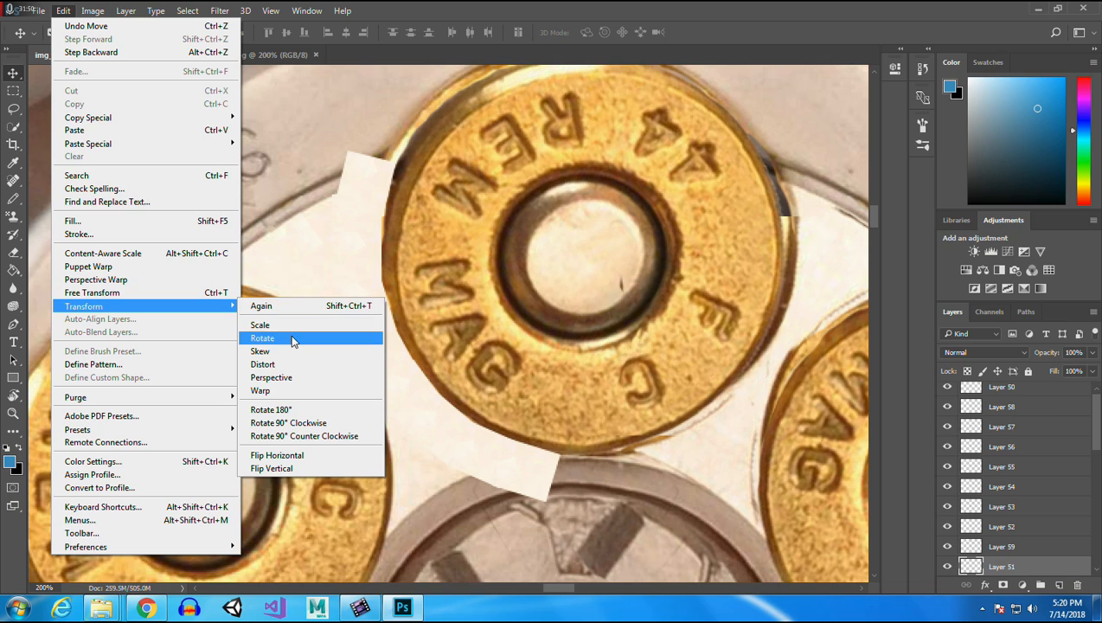
{"action": "left_click", "coordinate": [292, 339]}
{"action": "left_click_drag", "start_coordinate": [380, 195], "coordinate": [373, 208]}
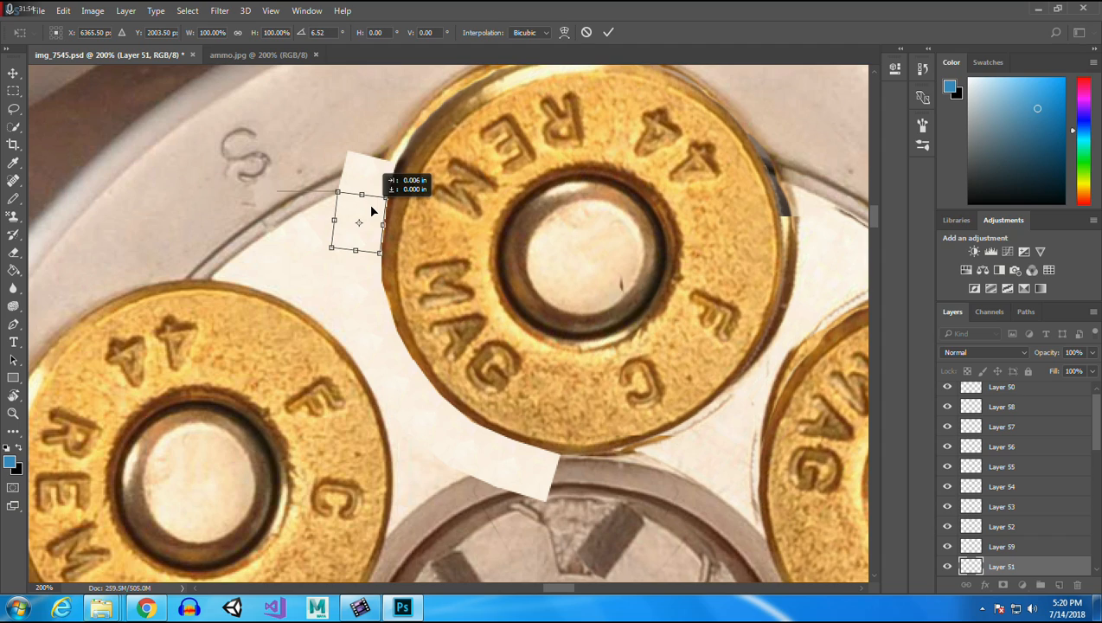
{"action": "key", "text": "Return"}
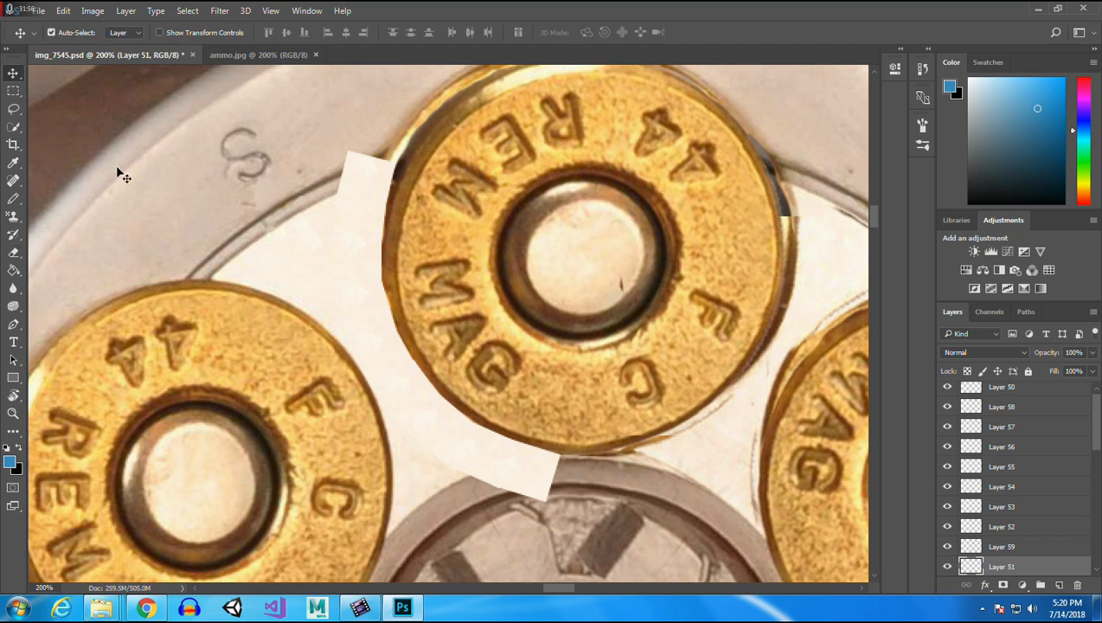
Erase the part of the Layer 59 patch that overlaps the outer cylinder rim, with the Eraser at 100% opacity.
{"action": "left_click", "coordinate": [365, 167]}
{"action": "left_click", "coordinate": [13, 251]}
{"action": "left_click", "coordinate": [233, 35]}
{"action": "left_click_drag", "start_coordinate": [280, 47], "coordinate": [322, 87]}
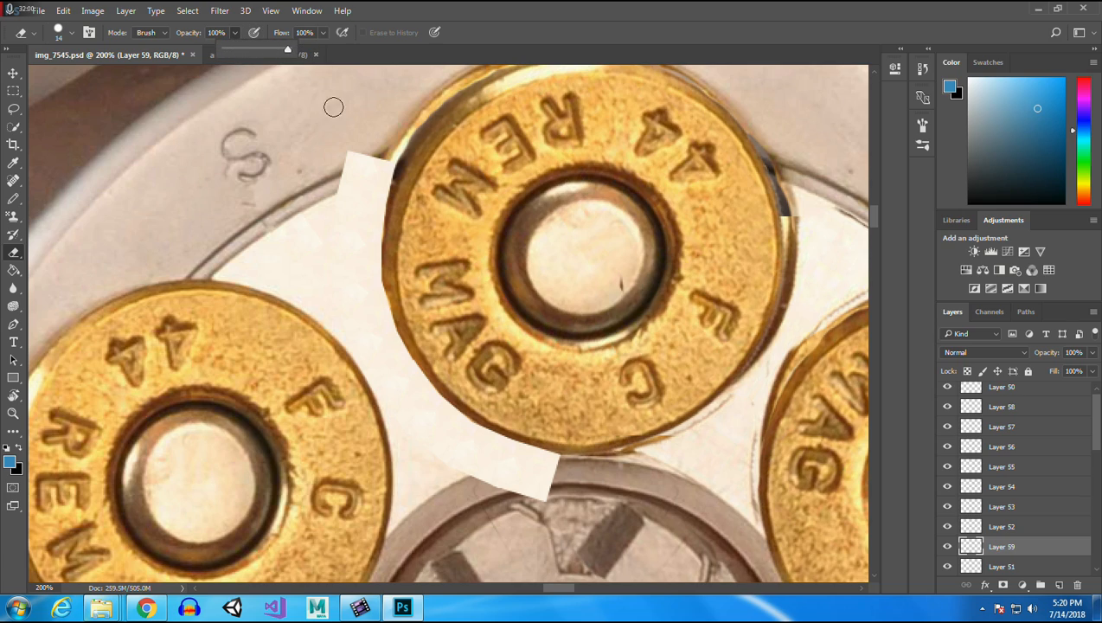
{"action": "left_click_drag", "start_coordinate": [384, 153], "coordinate": [335, 181]}
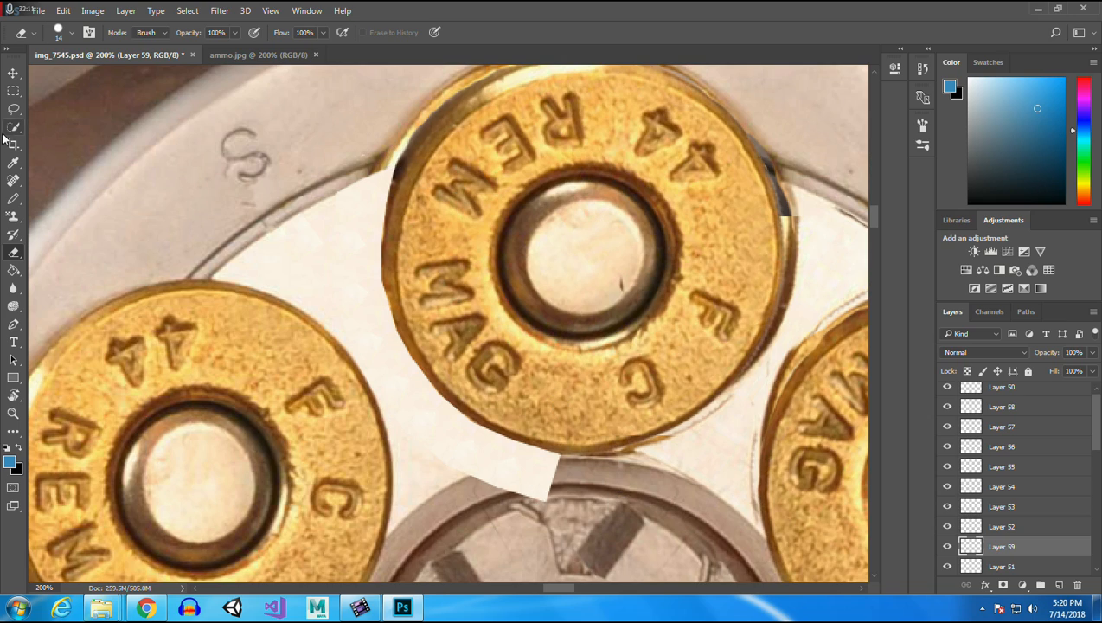
Erase the part of the Layer 58 patch that covers the central hub ring.
{"action": "left_click", "coordinate": [13, 74]}
{"action": "left_click", "coordinate": [534, 485]}
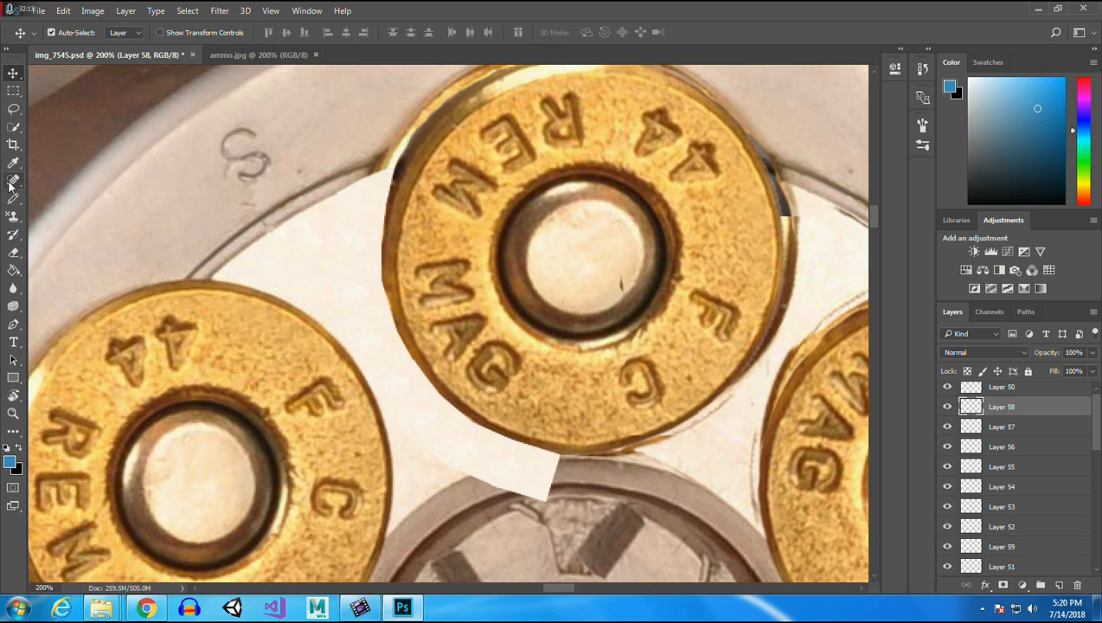
{"action": "left_click", "coordinate": [13, 252]}
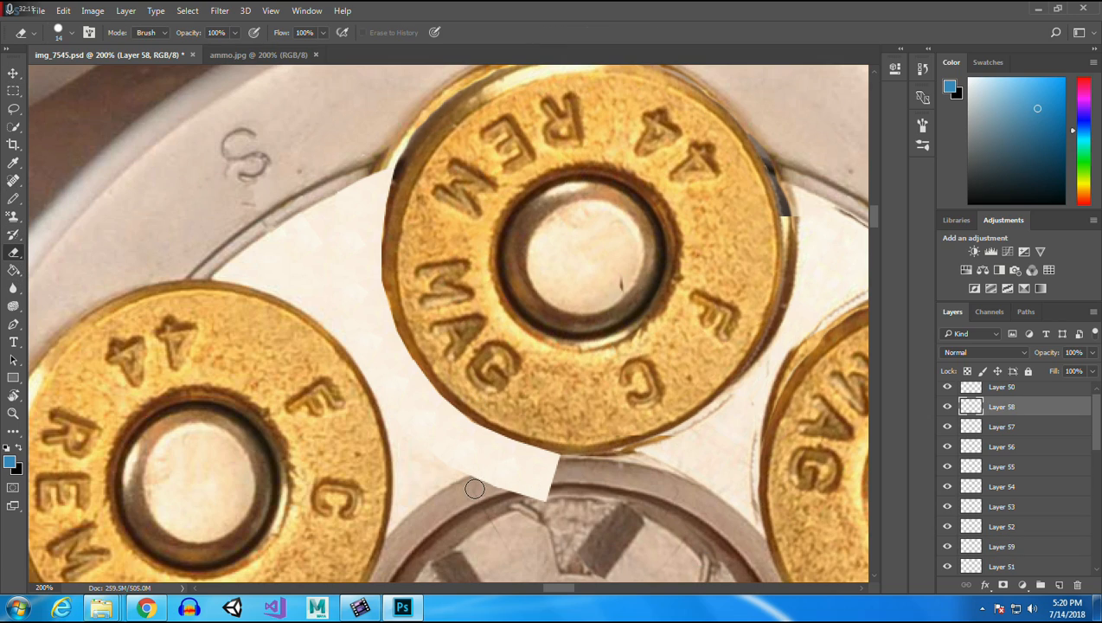
{"action": "mouse_move", "coordinate": [474, 489]}
{"action": "left_mouse_down"}
{"action": "mouse_move", "coordinate": [564, 470]}
{"action": "mouse_move", "coordinate": [523, 495]}
{"action": "left_mouse_up"}
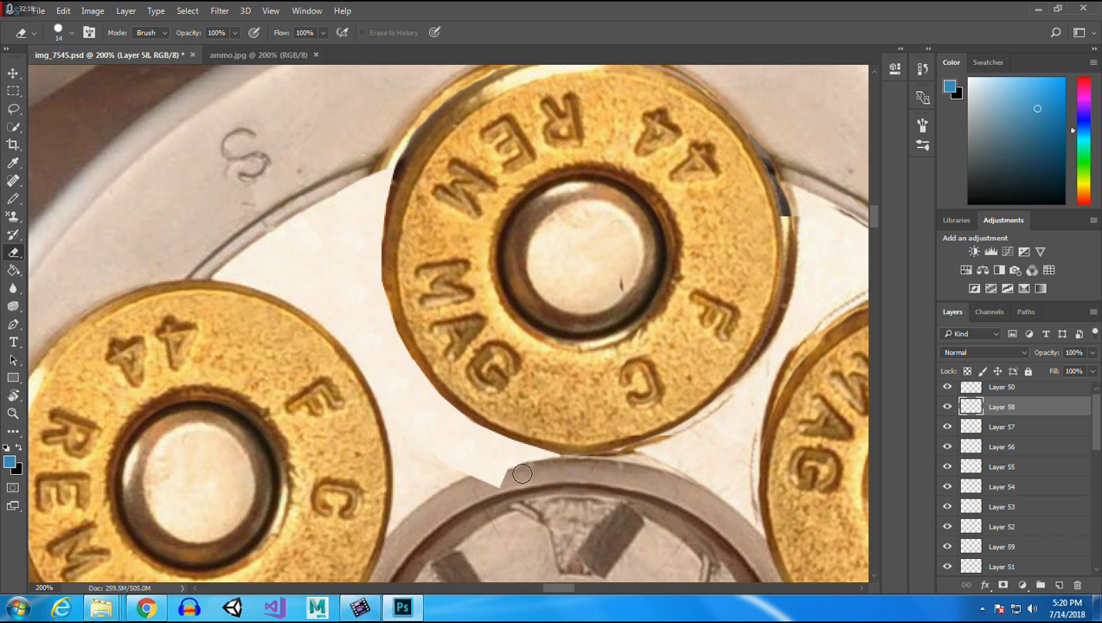
Erase the corner of the Layer 57 patch that overhangs the central hub ring.
{"action": "left_click", "coordinate": [13, 73]}
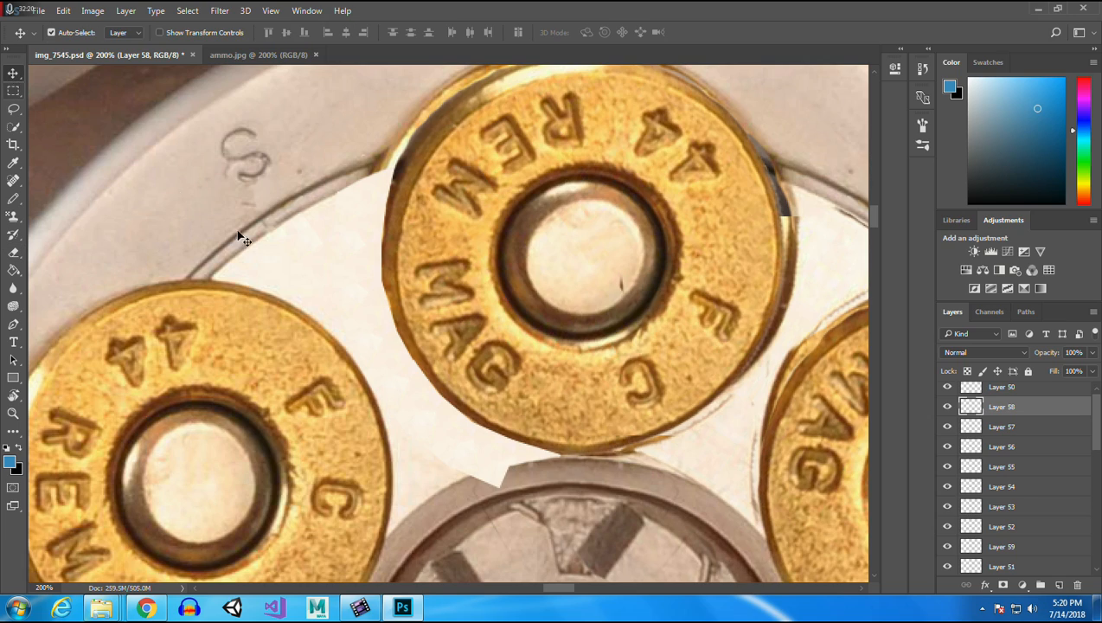
{"action": "left_click", "coordinate": [492, 474]}
{"action": "left_click", "coordinate": [13, 252]}
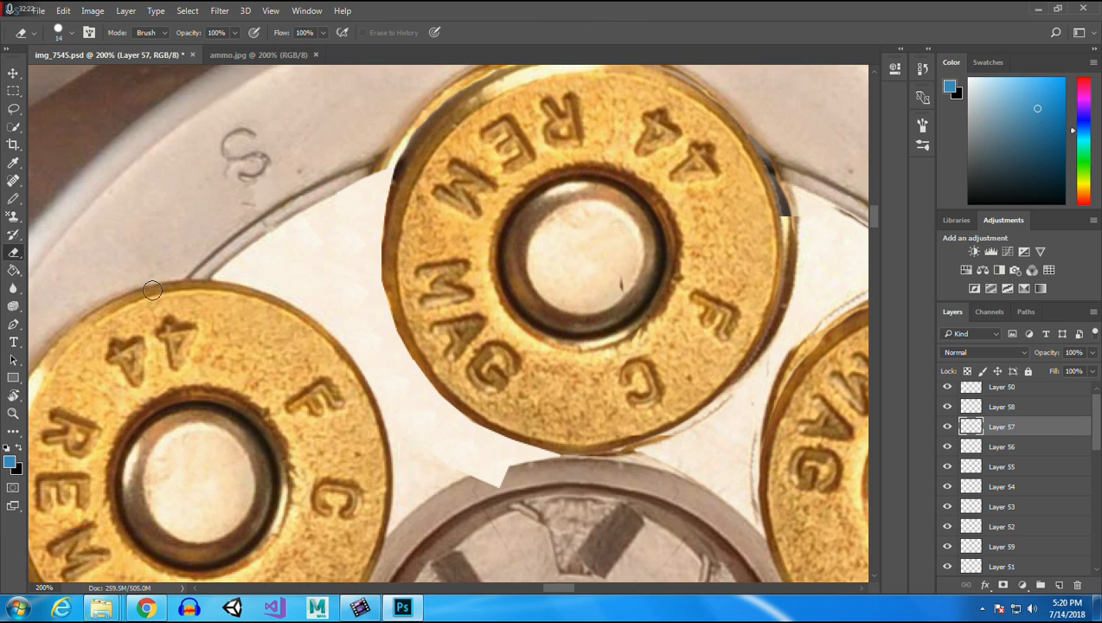
{"action": "left_click_drag", "start_coordinate": [473, 484], "coordinate": [505, 476]}
Erase the leftover rough edges of the Layer 58 and Layer 57 patches along the hub ring's outline.
{"action": "left_click", "coordinate": [13, 73]}
{"action": "left_click", "coordinate": [501, 470]}
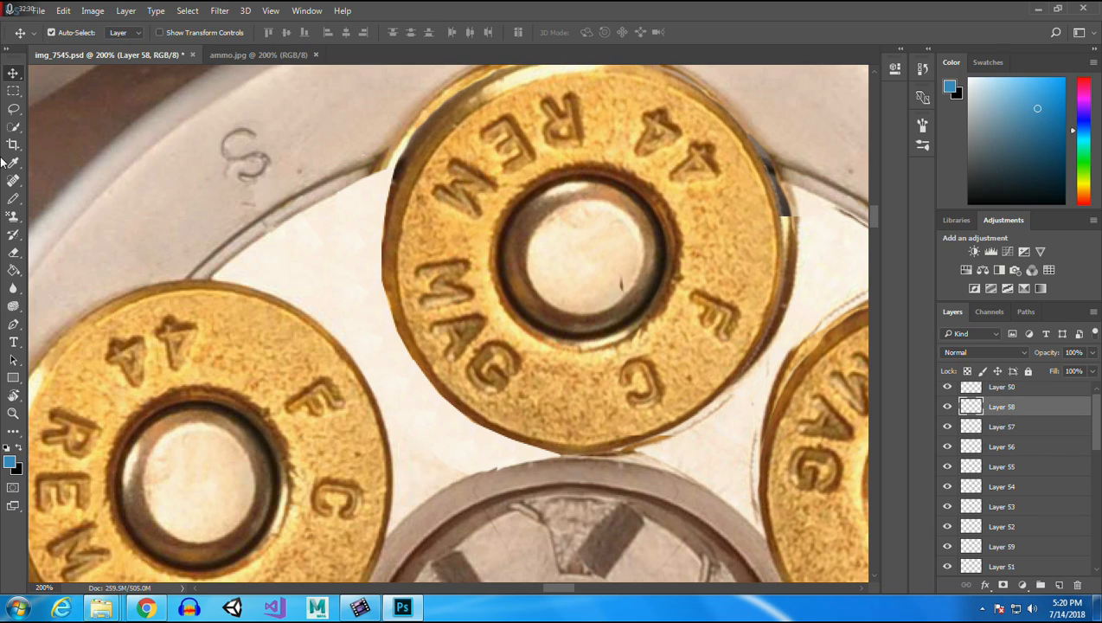
{"action": "left_click", "coordinate": [13, 252]}
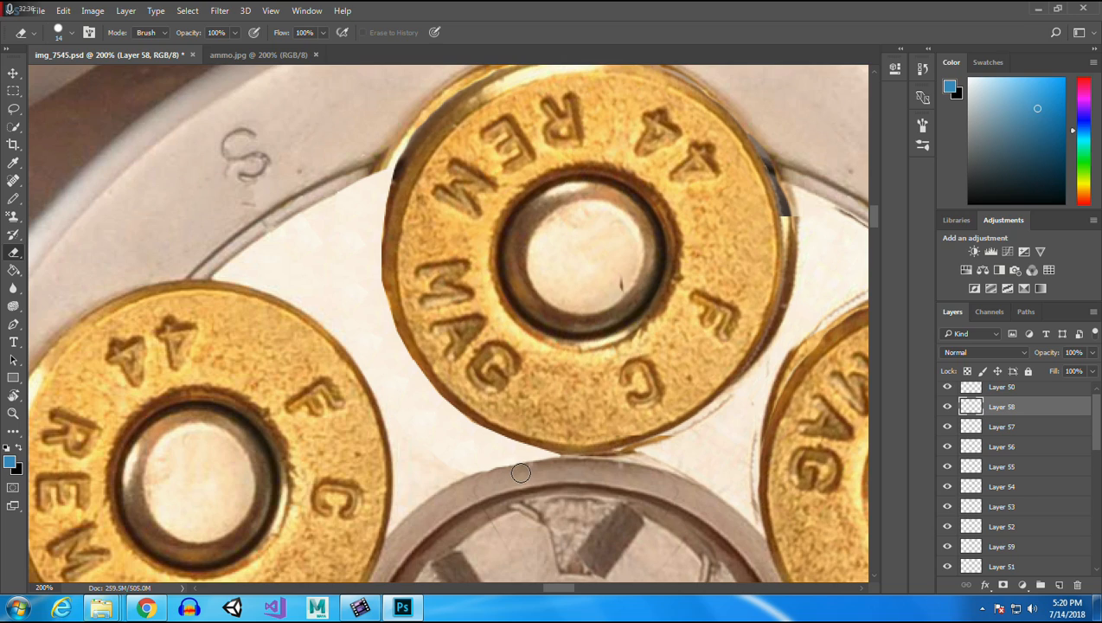
{"action": "left_click", "coordinate": [13, 73]}
{"action": "left_click", "coordinate": [487, 475]}
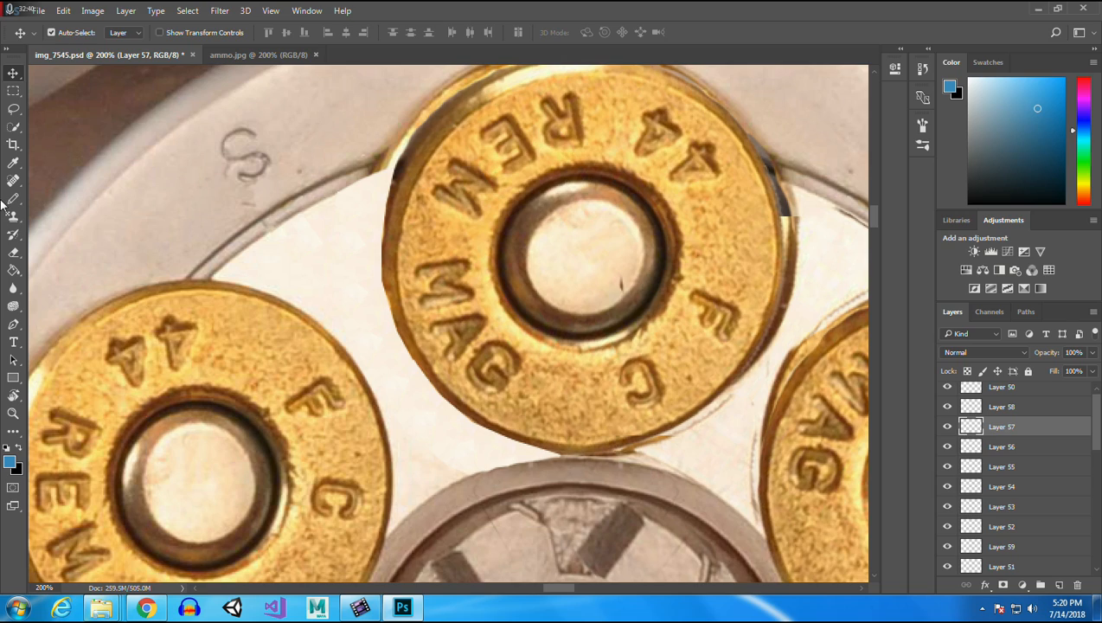
{"action": "left_click", "coordinate": [13, 252]}
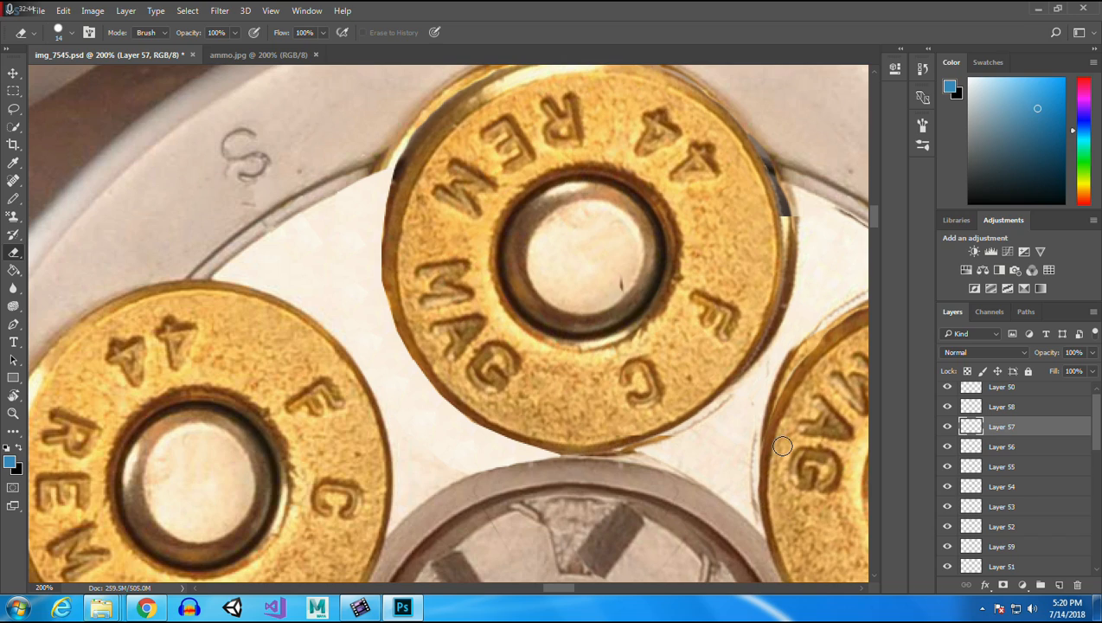
Duplicate Layer 50 and shift the copy slightly toward the top cartridge to cover the fringe on its right edge.
{"action": "left_click", "coordinate": [13, 73]}
{"action": "left_click", "coordinate": [707, 444]}
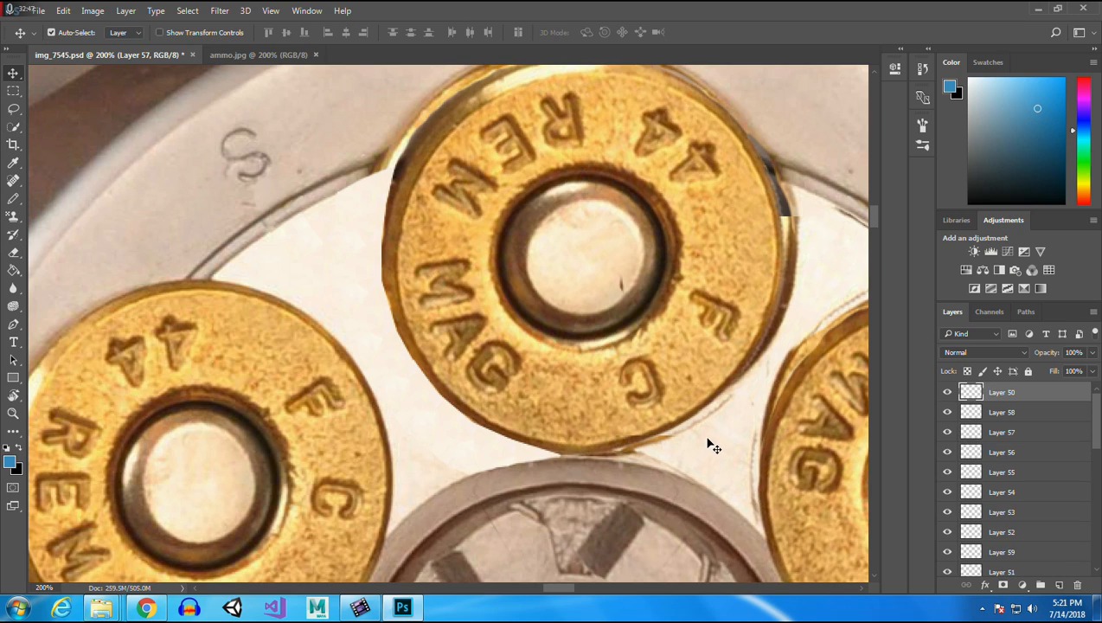
{"action": "left_click", "coordinate": [13, 90]}
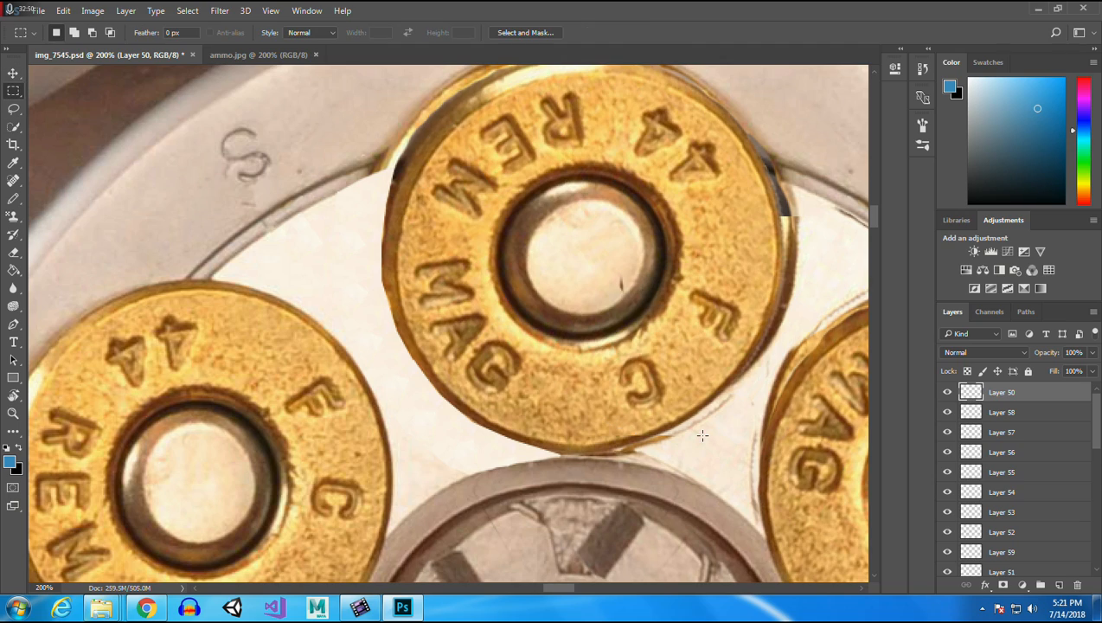
{"action": "left_click", "coordinate": [12, 74]}
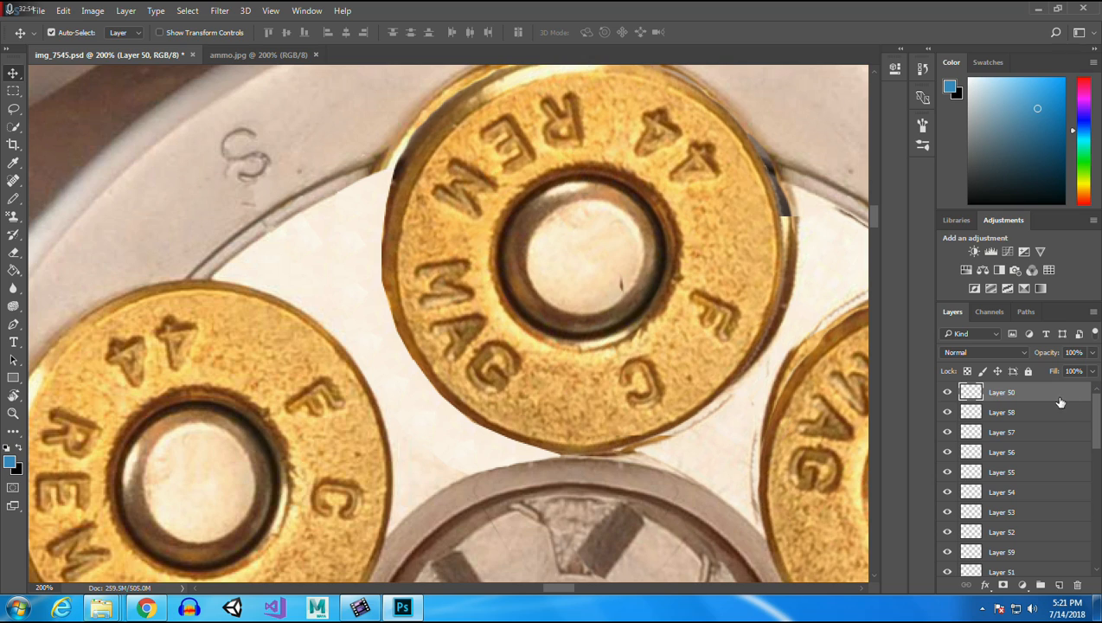
{"action": "right_click", "coordinate": [1007, 396]}
{"action": "left_click", "coordinate": [761, 149]}
{"action": "key", "text": "Return"}
{"action": "left_click_drag", "start_coordinate": [829, 277], "coordinate": [814, 275]}
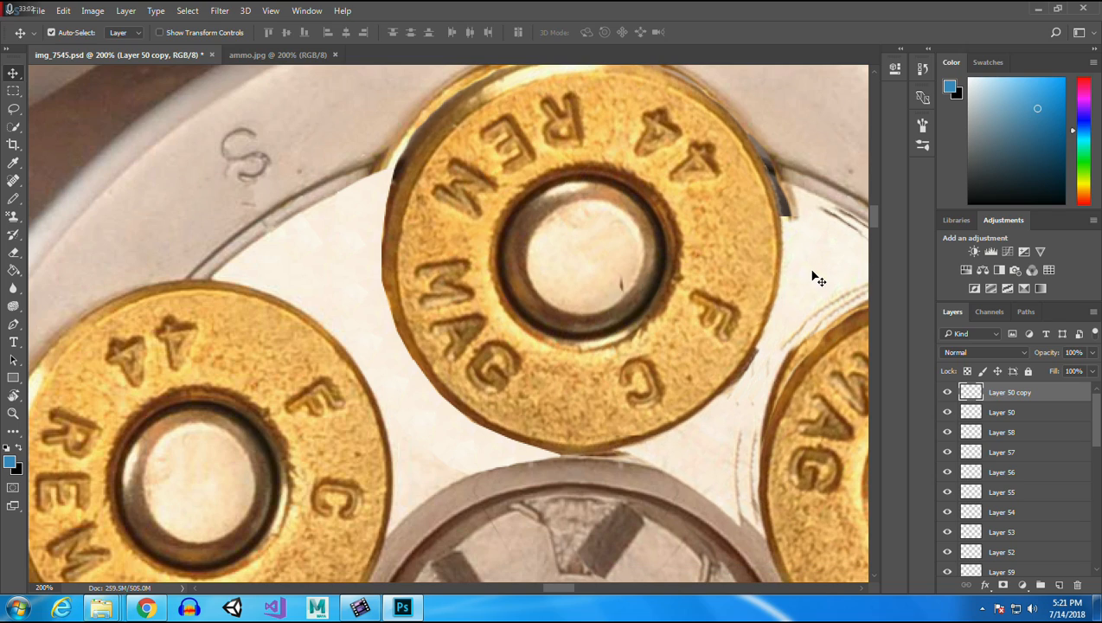
Erase the doubled outlines of the Layer 50 copy beside the right cartridge's left and upper-left edges.
{"action": "left_click", "coordinate": [13, 252]}
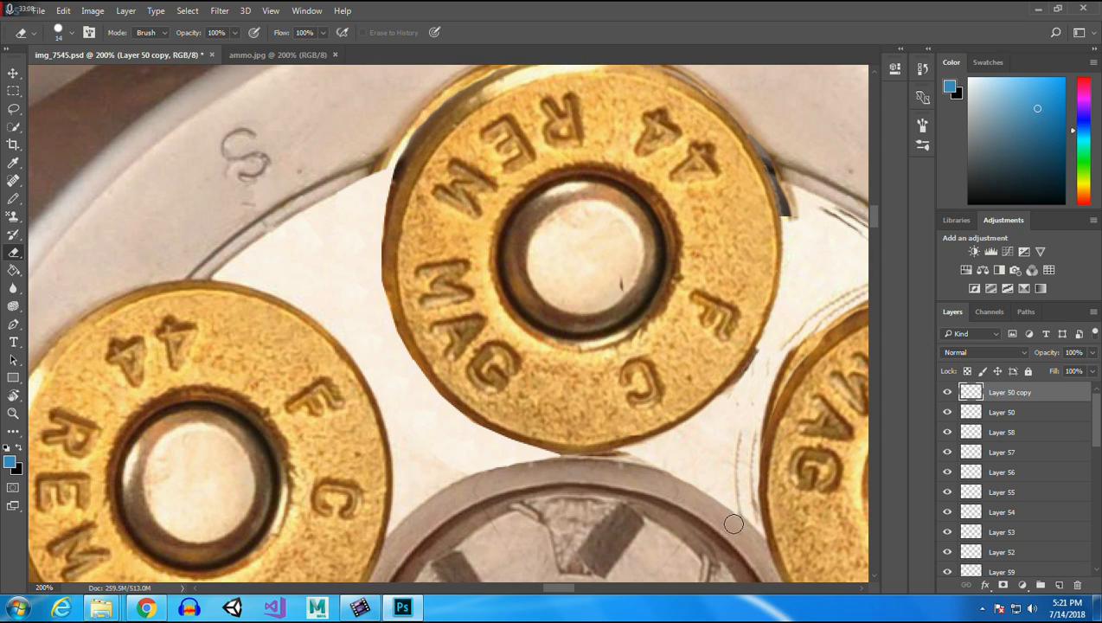
{"action": "left_click_drag", "start_coordinate": [736, 432], "coordinate": [741, 501]}
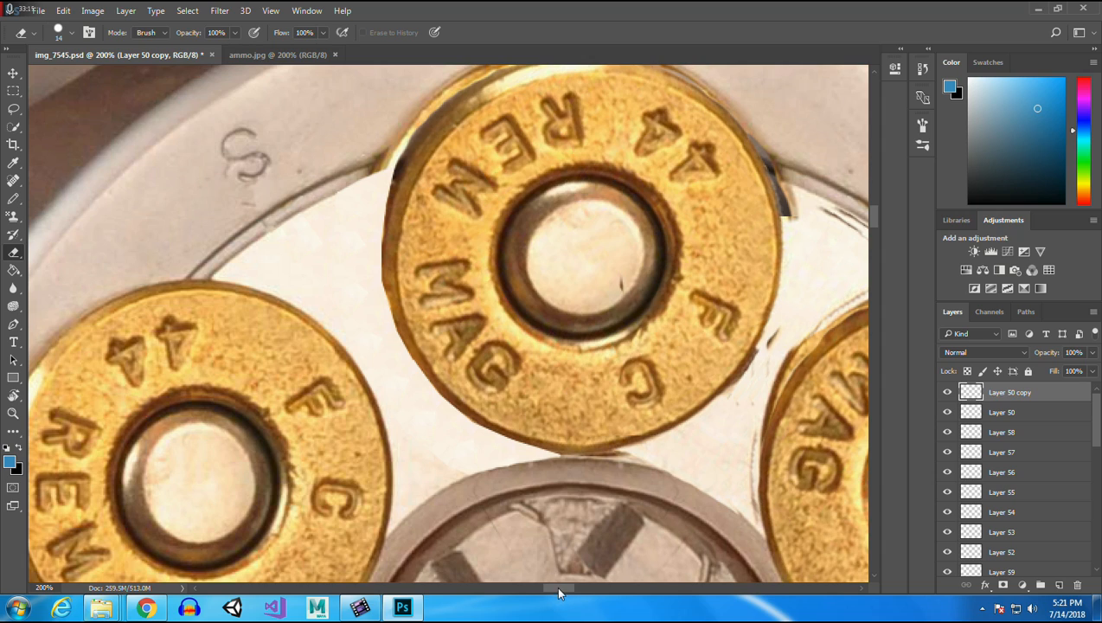
{"action": "left_click_drag", "start_coordinate": [559, 590], "coordinate": [567, 590]}
{"action": "mouse_move", "coordinate": [610, 275]}
{"action": "left_mouse_down"}
{"action": "mouse_move", "coordinate": [610, 249]}
{"action": "mouse_move", "coordinate": [551, 212]}
{"action": "mouse_move", "coordinate": [577, 294]}
{"action": "left_mouse_up"}
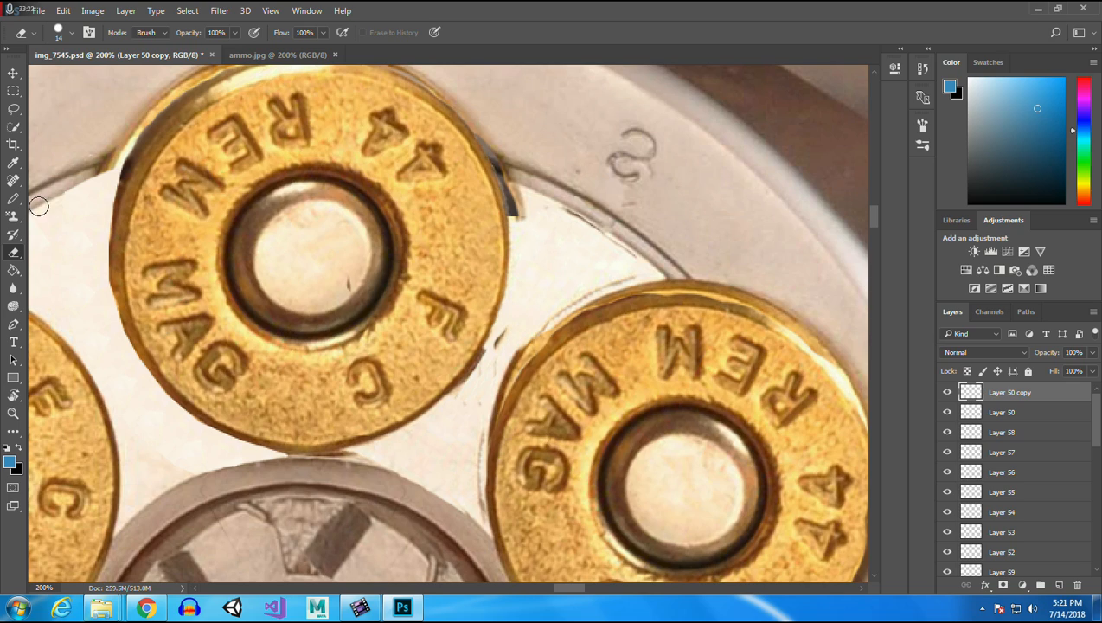
Copy a small rectangle of Layer 50 copy's light metal to a new layer and place it over the dark fringe at the top cartridge's right edge.
{"action": "left_click", "coordinate": [13, 91]}
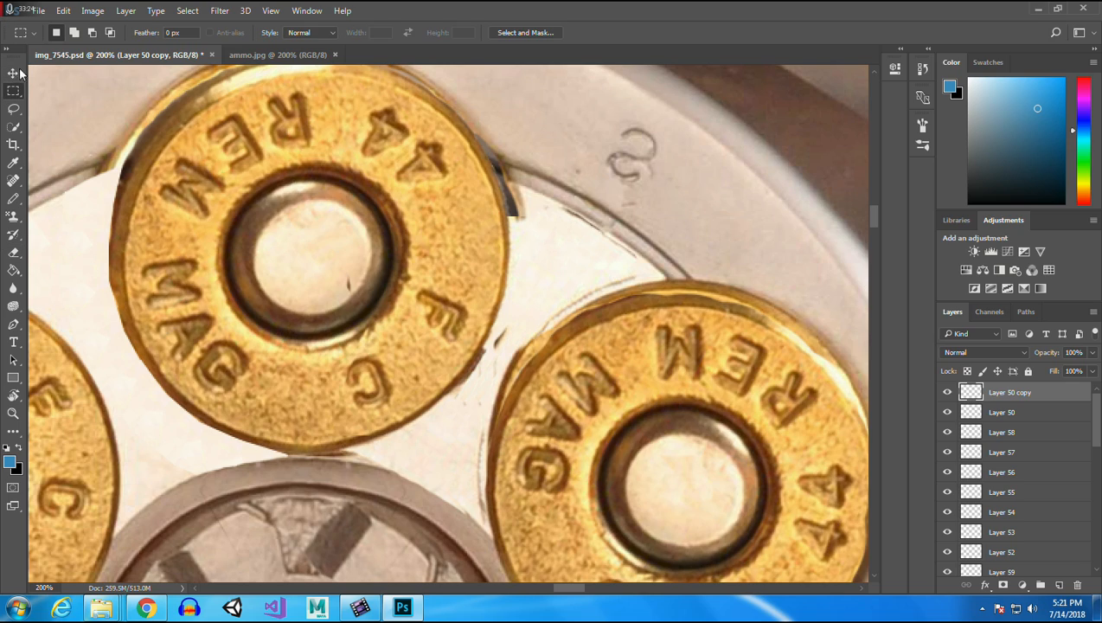
{"action": "left_click", "coordinate": [15, 72]}
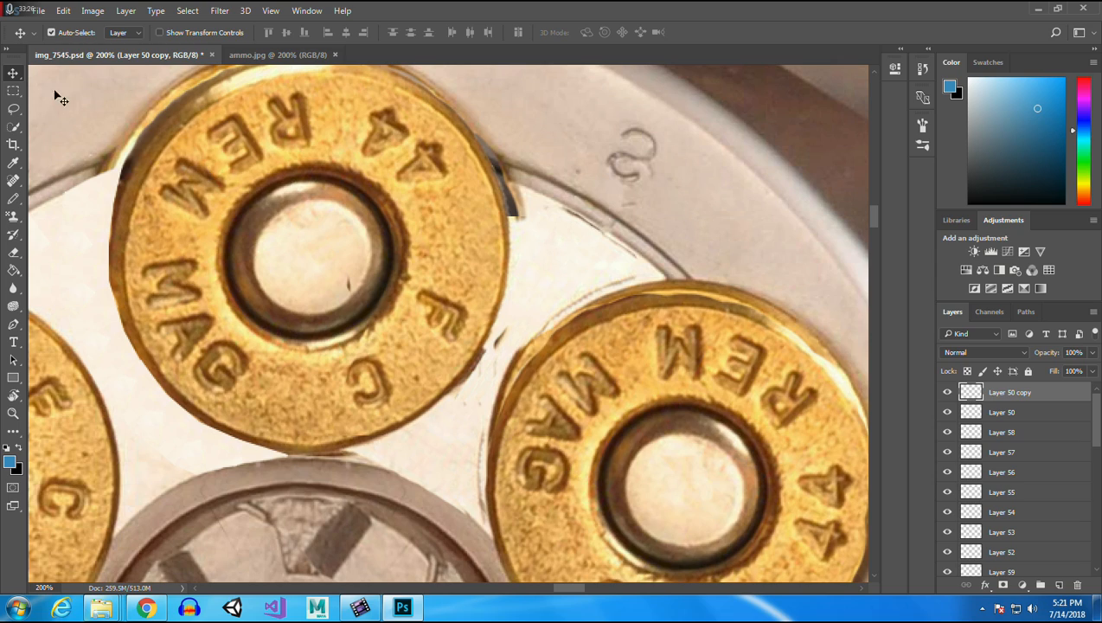
{"action": "left_click", "coordinate": [13, 91]}
{"action": "left_click_drag", "start_coordinate": [535, 228], "coordinate": [573, 283]}
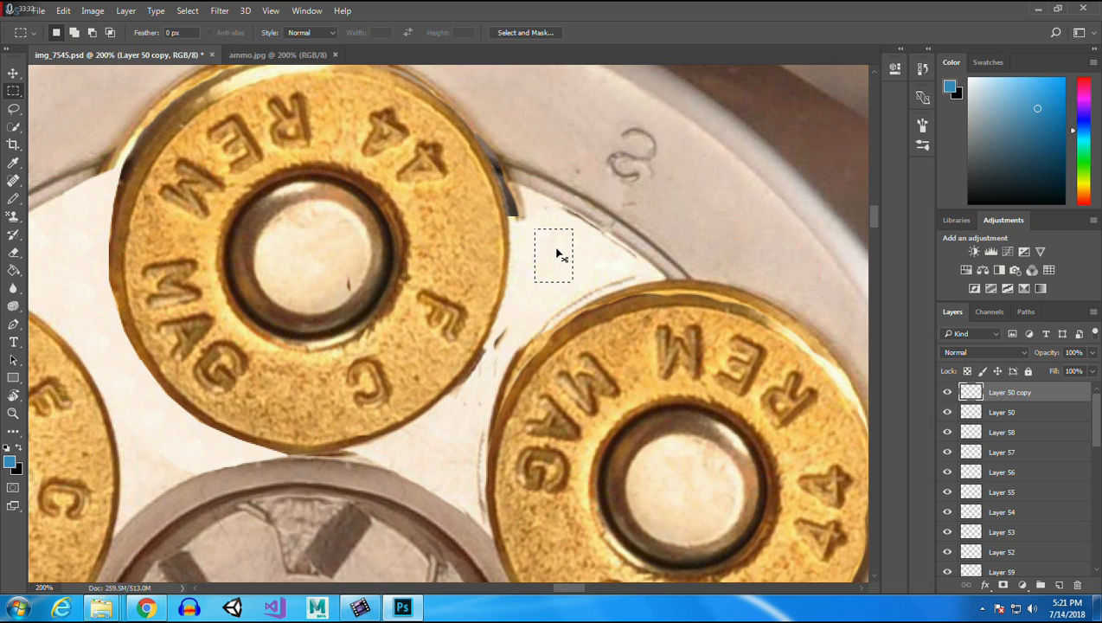
{"action": "key", "text": "ctrl+j"}
{"action": "left_click", "coordinate": [12, 74]}
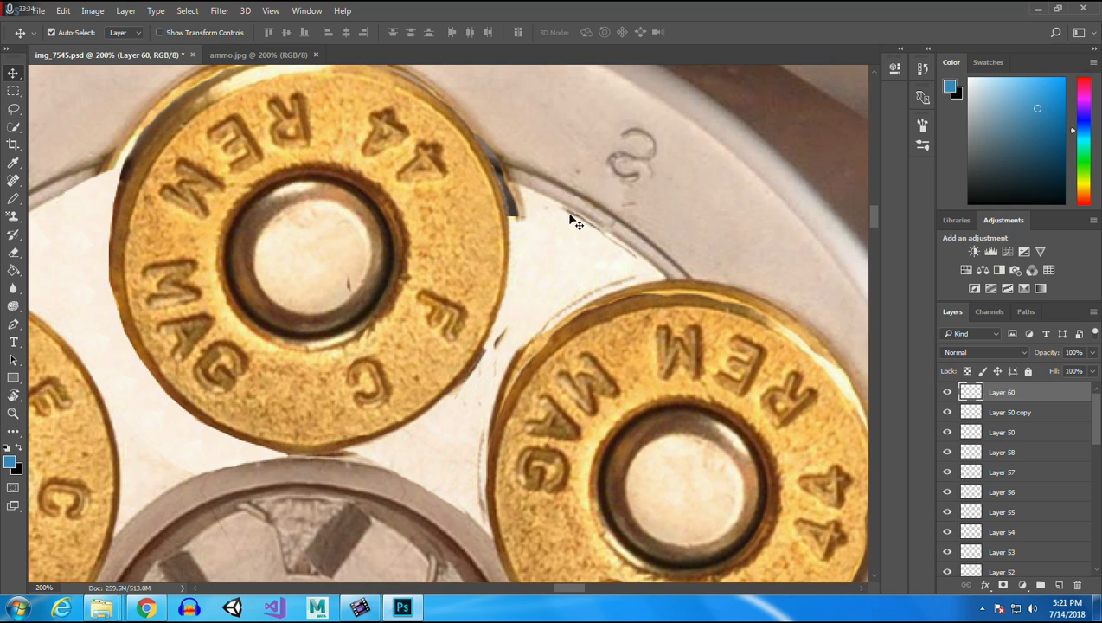
{"action": "left_click_drag", "start_coordinate": [546, 258], "coordinate": [515, 205]}
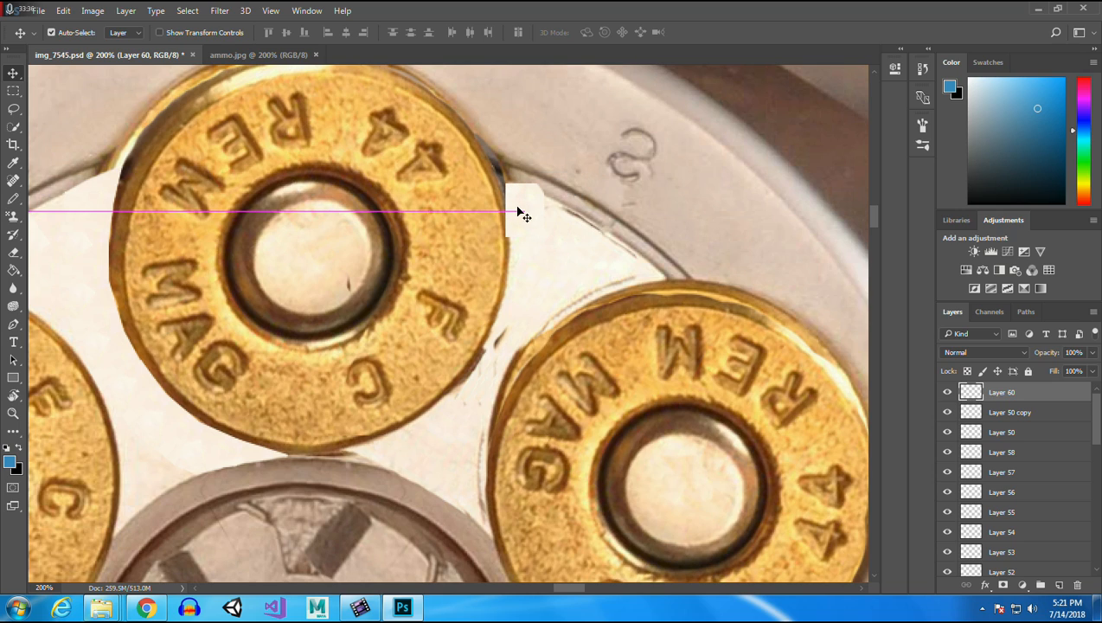
Rotate the Layer 60 patch about -8.35° along the top cartridge's edge and erase its corner overhanging the cylinder's rim line.
{"action": "left_click", "coordinate": [64, 10]}
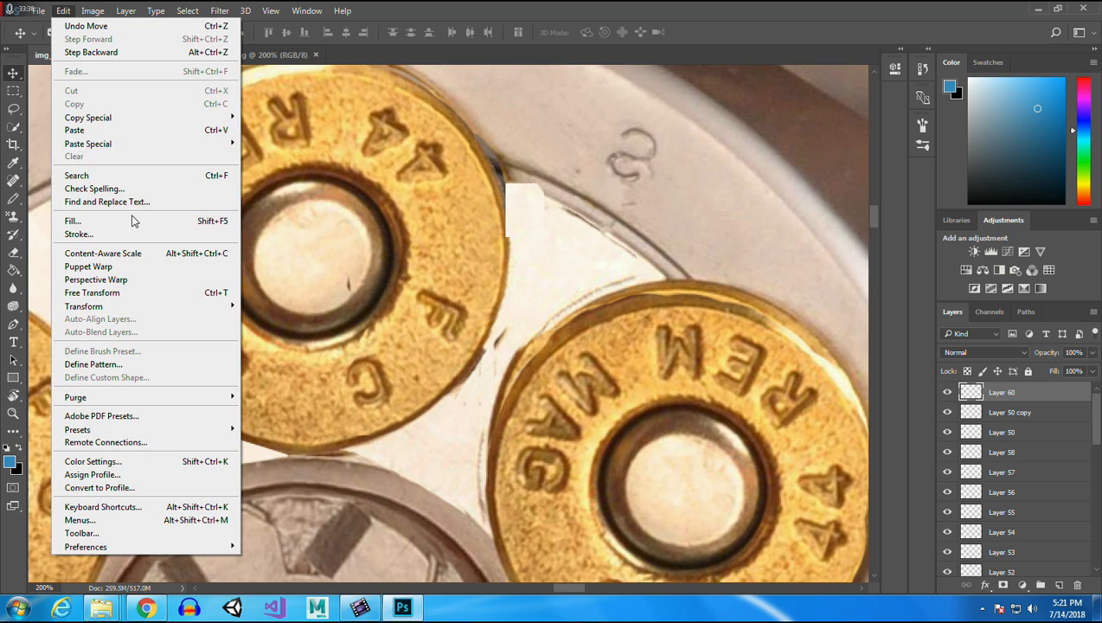
{"action": "mouse_move", "coordinate": [138, 306]}
{"action": "left_click", "coordinate": [270, 337]}
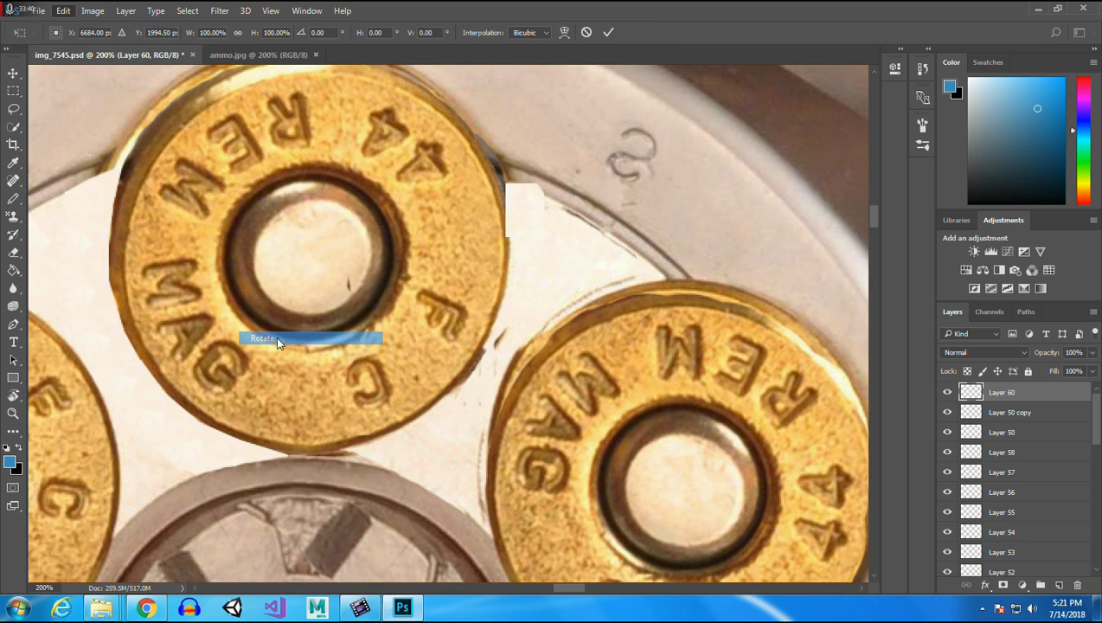
{"action": "left_click_drag", "start_coordinate": [528, 183], "coordinate": [524, 182]}
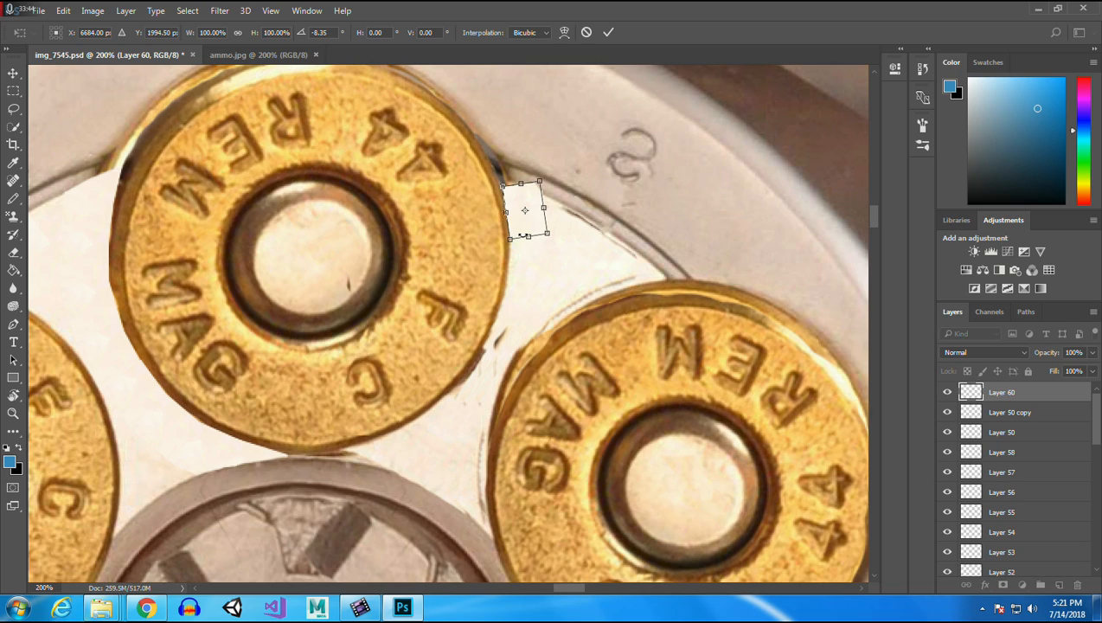
{"action": "double_click", "coordinate": [532, 231]}
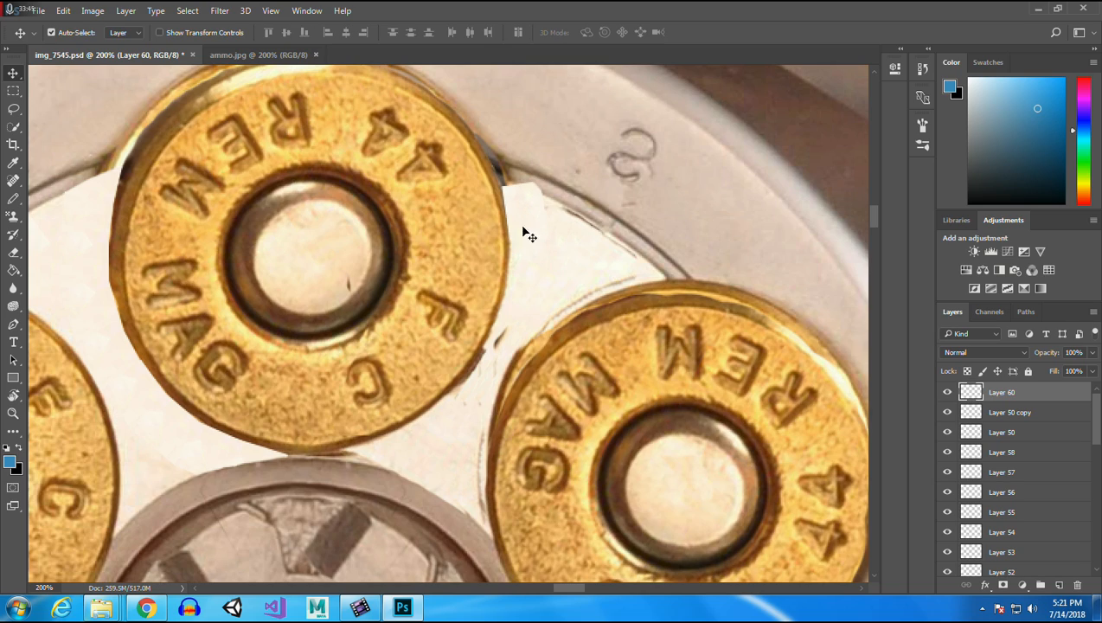
{"action": "left_click", "coordinate": [13, 252]}
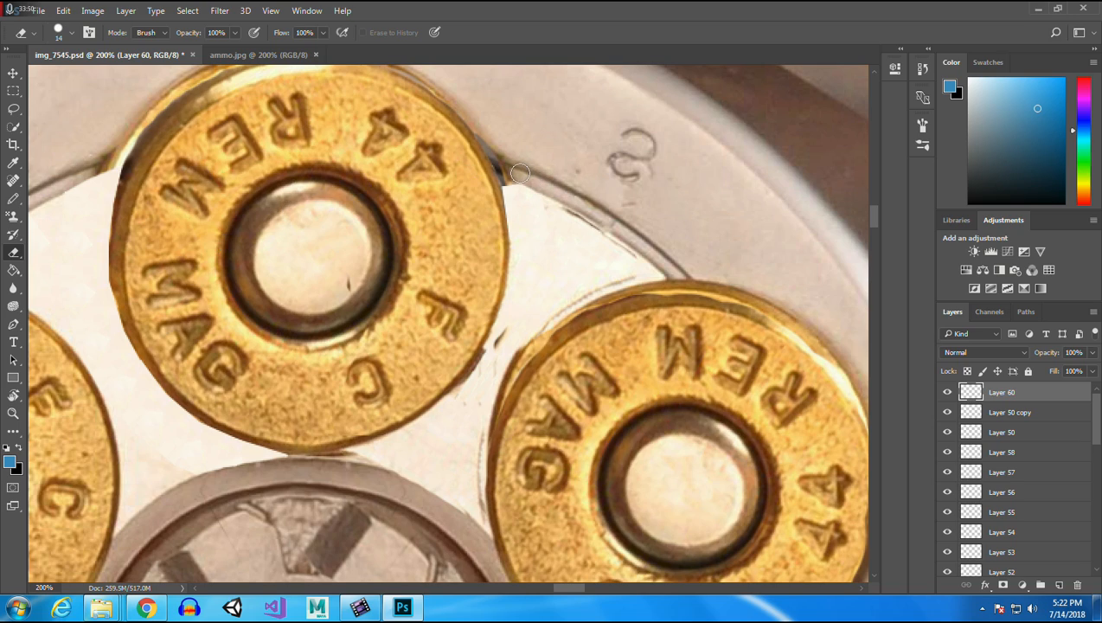
Copy the trimmed Layer 60 patch and place three copies side by side along the rim line toward the right cartridge.
{"action": "left_click", "coordinate": [14, 71]}
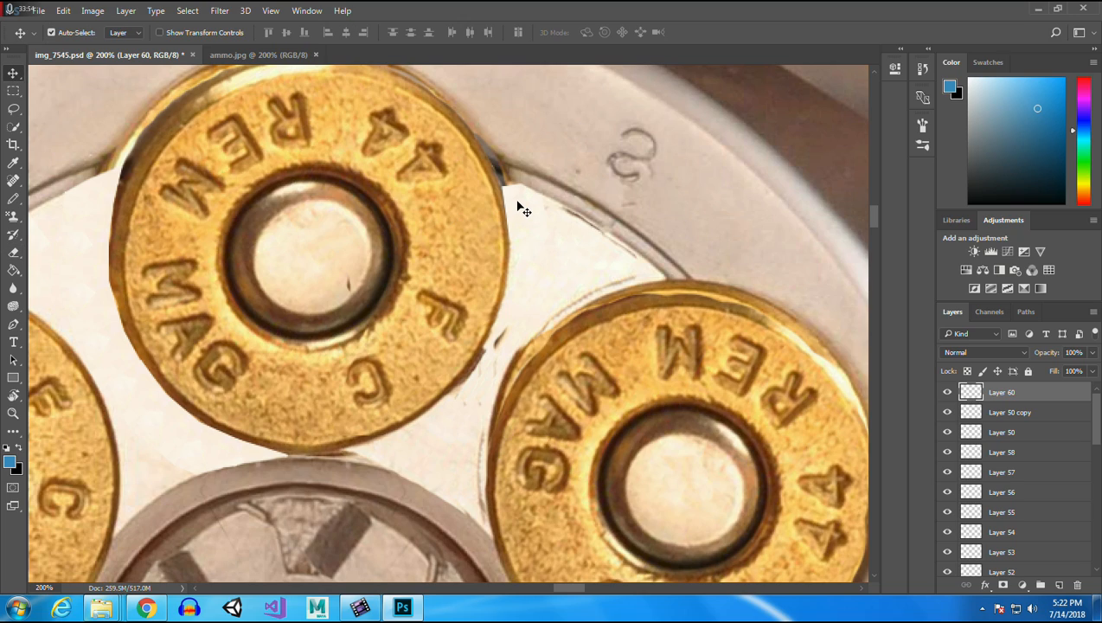
{"action": "key", "text": "ctrl"}
{"action": "left_click", "coordinate": [12, 90]}
{"action": "left_click_drag", "start_coordinate": [470, 168], "coordinate": [568, 260]}
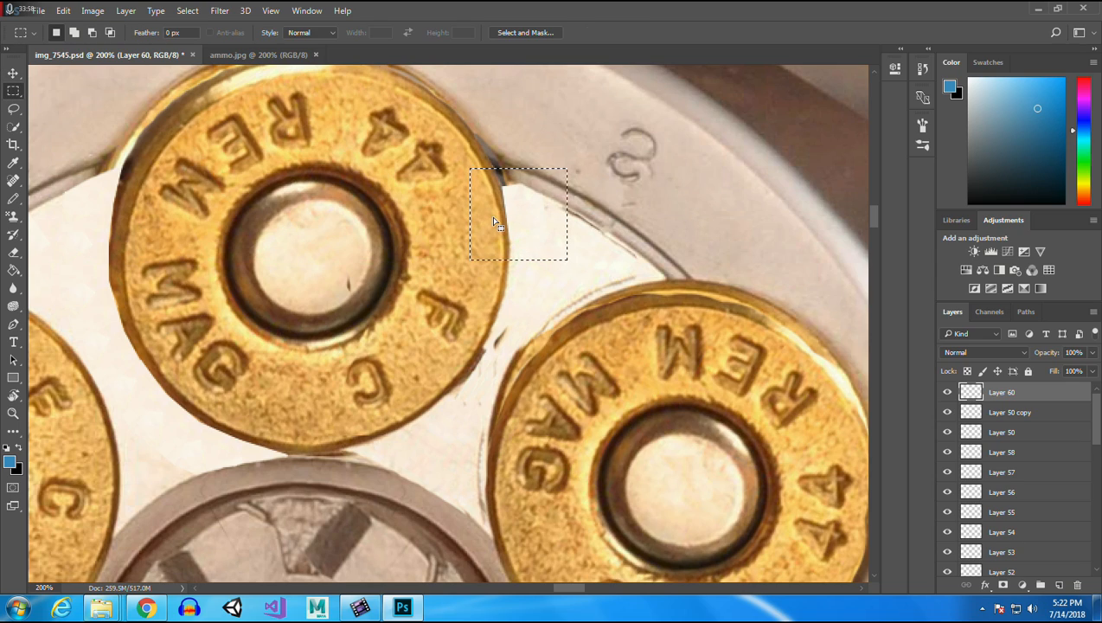
{"action": "key", "text": "ctrl+j"}
{"action": "key", "text": "v"}
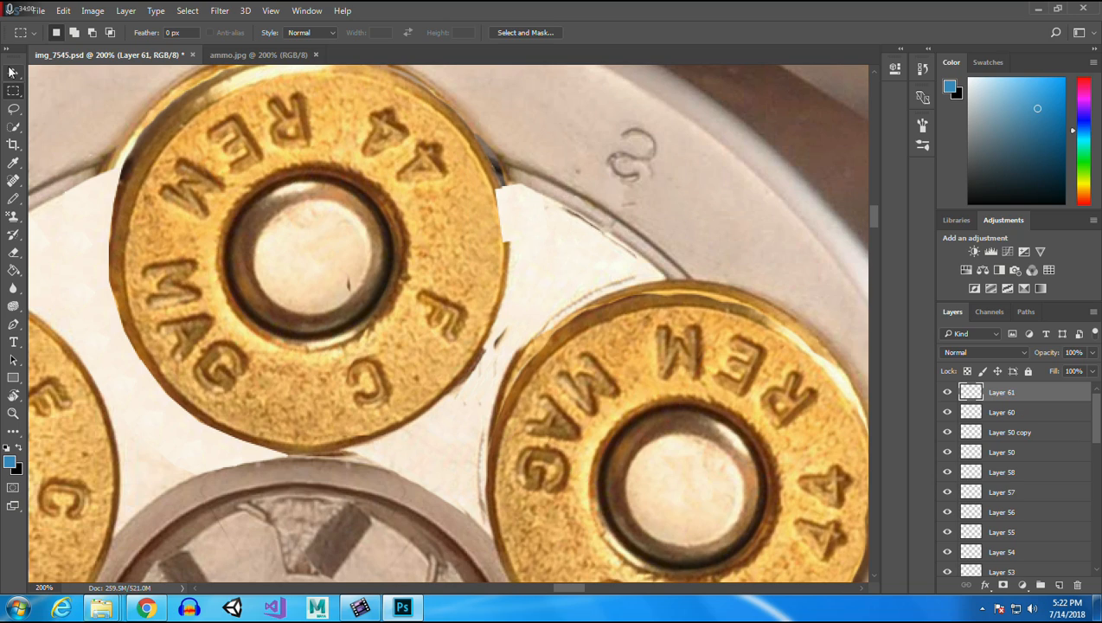
{"action": "left_click_drag", "start_coordinate": [522, 227], "coordinate": [562, 234]}
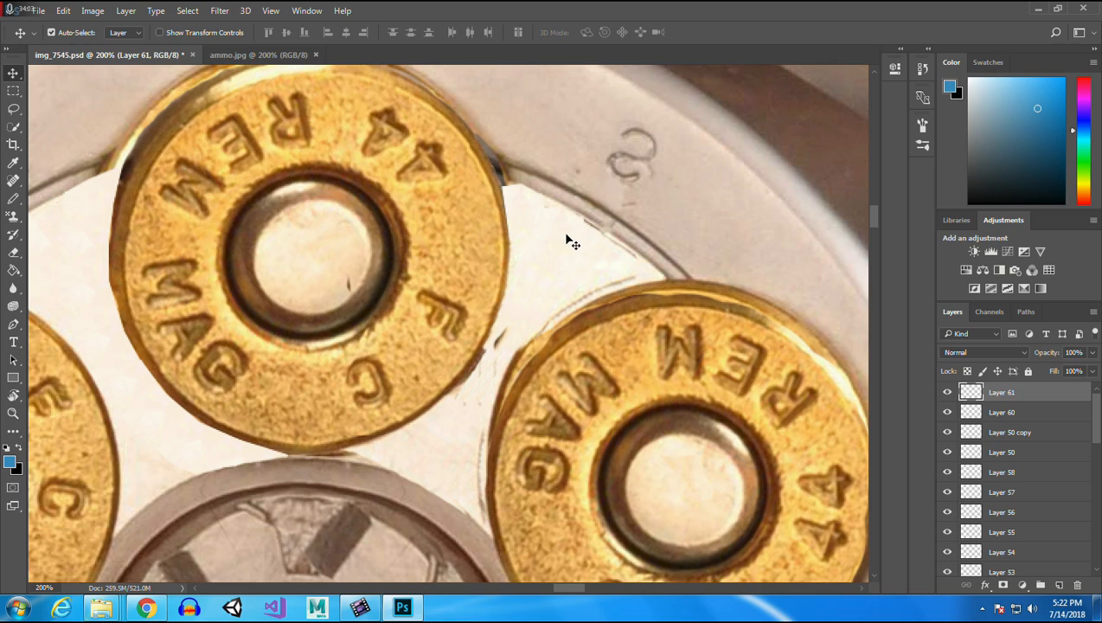
{"action": "key", "text": "ctrl+v"}
{"action": "left_click_drag", "start_coordinate": [451, 327], "coordinate": [583, 240]}
{"action": "key", "text": "ctrl+v"}
{"action": "left_click_drag", "start_coordinate": [446, 325], "coordinate": [596, 253]}
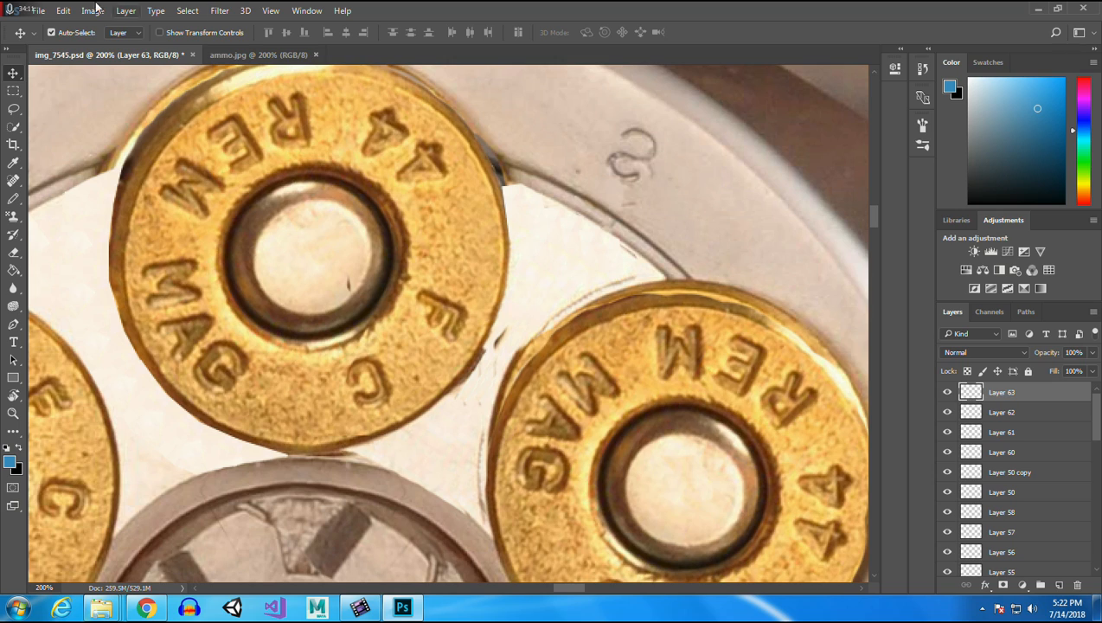
Rotate the Layer 63 patch clockwise so that its upper edge follows the sloping rim line.
{"action": "left_click", "coordinate": [63, 10]}
{"action": "mouse_move", "coordinate": [124, 306]}
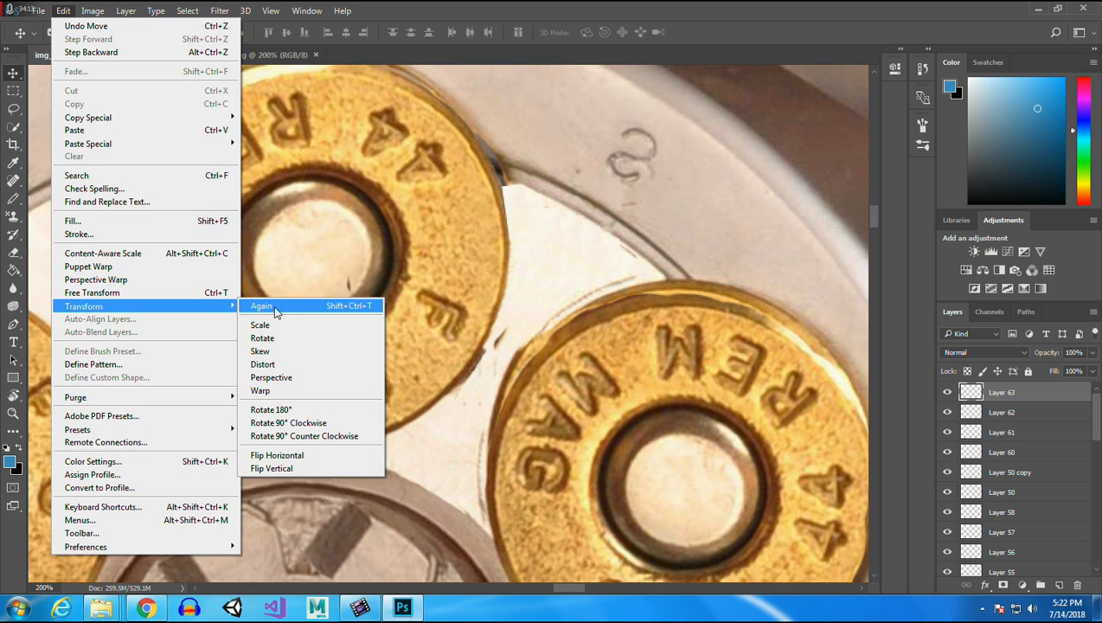
{"action": "left_click", "coordinate": [263, 338]}
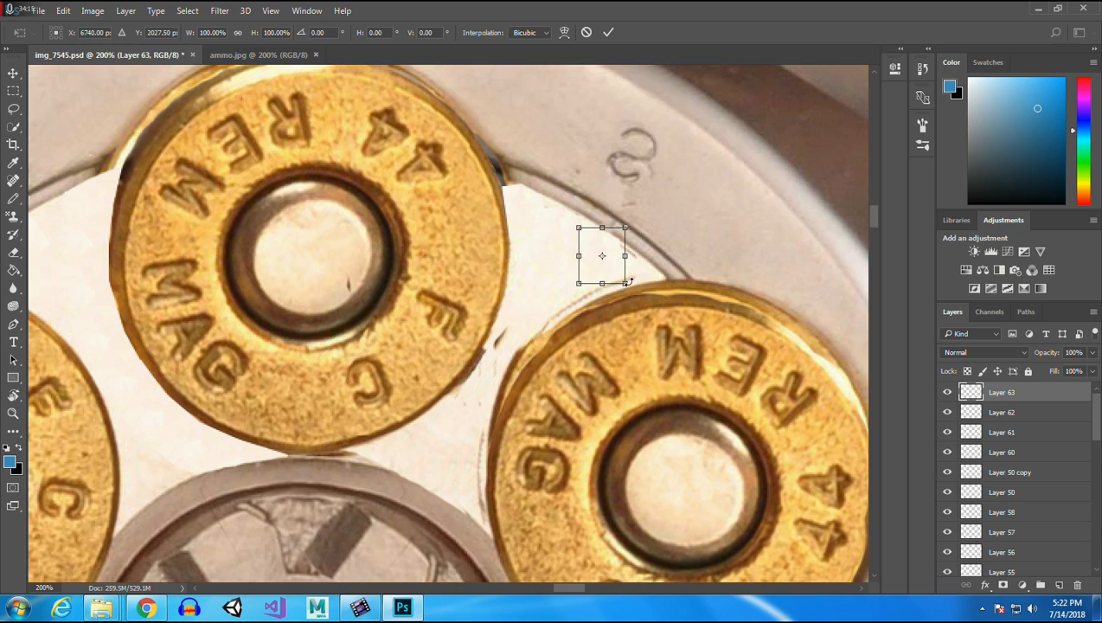
{"action": "mouse_move", "coordinate": [625, 283]}
{"action": "left_mouse_down"}
{"action": "mouse_move", "coordinate": [522, 270]}
{"action": "mouse_move", "coordinate": [443, 315]}
{"action": "mouse_move", "coordinate": [616, 265]}
{"action": "left_mouse_up"}
{"action": "key", "text": "Return"}
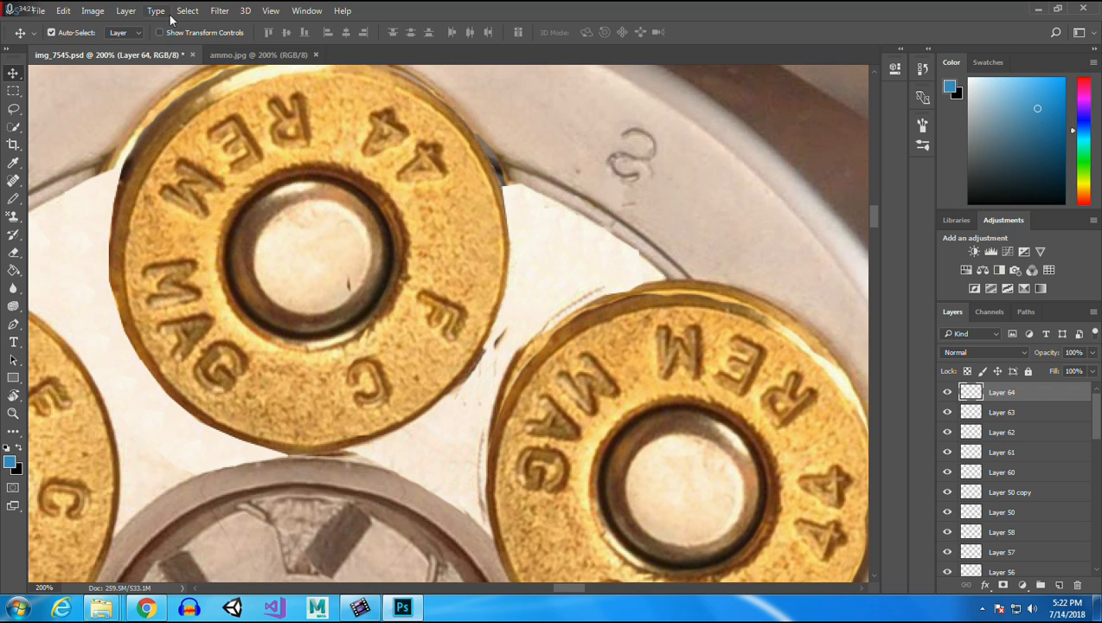
Rotate the Layer 64 patch about 10.77°, nudge it down slightly, and erase its edge overhanging the right cartridge.
{"action": "left_click", "coordinate": [63, 11]}
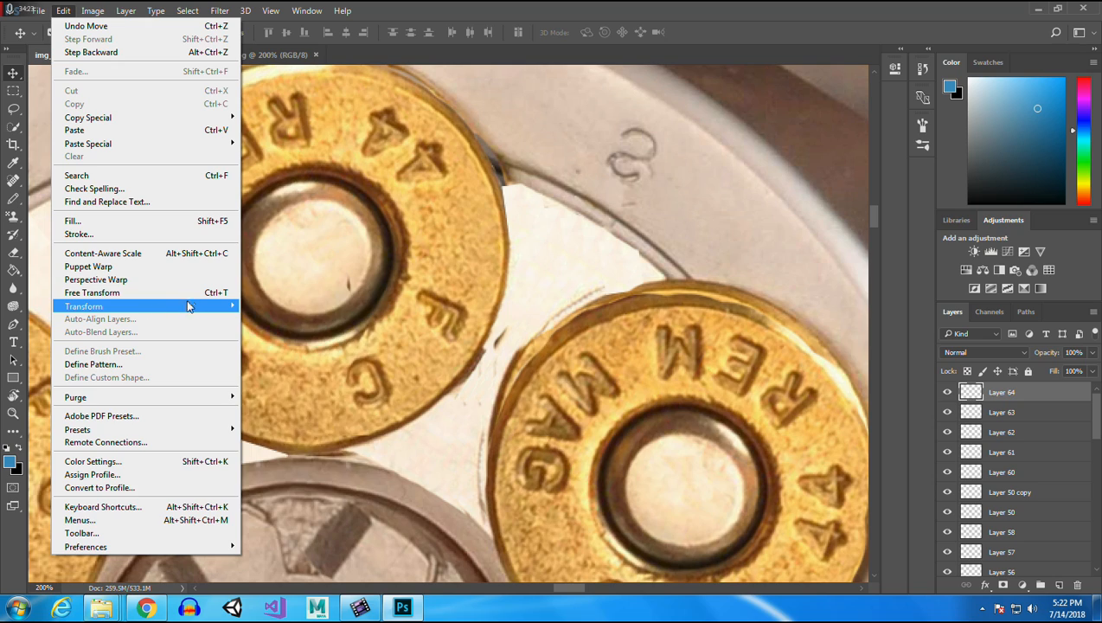
{"action": "mouse_move", "coordinate": [192, 304]}
{"action": "left_click", "coordinate": [262, 337]}
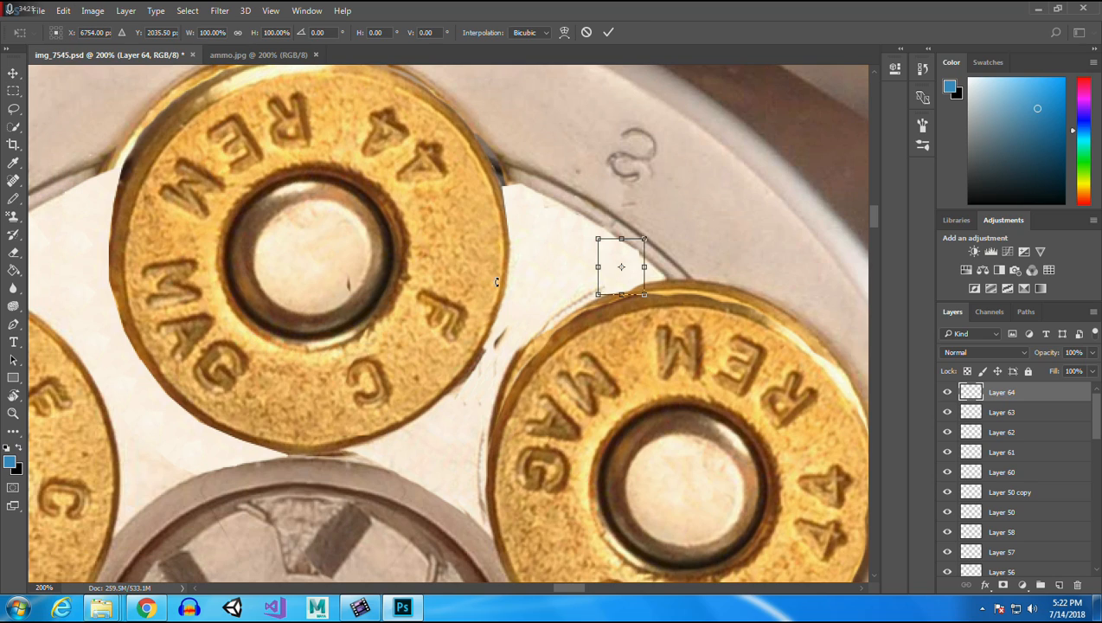
{"action": "left_click_drag", "start_coordinate": [641, 295], "coordinate": [638, 255]}
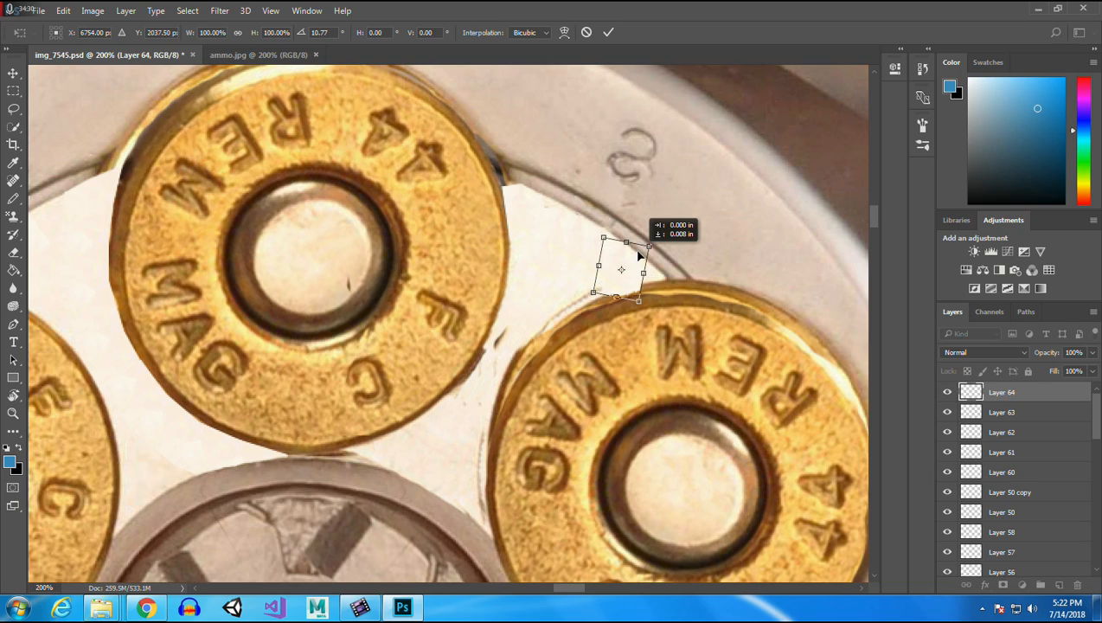
{"action": "key", "text": "Return"}
{"action": "key", "text": "e"}
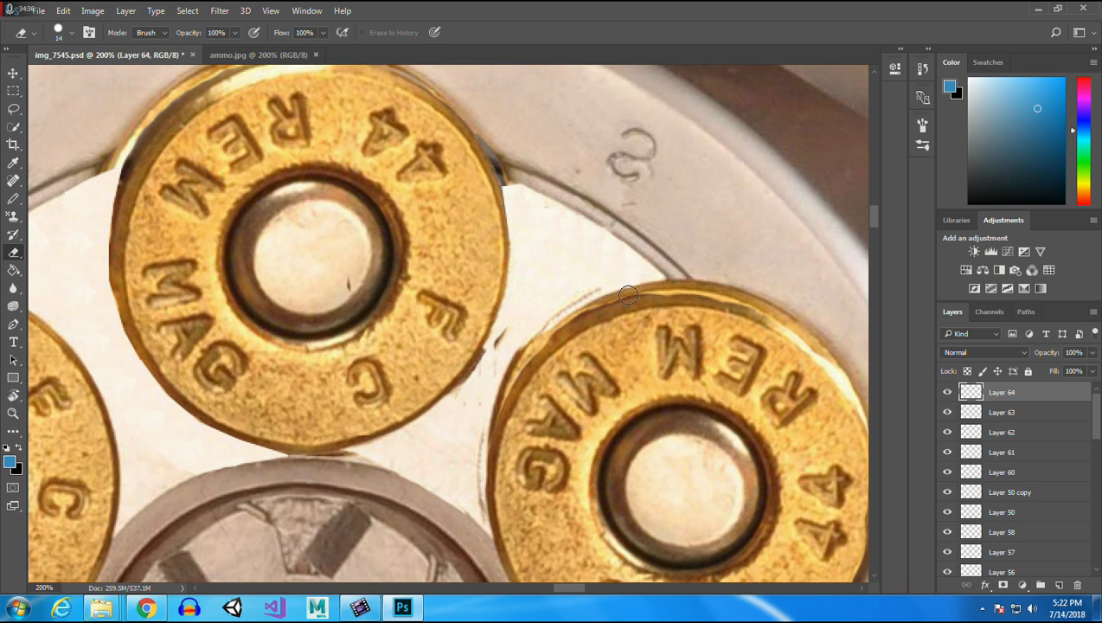
Paste seven more metal patches and line them up along the right cartridge's upper-left edge, down to the gap beside the top cartridge.
{"action": "left_click", "coordinate": [13, 72]}
{"action": "key", "text": "ctrl+v"}
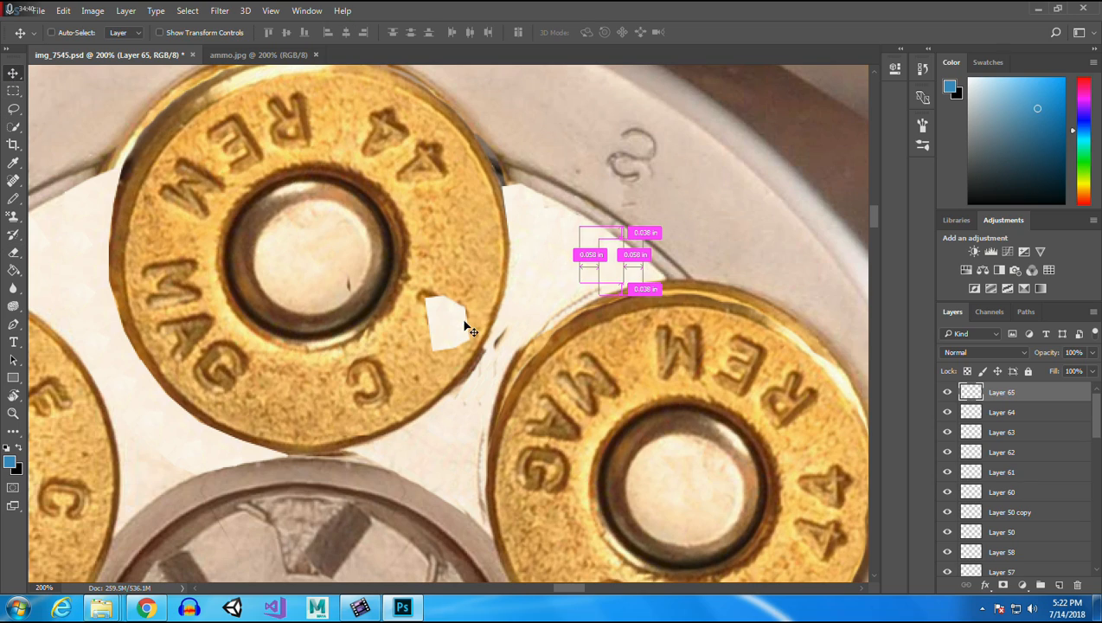
{"action": "left_click_drag", "start_coordinate": [436, 316], "coordinate": [587, 267]}
{"action": "key", "text": "ctrl+v"}
{"action": "left_click_drag", "start_coordinate": [458, 314], "coordinate": [567, 284]}
{"action": "key", "text": "ctrl+v"}
{"action": "left_click_drag", "start_coordinate": [464, 312], "coordinate": [552, 295]}
{"action": "key", "text": "ctrl+v"}
{"action": "left_click_drag", "start_coordinate": [457, 314], "coordinate": [543, 301]}
{"action": "key", "text": "ctrl+v"}
{"action": "left_click_drag", "start_coordinate": [448, 329], "coordinate": [527, 312]}
{"action": "key", "text": "ctrl+v"}
{"action": "left_click_drag", "start_coordinate": [456, 329], "coordinate": [533, 325]}
{"action": "key", "text": "ctrl+v"}
{"action": "left_click_drag", "start_coordinate": [458, 332], "coordinate": [506, 336]}
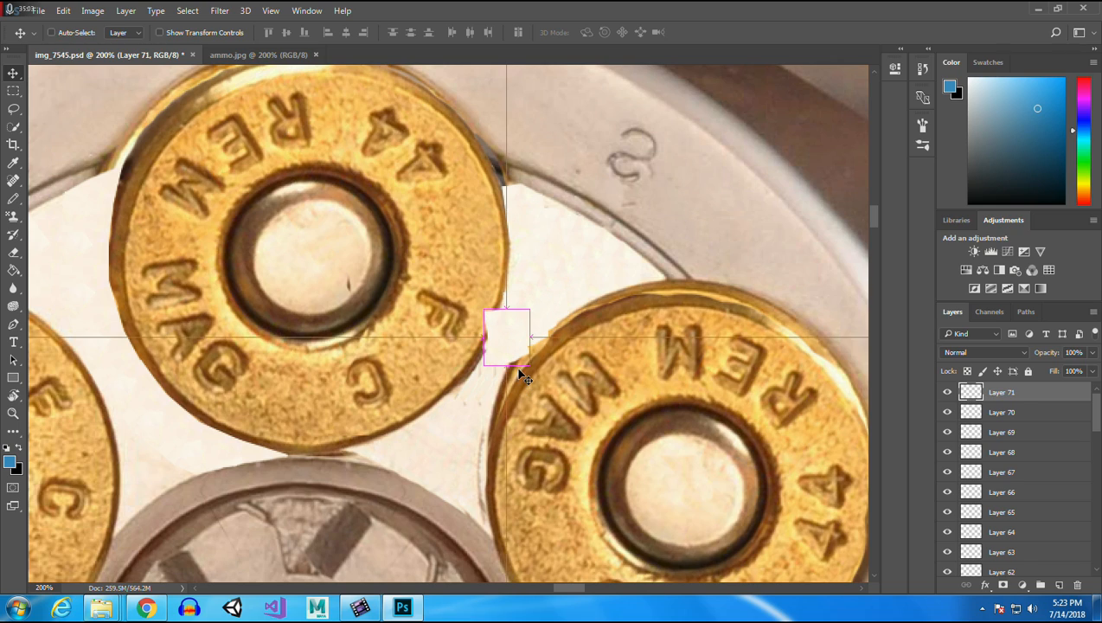
Paste four more metal patches and stack them over the flaws between the right cartridge's left edge and the hub ring.
{"action": "key", "text": "ctrl+v"}
{"action": "left_click_drag", "start_coordinate": [458, 305], "coordinate": [462, 438]}
{"action": "key", "text": "ctrl+v"}
{"action": "left_click_drag", "start_coordinate": [443, 334], "coordinate": [472, 495]}
{"action": "key", "text": "ctrl+v"}
{"action": "left_click_drag", "start_coordinate": [433, 350], "coordinate": [455, 493]}
{"action": "key", "text": "ctrl+v"}
{"action": "left_click_drag", "start_coordinate": [441, 334], "coordinate": [459, 522]}
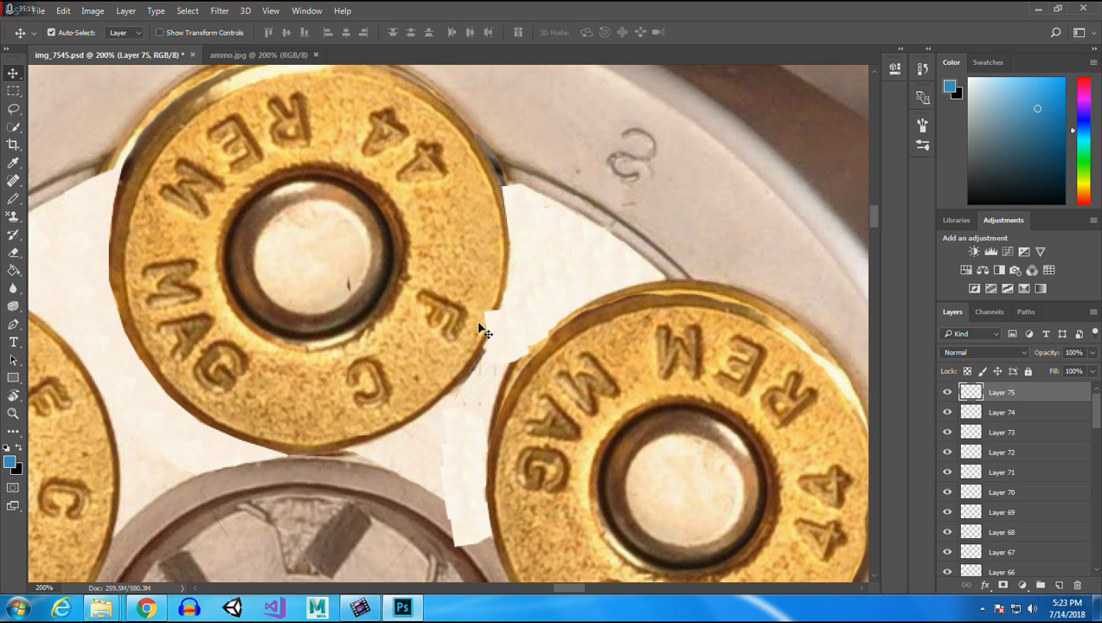
Erase the parts of the Layer 75 and Layer 74 patches that overhang the central hub ring.
{"action": "left_click", "coordinate": [13, 252]}
{"action": "mouse_move", "coordinate": [446, 522]}
{"action": "left_mouse_down"}
{"action": "mouse_move", "coordinate": [477, 554]}
{"action": "mouse_move", "coordinate": [443, 512]}
{"action": "mouse_move", "coordinate": [480, 541]}
{"action": "left_mouse_up"}
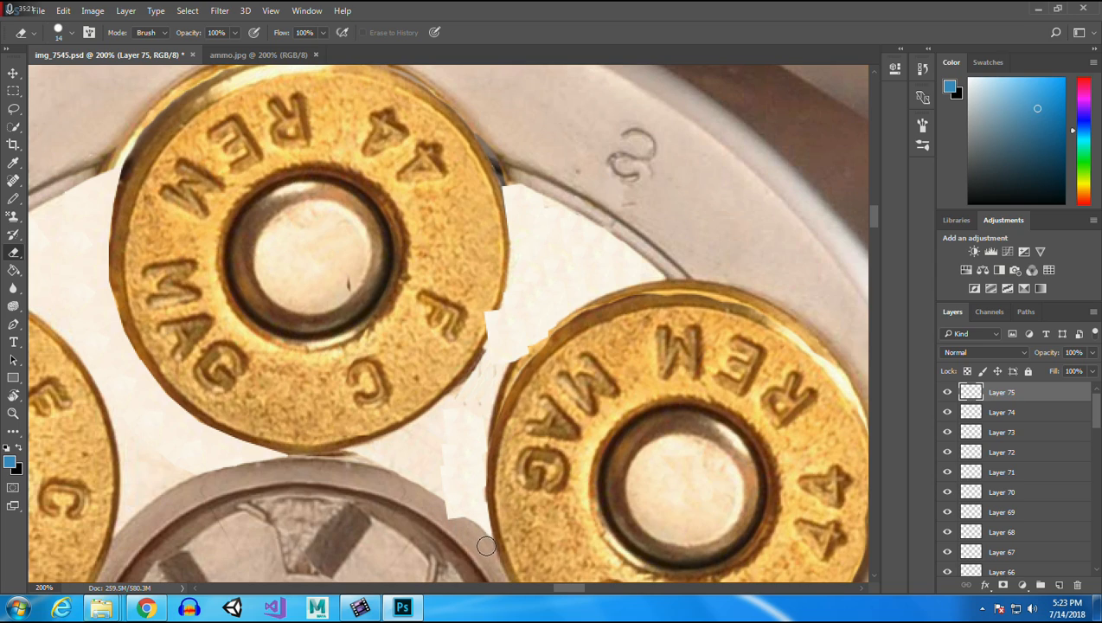
{"action": "left_click", "coordinate": [13, 73]}
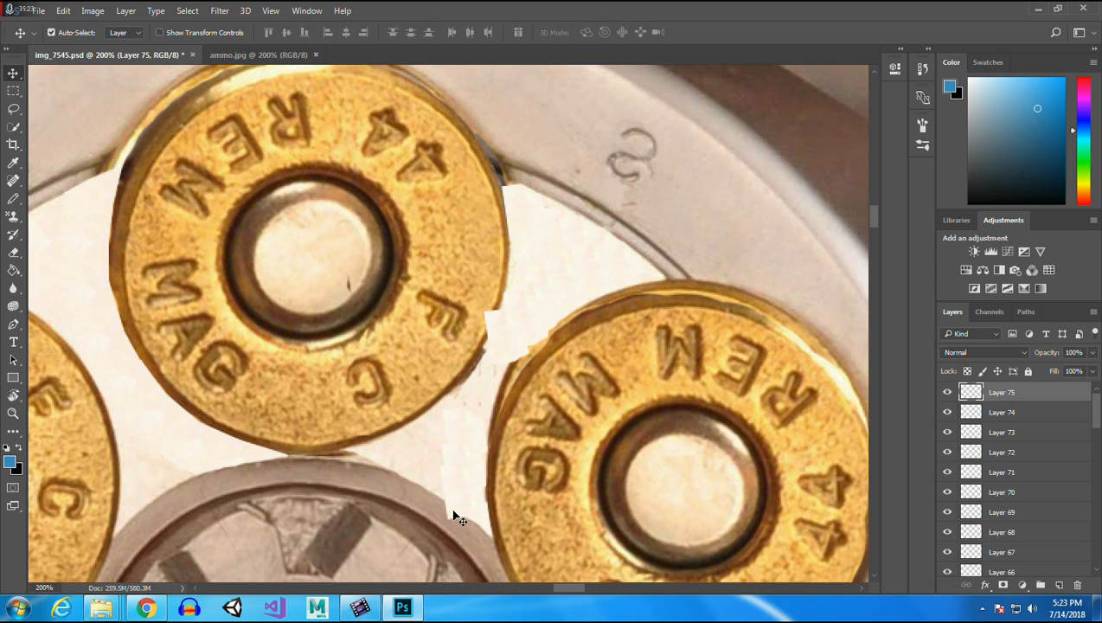
{"action": "left_click", "coordinate": [454, 516]}
{"action": "left_click", "coordinate": [13, 251]}
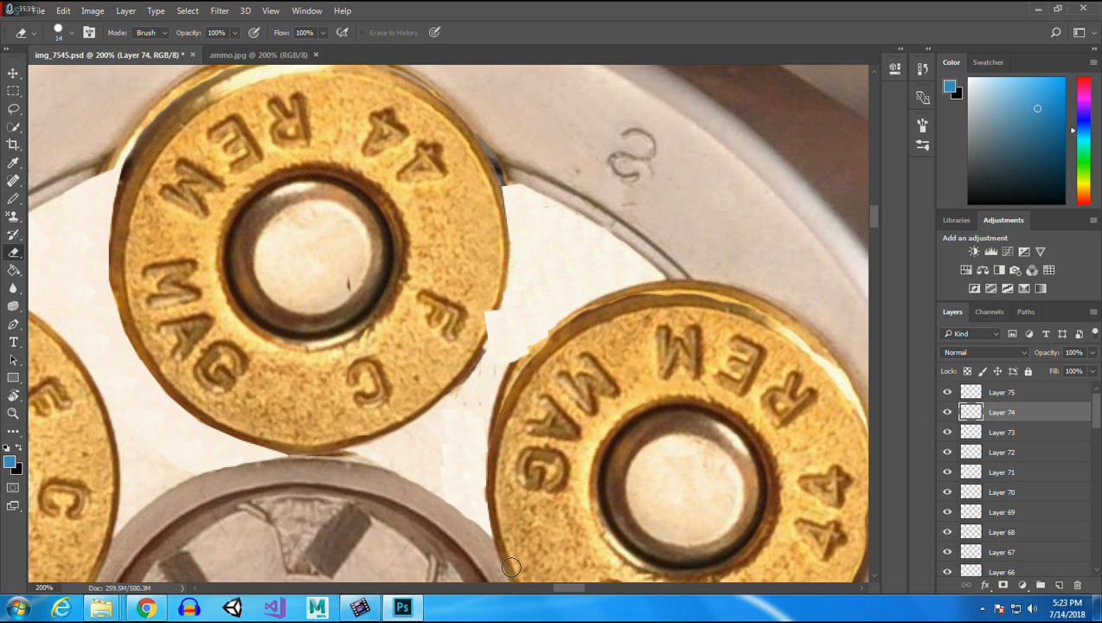
Erase the parts of the Layer 71 and Layer 70 patches that overhang the edges of the top and right cartridges.
{"action": "left_click", "coordinate": [13, 72]}
{"action": "left_click", "coordinate": [495, 326]}
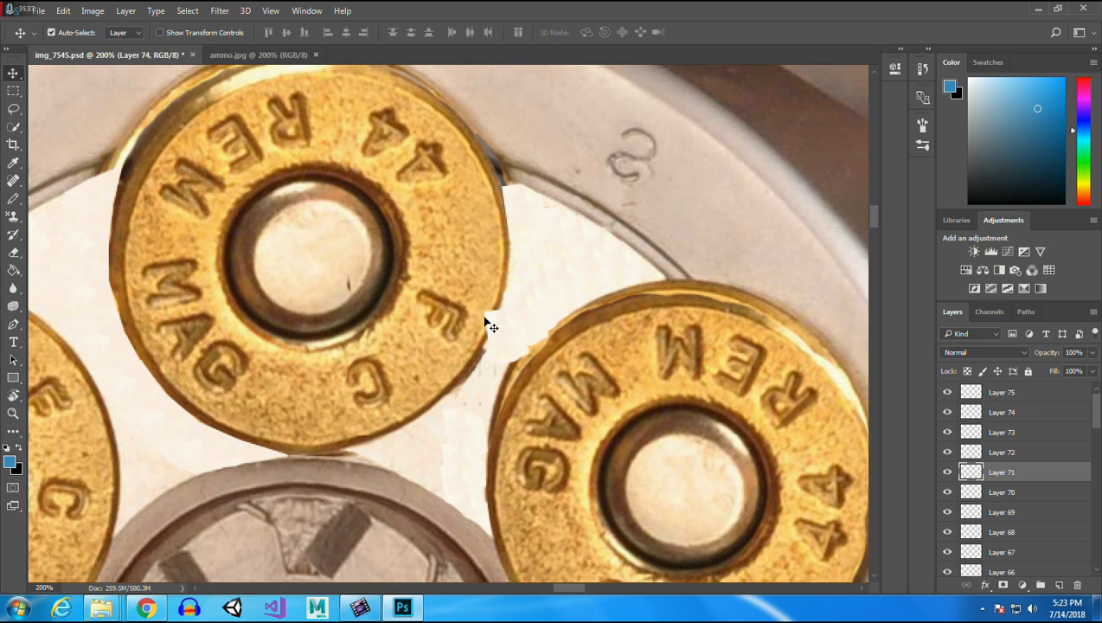
{"action": "left_click", "coordinate": [13, 252]}
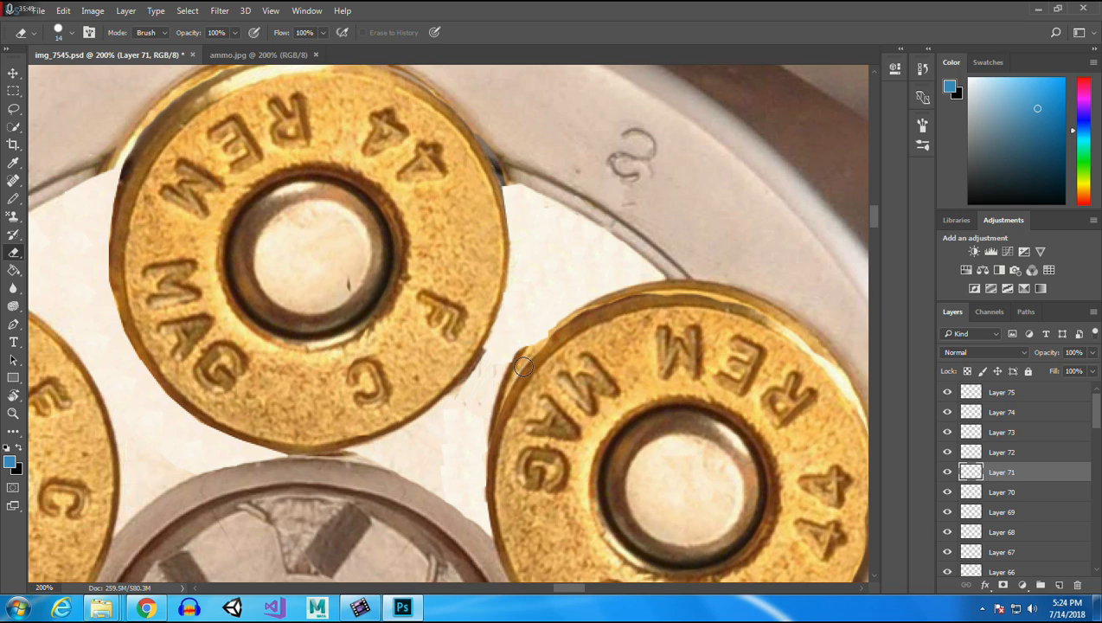
{"action": "left_click", "coordinate": [13, 72]}
{"action": "left_click", "coordinate": [546, 344]}
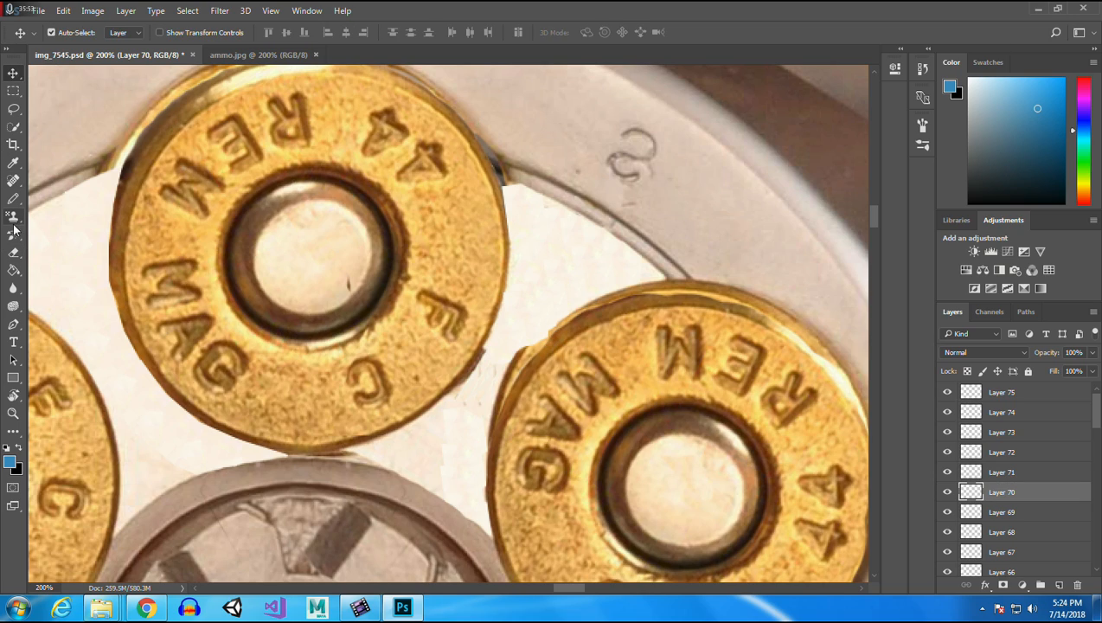
{"action": "left_click", "coordinate": [13, 252]}
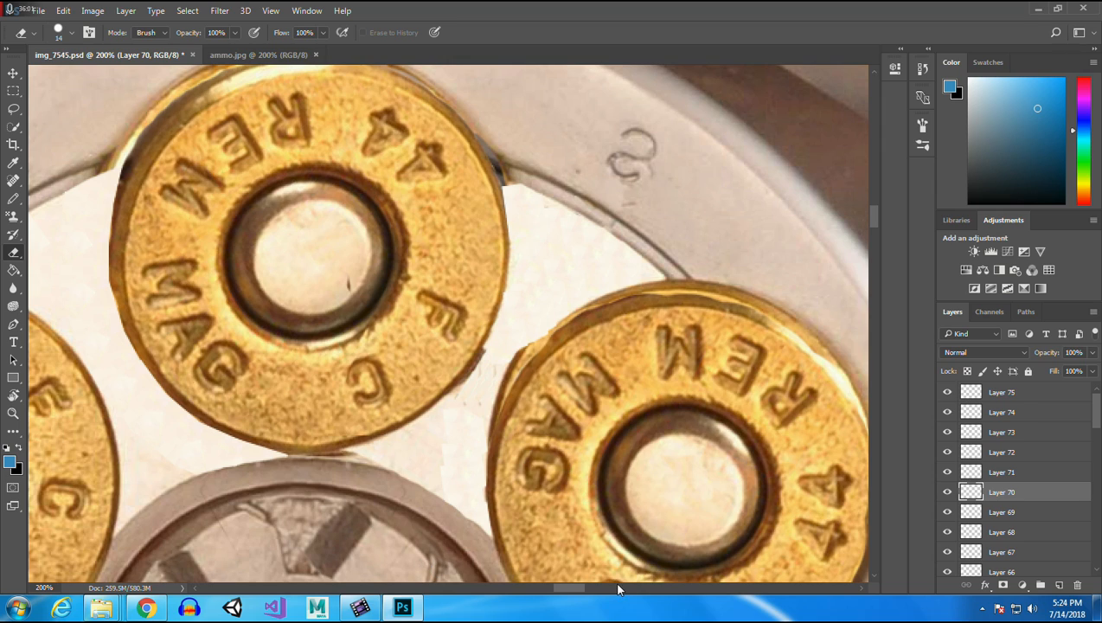
Examine the area around the left cartridge and the upper half of the cylinder at 100% zoom.
{"action": "left_click_drag", "start_coordinate": [570, 589], "coordinate": [558, 601]}
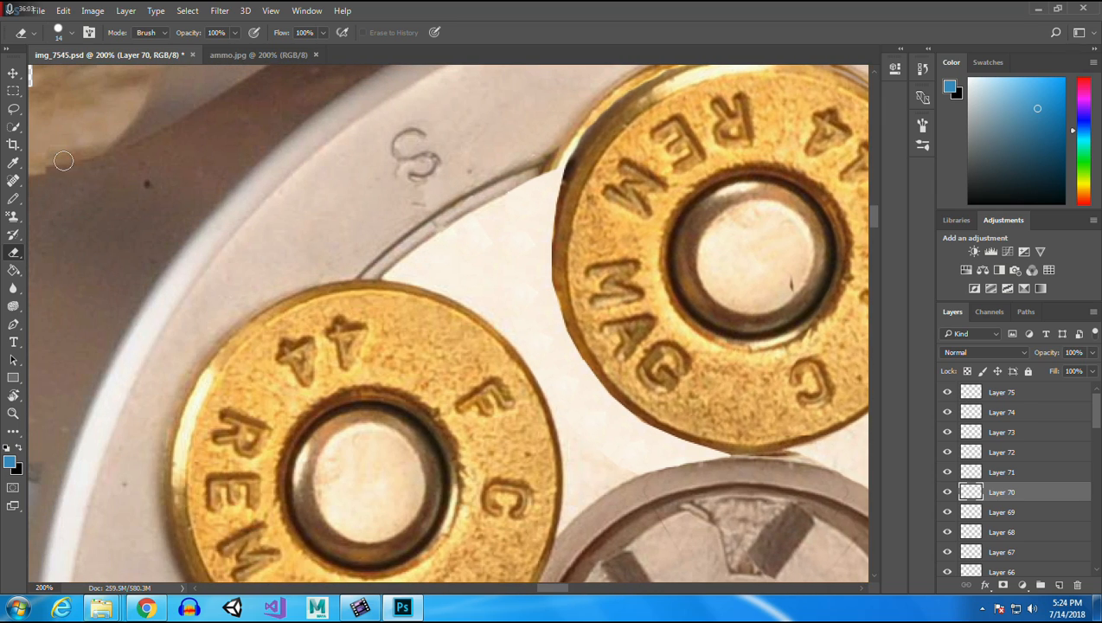
{"action": "left_click_drag", "start_coordinate": [872, 218], "coordinate": [871, 216]}
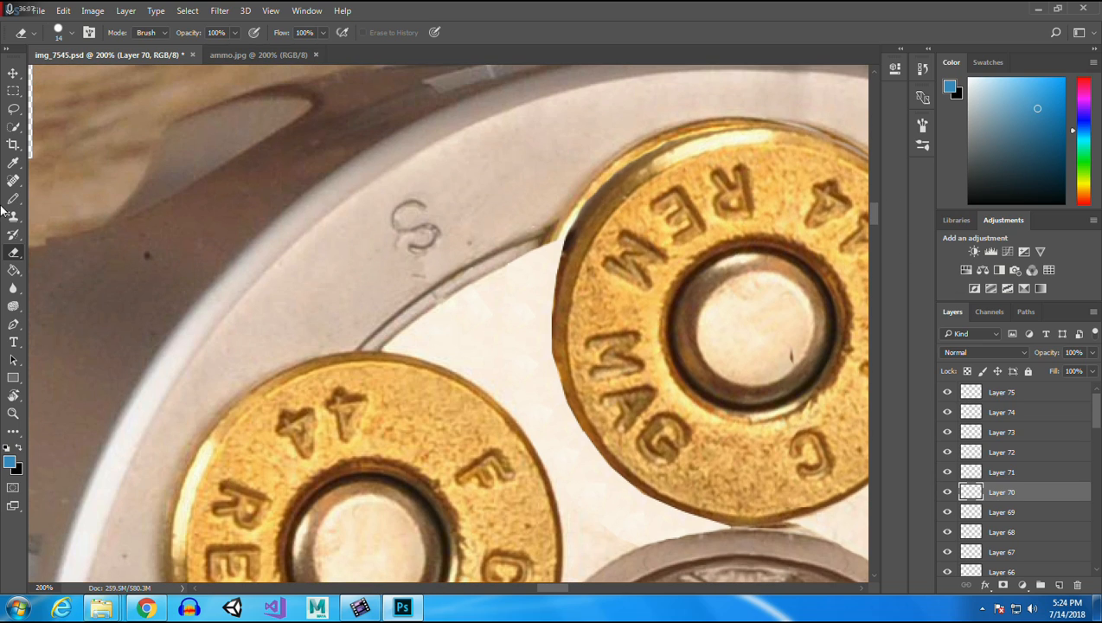
{"action": "left_click", "coordinate": [13, 413]}
{"action": "left_click", "coordinate": [302, 247]}
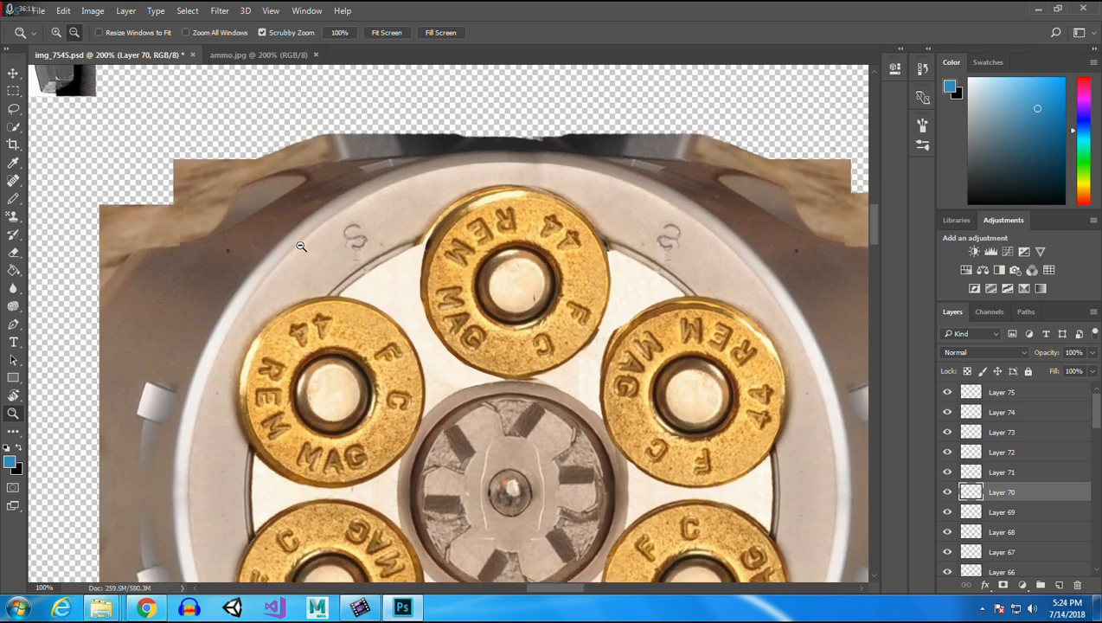
Merge the metal patch layers from Layer 60 through Layer 75 into a single layer.
{"action": "left_click", "coordinate": [303, 249]}
{"action": "left_click", "coordinate": [306, 256]}
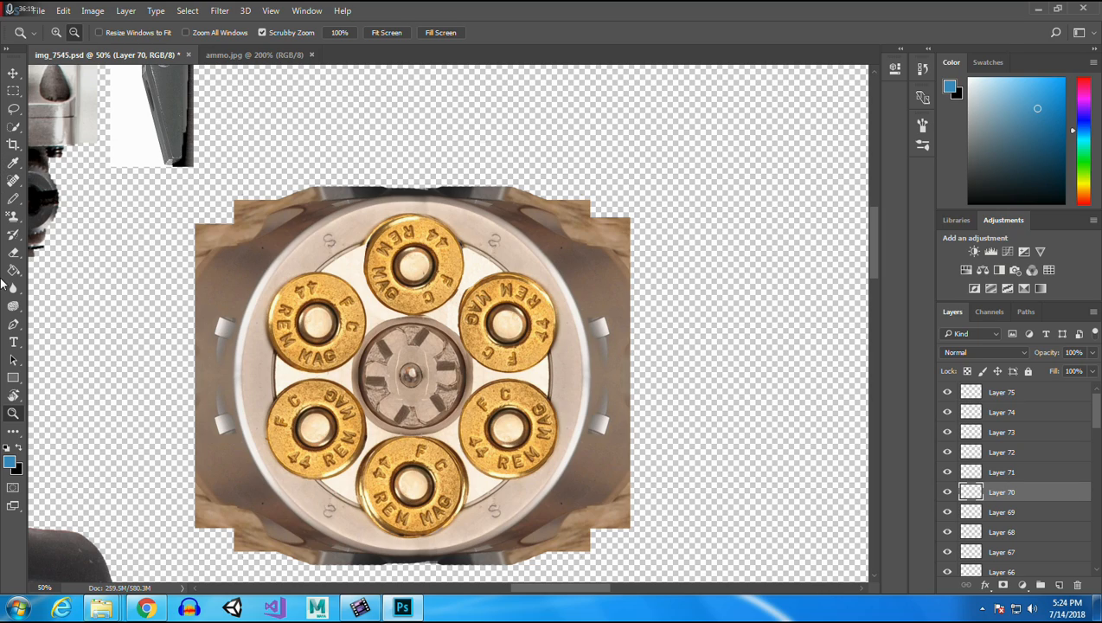
{"action": "left_click", "coordinate": [56, 32]}
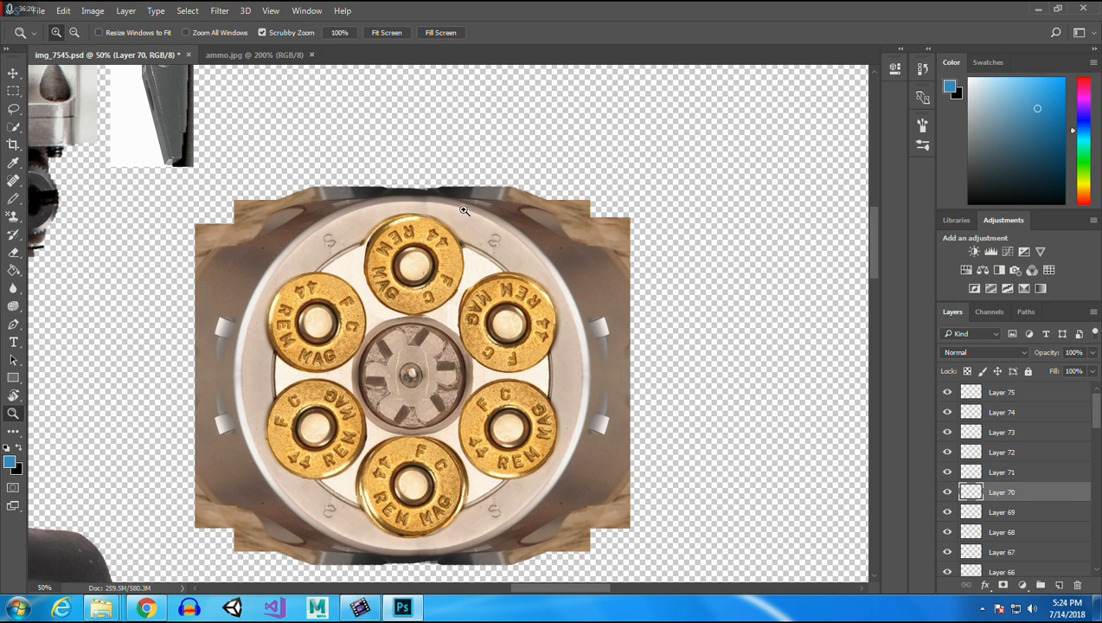
{"action": "left_click", "coordinate": [464, 297]}
{"action": "left_click", "coordinate": [465, 296]}
{"action": "left_click", "coordinate": [464, 296]}
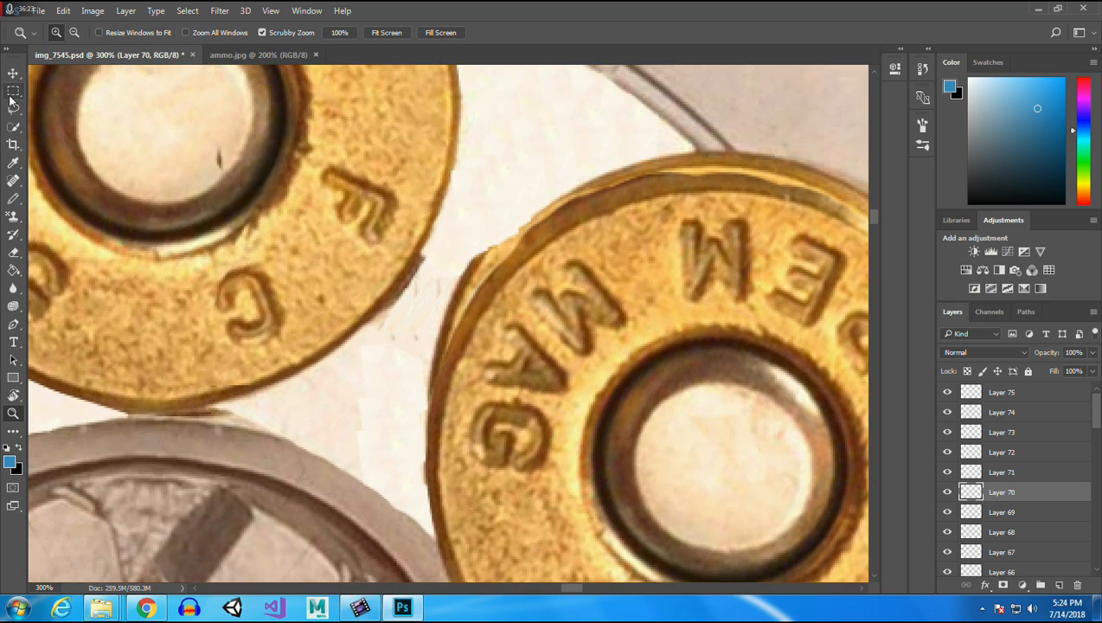
{"action": "left_click", "coordinate": [13, 73]}
{"action": "left_click", "coordinate": [509, 155]}
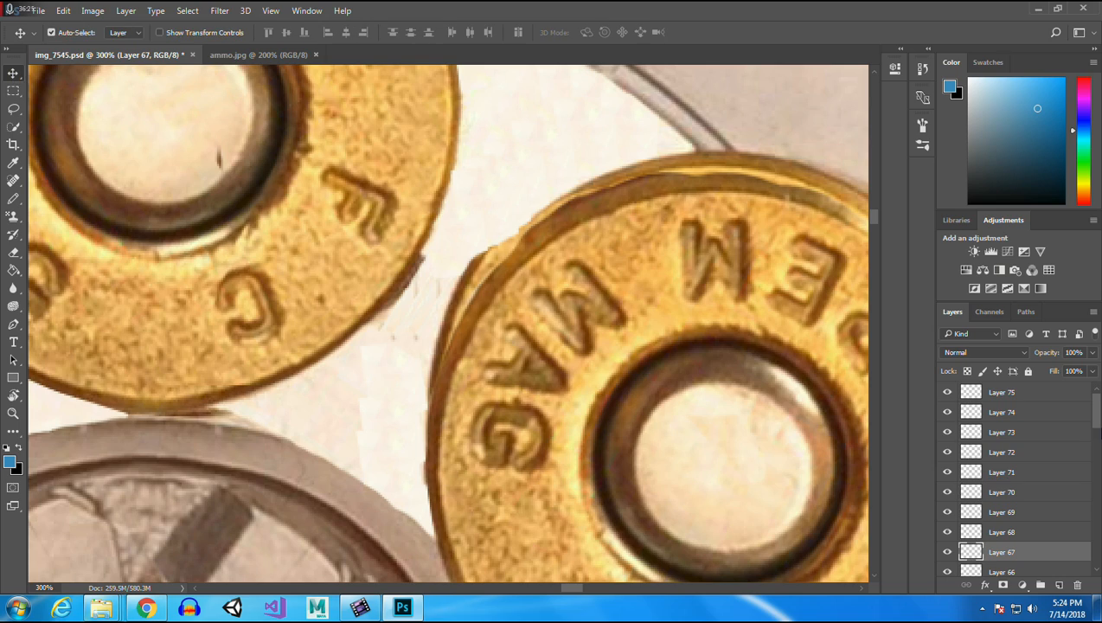
{"action": "scroll", "coordinate": [1028, 501], "scroll_direction": "down", "scroll_amount": 4}
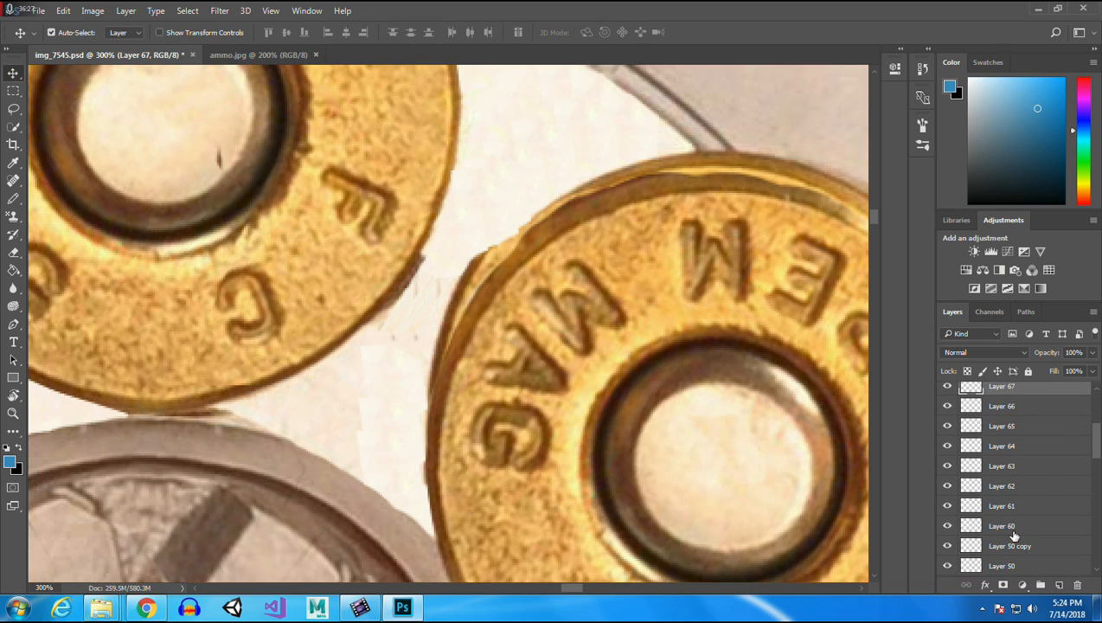
{"action": "left_click", "coordinate": [1008, 526]}
{"action": "scroll", "coordinate": [1015, 537], "scroll_direction": "up", "scroll_amount": 4}
{"action": "left_click", "coordinate": [1029, 400]}
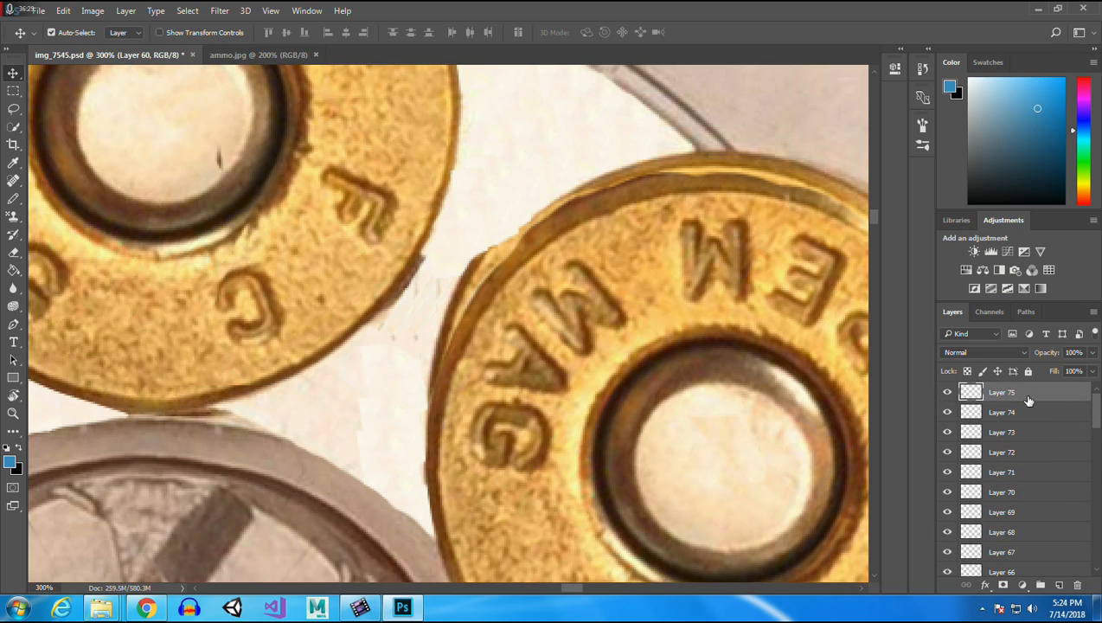
{"action": "scroll", "coordinate": [1081, 405], "scroll_direction": "down", "scroll_amount": 3}
{"action": "left_click", "coordinate": [1034, 571]}
{"action": "scroll", "coordinate": [1043, 400], "scroll_direction": "up", "scroll_amount": 3}
{"action": "left_click", "coordinate": [1020, 397], "text": "shift"}
{"action": "right_click", "coordinate": [1020, 397]}
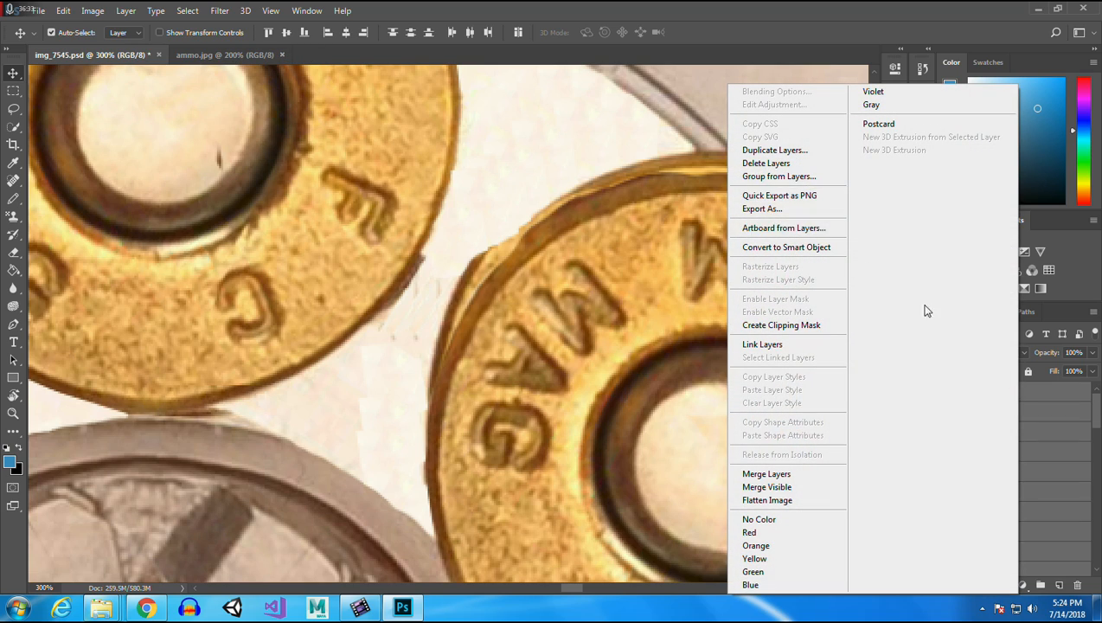
{"action": "left_click", "coordinate": [794, 474]}
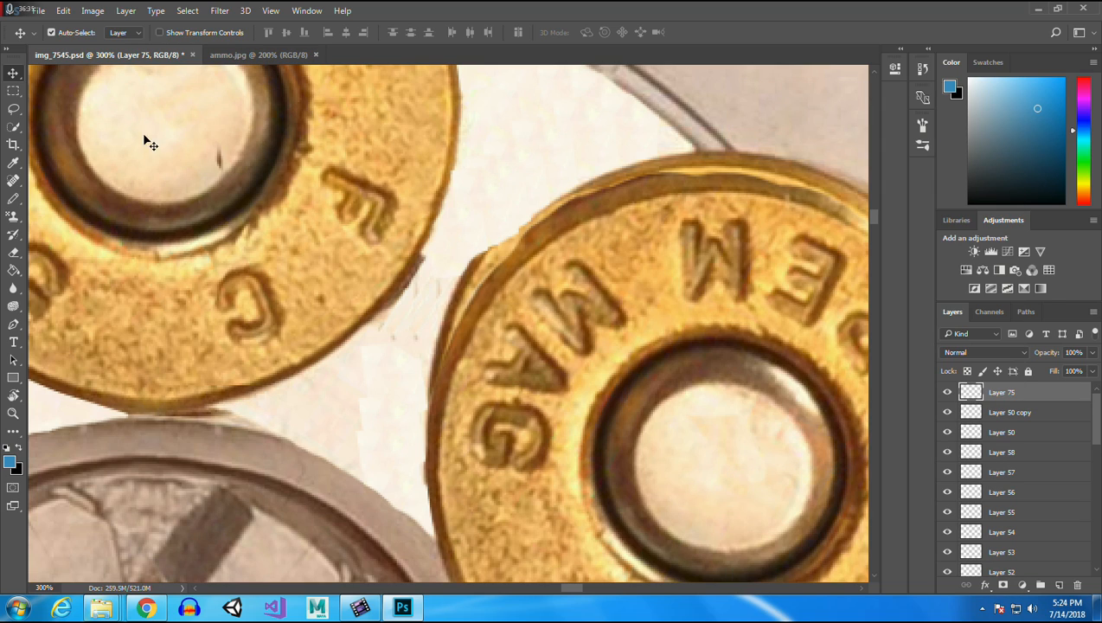
Copy a narrow rectangle of light metal between the top and right cartridges to a new layer and move it over the right cartridge's upper-left fringe.
{"action": "left_click", "coordinate": [12, 90]}
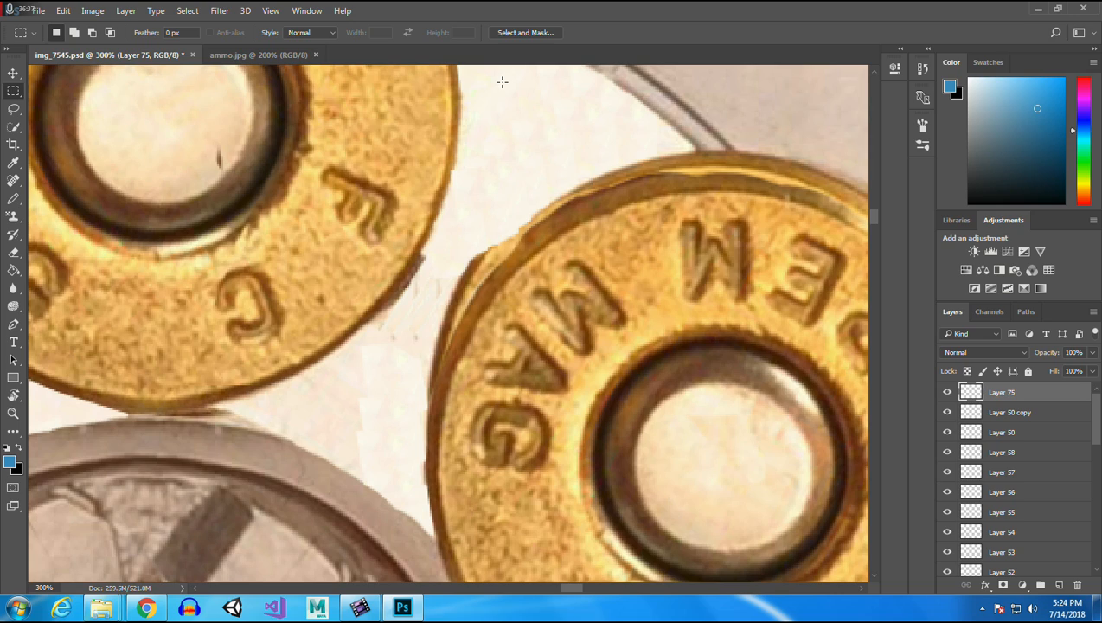
{"action": "left_click_drag", "start_coordinate": [508, 81], "coordinate": [543, 167]}
{"action": "key", "text": "ctrl+j"}
{"action": "key", "text": "v"}
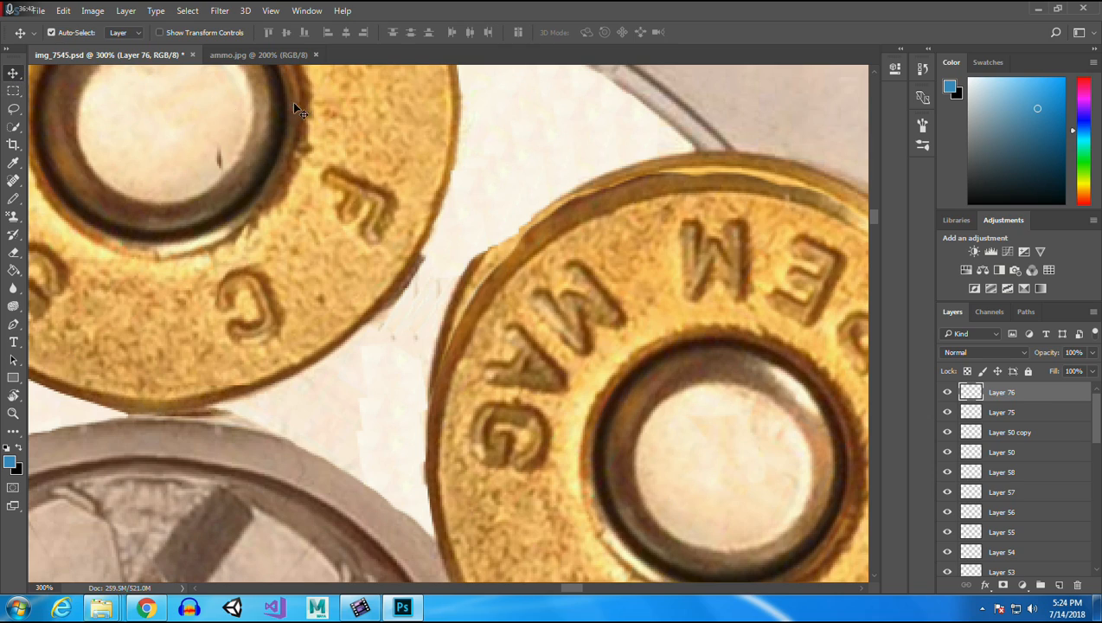
{"action": "left_click_drag", "start_coordinate": [512, 131], "coordinate": [479, 267]}
Rotate the new metal patch to follow the right cartridge's upper-left edge and place it over the fringe there.
{"action": "left_click", "coordinate": [64, 10]}
{"action": "mouse_move", "coordinate": [151, 307]}
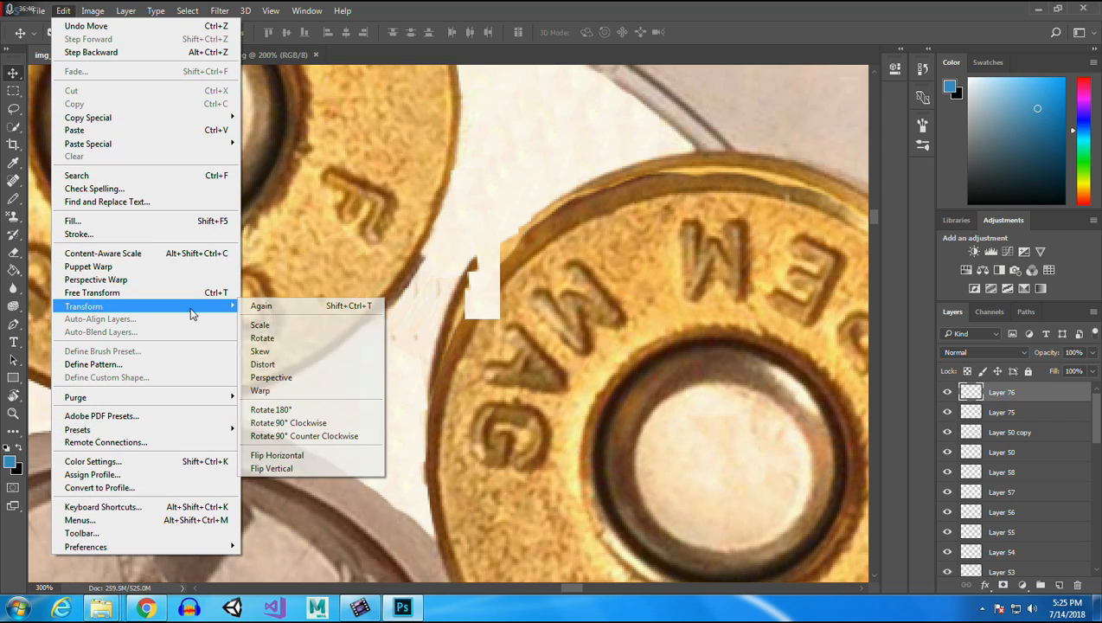
{"action": "left_click", "coordinate": [326, 346]}
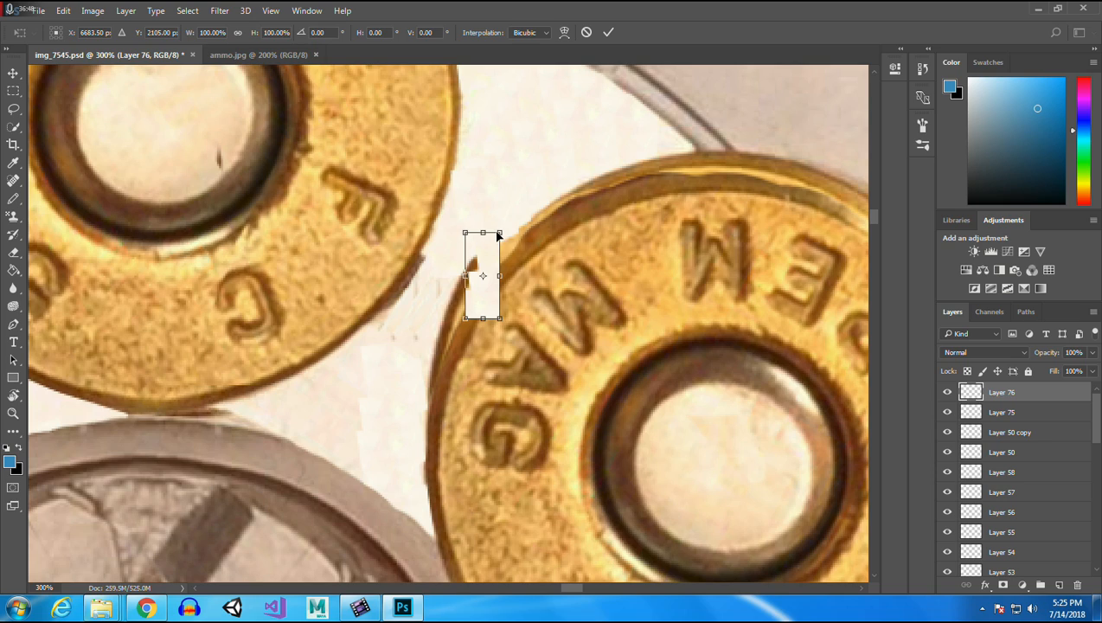
{"action": "left_click_drag", "start_coordinate": [498, 232], "coordinate": [644, 161]}
{"action": "key", "text": "Return"}
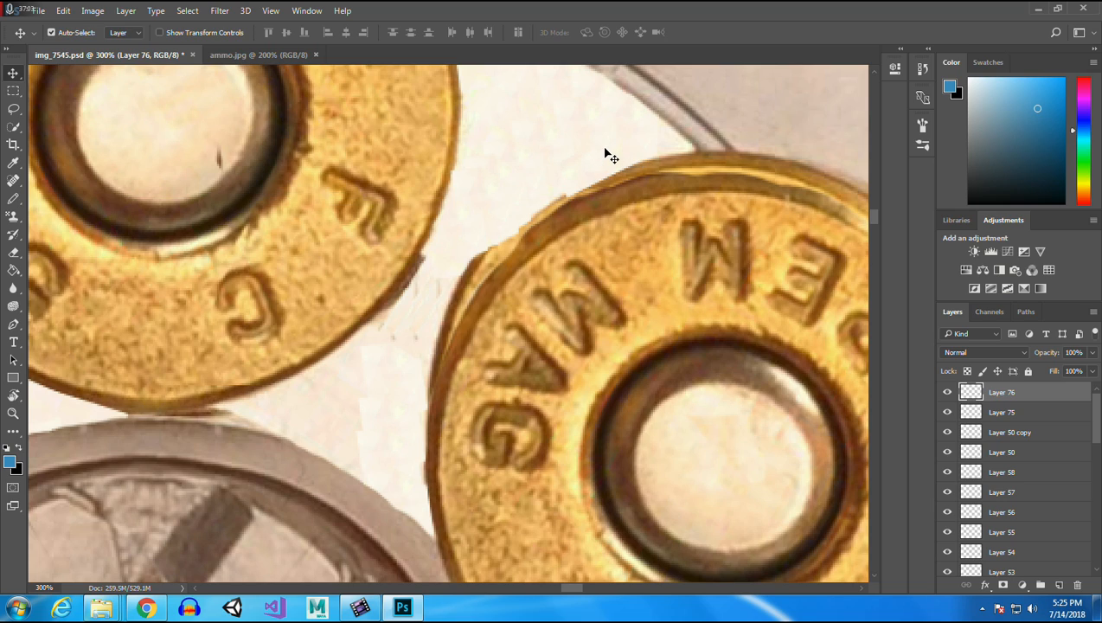
Duplicate the Layer 76 patch, shift the copy down-left along the right cartridge's edge and rotate it about -10.4°.
{"action": "right_click", "coordinate": [1004, 392]}
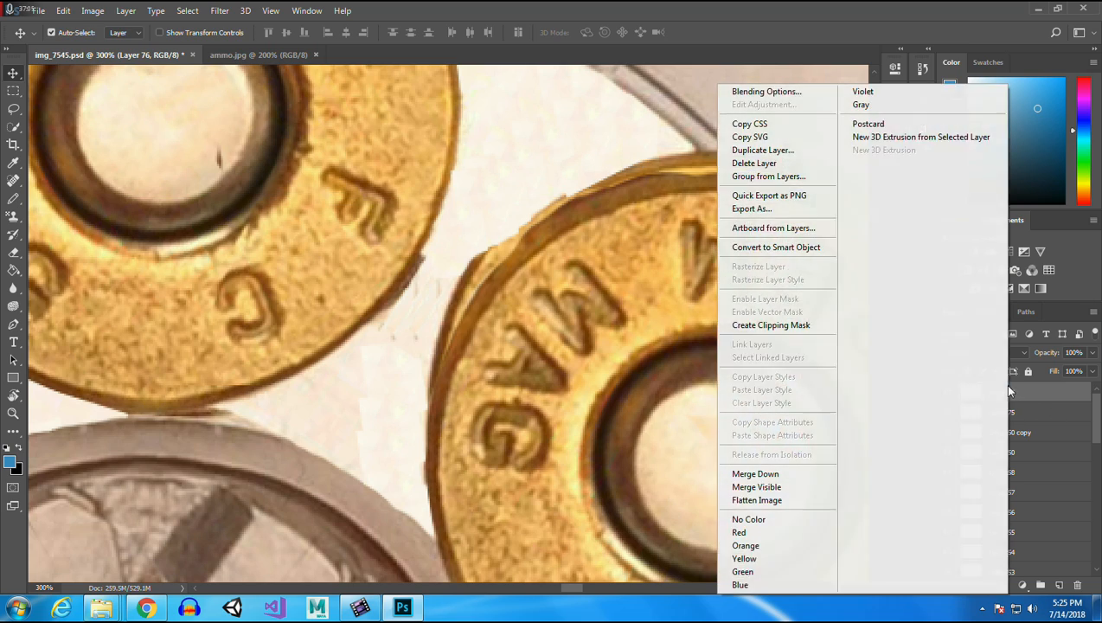
{"action": "left_click", "coordinate": [762, 152]}
{"action": "left_click", "coordinate": [677, 190]}
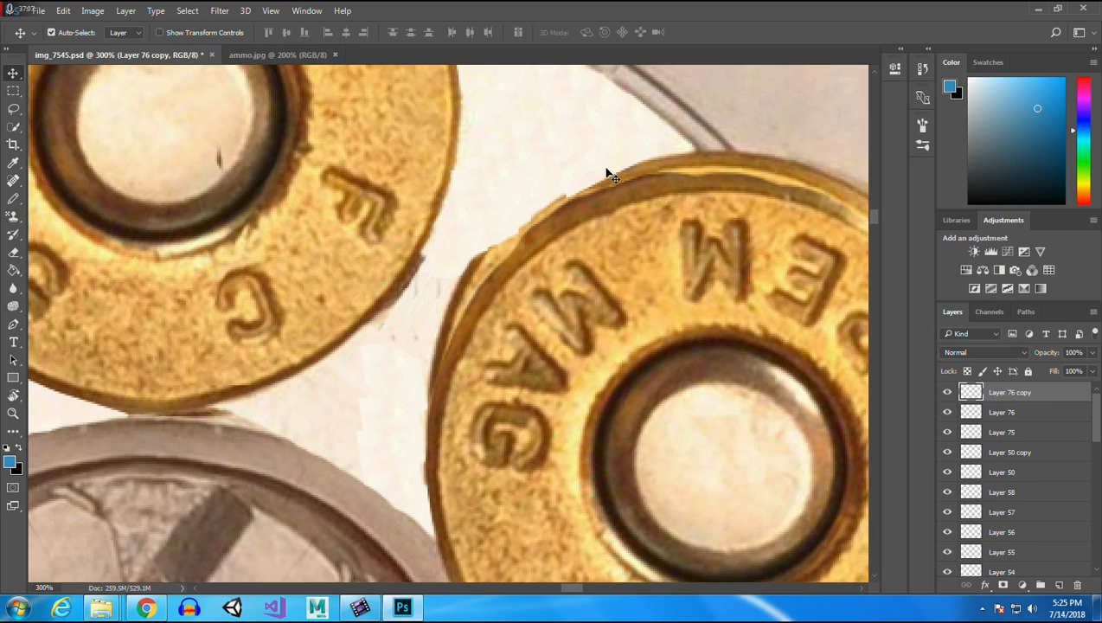
{"action": "left_click_drag", "start_coordinate": [593, 173], "coordinate": [534, 205]}
{"action": "left_click", "coordinate": [63, 11]}
{"action": "mouse_move", "coordinate": [112, 308]}
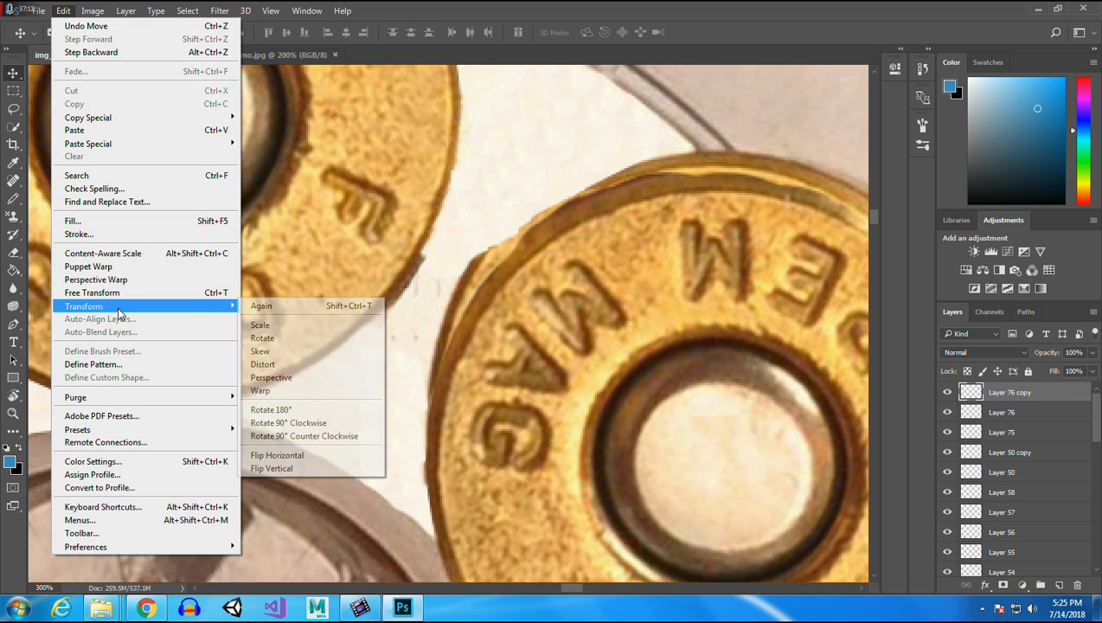
{"action": "left_click", "coordinate": [327, 337]}
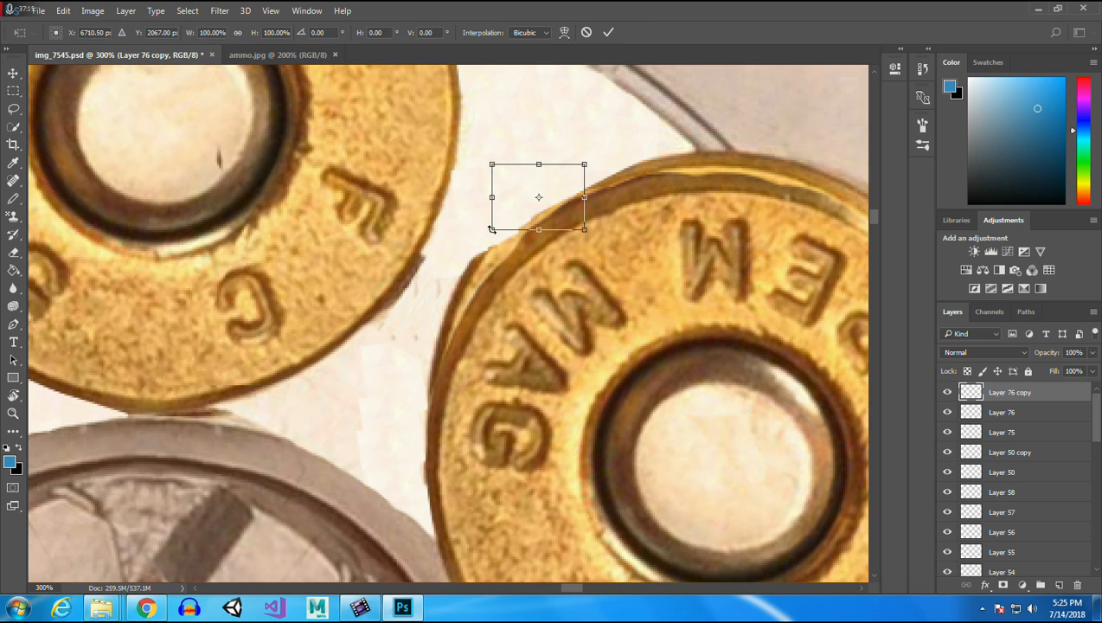
{"action": "left_click_drag", "start_coordinate": [490, 230], "coordinate": [500, 240]}
{"action": "left_click_drag", "start_coordinate": [499, 184], "coordinate": [508, 193]}
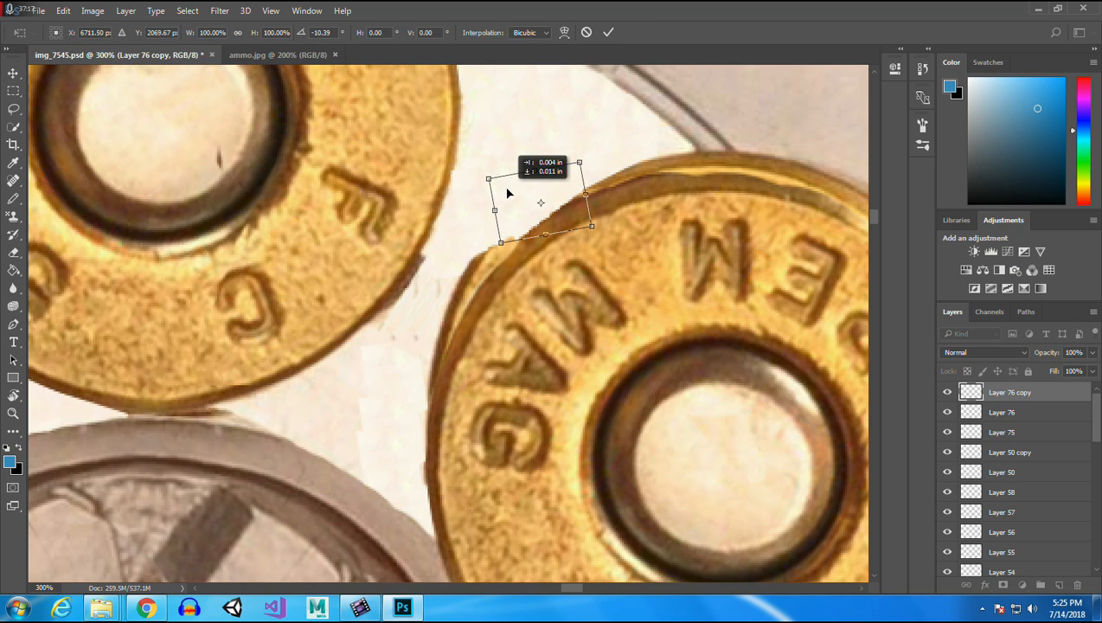
{"action": "key", "text": "Return"}
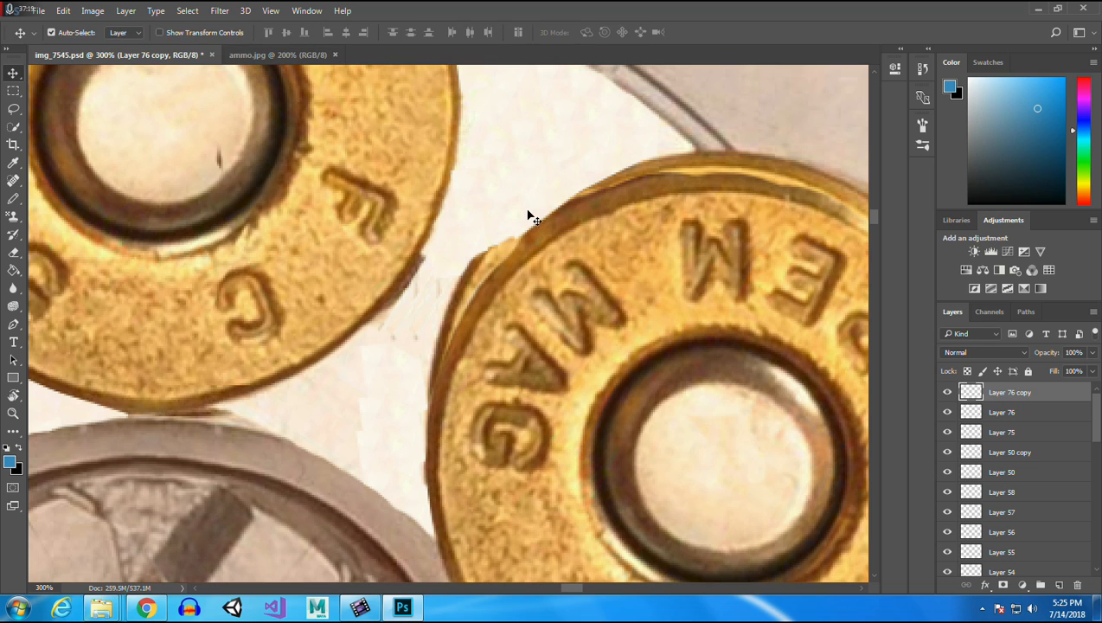
Duplicate the Layer 76 copy patch, move it further down-left over the gold fringe and rotate it about -9.1°.
{"action": "right_click", "coordinate": [1012, 396]}
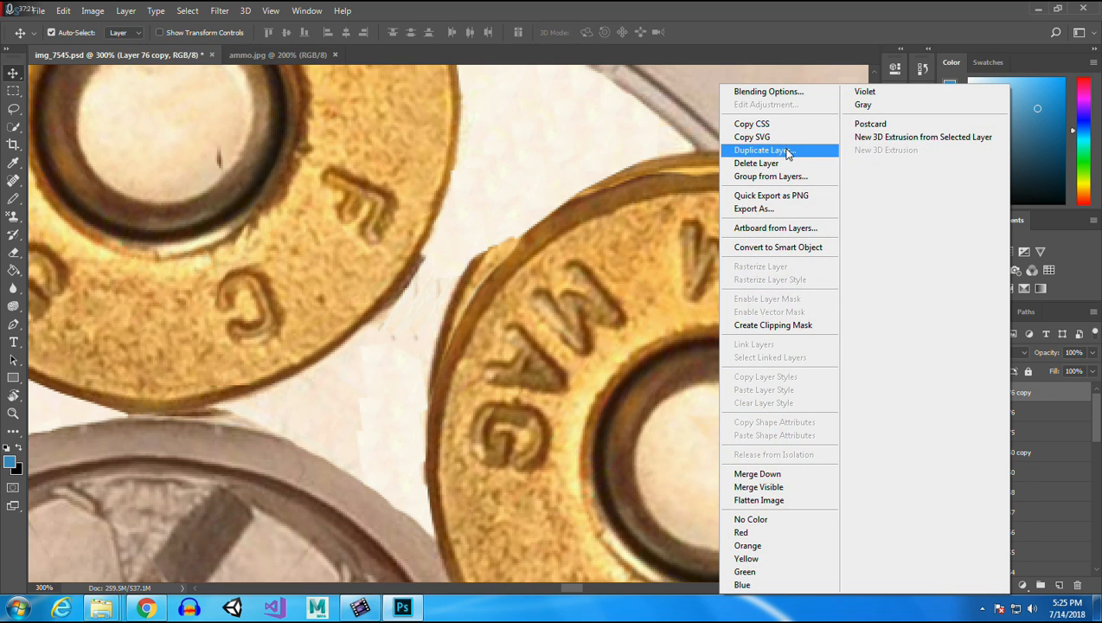
{"action": "left_click", "coordinate": [783, 149]}
{"action": "left_click", "coordinate": [659, 184]}
{"action": "left_click_drag", "start_coordinate": [529, 221], "coordinate": [489, 259]}
{"action": "left_click", "coordinate": [63, 10]}
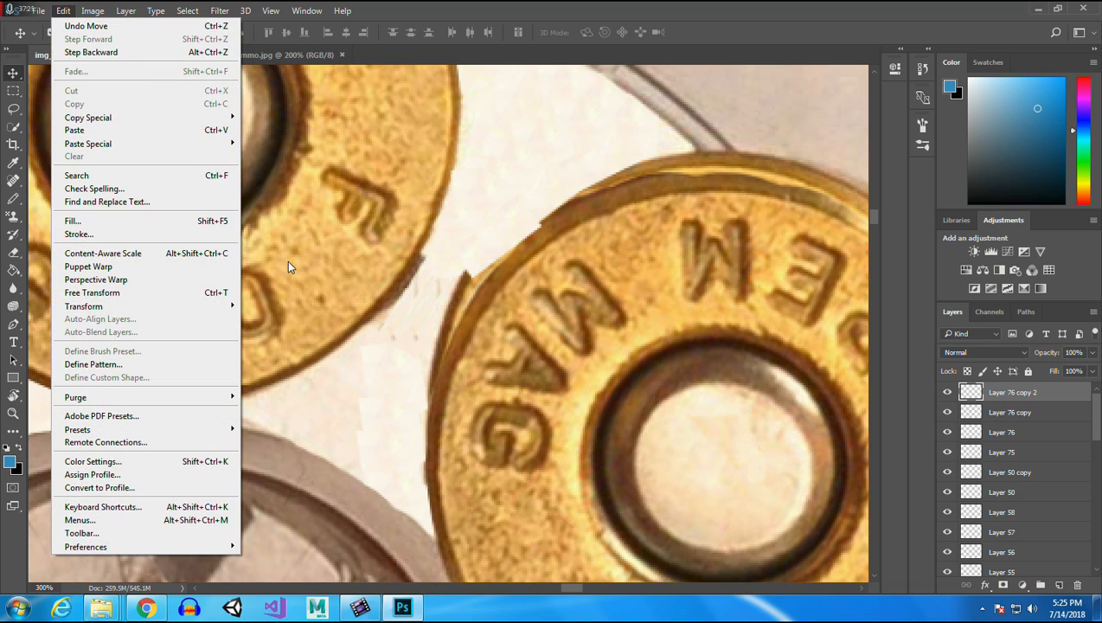
{"action": "mouse_move", "coordinate": [148, 306]}
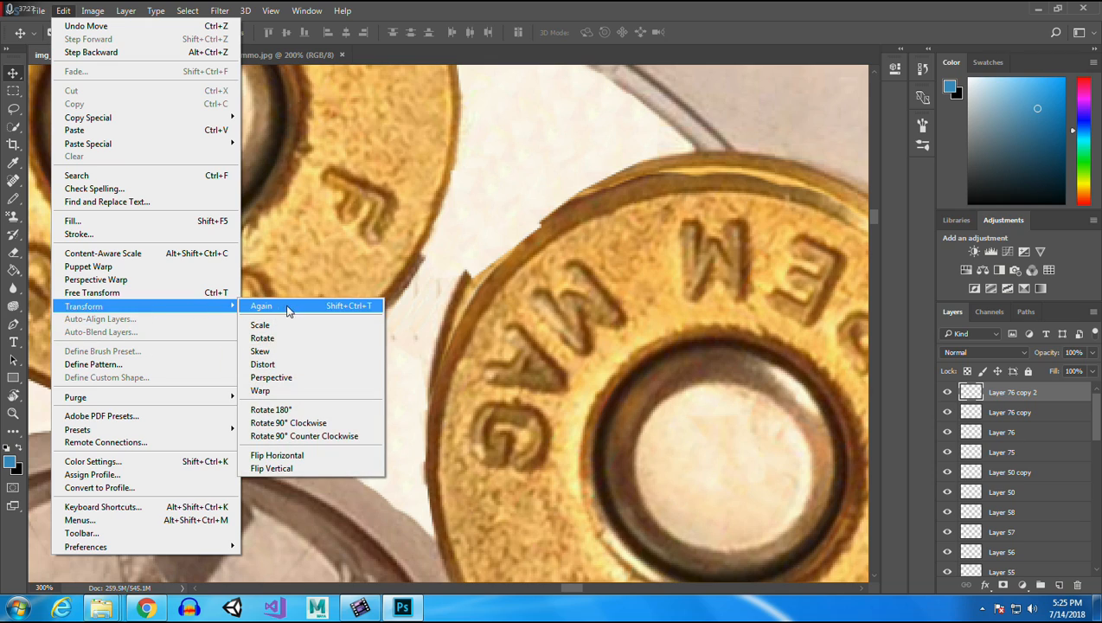
{"action": "left_click", "coordinate": [292, 338]}
{"action": "left_click_drag", "start_coordinate": [545, 202], "coordinate": [542, 189]}
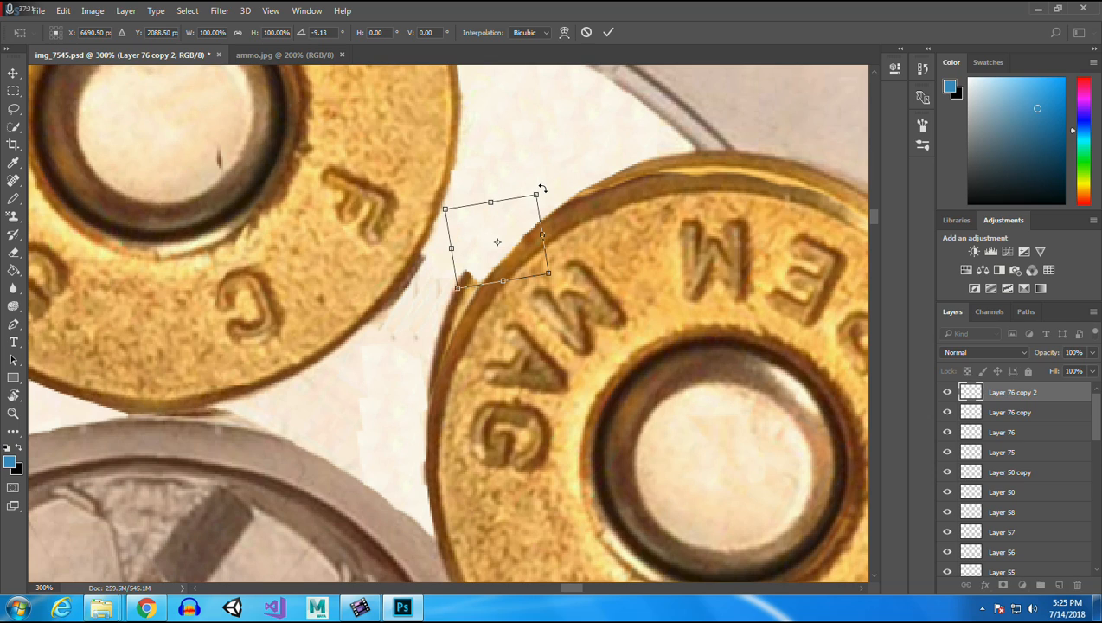
{"action": "key", "text": "Return"}
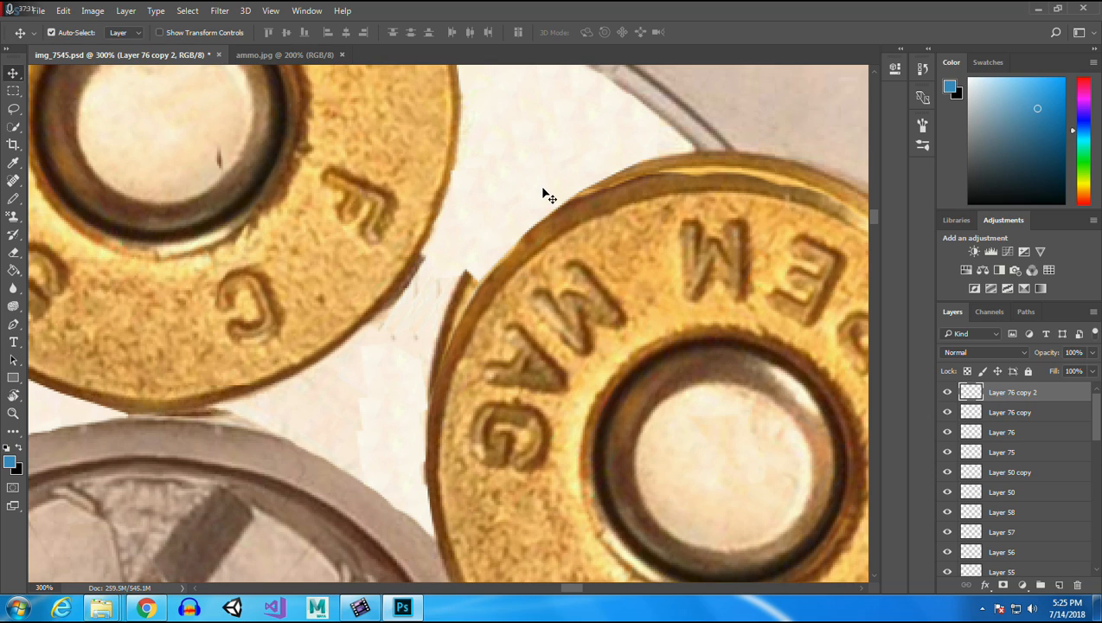
Duplicate the Layer 76 copy 2 patch, place it over the fringe beside the letters MAG and rotate it slightly counterclockwise to match the edge.
{"action": "right_click", "coordinate": [1004, 396]}
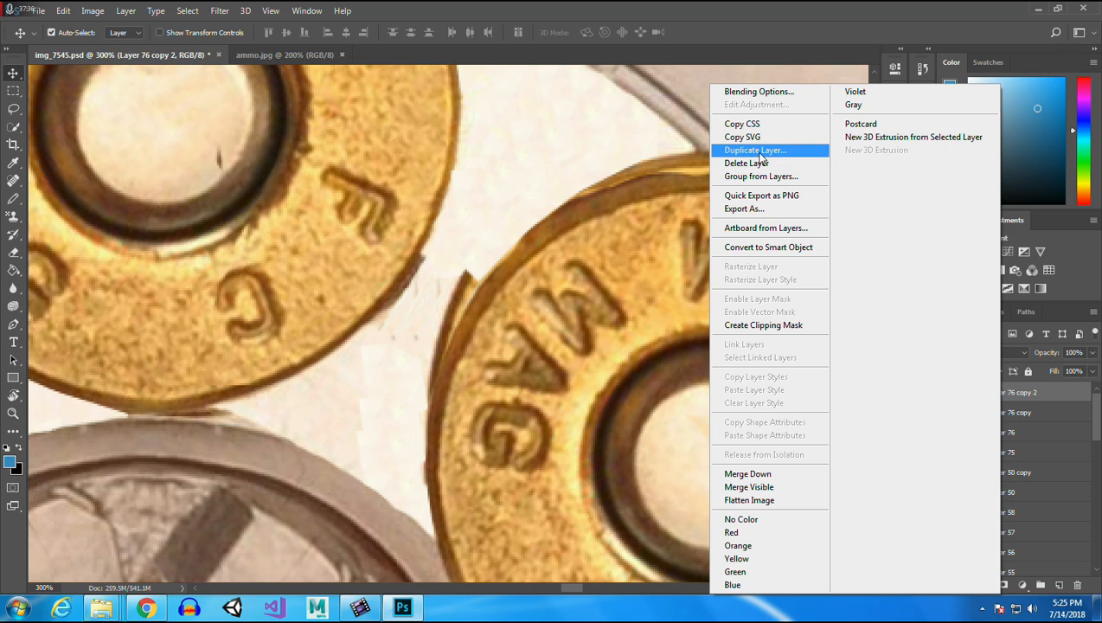
{"action": "left_click", "coordinate": [759, 151]}
{"action": "key", "text": "Return"}
{"action": "left_click_drag", "start_coordinate": [485, 262], "coordinate": [452, 298]}
{"action": "left_click", "coordinate": [63, 10]}
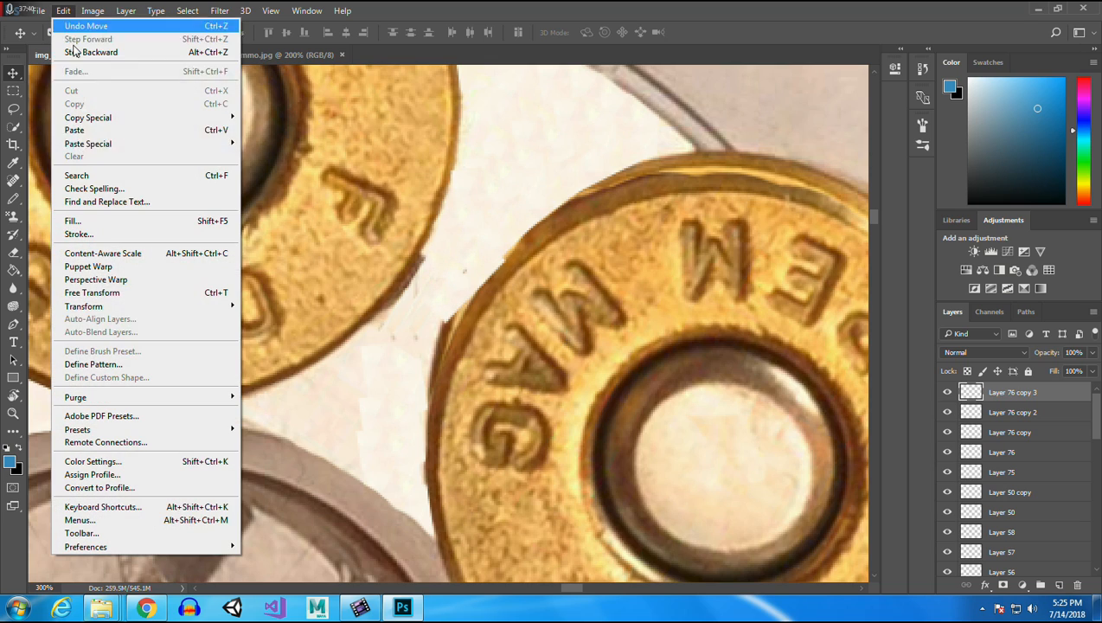
{"action": "mouse_move", "coordinate": [208, 306]}
{"action": "left_click", "coordinate": [292, 340]}
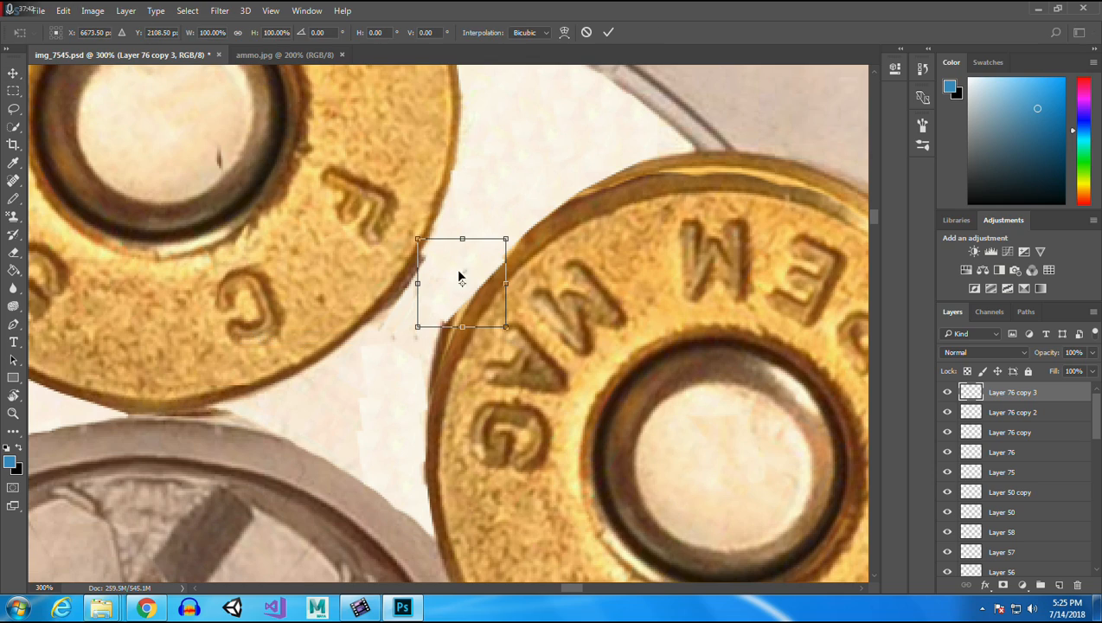
{"action": "left_click_drag", "start_coordinate": [502, 237], "coordinate": [500, 234]}
{"action": "key", "text": "Return"}
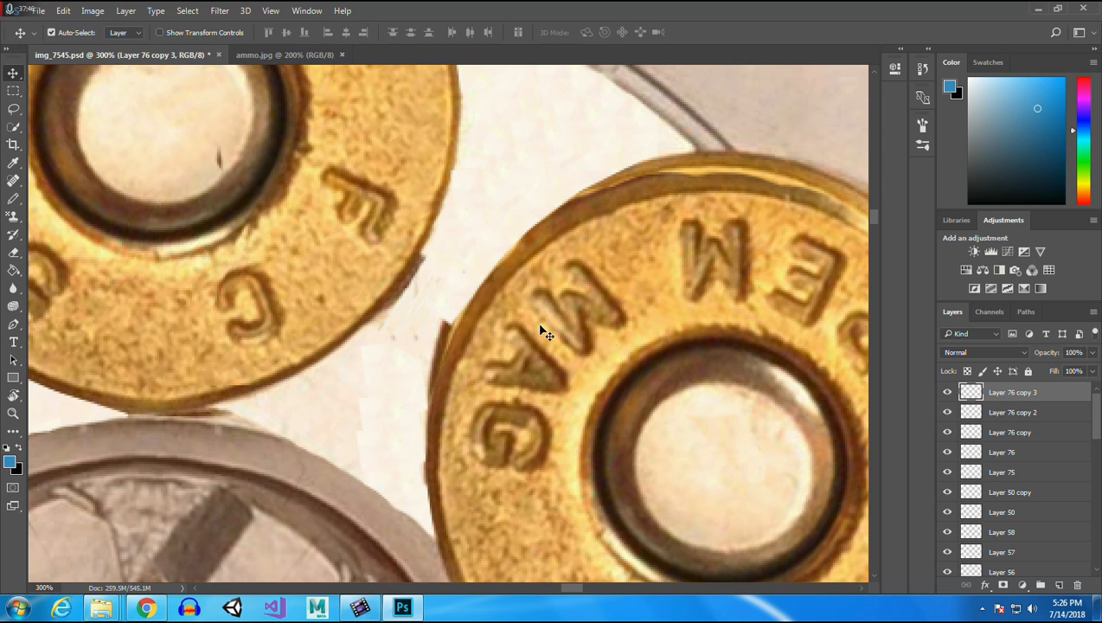
Duplicate the Layer 76 copy 3 patch, move it down the right cartridge's left edge and rotate it about -11.9°.
{"action": "right_click", "coordinate": [1024, 394]}
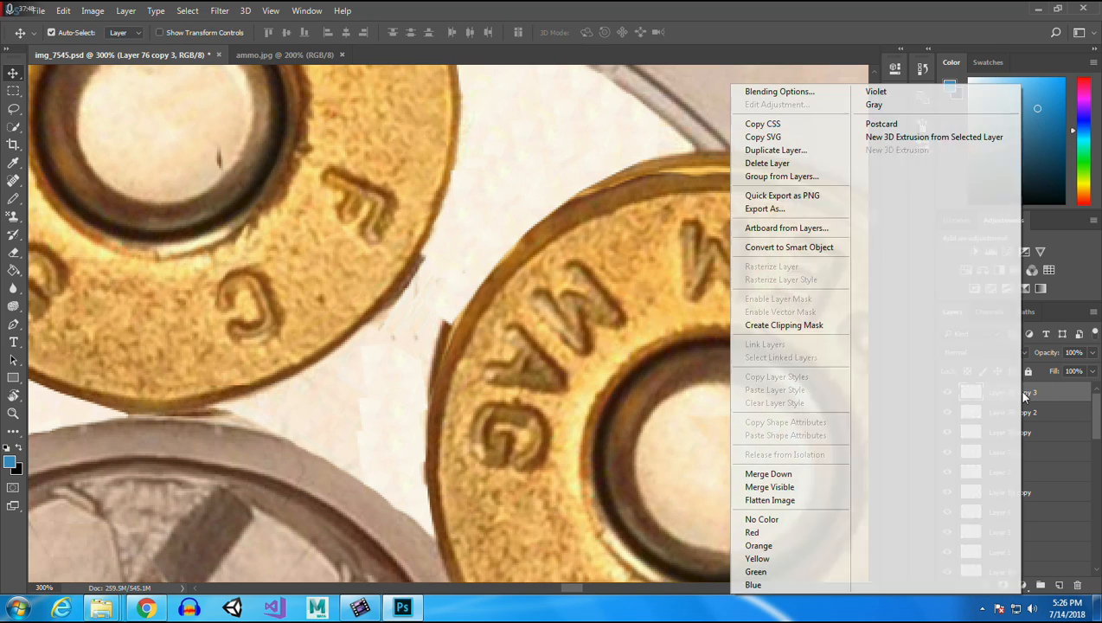
{"action": "left_click", "coordinate": [810, 148]}
{"action": "key", "text": "Return"}
{"action": "left_click_drag", "start_coordinate": [455, 296], "coordinate": [433, 348]}
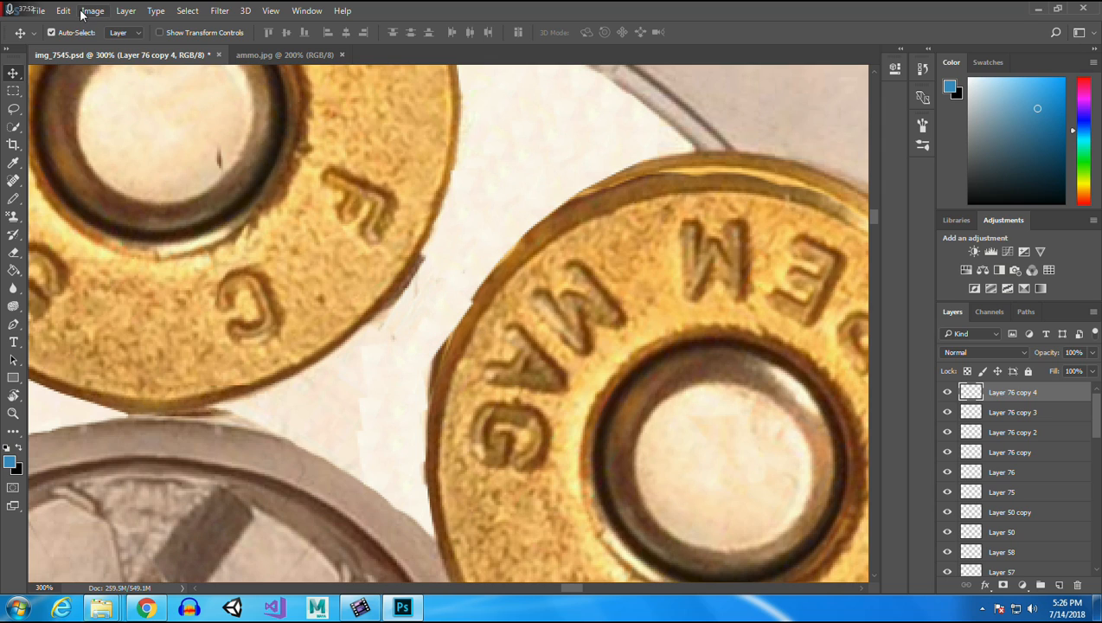
{"action": "left_click", "coordinate": [64, 10]}
{"action": "mouse_move", "coordinate": [86, 306]}
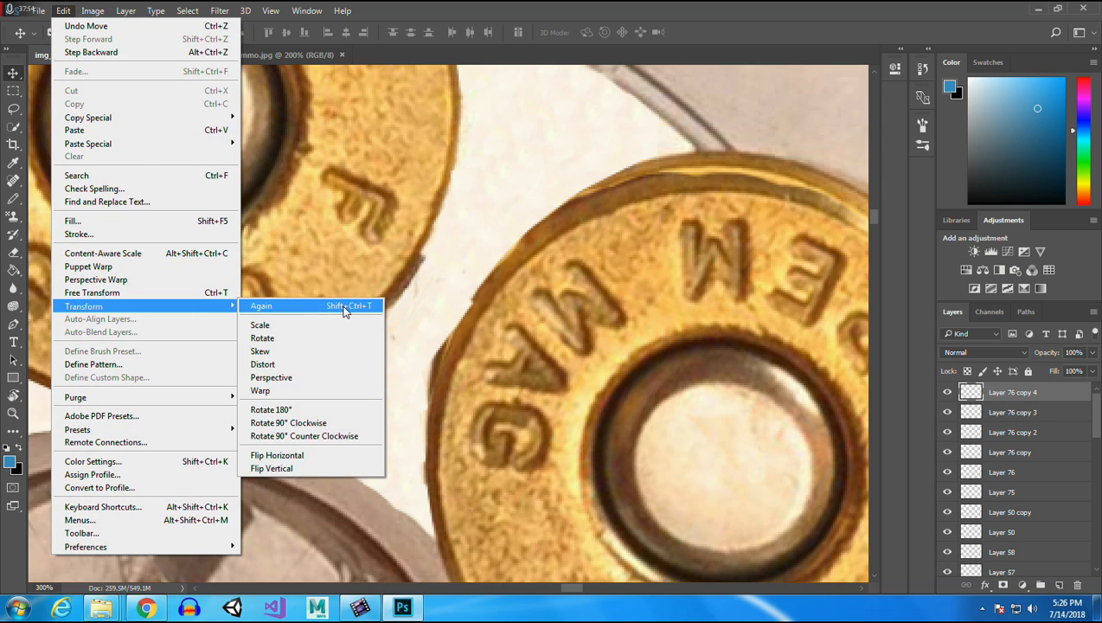
{"action": "left_click", "coordinate": [318, 342]}
{"action": "left_click_drag", "start_coordinate": [474, 284], "coordinate": [453, 296]}
{"action": "key", "text": "Return"}
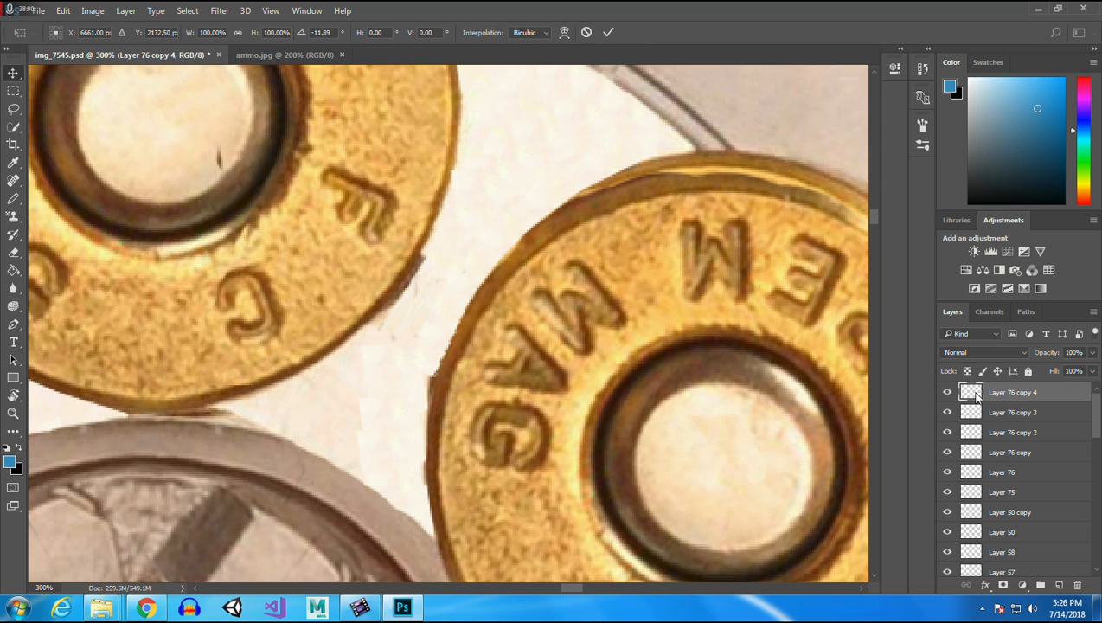
Duplicate the Layer 76 copy 4 patch, move the copy slightly down along the right cartridge's left edge and rotate it about -6.4°.
{"action": "right_click", "coordinate": [1009, 393]}
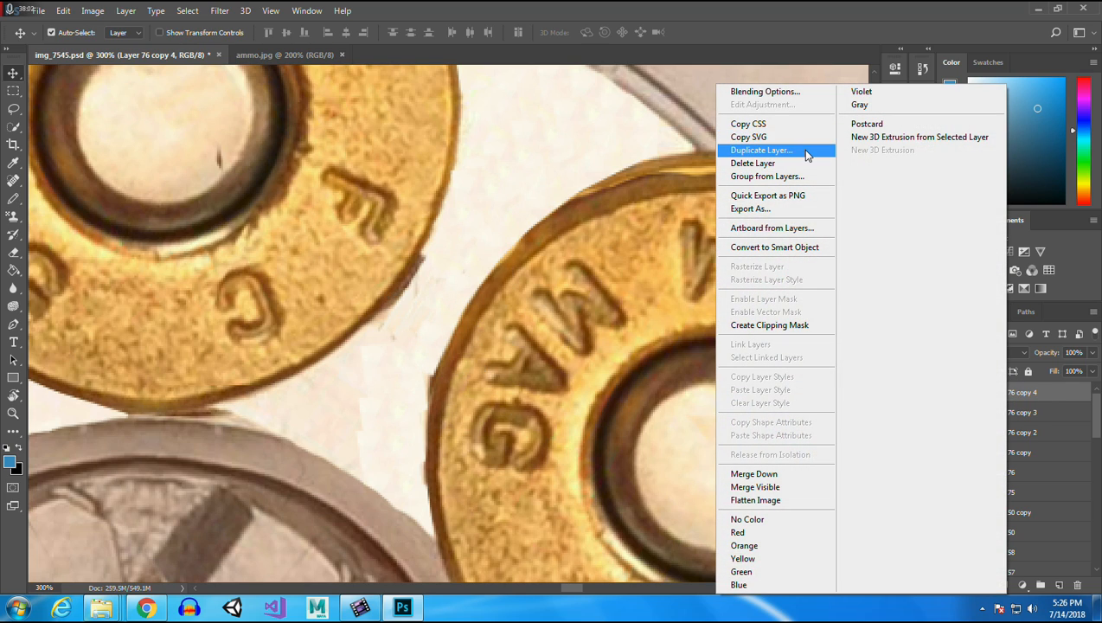
{"action": "left_click", "coordinate": [802, 149]}
{"action": "left_click", "coordinate": [674, 185]}
{"action": "left_click_drag", "start_coordinate": [429, 351], "coordinate": [423, 395]}
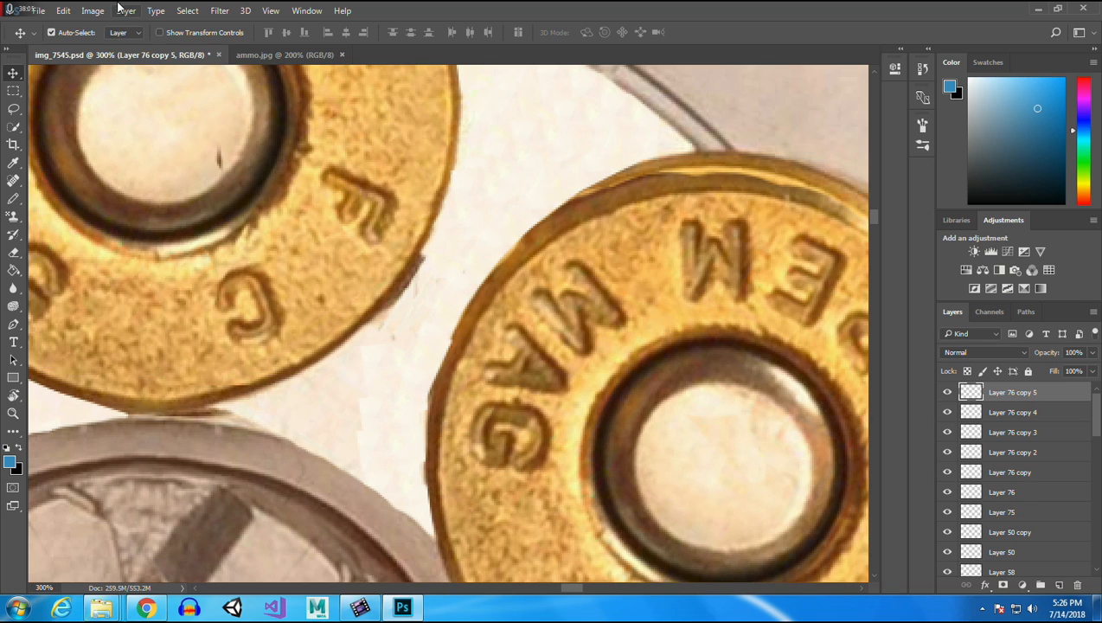
{"action": "left_click", "coordinate": [63, 11]}
{"action": "mouse_move", "coordinate": [132, 310]}
{"action": "left_click", "coordinate": [277, 352]}
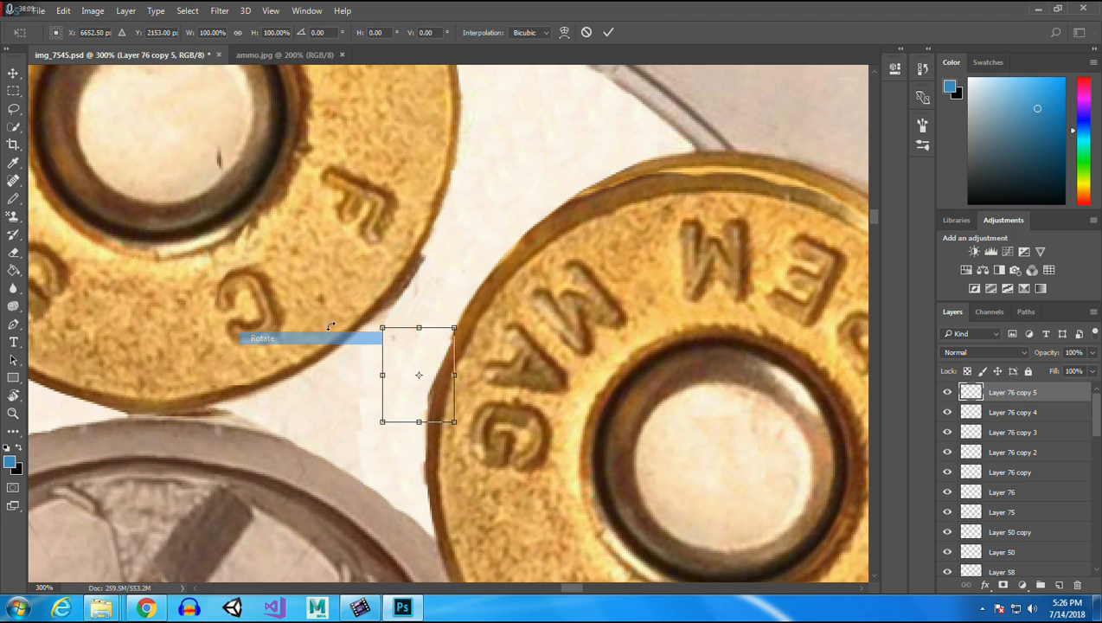
{"action": "left_click_drag", "start_coordinate": [455, 327], "coordinate": [442, 348]}
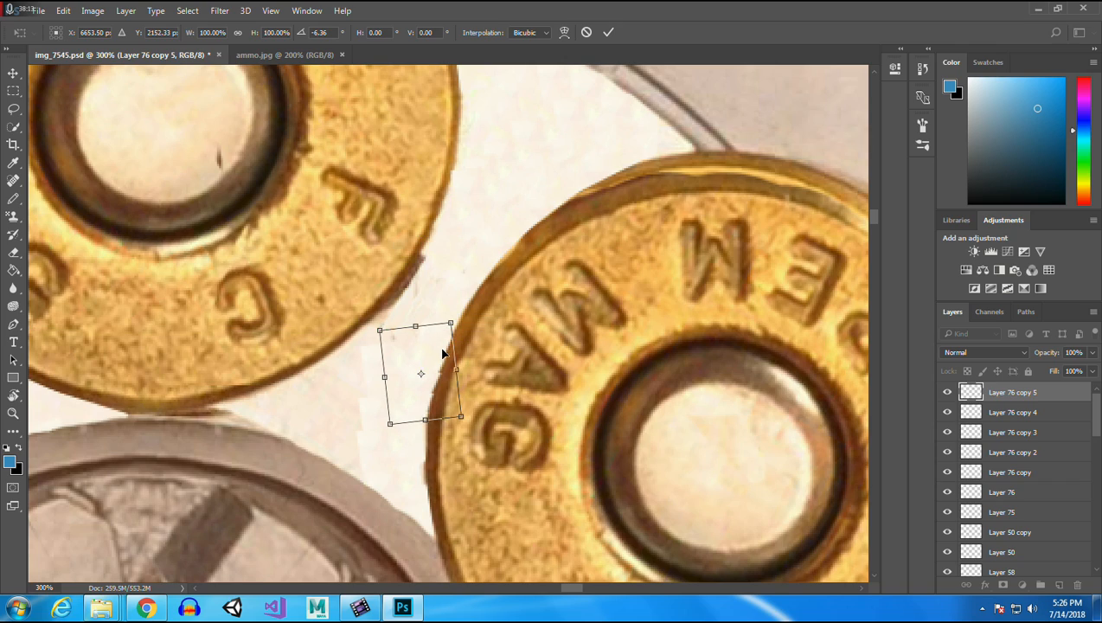
{"action": "key", "text": "Return"}
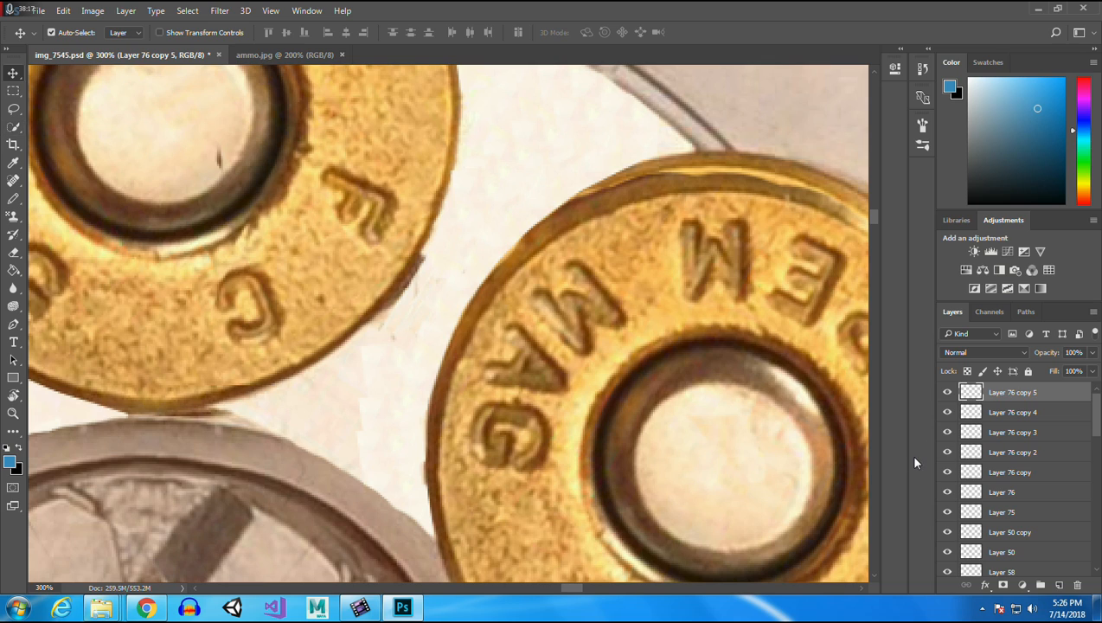
Check the patched cylinder face as a whole and its place on the complete revolver texture sheet.
{"action": "left_click", "coordinate": [13, 413]}
{"action": "left_click", "coordinate": [74, 34]}
{"action": "left_click", "coordinate": [173, 309]}
{"action": "left_click", "coordinate": [173, 308]}
{"action": "left_click", "coordinate": [172, 309]}
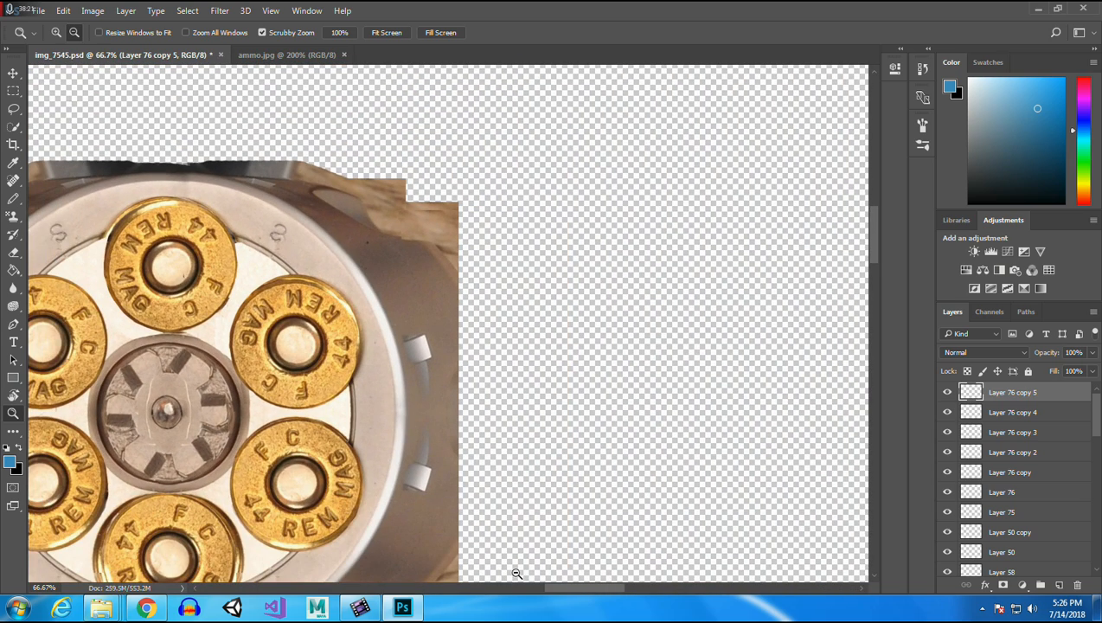
{"action": "left_click_drag", "start_coordinate": [578, 592], "coordinate": [549, 595]}
{"action": "left_click", "coordinate": [459, 361]}
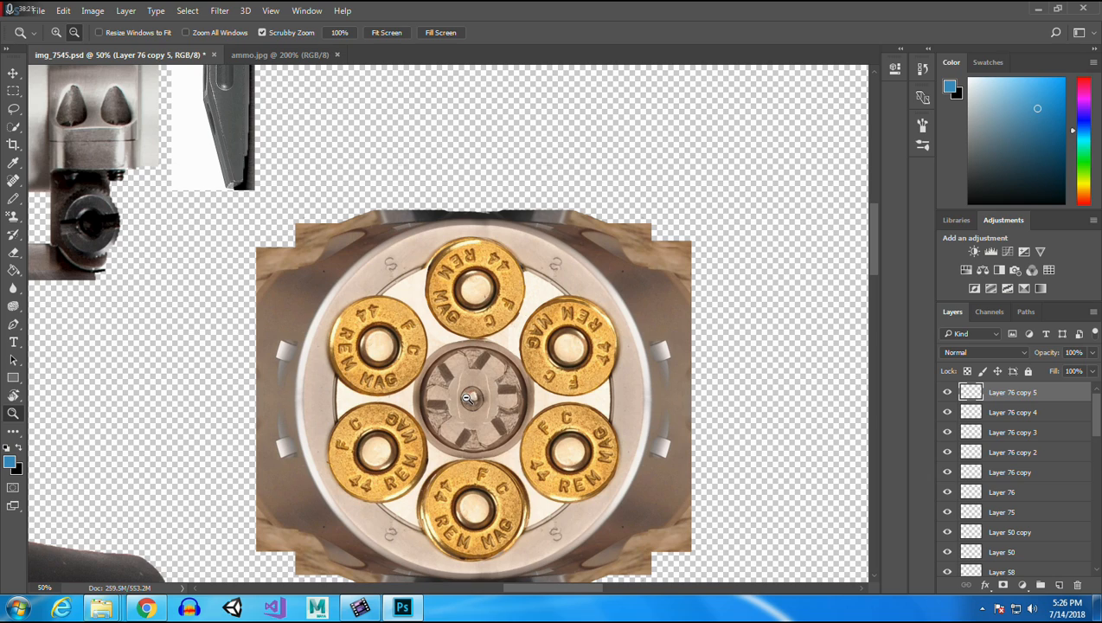
{"action": "left_click", "coordinate": [270, 263]}
{"action": "left_click_drag", "start_coordinate": [569, 584], "coordinate": [468, 587]}
{"action": "left_click", "coordinate": [459, 363]}
{"action": "left_click", "coordinate": [459, 364]}
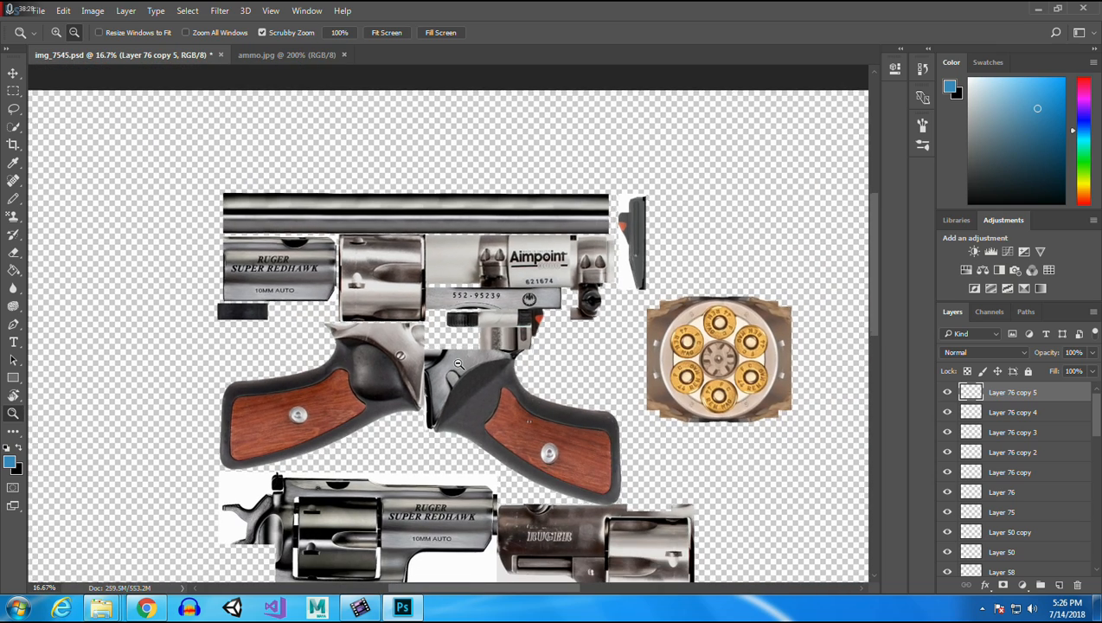
{"action": "left_click", "coordinate": [459, 363]}
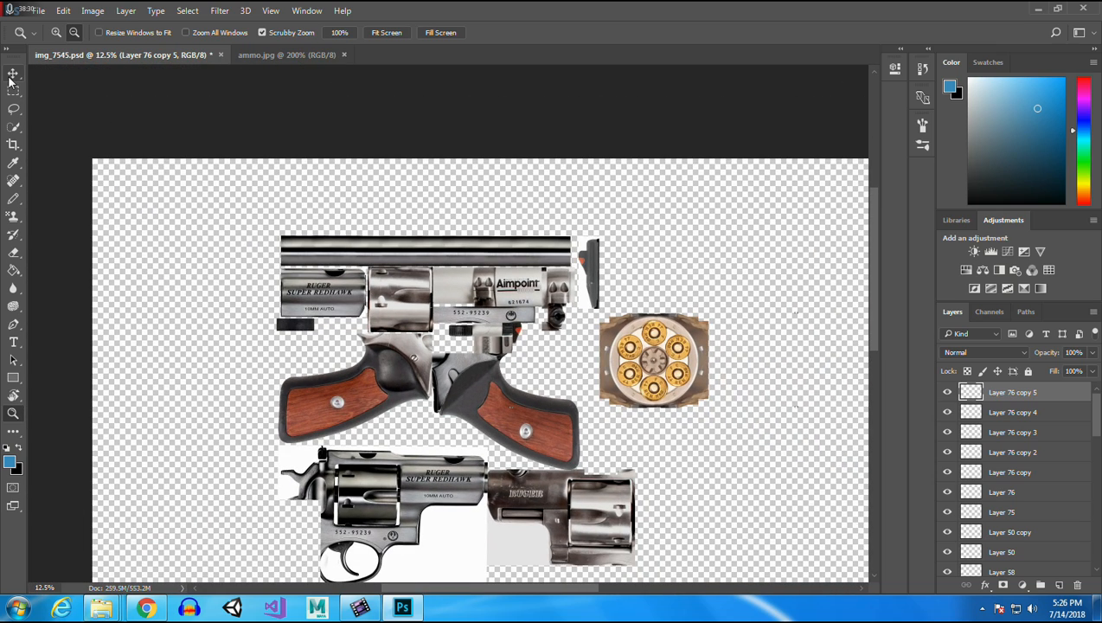
Make the hidden Layer 7, Layer 4 copy, Layer 4 copy 2 and Layer 4 visible.
{"action": "left_click_drag", "start_coordinate": [1096, 421], "coordinate": [1096, 508]}
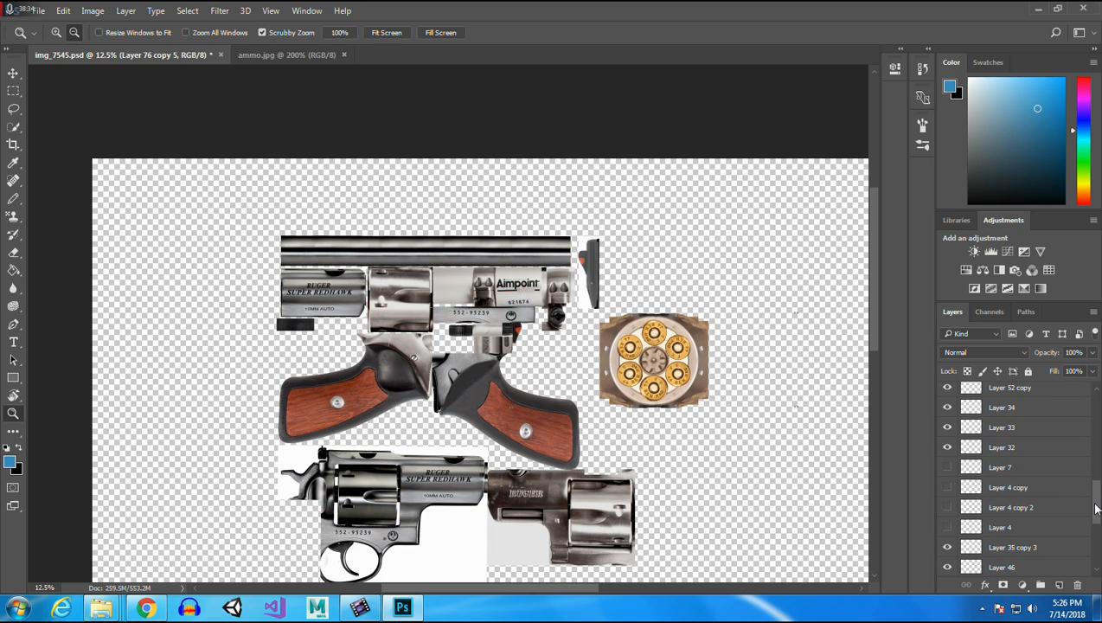
{"action": "left_click", "coordinate": [946, 468]}
{"action": "left_click", "coordinate": [948, 507]}
{"action": "left_click", "coordinate": [948, 527]}
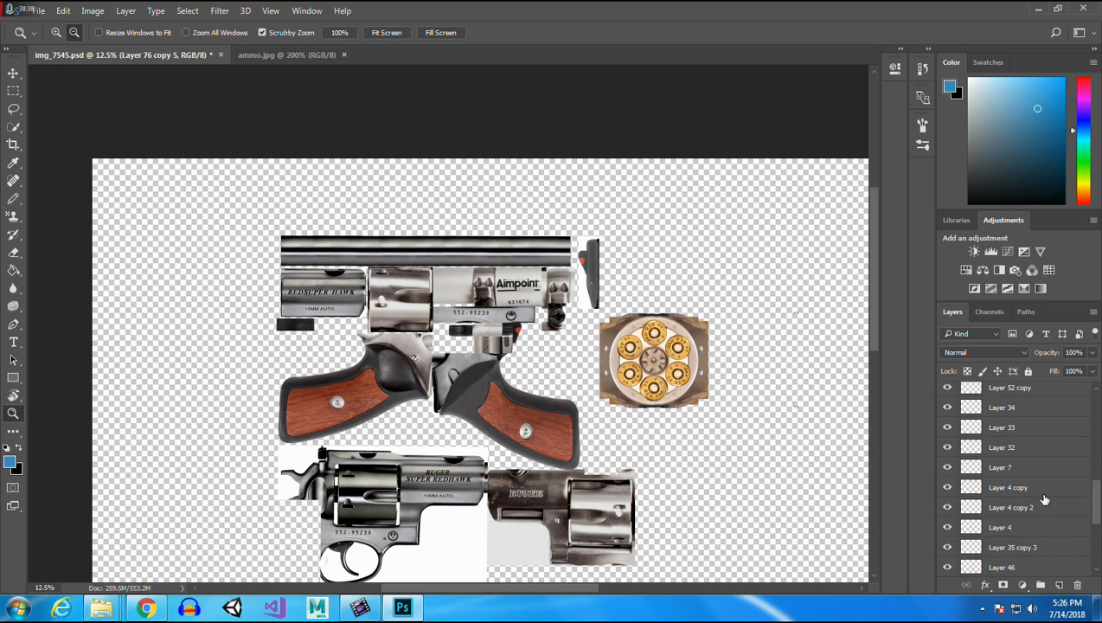
Merge all layers from Layer 3 up to Layer 76 copy 5 into one, keeping Layer 43 copy 8 and Layer 0 separate.
{"action": "left_click_drag", "start_coordinate": [1096, 493], "coordinate": [1100, 555]}
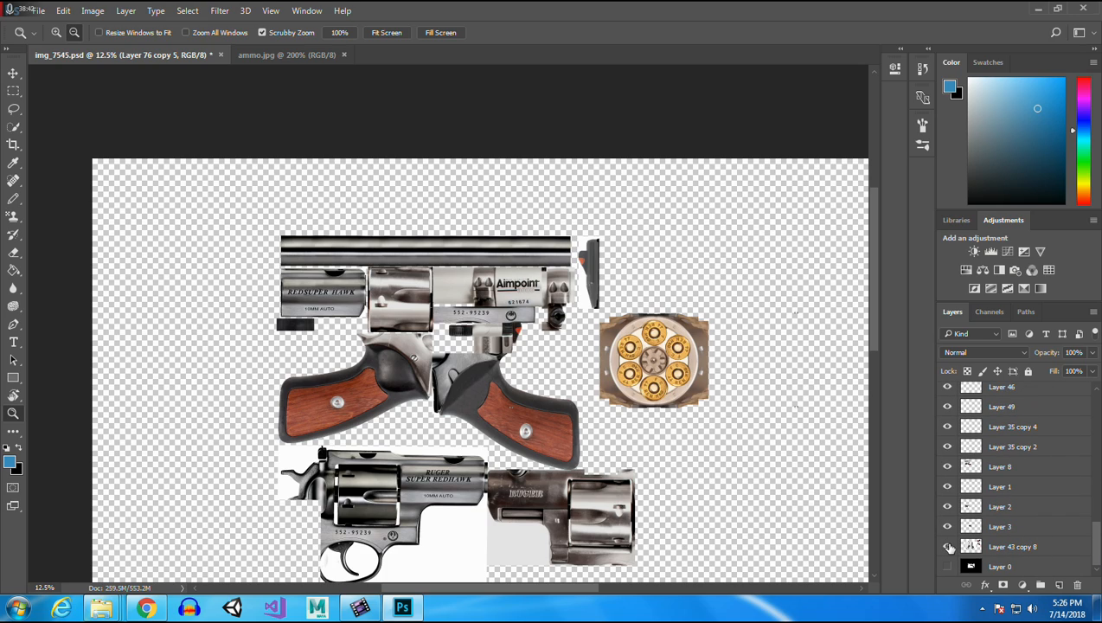
{"action": "left_click", "coordinate": [949, 547]}
{"action": "left_click", "coordinate": [948, 547]}
{"action": "left_click", "coordinate": [1008, 528]}
{"action": "scroll", "coordinate": [1017, 467], "scroll_direction": "up", "scroll_amount": 5}
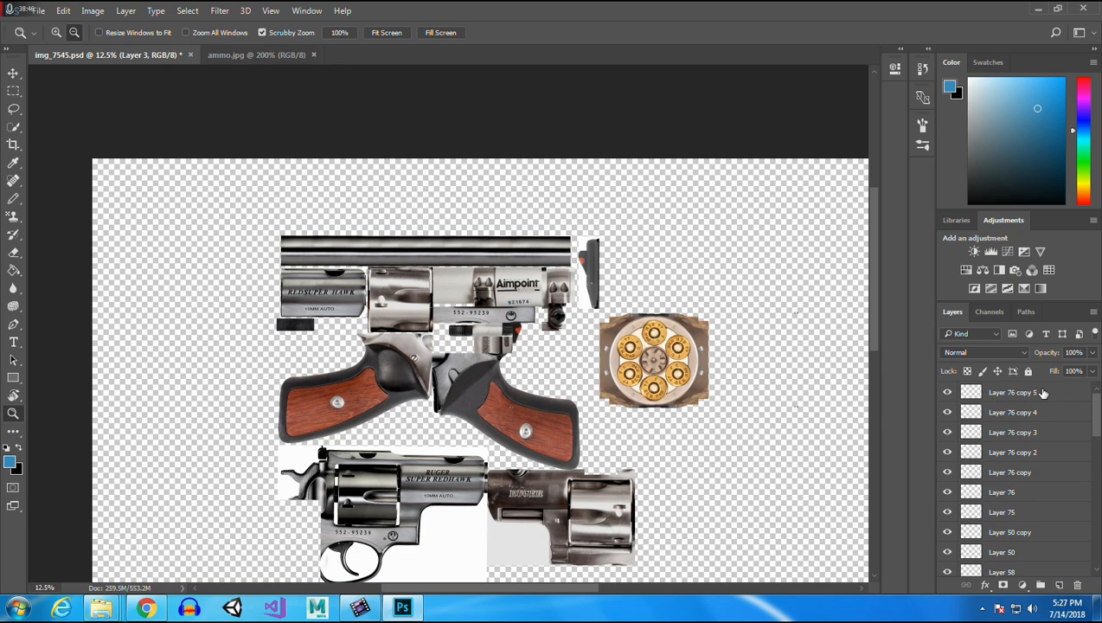
{"action": "left_click", "coordinate": [1030, 394], "text": "shift"}
{"action": "right_click", "coordinate": [1031, 394]}
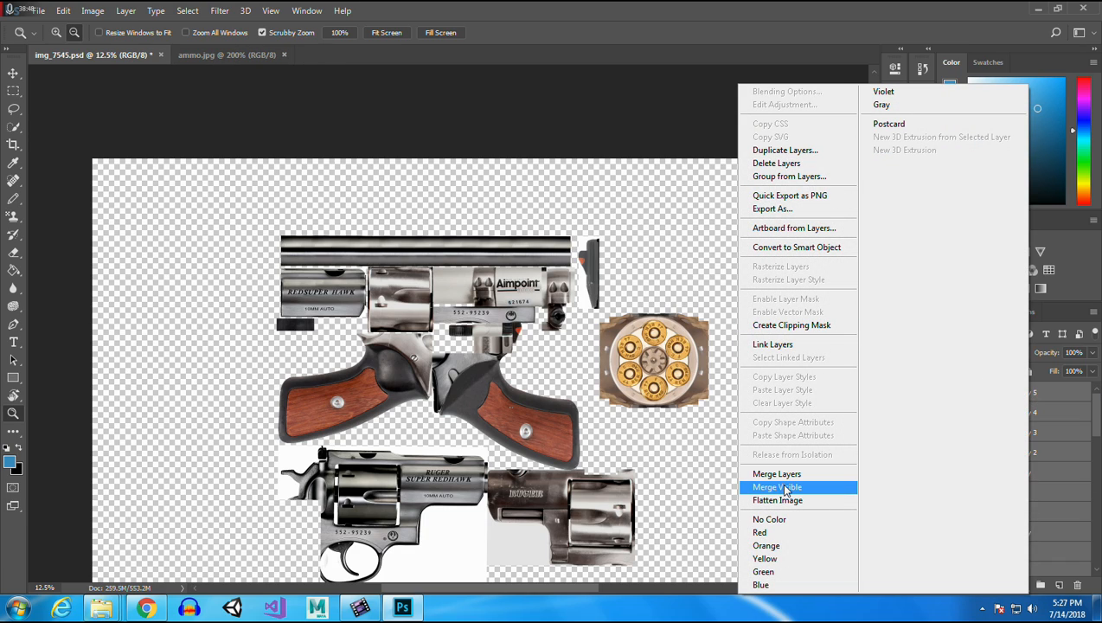
{"action": "left_click", "coordinate": [793, 477]}
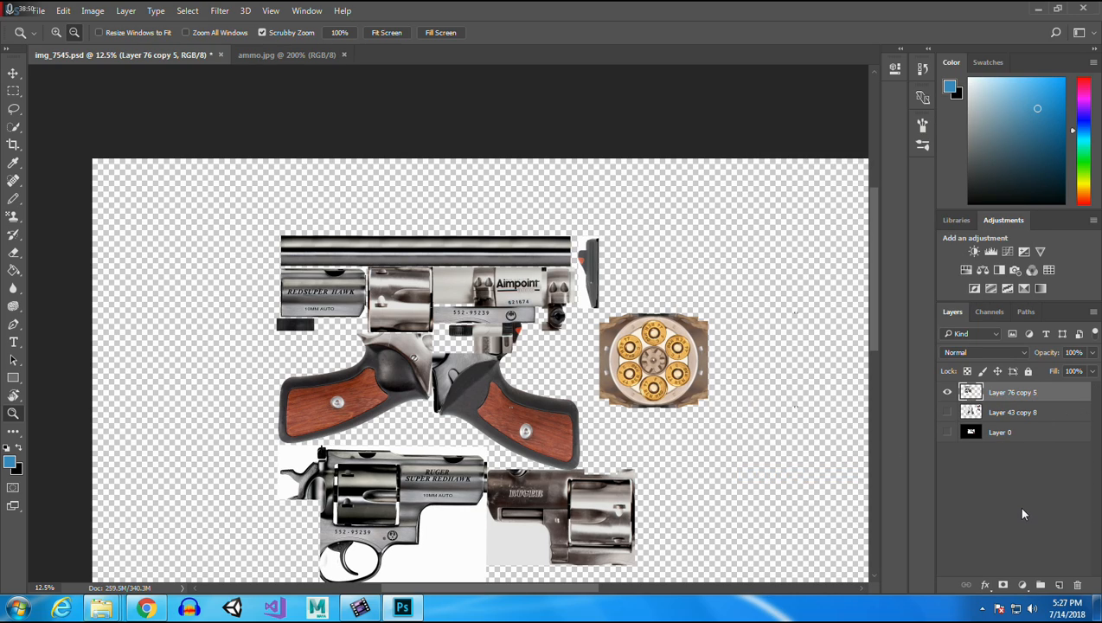
Copy the cartridge cylinder face from the merged layer to a new layer and move the copy up and right into empty canvas.
{"action": "left_click", "coordinate": [13, 73]}
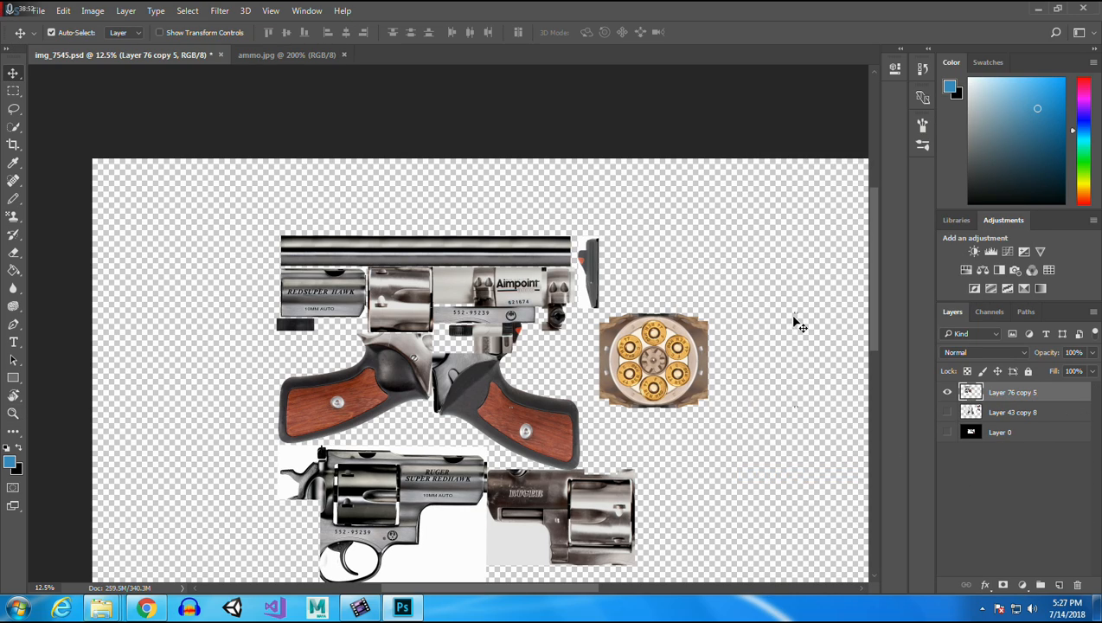
{"action": "left_click", "coordinate": [13, 90]}
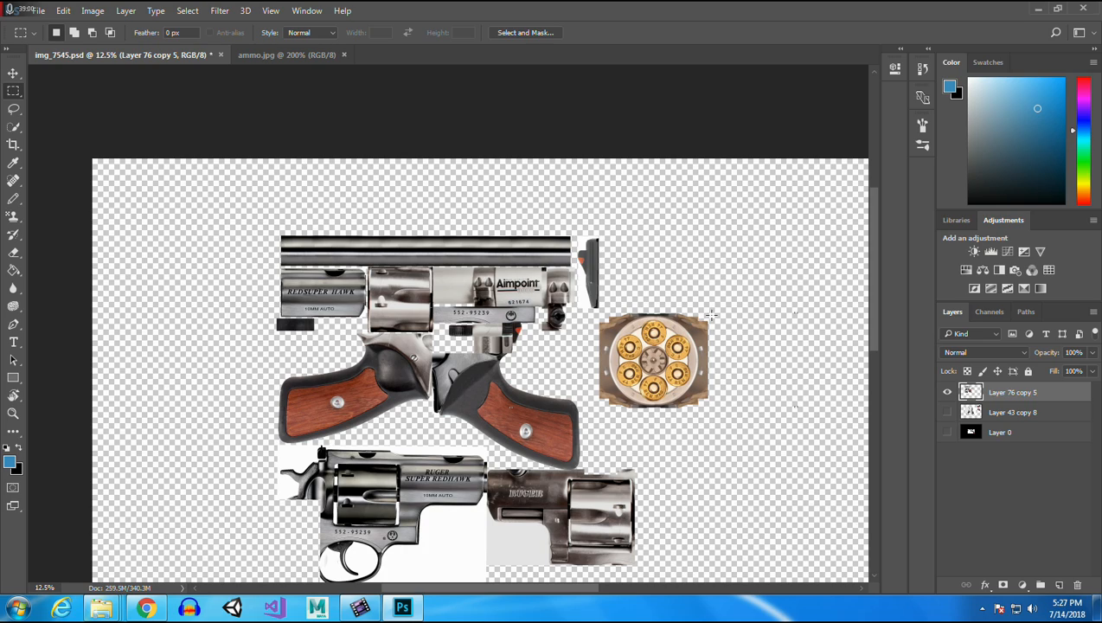
{"action": "left_click_drag", "start_coordinate": [720, 312], "coordinate": [595, 412]}
{"action": "key", "text": "ctrl+j"}
{"action": "key", "text": "v"}
{"action": "left_click_drag", "start_coordinate": [664, 358], "coordinate": [722, 244]}
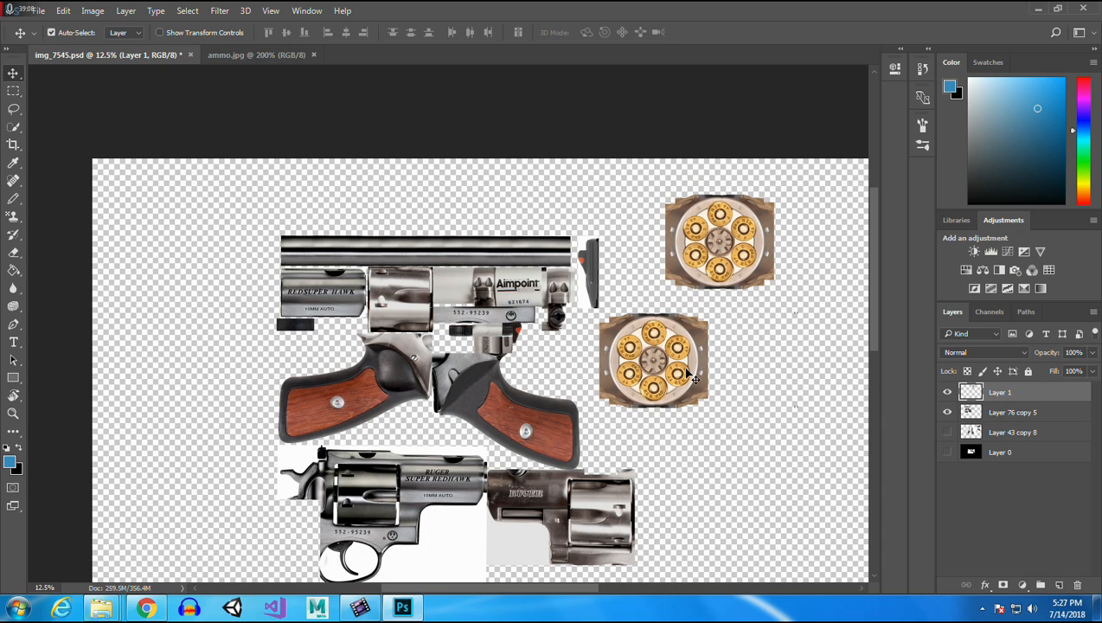
Delete the original cylinder face from Layer 76 copy 5 and clear the selection.
{"action": "left_click", "coordinate": [13, 91]}
{"action": "left_click_drag", "start_coordinate": [596, 311], "coordinate": [741, 417]}
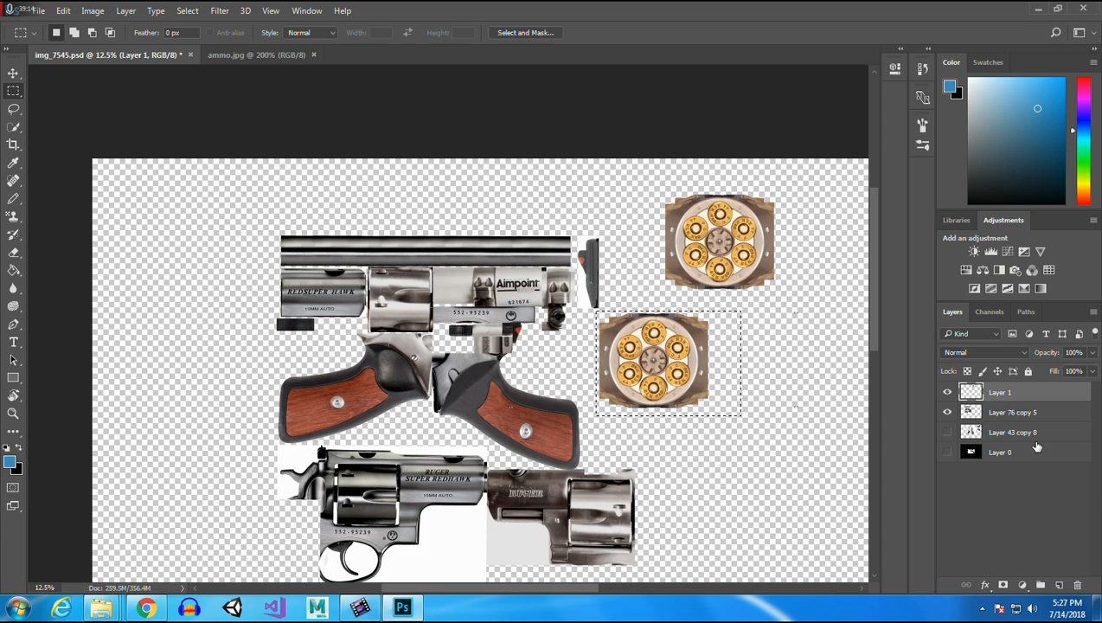
{"action": "left_click", "coordinate": [1023, 415]}
{"action": "key", "text": "Delete"}
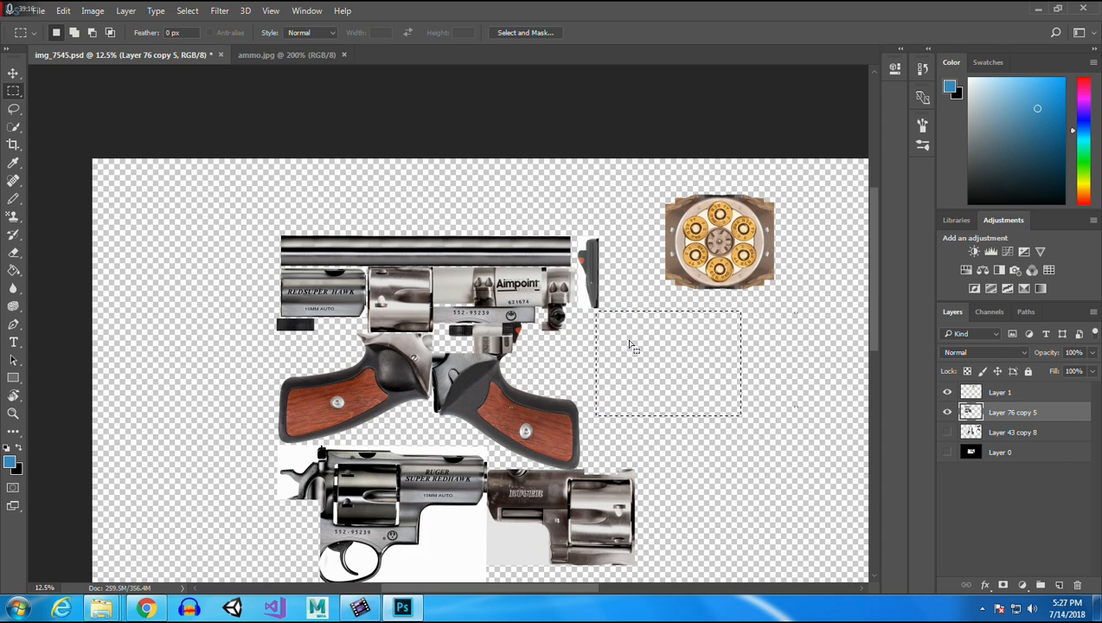
{"action": "left_click", "coordinate": [742, 450]}
Place the separated cylinder face close beside the right grip and reorder its layer below Layer 76 copy 5.
{"action": "left_click", "coordinate": [13, 73]}
{"action": "left_click_drag", "start_coordinate": [728, 237], "coordinate": [600, 348]}
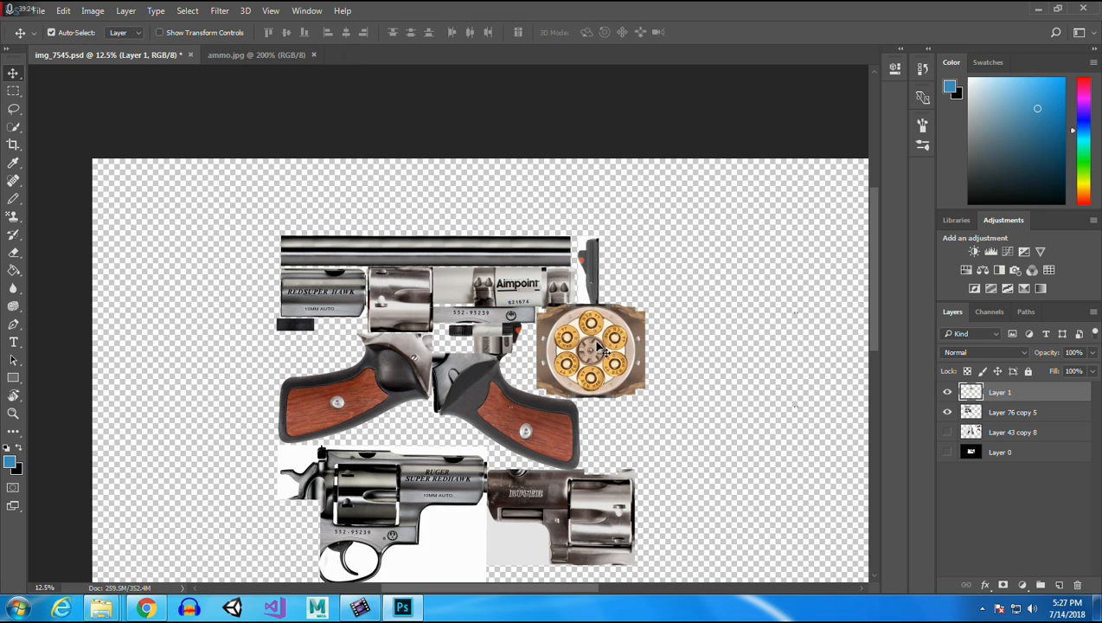
{"action": "left_click_drag", "start_coordinate": [995, 392], "coordinate": [991, 423]}
{"action": "mouse_move", "coordinate": [595, 352]}
{"action": "left_mouse_down"}
{"action": "mouse_move", "coordinate": [591, 372]}
{"action": "mouse_move", "coordinate": [596, 362]}
{"action": "left_mouse_up"}
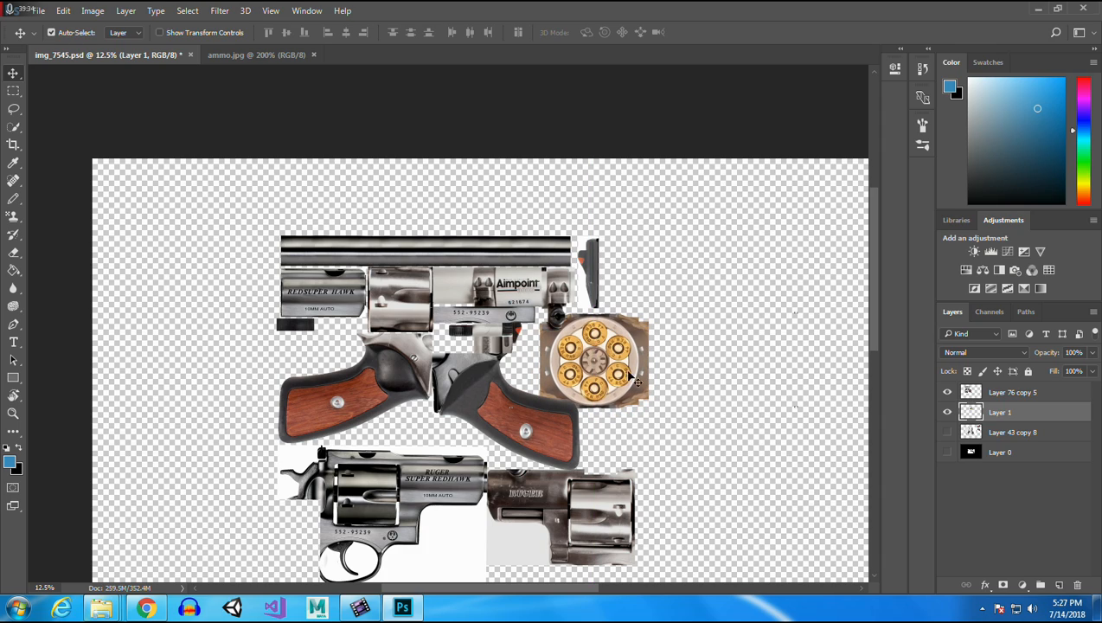
{"action": "left_click", "coordinate": [770, 441]}
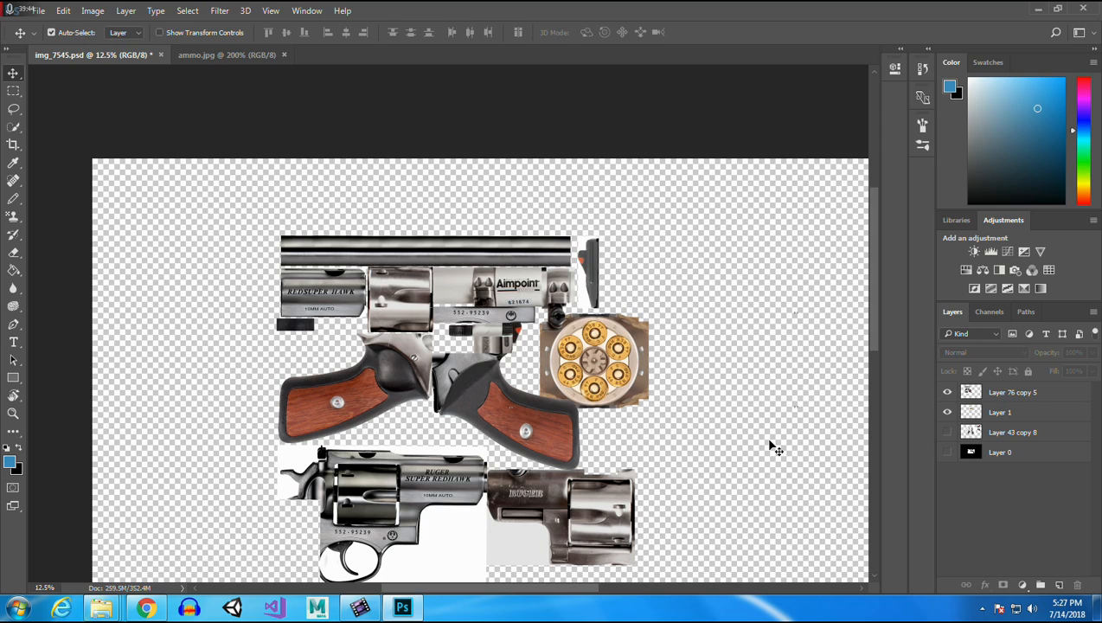
Copy the upper barrel section lettered REDSUPER HAWK and 10MM AUTO from Layer 76 copy 5 to a new layer.
{"action": "left_click", "coordinate": [13, 91]}
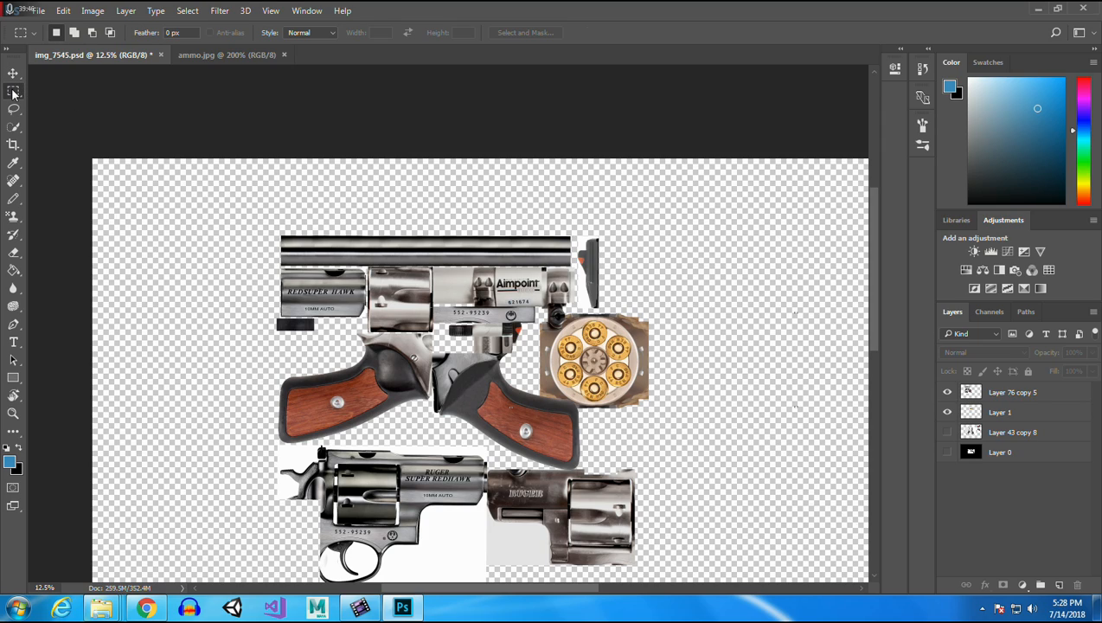
{"action": "left_click", "coordinate": [13, 412]}
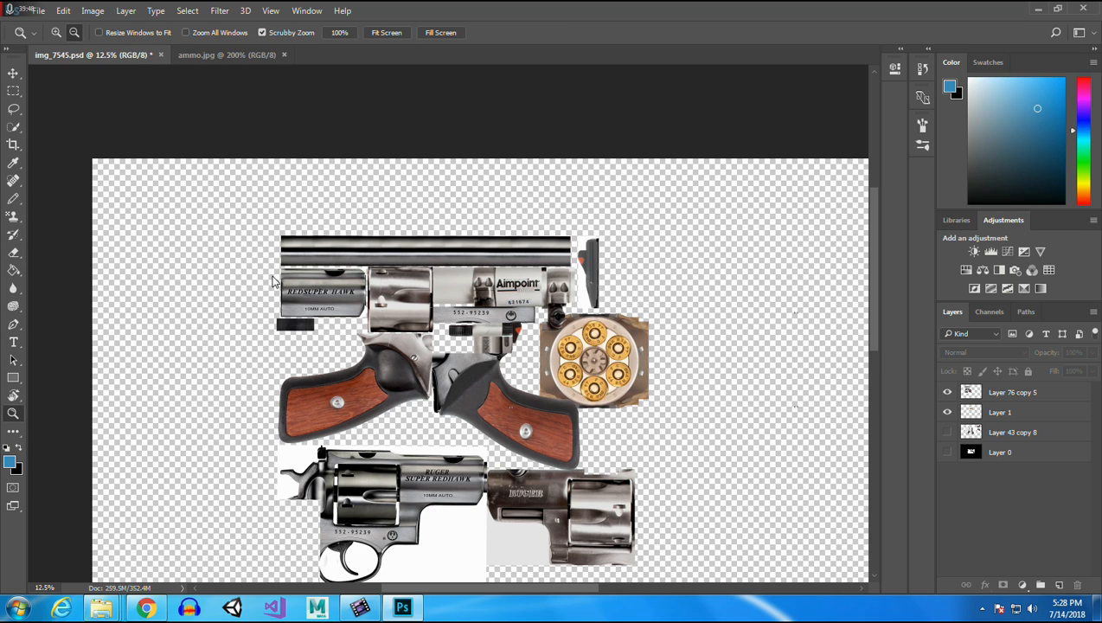
{"action": "left_click", "coordinate": [313, 296]}
{"action": "left_click", "coordinate": [313, 296]}
{"action": "left_click", "coordinate": [13, 91]}
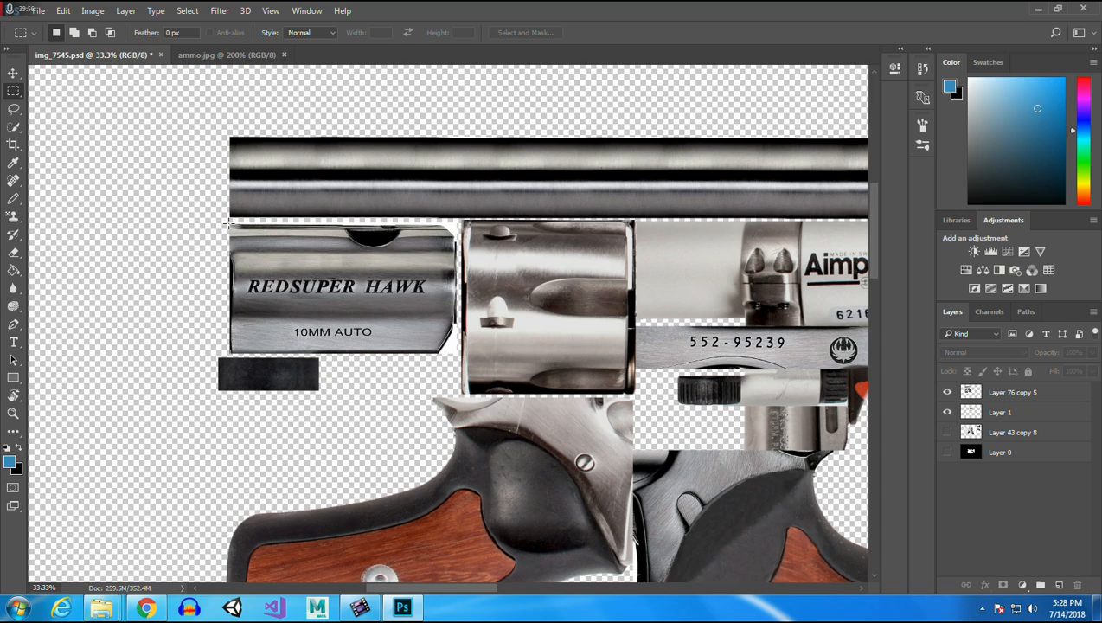
{"action": "left_click_drag", "start_coordinate": [229, 223], "coordinate": [457, 355]}
{"action": "left_click_drag", "start_coordinate": [238, 227], "coordinate": [449, 346]}
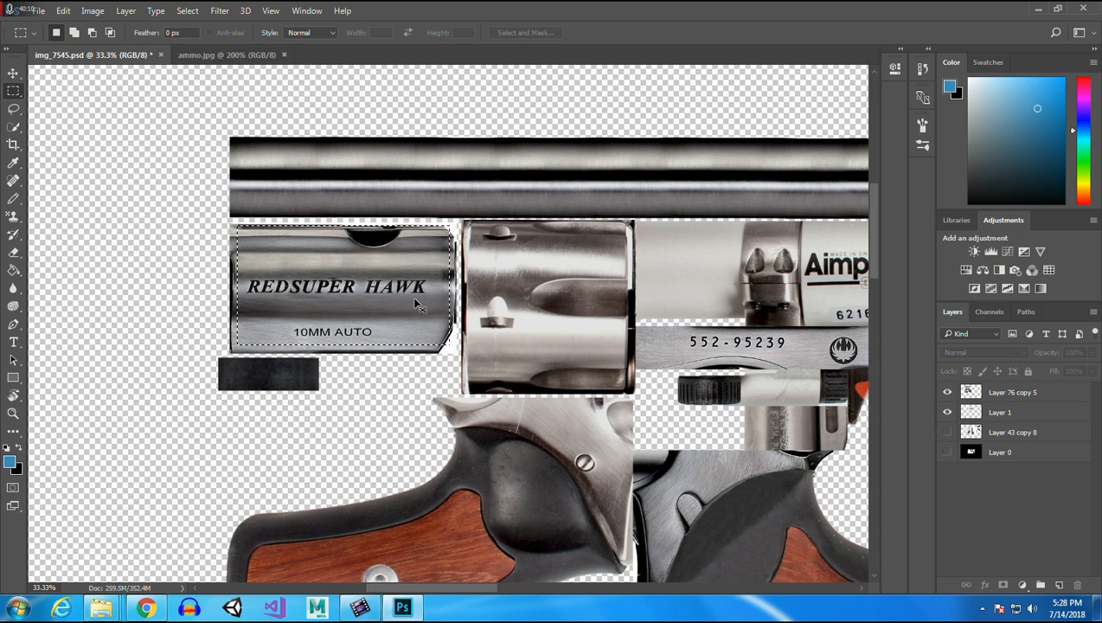
{"action": "scroll", "coordinate": [871, 200], "scroll_direction": "down", "scroll_amount": 1}
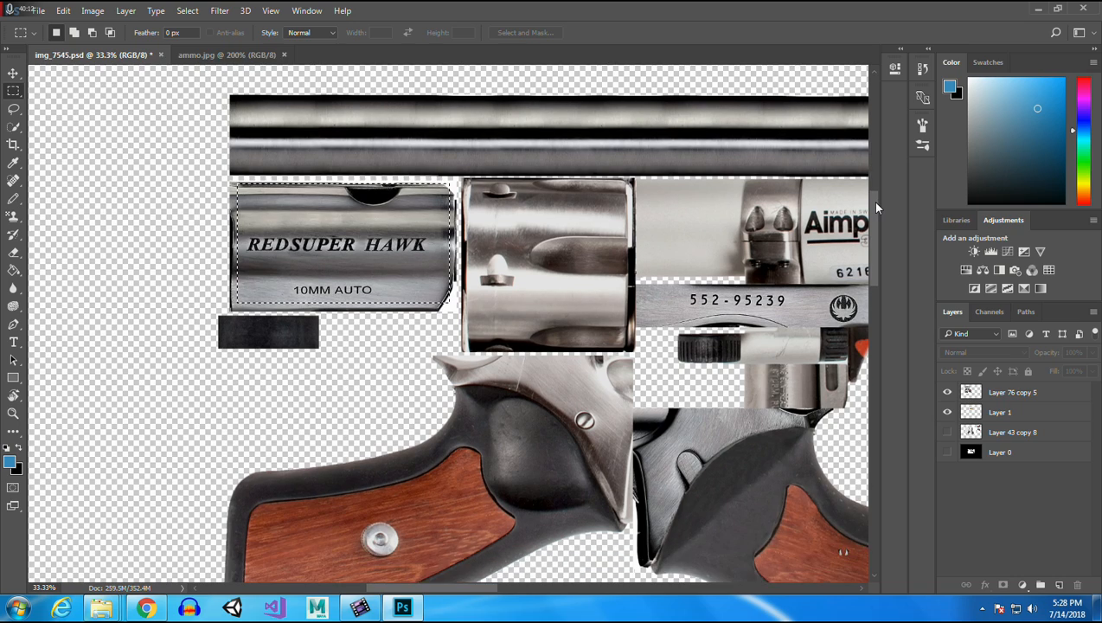
{"action": "left_click_drag", "start_coordinate": [875, 208], "coordinate": [878, 187]}
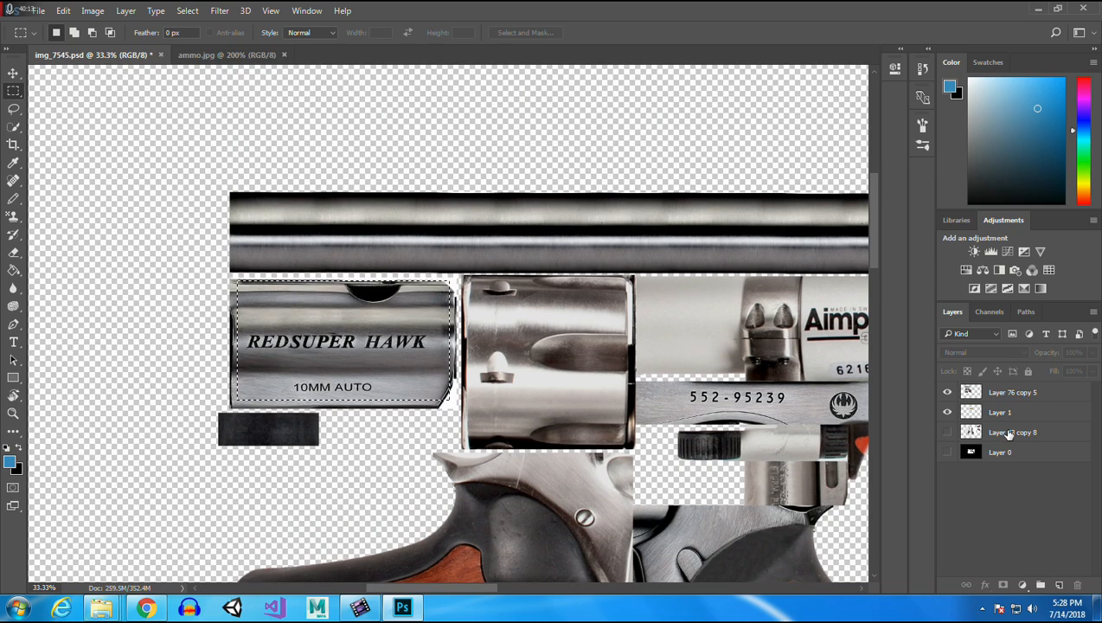
{"action": "left_click", "coordinate": [1008, 394]}
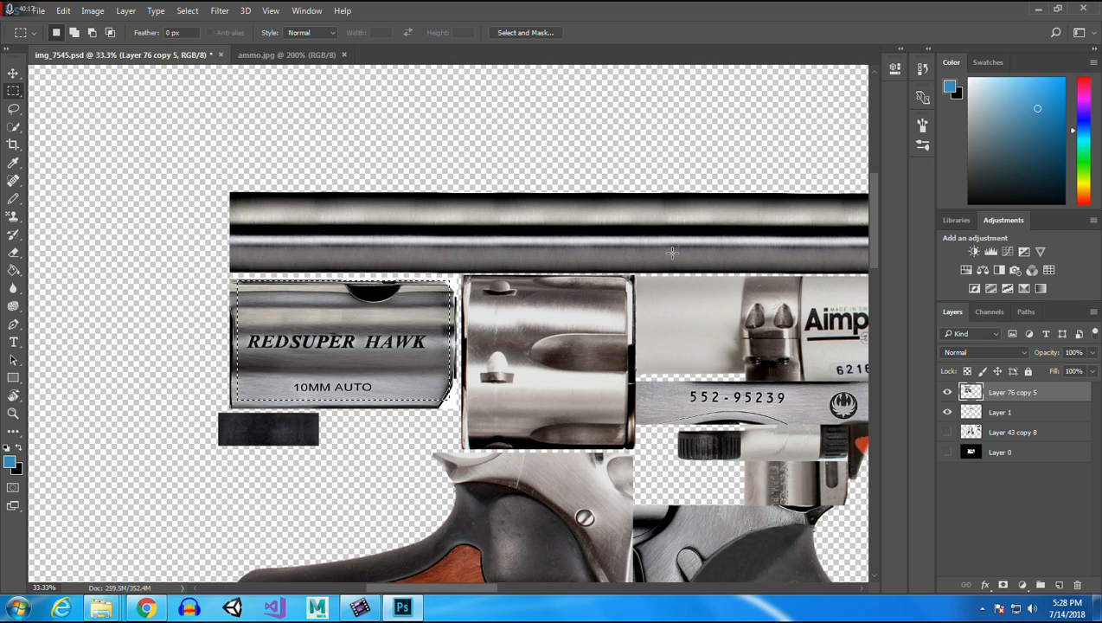
{"action": "left_click_drag", "start_coordinate": [873, 213], "coordinate": [883, 317]}
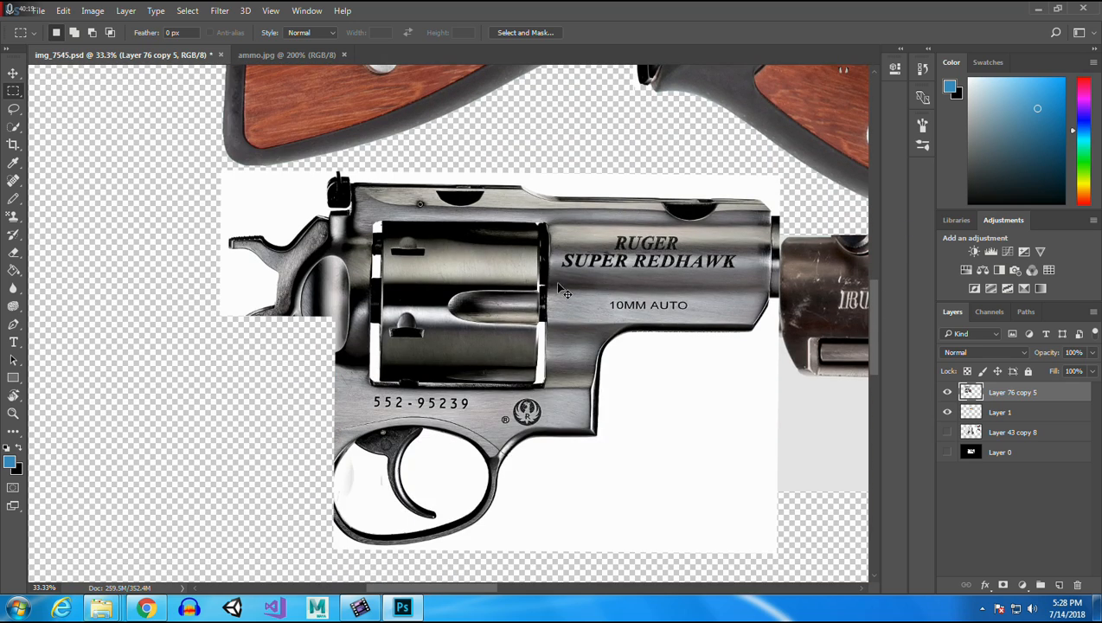
{"action": "key", "text": "ctrl+j"}
{"action": "key", "text": "v"}
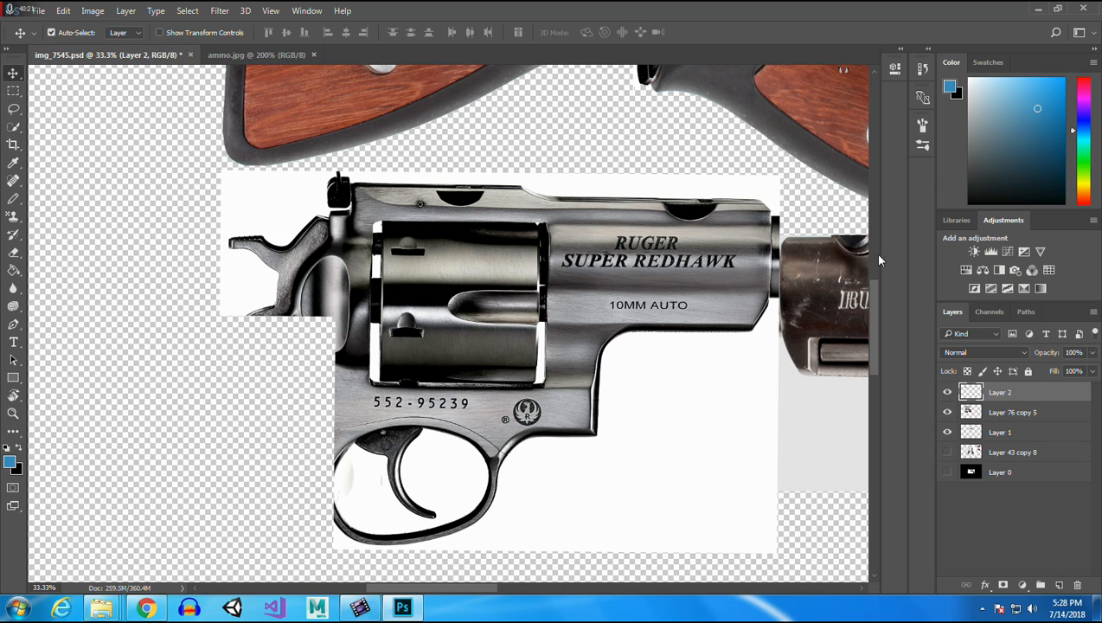
Move the copied barrel section down over the RUGER SUPER REDHAWK lettering on the lower revolver, aligning it with the barrel.
{"action": "left_click_drag", "start_coordinate": [876, 299], "coordinate": [871, 222]}
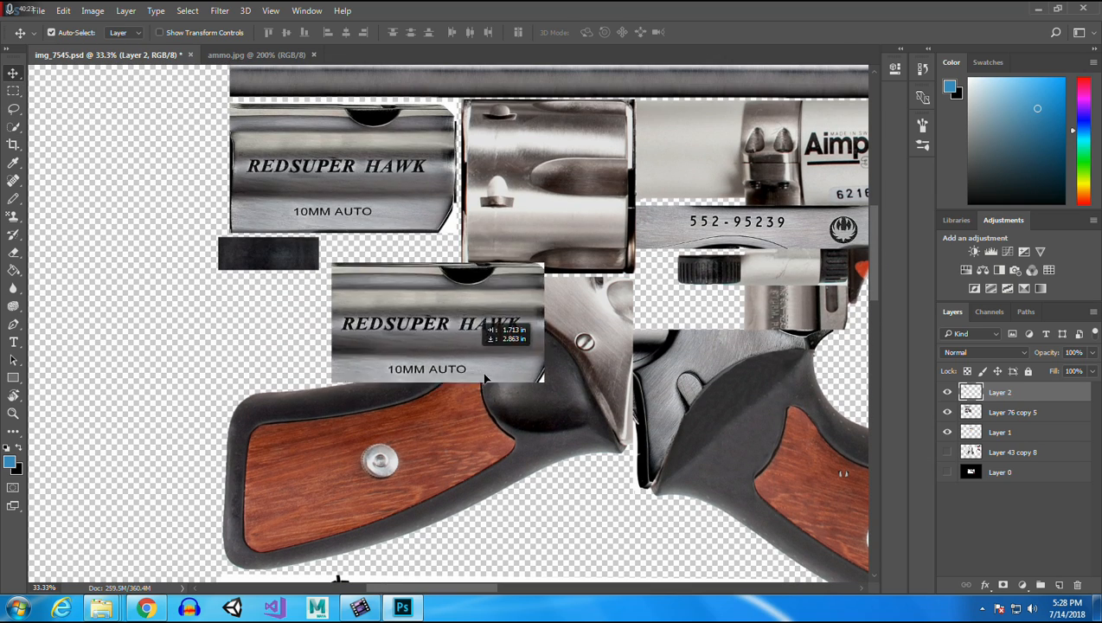
{"action": "left_click_drag", "start_coordinate": [877, 275], "coordinate": [871, 318]}
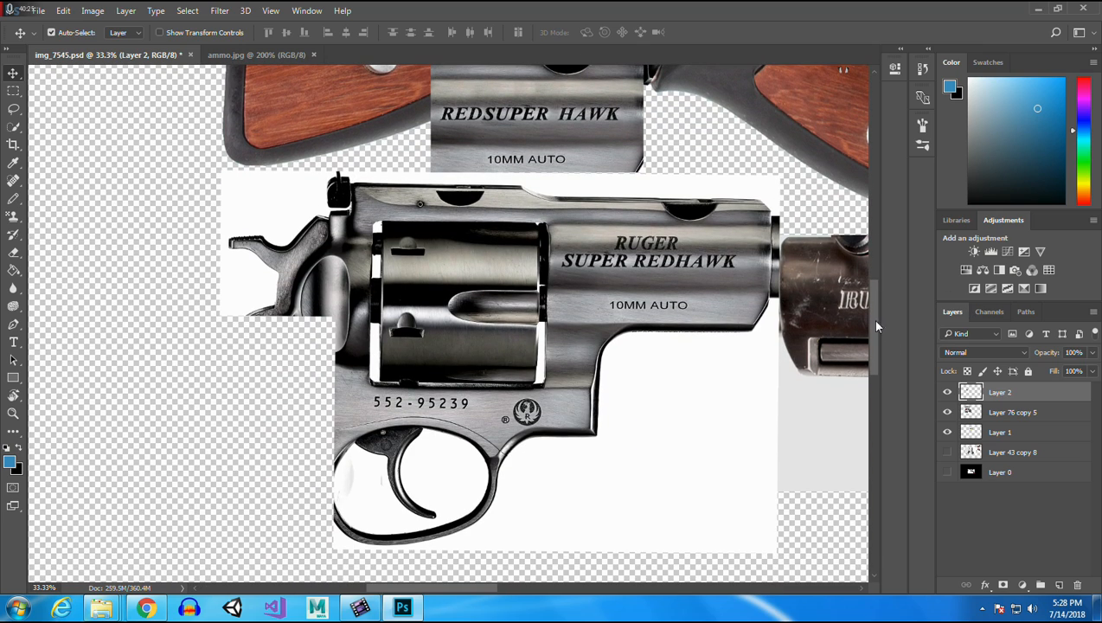
{"action": "left_click_drag", "start_coordinate": [549, 123], "coordinate": [666, 273]}
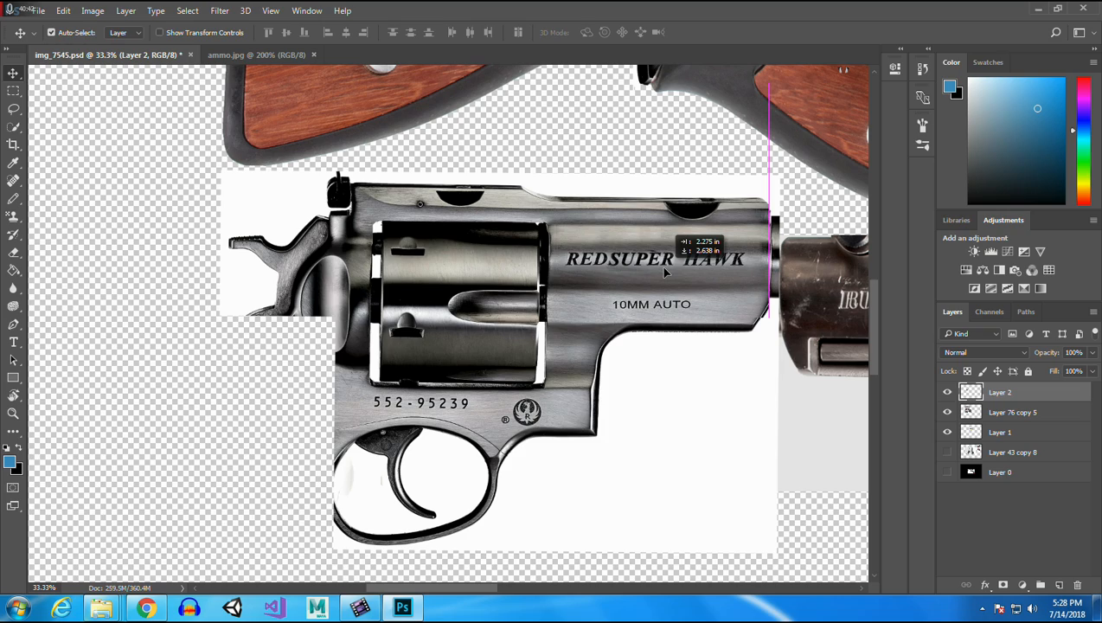
Nudge the copied REDSUPER HAWK barrel section slightly to line up with the lower revolver's barrel.
{"action": "mouse_move", "coordinate": [664, 272]}
{"action": "left_mouse_down"}
{"action": "mouse_move", "coordinate": [665, 236]}
{"action": "mouse_move", "coordinate": [663, 272]}
{"action": "left_mouse_up"}
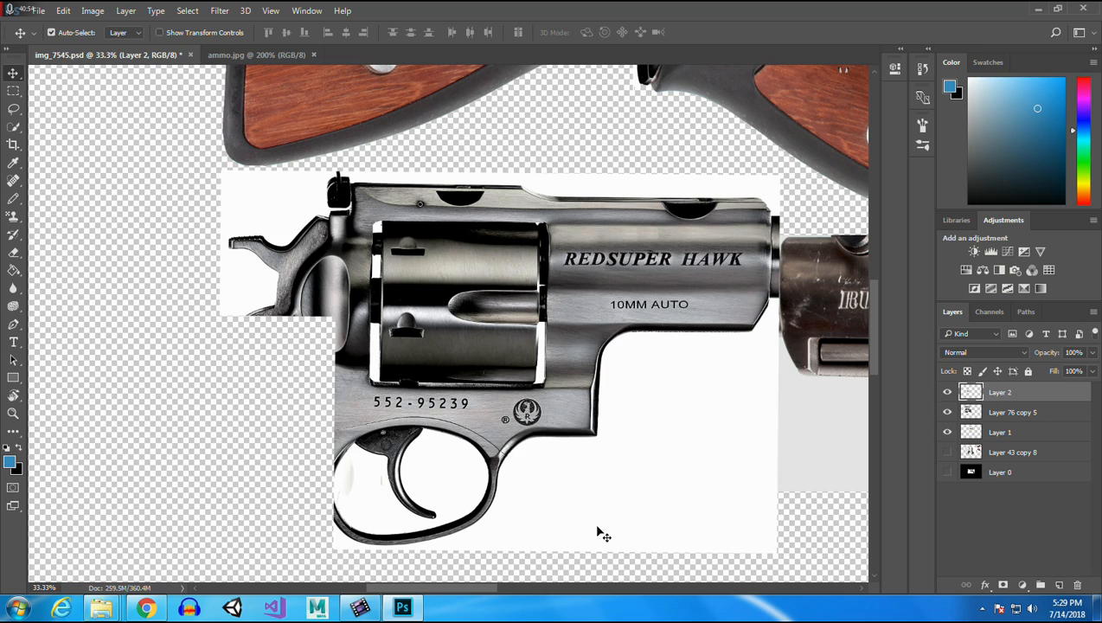
Copy the end of the upper frame strip carrying the round emblem from Layer 76 copy 5 to a new layer.
{"action": "left_click_drag", "start_coordinate": [872, 320], "coordinate": [874, 254]}
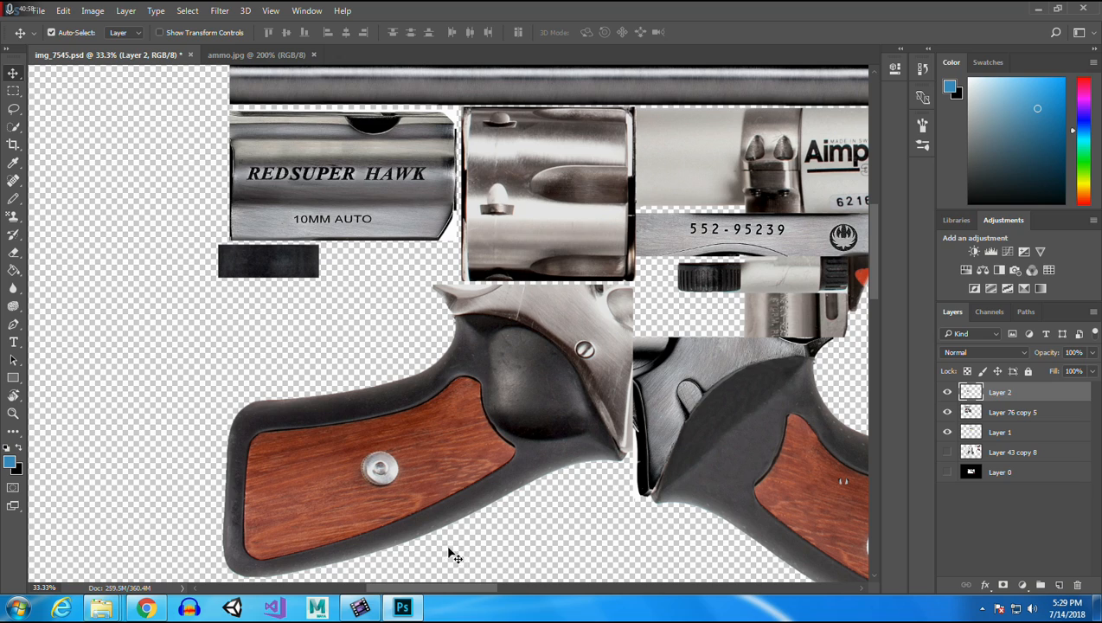
{"action": "left_click_drag", "start_coordinate": [450, 589], "coordinate": [506, 586]}
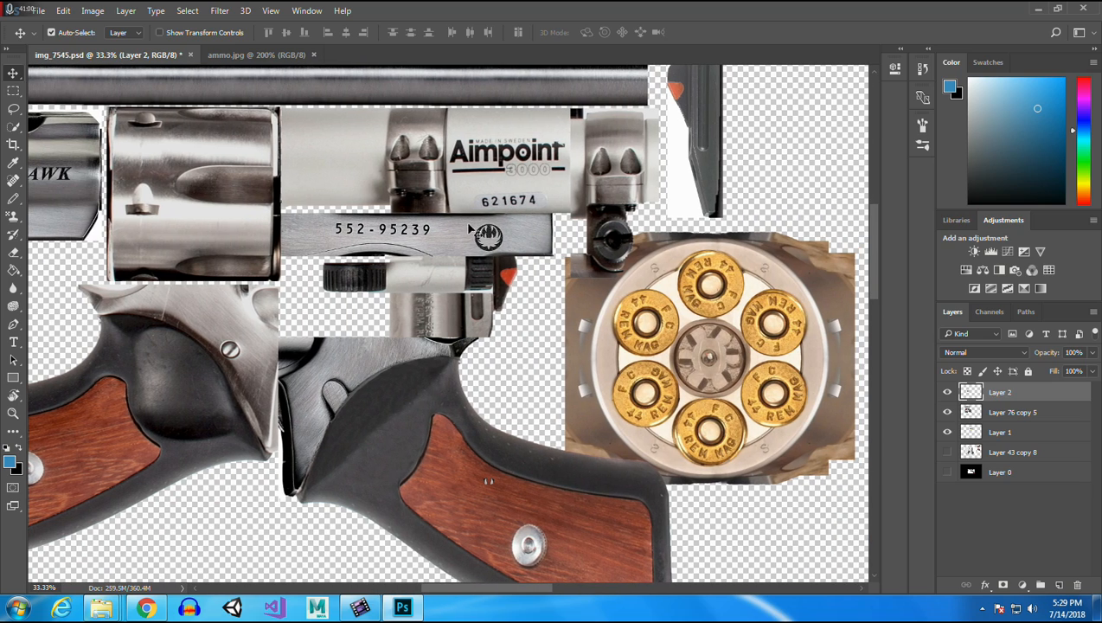
{"action": "left_click", "coordinate": [535, 244]}
{"action": "key", "text": "m"}
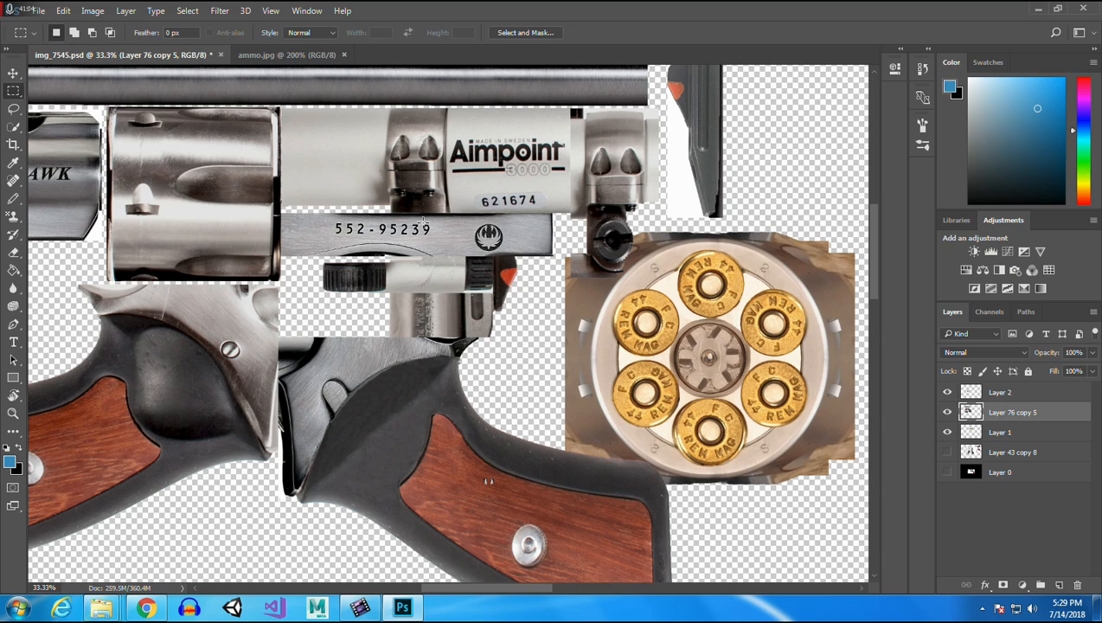
{"action": "left_click_drag", "start_coordinate": [427, 219], "coordinate": [517, 254]}
{"action": "key", "text": "ctrl+j"}
Move the copied emblem down over the Ruger logo on the lower revolver's frame and save the document.
{"action": "left_click", "coordinate": [13, 72]}
{"action": "left_click_drag", "start_coordinate": [478, 249], "coordinate": [224, 585]}
{"action": "left_click_drag", "start_coordinate": [874, 244], "coordinate": [879, 317]}
{"action": "left_click_drag", "start_coordinate": [246, 210], "coordinate": [177, 456]}
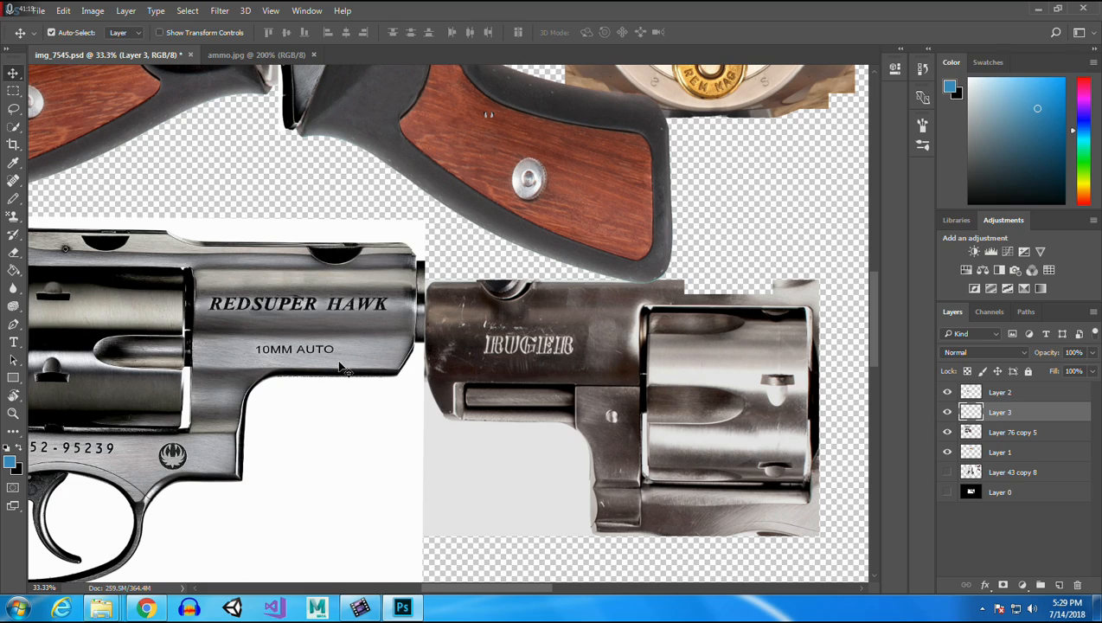
{"action": "key", "text": "ctrl+s"}
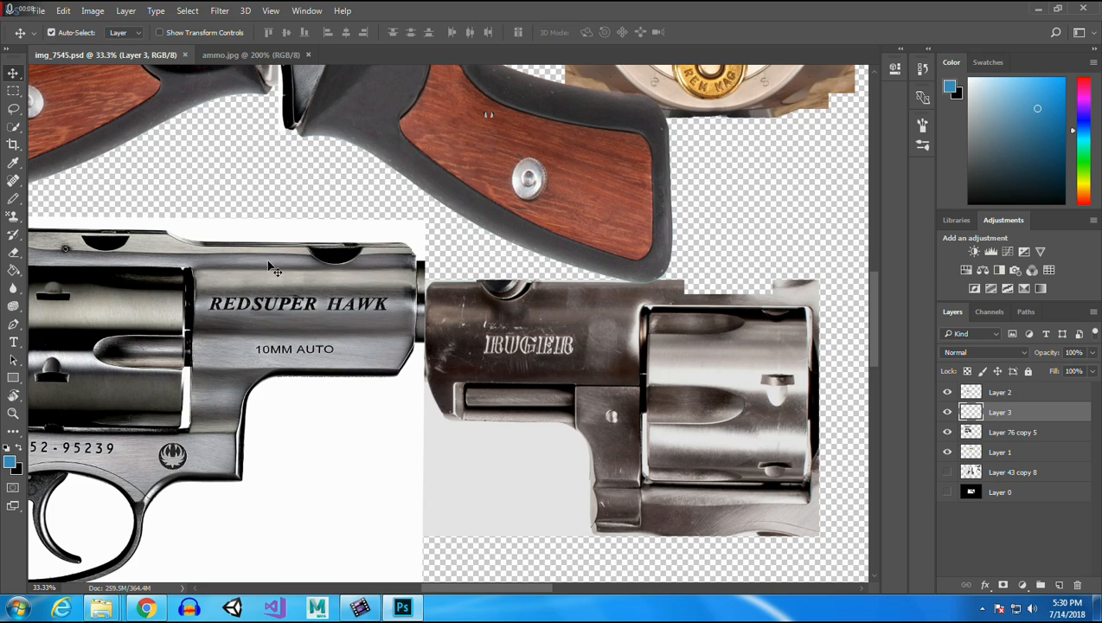
Show Layer 43 copy 8 and hide Layer 76 copy 5 to expose the original revolver photos.
{"action": "left_click", "coordinate": [611, 330]}
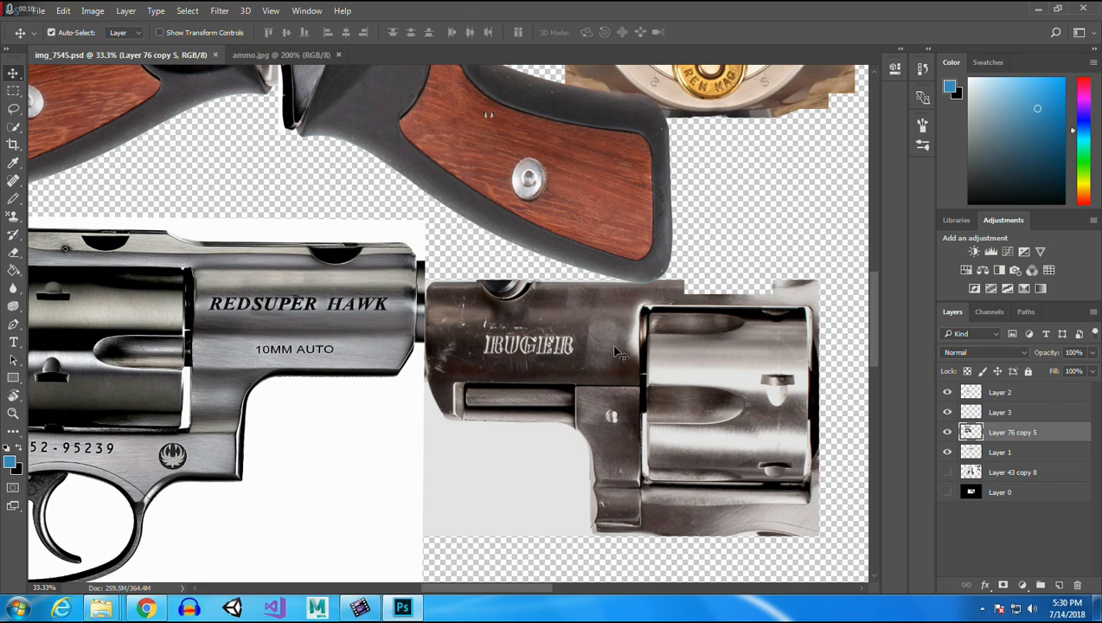
{"action": "left_click", "coordinate": [15, 94]}
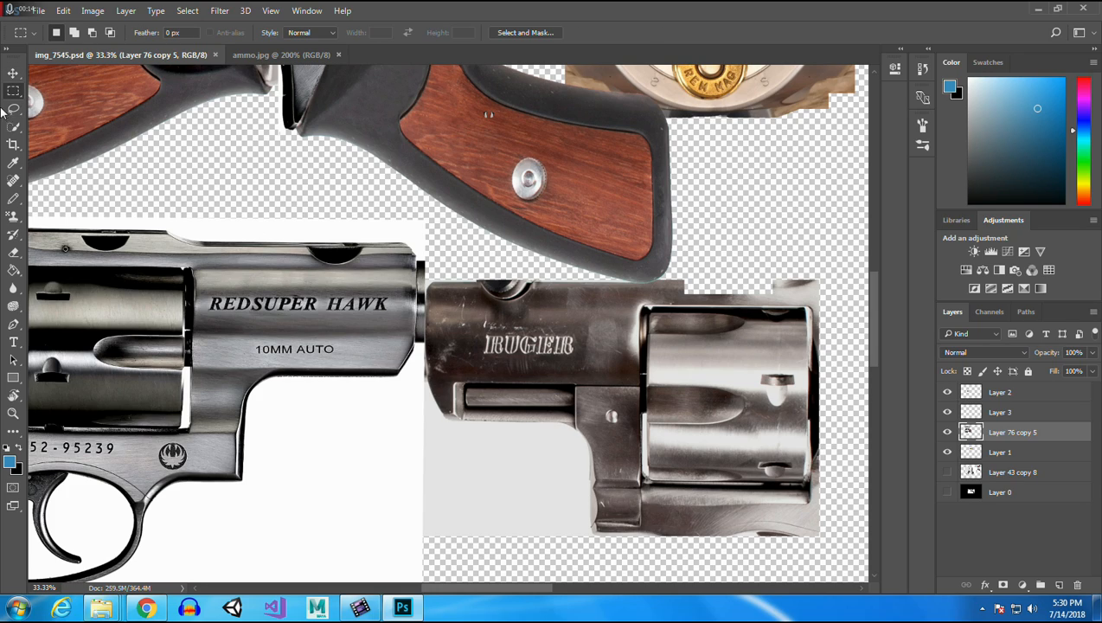
{"action": "left_click", "coordinate": [14, 413]}
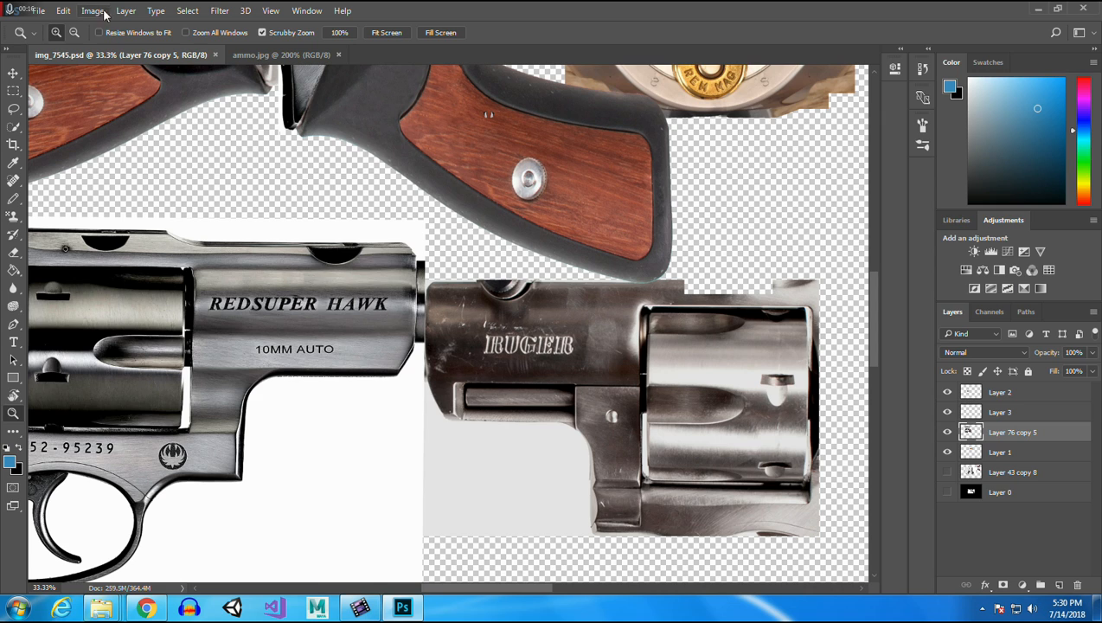
{"action": "left_click", "coordinate": [73, 33]}
{"action": "left_click", "coordinate": [319, 270]}
{"action": "left_click", "coordinate": [319, 270]}
{"action": "left_click", "coordinate": [318, 270]}
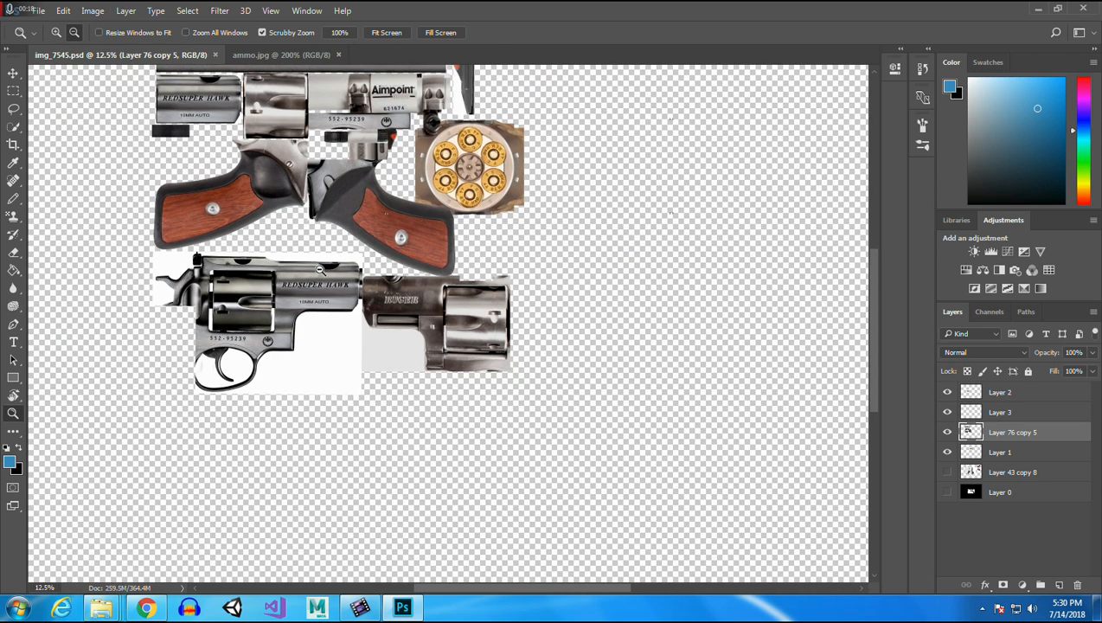
{"action": "left_click", "coordinate": [948, 472]}
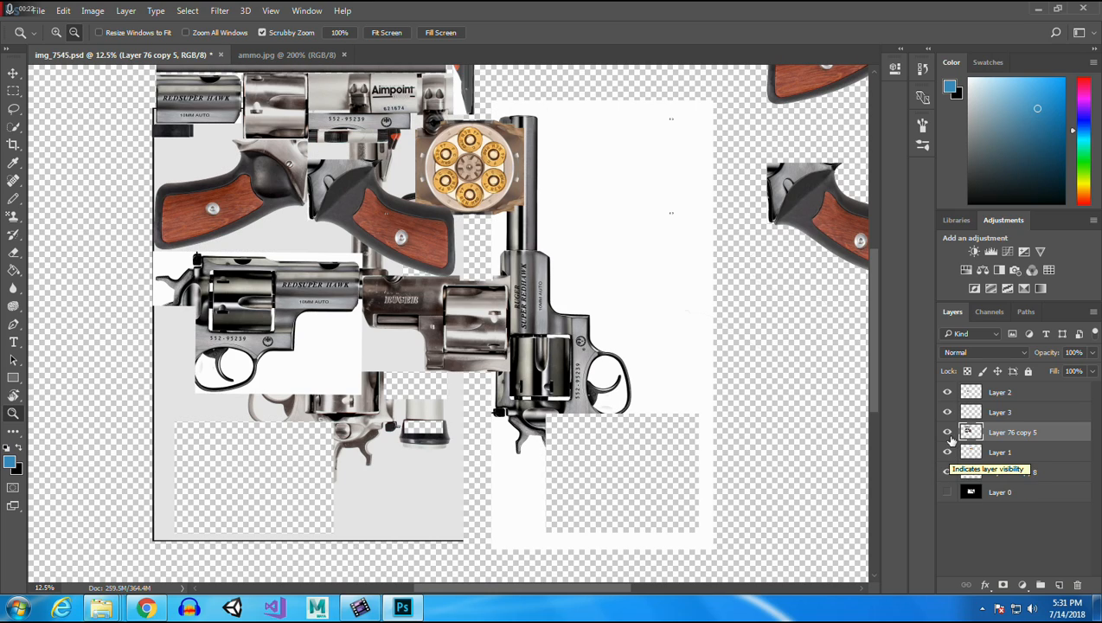
{"action": "left_click", "coordinate": [948, 433]}
{"action": "left_click", "coordinate": [948, 433]}
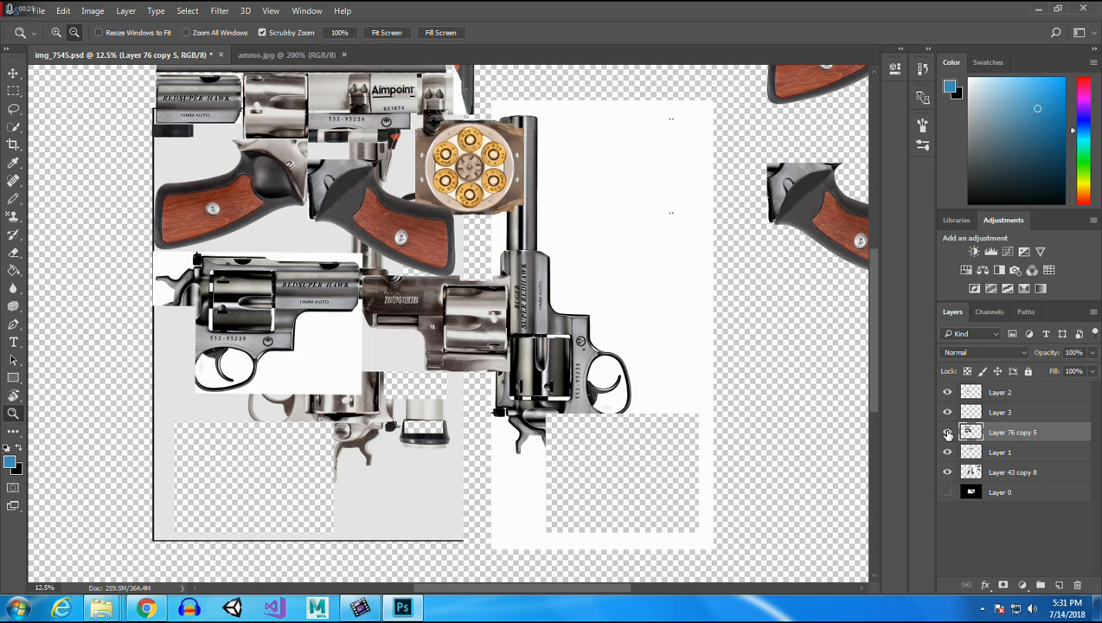
{"action": "left_click", "coordinate": [948, 433]}
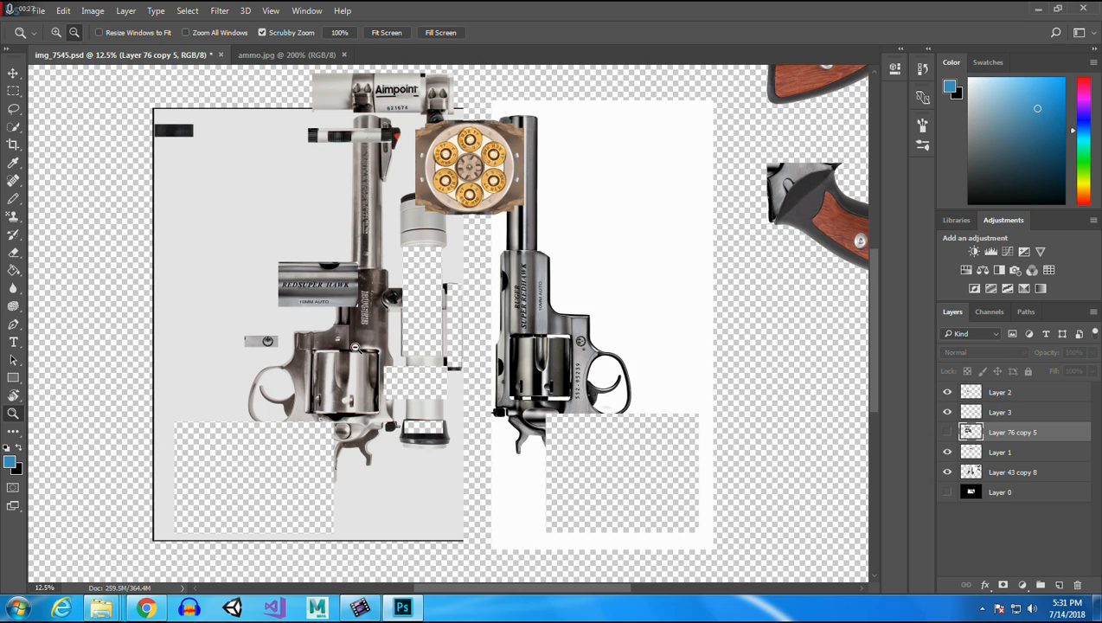
Copy the plain dark metal area between the RUGER lettering and the cylinder from Layer 43 copy 8 to a new layer.
{"action": "left_click", "coordinate": [13, 75]}
{"action": "left_click", "coordinate": [383, 378]}
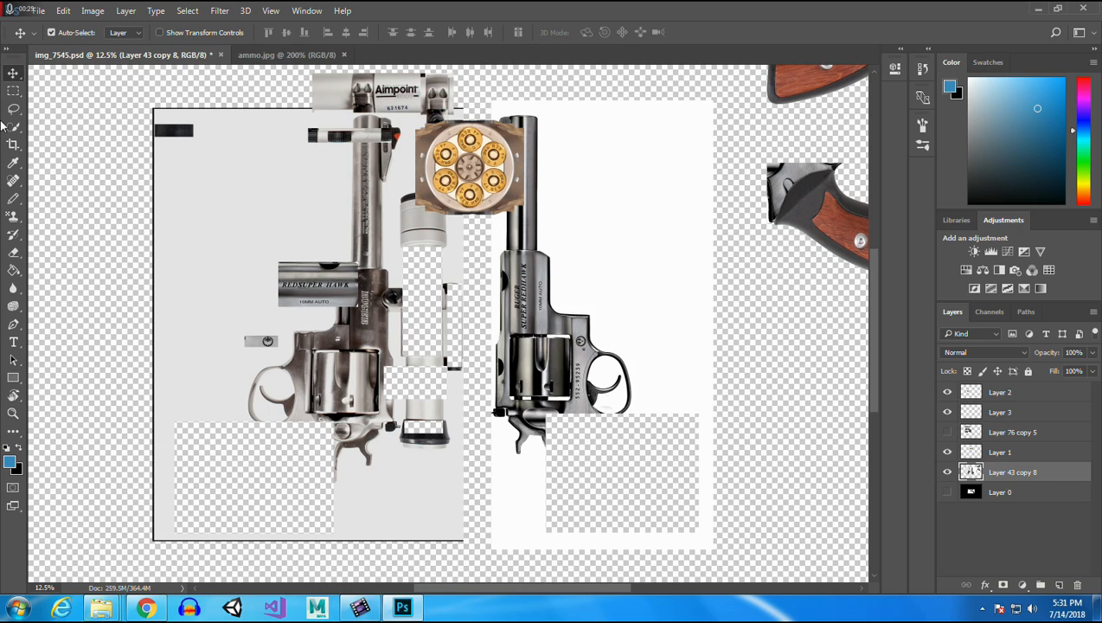
{"action": "left_click", "coordinate": [11, 91]}
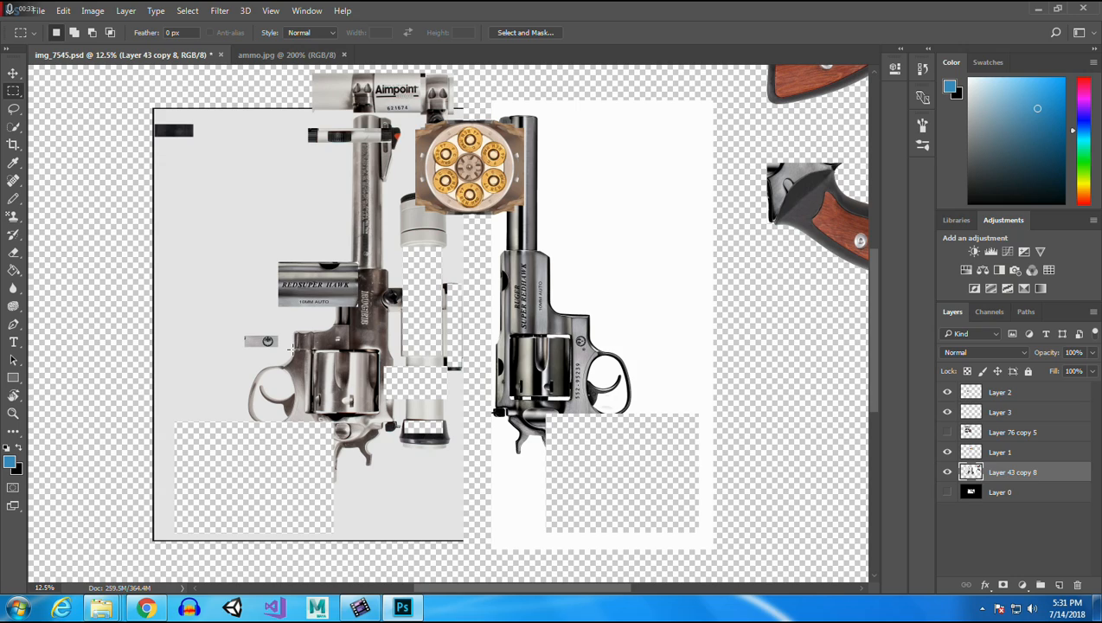
{"action": "left_click", "coordinate": [947, 431]}
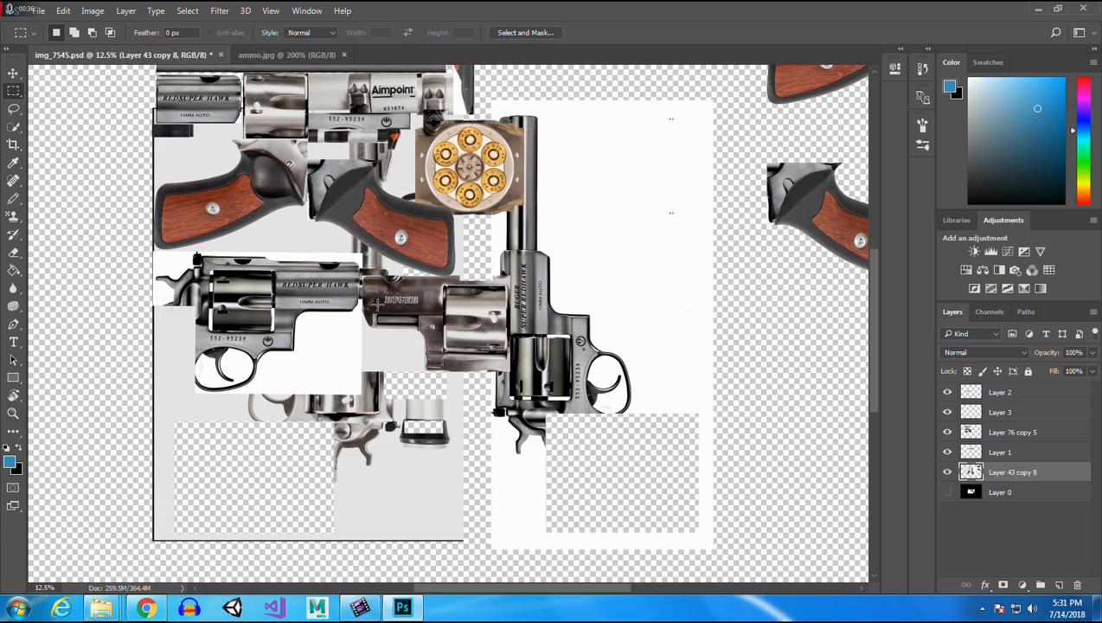
{"action": "left_click", "coordinate": [946, 432]}
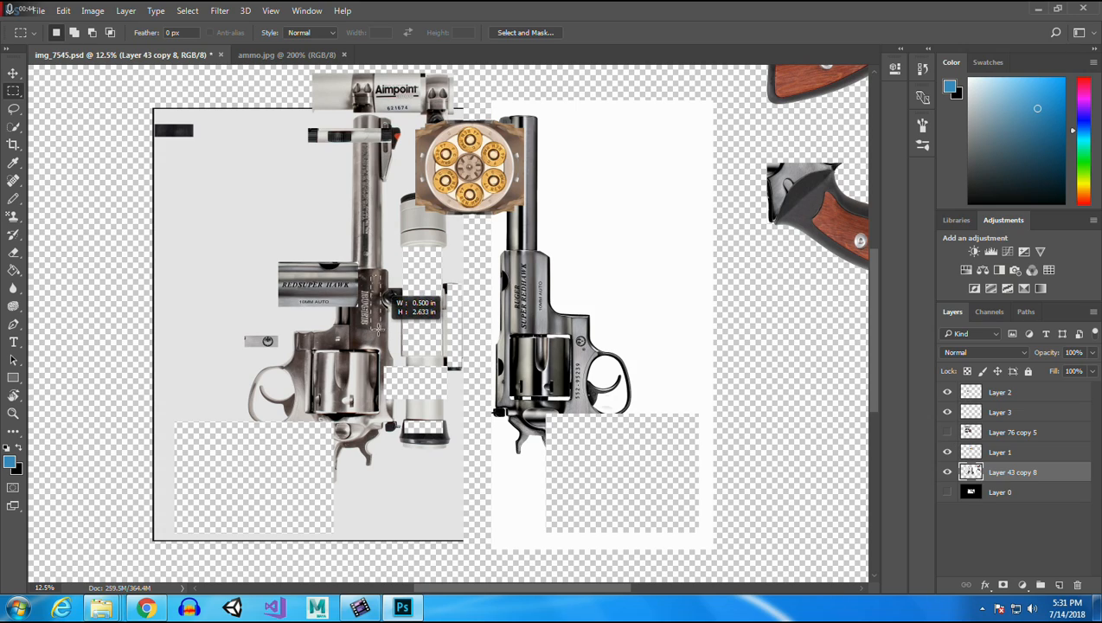
{"action": "left_click_drag", "start_coordinate": [352, 346], "coordinate": [386, 317]}
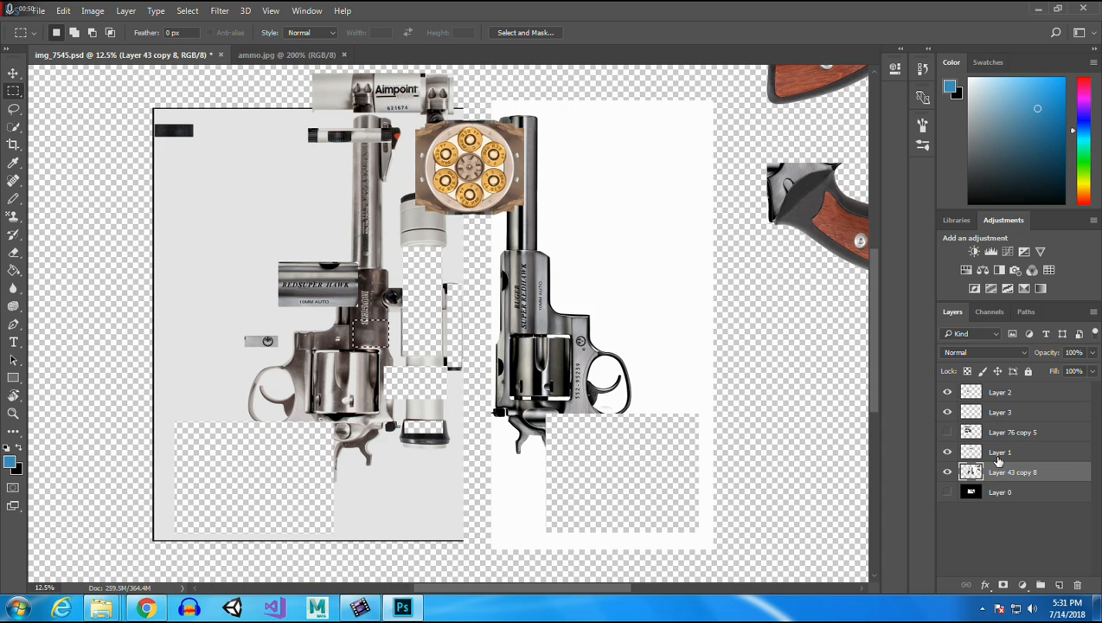
{"action": "key", "text": "ctrl+j"}
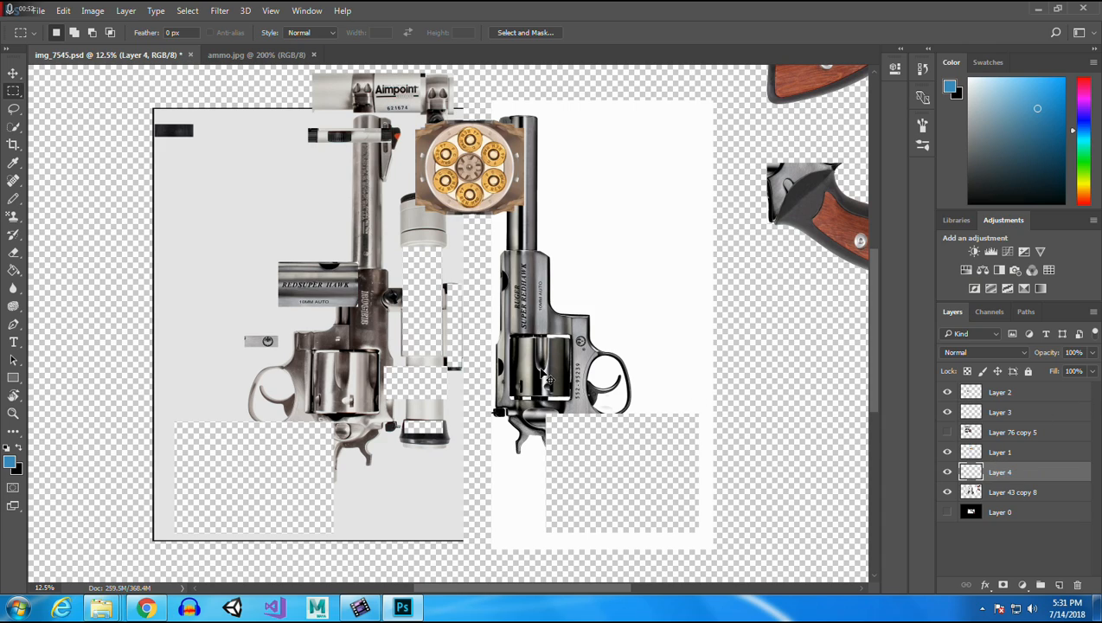
Put the metal patch layer on top of the stack, park the patch on empty canvas, and hide Layer 43 copy 8.
{"action": "left_click_drag", "start_coordinate": [1002, 472], "coordinate": [1008, 392]}
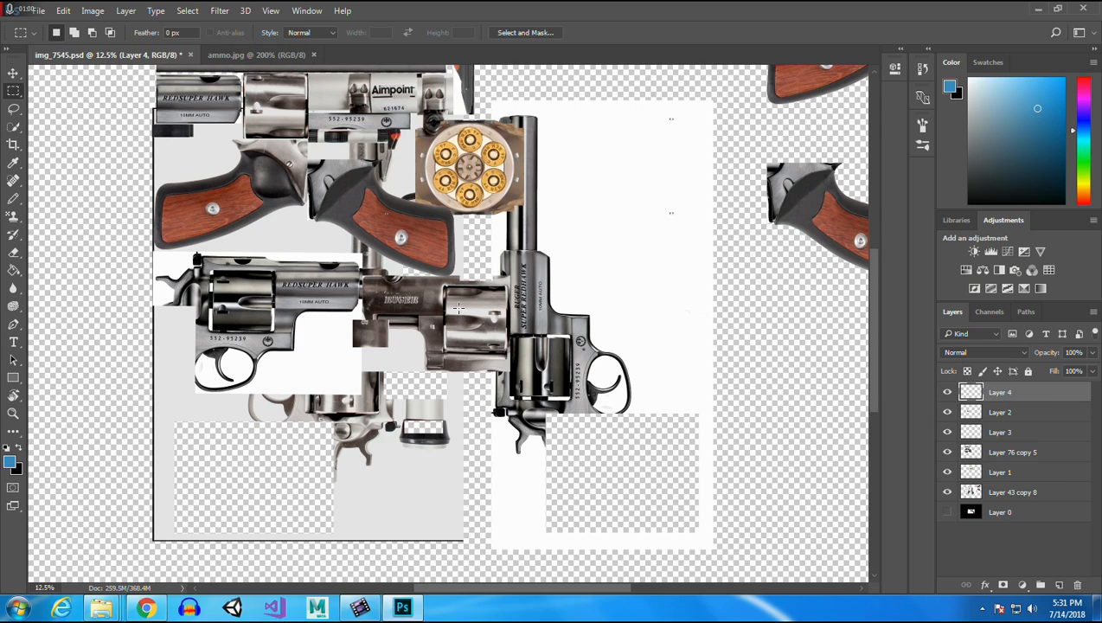
{"action": "left_click", "coordinate": [13, 73]}
{"action": "left_click_drag", "start_coordinate": [378, 330], "coordinate": [106, 351]}
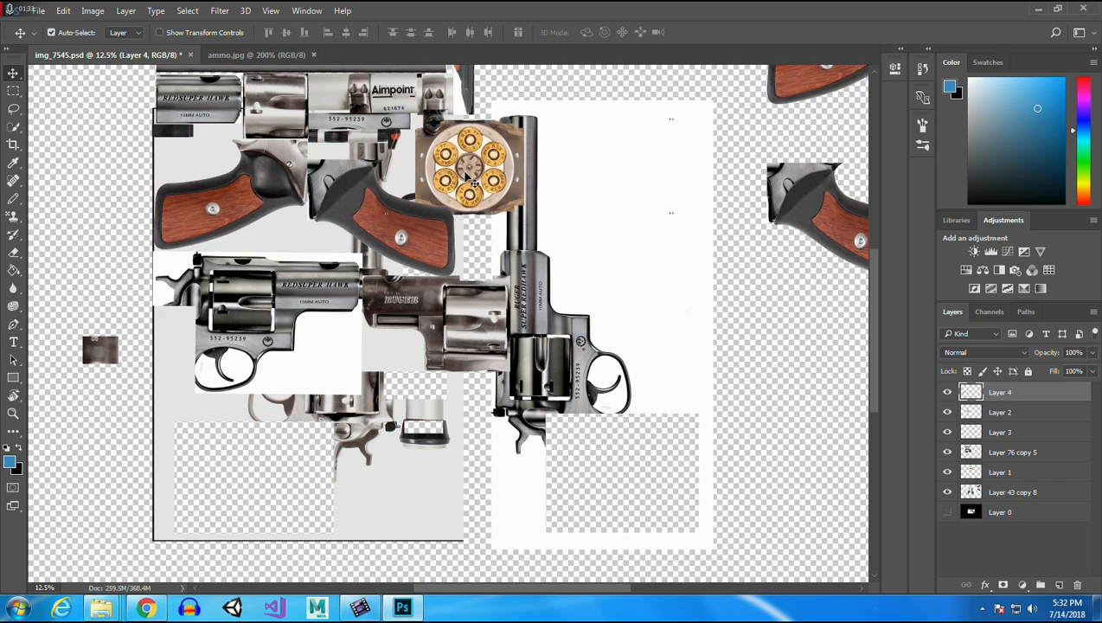
{"action": "left_click", "coordinate": [1013, 456]}
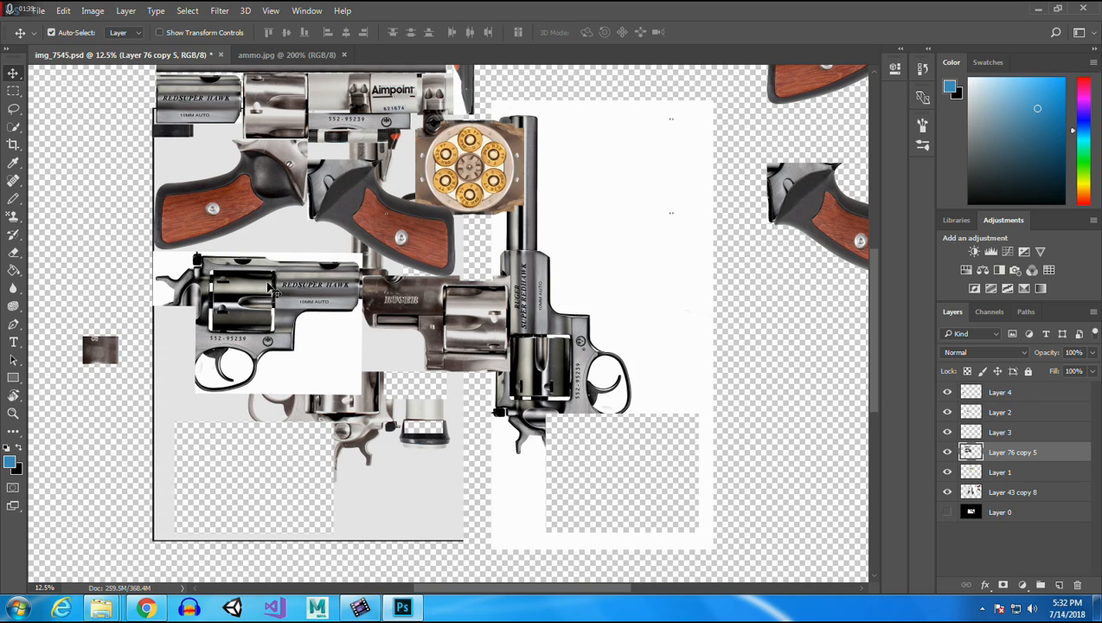
{"action": "left_click", "coordinate": [948, 493]}
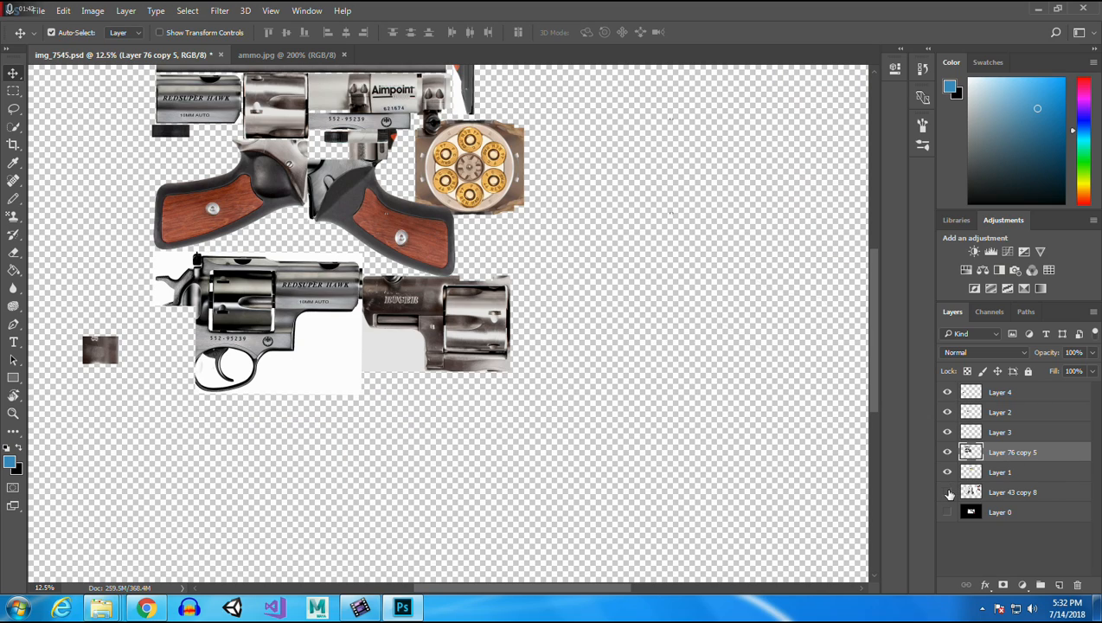
Copy the RUGER frame and cylinder section from Layer 76 copy 5 to a new layer and align it over the original.
{"action": "left_click", "coordinate": [303, 309]}
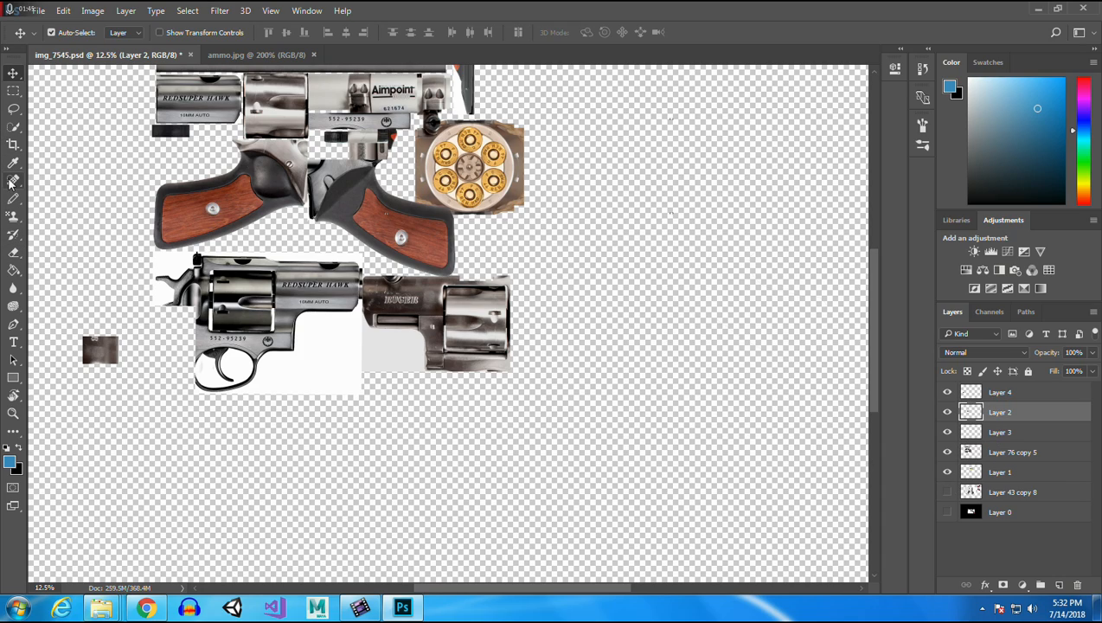
{"action": "left_click", "coordinate": [13, 91]}
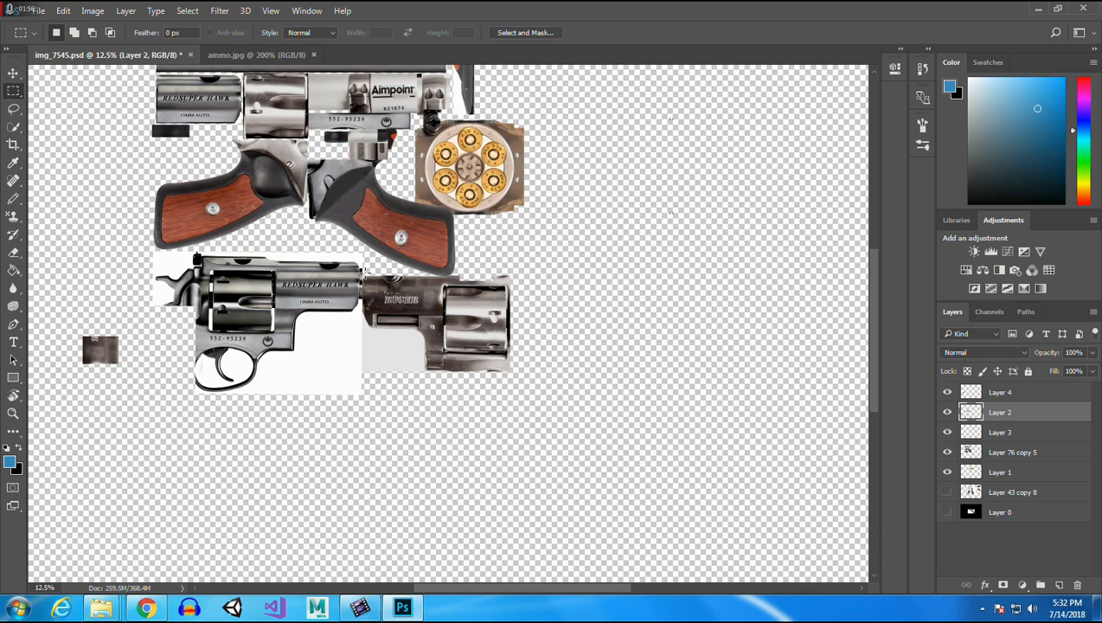
{"action": "left_click_drag", "start_coordinate": [363, 273], "coordinate": [534, 385]}
{"action": "key", "text": "ctrl+c"}
{"action": "left_click", "coordinate": [559, 237]}
{"action": "left_click", "coordinate": [1014, 453]}
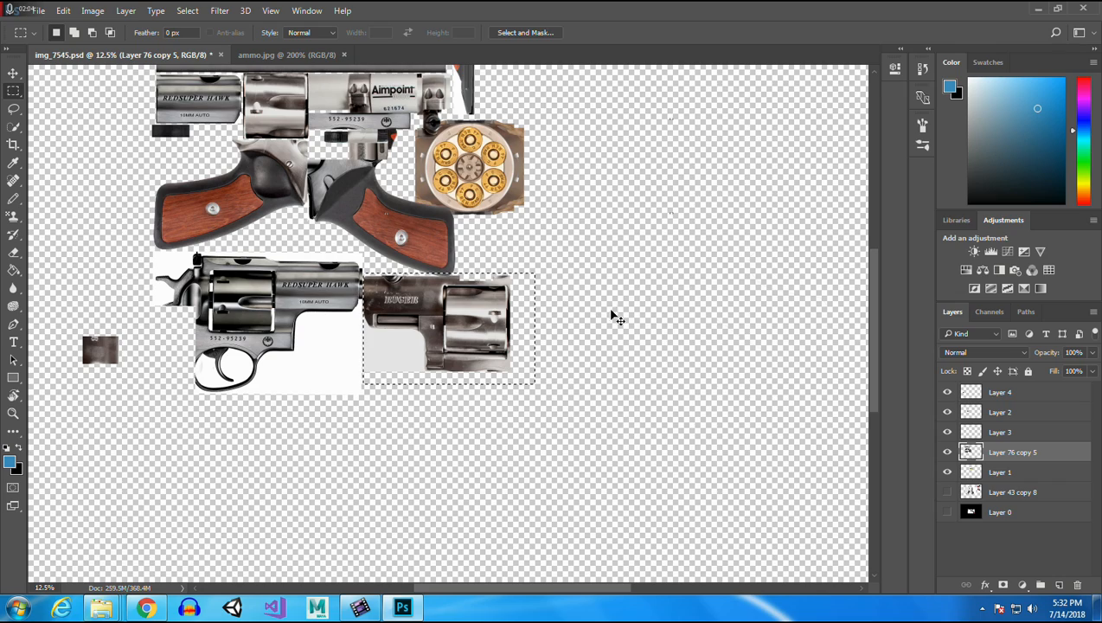
{"action": "key", "text": "ctrl+v"}
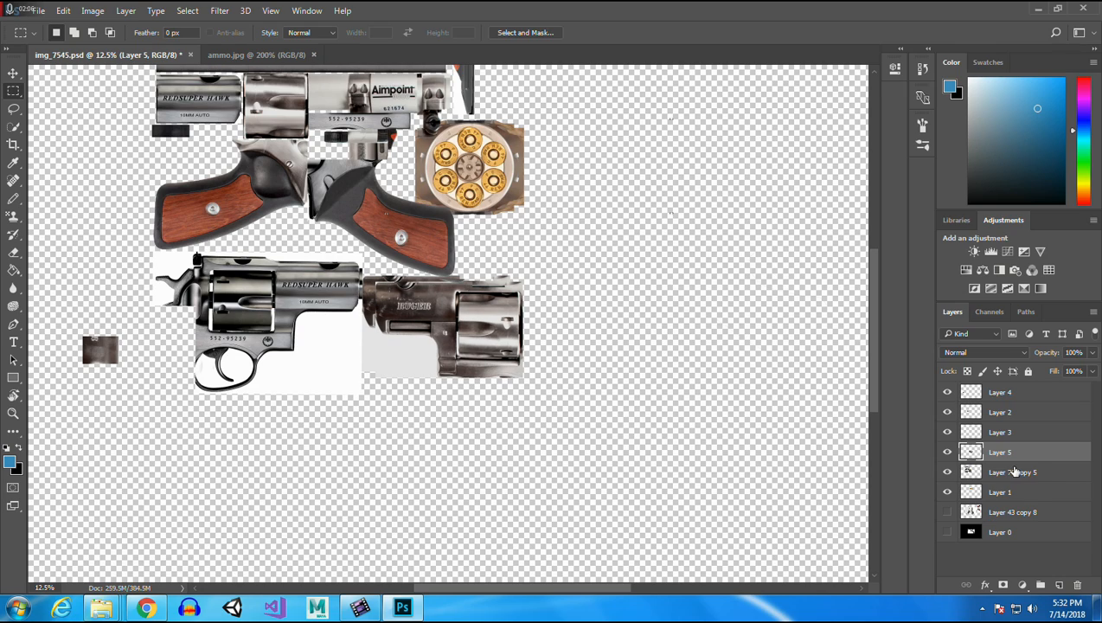
{"action": "left_click", "coordinate": [13, 73]}
{"action": "left_click_drag", "start_coordinate": [468, 334], "coordinate": [455, 326]}
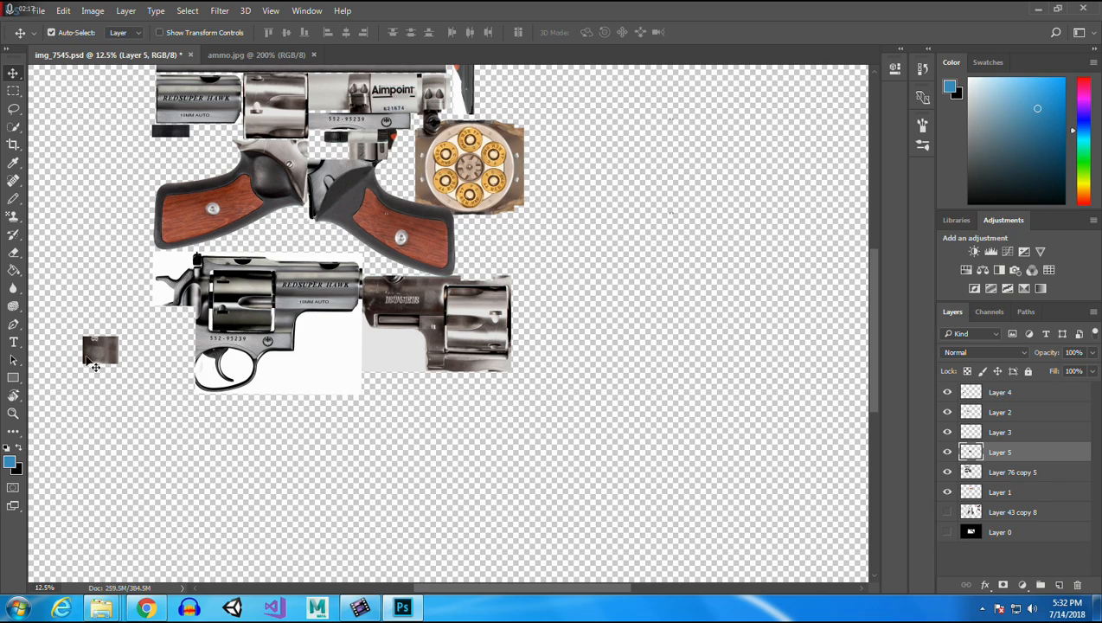
Delete the layer holding the small metal patch parked beside the lower revolver.
{"action": "left_click", "coordinate": [13, 88]}
{"action": "left_click", "coordinate": [13, 73]}
{"action": "left_click", "coordinate": [111, 351]}
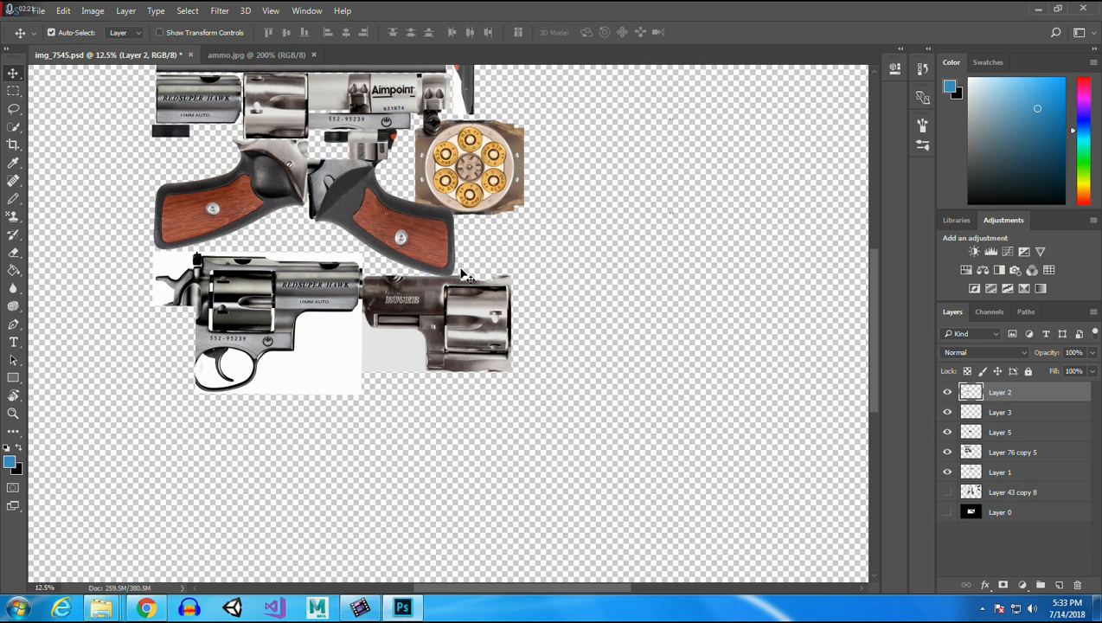
{"action": "key", "text": "Delete"}
Reorder the copied RUGER frame section, Layer 5, below Layer 1.
{"action": "left_click", "coordinate": [450, 338]}
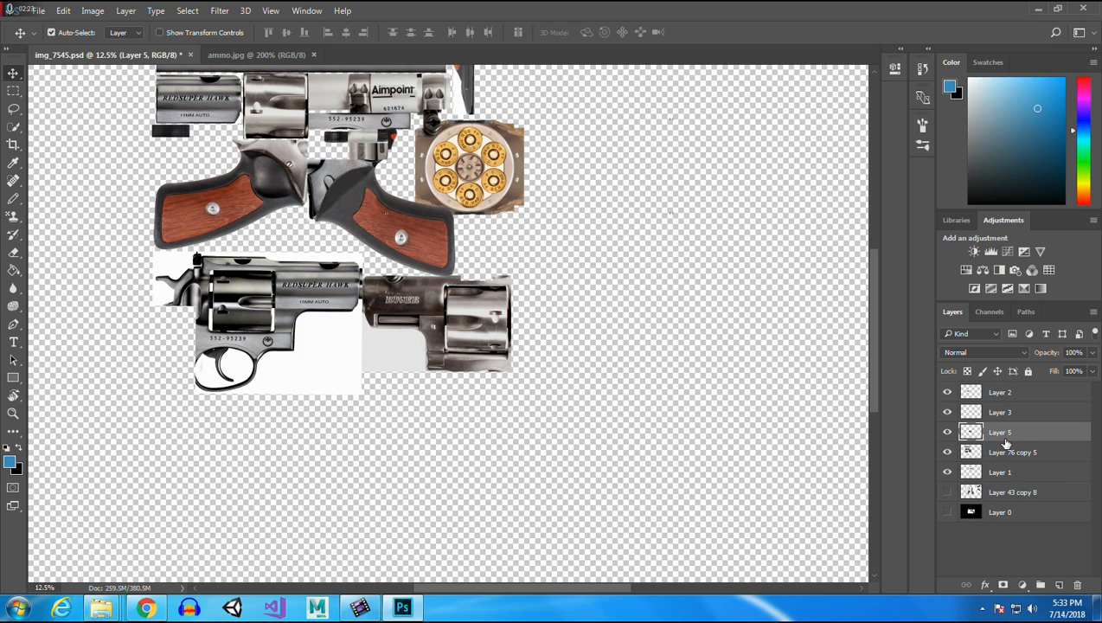
{"action": "left_click_drag", "start_coordinate": [1007, 441], "coordinate": [1008, 495]}
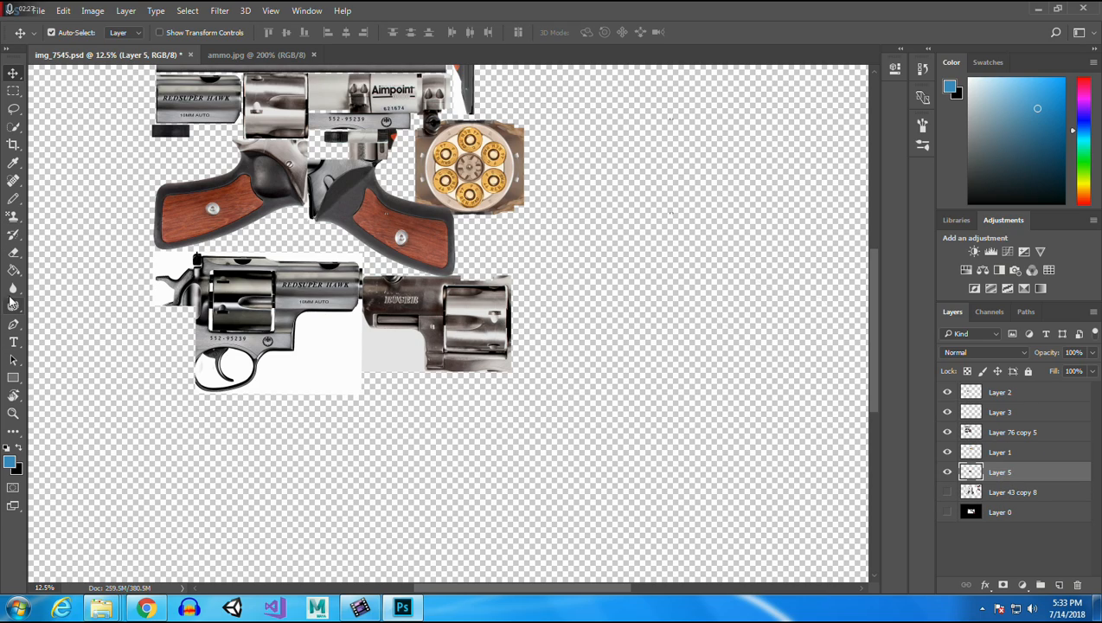
Add a Hue/Saturation adjustment above Layer 5 with Colorize on, hue 246 and saturation 43.
{"action": "left_click", "coordinate": [13, 413]}
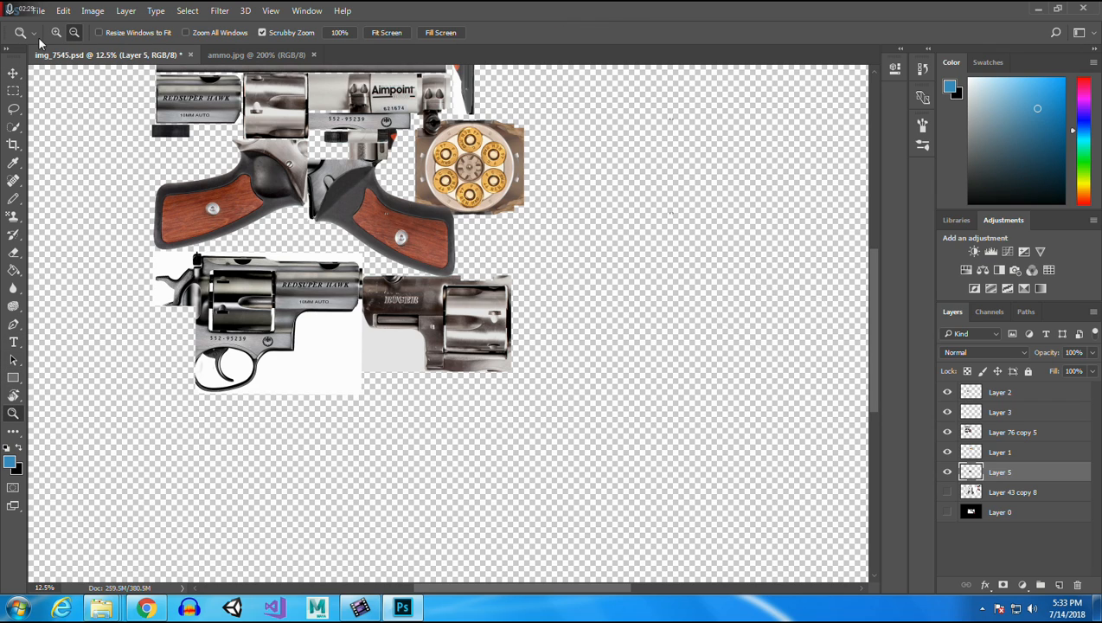
{"action": "left_click", "coordinate": [329, 281]}
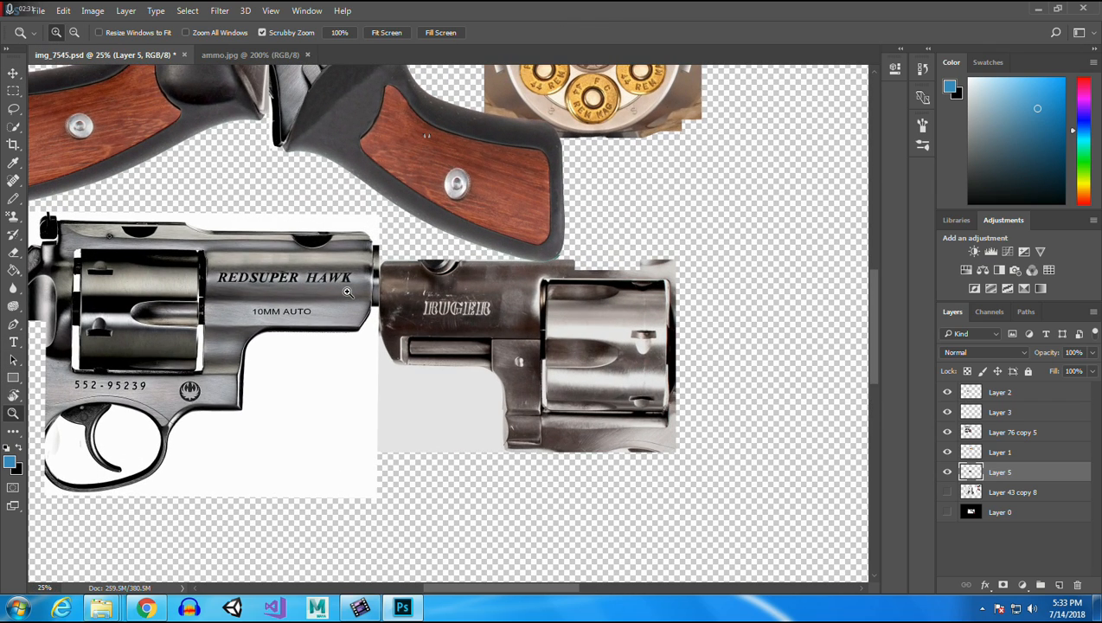
{"action": "left_click", "coordinate": [966, 269]}
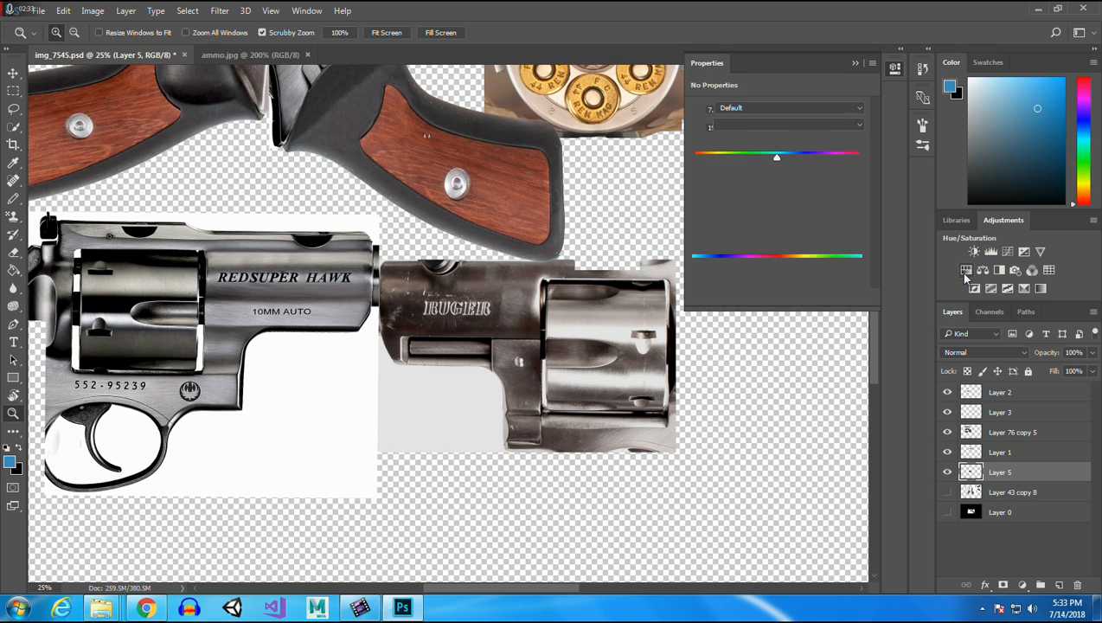
{"action": "mouse_move", "coordinate": [776, 185]}
{"action": "left_mouse_down"}
{"action": "mouse_move", "coordinate": [693, 184]}
{"action": "mouse_move", "coordinate": [790, 185]}
{"action": "left_mouse_up"}
{"action": "left_click_drag", "start_coordinate": [892, 202], "coordinate": [804, 166]}
{"action": "left_click", "coordinate": [754, 226]}
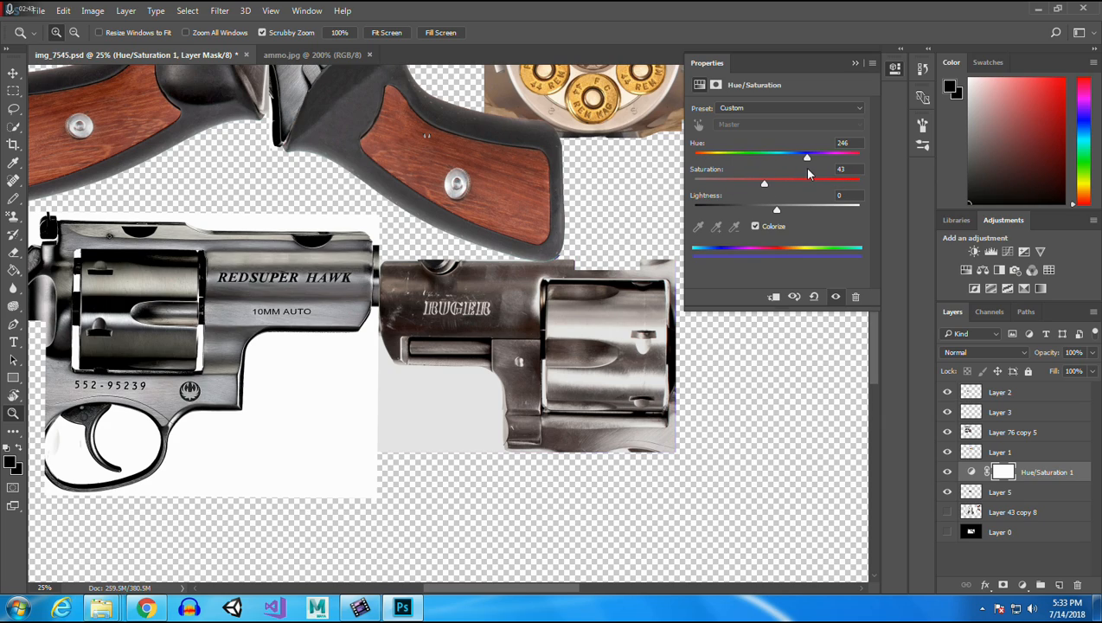
Hide Layer 5 and its Hue/Saturation 1 adjustment to expose the original RUGER section underneath.
{"action": "left_click", "coordinate": [950, 492]}
{"action": "left_click", "coordinate": [949, 494]}
{"action": "left_click", "coordinate": [854, 66]}
{"action": "left_click", "coordinate": [950, 473]}
Delete the original RUGER frame and cylinder section and its leftover edge scraps from Layer 76 copy 5.
{"action": "left_click", "coordinate": [1008, 432]}
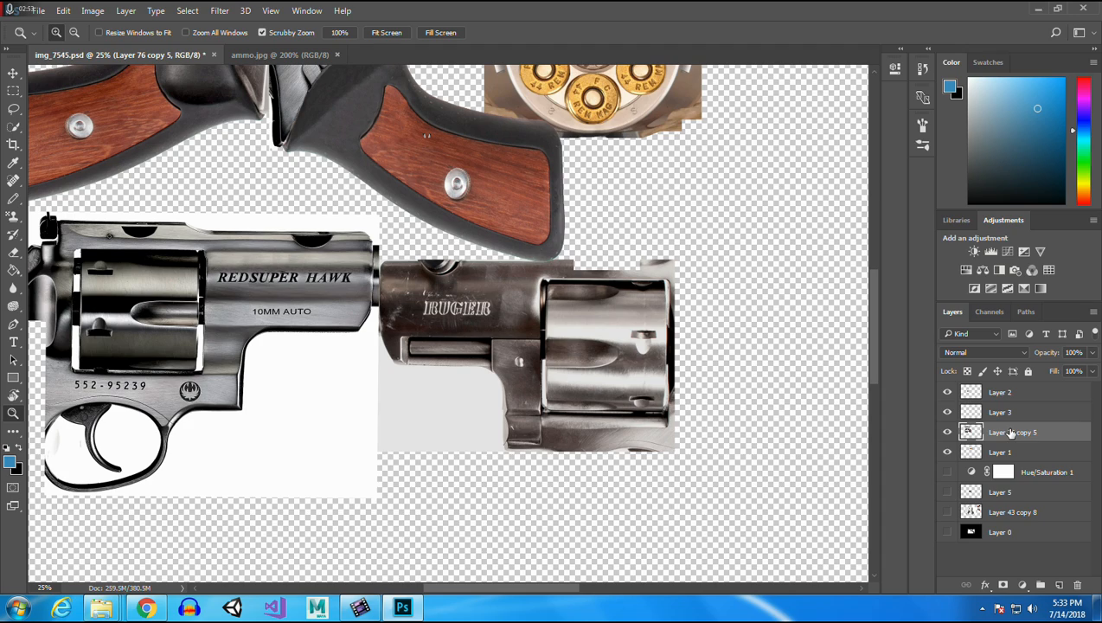
{"action": "left_click", "coordinate": [13, 90]}
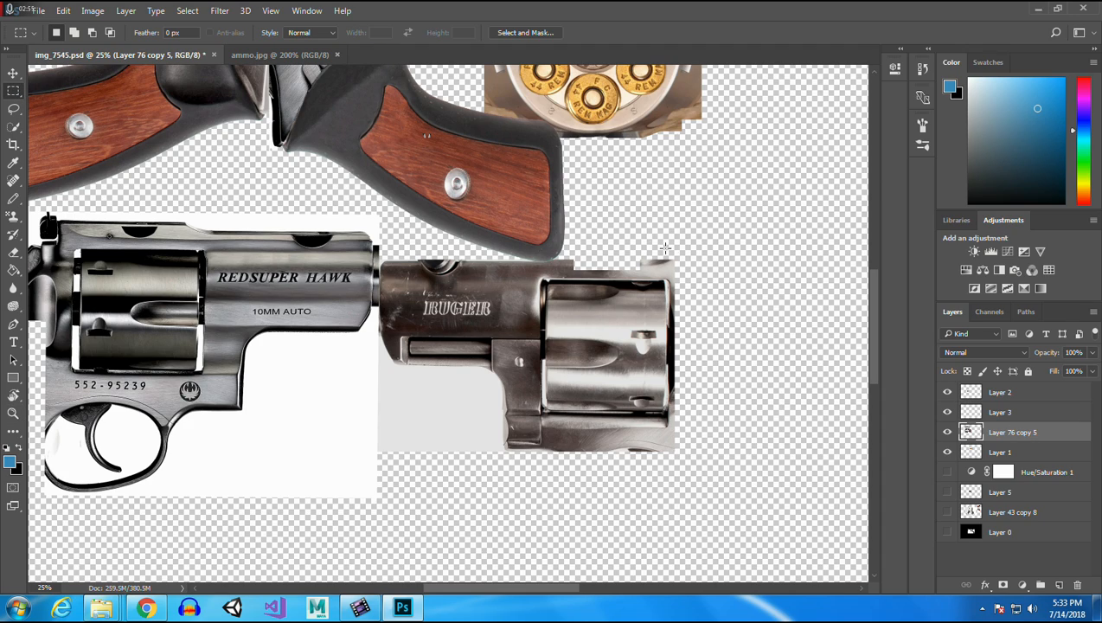
{"action": "left_click_drag", "start_coordinate": [692, 490], "coordinate": [379, 339]}
{"action": "key", "text": "Delete"}
{"action": "key", "text": "Delete"}
{"action": "key", "text": "ctrl+d"}
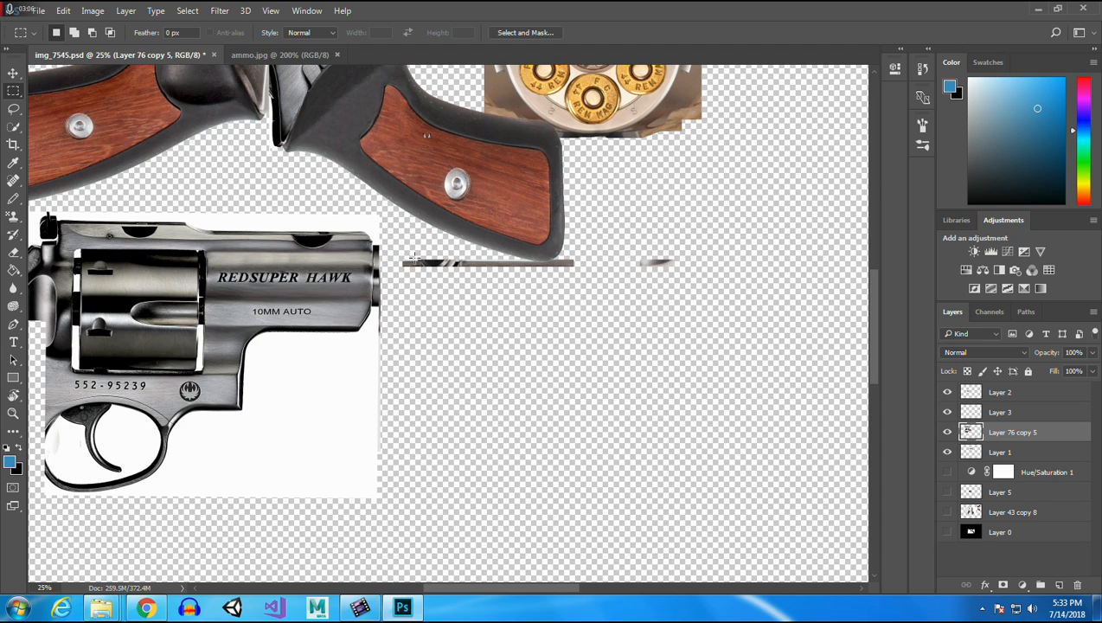
{"action": "left_click_drag", "start_coordinate": [400, 256], "coordinate": [501, 313]}
{"action": "left_click_drag", "start_coordinate": [697, 253], "coordinate": [634, 282]}
{"action": "key", "text": "Delete"}
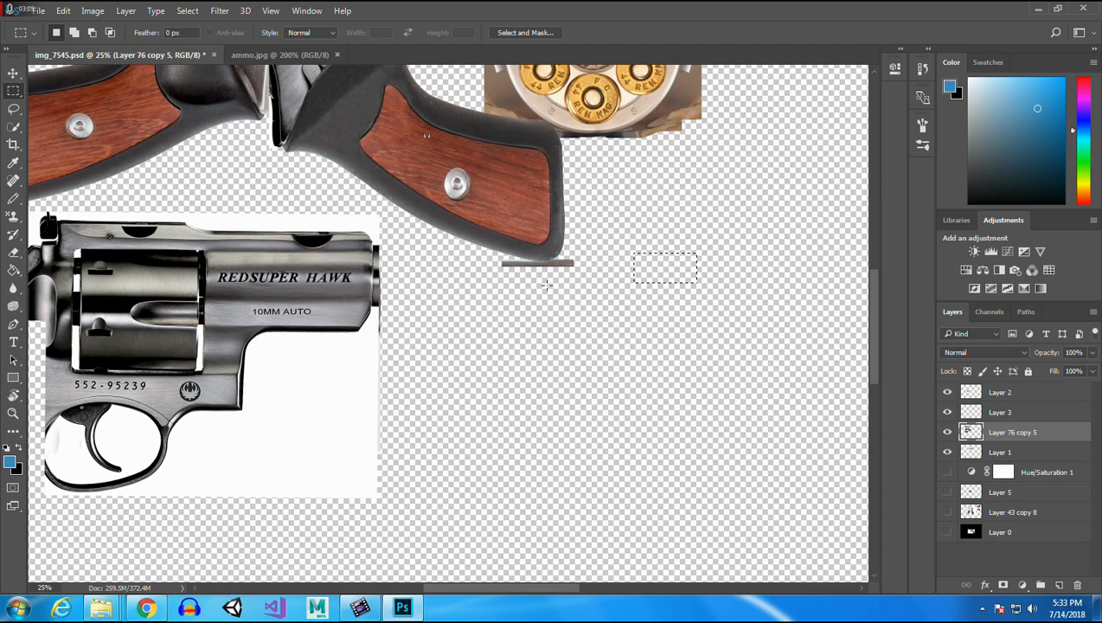
Erase the remaining thin metal strip beneath the right-hand grip on Layer 76 copy 5 with a 55 px eraser.
{"action": "left_click", "coordinate": [13, 252]}
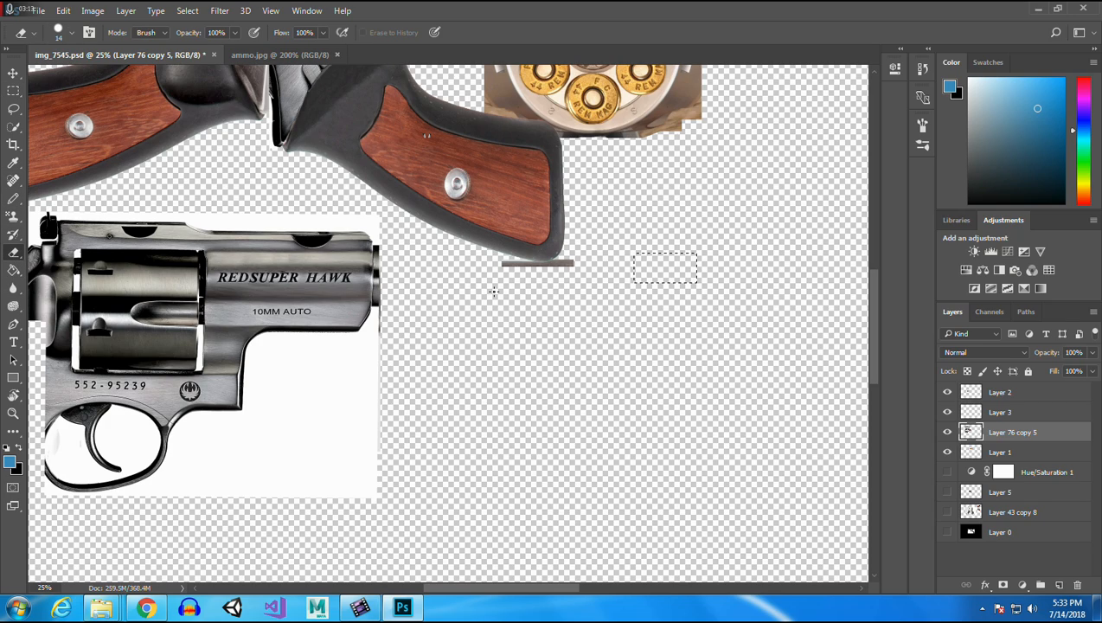
{"action": "left_click", "coordinate": [12, 90]}
{"action": "left_click", "coordinate": [508, 355]}
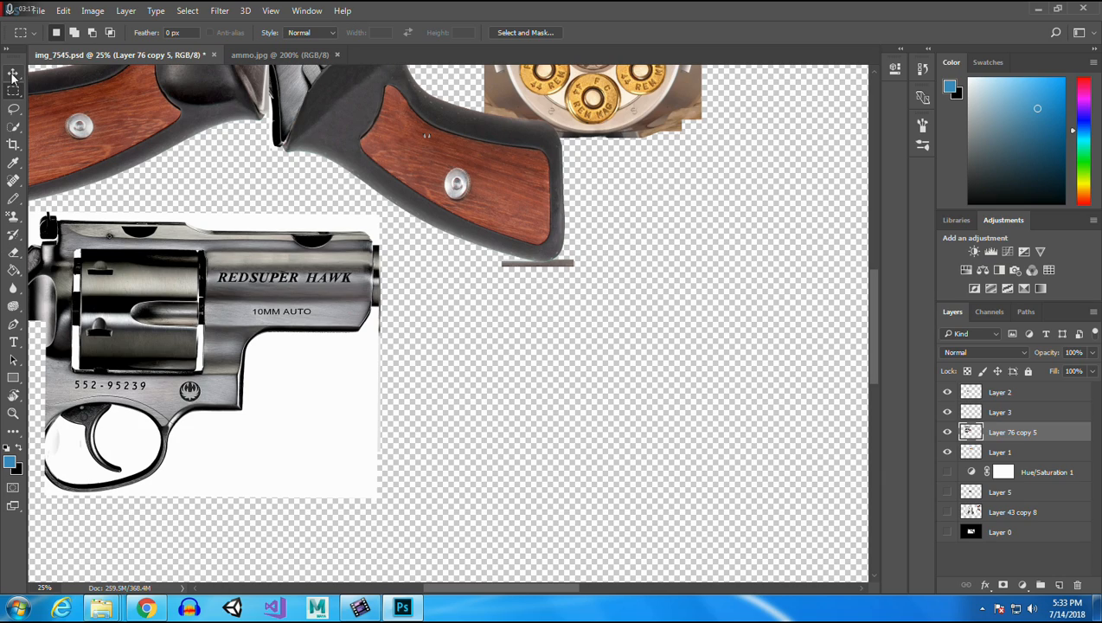
{"action": "left_click", "coordinate": [13, 252]}
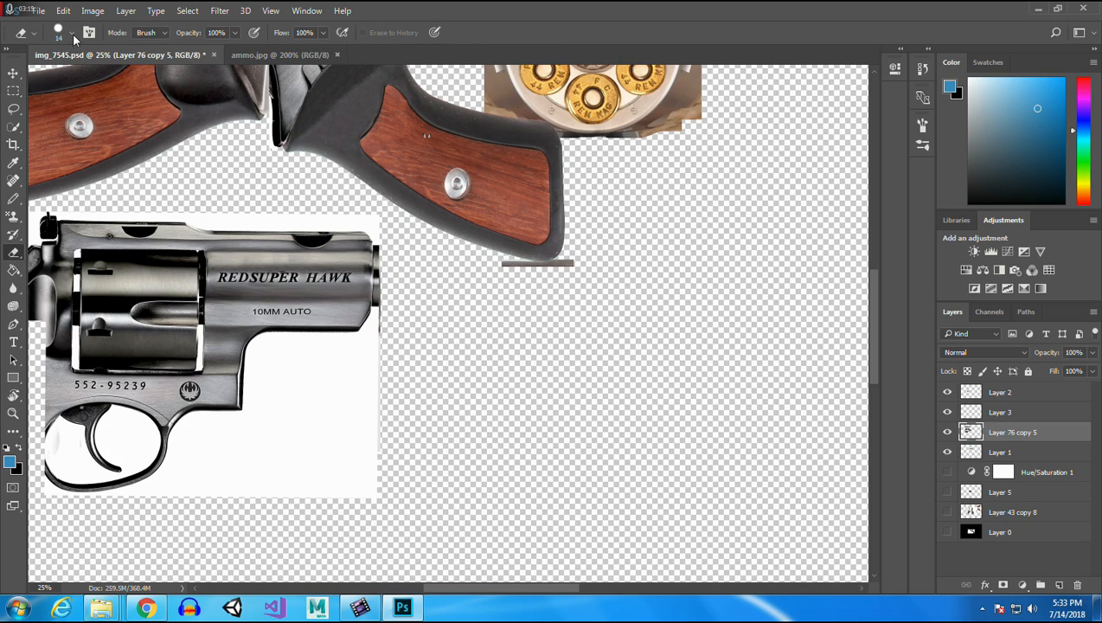
{"action": "left_click", "coordinate": [72, 33]}
{"action": "left_click_drag", "start_coordinate": [82, 78], "coordinate": [99, 78]}
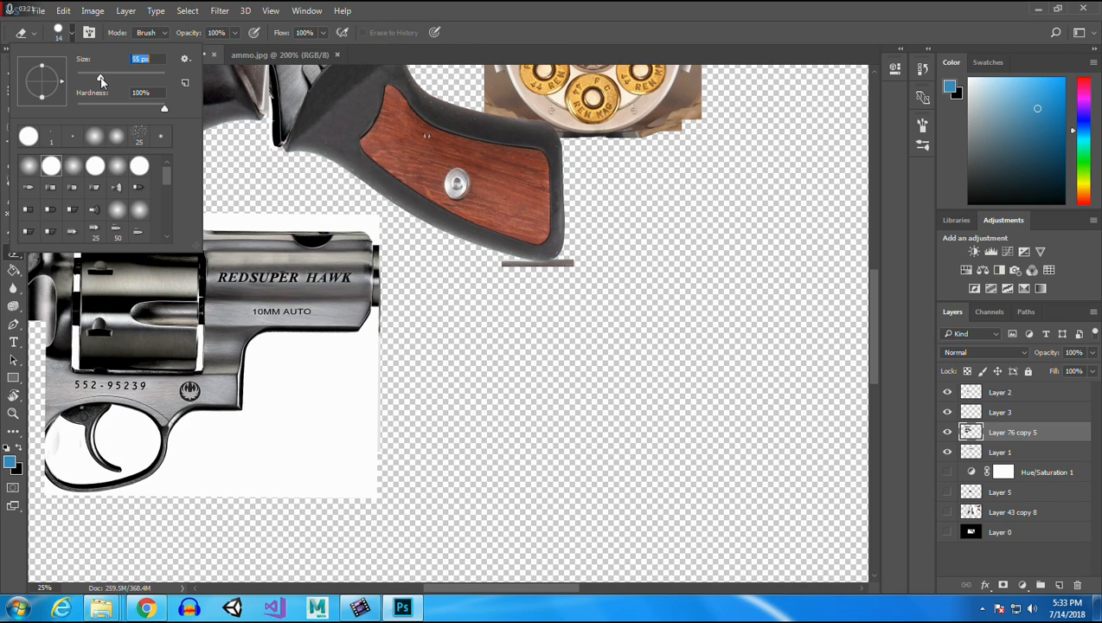
{"action": "left_click", "coordinate": [502, 282]}
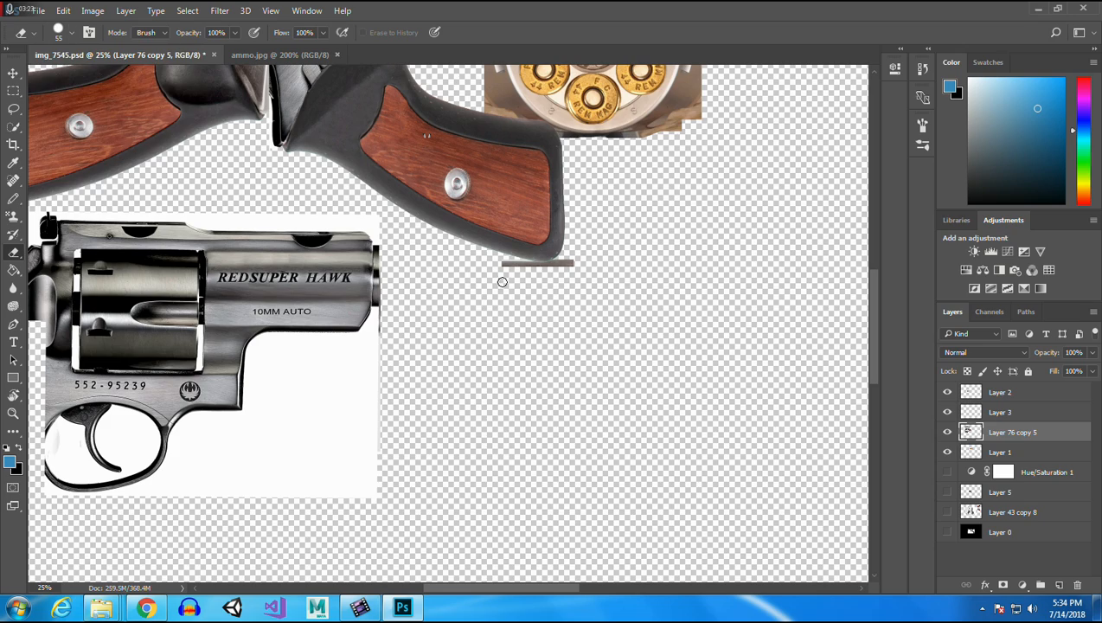
{"action": "left_click", "coordinate": [13, 73]}
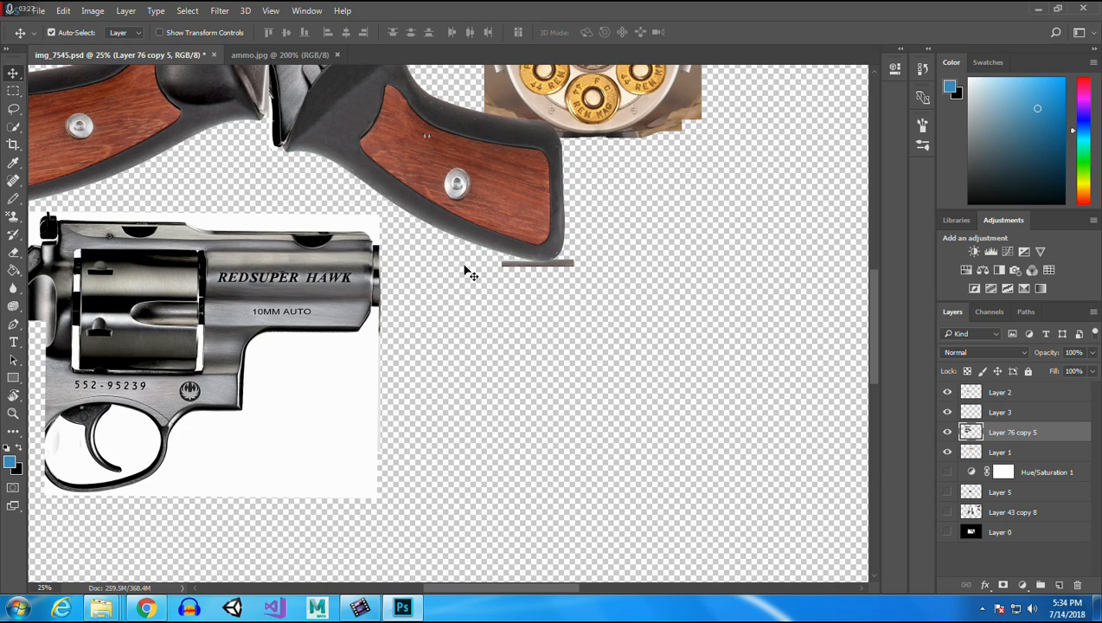
{"action": "left_click", "coordinate": [13, 252]}
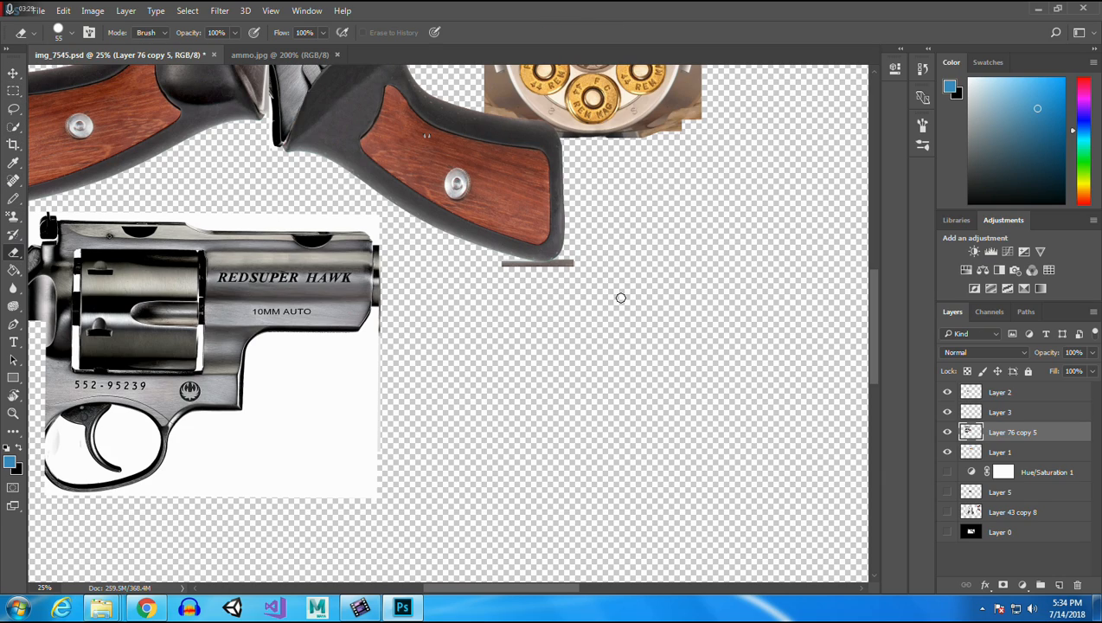
{"action": "left_click_drag", "start_coordinate": [502, 261], "coordinate": [528, 267]}
{"action": "left_click_drag", "start_coordinate": [551, 269], "coordinate": [569, 263]}
{"action": "left_click", "coordinate": [13, 73]}
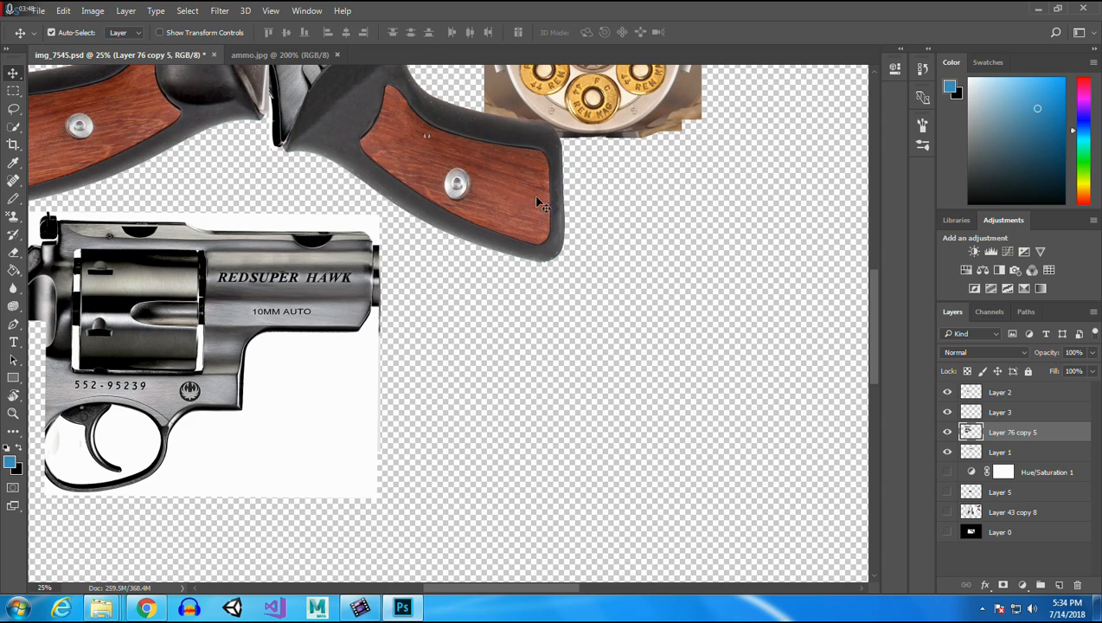
Copy a patch of wood from the right-hand grip to a new layer and place it over the small marks left of the screw.
{"action": "left_click", "coordinate": [13, 90]}
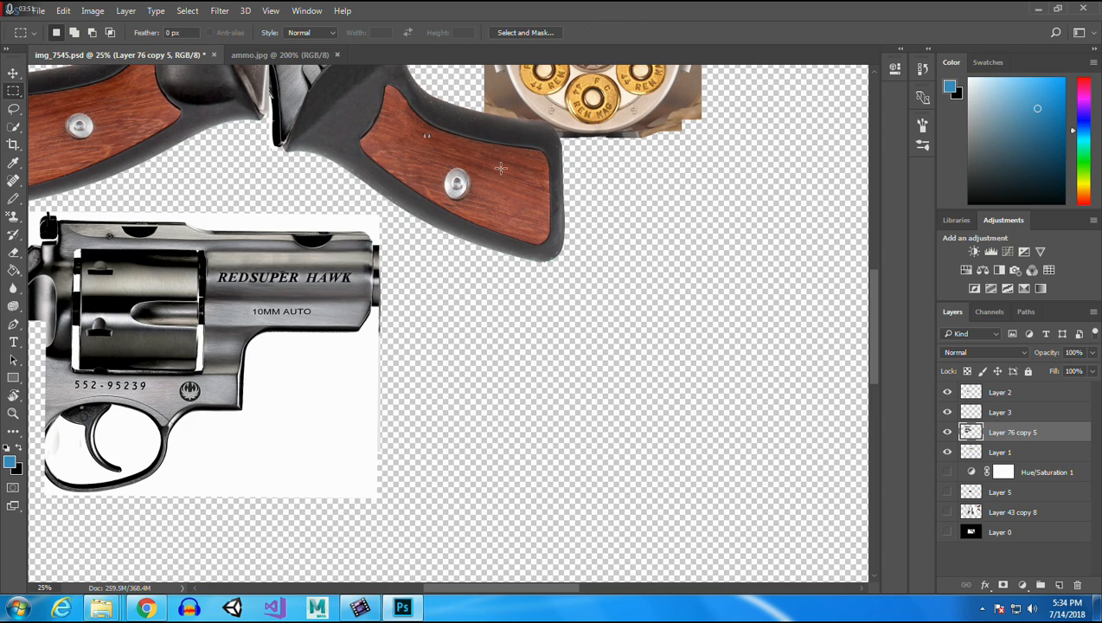
{"action": "left_click_drag", "start_coordinate": [499, 165], "coordinate": [528, 216]}
{"action": "key", "text": "ctrl+j"}
{"action": "left_click", "coordinate": [13, 72]}
{"action": "left_click_drag", "start_coordinate": [505, 176], "coordinate": [423, 157]}
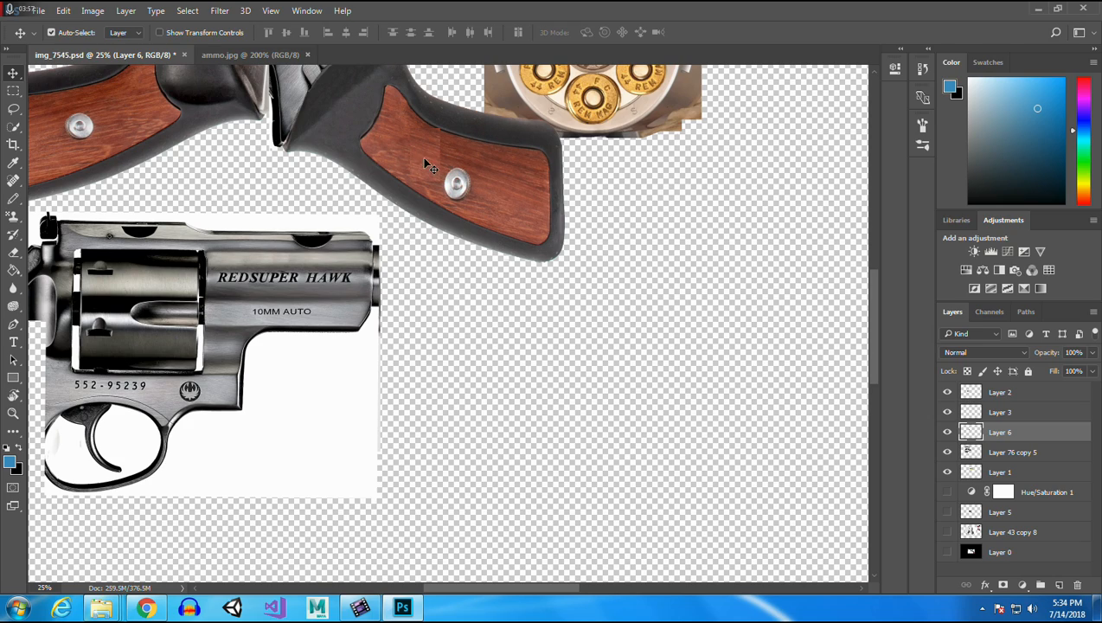
Blend the wood patch's edges into the grip using the eraser at 13% opacity.
{"action": "left_click", "coordinate": [13, 252]}
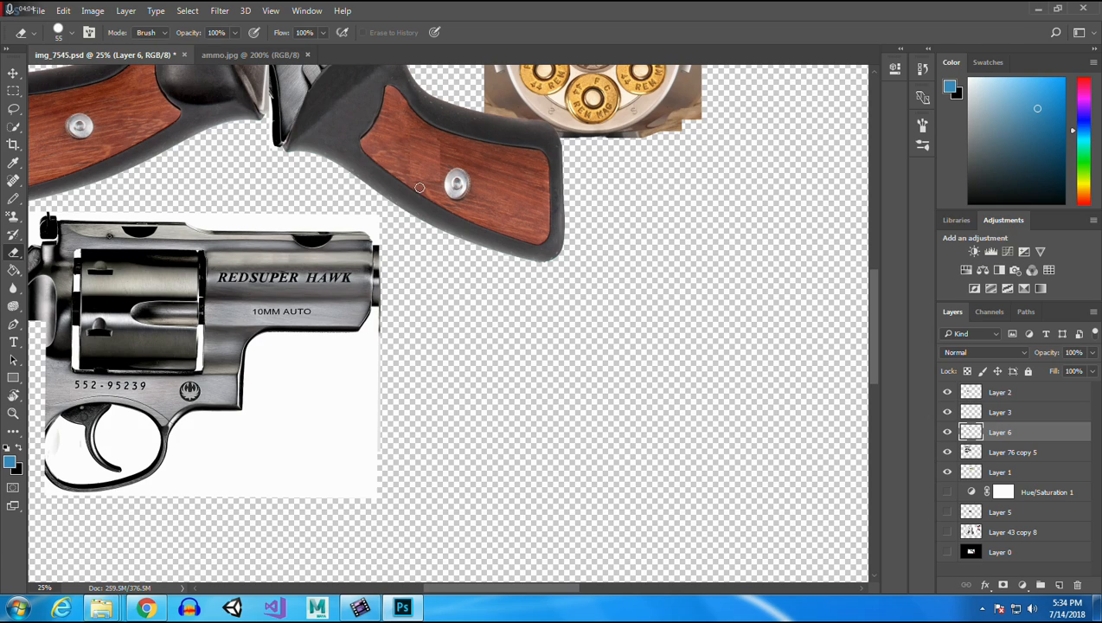
{"action": "left_click", "coordinate": [234, 32]}
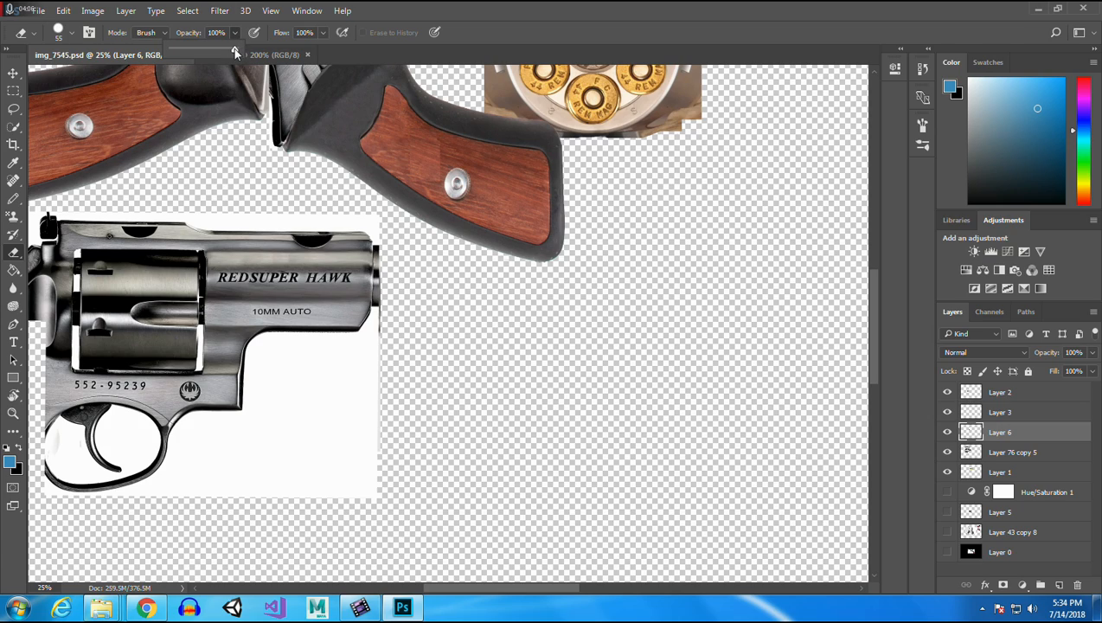
{"action": "left_click_drag", "start_coordinate": [194, 49], "coordinate": [186, 48]}
{"action": "left_click", "coordinate": [436, 136]}
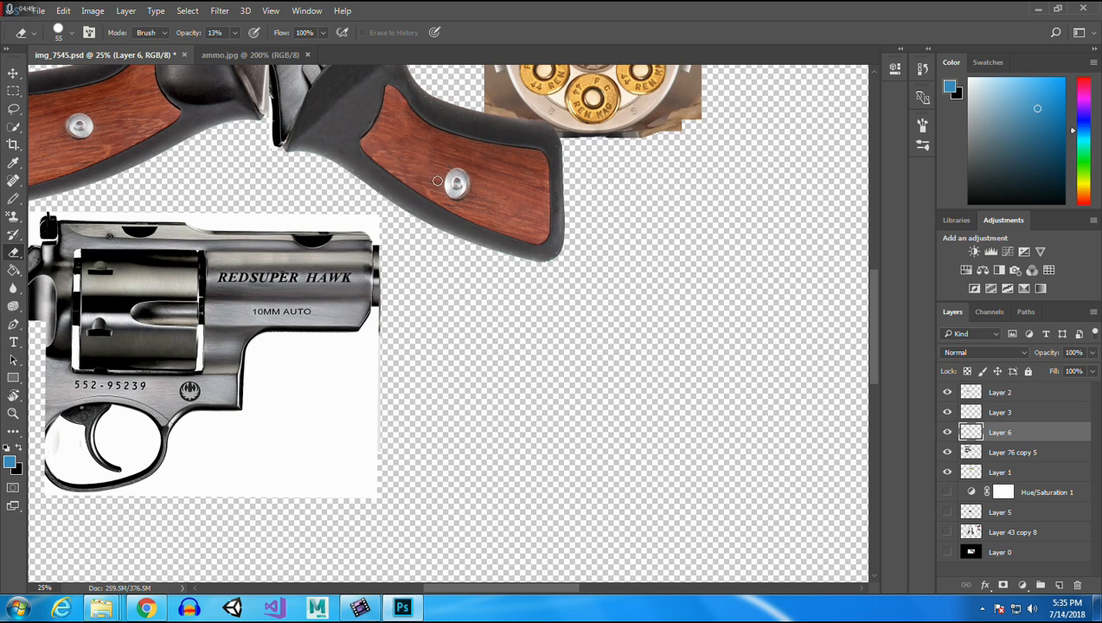
Show Layer 5 and Hue/Saturation 1, turn Colorize off, and set saturation to -76 and lightness to 0.
{"action": "left_click", "coordinate": [948, 512]}
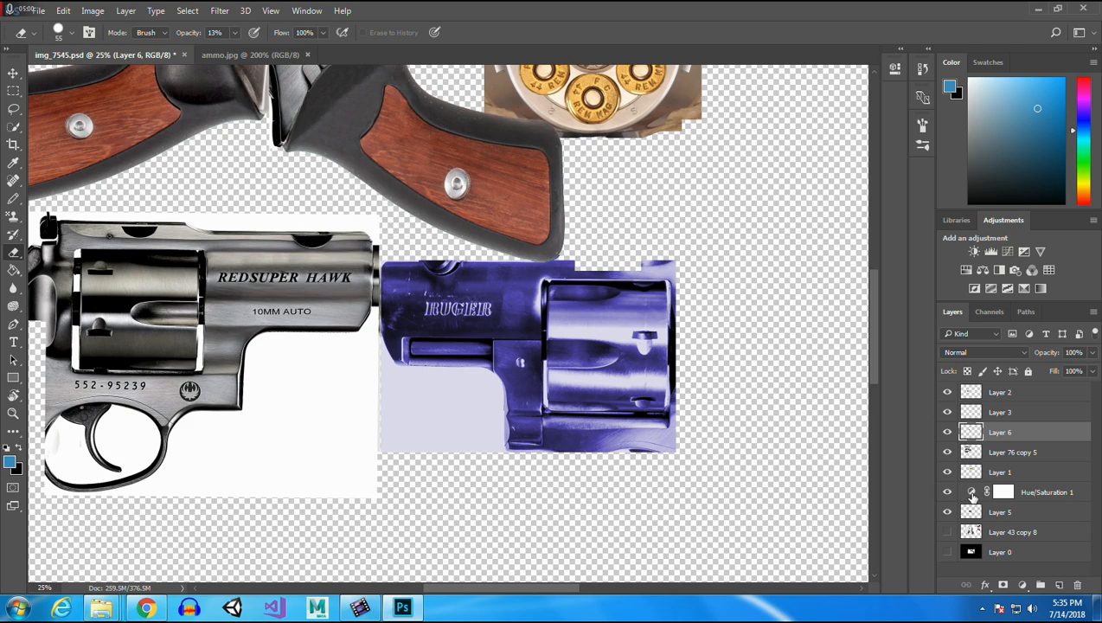
{"action": "double_click", "coordinate": [972, 493]}
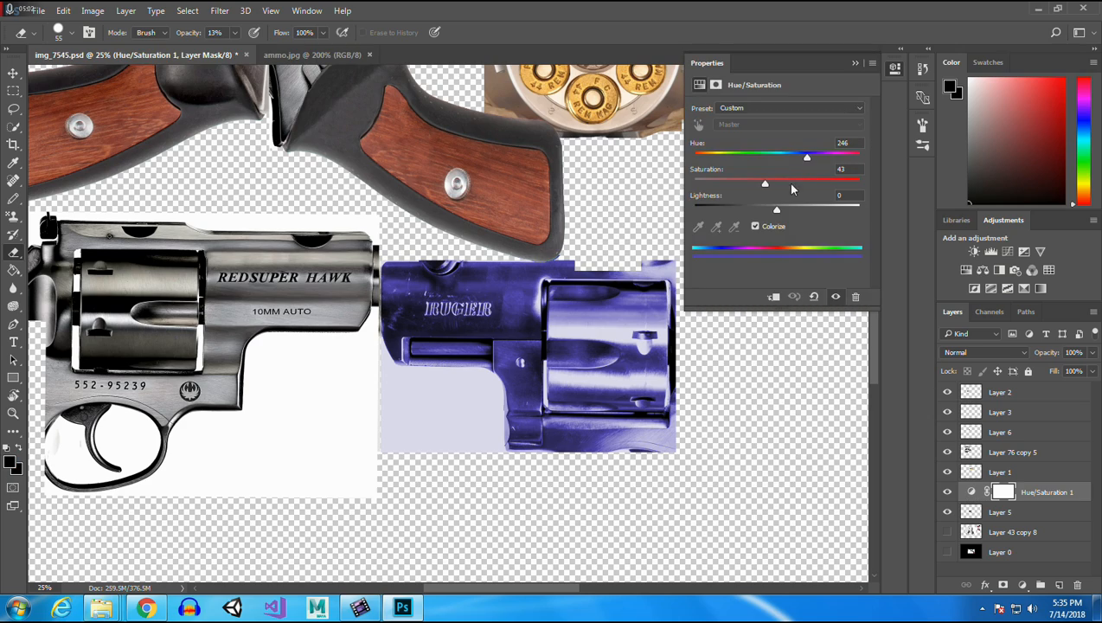
{"action": "left_click", "coordinate": [759, 225]}
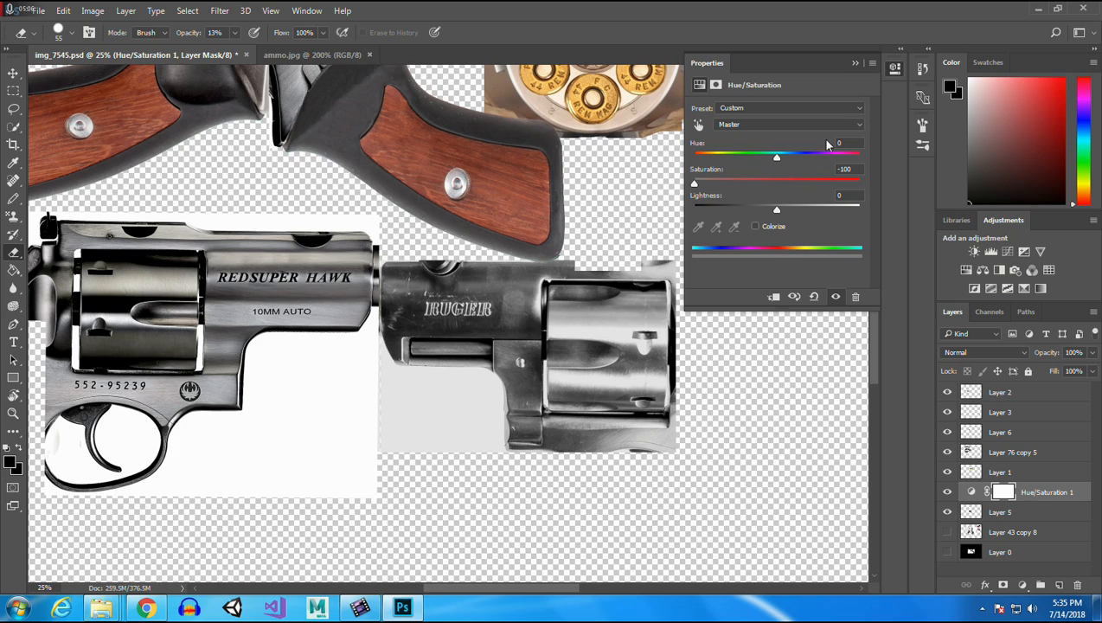
{"action": "mouse_move", "coordinate": [777, 213]}
{"action": "left_mouse_down"}
{"action": "mouse_move", "coordinate": [765, 212]}
{"action": "mouse_move", "coordinate": [808, 212]}
{"action": "mouse_move", "coordinate": [784, 213]}
{"action": "left_mouse_up"}
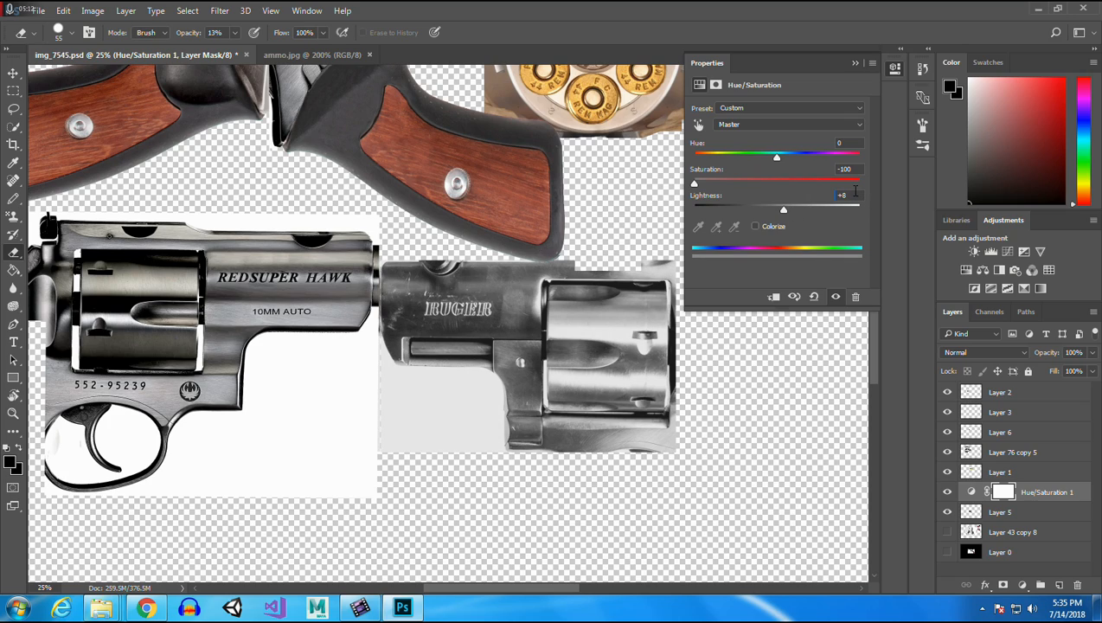
{"action": "type", "text": "0"}
{"action": "left_click_drag", "start_coordinate": [694, 184], "coordinate": [814, 196]}
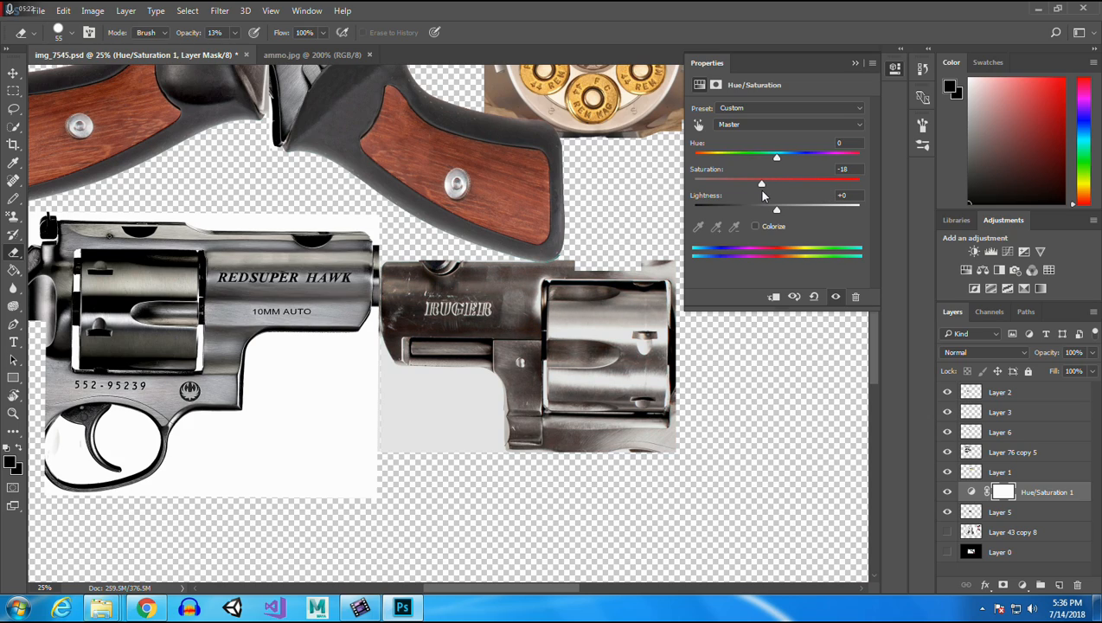
{"action": "left_click_drag", "start_coordinate": [765, 190], "coordinate": [709, 197]}
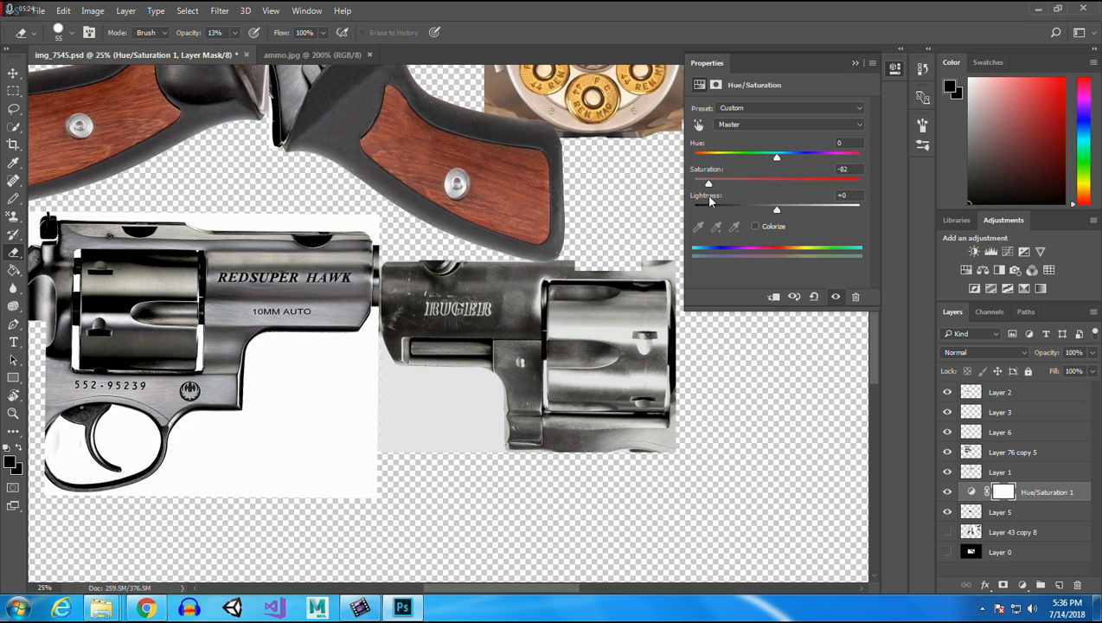
{"action": "left_click_drag", "start_coordinate": [717, 189], "coordinate": [721, 190]}
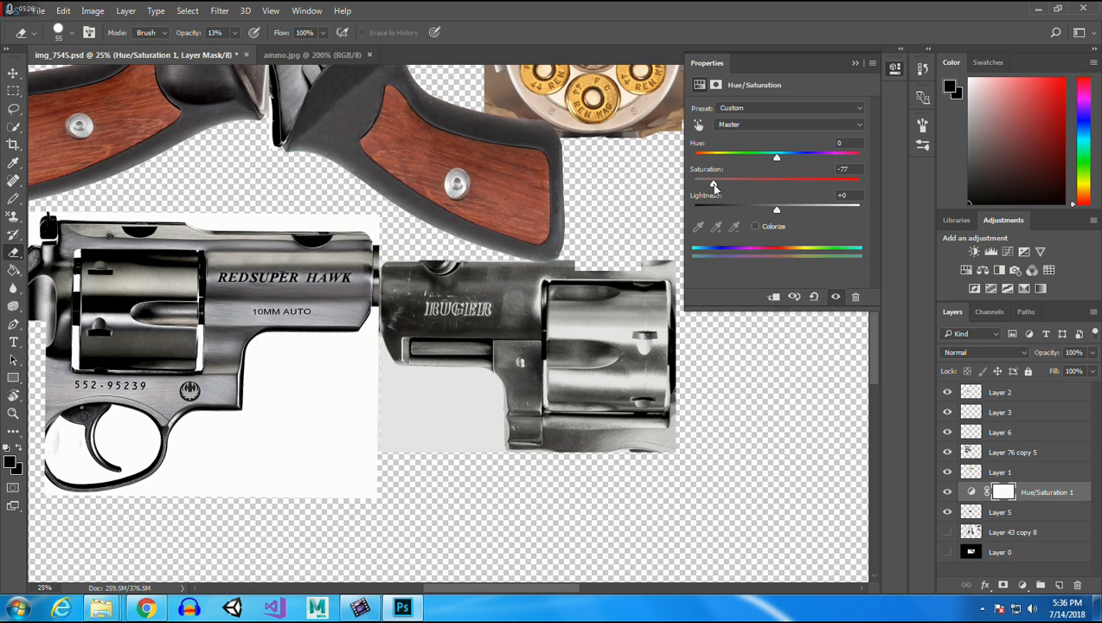
Add a Levels adjustment above Hue/Saturation 1 with input black 16 and input white 209.
{"action": "left_click", "coordinate": [991, 251]}
{"action": "mouse_move", "coordinate": [711, 208]}
{"action": "left_mouse_down"}
{"action": "mouse_move", "coordinate": [750, 208]}
{"action": "mouse_move", "coordinate": [712, 208]}
{"action": "left_mouse_up"}
{"action": "left_click_drag", "start_coordinate": [861, 208], "coordinate": [836, 210]}
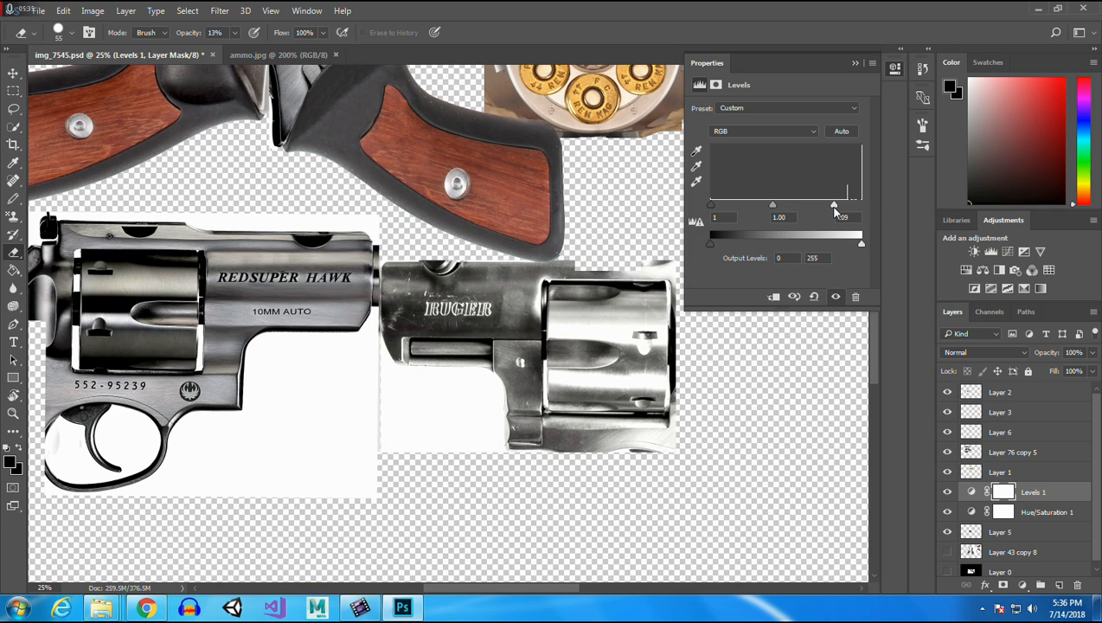
{"action": "left_click_drag", "start_coordinate": [711, 207], "coordinate": [722, 205]}
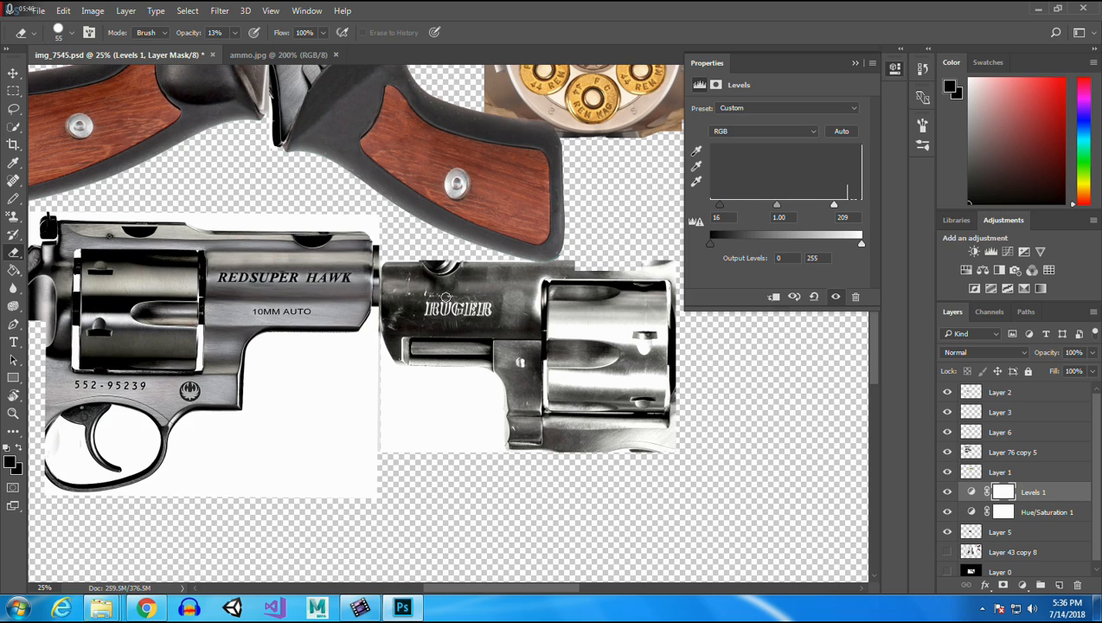
Set the hue of Hue/Saturation 1 to +32 and readjust its saturation to a muted metal tone.
{"action": "left_click", "coordinate": [970, 512]}
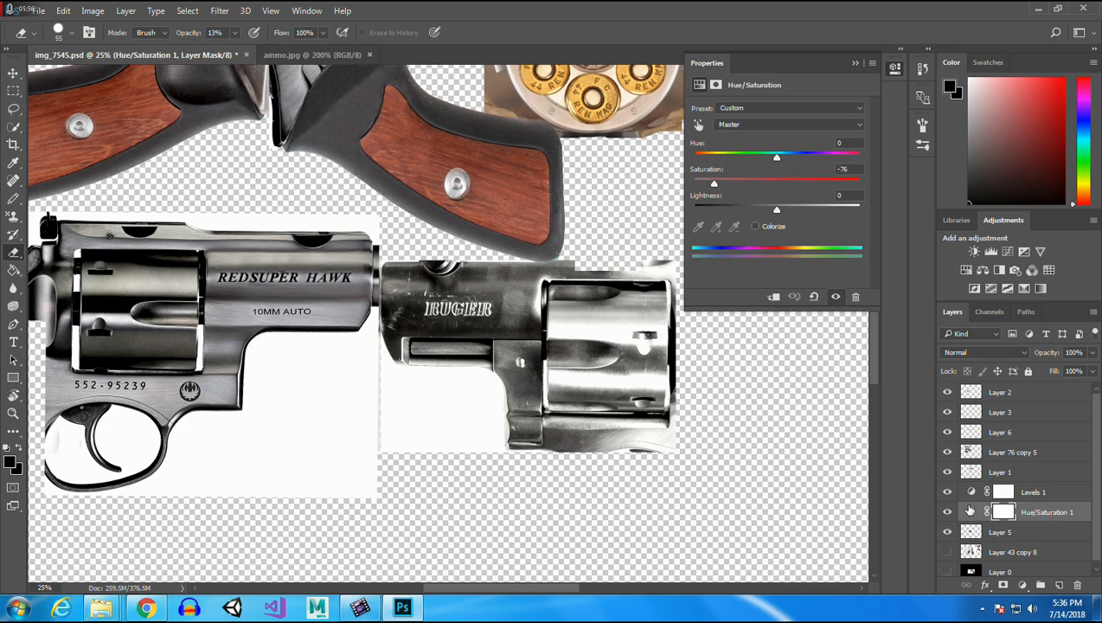
{"action": "left_click_drag", "start_coordinate": [714, 186], "coordinate": [722, 189]}
{"action": "left_click_drag", "start_coordinate": [734, 185], "coordinate": [718, 187]}
{"action": "left_click_drag", "start_coordinate": [778, 158], "coordinate": [804, 162]}
{"action": "left_click_drag", "start_coordinate": [721, 187], "coordinate": [729, 189]}
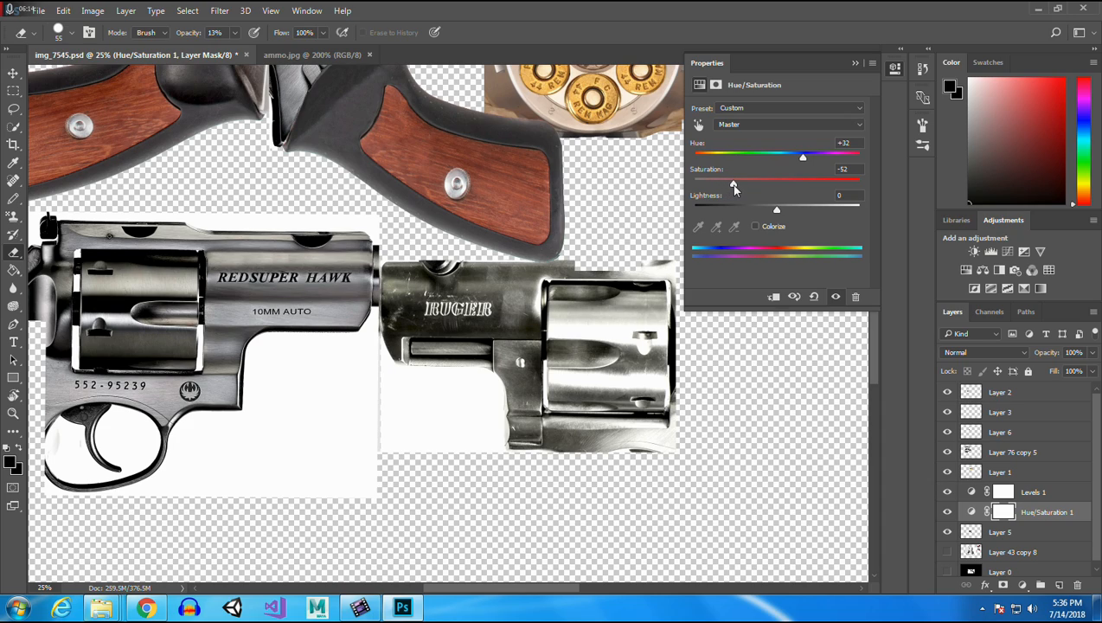
{"action": "left_click_drag", "start_coordinate": [726, 187], "coordinate": [715, 186]}
Set the Levels 1 input values to black 22, midtone about 1.11 and white 184.
{"action": "left_click", "coordinate": [967, 494]}
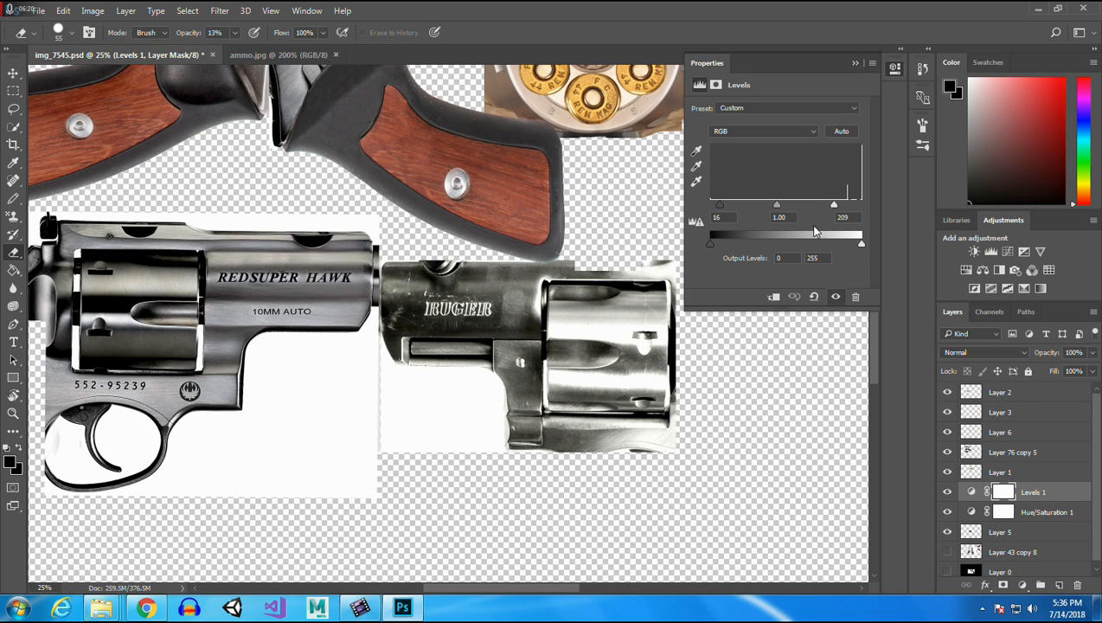
{"action": "left_click_drag", "start_coordinate": [723, 200], "coordinate": [764, 207]}
{"action": "left_click_drag", "start_coordinate": [834, 205], "coordinate": [770, 210]}
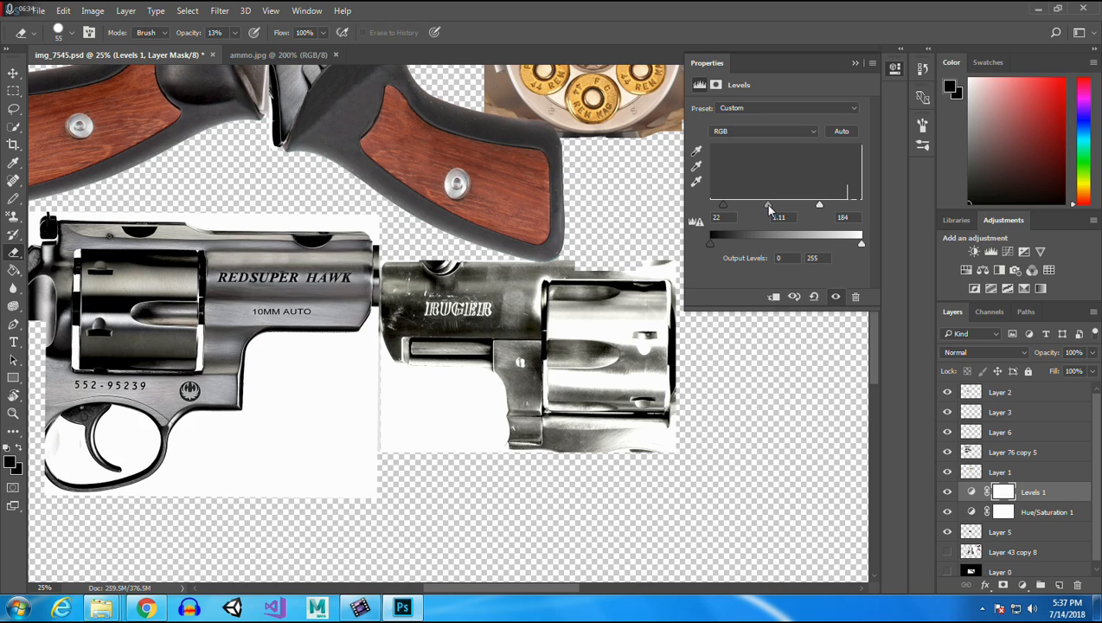
{"action": "key", "text": "Return"}
{"action": "left_click", "coordinate": [854, 63]}
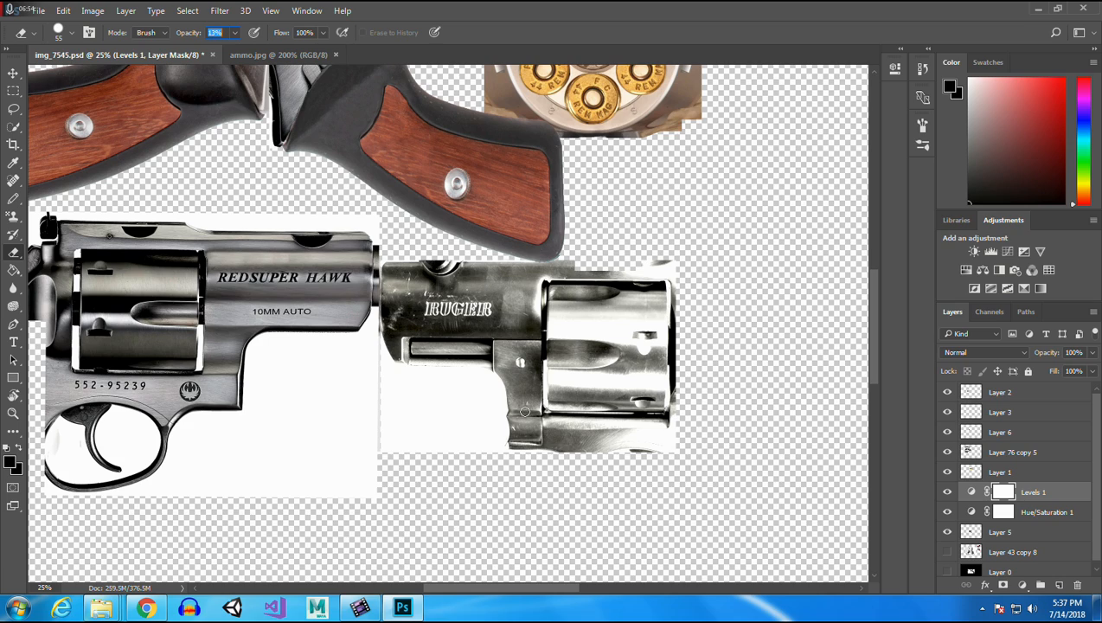
{"action": "left_click_drag", "start_coordinate": [452, 591], "coordinate": [424, 594]}
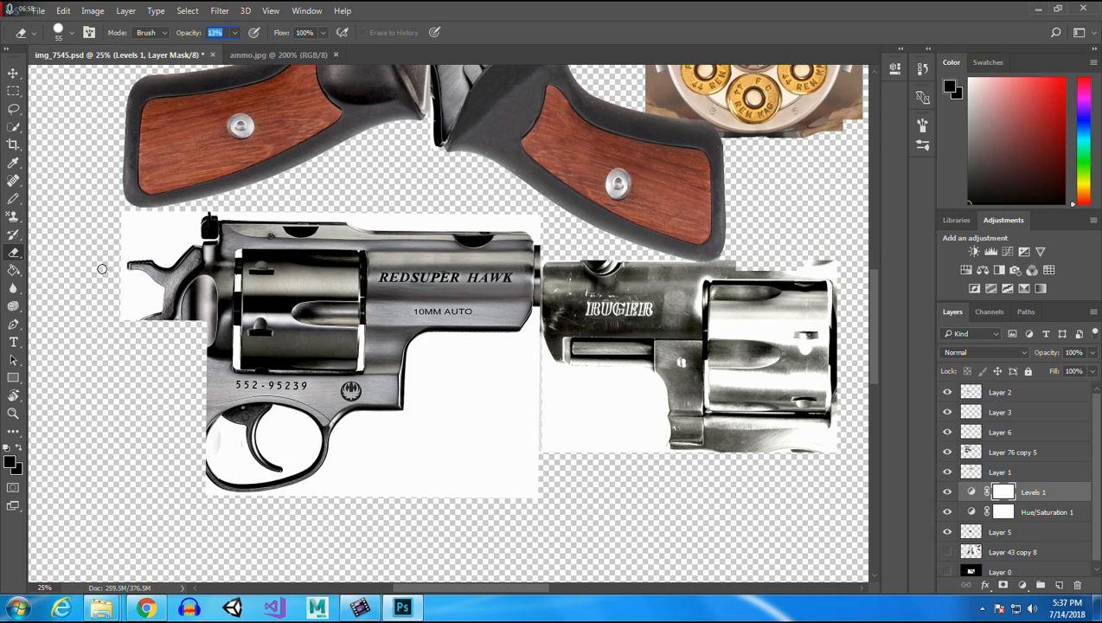
{"action": "left_click", "coordinate": [13, 74]}
{"action": "left_click", "coordinate": [363, 353]}
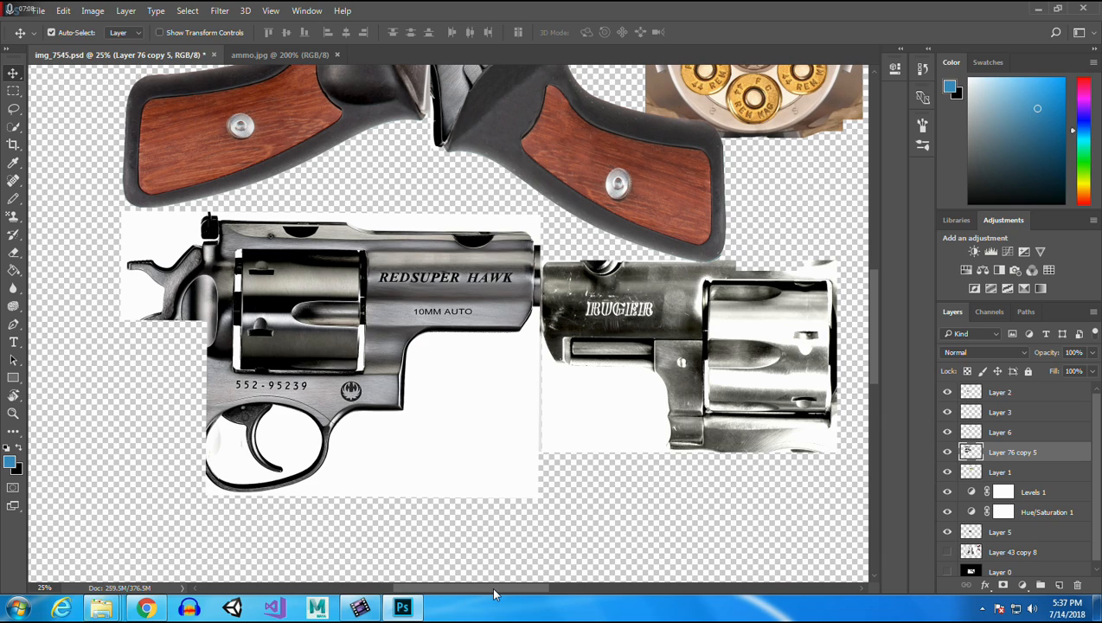
{"action": "left_click_drag", "start_coordinate": [491, 586], "coordinate": [508, 586]}
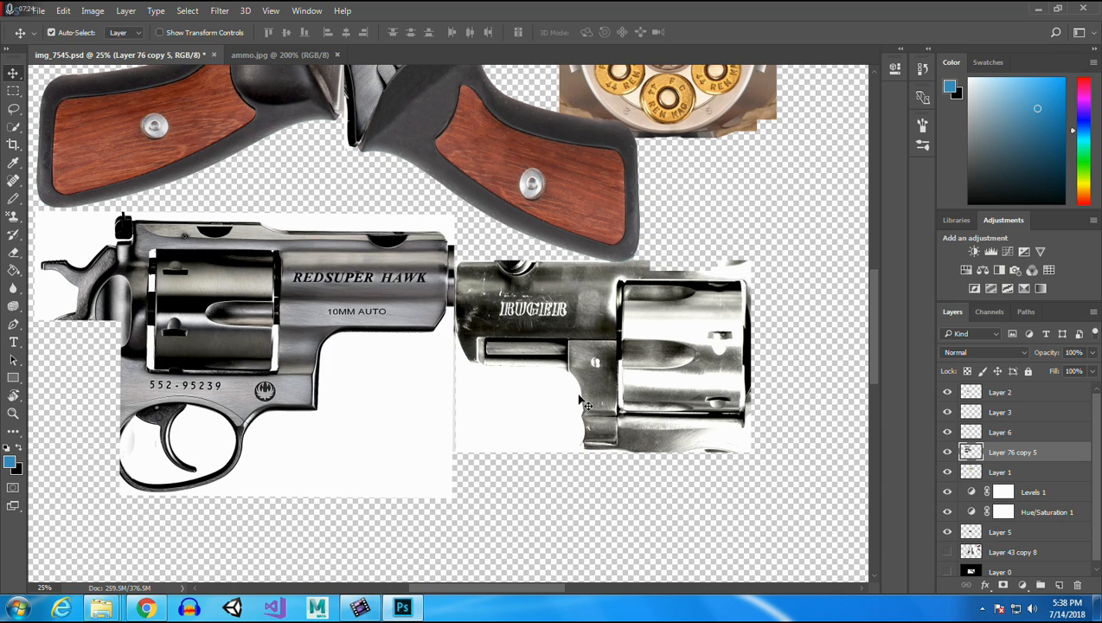
{"action": "left_click_drag", "start_coordinate": [875, 314], "coordinate": [867, 261]}
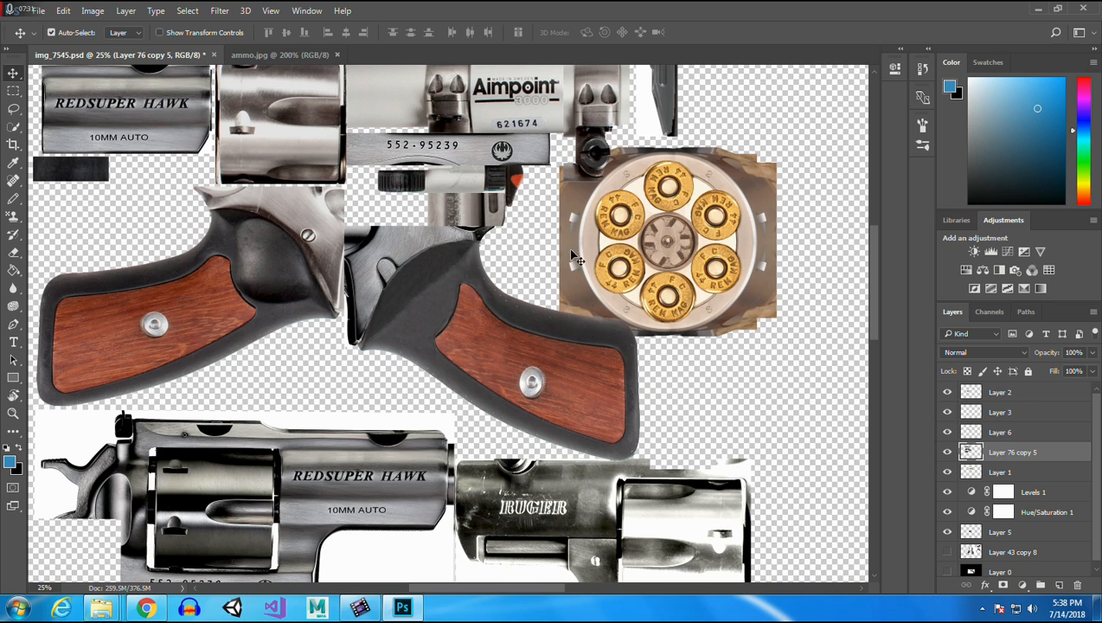
In ammo.jpg, make a rectangular selection around the uppermost loose cartridge on the fur and copy it.
{"action": "left_click", "coordinate": [280, 56]}
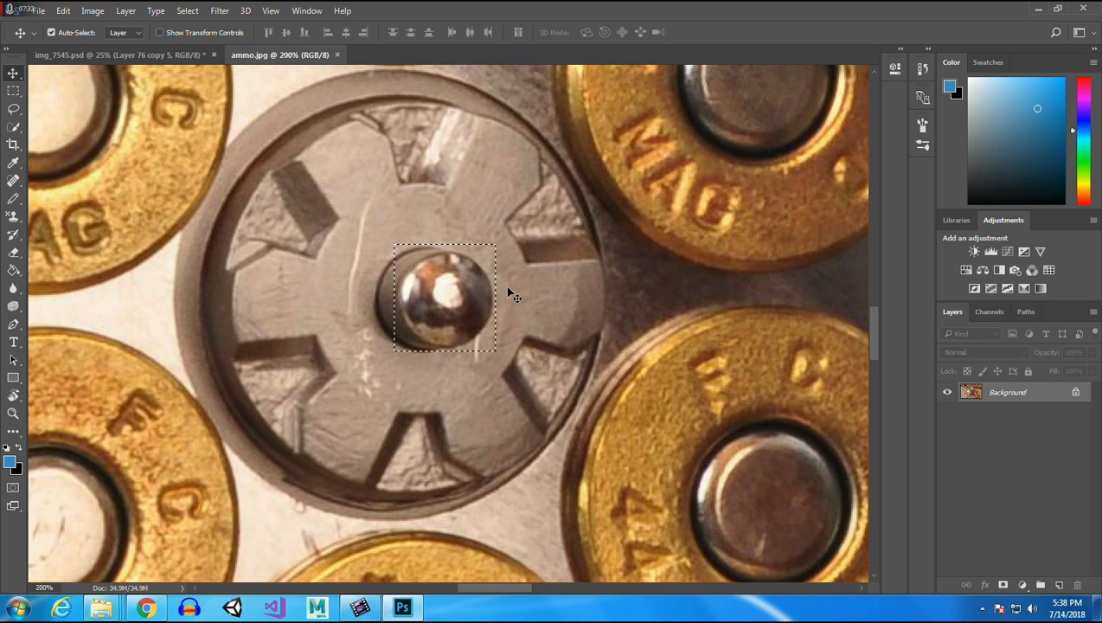
{"action": "left_click", "coordinate": [13, 413]}
{"action": "left_click", "coordinate": [213, 309]}
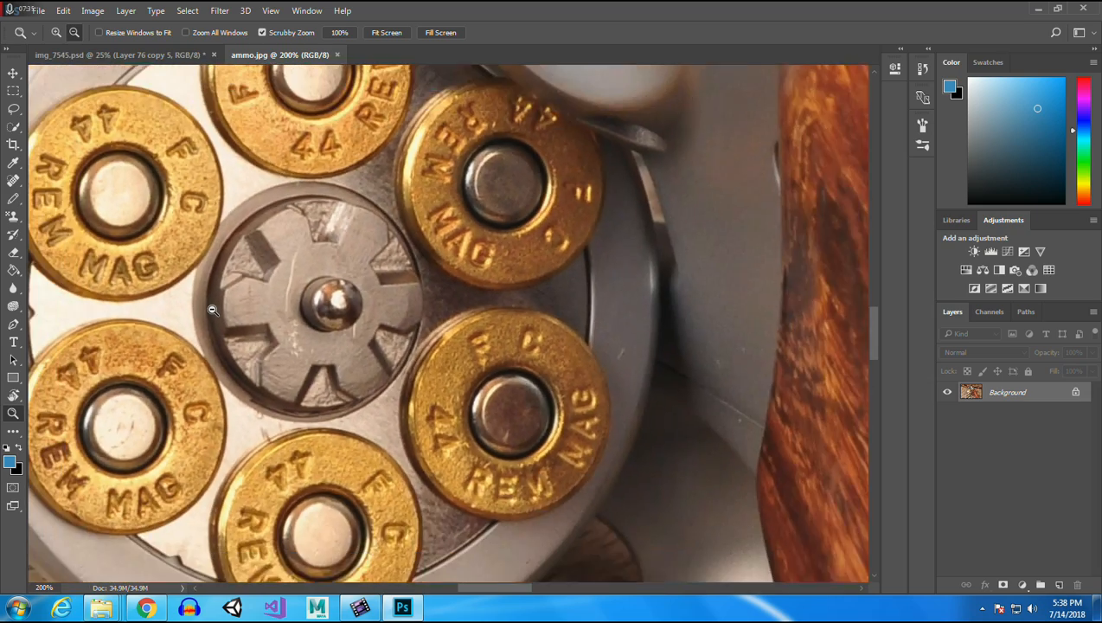
{"action": "left_click", "coordinate": [213, 310]}
{"action": "left_click_drag", "start_coordinate": [880, 357], "coordinate": [891, 398]}
{"action": "left_click_drag", "start_coordinate": [572, 581], "coordinate": [522, 589]}
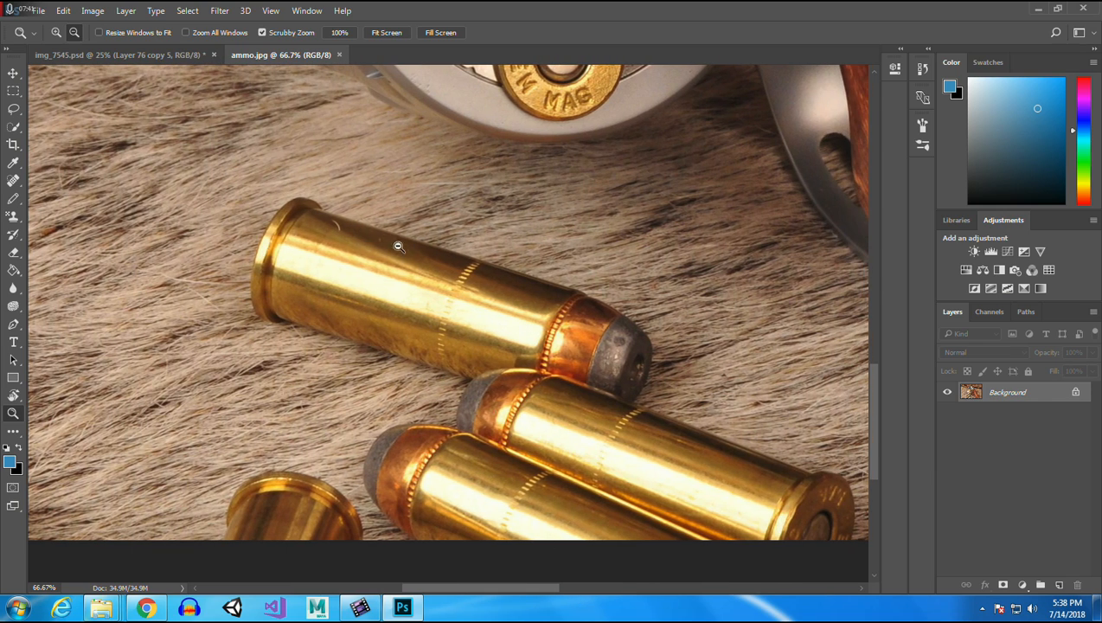
{"action": "left_click", "coordinate": [13, 90]}
{"action": "left_click_drag", "start_coordinate": [242, 173], "coordinate": [662, 411]}
{"action": "key", "text": "ctrl+c"}
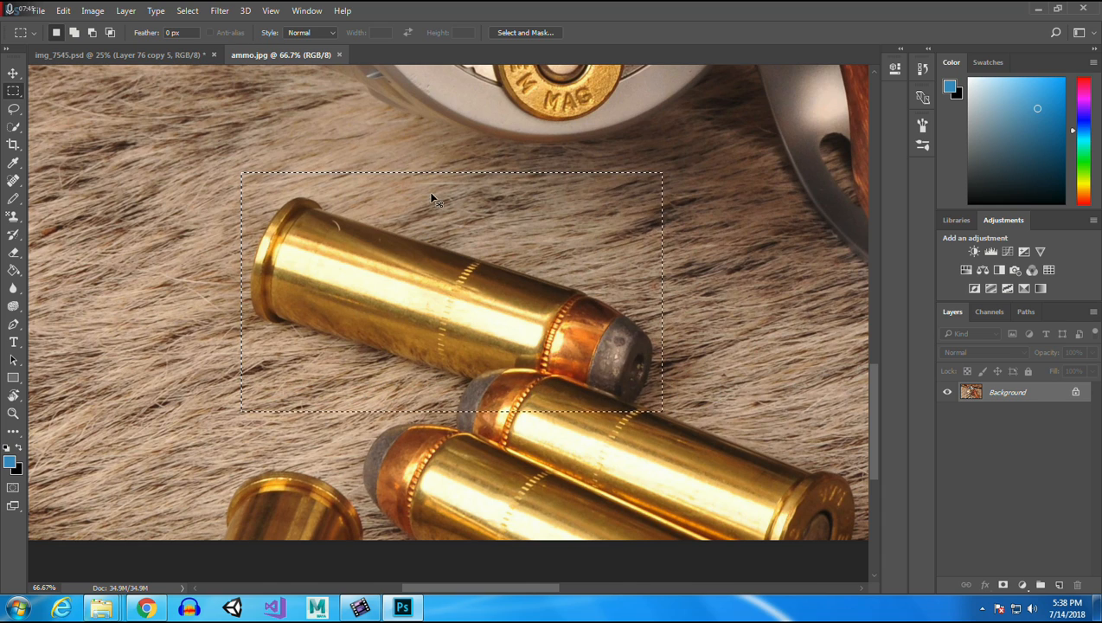
Paste the cartridge into img_7545.psd and place it in the empty area below the loaded cylinder image.
{"action": "left_click", "coordinate": [194, 54]}
{"action": "key", "text": "ctrl+v"}
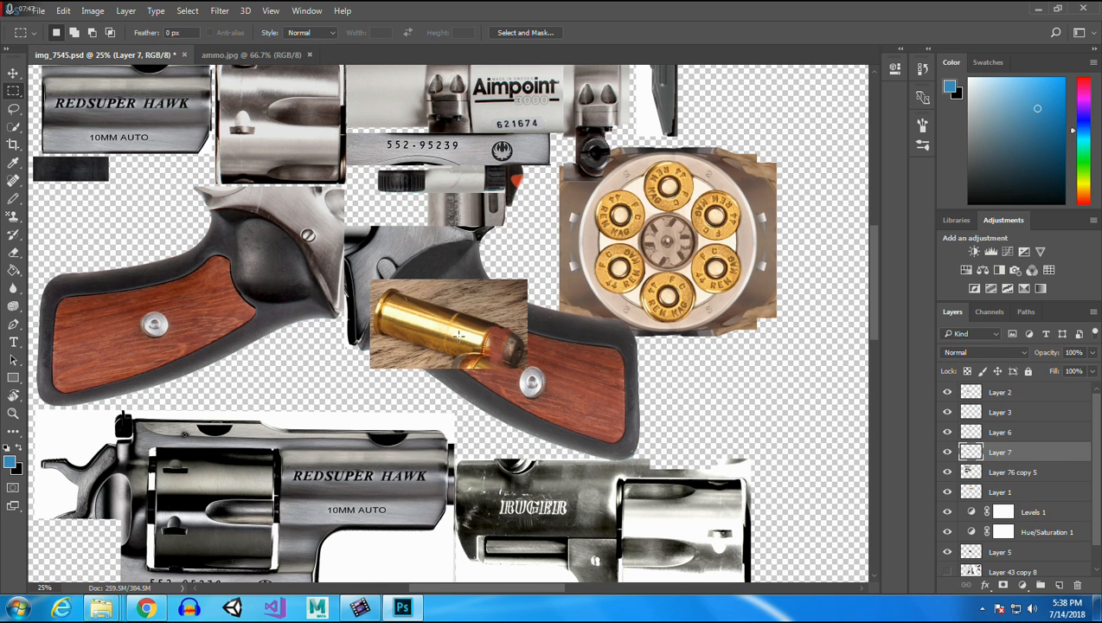
{"action": "left_click", "coordinate": [13, 73]}
{"action": "left_click_drag", "start_coordinate": [433, 320], "coordinate": [713, 391]}
Rotate the pasted cartridge -14.43° to bring it close to horizontal.
{"action": "left_click", "coordinate": [63, 11]}
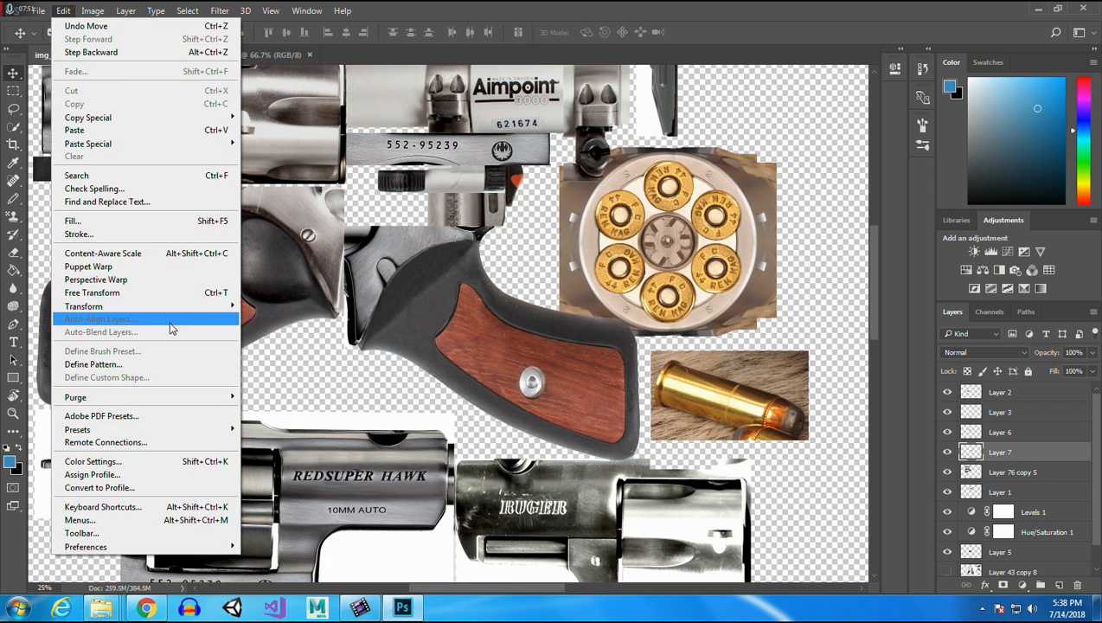
{"action": "mouse_move", "coordinate": [154, 309]}
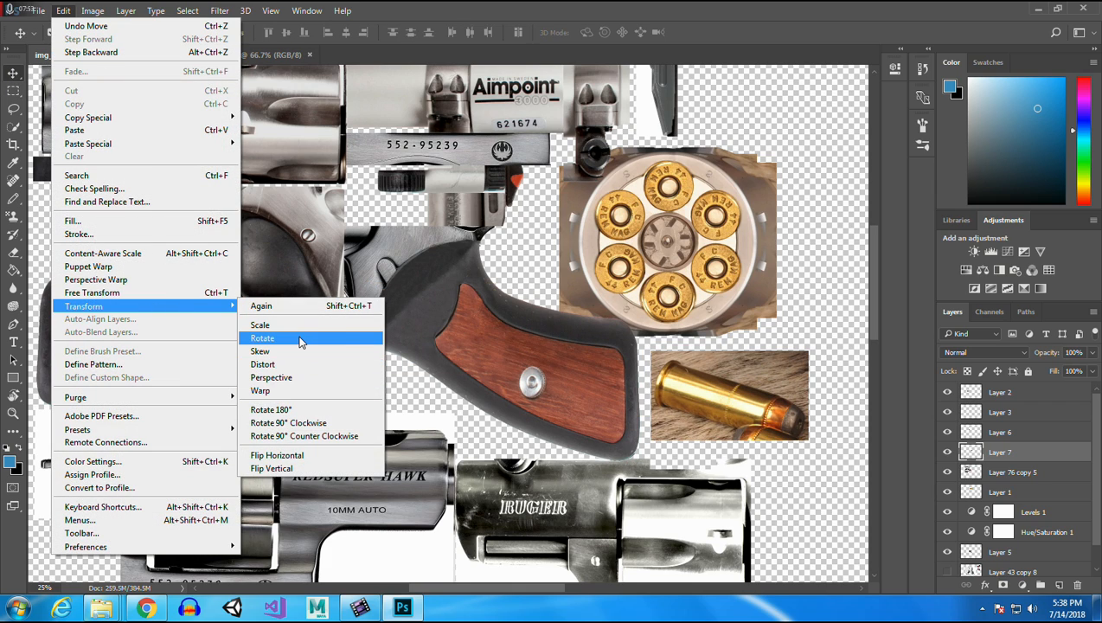
{"action": "left_click", "coordinate": [294, 351]}
{"action": "left_click_drag", "start_coordinate": [810, 348], "coordinate": [809, 296]}
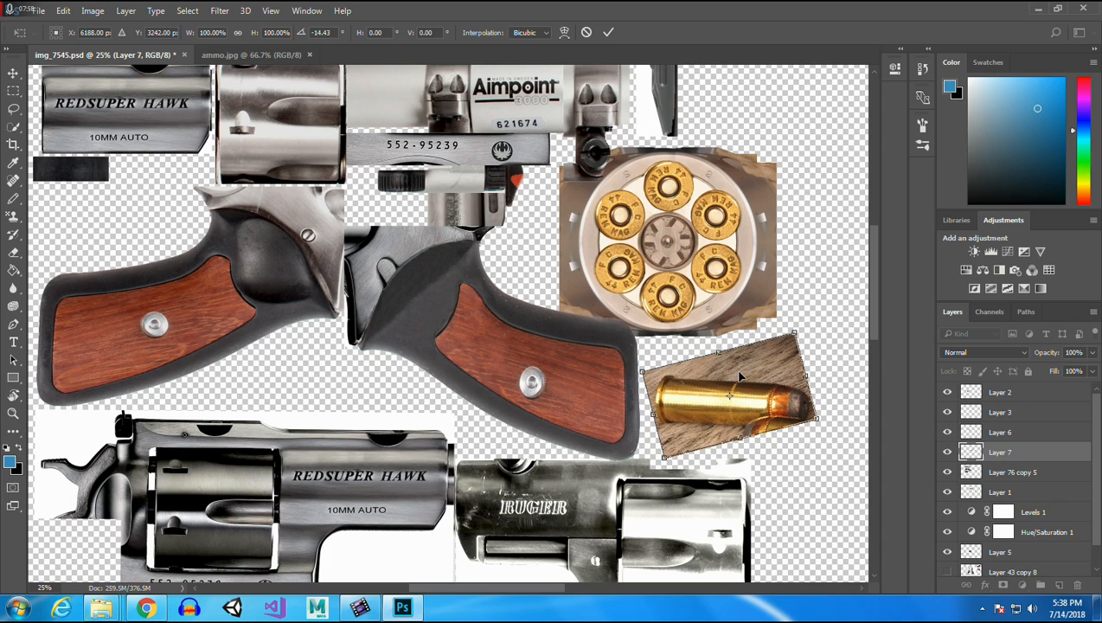
{"action": "key", "text": "Return"}
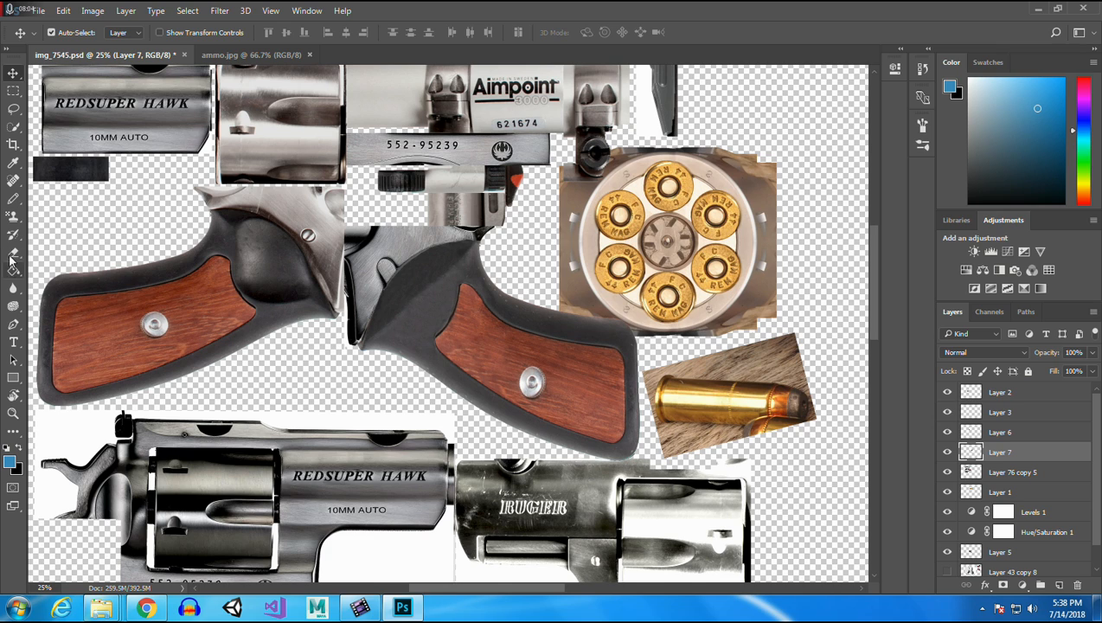
Check how level the cartridge lies with a rectangular selection across it, and clear the selection.
{"action": "left_click", "coordinate": [13, 413]}
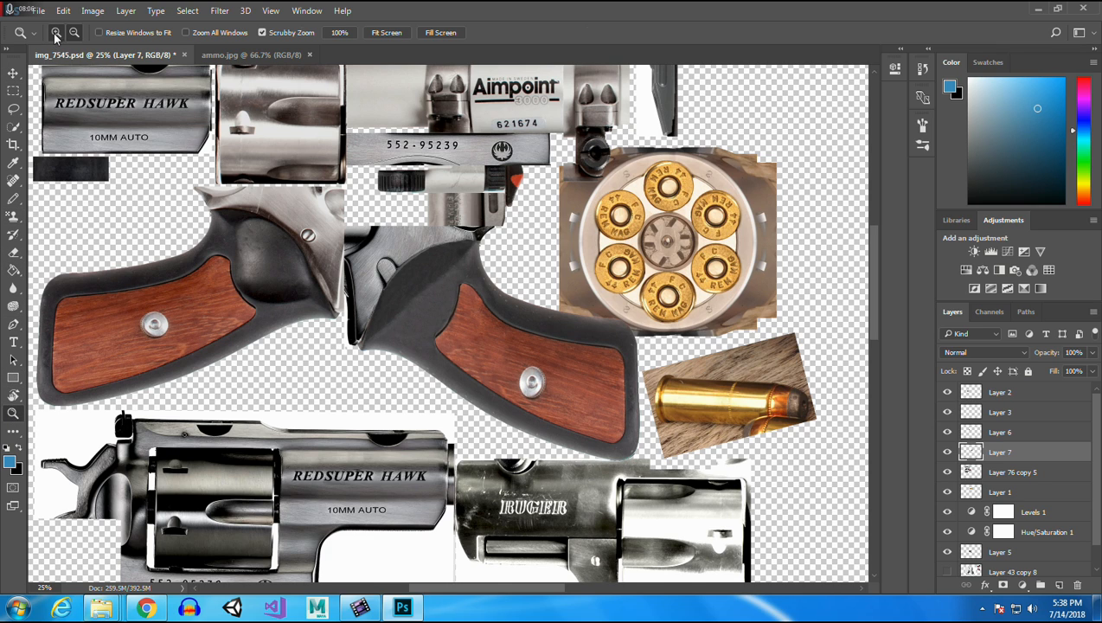
{"action": "left_click", "coordinate": [713, 424]}
{"action": "left_click_drag", "start_coordinate": [539, 589], "coordinate": [567, 589]}
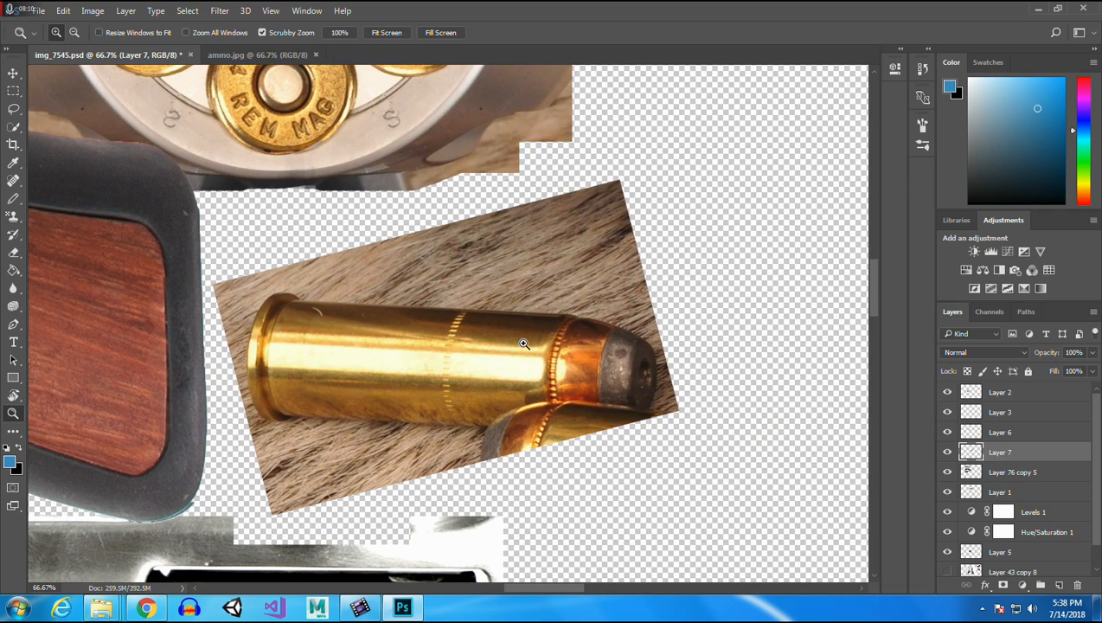
{"action": "left_click", "coordinate": [12, 91]}
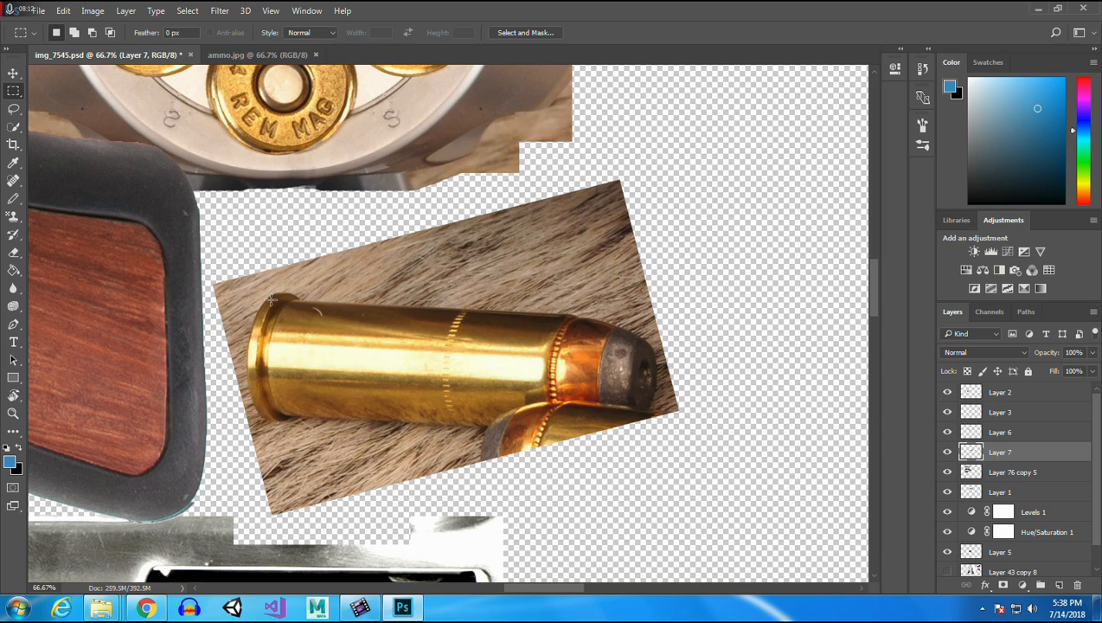
{"action": "left_click_drag", "start_coordinate": [245, 284], "coordinate": [682, 372]}
{"action": "left_click", "coordinate": [710, 345]}
Add a new layer above the cartridge, fill it with the blue foreground colour, and set its opacity to 41%.
{"action": "left_click", "coordinate": [126, 11]}
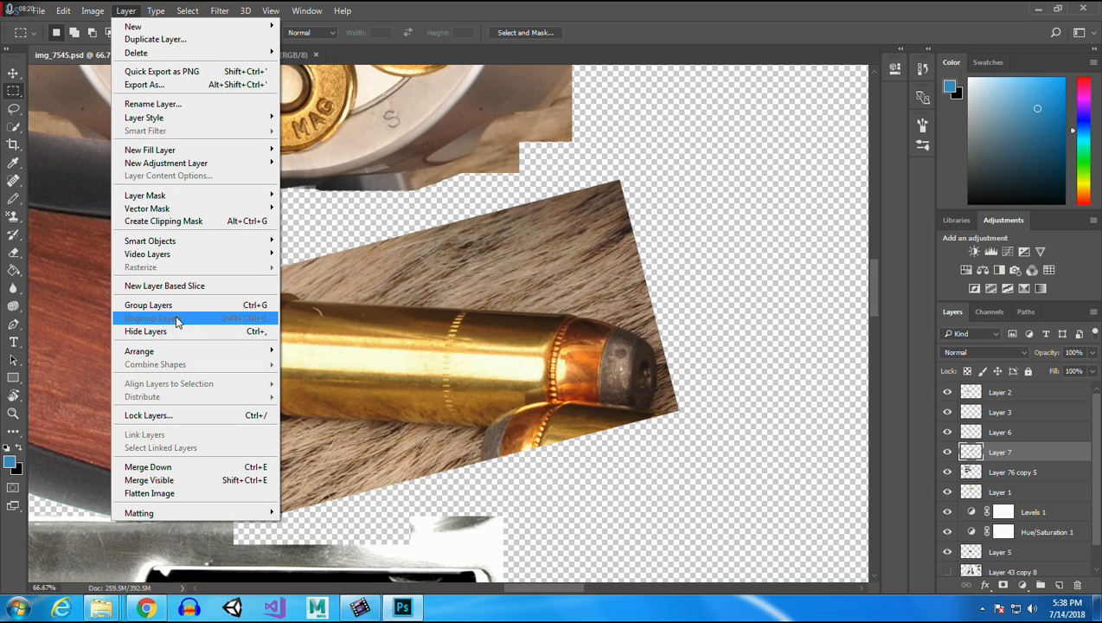
{"action": "mouse_move", "coordinate": [167, 27]}
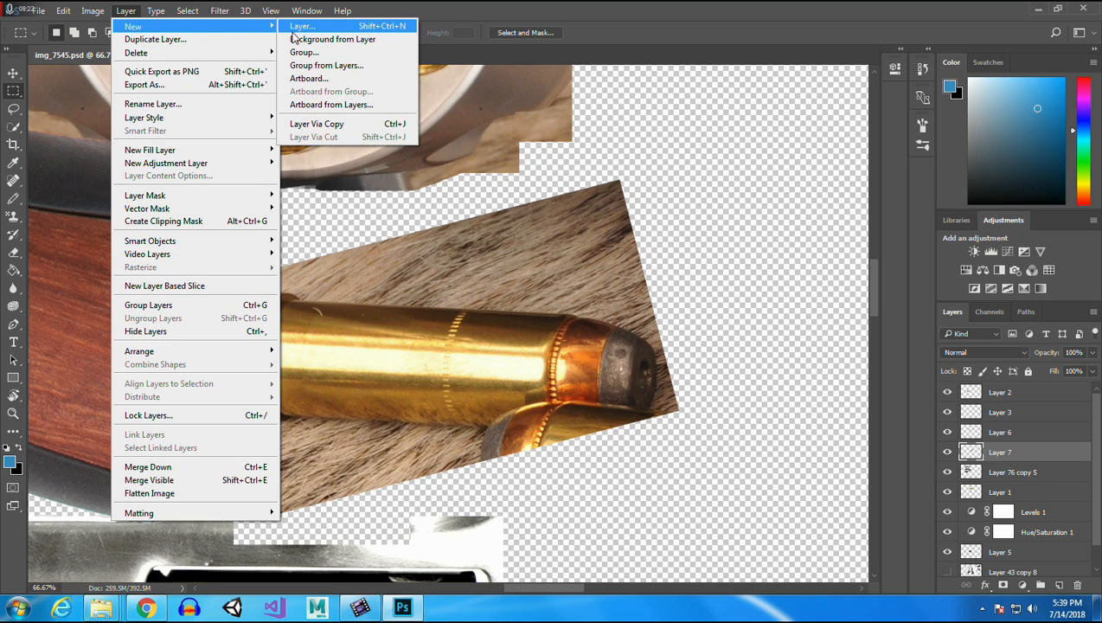
{"action": "left_click", "coordinate": [299, 35]}
{"action": "left_click", "coordinate": [662, 188]}
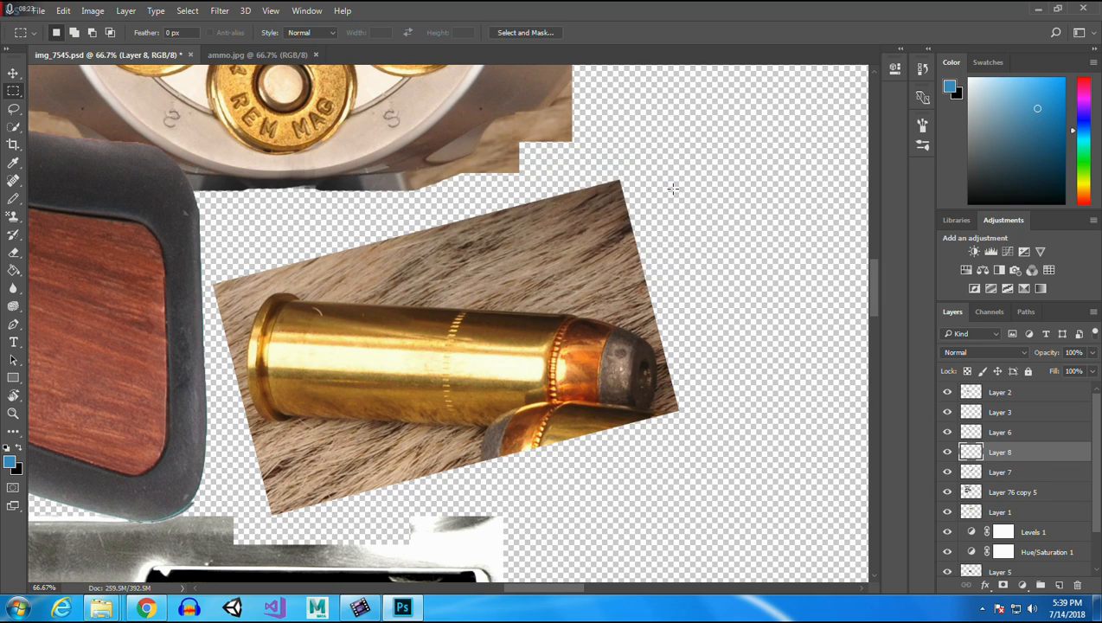
{"action": "left_click", "coordinate": [13, 270]}
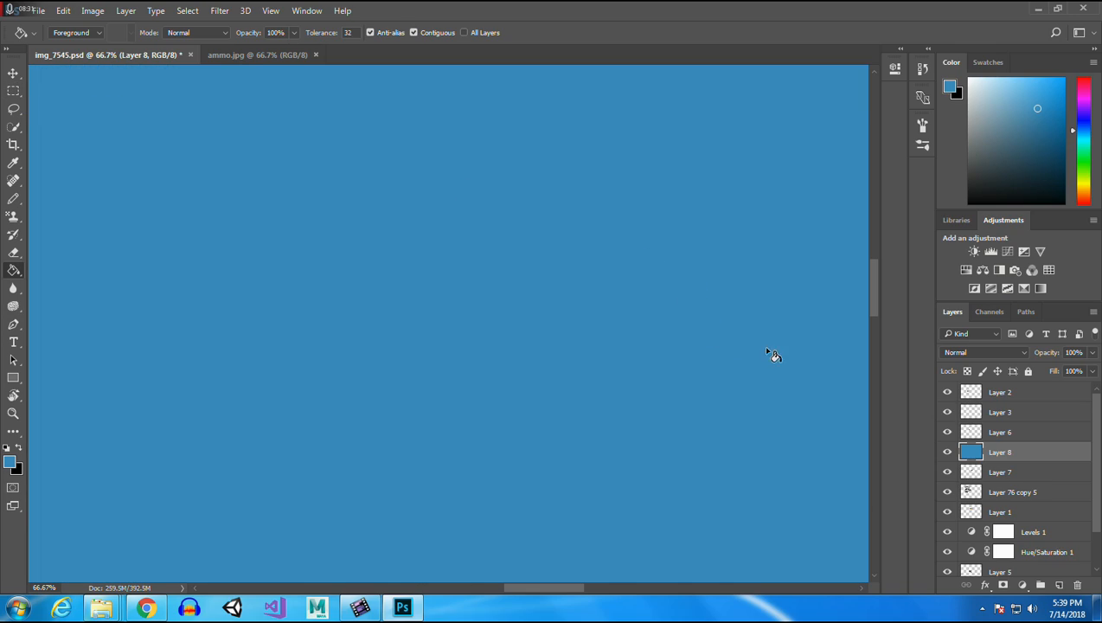
{"action": "left_click", "coordinate": [1093, 353]}
{"action": "left_click_drag", "start_coordinate": [1093, 371], "coordinate": [1054, 372]}
Cut a rectangular strip out of the blue overlay along the cartridge's upper edge as a horizontal guide, and deselect.
{"action": "left_click", "coordinate": [13, 90]}
{"action": "left_click_drag", "start_coordinate": [223, 191], "coordinate": [789, 299]}
{"action": "key", "text": "Delete"}
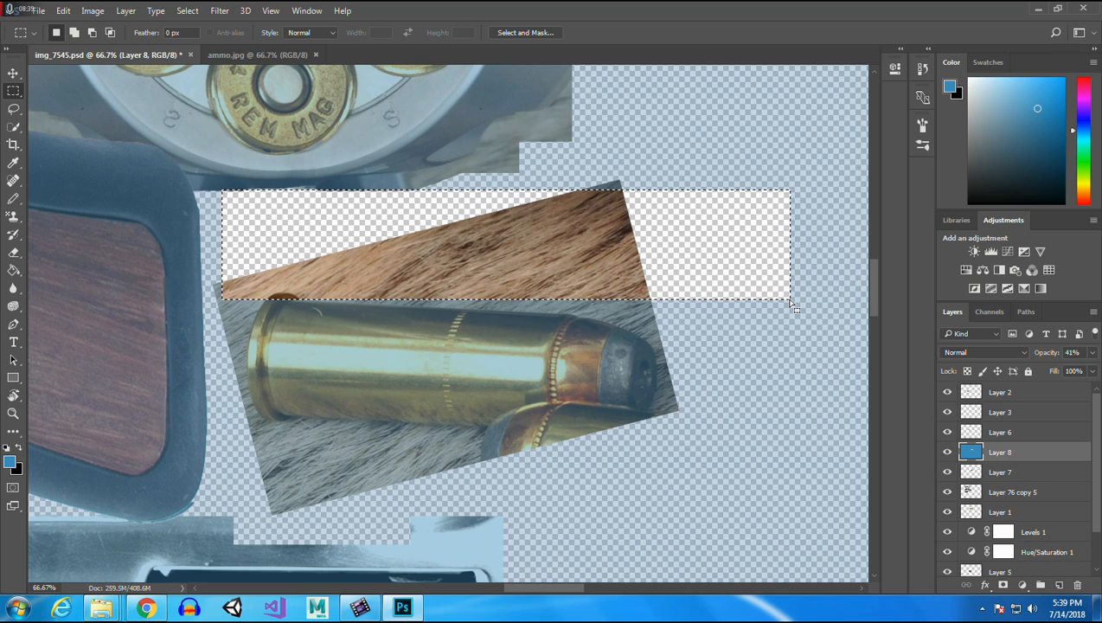
{"action": "left_click", "coordinate": [13, 72]}
{"action": "left_click", "coordinate": [496, 254]}
{"action": "key", "text": "Return"}
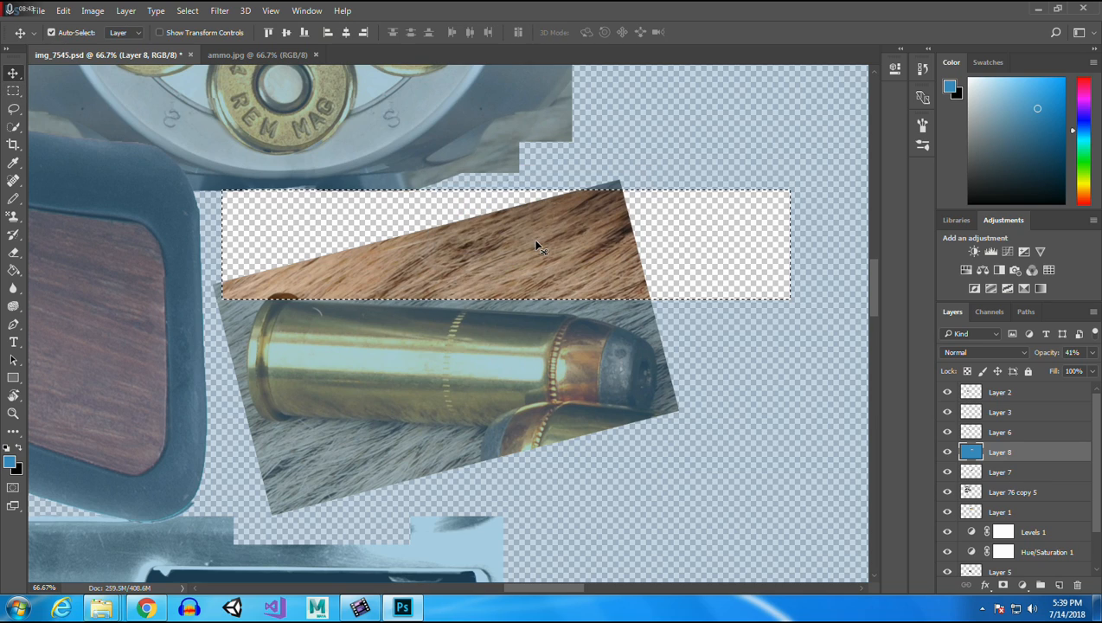
{"action": "left_click", "coordinate": [13, 90]}
{"action": "left_click", "coordinate": [729, 138]}
Level the cartridge on Layer 7 against the overlay's cut edge by rotating it -2.45°, and delete the blue overlay layer.
{"action": "left_click", "coordinate": [995, 472]}
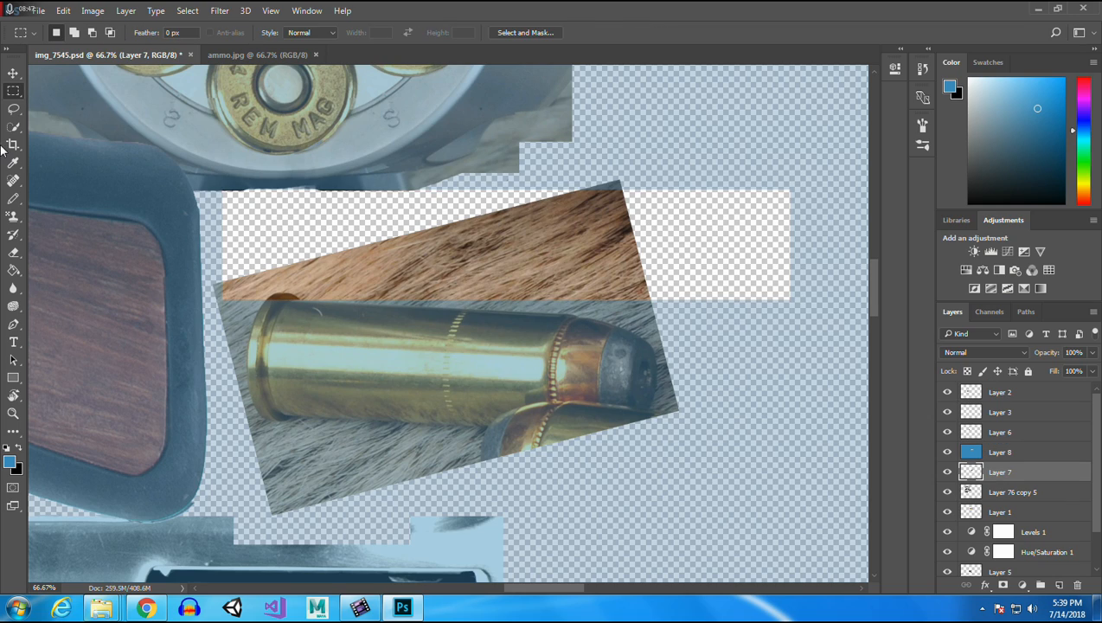
{"action": "left_click", "coordinate": [15, 74]}
{"action": "left_click_drag", "start_coordinate": [485, 265], "coordinate": [485, 254]}
{"action": "left_click", "coordinate": [63, 10]}
{"action": "mouse_move", "coordinate": [179, 310]}
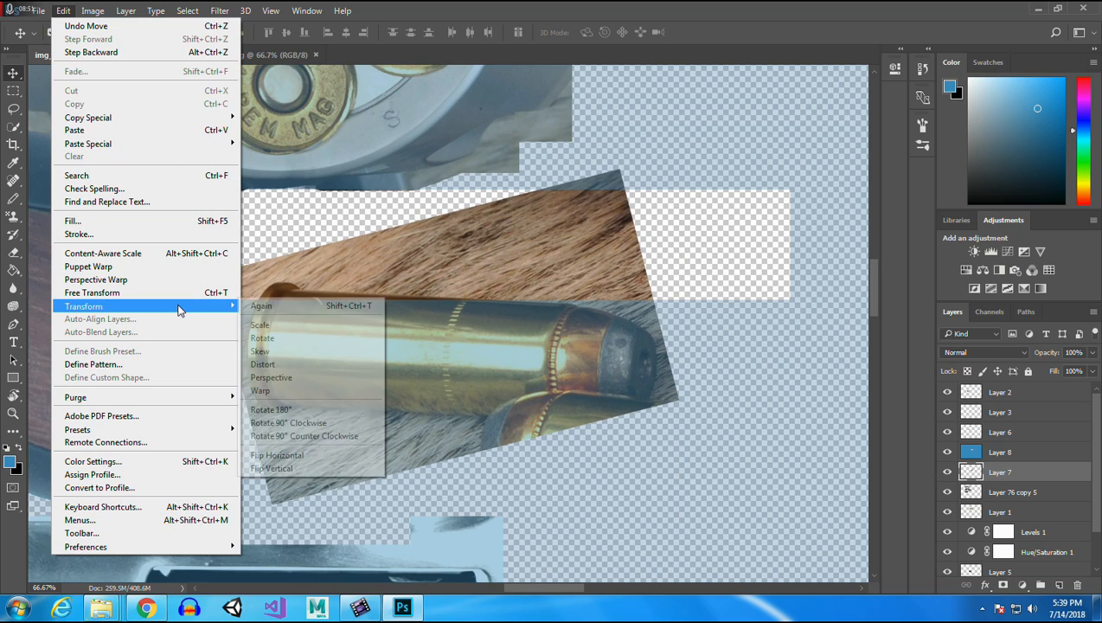
{"action": "left_click", "coordinate": [295, 337]}
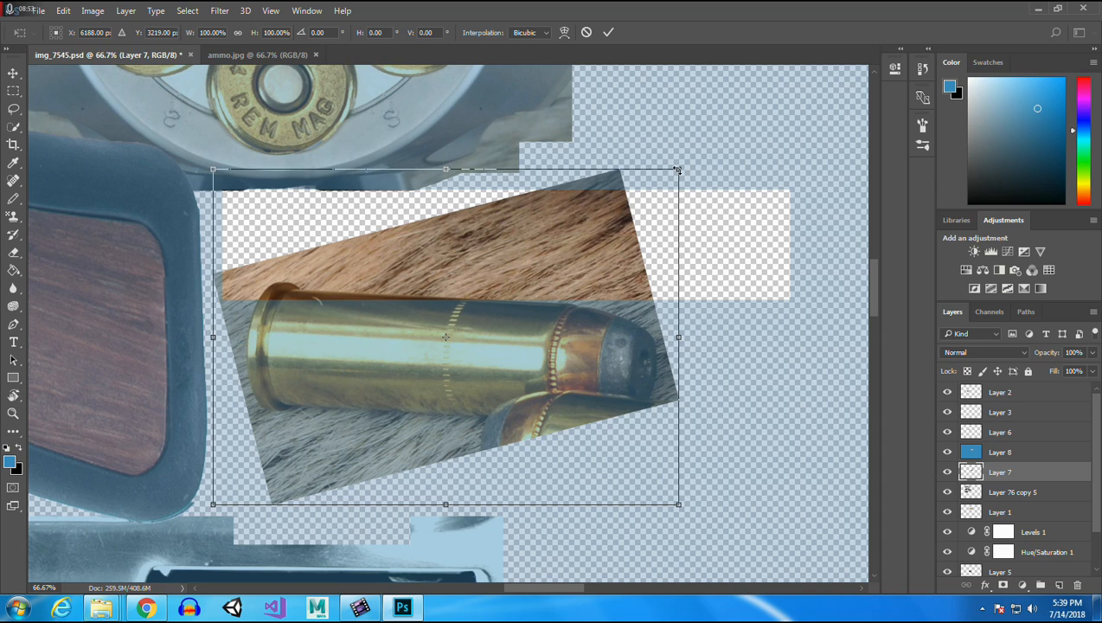
{"action": "left_click_drag", "start_coordinate": [678, 168], "coordinate": [672, 157]}
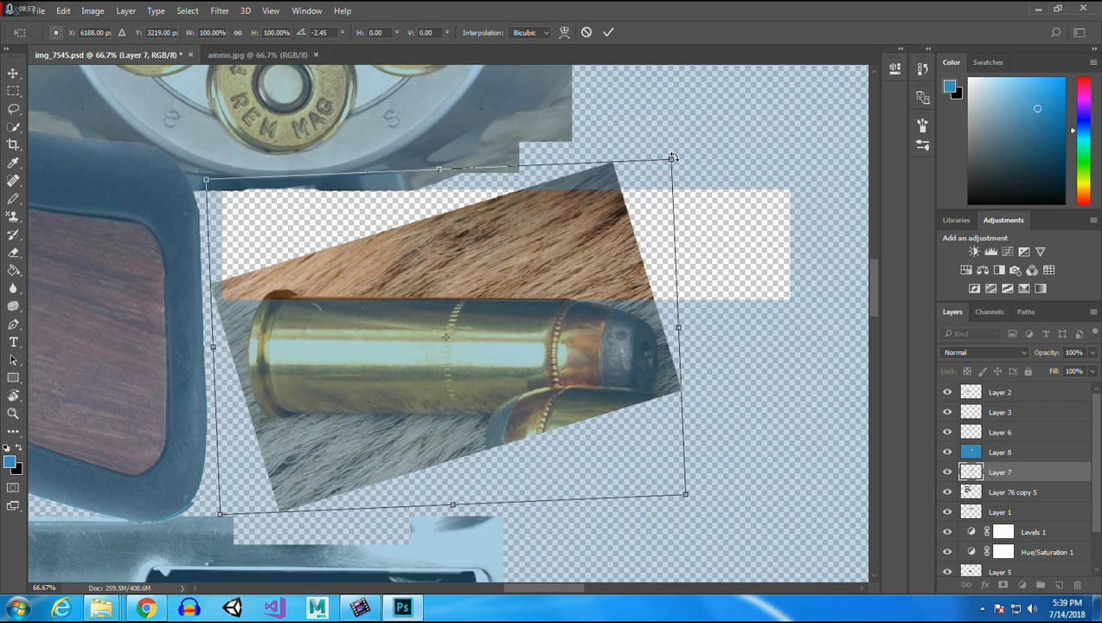
{"action": "key", "text": "Return"}
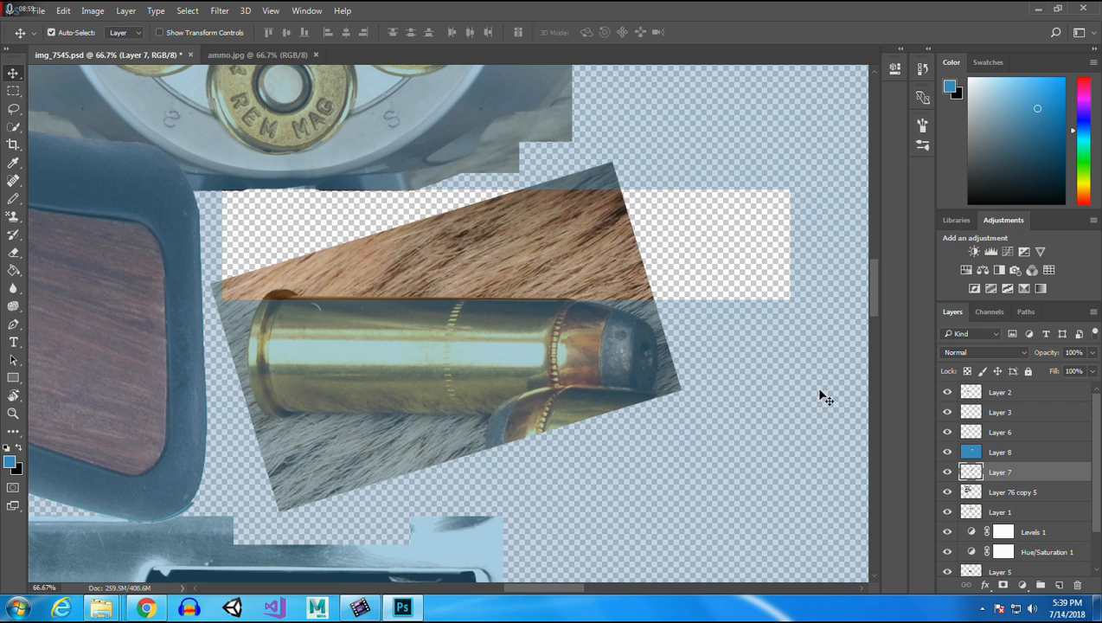
{"action": "left_click", "coordinate": [1004, 454]}
{"action": "key", "text": "Delete"}
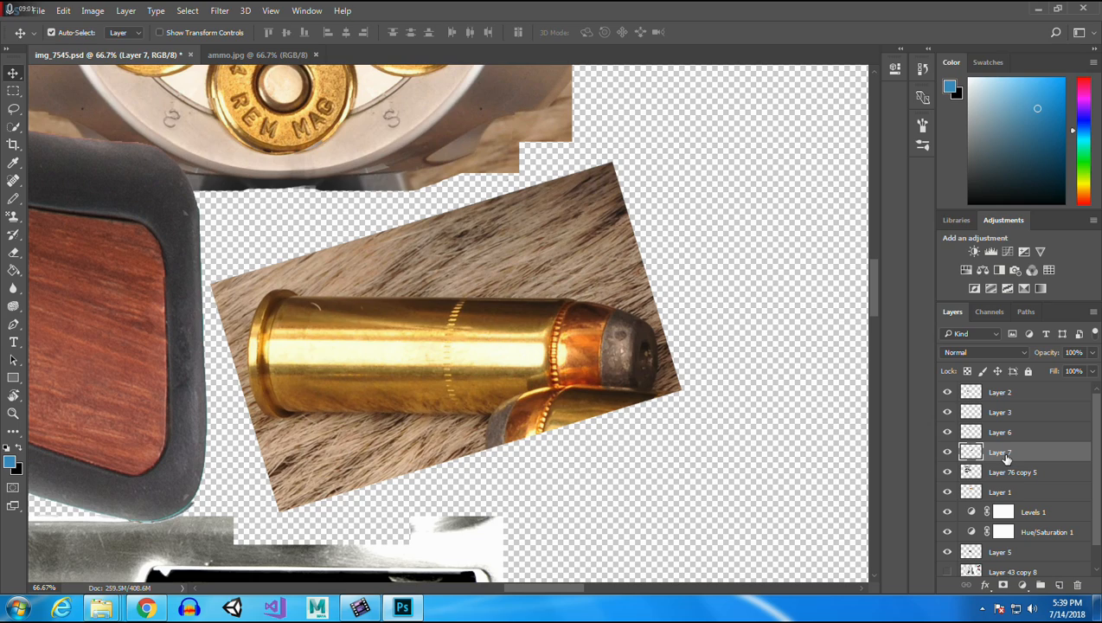
Copy the upper half of the cartridge to a new layer and flip the copy vertically.
{"action": "left_click", "coordinate": [13, 91]}
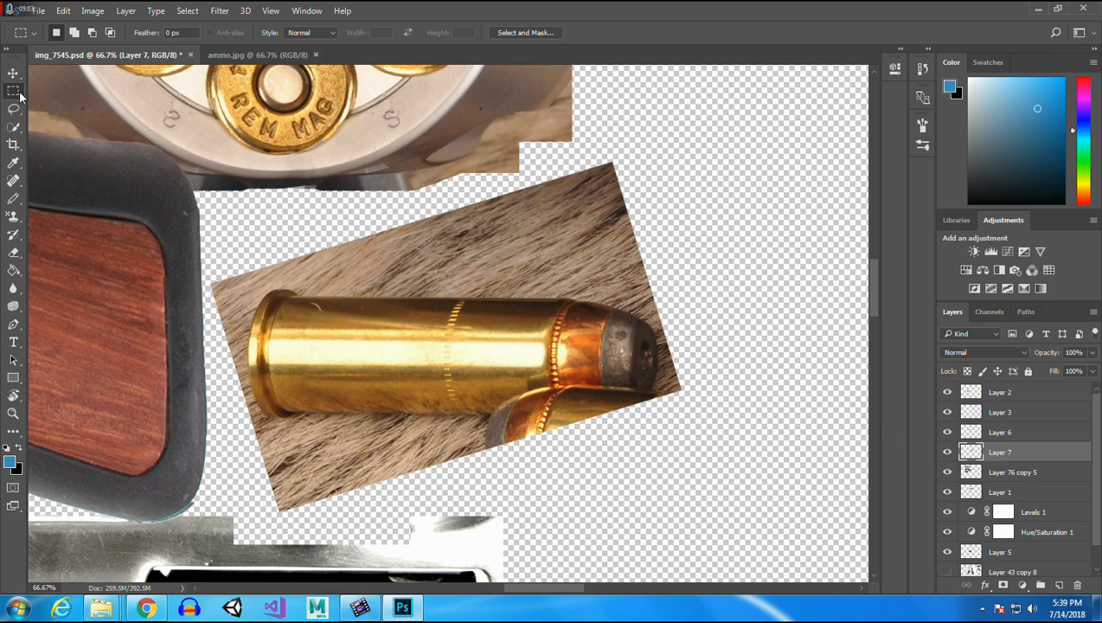
{"action": "left_click_drag", "start_coordinate": [239, 261], "coordinate": [722, 354]}
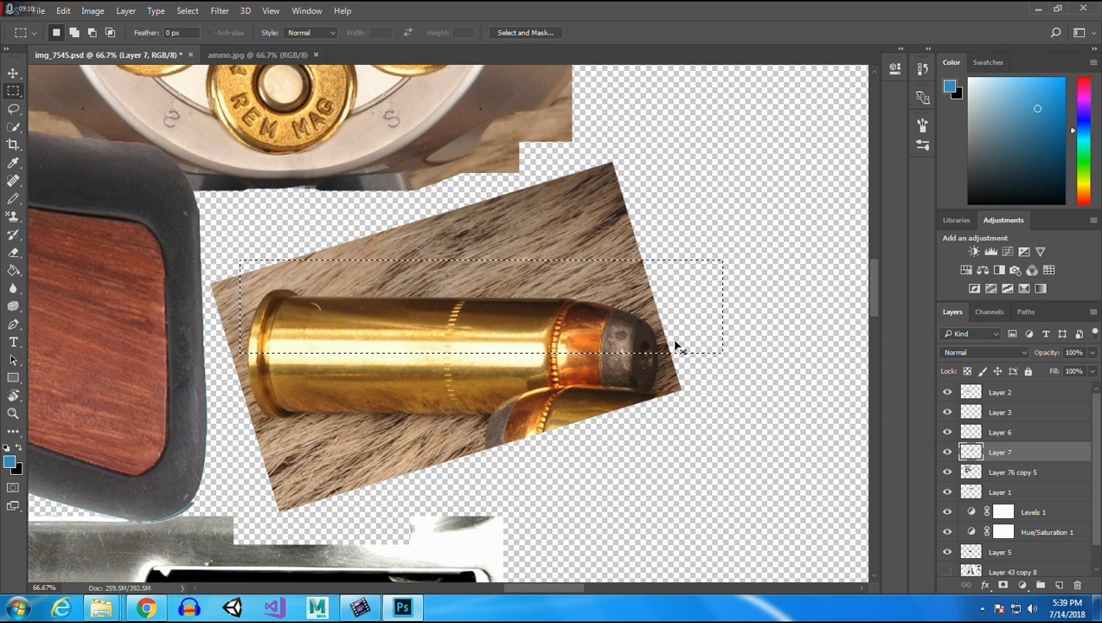
{"action": "key", "text": "ctrl+c"}
{"action": "key", "text": "ctrl+v"}
{"action": "left_click", "coordinate": [63, 10]}
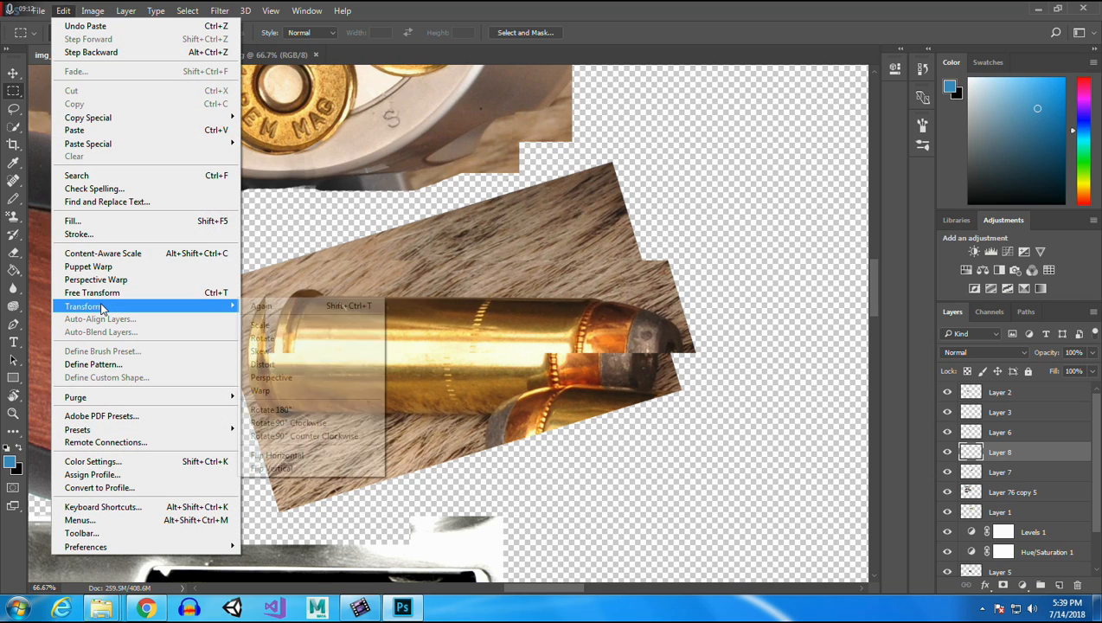
{"action": "mouse_move", "coordinate": [130, 306]}
{"action": "left_click", "coordinate": [291, 468]}
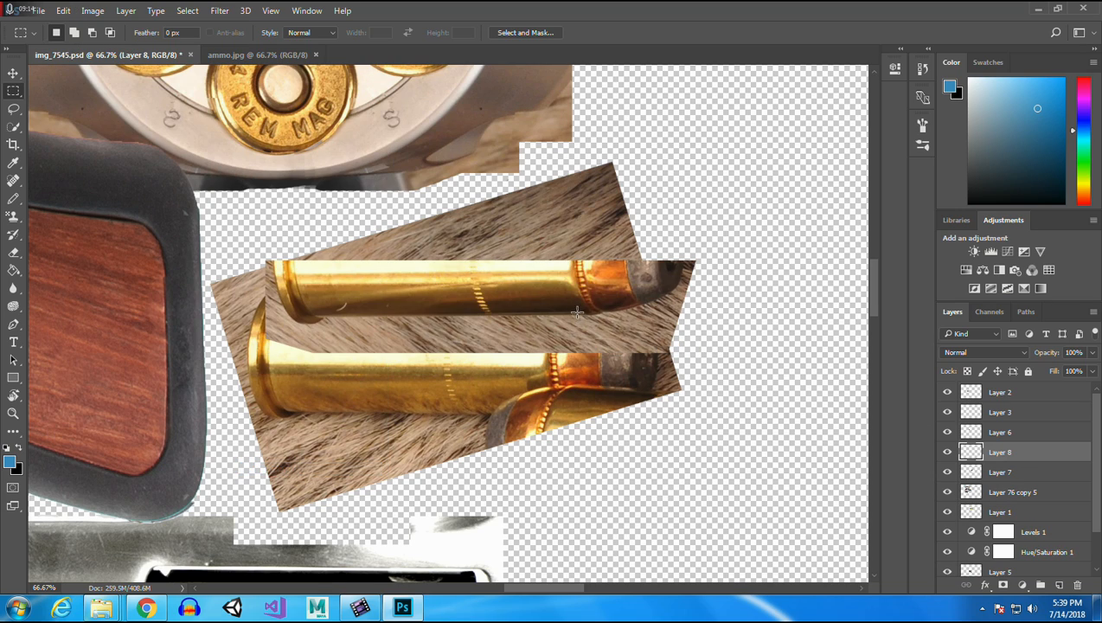
Align the flipped half over the cartridge's lower half to complete it symmetrically, and merge the two cartridge layers.
{"action": "left_click", "coordinate": [13, 72]}
{"action": "left_click_drag", "start_coordinate": [459, 286], "coordinate": [445, 379]}
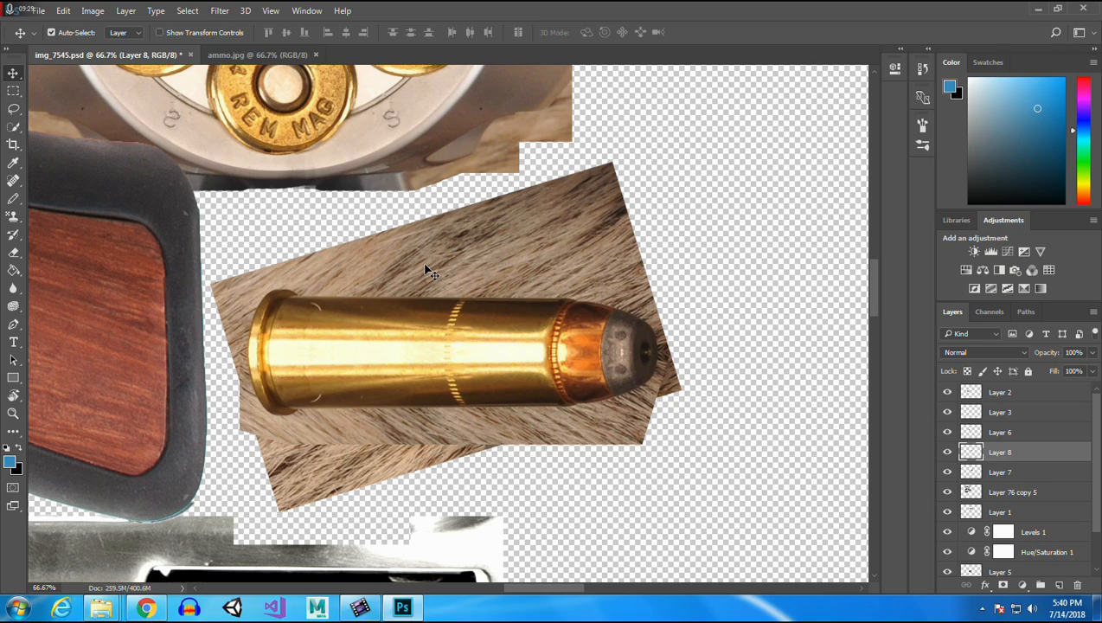
{"action": "left_click", "coordinate": [514, 251], "text": "shift"}
{"action": "right_click", "coordinate": [1010, 453]}
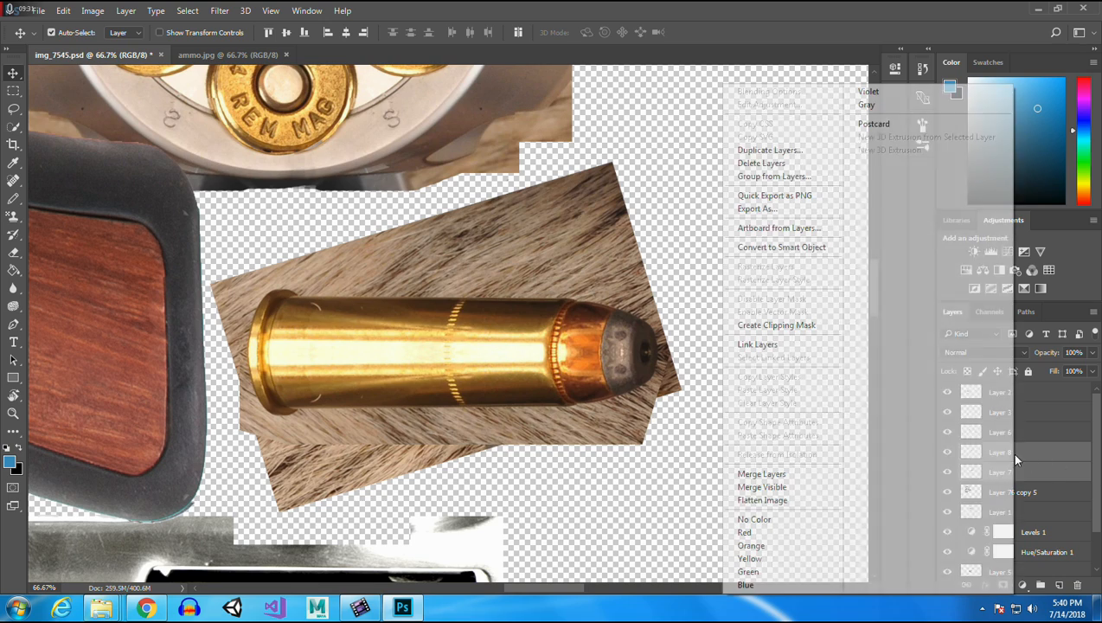
{"action": "left_click", "coordinate": [782, 475]}
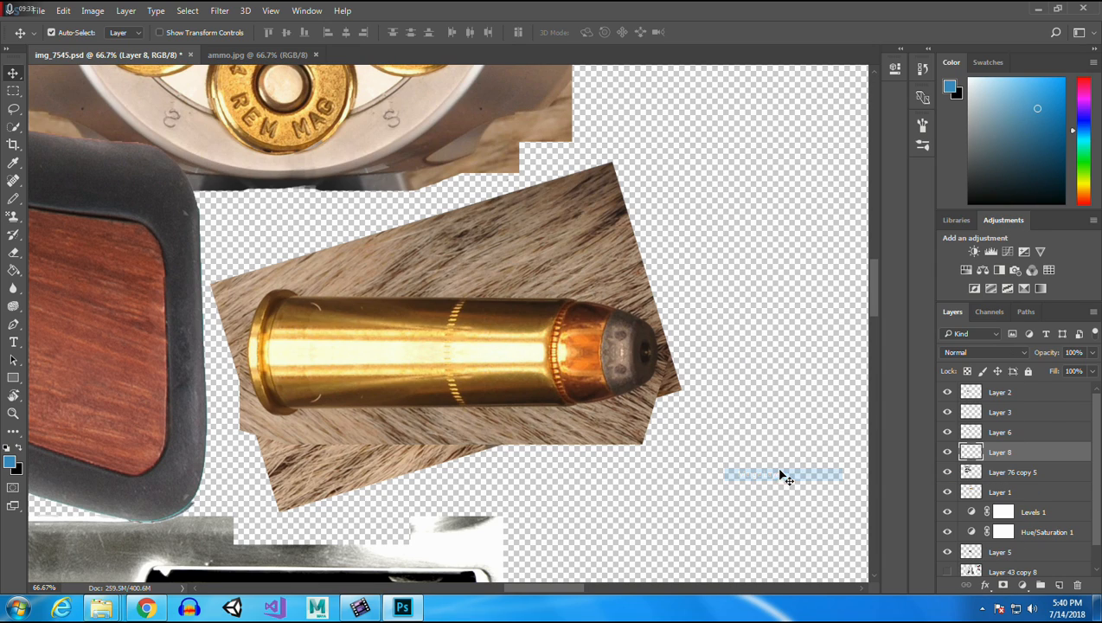
Cover the curved scratch near the rim on the case's upper half with a patch of clean brass copied to a new layer.
{"action": "left_click", "coordinate": [13, 414]}
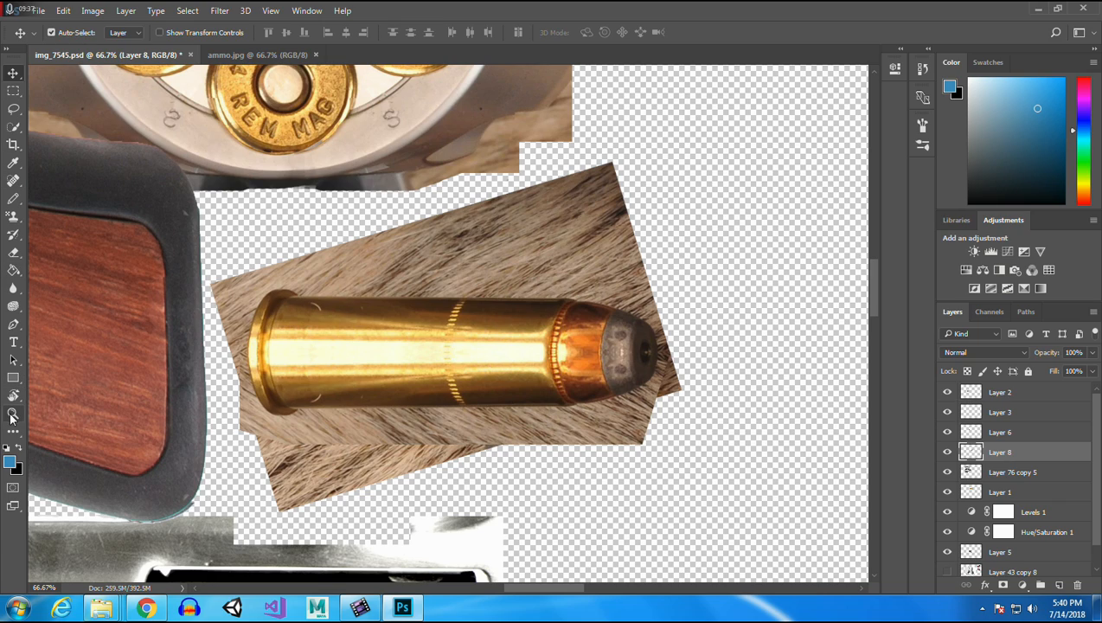
{"action": "left_click", "coordinate": [283, 303]}
{"action": "left_click", "coordinate": [284, 303]}
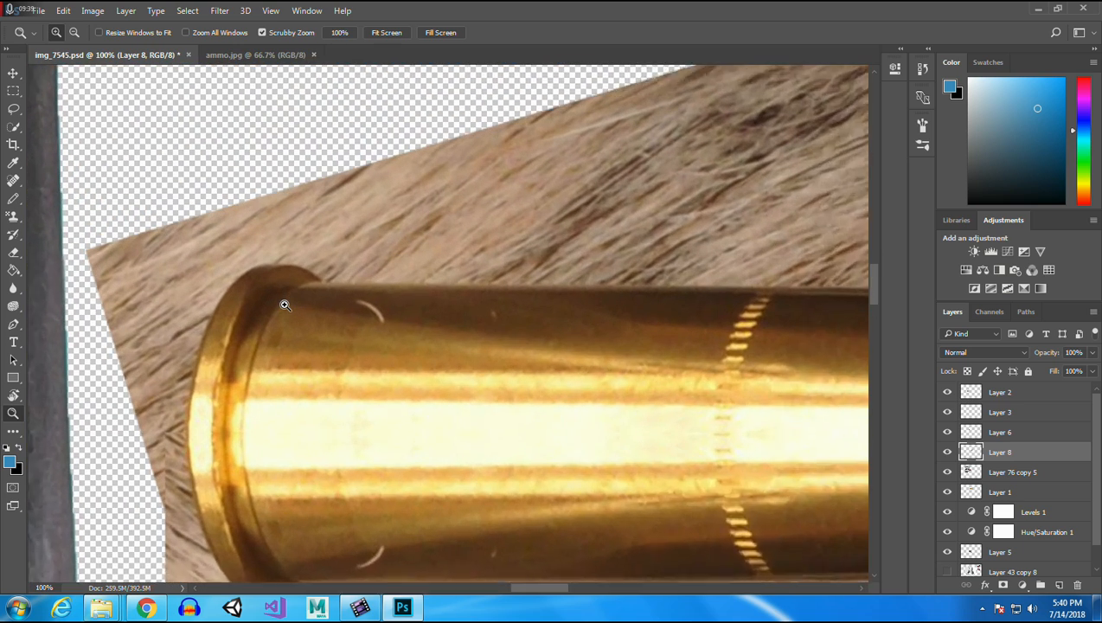
{"action": "left_click", "coordinate": [14, 91]}
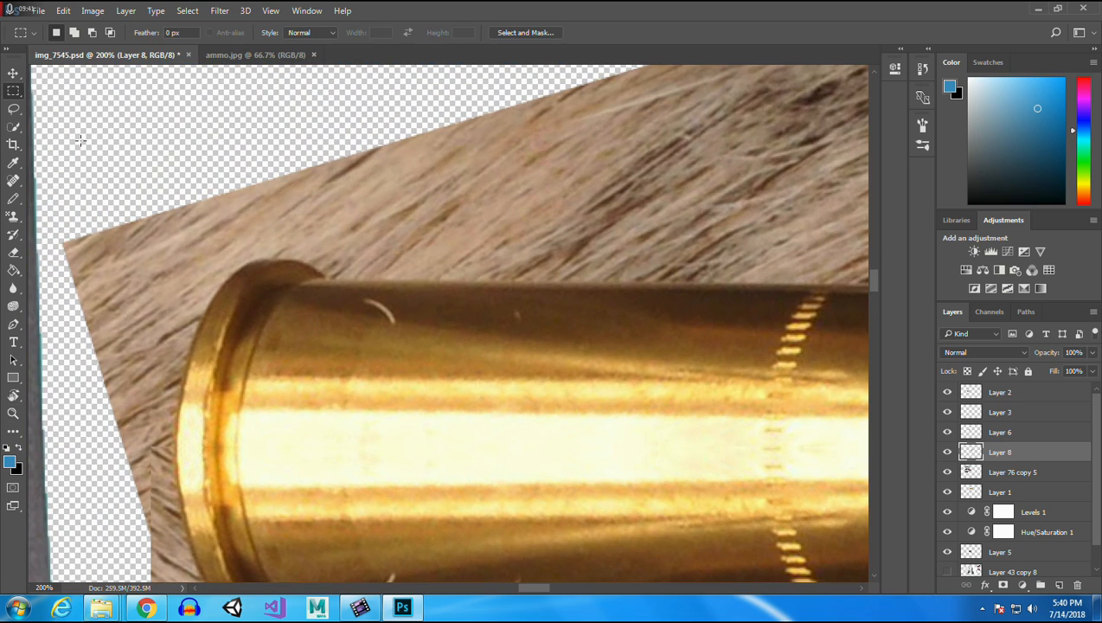
{"action": "left_click", "coordinate": [13, 73]}
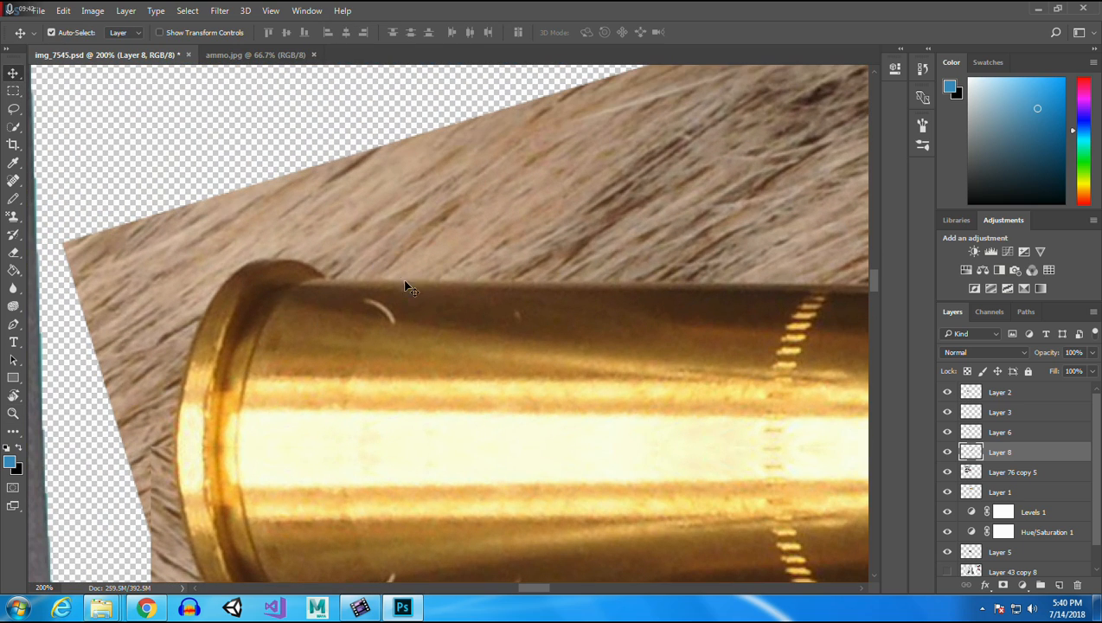
{"action": "left_click", "coordinate": [14, 91]}
{"action": "left_click_drag", "start_coordinate": [414, 295], "coordinate": [495, 338]}
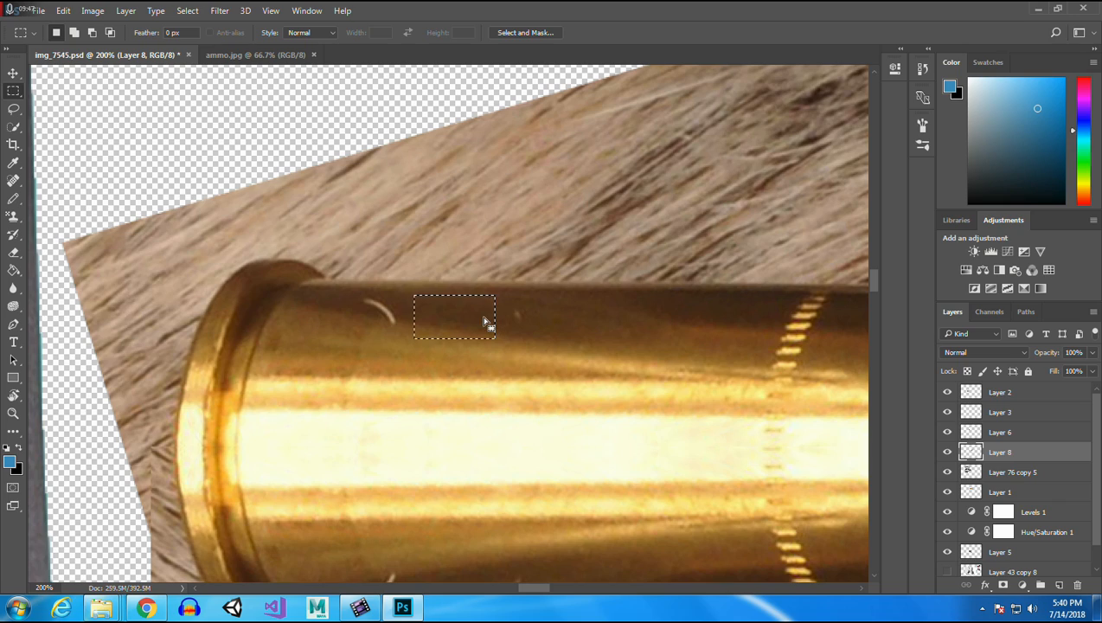
{"action": "key", "text": "ctrl+j"}
{"action": "key", "text": "v"}
{"action": "left_click_drag", "start_coordinate": [457, 325], "coordinate": [379, 308]}
Blend the brass patch's edges into the case with the Eraser at 13% opacity.
{"action": "left_click", "coordinate": [14, 252]}
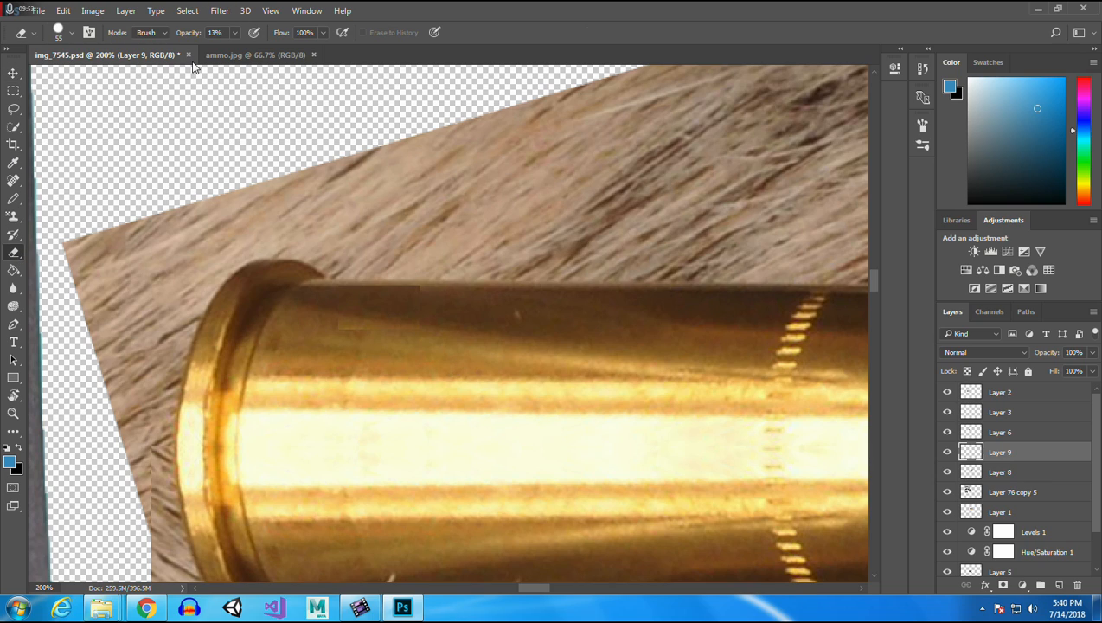
{"action": "mouse_move", "coordinate": [335, 252]}
{"action": "left_mouse_down"}
{"action": "mouse_move", "coordinate": [423, 255]}
{"action": "mouse_move", "coordinate": [324, 256]}
{"action": "mouse_move", "coordinate": [450, 264]}
{"action": "left_mouse_up"}
{"action": "mouse_move", "coordinate": [451, 322]}
{"action": "left_mouse_down"}
{"action": "mouse_move", "coordinate": [450, 303]}
{"action": "mouse_move", "coordinate": [428, 369]}
{"action": "mouse_move", "coordinate": [370, 363]}
{"action": "left_mouse_up"}
Cover the remaining scratch speck with a second small brass patch copied from Layer 8, and soften its edges with the Eraser.
{"action": "left_click", "coordinate": [12, 93]}
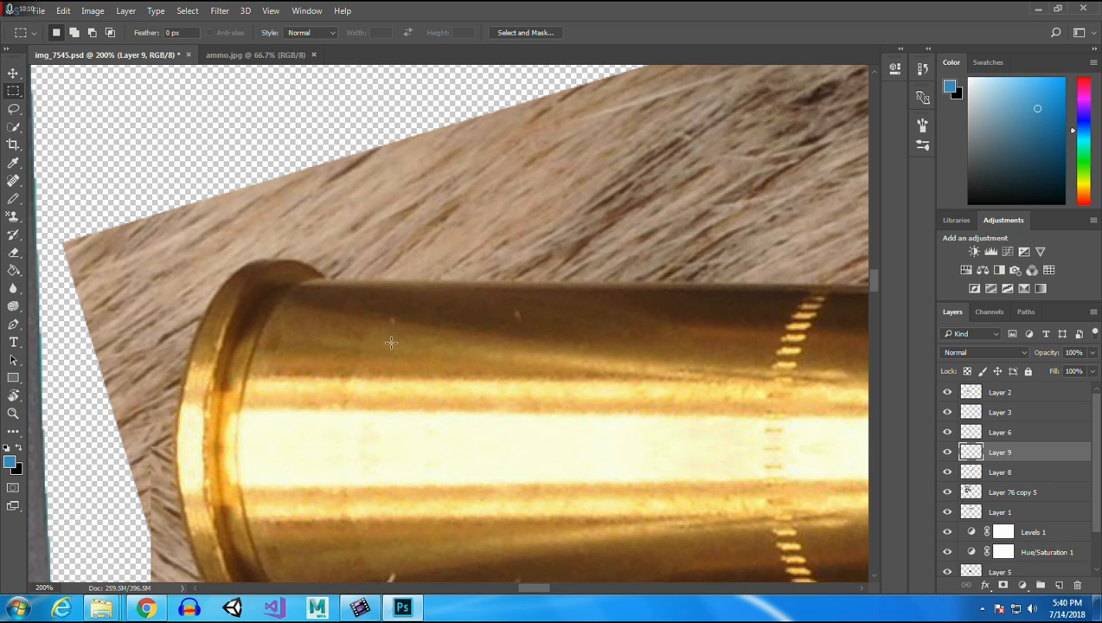
{"action": "left_click_drag", "start_coordinate": [322, 299], "coordinate": [364, 337]}
{"action": "left_click", "coordinate": [13, 73]}
{"action": "left_click", "coordinate": [323, 332]}
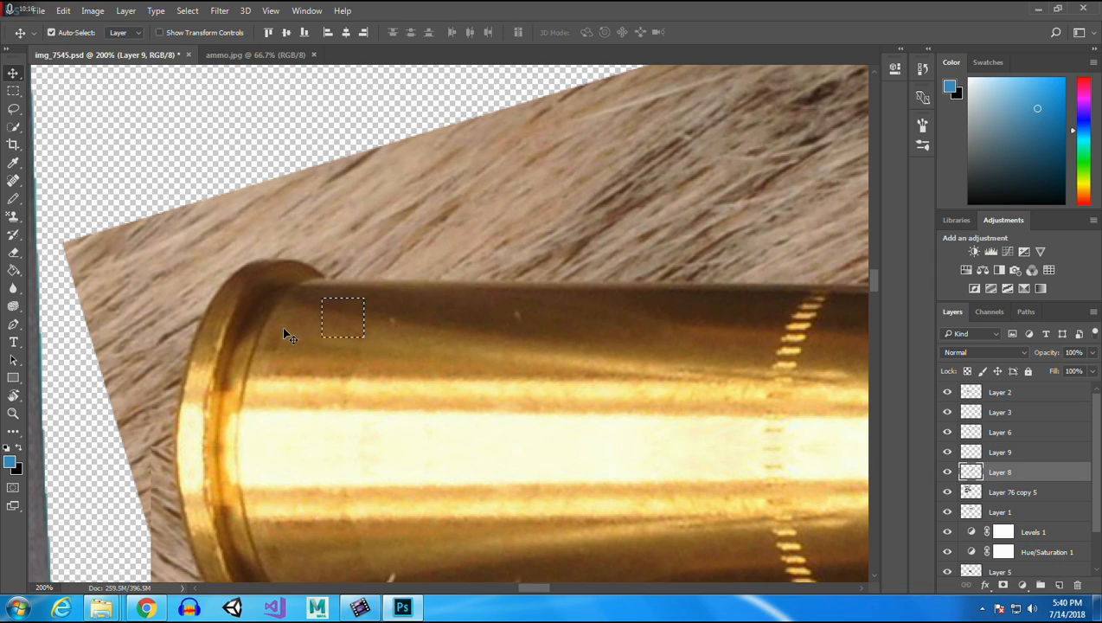
{"action": "key", "text": "ctrl+j"}
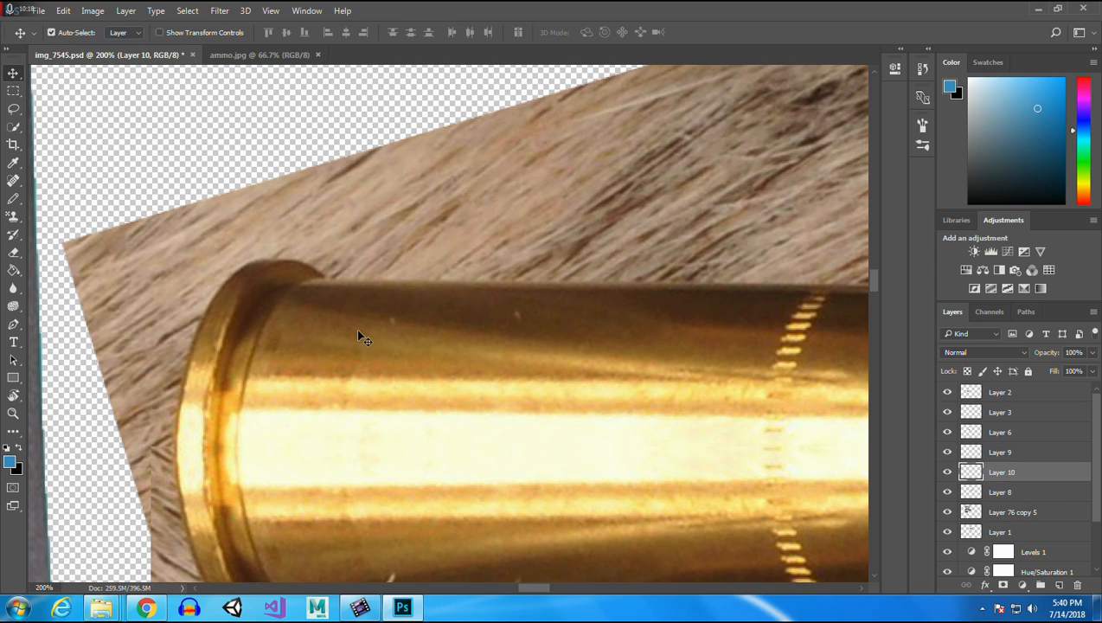
{"action": "left_click_drag", "start_coordinate": [329, 317], "coordinate": [381, 317]}
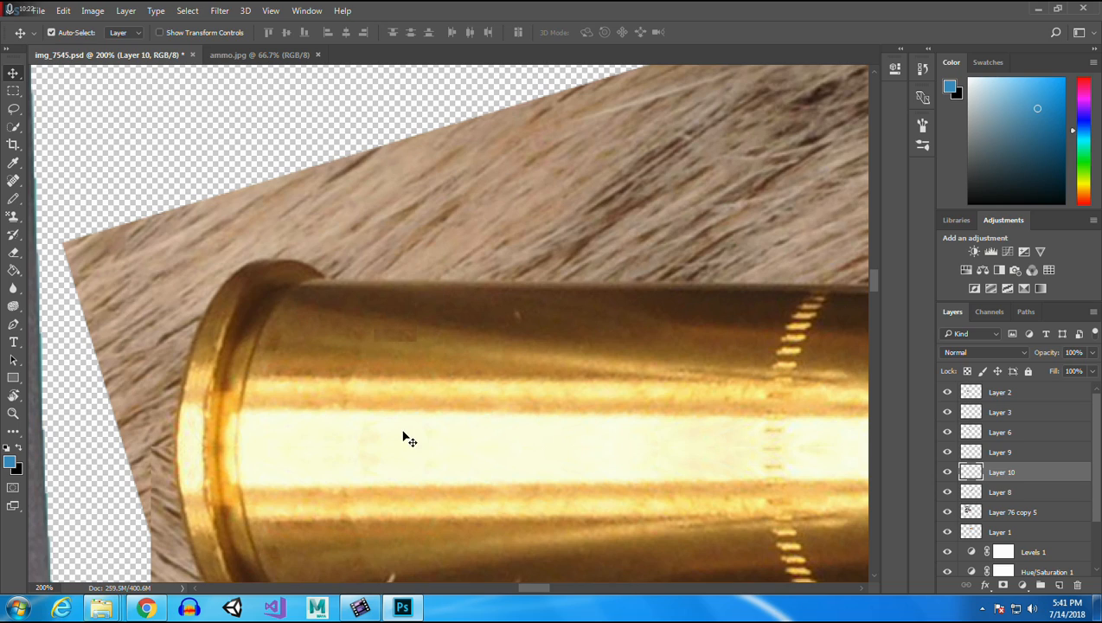
{"action": "left_click", "coordinate": [13, 252]}
{"action": "mouse_move", "coordinate": [373, 370]}
{"action": "left_mouse_down"}
{"action": "mouse_move", "coordinate": [413, 372]}
{"action": "mouse_move", "coordinate": [341, 357]}
{"action": "mouse_move", "coordinate": [448, 377]}
{"action": "left_mouse_up"}
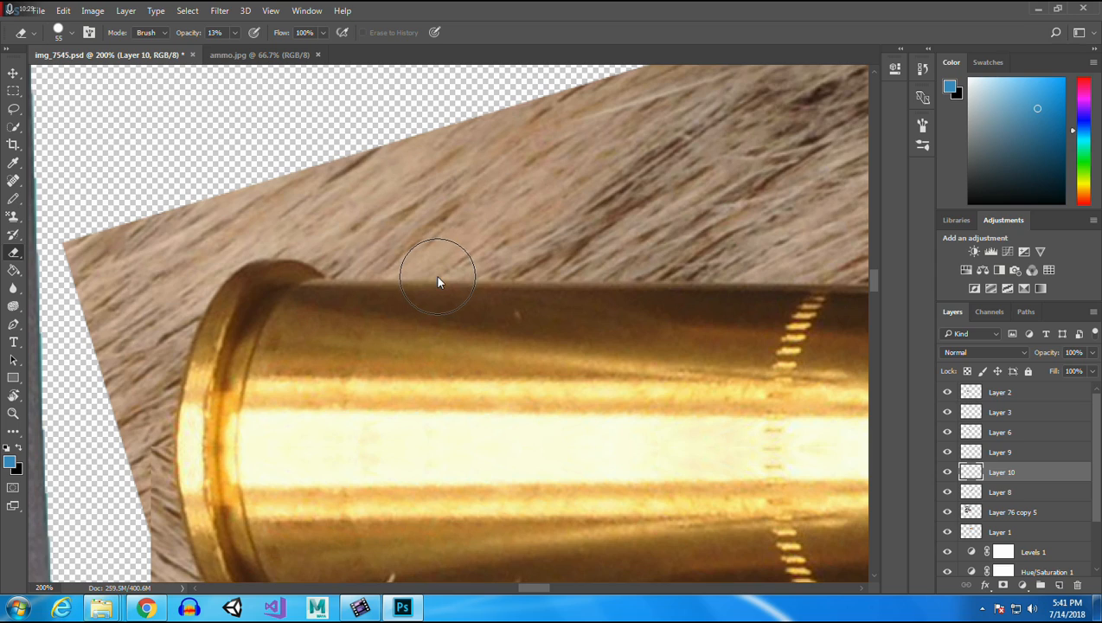
Merge the layers from Layer 8 up to Layer 2 into one layer.
{"action": "left_click", "coordinate": [14, 75]}
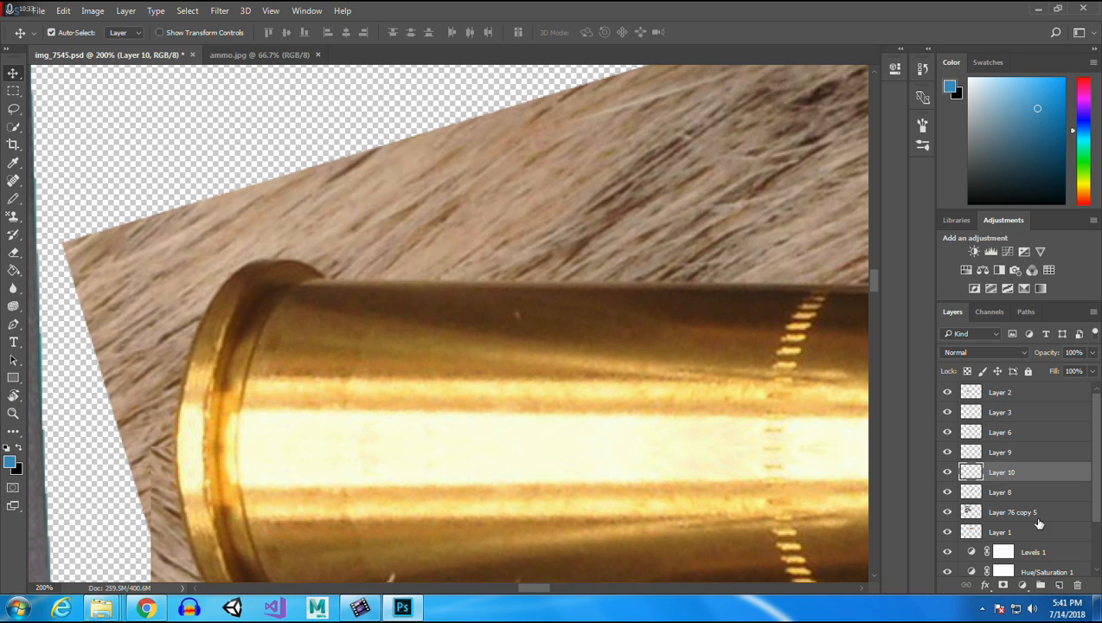
{"action": "left_click", "coordinate": [1007, 493]}
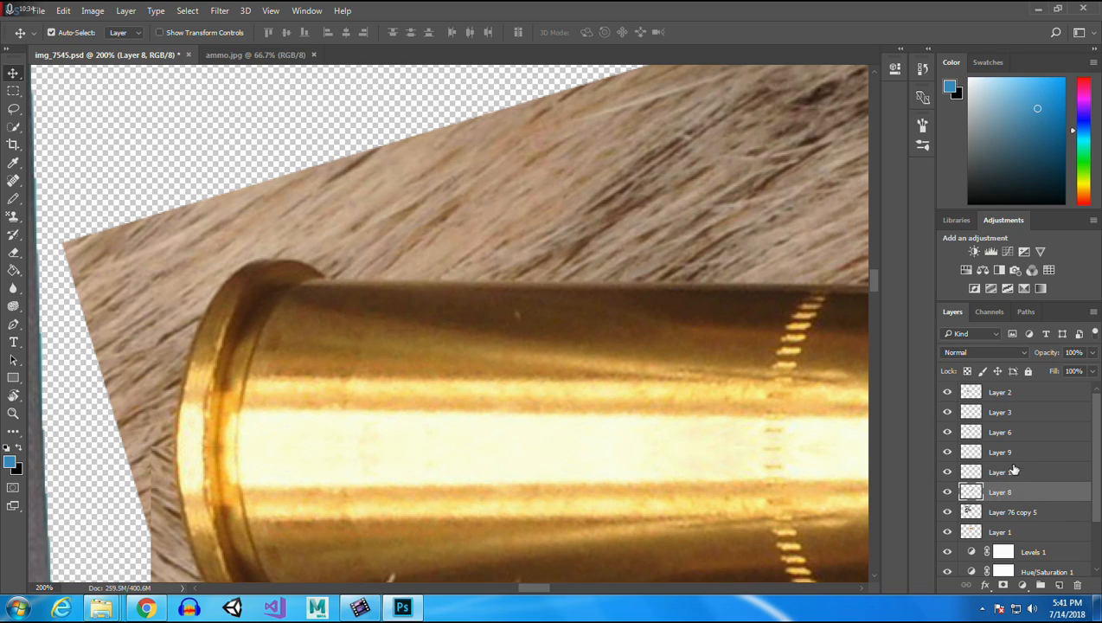
{"action": "left_click", "coordinate": [1012, 395], "text": "shift"}
{"action": "right_click", "coordinate": [1008, 391]}
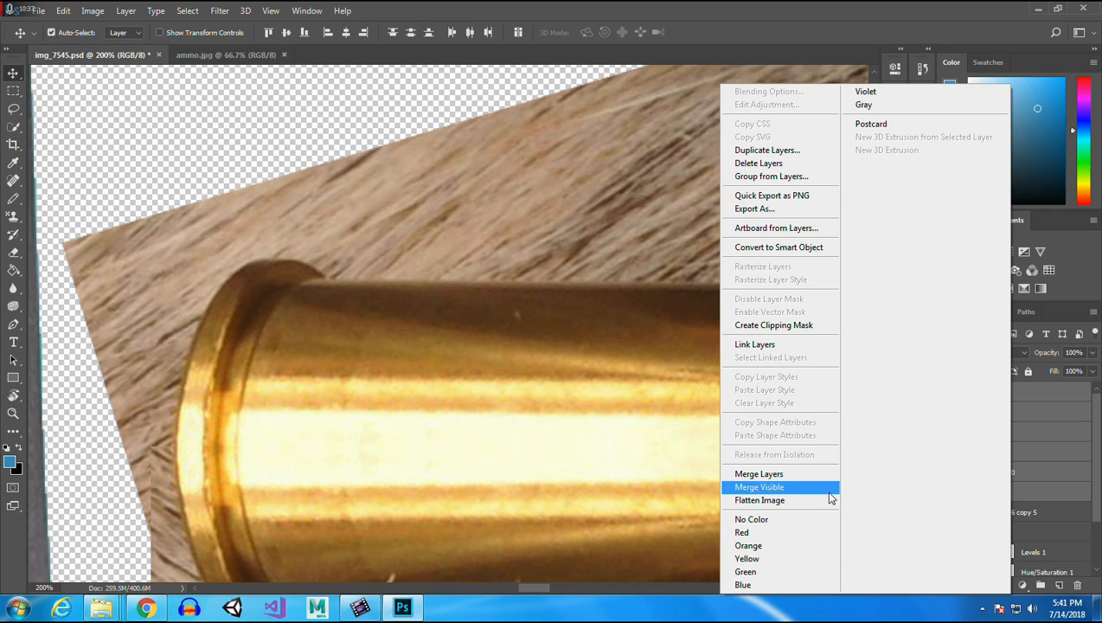
{"action": "left_click", "coordinate": [783, 474]}
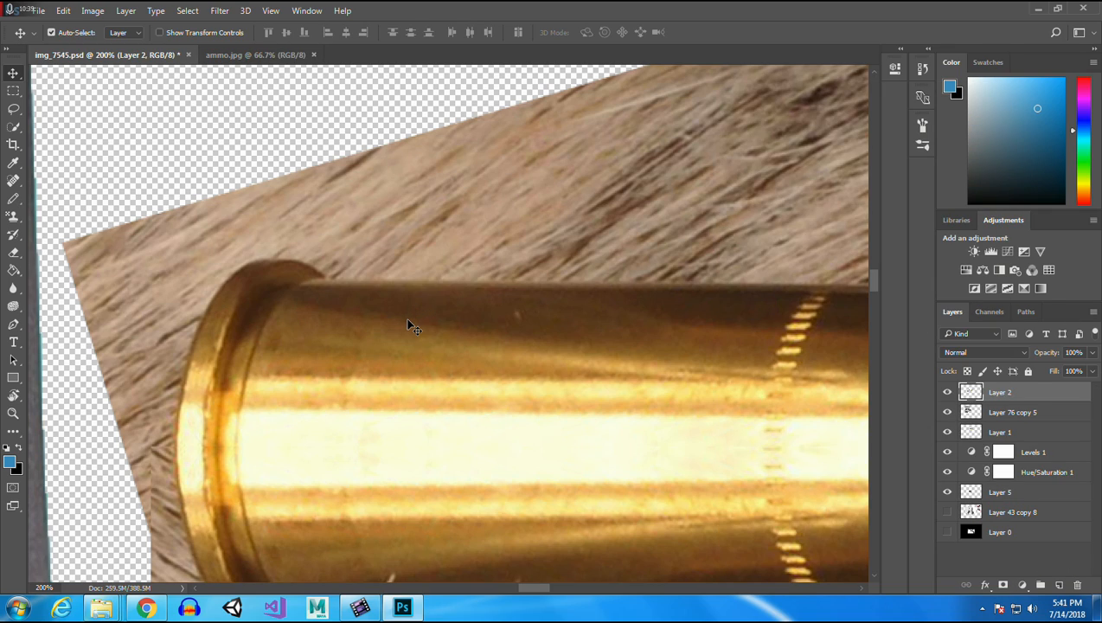
Copy the cleaned brass area below the case's upper edge, flip it vertically, and place it over the matching scratch in the lower half.
{"action": "left_click", "coordinate": [13, 90]}
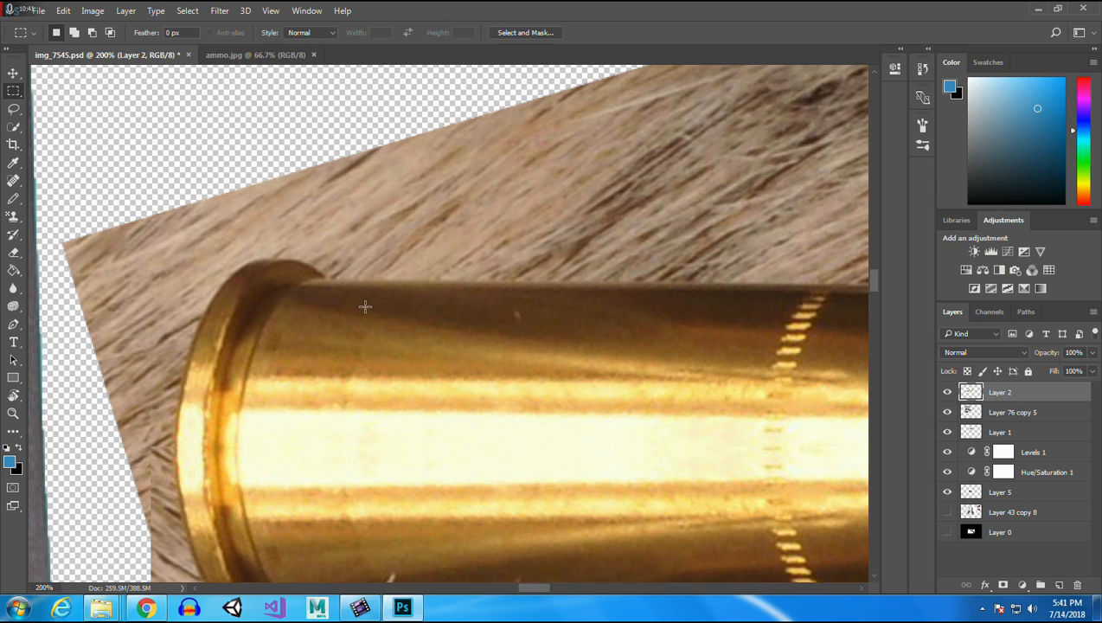
{"action": "mouse_move", "coordinate": [871, 275]}
{"action": "left_mouse_down"}
{"action": "mouse_move", "coordinate": [873, 295]}
{"action": "mouse_move", "coordinate": [876, 284]}
{"action": "left_mouse_up"}
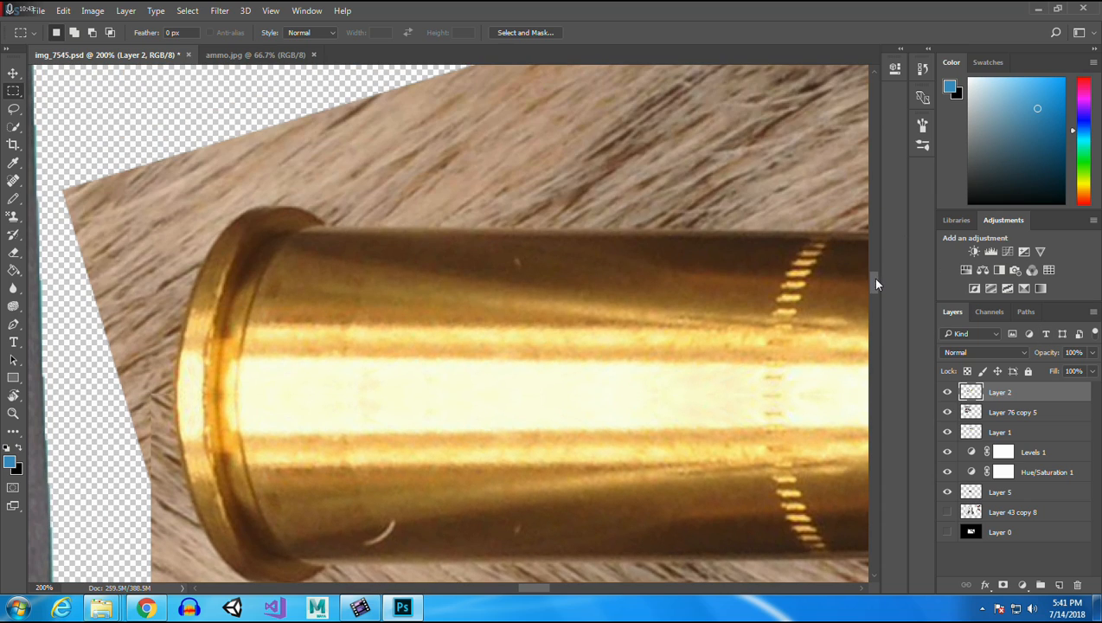
{"action": "left_click_drag", "start_coordinate": [299, 237], "coordinate": [482, 309]}
{"action": "key", "text": "ctrl+c"}
{"action": "key", "text": "ctrl+v"}
{"action": "left_click", "coordinate": [63, 10]}
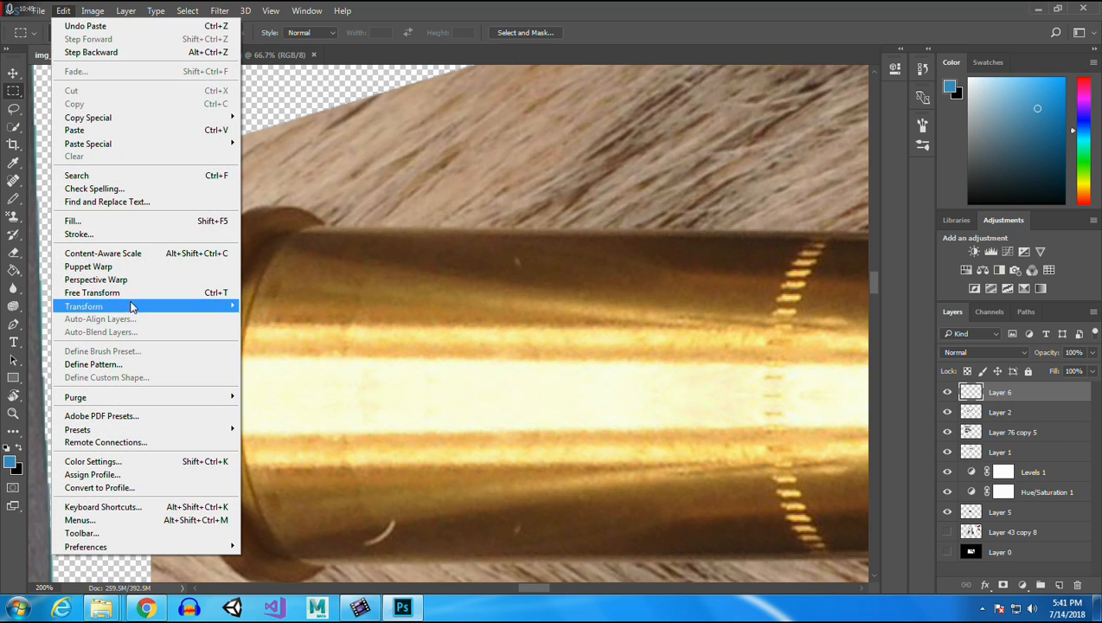
{"action": "mouse_move", "coordinate": [138, 307]}
{"action": "left_click", "coordinate": [303, 465]}
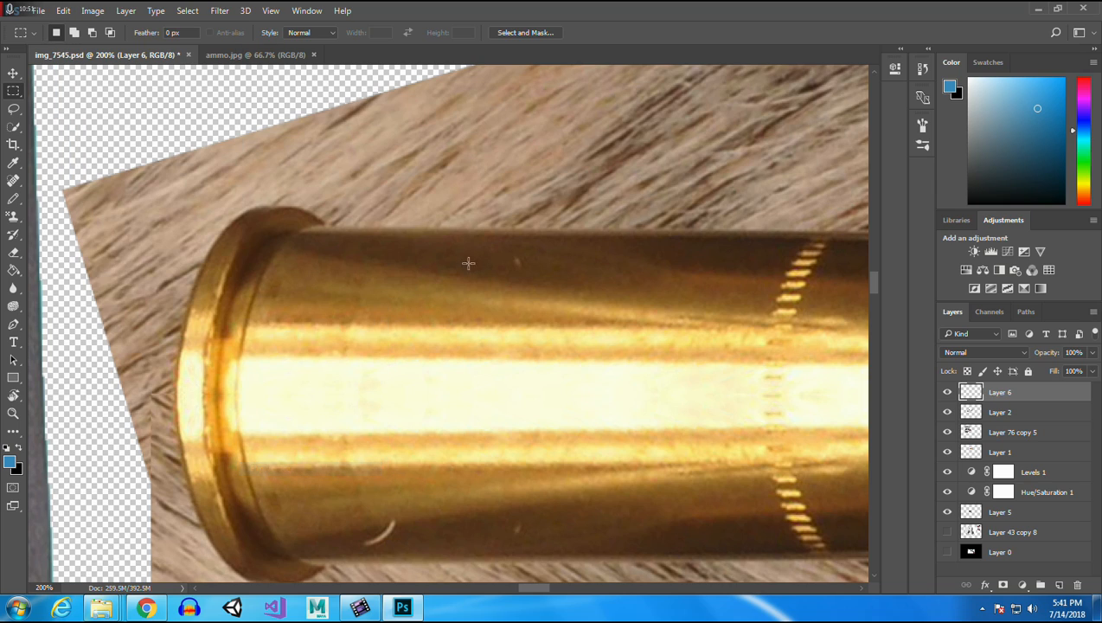
{"action": "key", "text": "v"}
{"action": "left_click_drag", "start_coordinate": [381, 264], "coordinate": [379, 500]}
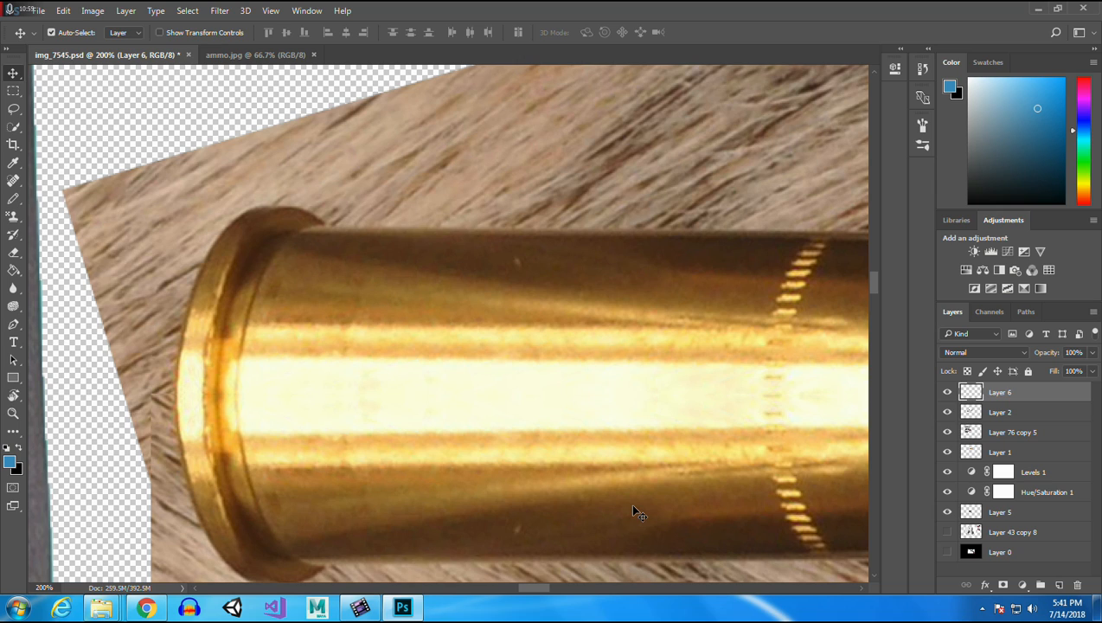
Copy a small segment of the crimp ring from Layer 2 to a new layer and move it down over the ring's centre seam.
{"action": "left_click_drag", "start_coordinate": [536, 584], "coordinate": [562, 591]}
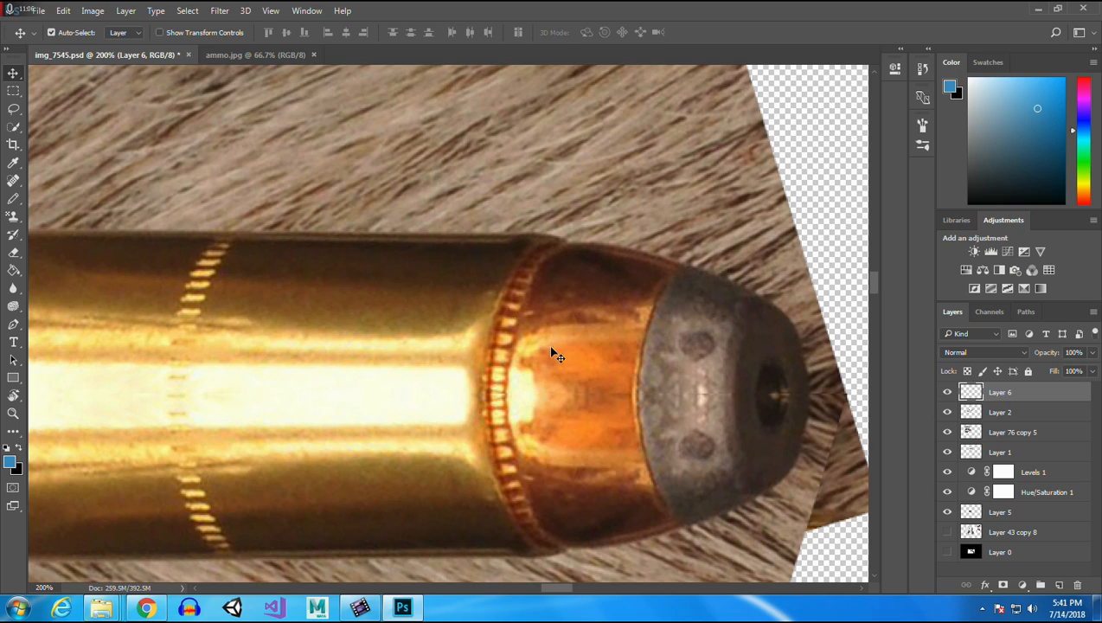
{"action": "left_click", "coordinate": [657, 341]}
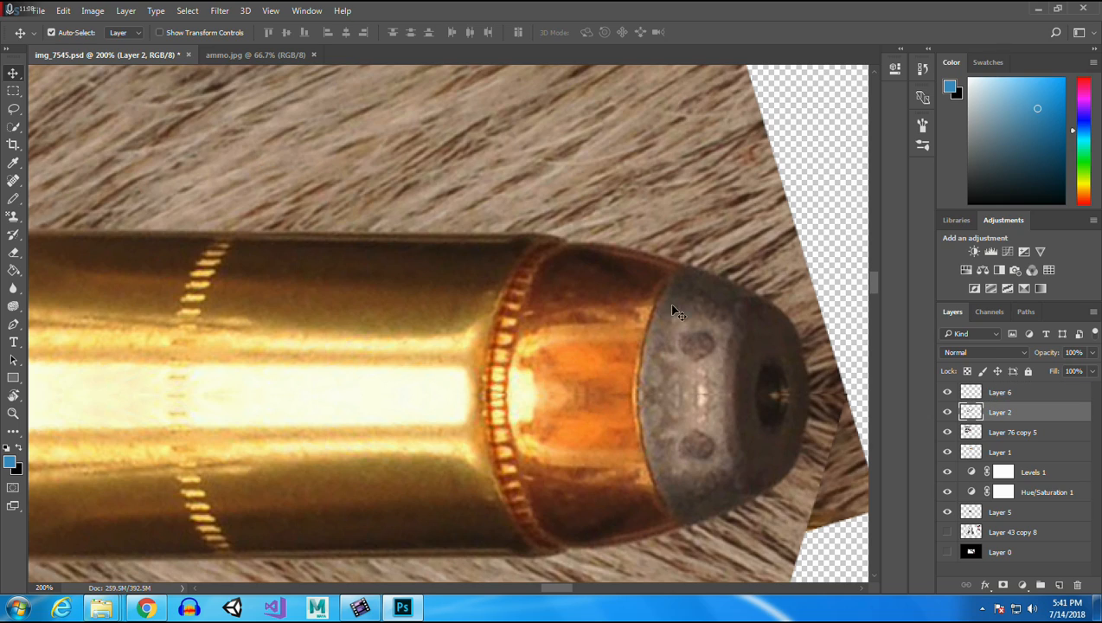
{"action": "left_click", "coordinate": [13, 90]}
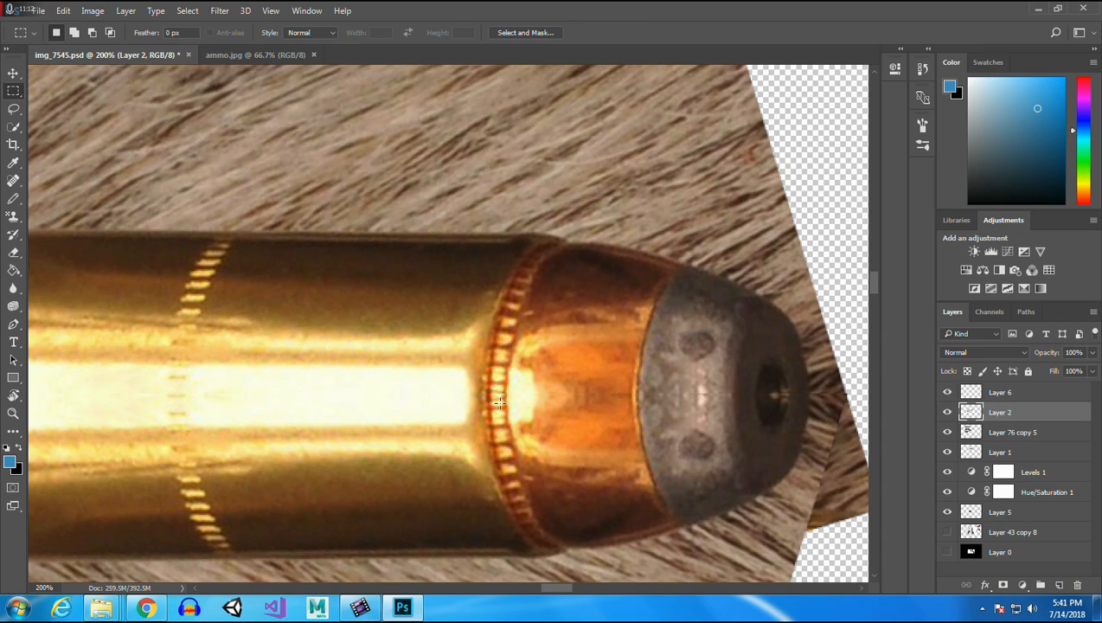
{"action": "left_click_drag", "start_coordinate": [485, 364], "coordinate": [509, 384]}
{"action": "key", "text": "ctrl+j"}
{"action": "left_click", "coordinate": [13, 73]}
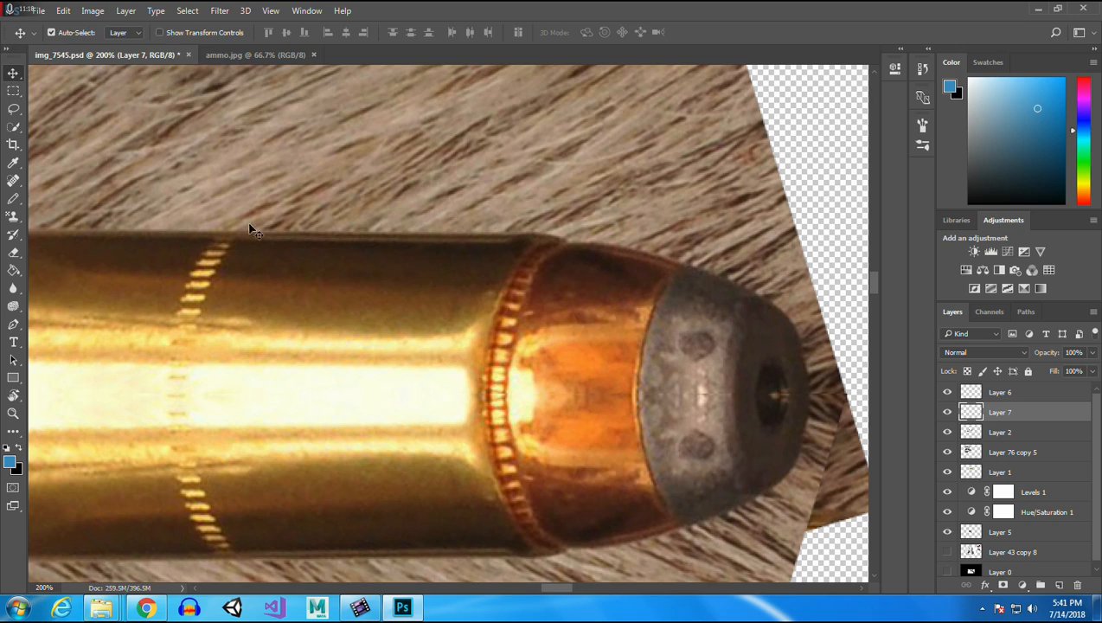
{"action": "left_click_drag", "start_coordinate": [503, 373], "coordinate": [498, 395]}
Paste another crimp ring segment just below the first and skew it horizontally by about 5.7° to follow the ring's curve.
{"action": "key", "text": "ctrl+v"}
{"action": "left_click_drag", "start_coordinate": [448, 327], "coordinate": [496, 417]}
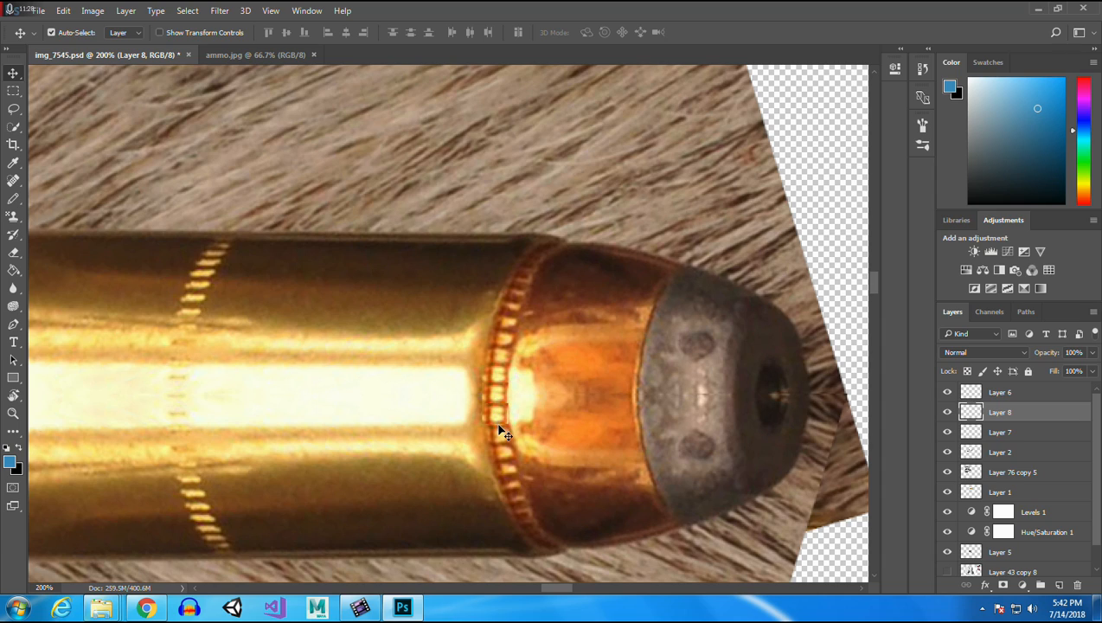
{"action": "left_click", "coordinate": [63, 11]}
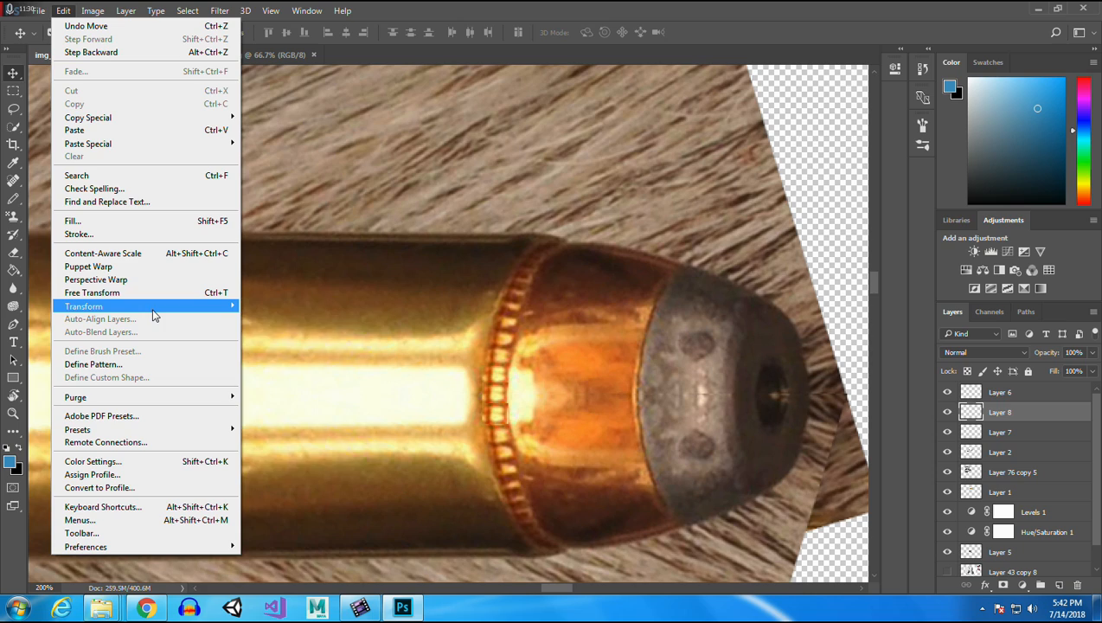
{"action": "mouse_move", "coordinate": [156, 306]}
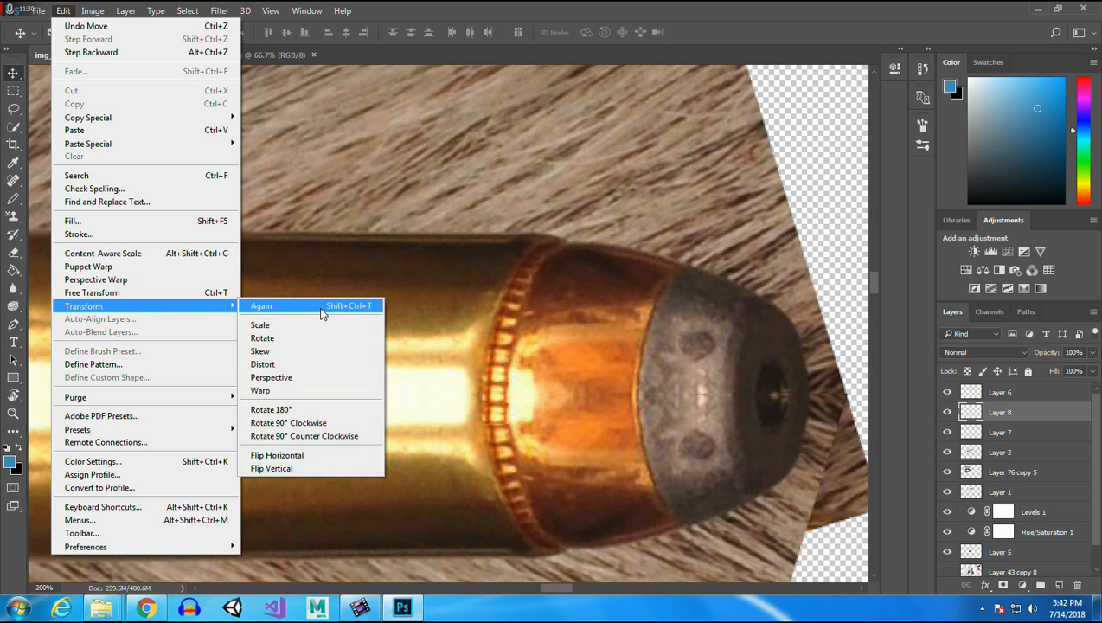
{"action": "left_click", "coordinate": [317, 359]}
{"action": "left_click_drag", "start_coordinate": [498, 424], "coordinate": [500, 426]}
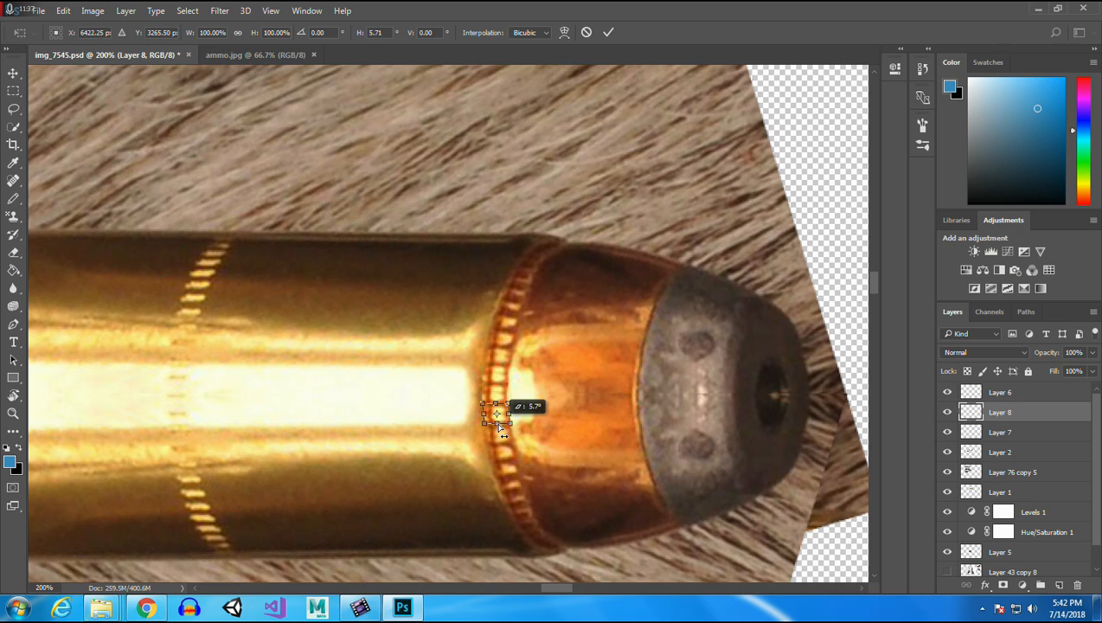
{"action": "key", "text": "Return"}
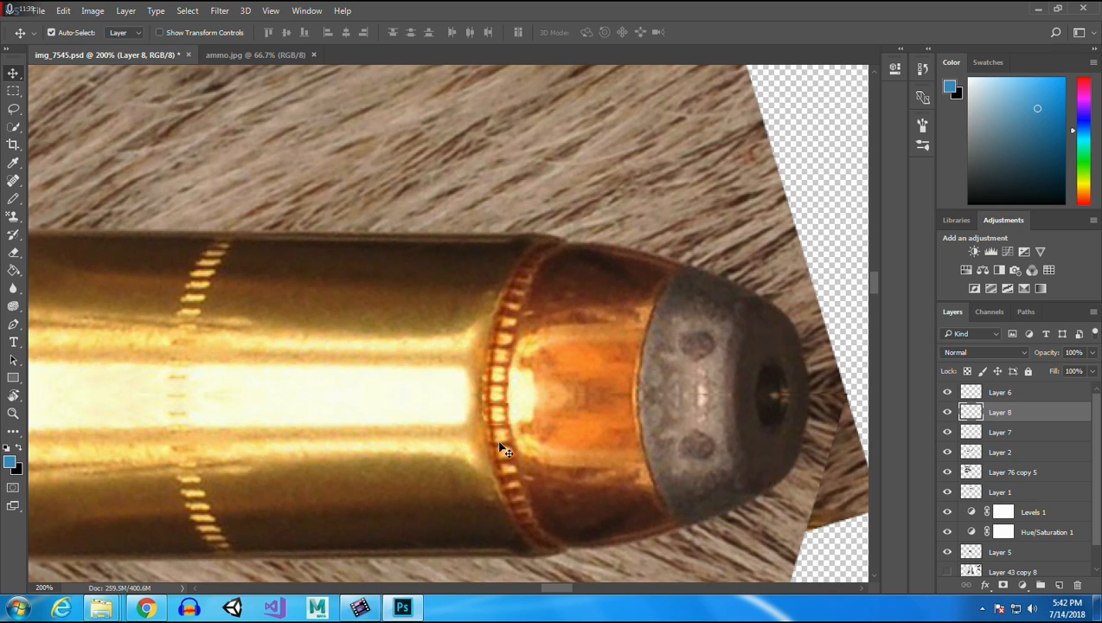
Reduce the Eraser size to 21 px and soften the edges of the lower crimp ring patch.
{"action": "left_click", "coordinate": [13, 252]}
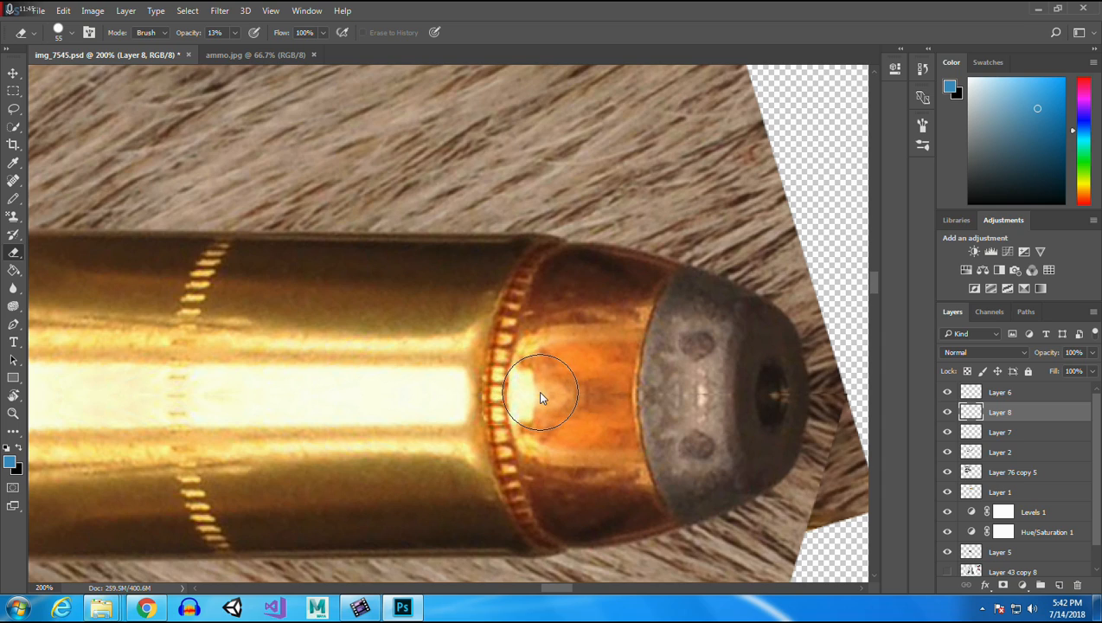
{"action": "left_click", "coordinate": [73, 32]}
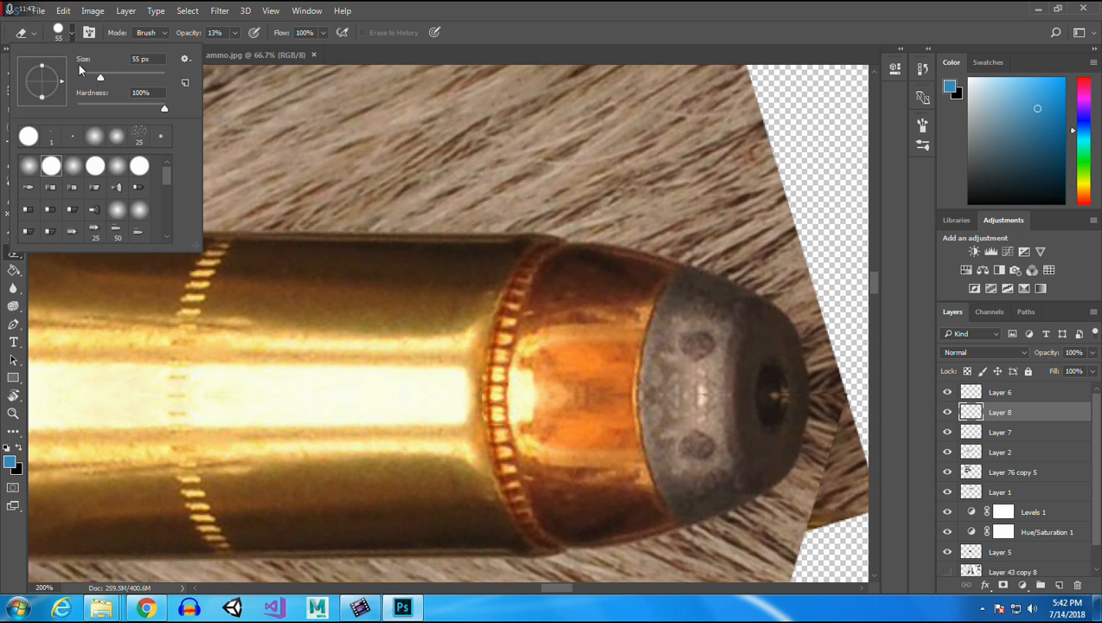
{"action": "left_click_drag", "start_coordinate": [102, 80], "coordinate": [92, 80]}
{"action": "left_click", "coordinate": [516, 430]}
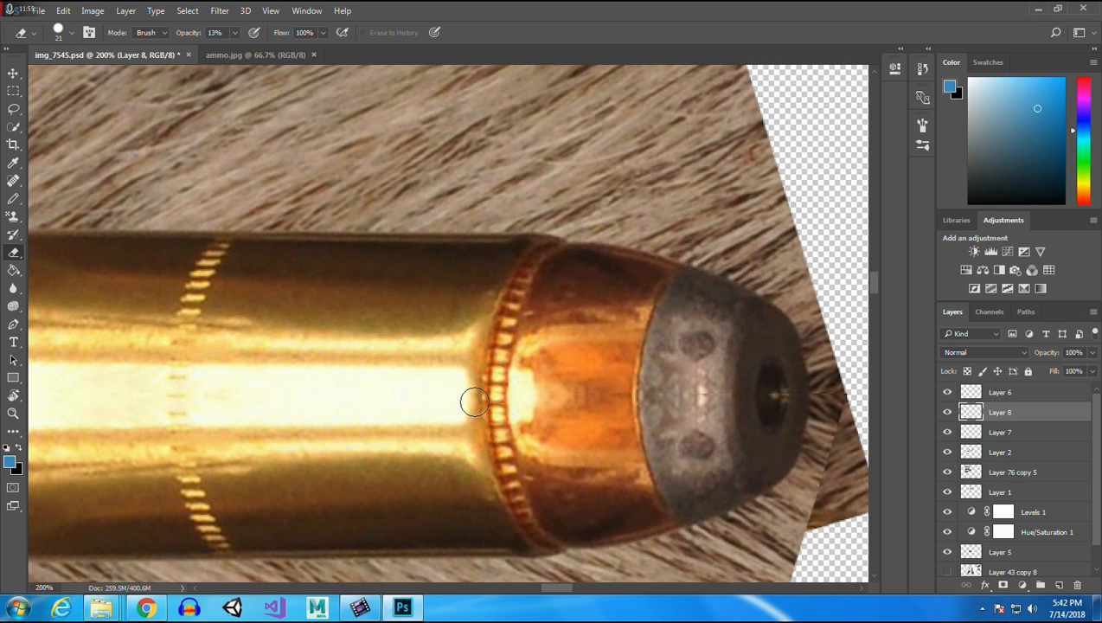
Soften the edges of the crimp ring patch on Layer 7 with the Eraser, and reselect the main cartridge layer.
{"action": "left_click", "coordinate": [13, 73]}
{"action": "left_click", "coordinate": [497, 399]}
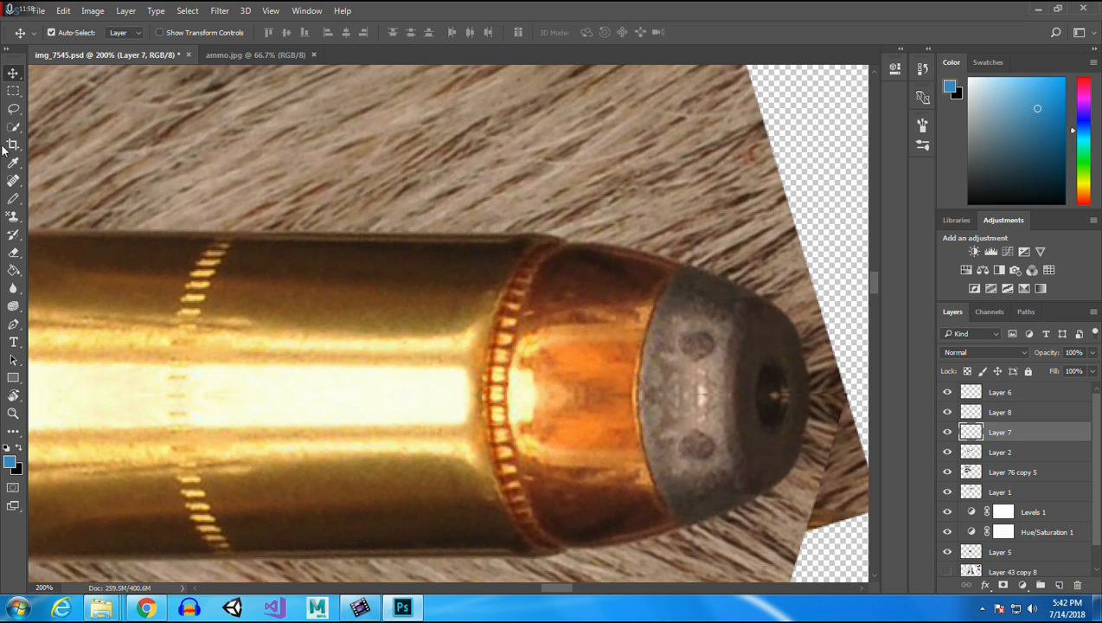
{"action": "left_click", "coordinate": [13, 251]}
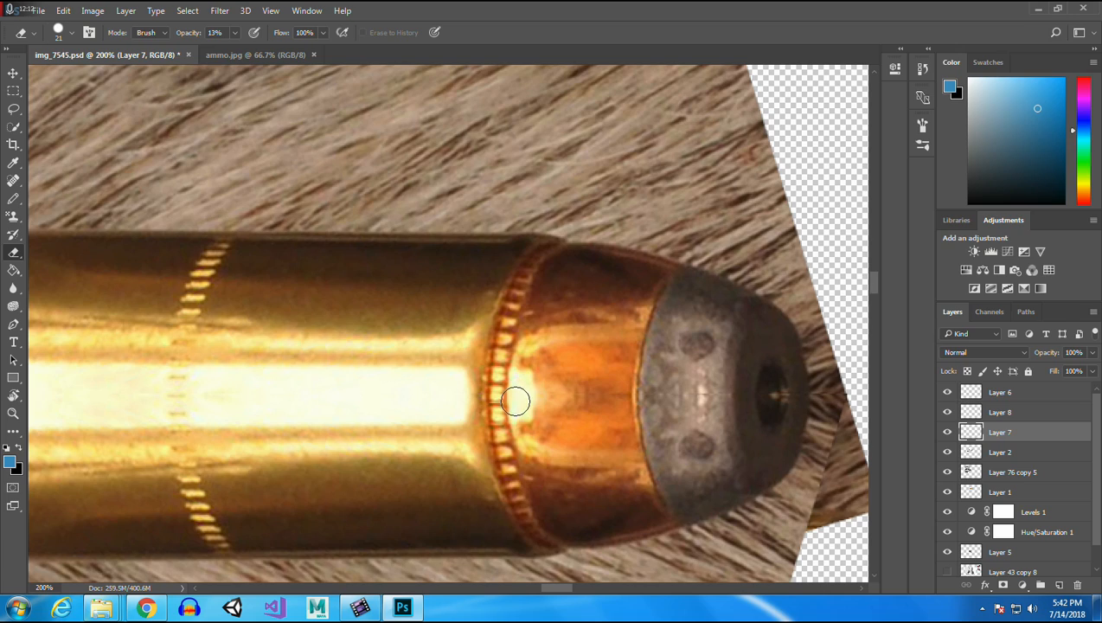
{"action": "left_click", "coordinate": [13, 73]}
{"action": "left_click", "coordinate": [604, 313]}
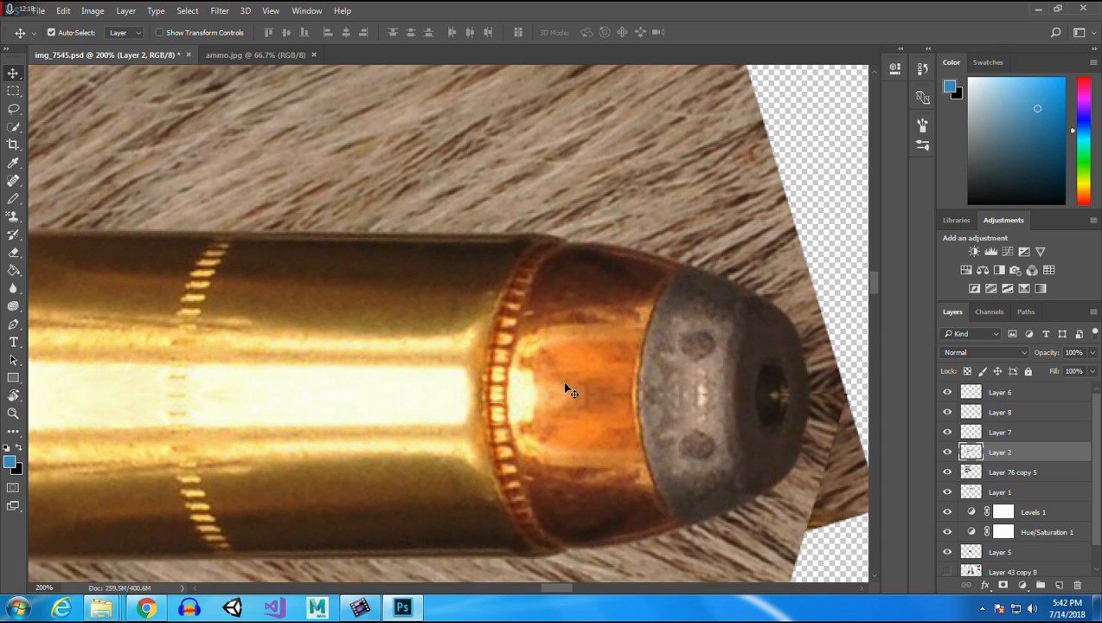
Copy a small rectangle of the copper band from Layer 2 to a new layer and move it down over the band's centre seam.
{"action": "left_click", "coordinate": [13, 92]}
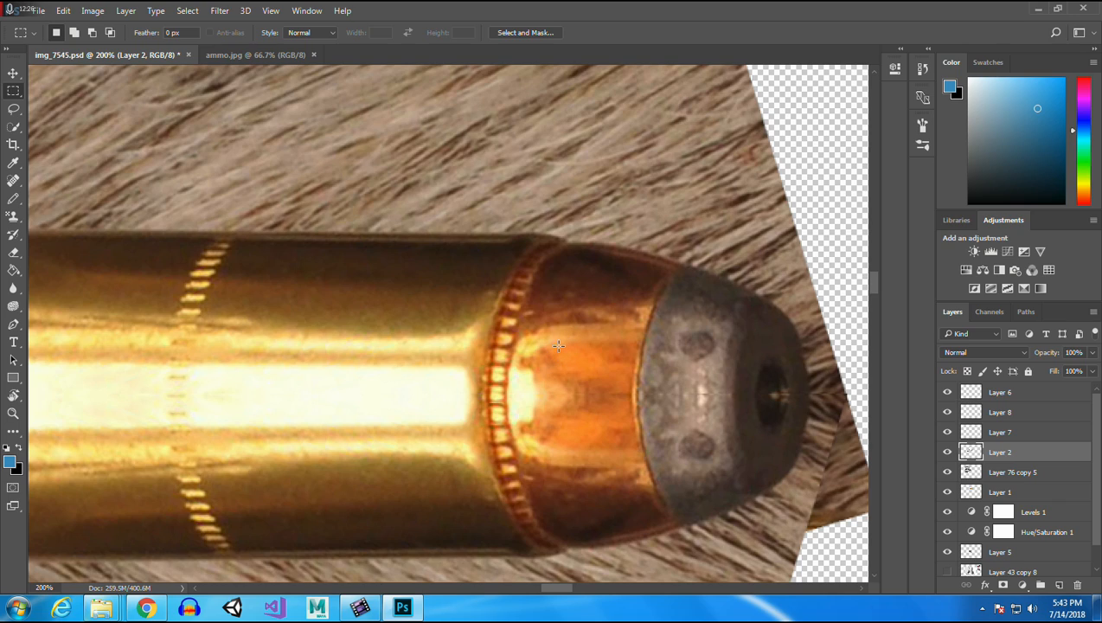
{"action": "left_click_drag", "start_coordinate": [557, 349], "coordinate": [613, 373]}
{"action": "key", "text": "ctrl+j"}
{"action": "key", "text": "v"}
{"action": "left_click_drag", "start_coordinate": [590, 366], "coordinate": [588, 391]}
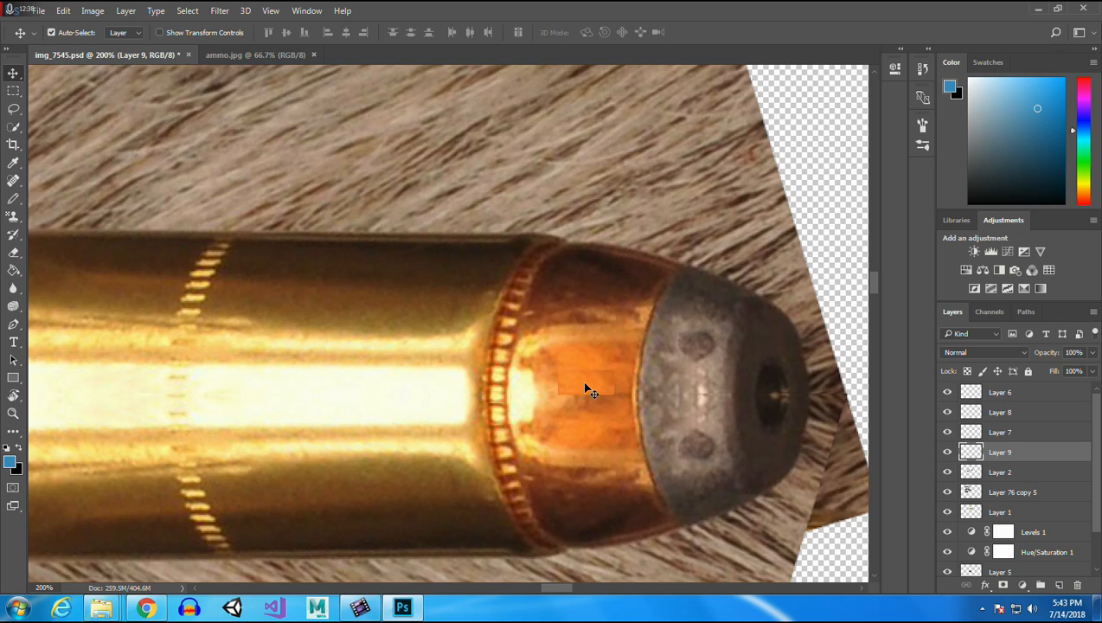
Paste two more copper patches and place them side by side over the lower part of the copper band's centre seam.
{"action": "key", "text": "ctrl+v"}
{"action": "left_click_drag", "start_coordinate": [442, 323], "coordinate": [577, 398]}
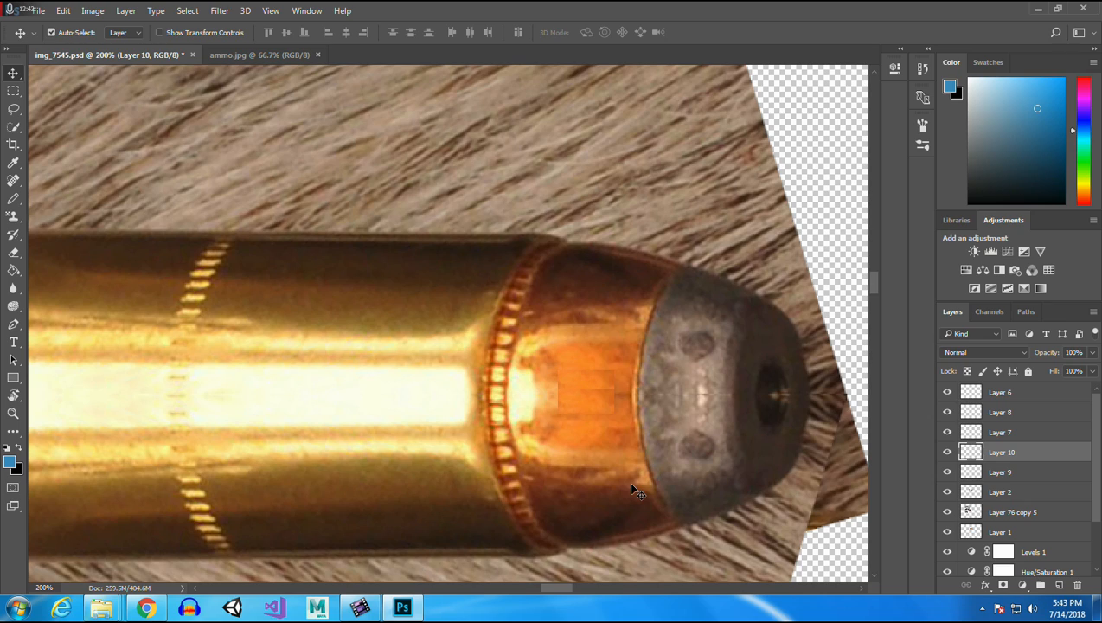
{"action": "key", "text": "ctrl+v"}
{"action": "left_click_drag", "start_coordinate": [459, 342], "coordinate": [601, 396]}
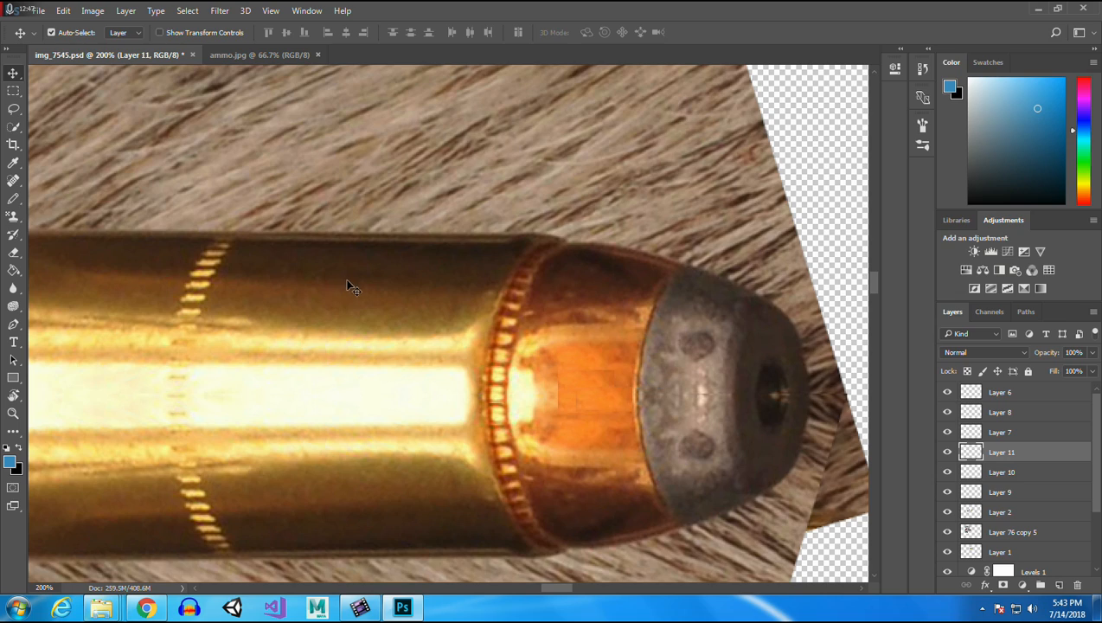
Soften the edges of the copper patches on Layer 11 and Layer 9 with the 21 px Eraser at 13% opacity.
{"action": "left_click", "coordinate": [14, 251]}
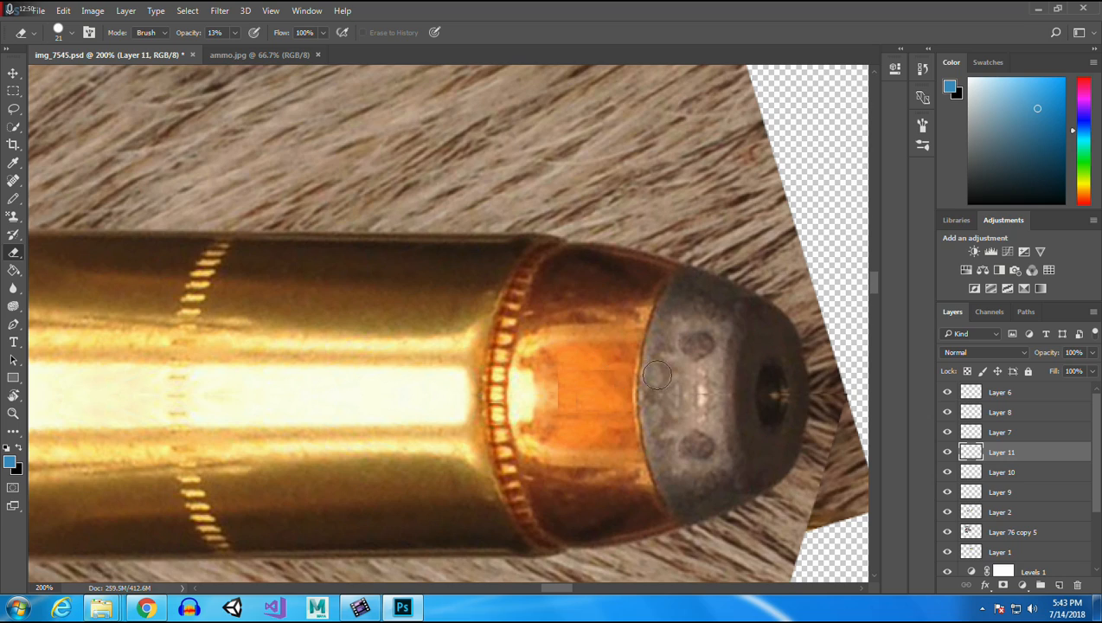
{"action": "left_click_drag", "start_coordinate": [624, 413], "coordinate": [636, 413]}
{"action": "left_click", "coordinate": [13, 73]}
{"action": "left_click", "coordinate": [569, 373]}
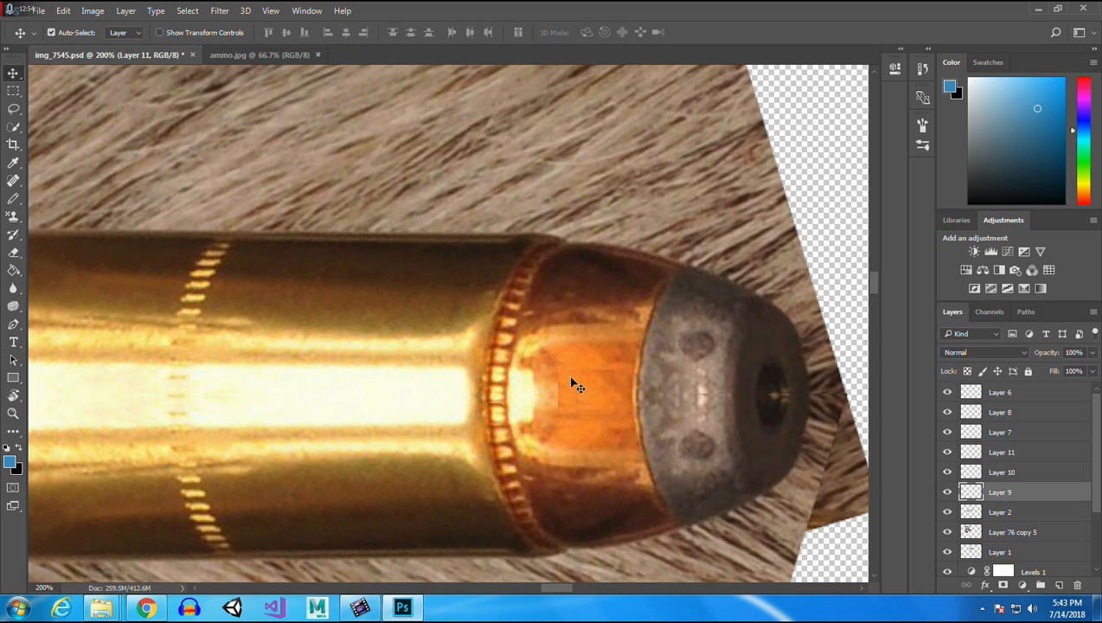
{"action": "left_click", "coordinate": [13, 253]}
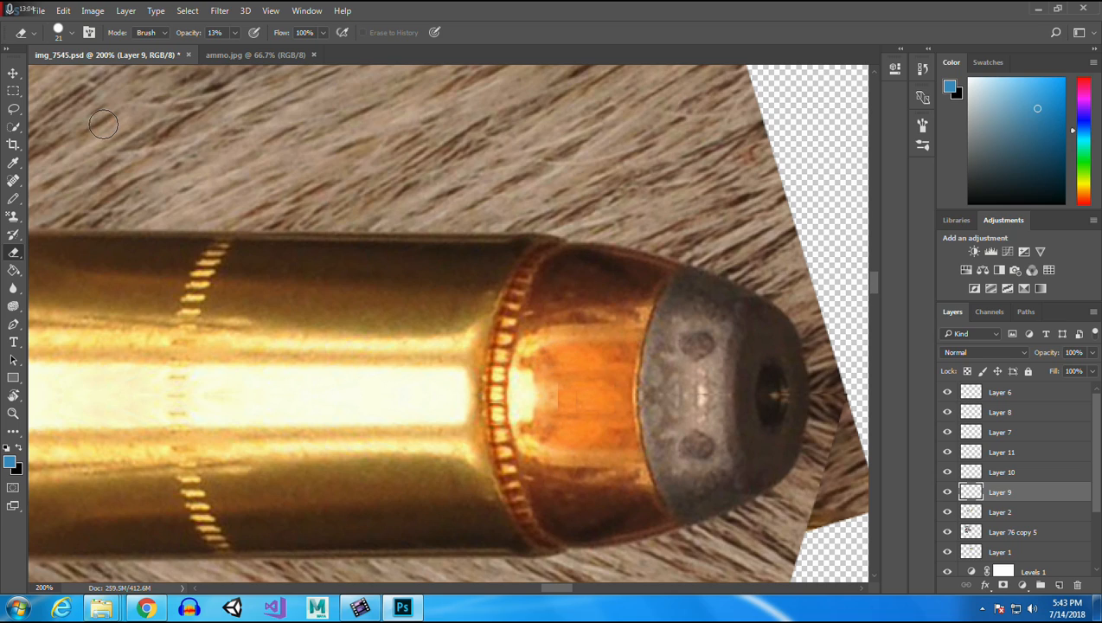
{"action": "left_click", "coordinate": [13, 73]}
{"action": "left_click", "coordinate": [568, 415]}
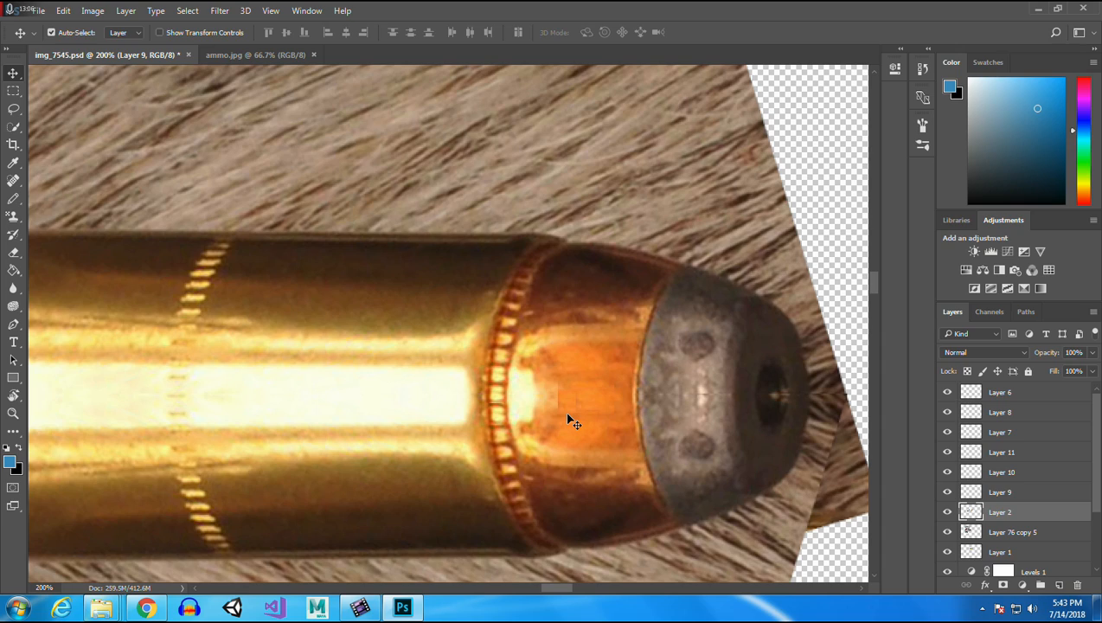
{"action": "left_click", "coordinate": [13, 252]}
{"action": "mouse_move", "coordinate": [547, 361]}
{"action": "left_mouse_down"}
{"action": "mouse_move", "coordinate": [545, 423]}
{"action": "mouse_move", "coordinate": [547, 368]}
{"action": "left_mouse_up"}
{"action": "key", "text": "ctrl+z"}
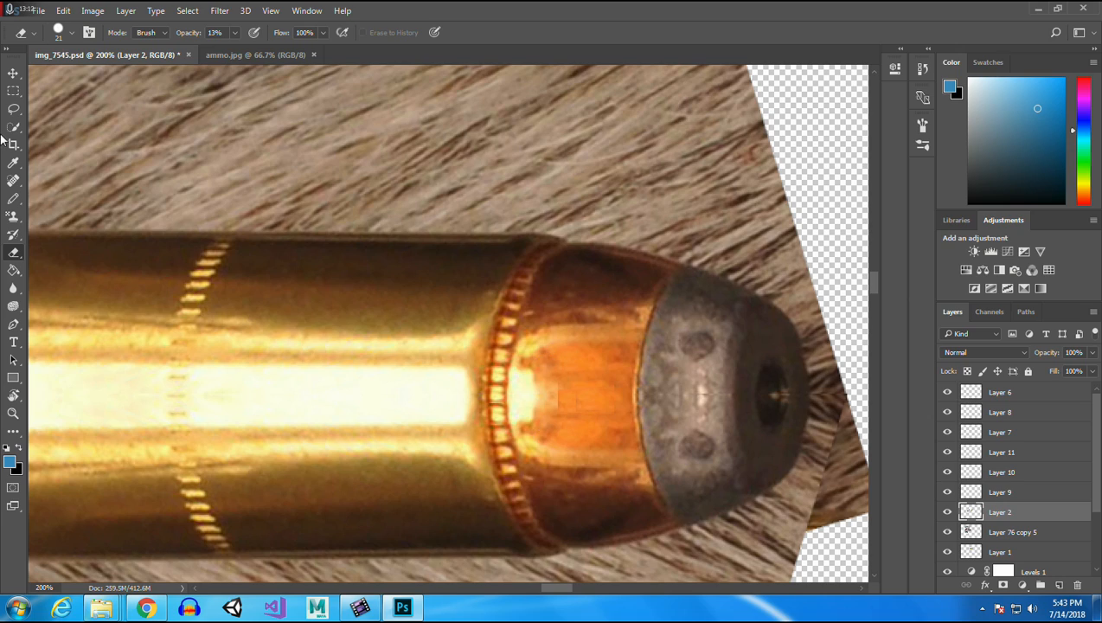
Select the copper patch on Layer 10 over the band's centre seam.
{"action": "left_click", "coordinate": [13, 73]}
{"action": "left_click", "coordinate": [573, 409]}
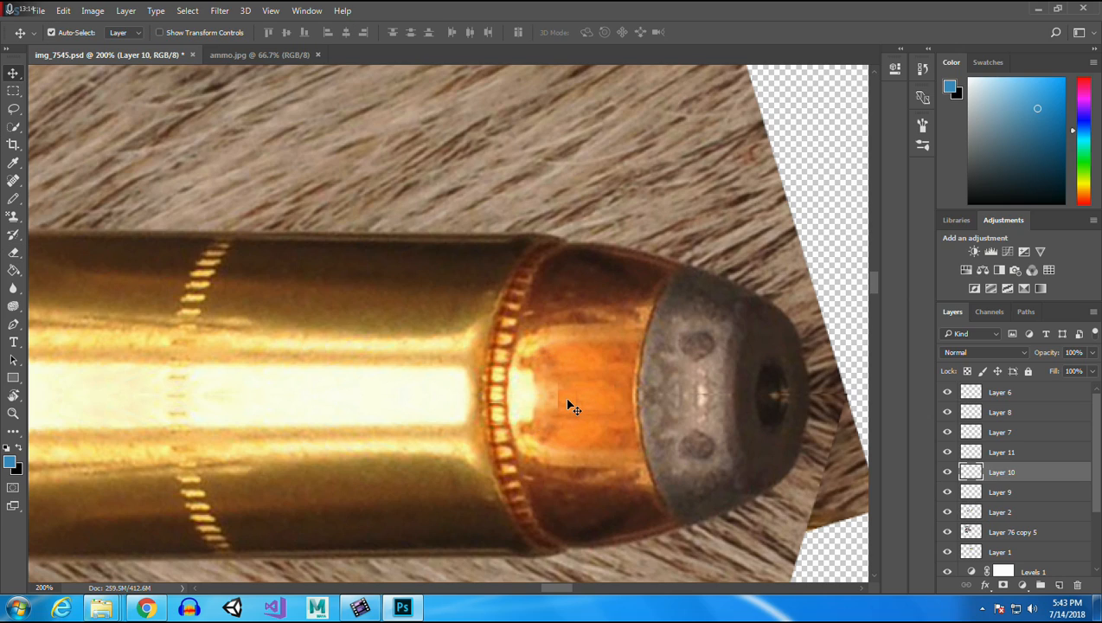
Soften the Layer 10 patch on the bullet's copper jacket with the Eraser.
{"action": "left_click", "coordinate": [13, 252]}
{"action": "left_click_drag", "start_coordinate": [549, 365], "coordinate": [550, 468]}
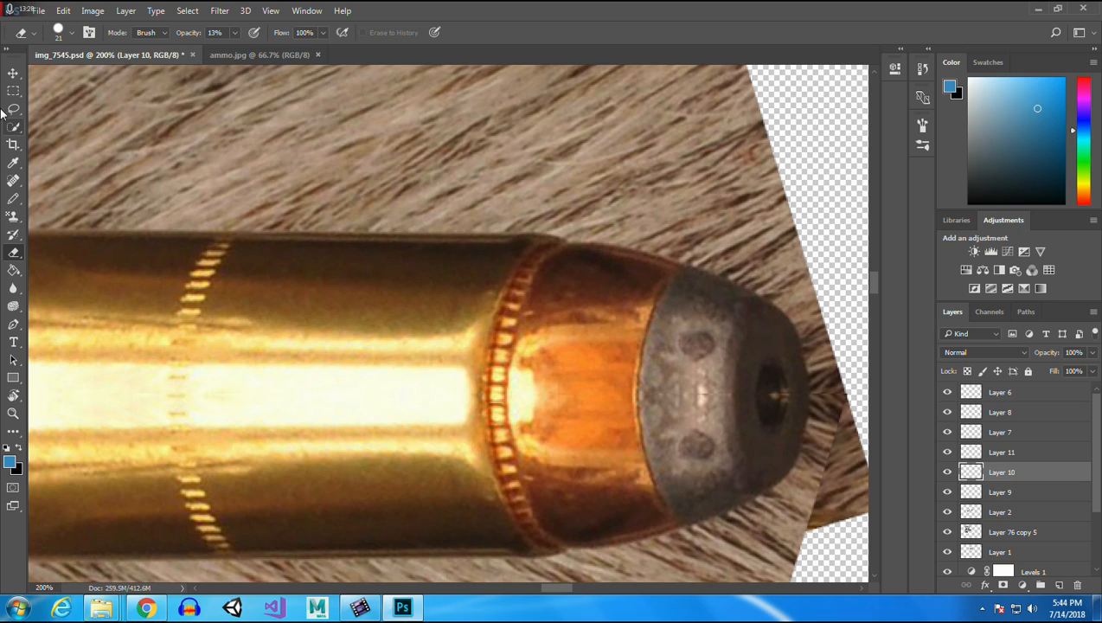
Copy a small square of orange copper from Layer 2 beside the crimp ring onto a new layer and move it slightly down.
{"action": "left_click", "coordinate": [14, 74]}
{"action": "left_click", "coordinate": [450, 298]}
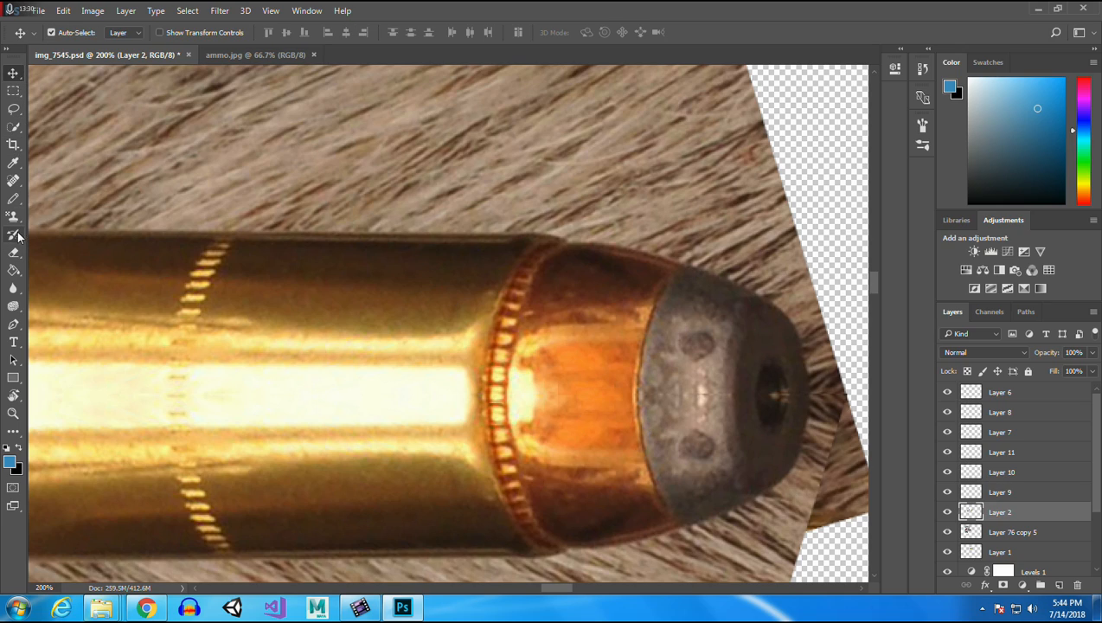
{"action": "left_click", "coordinate": [14, 91]}
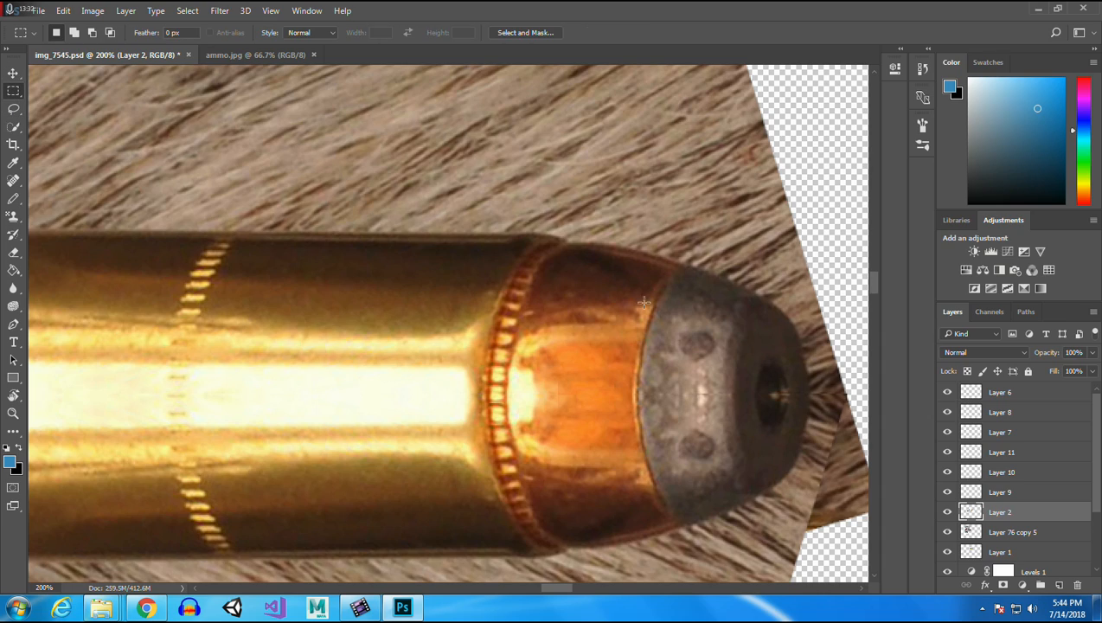
{"action": "left_click_drag", "start_coordinate": [532, 353], "coordinate": [548, 369]}
{"action": "key", "text": "v"}
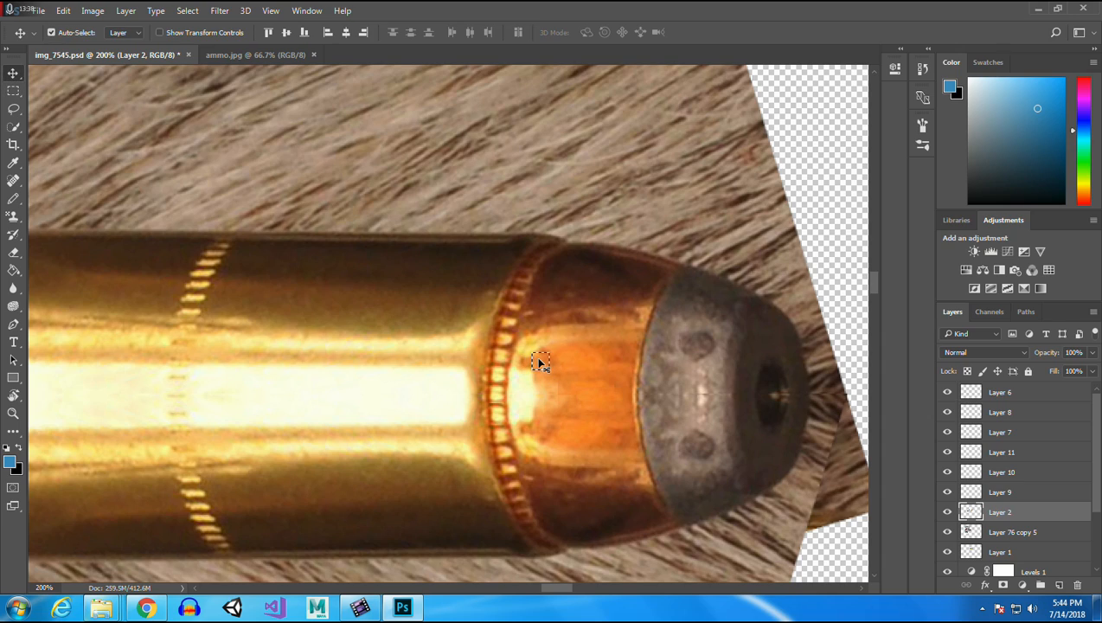
{"action": "key", "text": "ctrl+j"}
{"action": "mouse_move", "coordinate": [542, 363]}
{"action": "left_mouse_down"}
{"action": "mouse_move", "coordinate": [545, 389]}
{"action": "mouse_move", "coordinate": [544, 377]}
{"action": "left_mouse_up"}
Paste five more copies of the copper patch and arrange them in adjoining pairs down over the jacket's pale highlight.
{"action": "key", "text": "ctrl+v"}
{"action": "left_click_drag", "start_coordinate": [447, 321], "coordinate": [553, 375]}
{"action": "key", "text": "ctrl+v"}
{"action": "left_click_drag", "start_coordinate": [453, 322], "coordinate": [537, 389]}
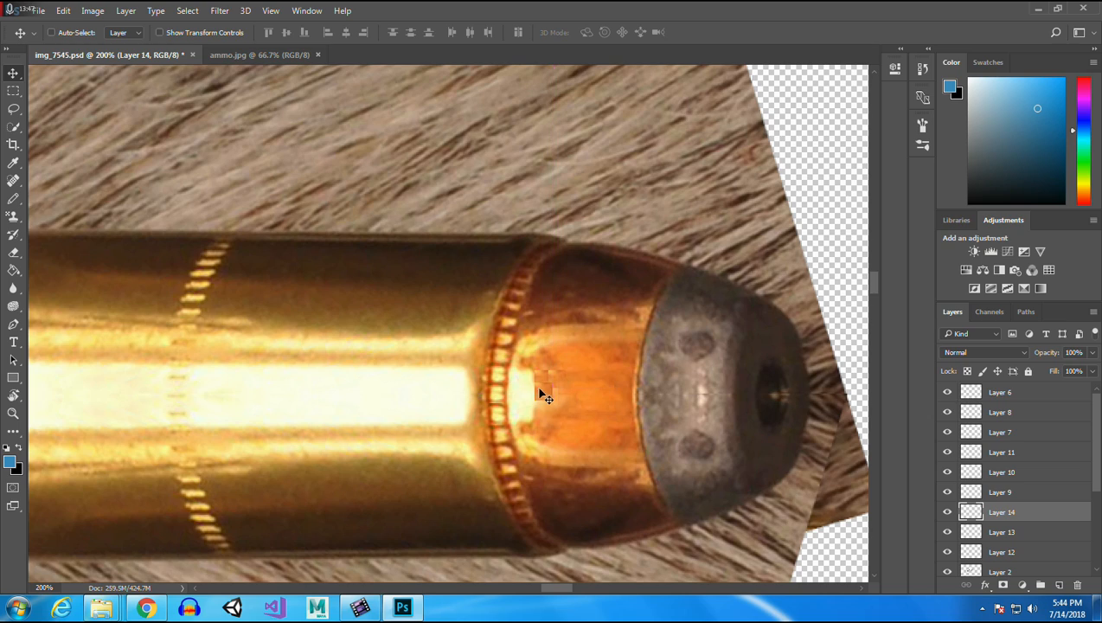
{"action": "key", "text": "ctrl+v"}
{"action": "left_click_drag", "start_coordinate": [427, 315], "coordinate": [557, 394]}
{"action": "key", "text": "ctrl+v"}
{"action": "left_click_drag", "start_coordinate": [450, 321], "coordinate": [545, 401]}
{"action": "key", "text": "ctrl+v"}
{"action": "left_click_drag", "start_coordinate": [447, 322], "coordinate": [557, 401]}
Blend the upper pair of pasted copper patches, Layer 12 and Layer 13, into the jacket with the Eraser.
{"action": "left_click", "coordinate": [545, 383]}
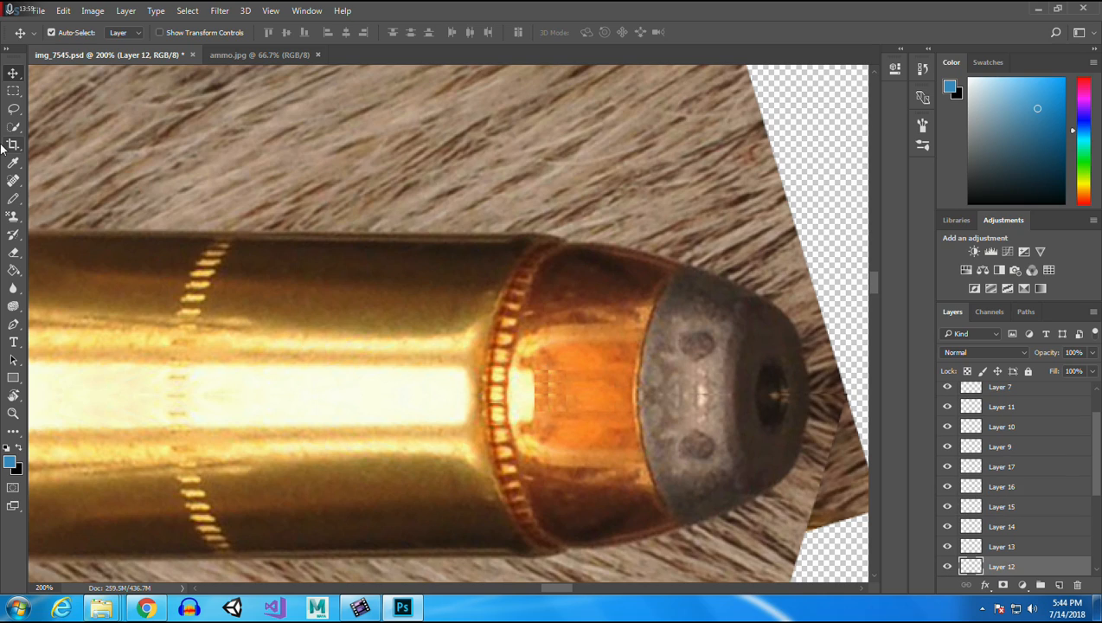
{"action": "left_click", "coordinate": [13, 252]}
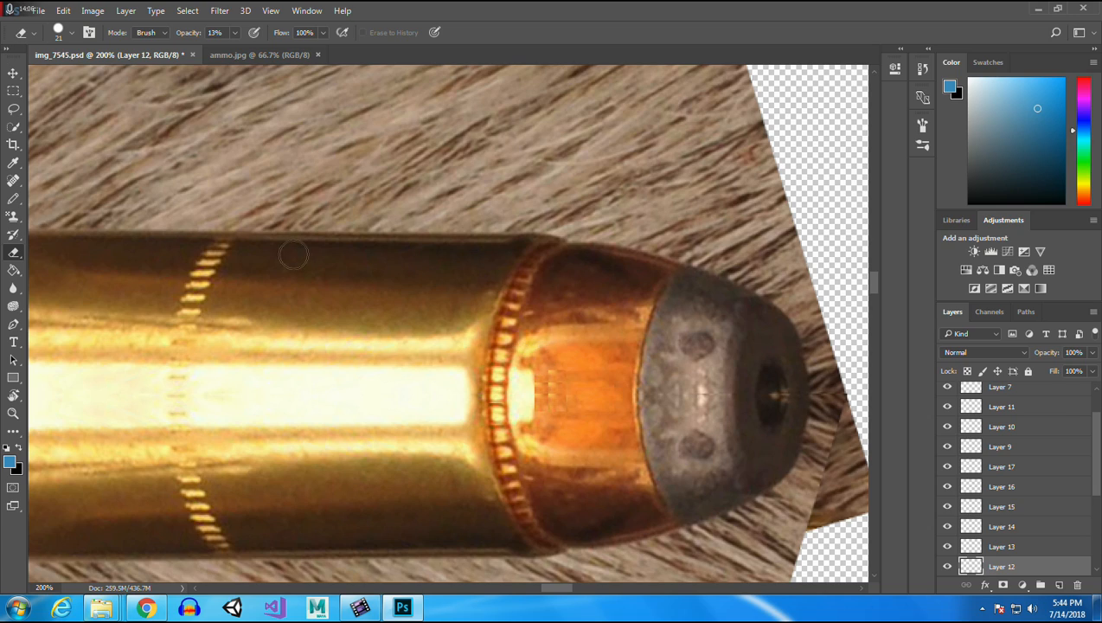
{"action": "left_click", "coordinate": [13, 74]}
{"action": "left_click", "coordinate": [562, 383]}
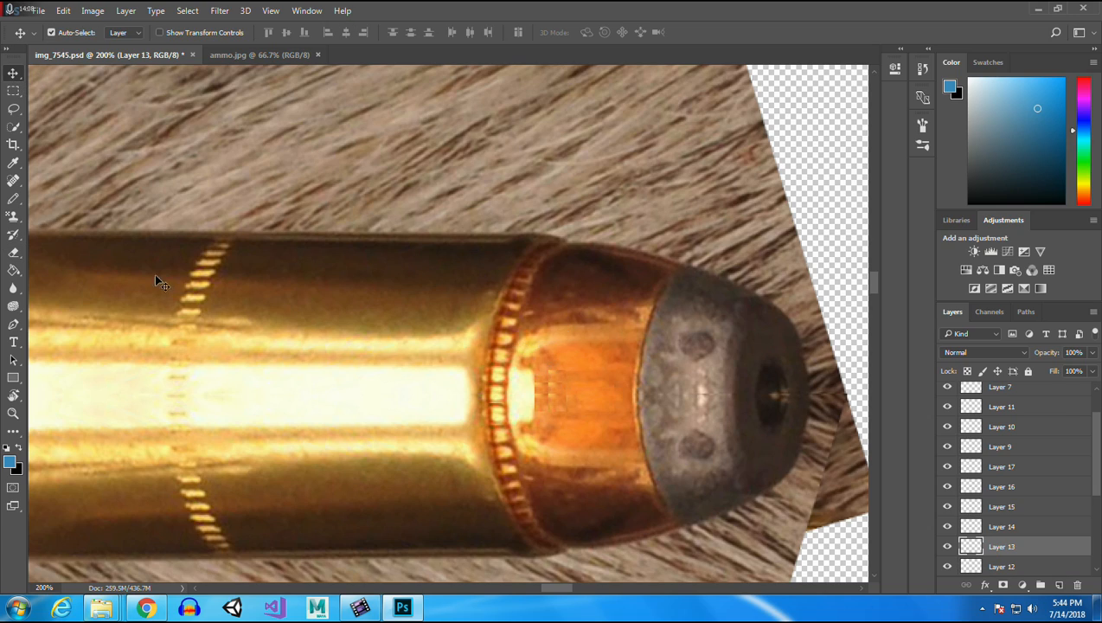
{"action": "left_click", "coordinate": [13, 252]}
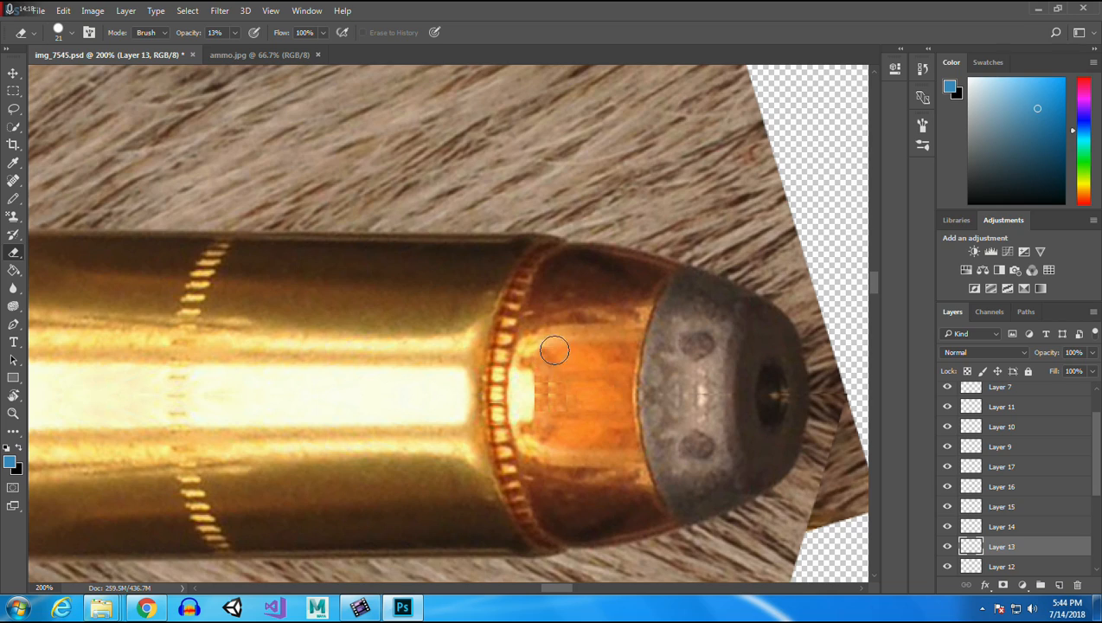
Fade the edges of the neighbouring Layer 9 and Layer 10 patches on the copper jacket with the Eraser.
{"action": "left_click", "coordinate": [14, 71]}
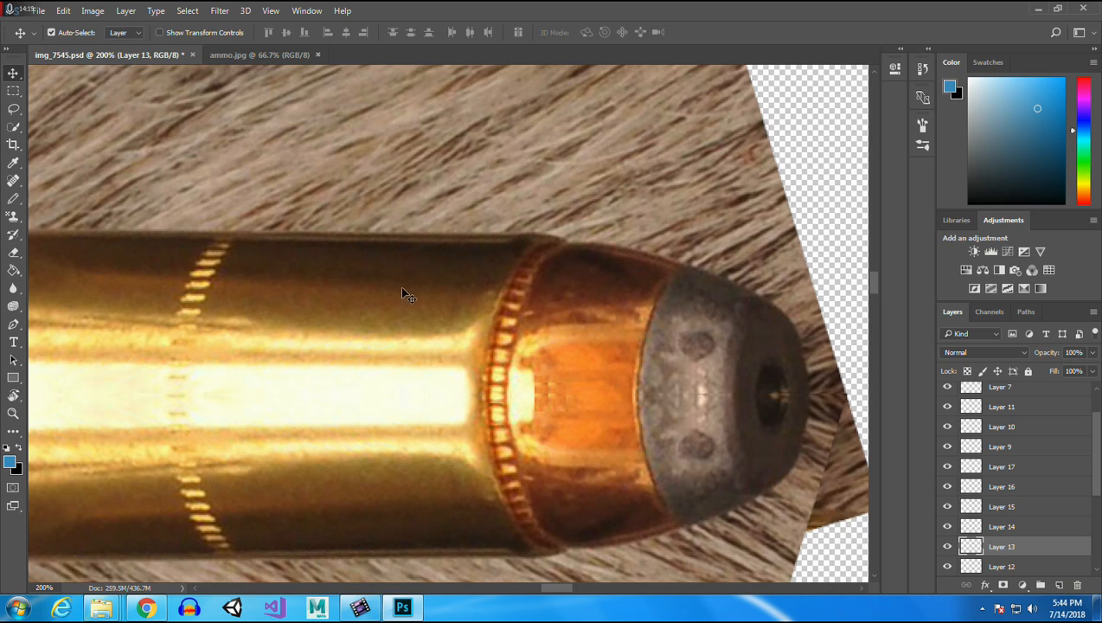
{"action": "left_click", "coordinate": [558, 394]}
{"action": "left_click", "coordinate": [14, 252]}
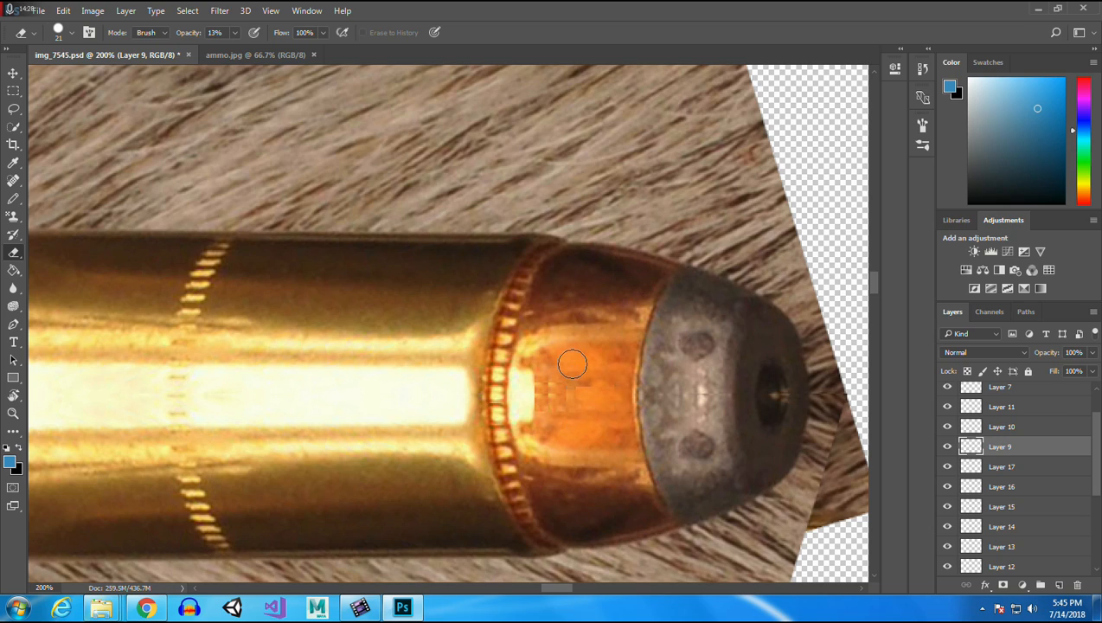
{"action": "key", "text": "v"}
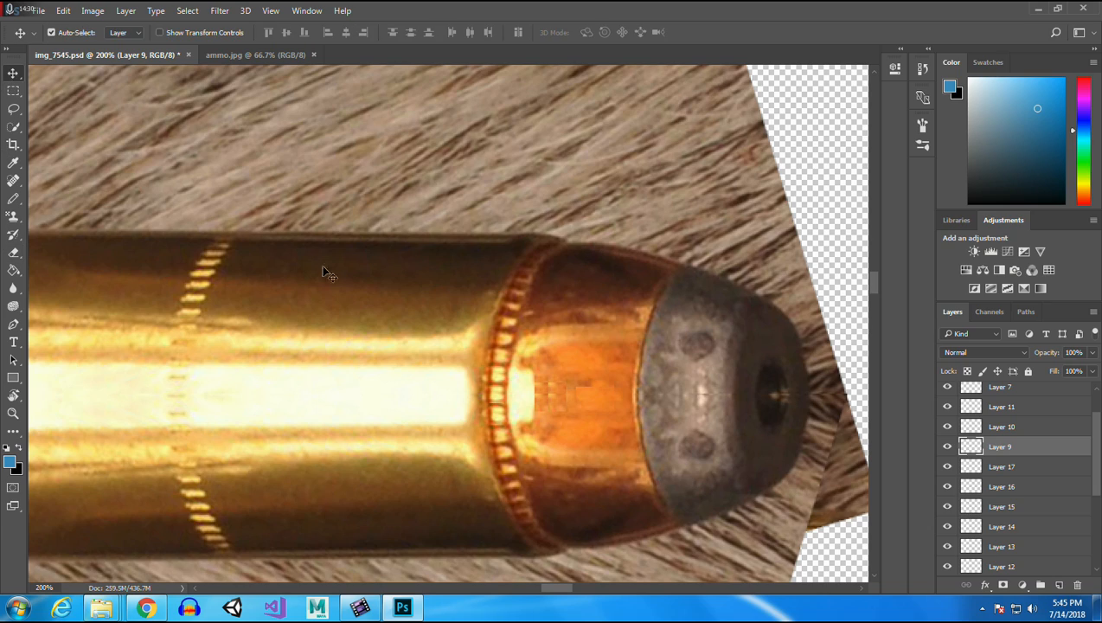
{"action": "left_click", "coordinate": [471, 391]}
{"action": "left_click", "coordinate": [13, 252]}
{"action": "mouse_move", "coordinate": [572, 377]}
{"action": "left_mouse_down"}
{"action": "mouse_move", "coordinate": [575, 433]}
{"action": "mouse_move", "coordinate": [576, 368]}
{"action": "mouse_move", "coordinate": [577, 418]}
{"action": "left_mouse_up"}
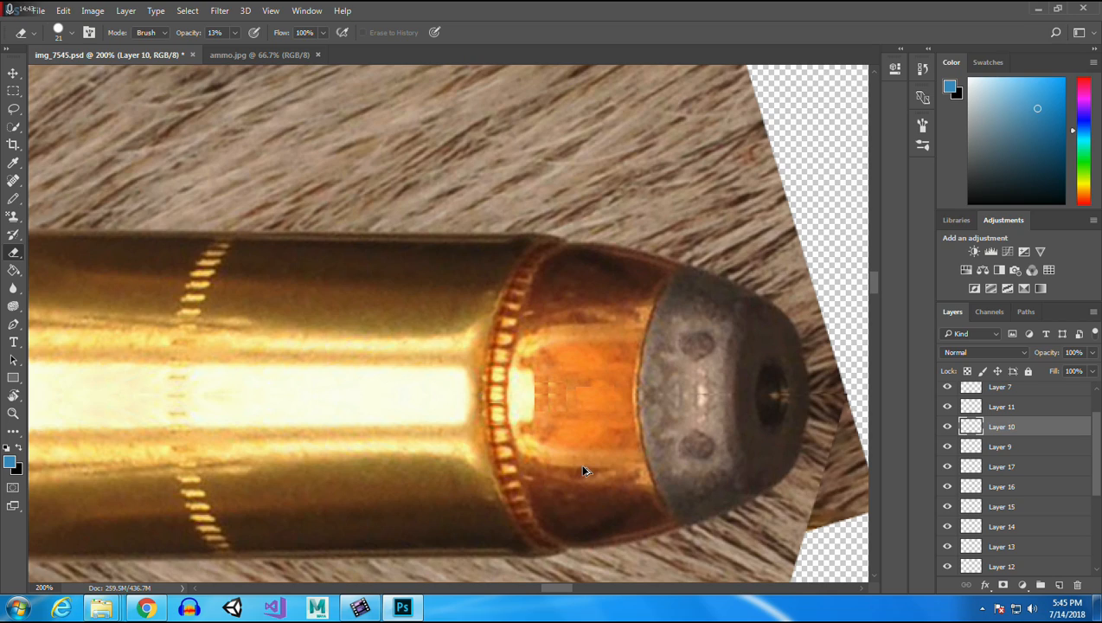
Soften the edges of the lowest pasted copper patch, Layer 17, with the Eraser, keeping its original position.
{"action": "left_click", "coordinate": [13, 73]}
{"action": "left_click", "coordinate": [559, 410]}
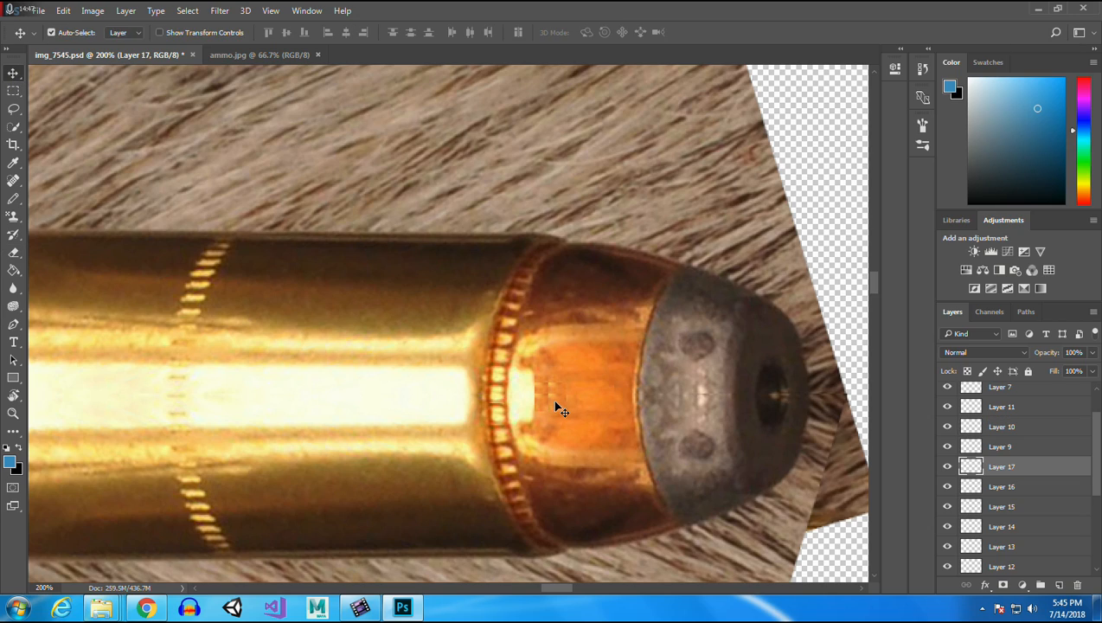
{"action": "left_click_drag", "start_coordinate": [555, 402], "coordinate": [555, 411]}
{"action": "key", "text": "ctrl+z"}
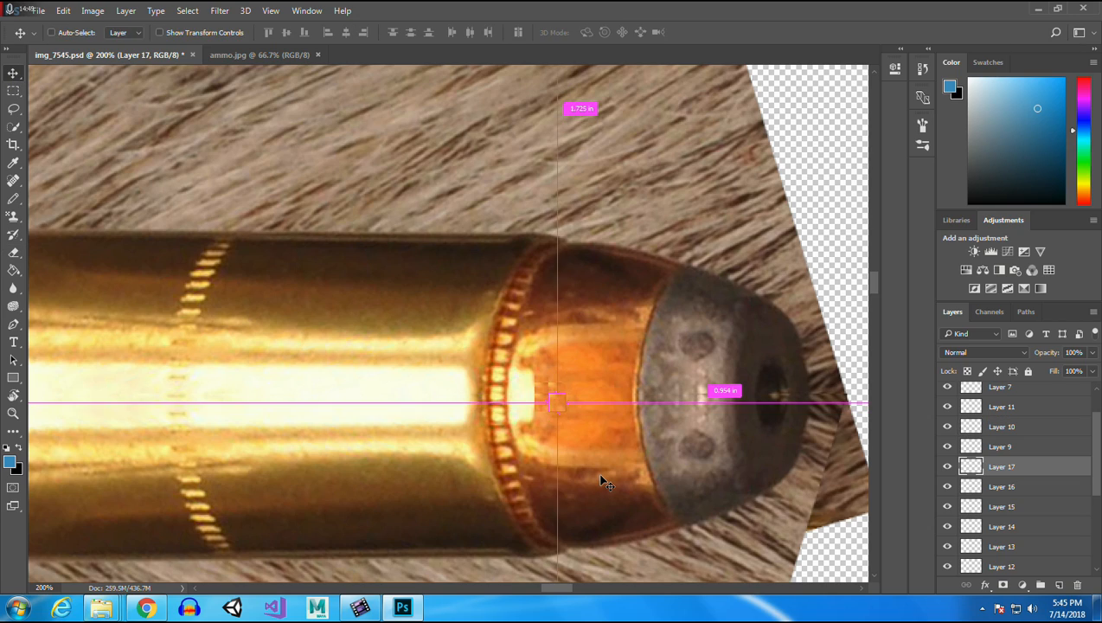
{"action": "left_click", "coordinate": [13, 252]}
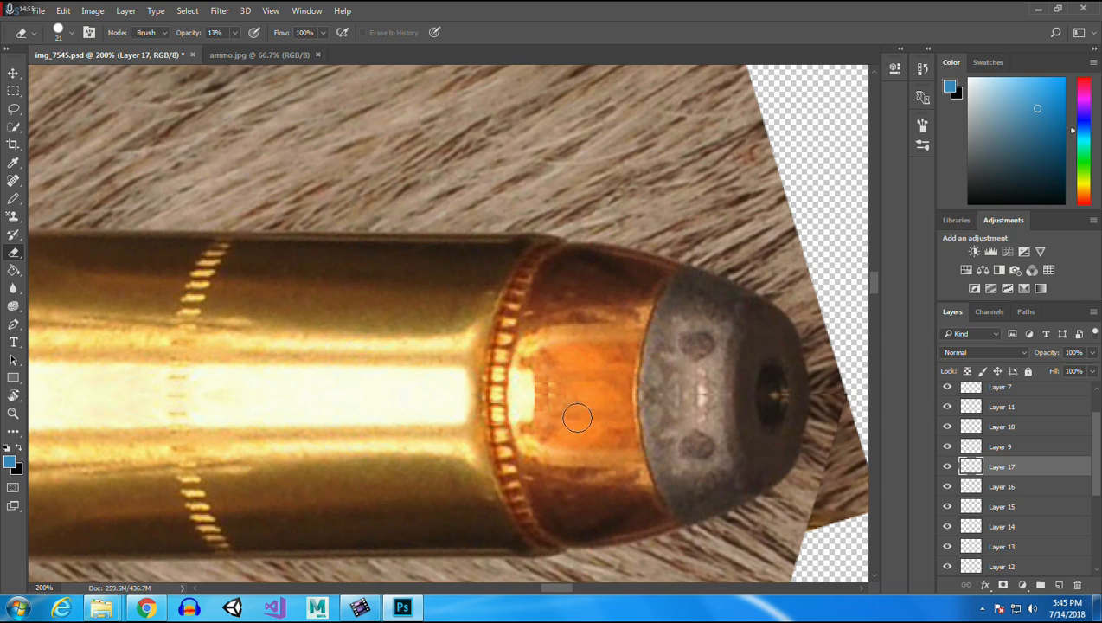
Erase the hard edges of the Layer 15 patch in the middle of the copper jacket.
{"action": "left_click", "coordinate": [13, 73]}
{"action": "left_click", "coordinate": [558, 395]}
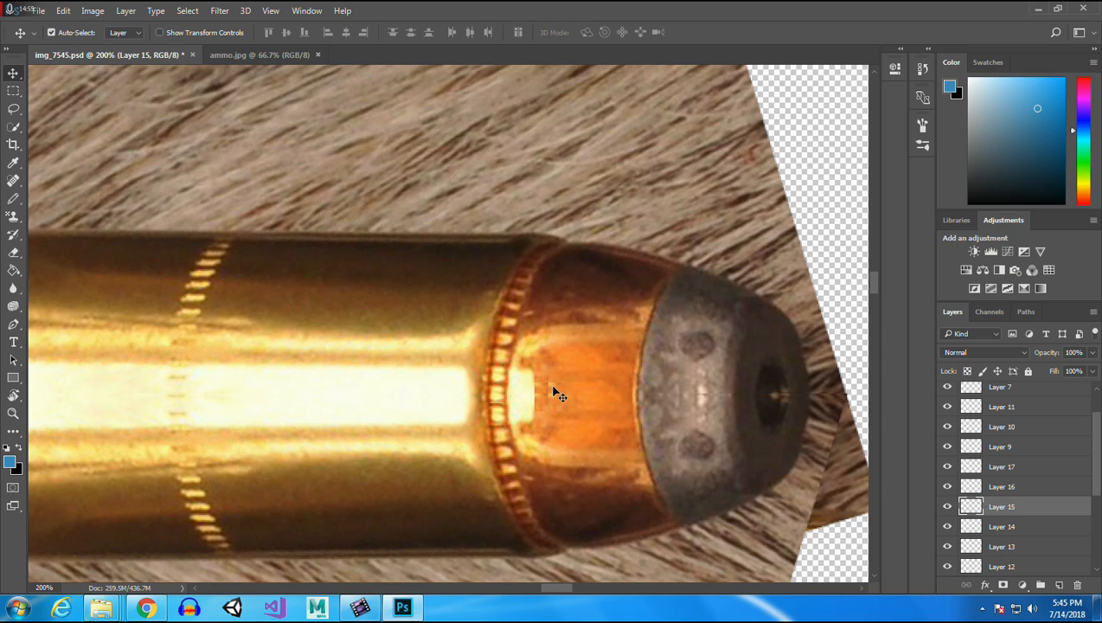
{"action": "left_click", "coordinate": [13, 252]}
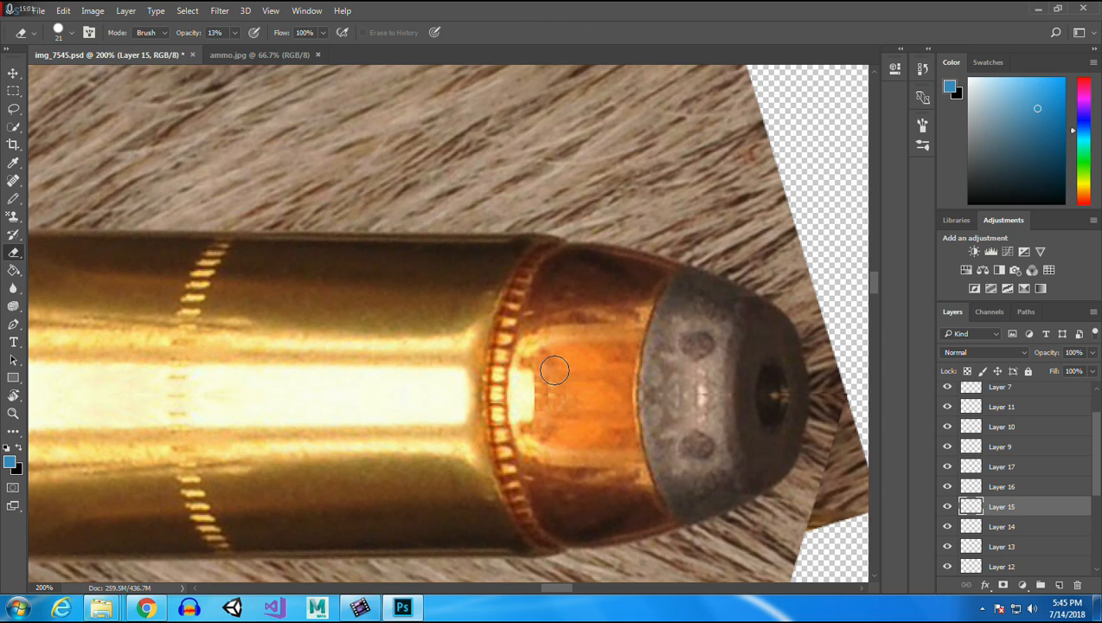
{"action": "mouse_move", "coordinate": [561, 373]}
{"action": "left_mouse_down"}
{"action": "mouse_move", "coordinate": [573, 362]}
{"action": "mouse_move", "coordinate": [576, 414]}
{"action": "mouse_move", "coordinate": [593, 410]}
{"action": "mouse_move", "coordinate": [583, 399]}
{"action": "mouse_move", "coordinate": [593, 410]}
{"action": "mouse_move", "coordinate": [599, 384]}
{"action": "mouse_move", "coordinate": [599, 415]}
{"action": "mouse_move", "coordinate": [631, 433]}
{"action": "mouse_move", "coordinate": [612, 447]}
{"action": "mouse_move", "coordinate": [576, 432]}
{"action": "mouse_move", "coordinate": [582, 418]}
{"action": "mouse_move", "coordinate": [546, 368]}
{"action": "left_mouse_up"}
Erase the visible seams of the Layer 14 patch beside the jacket's bright highlight.
{"action": "left_click", "coordinate": [13, 74]}
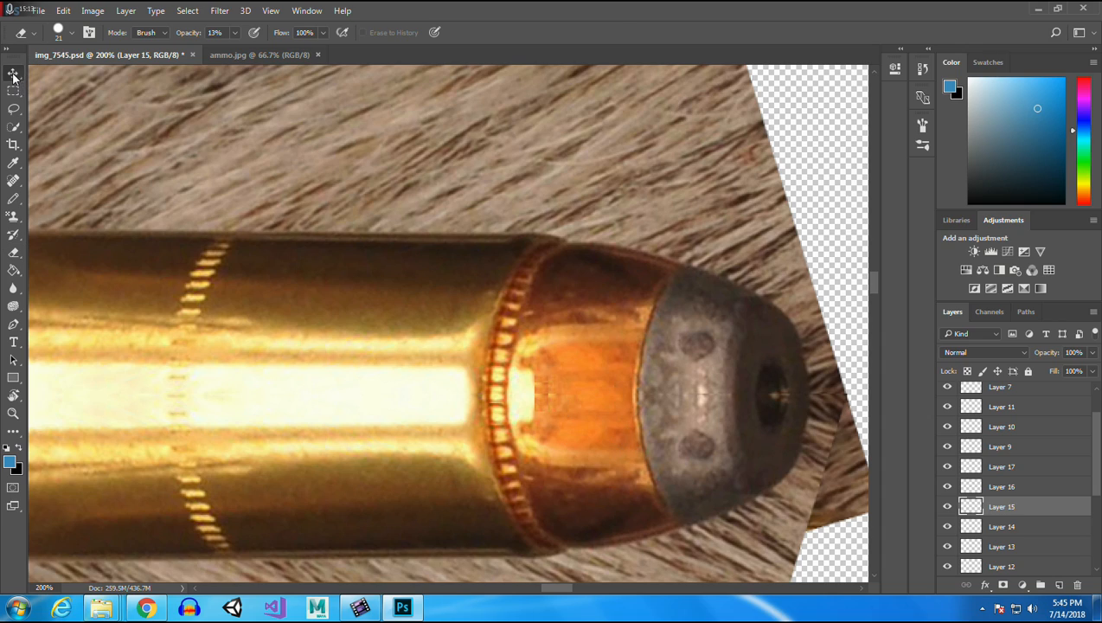
{"action": "left_click", "coordinate": [539, 392]}
{"action": "left_click", "coordinate": [13, 253]}
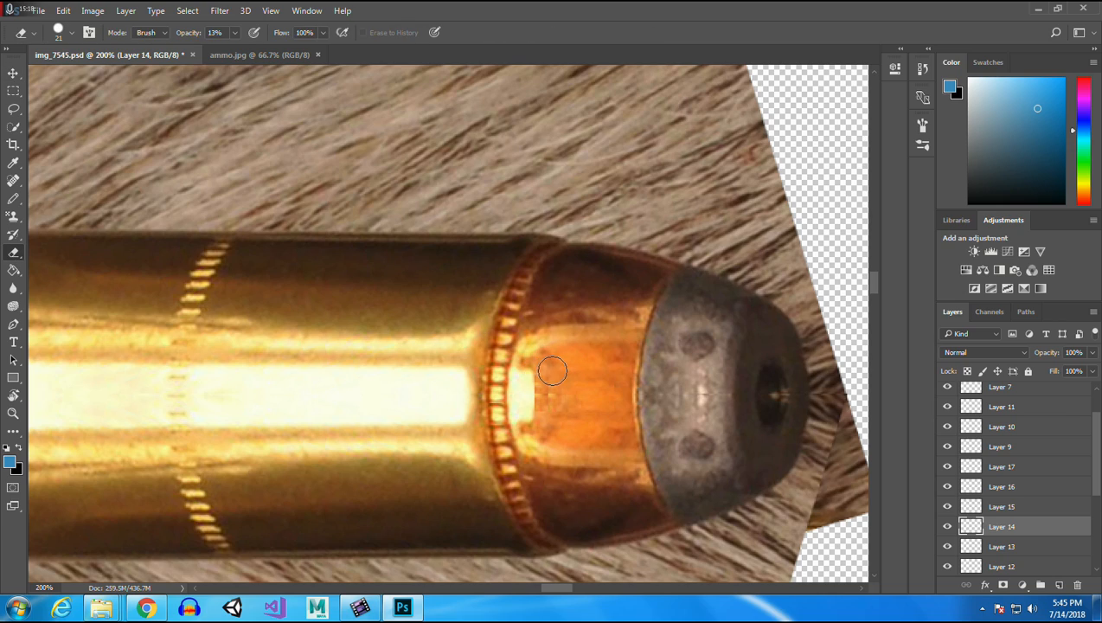
{"action": "mouse_move", "coordinate": [539, 370]}
{"action": "left_mouse_down"}
{"action": "mouse_move", "coordinate": [523, 370]}
{"action": "mouse_move", "coordinate": [559, 374]}
{"action": "mouse_move", "coordinate": [557, 408]}
{"action": "left_mouse_up"}
Fade the Layer 16 patch into the bright highlight next to the crimp ring with Eraser strokes.
{"action": "left_click", "coordinate": [13, 73]}
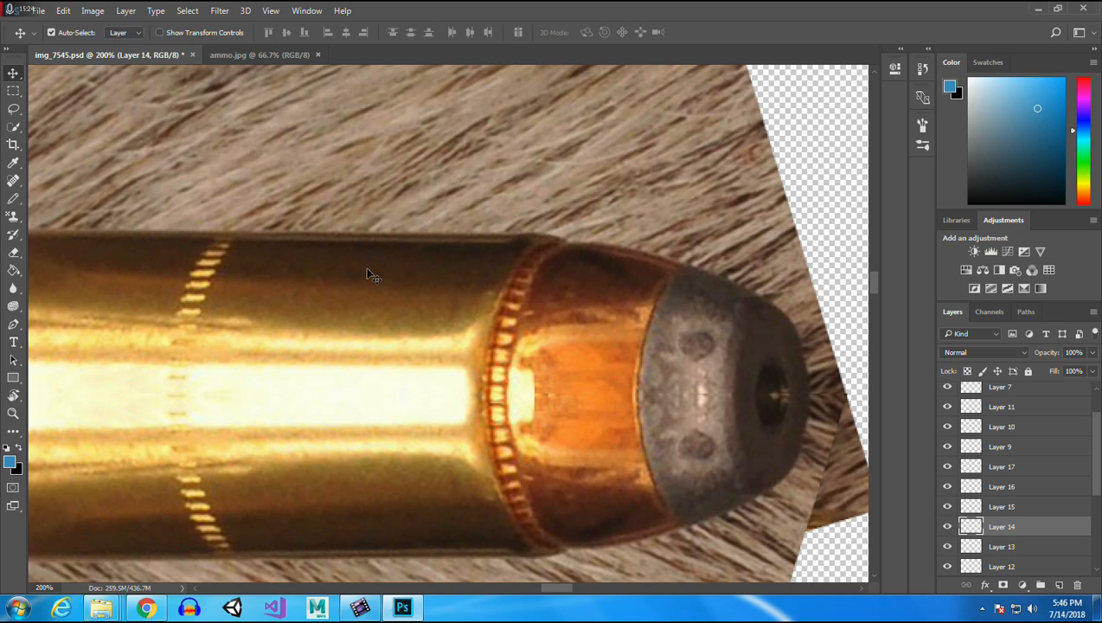
{"action": "left_click", "coordinate": [540, 399]}
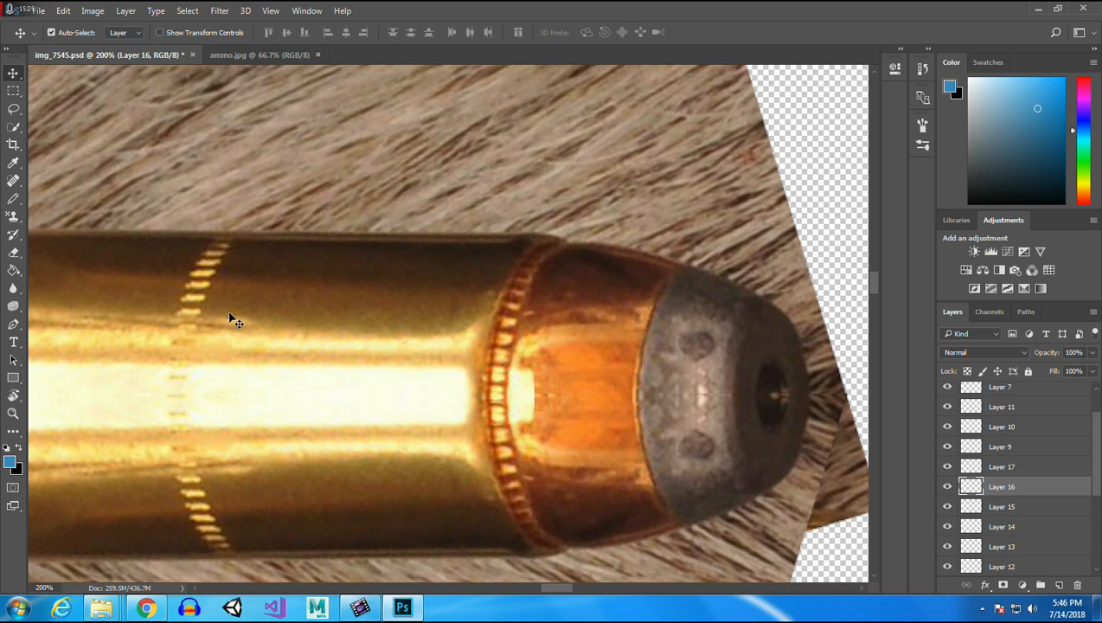
{"action": "left_click", "coordinate": [13, 252]}
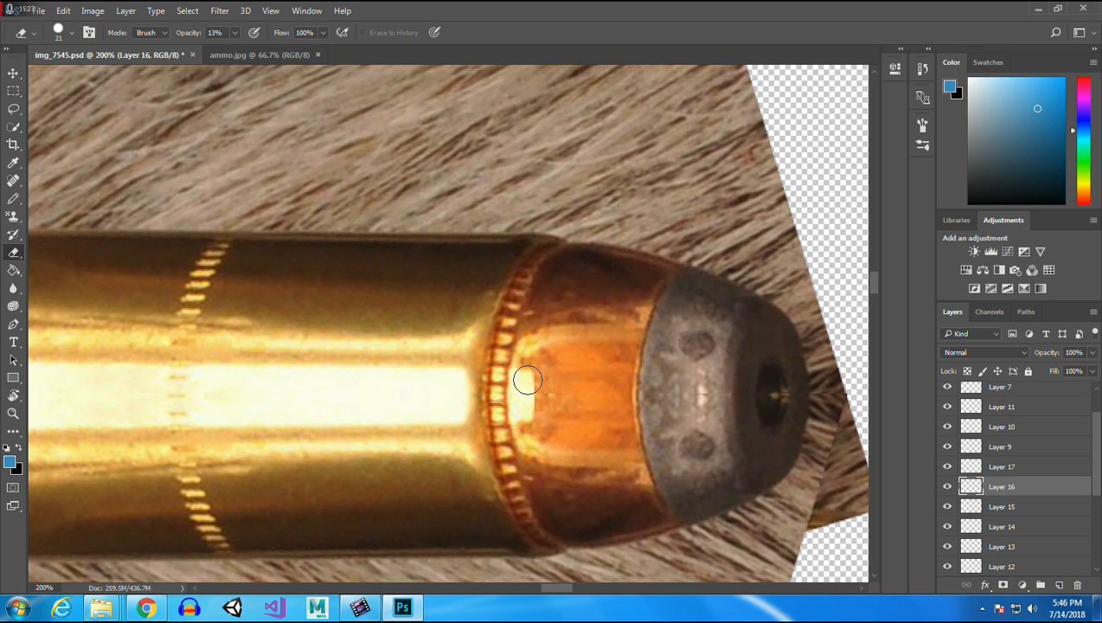
{"action": "left_click_drag", "start_coordinate": [527, 380], "coordinate": [551, 383]}
{"action": "left_click_drag", "start_coordinate": [524, 417], "coordinate": [526, 372]}
Touch up the remaining hard edges of the Layer 14 and Layer 12 patches with the Eraser.
{"action": "key", "text": "v"}
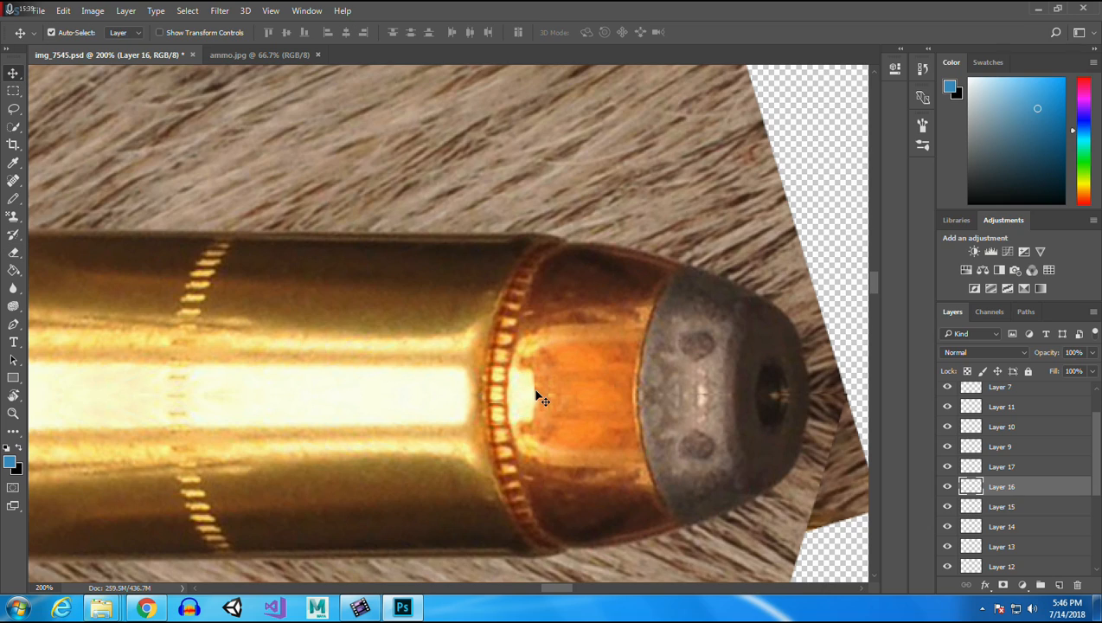
{"action": "left_click", "coordinate": [541, 400]}
{"action": "key", "text": "e"}
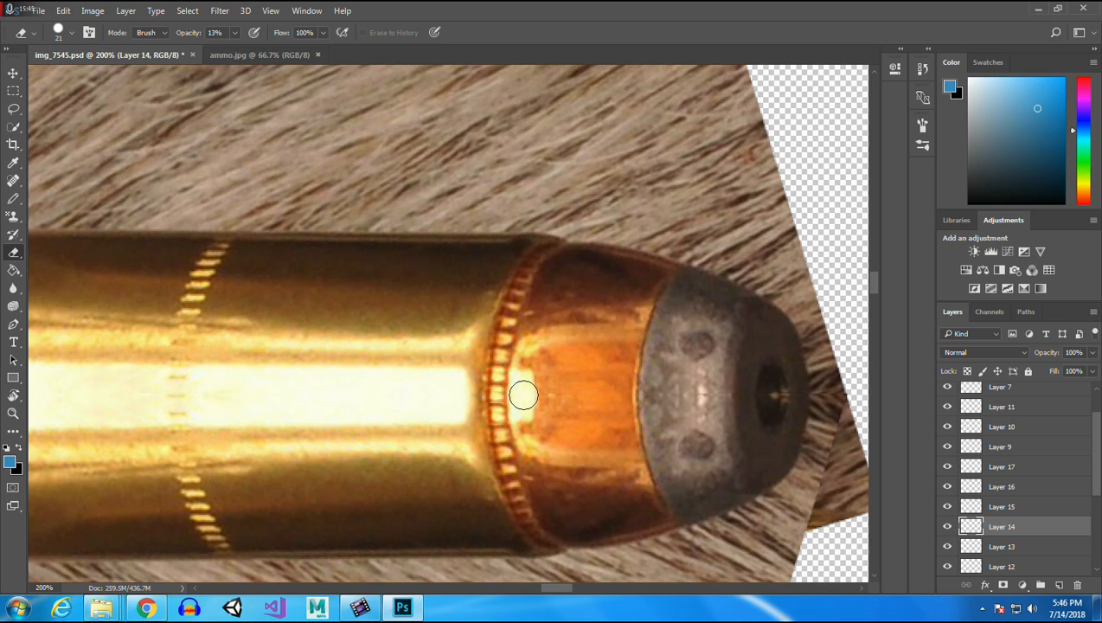
{"action": "left_click", "coordinate": [13, 72]}
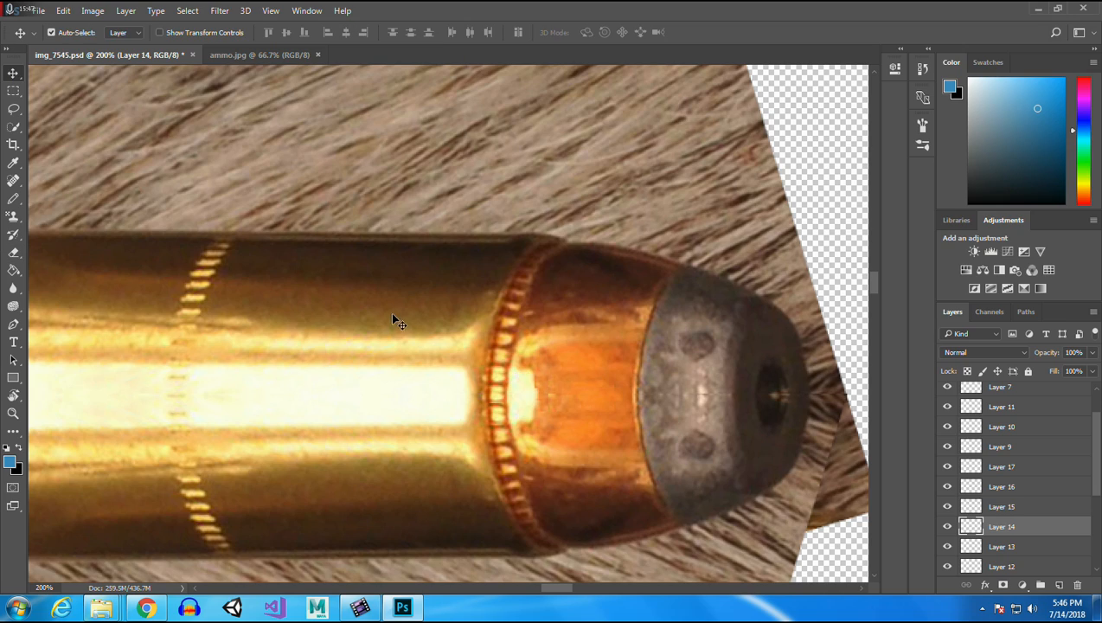
{"action": "left_click", "coordinate": [541, 389]}
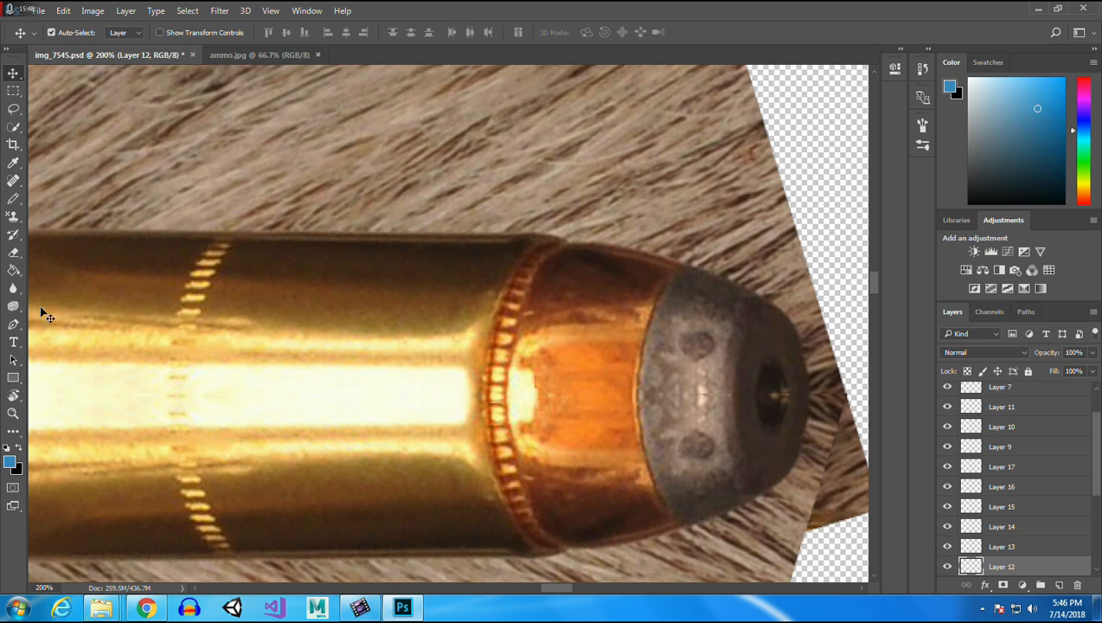
{"action": "left_click", "coordinate": [13, 252]}
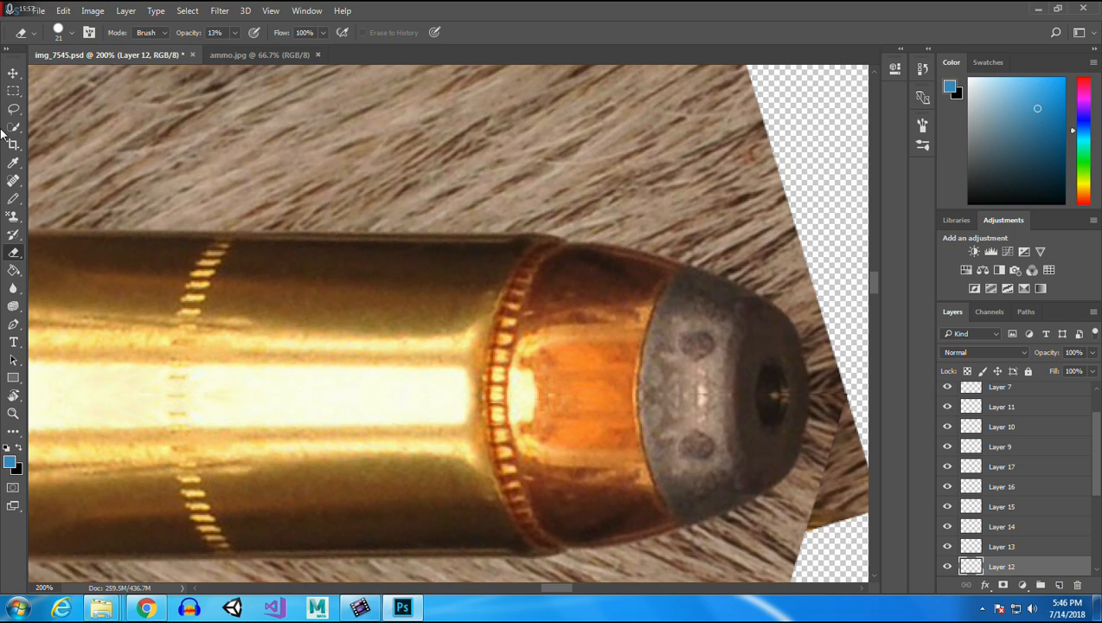
Give the Layer 17 patch another light Eraser pass to blend it into the copper.
{"action": "left_click", "coordinate": [13, 74]}
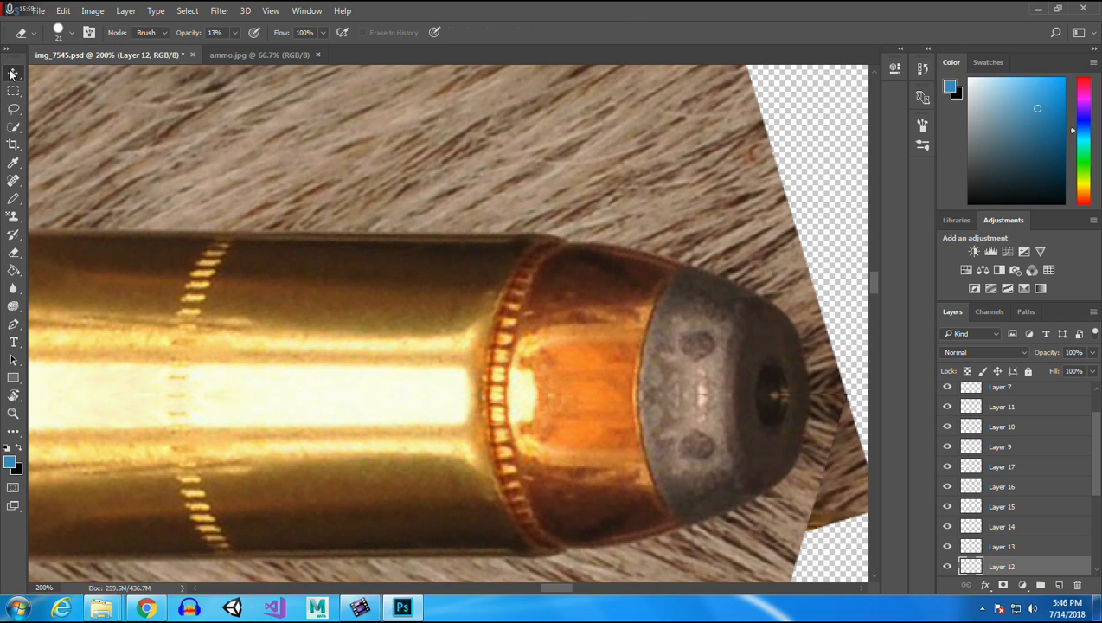
{"action": "left_click", "coordinate": [555, 403]}
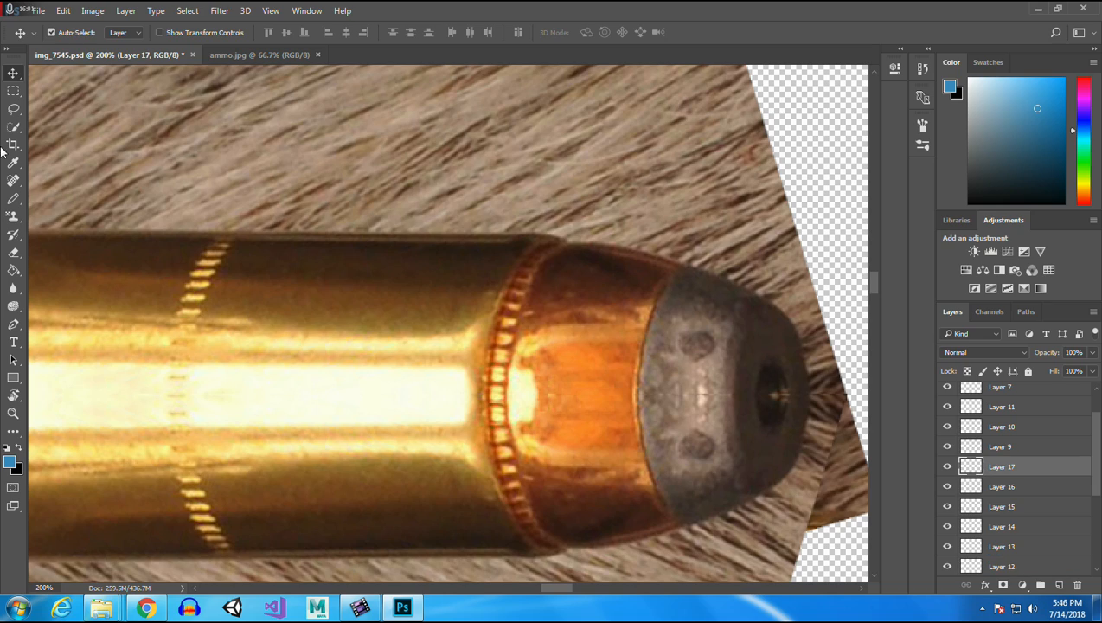
{"action": "left_click", "coordinate": [13, 252]}
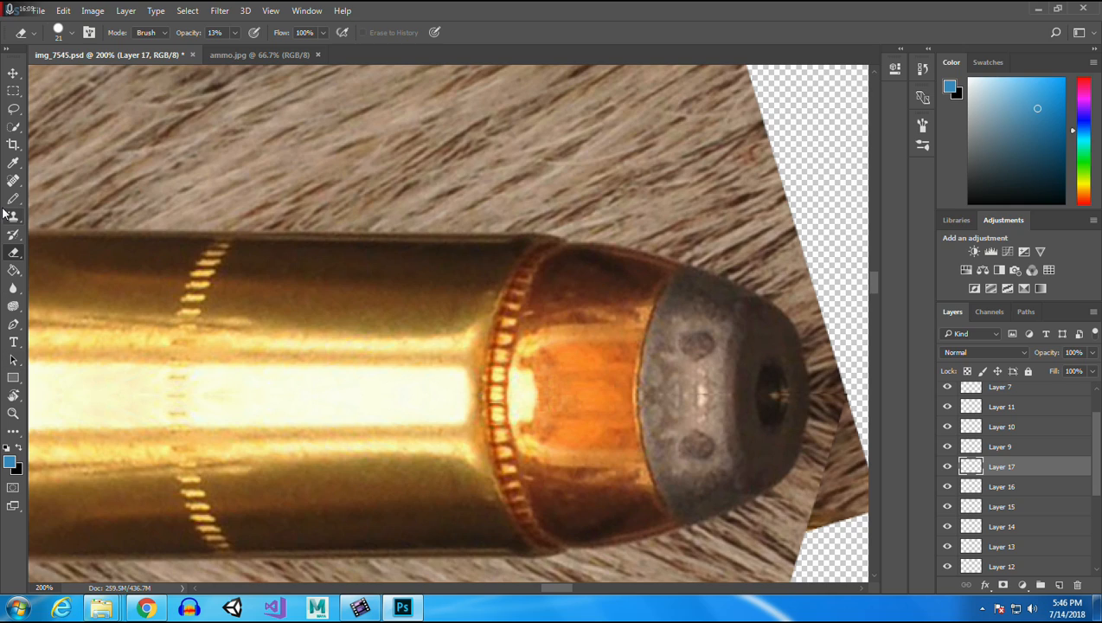
Try to select the fur around the cartridge with Quick Selection strokes, and clear the selection.
{"action": "left_click", "coordinate": [13, 411]}
{"action": "left_click", "coordinate": [73, 32]}
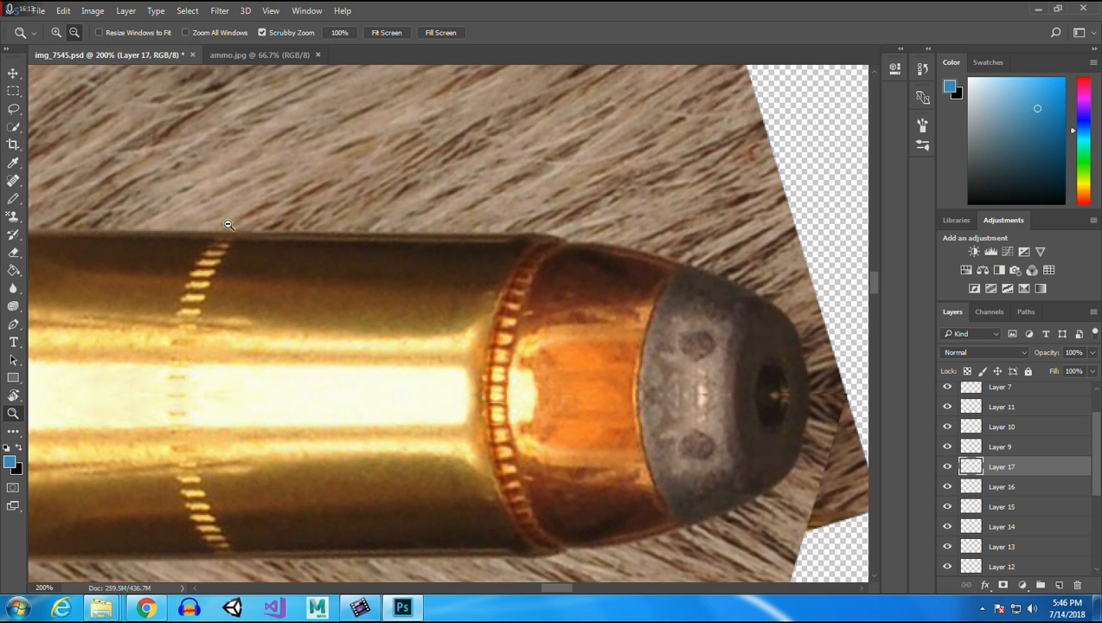
{"action": "left_click", "coordinate": [359, 335]}
{"action": "left_click", "coordinate": [359, 335]}
{"action": "left_click", "coordinate": [359, 335]}
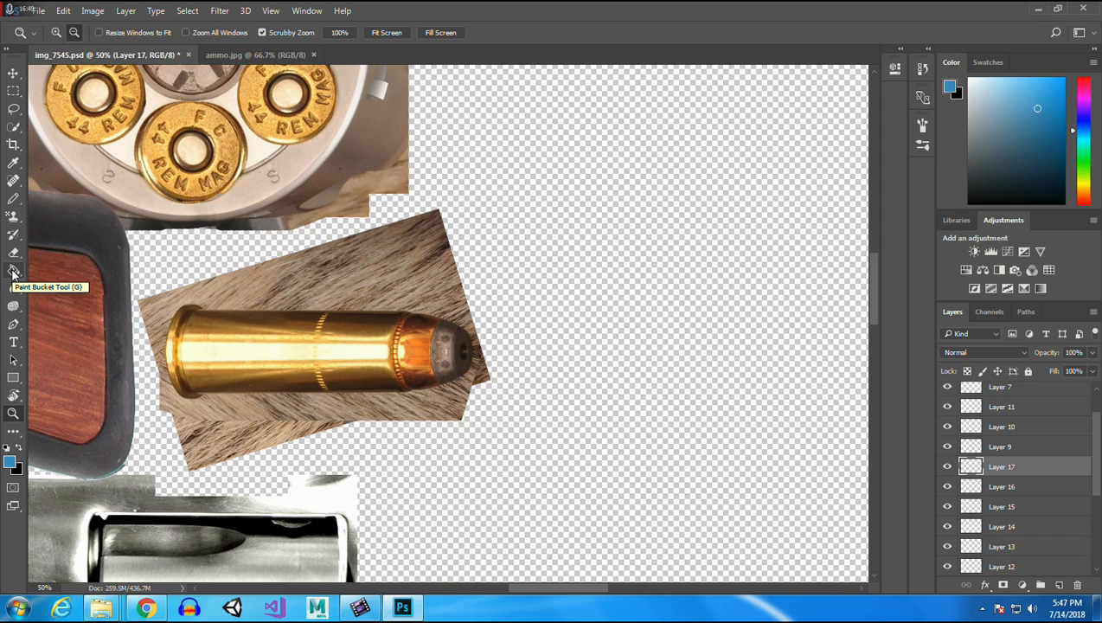
{"action": "left_click", "coordinate": [14, 128]}
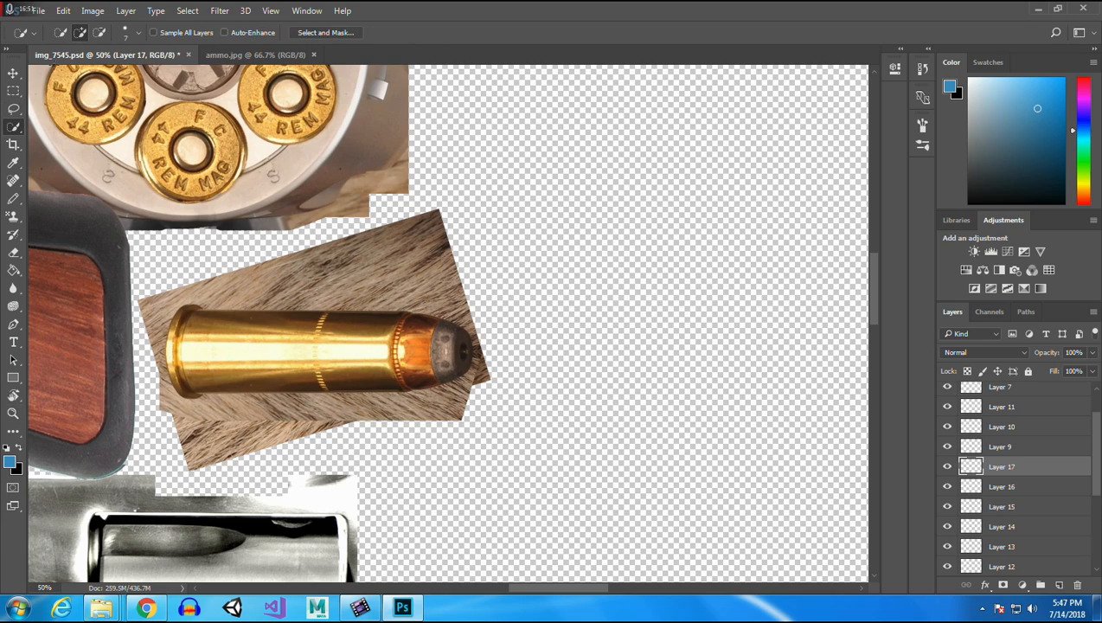
{"action": "left_click_drag", "start_coordinate": [283, 286], "coordinate": [460, 302]}
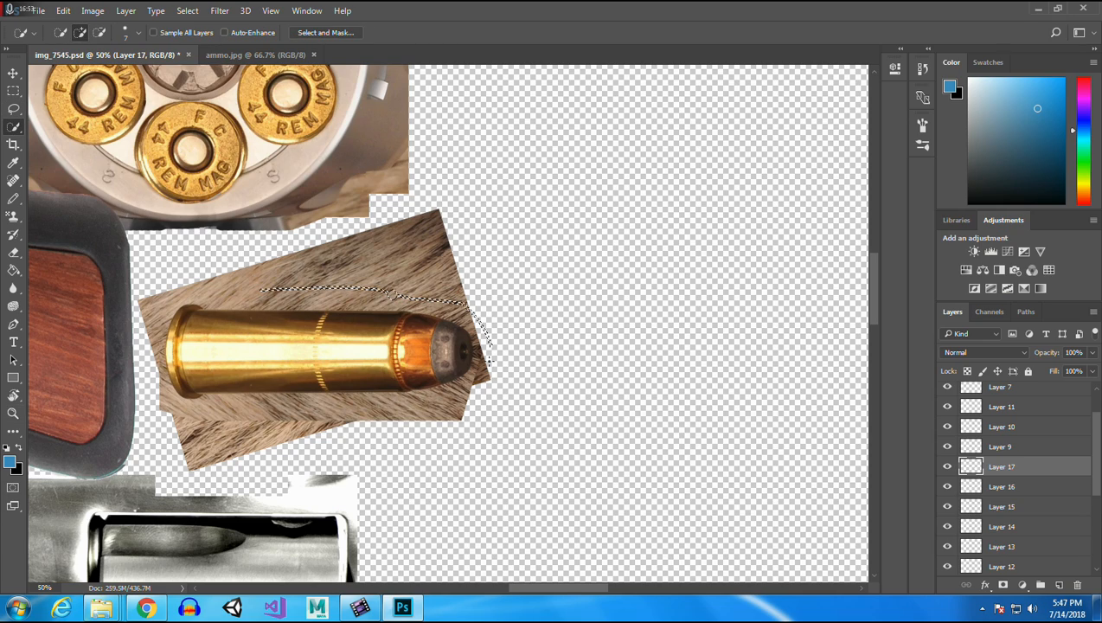
{"action": "left_click_drag", "start_coordinate": [424, 412], "coordinate": [160, 407]}
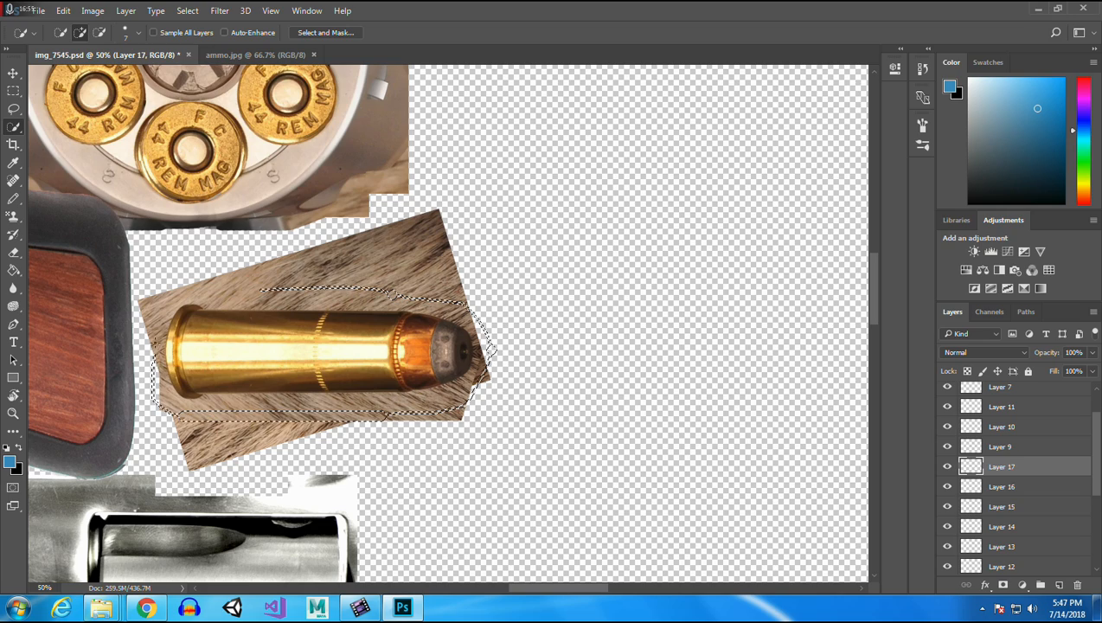
{"action": "key", "text": "ctrl+d"}
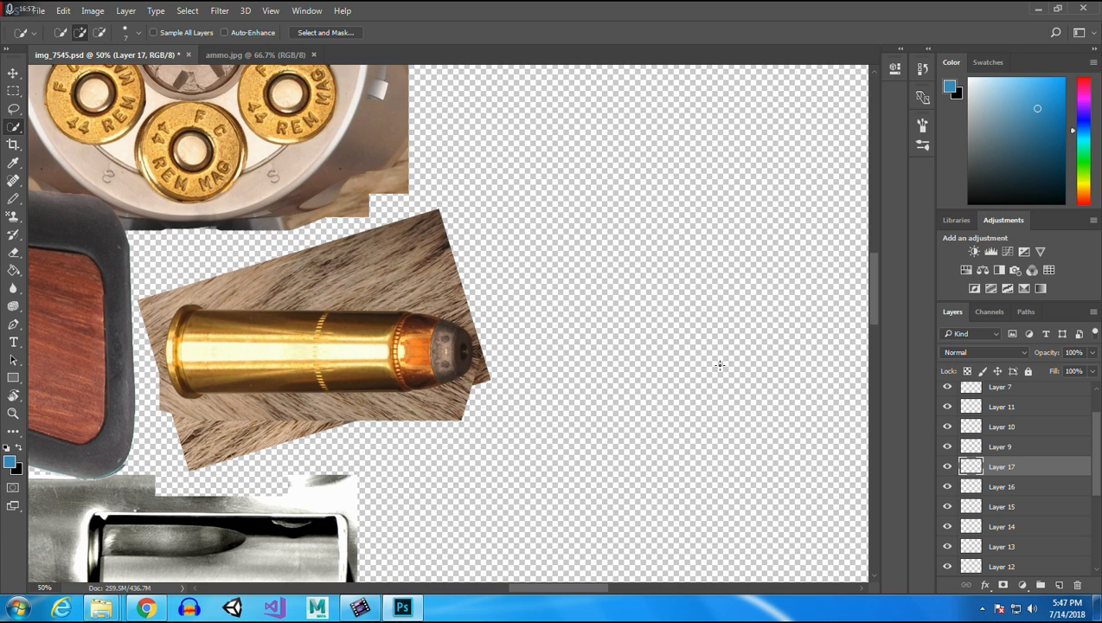
Merge the cartridge layer and all patch layers above it, Layer 2 through Layer 6, into one layer.
{"action": "left_click", "coordinate": [13, 73]}
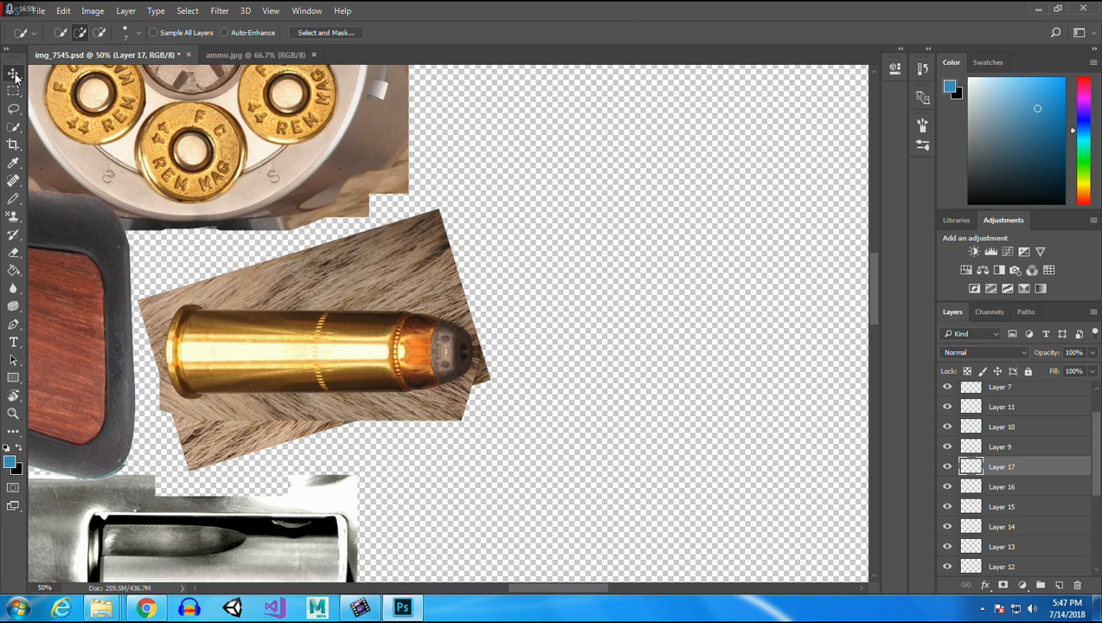
{"action": "left_click", "coordinate": [315, 356]}
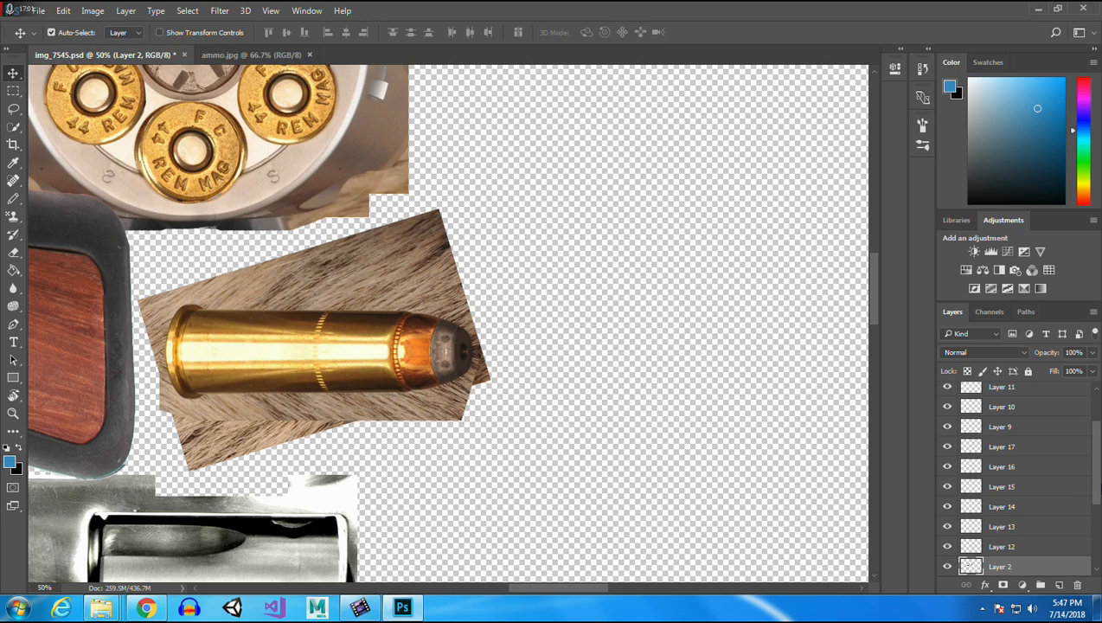
{"action": "left_click_drag", "start_coordinate": [1097, 486], "coordinate": [1098, 454]}
{"action": "left_click", "coordinate": [1018, 395], "text": "shift"}
{"action": "right_click", "coordinate": [1017, 395]}
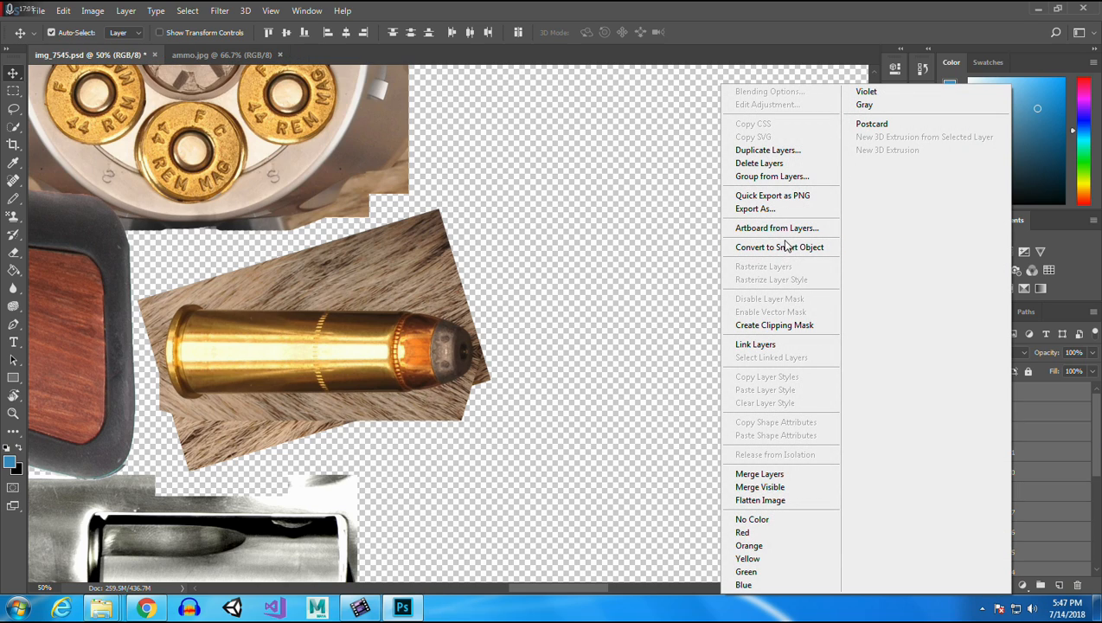
{"action": "left_click", "coordinate": [801, 476]}
{"action": "left_click_drag", "start_coordinate": [398, 309], "coordinate": [769, 329]}
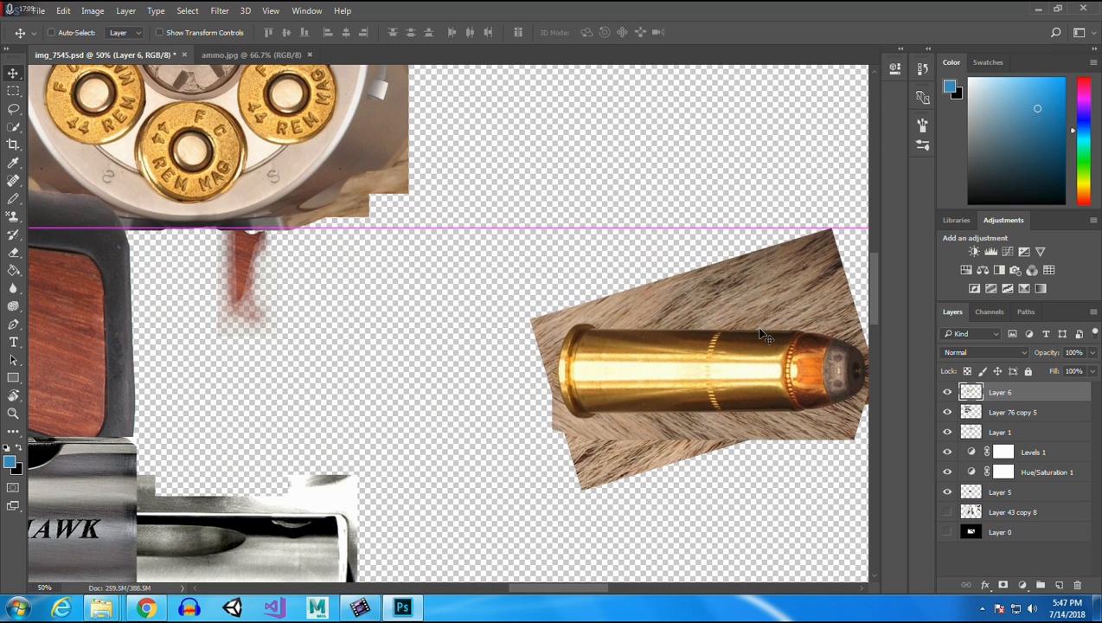
{"action": "key", "text": "ctrl+z"}
Copy a tight rectangular area around the cartridge to a new layer and move the copy clear of the original.
{"action": "left_click", "coordinate": [13, 90]}
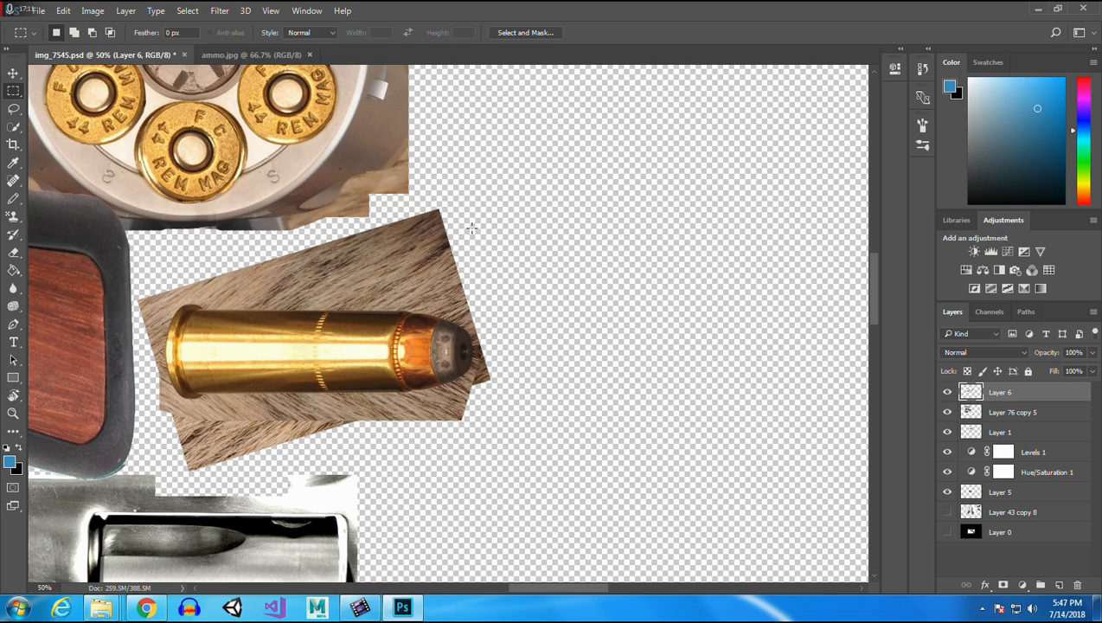
{"action": "left_click_drag", "start_coordinate": [509, 303], "coordinate": [160, 400]}
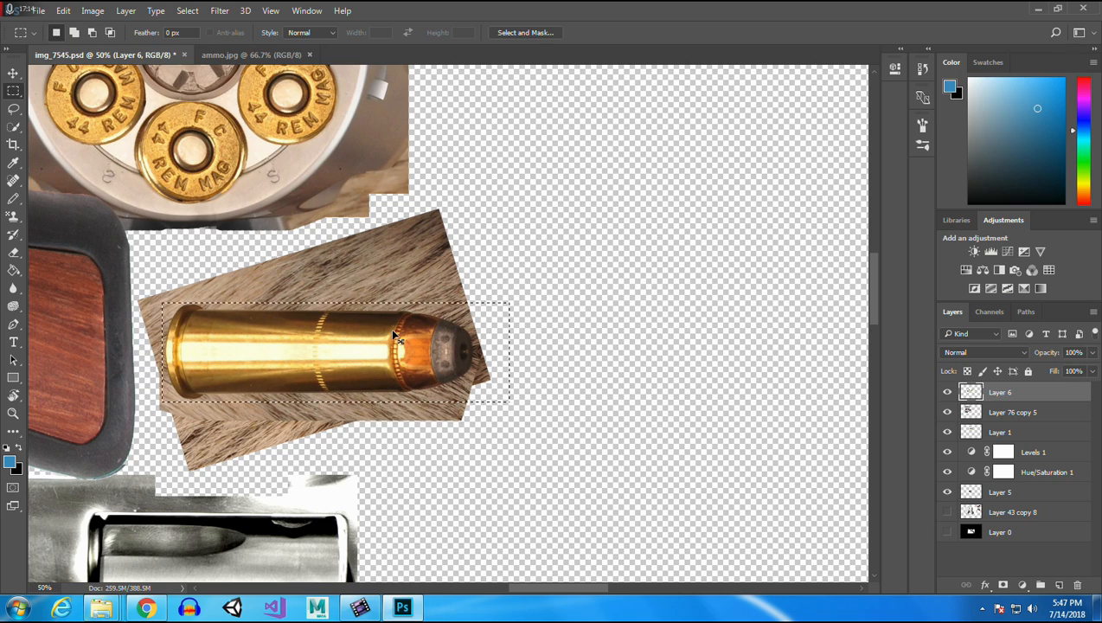
{"action": "key", "text": "ctrl+j"}
{"action": "key", "text": "v"}
{"action": "left_click_drag", "start_coordinate": [317, 345], "coordinate": [694, 195]}
Delete the original cartridge and its fur background from Layer 6 with a large rectangular selection.
{"action": "key", "text": "m"}
{"action": "left_click_drag", "start_coordinate": [534, 458], "coordinate": [116, 209]}
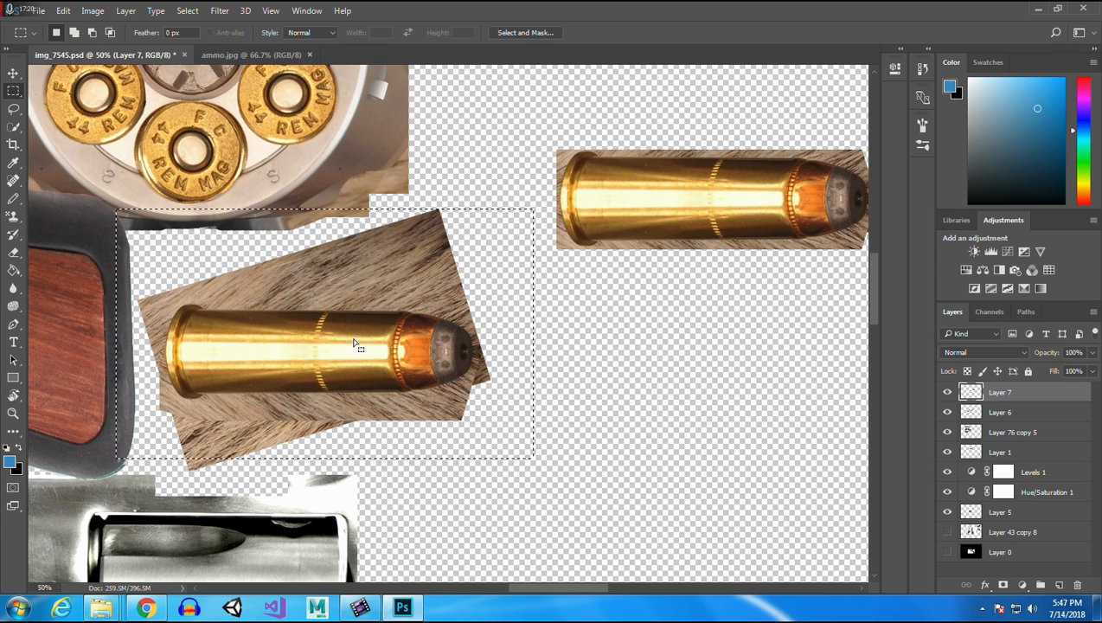
{"action": "key", "text": "v"}
{"action": "left_click", "coordinate": [330, 355]}
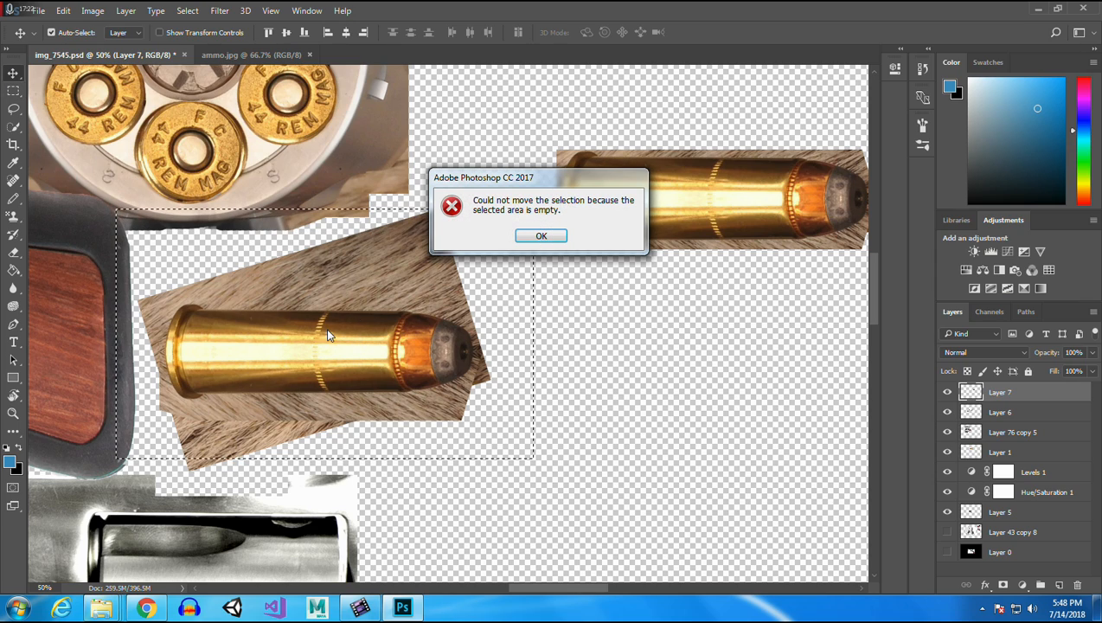
{"action": "left_click", "coordinate": [622, 236]}
{"action": "left_click", "coordinate": [199, 467]}
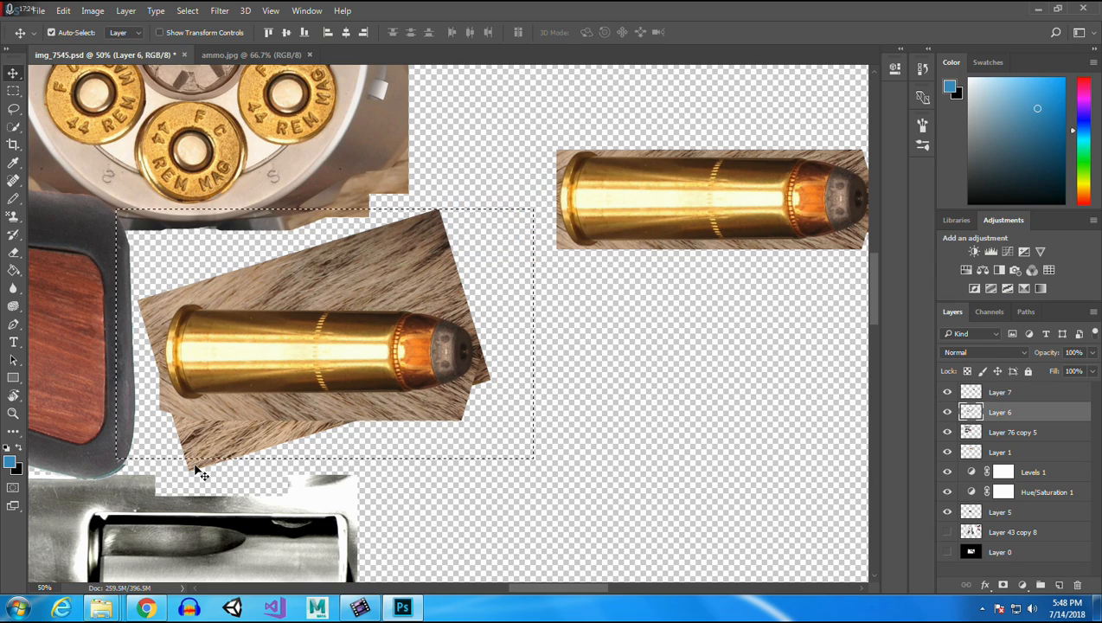
{"action": "key", "text": "m"}
{"action": "key", "text": "Delete"}
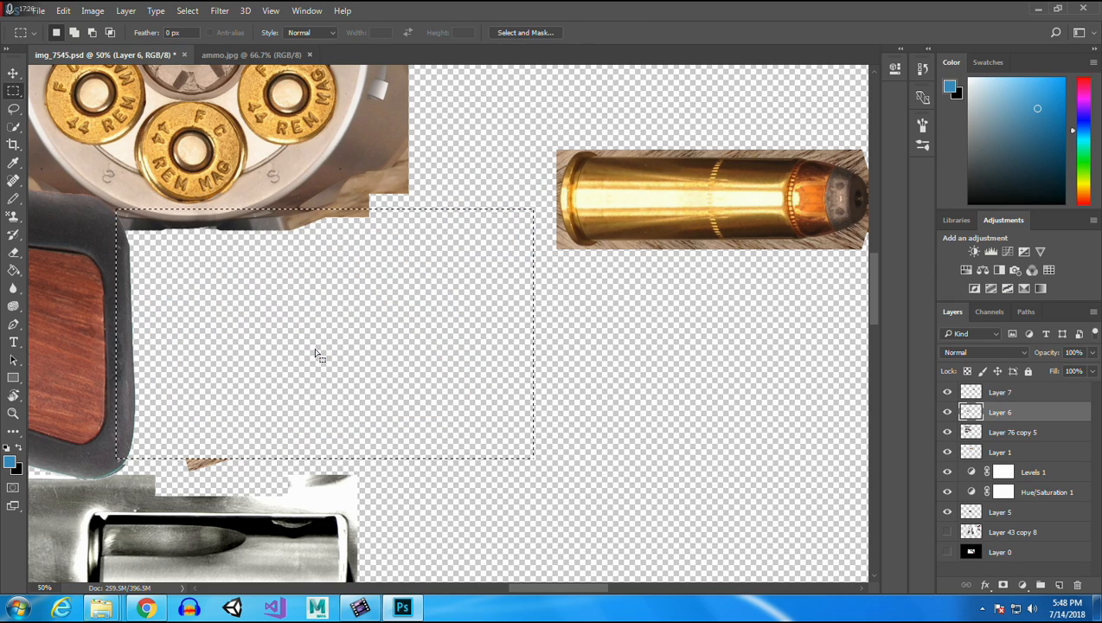
Delete the leftover fur scrap from Layer 6 and move the cropped cartridge into the cleared area beside the grip.
{"action": "left_click", "coordinate": [311, 460]}
{"action": "left_click_drag", "start_coordinate": [176, 431], "coordinate": [241, 472]}
{"action": "key", "text": "Delete"}
{"action": "left_click", "coordinate": [235, 472]}
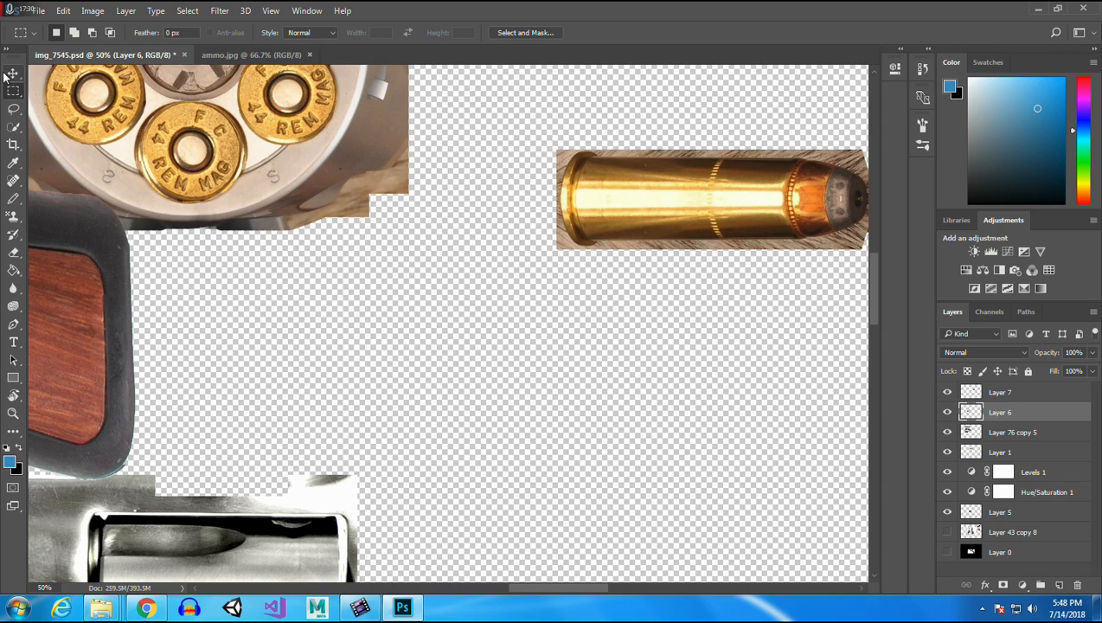
{"action": "key", "text": "v"}
{"action": "left_click_drag", "start_coordinate": [752, 200], "coordinate": [436, 341]}
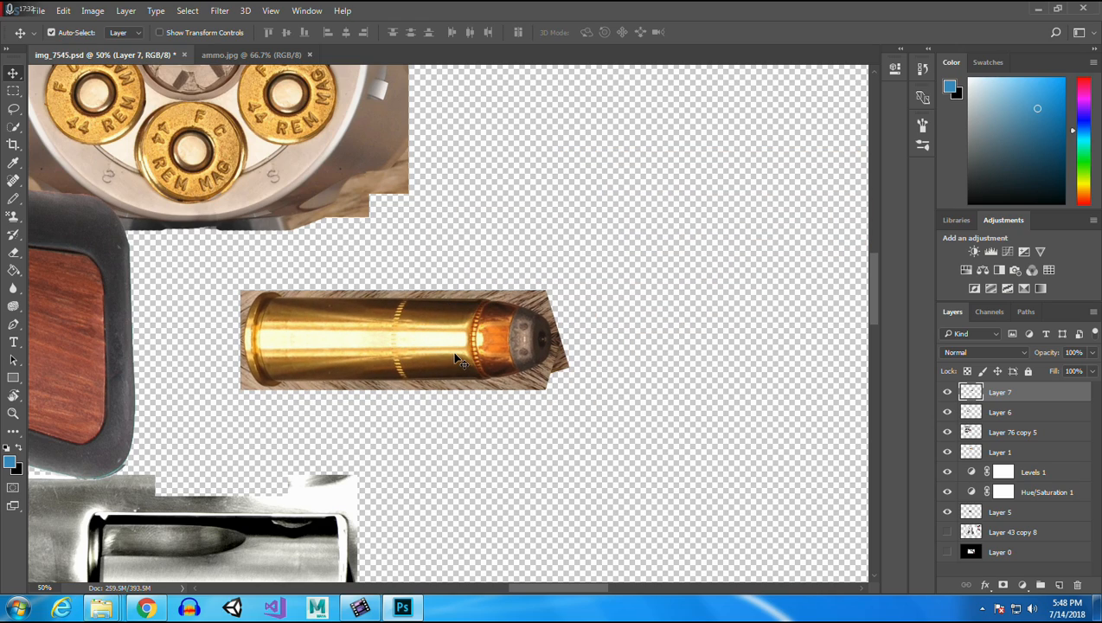
Try to select the remaining fur strip around the cropped cartridge on Layer 7 with Quick Selection strokes.
{"action": "left_click", "coordinate": [14, 127]}
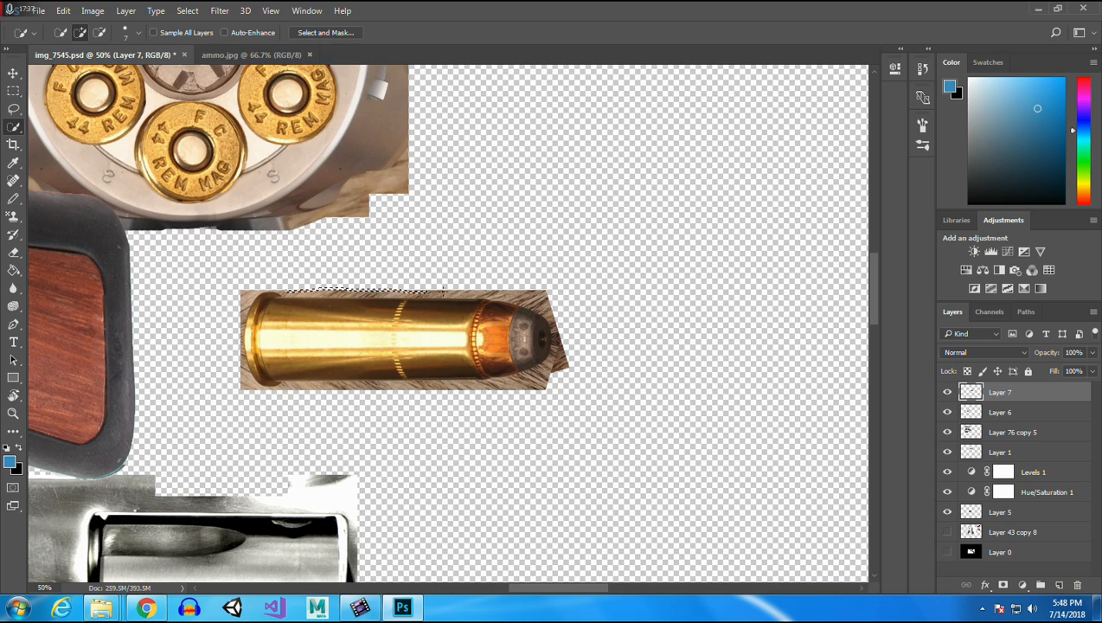
{"action": "left_click_drag", "start_coordinate": [537, 387], "coordinate": [287, 387]}
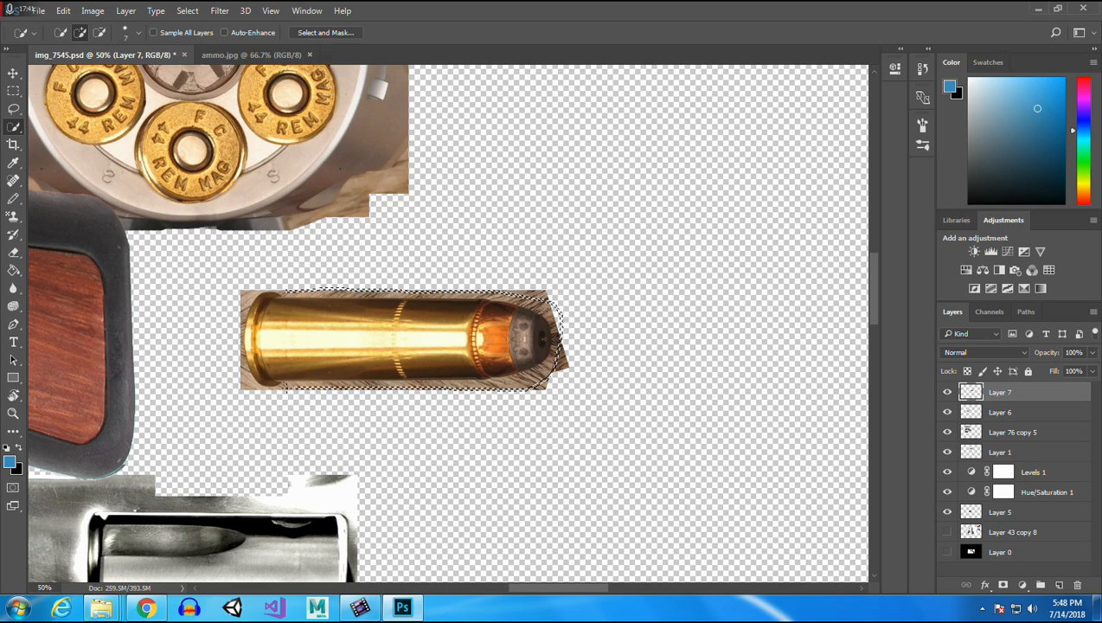
{"action": "left_click", "coordinate": [246, 296]}
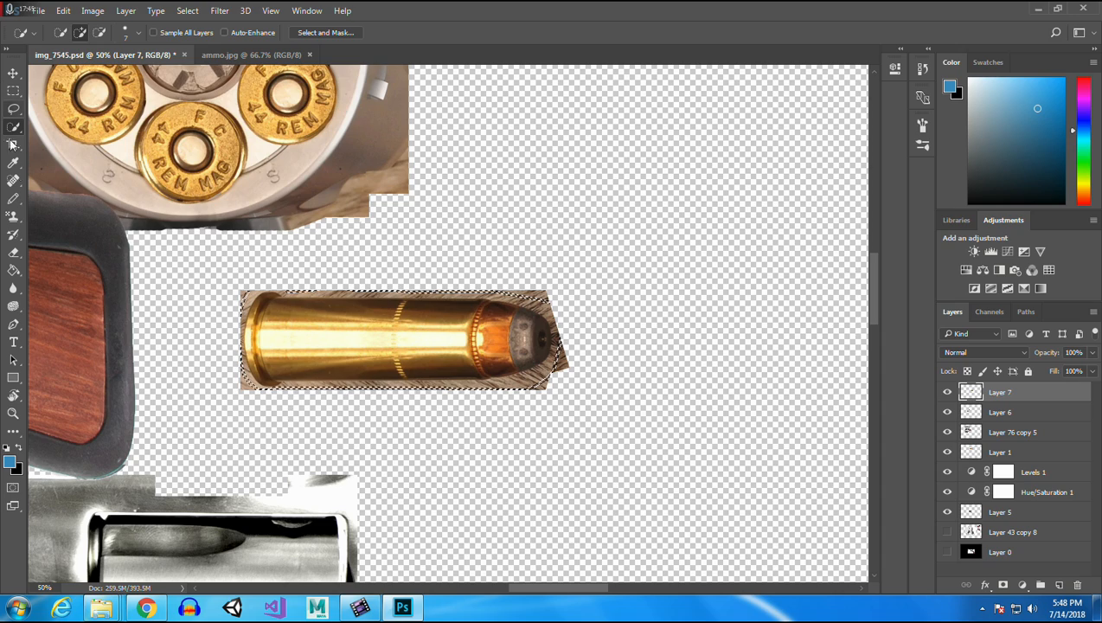
{"action": "left_click", "coordinate": [13, 251]}
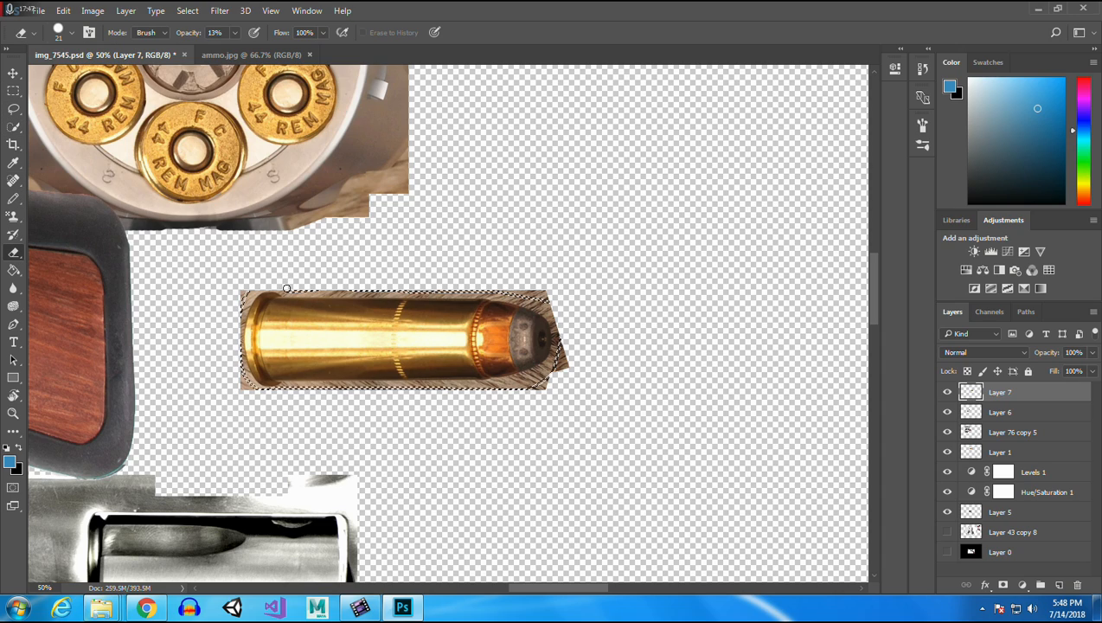
{"action": "key", "text": "v"}
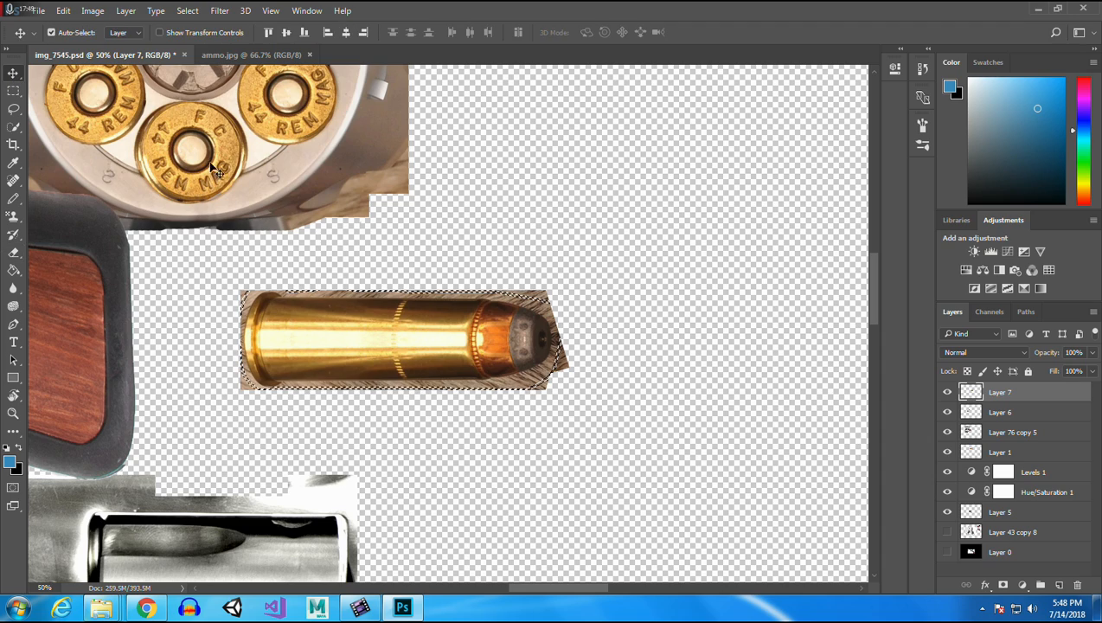
{"action": "left_click", "coordinate": [499, 217]}
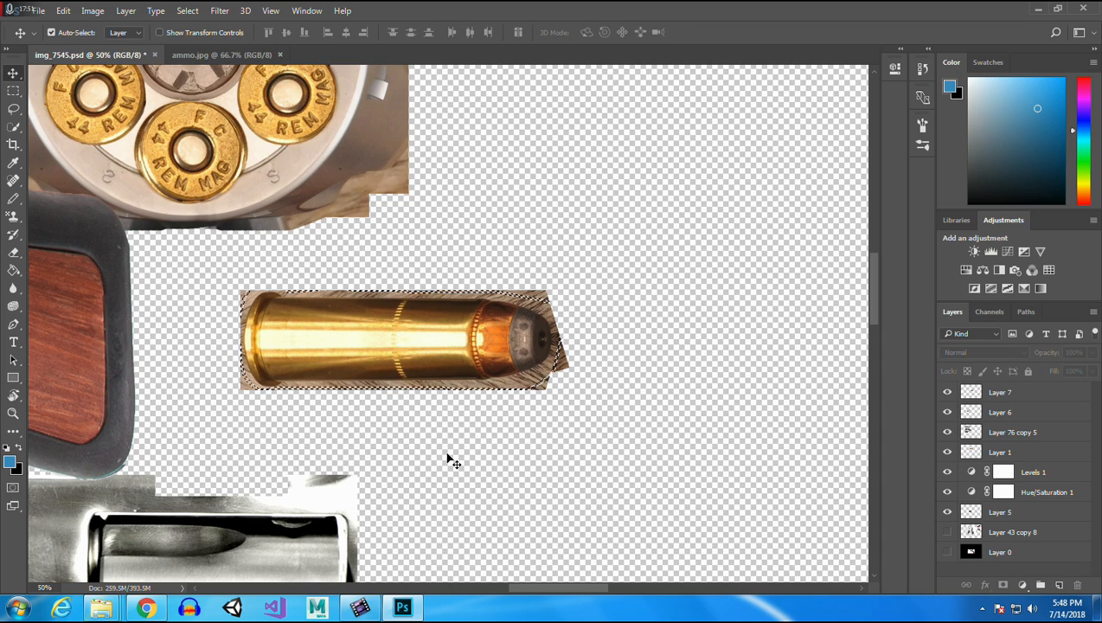
{"action": "key", "text": "m"}
{"action": "left_click", "coordinate": [495, 278]}
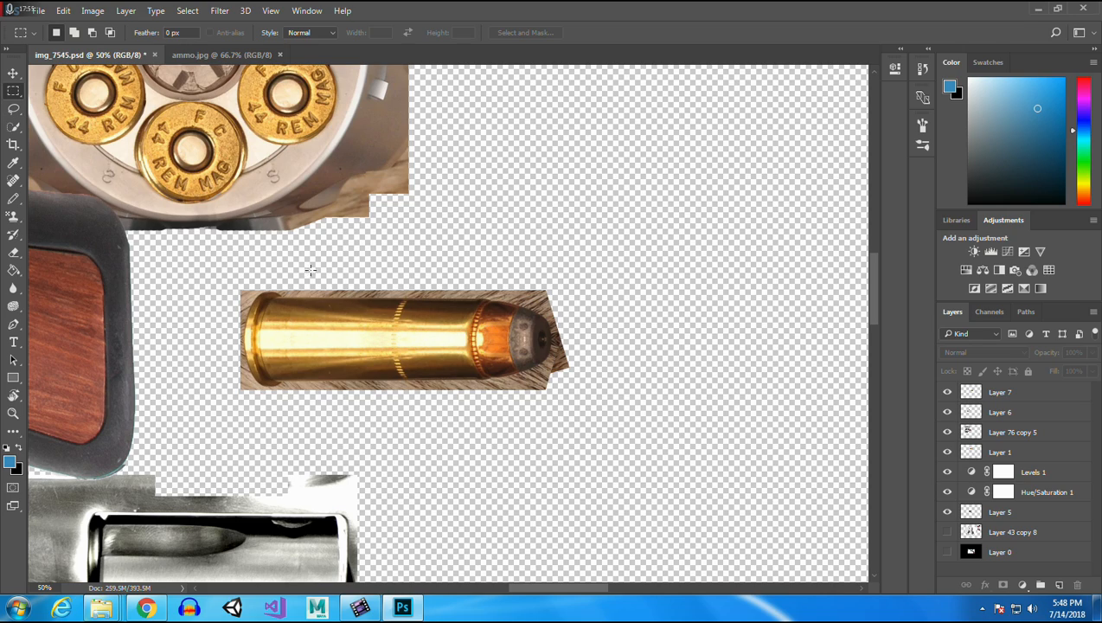
Try a rectangular selection around the stray marks on the empty canvas with Layer 5 through Layer 7 highlighted.
{"action": "left_click", "coordinate": [15, 71]}
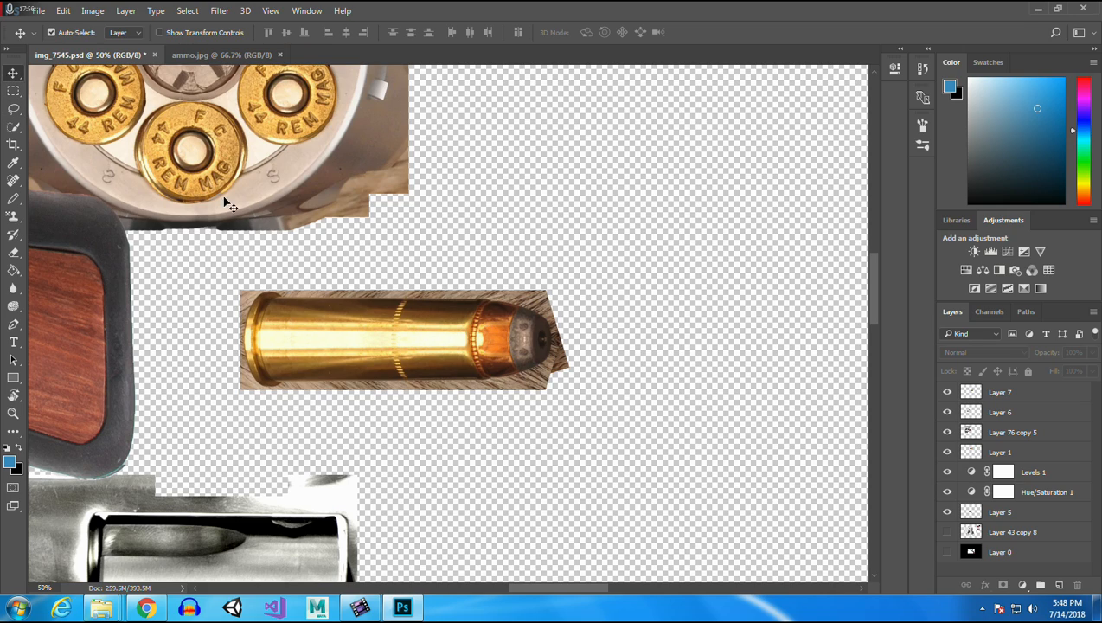
{"action": "left_click", "coordinate": [13, 413]}
{"action": "left_click", "coordinate": [384, 227], "text": "alt"}
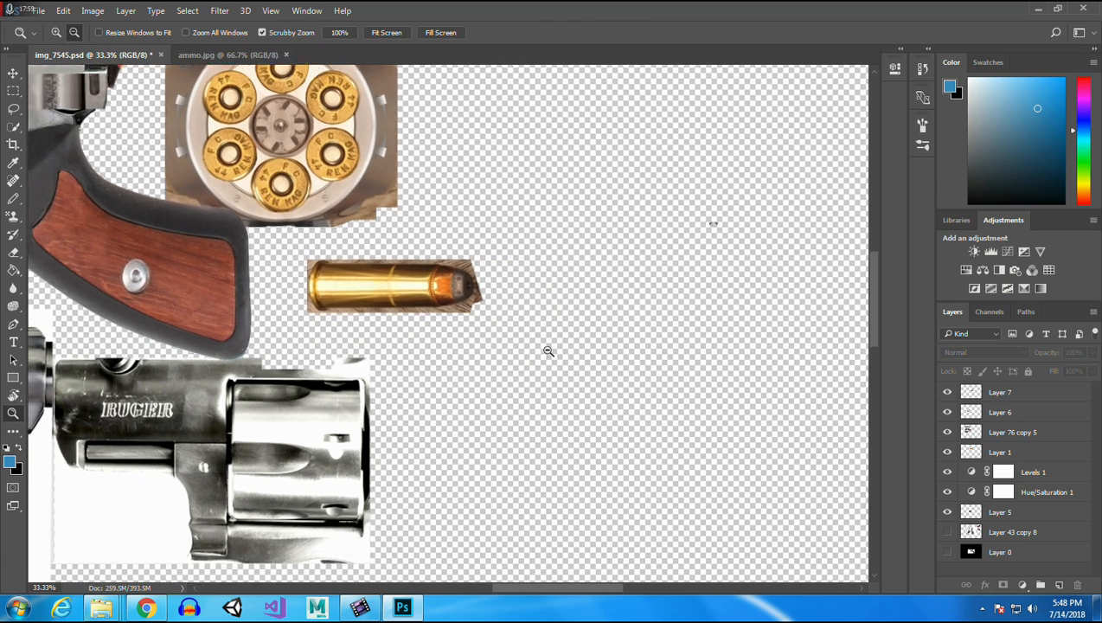
{"action": "key", "text": "ctrl+minus"}
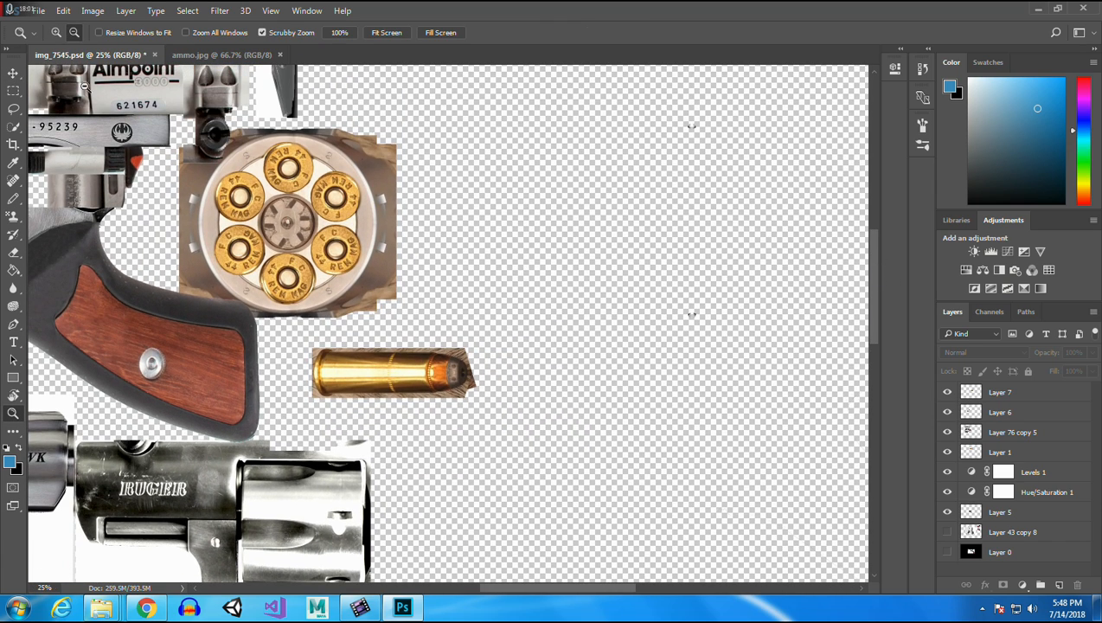
{"action": "left_click", "coordinate": [1004, 512]}
{"action": "left_click", "coordinate": [993, 393], "text": "shift"}
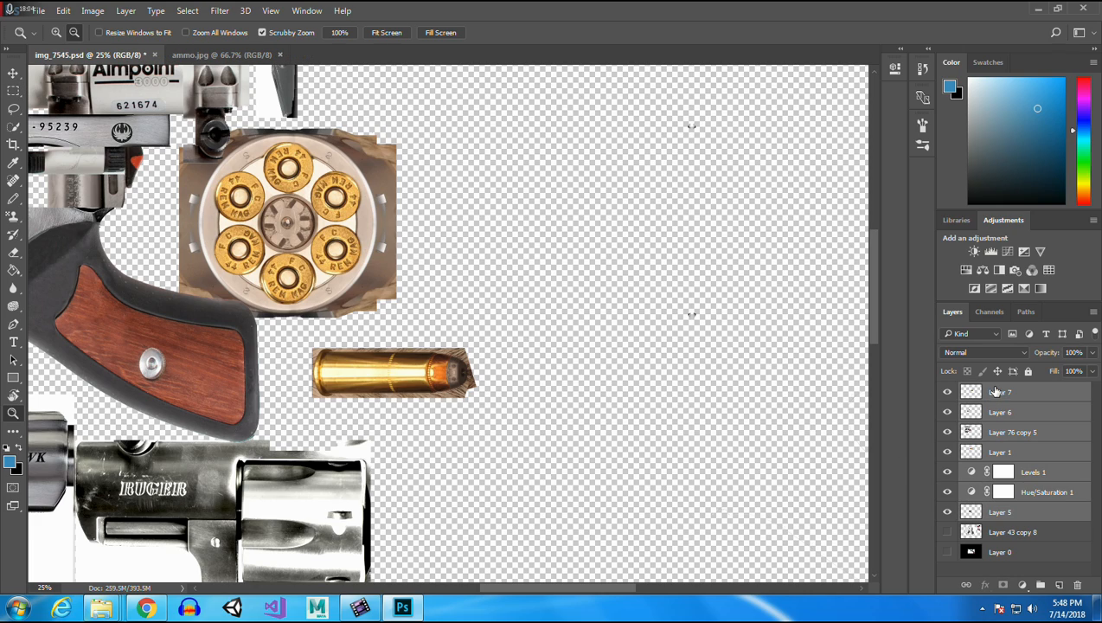
{"action": "left_click", "coordinate": [13, 91]}
{"action": "left_click_drag", "start_coordinate": [651, 97], "coordinate": [814, 411]}
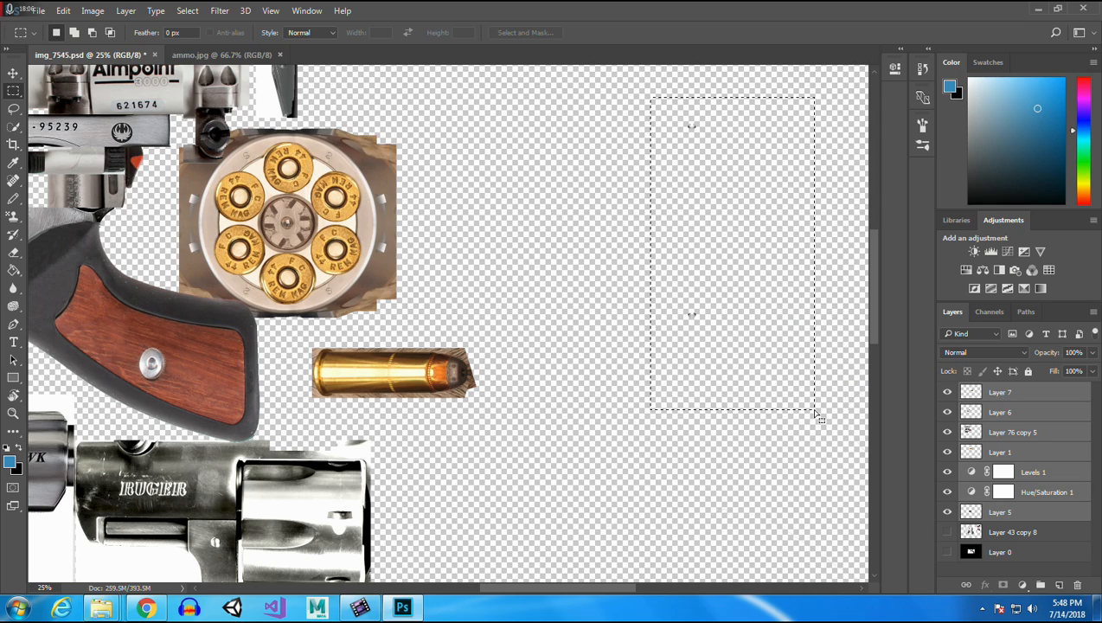
{"action": "left_click", "coordinate": [611, 478]}
Merge Layer 1 through Layer 7 into a single layer, excluding the adjustment layers.
{"action": "left_click", "coordinate": [1021, 394]}
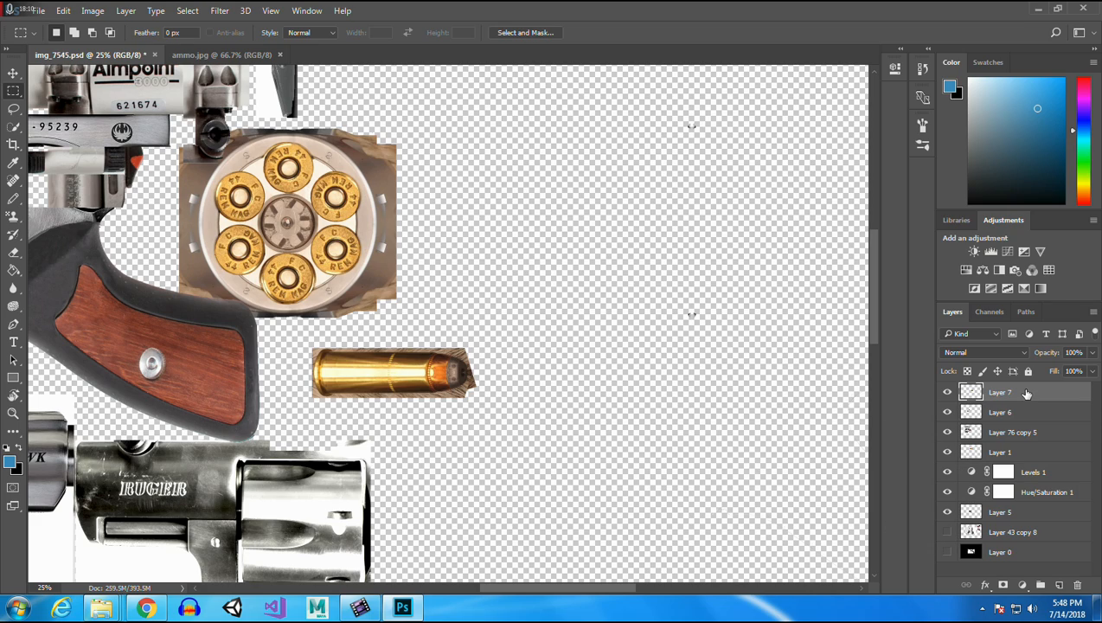
{"action": "left_click", "coordinate": [1020, 450]}
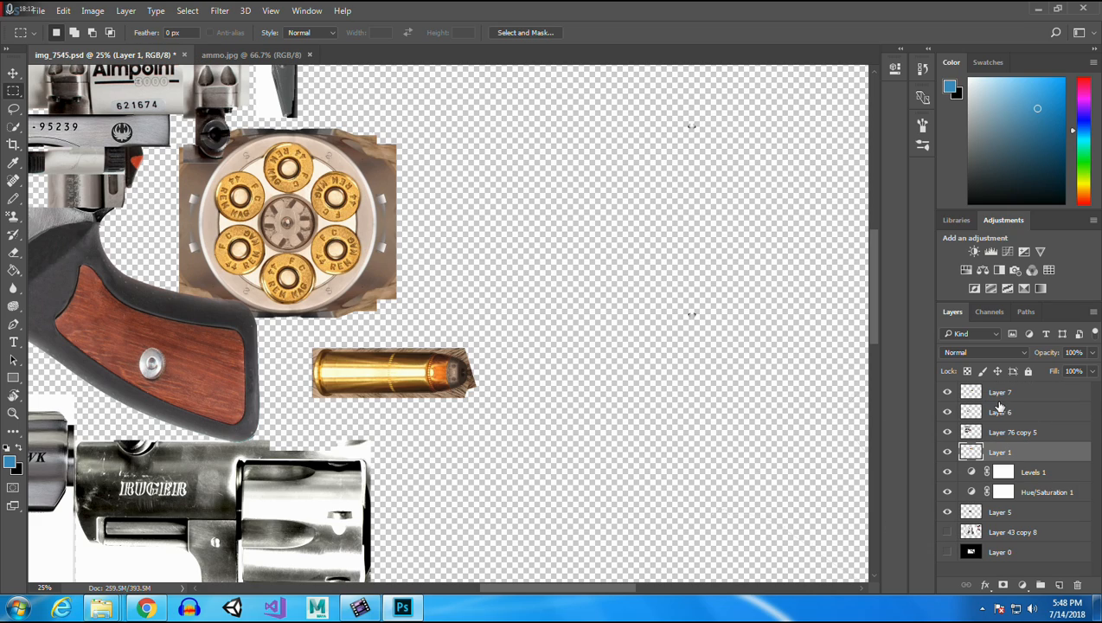
{"action": "left_click", "coordinate": [997, 393], "text": "shift"}
{"action": "right_click", "coordinate": [998, 396]}
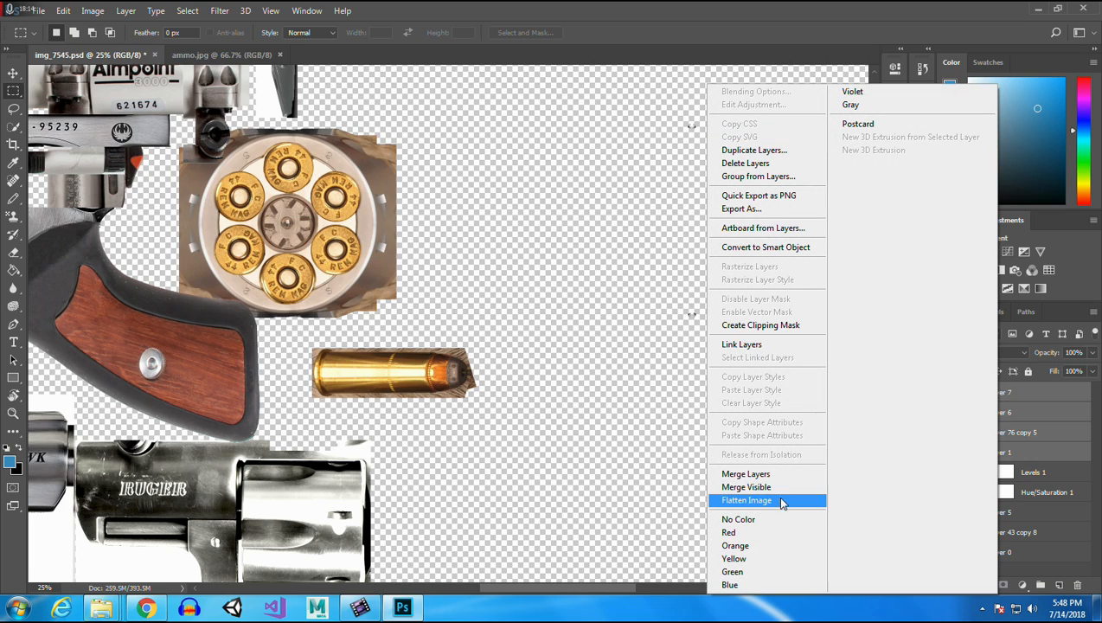
{"action": "left_click", "coordinate": [746, 474]}
Delete the stray marks on the empty canvas beside the cylinder and cartridge from the merged layer.
{"action": "left_click_drag", "start_coordinate": [649, 106], "coordinate": [754, 363]}
{"action": "left_click", "coordinate": [727, 417]}
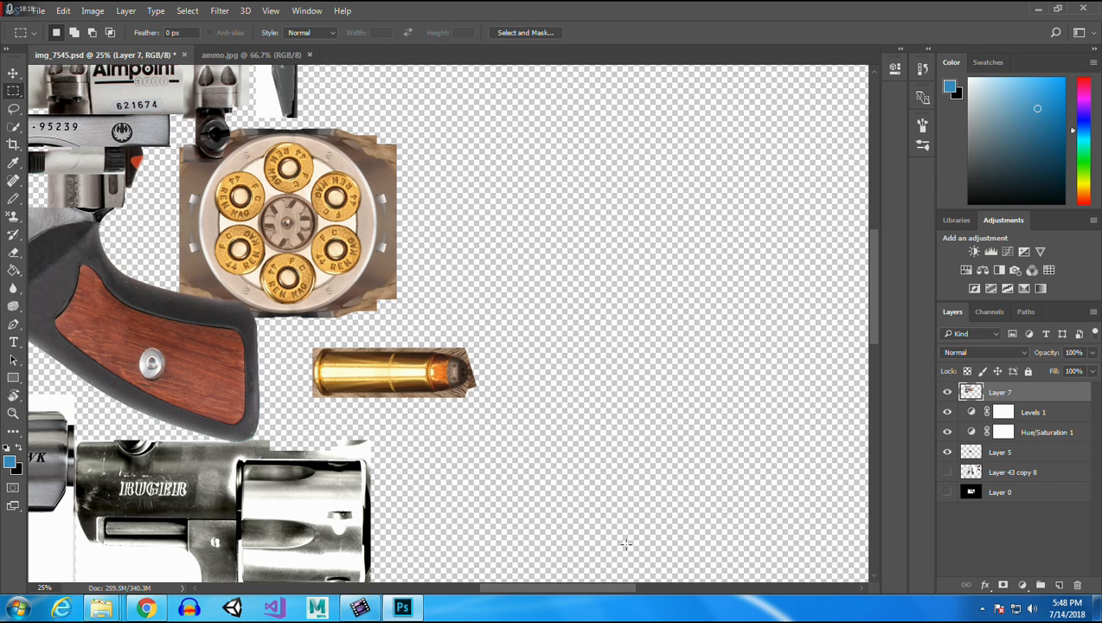
{"action": "left_click_drag", "start_coordinate": [604, 588], "coordinate": [578, 595]}
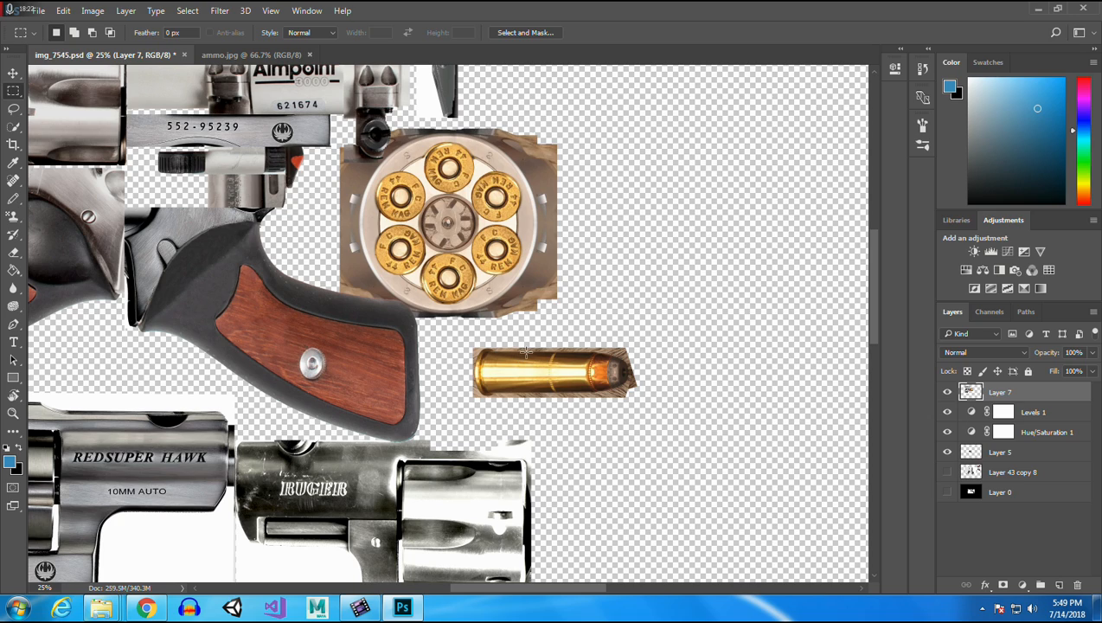
{"action": "left_click_drag", "start_coordinate": [877, 274], "coordinate": [878, 242]}
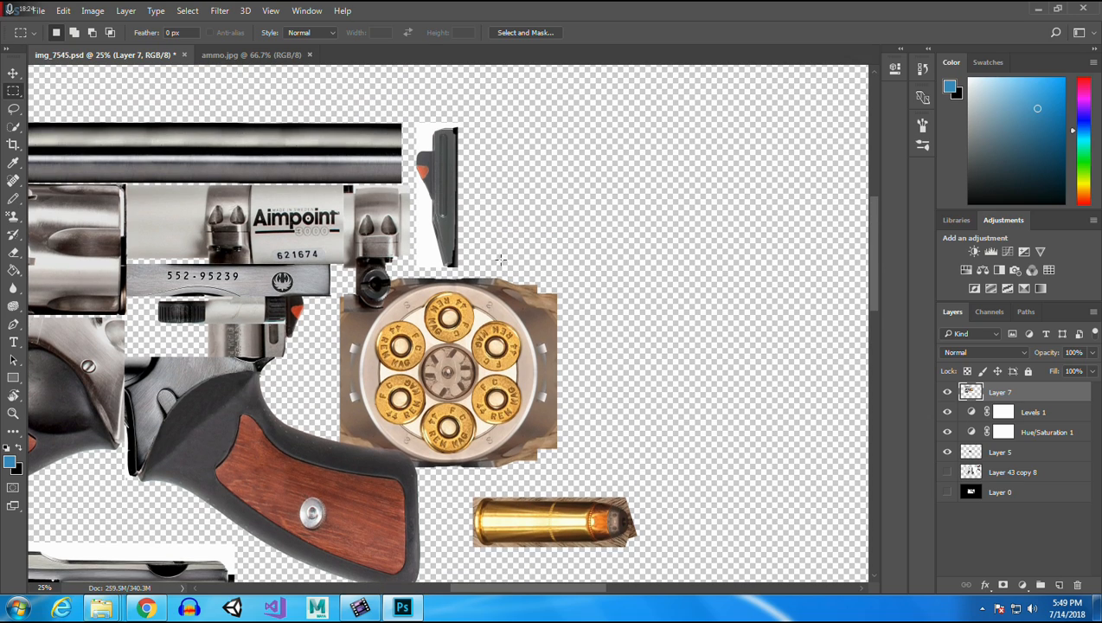
{"action": "left_click", "coordinate": [13, 74]}
{"action": "left_click_drag", "start_coordinate": [561, 523], "coordinate": [578, 331]}
{"action": "scroll", "coordinate": [573, 420], "scroll_direction": "up", "scroll_amount": 3}
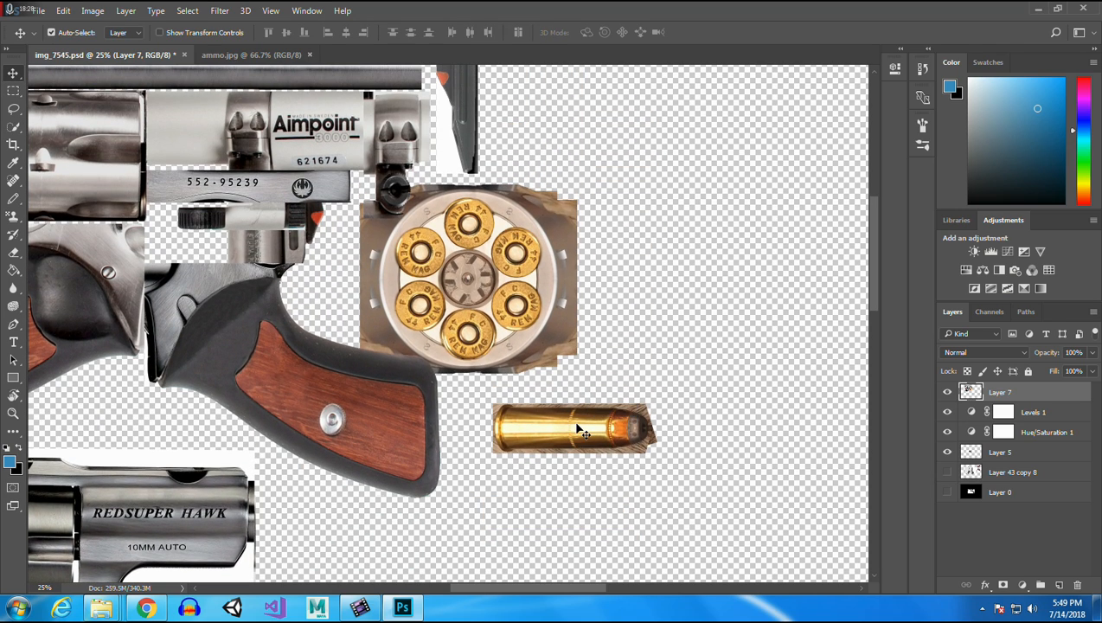
{"action": "scroll", "coordinate": [578, 428], "scroll_direction": "up", "scroll_amount": 2}
Copy the cartridge to its own layer and move the copy above the cylinder, beside the front sight.
{"action": "left_click", "coordinate": [13, 90]}
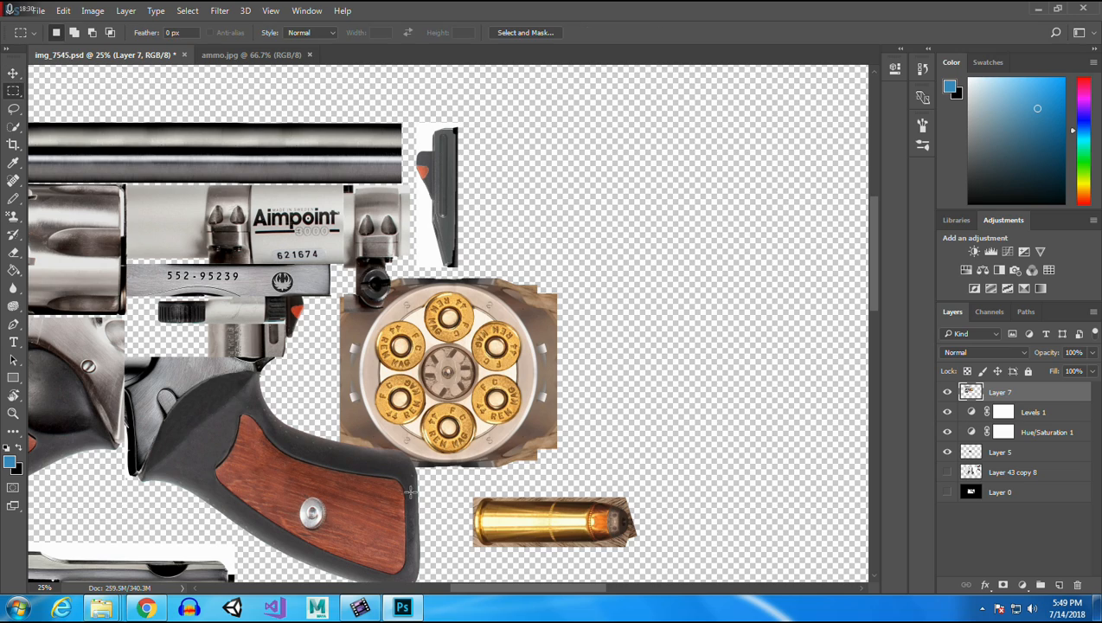
{"action": "left_click_drag", "start_coordinate": [465, 487], "coordinate": [665, 561]}
{"action": "key", "text": "ctrl+j"}
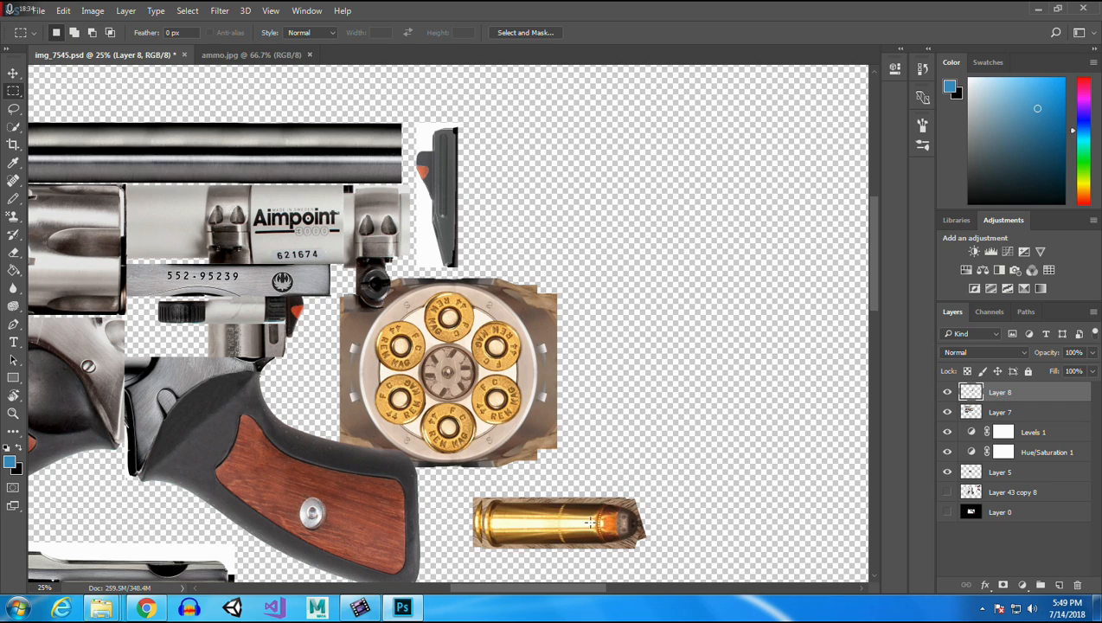
{"action": "left_click", "coordinate": [13, 73]}
{"action": "left_click_drag", "start_coordinate": [544, 517], "coordinate": [561, 201]}
Rotate the cartridge copy 90° clockwise, flip it vertically, and place it upright directly beside the front sight.
{"action": "left_click", "coordinate": [65, 11]}
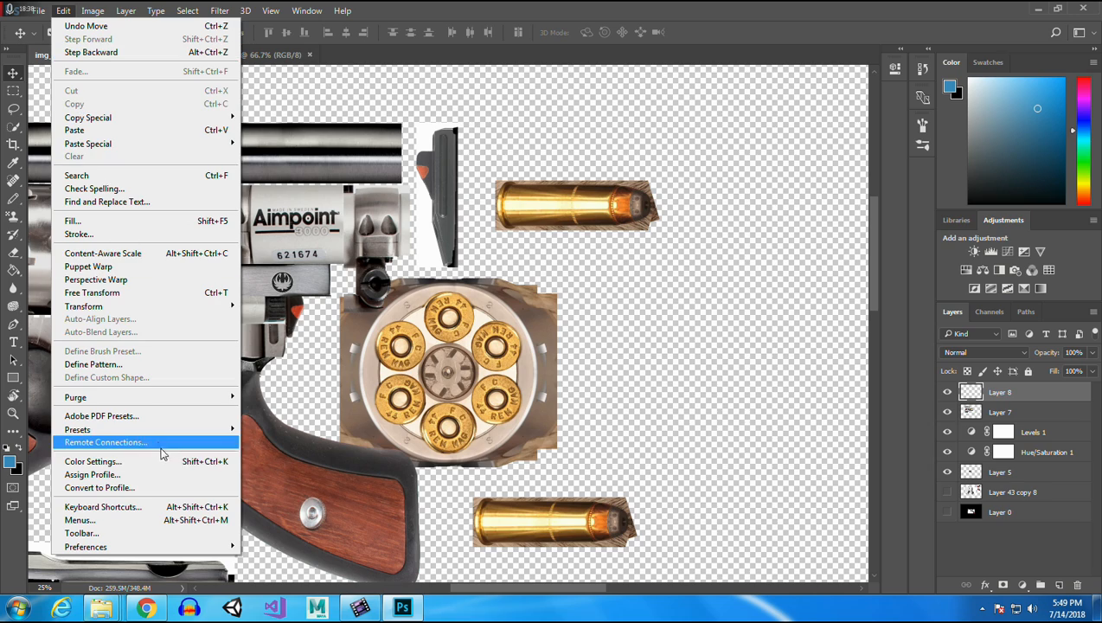
{"action": "mouse_move", "coordinate": [116, 306]}
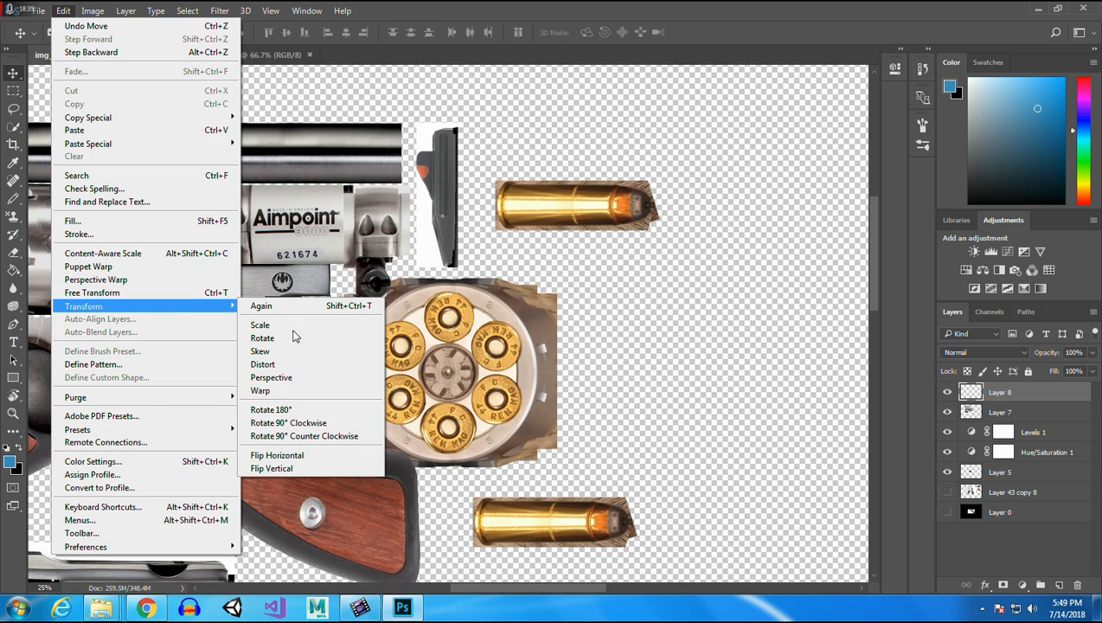
{"action": "left_click", "coordinate": [294, 424]}
{"action": "left_click", "coordinate": [63, 10]}
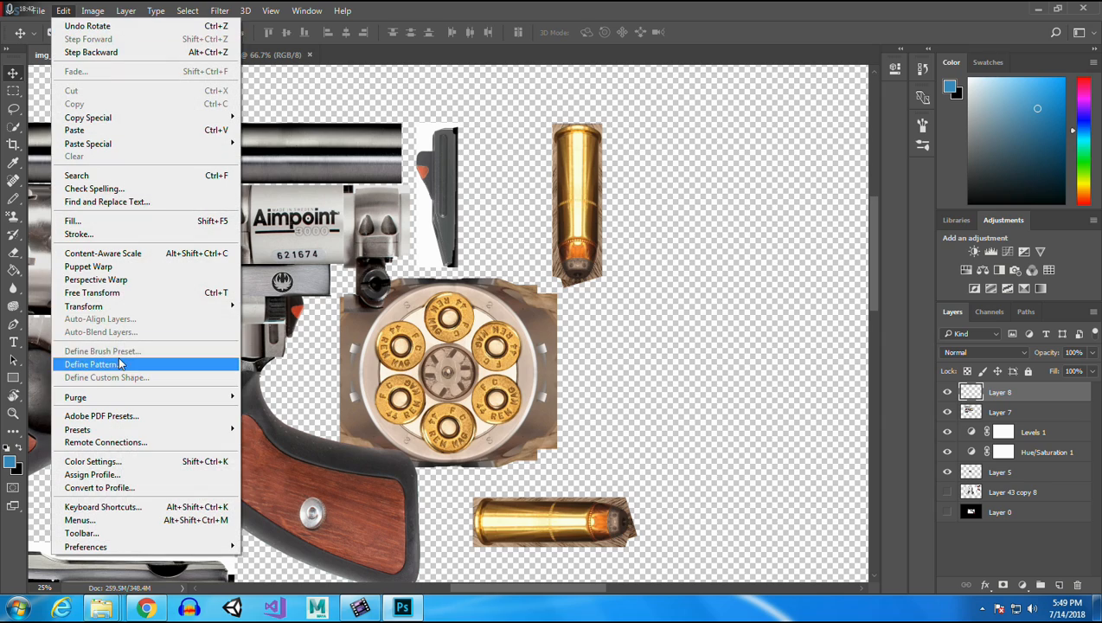
{"action": "mouse_move", "coordinate": [184, 306]}
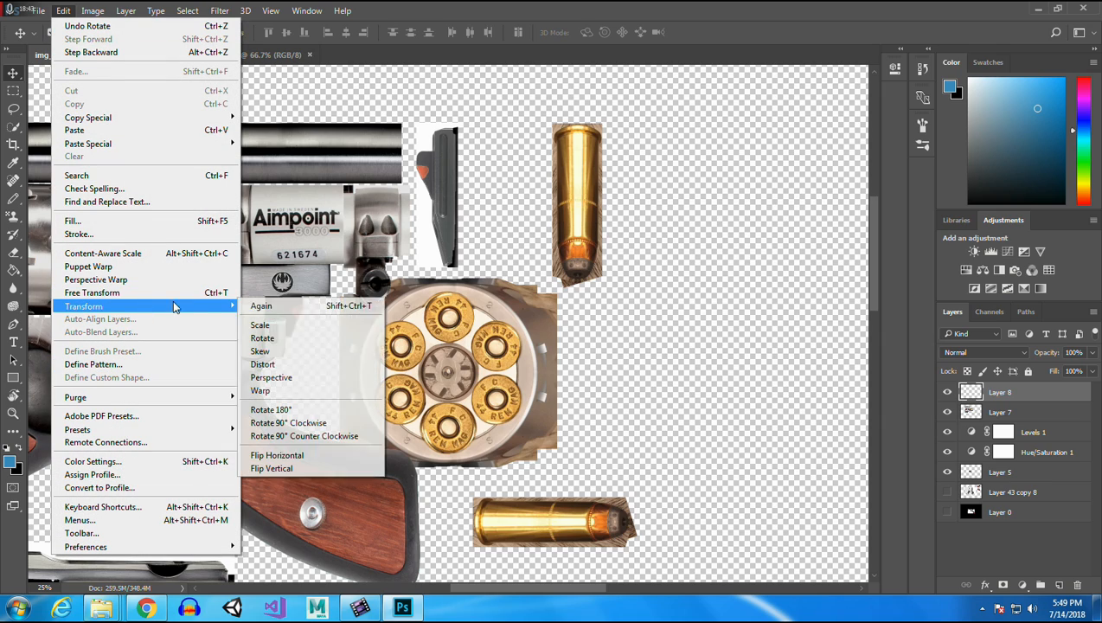
{"action": "left_click", "coordinate": [313, 472]}
{"action": "left_click_drag", "start_coordinate": [586, 214], "coordinate": [498, 205]}
Delete the original horizontal cartridge below the cylinder from Layer 7 and clear the selection.
{"action": "key", "text": "m"}
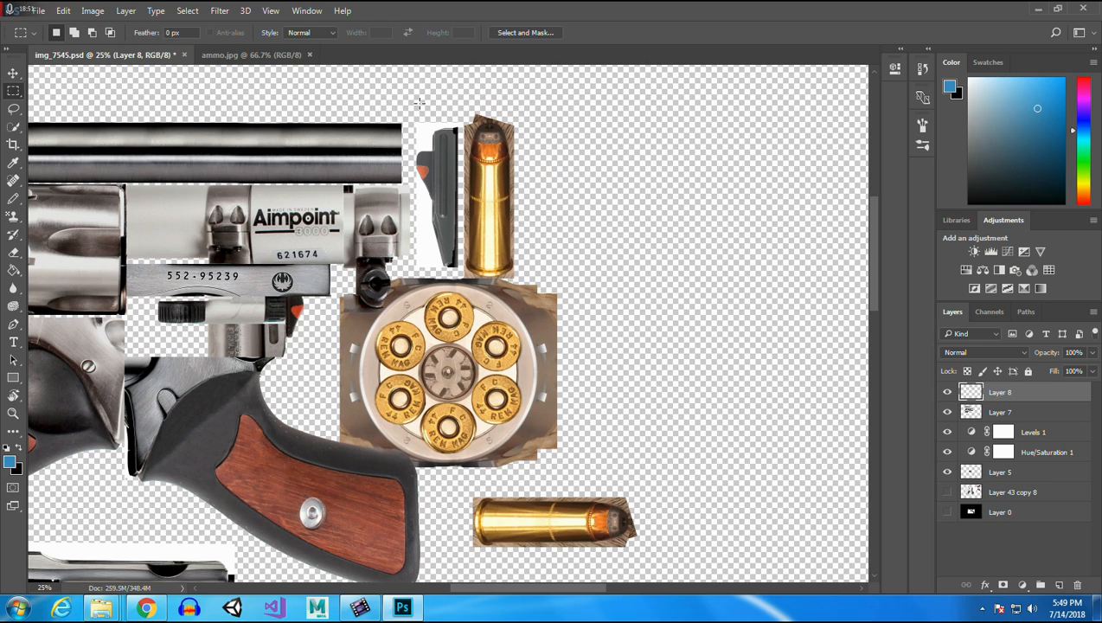
{"action": "left_click_drag", "start_coordinate": [363, 89], "coordinate": [653, 124]}
{"action": "left_click", "coordinate": [652, 276]}
{"action": "left_click_drag", "start_coordinate": [874, 250], "coordinate": [880, 288]}
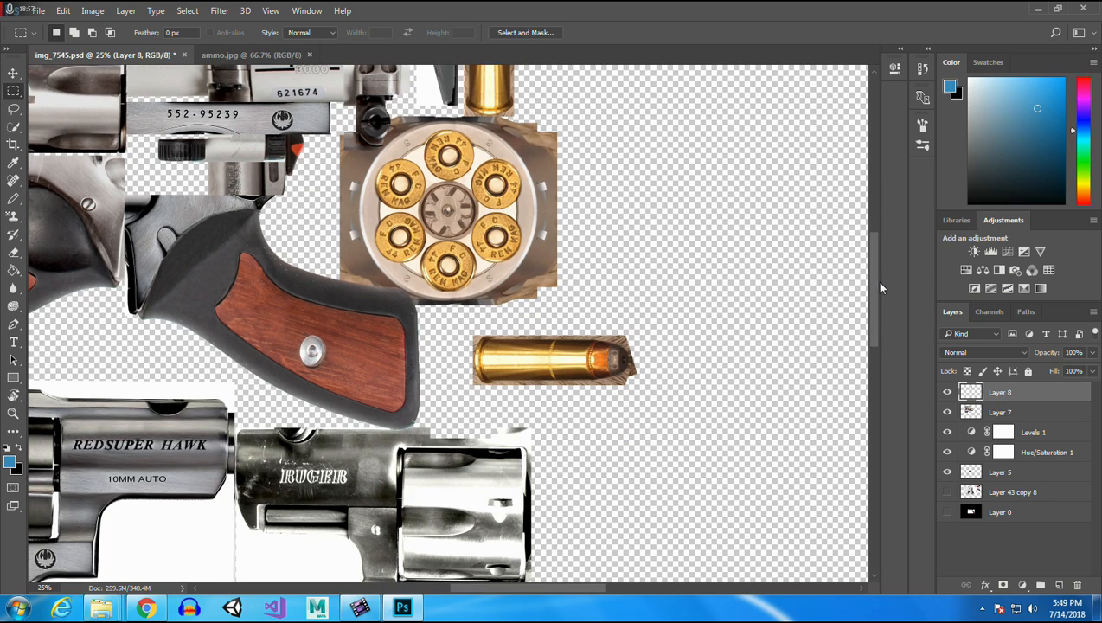
{"action": "left_click_drag", "start_coordinate": [461, 323], "coordinate": [687, 398]}
{"action": "left_click", "coordinate": [1004, 412]}
{"action": "key", "text": "Delete"}
{"action": "left_click", "coordinate": [663, 279]}
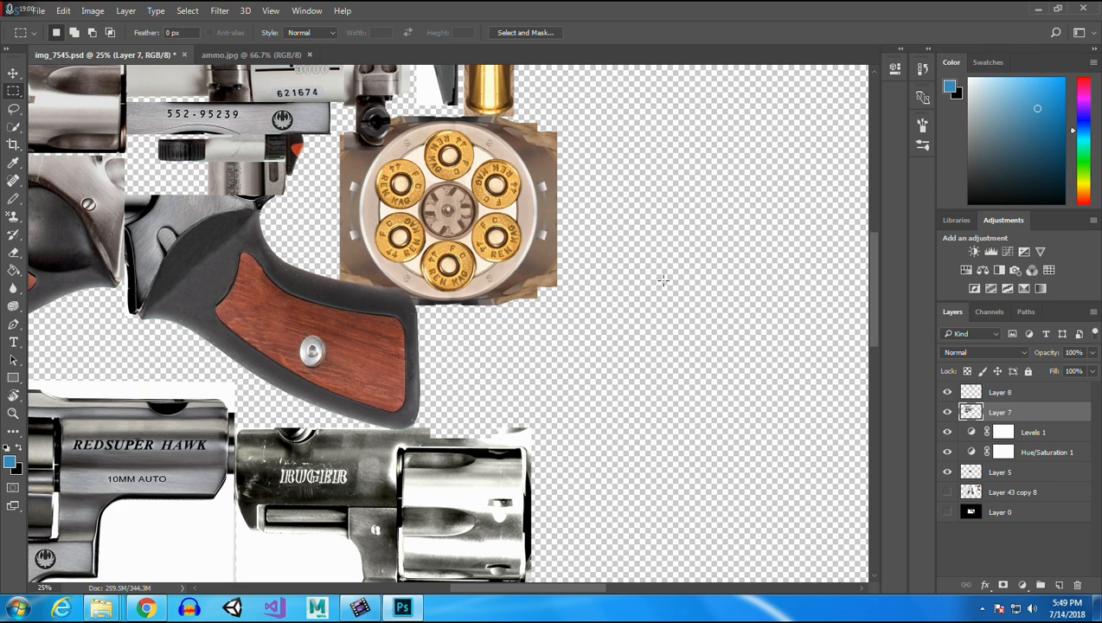
Copy the first grip's round screw to a new layer and place it over the screw on the second grip.
{"action": "left_click_drag", "start_coordinate": [579, 588], "coordinate": [524, 576]}
{"action": "mouse_move", "coordinate": [876, 302]}
{"action": "left_mouse_down"}
{"action": "mouse_move", "coordinate": [868, 247]}
{"action": "mouse_move", "coordinate": [878, 299]}
{"action": "left_mouse_up"}
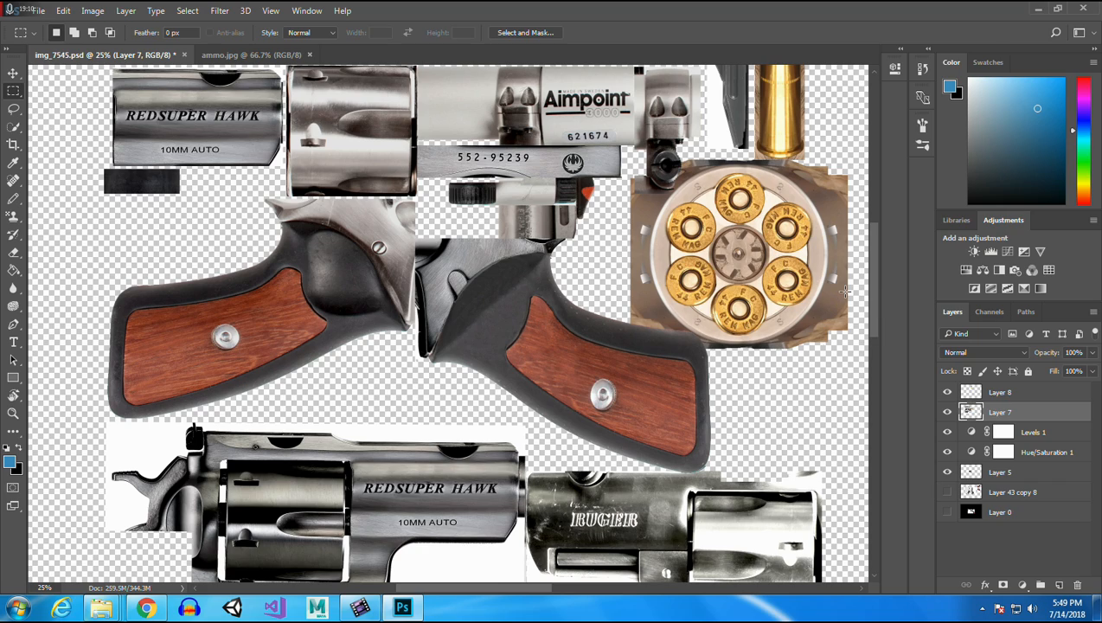
{"action": "left_click_drag", "start_coordinate": [207, 317], "coordinate": [245, 354]}
{"action": "key", "text": "ctrl+j"}
{"action": "left_click", "coordinate": [13, 73]}
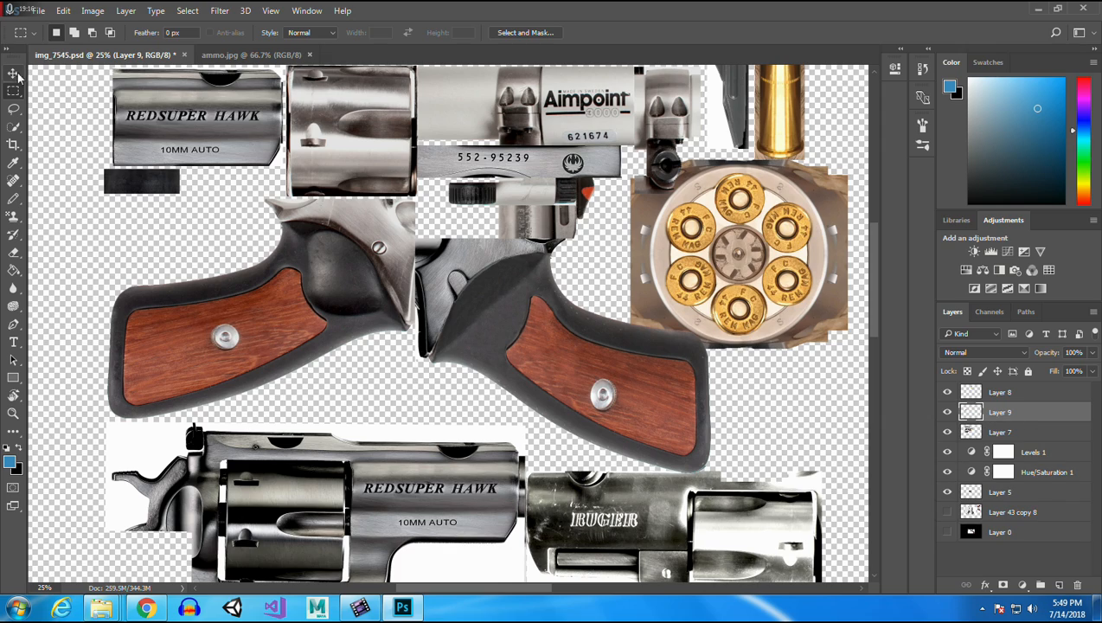
{"action": "left_click_drag", "start_coordinate": [232, 337], "coordinate": [569, 359]}
Rotate the copied screw patch 19.22° to match the wood grain of the second grip.
{"action": "left_click", "coordinate": [63, 10]}
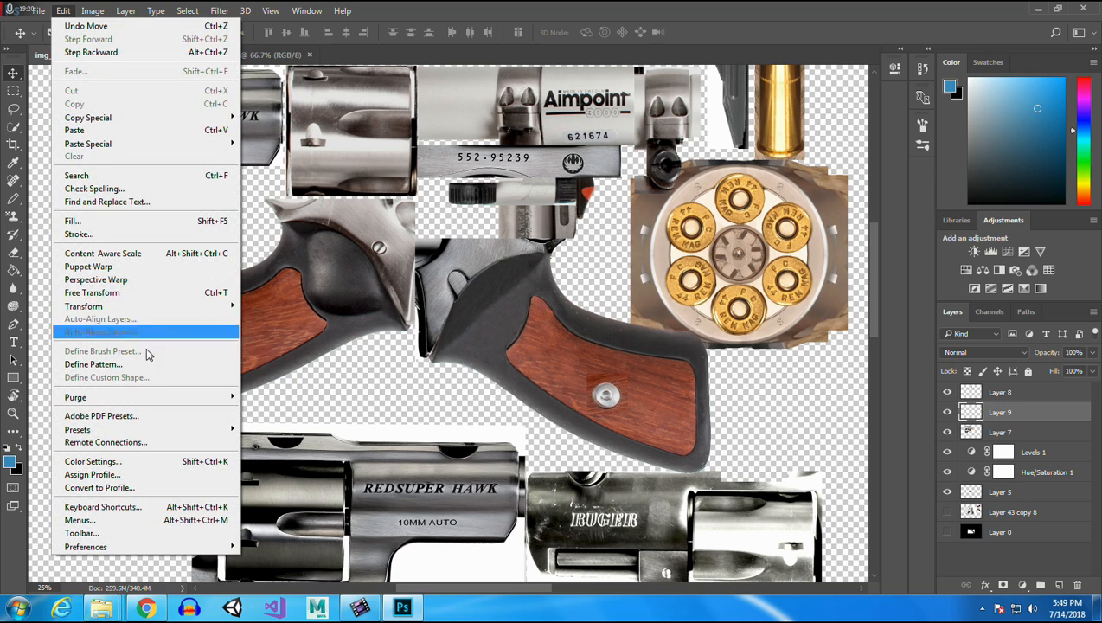
{"action": "mouse_move", "coordinate": [149, 306]}
{"action": "left_click", "coordinate": [262, 338]}
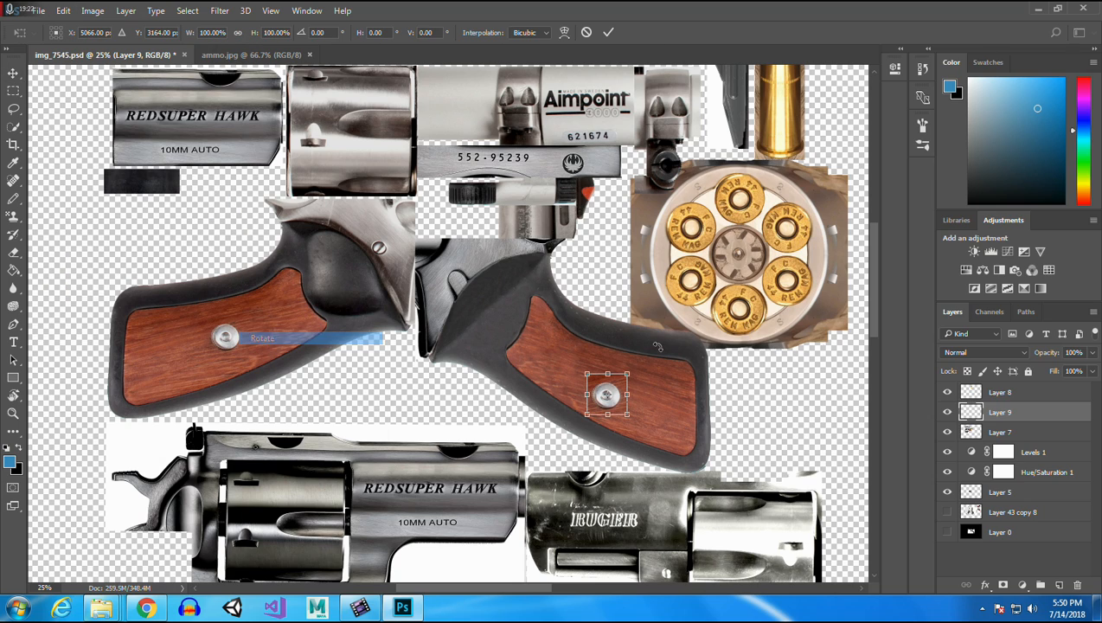
{"action": "left_click_drag", "start_coordinate": [629, 369], "coordinate": [632, 381]}
{"action": "key", "text": "Return"}
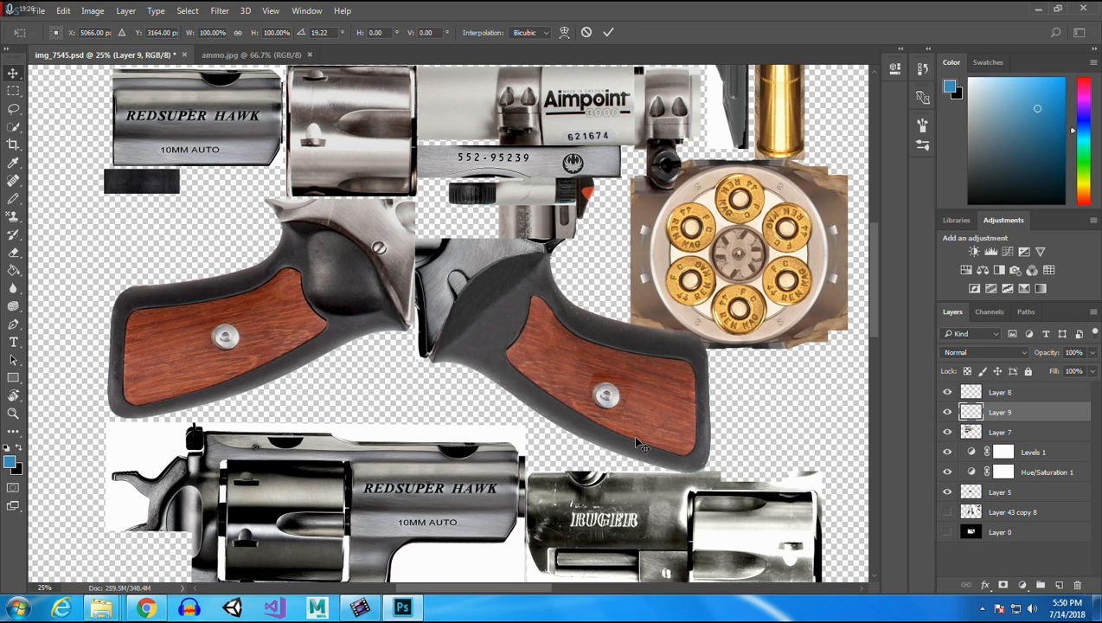
Set the Eraser size to 73 px and erase the edges of the screw patch on the second grip.
{"action": "left_click", "coordinate": [13, 252]}
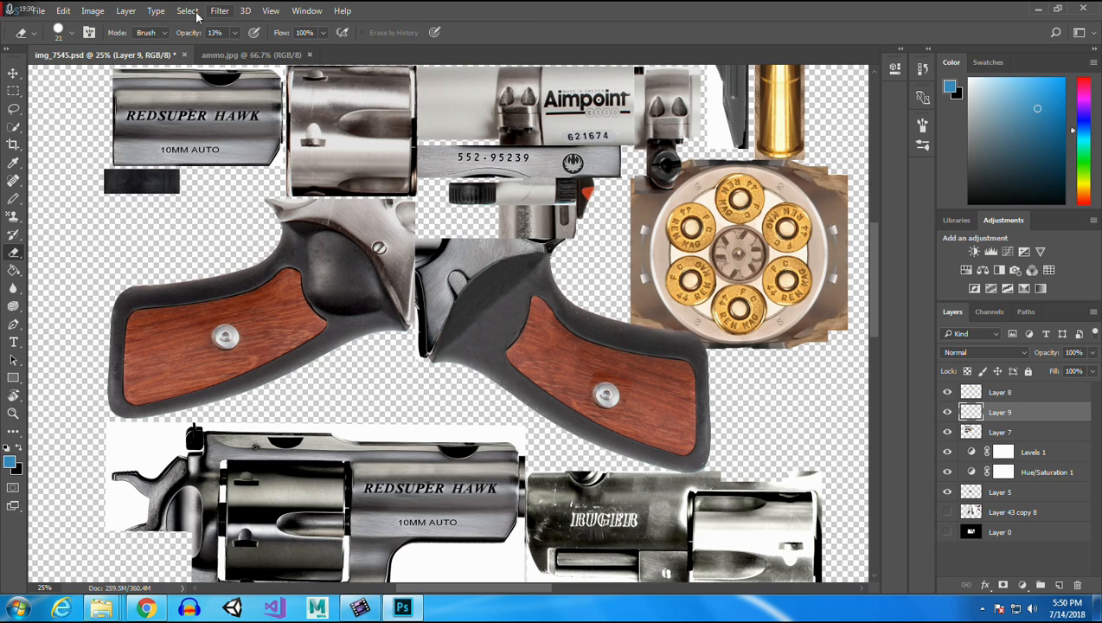
{"action": "left_click", "coordinate": [72, 35]}
{"action": "left_click_drag", "start_coordinate": [86, 78], "coordinate": [108, 77]}
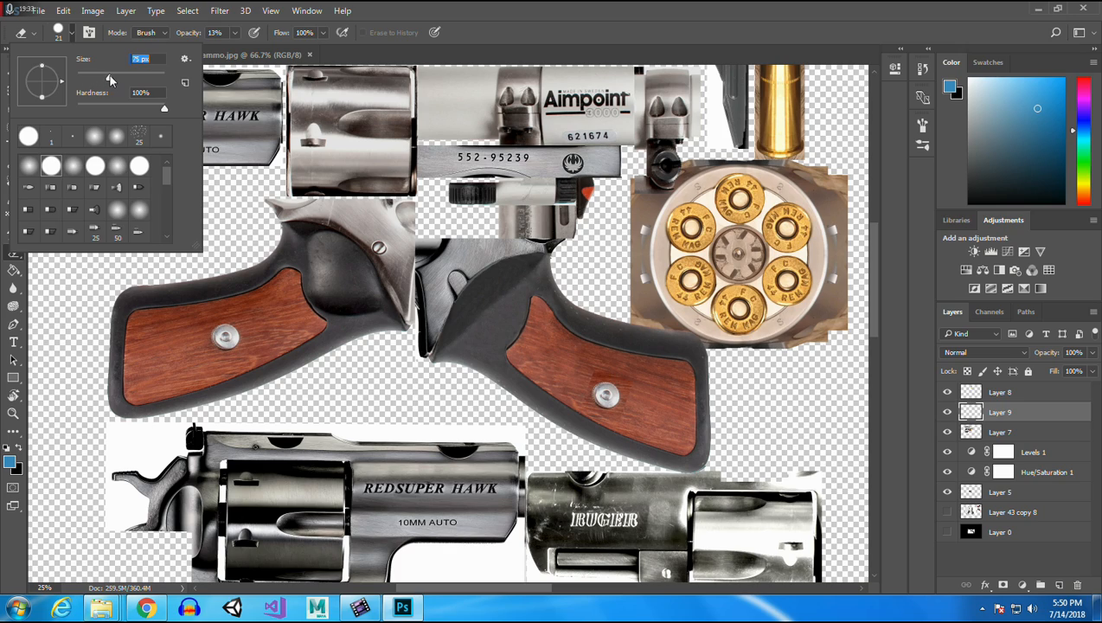
{"action": "left_click", "coordinate": [592, 368]}
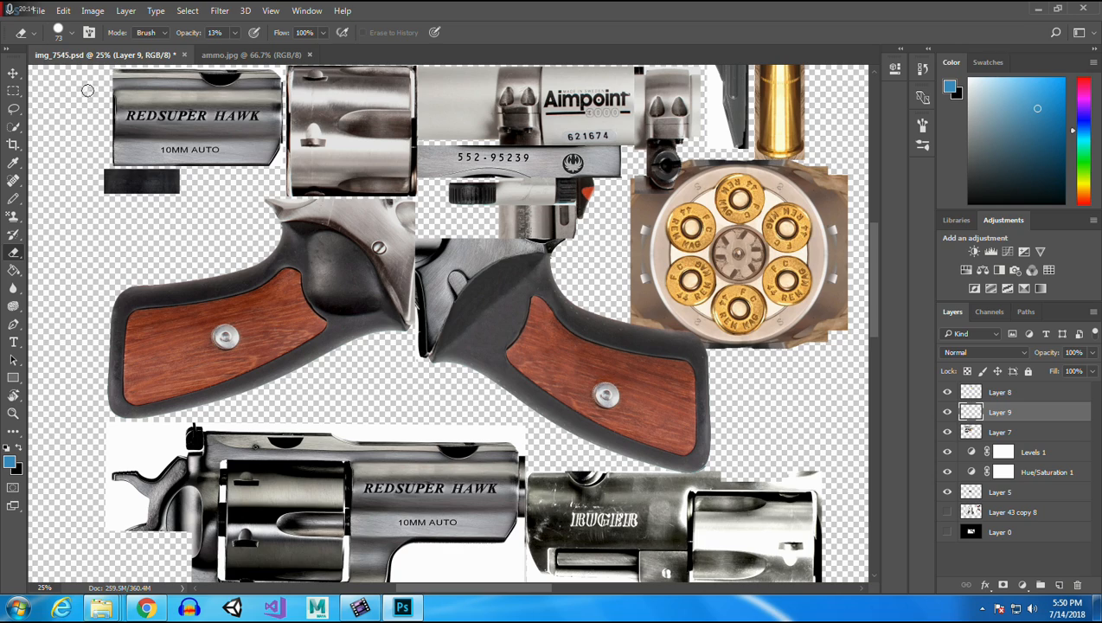
Save the img_7545.psd document.
{"action": "key", "text": "ctrl+s"}
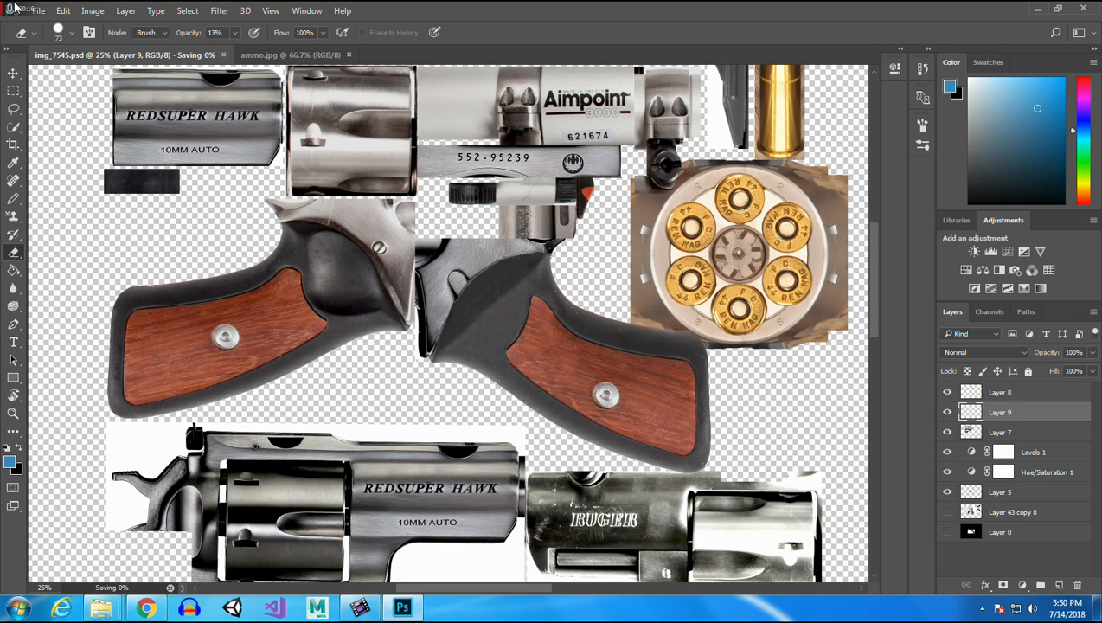
{"action": "left_click", "coordinate": [41, 11]}
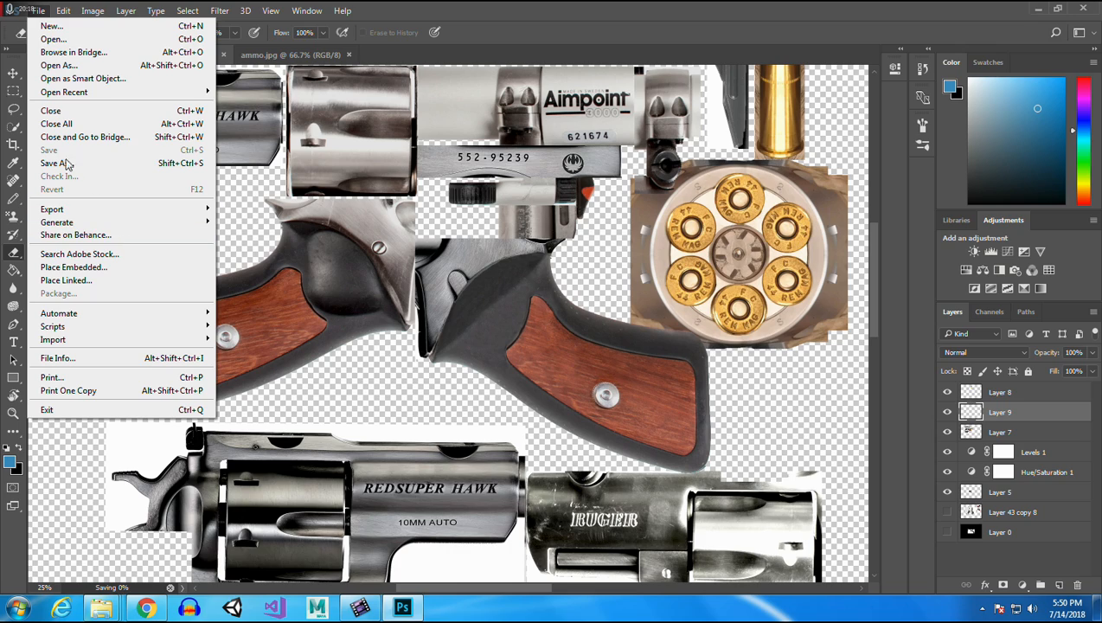
{"action": "left_click", "coordinate": [40, 13]}
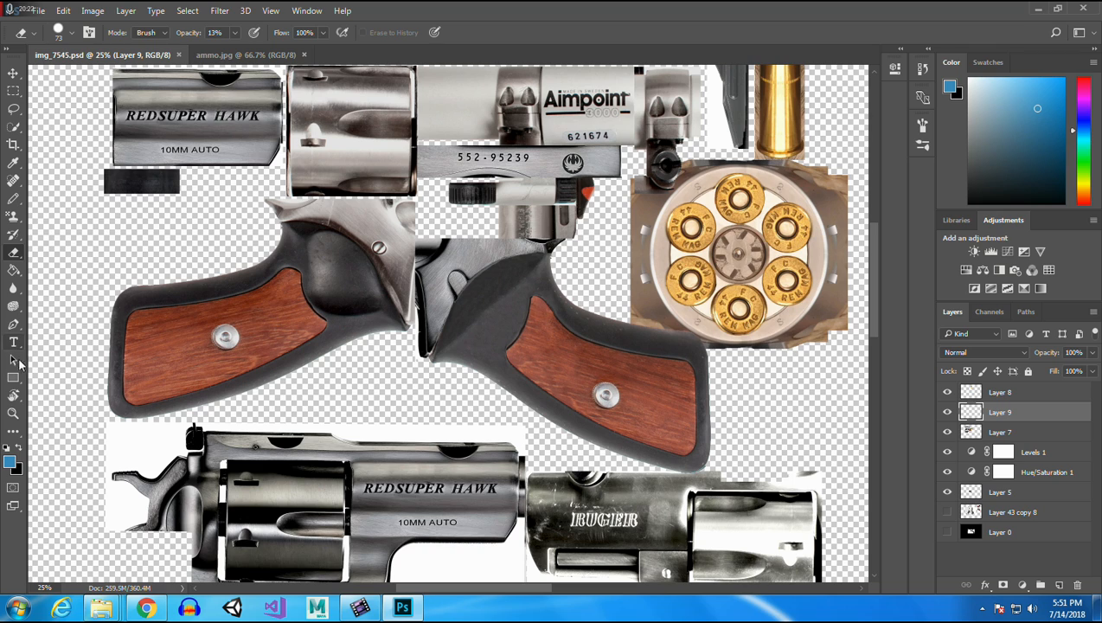
Merge all visible layers from Layer 5 up to Layer 8, including the Levels and Hue/Saturation adjustments, into one layer.
{"action": "left_click", "coordinate": [13, 414]}
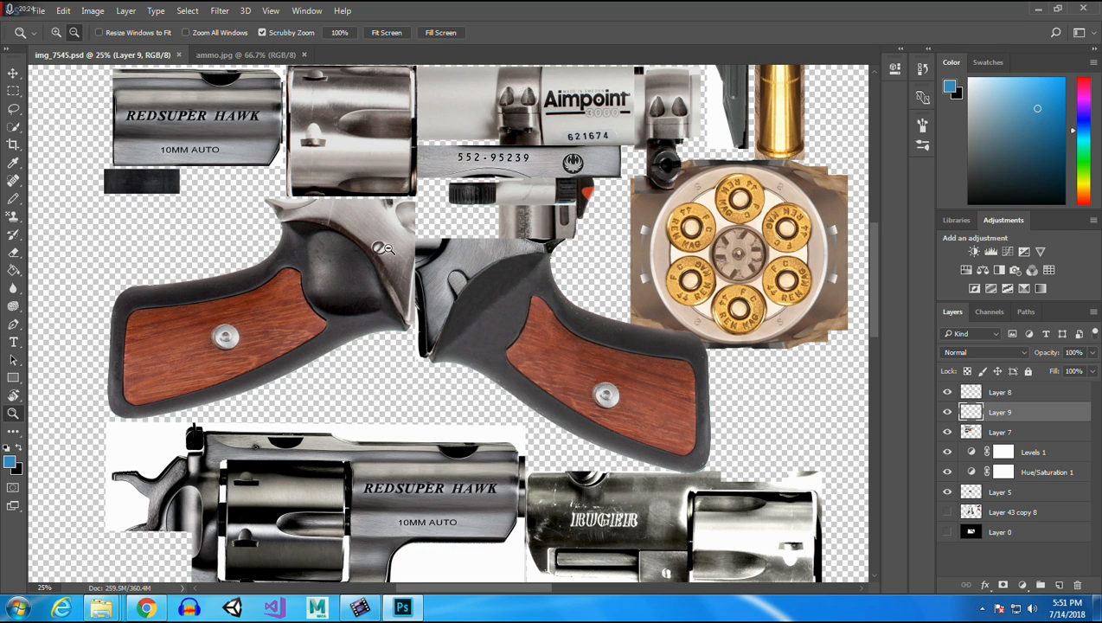
{"action": "left_click", "coordinate": [387, 249], "text": "alt"}
{"action": "left_click", "coordinate": [387, 249], "text": "alt"}
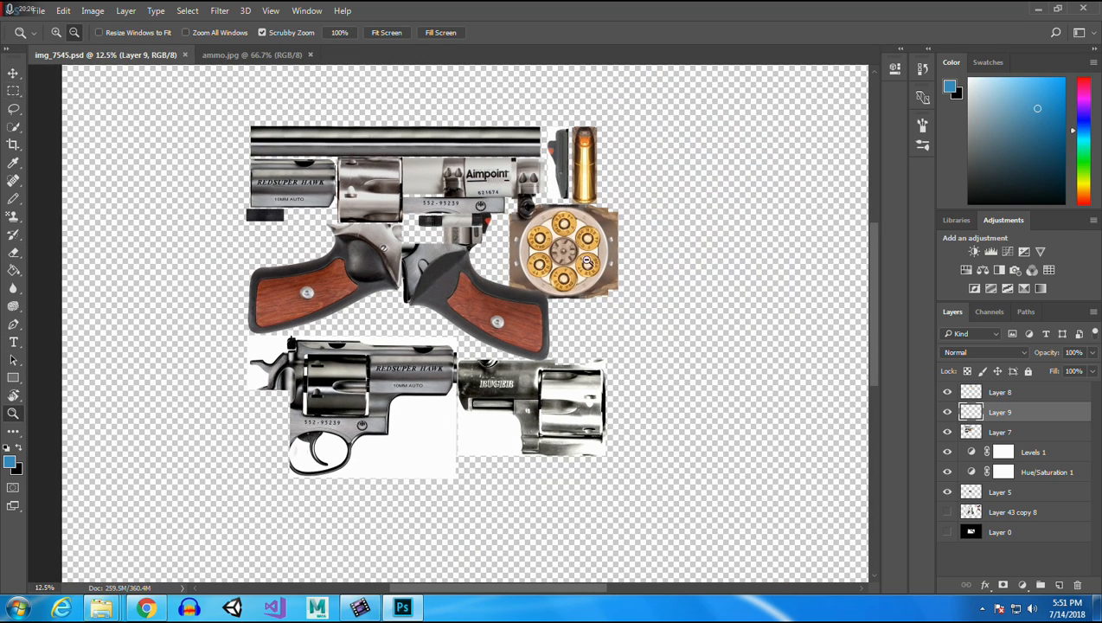
{"action": "left_click", "coordinate": [1008, 492]}
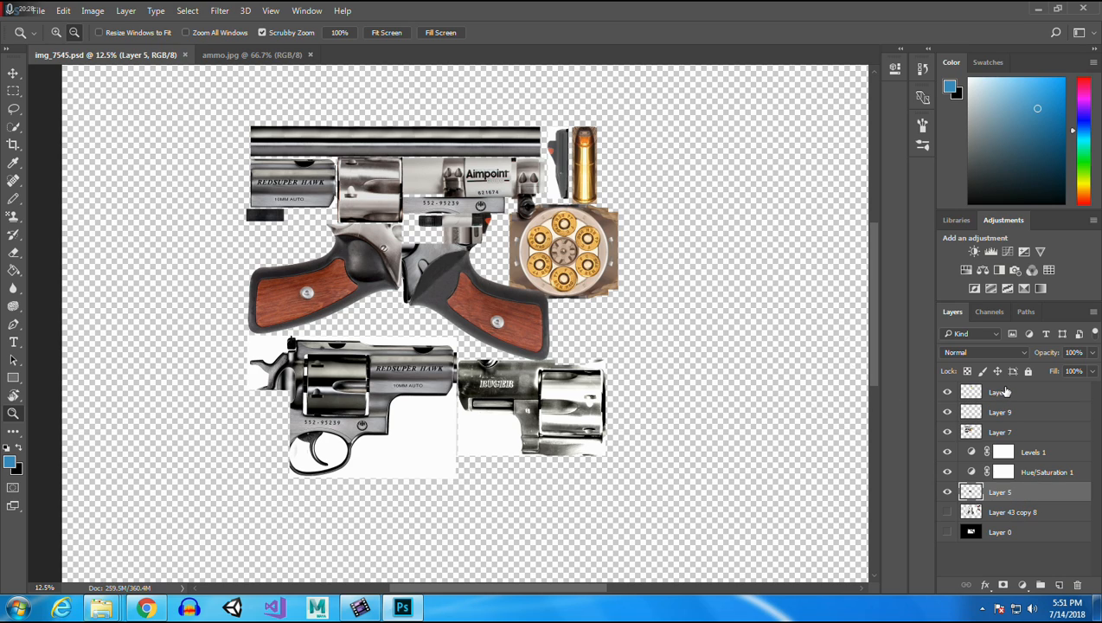
{"action": "left_click", "coordinate": [1004, 394], "text": "shift"}
{"action": "right_click", "coordinate": [1008, 393]}
{"action": "left_click", "coordinate": [752, 474]}
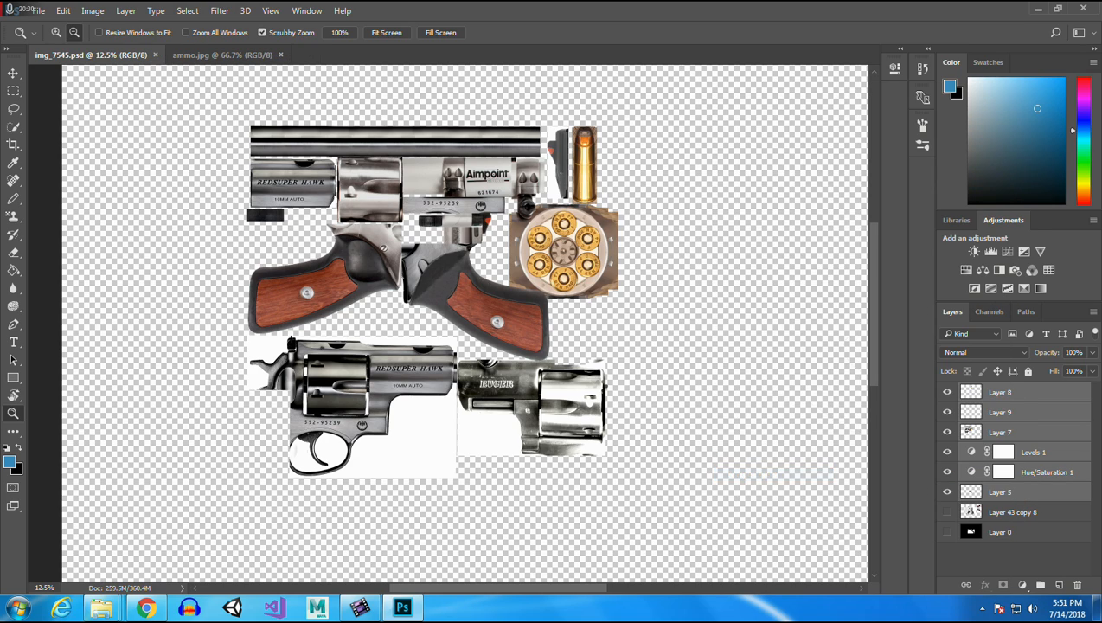
Copy the whole revolver texture sheet and paste it into a new 4321 x 4097 px, 240 ppi document.
{"action": "left_click", "coordinate": [13, 90]}
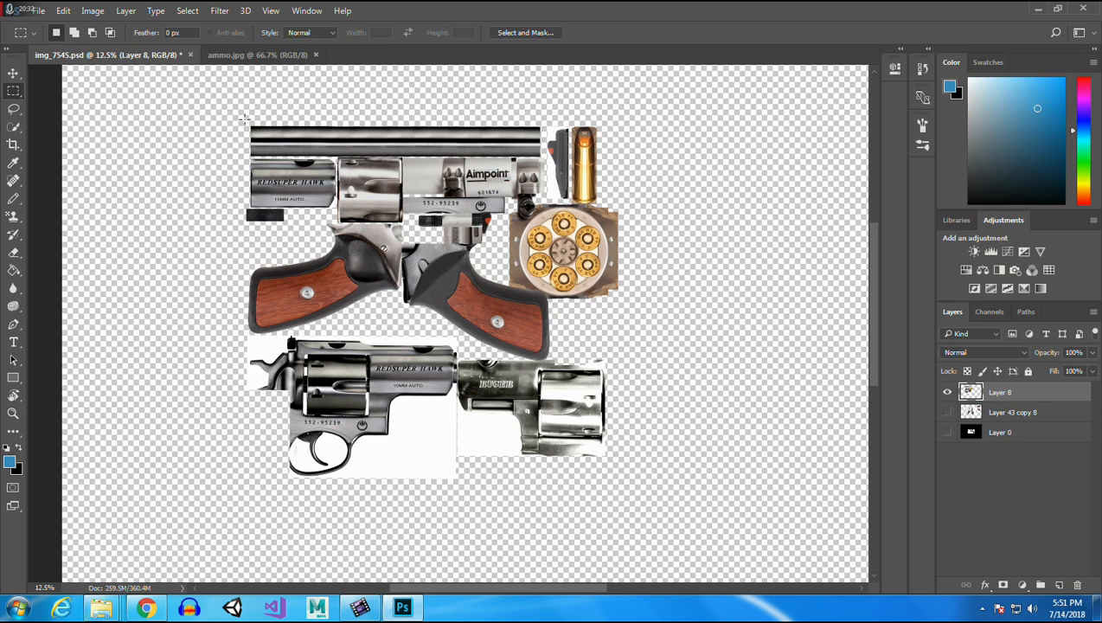
{"action": "left_click_drag", "start_coordinate": [239, 120], "coordinate": [625, 479]}
{"action": "right_click", "coordinate": [365, 61]}
{"action": "left_click", "coordinate": [405, 116]}
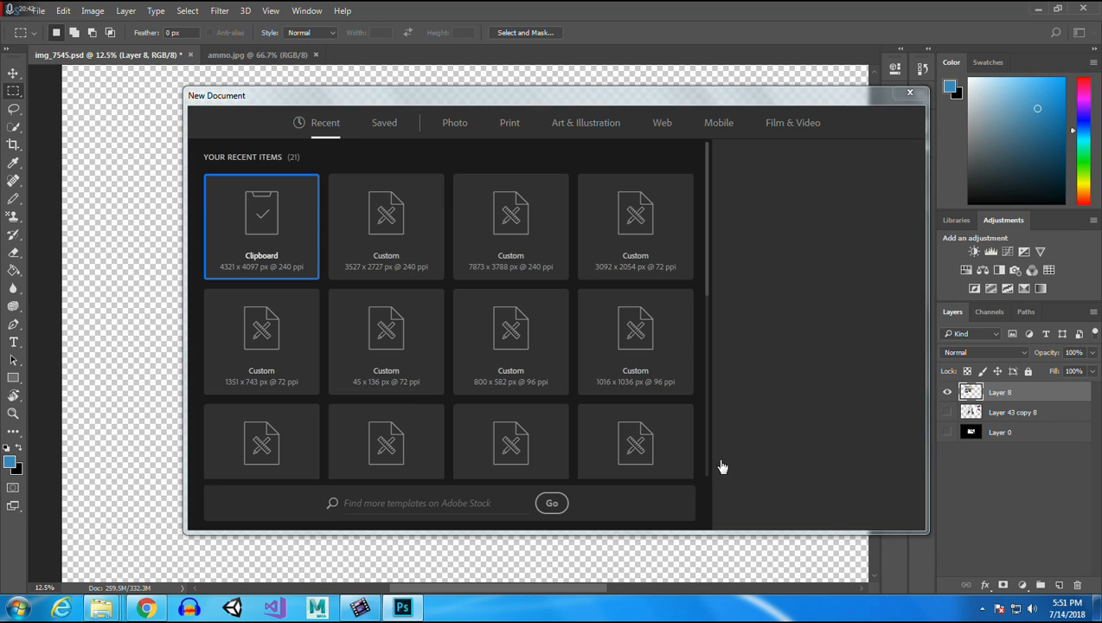
{"action": "key", "text": "Return"}
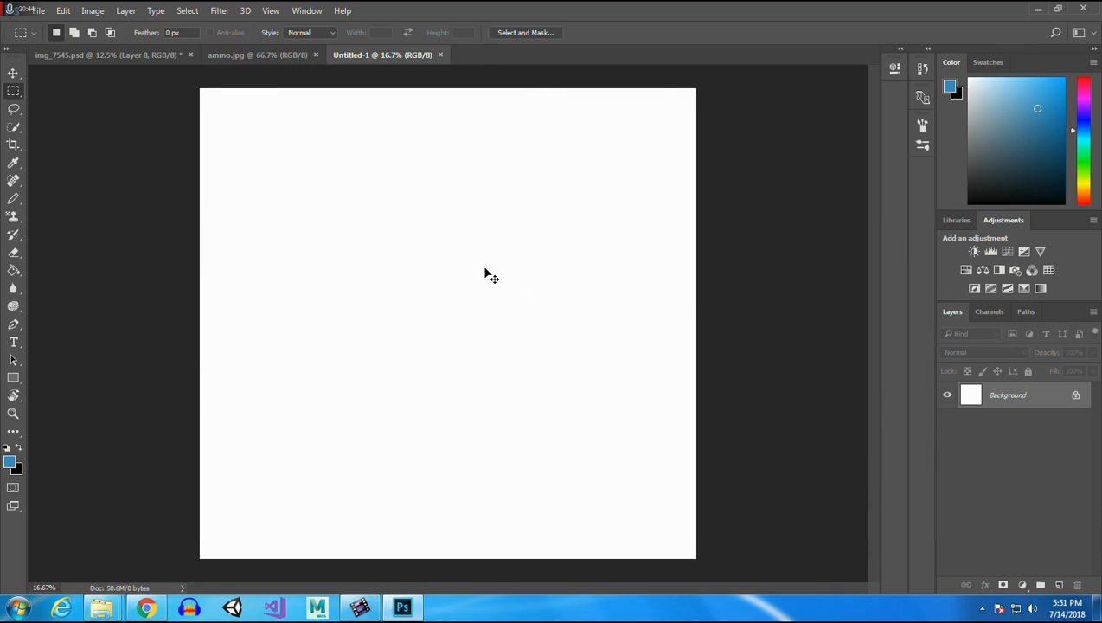
{"action": "key", "text": "ctrl+v"}
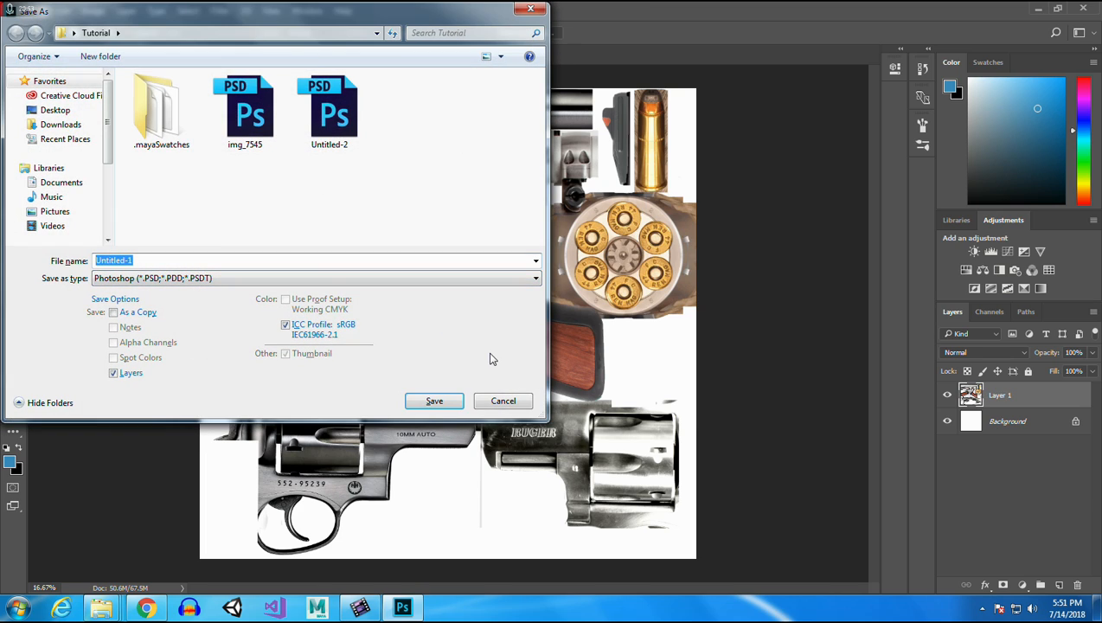
Save the new document in the Tutorial folder as RugarTextureMapPS in Photoshop format.
{"action": "type", "text": "Rugar"}
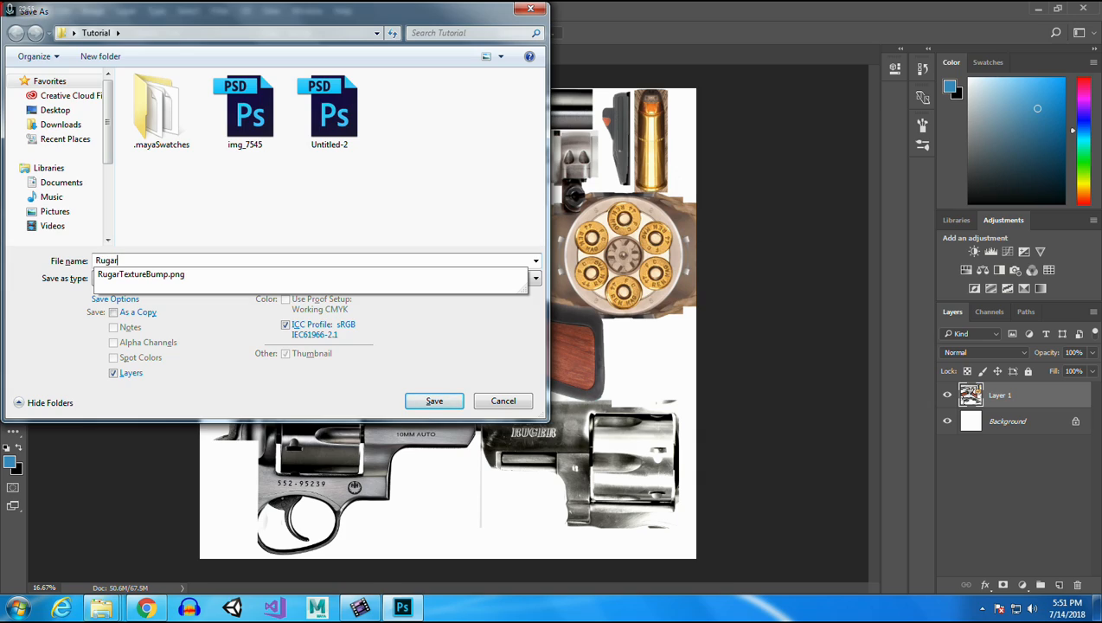
{"action": "type", "text": "TextureM"}
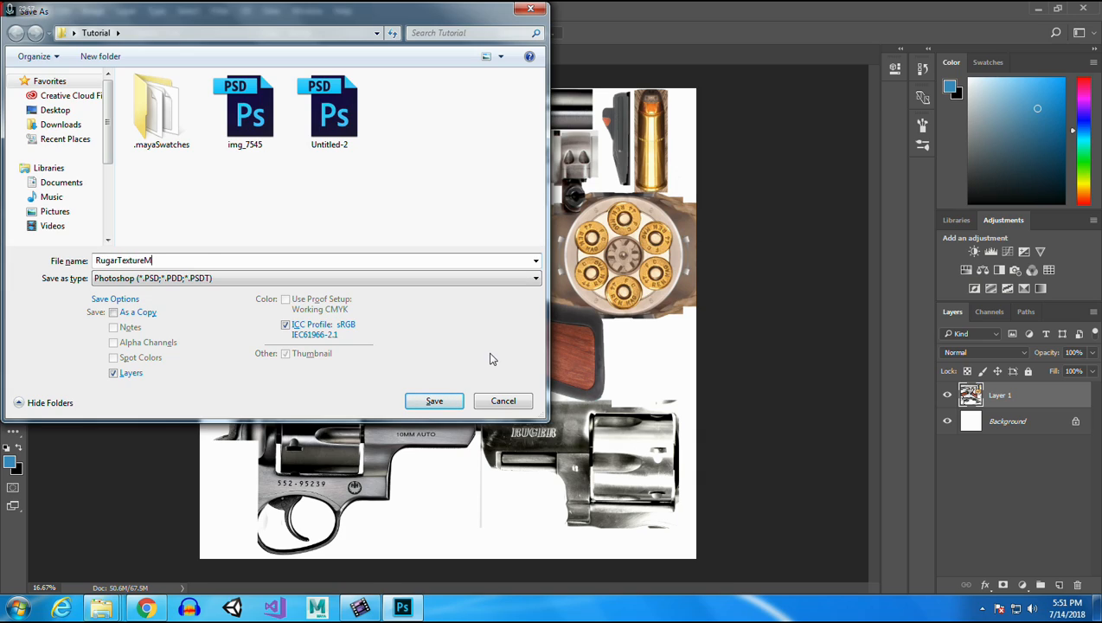
{"action": "type", "text": "apPS"}
{"action": "key", "text": "Return"}
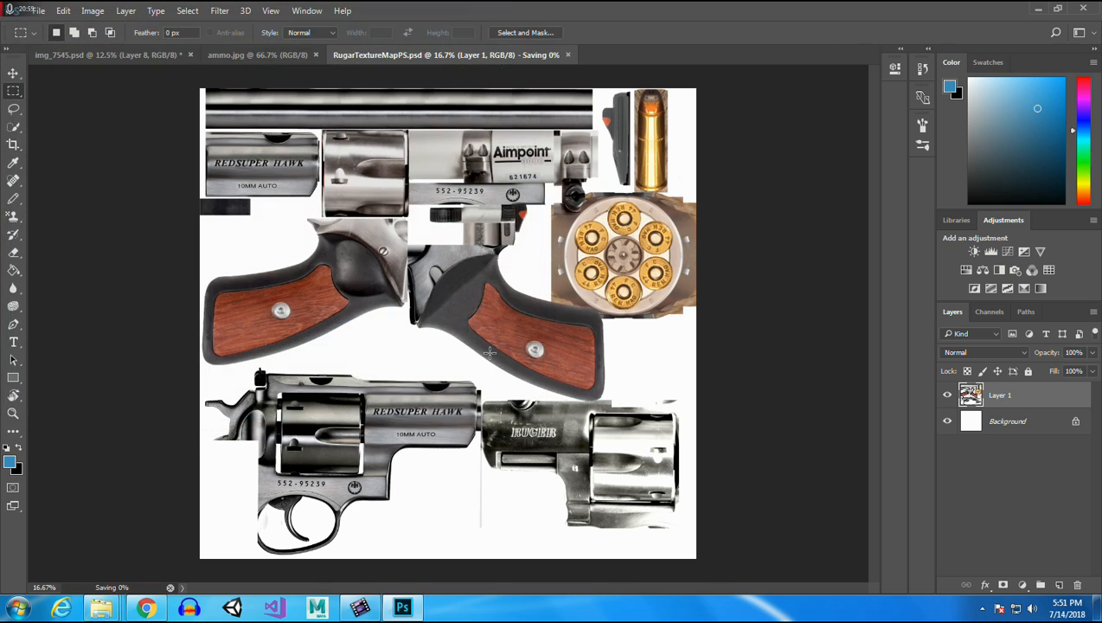
Save a PNG copy of the texture sheet as RugarTextureDiffuse in the Tutorial folder.
{"action": "left_click", "coordinate": [39, 11]}
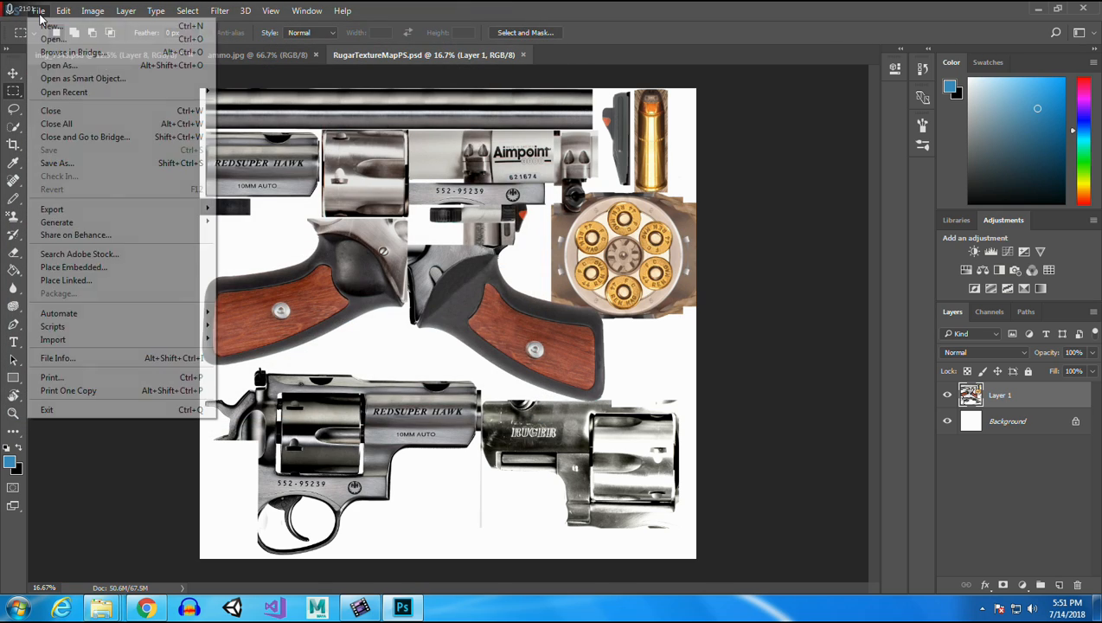
{"action": "left_click", "coordinate": [101, 163]}
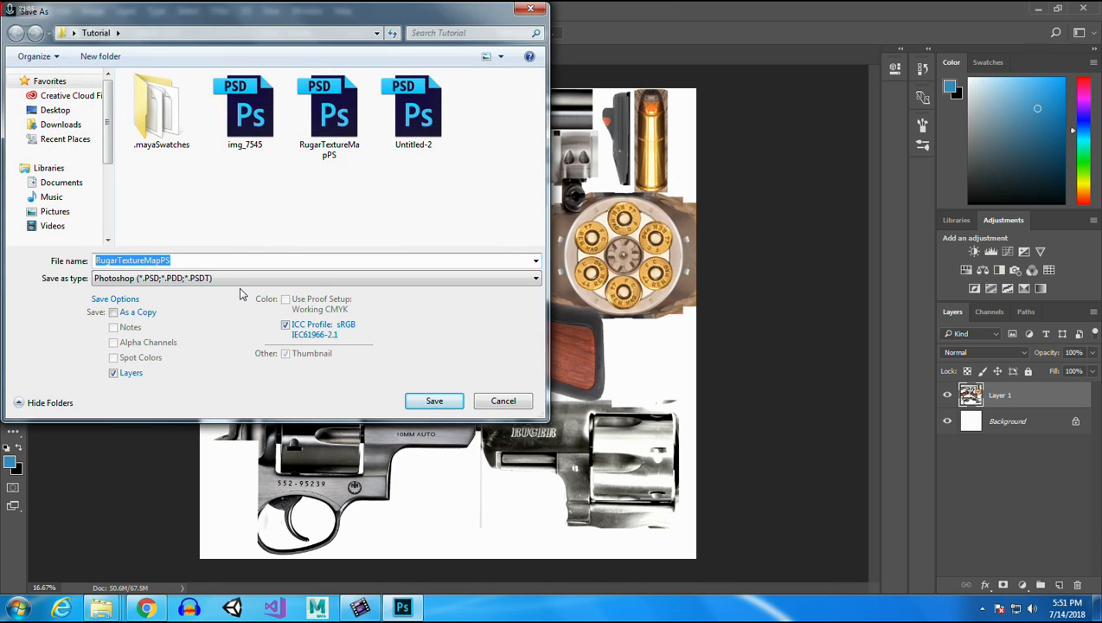
{"action": "type", "text": "Rugar"}
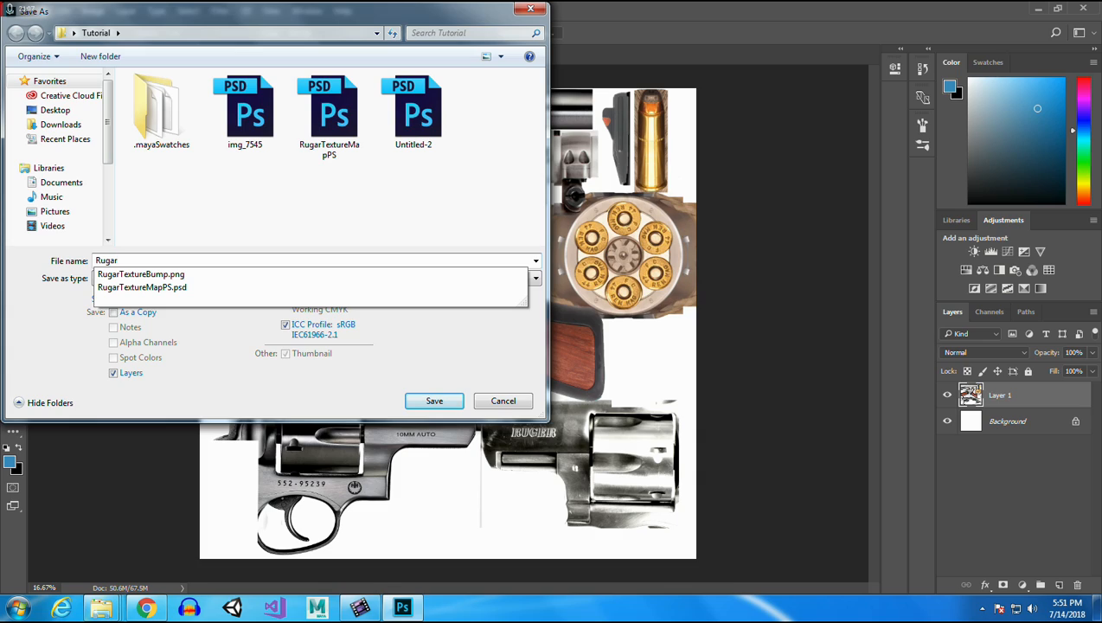
{"action": "type", "text": "TextureDiffuse"}
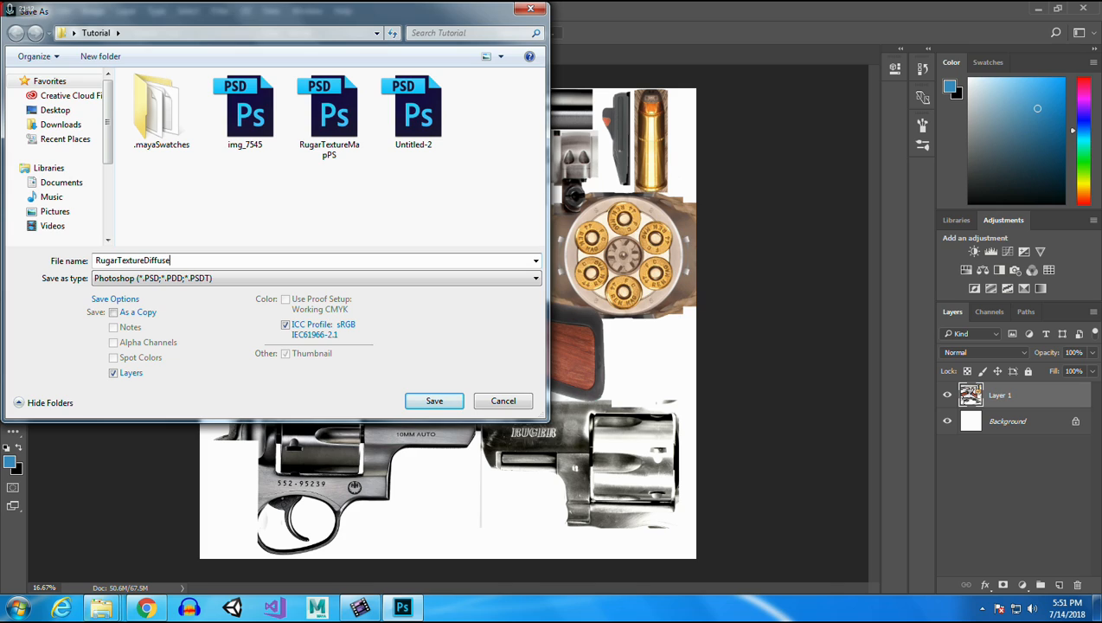
{"action": "left_click", "coordinate": [190, 277]}
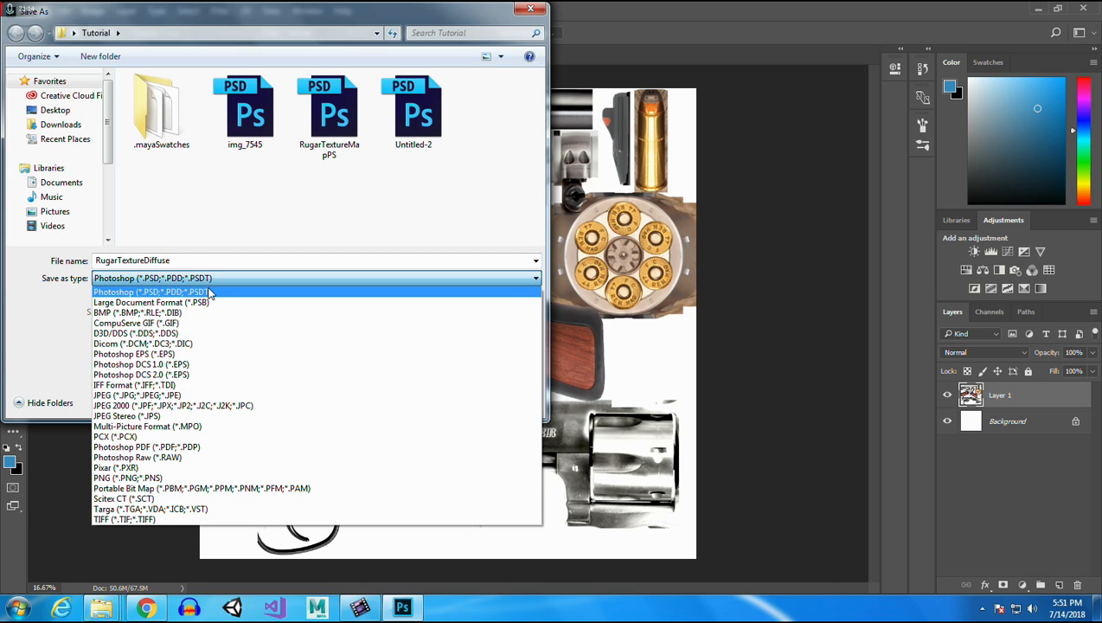
{"action": "left_click", "coordinate": [138, 478]}
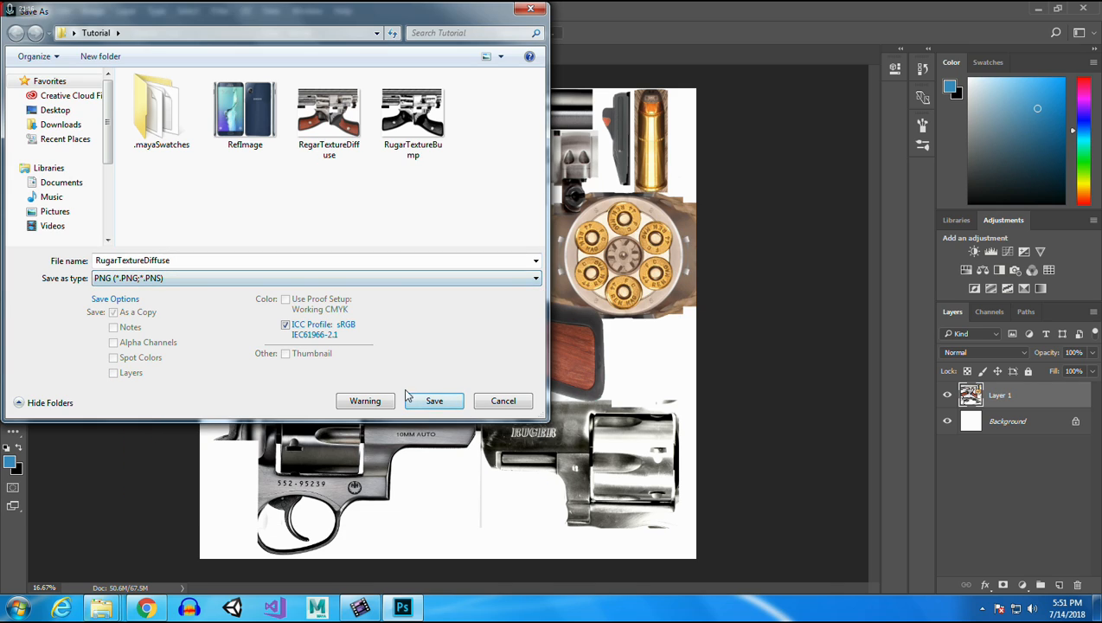
{"action": "left_click", "coordinate": [430, 401]}
{"action": "left_click", "coordinate": [594, 192]}
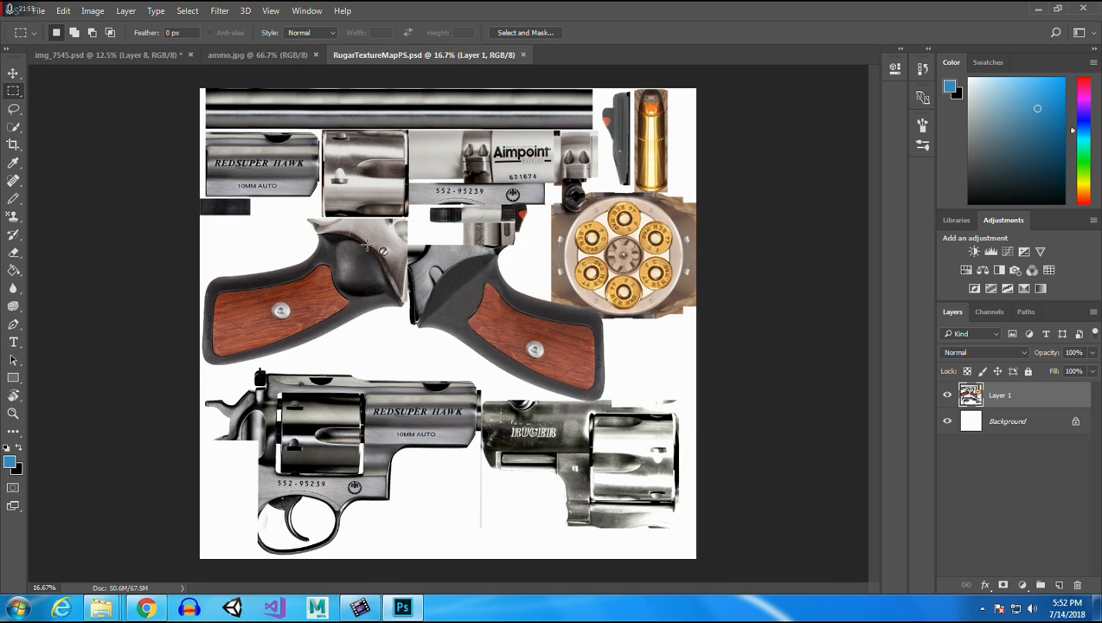
Save another PNG copy of the texture sheet over the existing RugarTextureBump file.
{"action": "left_click", "coordinate": [38, 11]}
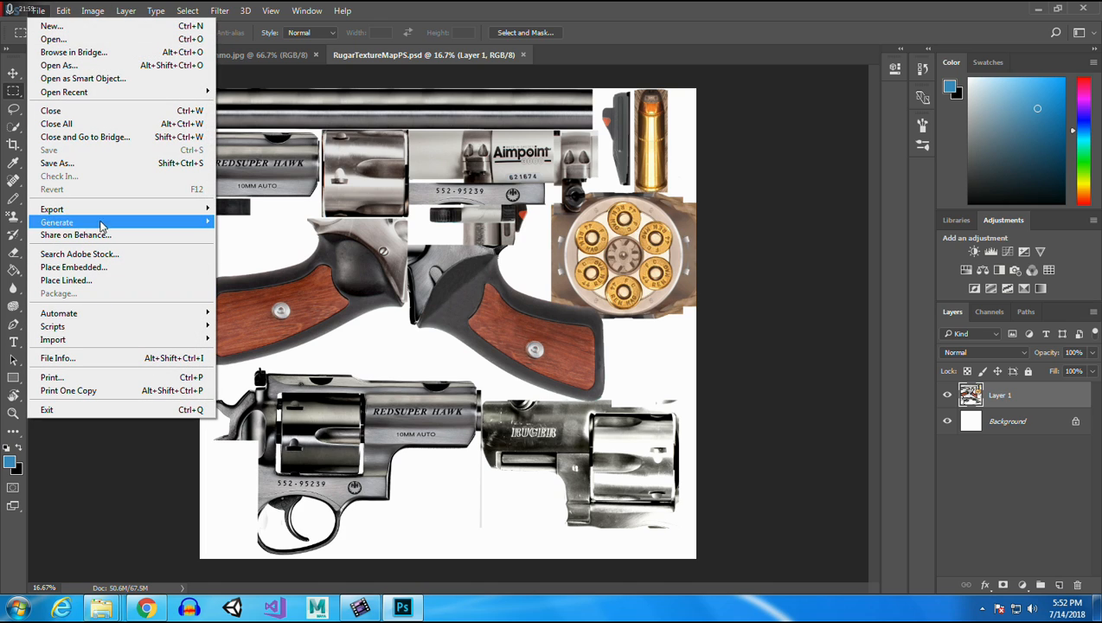
{"action": "left_click", "coordinate": [101, 164]}
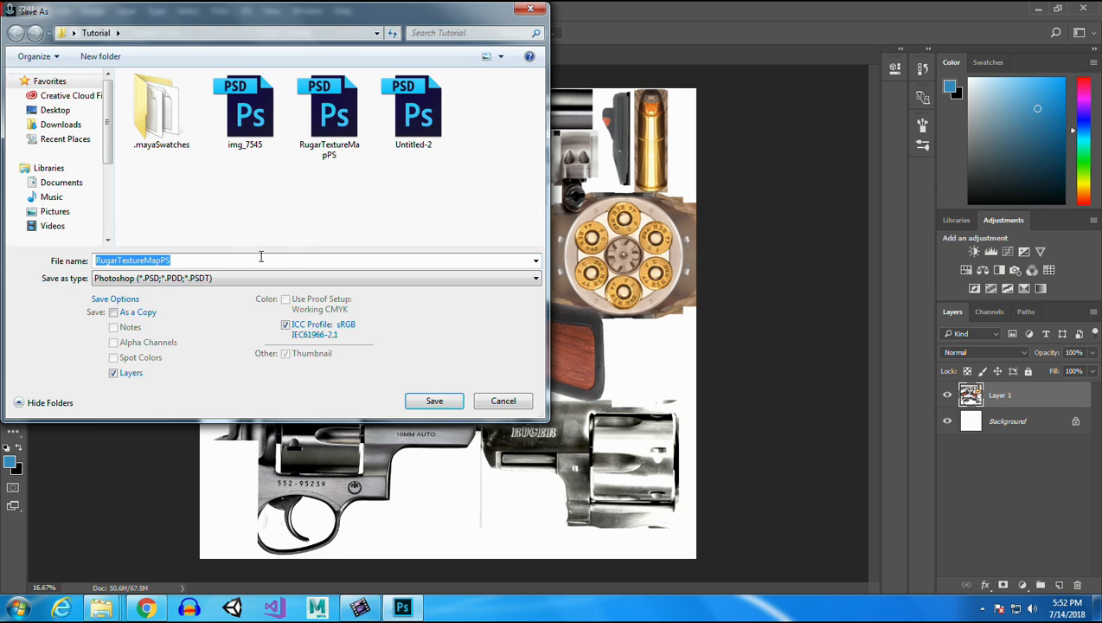
{"action": "left_click", "coordinate": [201, 277]}
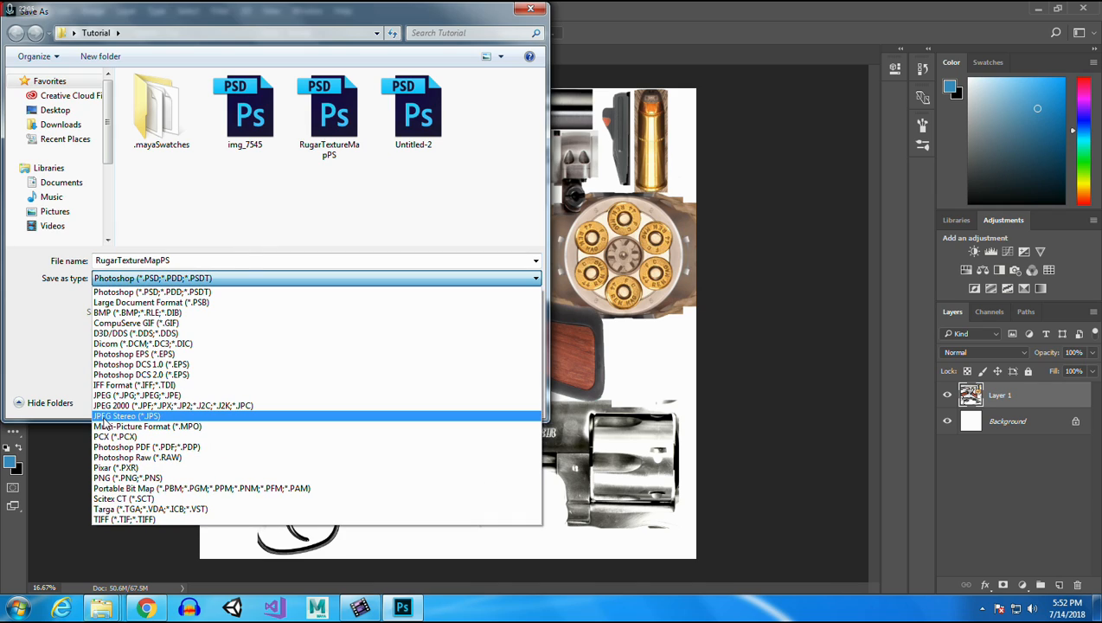
{"action": "left_click", "coordinate": [121, 477]}
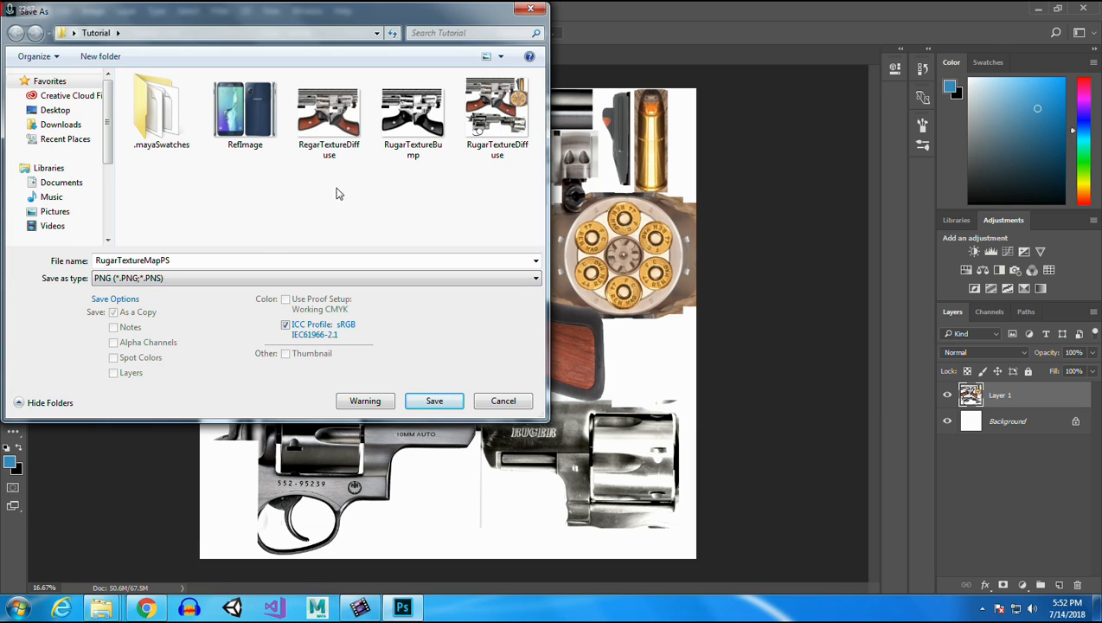
{"action": "left_click", "coordinate": [414, 117]}
{"action": "left_click", "coordinate": [434, 400]}
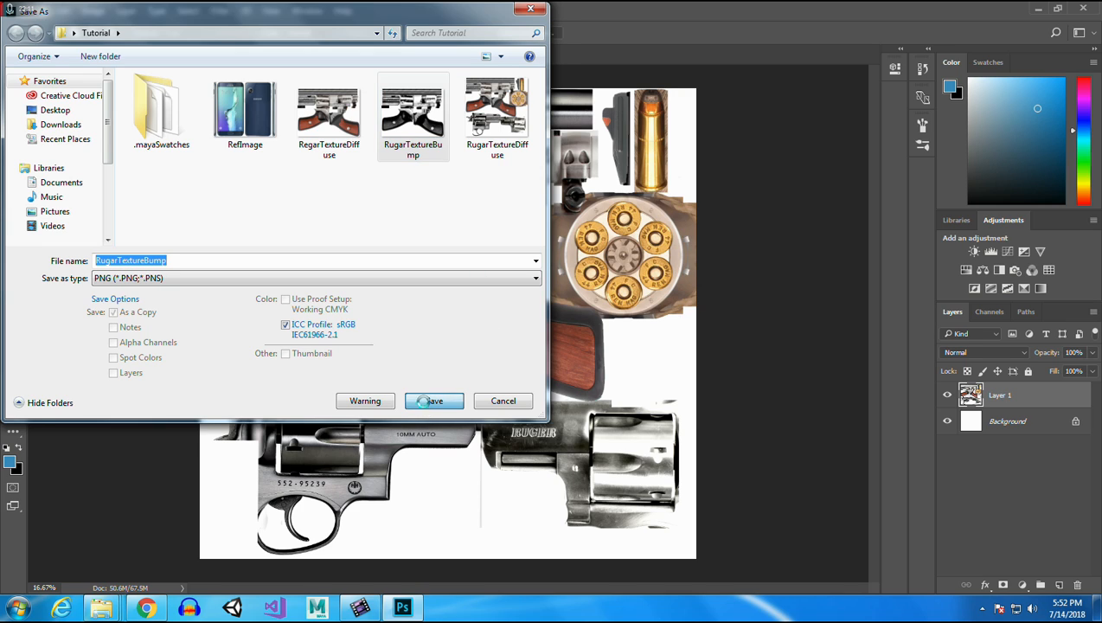
{"action": "left_click", "coordinate": [575, 303]}
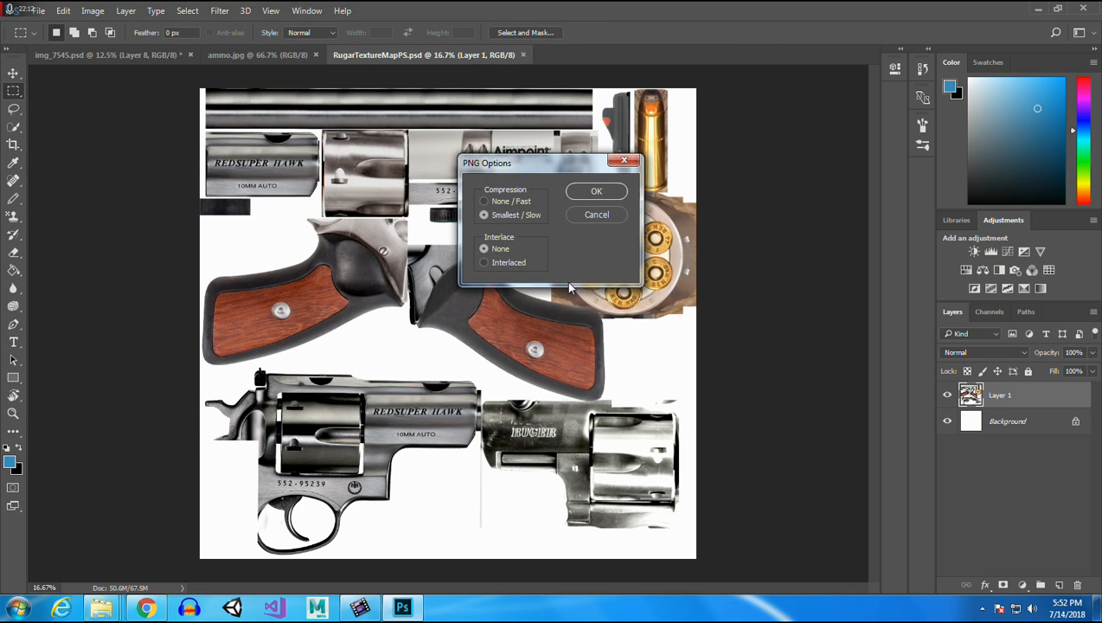
{"action": "left_click", "coordinate": [615, 192]}
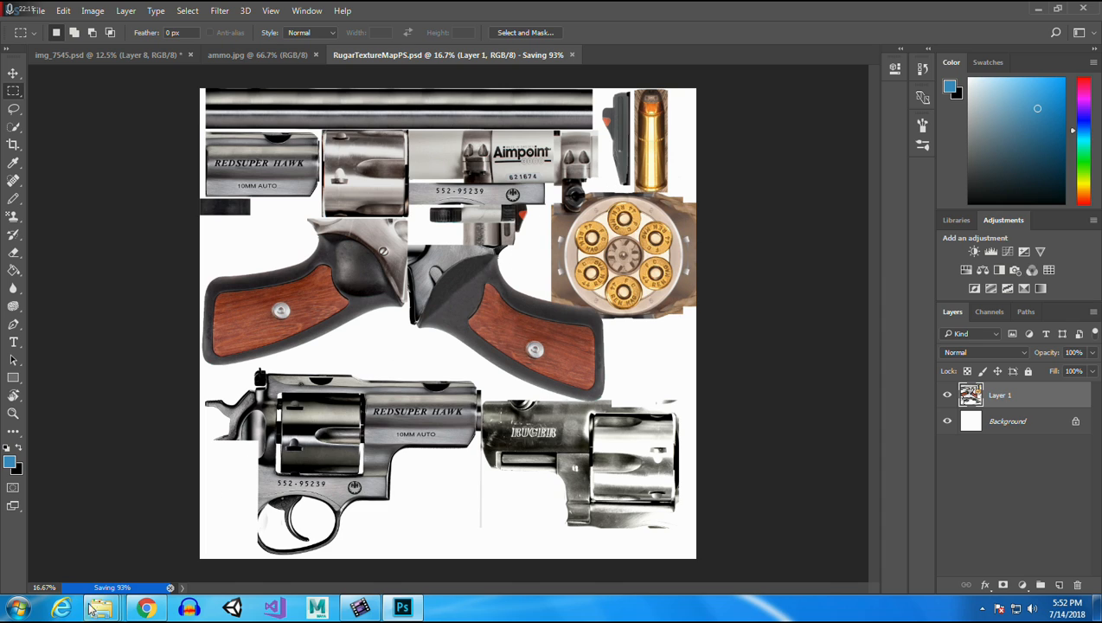
Switch to Windows Explorer and delete the misspelled RegarTextureDiffuse PNG from the Tutorial folder.
{"action": "mouse_move", "coordinate": [101, 608]}
{"action": "left_click", "coordinate": [386, 536]}
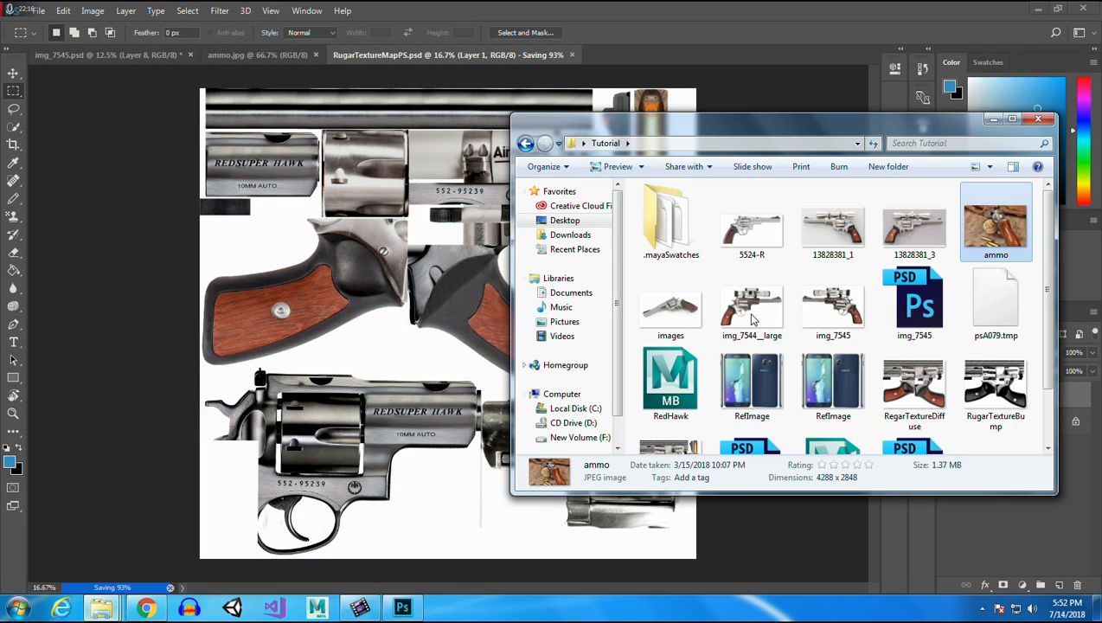
{"action": "left_click", "coordinate": [942, 396]}
{"action": "scroll", "coordinate": [971, 370], "scroll_direction": "down", "scroll_amount": 1}
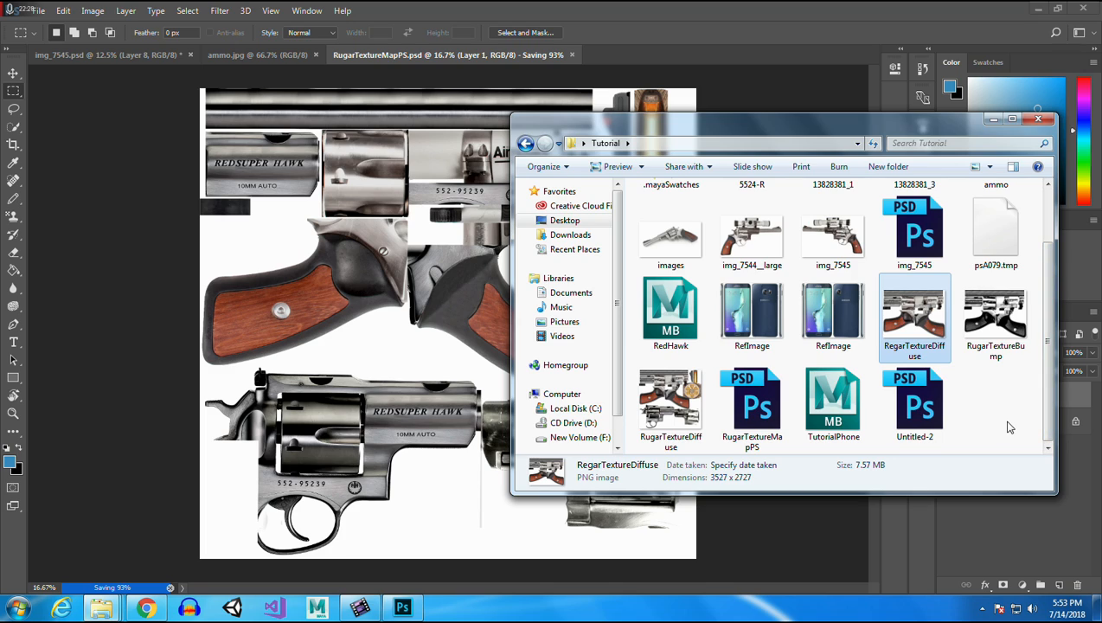
{"action": "key", "text": "Delete"}
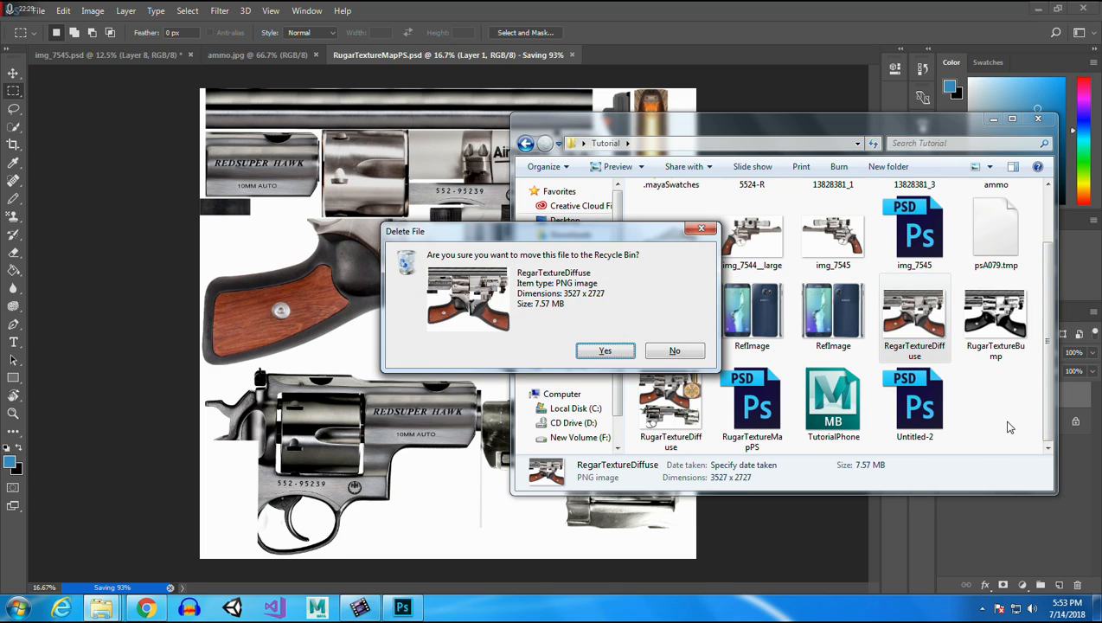
{"action": "left_click", "coordinate": [615, 351]}
{"action": "left_click", "coordinate": [1002, 332]}
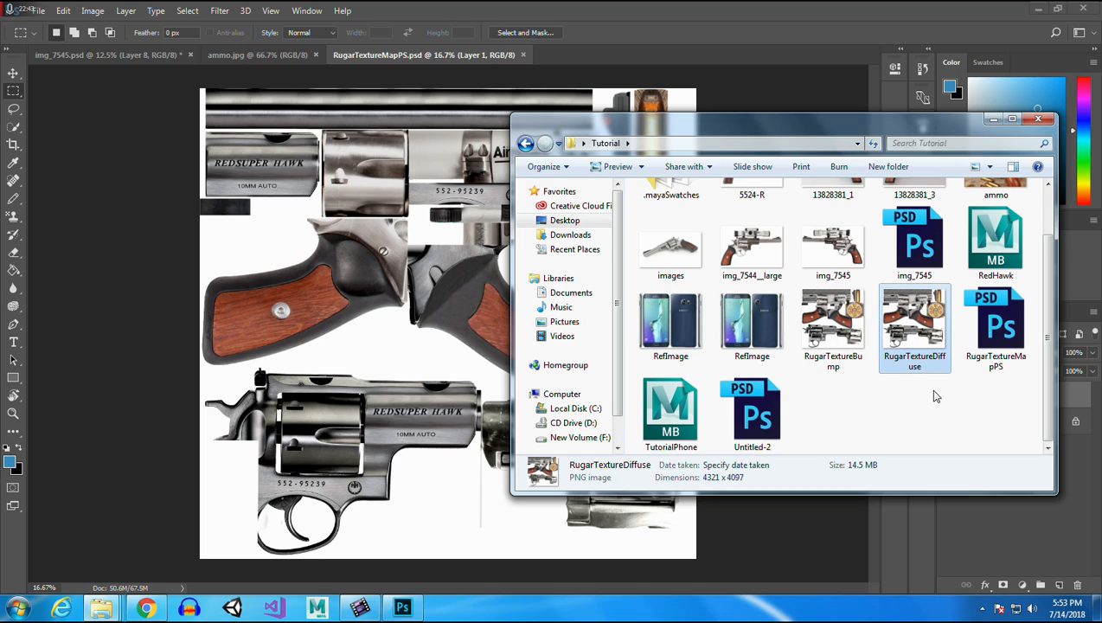
{"action": "left_click", "coordinate": [1035, 119]}
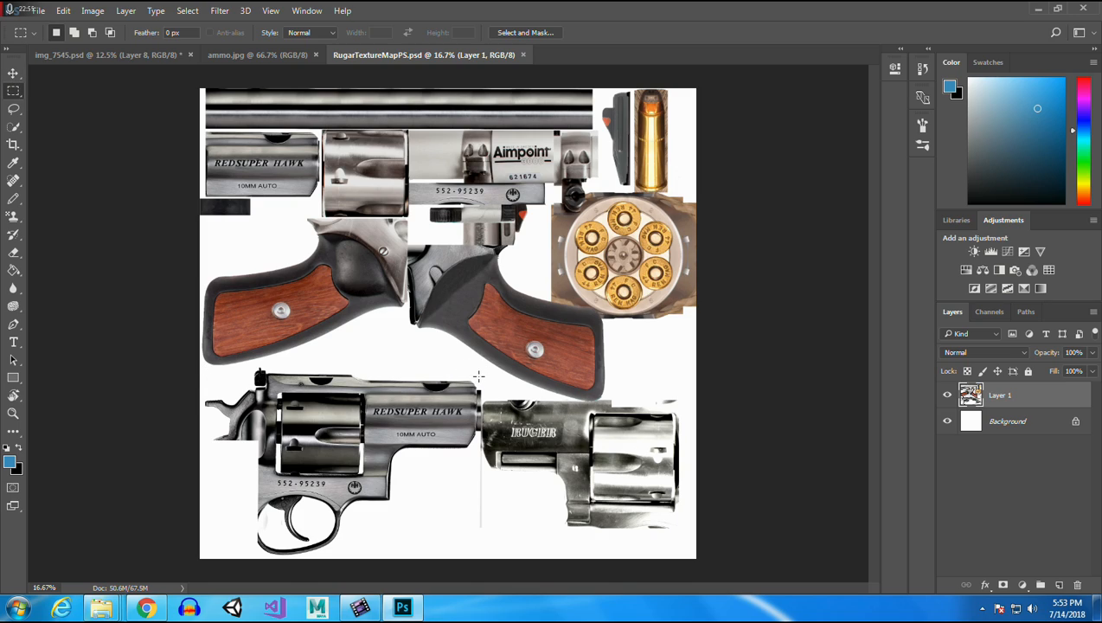
Select a rectangular area around the complete revolver body with the REDSUPER HAWK barrel, below the wood grips.
{"action": "left_click_drag", "start_coordinate": [478, 377], "coordinate": [185, 555]}
{"action": "left_click", "coordinate": [340, 358]}
{"action": "left_click_drag", "start_coordinate": [476, 380], "coordinate": [163, 563]}
{"action": "left_click_drag", "start_coordinate": [199, 365], "coordinate": [480, 560]}
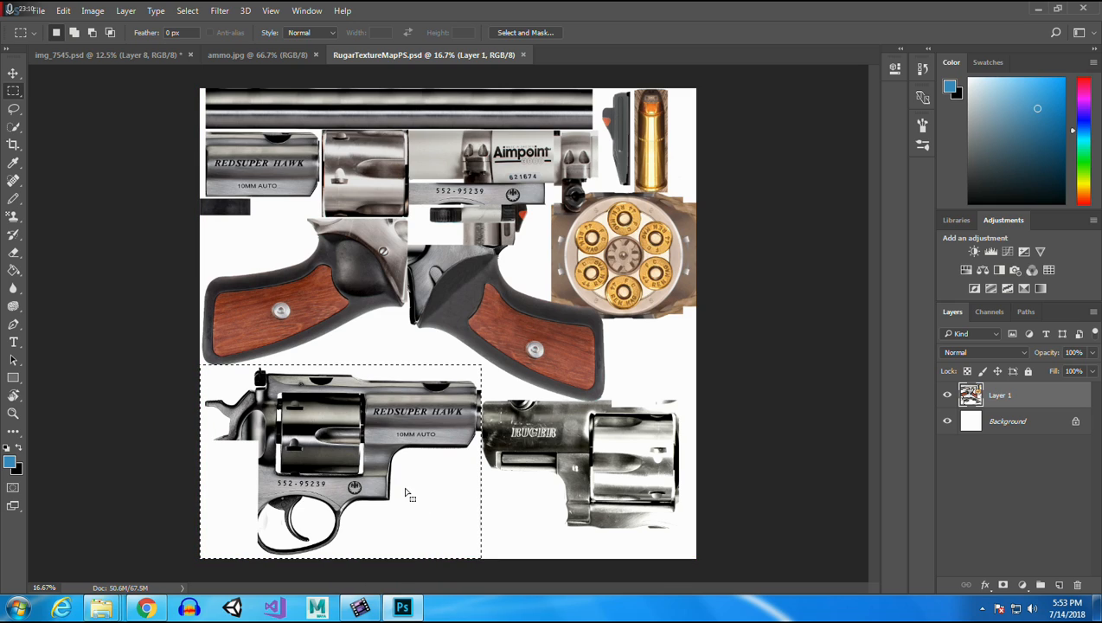
{"action": "left_click", "coordinate": [13, 73]}
{"action": "left_click_drag", "start_coordinate": [343, 471], "coordinate": [343, 463]}
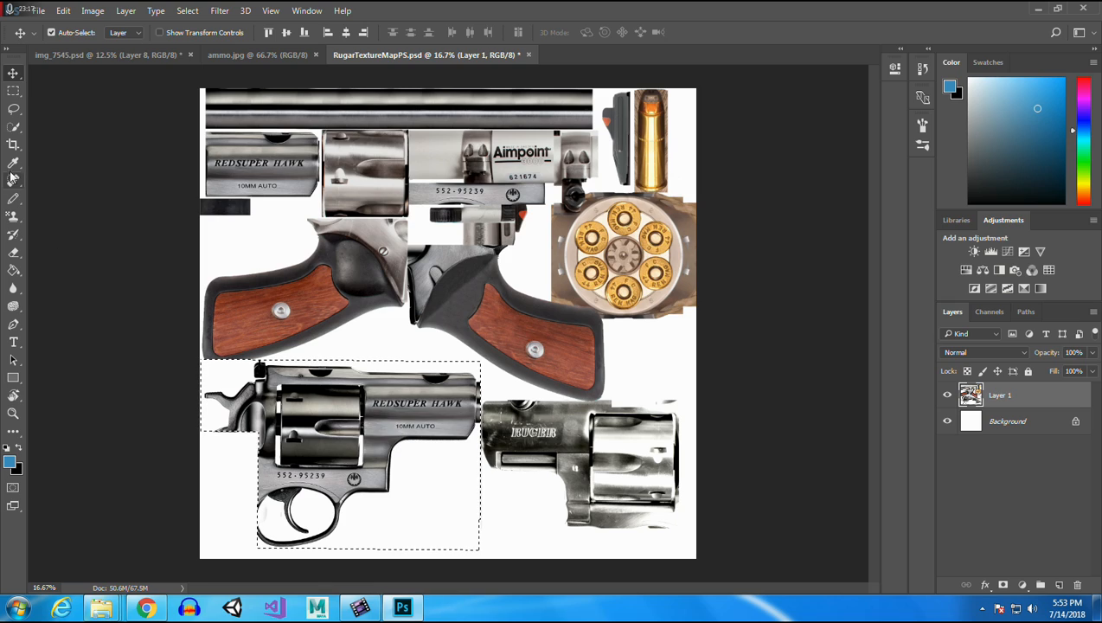
{"action": "left_click", "coordinate": [13, 252]}
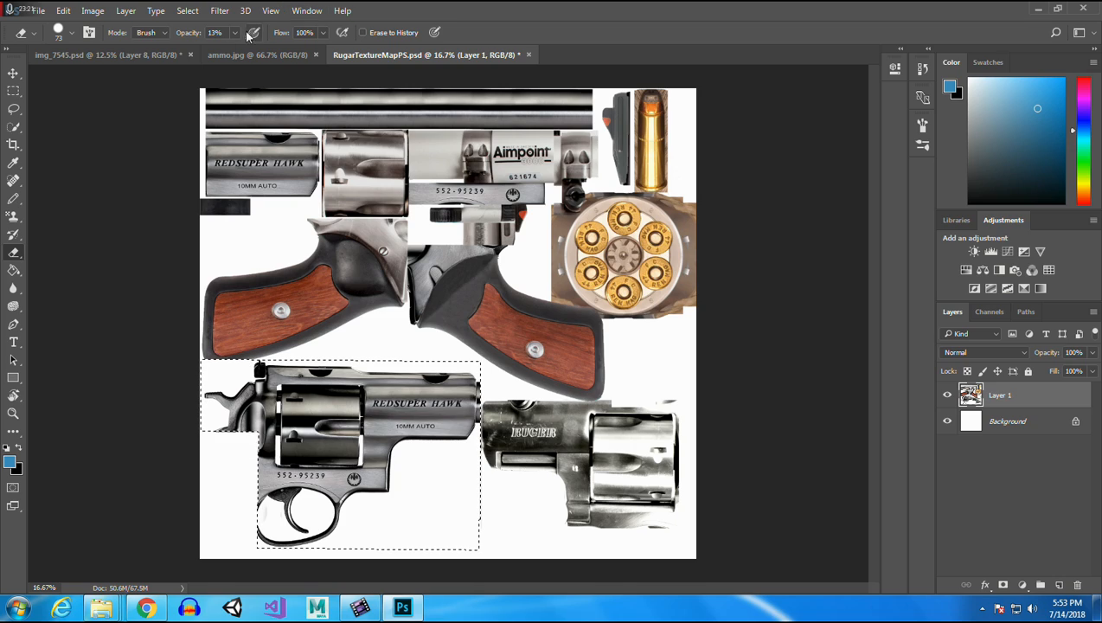
{"action": "left_click_drag", "start_coordinate": [234, 50], "coordinate": [290, 50]}
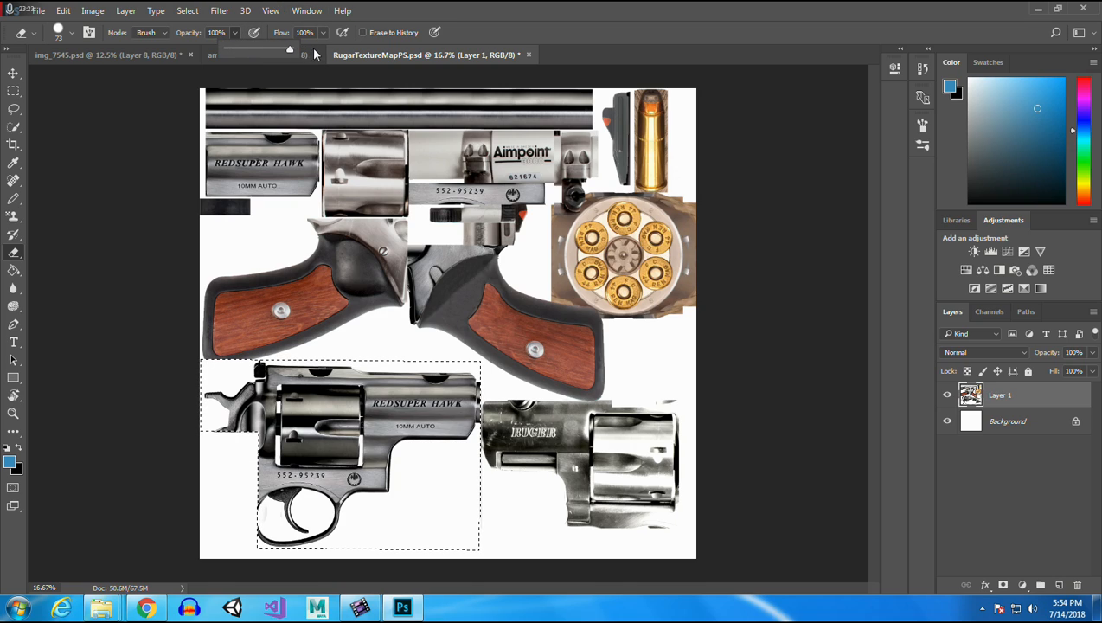
{"action": "left_click", "coordinate": [244, 358]}
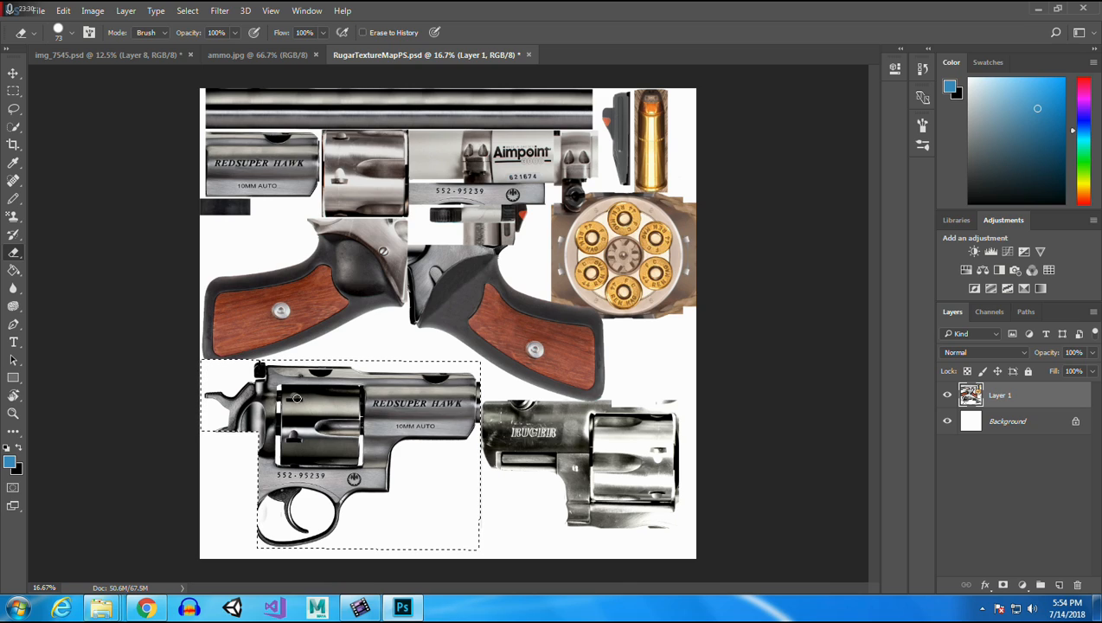
{"action": "key", "text": "v"}
{"action": "left_click_drag", "start_coordinate": [362, 453], "coordinate": [369, 464]}
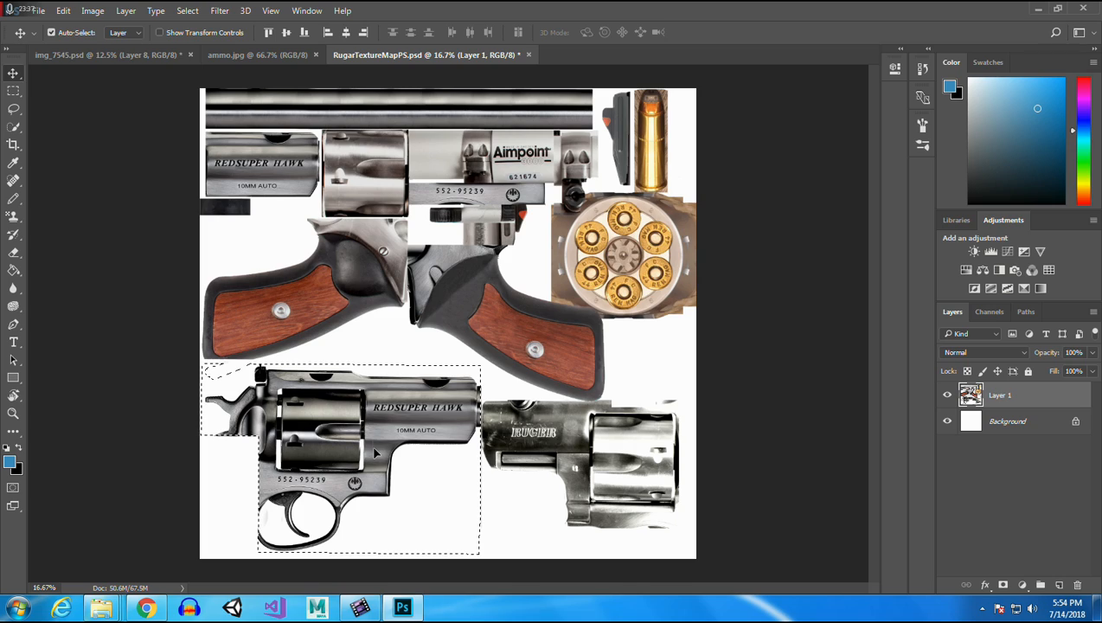
{"action": "left_click", "coordinate": [368, 358]}
{"action": "key", "text": "ctrl+z"}
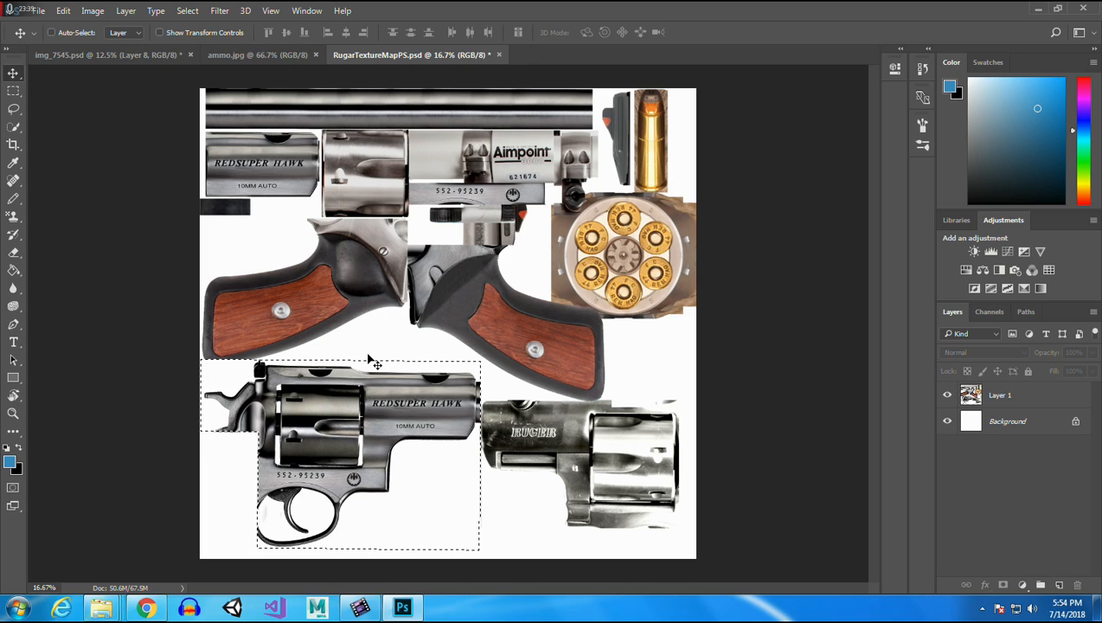
{"action": "key", "text": "ctrl+alt+z"}
{"action": "key", "text": "ctrl+alt+z"}
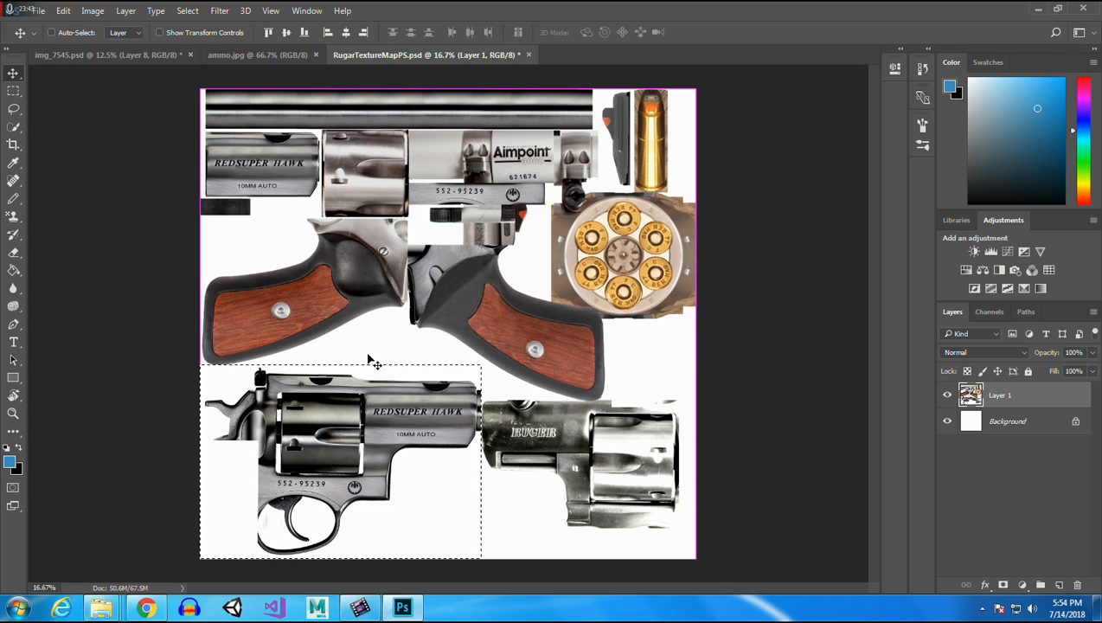
Copy the selected revolver body to a new layer and shift it up slightly.
{"action": "key", "text": "ctrl+j"}
{"action": "left_click_drag", "start_coordinate": [338, 446], "coordinate": [338, 437]}
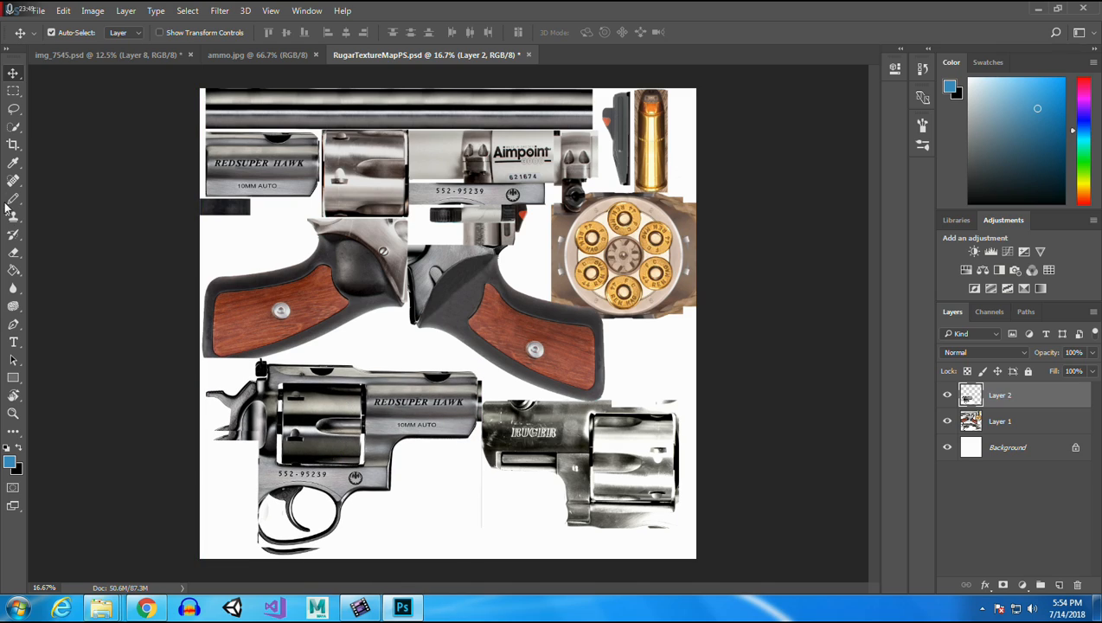
Erase the white area of Layer 2 that covers the lower edge of the wood grip above the revolver.
{"action": "left_click", "coordinate": [13, 251]}
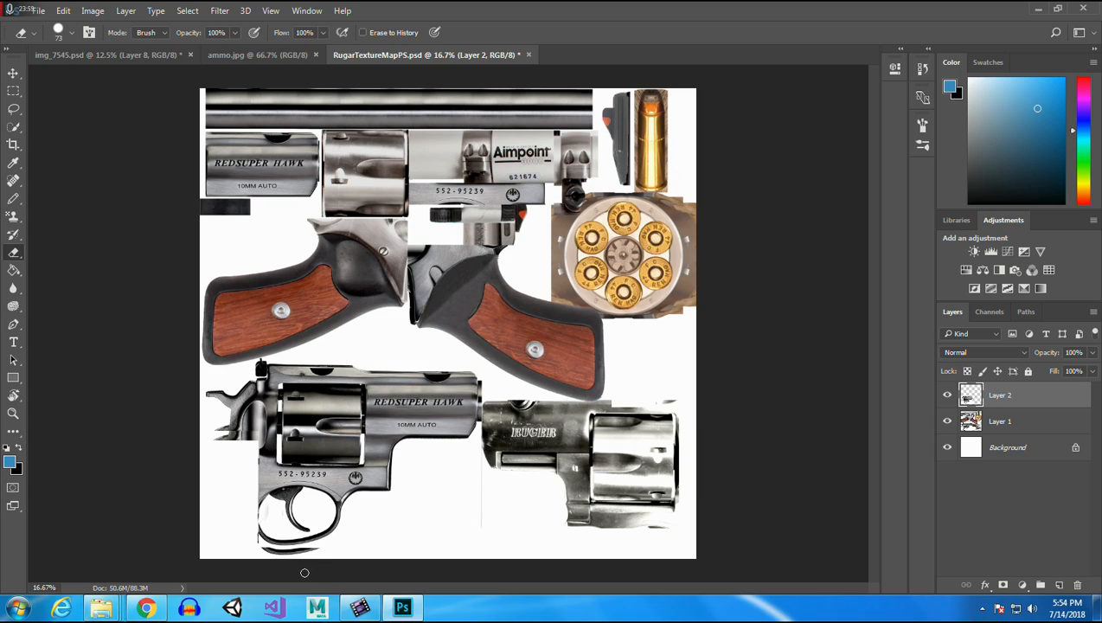
{"action": "left_click", "coordinate": [14, 74]}
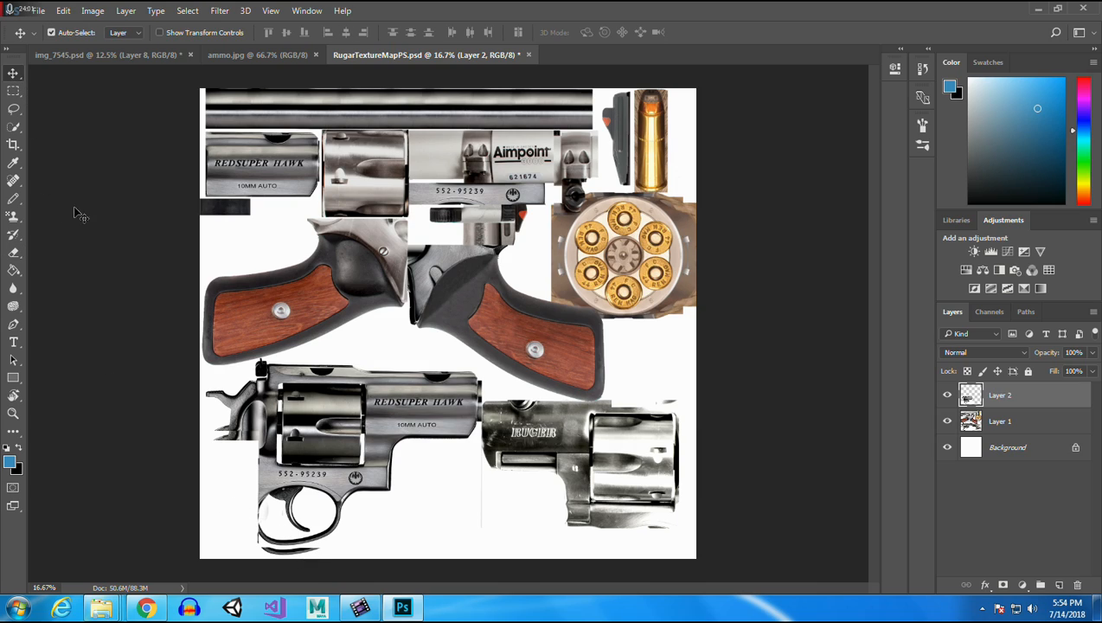
{"action": "left_click", "coordinate": [232, 564]}
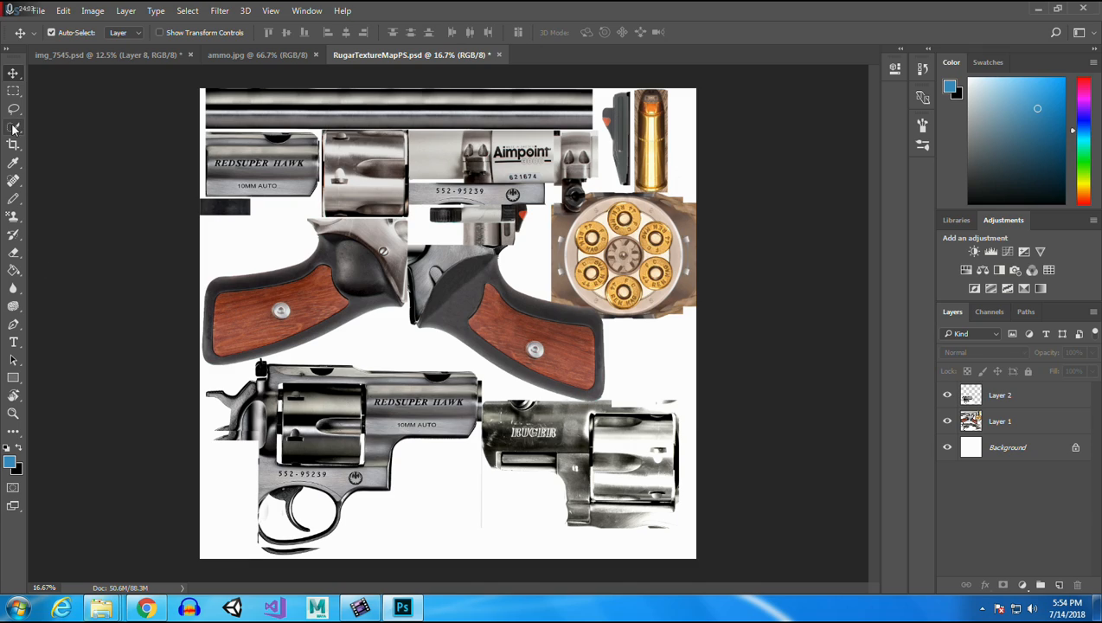
Remove the leftover trigger-guard fragment below the revolver from Layer 1 and select the whole canvas.
{"action": "left_click", "coordinate": [13, 91]}
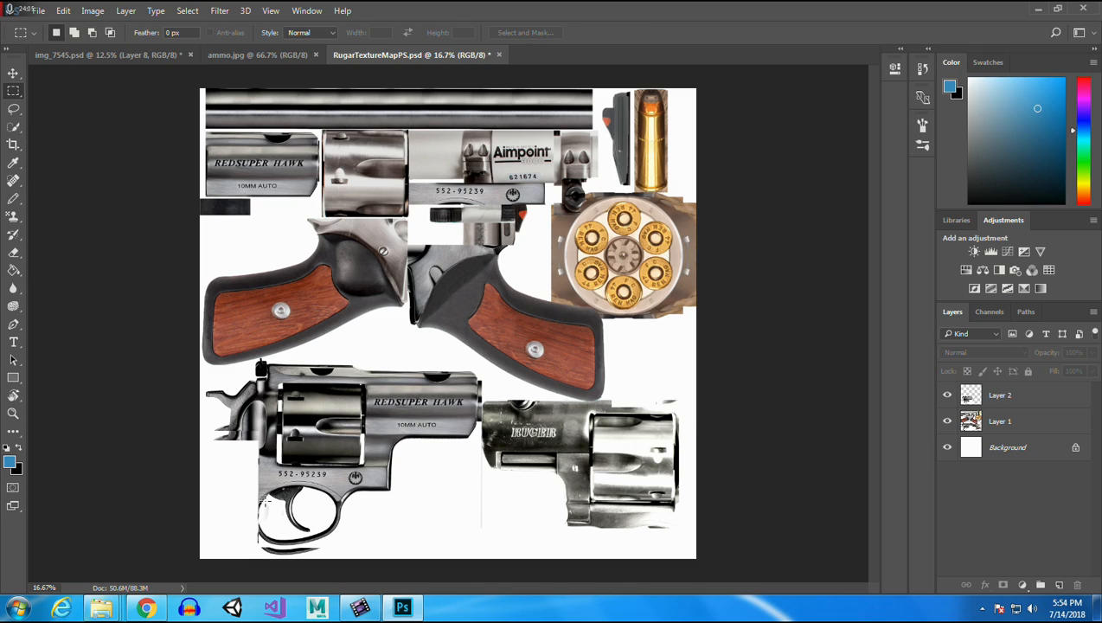
{"action": "left_click_drag", "start_coordinate": [333, 544], "coordinate": [210, 561]}
{"action": "left_click_drag", "start_coordinate": [328, 556], "coordinate": [193, 516]}
{"action": "left_click", "coordinate": [972, 423]}
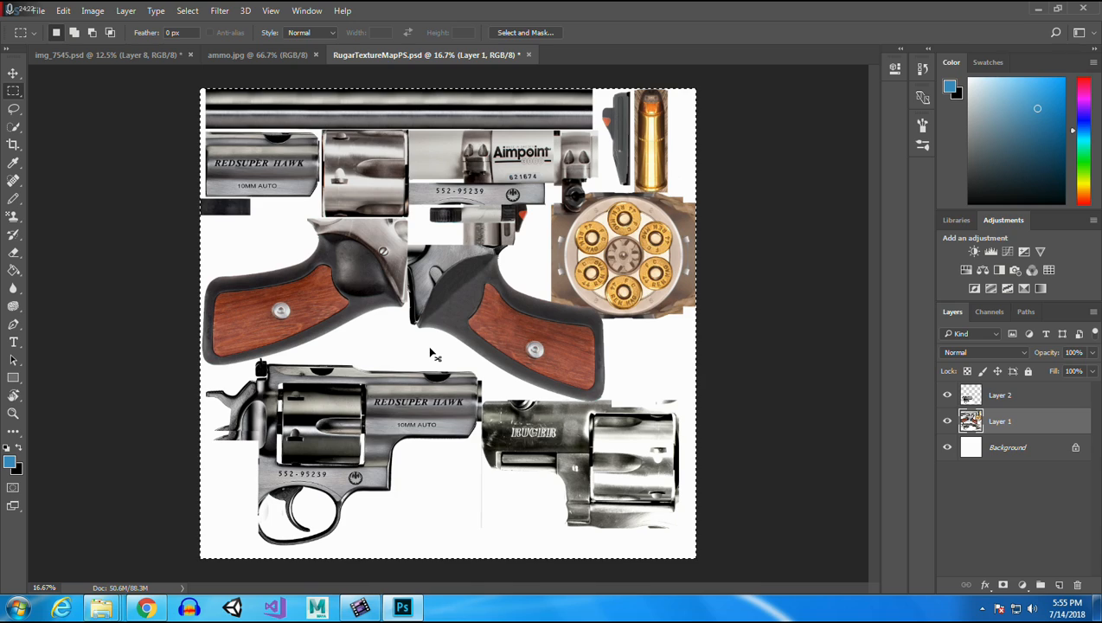
{"action": "right_click", "coordinate": [558, 54]}
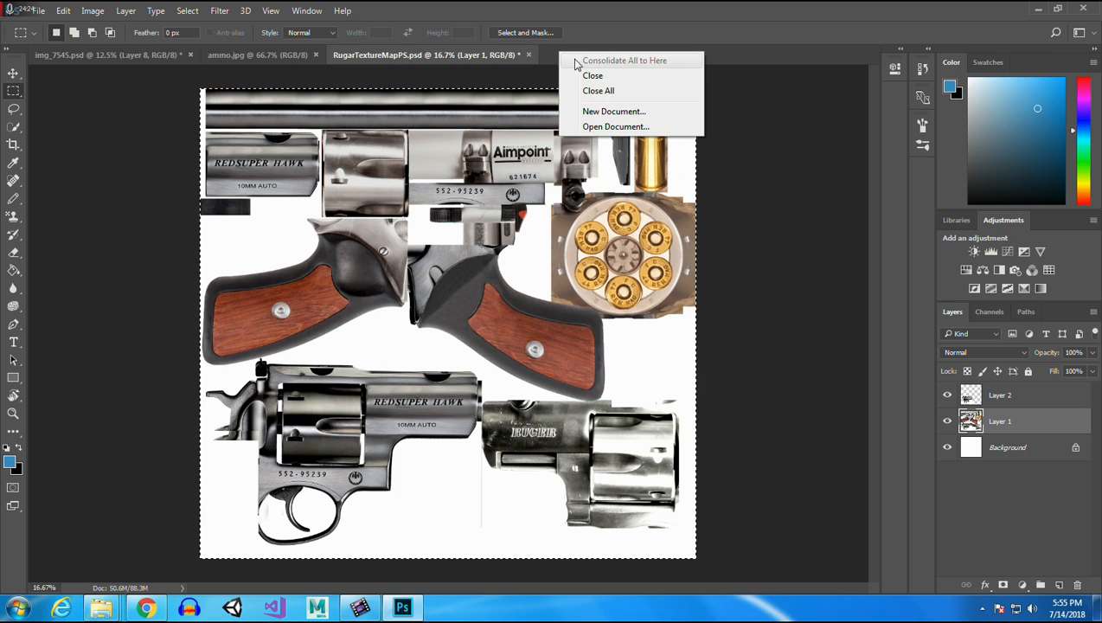
{"action": "left_click", "coordinate": [800, 221]}
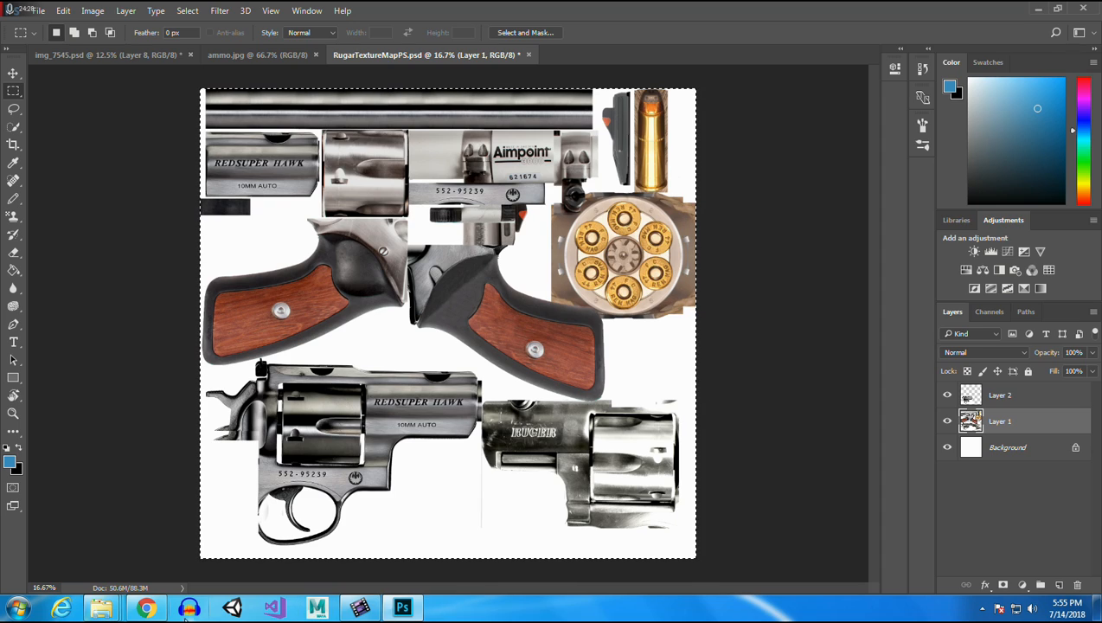
Check the pixel dimensions of the RugarTextureDiffuse PNG in the Tutorial folder.
{"action": "mouse_move", "coordinate": [141, 611]}
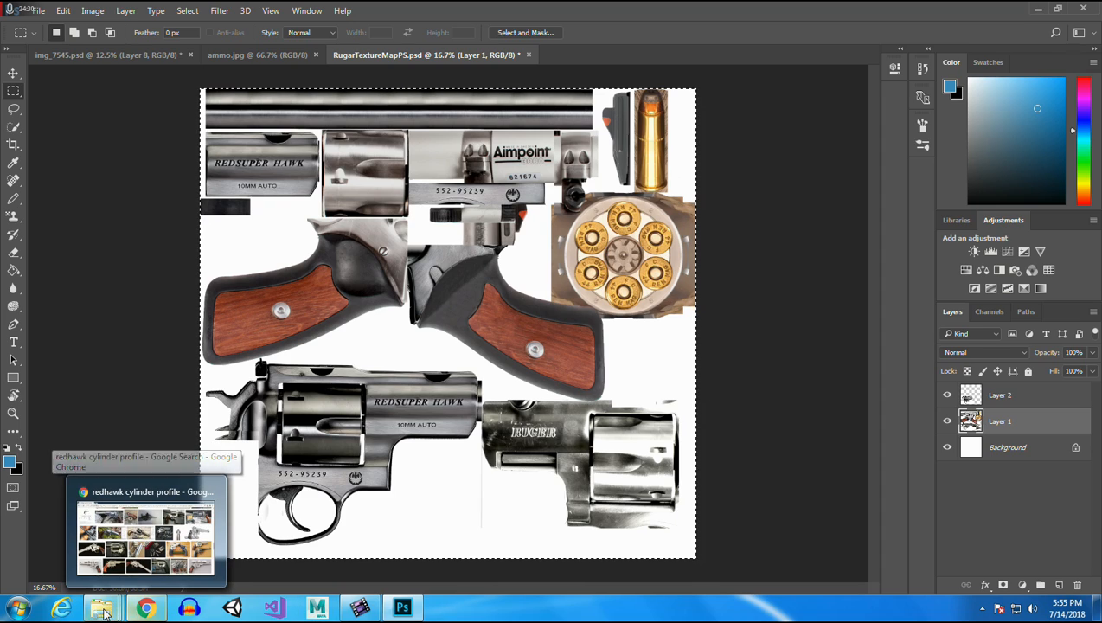
{"action": "left_click", "coordinate": [409, 522]}
{"action": "key", "text": "alt+Tab"}
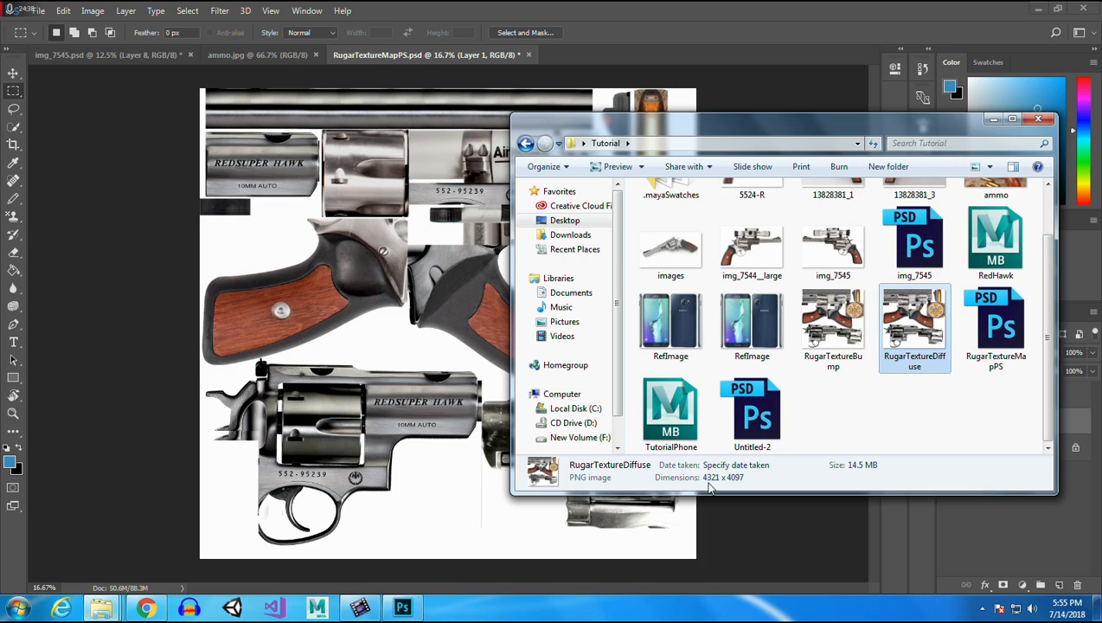
{"action": "left_click", "coordinate": [1037, 117]}
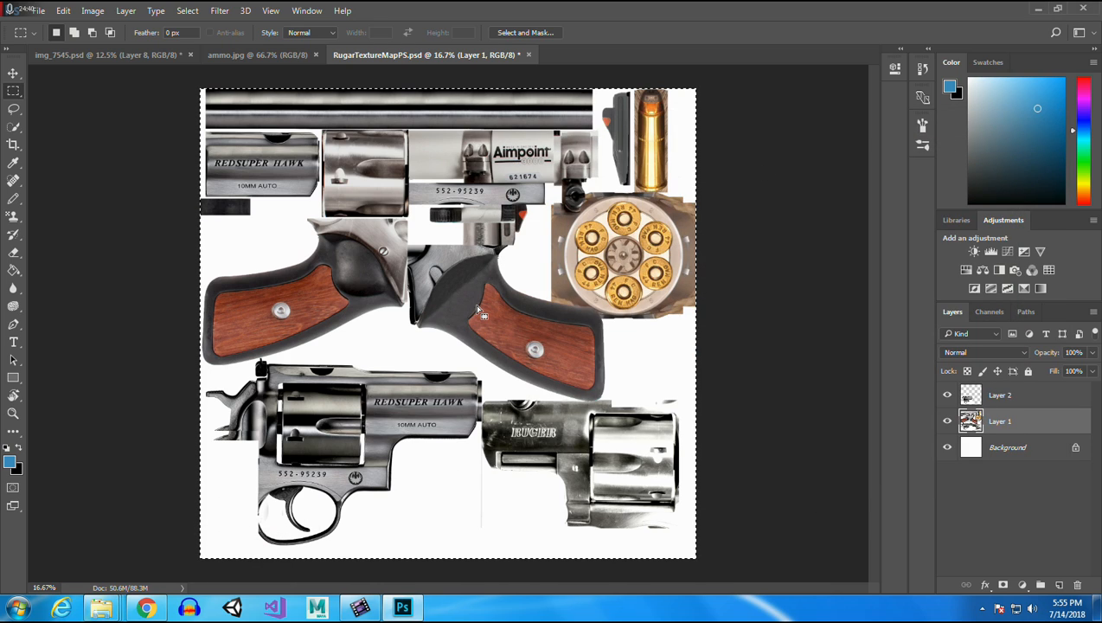
Try to paste the copied texture sheet into a new Paint image, and close Paint without saving.
{"action": "left_click", "coordinate": [15, 608]}
{"action": "left_click", "coordinate": [52, 262]}
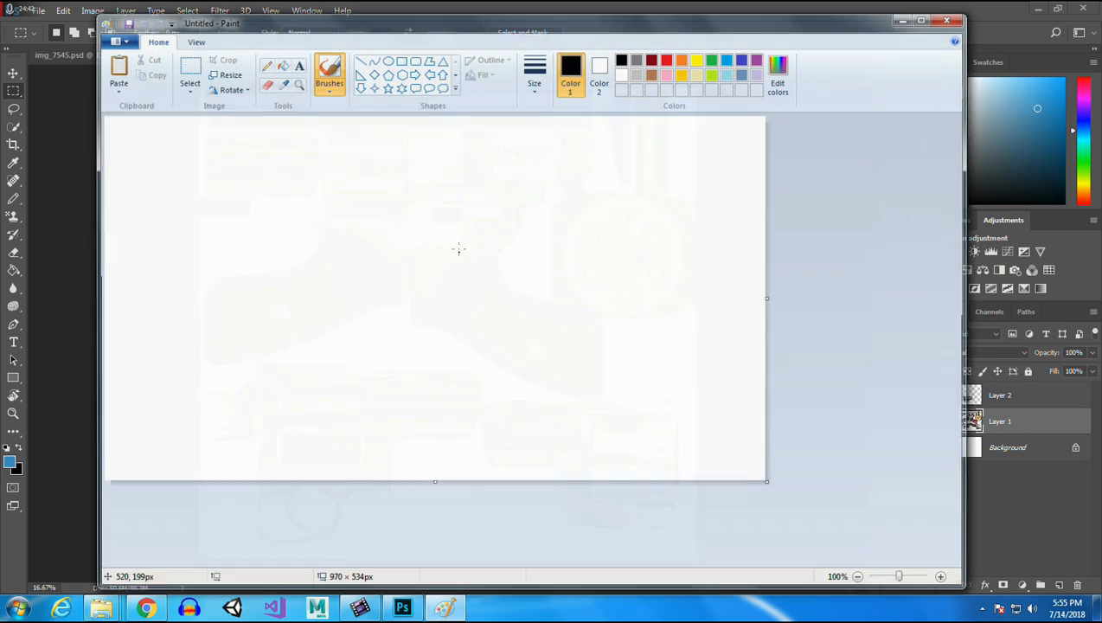
{"action": "key", "text": "ctrl+v"}
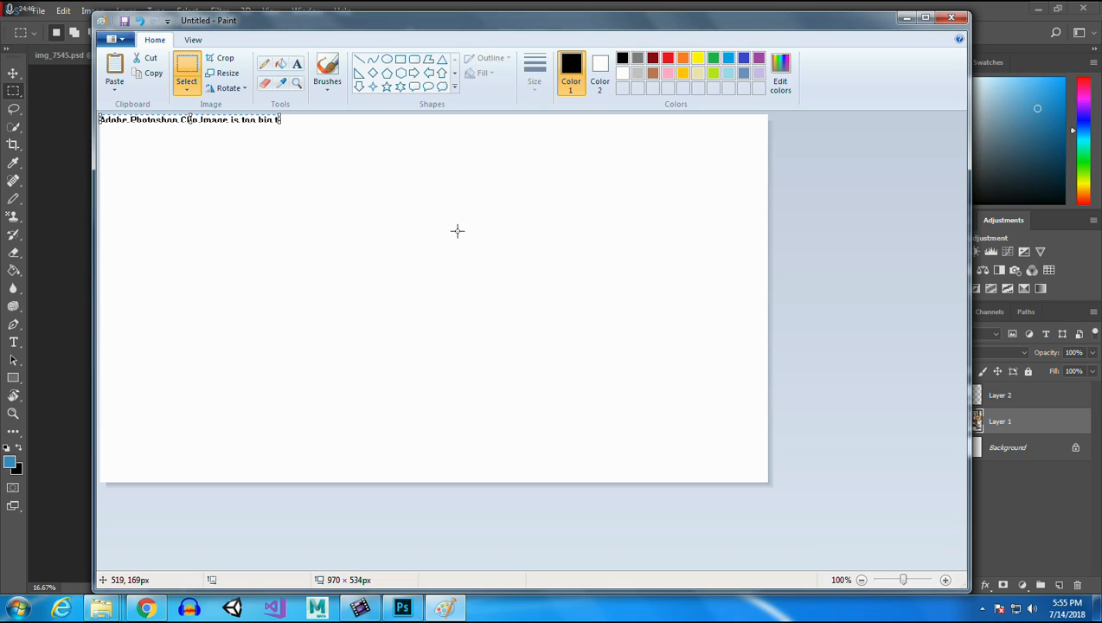
{"action": "left_click", "coordinate": [952, 18]}
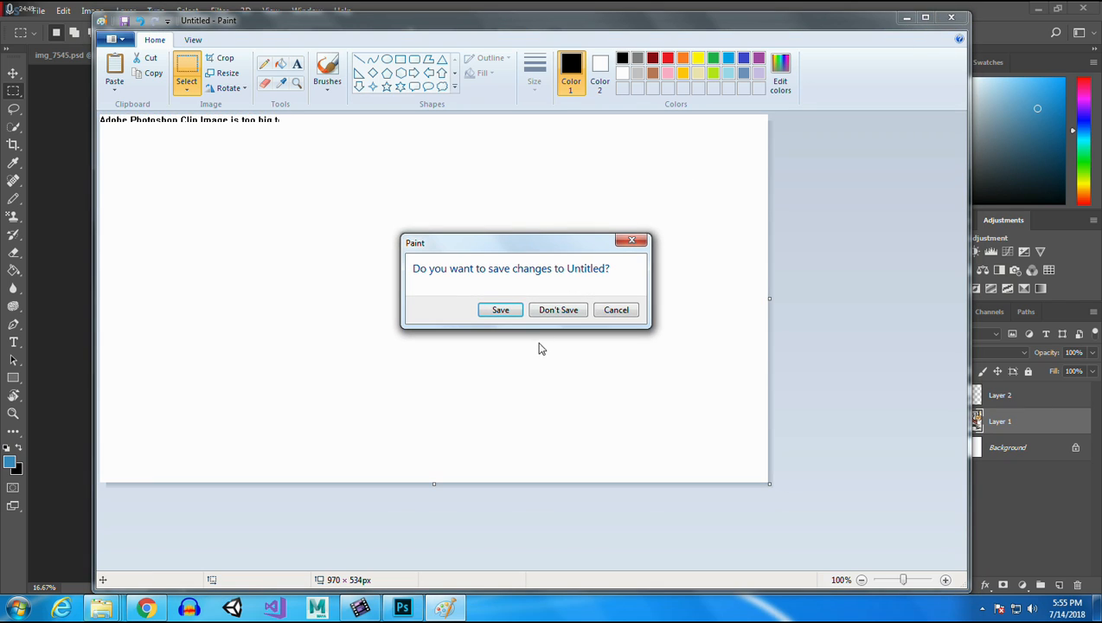
{"action": "left_click", "coordinate": [566, 313]}
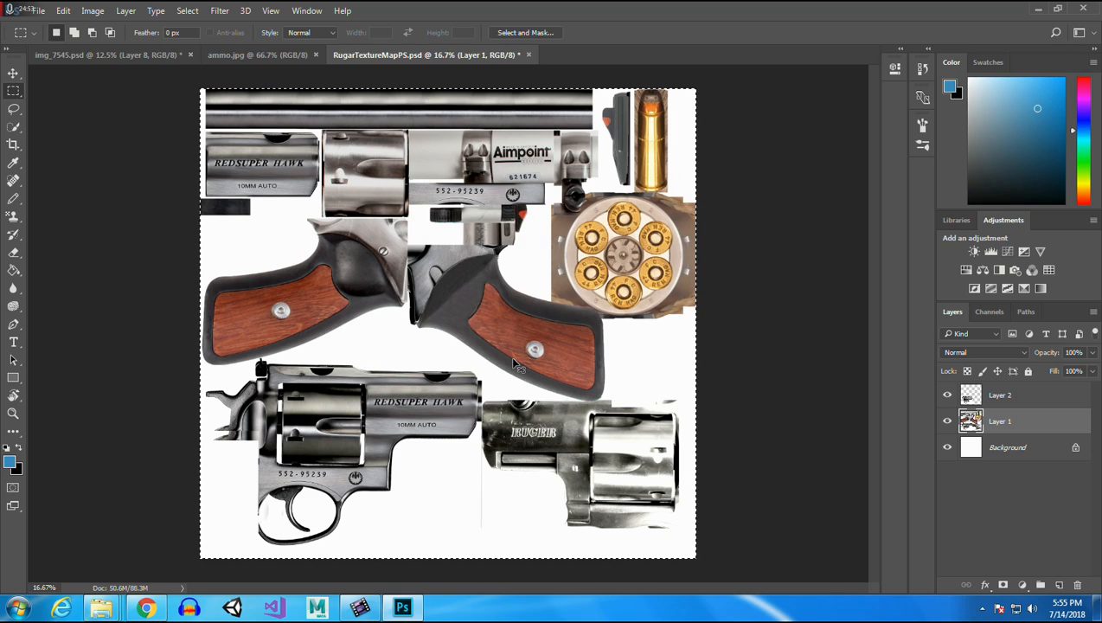
Create a new Photoshop document of 4096 by 4096 pixels and paste the copied texture sheet into it.
{"action": "right_click", "coordinate": [572, 57]}
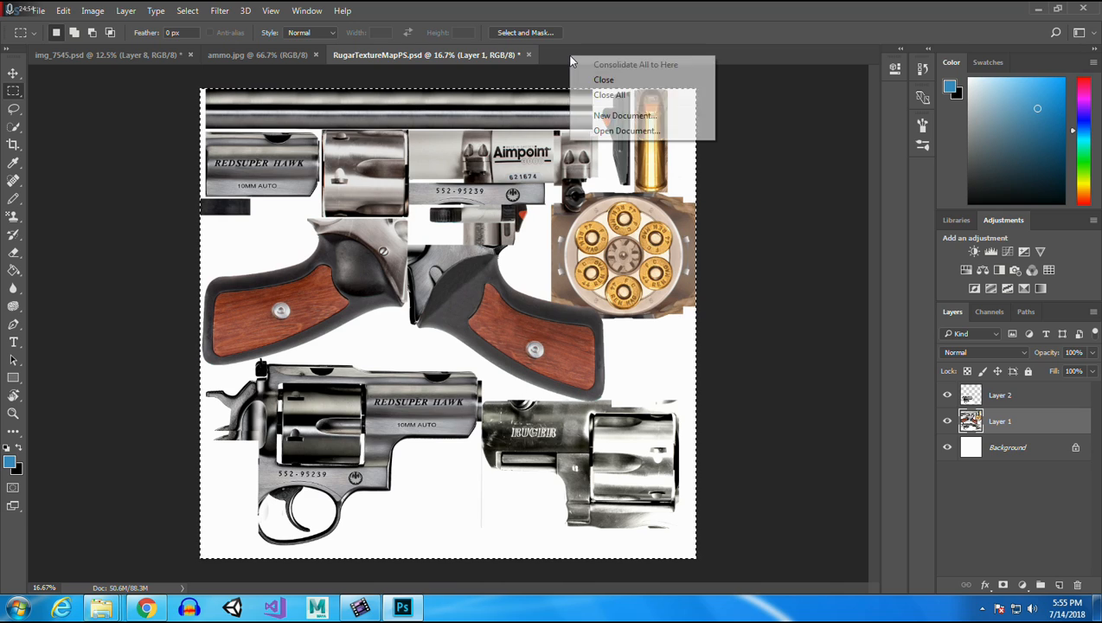
{"action": "left_click", "coordinate": [618, 118]}
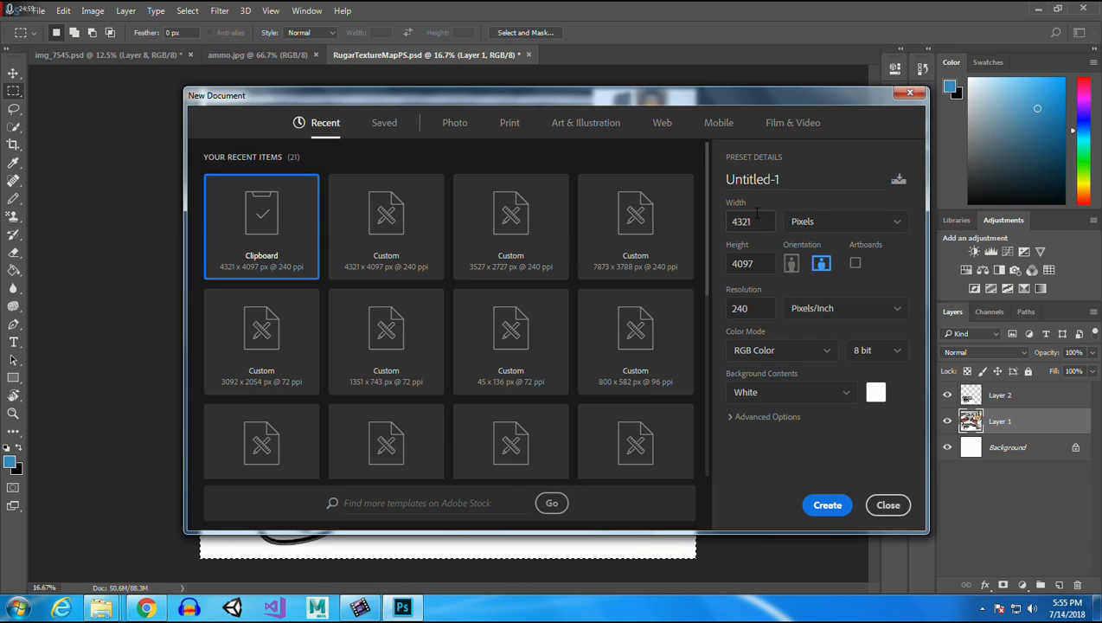
{"action": "double_click", "coordinate": [758, 265]}
{"action": "left_click", "coordinate": [758, 264]}
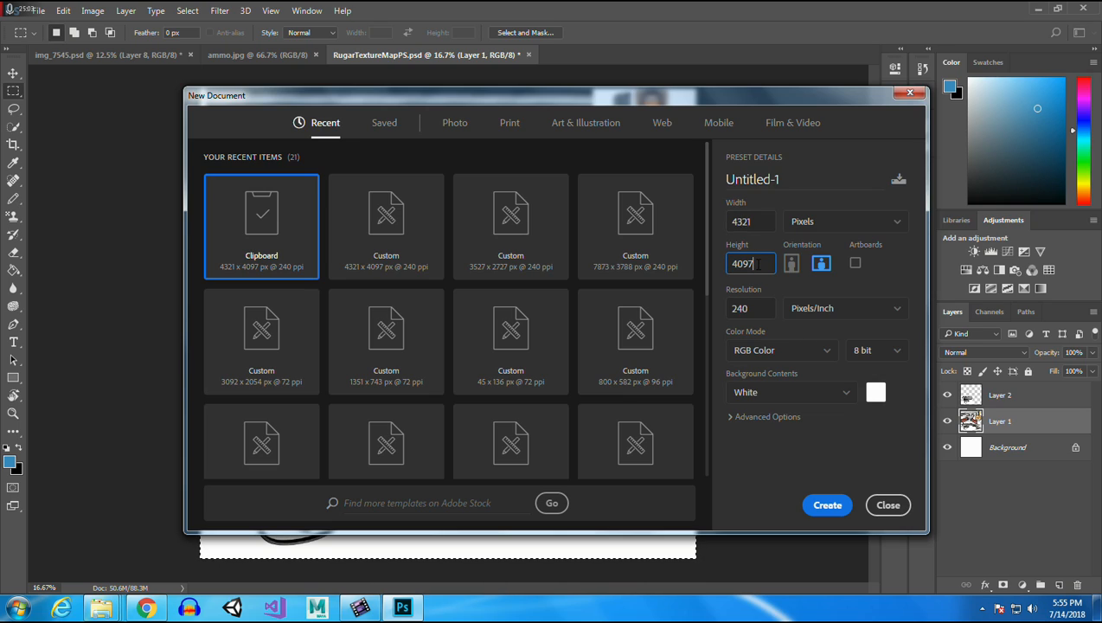
{"action": "double_click", "coordinate": [766, 221]}
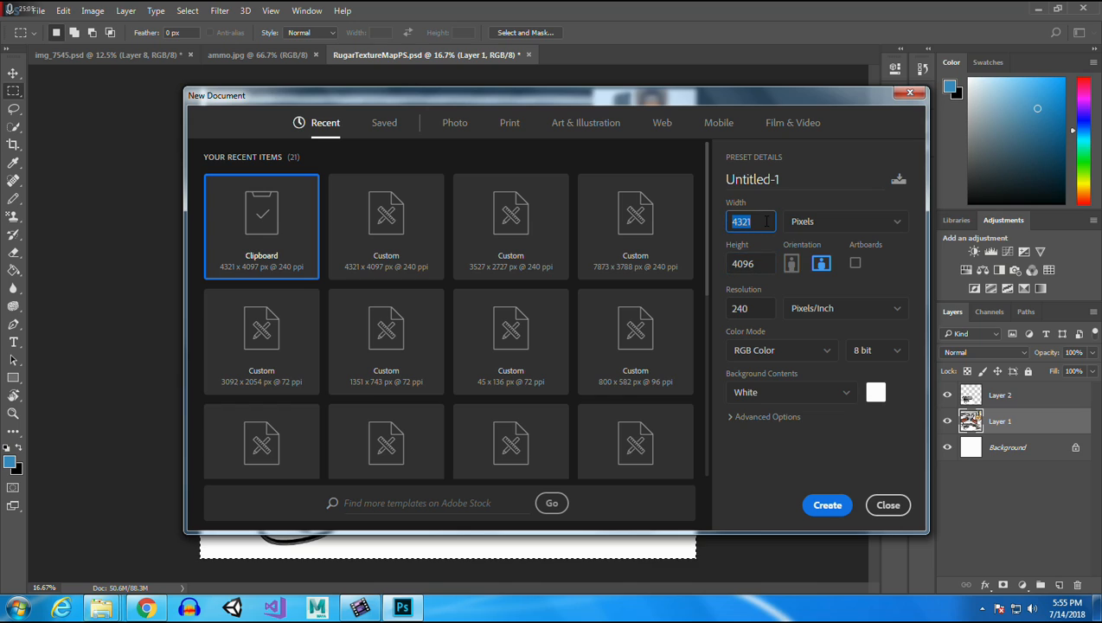
{"action": "type", "text": "4096"}
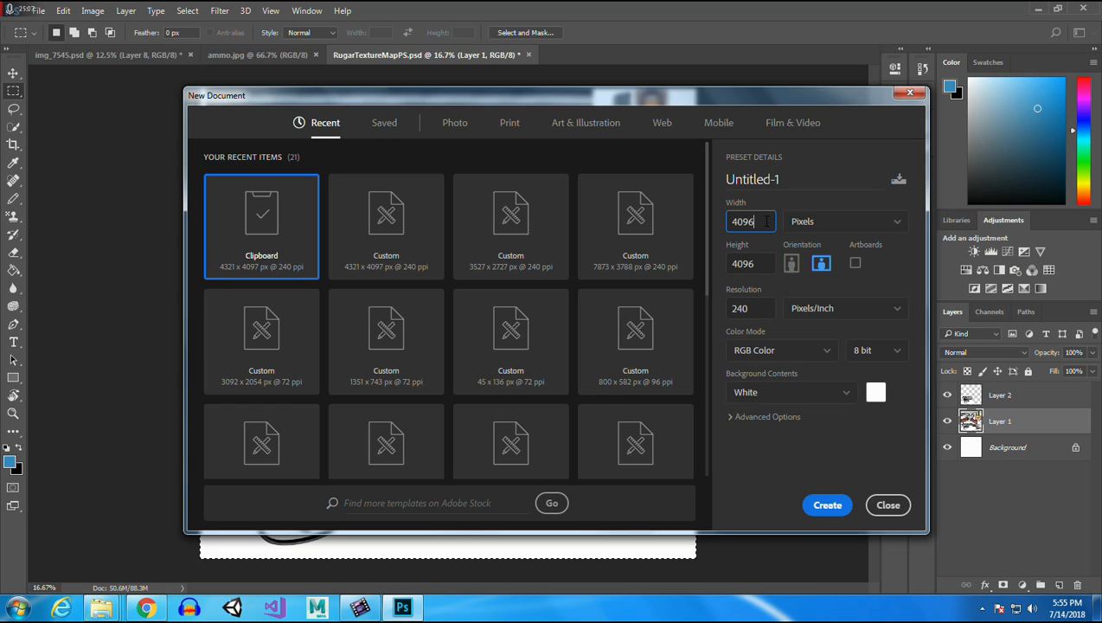
{"action": "left_click", "coordinate": [824, 506]}
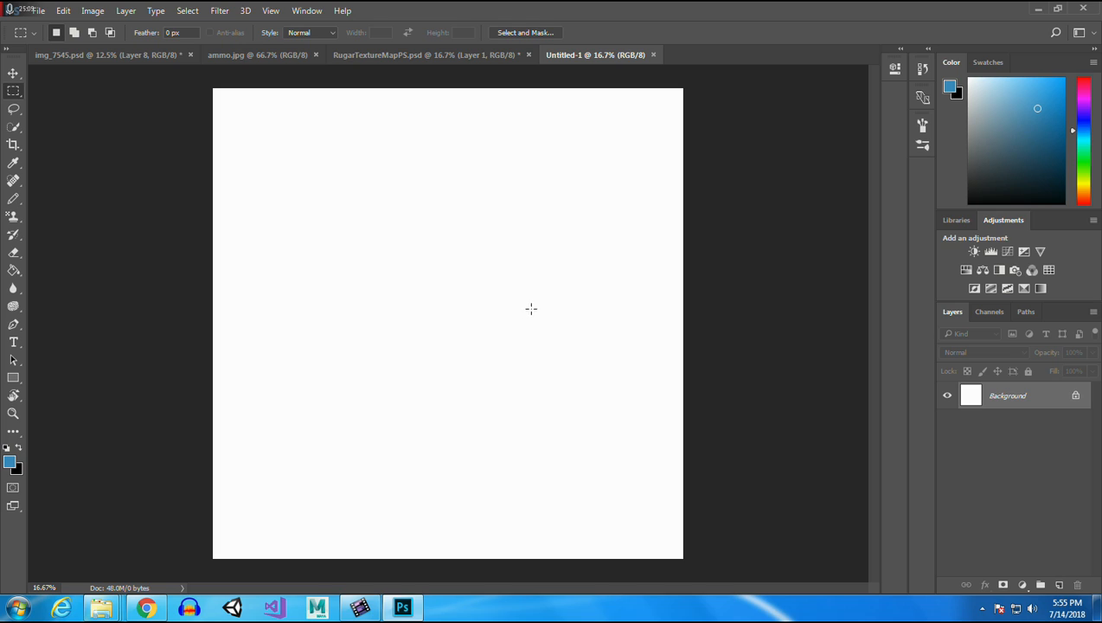
{"action": "key", "text": "ctrl+v"}
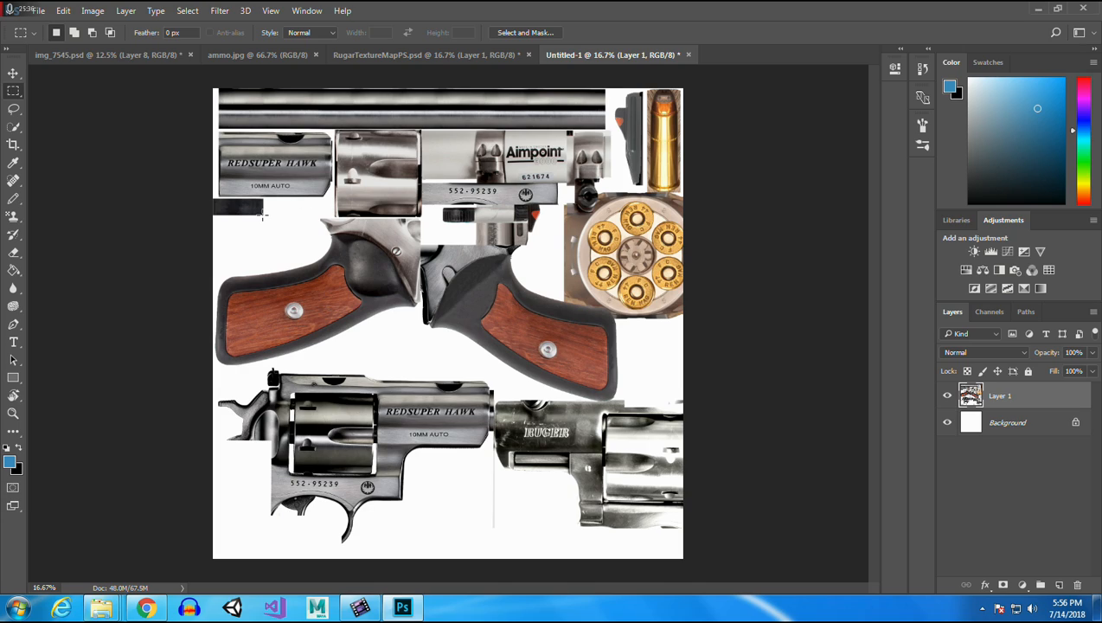
Move the small dark strip from under the separate barrel piece to the white gap above the complete revolver.
{"action": "left_click_drag", "start_coordinate": [264, 214], "coordinate": [450, 364]}
{"action": "left_click", "coordinate": [13, 72]}
{"action": "left_click", "coordinate": [262, 219]}
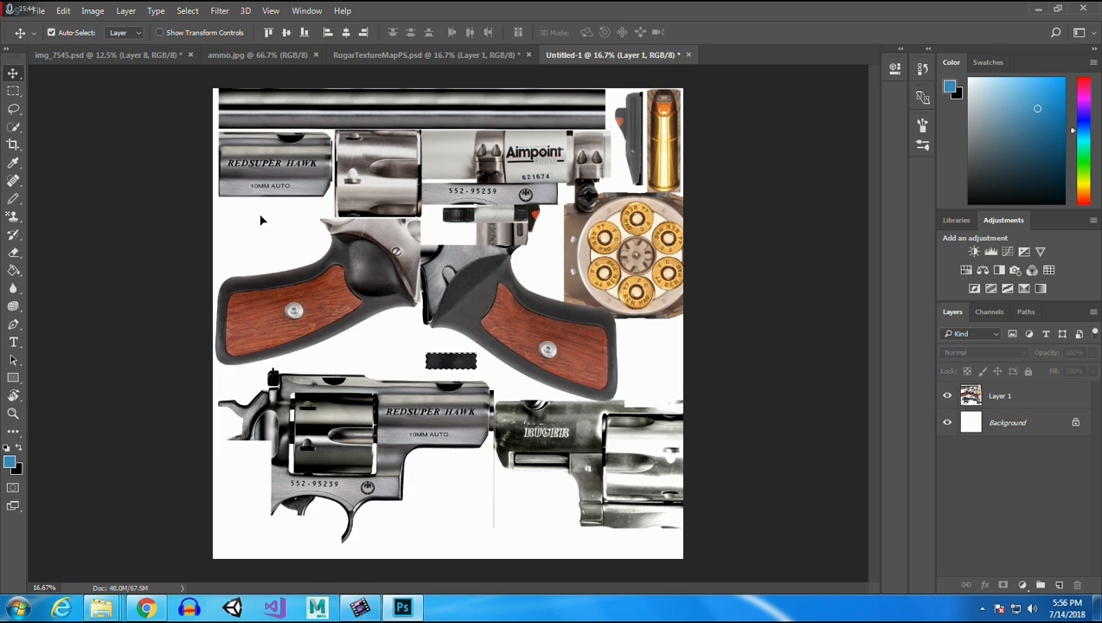
Delete the sheet's upper-left corner area on Layer 1, including the separate REDSUPER HAWK barrel piece, and clear the selection.
{"action": "key", "text": "m"}
{"action": "left_click_drag", "start_coordinate": [333, 203], "coordinate": [118, 74]}
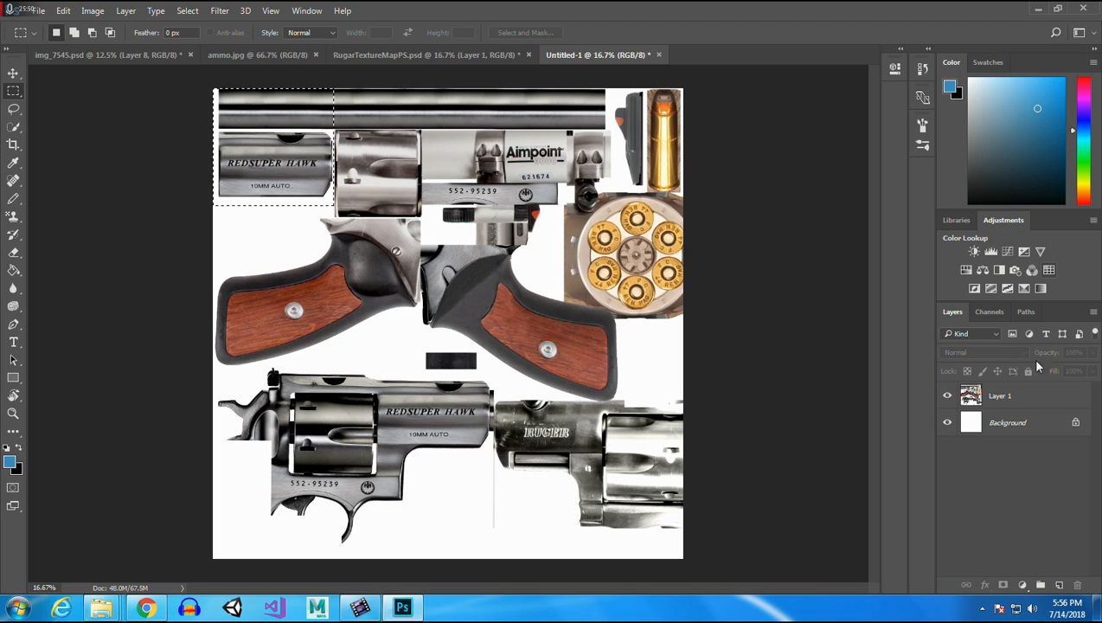
{"action": "left_click", "coordinate": [1020, 396]}
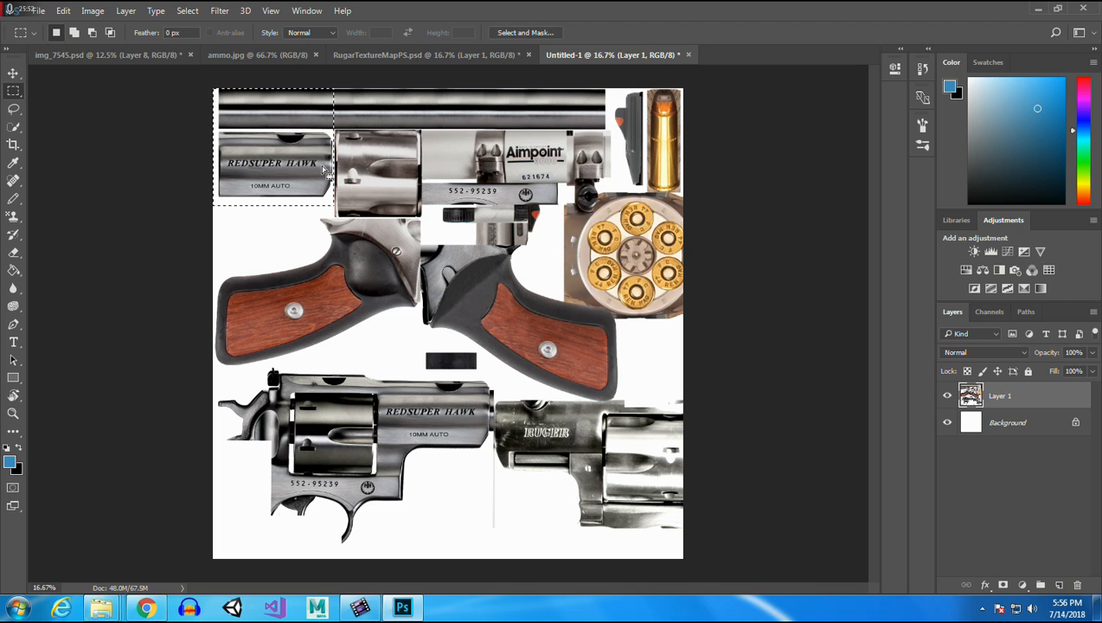
{"action": "key", "text": "Delete"}
{"action": "left_click", "coordinate": [284, 218]}
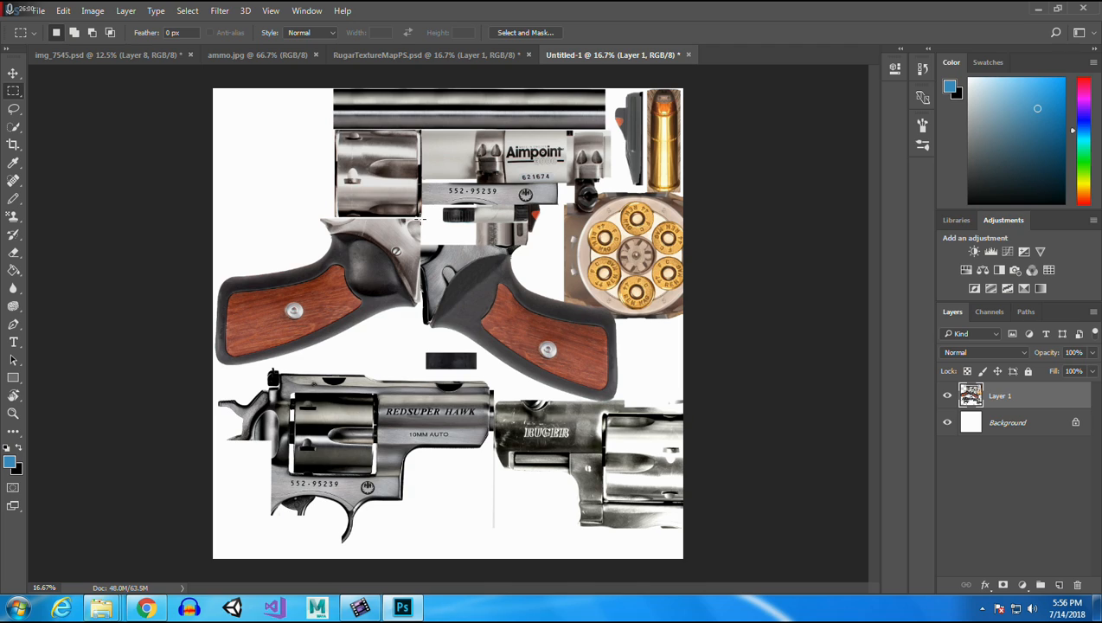
Select the left wood grip and move it up and slightly right, over the silver cylinder.
{"action": "left_click_drag", "start_coordinate": [422, 219], "coordinate": [173, 366]}
{"action": "left_click", "coordinate": [13, 74]}
{"action": "left_click_drag", "start_coordinate": [369, 327], "coordinate": [370, 297]}
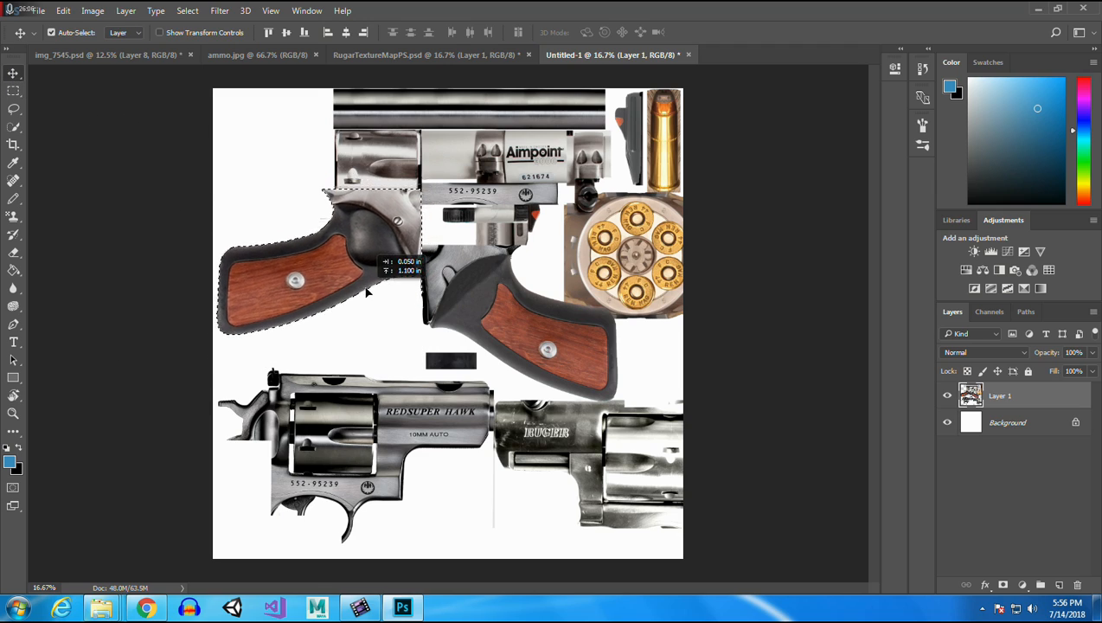
{"action": "left_click_drag", "start_coordinate": [323, 241], "coordinate": [356, 222]}
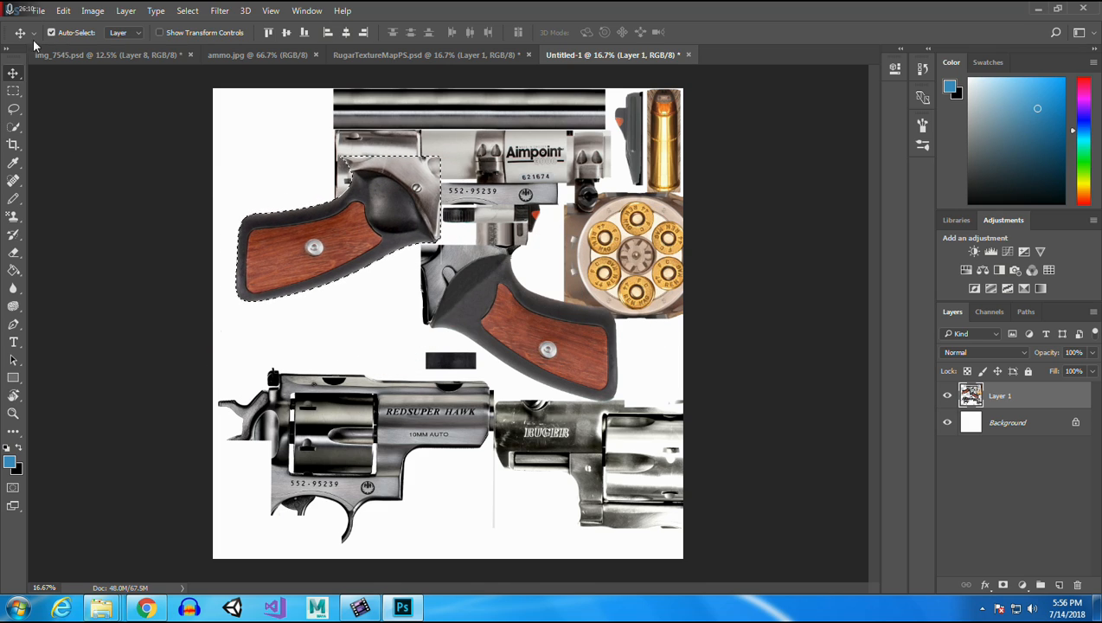
Rotate the left wood grip clockwise by 100.09°, place it upright in the cleared upper-left corner, and deselect it.
{"action": "left_click", "coordinate": [62, 10]}
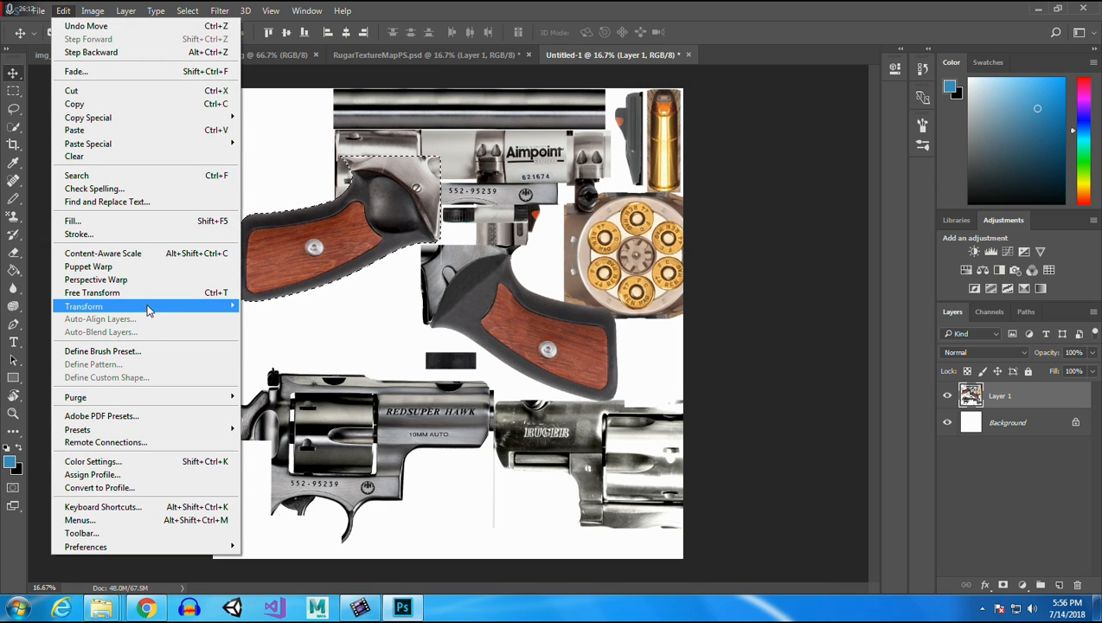
{"action": "mouse_move", "coordinate": [149, 306]}
{"action": "left_click", "coordinate": [278, 324]}
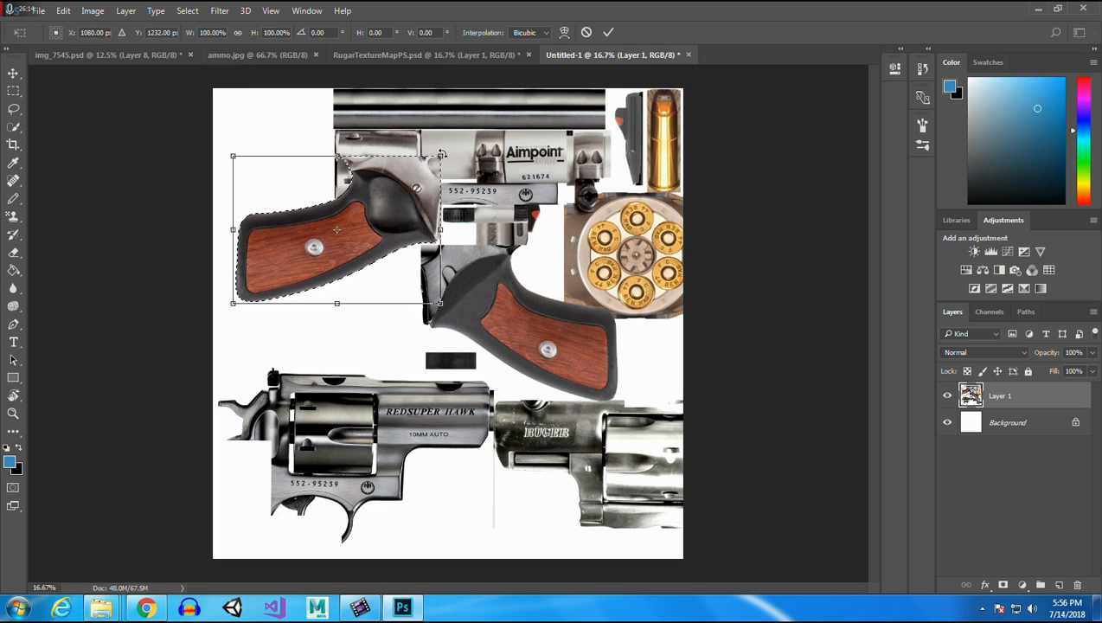
{"action": "left_click_drag", "start_coordinate": [440, 156], "coordinate": [339, 298]}
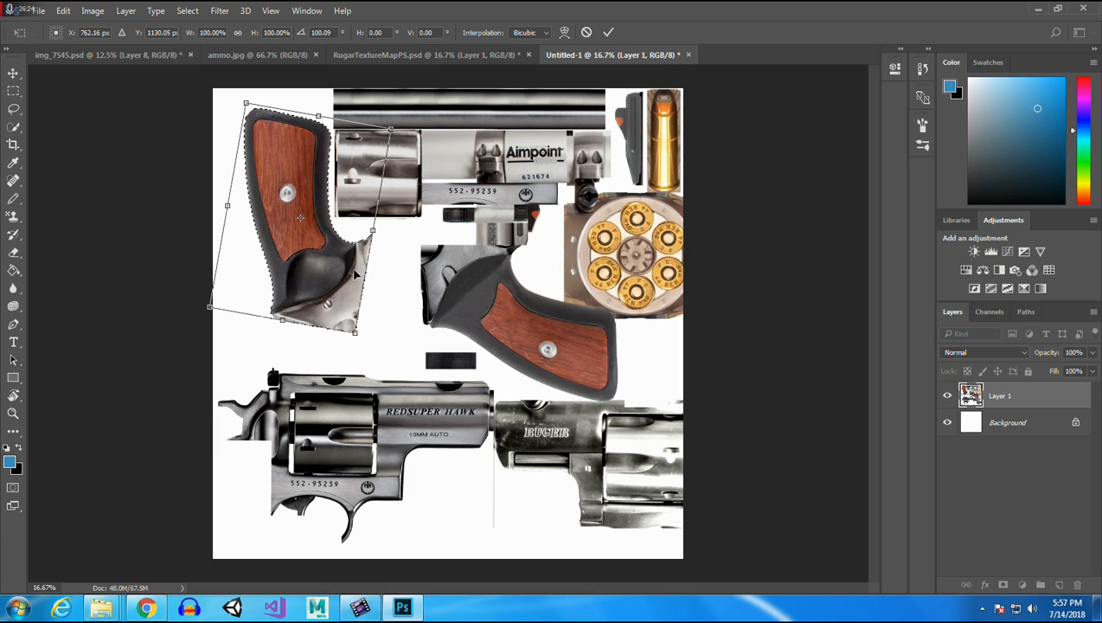
{"action": "left_click_drag", "start_coordinate": [347, 260], "coordinate": [339, 244]}
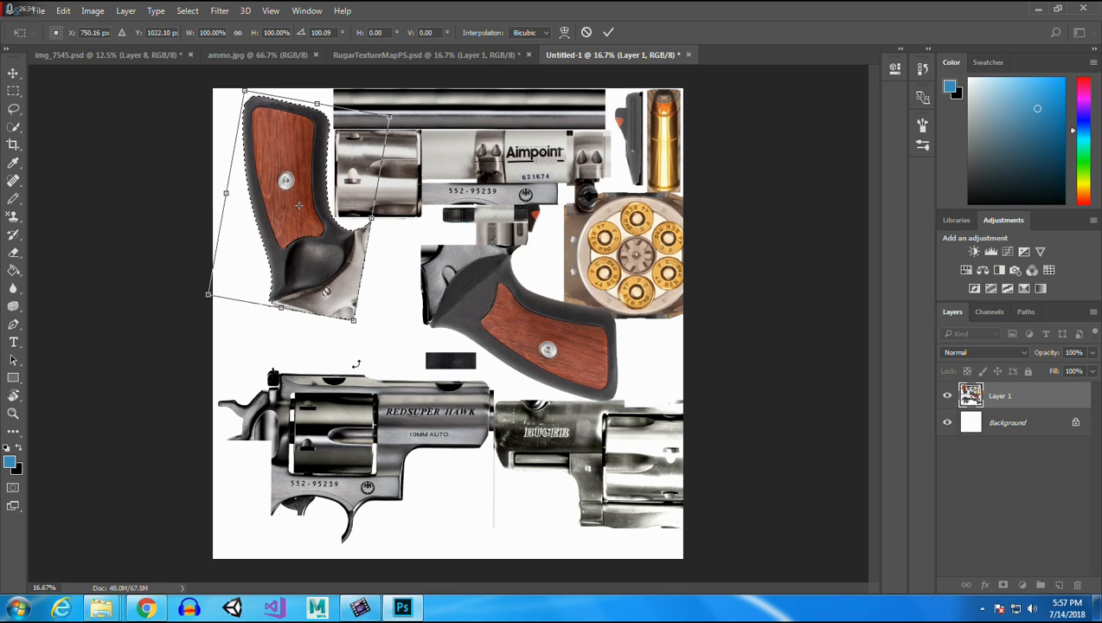
{"action": "key", "text": "Escape"}
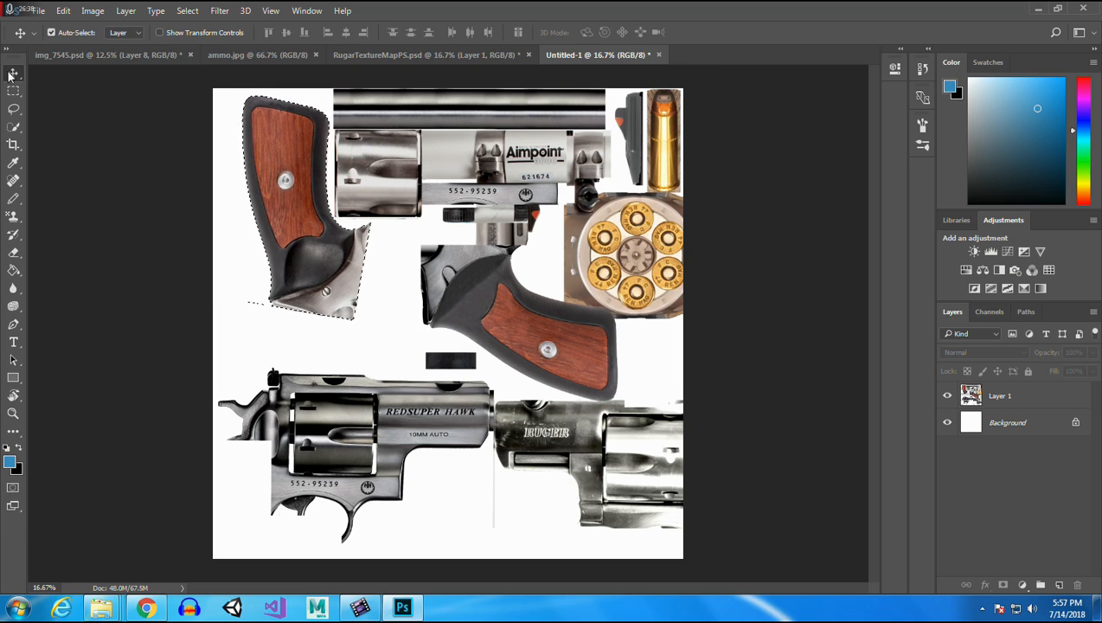
{"action": "key", "text": "m"}
{"action": "left_click", "coordinate": [400, 332]}
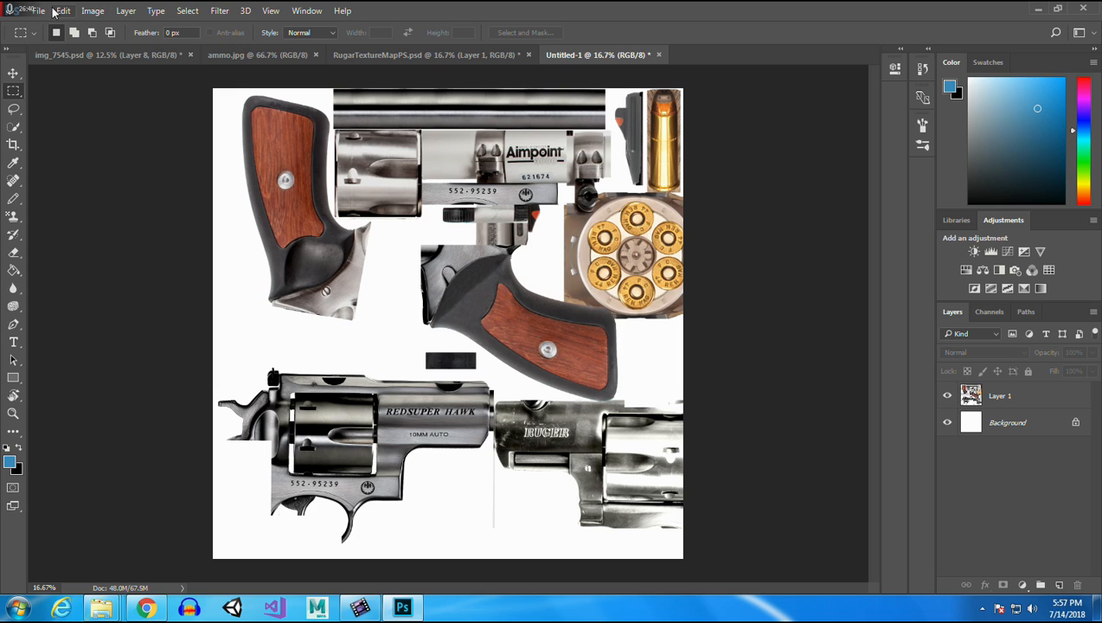
Examine the source images on Layer 43 copy 8 in img_7545.psd with Layer 8 hidden and shown, and return to Untitled-1.
{"action": "left_click", "coordinate": [95, 55]}
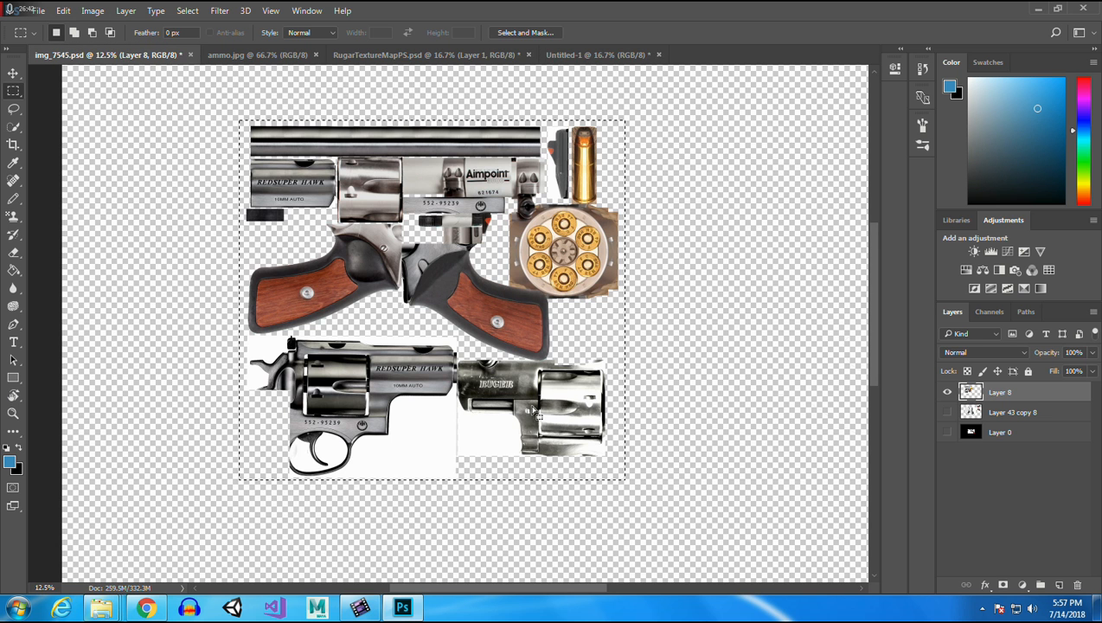
{"action": "left_click", "coordinate": [948, 392]}
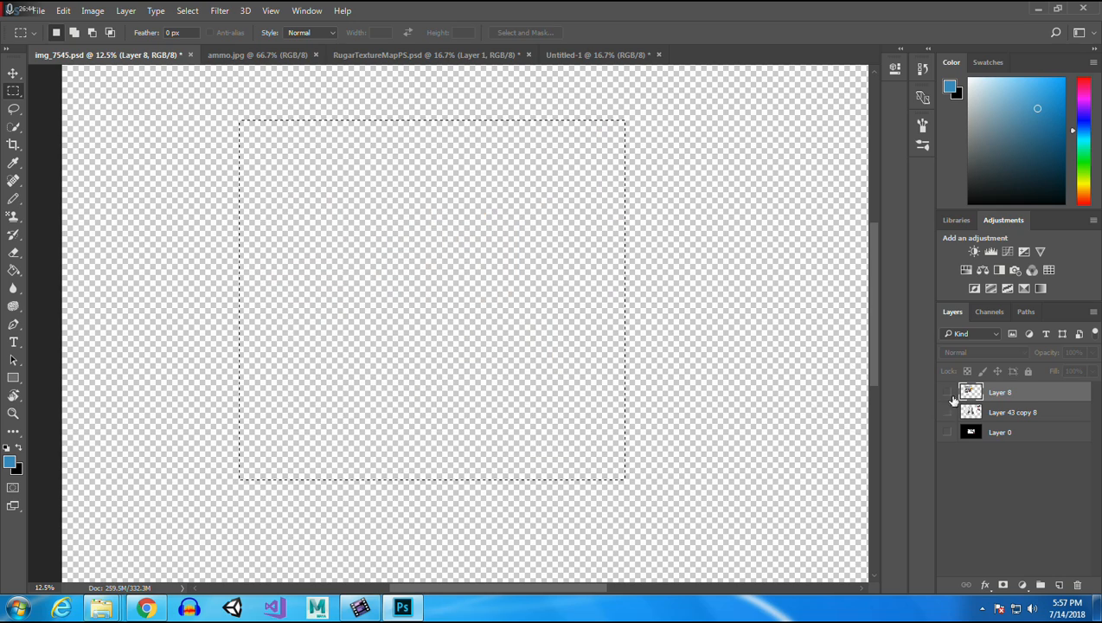
{"action": "left_click", "coordinate": [948, 413]}
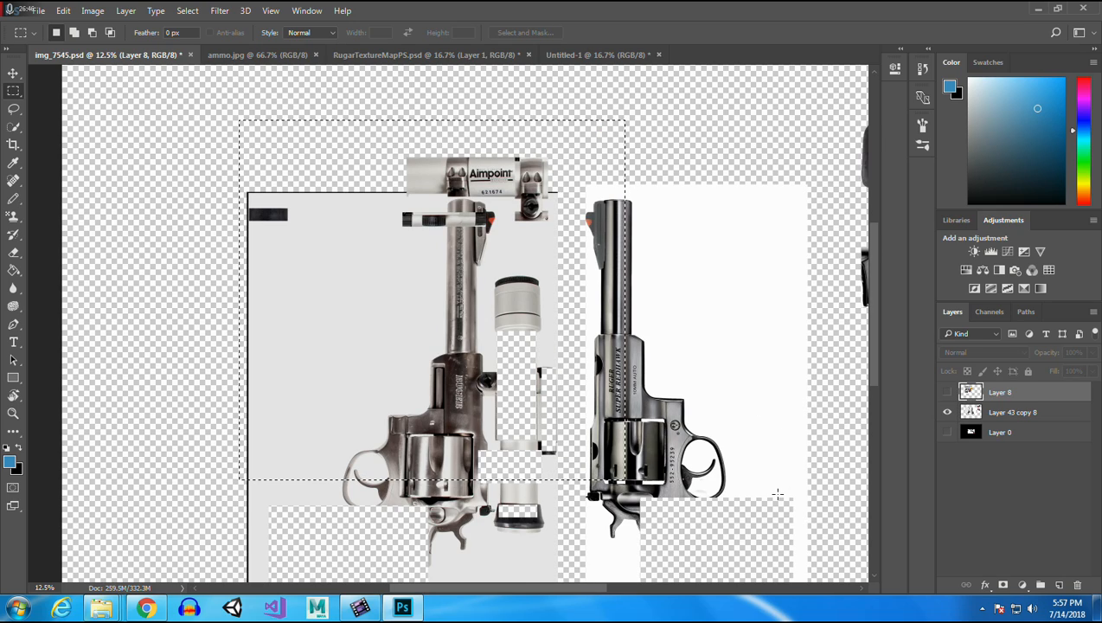
{"action": "left_click", "coordinate": [948, 392]}
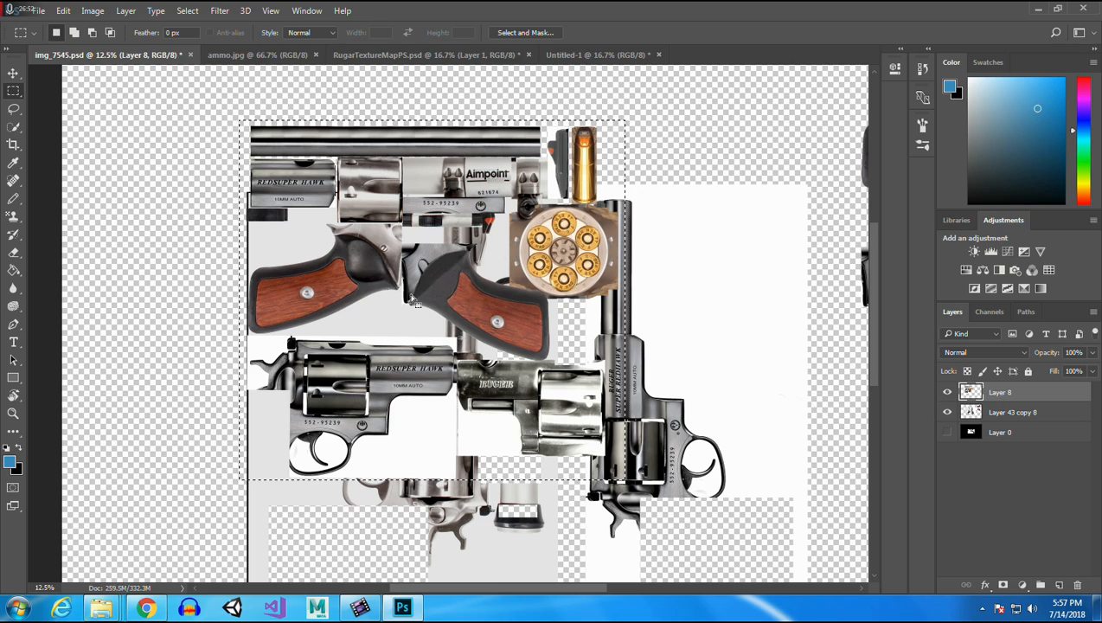
{"action": "left_click", "coordinate": [620, 55]}
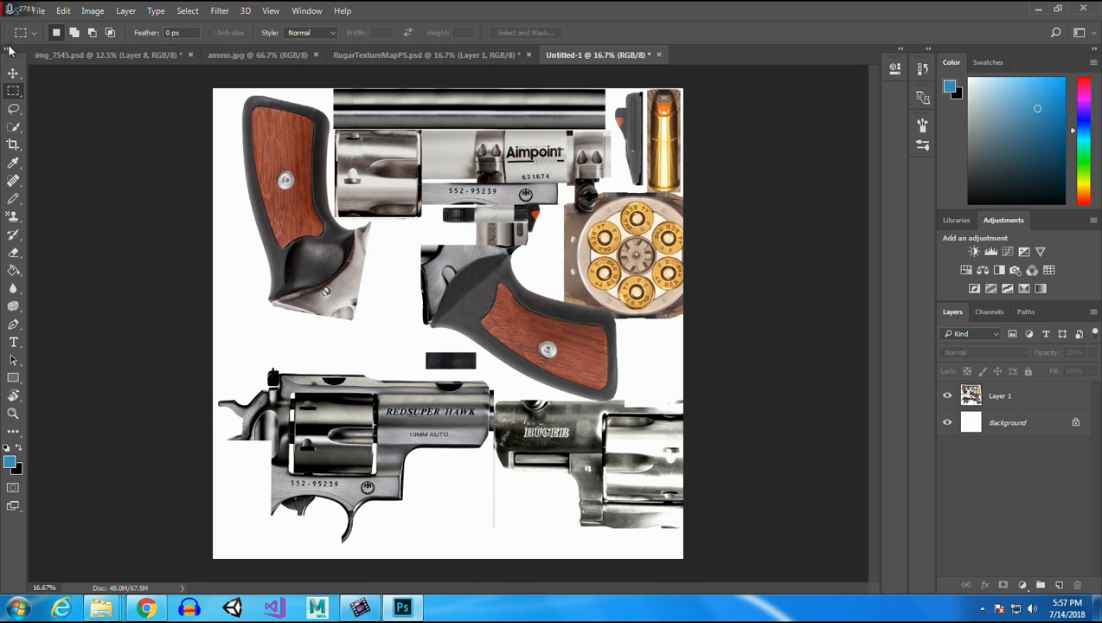
Cut the hammer and rear edge off the complete revolver on Layer 1 and move them up into the gap between the grips.
{"action": "left_click", "coordinate": [13, 73]}
{"action": "left_click", "coordinate": [275, 249]}
{"action": "left_click", "coordinate": [13, 90]}
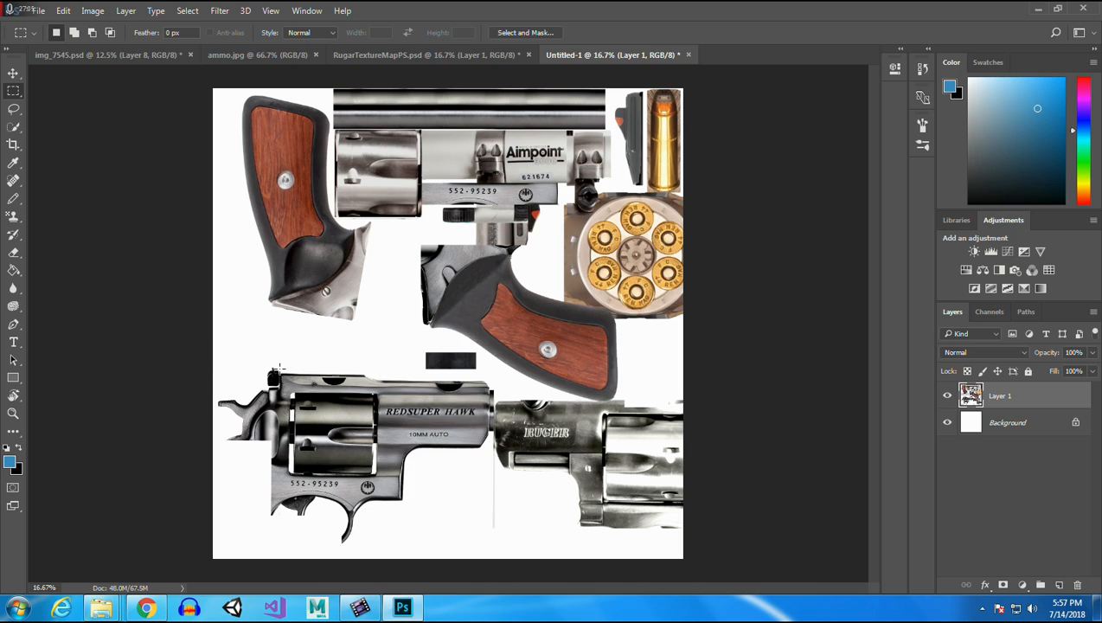
{"action": "left_click_drag", "start_coordinate": [279, 368], "coordinate": [196, 521]}
{"action": "left_click", "coordinate": [13, 73]}
{"action": "left_click_drag", "start_coordinate": [264, 446], "coordinate": [366, 359]}
Rotate the hammer piece 90° clockwise and place it just above the revolver, beside the dark strip.
{"action": "left_click", "coordinate": [72, 11]}
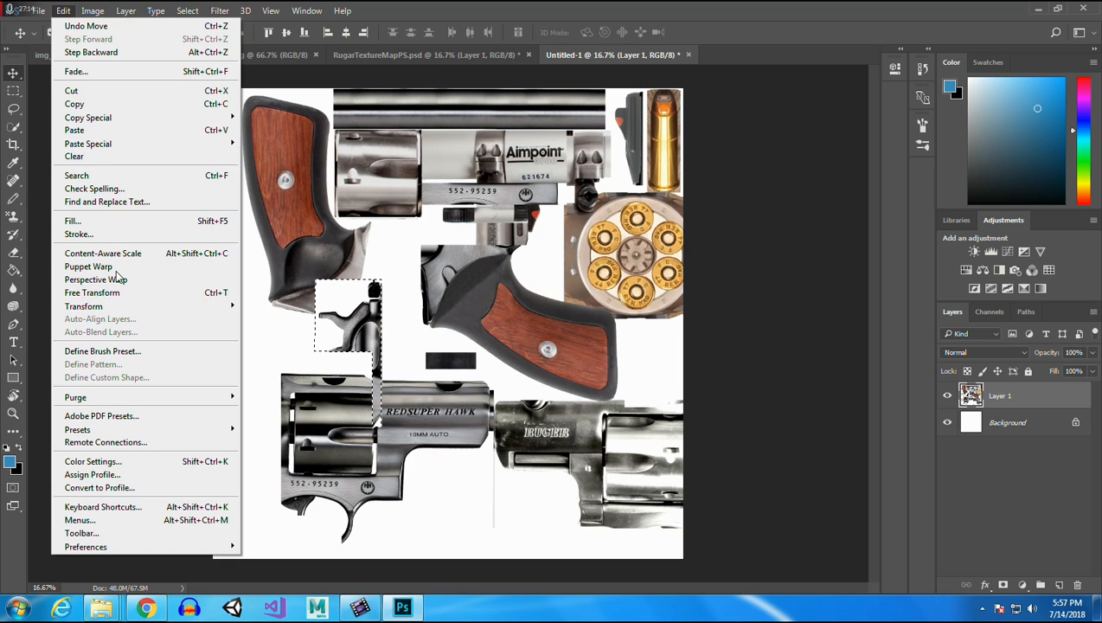
{"action": "mouse_move", "coordinate": [173, 307]}
{"action": "left_click", "coordinate": [333, 423]}
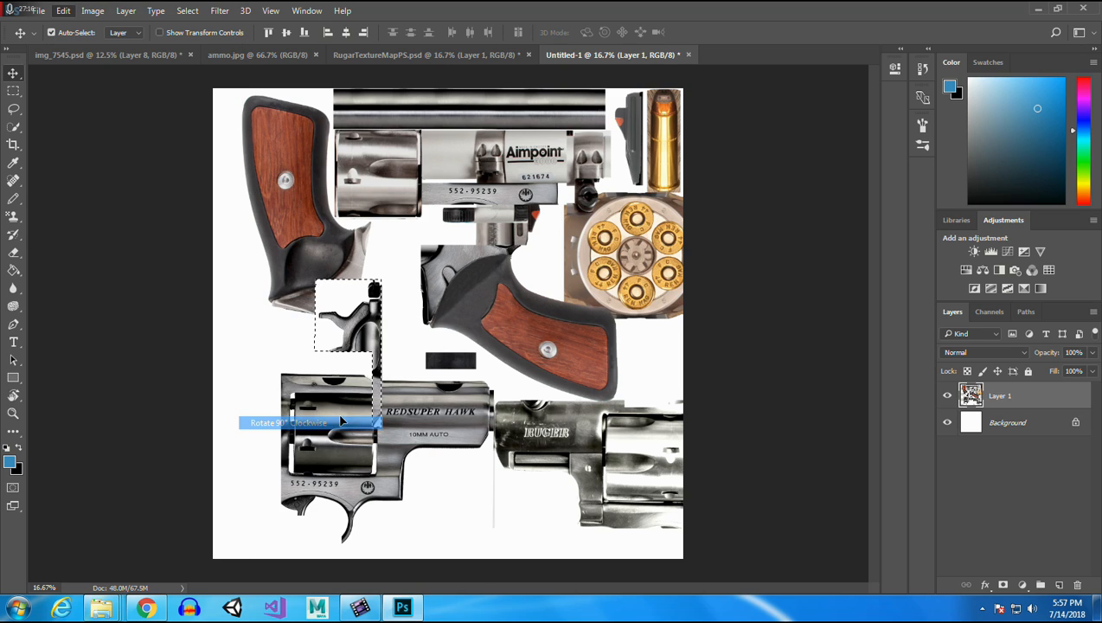
{"action": "mouse_move", "coordinate": [378, 359]}
{"action": "left_mouse_down"}
{"action": "mouse_move", "coordinate": [381, 327]}
{"action": "mouse_move", "coordinate": [380, 340]}
{"action": "left_mouse_up"}
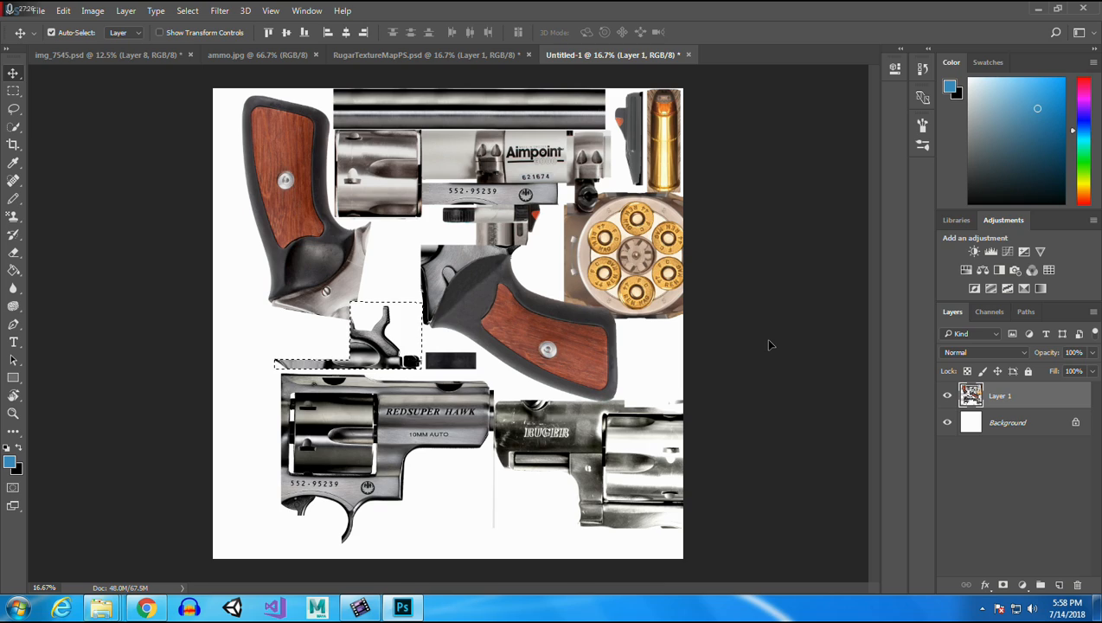
Deselect the hammer piece and move all the texture parts on Layer 1 left so they fit within the canvas.
{"action": "left_click", "coordinate": [13, 91]}
{"action": "left_click", "coordinate": [533, 209]}
{"action": "left_click", "coordinate": [13, 75]}
{"action": "left_click_drag", "start_coordinate": [547, 240], "coordinate": [531, 248]}
{"action": "left_click_drag", "start_coordinate": [531, 253], "coordinate": [466, 279]}
{"action": "left_click", "coordinate": [814, 390]}
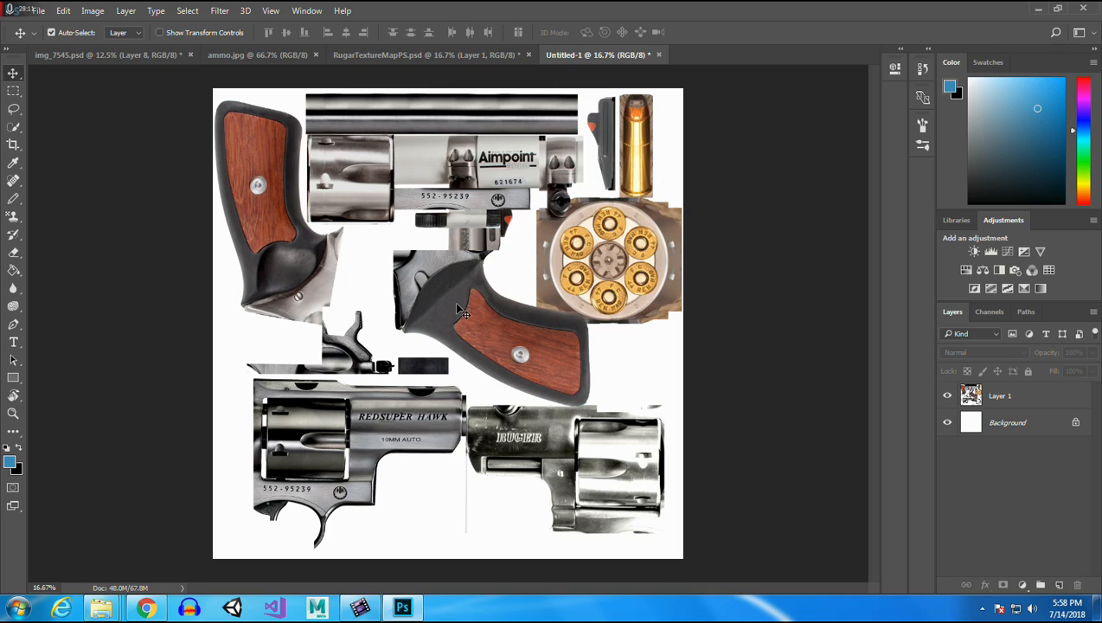
Move the small dark strip on Layer 1 into the blank area below the revolver's barrel.
{"action": "left_click", "coordinate": [429, 377]}
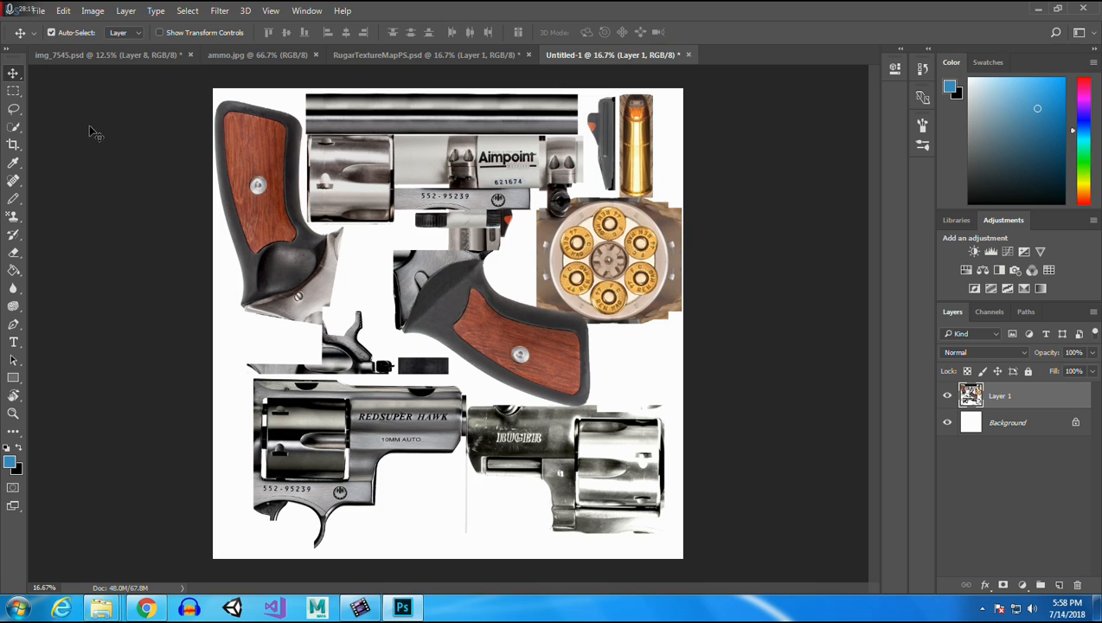
{"action": "left_click", "coordinate": [12, 91]}
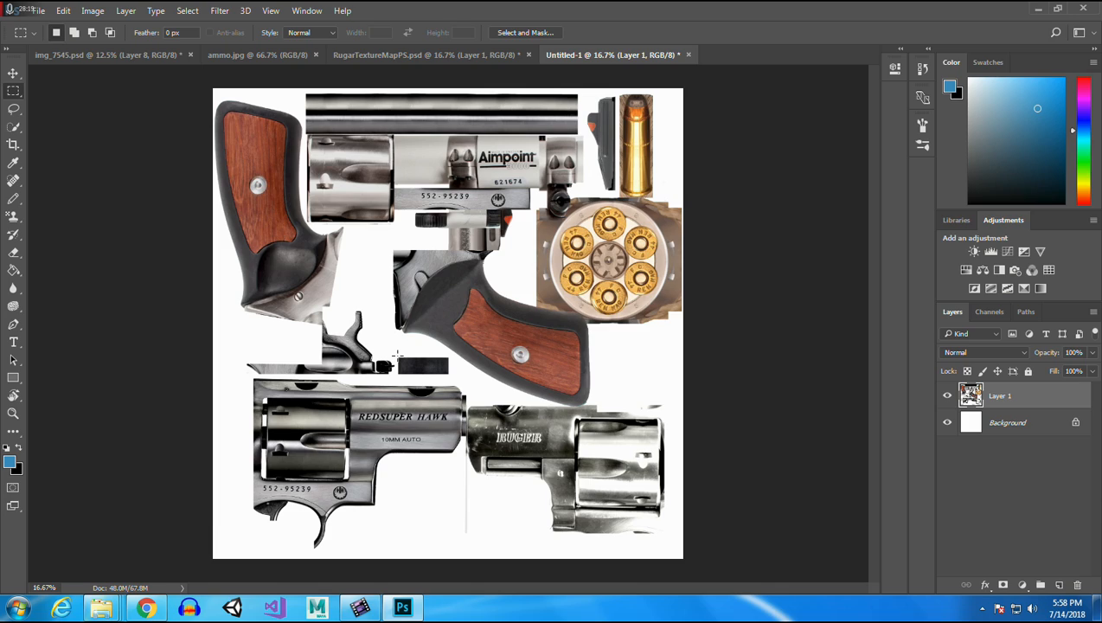
{"action": "left_click_drag", "start_coordinate": [397, 355], "coordinate": [414, 489]}
{"action": "left_click", "coordinate": [14, 73]}
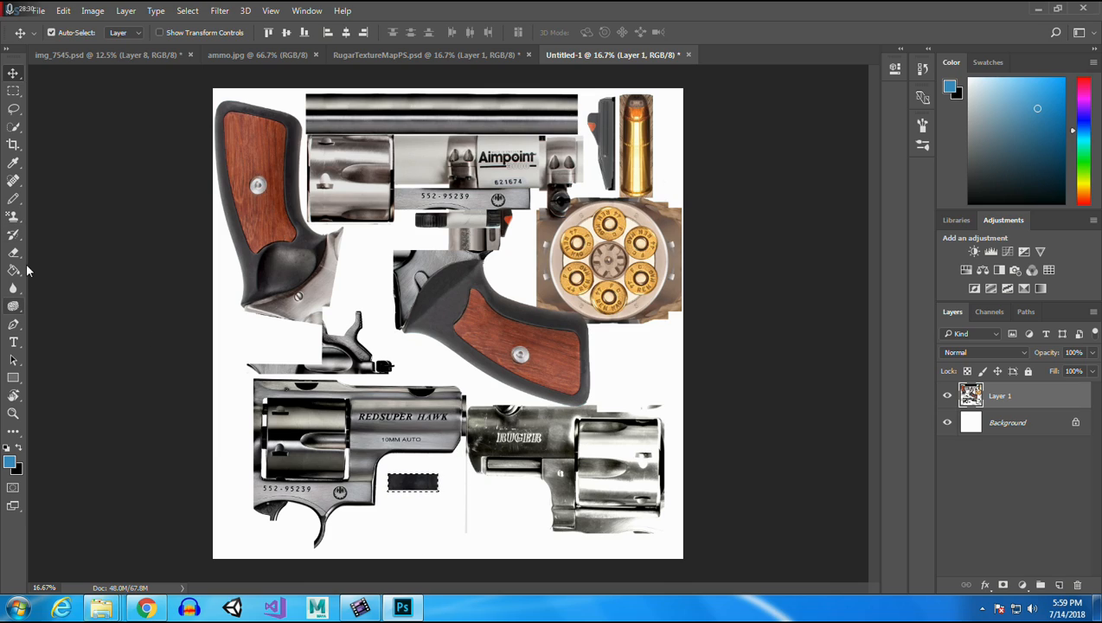
Copy the dark strip onto a new layer and offset the copy slightly below the original.
{"action": "left_click", "coordinate": [13, 413]}
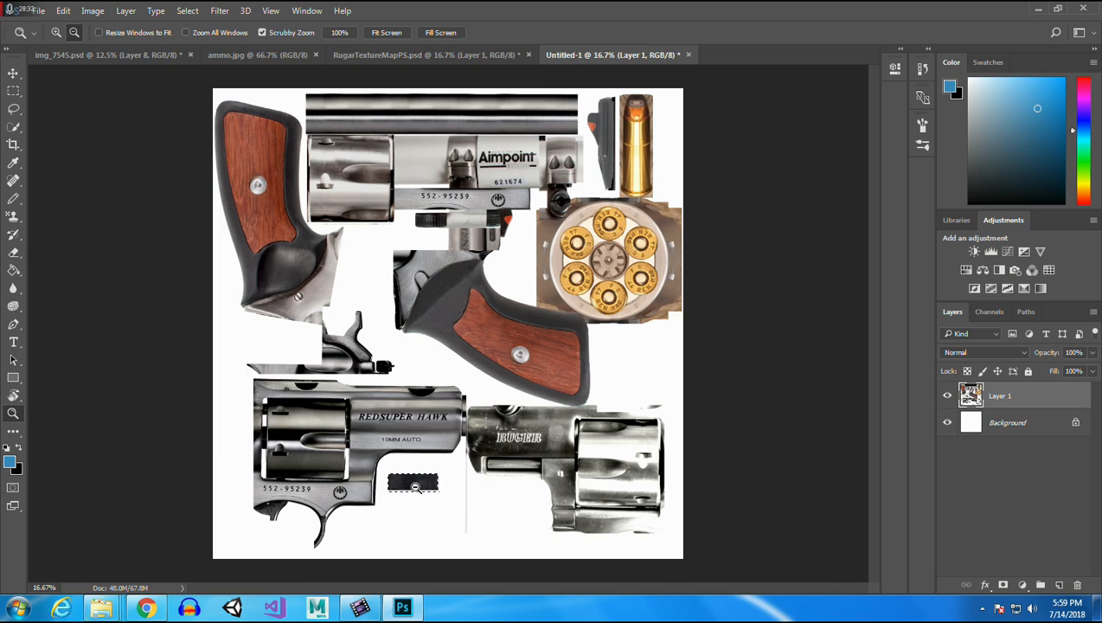
{"action": "left_click", "coordinate": [407, 492]}
{"action": "left_click", "coordinate": [407, 493]}
{"action": "left_click", "coordinate": [406, 492]}
{"action": "left_click", "coordinate": [407, 493]}
{"action": "left_click_drag", "start_coordinate": [874, 381], "coordinate": [884, 401]}
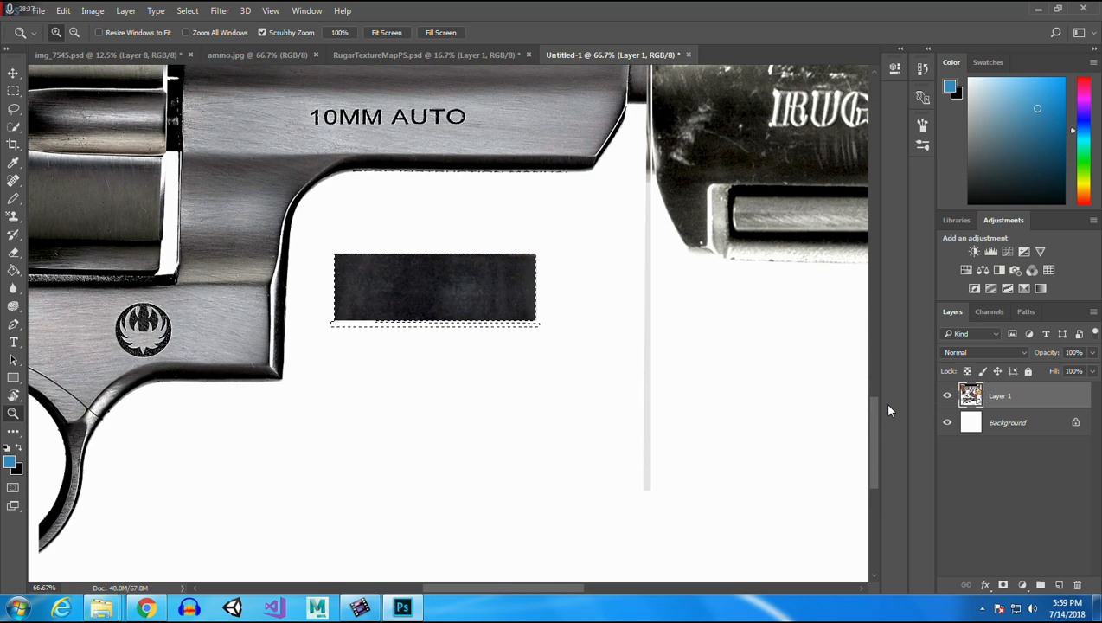
{"action": "left_click", "coordinate": [467, 318]}
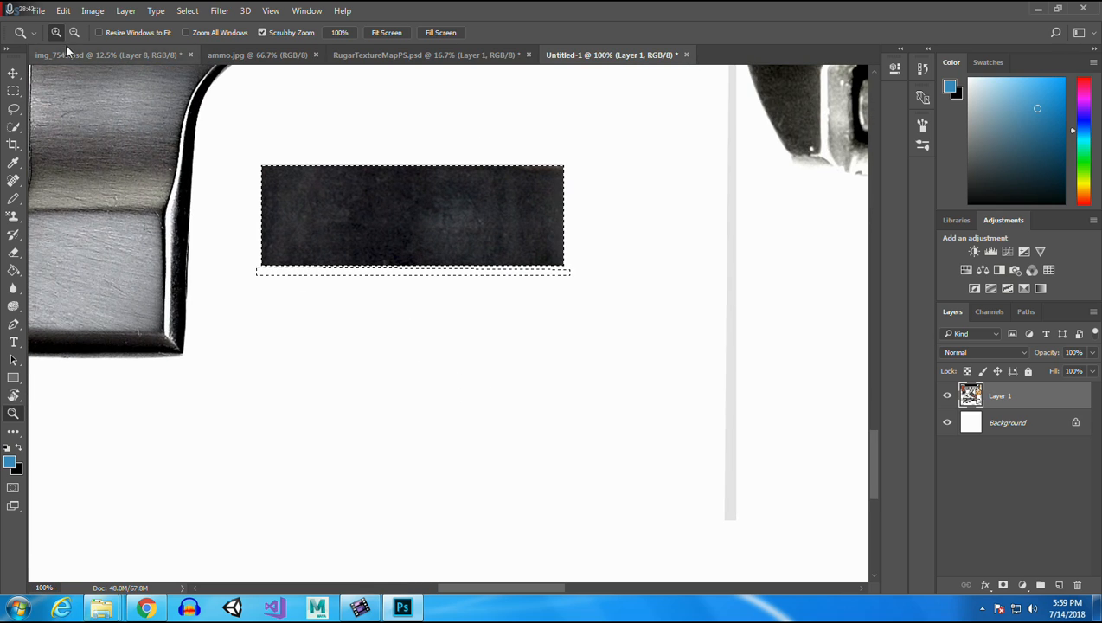
{"action": "left_click", "coordinate": [400, 363], "text": "alt"}
{"action": "key", "text": "v"}
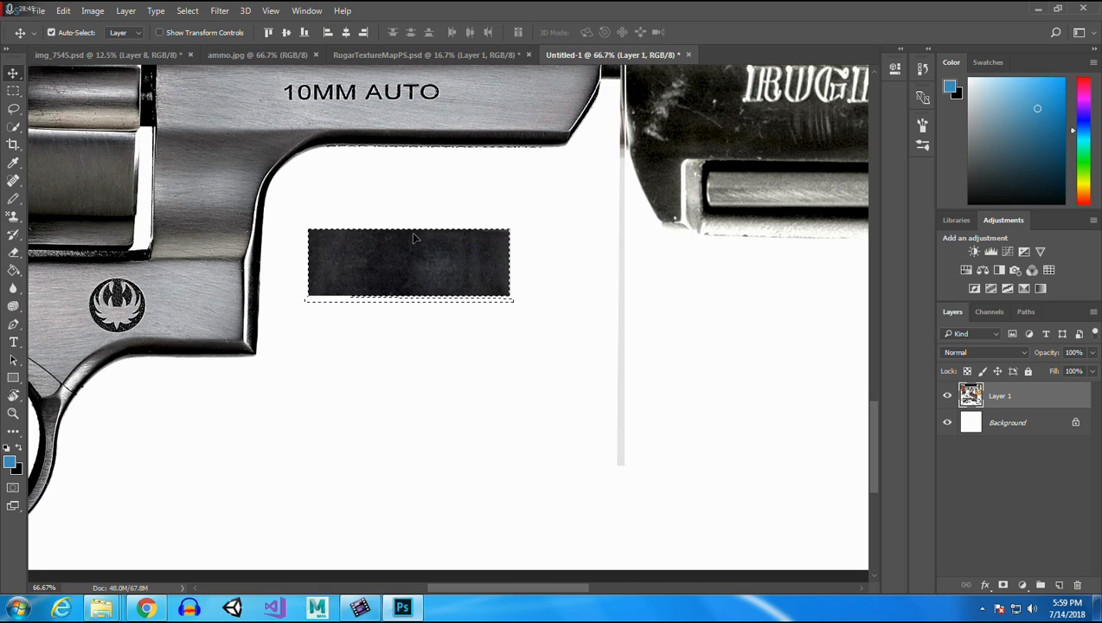
{"action": "left_click", "coordinate": [12, 90]}
{"action": "left_click", "coordinate": [423, 361]}
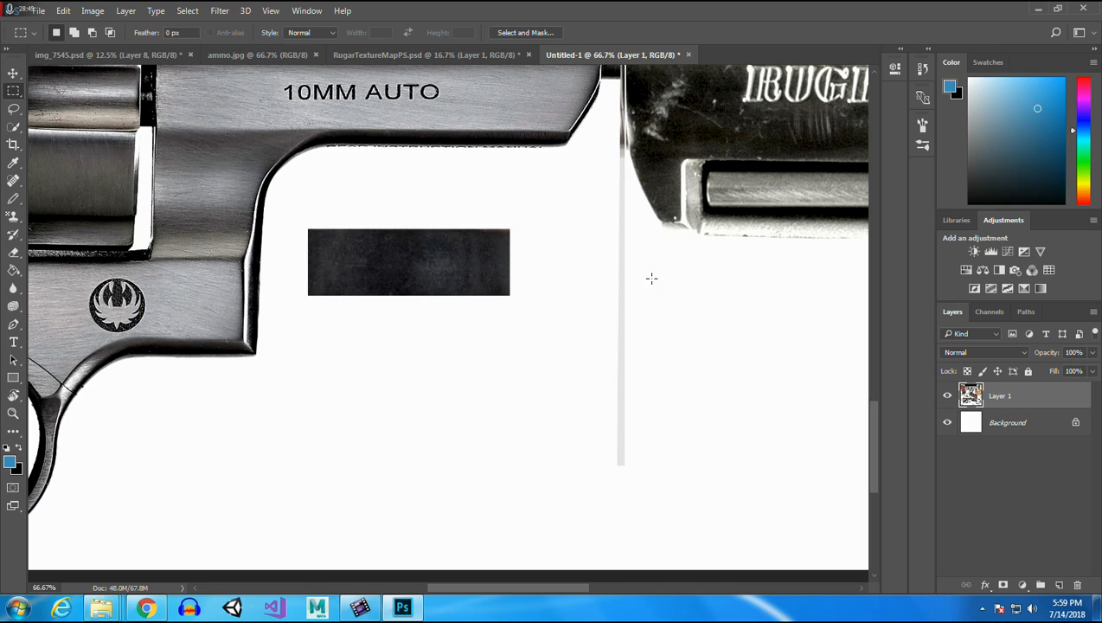
{"action": "left_click_drag", "start_coordinate": [306, 226], "coordinate": [514, 301]}
{"action": "key", "text": "ctrl+j"}
{"action": "left_click", "coordinate": [14, 75]}
{"action": "left_click_drag", "start_coordinate": [403, 260], "coordinate": [400, 290]}
Trim the uneven edges off the copied dark strip and place it in the blank space below the original.
{"action": "left_click", "coordinate": [13, 90]}
{"action": "left_click_drag", "start_coordinate": [295, 202], "coordinate": [508, 363]}
{"action": "key", "text": "Delete"}
{"action": "key", "text": "ctrl+d"}
{"action": "key", "text": "ctrl+d"}
{"action": "key", "text": "Delete"}
{"action": "left_click_drag", "start_coordinate": [294, 221], "coordinate": [314, 355]}
{"action": "key", "text": "Delete"}
{"action": "left_click_drag", "start_coordinate": [295, 412], "coordinate": [623, 323]}
{"action": "key", "text": "Delete"}
{"action": "key", "text": "ctrl+d"}
{"action": "left_click", "coordinate": [15, 73]}
{"action": "left_click_drag", "start_coordinate": [416, 294], "coordinate": [397, 429]}
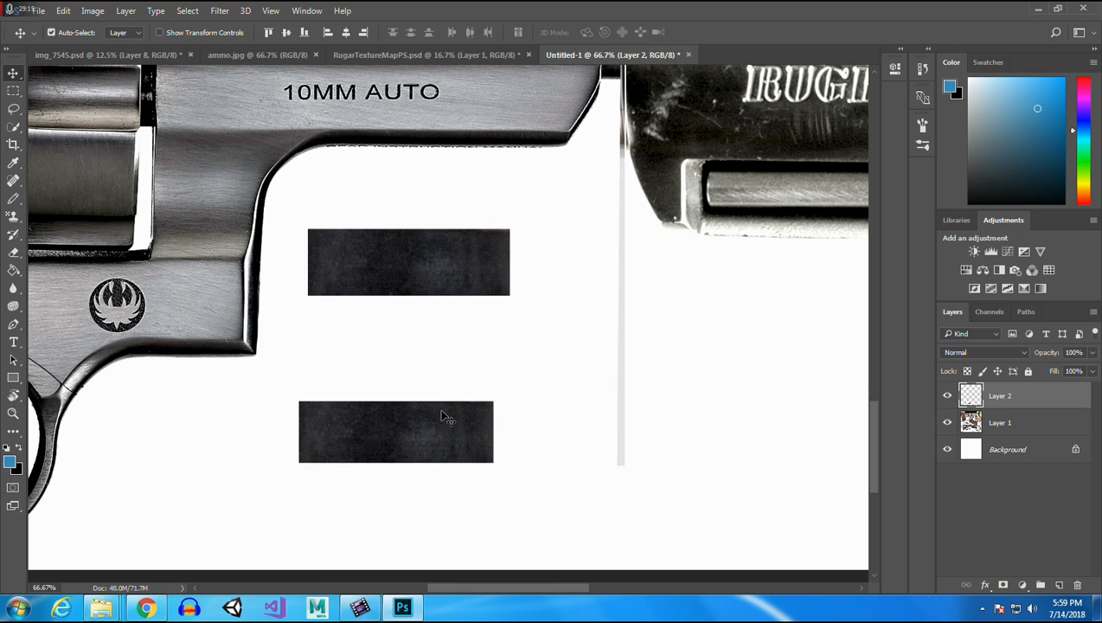
Duplicate Layer 2 as Layer 2 copy and move the copy up so it overlaps the strip and makes it taller.
{"action": "right_click", "coordinate": [1010, 400]}
{"action": "left_click", "coordinate": [752, 150]}
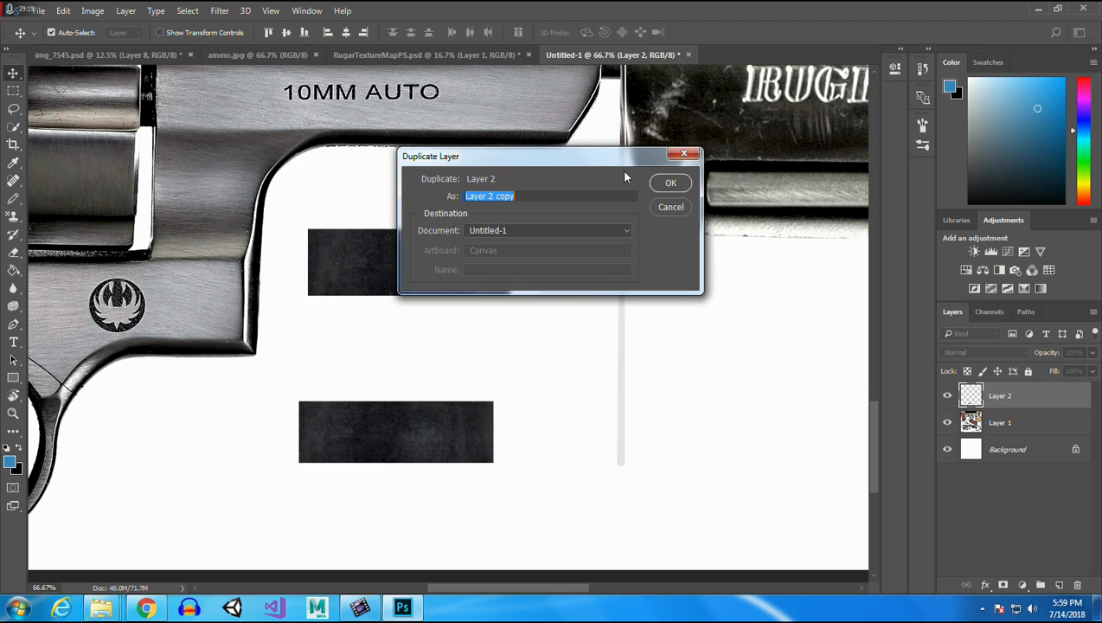
{"action": "left_click", "coordinate": [666, 181]}
{"action": "mouse_move", "coordinate": [385, 414]}
{"action": "left_mouse_down"}
{"action": "mouse_move", "coordinate": [388, 379]}
{"action": "mouse_move", "coordinate": [389, 396]}
{"action": "left_mouse_up"}
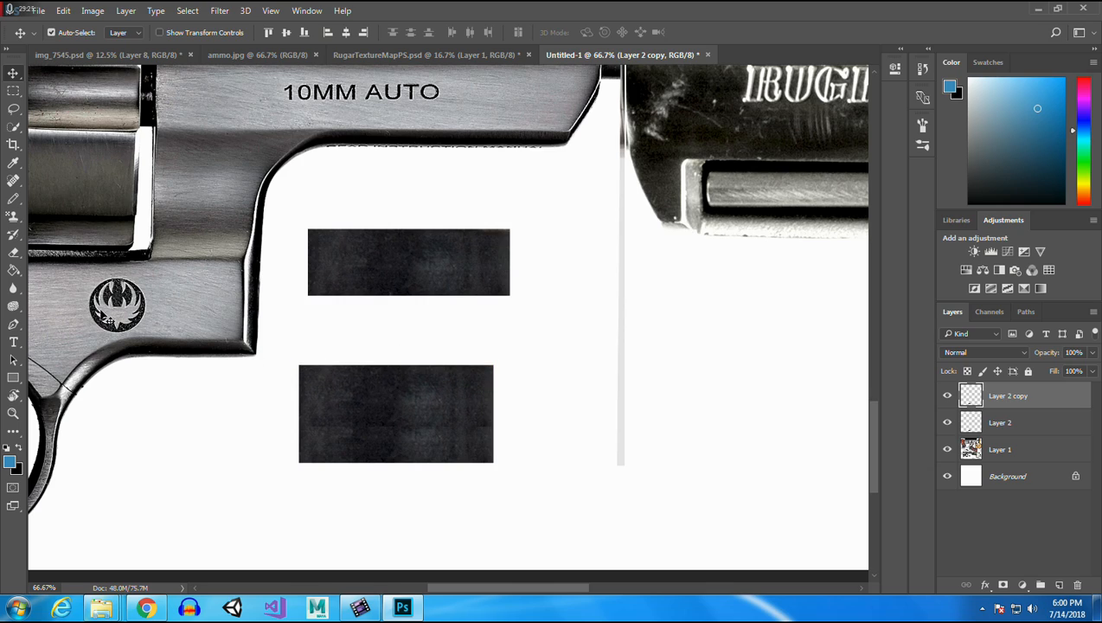
Blend the seam between the stacked dark strips using the Eraser at 13% opacity.
{"action": "left_click", "coordinate": [13, 252]}
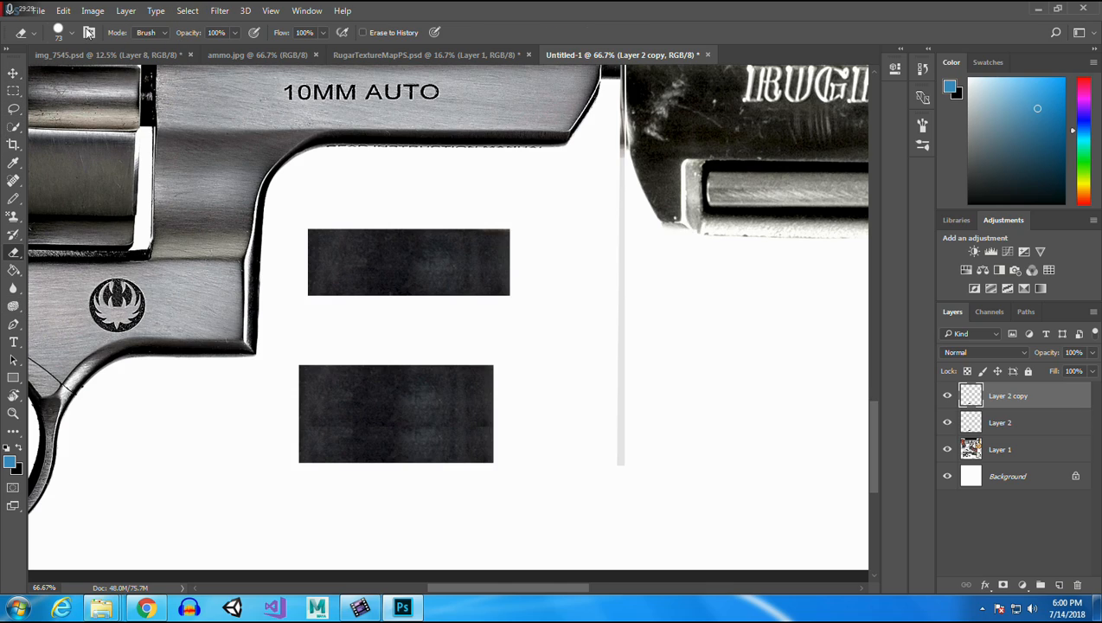
{"action": "left_click", "coordinate": [235, 33]}
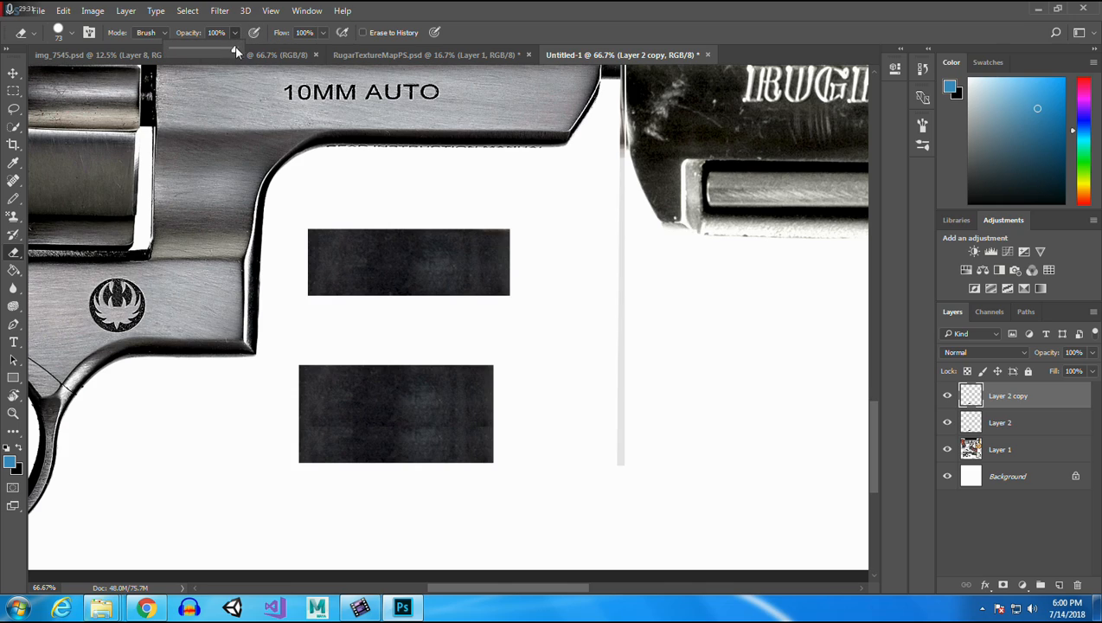
{"action": "mouse_move", "coordinate": [293, 425]}
{"action": "left_mouse_down"}
{"action": "mouse_move", "coordinate": [524, 435]}
{"action": "mouse_move", "coordinate": [284, 428]}
{"action": "mouse_move", "coordinate": [531, 434]}
{"action": "mouse_move", "coordinate": [263, 432]}
{"action": "mouse_move", "coordinate": [464, 432]}
{"action": "mouse_move", "coordinate": [583, 448]}
{"action": "mouse_move", "coordinate": [533, 431]}
{"action": "mouse_move", "coordinate": [271, 437]}
{"action": "mouse_move", "coordinate": [529, 430]}
{"action": "mouse_move", "coordinate": [323, 419]}
{"action": "mouse_move", "coordinate": [307, 420]}
{"action": "mouse_move", "coordinate": [541, 430]}
{"action": "mouse_move", "coordinate": [278, 430]}
{"action": "mouse_move", "coordinate": [491, 429]}
{"action": "mouse_move", "coordinate": [352, 426]}
{"action": "left_mouse_up"}
{"action": "left_click", "coordinate": [12, 74]}
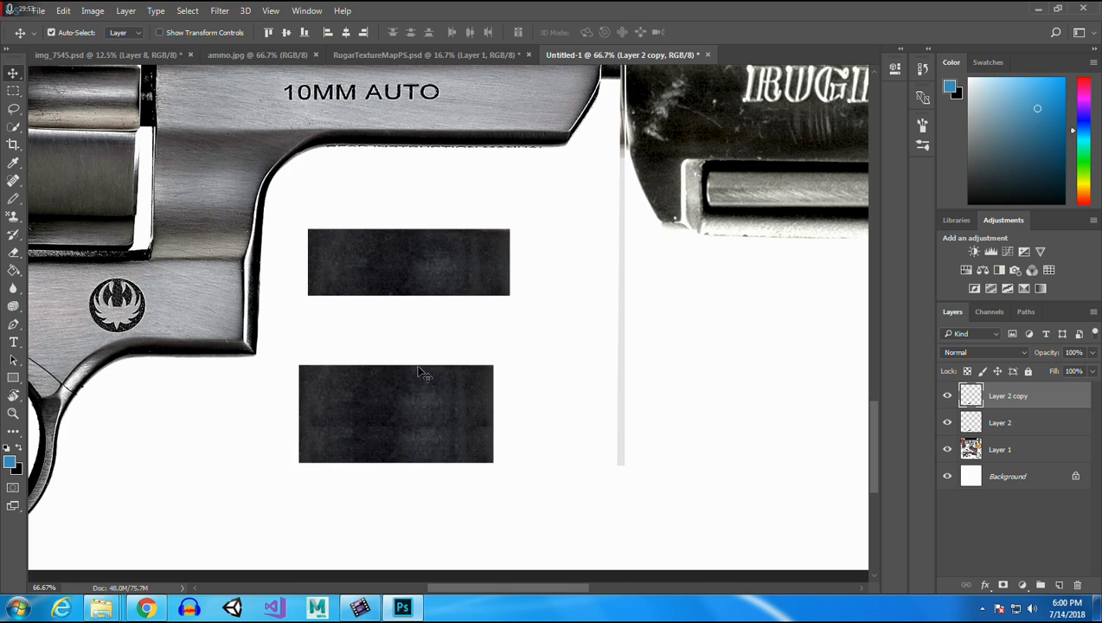
{"action": "left_click", "coordinate": [13, 251]}
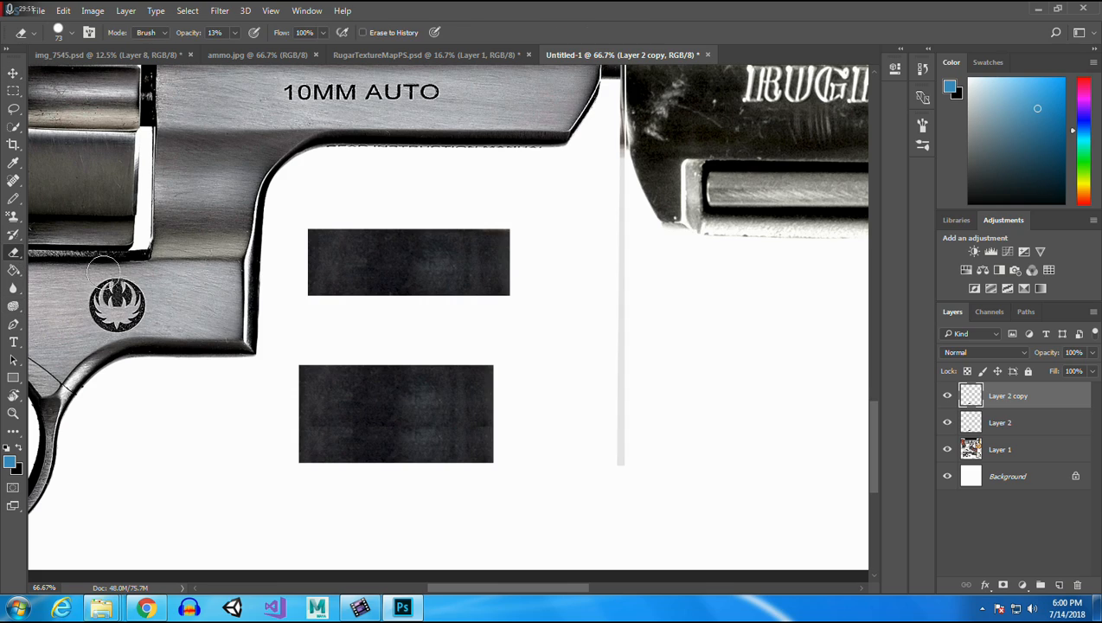
{"action": "mouse_move", "coordinate": [345, 431]}
{"action": "left_mouse_down"}
{"action": "mouse_move", "coordinate": [330, 431]}
{"action": "mouse_move", "coordinate": [400, 429]}
{"action": "left_mouse_up"}
Erase part of the strip seam at 100% opacity and nudge Layer 2 copy to realign it.
{"action": "left_click", "coordinate": [233, 32]}
{"action": "left_click_drag", "start_coordinate": [218, 49], "coordinate": [290, 49]}
{"action": "left_click", "coordinate": [424, 428]}
{"action": "left_click", "coordinate": [13, 72]}
{"action": "mouse_move", "coordinate": [423, 376]}
{"action": "left_mouse_down"}
{"action": "mouse_move", "coordinate": [445, 306]}
{"action": "mouse_move", "coordinate": [426, 382]}
{"action": "left_mouse_up"}
{"action": "left_click", "coordinate": [14, 90]}
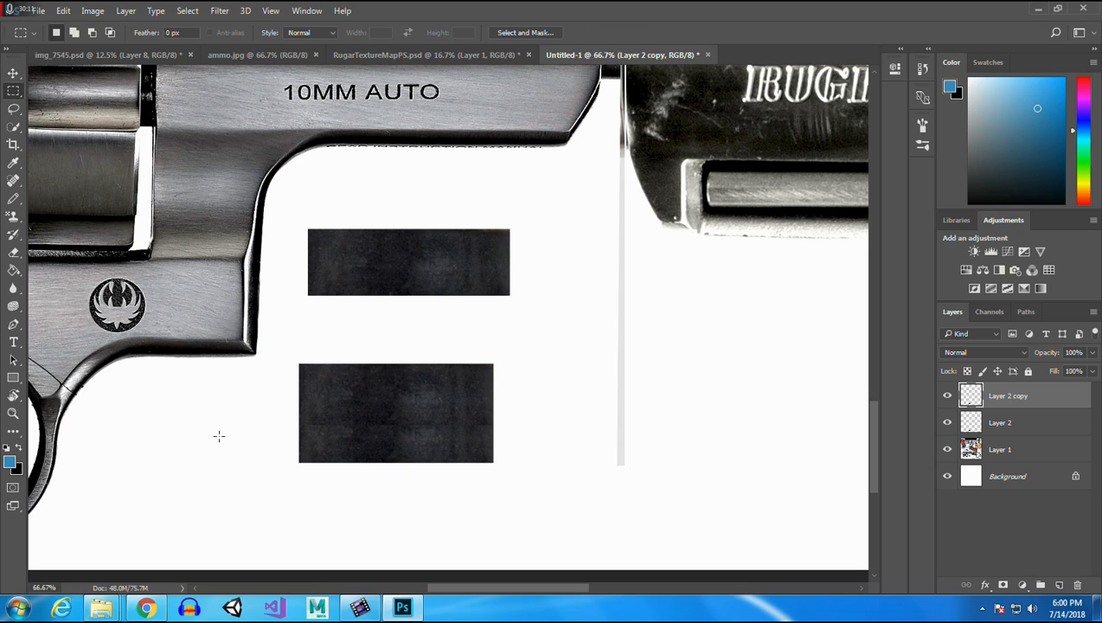
Set the Eraser opacity back to 13%, soften the remaining seam on Layer 2 copy, and undo the last stroke.
{"action": "left_click", "coordinate": [14, 252]}
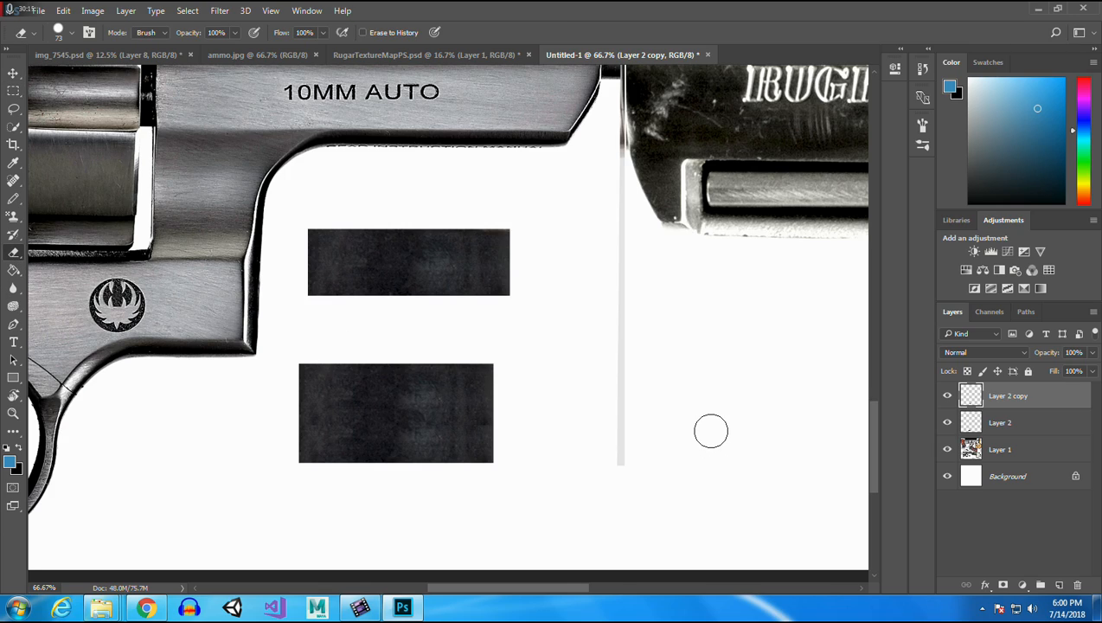
{"action": "left_click", "coordinate": [234, 33]}
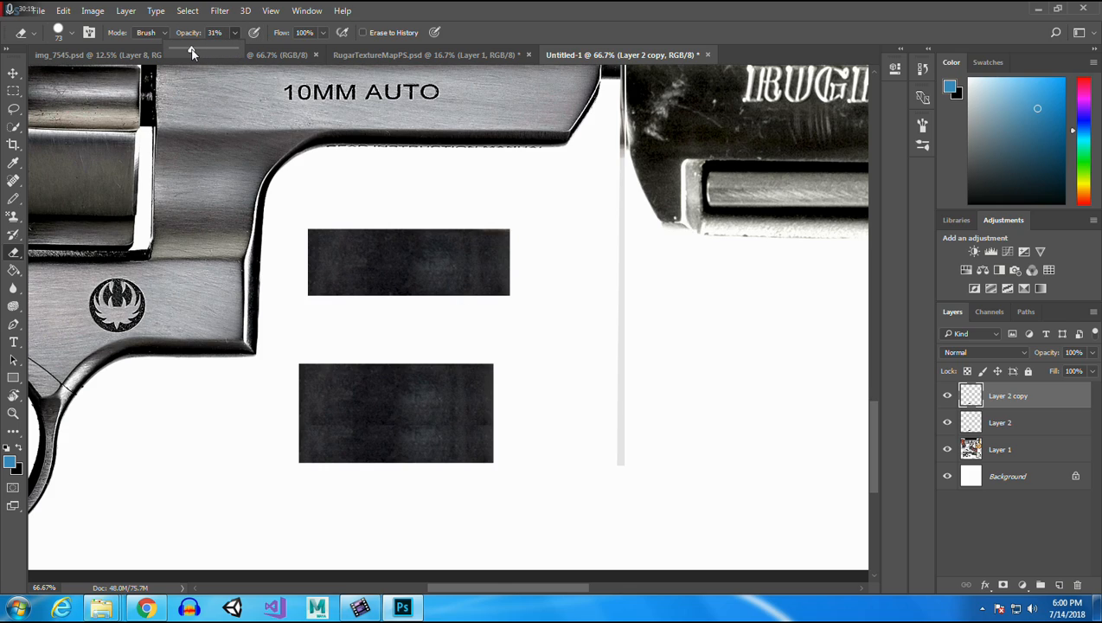
{"action": "left_click_drag", "start_coordinate": [190, 51], "coordinate": [182, 51]}
{"action": "left_click", "coordinate": [323, 424]}
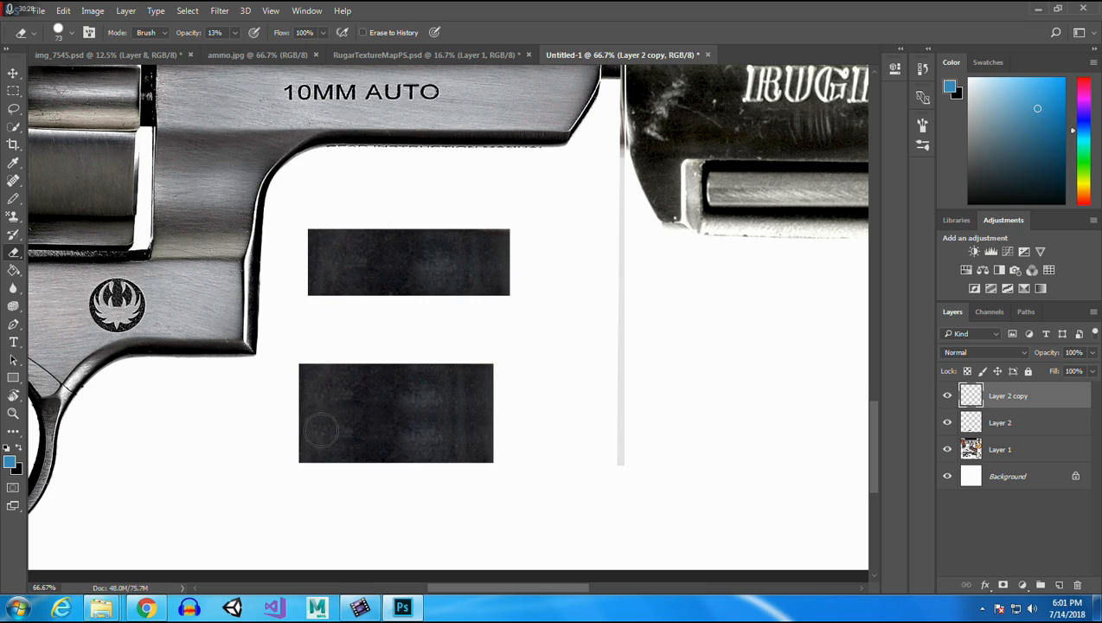
{"action": "left_click_drag", "start_coordinate": [424, 393], "coordinate": [263, 398]}
{"action": "key", "text": "ctrl+z"}
Merge Layer 2 and Layer 2 copy into one dark patch layer.
{"action": "left_click", "coordinate": [13, 73]}
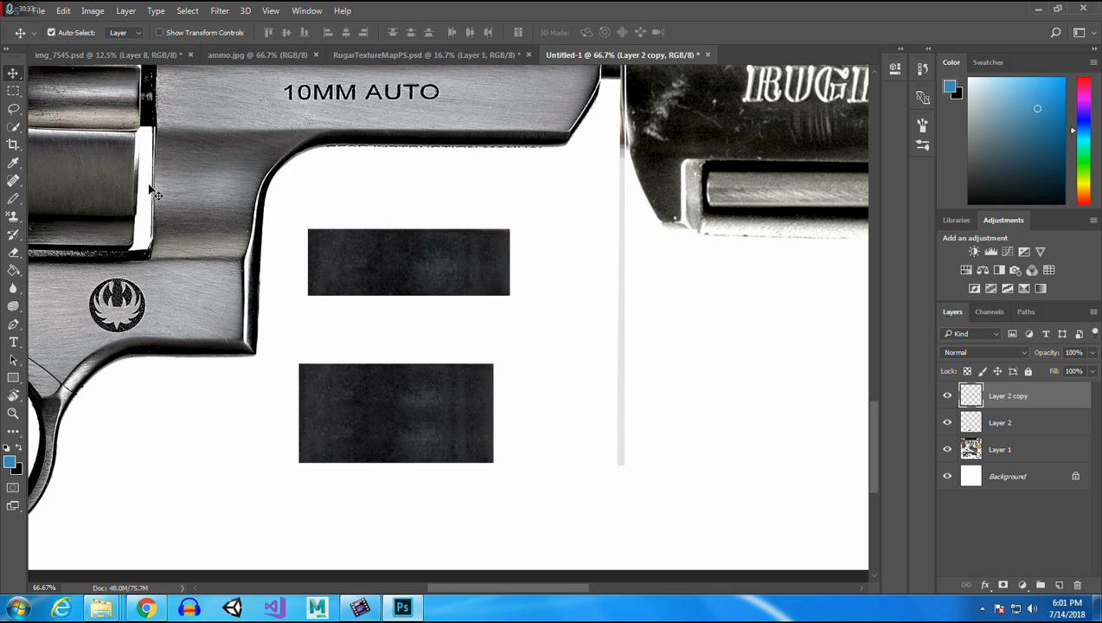
{"action": "left_click", "coordinate": [415, 452], "text": "shift"}
{"action": "right_click", "coordinate": [1033, 398]}
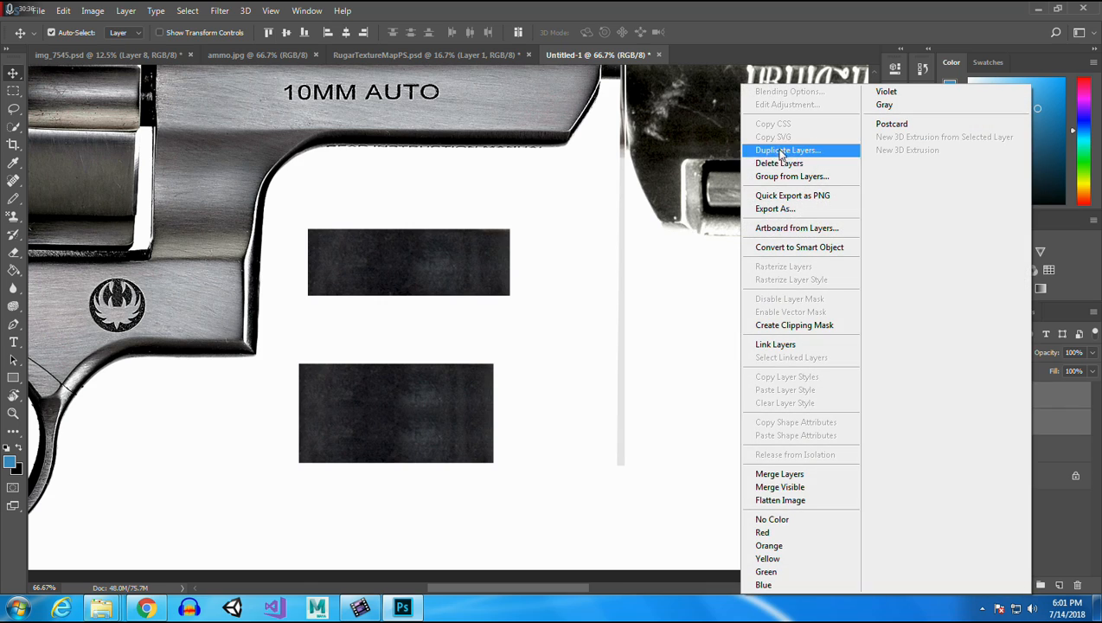
{"action": "left_click", "coordinate": [779, 472]}
Duplicate the merged dark patch as Layer 2 copy 2 and offset the duplicate to the right to widen the patch.
{"action": "right_click", "coordinate": [1027, 396]}
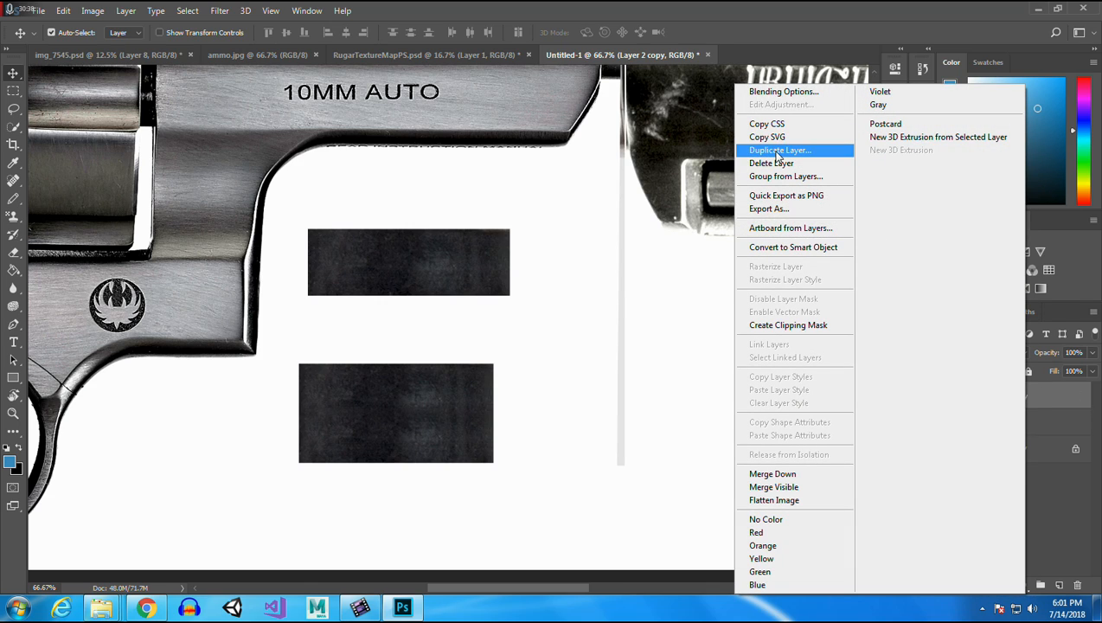
{"action": "left_click", "coordinate": [770, 150]}
{"action": "left_click", "coordinate": [665, 187]}
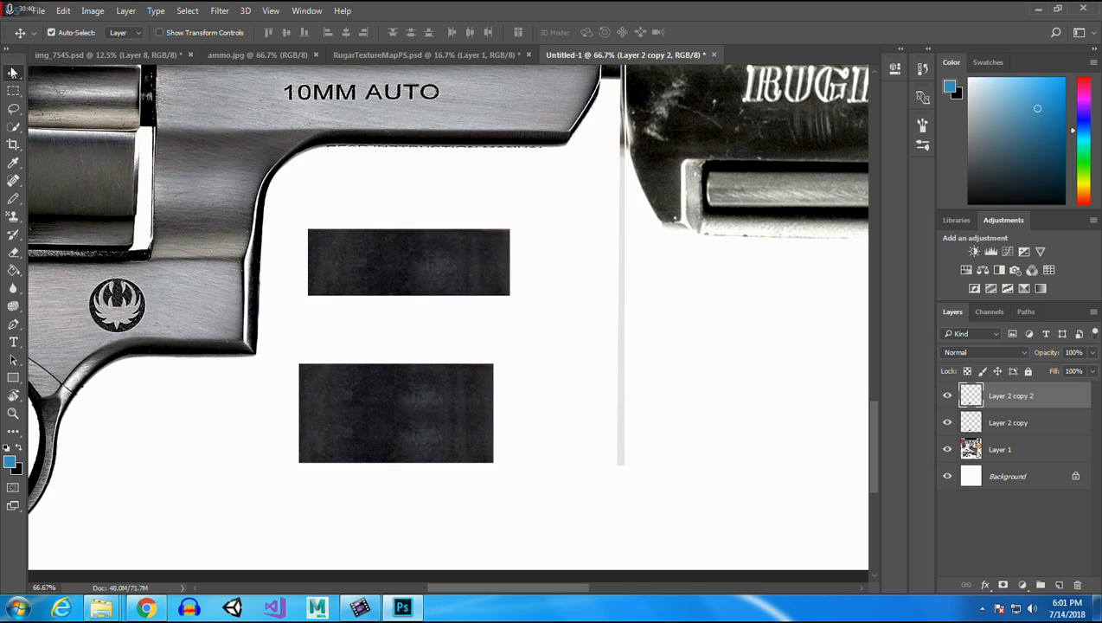
{"action": "left_click_drag", "start_coordinate": [364, 435], "coordinate": [478, 418]}
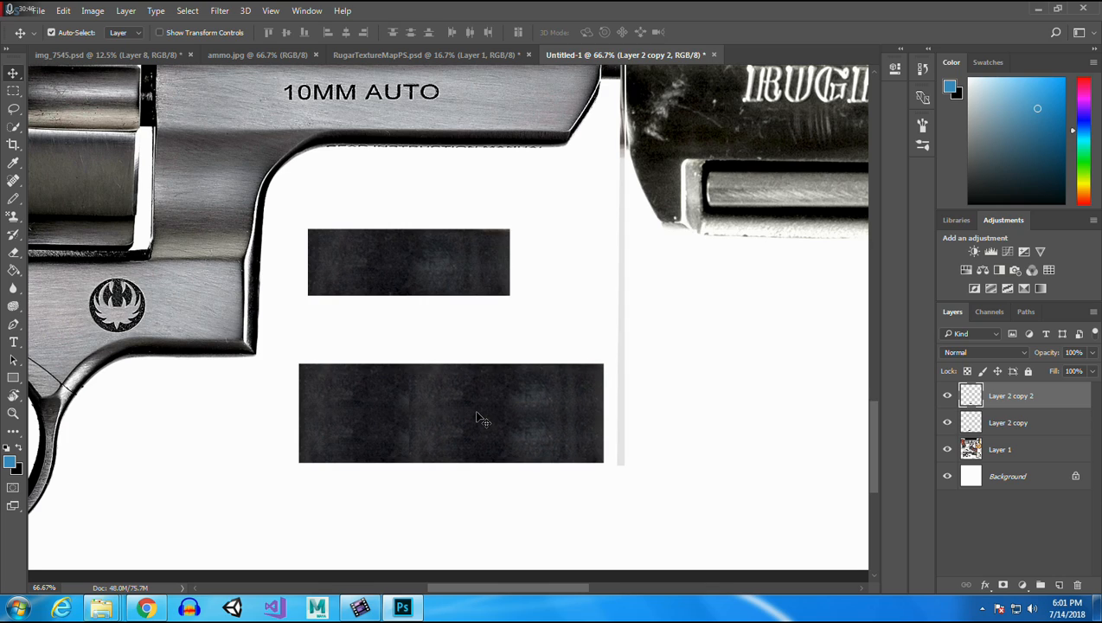
Soften the vertical seam of the widened patch with the Eraser at 13% opacity and merge its two layers.
{"action": "left_click", "coordinate": [13, 252]}
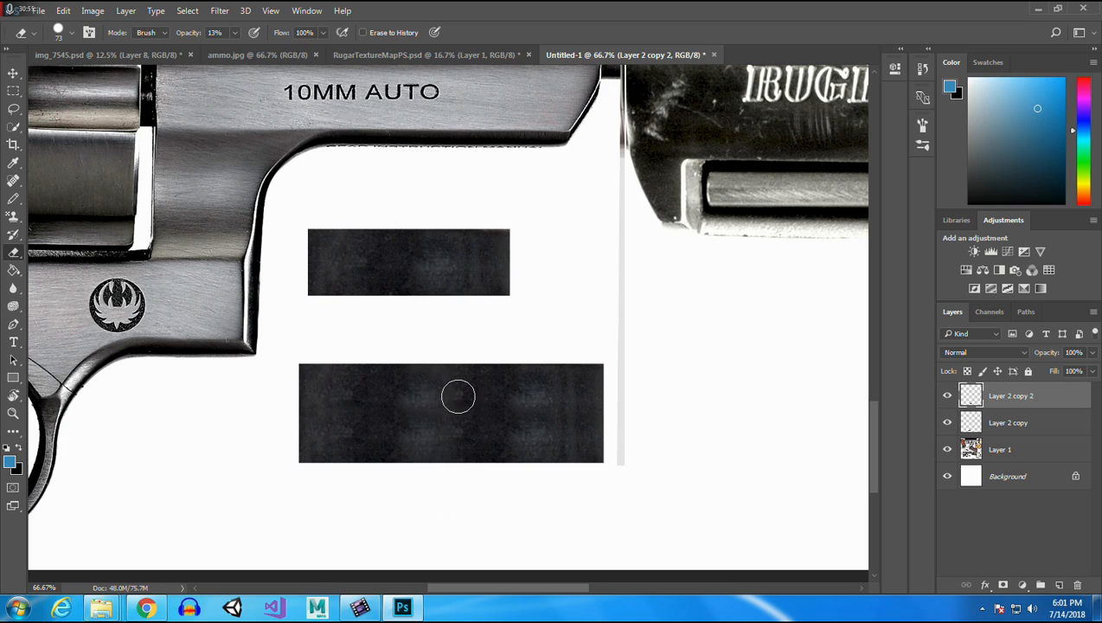
{"action": "left_click", "coordinate": [13, 75]}
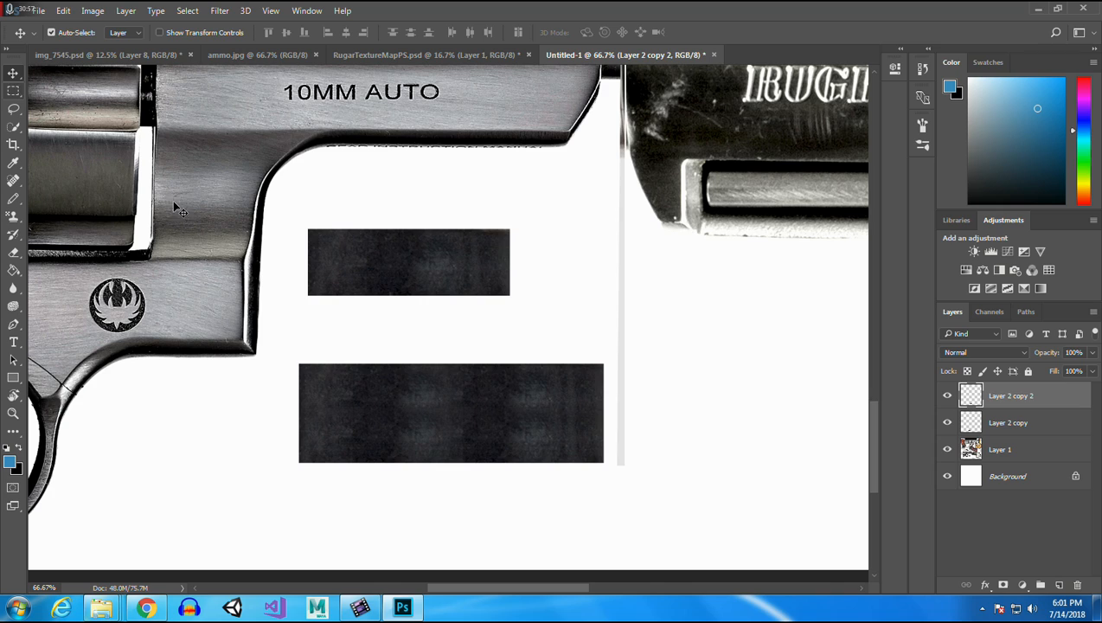
{"action": "left_click", "coordinate": [1012, 423], "text": "ctrl"}
{"action": "right_click", "coordinate": [1024, 420]}
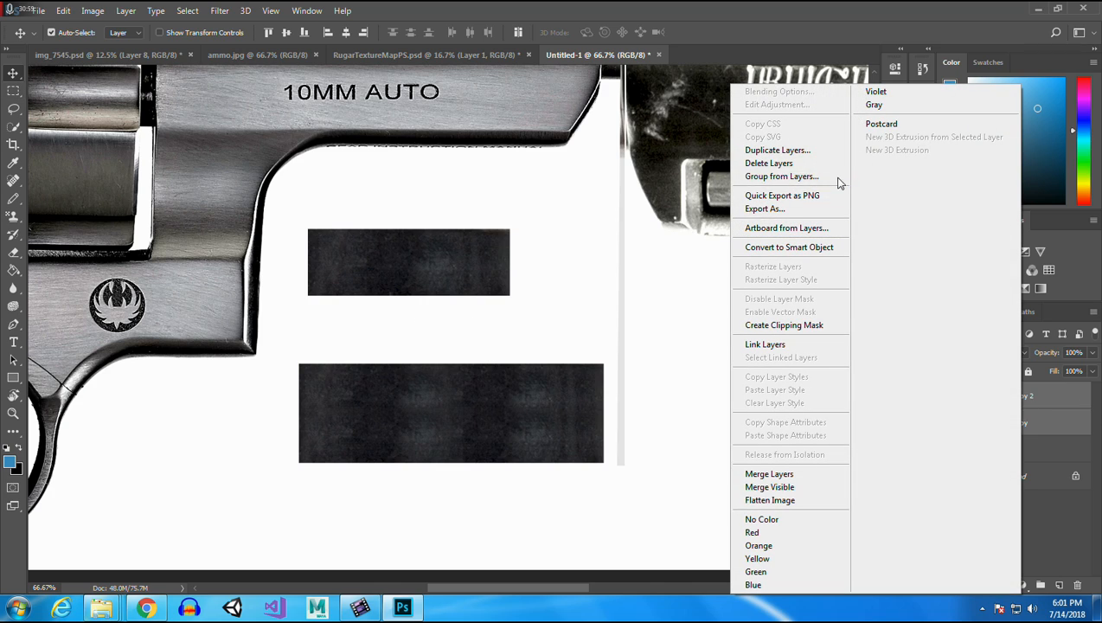
{"action": "left_click", "coordinate": [829, 474]}
Duplicate the widened patch as Layer 2 copy 3 and move the duplicate down to make the patch taller.
{"action": "right_click", "coordinate": [1021, 415]}
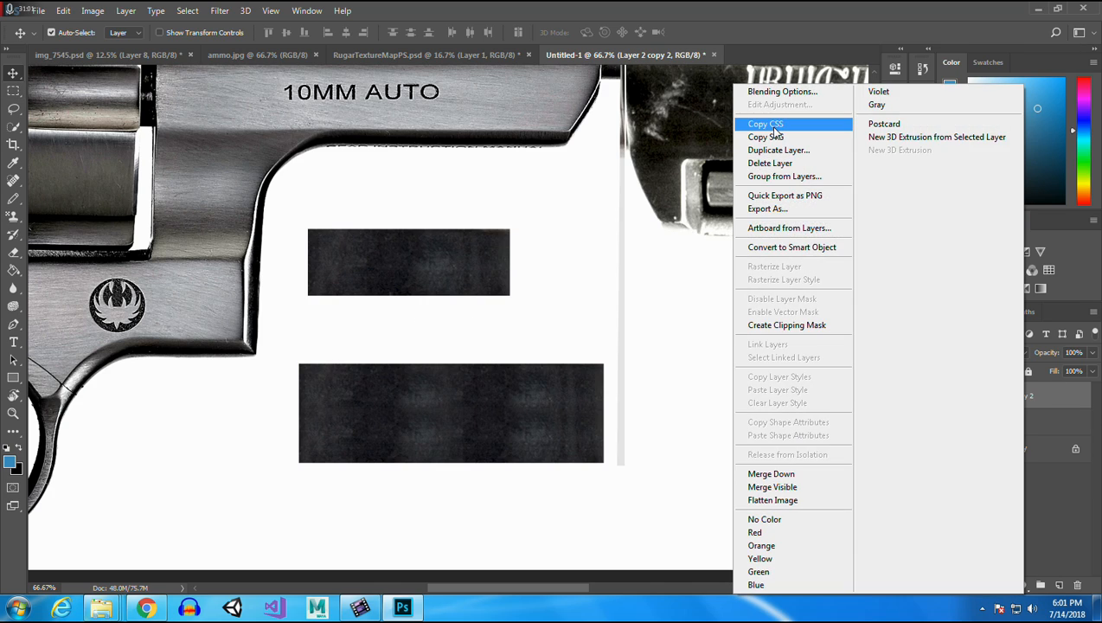
{"action": "left_click", "coordinate": [805, 146]}
{"action": "left_click", "coordinate": [671, 184]}
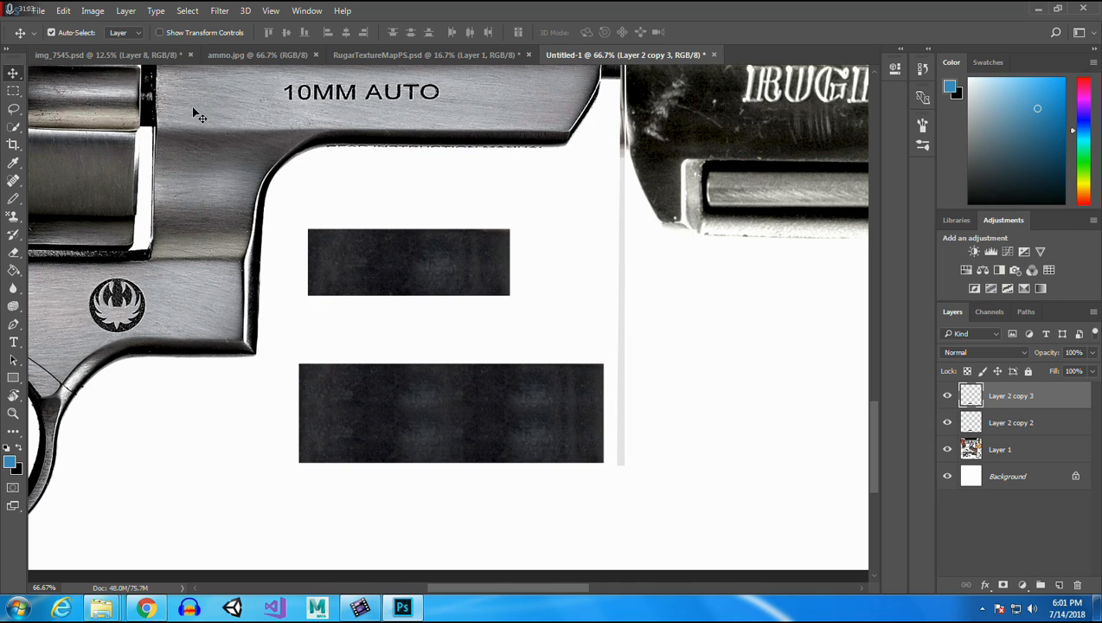
{"action": "left_click_drag", "start_coordinate": [494, 377], "coordinate": [469, 455]}
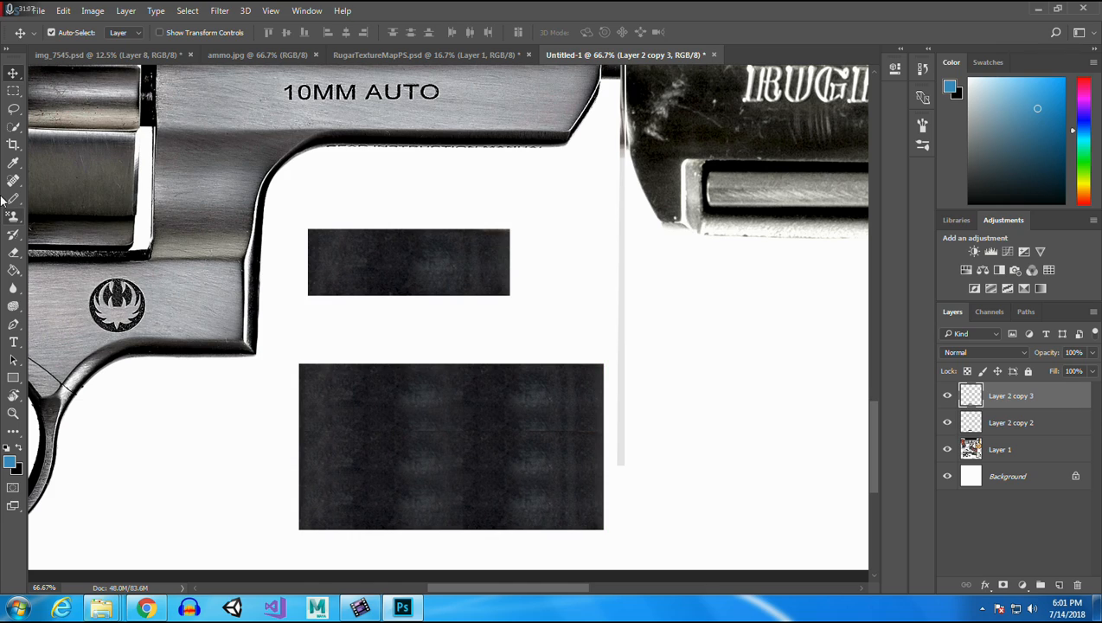
Blend the horizontal seam with the Eraser at 13% opacity and merge Layer 2 copy 3 with Layer 2 copy 2.
{"action": "left_click", "coordinate": [13, 254]}
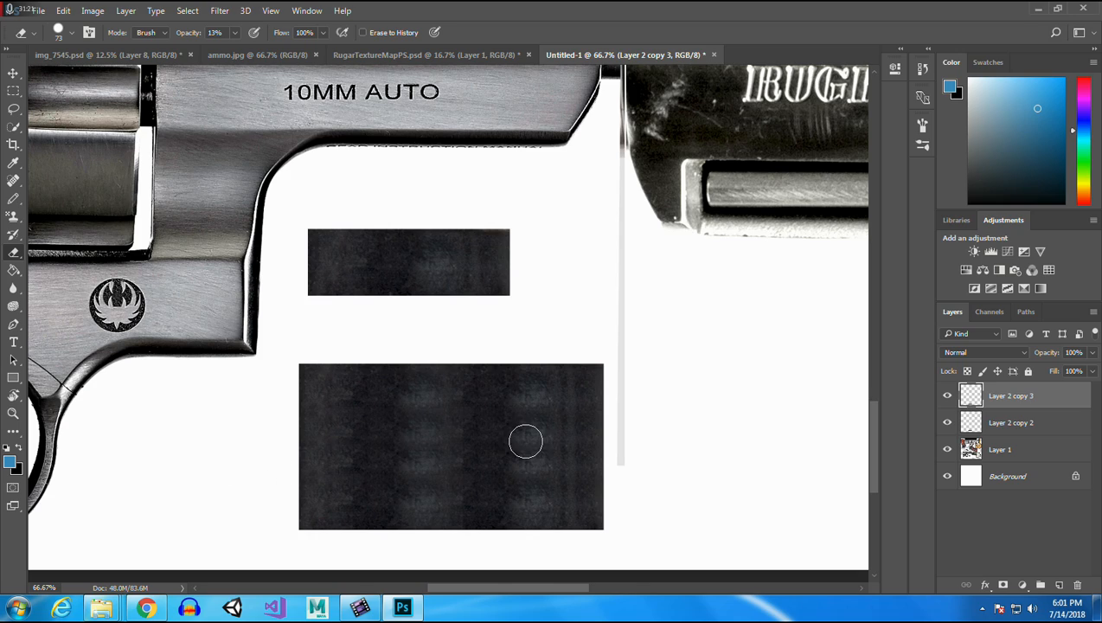
{"action": "left_click", "coordinate": [13, 74]}
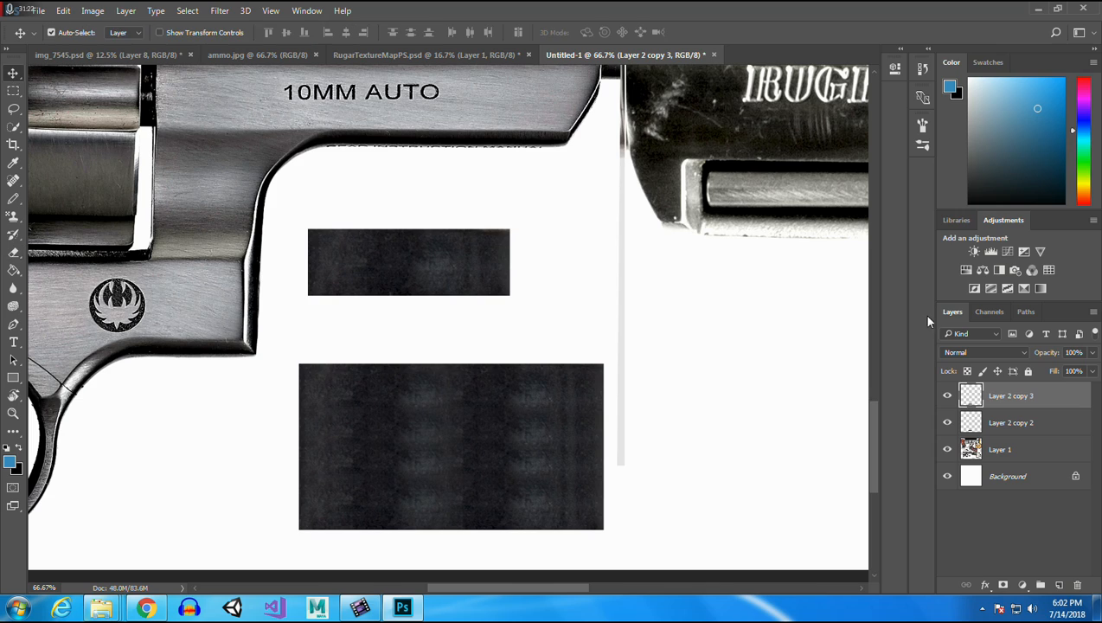
{"action": "left_click", "coordinate": [1043, 422], "text": "shift"}
{"action": "right_click", "coordinate": [1030, 423]}
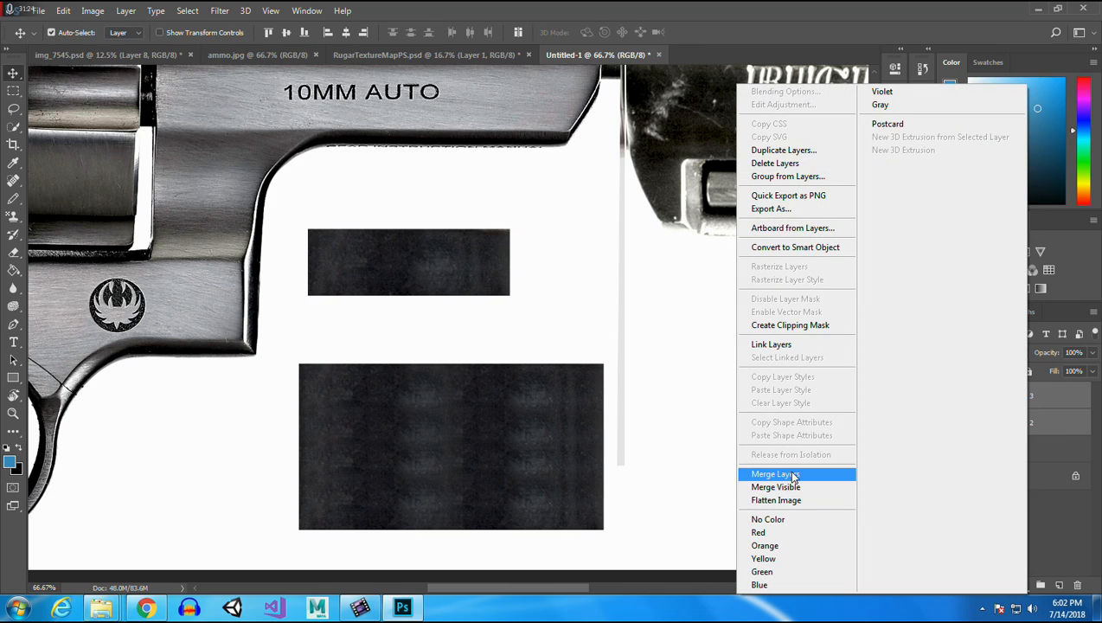
{"action": "left_click", "coordinate": [760, 473]}
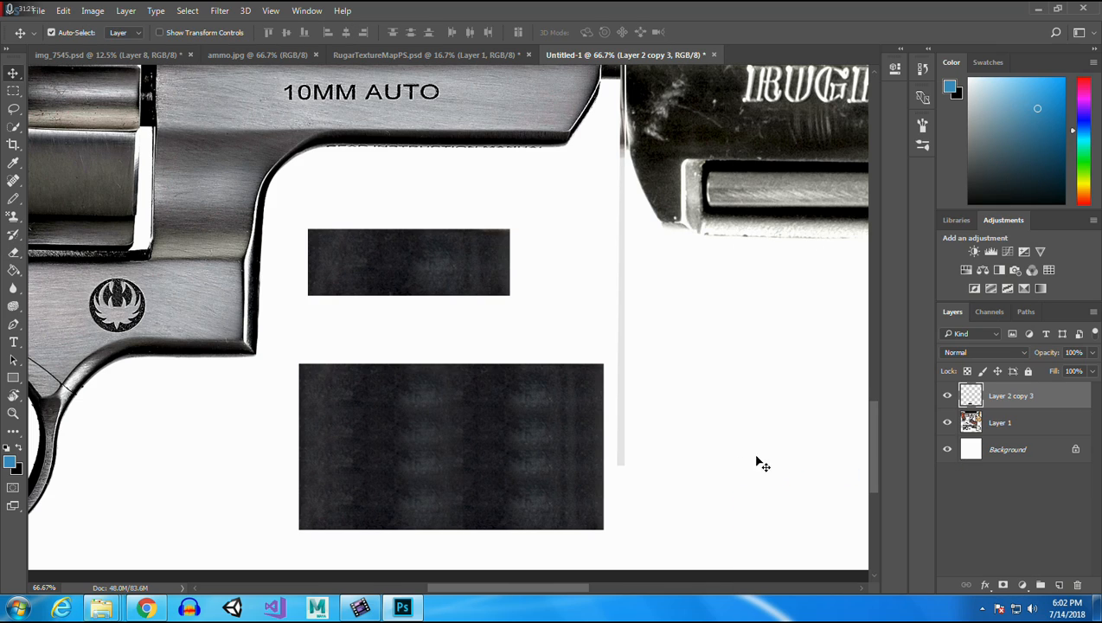
Save a PNG copy of the whole sheet over RugarTextureDiffuse, using smallest compression and no interlacing.
{"action": "left_click", "coordinate": [13, 412]}
{"action": "right_click", "coordinate": [339, 196]}
{"action": "left_click", "coordinate": [381, 205]}
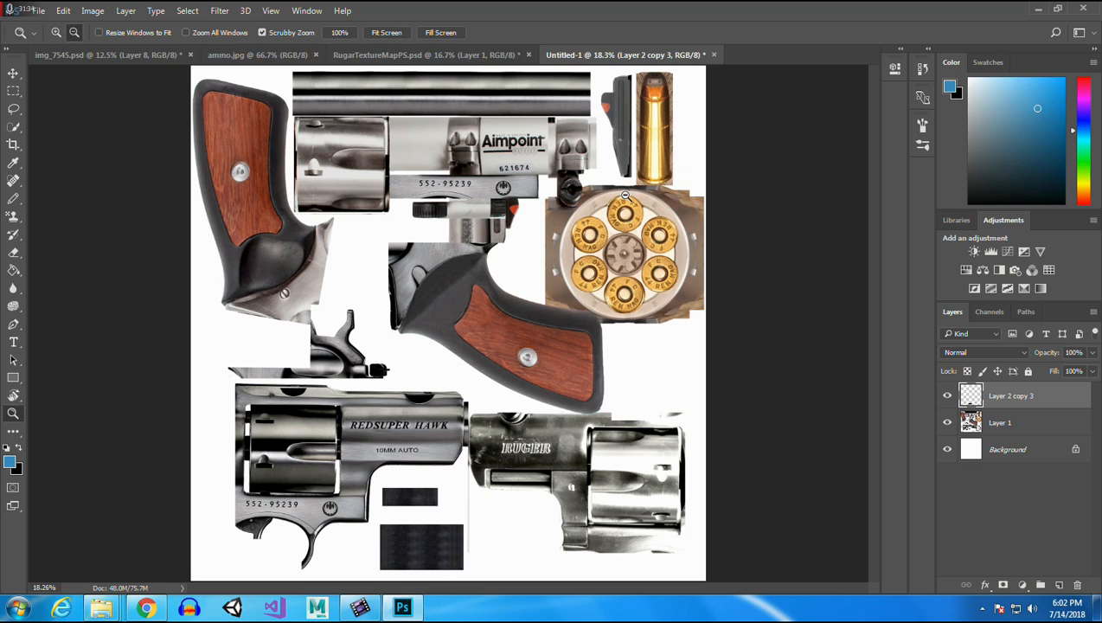
{"action": "left_click", "coordinate": [40, 11]}
{"action": "left_click", "coordinate": [81, 164]}
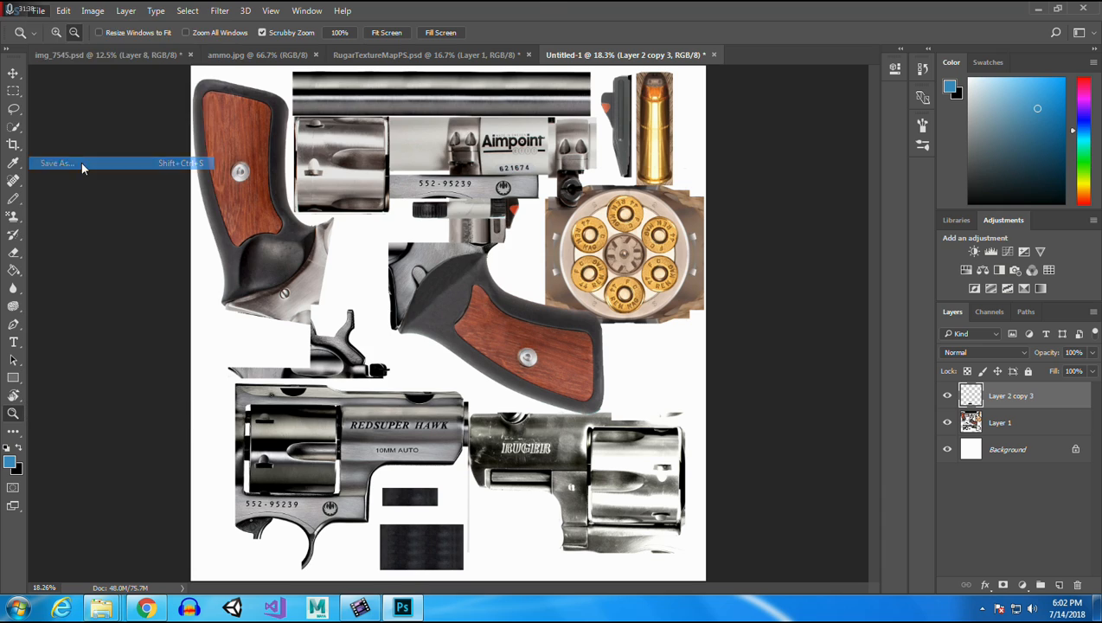
{"action": "left_click", "coordinate": [242, 278]}
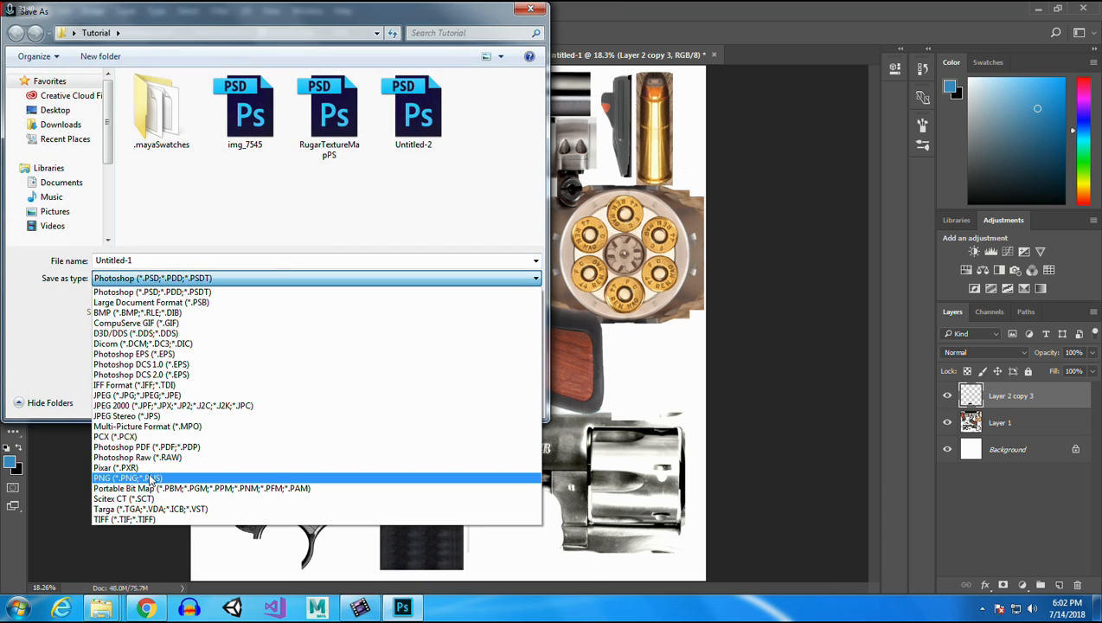
{"action": "left_click", "coordinate": [140, 479]}
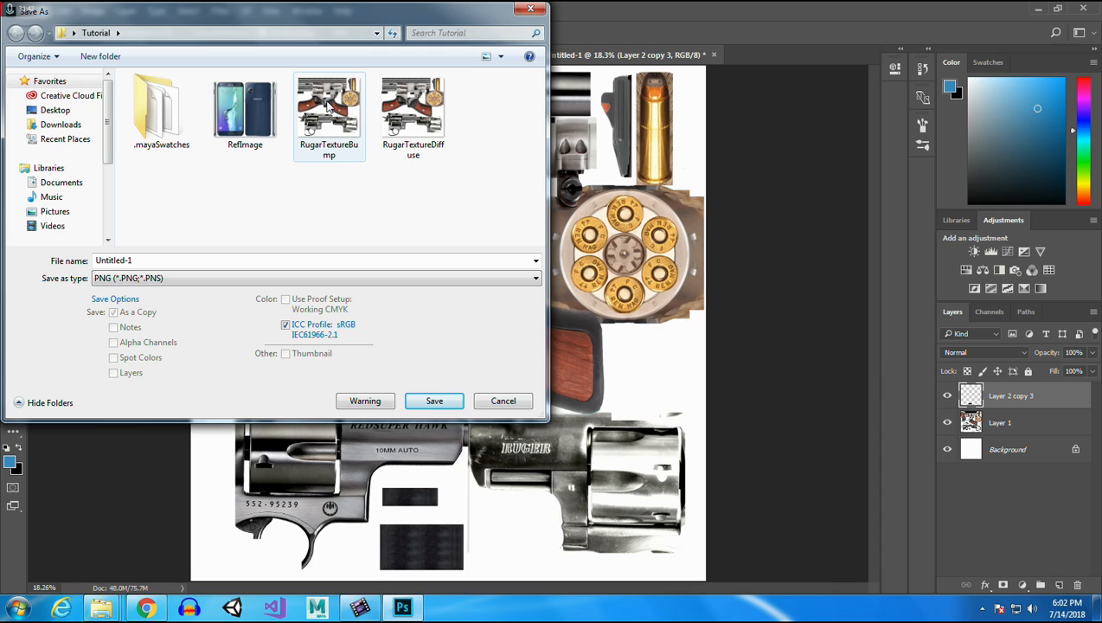
{"action": "left_click", "coordinate": [413, 111]}
{"action": "left_click", "coordinate": [435, 399]}
{"action": "left_click", "coordinate": [580, 307]}
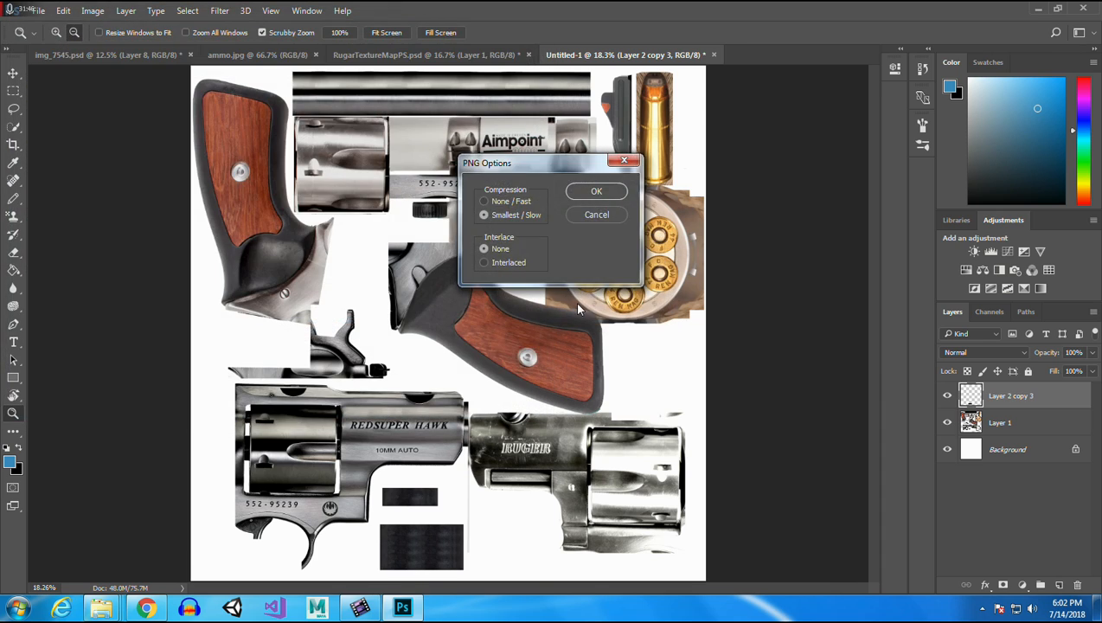
{"action": "left_click", "coordinate": [597, 193]}
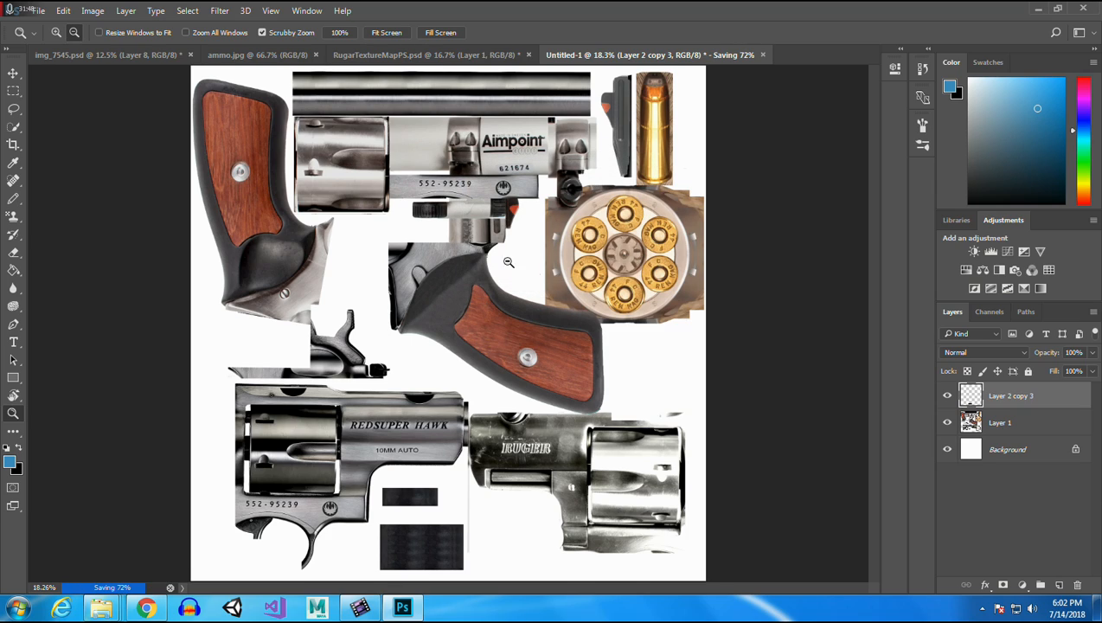
Add a Hue/Saturation adjustment layer above the patch layer and fully desaturate the sheet.
{"action": "left_click", "coordinate": [966, 270]}
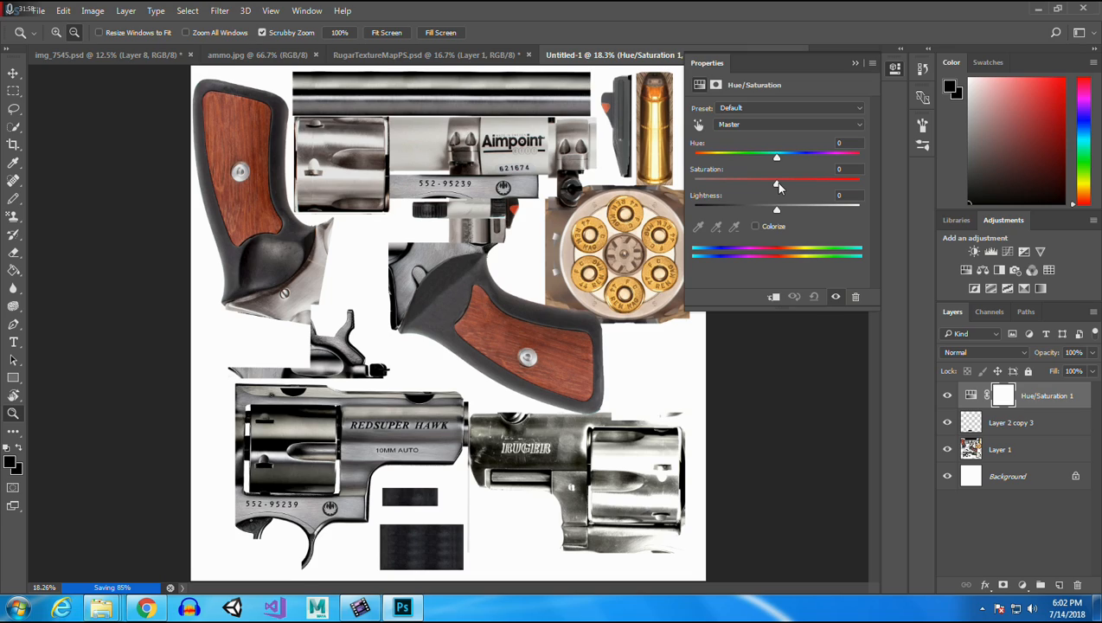
{"action": "left_click_drag", "start_coordinate": [777, 185], "coordinate": [694, 185]}
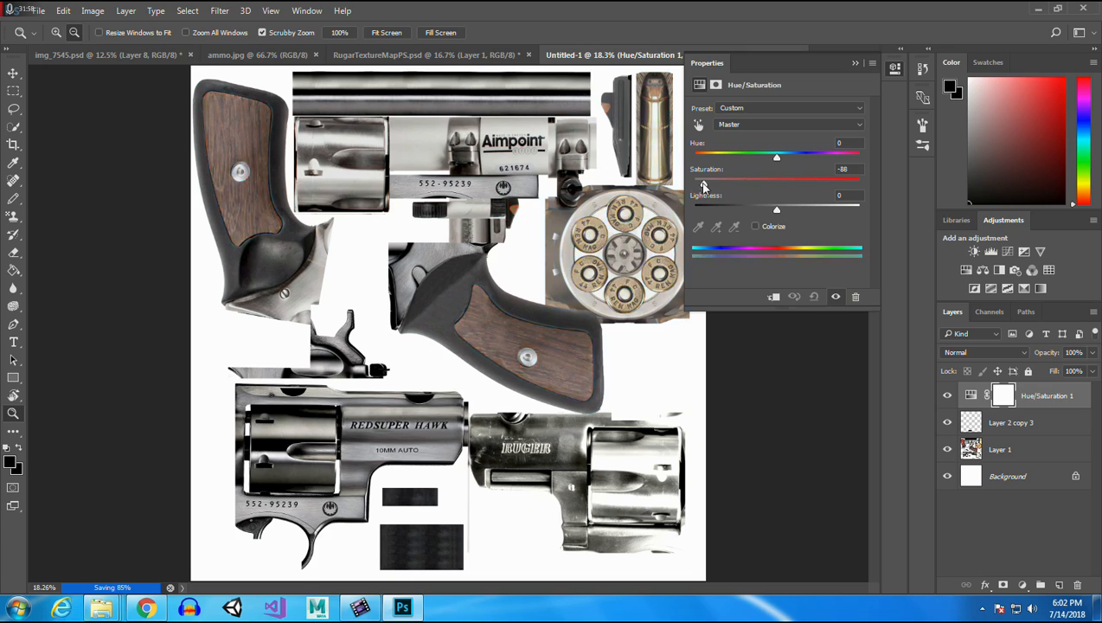
{"action": "left_click", "coordinate": [854, 65]}
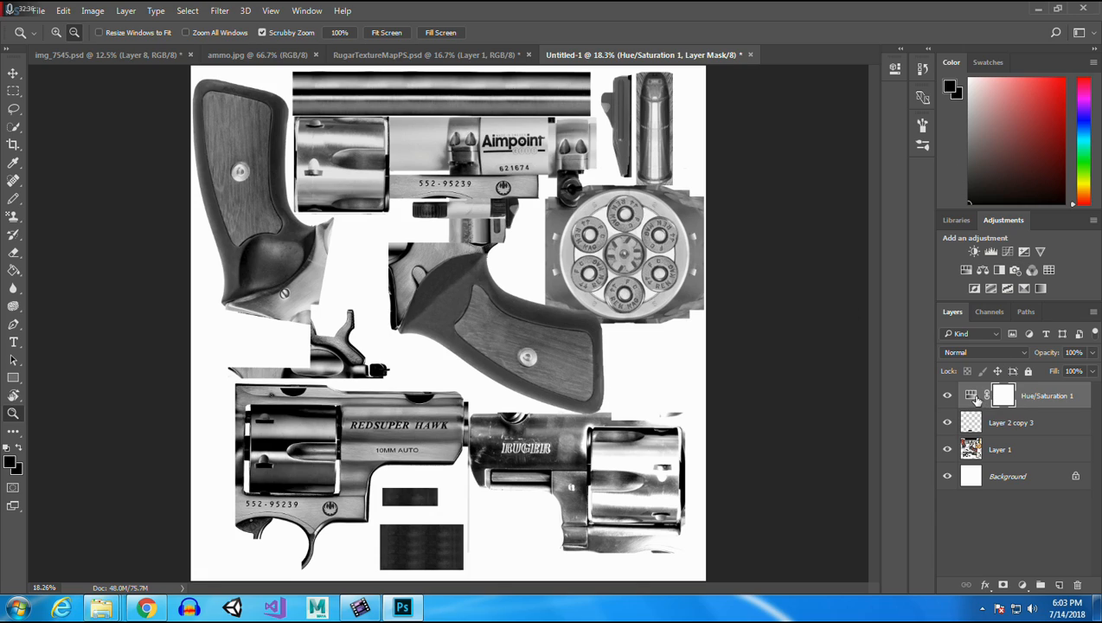
Add a Levels adjustment layer, raising the black input level above 23 and lowering the white input level to about 209.
{"action": "left_click", "coordinate": [990, 251]}
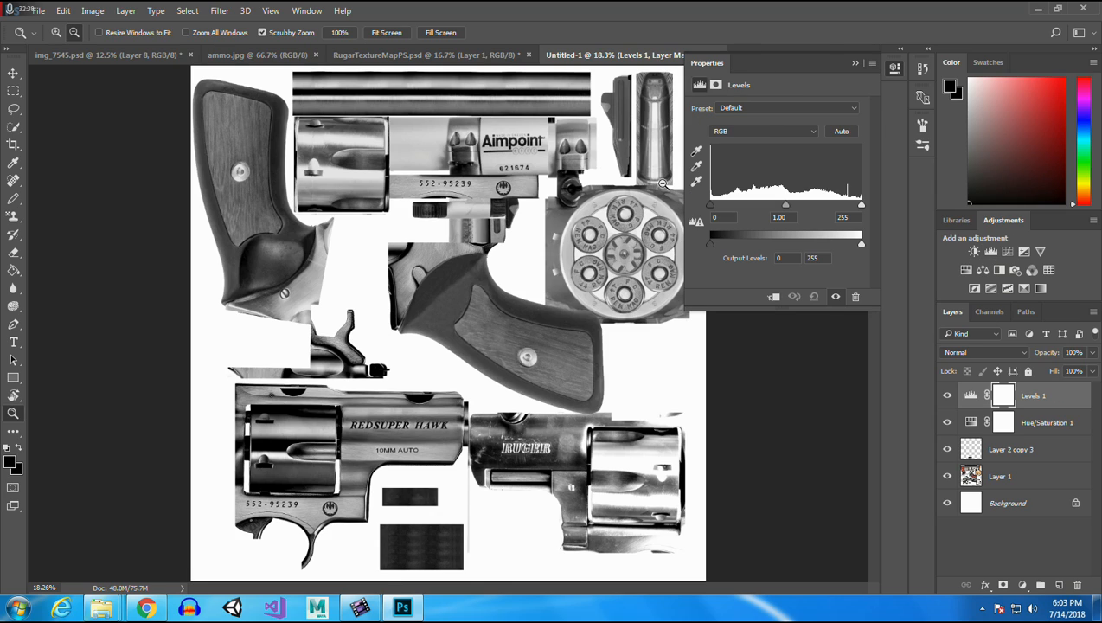
{"action": "left_click_drag", "start_coordinate": [712, 208], "coordinate": [725, 208]}
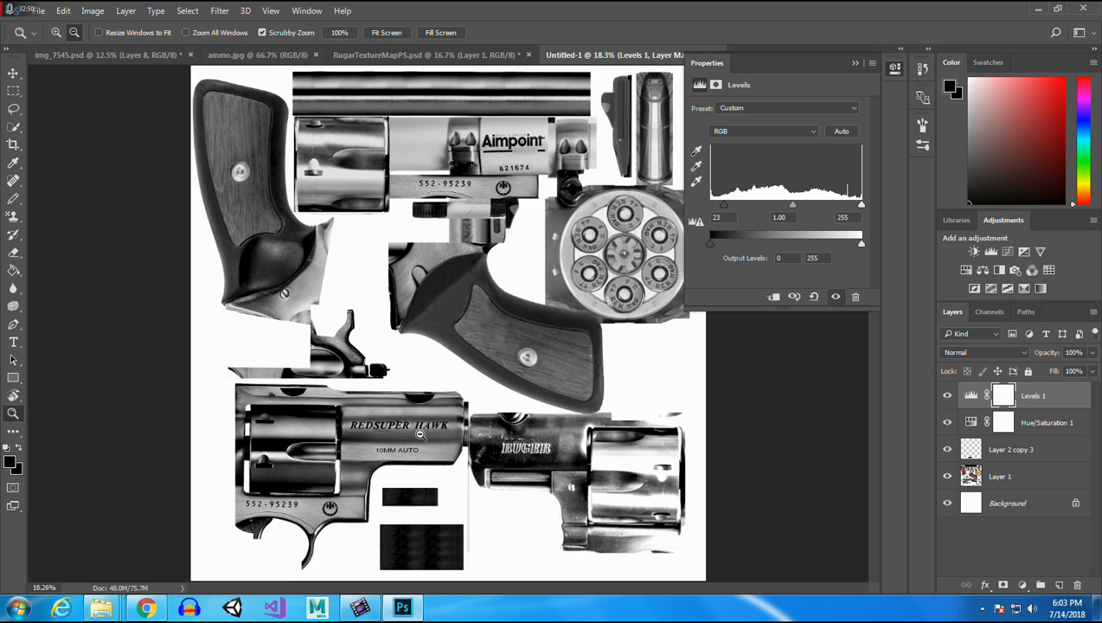
{"action": "mouse_move", "coordinate": [859, 247]}
{"action": "left_mouse_down"}
{"action": "mouse_move", "coordinate": [846, 251]}
{"action": "mouse_move", "coordinate": [873, 248]}
{"action": "left_mouse_up"}
{"action": "mouse_move", "coordinate": [863, 207]}
{"action": "left_mouse_down"}
{"action": "mouse_move", "coordinate": [834, 208]}
{"action": "mouse_move", "coordinate": [844, 207]}
{"action": "left_mouse_up"}
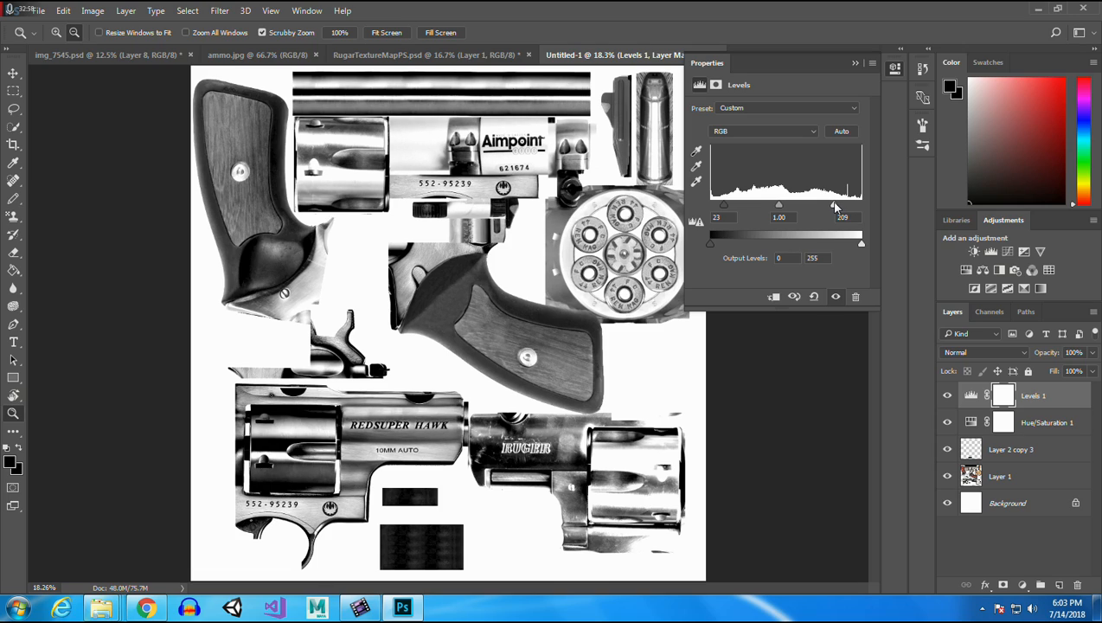
{"action": "left_click_drag", "start_coordinate": [723, 206], "coordinate": [730, 208]}
{"action": "left_click", "coordinate": [855, 63]}
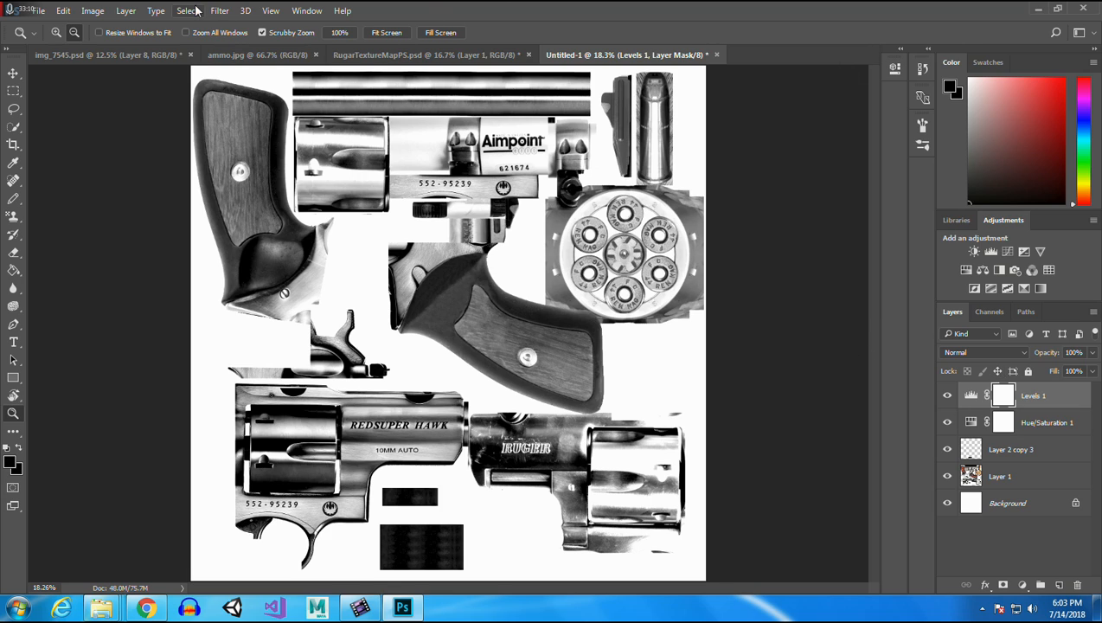
Create a new layer with default settings above the Levels adjustment and set the foreground colour to white.
{"action": "left_click", "coordinate": [128, 12]}
{"action": "mouse_move", "coordinate": [134, 27]}
{"action": "left_click", "coordinate": [332, 30]}
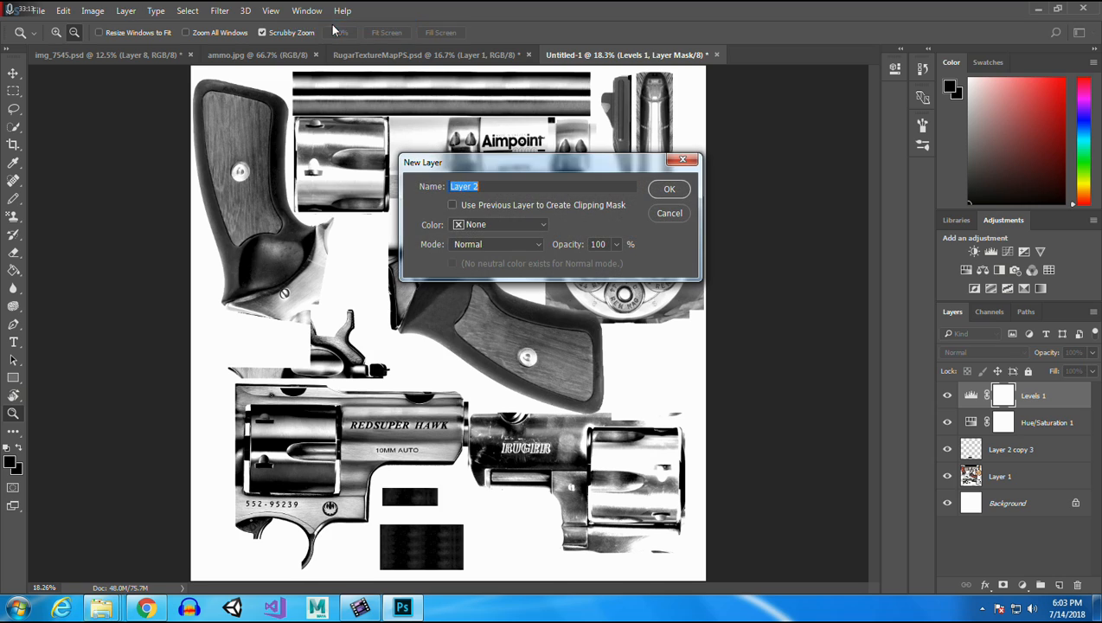
{"action": "left_click", "coordinate": [672, 192]}
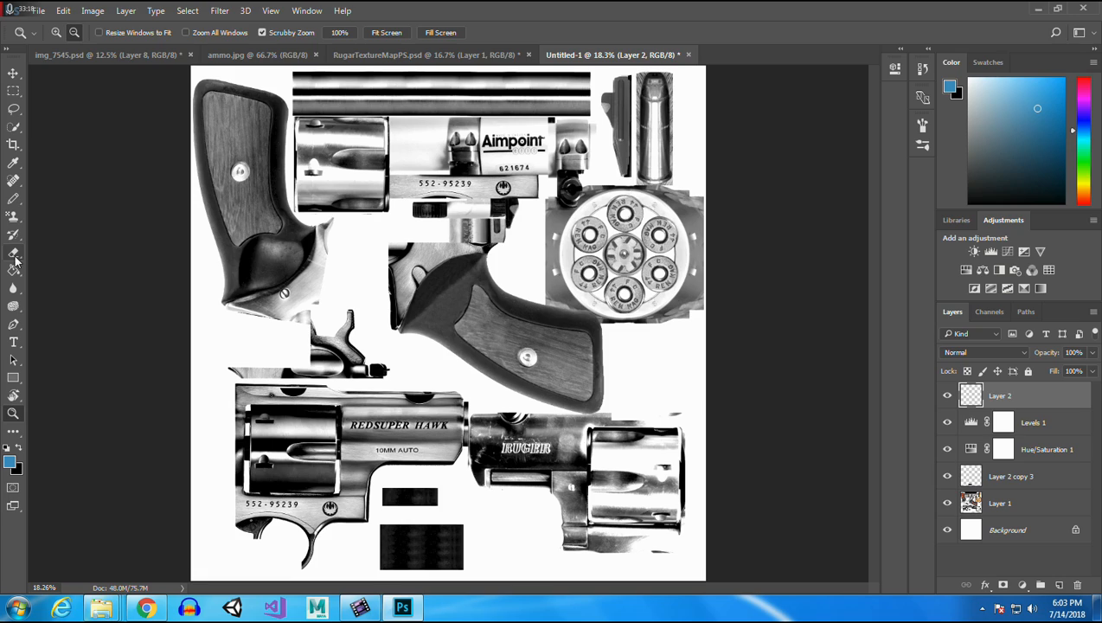
{"action": "left_click", "coordinate": [969, 79]}
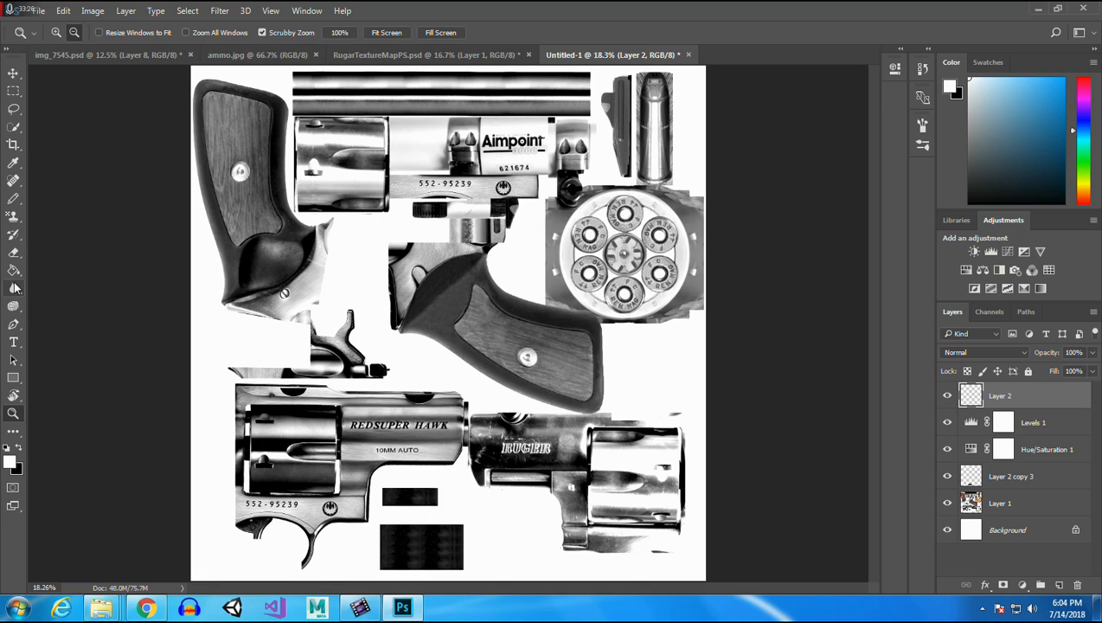
Set the History Brush to a hard round 133 px tip, test it across the bullet tip and undo the stroke.
{"action": "left_click", "coordinate": [12, 236]}
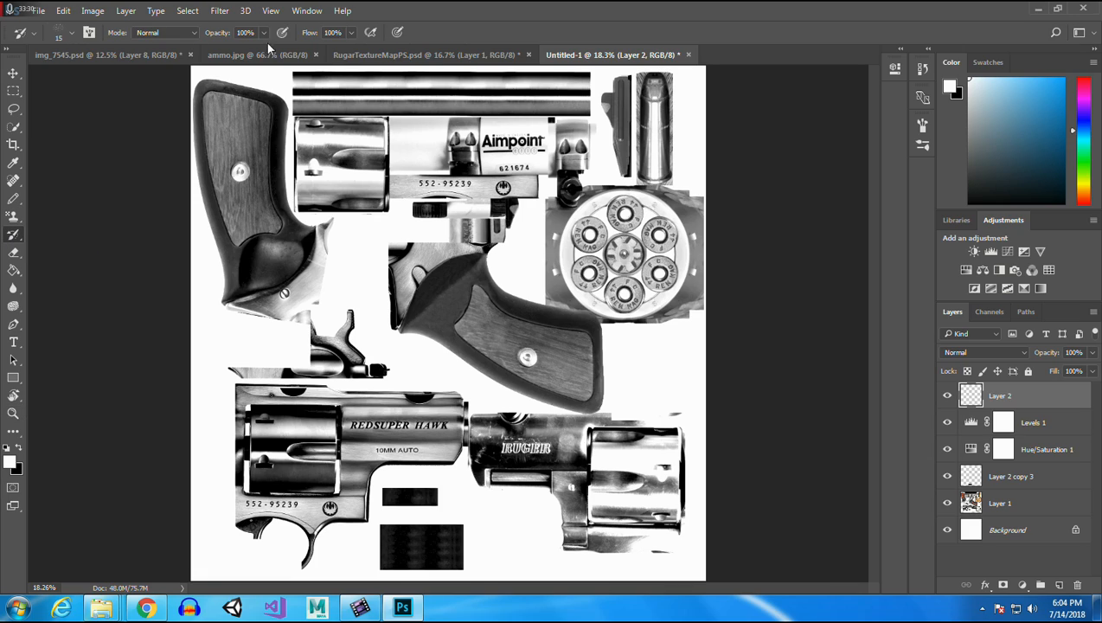
{"action": "left_click", "coordinate": [73, 34]}
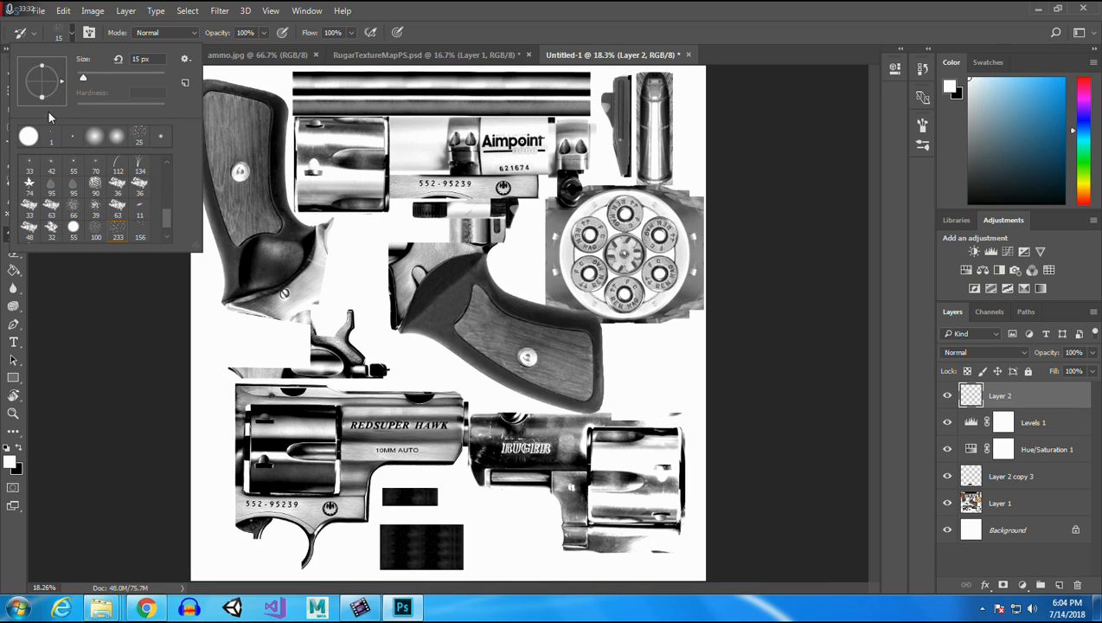
{"action": "left_click", "coordinate": [28, 136]}
{"action": "left_click_drag", "start_coordinate": [89, 80], "coordinate": [109, 80]}
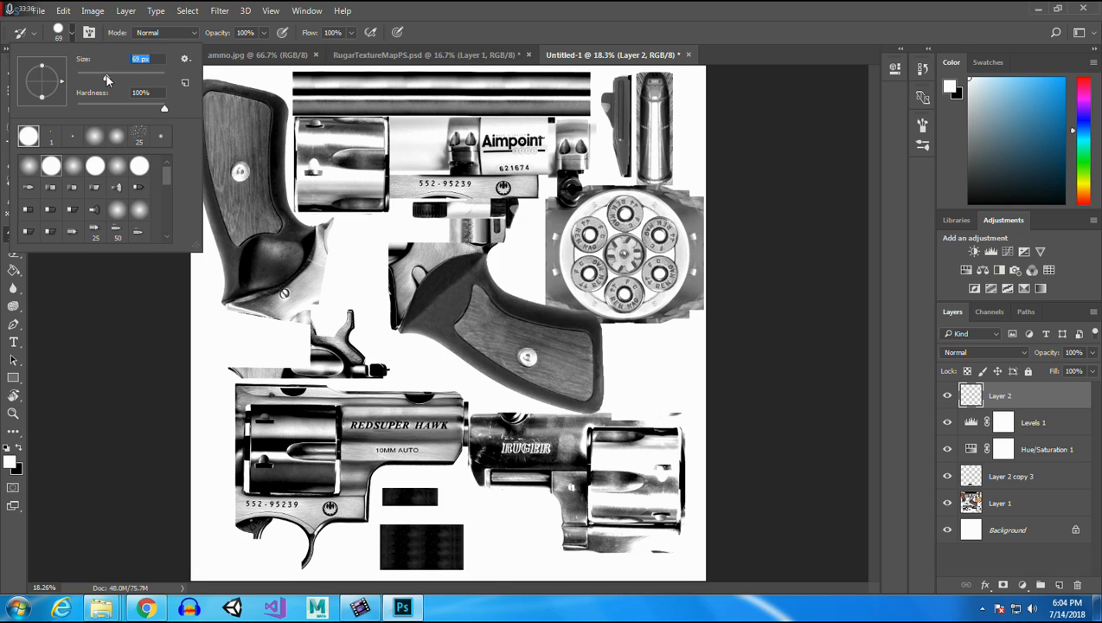
{"action": "key", "text": "Return"}
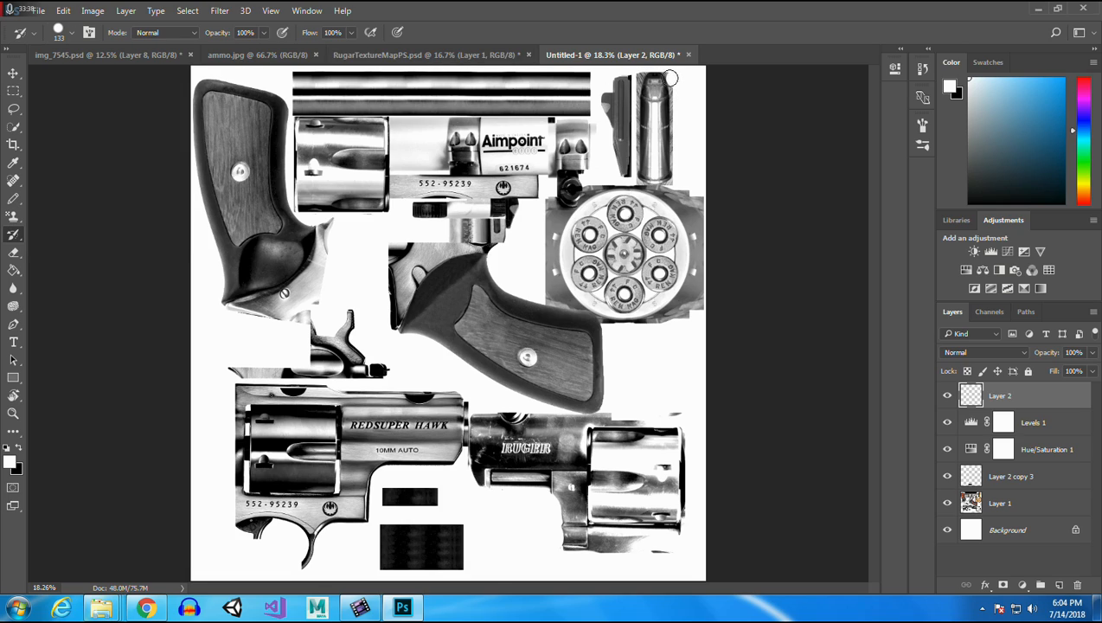
{"action": "mouse_move", "coordinate": [652, 77]}
{"action": "left_mouse_down"}
{"action": "mouse_move", "coordinate": [671, 96]}
{"action": "mouse_move", "coordinate": [639, 107]}
{"action": "mouse_move", "coordinate": [672, 107]}
{"action": "mouse_move", "coordinate": [672, 117]}
{"action": "mouse_move", "coordinate": [656, 119]}
{"action": "mouse_move", "coordinate": [681, 97]}
{"action": "left_mouse_up"}
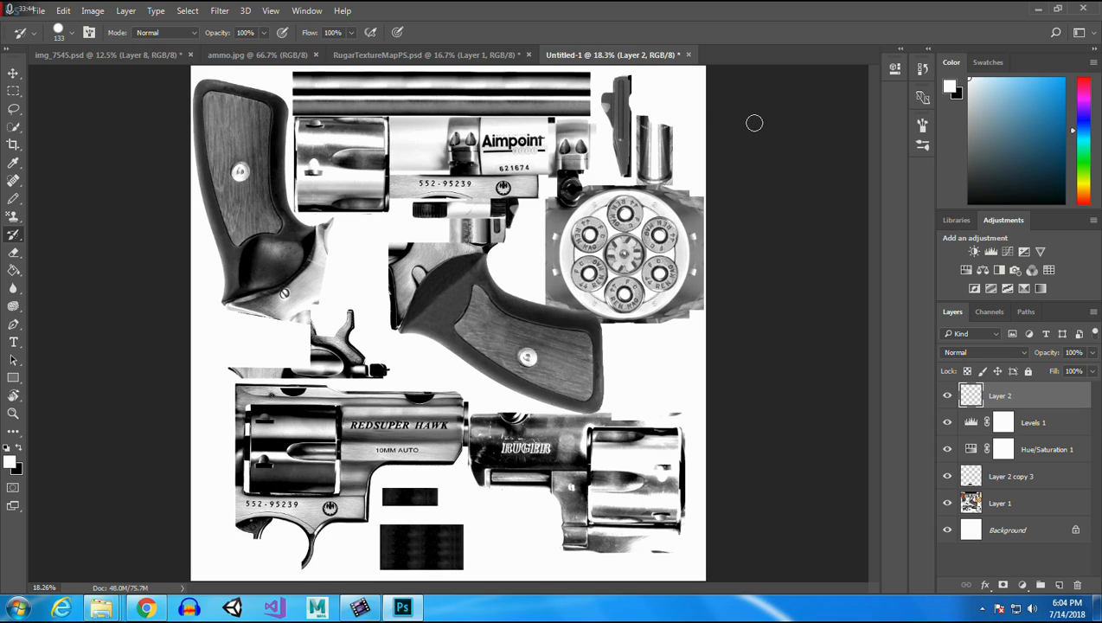
{"action": "key", "text": "ctrl+z"}
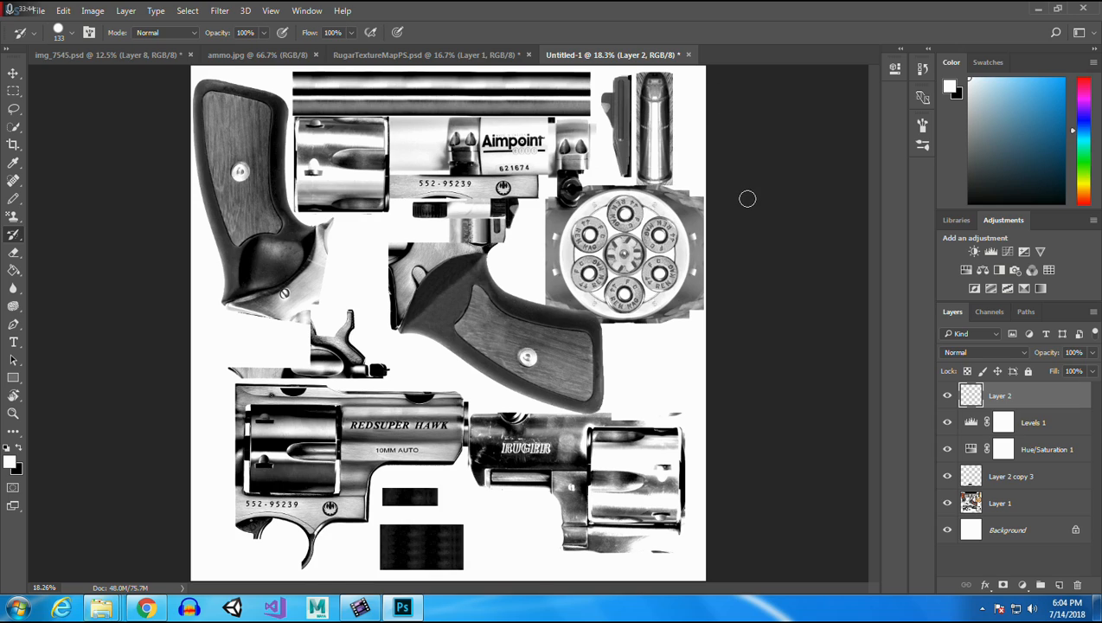
Sample the light grey of the cartridge's bullet tip as the foreground colour with the Eyedropper.
{"action": "left_click", "coordinate": [13, 413]}
{"action": "left_click", "coordinate": [643, 95]}
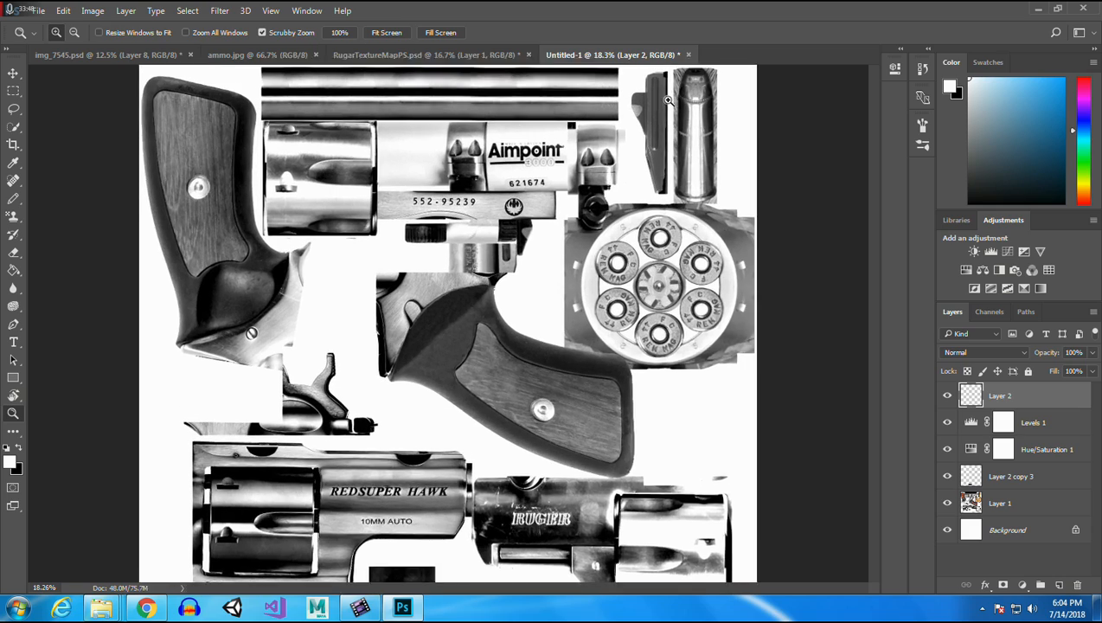
{"action": "left_click_drag", "start_coordinate": [680, 113], "coordinate": [778, 176]}
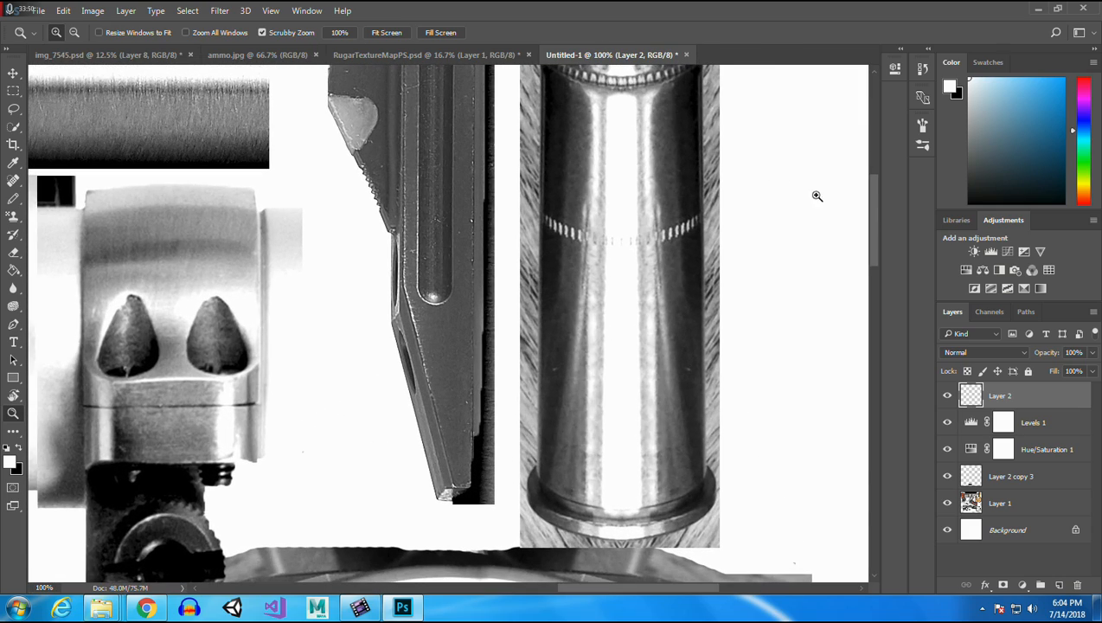
{"action": "left_click_drag", "start_coordinate": [876, 210], "coordinate": [869, 190]}
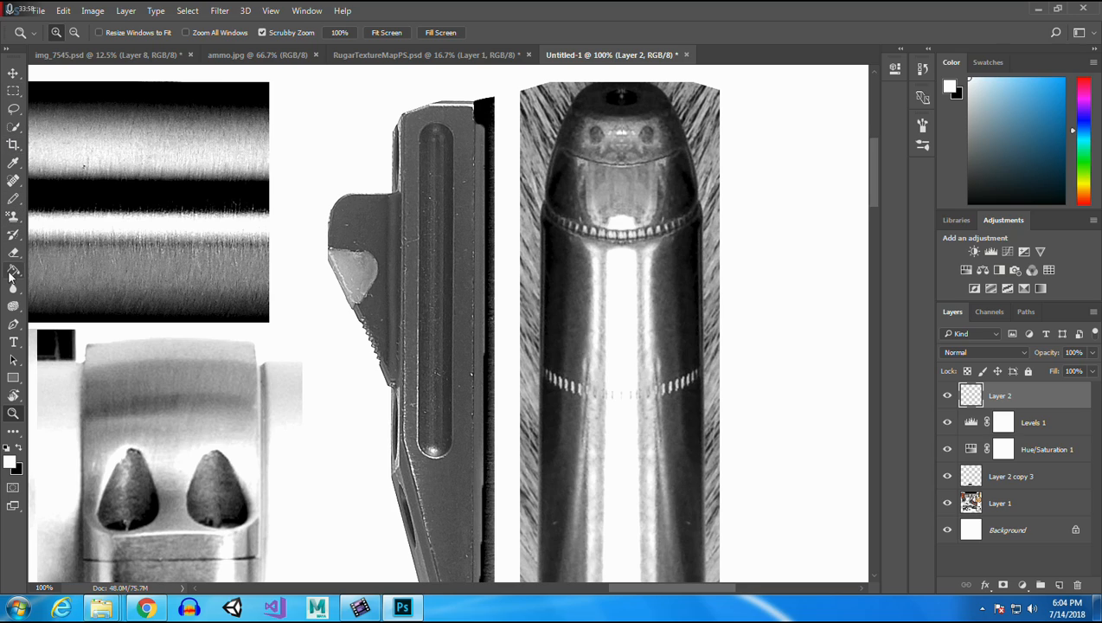
{"action": "left_click", "coordinate": [13, 161]}
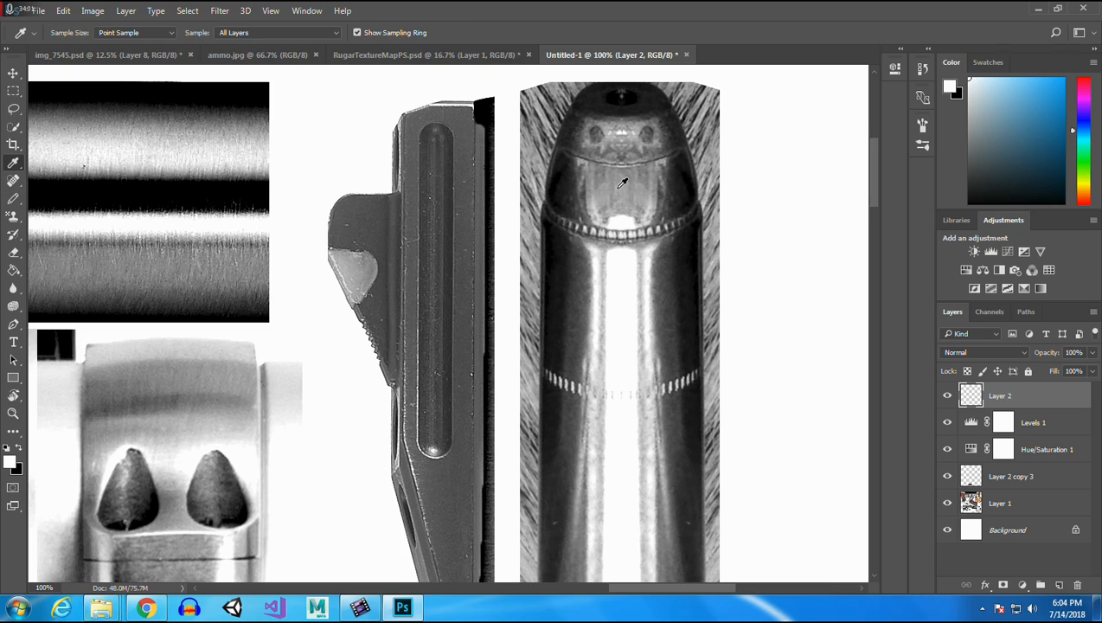
{"action": "left_click", "coordinate": [621, 183]}
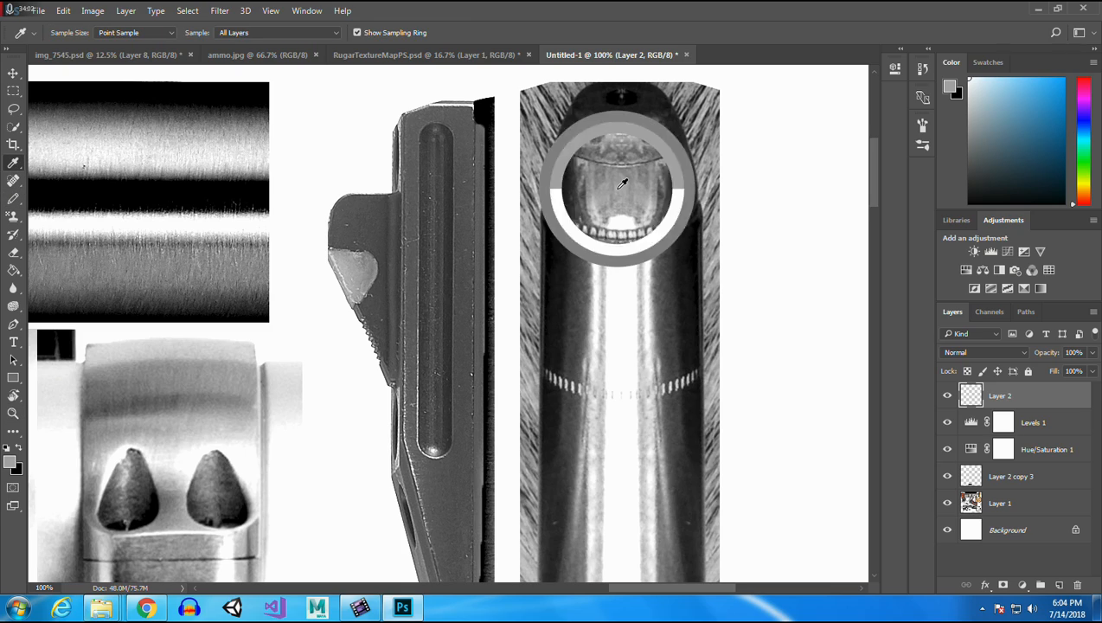
Paint over the cartridge's bullet tip on the new layer with the 133 px History Brush, down to the upper crimp ring.
{"action": "left_click", "coordinate": [13, 252]}
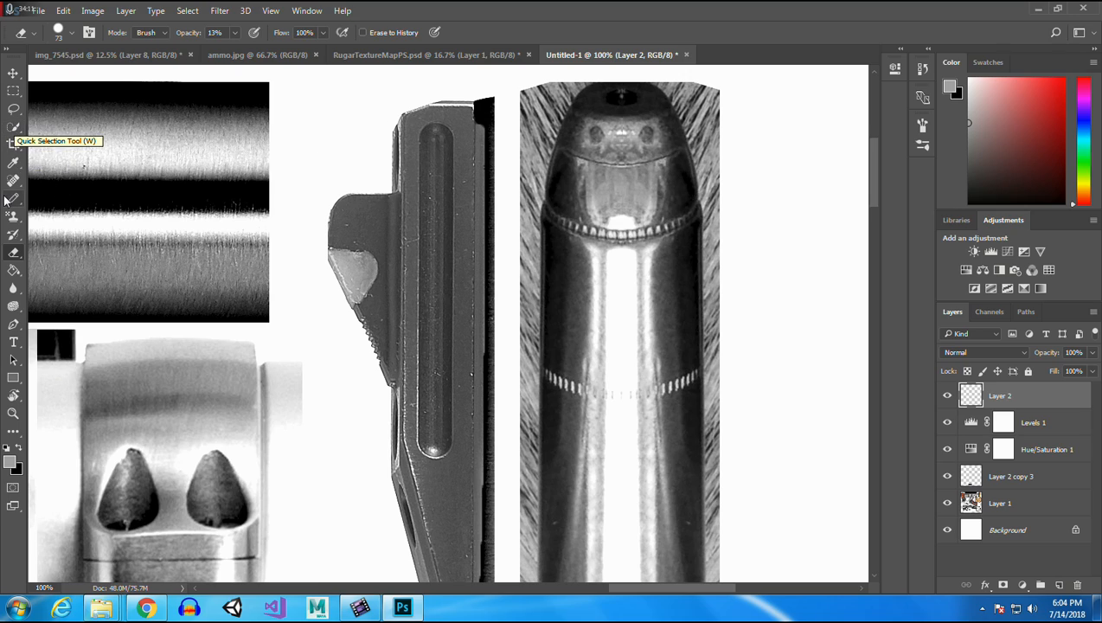
{"action": "left_click", "coordinate": [13, 235]}
{"action": "left_click", "coordinate": [681, 141]}
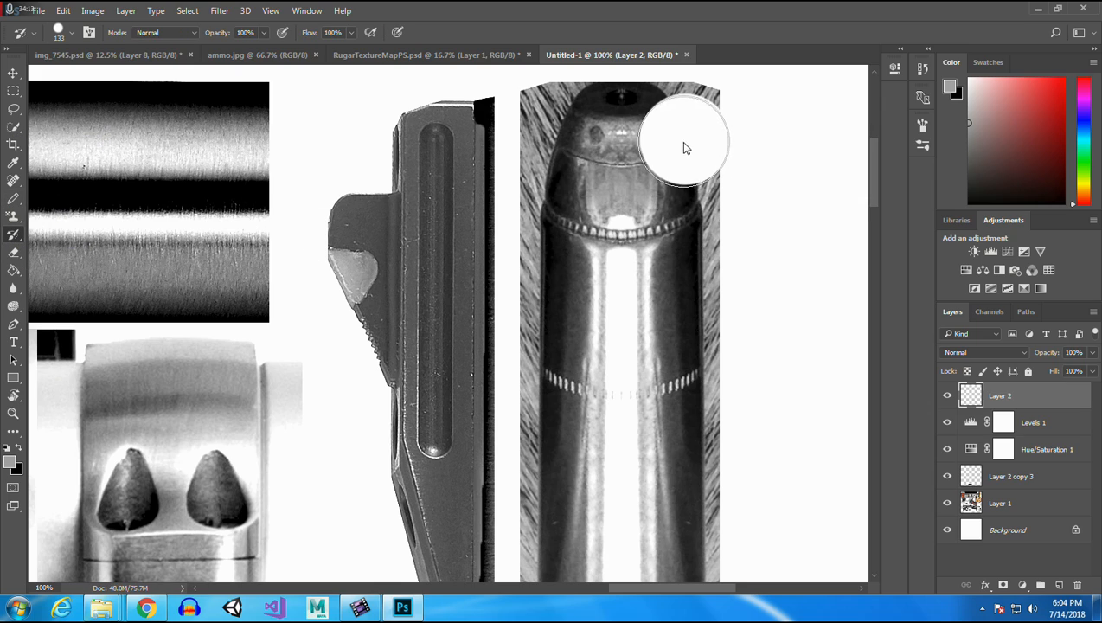
{"action": "left_click", "coordinate": [660, 172]}
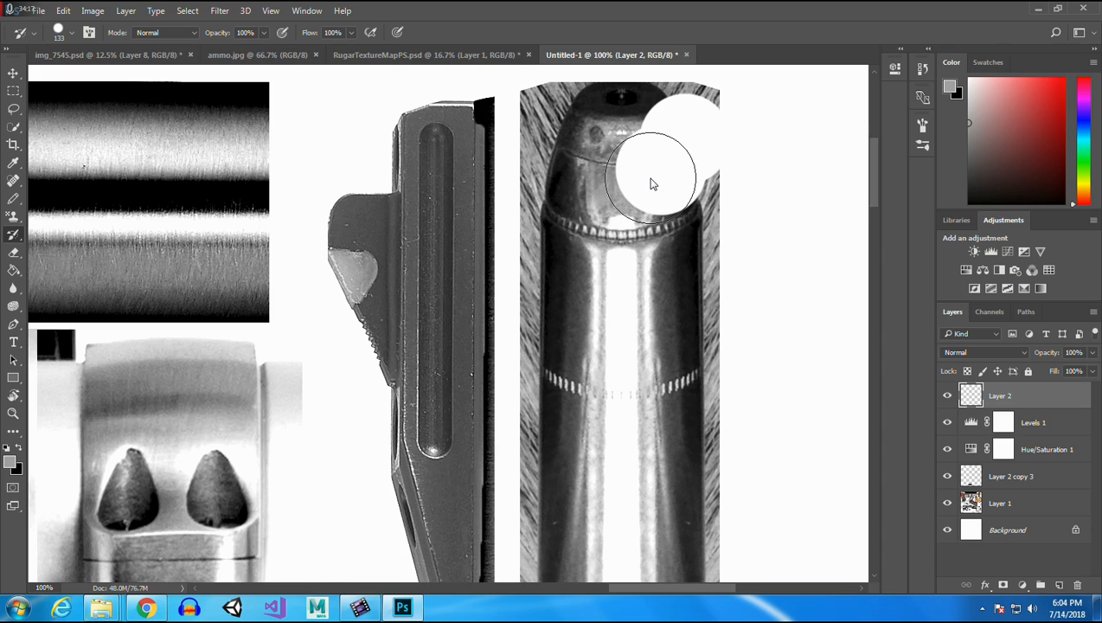
{"action": "left_click", "coordinate": [654, 184]}
{"action": "left_click", "coordinate": [612, 188]}
{"action": "left_click", "coordinate": [608, 185]}
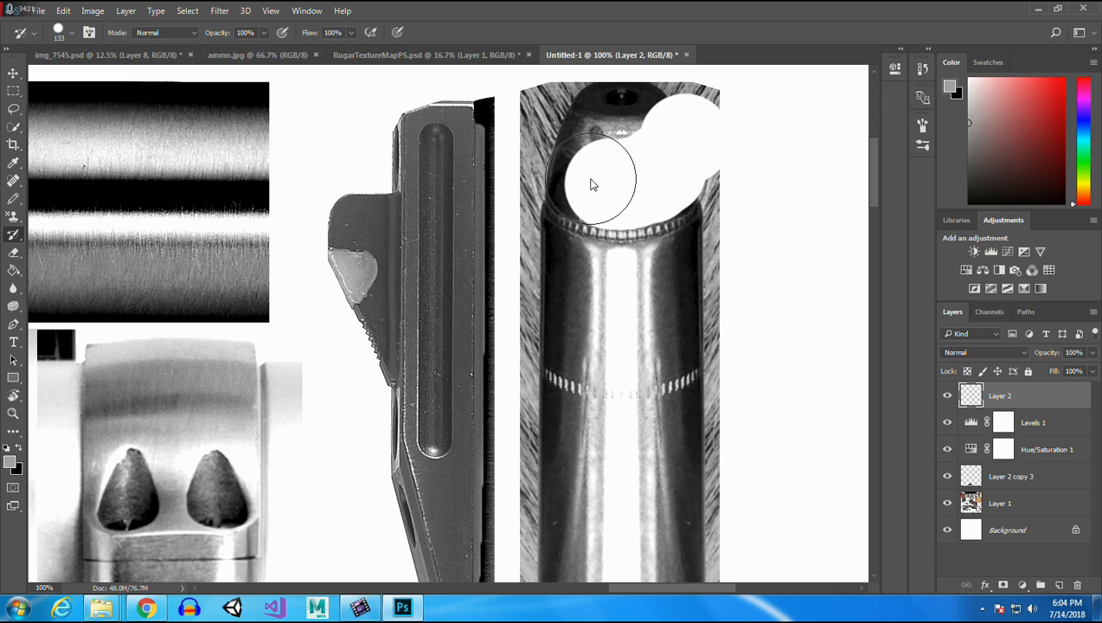
{"action": "left_click", "coordinate": [590, 179]}
{"action": "mouse_move", "coordinate": [580, 177]}
{"action": "left_mouse_down"}
{"action": "mouse_move", "coordinate": [586, 131]}
{"action": "mouse_move", "coordinate": [684, 97]}
{"action": "left_mouse_up"}
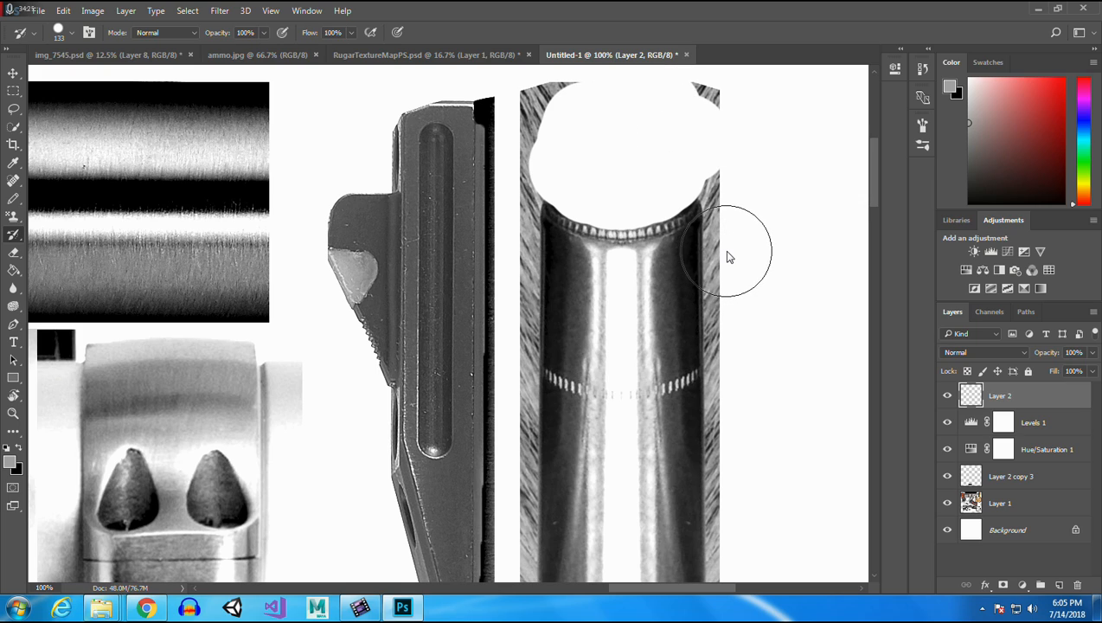
Paint over the cartridge casing between the crimp rings and from the lower ring down to the rim with the 133 px History Brush.
{"action": "mouse_move", "coordinate": [728, 257]}
{"action": "left_mouse_down"}
{"action": "mouse_move", "coordinate": [680, 282]}
{"action": "mouse_move", "coordinate": [603, 291]}
{"action": "mouse_move", "coordinate": [532, 266]}
{"action": "mouse_move", "coordinate": [588, 343]}
{"action": "mouse_move", "coordinate": [641, 348]}
{"action": "mouse_move", "coordinate": [683, 327]}
{"action": "mouse_move", "coordinate": [644, 332]}
{"action": "mouse_move", "coordinate": [667, 335]}
{"action": "mouse_move", "coordinate": [657, 340]}
{"action": "left_mouse_up"}
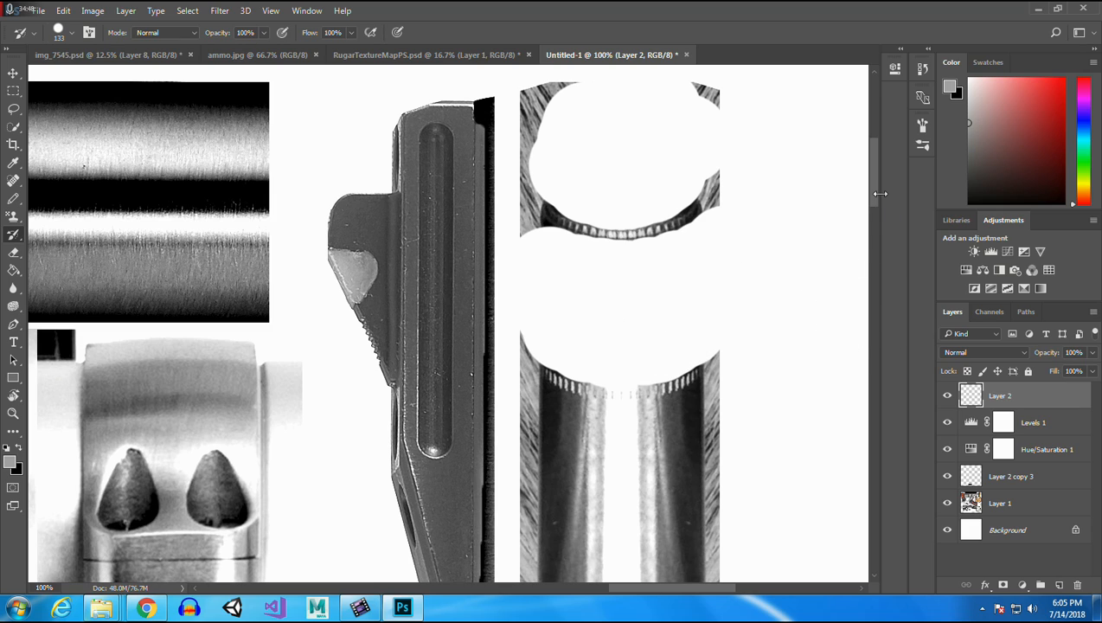
{"action": "scroll", "coordinate": [879, 212], "scroll_direction": "down", "scroll_amount": 2}
{"action": "scroll", "coordinate": [880, 212], "scroll_direction": "down", "scroll_amount": 1}
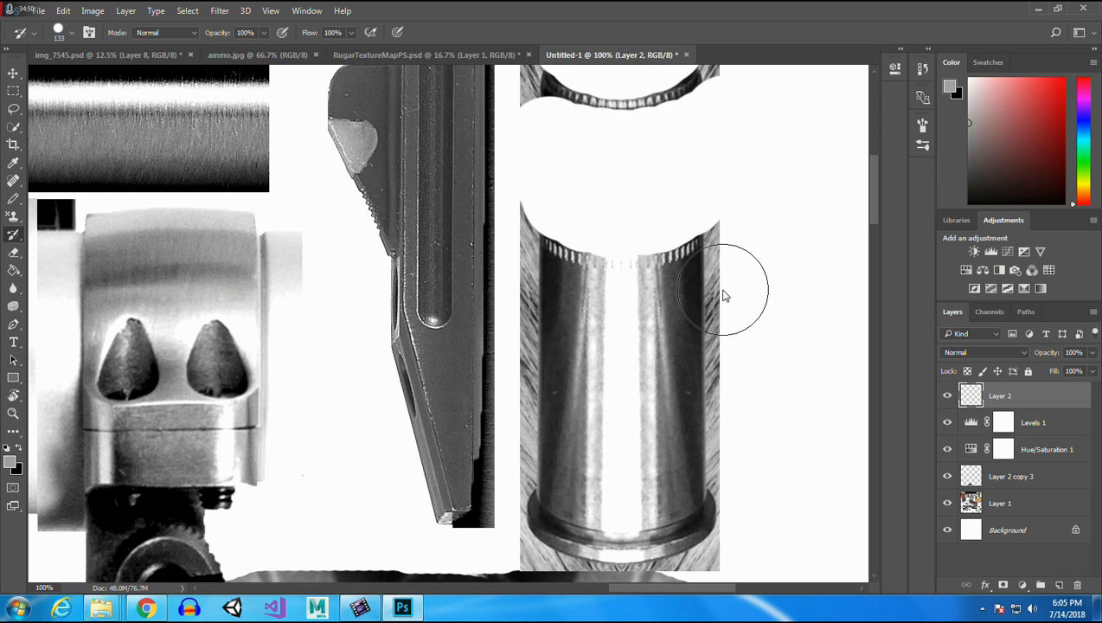
{"action": "mouse_move", "coordinate": [736, 290]}
{"action": "left_mouse_down"}
{"action": "mouse_move", "coordinate": [663, 321]}
{"action": "mouse_move", "coordinate": [571, 314]}
{"action": "left_mouse_up"}
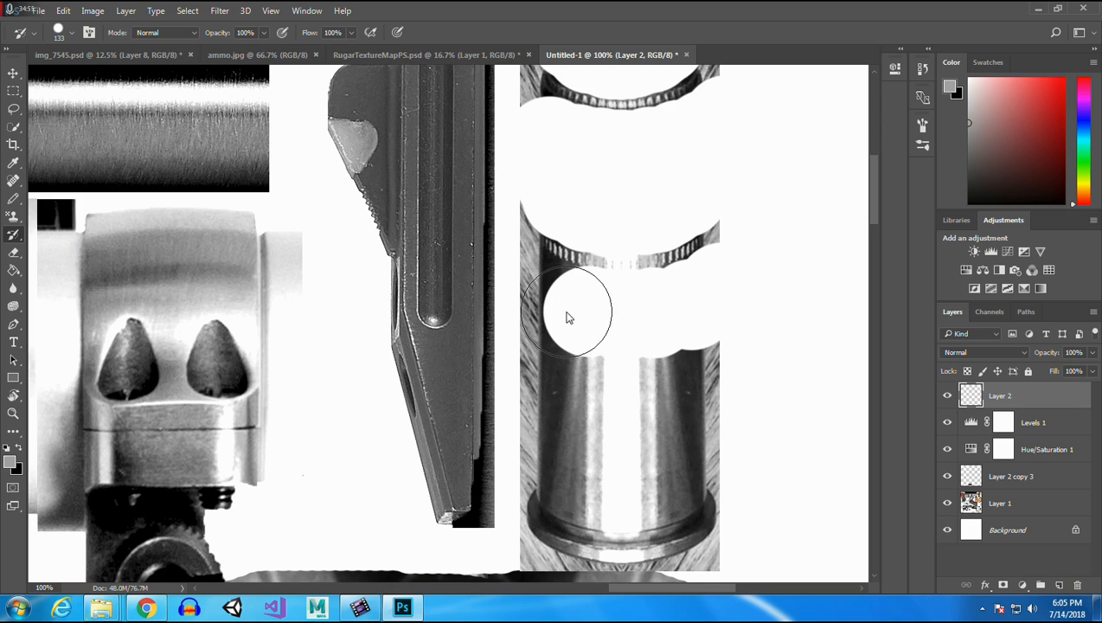
{"action": "mouse_move", "coordinate": [546, 307]}
{"action": "left_mouse_down"}
{"action": "mouse_move", "coordinate": [556, 361]}
{"action": "mouse_move", "coordinate": [552, 351]}
{"action": "mouse_move", "coordinate": [551, 486]}
{"action": "mouse_move", "coordinate": [567, 515]}
{"action": "mouse_move", "coordinate": [691, 526]}
{"action": "mouse_move", "coordinate": [725, 507]}
{"action": "mouse_move", "coordinate": [664, 464]}
{"action": "mouse_move", "coordinate": [609, 447]}
{"action": "mouse_move", "coordinate": [616, 382]}
{"action": "mouse_move", "coordinate": [710, 399]}
{"action": "mouse_move", "coordinate": [738, 369]}
{"action": "mouse_move", "coordinate": [640, 371]}
{"action": "mouse_move", "coordinate": [591, 468]}
{"action": "left_mouse_up"}
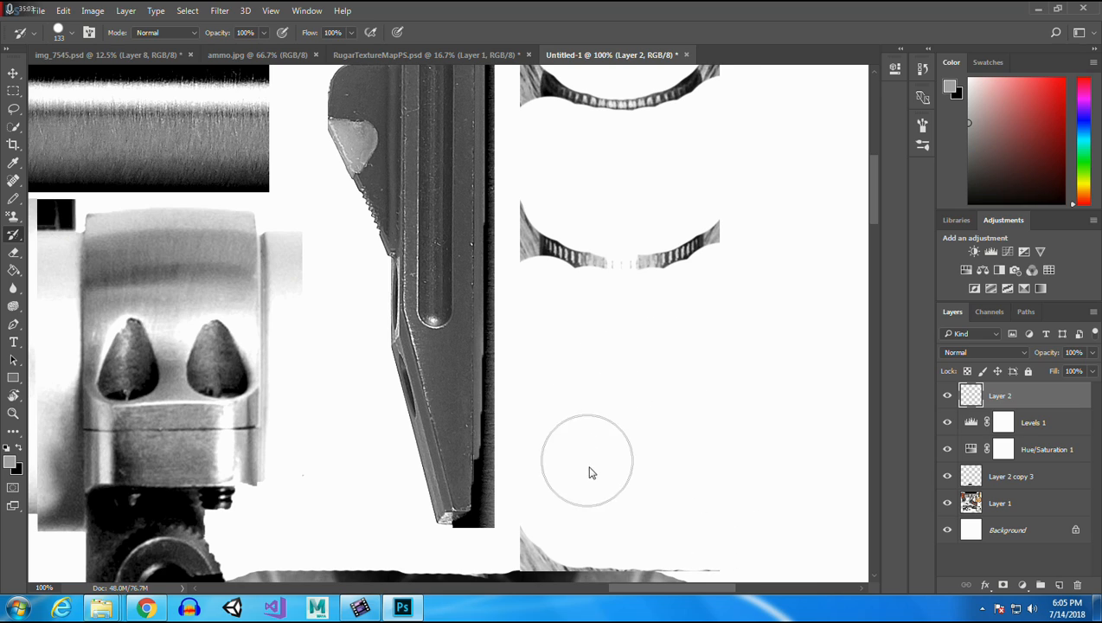
{"action": "left_click_drag", "start_coordinate": [570, 510], "coordinate": [554, 525]}
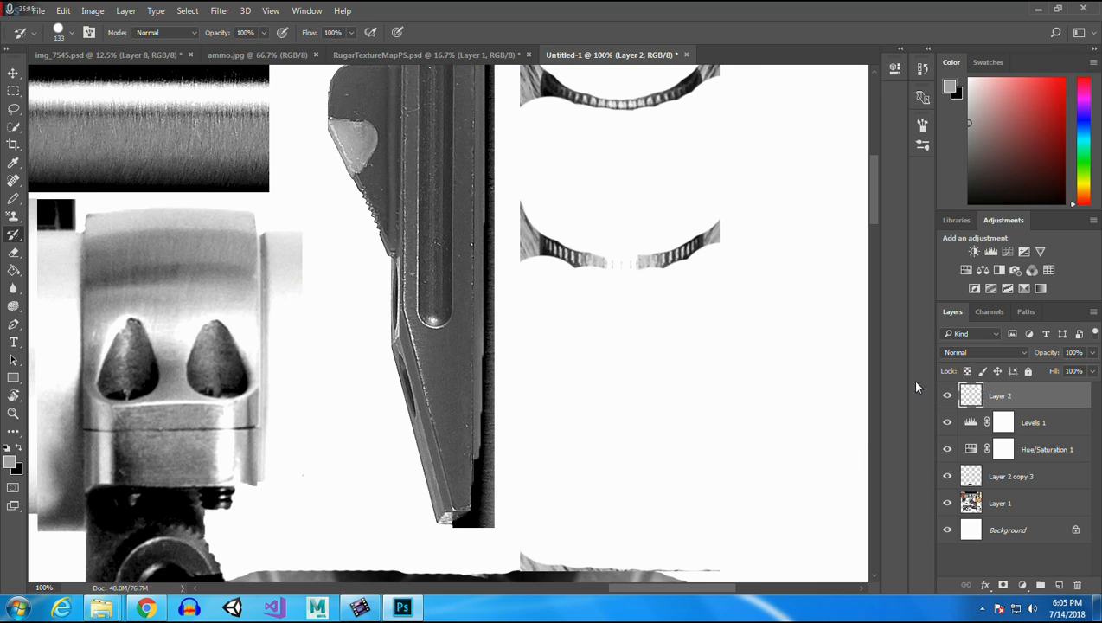
Paint out the remaining wood background beside both crimp rings, reducing the History Brush to 42 px for the areas close to the ring ends.
{"action": "left_click_drag", "start_coordinate": [873, 206], "coordinate": [874, 178]}
{"action": "mouse_move", "coordinate": [699, 130]}
{"action": "left_mouse_down"}
{"action": "mouse_move", "coordinate": [726, 170]}
{"action": "mouse_move", "coordinate": [749, 247]}
{"action": "left_mouse_up"}
{"action": "left_click", "coordinate": [751, 417]}
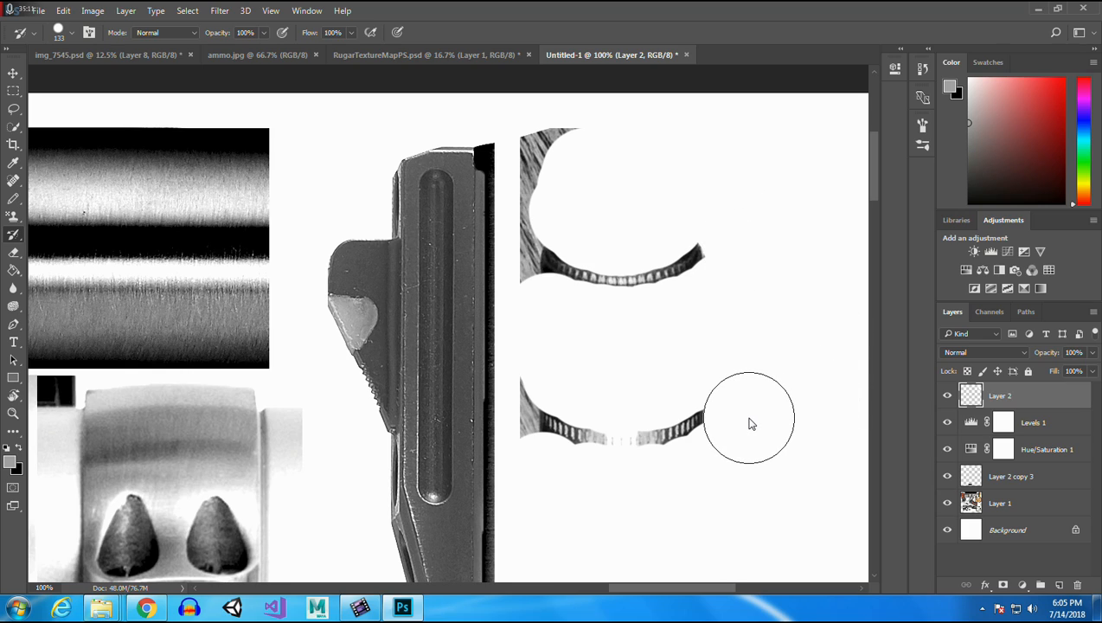
{"action": "left_click", "coordinate": [71, 32]}
{"action": "left_click", "coordinate": [97, 75]}
{"action": "mouse_move", "coordinate": [580, 120]}
{"action": "left_mouse_down"}
{"action": "mouse_move", "coordinate": [526, 138]}
{"action": "mouse_move", "coordinate": [521, 304]}
{"action": "mouse_move", "coordinate": [540, 282]}
{"action": "mouse_move", "coordinate": [532, 237]}
{"action": "mouse_move", "coordinate": [528, 245]}
{"action": "mouse_move", "coordinate": [548, 133]}
{"action": "left_mouse_up"}
{"action": "mouse_move", "coordinate": [514, 376]}
{"action": "left_mouse_down"}
{"action": "mouse_move", "coordinate": [524, 452]}
{"action": "mouse_move", "coordinate": [524, 394]}
{"action": "left_mouse_up"}
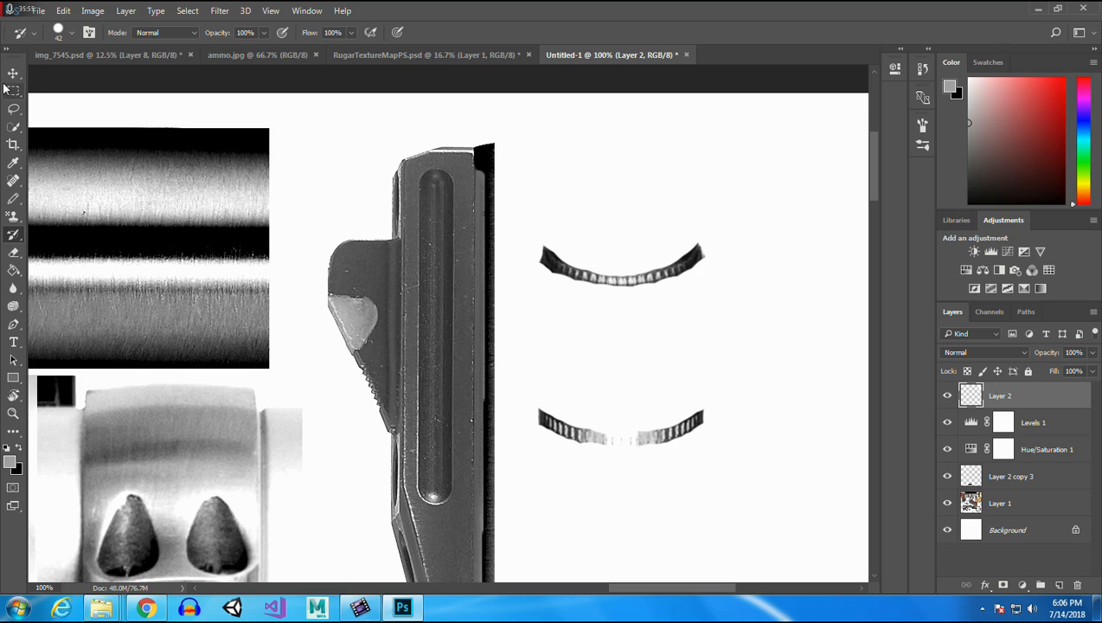
Select a rectangle around both crimp rings and fill its painted area with the grey foreground colour using the Paint Bucket.
{"action": "right_click", "coordinate": [12, 238]}
{"action": "left_click", "coordinate": [14, 239]}
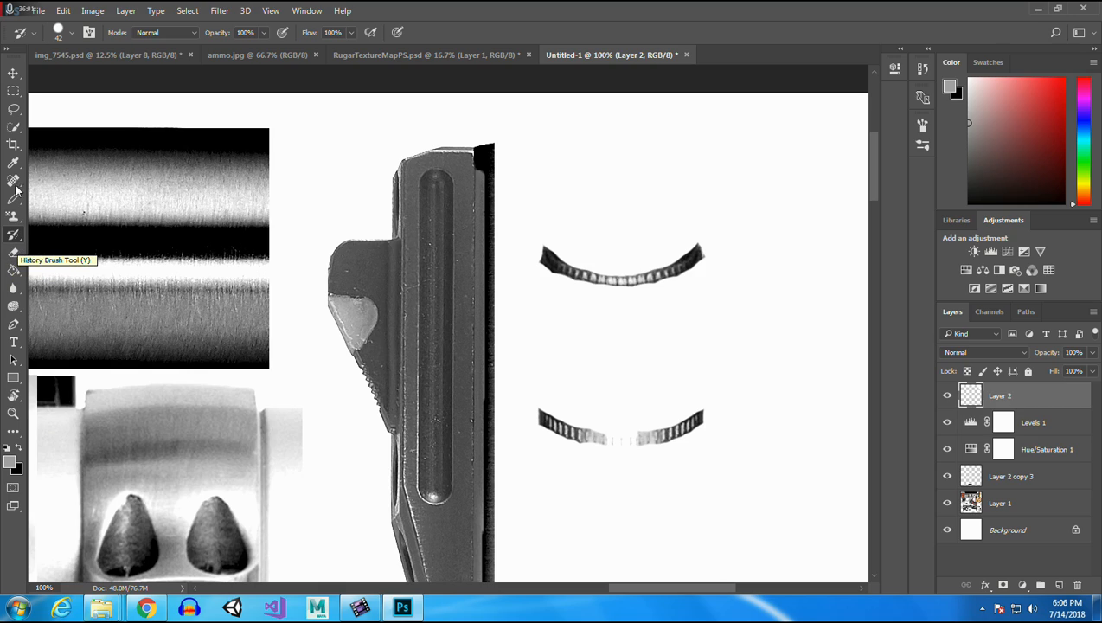
{"action": "left_click", "coordinate": [13, 90]}
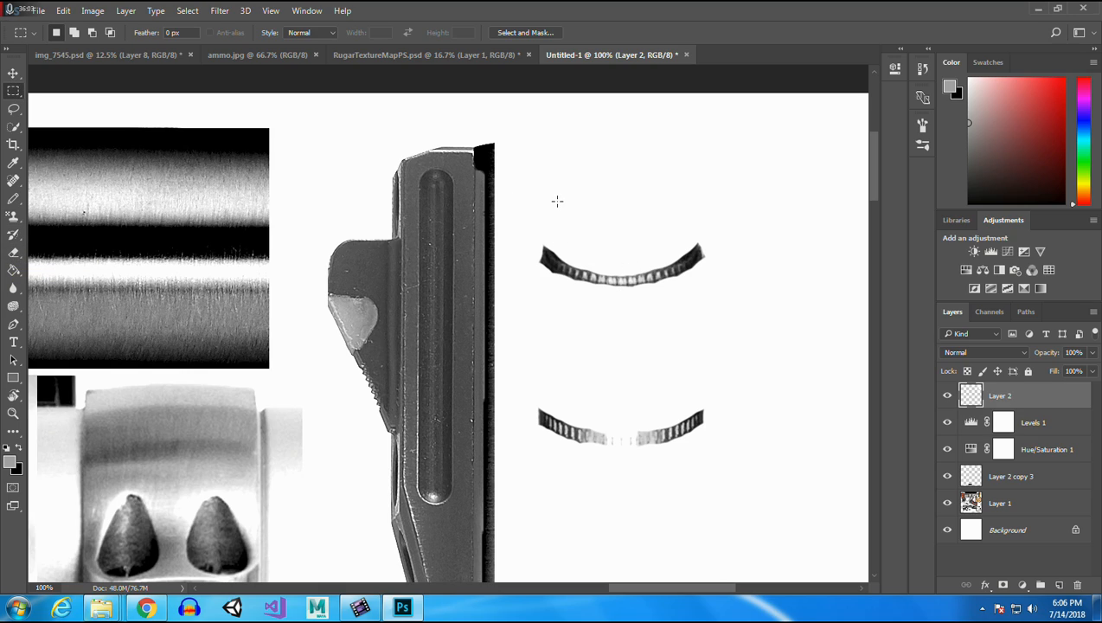
{"action": "left_click_drag", "start_coordinate": [533, 172], "coordinate": [738, 505]}
{"action": "left_click", "coordinate": [13, 271]}
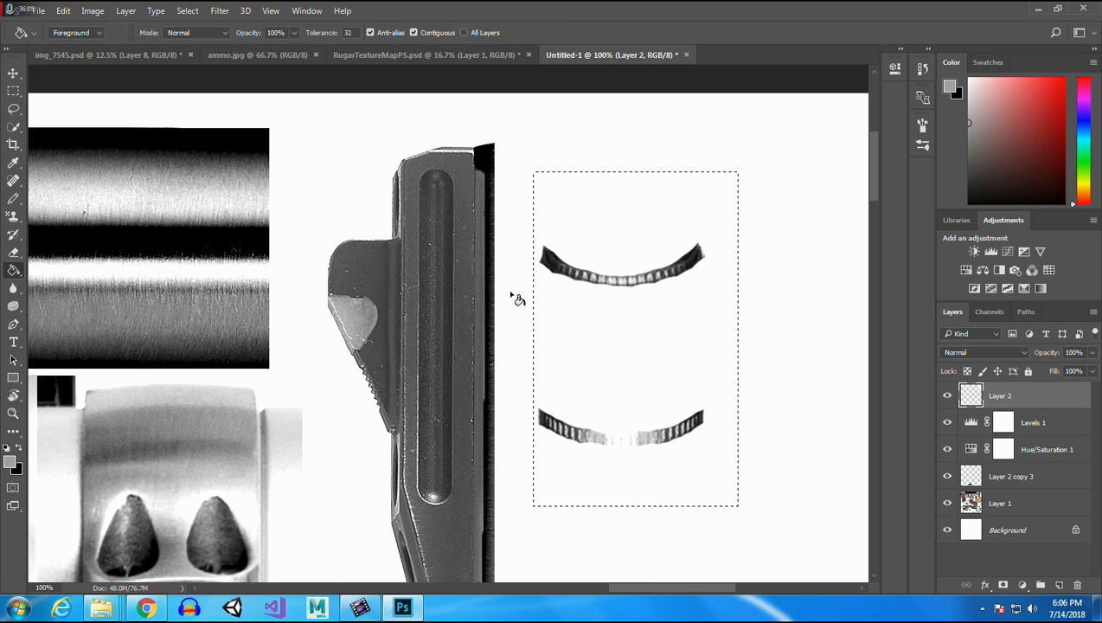
{"action": "left_click", "coordinate": [658, 349]}
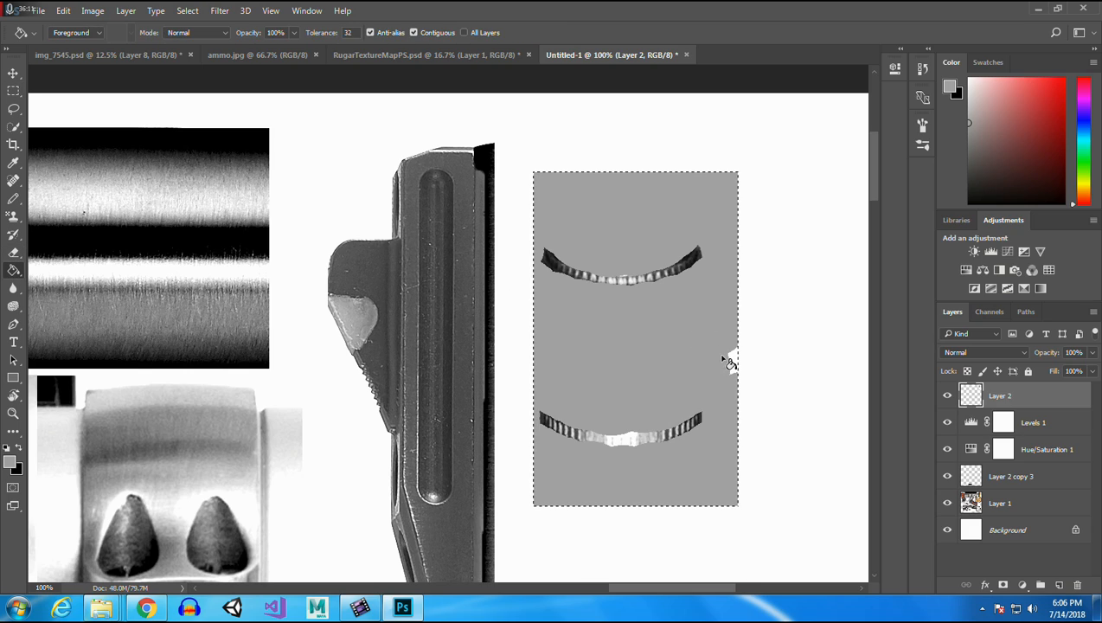
Select a rectangle over the bullet tip area above the grey block and fill it with the foreground grey.
{"action": "left_click", "coordinate": [11, 73]}
{"action": "key", "text": "m"}
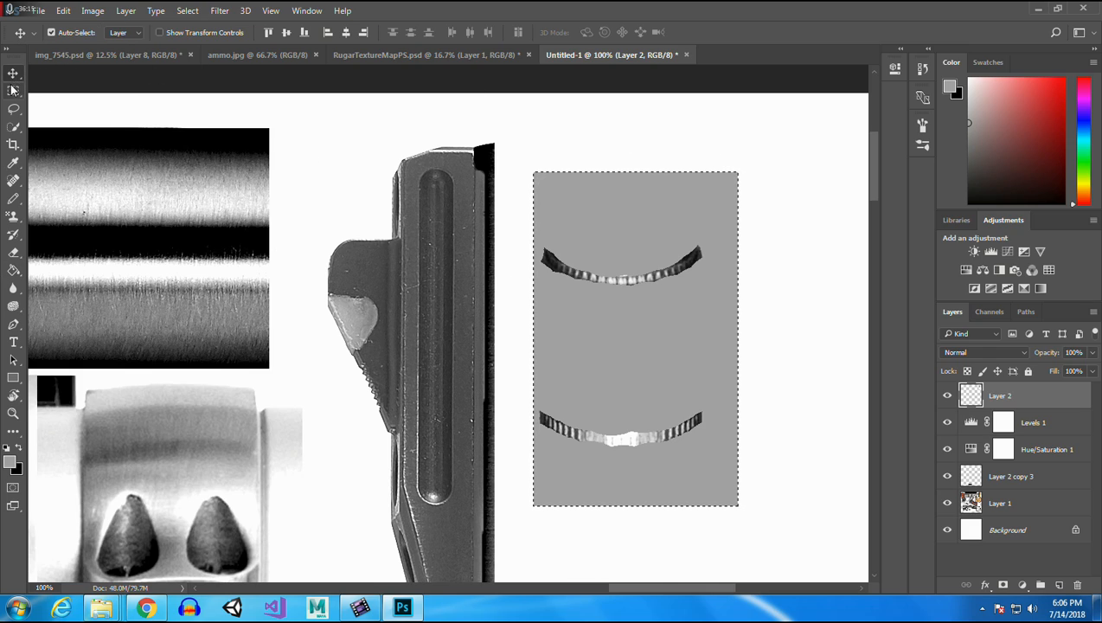
{"action": "left_click_drag", "start_coordinate": [523, 113], "coordinate": [746, 203]}
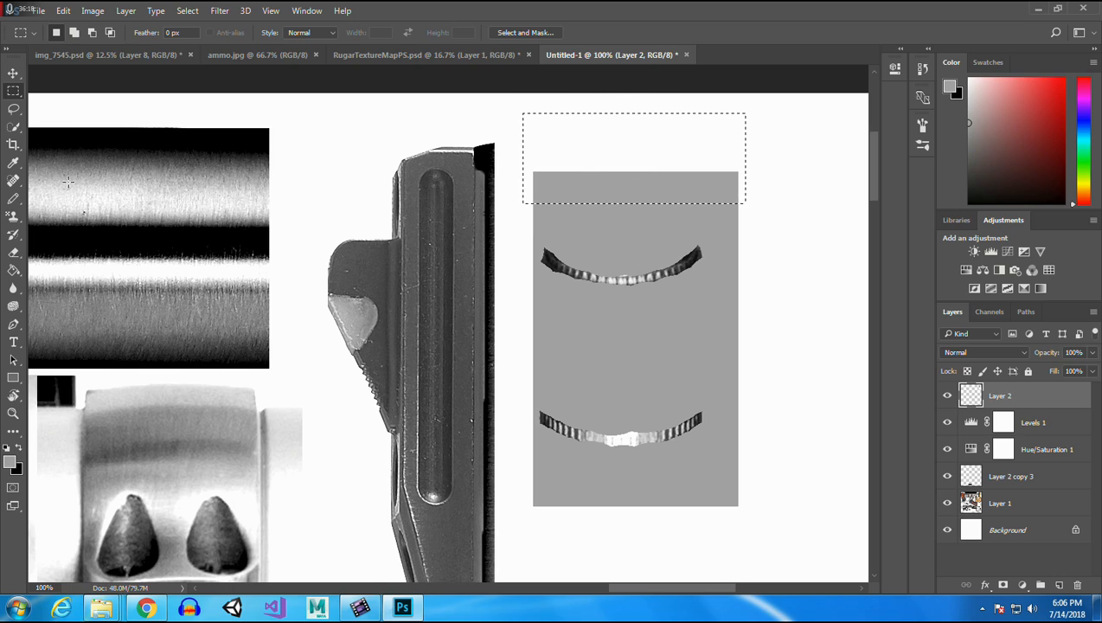
{"action": "left_click", "coordinate": [13, 270]}
{"action": "left_click", "coordinate": [613, 149]}
Select a rectangle over the painted lower casing, overlapping the grey block, and fill it with the foreground grey.
{"action": "left_click_drag", "start_coordinate": [870, 166], "coordinate": [869, 199]}
{"action": "key", "text": "m"}
{"action": "left_click_drag", "start_coordinate": [519, 266], "coordinate": [779, 511]}
{"action": "left_click", "coordinate": [13, 270]}
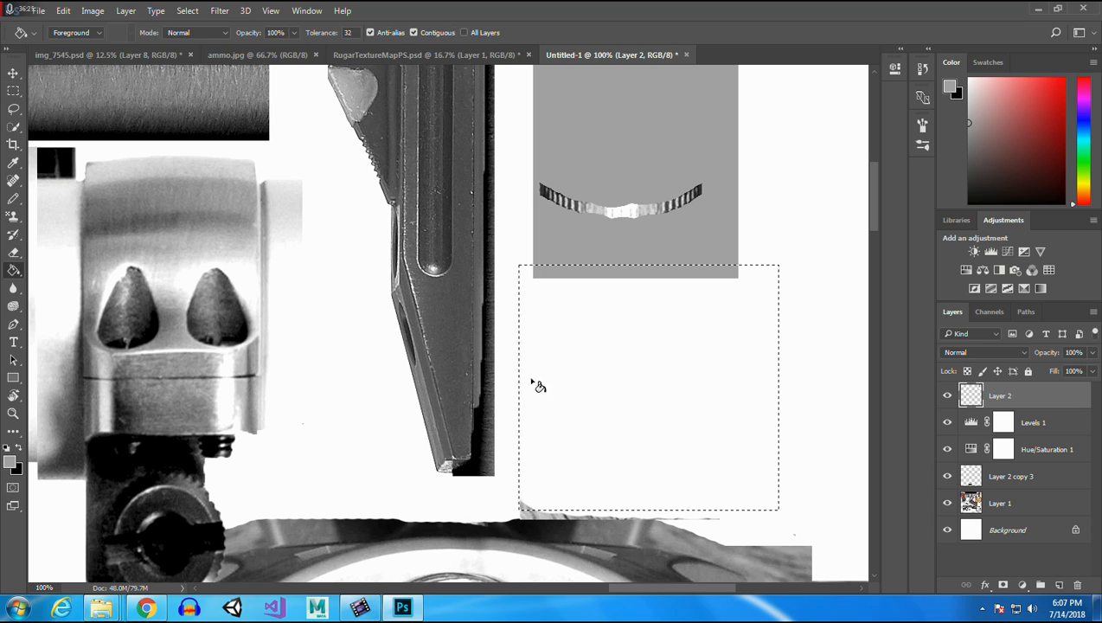
{"action": "left_click", "coordinate": [749, 422]}
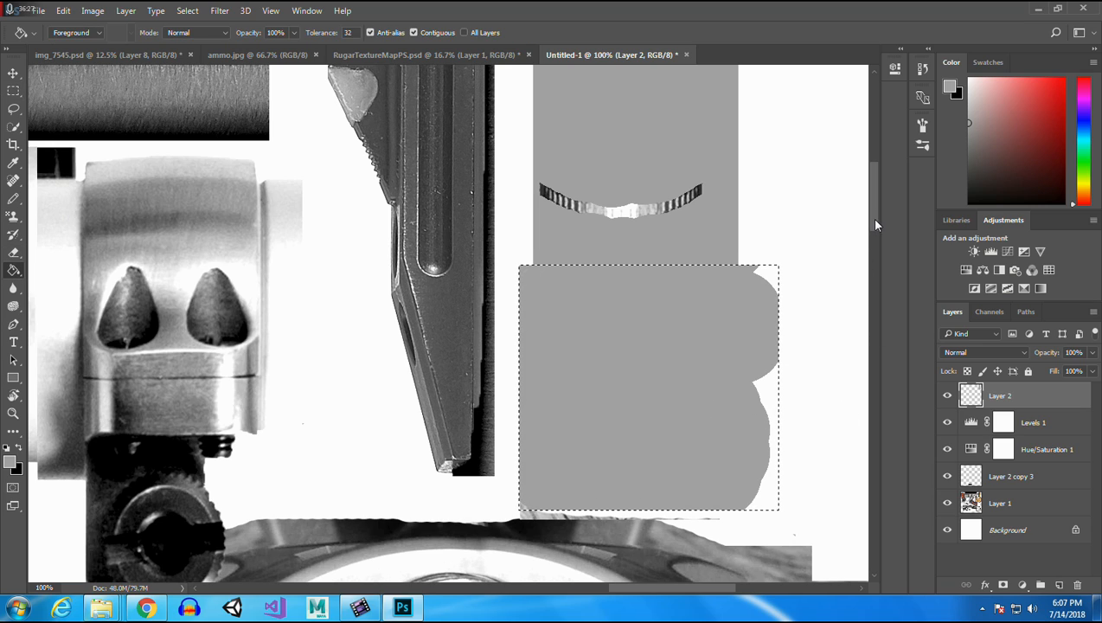
{"action": "left_click_drag", "start_coordinate": [873, 218], "coordinate": [876, 192]}
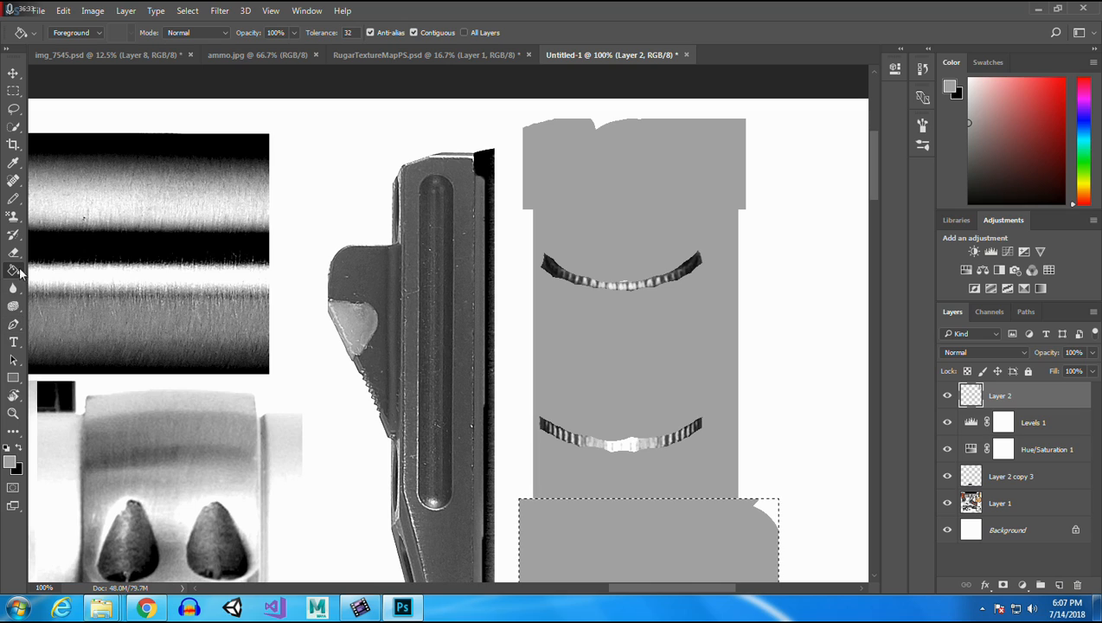
Fit the whole sheet in view and save it as a PNG over RugarTextureBump, with smallest compression and no interlacing.
{"action": "left_click", "coordinate": [13, 91]}
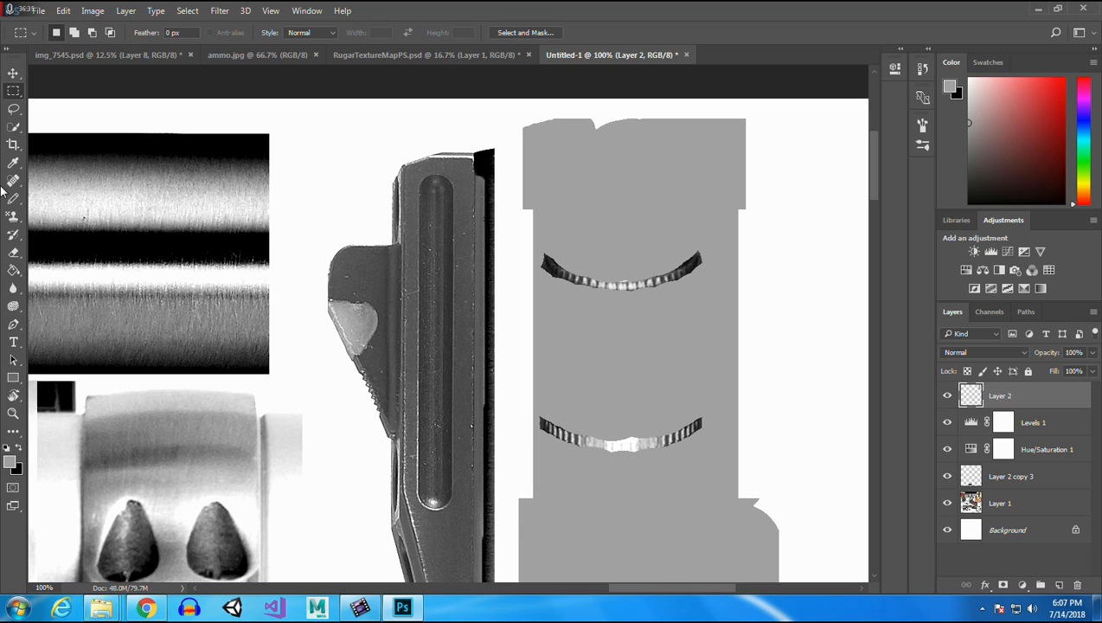
{"action": "left_click", "coordinate": [13, 413]}
{"action": "right_click", "coordinate": [285, 251]}
{"action": "left_click", "coordinate": [355, 267]}
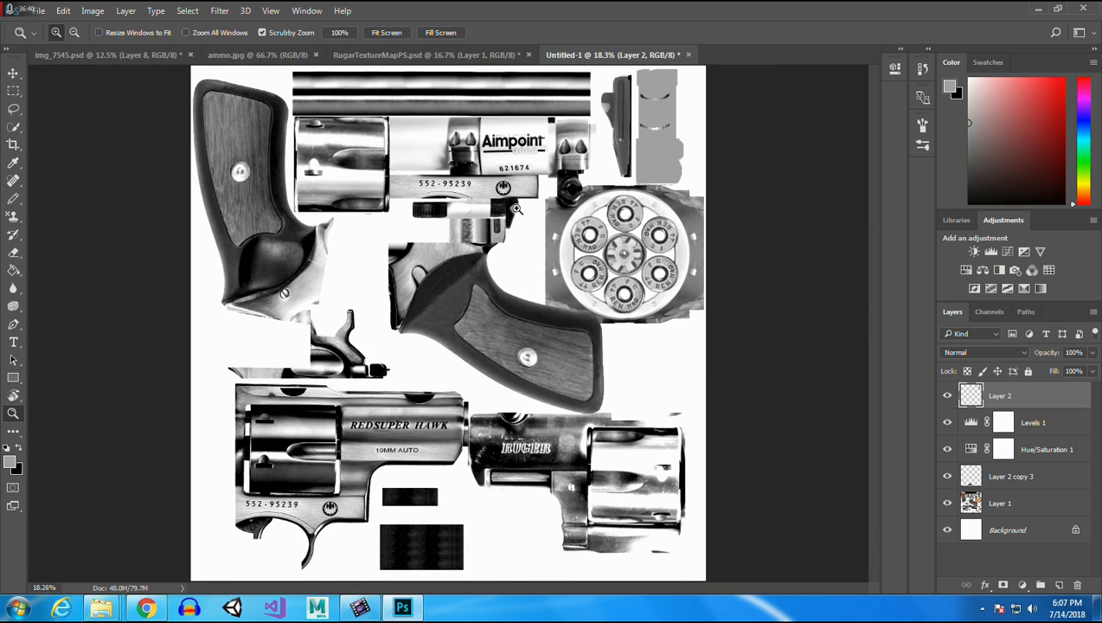
{"action": "left_click", "coordinate": [40, 10]}
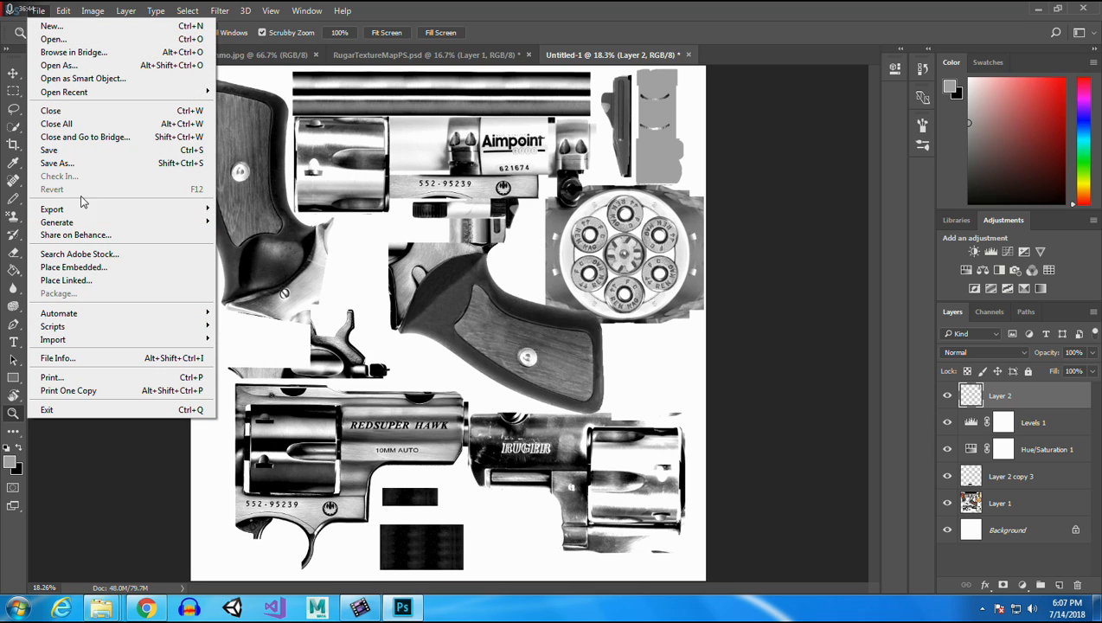
{"action": "left_click", "coordinate": [83, 164]}
{"action": "left_click", "coordinate": [156, 282]}
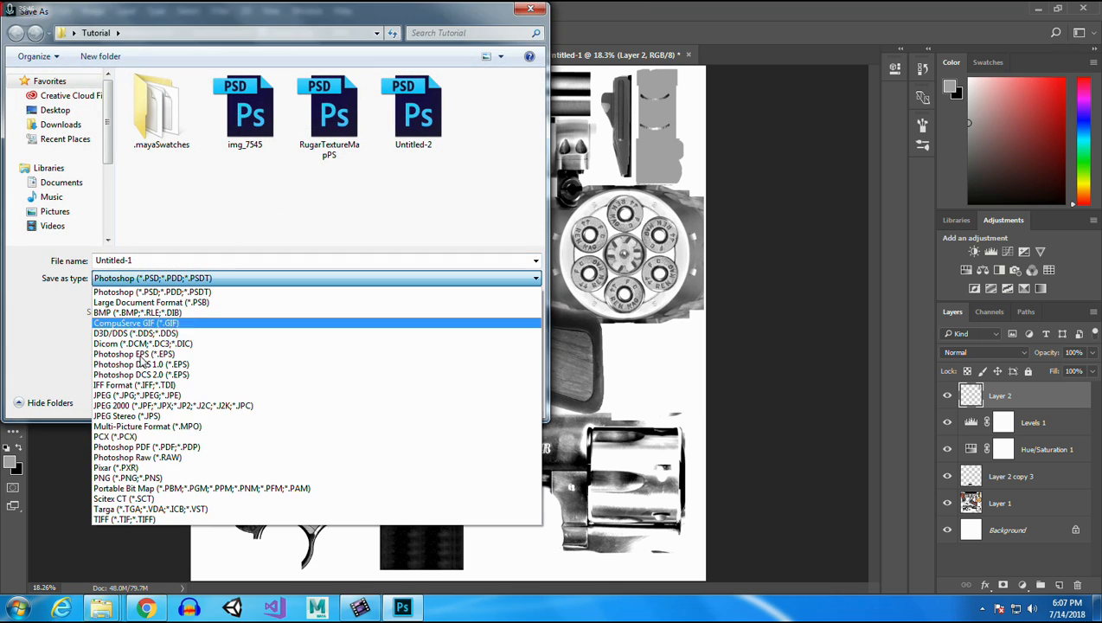
{"action": "left_click", "coordinate": [157, 475]}
{"action": "left_click", "coordinate": [309, 101]}
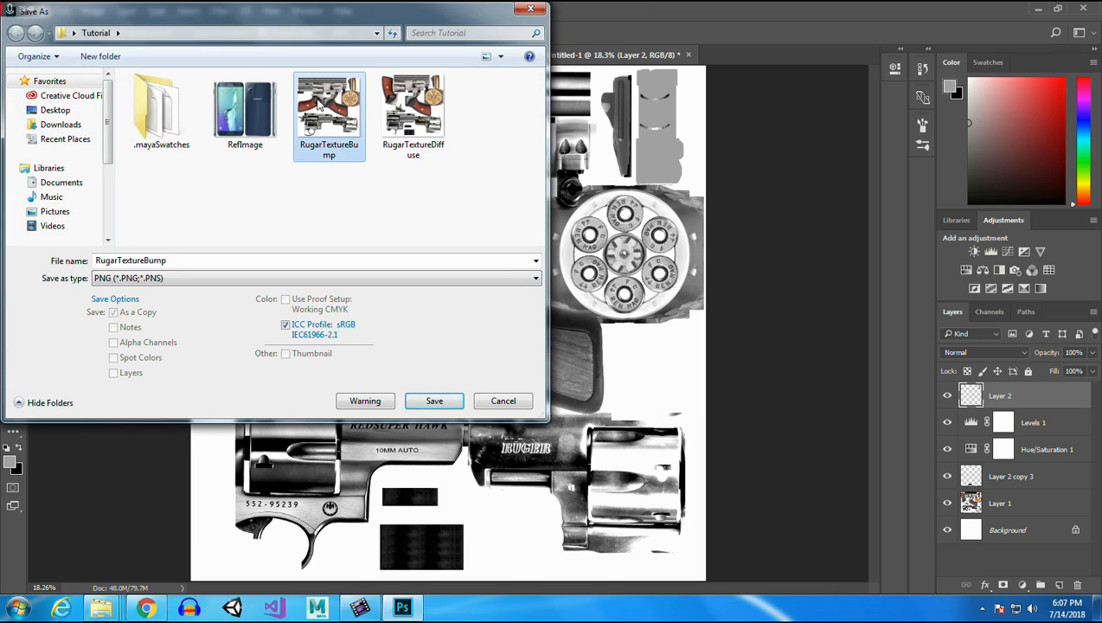
{"action": "left_click", "coordinate": [441, 403]}
{"action": "left_click", "coordinate": [584, 306]}
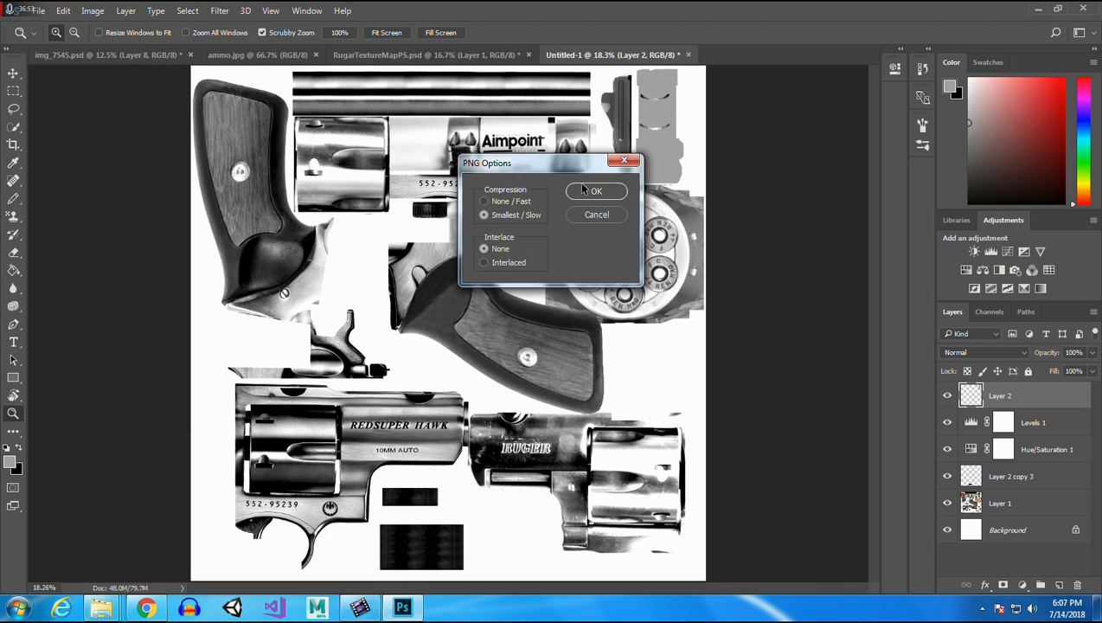
{"action": "left_click", "coordinate": [584, 190]}
Open the recent RedHawk scene in Maya and bring up the lambert2 material attributes of the barrel.
{"action": "right_click", "coordinate": [316, 607]}
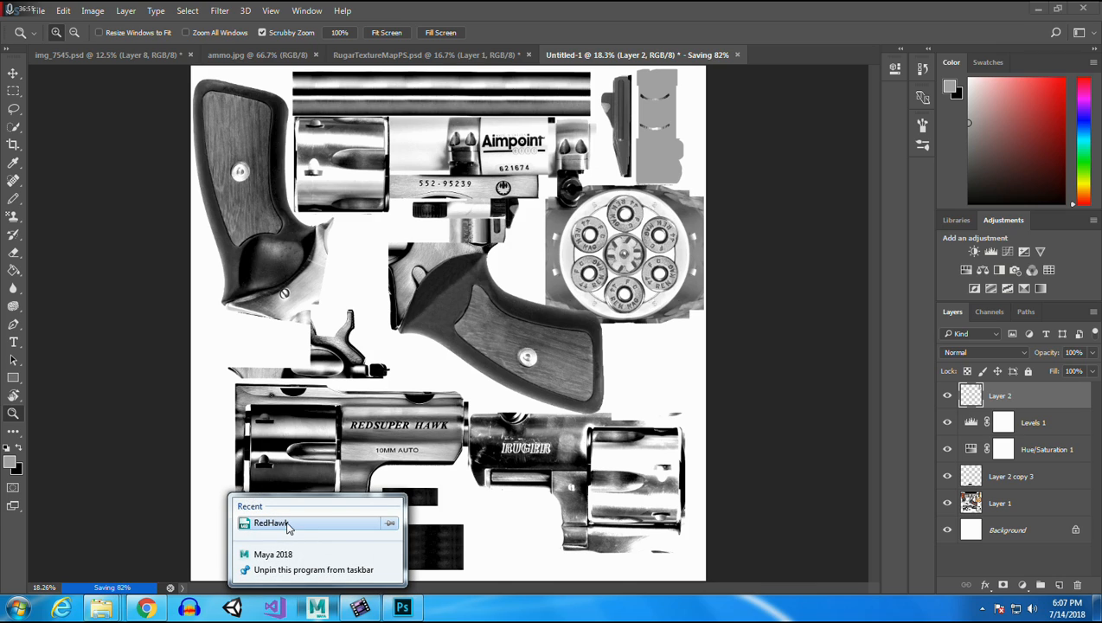
{"action": "left_click", "coordinate": [277, 524]}
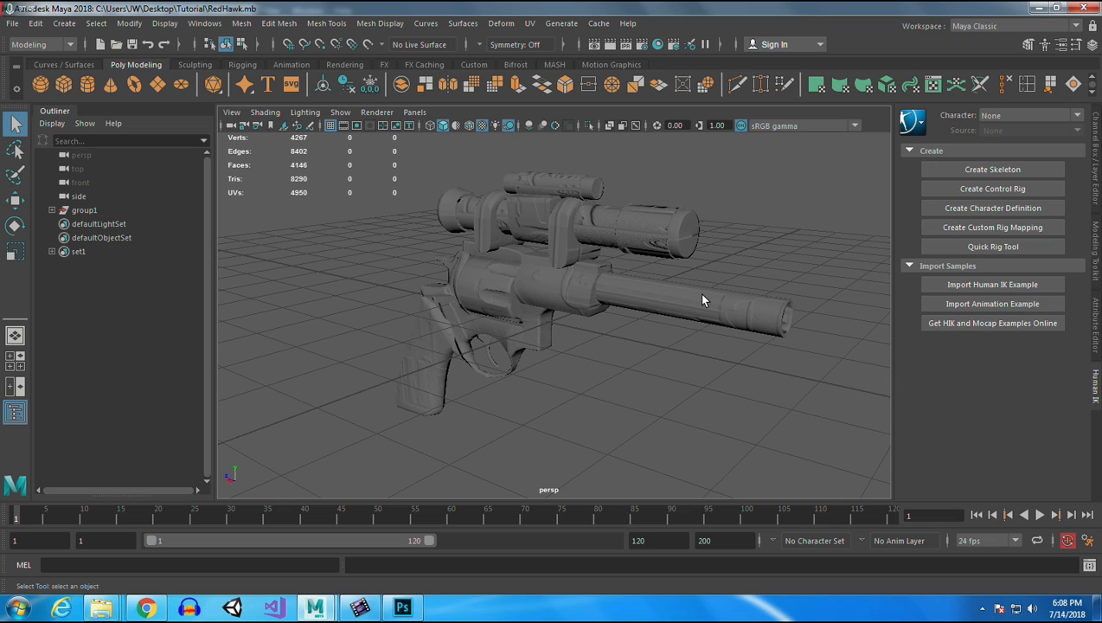
{"action": "left_click", "coordinate": [722, 326]}
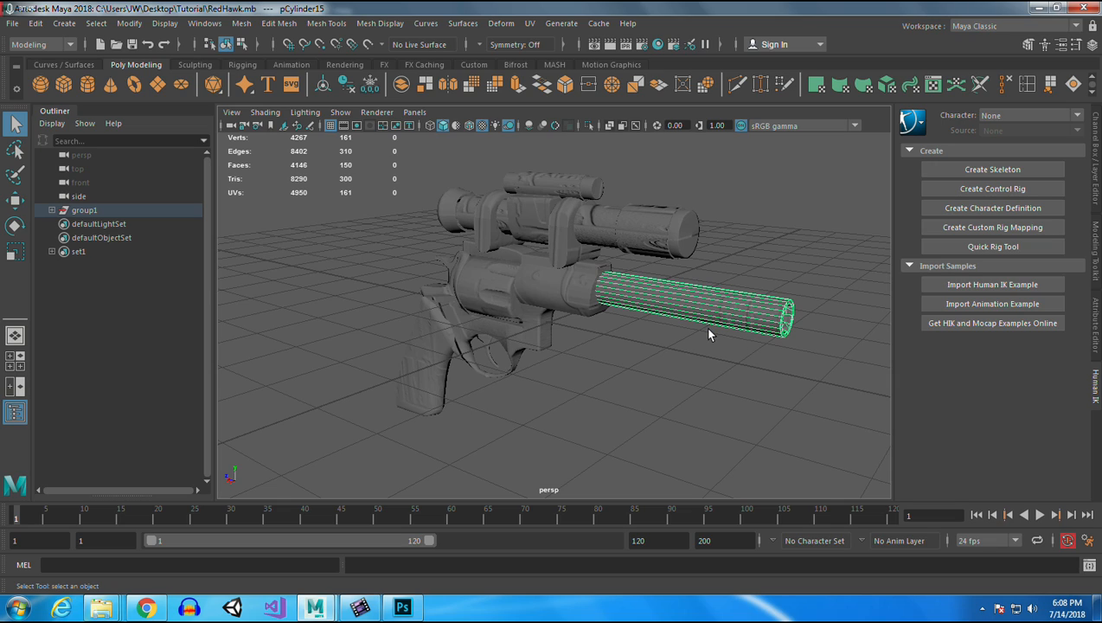
{"action": "left_click", "coordinate": [1096, 311]}
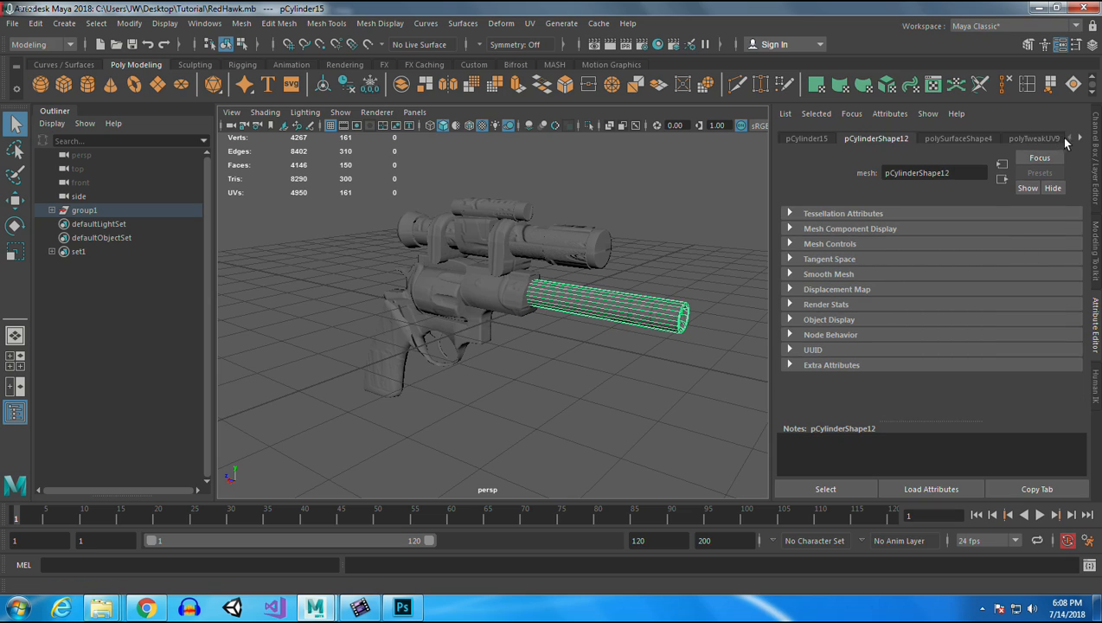
{"action": "left_click", "coordinate": [1080, 139]}
{"action": "left_click", "coordinate": [1080, 139]}
{"action": "left_click", "coordinate": [1080, 140]}
{"action": "left_click", "coordinate": [1042, 137]}
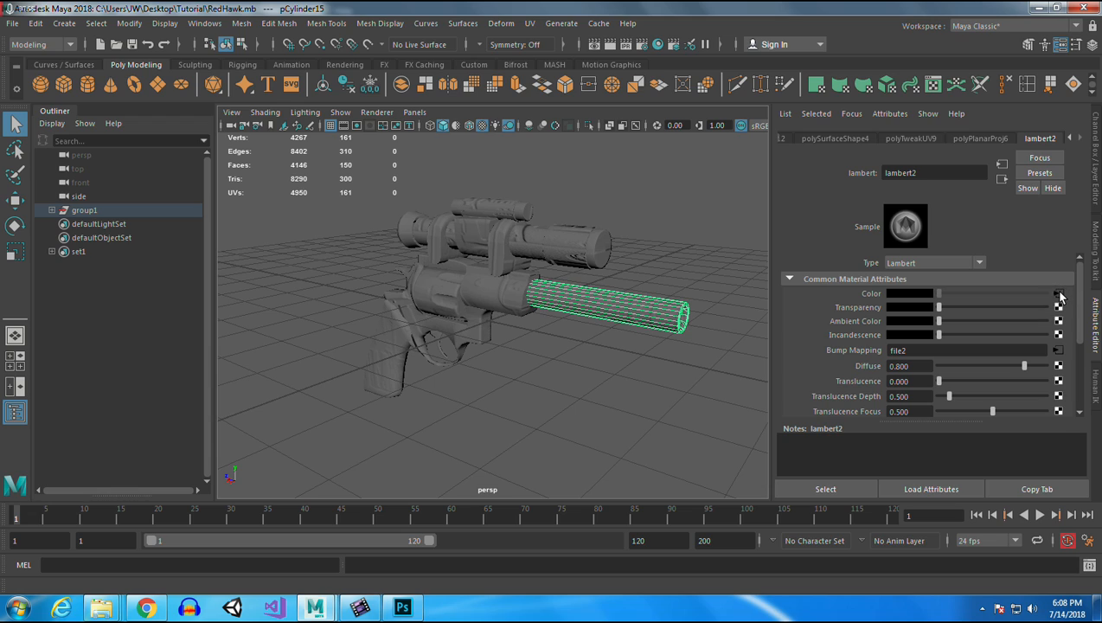
Load RugarTextureDiffuse.png from the Desktop's Tutorial folder as lambert2's colour texture, deselect the barrel and check the textured revolver.
{"action": "left_click", "coordinate": [1059, 294]}
{"action": "left_click", "coordinate": [1062, 328]}
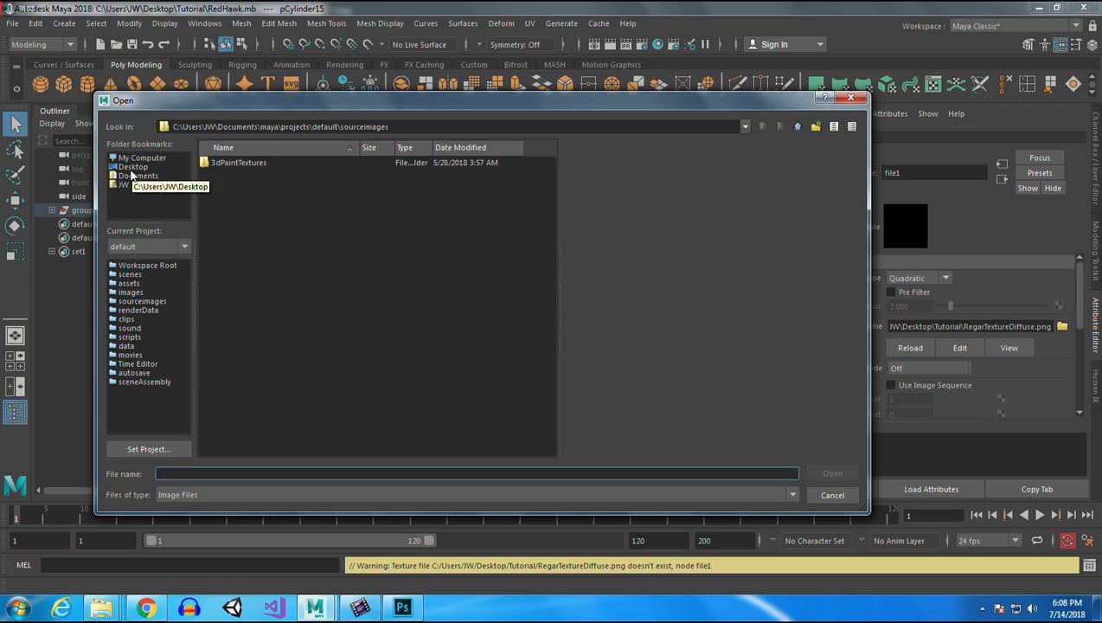
{"action": "left_click", "coordinate": [136, 176]}
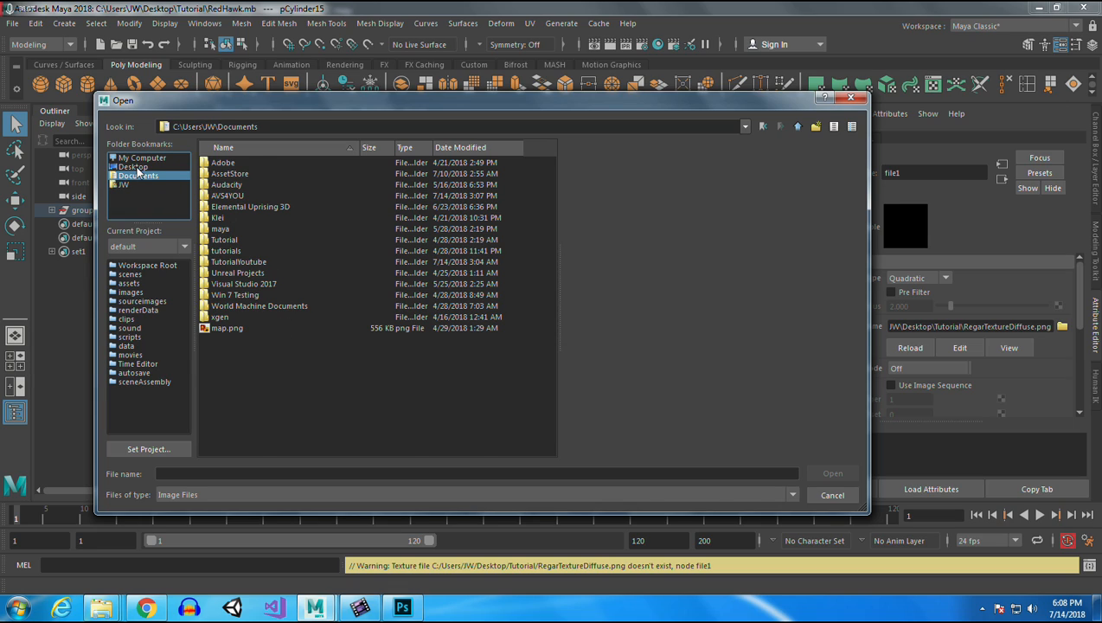
{"action": "left_click", "coordinate": [135, 167]}
{"action": "double_click", "coordinate": [225, 284]}
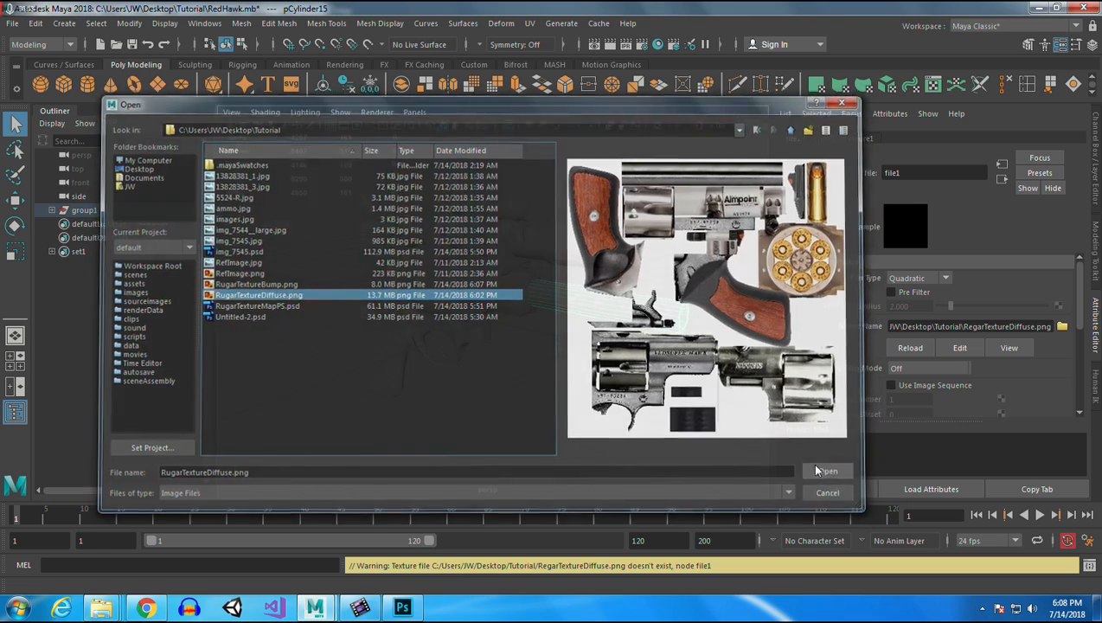
{"action": "left_click", "coordinate": [831, 473]}
{"action": "left_click_drag", "start_coordinate": [667, 399], "coordinate": [638, 380]}
{"action": "left_click", "coordinate": [609, 394]}
{"action": "scroll", "coordinate": [572, 358], "scroll_direction": "down", "scroll_amount": 4}
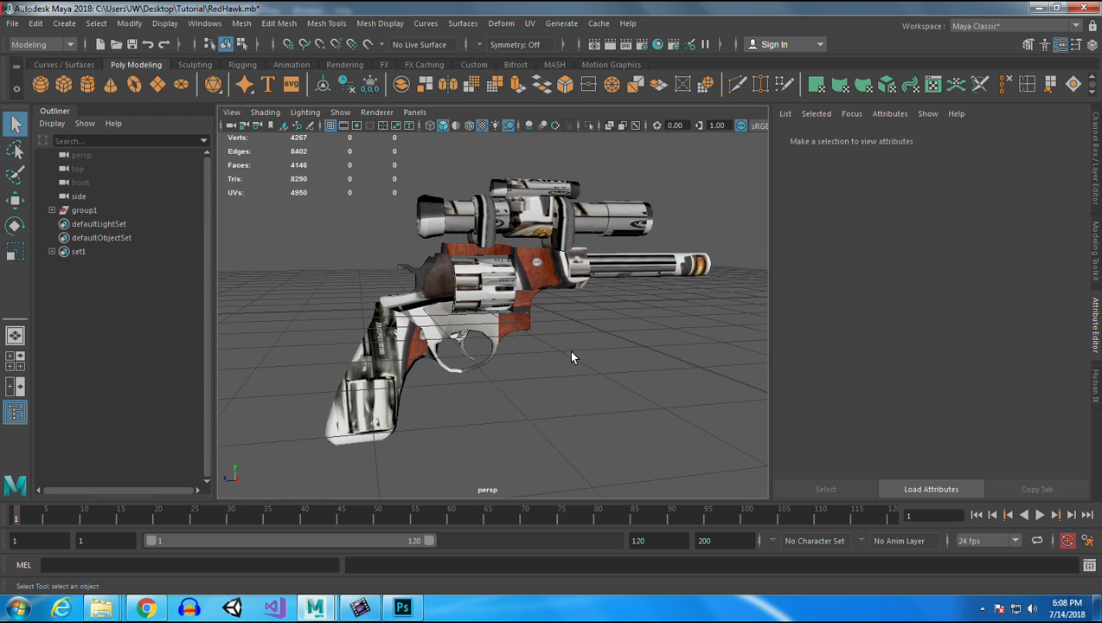
Select the revolver's cylinder, open its UVs in the UV Editor and minimise the UV Toolkit.
{"action": "left_click", "coordinate": [478, 288]}
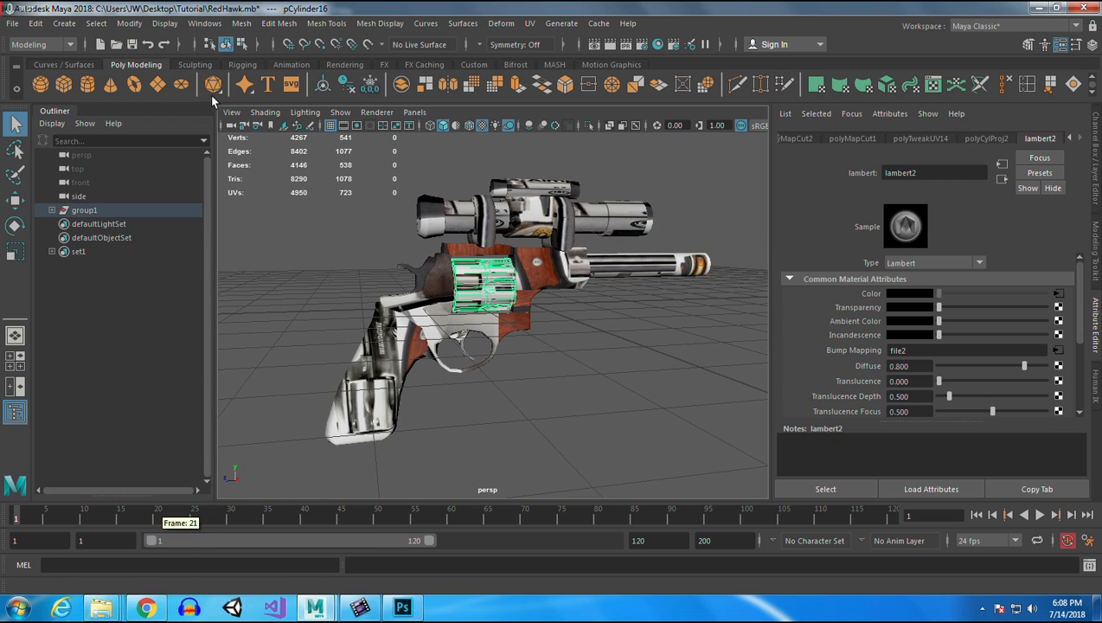
{"action": "left_click", "coordinate": [932, 89]}
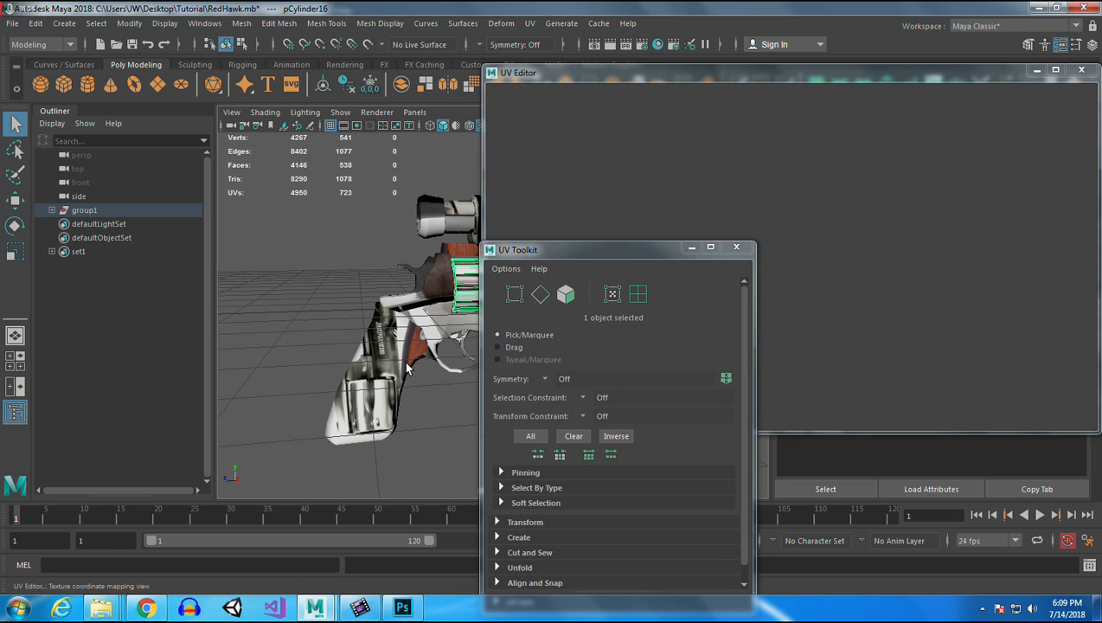
{"action": "left_click", "coordinate": [692, 248]}
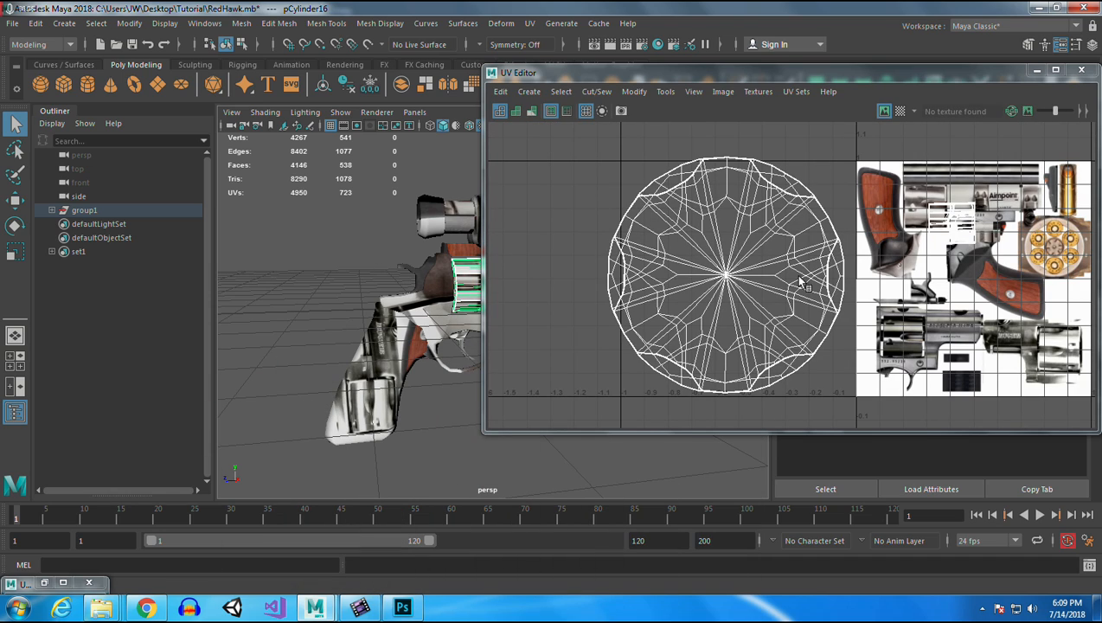
{"action": "left_click_drag", "start_coordinate": [773, 318], "coordinate": [640, 324]}
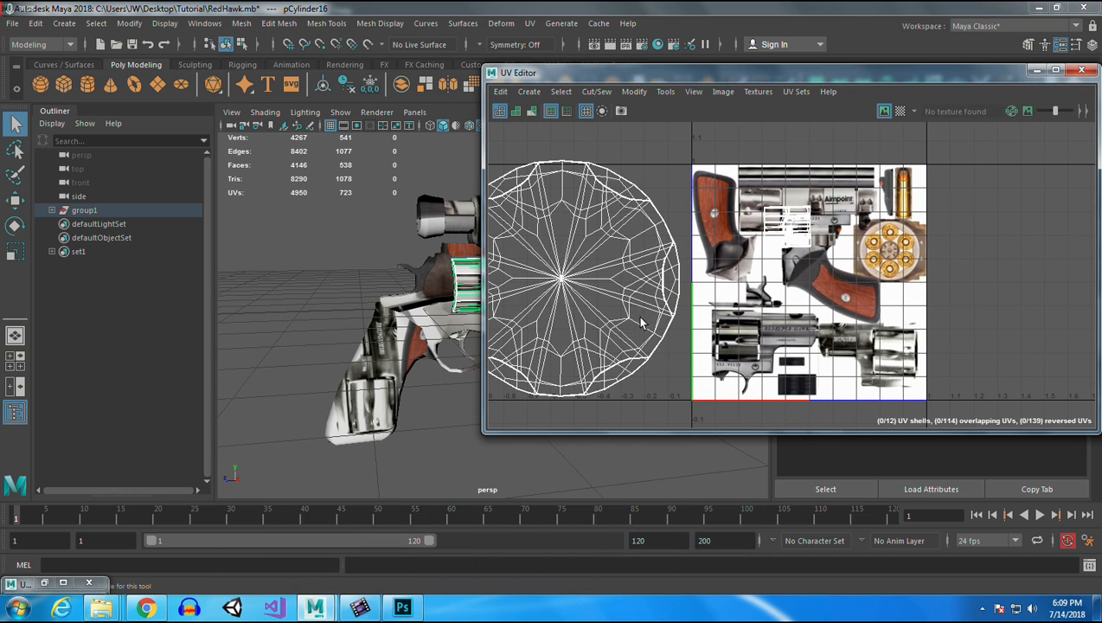
Select the UVs of the cylinder's side shells and move them up onto the side view of the revolver cylinder in the texture.
{"action": "scroll", "coordinate": [781, 264], "scroll_direction": "up", "scroll_amount": 3}
{"action": "right_click", "coordinate": [765, 251]}
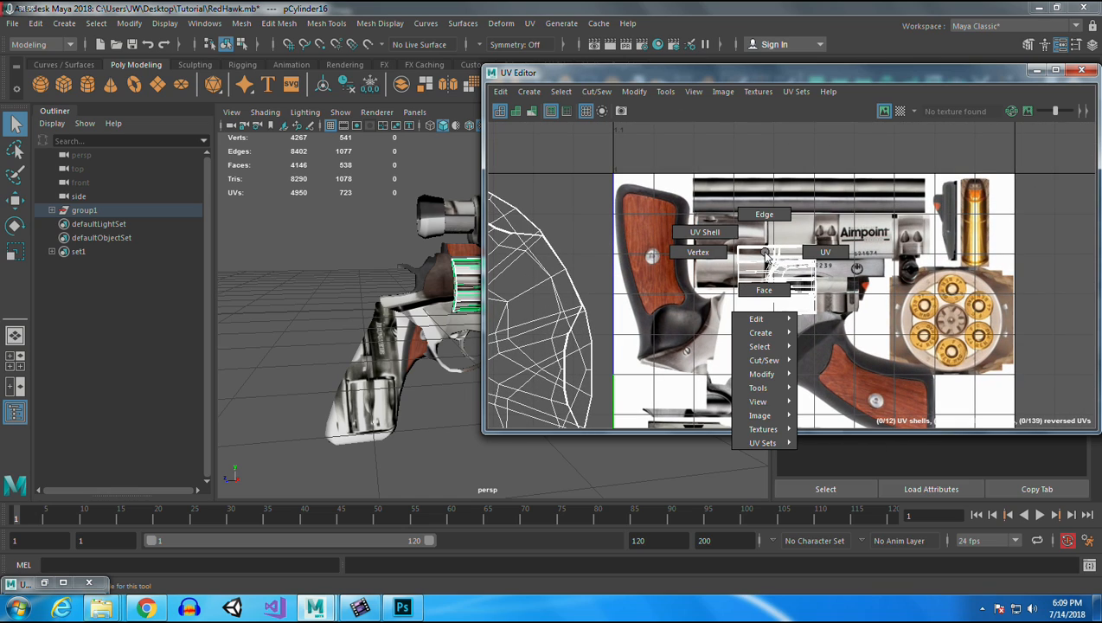
{"action": "left_click_drag", "start_coordinate": [735, 244], "coordinate": [819, 317]}
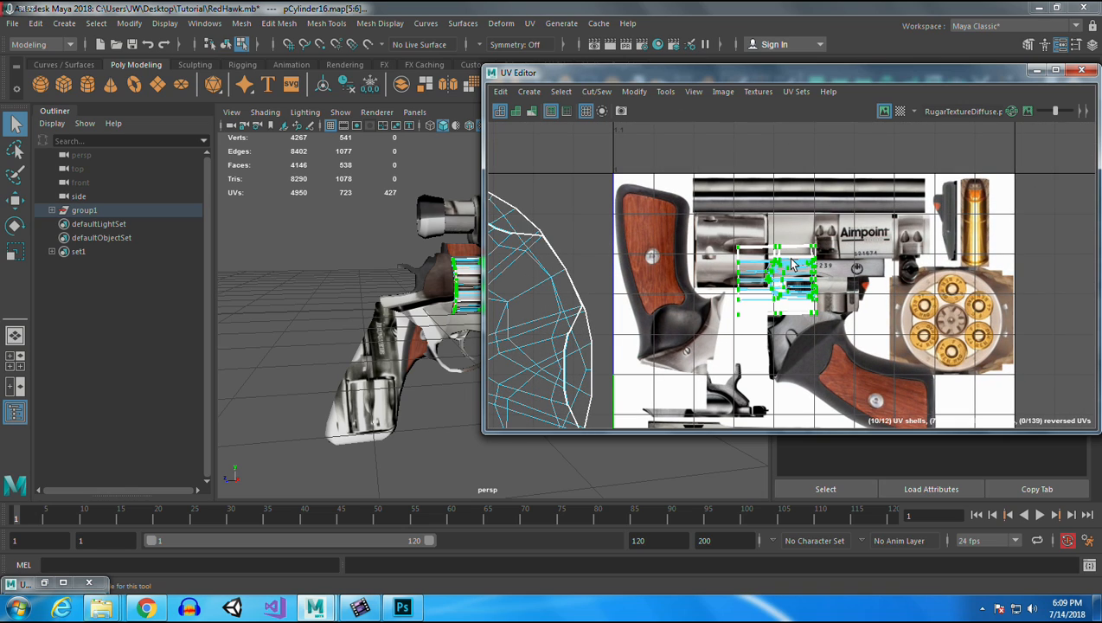
{"action": "key", "text": "w"}
{"action": "left_click_drag", "start_coordinate": [783, 271], "coordinate": [781, 248]}
Scale and shift the side UVs horizontally until they span the width of the pictured revolver cylinder.
{"action": "key", "text": "r"}
{"action": "left_click_drag", "start_coordinate": [792, 193], "coordinate": [1021, 443]}
{"action": "left_click_drag", "start_coordinate": [811, 331], "coordinate": [999, 419]}
{"action": "mouse_move", "coordinate": [603, 248]}
{"action": "left_mouse_down"}
{"action": "mouse_move", "coordinate": [600, 280]}
{"action": "mouse_move", "coordinate": [601, 233]}
{"action": "left_mouse_up"}
{"action": "key", "text": "w"}
{"action": "left_click_drag", "start_coordinate": [665, 292], "coordinate": [641, 297]}
{"action": "key", "text": "r"}
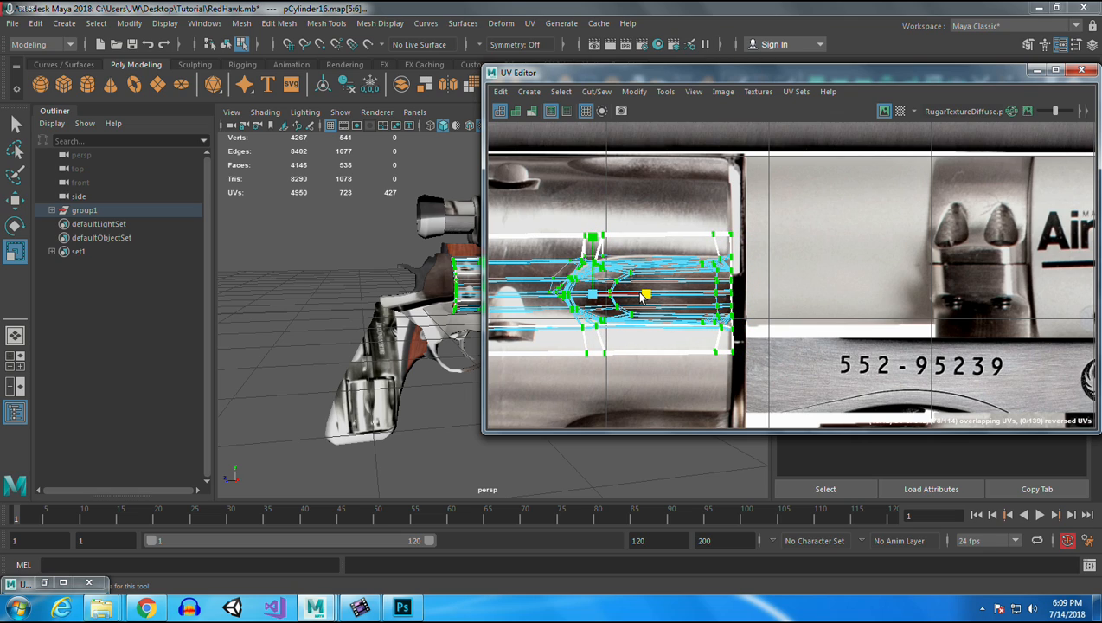
{"action": "left_click_drag", "start_coordinate": [734, 304], "coordinate": [896, 276]}
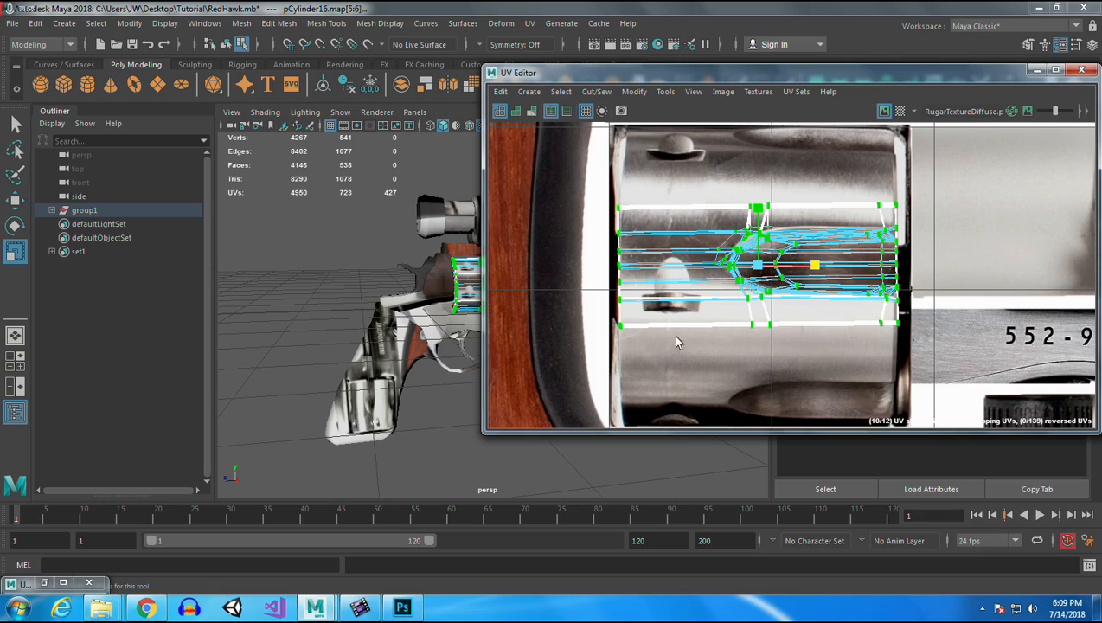
Minimise the UV Editor and examine the texture on the sides of the revolver's cylinder from several angles.
{"action": "left_click", "coordinate": [1036, 72]}
{"action": "scroll", "coordinate": [600, 379], "scroll_direction": "up", "scroll_amount": 7}
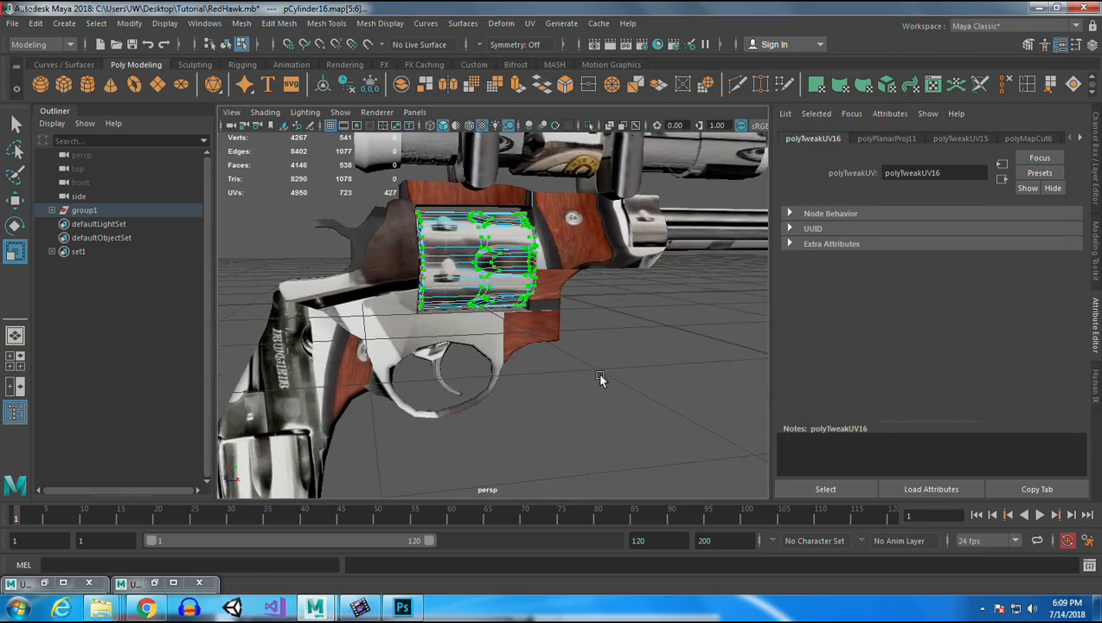
{"action": "left_click_drag", "start_coordinate": [620, 399], "coordinate": [610, 332], "text": "alt"}
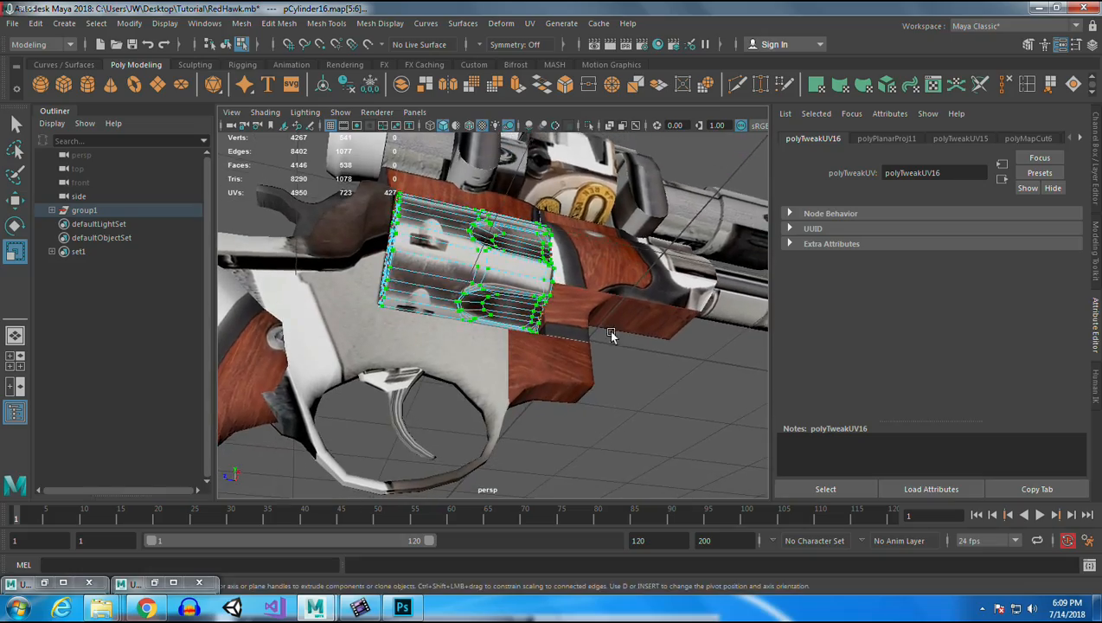
{"action": "scroll", "coordinate": [646, 431], "scroll_direction": "up", "scroll_amount": 6}
{"action": "left_click_drag", "start_coordinate": [647, 435], "coordinate": [588, 420], "text": "alt"}
{"action": "scroll", "coordinate": [614, 410], "scroll_direction": "down", "scroll_amount": 8}
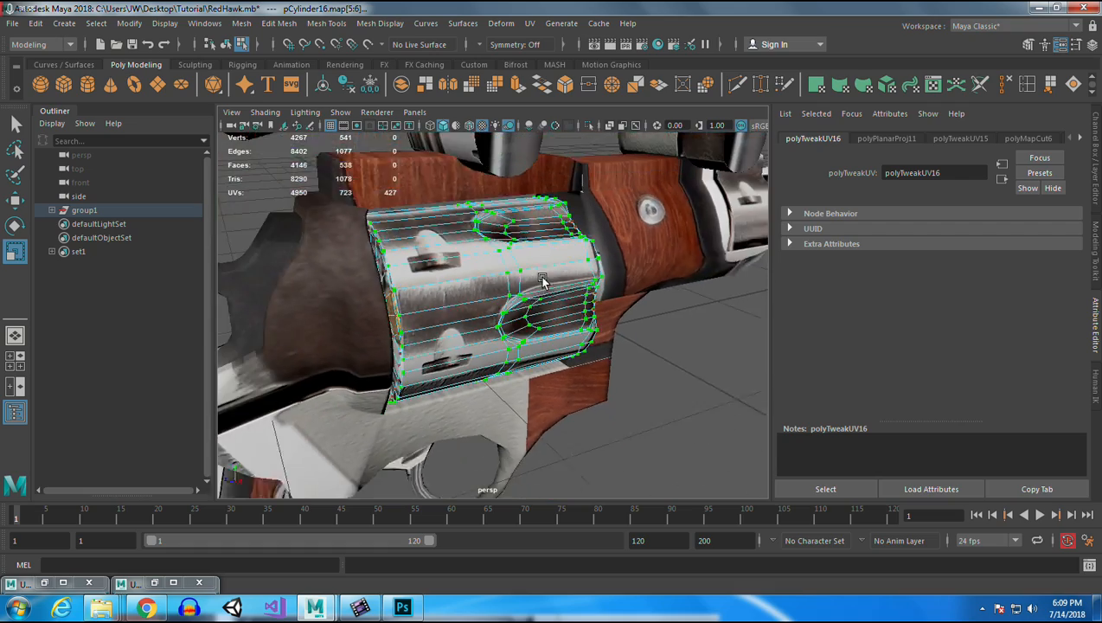
{"action": "left_click_drag", "start_coordinate": [508, 359], "coordinate": [606, 383], "text": "alt"}
{"action": "scroll", "coordinate": [563, 364], "scroll_direction": "down", "scroll_amount": 6}
{"action": "left_click_drag", "start_coordinate": [519, 341], "coordinate": [500, 294], "text": "alt"}
Restore the UV Editor, select the UVs of the cylinder's round end shell and move them onto the loaded-chamber image.
{"action": "left_click", "coordinate": [154, 582]}
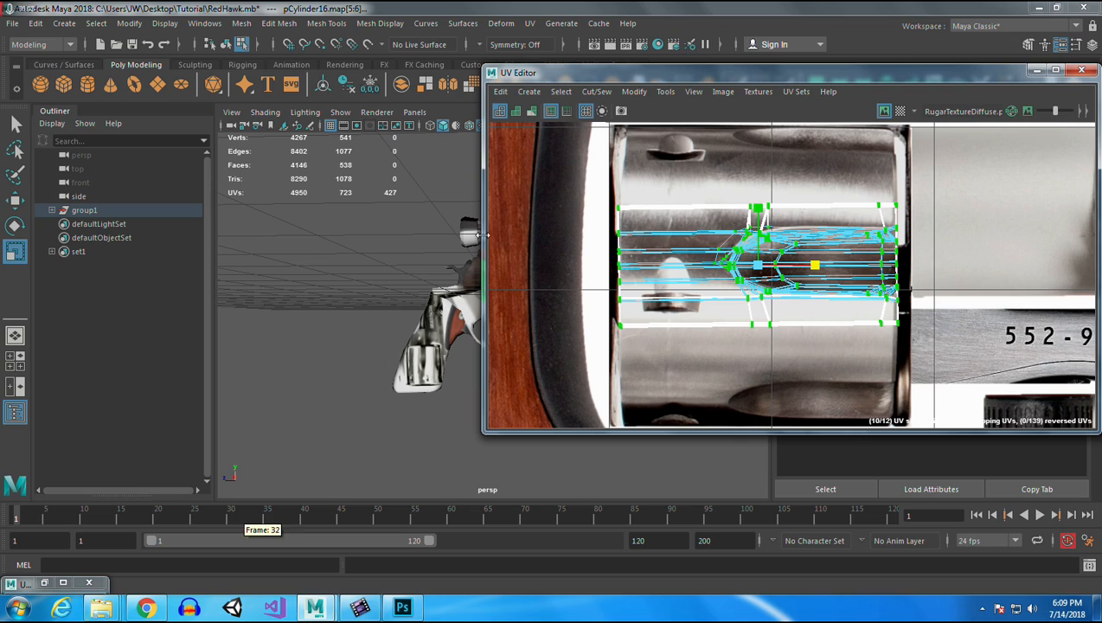
{"action": "left_click_drag", "start_coordinate": [756, 336], "coordinate": [628, 197], "text": "alt"}
{"action": "left_click_drag", "start_coordinate": [810, 332], "coordinate": [793, 256], "text": "alt"}
{"action": "left_click_drag", "start_coordinate": [836, 375], "coordinate": [864, 186], "text": "alt"}
{"action": "left_click_drag", "start_coordinate": [864, 186], "coordinate": [619, 190], "text": "alt"}
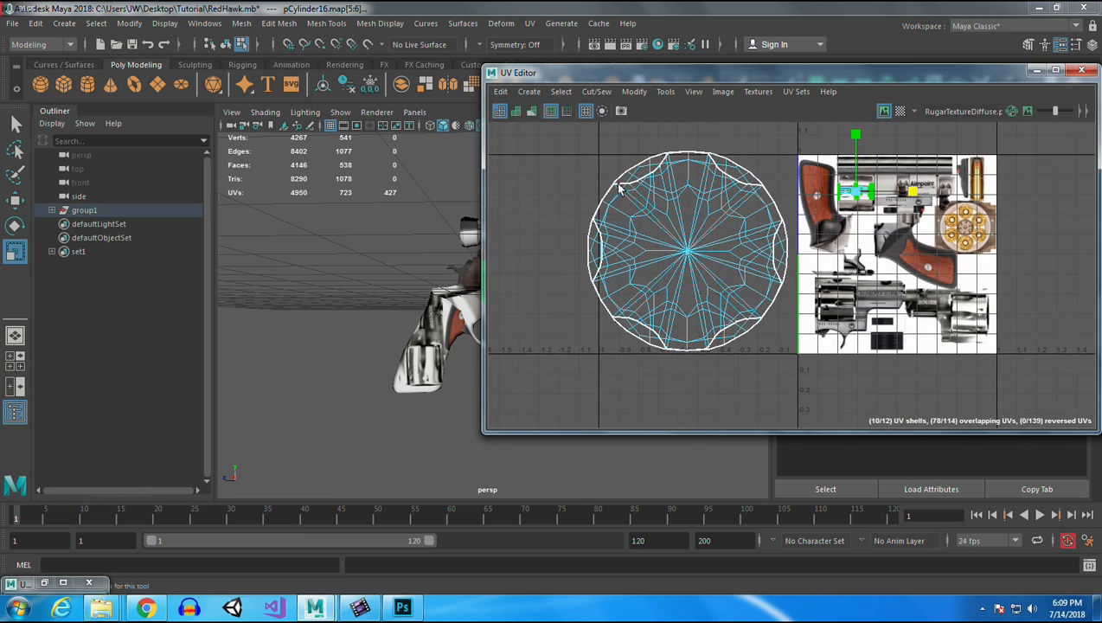
{"action": "left_click_drag", "start_coordinate": [530, 138], "coordinate": [789, 390]}
{"action": "key", "text": "w"}
{"action": "left_click_drag", "start_coordinate": [697, 258], "coordinate": [772, 261]}
{"action": "left_click_drag", "start_coordinate": [842, 257], "coordinate": [783, 342], "text": "alt"}
{"action": "left_click_drag", "start_coordinate": [715, 319], "coordinate": [632, 327]}
Scale the round end shell in both directions to fit the rim of the pictured loaded chambers.
{"action": "key", "text": "r"}
{"action": "left_click_drag", "start_coordinate": [973, 306], "coordinate": [781, 126]}
{"action": "mouse_move", "coordinate": [802, 213]}
{"action": "left_mouse_down"}
{"action": "mouse_move", "coordinate": [808, 234]}
{"action": "mouse_move", "coordinate": [805, 208]}
{"action": "left_mouse_up"}
{"action": "left_click_drag", "start_coordinate": [874, 298], "coordinate": [868, 299]}
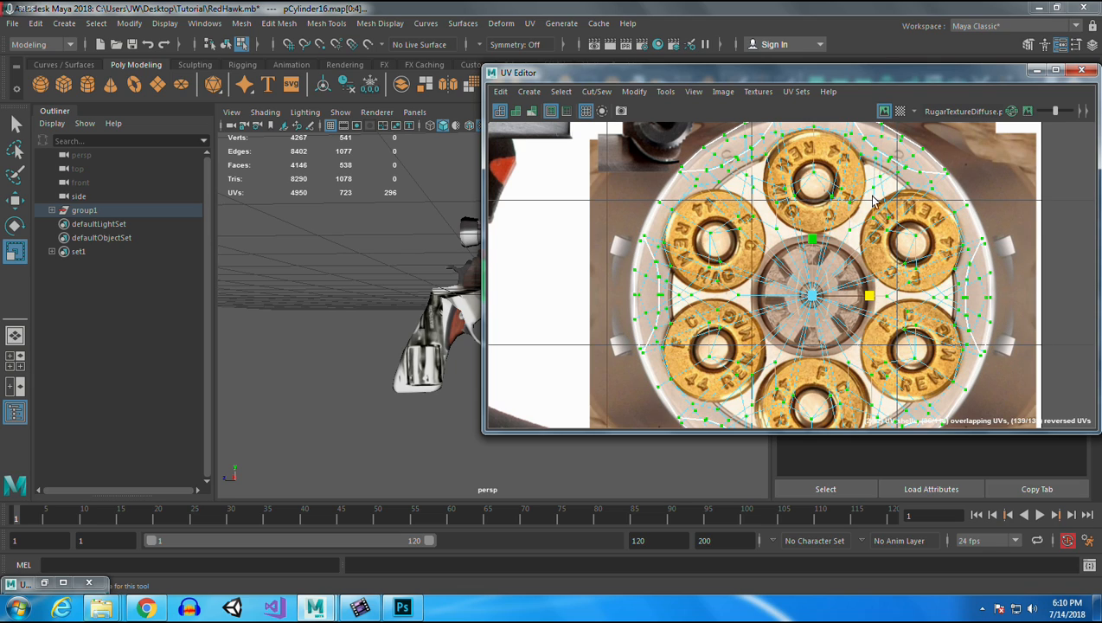
{"action": "left_click_drag", "start_coordinate": [873, 196], "coordinate": [872, 233]}
{"action": "left_click_drag", "start_coordinate": [812, 274], "coordinate": [811, 276]}
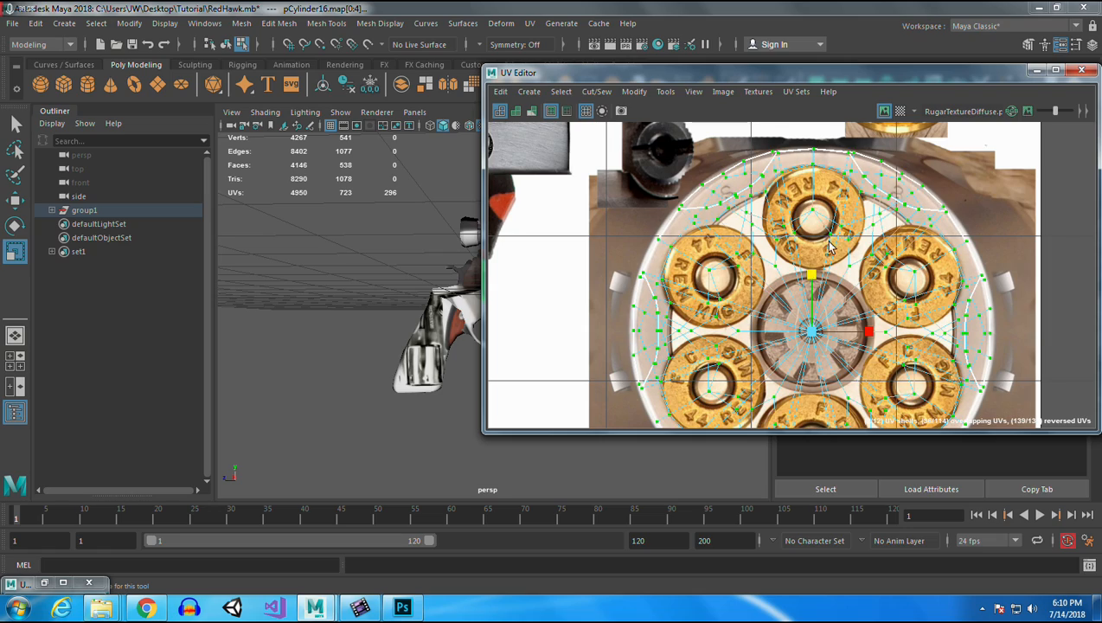
Minimise the UV Editor, check the rear edge of the textured cylinder, return to object mode and clear the selection.
{"action": "left_click", "coordinate": [1039, 69]}
{"action": "scroll", "coordinate": [548, 331], "scroll_direction": "up", "scroll_amount": 5}
{"action": "left_click_drag", "start_coordinate": [549, 332], "coordinate": [482, 194], "text": "alt"}
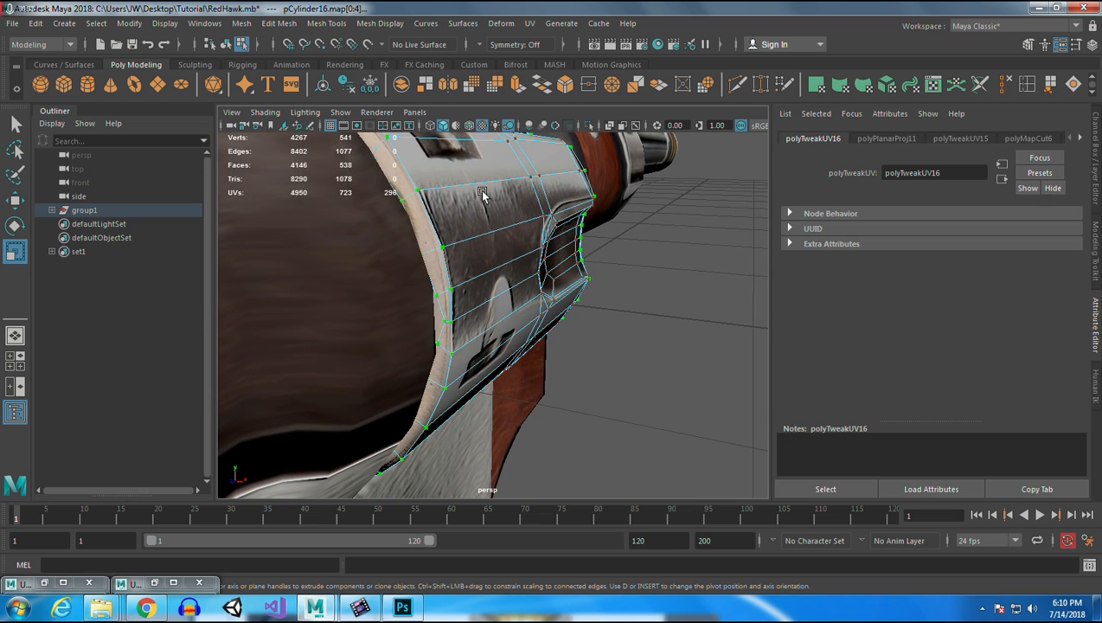
{"action": "right_click", "coordinate": [499, 179]}
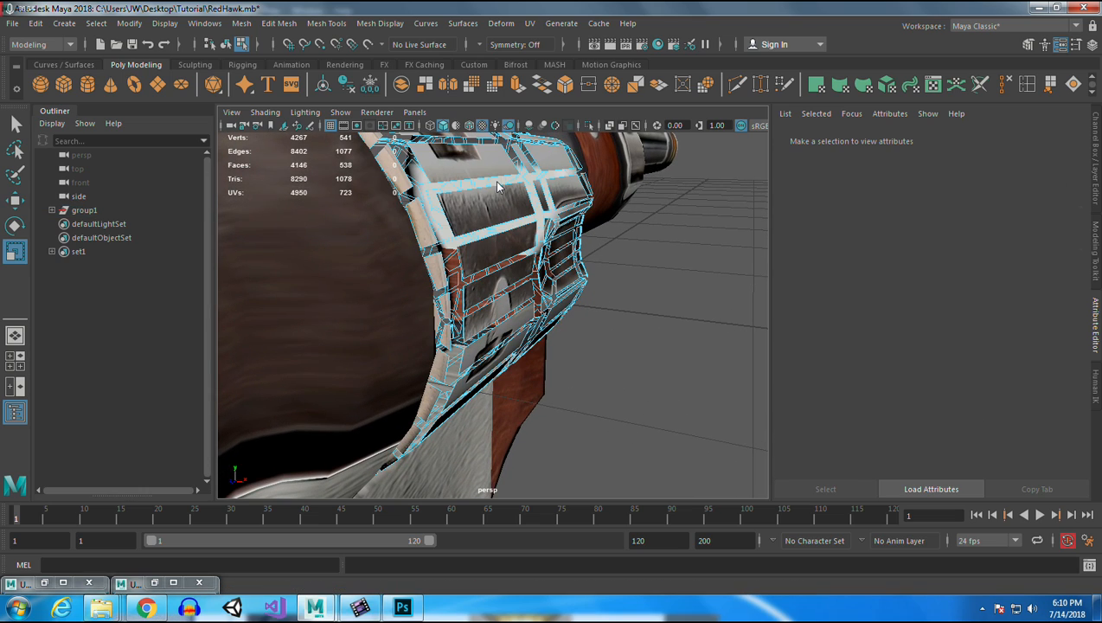
{"action": "right_click", "coordinate": [483, 218]}
{"action": "left_click", "coordinate": [682, 273]}
{"action": "left_click_drag", "start_coordinate": [567, 335], "coordinate": [597, 306], "text": "alt"}
{"action": "scroll", "coordinate": [396, 295], "scroll_direction": "down", "scroll_amount": 4}
Move the cylinder sideways out of the revolver's frame and inspect the cartridge texture on its end face.
{"action": "left_click", "coordinate": [391, 274]}
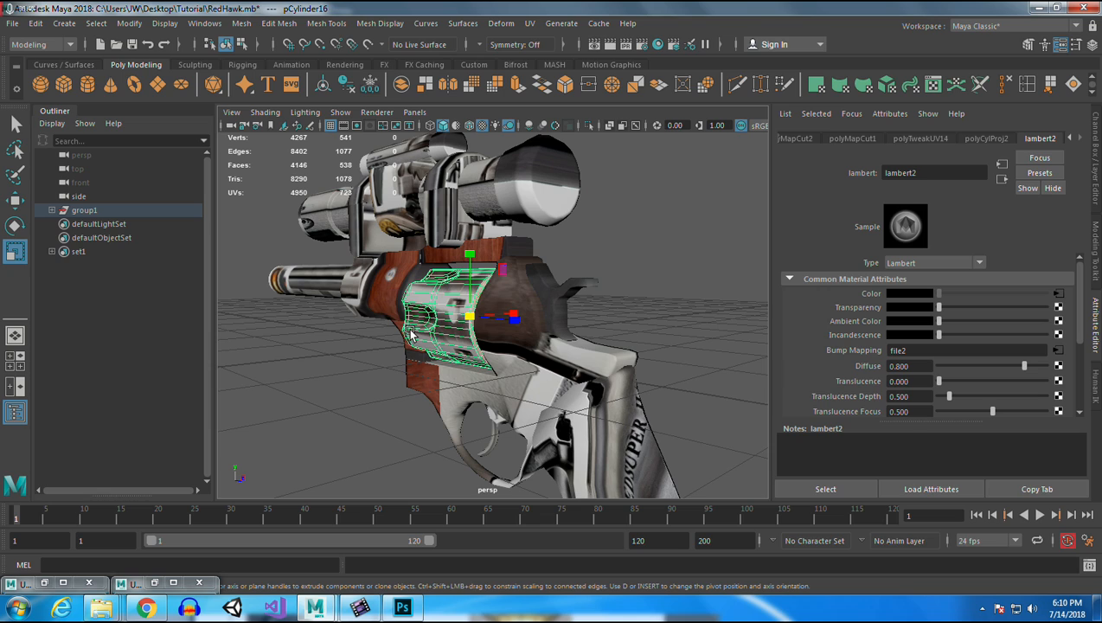
{"action": "key", "text": "w"}
{"action": "left_click_drag", "start_coordinate": [619, 301], "coordinate": [391, 326], "text": "alt"}
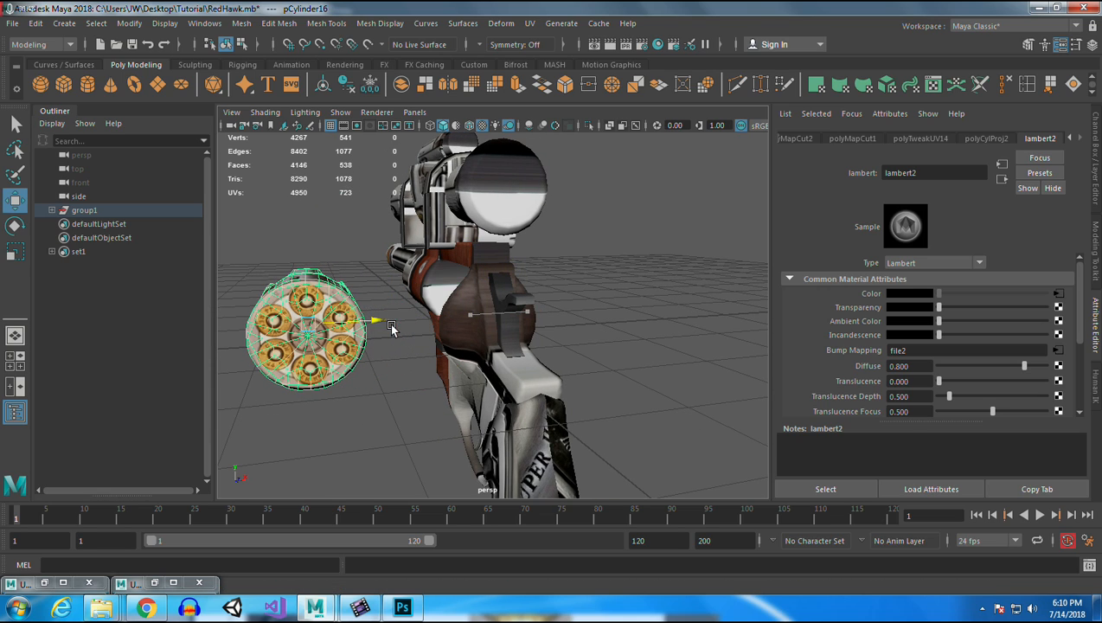
{"action": "left_click", "coordinate": [364, 402]}
{"action": "scroll", "coordinate": [402, 411], "scroll_direction": "up", "scroll_amount": 5}
{"action": "left_click_drag", "start_coordinate": [467, 391], "coordinate": [474, 422], "text": "alt"}
{"action": "scroll", "coordinate": [454, 379], "scroll_direction": "up", "scroll_amount": 5}
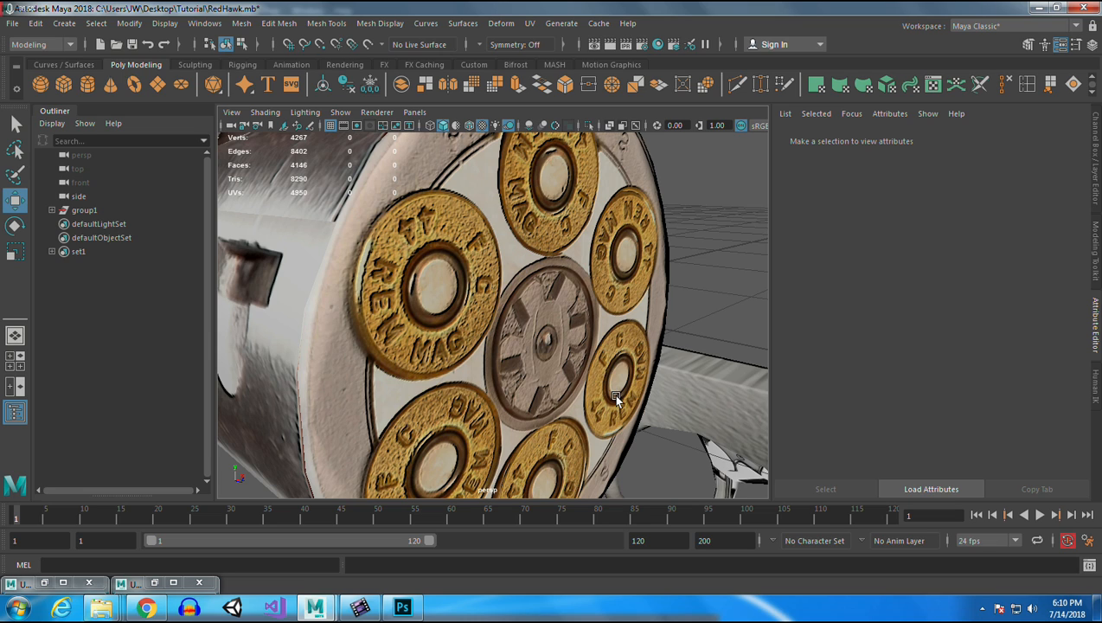
{"action": "scroll", "coordinate": [614, 394], "scroll_direction": "down", "scroll_amount": 8}
{"action": "left_click_drag", "start_coordinate": [612, 393], "coordinate": [531, 378], "text": "alt"}
Undo the cylinder's sideways move, deselect it and look over the assembled revolver.
{"action": "key", "text": "ctrl+z"}
{"action": "key", "text": "ctrl+z"}
{"action": "left_click", "coordinate": [439, 444]}
{"action": "left_click_drag", "start_coordinate": [439, 444], "coordinate": [642, 400], "text": "alt"}
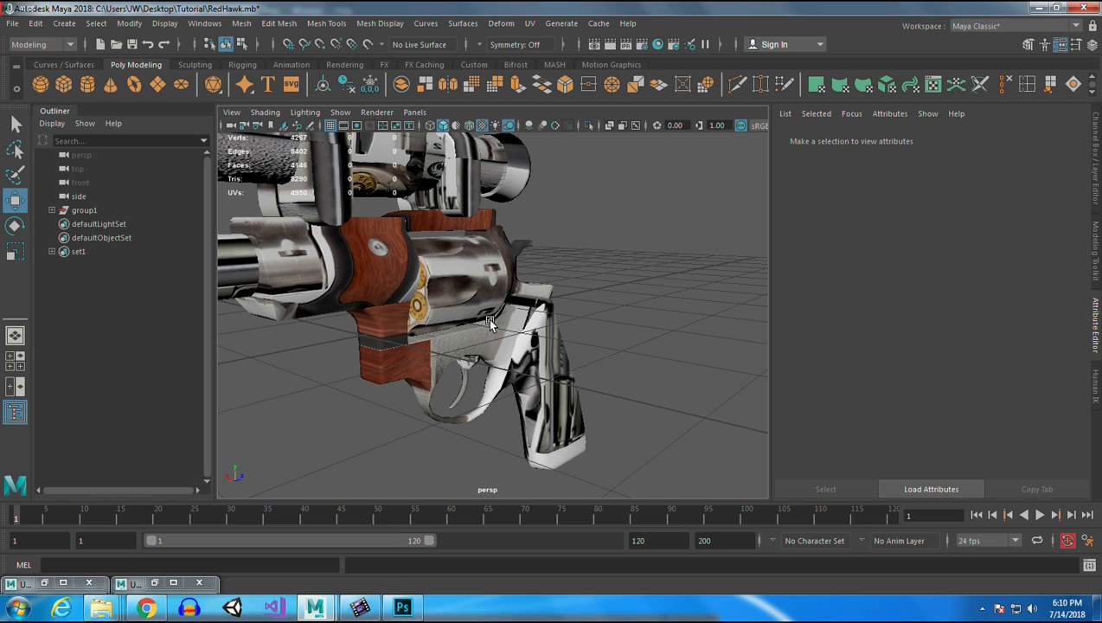
{"action": "left_click_drag", "start_coordinate": [530, 418], "coordinate": [692, 348]}
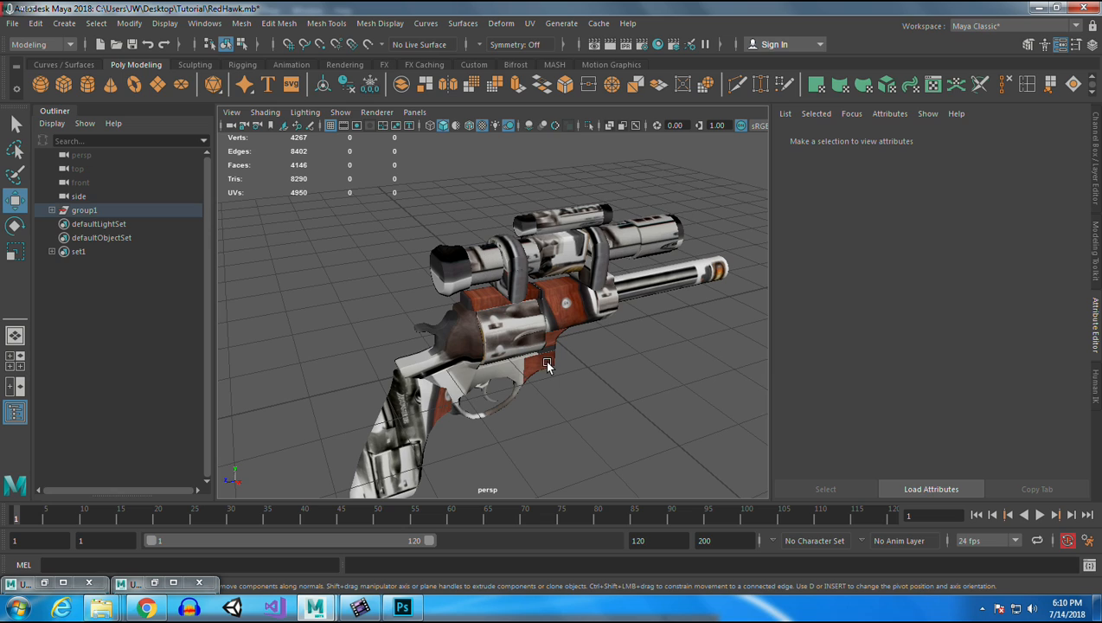
Select the scope, restore the UV Editor and locate the scope's shells near the Aimpoint part of the texture.
{"action": "left_click", "coordinate": [483, 259]}
{"action": "left_click", "coordinate": [154, 584]}
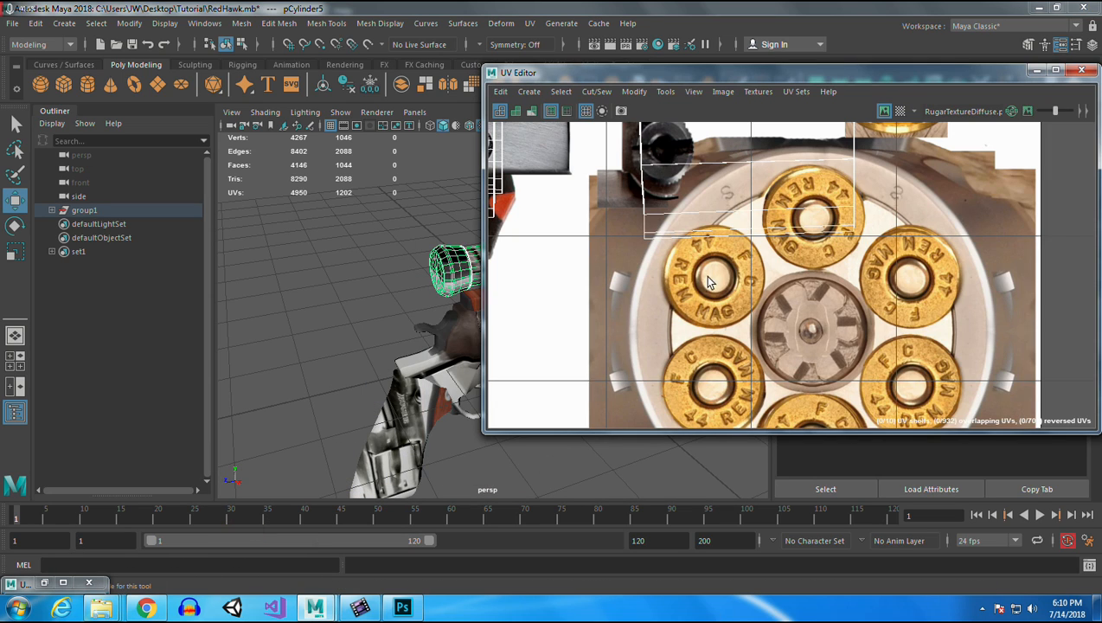
{"action": "scroll", "coordinate": [730, 267], "scroll_direction": "down", "scroll_amount": 5}
{"action": "scroll", "coordinate": [730, 268], "scroll_direction": "down", "scroll_amount": 1}
{"action": "left_click_drag", "start_coordinate": [730, 267], "coordinate": [779, 267]}
{"action": "left_click_drag", "start_coordinate": [848, 334], "coordinate": [829, 280]}
{"action": "left_click_drag", "start_coordinate": [958, 267], "coordinate": [744, 329]}
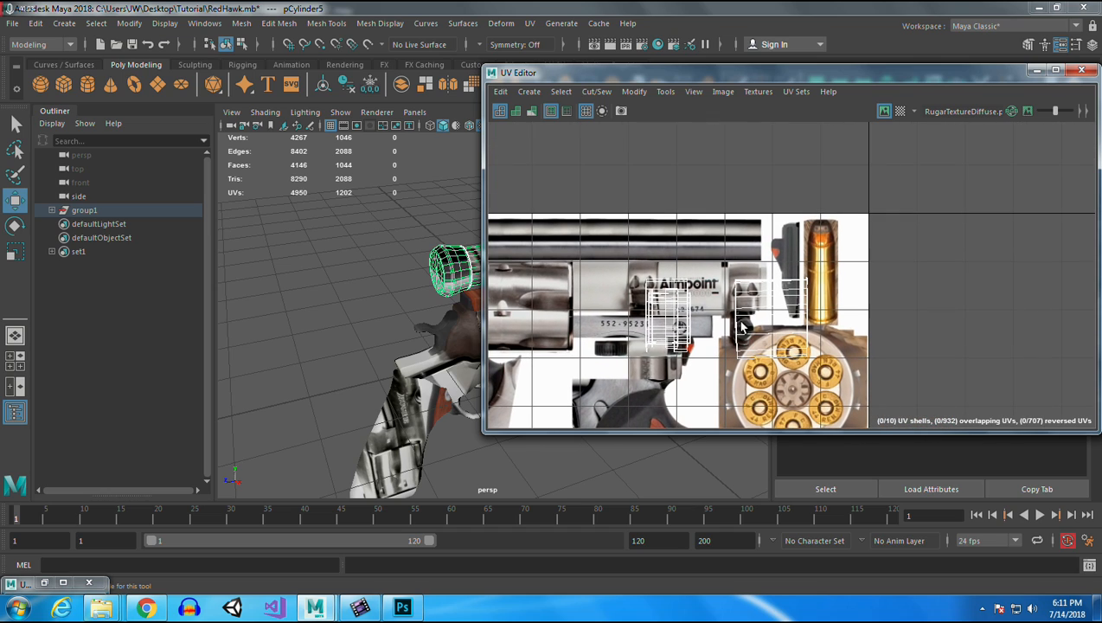
In face mode, select the whole UV shell of the scope's central body and move it over the Aimpoint lettering.
{"action": "left_click_drag", "start_coordinate": [373, 267], "coordinate": [403, 337]}
{"action": "right_click", "coordinate": [397, 211]}
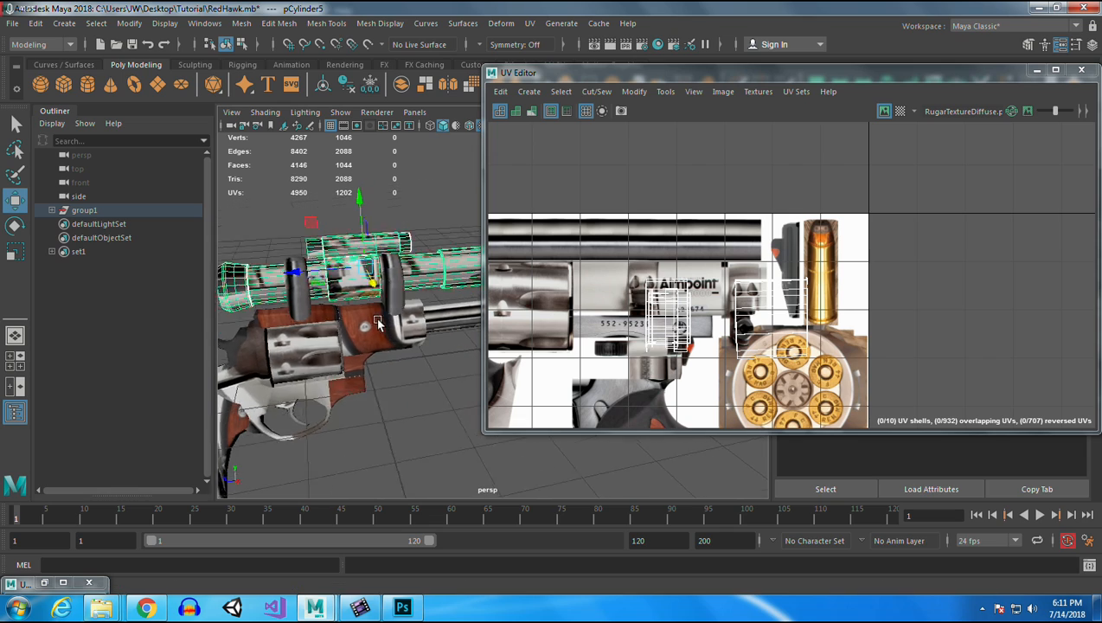
{"action": "left_click", "coordinate": [396, 249]}
{"action": "left_click", "coordinate": [744, 326]}
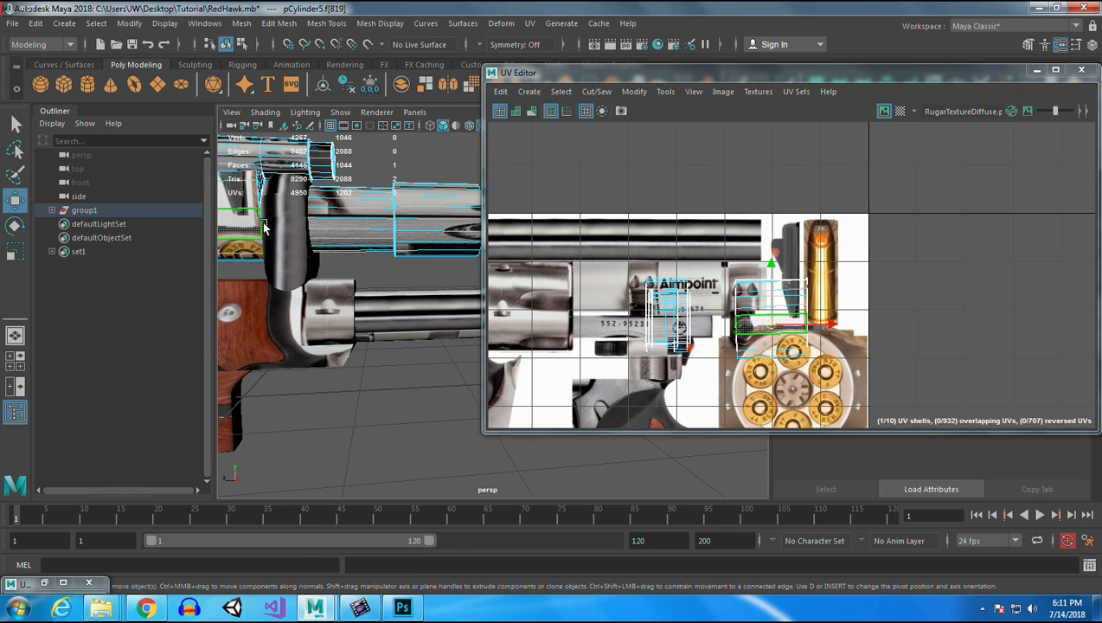
{"action": "double_click", "coordinate": [742, 321]}
{"action": "left_click_drag", "start_coordinate": [773, 323], "coordinate": [694, 290]}
Narrow the central body's UV shell to match the width of the Aimpoint section in the texture.
{"action": "left_click_drag", "start_coordinate": [323, 277], "coordinate": [460, 348]}
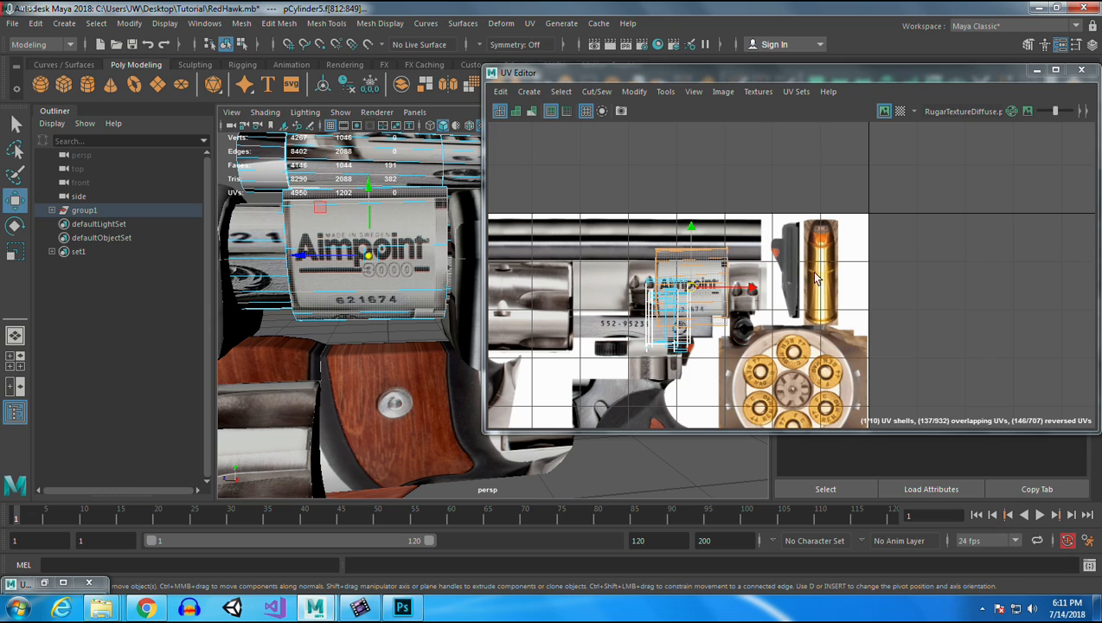
{"action": "key", "text": "r"}
{"action": "mouse_move", "coordinate": [750, 289]}
{"action": "left_mouse_down"}
{"action": "mouse_move", "coordinate": [741, 287]}
{"action": "mouse_move", "coordinate": [751, 290]}
{"action": "left_mouse_up"}
{"action": "key", "text": "w"}
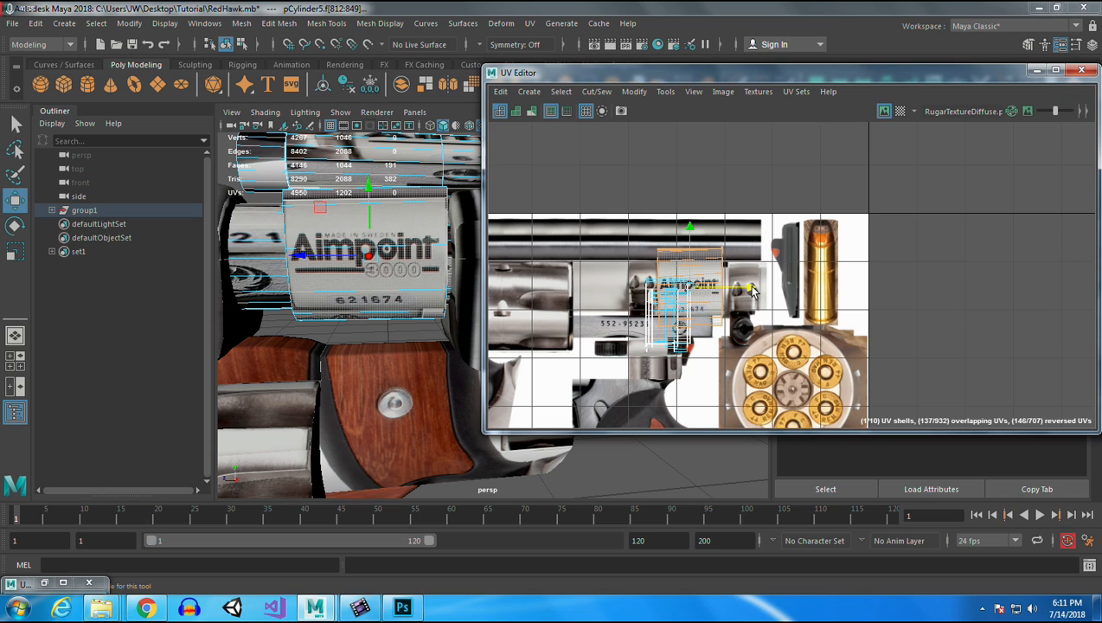
{"action": "scroll", "coordinate": [752, 290], "scroll_direction": "up", "scroll_amount": 6}
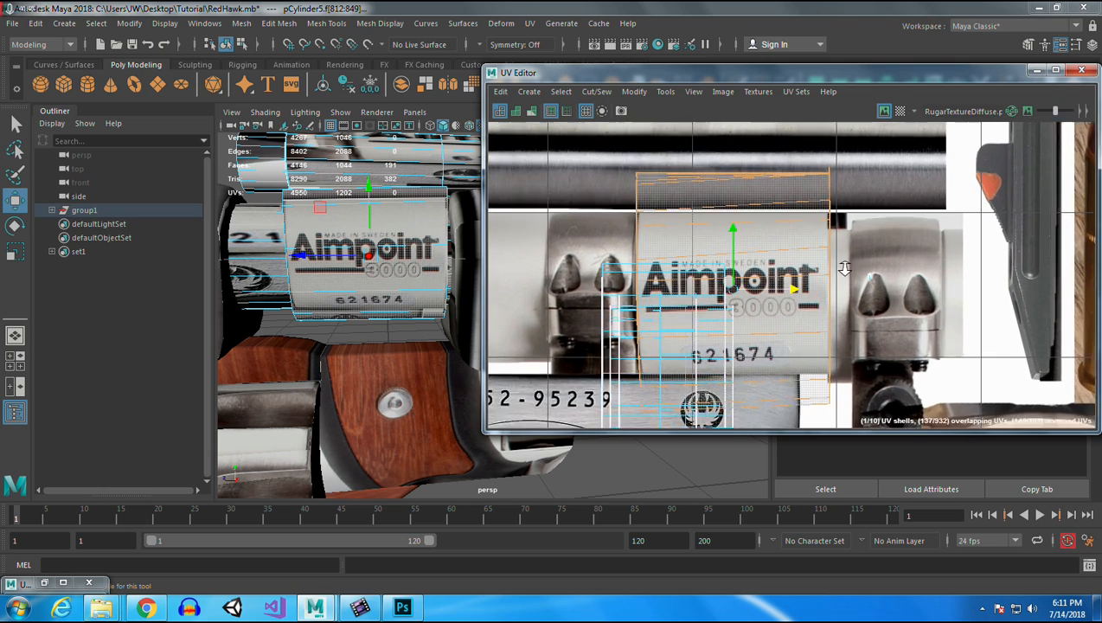
{"action": "key", "text": "r"}
{"action": "left_click_drag", "start_coordinate": [765, 317], "coordinate": [761, 319]}
{"action": "key", "text": "w"}
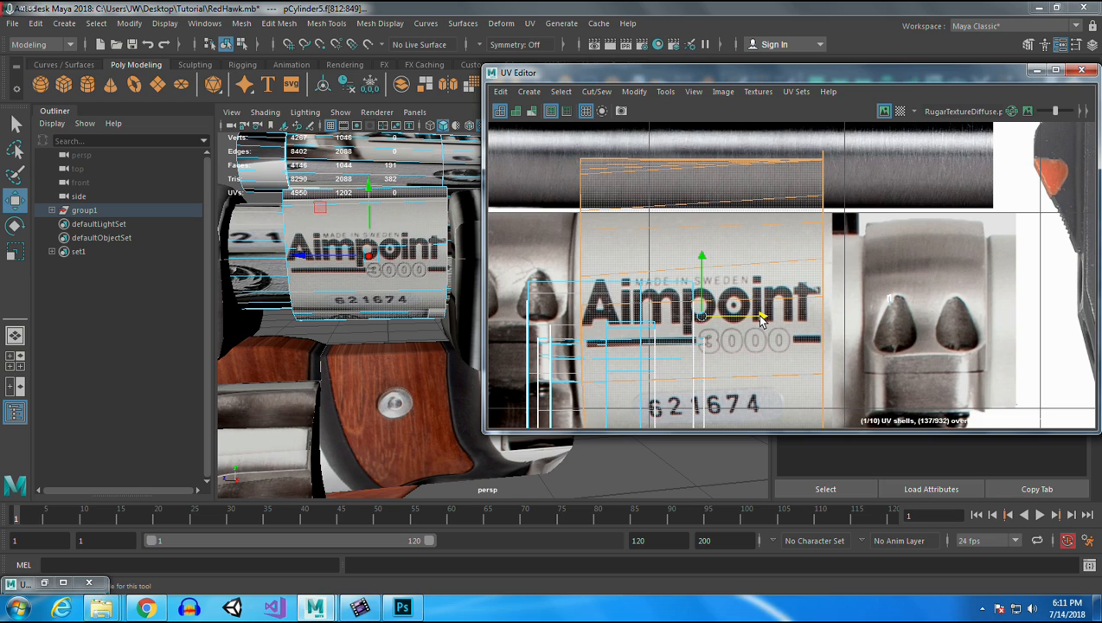
Reduce the height of the central body's UV shell to fit the top and bottom edges of the Aimpoint section.
{"action": "key", "text": "r"}
{"action": "left_click_drag", "start_coordinate": [701, 259], "coordinate": [701, 281]}
{"action": "left_click_drag", "start_coordinate": [812, 321], "coordinate": [820, 254]}
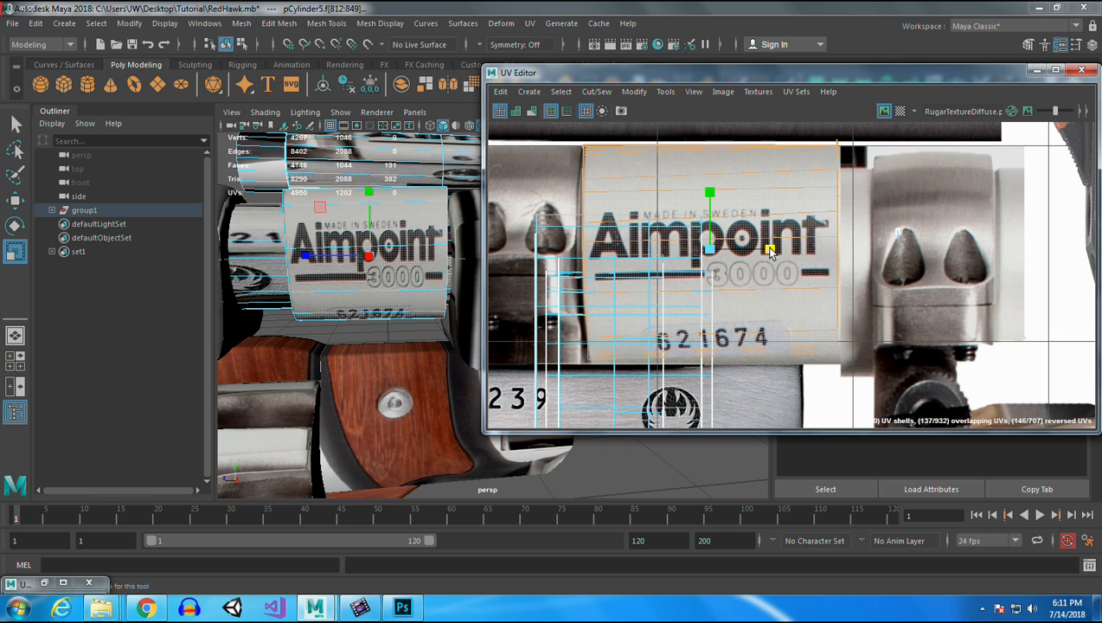
{"action": "key", "text": "w"}
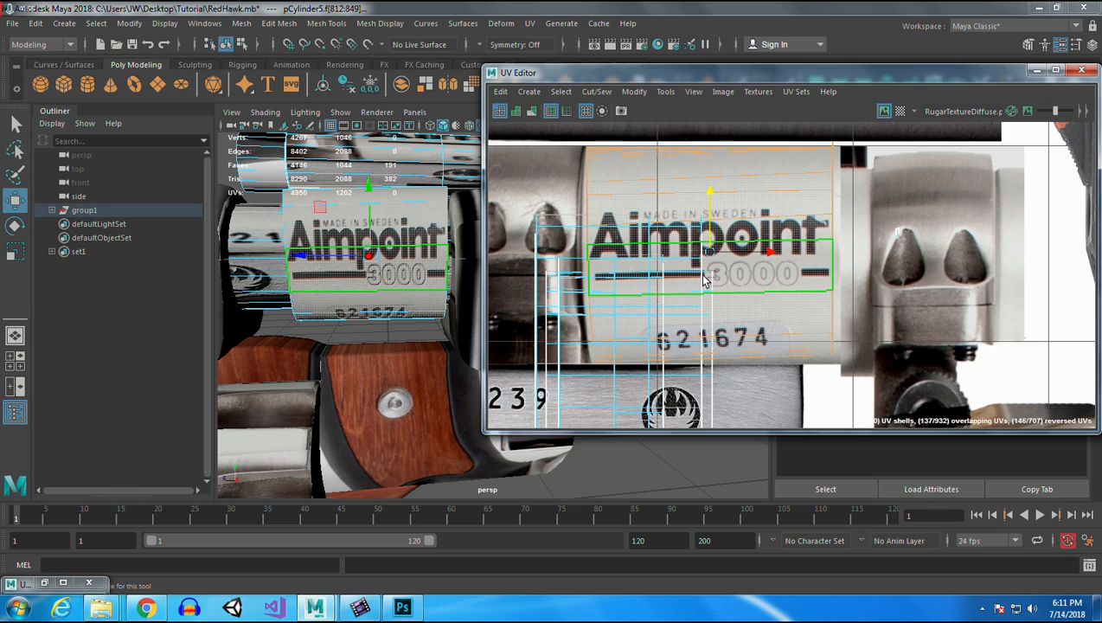
Select the three overlapping UV shells of the scope lying below and beside the Aimpoint shell.
{"action": "double_click", "coordinate": [573, 357]}
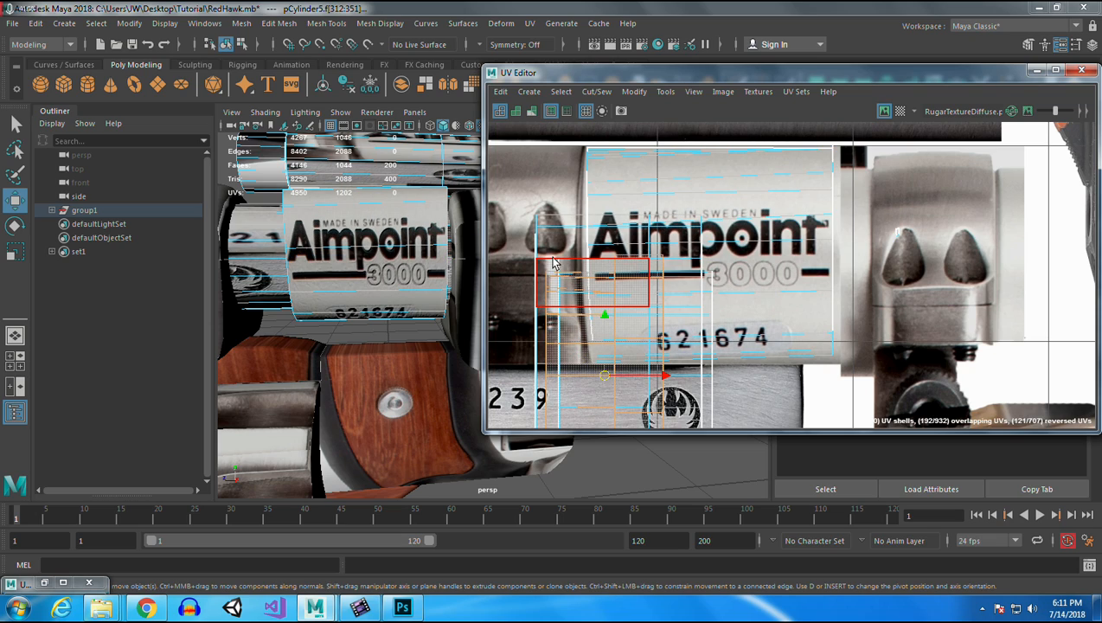
{"action": "double_click", "coordinate": [556, 262], "text": "shift"}
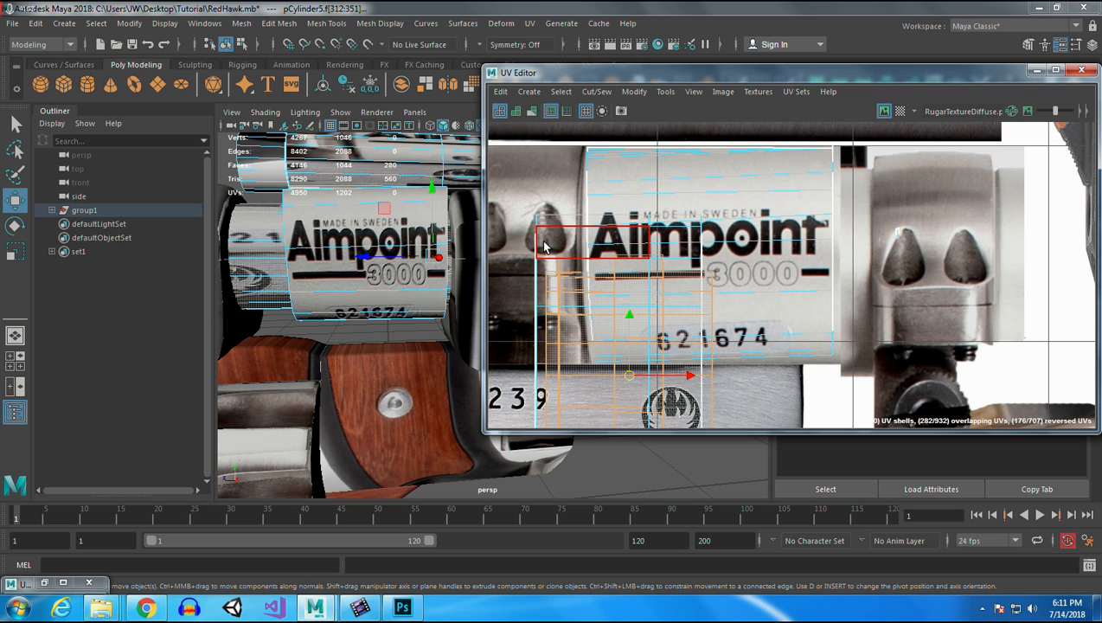
{"action": "double_click", "coordinate": [543, 246], "text": "shift"}
{"action": "scroll", "coordinate": [597, 328], "scroll_direction": "down", "scroll_amount": 2}
{"action": "left_click_drag", "start_coordinate": [303, 233], "coordinate": [316, 275]}
{"action": "scroll", "coordinate": [329, 279], "scroll_direction": "down", "scroll_amount": 3}
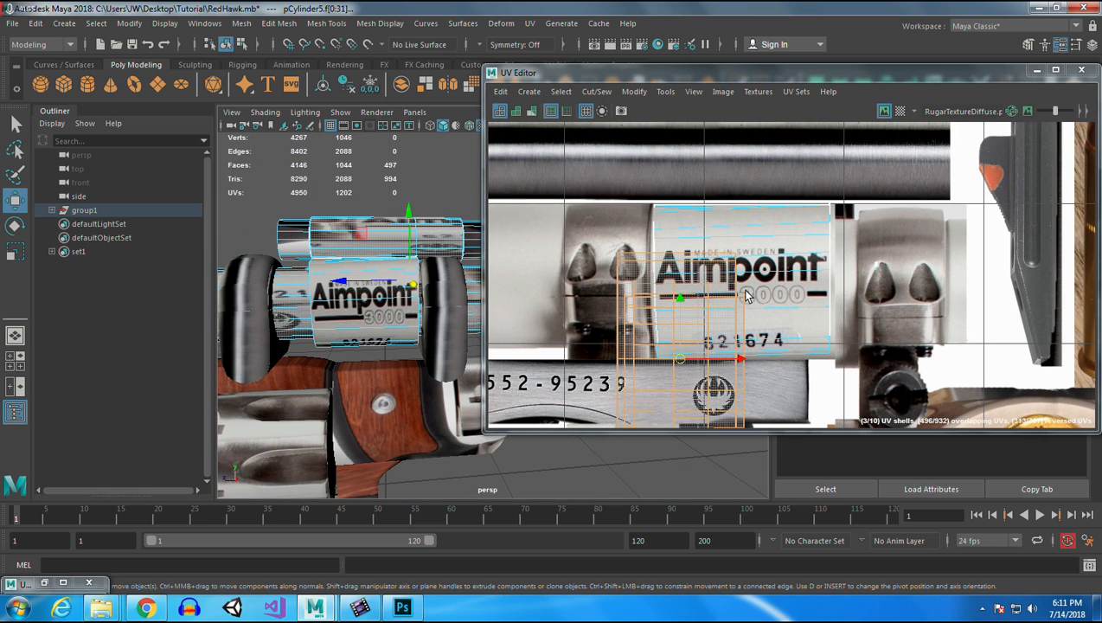
Move the three selected shells onto the plain metal tube section beside the pictured revolver cylinder and reduce their height to fit it.
{"action": "left_click_drag", "start_coordinate": [850, 301], "coordinate": [975, 288]}
{"action": "left_click_drag", "start_coordinate": [805, 346], "coordinate": [608, 264]}
{"action": "key", "text": "r"}
{"action": "left_click_drag", "start_coordinate": [607, 205], "coordinate": [605, 226]}
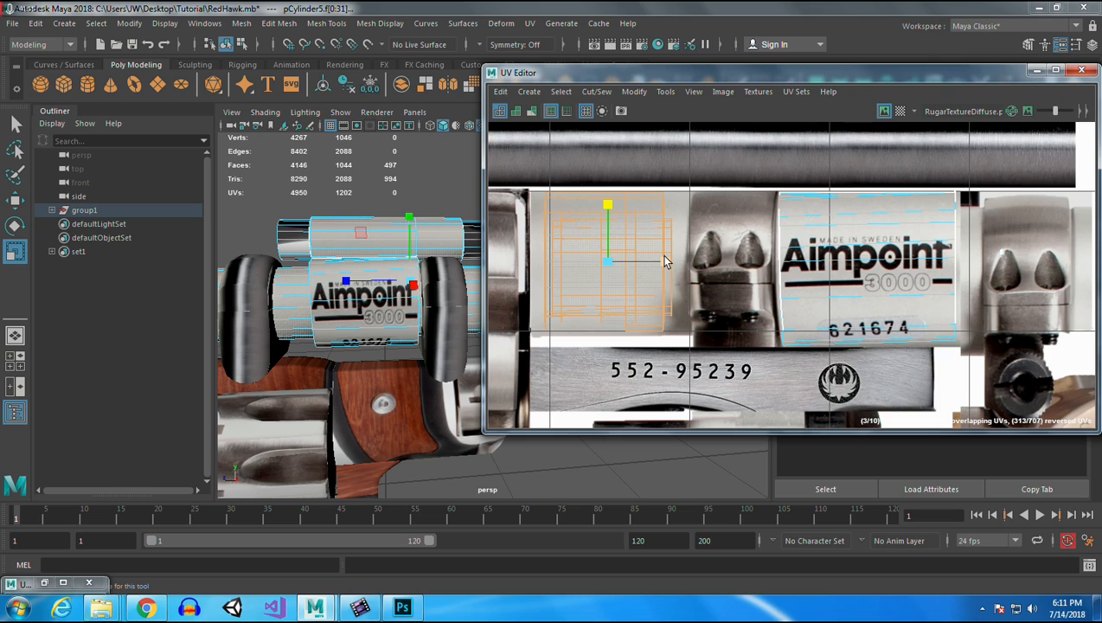
{"action": "key", "text": "w"}
{"action": "left_click_drag", "start_coordinate": [662, 260], "coordinate": [654, 264]}
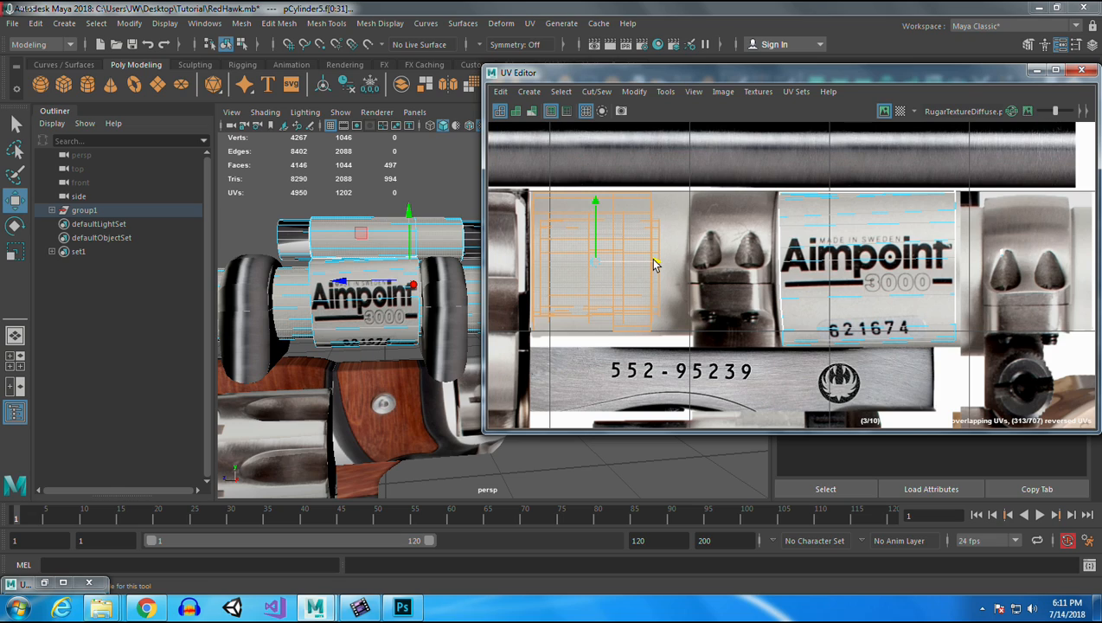
Select the five overlapping UV shells of the scope's end pieces and move them onto the larger black patch below the 10MM AUTO frame.
{"action": "left_click", "coordinate": [291, 235]}
{"action": "scroll", "coordinate": [839, 286], "scroll_direction": "down", "scroll_amount": 3}
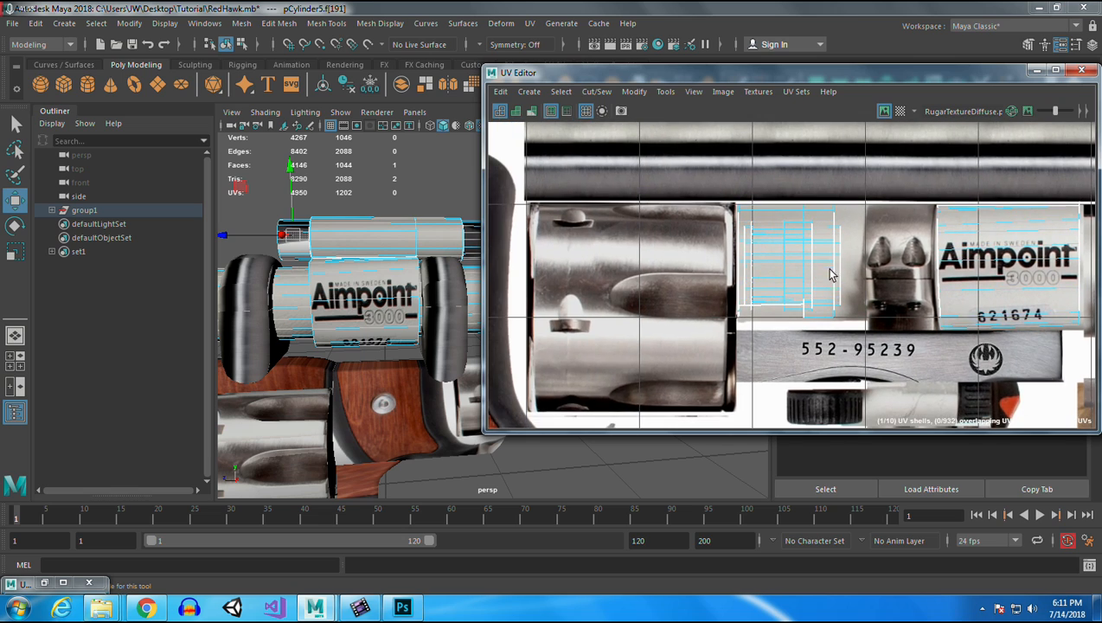
{"action": "scroll", "coordinate": [840, 285], "scroll_direction": "down", "scroll_amount": 4}
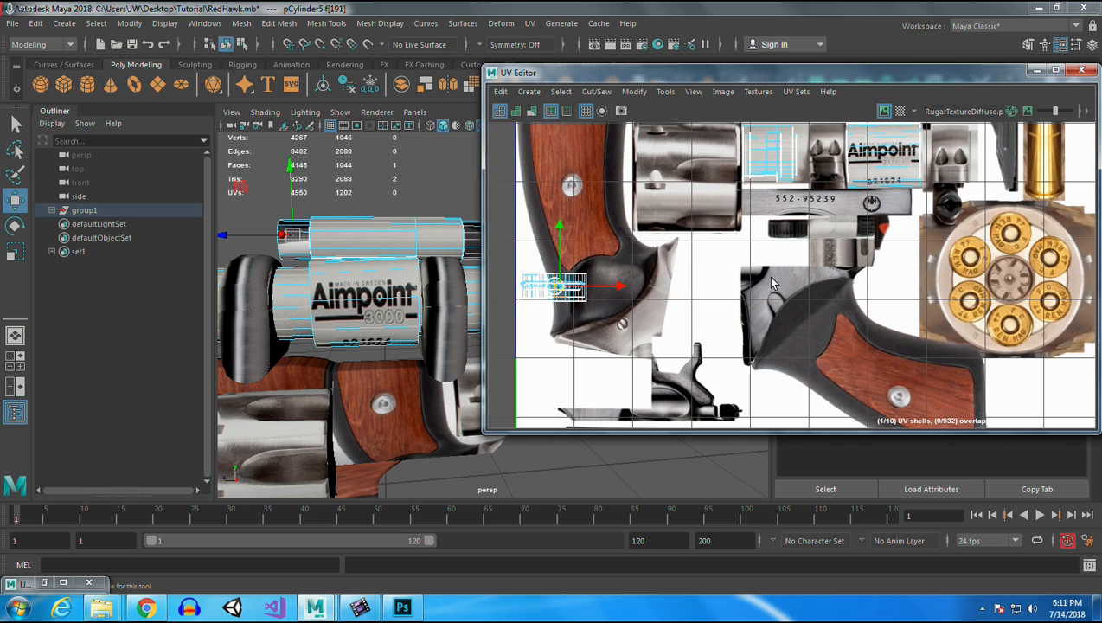
{"action": "scroll", "coordinate": [867, 304], "scroll_direction": "up", "scroll_amount": 2}
{"action": "left_click_drag", "start_coordinate": [562, 233], "coordinate": [805, 346]}
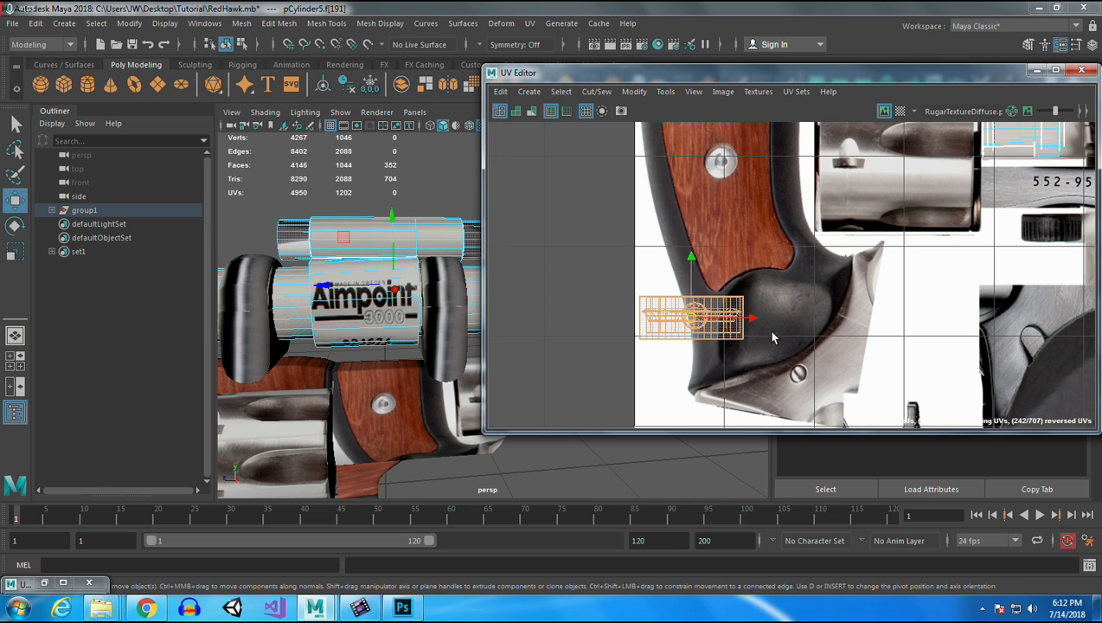
{"action": "scroll", "coordinate": [809, 334], "scroll_direction": "down", "scroll_amount": 4}
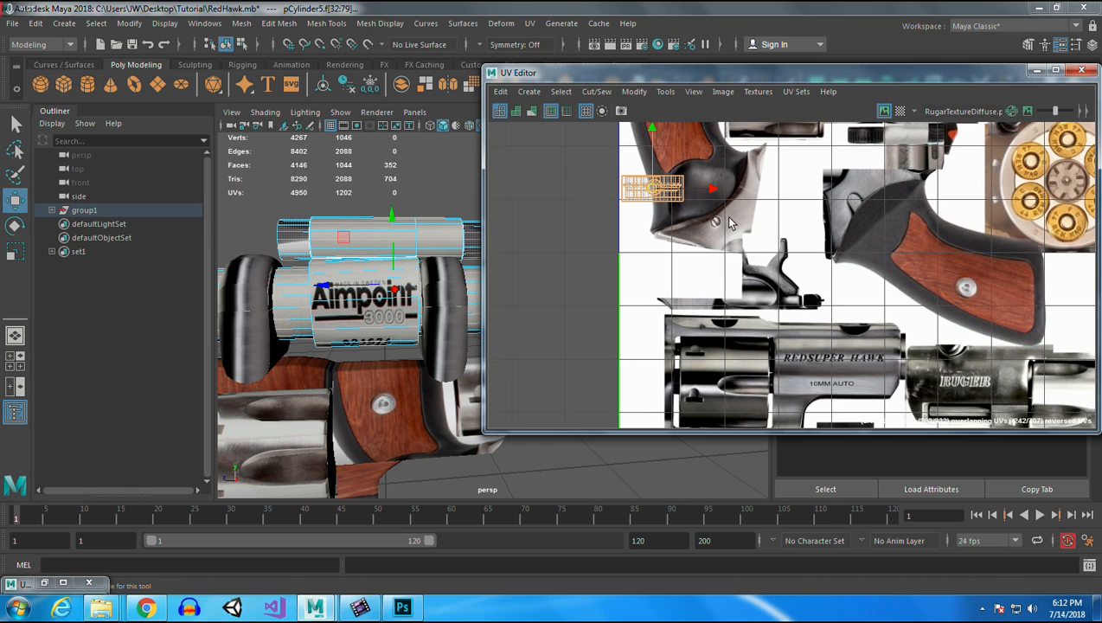
{"action": "left_click_drag", "start_coordinate": [699, 221], "coordinate": [851, 443]}
{"action": "left_click_drag", "start_coordinate": [939, 362], "coordinate": [810, 212]}
{"action": "scroll", "coordinate": [725, 311], "scroll_direction": "up", "scroll_amount": 6}
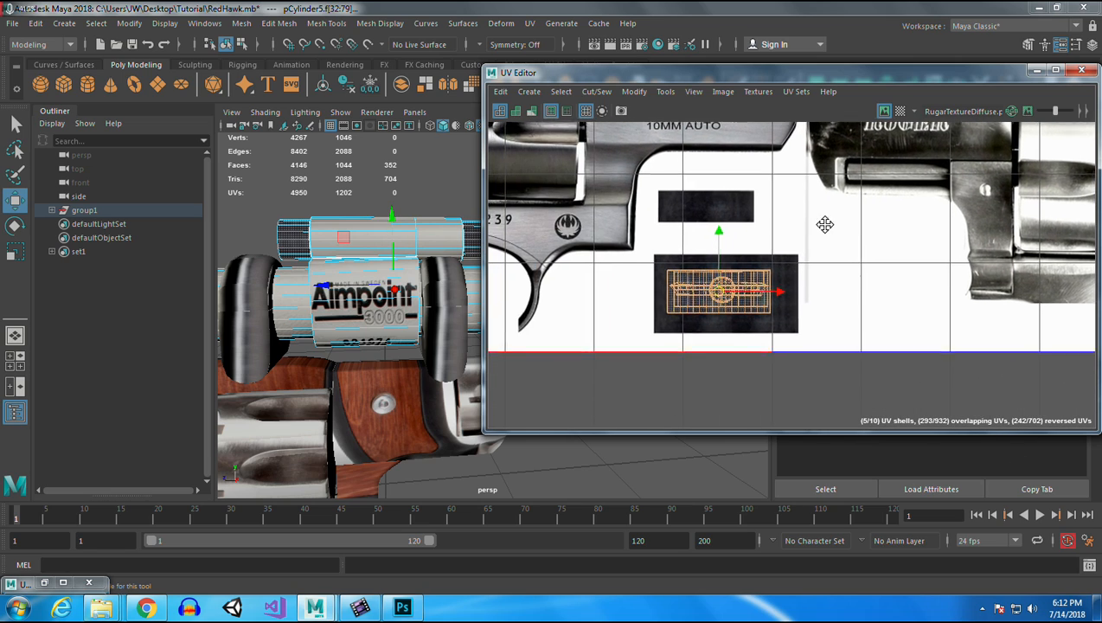
Move the four overlapping strip-shaped shells one by one up off the black patch, leaving only the round cap shell there.
{"action": "left_click_drag", "start_coordinate": [333, 262], "coordinate": [439, 325]}
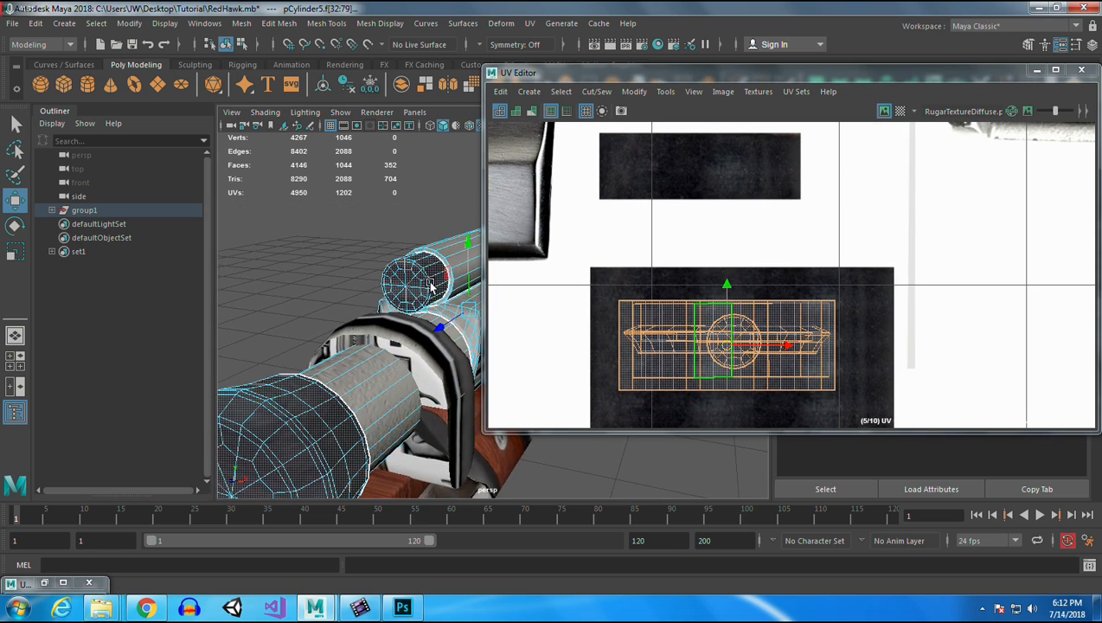
{"action": "scroll", "coordinate": [440, 327], "scroll_direction": "up", "scroll_amount": 3}
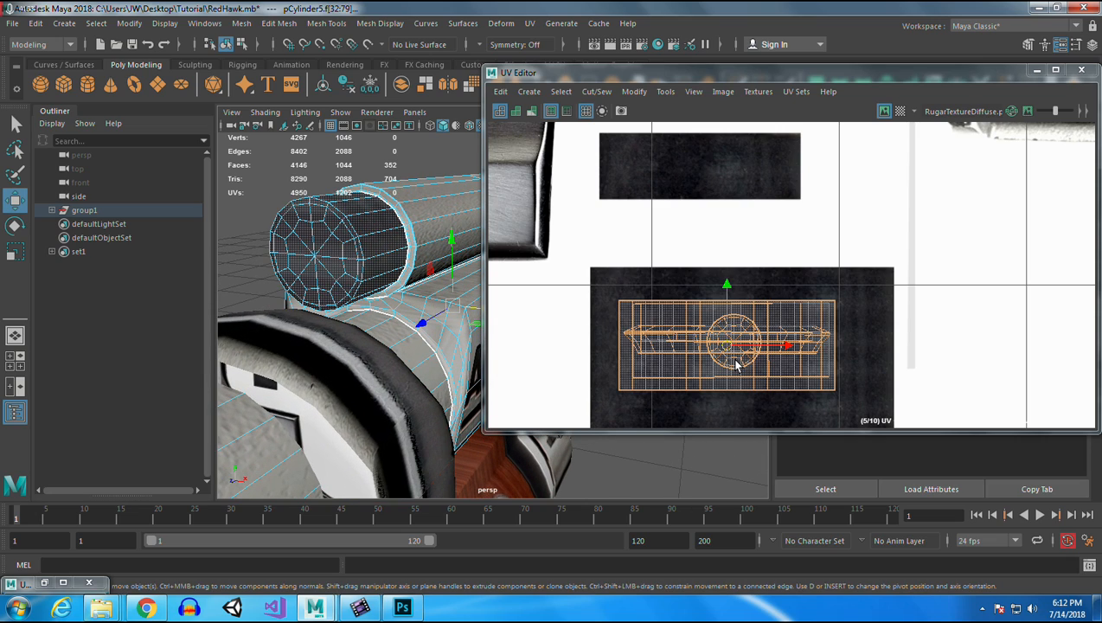
{"action": "left_click", "coordinate": [630, 312]}
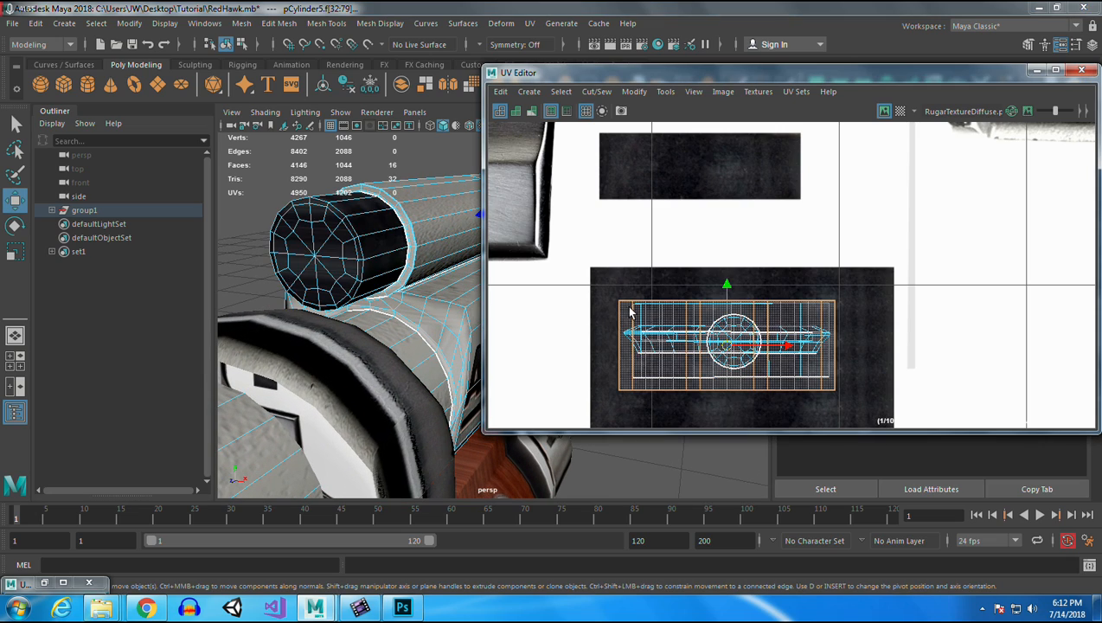
{"action": "left_click_drag", "start_coordinate": [731, 290], "coordinate": [726, 169]}
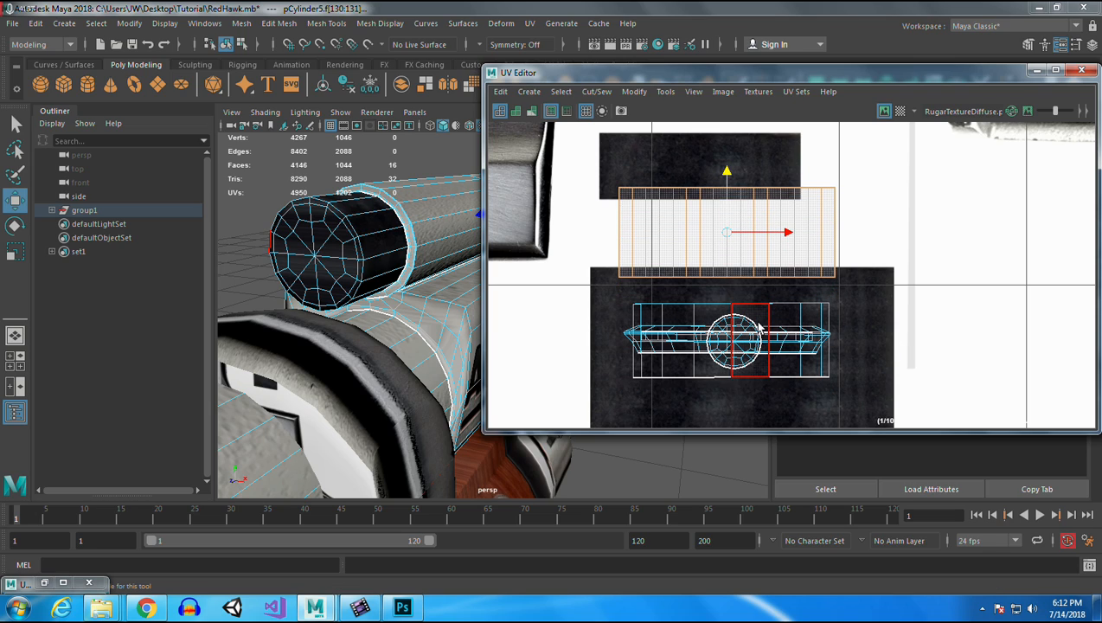
{"action": "left_click", "coordinate": [688, 312]}
{"action": "left_click_drag", "start_coordinate": [731, 283], "coordinate": [726, 169]}
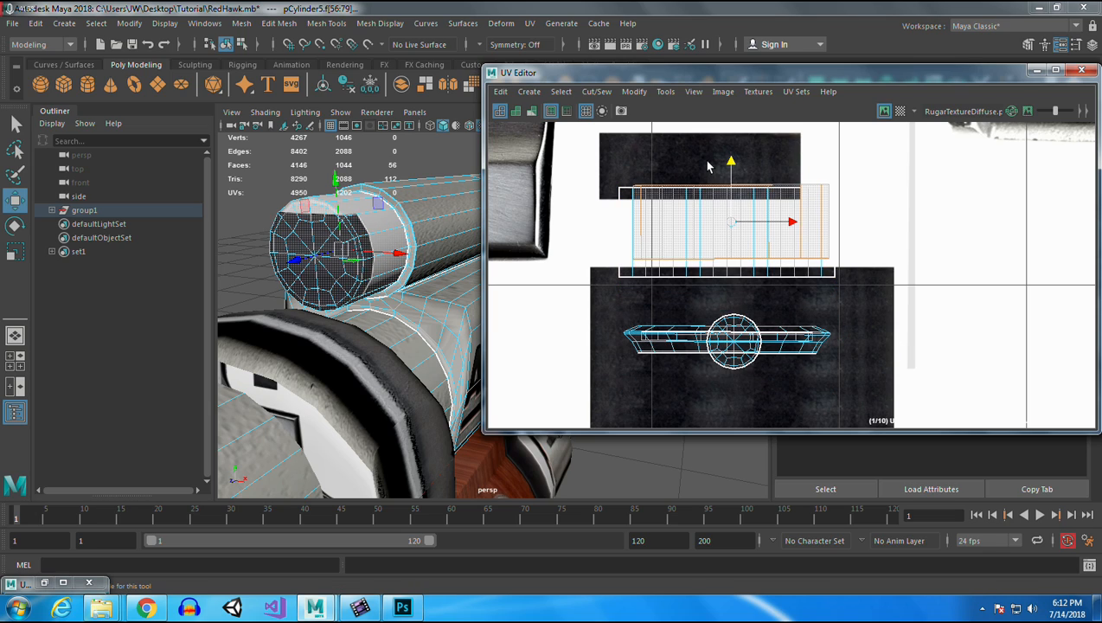
{"action": "left_click", "coordinate": [797, 348]}
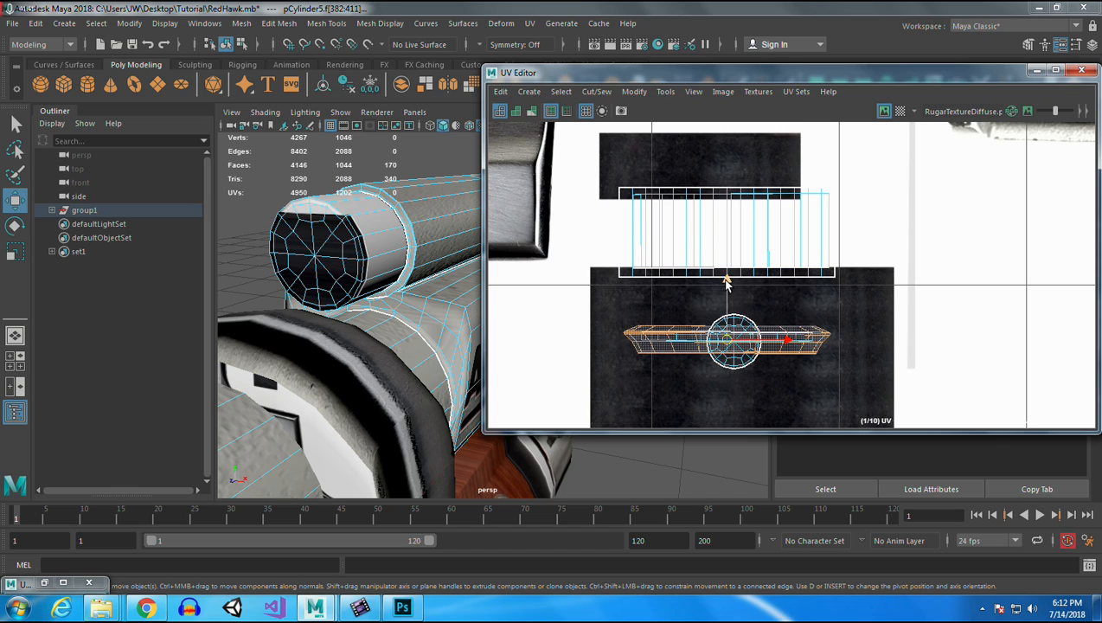
{"action": "left_click_drag", "start_coordinate": [727, 283], "coordinate": [708, 177]}
{"action": "left_click", "coordinate": [797, 345]}
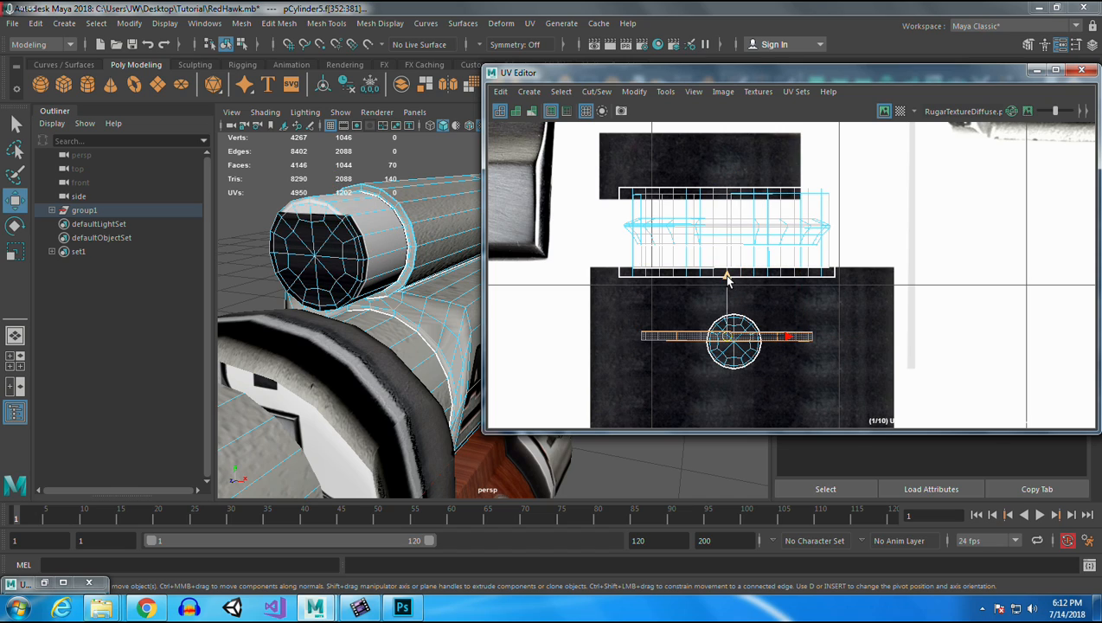
{"action": "left_click_drag", "start_coordinate": [728, 279], "coordinate": [720, 191]}
Select the round cap shell and scale it up evenly on the black patch.
{"action": "left_click", "coordinate": [733, 349]}
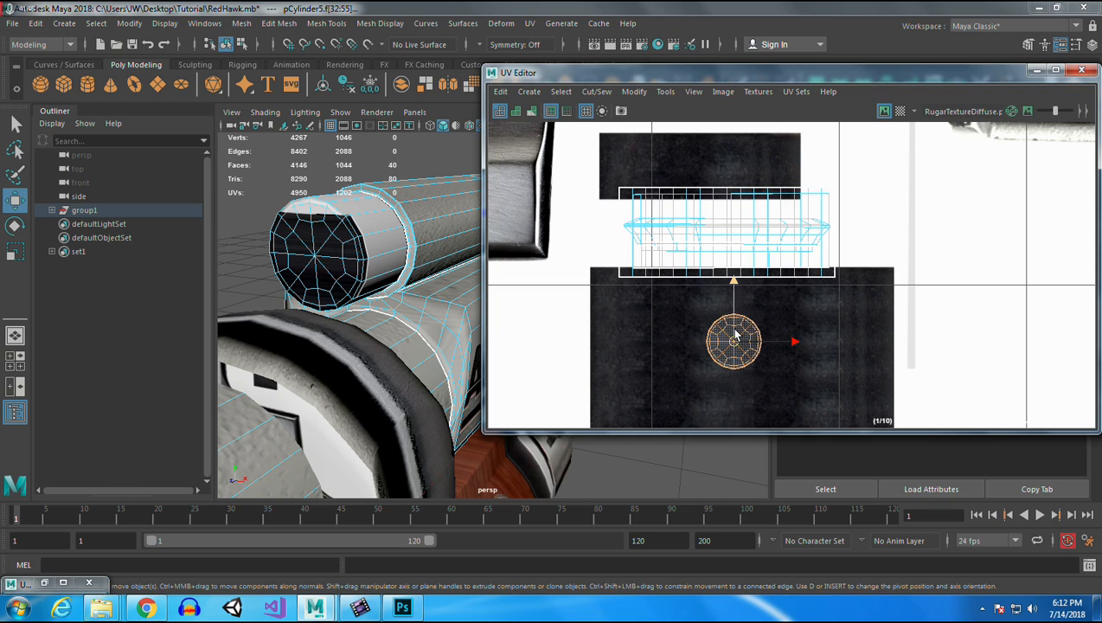
{"action": "left_click_drag", "start_coordinate": [682, 316], "coordinate": [815, 396]}
{"action": "left_click_drag", "start_coordinate": [374, 320], "coordinate": [313, 331]}
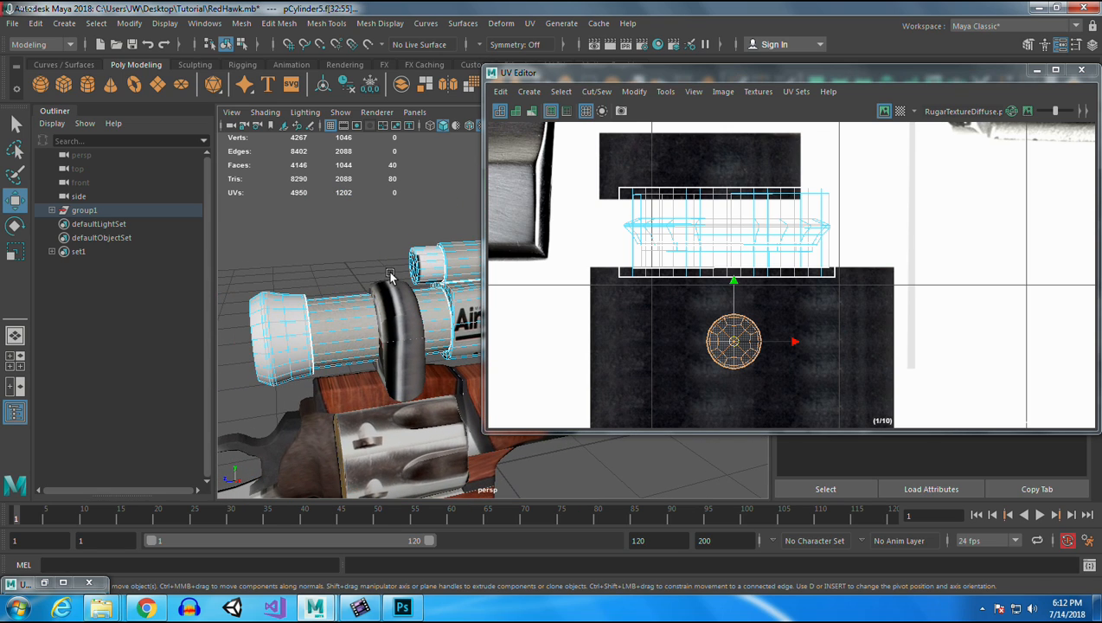
{"action": "left_click", "coordinate": [320, 338]}
{"action": "key", "text": "r"}
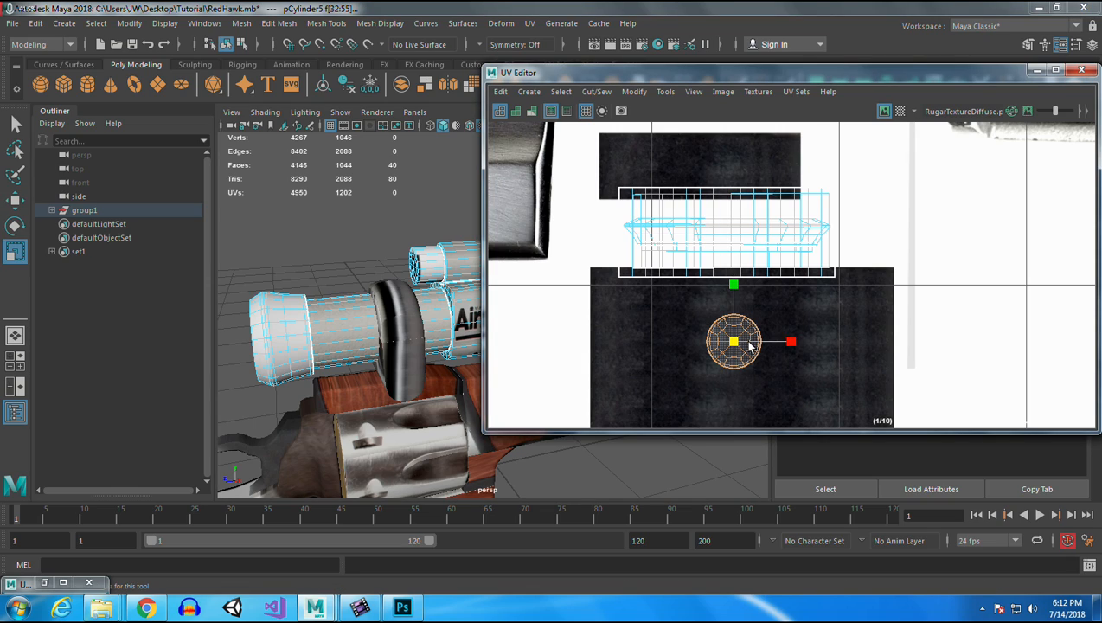
{"action": "left_click_drag", "start_coordinate": [734, 344], "coordinate": [724, 239]}
Select all five end-piece shells together and move them back inside the larger black patch.
{"action": "key", "text": "w"}
{"action": "left_click_drag", "start_coordinate": [592, 158], "coordinate": [874, 331]}
{"action": "left_click_drag", "start_coordinate": [727, 173], "coordinate": [796, 364]}
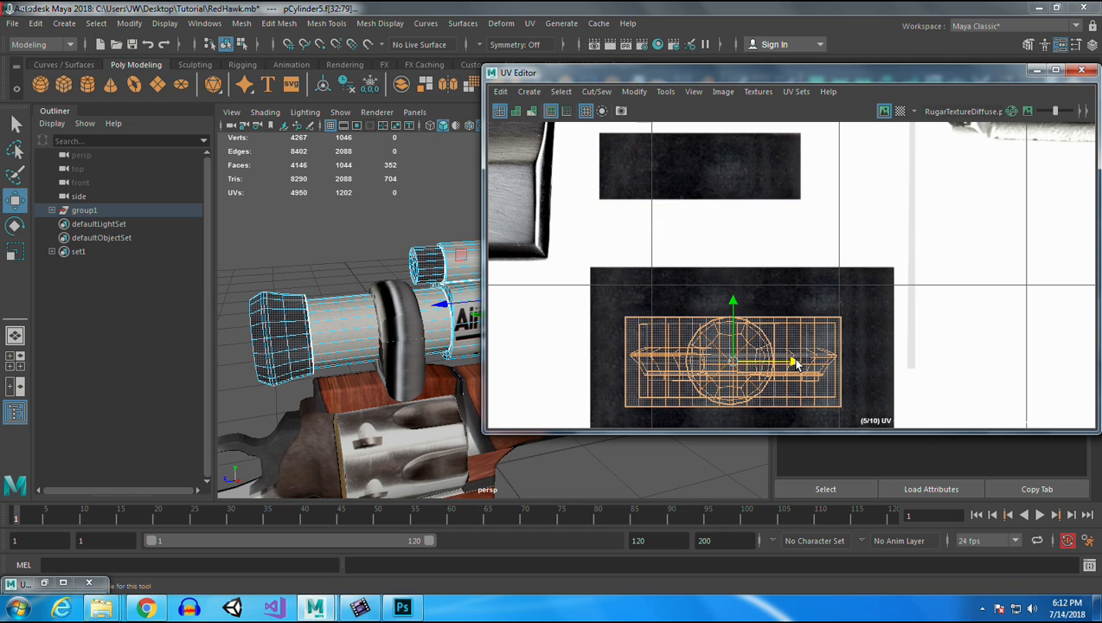
Put the UV Editor away, return the scope to object mode and examine the black texture on its end caps from several angles.
{"action": "left_click", "coordinate": [1037, 71]}
{"action": "left_click_drag", "start_coordinate": [609, 276], "coordinate": [568, 243]}
{"action": "right_click", "coordinate": [585, 305]}
{"action": "left_click", "coordinate": [664, 190]}
{"action": "scroll", "coordinate": [679, 260], "scroll_direction": "up", "scroll_amount": 4}
{"action": "left_click_drag", "start_coordinate": [698, 313], "coordinate": [676, 321]}
{"action": "left_click_drag", "start_coordinate": [585, 155], "coordinate": [662, 394]}
{"action": "left_click_drag", "start_coordinate": [545, 406], "coordinate": [485, 418]}
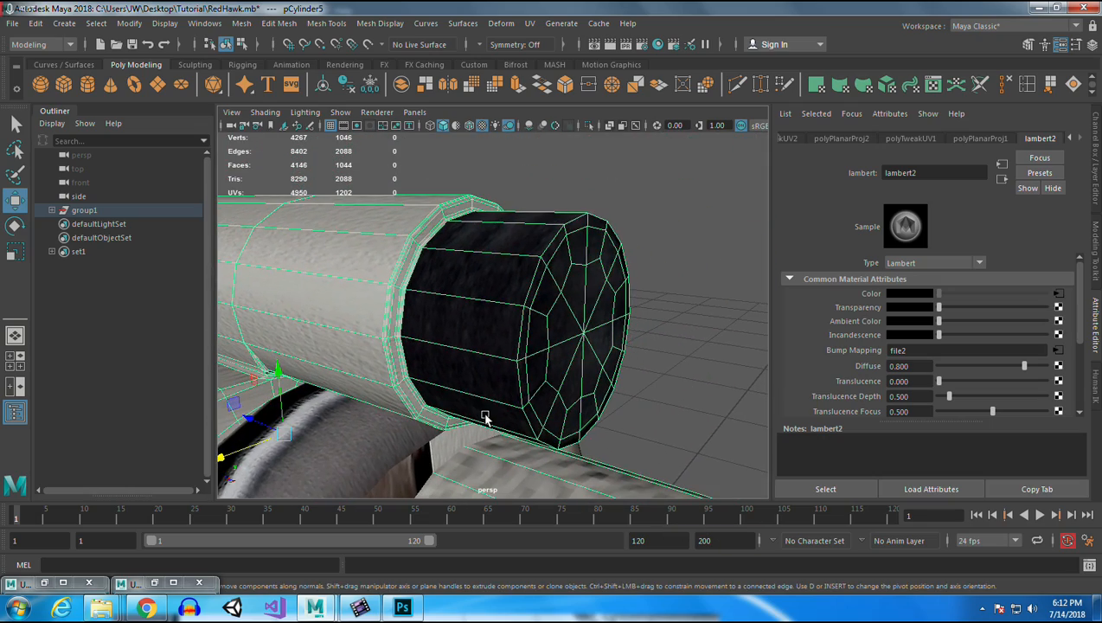
{"action": "left_click", "coordinate": [636, 340]}
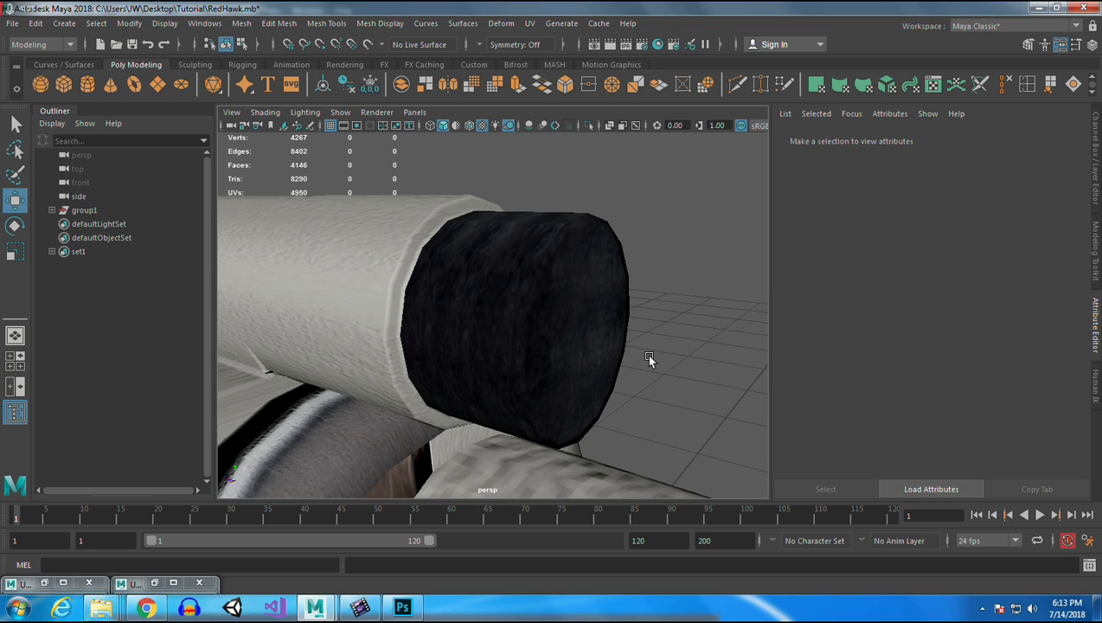
{"action": "left_click_drag", "start_coordinate": [646, 374], "coordinate": [508, 336]}
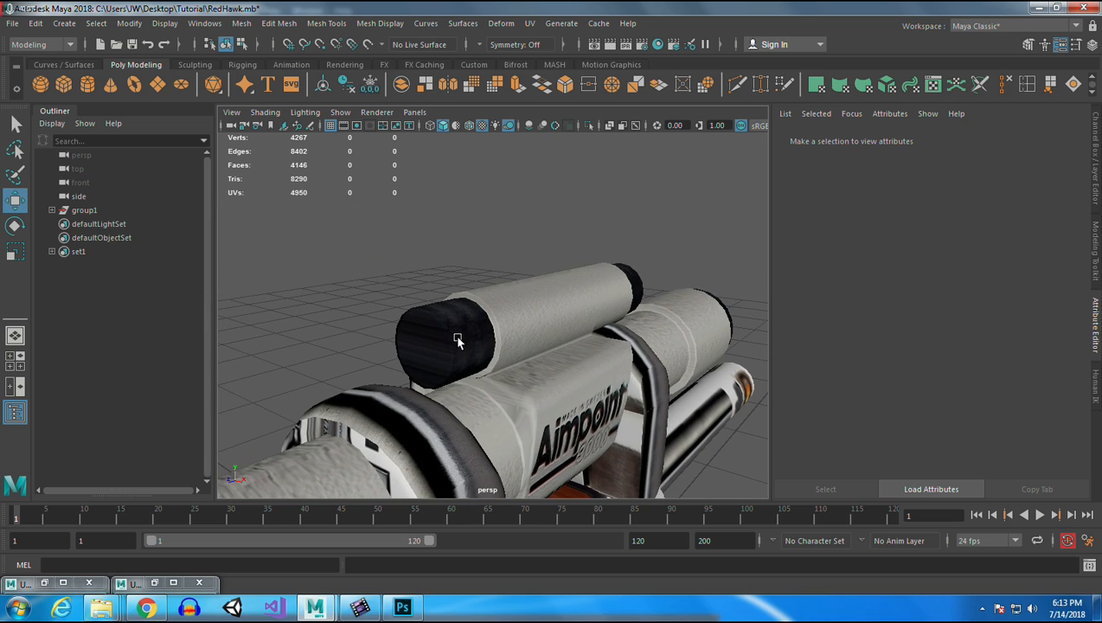
In the side view, select only the flat end faces of the small upper tube and planar-map them from the Z axis.
{"action": "left_click", "coordinate": [457, 340]}
{"action": "right_click", "coordinate": [463, 320]}
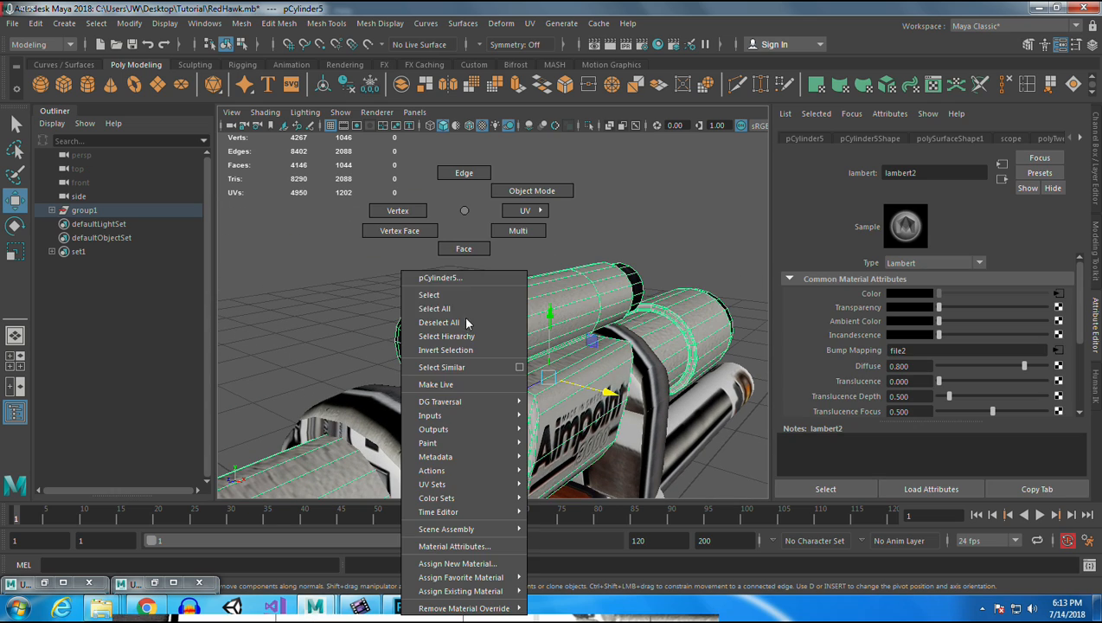
{"action": "key", "text": "space"}
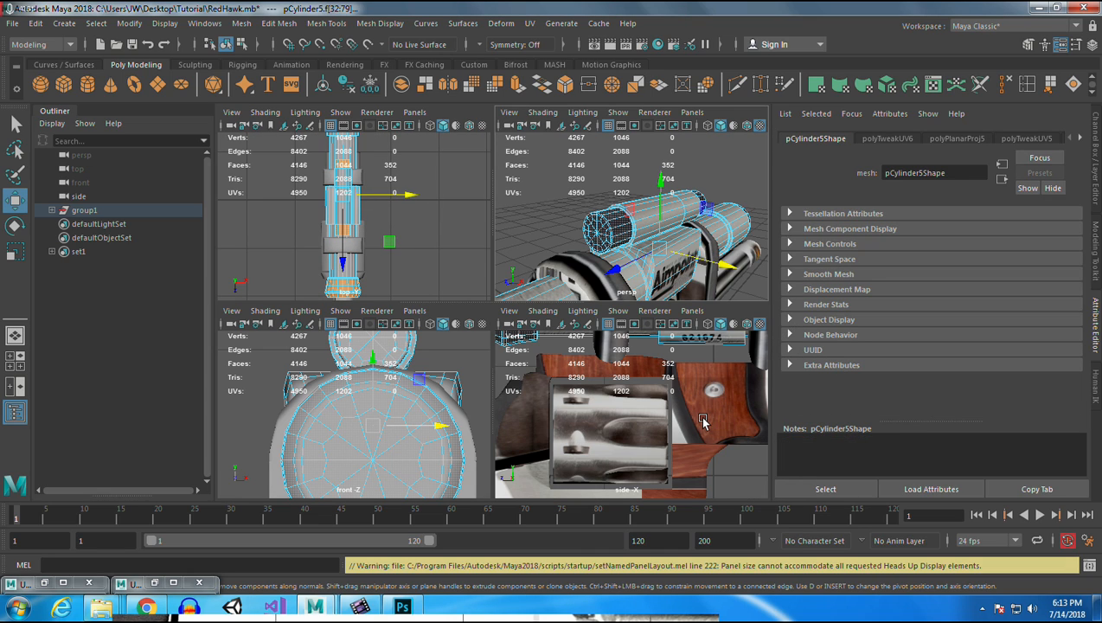
{"action": "key", "text": "space"}
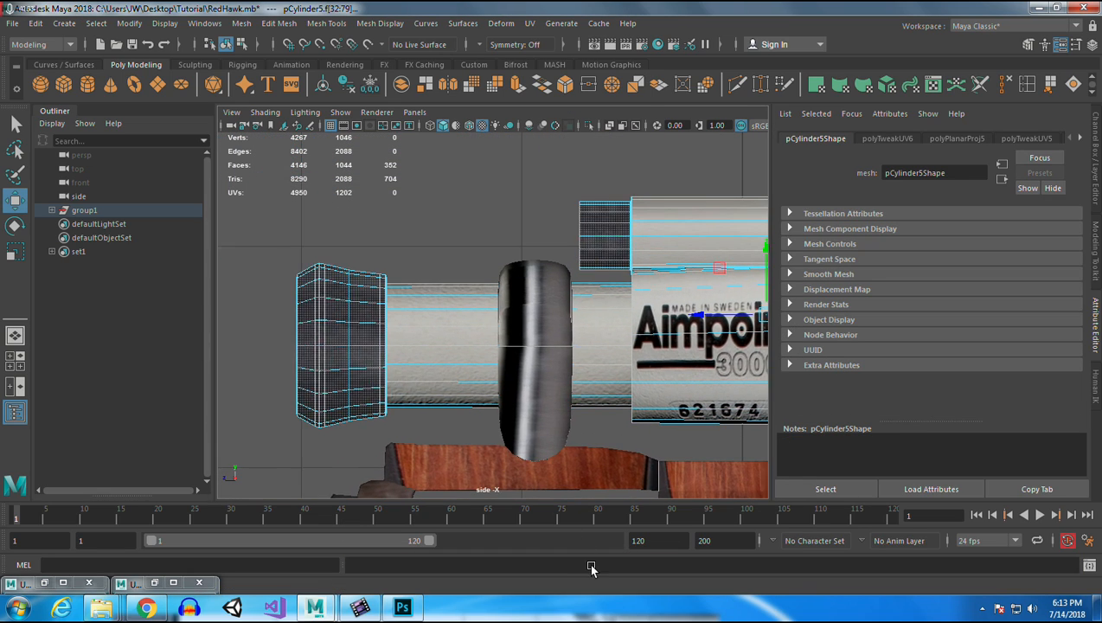
{"action": "left_click_drag", "start_coordinate": [525, 206], "coordinate": [556, 305]}
{"action": "left_click_drag", "start_coordinate": [594, 191], "coordinate": [568, 333]}
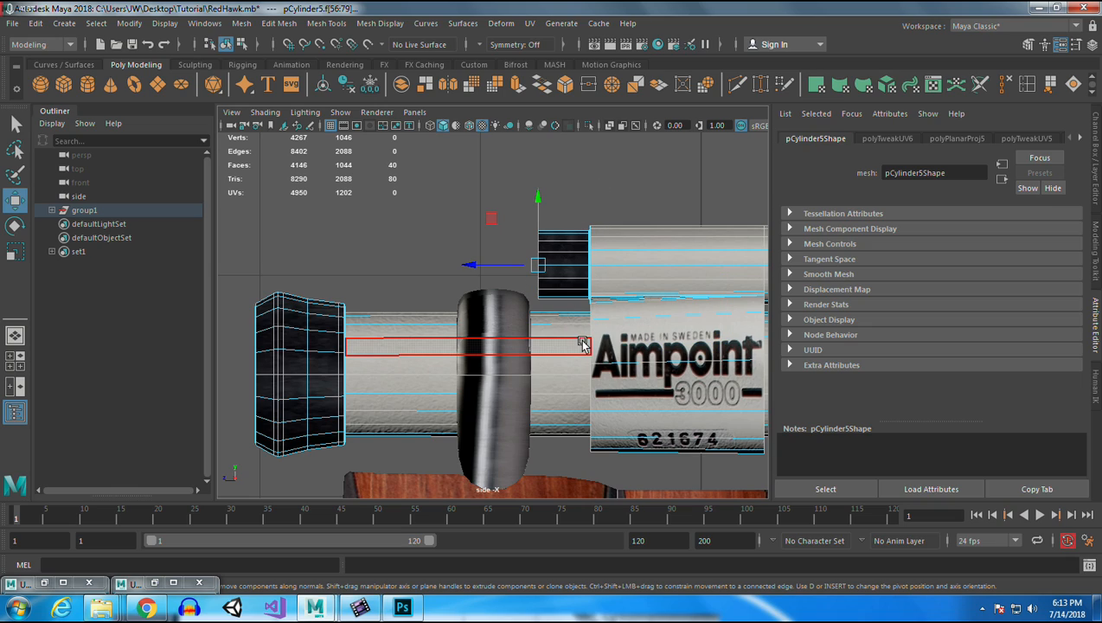
{"action": "left_click", "coordinate": [528, 24]}
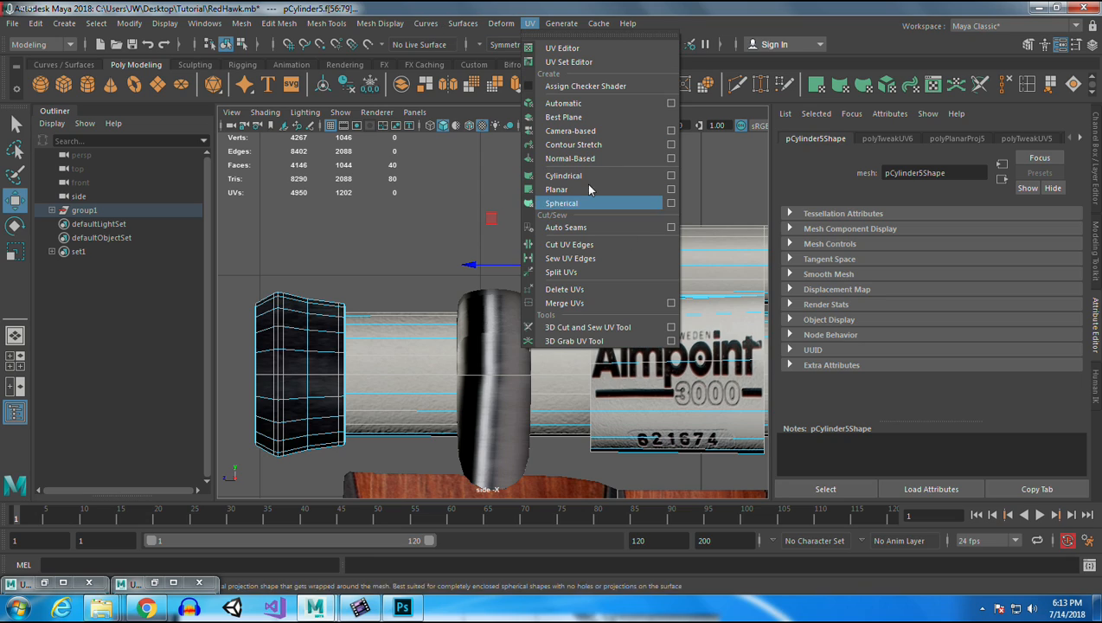
{"action": "left_click", "coordinate": [672, 190]}
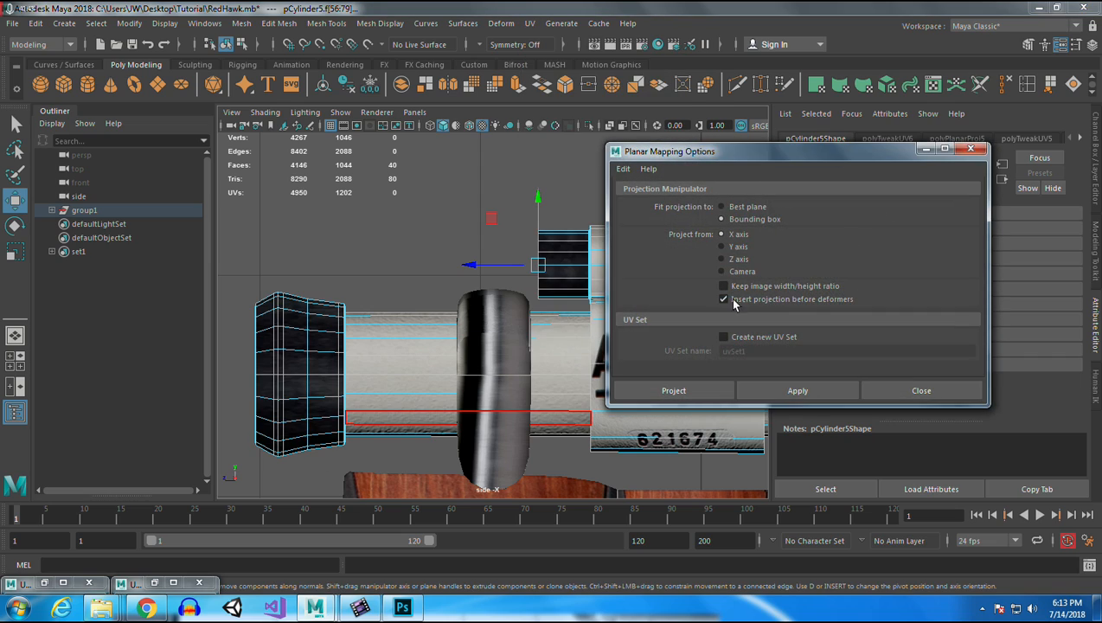
{"action": "left_click", "coordinate": [723, 259]}
{"action": "left_click", "coordinate": [798, 390]}
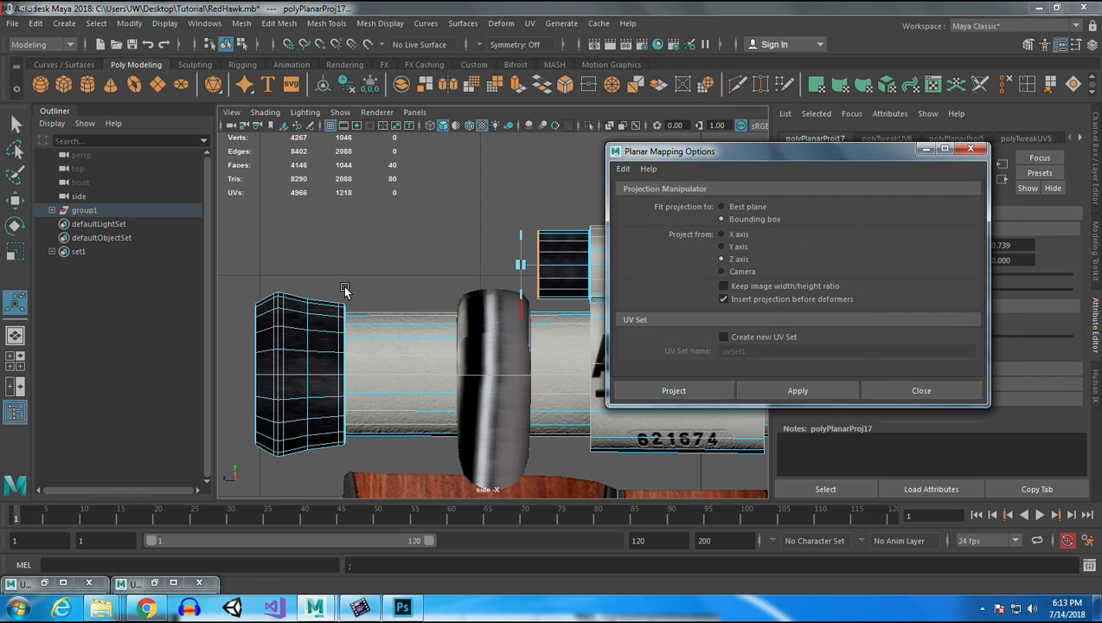
Repeat the Z-axis planar mapping on the end faces of the main scope tube, first at its flared end and then at its opposite end.
{"action": "left_click_drag", "start_coordinate": [295, 230], "coordinate": [371, 476]}
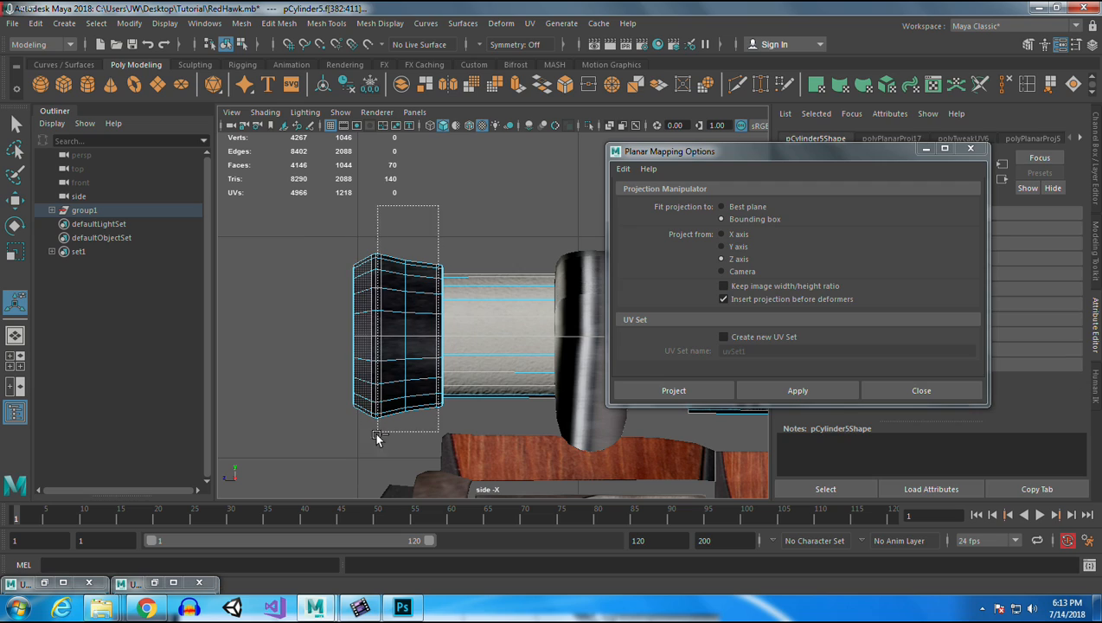
{"action": "key", "text": "g"}
{"action": "left_click_drag", "start_coordinate": [447, 311], "coordinate": [35, 255]}
{"action": "left_click_drag", "start_coordinate": [466, 264], "coordinate": [7, 327]}
{"action": "left_click_drag", "start_coordinate": [403, 249], "coordinate": [468, 421]}
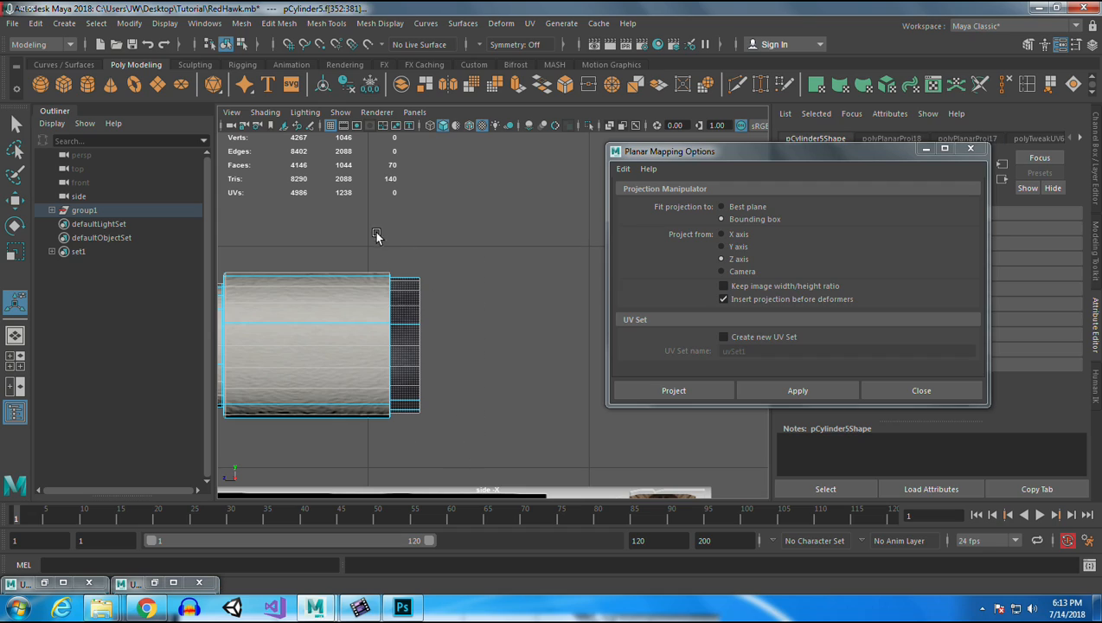
{"action": "left_click_drag", "start_coordinate": [399, 211], "coordinate": [386, 444]}
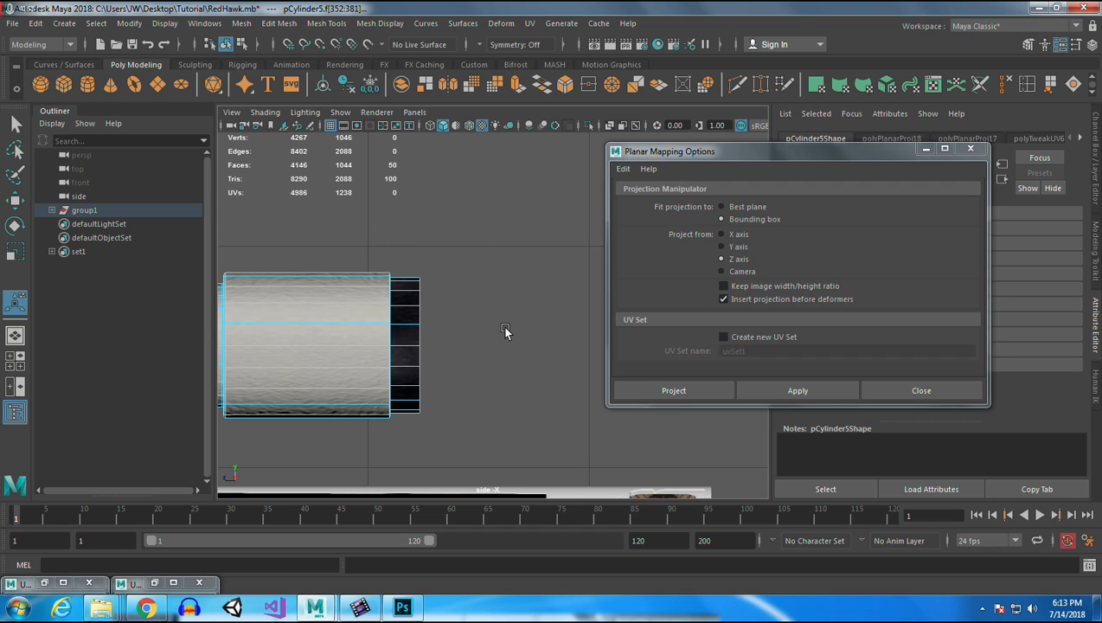
{"action": "key", "text": "g"}
In the UV Editor, move the opposite end's newly projected round shell onto the larger black patch and scale it down to fit.
{"action": "left_click", "coordinate": [924, 151]}
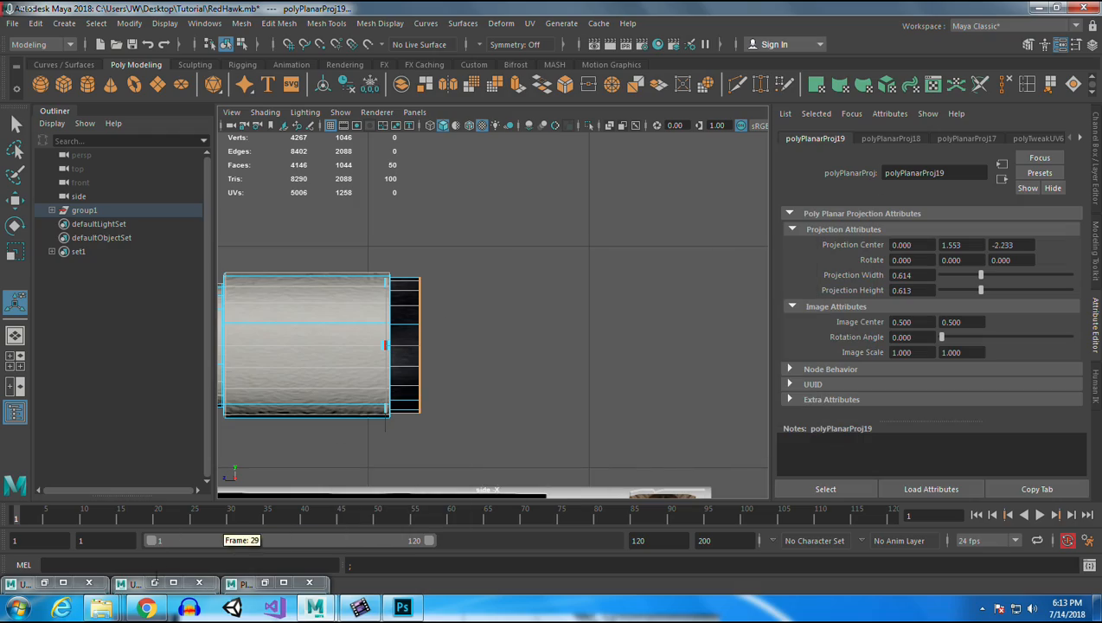
{"action": "left_click", "coordinate": [137, 582]}
{"action": "scroll", "coordinate": [731, 217], "scroll_direction": "down", "scroll_amount": 6}
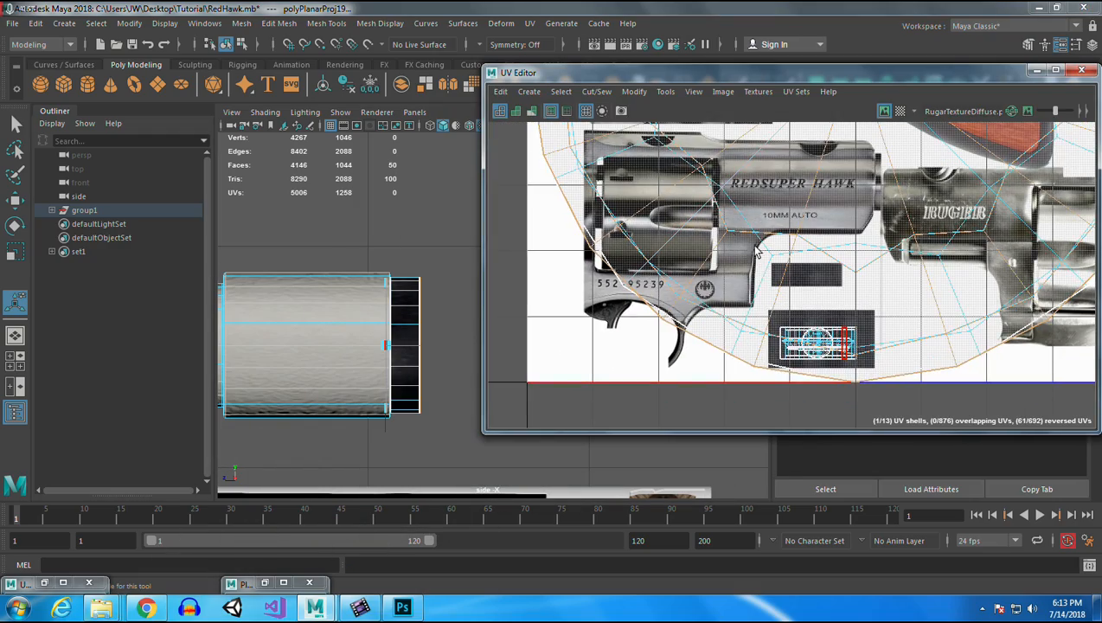
{"action": "scroll", "coordinate": [792, 240], "scroll_direction": "down", "scroll_amount": 3}
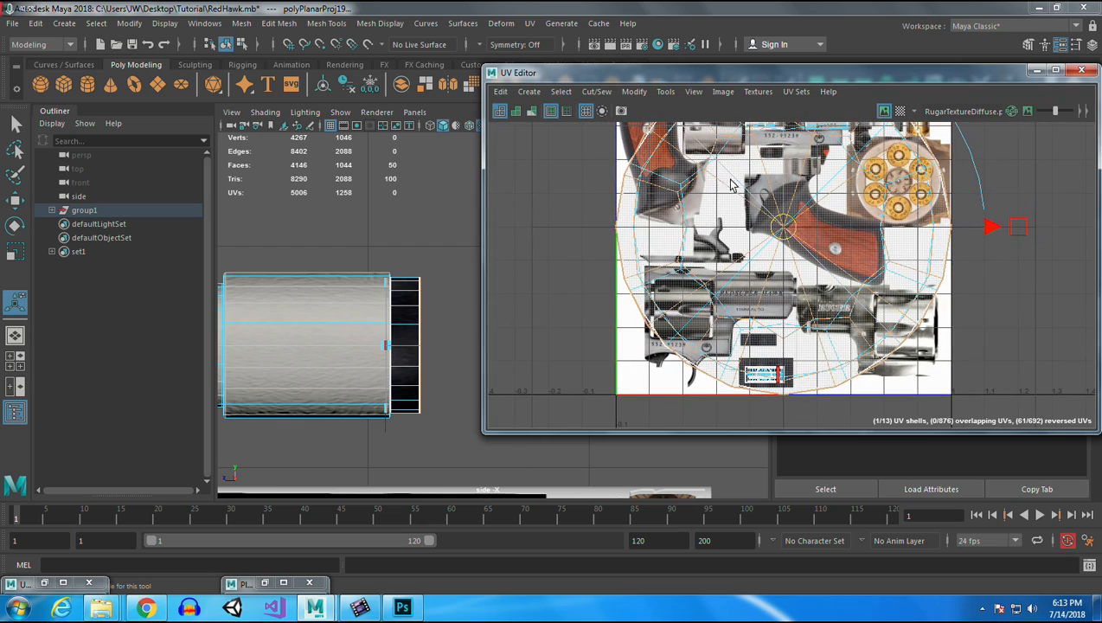
{"action": "left_click_drag", "start_coordinate": [865, 283], "coordinate": [871, 191]}
{"action": "key", "text": "w"}
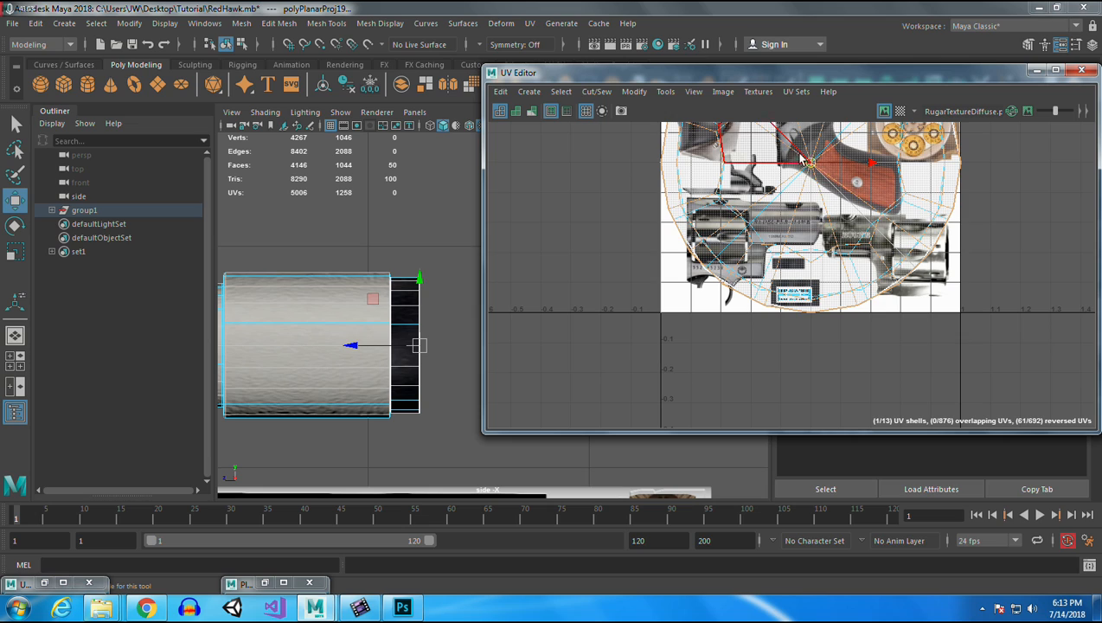
{"action": "left_click_drag", "start_coordinate": [811, 163], "coordinate": [741, 303]}
{"action": "key", "text": "r"}
Move the flared end's round UV shell onto the same black patch and shrink it to fit inside.
{"action": "left_click", "coordinate": [895, 247]}
{"action": "key", "text": "w"}
{"action": "left_click_drag", "start_coordinate": [811, 164], "coordinate": [741, 311]}
{"action": "key", "text": "r"}
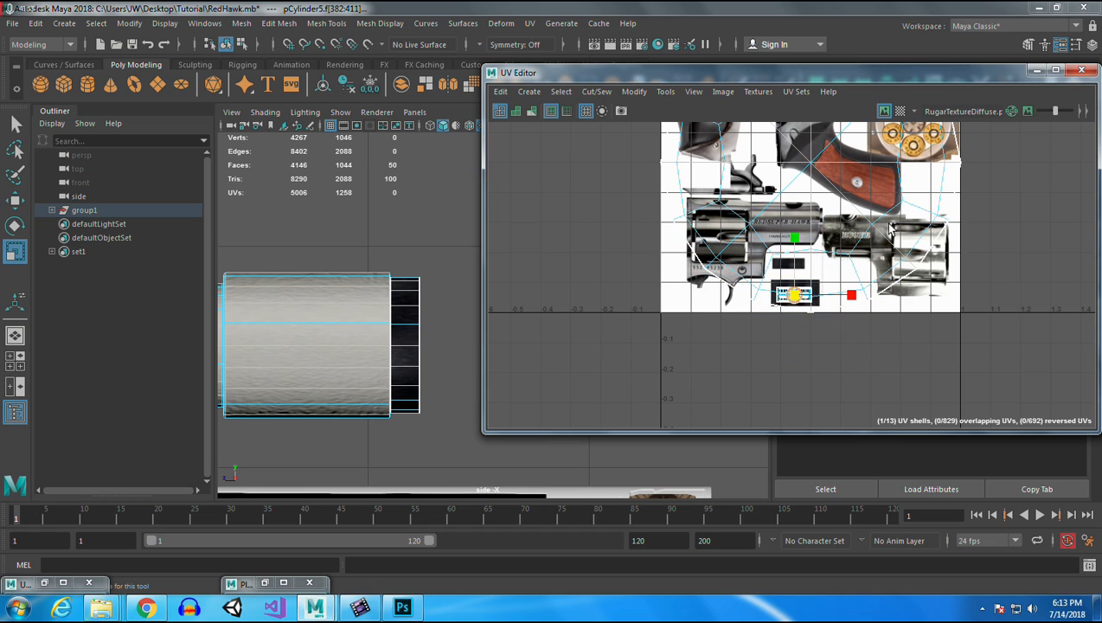
Select the small upper tube's round end-face UV shell and scale it down to fit inside the larger black patch.
{"action": "left_click", "coordinate": [876, 223]}
{"action": "key", "text": "w"}
{"action": "left_click", "coordinate": [794, 294]}
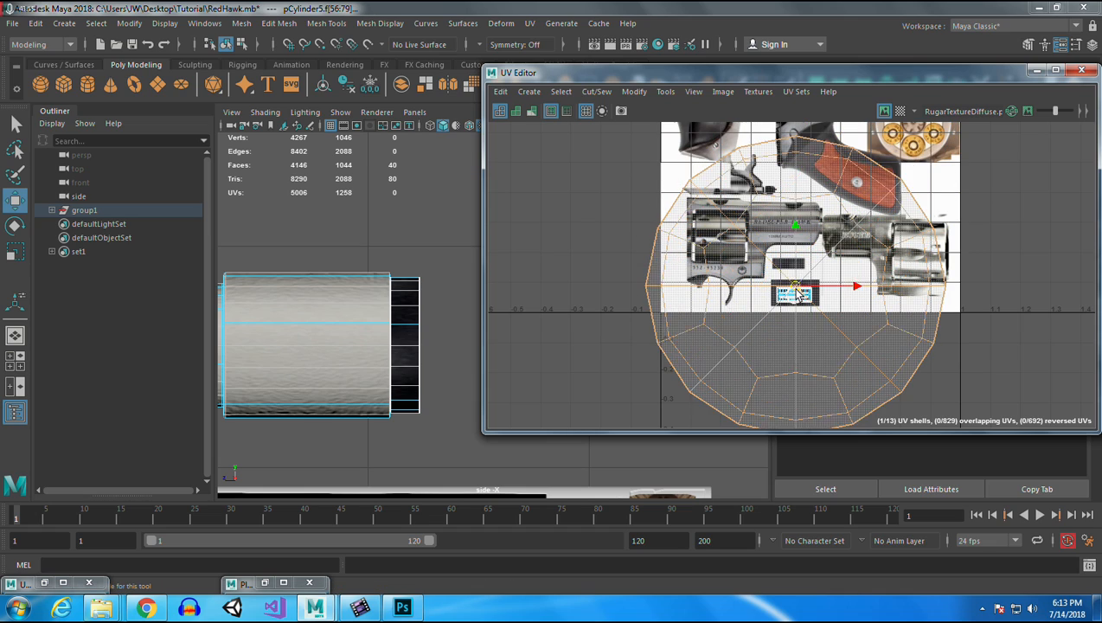
{"action": "key", "text": "r"}
{"action": "left_click_drag", "start_coordinate": [794, 295], "coordinate": [731, 303]}
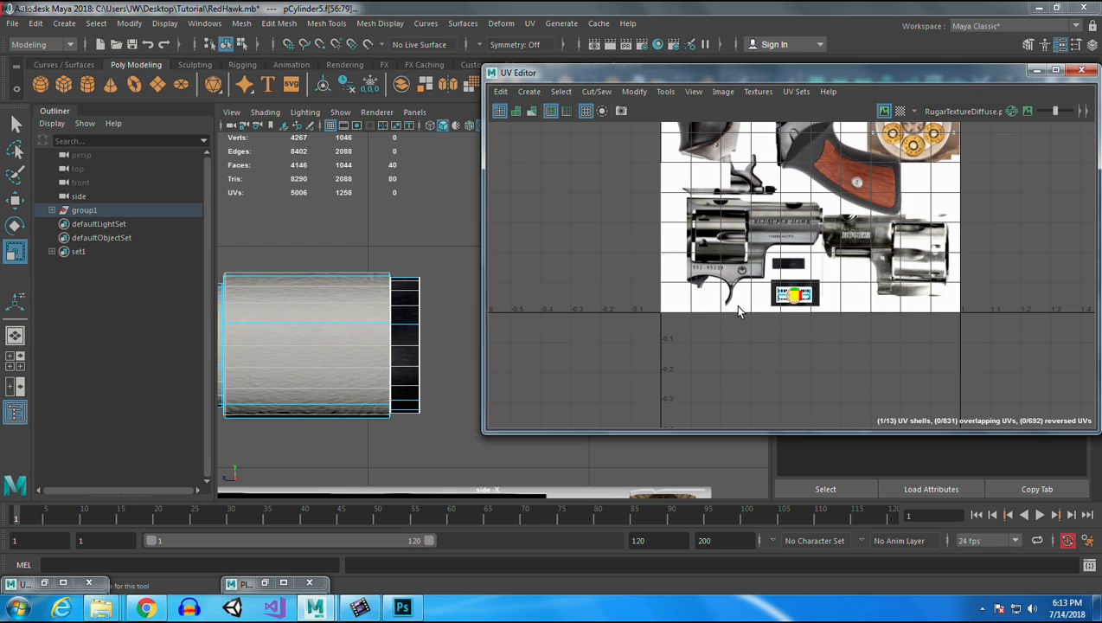
{"action": "scroll", "coordinate": [808, 247], "scroll_direction": "up", "scroll_amount": 8}
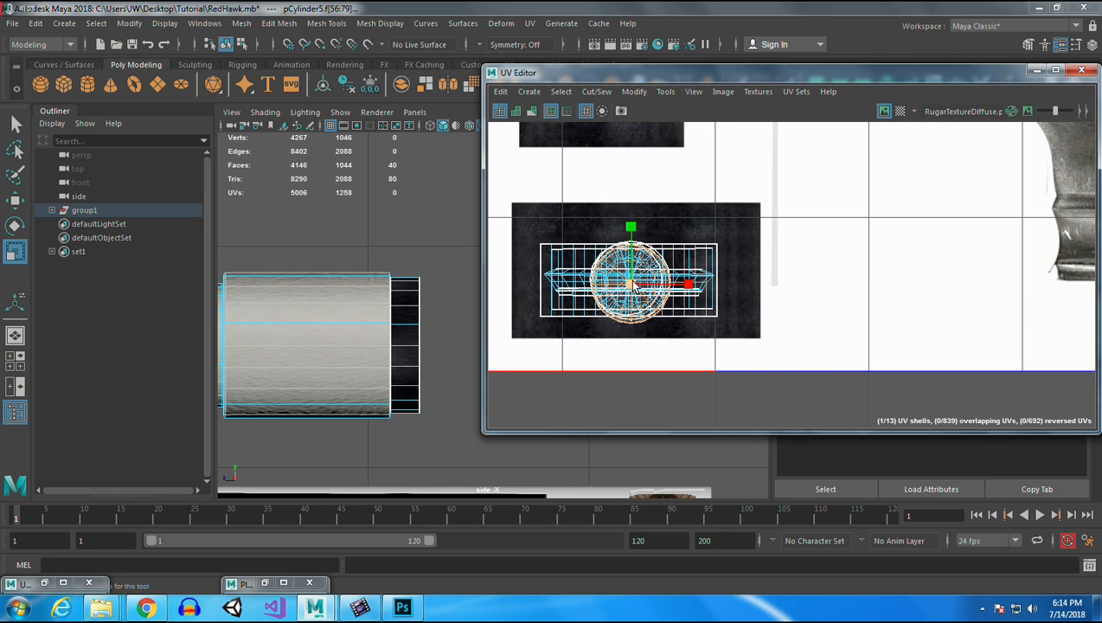
{"action": "key", "text": "w"}
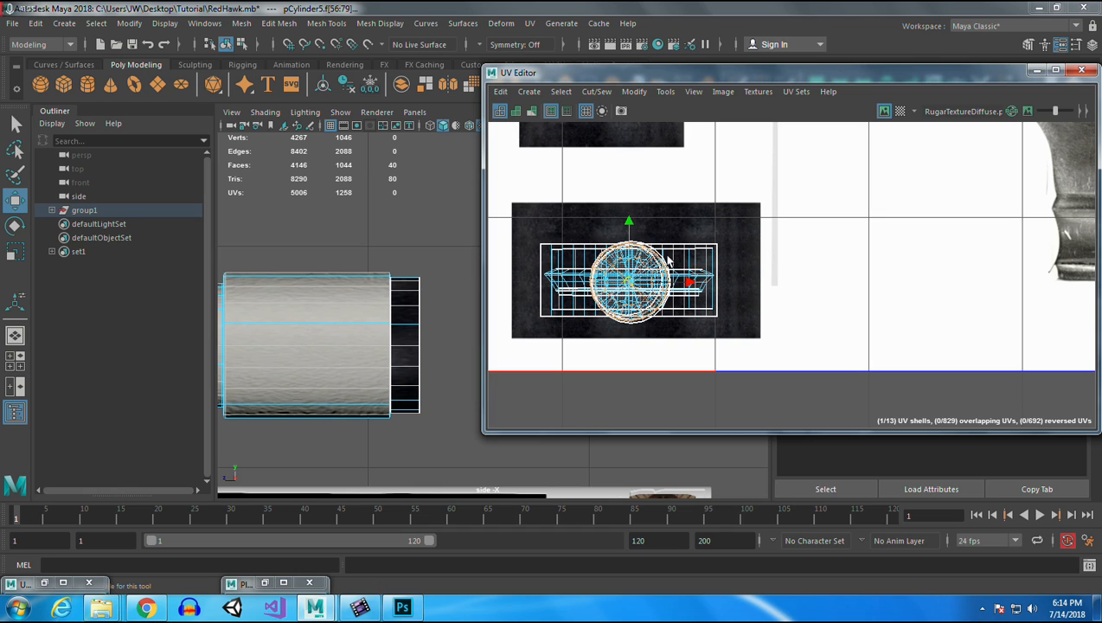
Close up the UV editing by returning the scope to object mode in the perspective view, and save the scene.
{"action": "left_click", "coordinate": [1040, 72]}
{"action": "scroll", "coordinate": [478, 344], "scroll_direction": "down", "scroll_amount": 9}
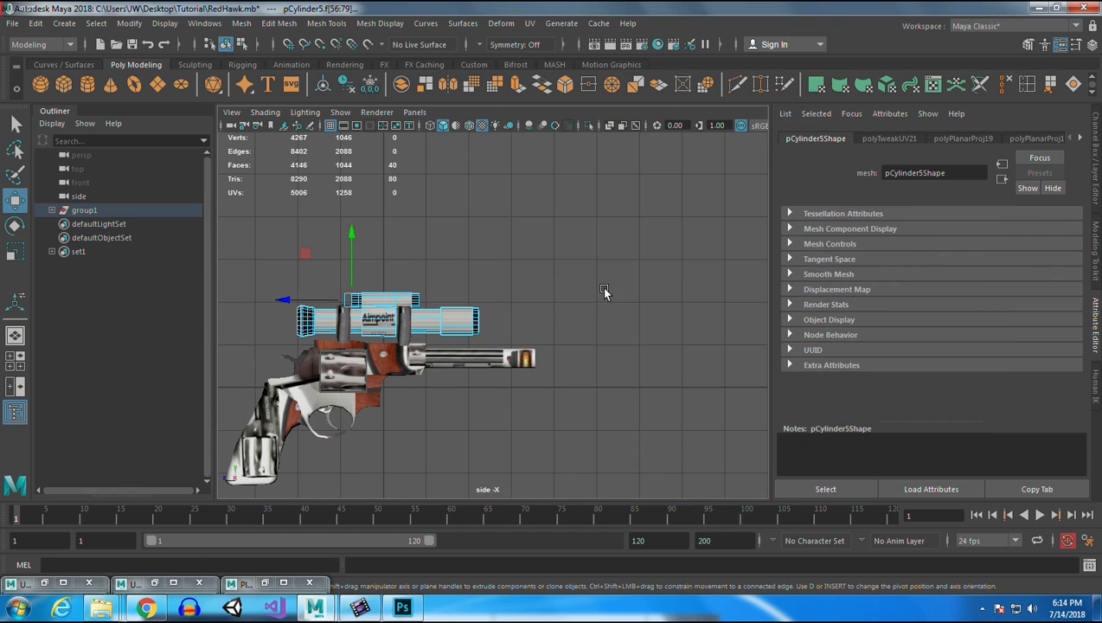
{"action": "key", "text": "space"}
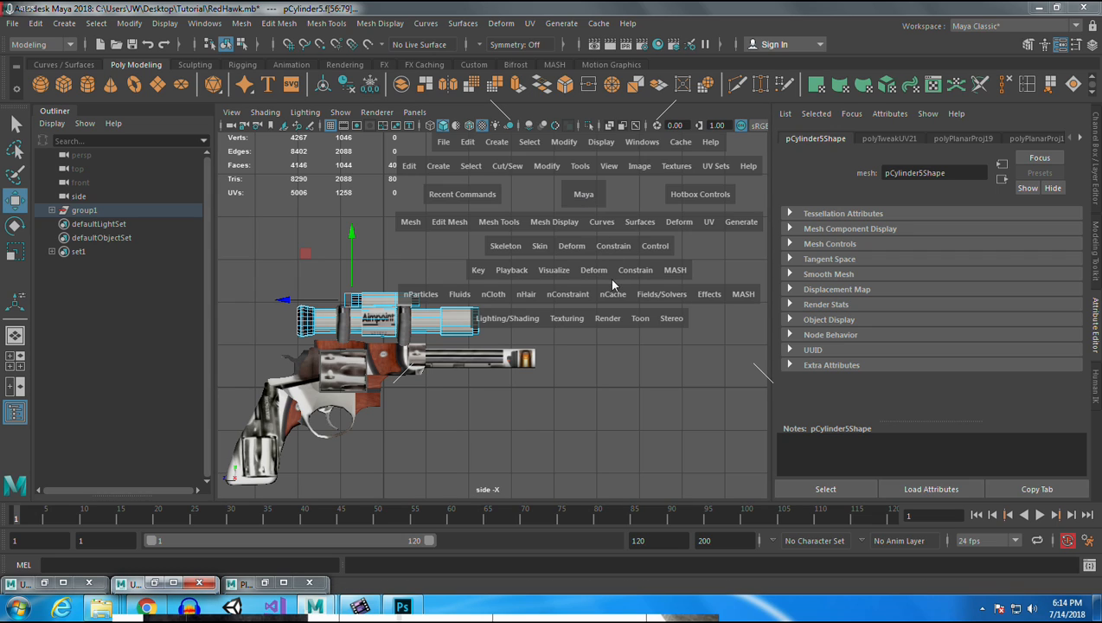
{"action": "key", "text": "space"}
{"action": "key", "text": "space"}
{"action": "right_click", "coordinate": [548, 211]}
{"action": "left_click", "coordinate": [608, 183]}
{"action": "right_click", "coordinate": [540, 328]}
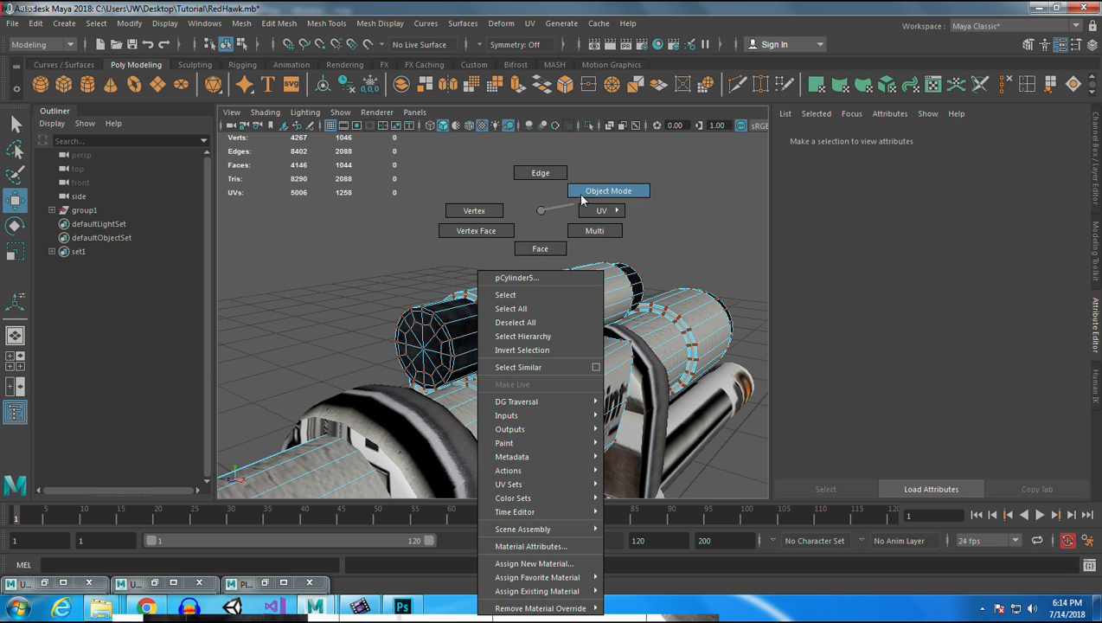
{"action": "left_click", "coordinate": [552, 216]}
{"action": "left_click_drag", "start_coordinate": [550, 217], "coordinate": [589, 298]}
{"action": "left_click_drag", "start_coordinate": [658, 343], "coordinate": [545, 311]}
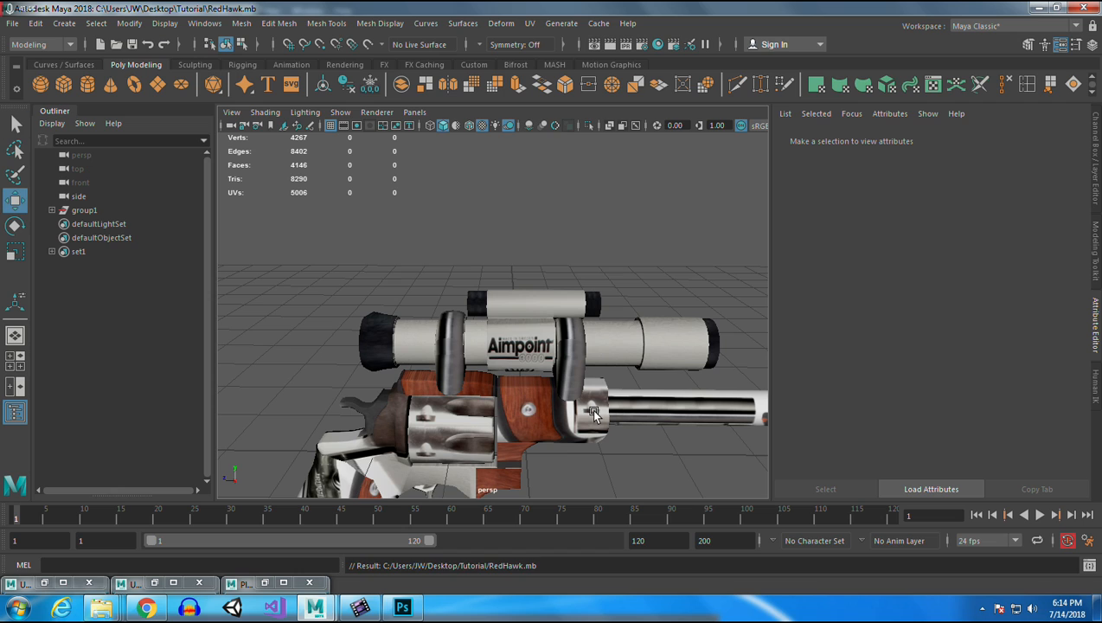
Examine the texturing on the scope tubes and their black end caps from close up and from behind.
{"action": "scroll", "coordinate": [523, 333], "scroll_direction": "up", "scroll_amount": 5}
{"action": "left_click_drag", "start_coordinate": [530, 378], "coordinate": [565, 290]}
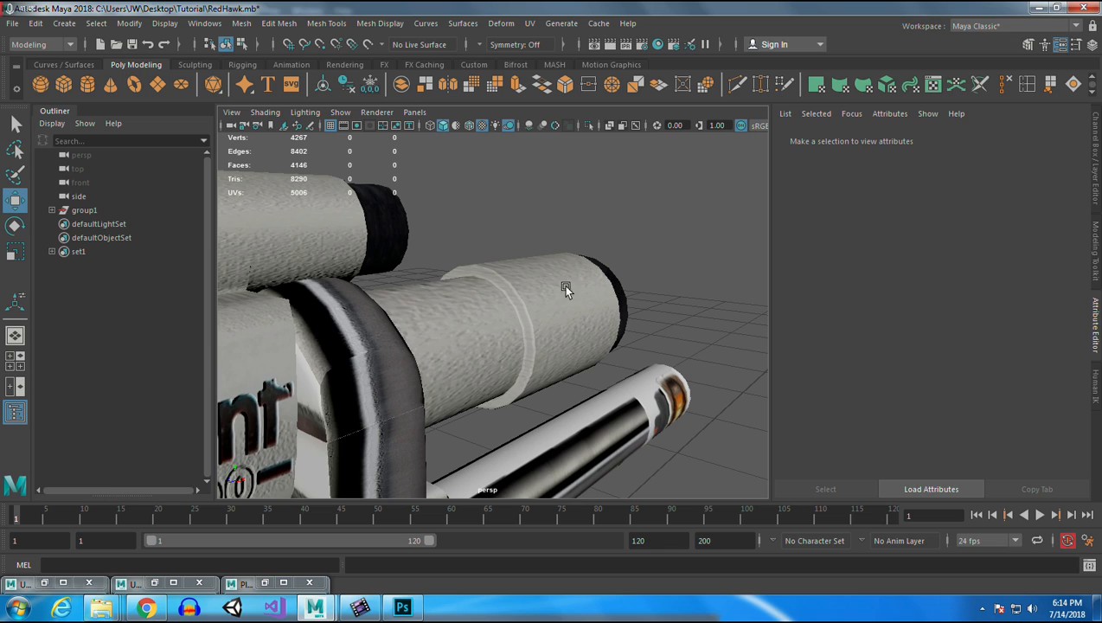
{"action": "left_click_drag", "start_coordinate": [630, 368], "coordinate": [541, 272]}
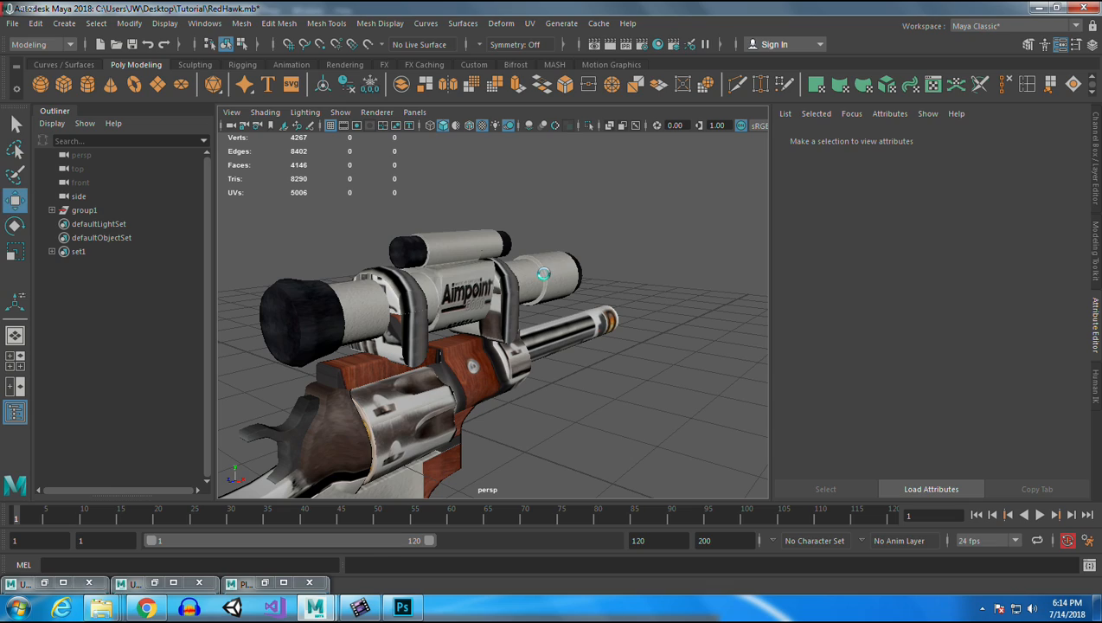